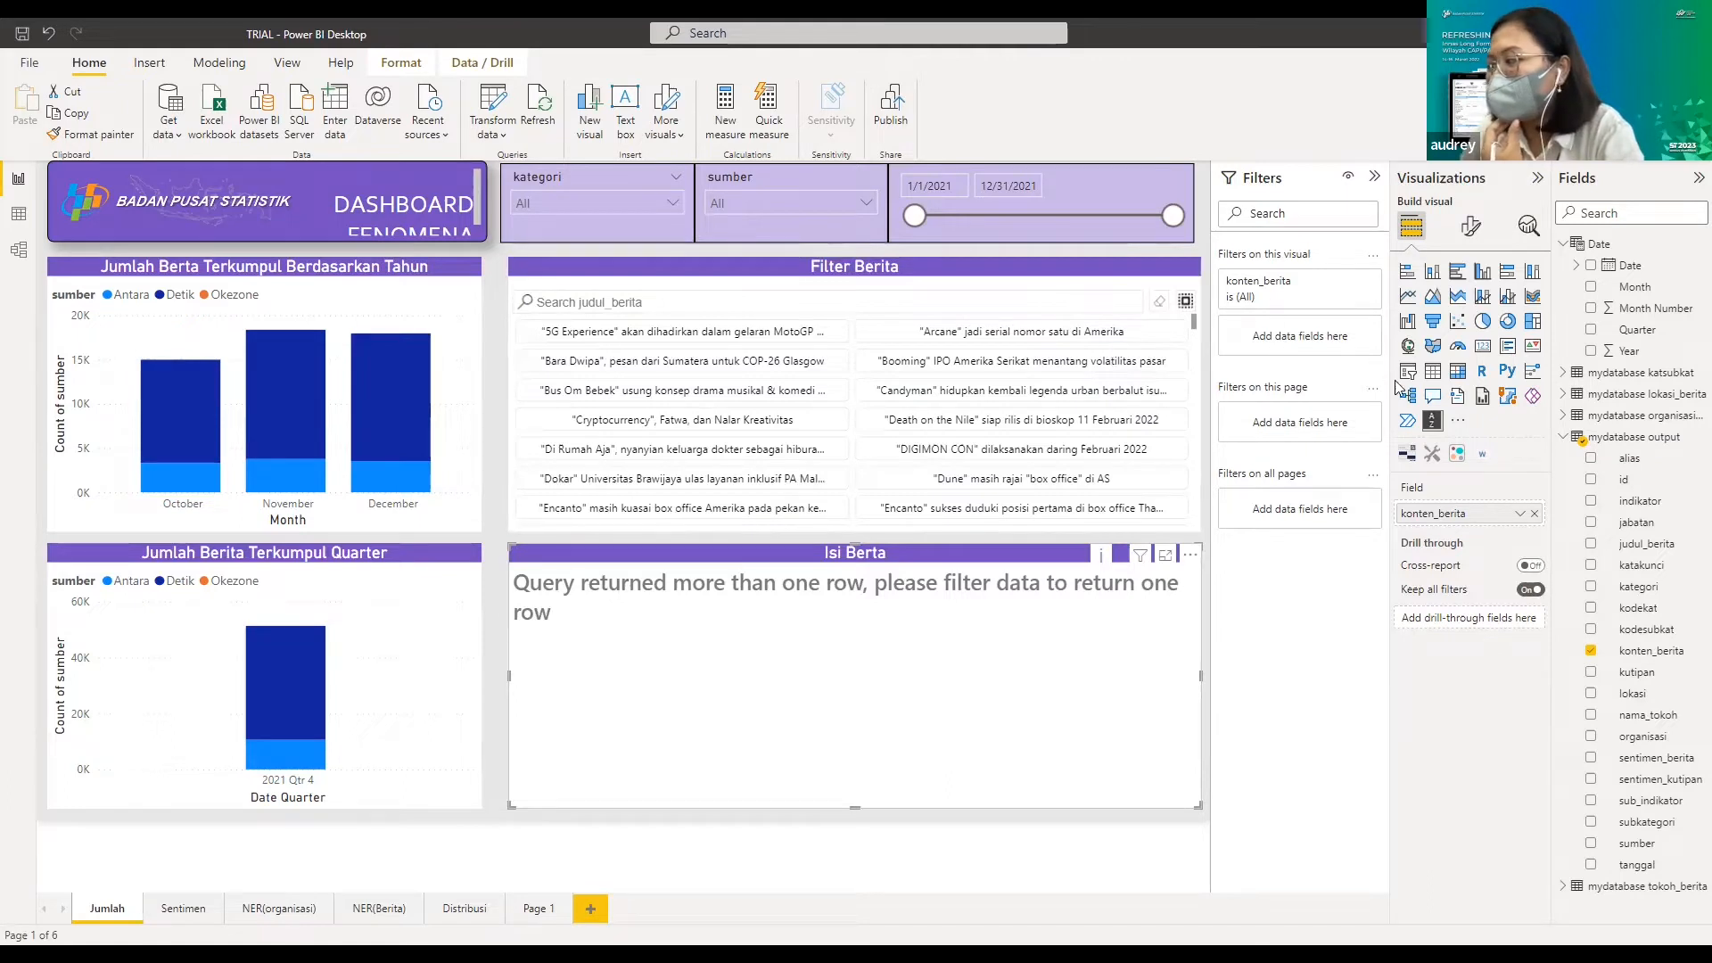
- Start importing a custom visual from a file and browse to the PBIZ folder inside Fenomena
{"action": "left_click", "coordinate": [1455, 432]}
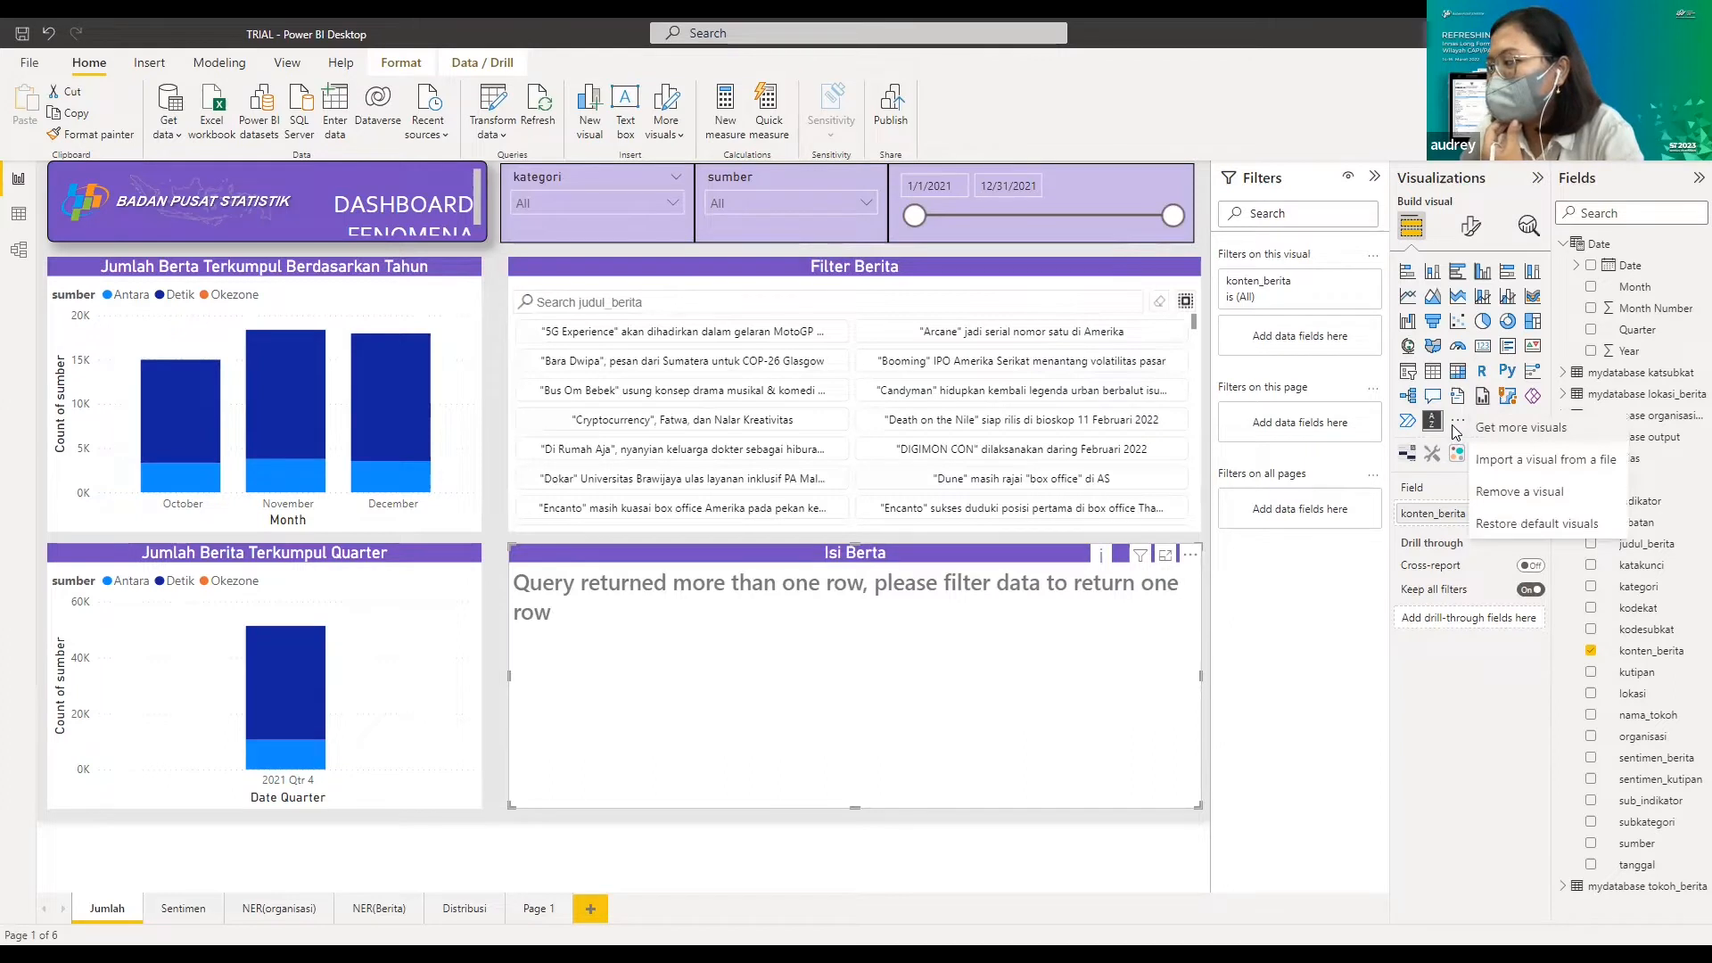
{"action": "left_click", "coordinate": [1505, 459]}
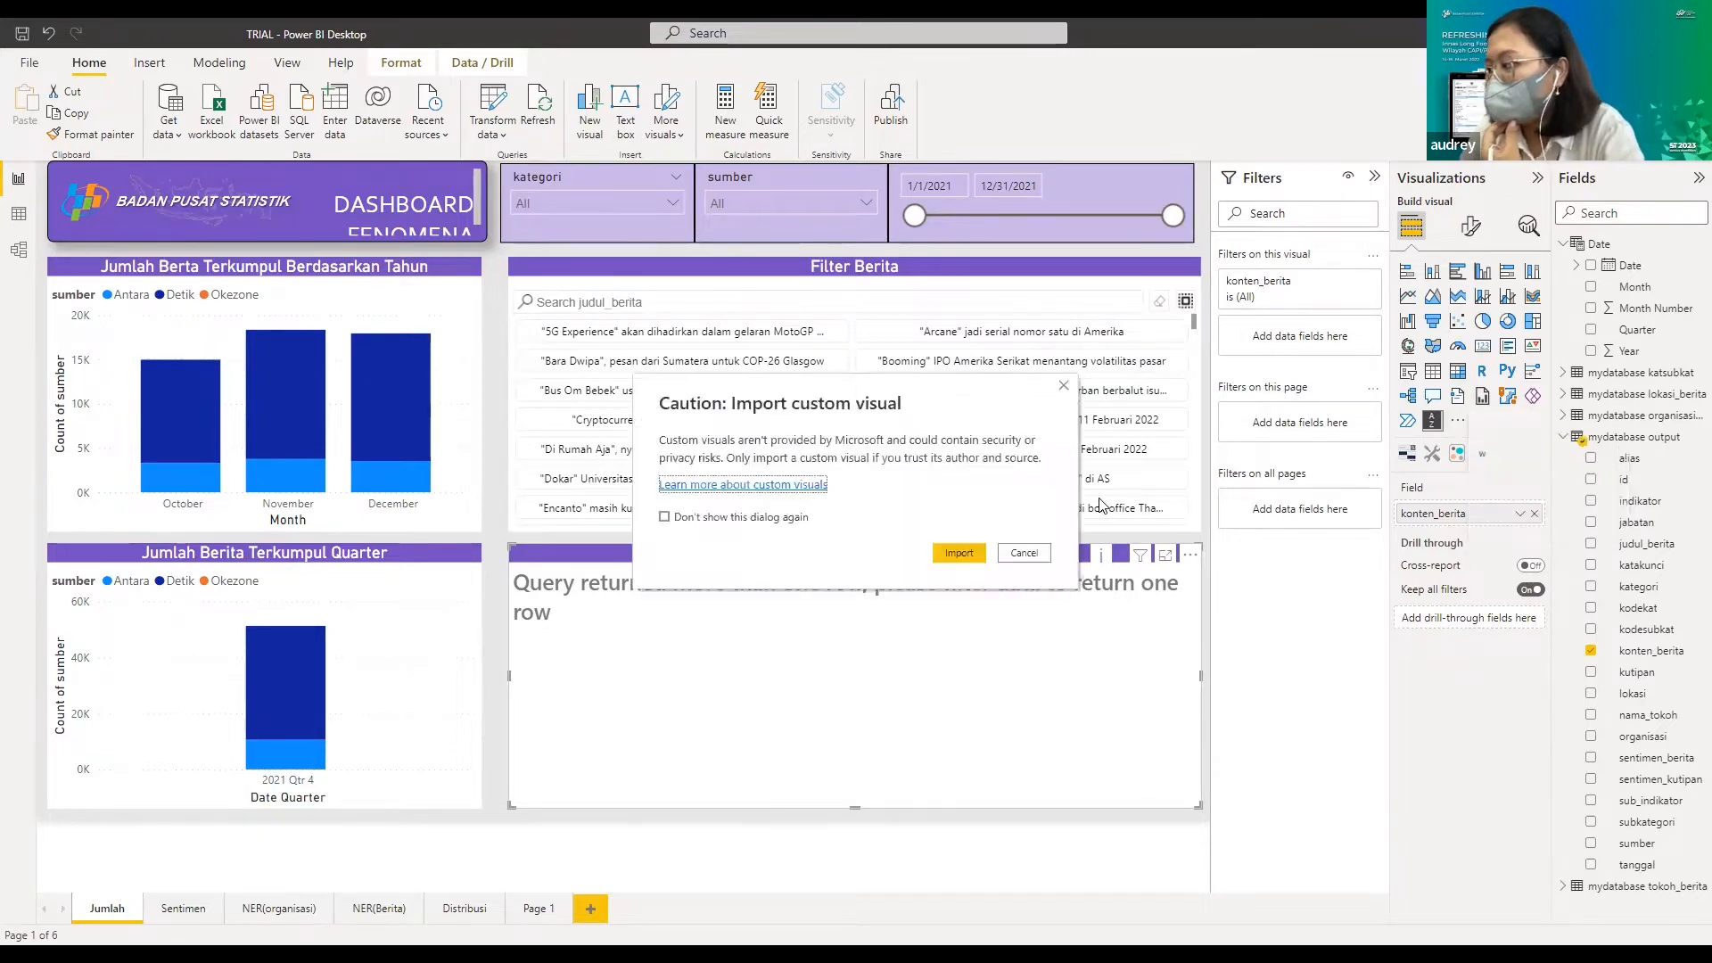
{"action": "left_click", "coordinate": [961, 553]}
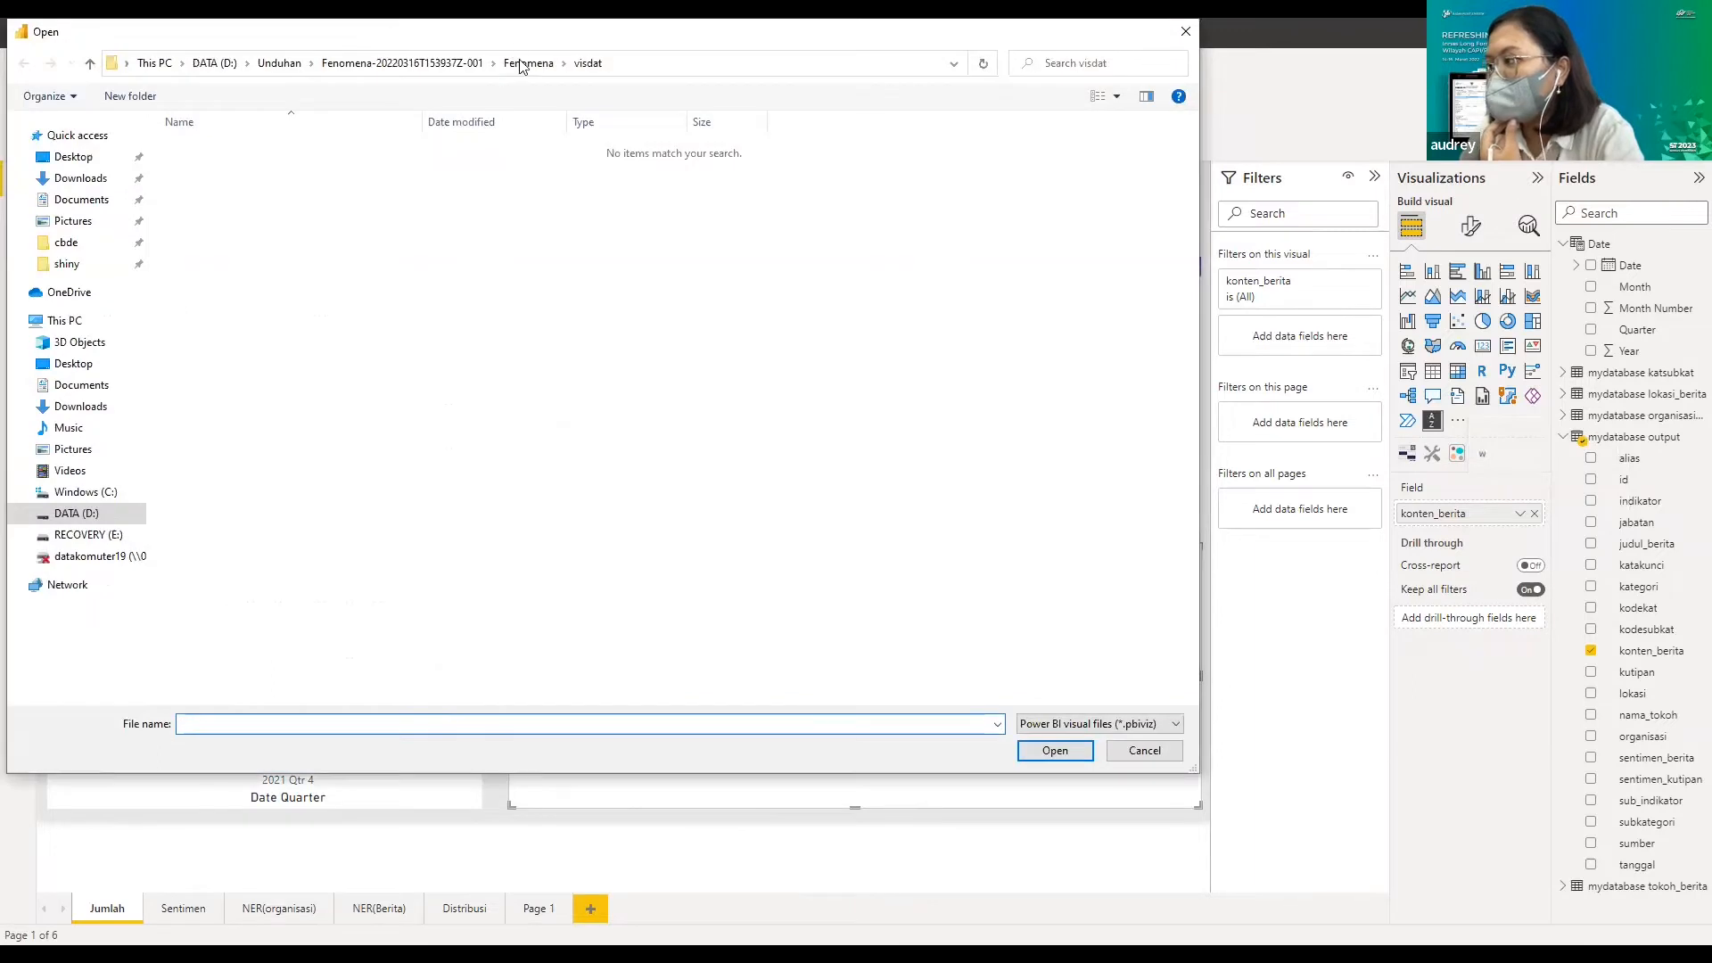
{"action": "left_click", "coordinate": [523, 64]}
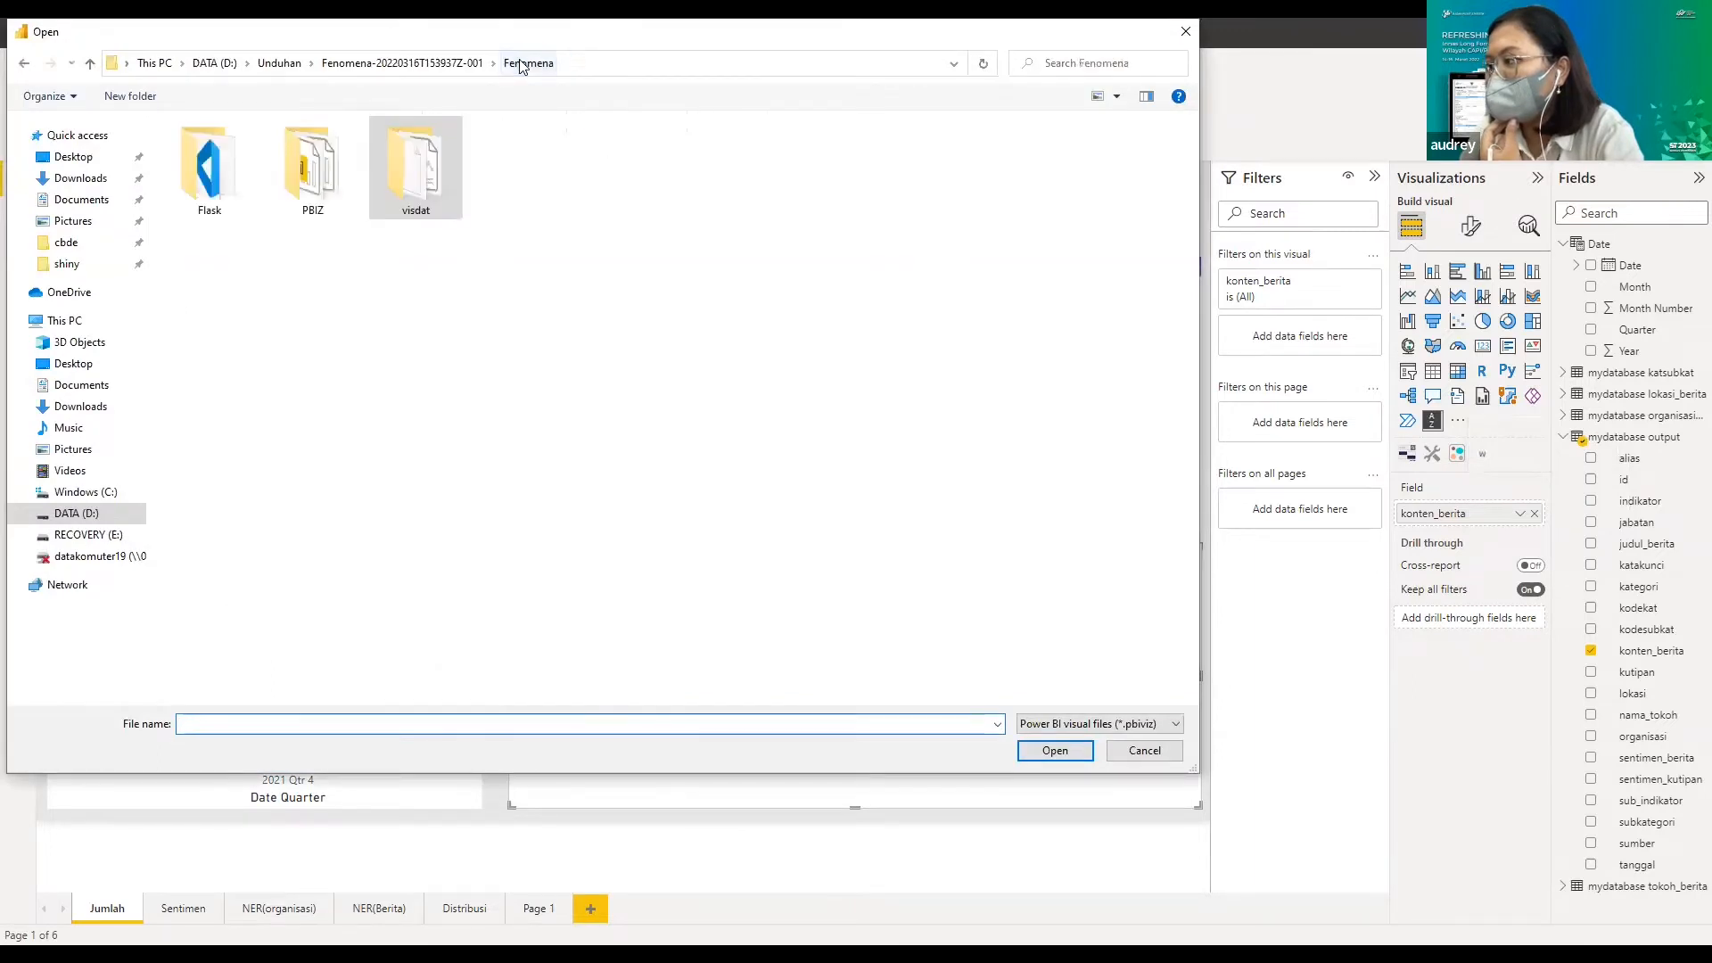
{"action": "left_click", "coordinate": [309, 131]}
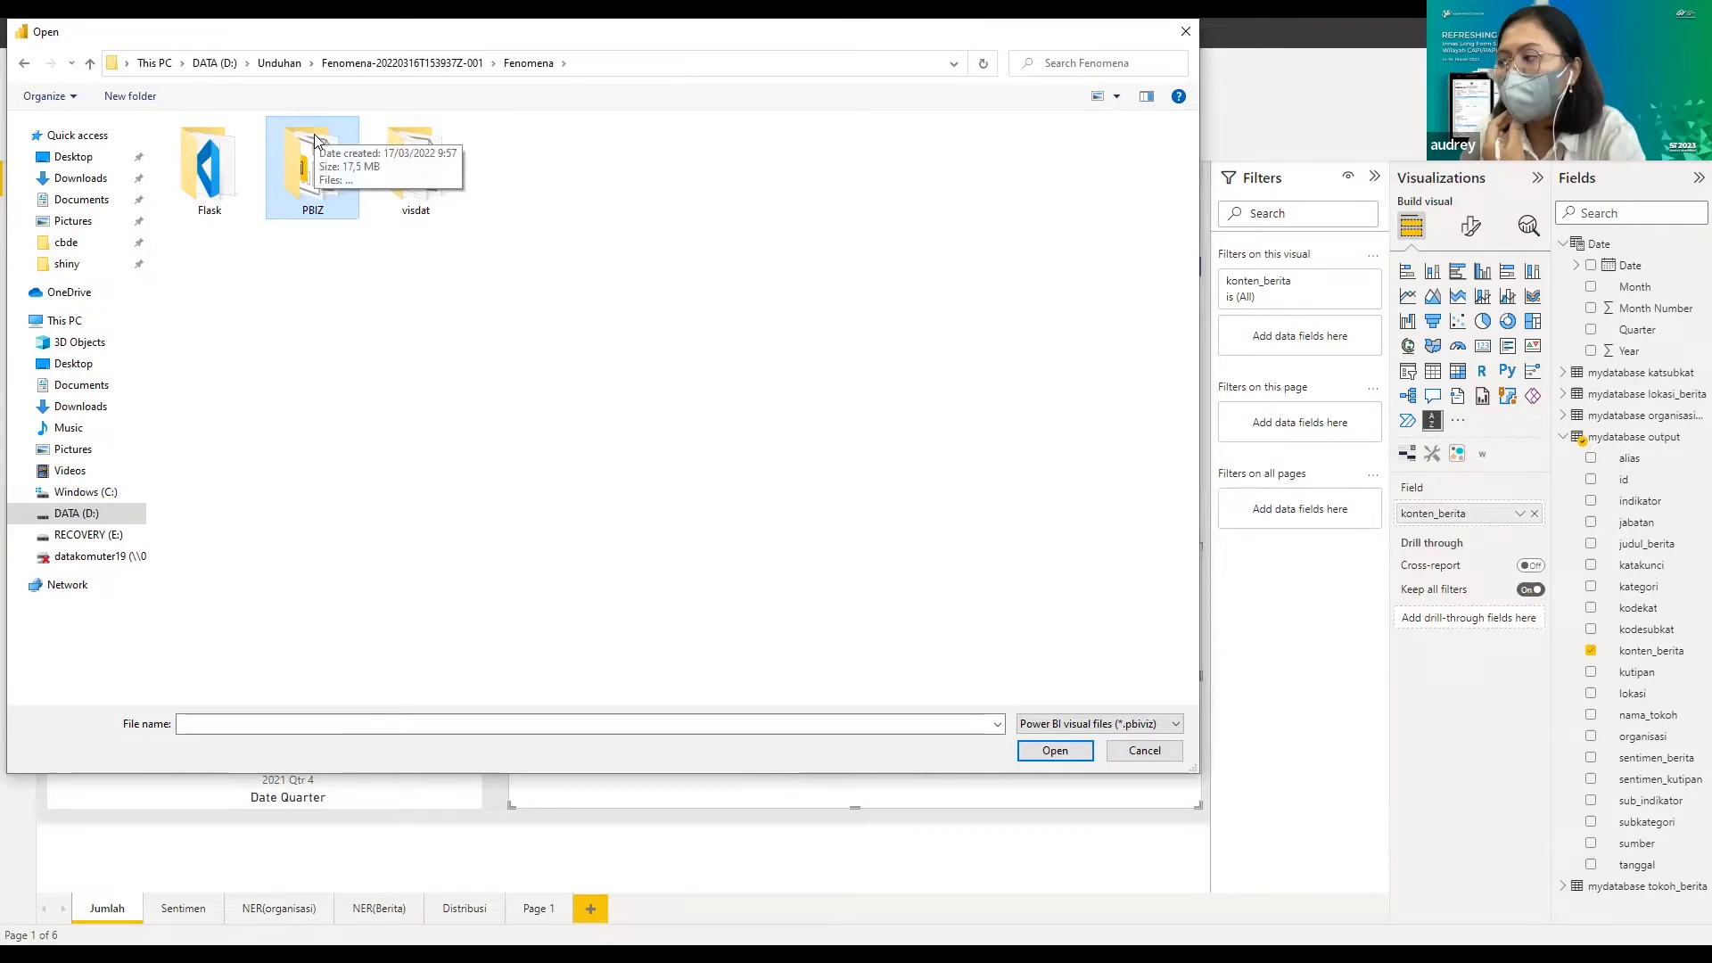
{"action": "double_click", "coordinate": [314, 151]}
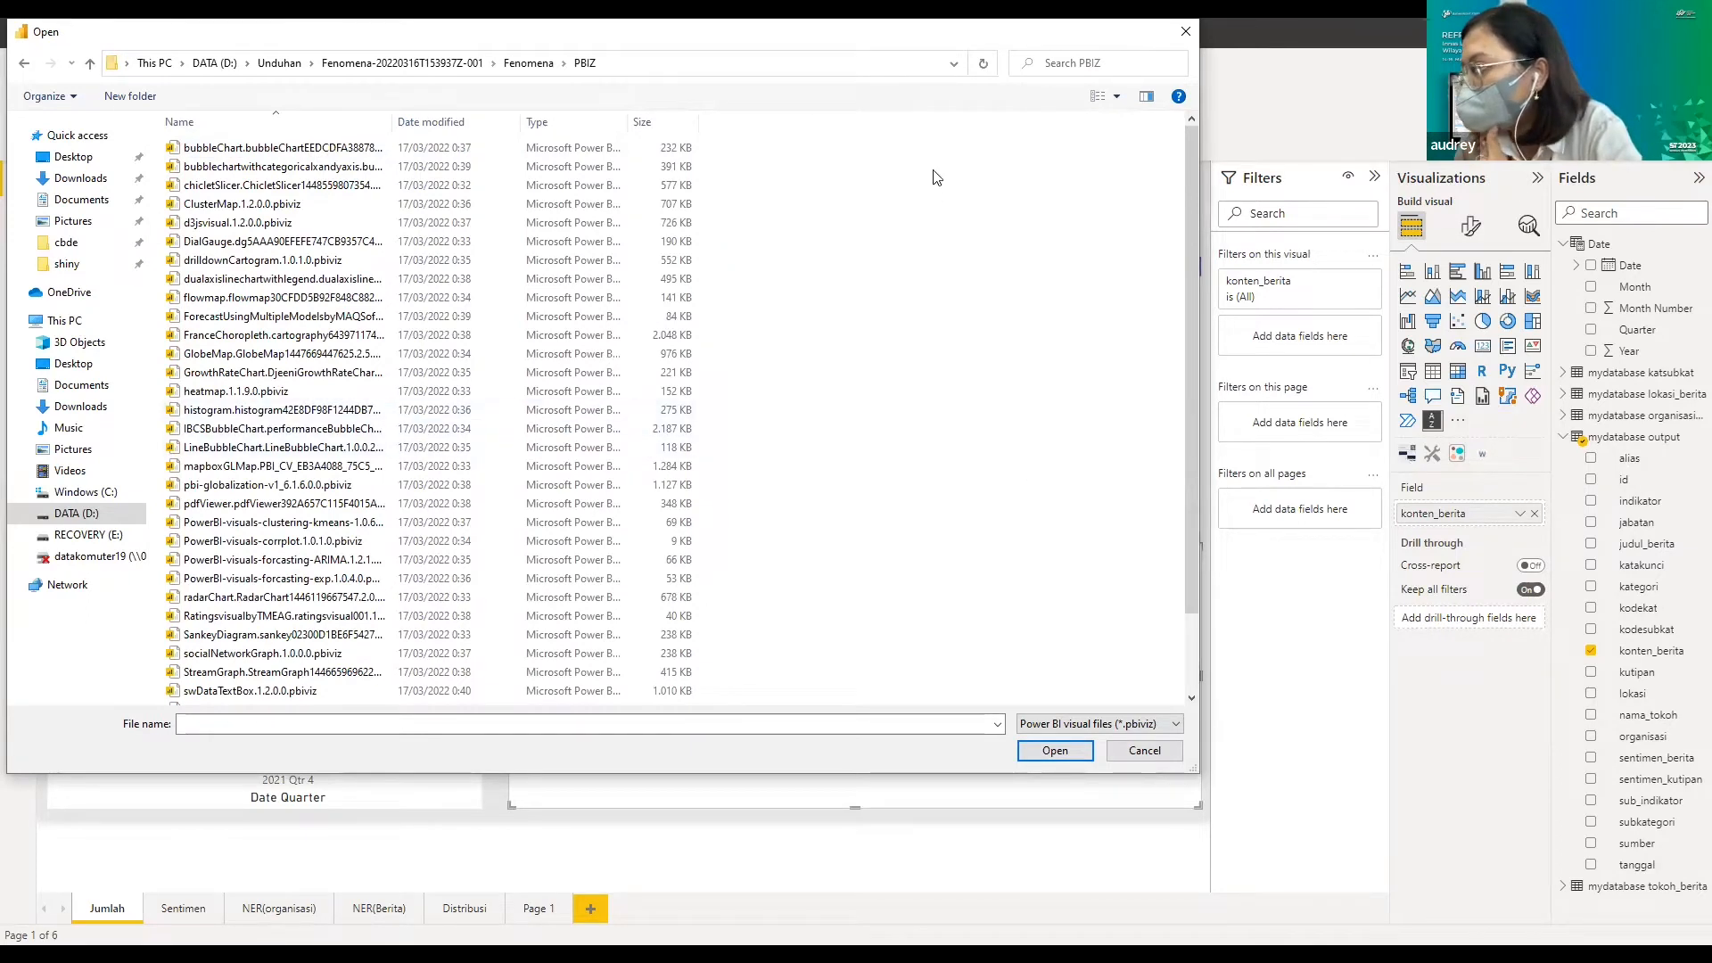
- Search the PBIZ folder for visual files matching "text"
{"action": "left_click_drag", "start_coordinate": [669, 40], "coordinate": [671, 136]}
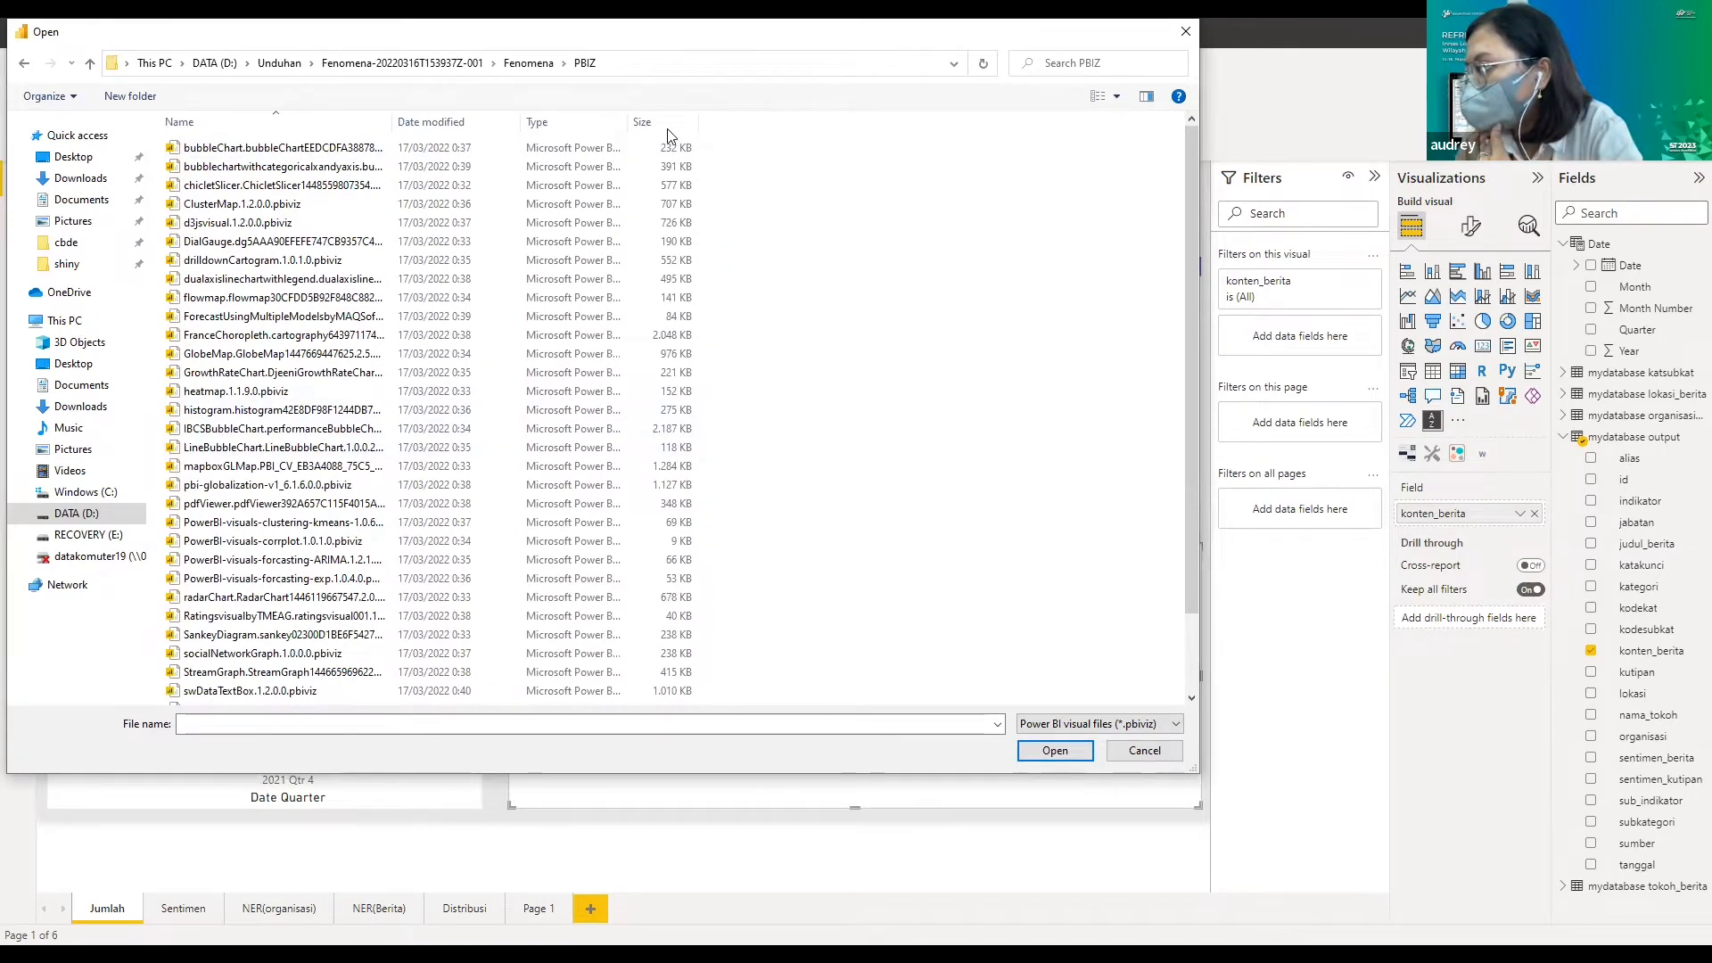
{"action": "left_click", "coordinate": [1087, 172]}
{"action": "type", "text": "text"}
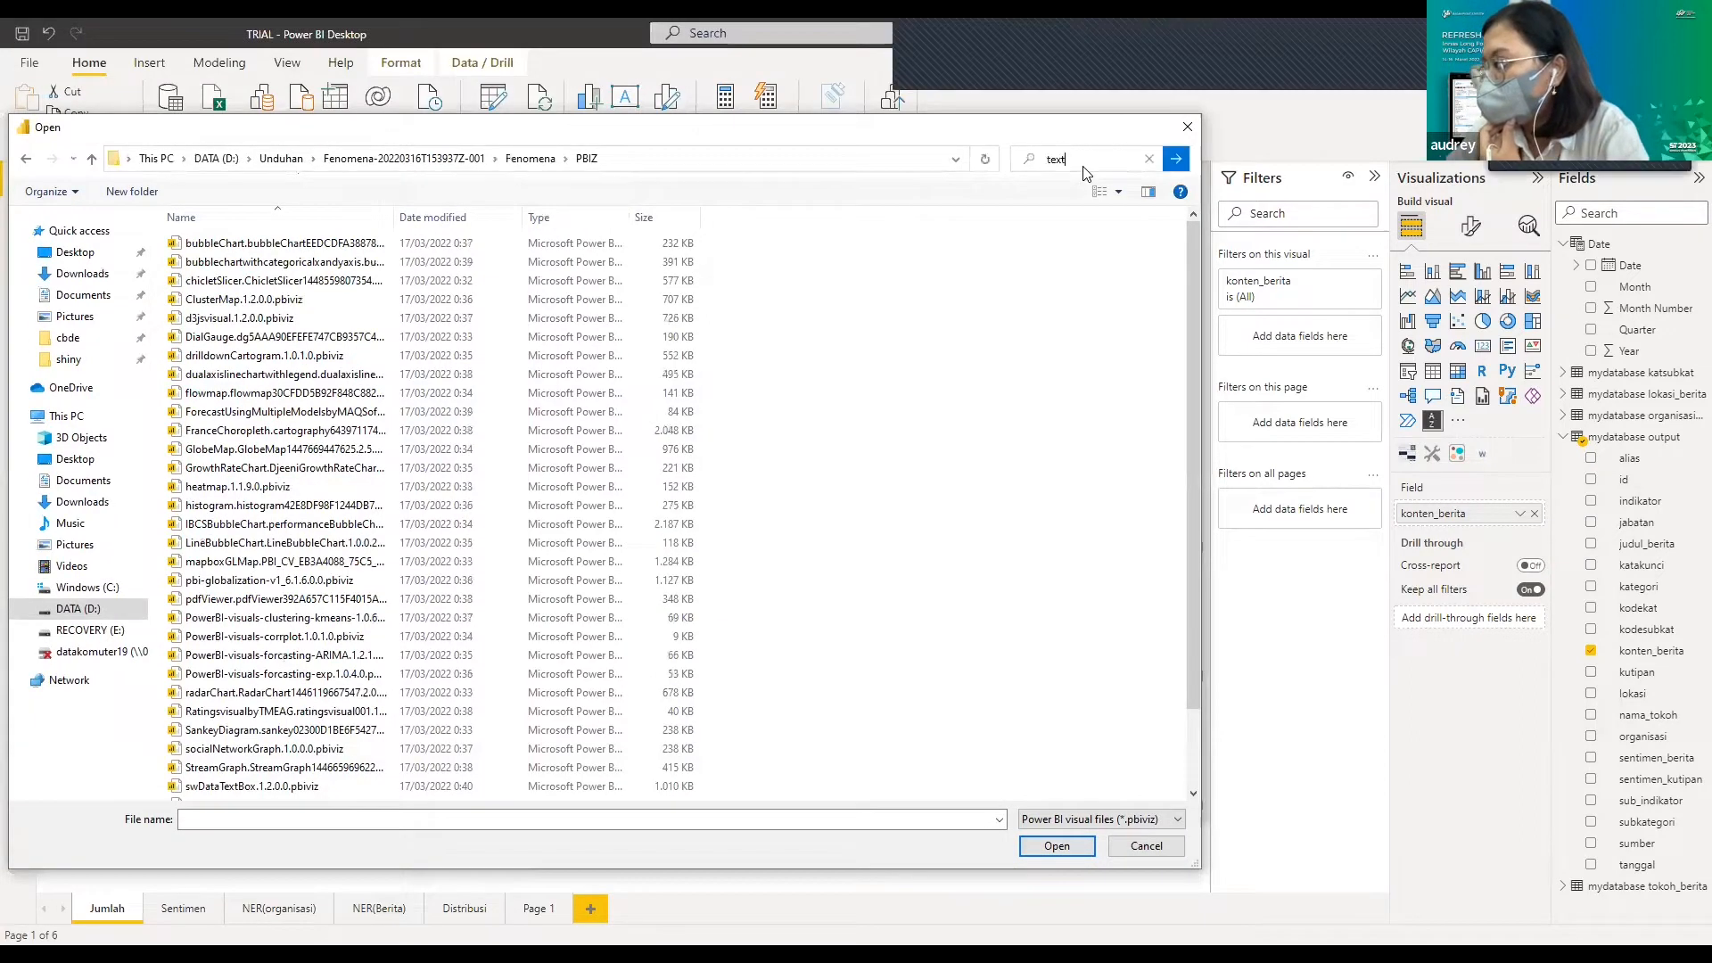
{"action": "type", "text": " w"}
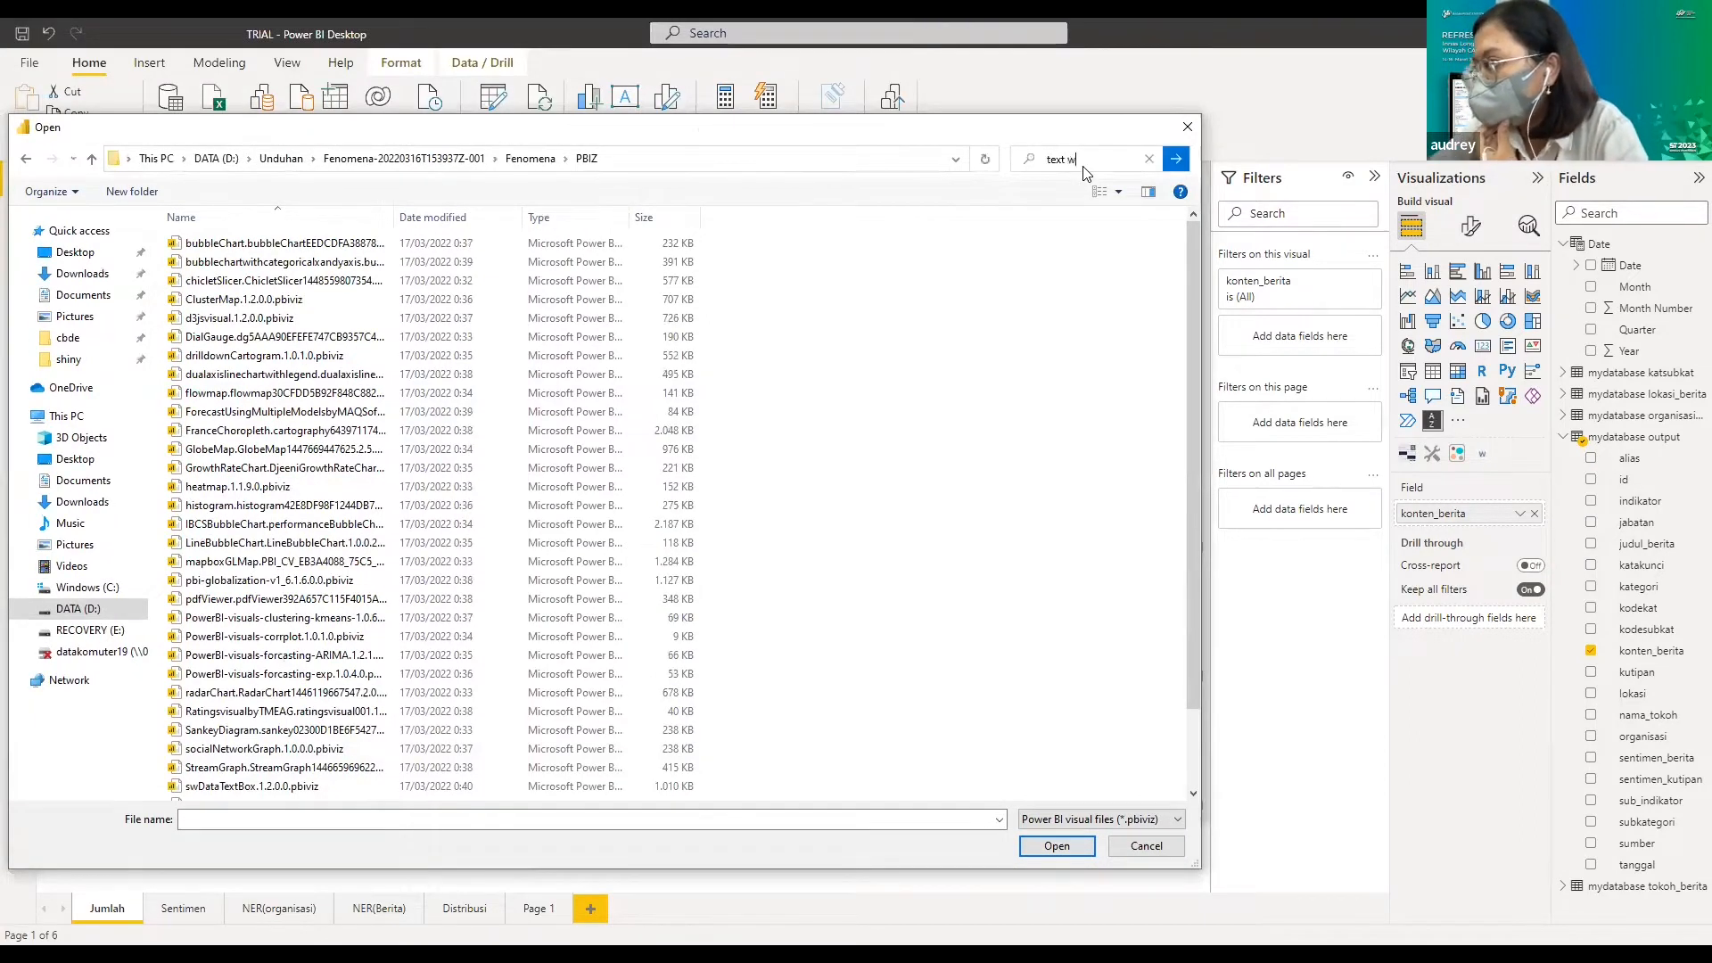
{"action": "type", "text": "rapp"}
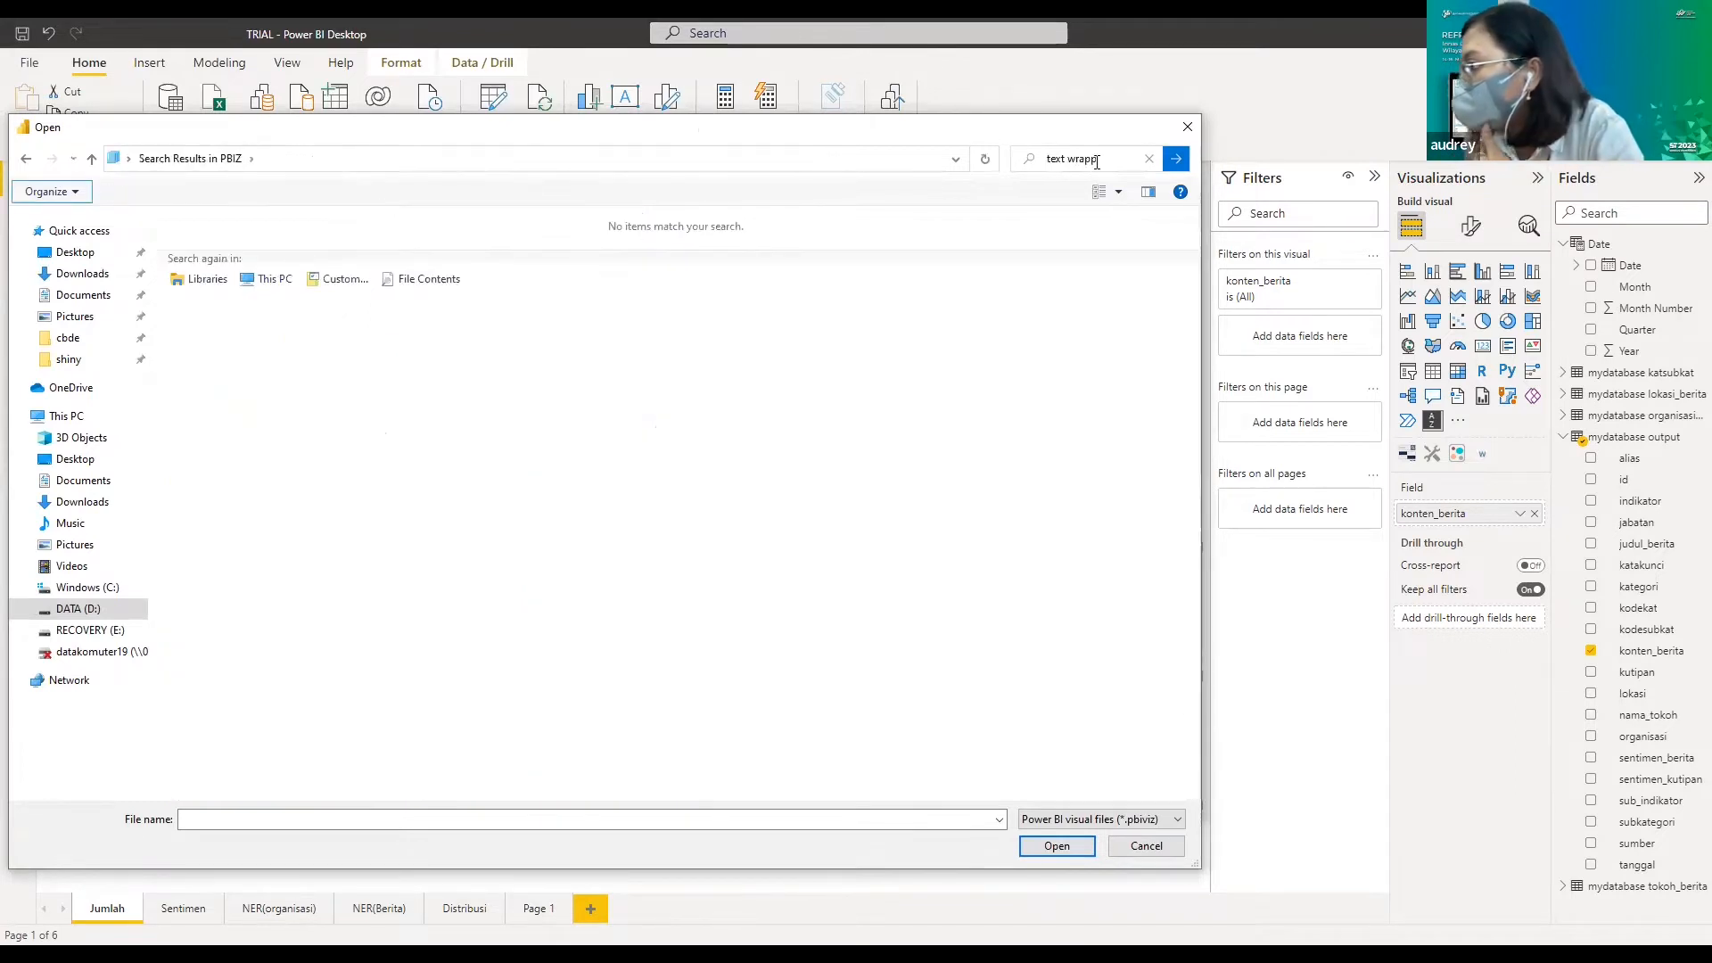
{"action": "key", "text": "Return"}
{"action": "left_click", "coordinate": [1097, 161]}
{"action": "key", "text": "BackSpace"}
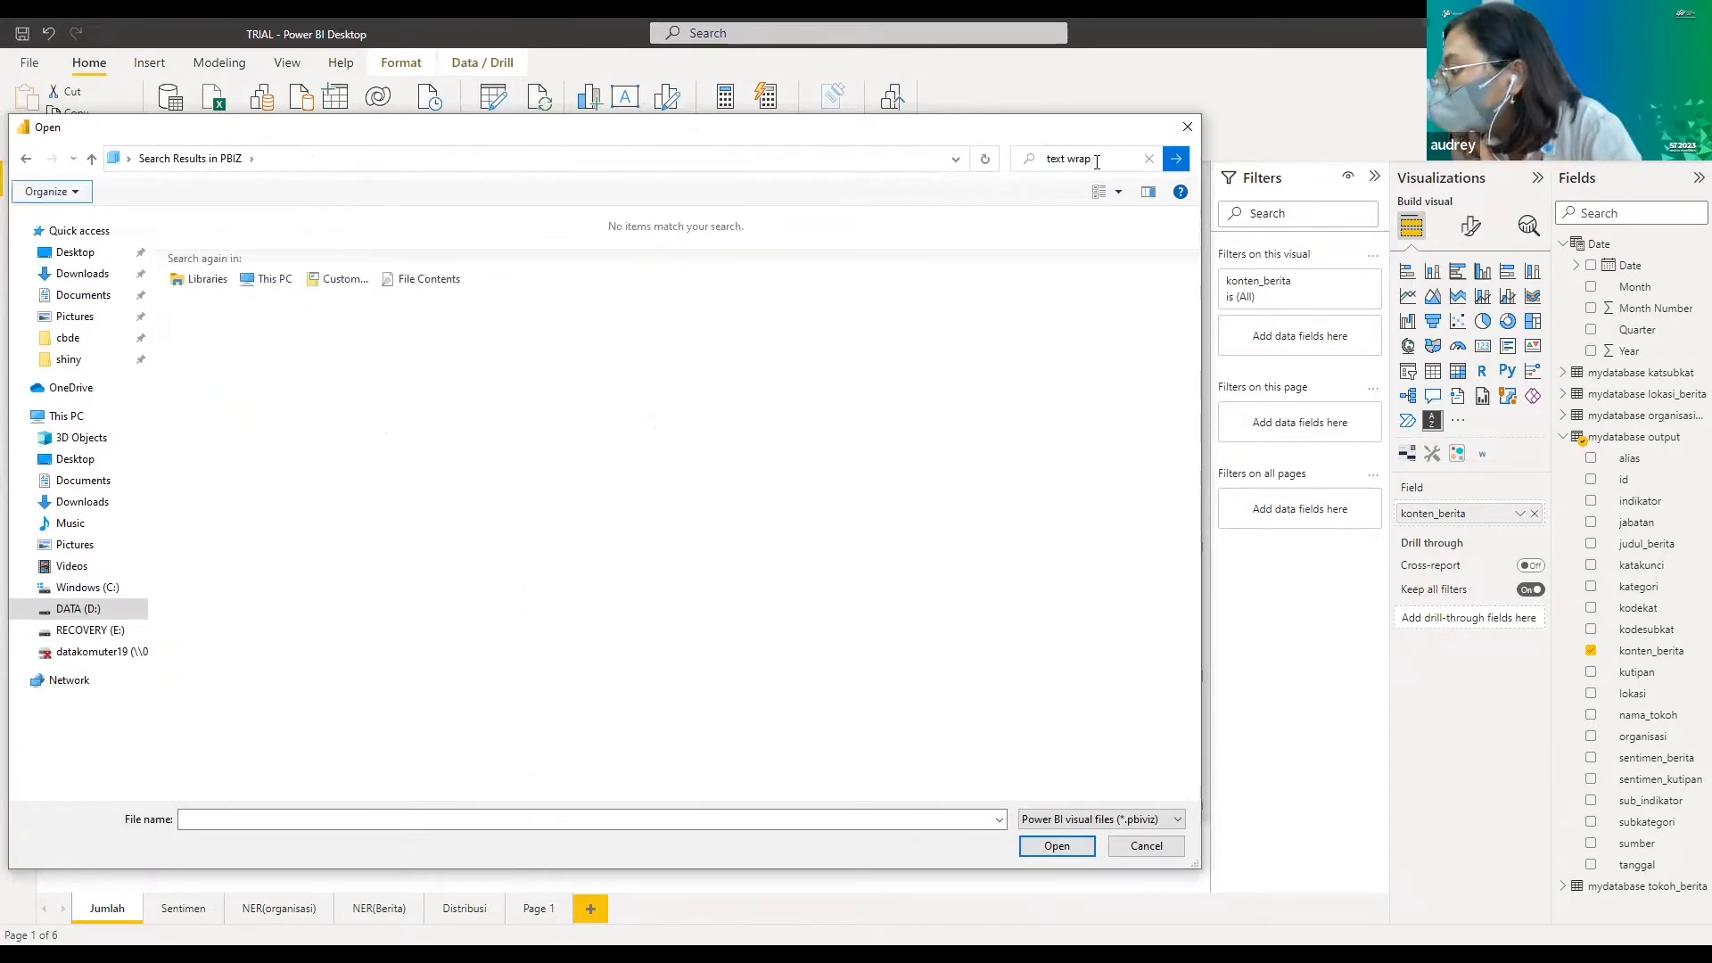
{"action": "key", "text": "Return"}
{"action": "left_click", "coordinate": [1097, 161]}
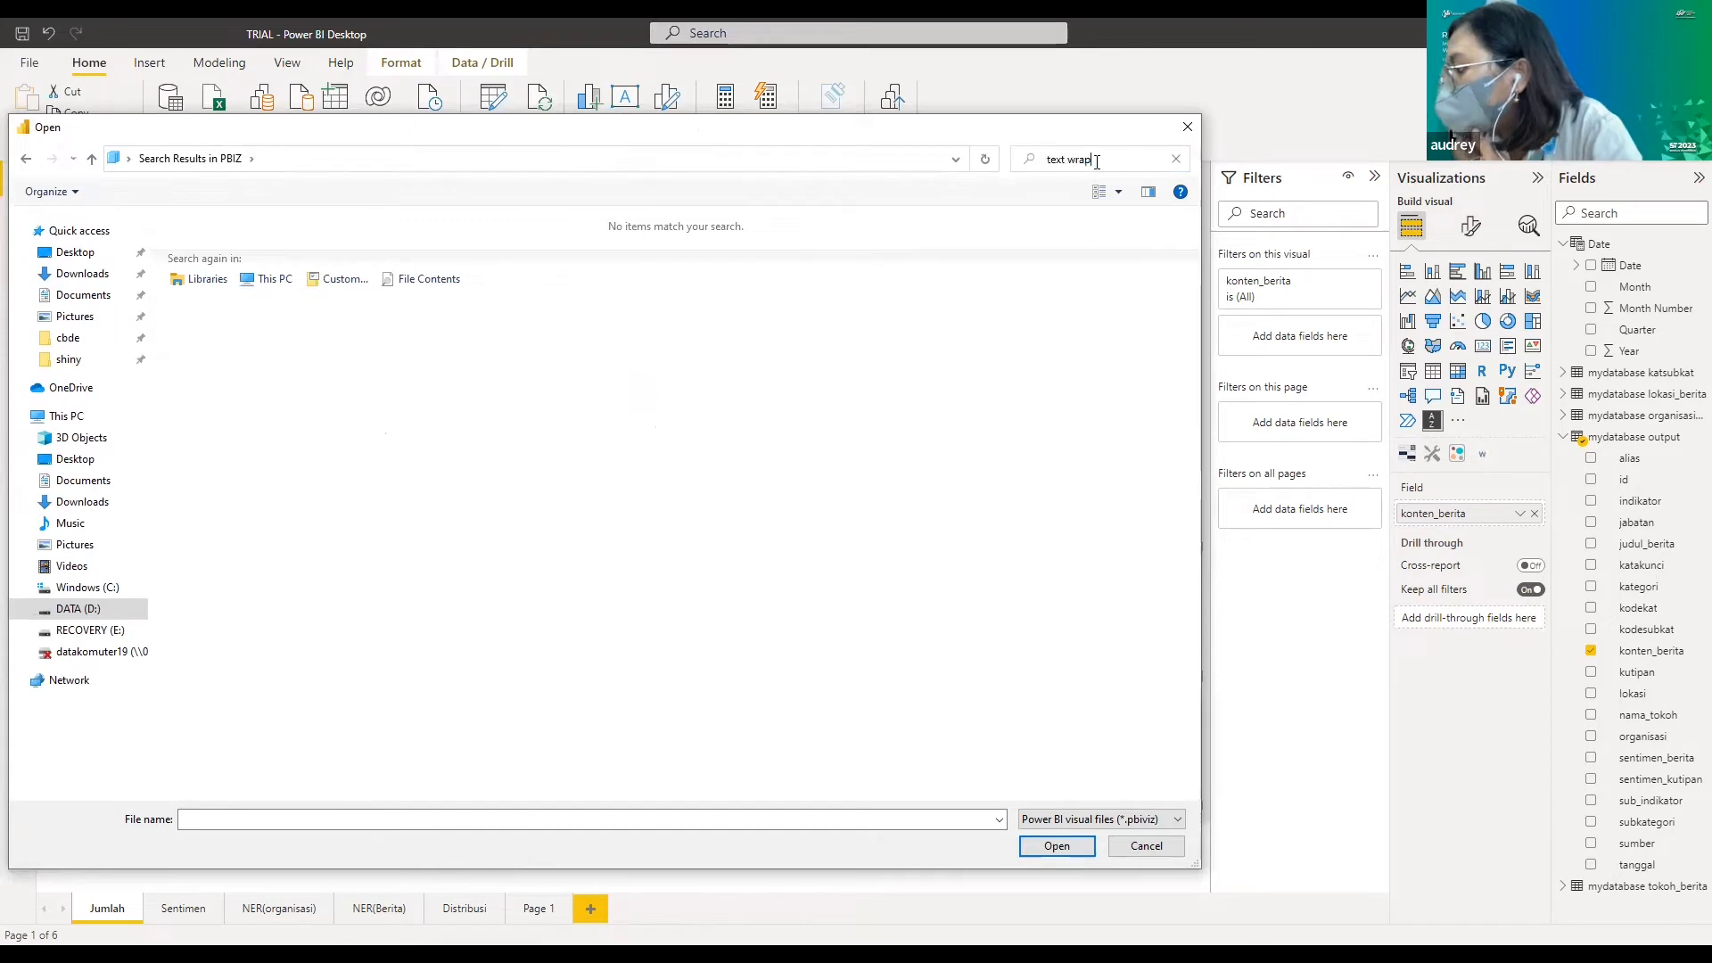
{"action": "key", "text": "BackSpace"}
{"action": "key", "text": "BackSpace"}
{"action": "key", "text": "BackSpace"}
{"action": "key", "text": "BackSpace"}
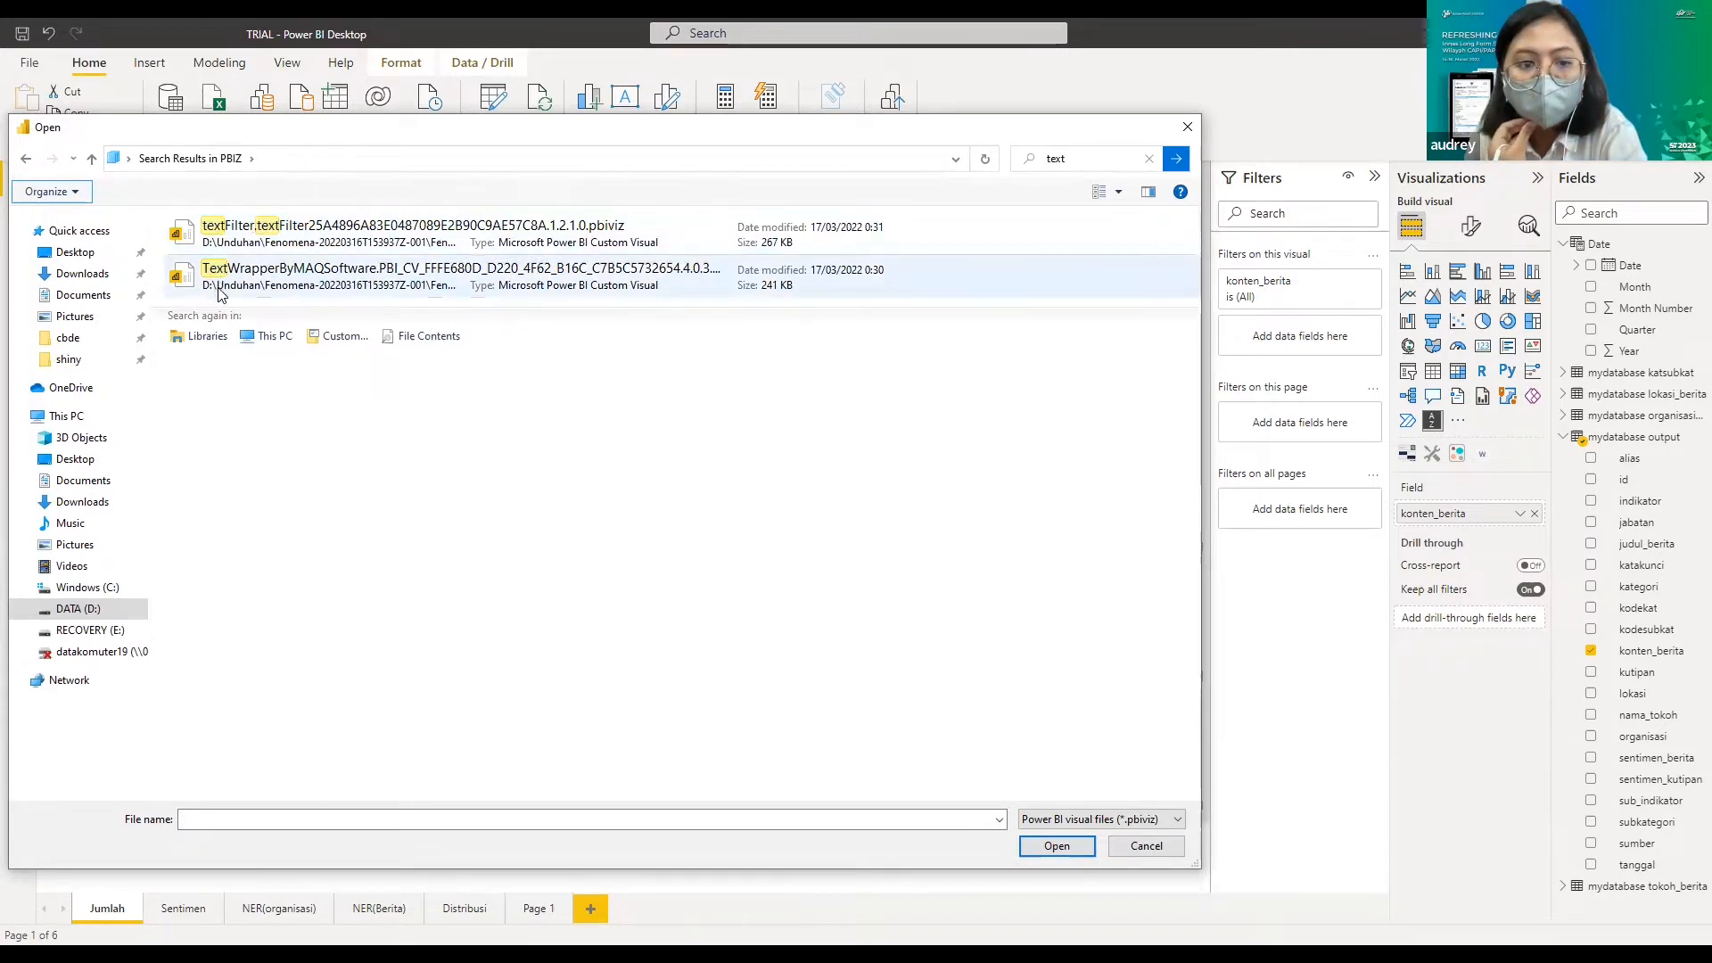
- Import the textFilter .pbiviz file as a custom visual and dismiss the import message
{"action": "left_click", "coordinate": [238, 230]}
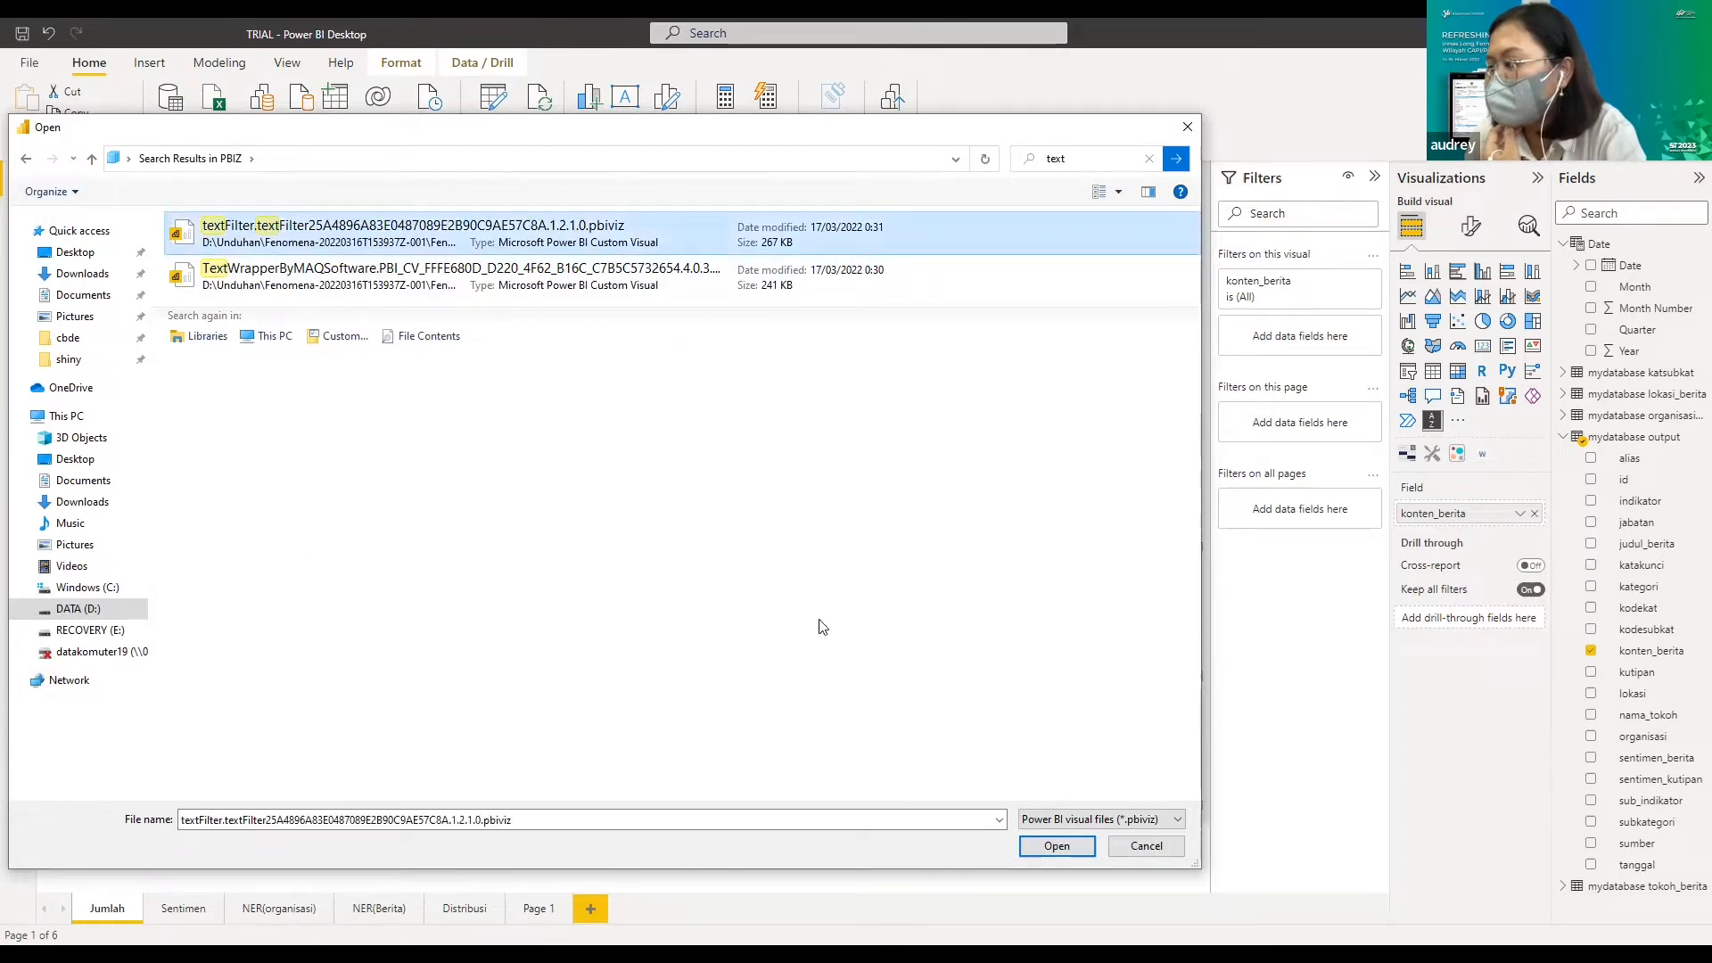
{"action": "left_click", "coordinate": [1050, 846]}
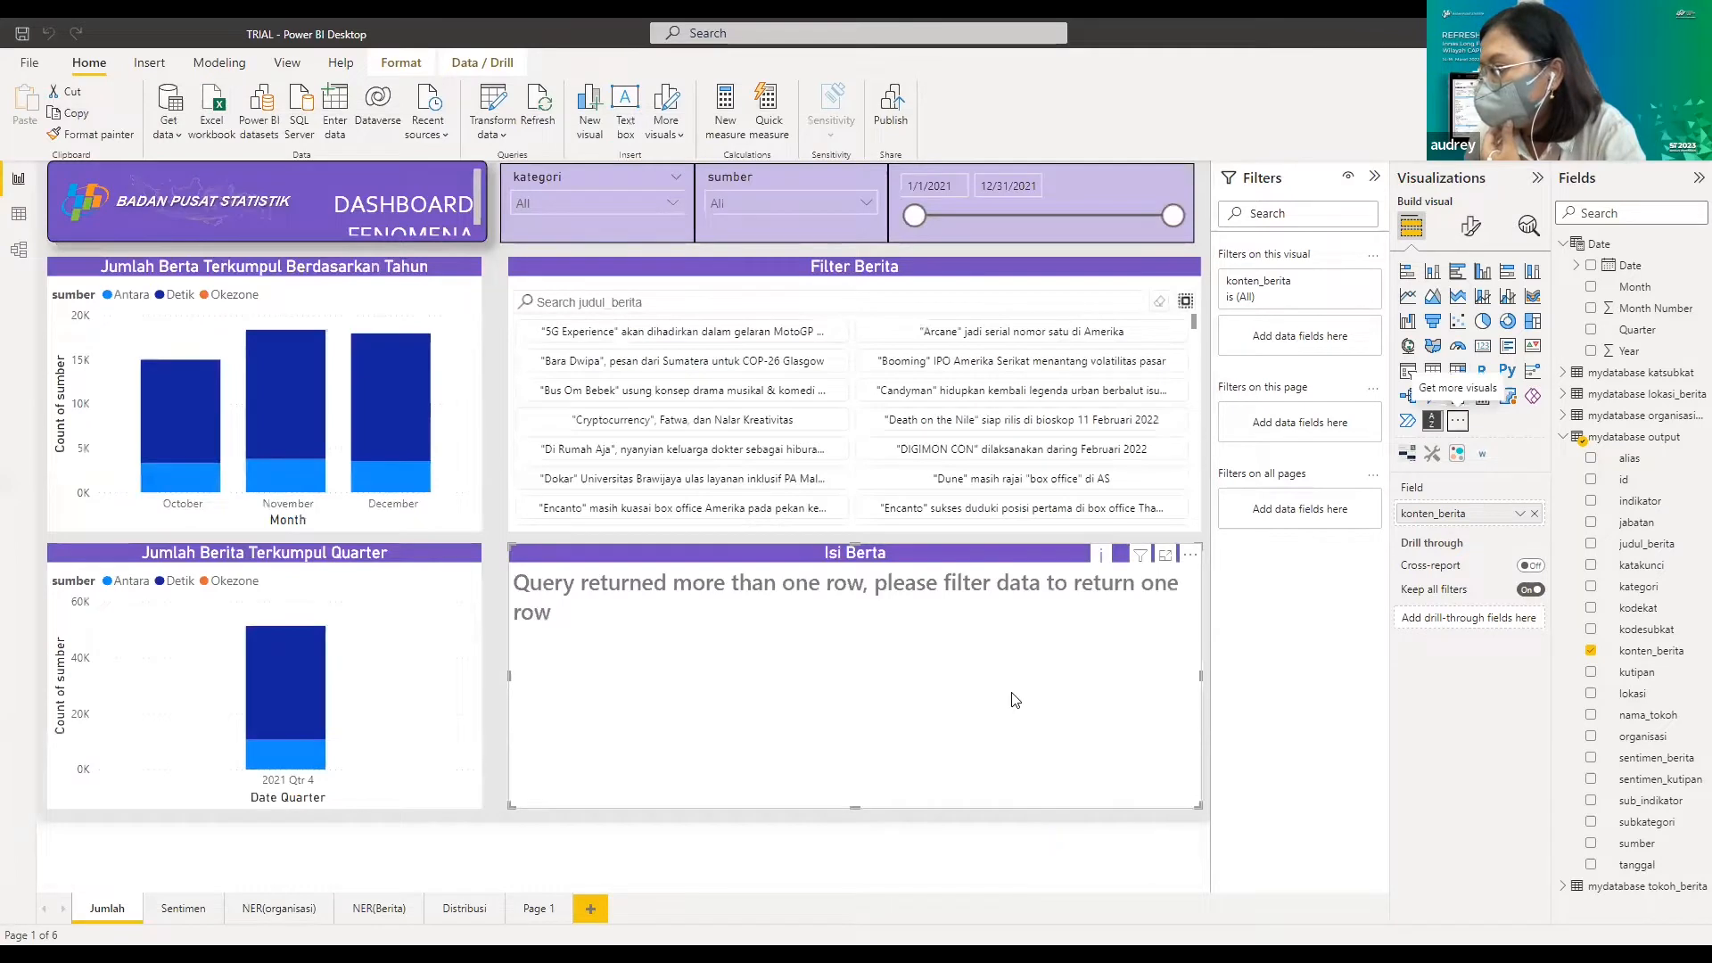
{"action": "left_click", "coordinate": [1005, 520]}
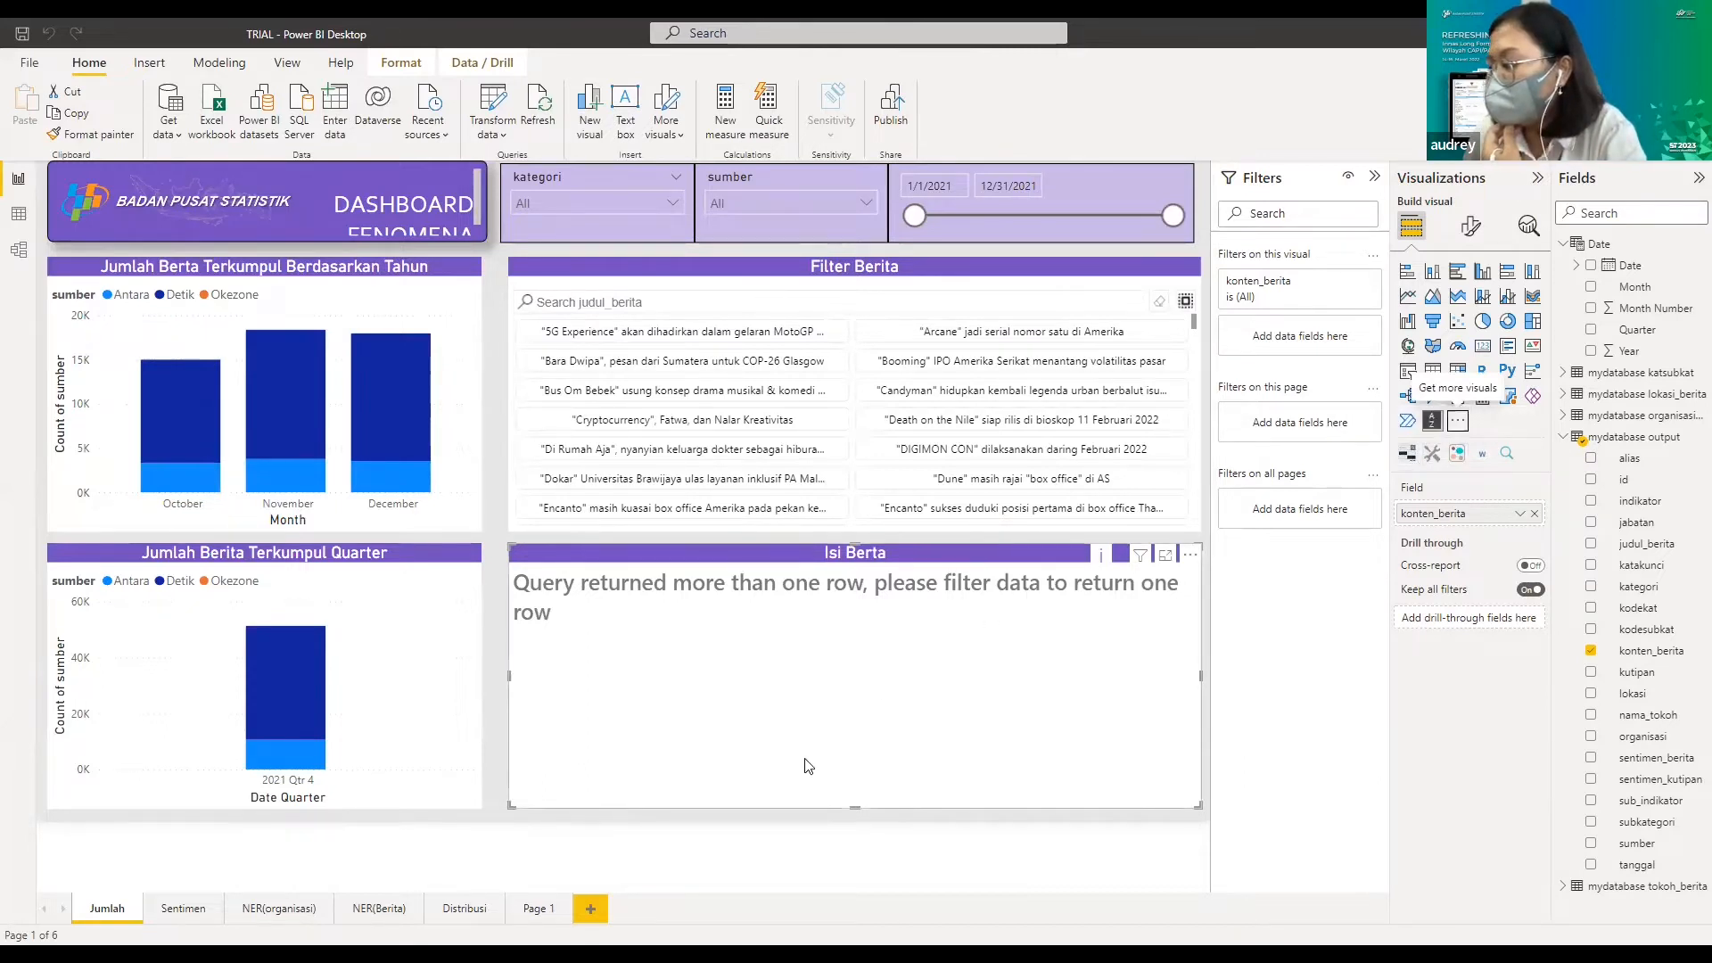
- Examine the custom visual files available in the Fenomena PBIZ folder on drive D, without importing any
{"action": "left_click", "coordinate": [1458, 421]}
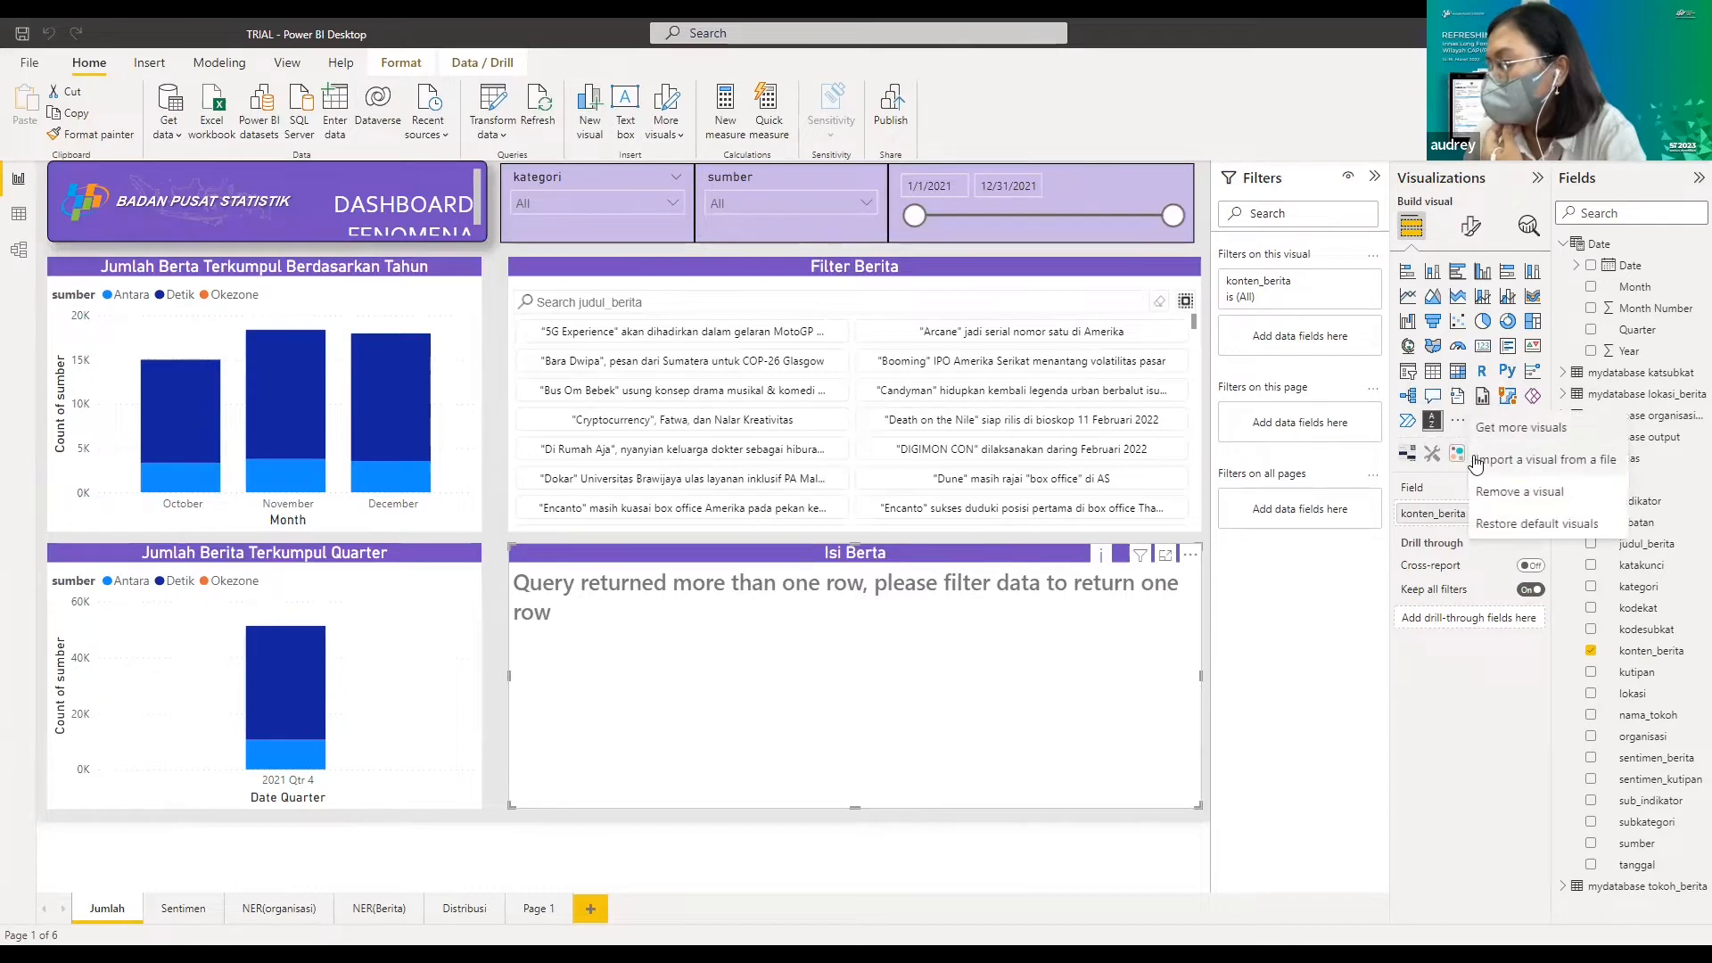
{"action": "left_click", "coordinate": [1477, 460]}
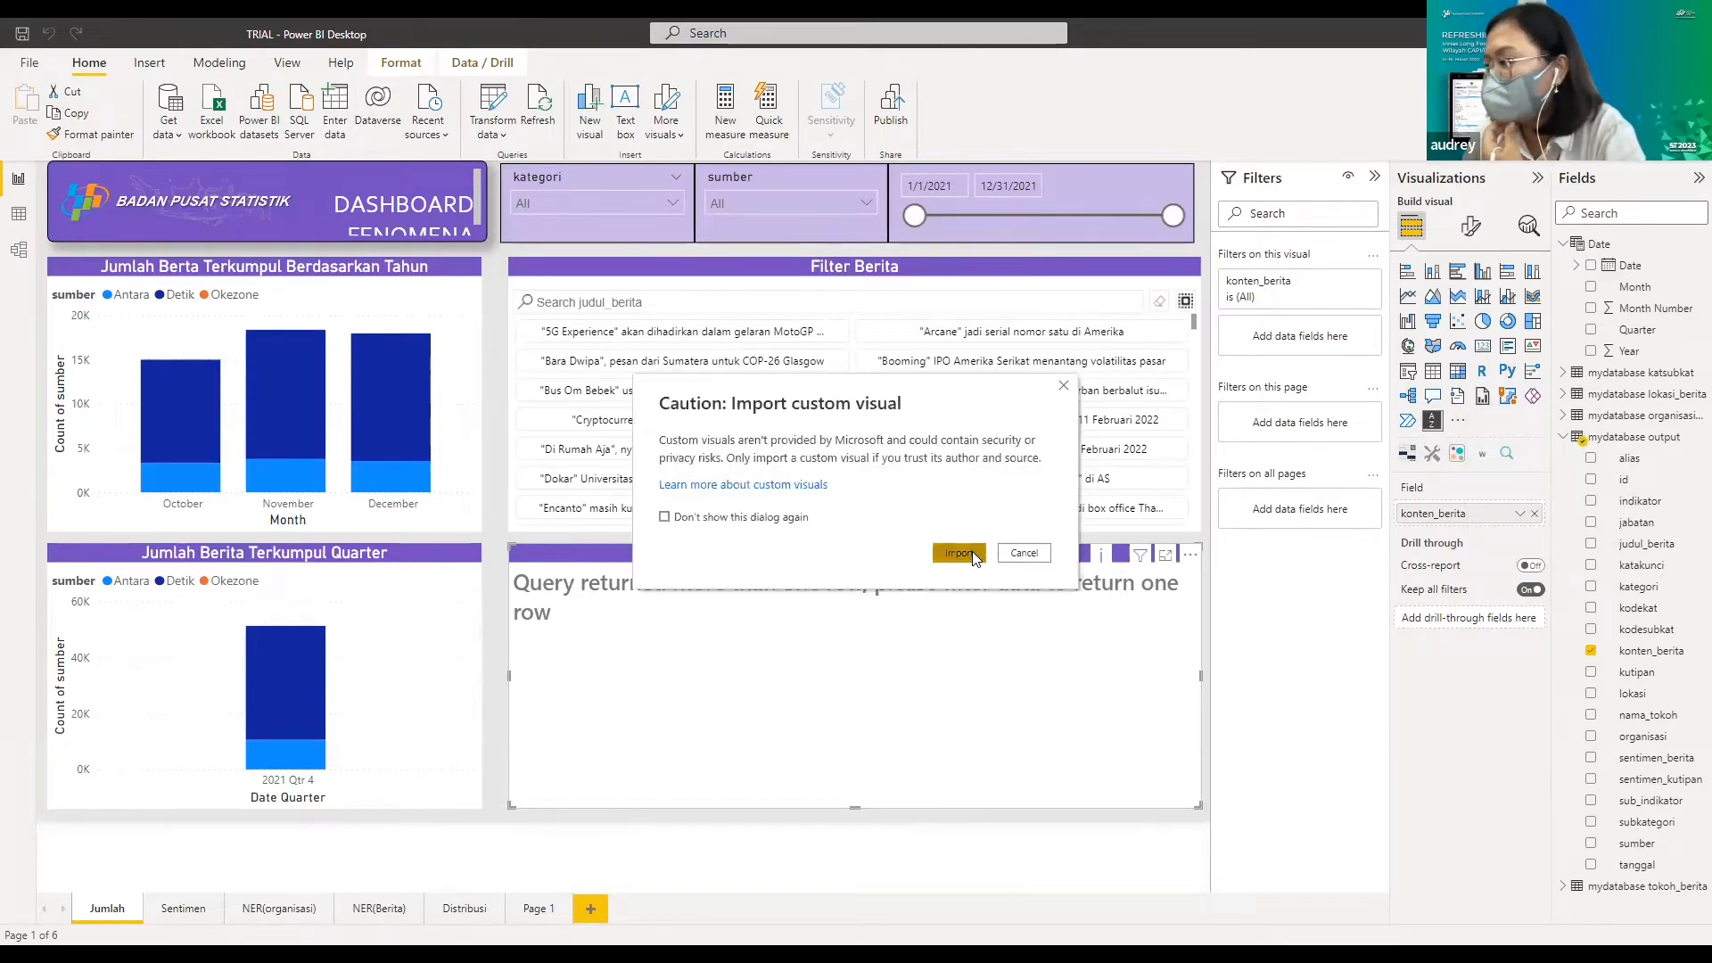
{"action": "left_click", "coordinate": [972, 551]}
{"action": "left_click", "coordinate": [1148, 160]}
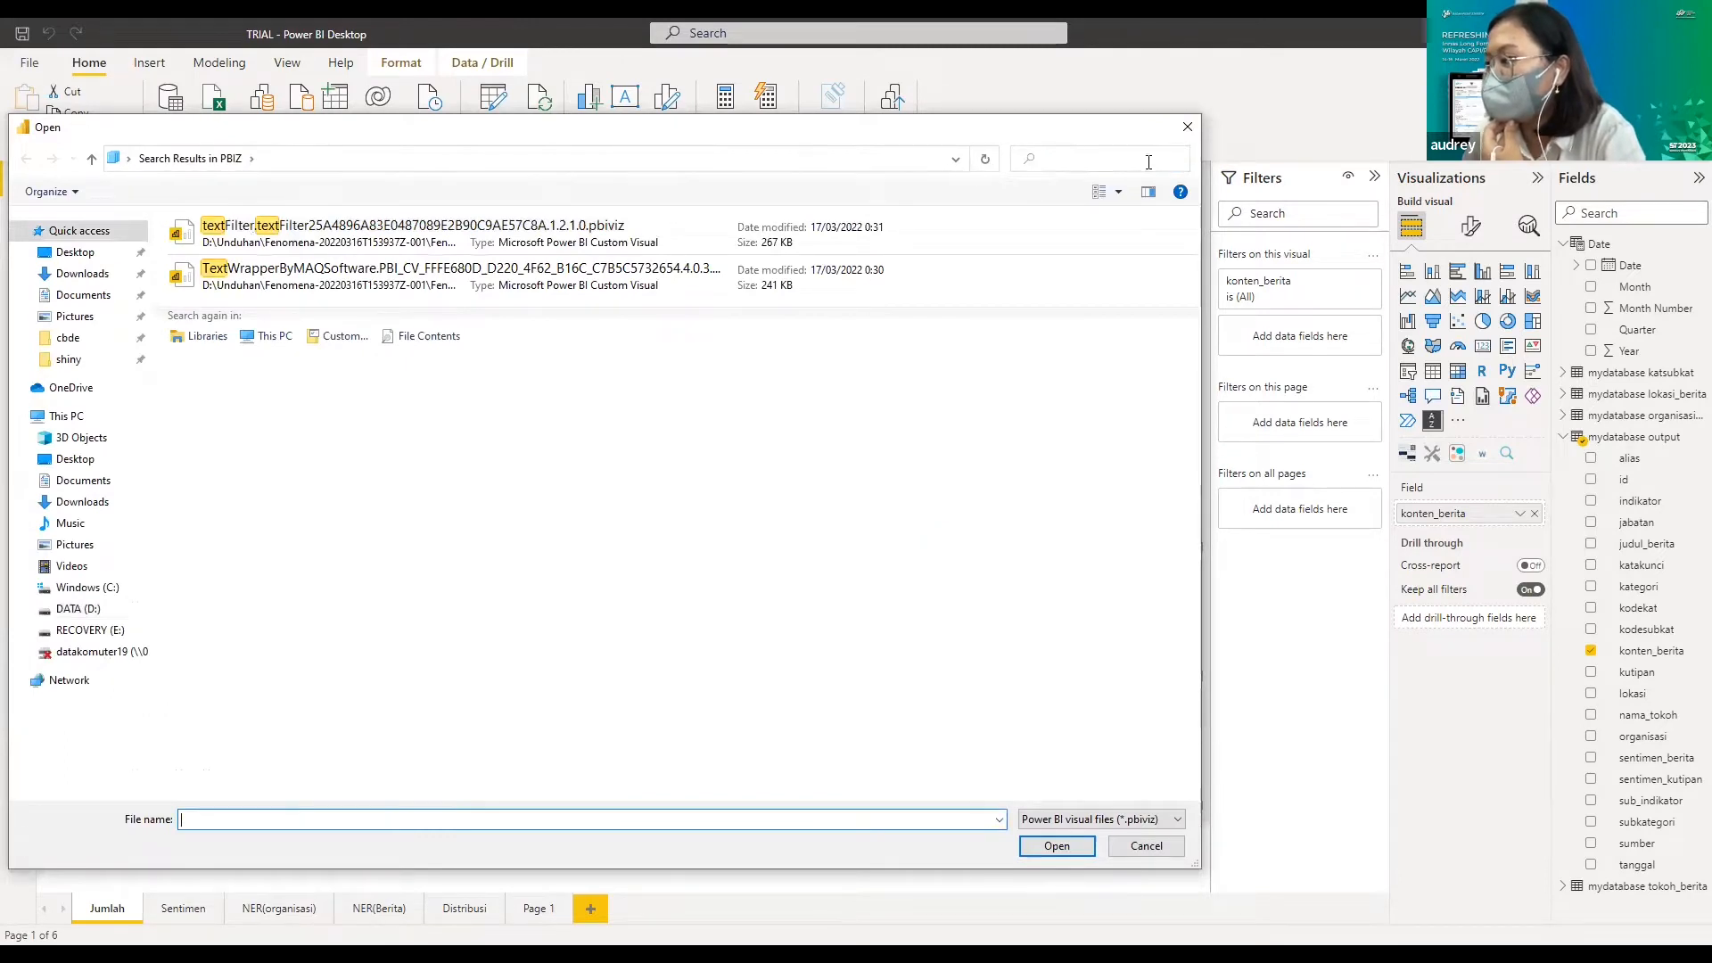
{"action": "left_click", "coordinate": [1149, 161]}
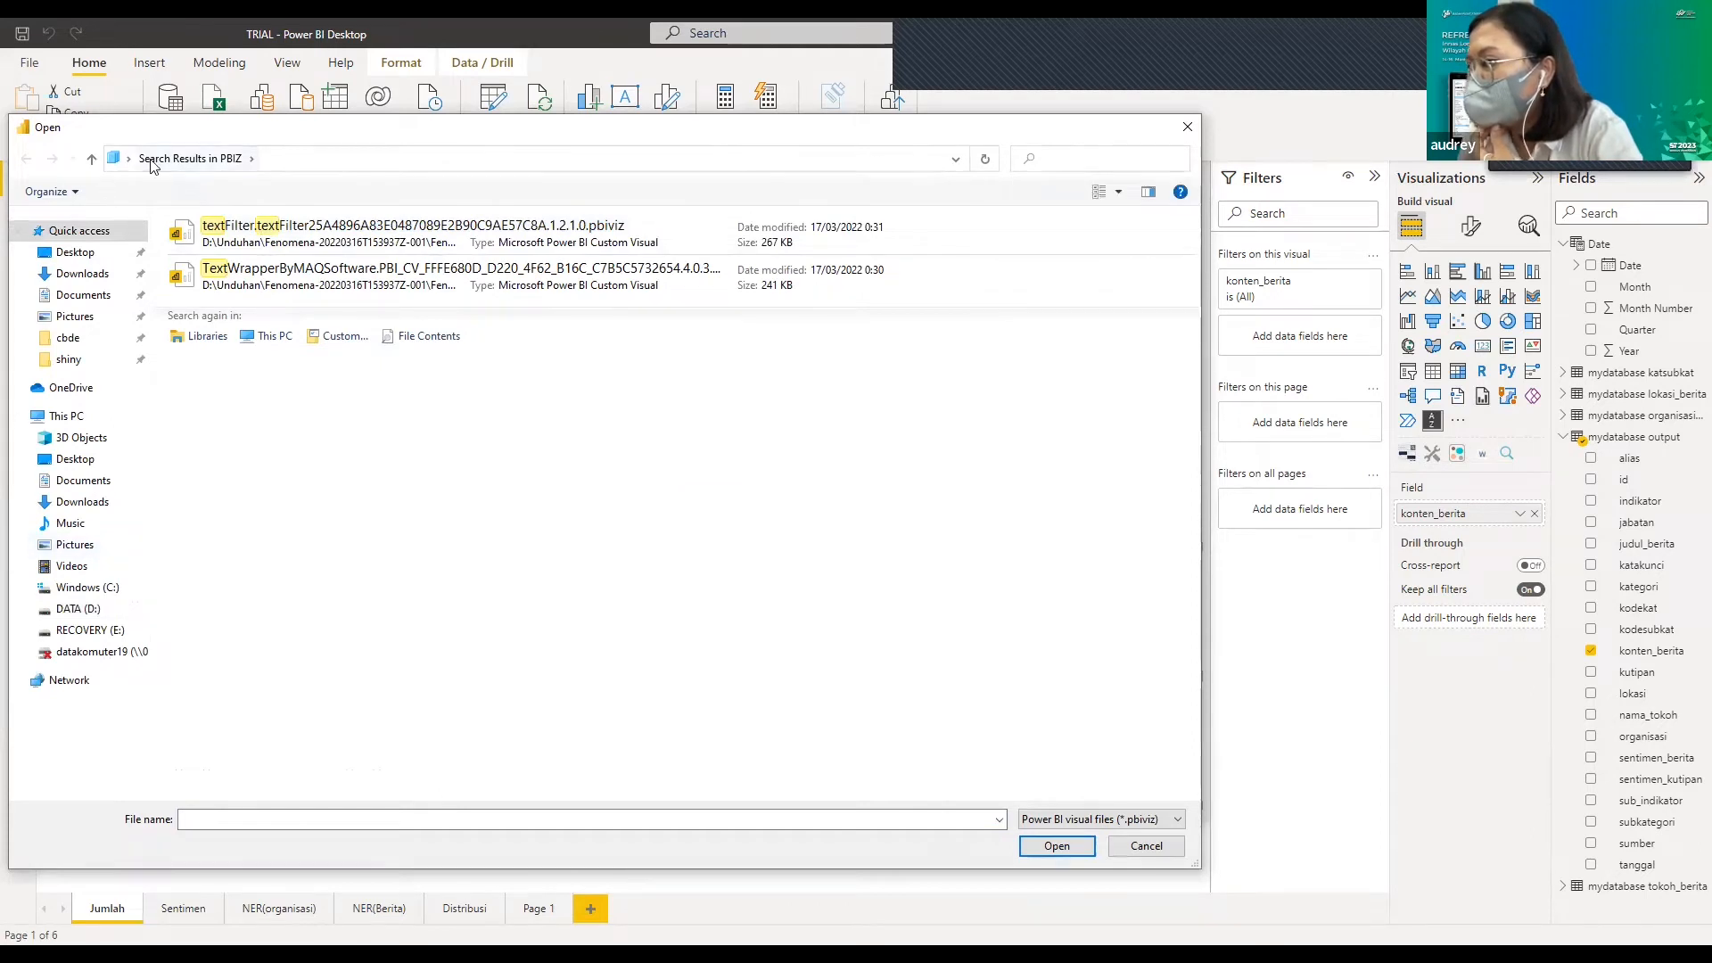
{"action": "left_click", "coordinate": [116, 167]}
{"action": "left_click", "coordinate": [352, 542]}
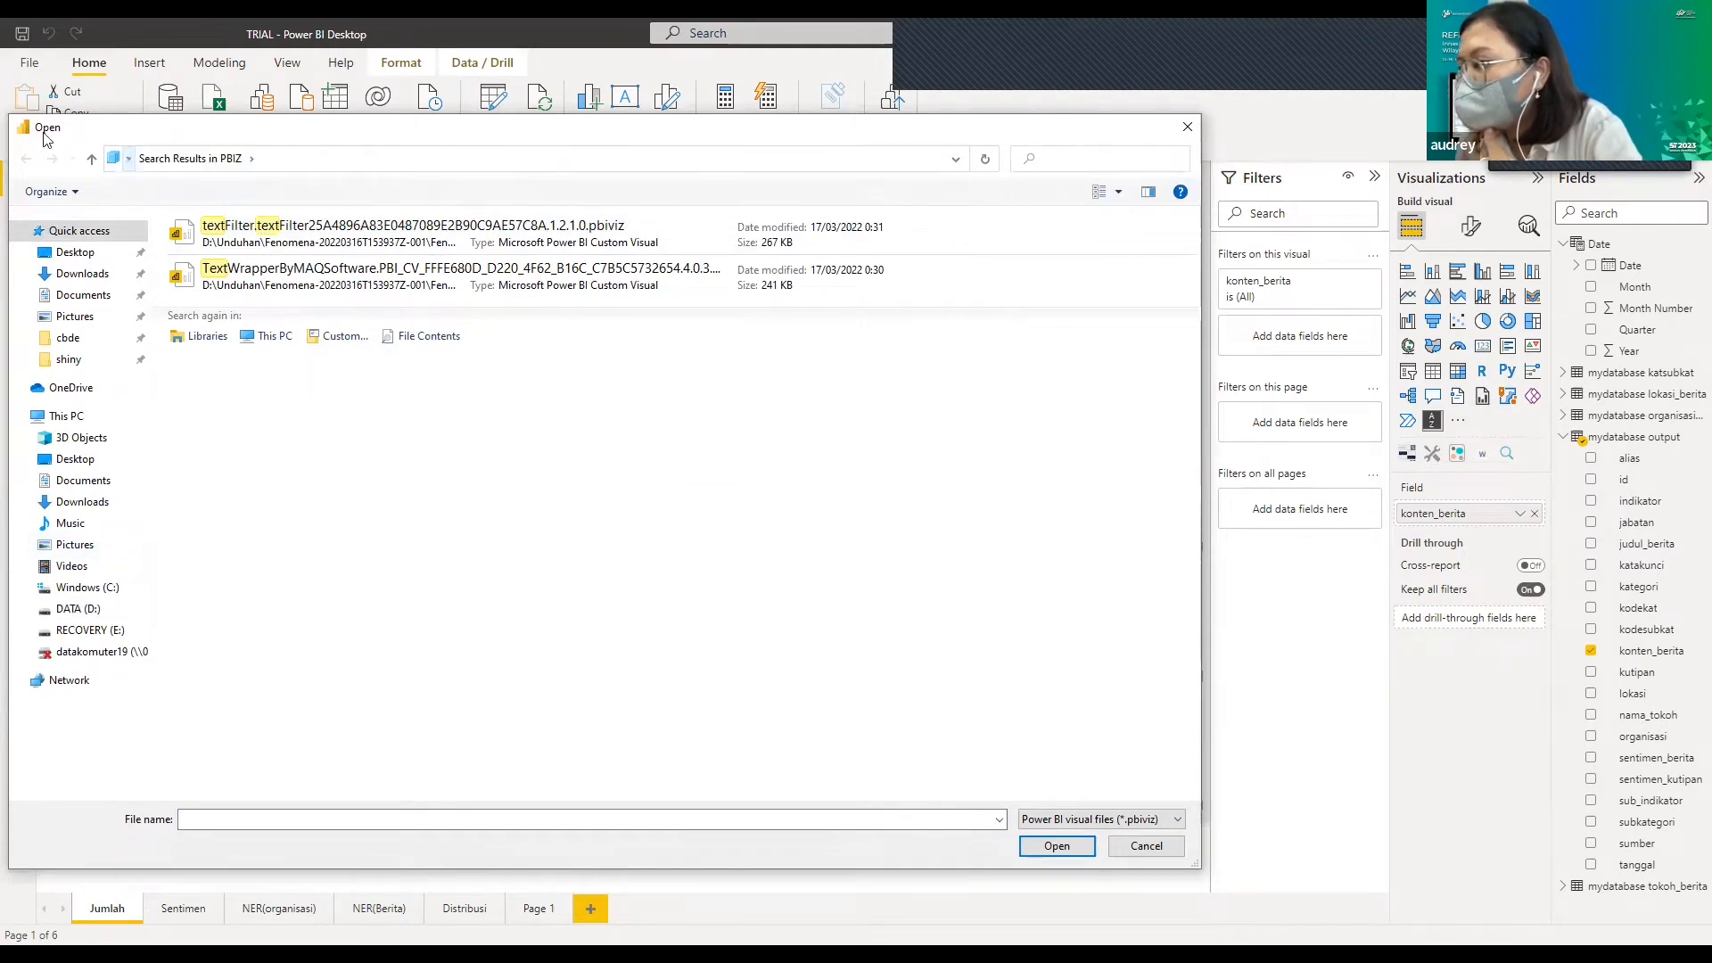
{"action": "left_click", "coordinate": [80, 607]}
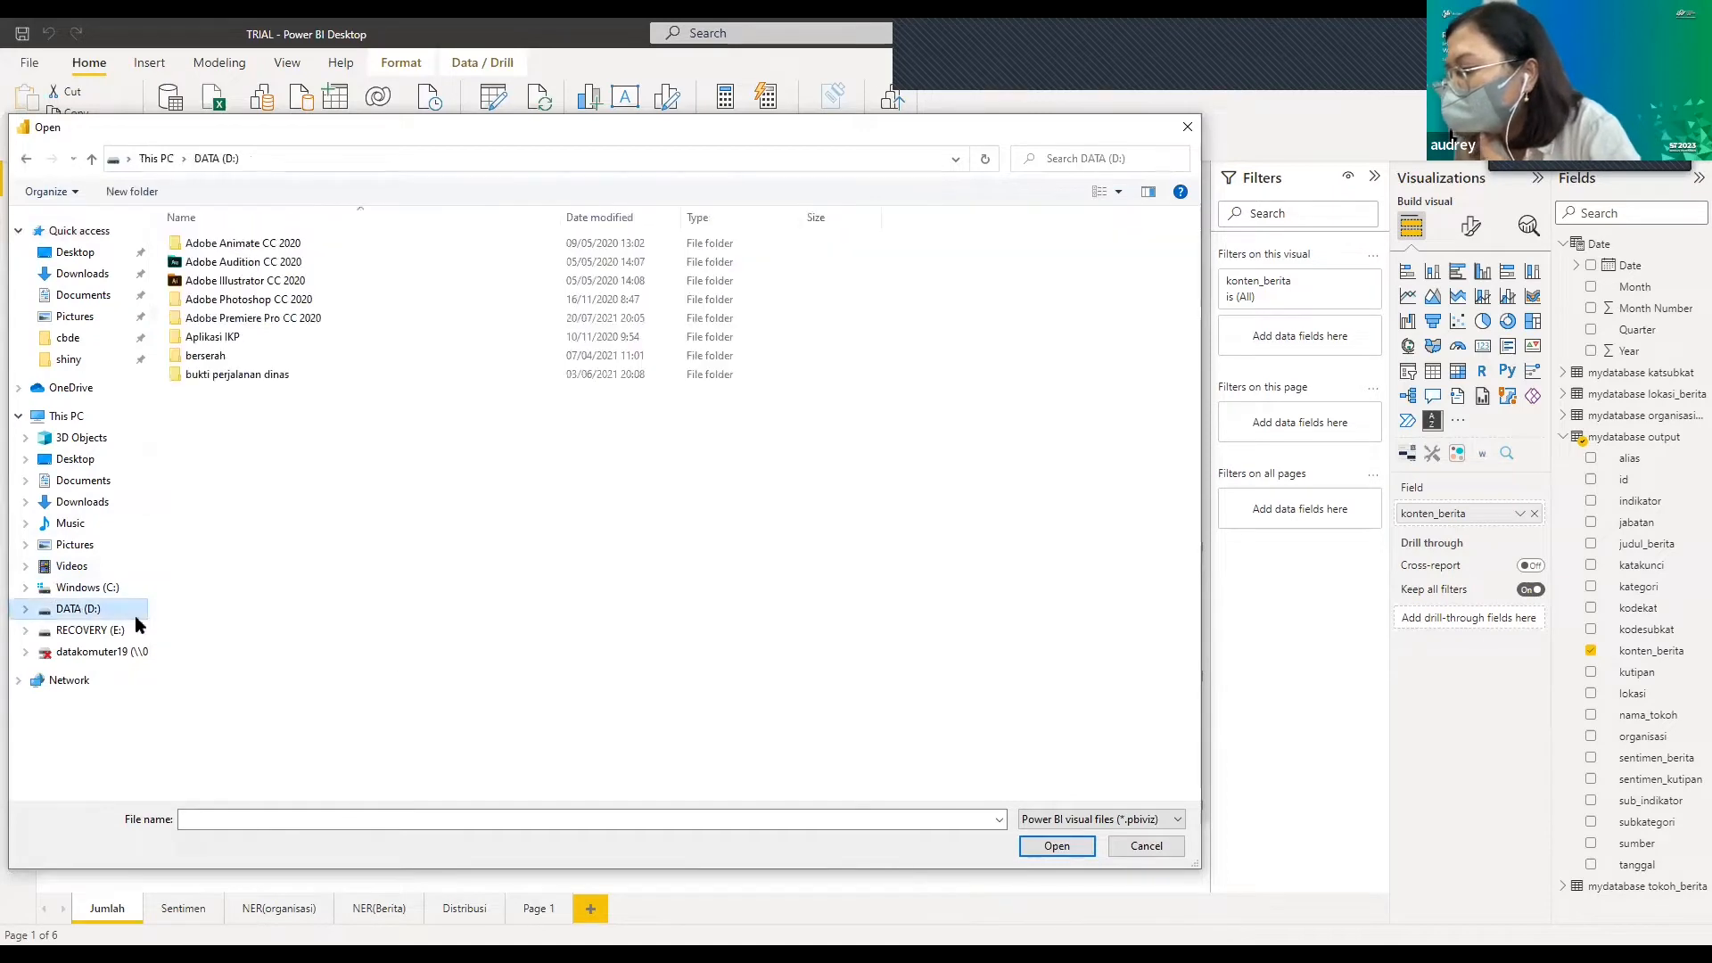
{"action": "scroll", "coordinate": [394, 669], "scroll_direction": "down", "scroll_amount": 18}
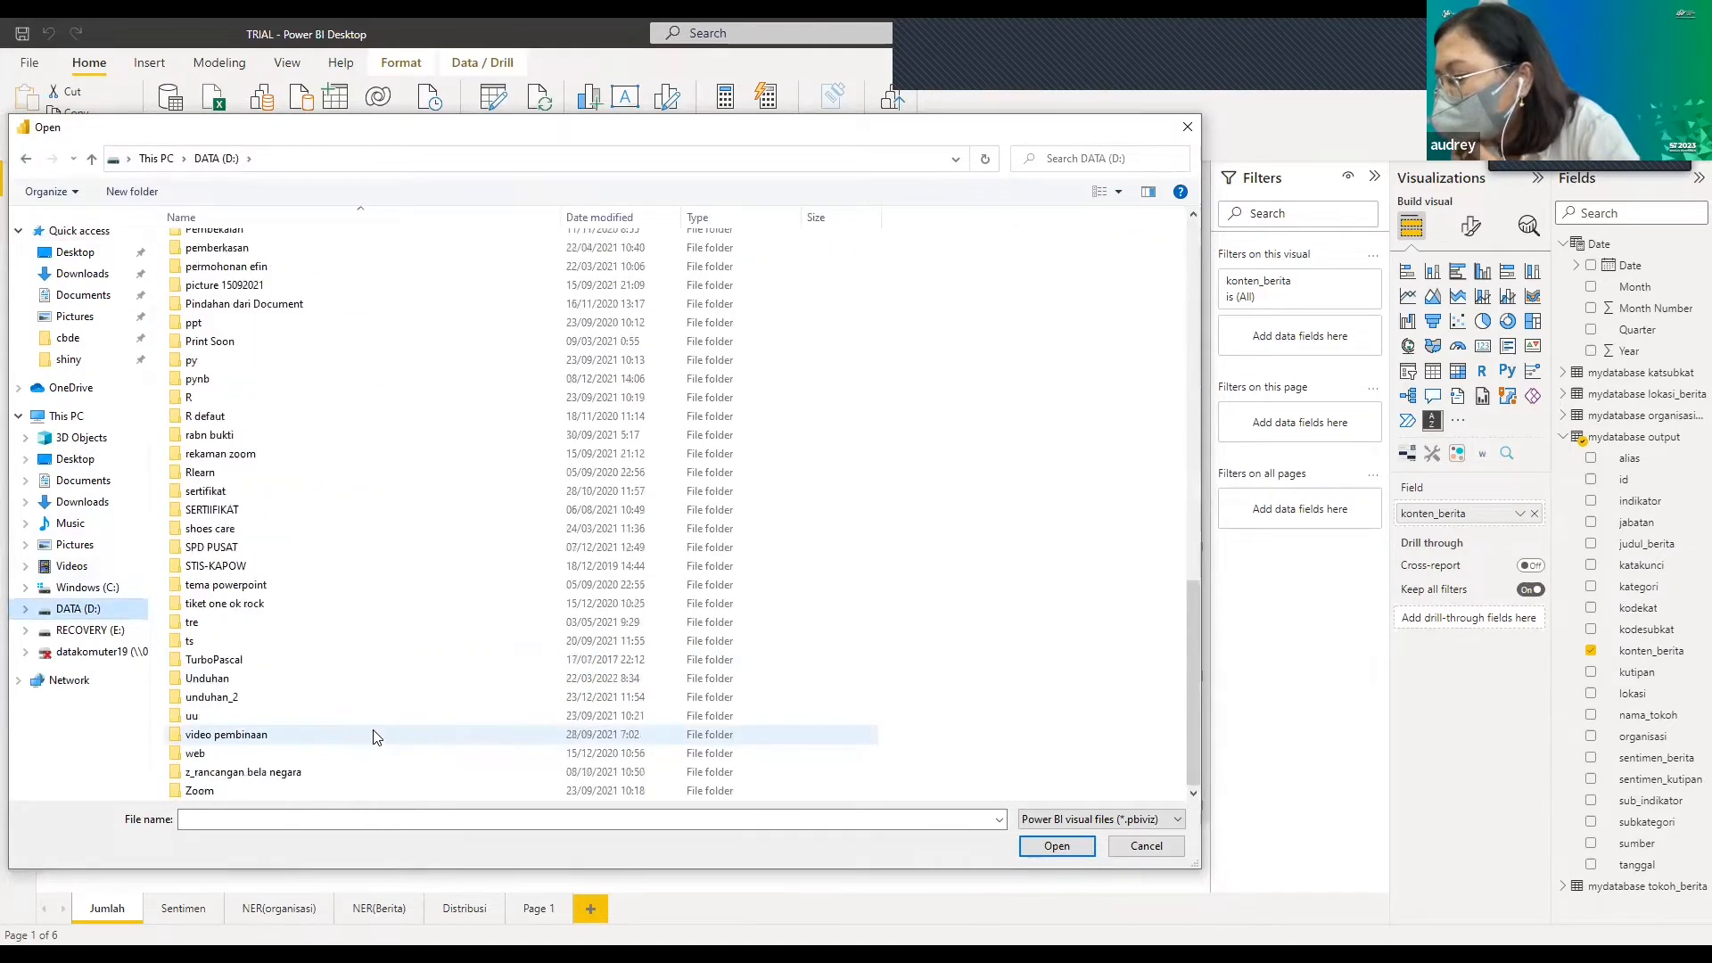
{"action": "double_click", "coordinate": [354, 680]}
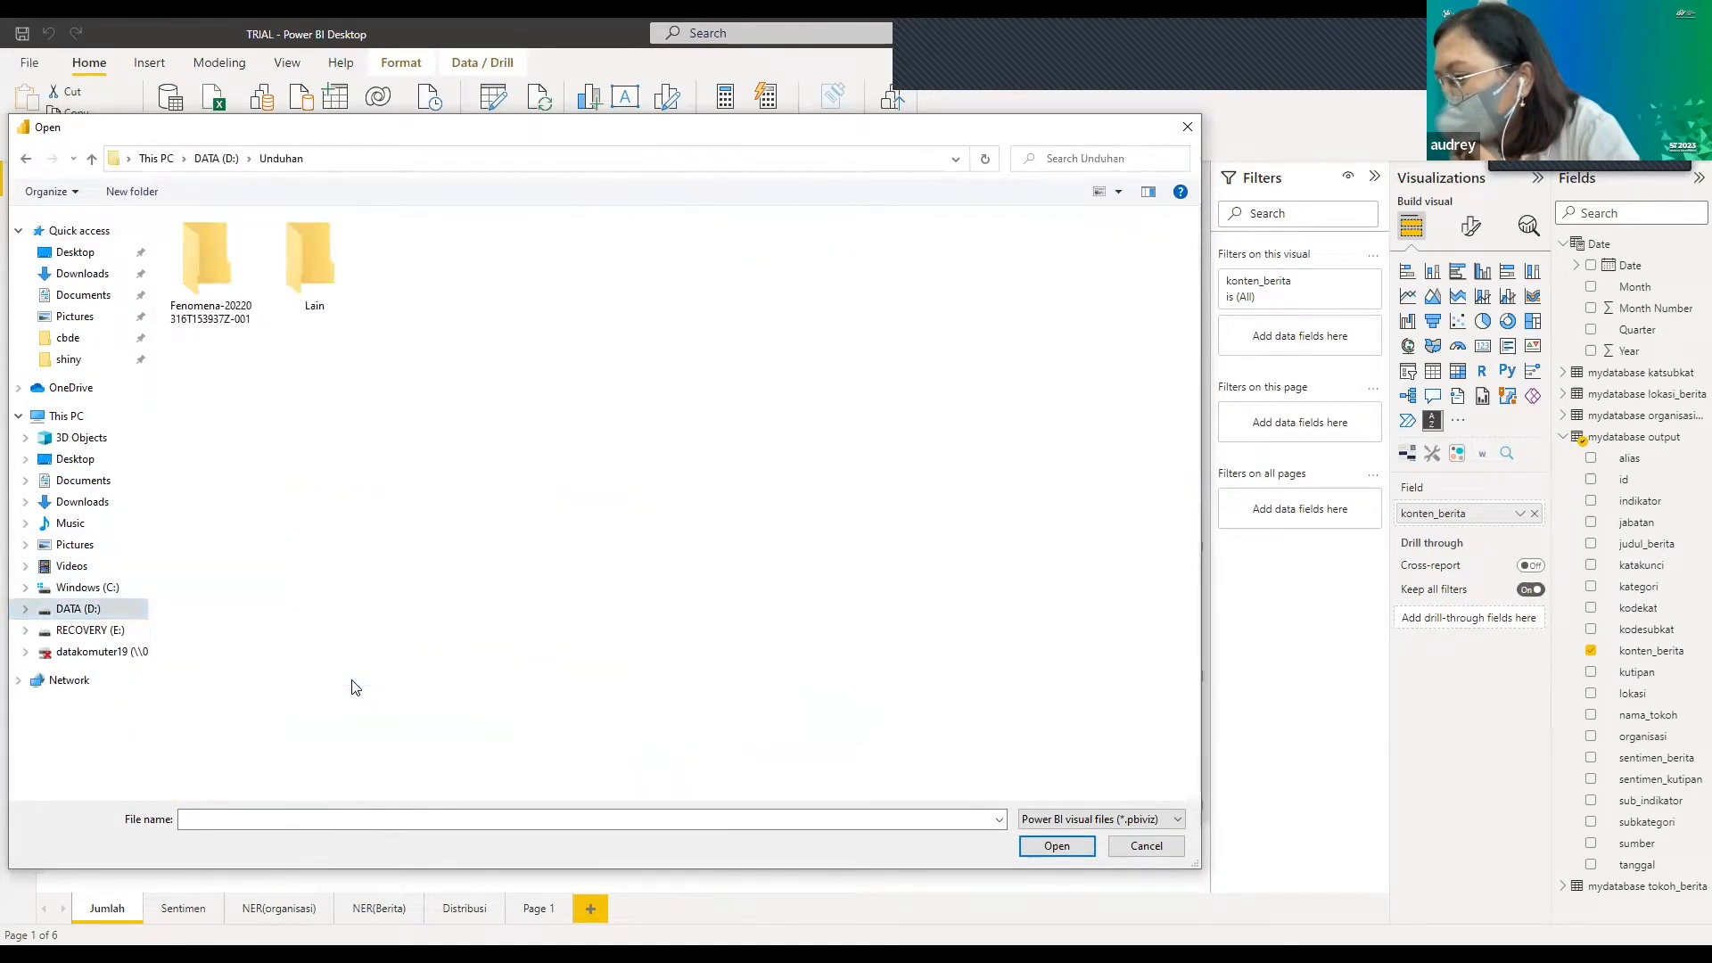
{"action": "double_click", "coordinate": [223, 272]}
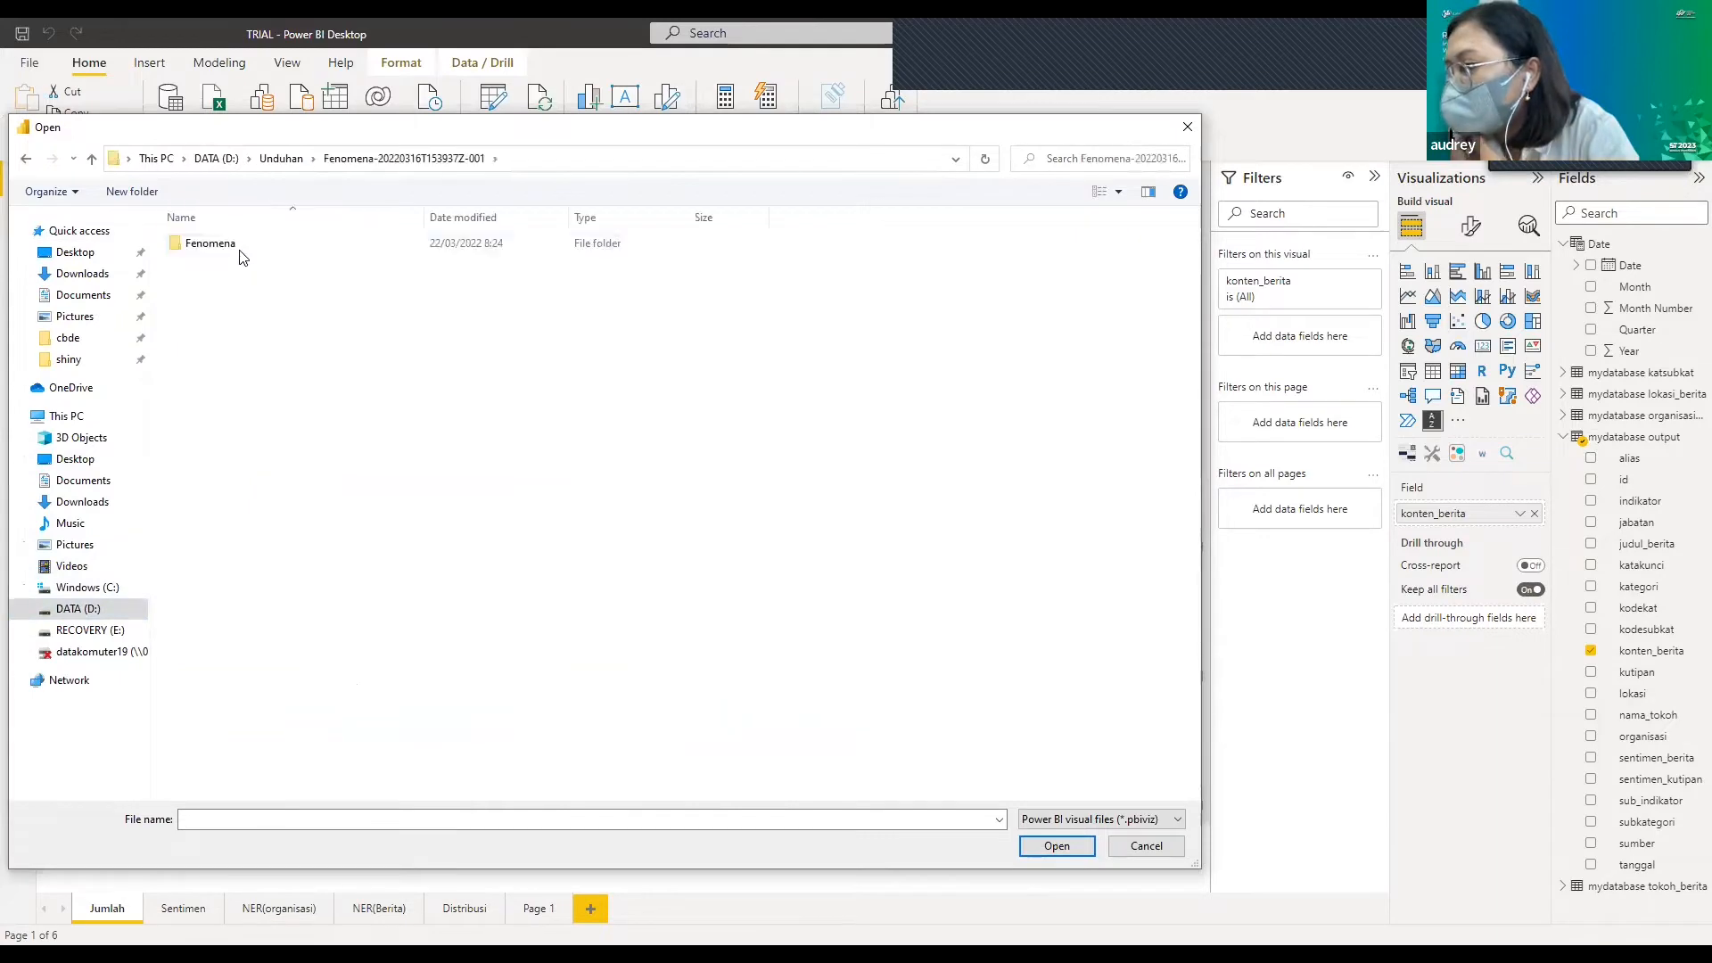
{"action": "double_click", "coordinate": [236, 244]}
{"action": "double_click", "coordinate": [312, 259]}
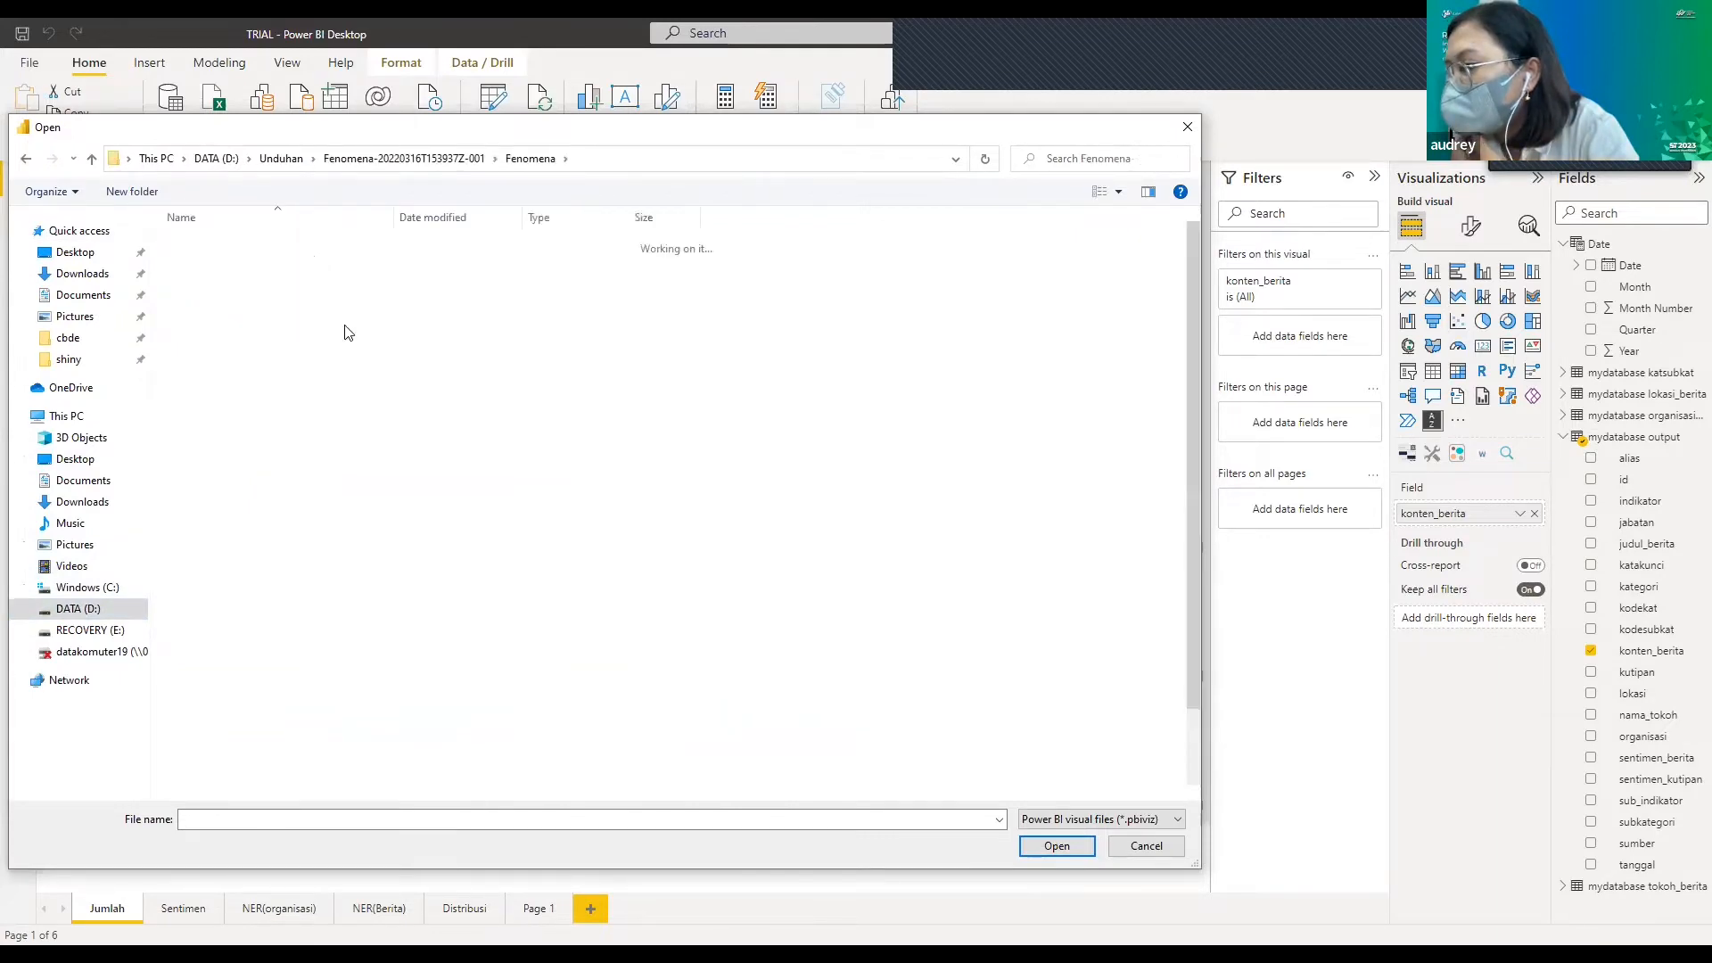
{"action": "scroll", "coordinate": [354, 394], "scroll_direction": "up", "scroll_amount": 2}
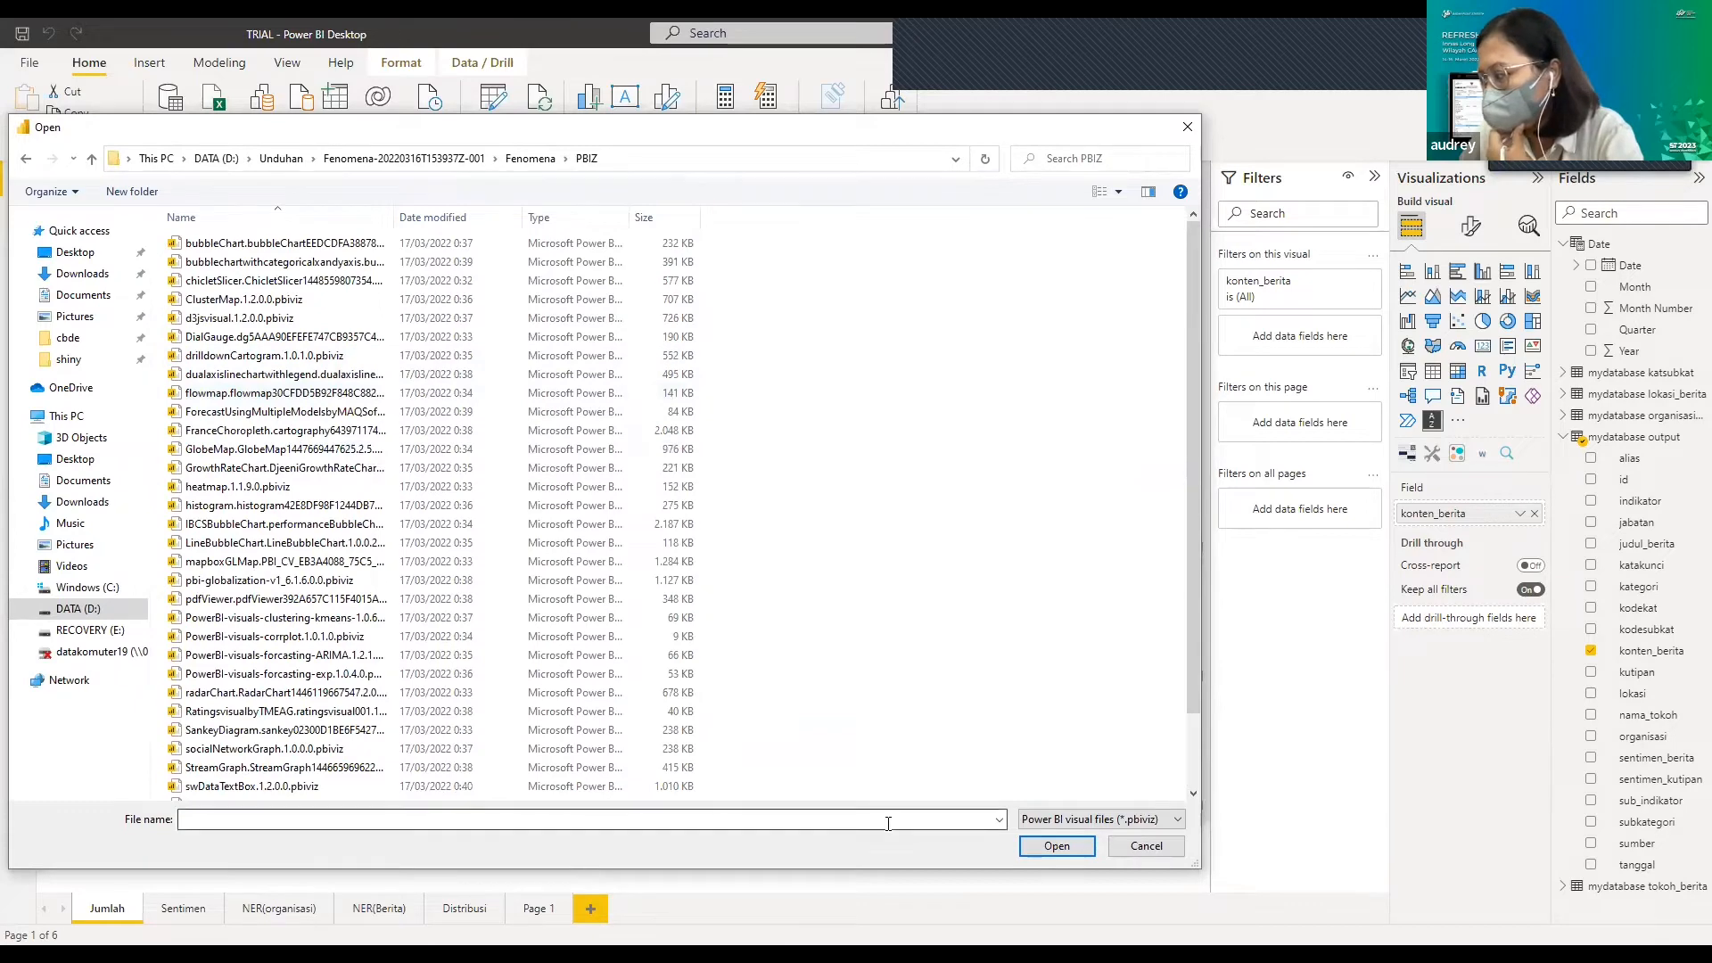
{"action": "left_click", "coordinate": [1159, 849]}
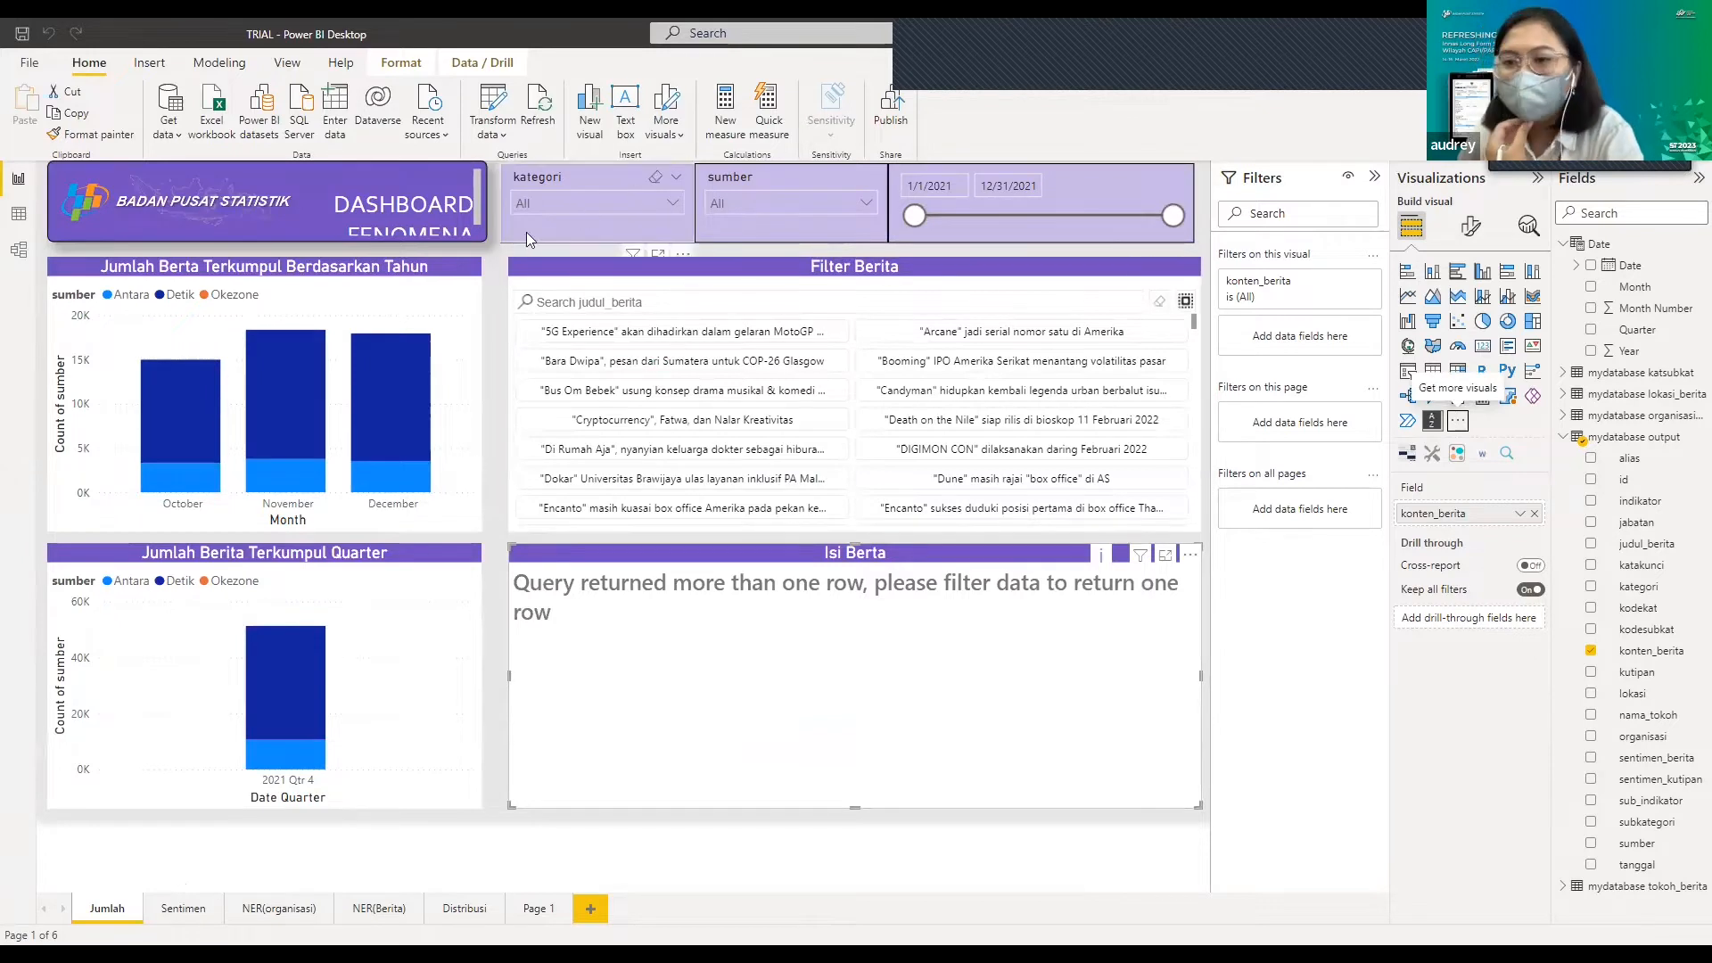
{"action": "left_click", "coordinate": [596, 201]}
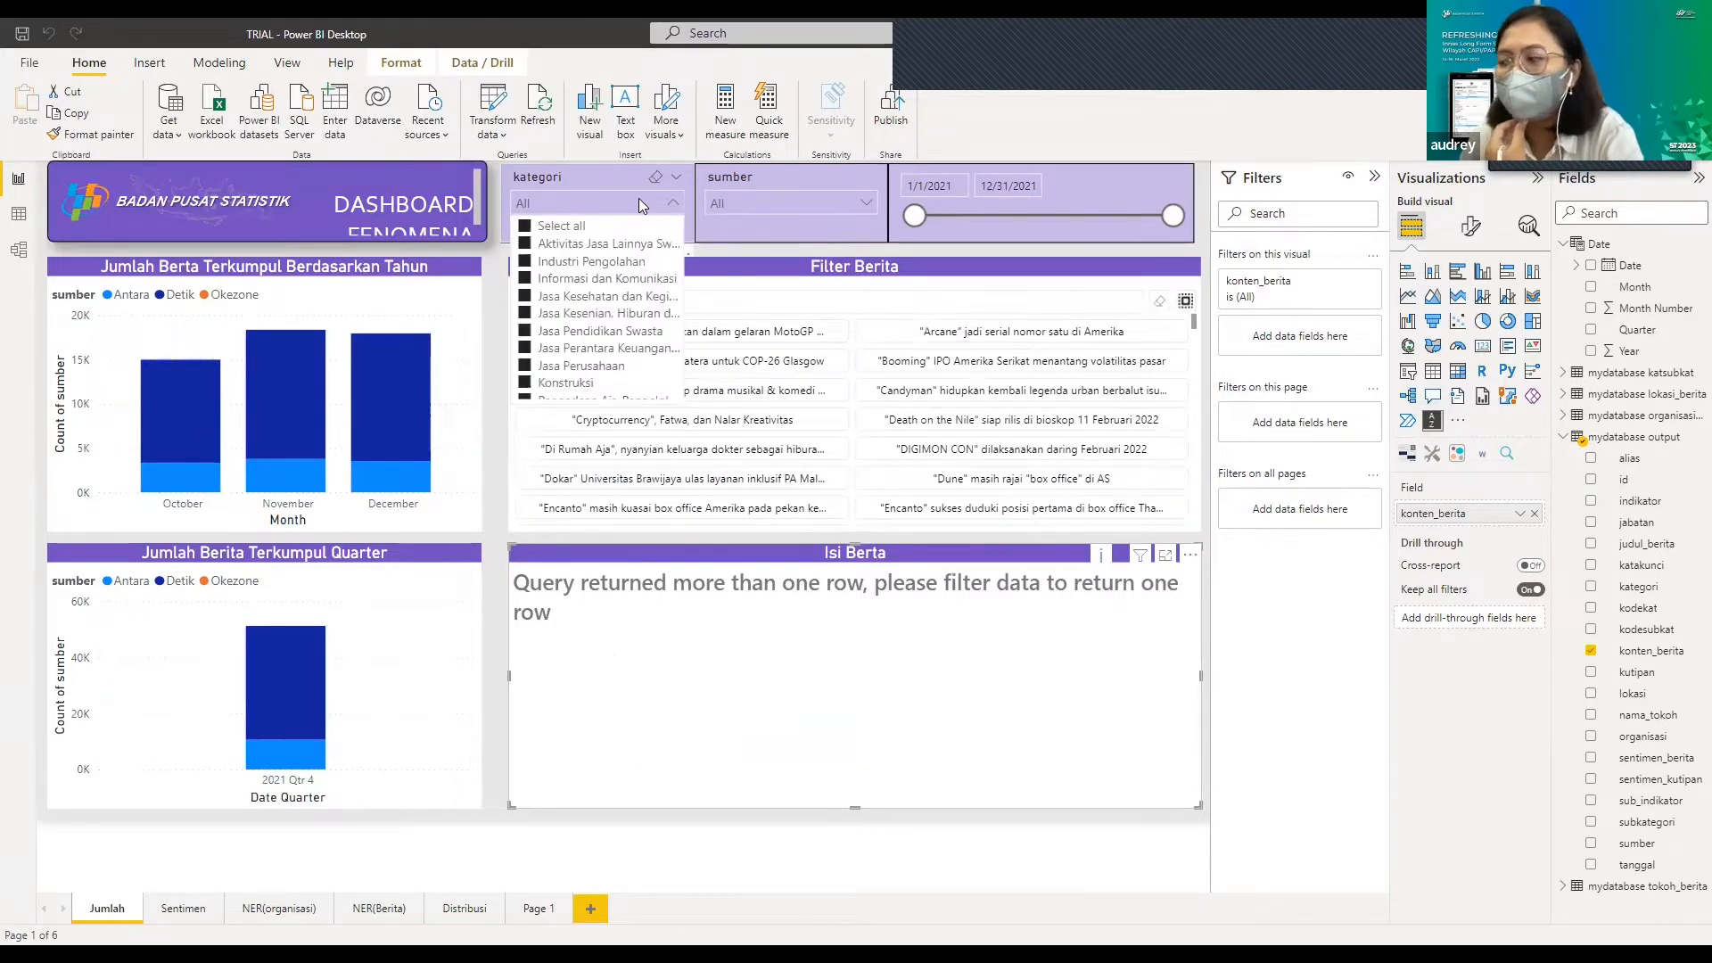
{"action": "left_click", "coordinate": [546, 226]}
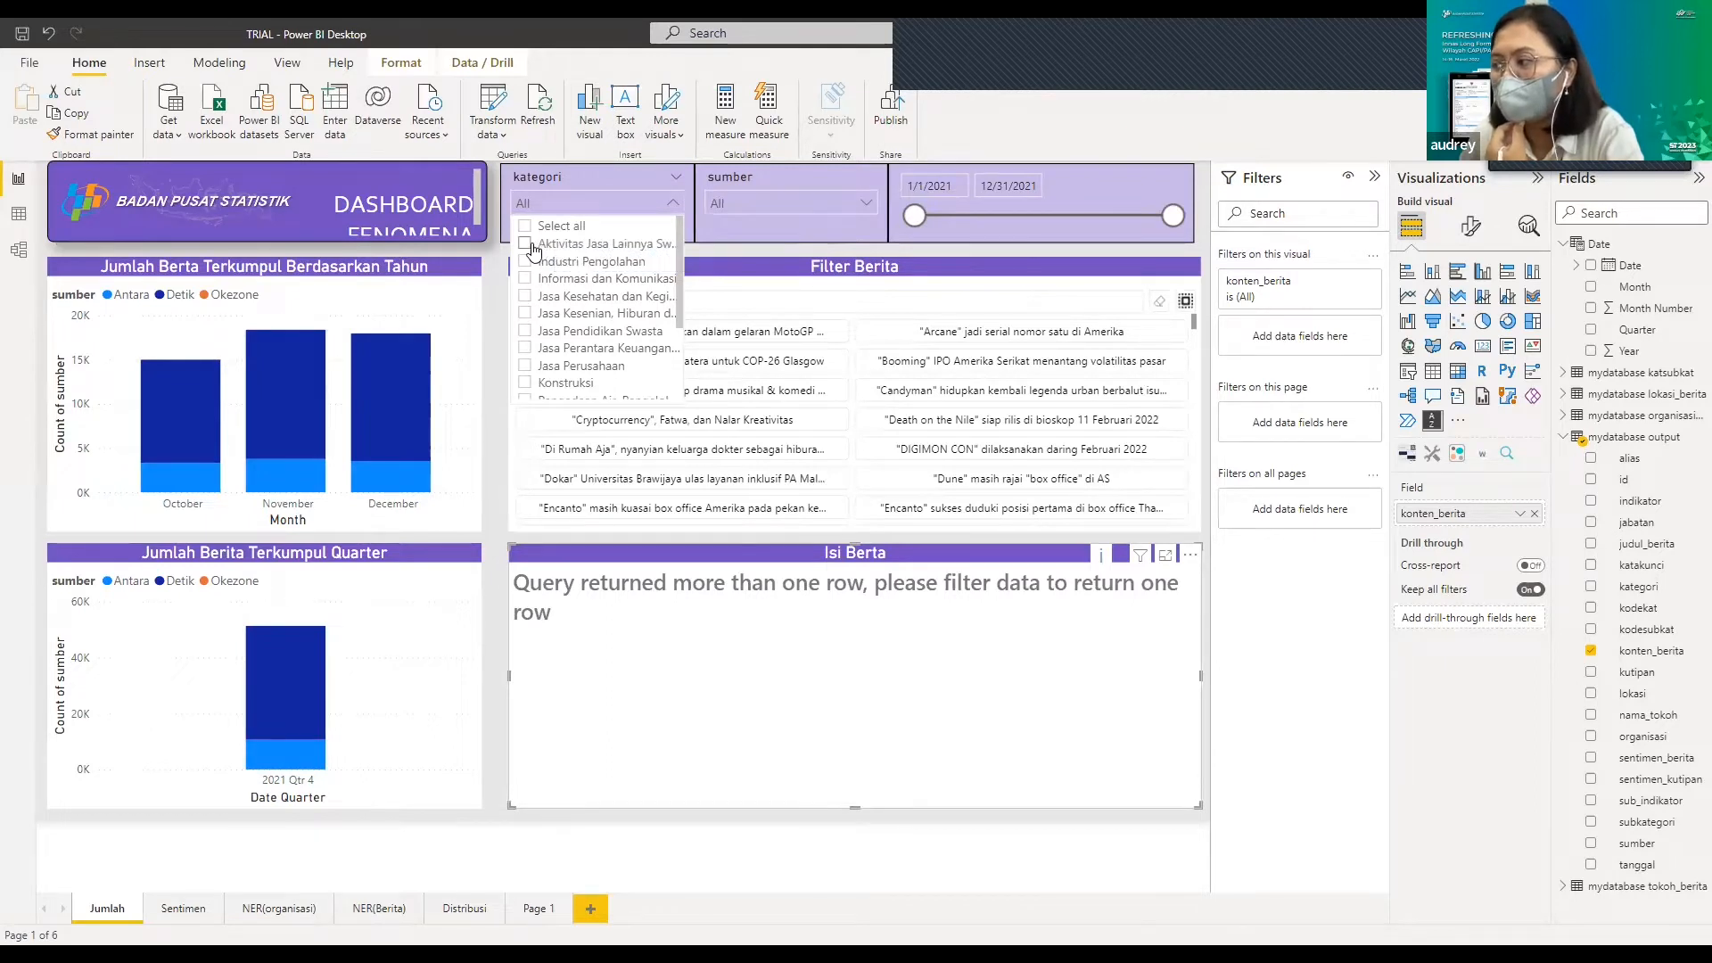
{"action": "left_click", "coordinate": [525, 244]}
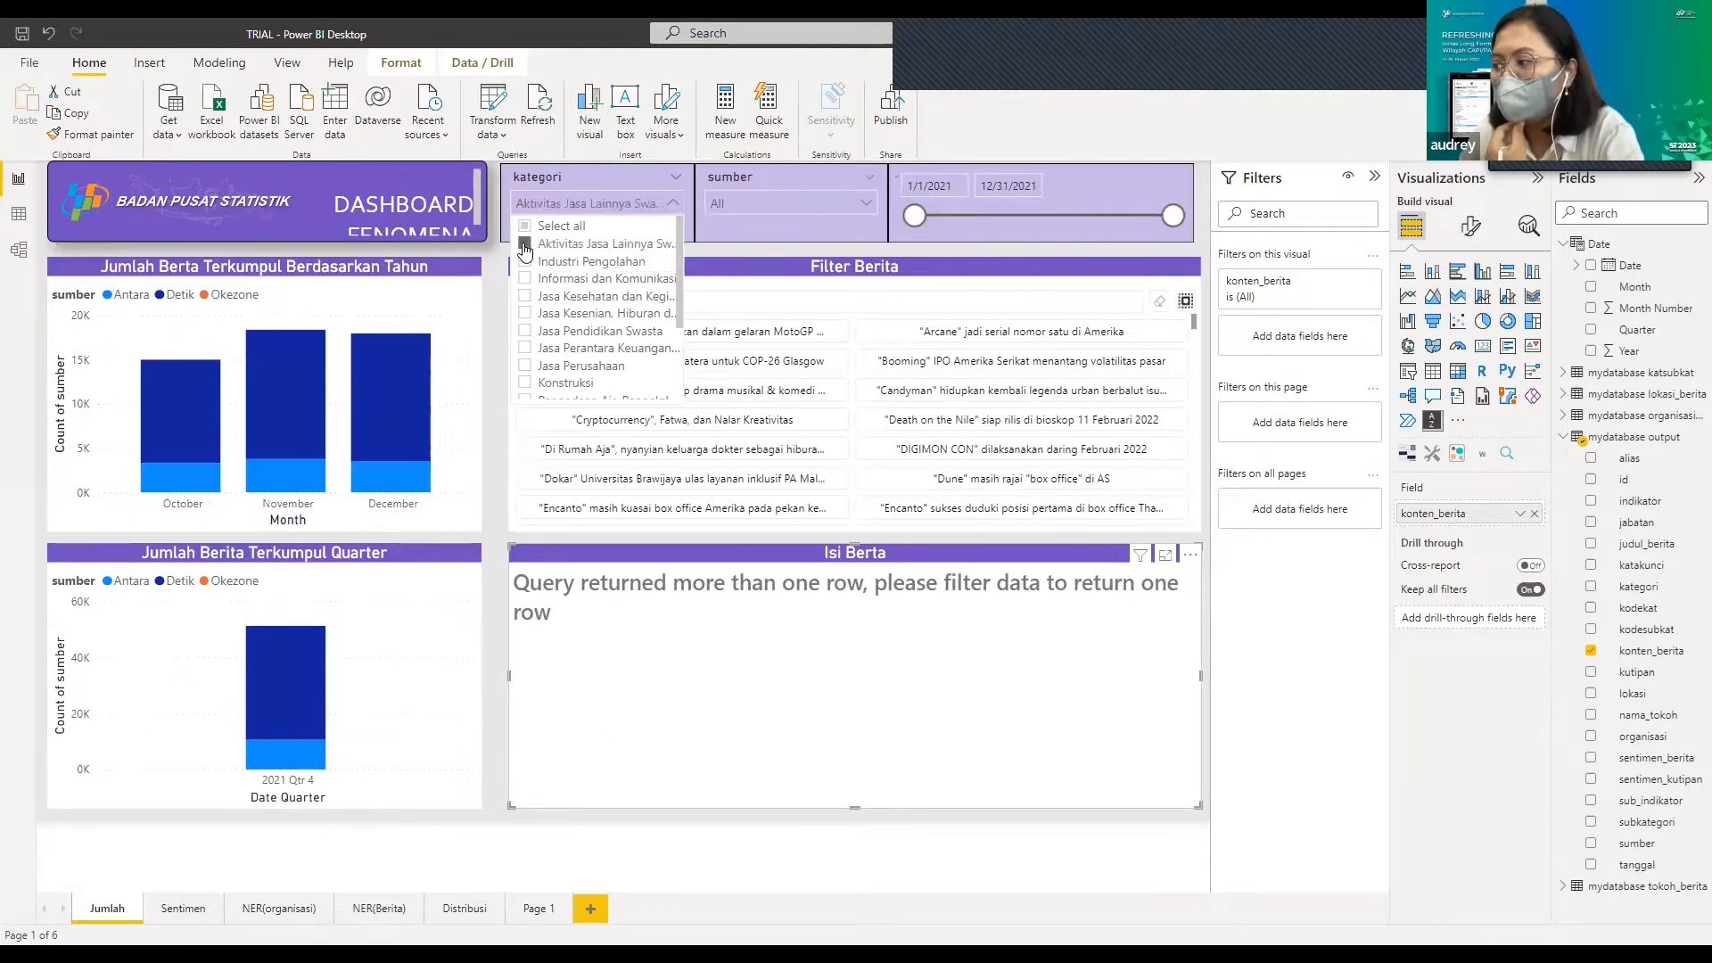
{"action": "left_click", "coordinate": [489, 261]}
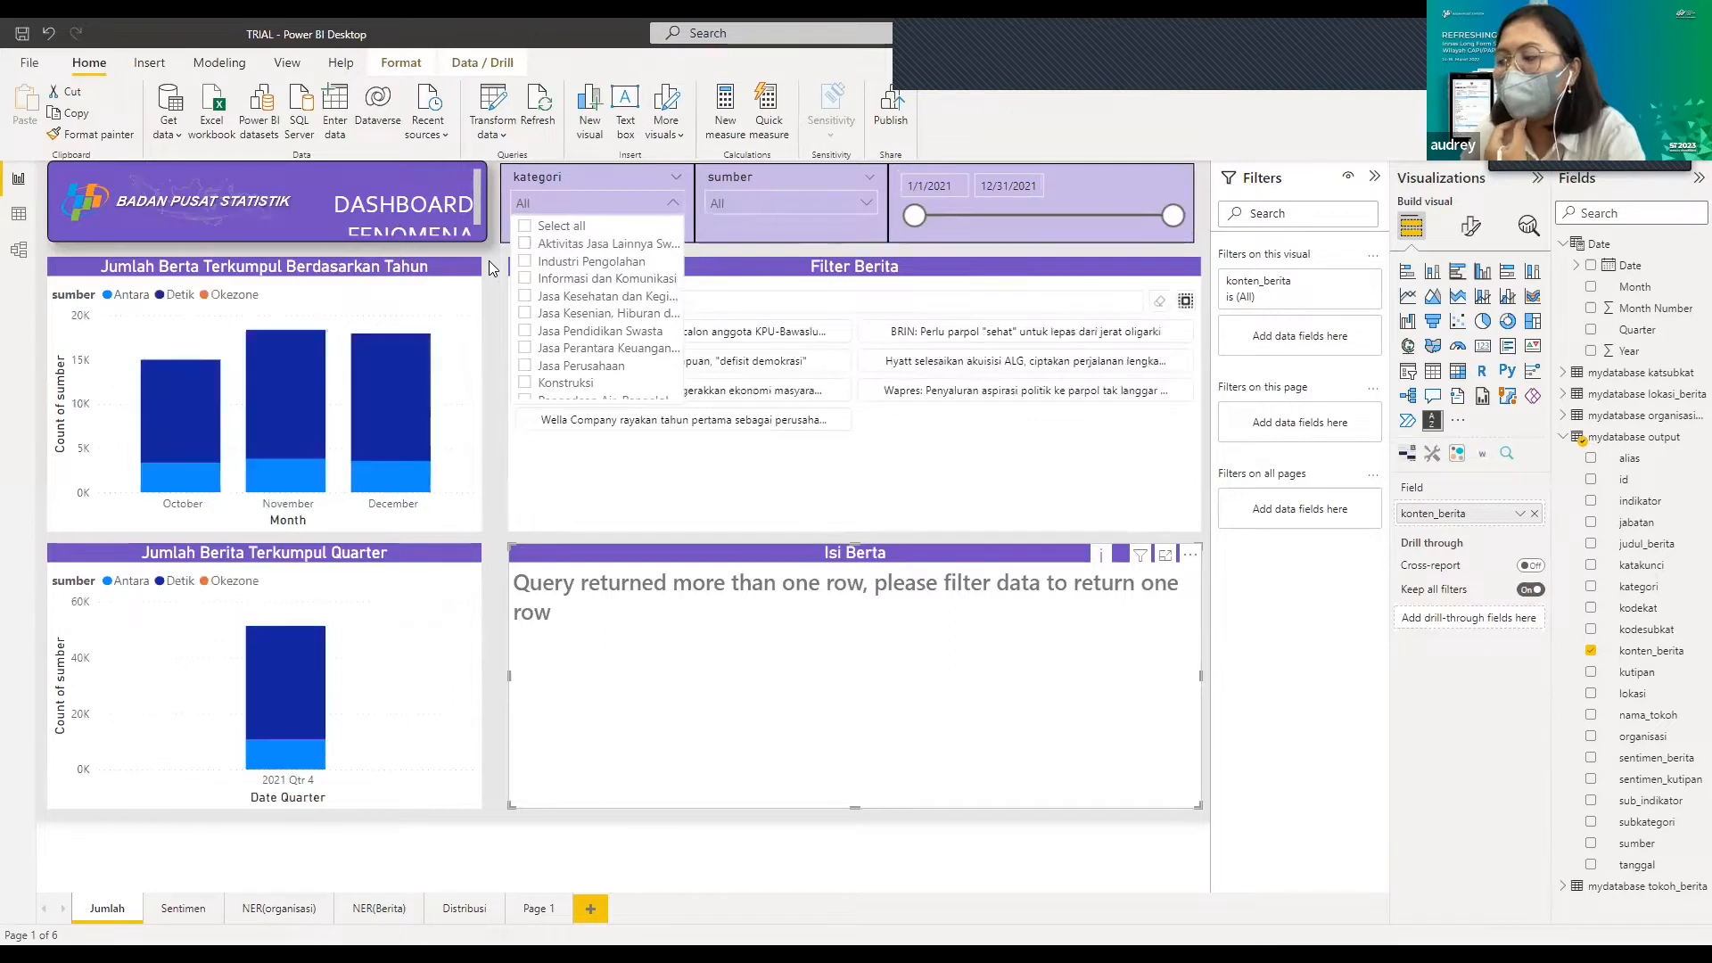
- Filter the dashboard's kategori slicer to the Aktivitas Jasa Lainnya category and collapse its list
{"action": "left_click", "coordinate": [560, 201]}
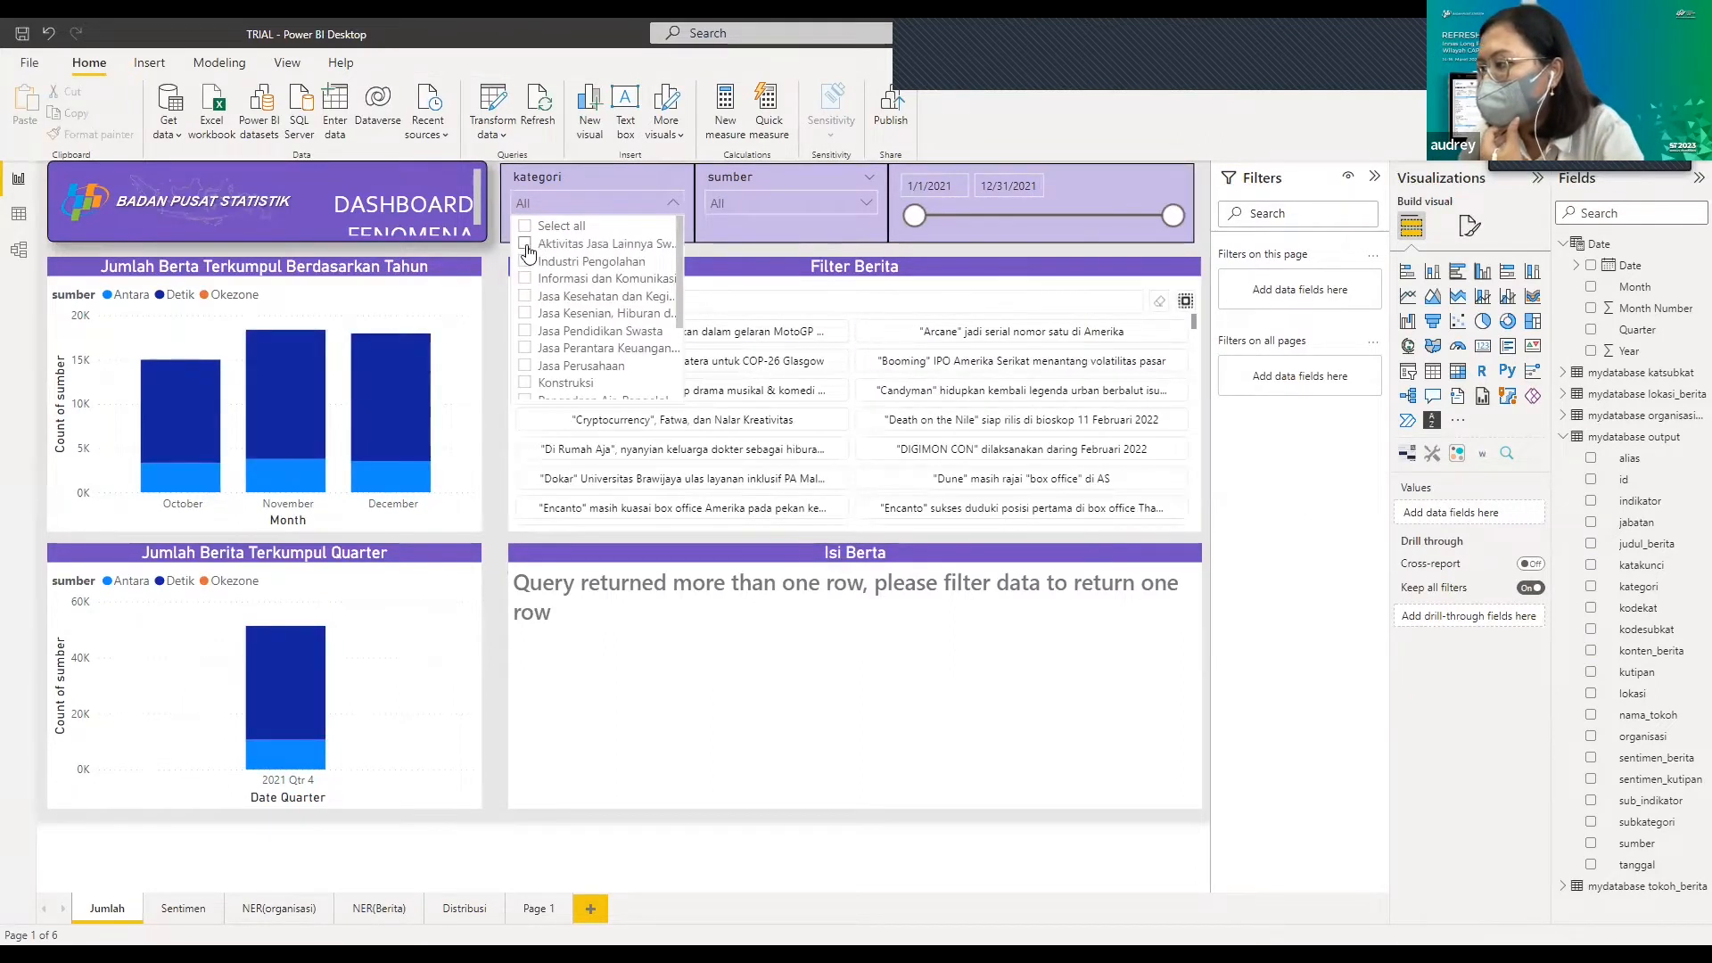
{"action": "left_click", "coordinate": [526, 245]}
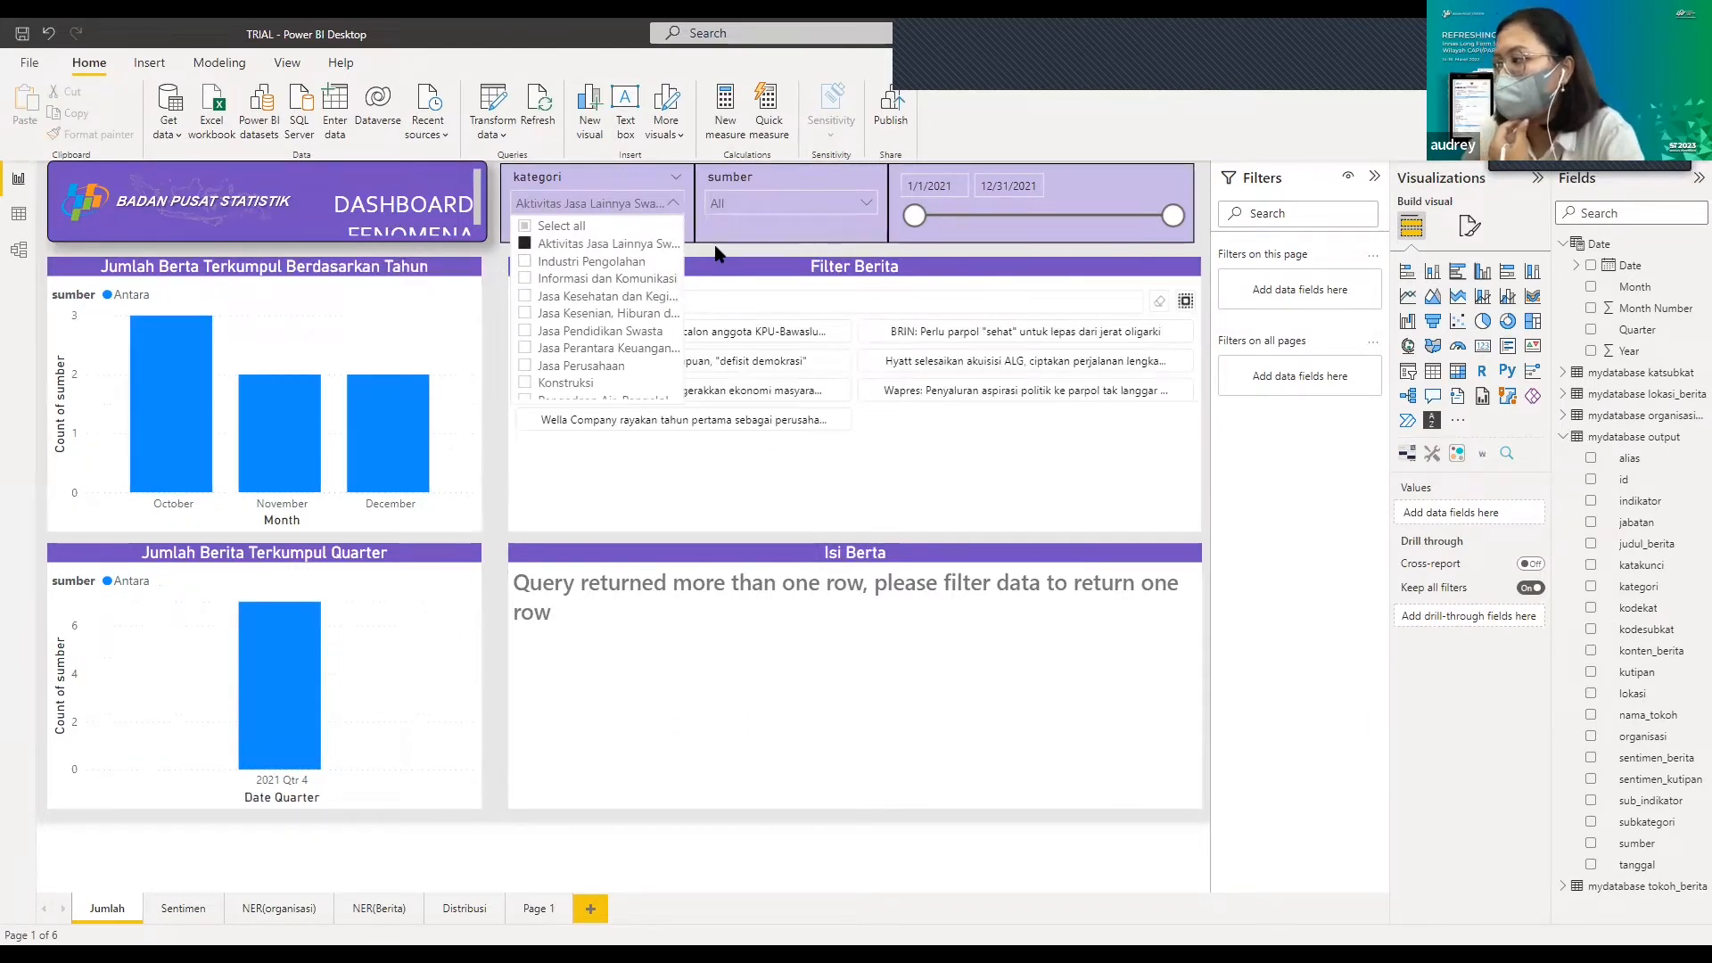
{"action": "left_click", "coordinate": [715, 248]}
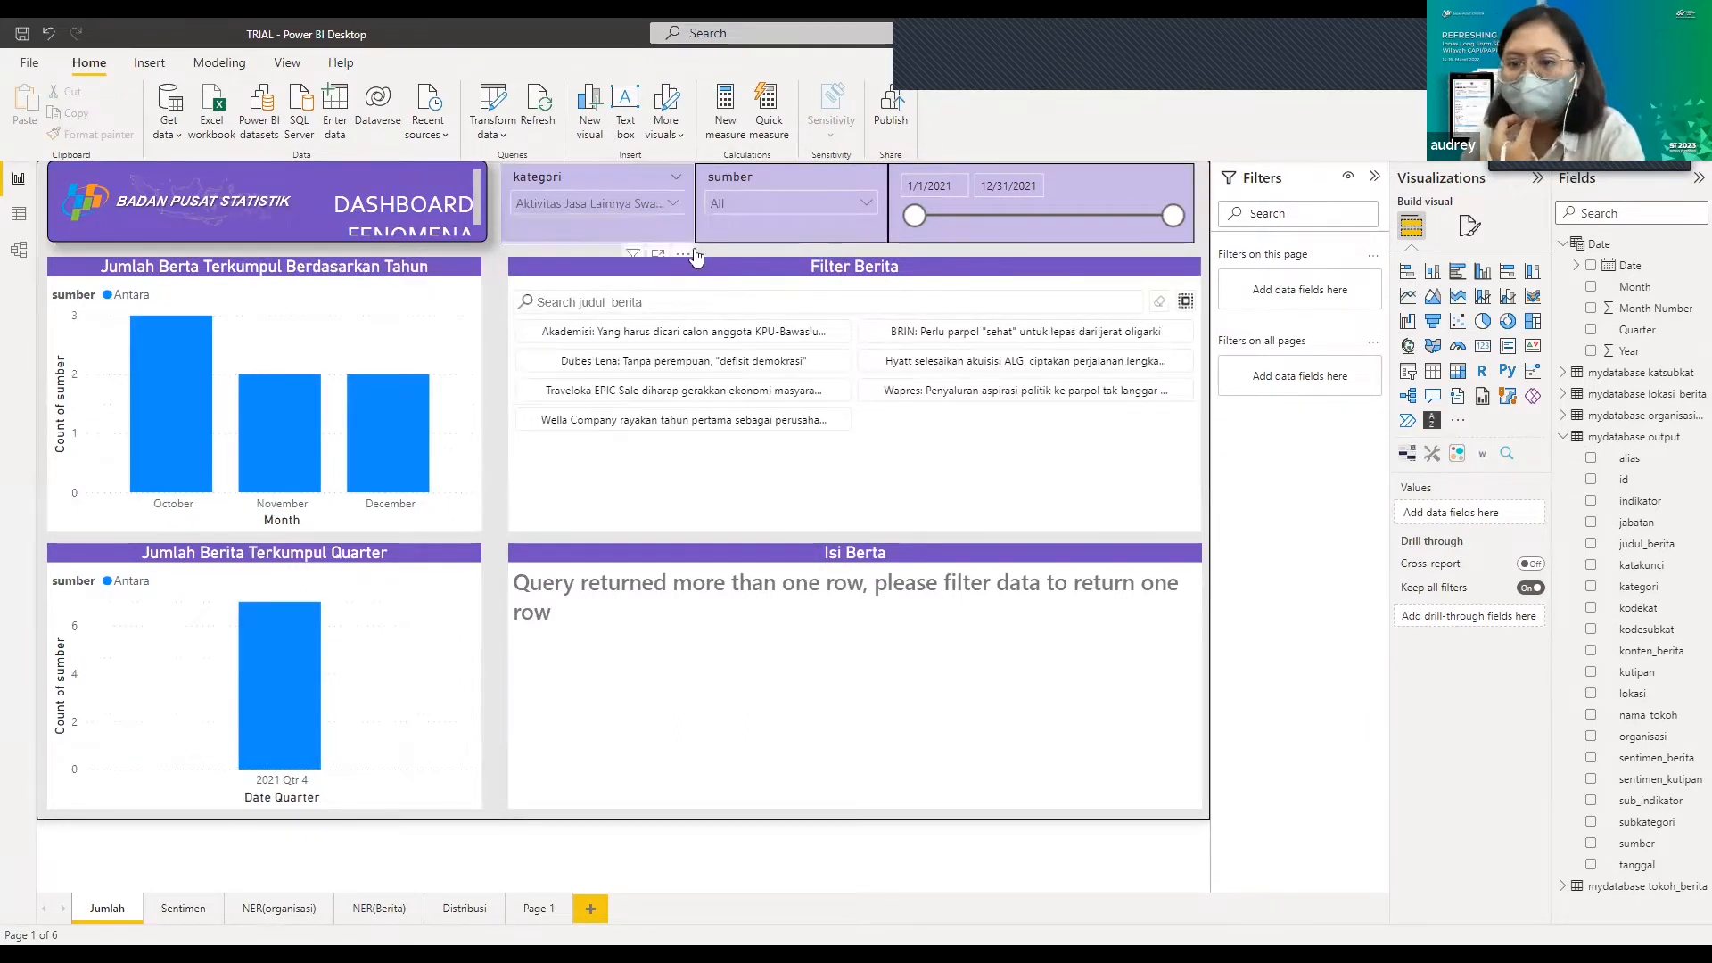
- View the report's Sentimen page and the NER(organisasi) page
{"action": "left_click", "coordinate": [181, 907]}
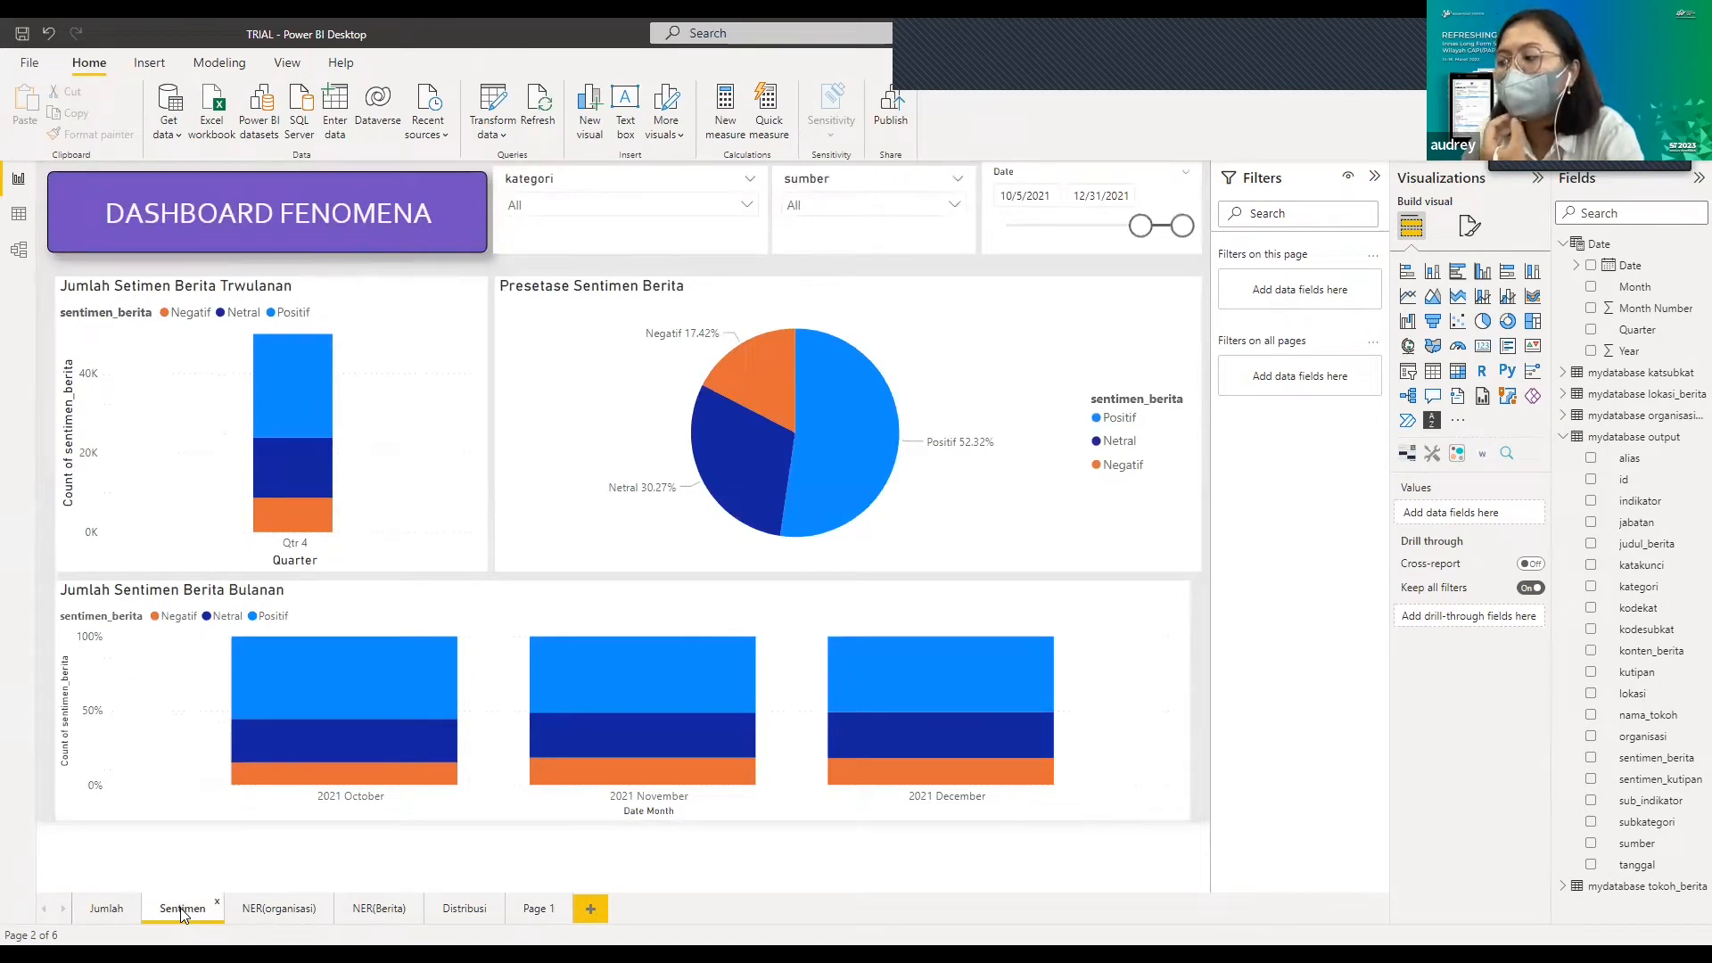
{"action": "left_click", "coordinate": [254, 918]}
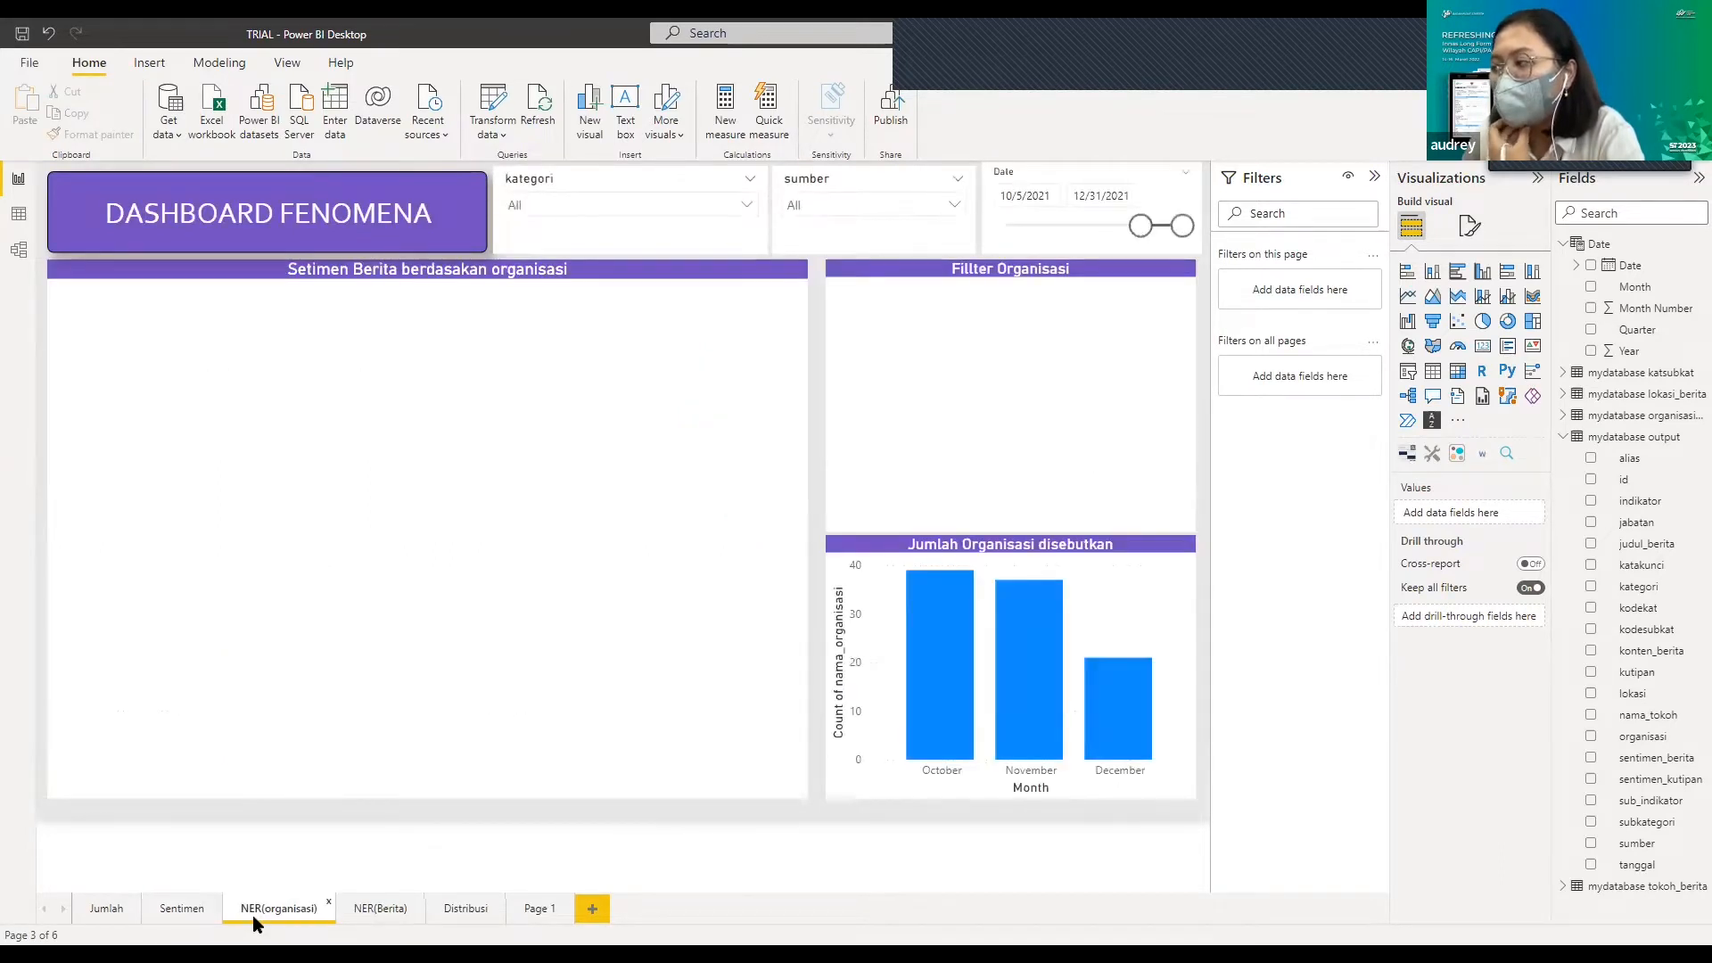
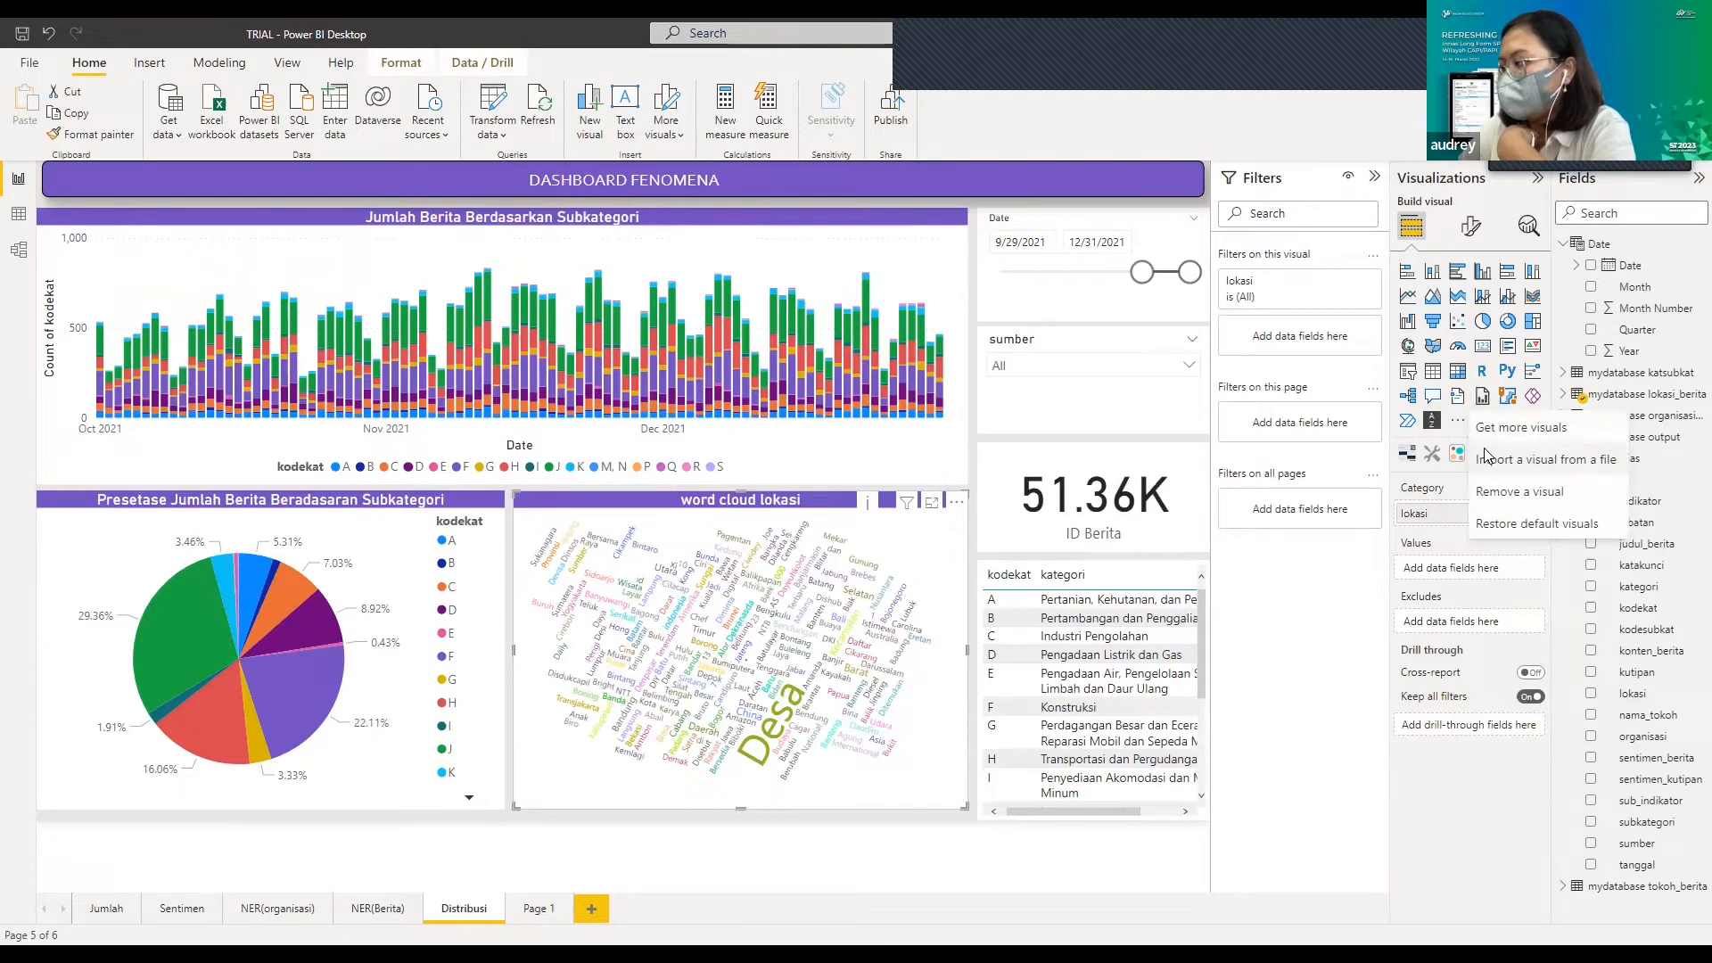
- Start importing a custom visual, search the PBIZ folder for files matching "wordc", and close the file dialog without importing
{"action": "left_click", "coordinate": [1485, 457]}
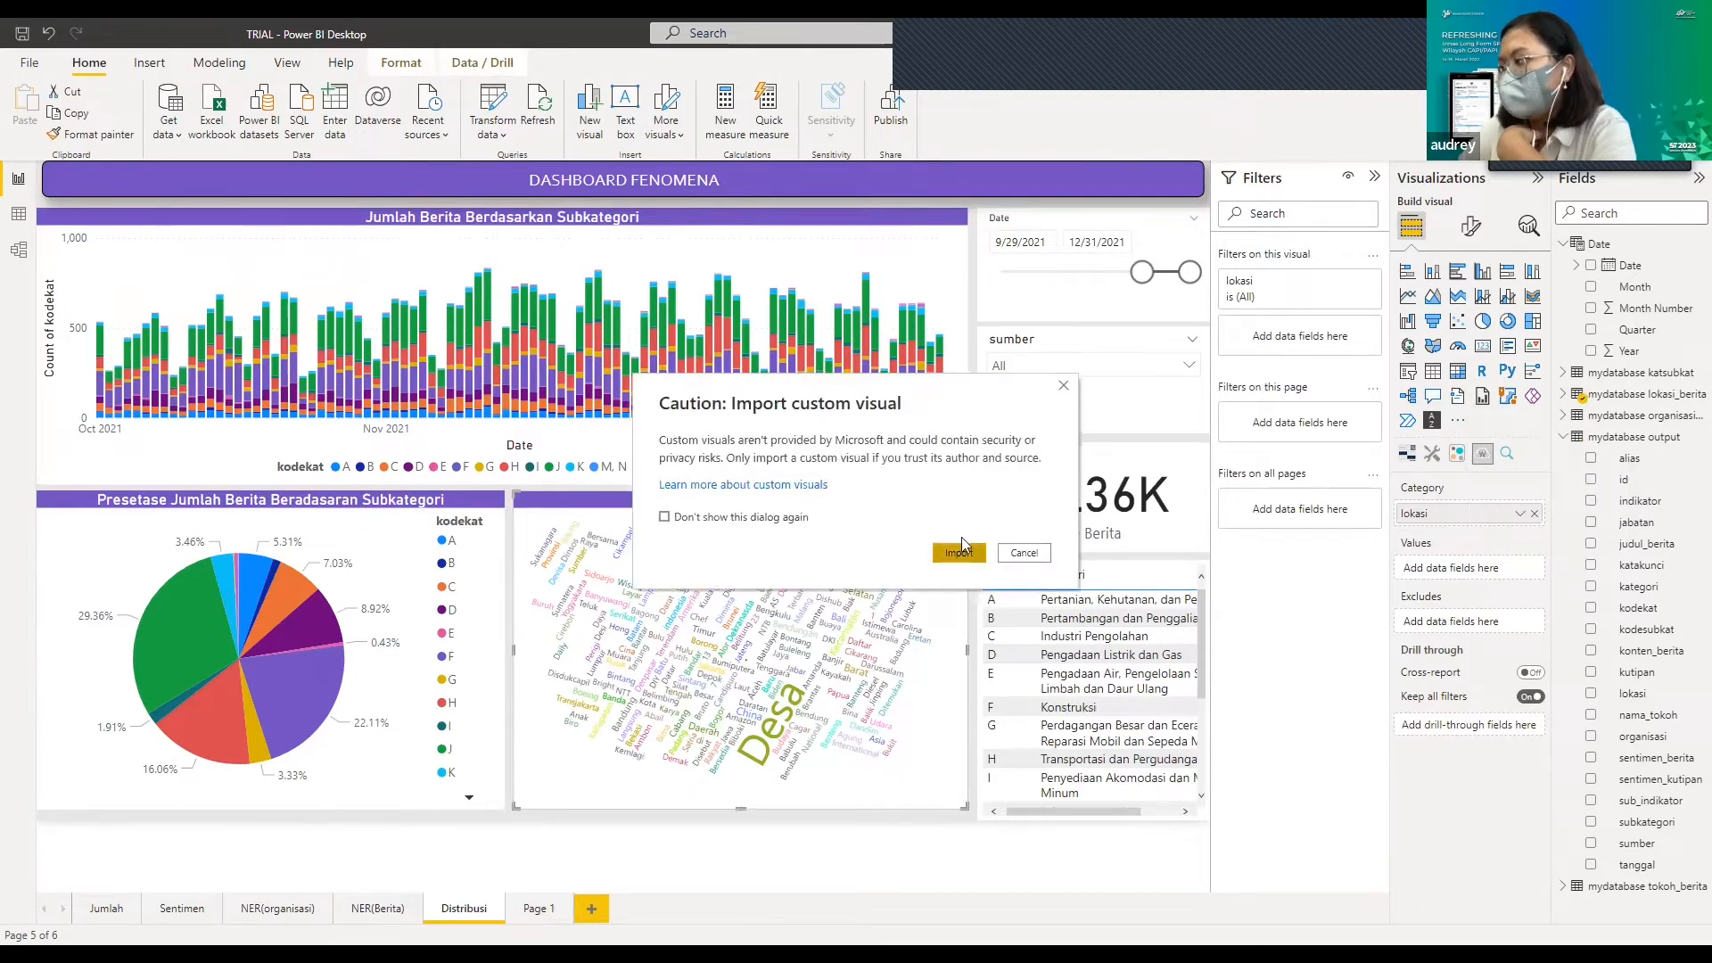
{"action": "left_click", "coordinate": [959, 552]}
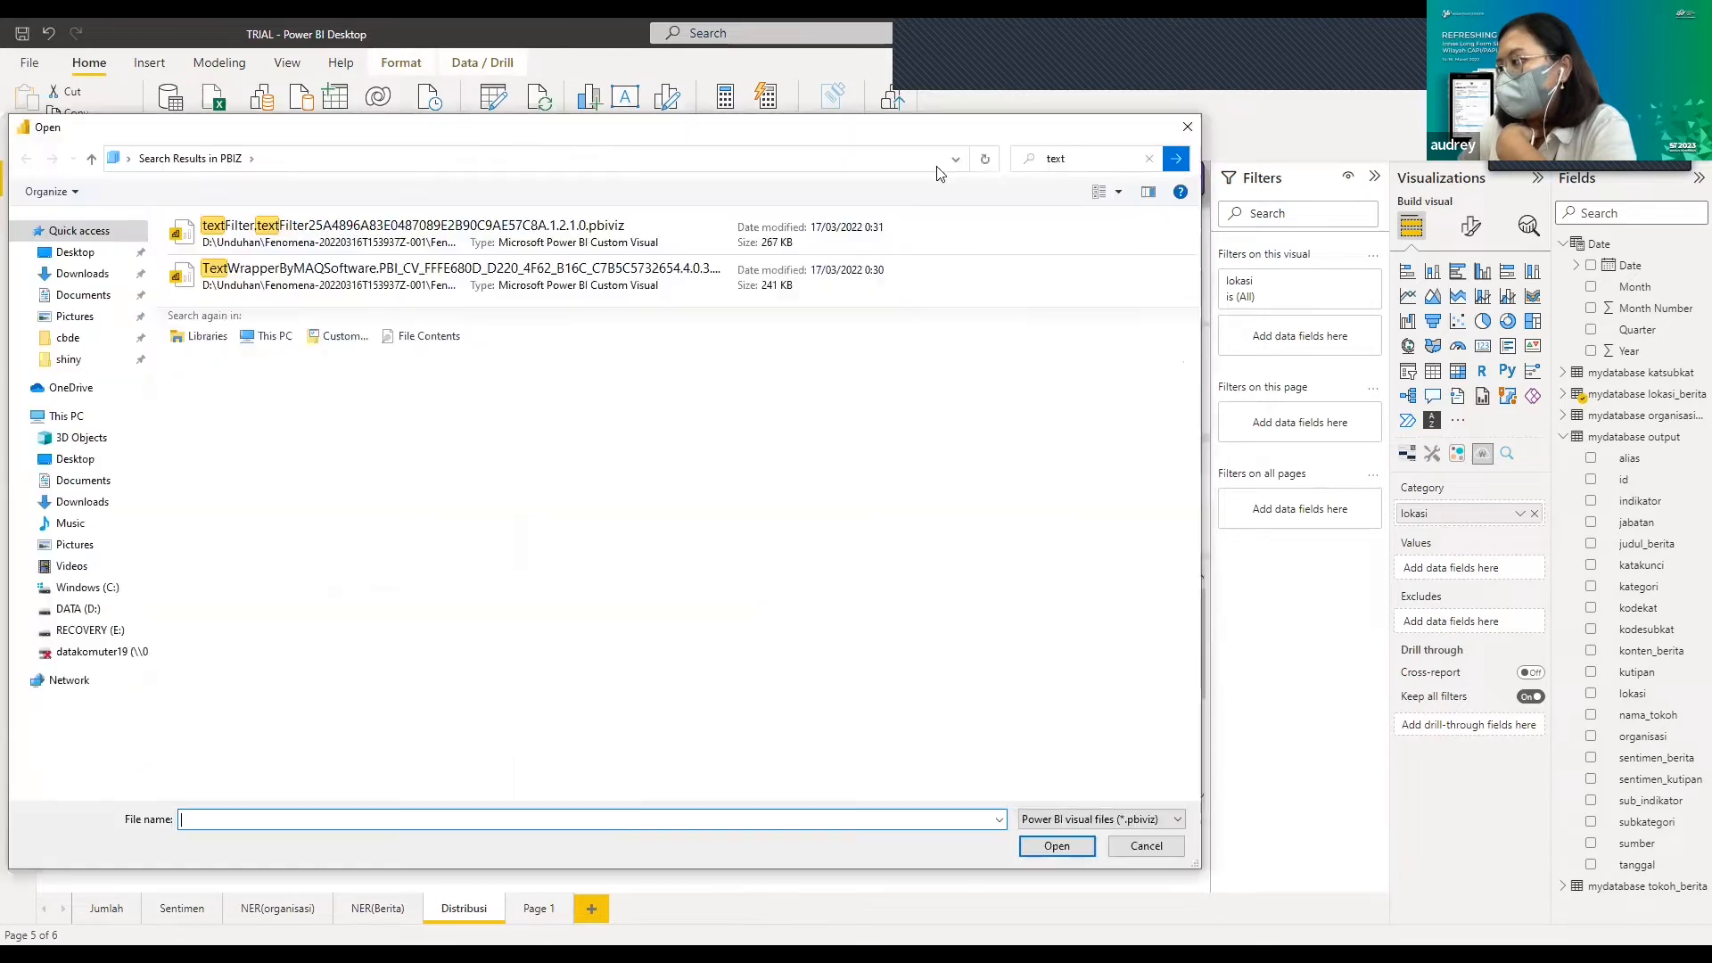
{"action": "left_click", "coordinate": [1092, 156]}
{"action": "key", "text": "BackSpace"}
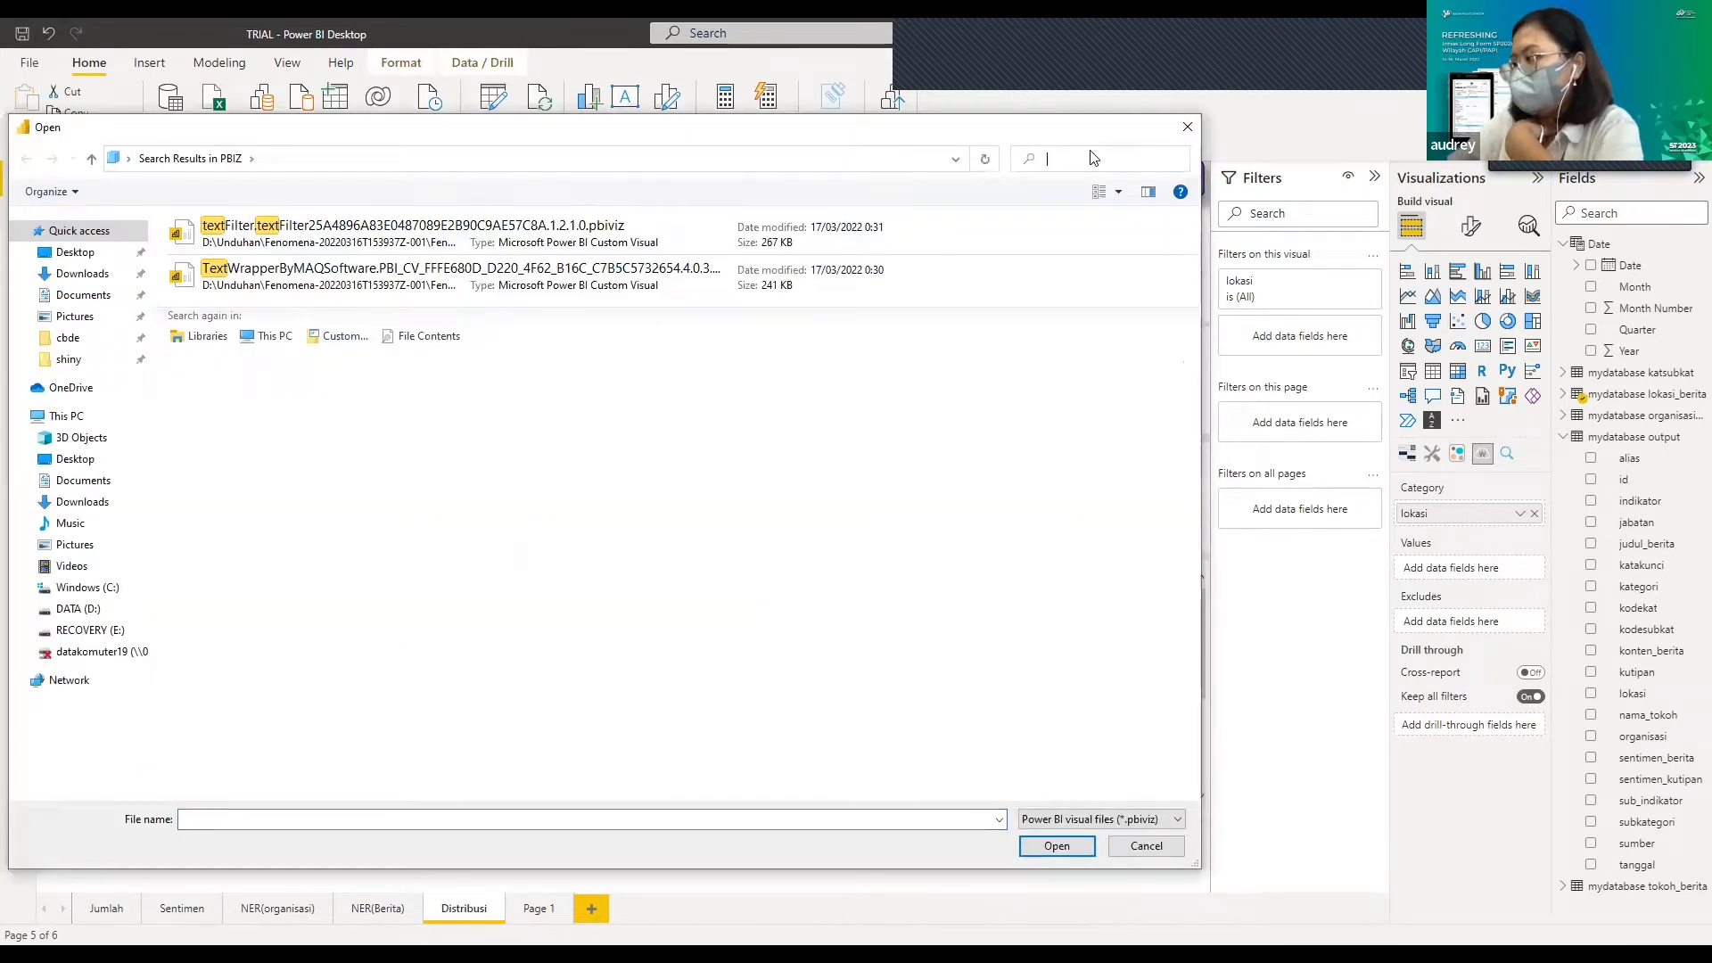
{"action": "type", "text": "wo"}
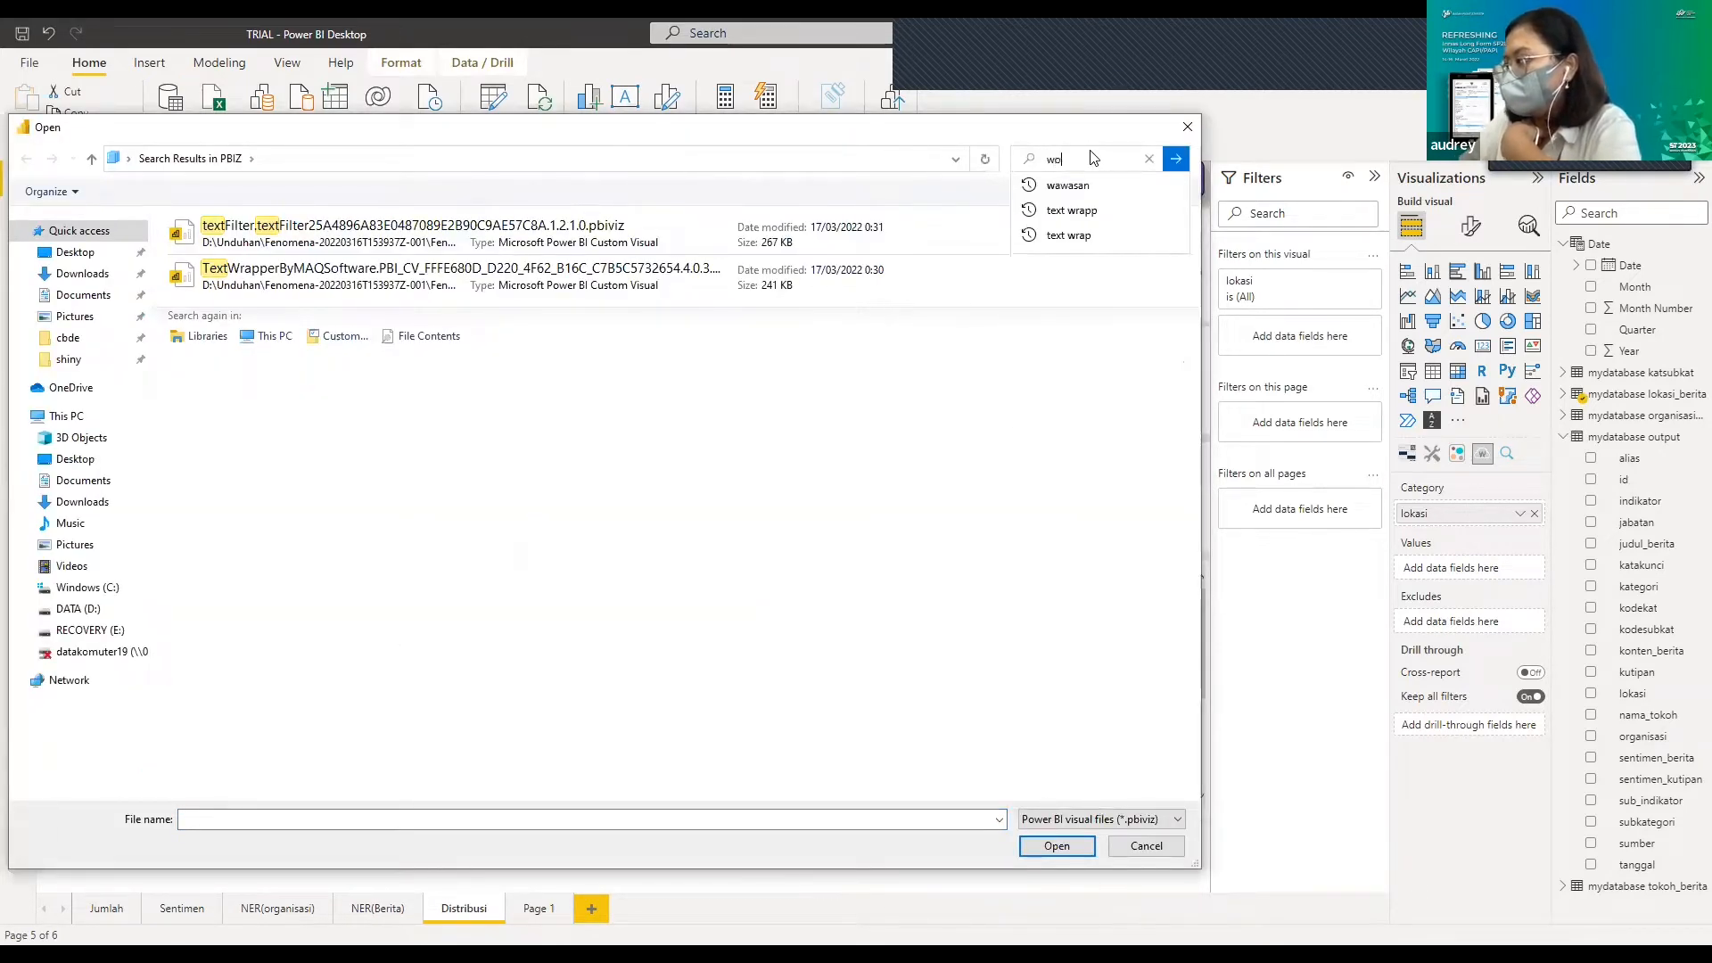
{"action": "type", "text": "rd"}
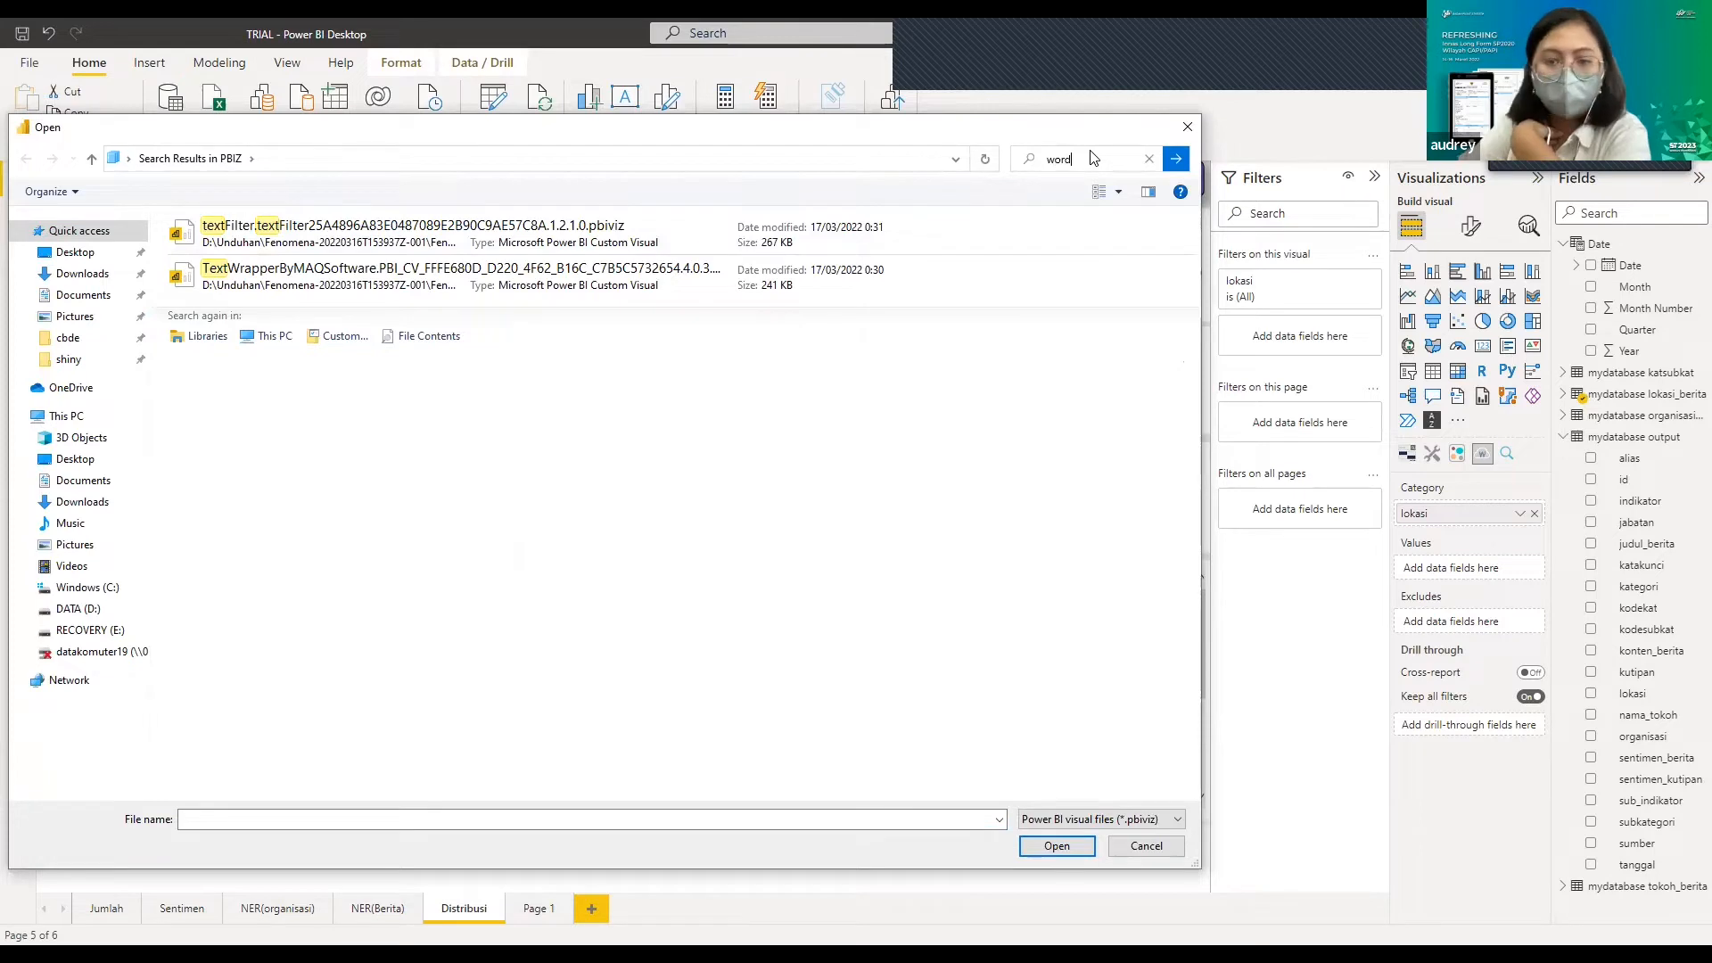
{"action": "type", "text": "c"}
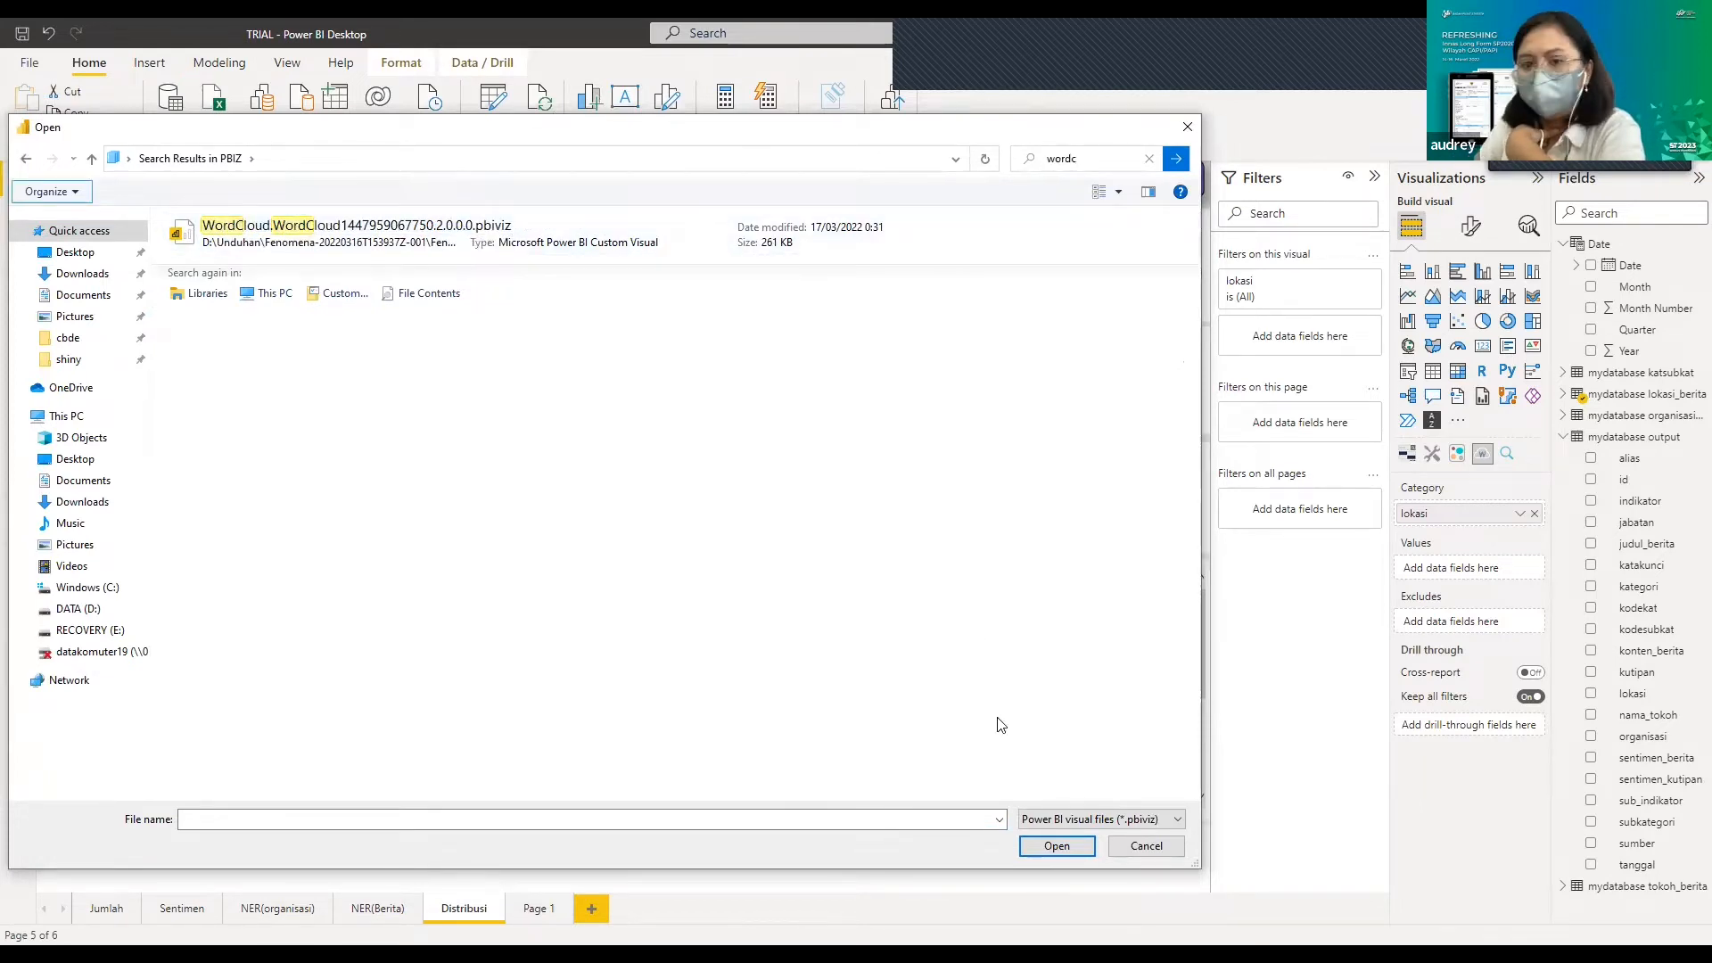
{"action": "left_click", "coordinate": [1154, 848]}
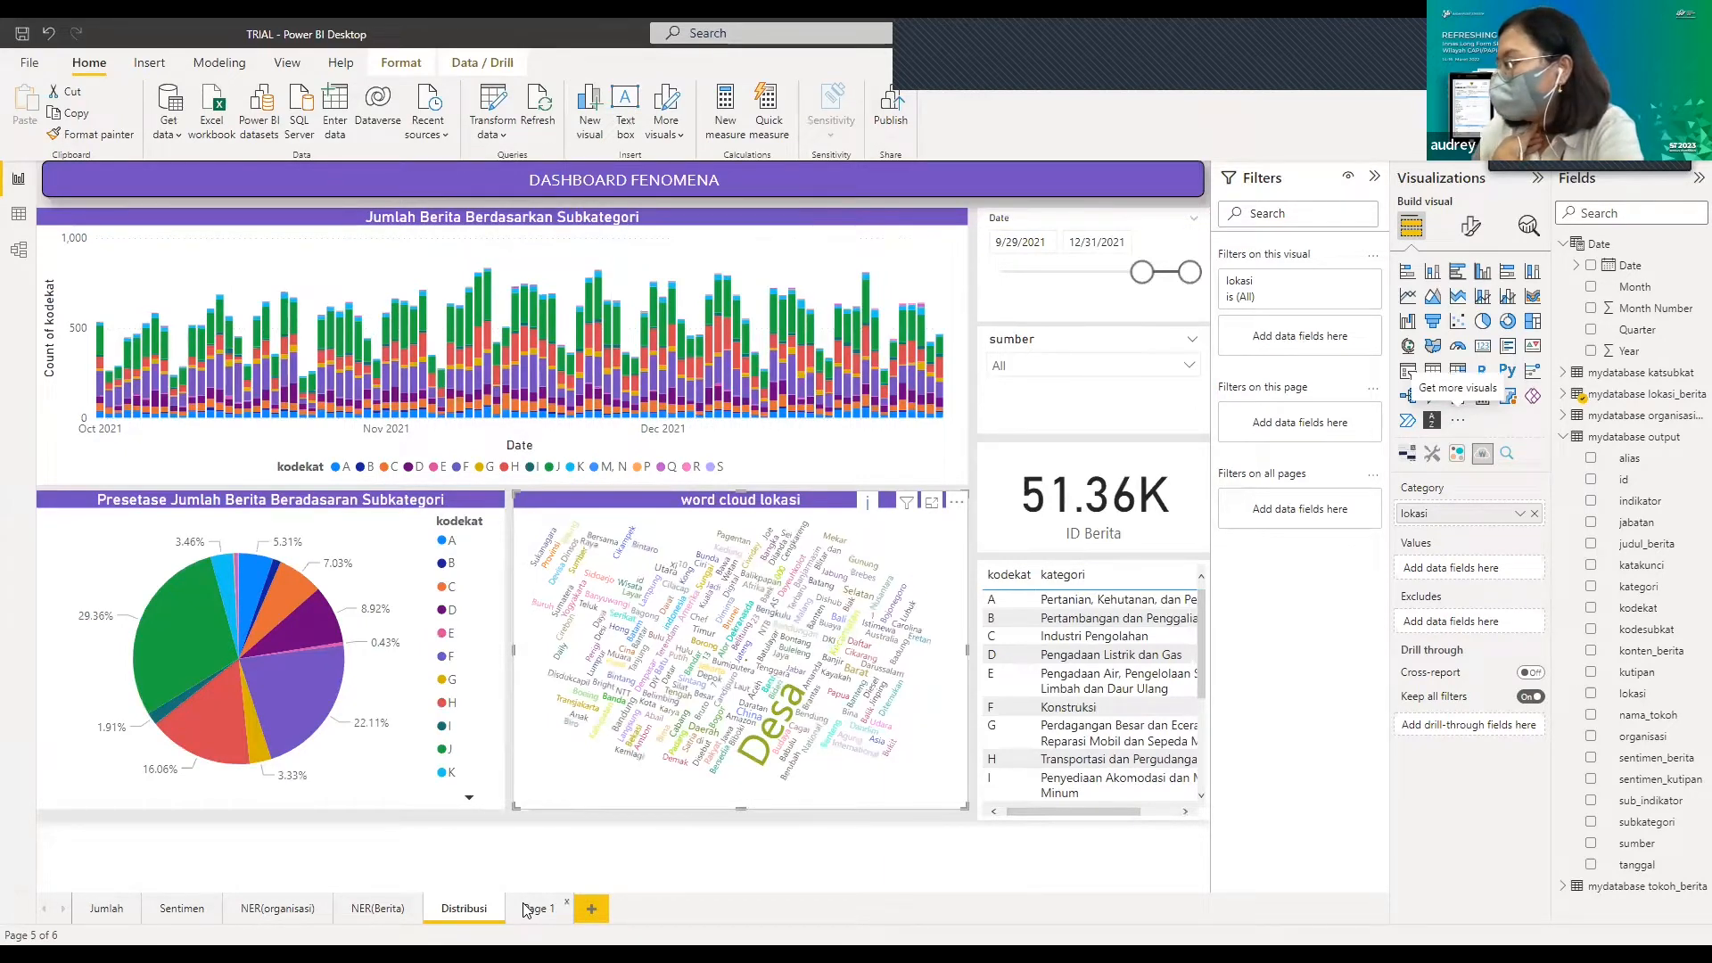
- View Page 1 of the report and launch a new instance of Power BI Desktop
{"action": "left_click", "coordinate": [531, 909]}
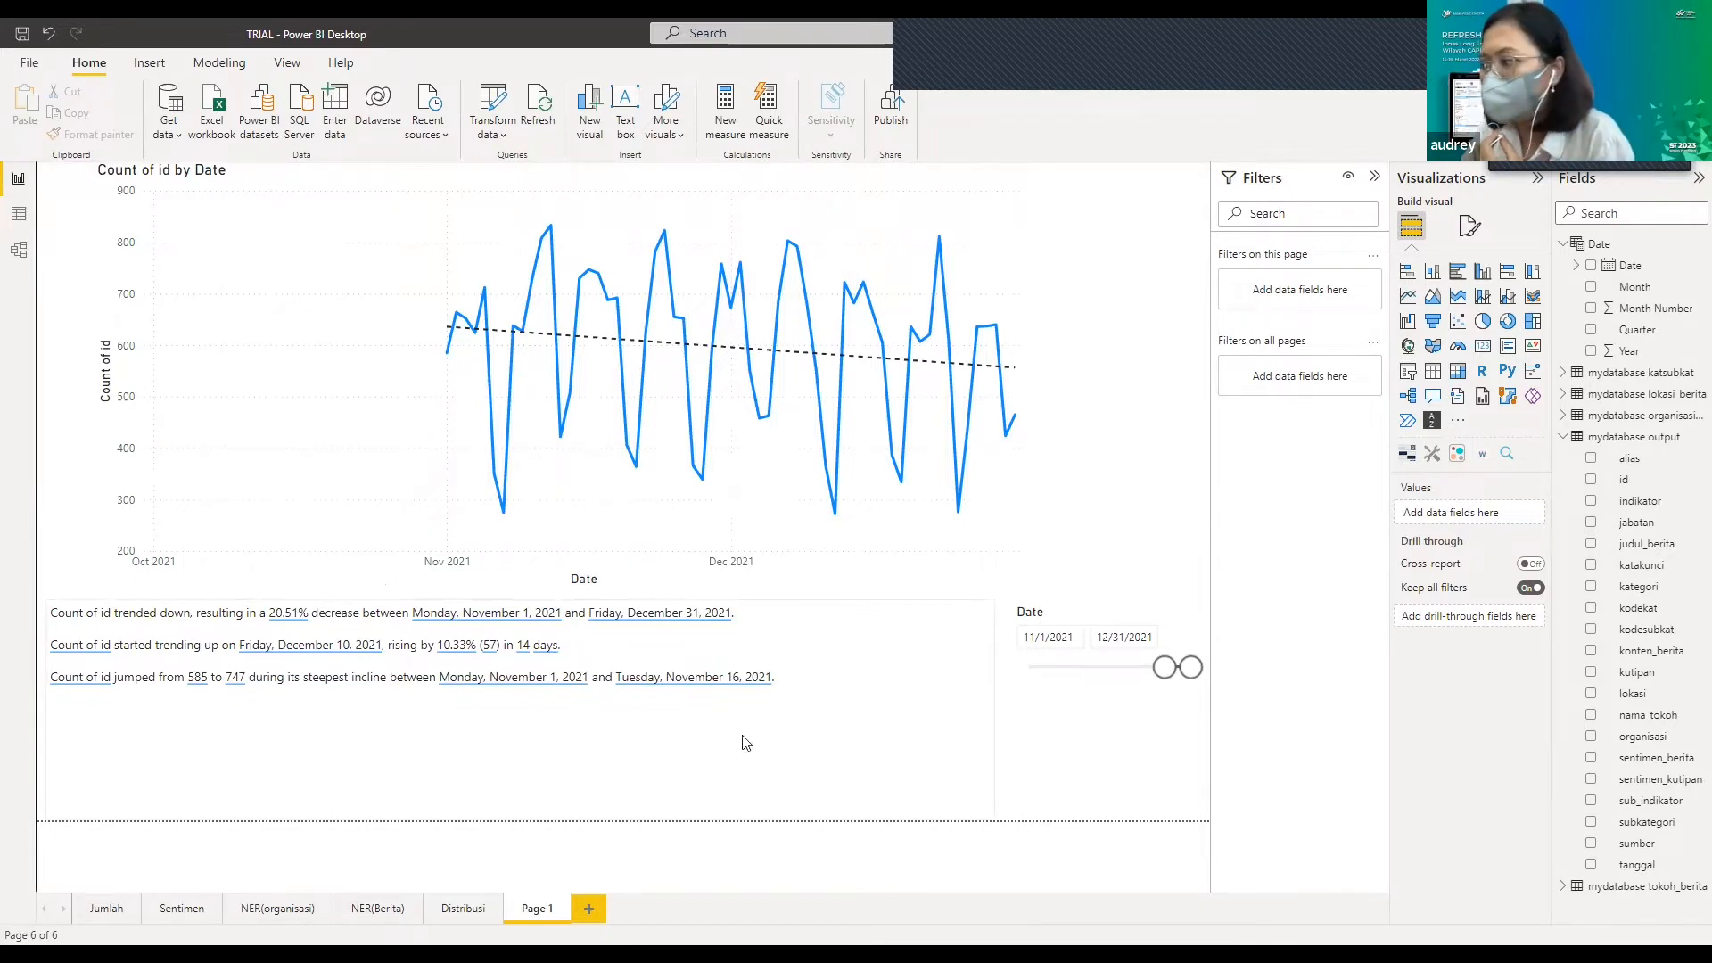
{"action": "key", "text": "super+s"}
{"action": "type", "text": "powe"}
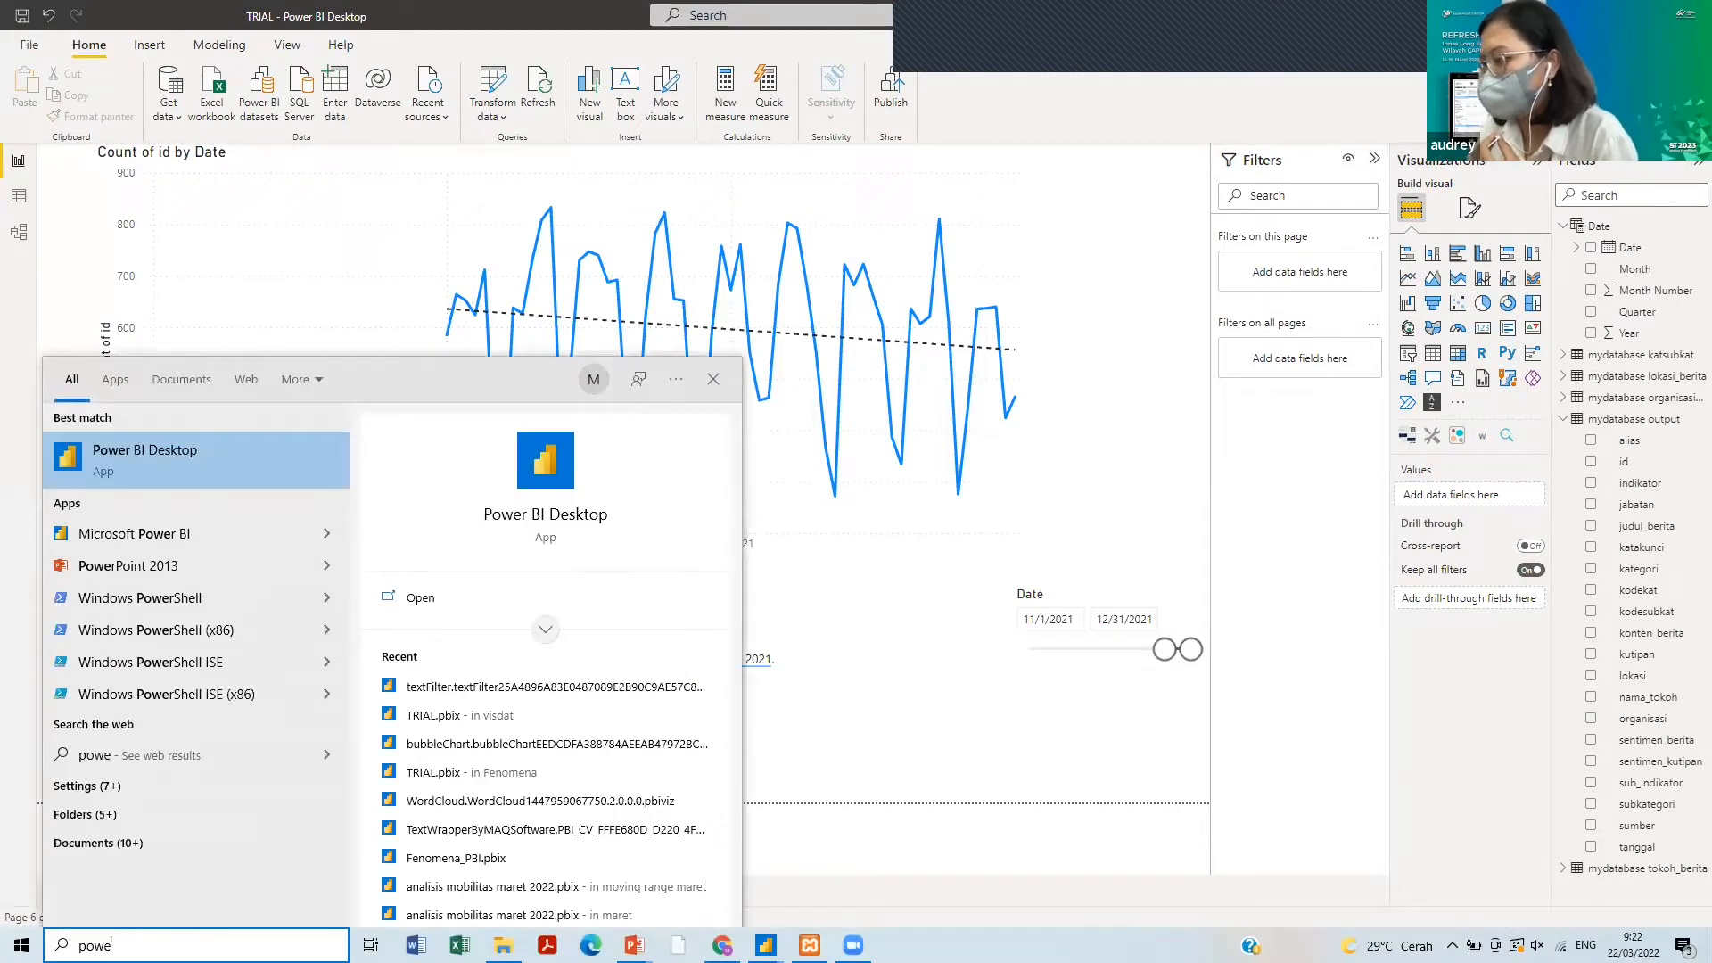
{"action": "key", "text": "Tab"}
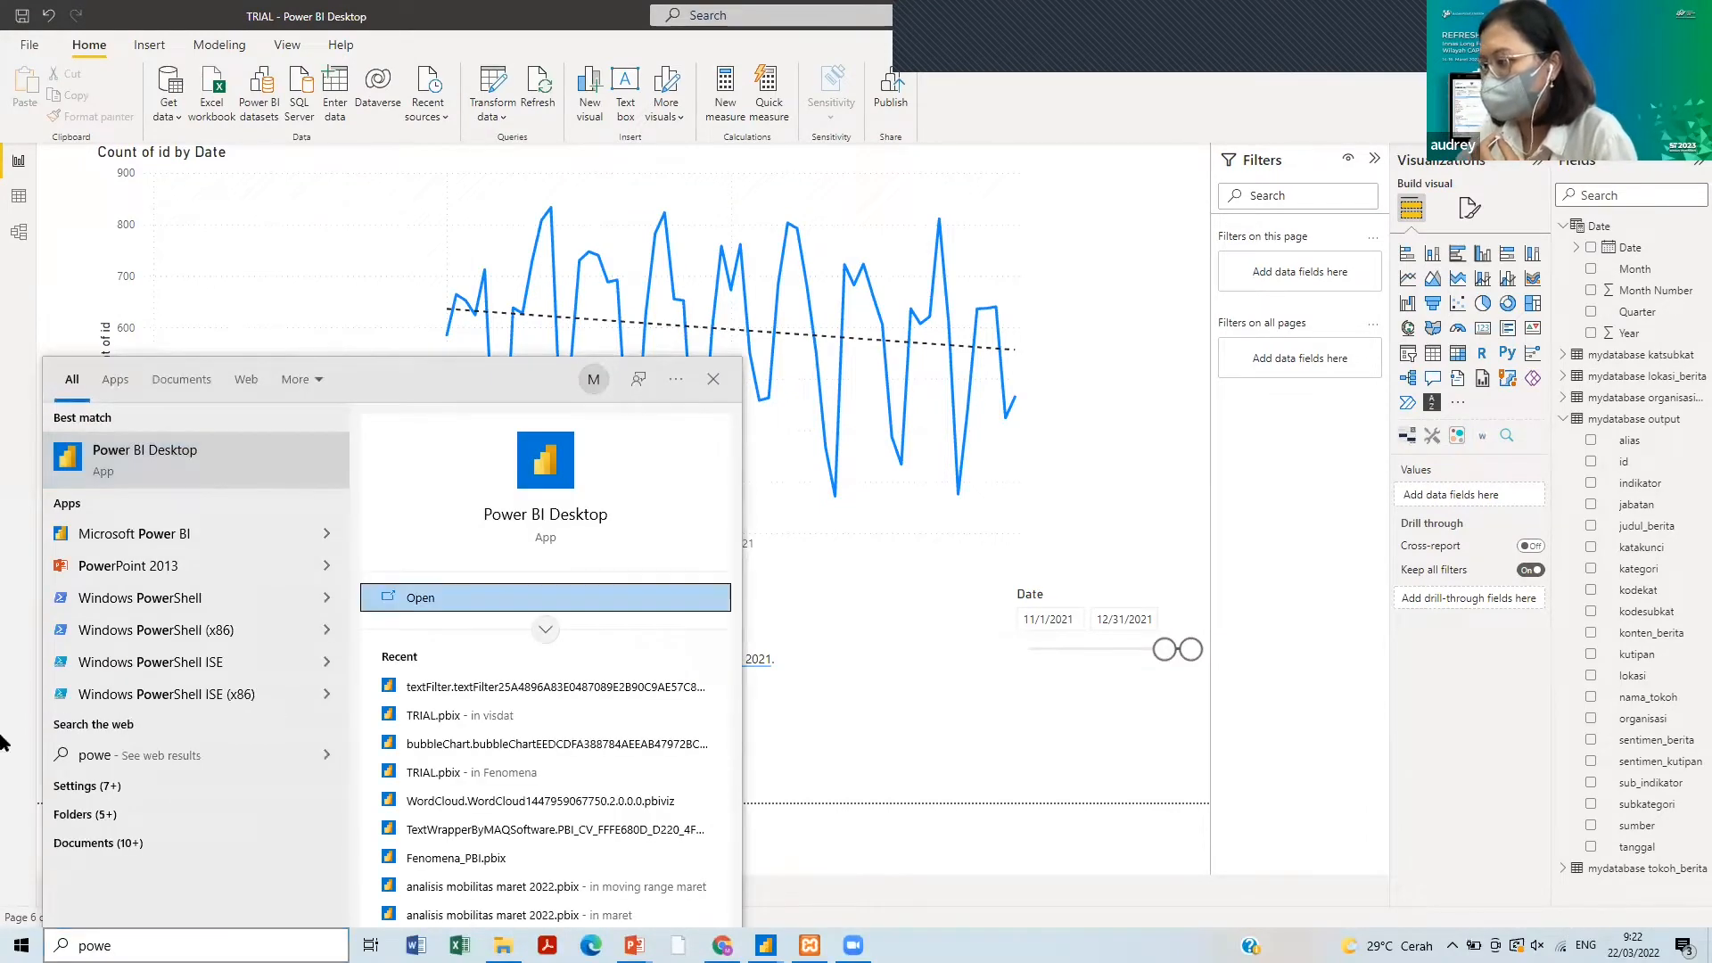
{"action": "left_click", "coordinate": [156, 454]}
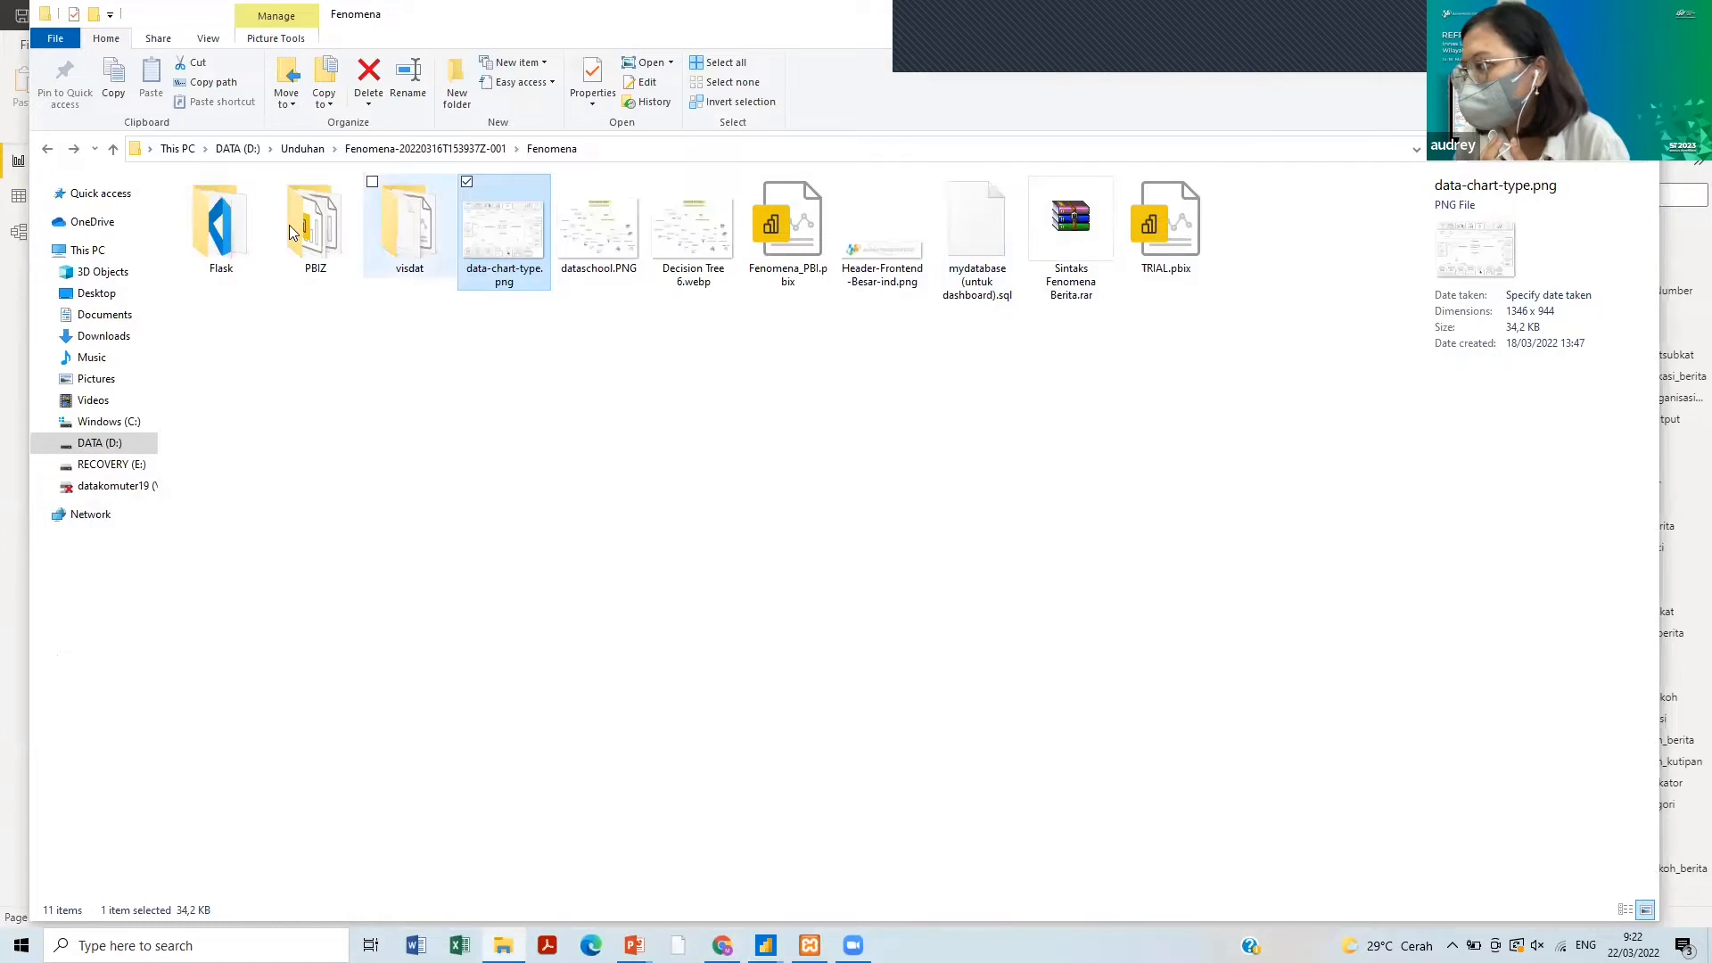
- Look through the Fenomena visdat folder and the Unduhan folder on drive D for the training files
{"action": "double_click", "coordinate": [390, 223]}
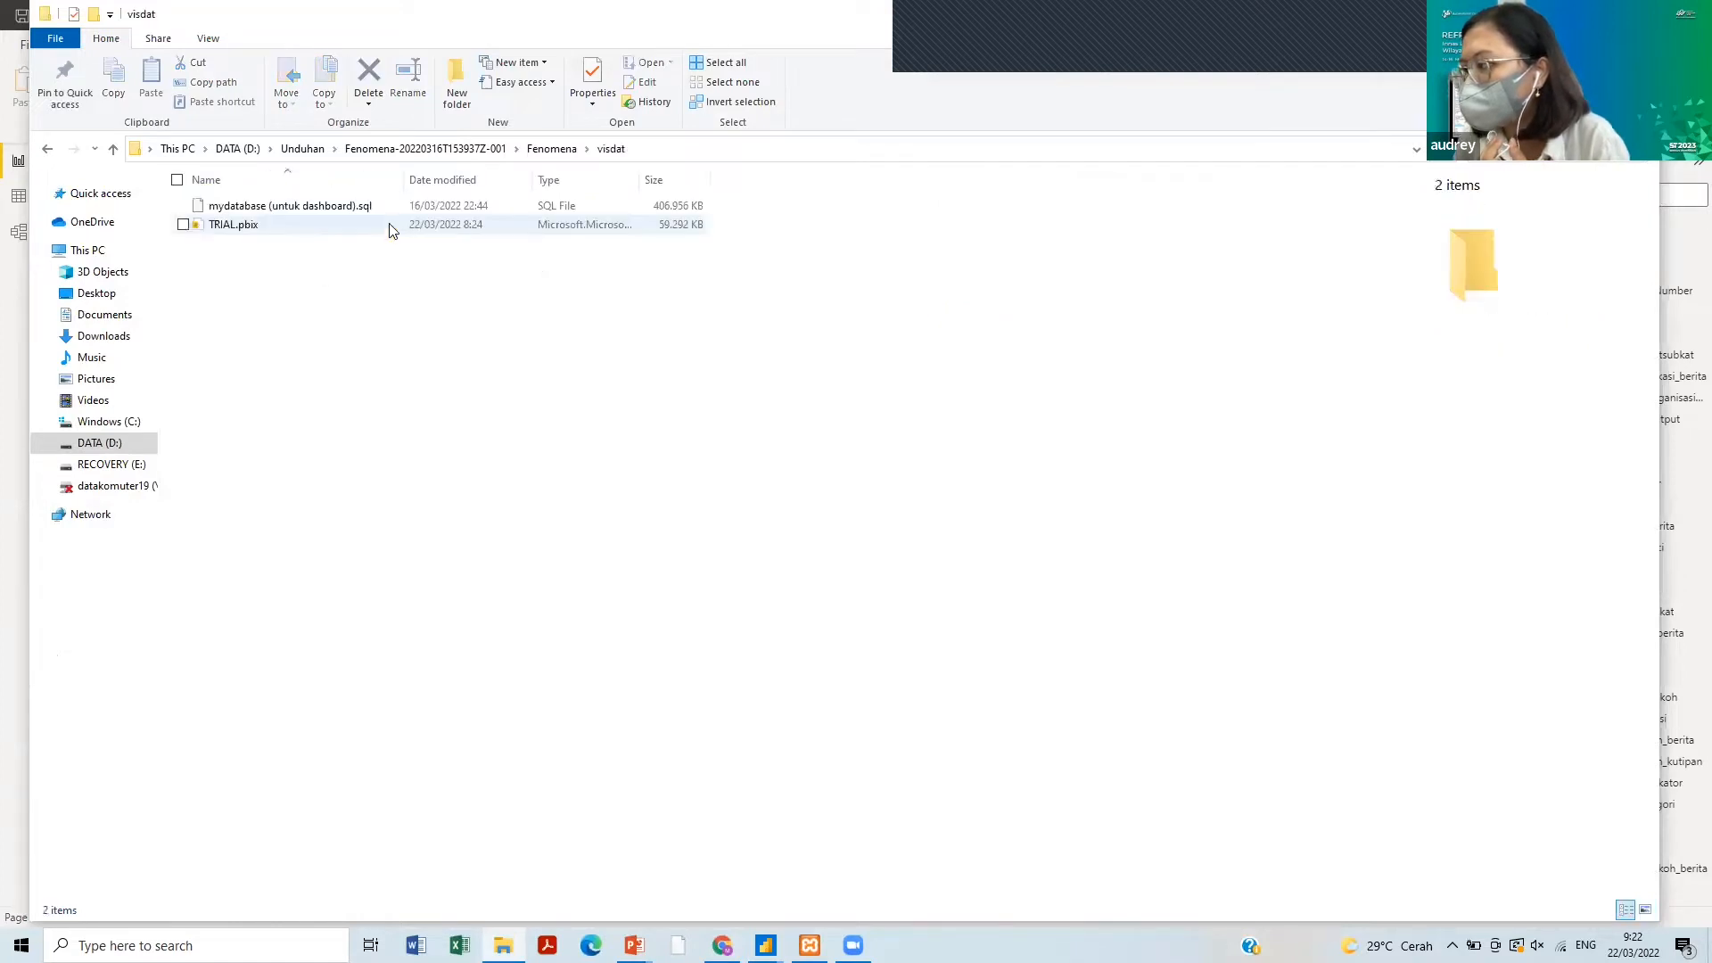
{"action": "left_click", "coordinate": [365, 150]}
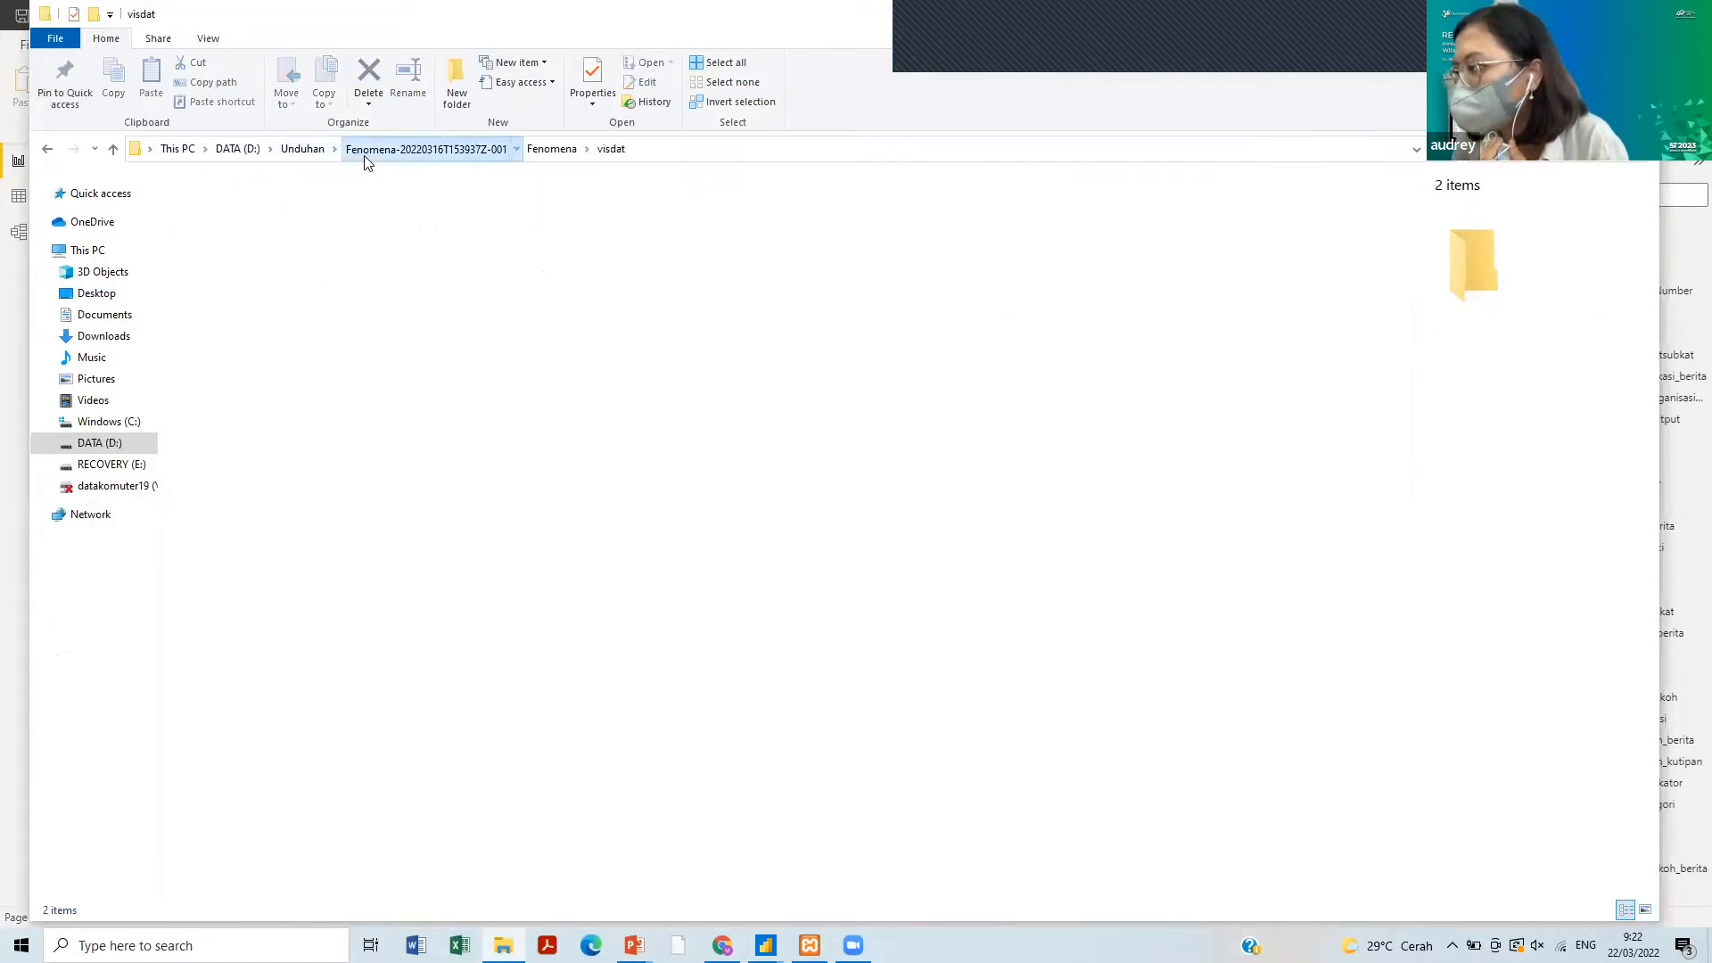
{"action": "left_click", "coordinate": [296, 155]}
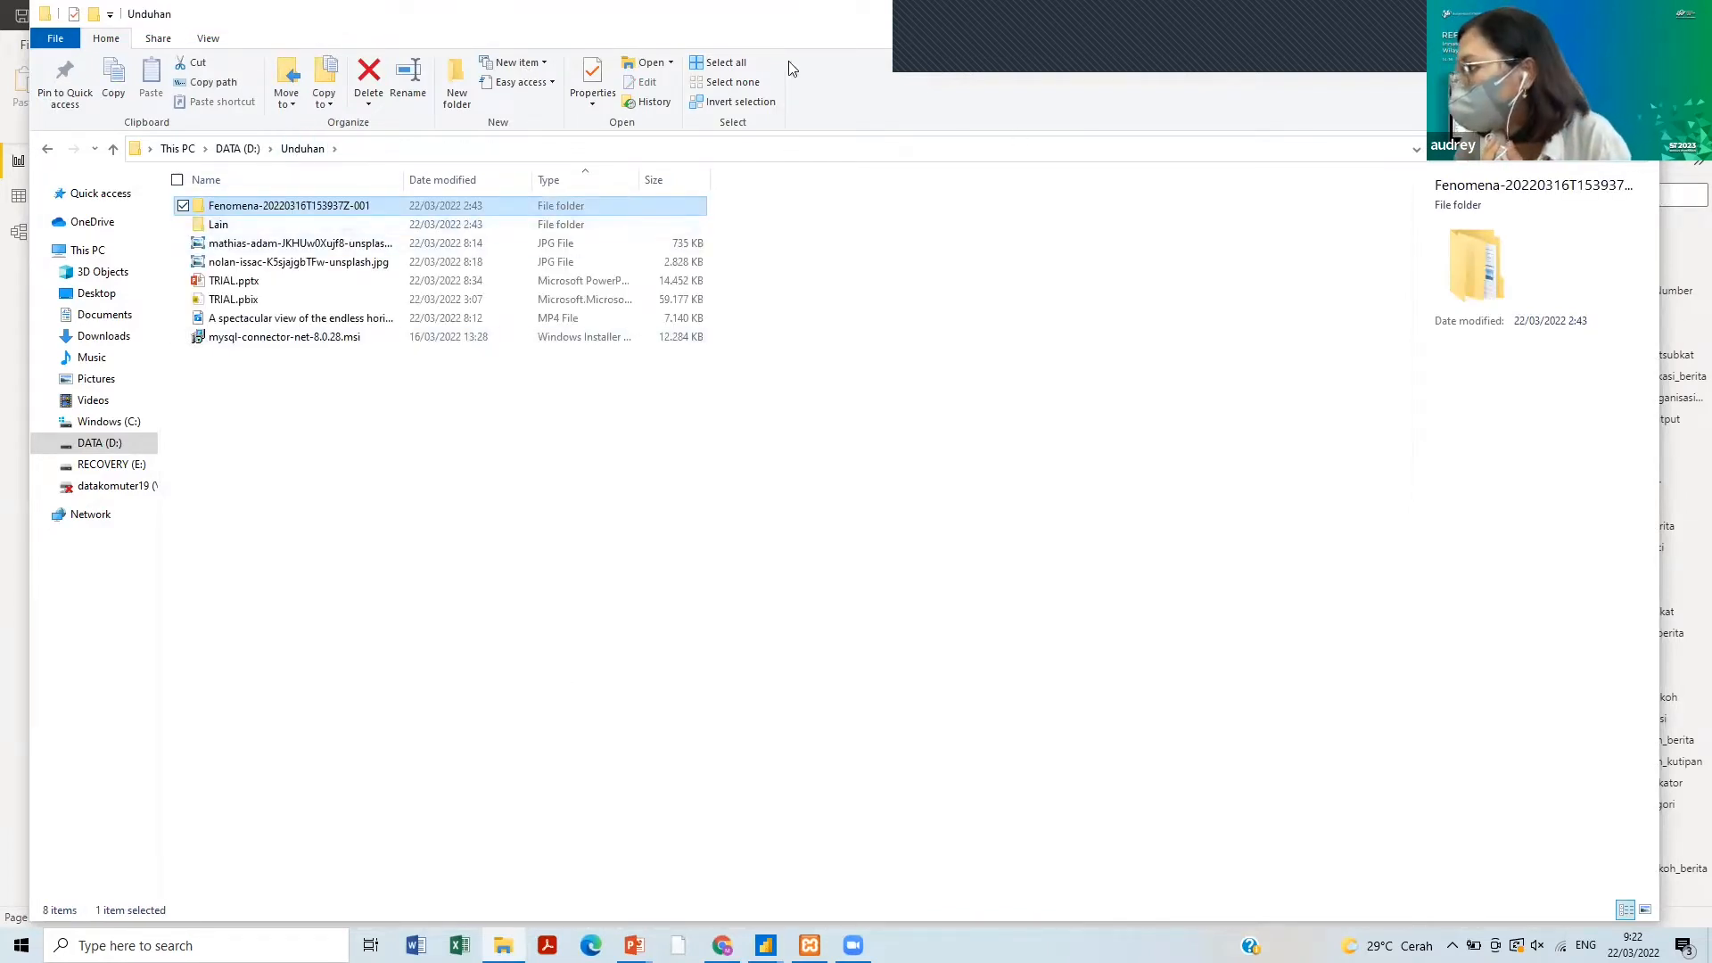
{"action": "left_click", "coordinate": [735, 9]}
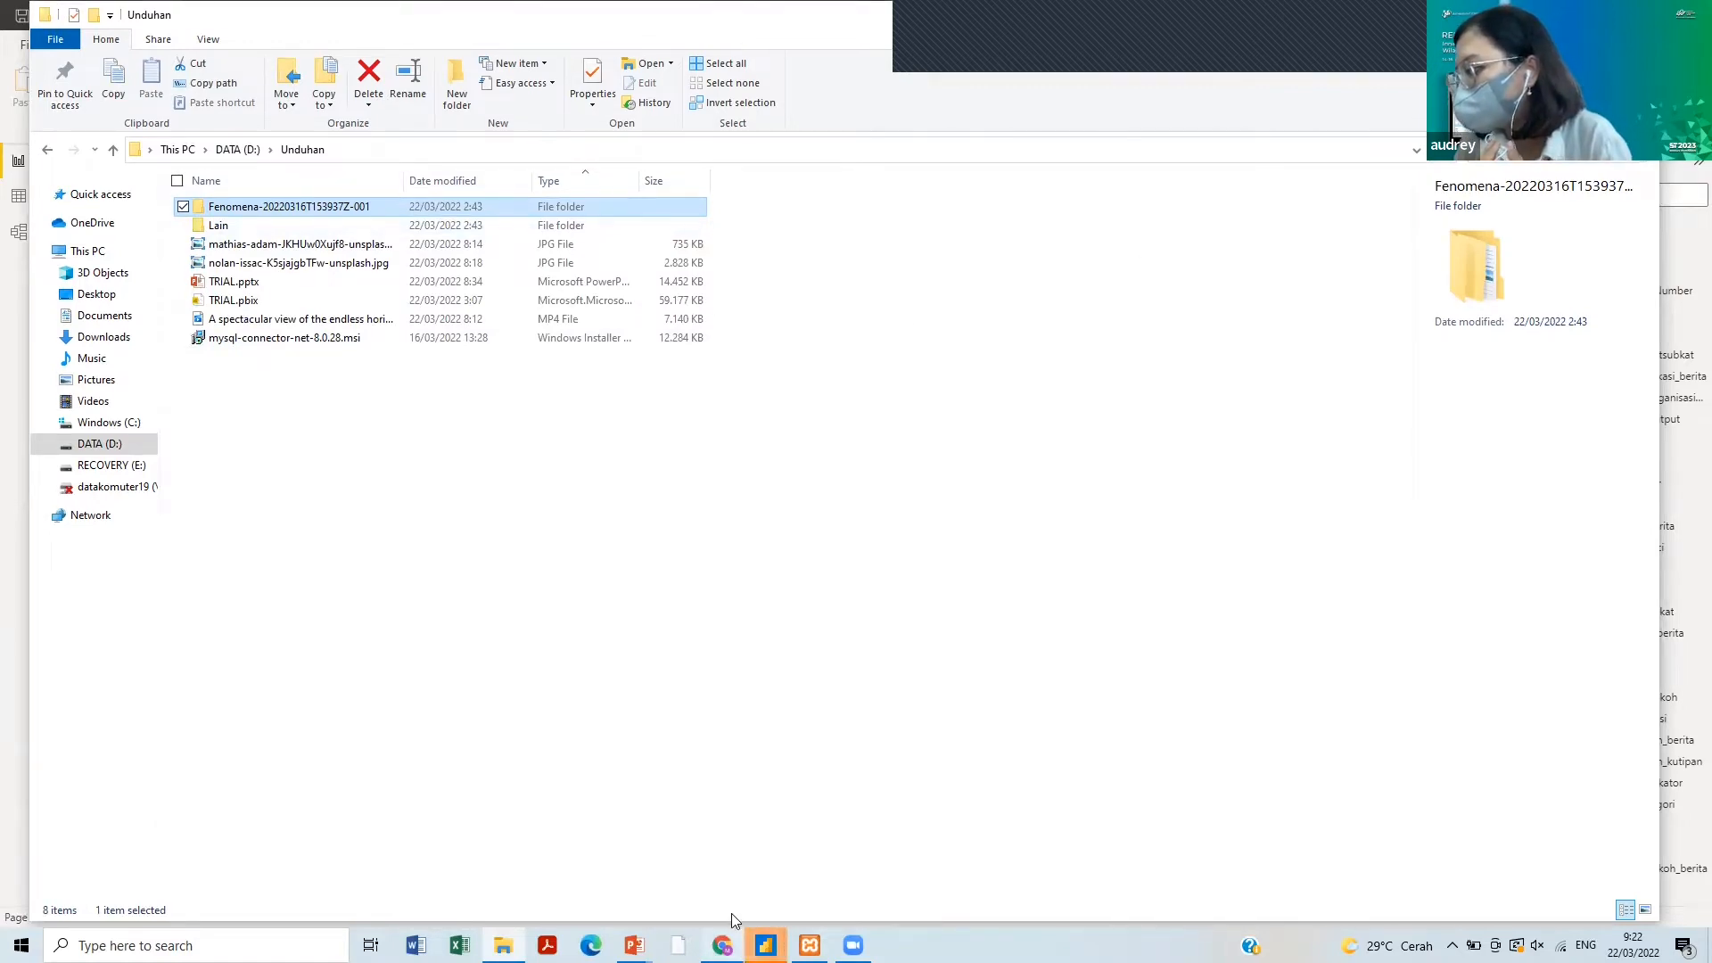
- Switch to Google Drive in Chrome, download mysql-connector-net-8.0.28.msi despite the risk warning, and open MySQL's Connector/NET download page
{"action": "left_click", "coordinate": [722, 943]}
{"action": "left_click", "coordinate": [303, 15]}
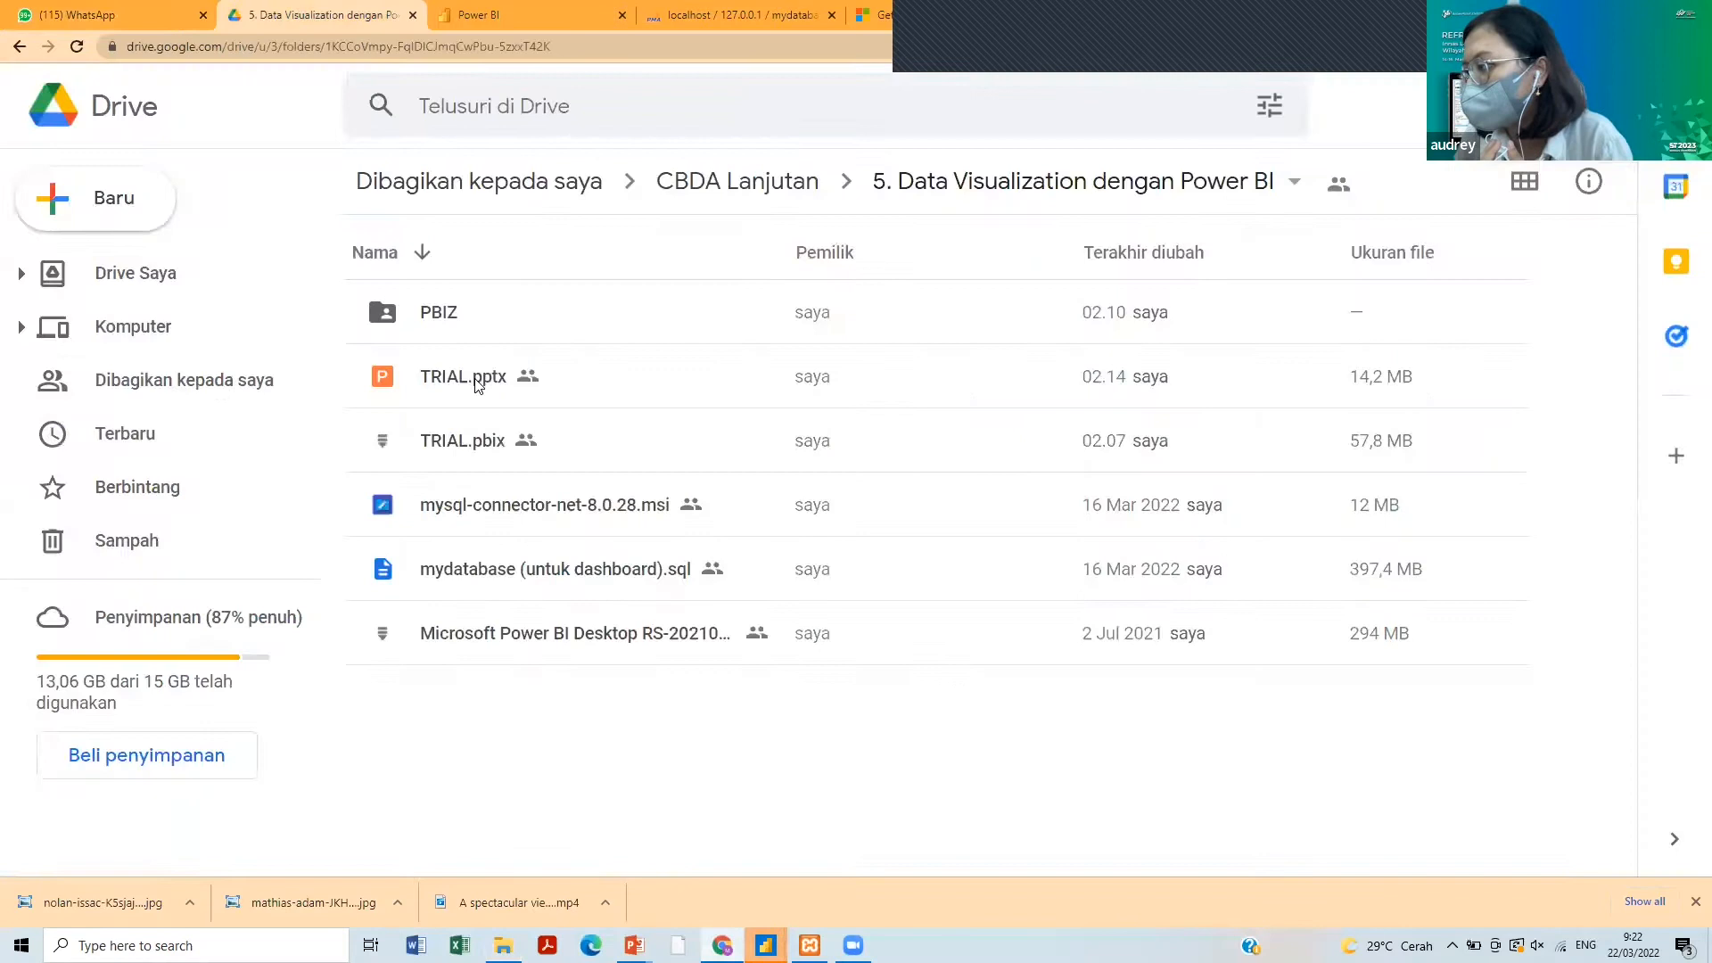
{"action": "double_click", "coordinate": [489, 513]}
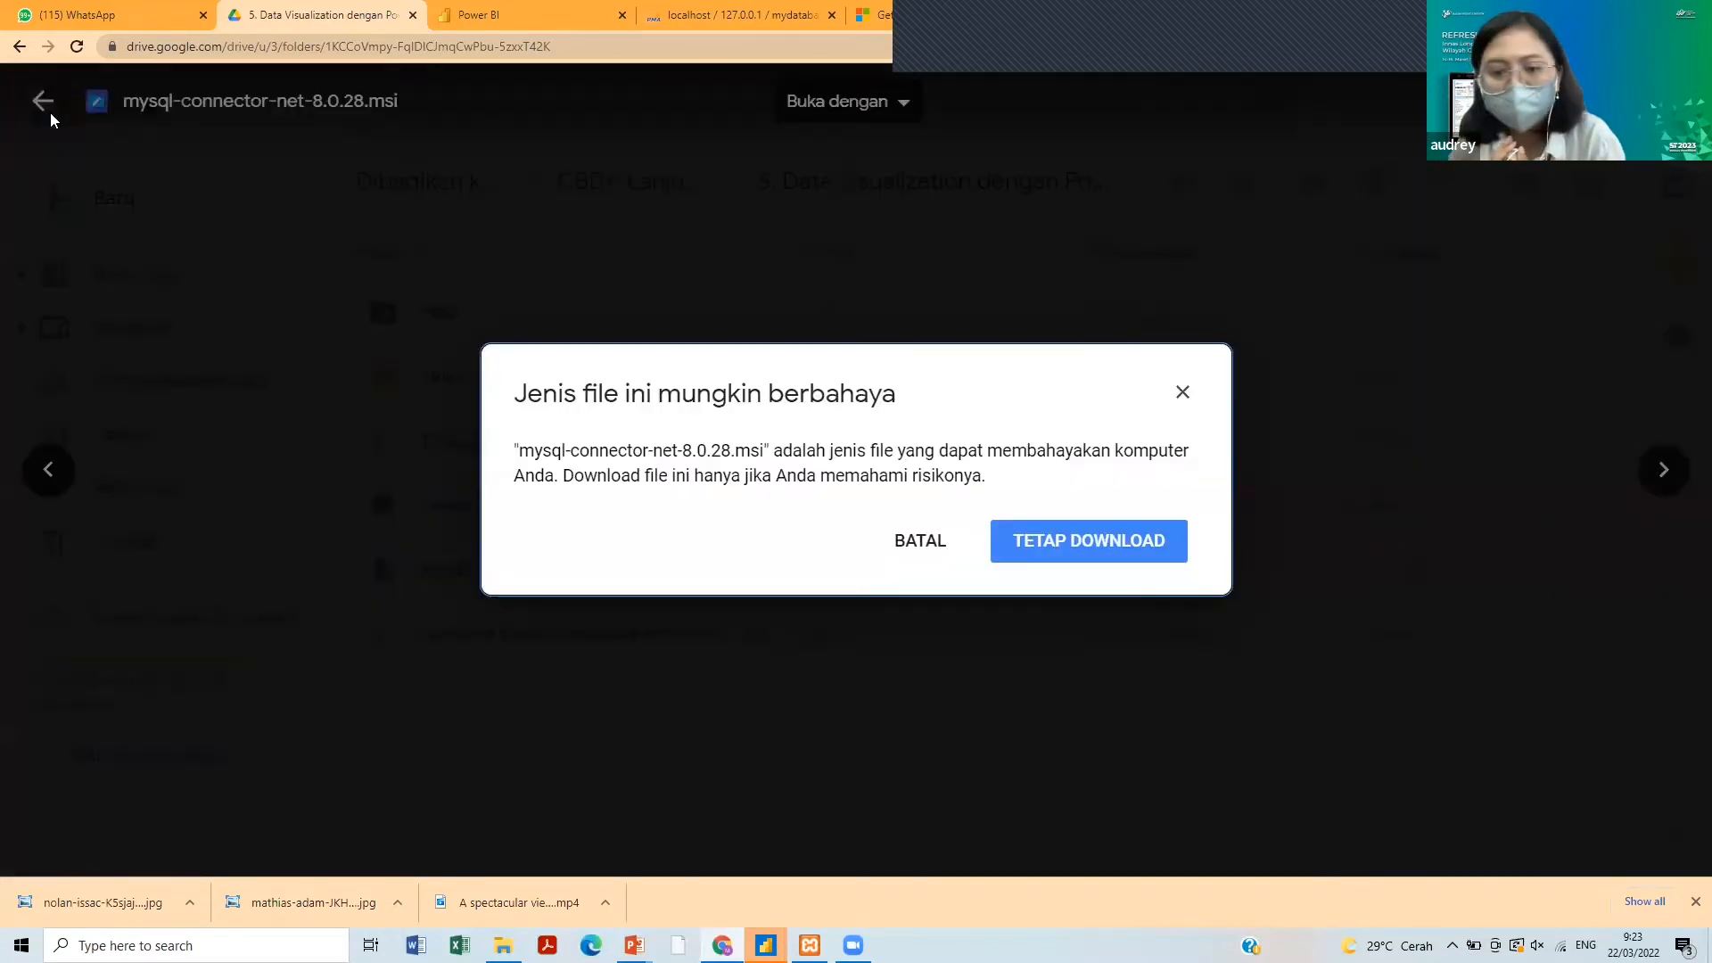
{"action": "left_click", "coordinate": [1129, 546]}
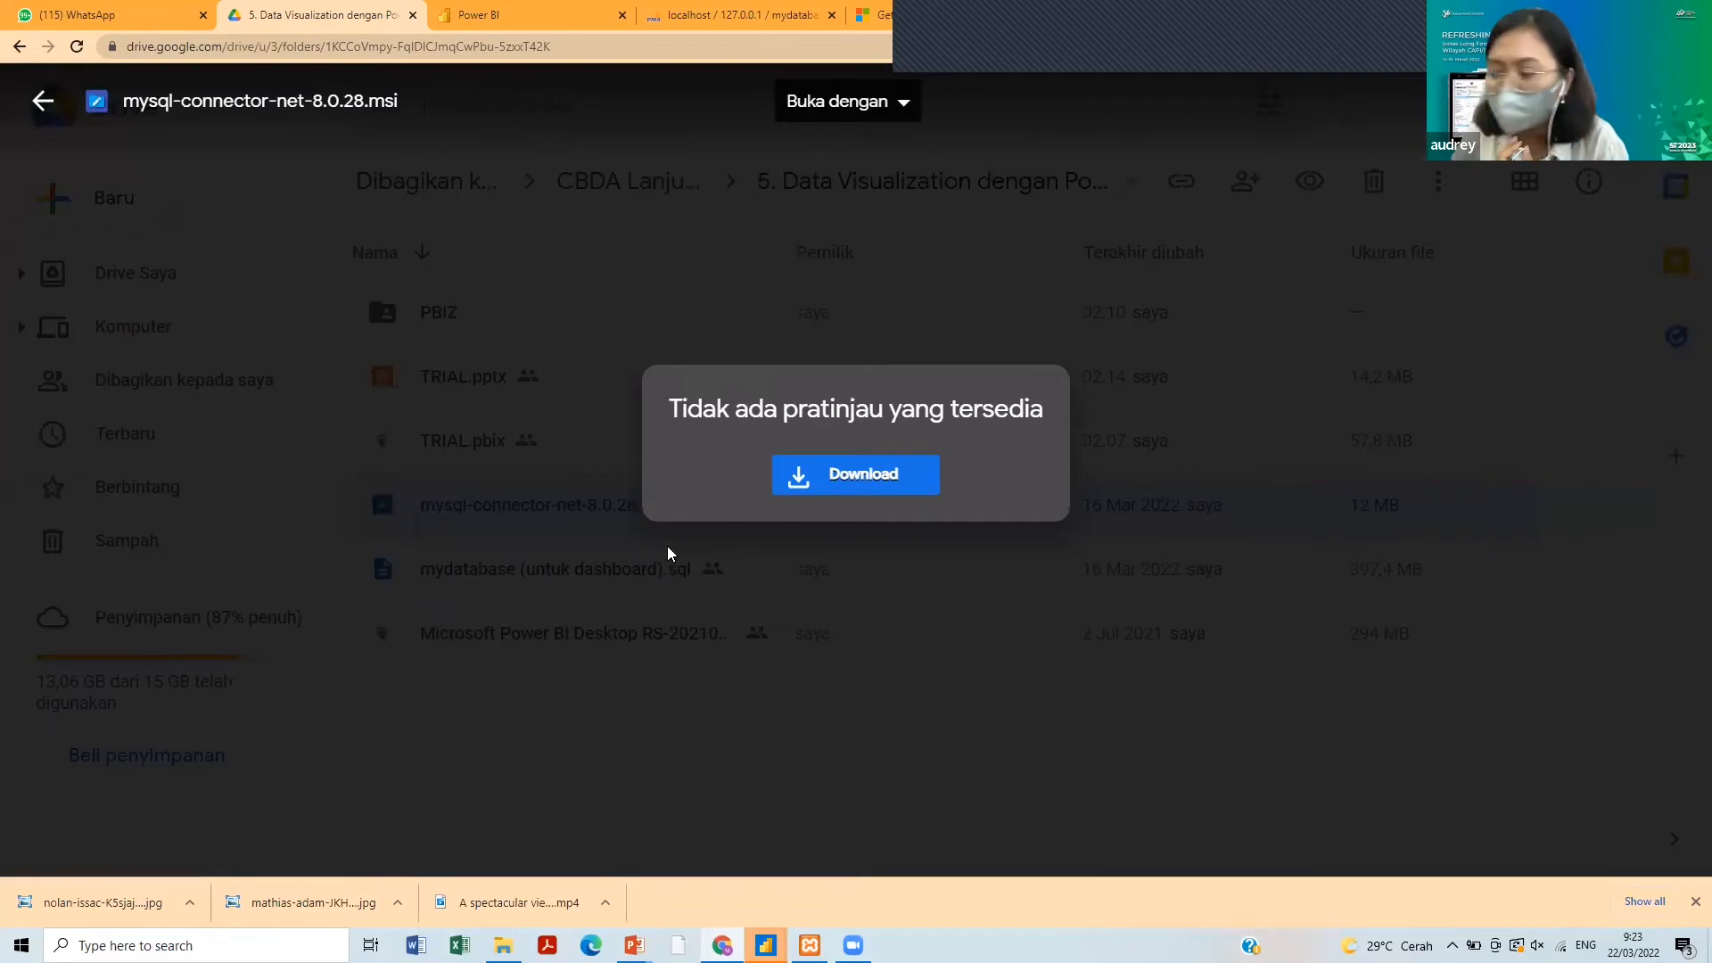
{"action": "left_click", "coordinate": [832, 462]}
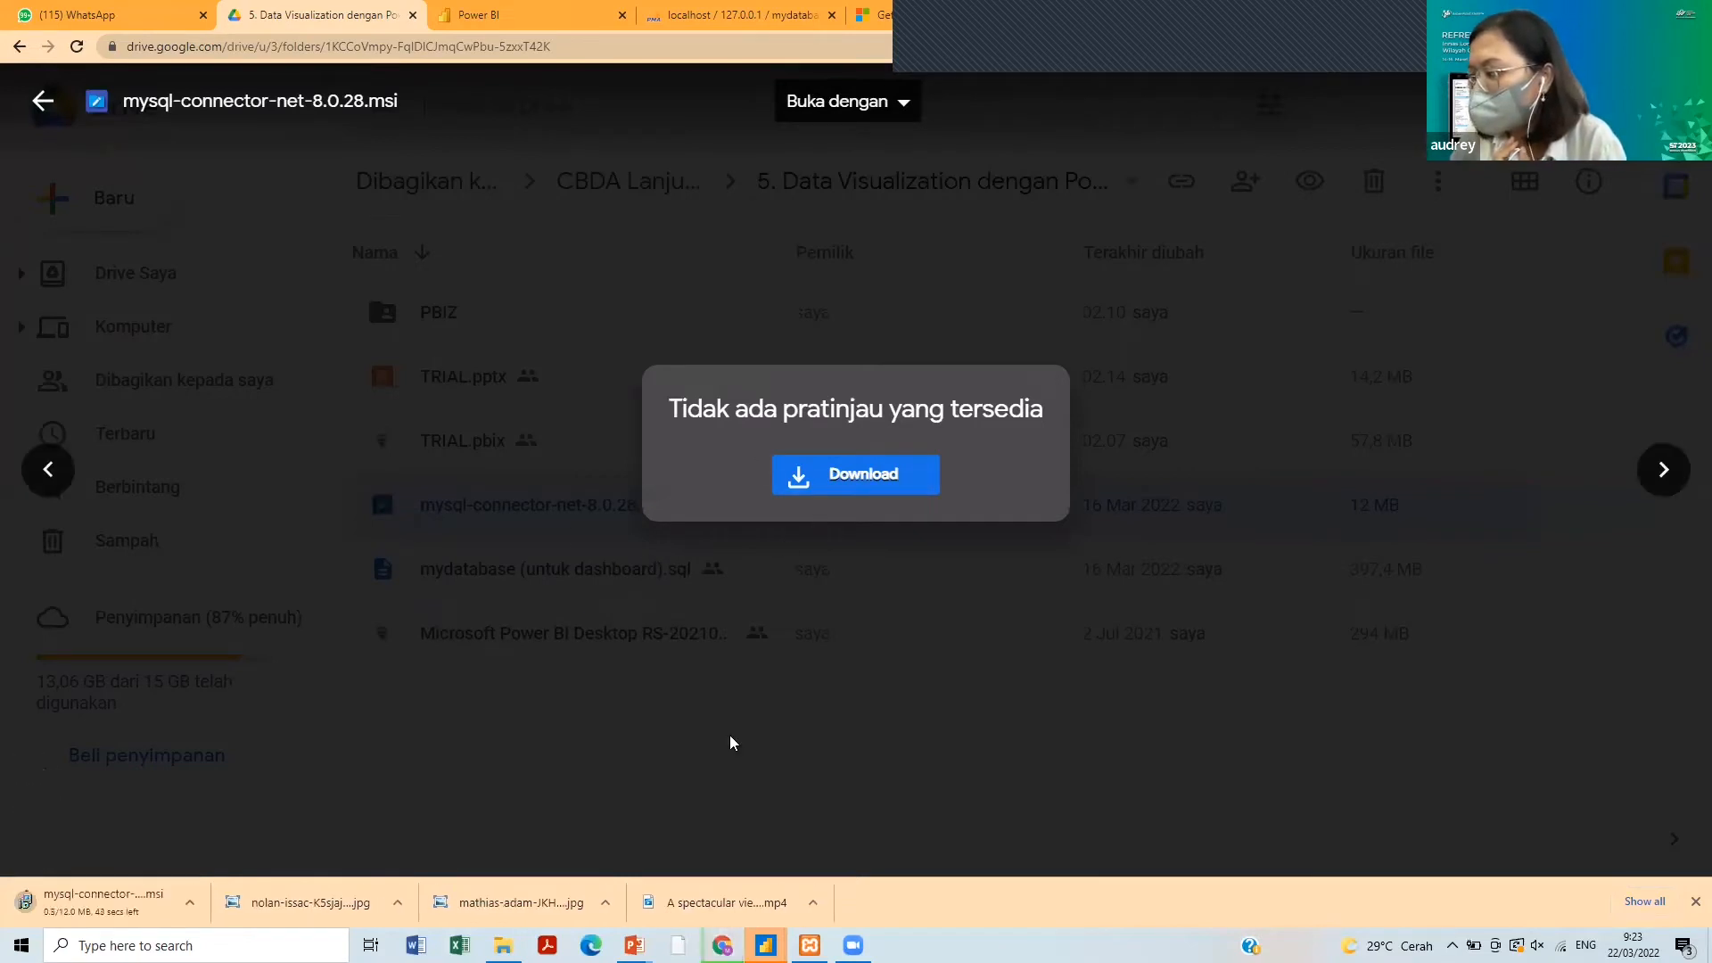
{"action": "left_click", "coordinate": [543, 468]}
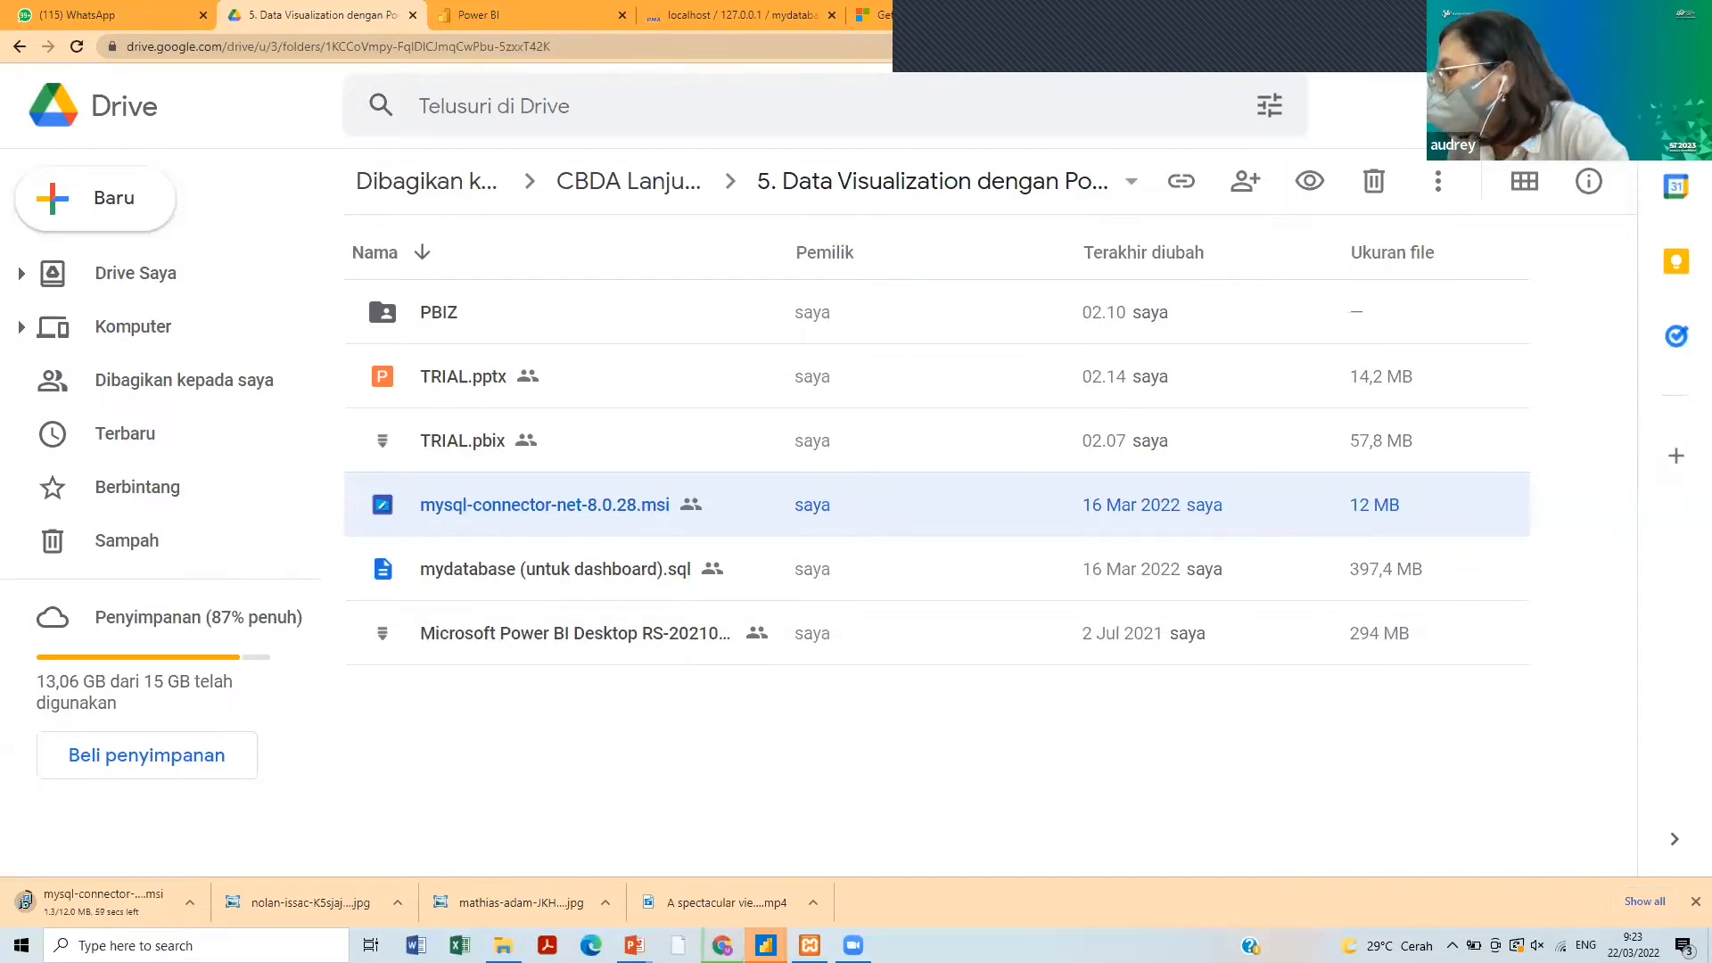
{"action": "left_click", "coordinate": [1330, 5]}
{"action": "left_click", "coordinate": [906, 52]}
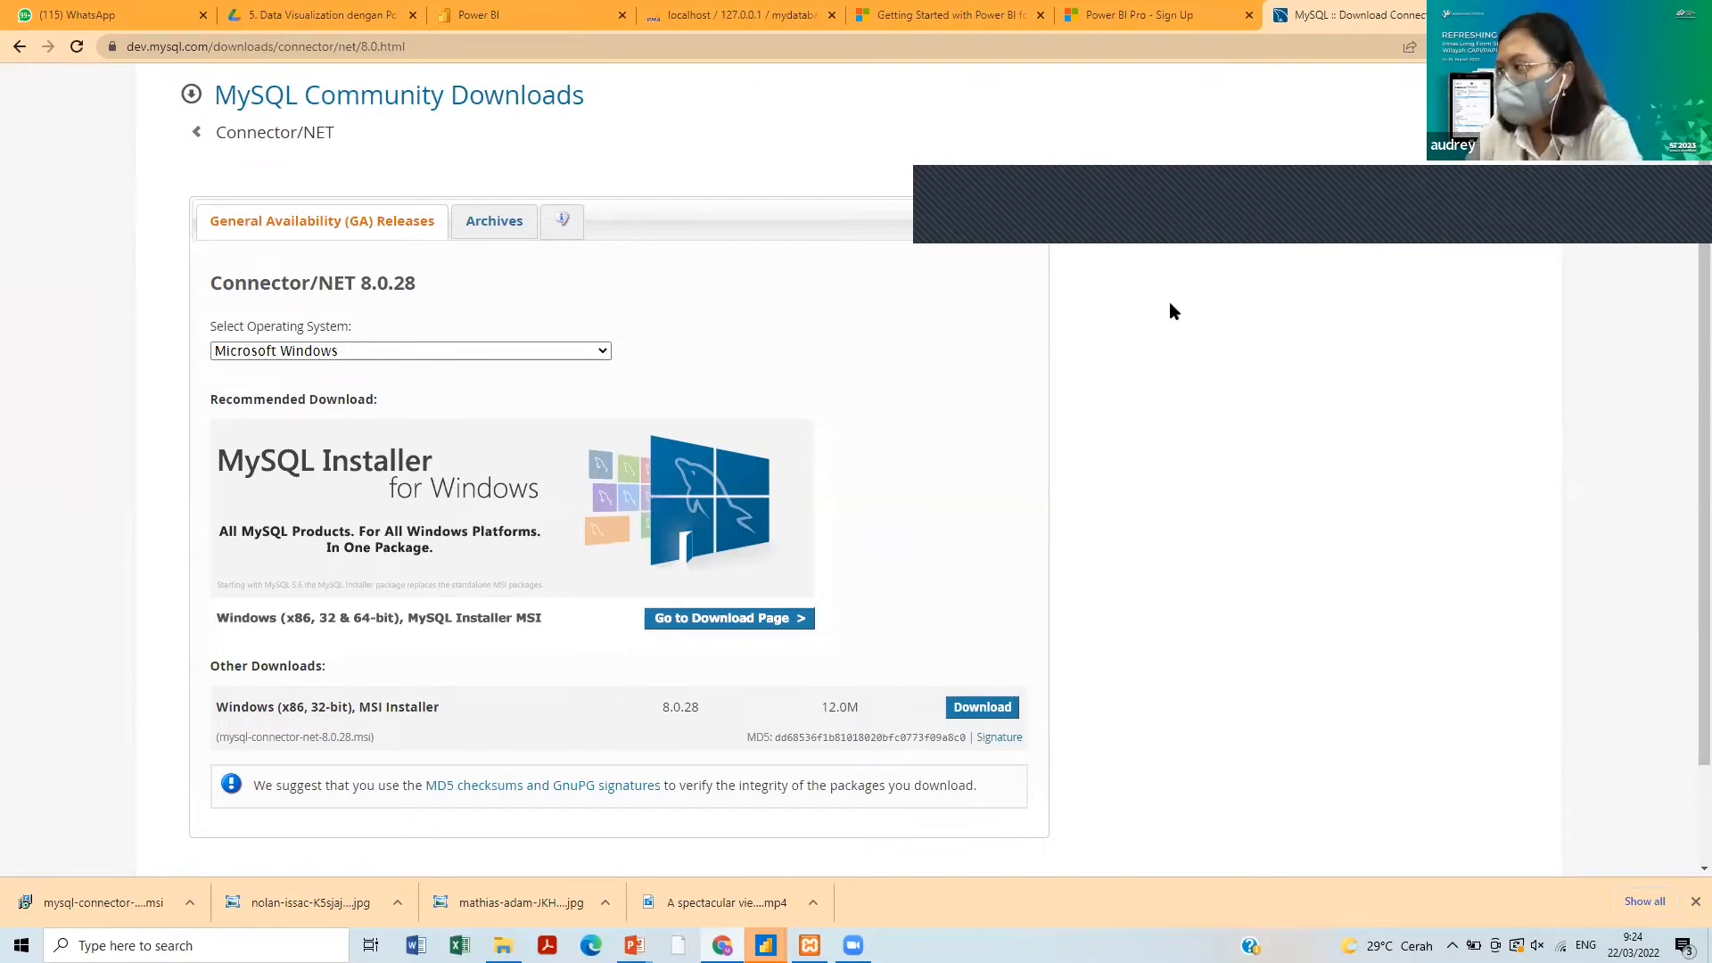
- Check the mydatabase database in phpMyAdmin and highlight the localhost server name in its address
{"action": "left_click", "coordinate": [736, 11]}
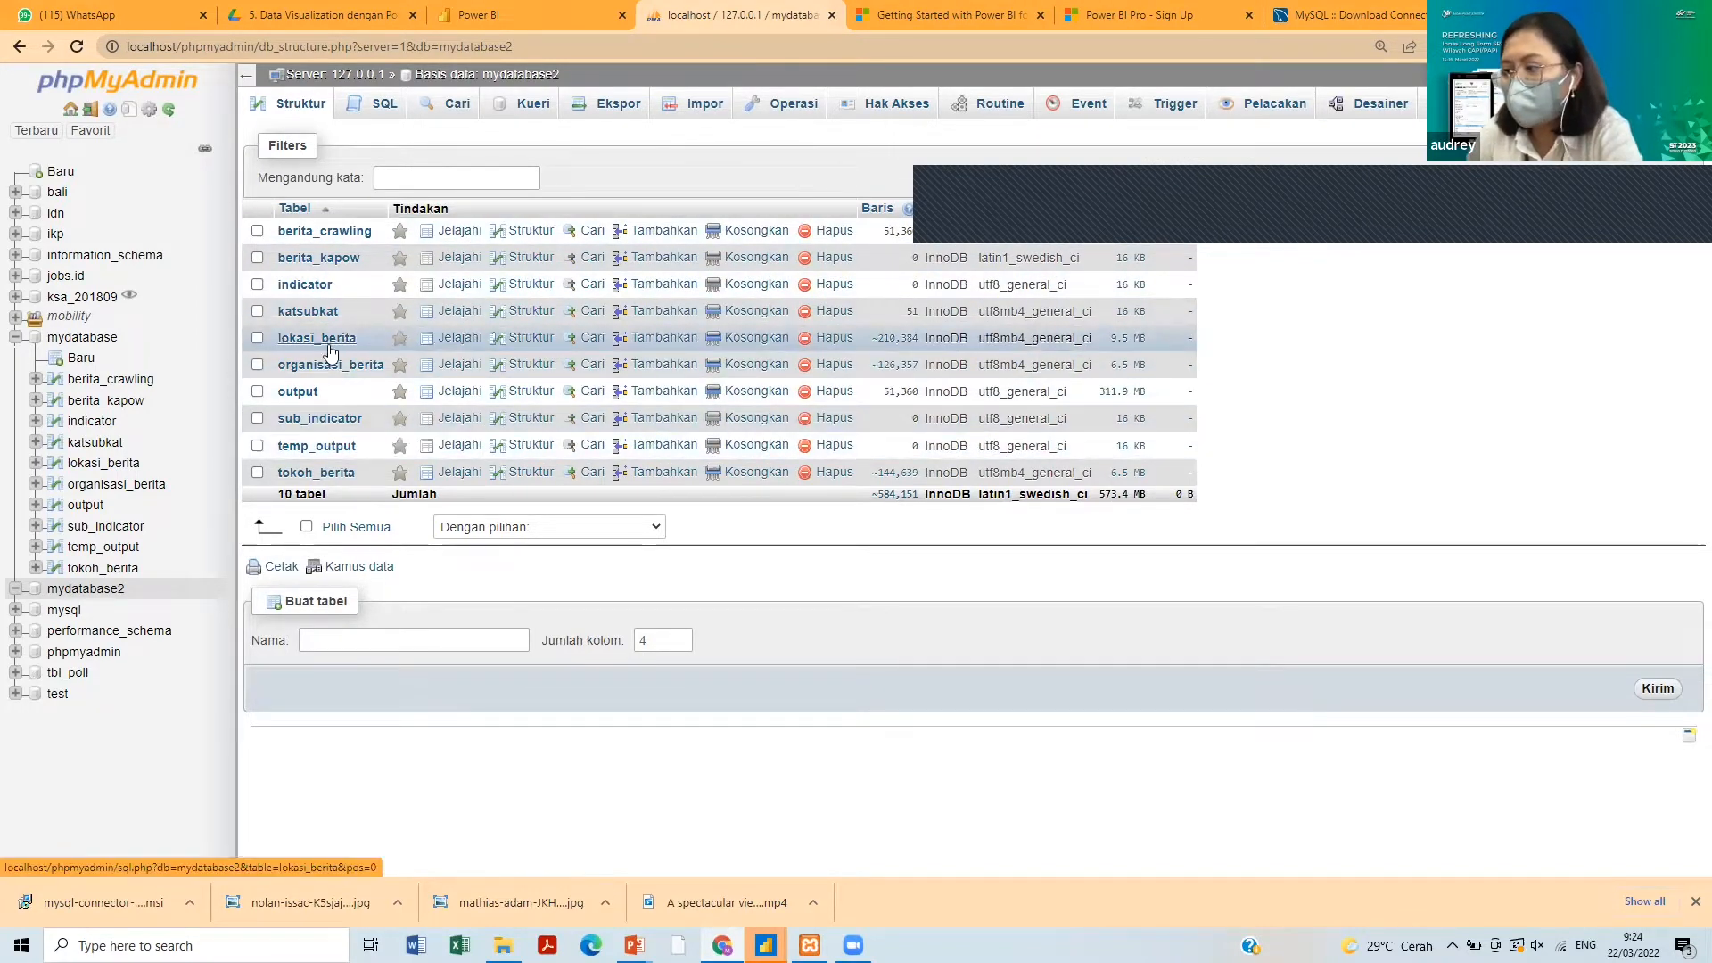
{"action": "left_click", "coordinate": [81, 348]}
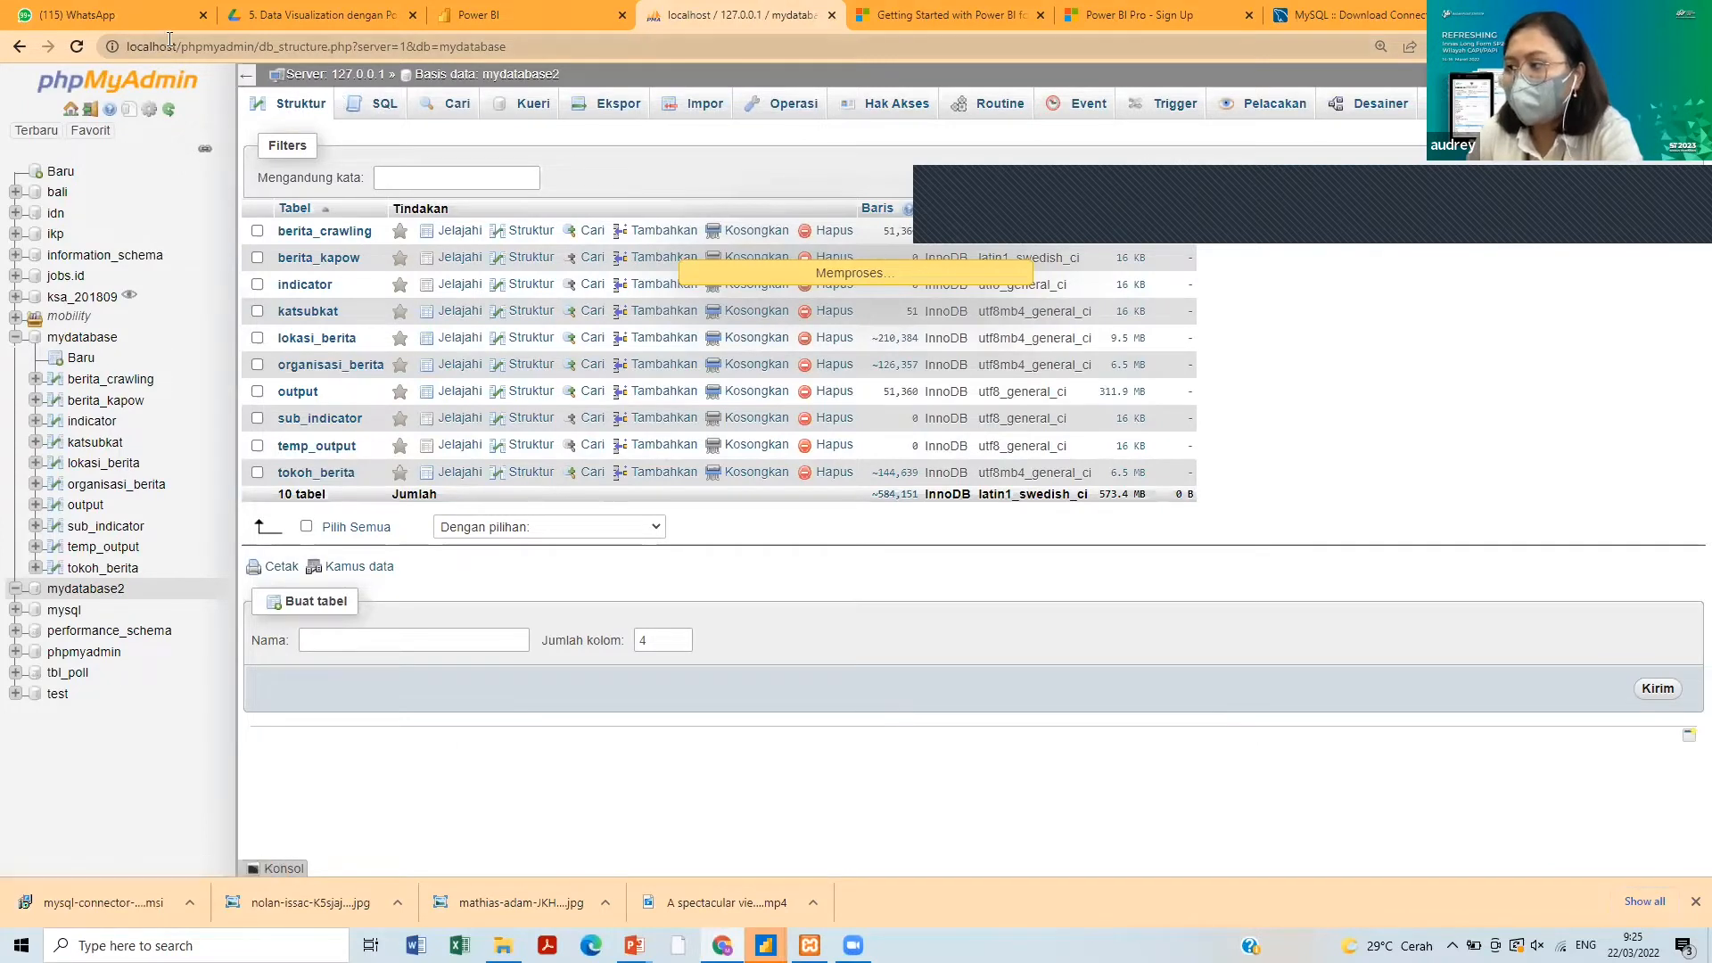
{"action": "left_click_drag", "start_coordinate": [176, 46], "coordinate": [117, 46]}
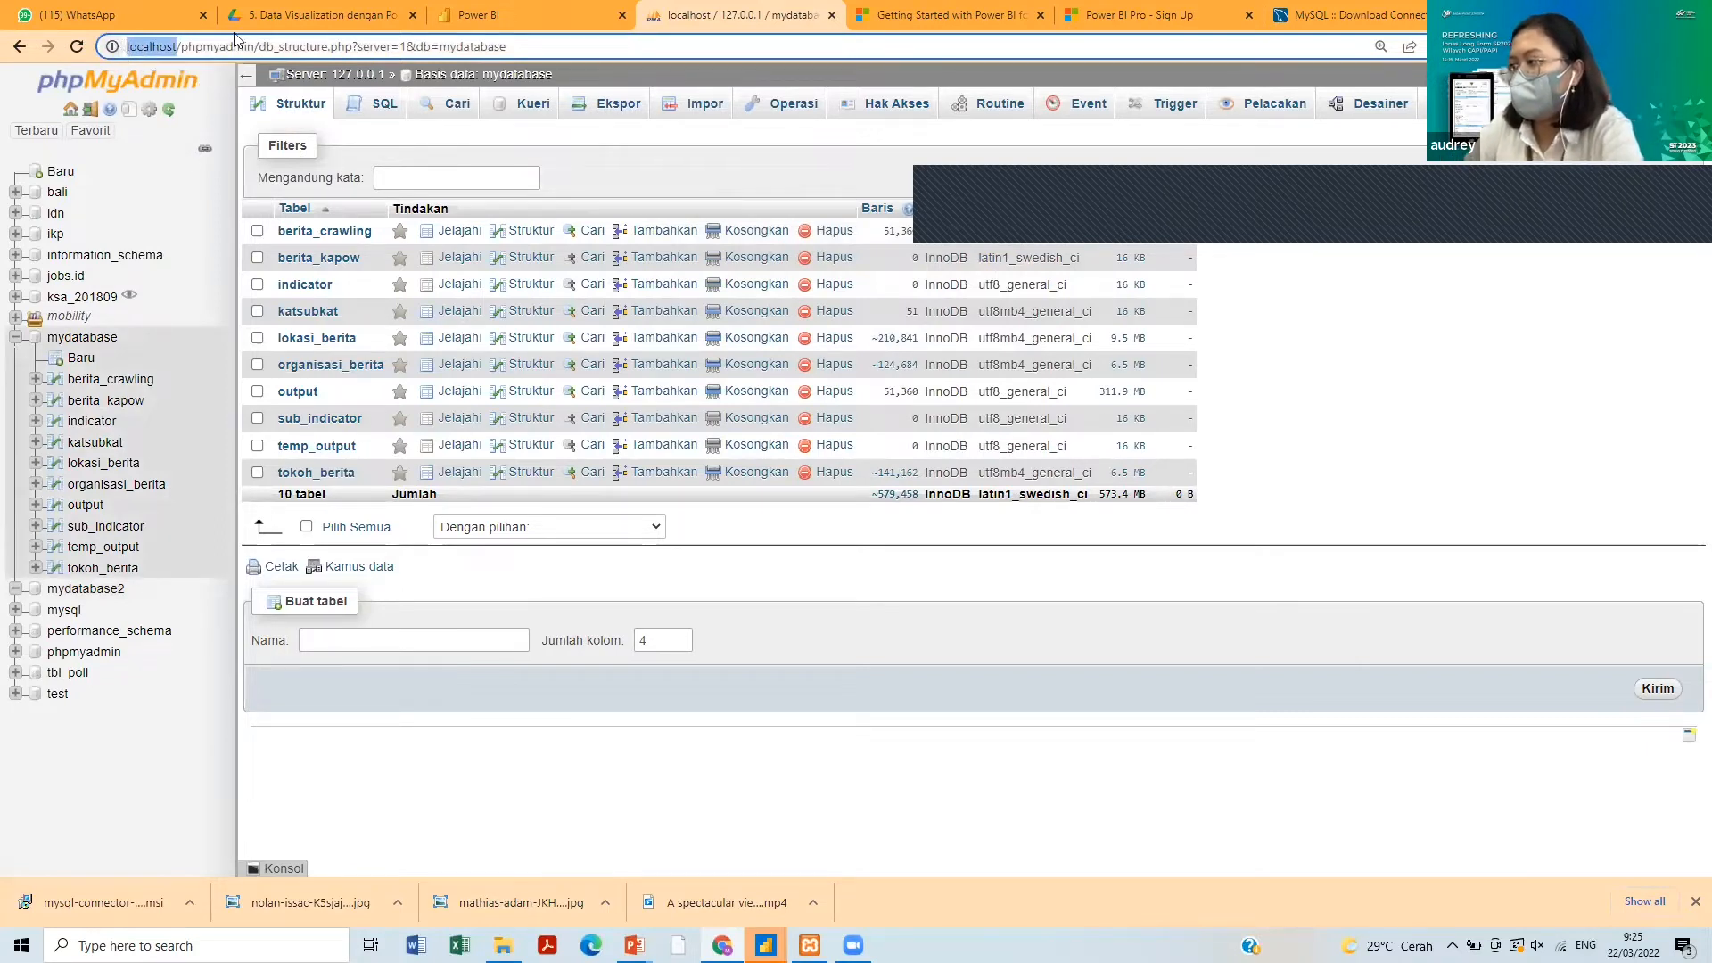
- Switch to the untitled Power BI Desktop report and dismiss its start screen
{"action": "left_click", "coordinate": [765, 945]}
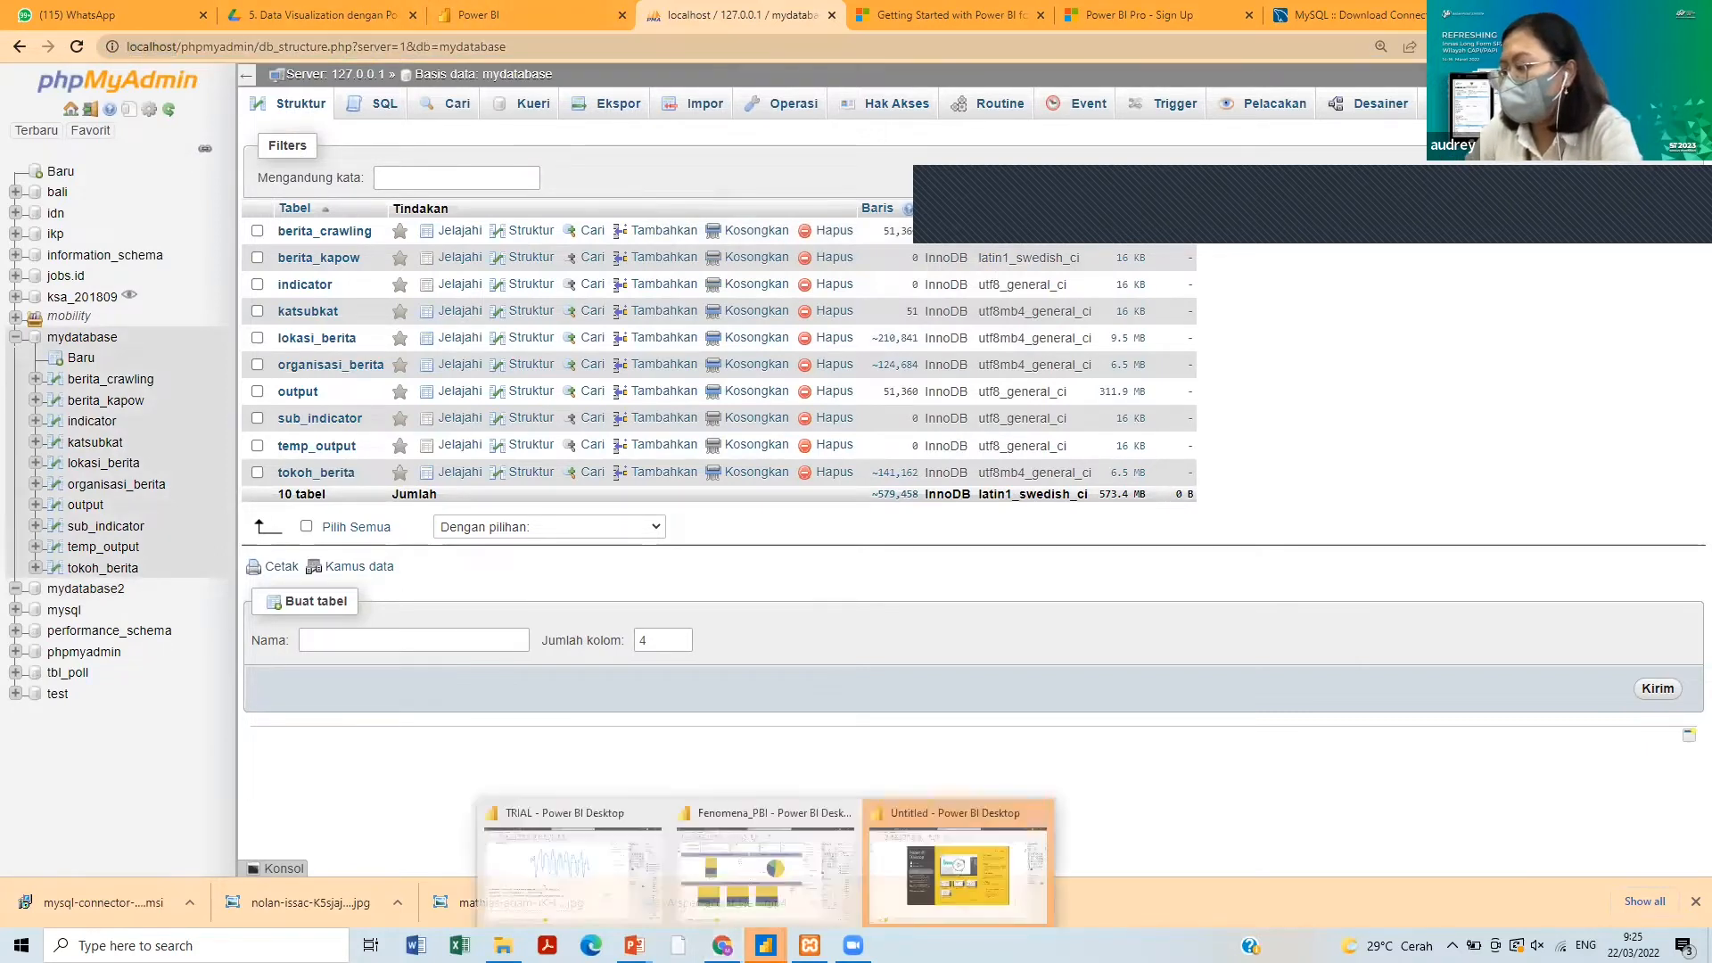
{"action": "left_click", "coordinate": [1002, 881]}
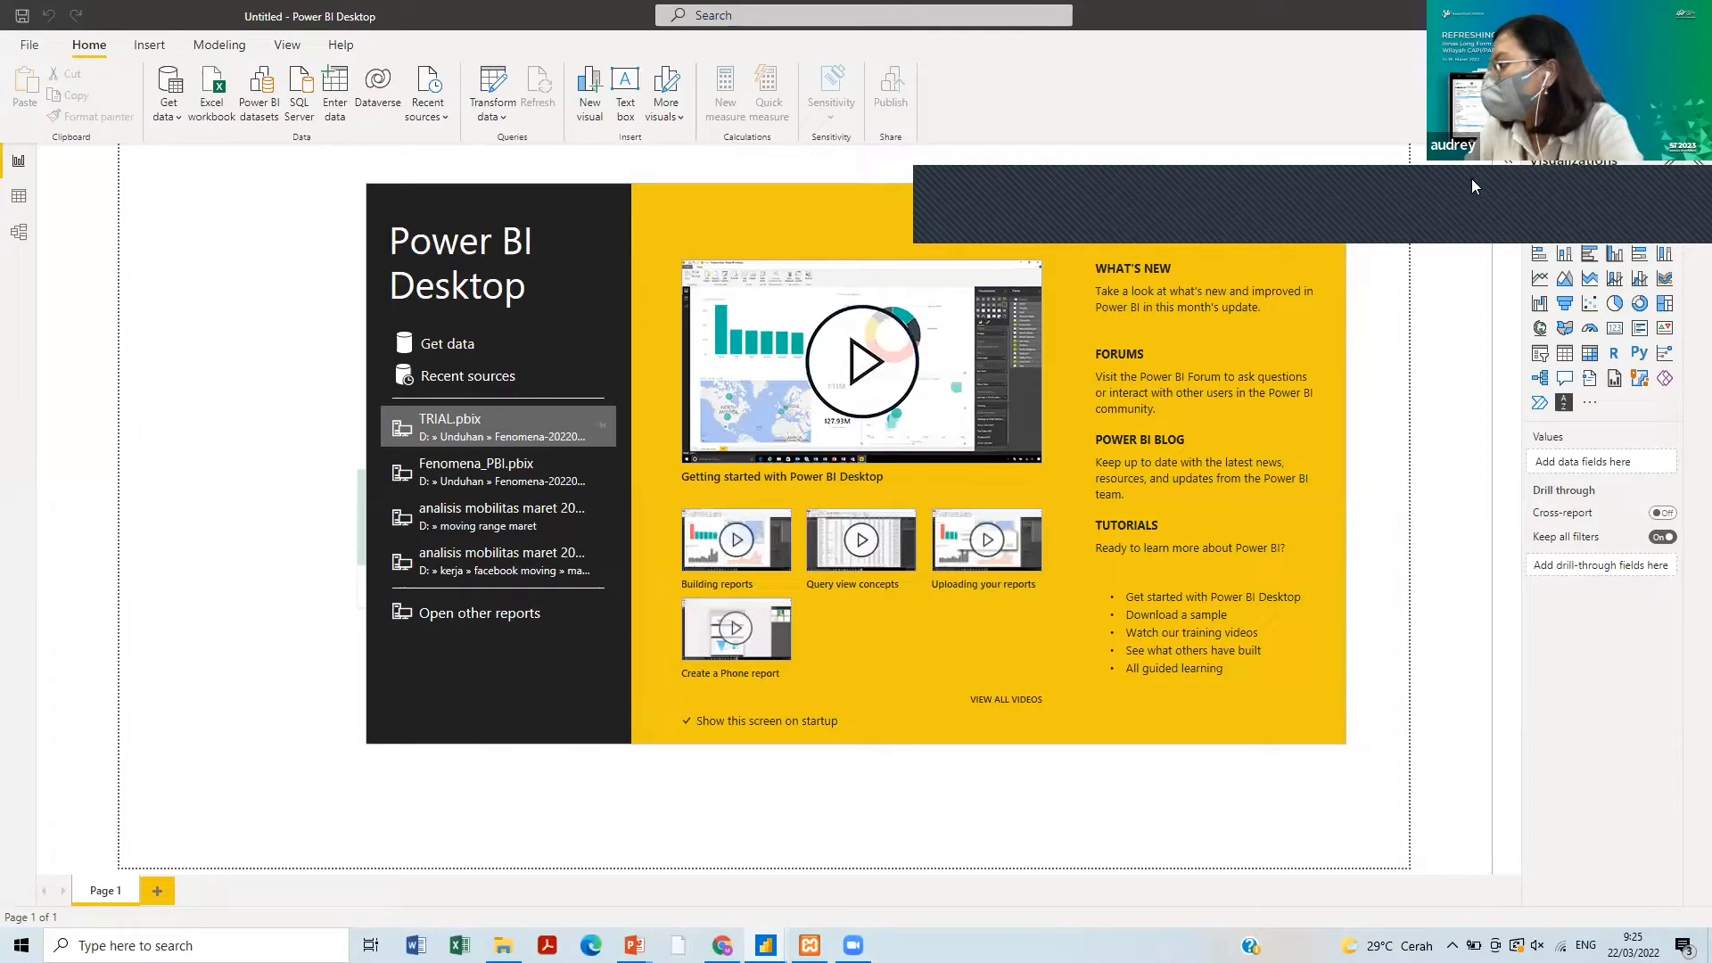
{"action": "left_click", "coordinate": [1332, 200]}
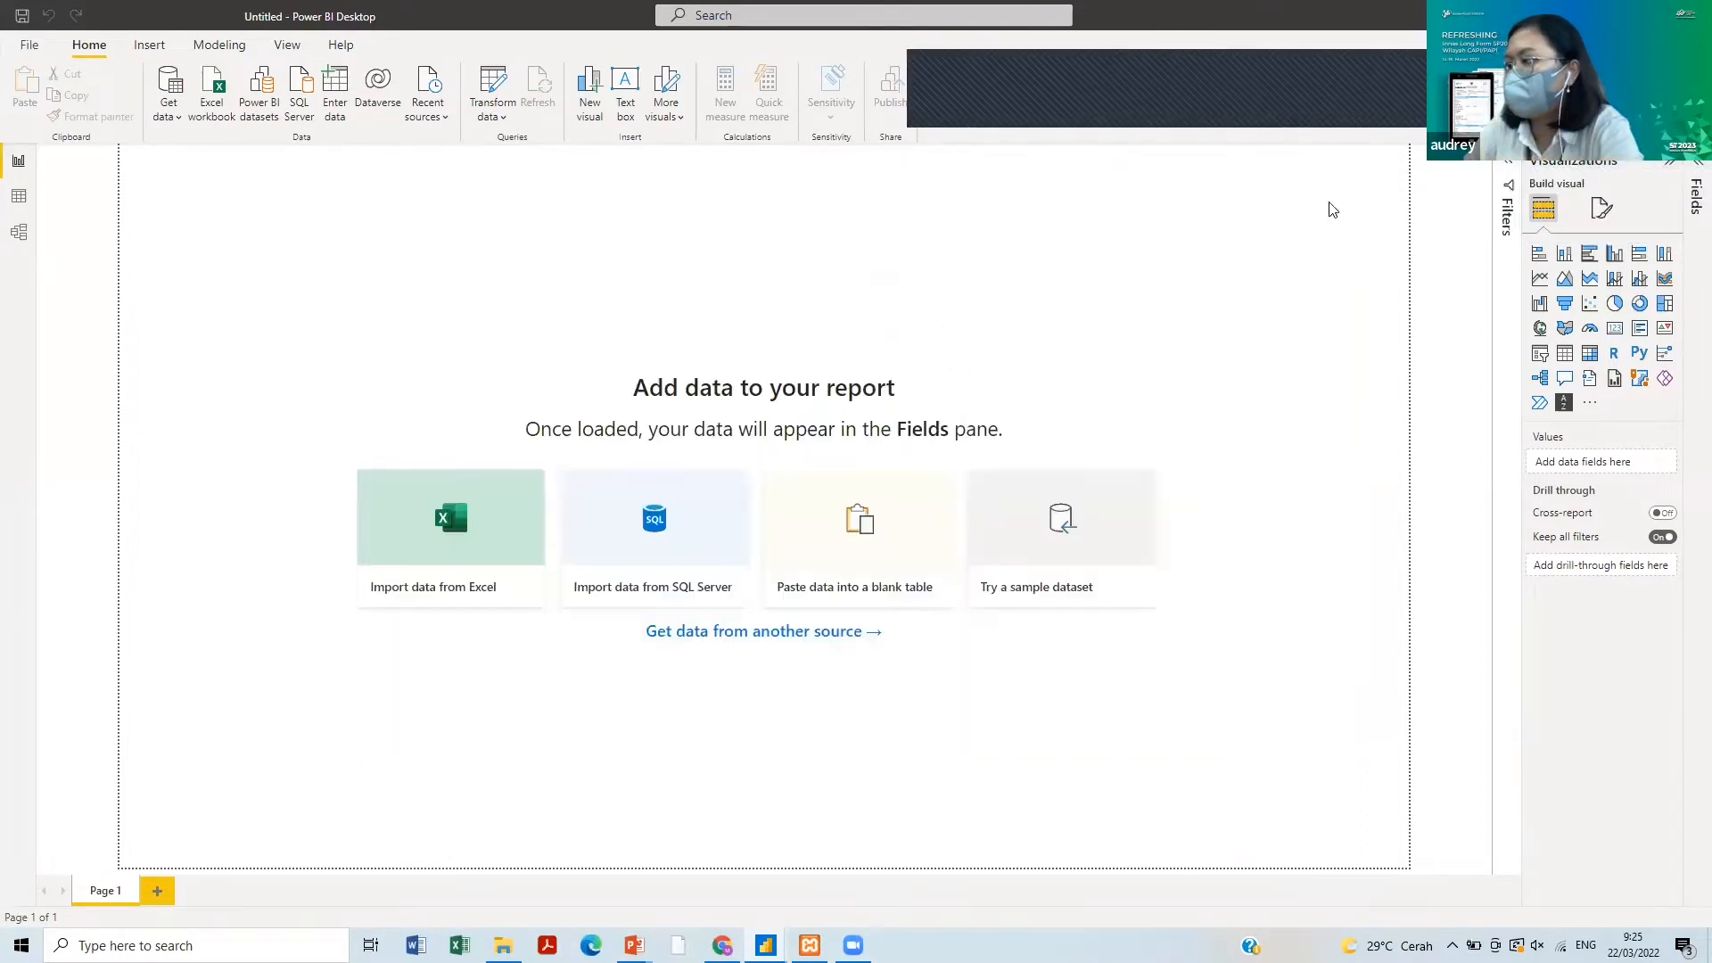
- Start a new data connection from the complete source list, using the MySQL database connector
{"action": "left_click", "coordinate": [176, 118]}
{"action": "left_click", "coordinate": [183, 121]}
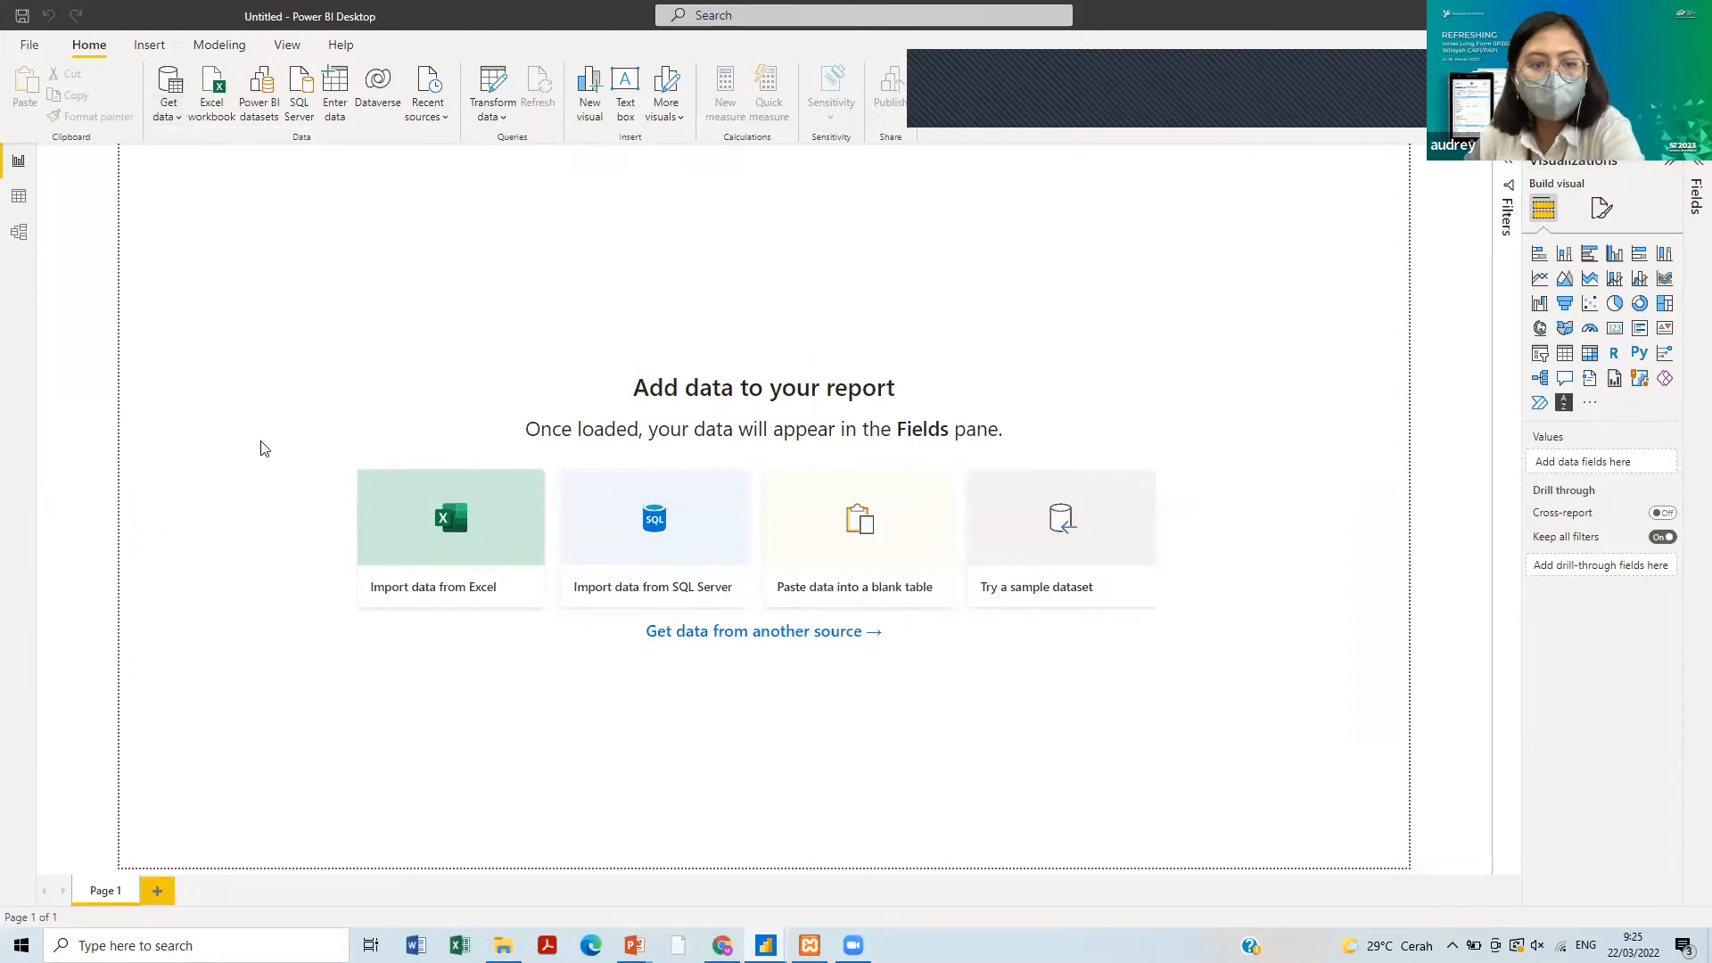
{"action": "left_click", "coordinate": [179, 120]}
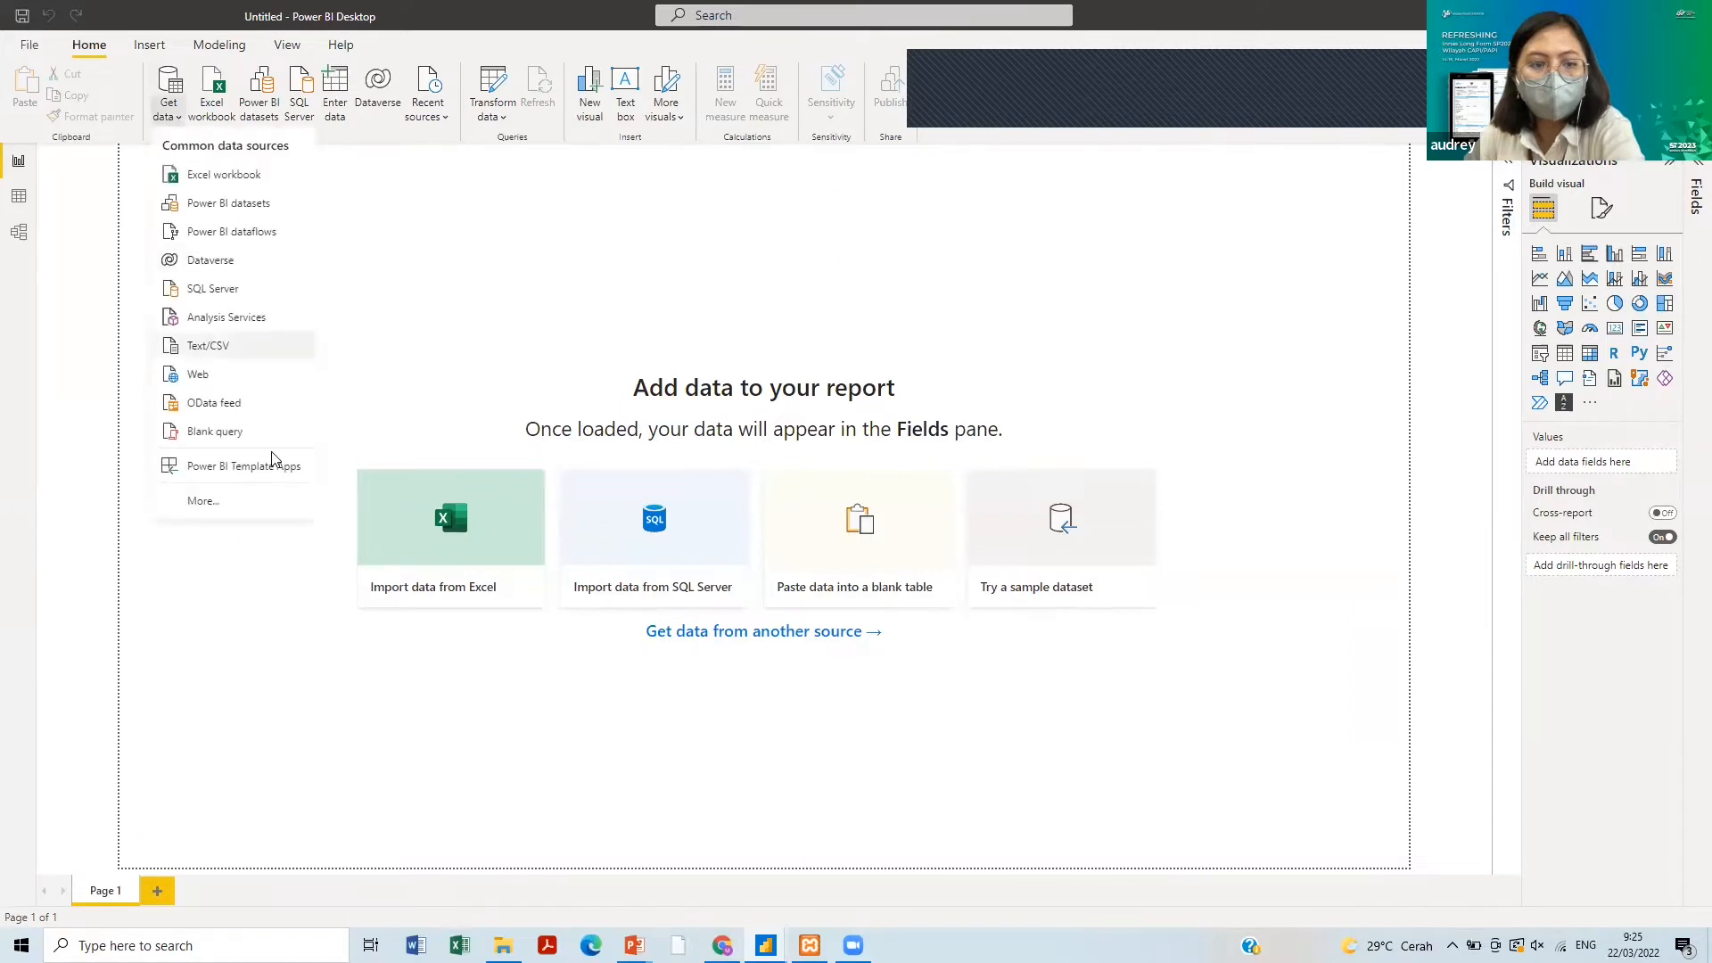
{"action": "left_click", "coordinate": [265, 510]}
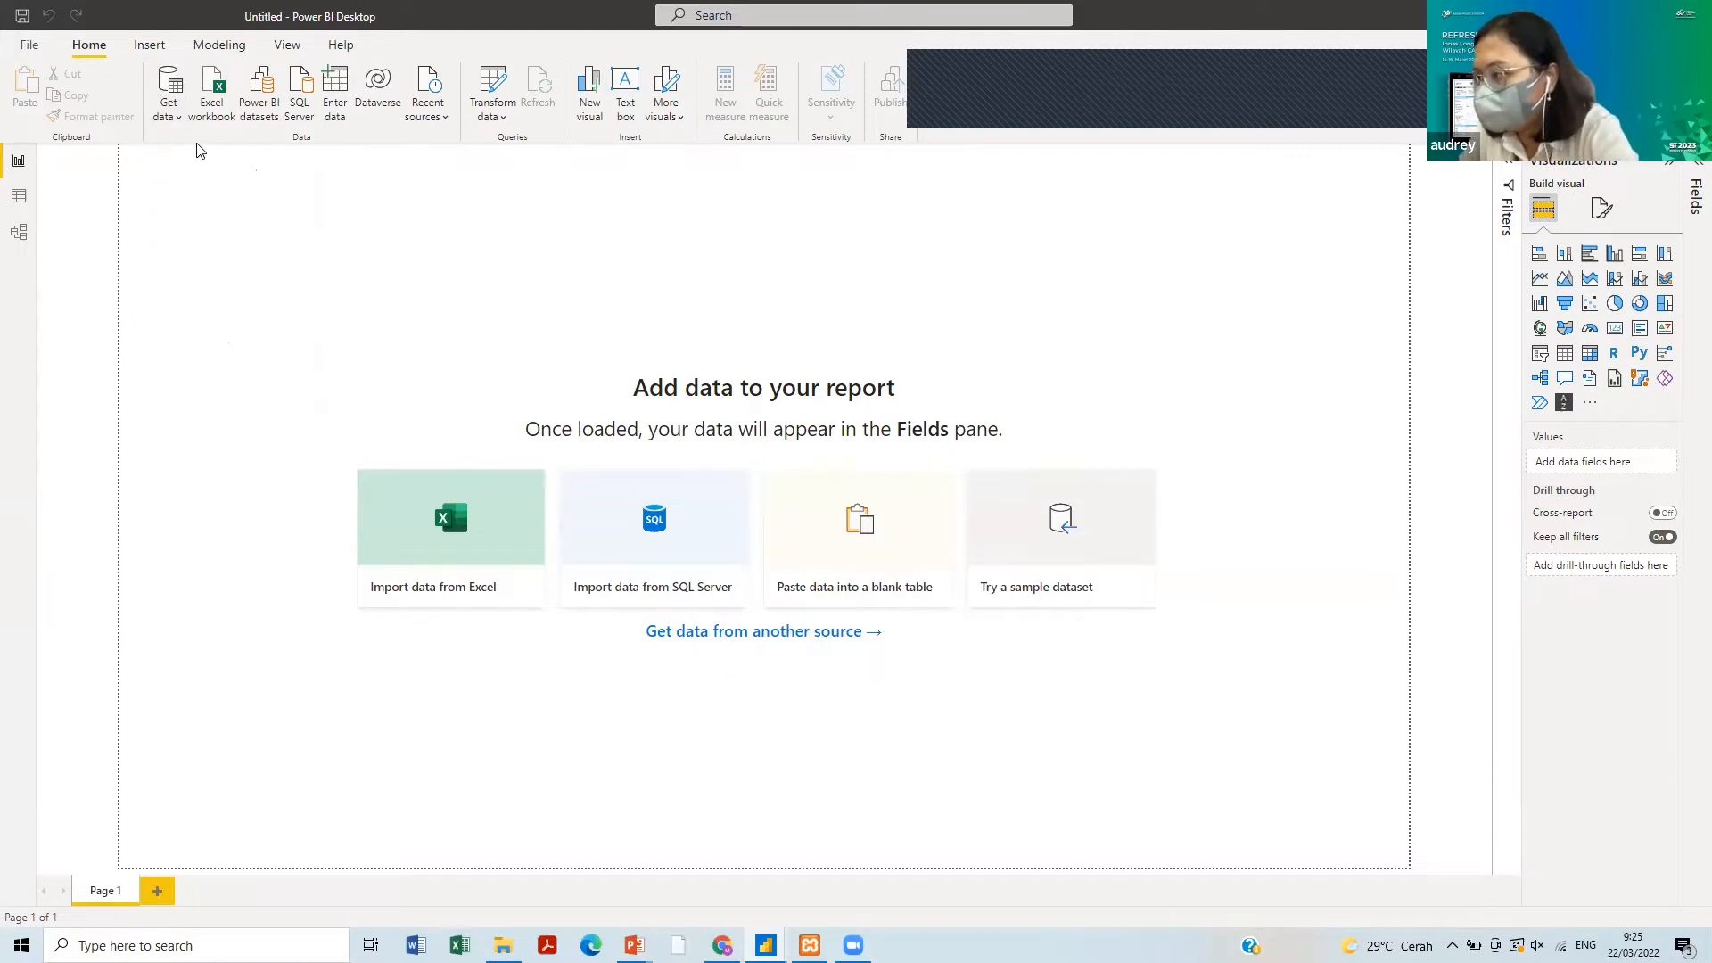
{"action": "left_click", "coordinate": [691, 329]}
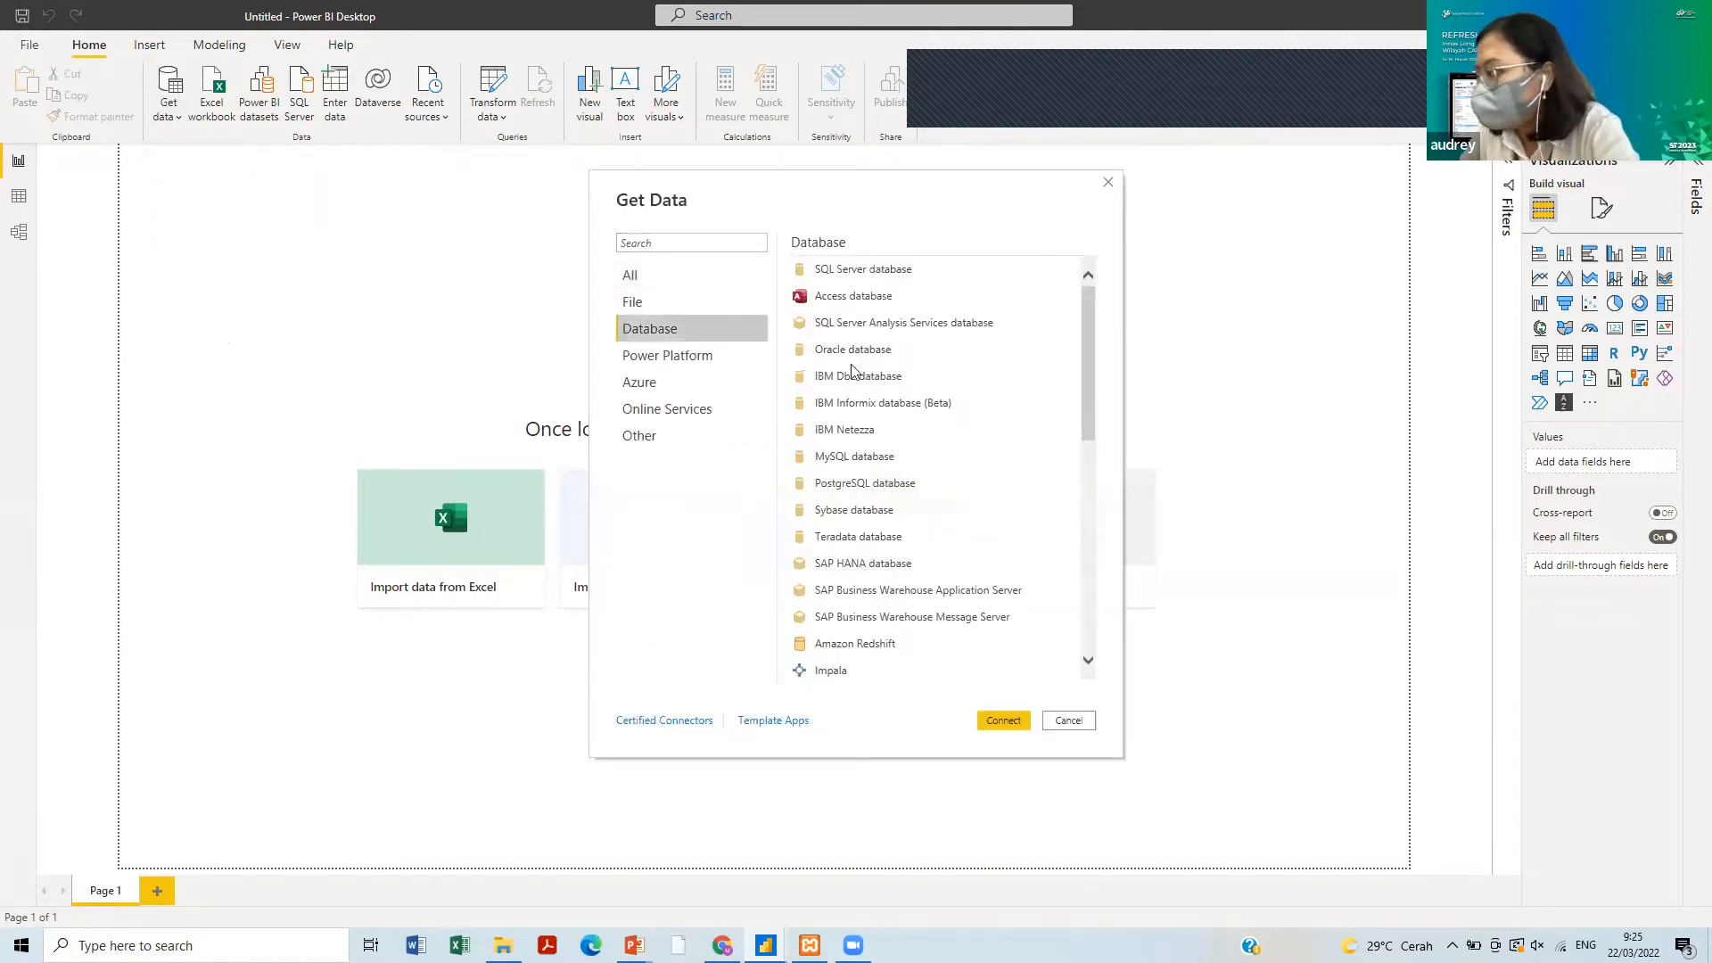
{"action": "left_click", "coordinate": [862, 458]}
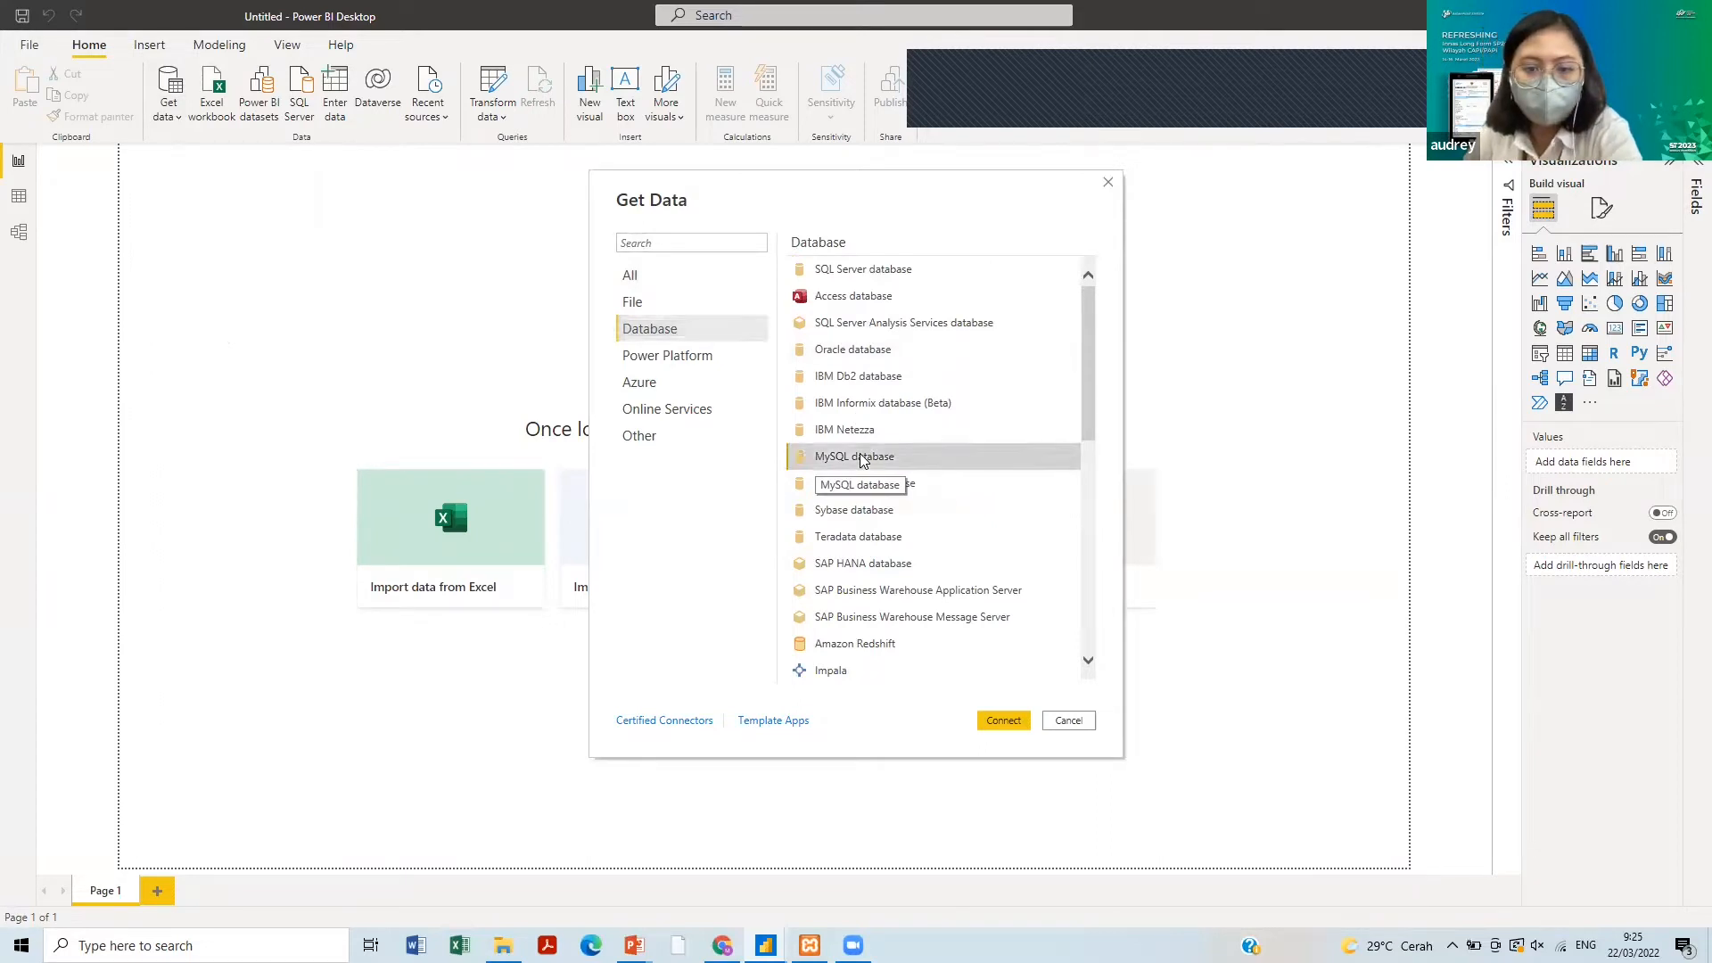
{"action": "left_click", "coordinate": [1007, 721]}
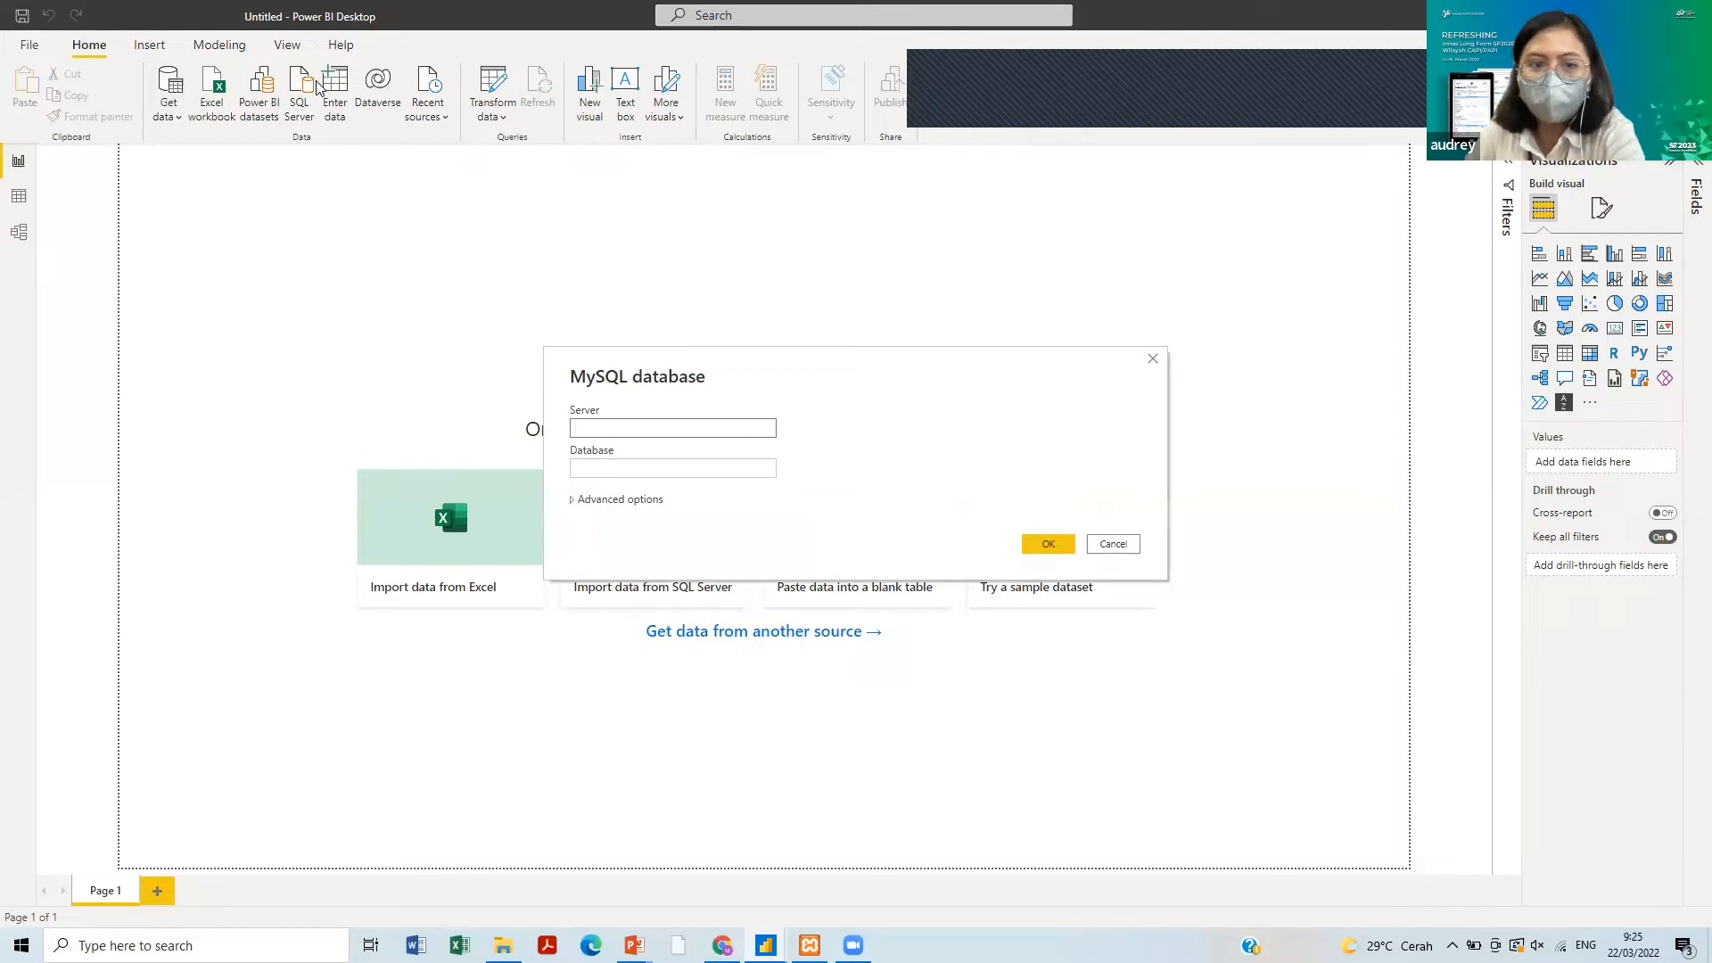
- Set the MySQL server to localhost and the database to mydatabase, and connect
{"action": "type", "text": "http://localhost/"}
{"action": "left_click", "coordinate": [604, 426]}
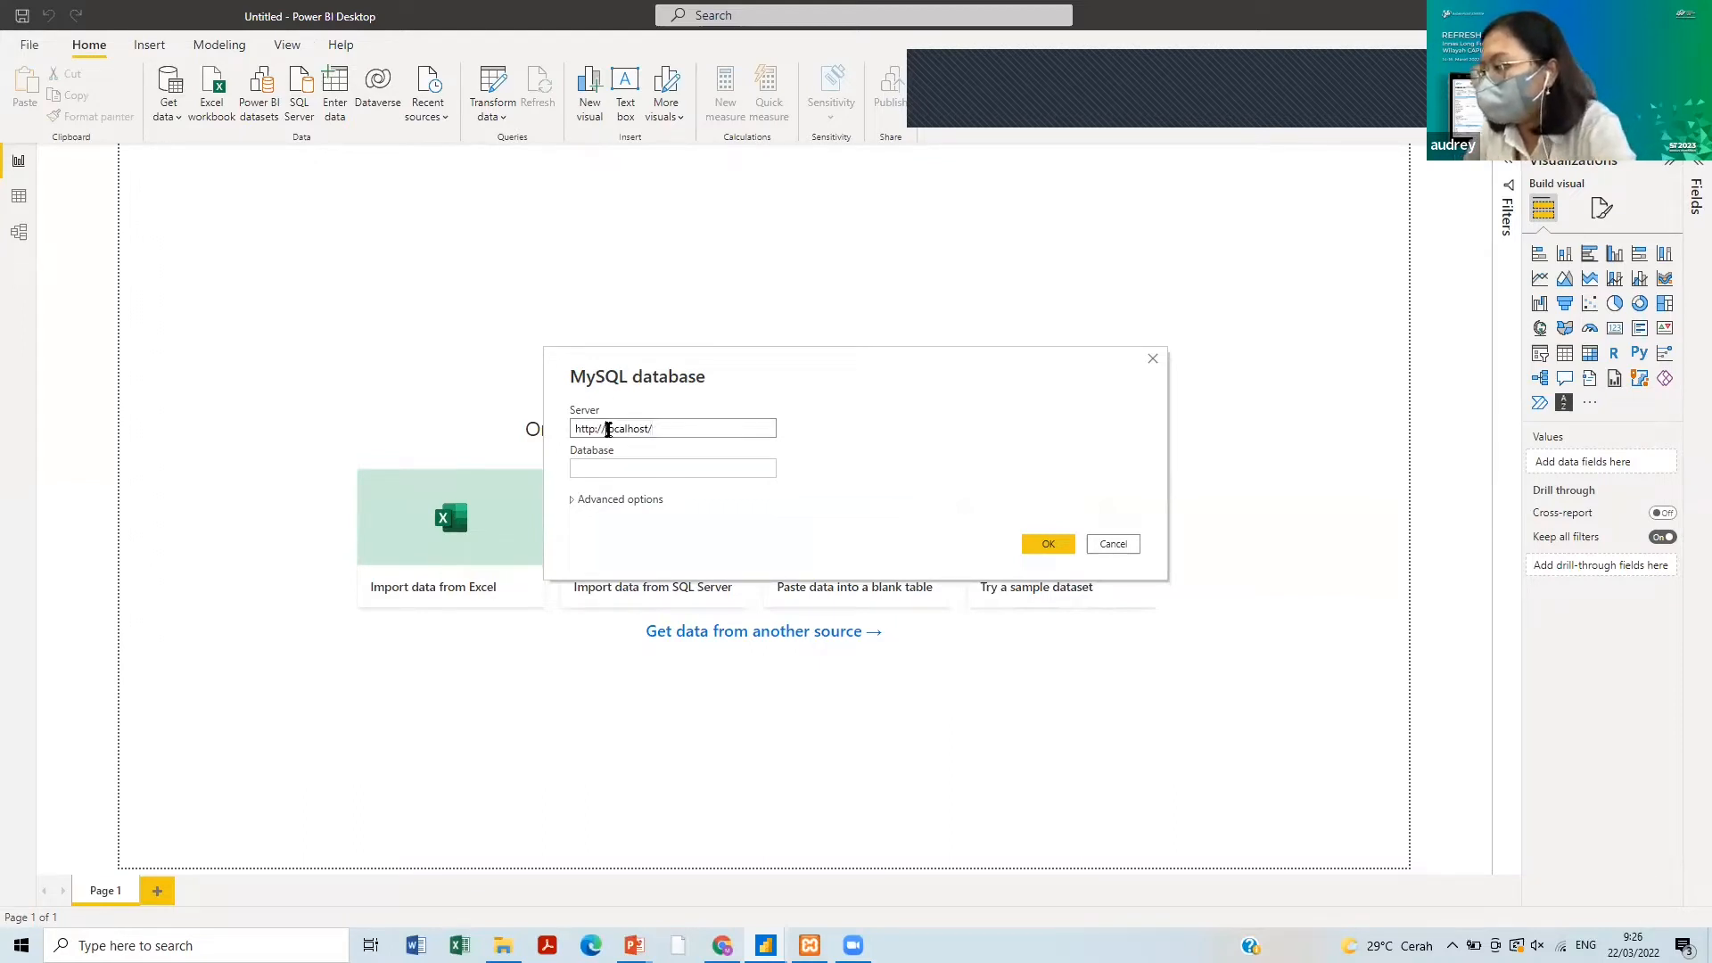
{"action": "key", "text": "BackSpace"}
{"action": "key", "text": "BackSpace"}
{"action": "key", "text": "BackSpace"}
{"action": "key", "text": "BackSpace"}
{"action": "key", "text": "BackSpace"}
{"action": "key", "text": "BackSpace"}
{"action": "key", "text": "BackSpace"}
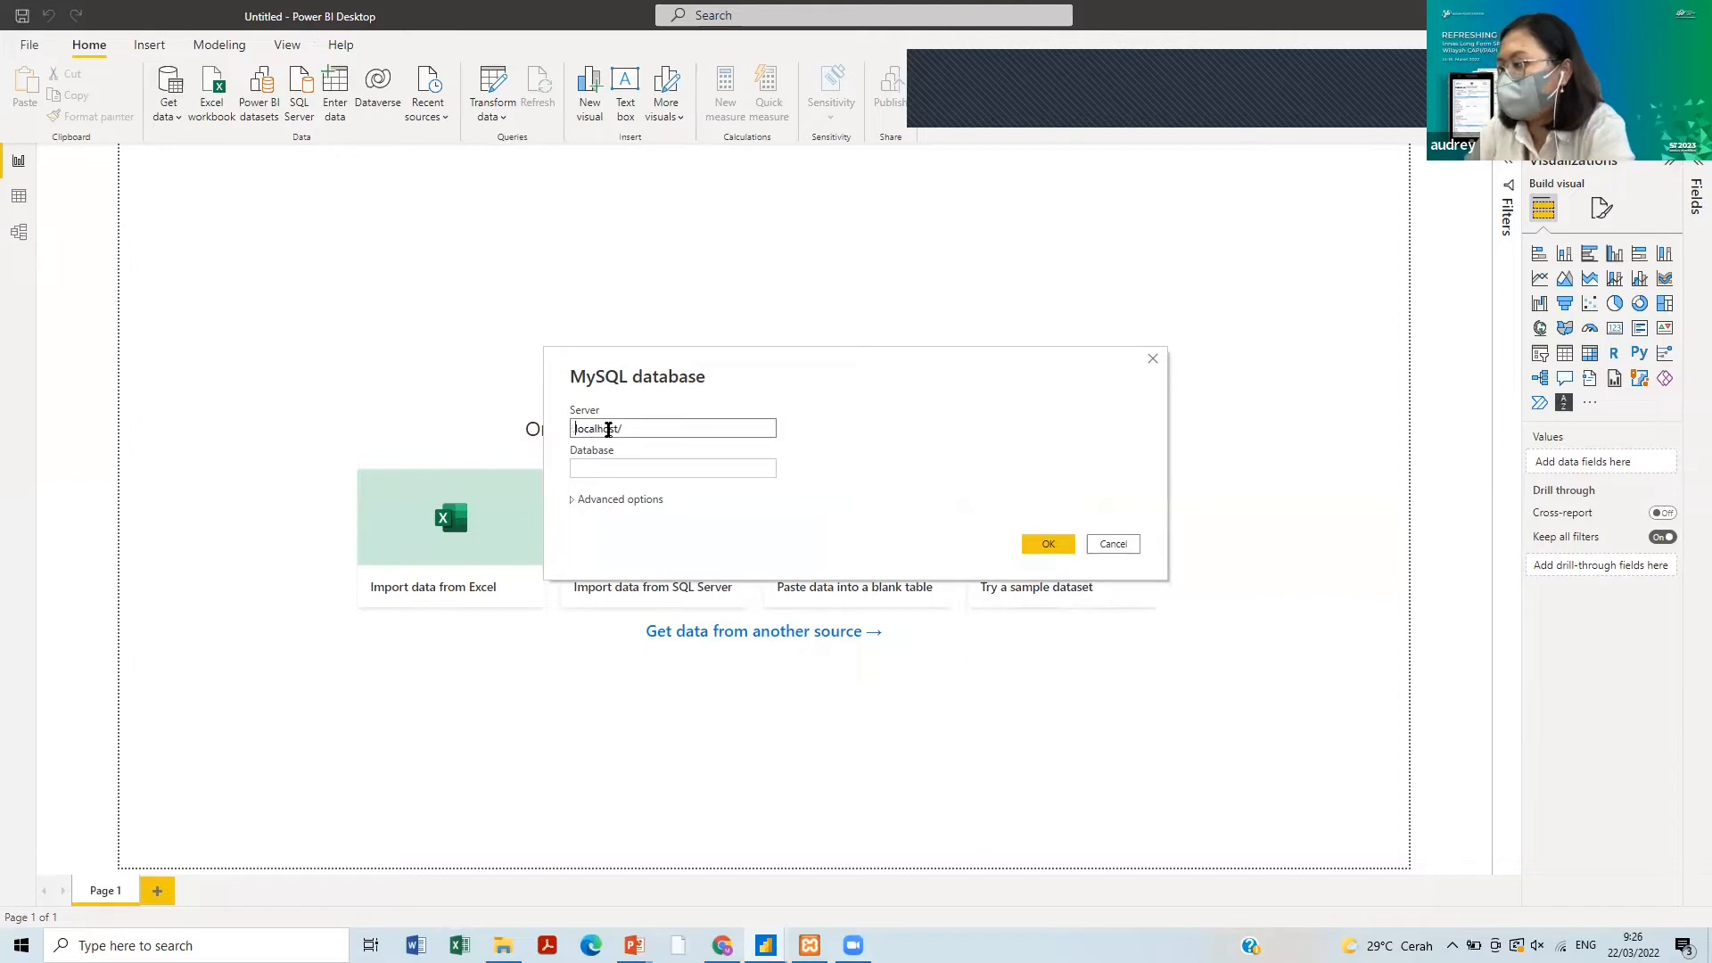
{"action": "left_click", "coordinate": [630, 430]}
{"action": "key", "text": "BackSpace"}
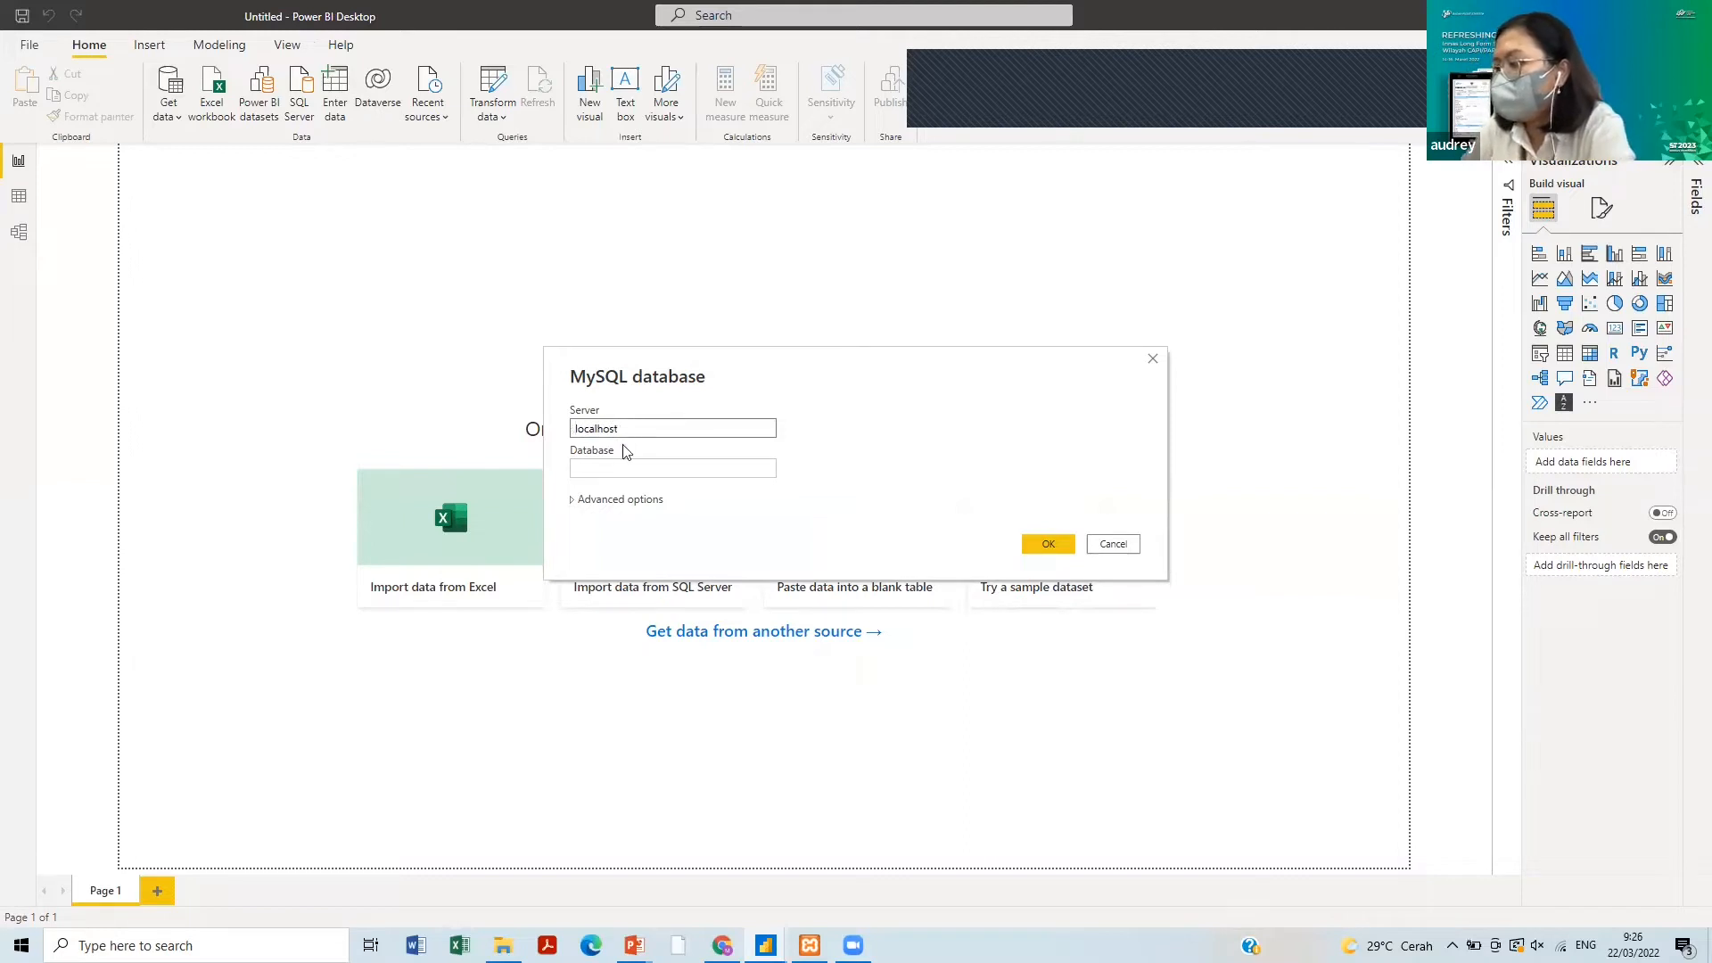
{"action": "left_click", "coordinate": [615, 468]}
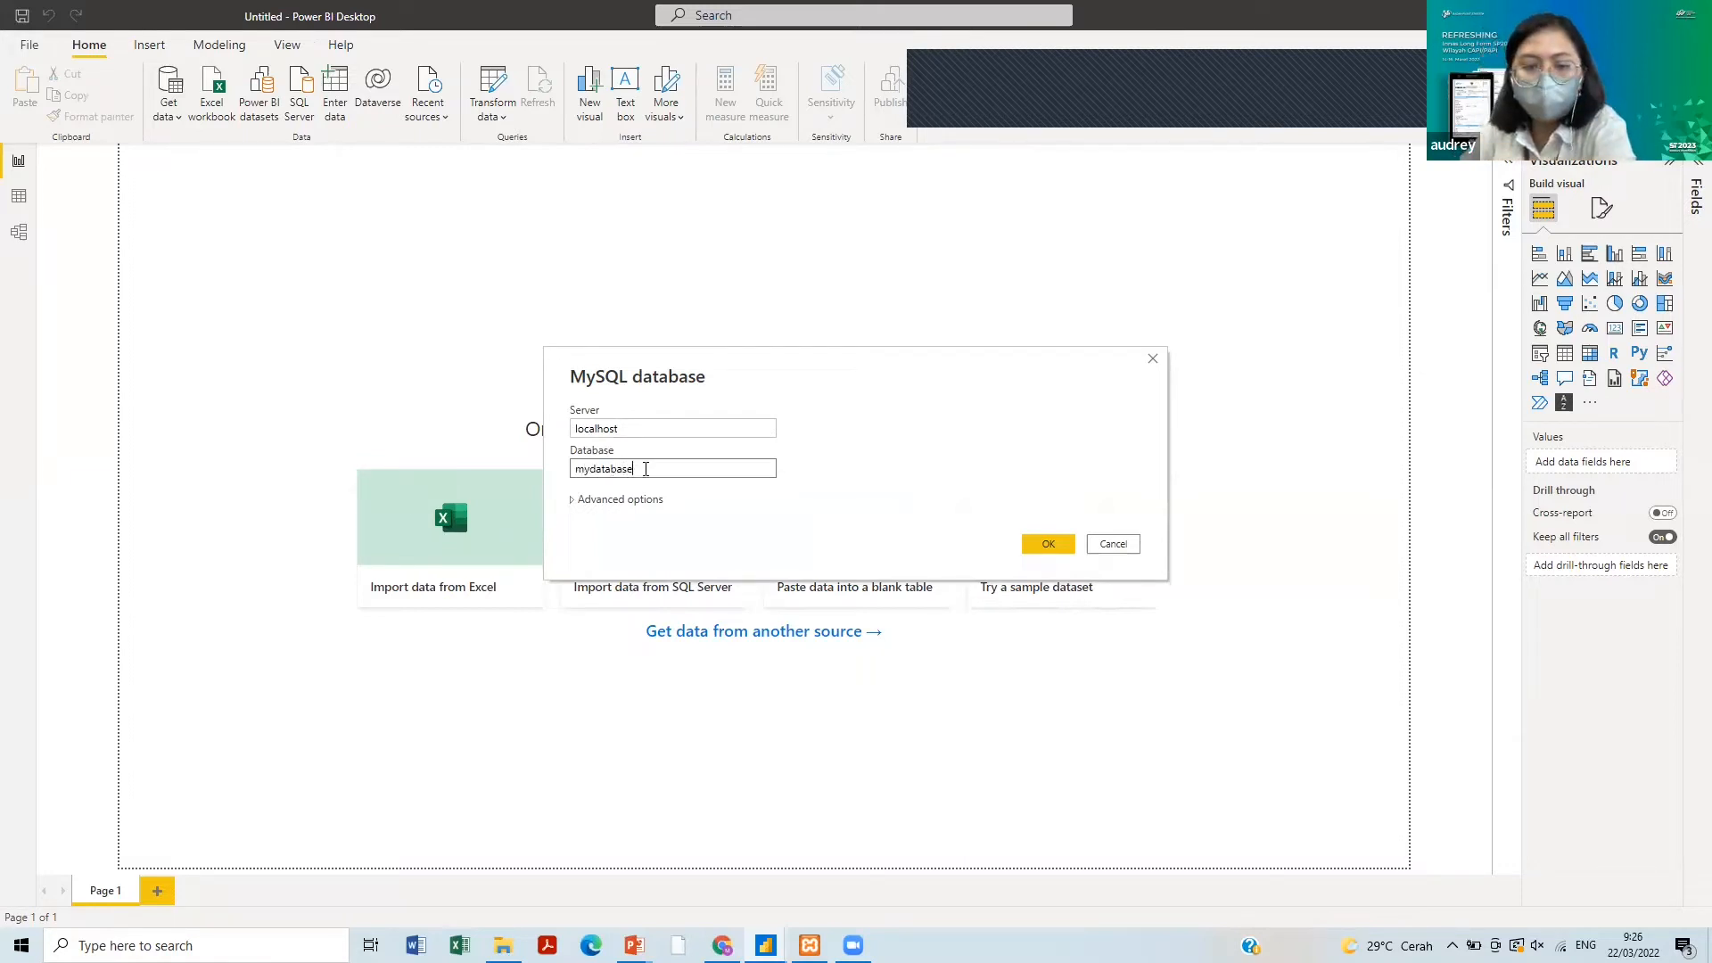
{"action": "left_click", "coordinate": [1048, 544]}
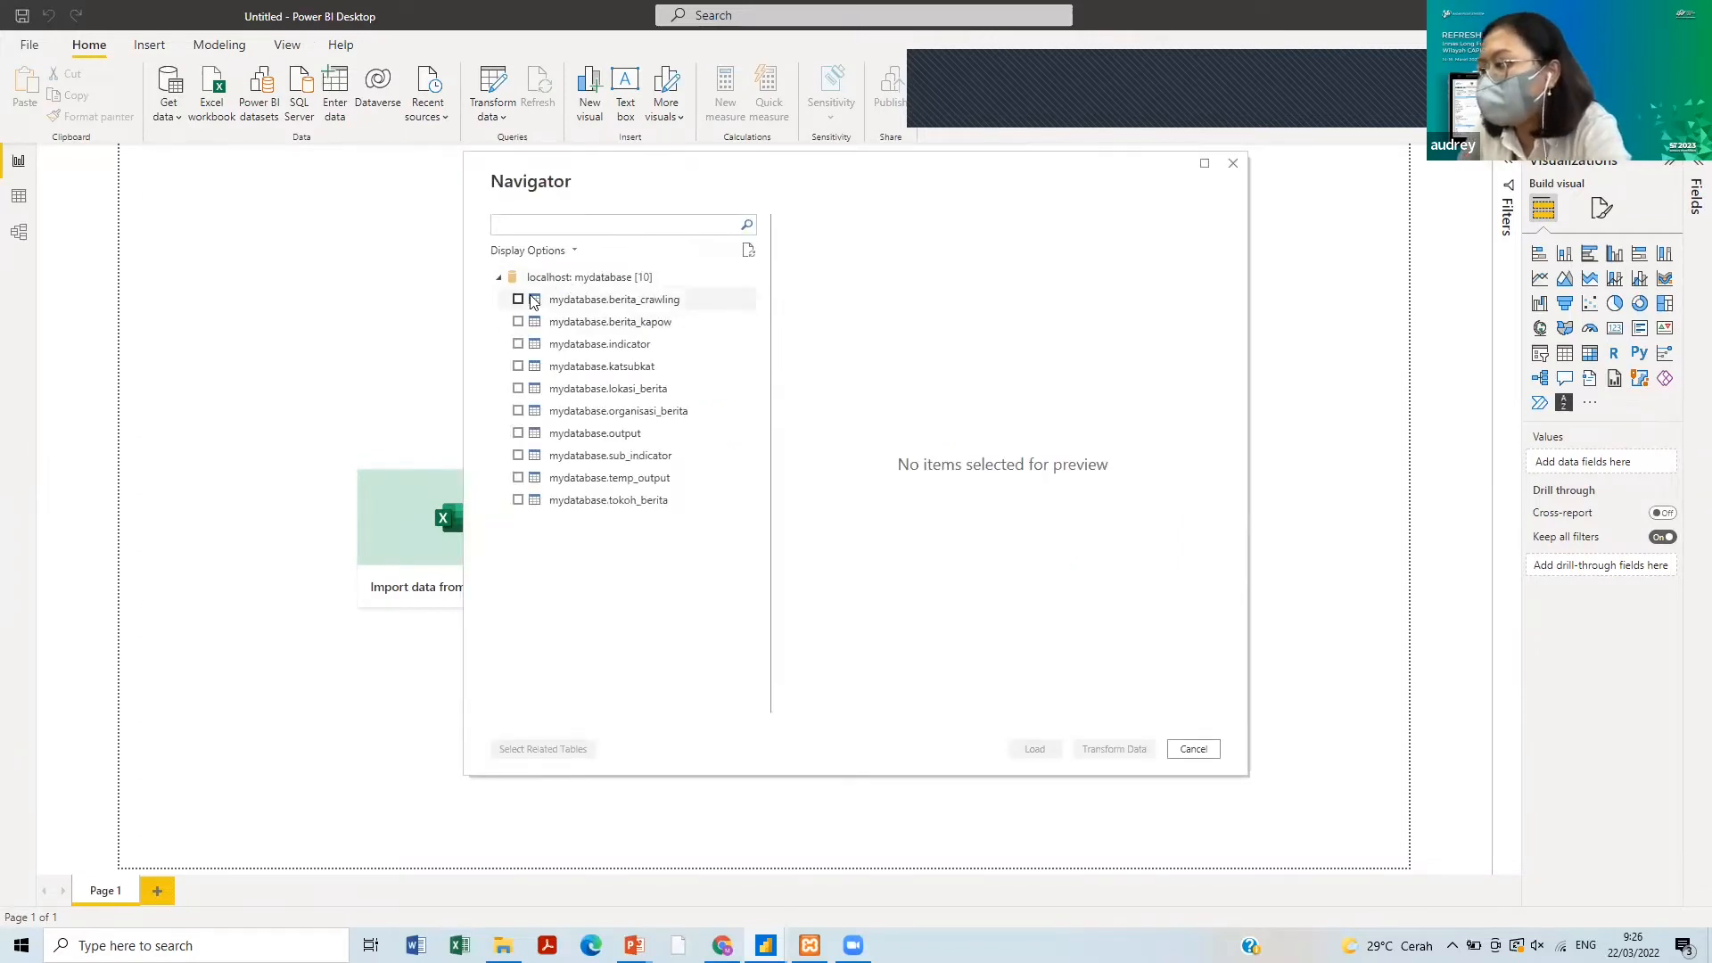
- Select the katsubkat, lokasi_berita, organisasi_berita, output and tokoh_berita tables of mydatabase for import
{"action": "left_click", "coordinate": [517, 367]}
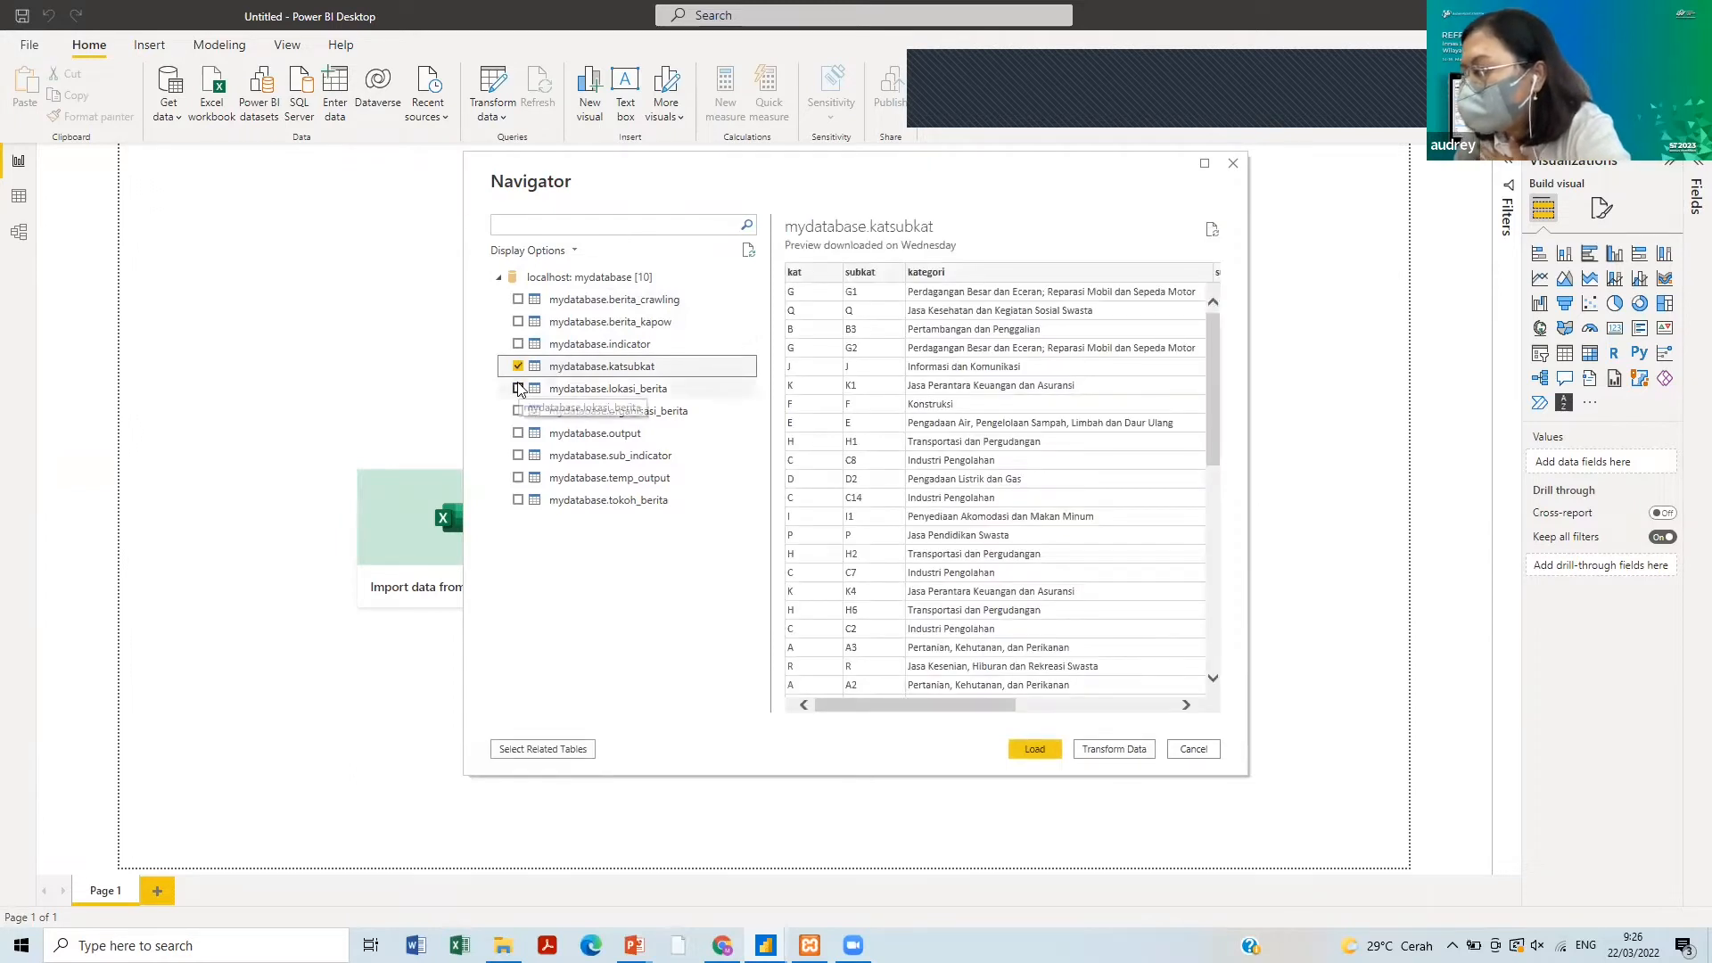
{"action": "left_click", "coordinate": [520, 390]}
{"action": "left_click", "coordinate": [519, 390]}
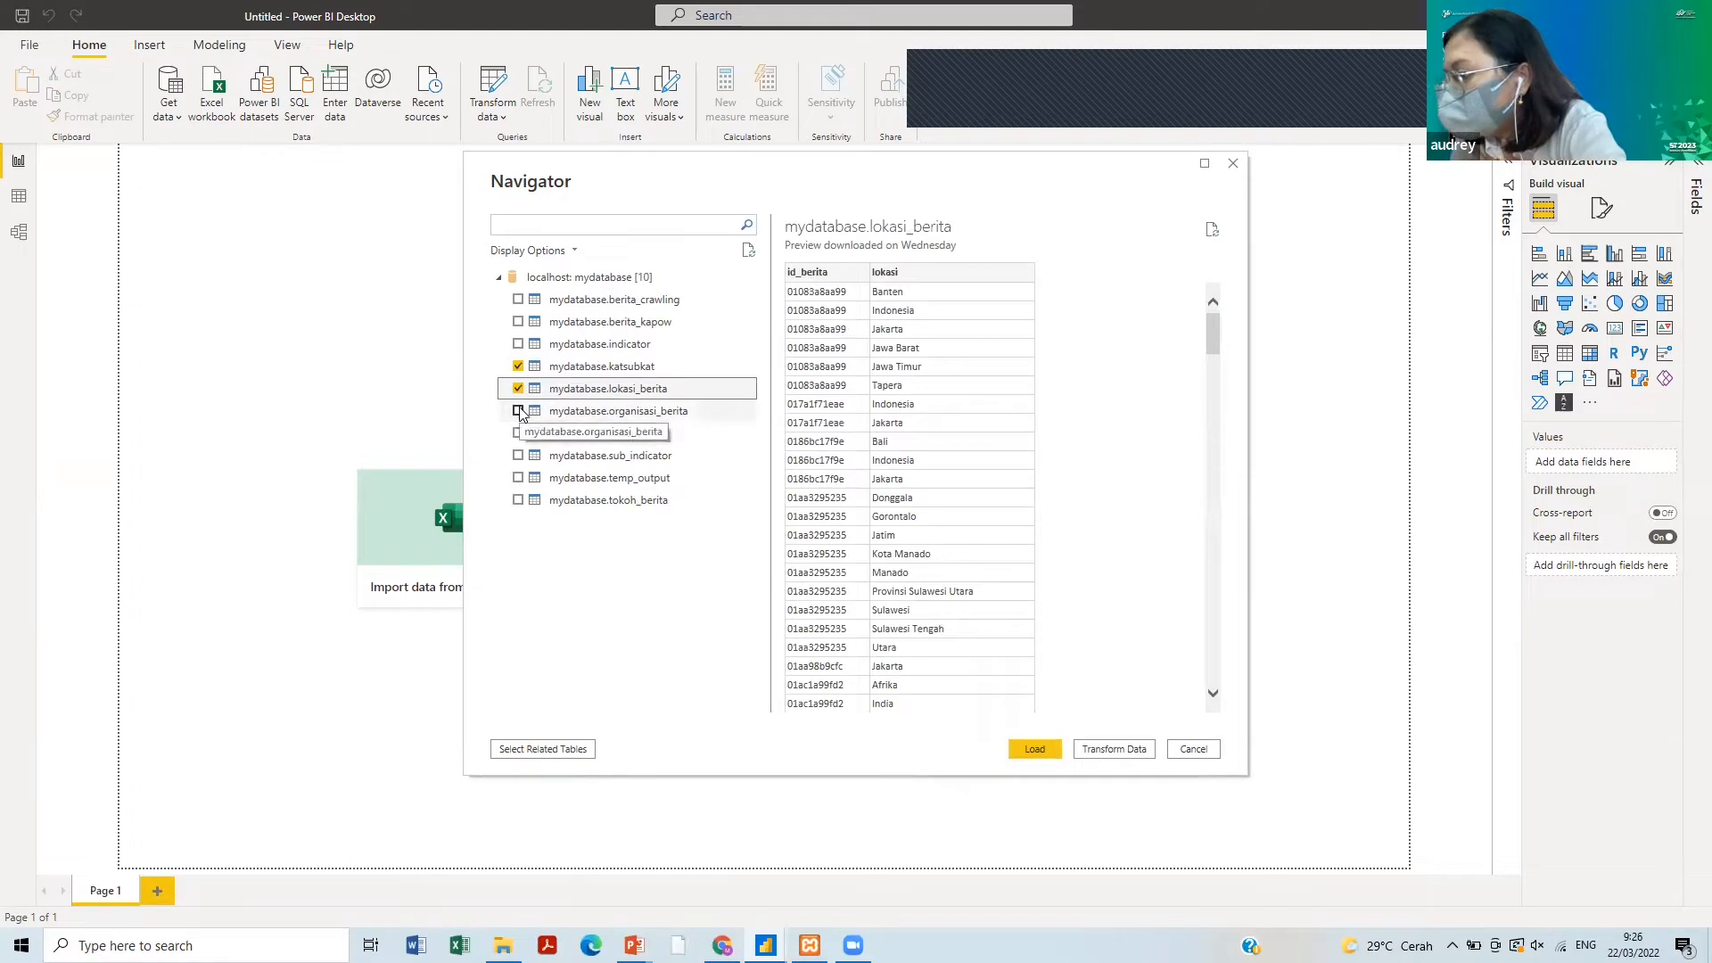
{"action": "left_click", "coordinate": [519, 411]}
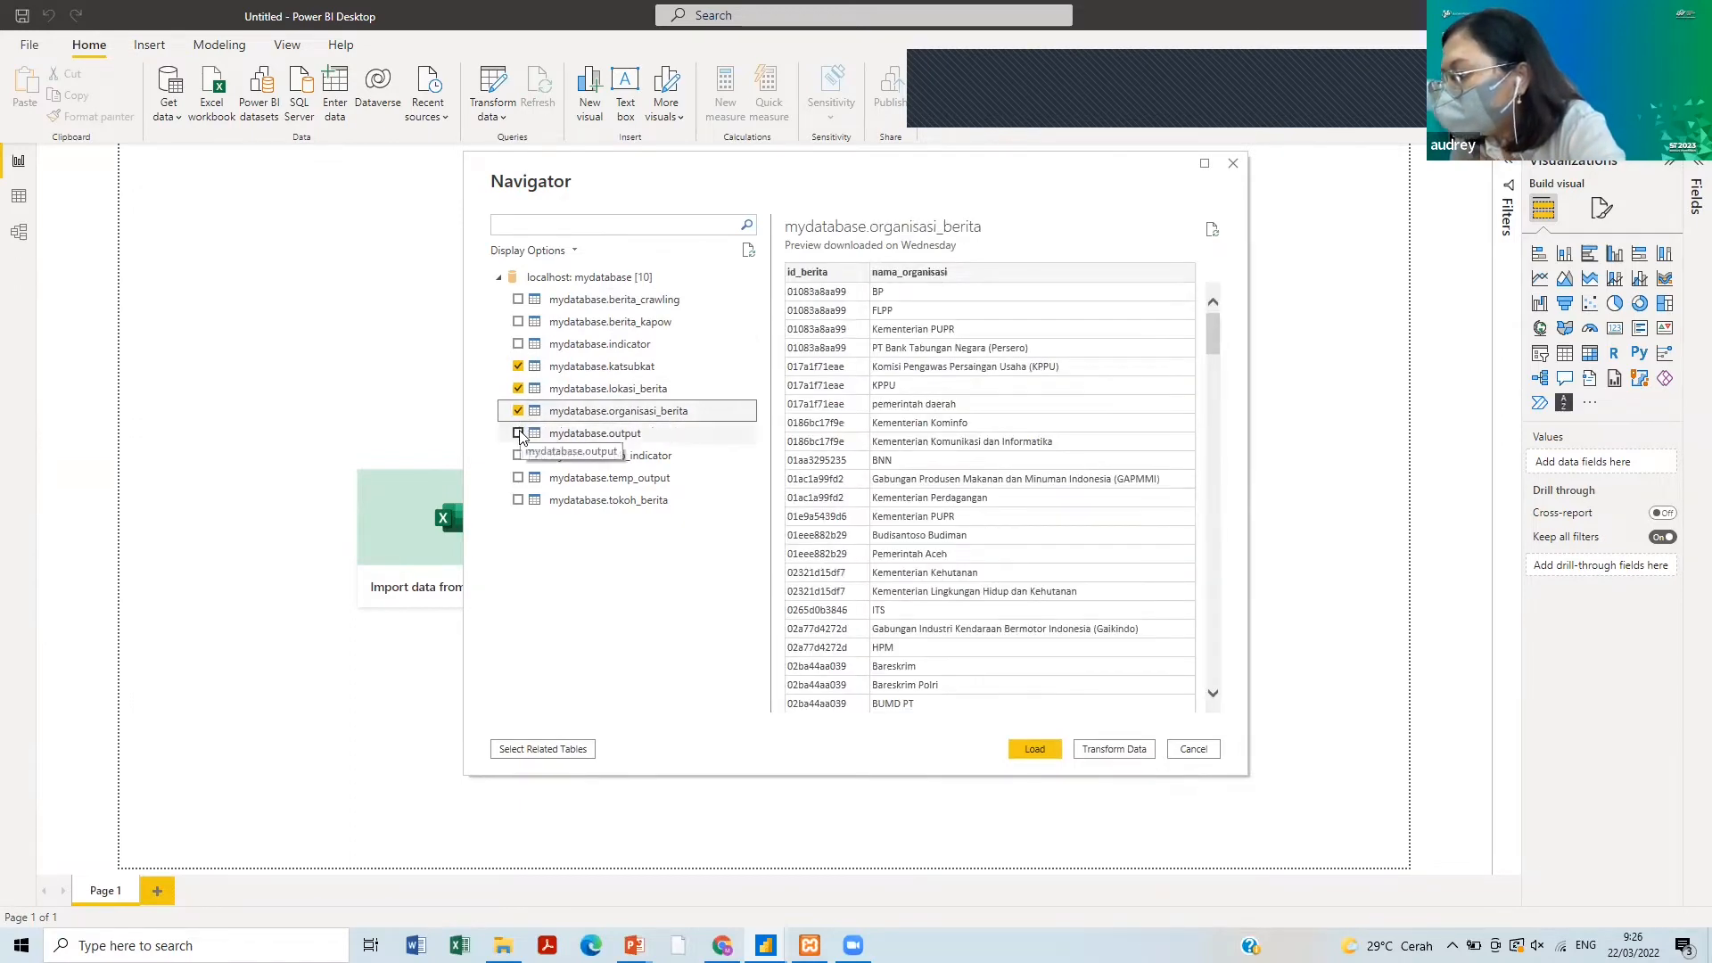
{"action": "left_click", "coordinate": [518, 434]}
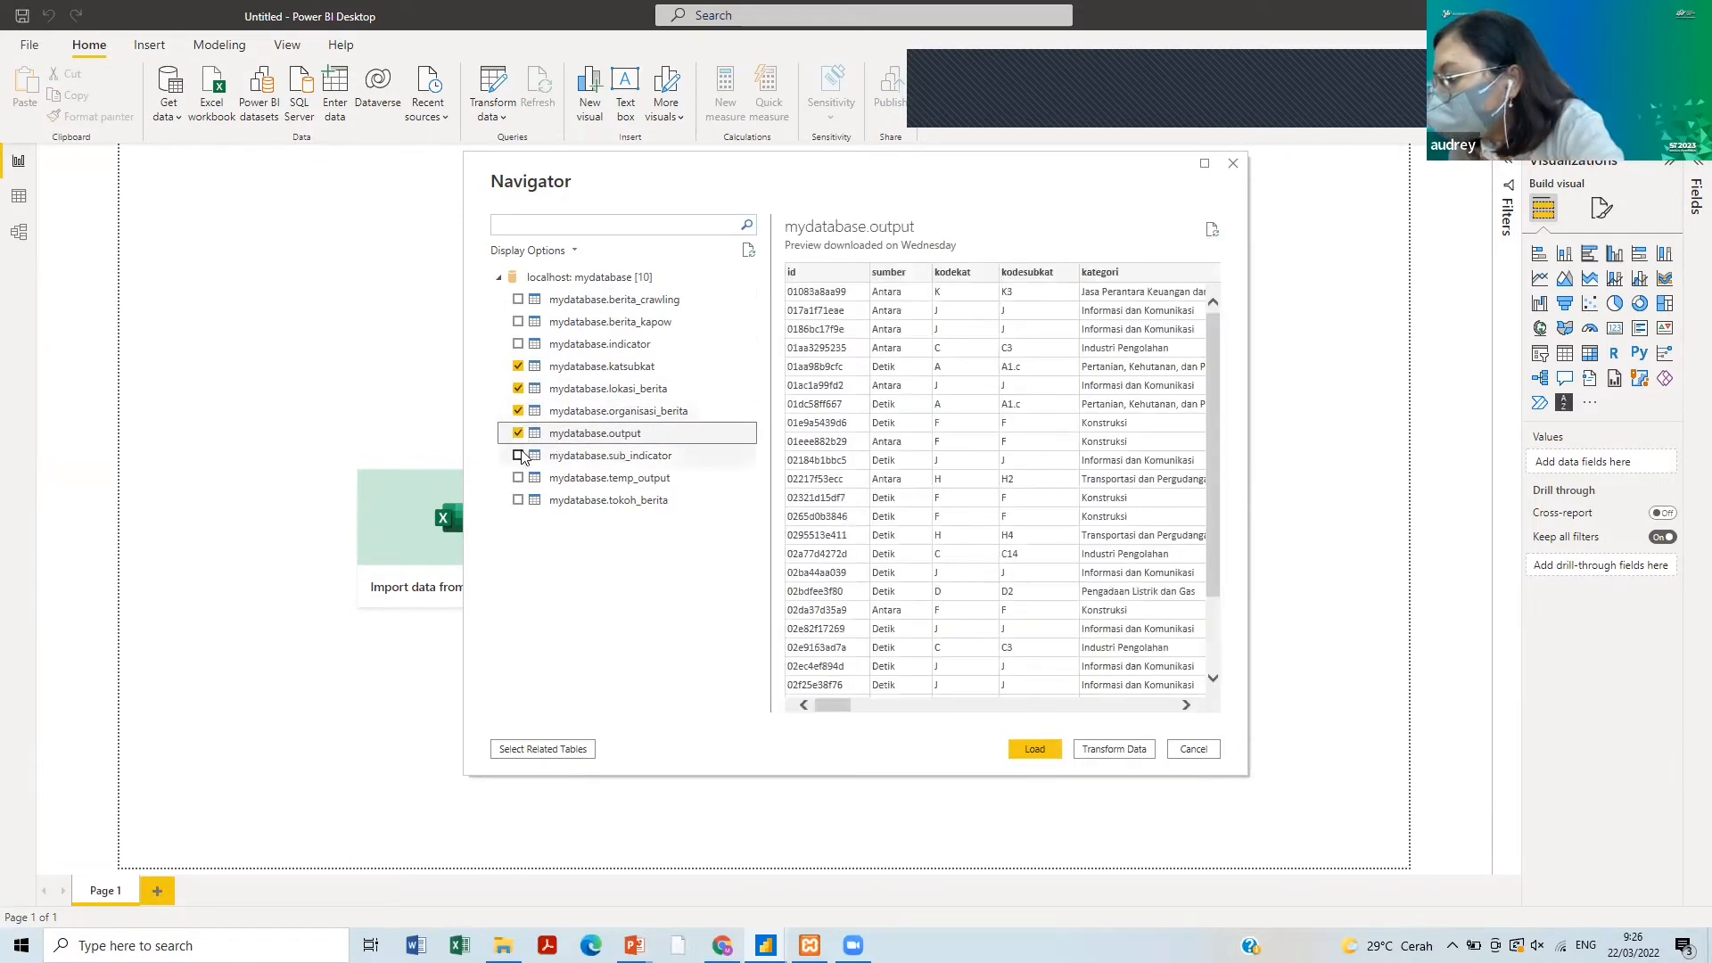
{"action": "left_click", "coordinate": [518, 500]}
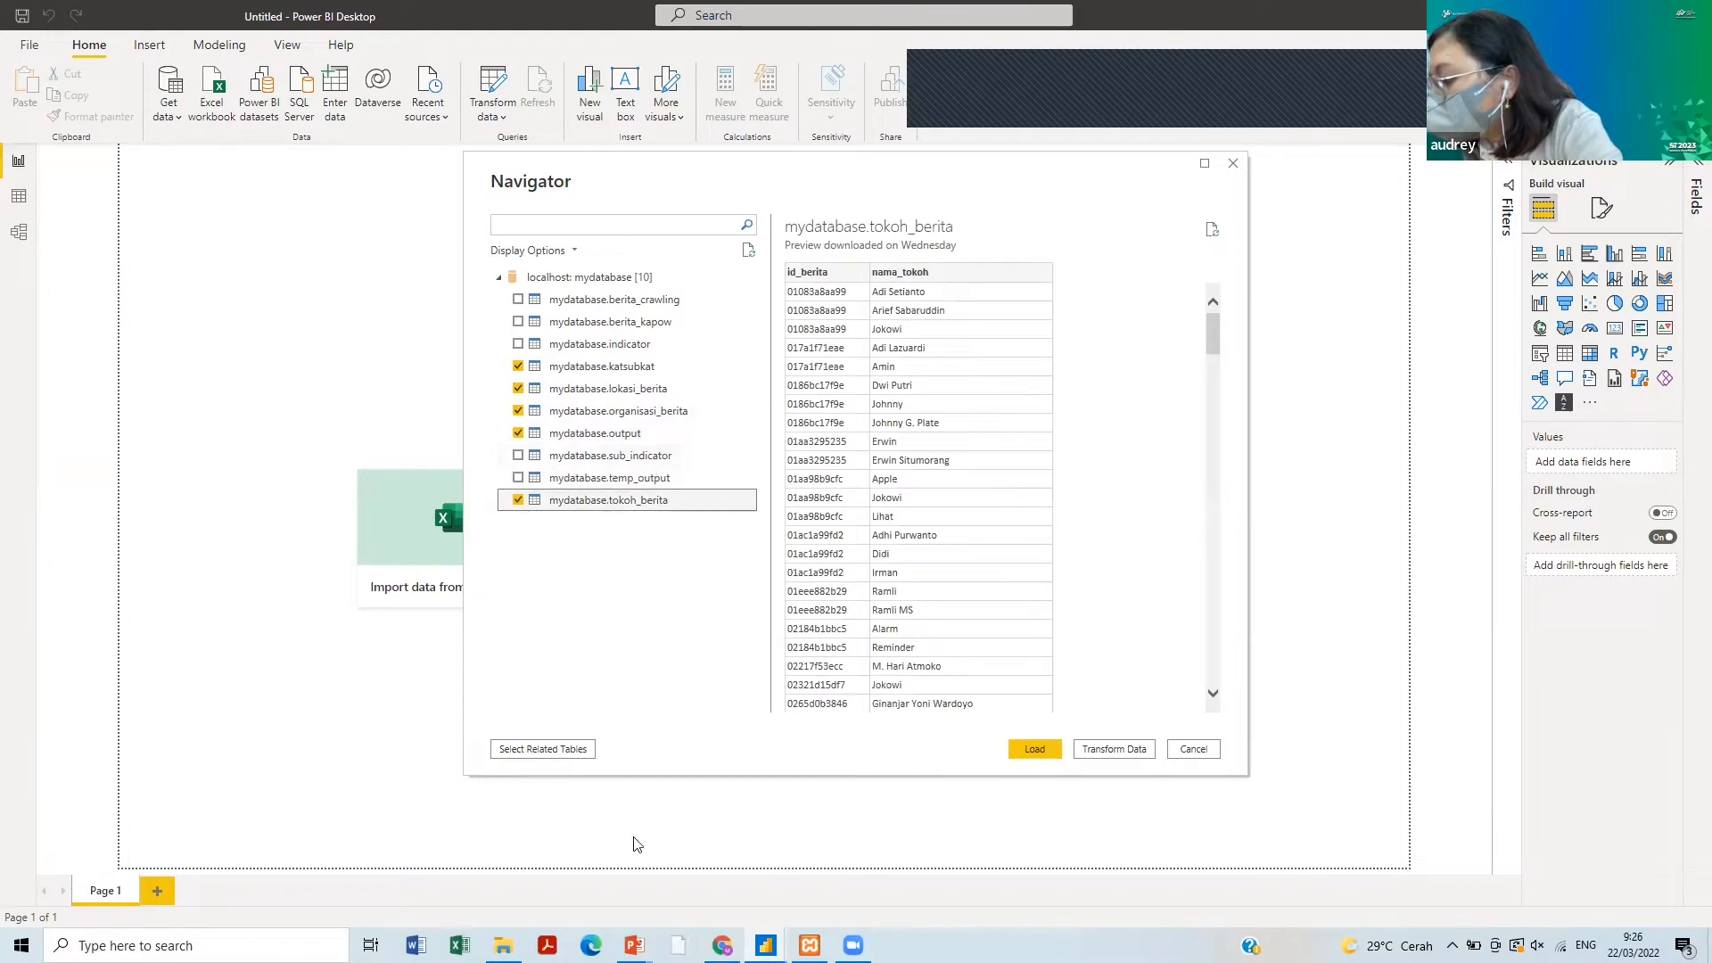
- Switch to TRIAL.pptx in PowerPoint and check the MySQL input slides 17 and 18 for the tables used in the visualisation
{"action": "mouse_move", "coordinate": [634, 945]}
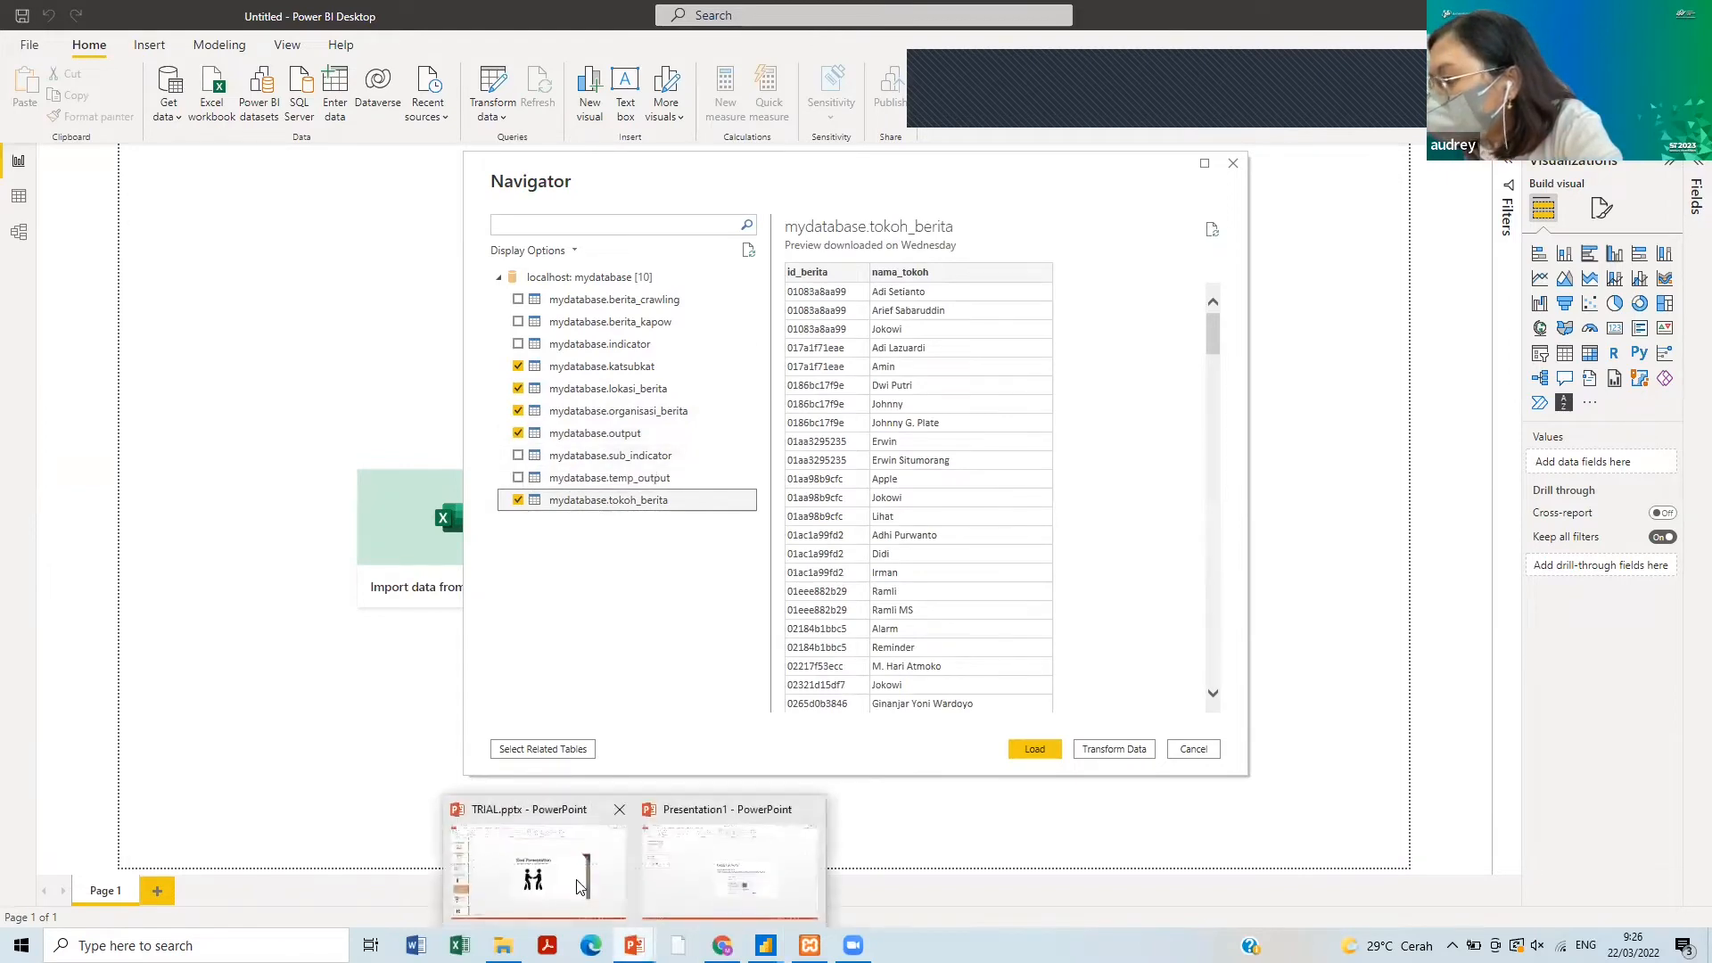
{"action": "left_click", "coordinate": [579, 885]}
{"action": "scroll", "coordinate": [179, 445], "scroll_direction": "up", "scroll_amount": 8}
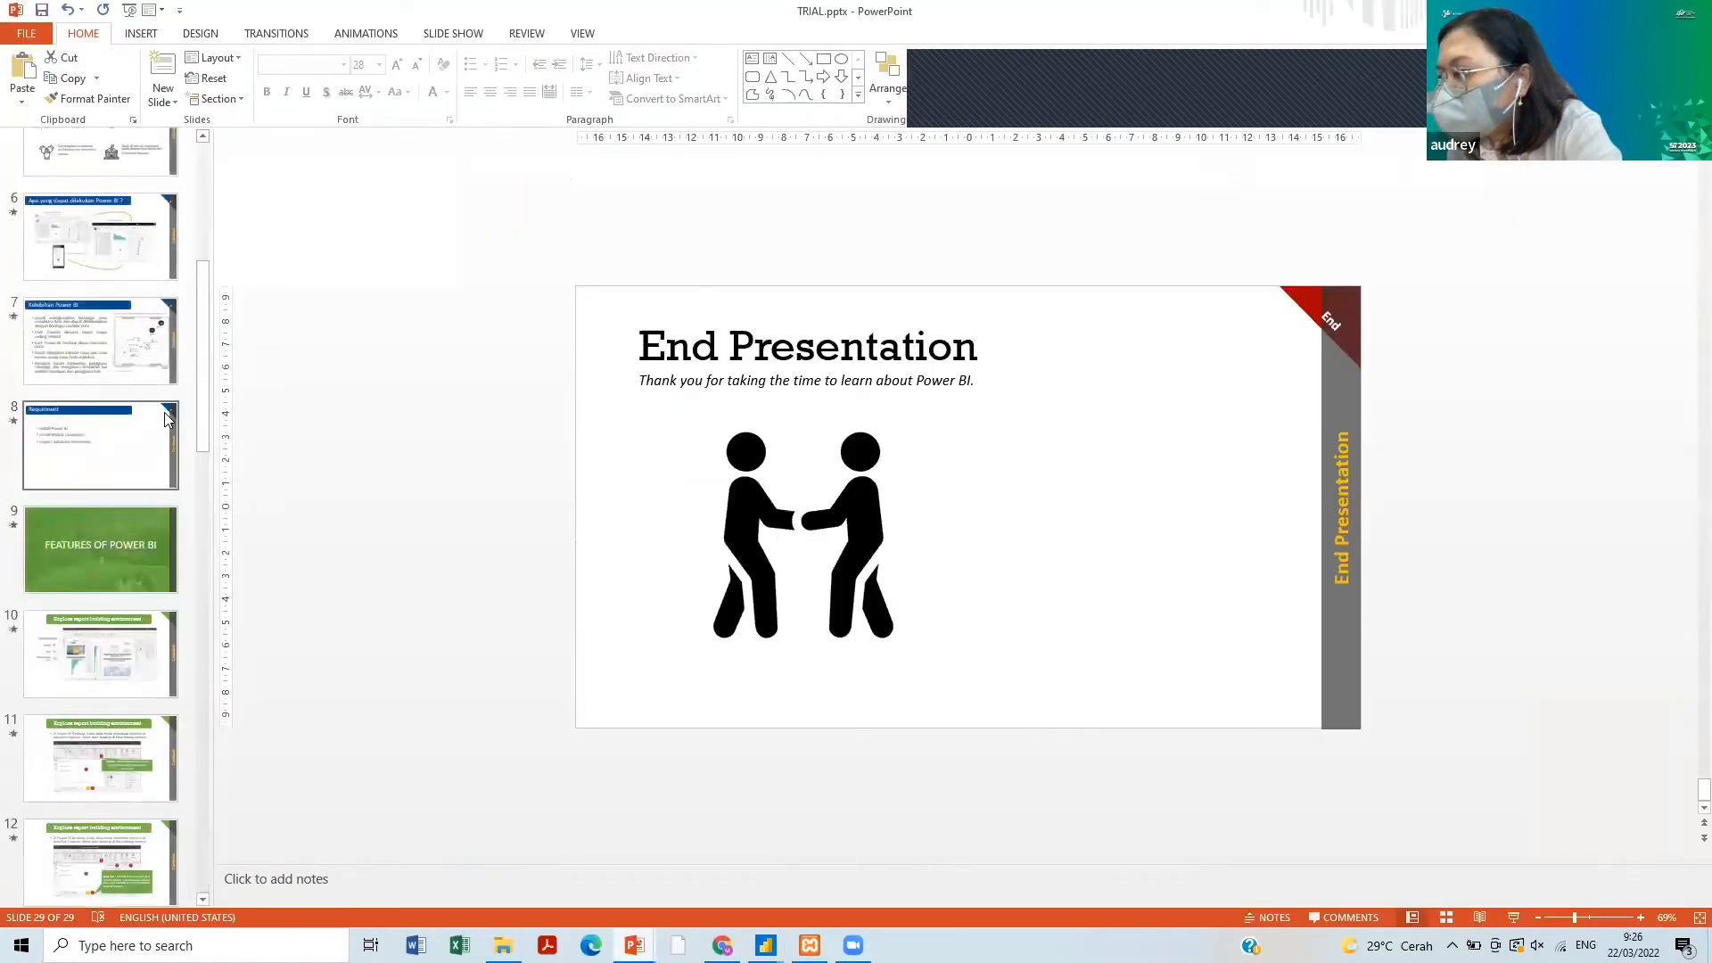
{"action": "scroll", "coordinate": [164, 412], "scroll_direction": "down", "scroll_amount": 6}
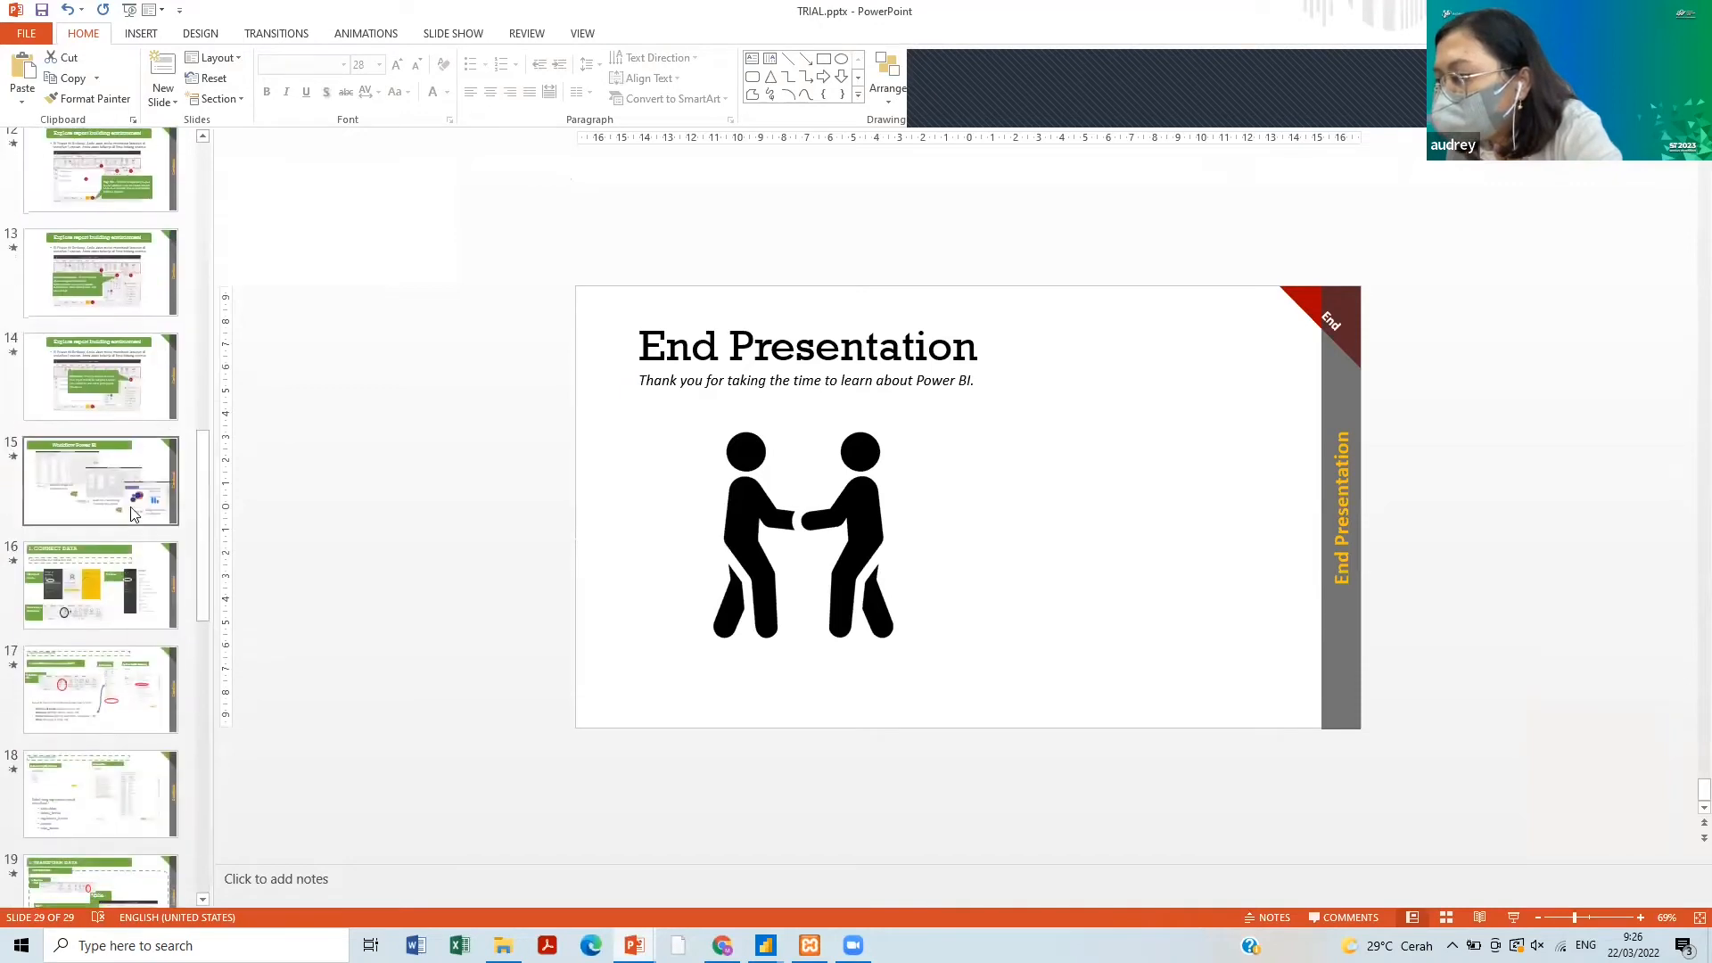
{"action": "left_click", "coordinate": [128, 678]}
{"action": "scroll", "coordinate": [129, 682], "scroll_direction": "down", "scroll_amount": 2}
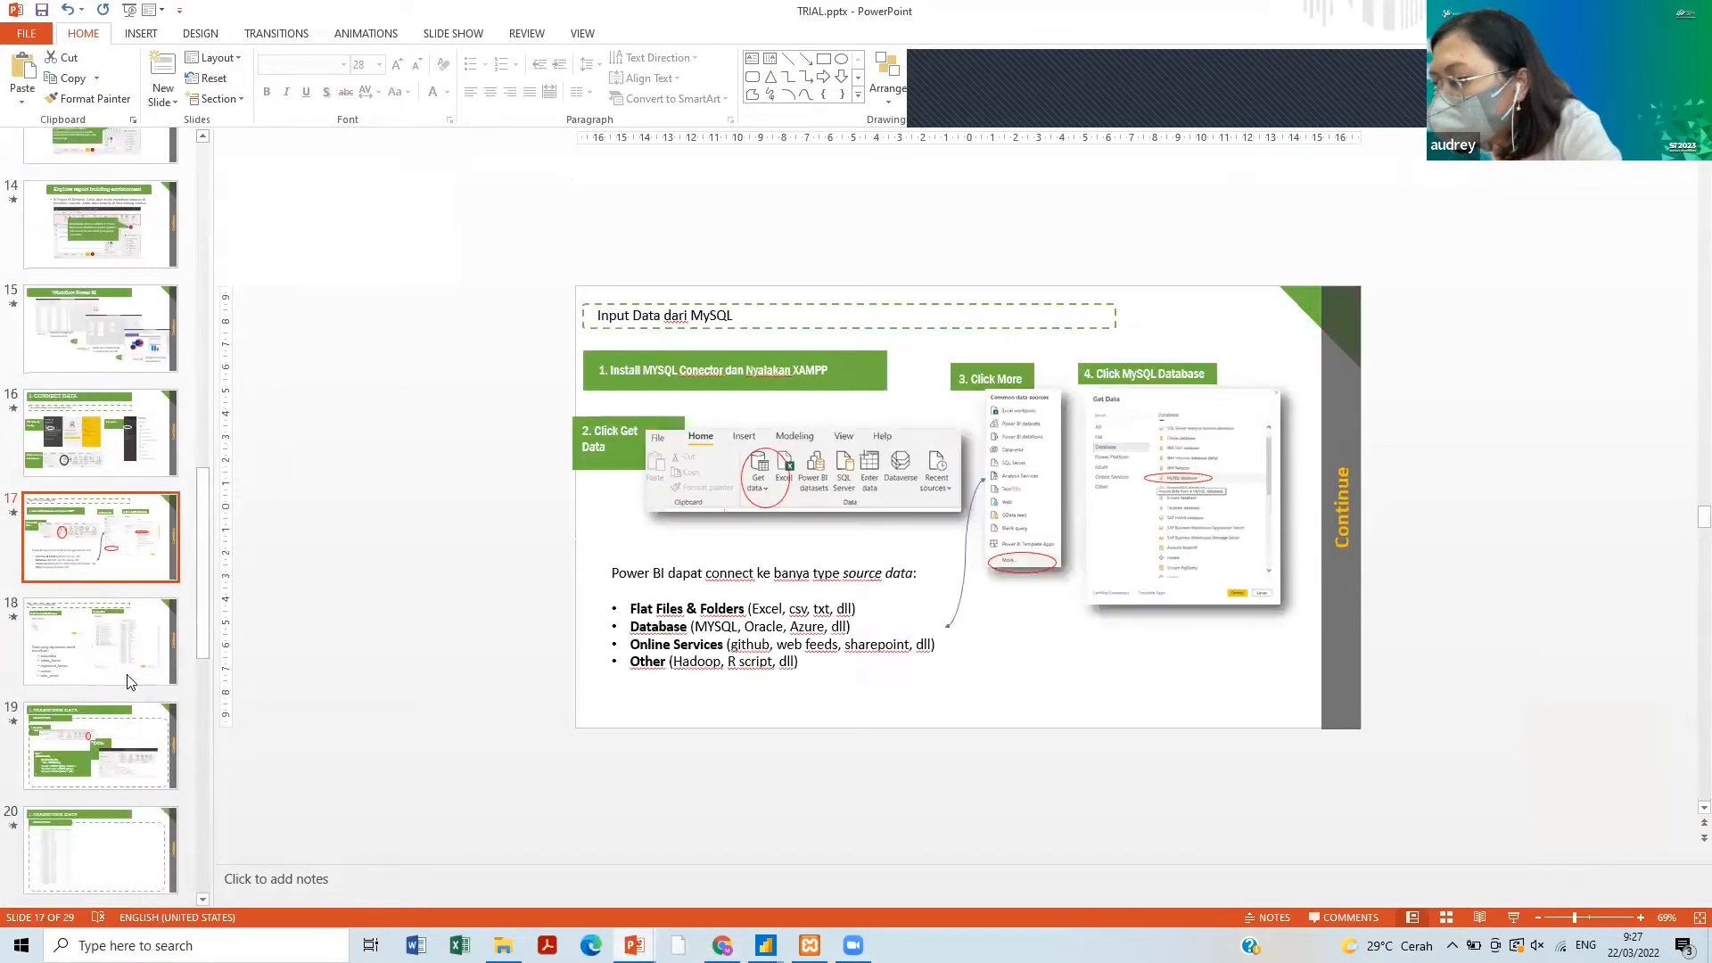
{"action": "left_click", "coordinate": [128, 680]}
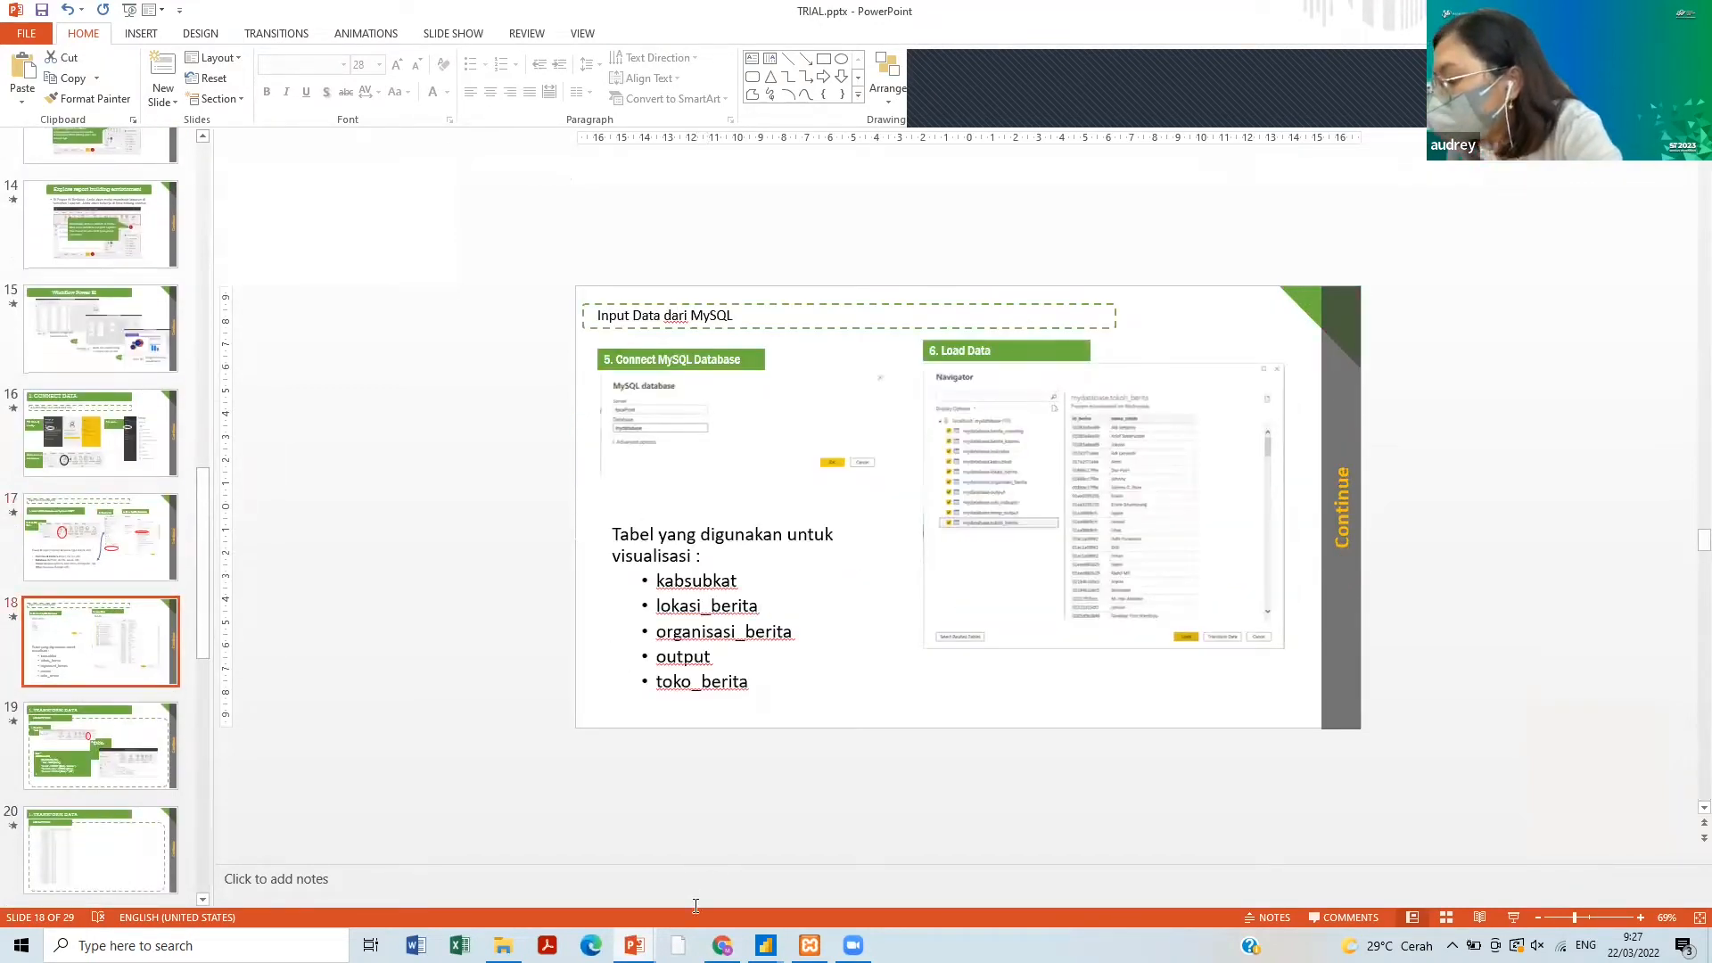
- Switch back to the untitled Power BI Desktop report and load the selected mydatabase tables
{"action": "mouse_move", "coordinate": [765, 945]}
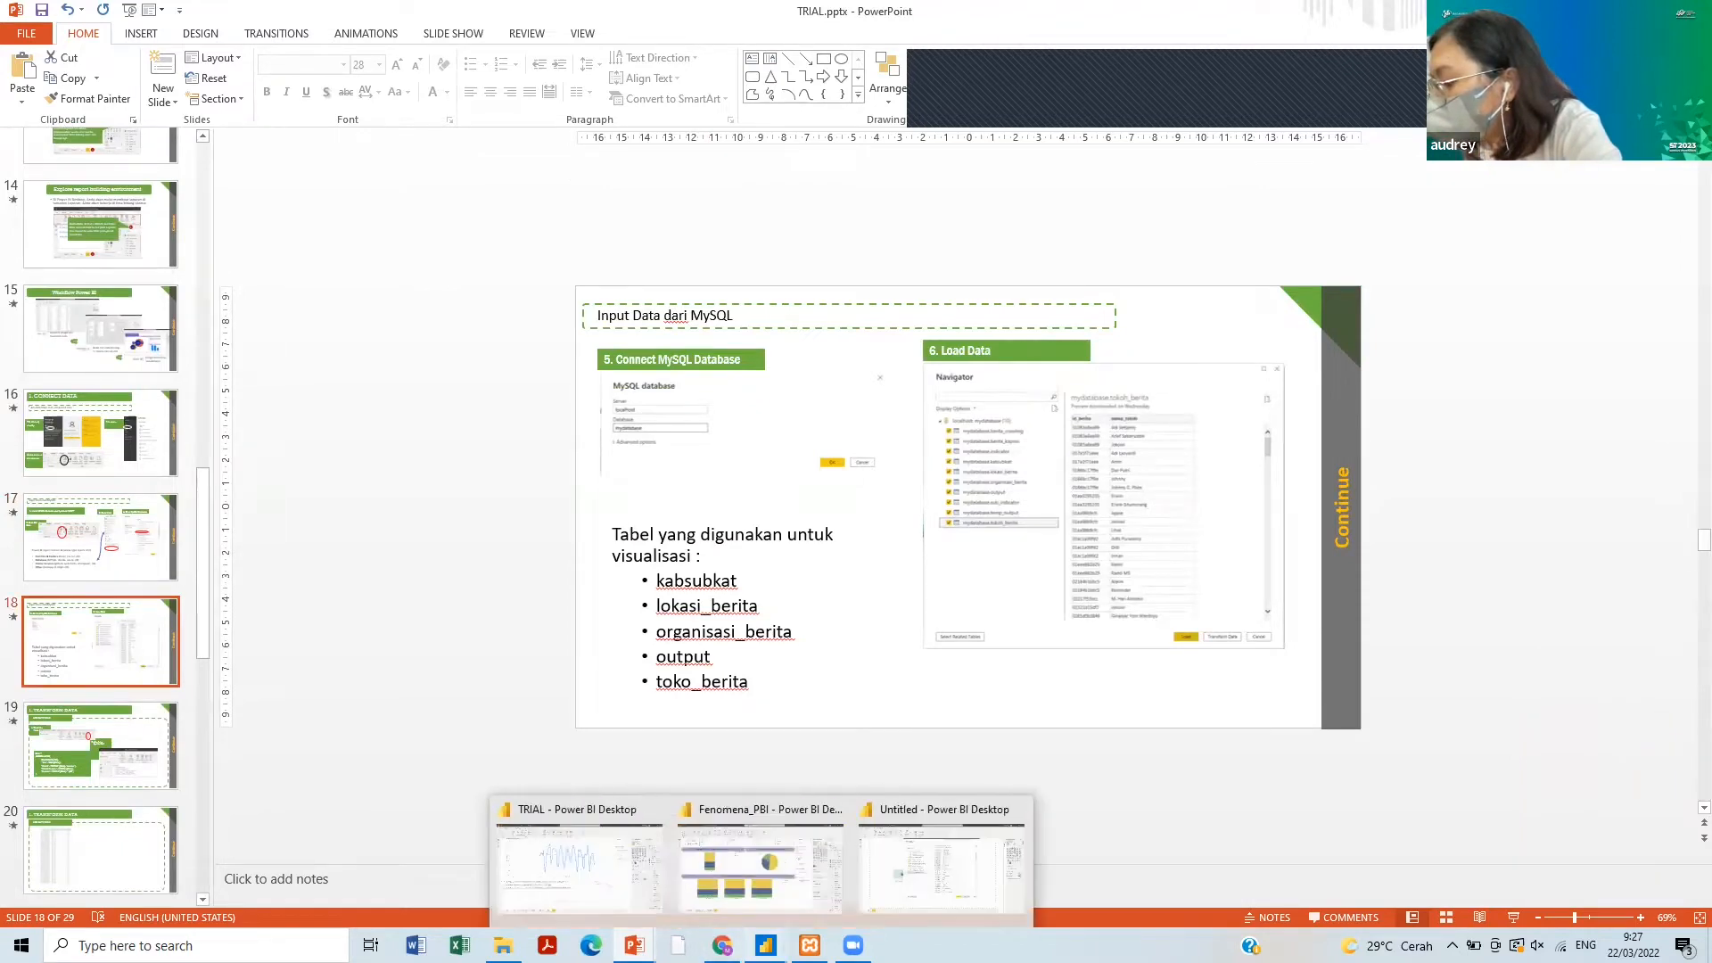
{"action": "left_click", "coordinate": [990, 887]}
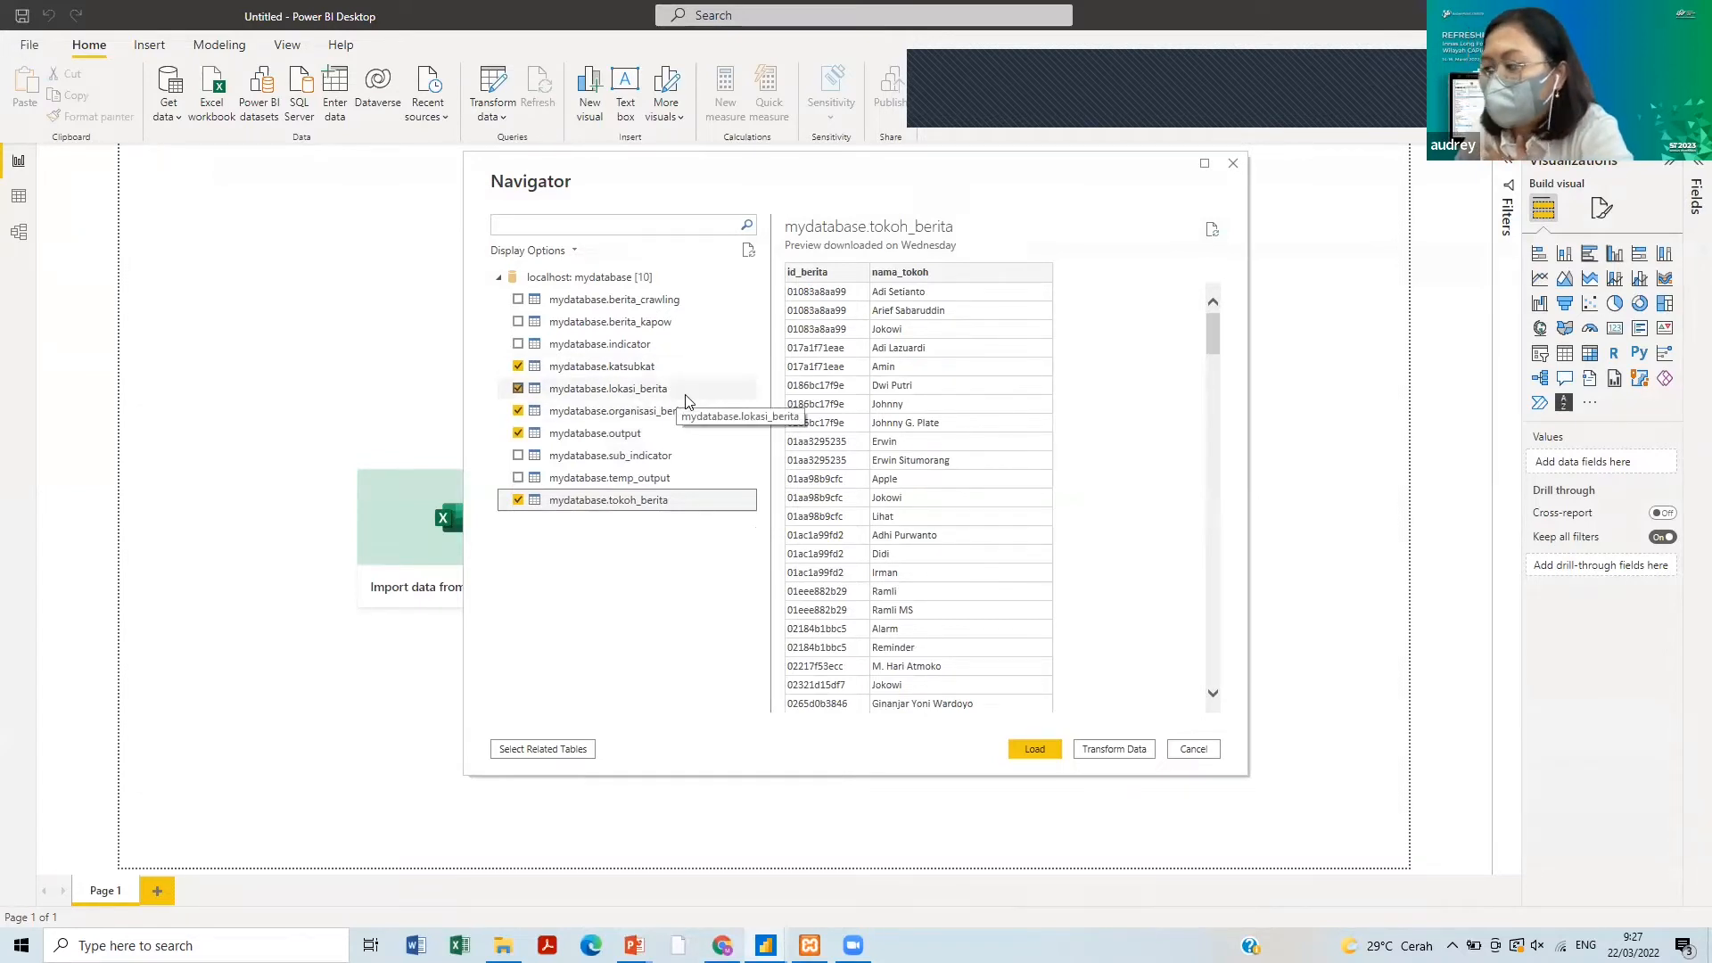
{"action": "left_click", "coordinate": [1020, 750]}
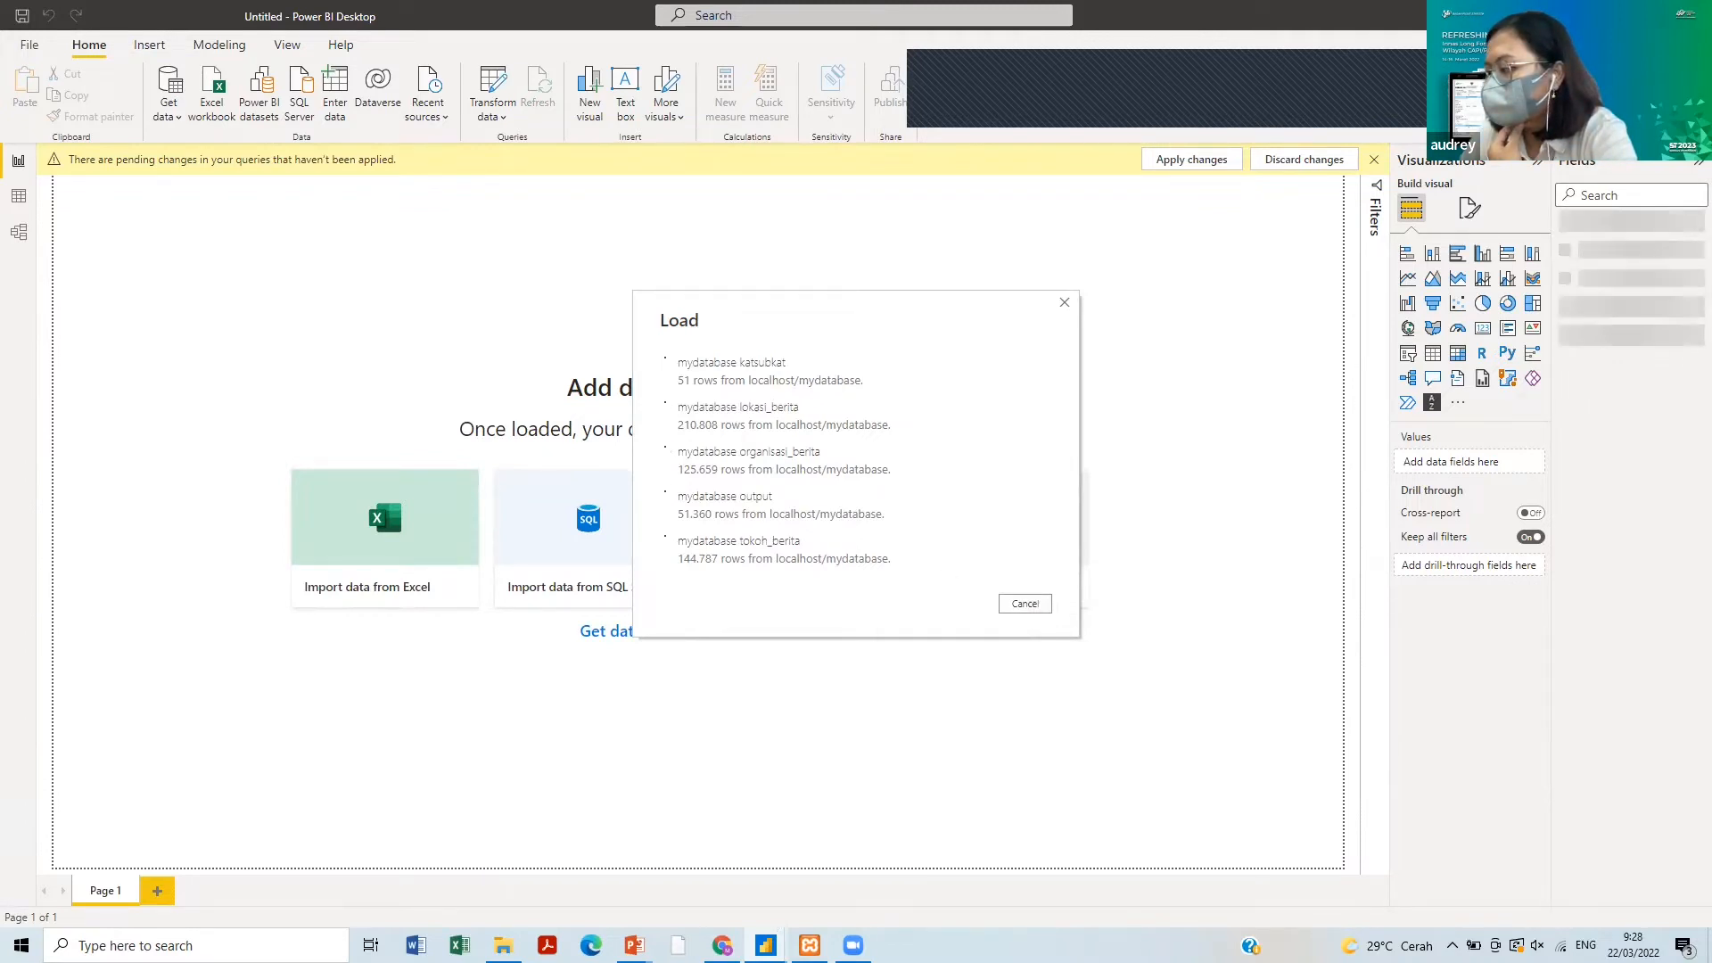
{"action": "mouse_move", "coordinate": [810, 945]}
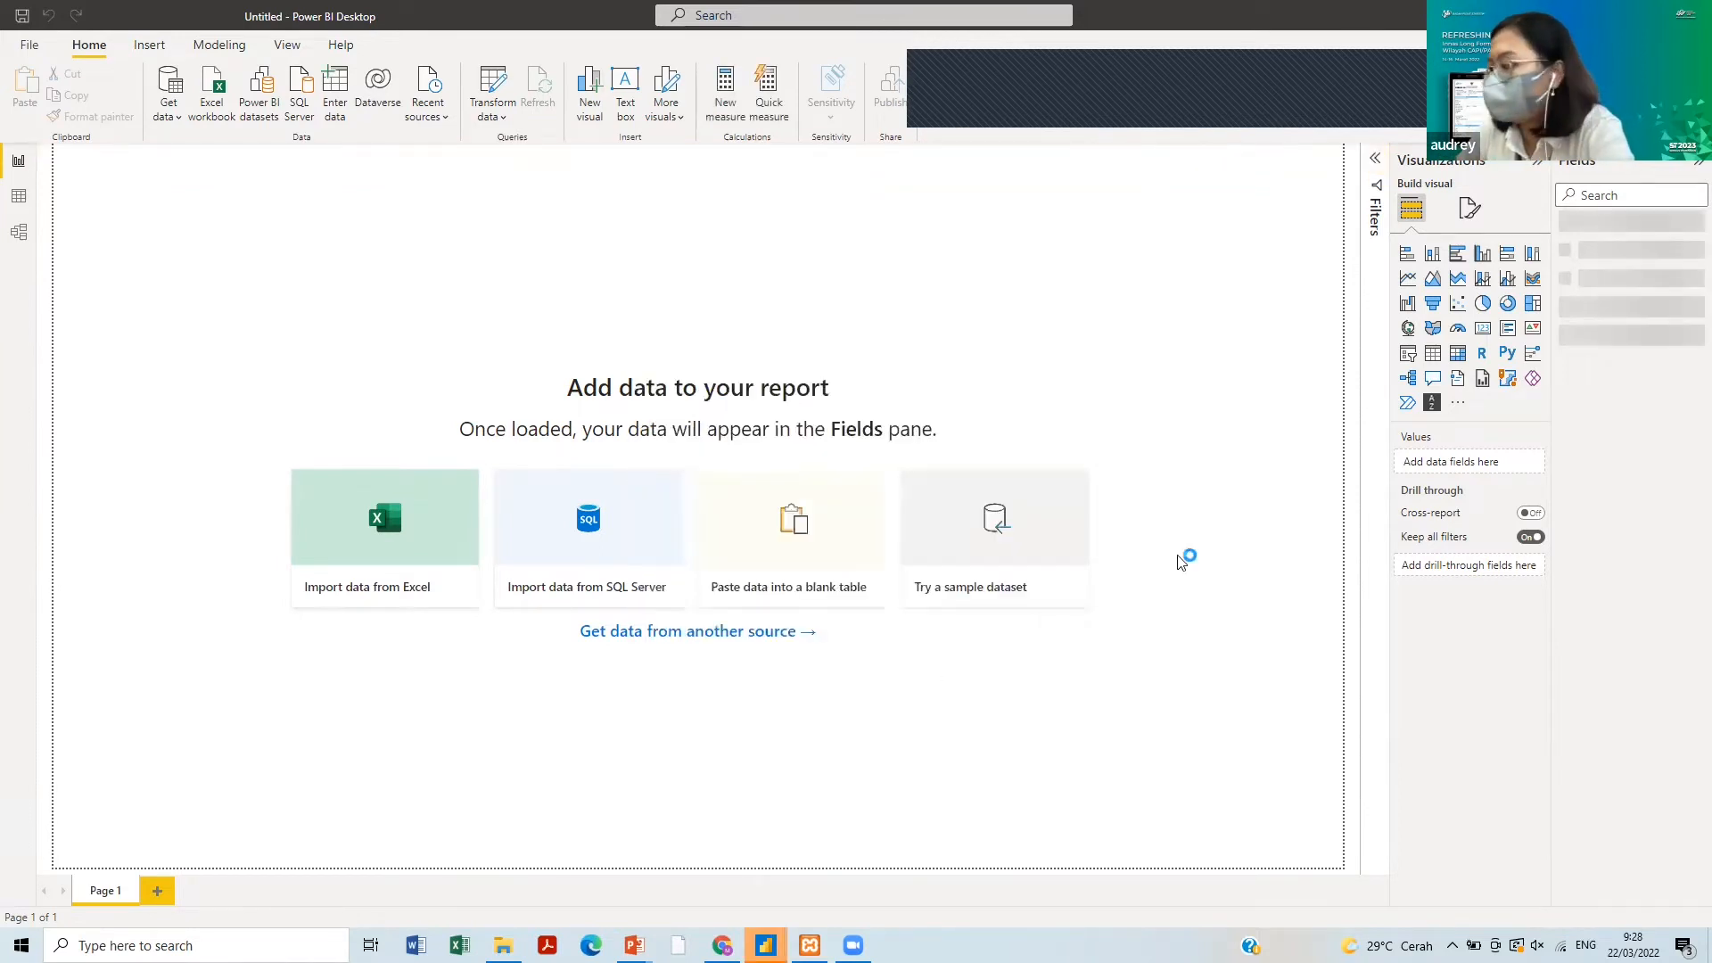
- Examine the rows of the loaded tables in the data view, from katsubkat through tokoh_berita, with the field list widened
{"action": "left_click", "coordinate": [18, 198]}
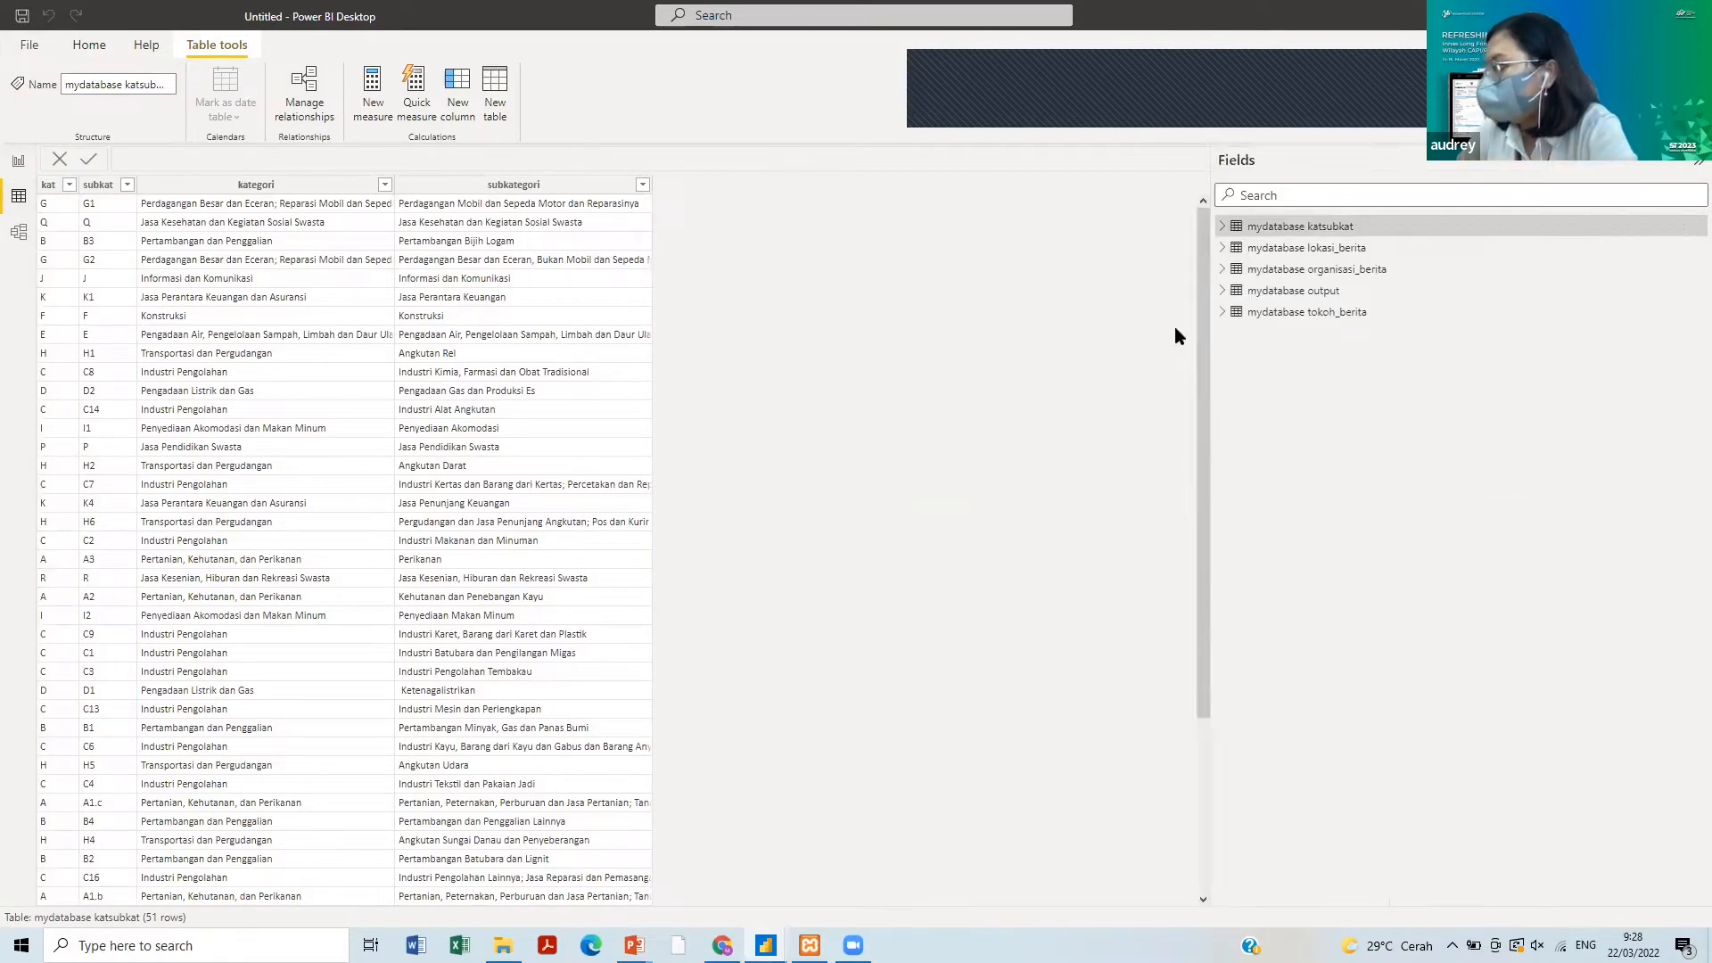
{"action": "left_click_drag", "start_coordinate": [1550, 260], "coordinate": [1175, 329]}
{"action": "left_click", "coordinate": [1276, 251]}
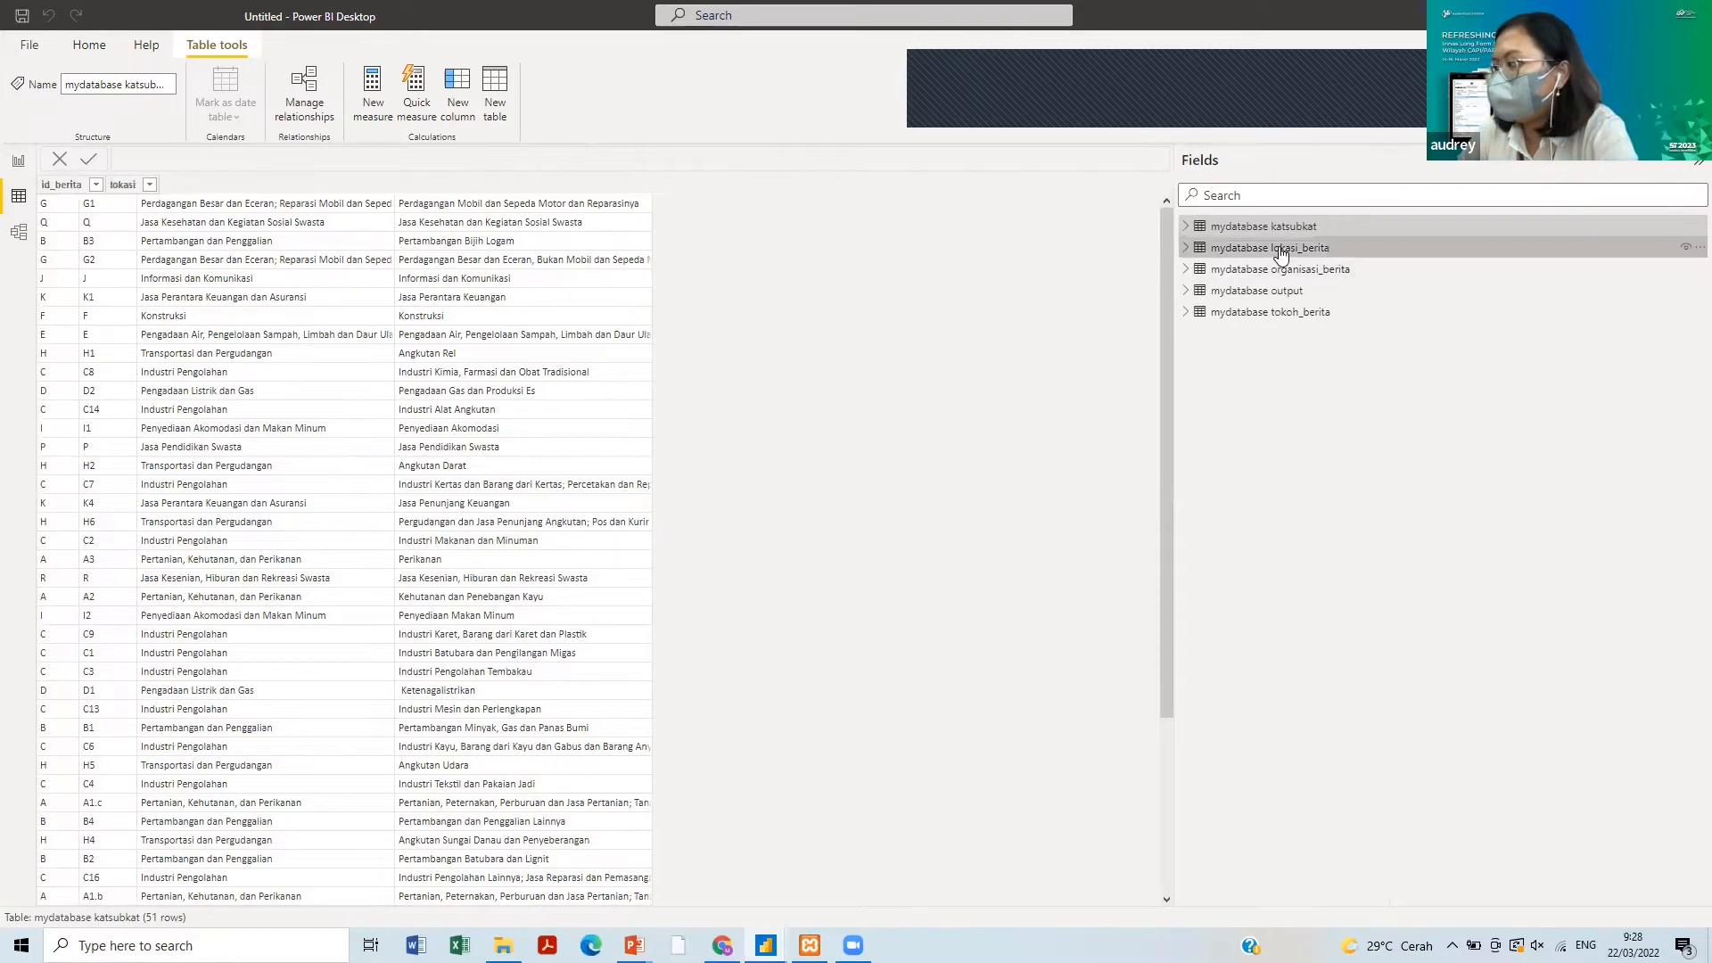
{"action": "left_click", "coordinate": [1281, 271]}
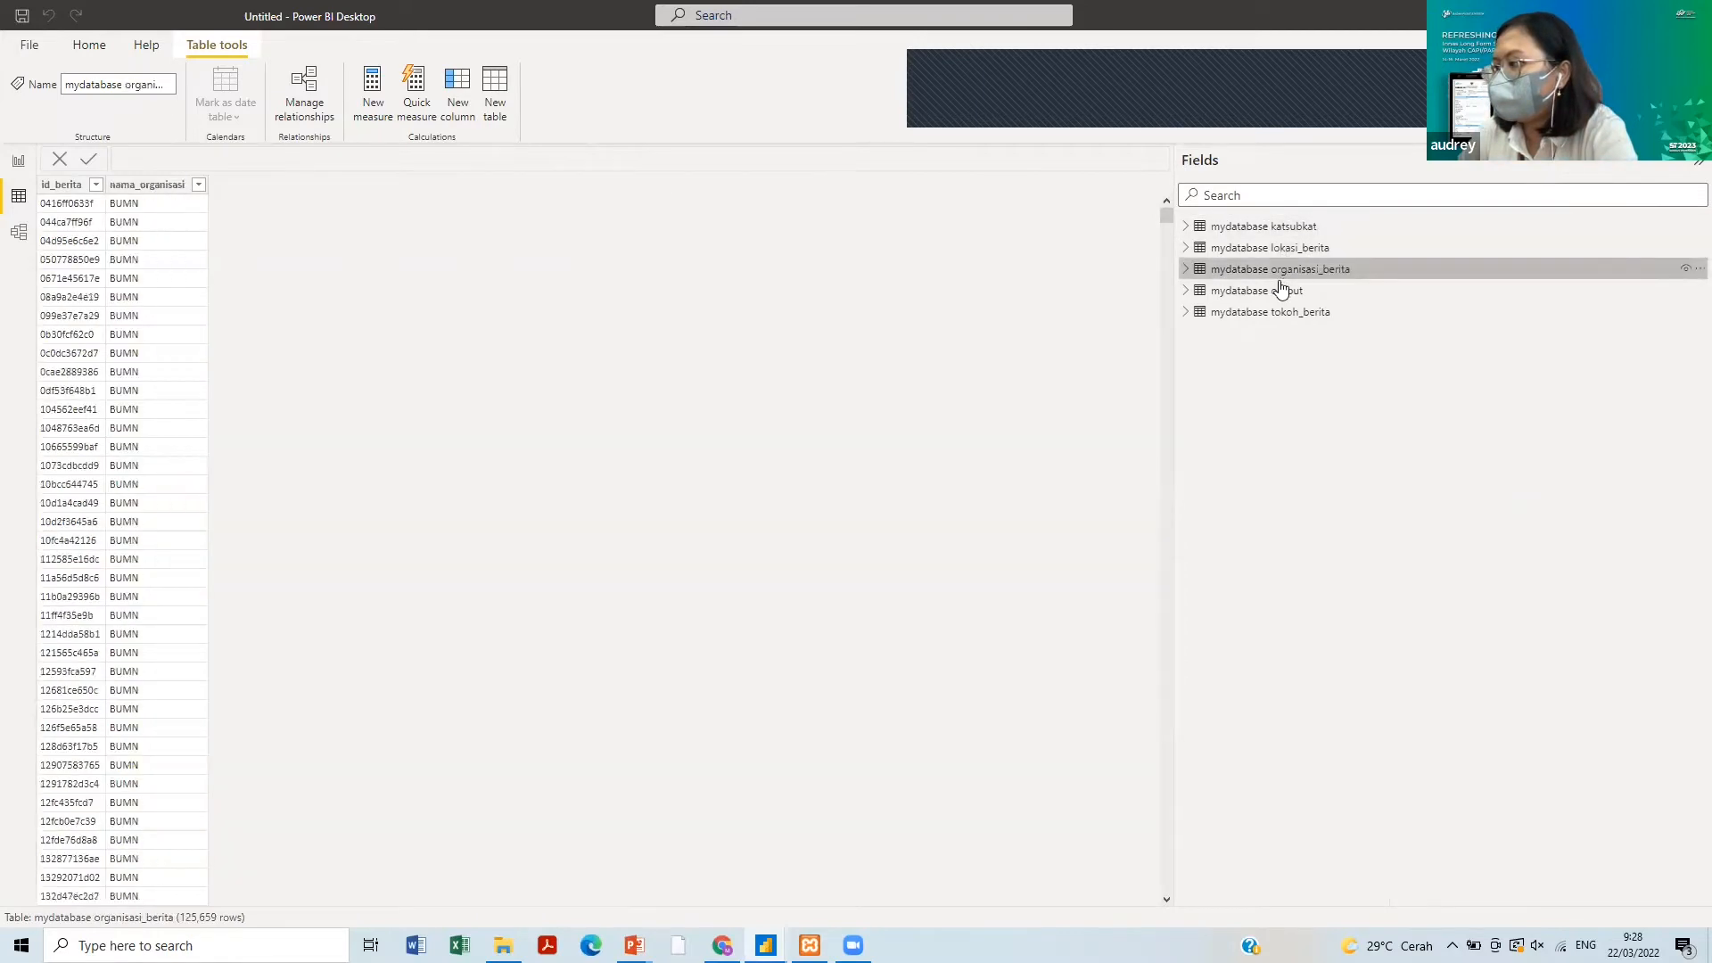
{"action": "left_click", "coordinate": [1282, 288]}
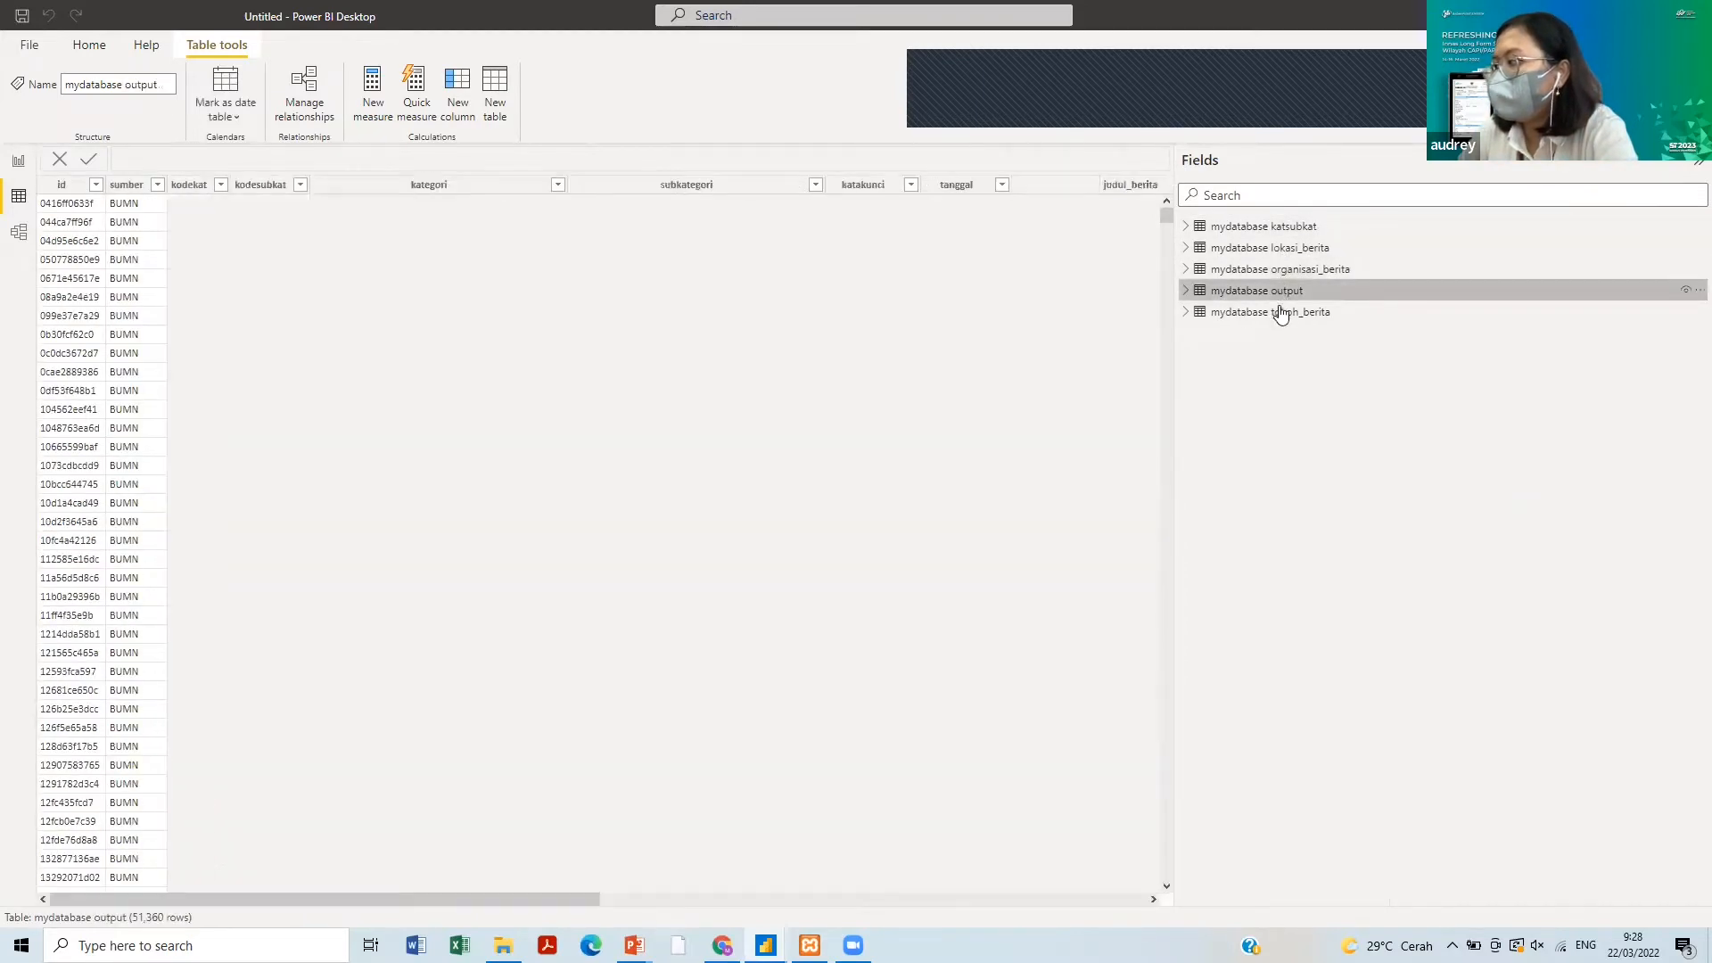
{"action": "left_click", "coordinate": [1281, 312]}
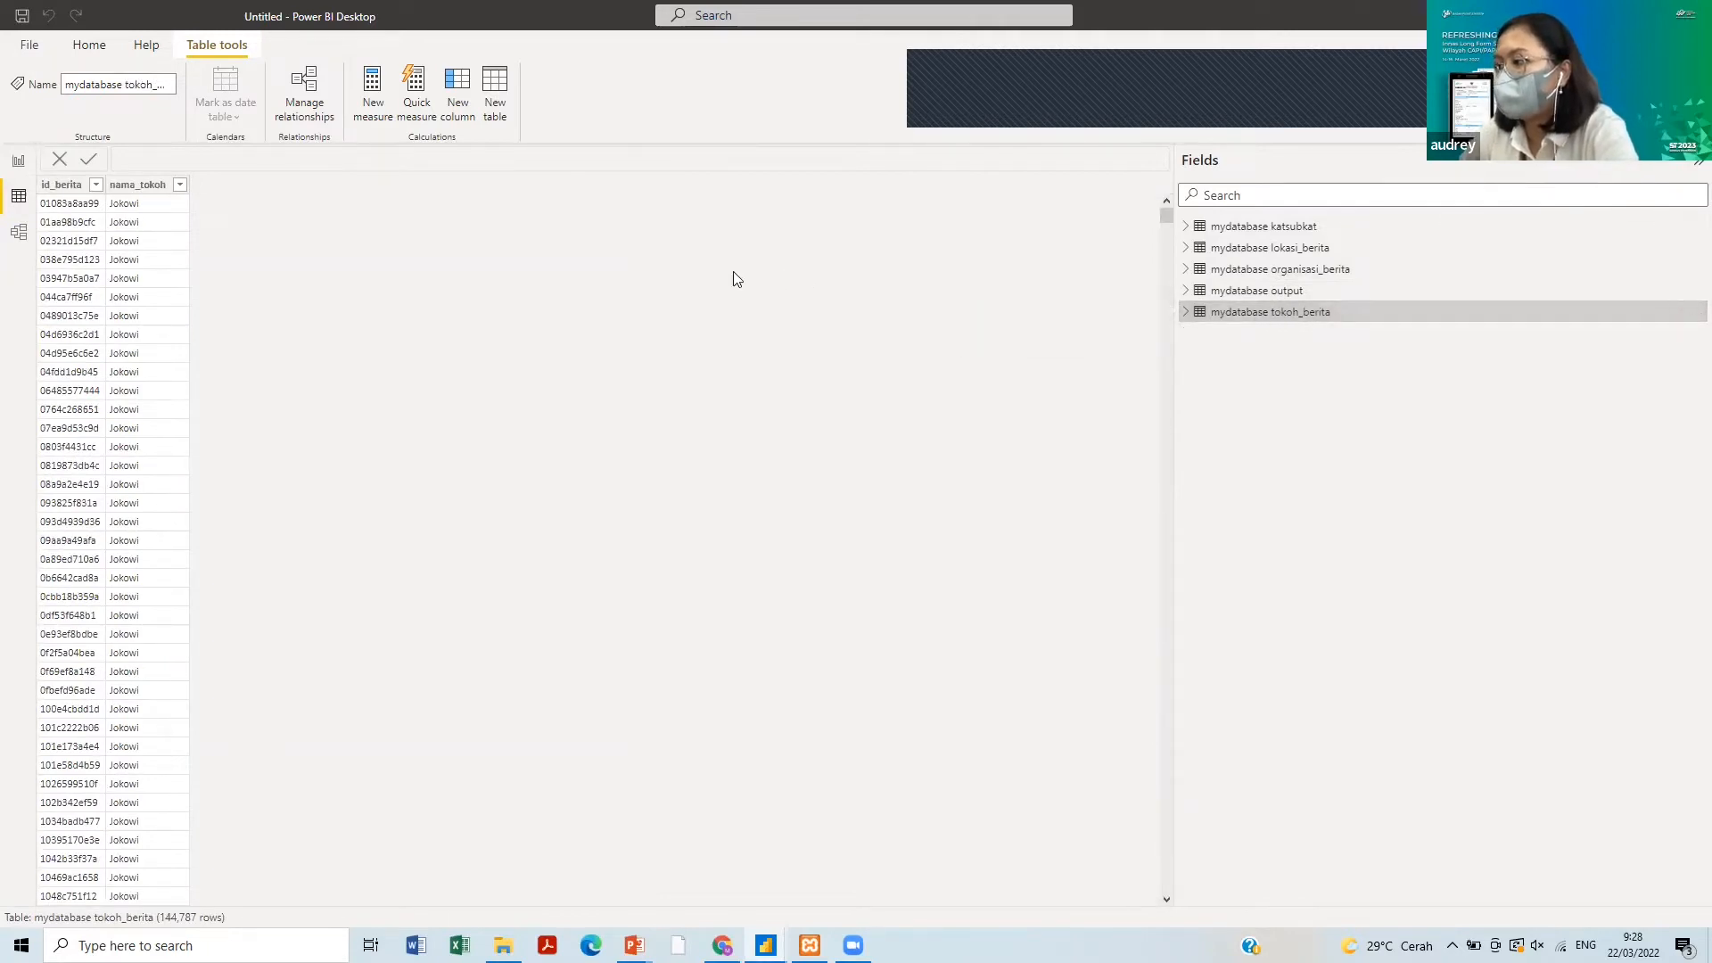
- Start a new calculated table, then copy the whole Date DAX formula from slide 19 of TRIAL.pptx in PowerPoint
{"action": "left_click", "coordinate": [504, 115]}
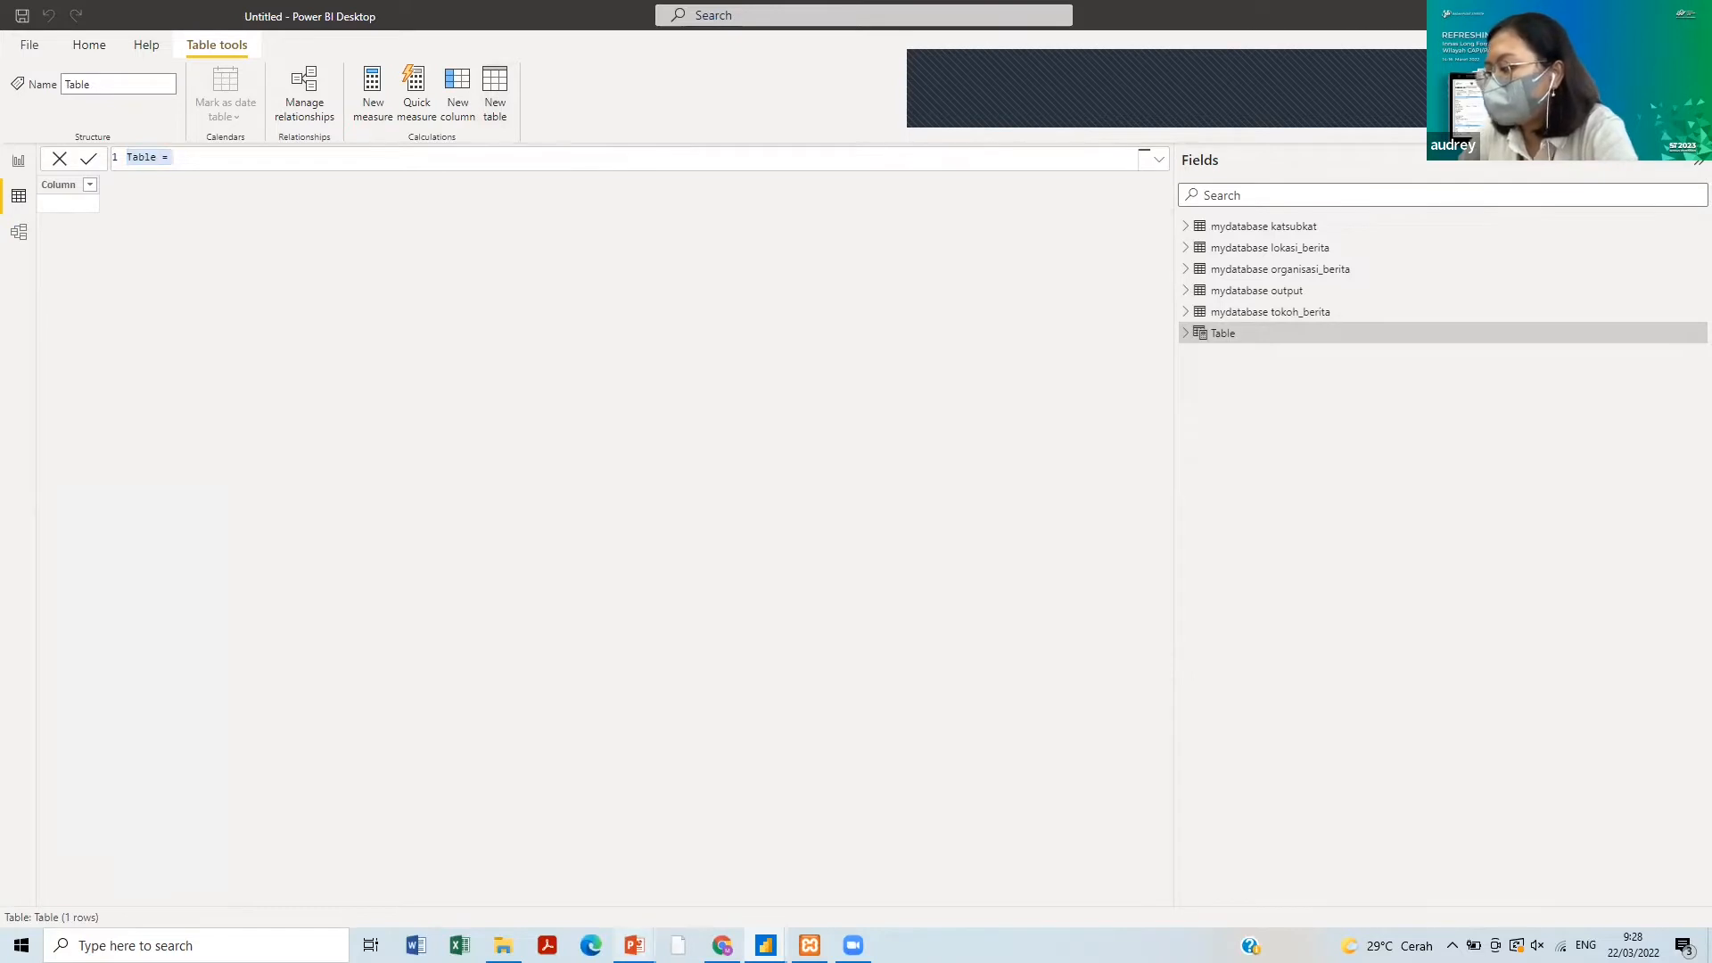
{"action": "mouse_move", "coordinate": [637, 941]}
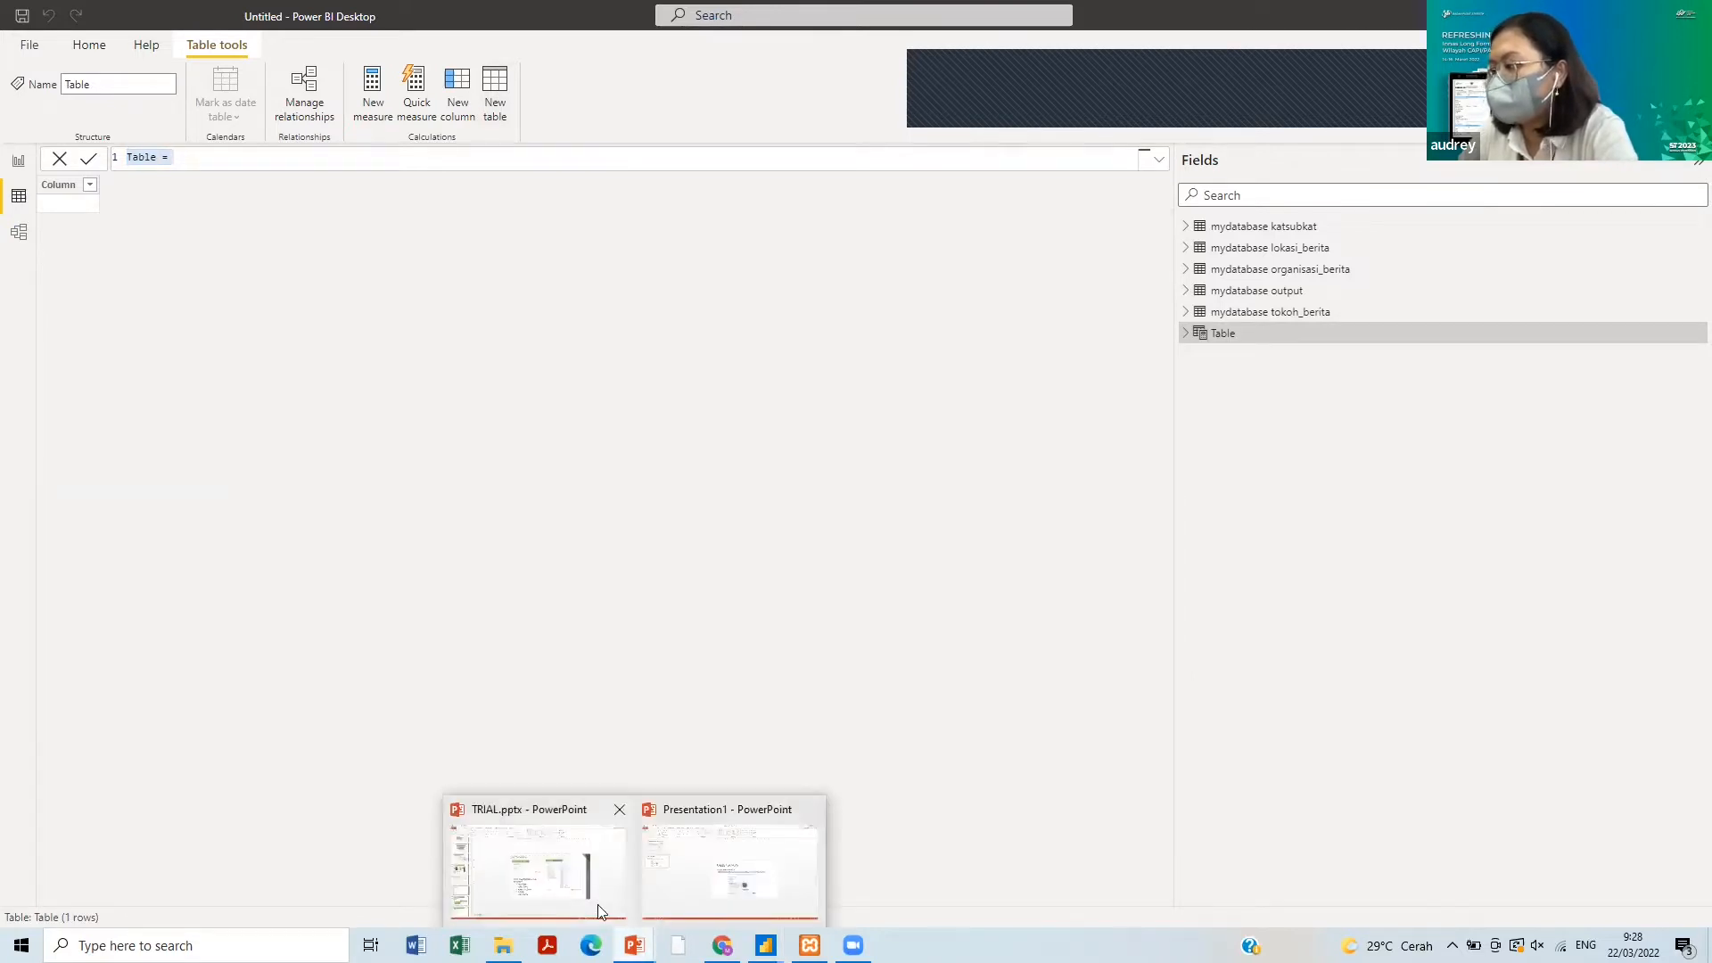
{"action": "left_click", "coordinate": [597, 904]}
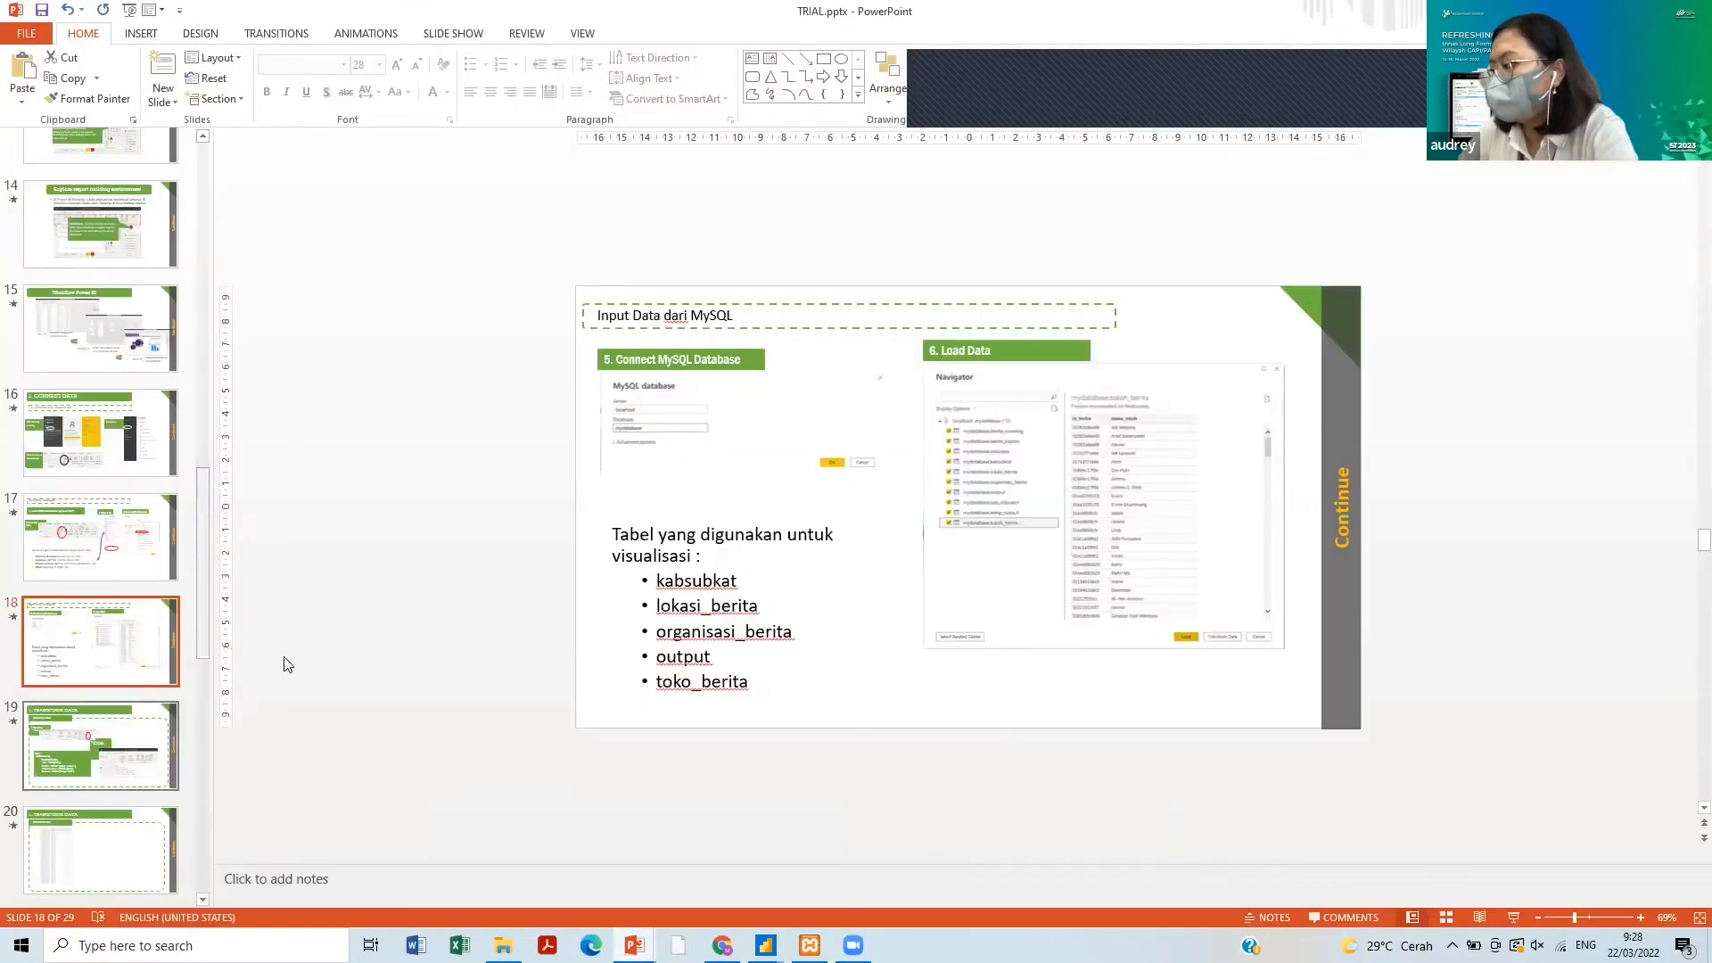
{"action": "scroll", "coordinate": [705, 642], "scroll_direction": "down", "scroll_amount": 1}
{"action": "left_click", "coordinate": [656, 570]}
{"action": "key", "text": "ctrl+a"}
{"action": "key", "text": "ctrl+c"}
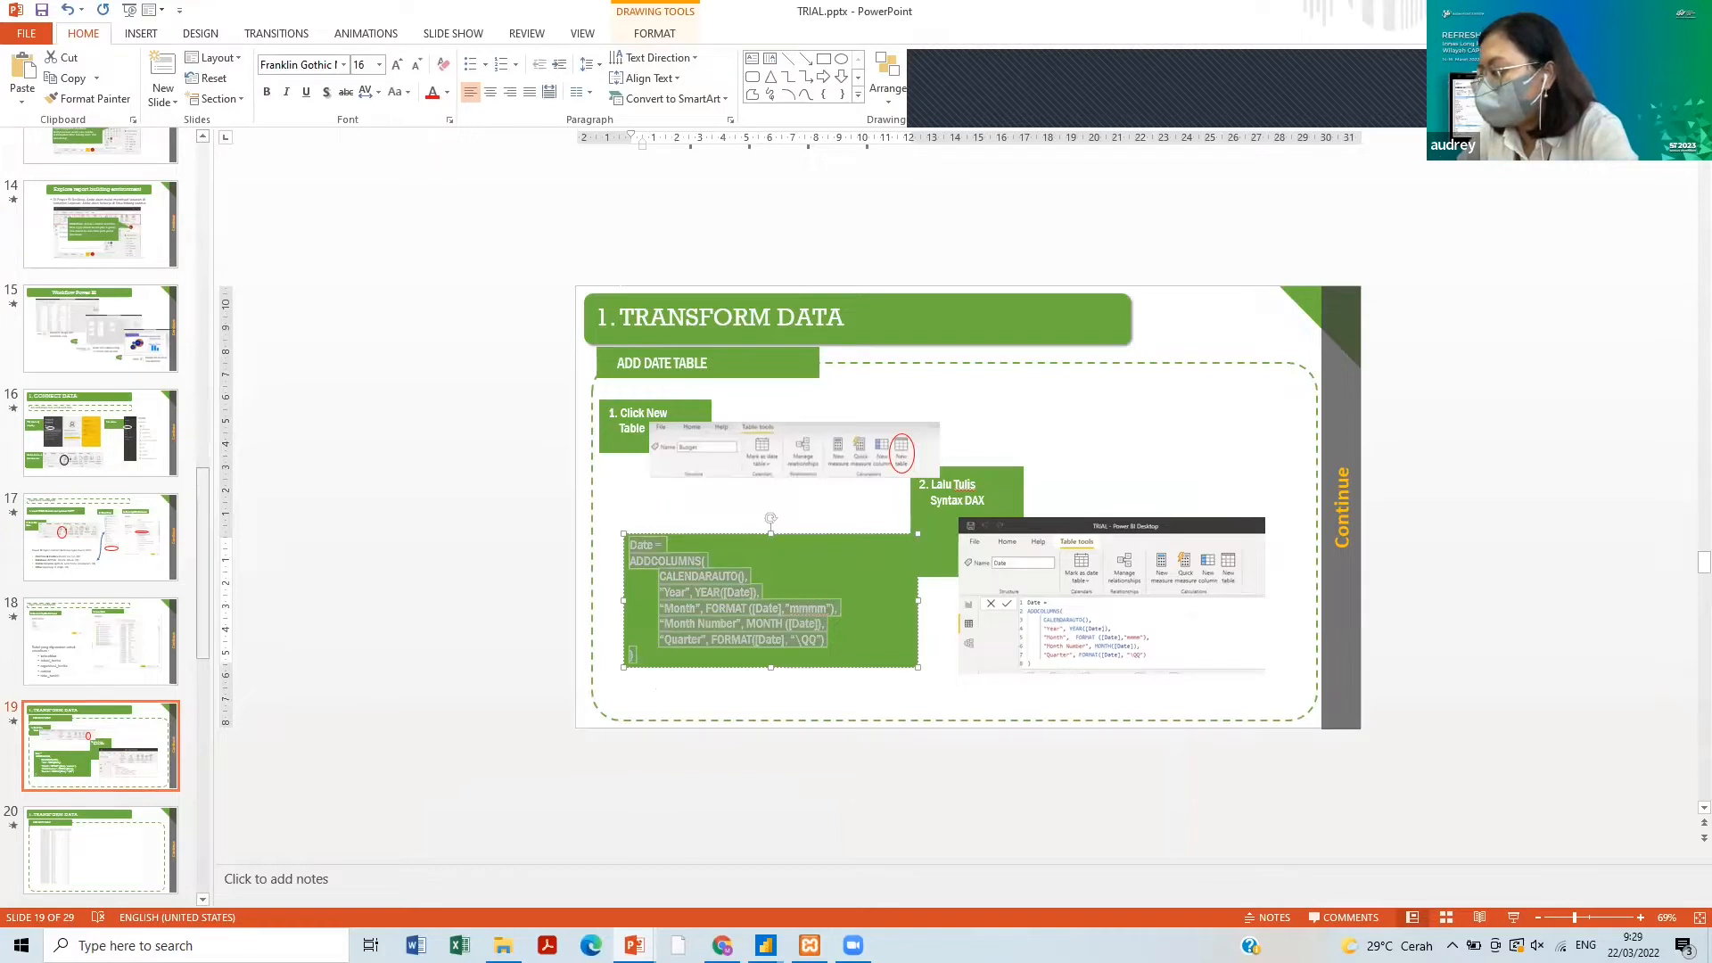
- Switch back to the untitled Power BI report and try the formula copied from the slide as the new table's definition
{"action": "left_click", "coordinate": [765, 945]}
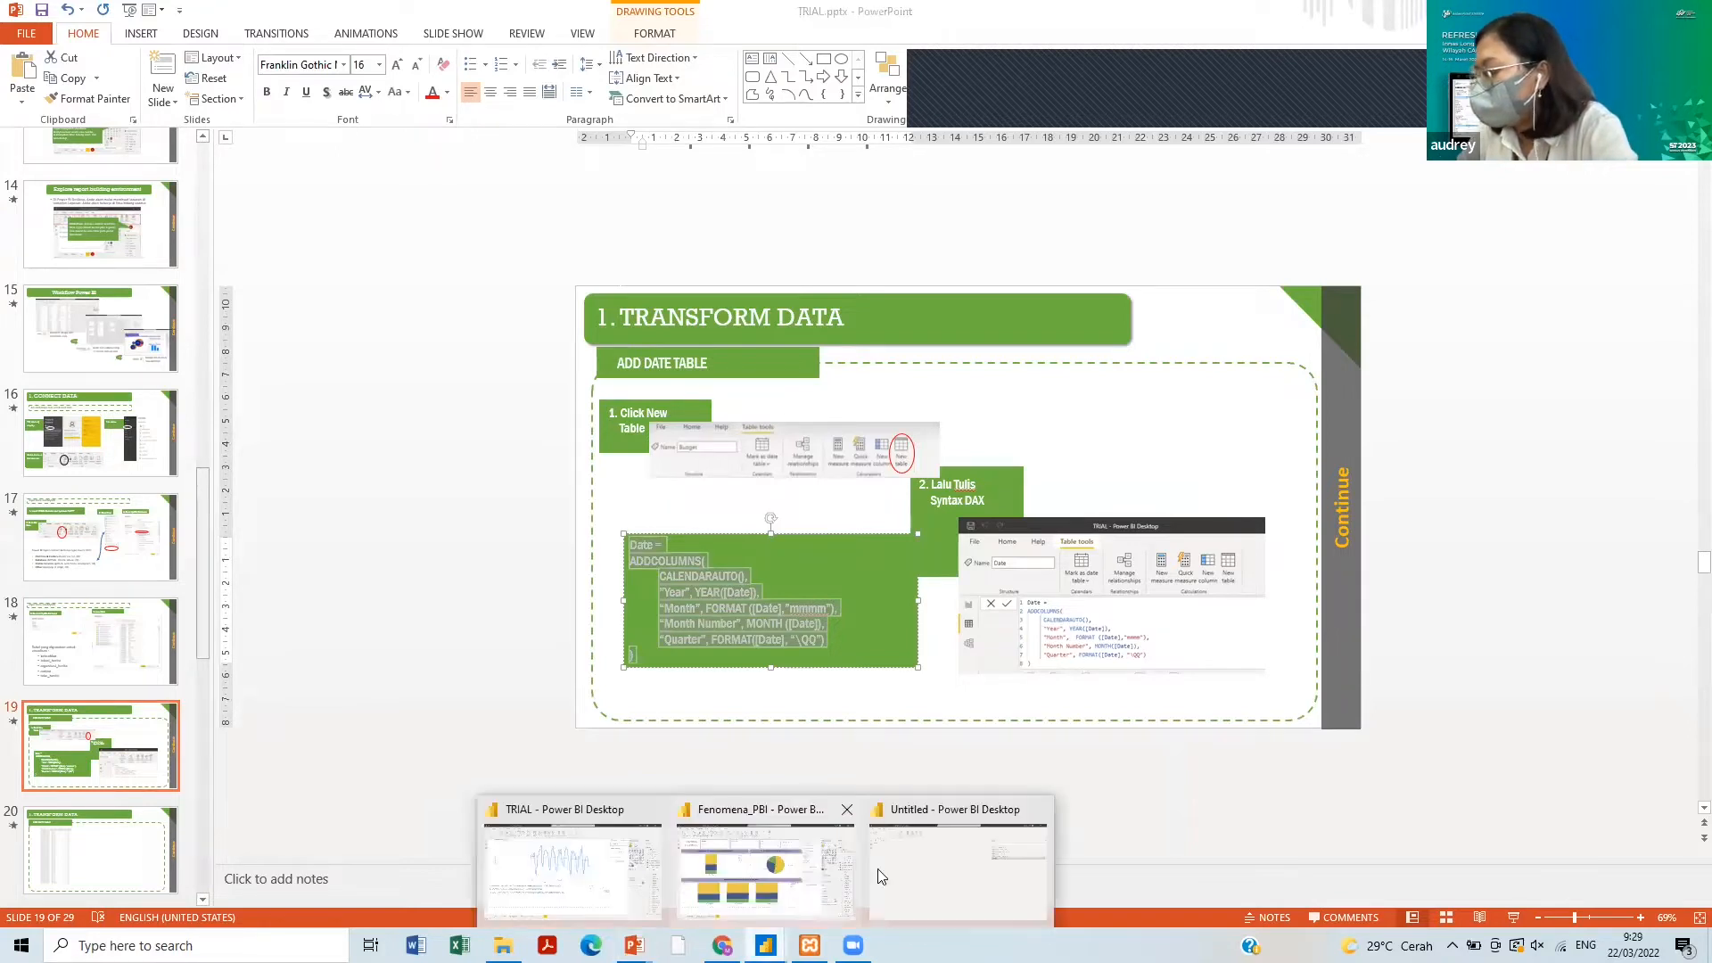
{"action": "left_click", "coordinate": [977, 873]}
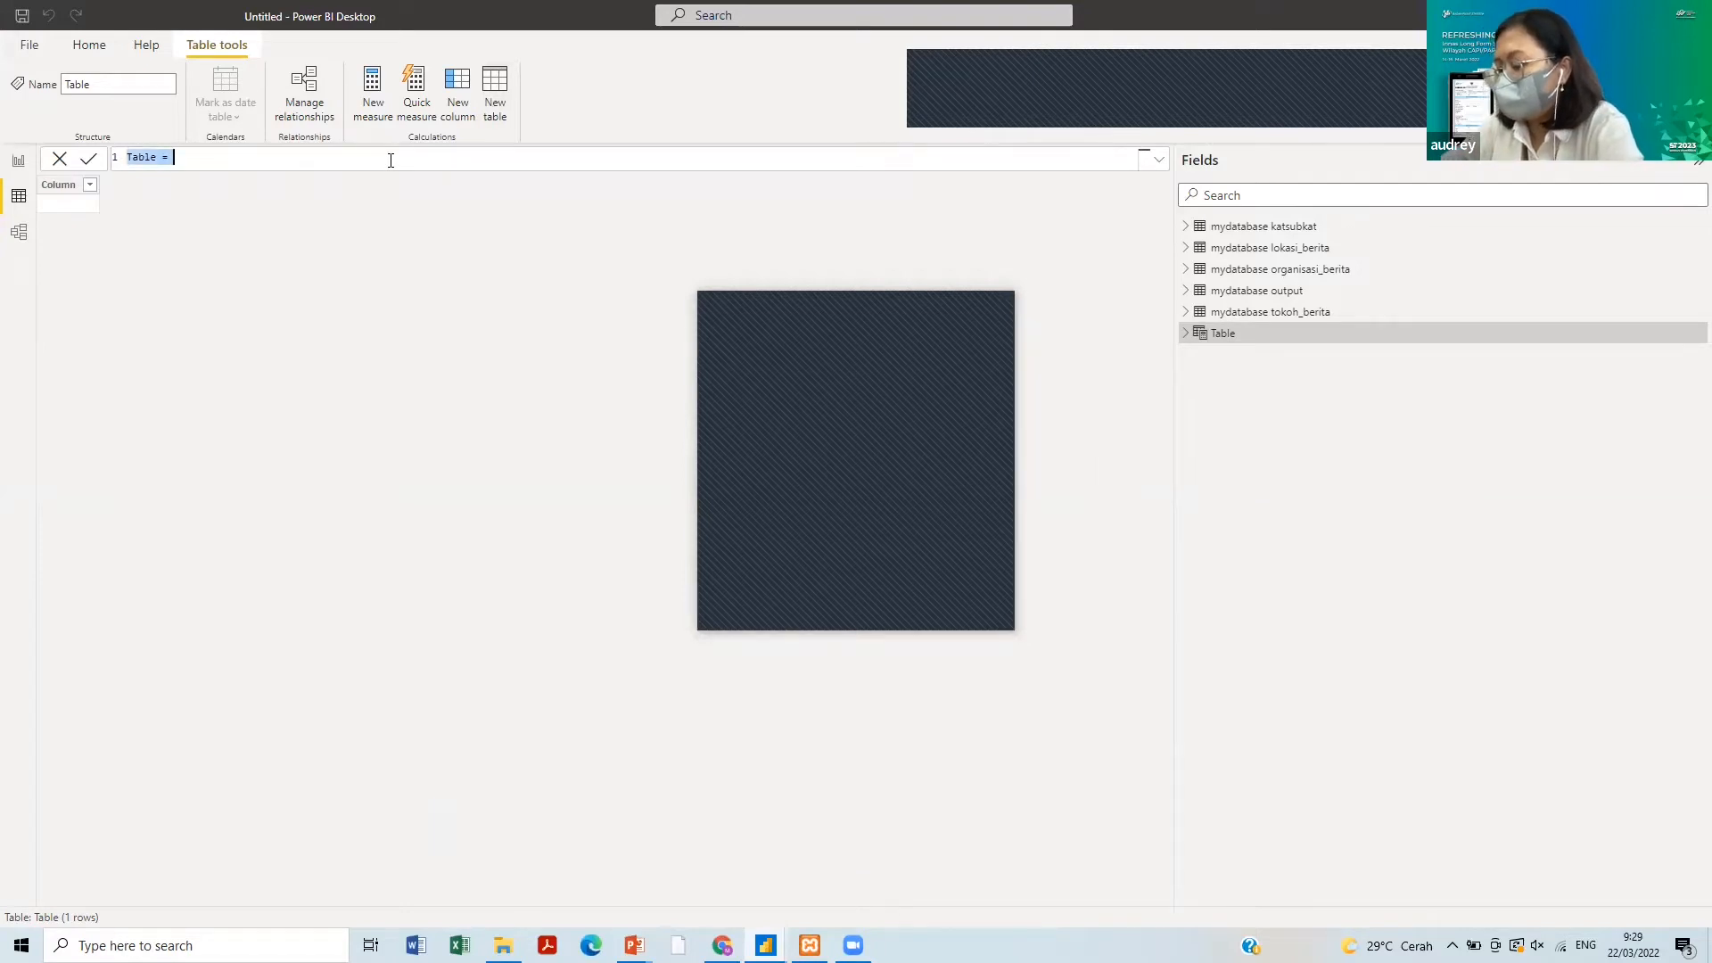
{"action": "key", "text": "ctrl+v"}
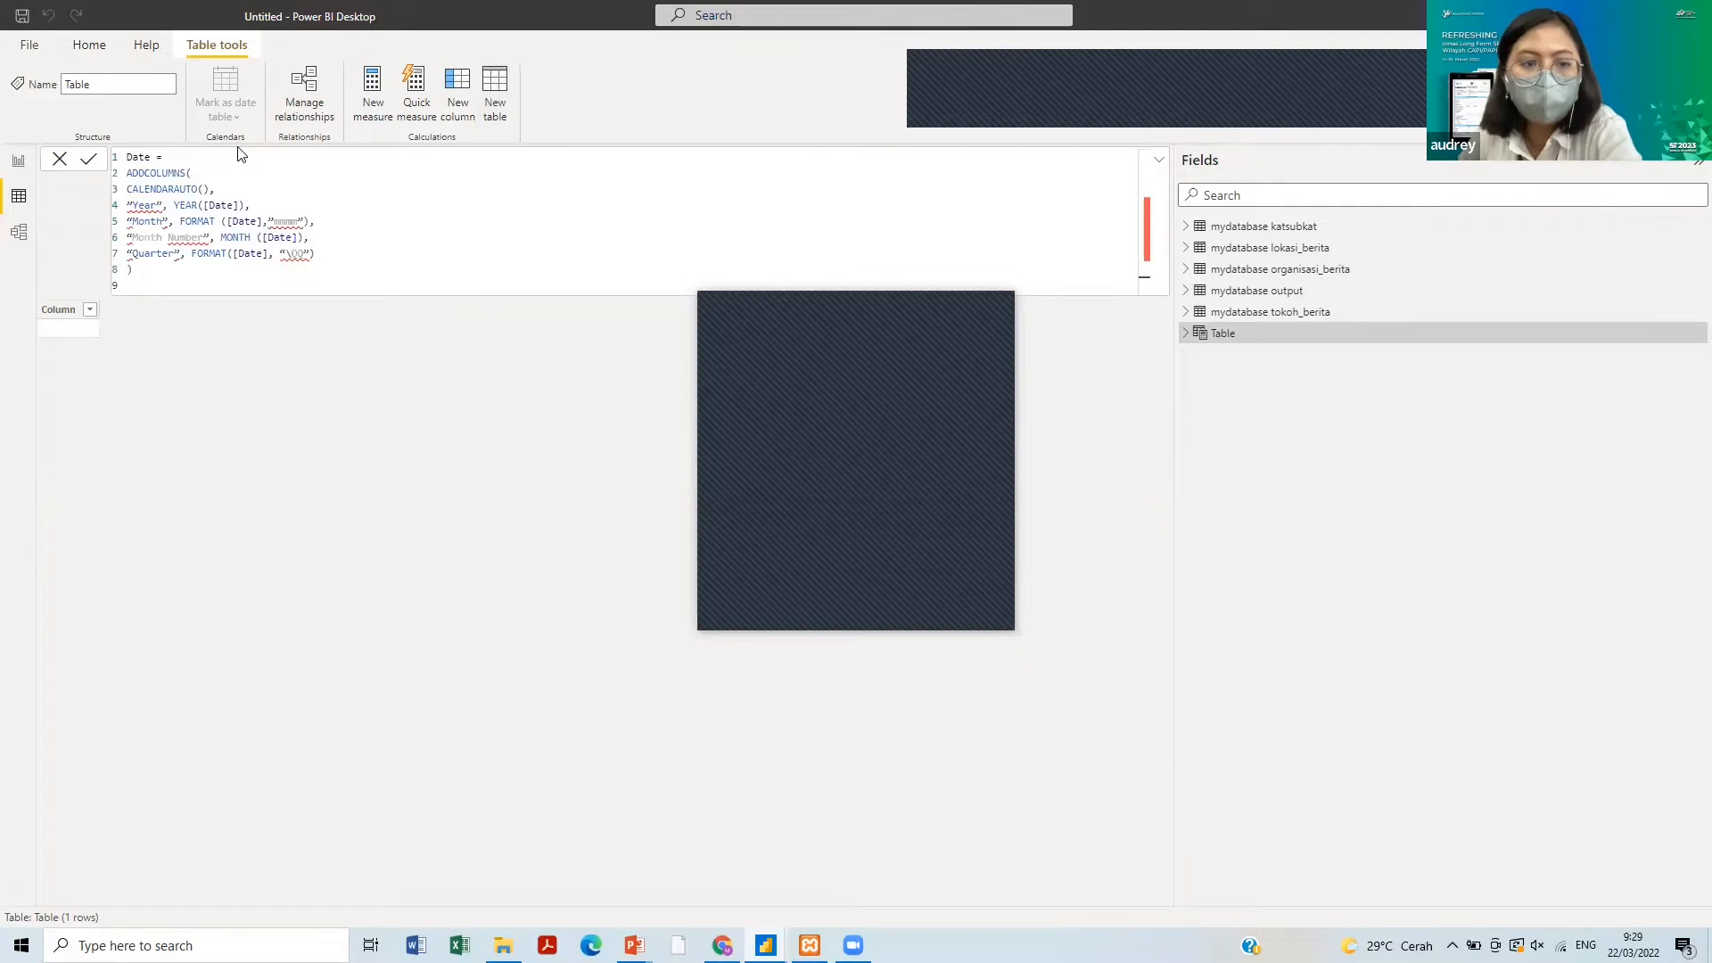
{"action": "key", "text": "Return"}
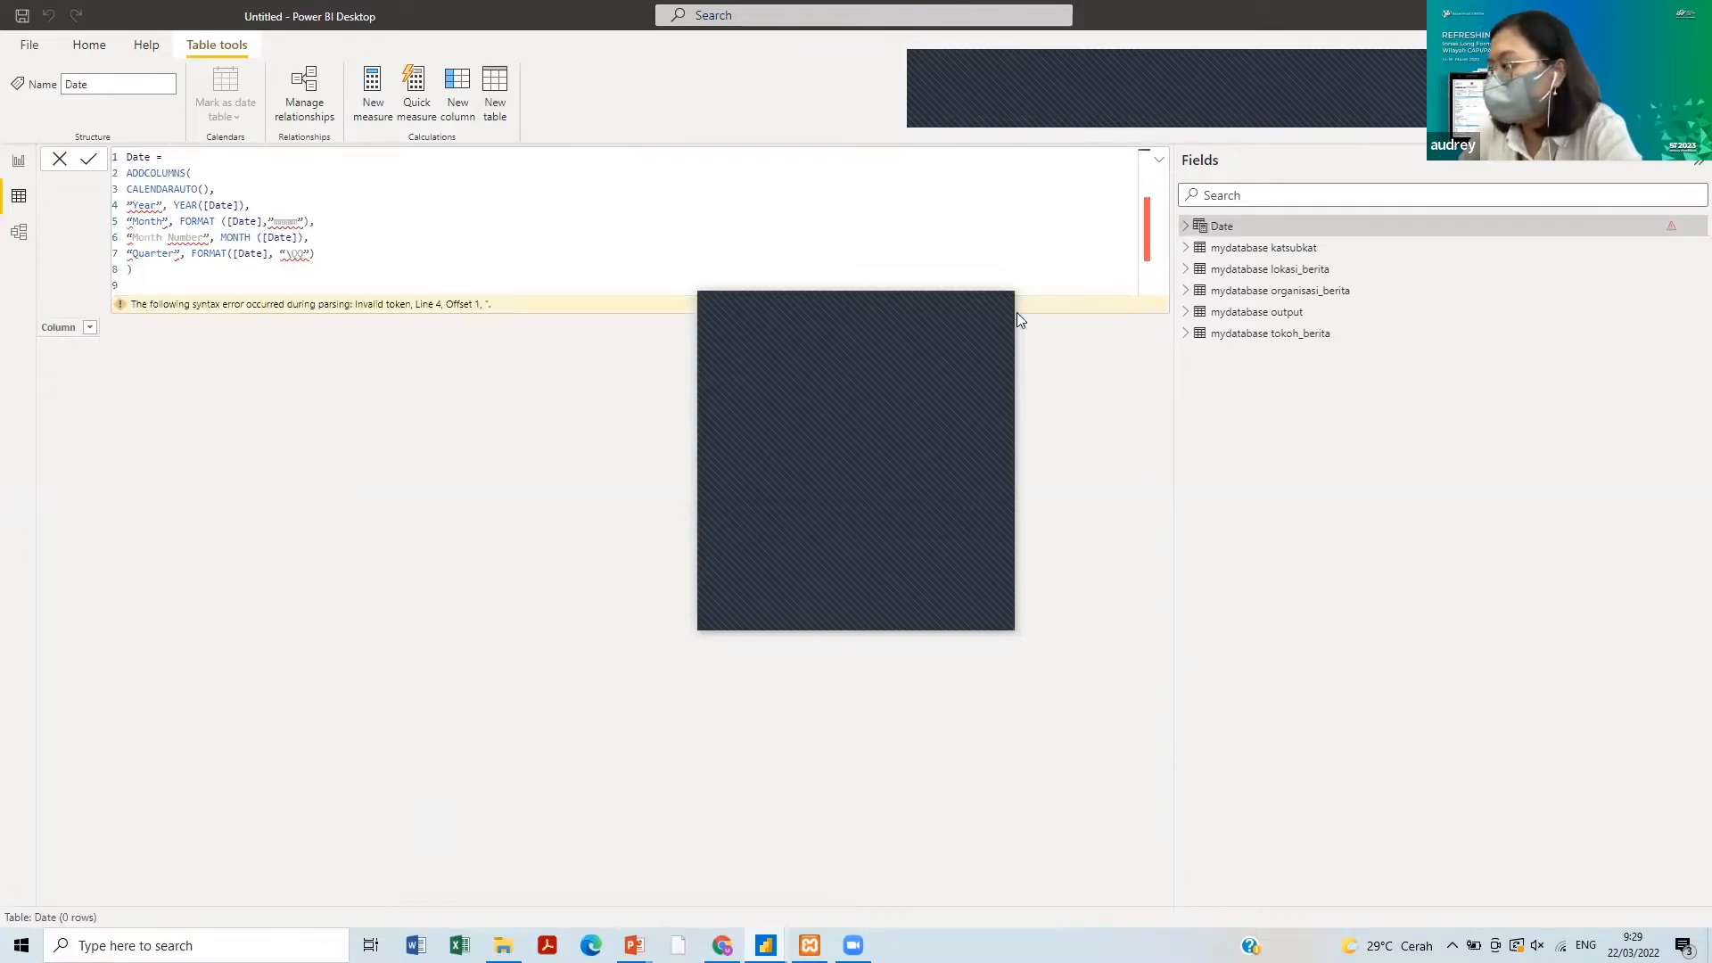
{"action": "left_click", "coordinate": [309, 271]}
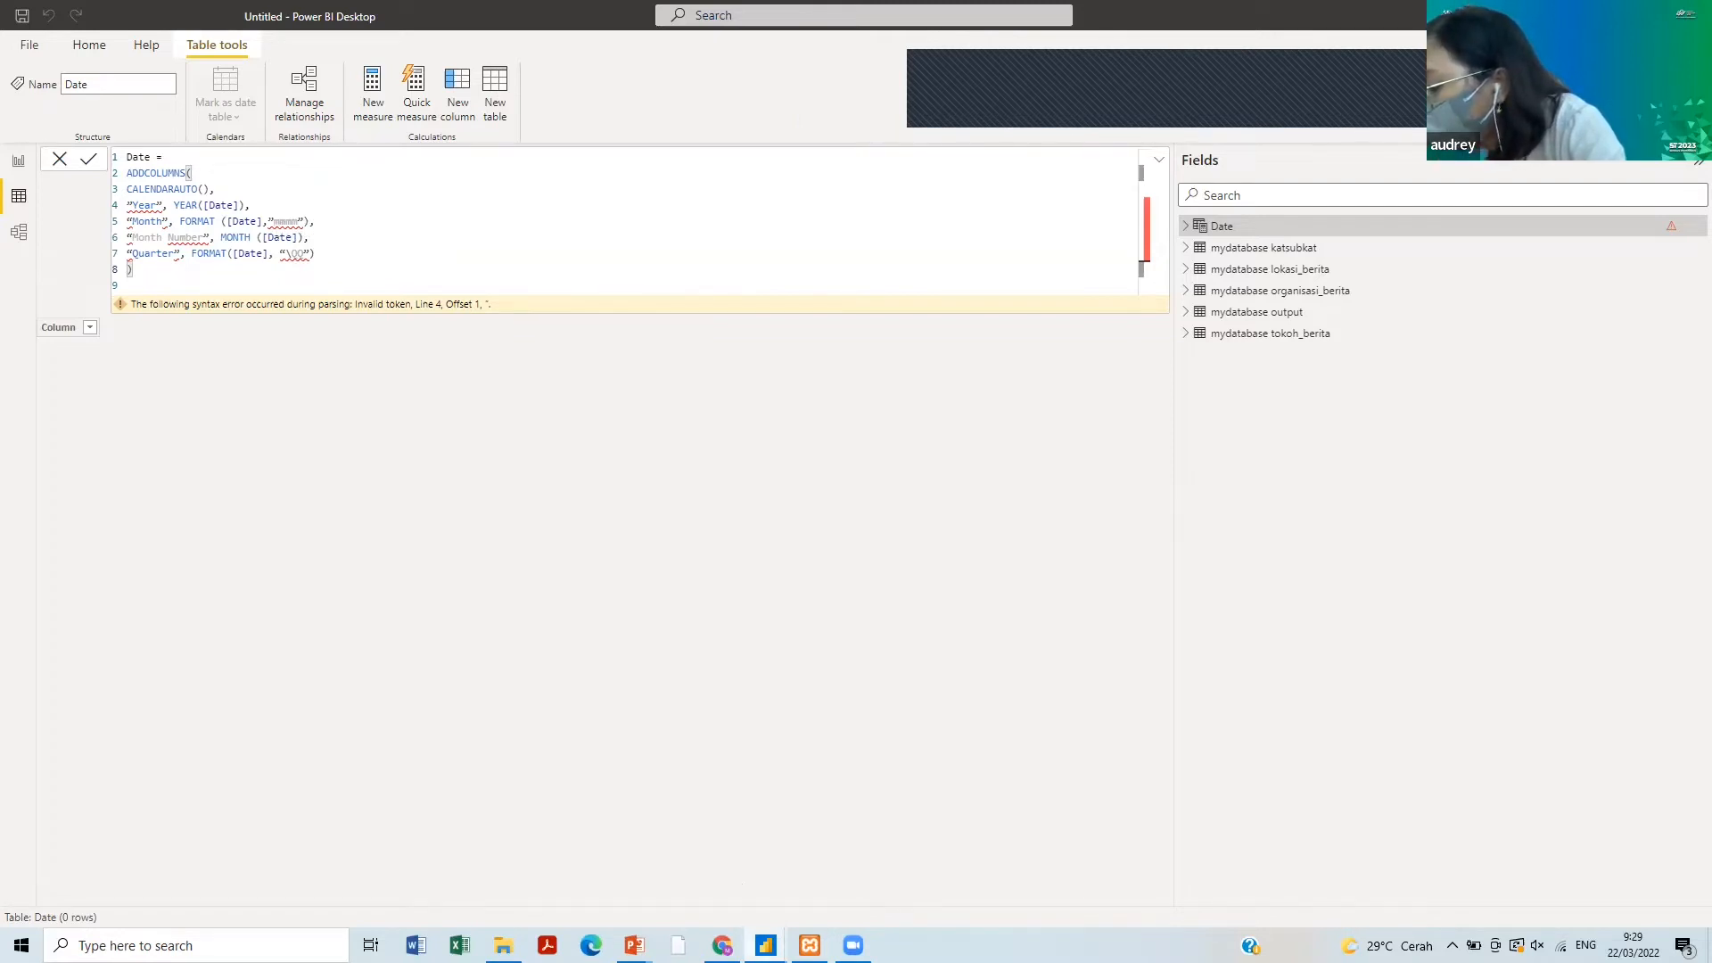
- Switch to the TRIAL Power BI report and copy the complete DAX formula of its Date table in the data view
{"action": "mouse_move", "coordinate": [754, 946]}
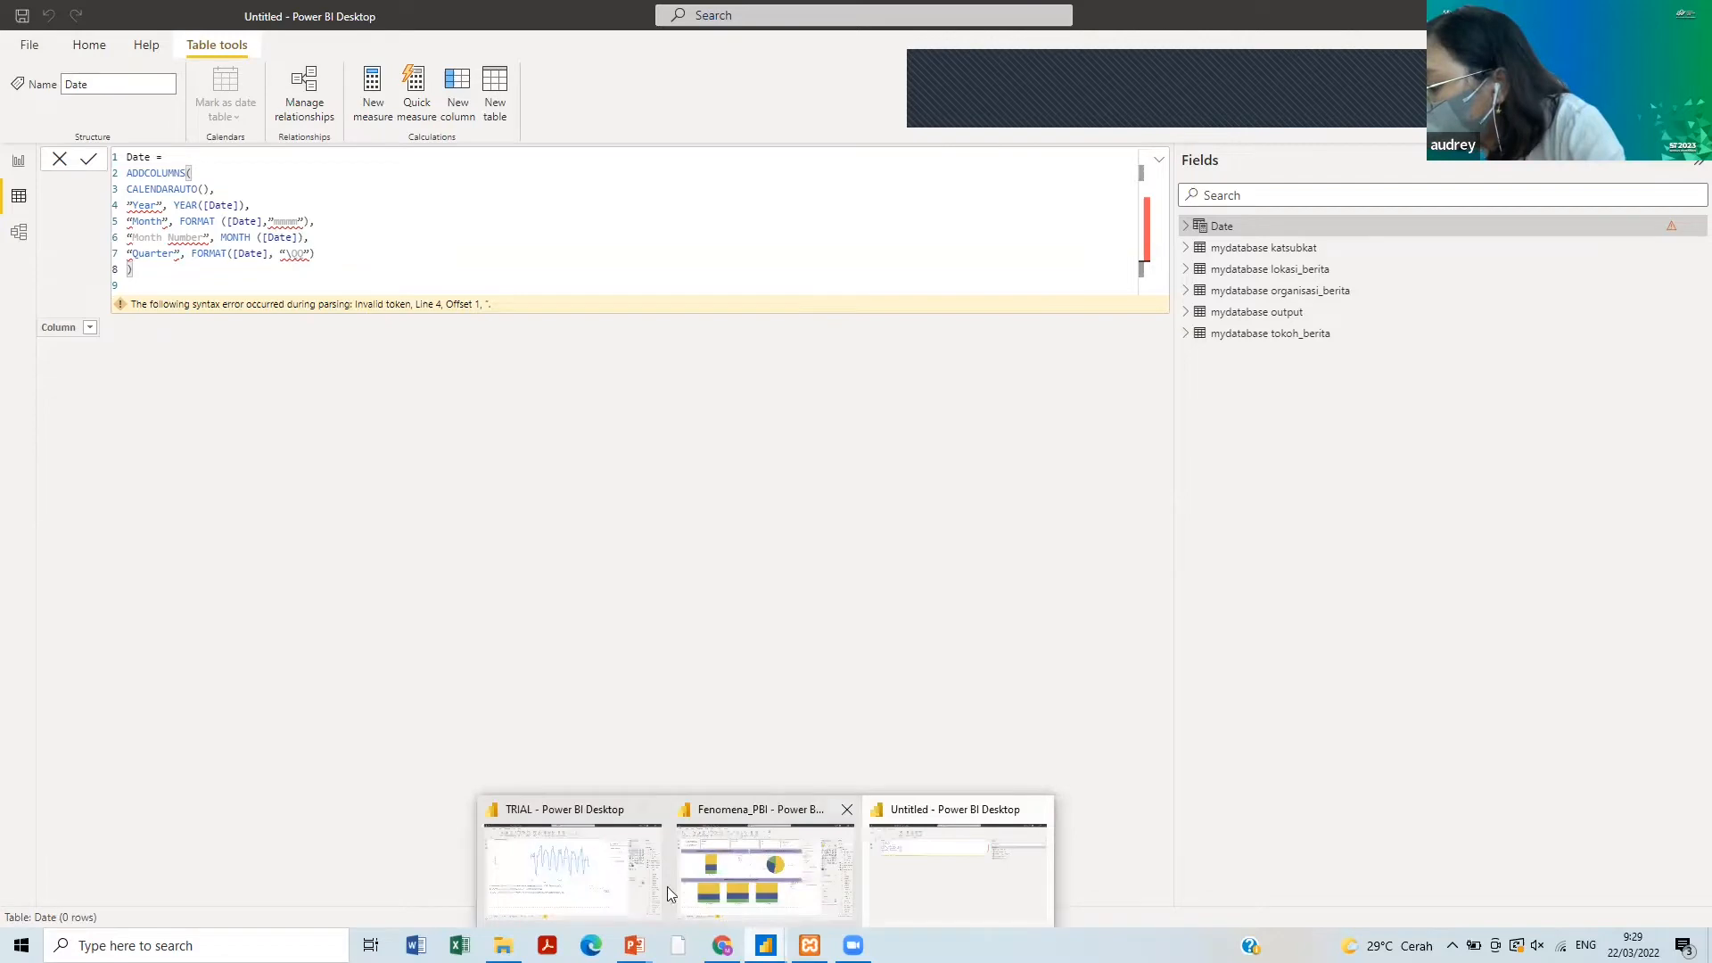
{"action": "left_click", "coordinate": [622, 870]}
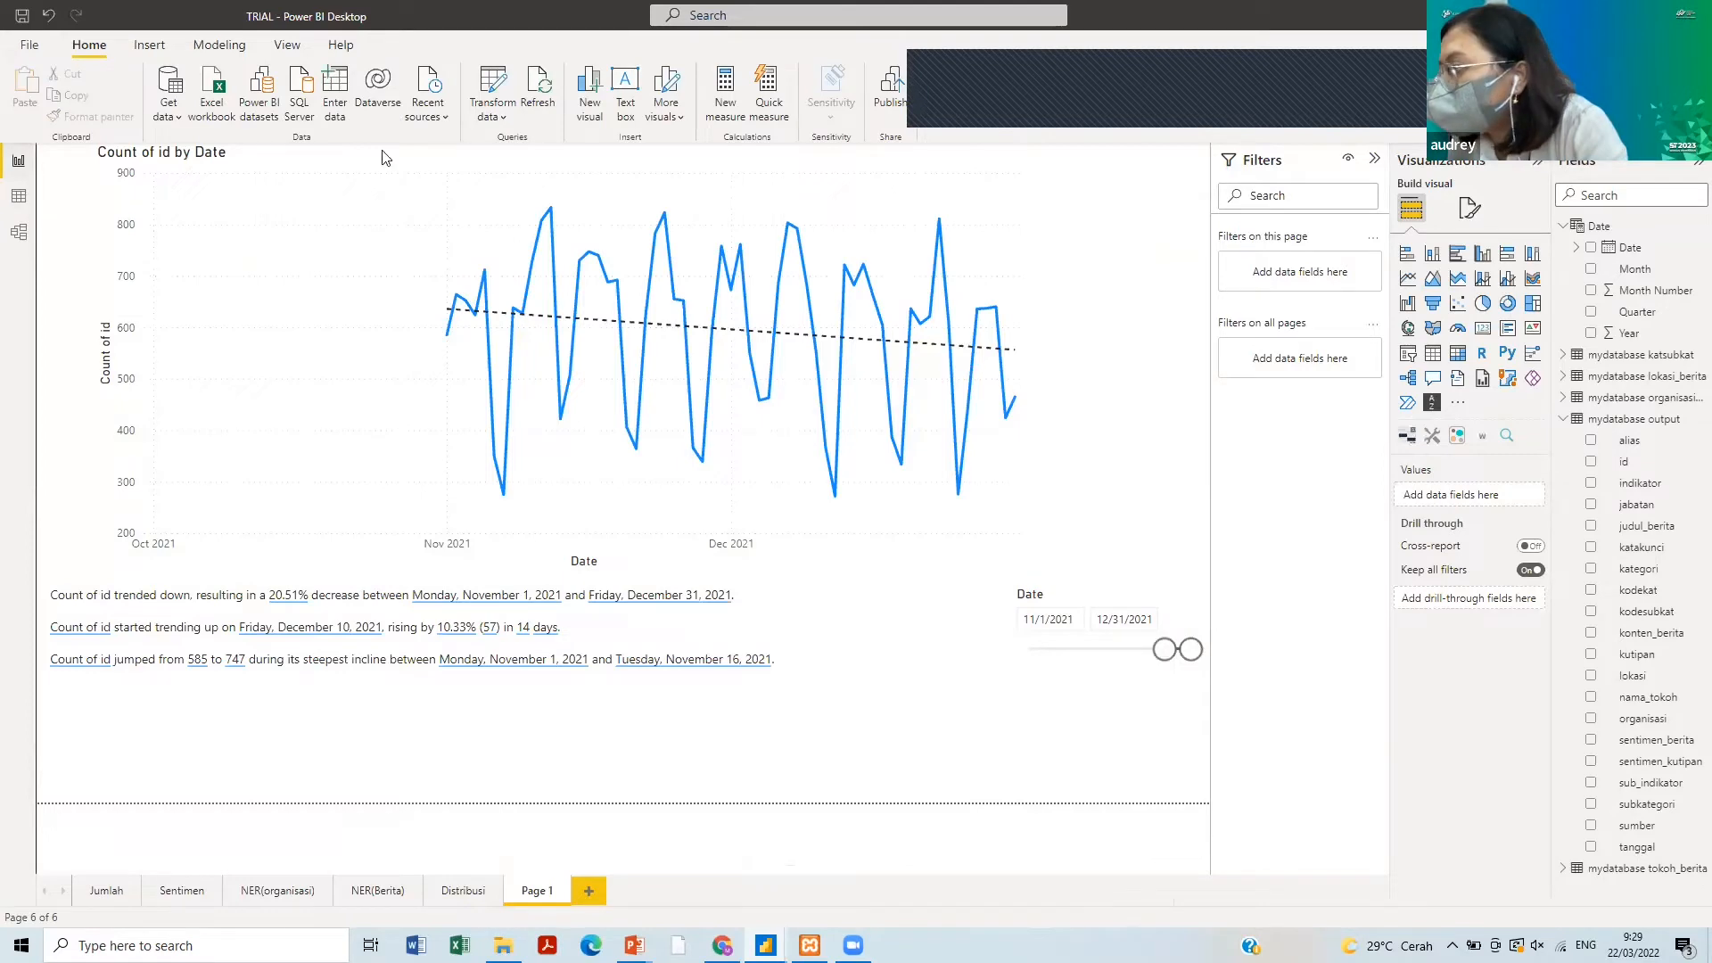
{"action": "left_click", "coordinate": [18, 196]}
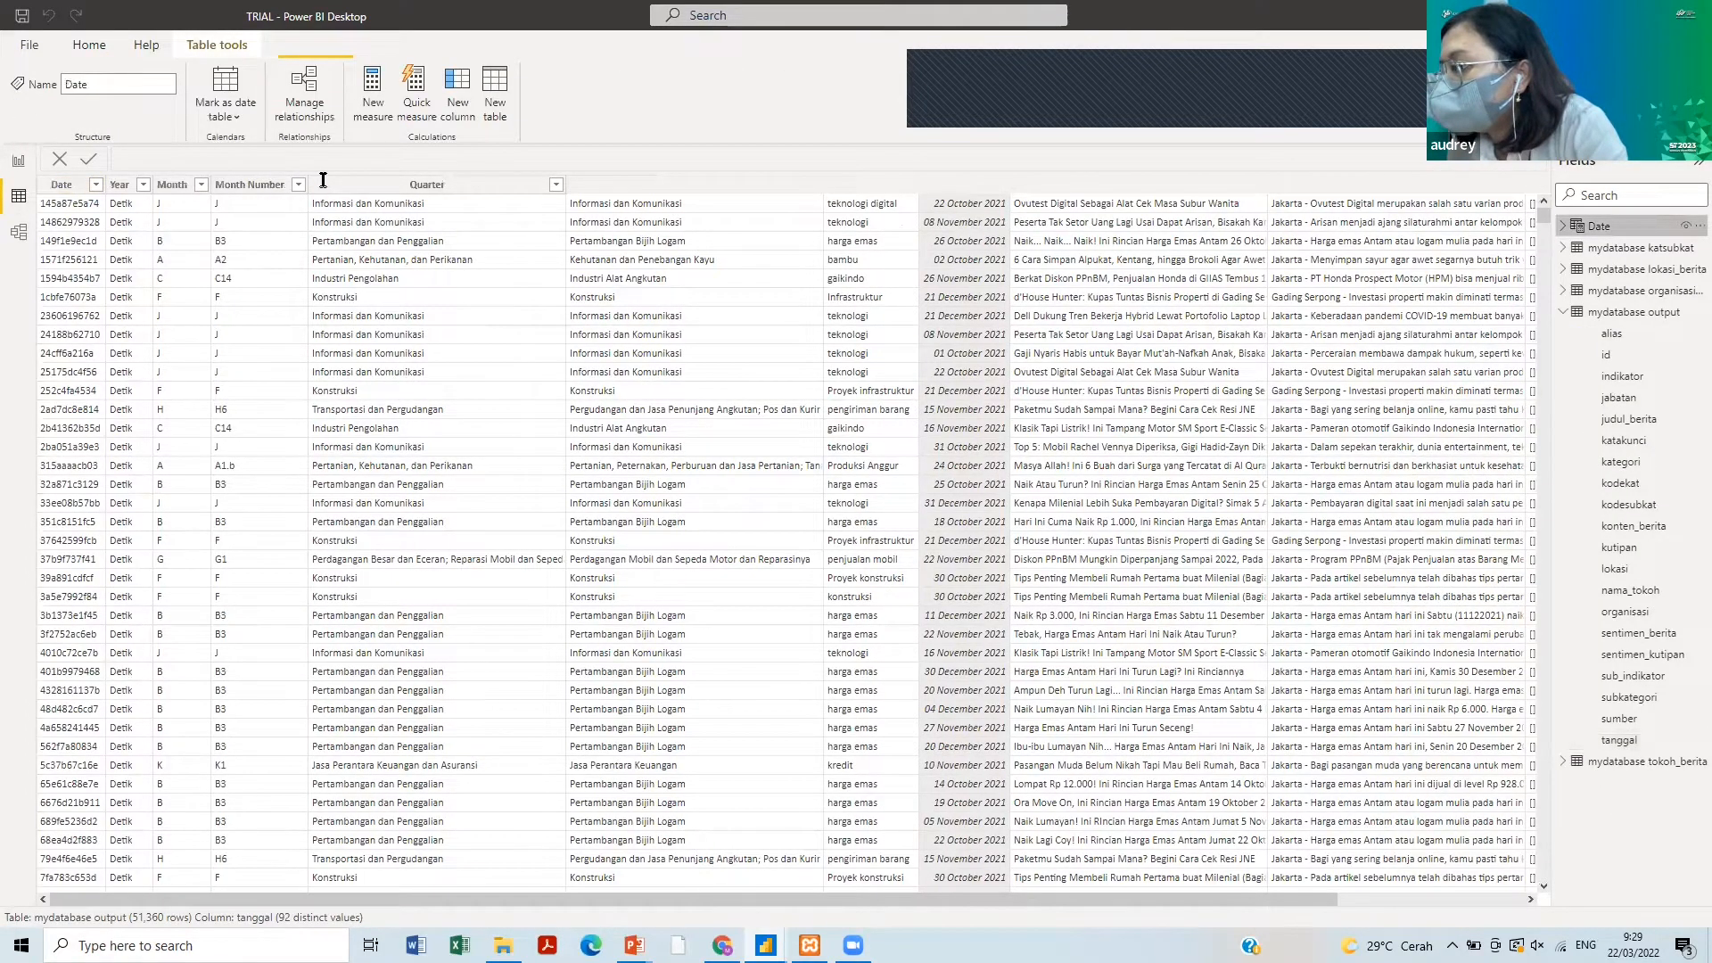
{"action": "left_click", "coordinate": [323, 180]}
{"action": "key", "text": "ctrl+a"}
{"action": "key", "text": "ctrl+c"}
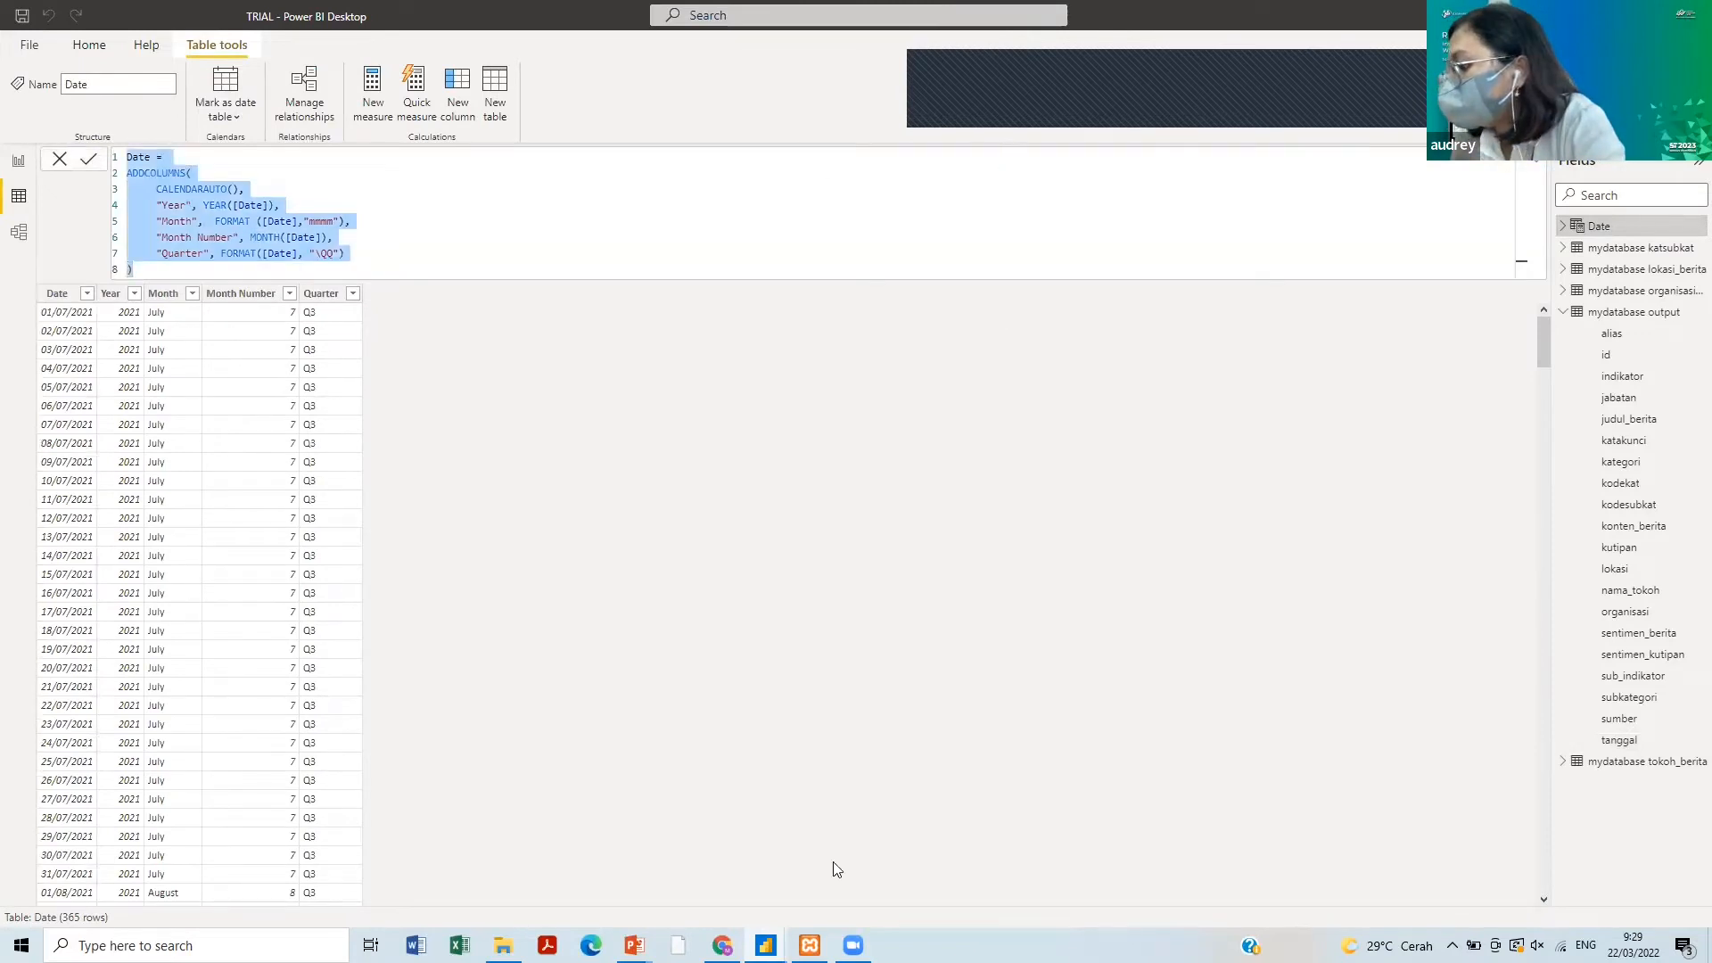
- In the untitled report, replace the Date table's formula with the copied ADDCOLUMNS and CALENDARAUTO version with Year, Month, Month Number and Quarter, and commit it
{"action": "left_click", "coordinate": [765, 945]}
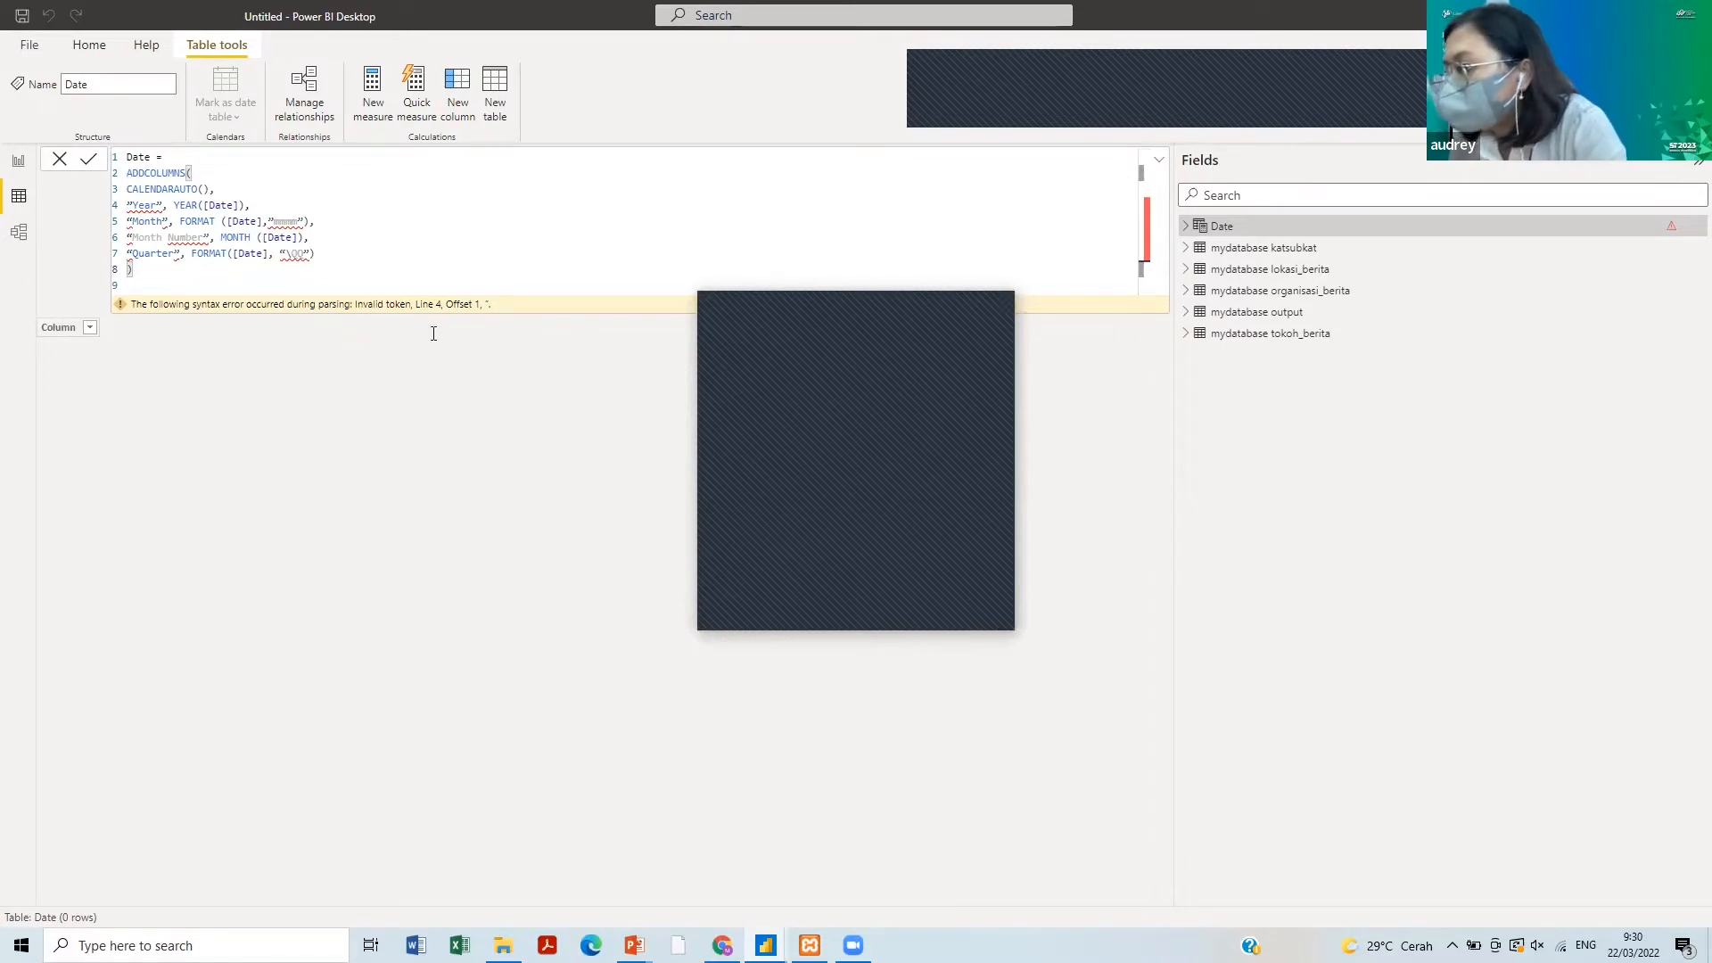
{"action": "key", "text": "Up"}
{"action": "key", "text": "Up"}
{"action": "key", "text": "End"}
{"action": "key", "text": "ctrl+a"}
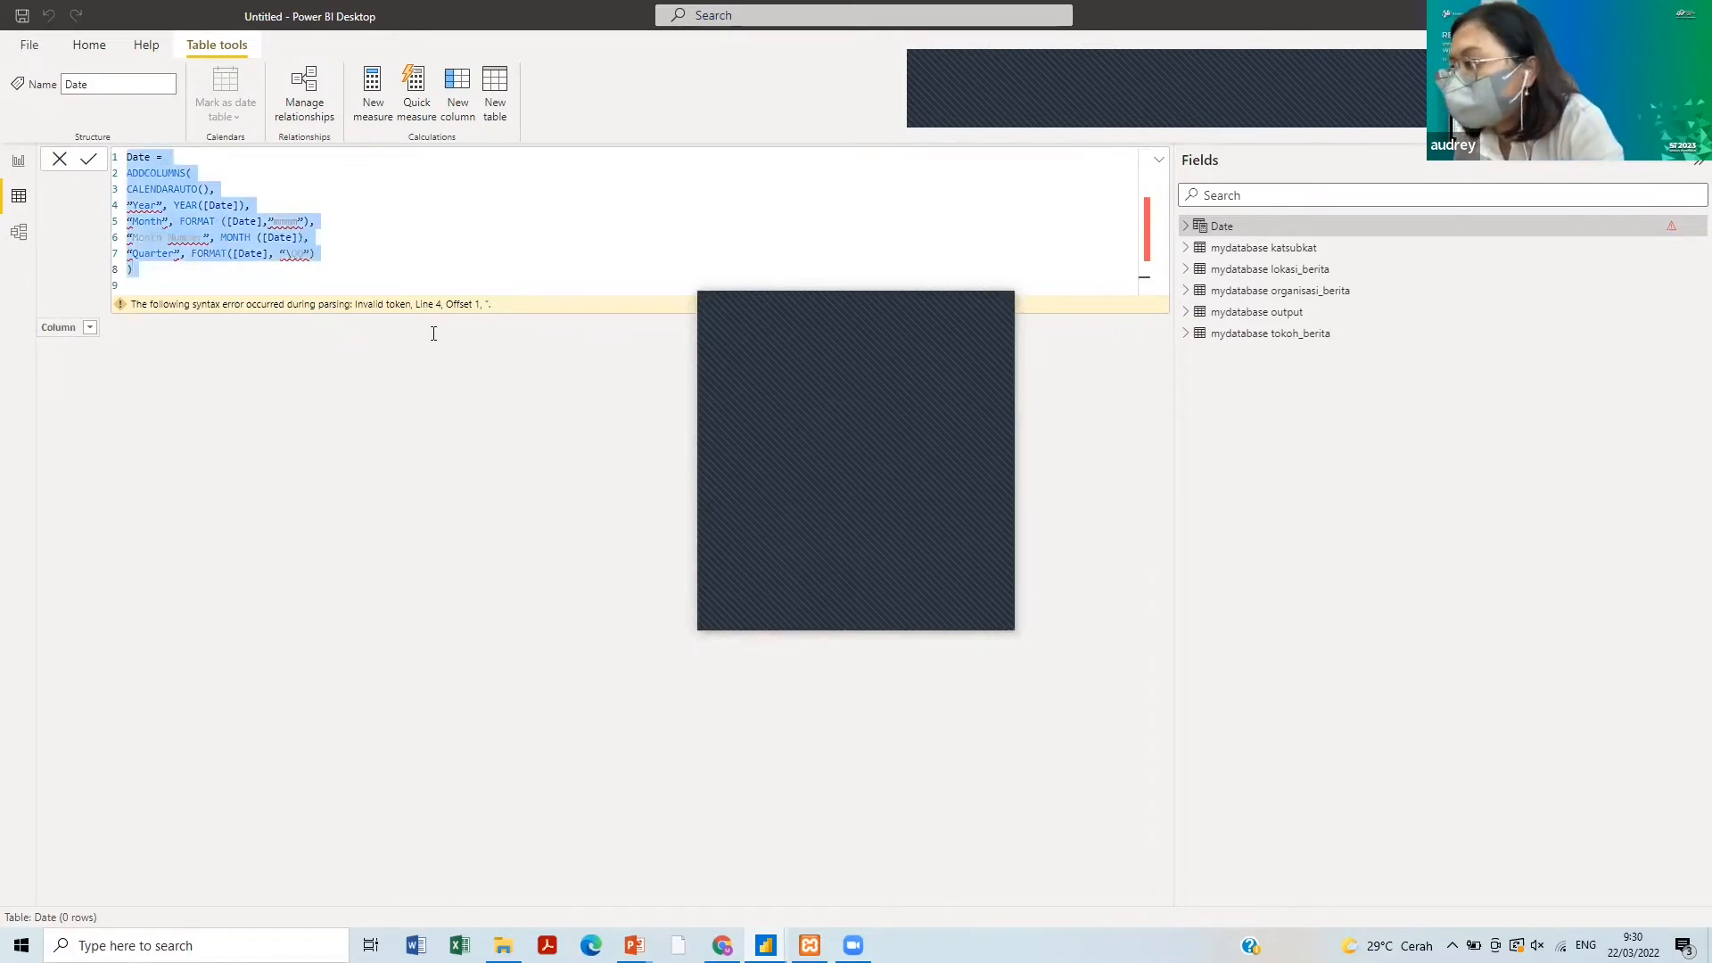
{"action": "key", "text": "ctrl+v"}
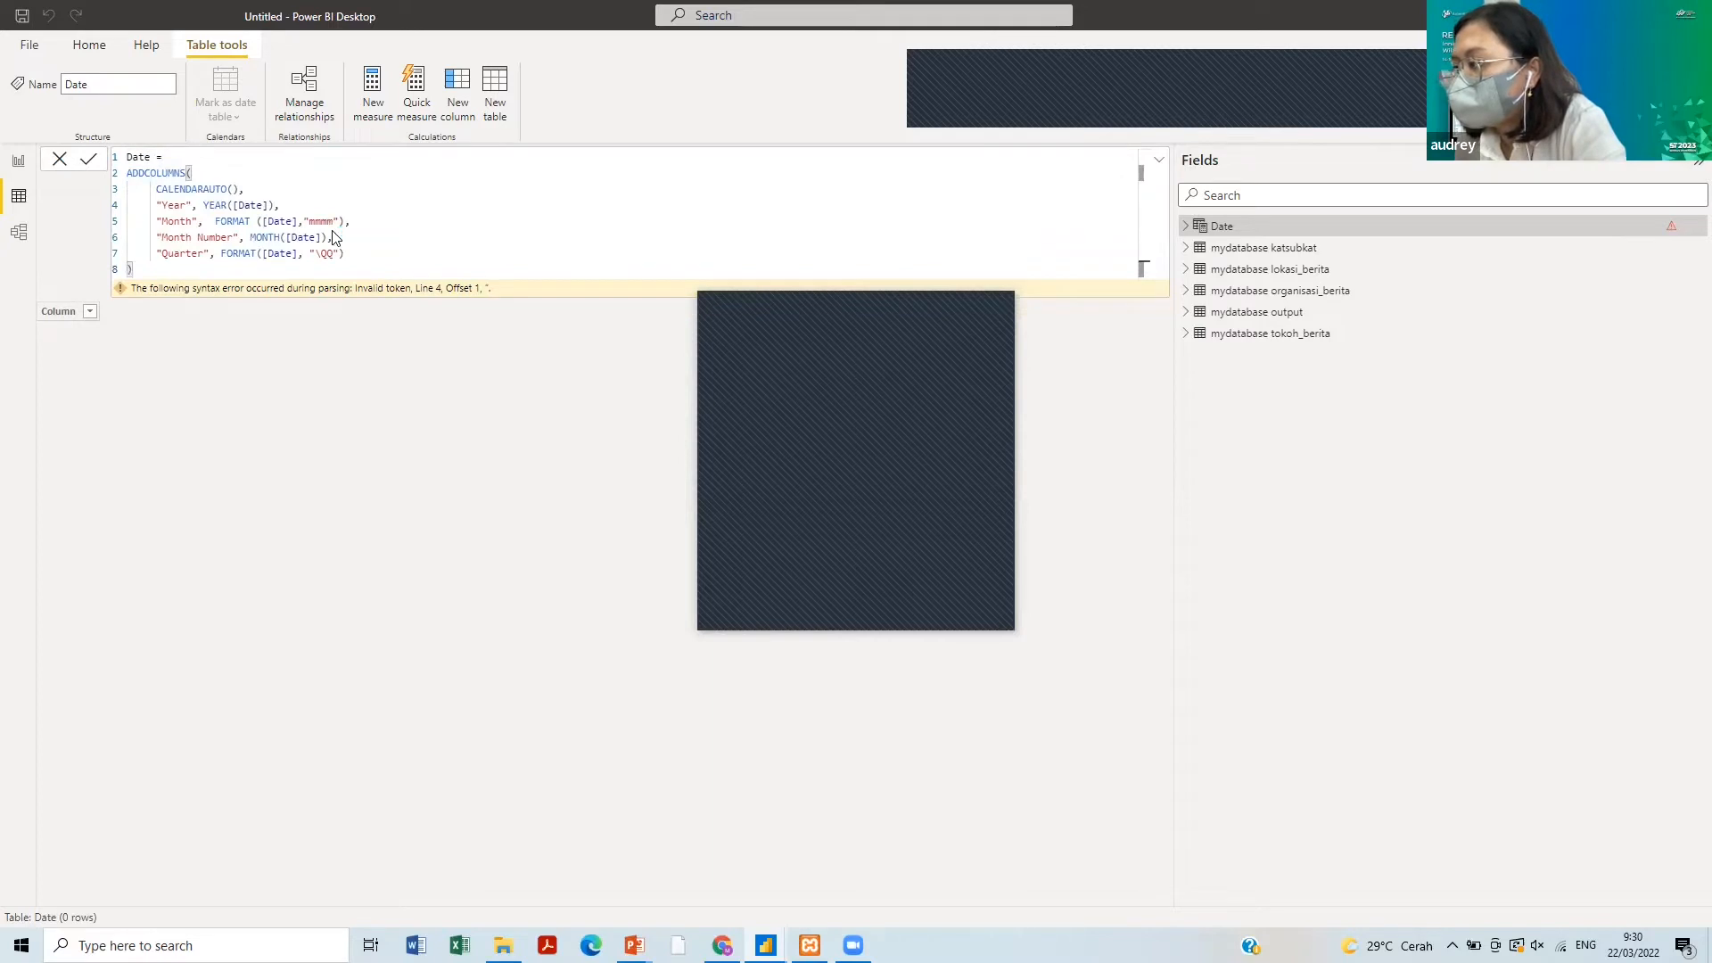
{"action": "key", "text": "Return"}
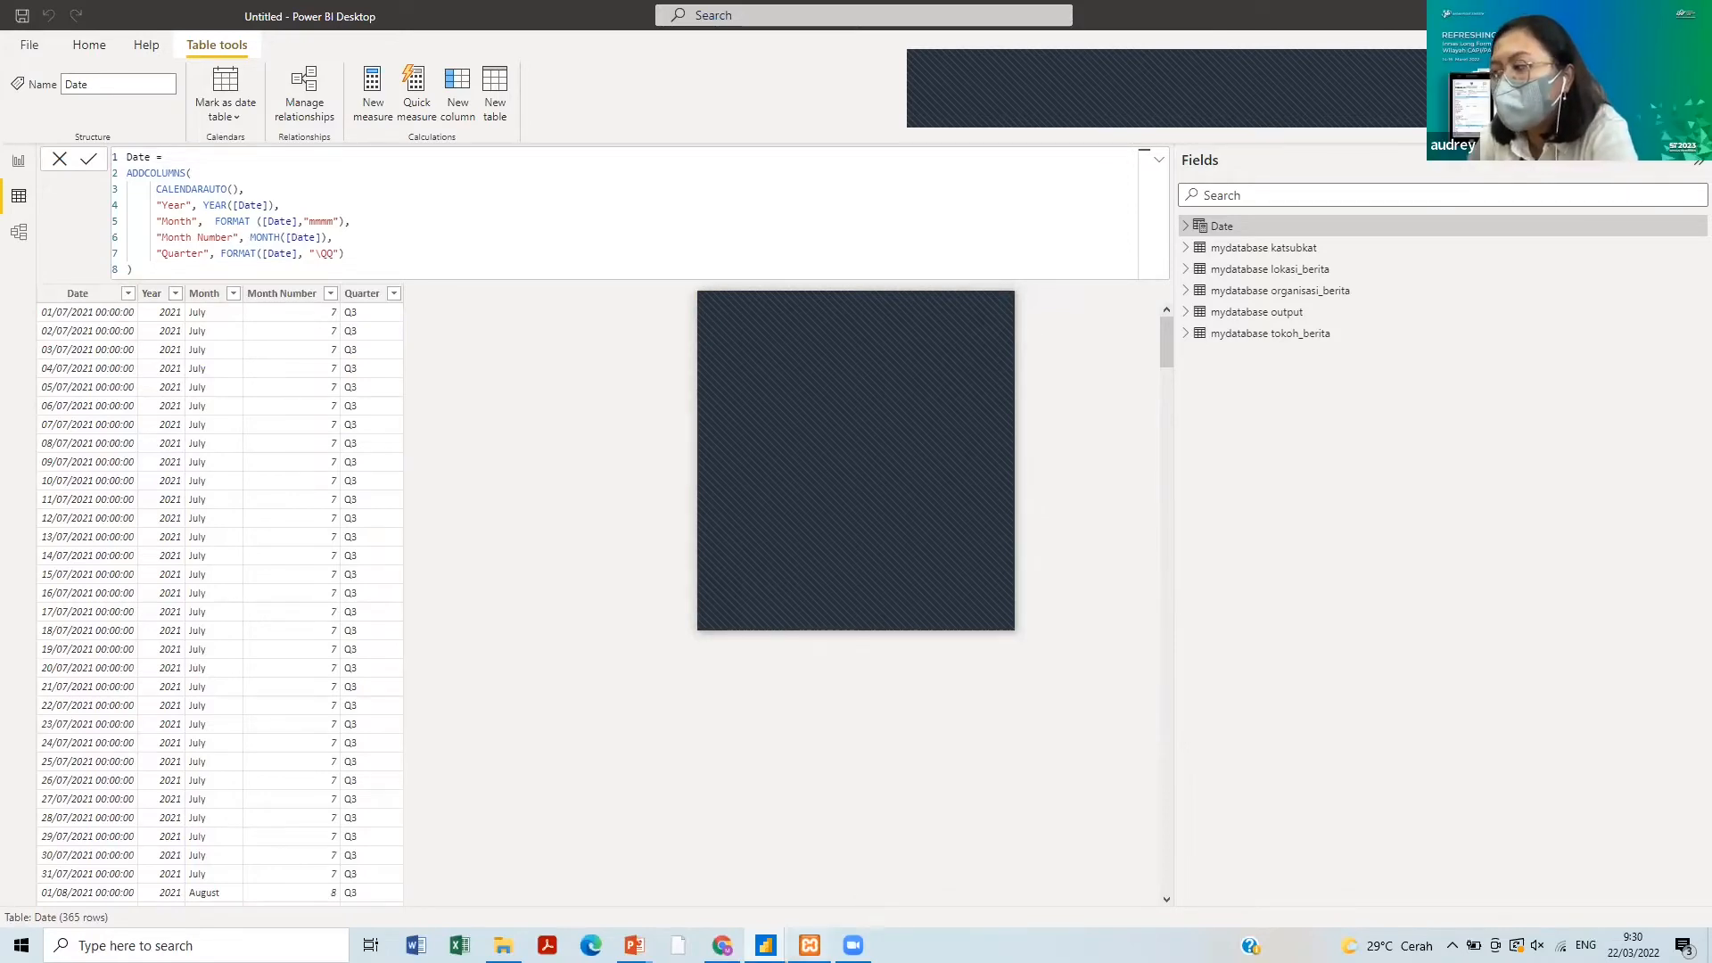
{"action": "left_click", "coordinate": [809, 945]}
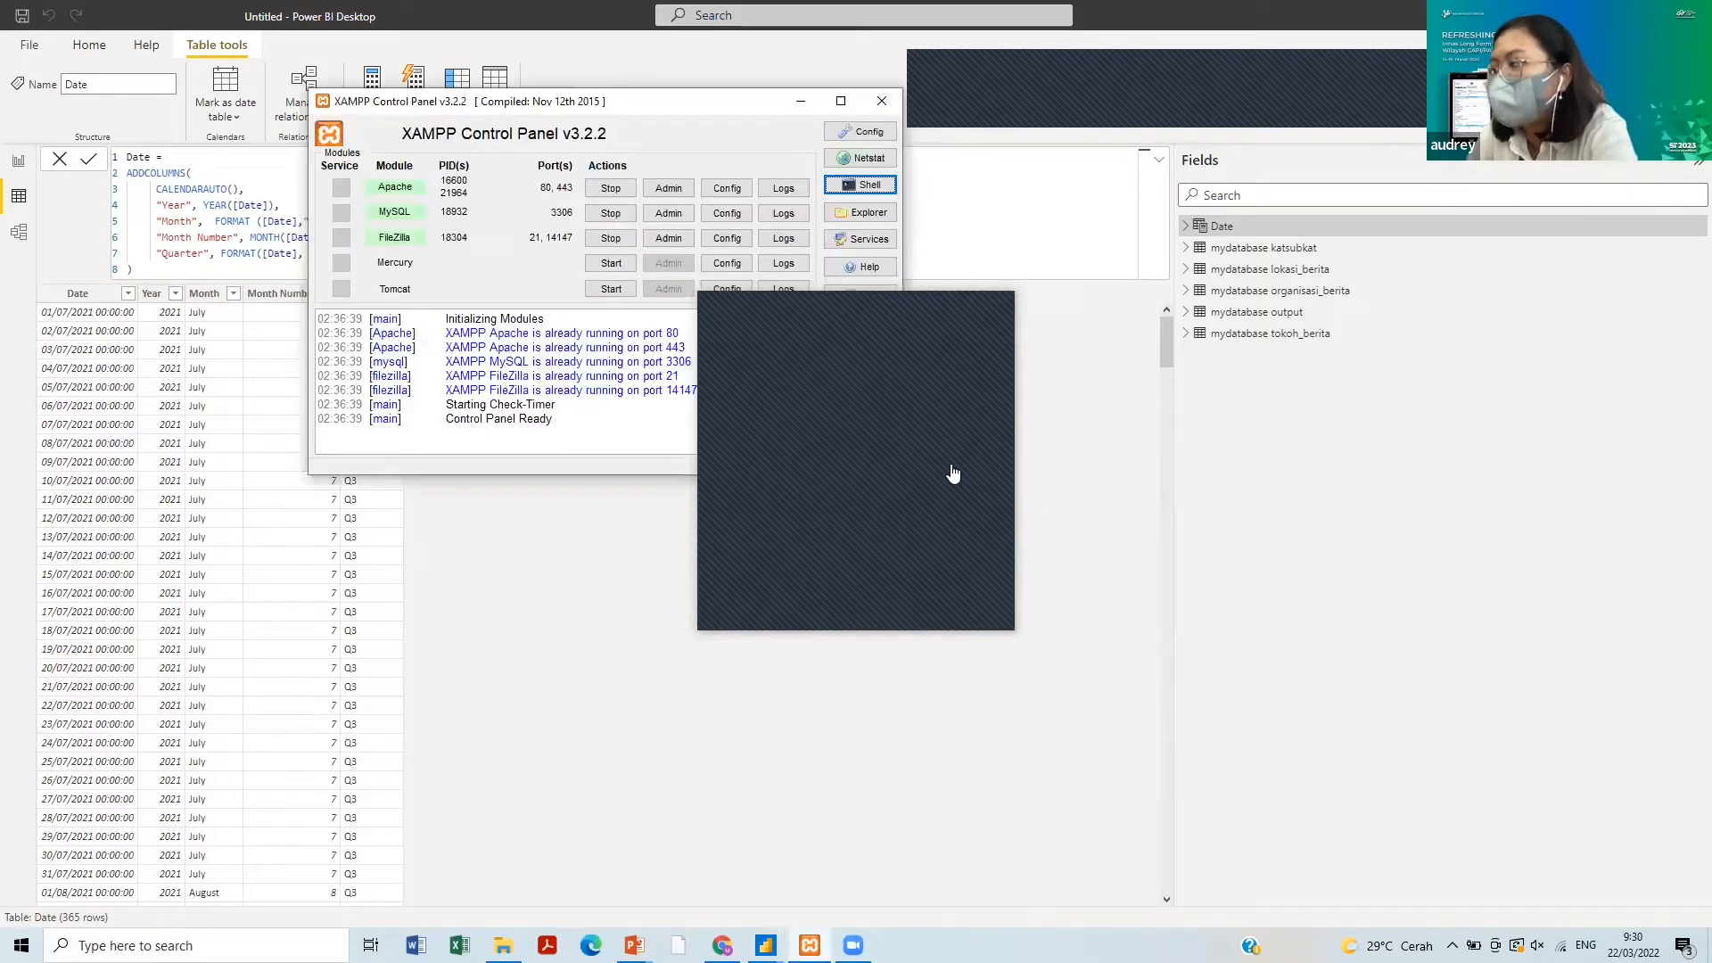
{"action": "left_click", "coordinate": [798, 104]}
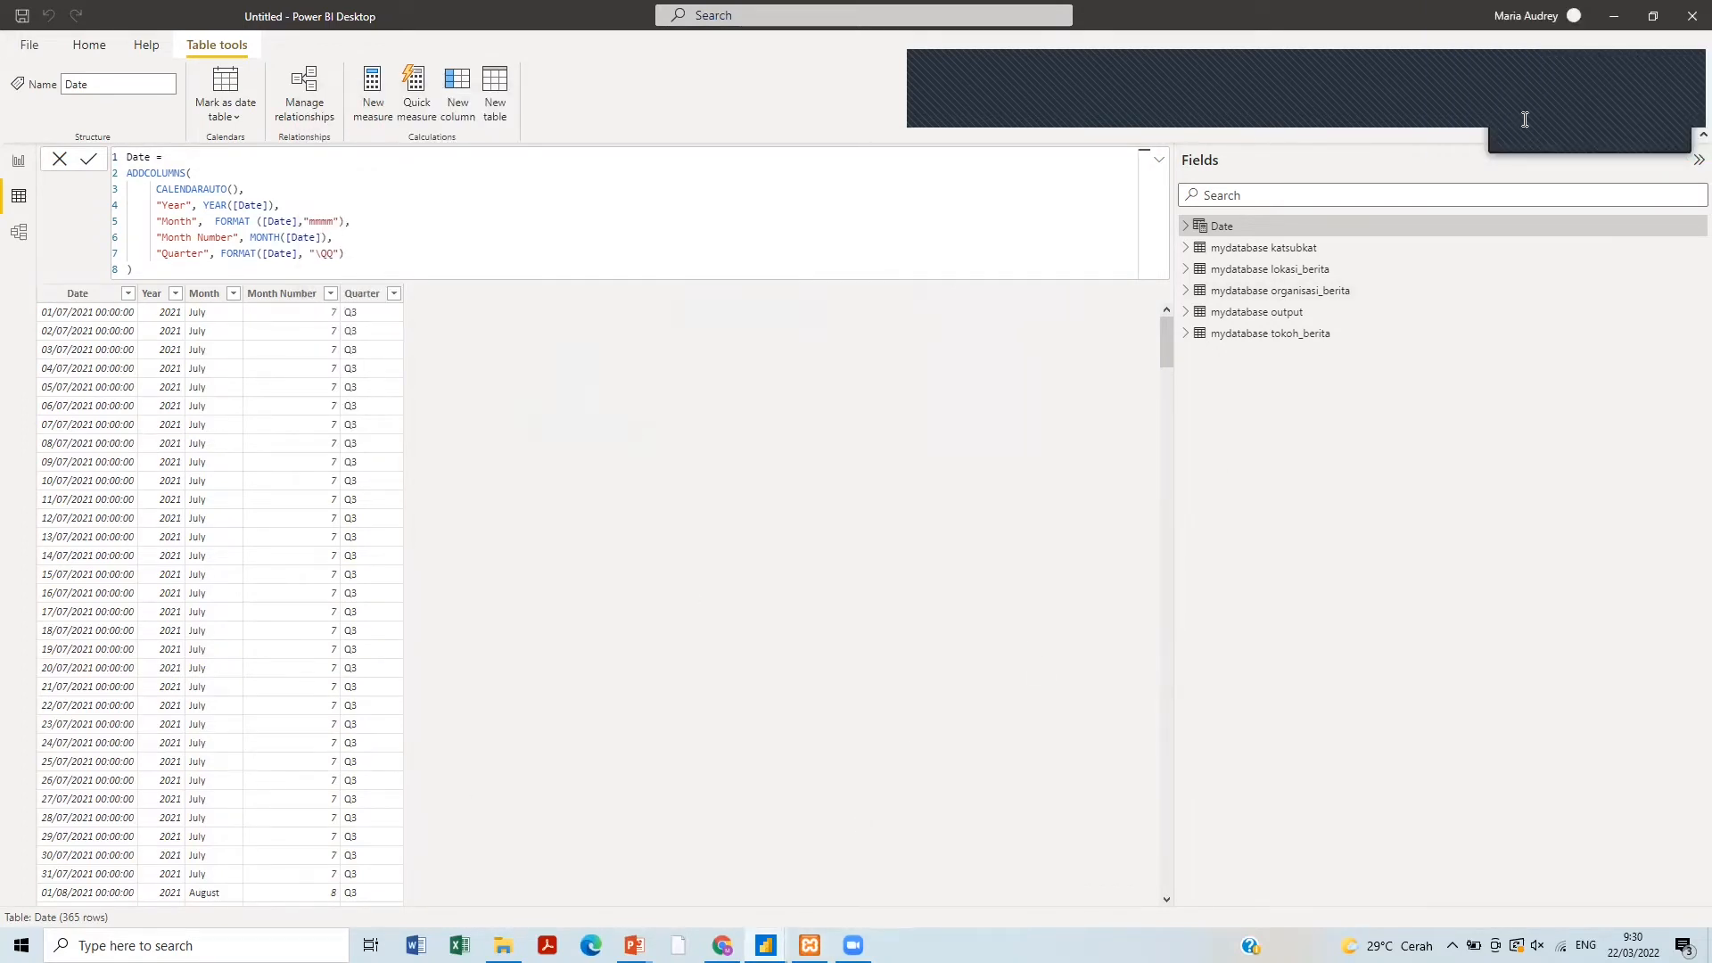
{"action": "left_click", "coordinate": [221, 272]}
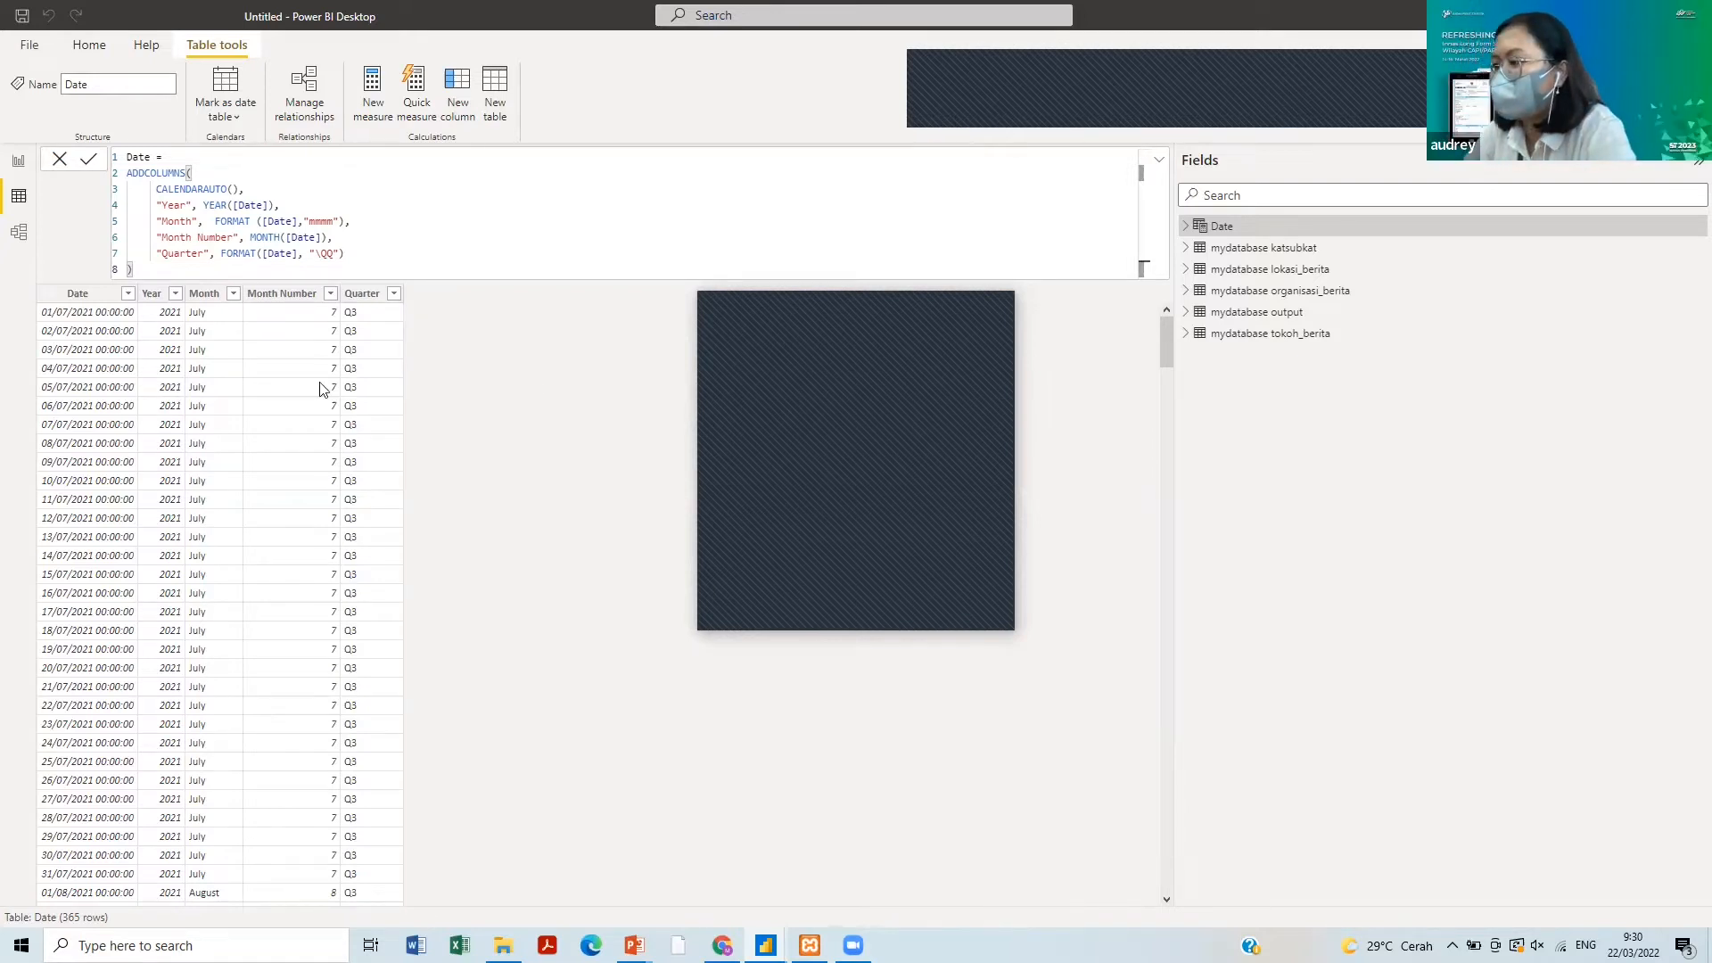
- Return to the report view and open the complete list of data sources for importing data
{"action": "left_click", "coordinate": [17, 162]}
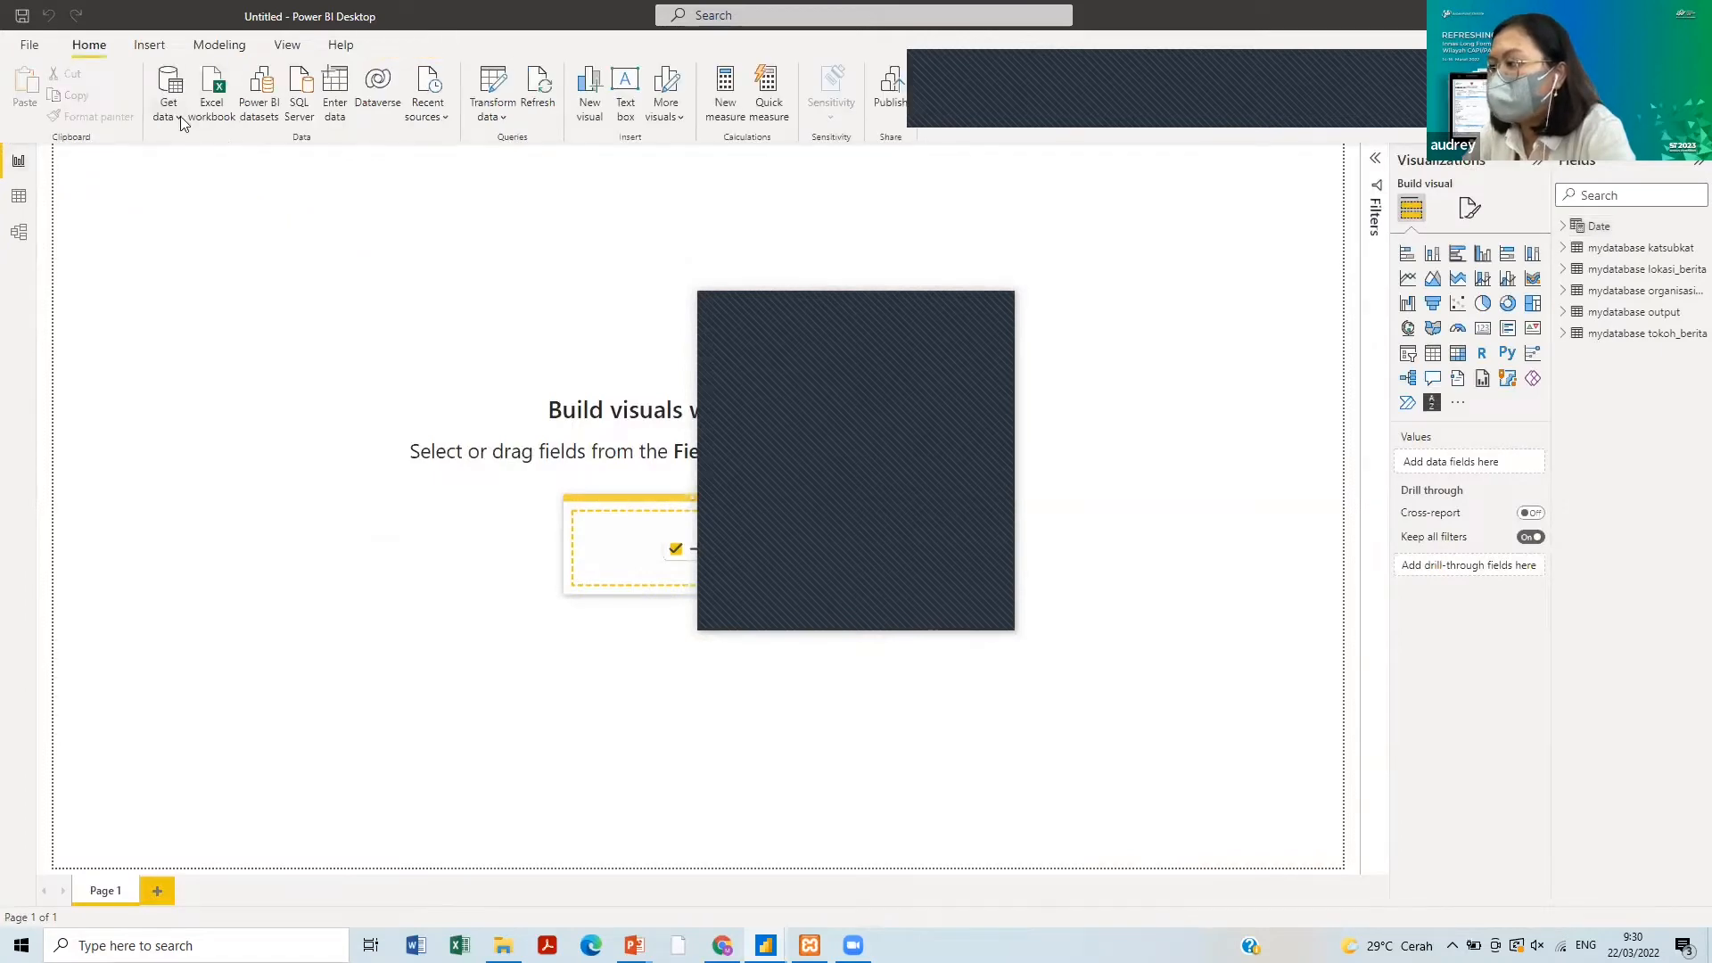
{"action": "left_click", "coordinate": [181, 123]}
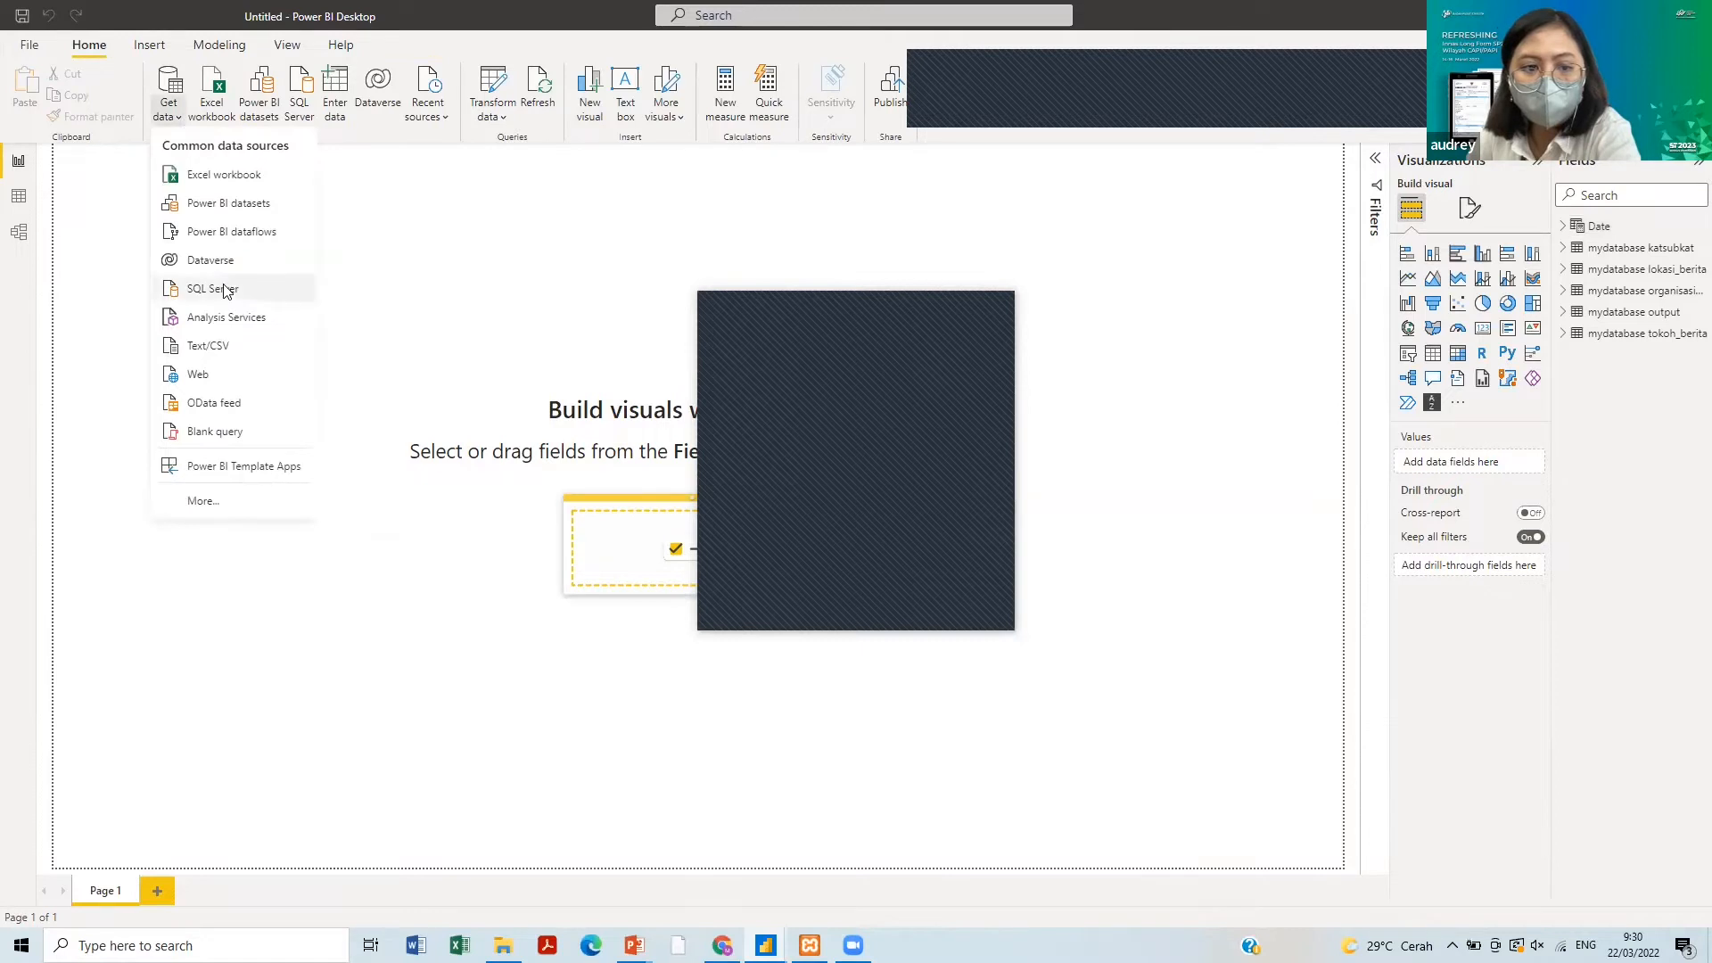
{"action": "left_click", "coordinate": [227, 501]}
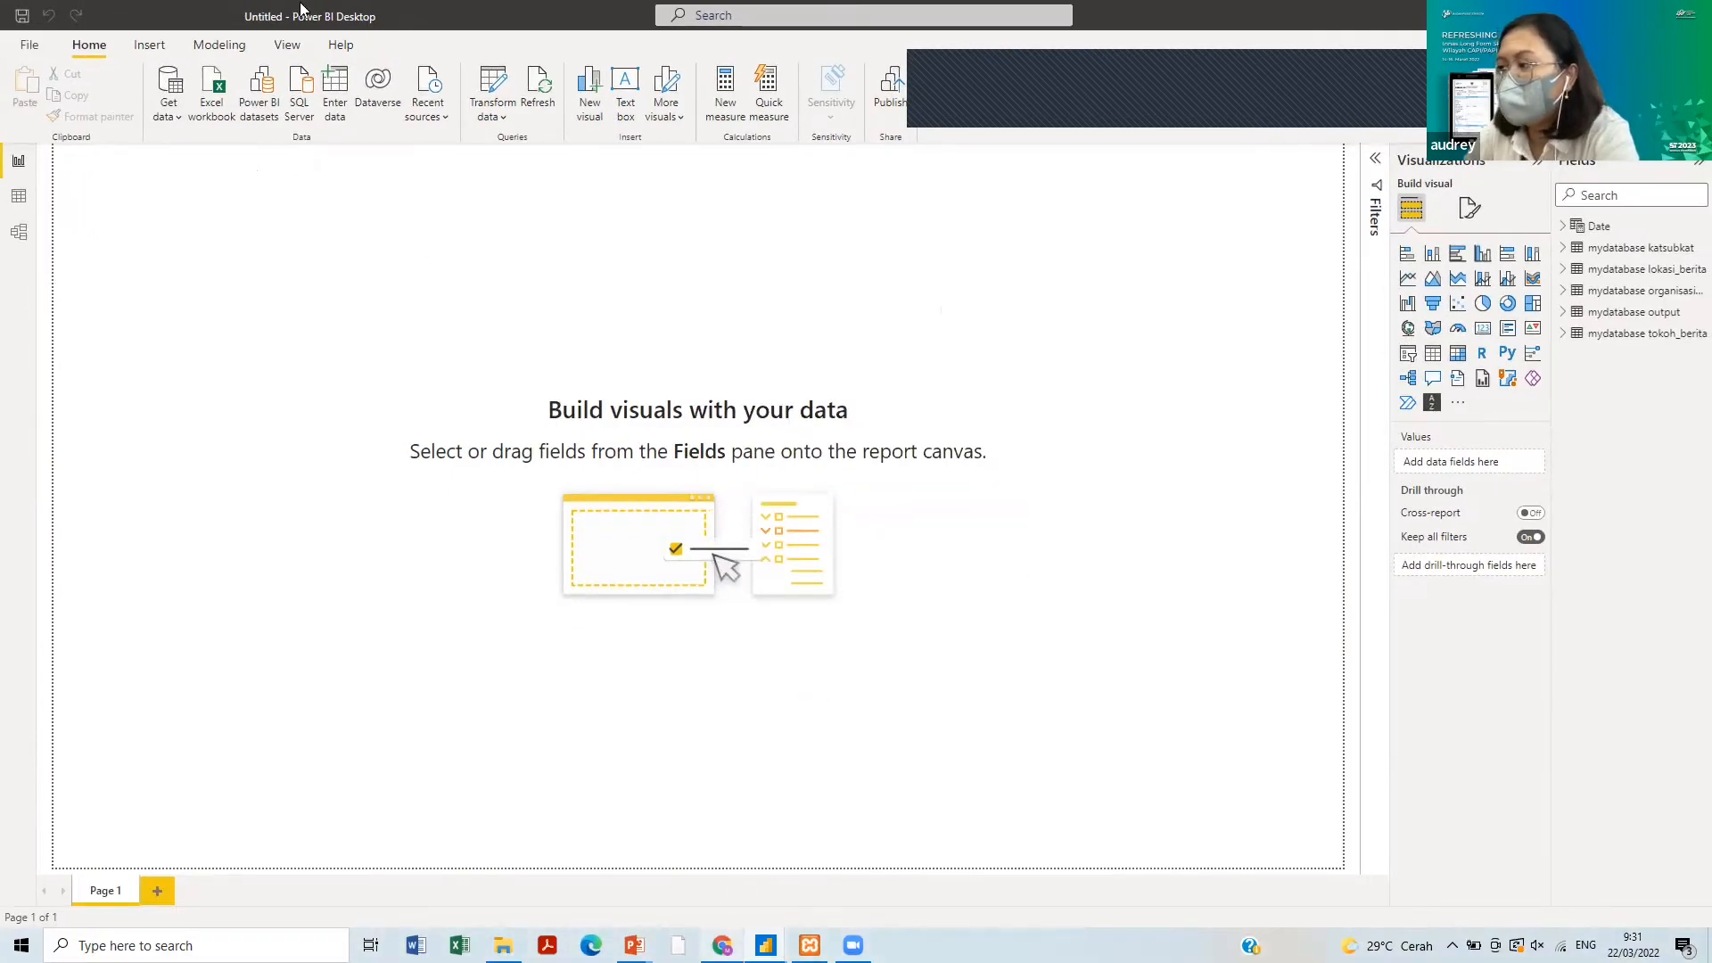
- Switch to phpMyAdmin in Chrome to check the localhost address and the mydatabase tables, and return to the untitled Power BI report
{"action": "key", "text": "alt+Tab"}
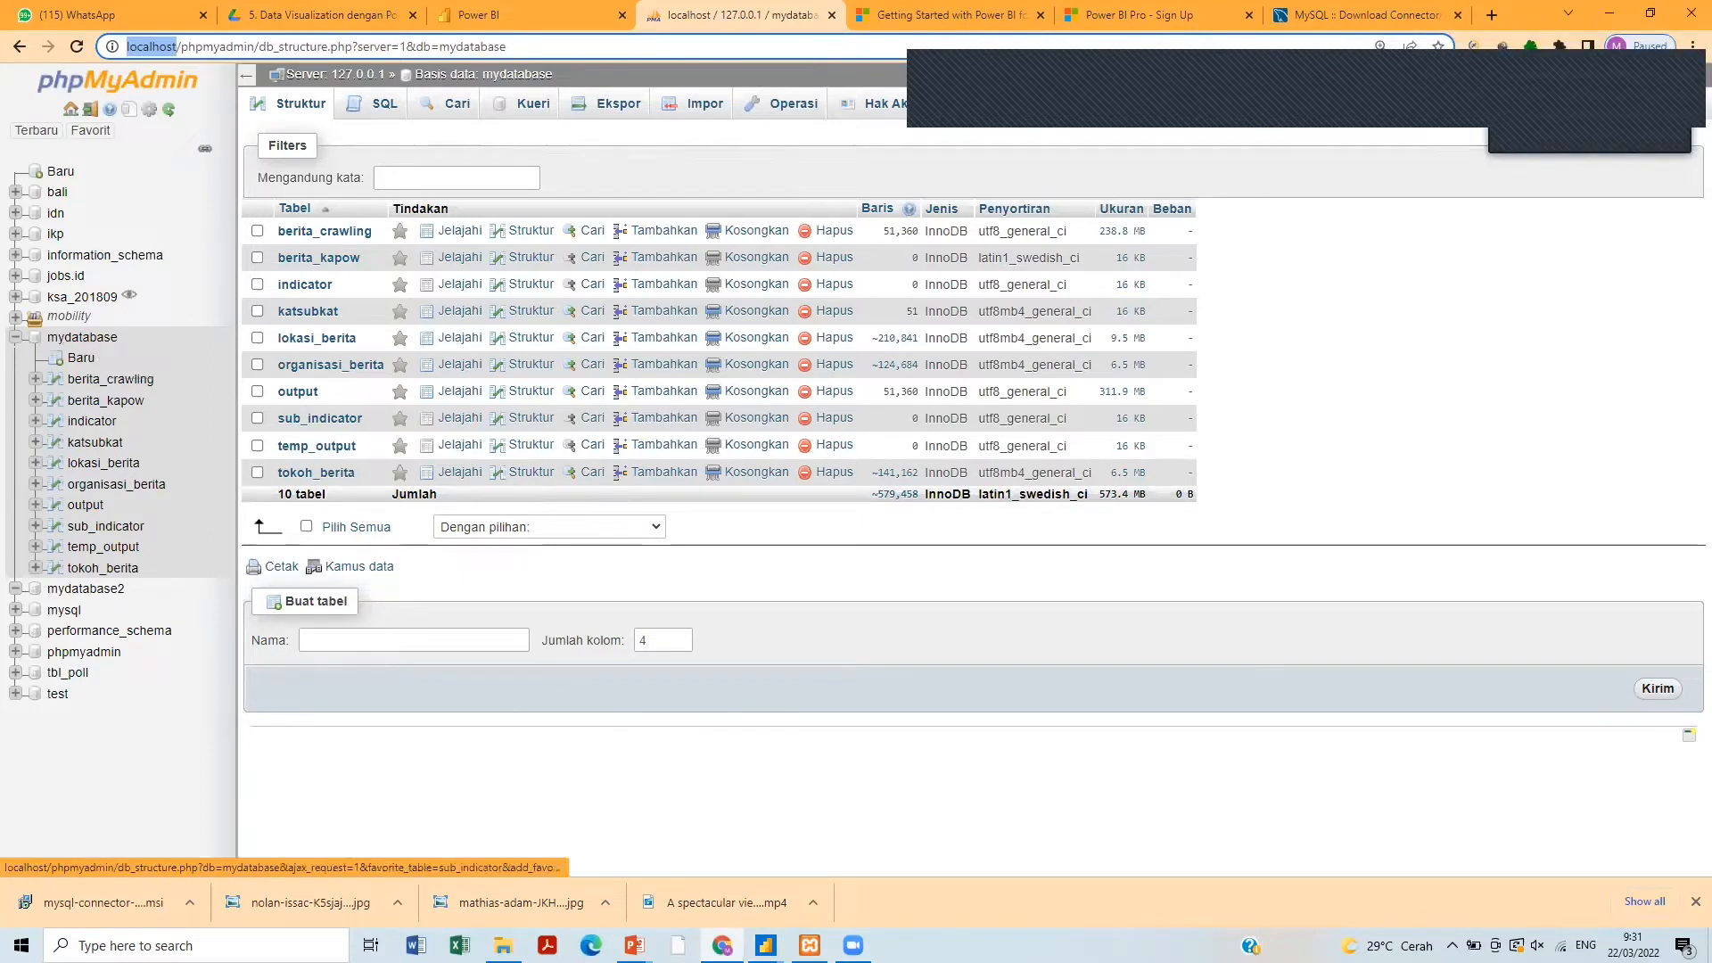
{"action": "left_click", "coordinate": [765, 945]}
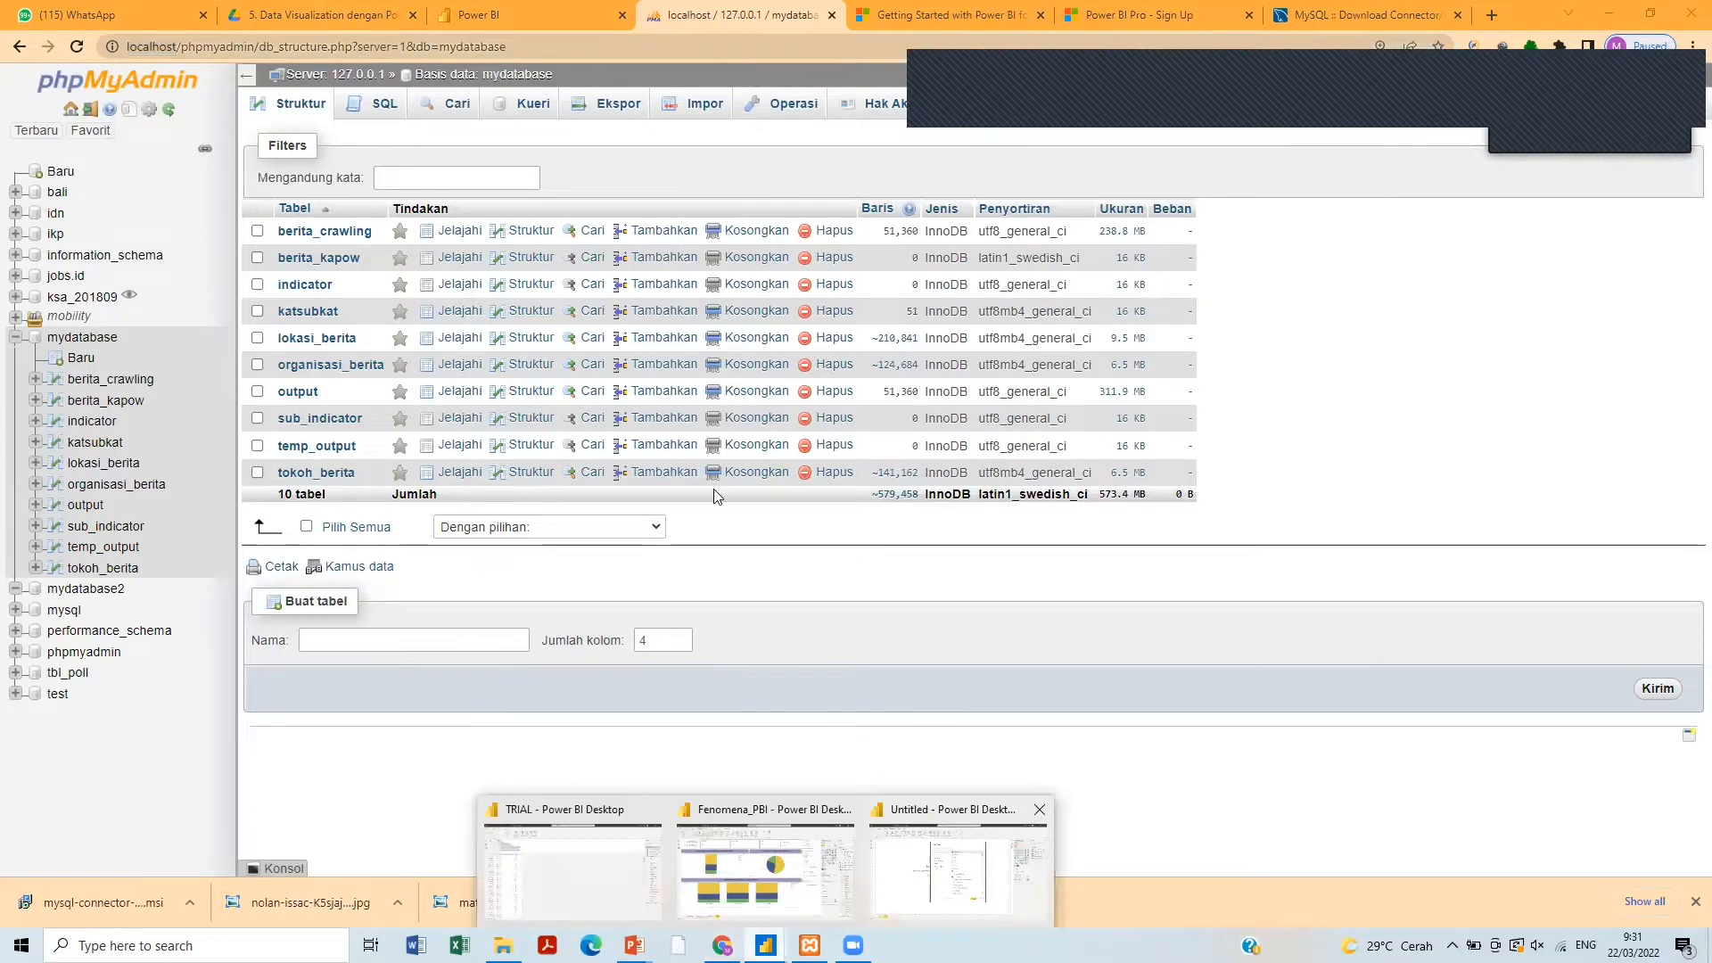
{"action": "left_click", "coordinate": [993, 859]}
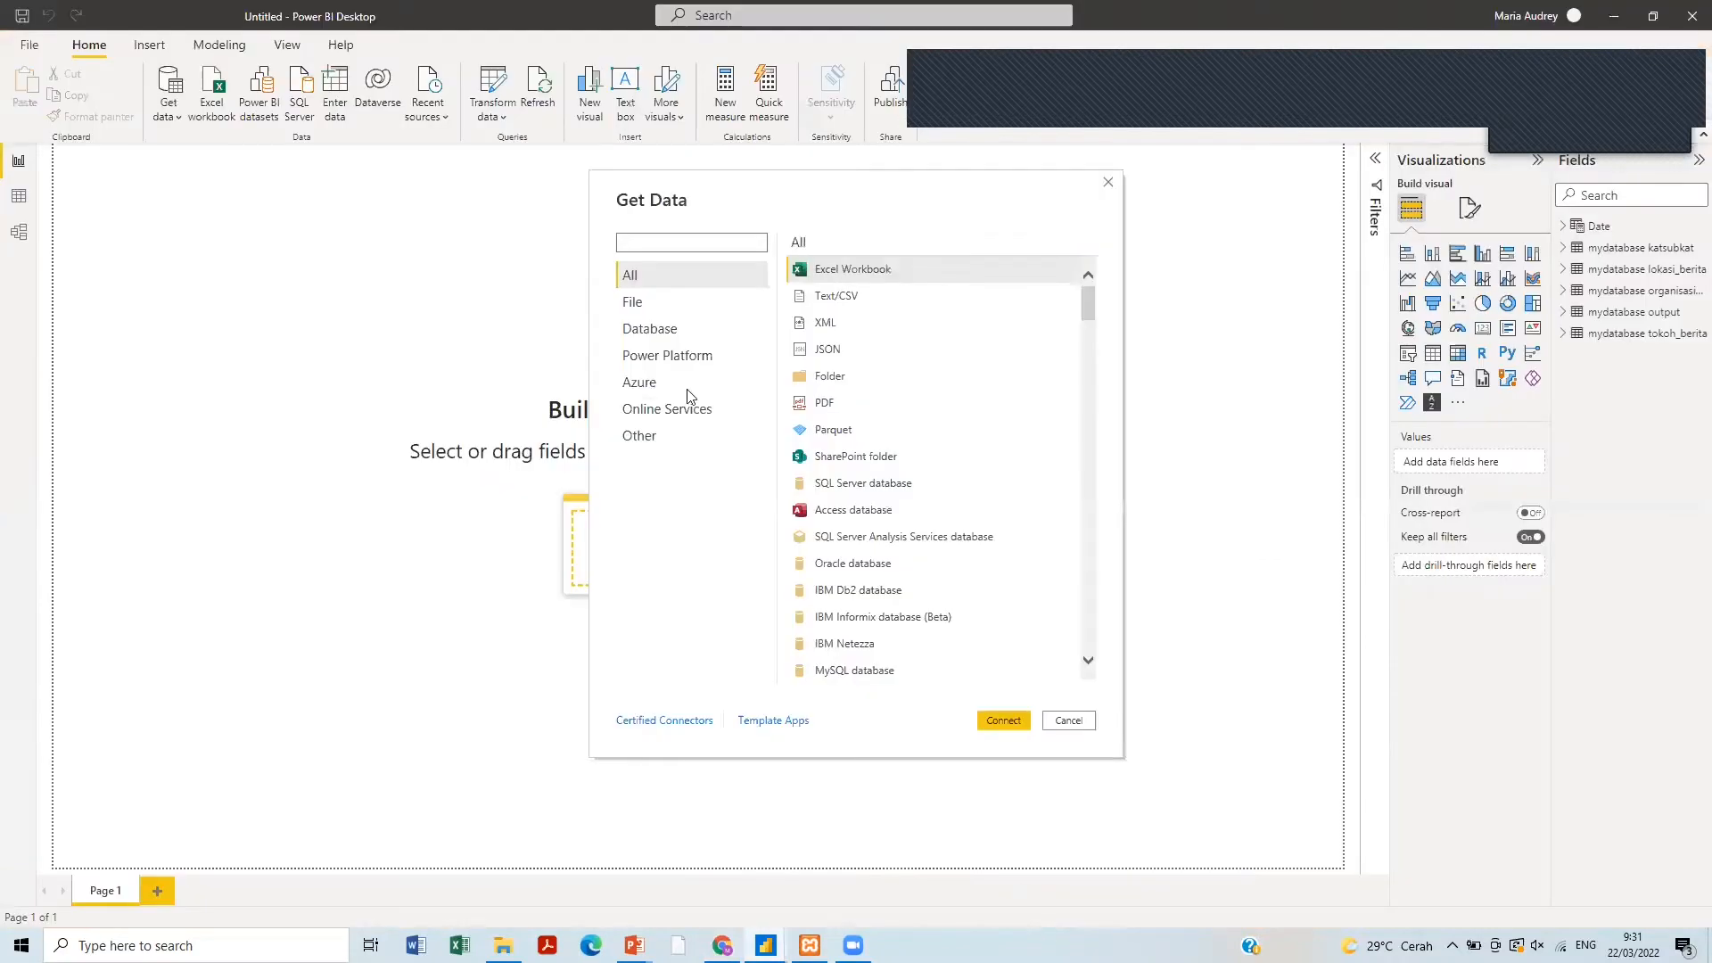
- Choose MySQL database from the Database sources and start the connection
{"action": "left_click", "coordinate": [675, 344]}
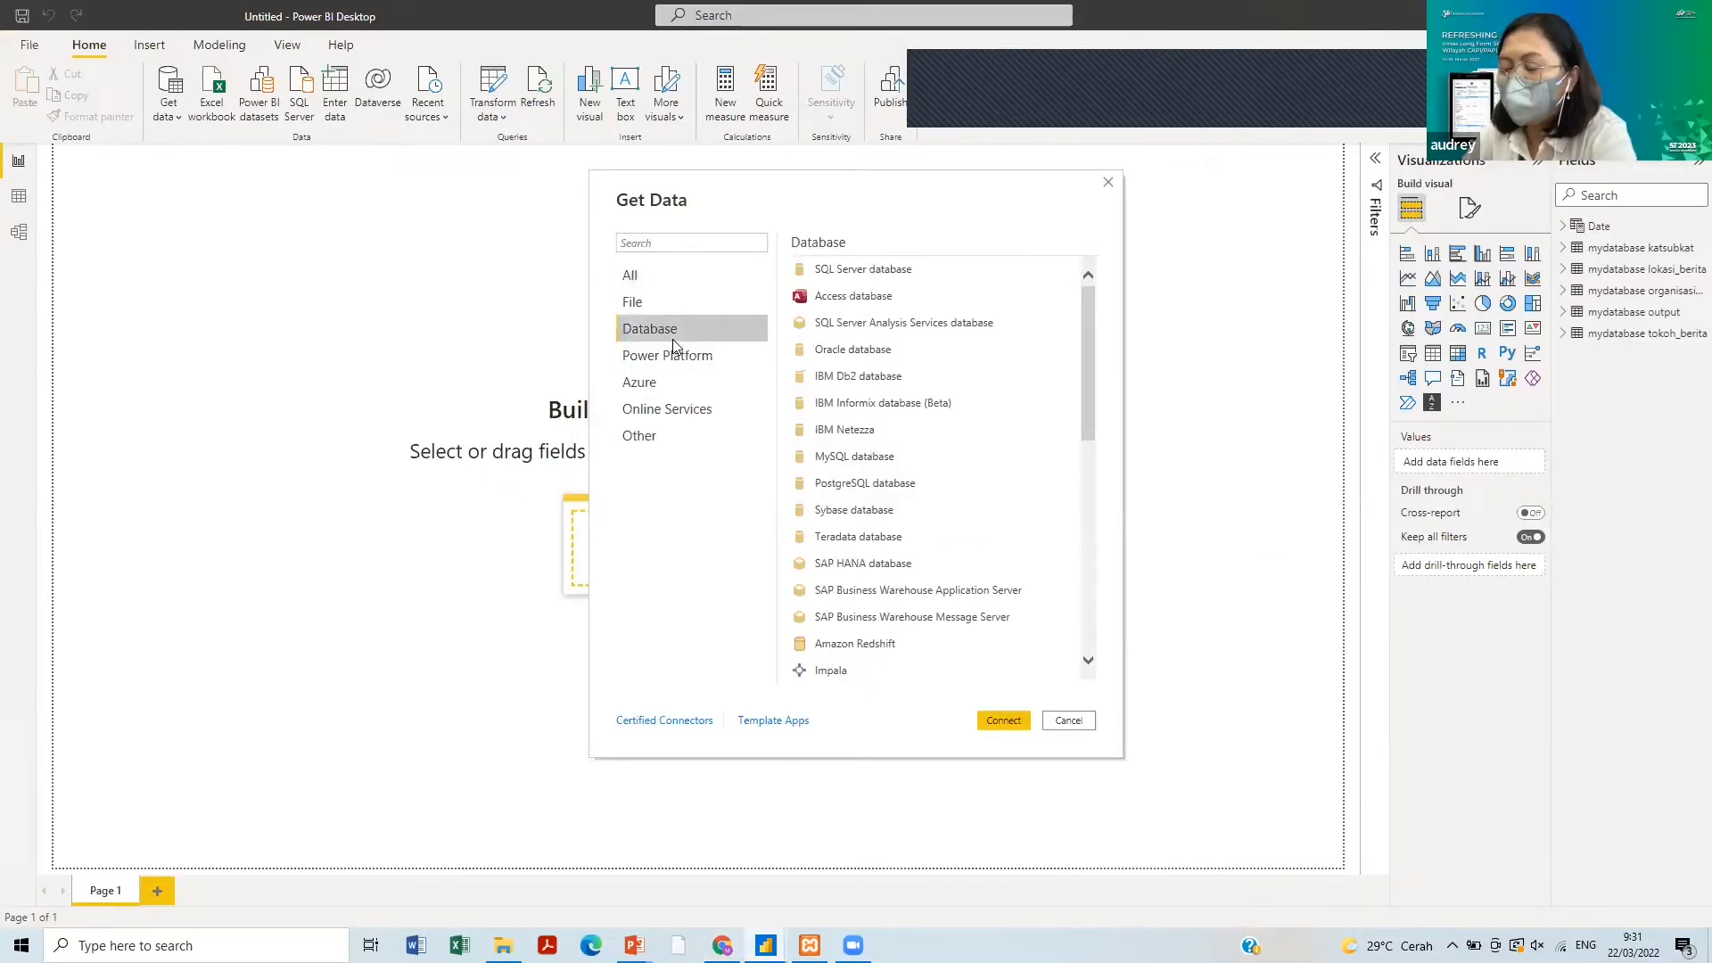
{"action": "left_click", "coordinate": [830, 460]}
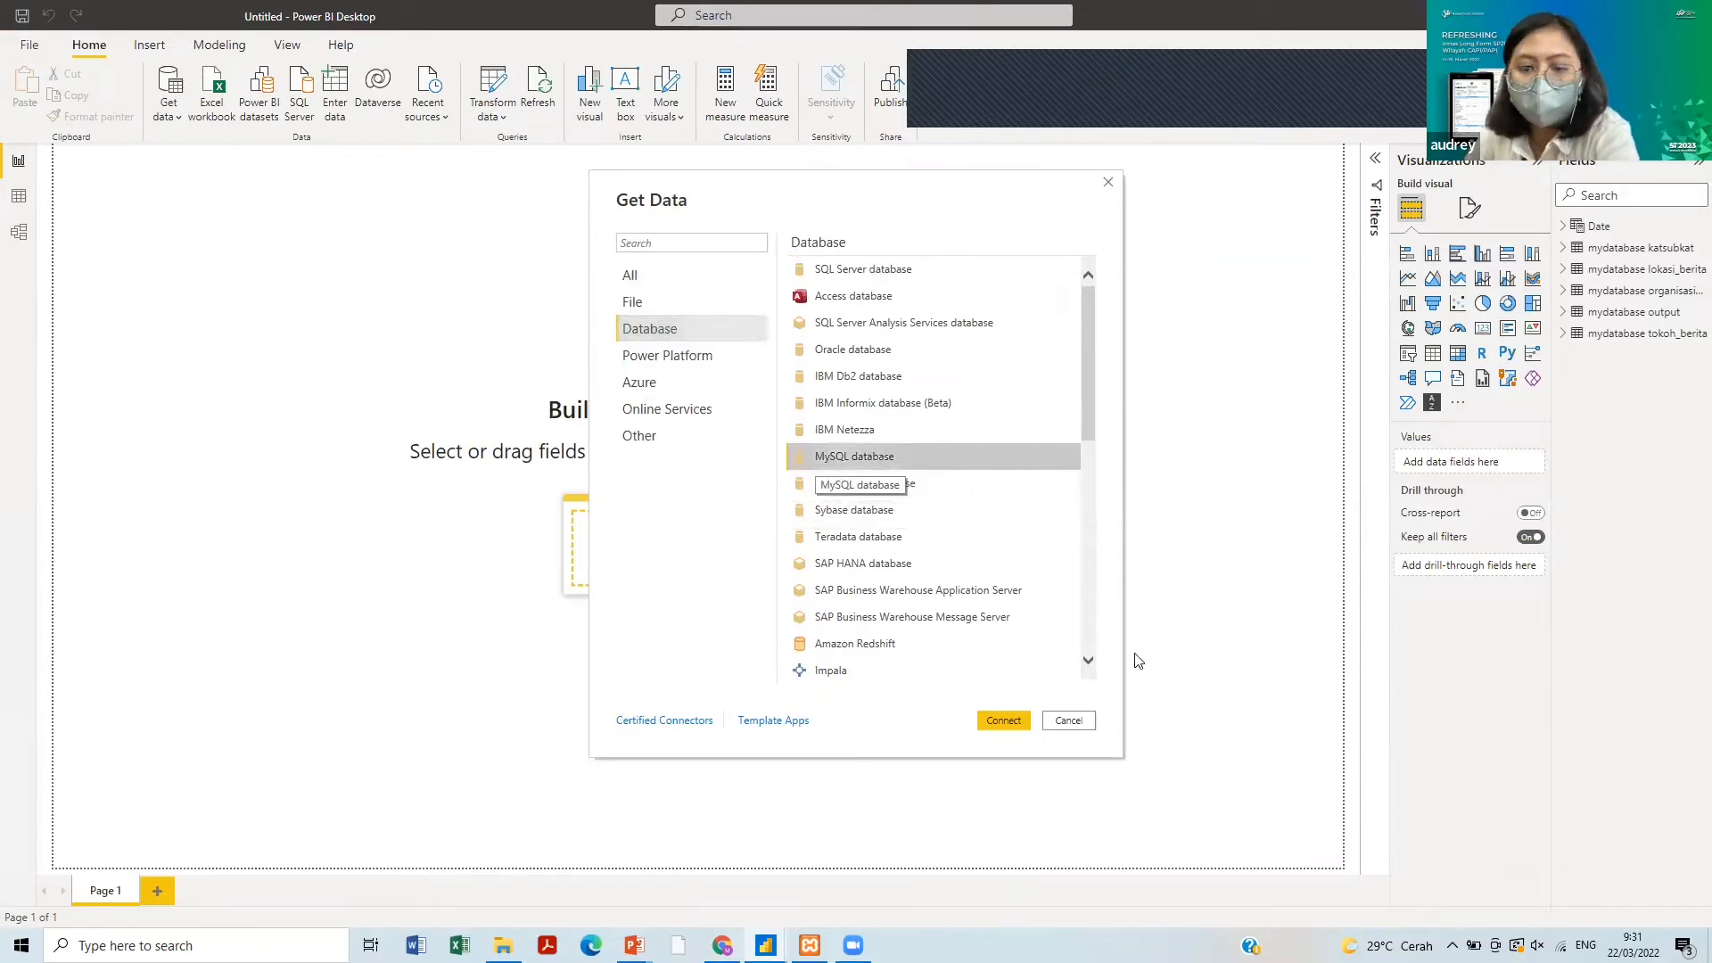
{"action": "left_click", "coordinate": [1022, 722]}
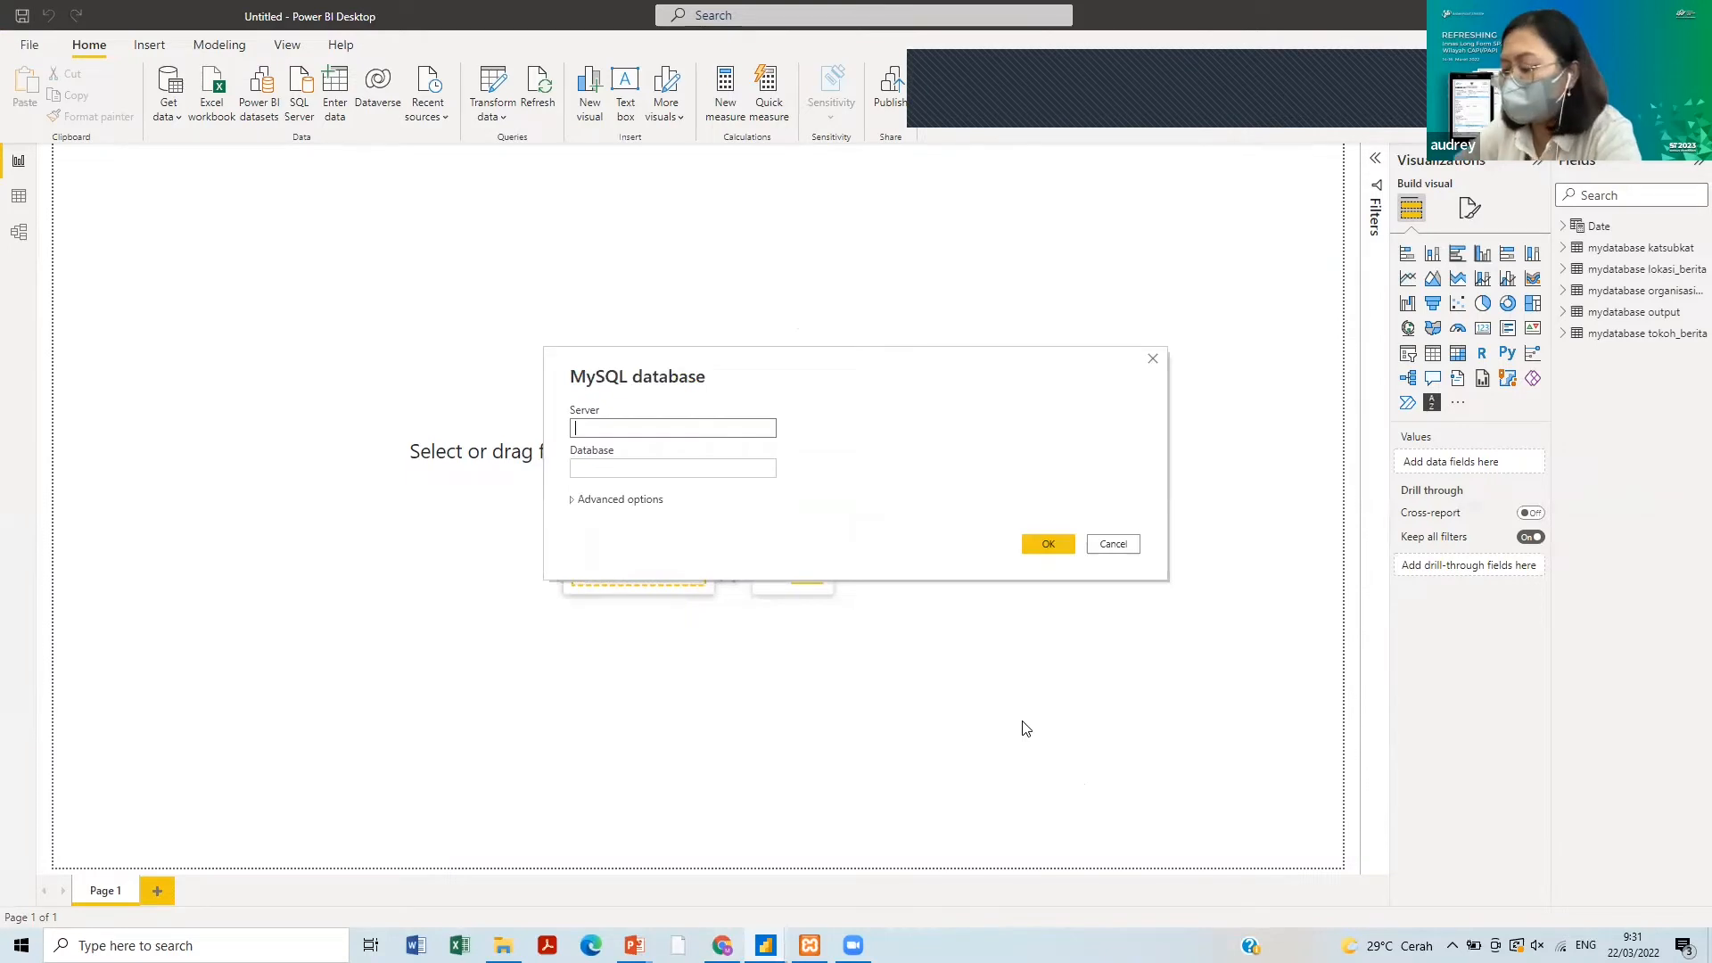
- Clear the stray pasted text from the MySQL connection's server field and set the server to localhost
{"action": "type", "text": "Date ="}
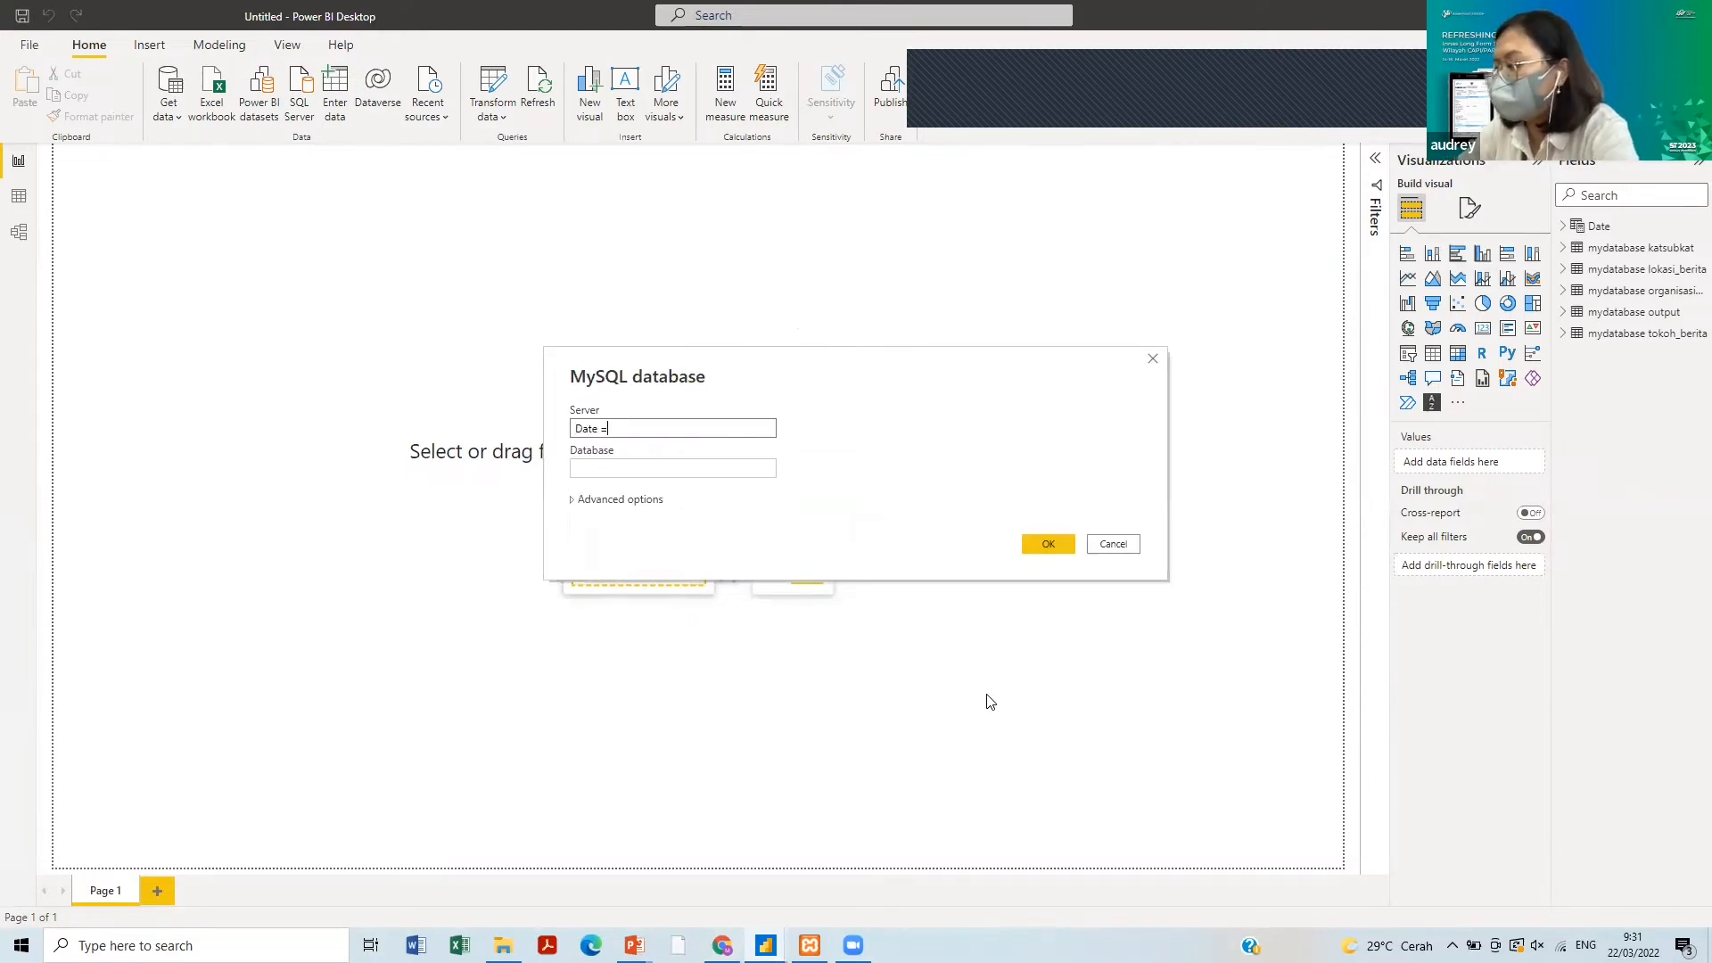
{"action": "key", "text": "BackSpace"}
{"action": "key", "text": "BackSpace"}
{"action": "key", "text": "BackSpace"}
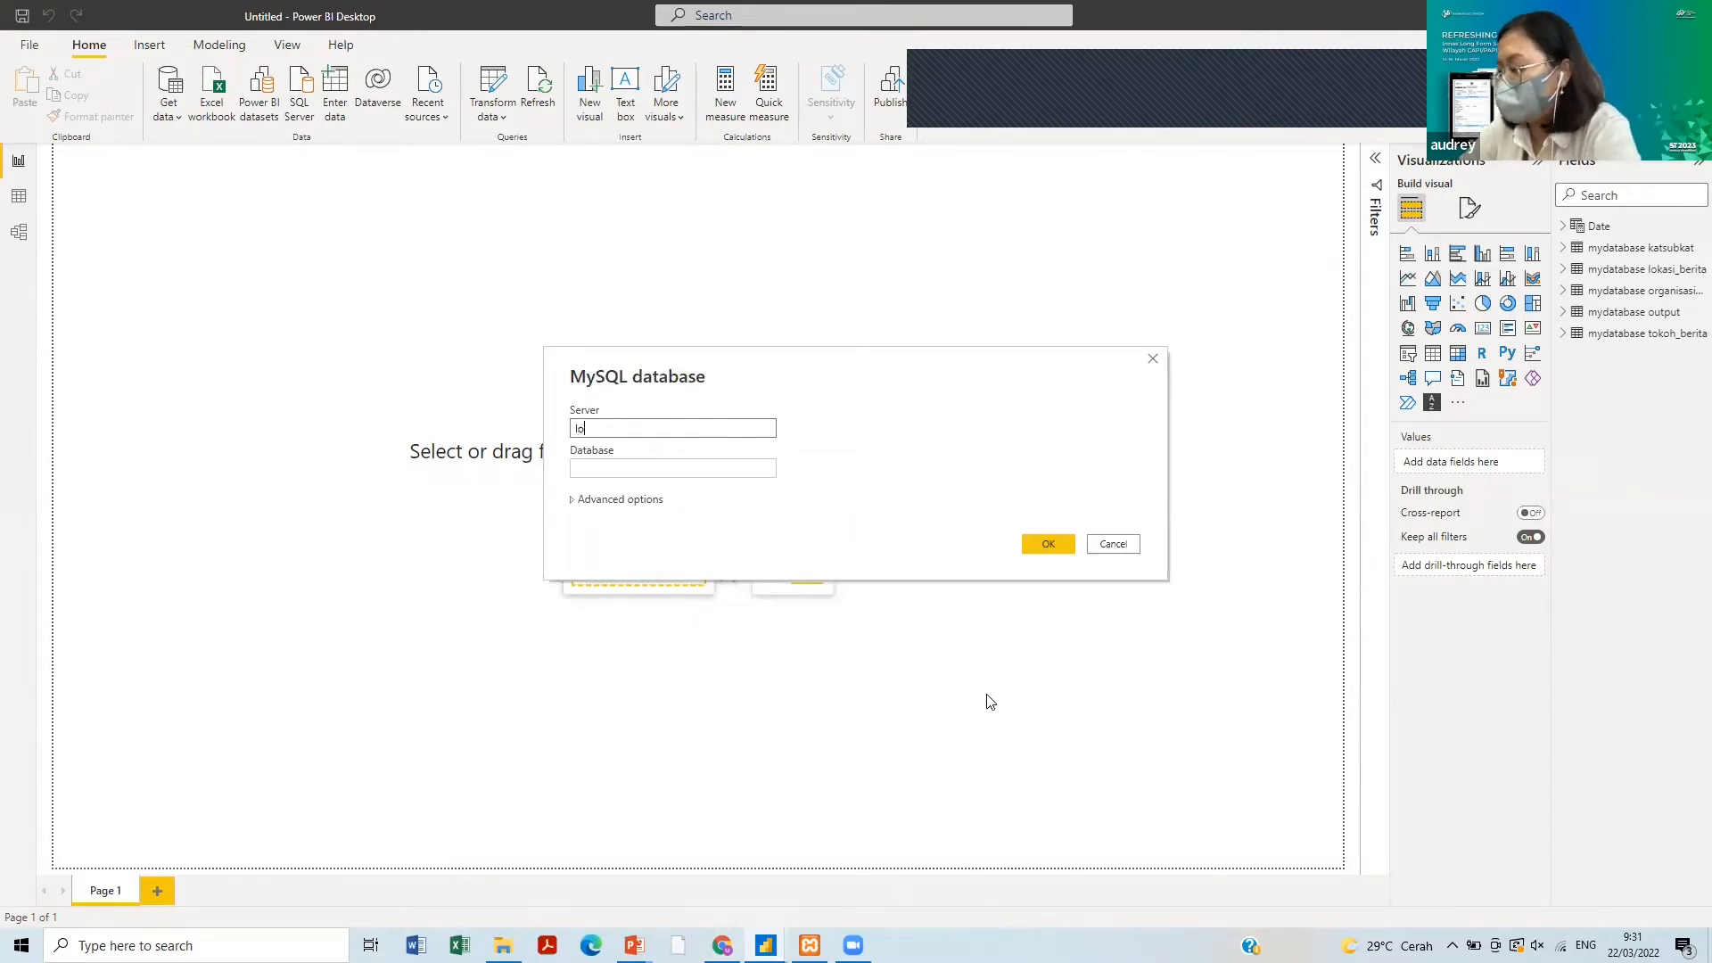
{"action": "type", "text": "localhost"}
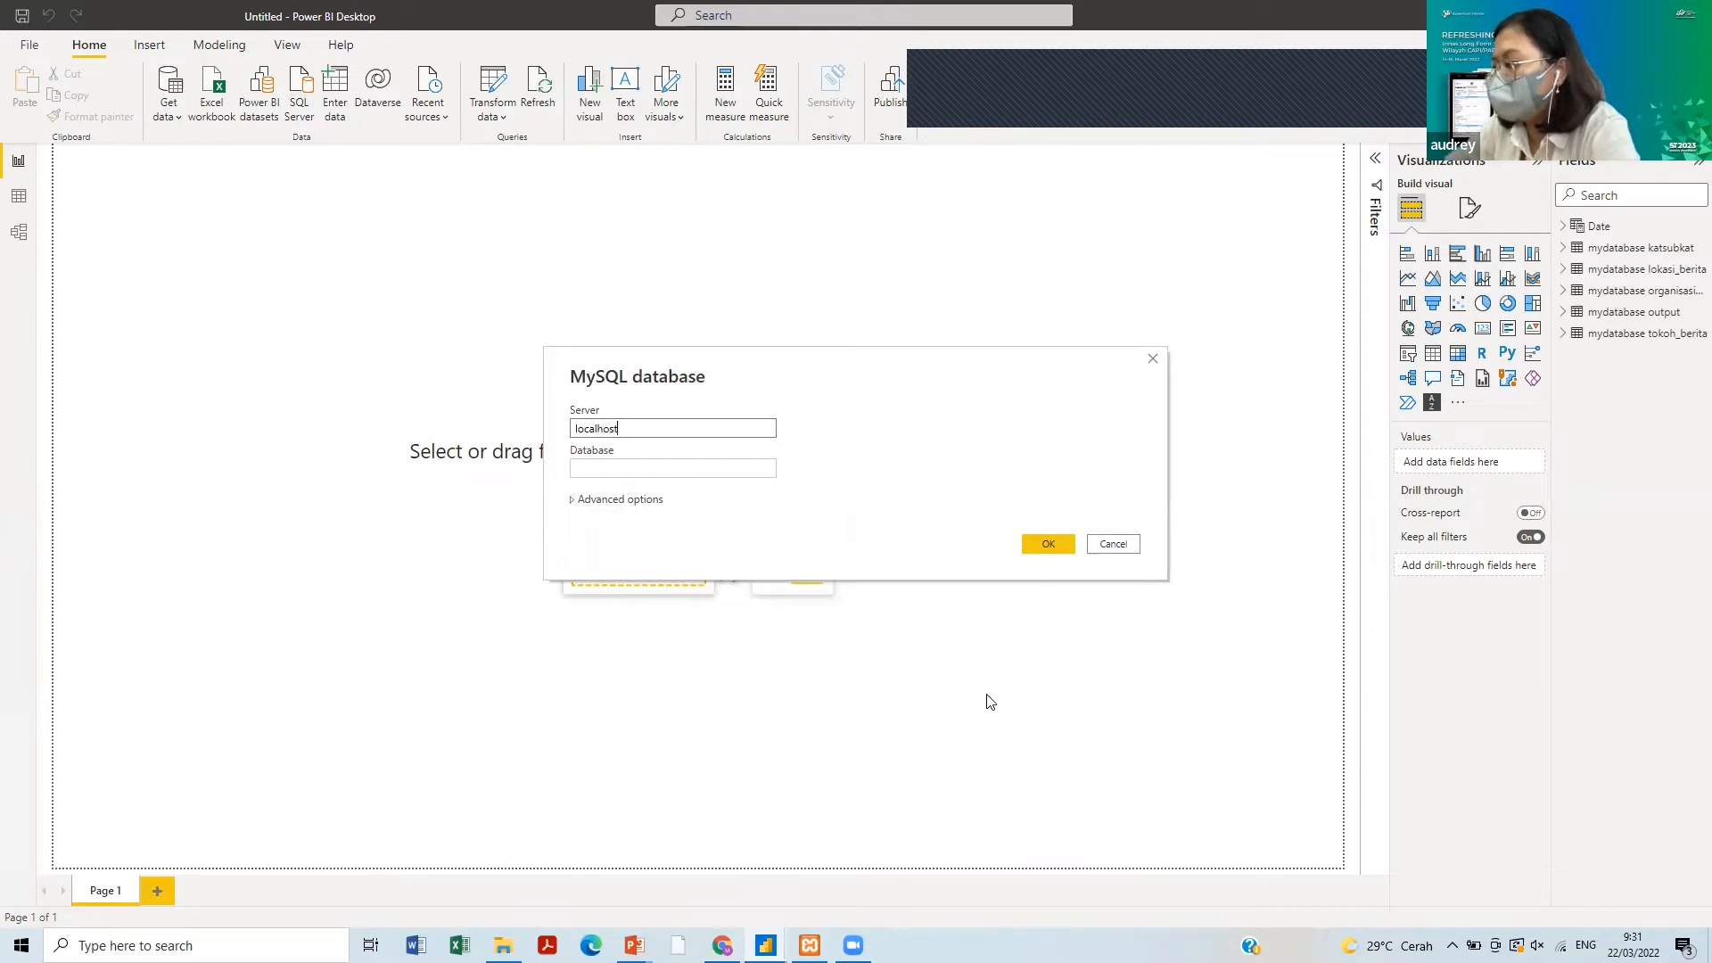
- Expand the advanced connection options, set the database to mydatabase, and submit the MySQL connection details
{"action": "left_click", "coordinate": [724, 460]}
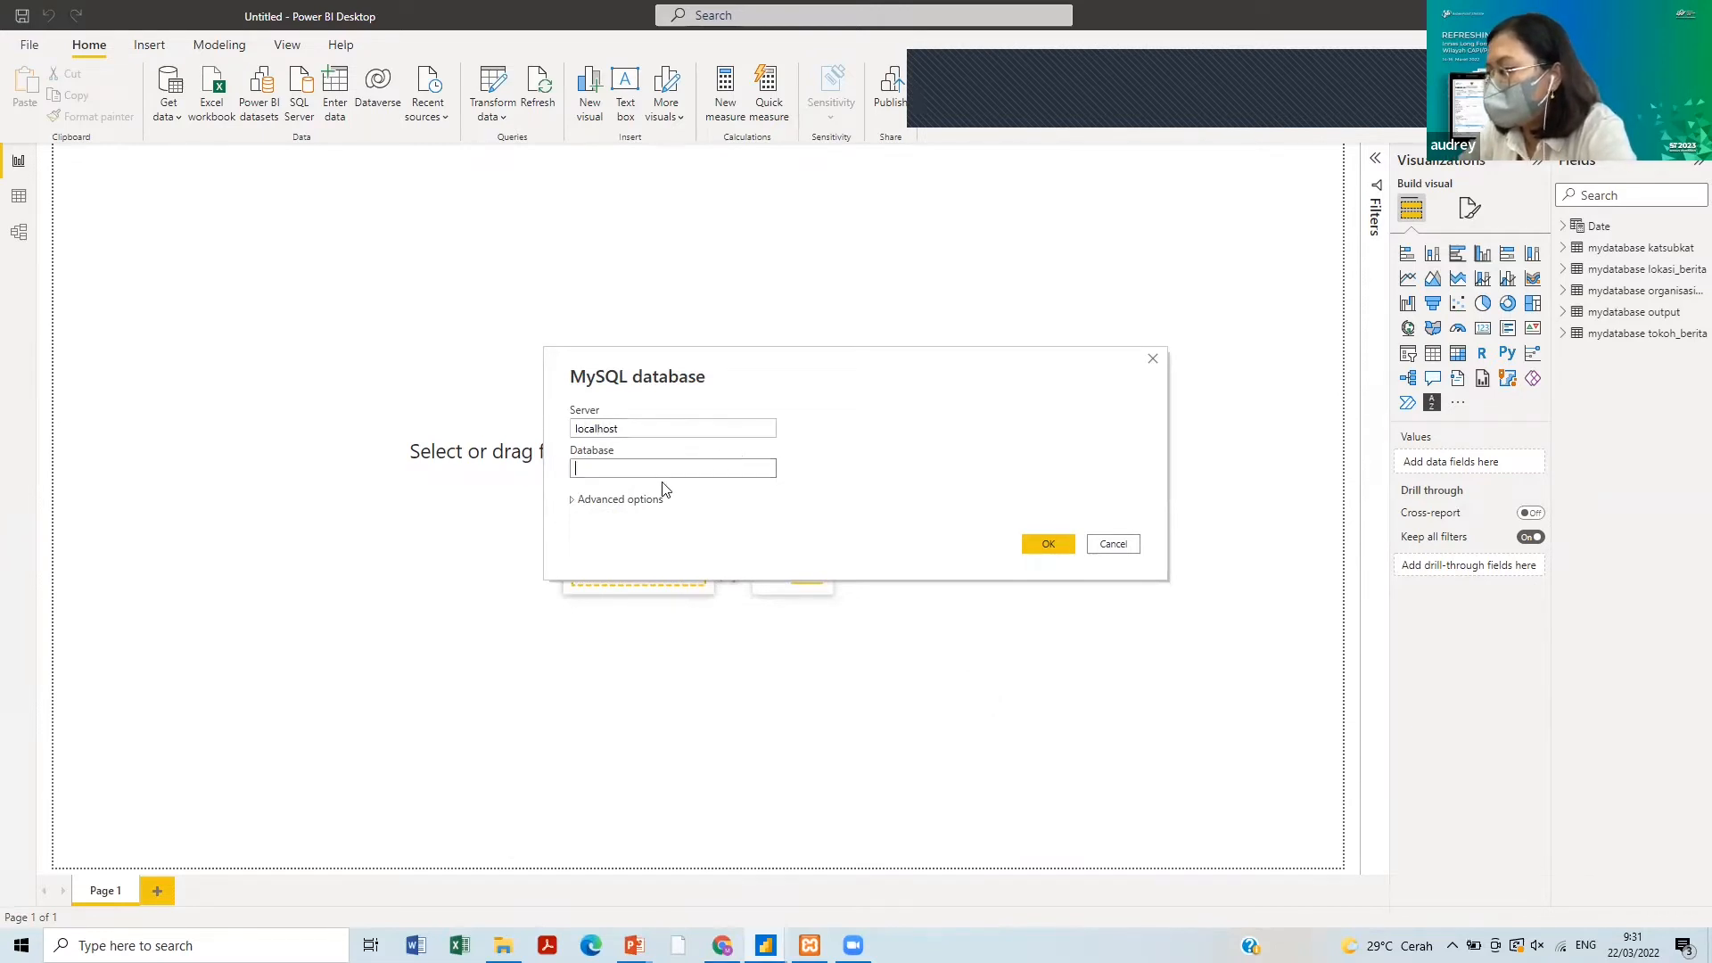
{"action": "left_click", "coordinate": [640, 500]}
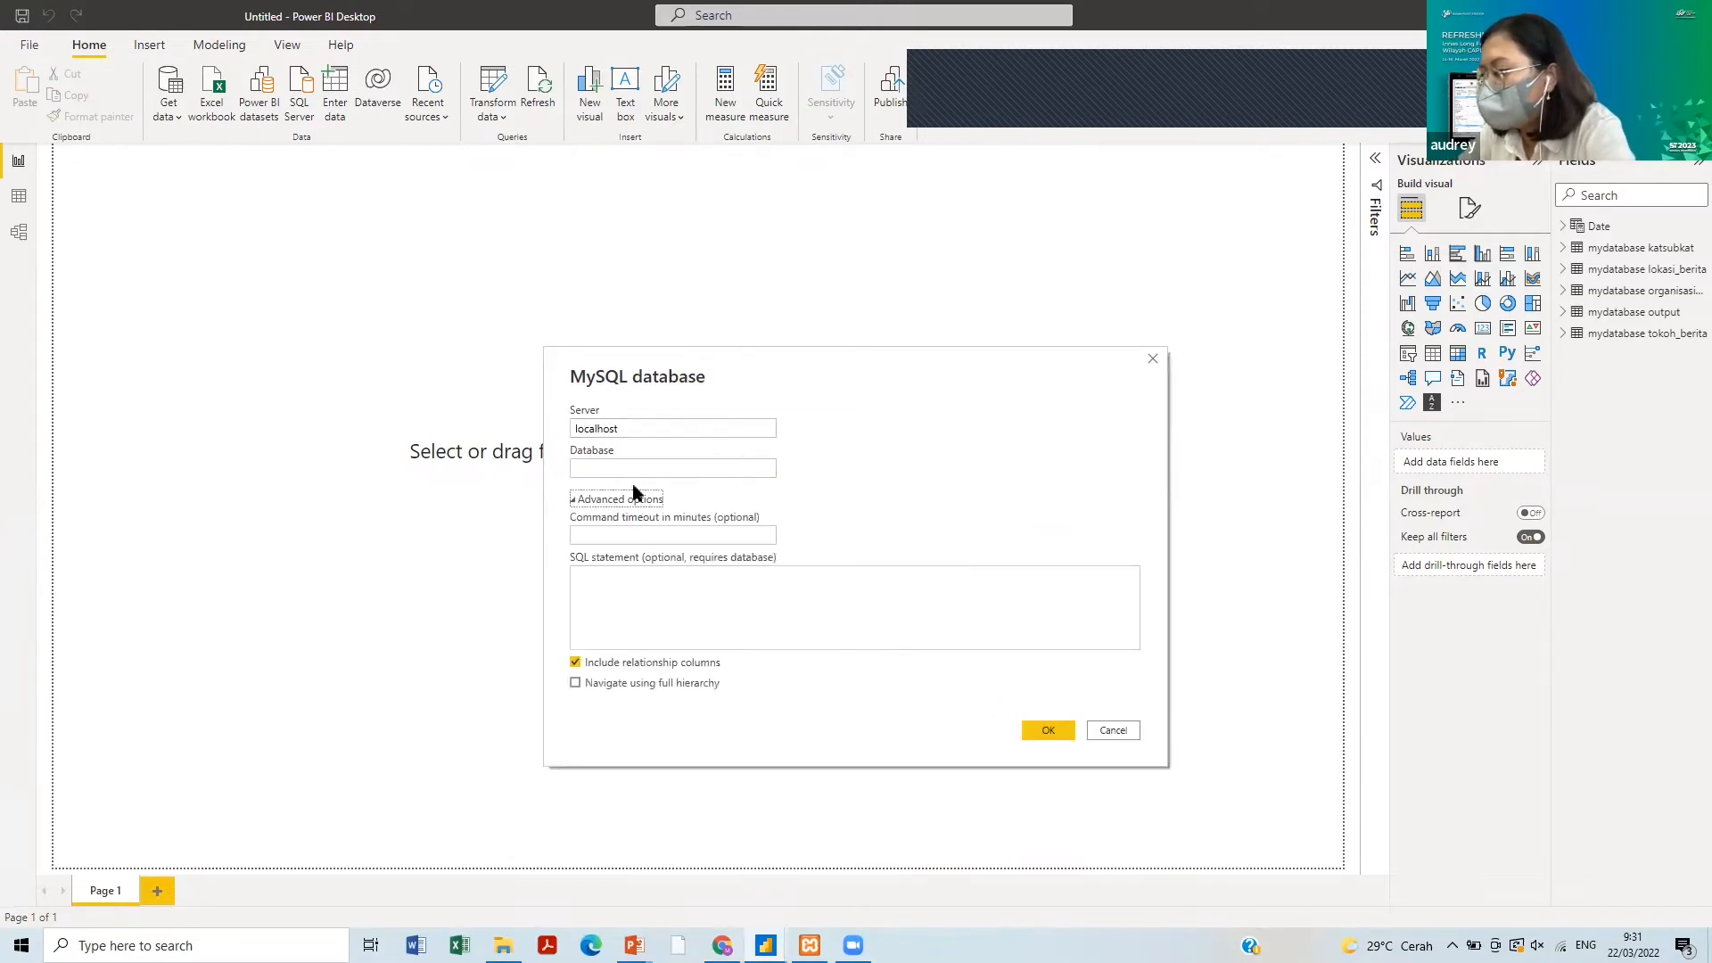
{"action": "left_click", "coordinate": [635, 473]}
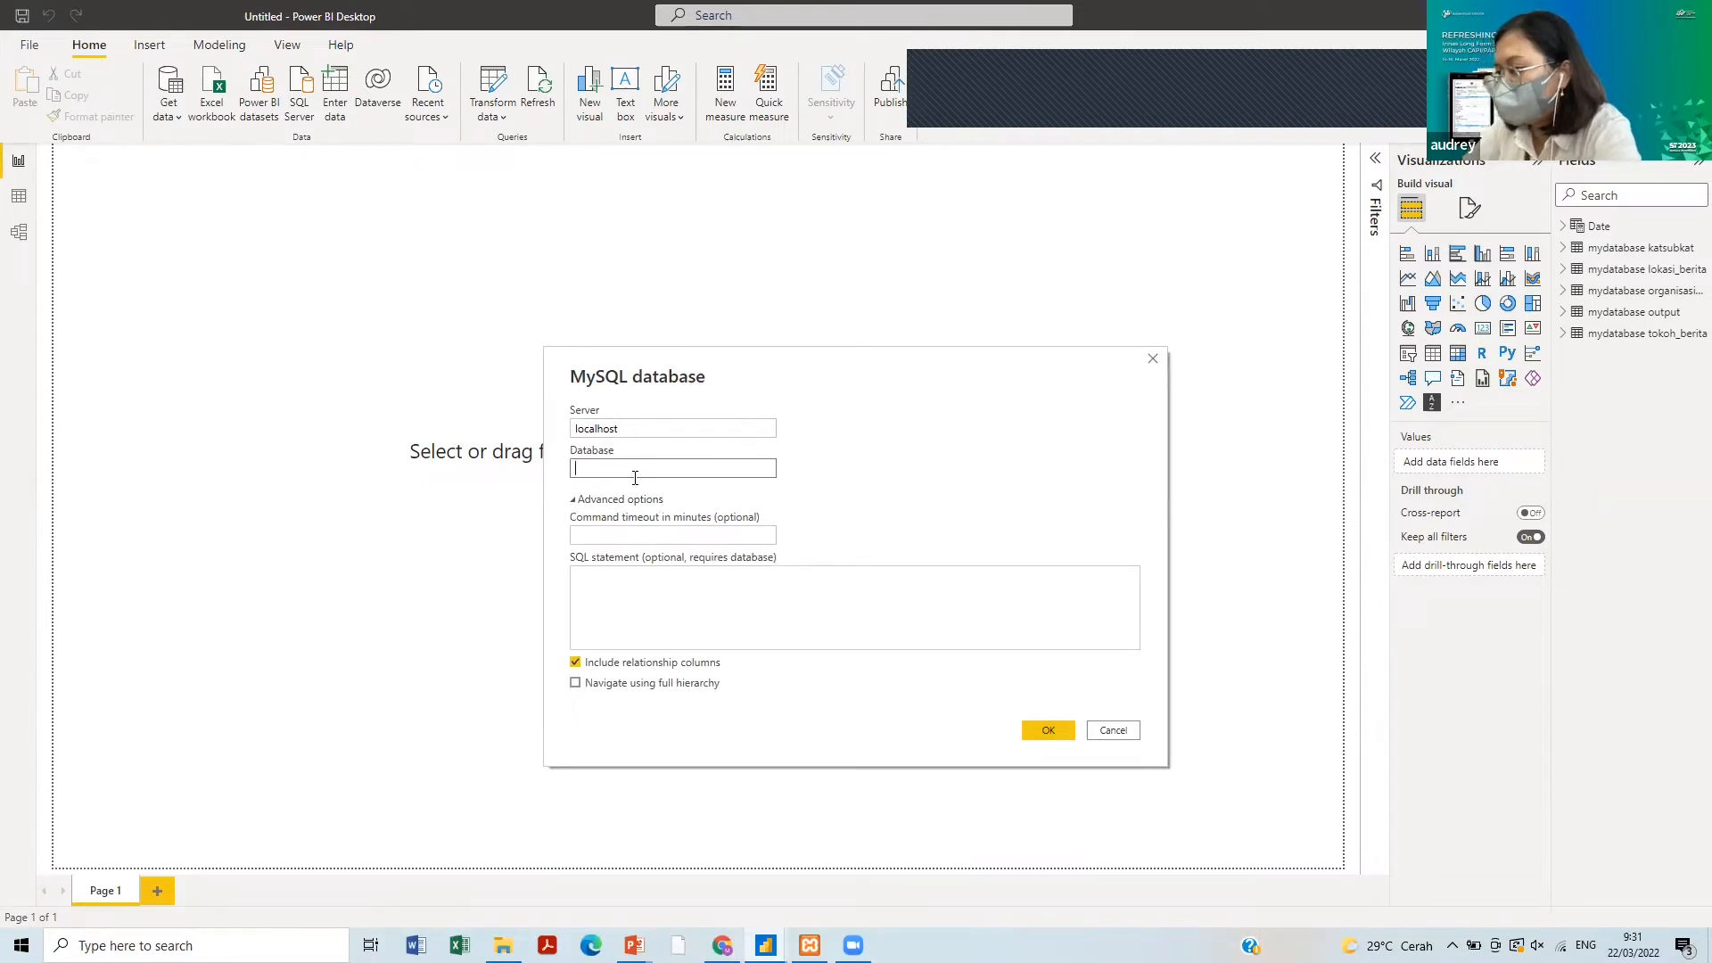
{"action": "type", "text": "my"}
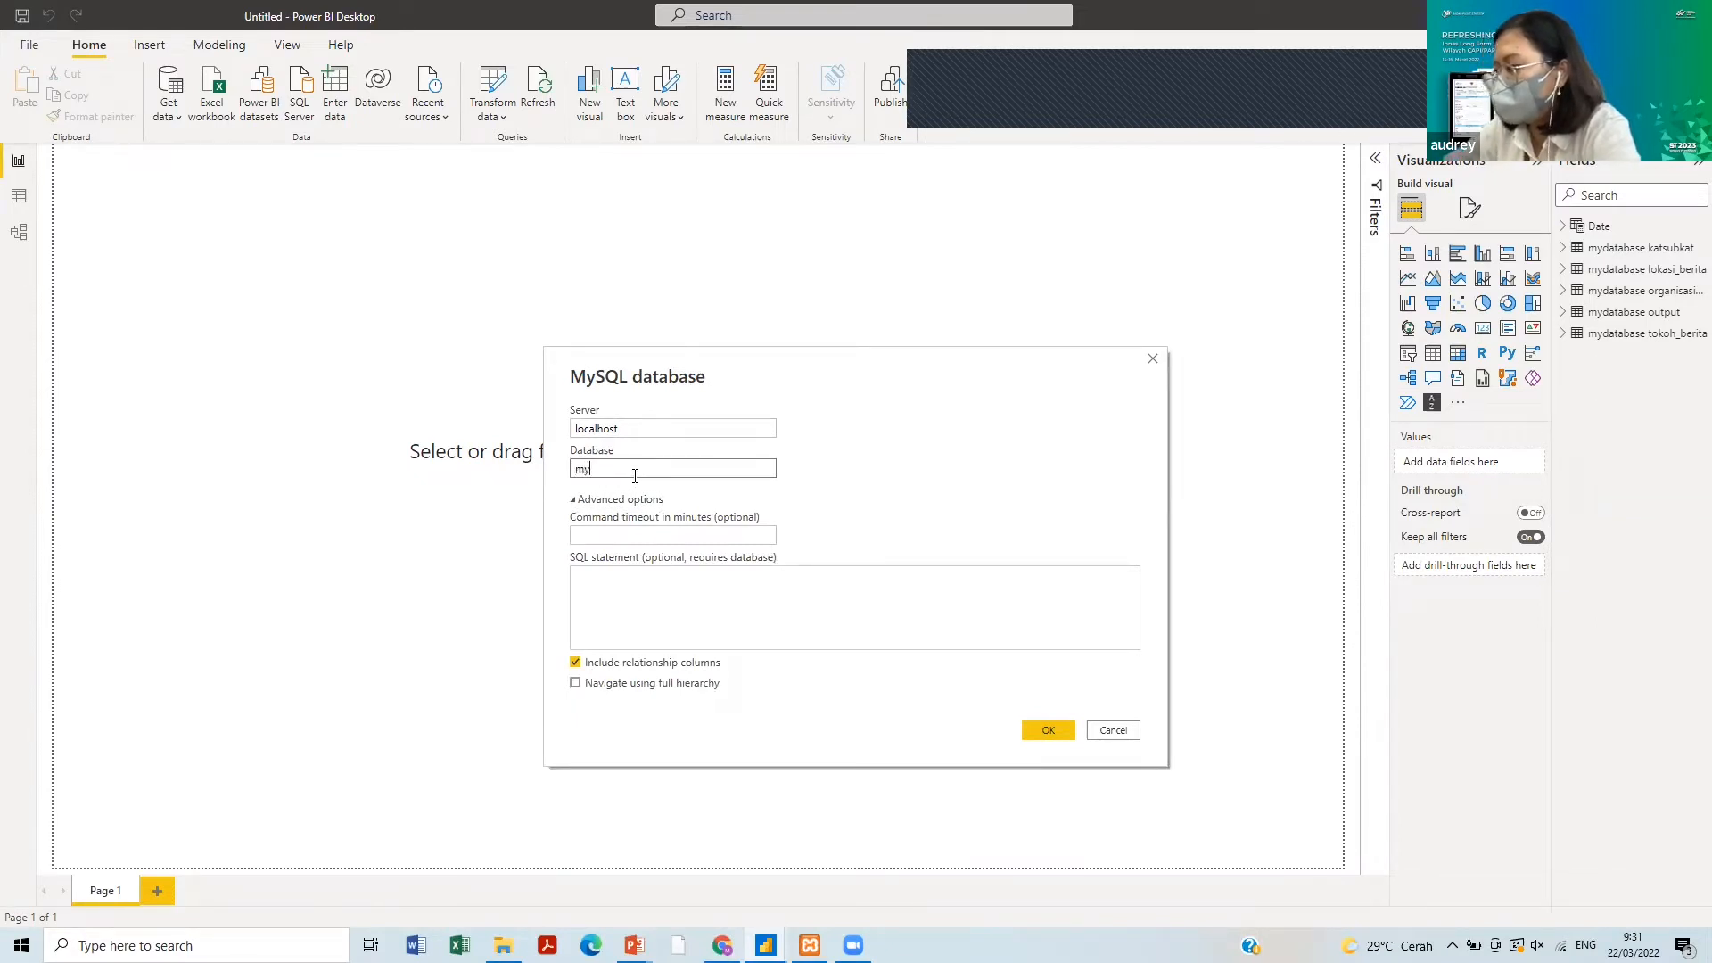
{"action": "type", "text": "database"}
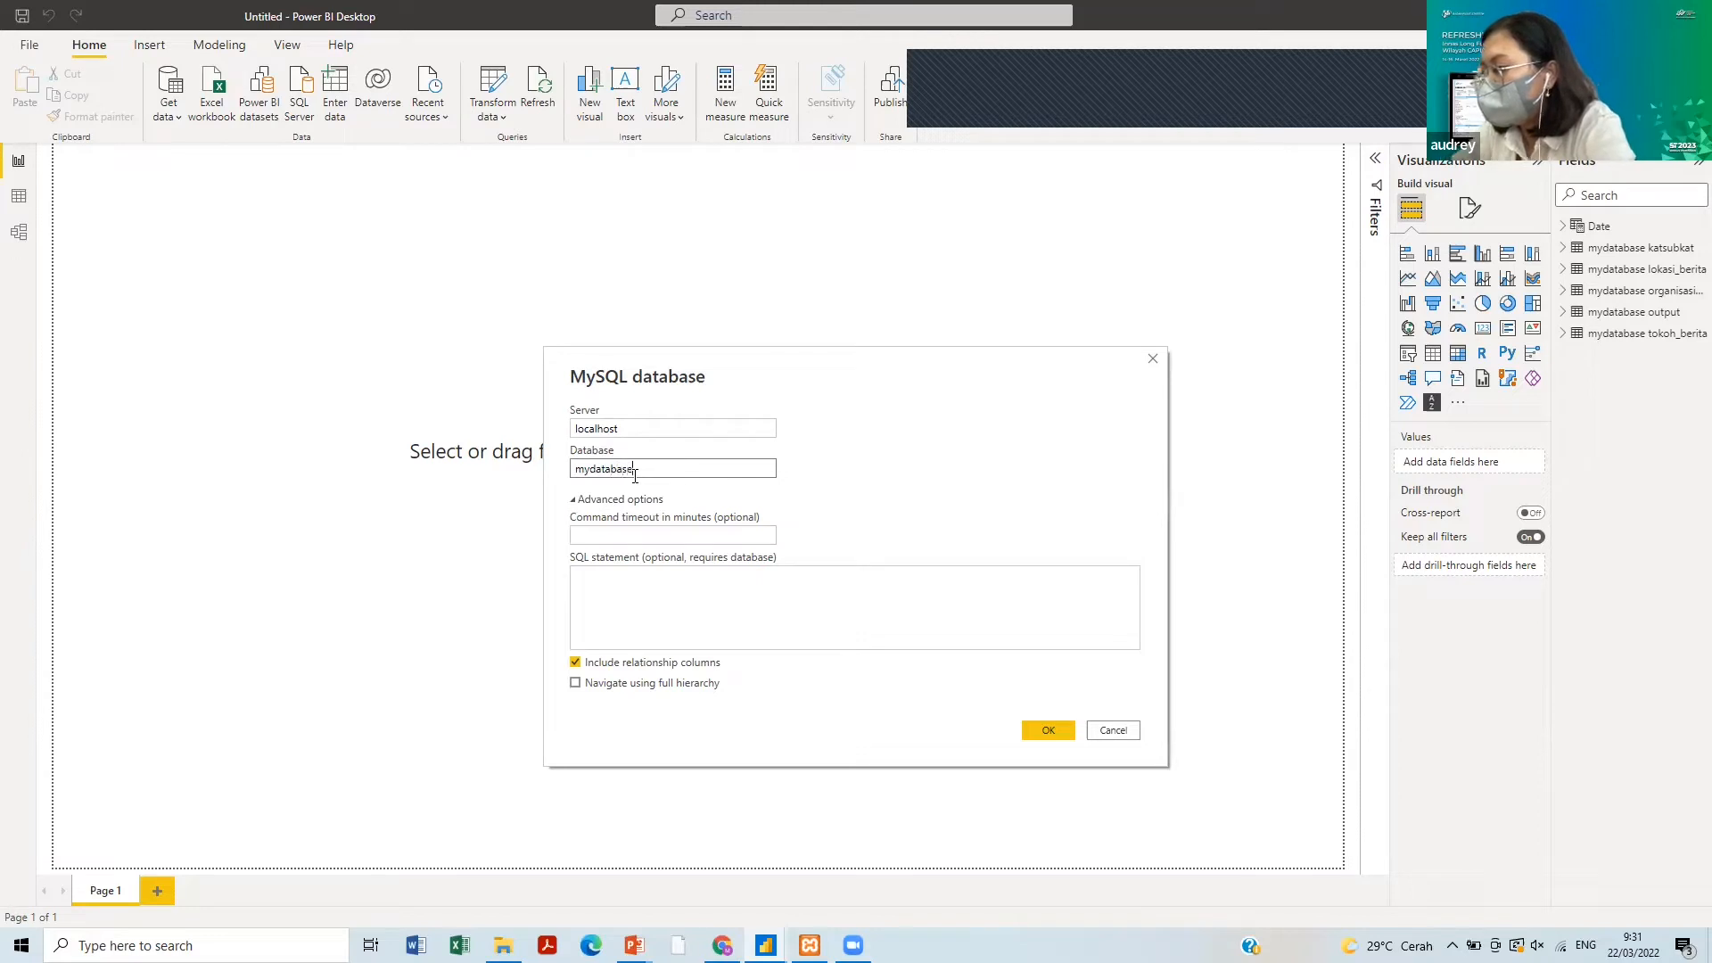
{"action": "left_click", "coordinate": [1037, 730]}
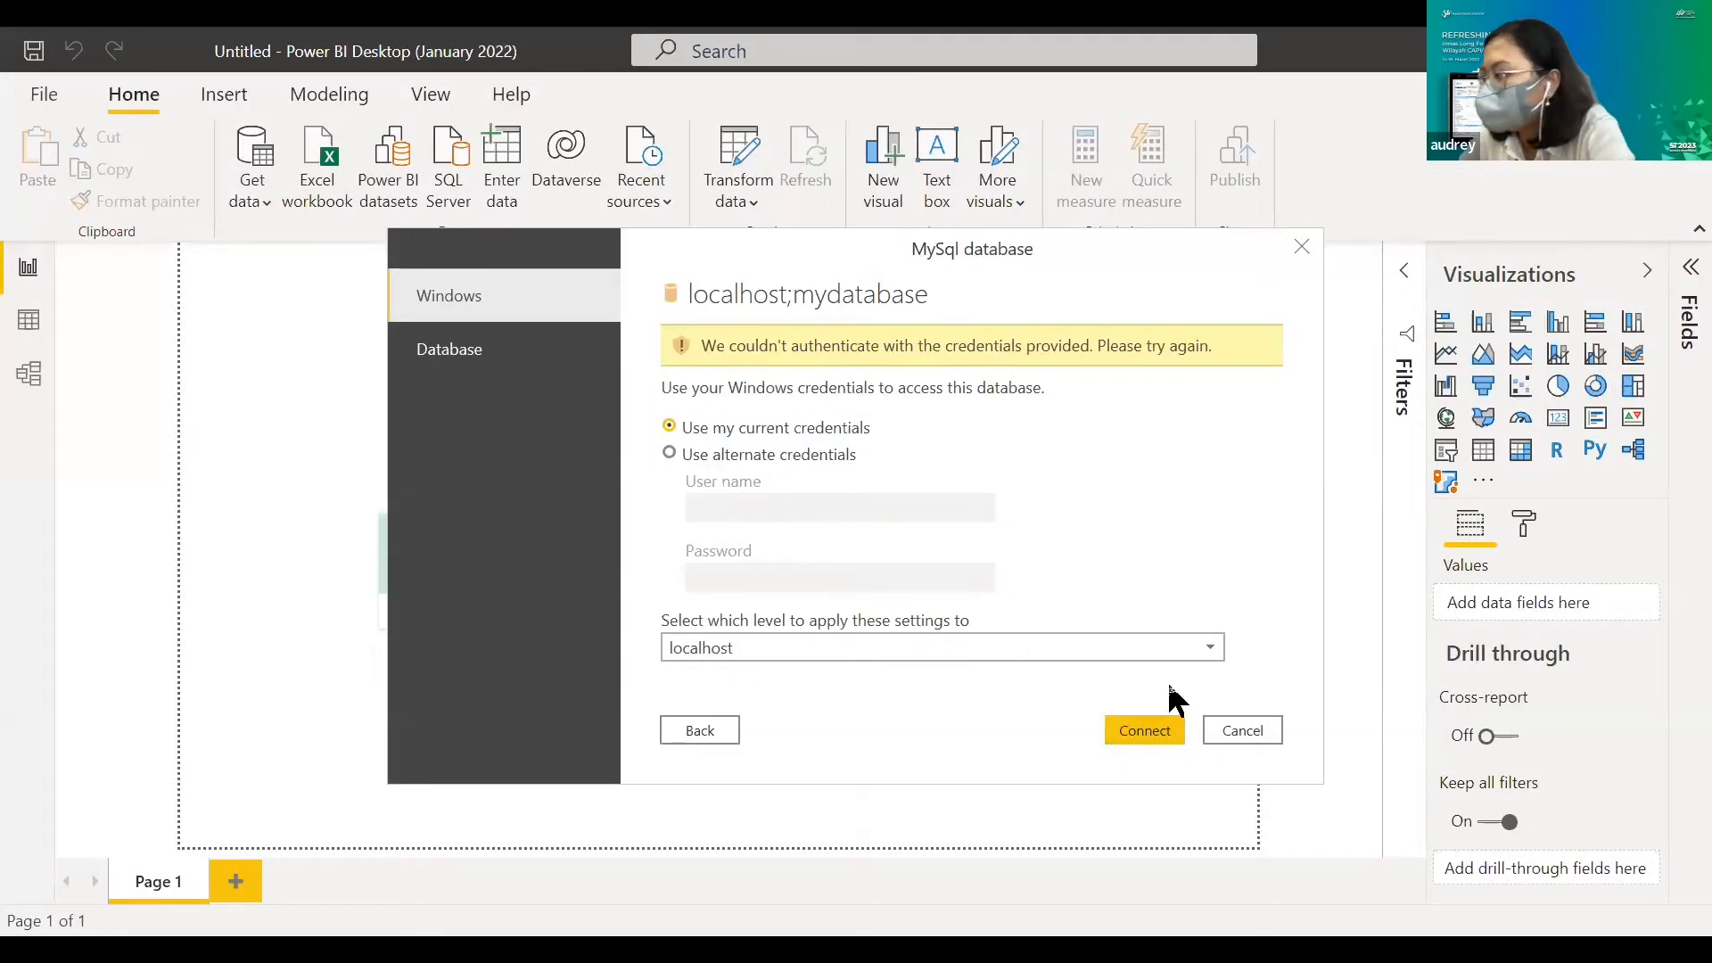
- Retry the current Windows credentials, cancel the credentials dialog, and start a new MySQL database connection from the Database sources
{"action": "left_click", "coordinate": [1159, 730]}
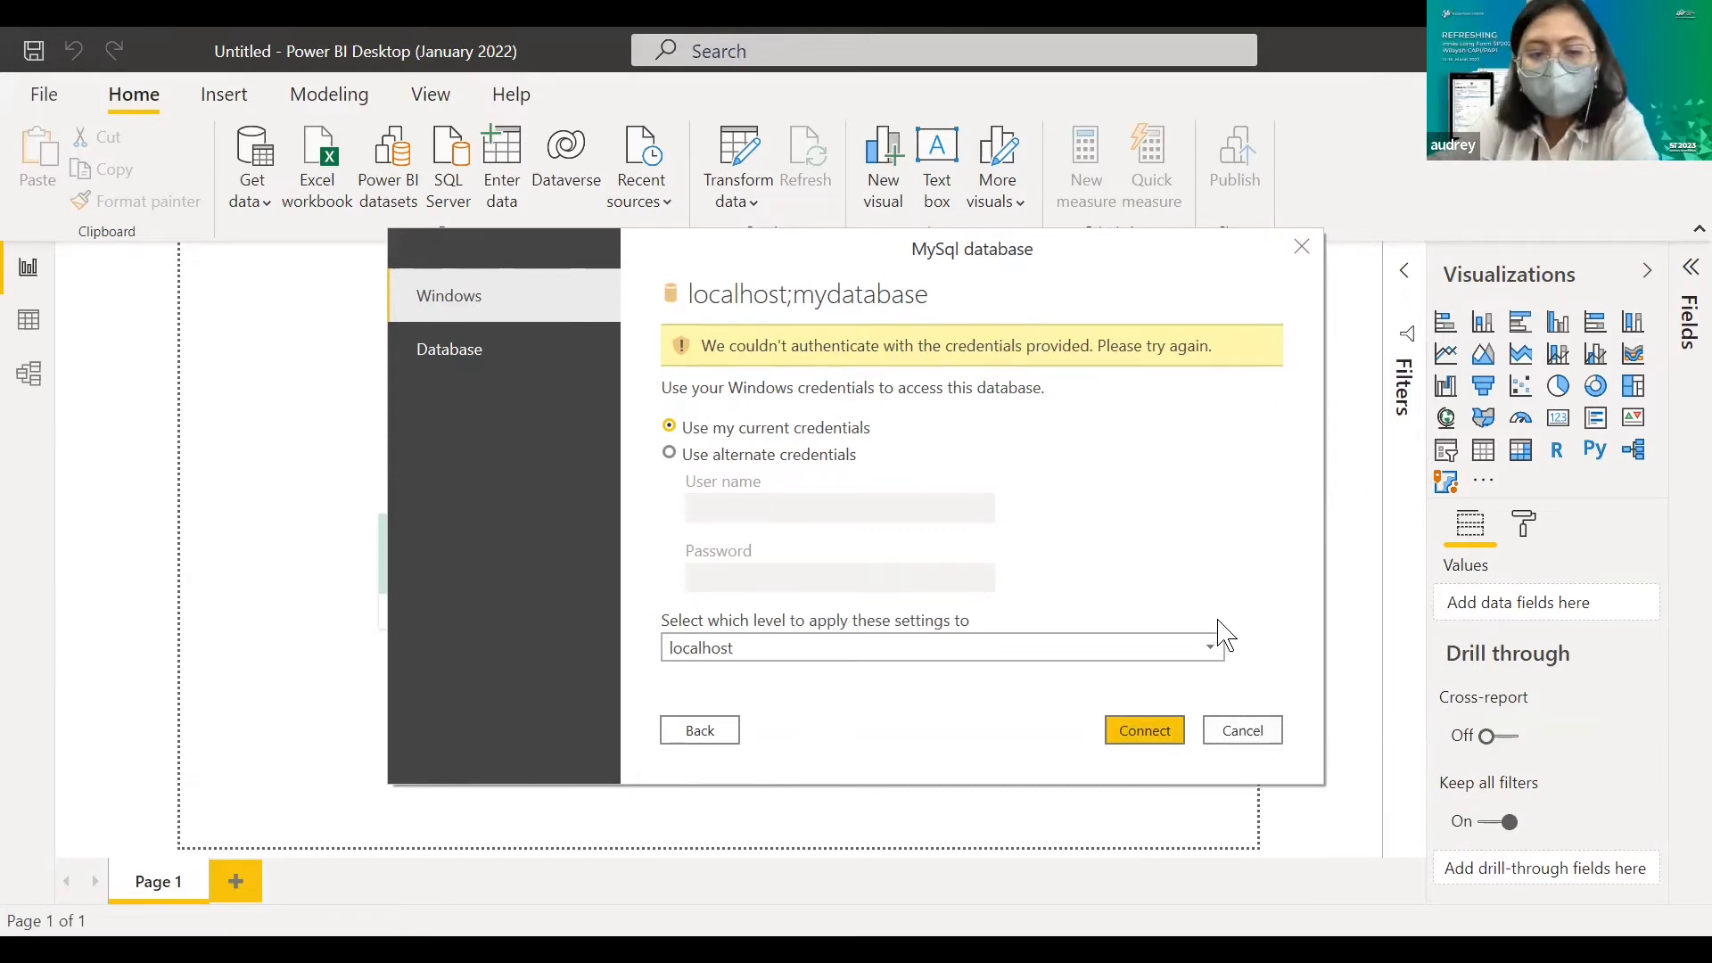
{"action": "left_click", "coordinate": [1243, 732]}
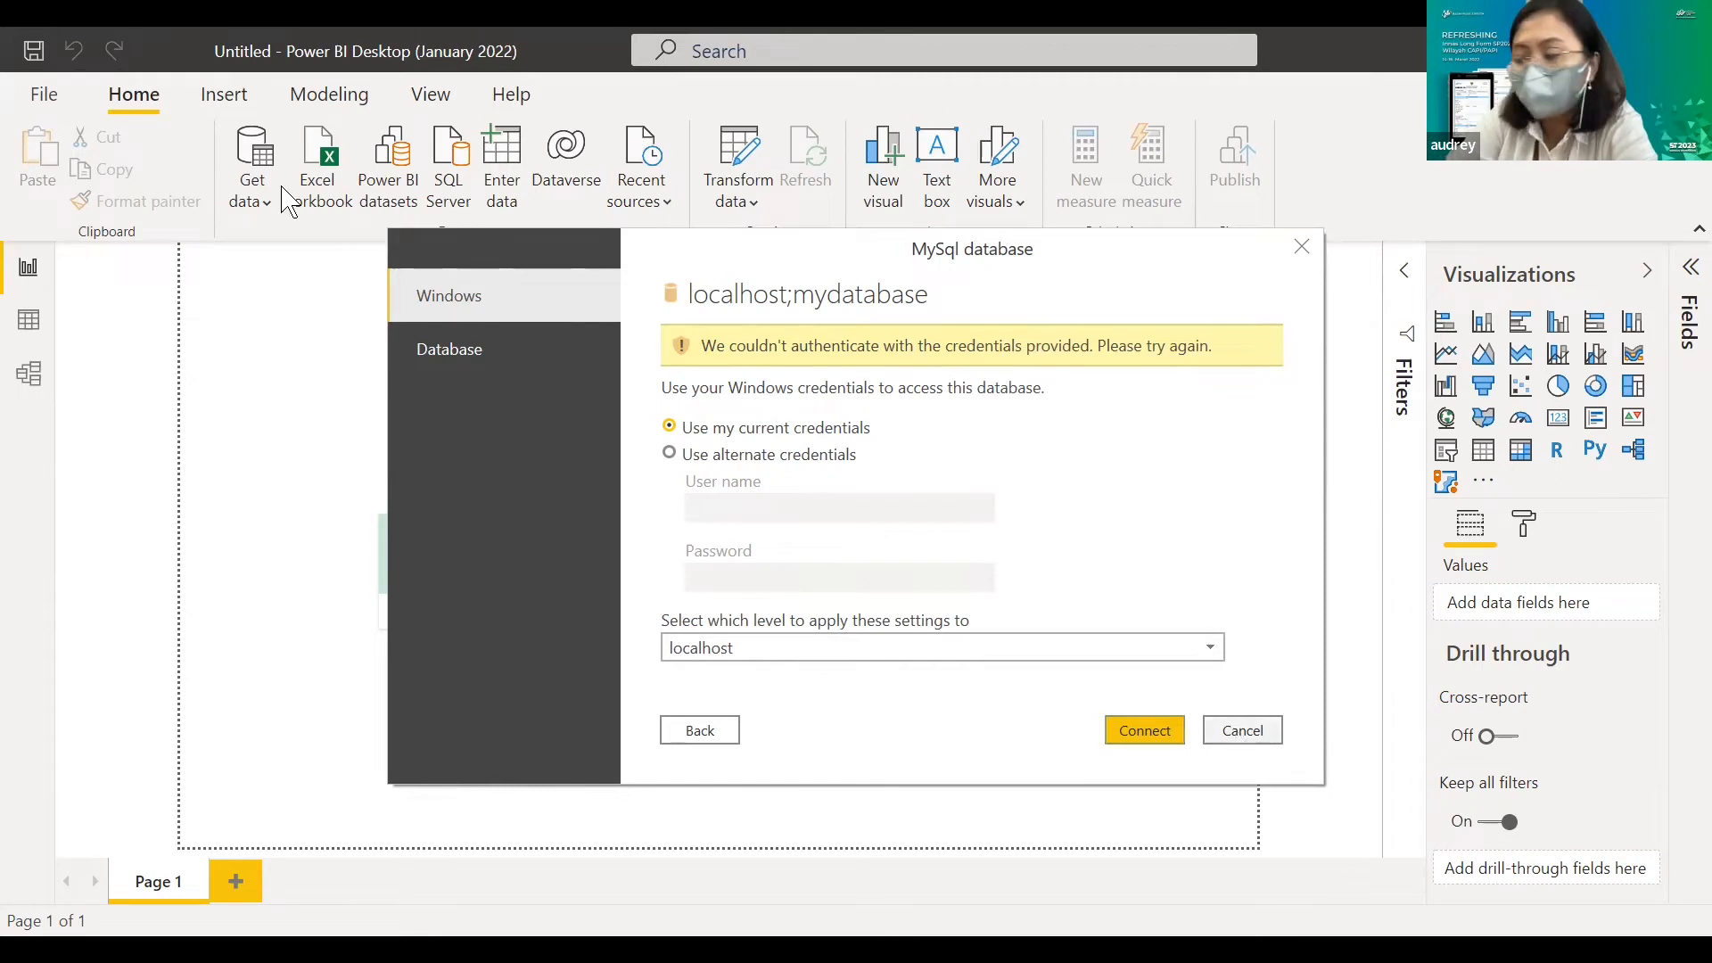
{"action": "left_click", "coordinate": [246, 203]}
{"action": "left_click", "coordinate": [303, 776]}
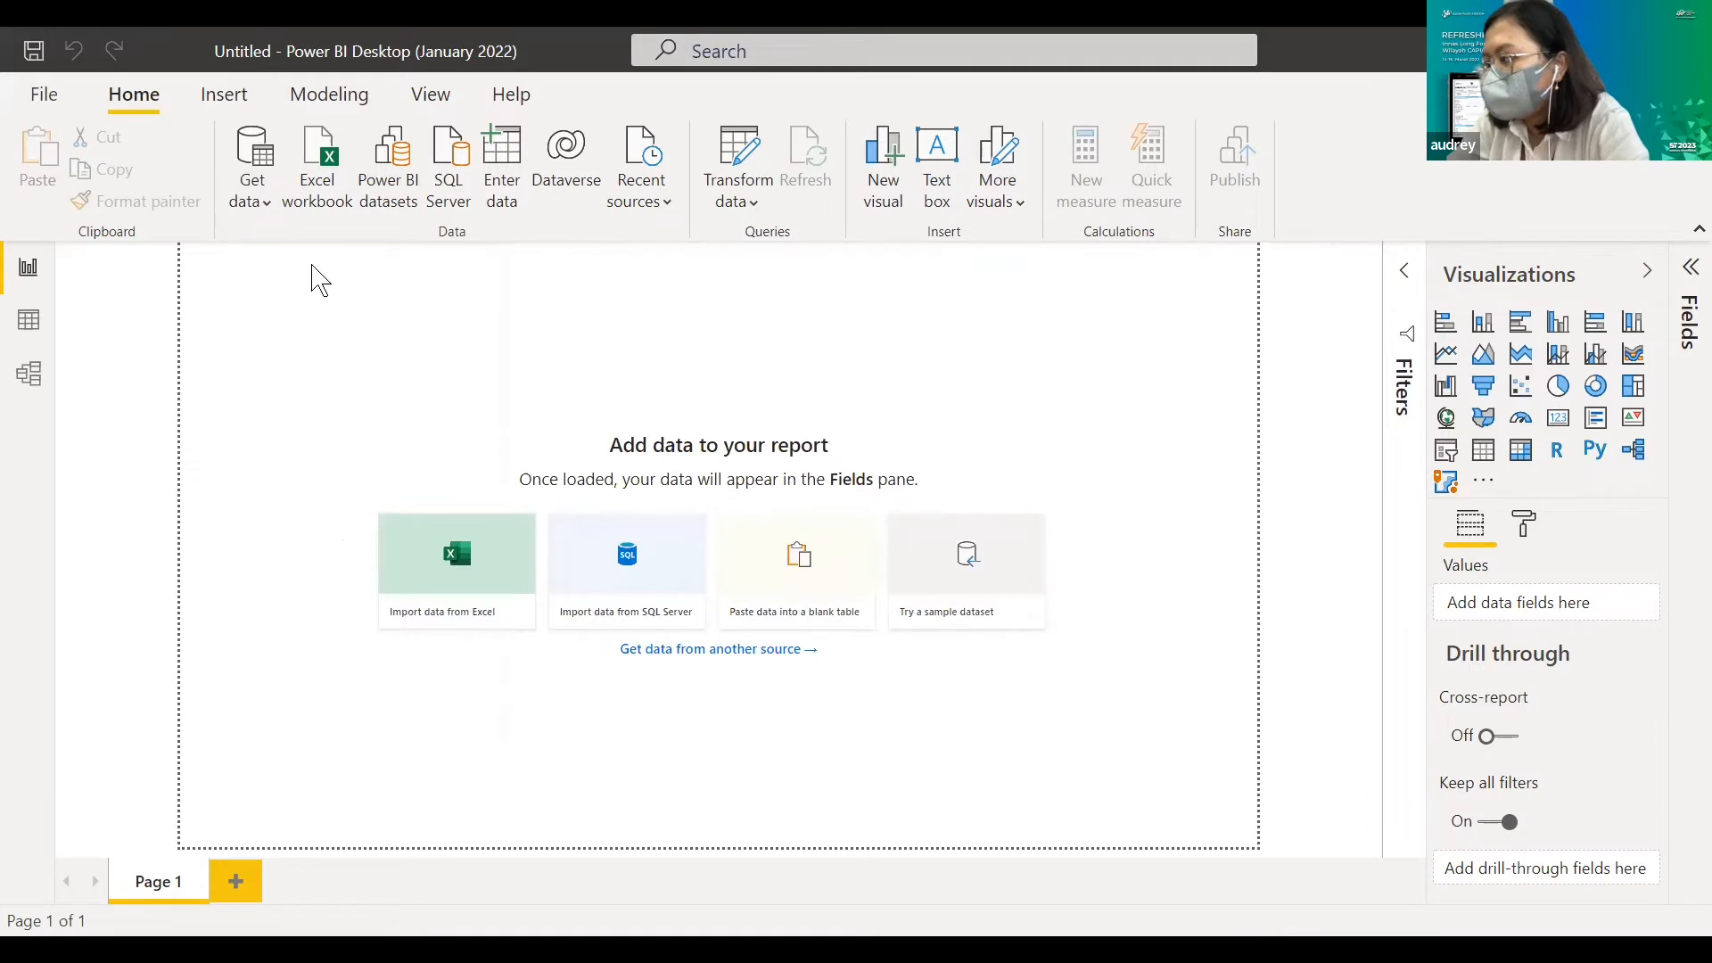
{"action": "left_click", "coordinate": [555, 287]}
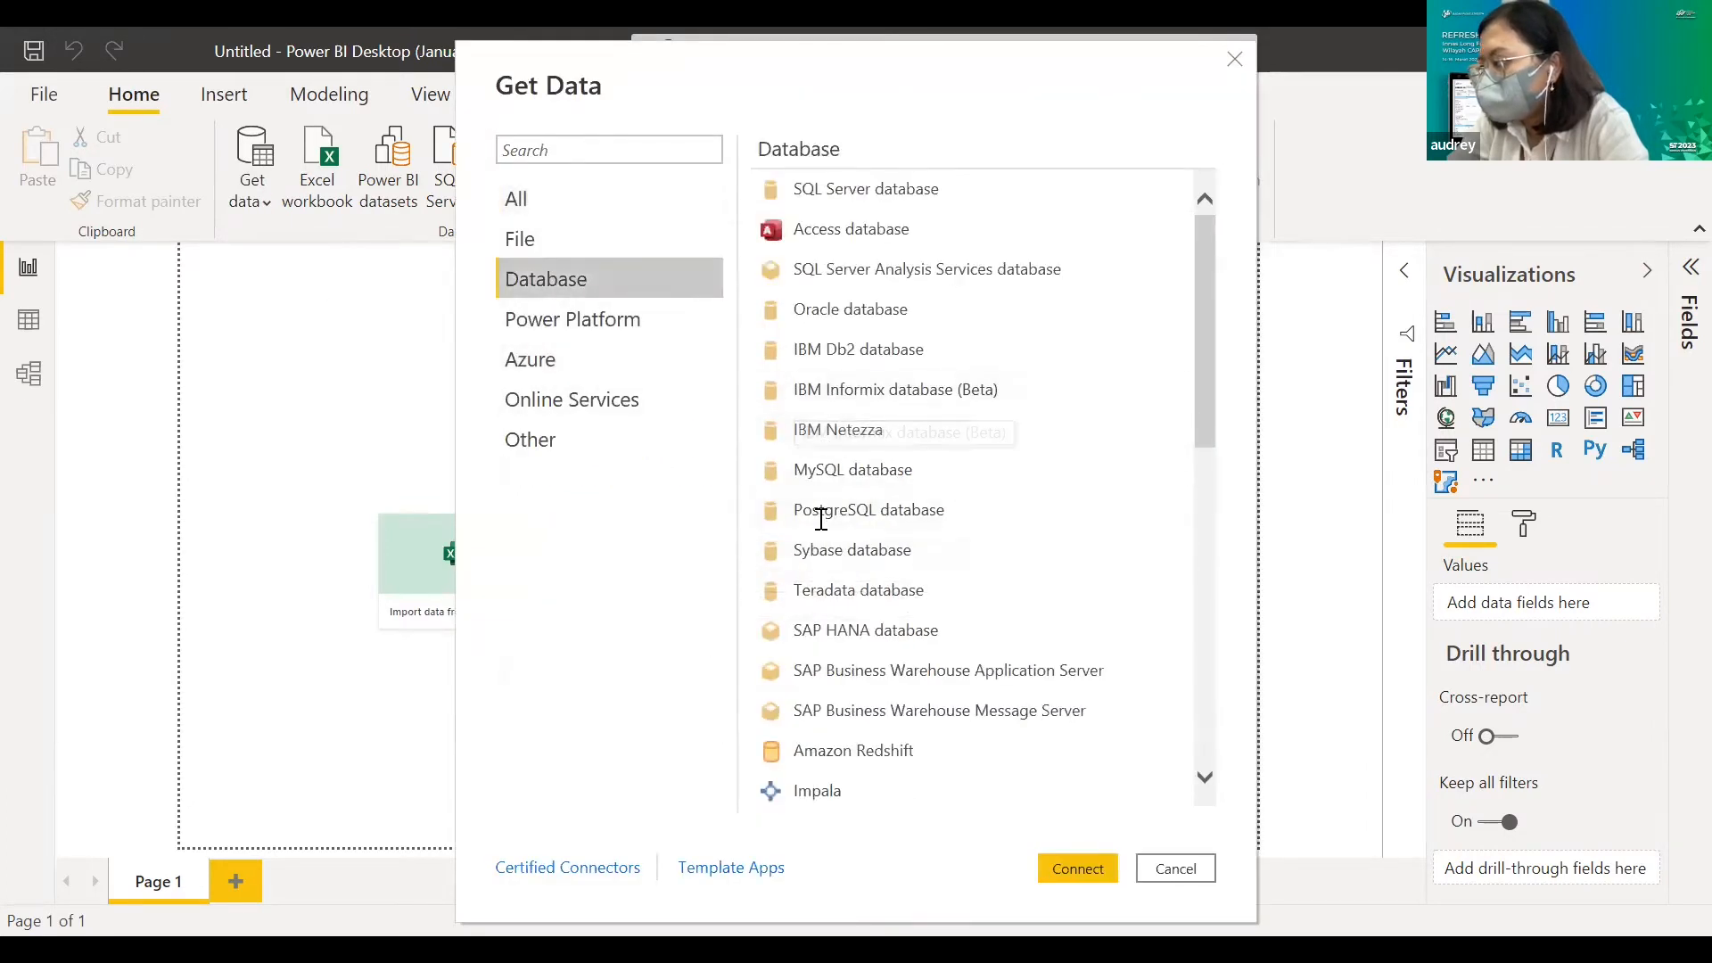
{"action": "left_click", "coordinate": [829, 471]}
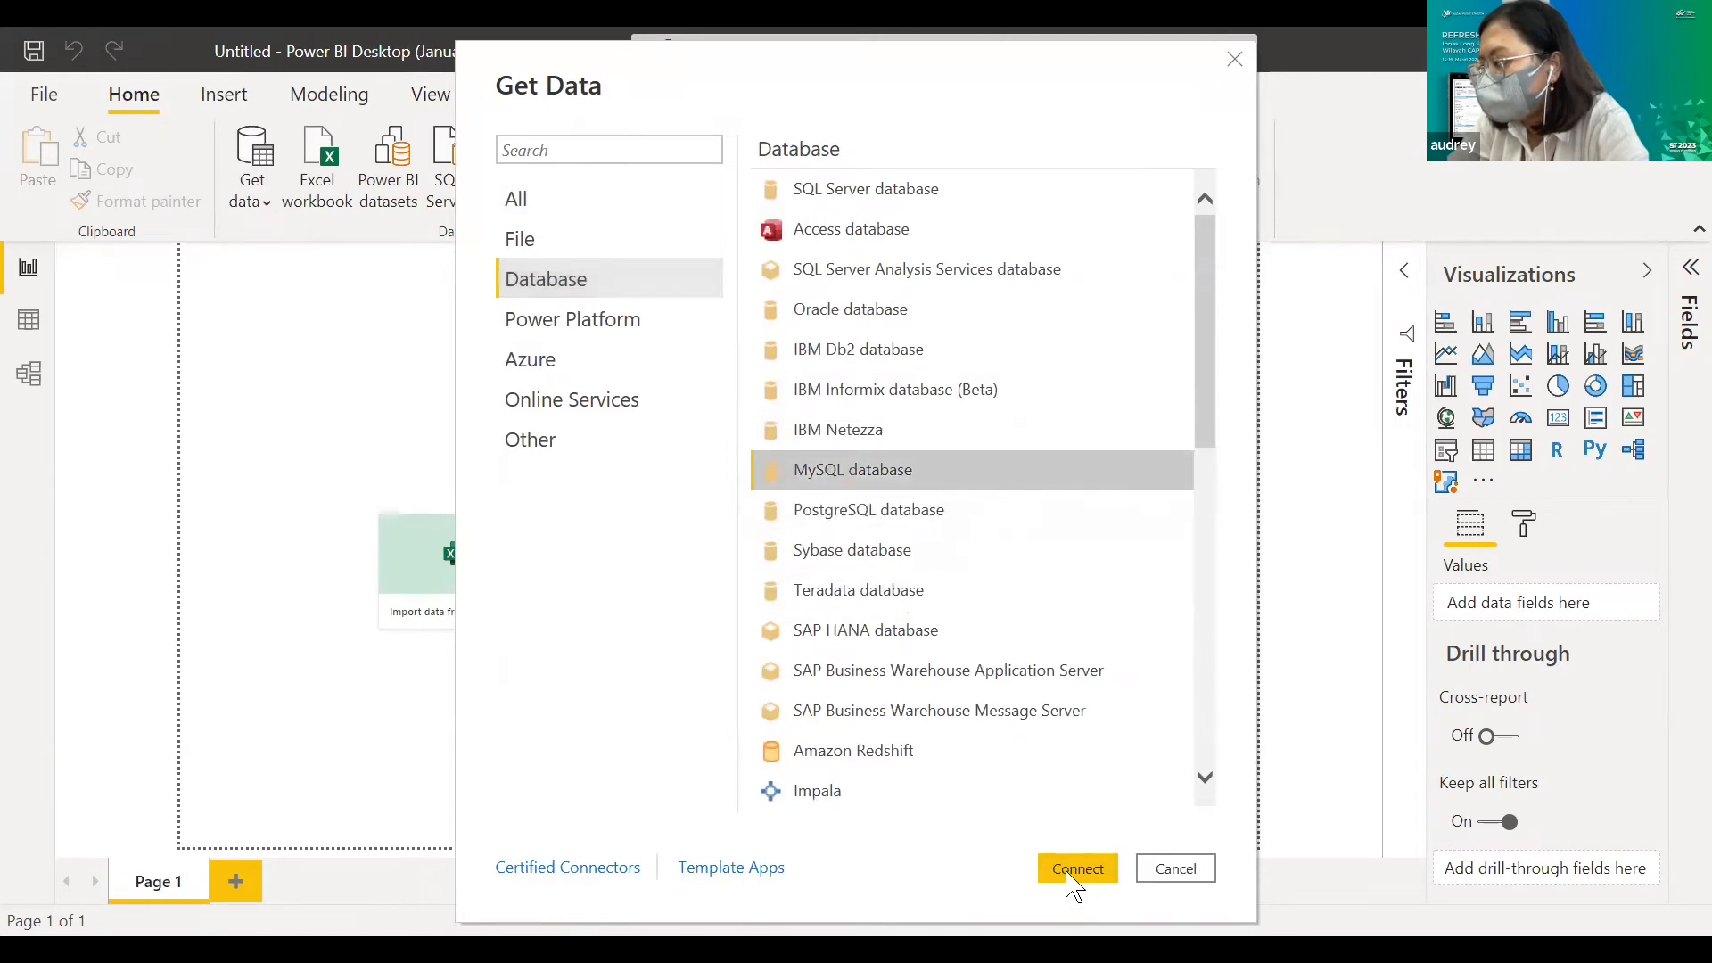
{"action": "left_click", "coordinate": [1070, 867]}
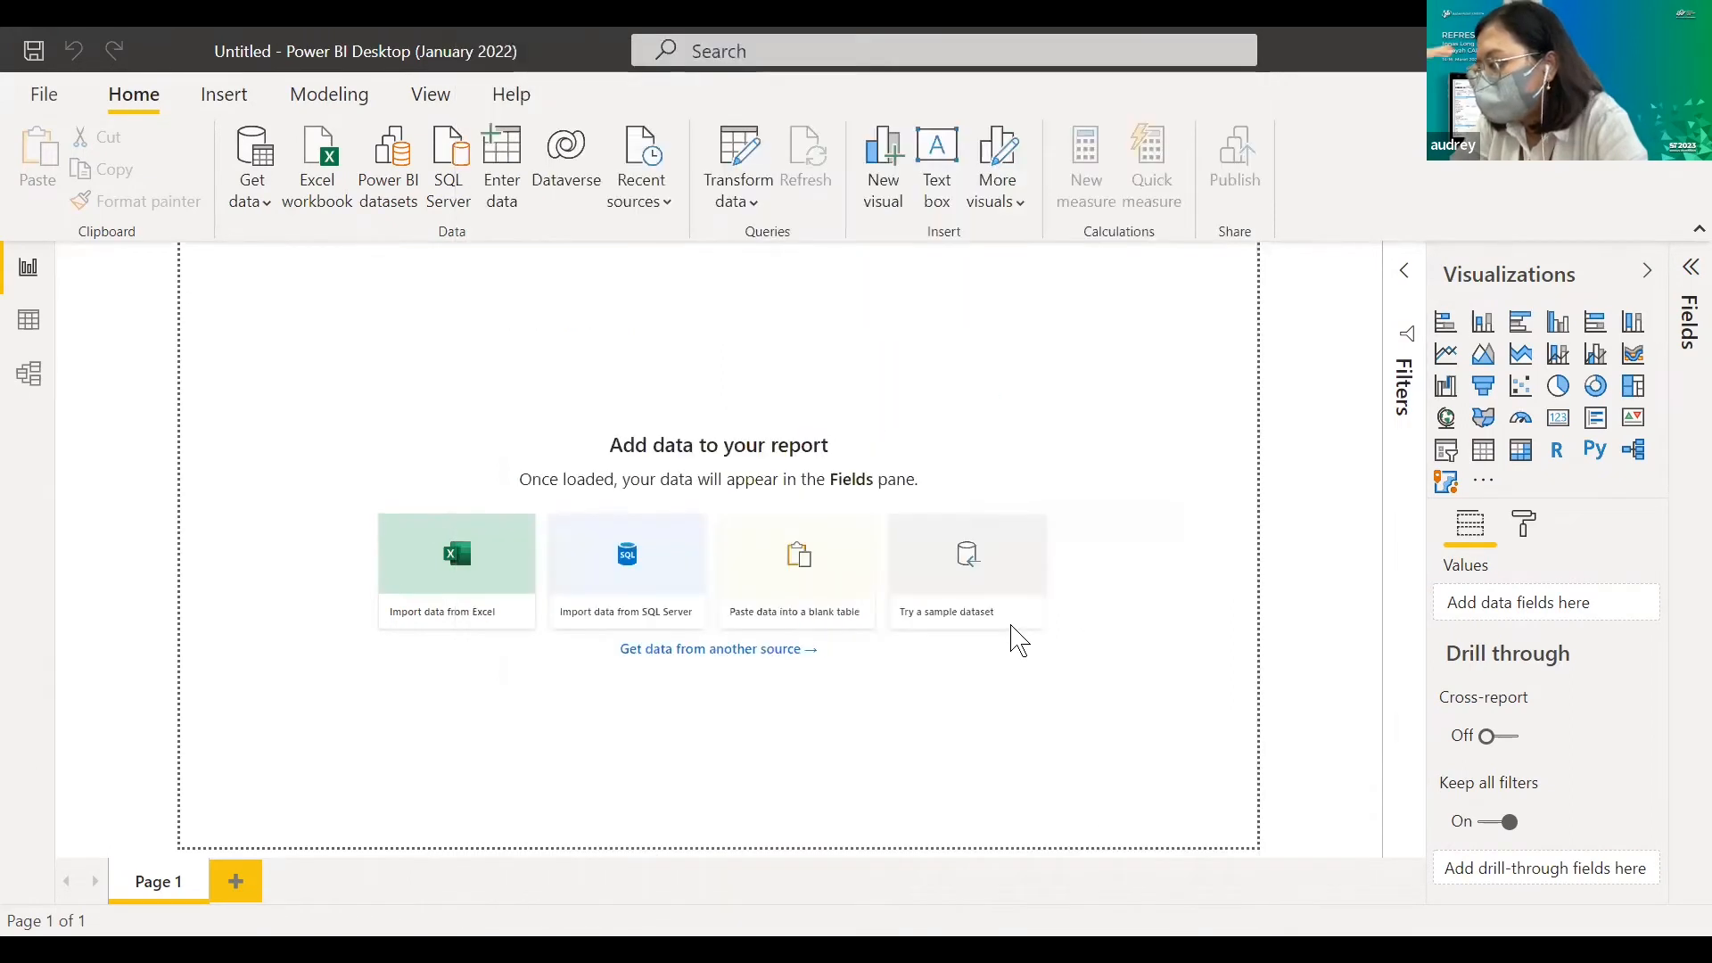
- Set the MySQL server to localhost and the database to mydatabase, and submit the connection details
{"action": "type", "text": "localh"}
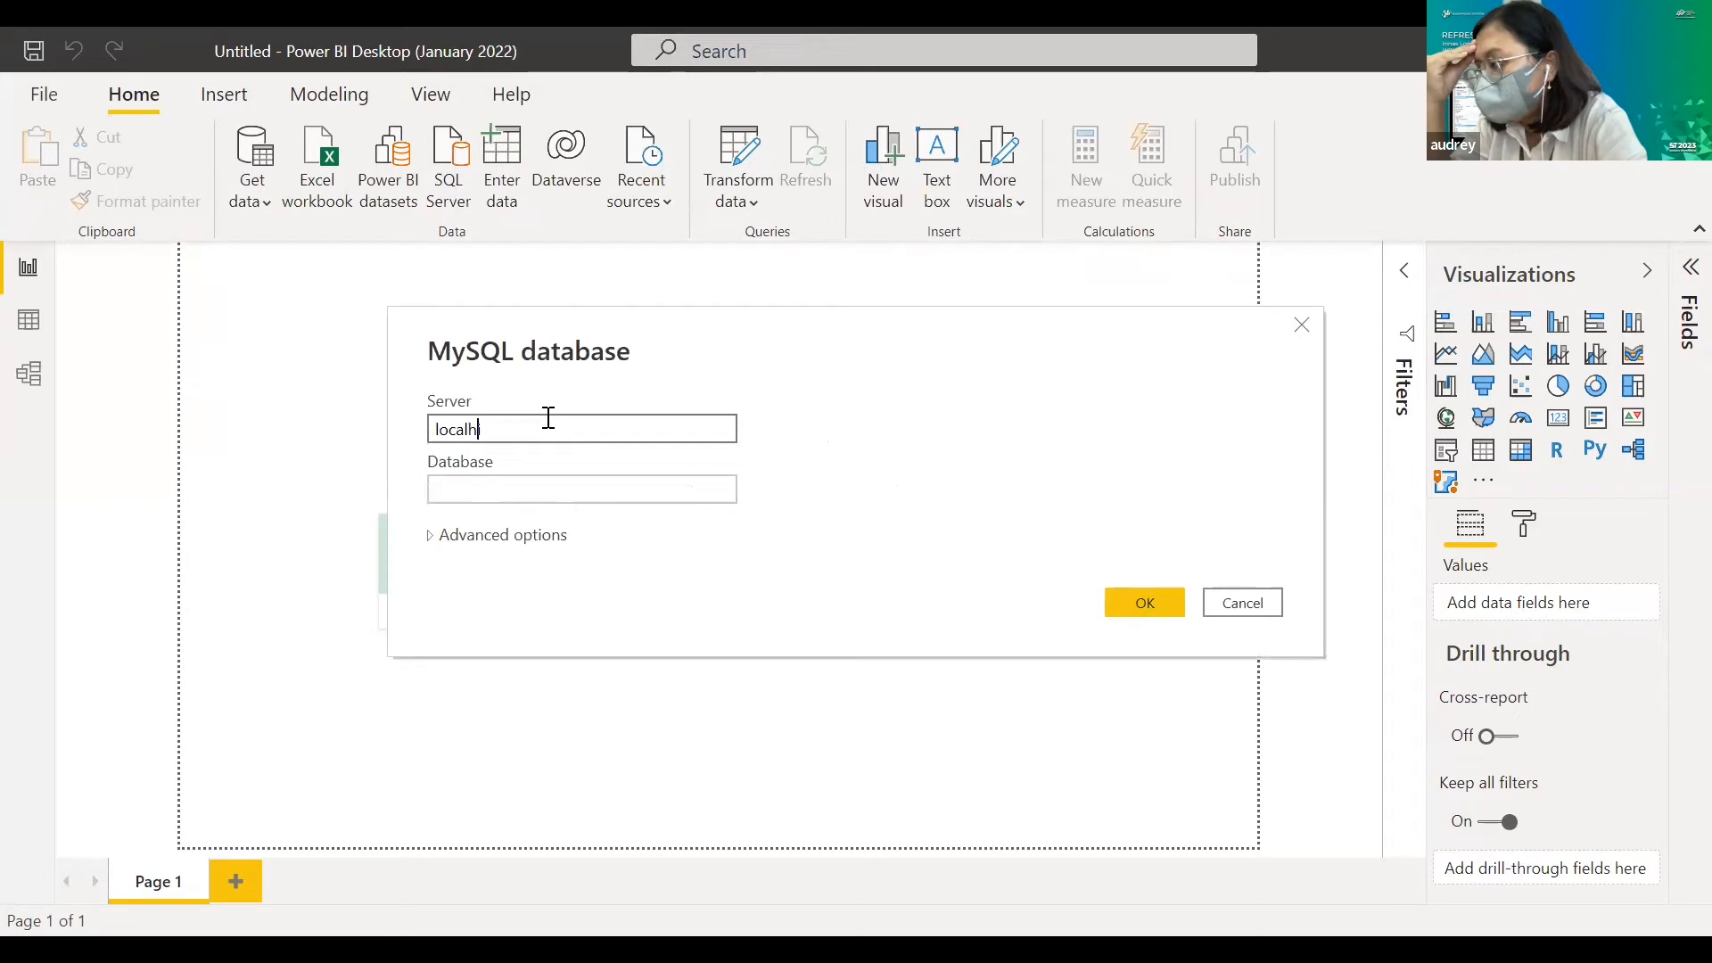
{"action": "type", "text": "ost"}
{"action": "left_click", "coordinate": [498, 497]}
{"action": "type", "text": "mydatabase"}
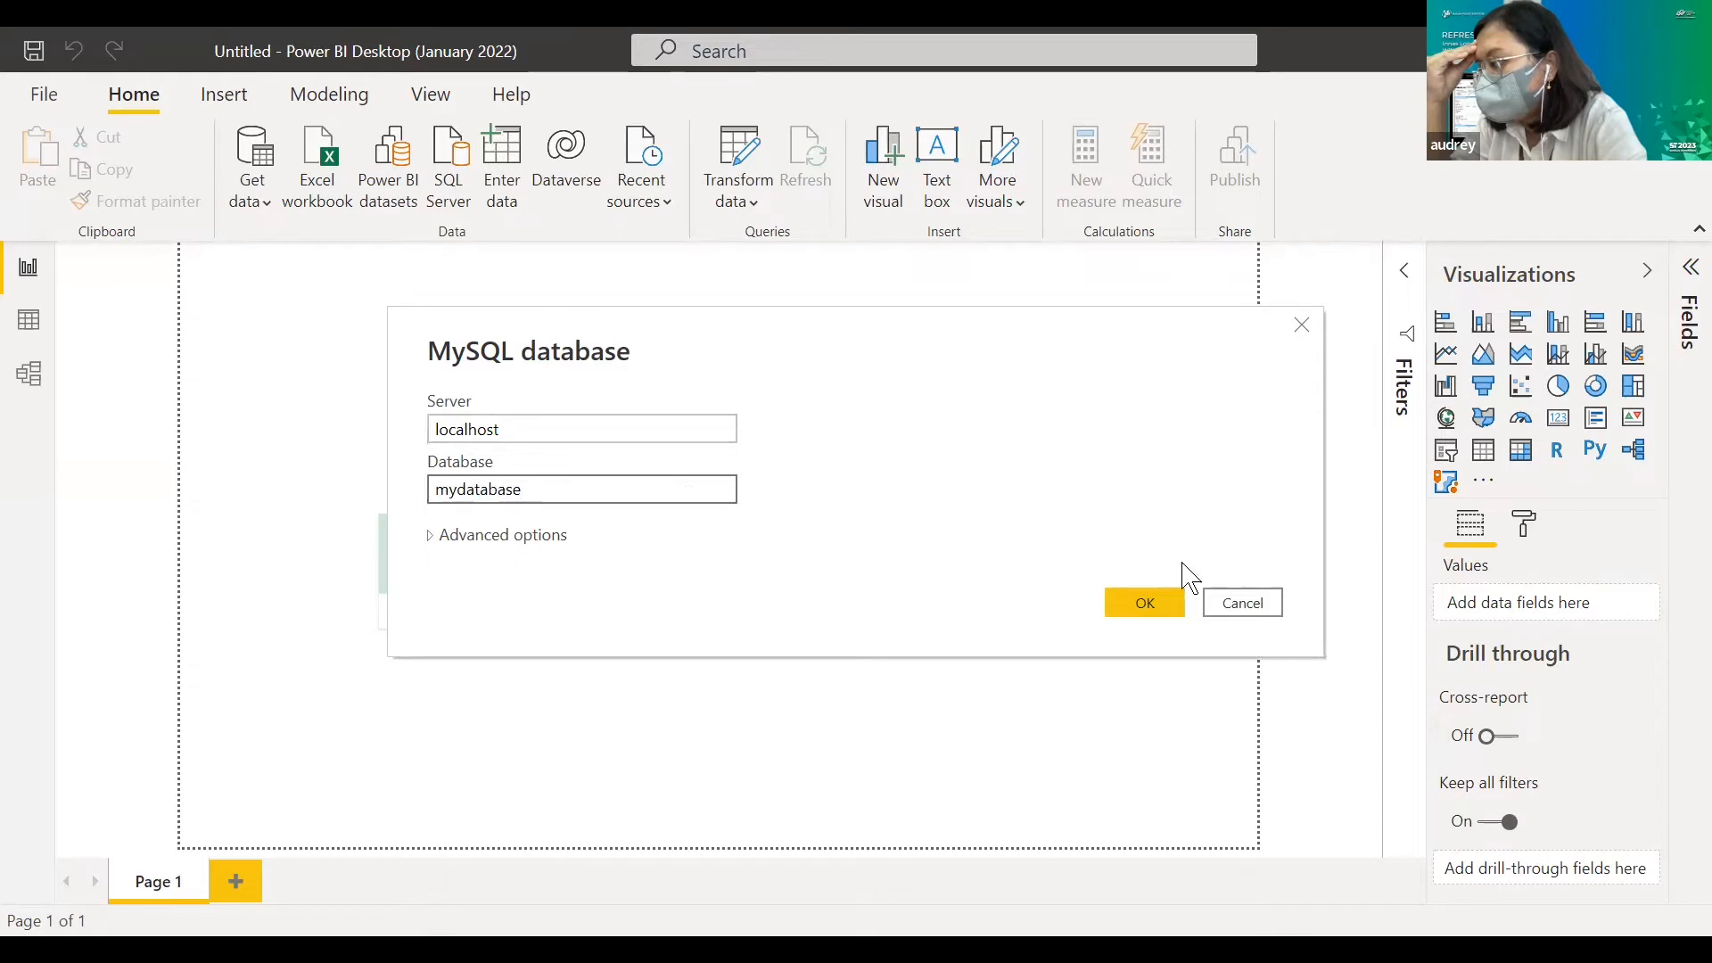
{"action": "left_click", "coordinate": [1139, 593]}
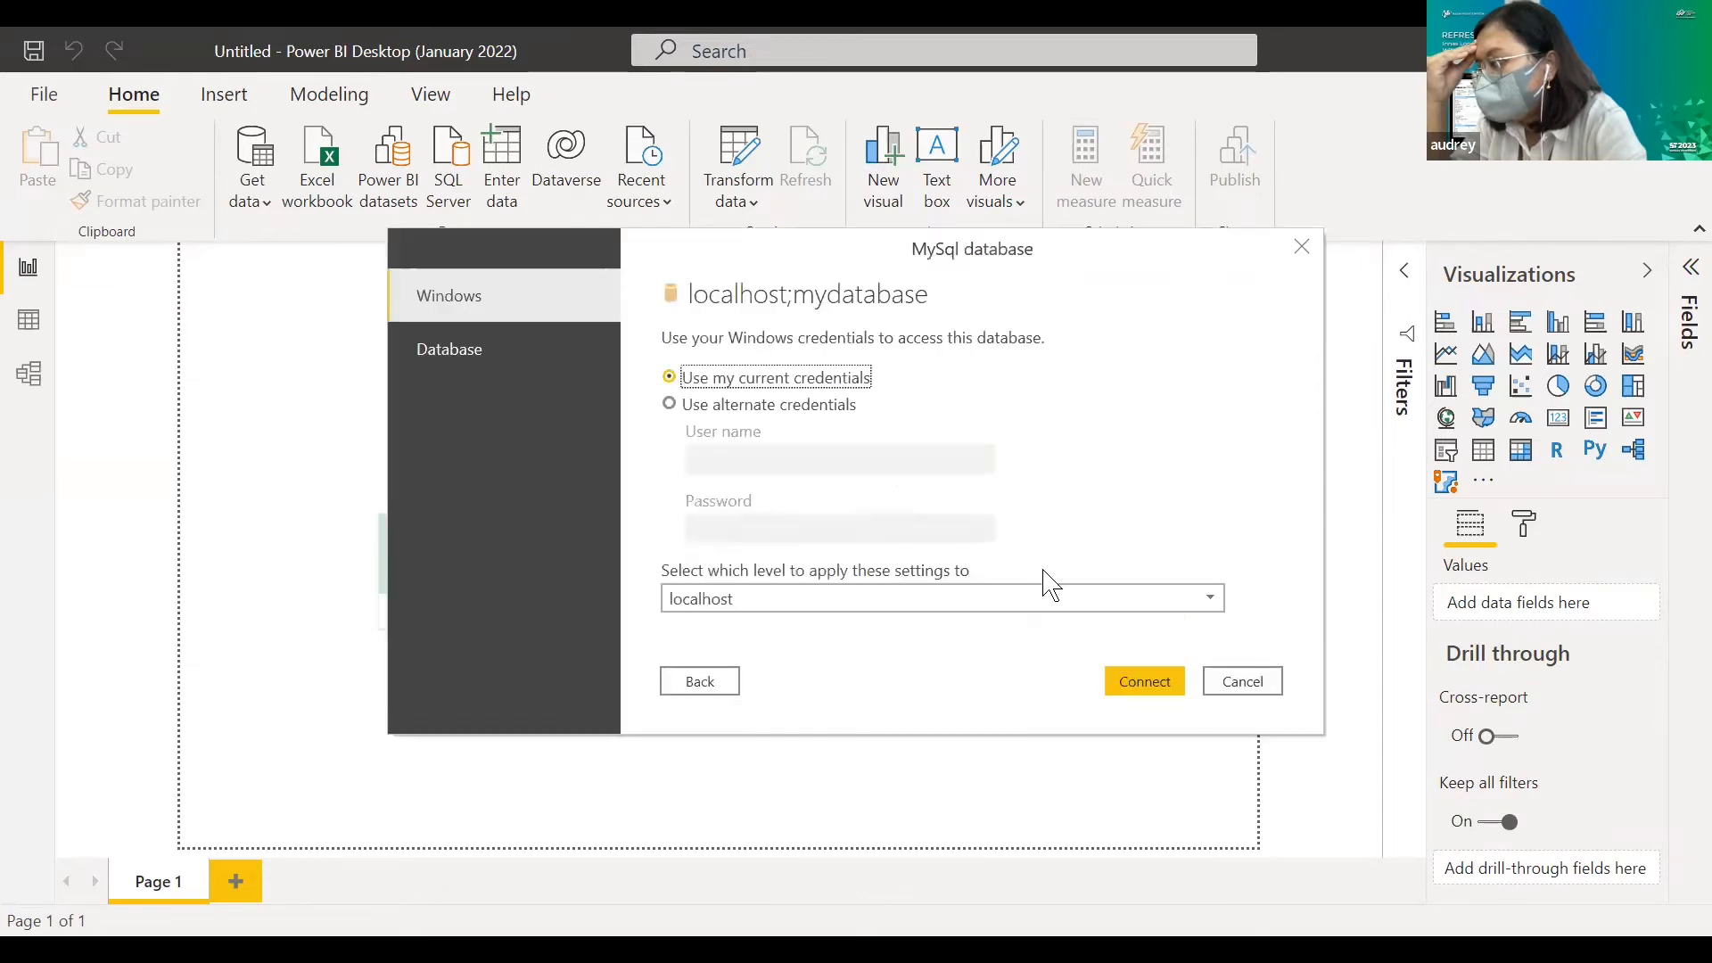
- Try to connect with the current Windows credentials over an unencrypted connection, and dismiss the credentials dialog
{"action": "left_click", "coordinate": [1146, 689]}
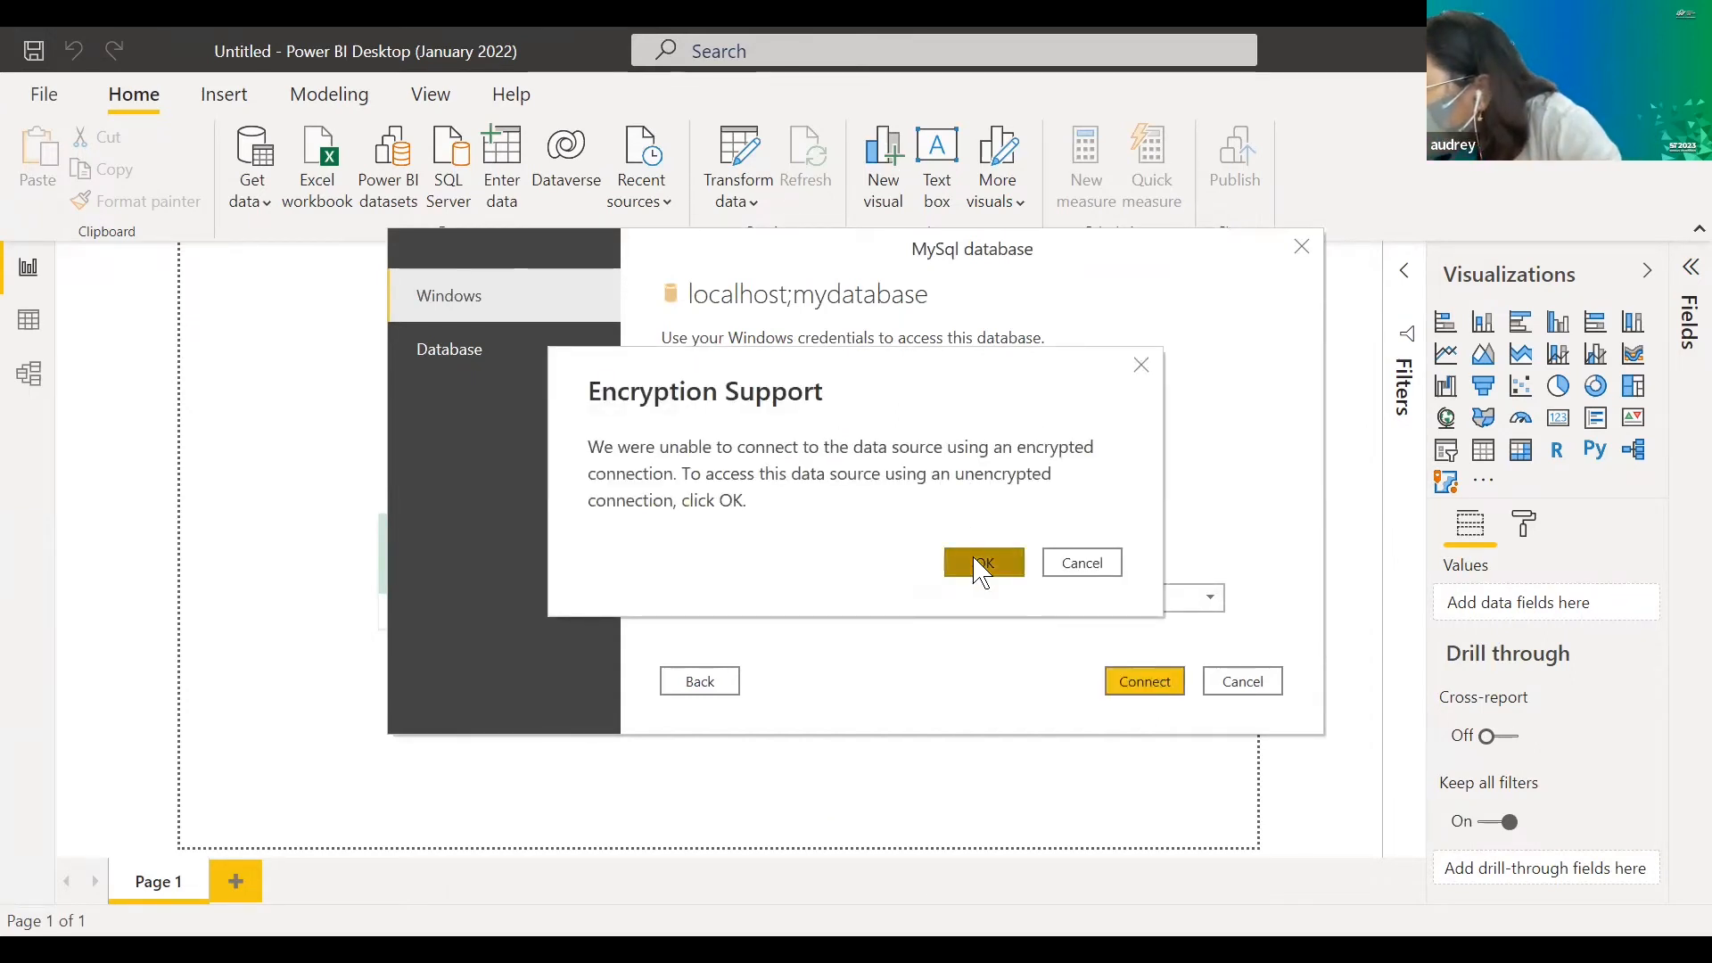
{"action": "left_click", "coordinate": [984, 566]}
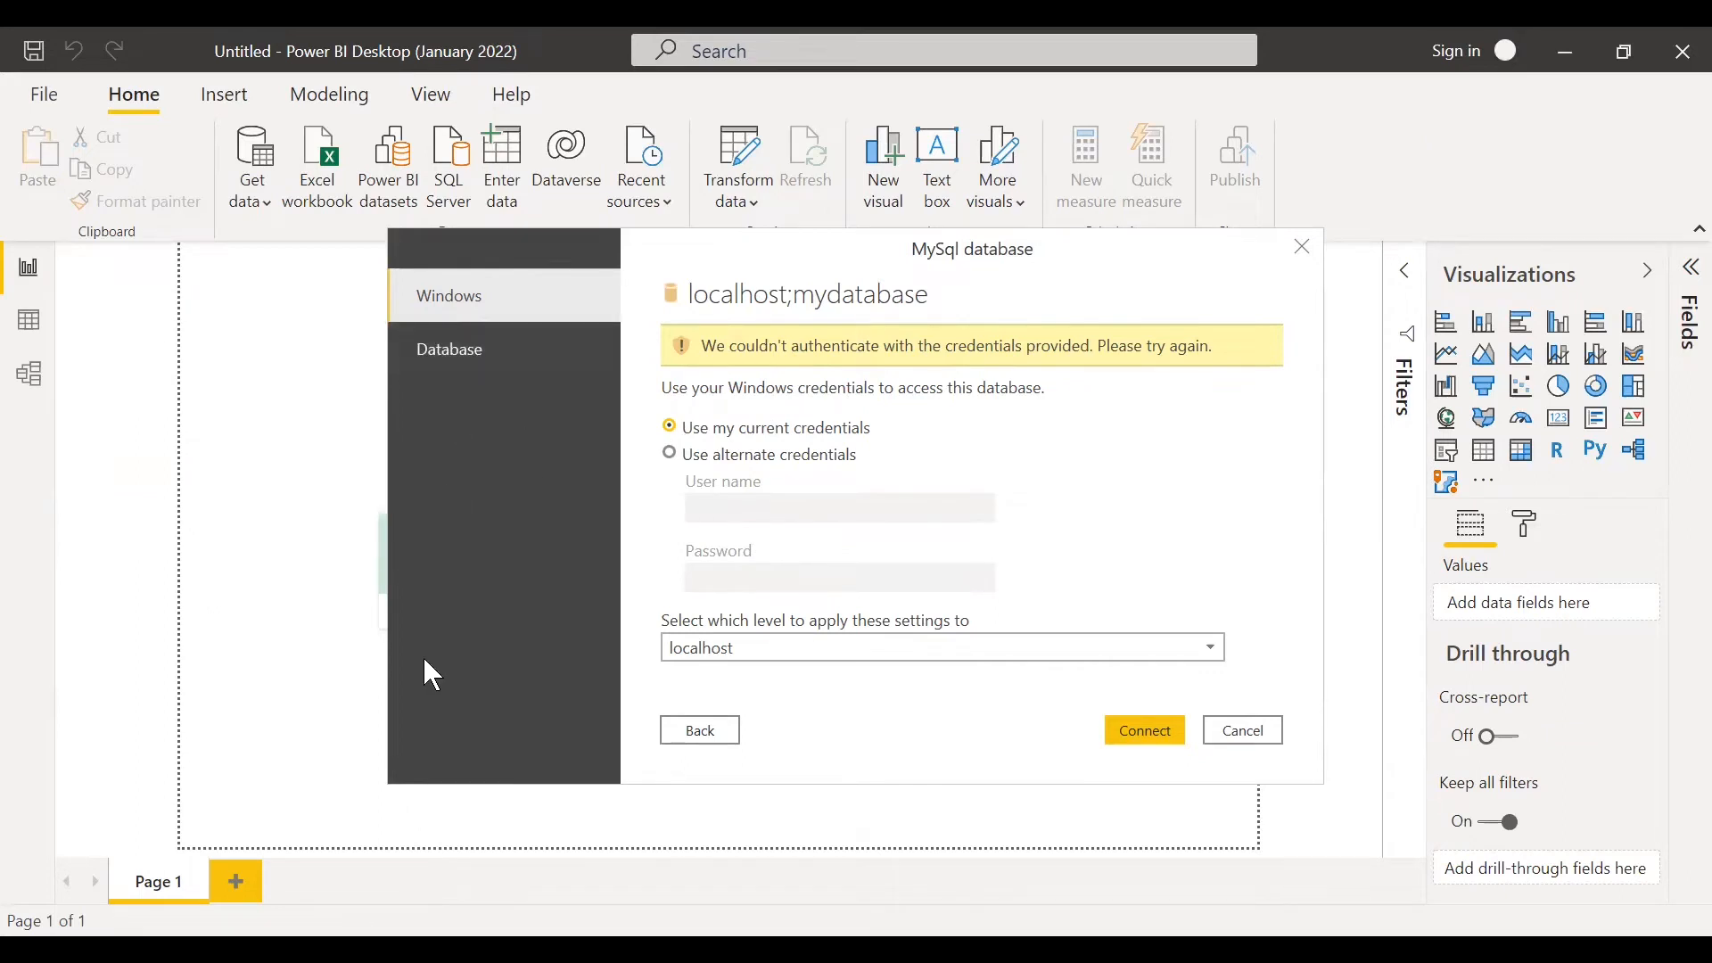
{"action": "left_click", "coordinate": [1302, 249]}
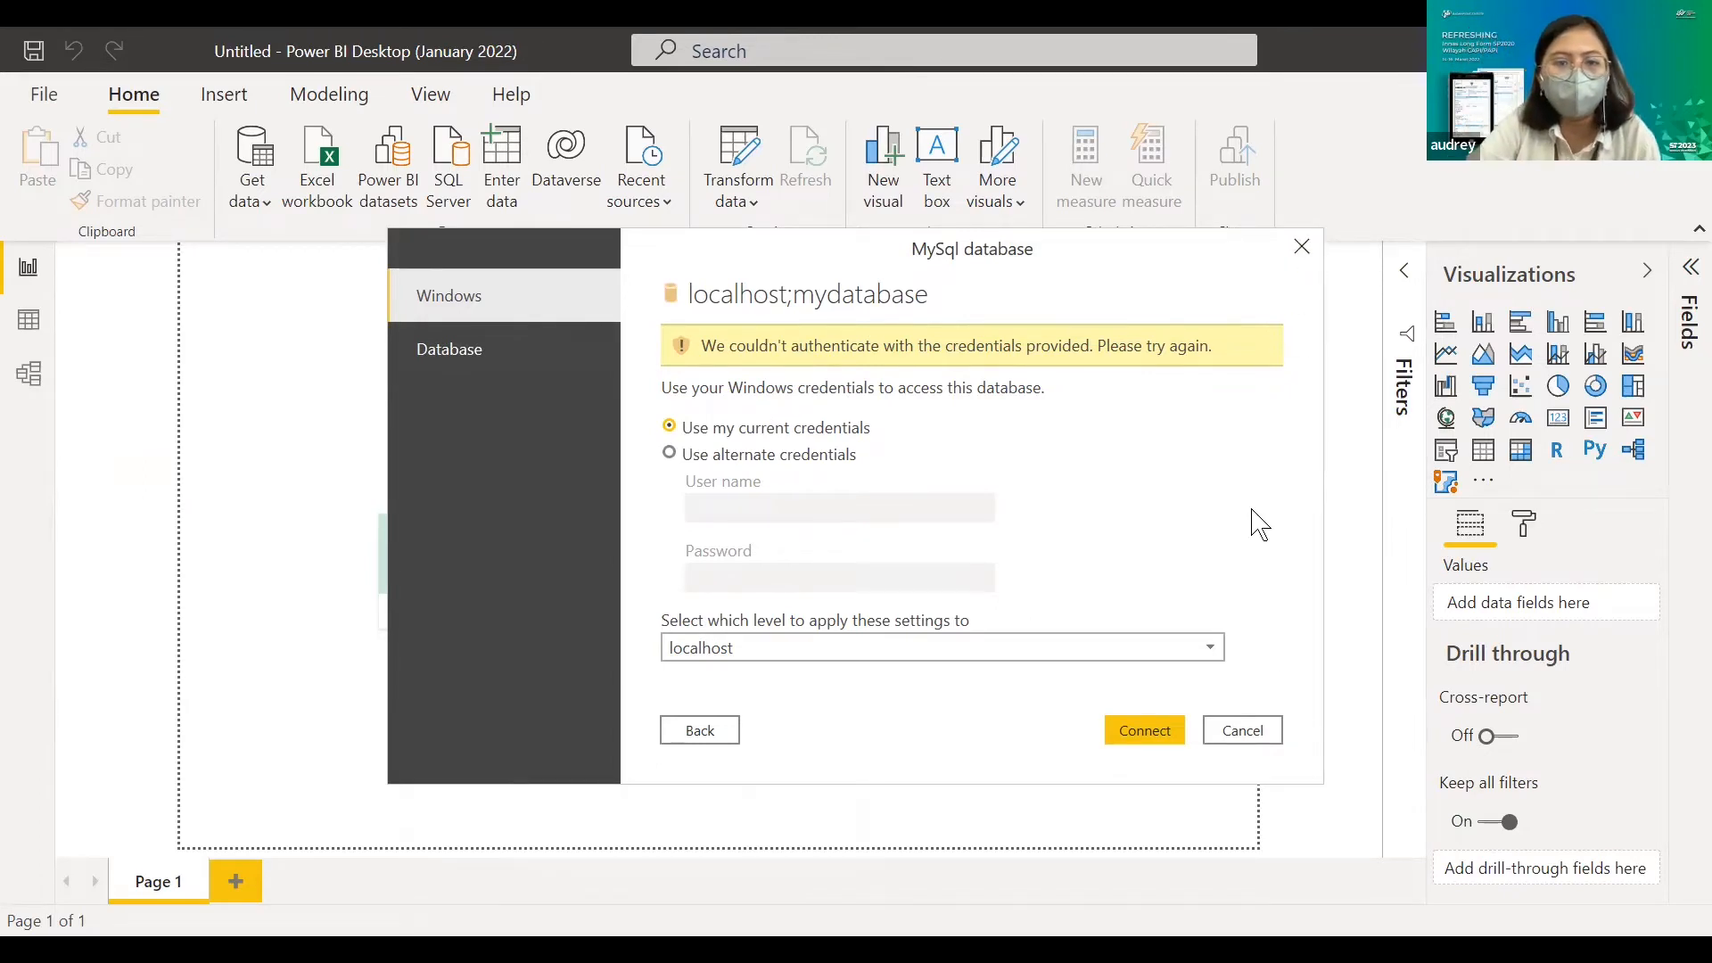
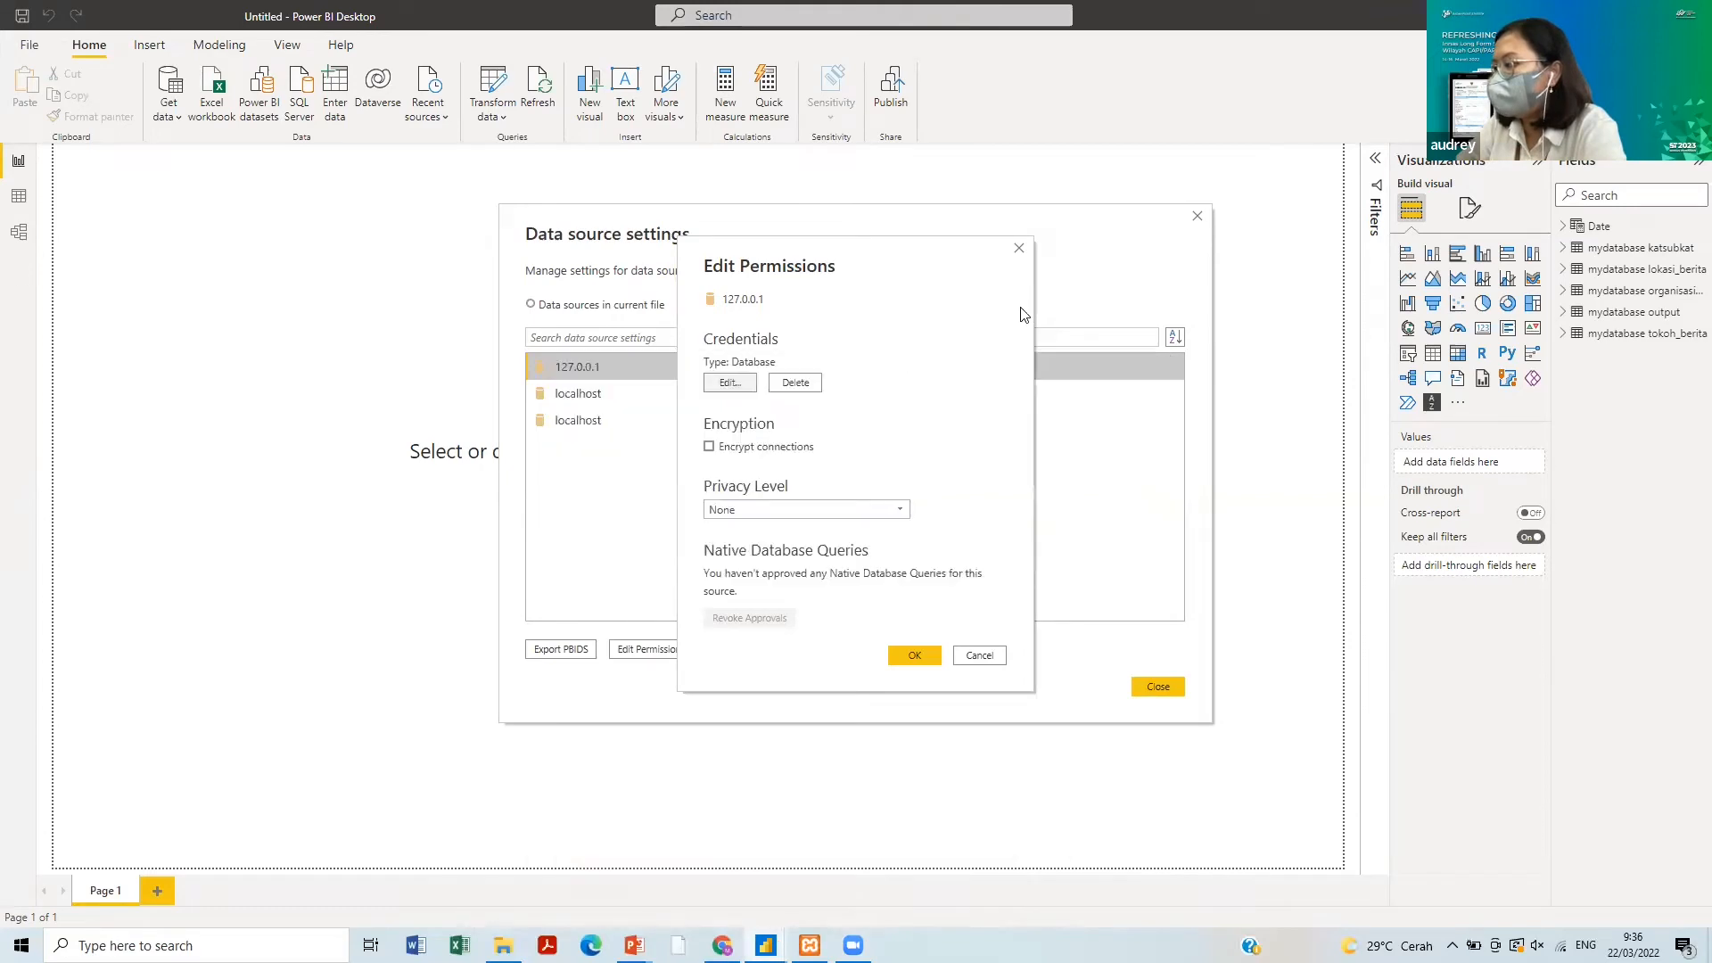
- Close the 127.0.0.1 permissions and the data source settings, and reopen the settings showing the global permissions
{"action": "left_click", "coordinate": [1018, 252]}
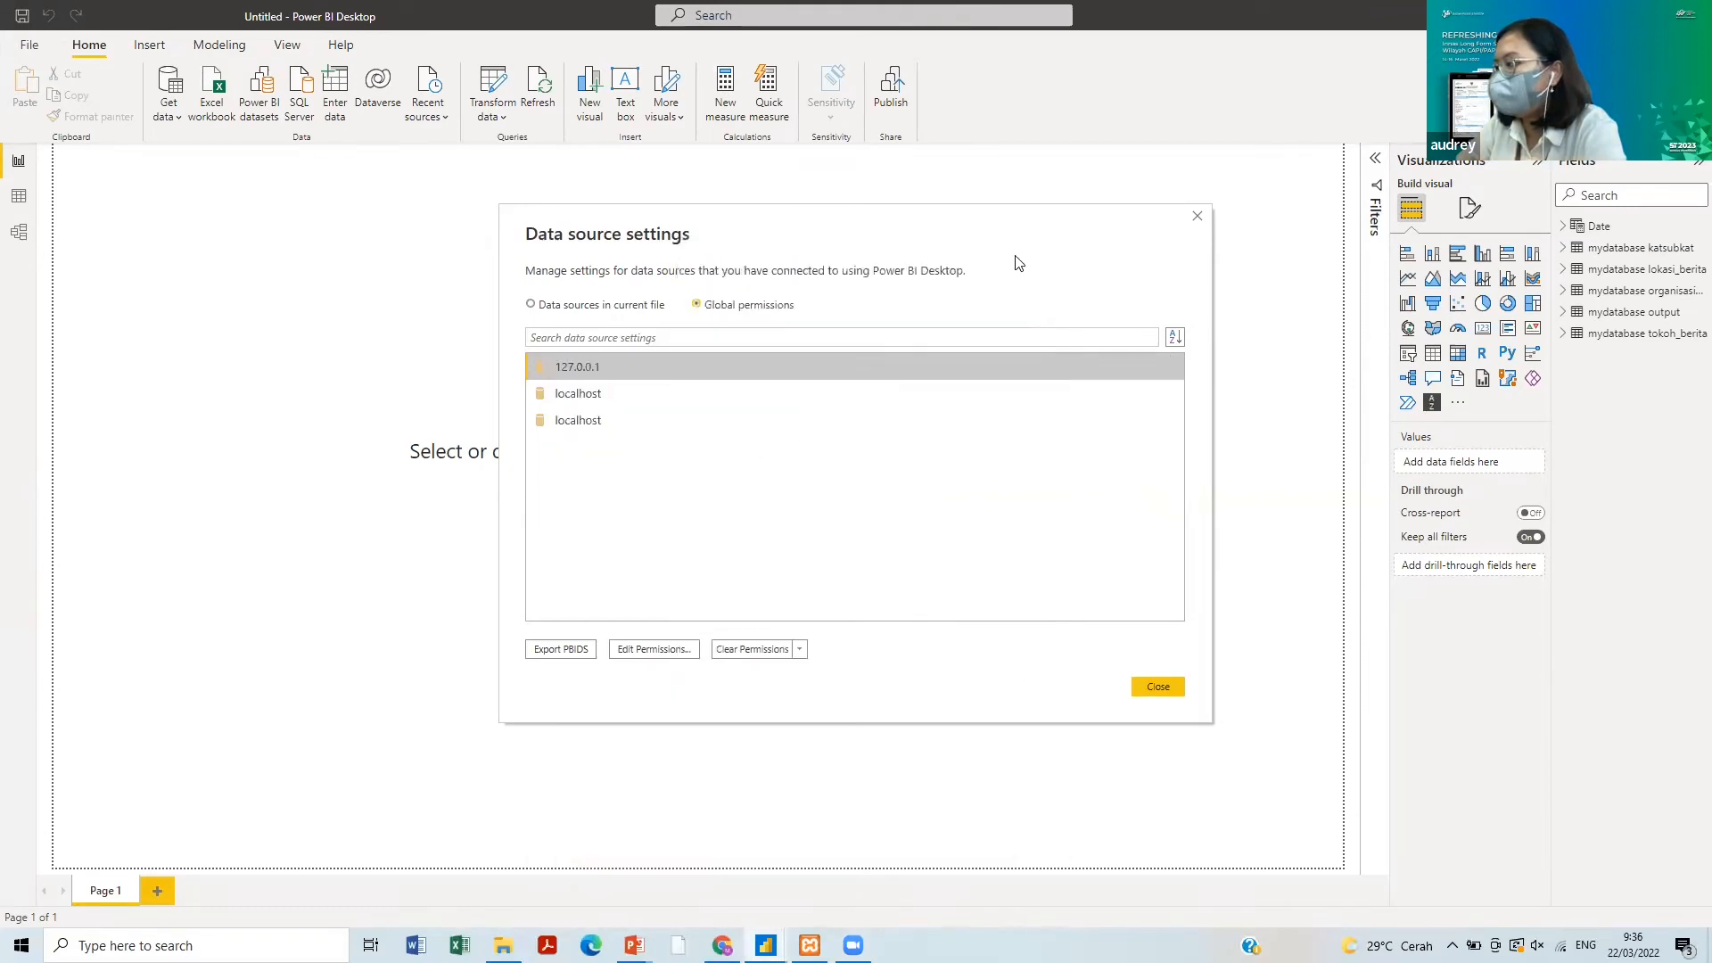
{"action": "left_click", "coordinate": [1196, 218]}
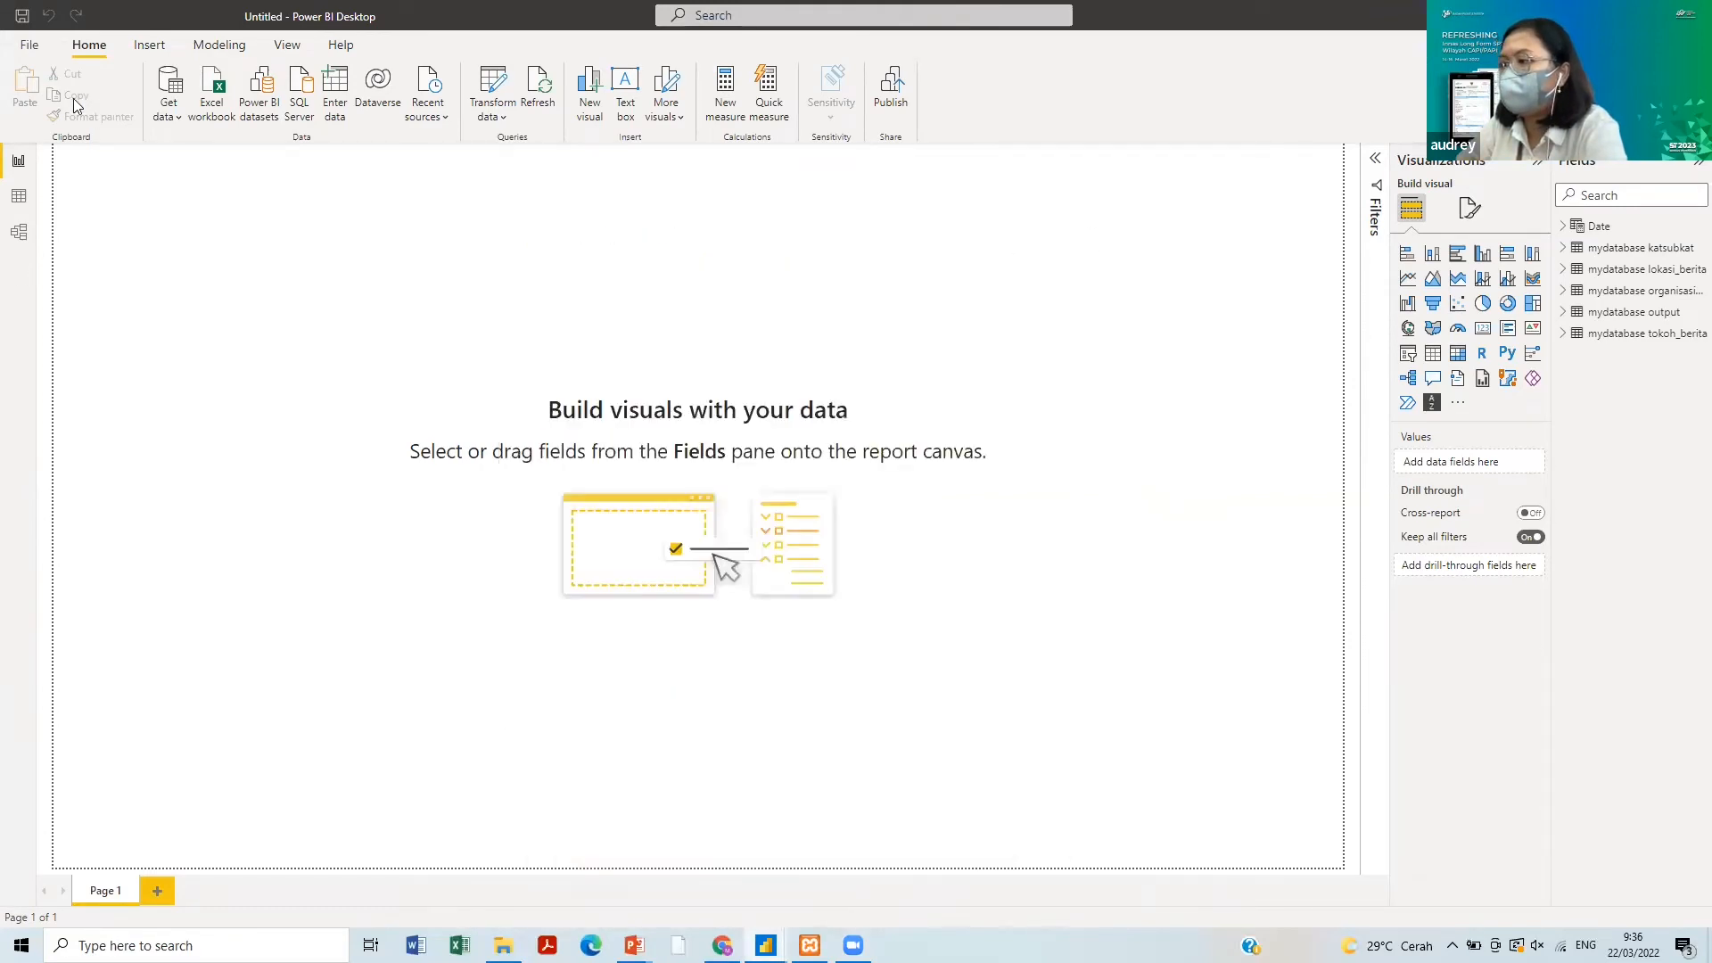
{"action": "left_click", "coordinate": [31, 44]}
{"action": "left_click", "coordinate": [80, 325]}
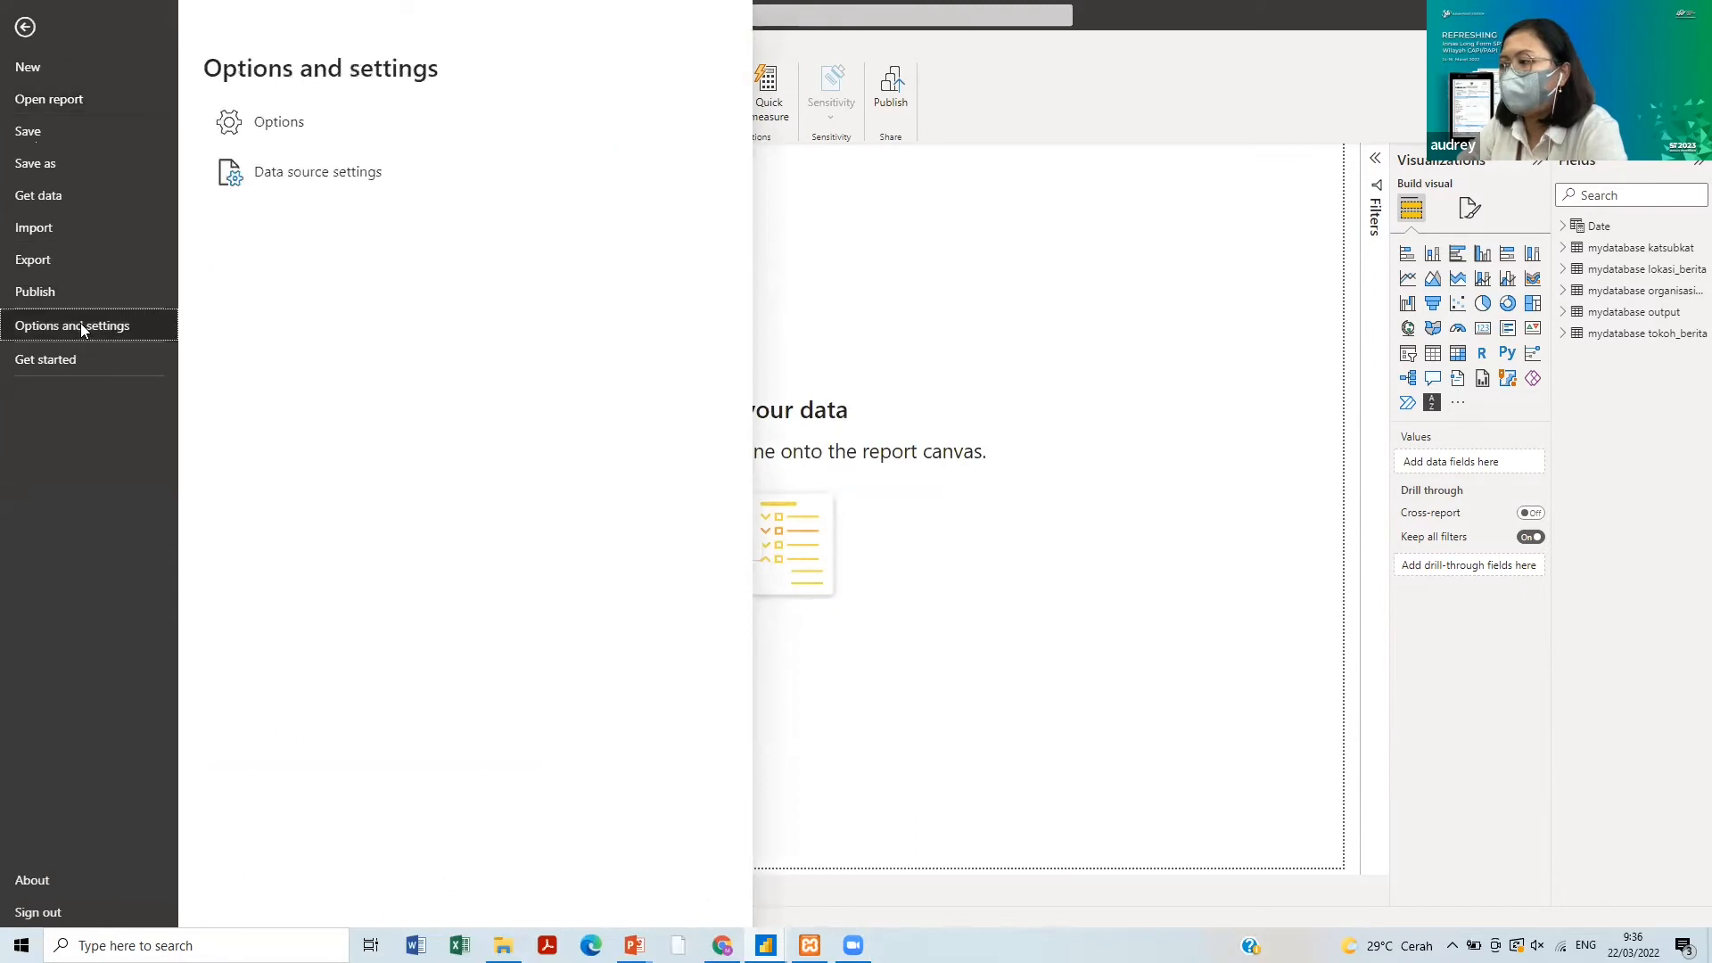
{"action": "left_click", "coordinate": [370, 173]}
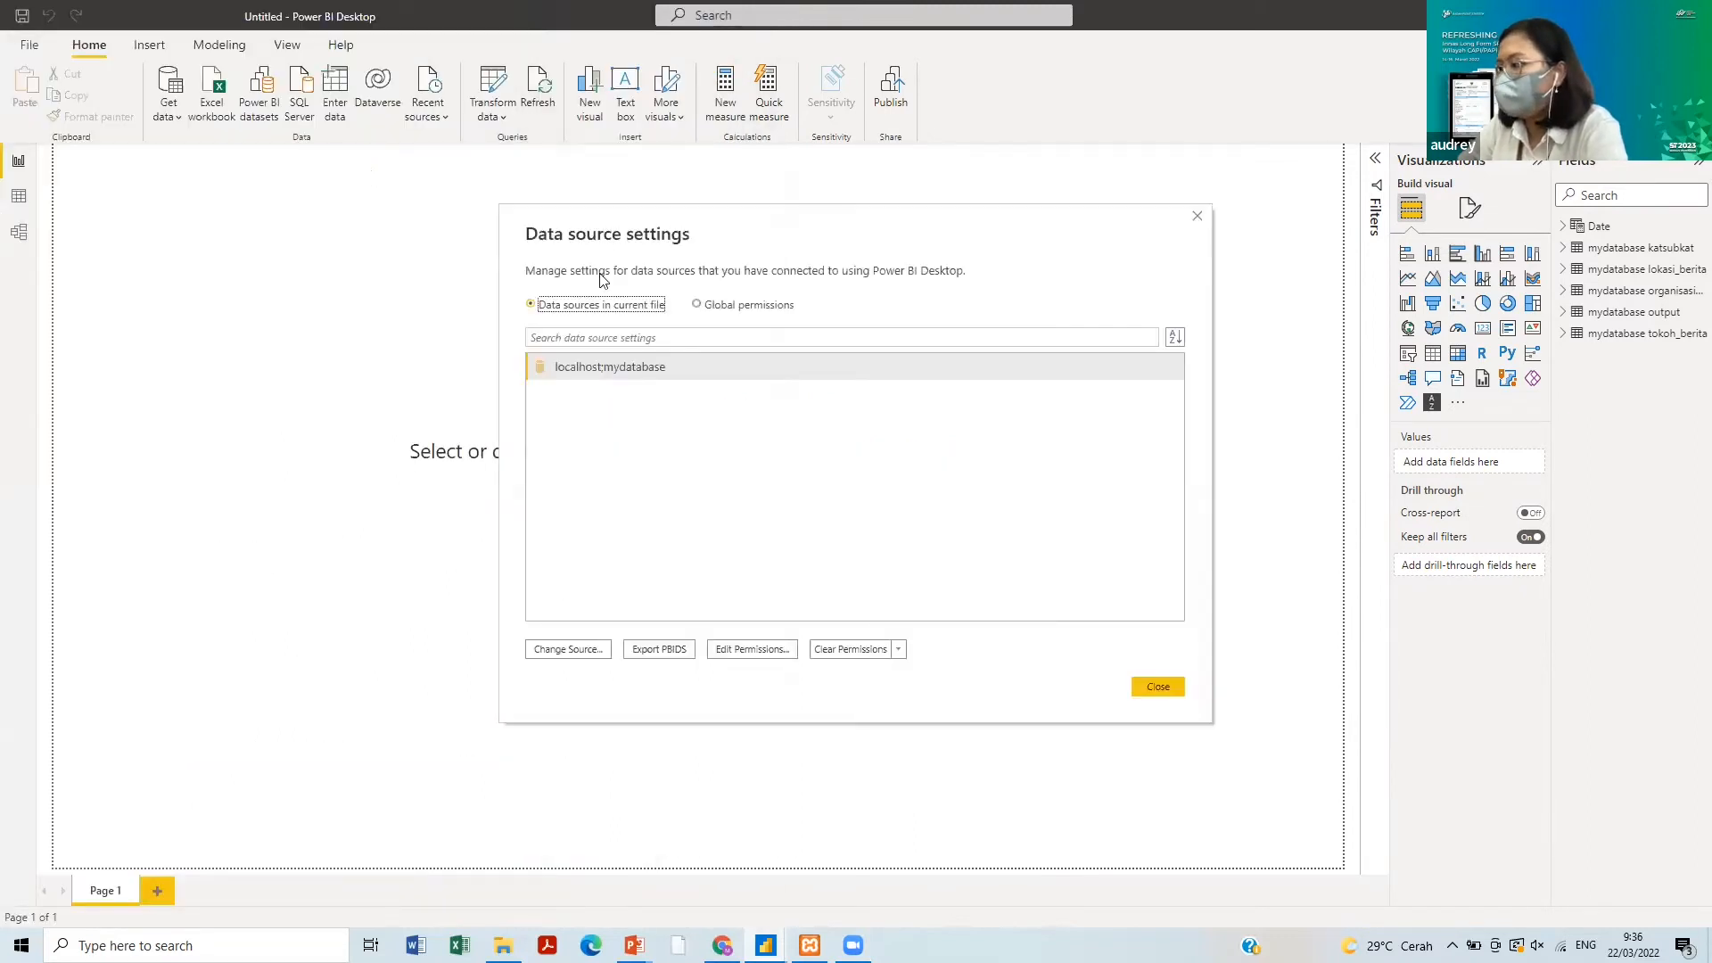
{"action": "left_click", "coordinate": [697, 306]}
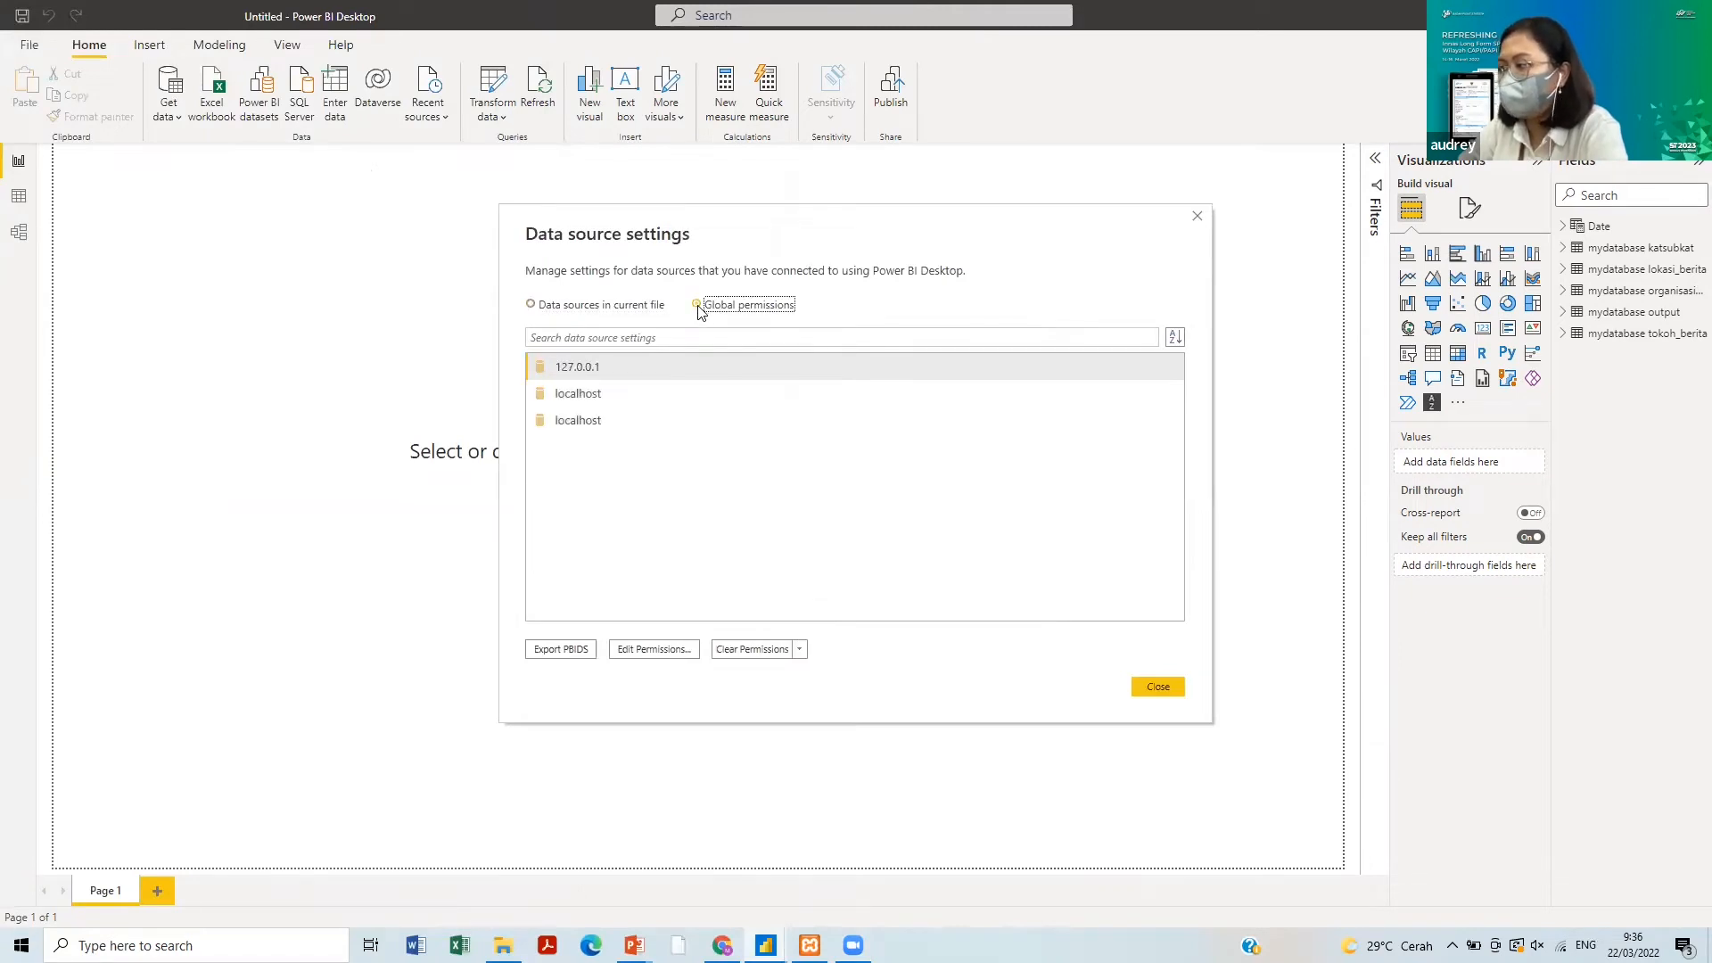
- Open the permissions of the first localhost data source and its stored database credentials
{"action": "left_click", "coordinate": [594, 403]}
{"action": "left_click", "coordinate": [592, 367]}
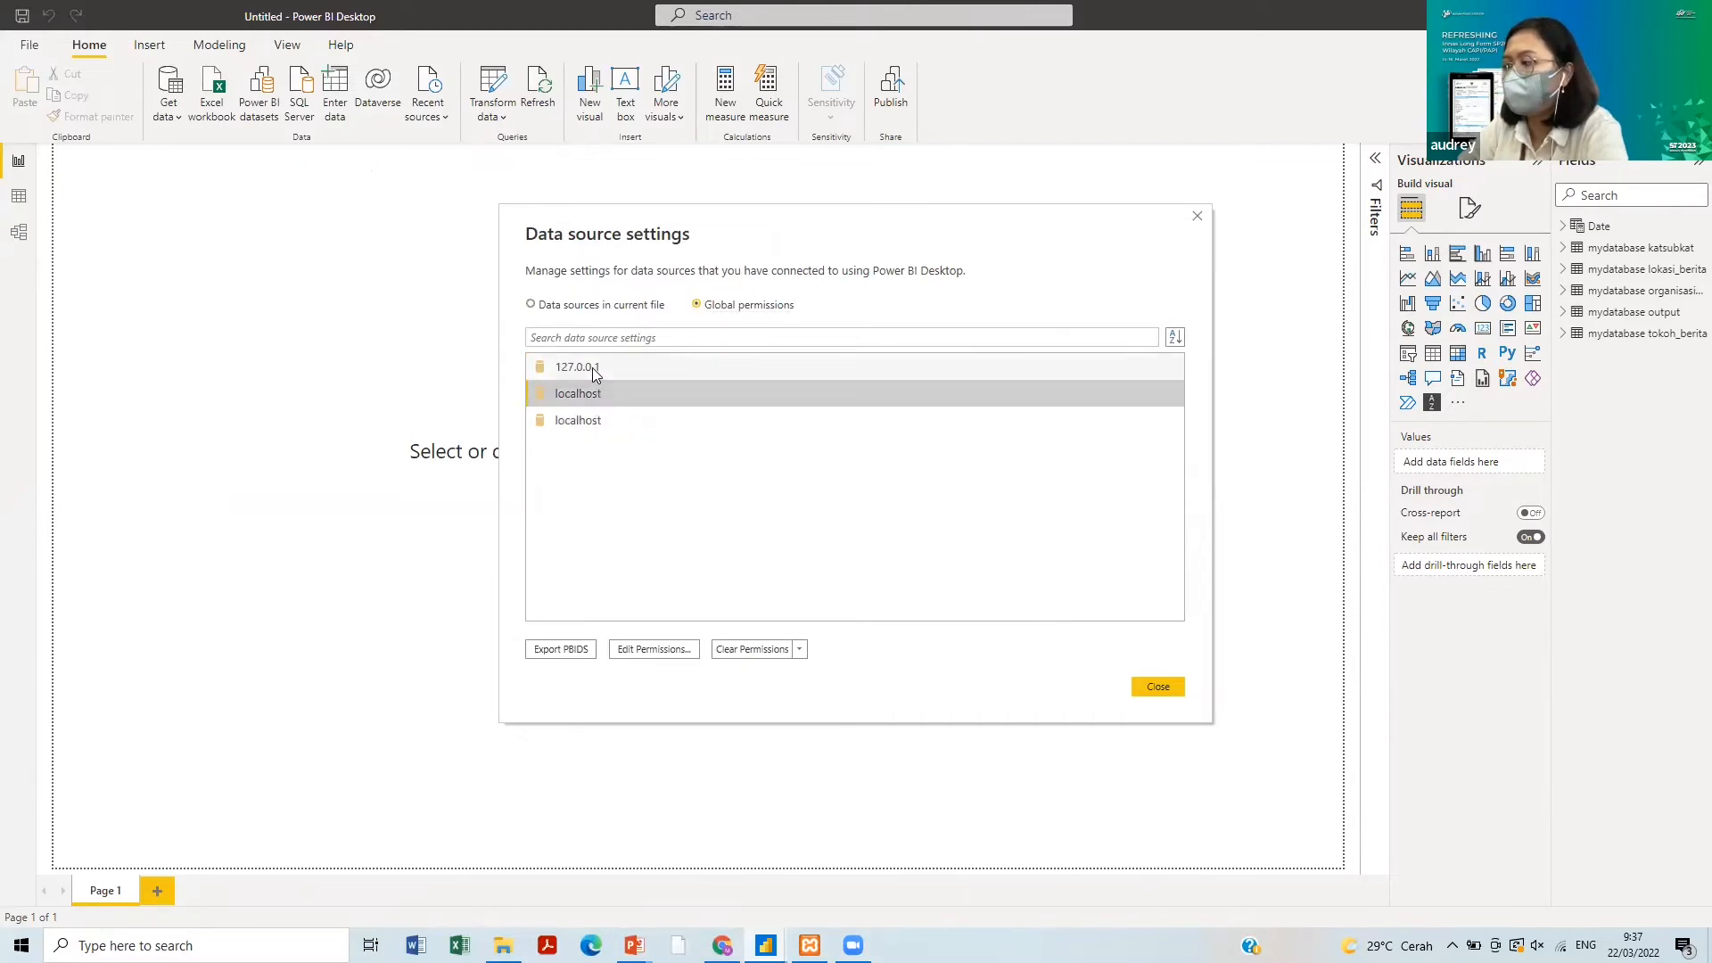
{"action": "right_click", "coordinate": [593, 401]}
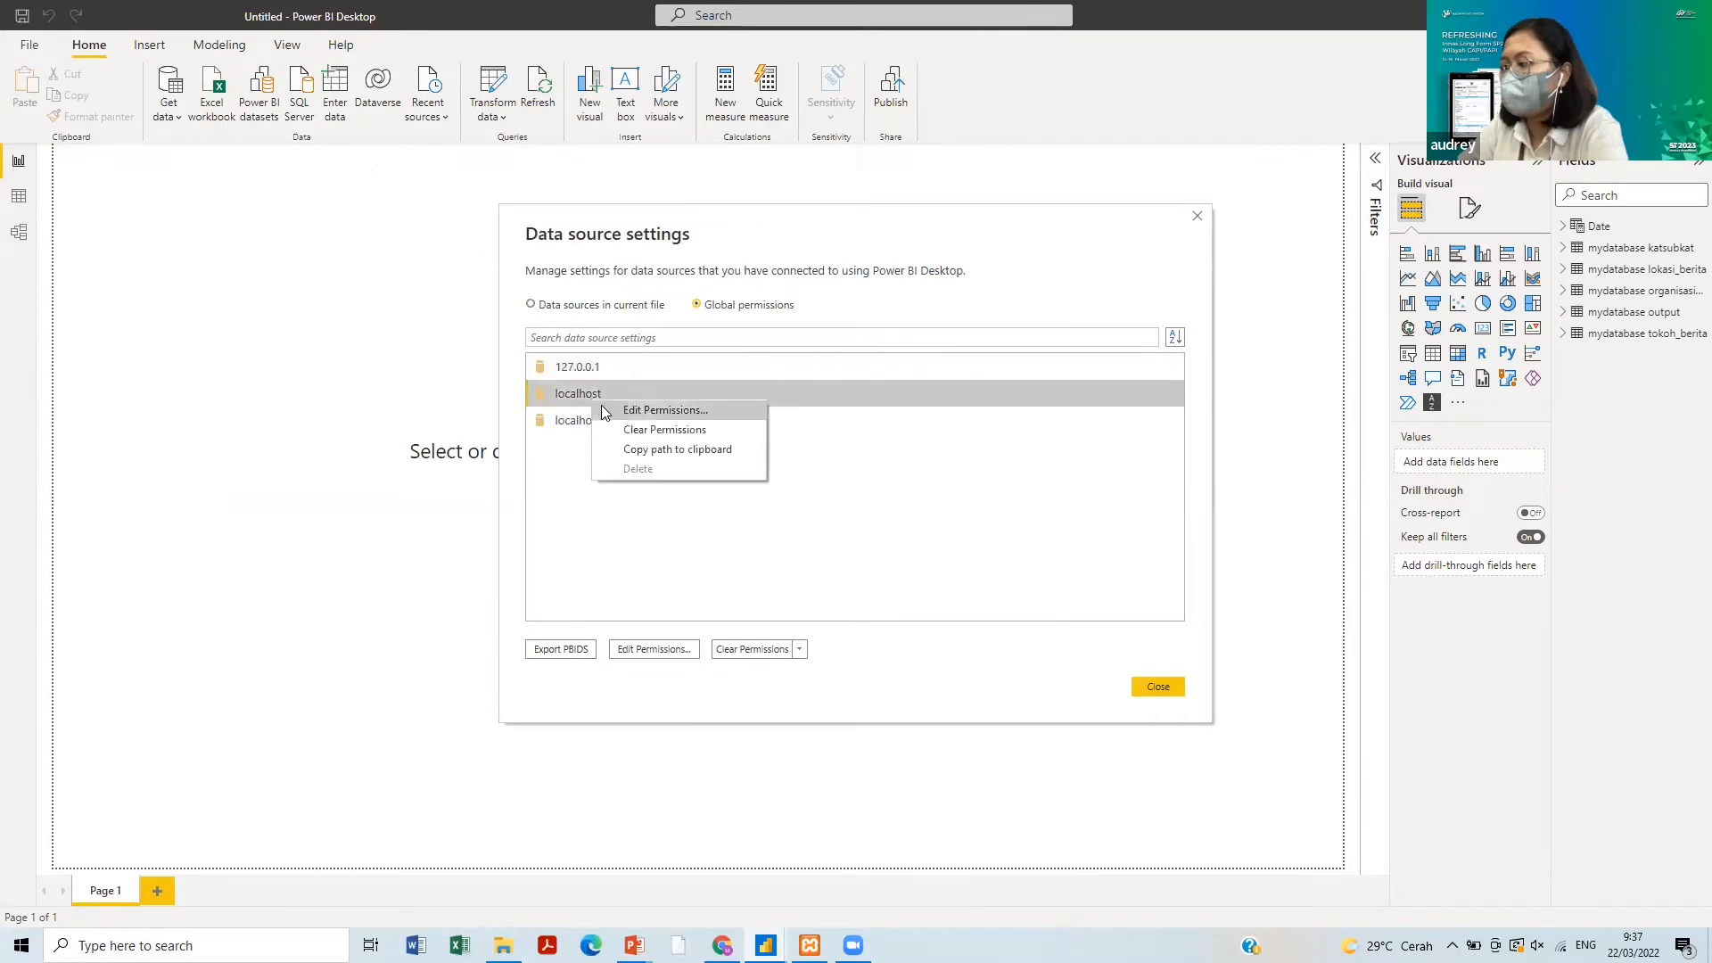
{"action": "left_click", "coordinate": [606, 409]}
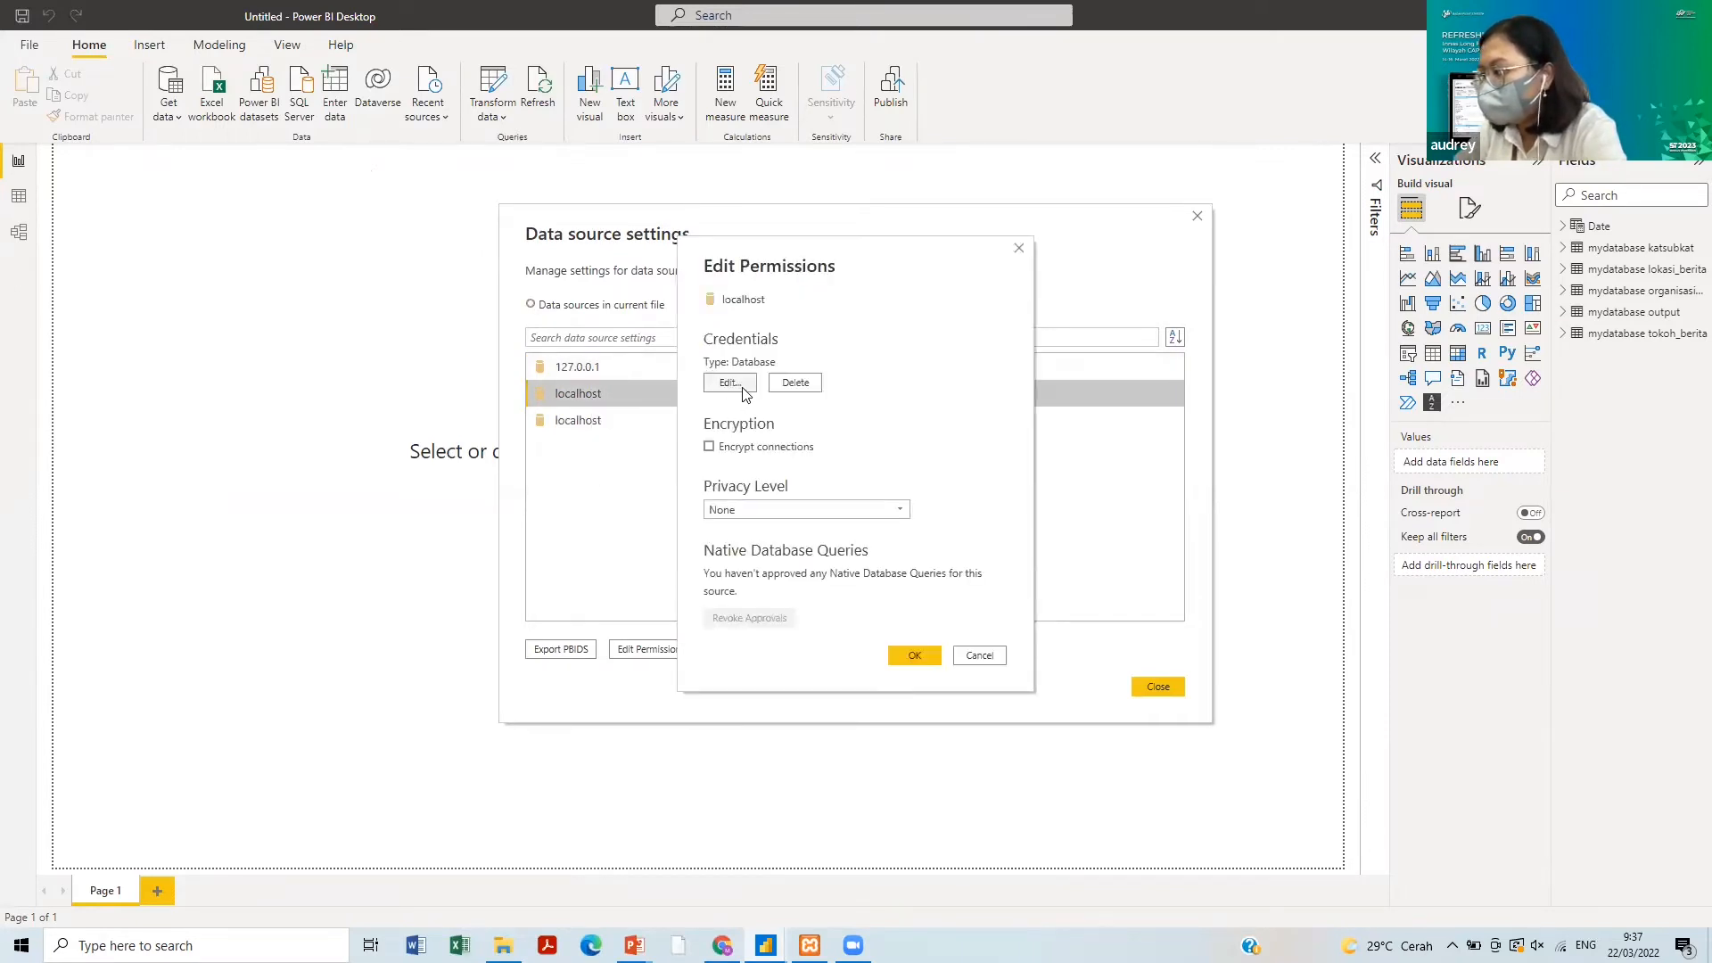
{"action": "left_click", "coordinate": [743, 386]}
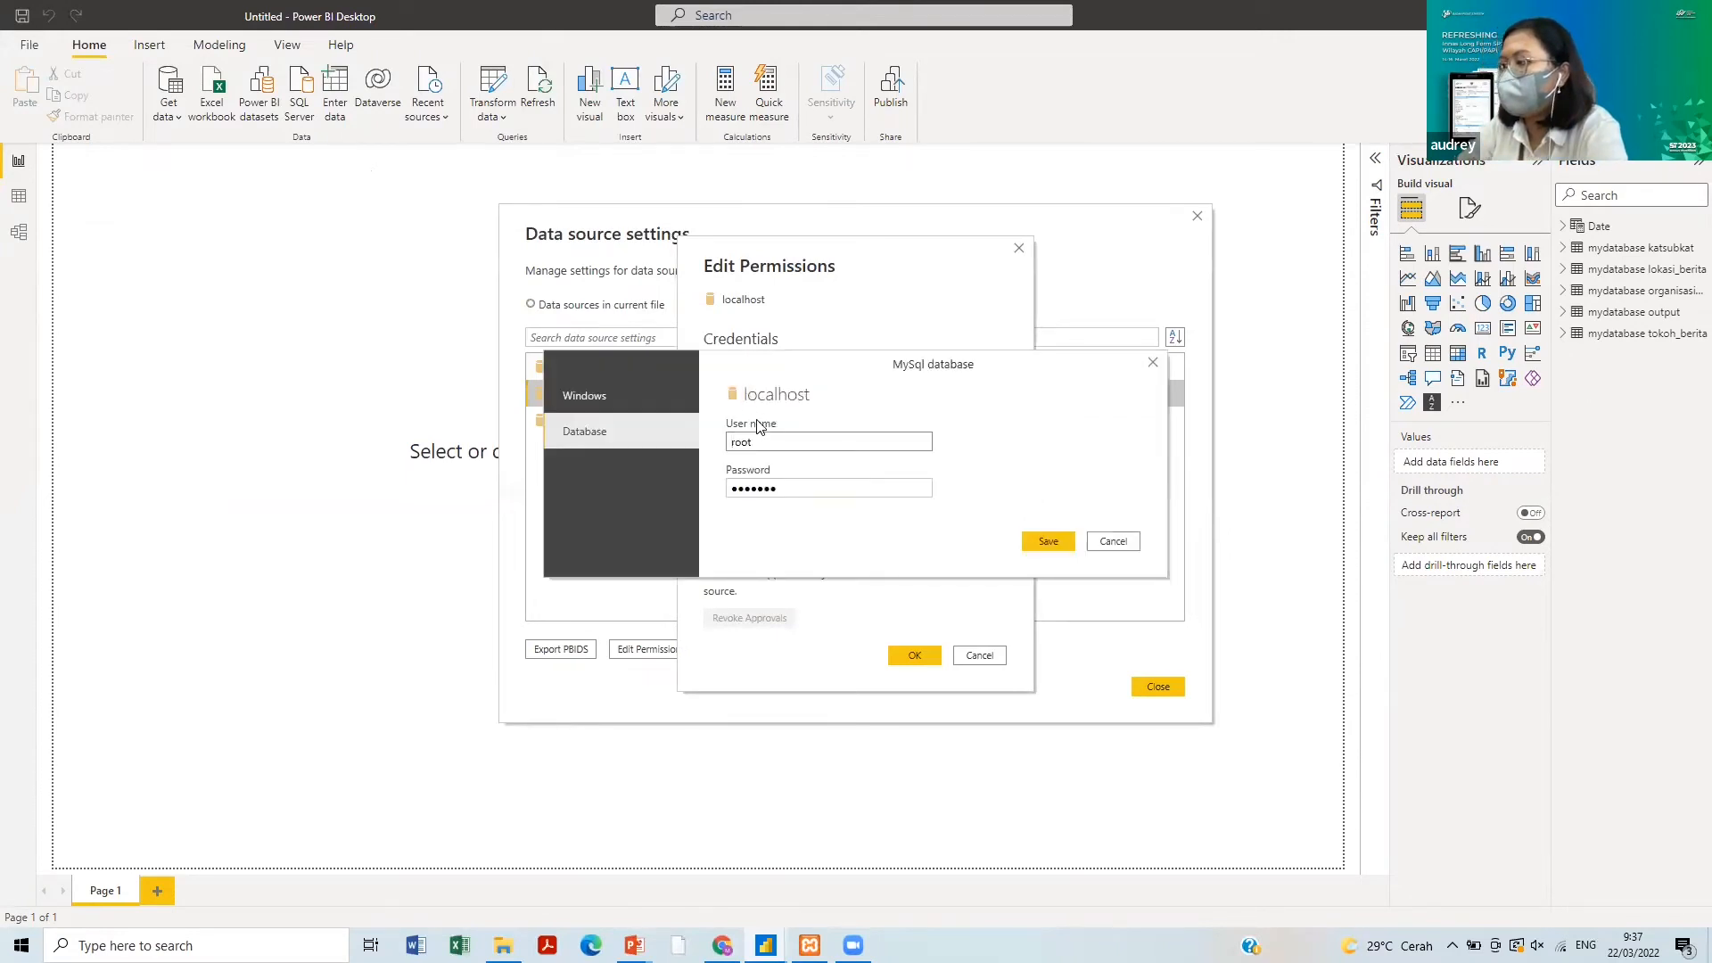
- Examine the user name and password fields of the localhost credentials, and cancel out to the data source settings
{"action": "left_click", "coordinate": [776, 489]}
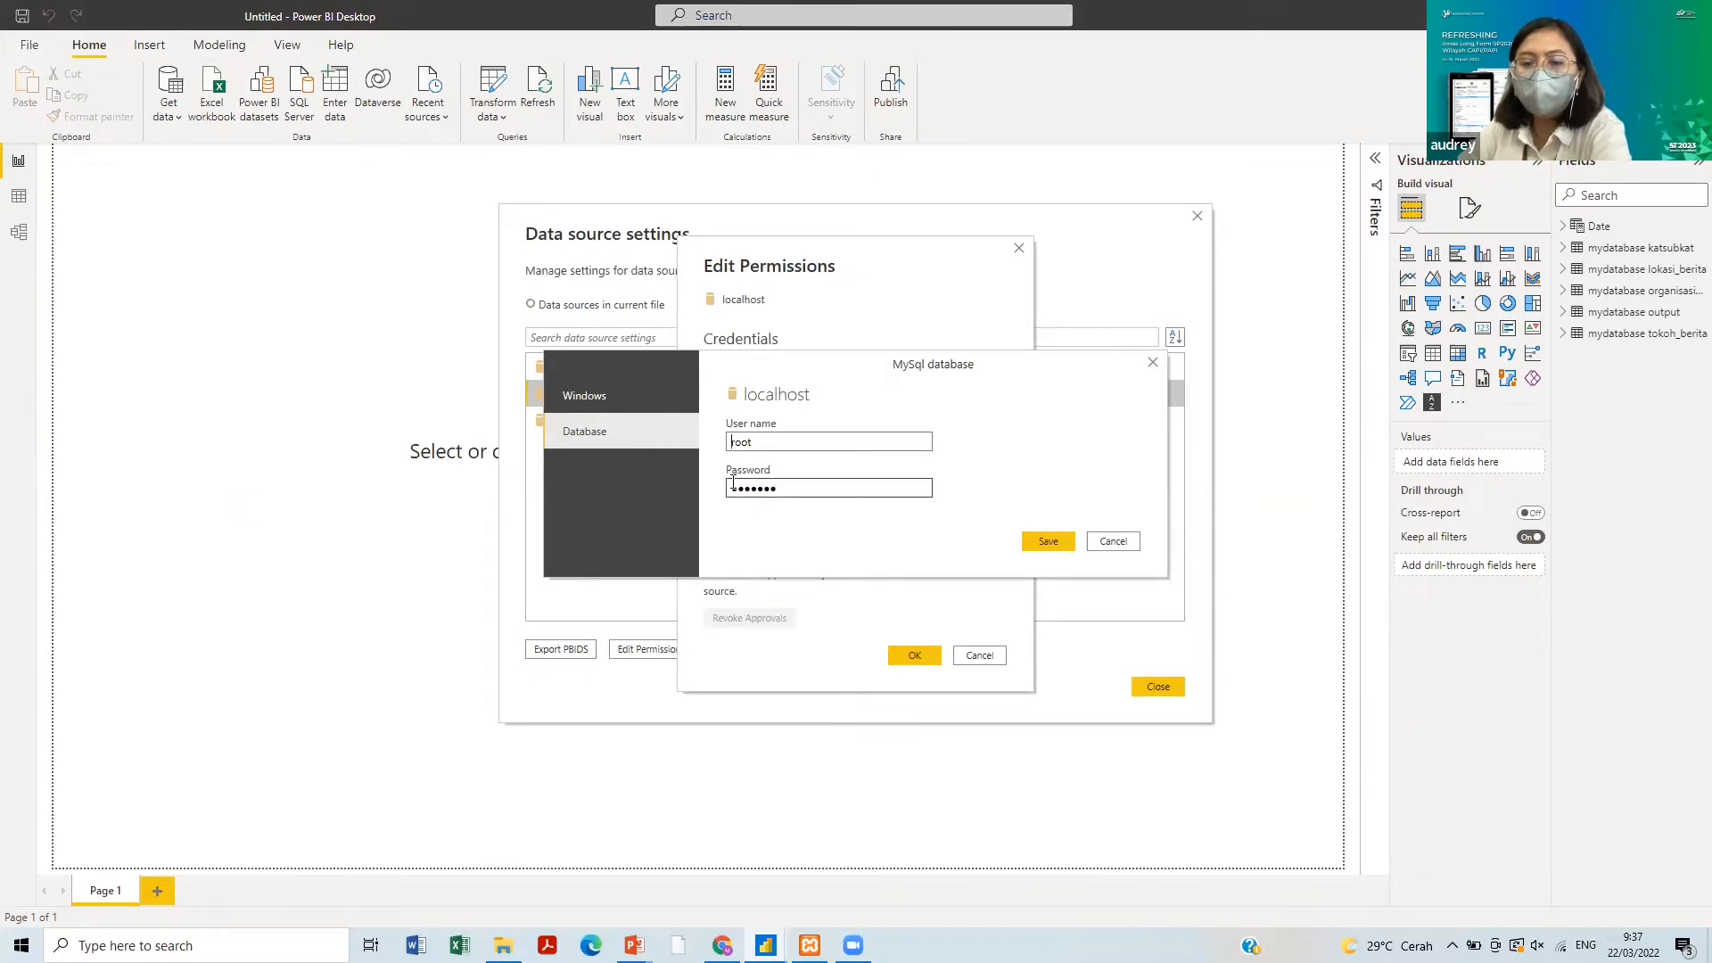
{"action": "left_click", "coordinate": [745, 441]}
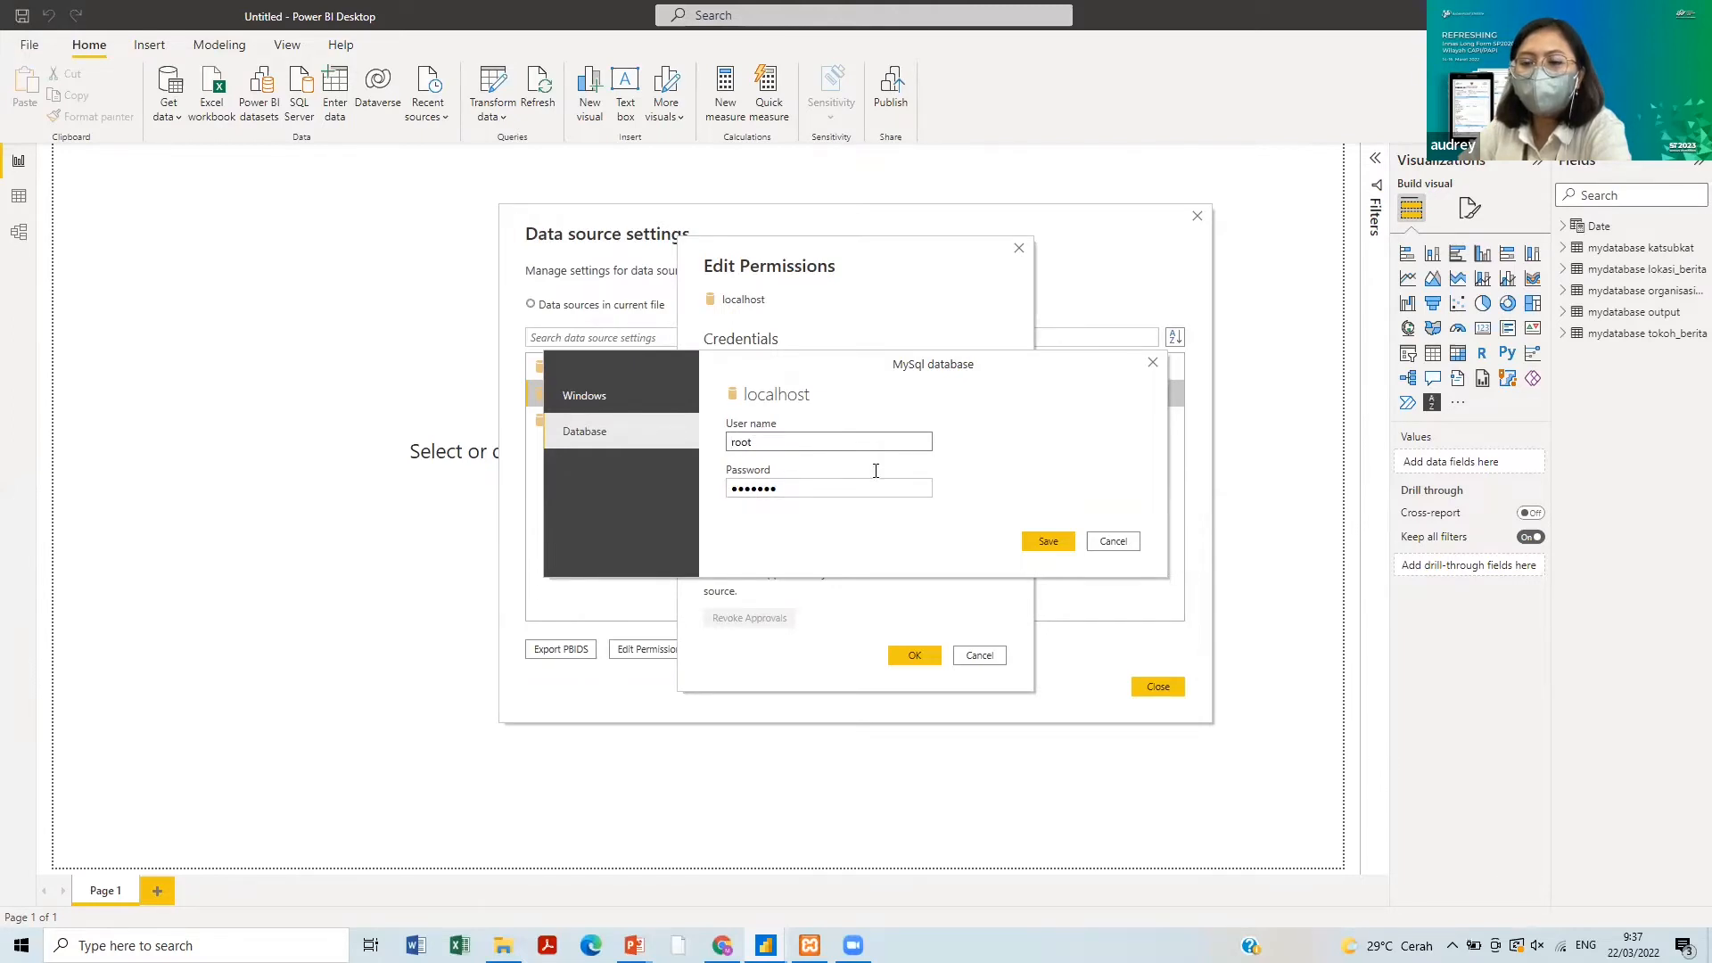
{"action": "left_click", "coordinate": [1133, 547]}
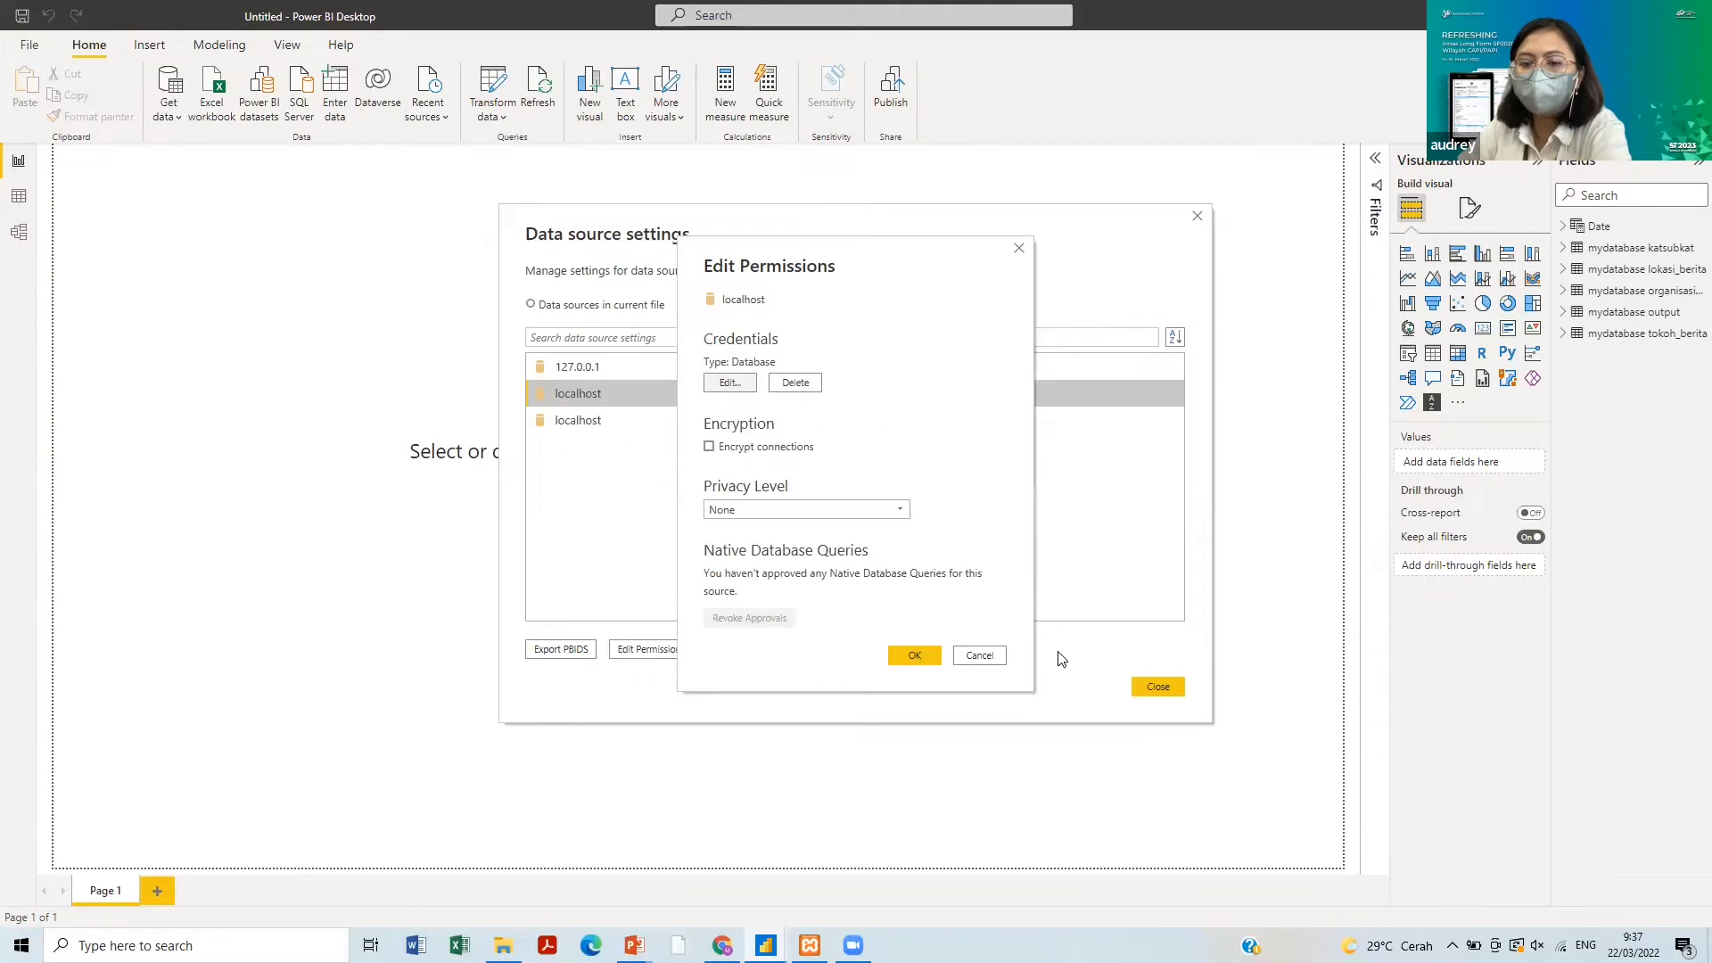
{"action": "left_click", "coordinate": [989, 657]}
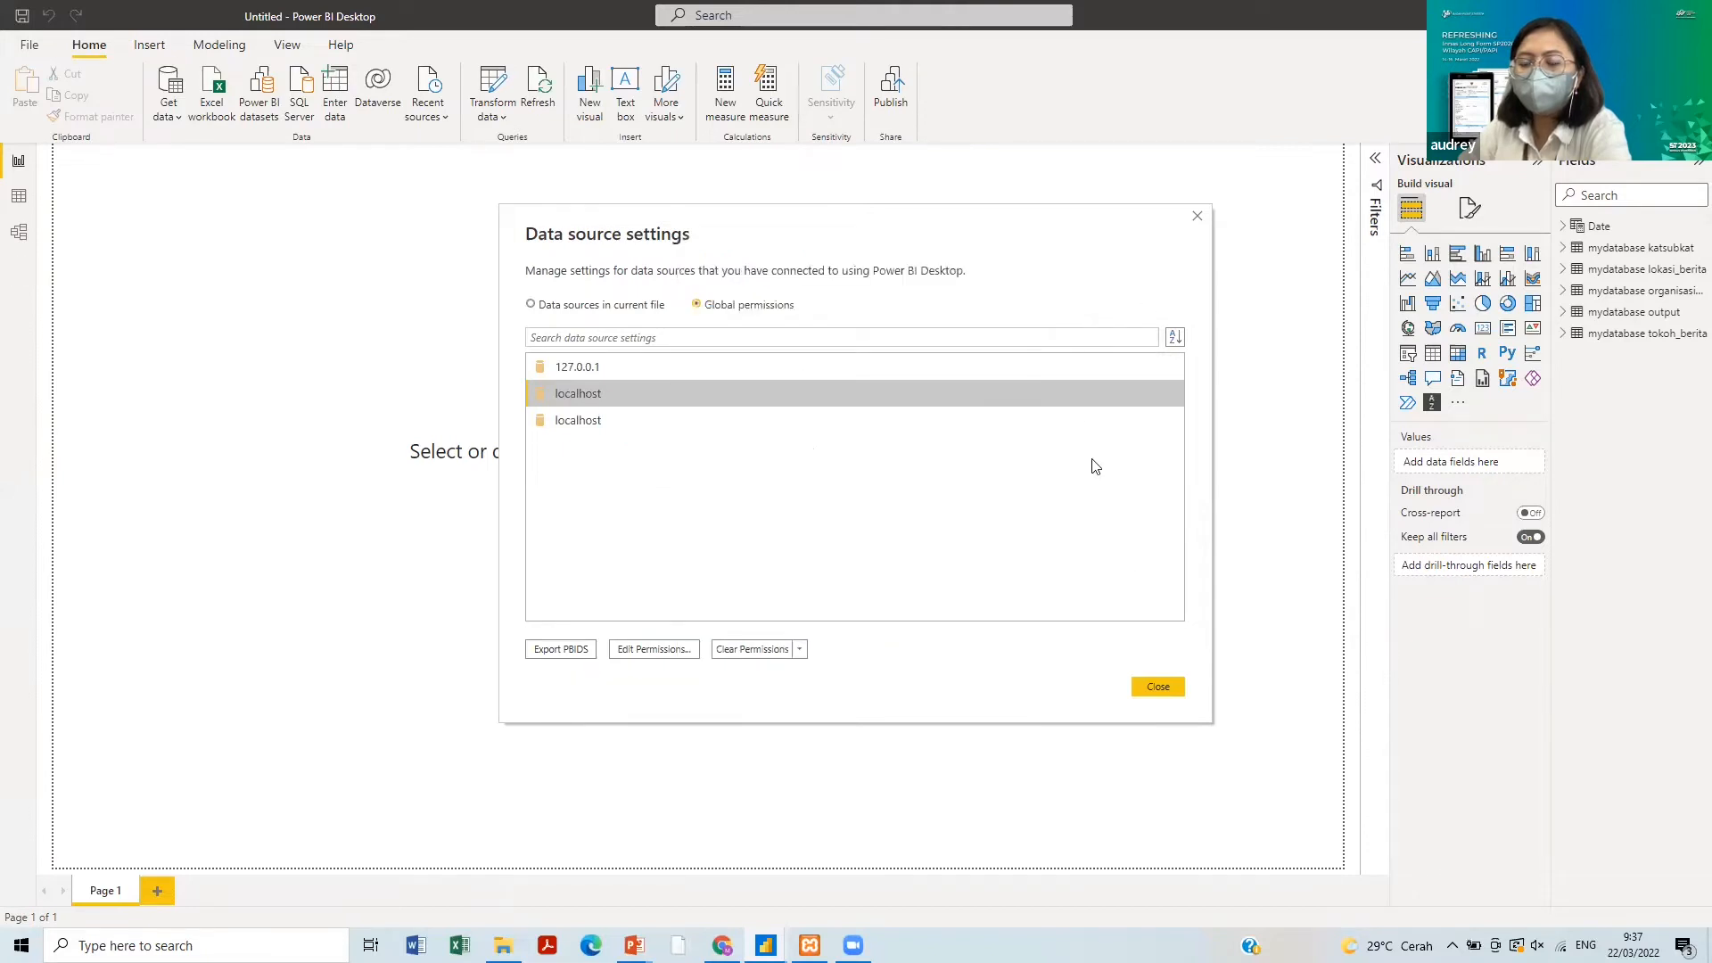
- Close the data source settings, find the MySQL database connector among the database sources, and cancel without connecting
{"action": "left_click", "coordinate": [1196, 217]}
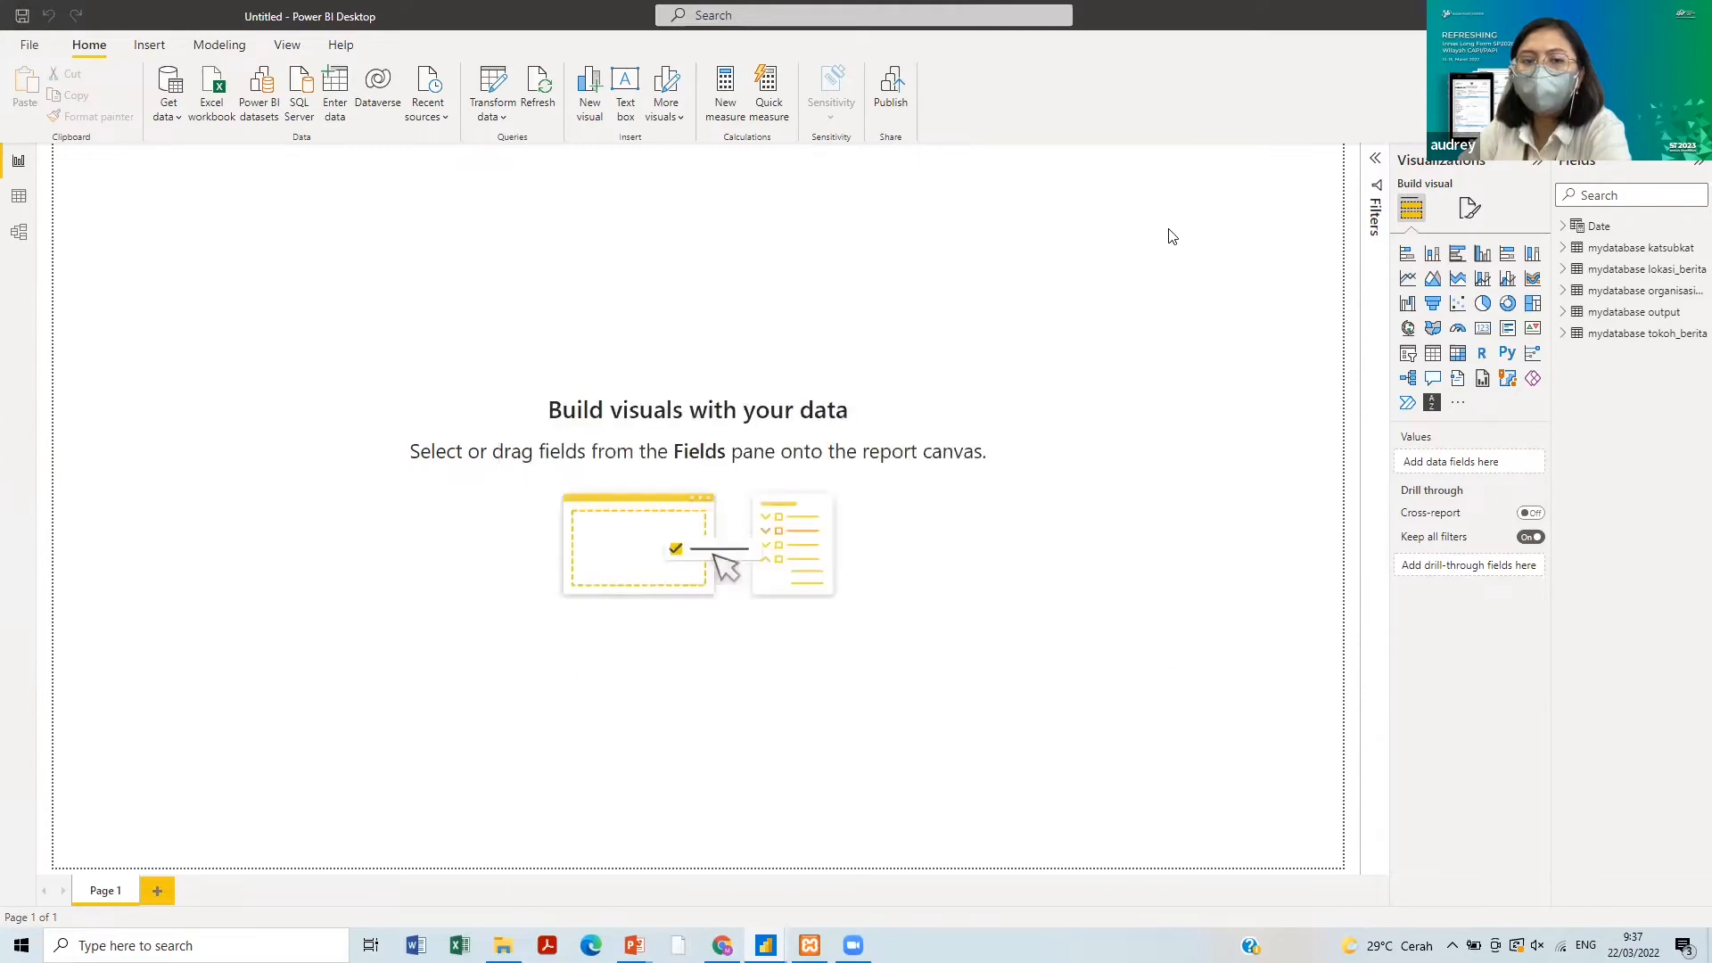
{"action": "left_click", "coordinate": [172, 105]}
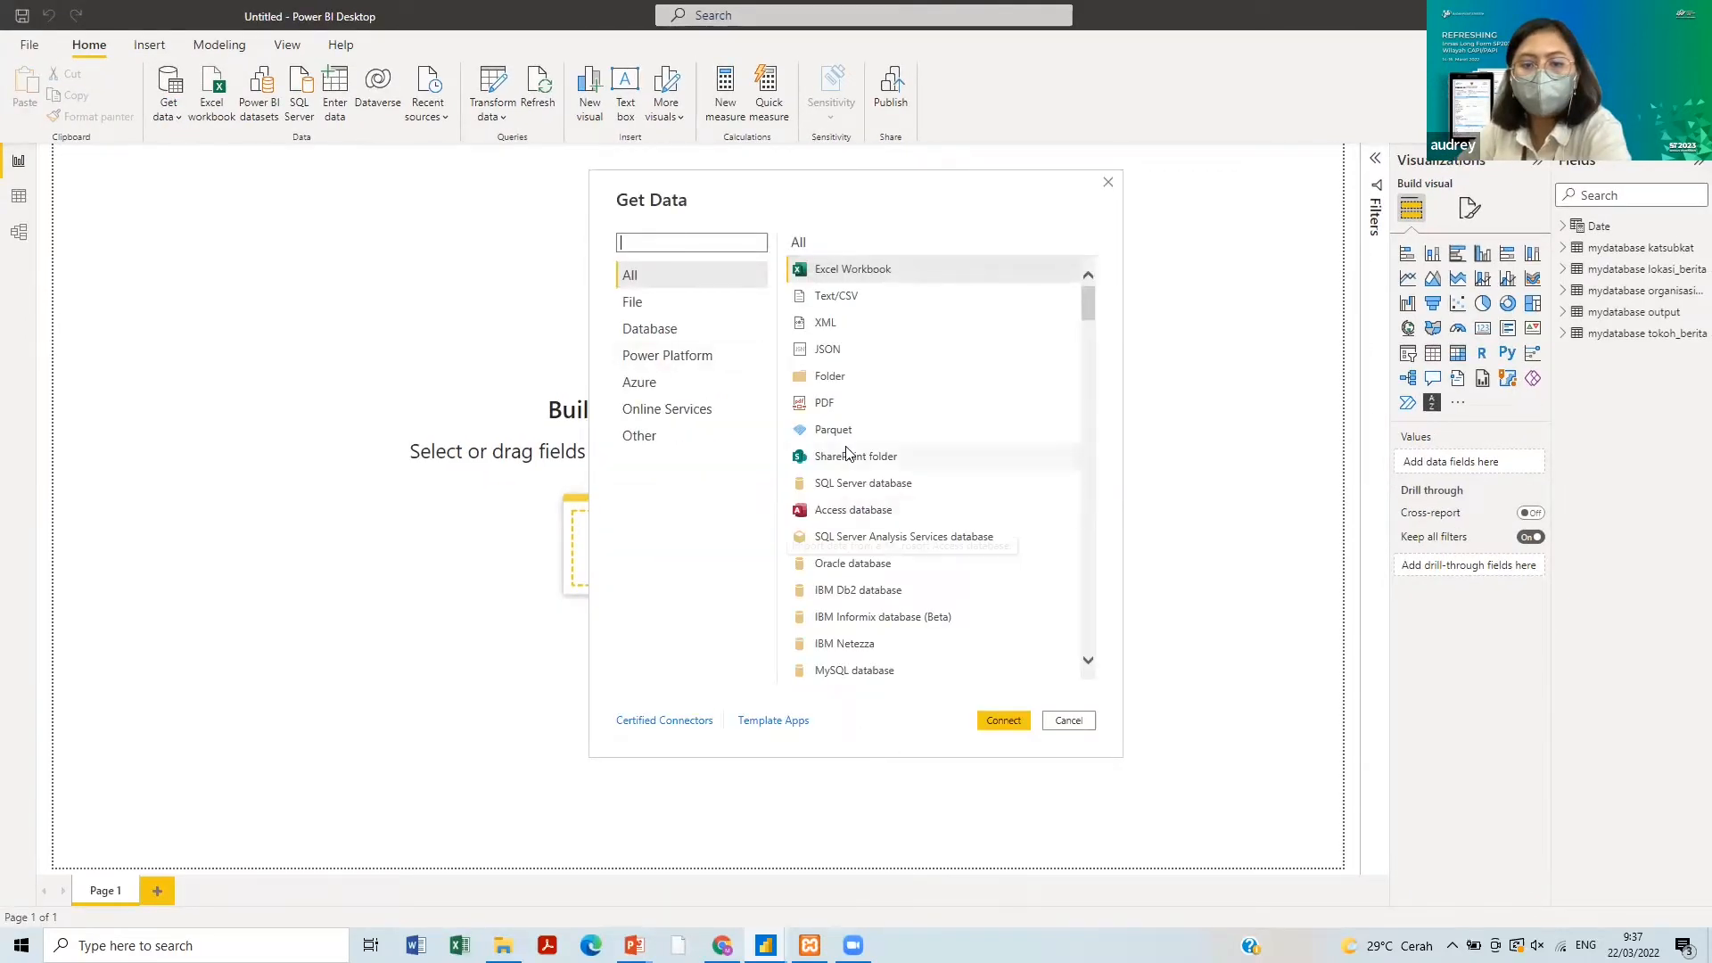
{"action": "left_click", "coordinate": [703, 328]}
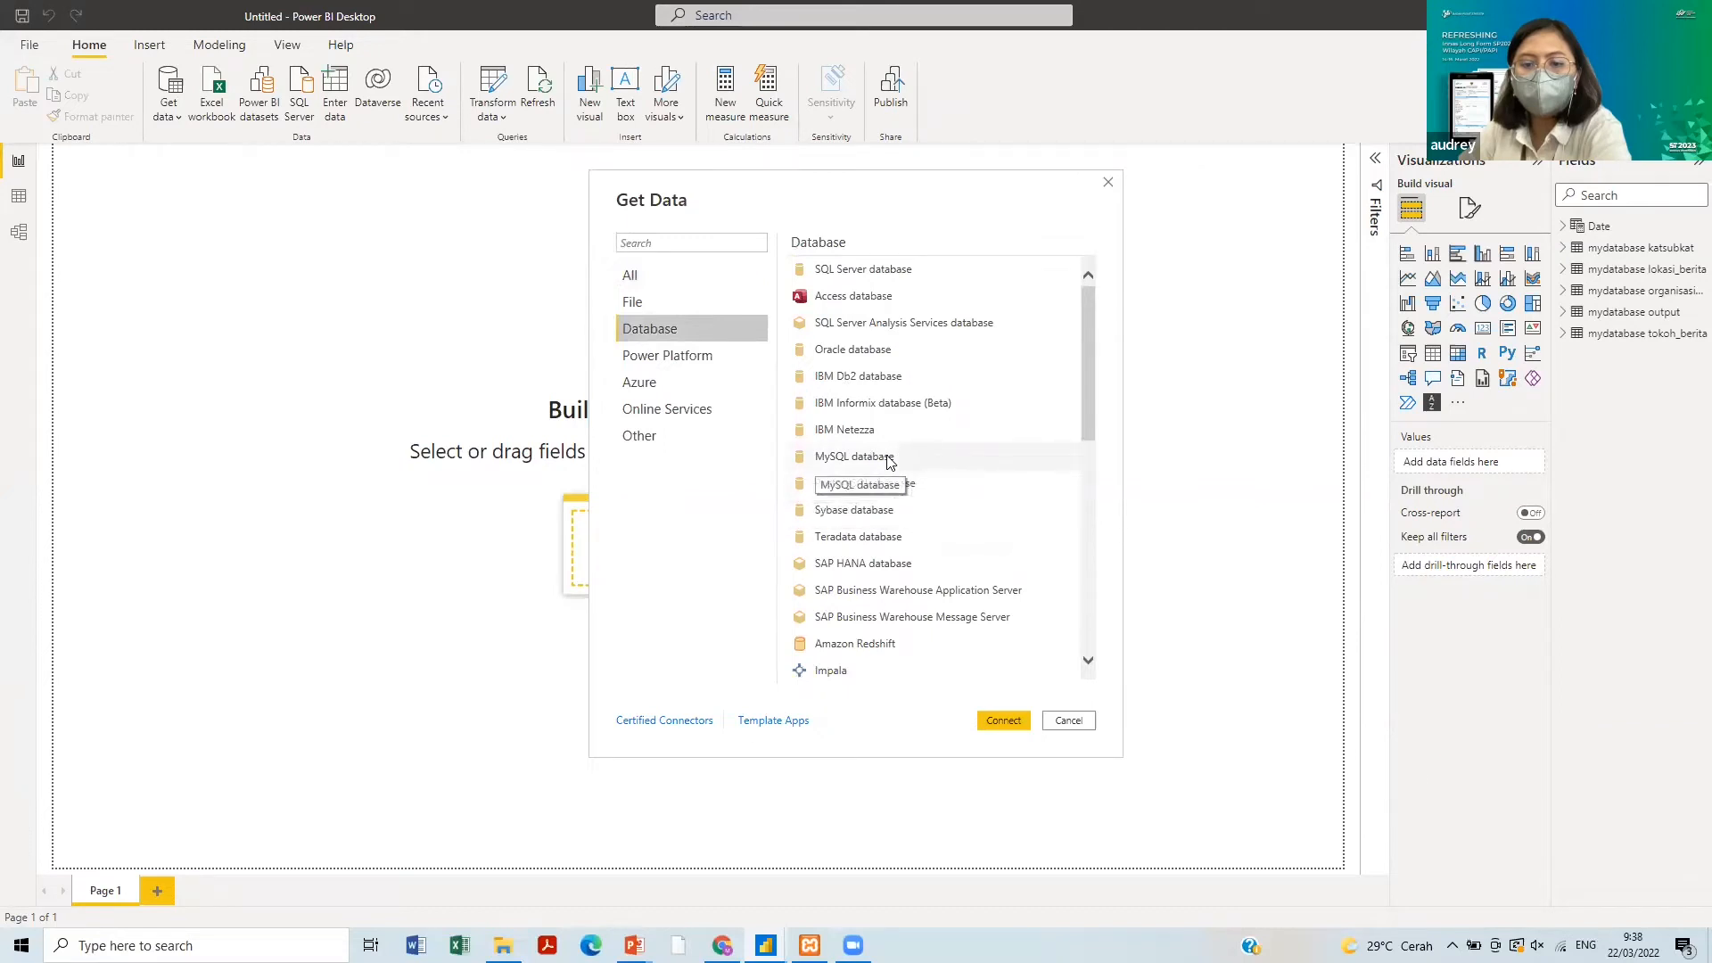
{"action": "left_click", "coordinate": [890, 460]}
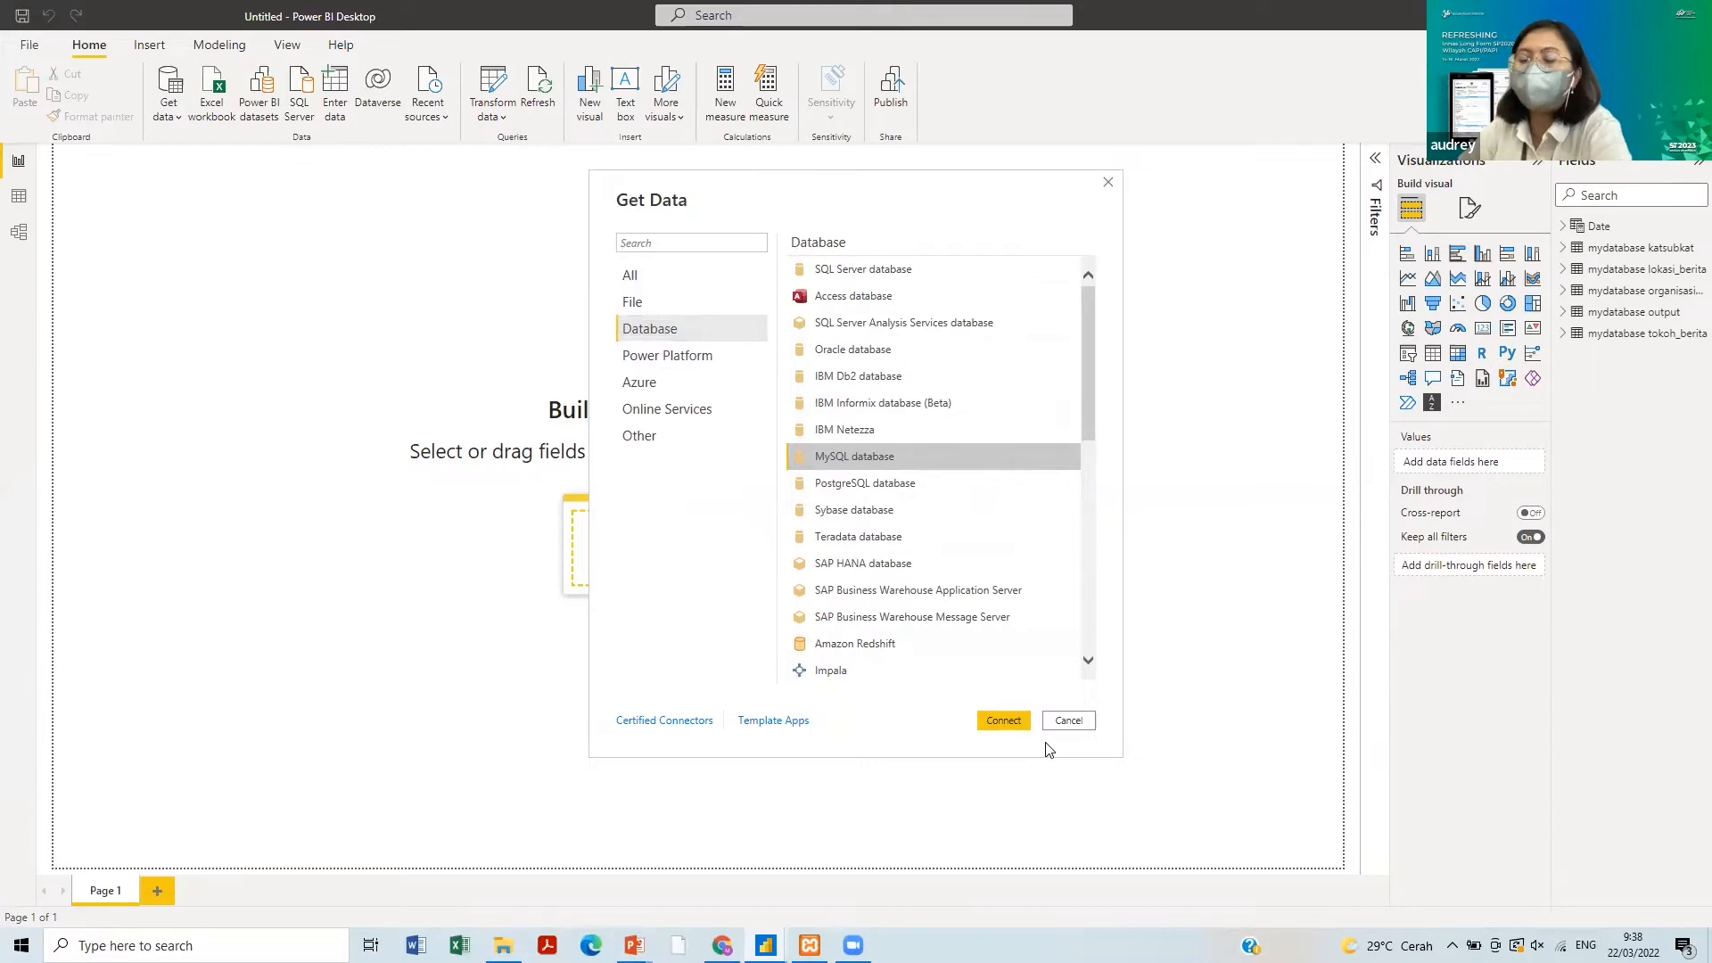
{"action": "left_click", "coordinate": [1072, 720]}
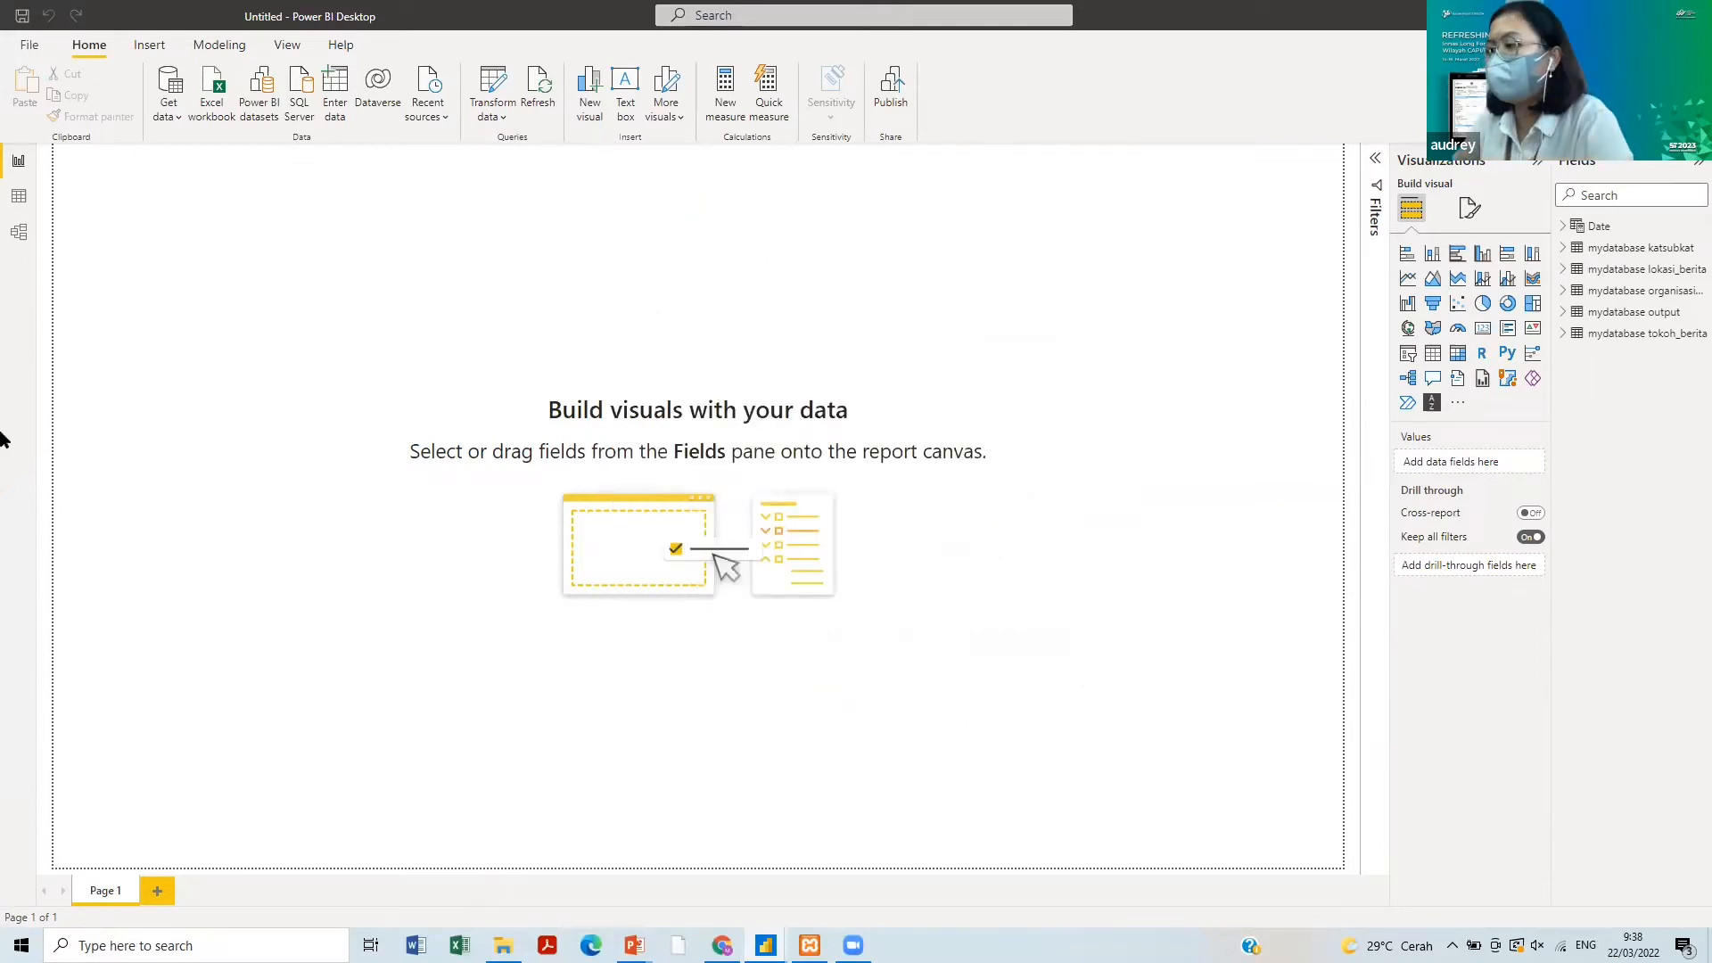
- Open the model view and lengthen the mydatabase output card so that all its fields fit
{"action": "left_click", "coordinate": [19, 198]}
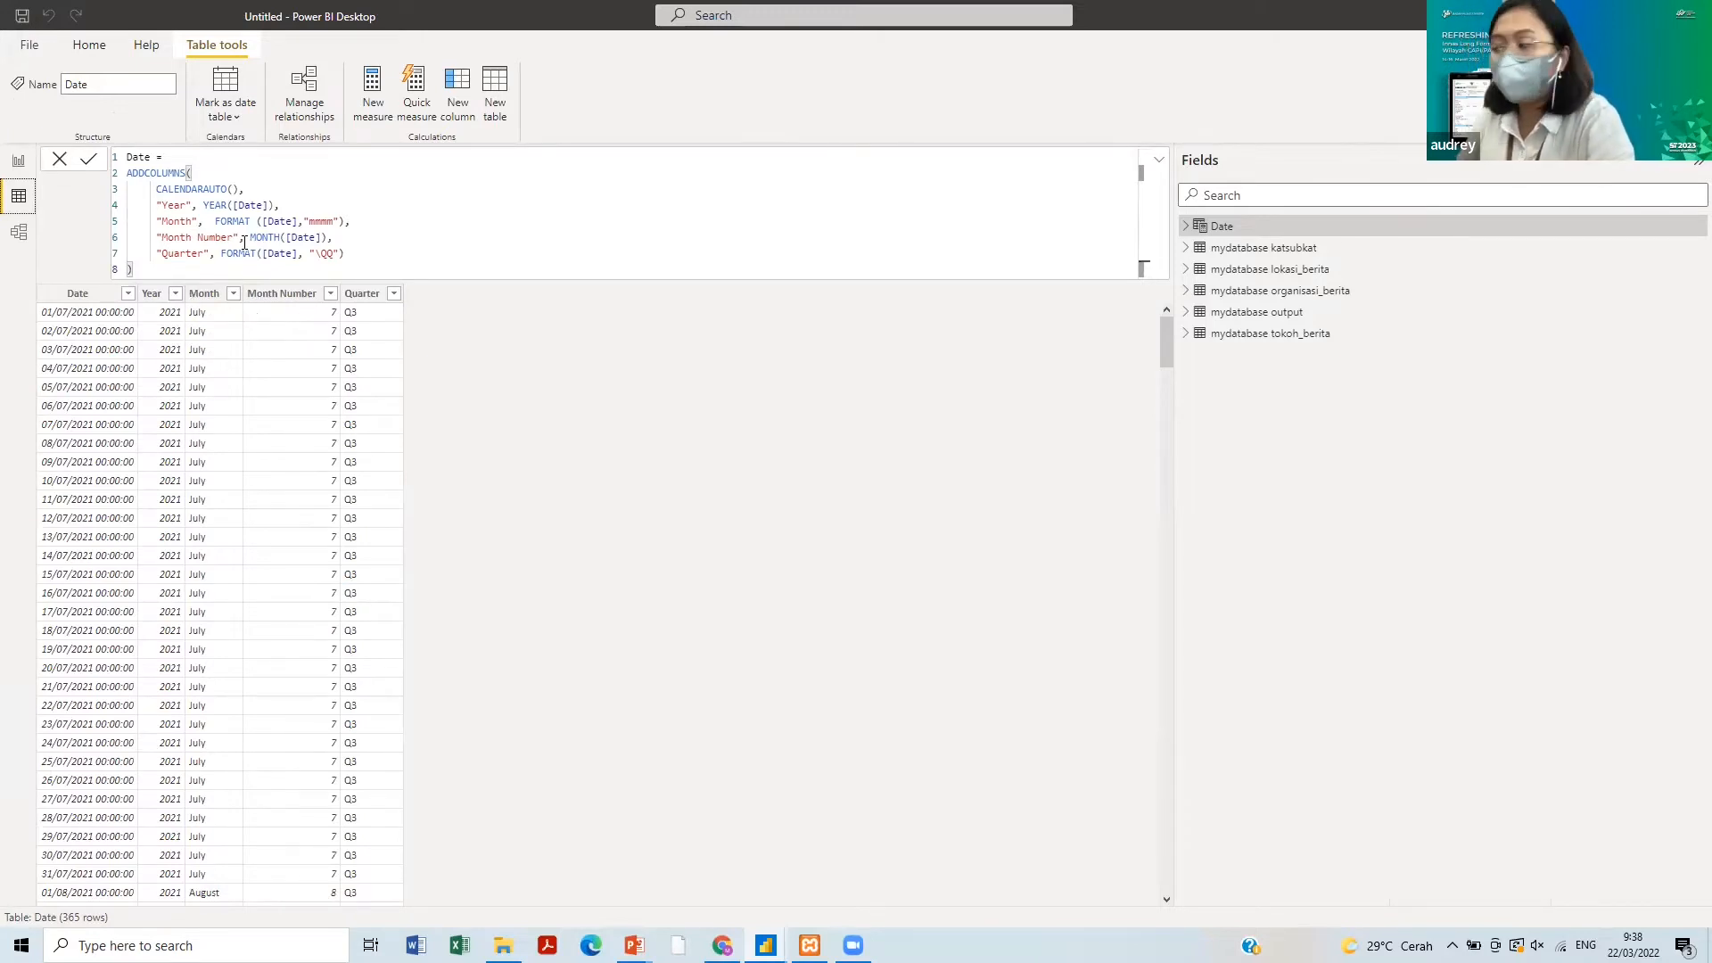
{"action": "left_click", "coordinate": [6, 232]}
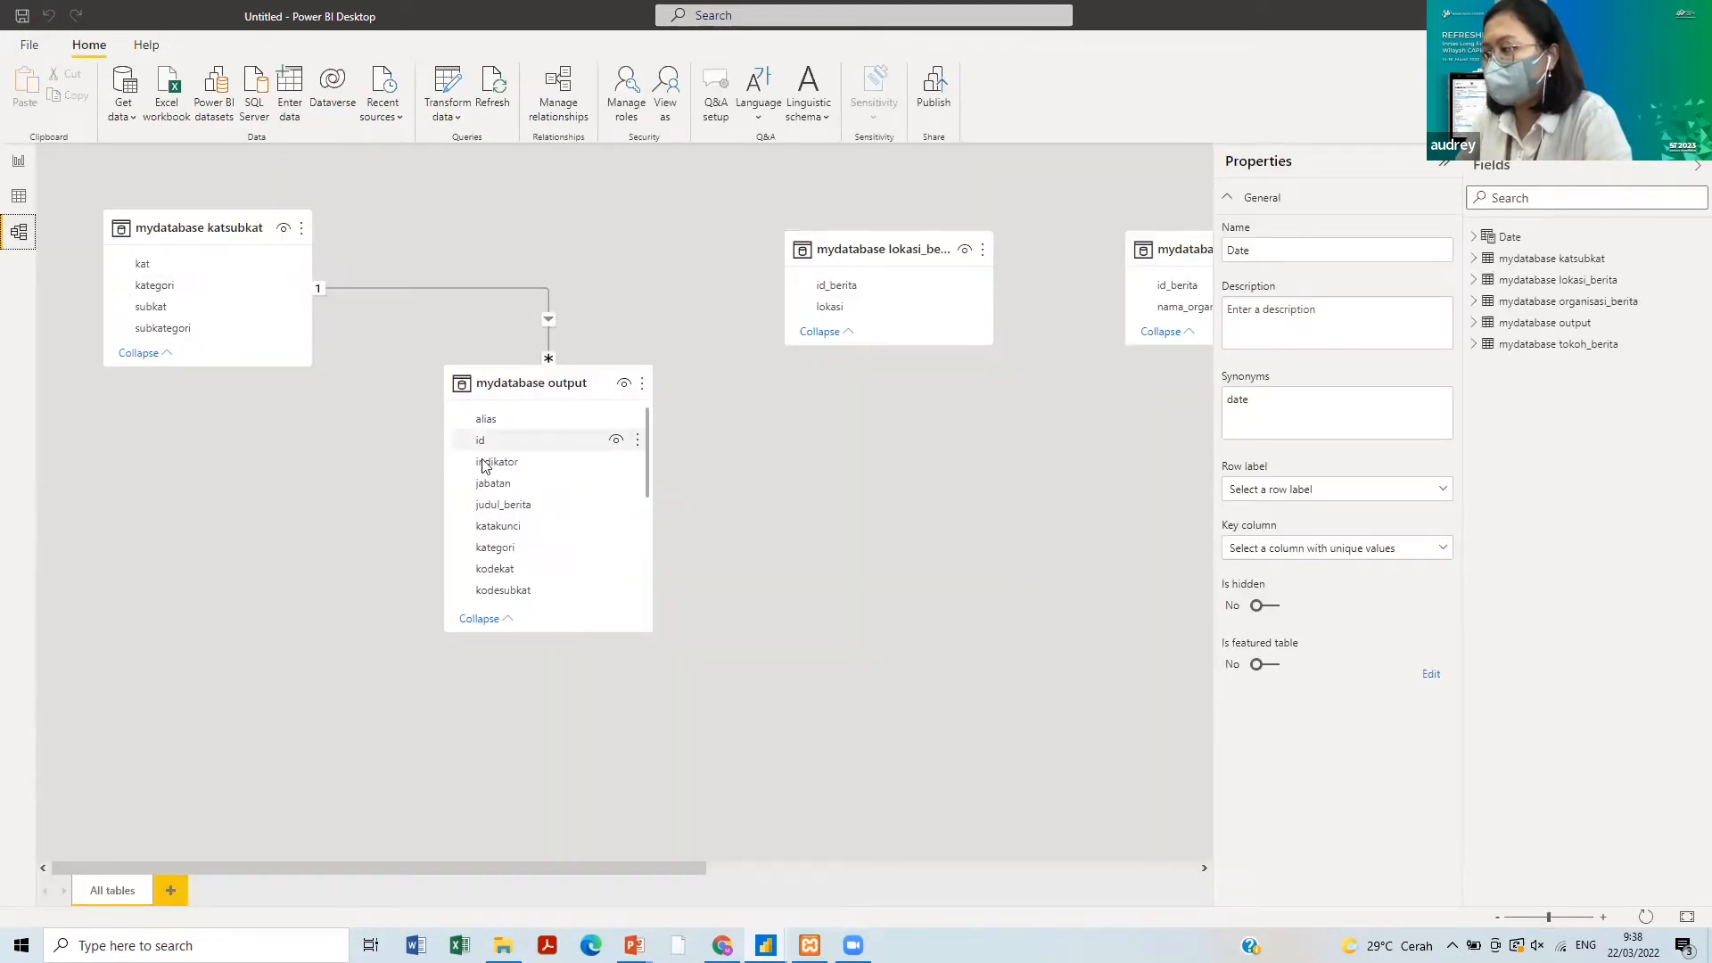
{"action": "left_click_drag", "start_coordinate": [589, 867], "coordinate": [959, 794]}
{"action": "scroll", "coordinate": [832, 543], "scroll_direction": "left", "scroll_amount": 2}
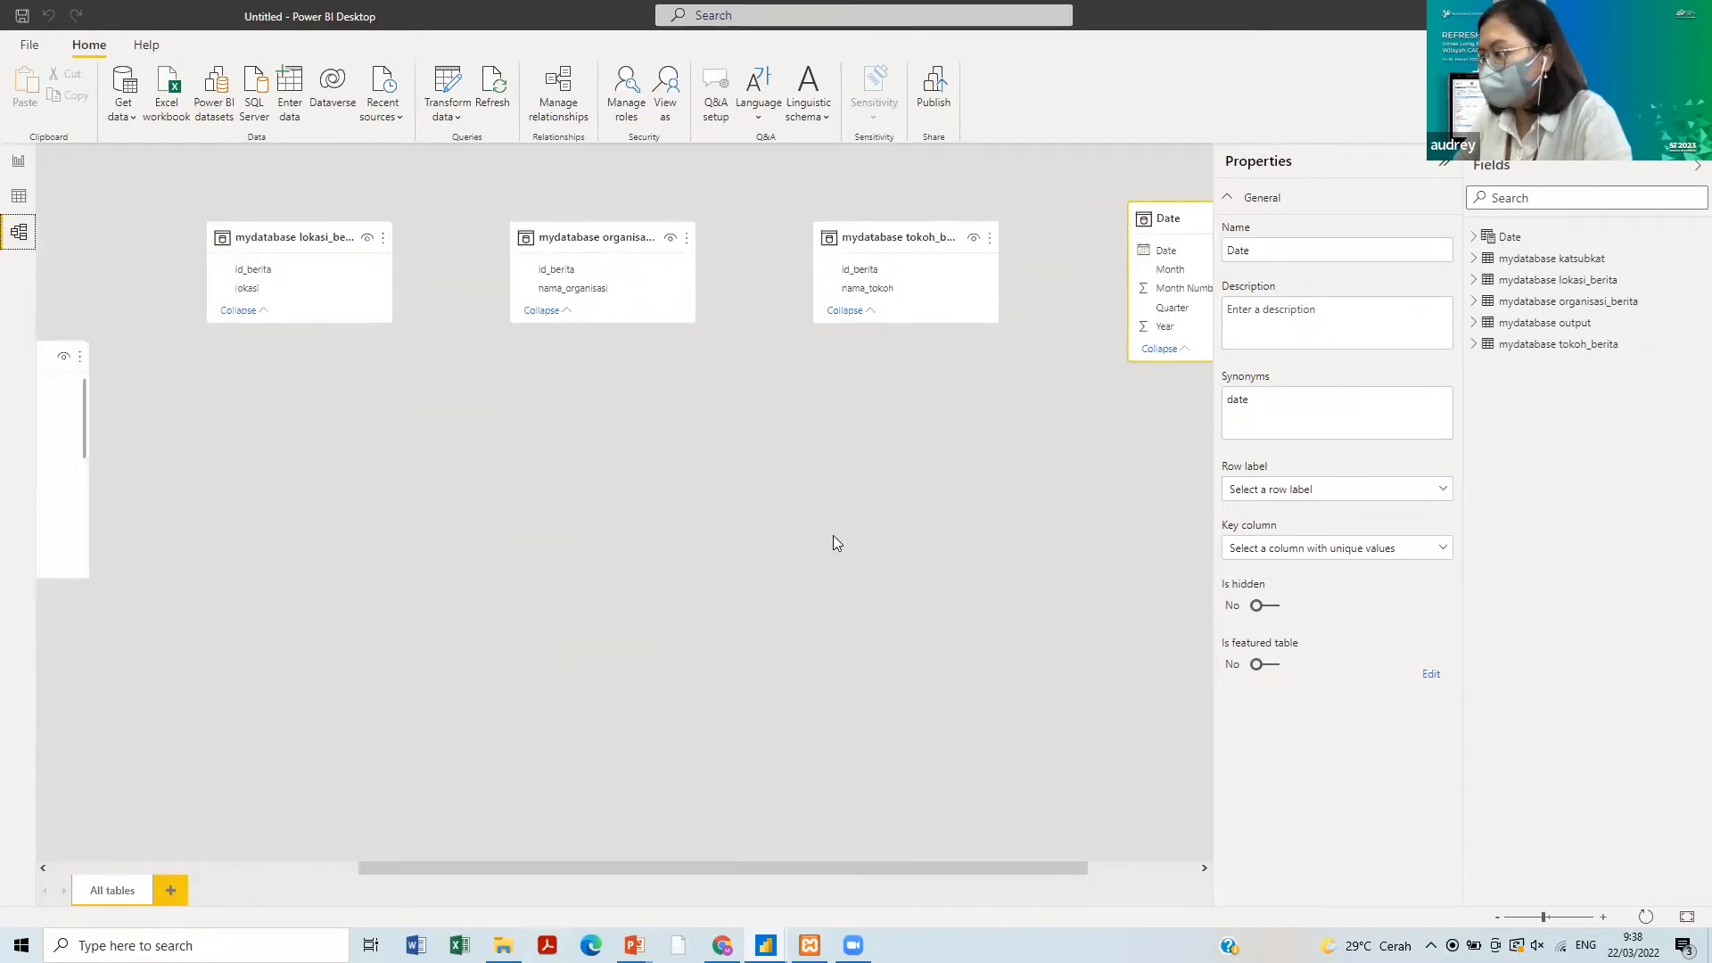
{"action": "scroll", "coordinate": [833, 543], "scroll_direction": "down", "scroll_amount": 2}
{"action": "scroll", "coordinate": [799, 585], "scroll_direction": "down", "scroll_amount": 2}
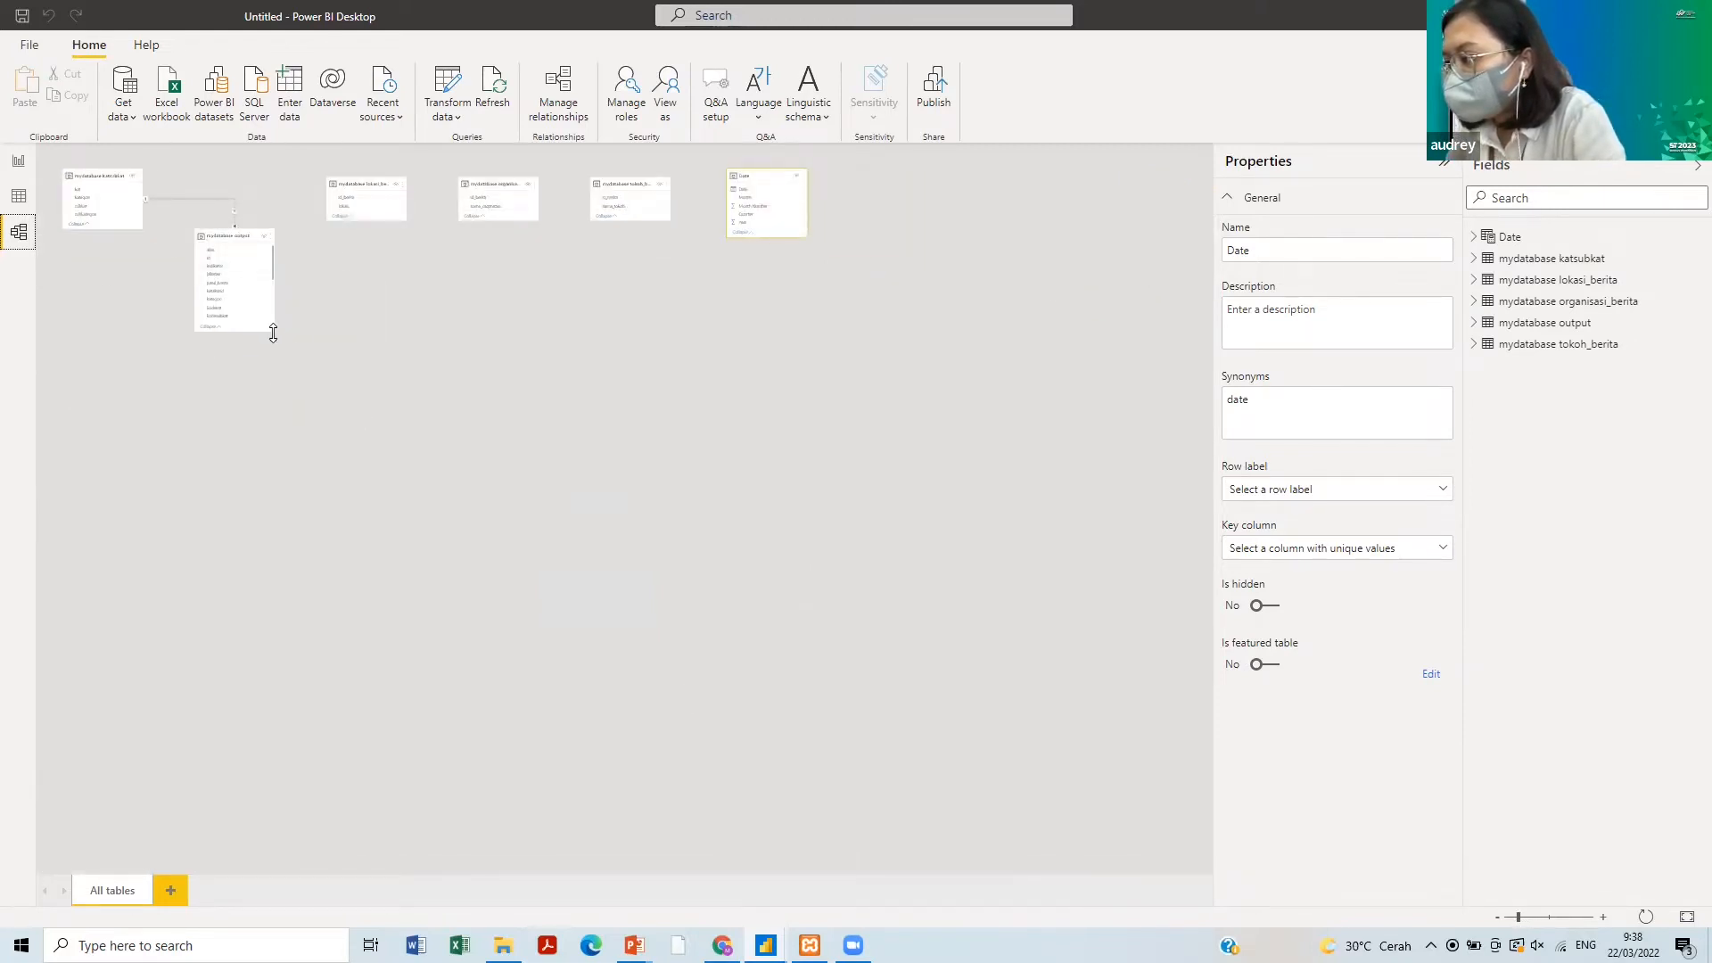
{"action": "left_click_drag", "start_coordinate": [273, 333], "coordinate": [420, 485]}
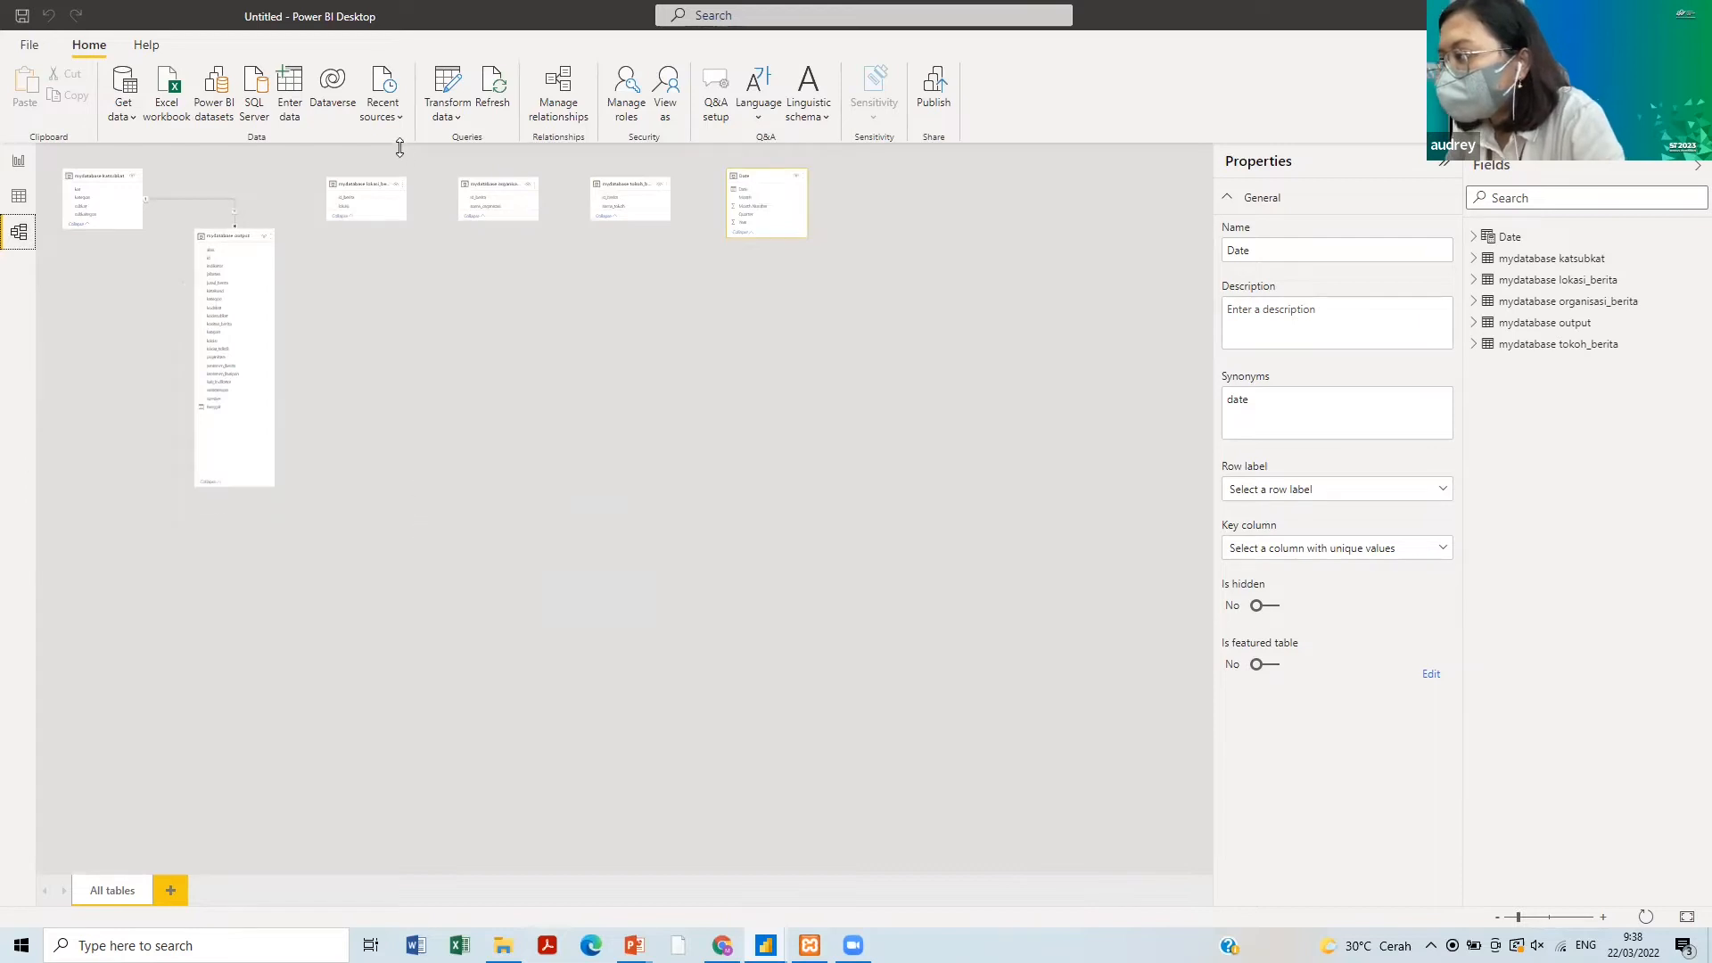
- Arrange the lokasi_berita and organisasi_berita cards below katsubkat, and the tokoh_berita and Date cards on the other side of the output card
{"action": "left_click_drag", "start_coordinate": [381, 183], "coordinate": [105, 276]}
{"action": "left_click_drag", "start_coordinate": [498, 183], "coordinate": [88, 368]}
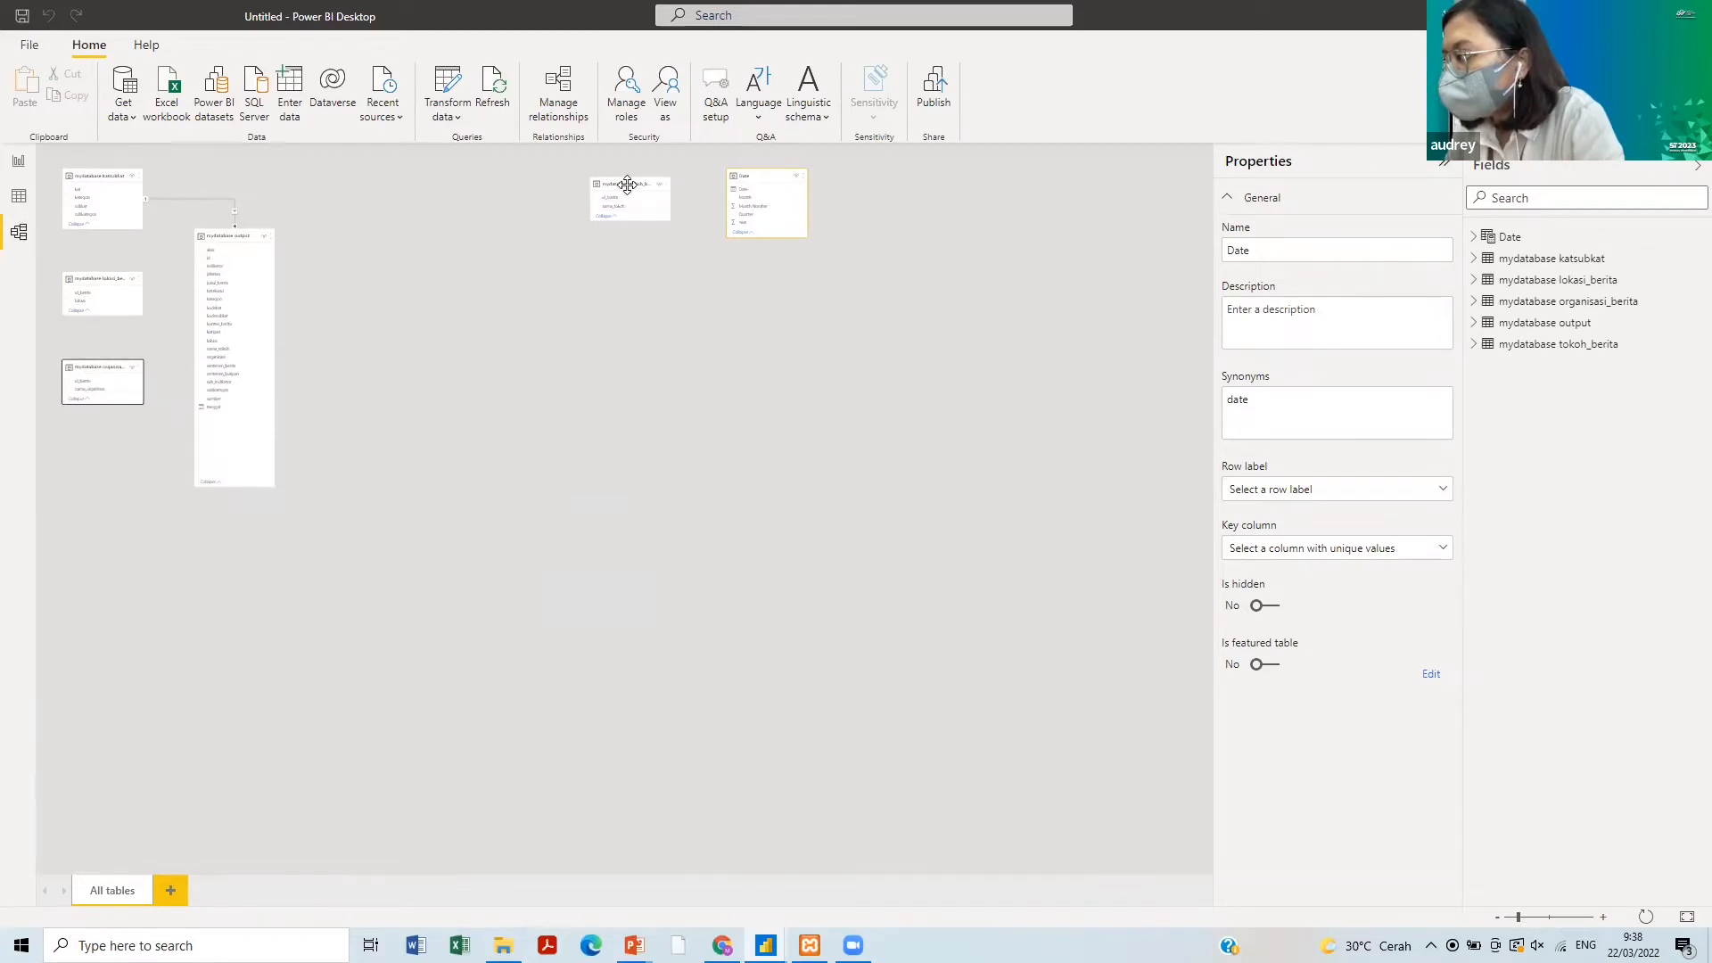
{"action": "left_click_drag", "start_coordinate": [628, 185], "coordinate": [352, 176]}
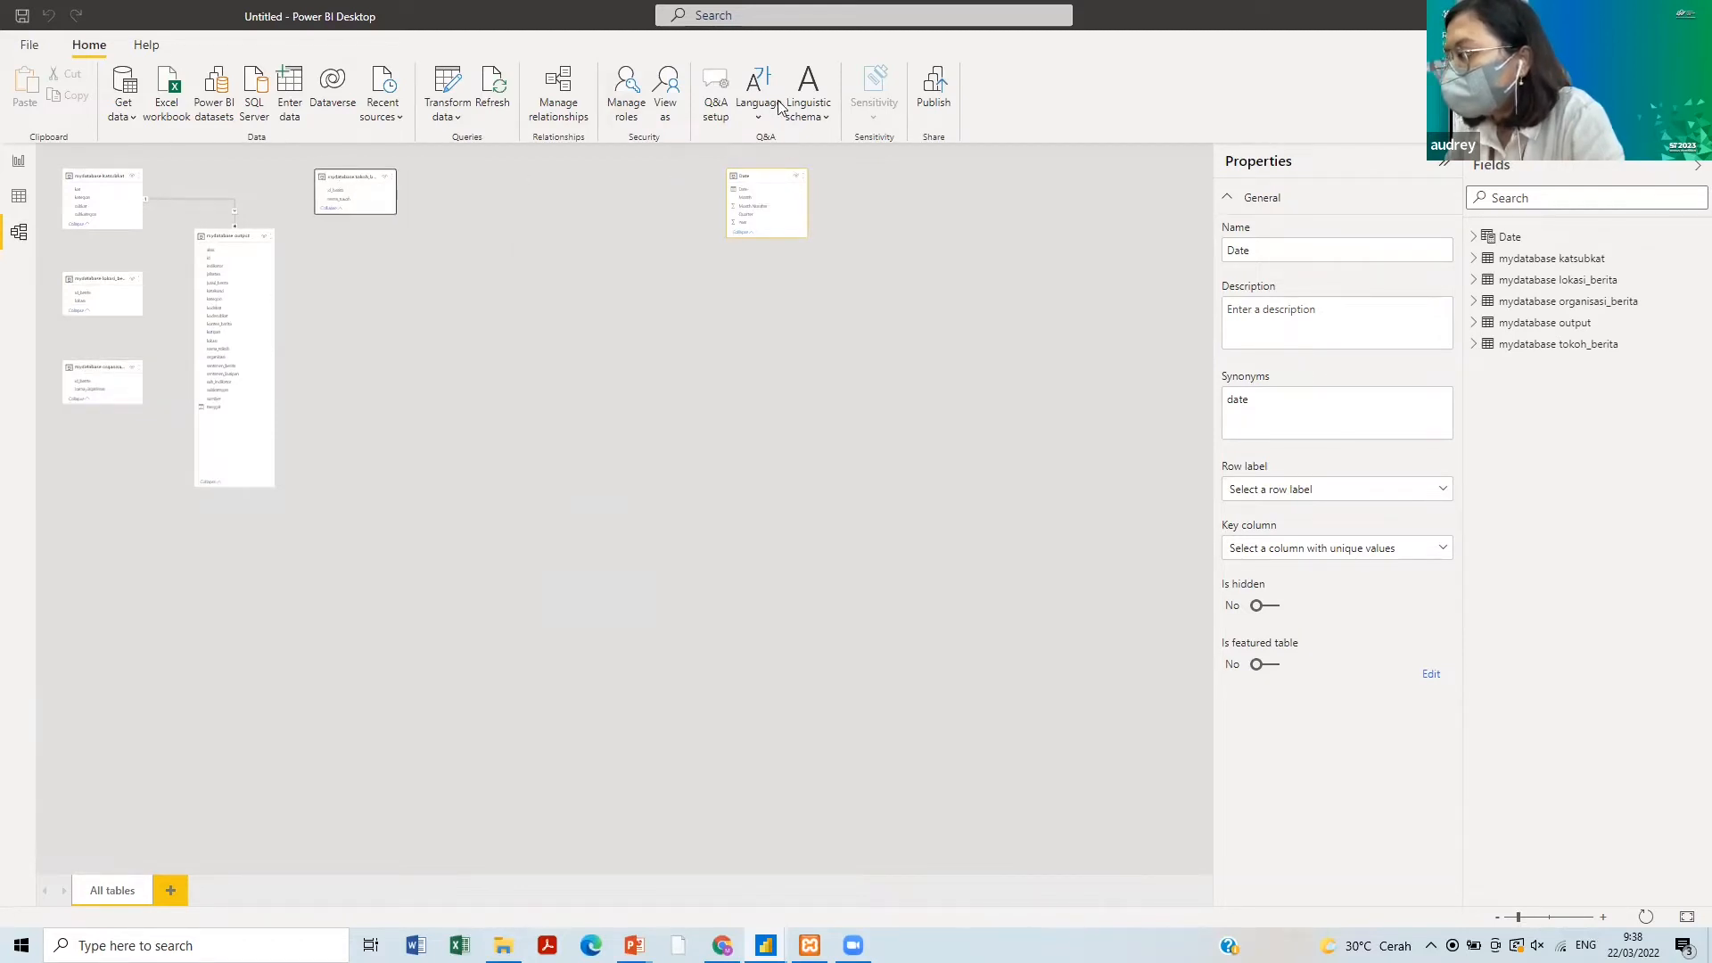
{"action": "left_click_drag", "start_coordinate": [761, 175], "coordinate": [355, 245]}
{"action": "scroll", "coordinate": [327, 397], "scroll_direction": "up", "scroll_amount": 1}
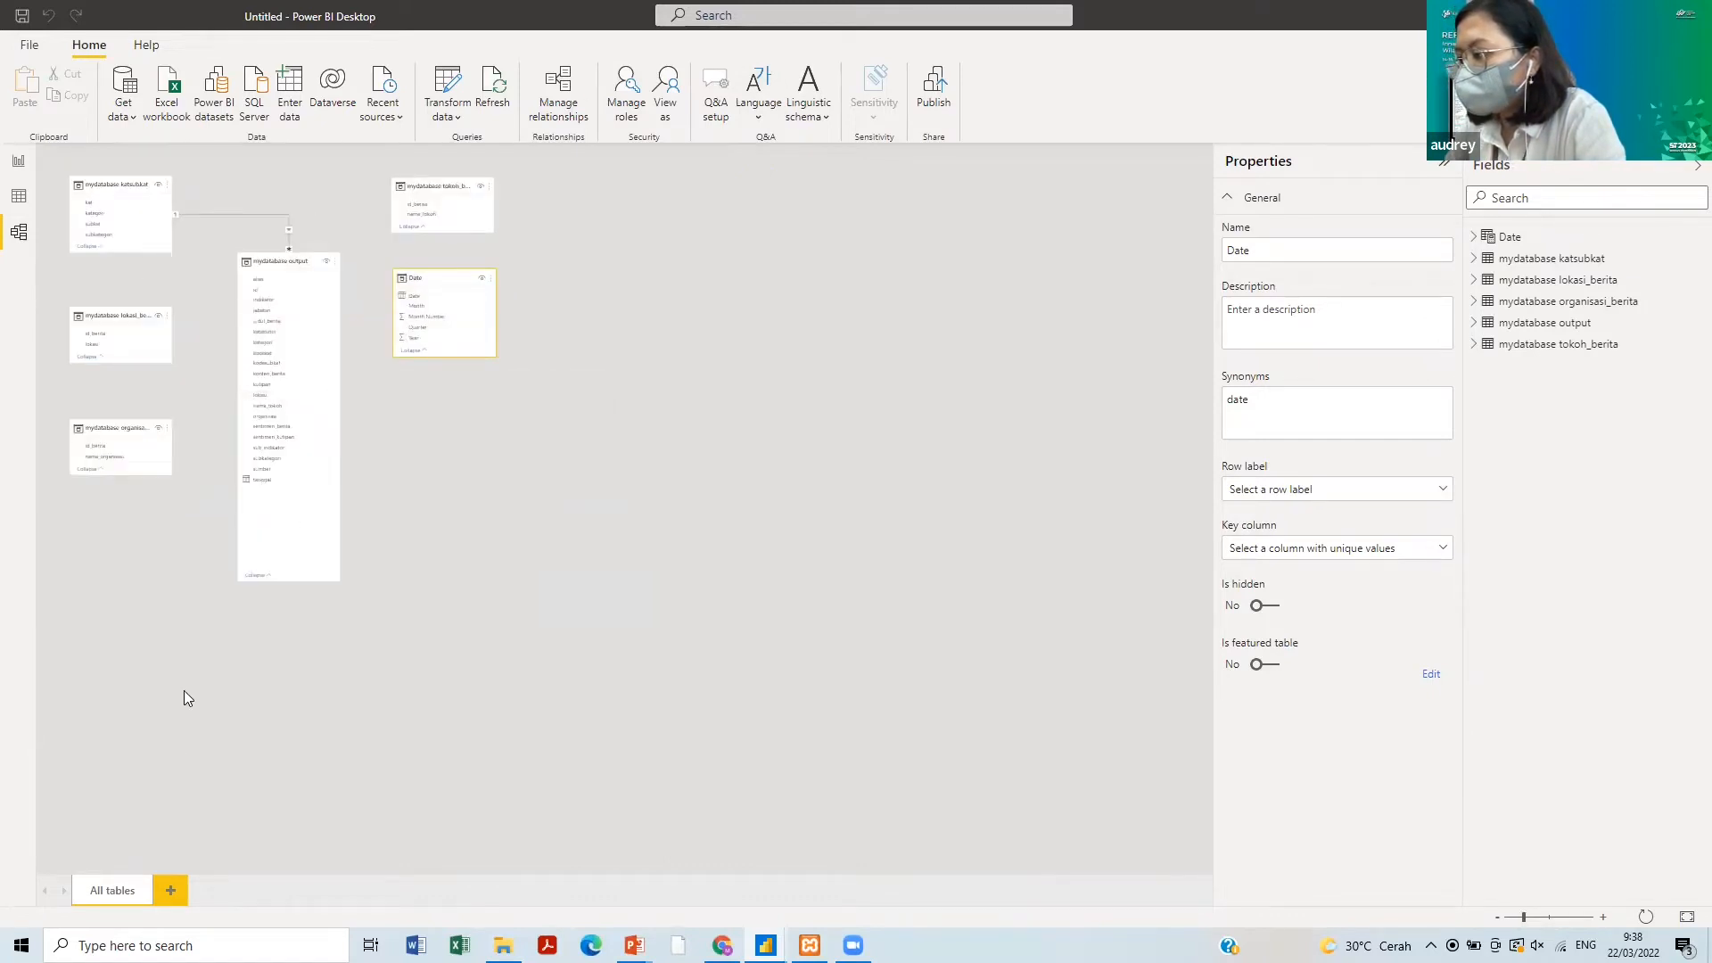
{"action": "left_click", "coordinate": [416, 588]}
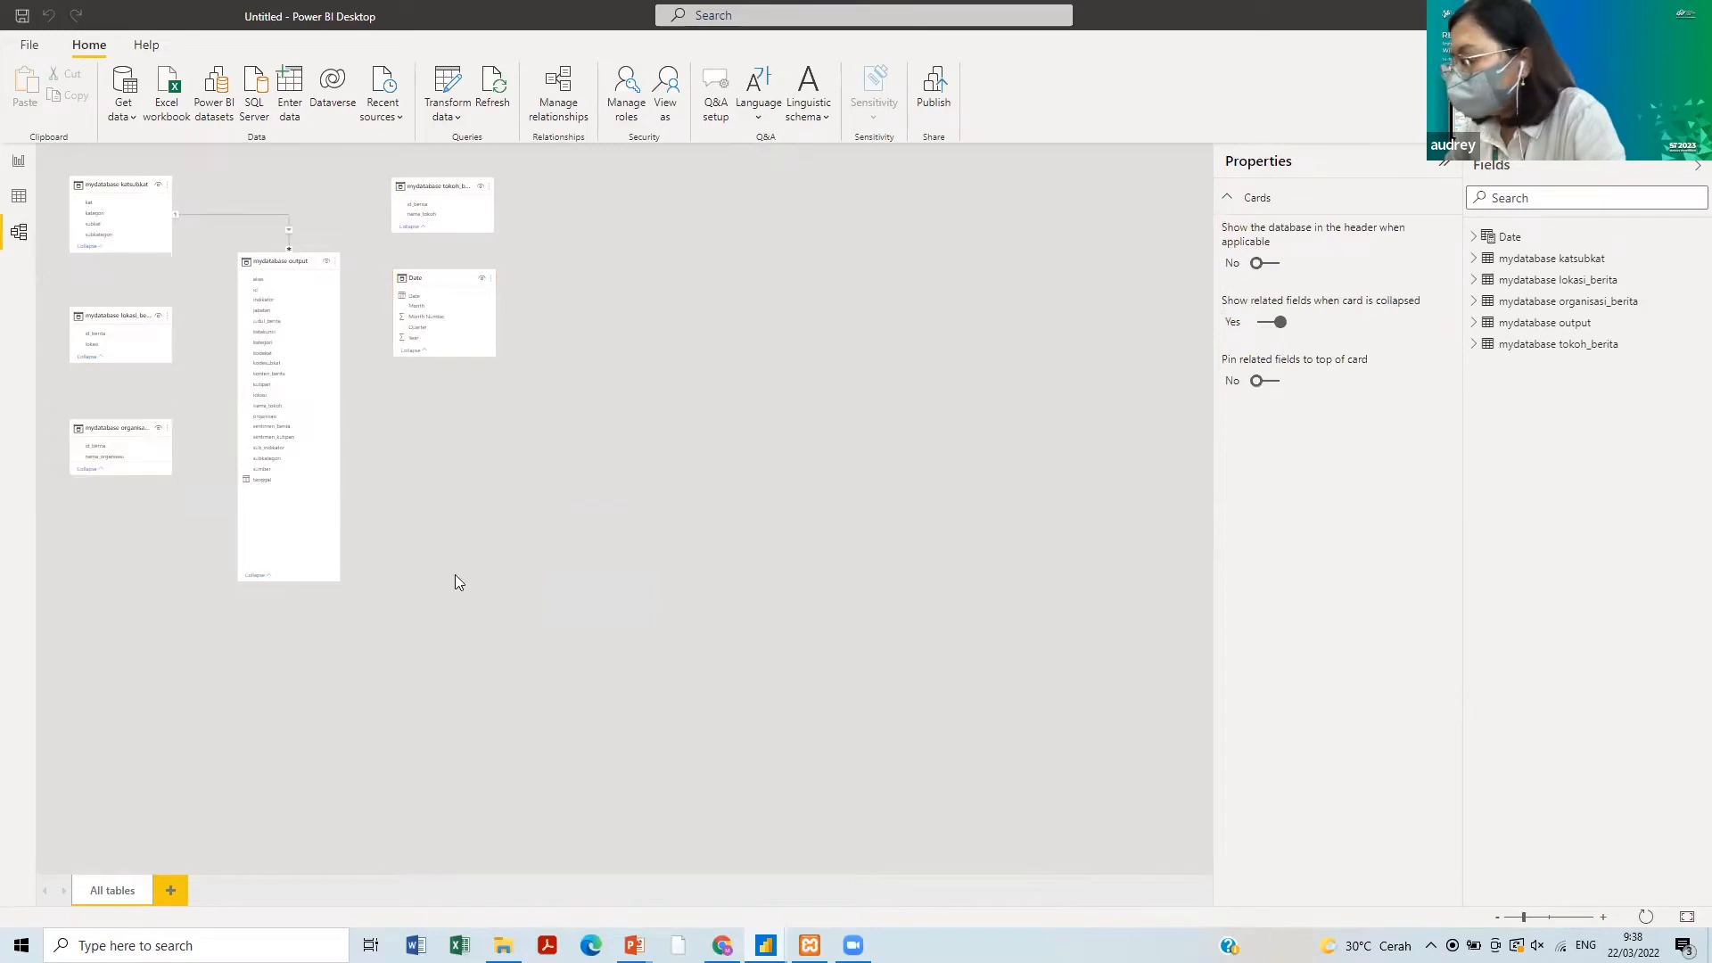
{"action": "scroll", "coordinate": [455, 581], "scroll_direction": "up", "scroll_amount": 1}
{"action": "scroll", "coordinate": [455, 576], "scroll_direction": "up", "scroll_amount": 1}
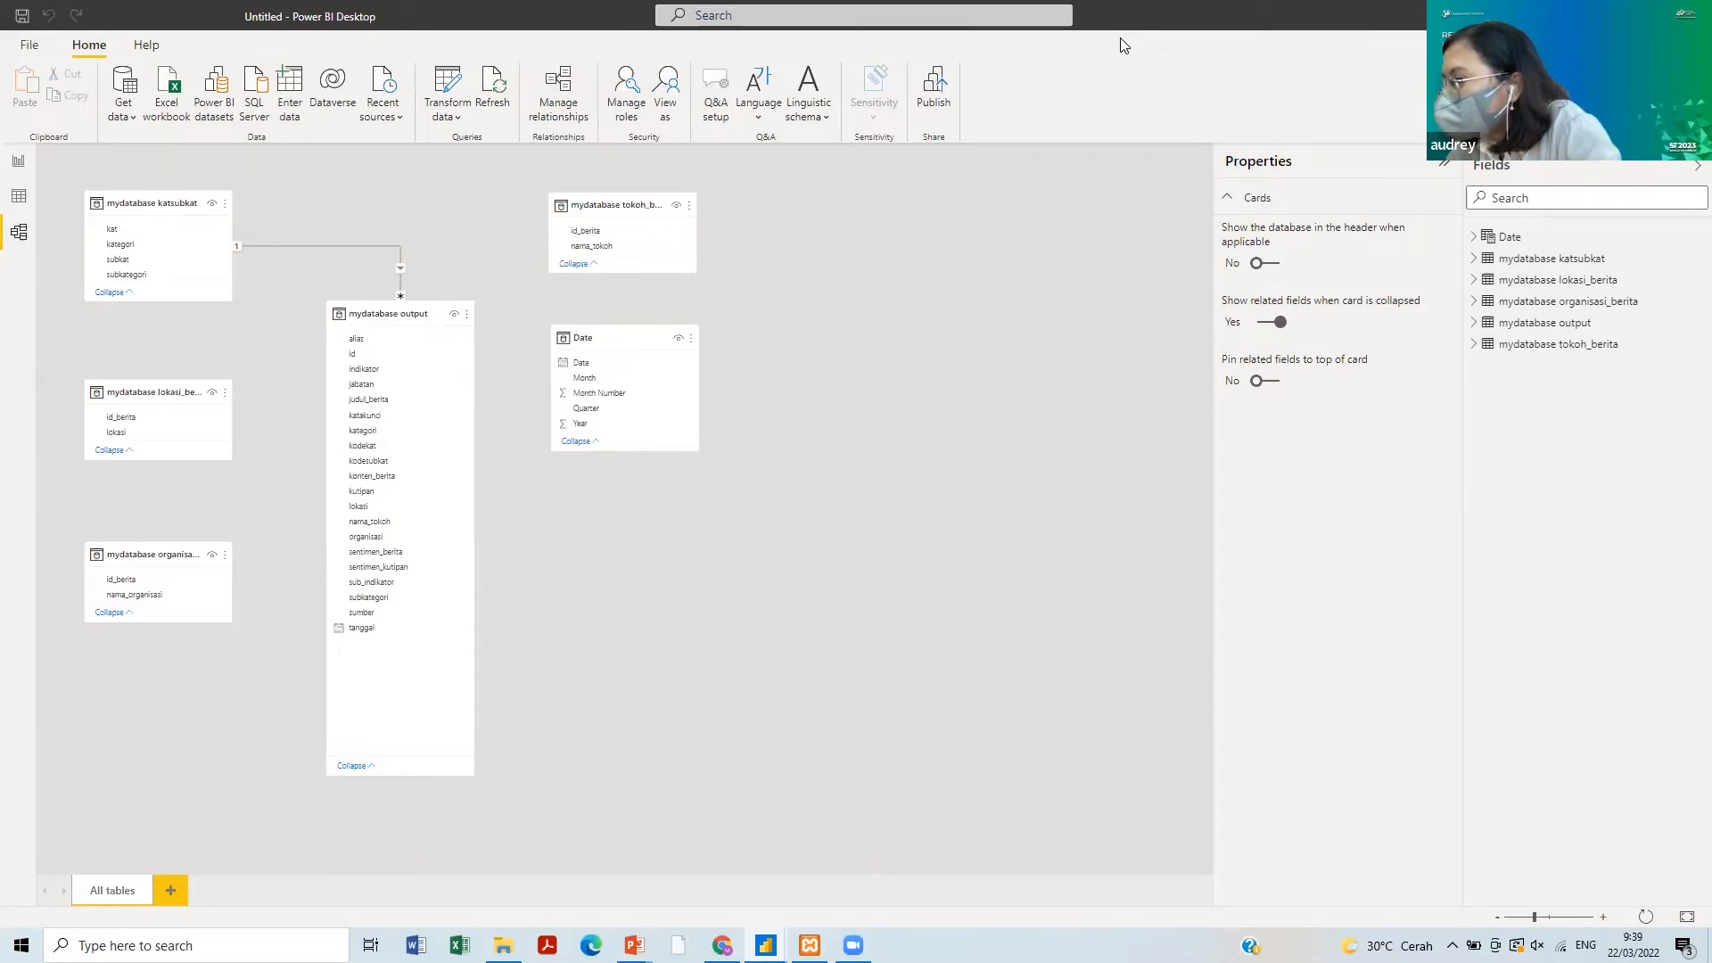
- Examine the Date table's ADDCOLUMNS and CALENDARAUTO formula in the data view
{"action": "left_click", "coordinate": [17, 202]}
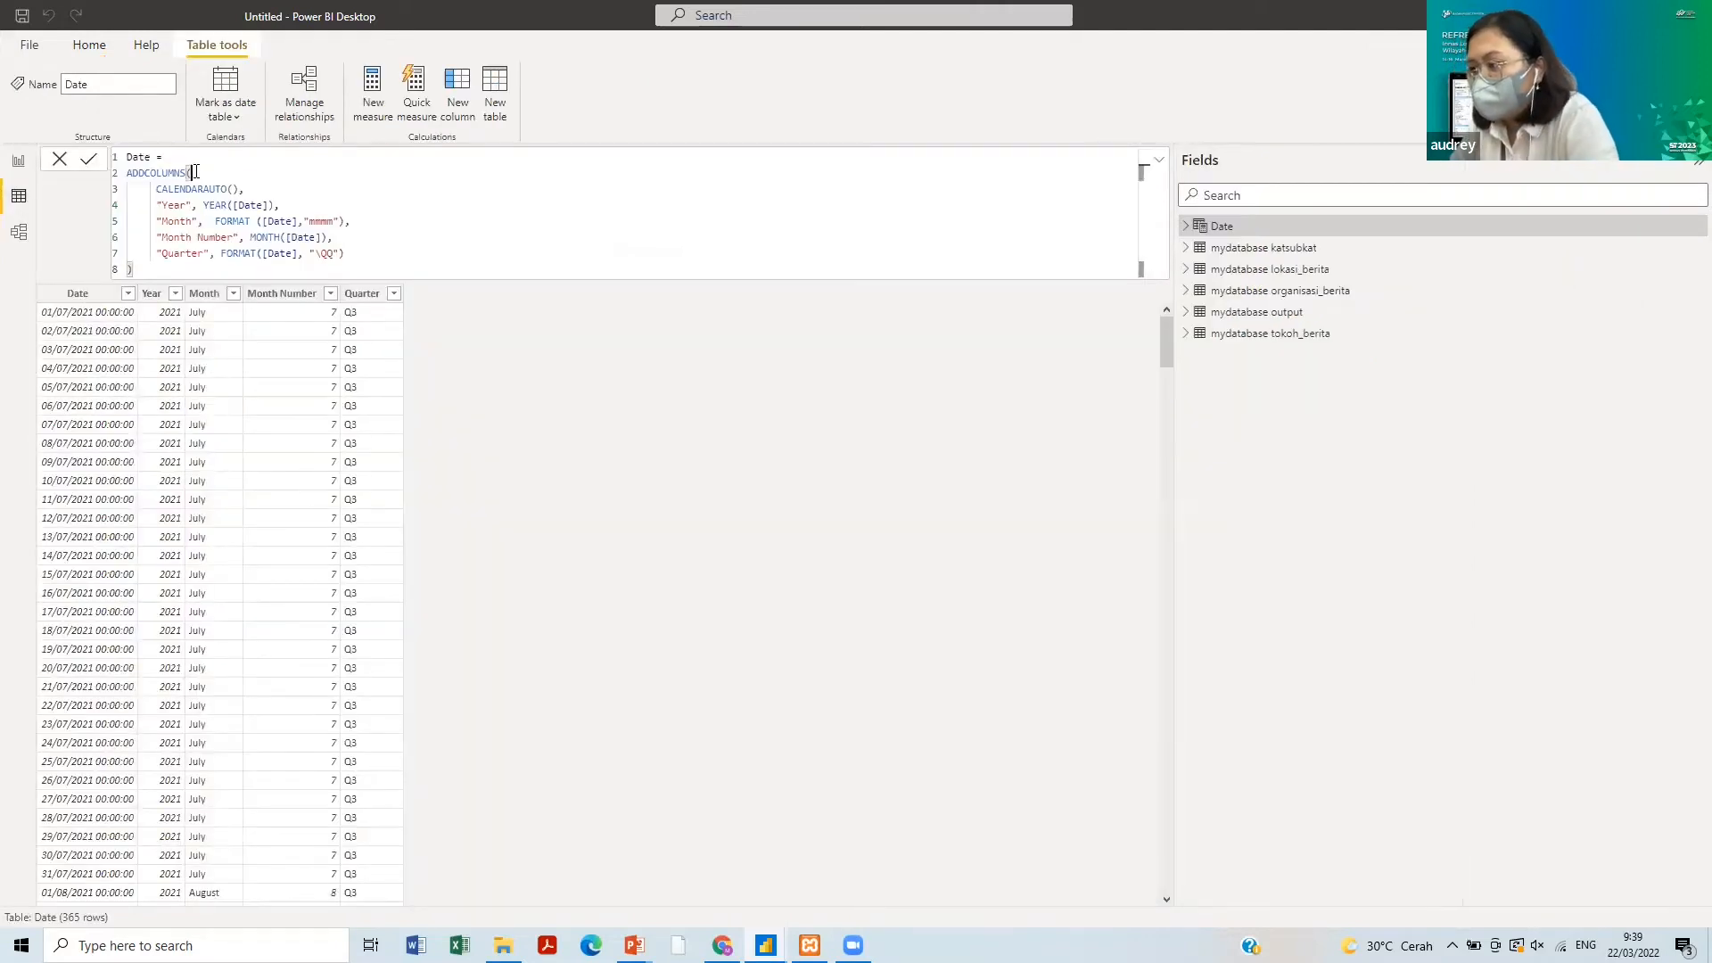
{"action": "key", "text": "ctrl+a"}
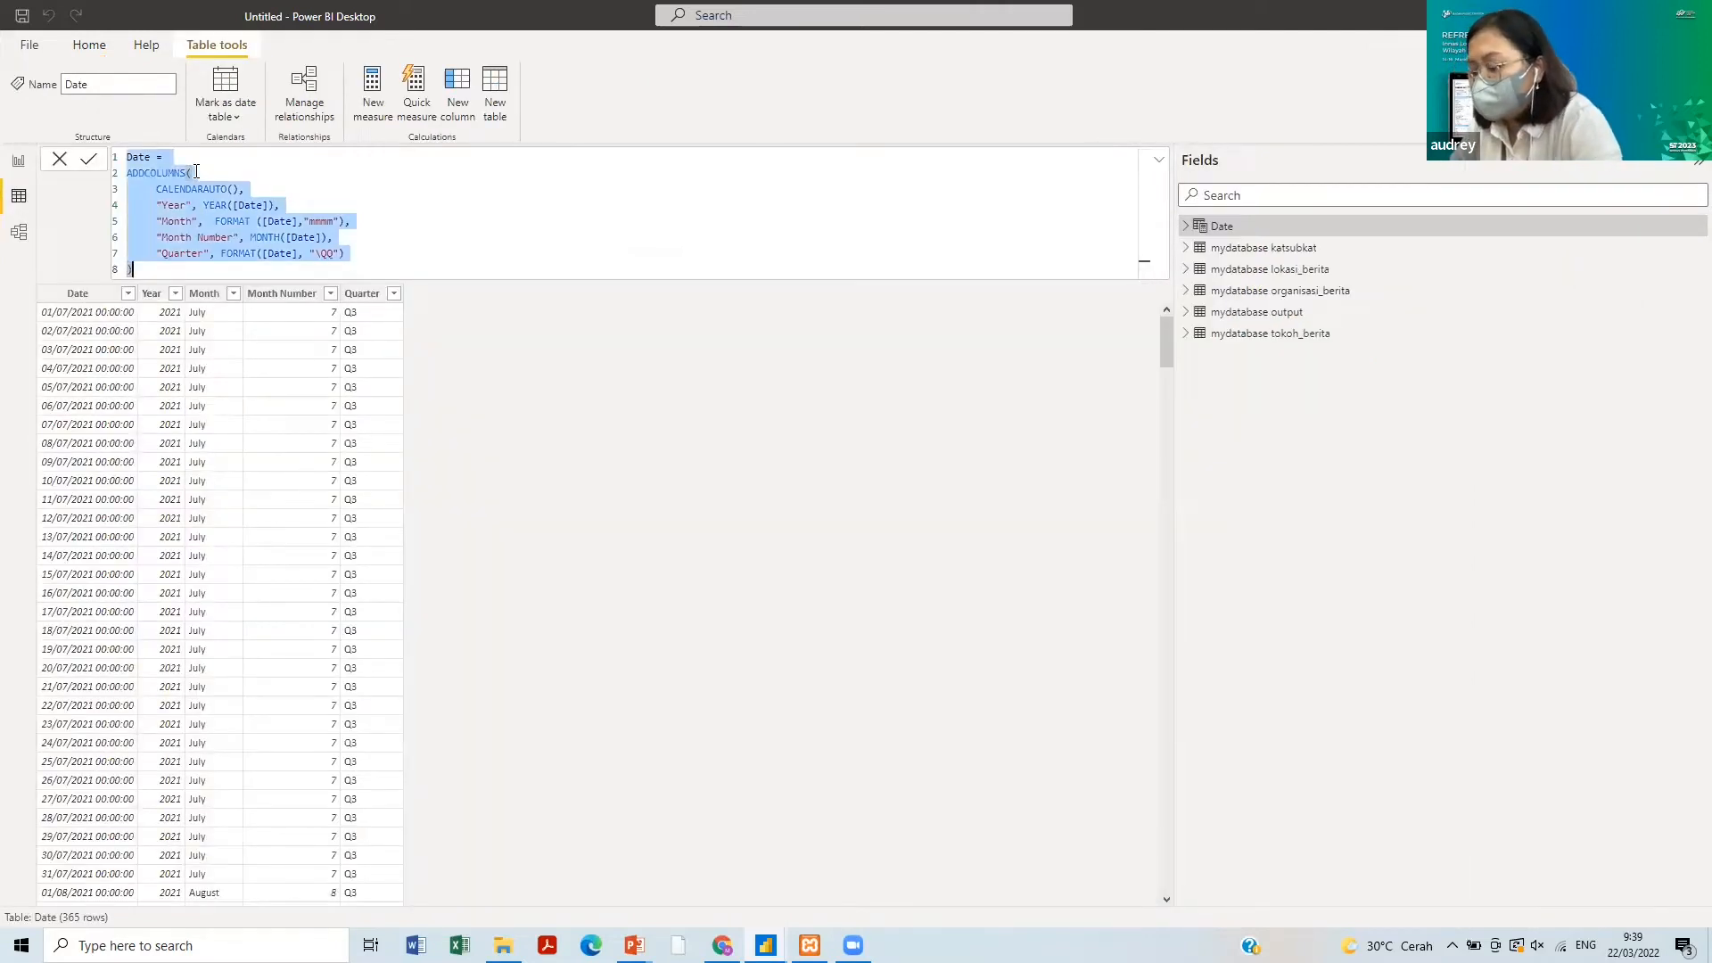
{"action": "left_click", "coordinate": [572, 497]}
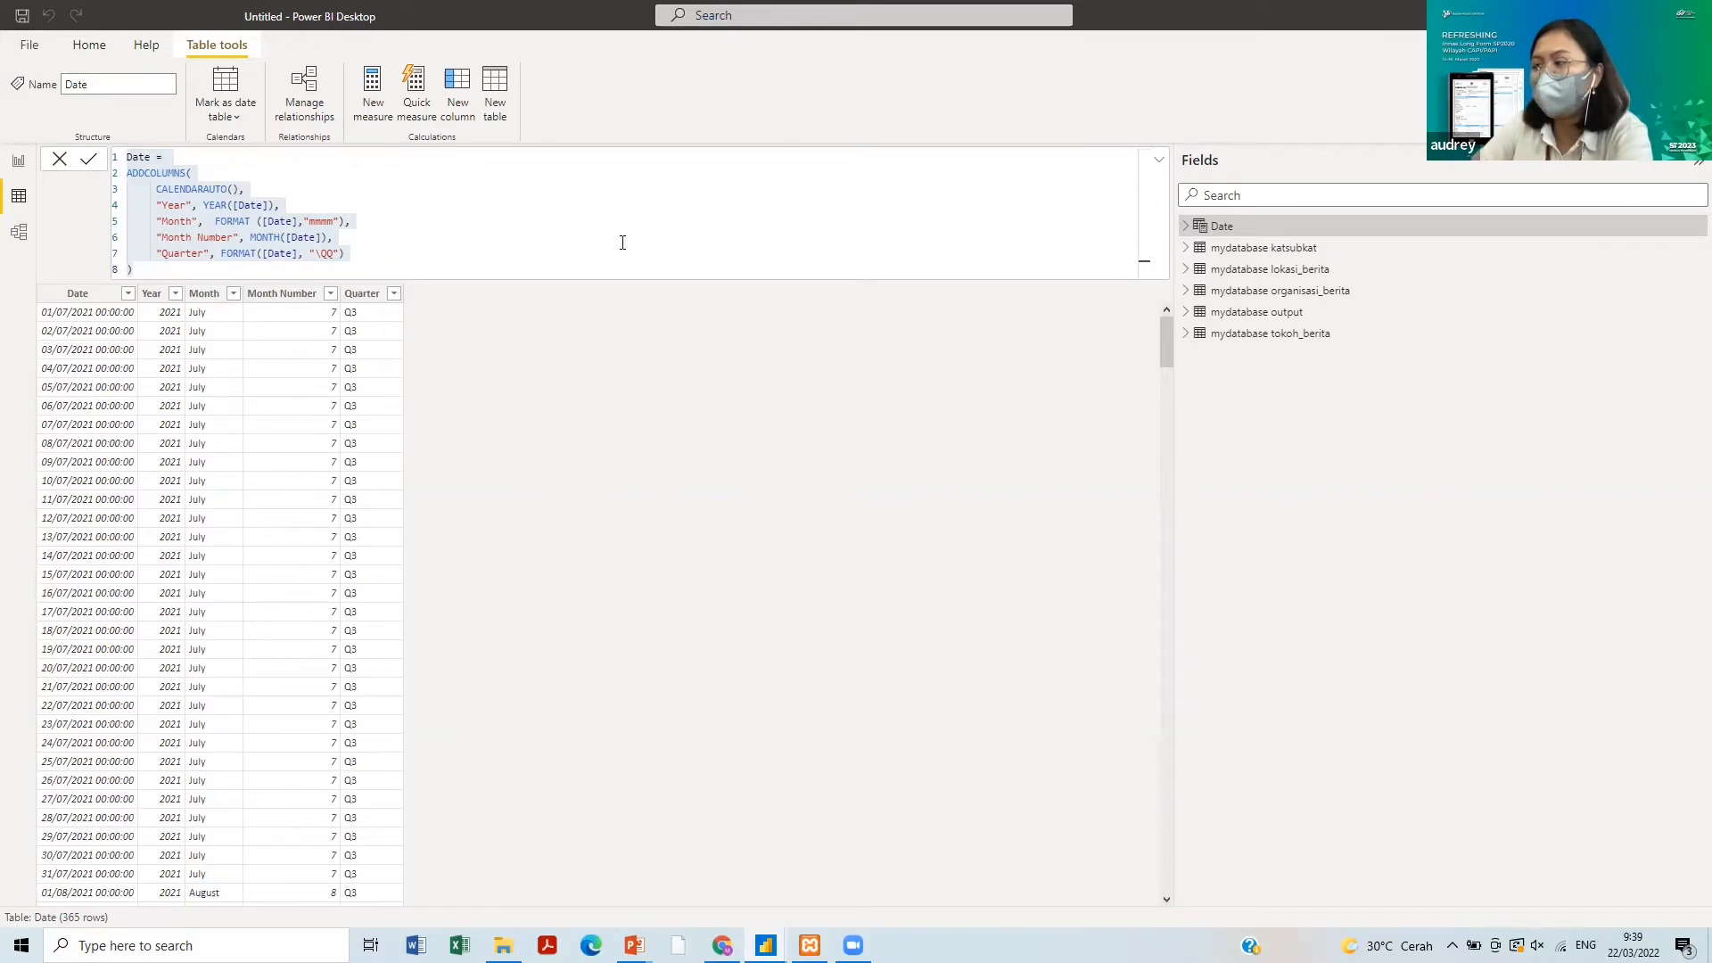
{"action": "key", "text": "ctrl+a"}
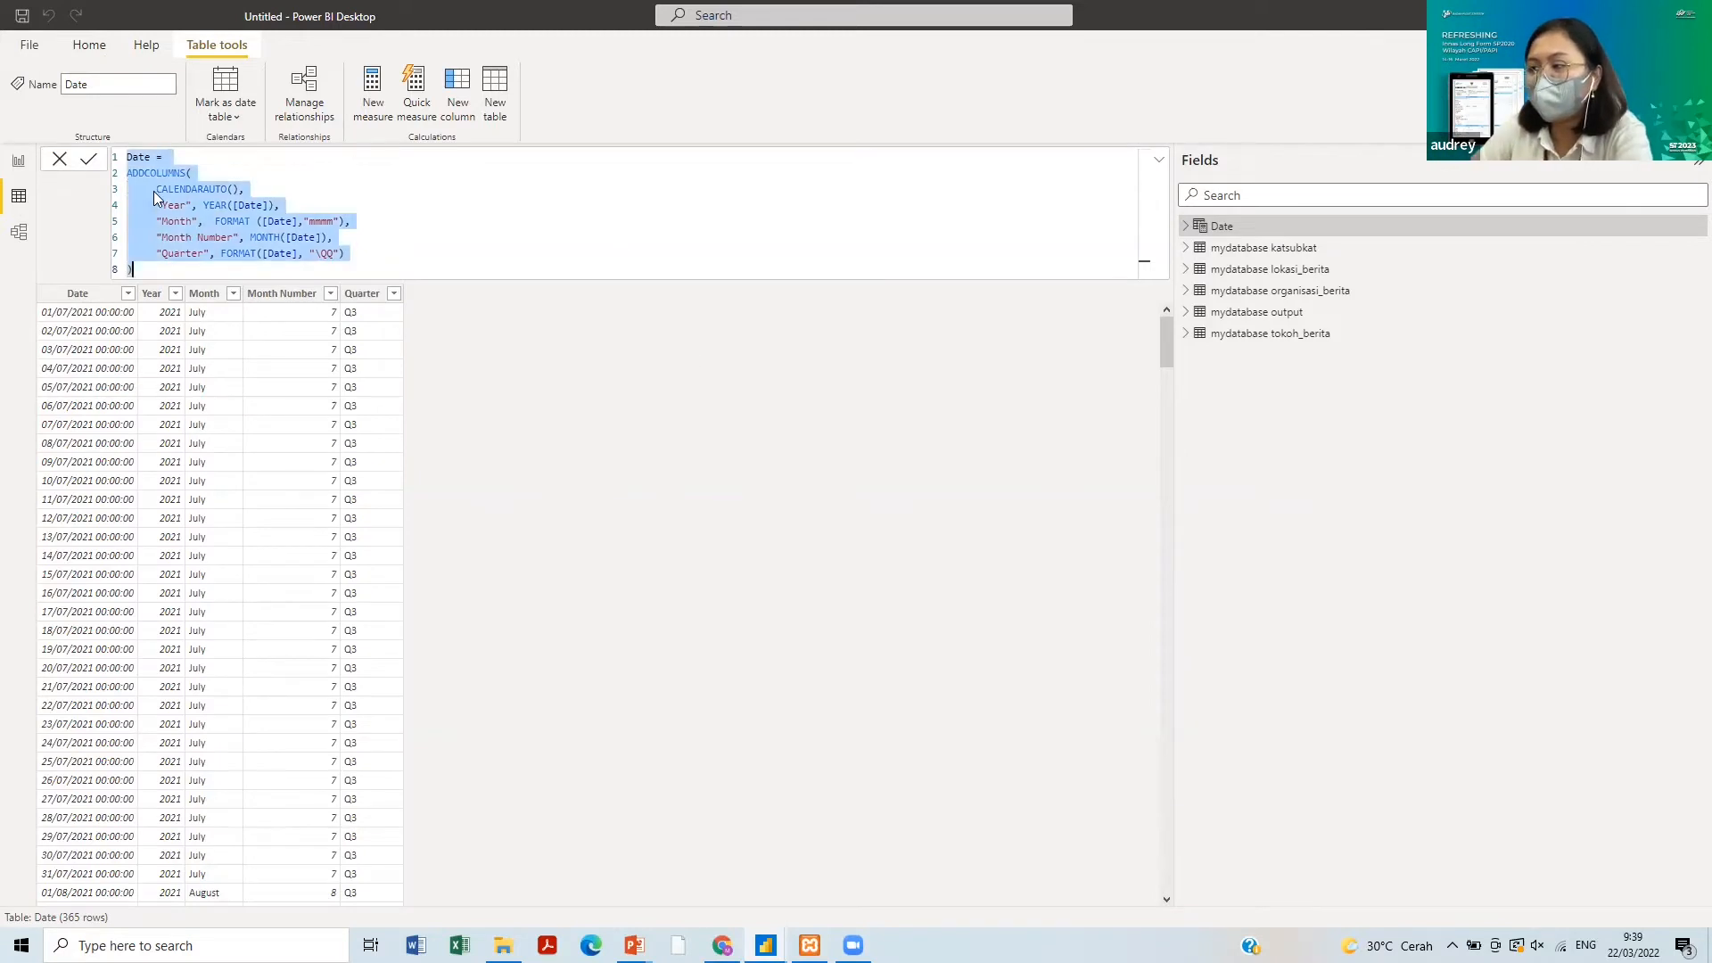
{"action": "left_click", "coordinate": [157, 190]}
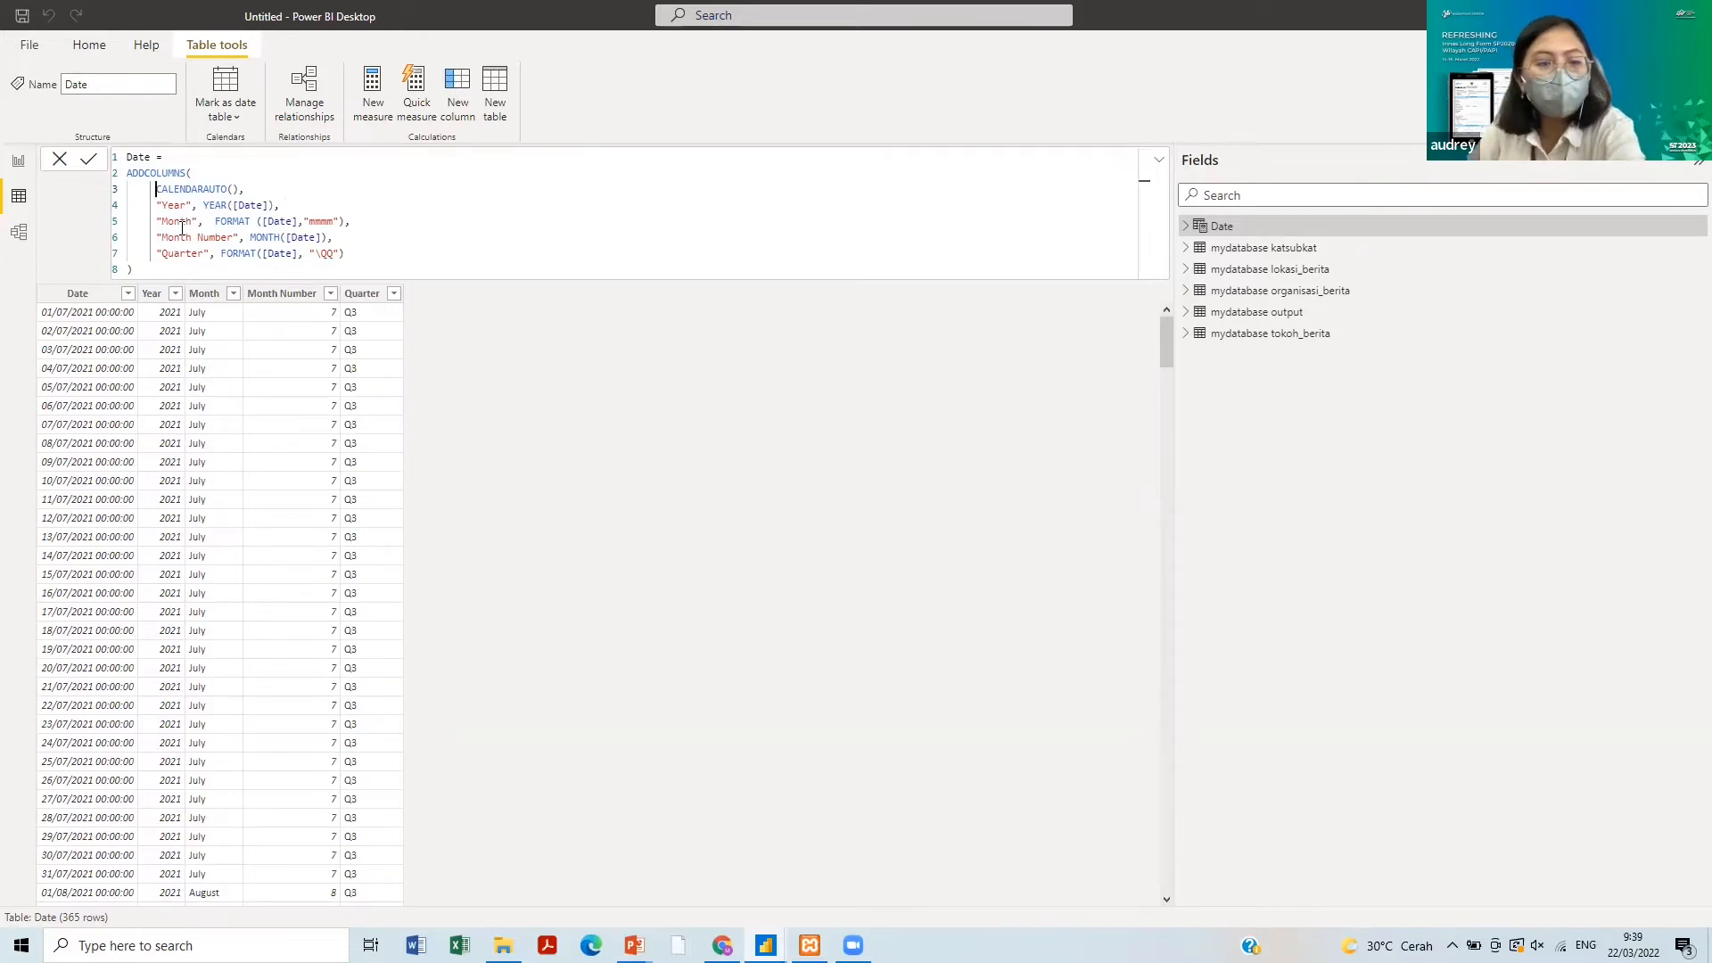
- Start a new calculated table and name it Date2 in its formula
{"action": "left_click", "coordinate": [497, 89]}
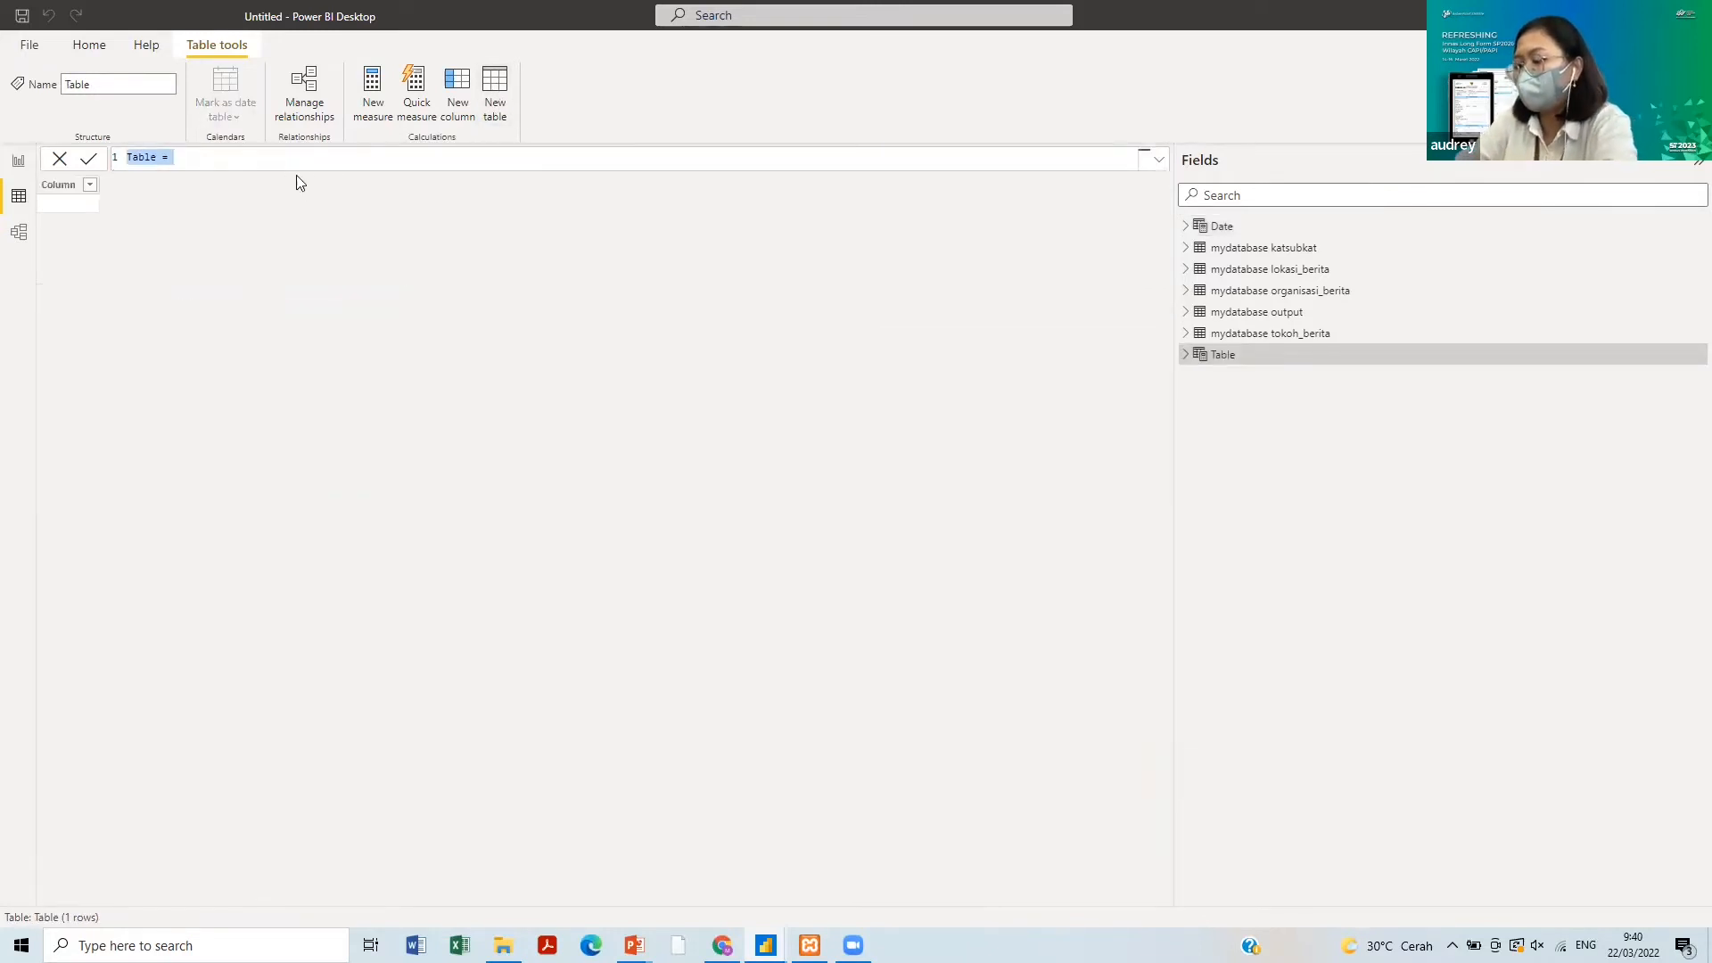
{"action": "type", "text": "Date ="}
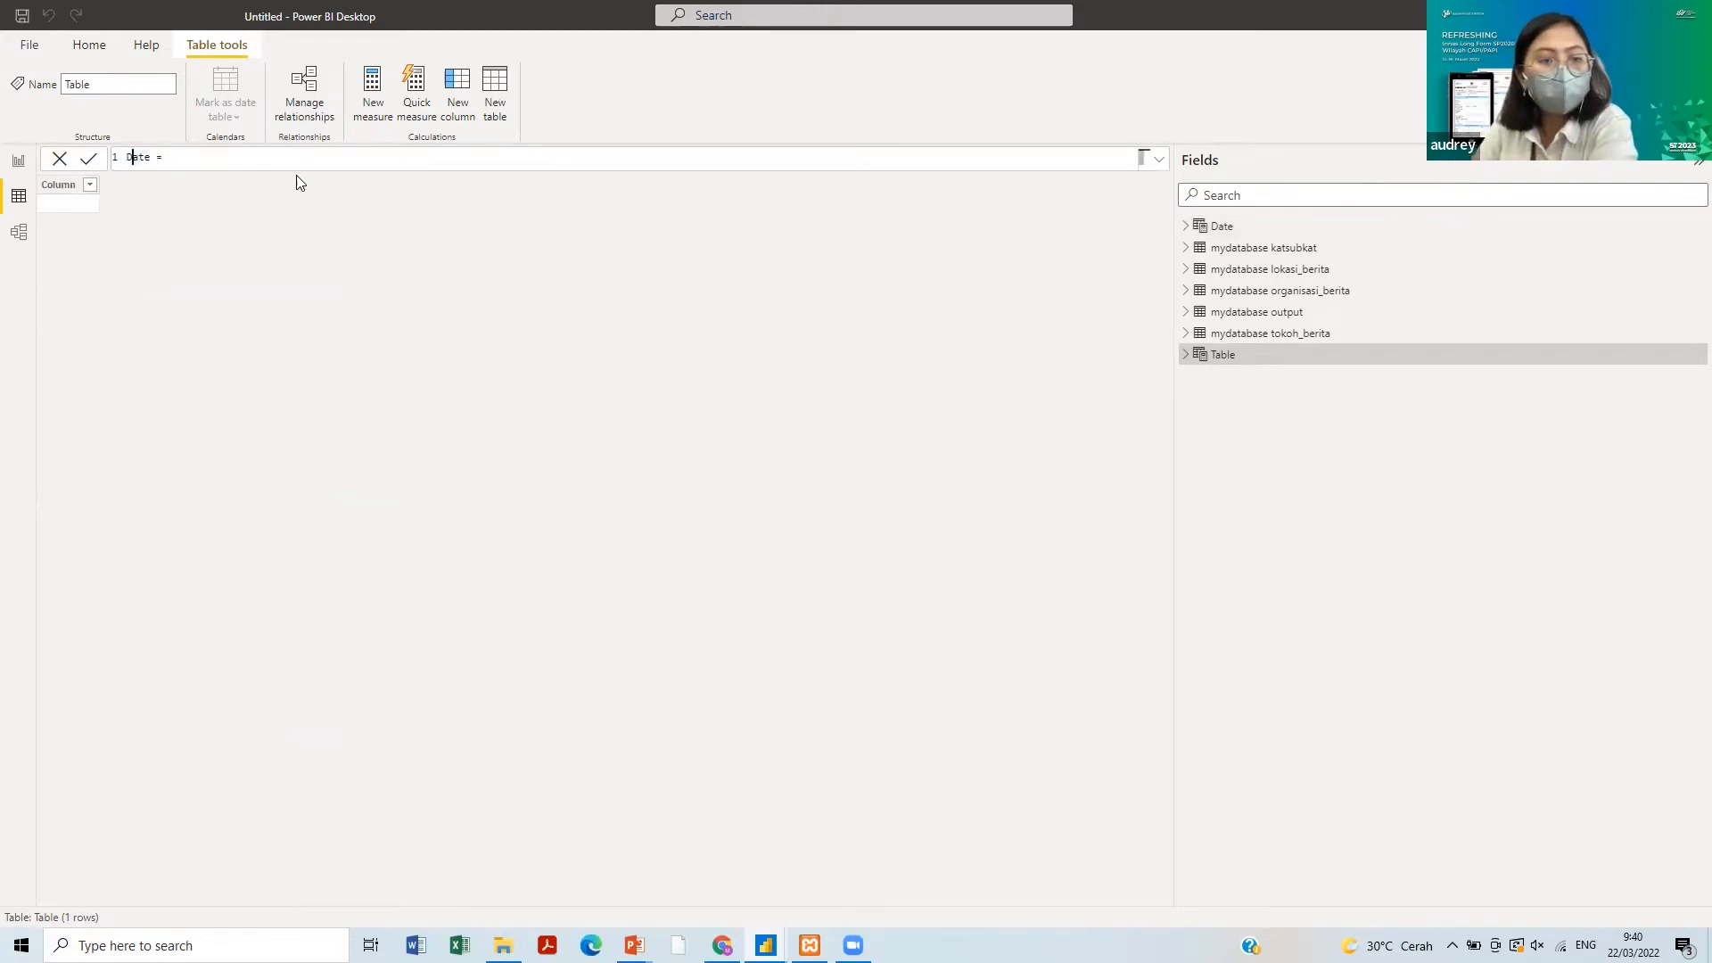
{"action": "key", "text": "Right"}
{"action": "key", "text": "Right"}
{"action": "key", "text": "Right"}
{"action": "key", "text": "Right"}
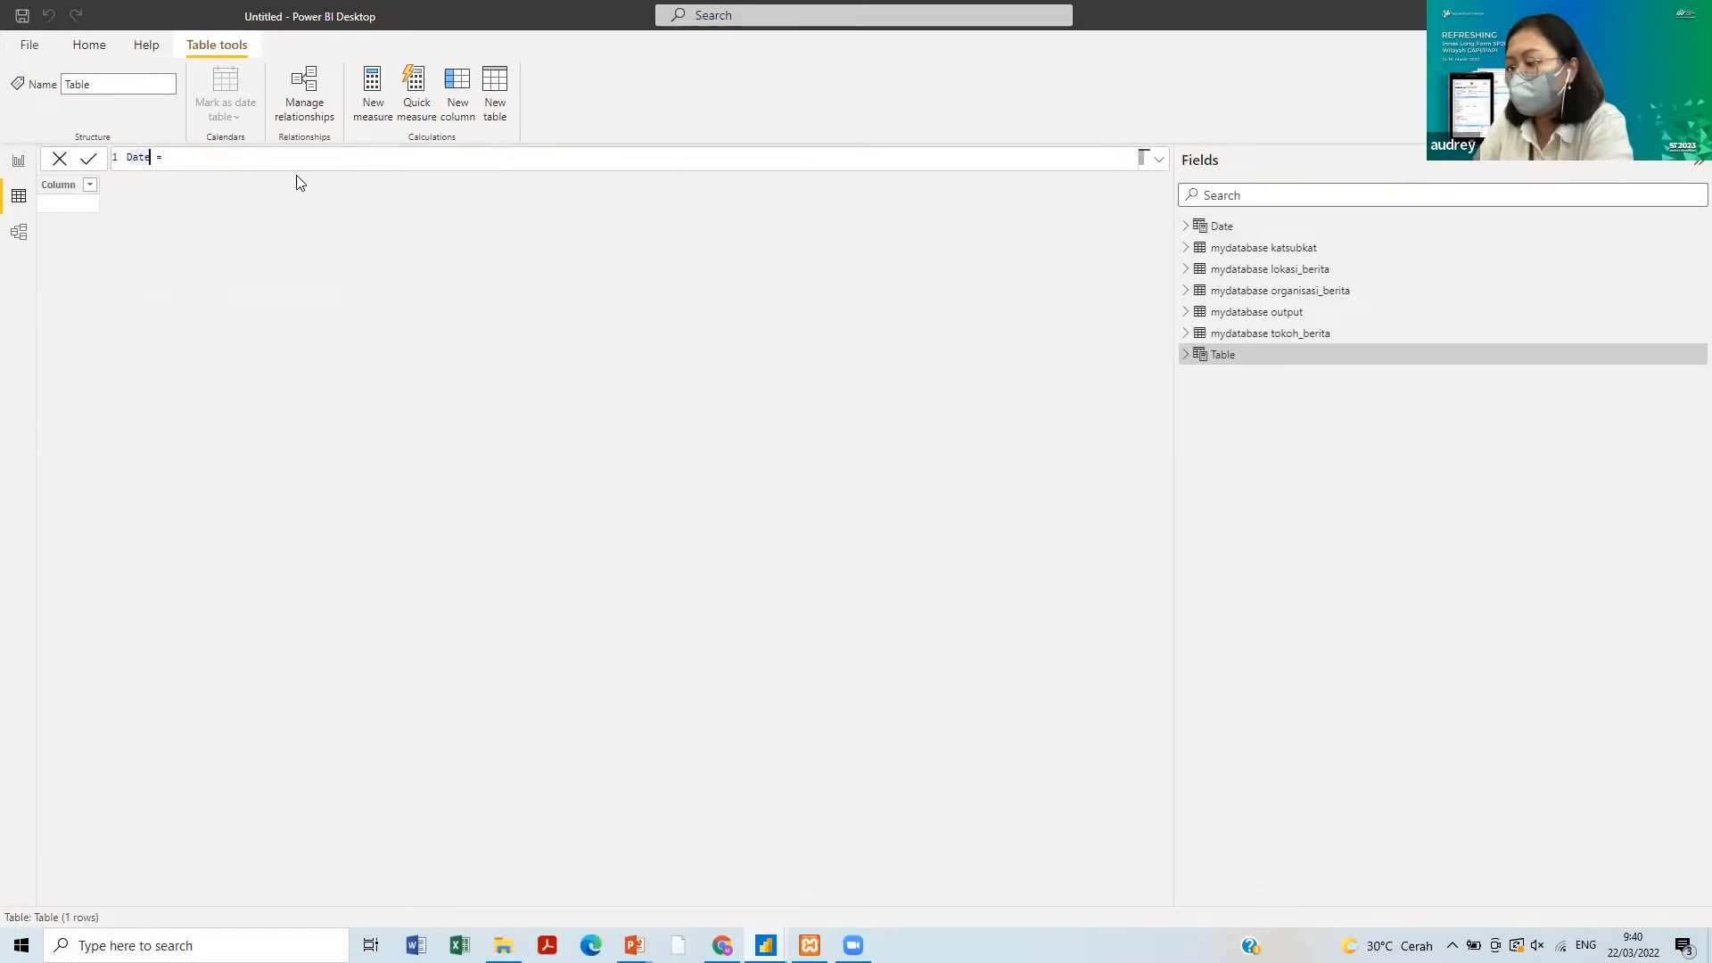
{"action": "type", "text": "2"}
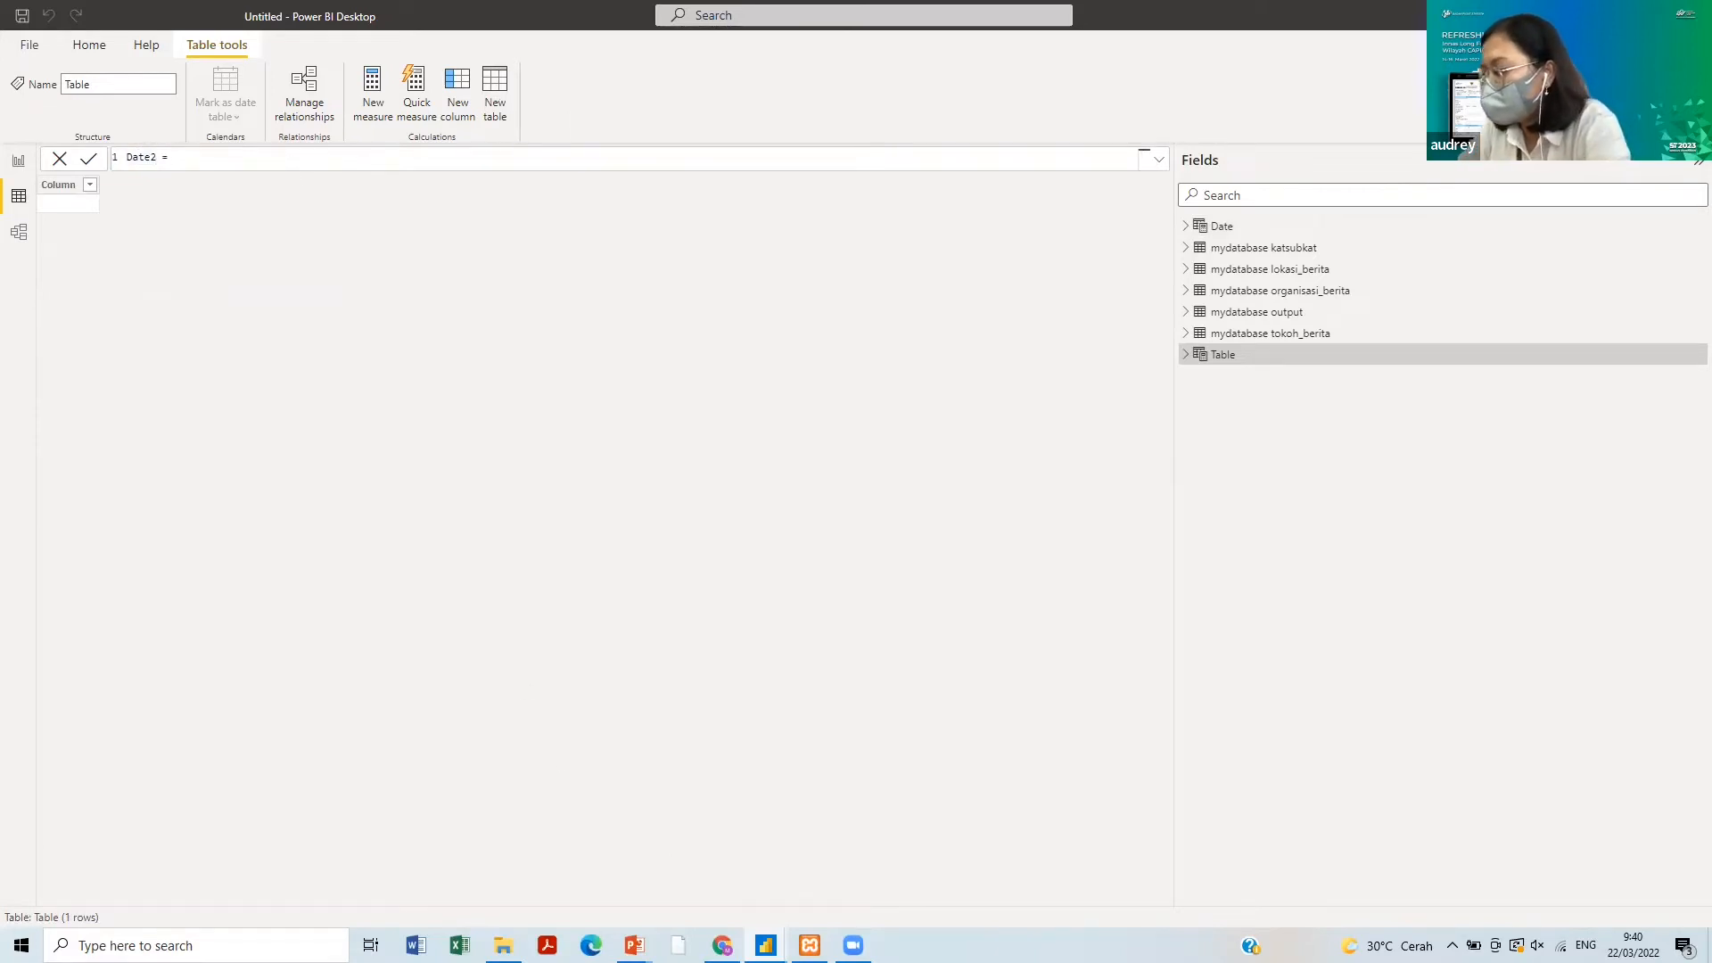
- Switch to the Fenomena_PBI report and copy the complete CALENDAR formula of its Date table
{"action": "left_click", "coordinate": [765, 945]}
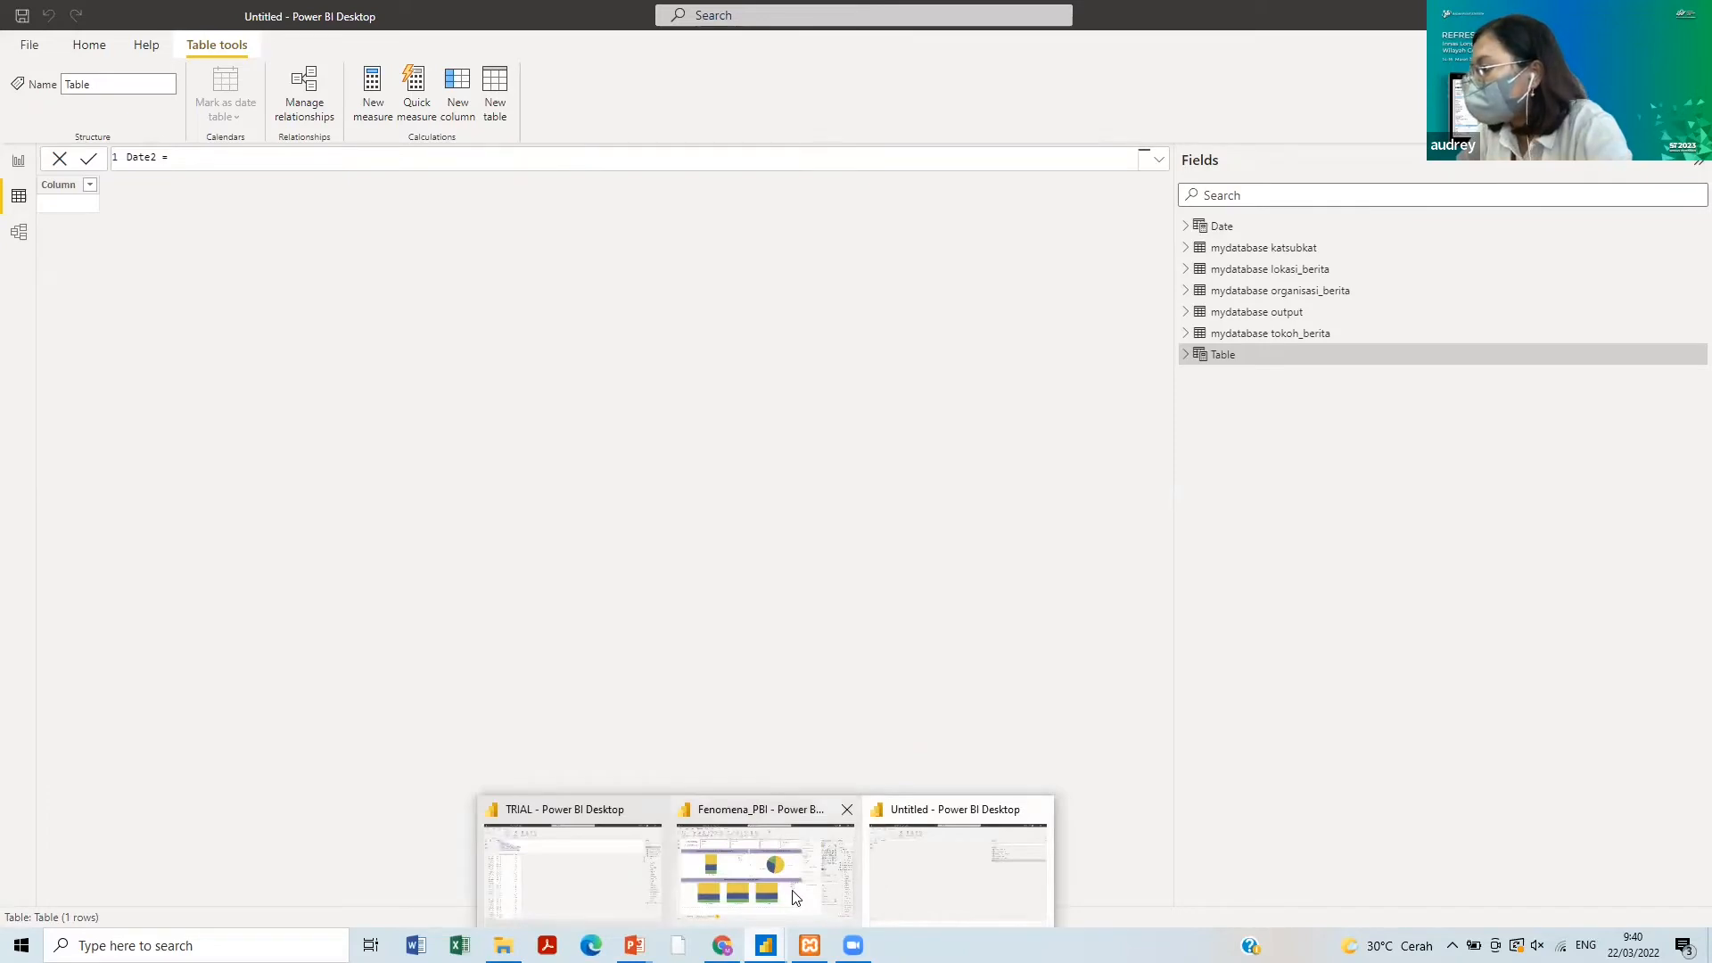
{"action": "left_click", "coordinate": [796, 897]}
{"action": "left_click", "coordinate": [1601, 225]}
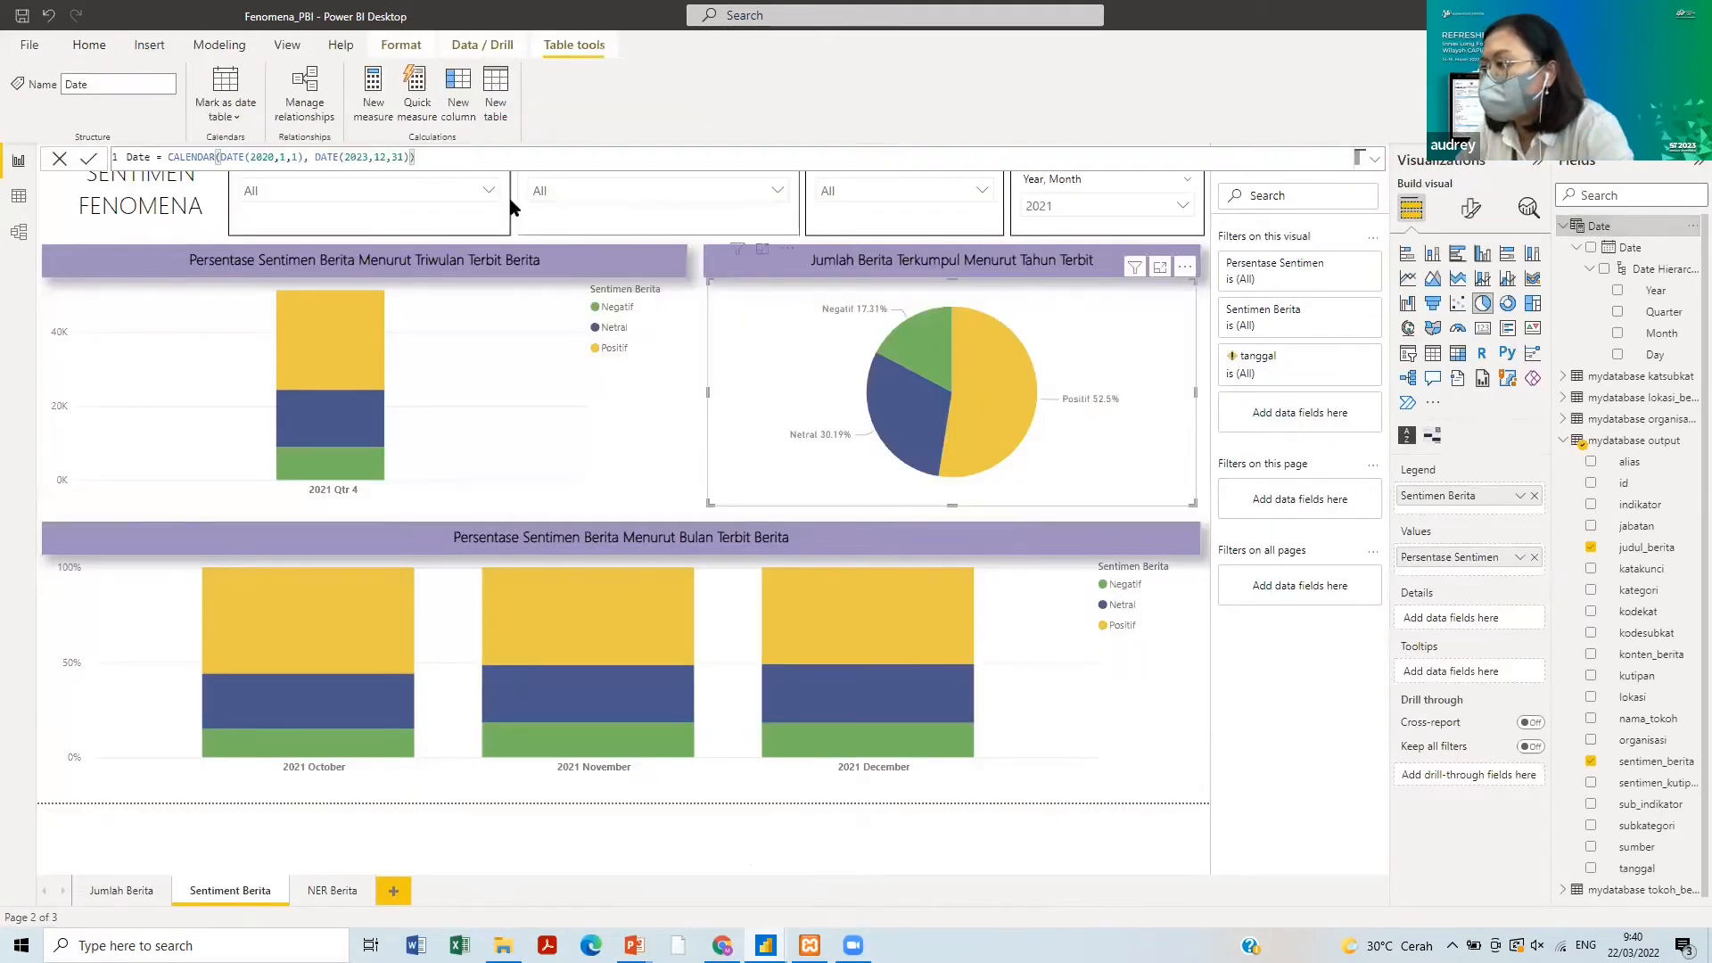
{"action": "left_click_drag", "start_coordinate": [416, 157], "coordinate": [80, 174]}
{"action": "key", "text": "ctrl+c"}
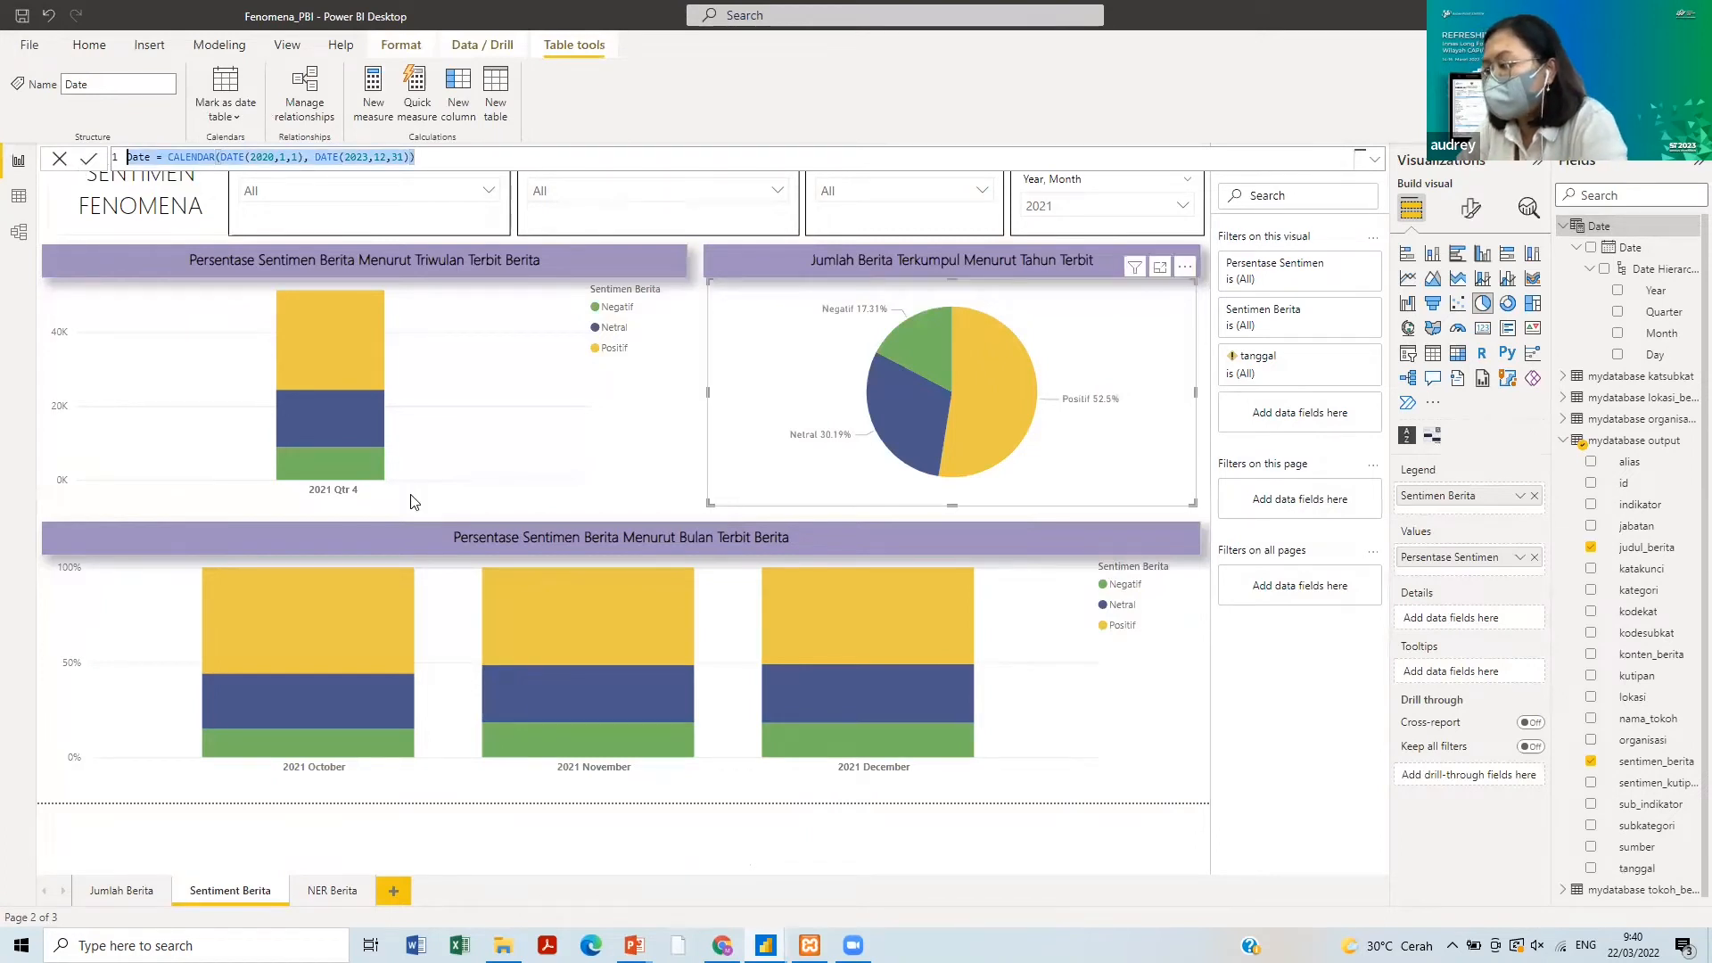
- Switch to the TRIAL report, start a new calculated table, and enter "Date =" followed by the copied formula
{"action": "left_click", "coordinate": [765, 945]}
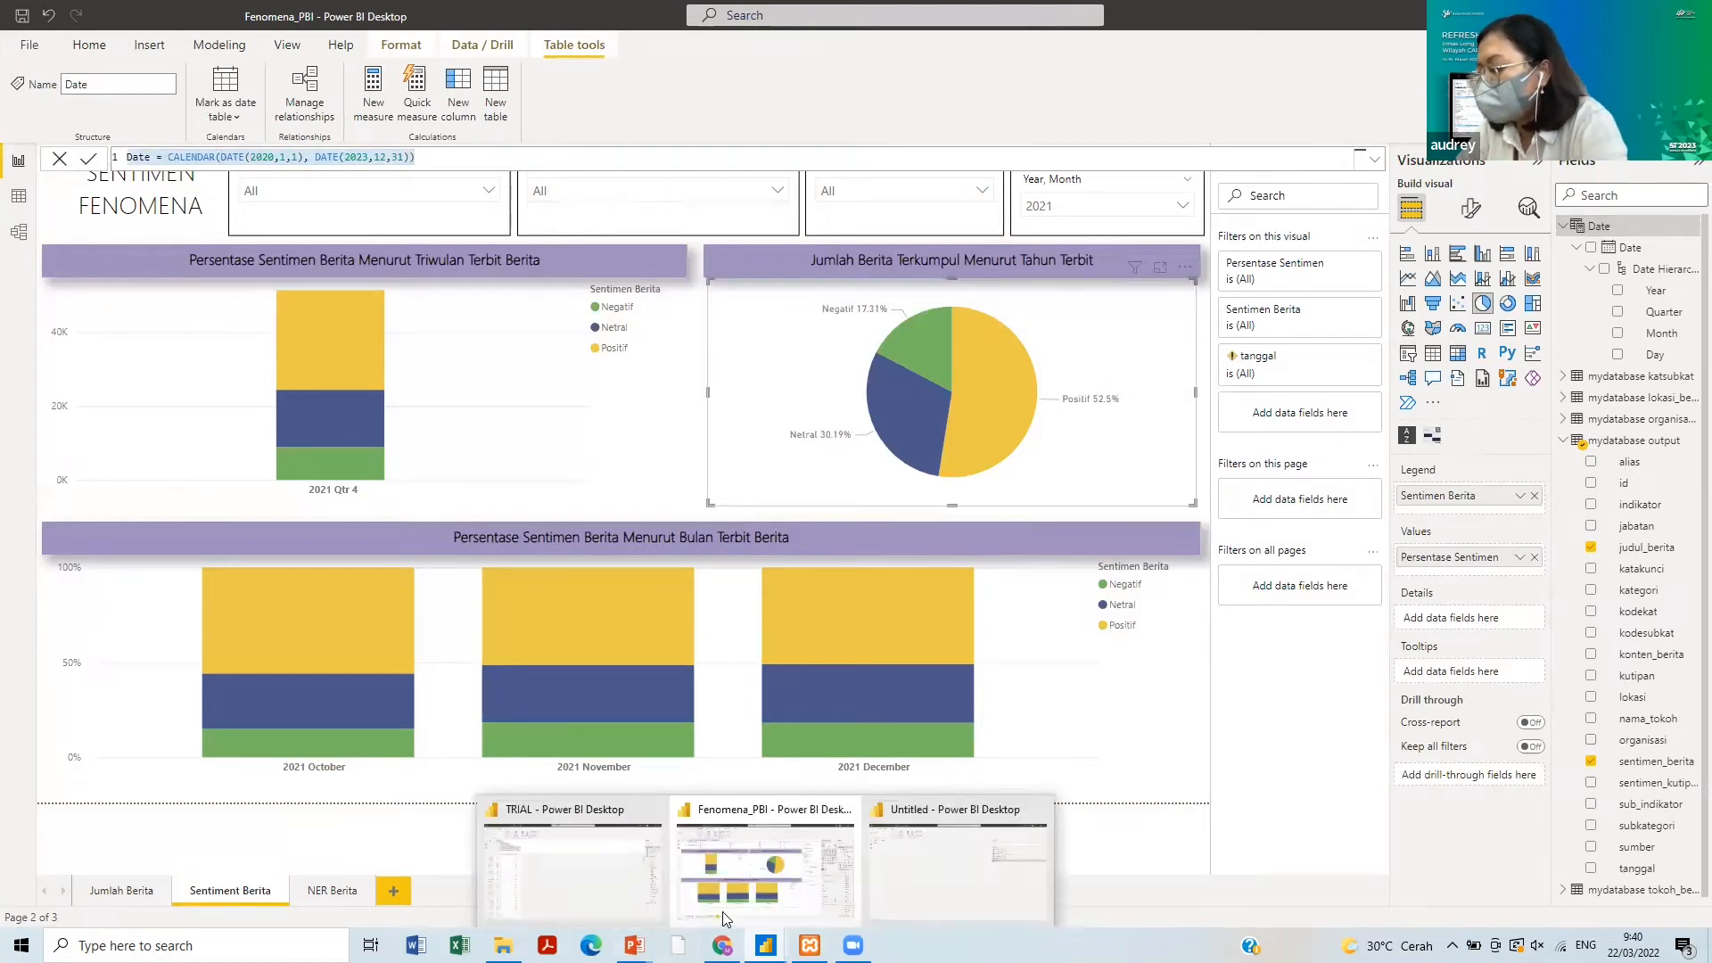
{"action": "left_click", "coordinate": [660, 902]}
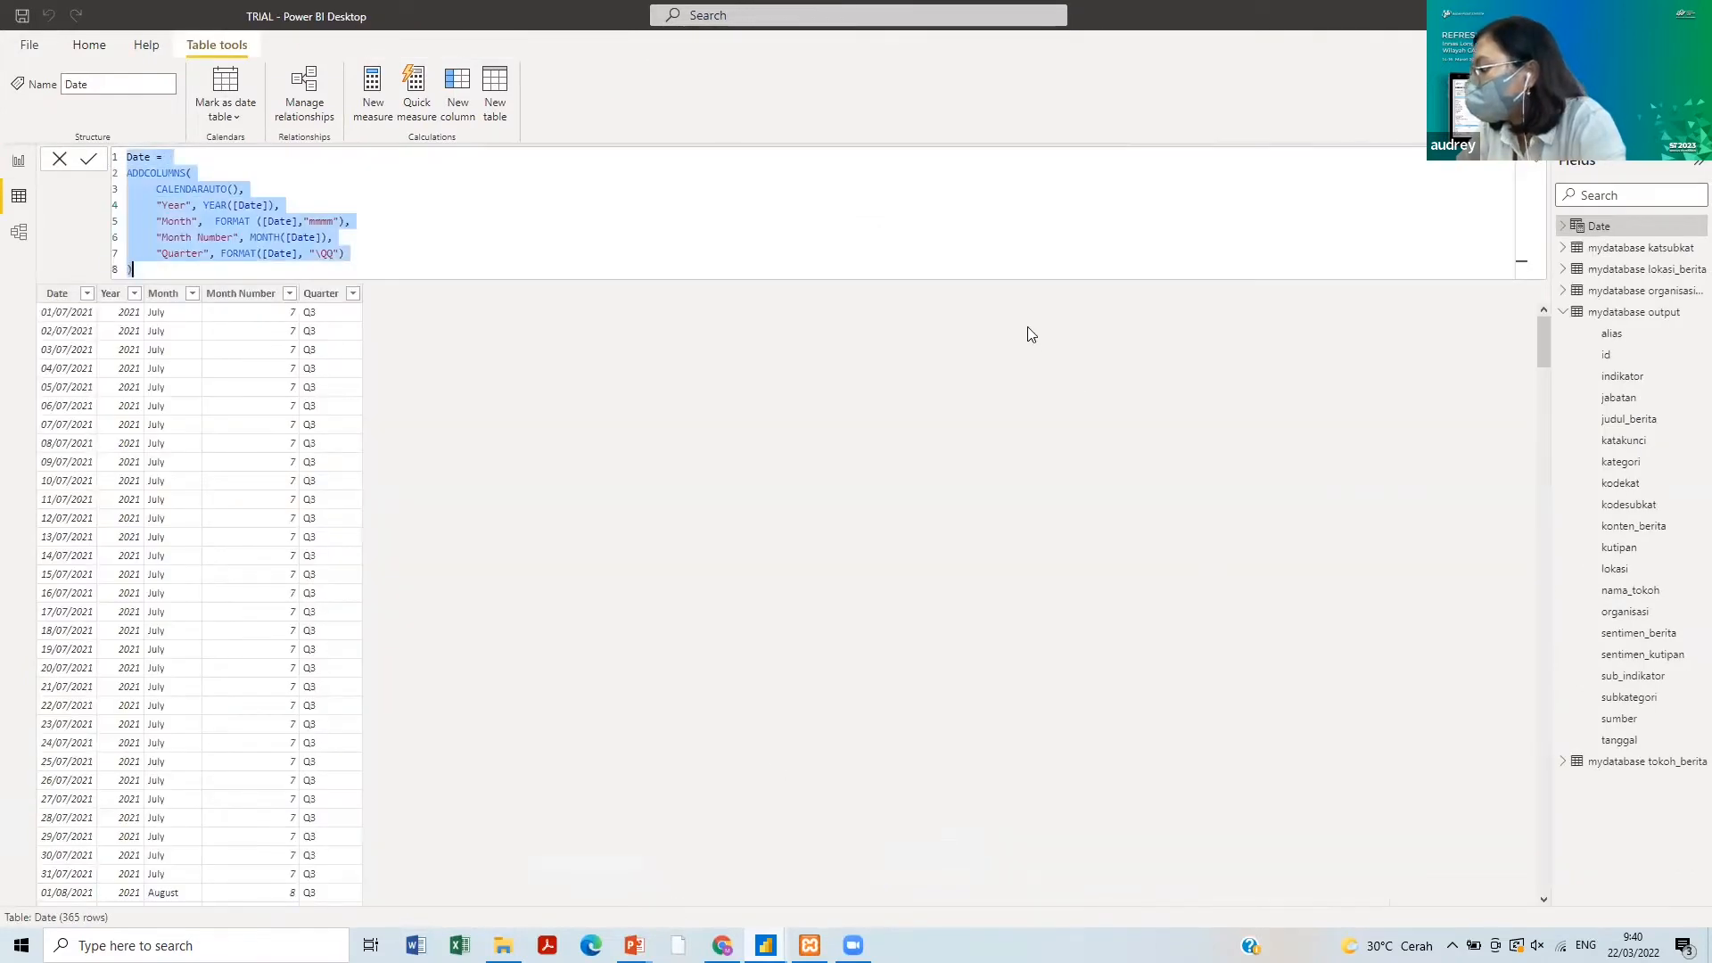
{"action": "left_click", "coordinate": [497, 105]}
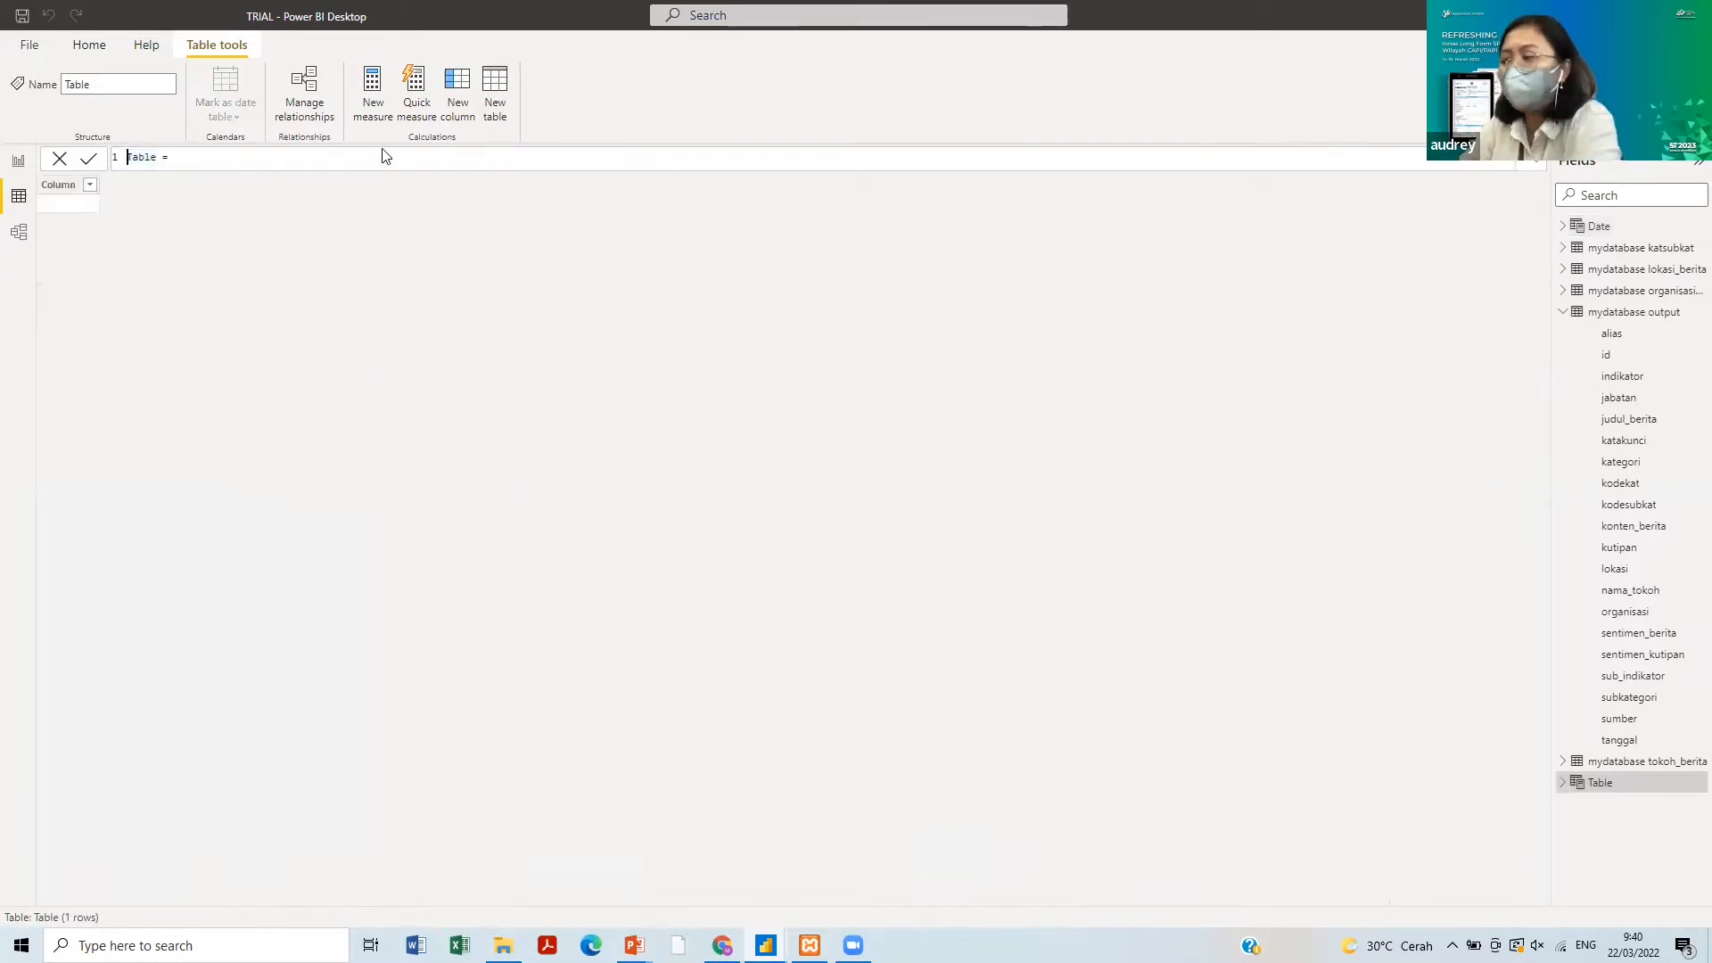
{"action": "triple_click", "coordinate": [325, 152]}
{"action": "type", "text": "Dat"}
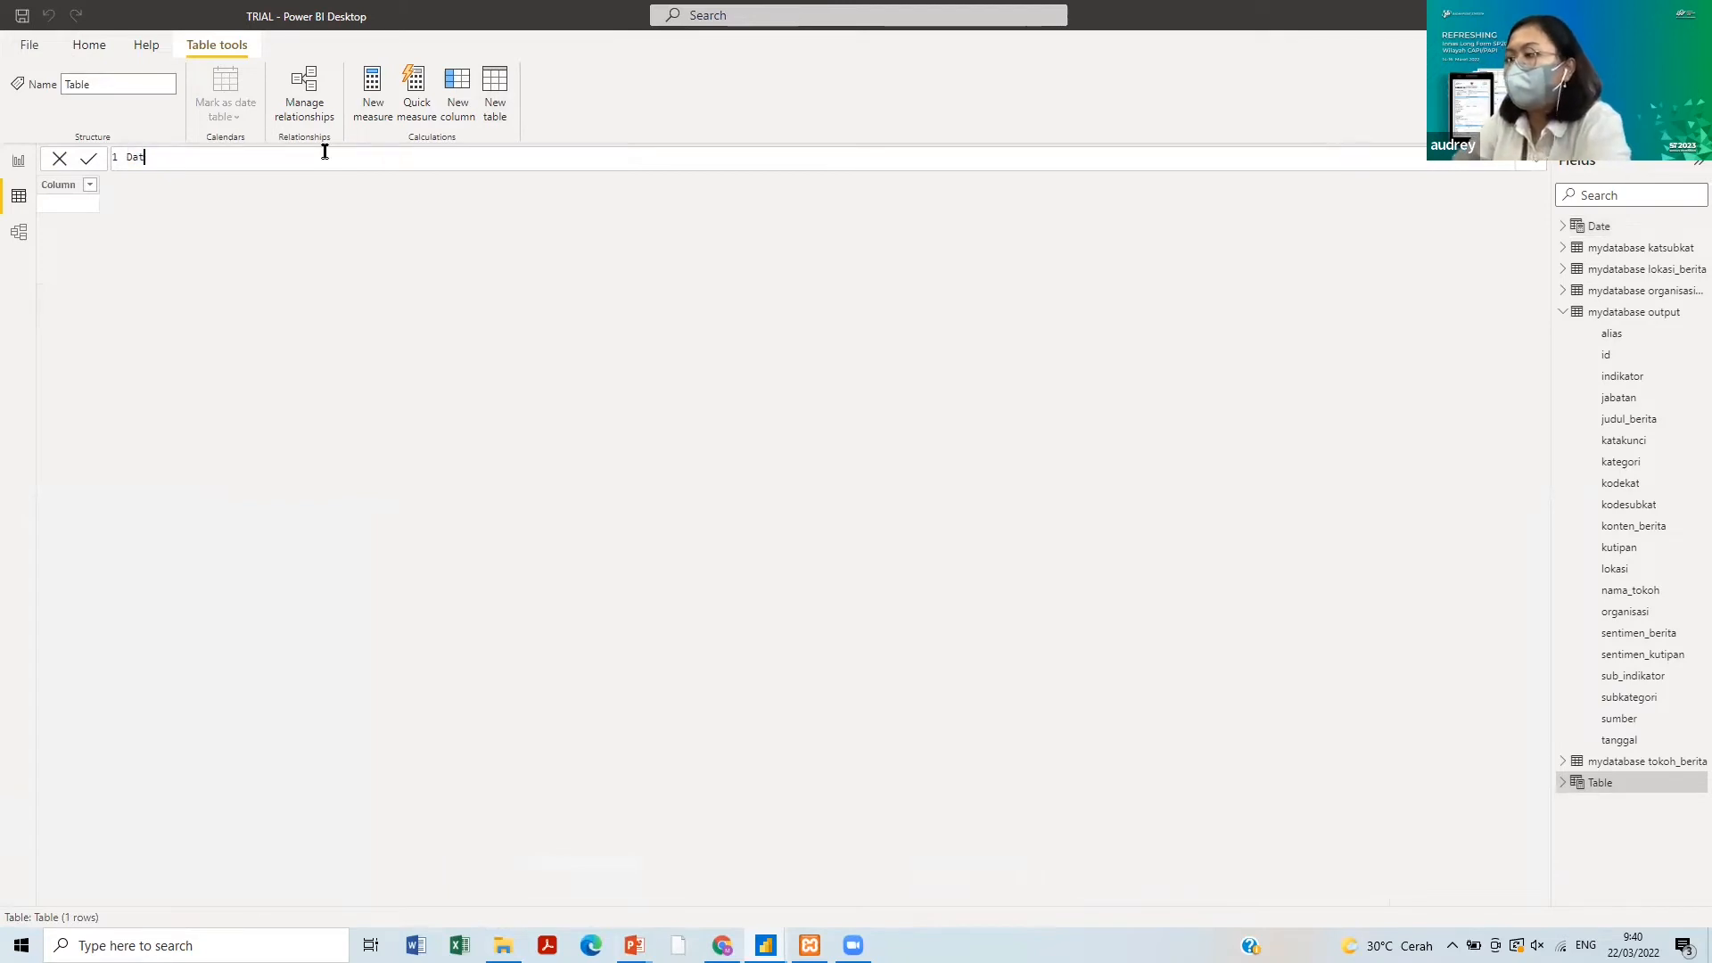
{"action": "type", "text": "e ="}
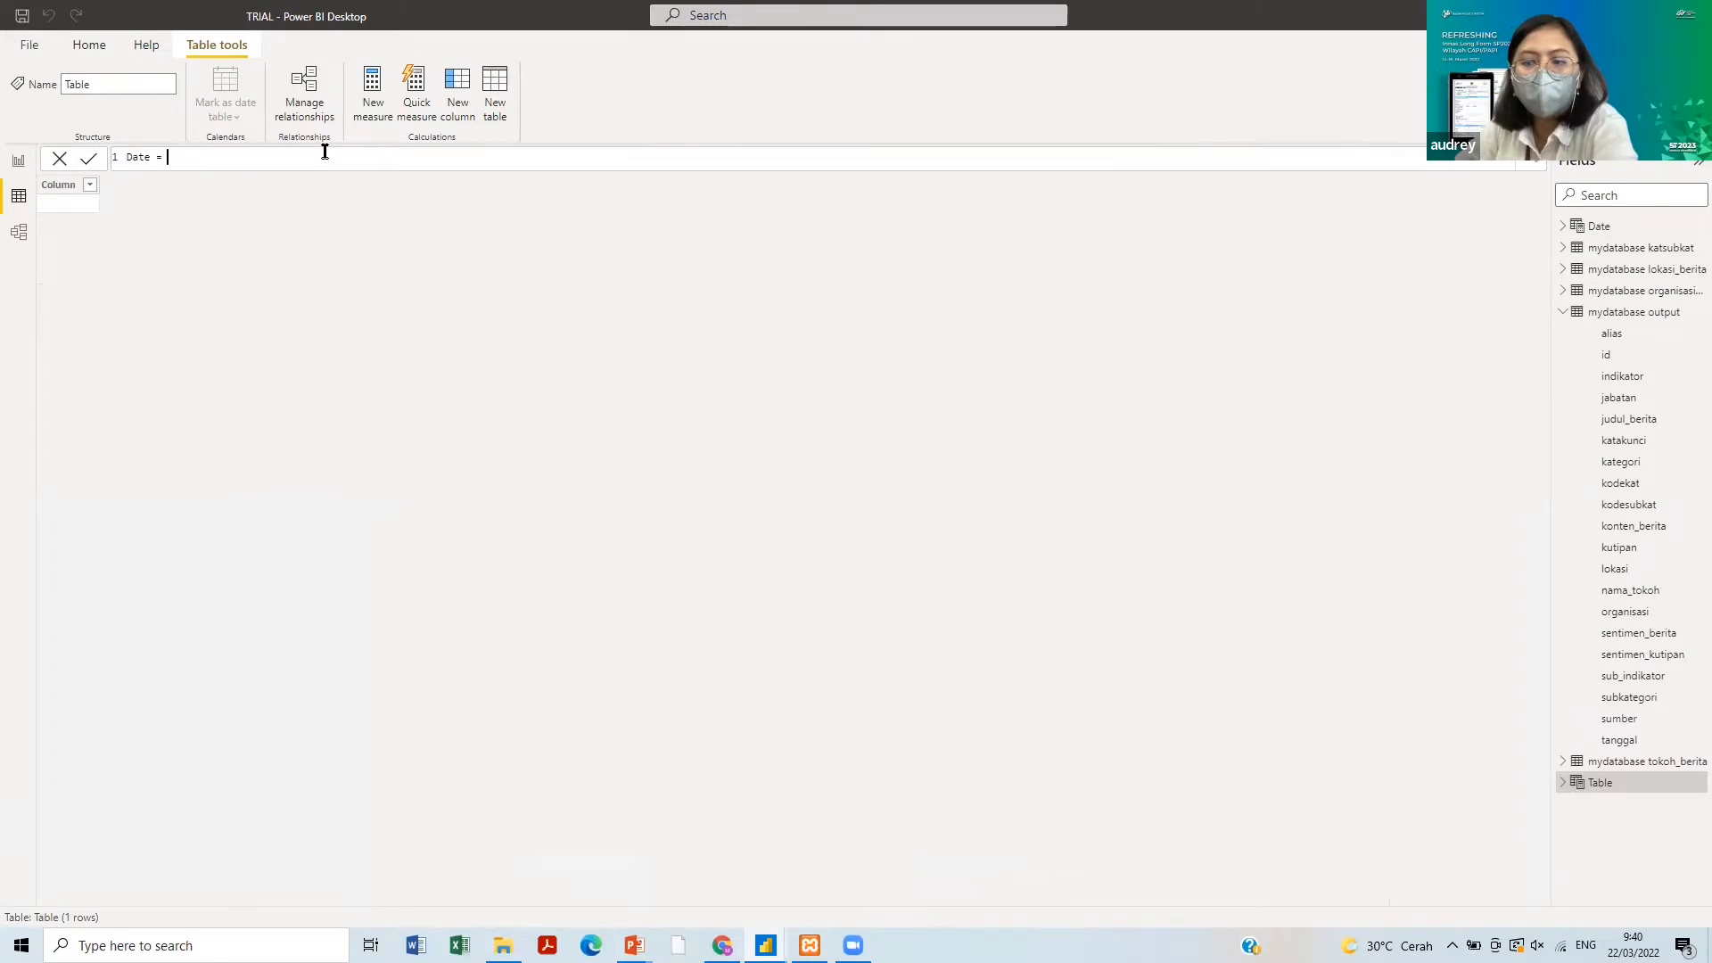
{"action": "key", "text": "ctrl+v"}
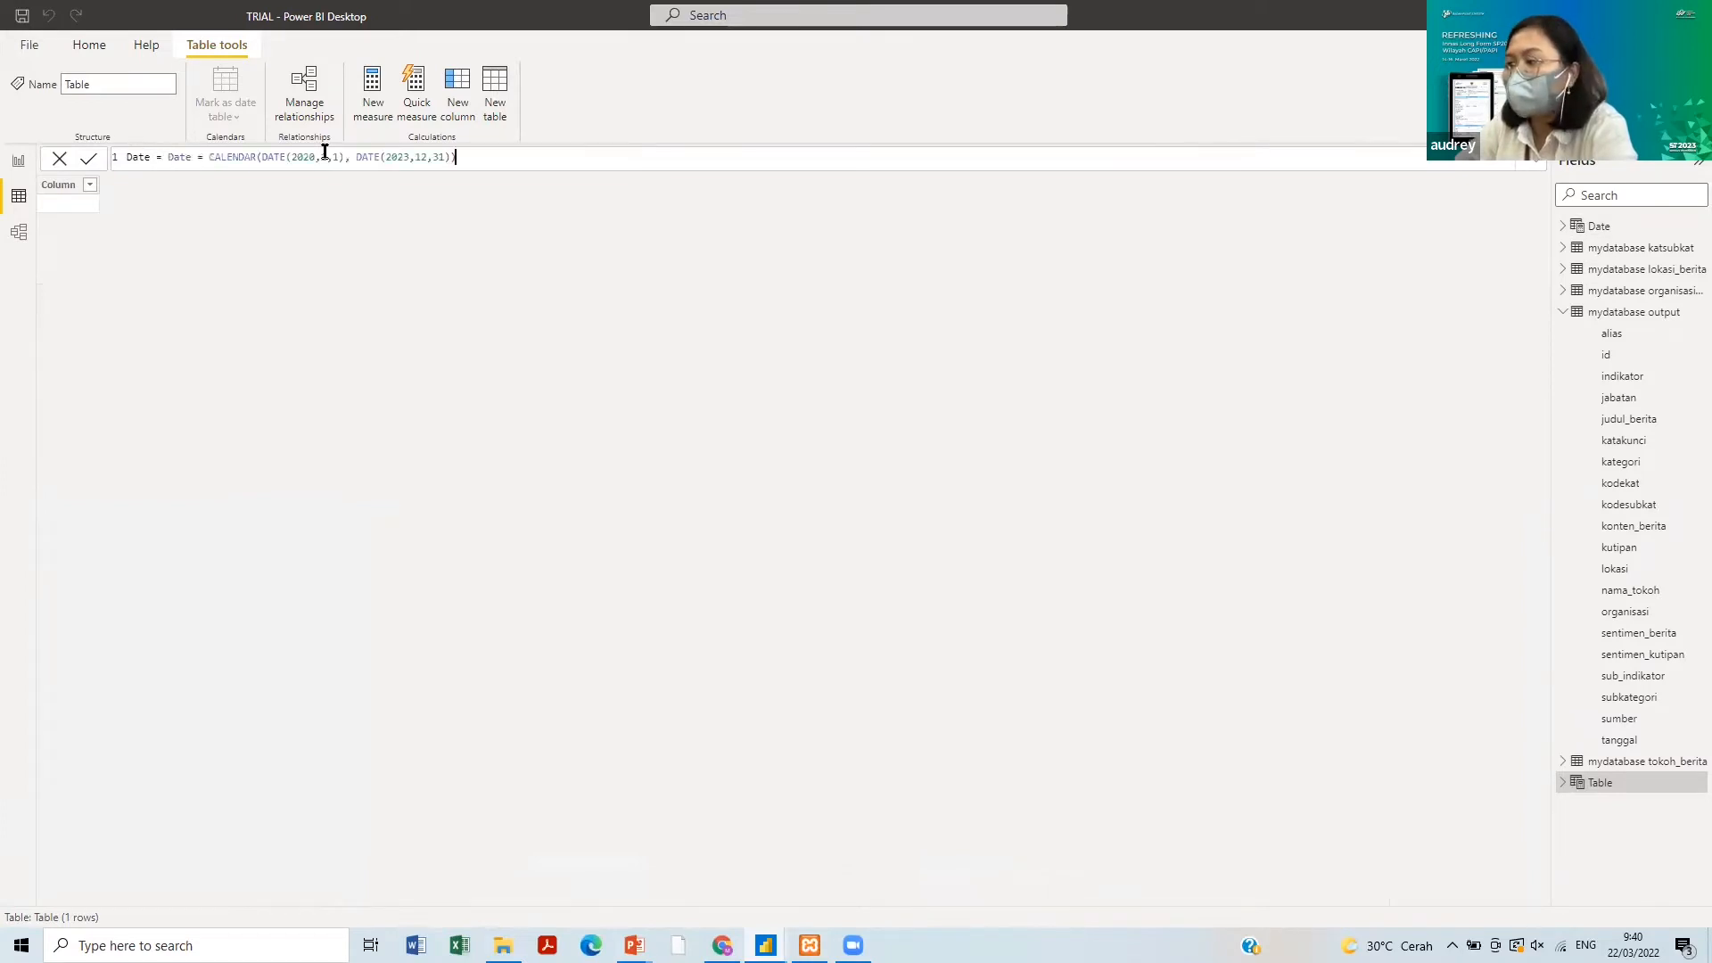
- Remove the duplicate "Date =" so the formula reads Date = CALENDAR(DATE(2020,1,1), DATE(2023,12,31))
{"action": "left_click", "coordinate": [209, 157]}
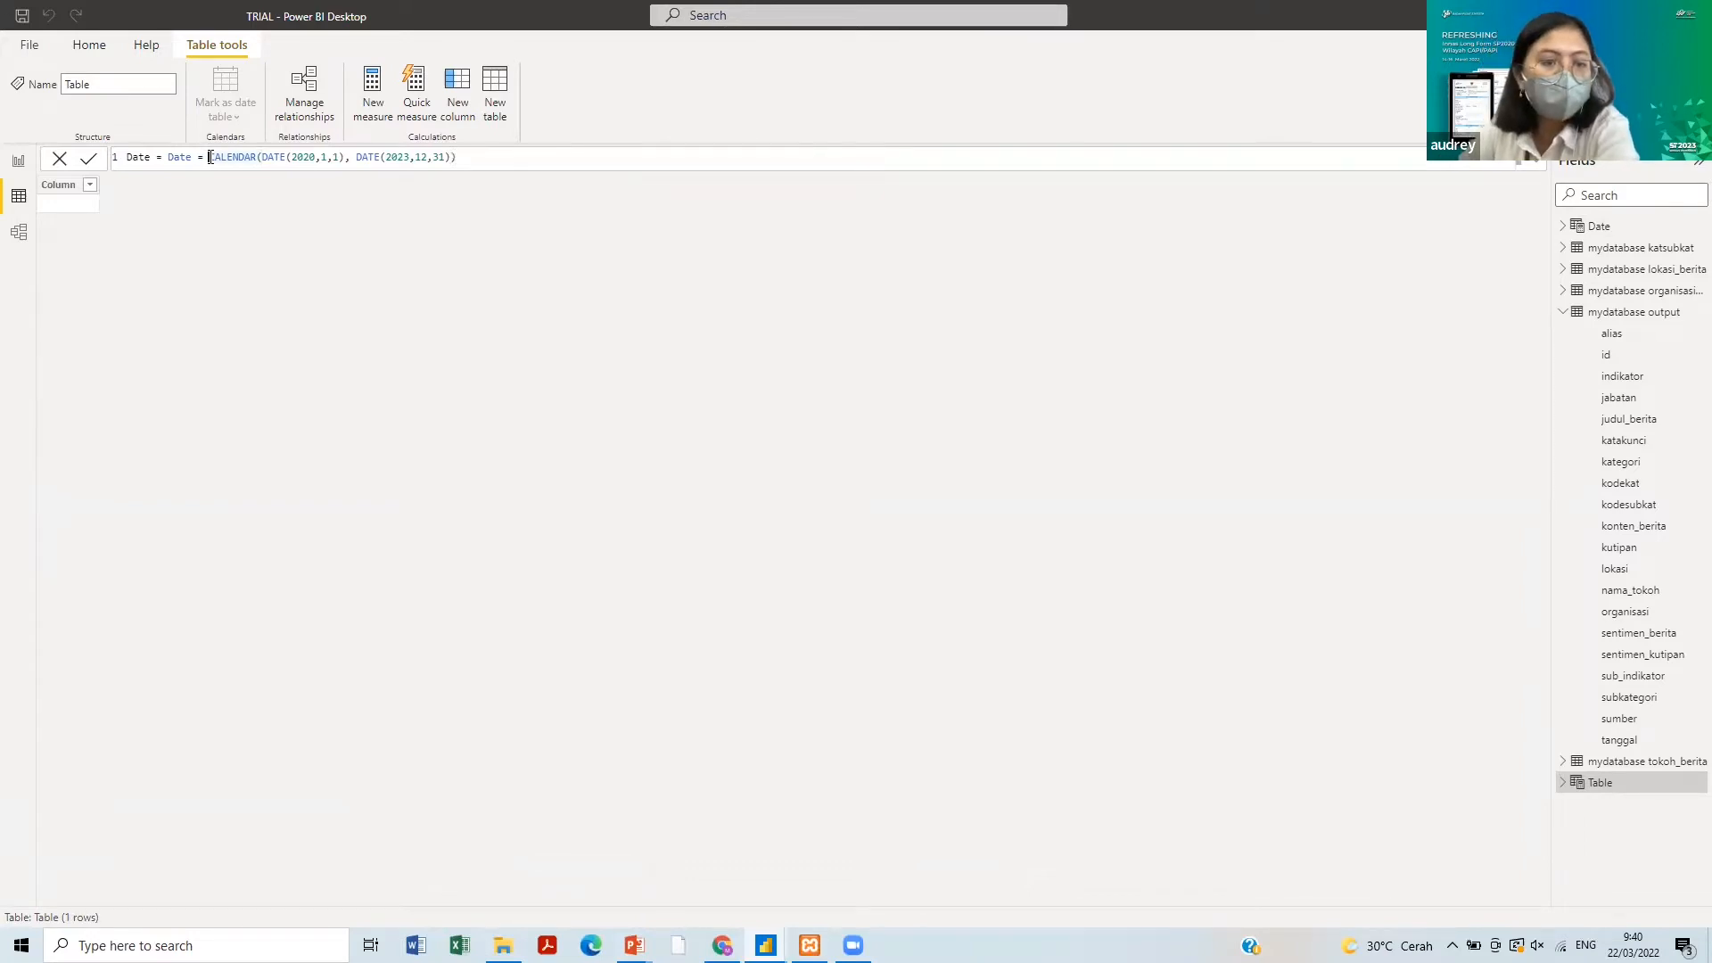
{"action": "key", "text": "BackSpace"}
{"action": "key", "text": "BackSpace"}
{"action": "key", "text": "BackSpace"}
{"action": "key", "text": "BackSpace"}
{"action": "key", "text": "BackSpace"}
{"action": "key", "text": "BackSpace"}
{"action": "key", "text": "BackSpace"}
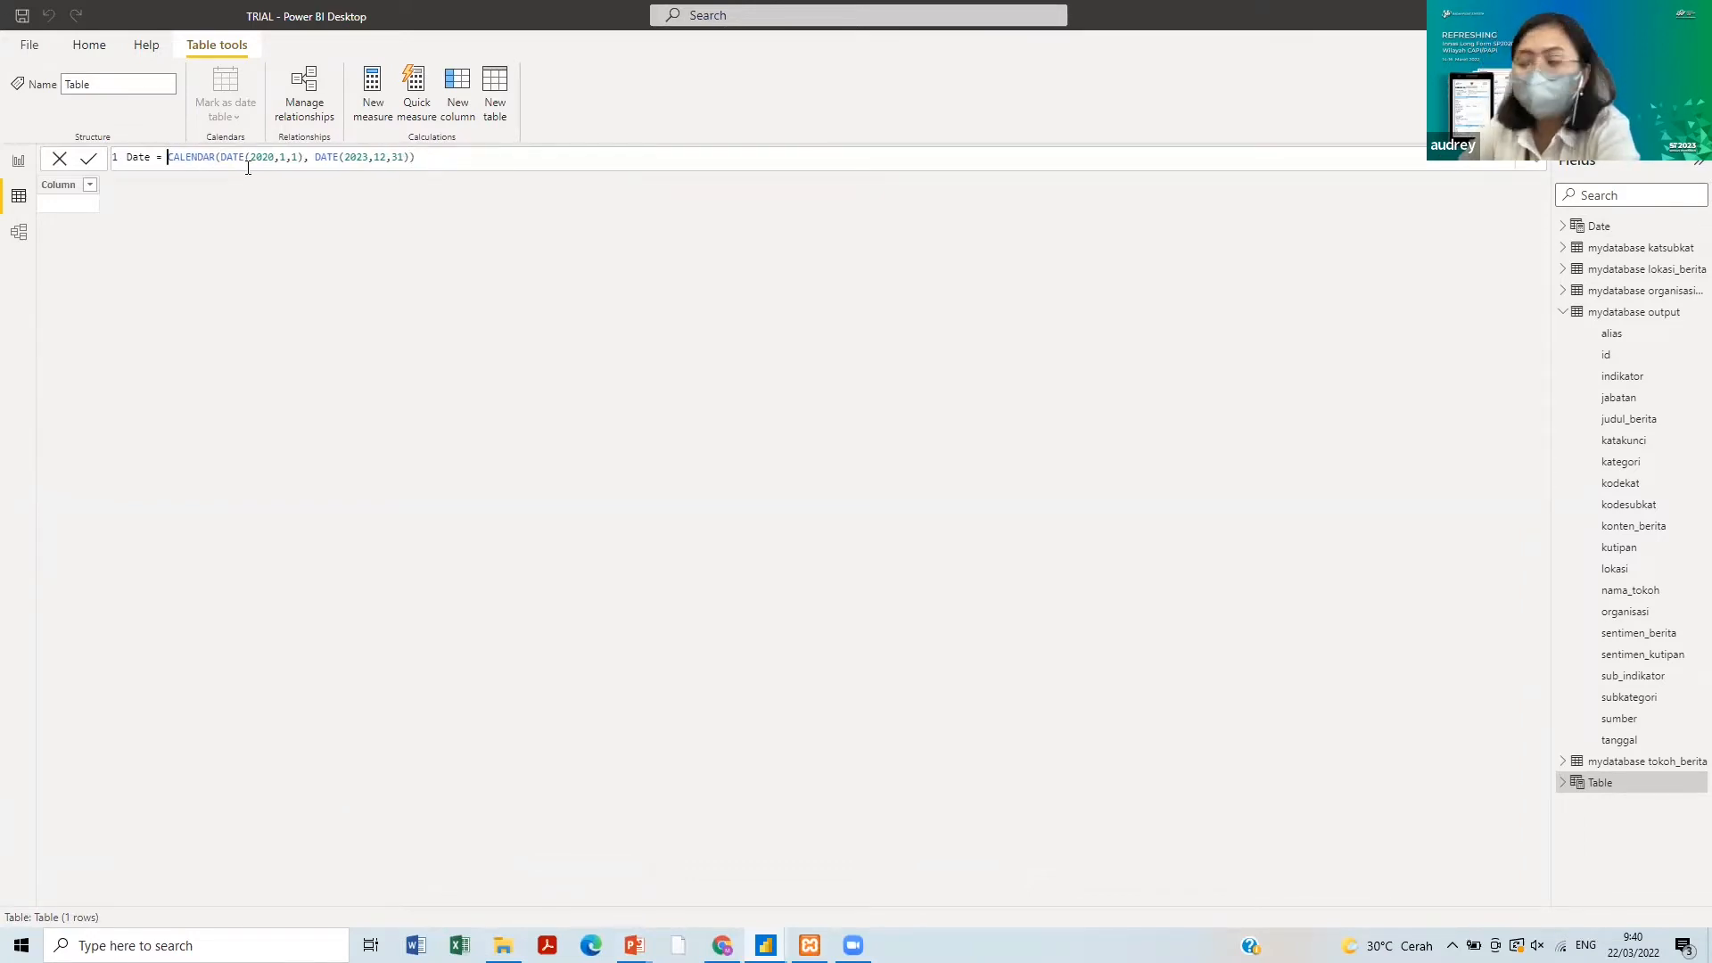
{"action": "type", "text": "Date ="}
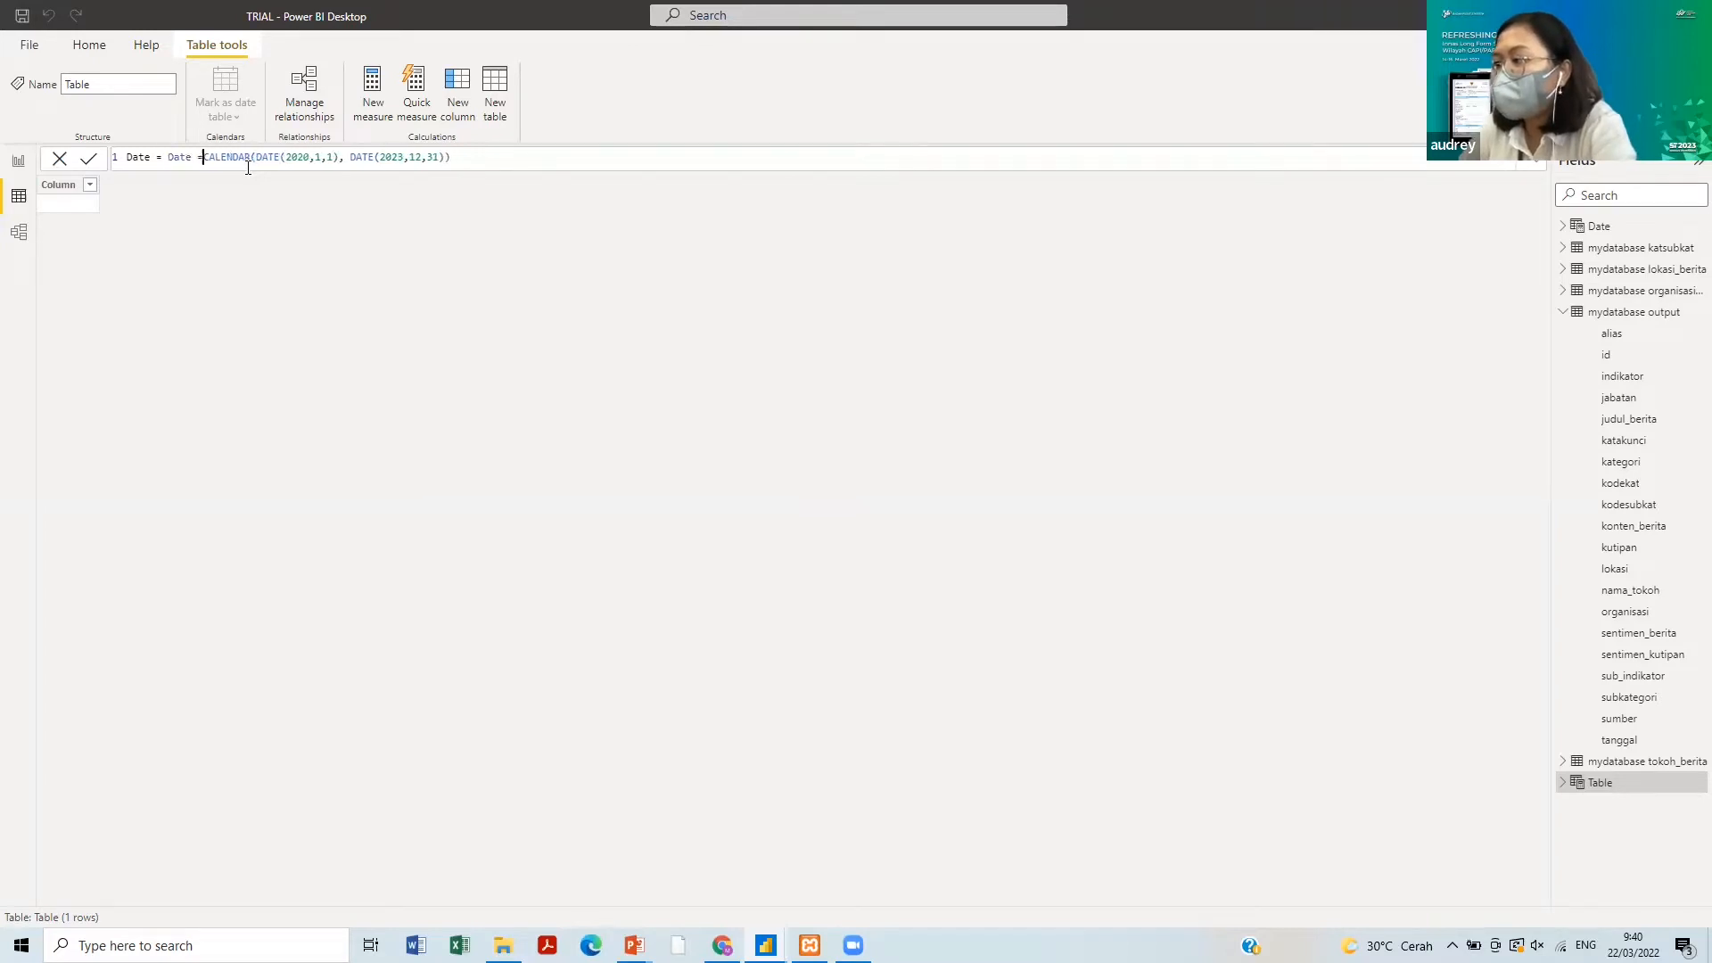
{"action": "key", "text": "BackSpace"}
{"action": "key", "text": "BackSpace"}
{"action": "key", "text": "BackSpace"}
{"action": "key", "text": "BackSpace"}
{"action": "key", "text": "BackSpace"}
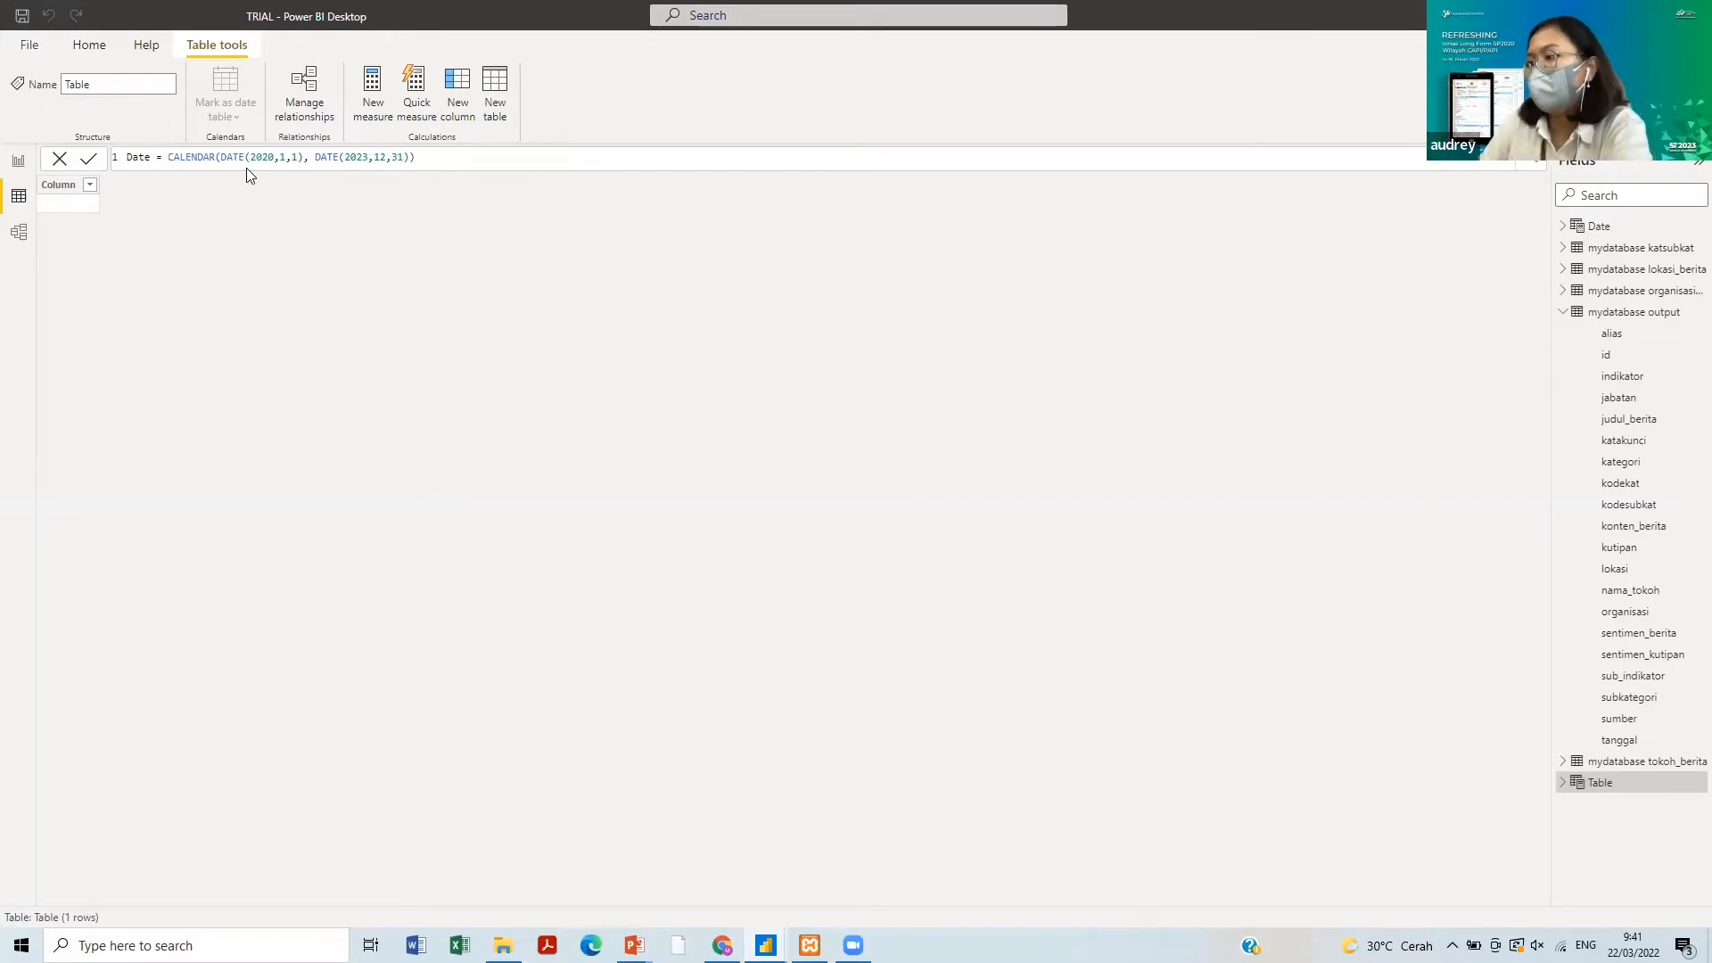
- Rename the new table Date2 in its formula and create it with CALENDAR(DATE(2020,1,1), DATE(2023,12,31))
{"action": "key", "text": "Return"}
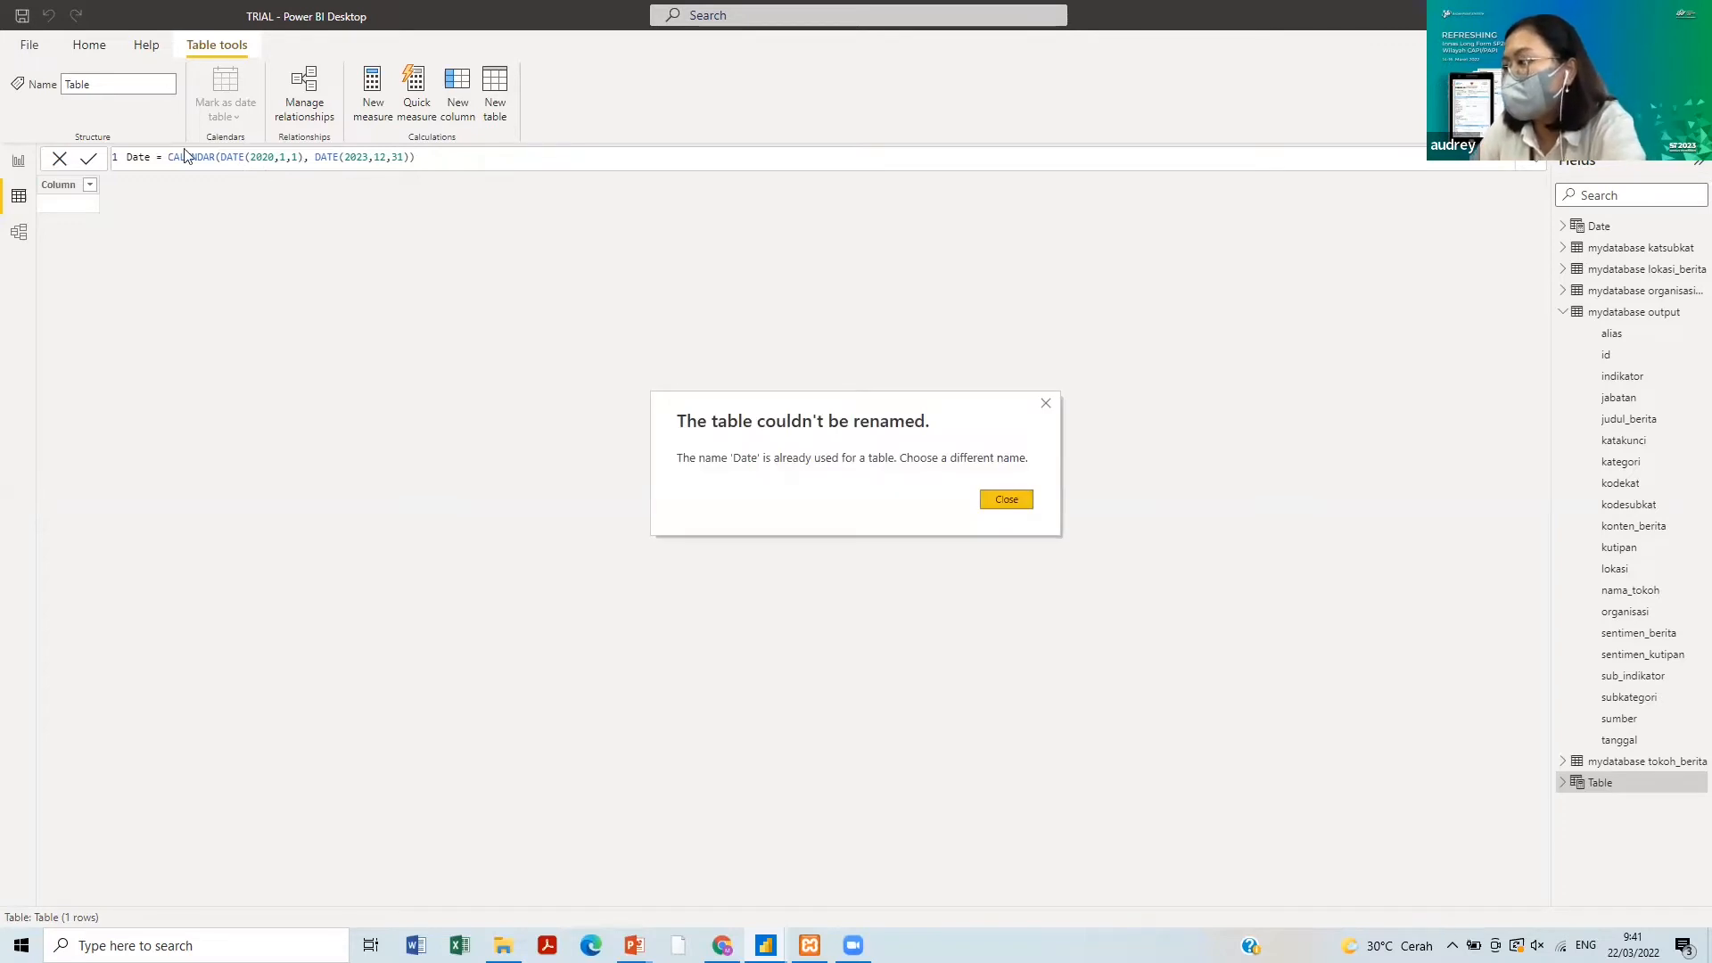
{"action": "left_click", "coordinate": [1046, 403]}
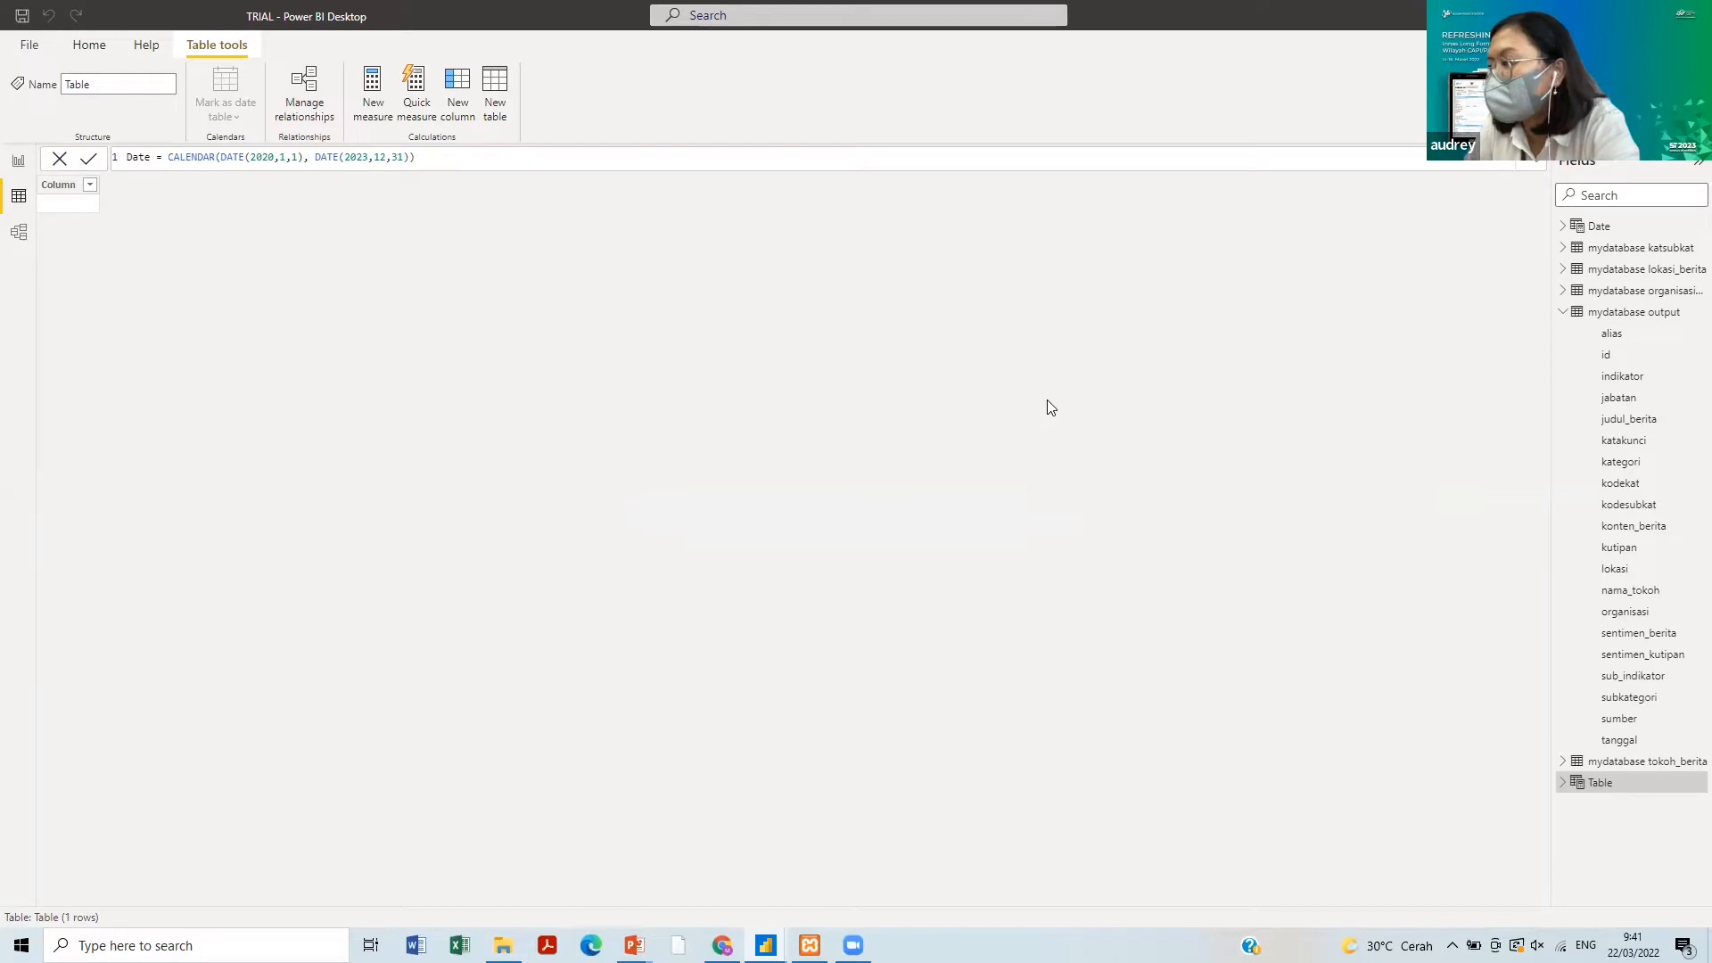
{"action": "left_click", "coordinate": [149, 156]}
{"action": "type", "text": "s"}
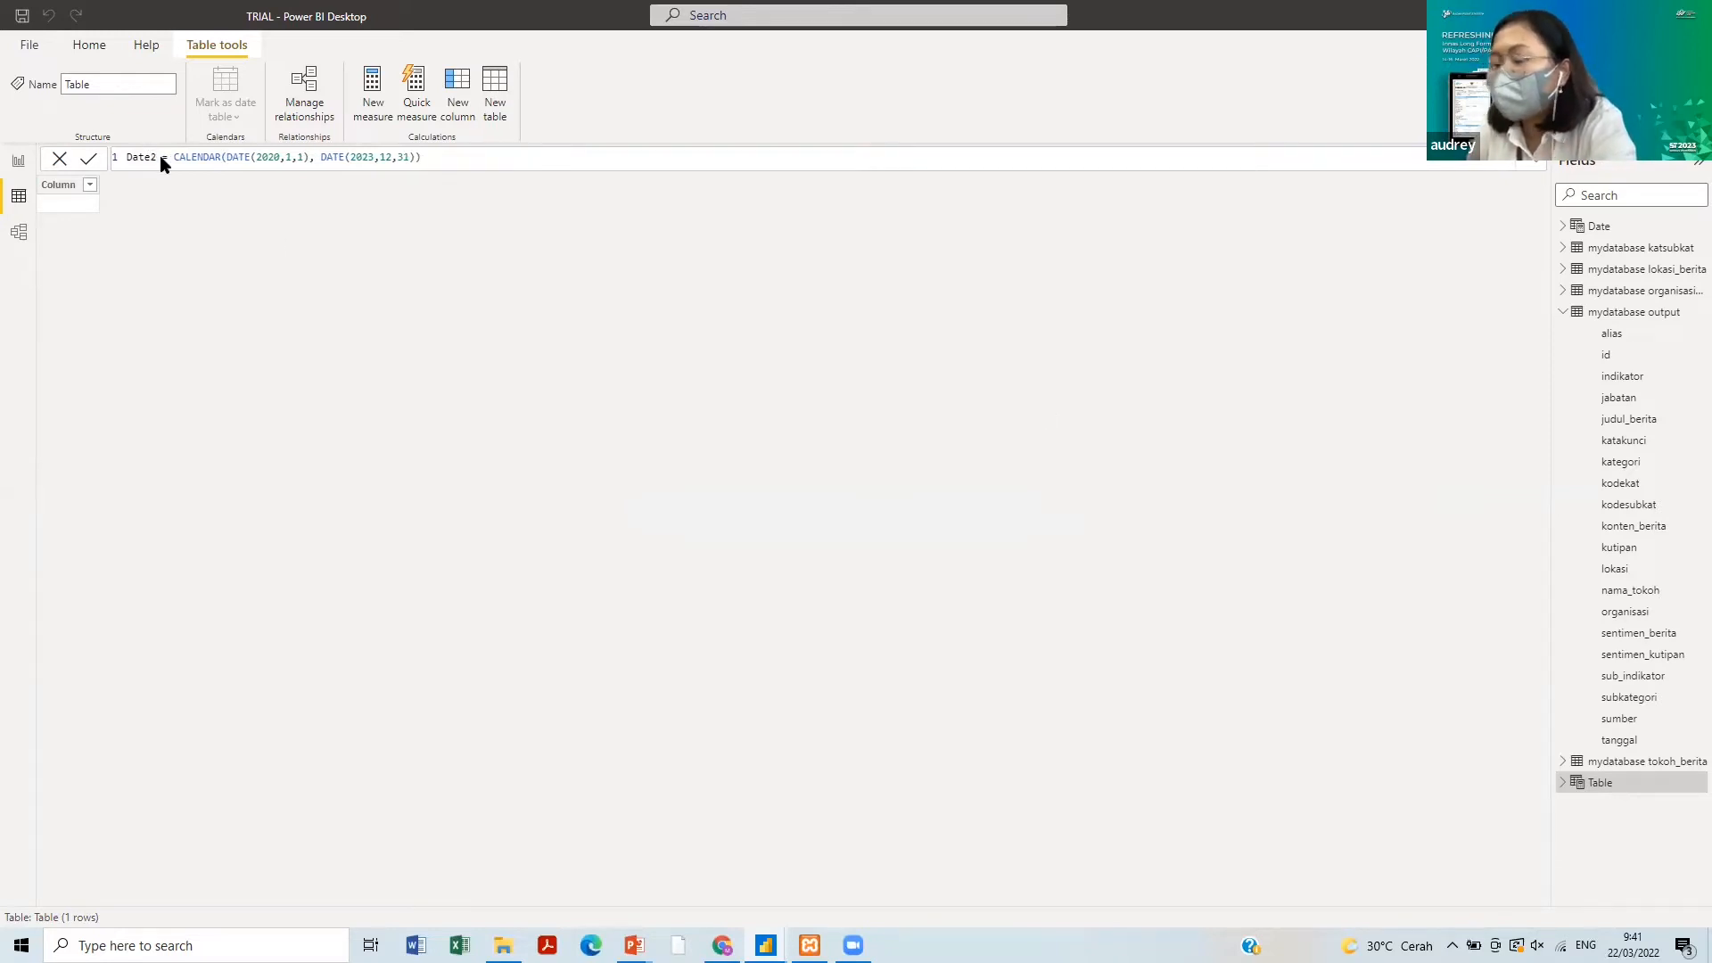
{"action": "key", "text": "Return"}
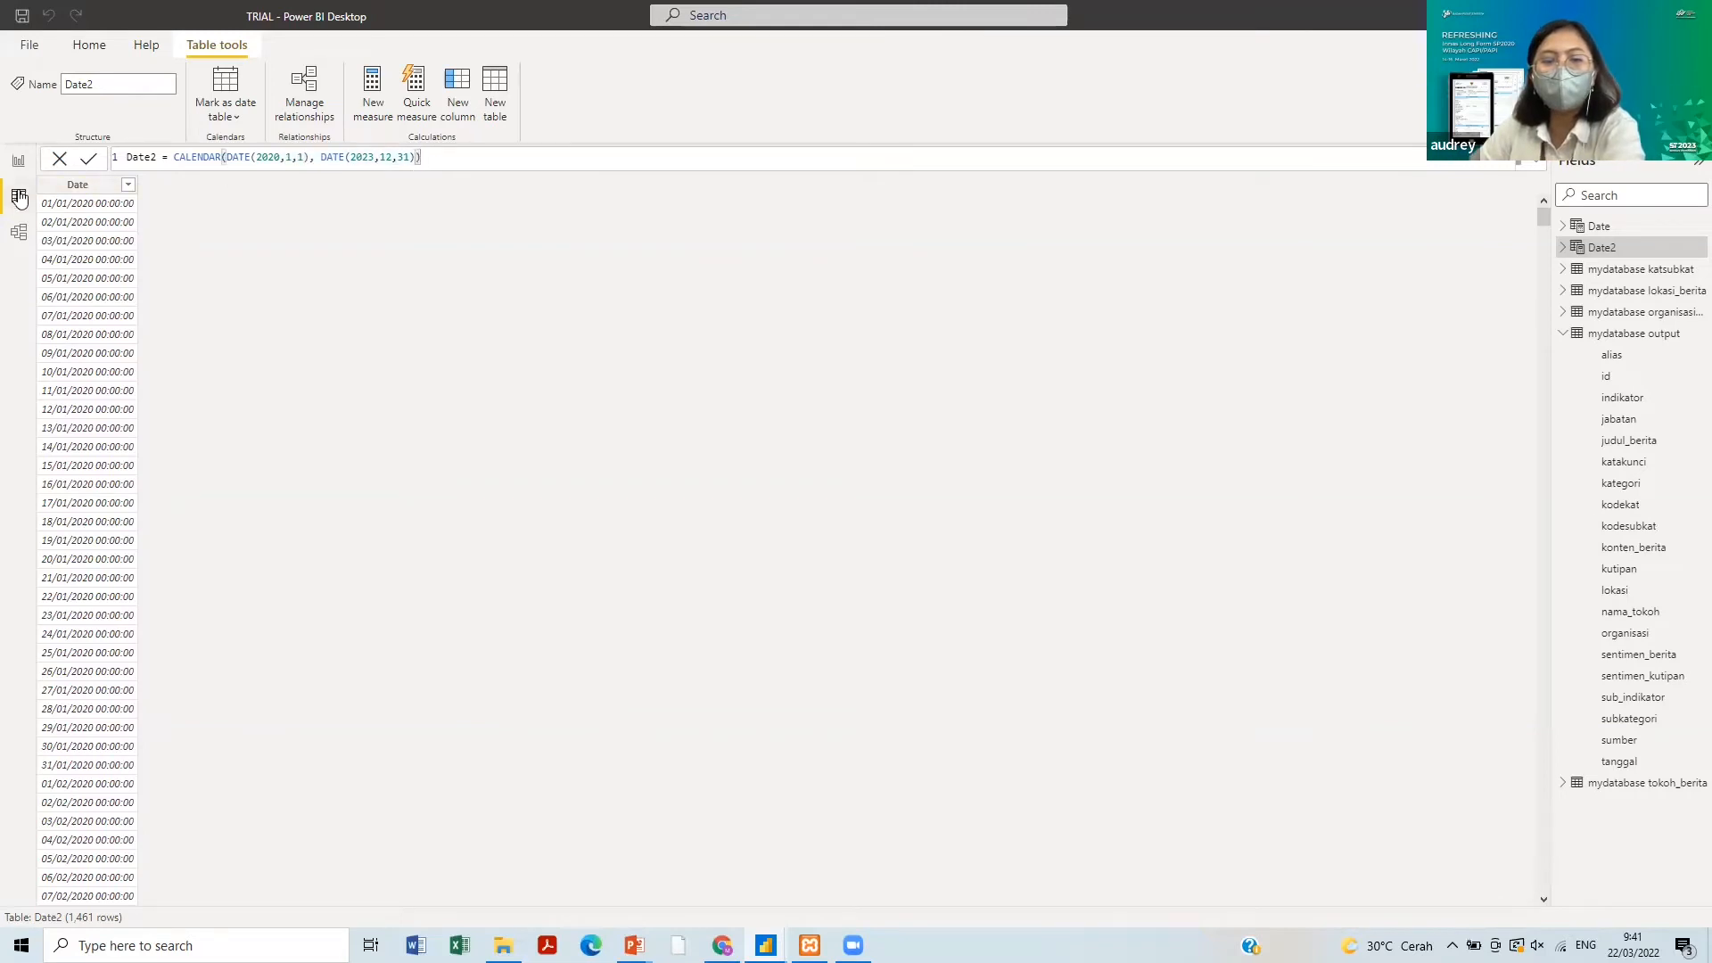
- Inspect the tanggal column of mydatabase output and view the TRIAL report's data model
{"action": "key", "text": "ctrl+a"}
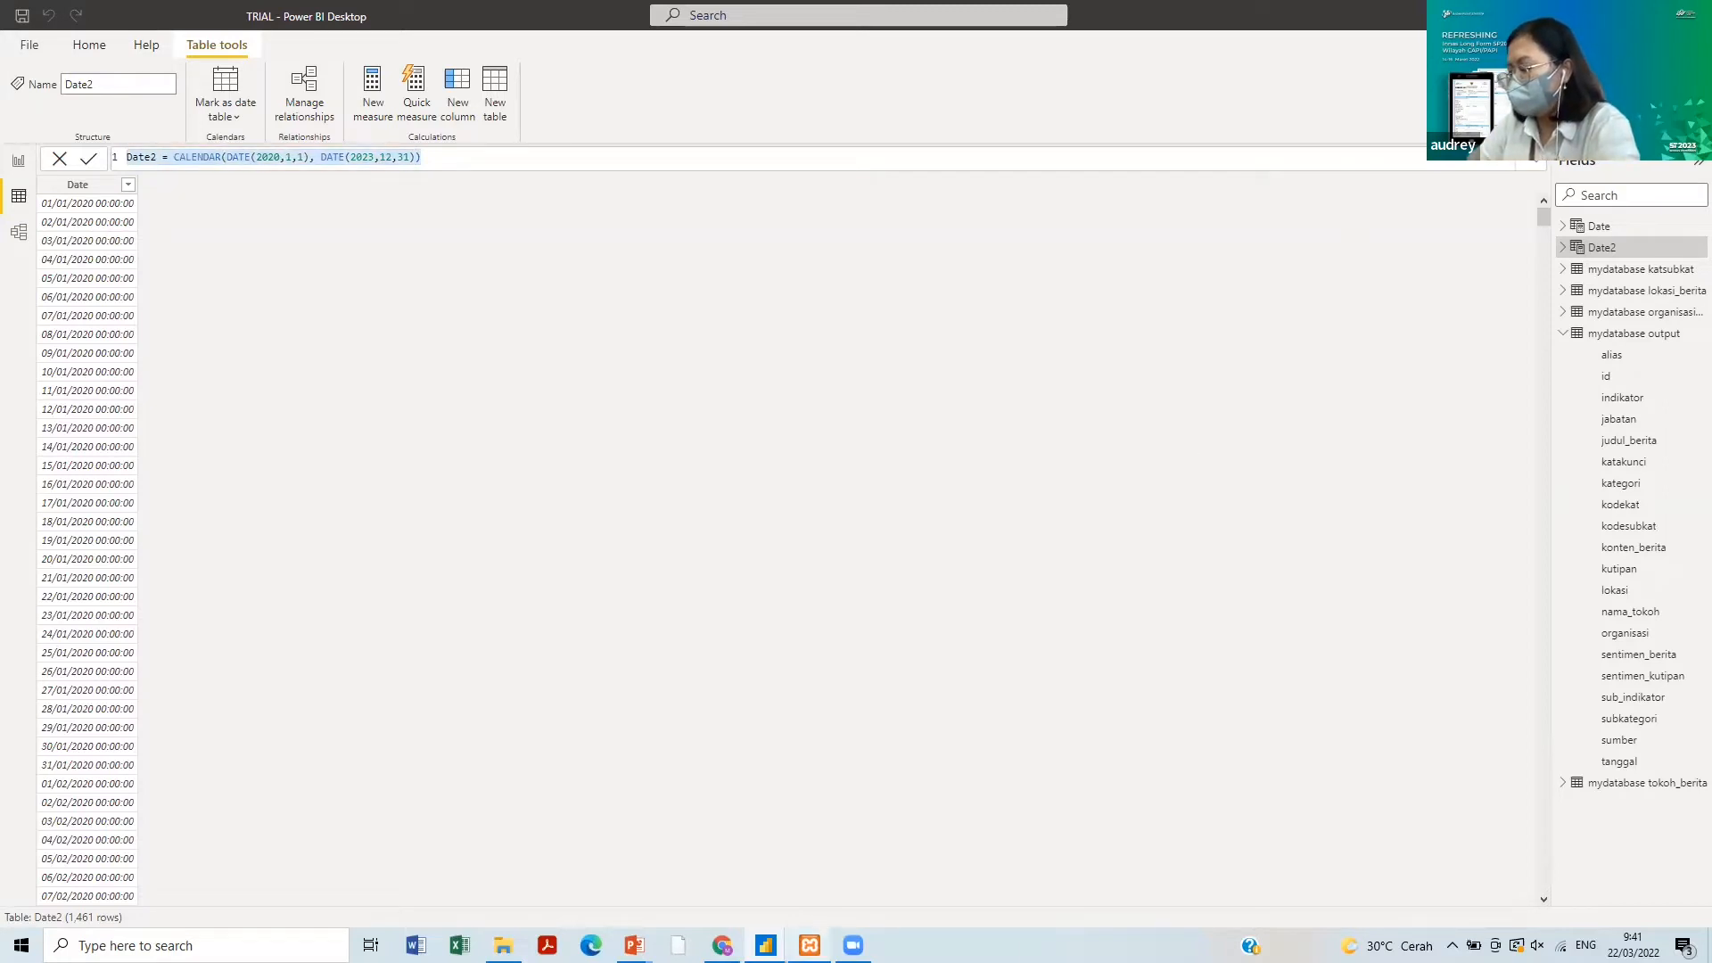
{"action": "mouse_move", "coordinate": [810, 944]}
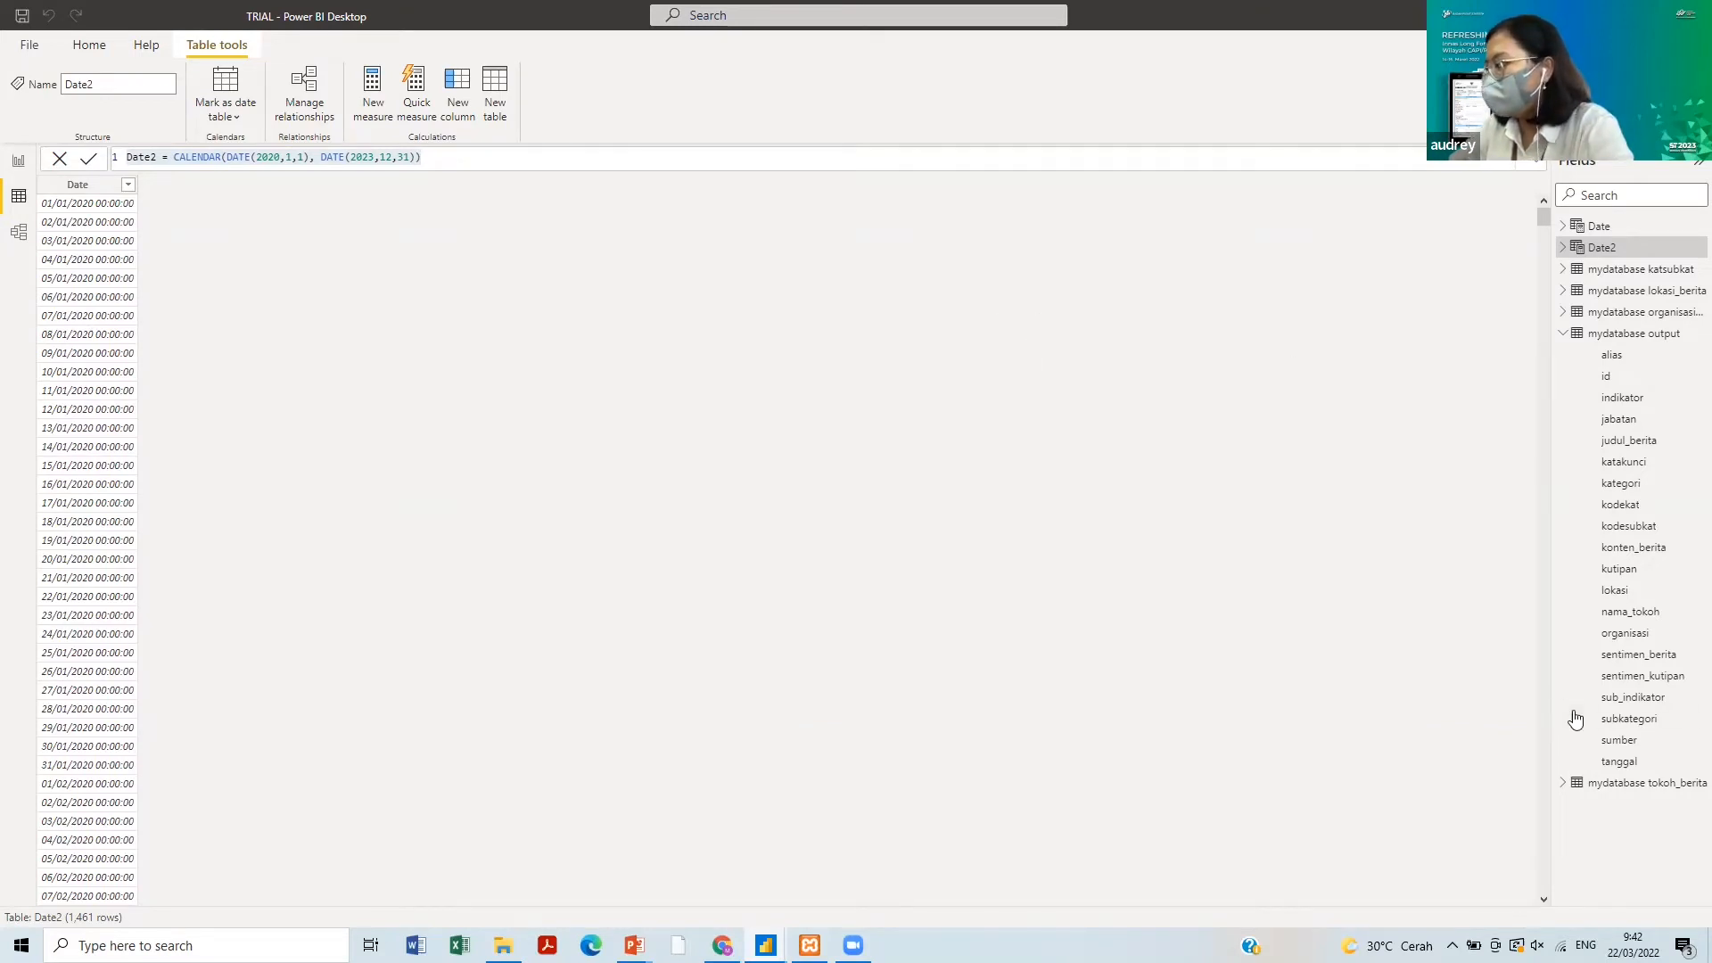
{"action": "left_click", "coordinate": [1610, 763]}
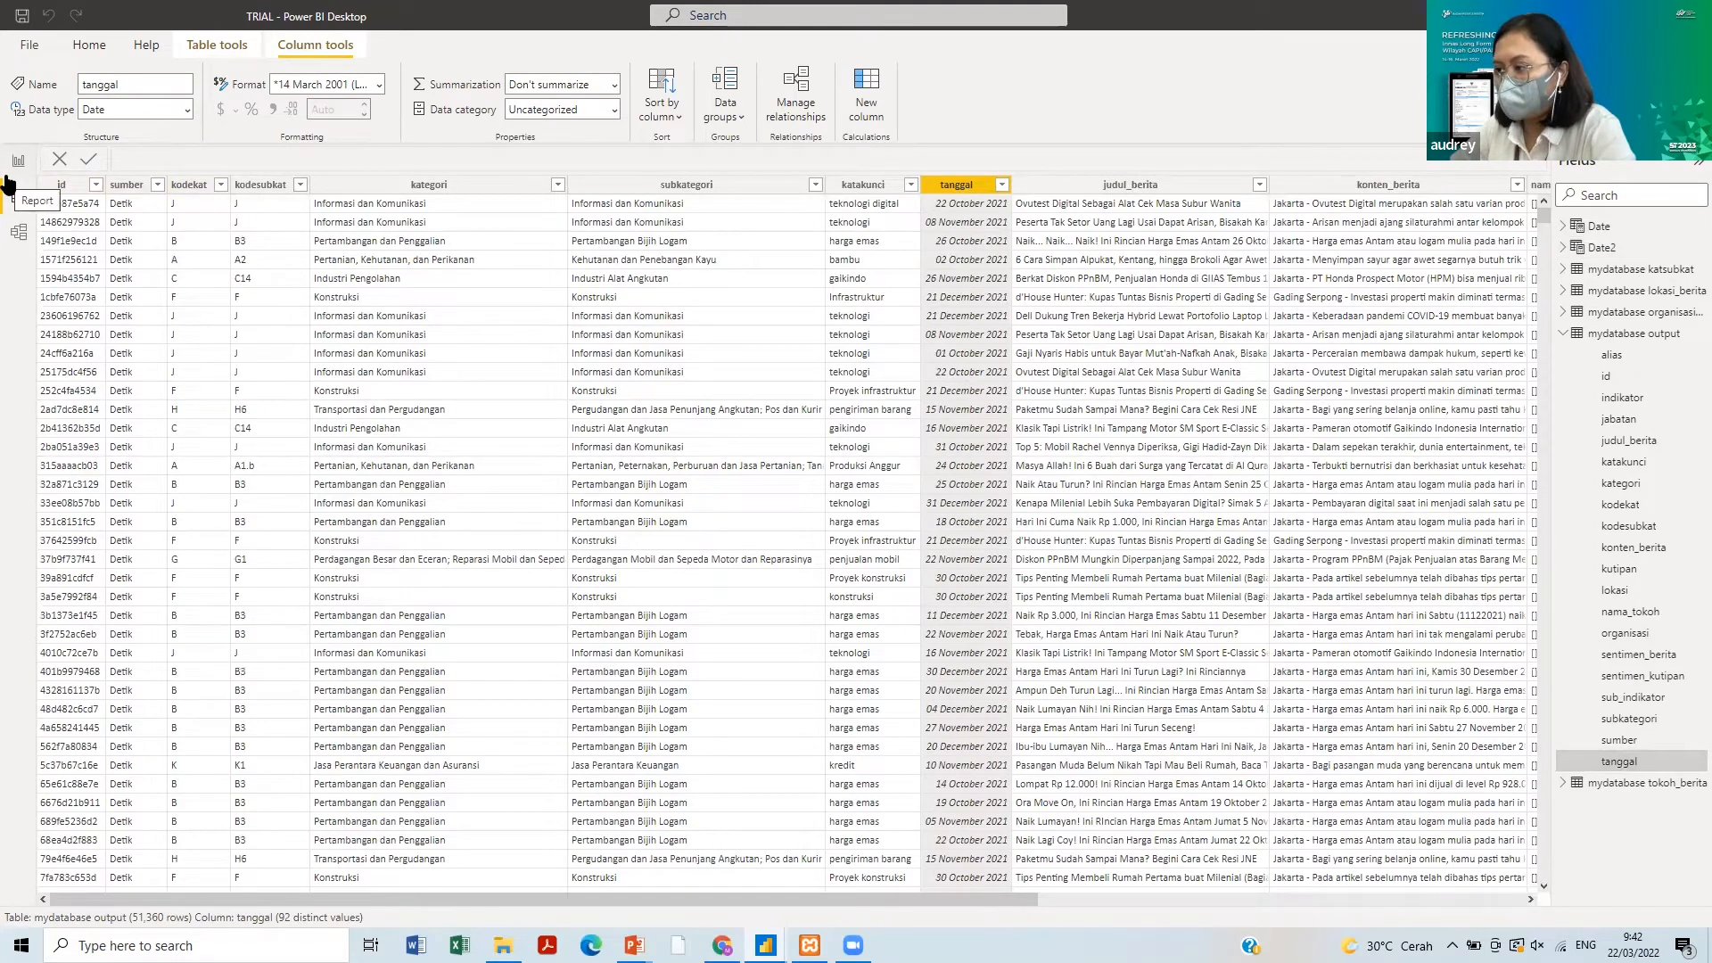
{"action": "left_click", "coordinate": [17, 235]}
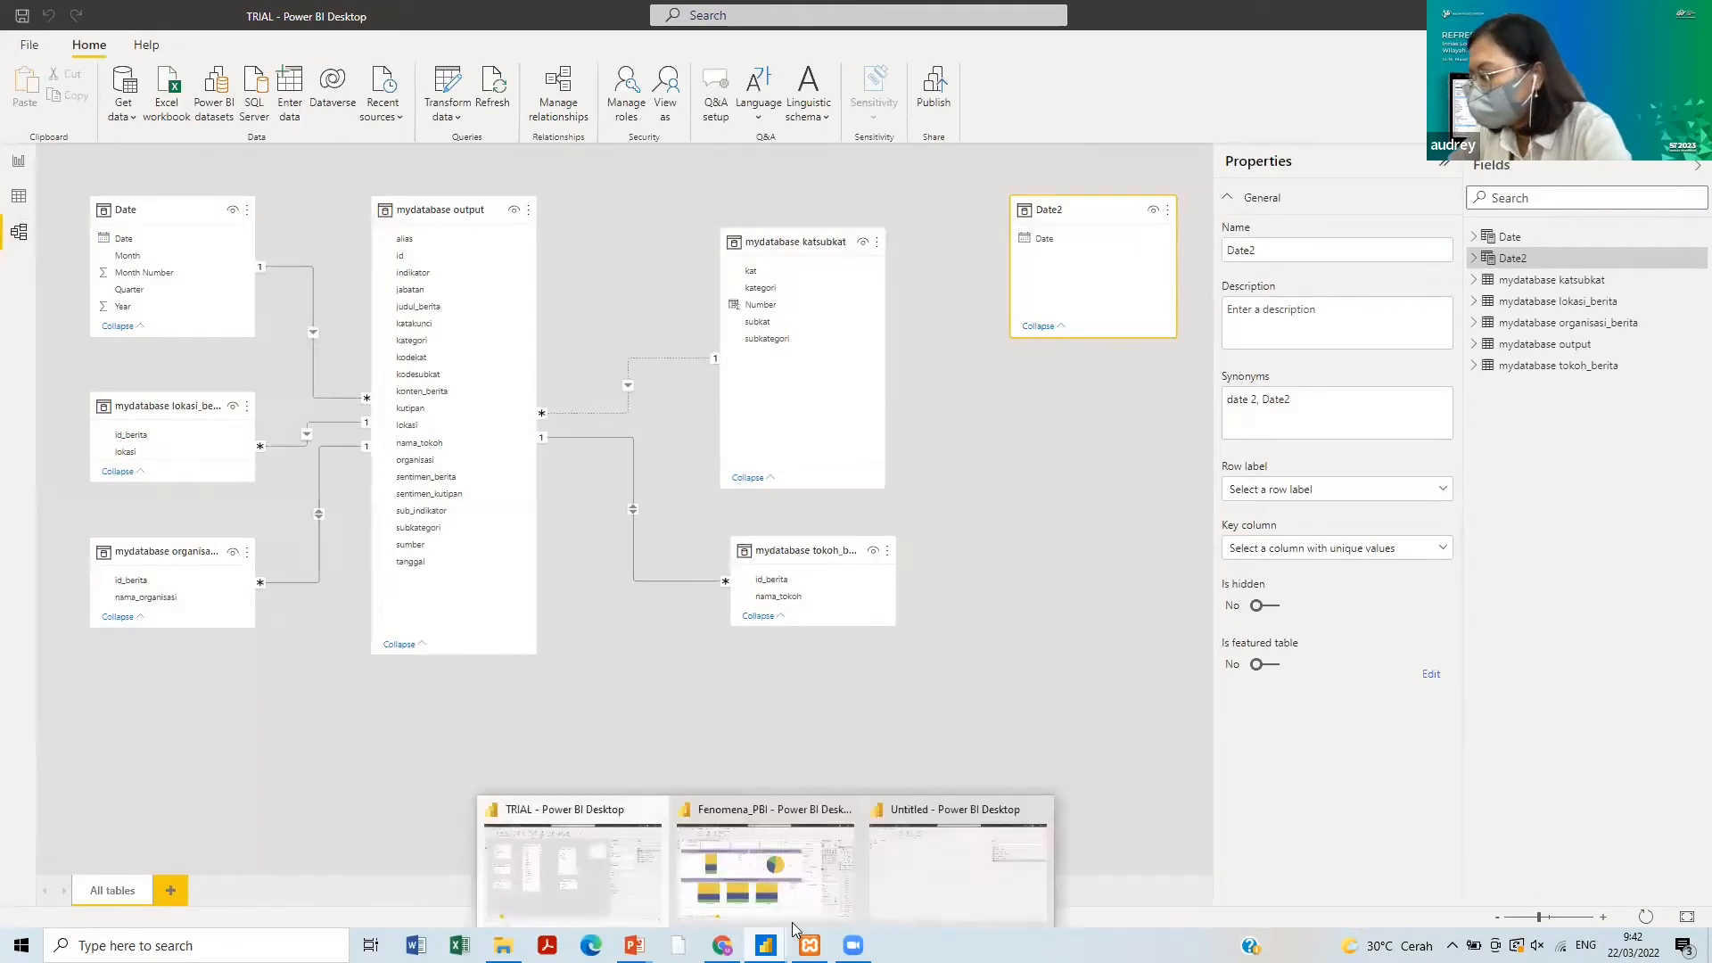
- Switch to the Untitled report, show its data model, and delete the empty Date2 table
{"action": "left_click", "coordinate": [988, 879]}
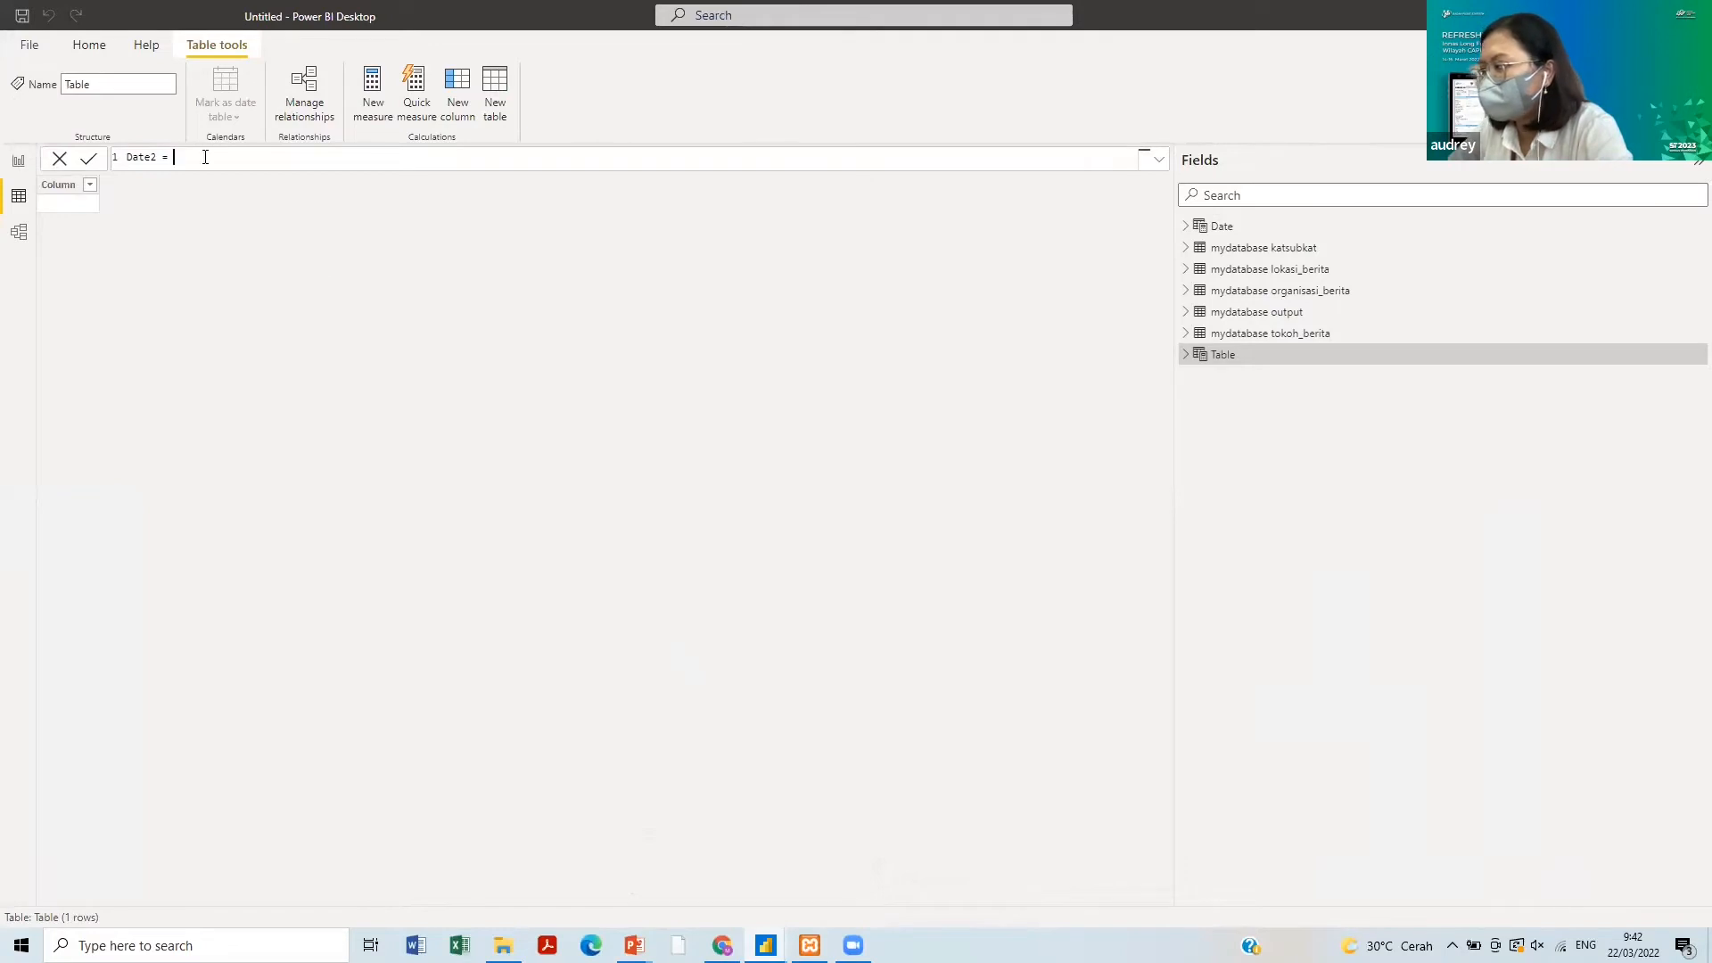
{"action": "left_click", "coordinate": [21, 234]}
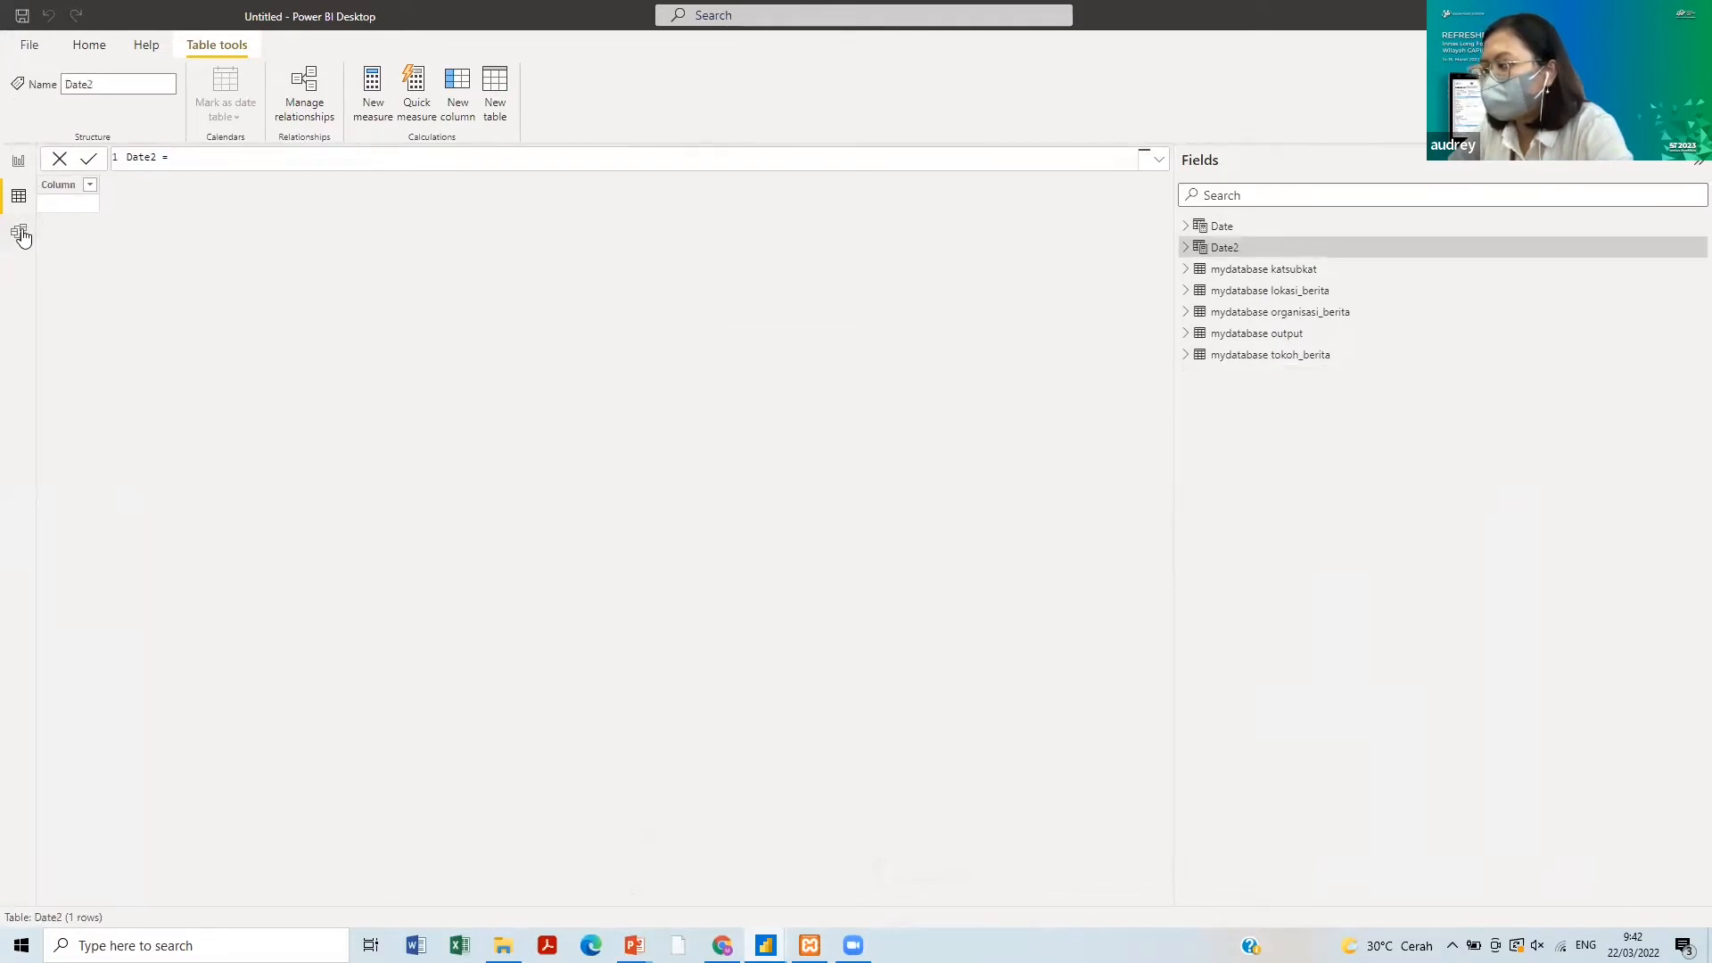
{"action": "left_click", "coordinate": [20, 234]}
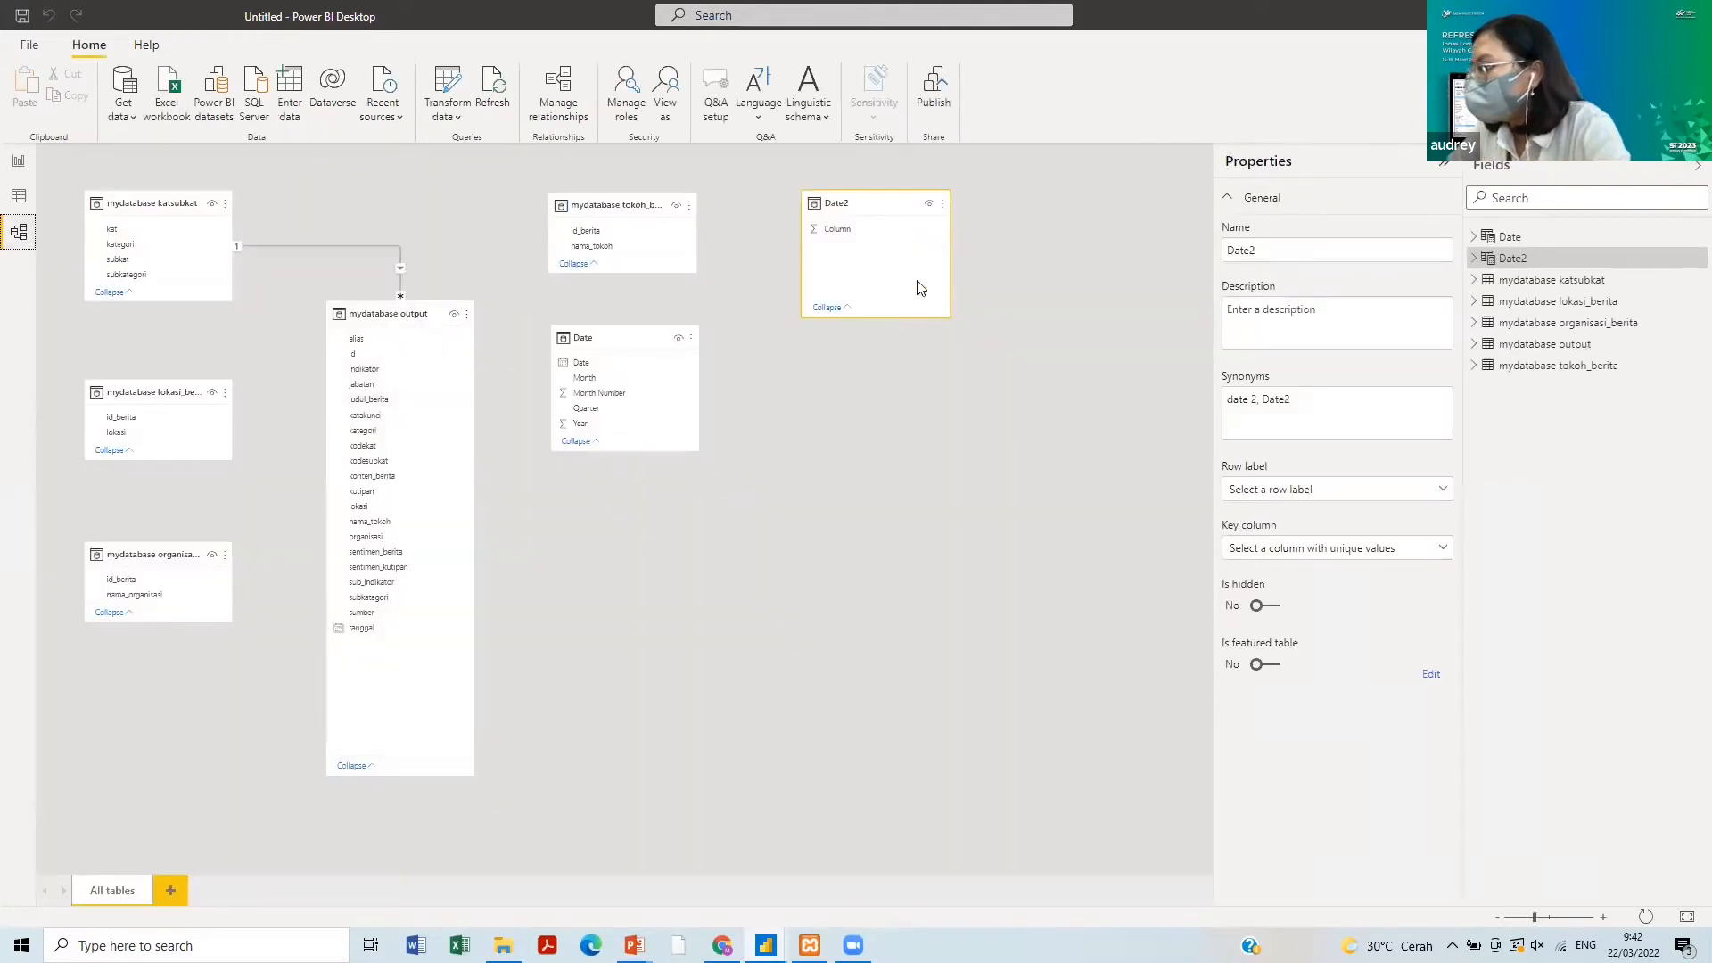
{"action": "left_click", "coordinate": [942, 204]}
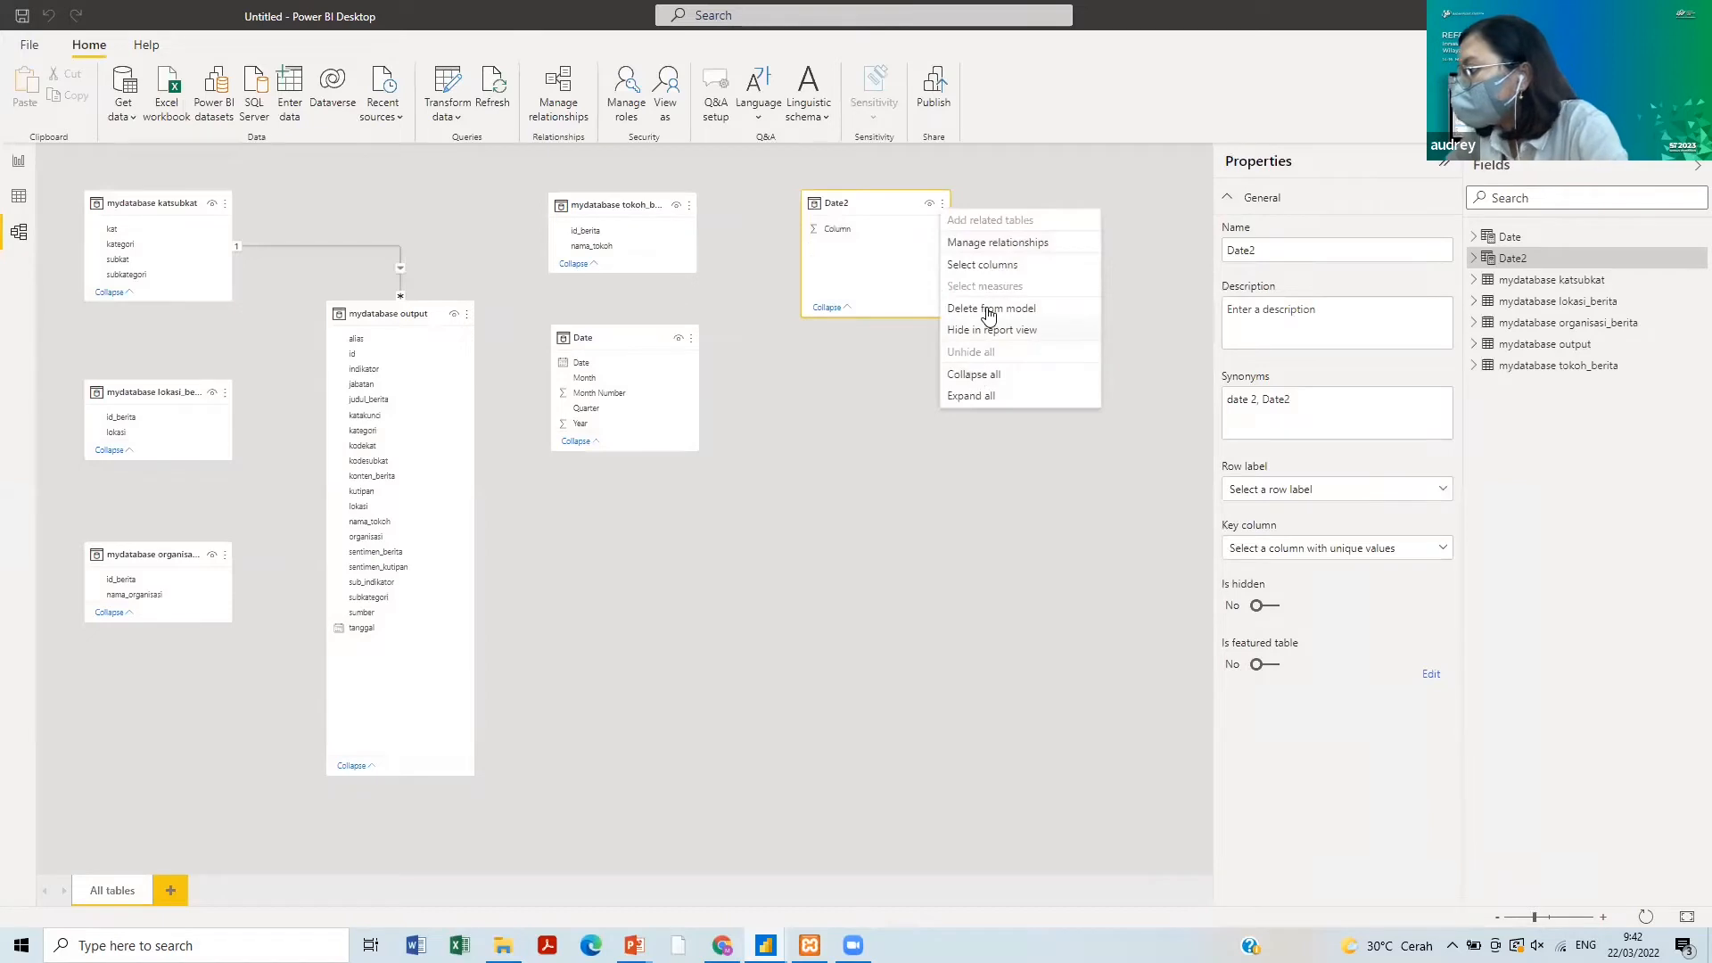
{"action": "key", "text": "Escape"}
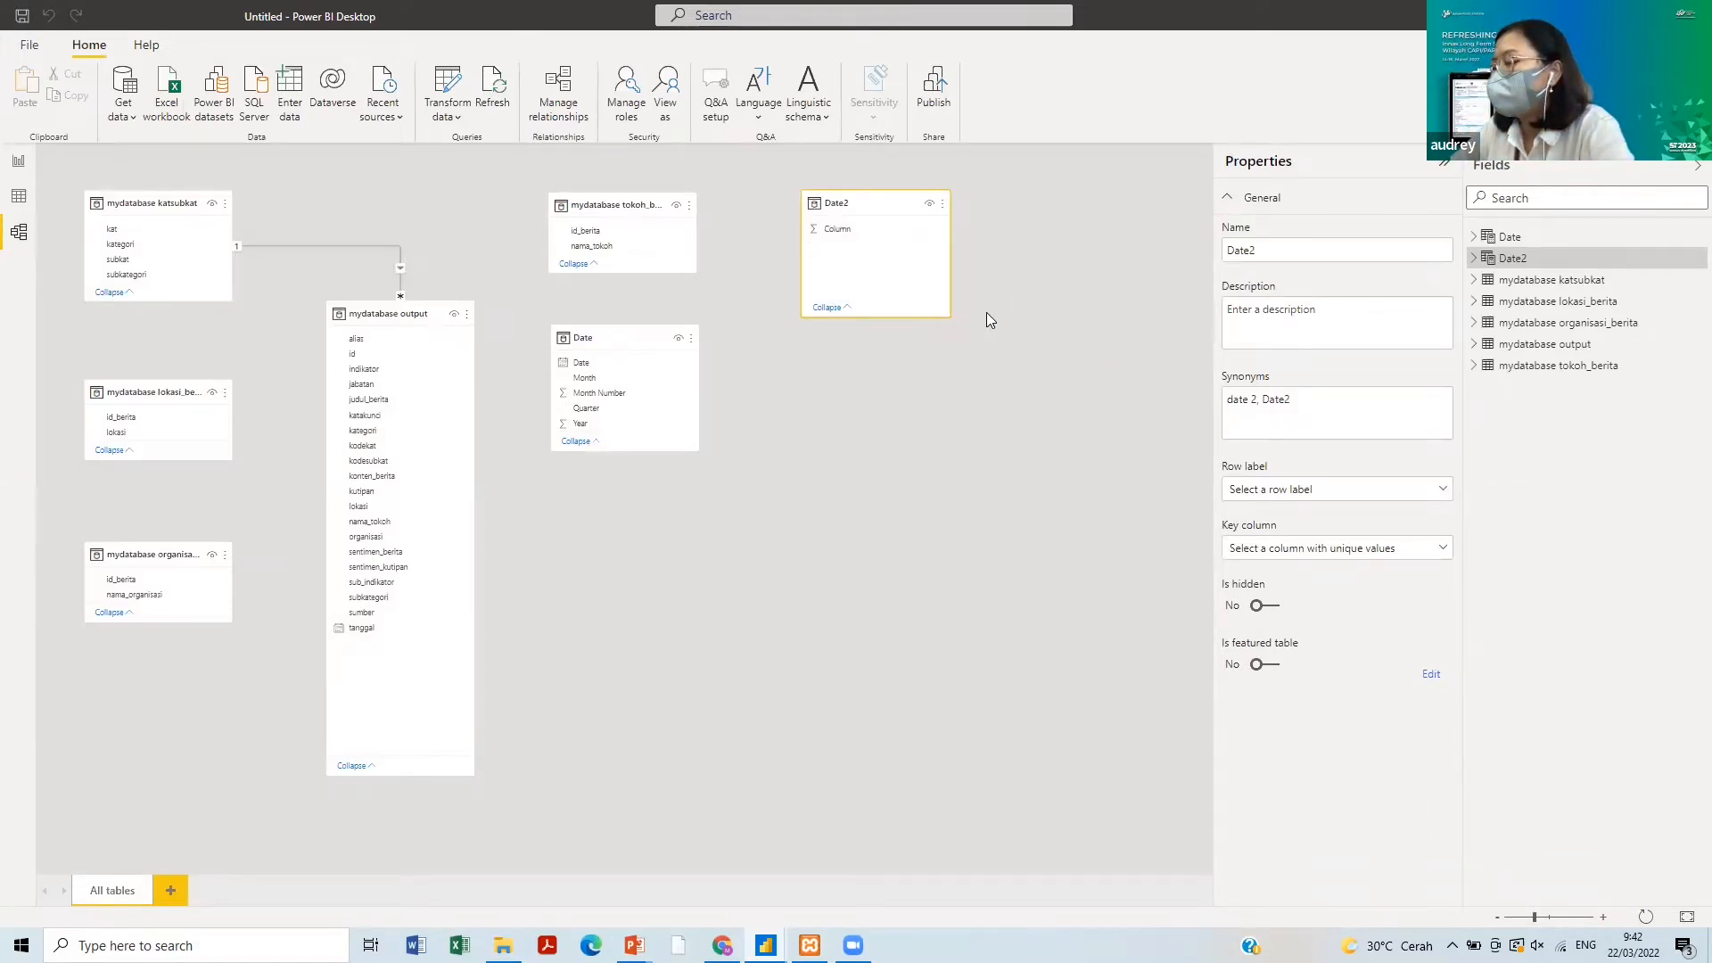
{"action": "key", "text": "Delete"}
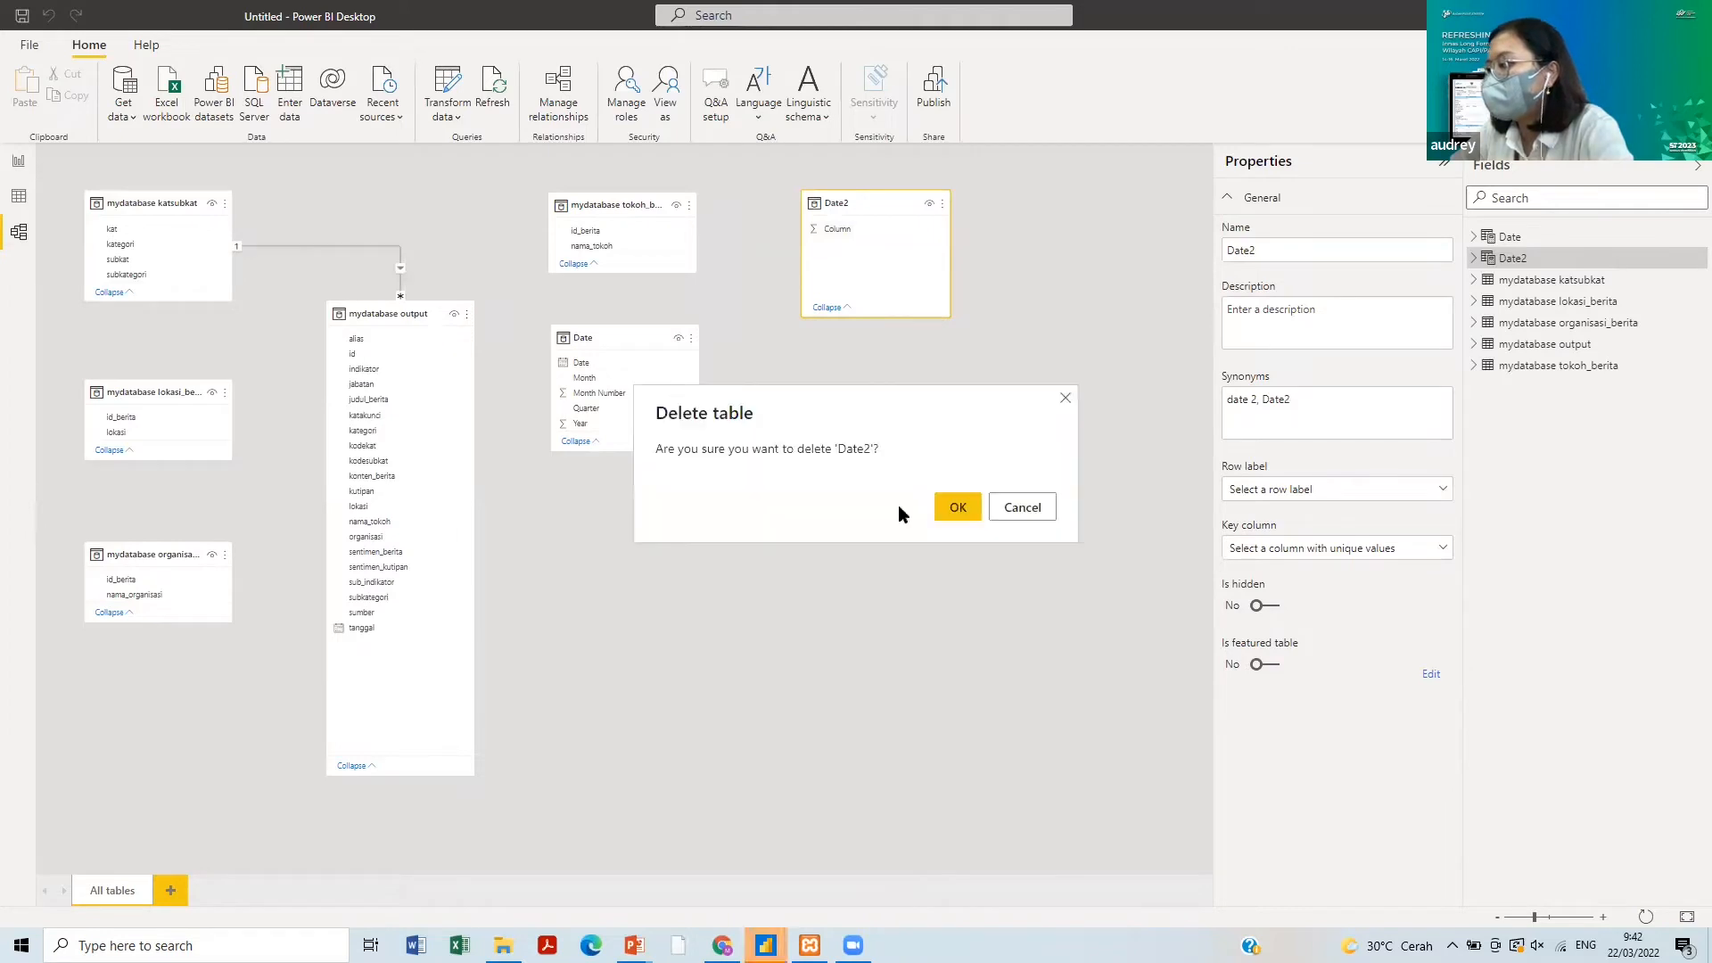
{"action": "left_click", "coordinate": [954, 507]}
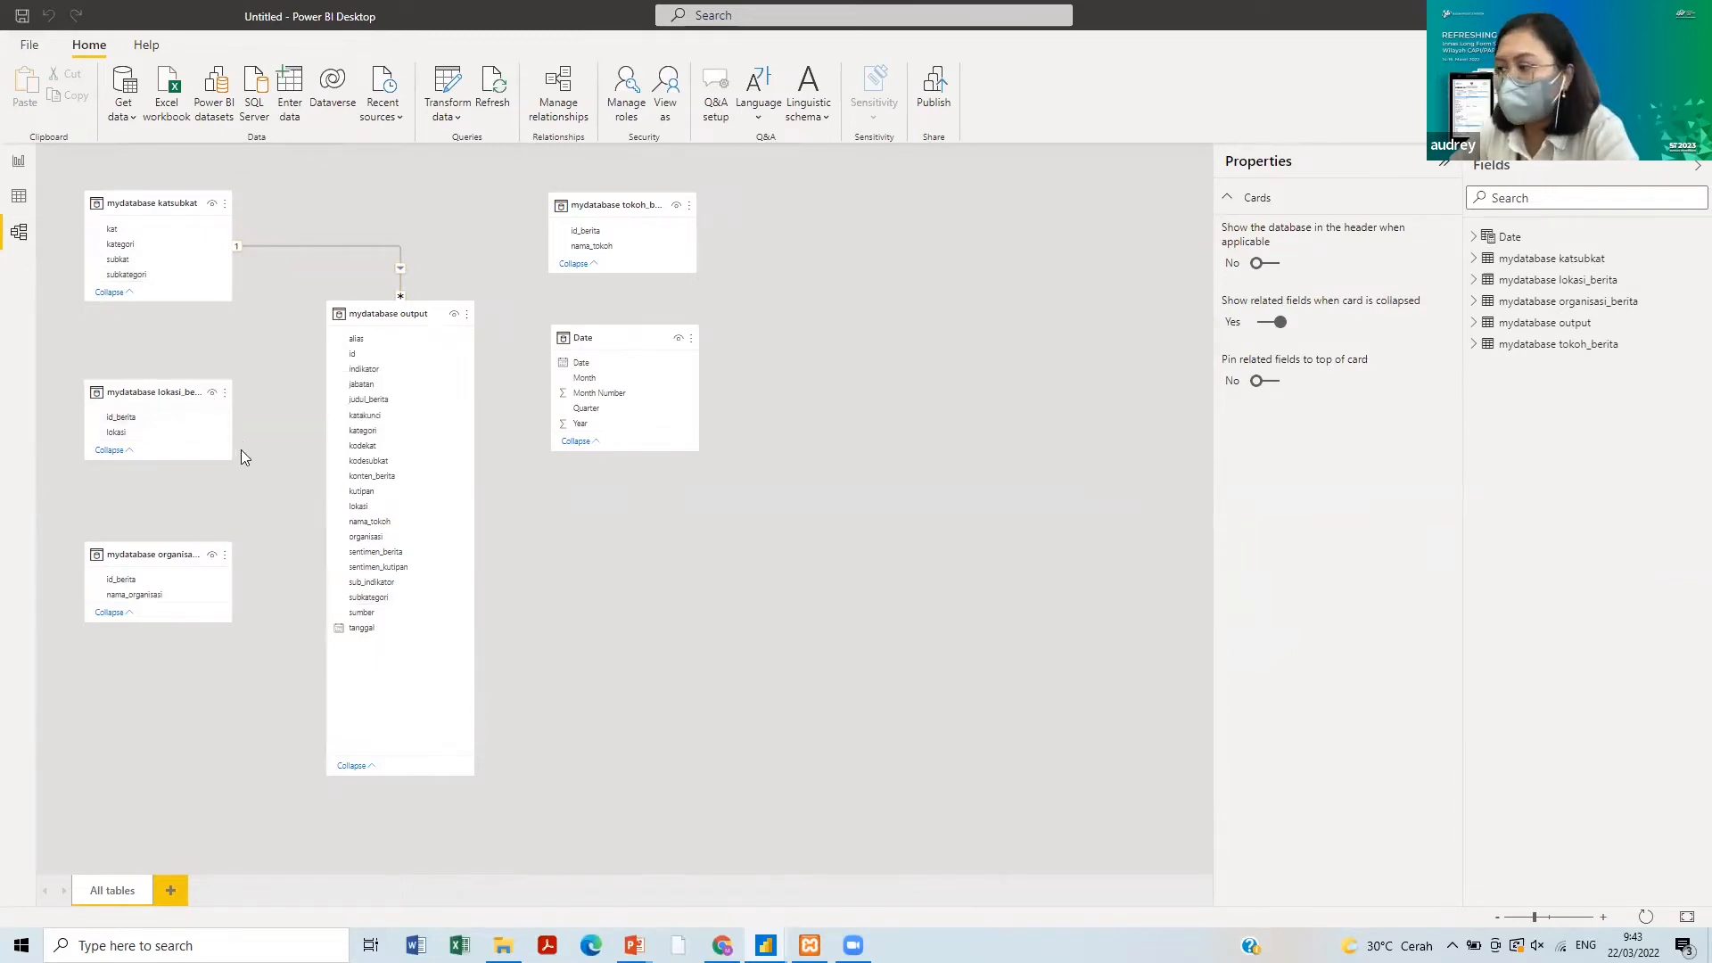
- Widen the lokasi_berita and organisasi_berita table cards and relate each one's id_berita to id in mydatabase output
{"action": "left_click_drag", "start_coordinate": [232, 452], "coordinate": [279, 460]}
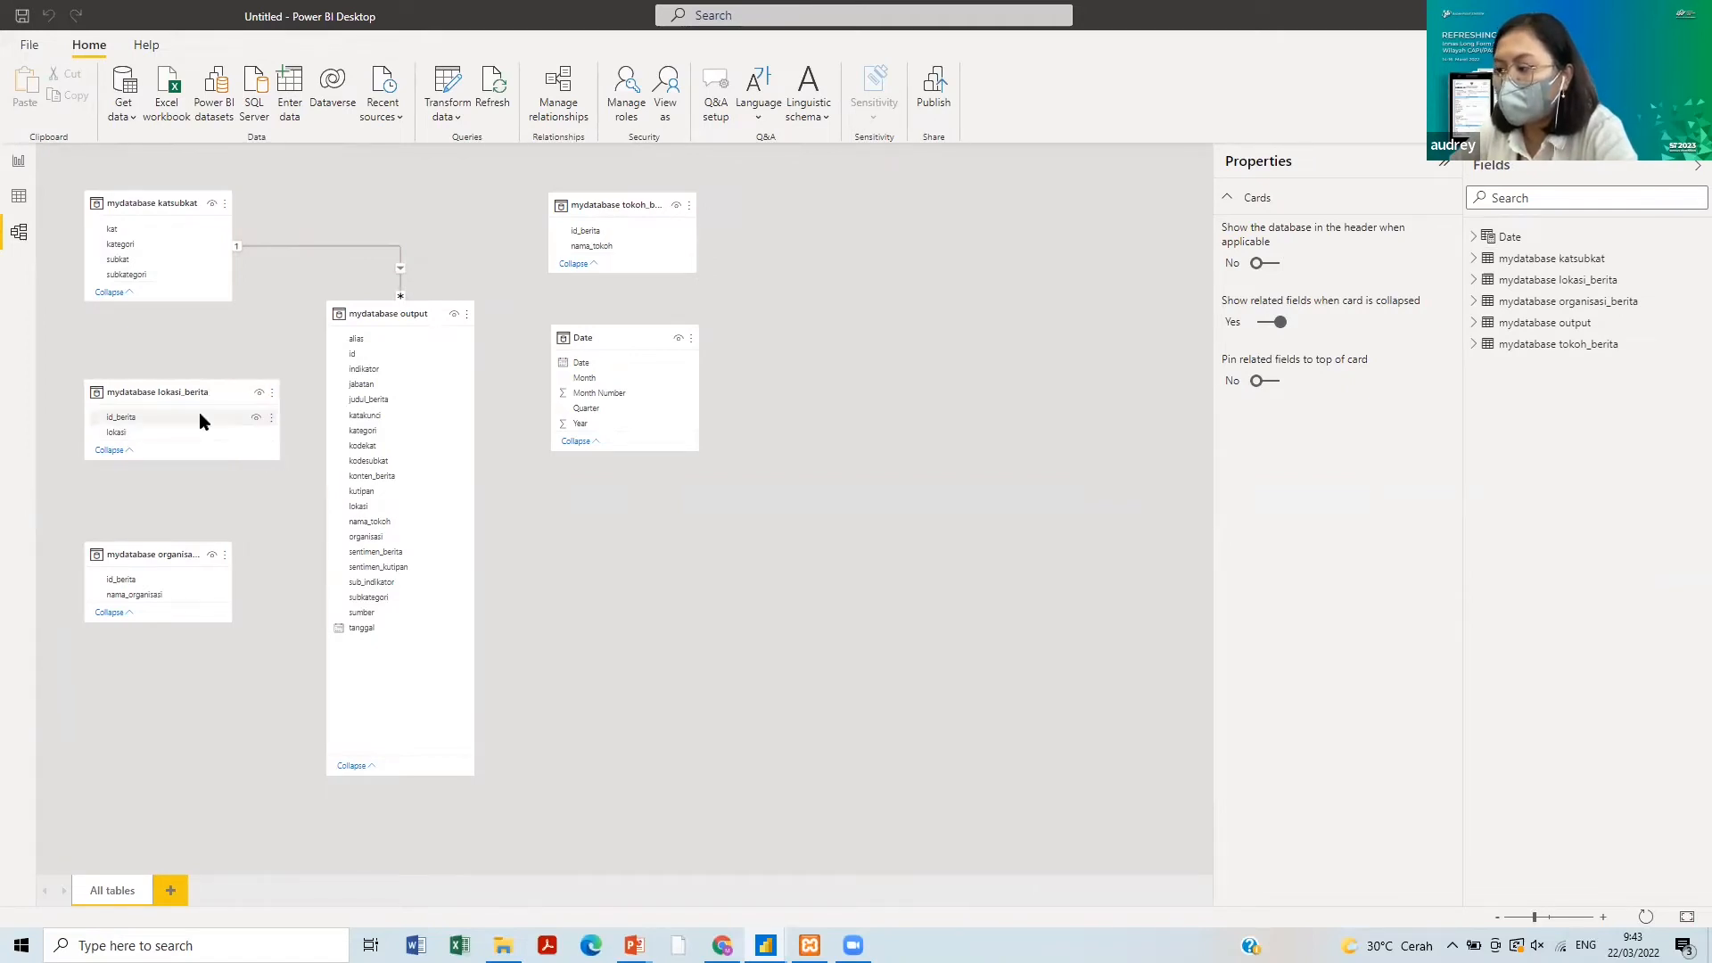
{"action": "left_click_drag", "start_coordinate": [200, 412], "coordinate": [350, 354]}
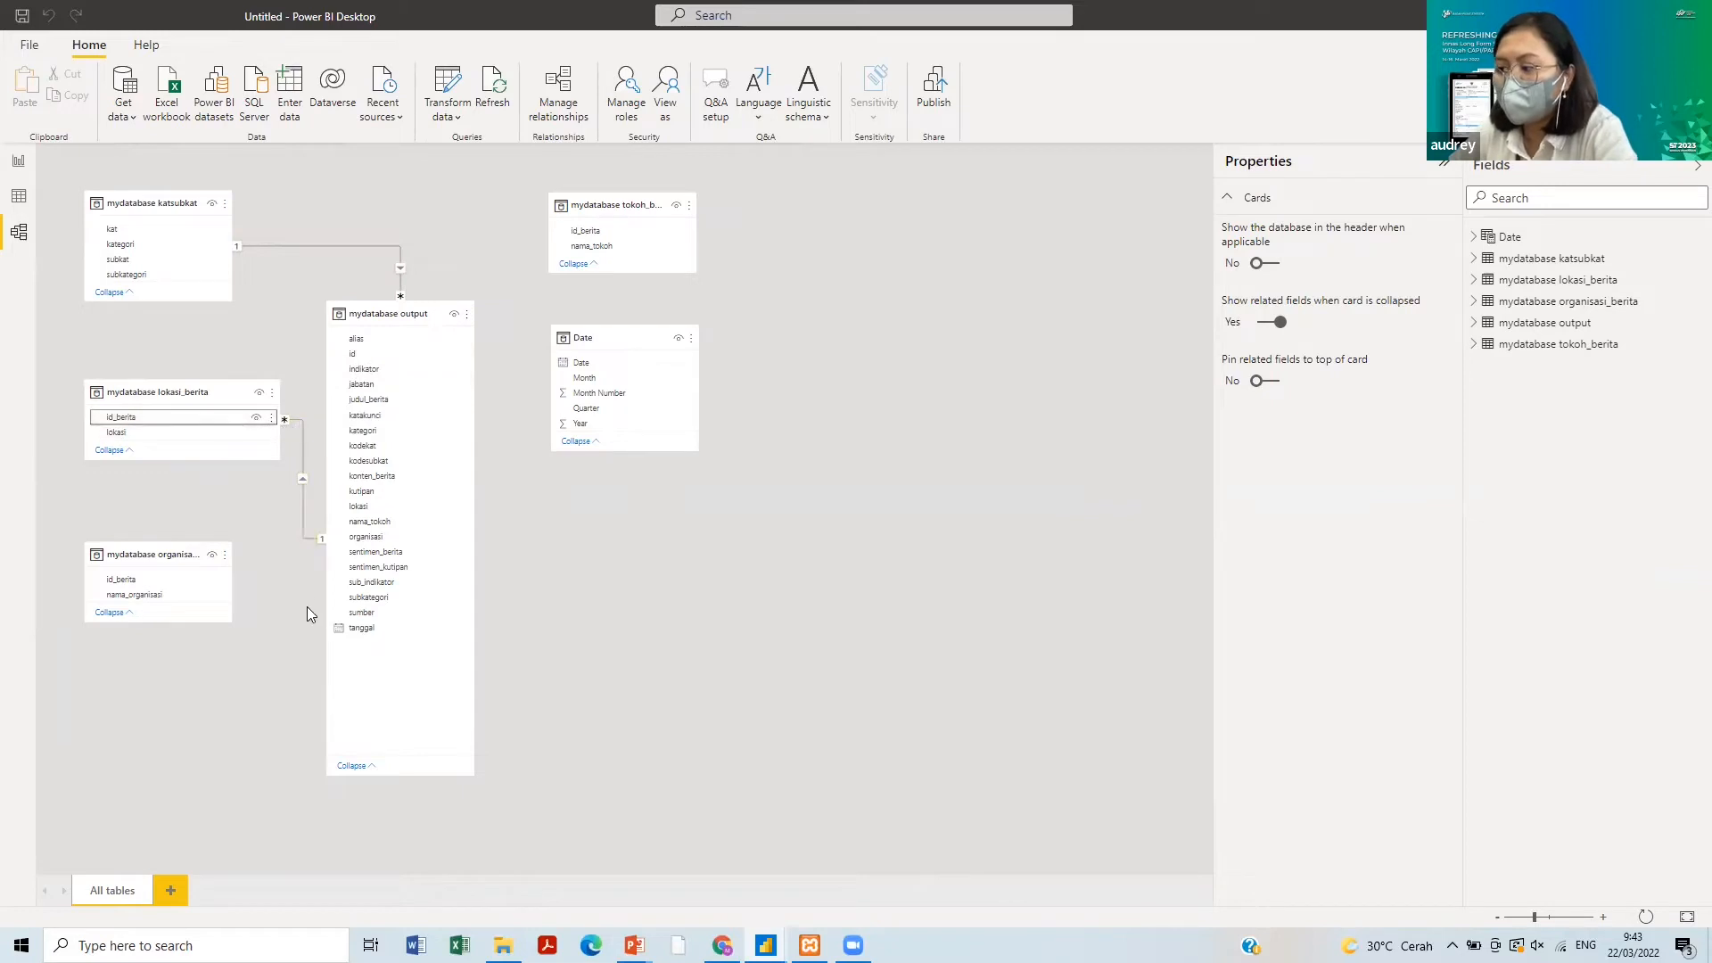
{"action": "left_click", "coordinate": [135, 580]}
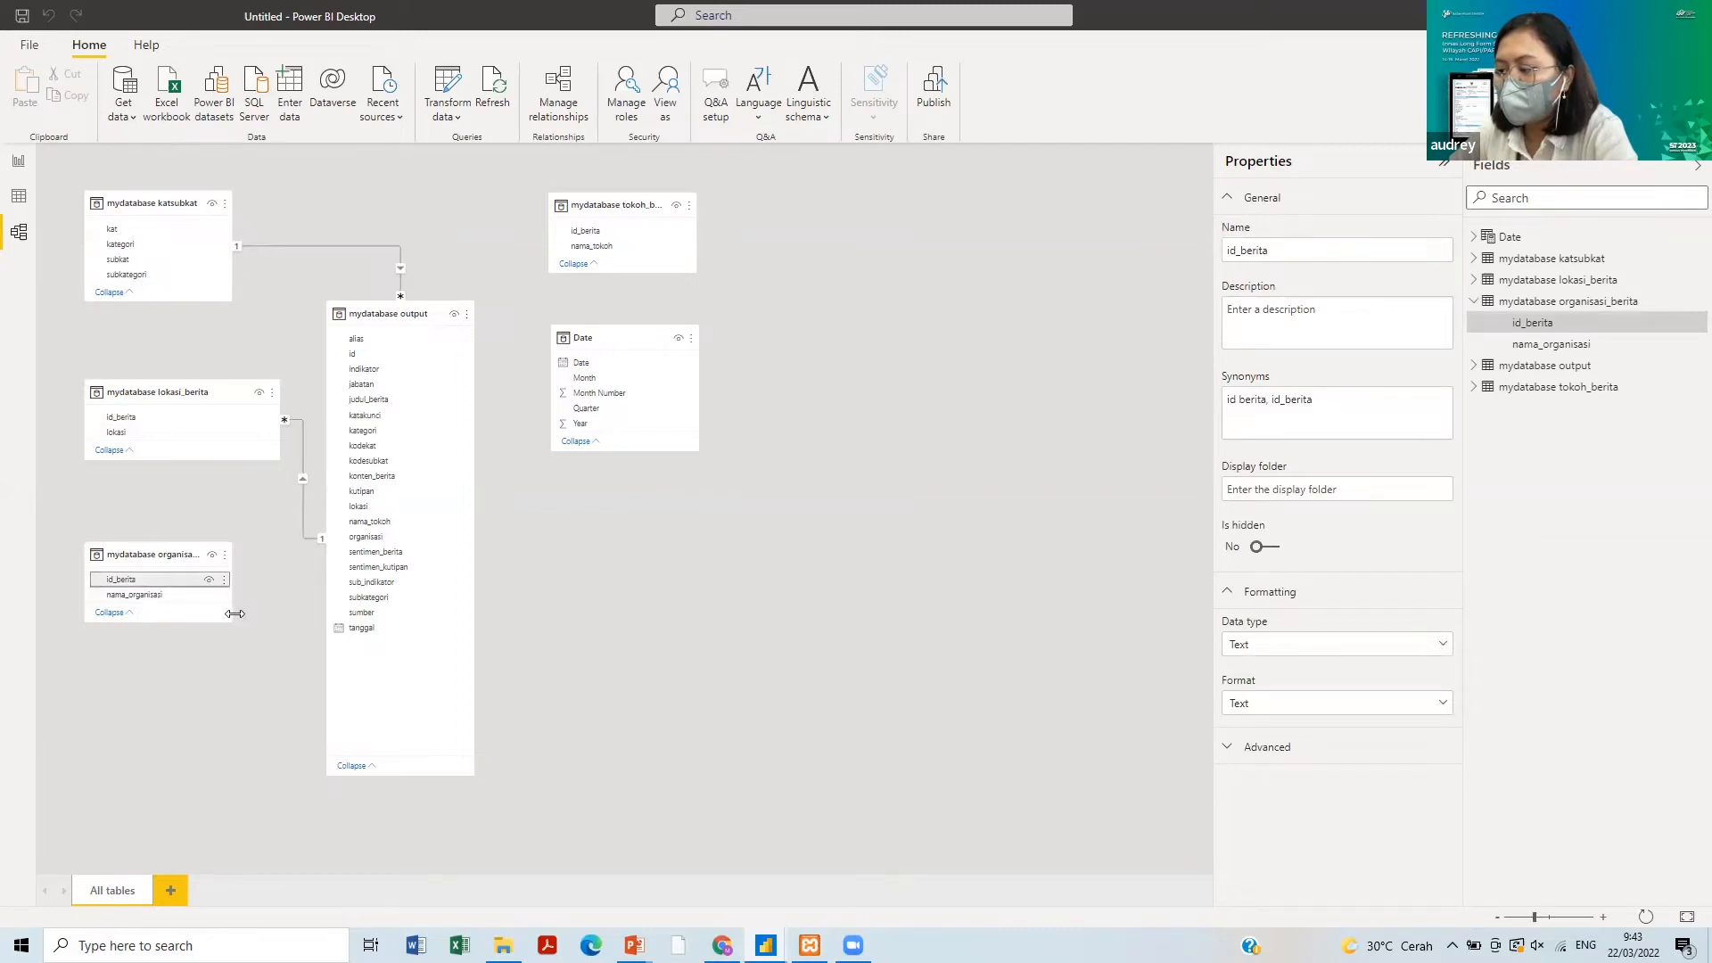
{"action": "left_click_drag", "start_coordinate": [230, 615], "coordinate": [305, 617]}
{"action": "left_click_drag", "start_coordinate": [179, 583], "coordinate": [357, 367]}
{"action": "left_click_drag", "start_coordinate": [357, 364], "coordinate": [365, 371]}
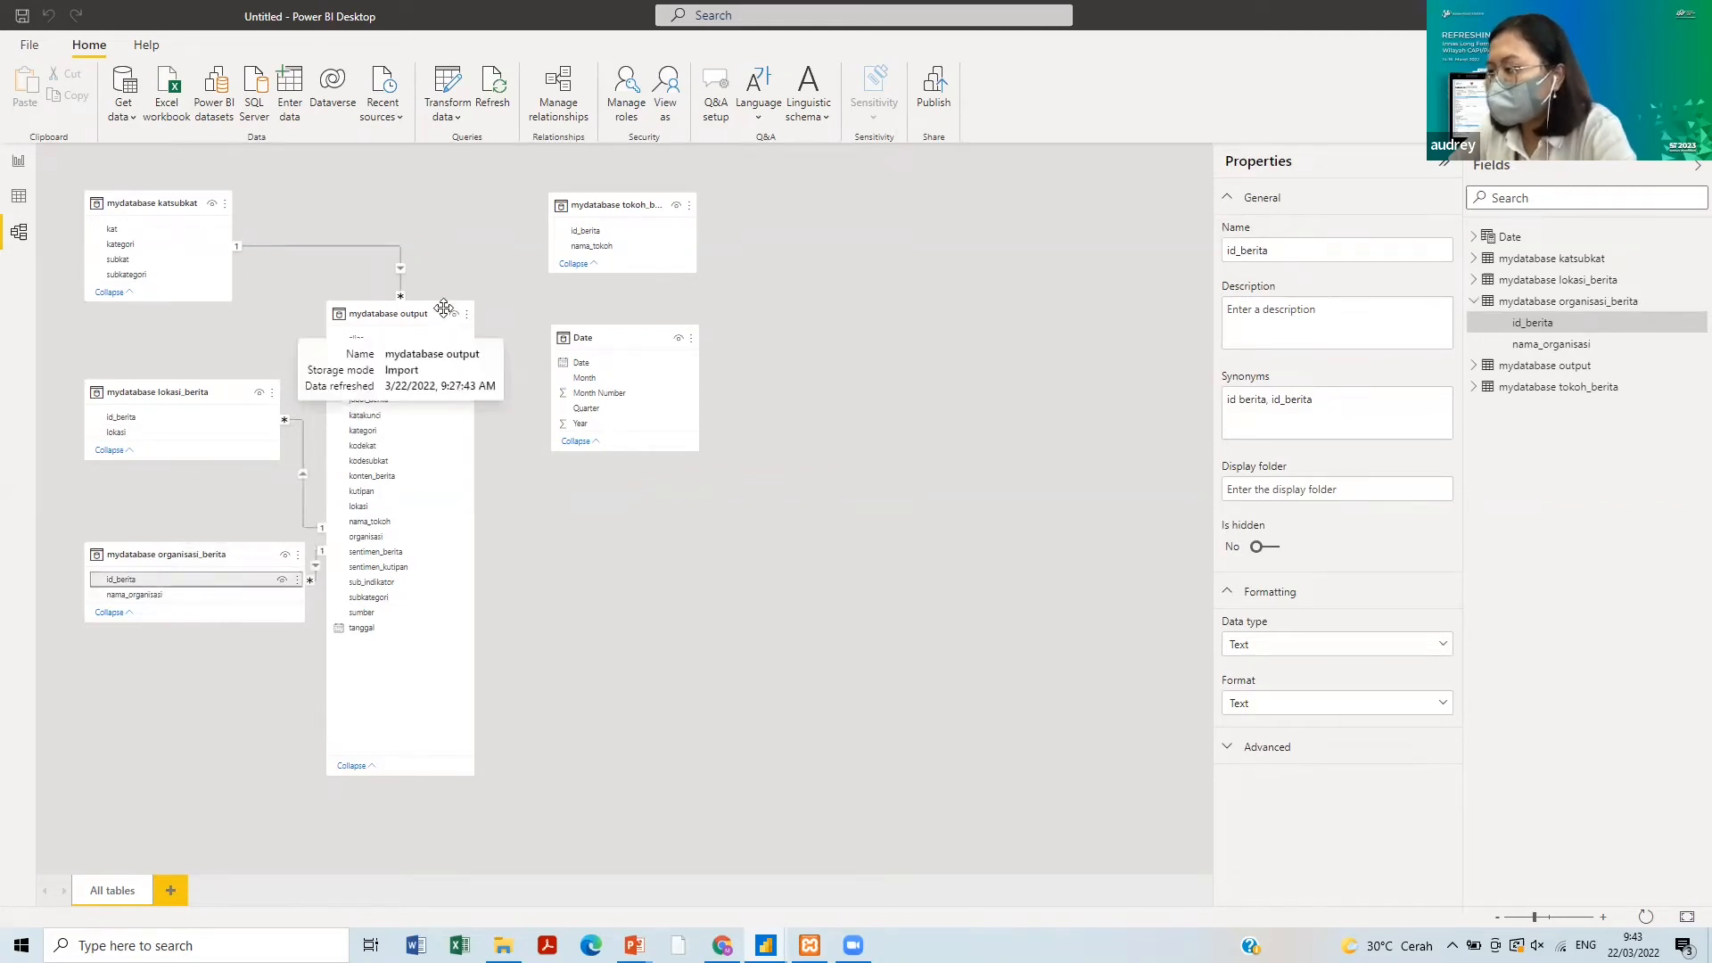
- Relate Date to tanggal and tokoh_berita's id_berita to id in mydatabase output, spacing the table cards farther apart
{"action": "left_click_drag", "start_coordinate": [444, 308], "coordinate": [499, 278]}
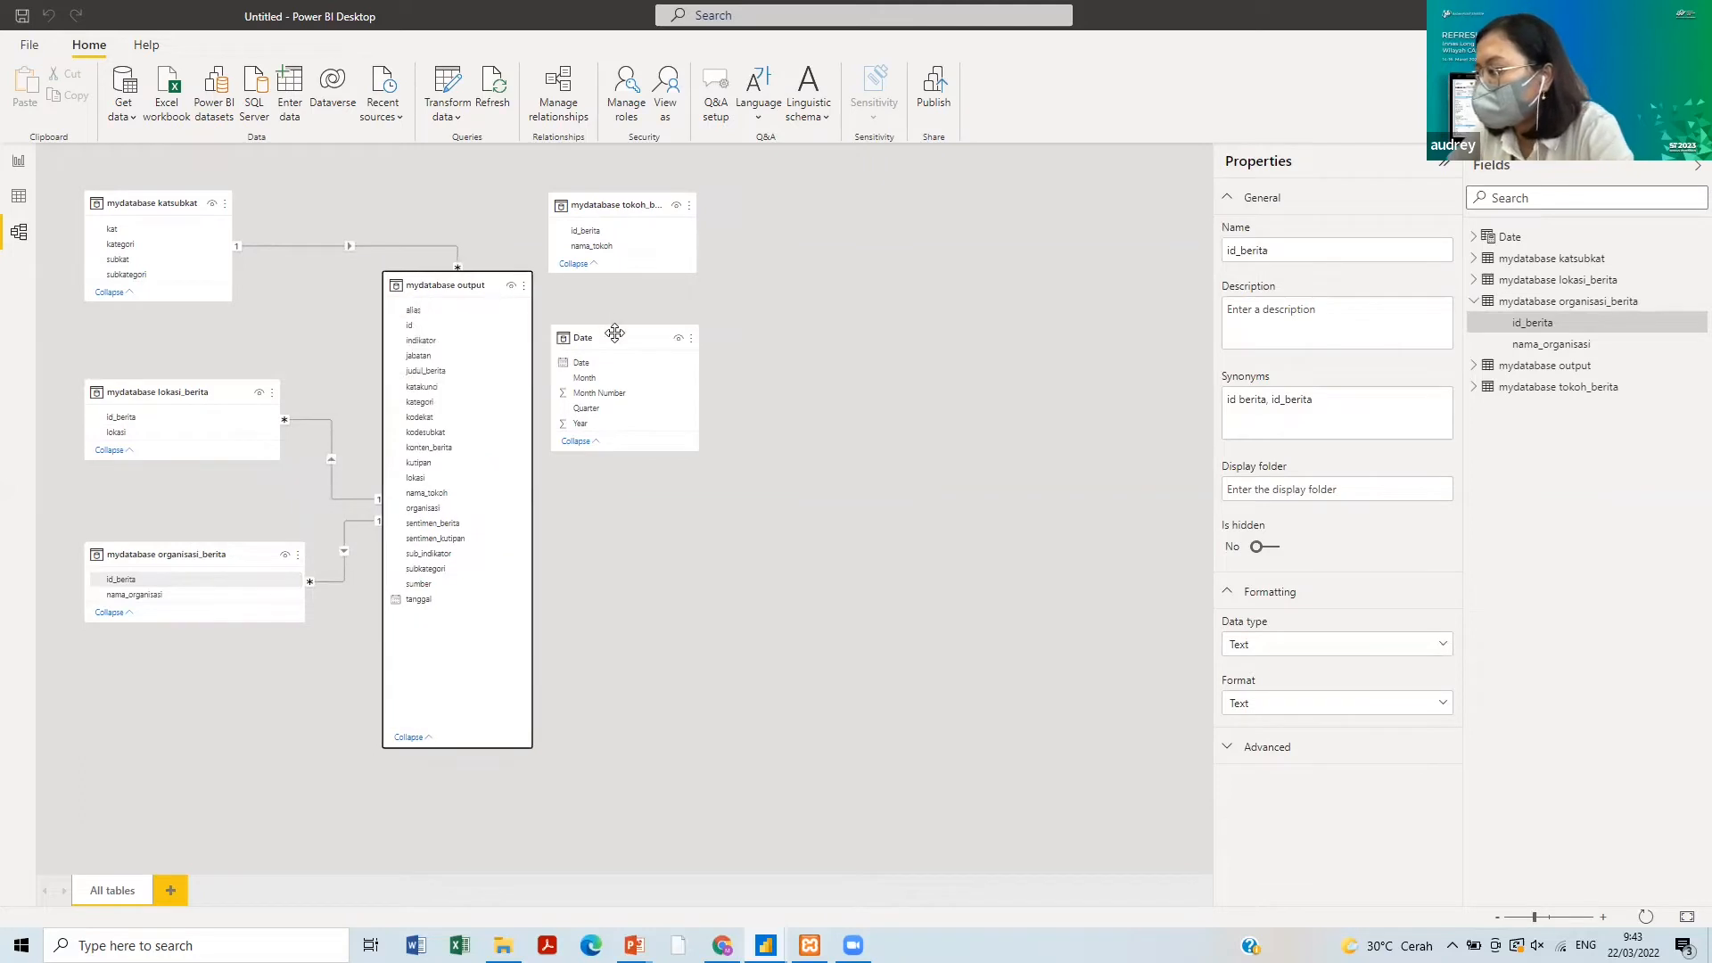
{"action": "left_click_drag", "start_coordinate": [616, 332], "coordinate": [462, 602]}
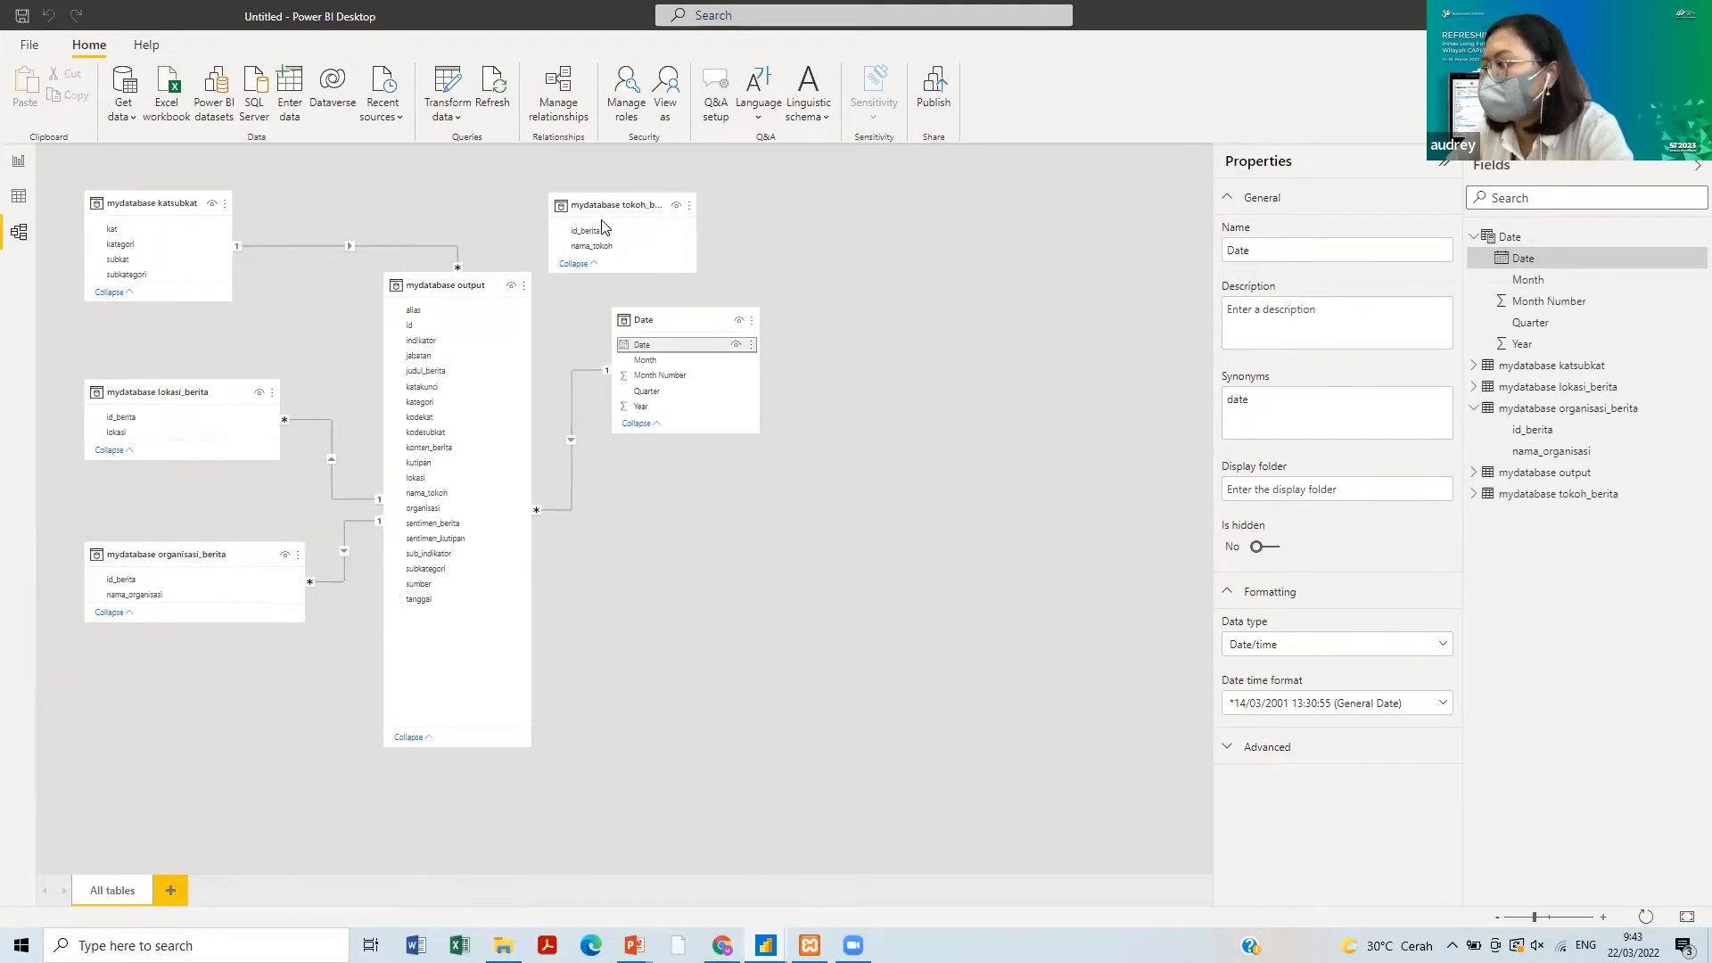
{"action": "left_click_drag", "start_coordinate": [599, 233], "coordinate": [498, 334]}
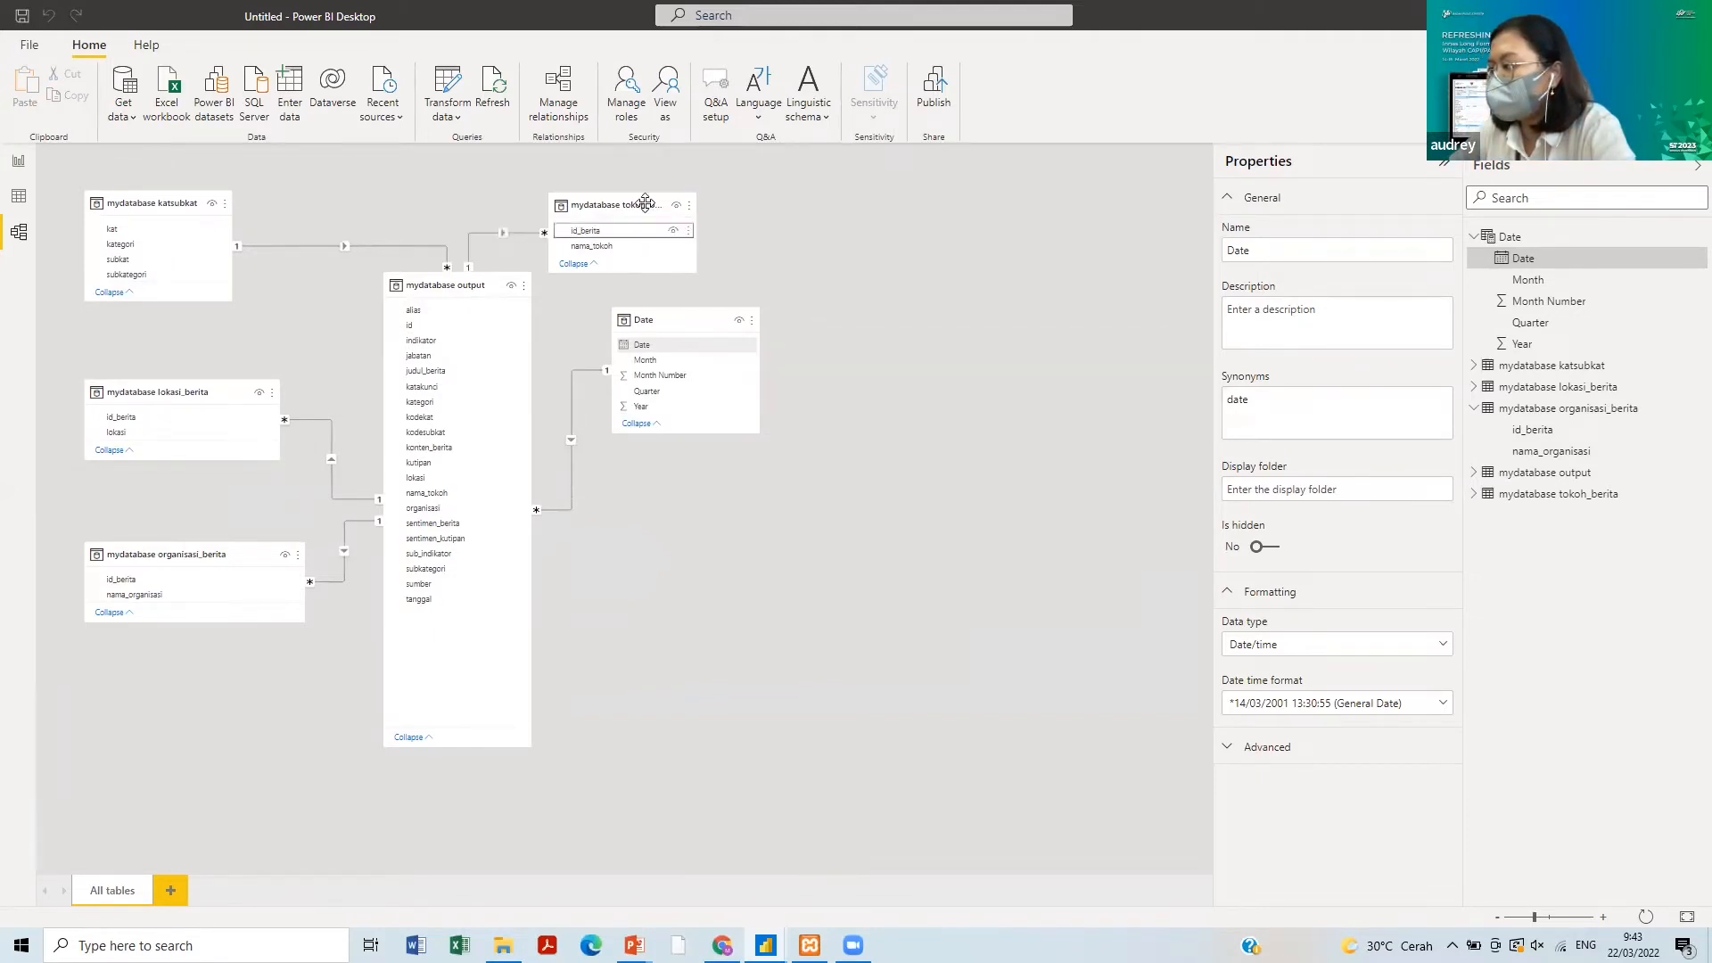
{"action": "left_click_drag", "start_coordinate": [707, 208], "coordinate": [919, 242]}
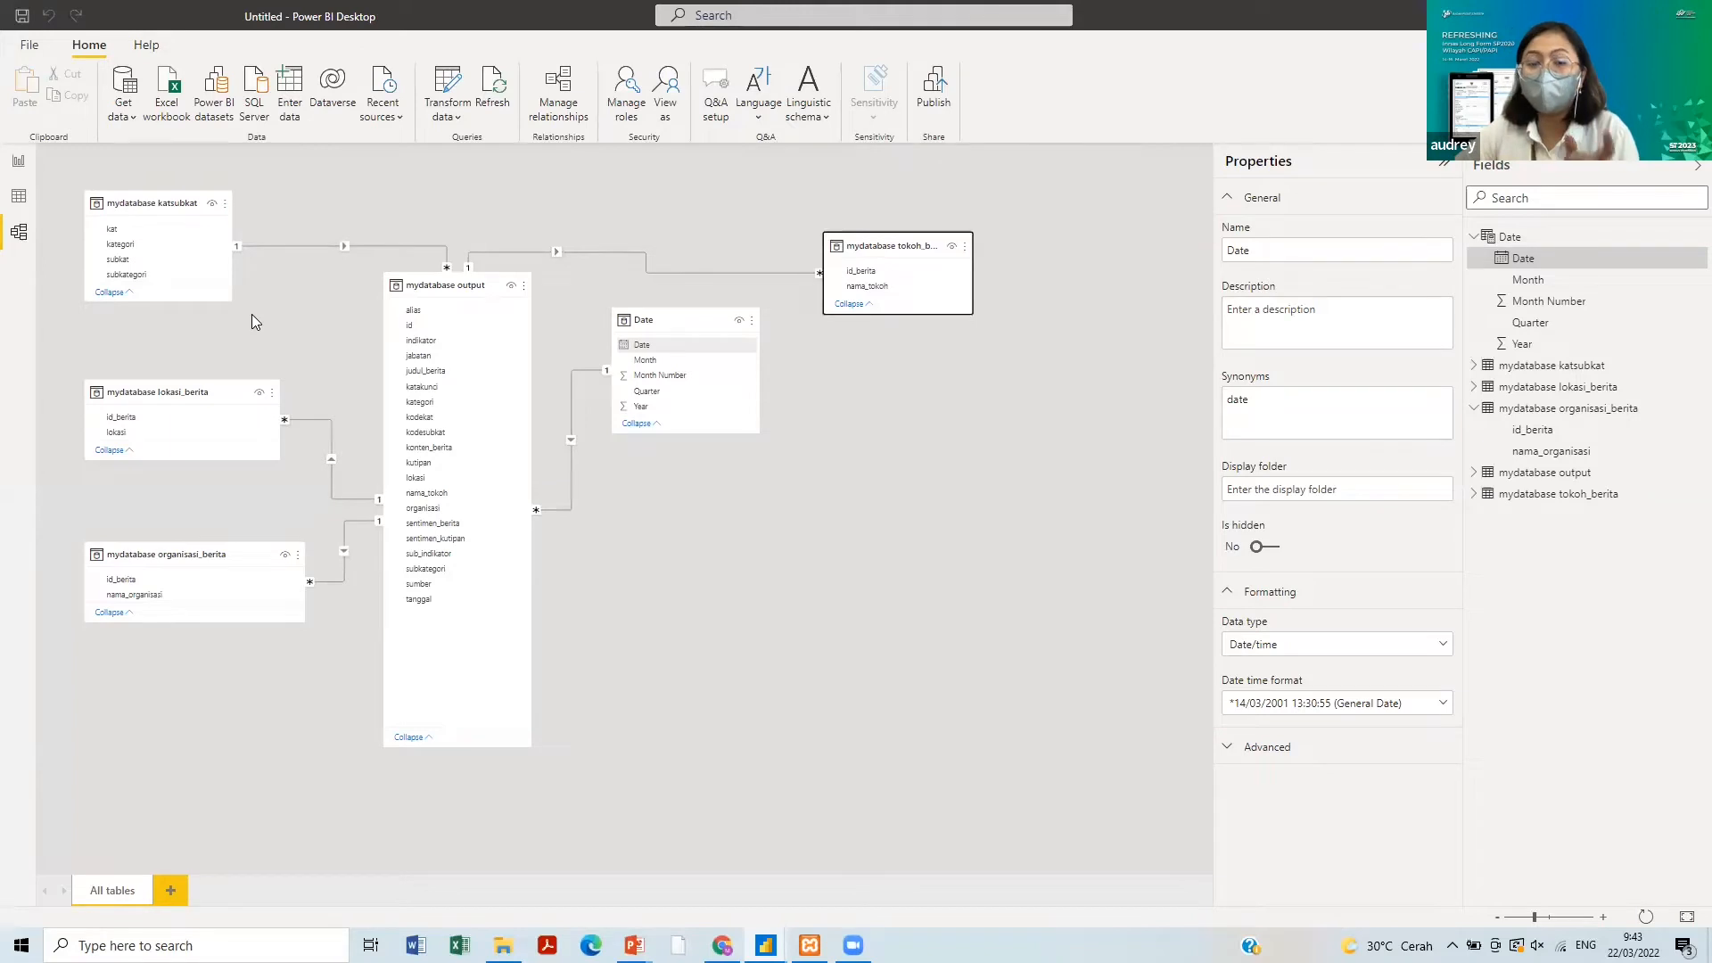
- Set the cross filter direction of the relationship between organisasi_berita and mydatabase output to Both
{"action": "double_click", "coordinate": [345, 553]}
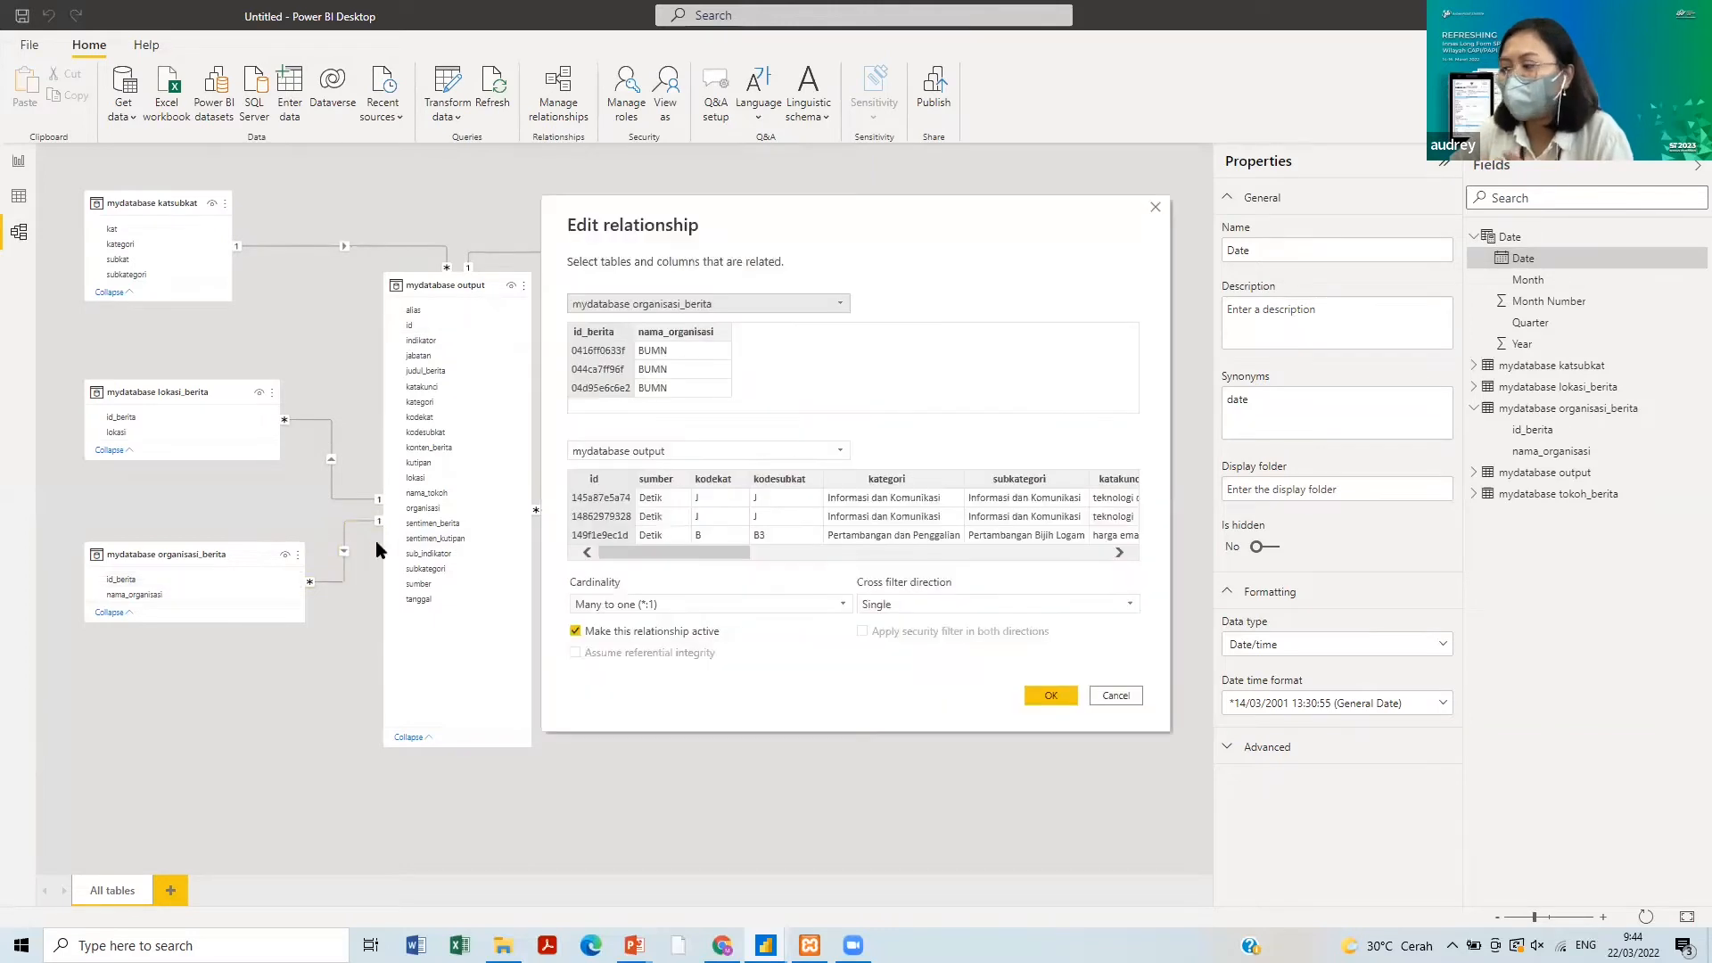
{"action": "left_click", "coordinate": [955, 603]}
{"action": "left_click", "coordinate": [949, 639]}
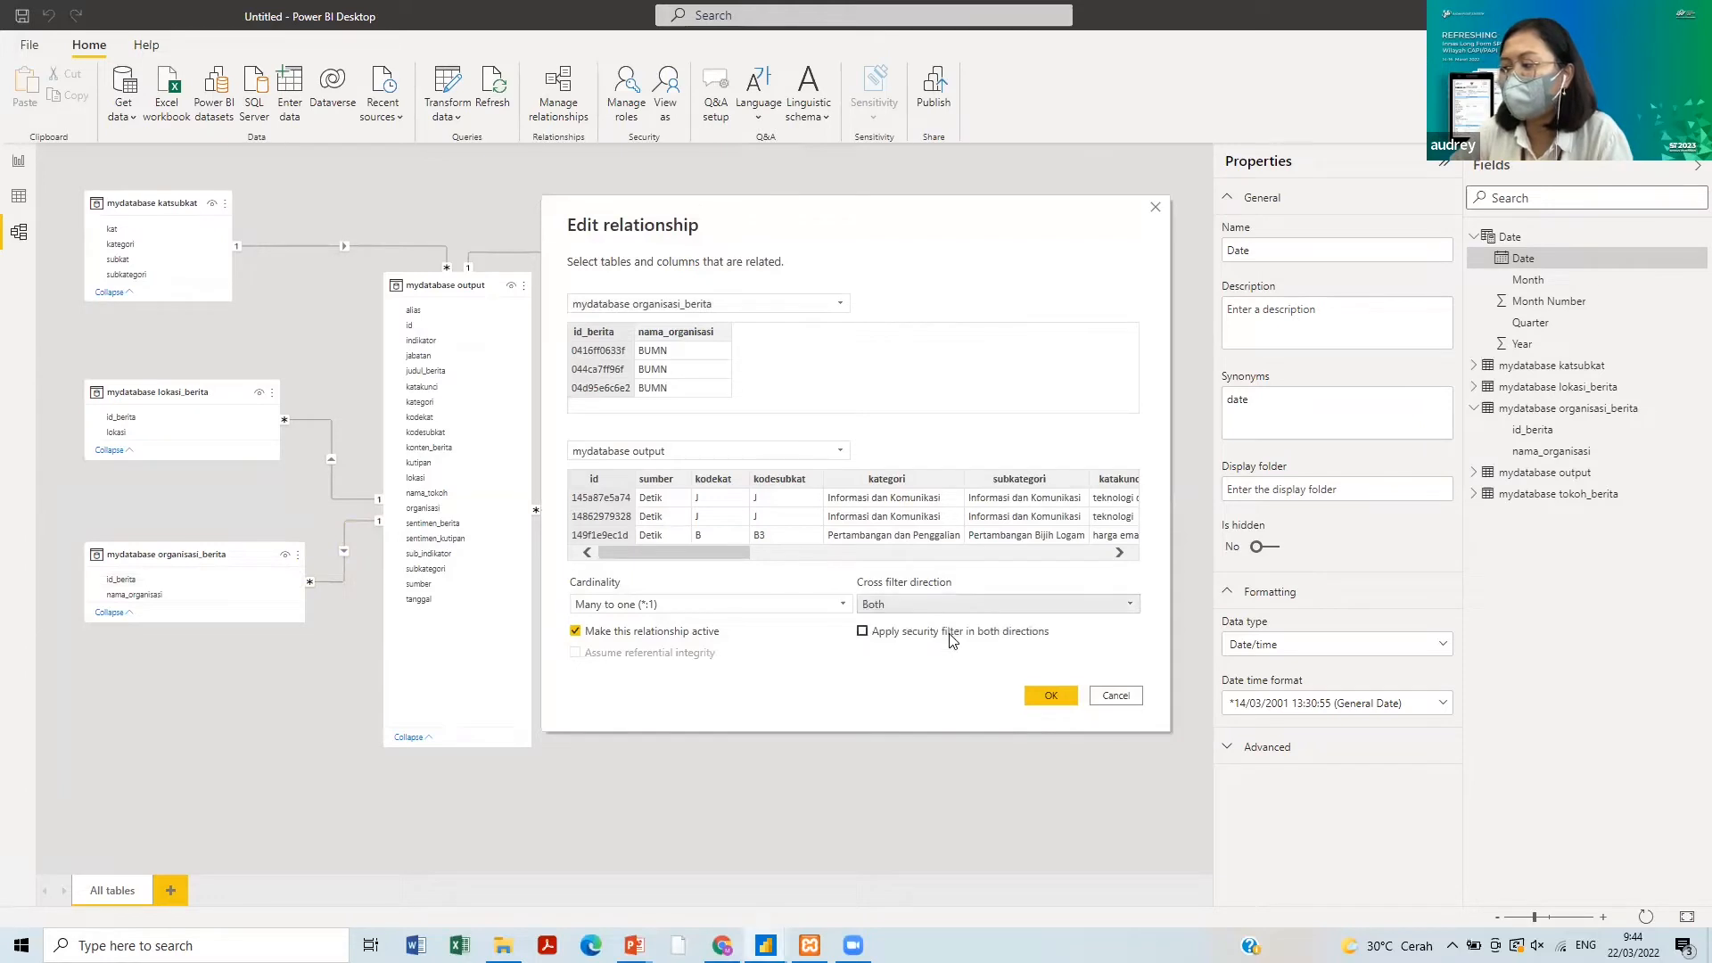
{"action": "left_click", "coordinate": [1030, 694]}
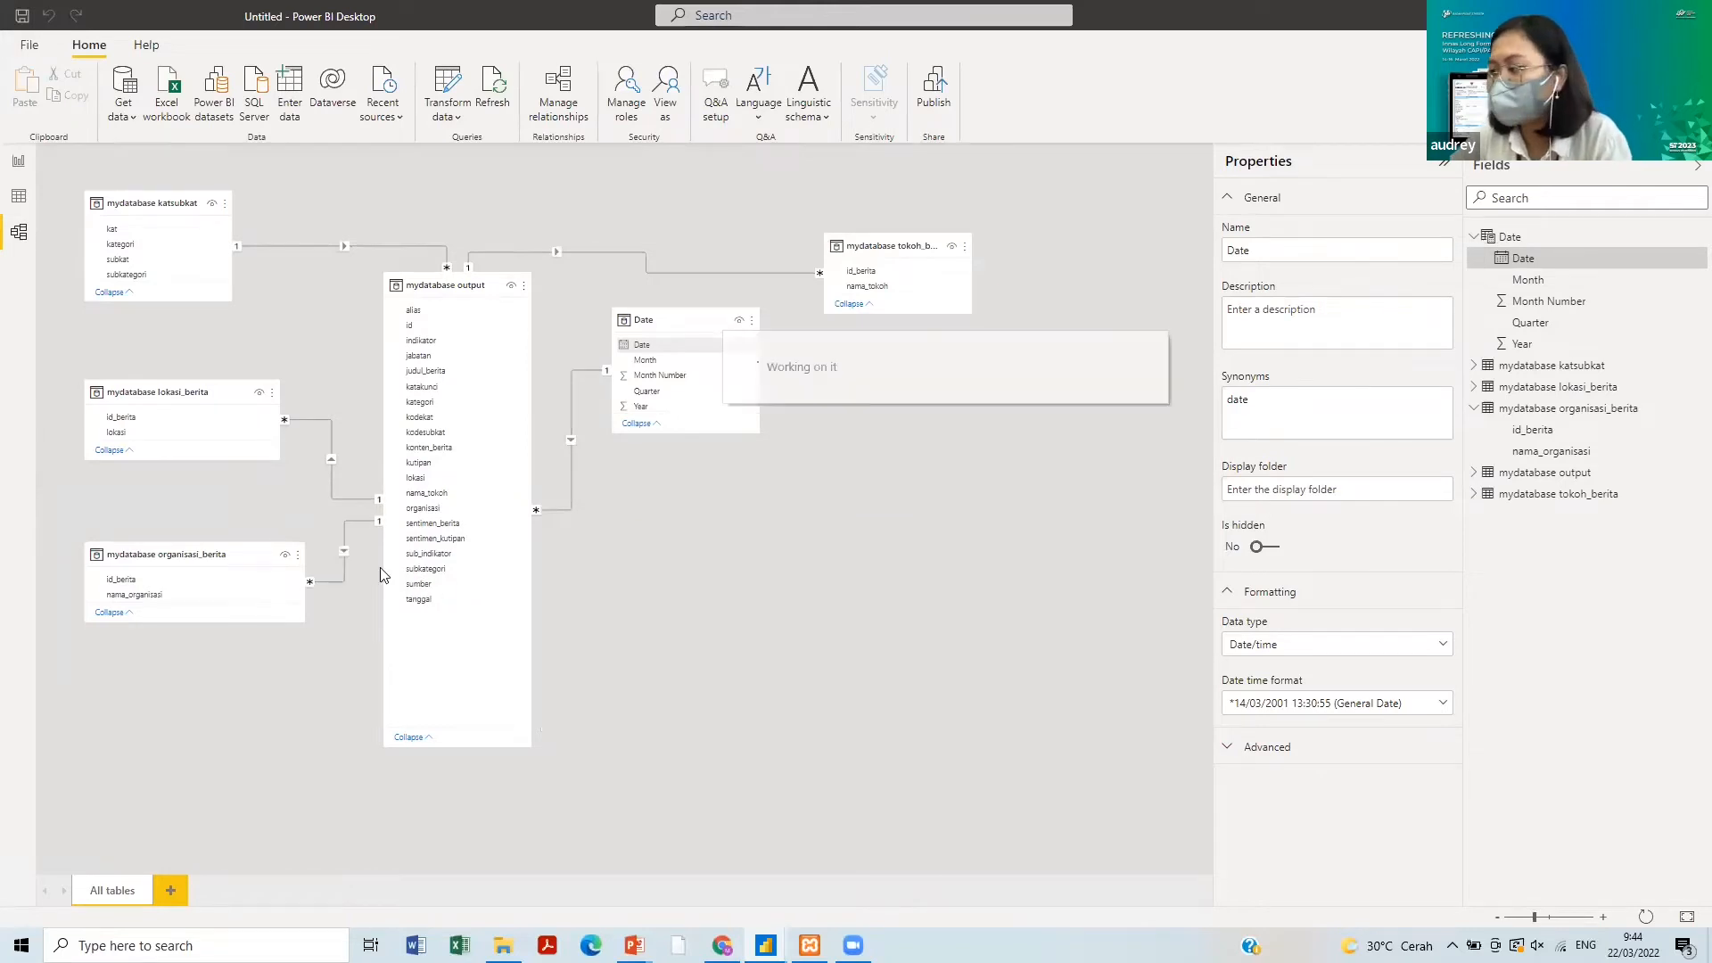
{"action": "left_click", "coordinate": [350, 553]}
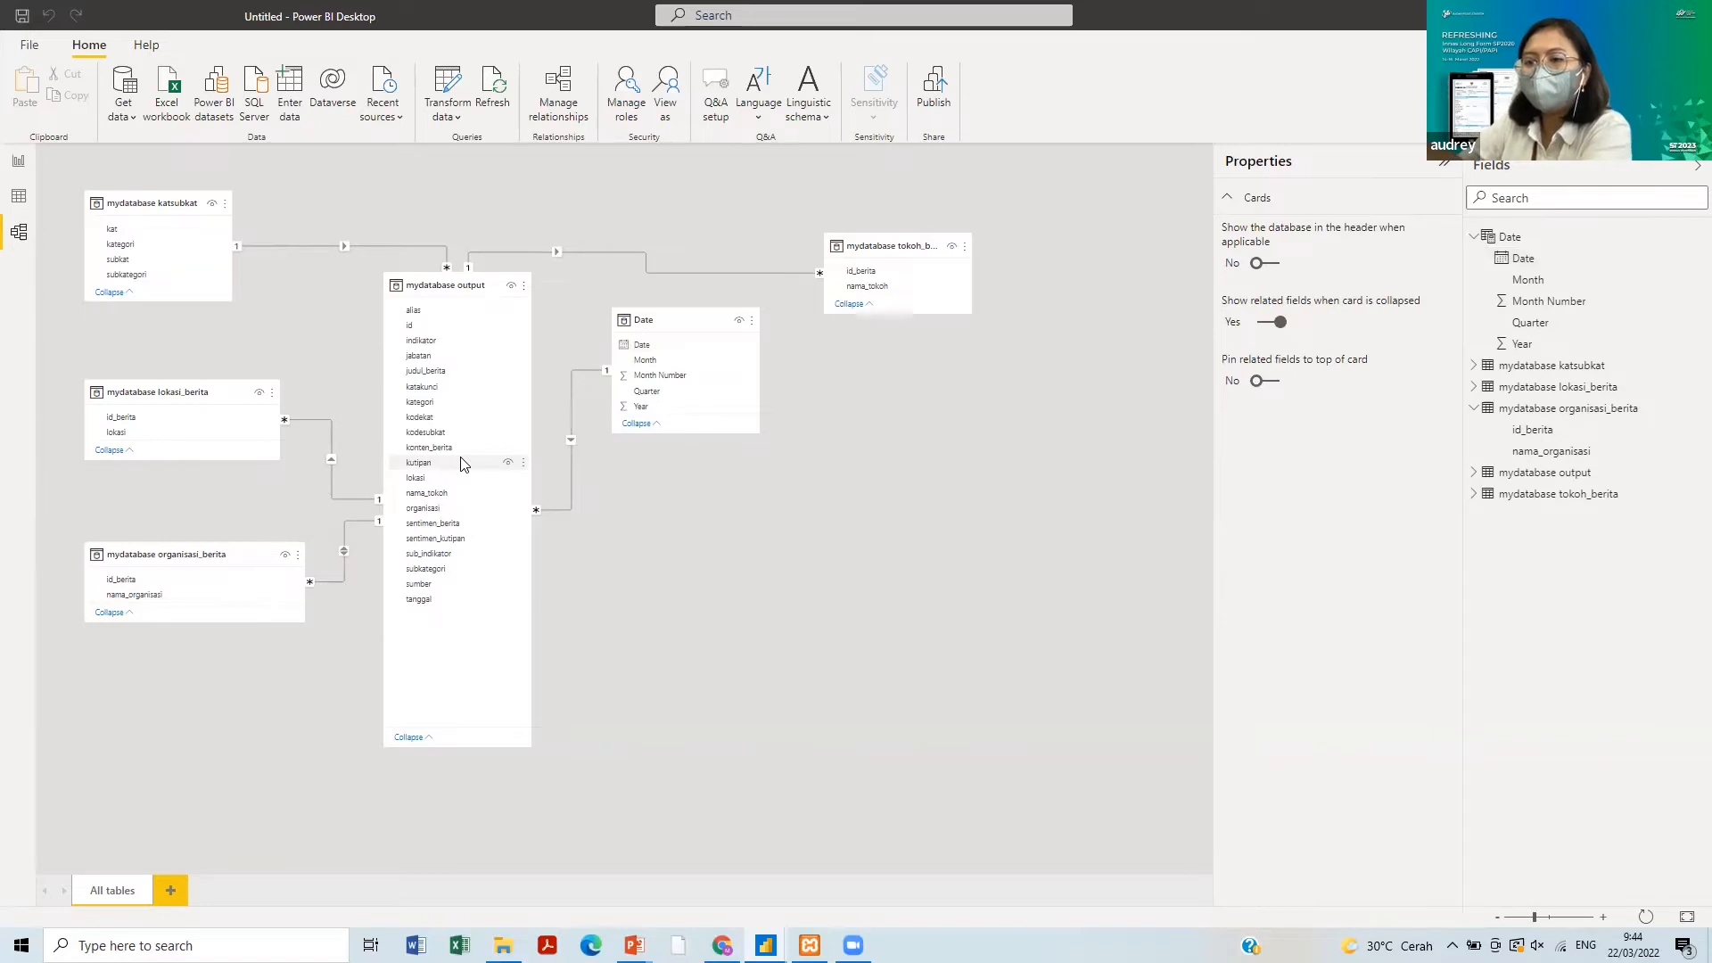
- Set the cross filter direction of the relationship between lokasi_berita and mydatabase output to Both
{"action": "double_click", "coordinate": [333, 458]}
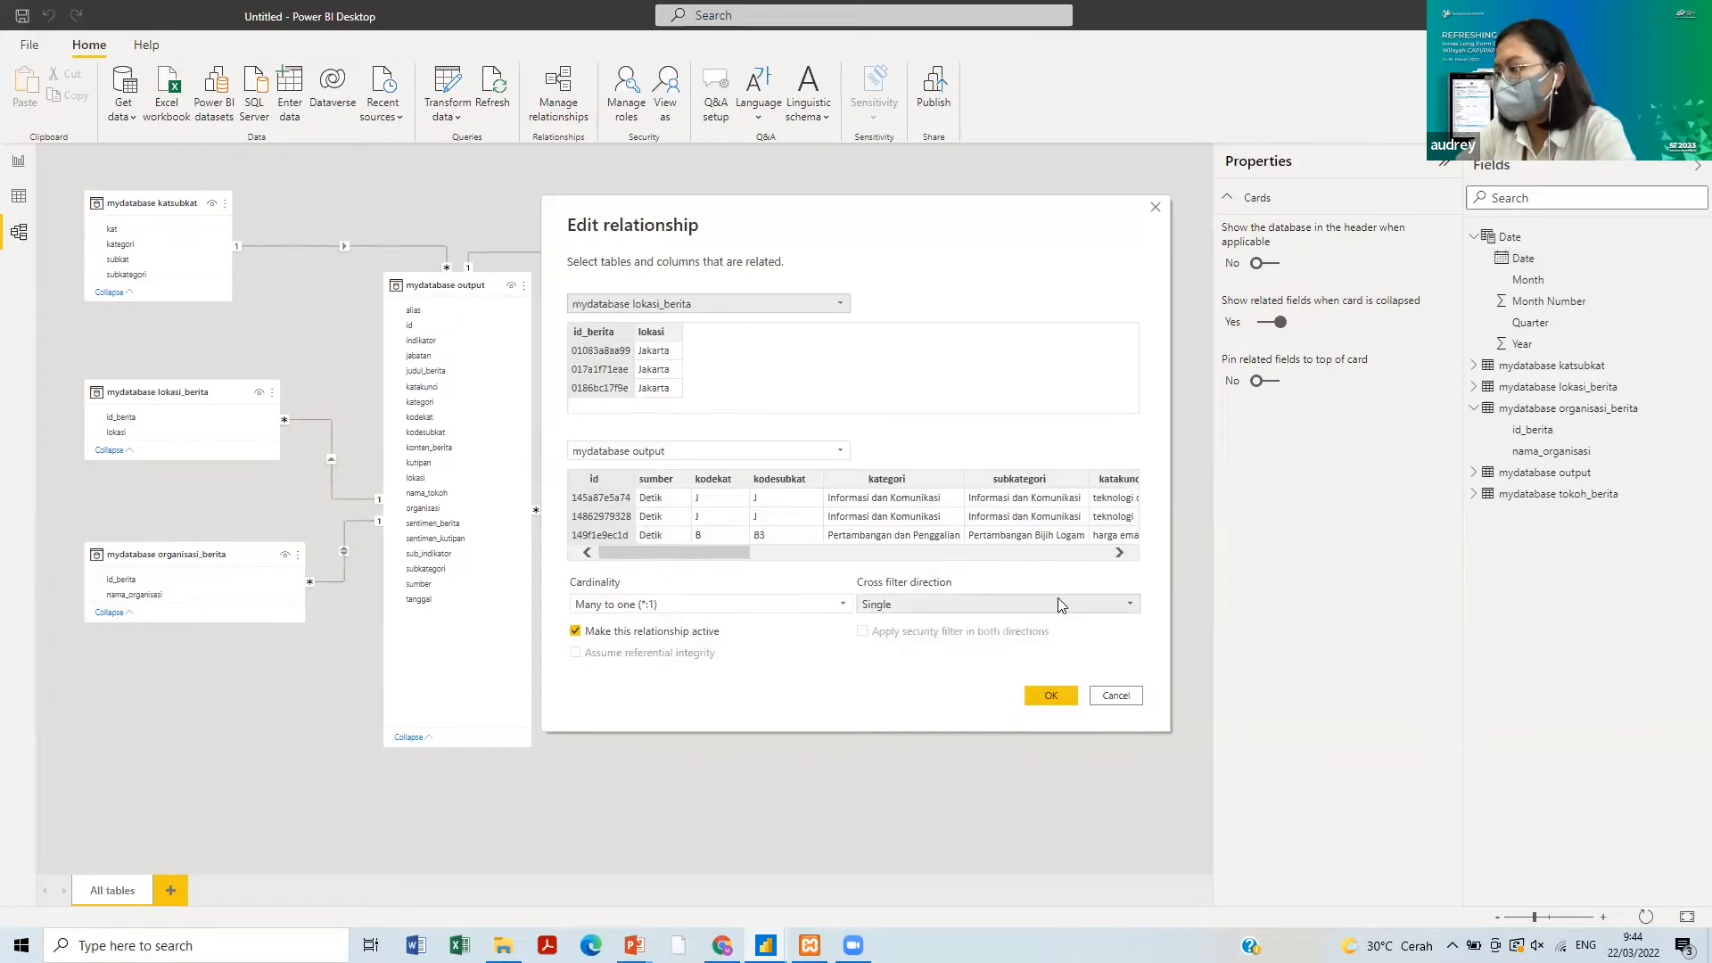
{"action": "left_click", "coordinate": [1061, 605]}
{"action": "left_click", "coordinate": [1046, 635]}
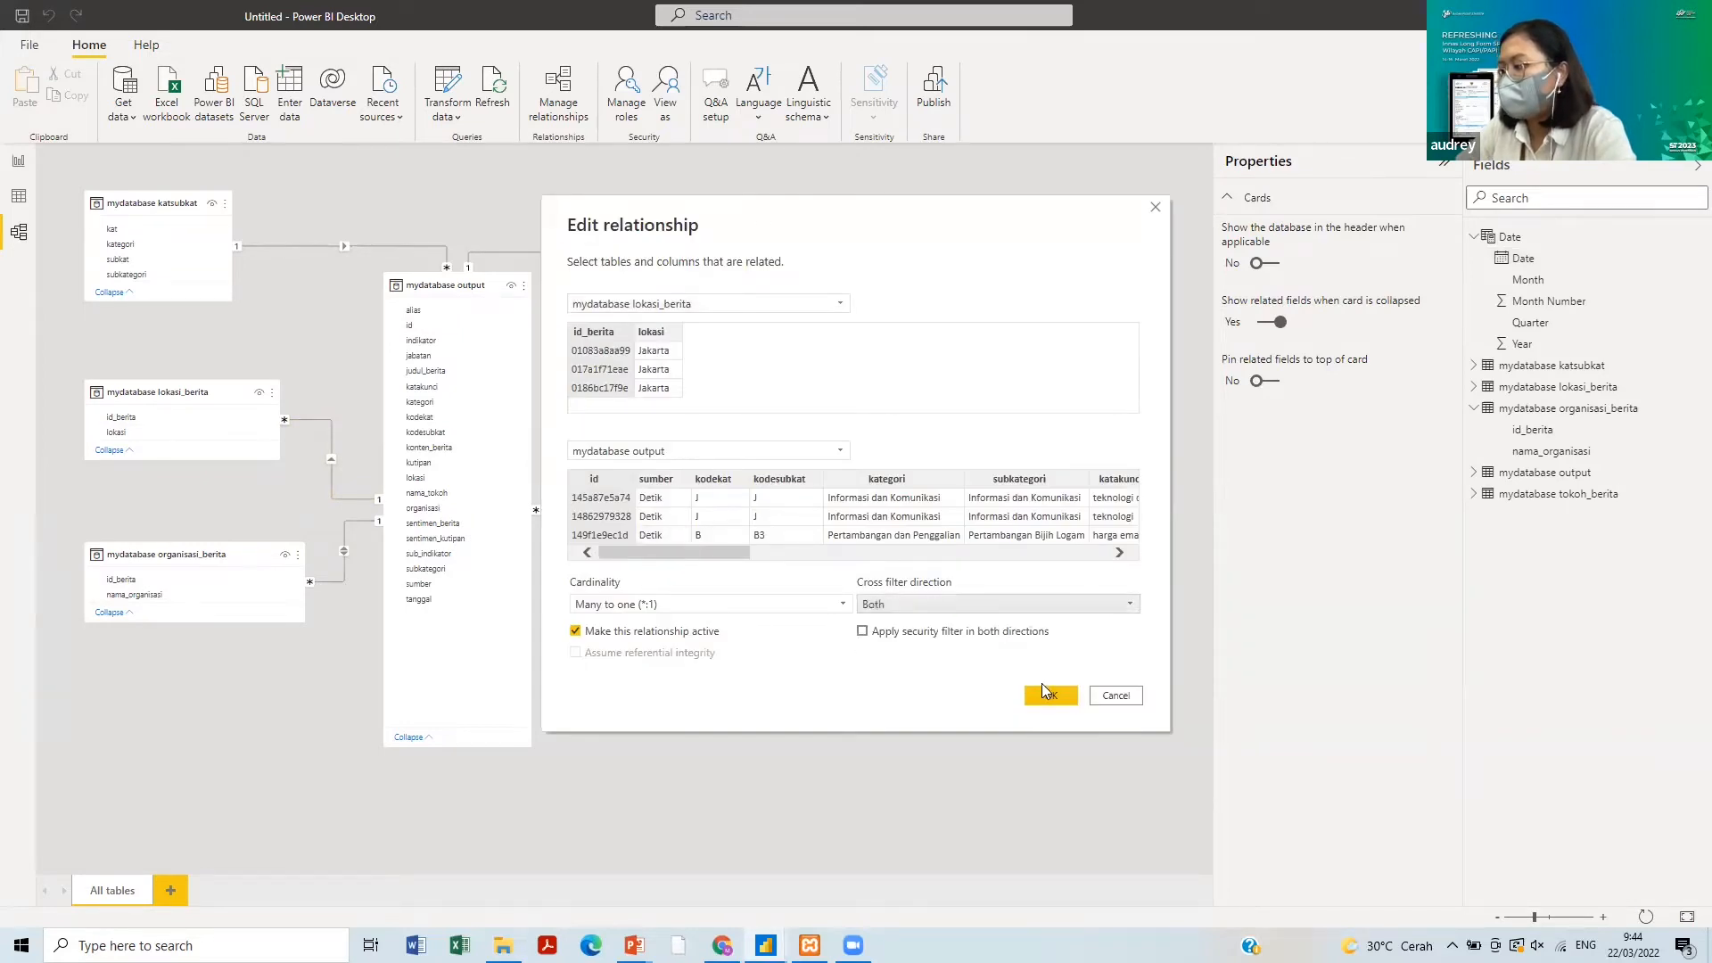
{"action": "left_click", "coordinate": [1045, 686]}
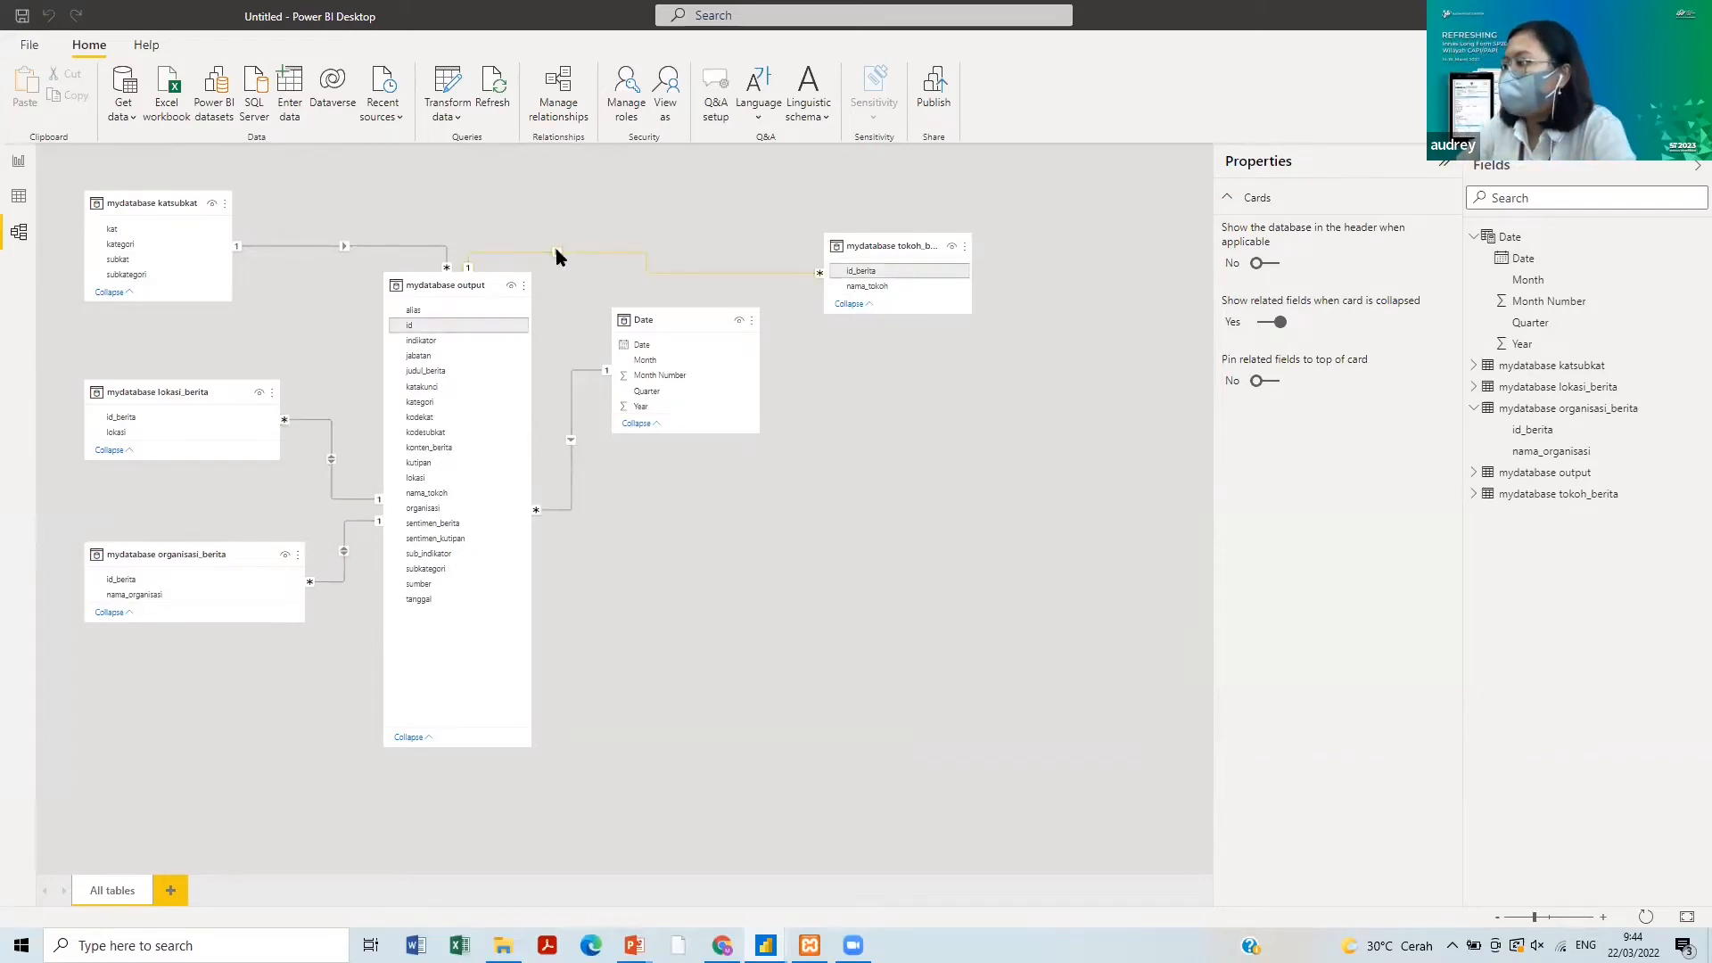
- Set the cross filter direction between tokoh_berita and mydatabase output to Both, and go to the blank report page
{"action": "left_click", "coordinate": [1104, 606]}
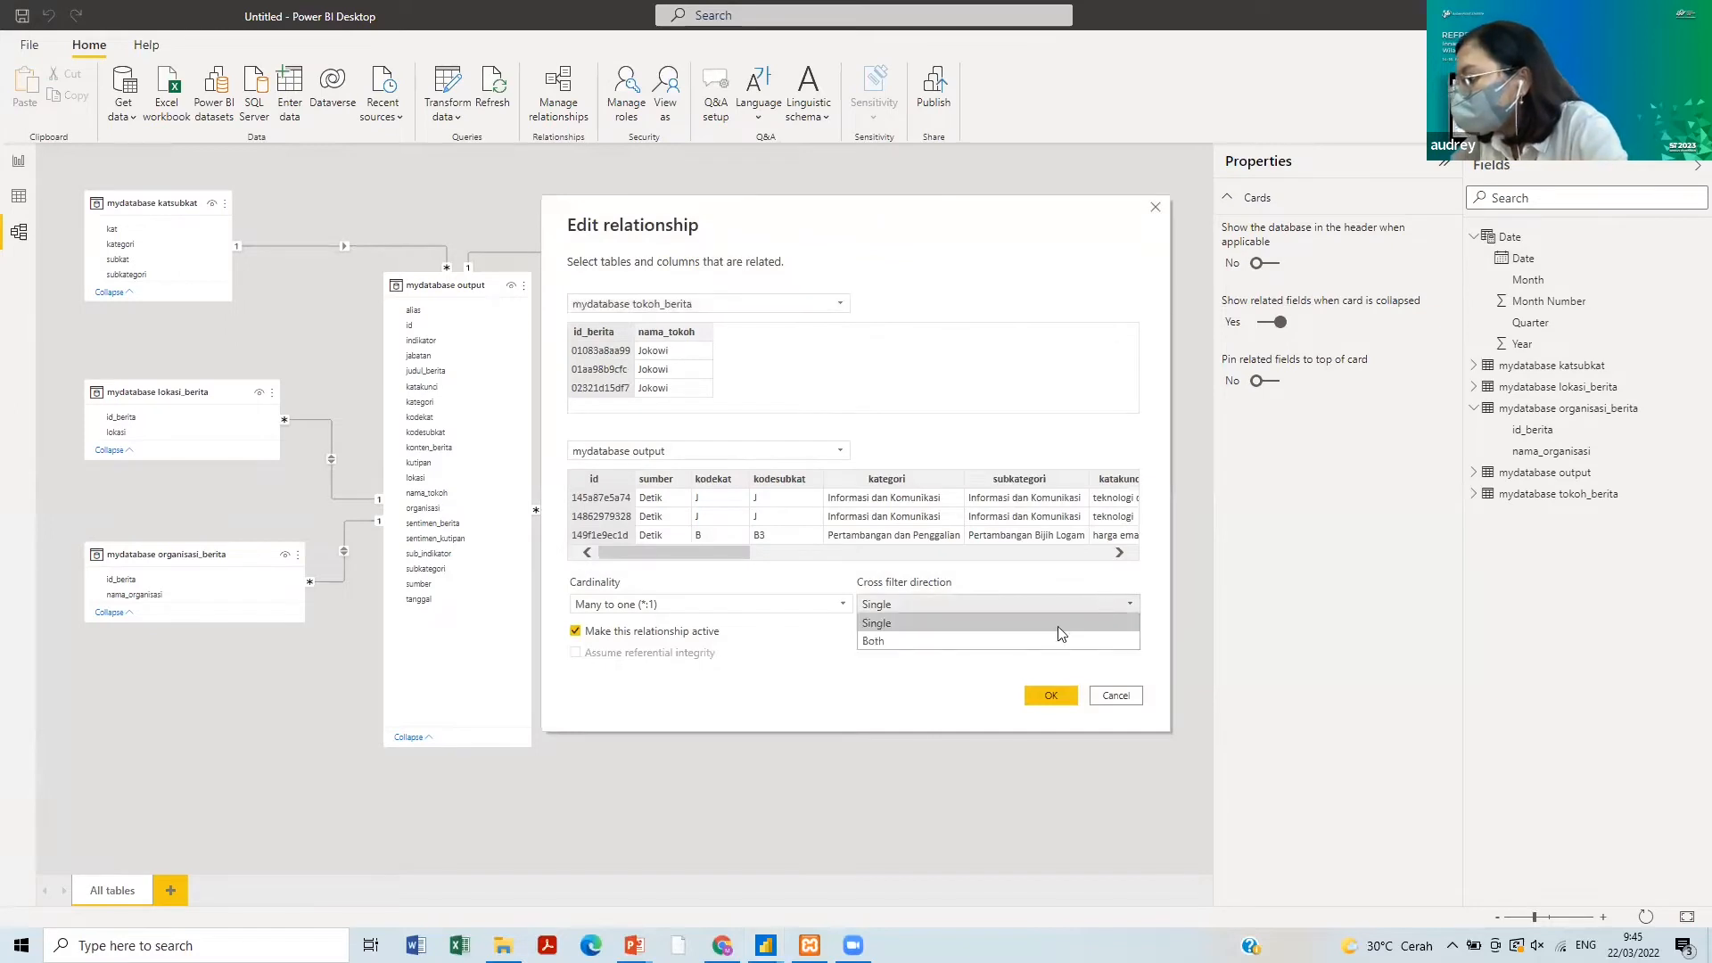
{"action": "left_click", "coordinate": [1047, 643]}
{"action": "left_click", "coordinate": [1045, 694]}
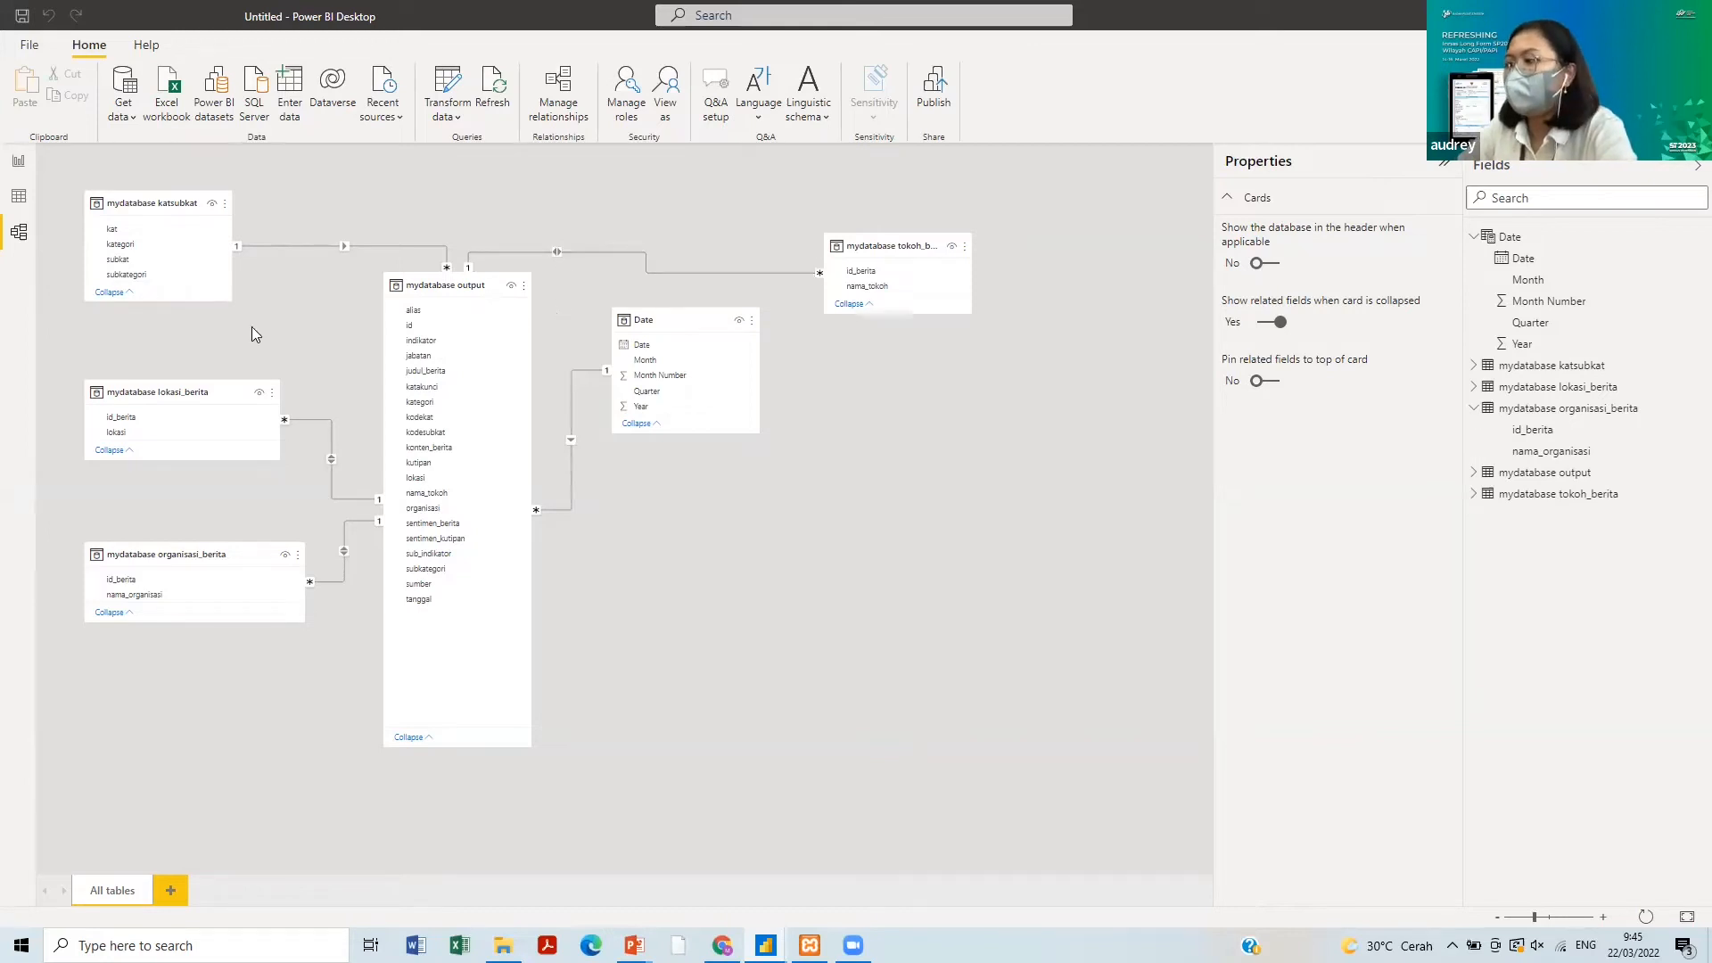
{"action": "left_click", "coordinate": [19, 162]}
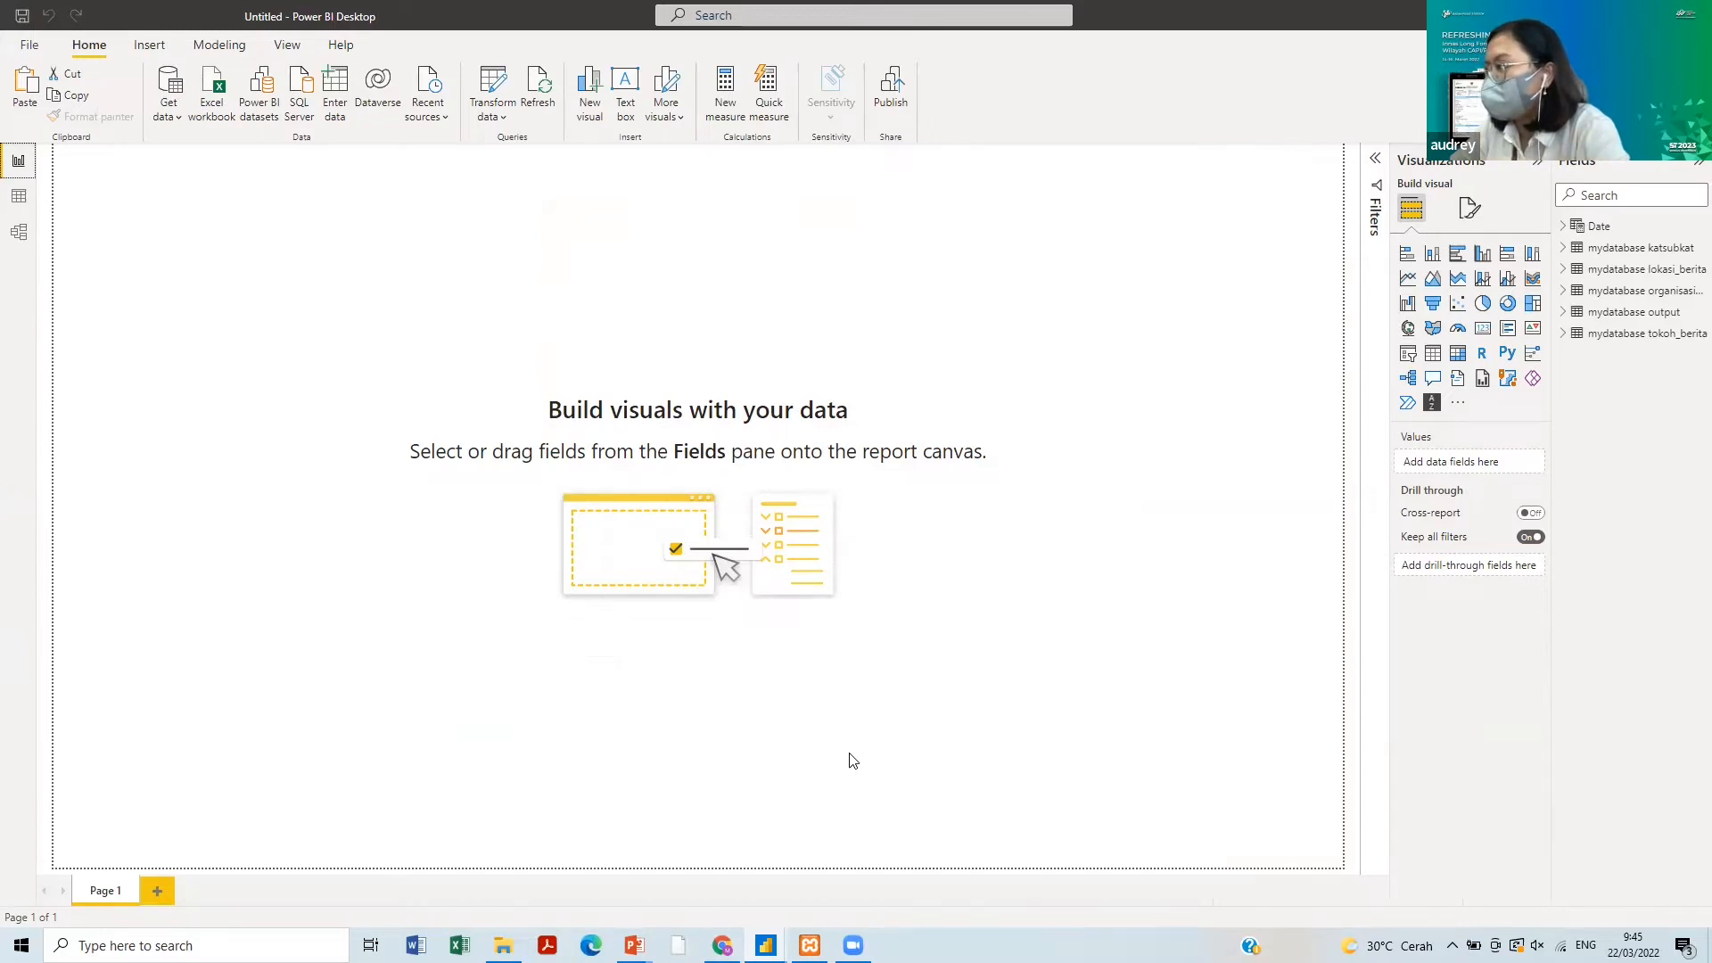
- Examine the monthly news count chart on the Jumlah page of the TRIAL report, and return to the untitled report
{"action": "left_click", "coordinate": [1565, 314]}
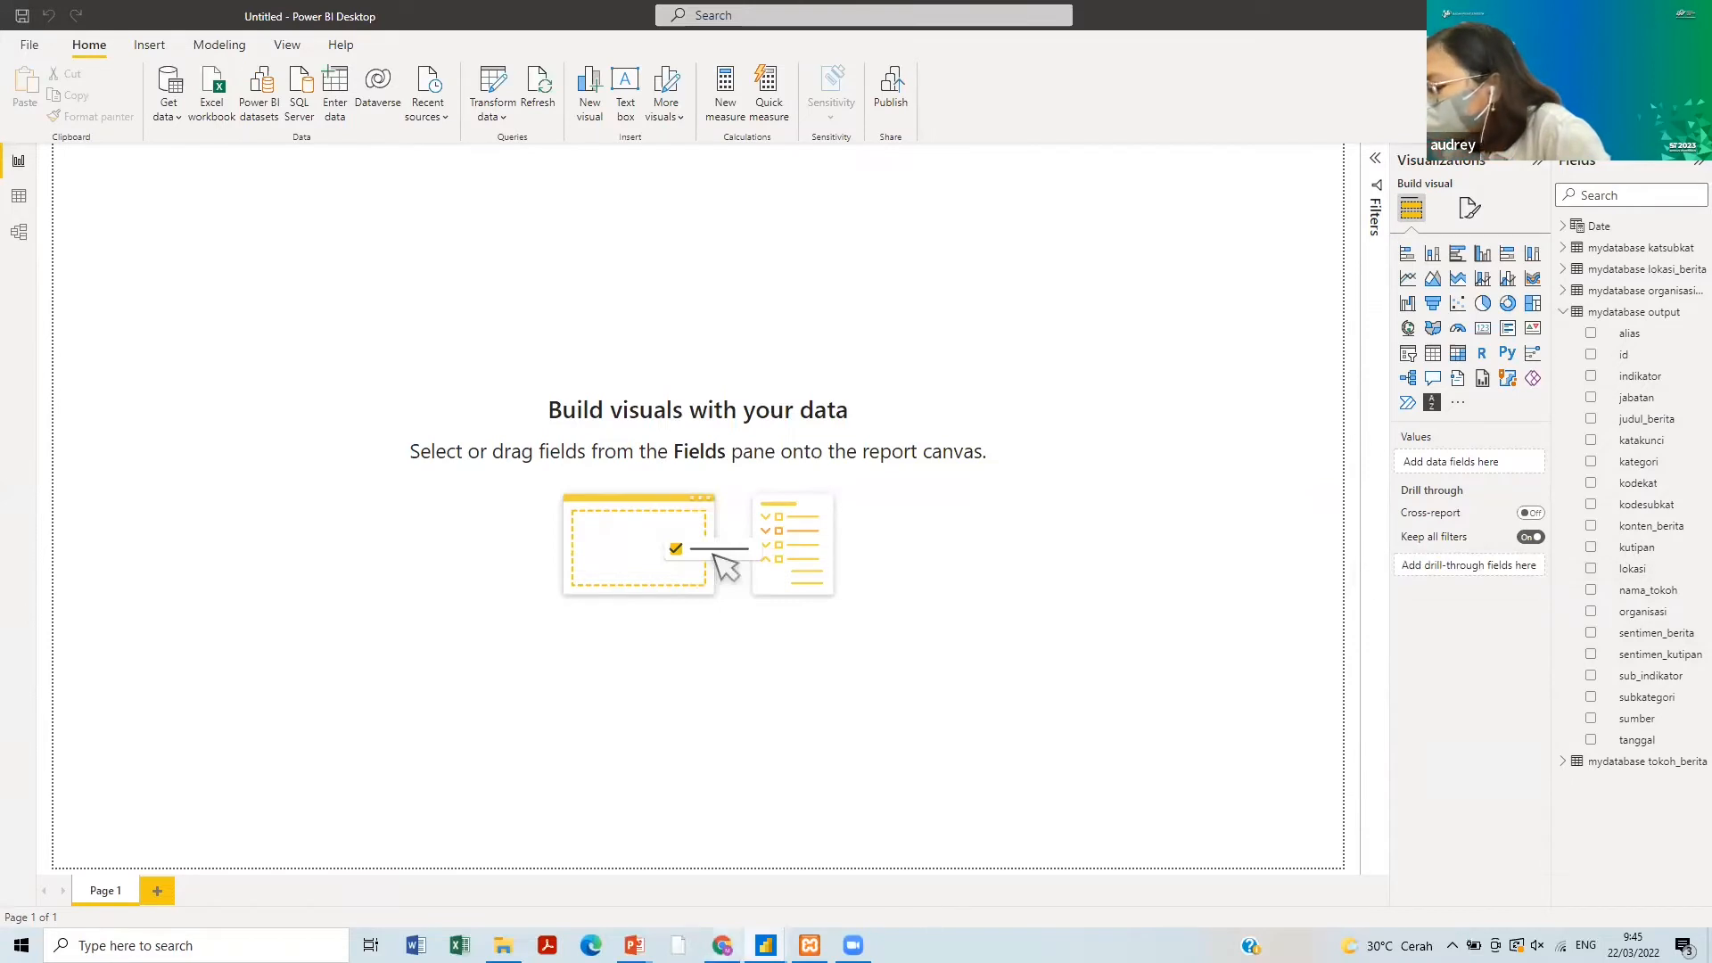
{"action": "mouse_move", "coordinate": [765, 945]}
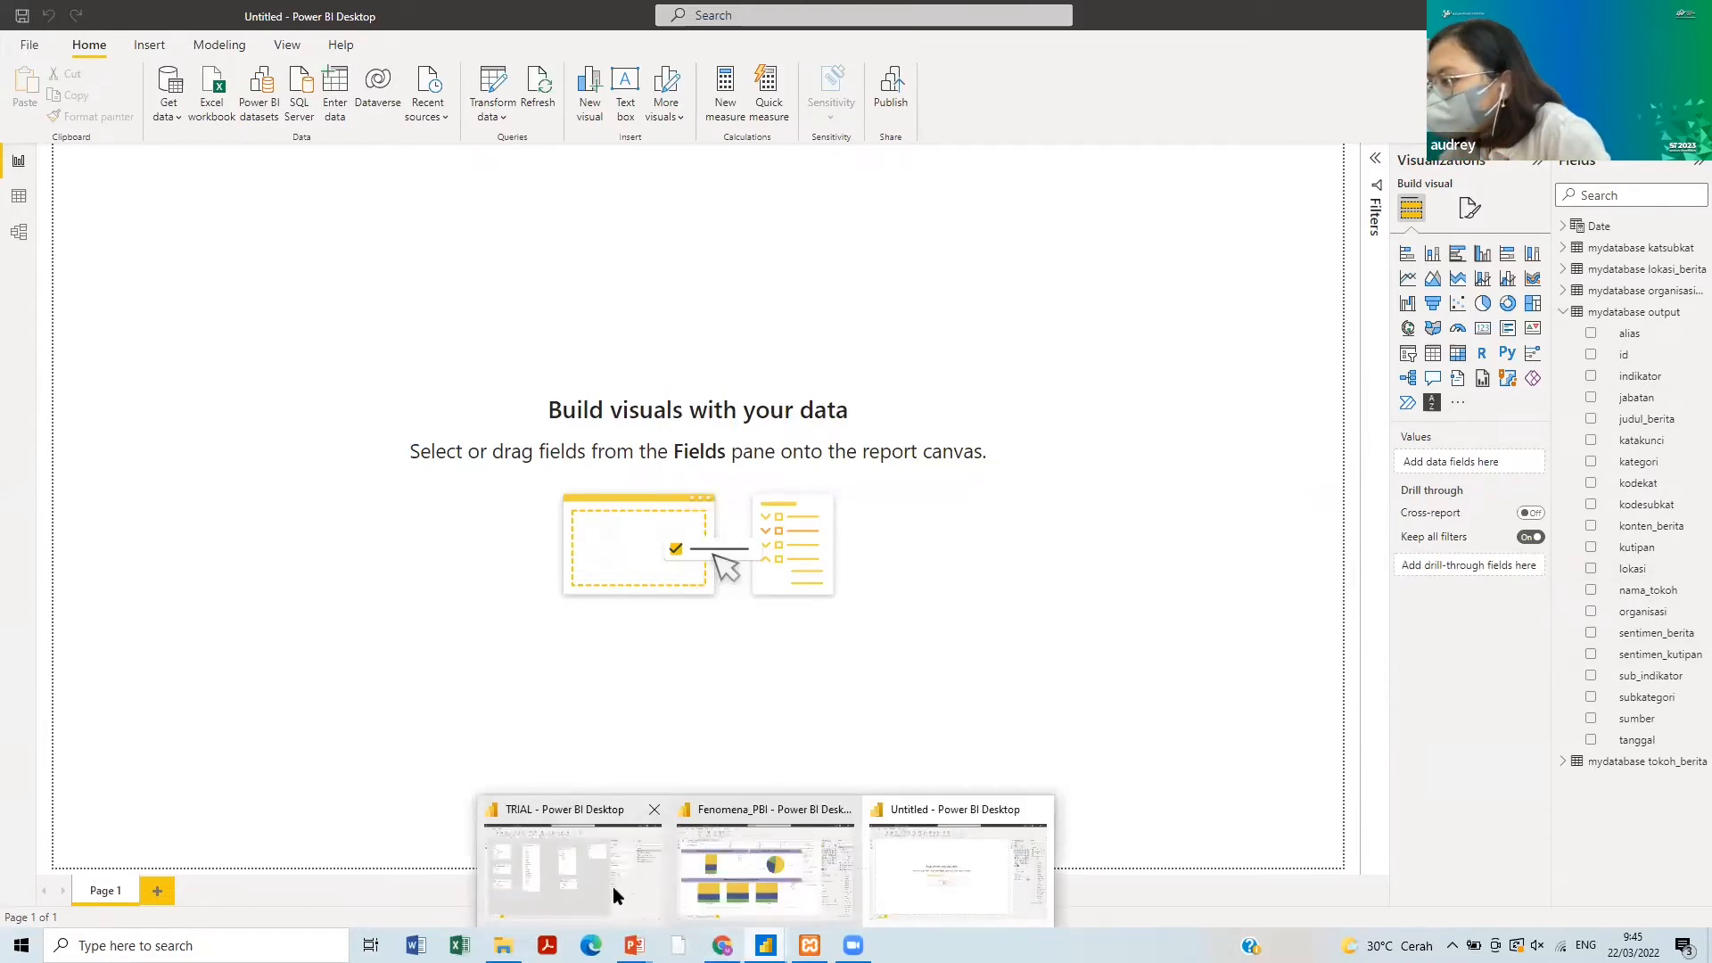
{"action": "left_click", "coordinate": [613, 886]}
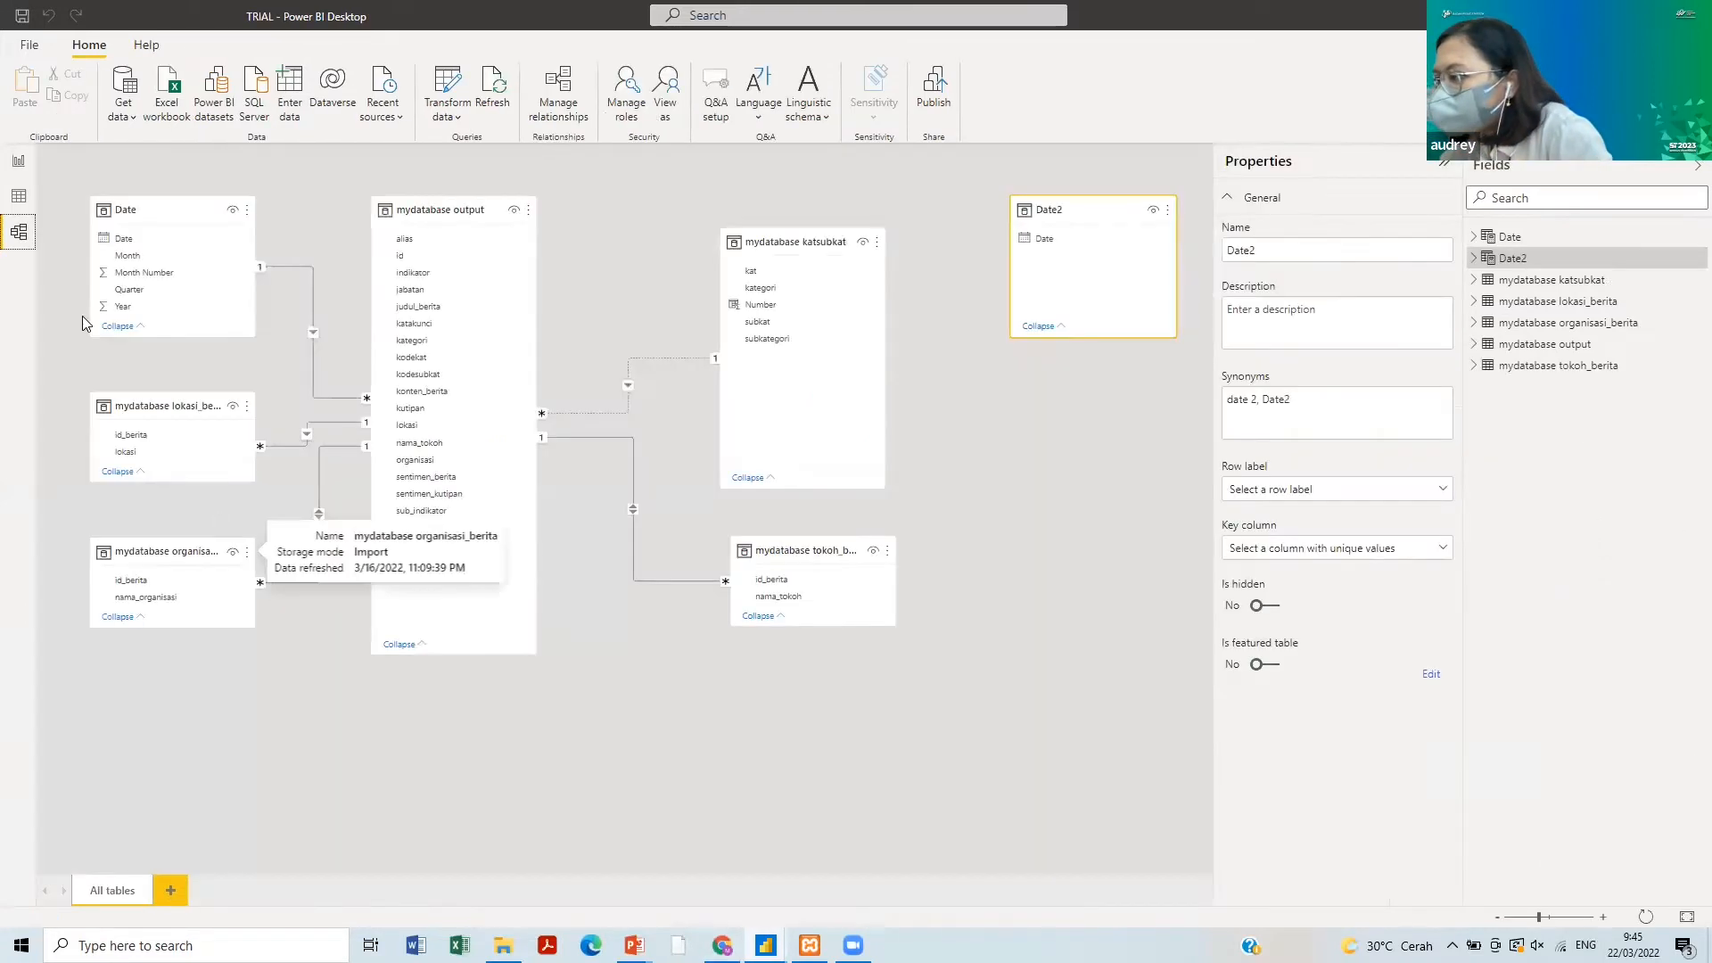
{"action": "left_click", "coordinate": [24, 170]}
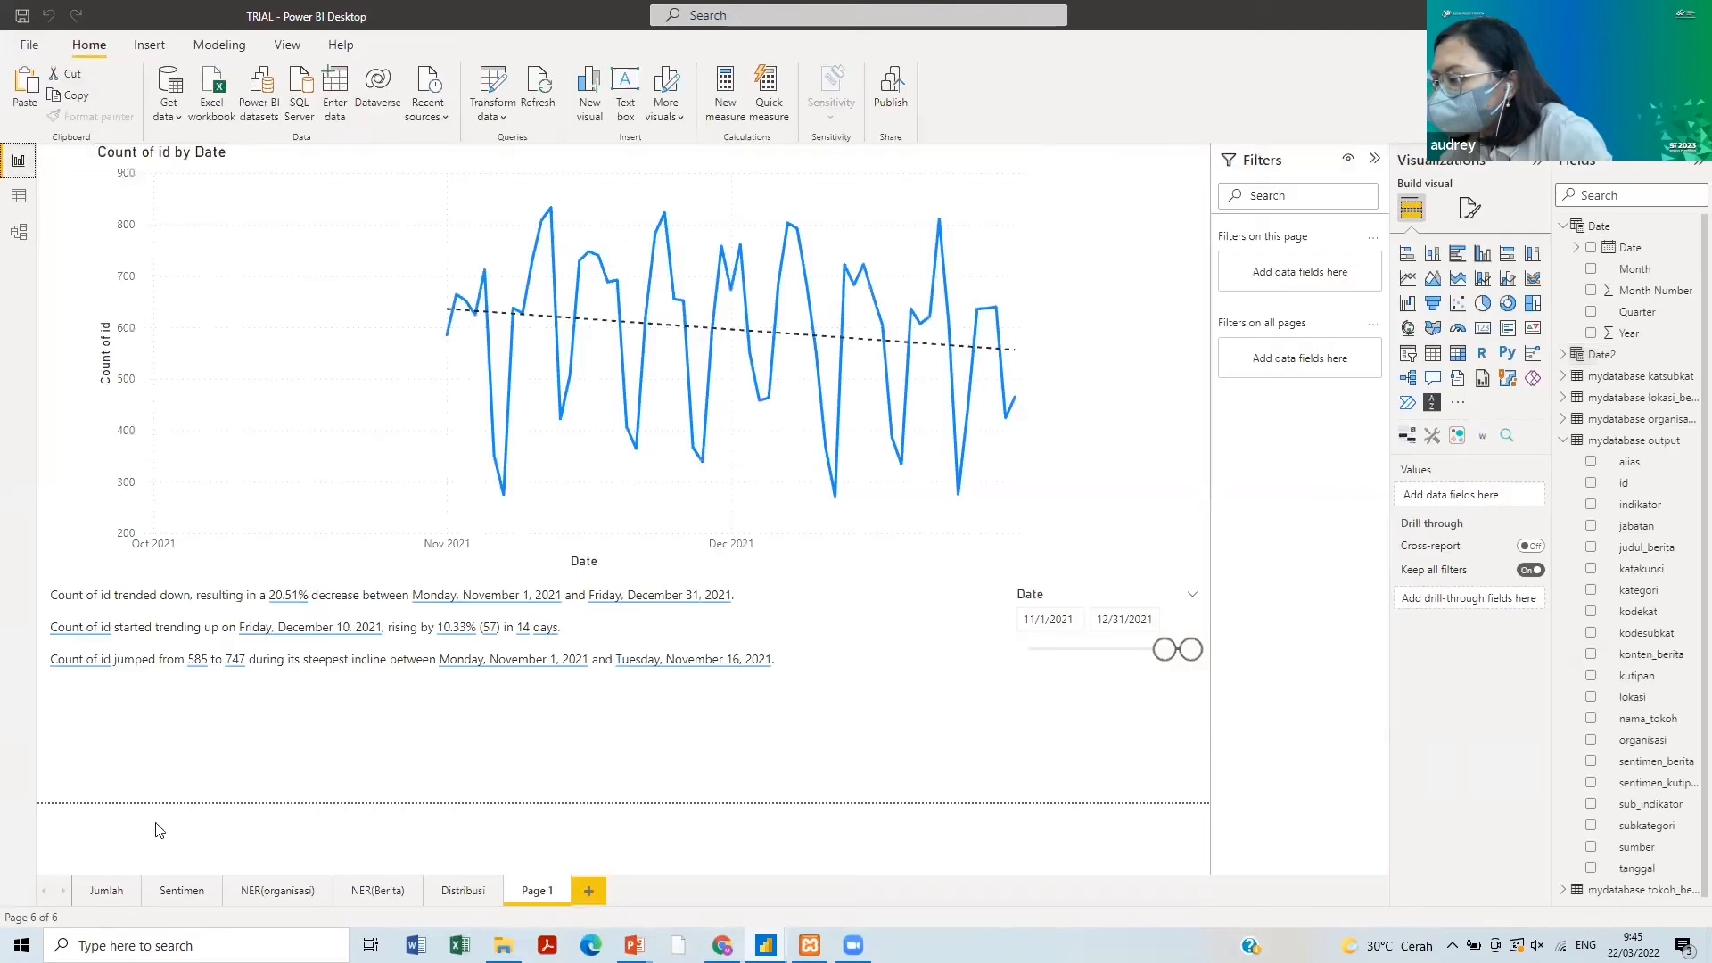
{"action": "left_click", "coordinate": [105, 889]}
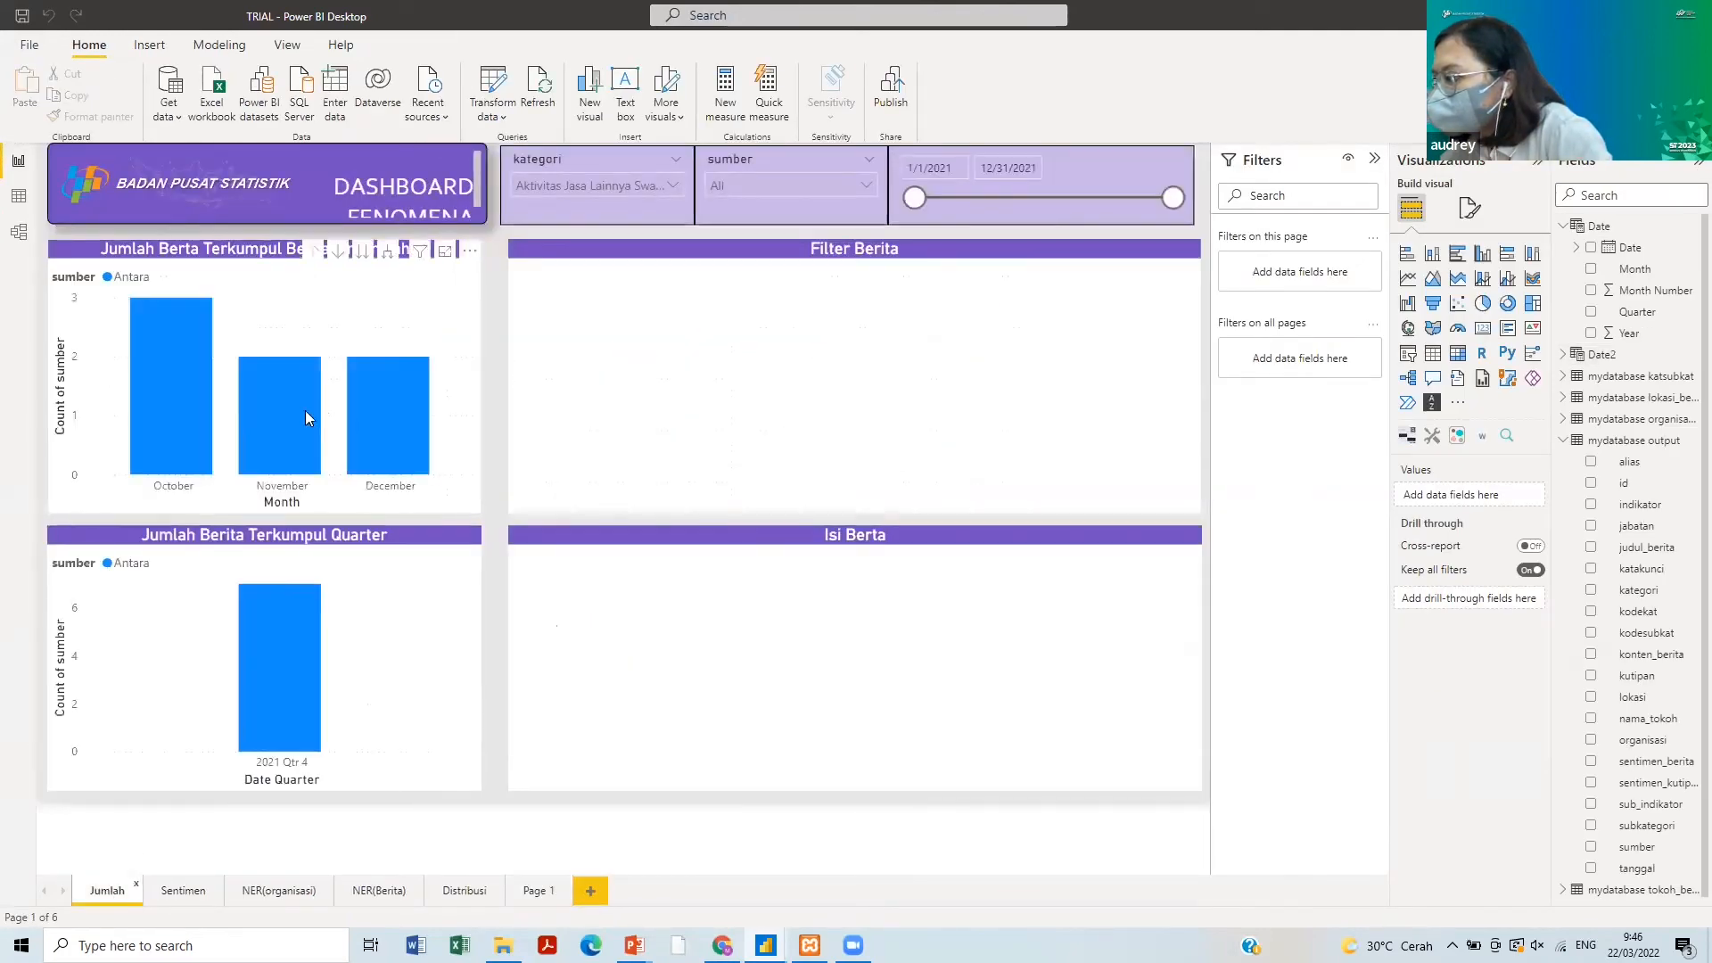
{"action": "left_click", "coordinate": [308, 421]}
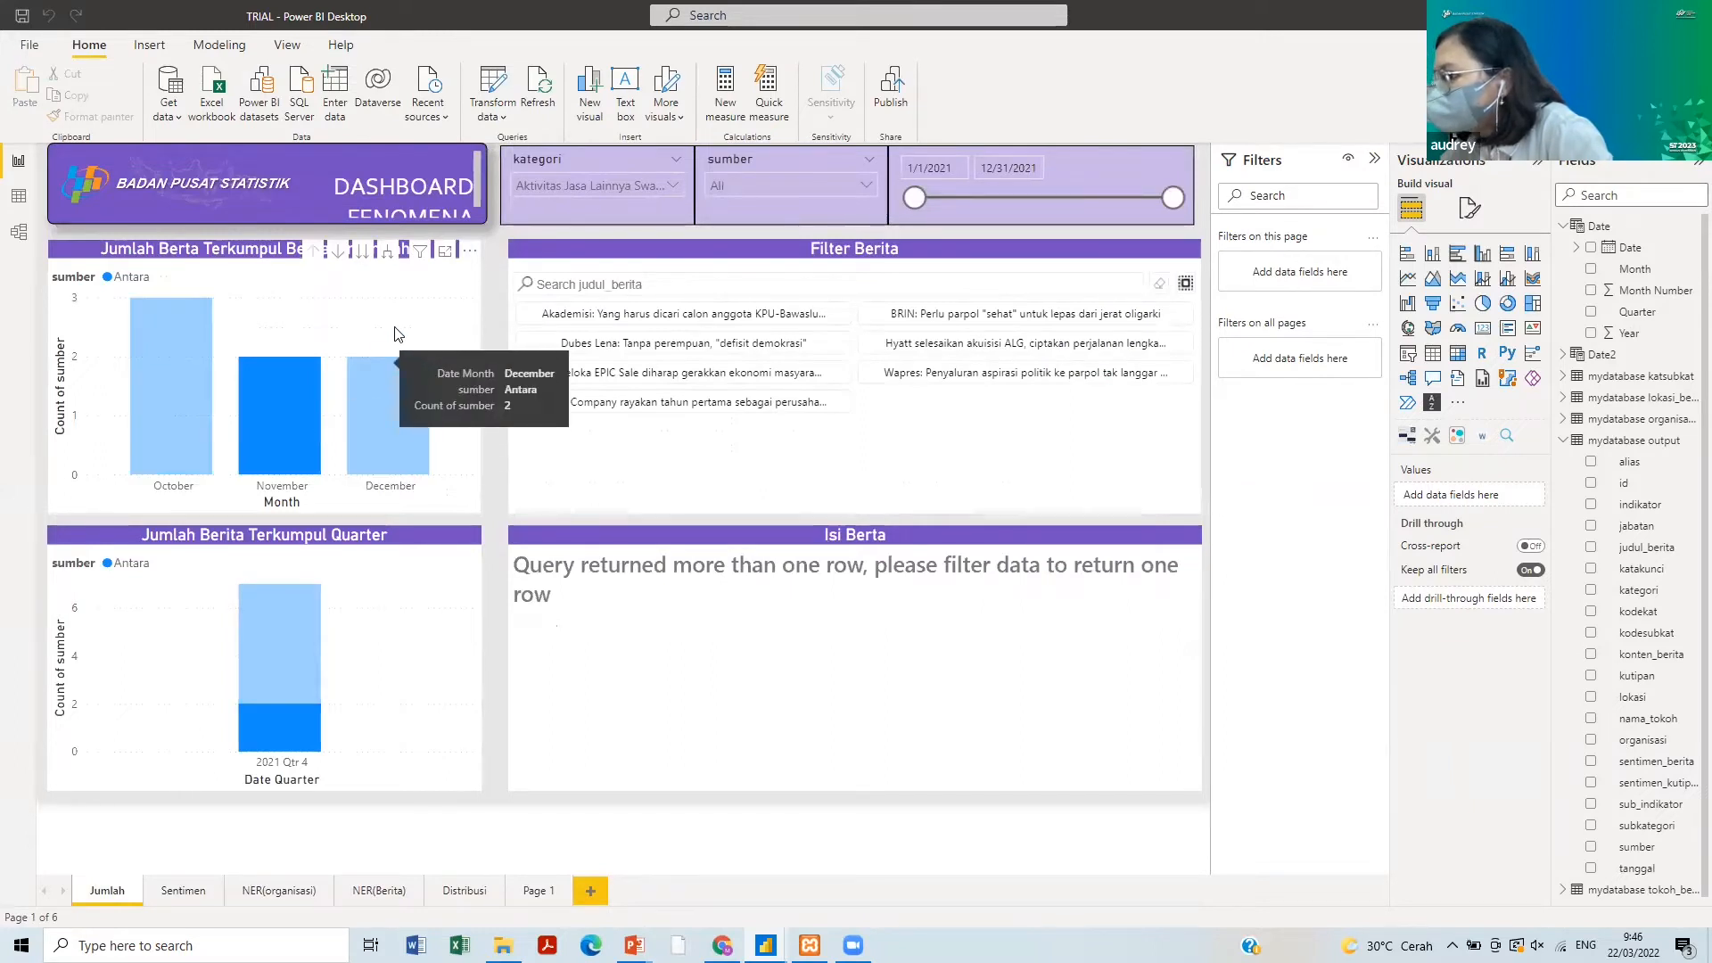
{"action": "left_click", "coordinate": [408, 351]}
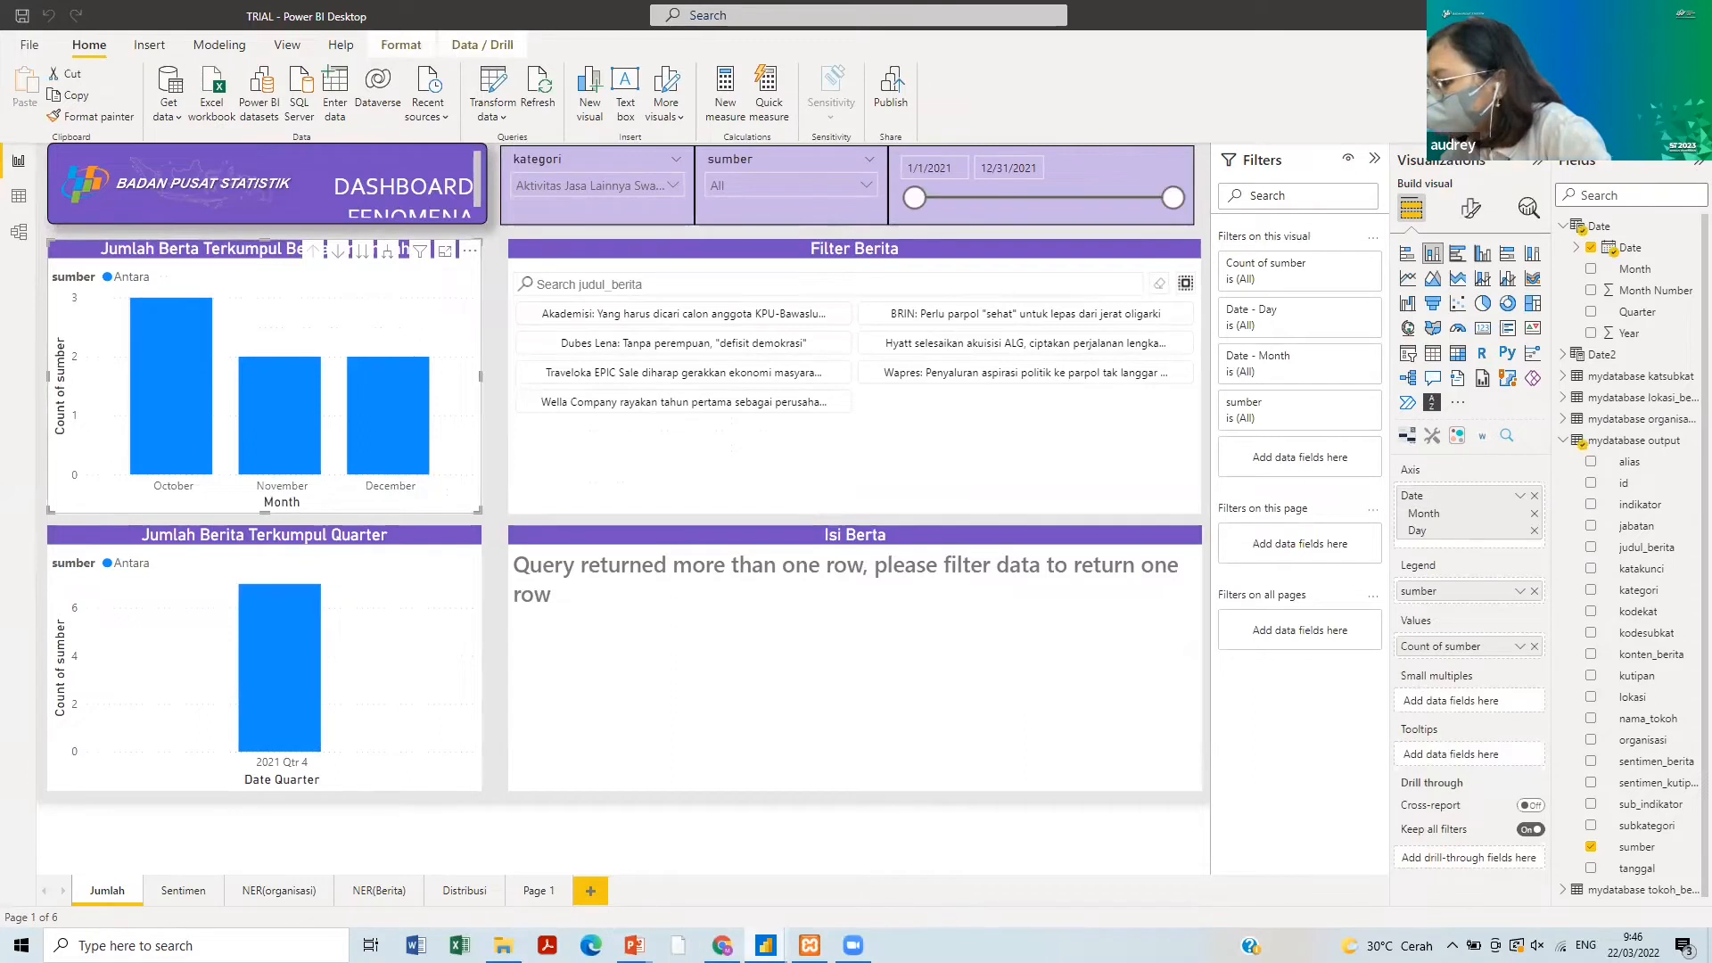
{"action": "mouse_move", "coordinate": [765, 943]}
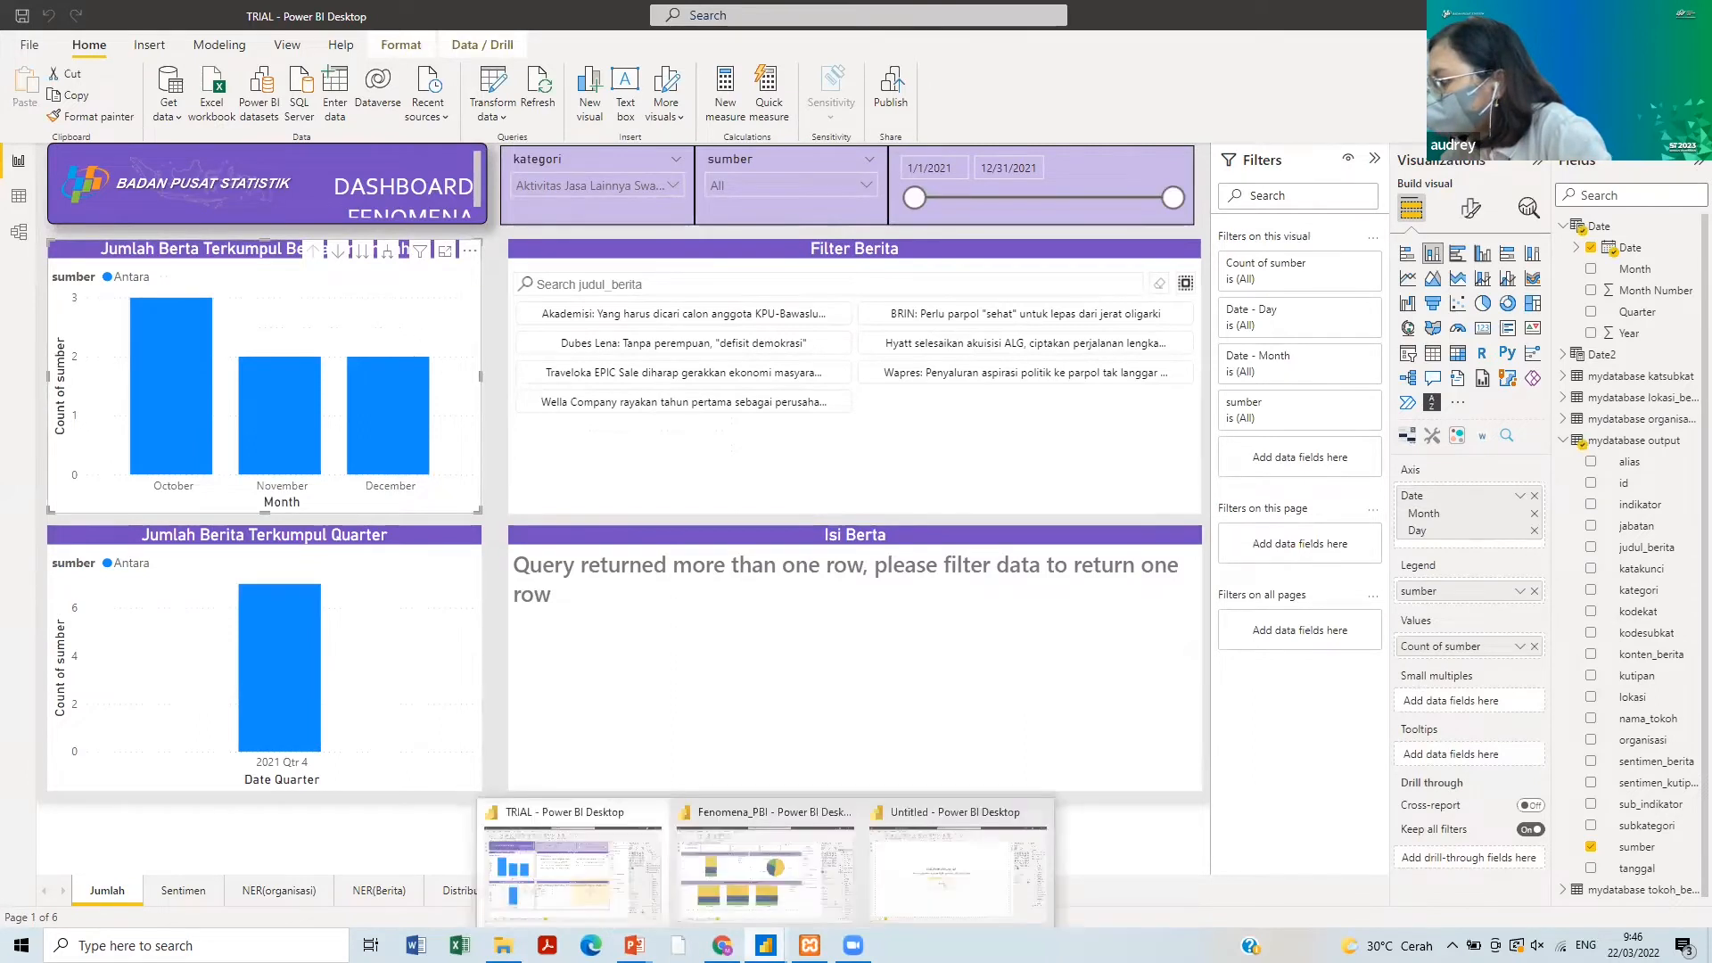
{"action": "left_click", "coordinate": [933, 890]}
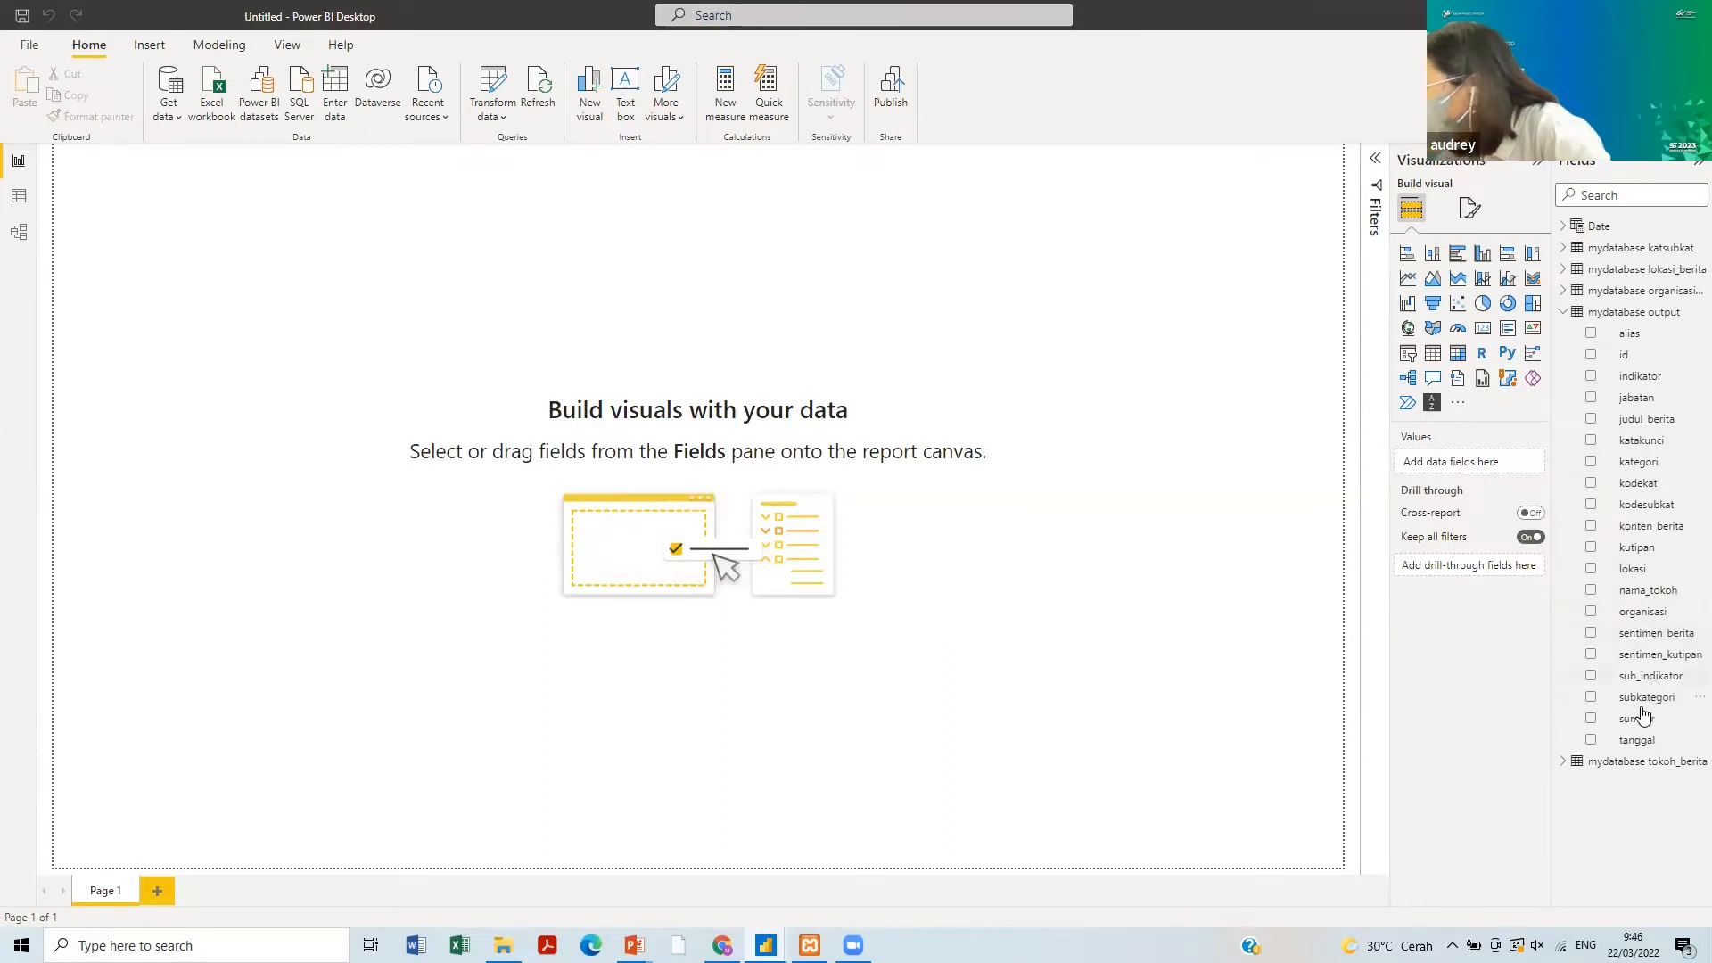
- Create a stacked column chart with sumber from mydatabase output as the legend and the count of sumber as the values
{"action": "left_click_drag", "start_coordinate": [1643, 718], "coordinate": [1463, 468]}
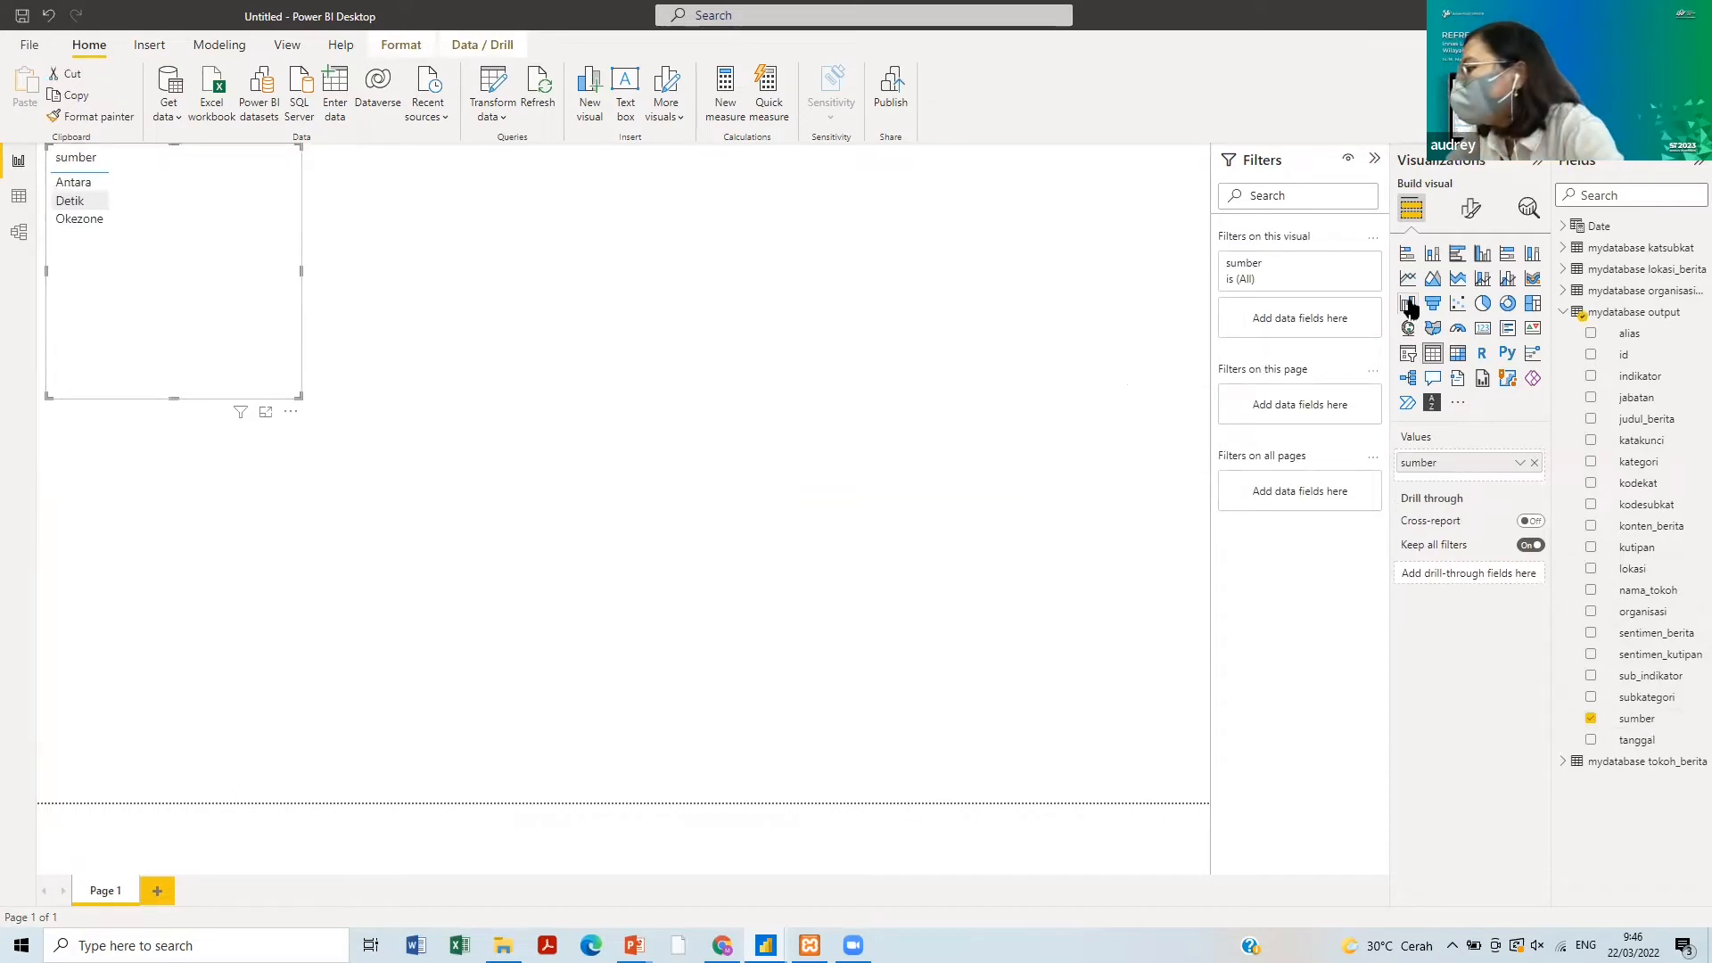
{"action": "left_click", "coordinate": [1434, 256]}
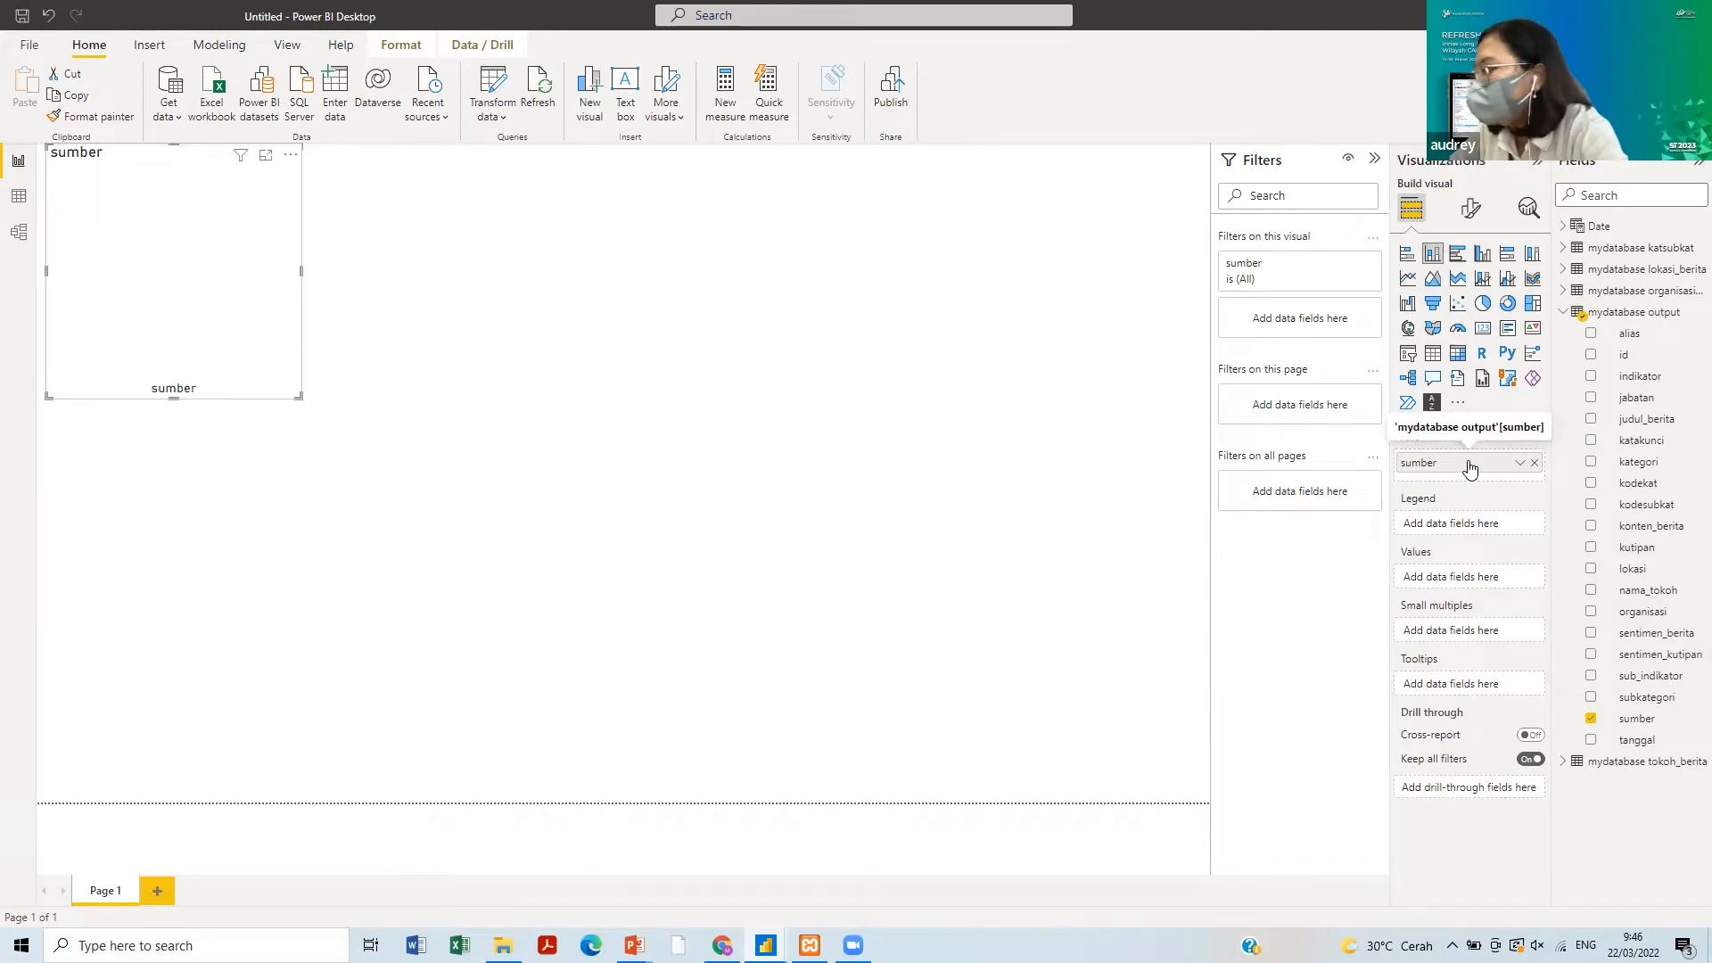
{"action": "left_click_drag", "start_coordinate": [1470, 466], "coordinate": [1466, 526]}
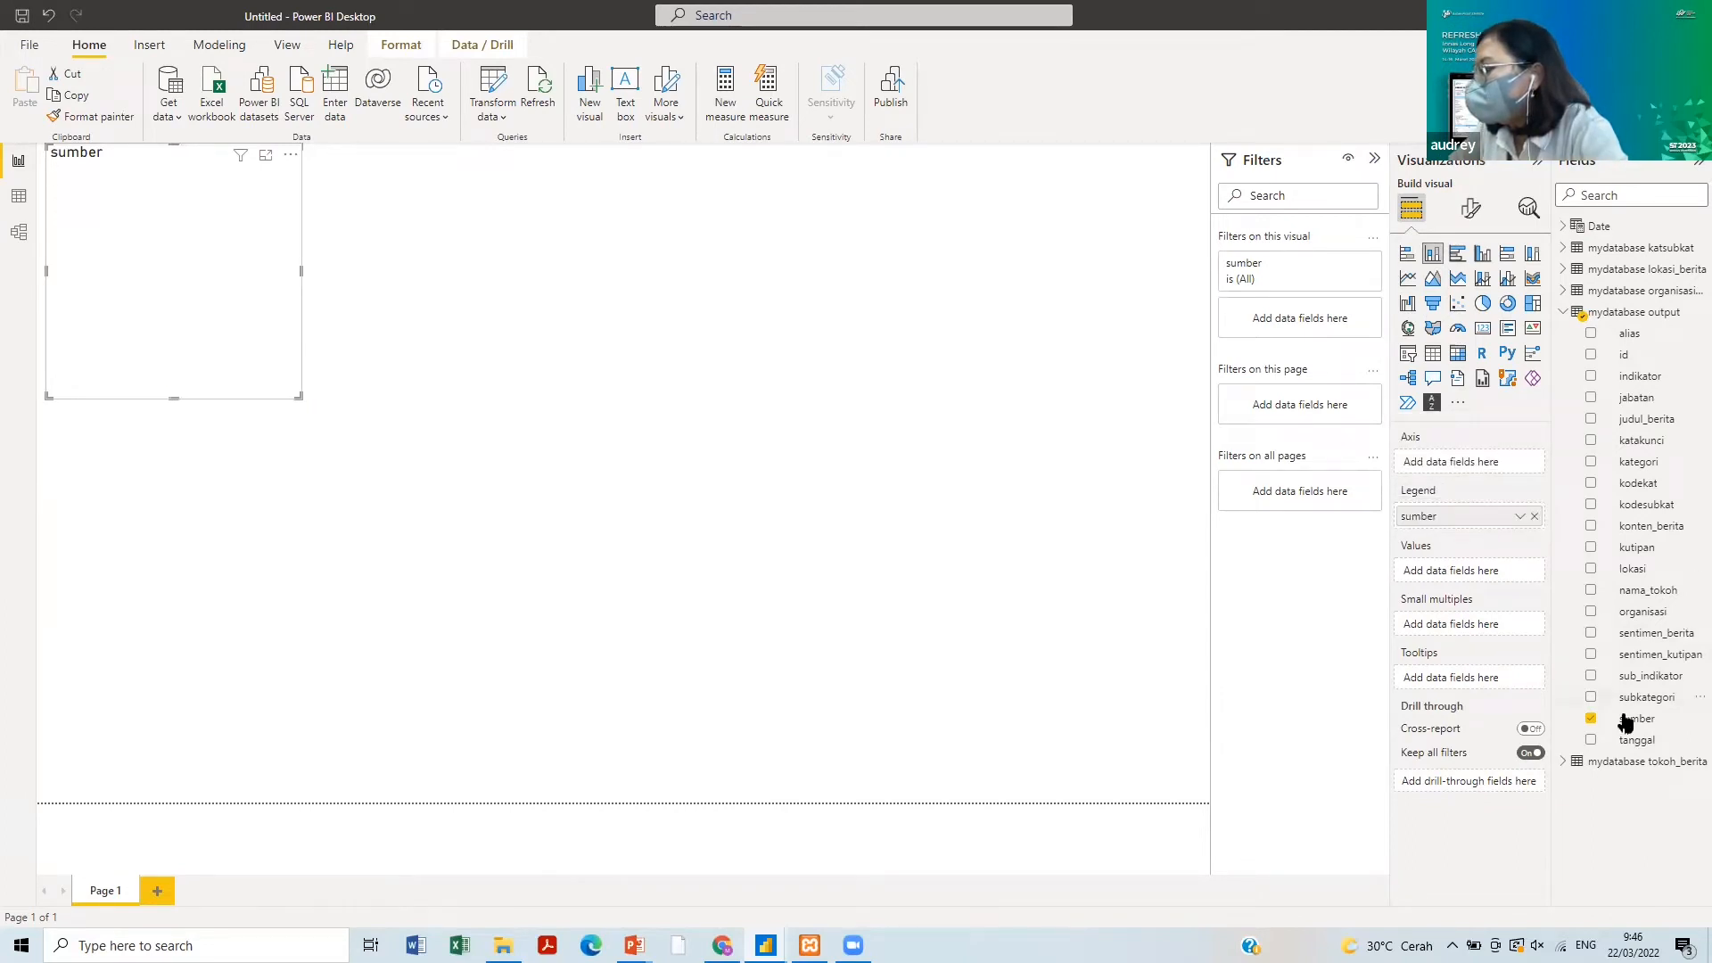
{"action": "left_click_drag", "start_coordinate": [1625, 724], "coordinate": [1468, 577]}
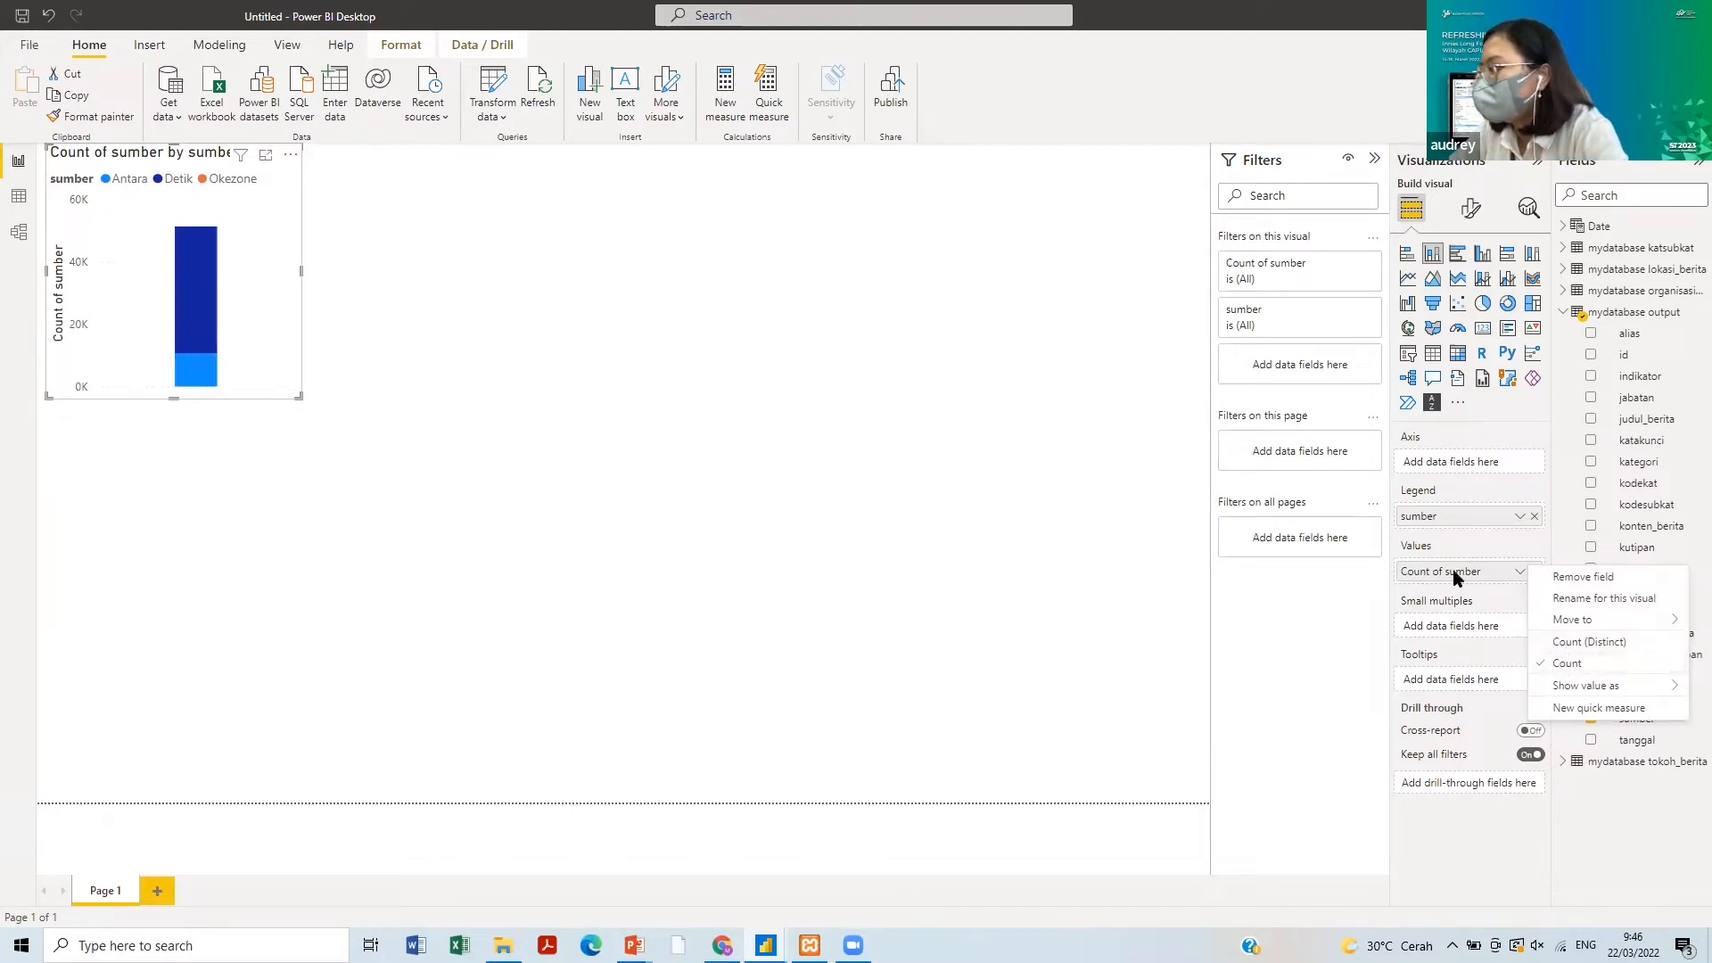
{"action": "key", "text": "Escape"}
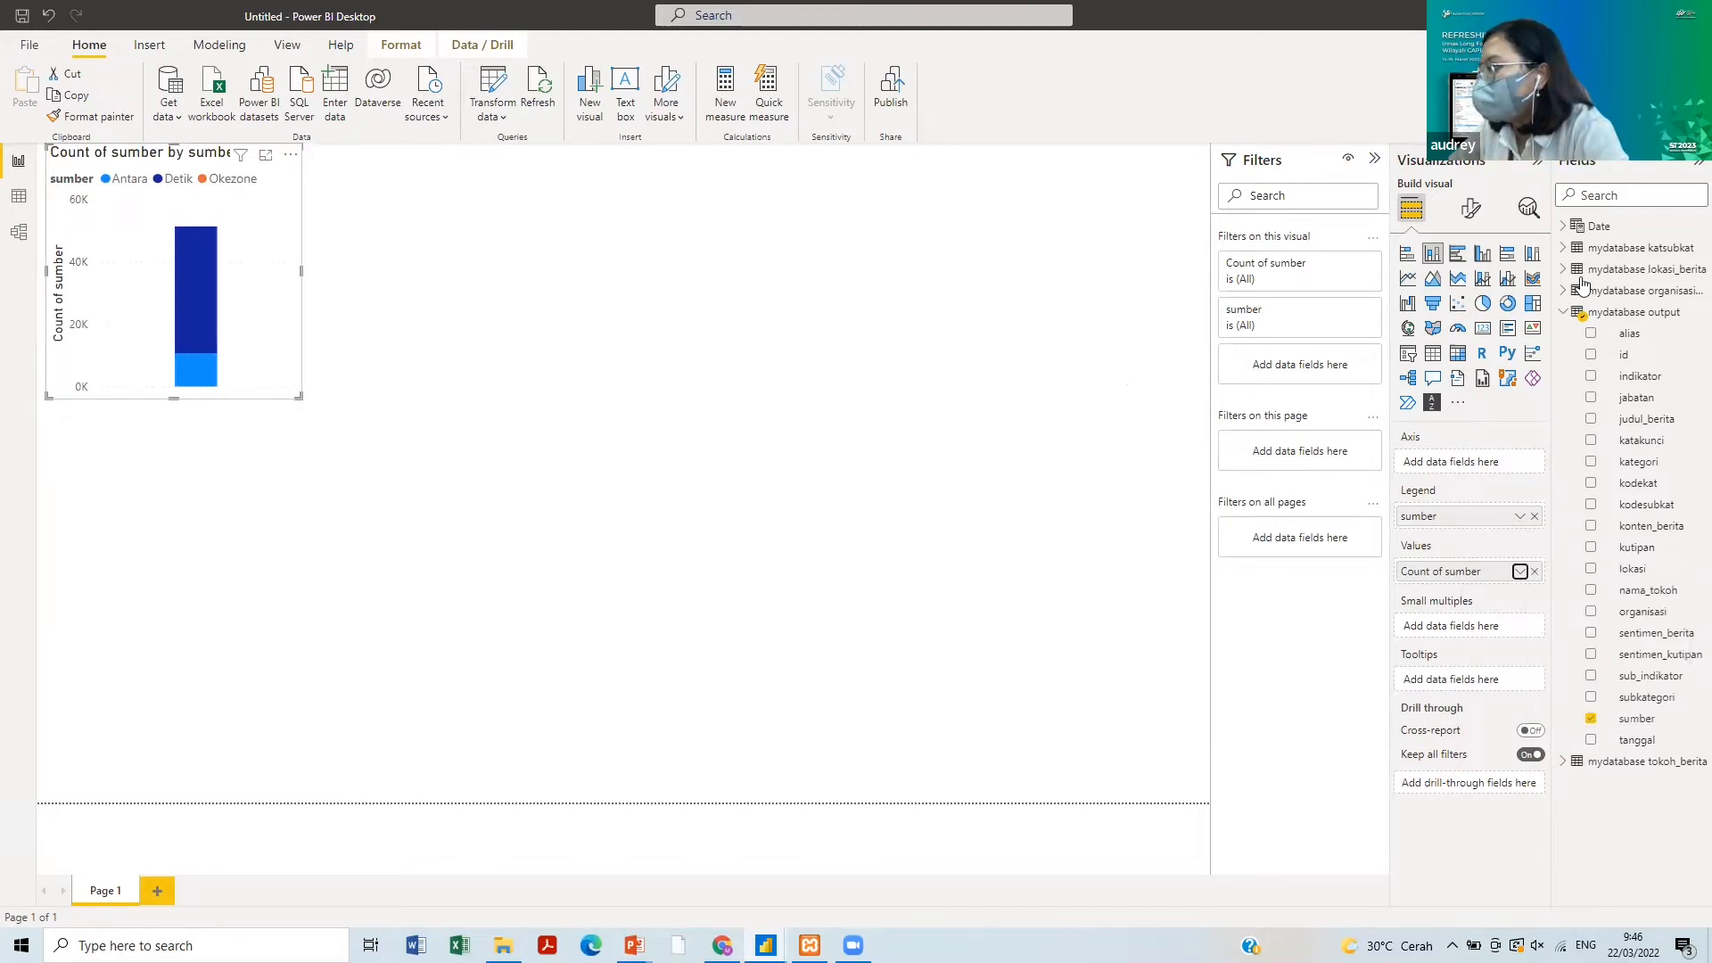
- Put Date from the Date table on the chart's axis and switch it from the date hierarchy to plain dates
{"action": "left_click", "coordinate": [1565, 230]}
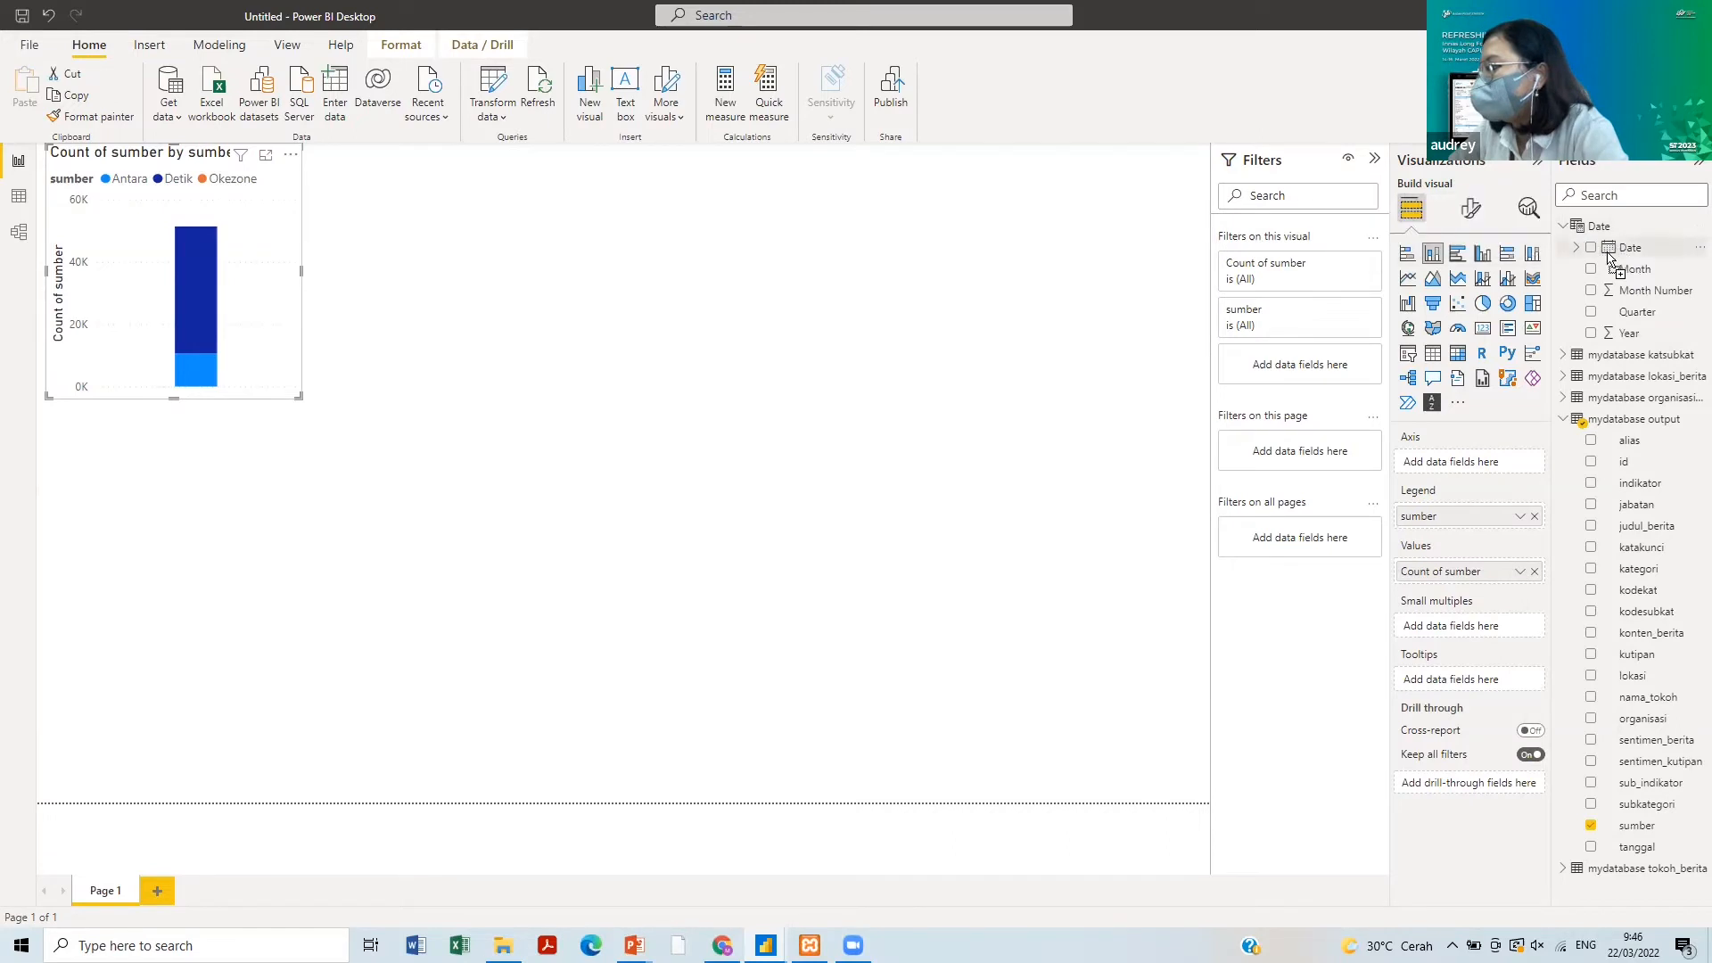
{"action": "left_click_drag", "start_coordinate": [1629, 247], "coordinate": [1463, 465]}
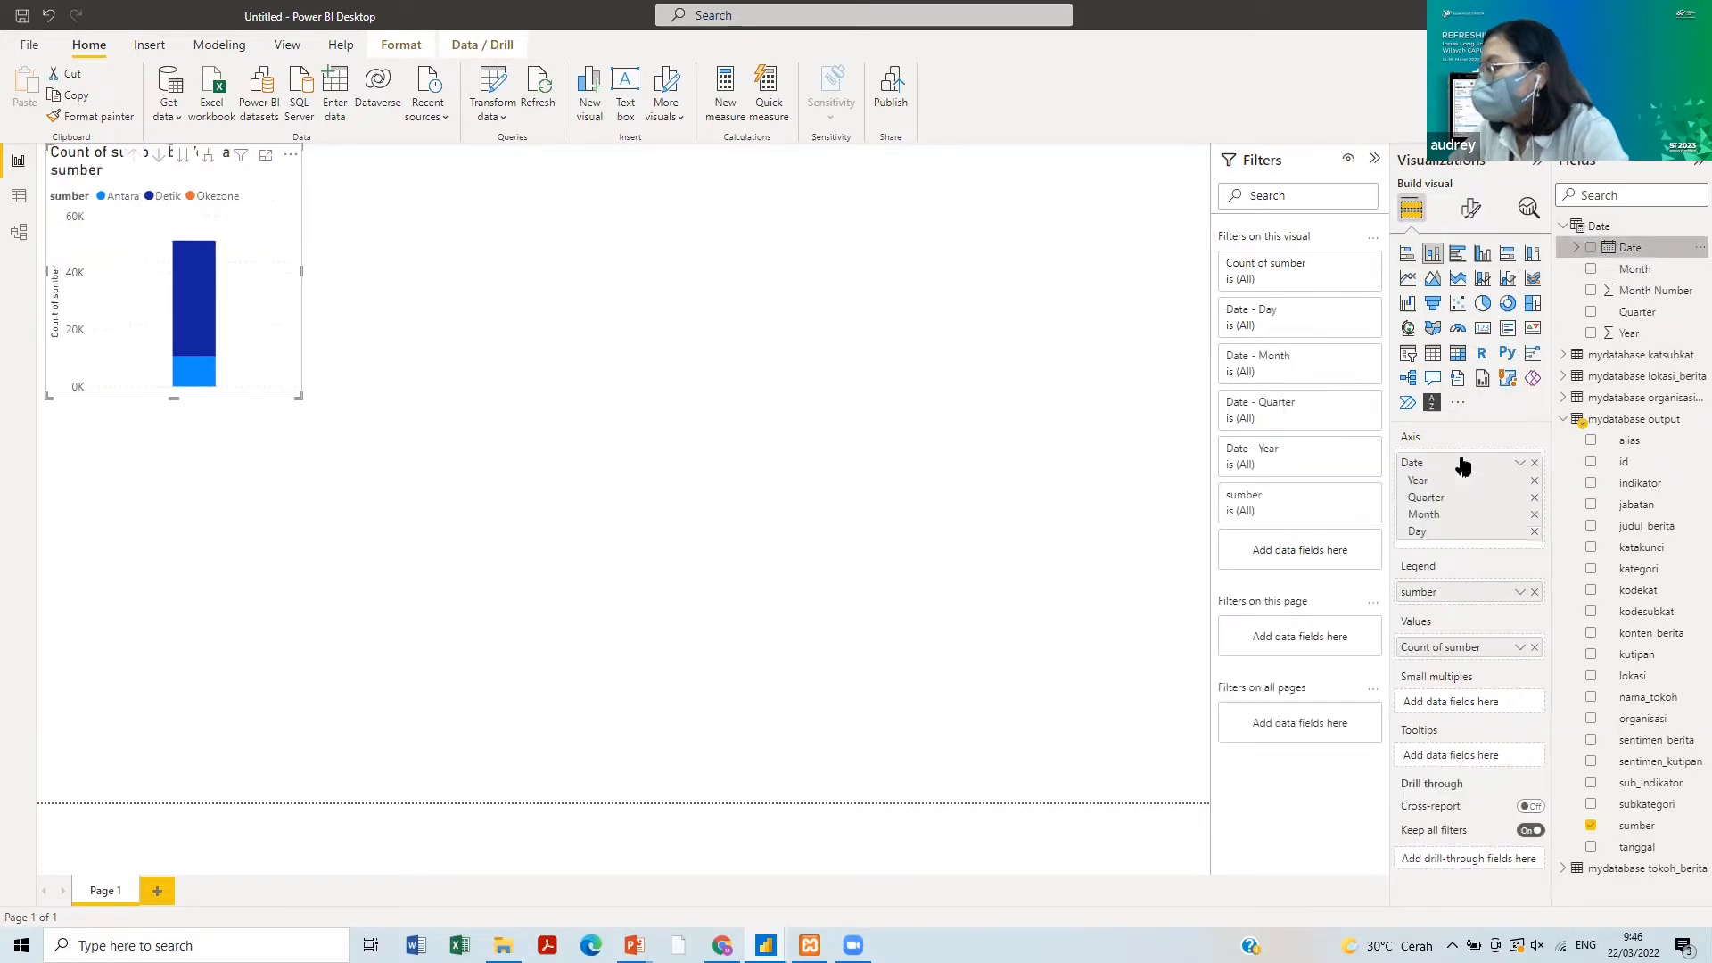
{"action": "left_click", "coordinate": [1518, 463]}
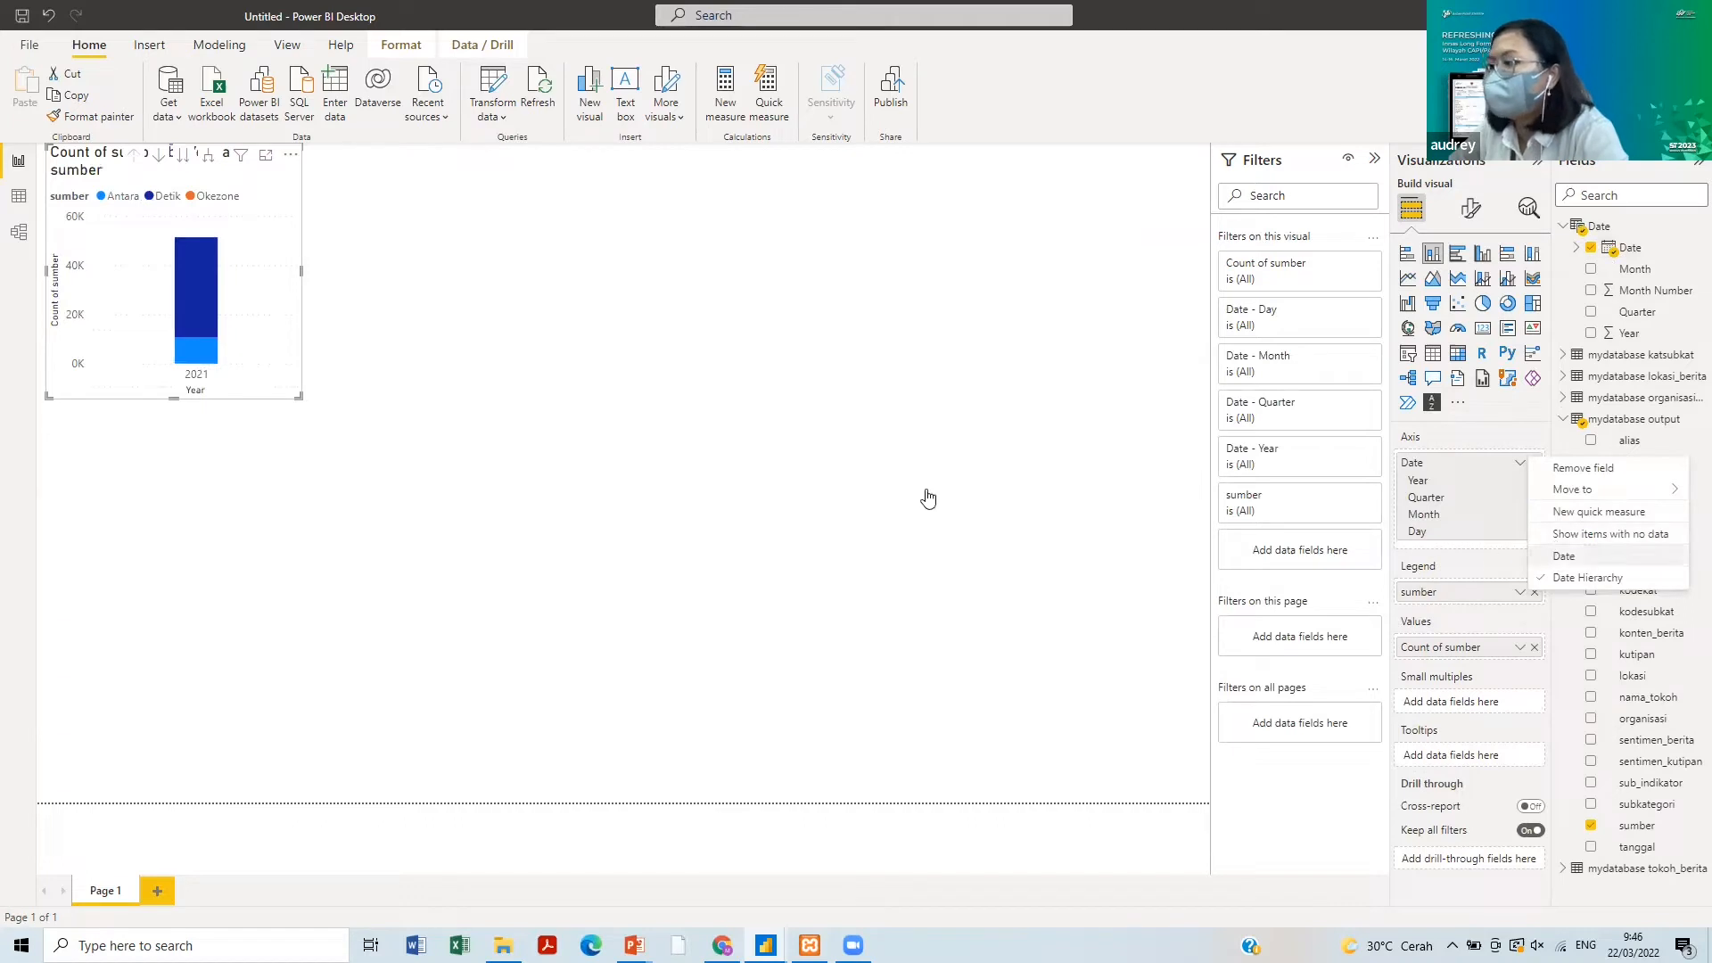
{"action": "key", "text": "Return"}
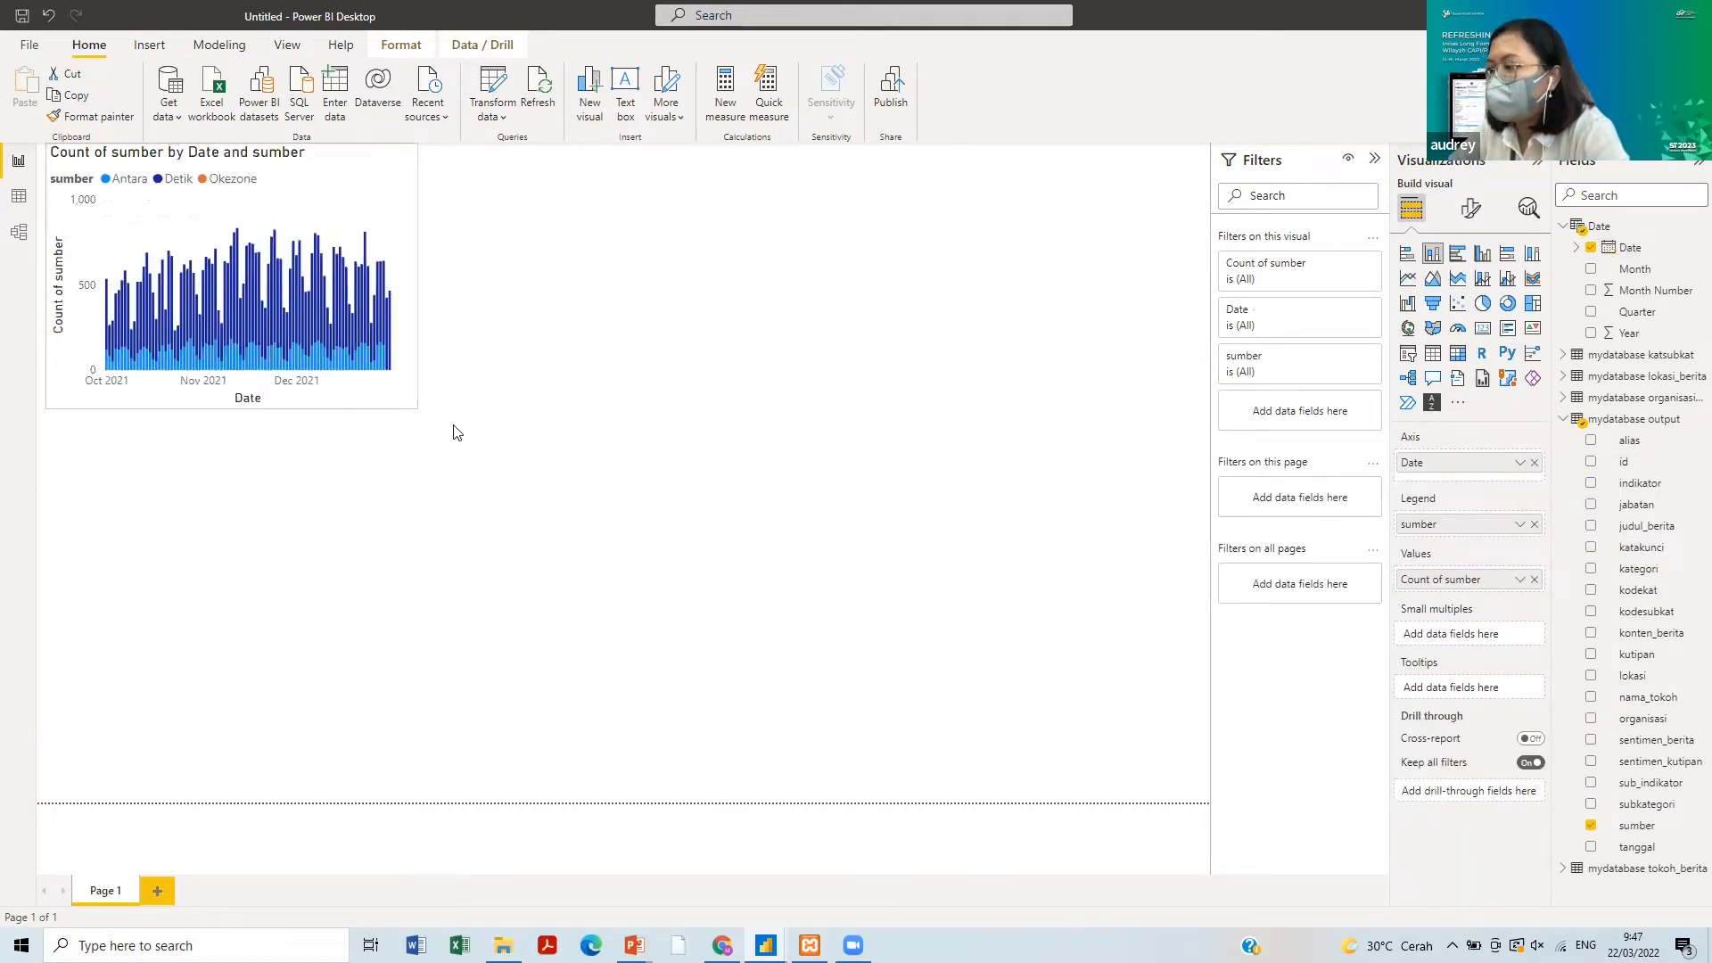
- Enlarge the chart to about half the page width and move it slightly down on the canvas
{"action": "left_click_drag", "start_coordinate": [417, 408], "coordinate": [660, 472]}
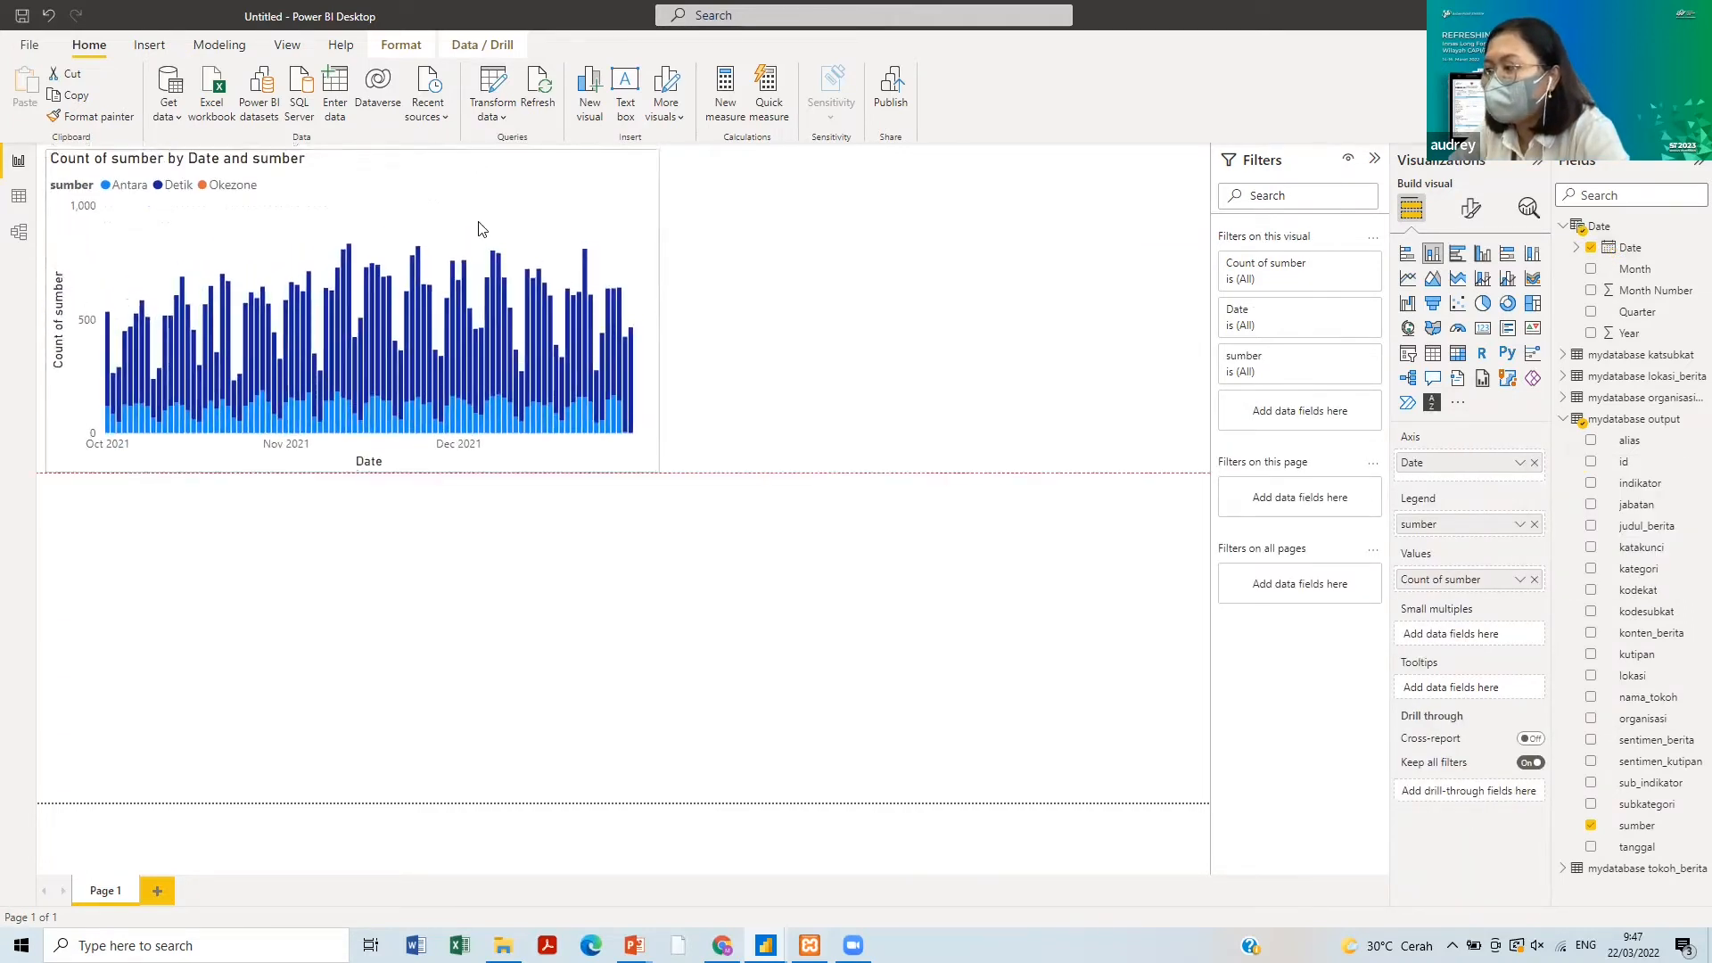
{"action": "left_click_drag", "start_coordinate": [479, 229], "coordinate": [486, 291]}
{"action": "left_click", "coordinate": [1520, 464]}
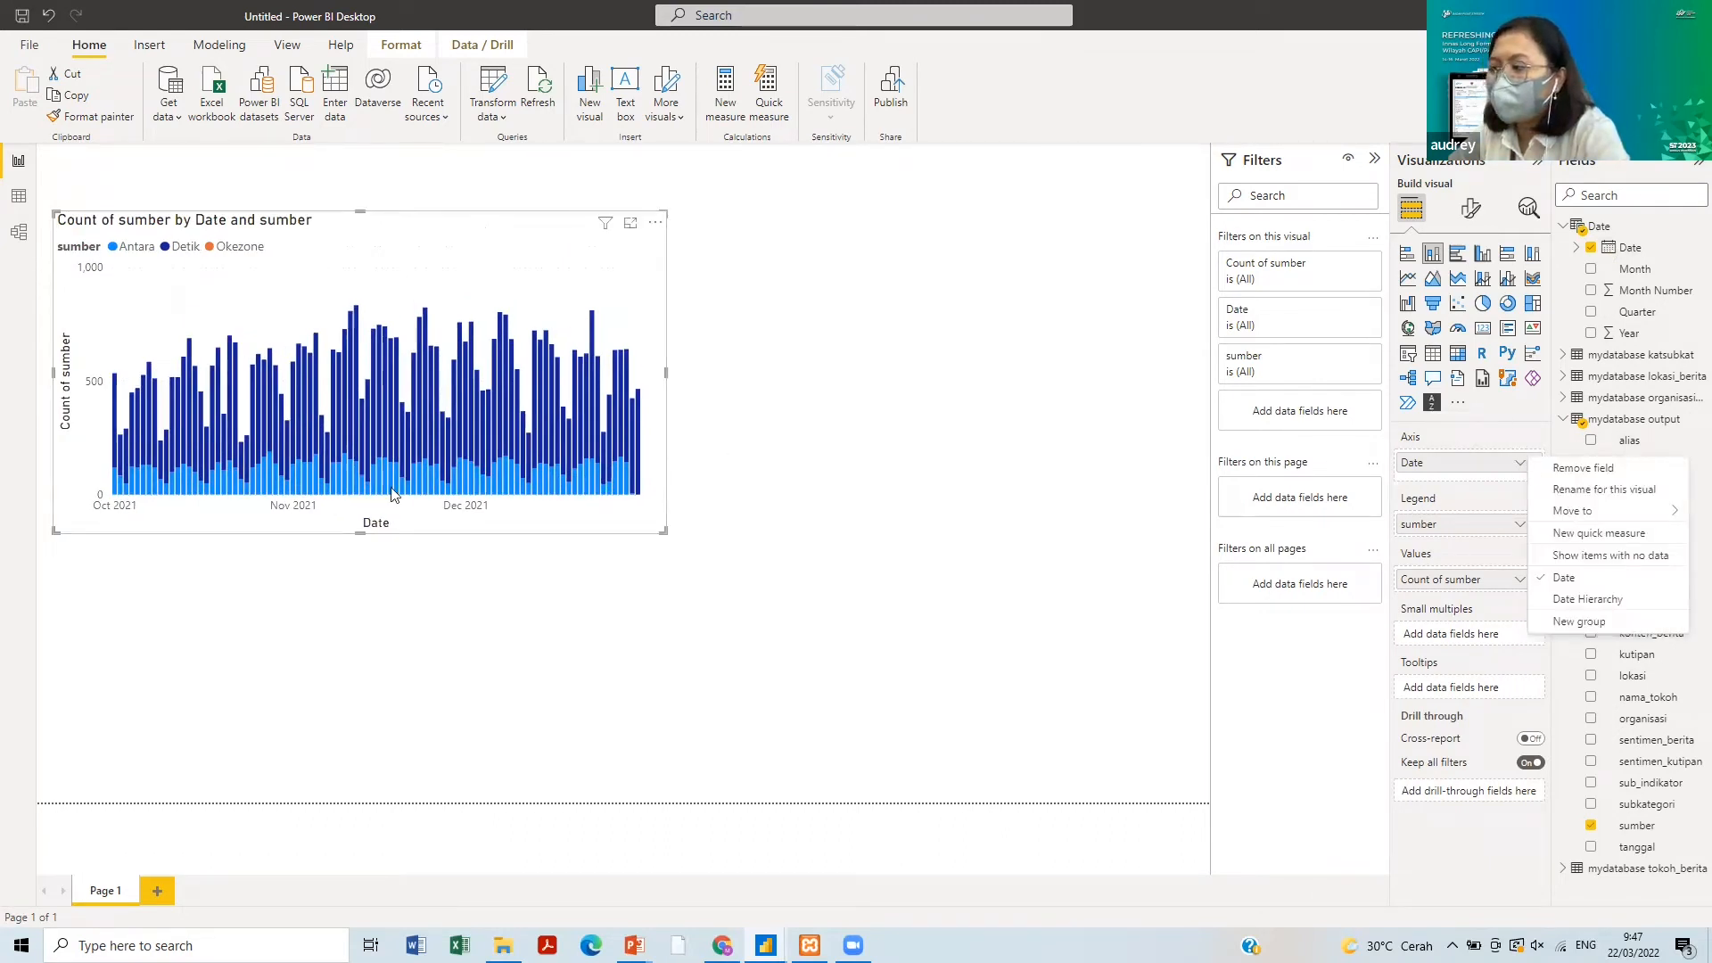
{"action": "key", "text": "Escape"}
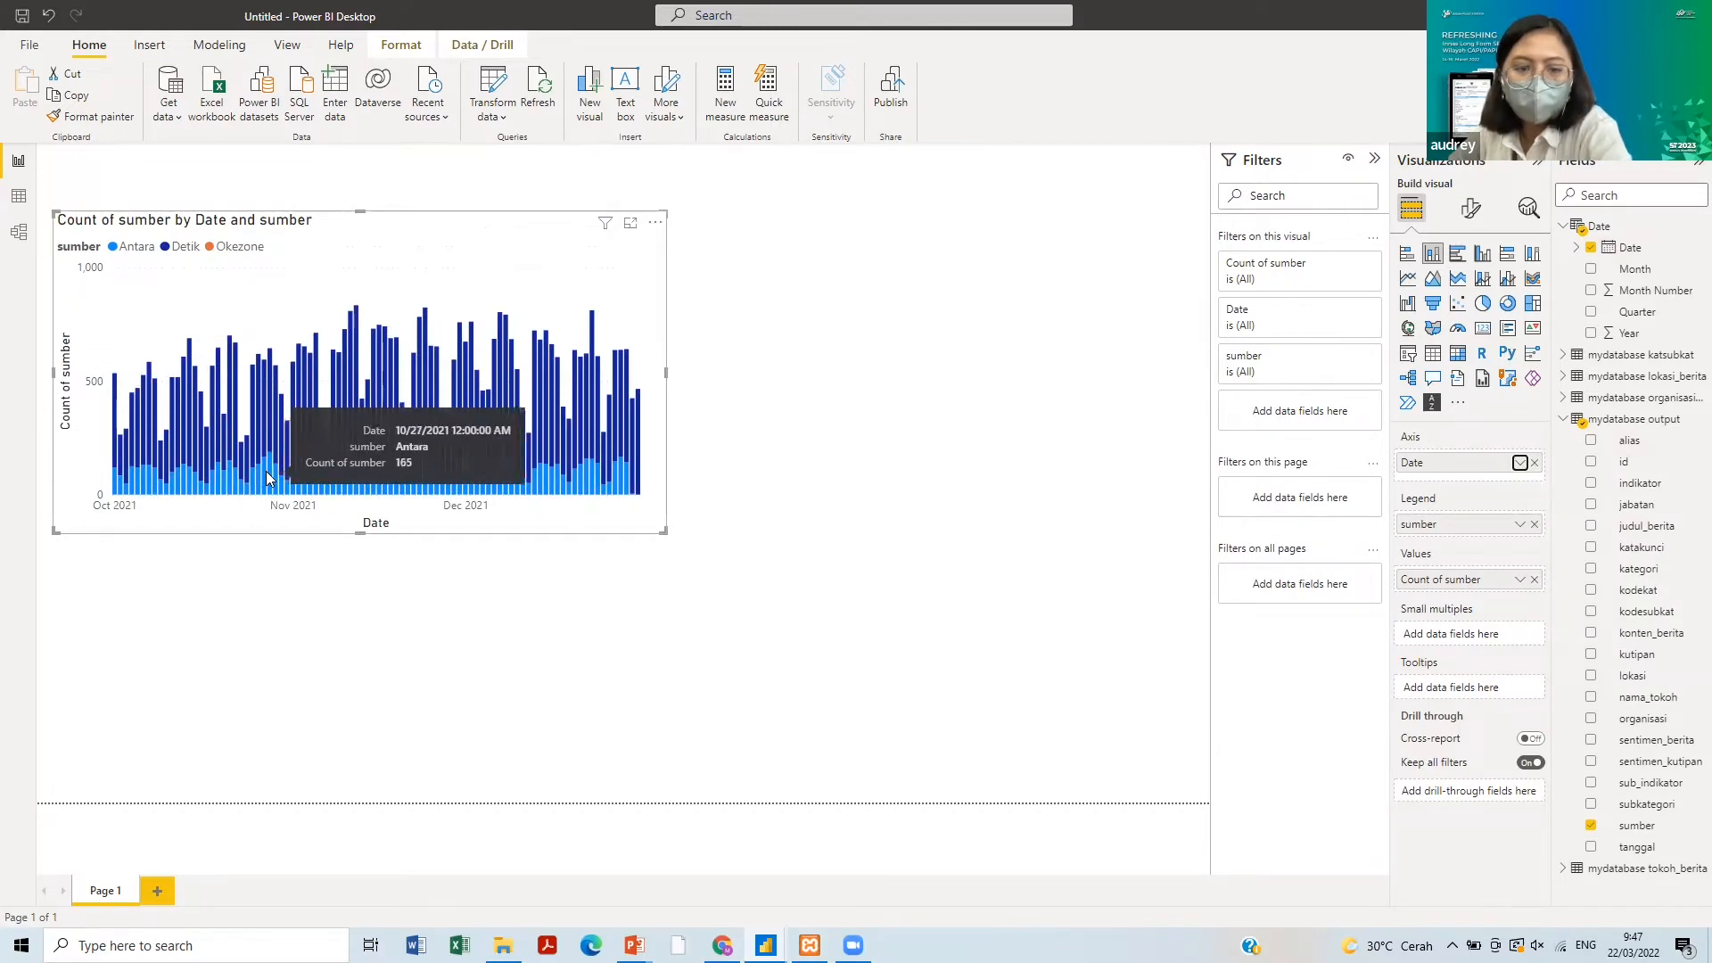
- Switch the chart's Date axis back to Date Hierarchy and remove its Year level
{"action": "left_click", "coordinate": [1520, 462]}
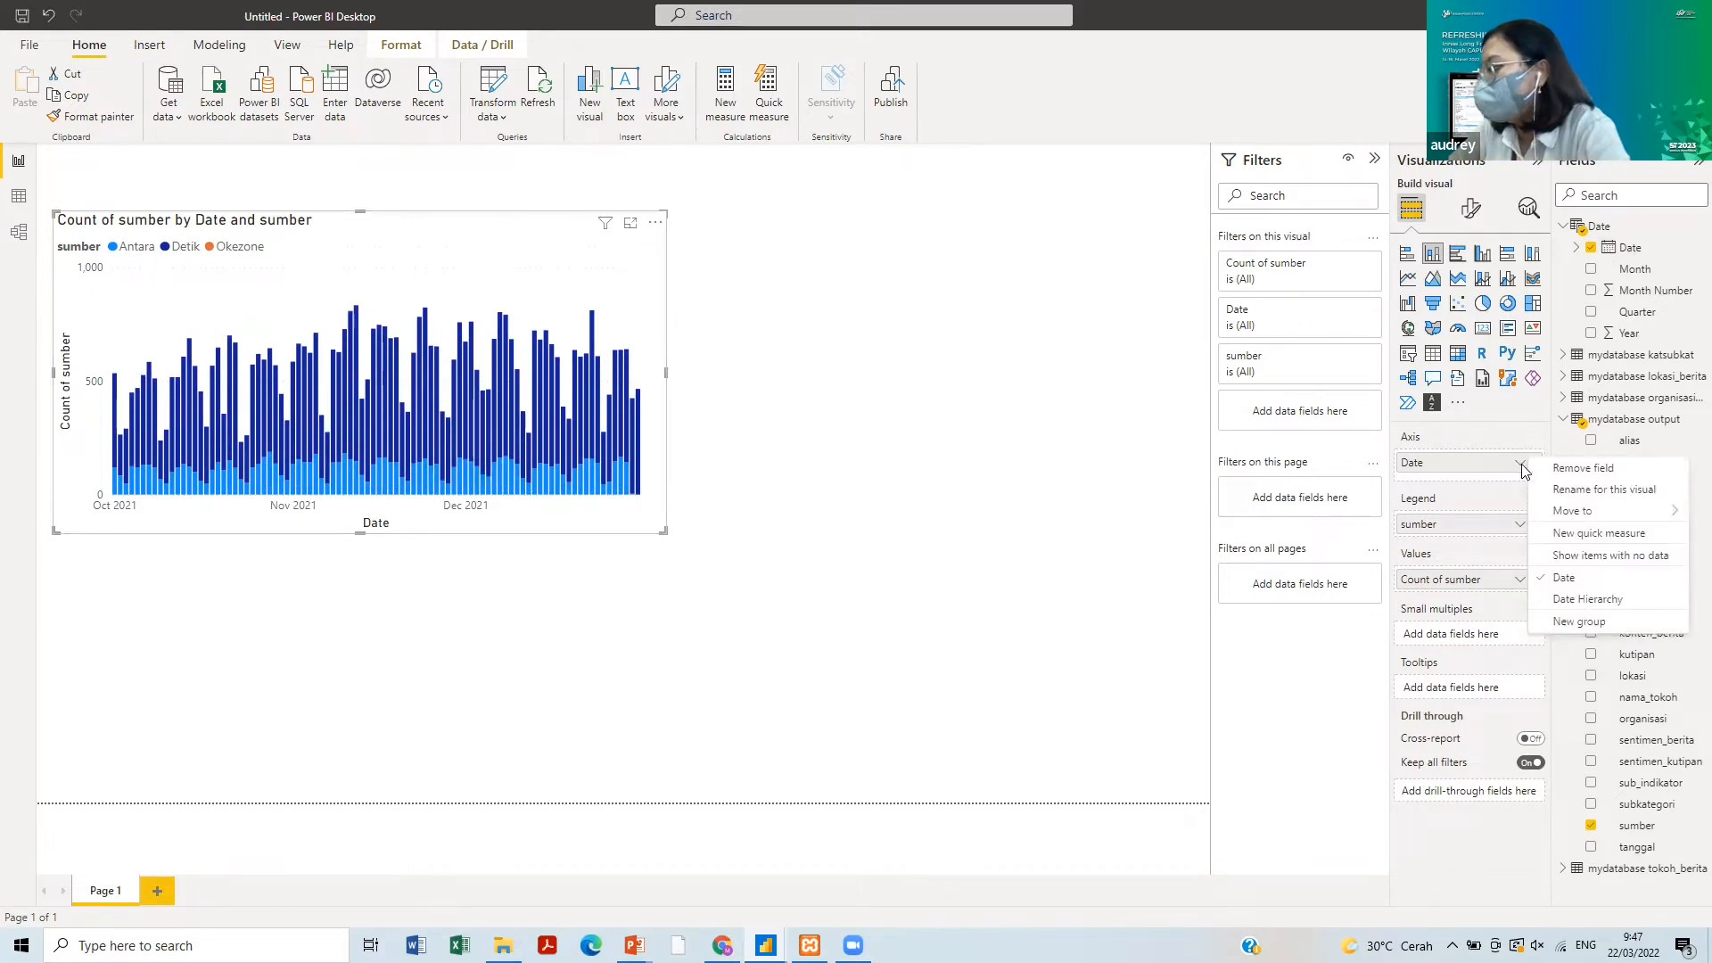
{"action": "left_click", "coordinate": [1563, 599]}
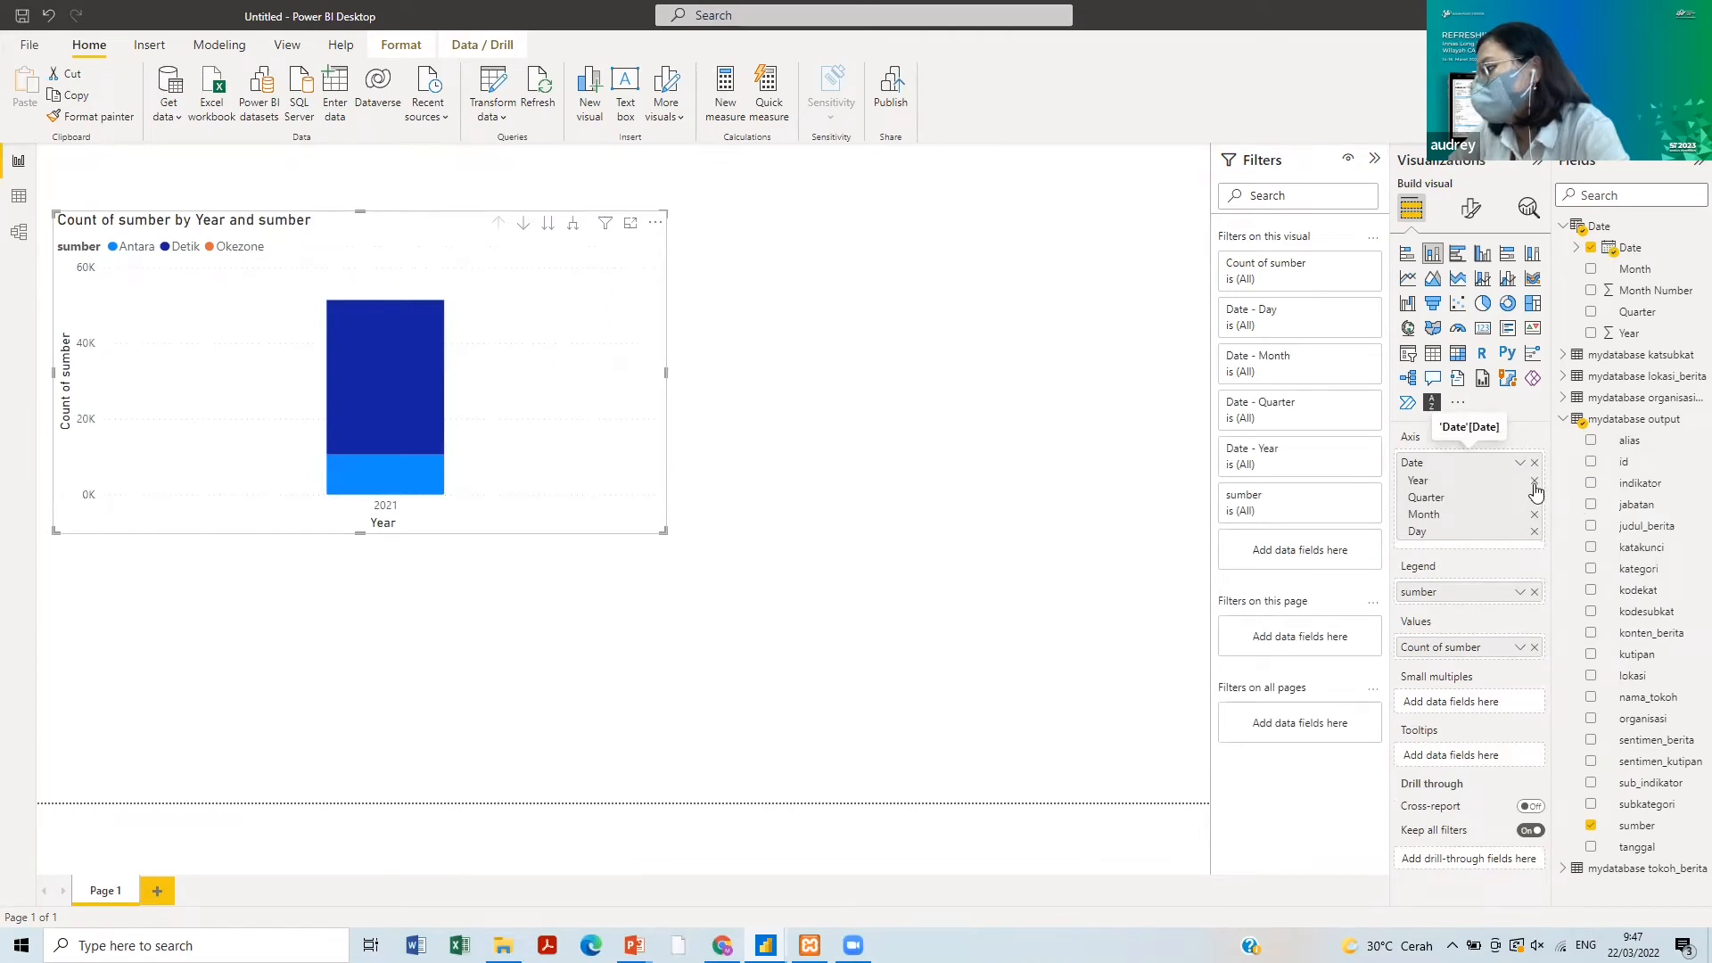
{"action": "left_click", "coordinate": [1535, 481]}
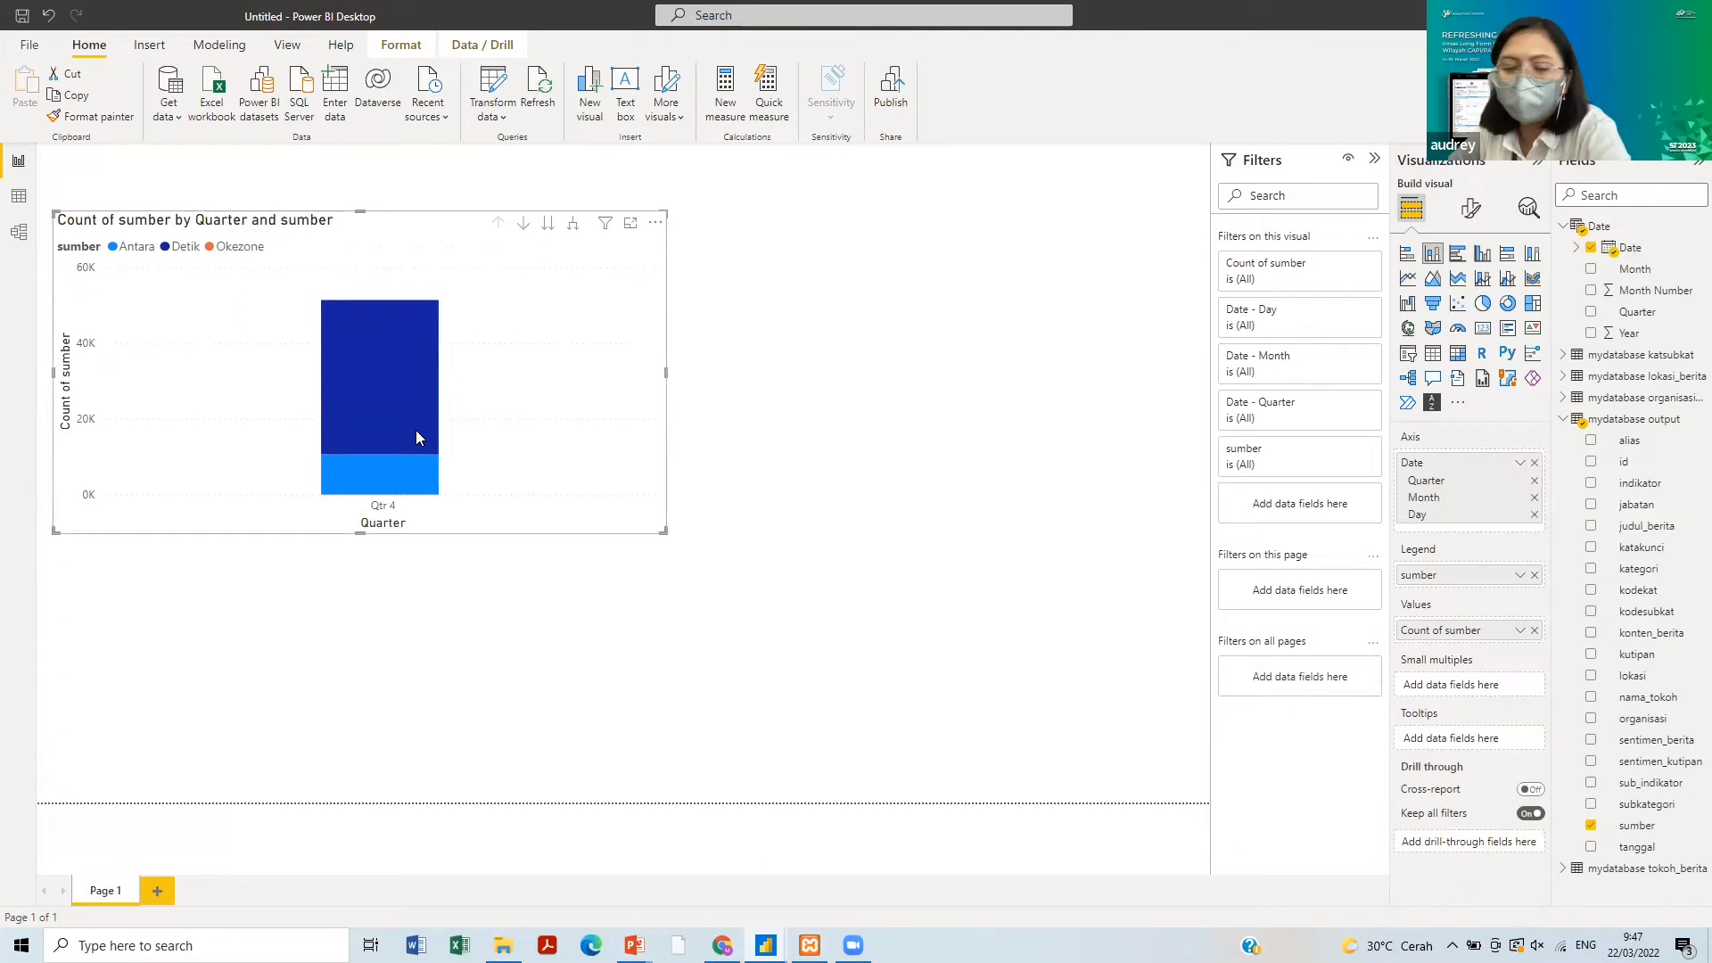
- Expand the chart from Quarter to the Month level and nudge it further down and slightly left
{"action": "left_click", "coordinate": [573, 225]}
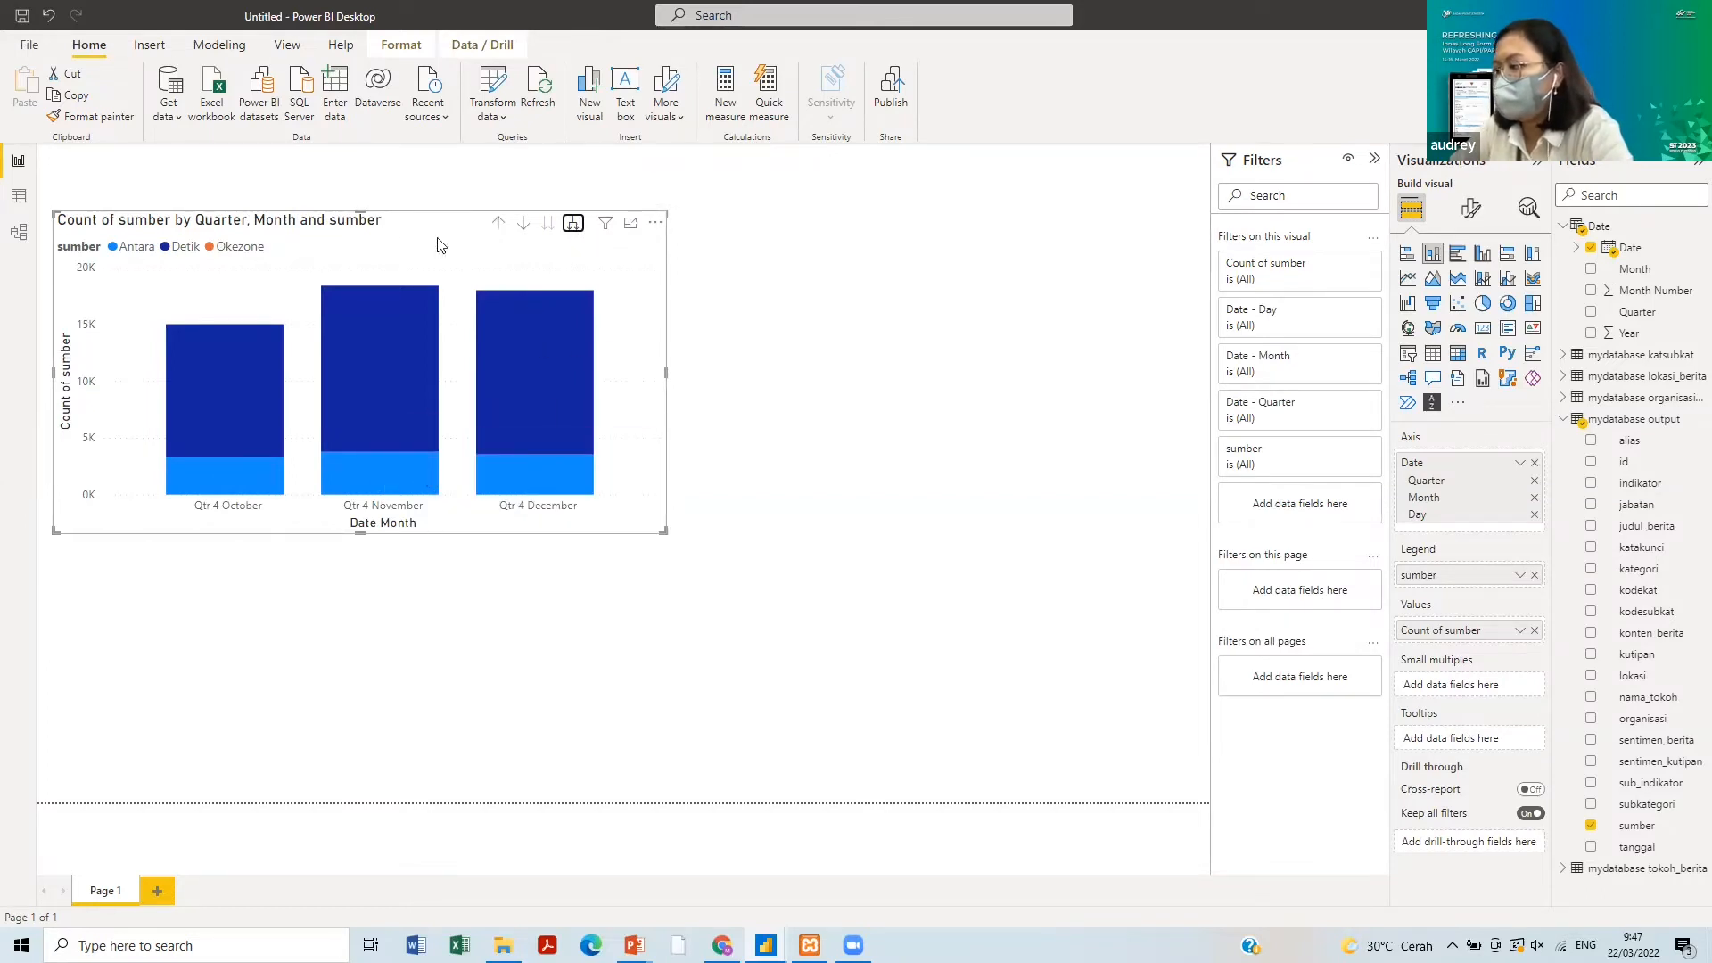
{"action": "key", "text": "Down"}
{"action": "key", "text": "Down"}
{"action": "key", "text": "Down"}
{"action": "key", "text": "Left"}
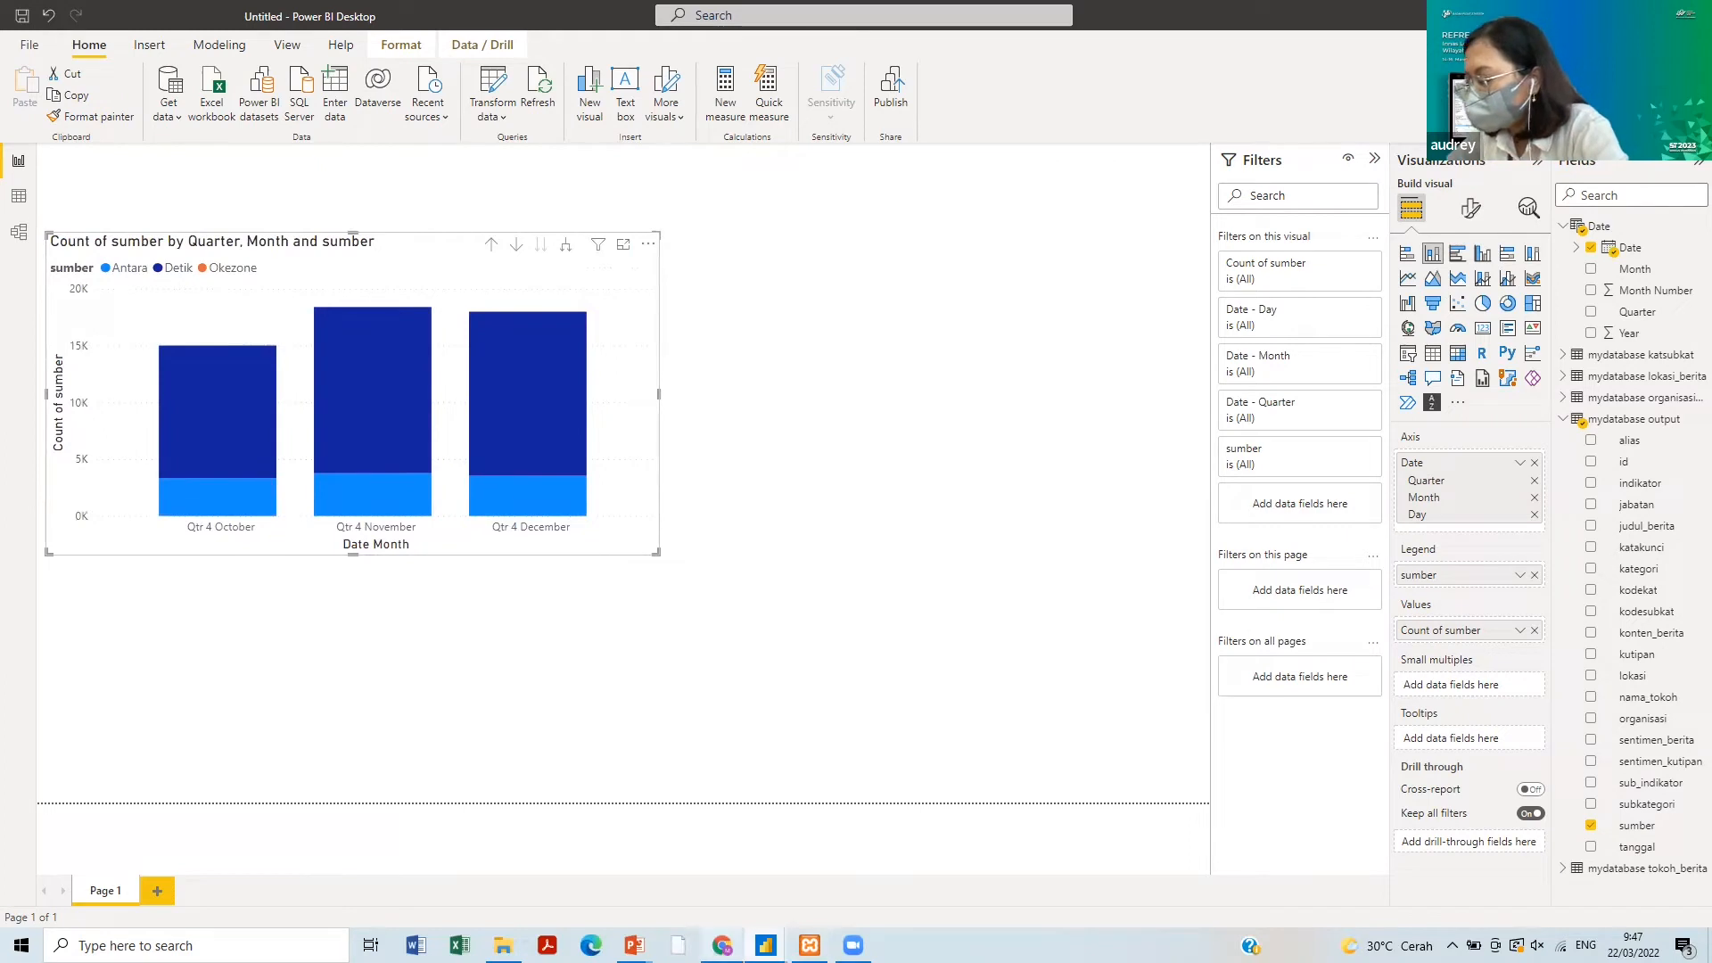
- Compare with the Jumlah page of the TRIAL report, and drill the untitled report's chart back up to the Quarter level
{"action": "mouse_move", "coordinate": [722, 945]}
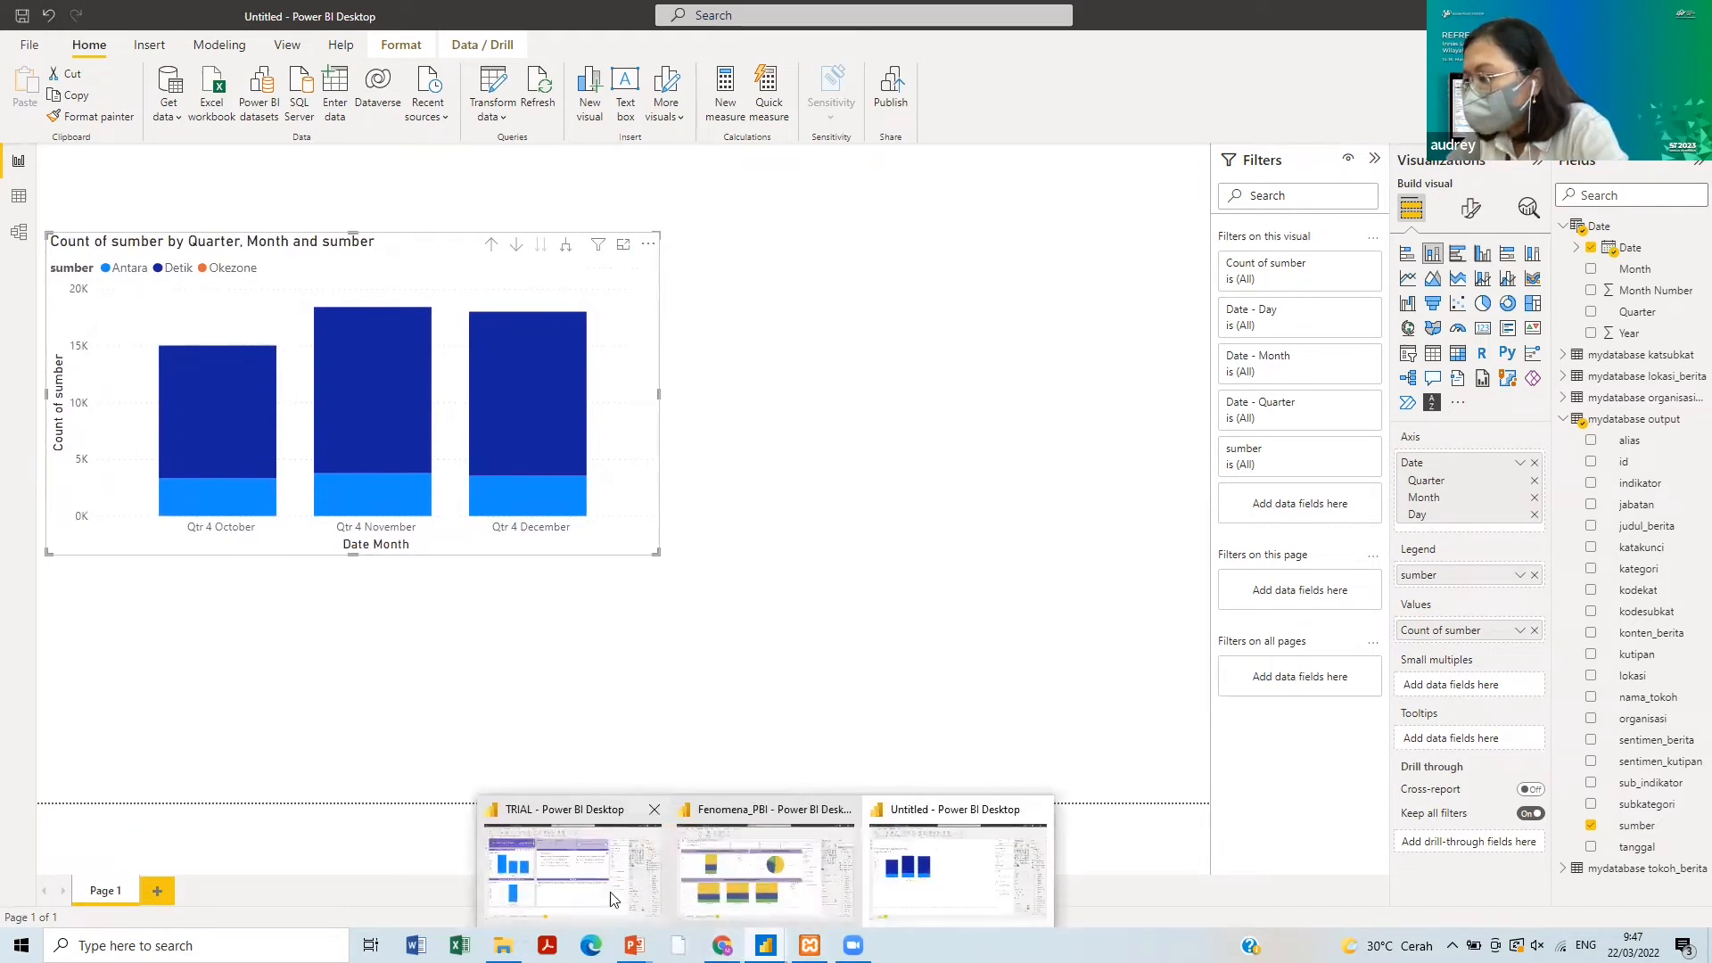
{"action": "left_click", "coordinate": [612, 899]}
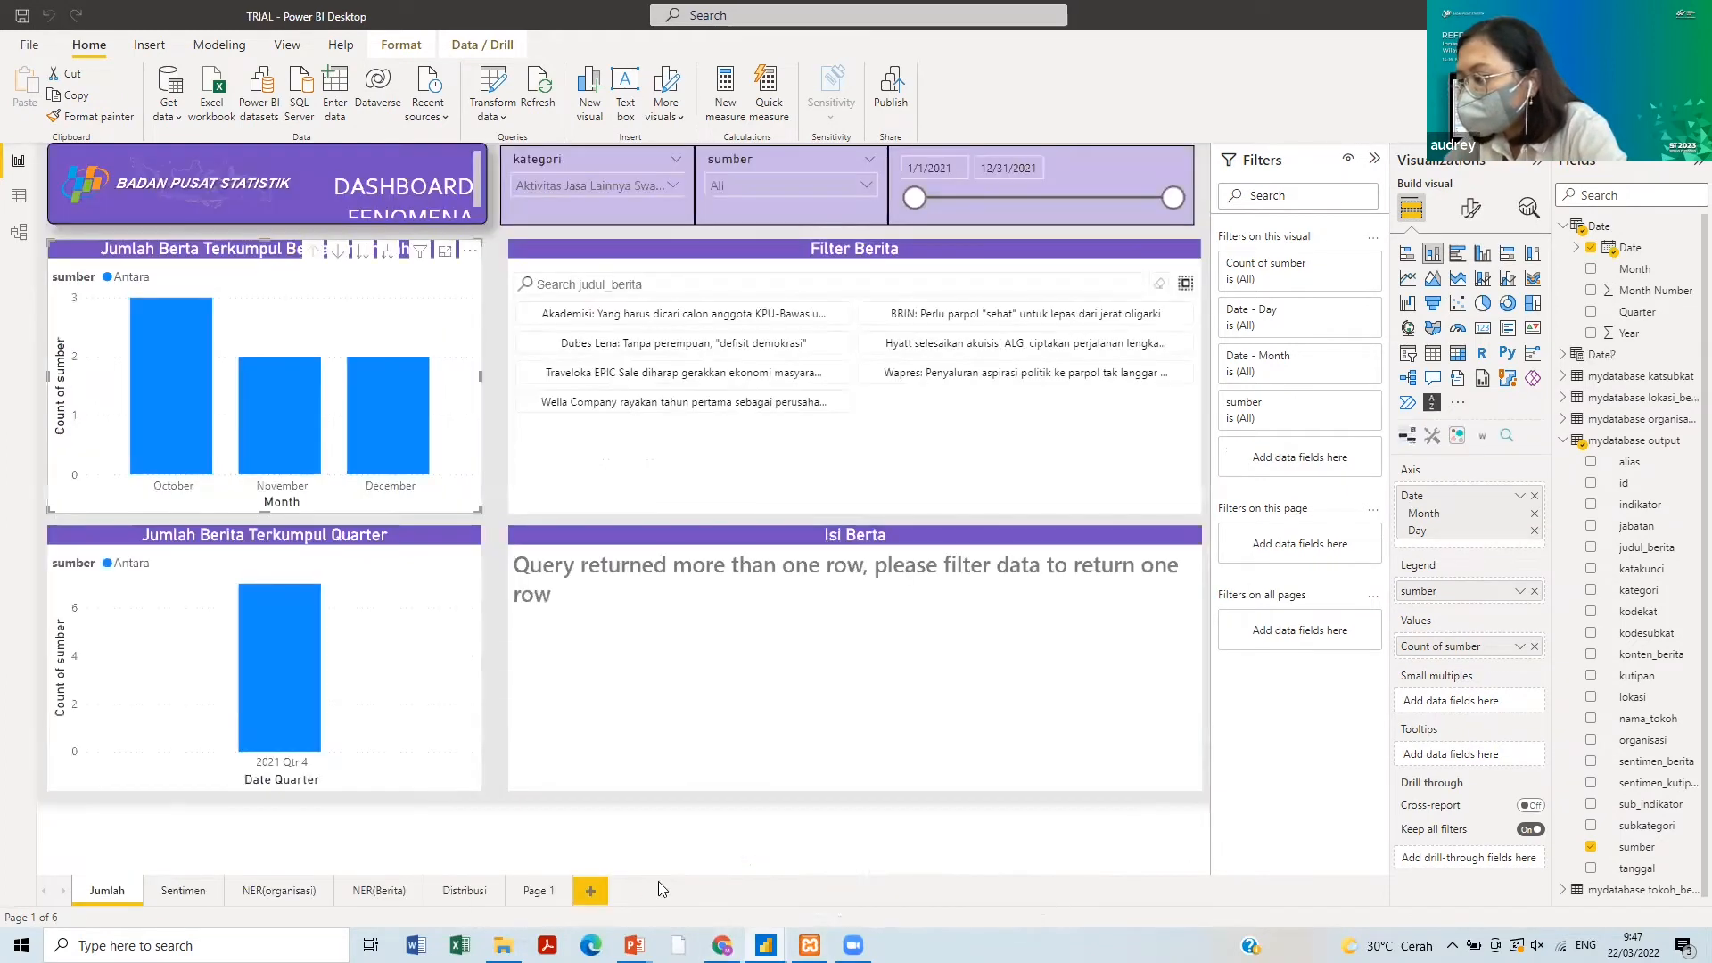
{"action": "mouse_move", "coordinate": [765, 945]}
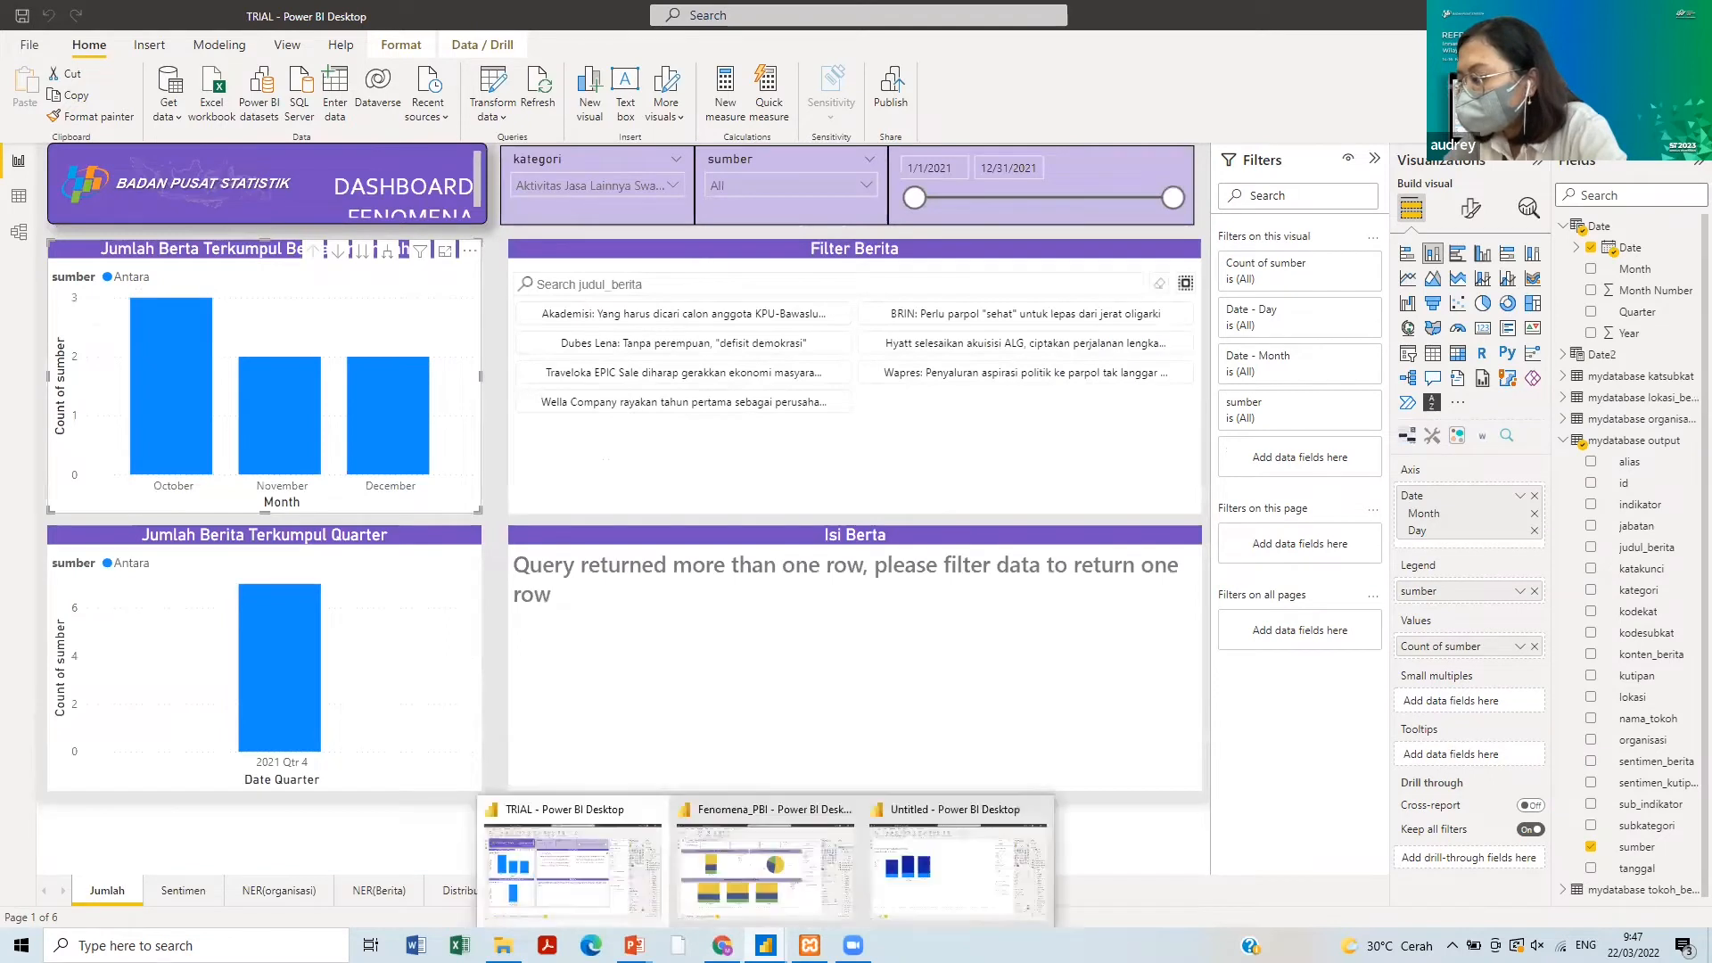
{"action": "left_click", "coordinate": [872, 888]}
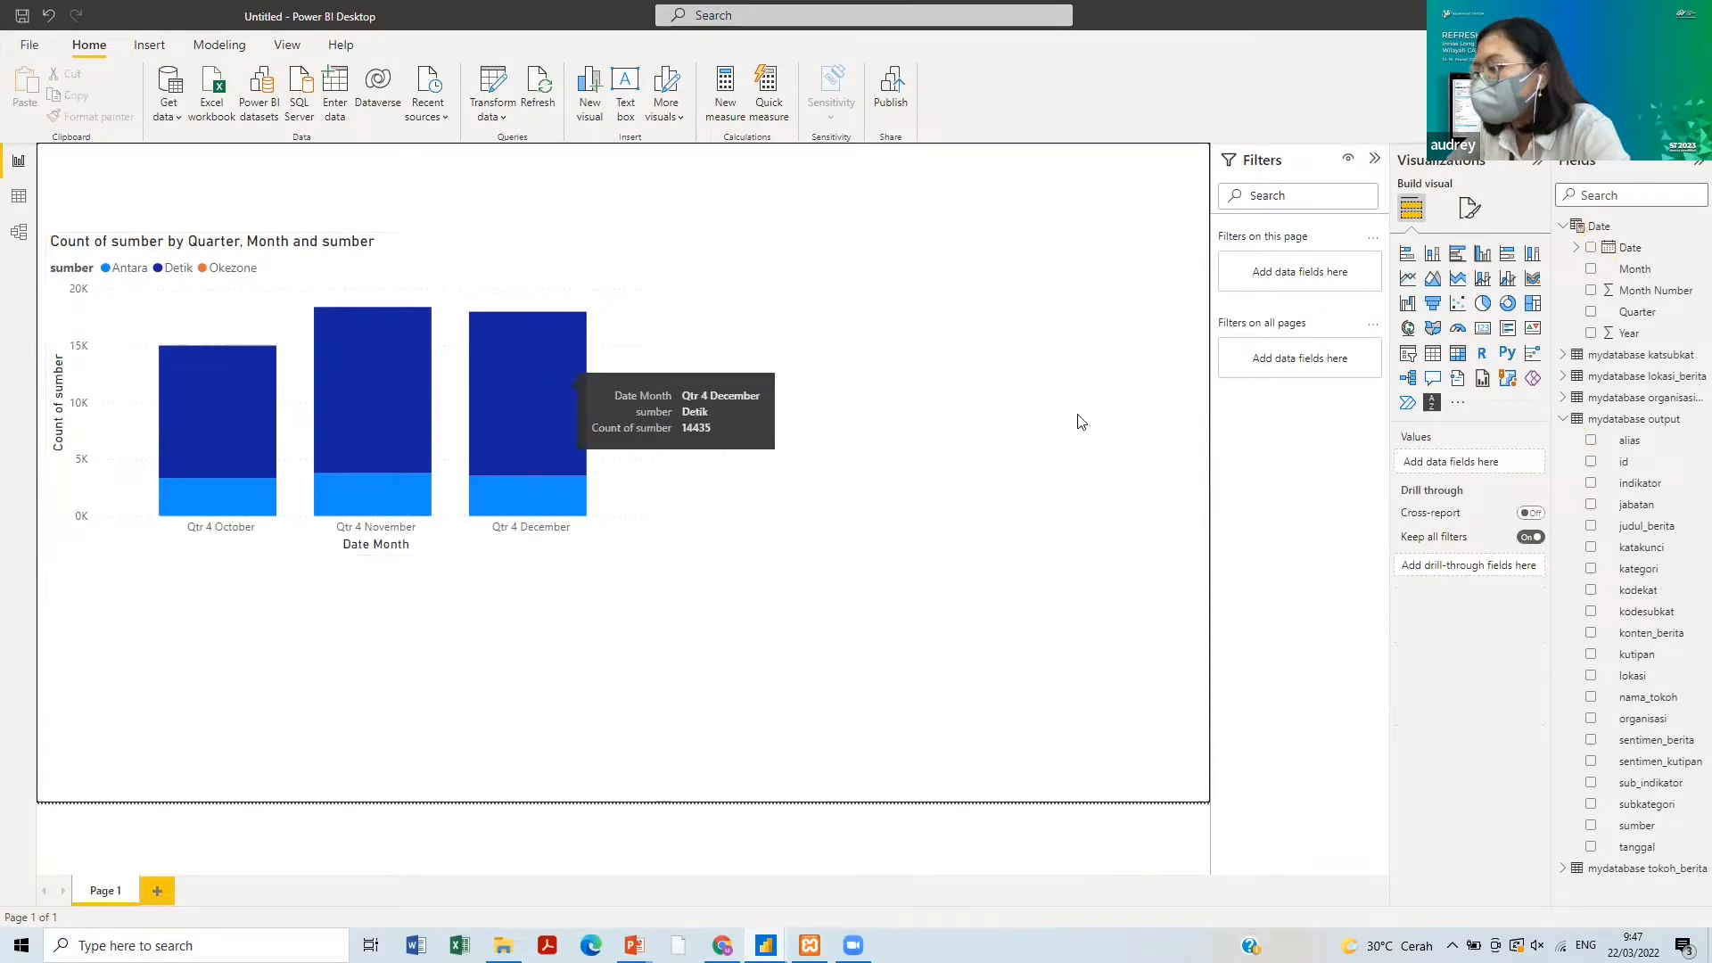
{"action": "left_click", "coordinate": [481, 294]}
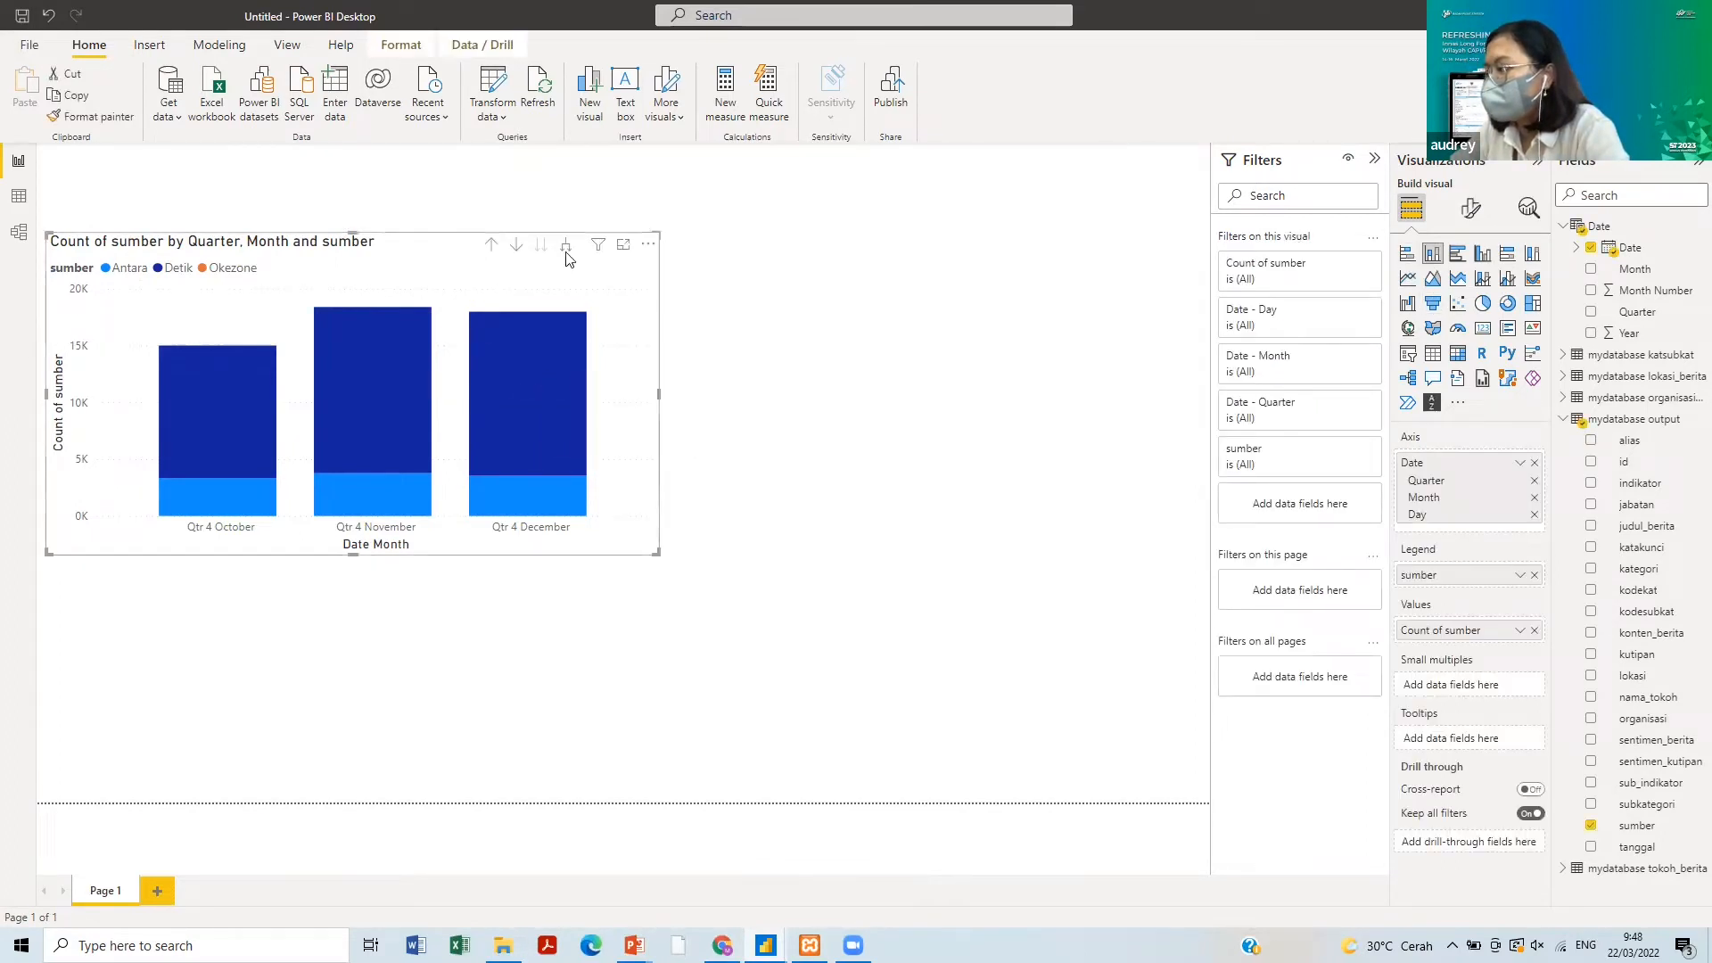
{"action": "left_click", "coordinate": [490, 243]}
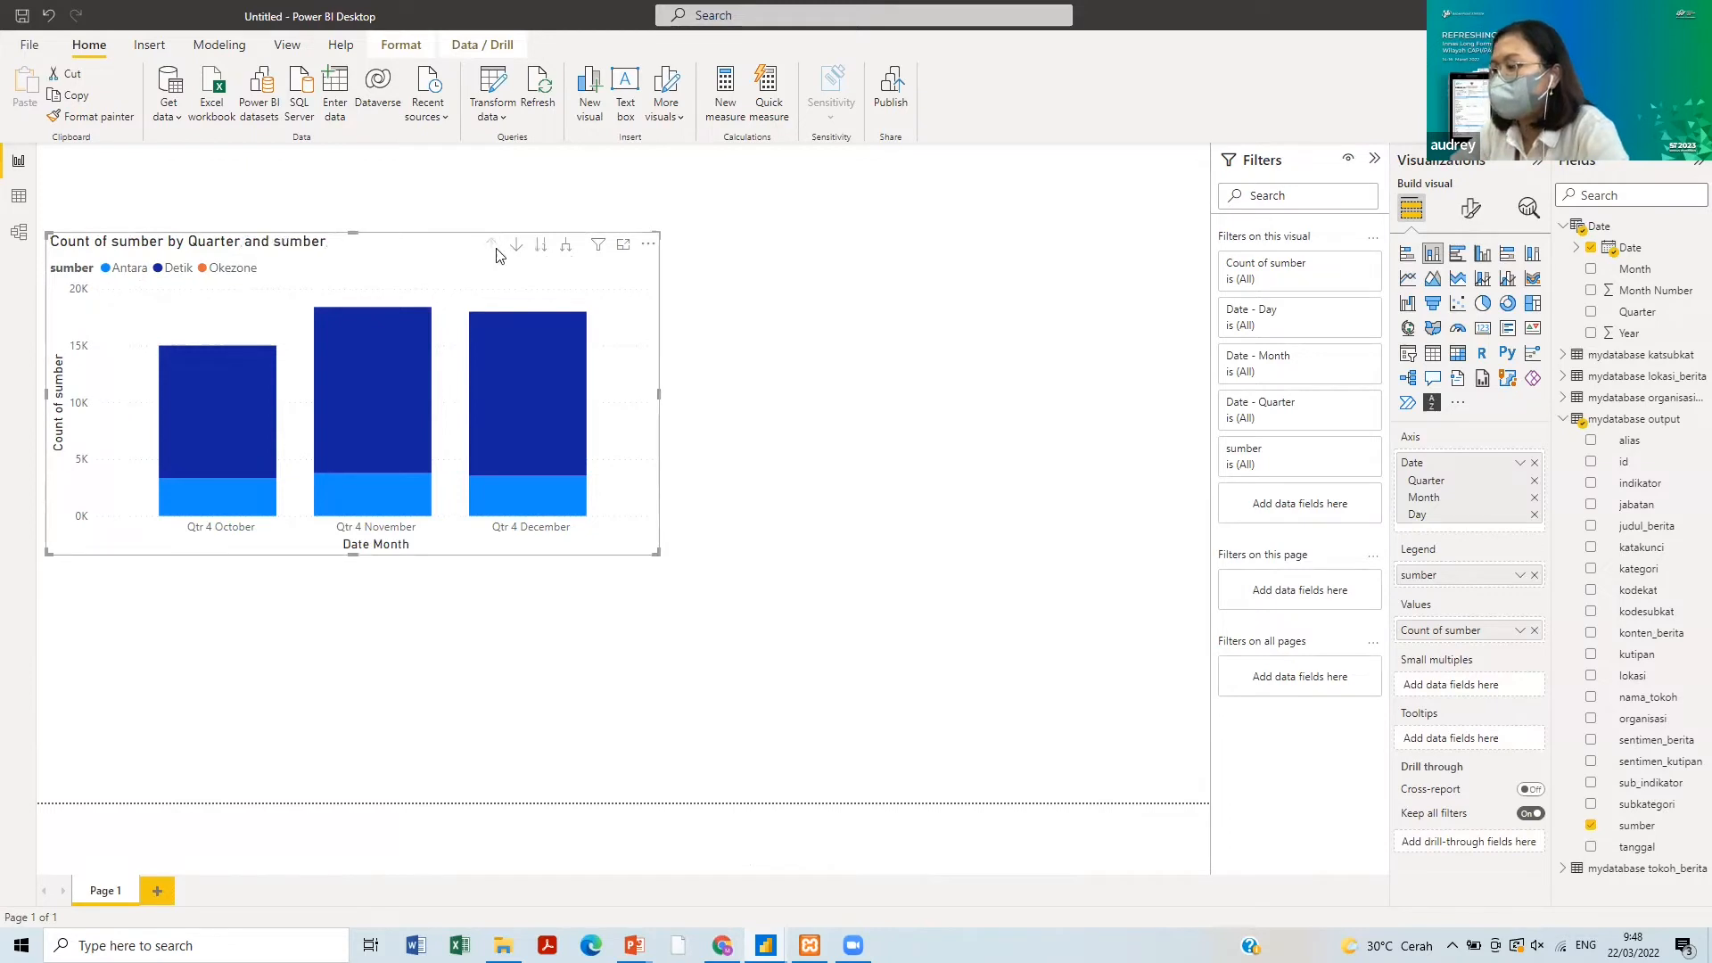
- Add a second stacked column chart below the first, with sumber as the legend and the count of sumber as the values
{"action": "left_click", "coordinate": [1051, 531]}
{"action": "left_click", "coordinate": [1433, 255]}
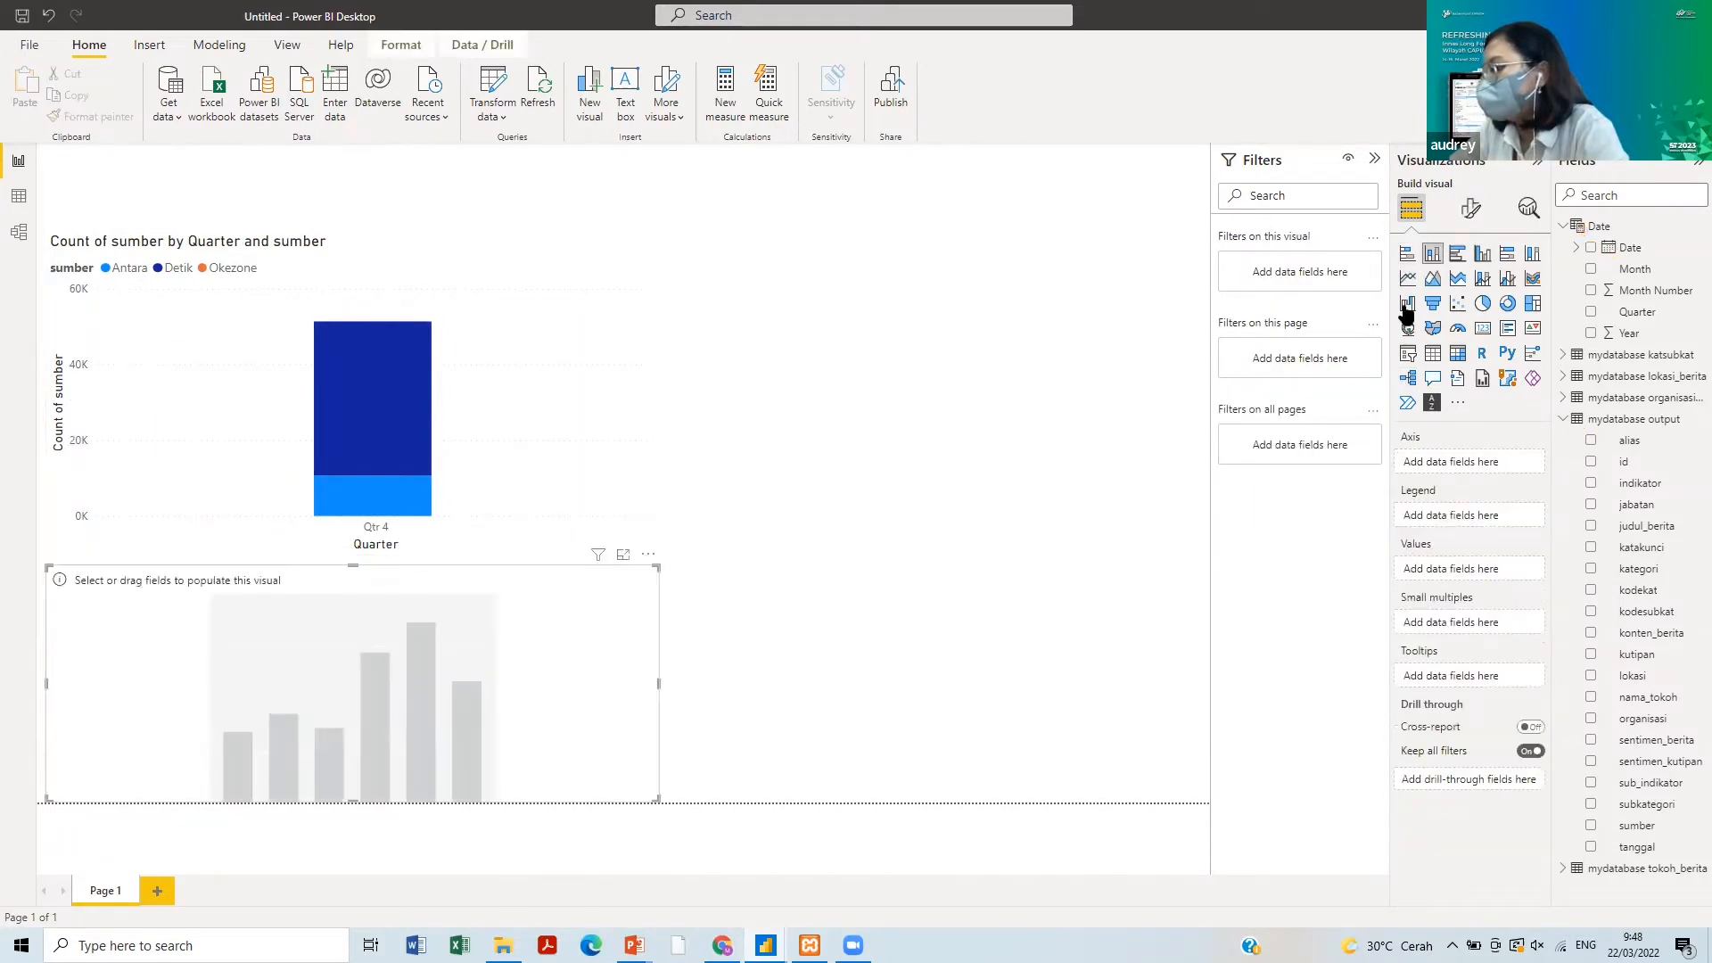
{"action": "left_click_drag", "start_coordinate": [1637, 825], "coordinate": [1453, 510]}
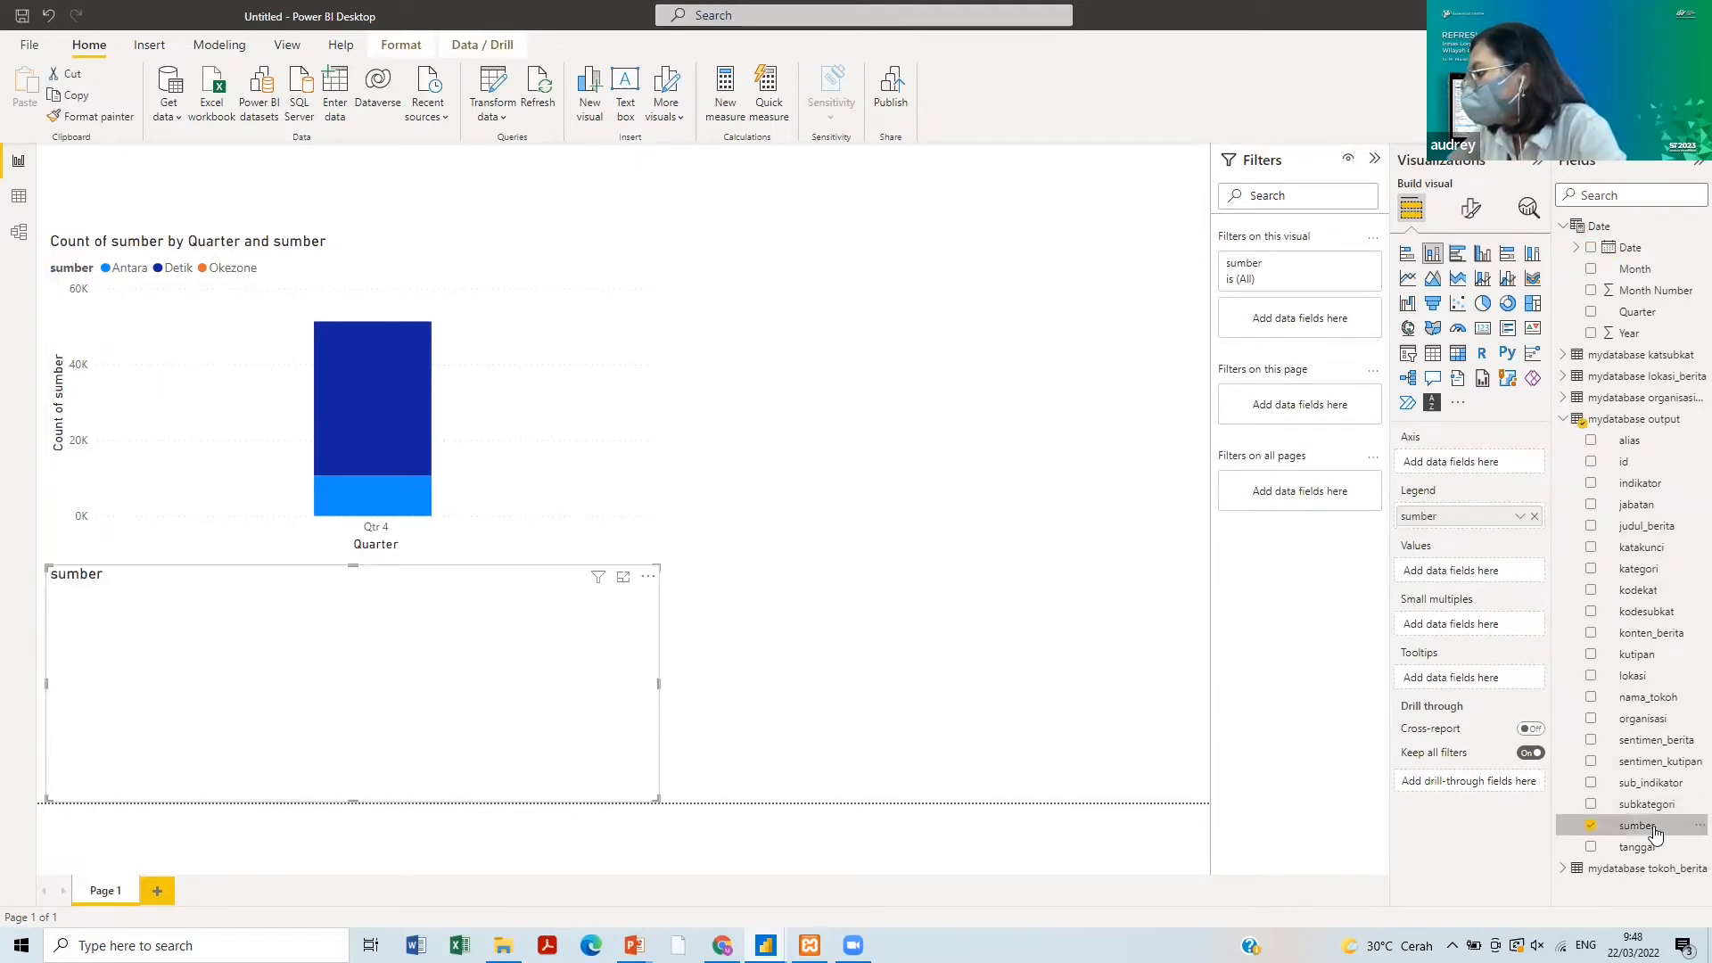
{"action": "left_click_drag", "start_coordinate": [1637, 825], "coordinate": [1482, 575]}
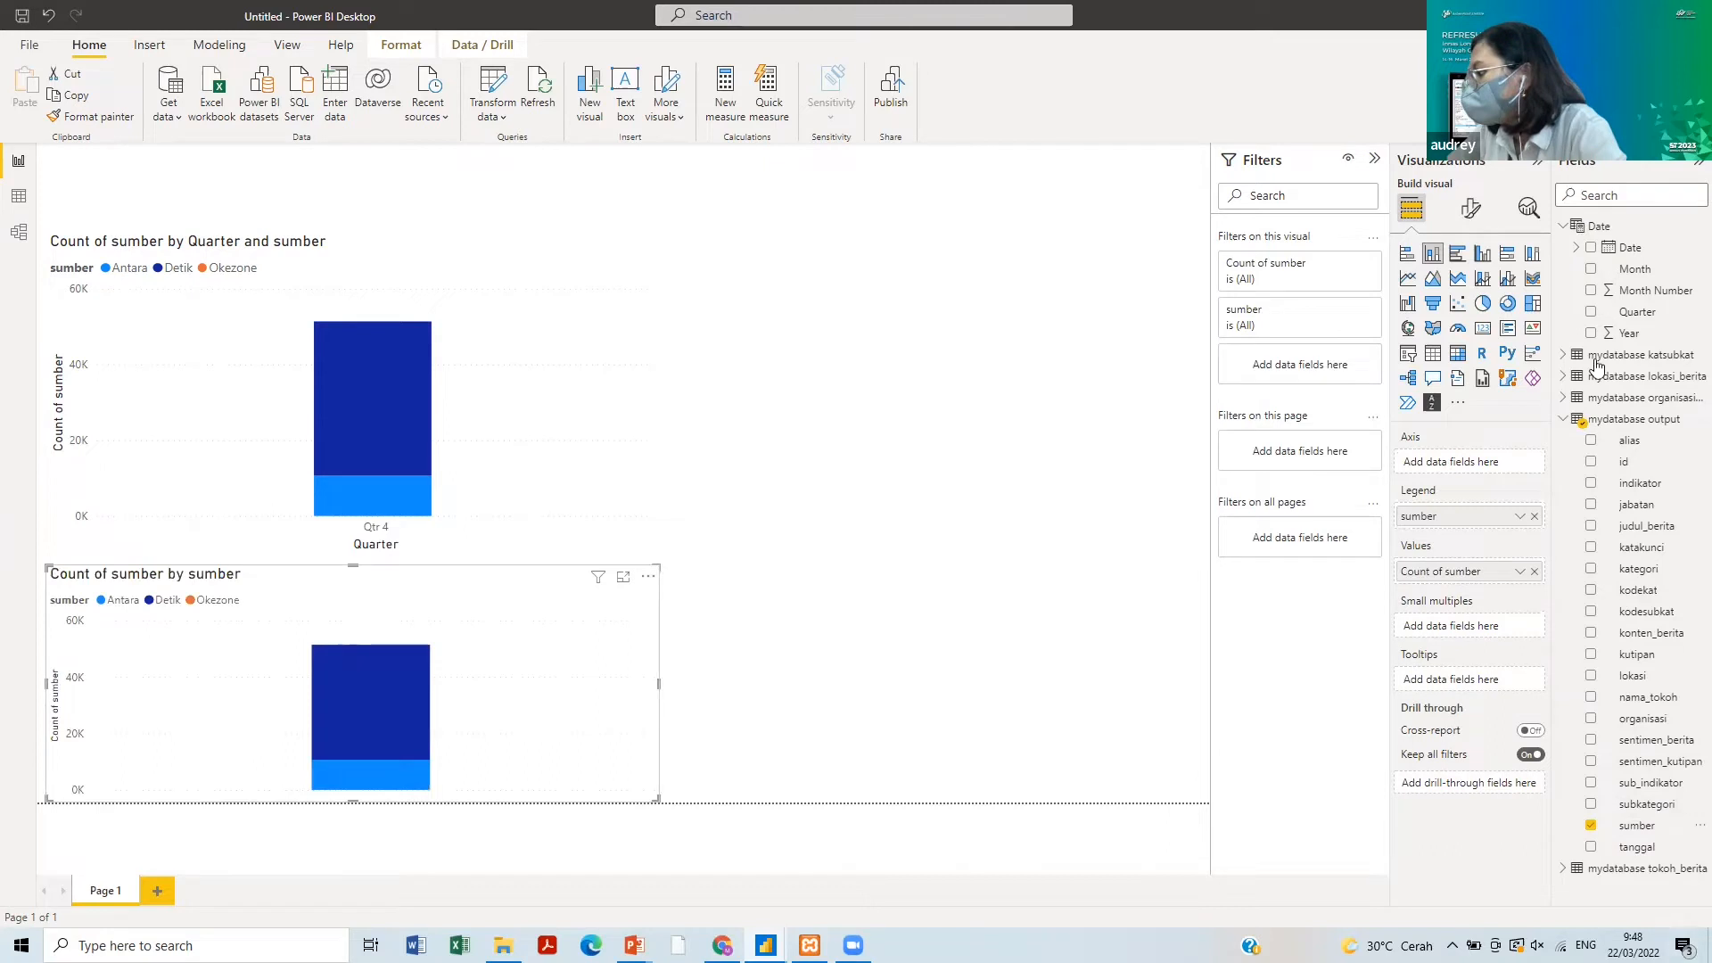
- Put Date on the lower chart's axis with only the Month and Day levels, and briefly preview its breakdown by day
{"action": "left_click_drag", "start_coordinate": [1630, 248], "coordinate": [1462, 462]}
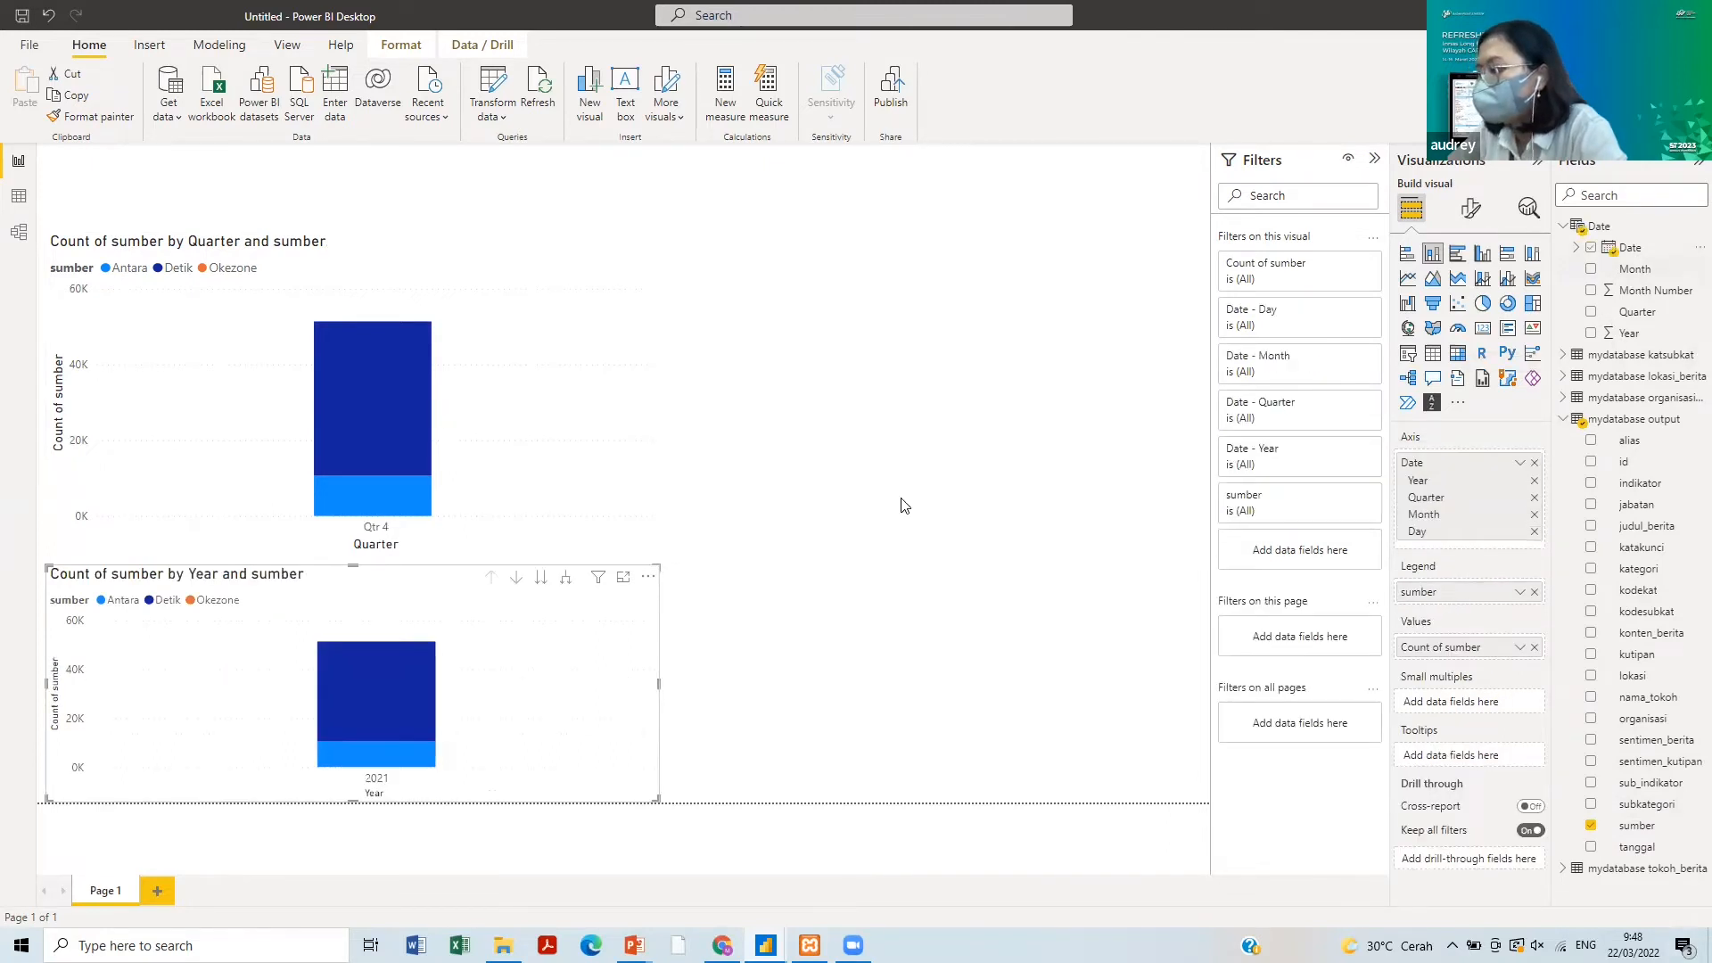
{"action": "left_click", "coordinate": [1534, 497]}
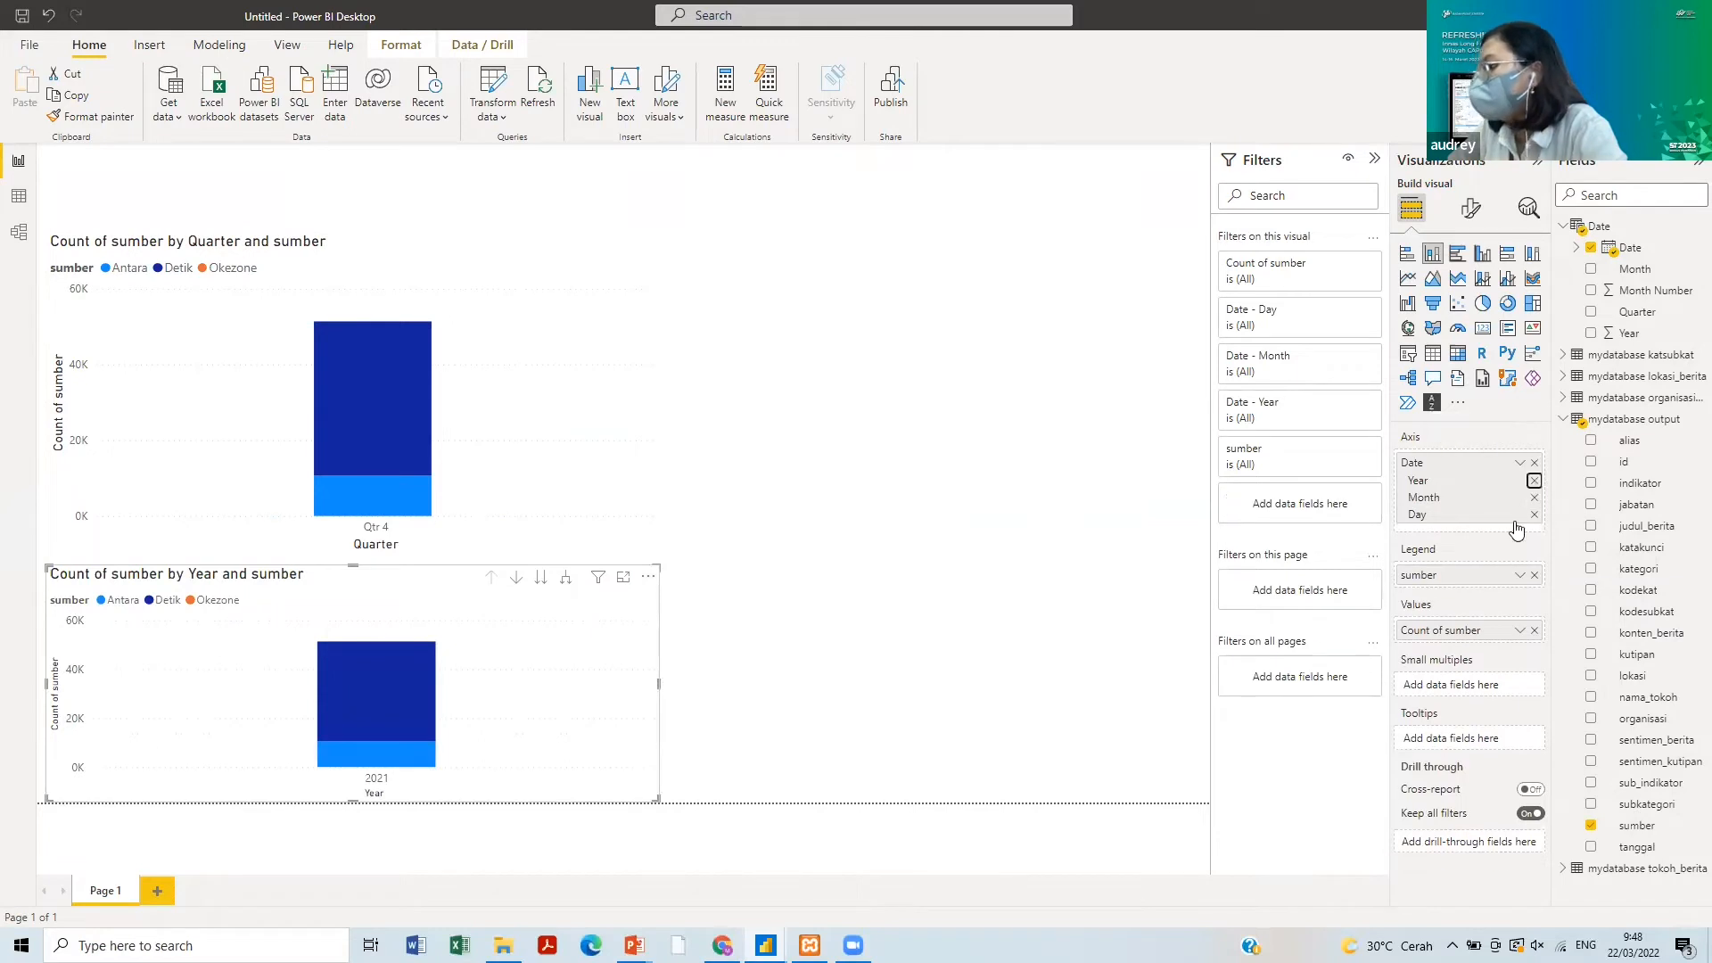
{"action": "left_click", "coordinate": [1534, 481]}
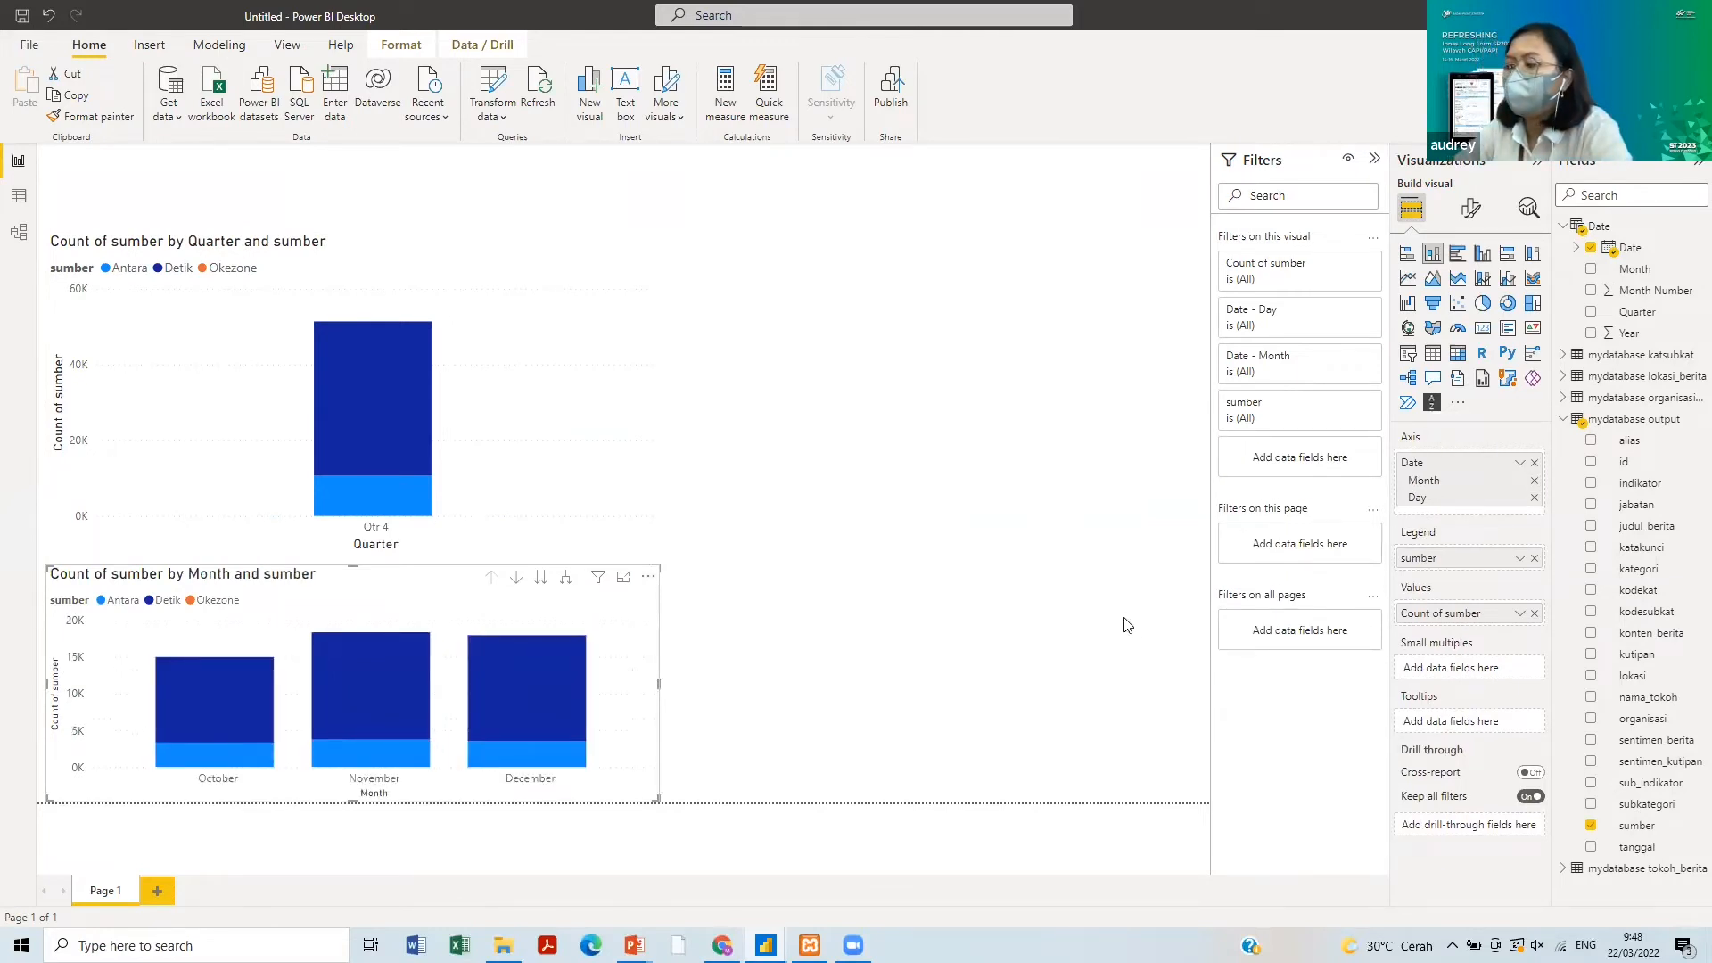
{"action": "left_click", "coordinate": [566, 578]}
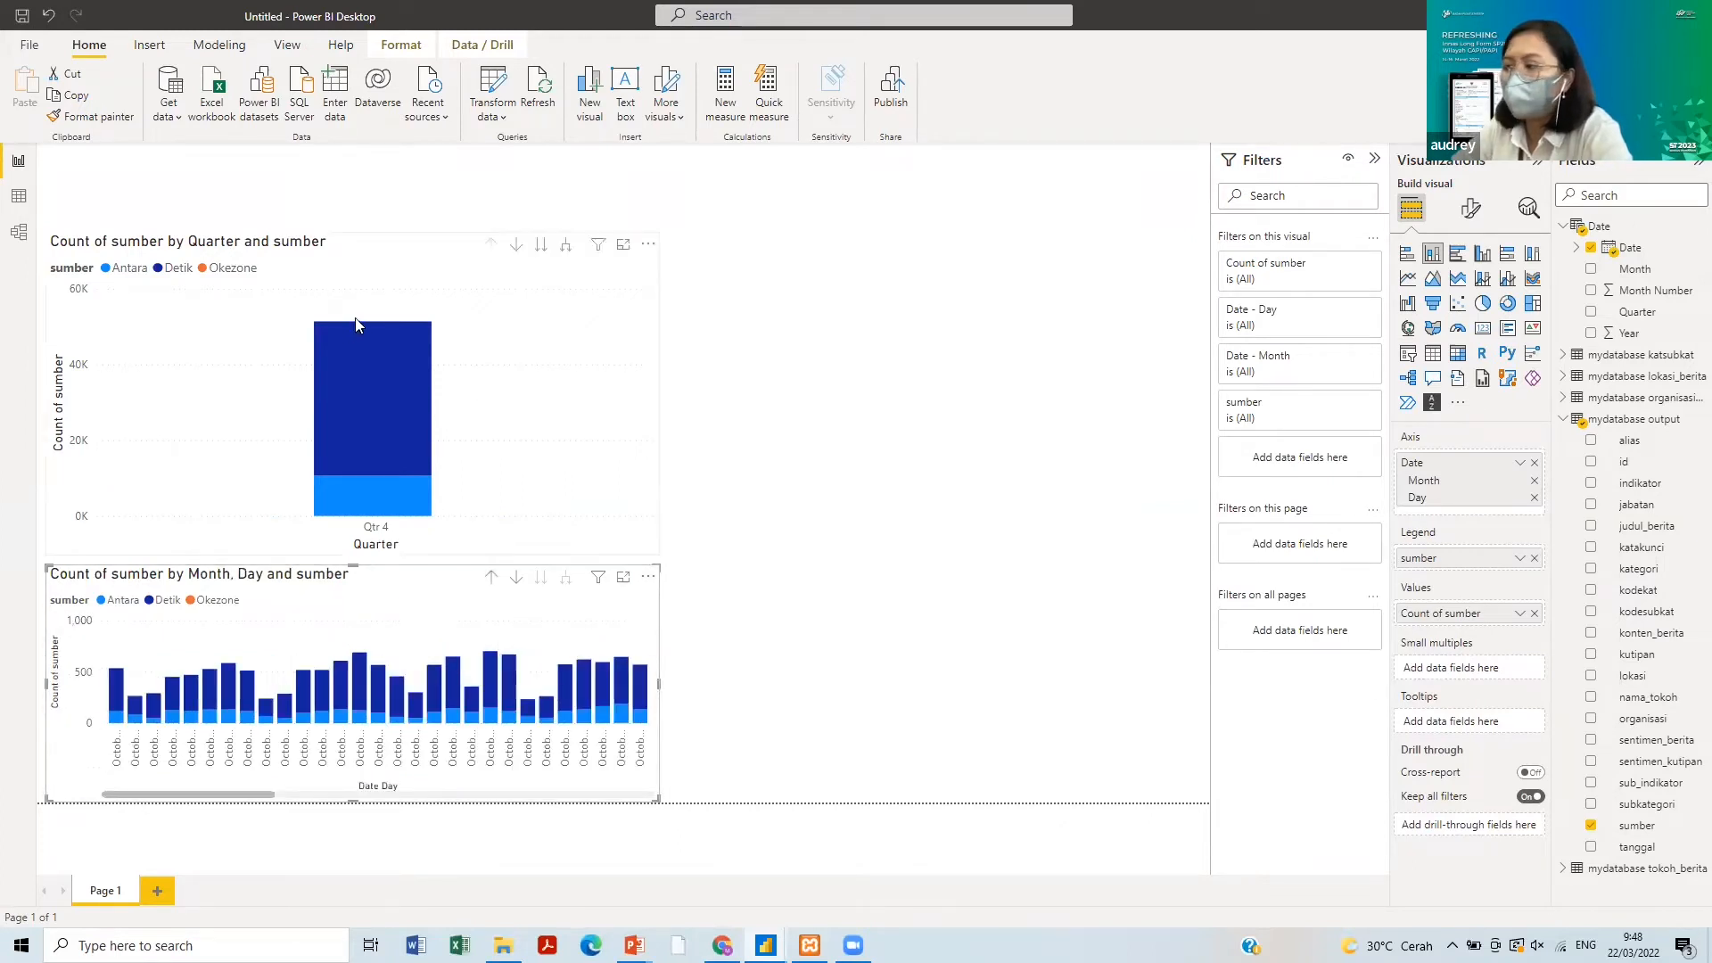
{"action": "left_click", "coordinate": [491, 577]}
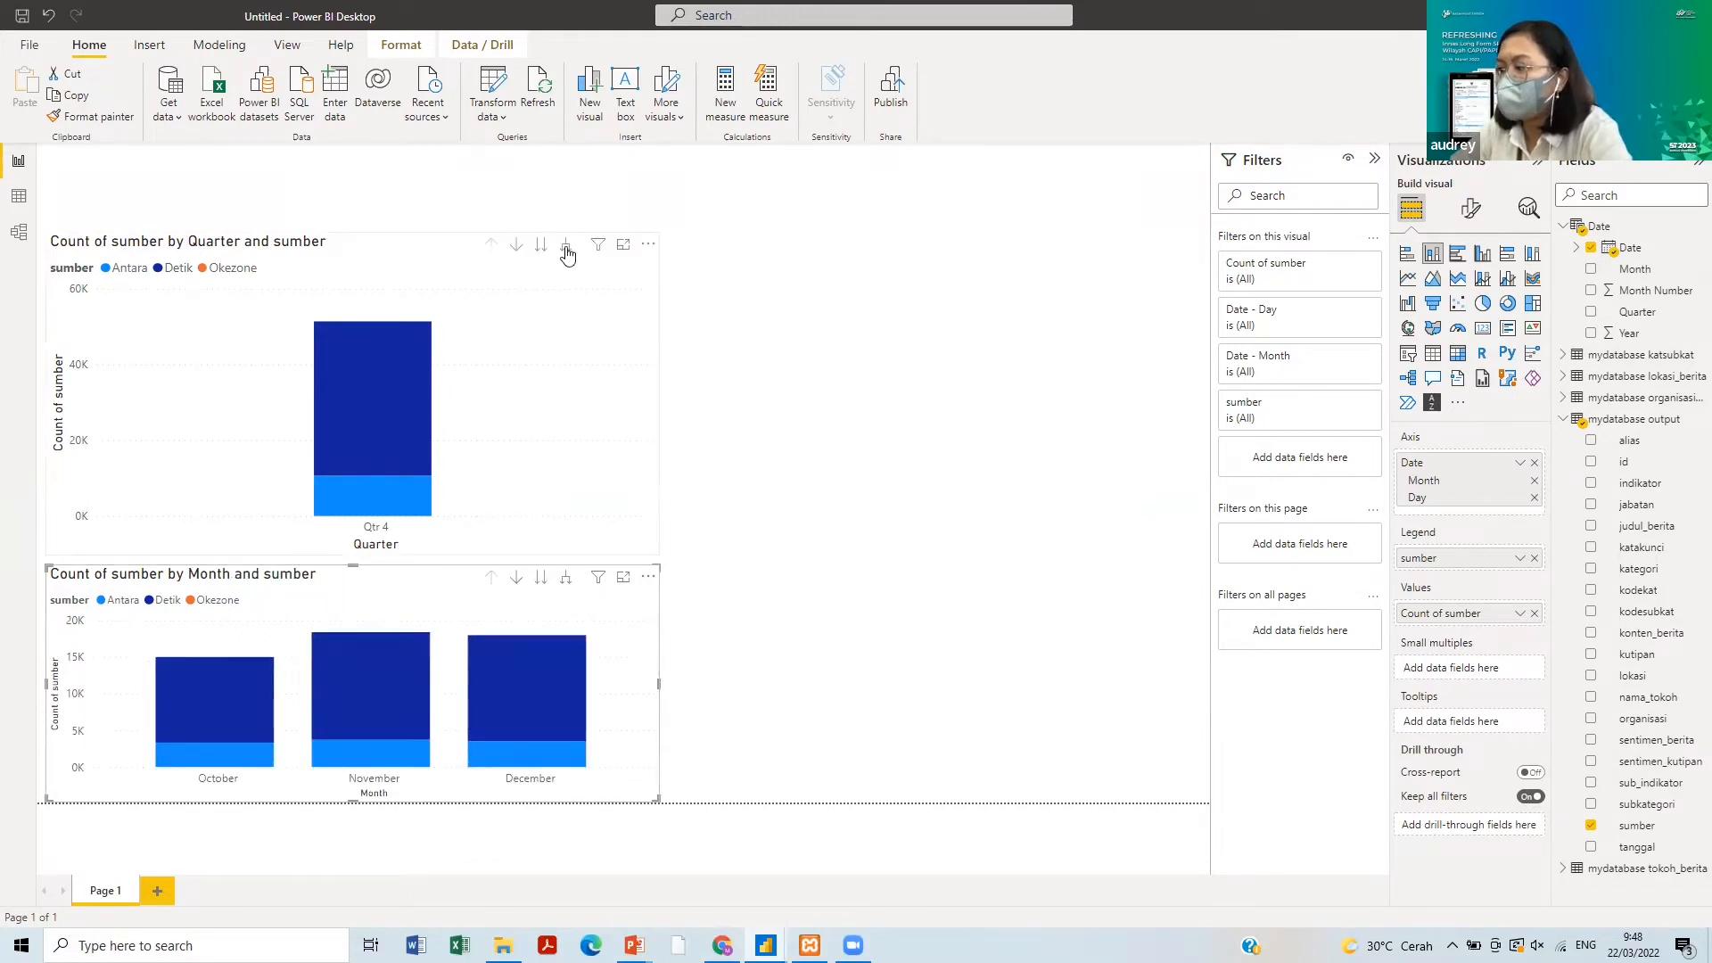
- Expand the quarterly sumber chart through month down to day level, and drill it back up to quarter
{"action": "left_click", "coordinate": [567, 245]}
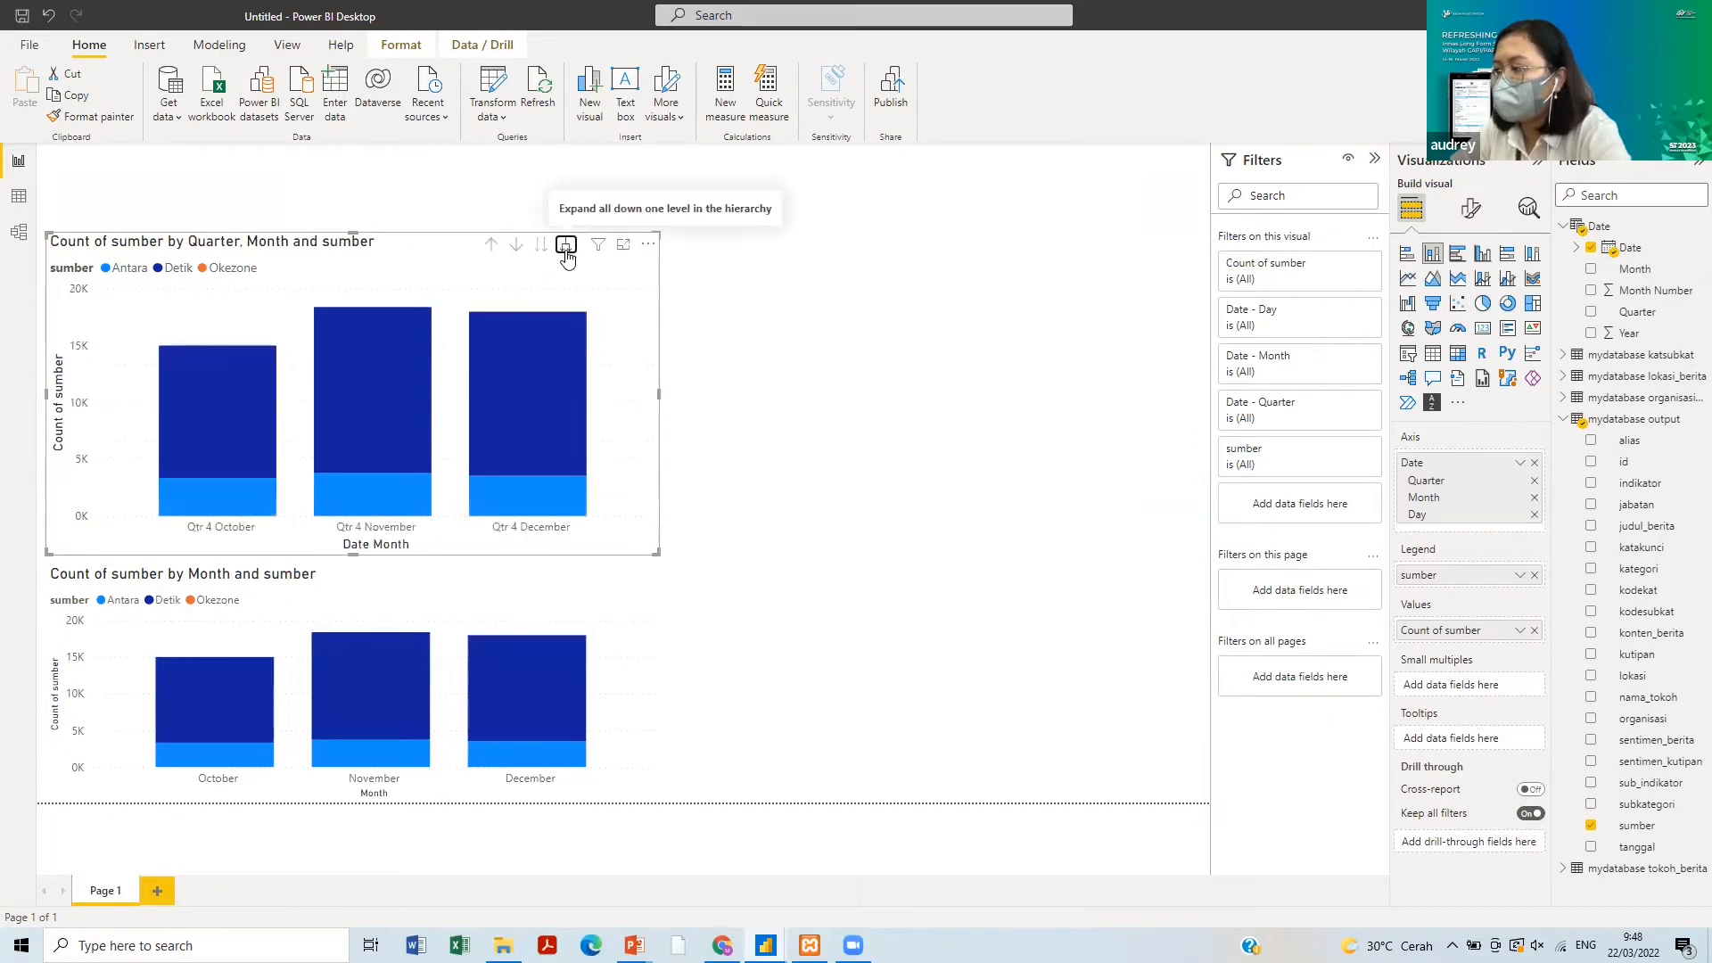
{"action": "left_click", "coordinate": [566, 247]}
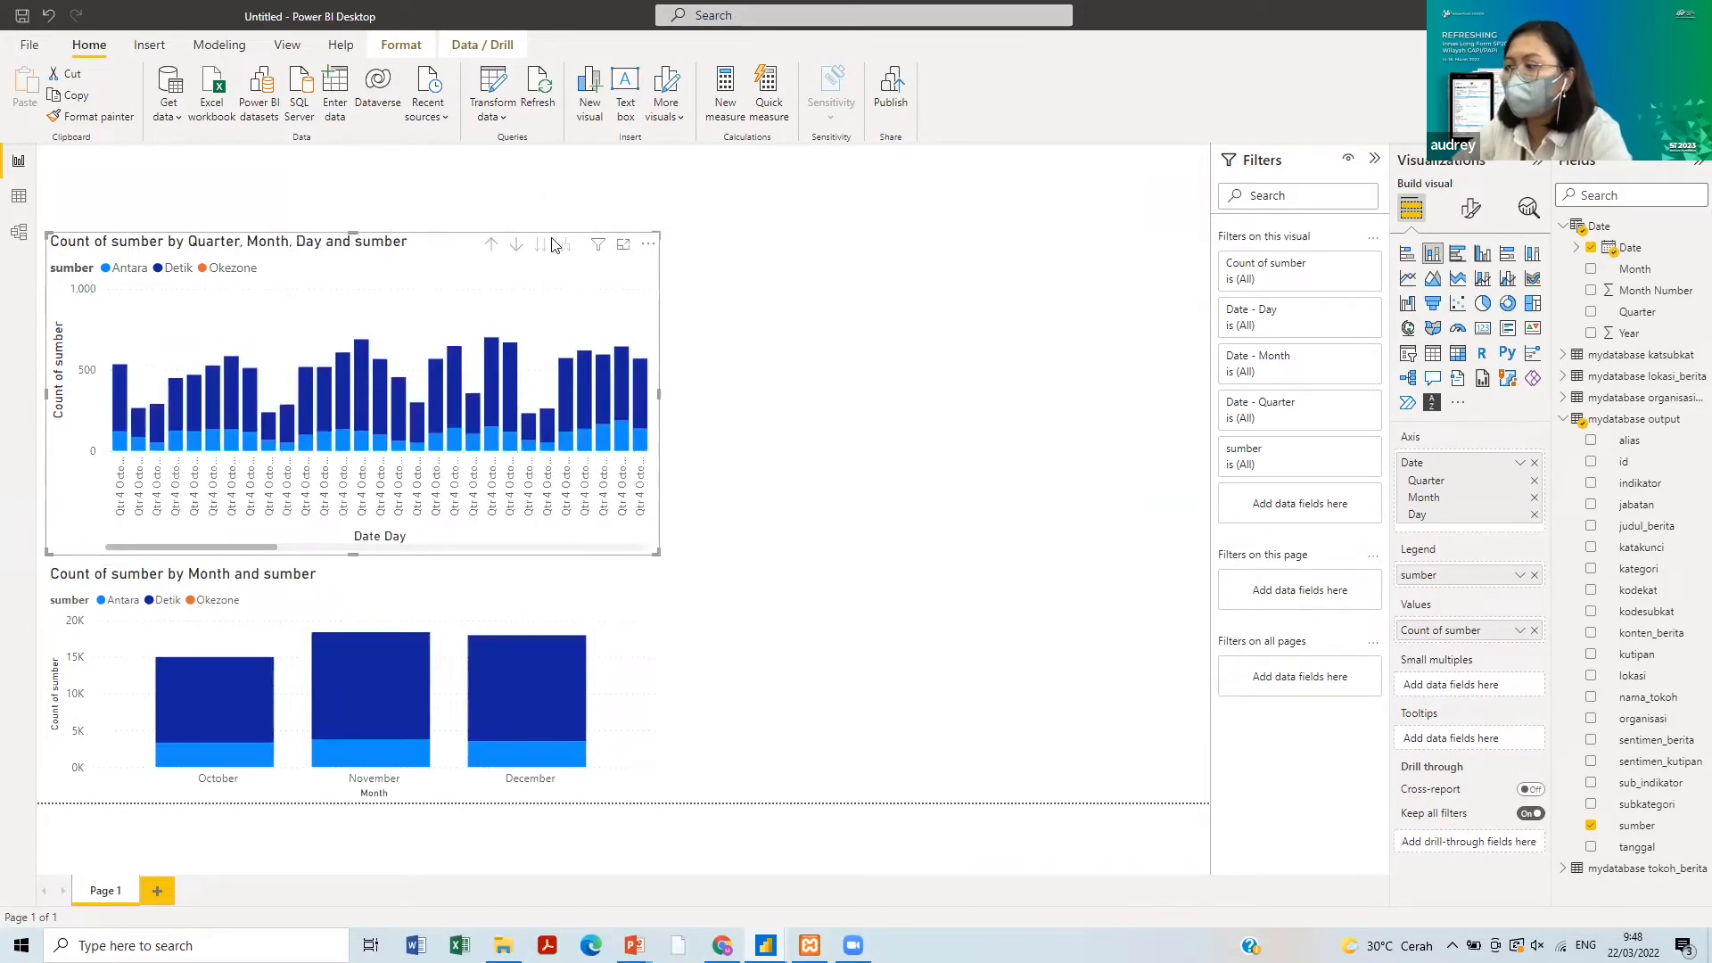
{"action": "left_click", "coordinate": [491, 245]}
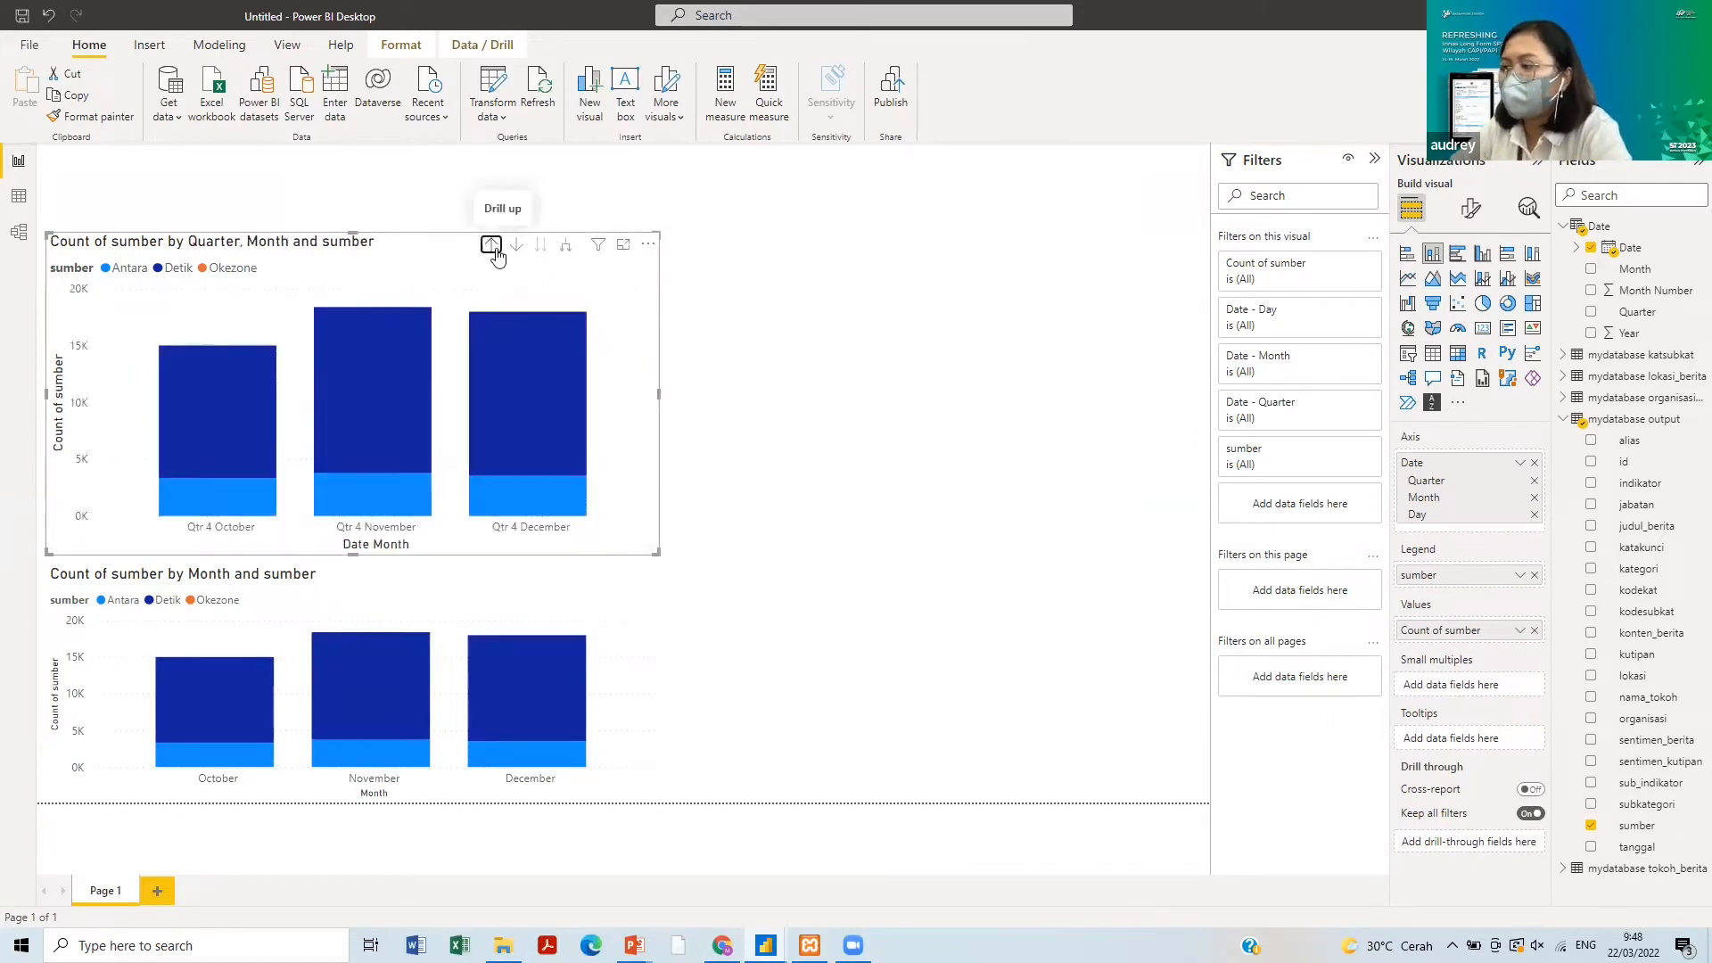
{"action": "left_click", "coordinate": [493, 249]}
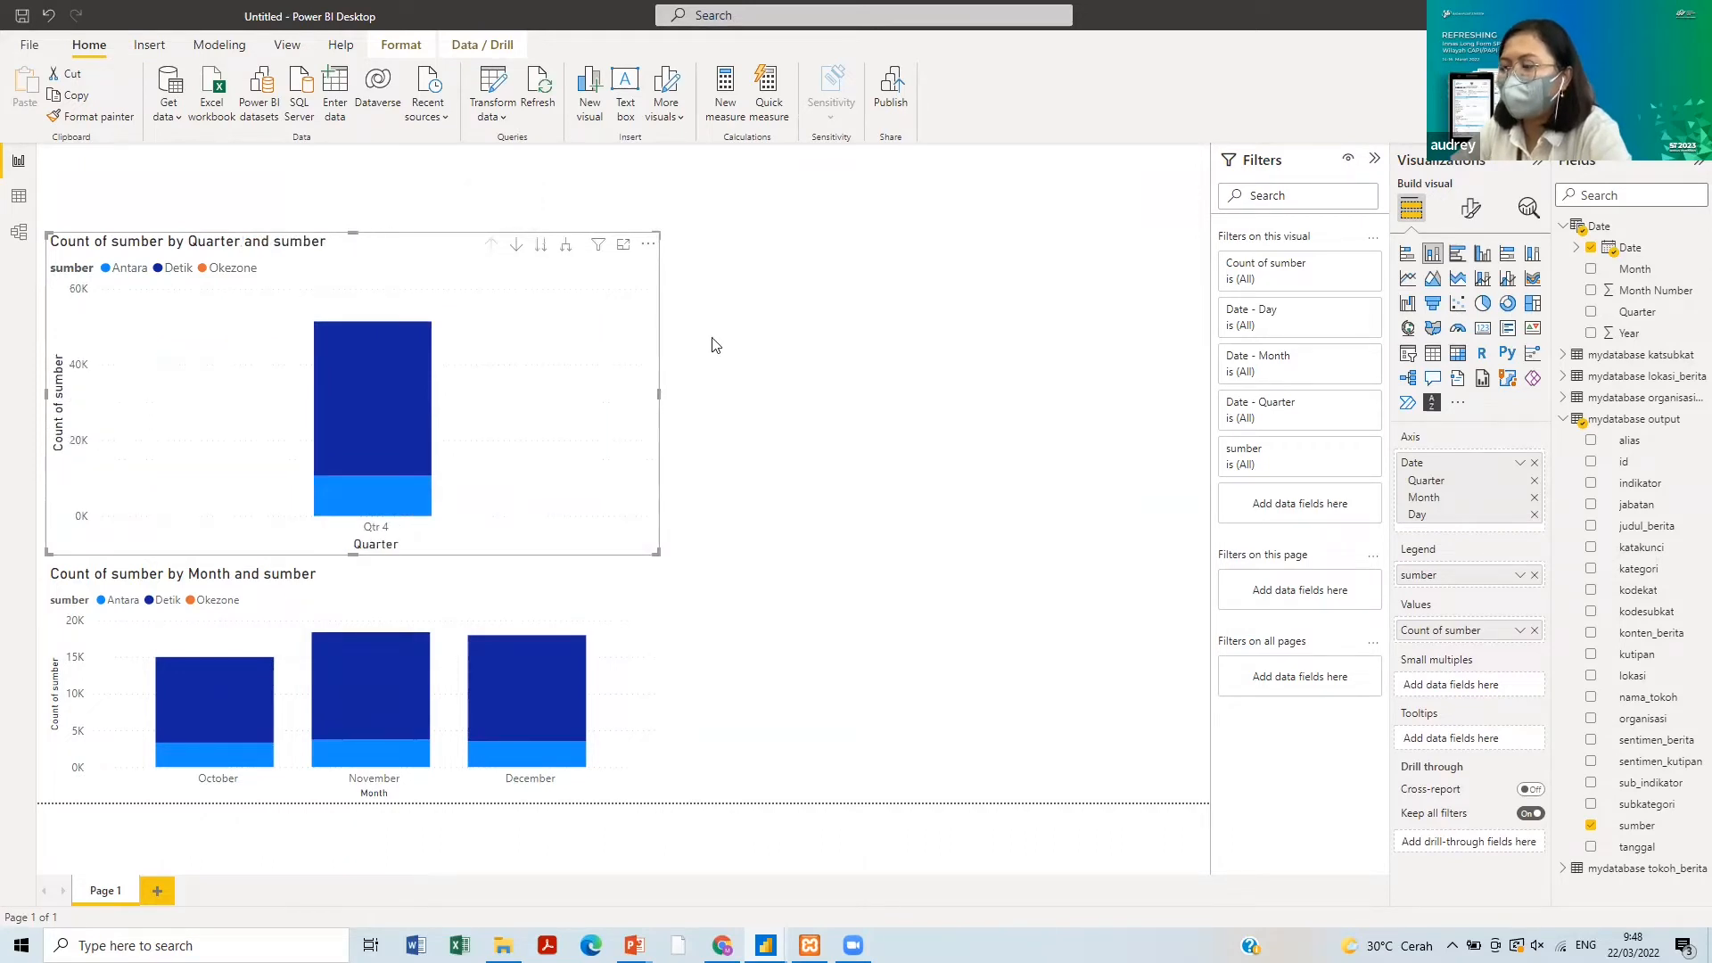
{"action": "left_click", "coordinate": [773, 545]}
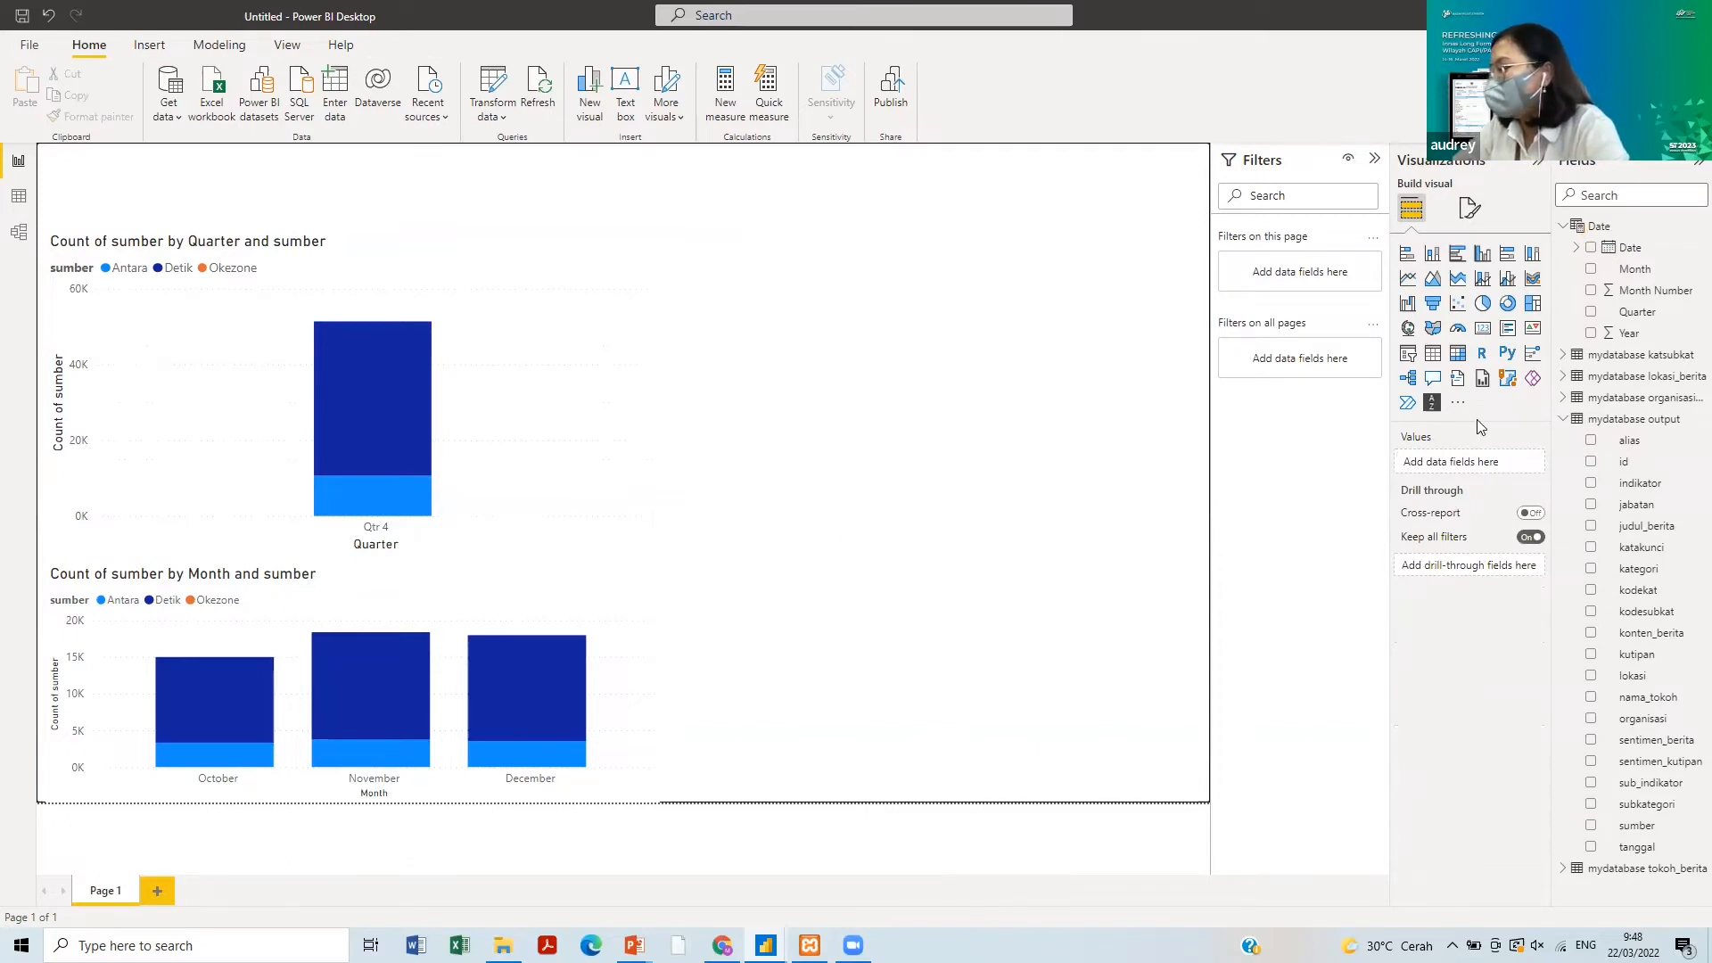
{"action": "left_click", "coordinate": [1458, 404]}
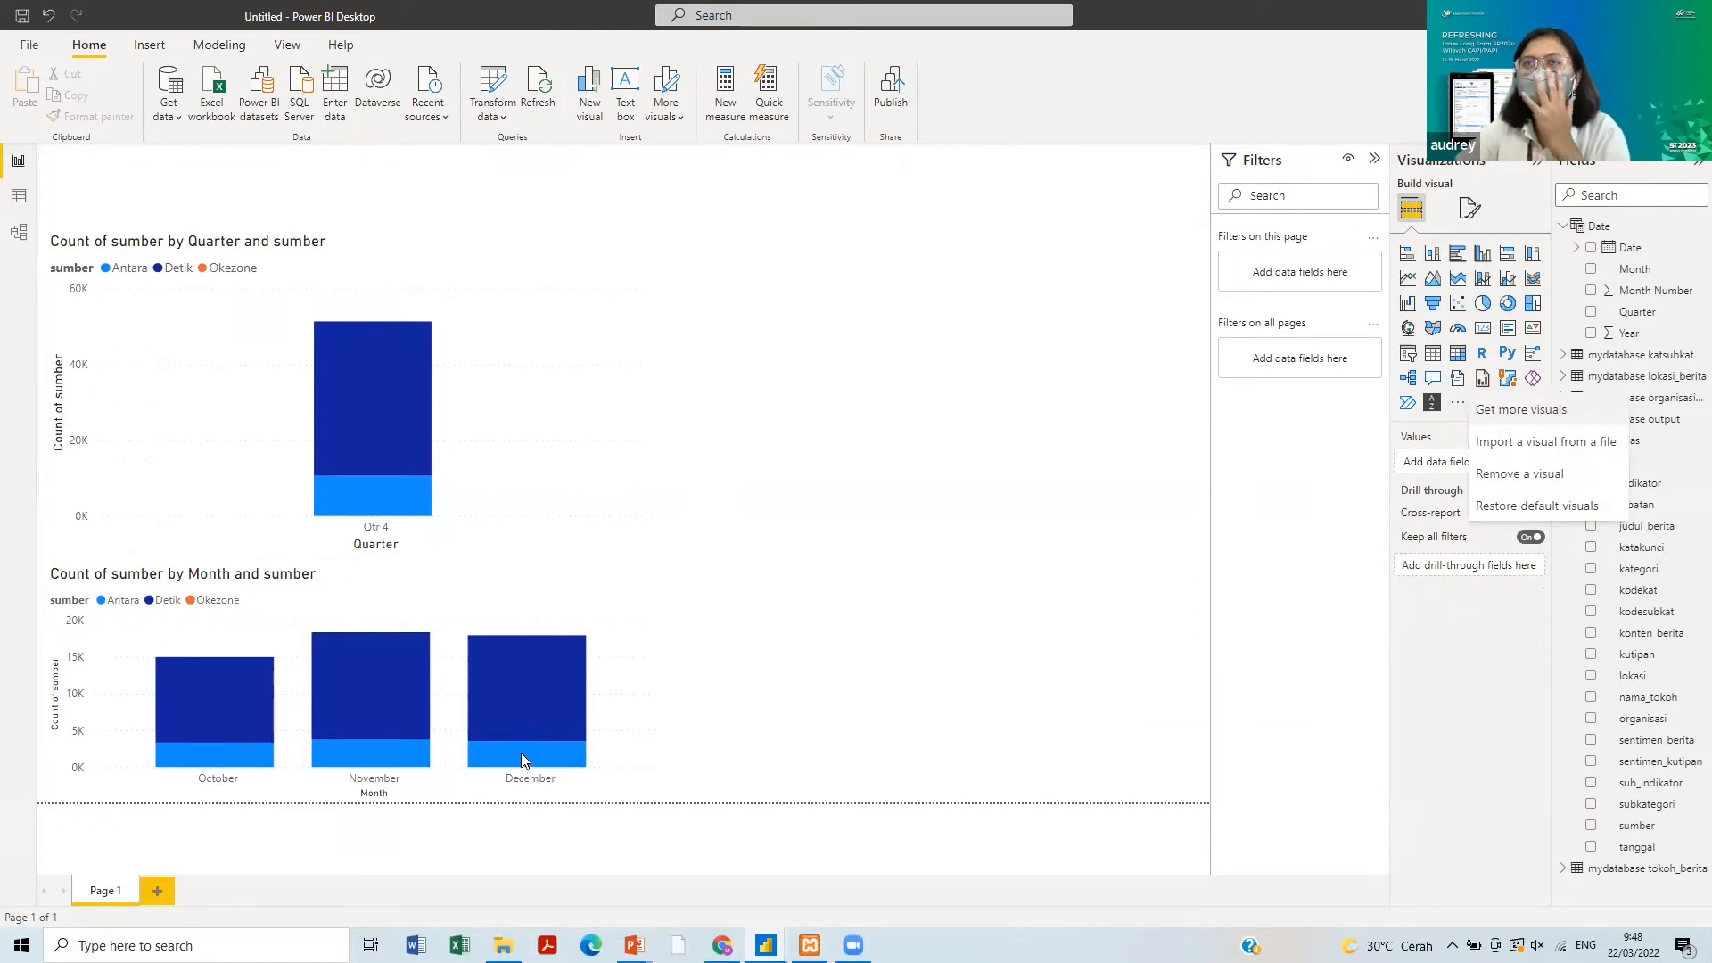
{"action": "key", "text": "Escape"}
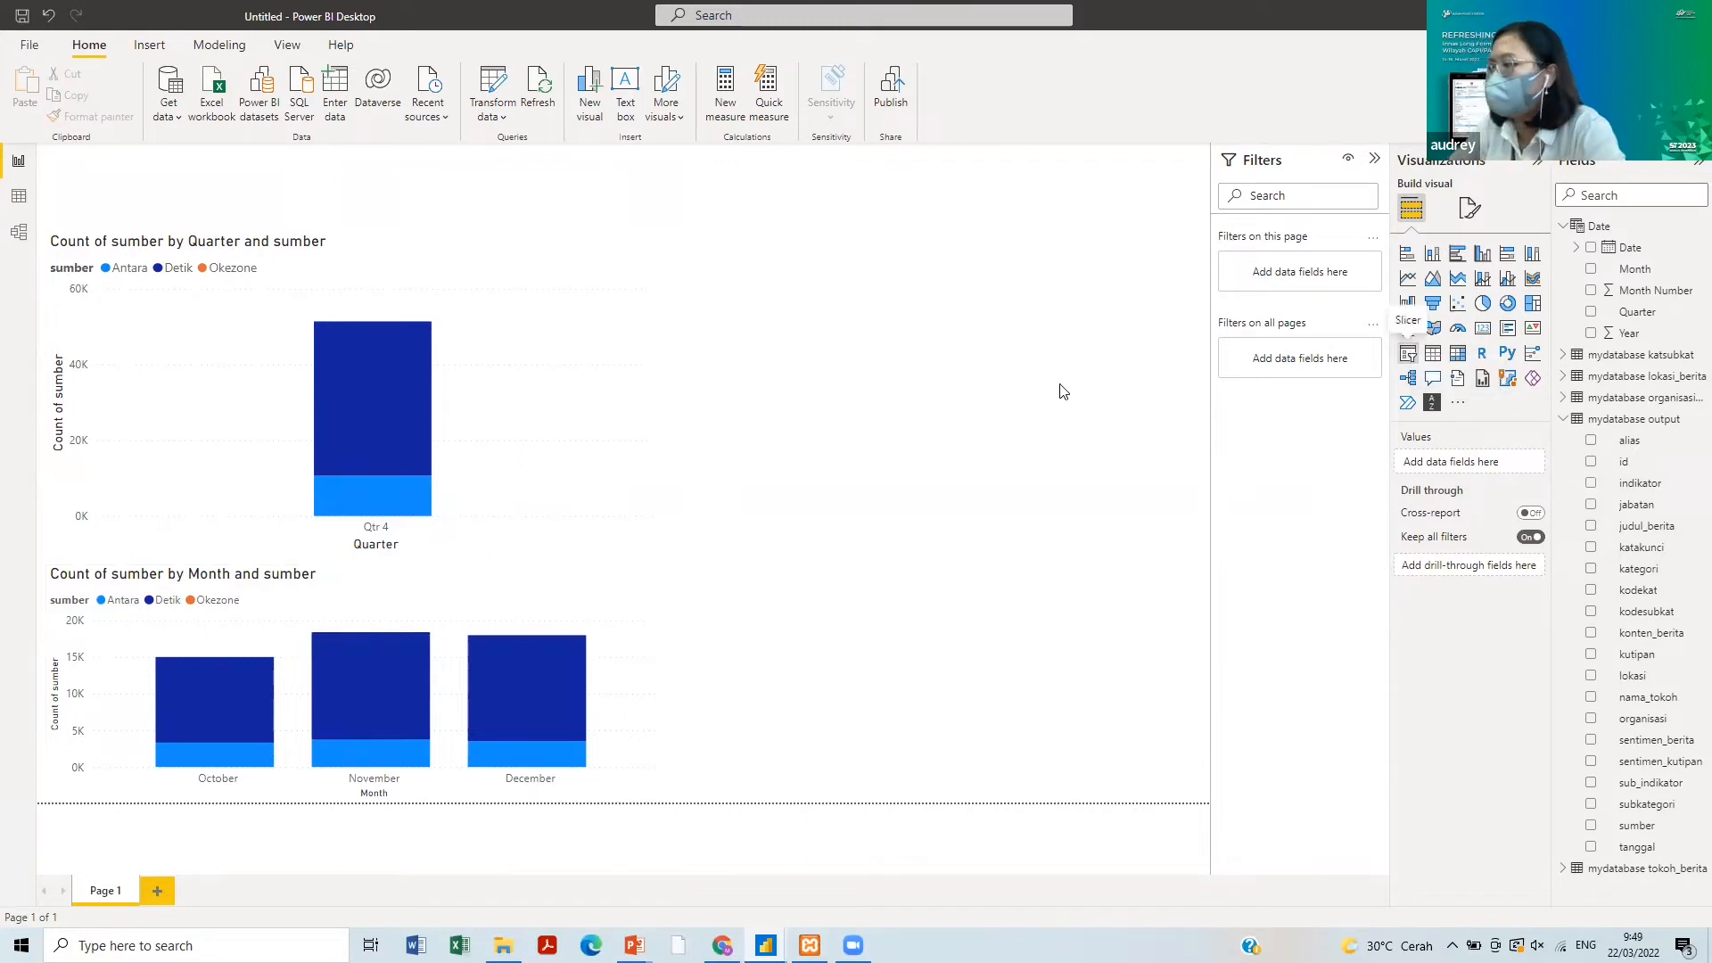
- Add a slicer beside the quarterly chart using the judul_berita field, and browse its list of titles
{"action": "left_click", "coordinate": [1407, 354]}
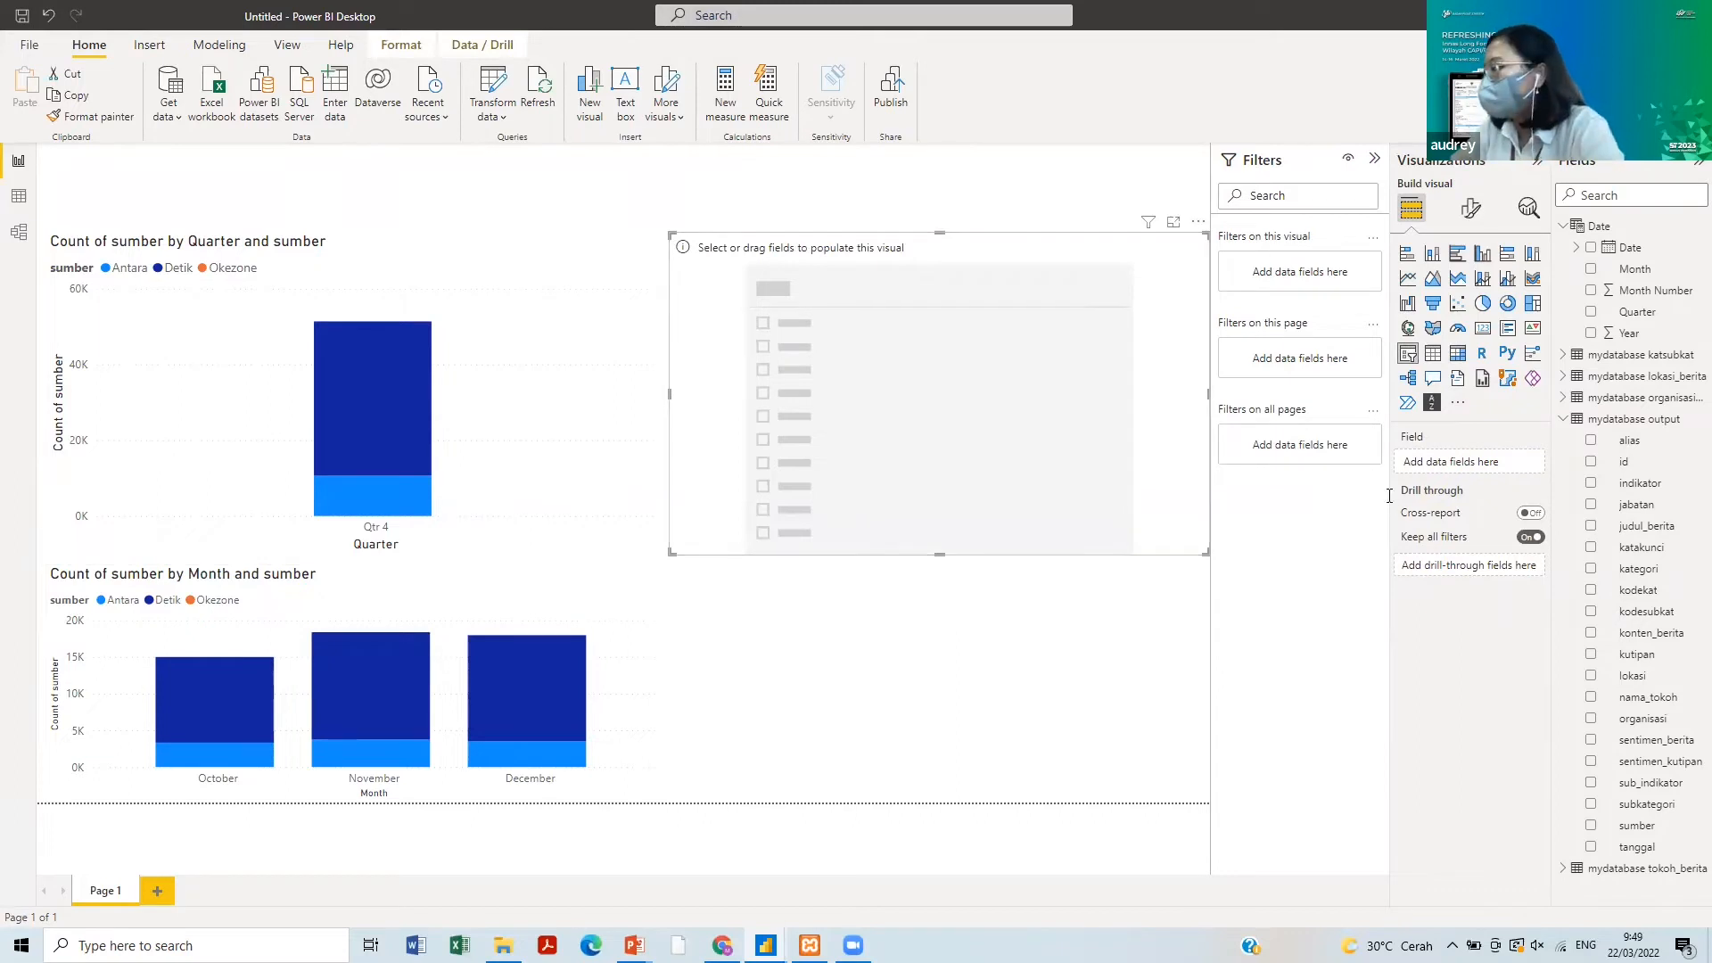
{"action": "left_click_drag", "start_coordinate": [1661, 533], "coordinate": [1442, 472]}
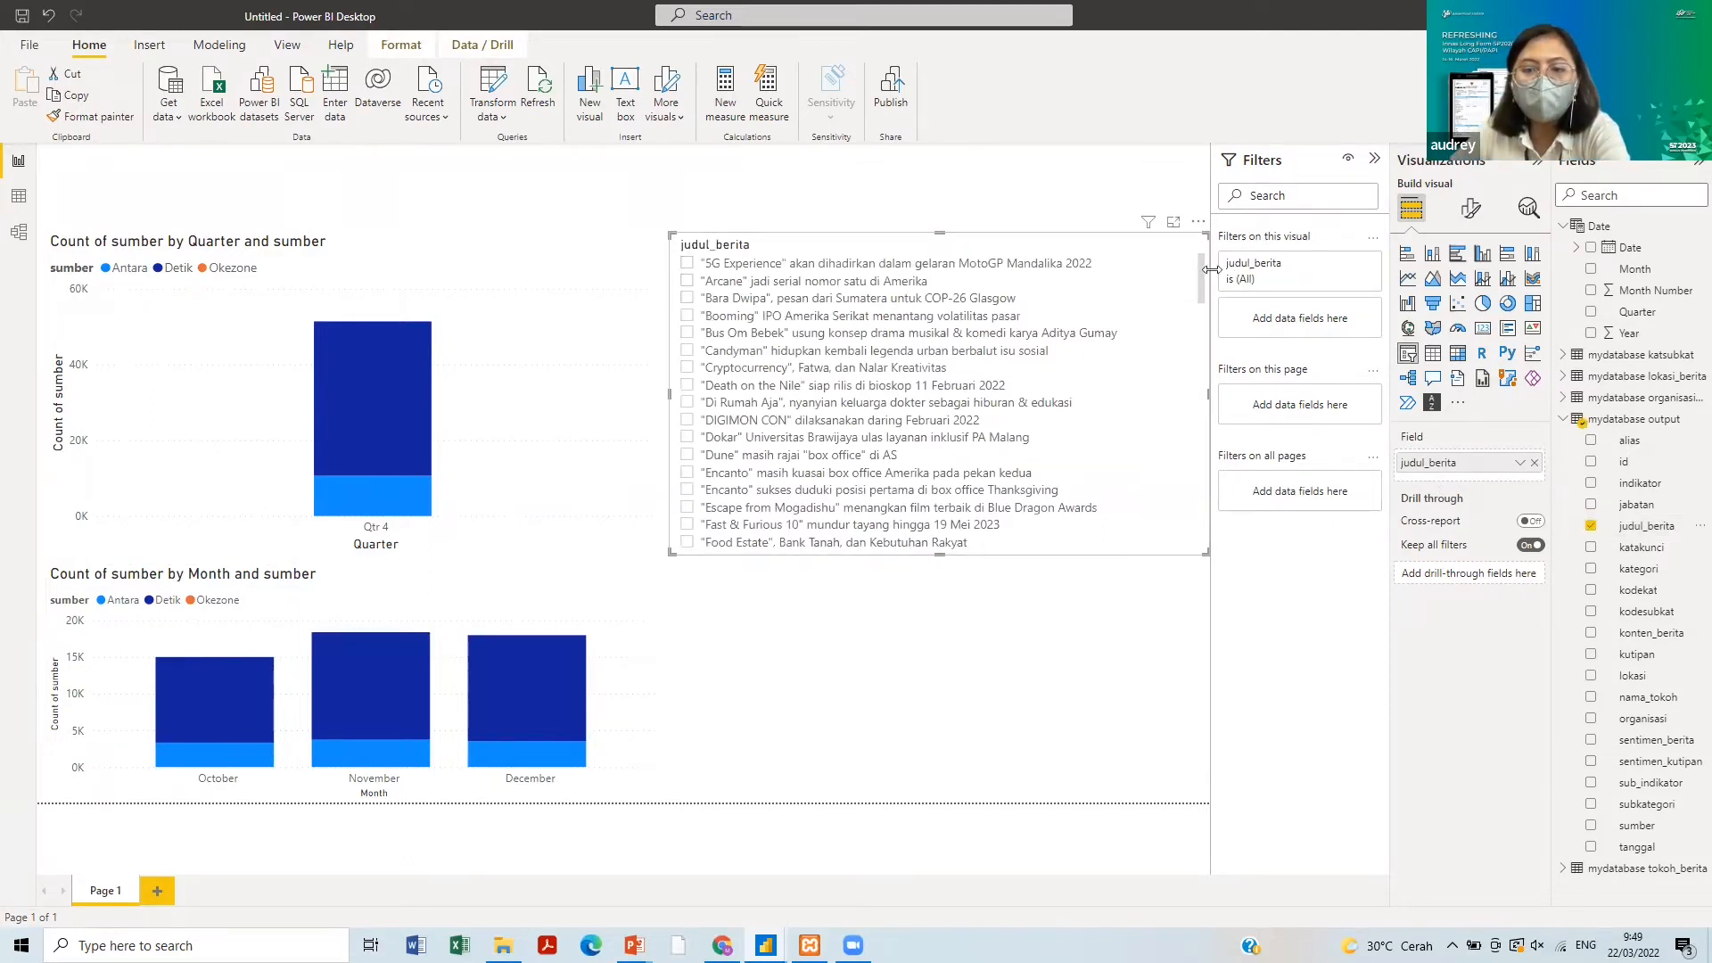
{"action": "left_click_drag", "start_coordinate": [1196, 282], "coordinate": [1251, 590]}
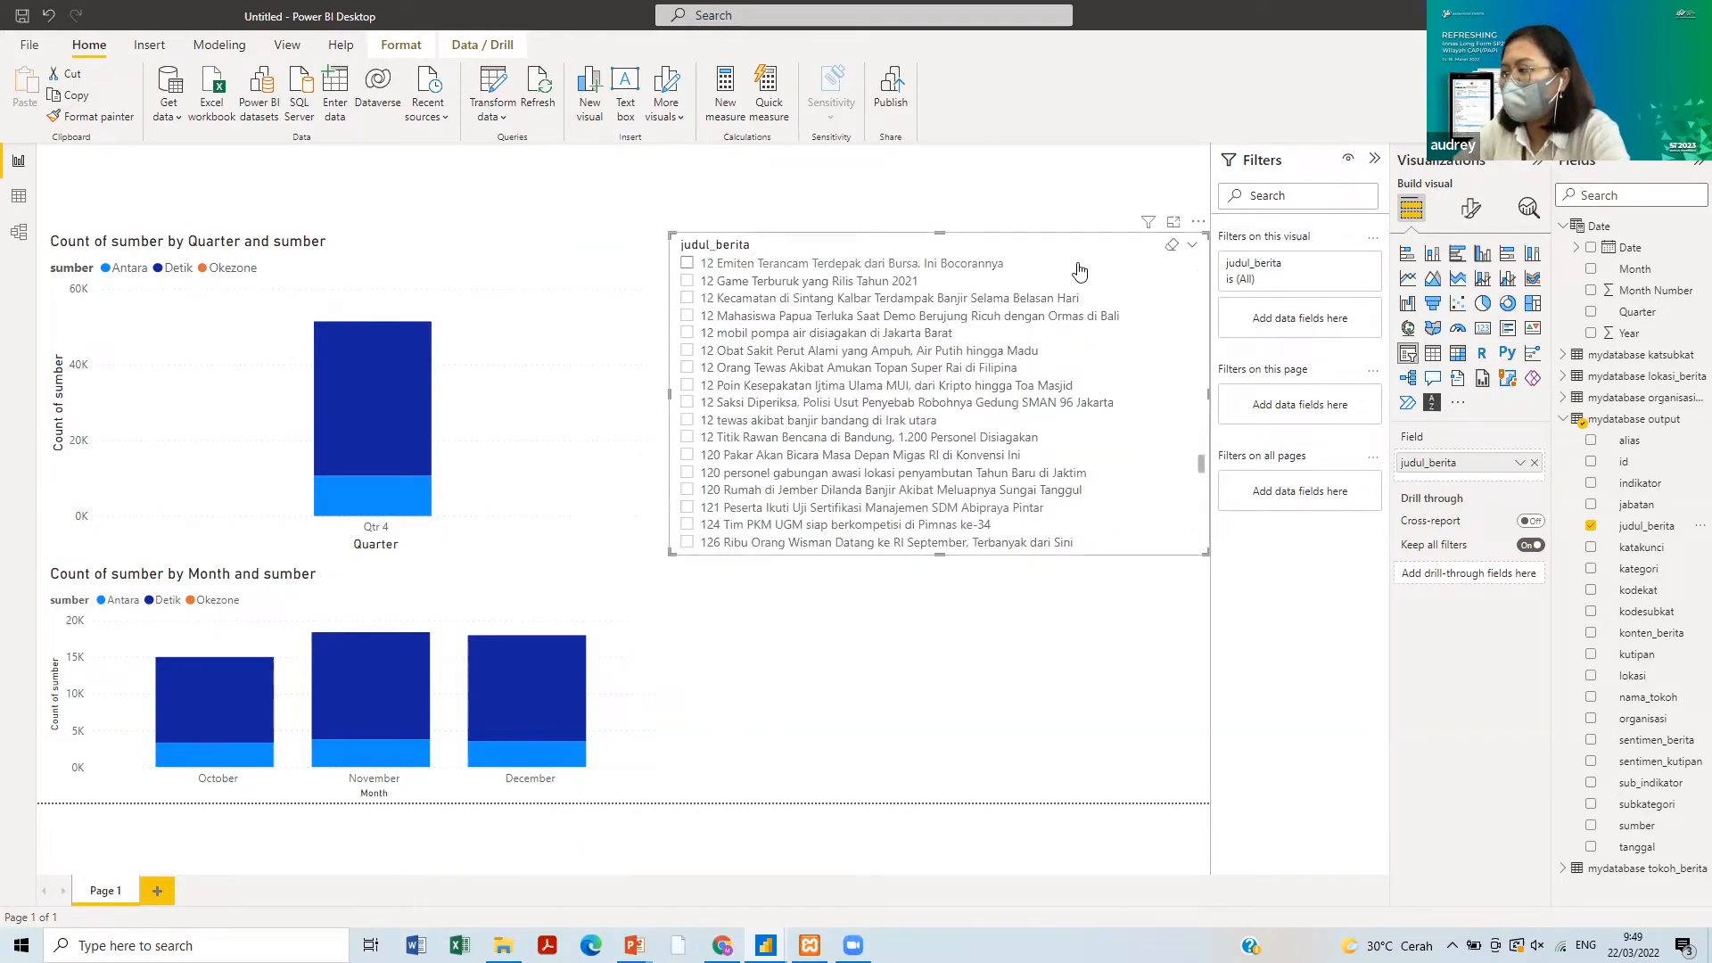
- Switch the judul_berita slicer to the Dropdown style and shrink its height to fit the single selection row
{"action": "left_click", "coordinate": [1198, 223]}
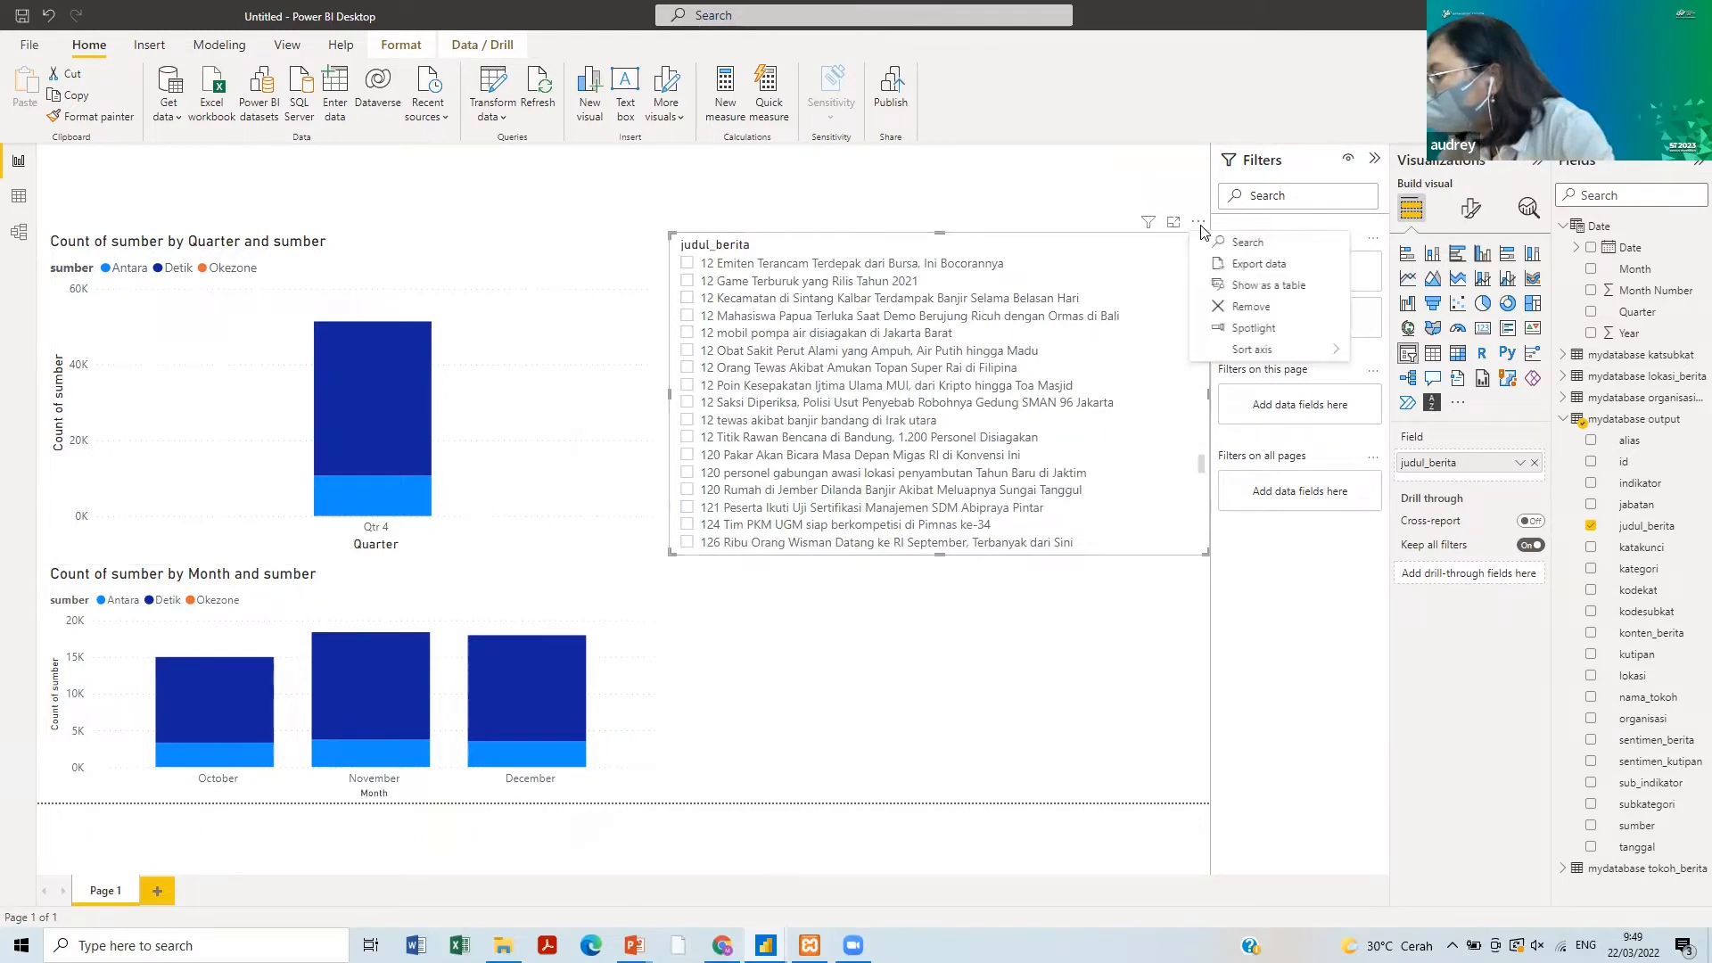
{"action": "left_click", "coordinate": [1155, 247]}
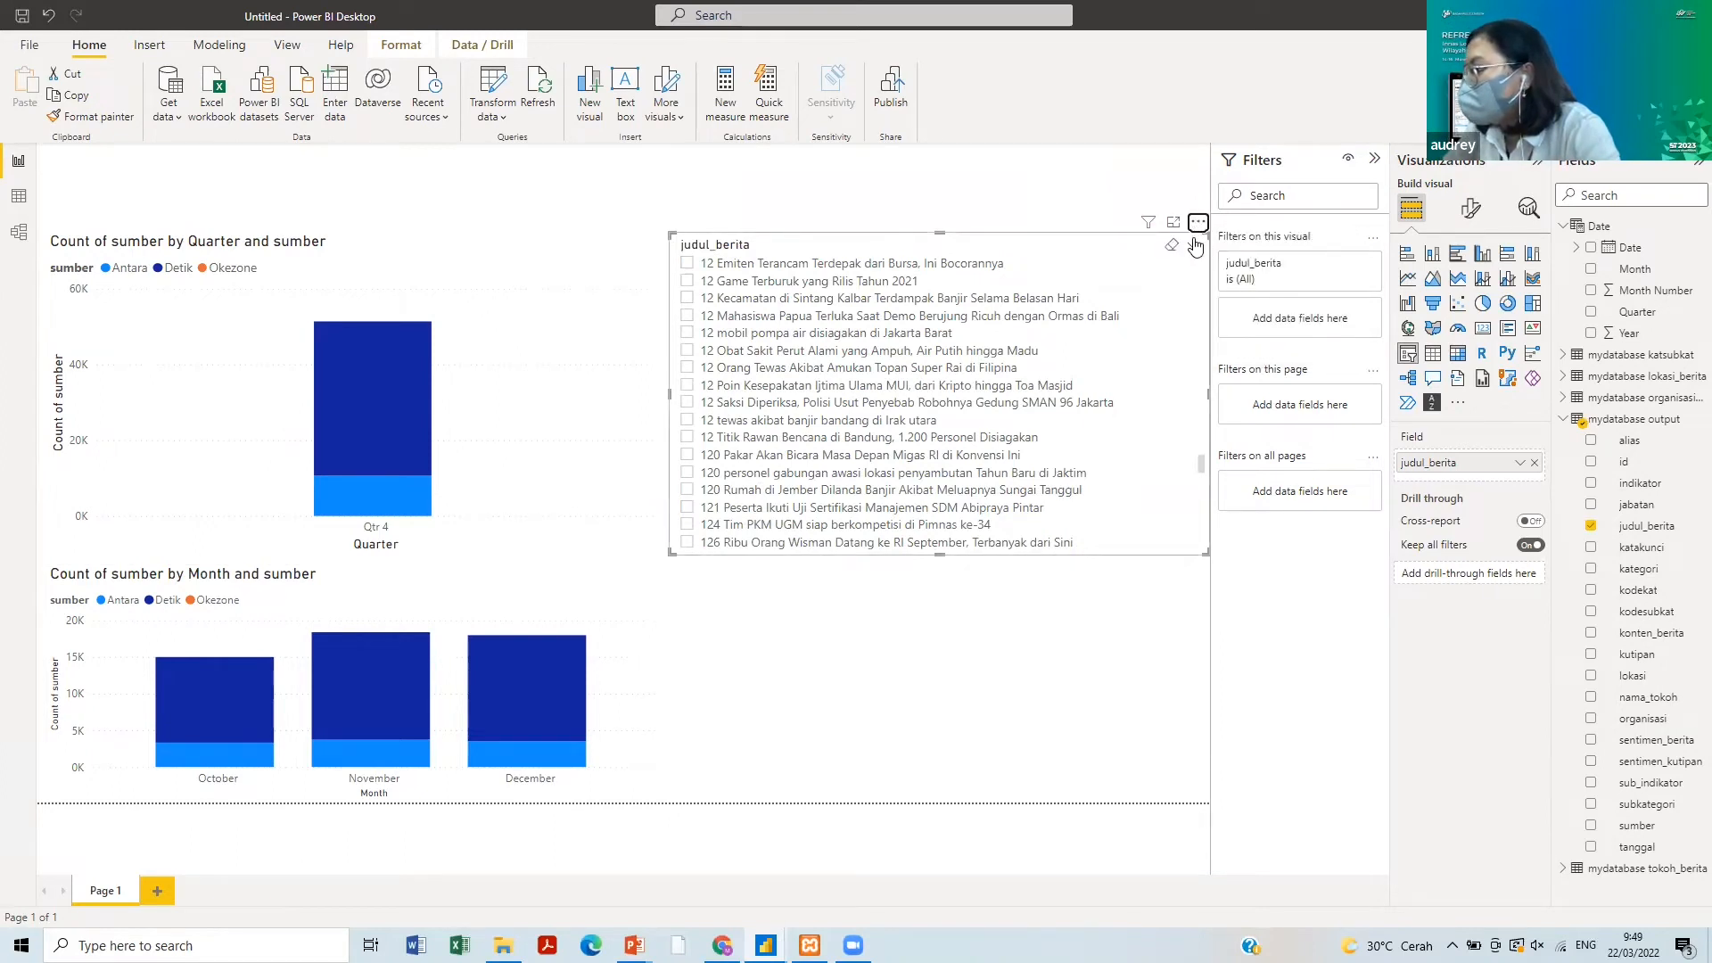
{"action": "left_click", "coordinate": [1195, 249]}
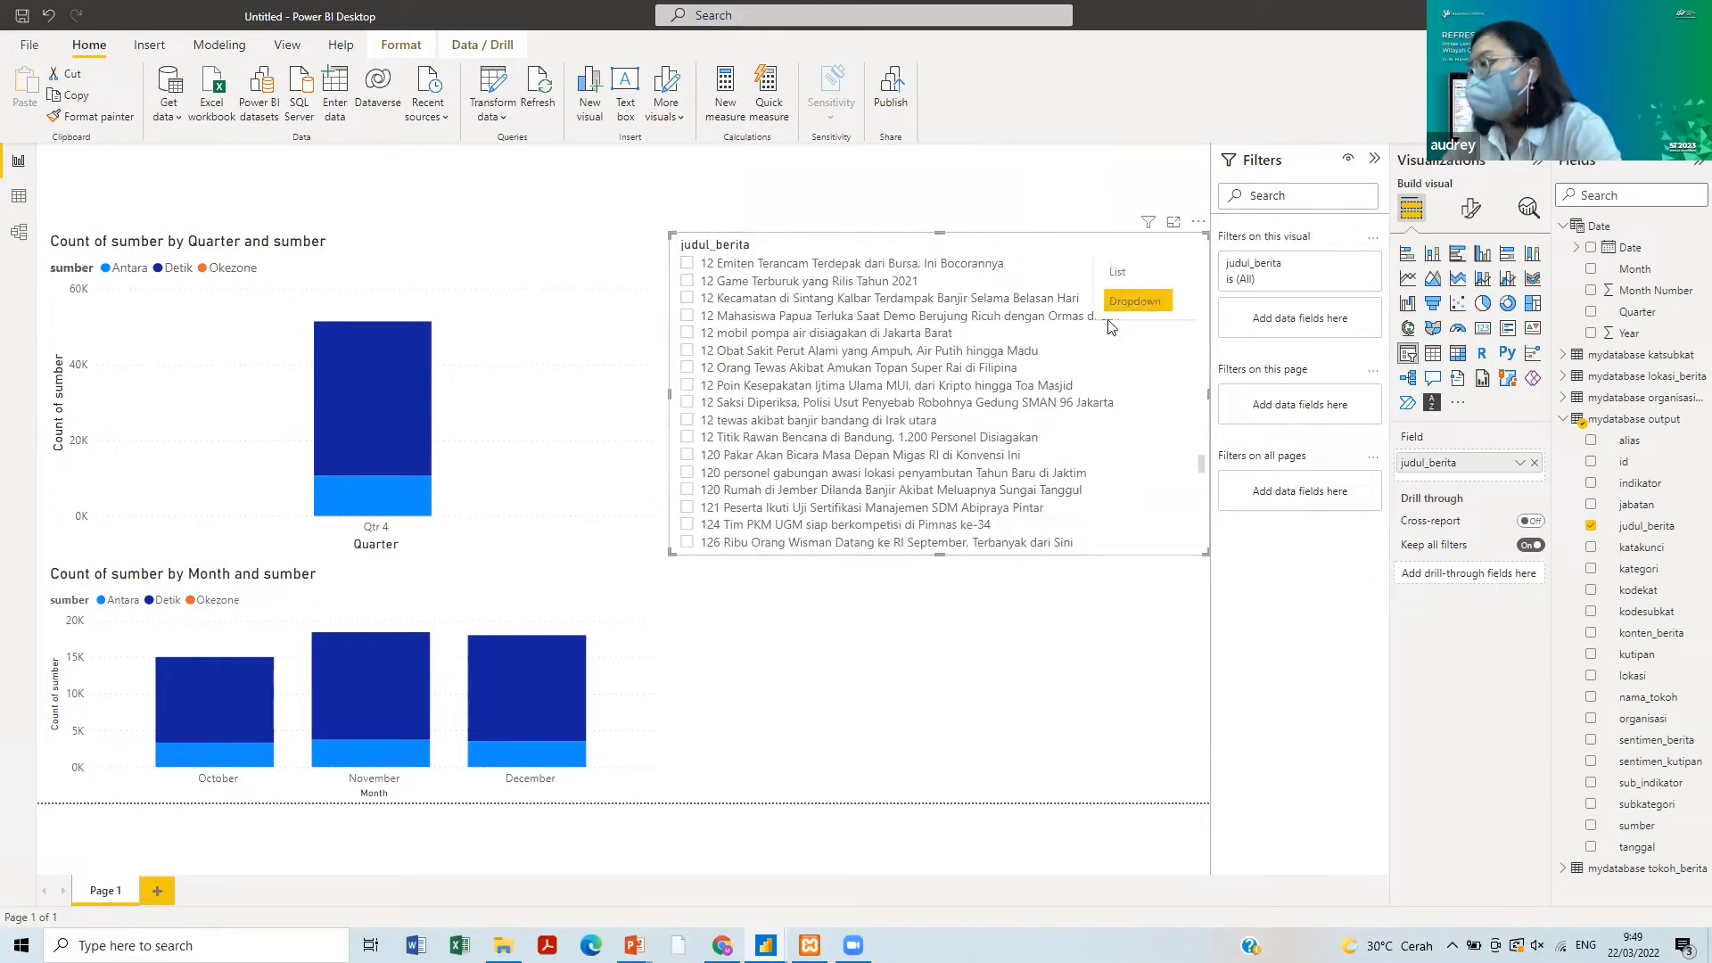
{"action": "left_click", "coordinate": [1134, 301]}
{"action": "left_click_drag", "start_coordinate": [940, 553], "coordinate": [903, 300]}
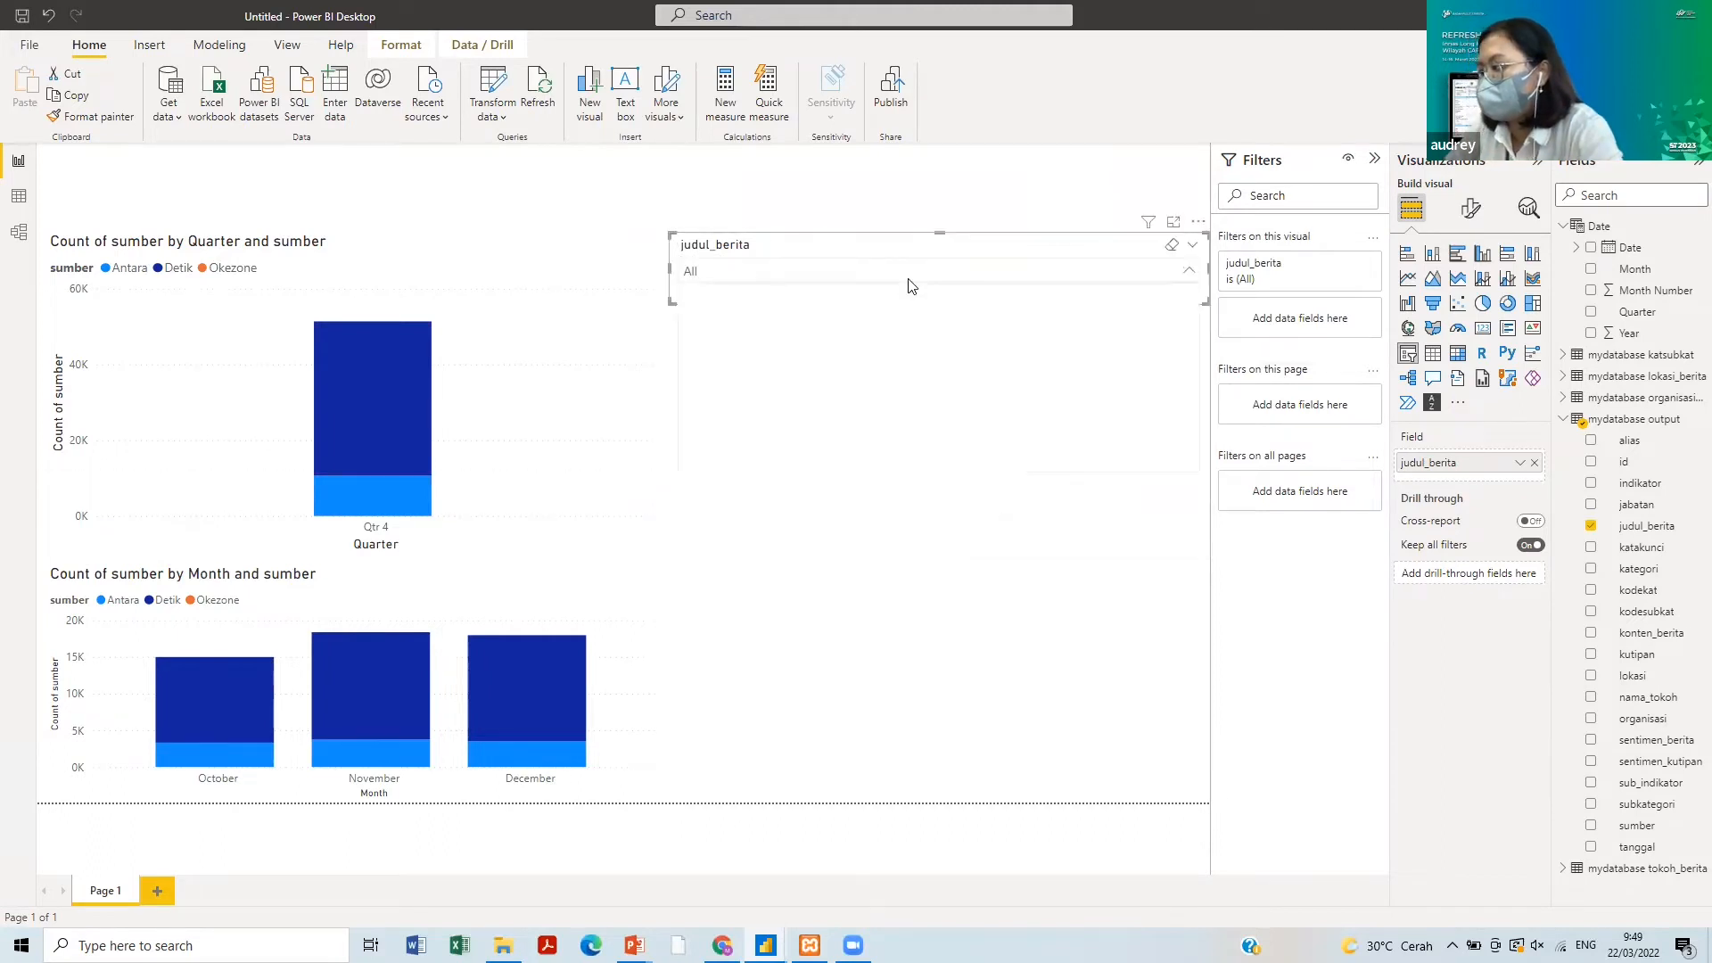
{"action": "left_click", "coordinate": [907, 282]}
{"action": "left_click", "coordinate": [905, 516]}
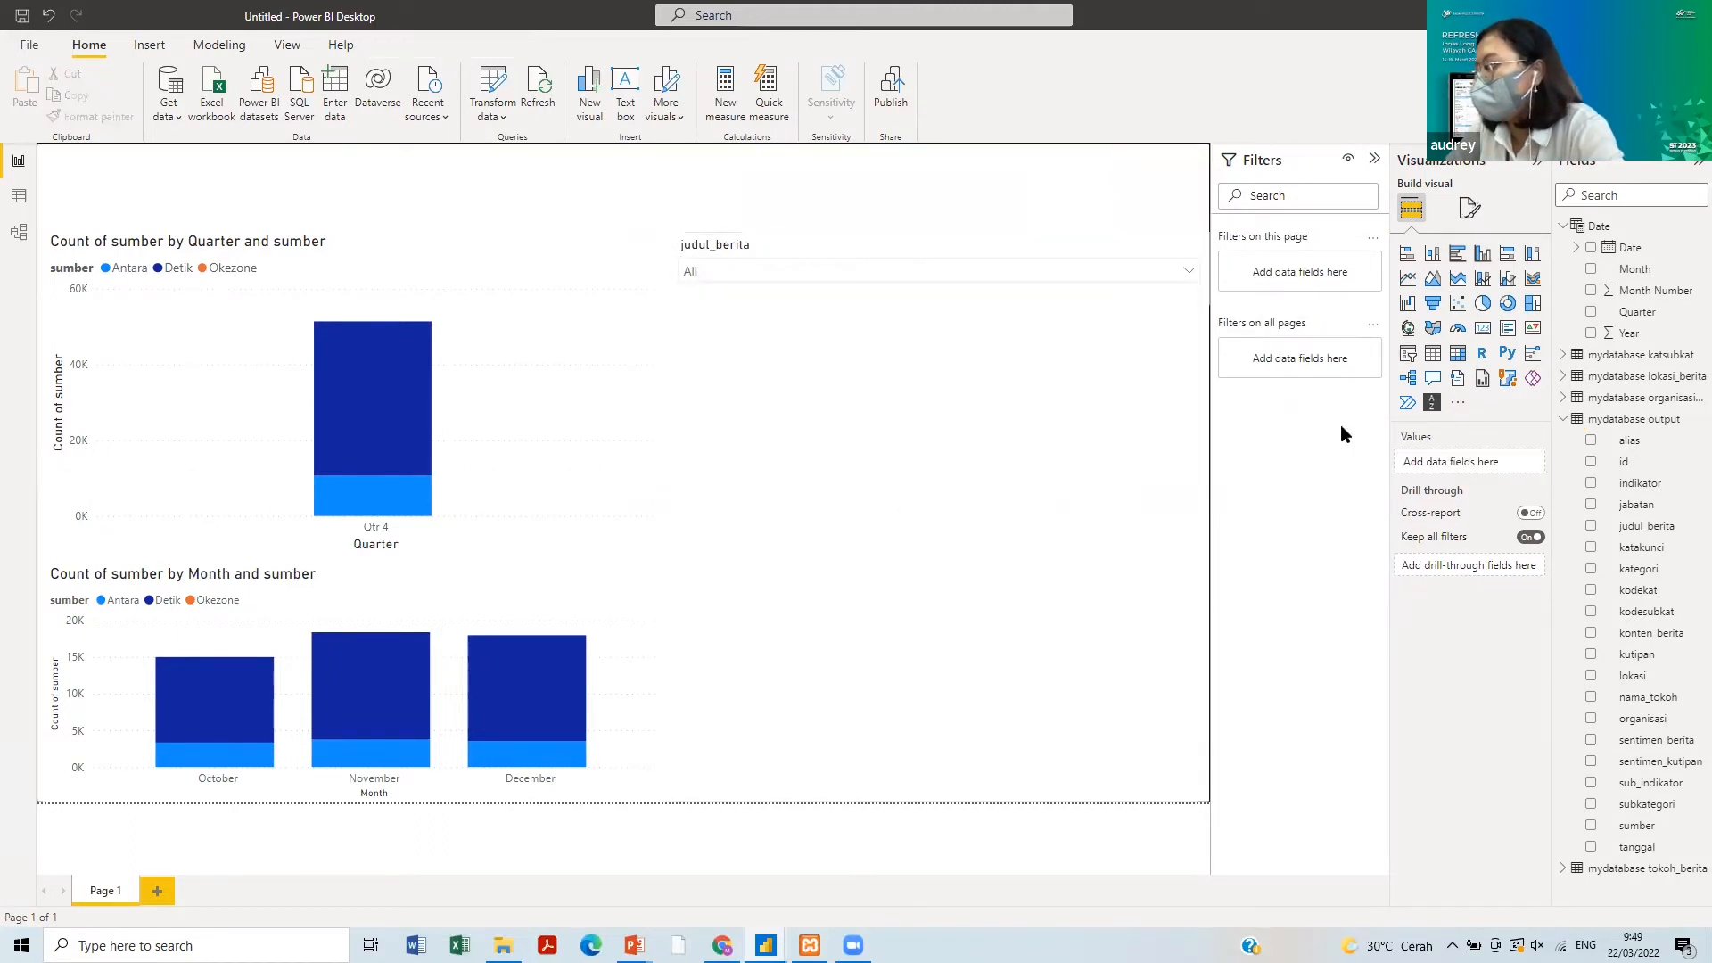
- Import the textFilter custom visual, version 1.2.1.0, from its .pbiviz file into the report
{"action": "left_click", "coordinate": [1459, 403]}
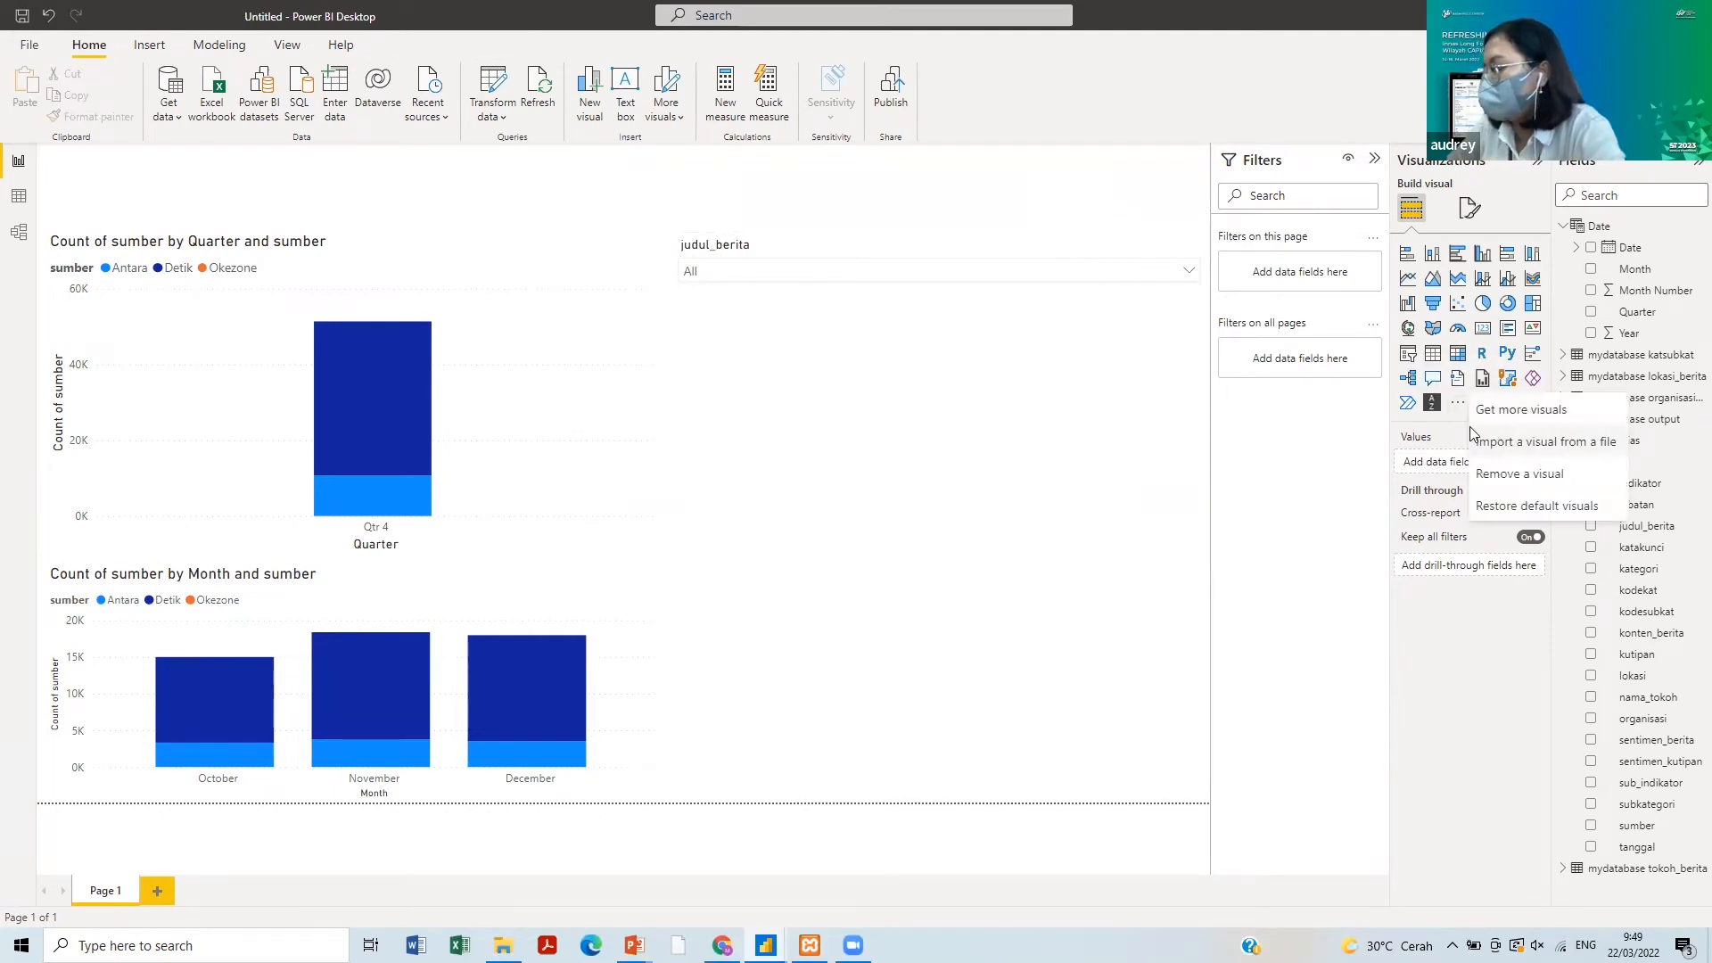
{"action": "left_click", "coordinate": [1456, 430]}
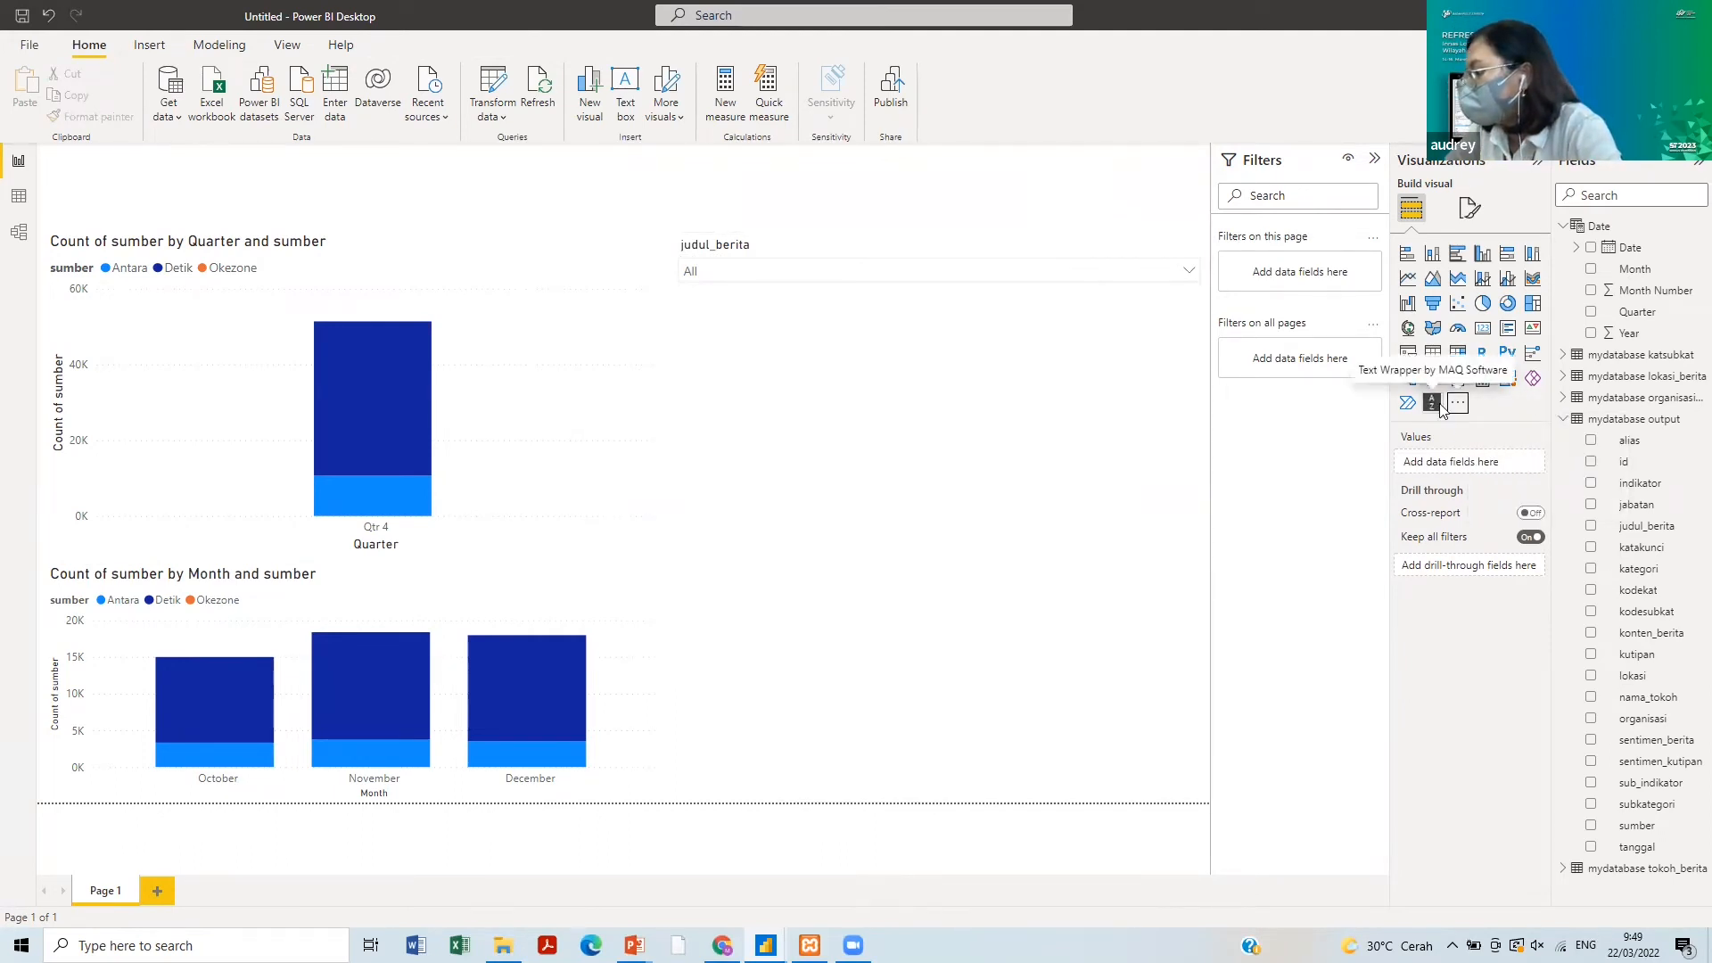
{"action": "left_click", "coordinate": [1457, 403]}
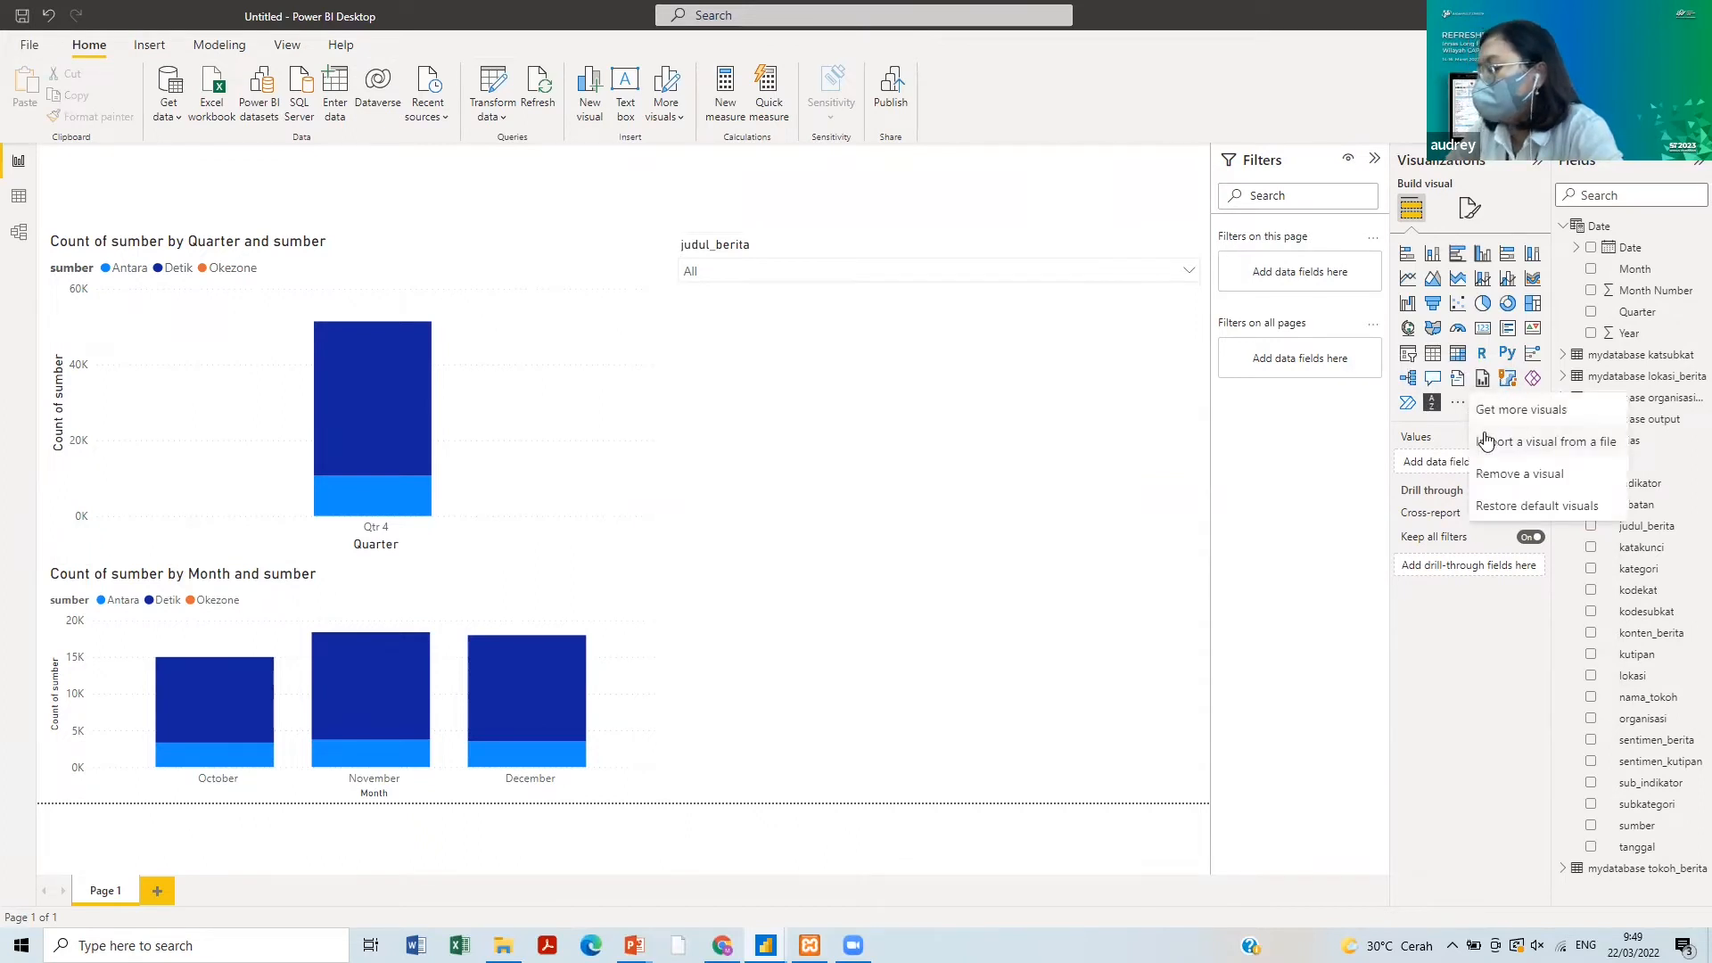
{"action": "left_click", "coordinate": [1485, 440]}
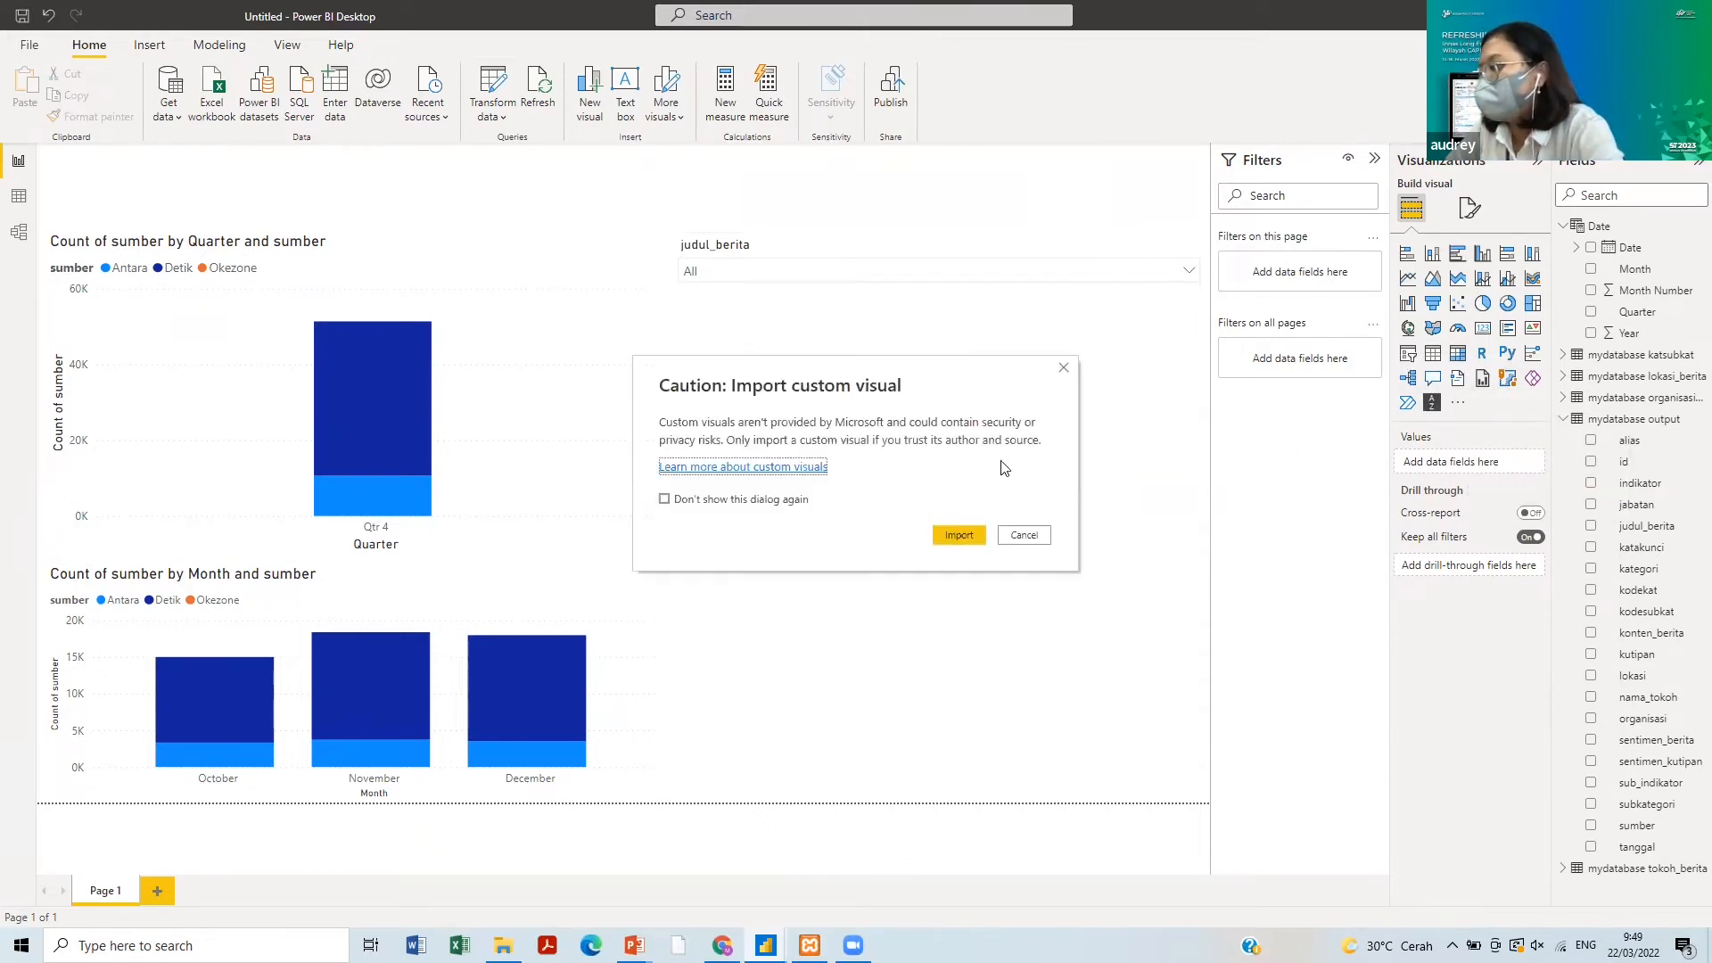
{"action": "left_click", "coordinate": [971, 534]}
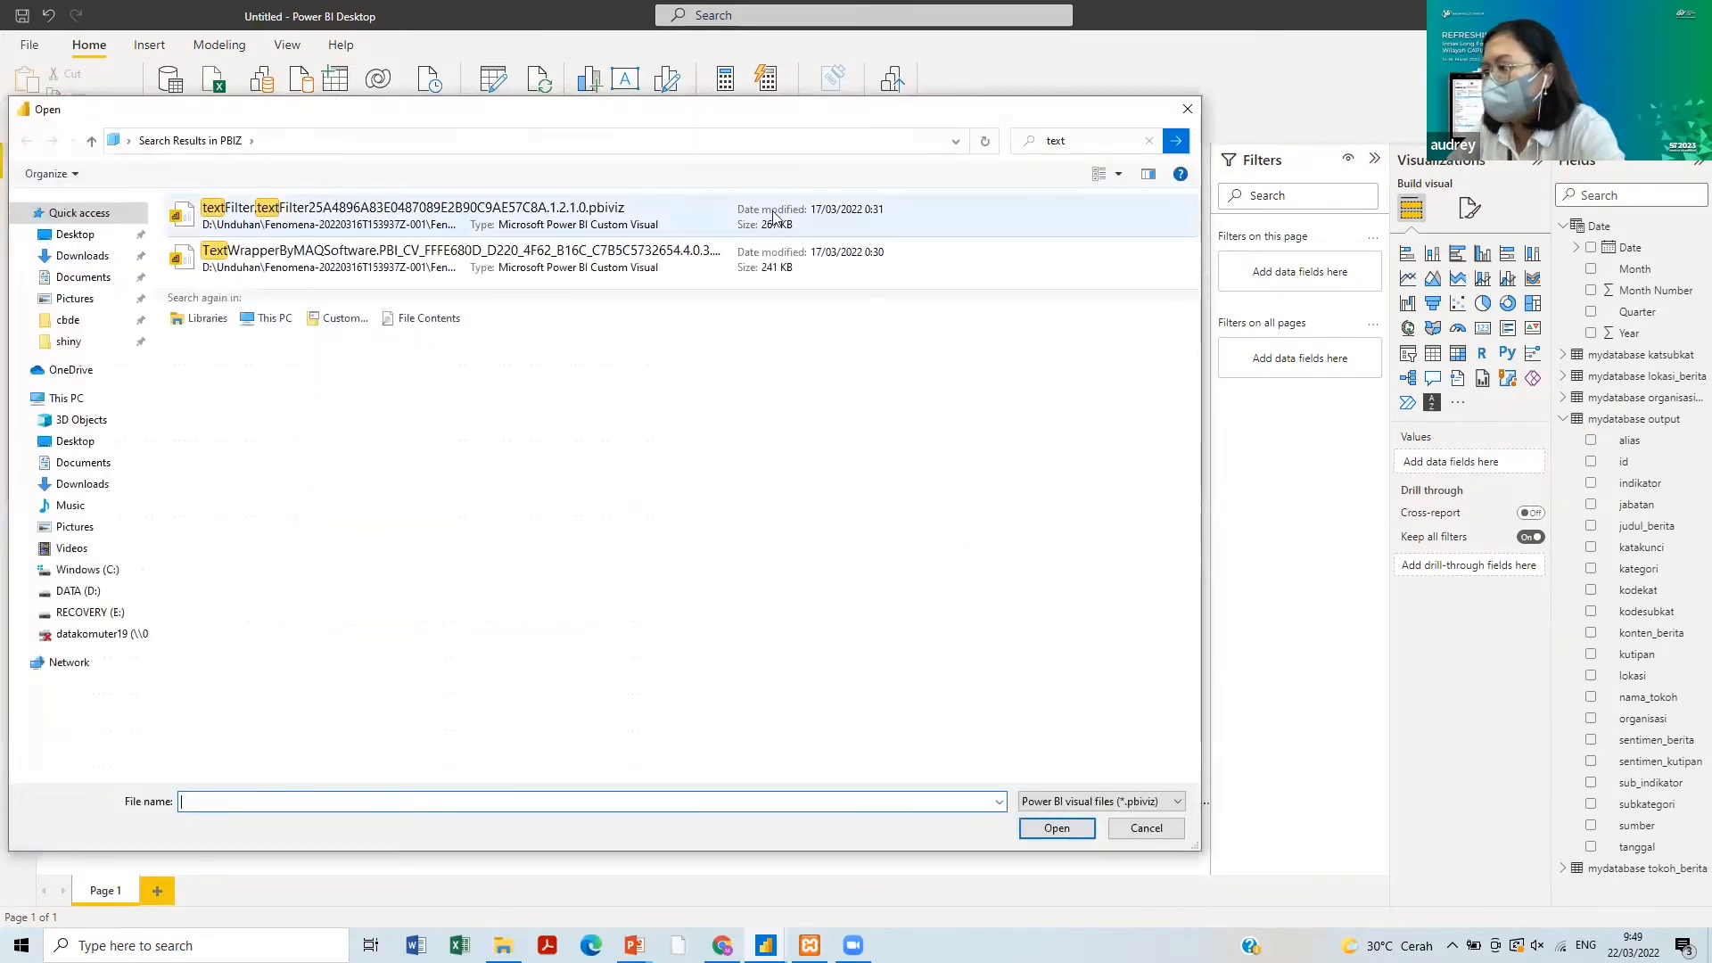
{"action": "left_click", "coordinate": [788, 219]}
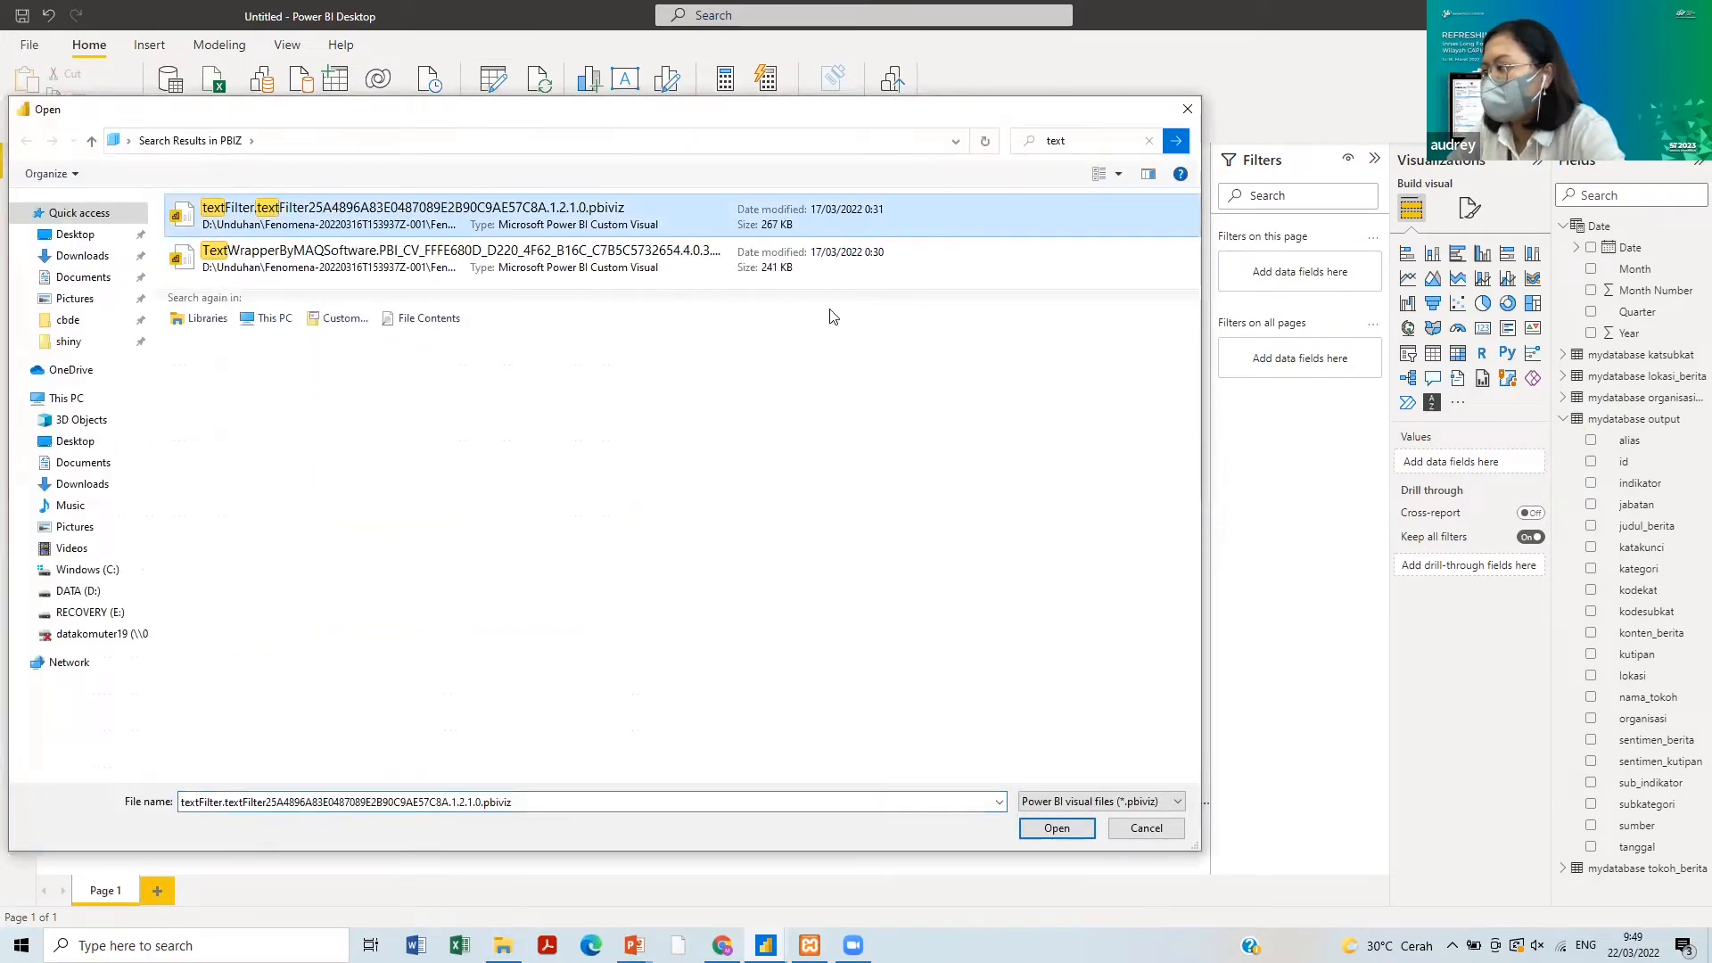
{"action": "left_click", "coordinate": [1055, 828]}
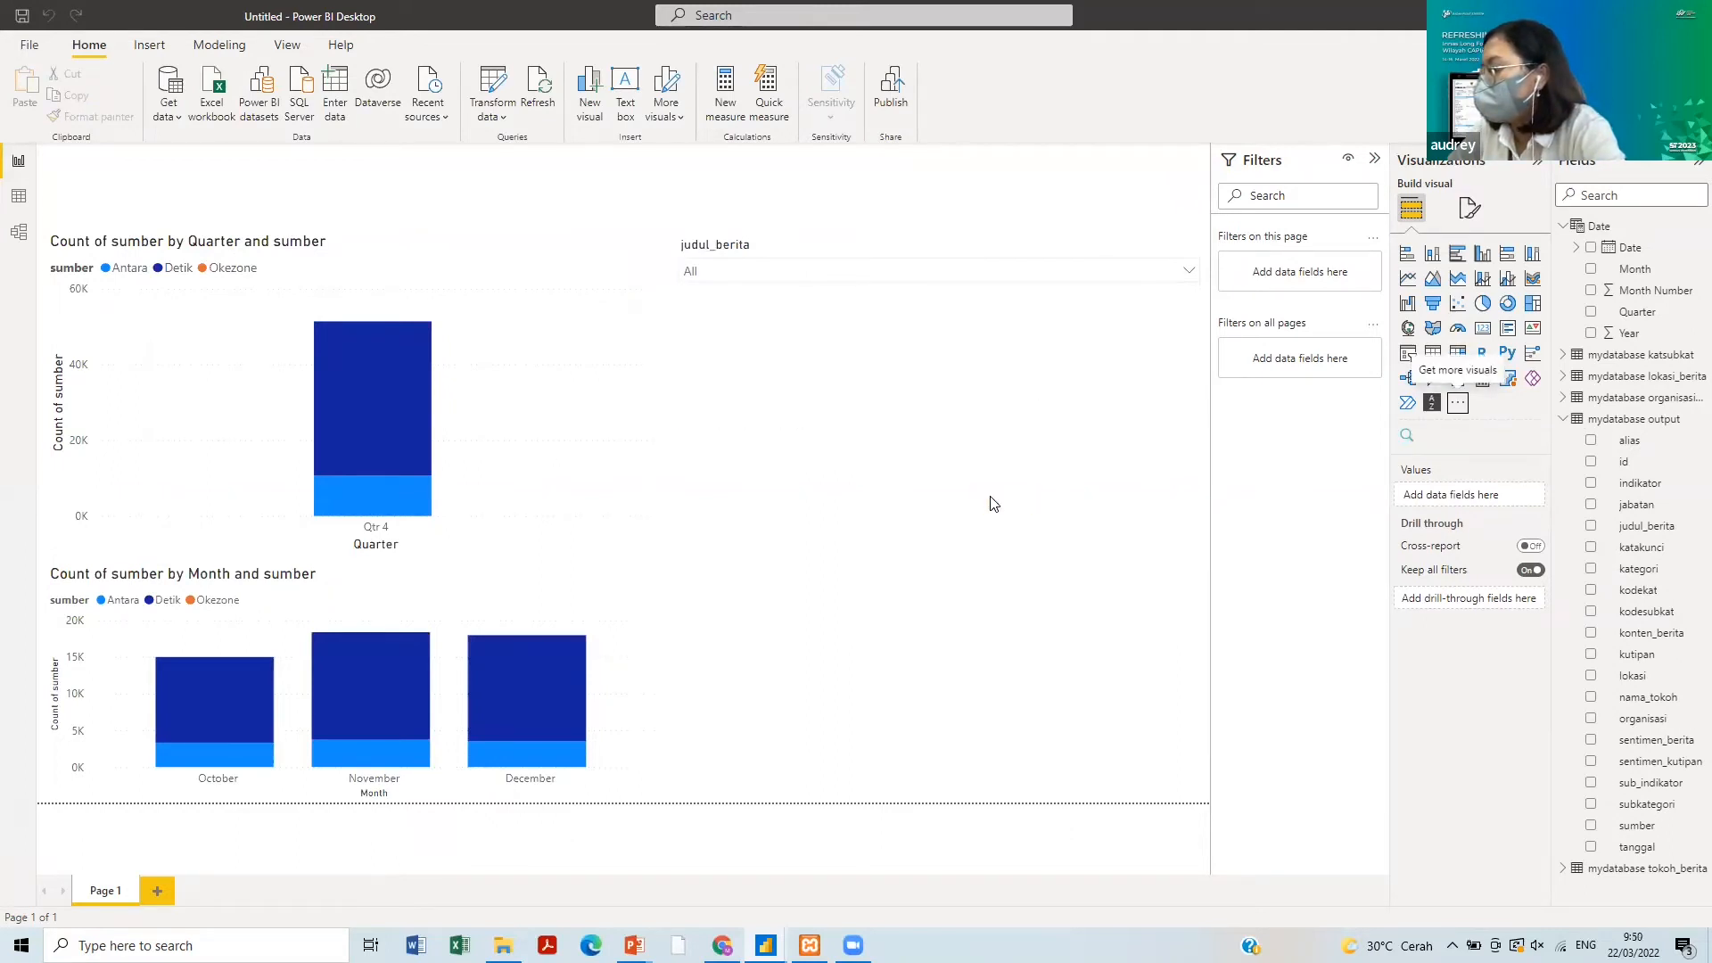
- Import the textFilter .pbiviz file once more, updating the copy of the visual already in the report
{"action": "left_click", "coordinate": [1458, 403]}
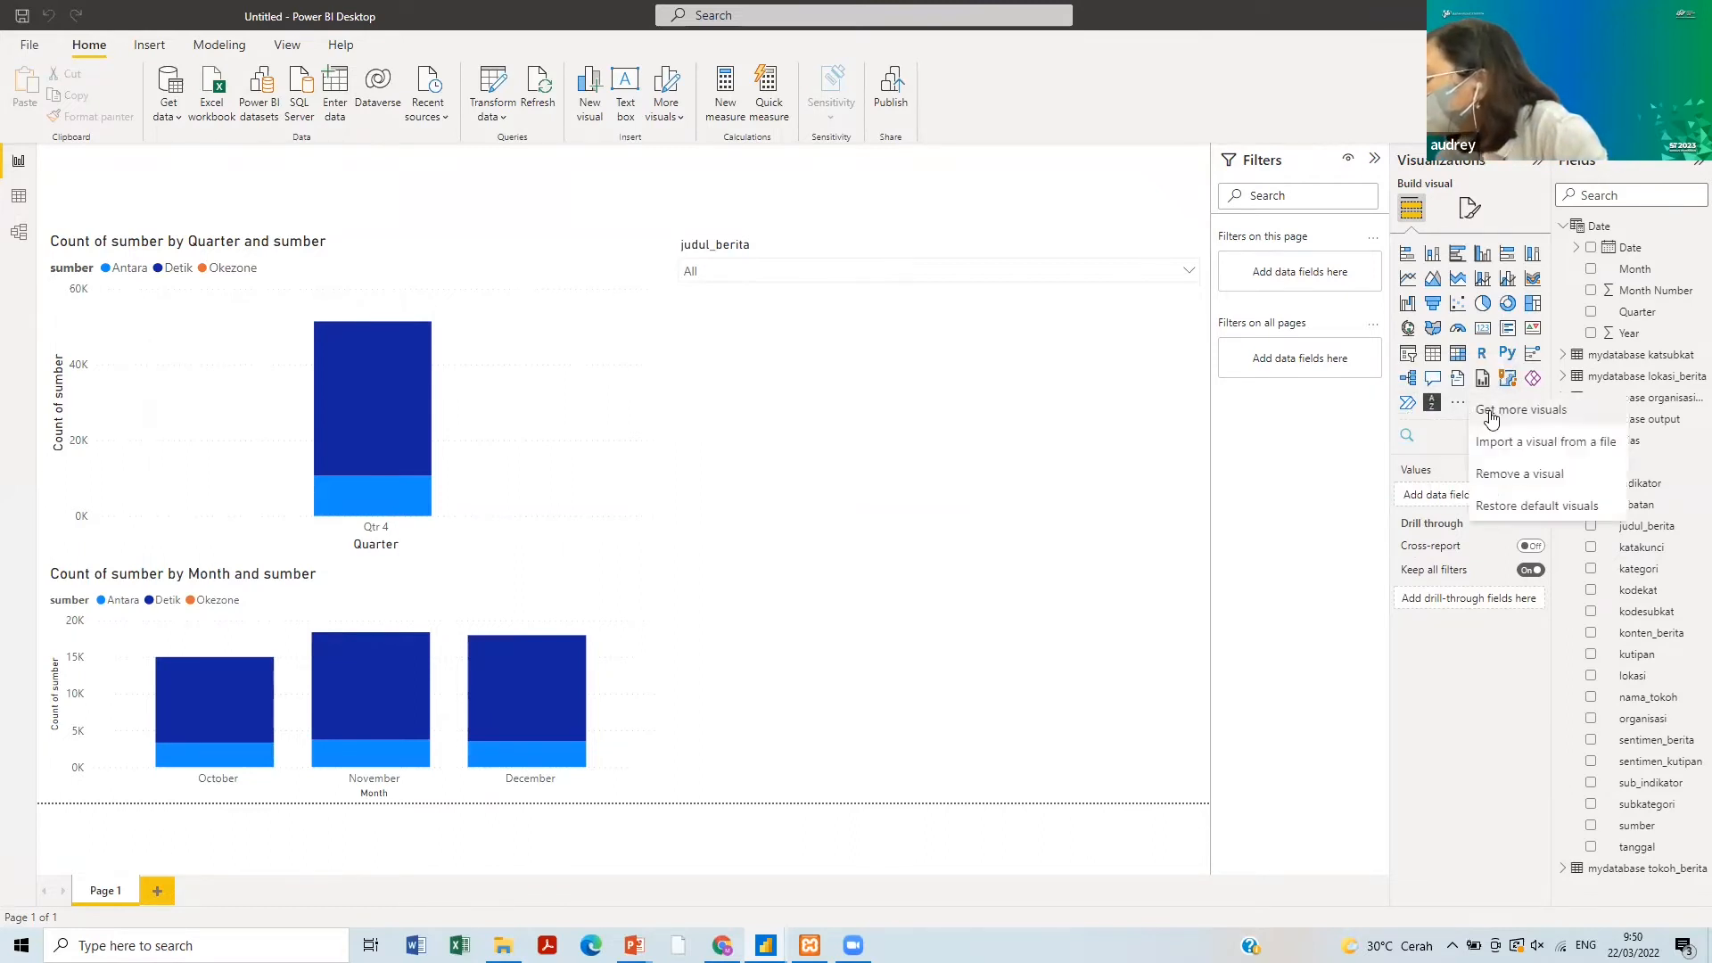
{"action": "left_click", "coordinate": [1498, 440]}
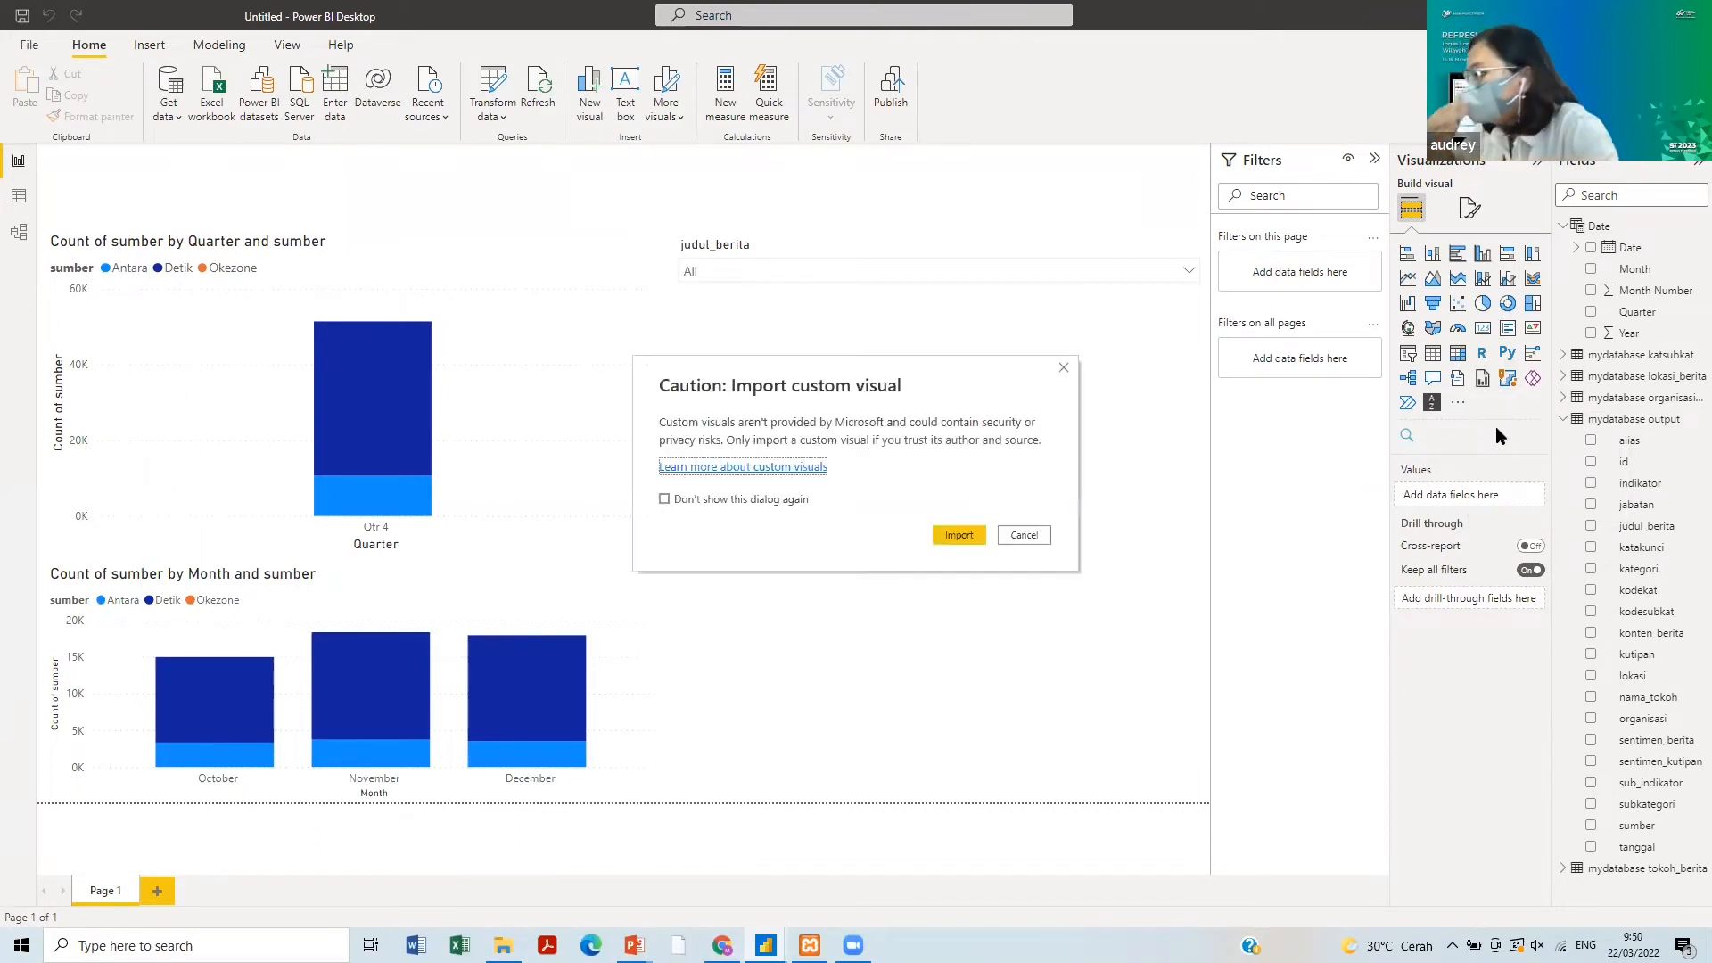
{"action": "left_click", "coordinate": [945, 535]}
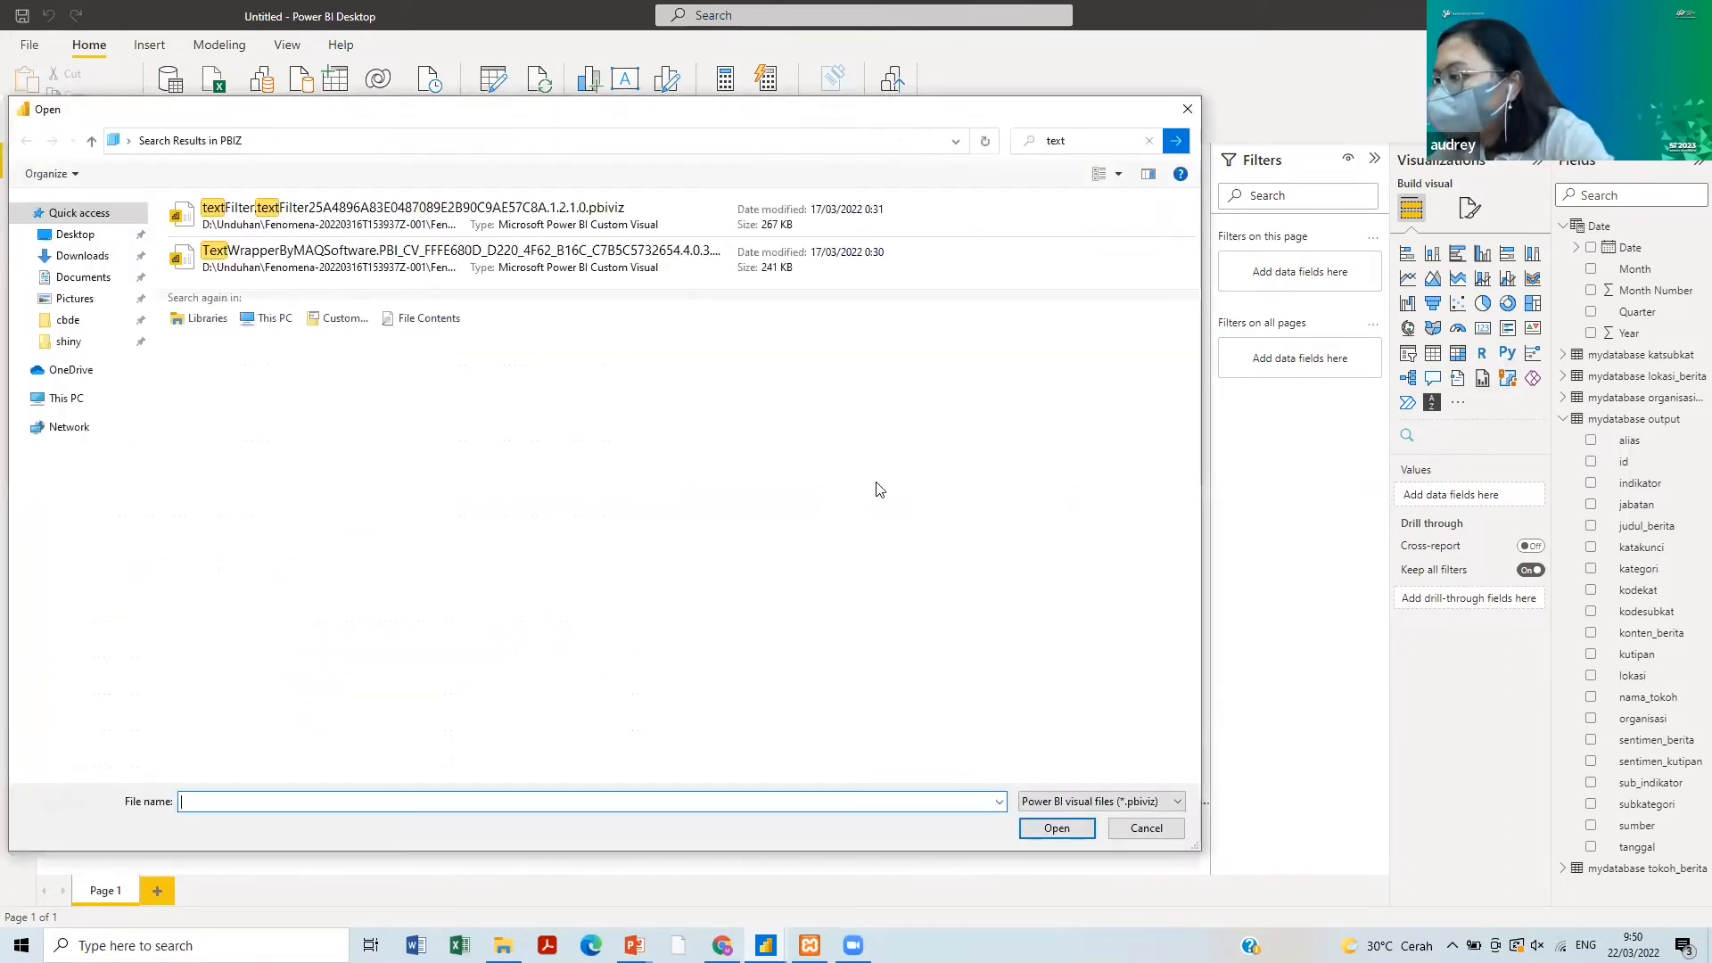
{"action": "left_click", "coordinate": [621, 231]}
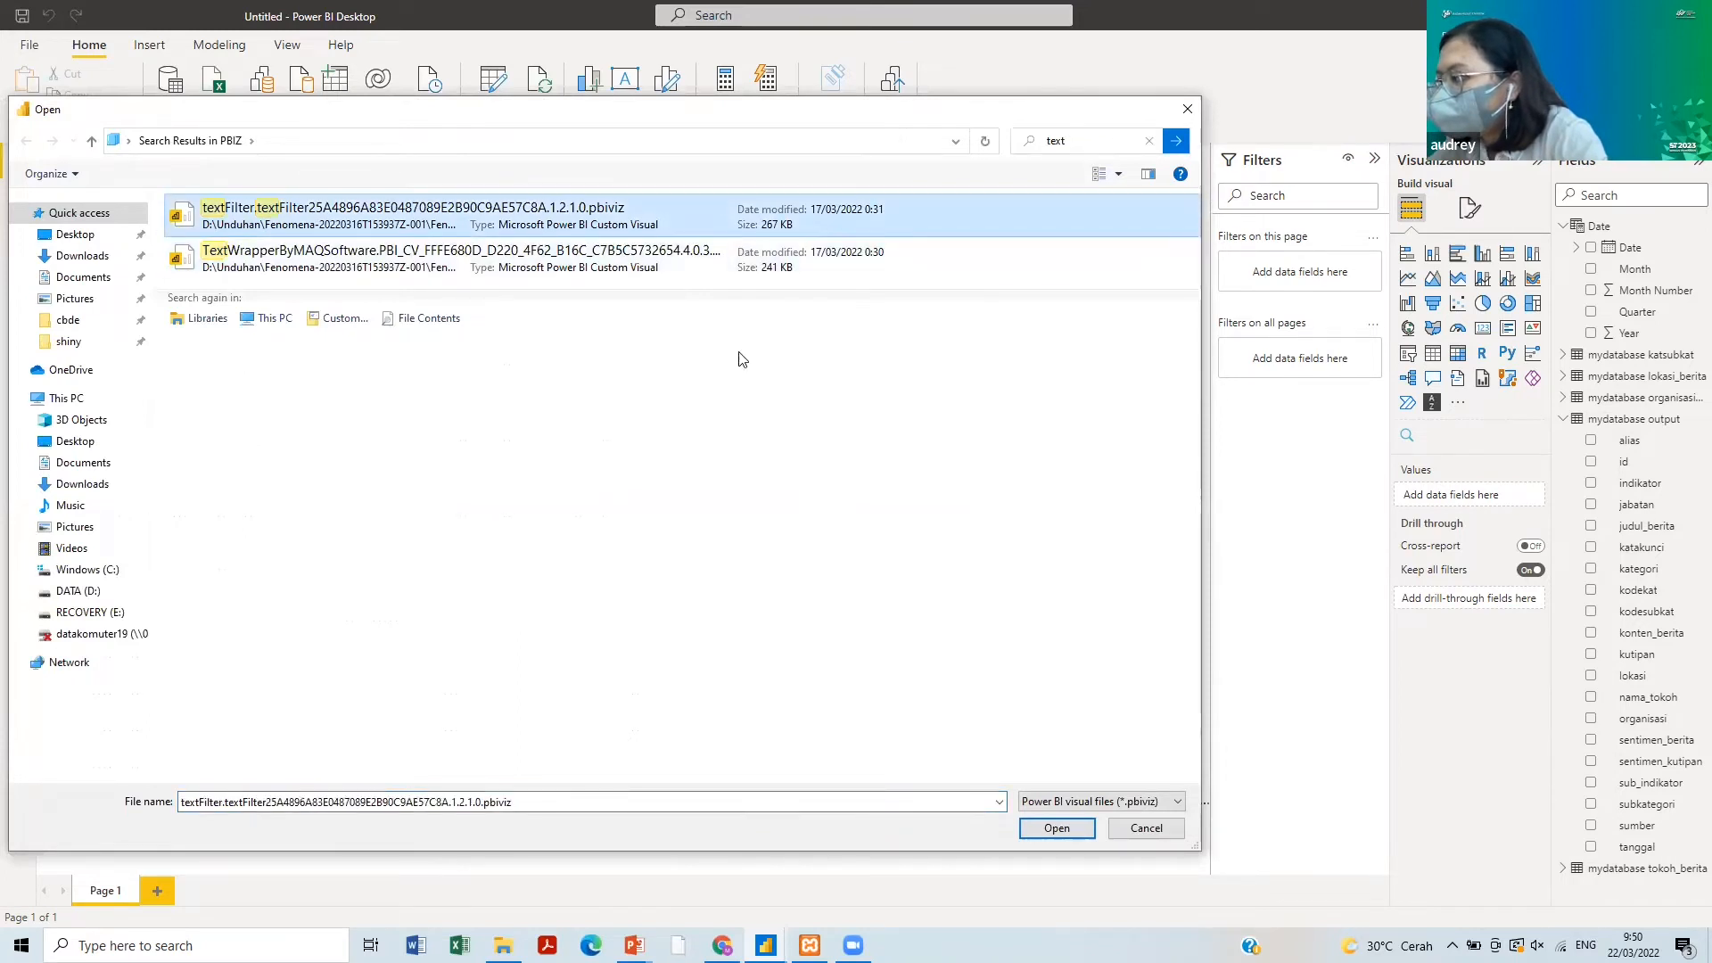
{"action": "left_click", "coordinate": [706, 257]}
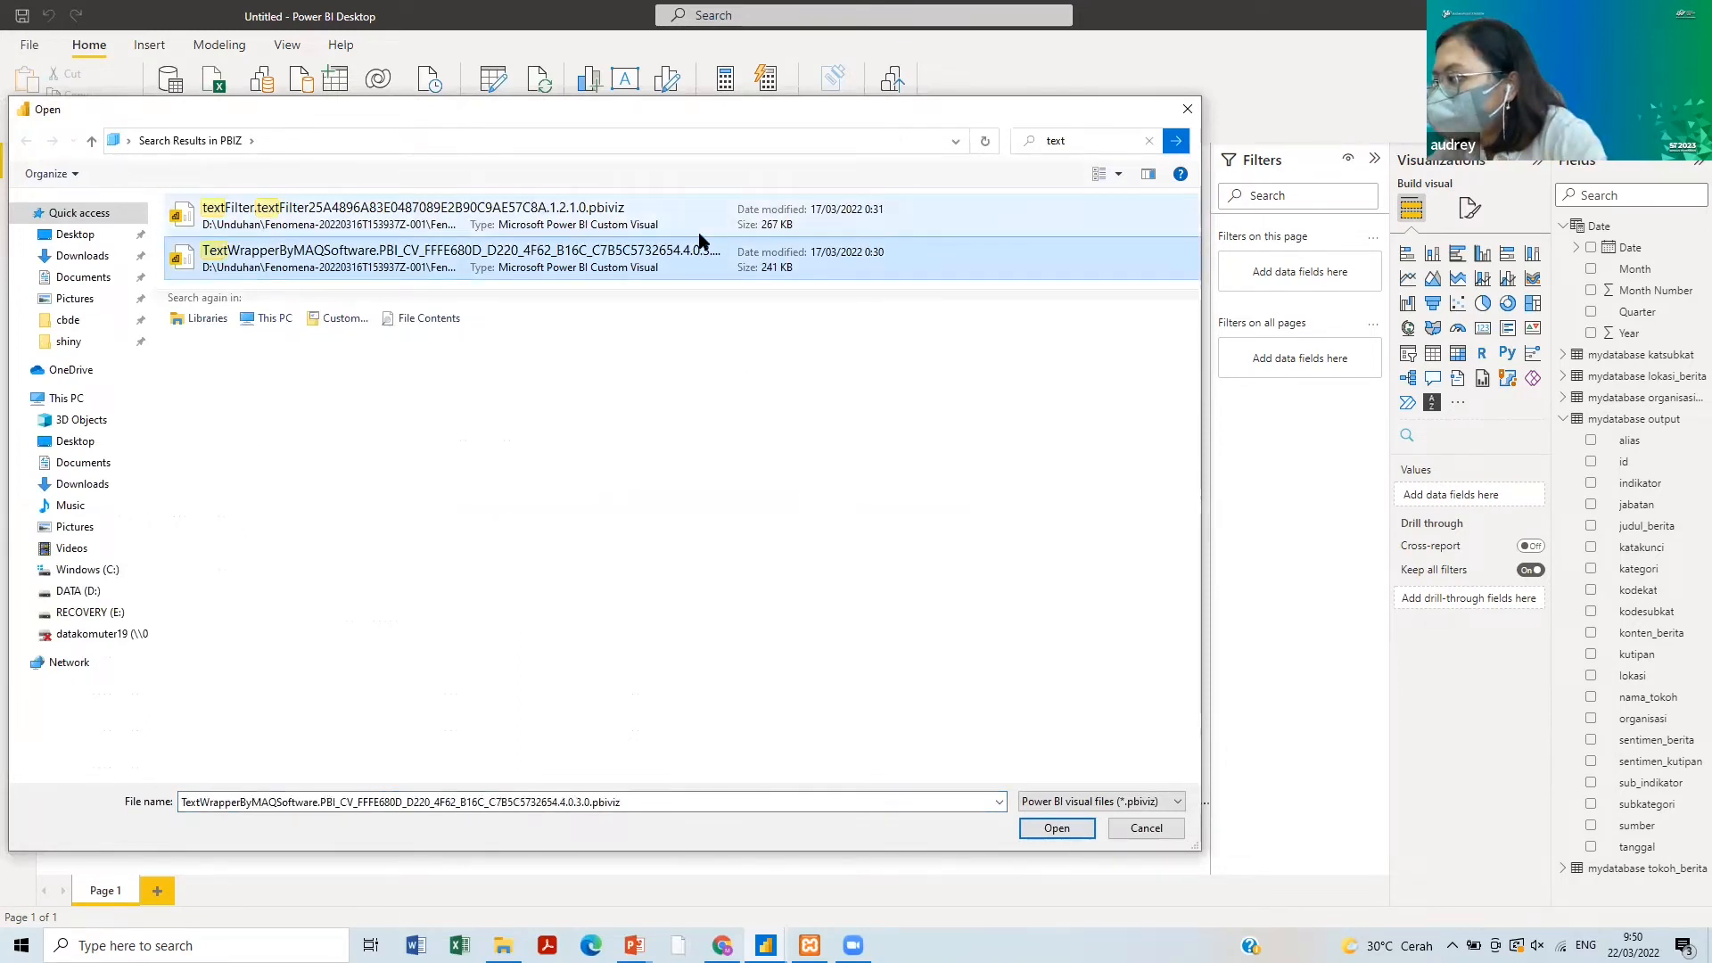
{"action": "left_click", "coordinate": [701, 234]}
{"action": "left_click", "coordinate": [701, 252]}
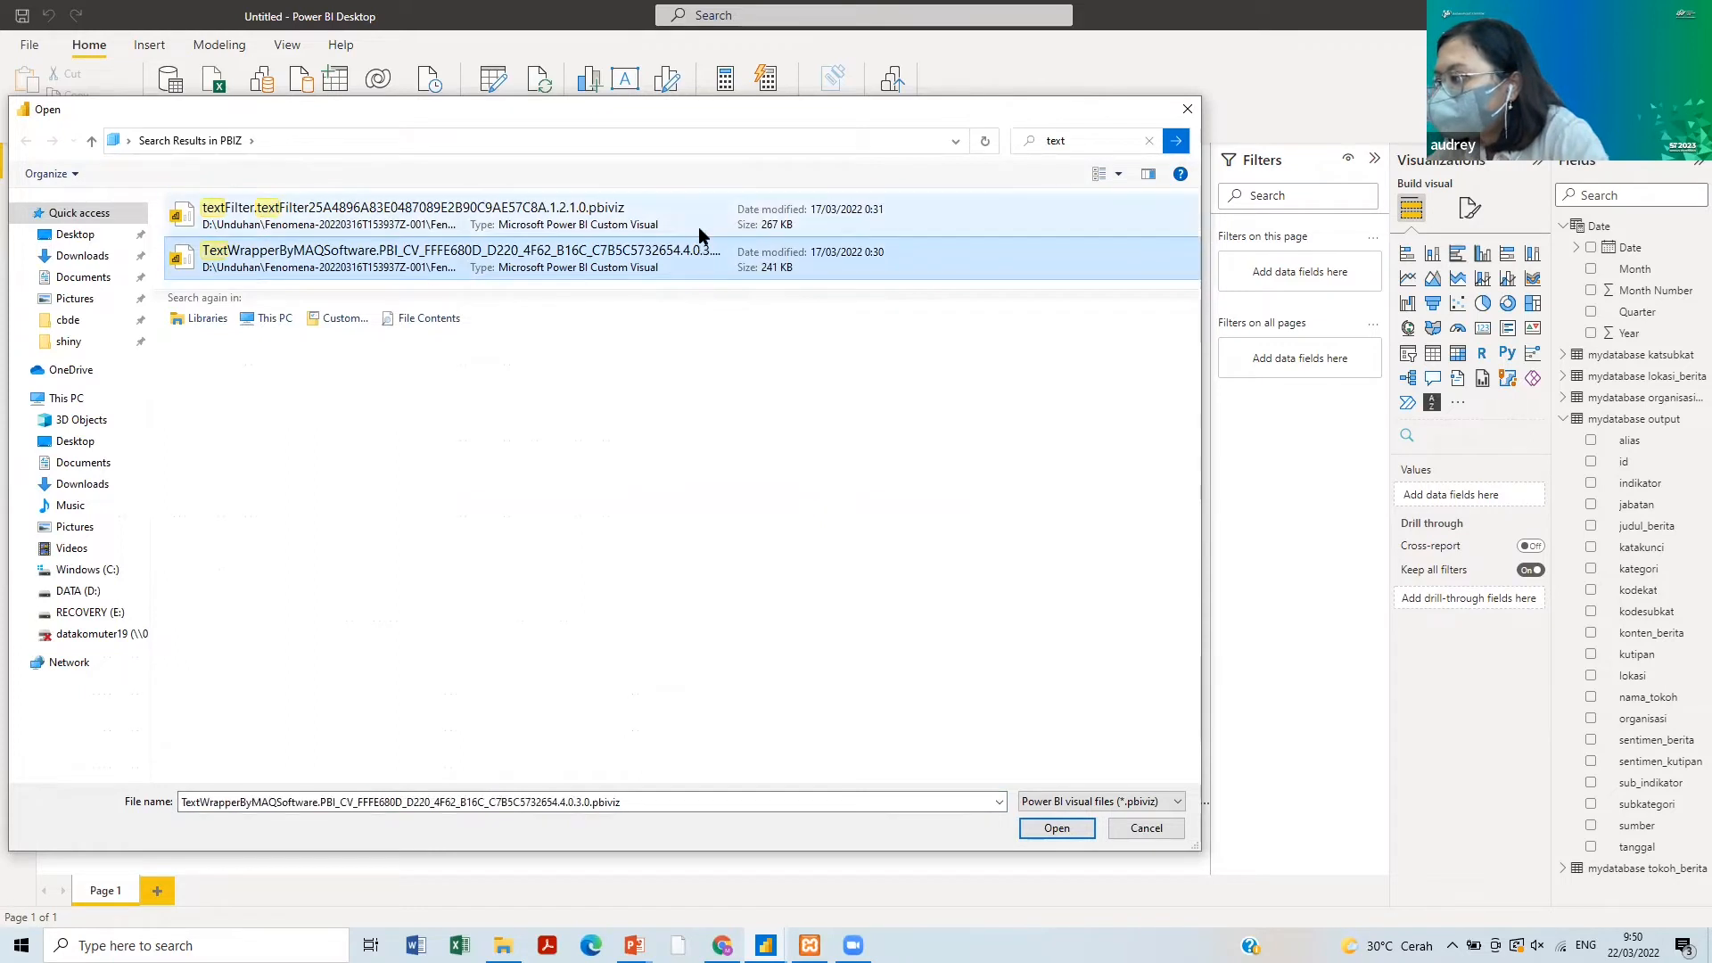
{"action": "left_click", "coordinate": [699, 231]}
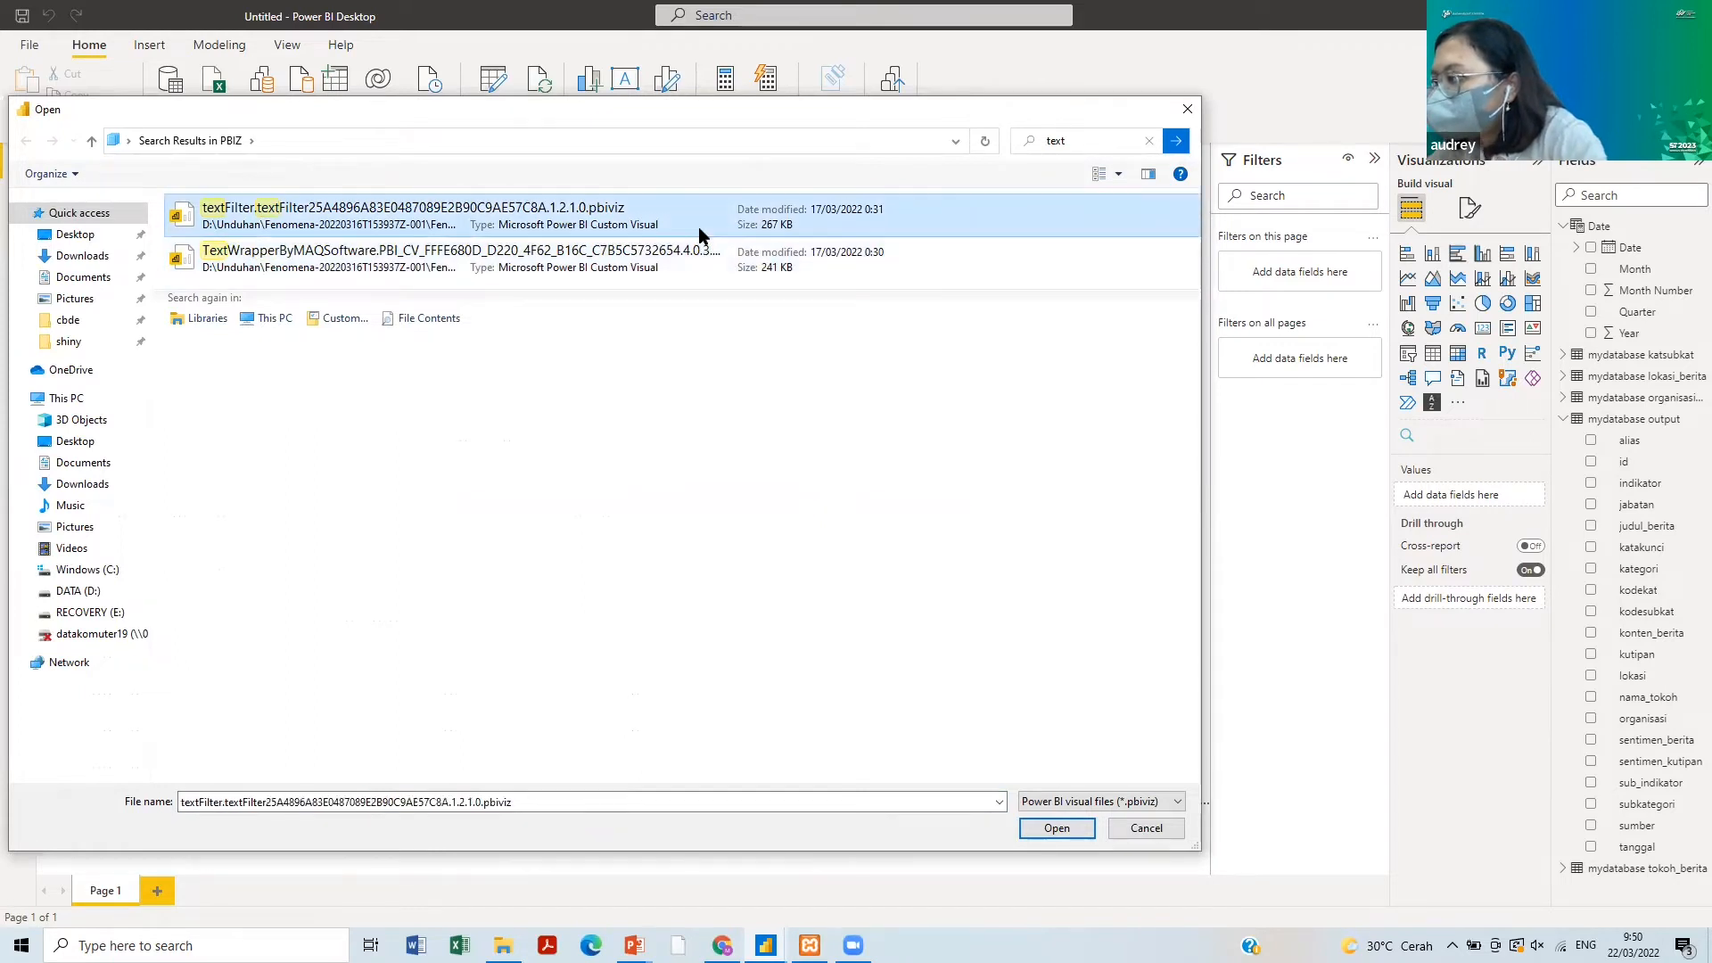
{"action": "left_click", "coordinate": [1057, 828]}
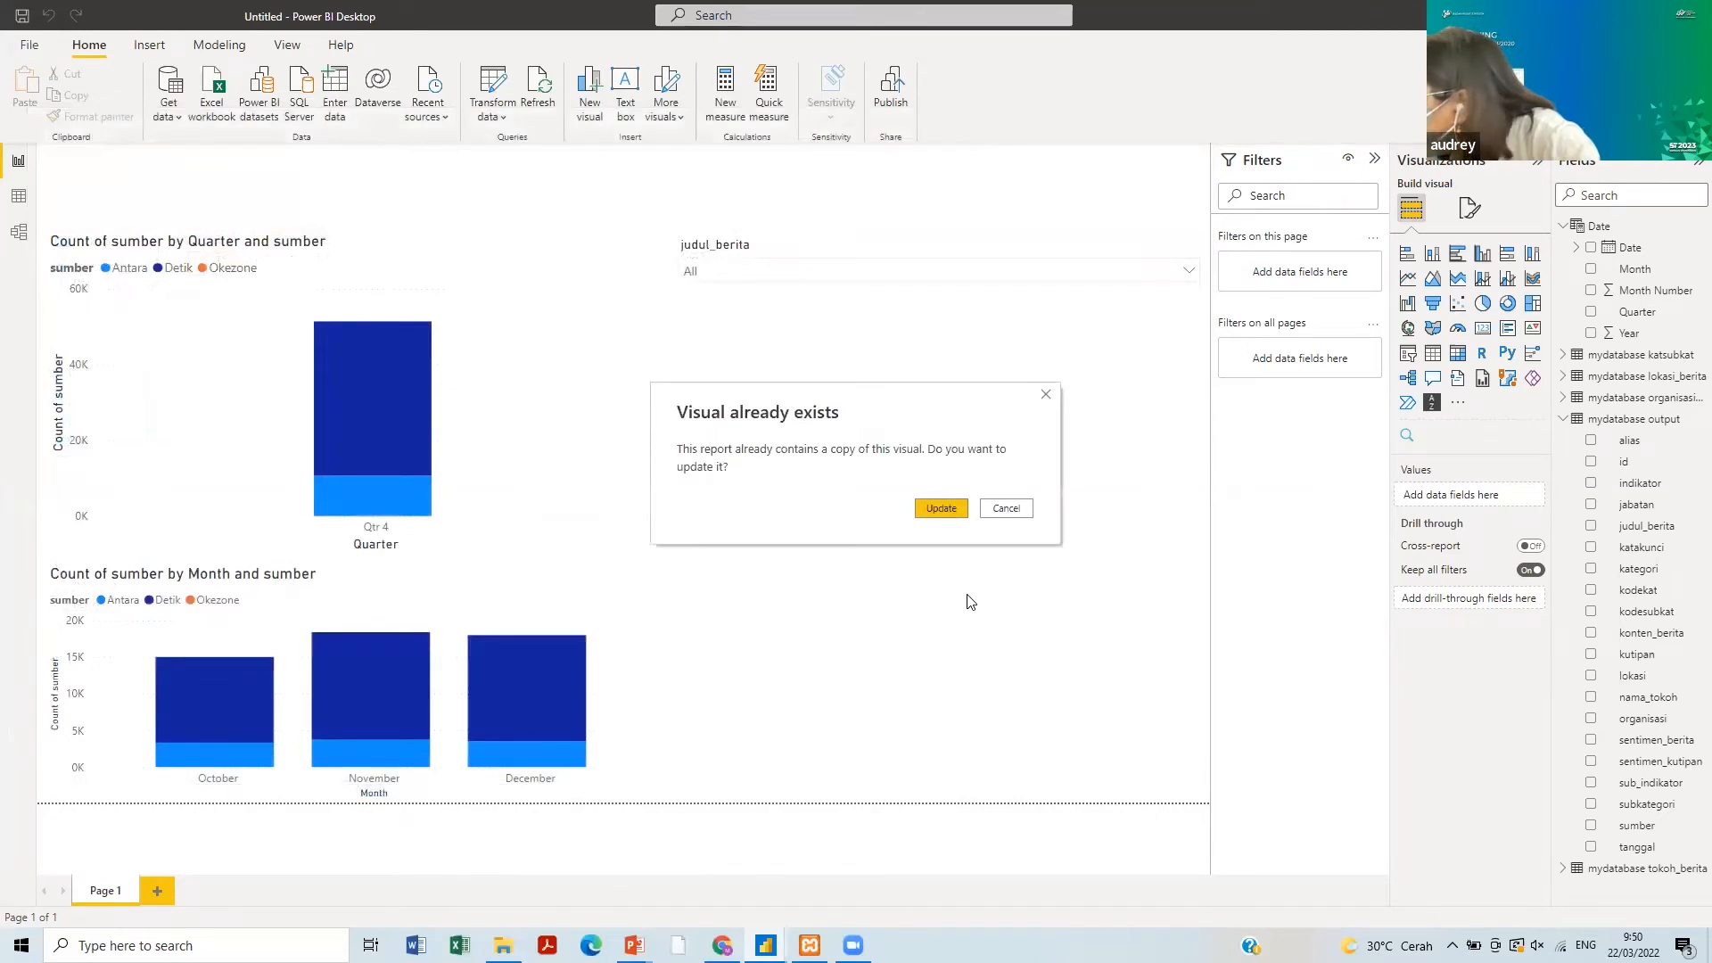
{"action": "left_click", "coordinate": [949, 519]}
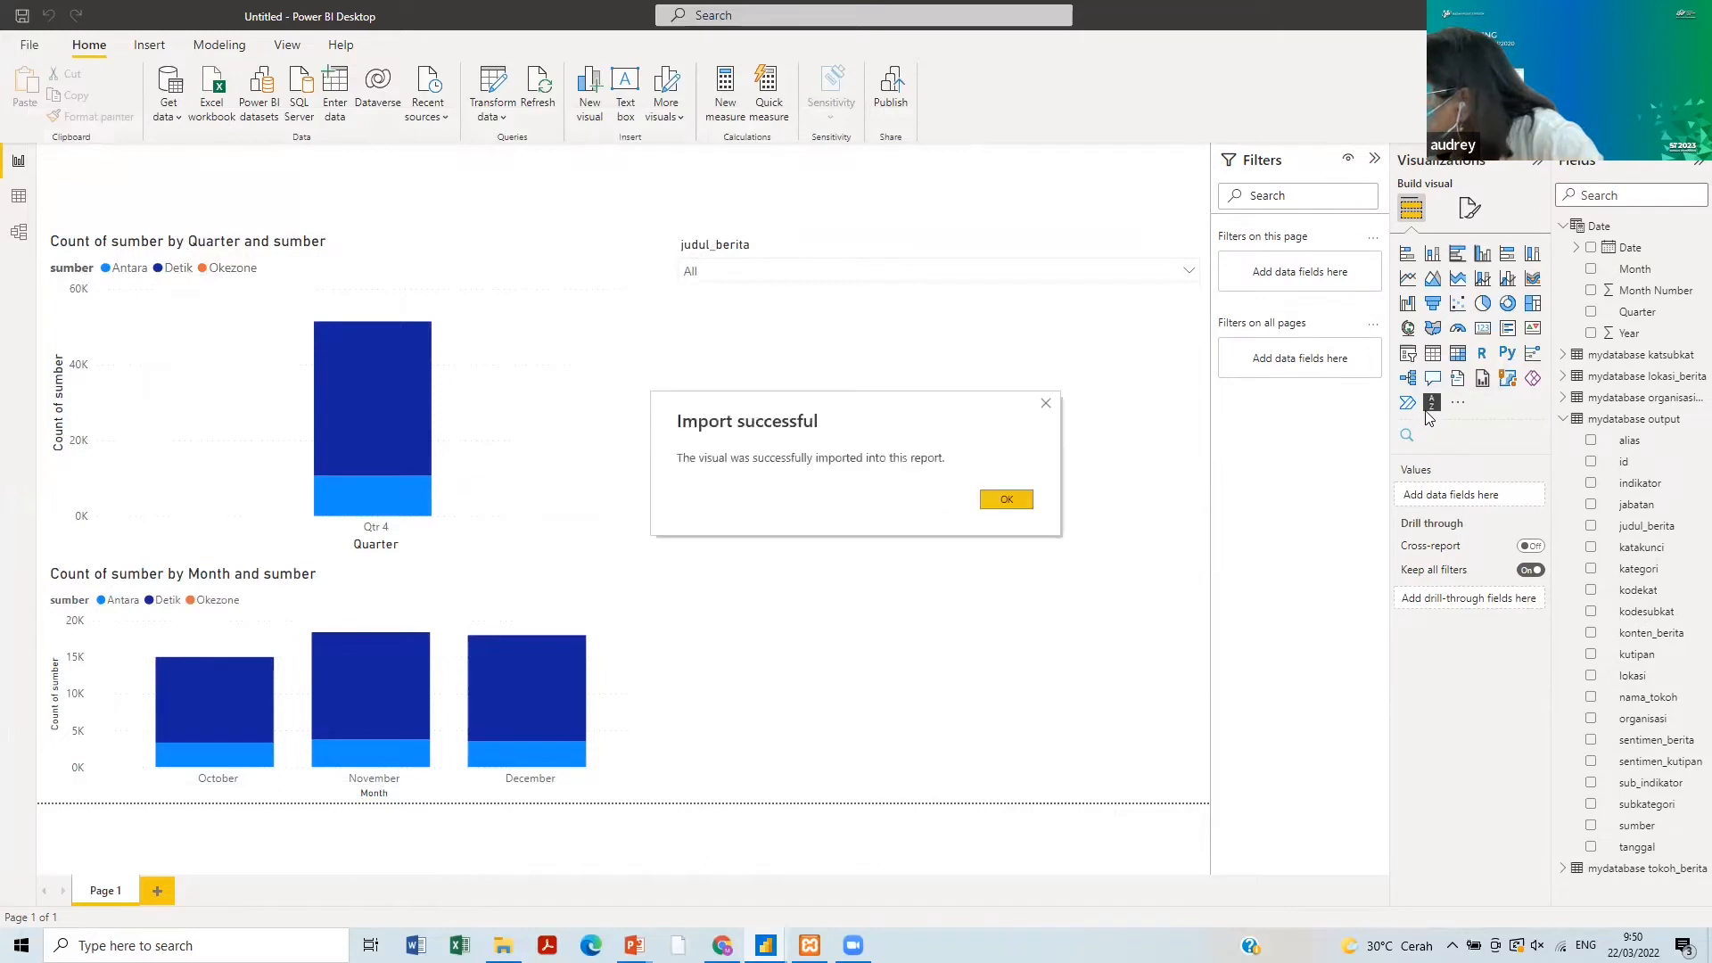
{"action": "left_click", "coordinate": [1006, 498]}
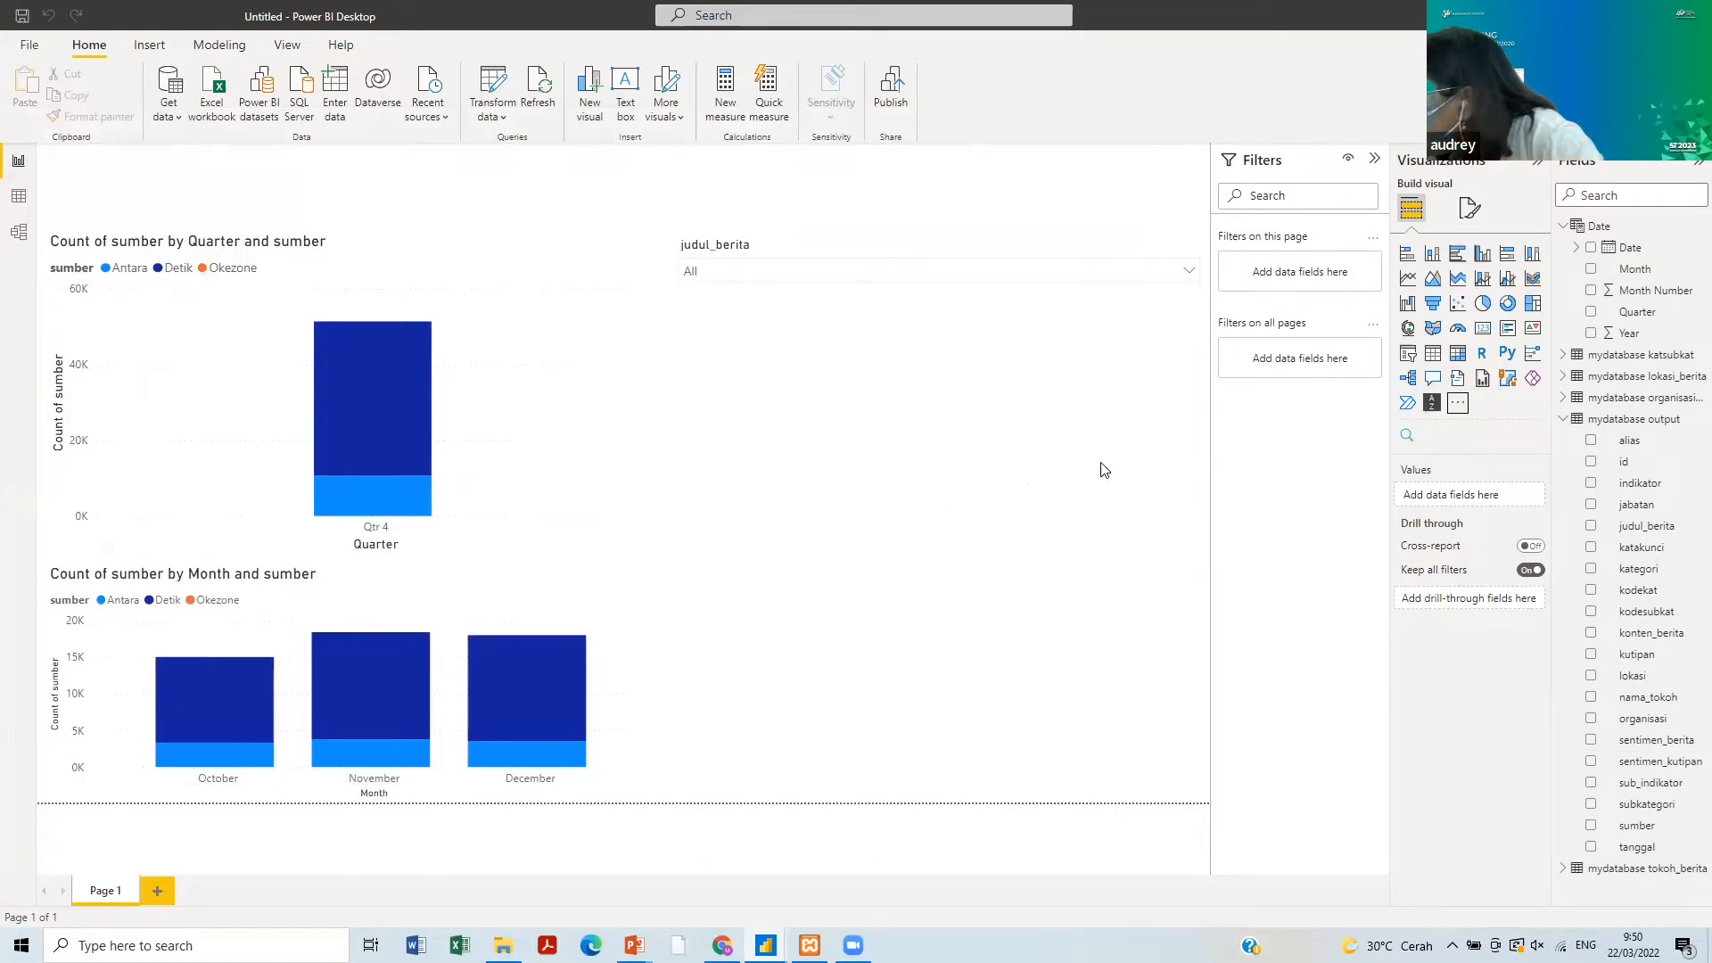
- Open the online gallery of additional Power BI visuals to view what is offered, and close it again
{"action": "left_click", "coordinate": [1458, 406]}
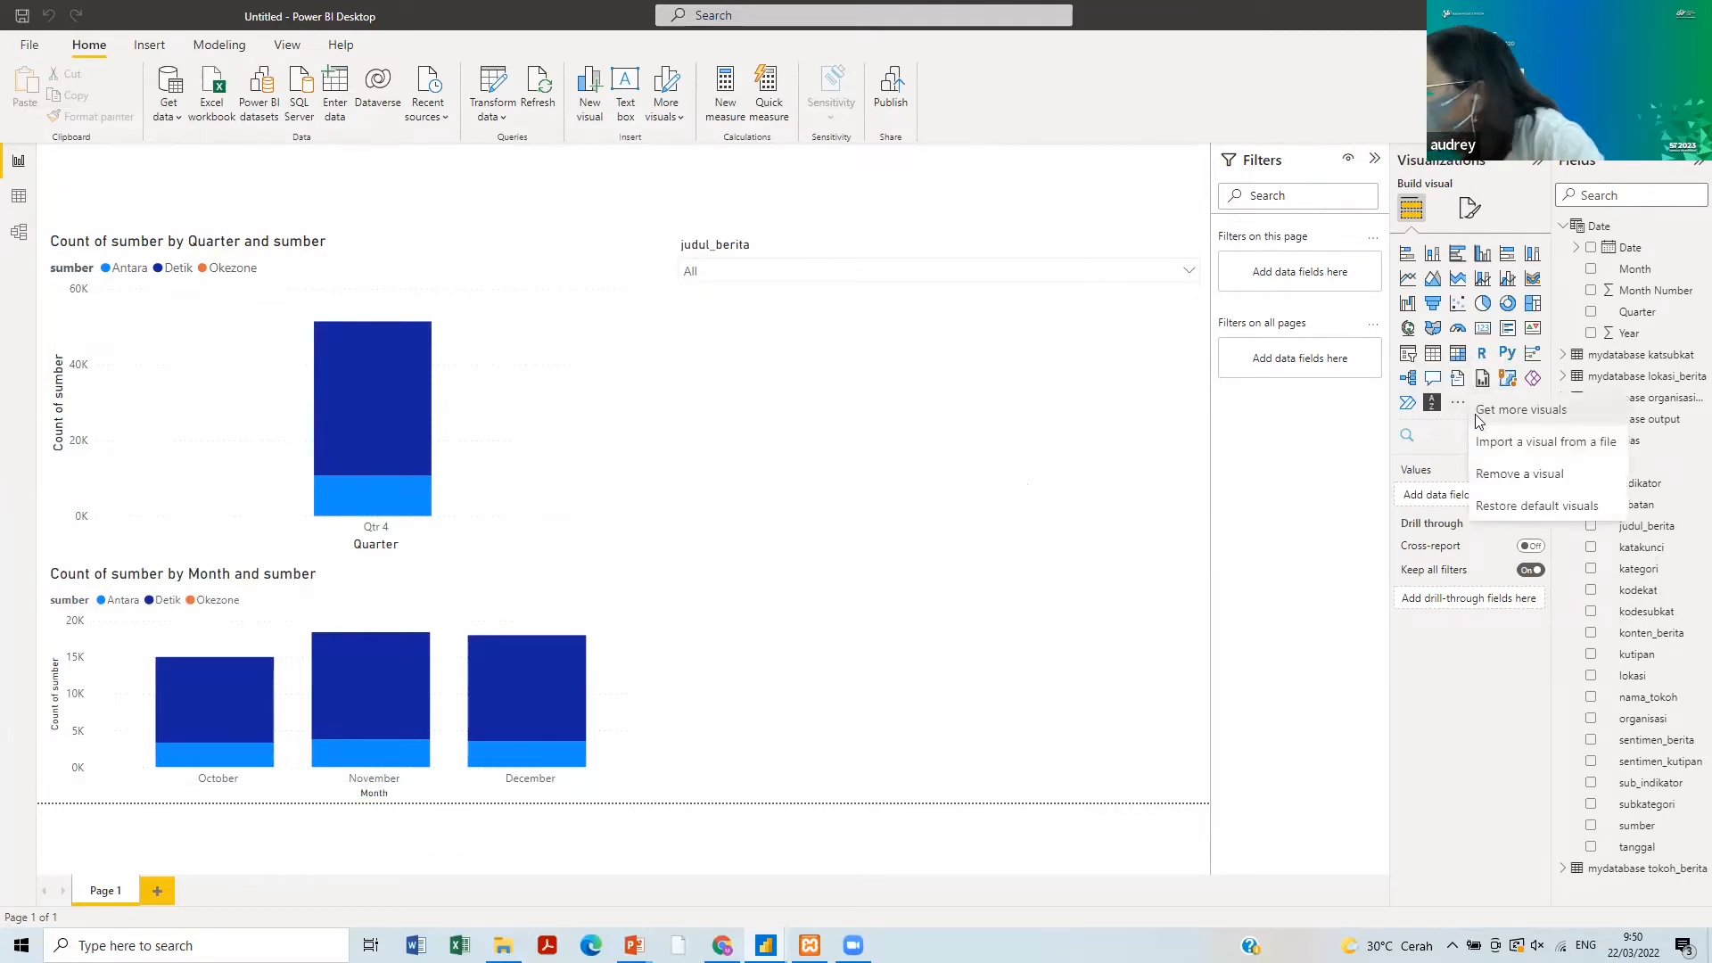
{"action": "left_click", "coordinate": [1477, 412]}
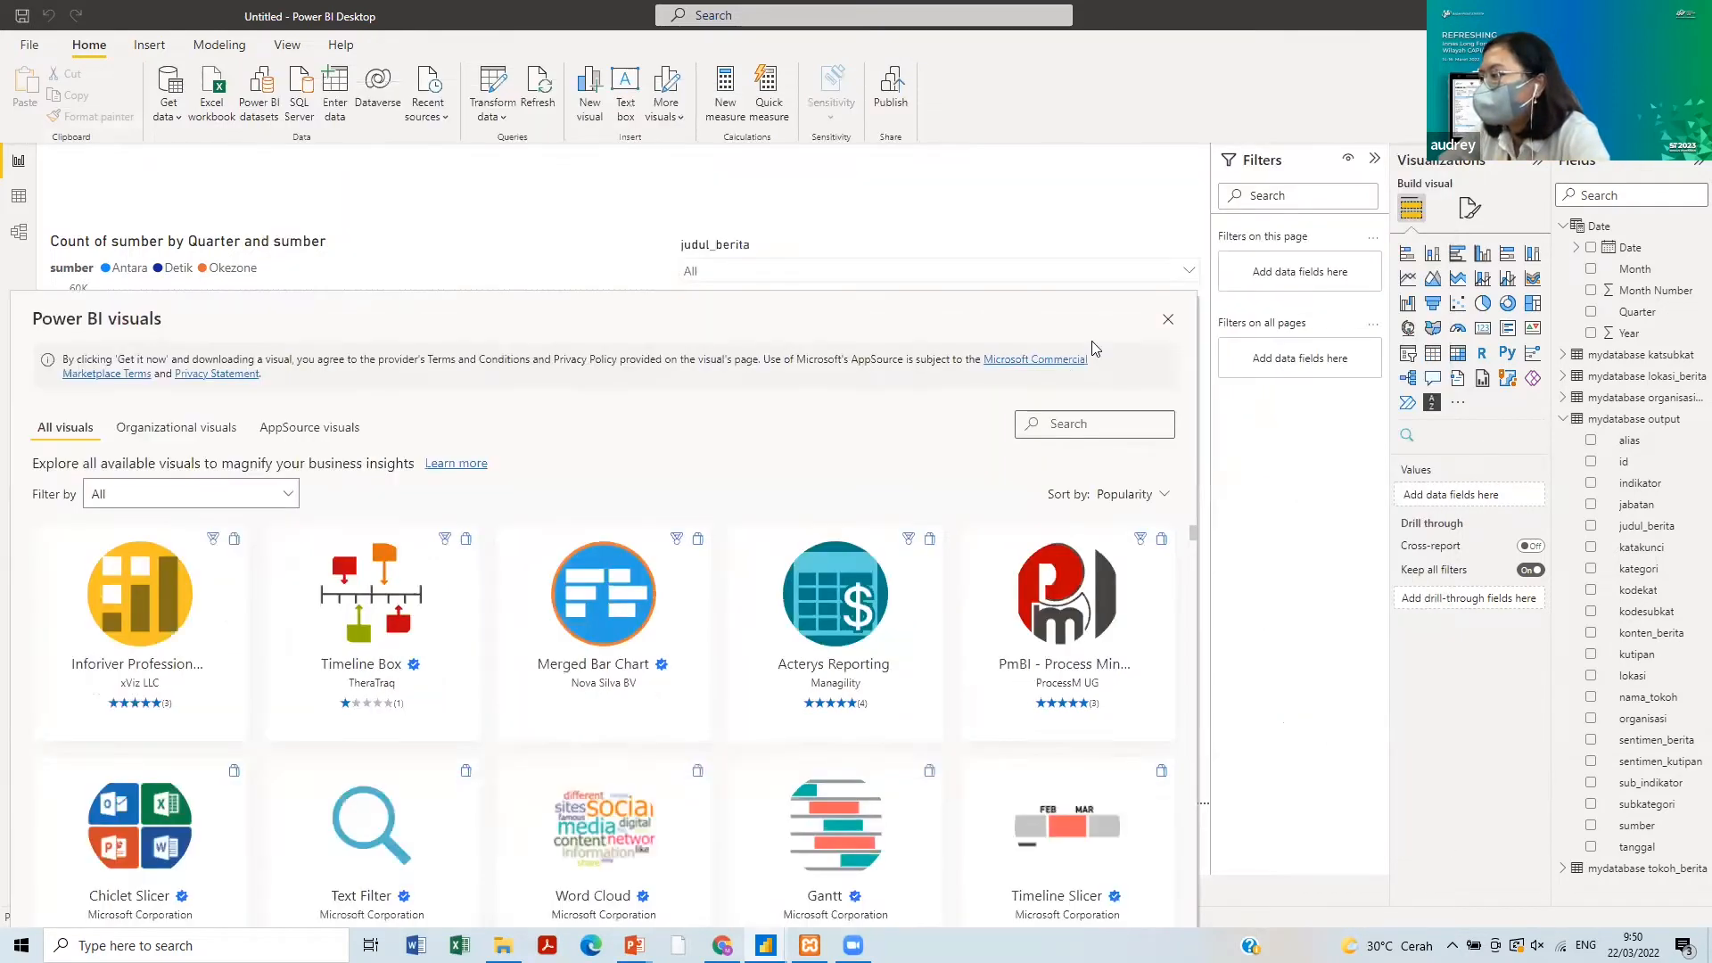
{"action": "left_click", "coordinate": [1168, 319]}
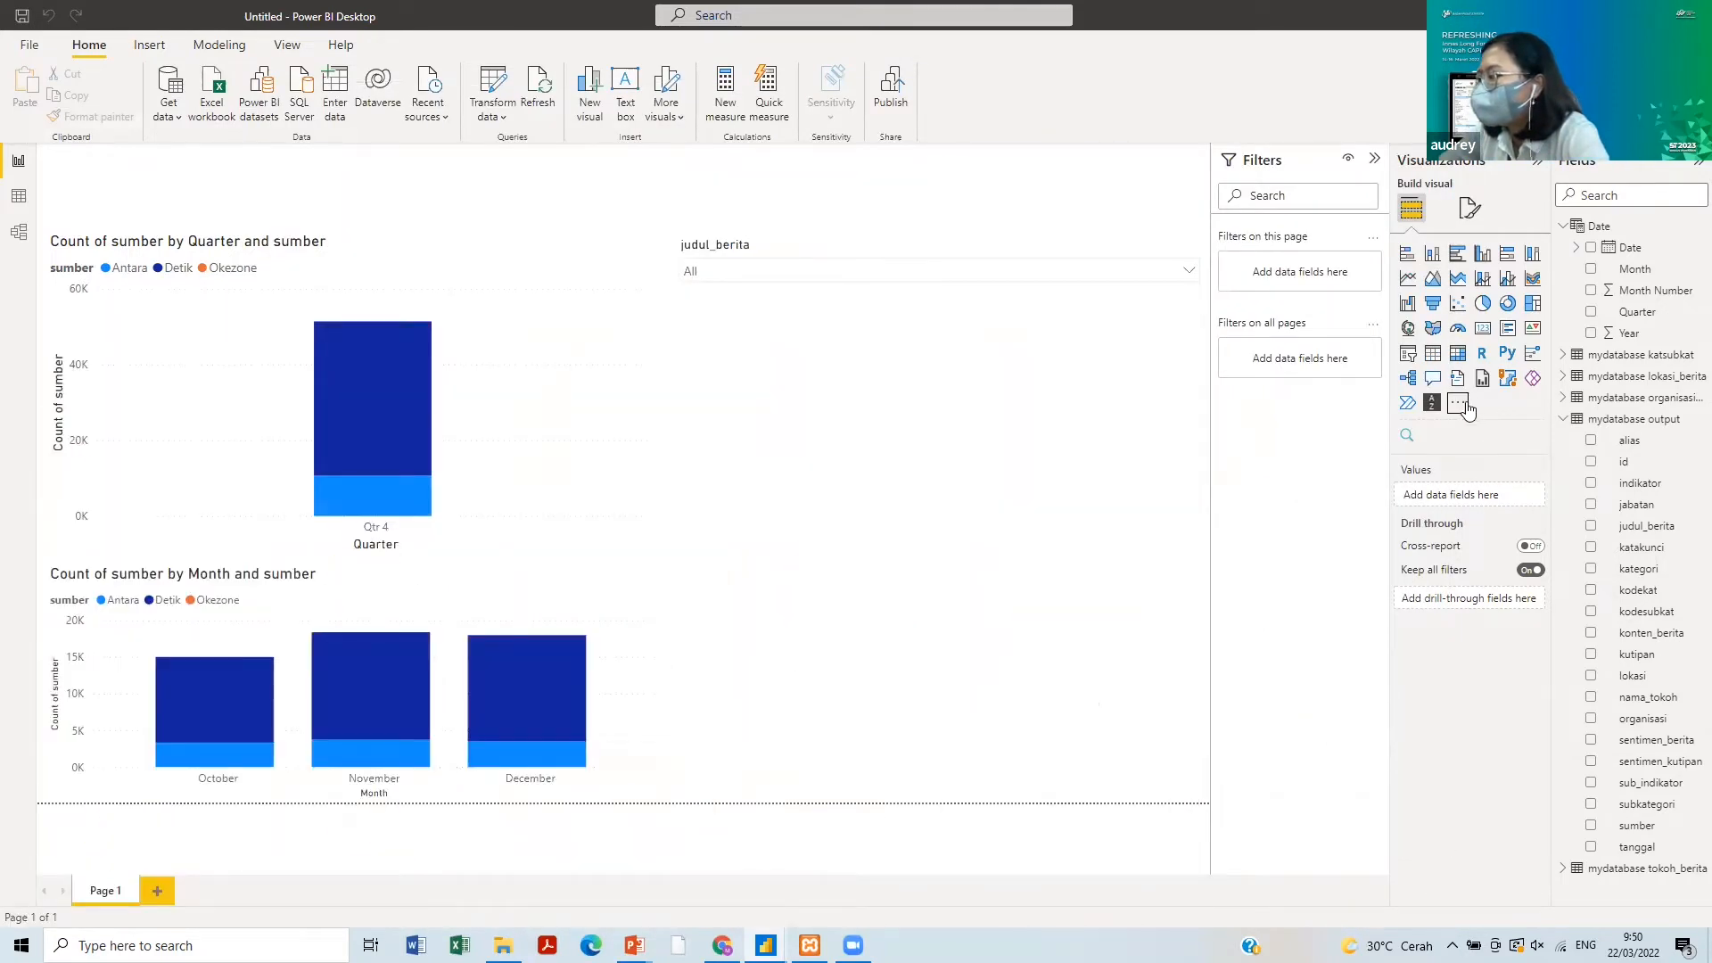
- Search the online gallery of additional visuals for "text fi", and broaden the search to "text"
{"action": "left_click", "coordinate": [1458, 403]}
{"action": "left_click", "coordinate": [1481, 415]}
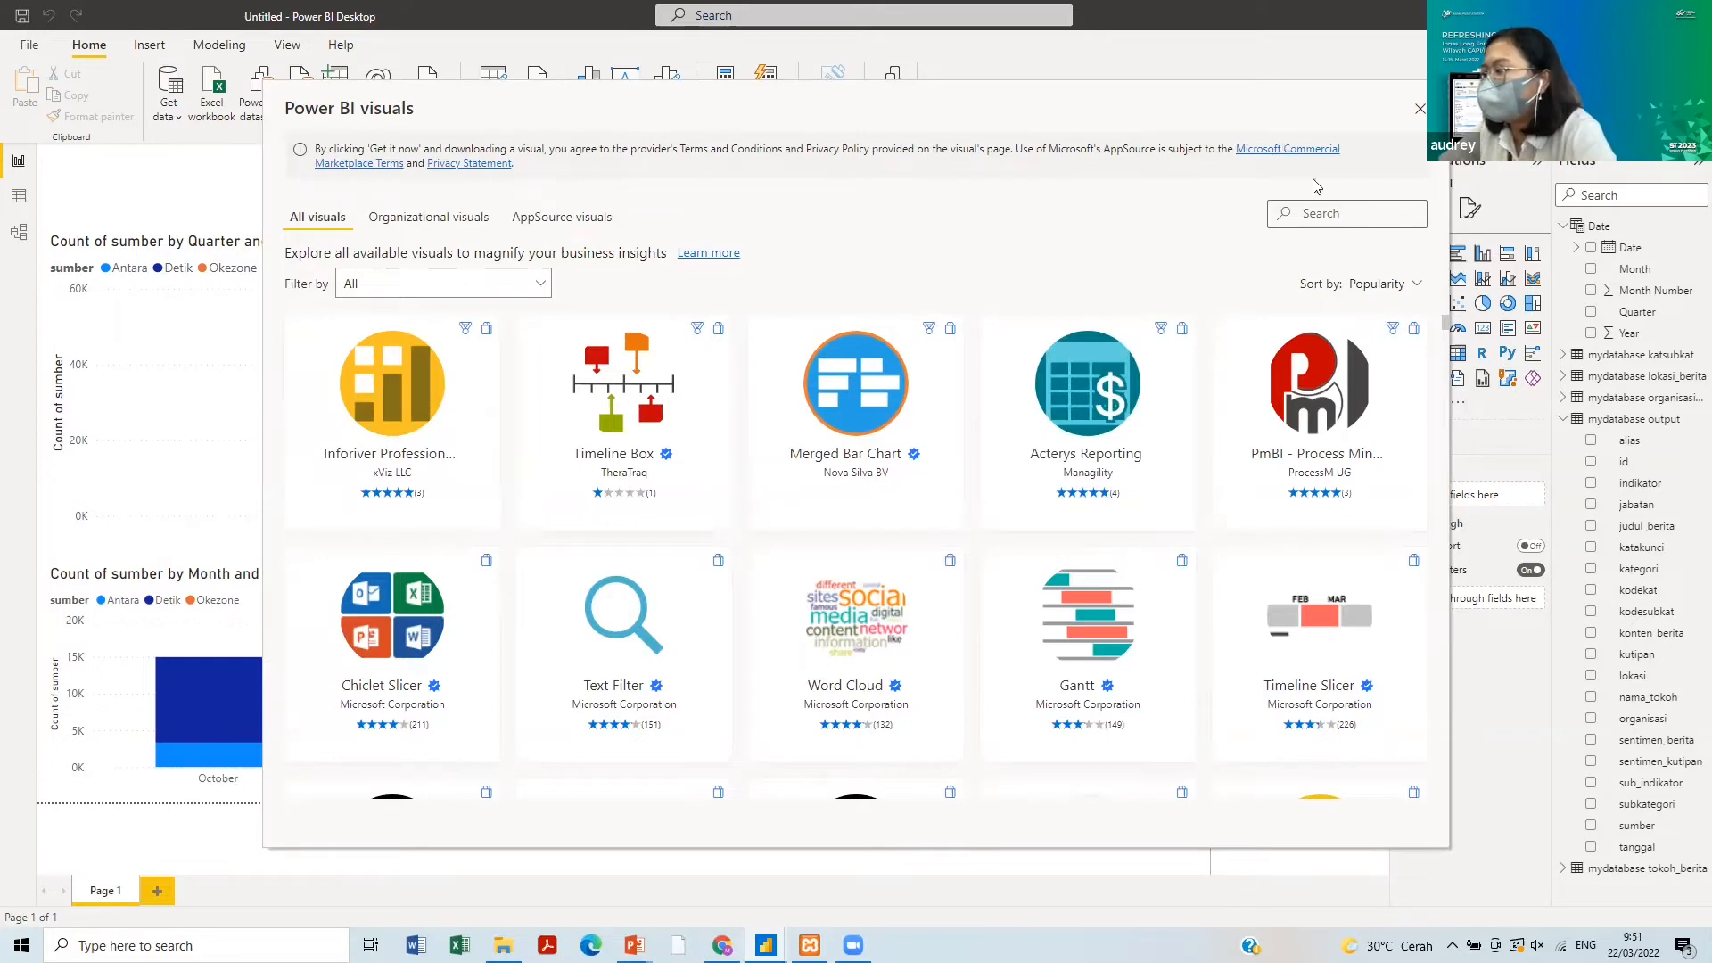
{"action": "type", "text": "text"}
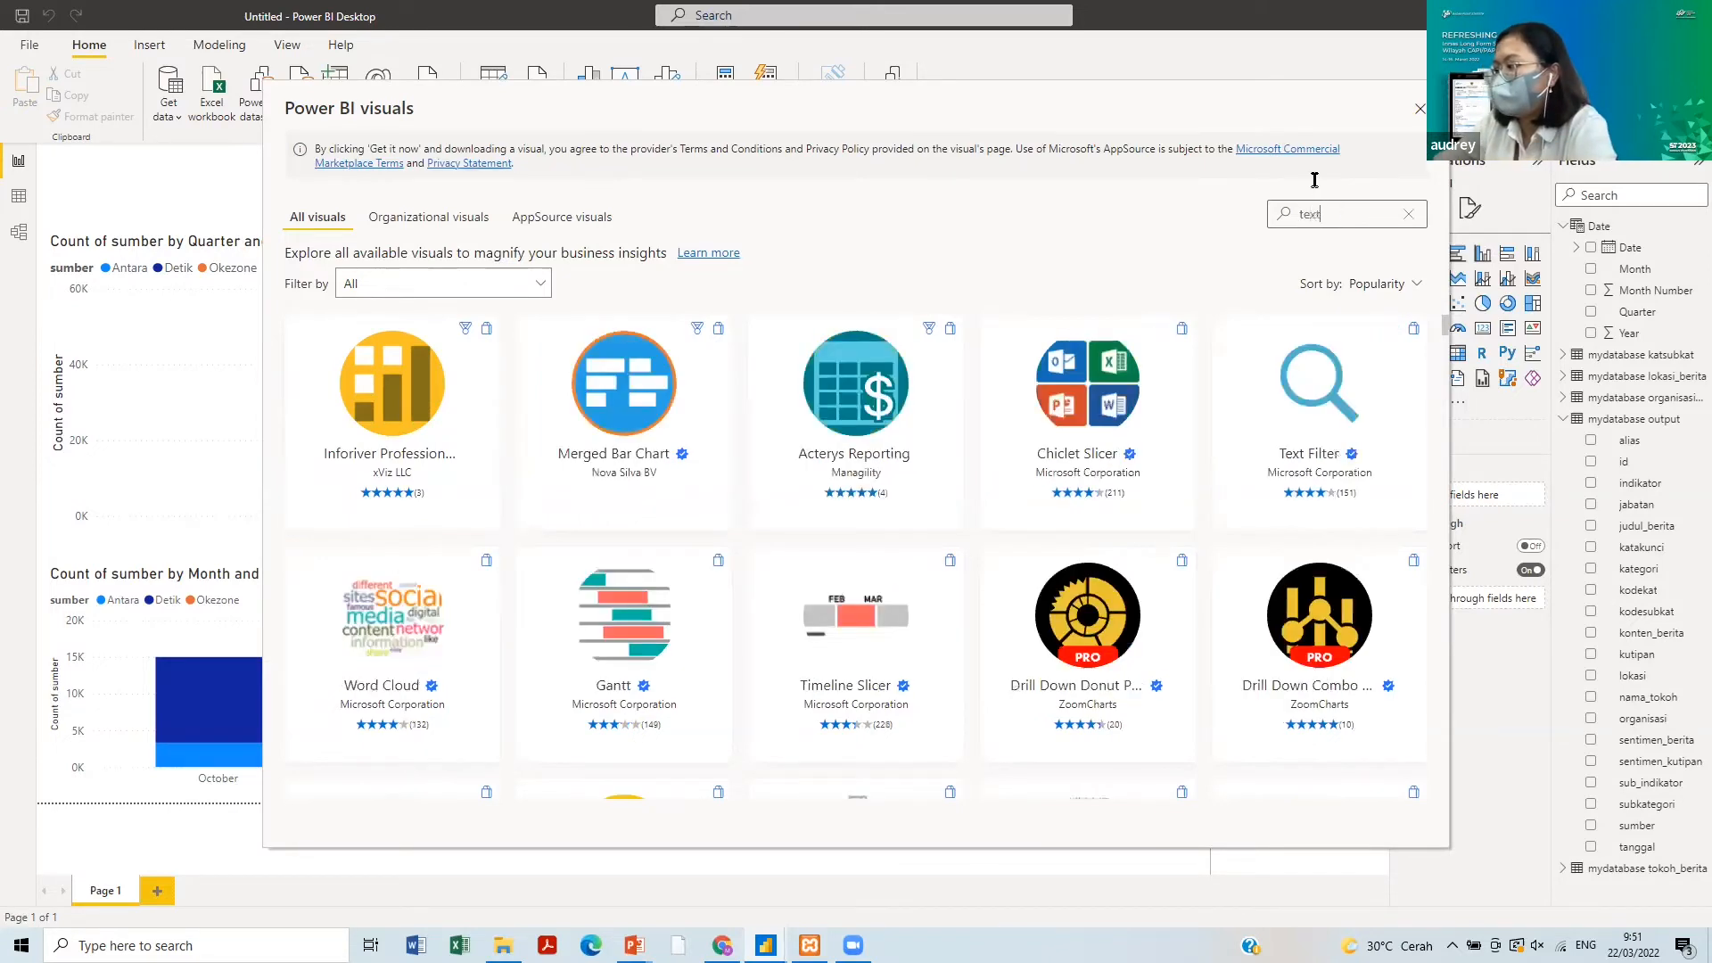
{"action": "type", "text": " fi"}
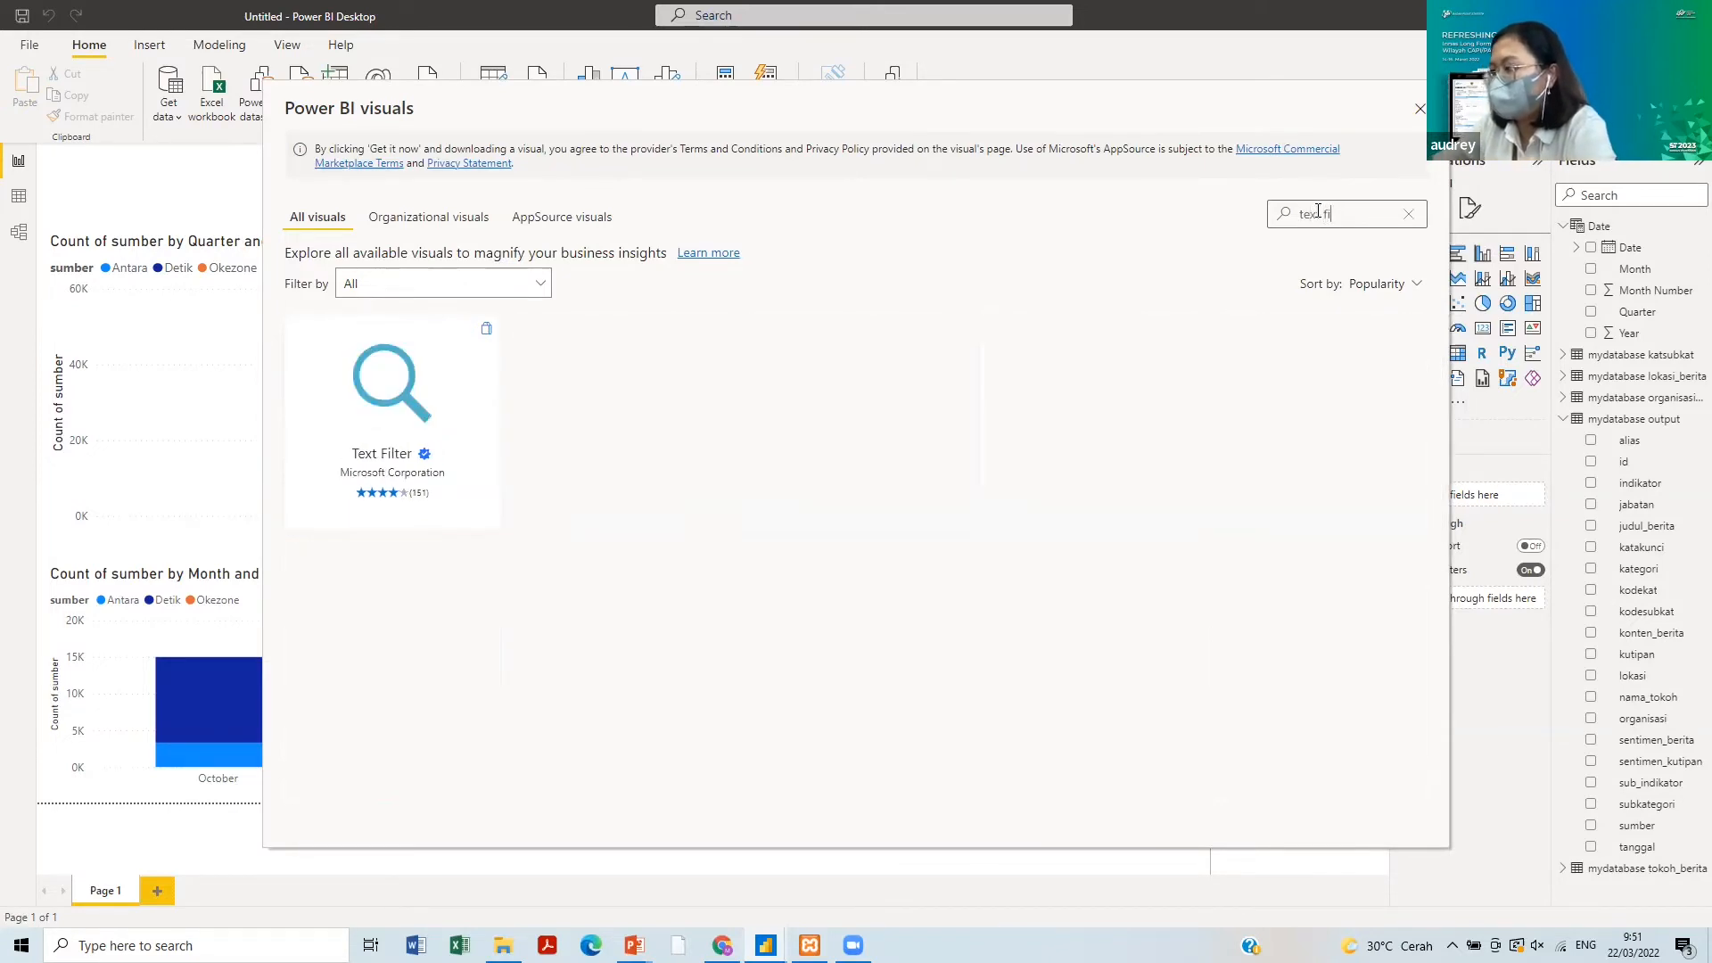
{"action": "key", "text": "BackSpace"}
{"action": "key", "text": "BackSpace"}
{"action": "key", "text": "BackSpace"}
{"action": "key", "text": "BackSpace"}
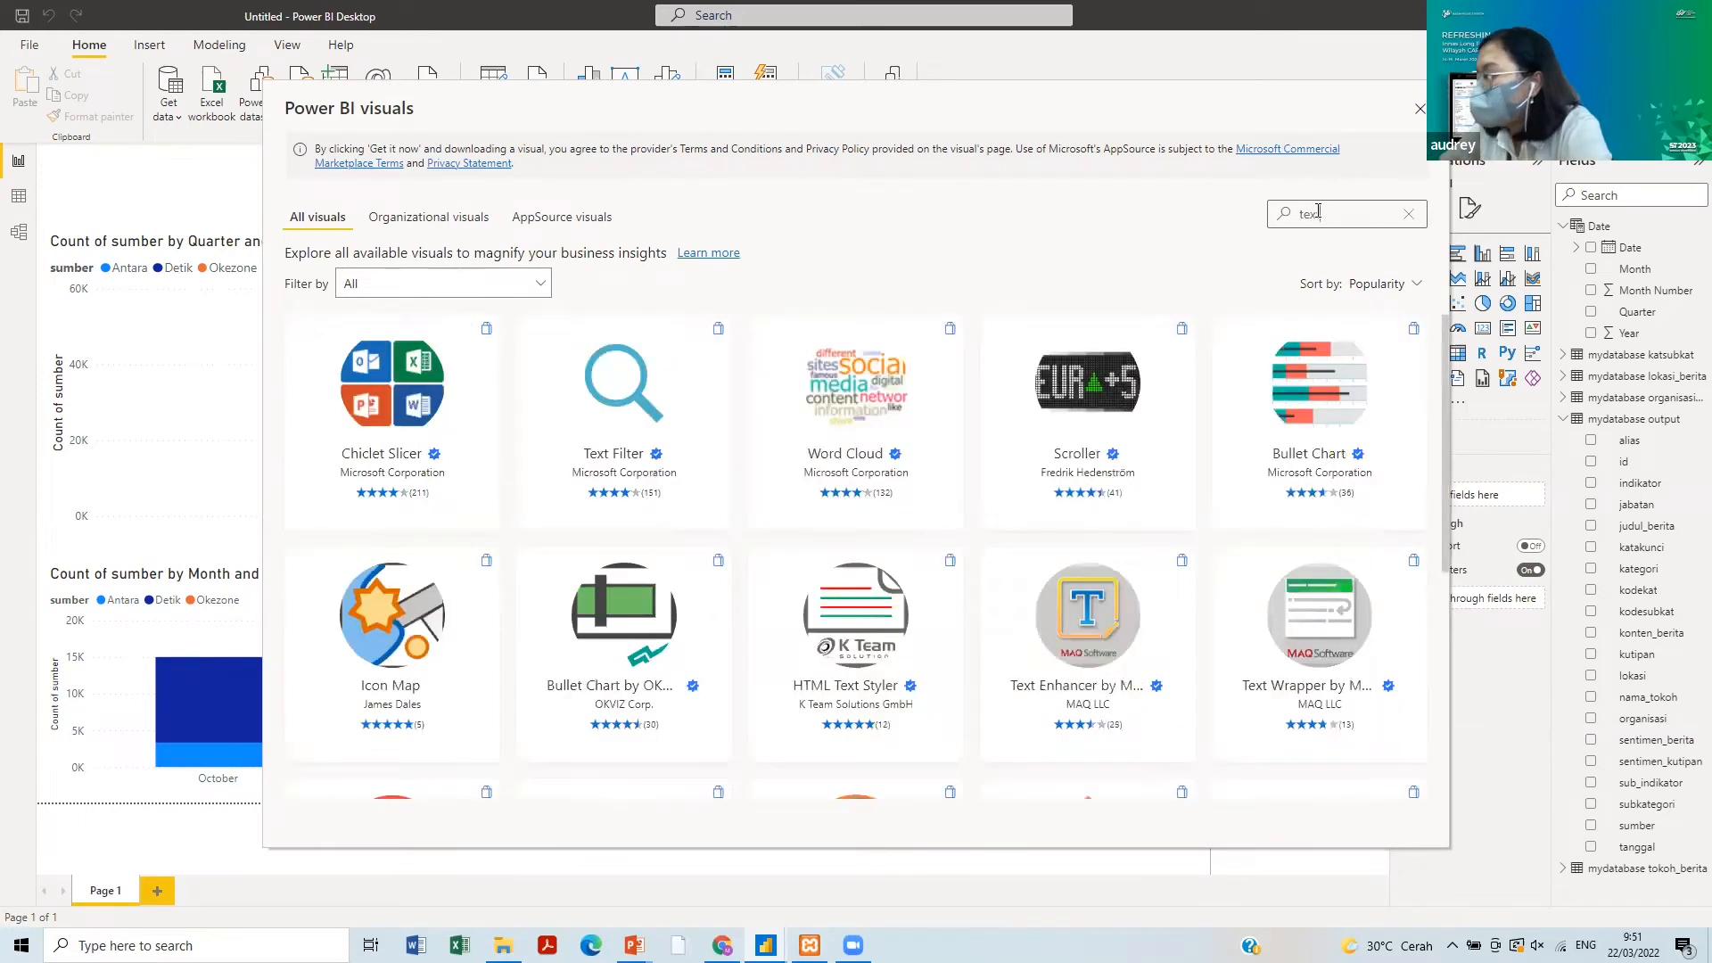
{"action": "type", "text": "t"}
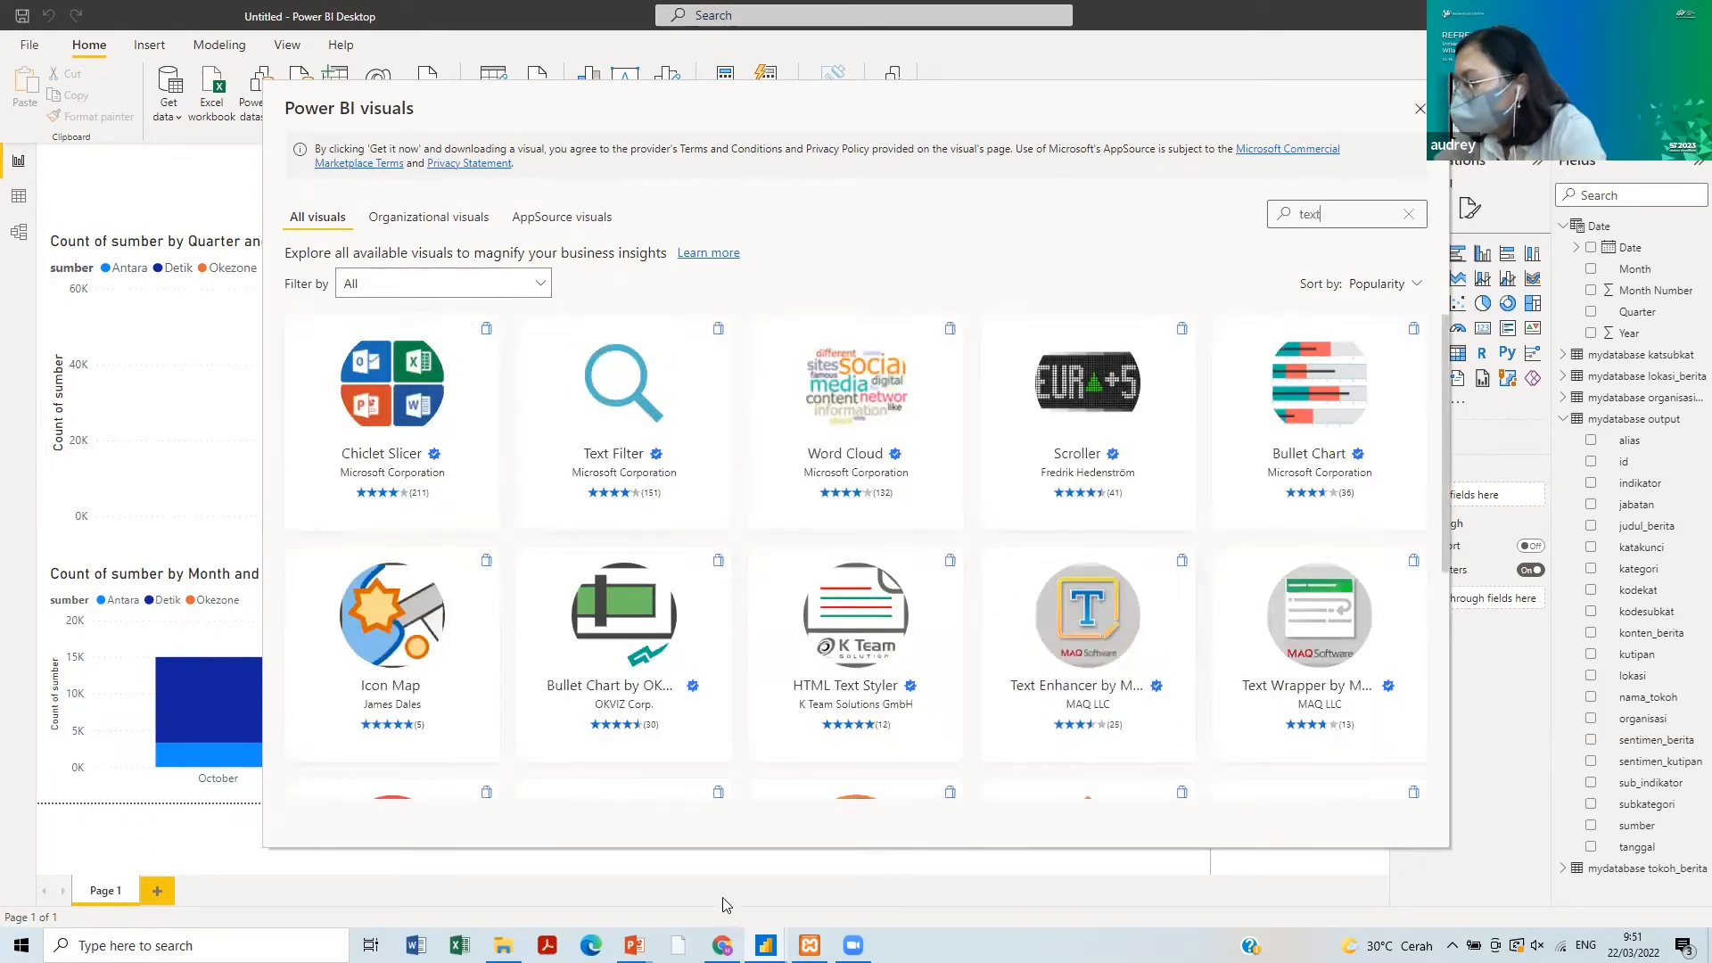
- Check the Filter Berita search visual in the TRIAL report and return to the visuals gallery of the Untitled report
{"action": "mouse_move", "coordinate": [765, 945]}
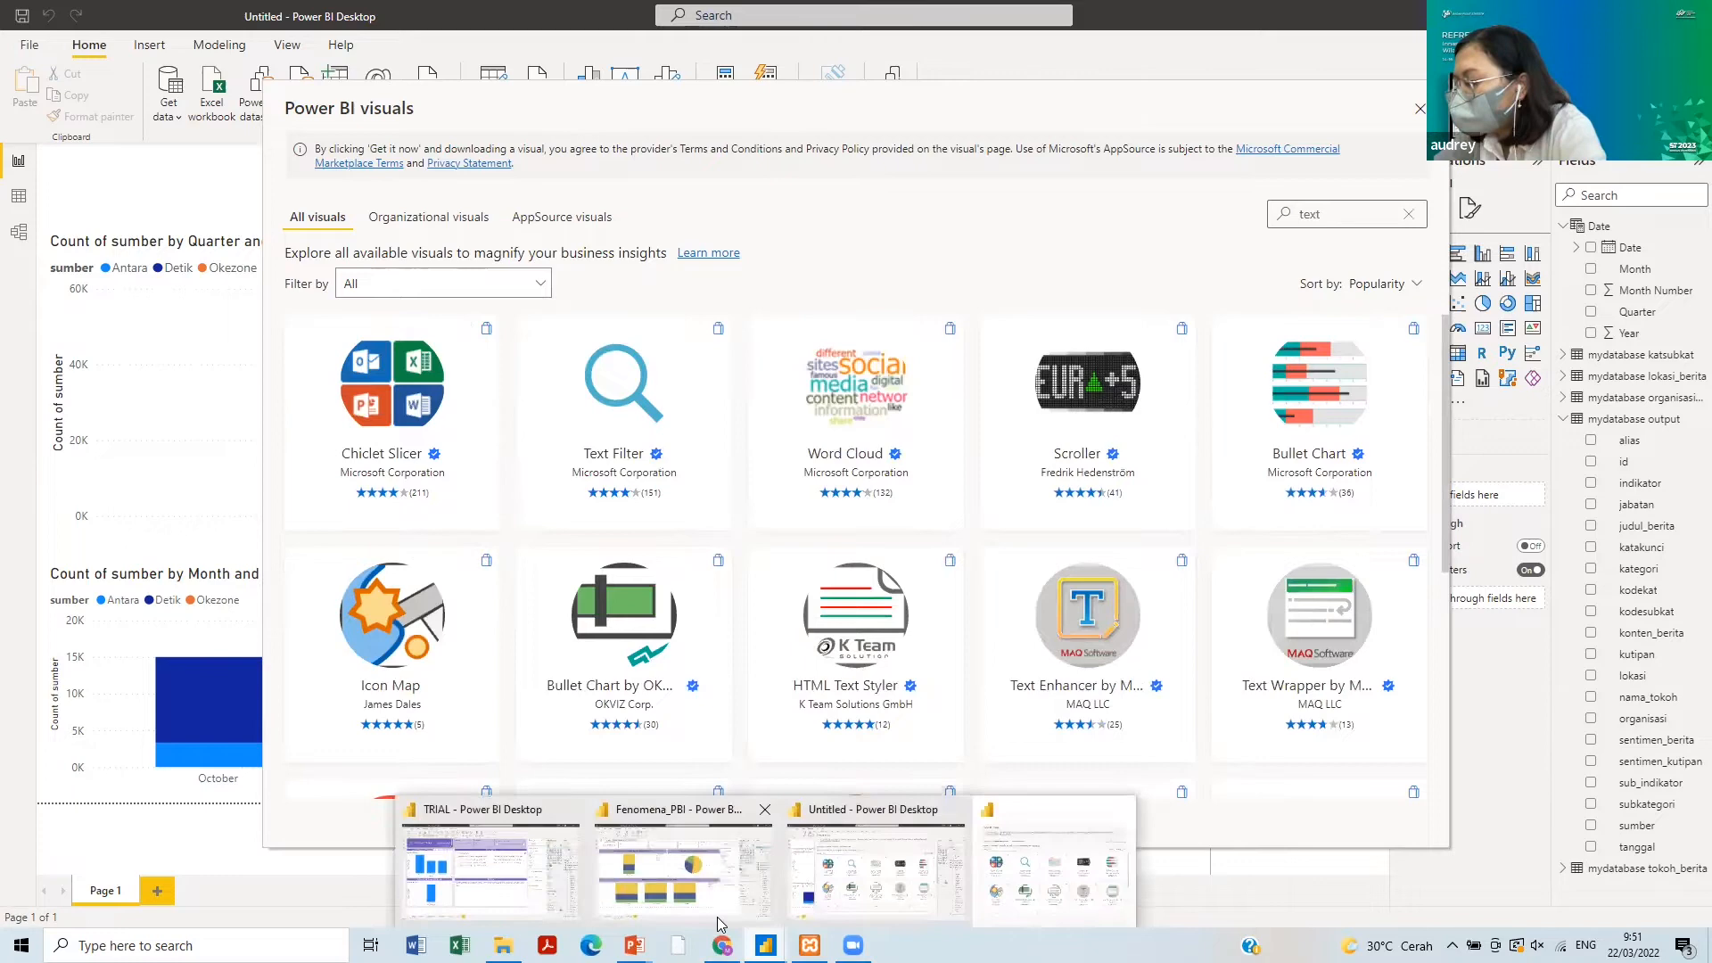
{"action": "left_click", "coordinate": [492, 869]}
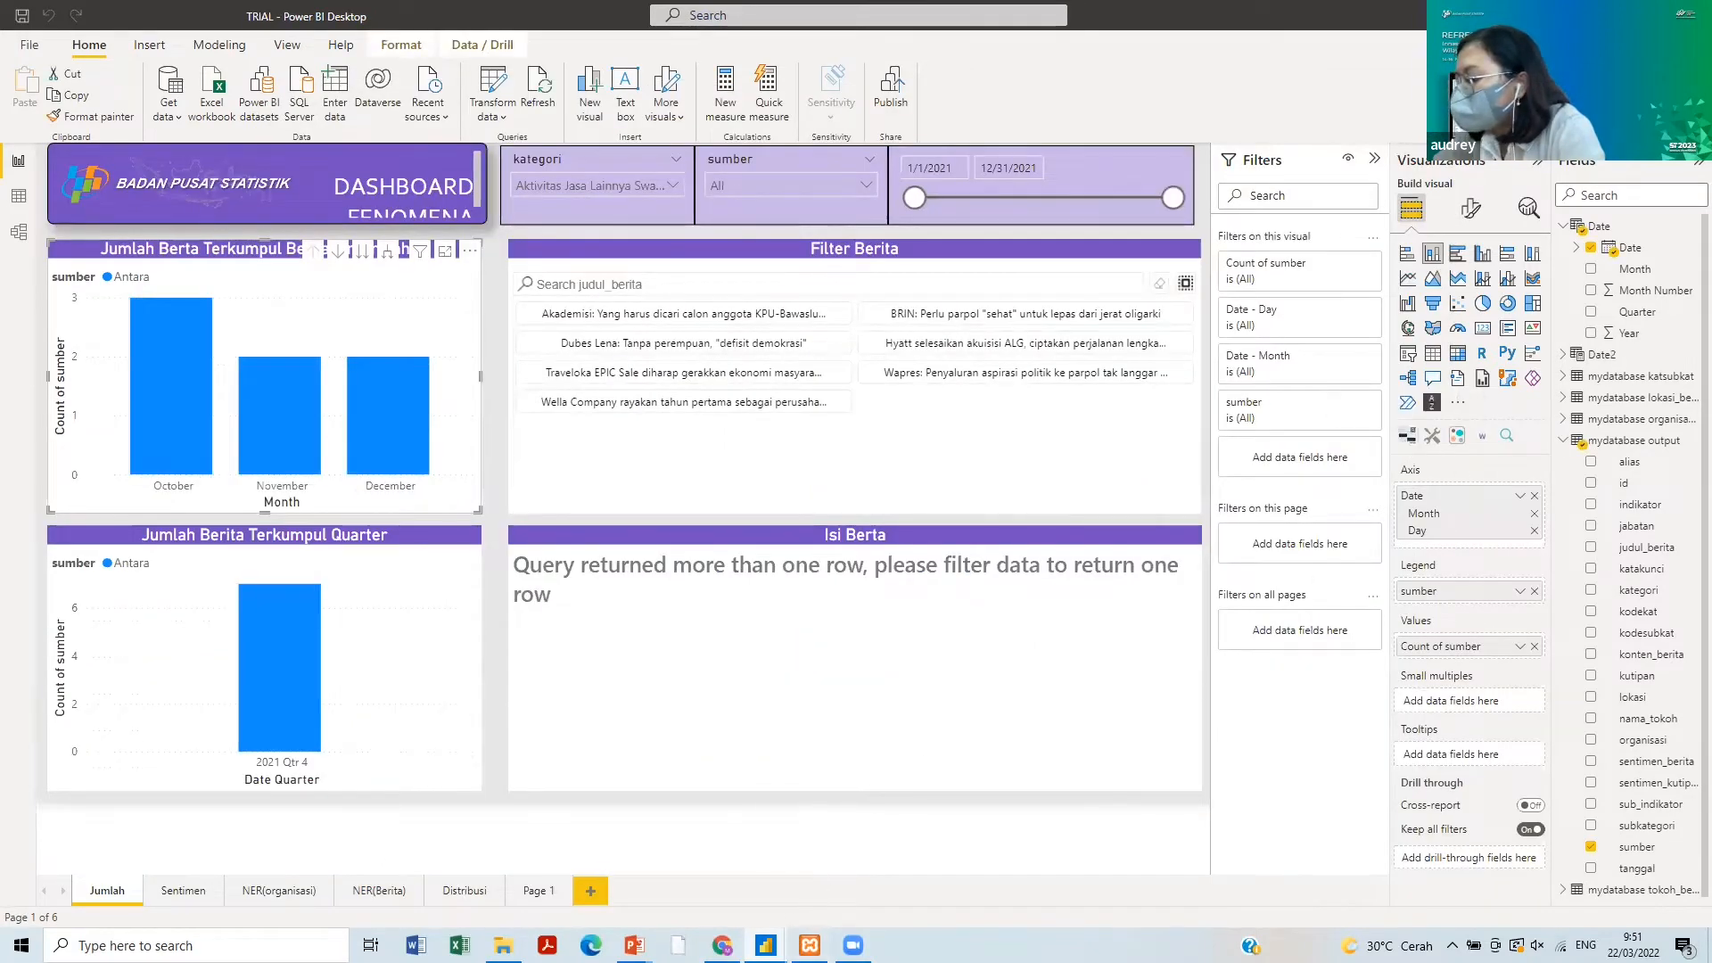
{"action": "mouse_move", "coordinate": [765, 945]}
{"action": "left_click", "coordinate": [869, 863]}
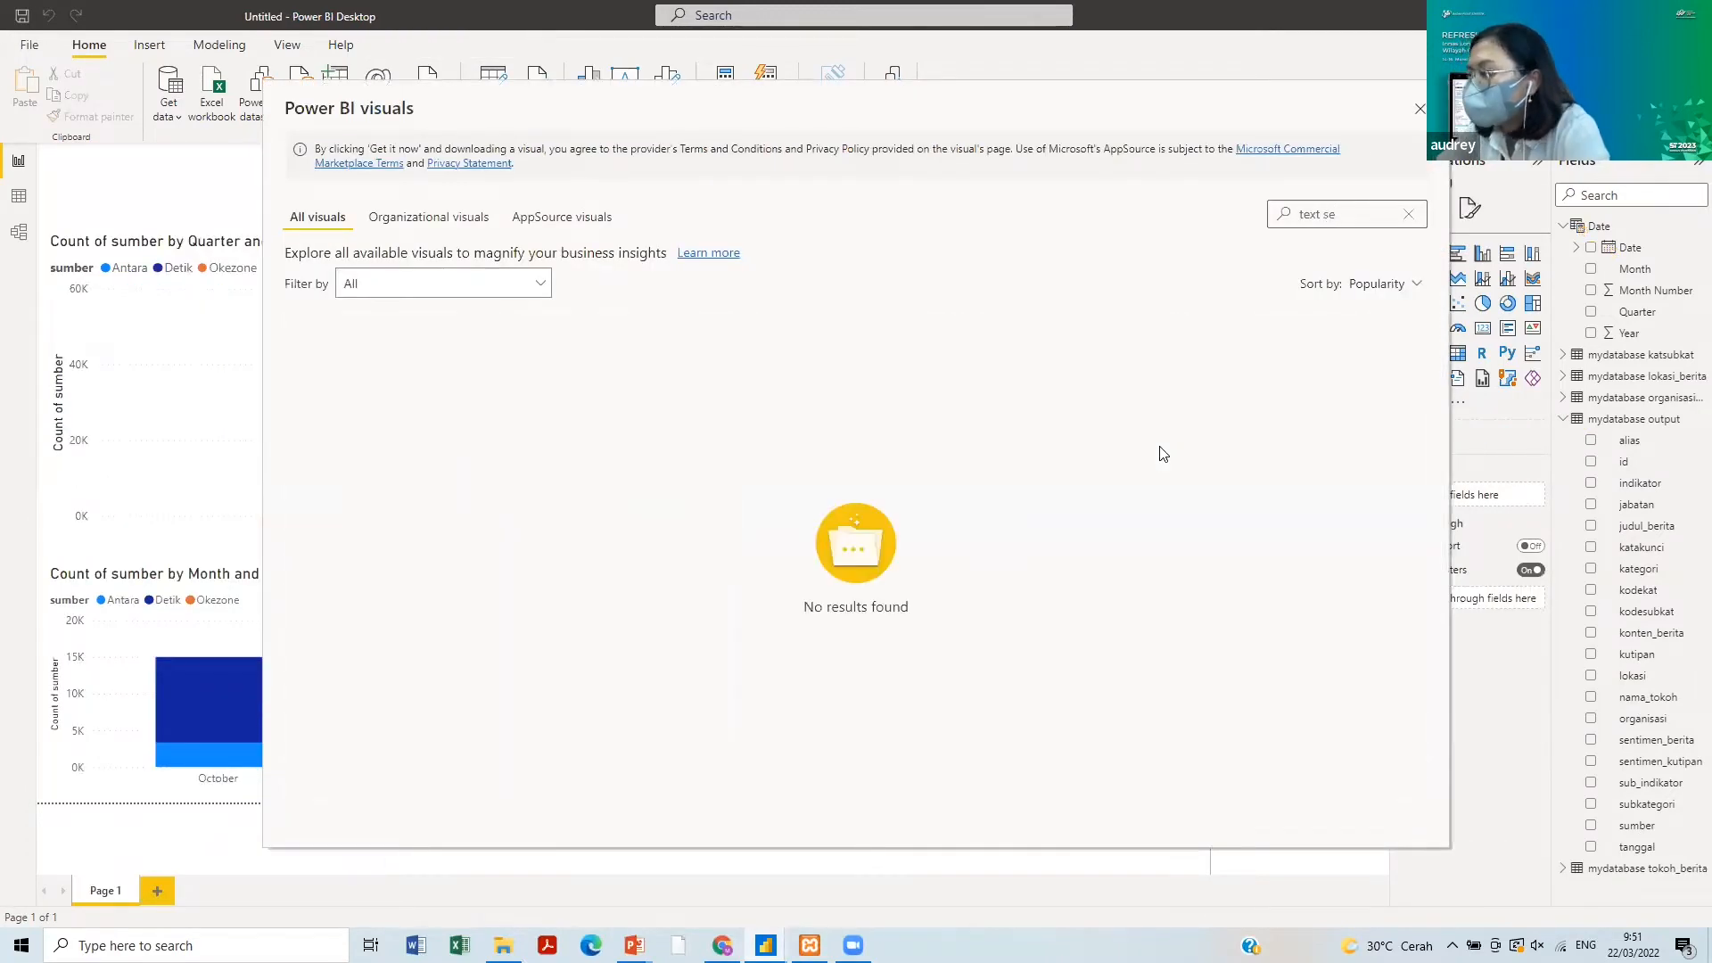
- Search the visuals gallery for "text search" and close the gallery
{"action": "key", "text": "BackSpace"}
{"action": "key", "text": "BackSpace"}
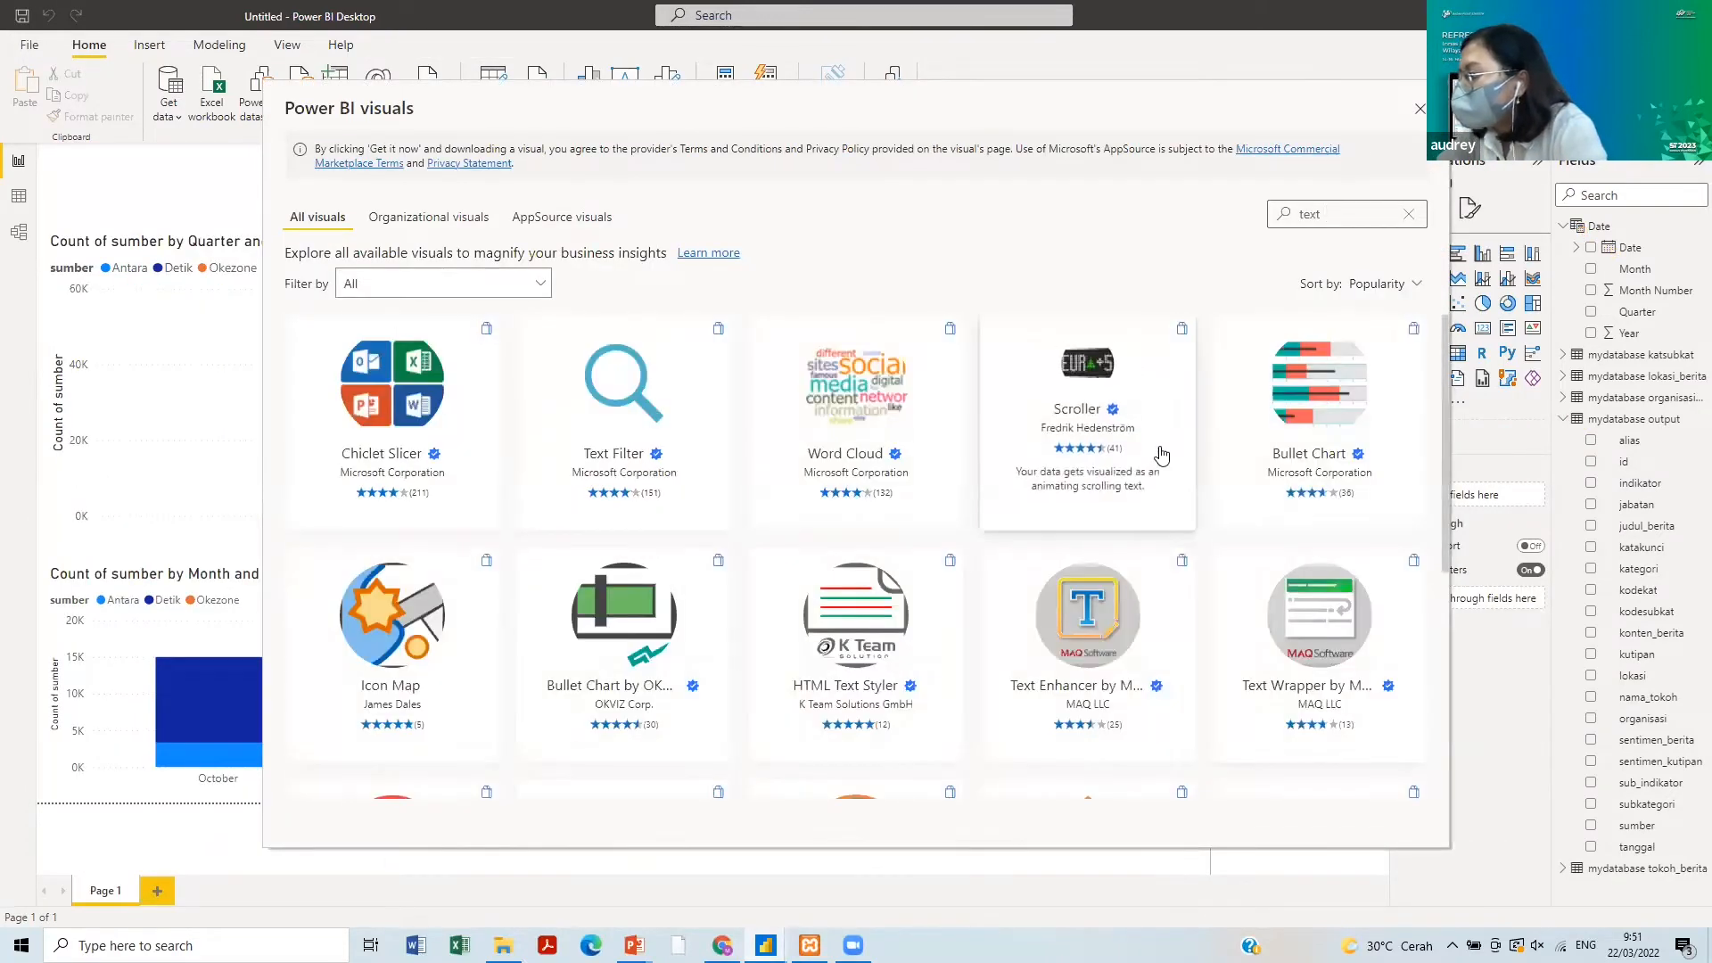
{"action": "type", "text": "sea"}
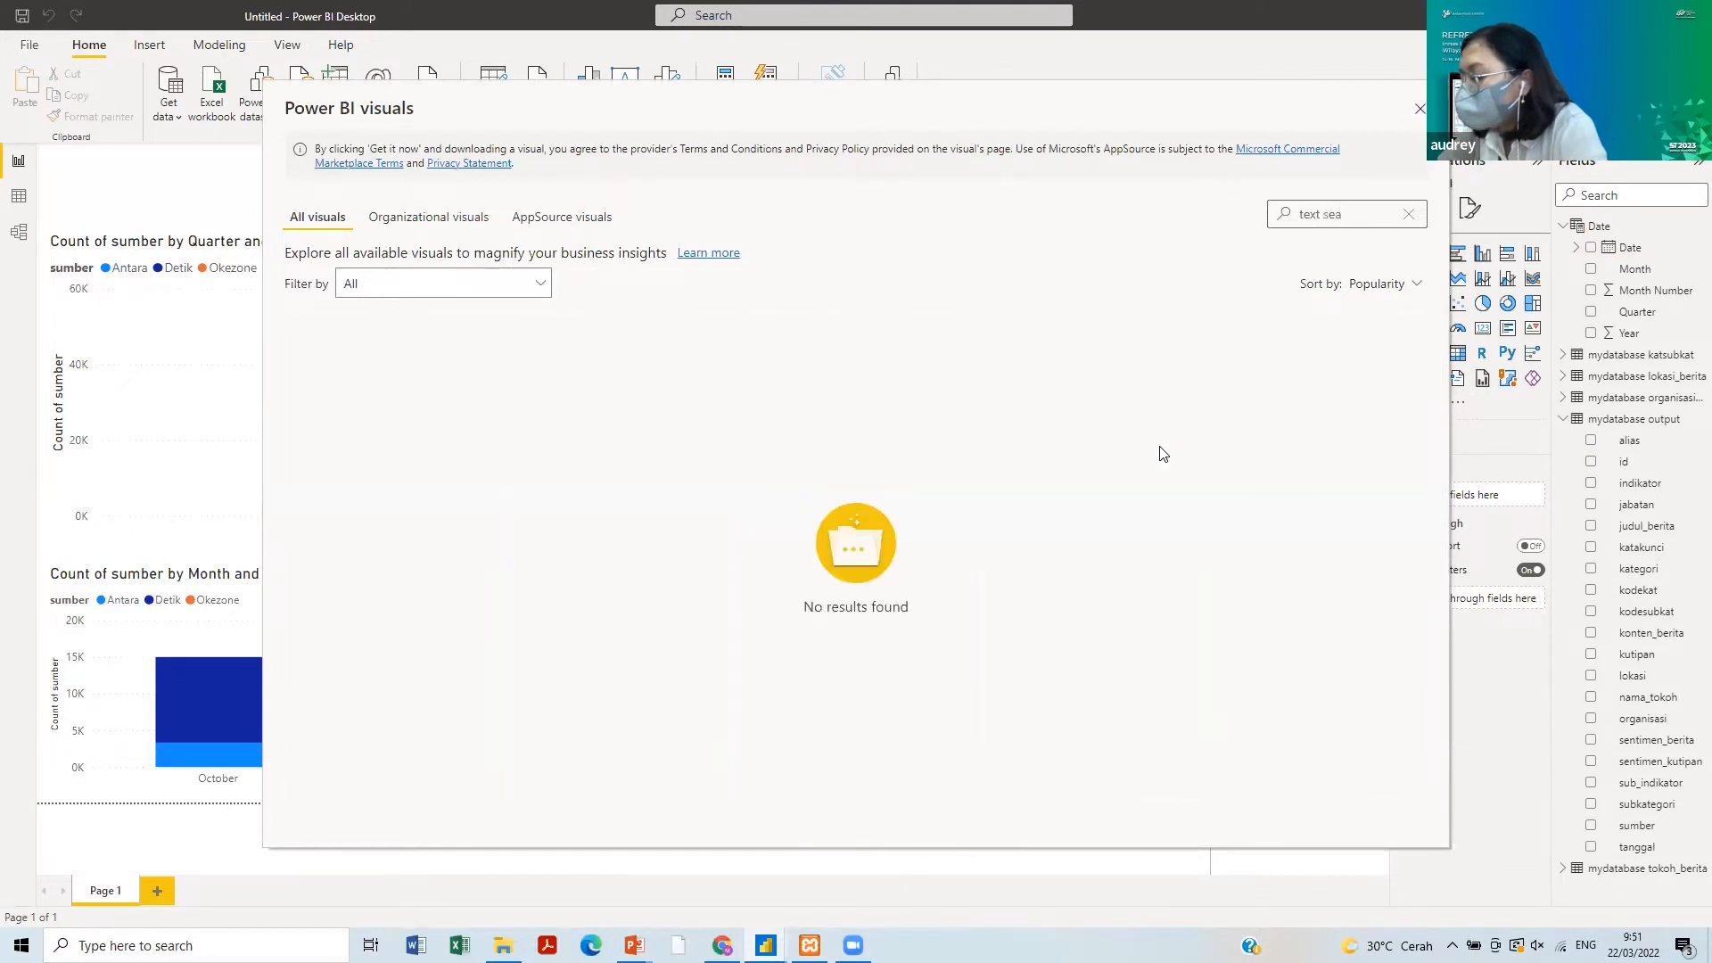
{"action": "type", "text": "rch"}
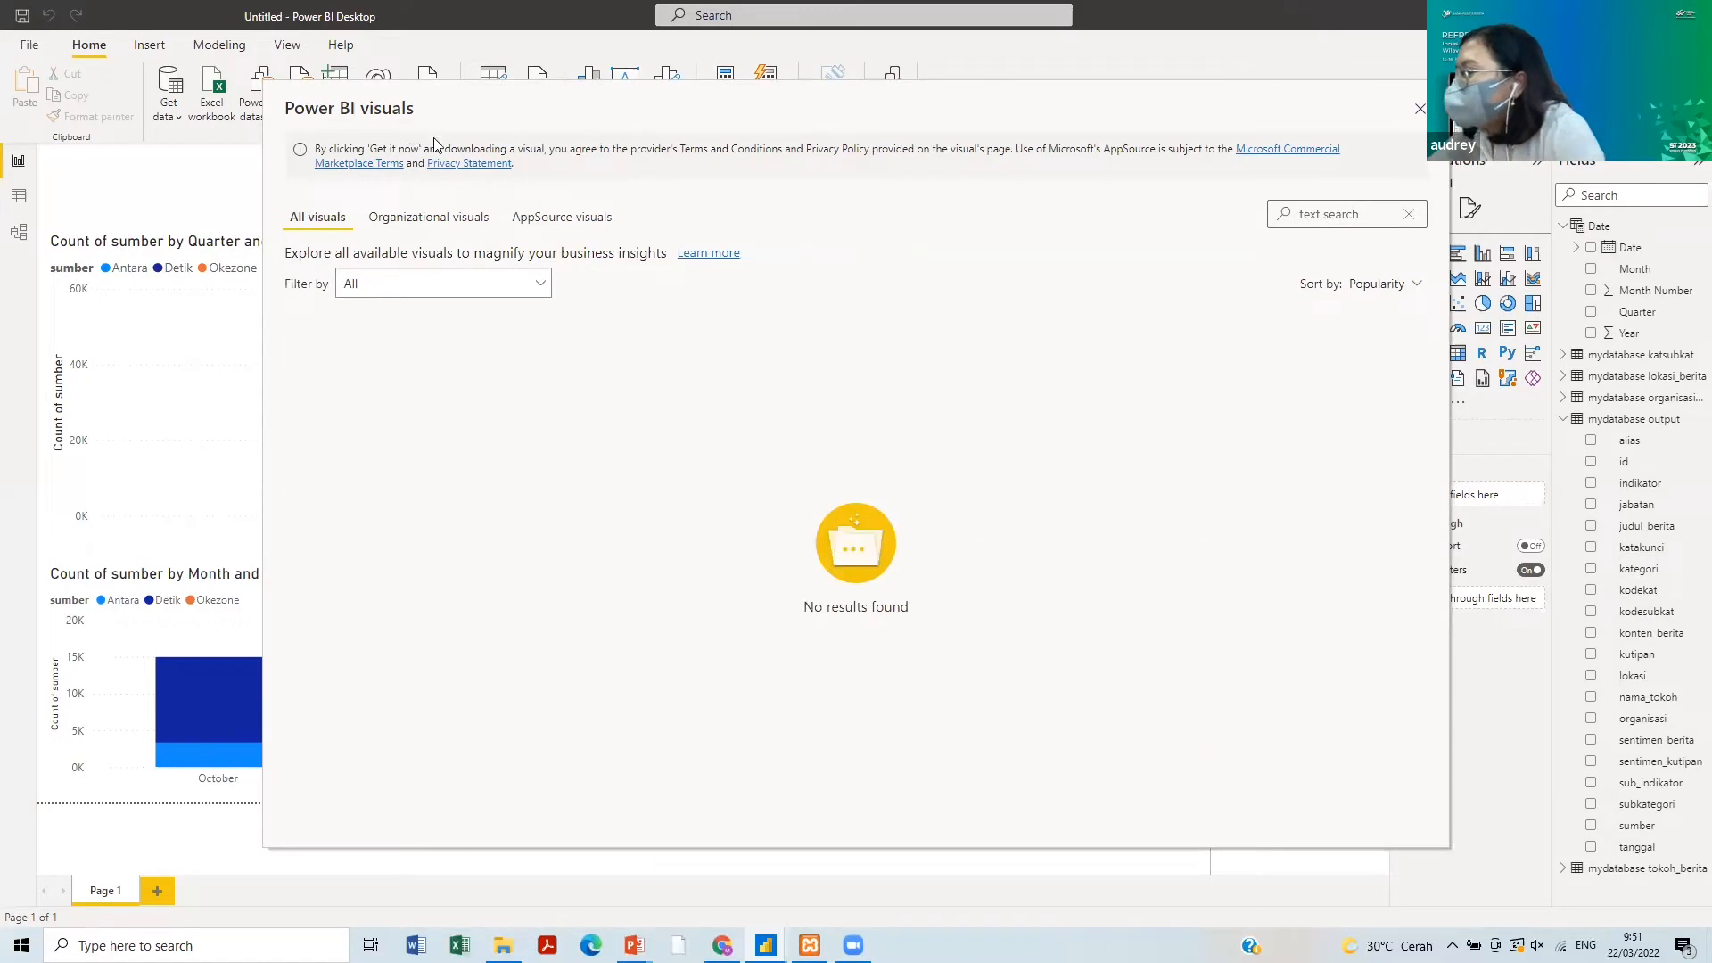
{"action": "left_click_drag", "start_coordinate": [1396, 153], "coordinate": [1389, 285]}
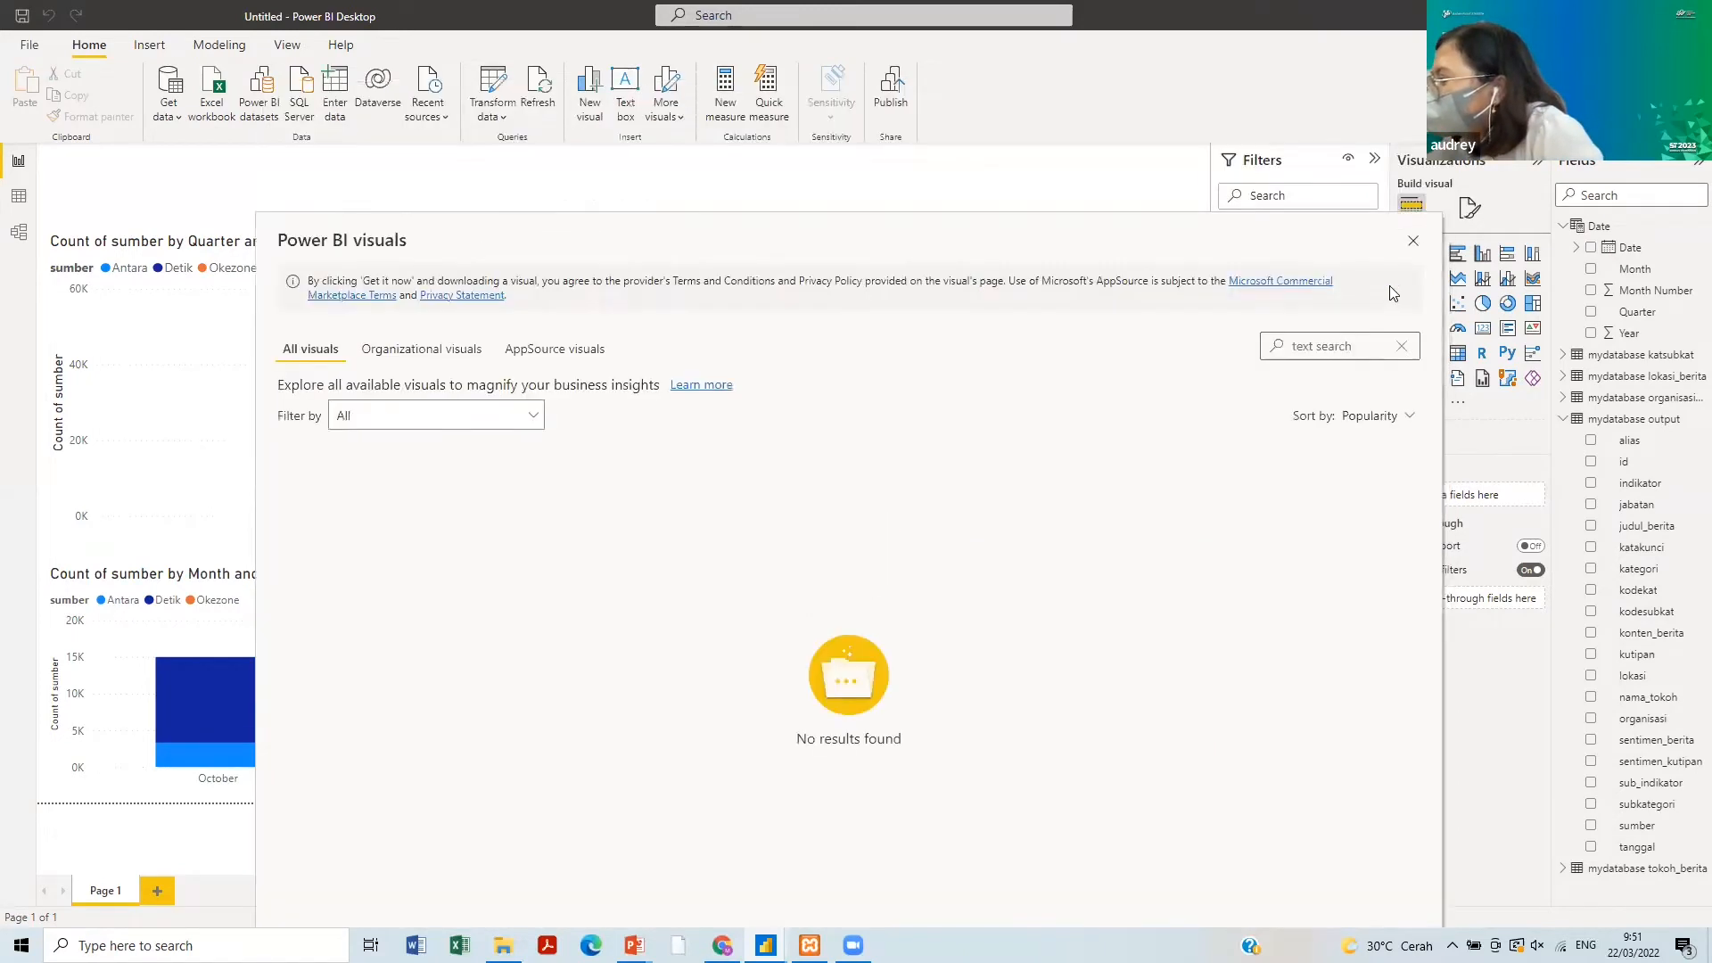
{"action": "left_click", "coordinate": [1413, 242]}
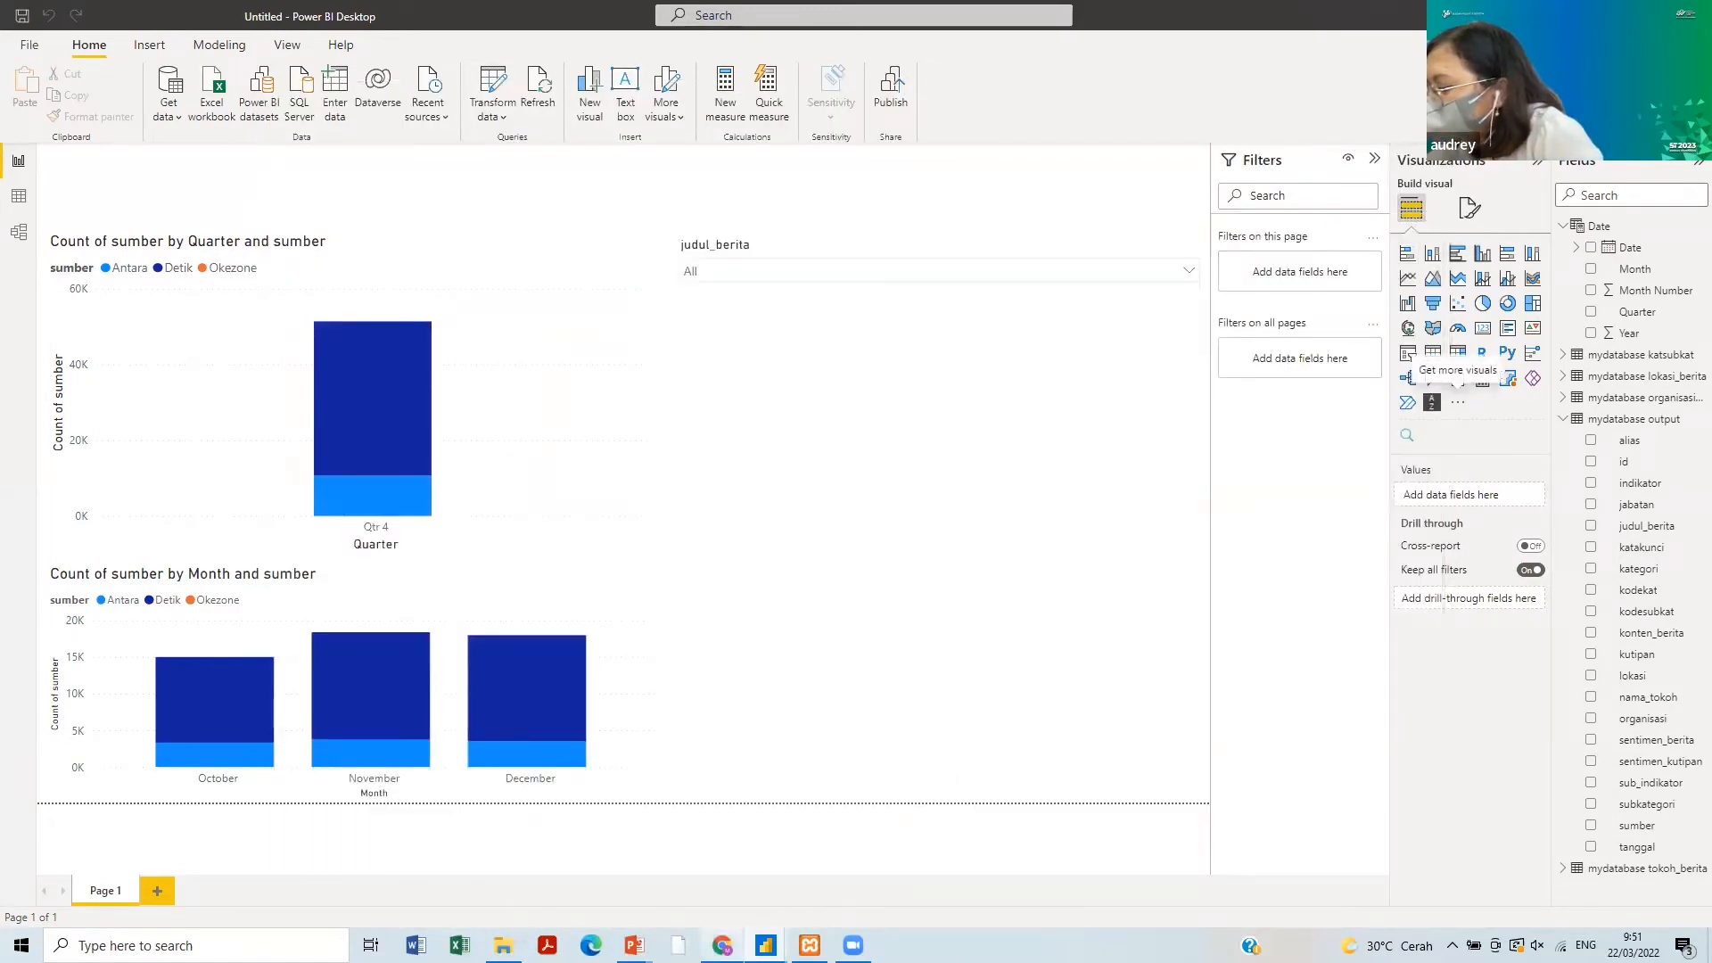
- Compare the custom visuals available in the TRIAL report with those in the Untitled report
{"action": "mouse_move", "coordinate": [765, 945]}
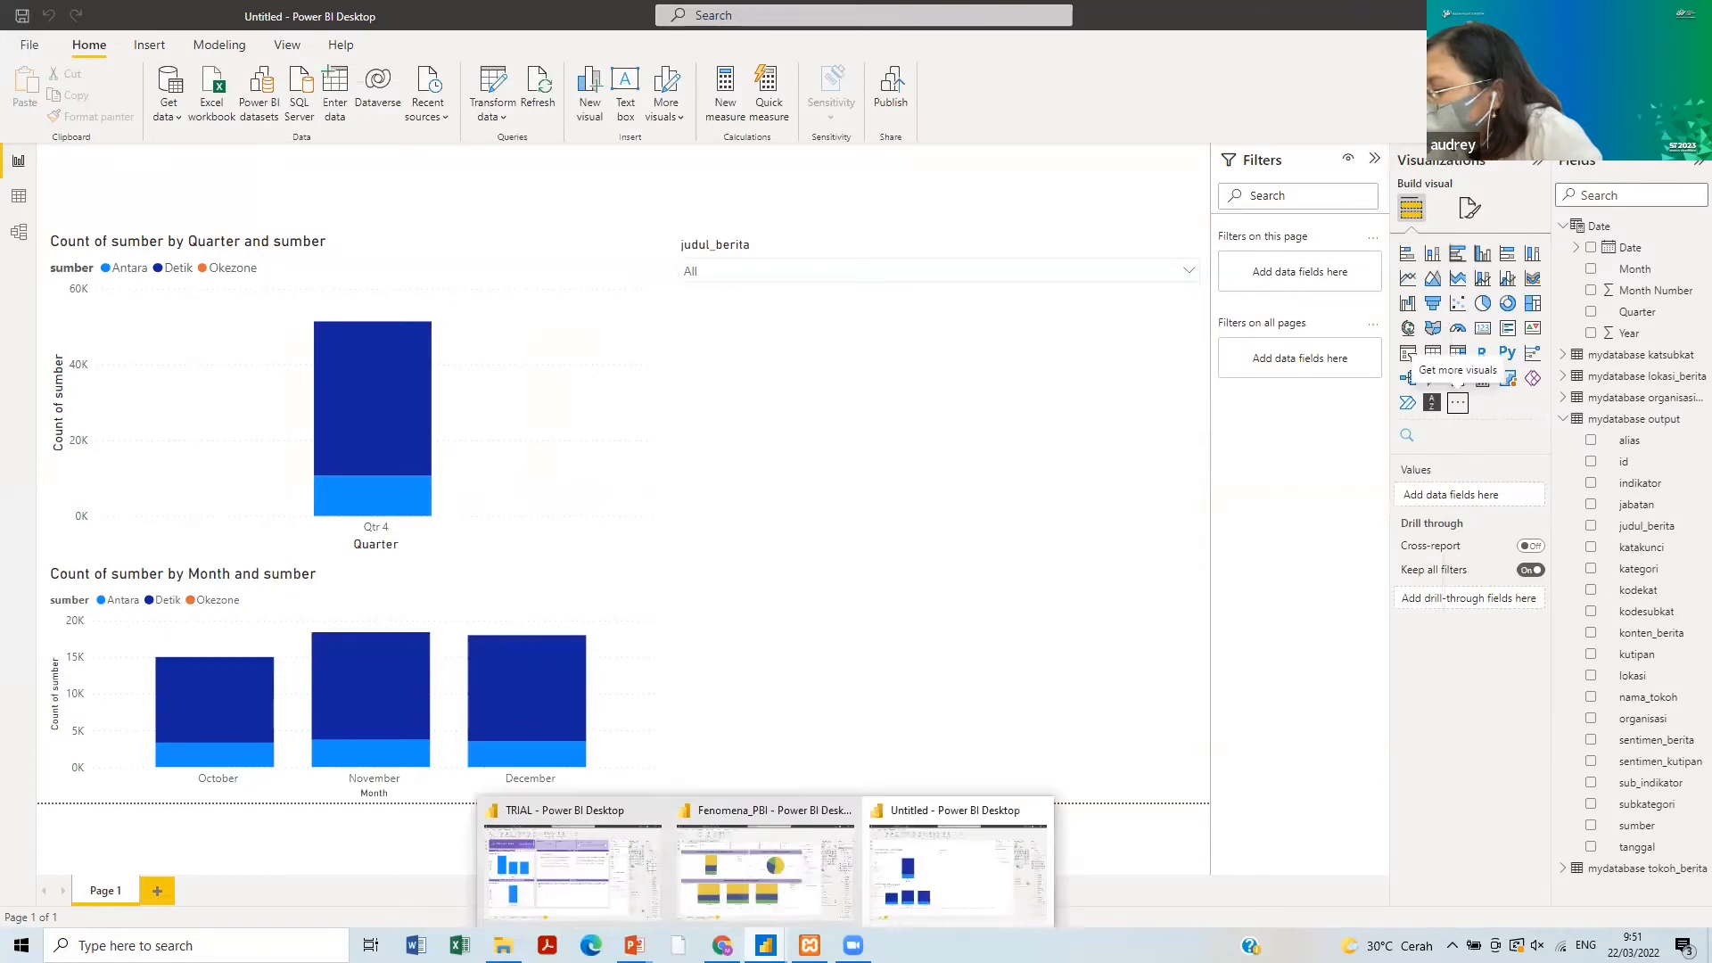
{"action": "left_click", "coordinate": [600, 873]}
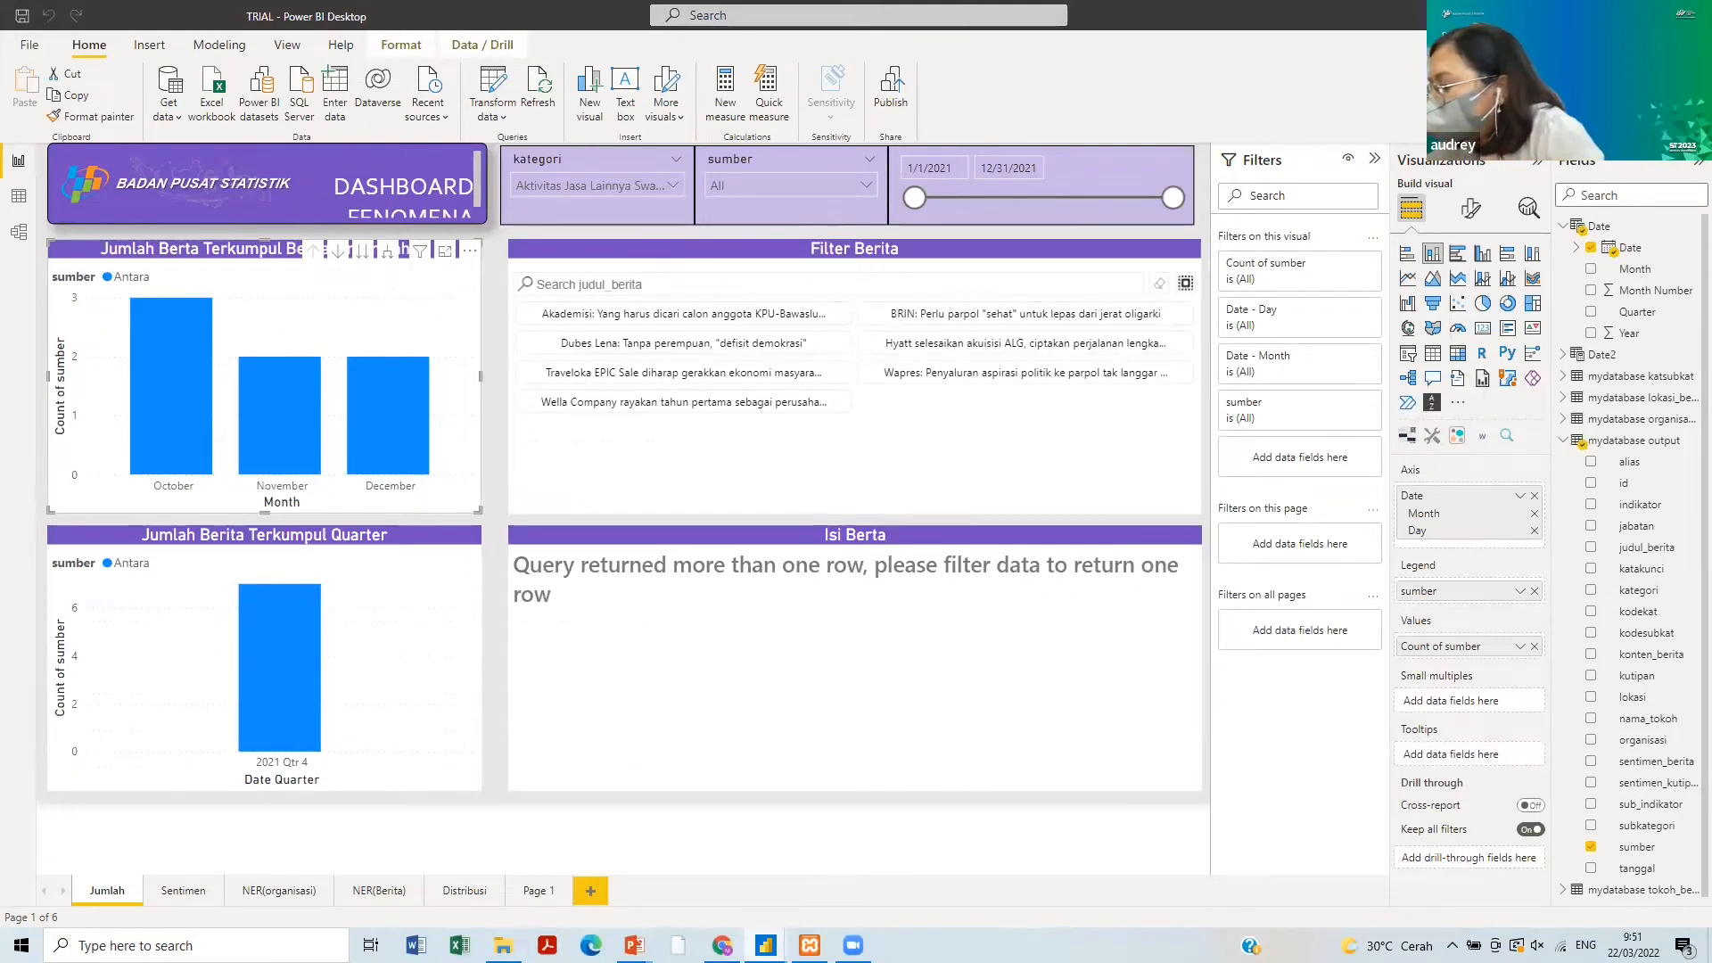
{"action": "mouse_move", "coordinate": [765, 945]}
{"action": "left_click", "coordinate": [981, 870]}
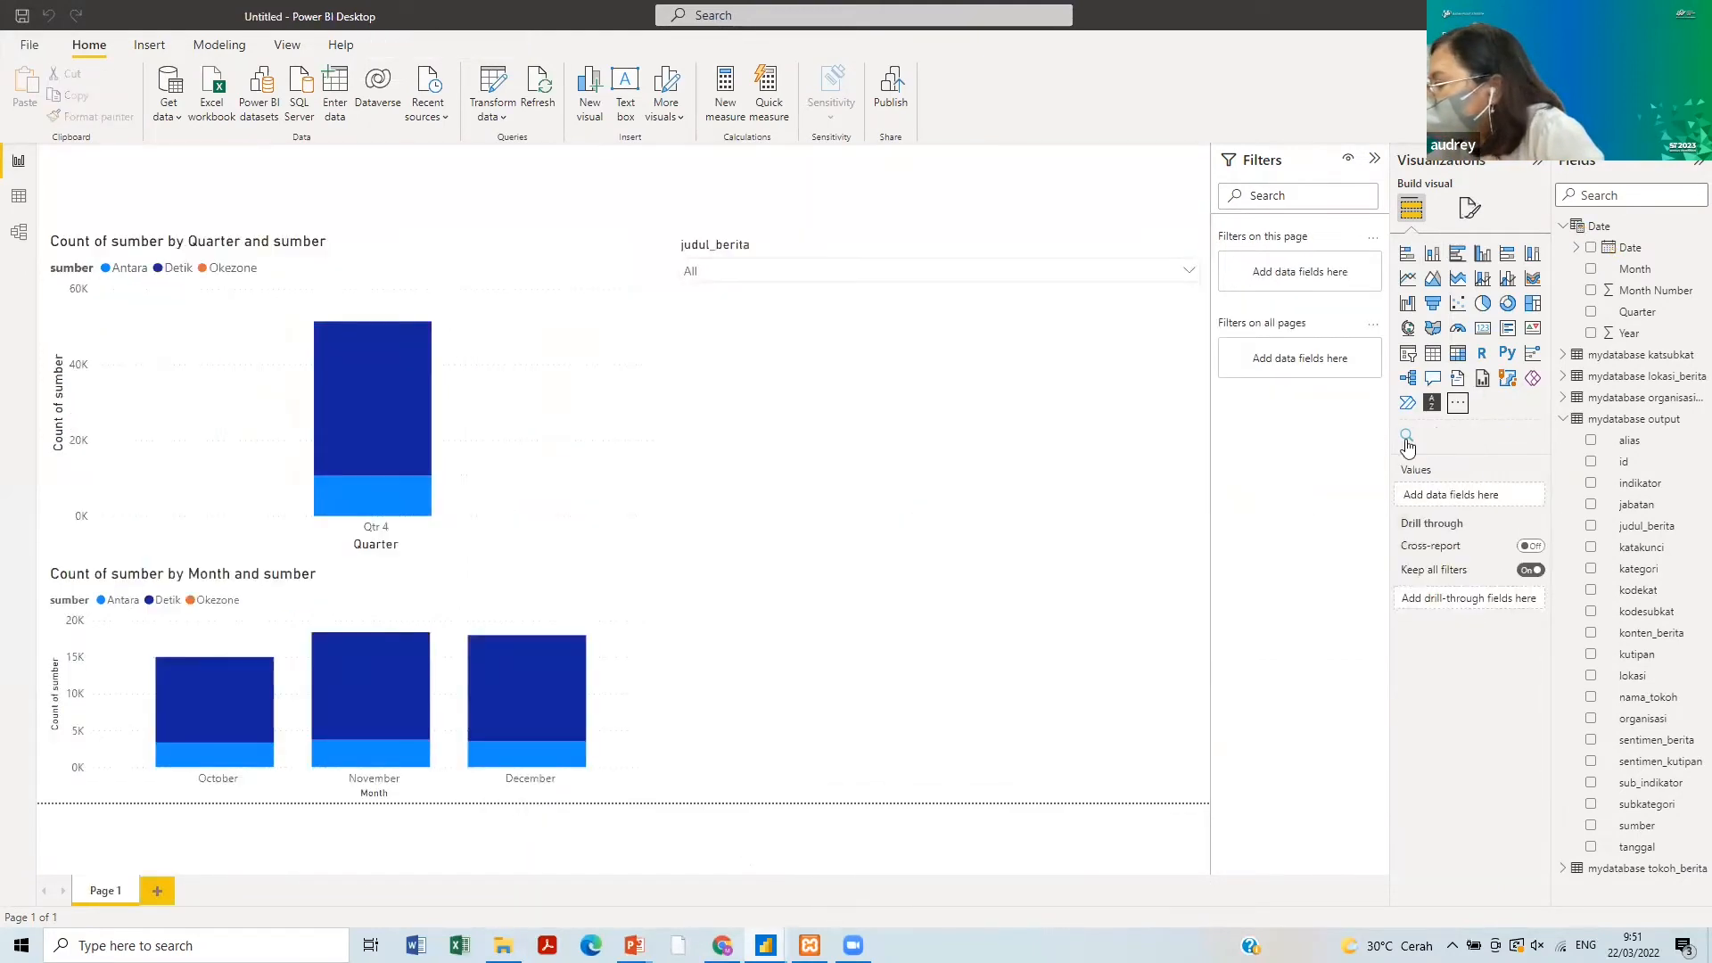
{"action": "left_click", "coordinate": [1465, 403]}
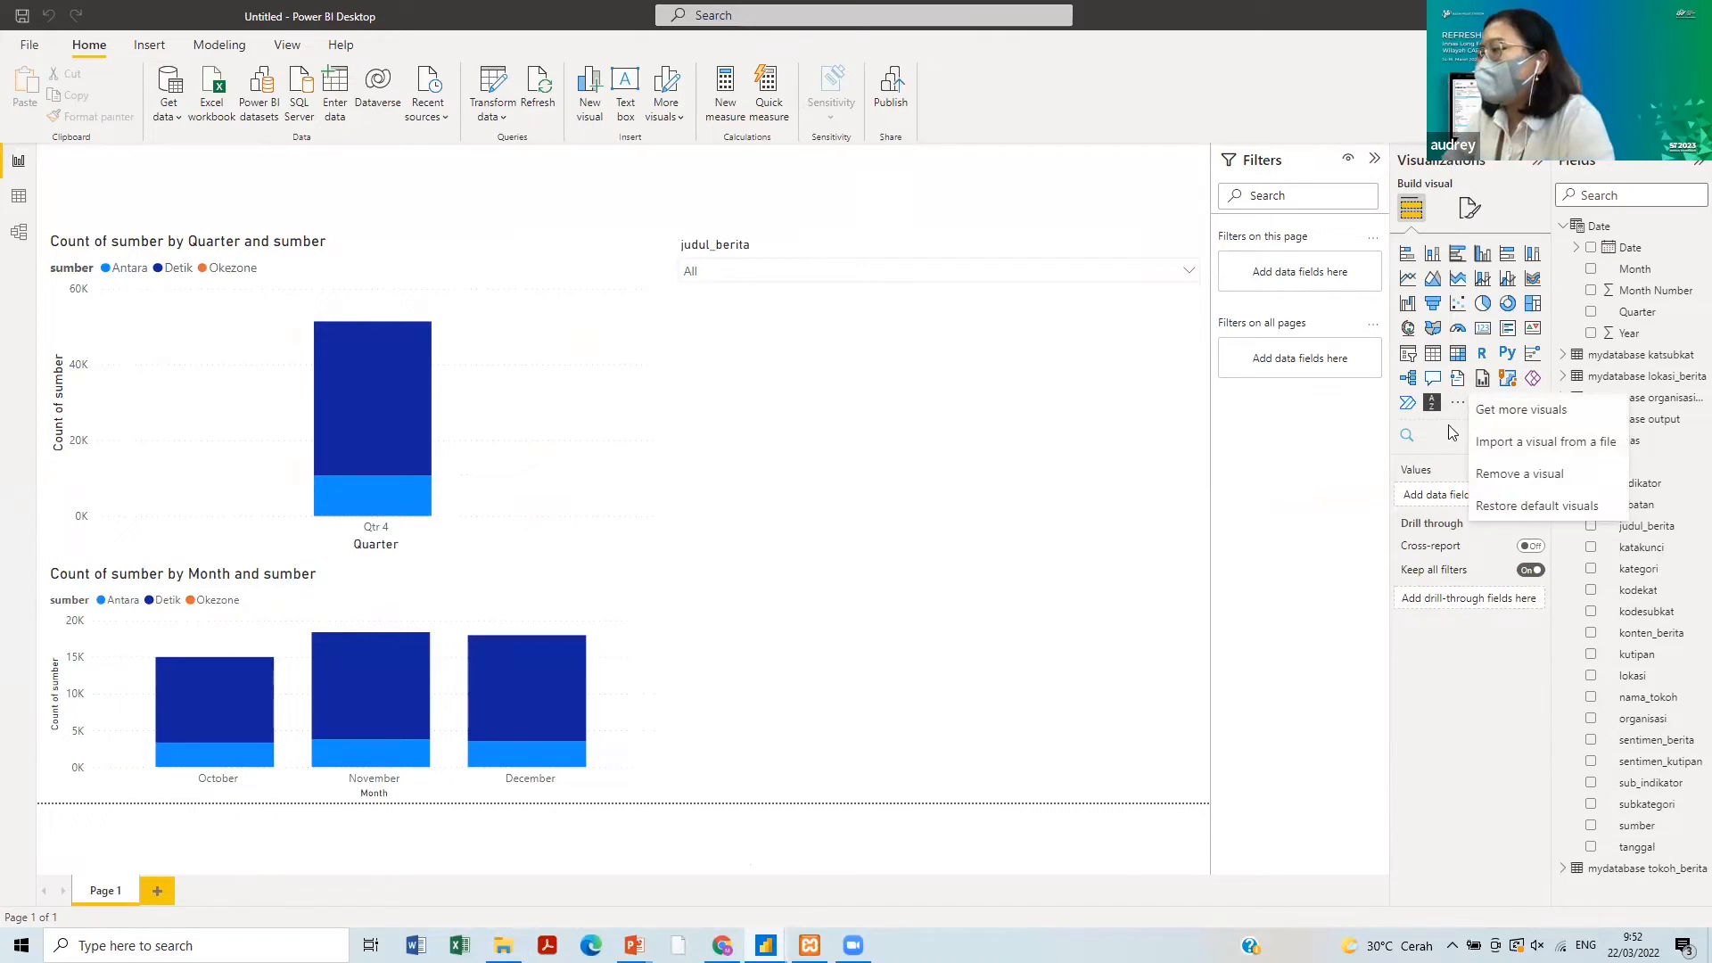
{"action": "left_click", "coordinate": [1449, 426]}
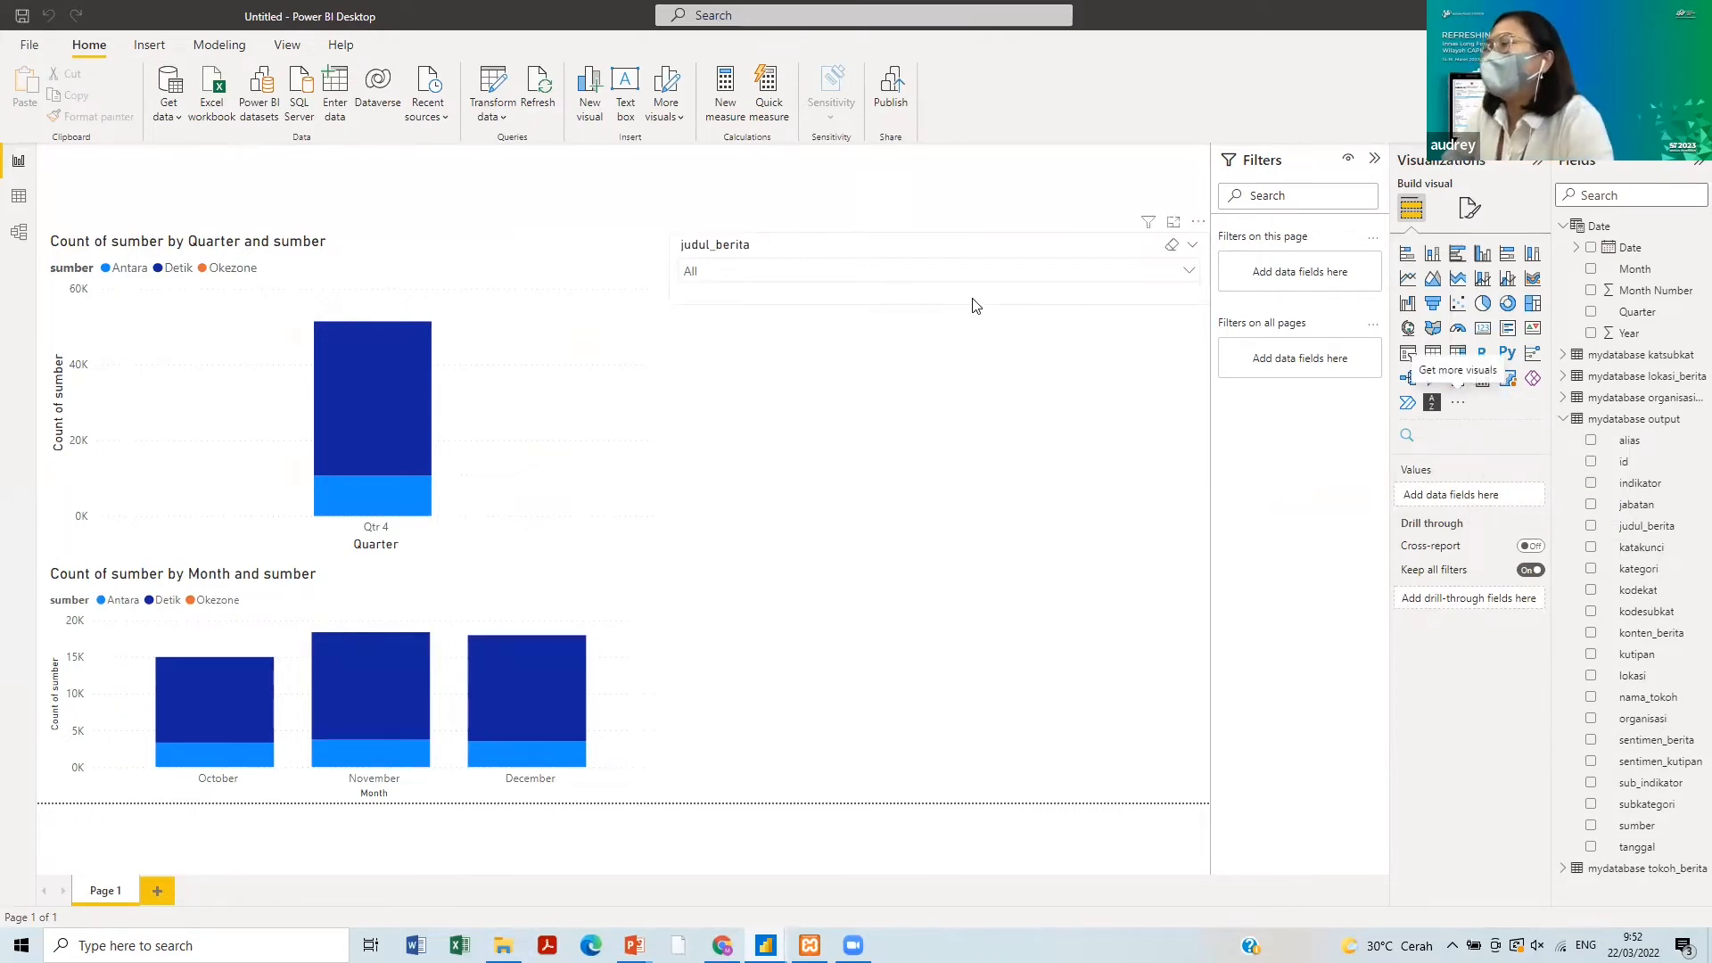
- Browse the news titles in the judul_berita slicer's dropdown list and collapse the list again
{"action": "left_click", "coordinate": [975, 306]}
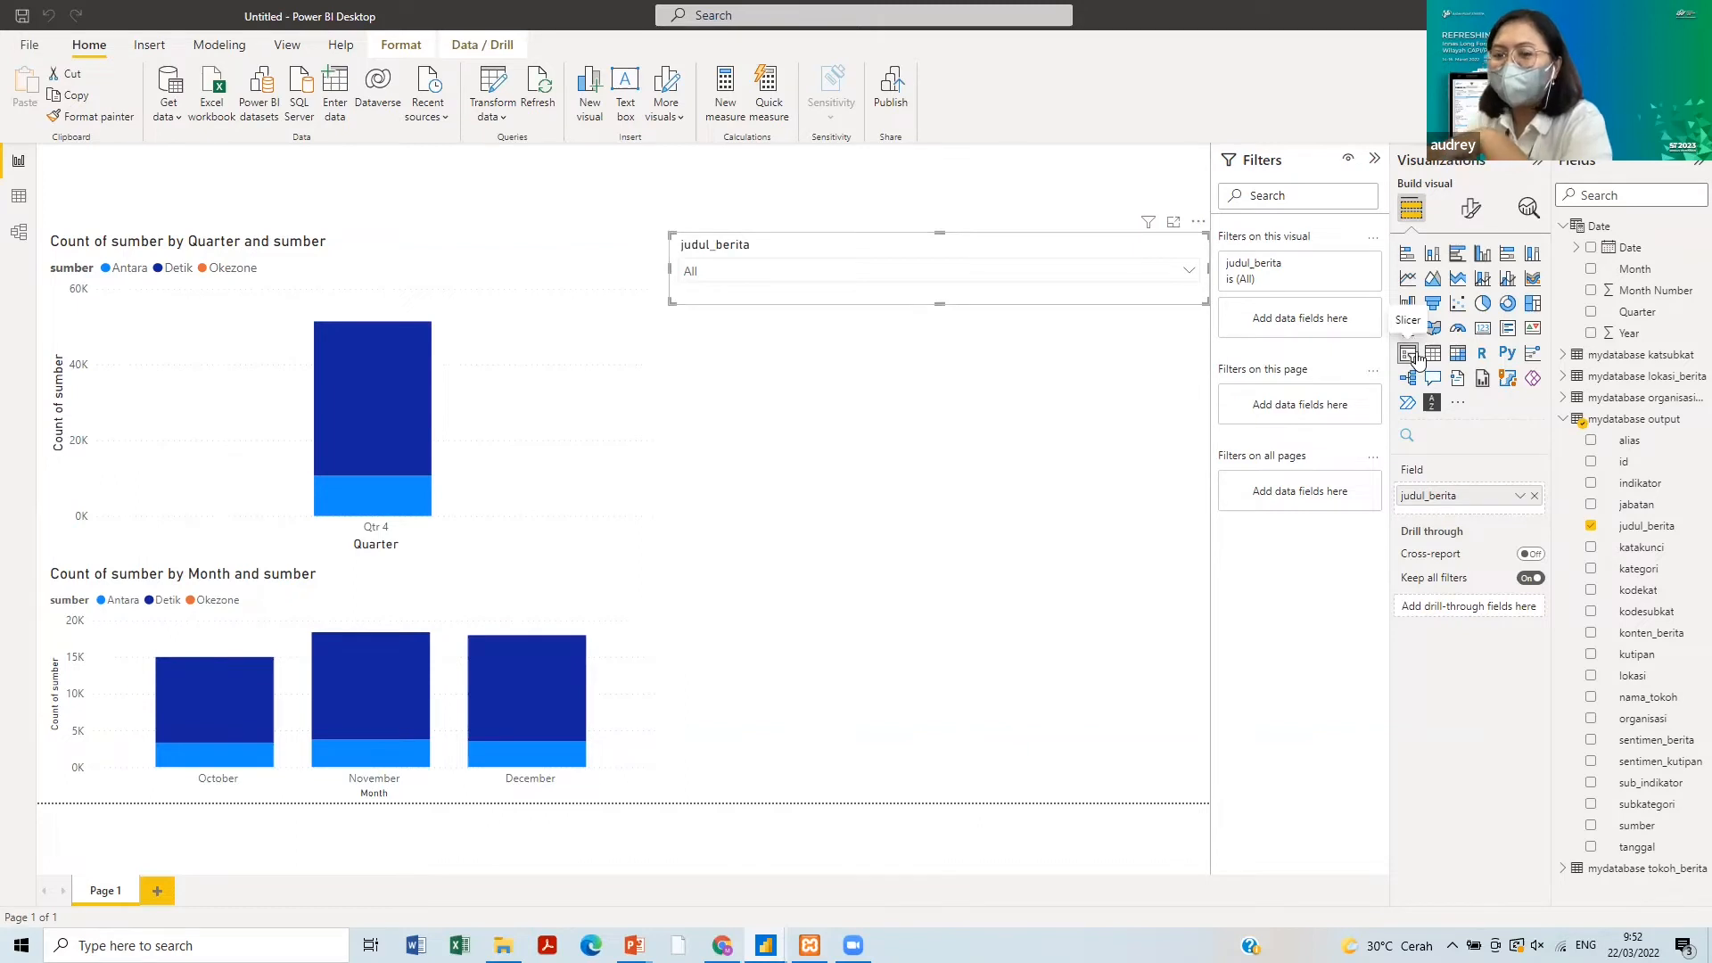
{"action": "left_click", "coordinate": [1187, 271]}
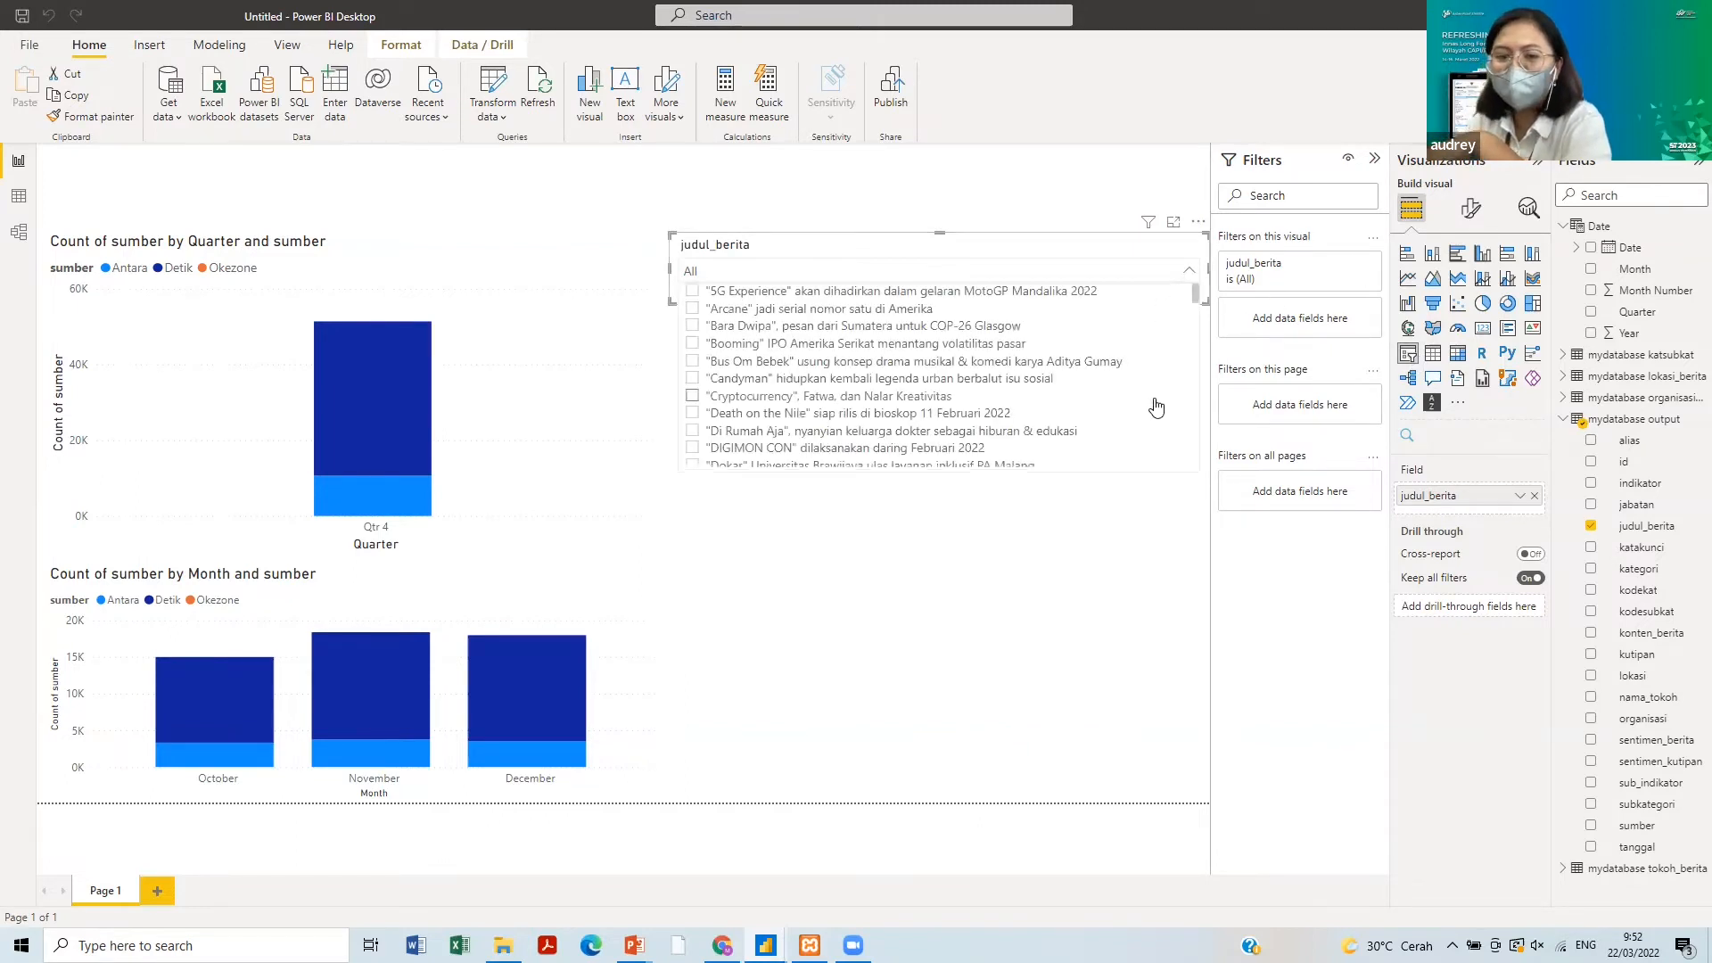
{"action": "scroll", "coordinate": [1155, 408], "scroll_direction": "down", "scroll_amount": 15}
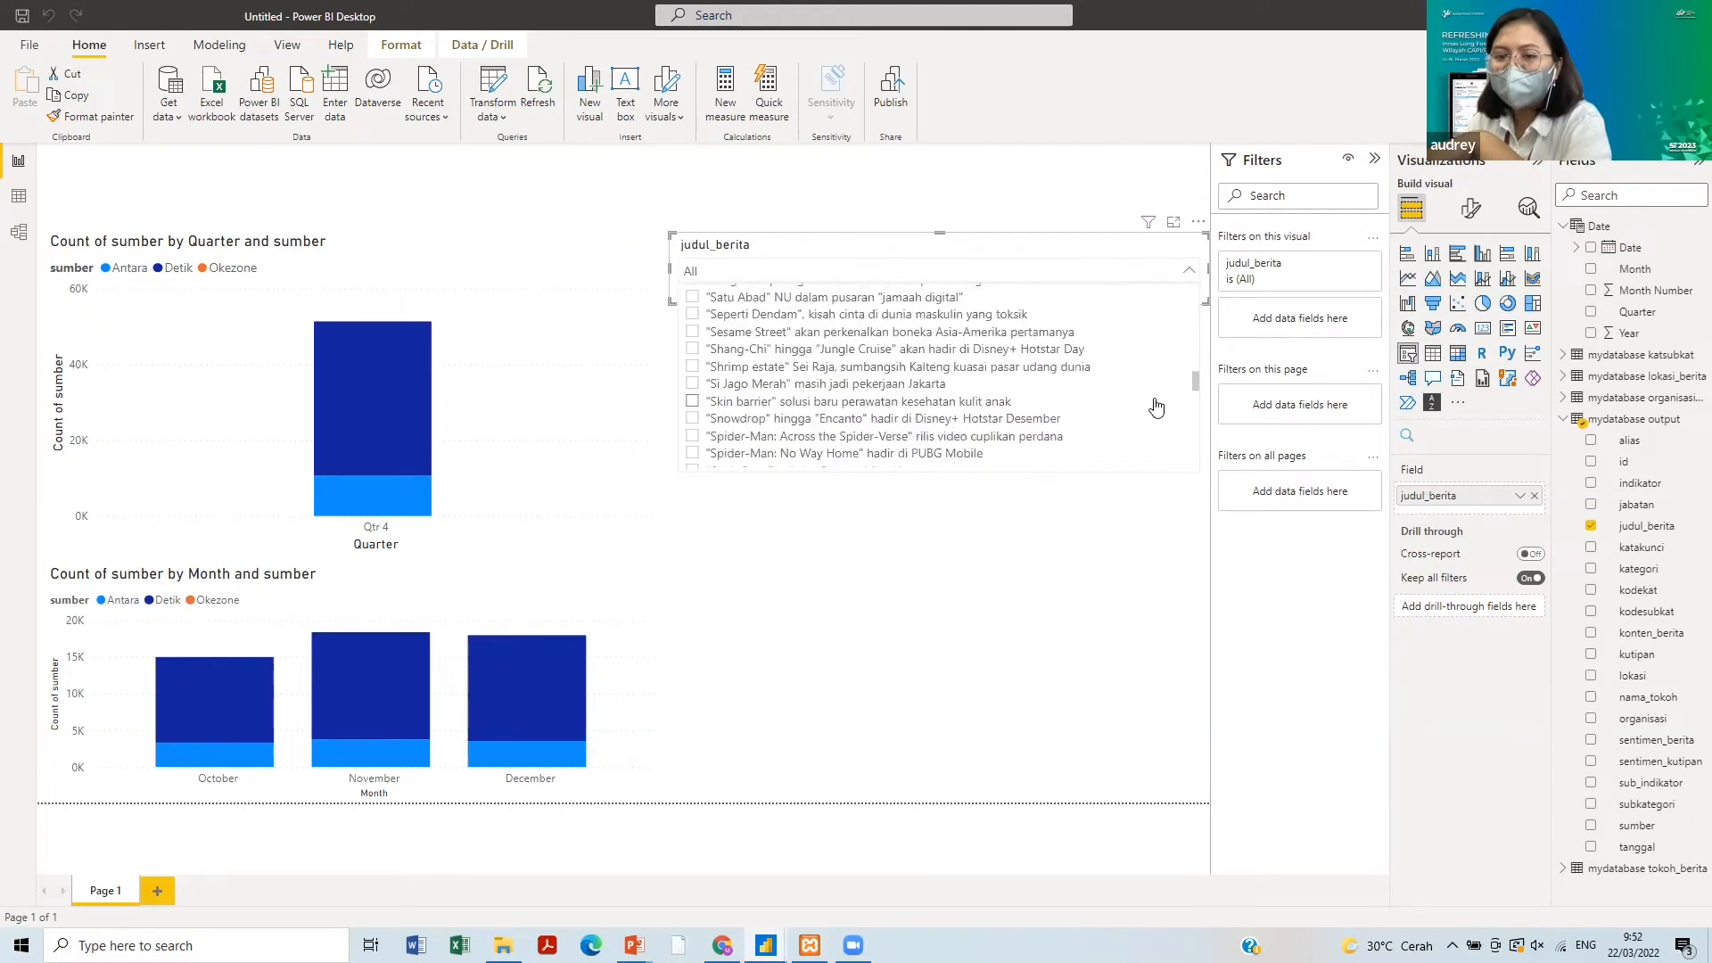
{"action": "scroll", "coordinate": [1155, 408], "scroll_direction": "down", "scroll_amount": 3}
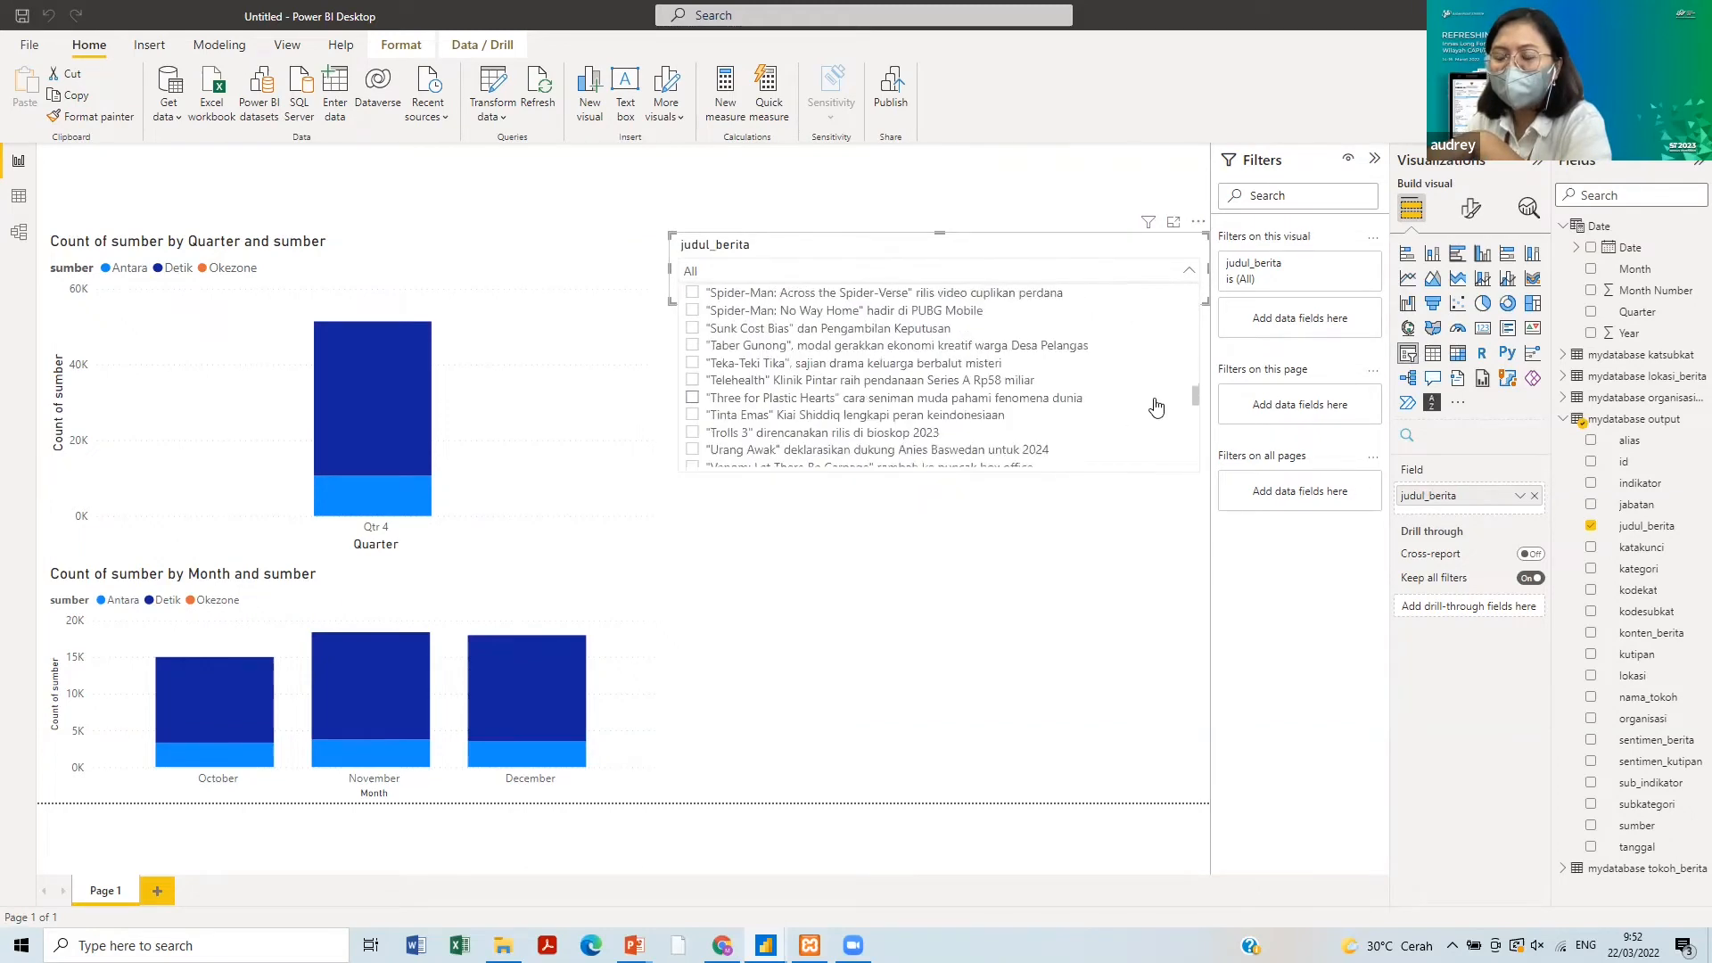
{"action": "left_click", "coordinate": [1177, 280]}
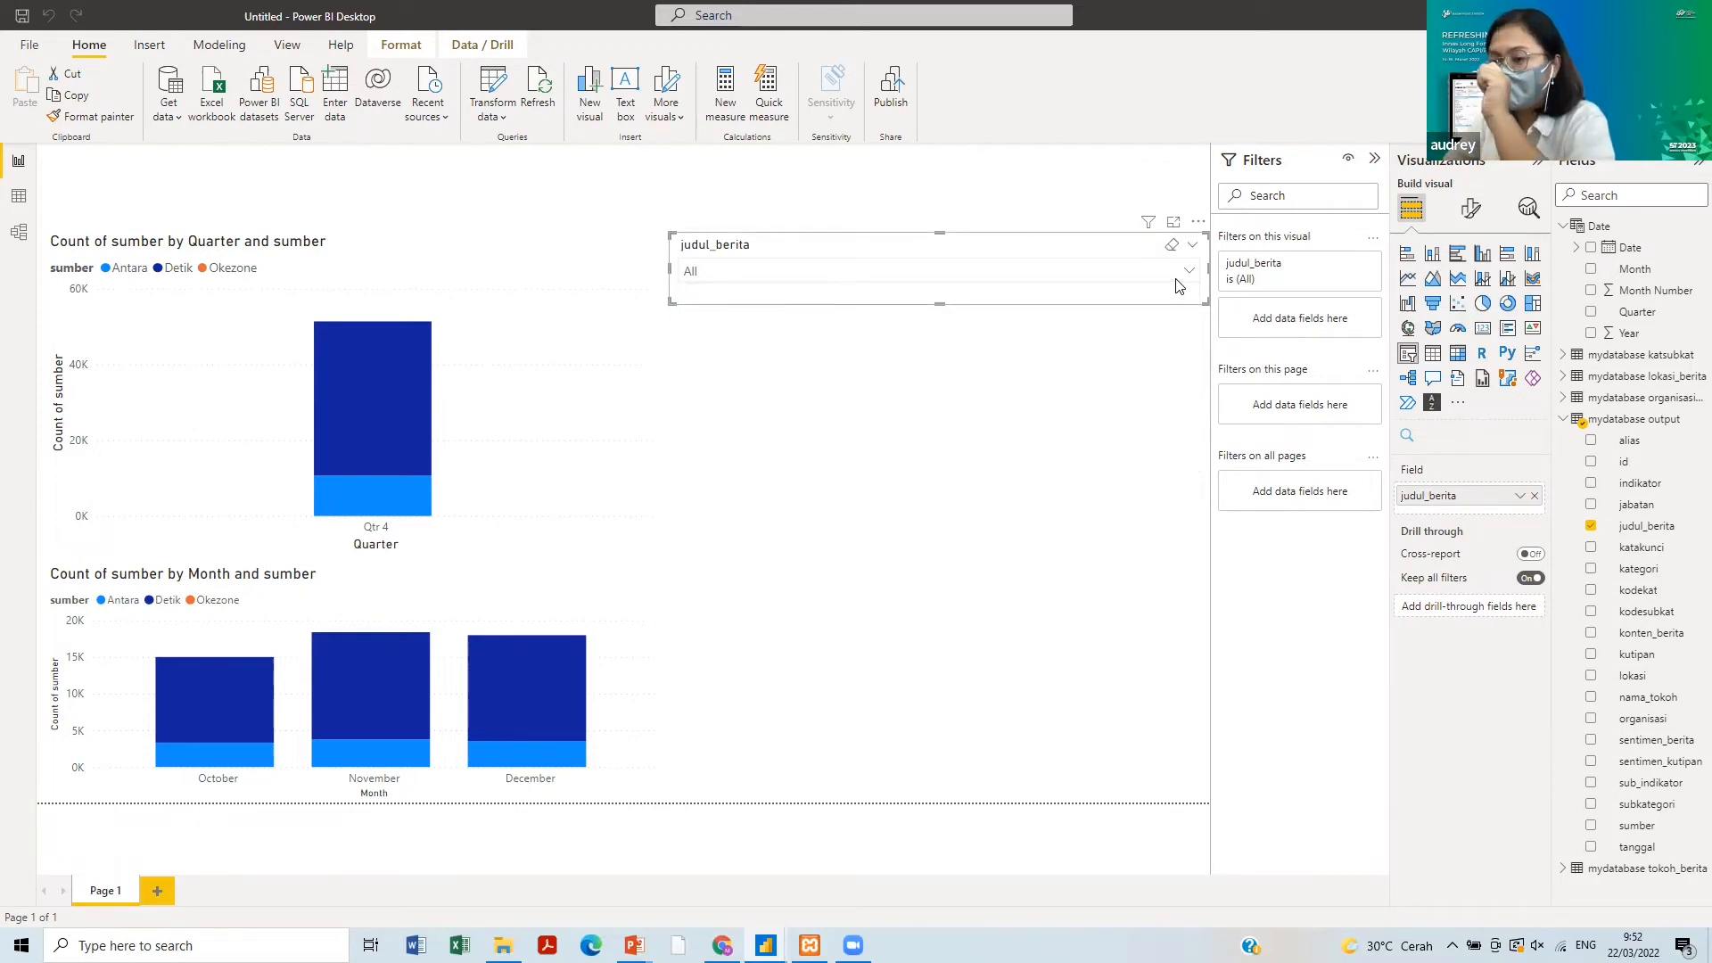
- Switch to Google Drive in the browser to locate the shared PBIZ folder of visual files, and return to the Untitled report
{"action": "left_click", "coordinate": [1460, 406]}
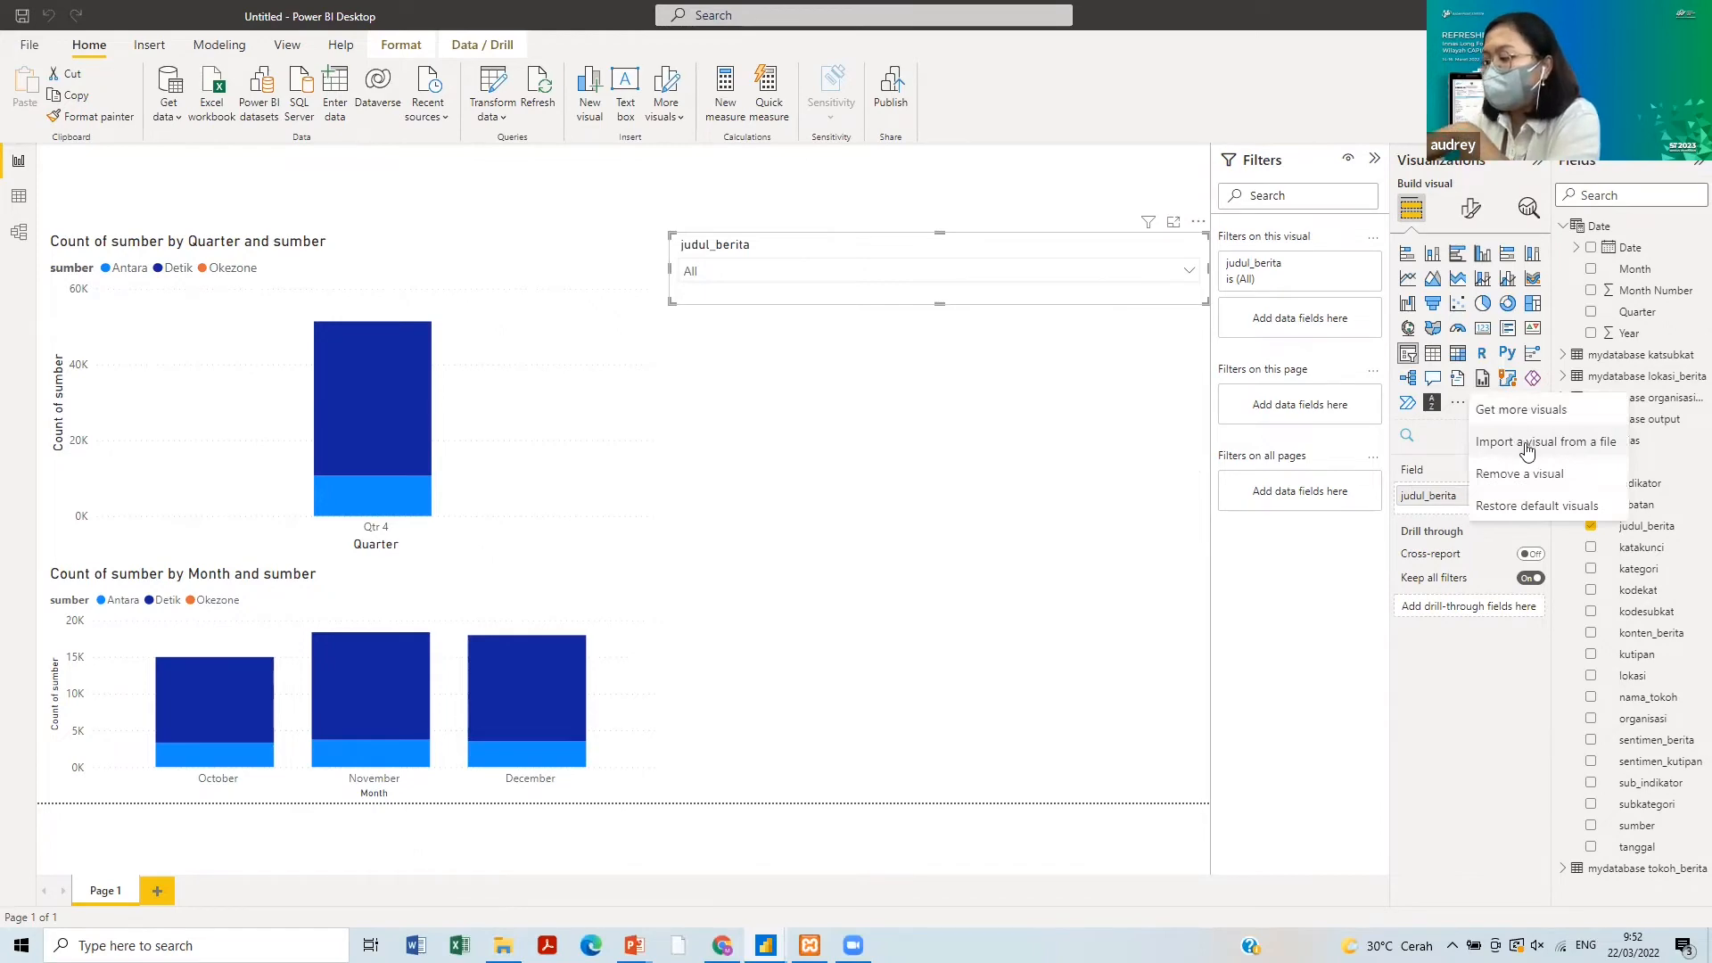
{"action": "key", "text": "alt+Tab"}
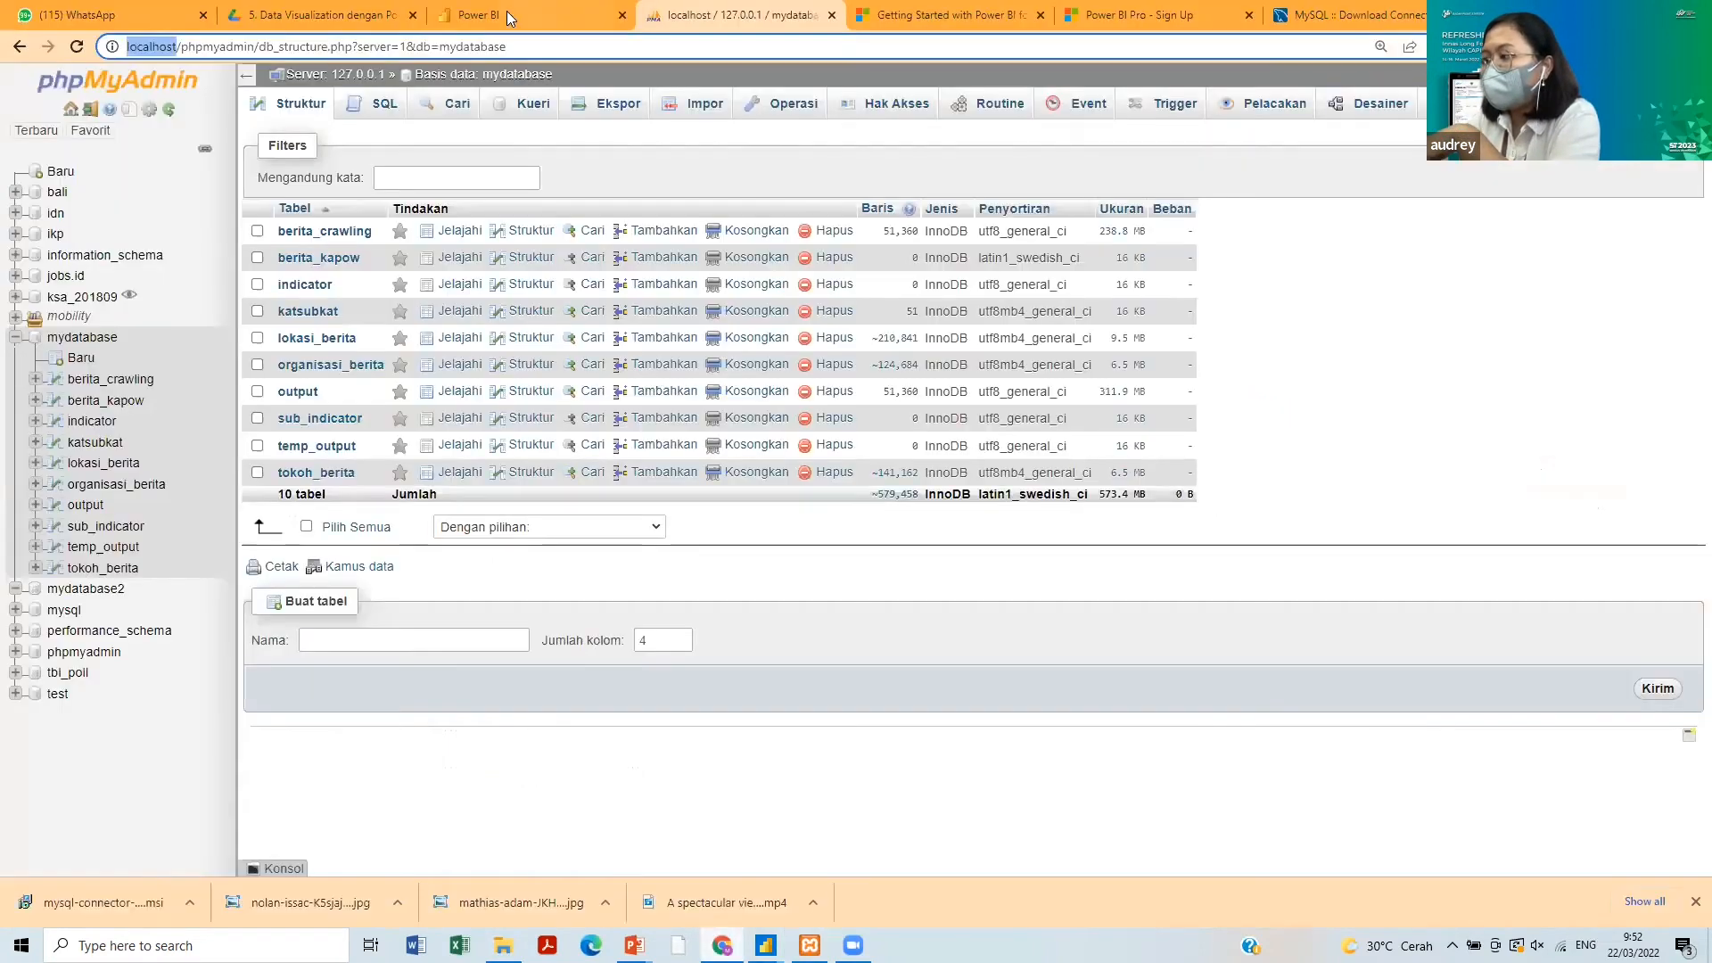
{"action": "left_click", "coordinate": [312, 15]}
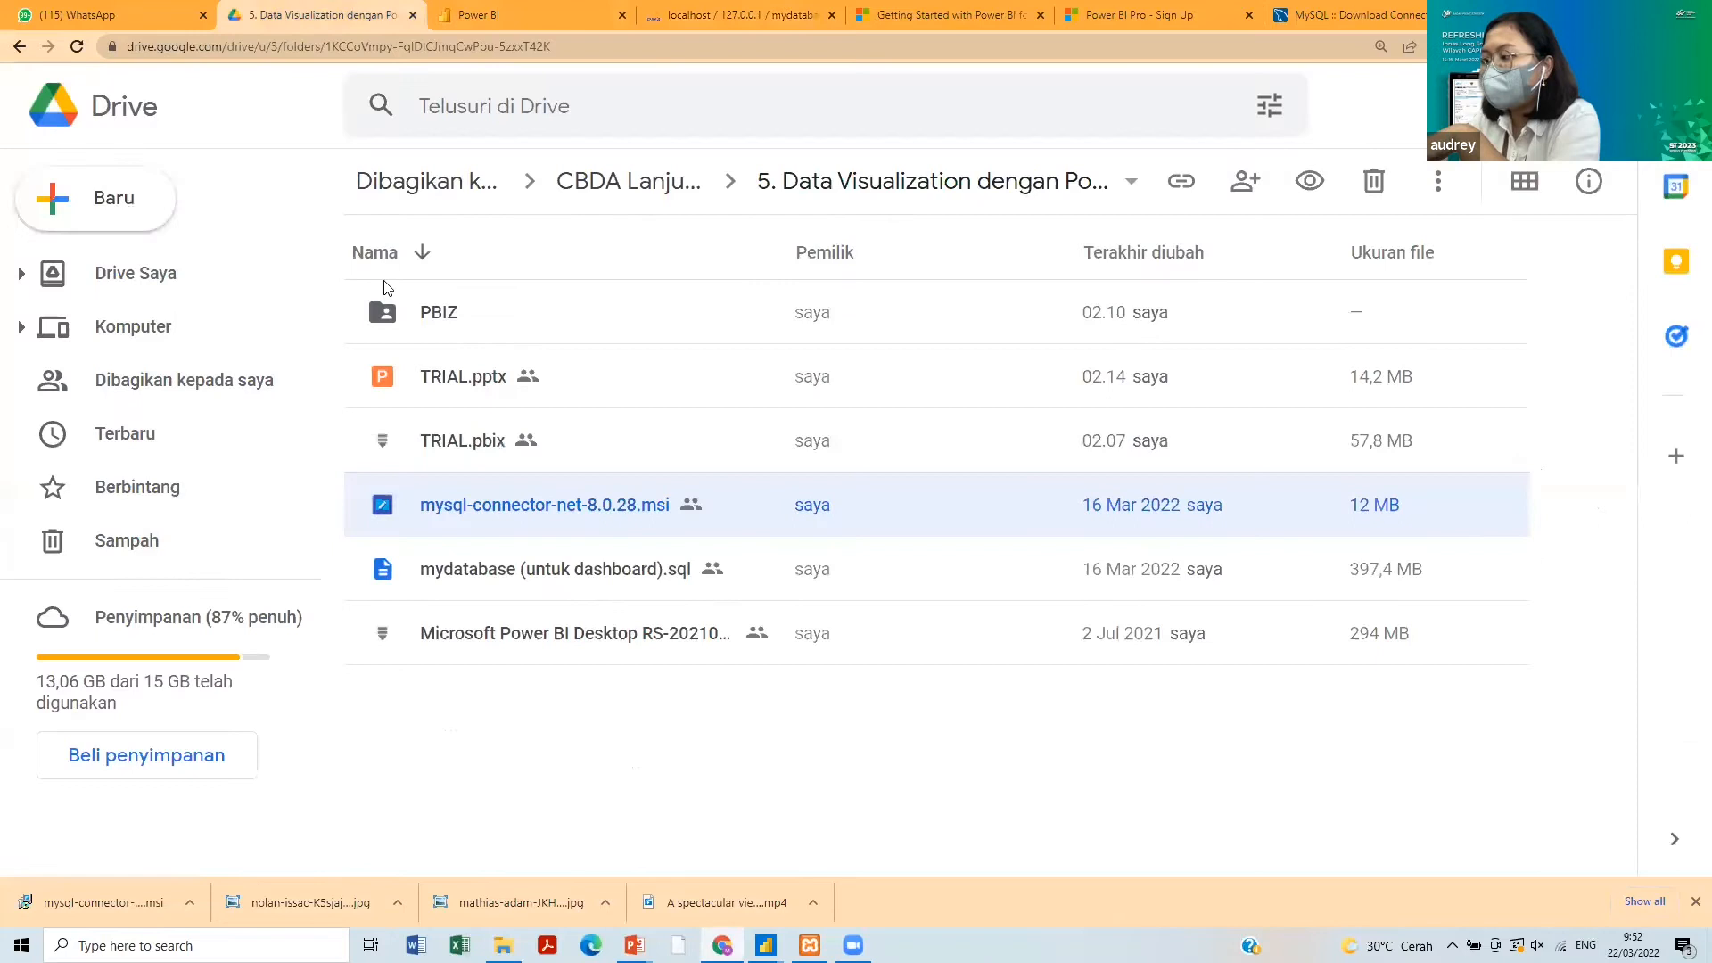
{"action": "left_click", "coordinate": [431, 325]}
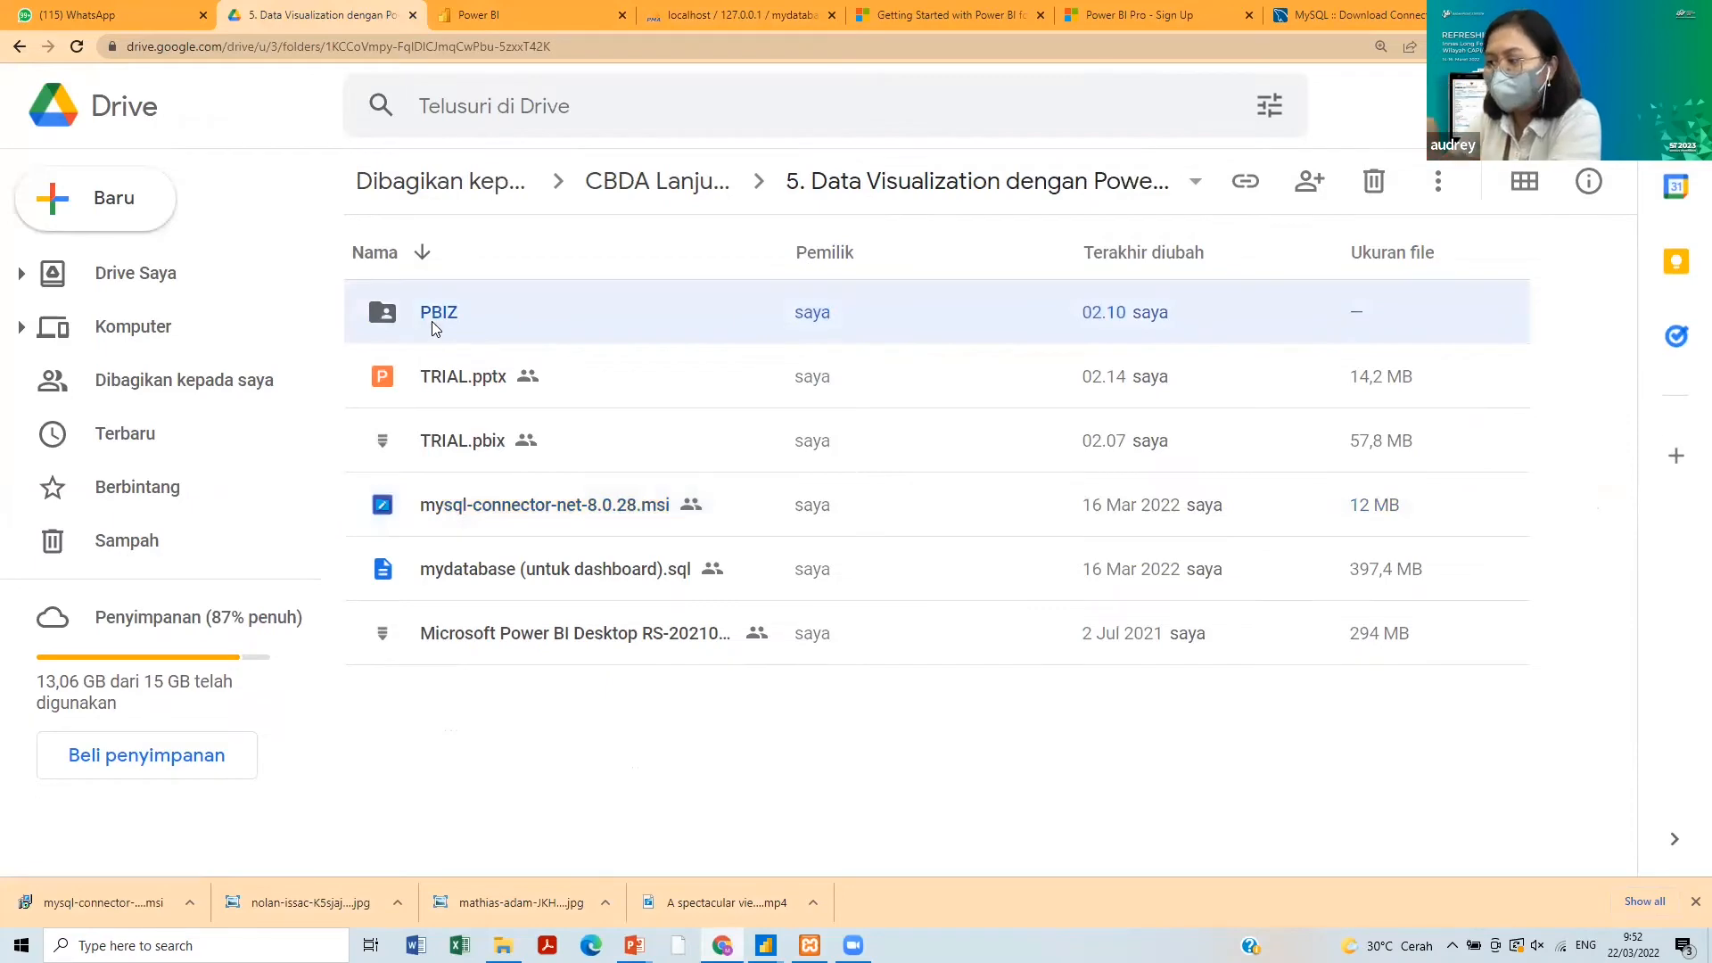
{"action": "mouse_move", "coordinate": [765, 945]}
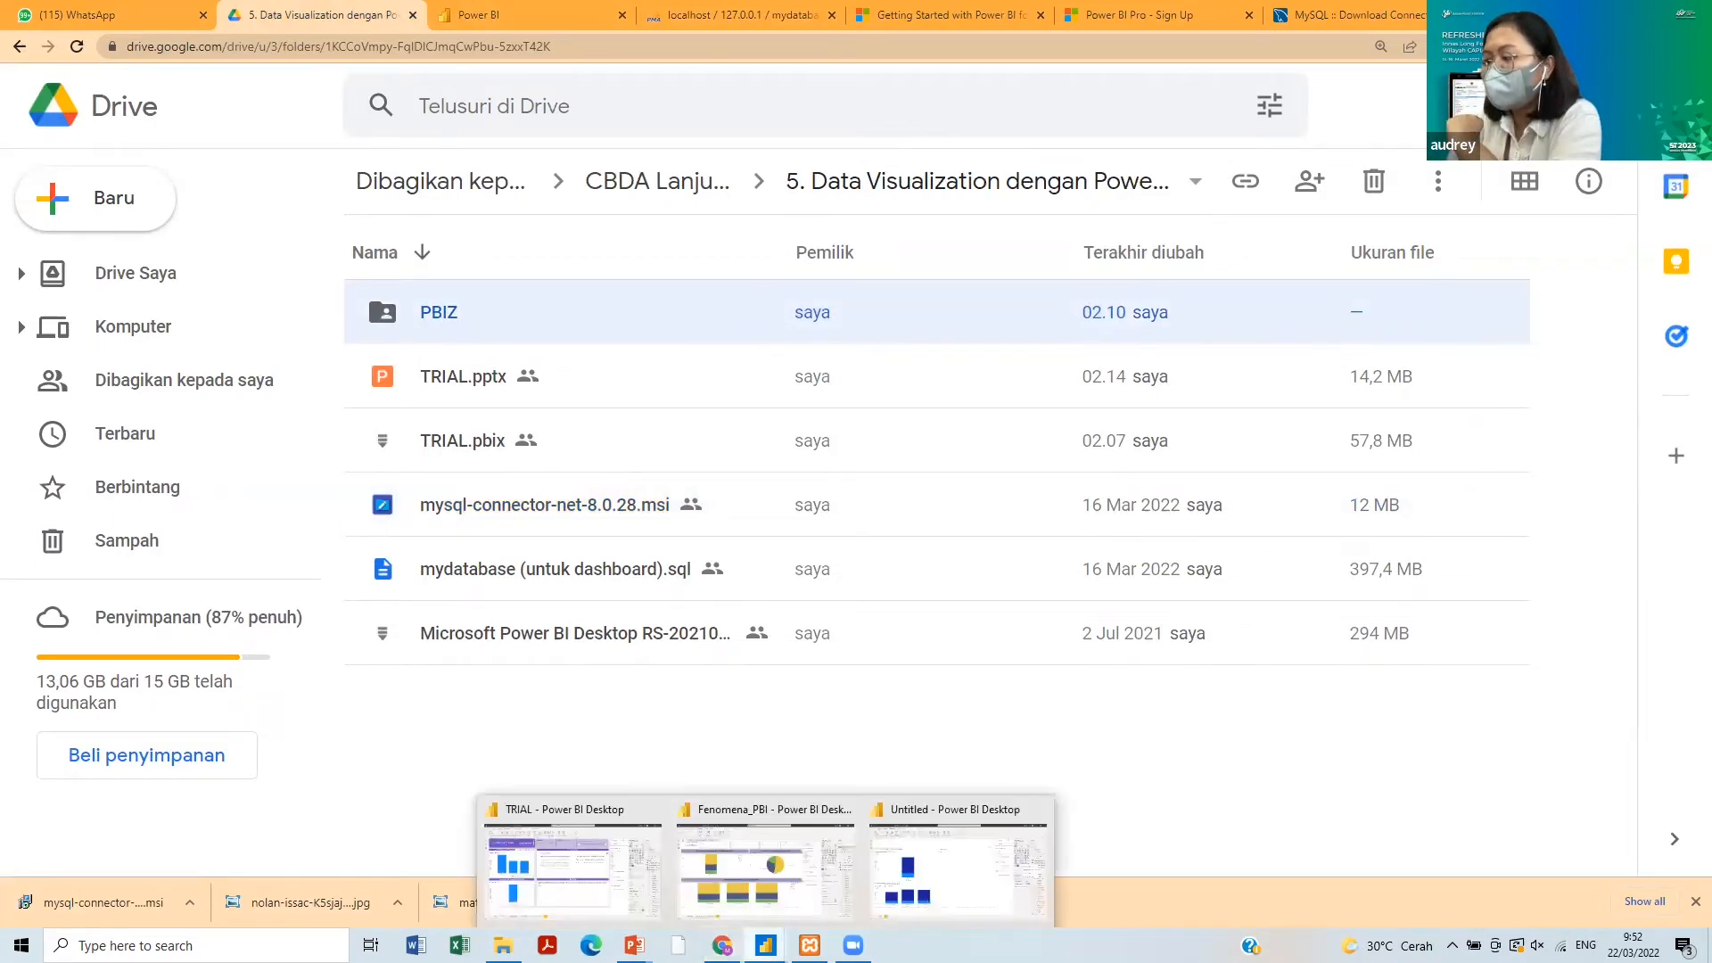
{"action": "left_click", "coordinate": [938, 821]}
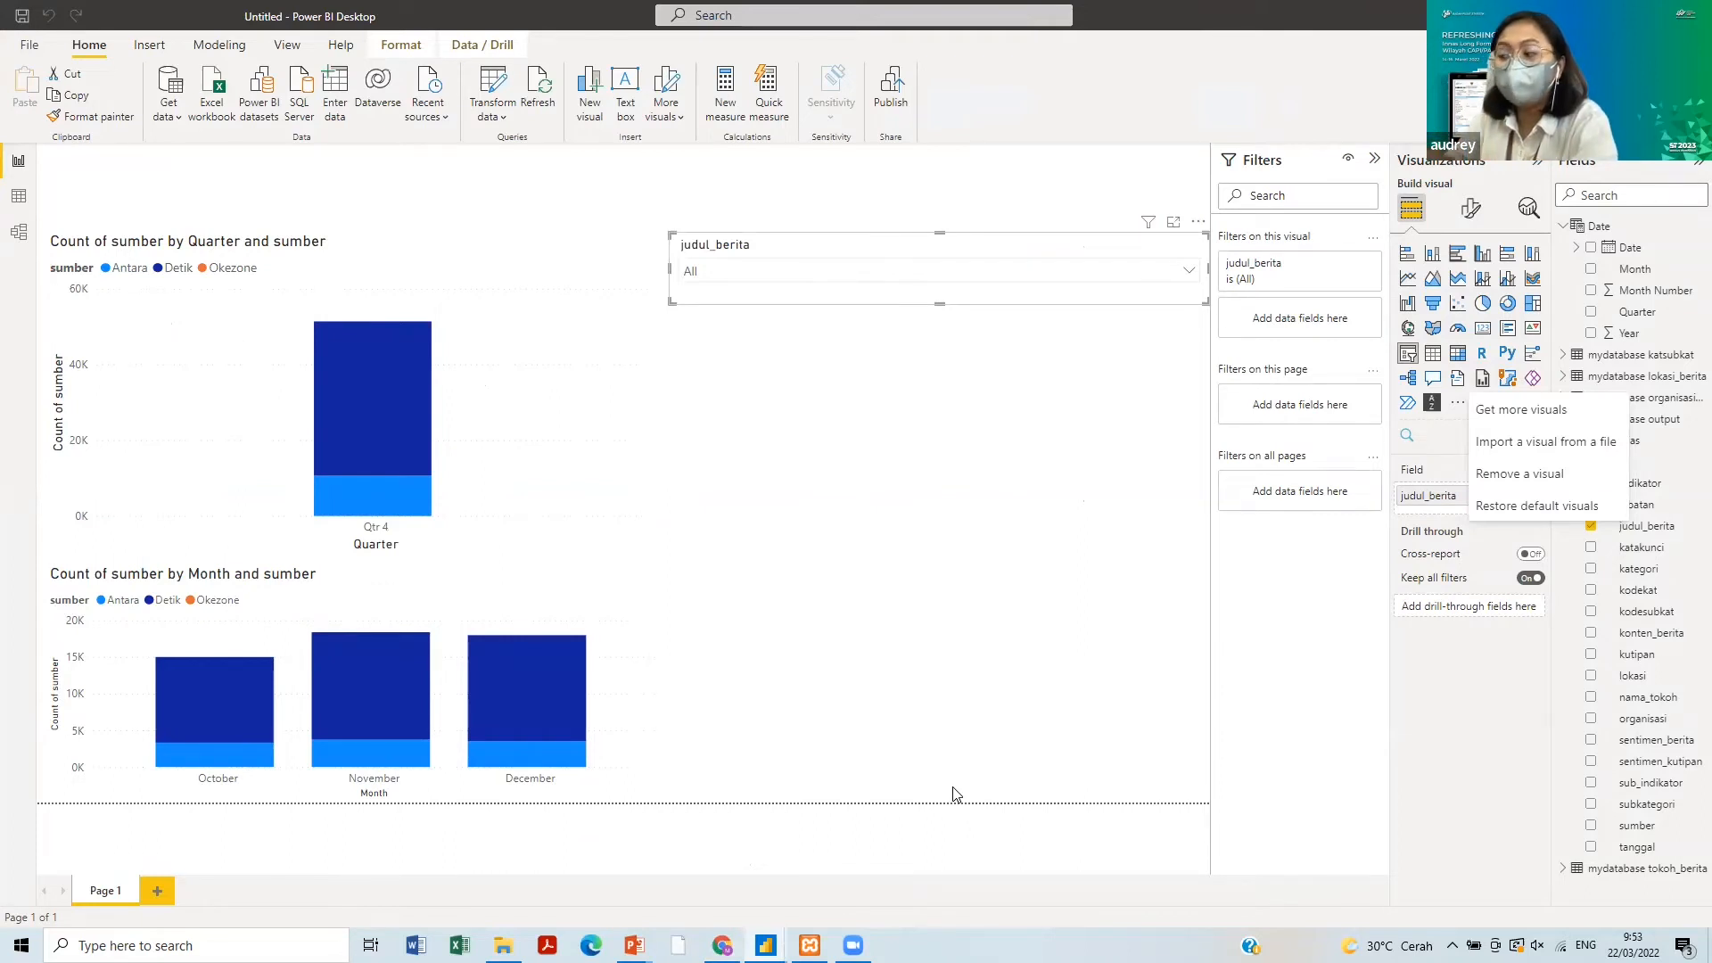
- Import the Tile search slicer custom visual by TMEAG, version 1.1.0.0, by finding its .pbiviz file with the search term "tile"
{"action": "left_click", "coordinate": [1495, 461]}
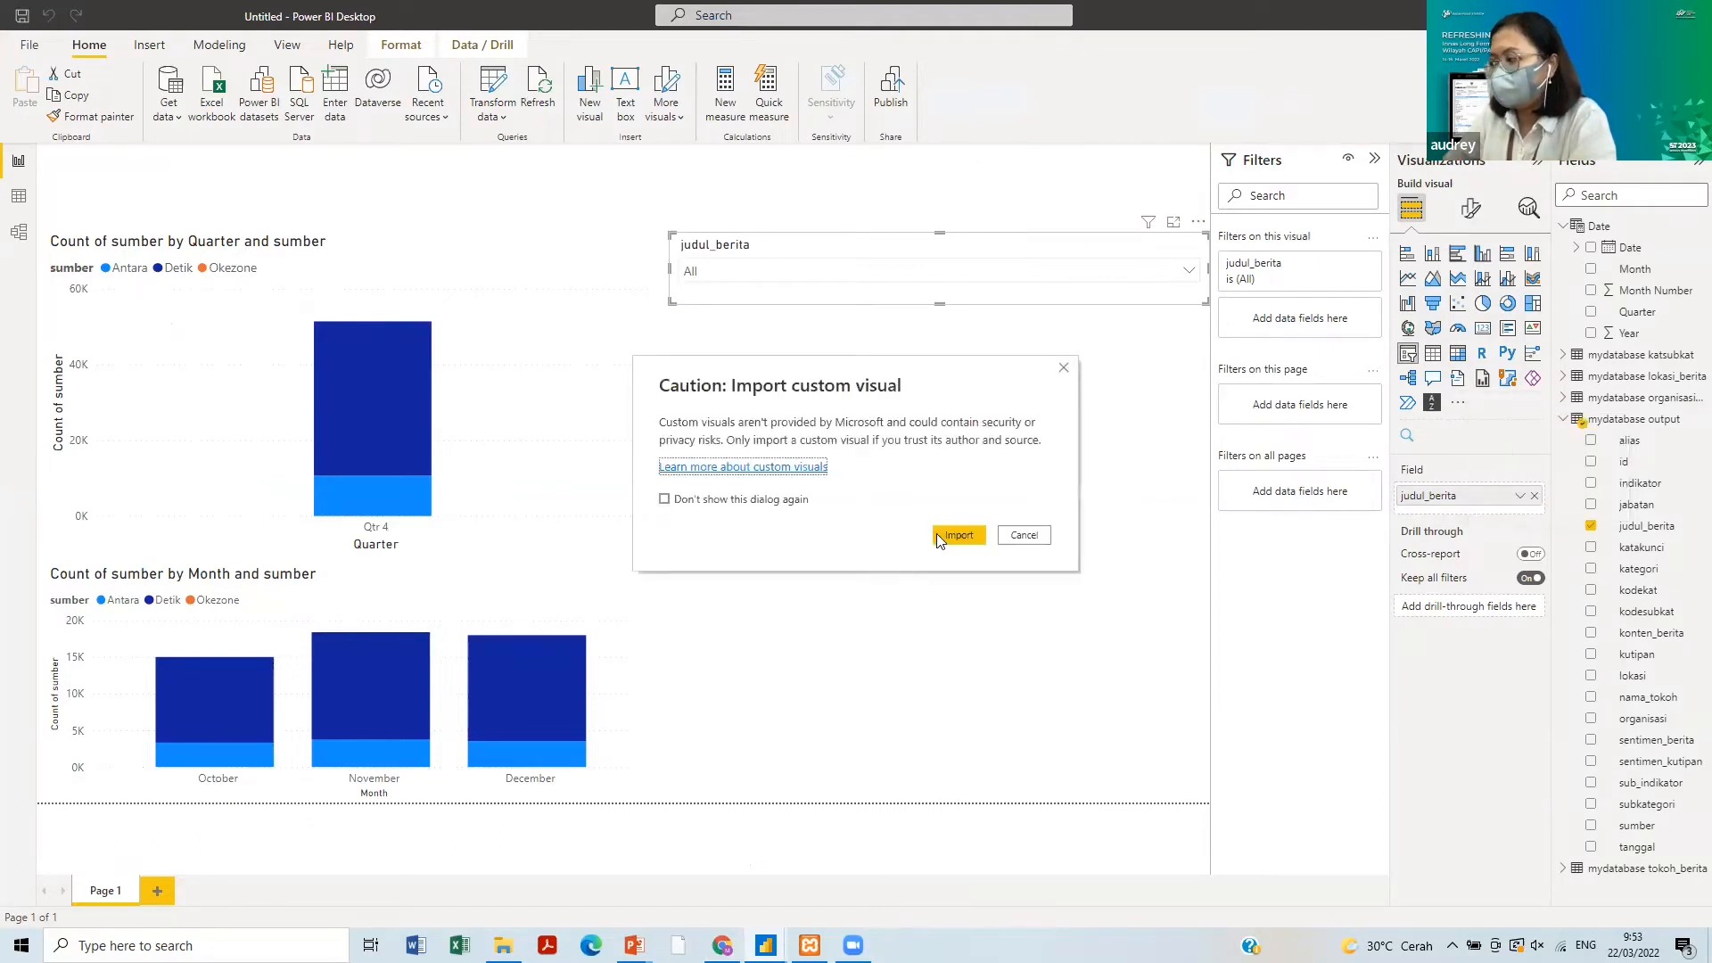
{"action": "left_click", "coordinate": [936, 535]}
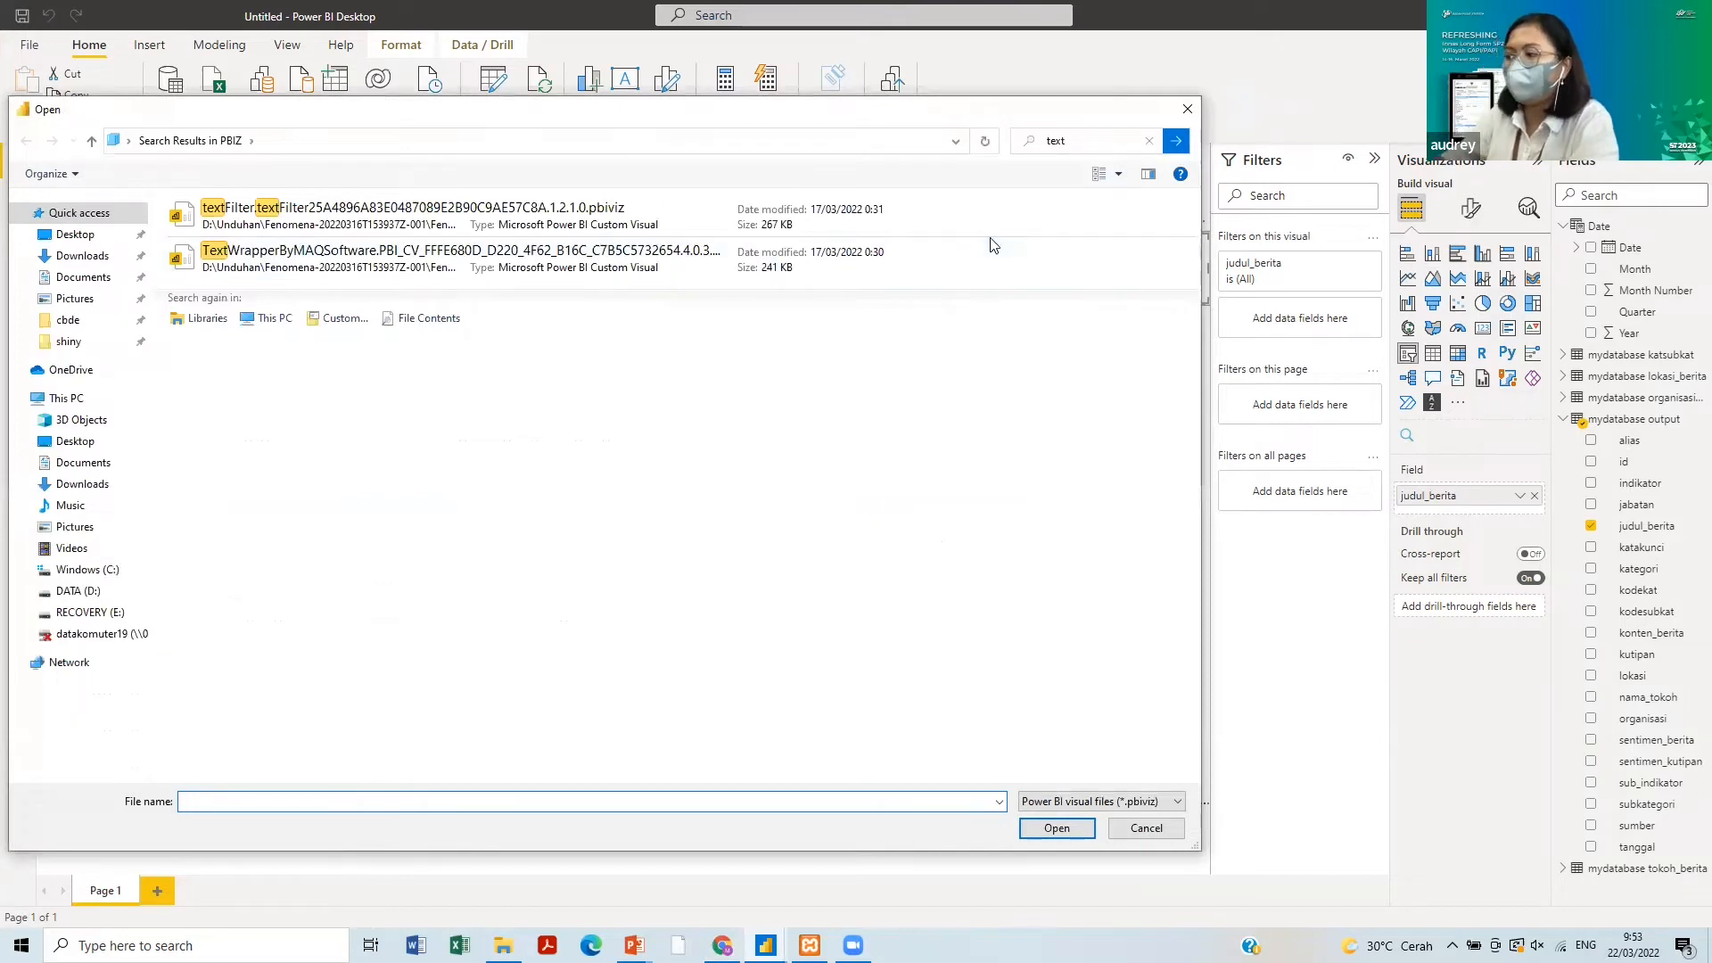
{"action": "key", "text": "BackSpace"}
{"action": "key", "text": "BackSpace"}
{"action": "key", "text": "BackSpace"}
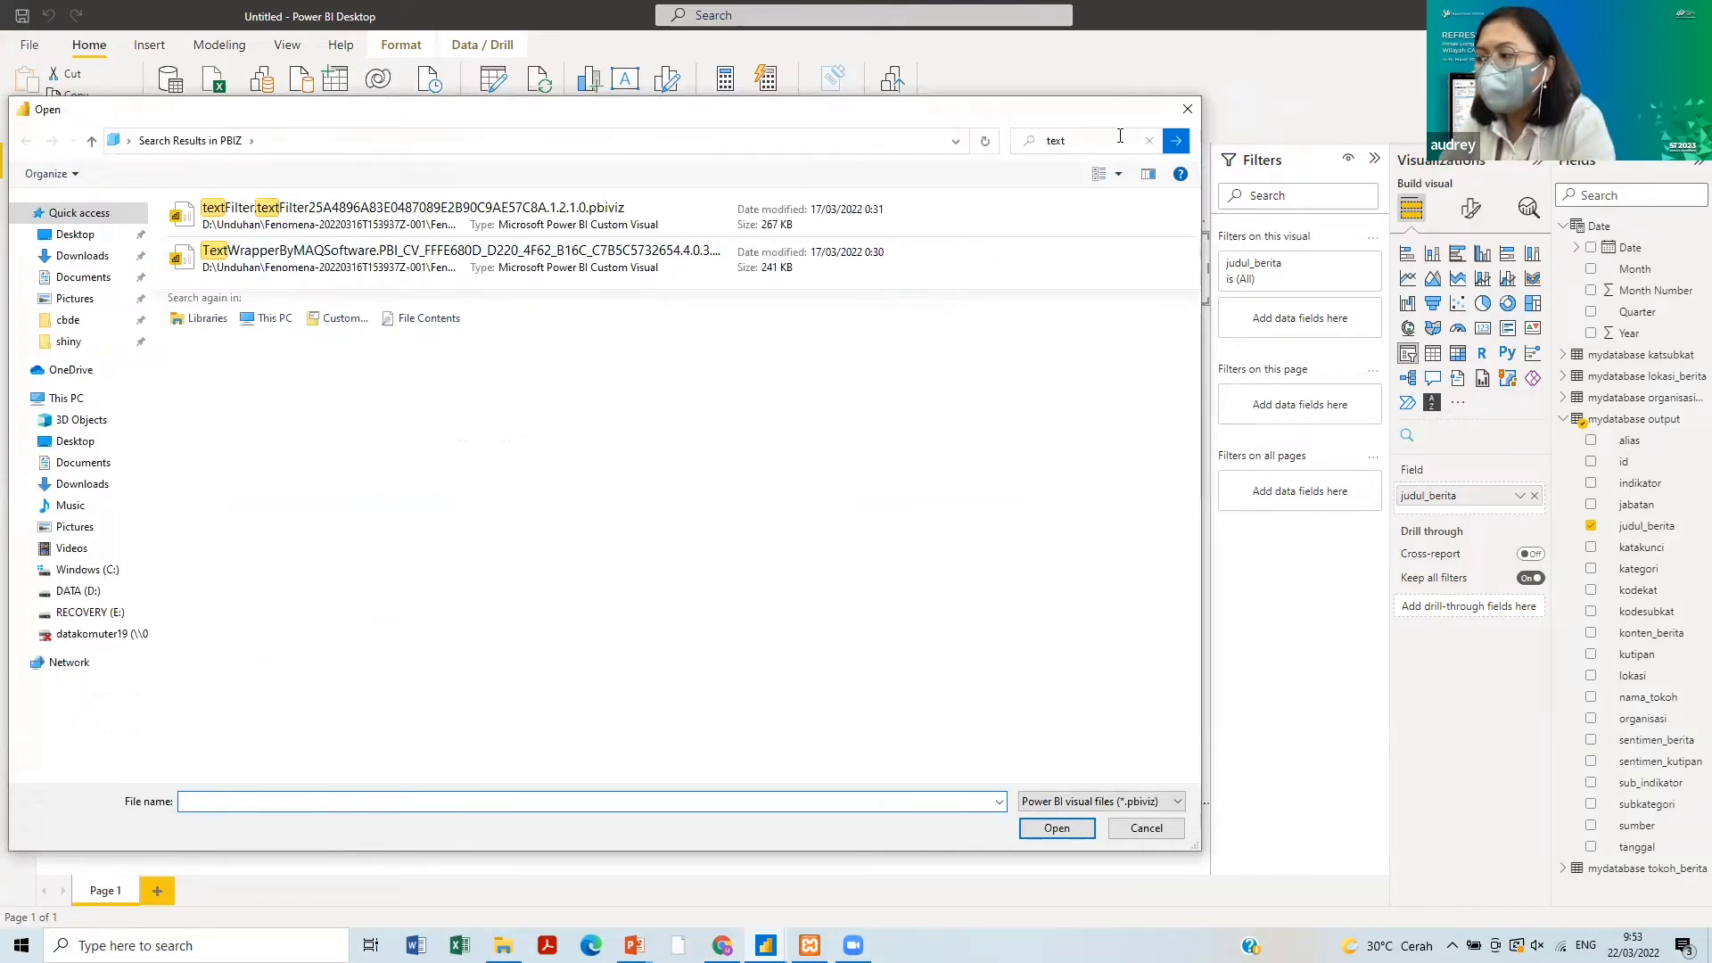
{"action": "type", "text": "ile"}
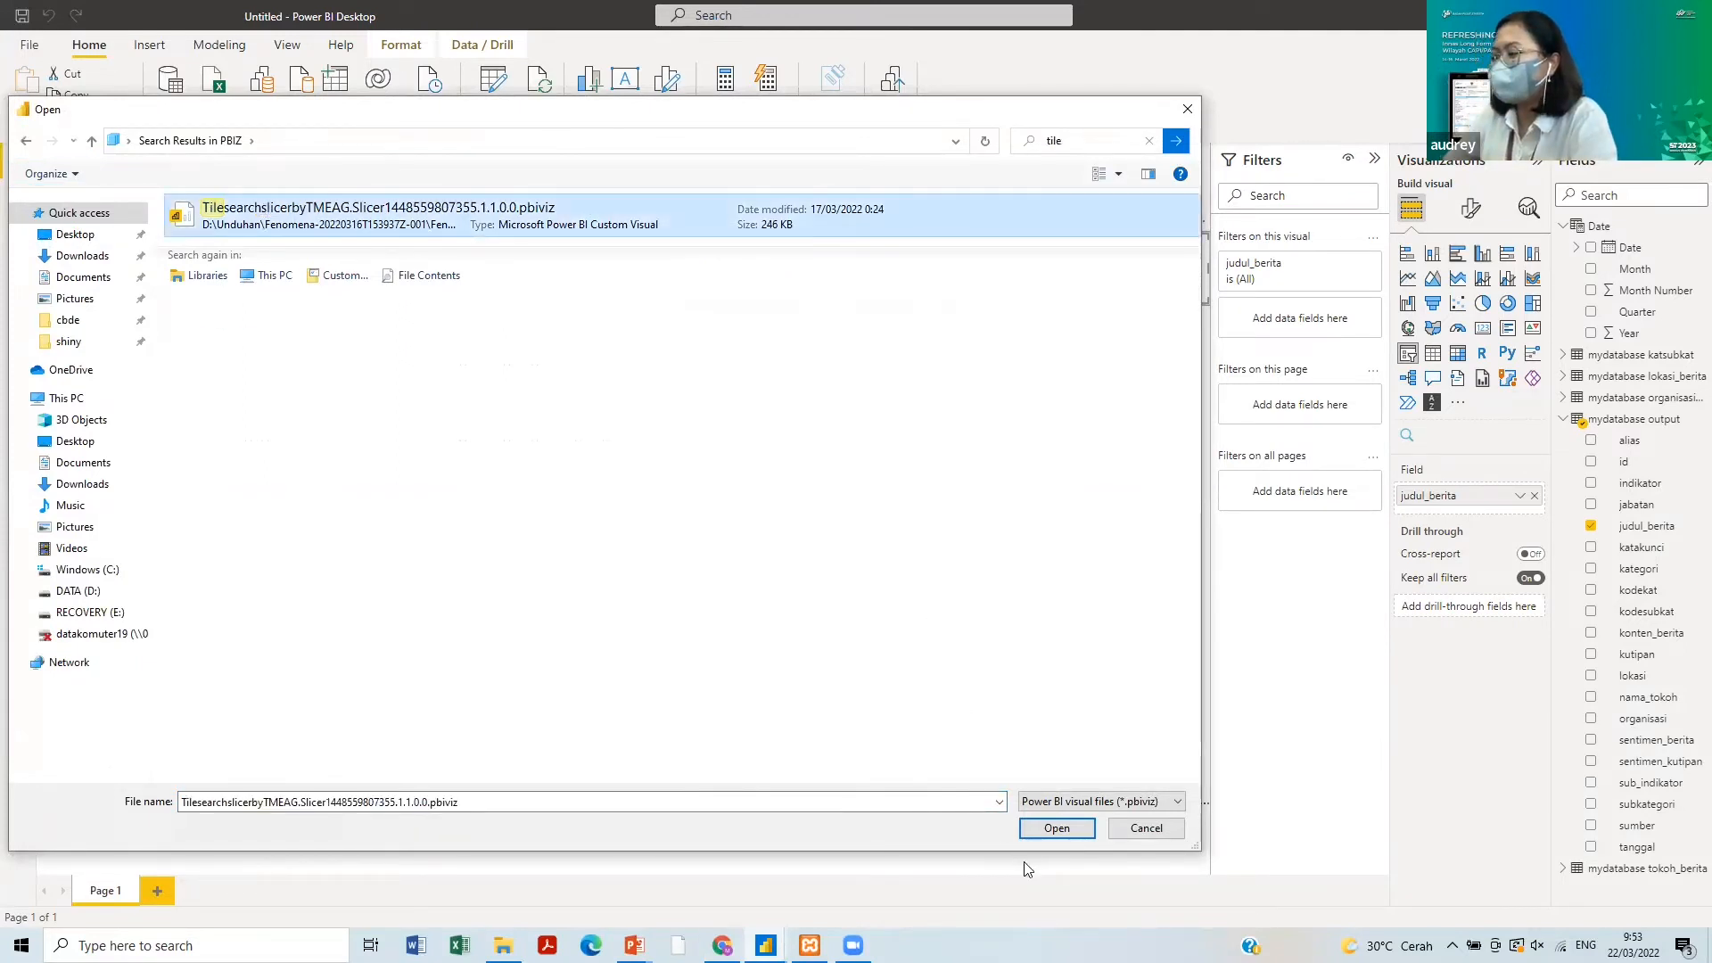
{"action": "left_click", "coordinate": [1047, 833]}
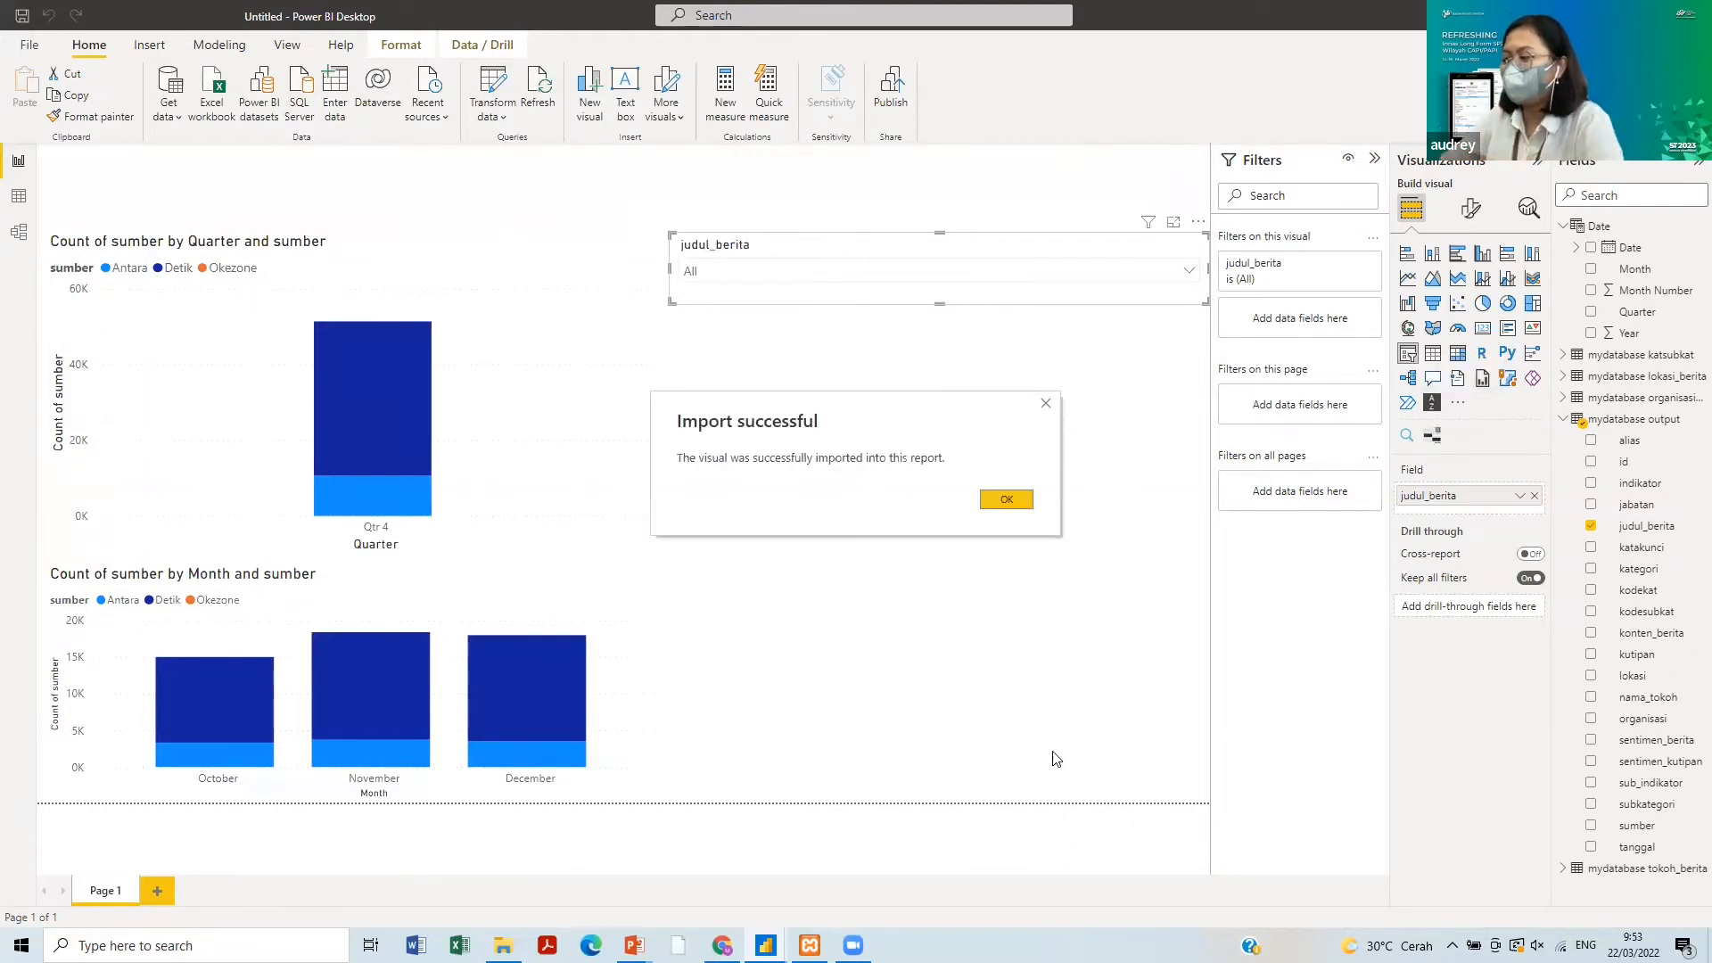
{"action": "left_click", "coordinate": [1026, 504]}
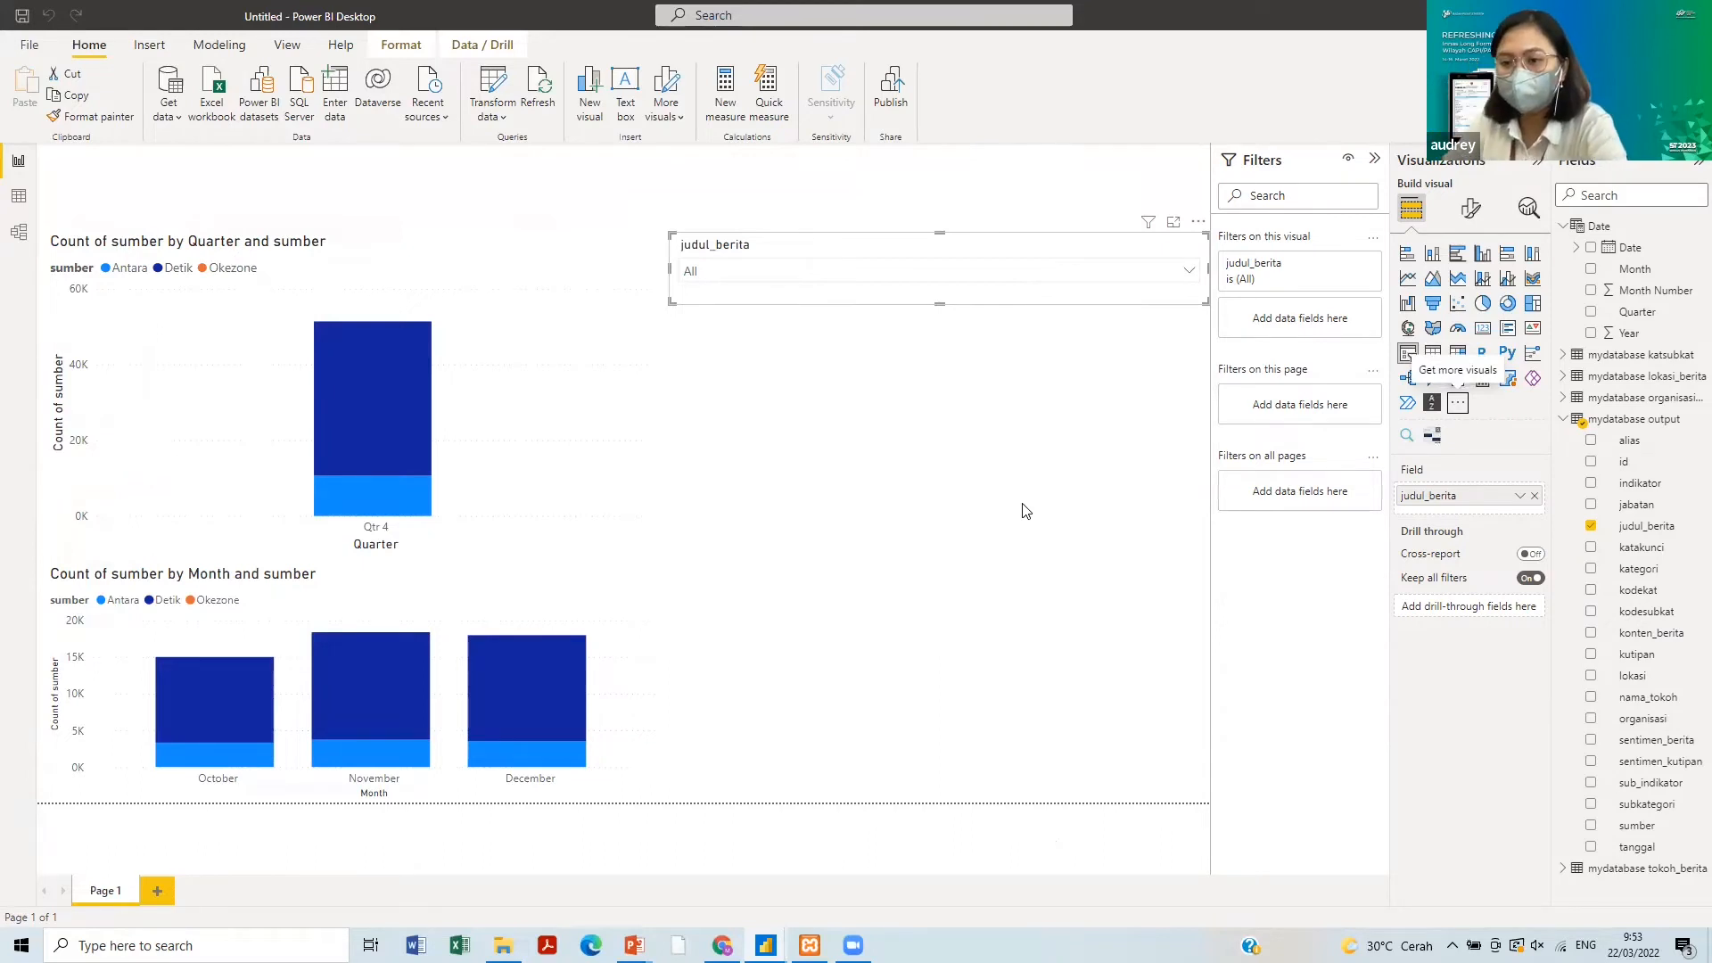
{"action": "left_click", "coordinate": [1457, 403]}
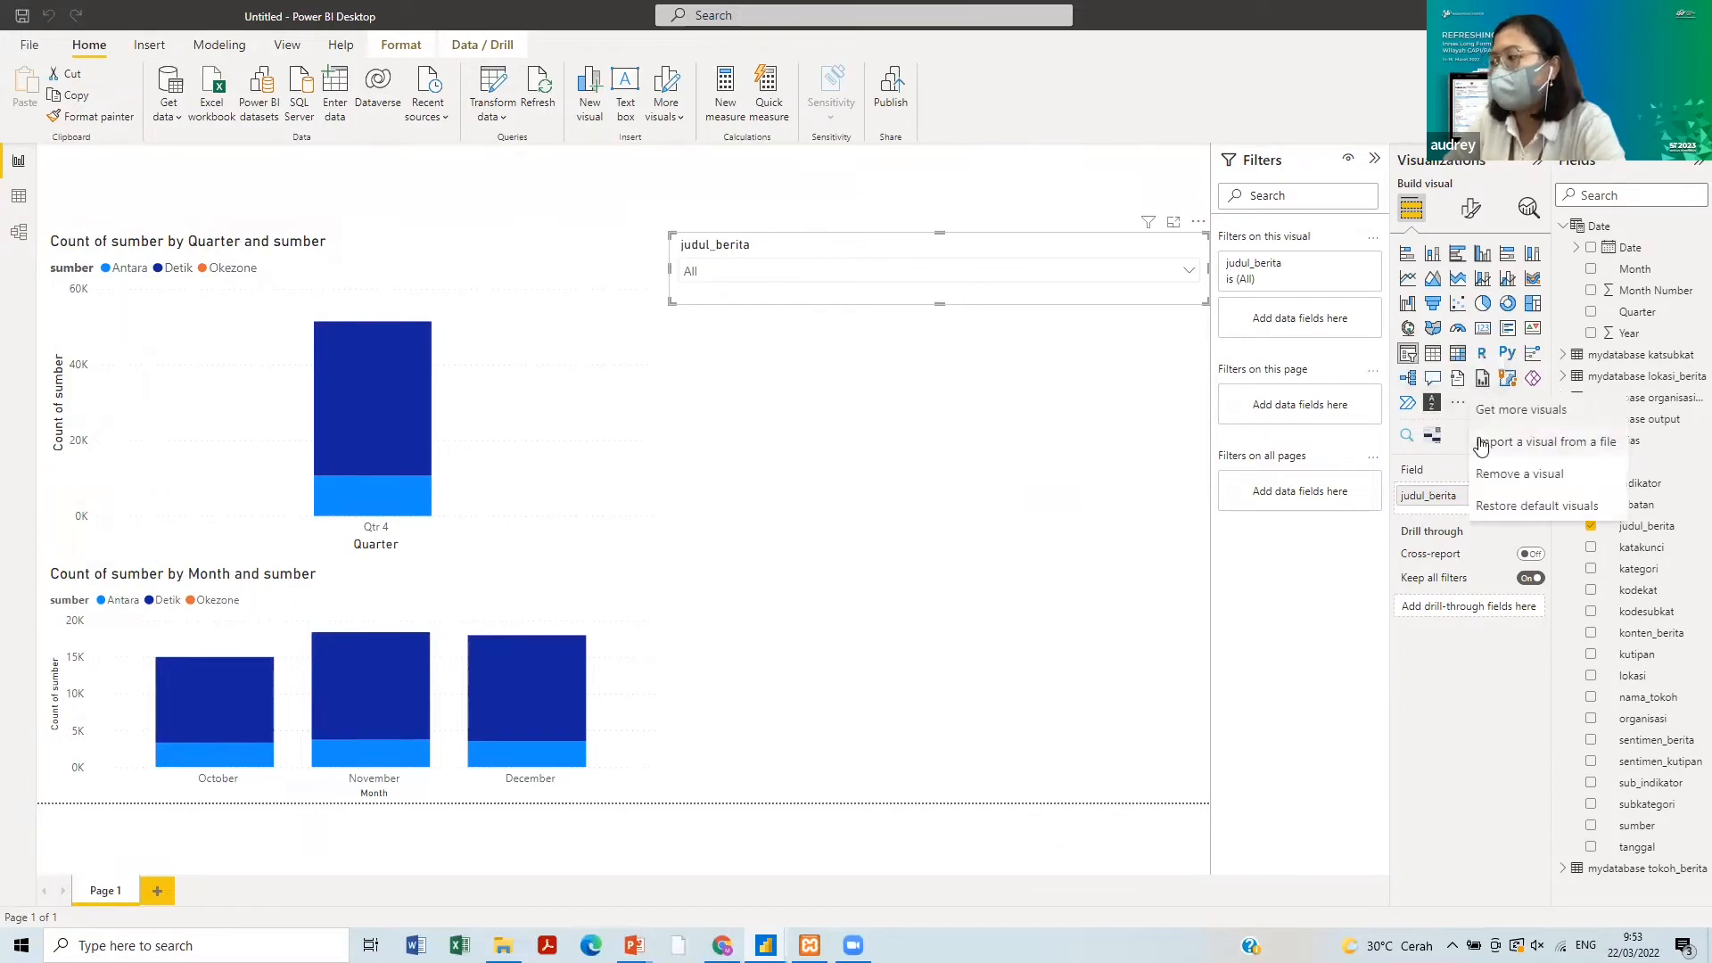
{"action": "left_click", "coordinate": [1480, 443]}
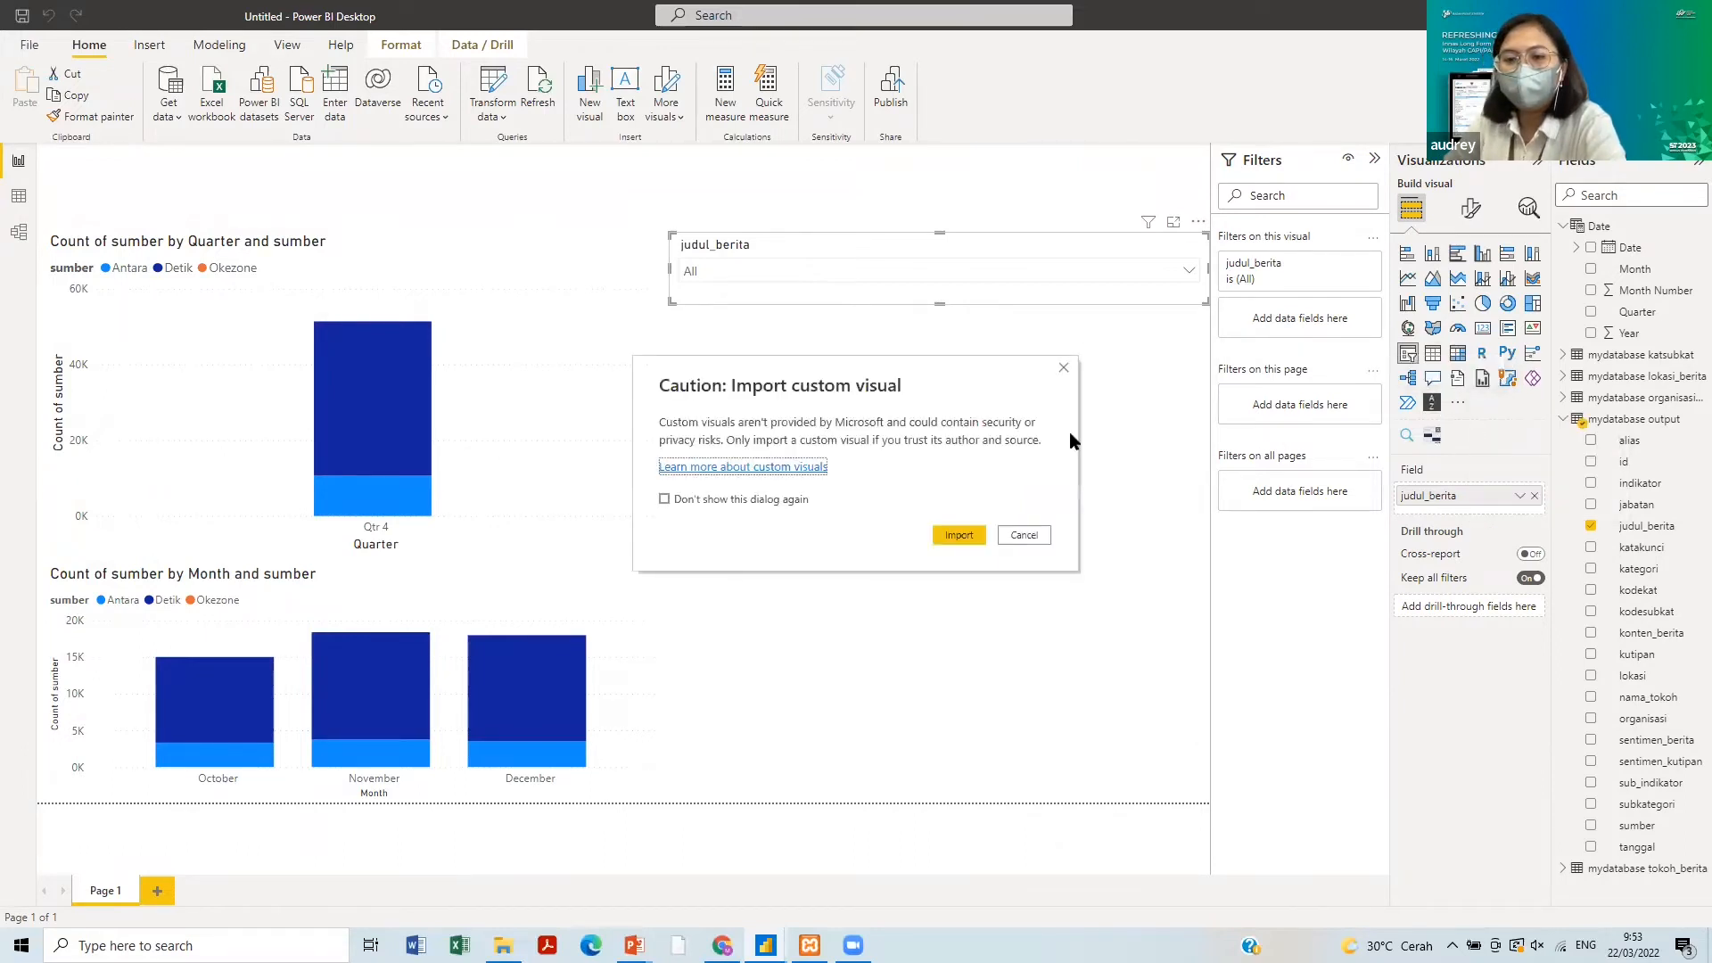
{"action": "left_click", "coordinate": [967, 537]}
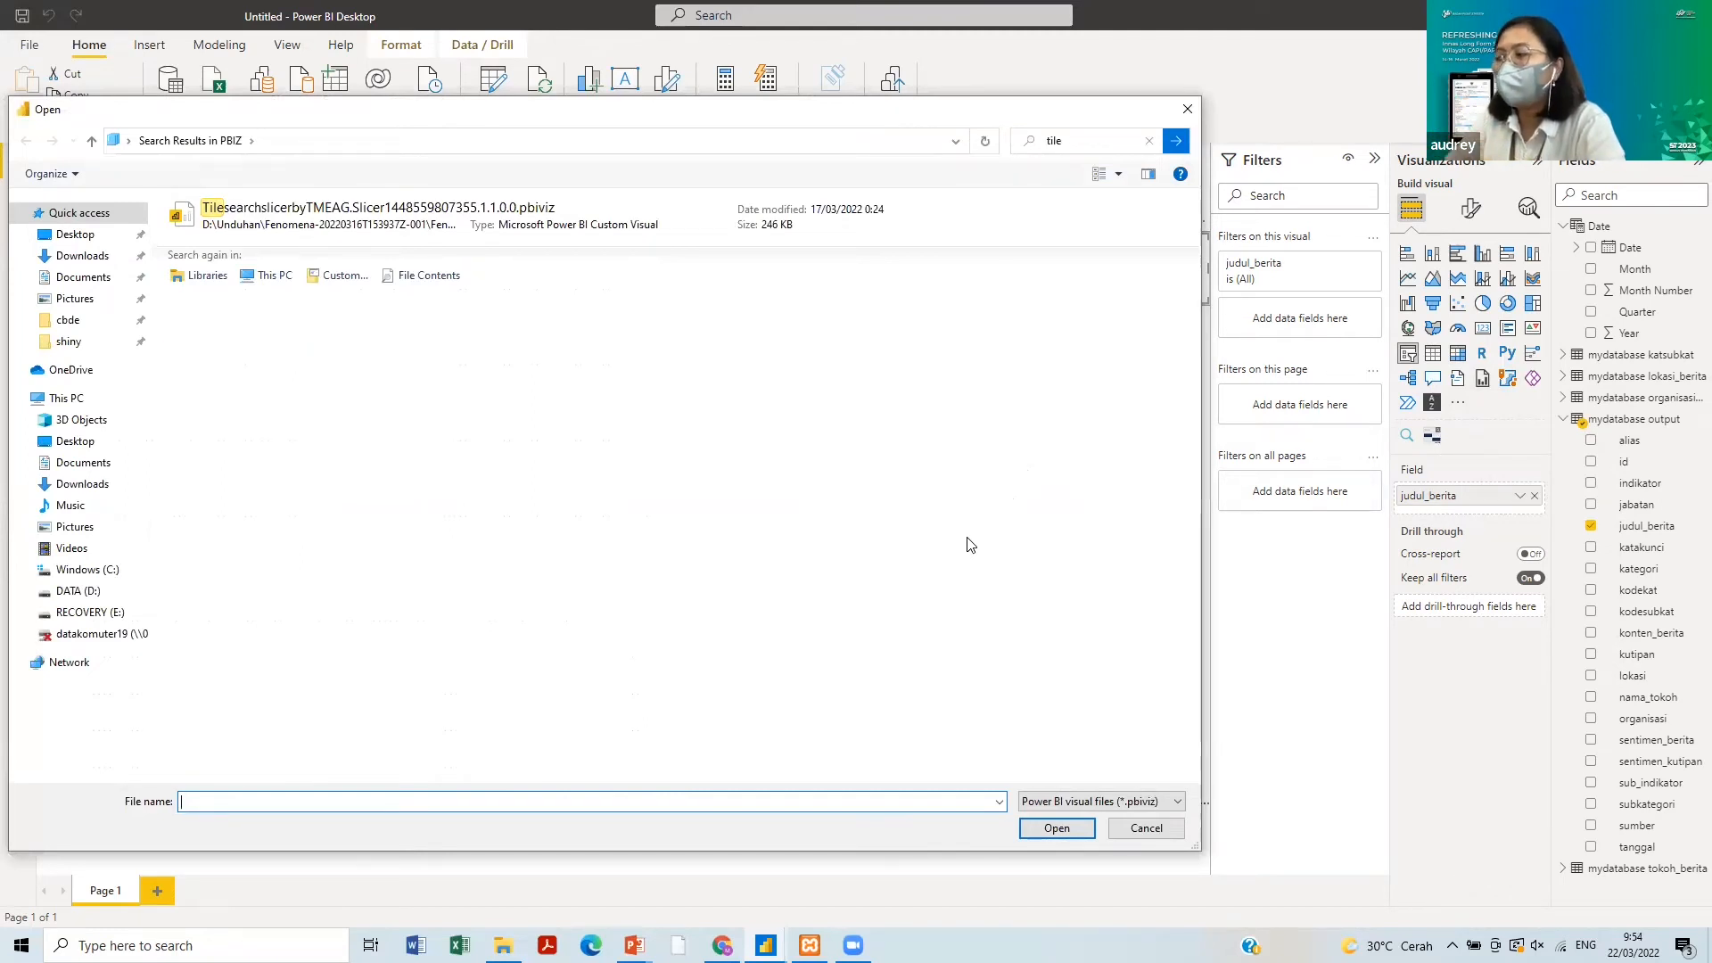
{"action": "left_click", "coordinate": [1149, 140]}
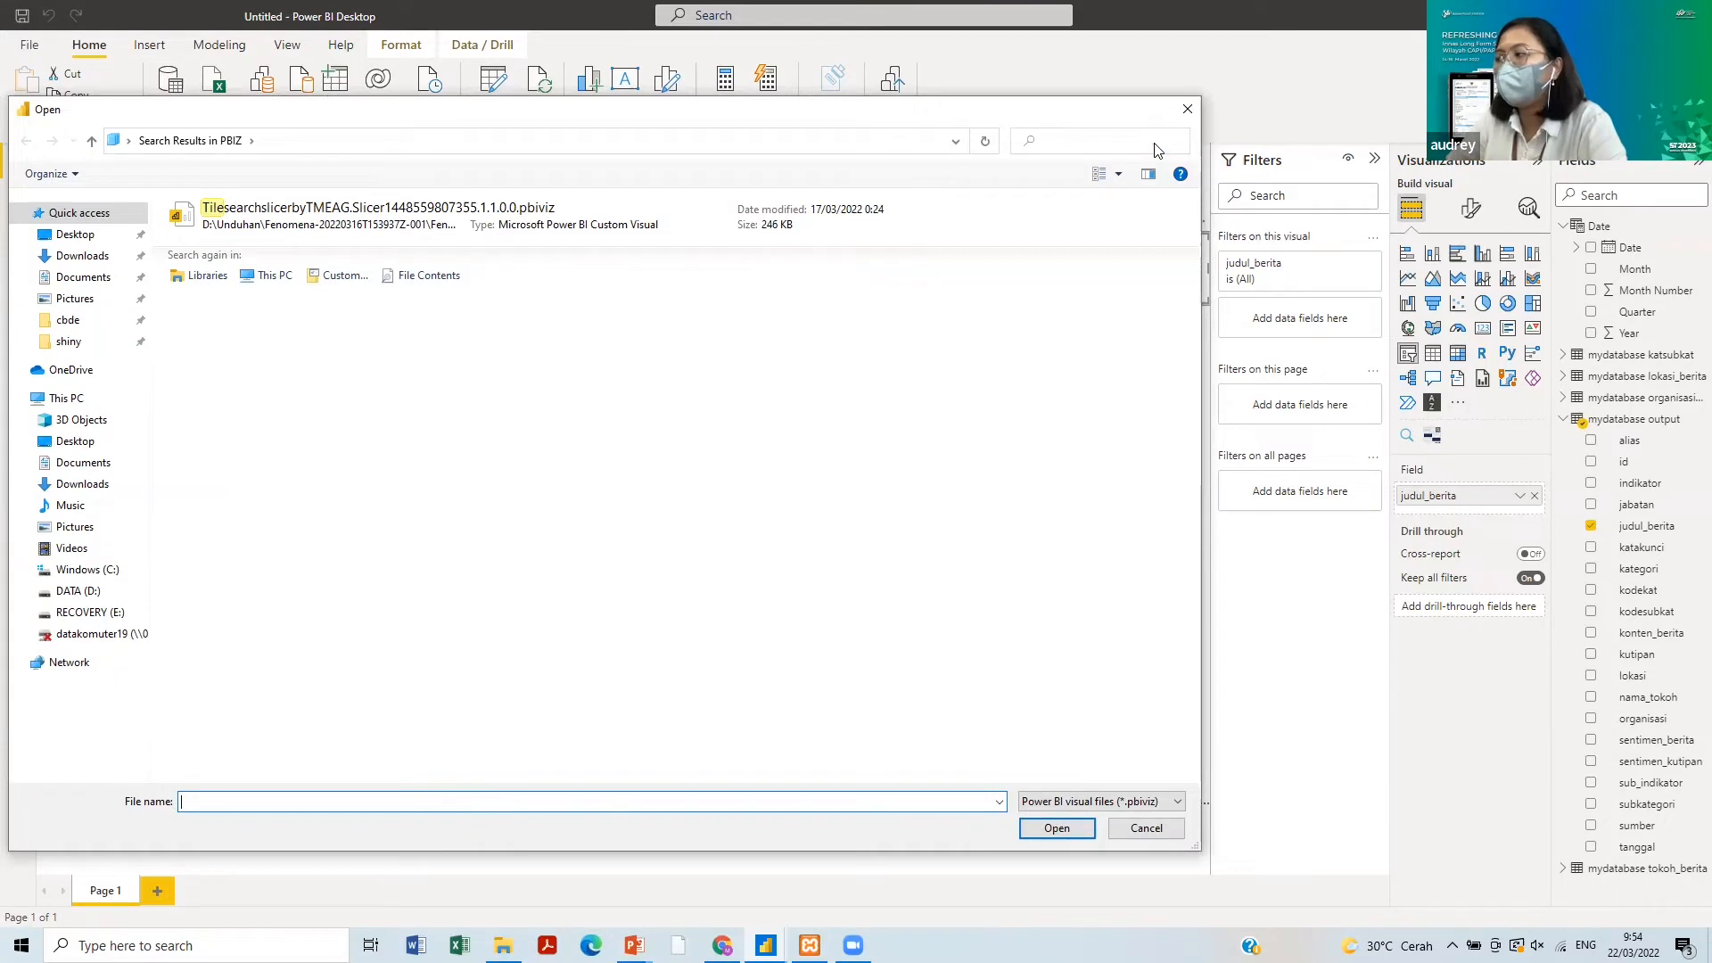
{"action": "left_click", "coordinate": [1111, 144]}
{"action": "type", "text": "text"}
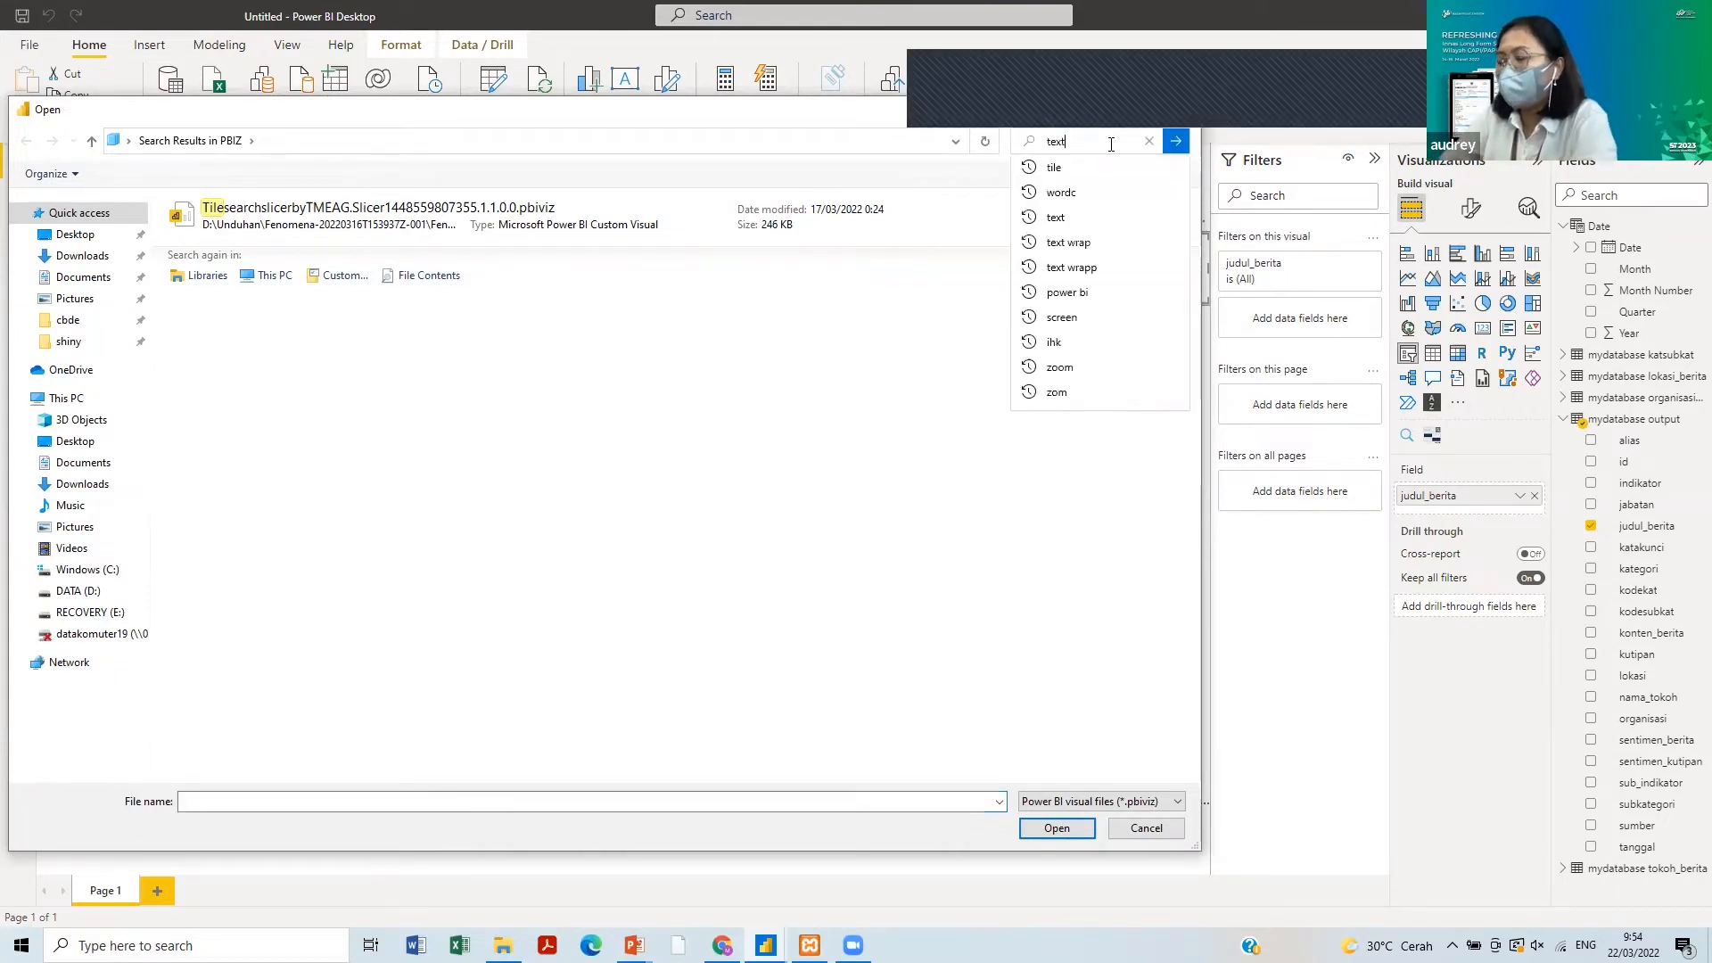
{"action": "type", "text": " wra"}
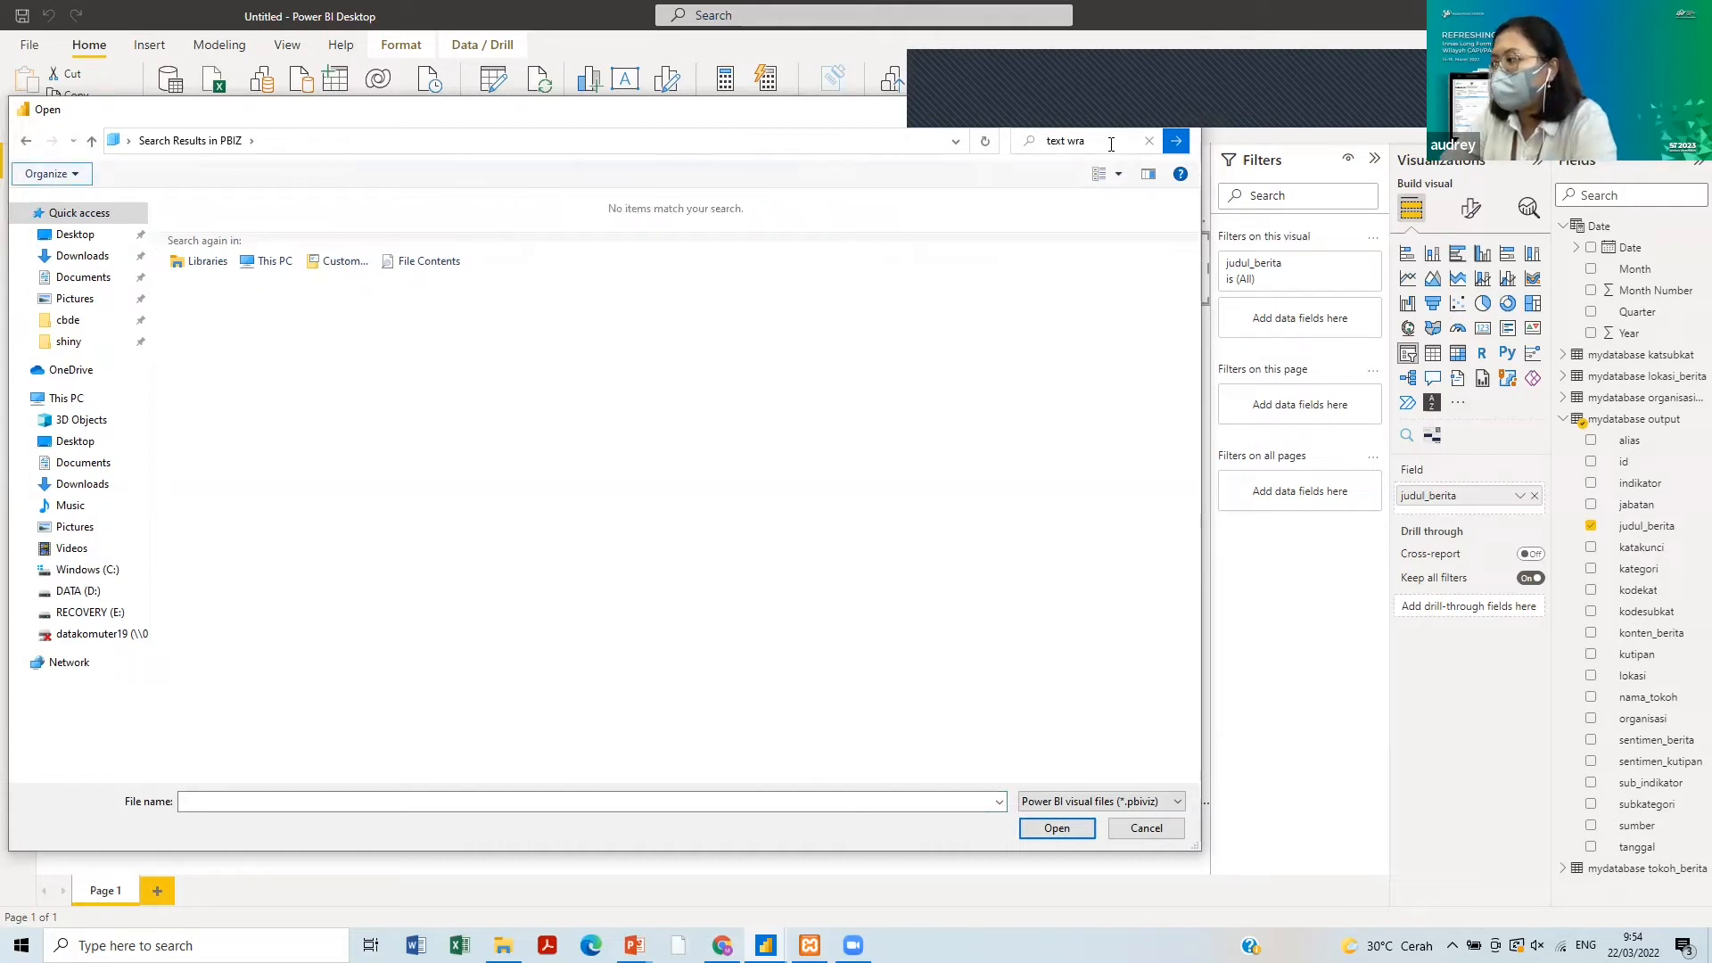
{"action": "left_click", "coordinate": [1111, 144]}
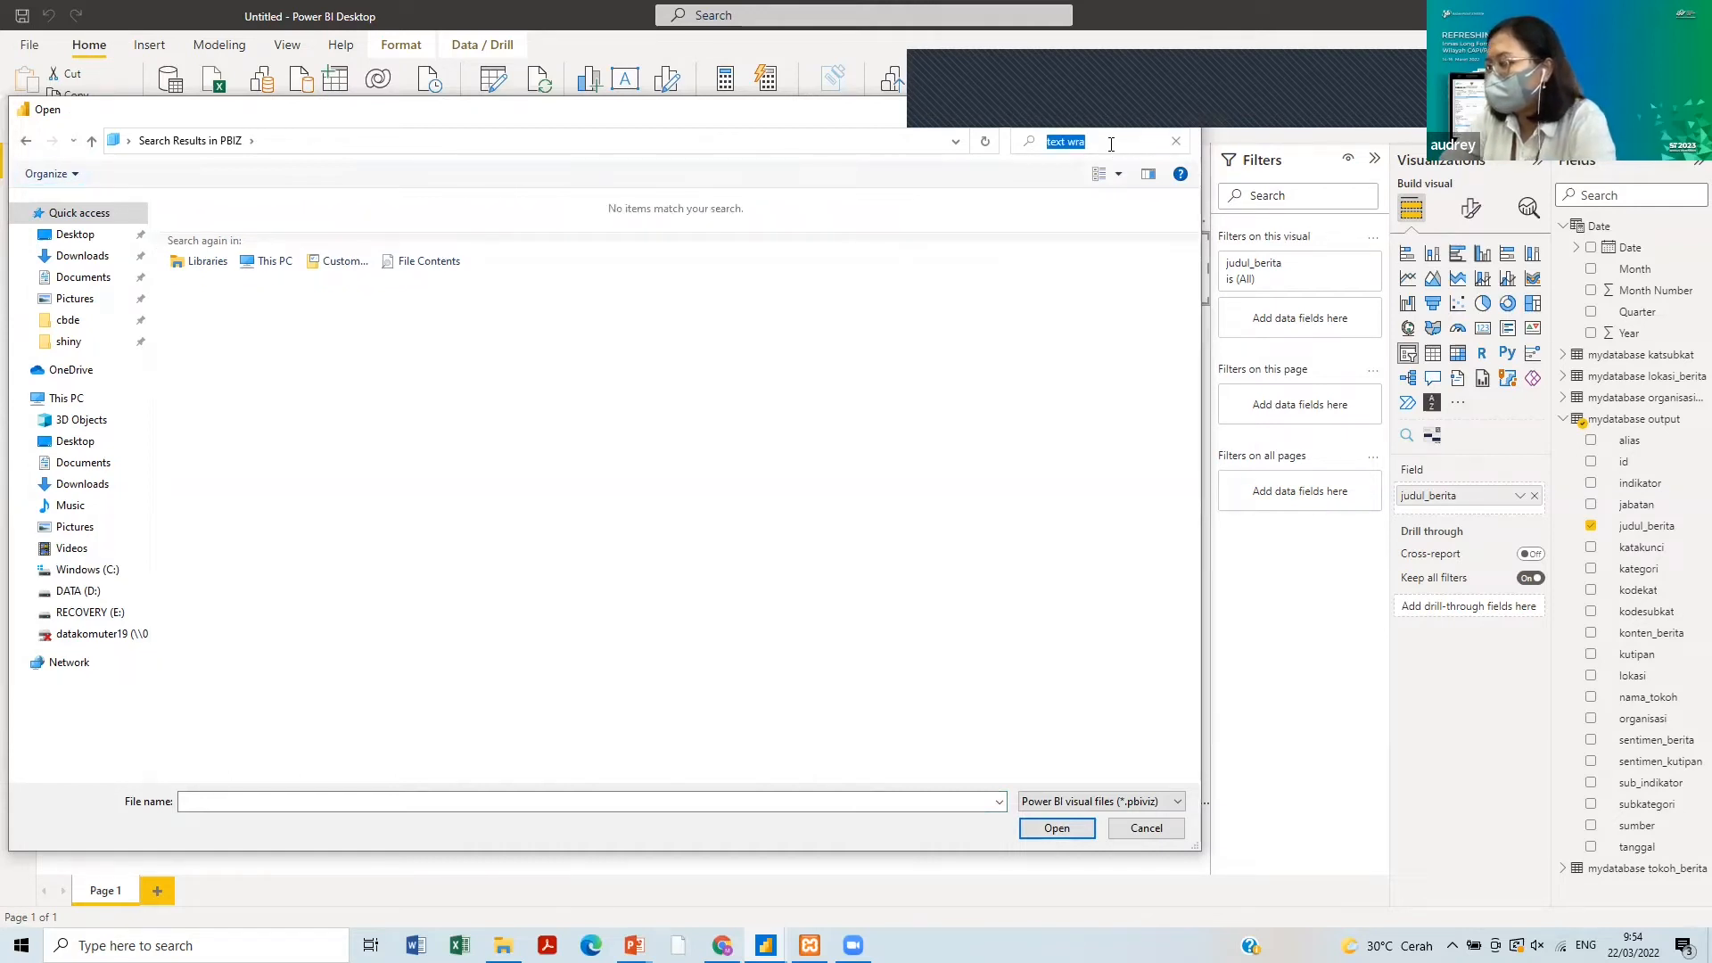
{"action": "left_click", "coordinate": [1111, 145]}
{"action": "key", "text": "BackSpace"}
{"action": "key", "text": "BackSpace"}
{"action": "key", "text": "BackSpace"}
{"action": "key", "text": "BackSpace"}
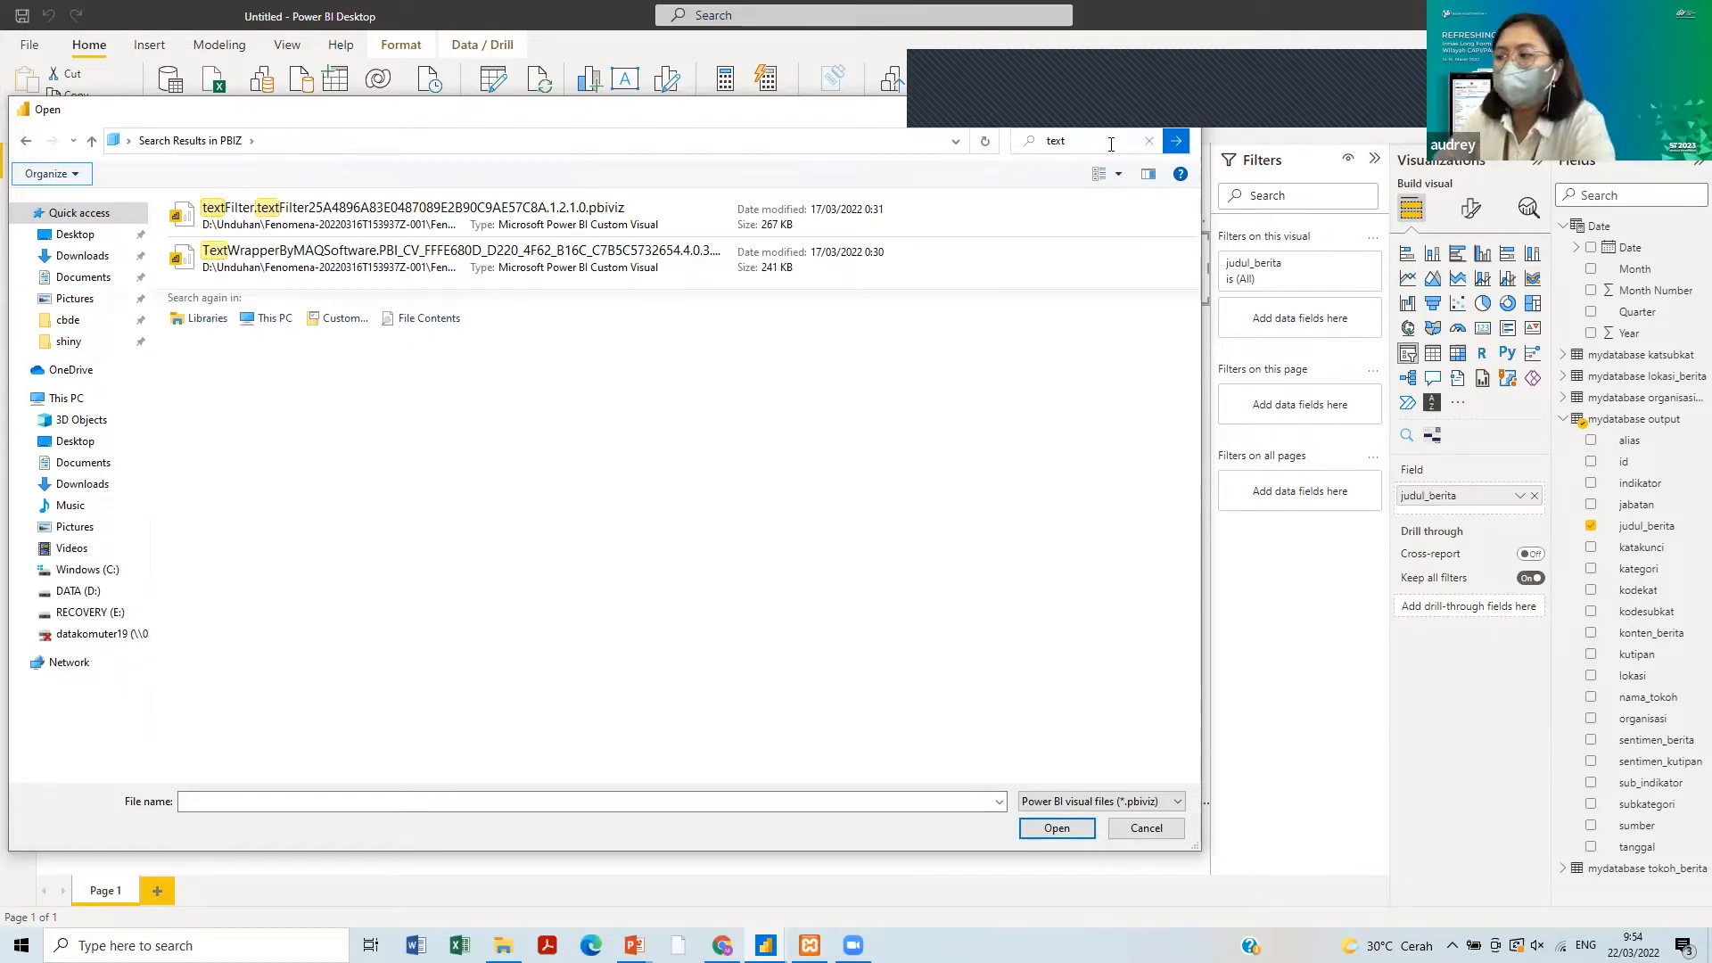
{"action": "left_click", "coordinate": [1124, 827]}
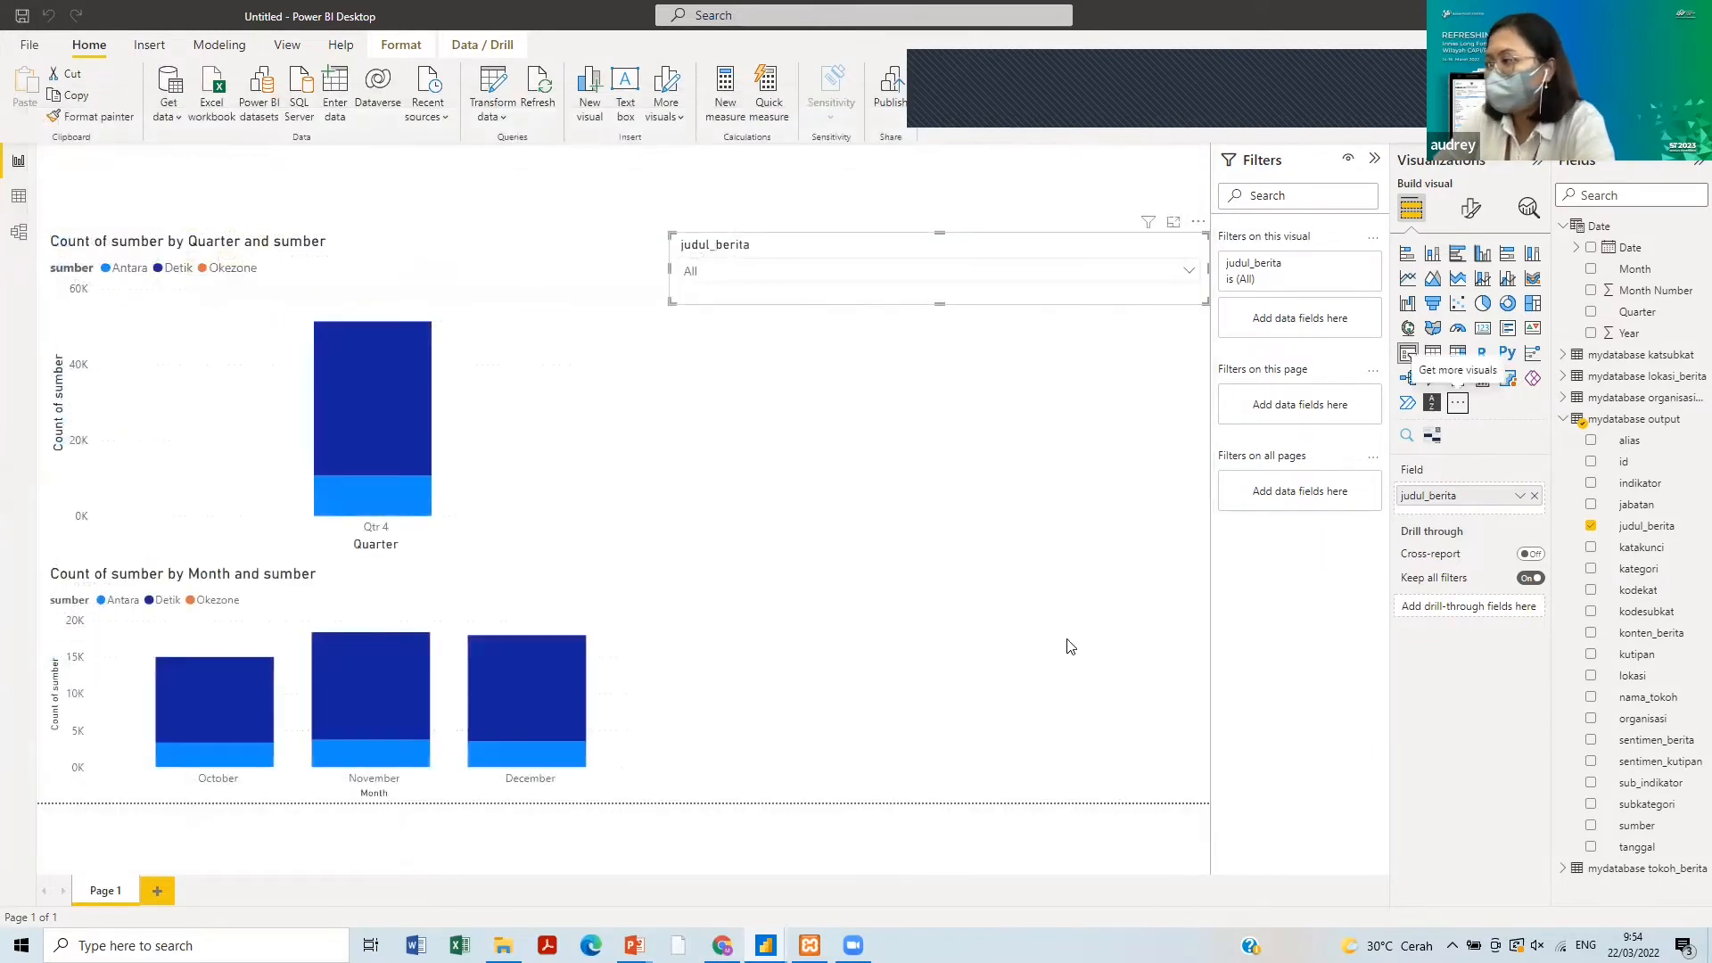
- Add a Tile Search Slicer by TME AG to the report page and use judul_berita as its data field
{"action": "left_click", "coordinate": [1136, 567]}
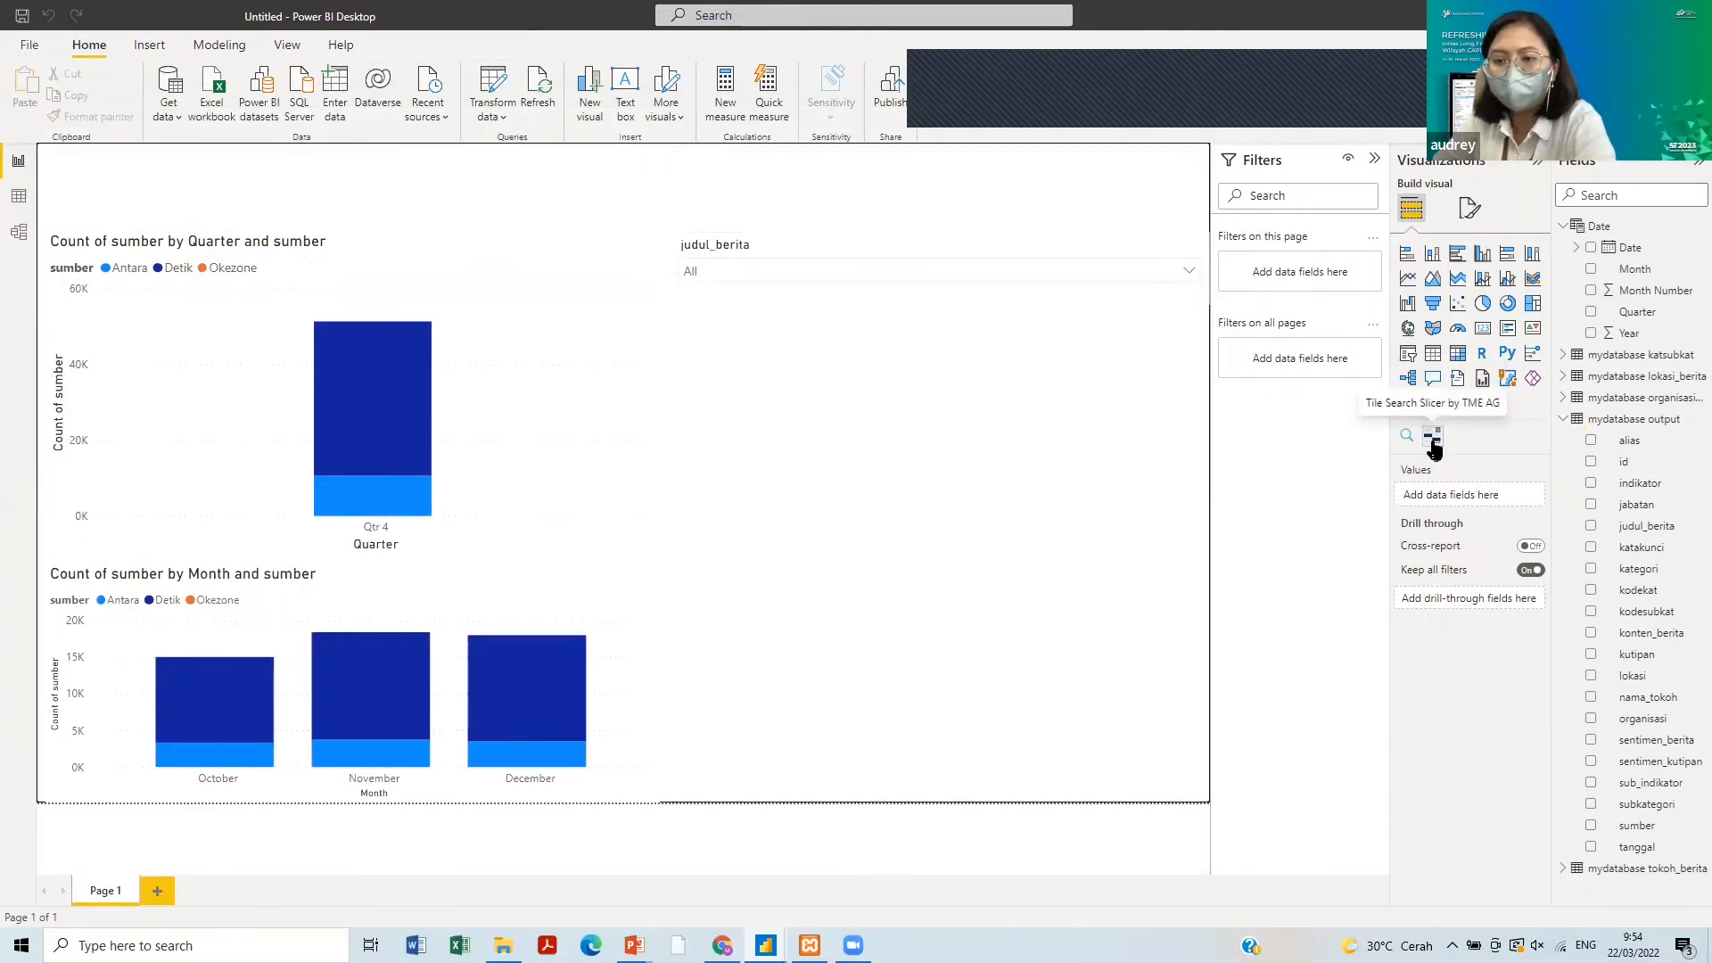
{"action": "left_click", "coordinate": [1433, 443]}
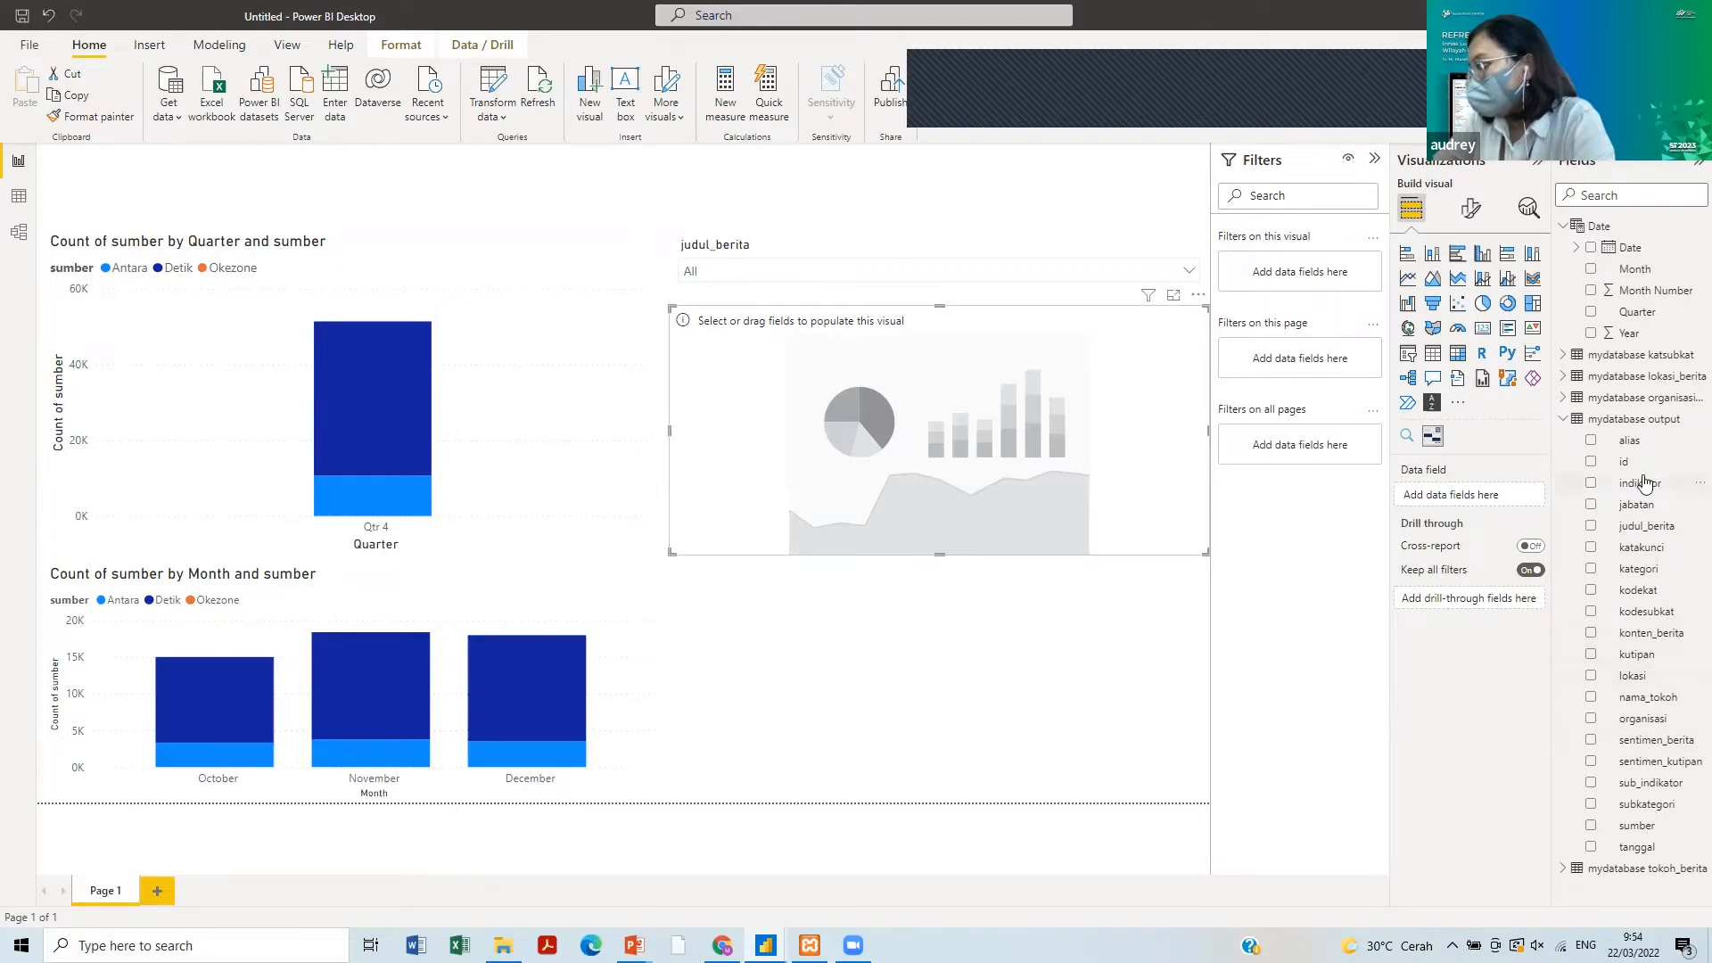
{"action": "left_click_drag", "start_coordinate": [1648, 526], "coordinate": [1457, 496]}
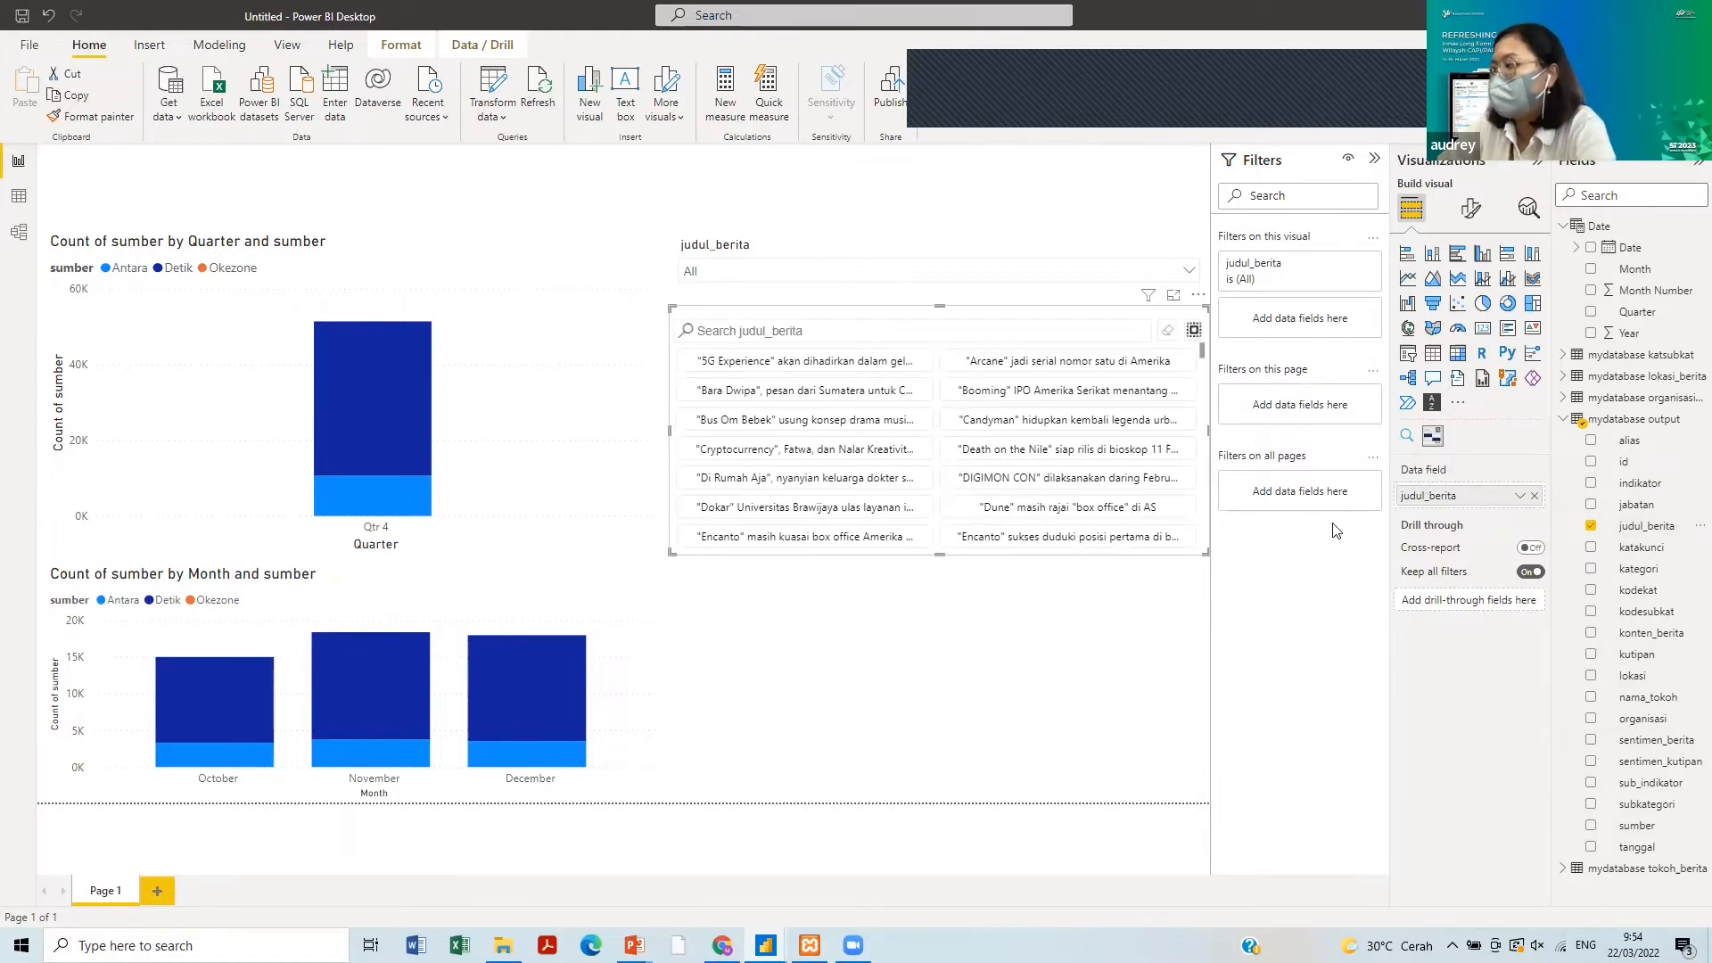
- Add the custom text visual to the empty area below the tile search slicer and assign konten_berita as its field
{"action": "left_click", "coordinate": [1175, 597]}
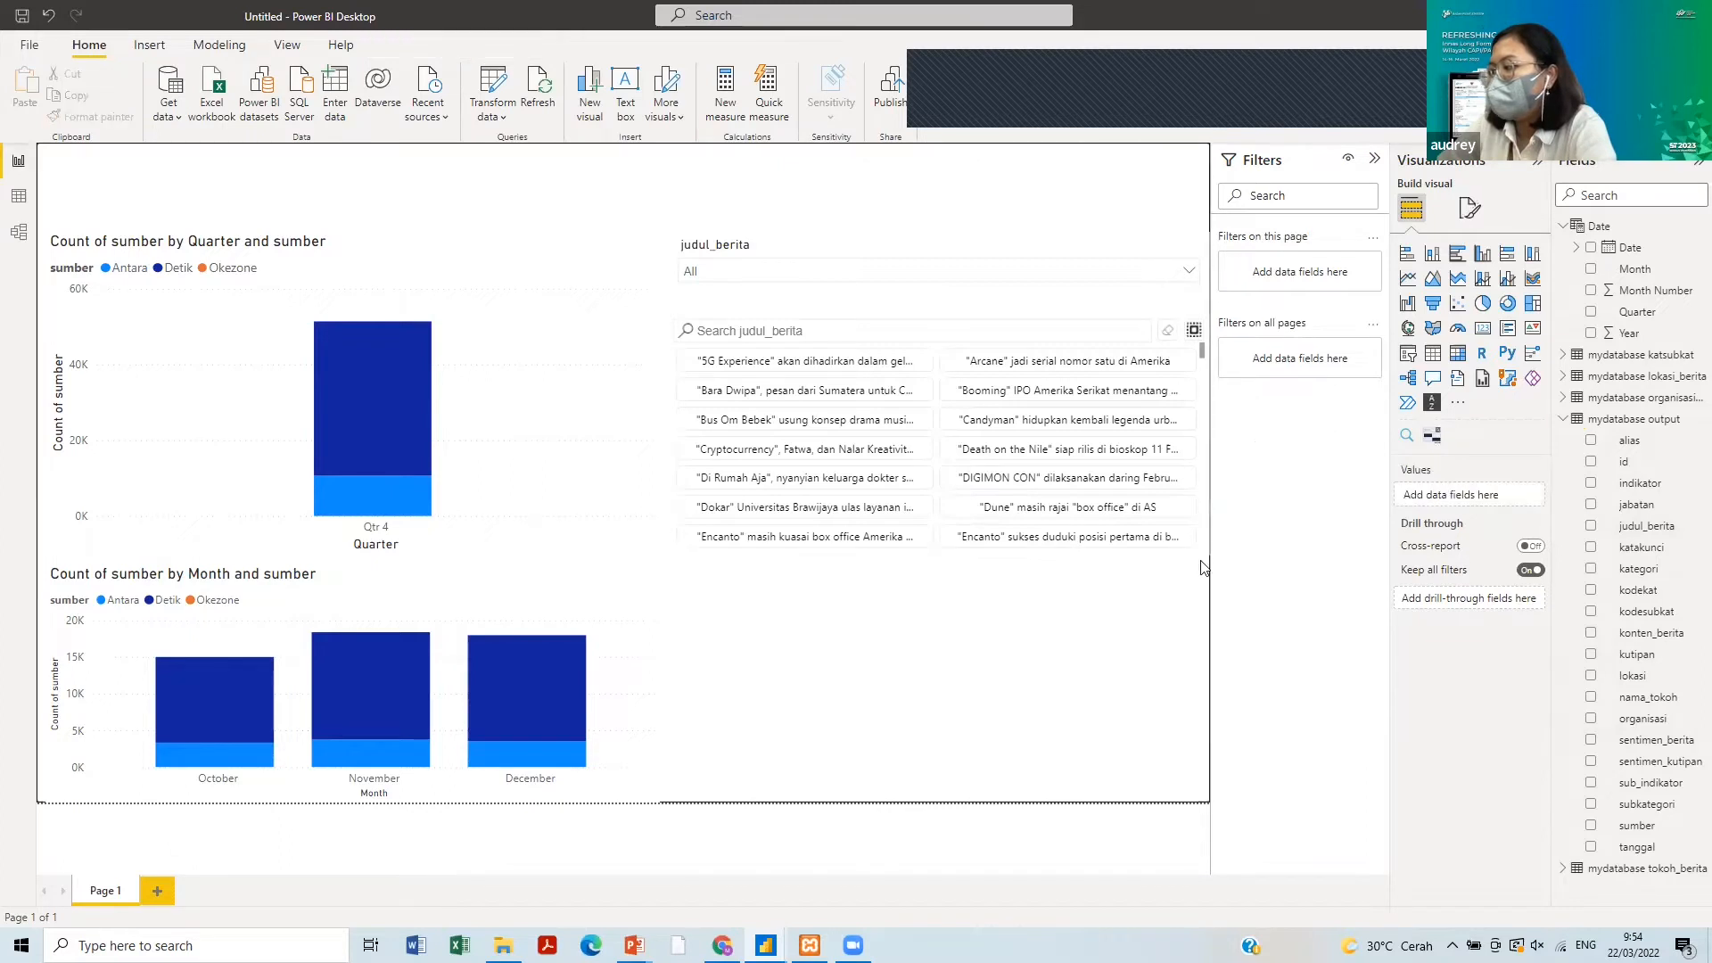
{"action": "left_click", "coordinate": [1431, 412]}
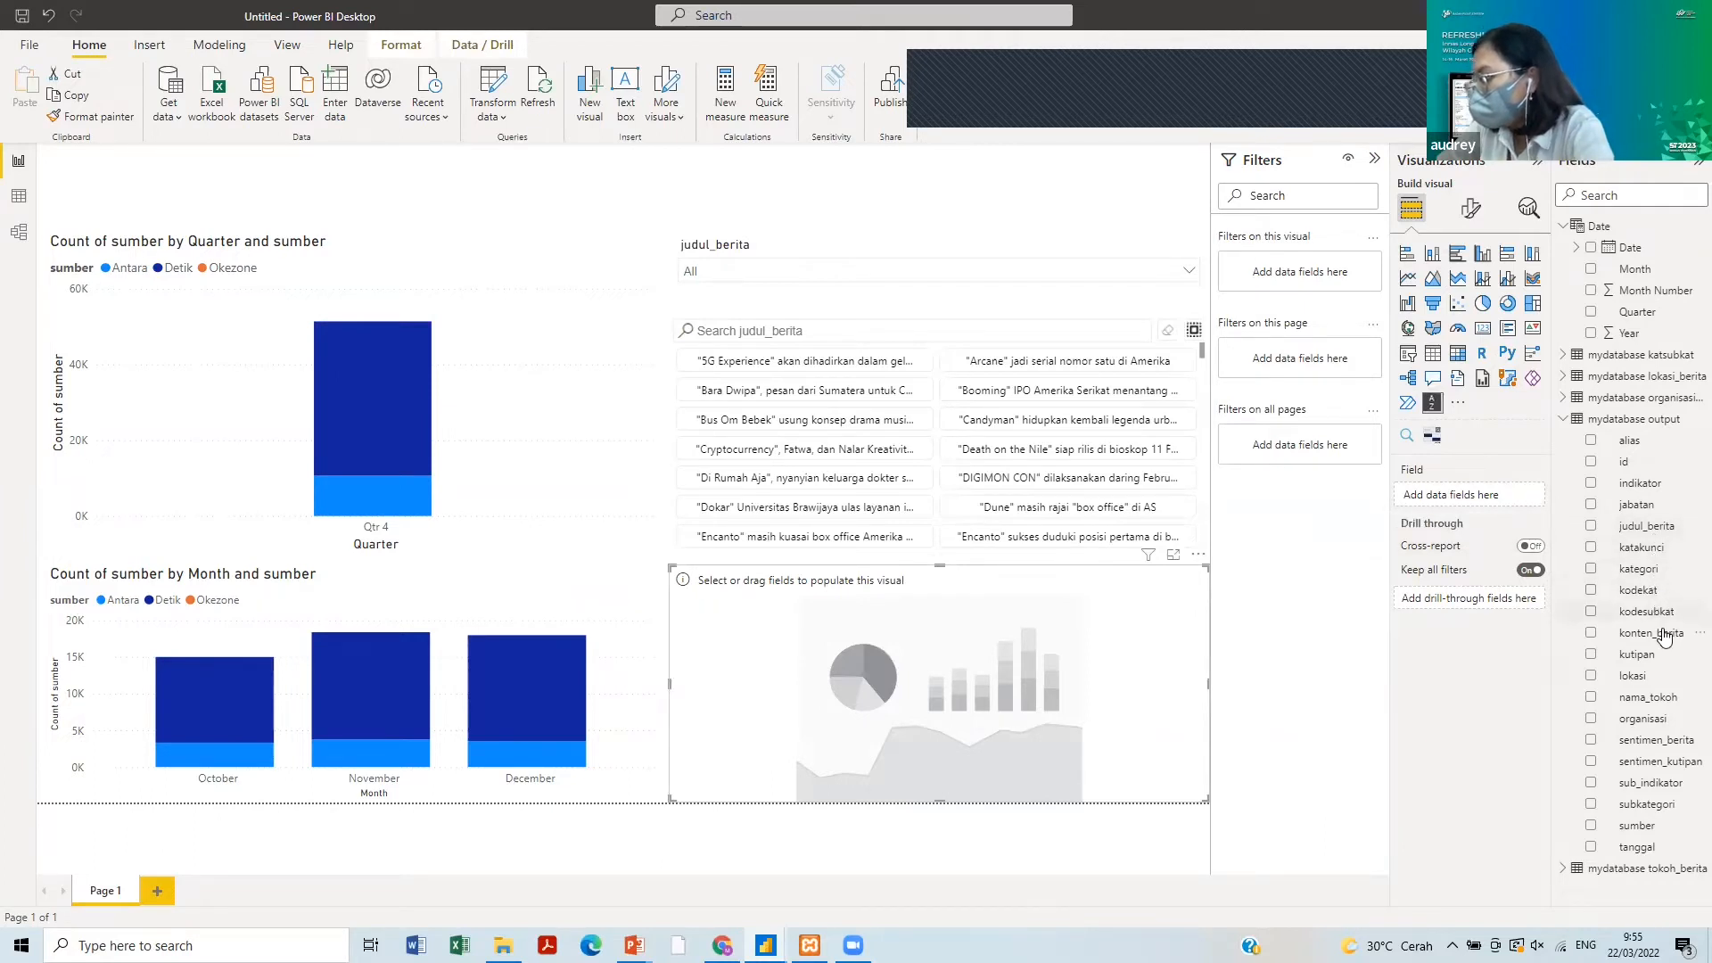
{"action": "left_click_drag", "start_coordinate": [1663, 634], "coordinate": [1485, 486]}
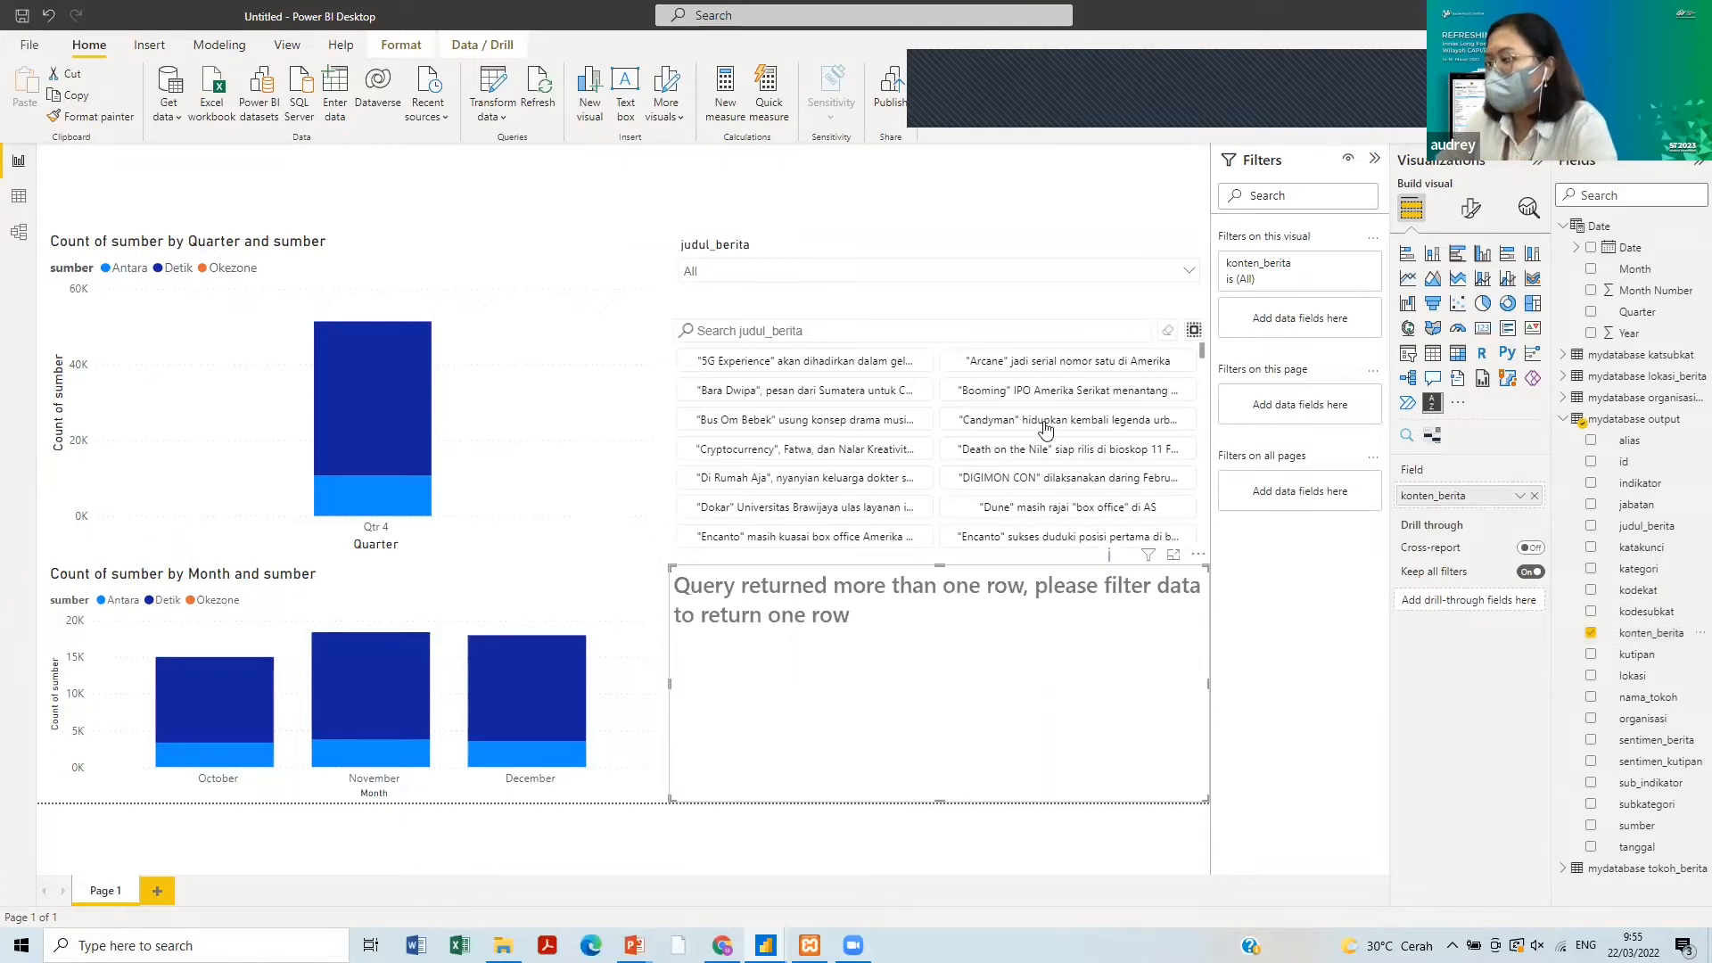
- Search the tile slicer for "jokowi", select the "2 Tahun Jokowi-Ma'ruf, Ini Capaian..." title, and read through its article text
{"action": "left_click", "coordinate": [961, 326]}
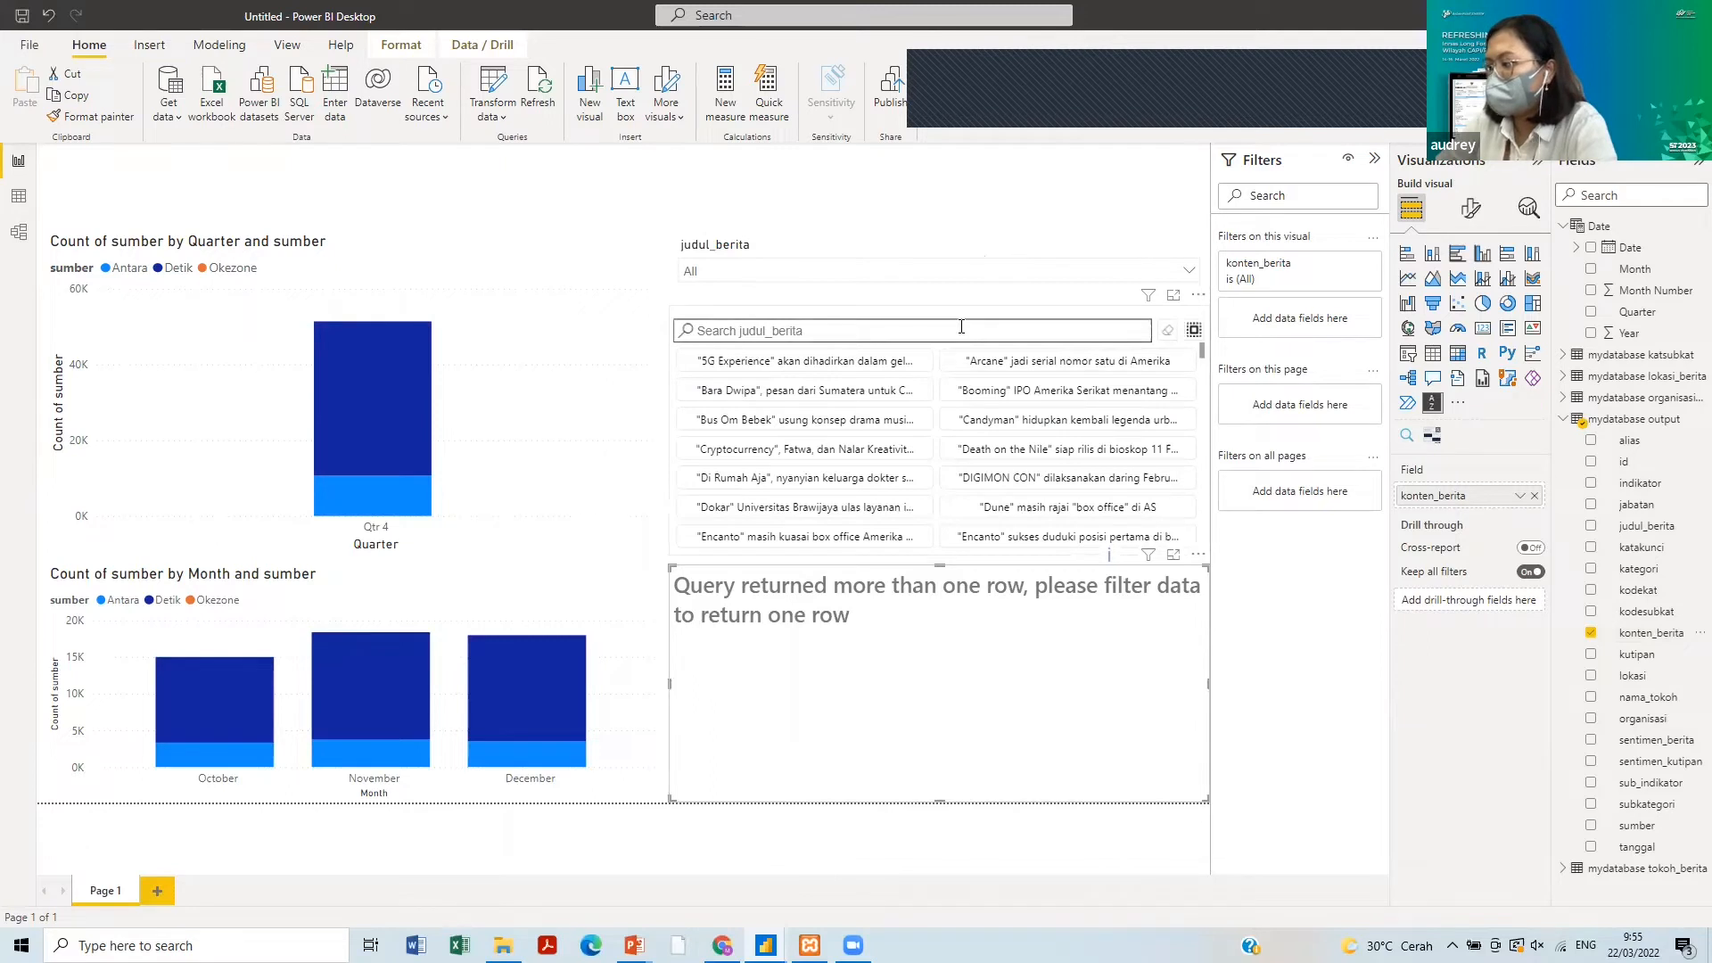
{"action": "type", "text": "j"}
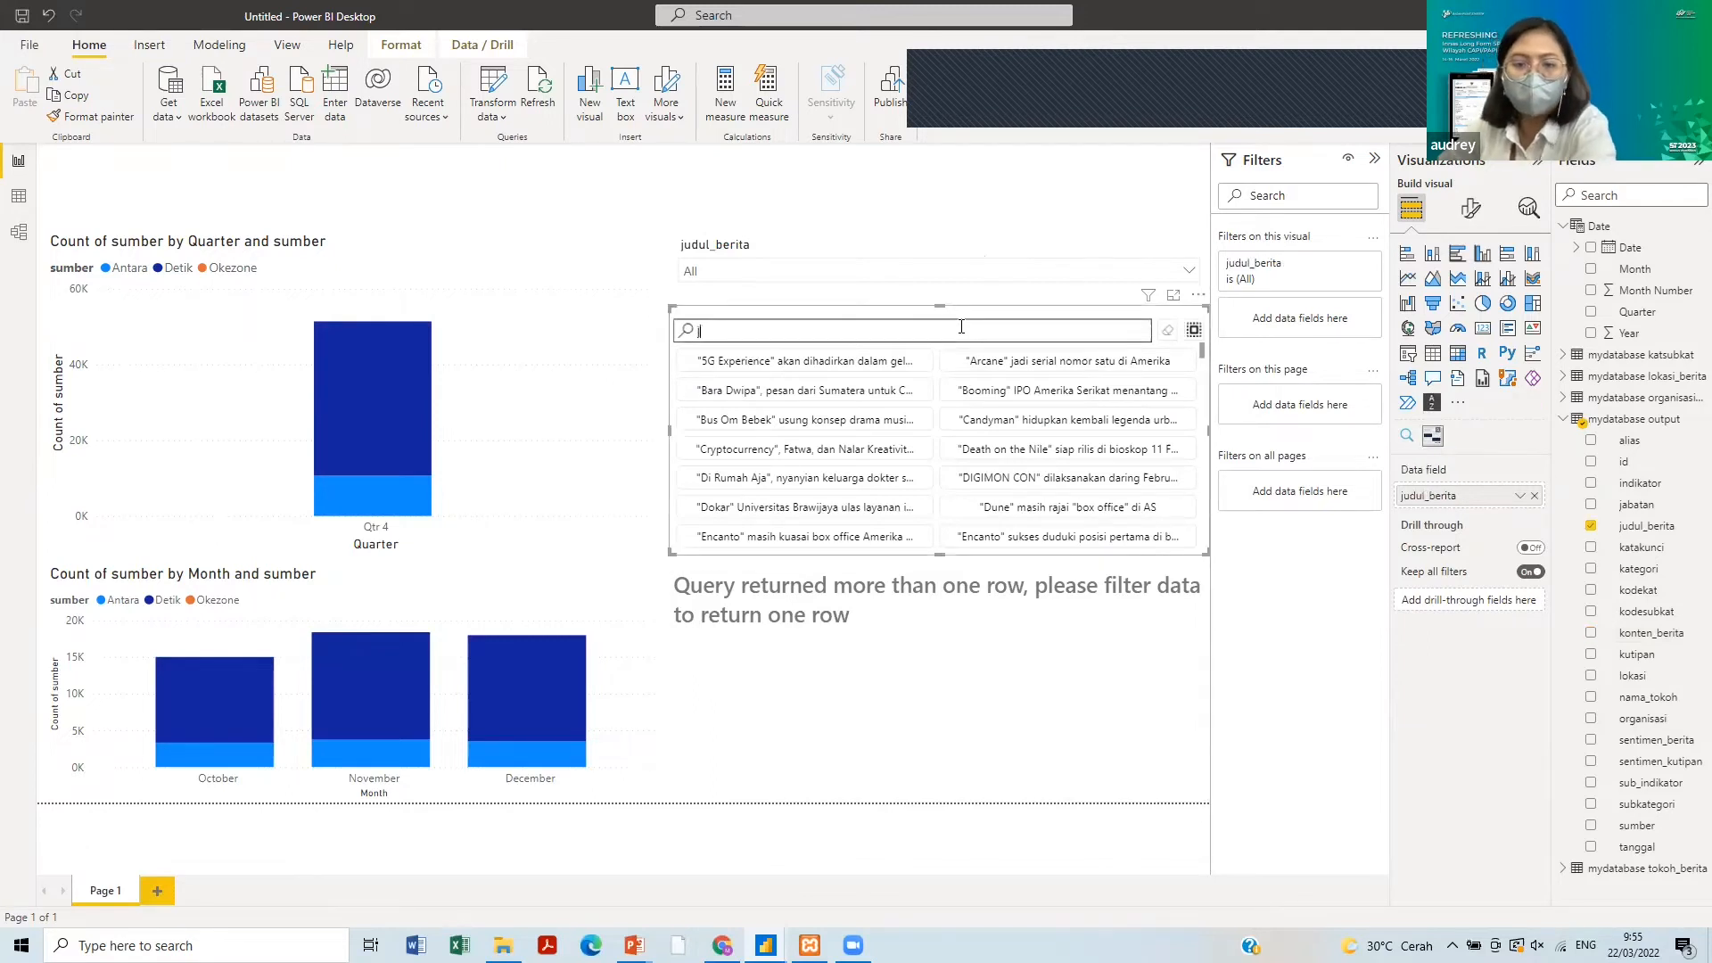
{"action": "type", "text": "i"}
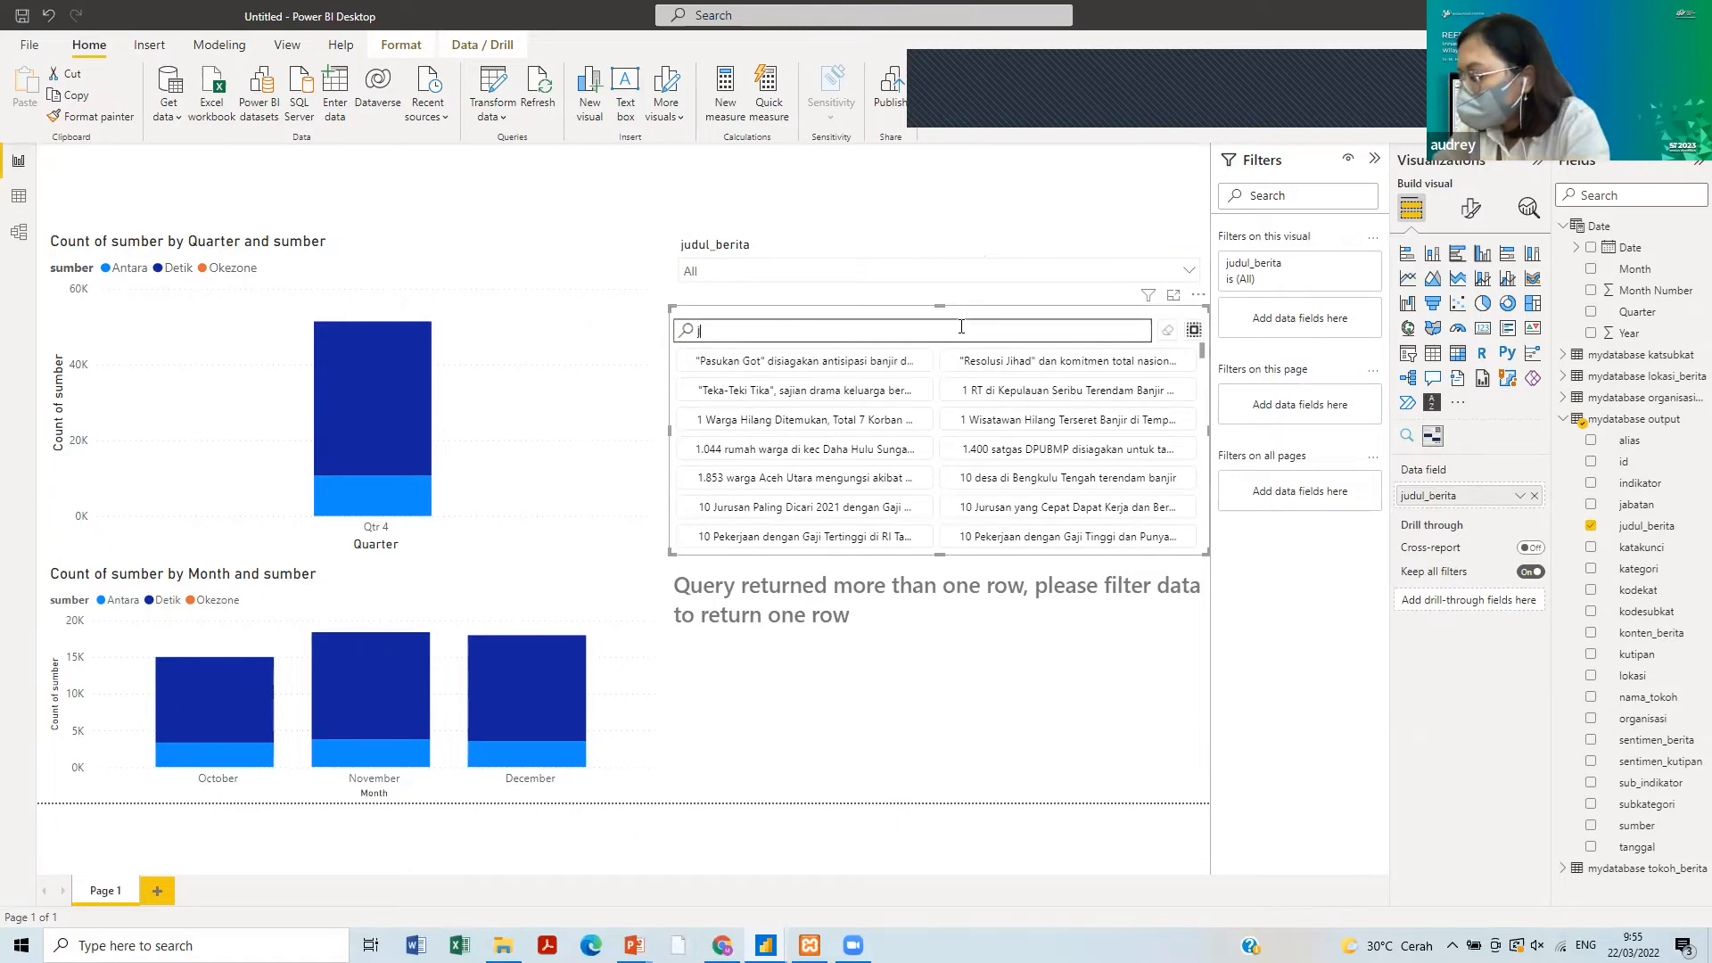
{"action": "type", "text": "okowi"}
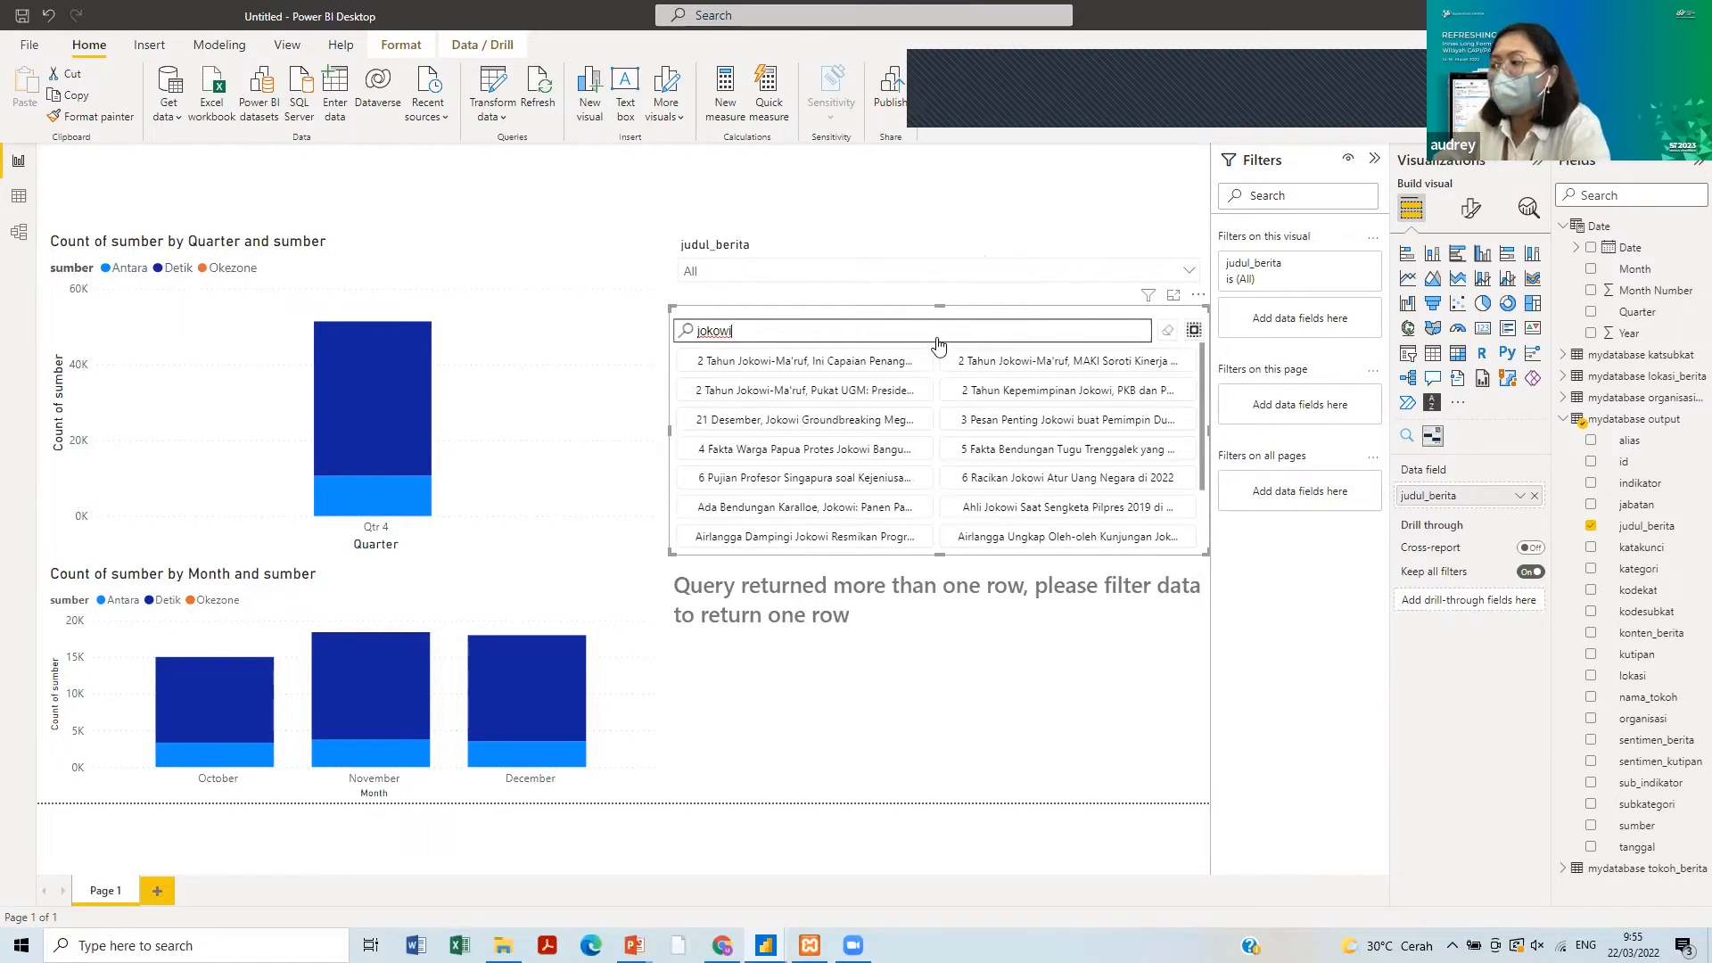
{"action": "left_click", "coordinate": [902, 375]}
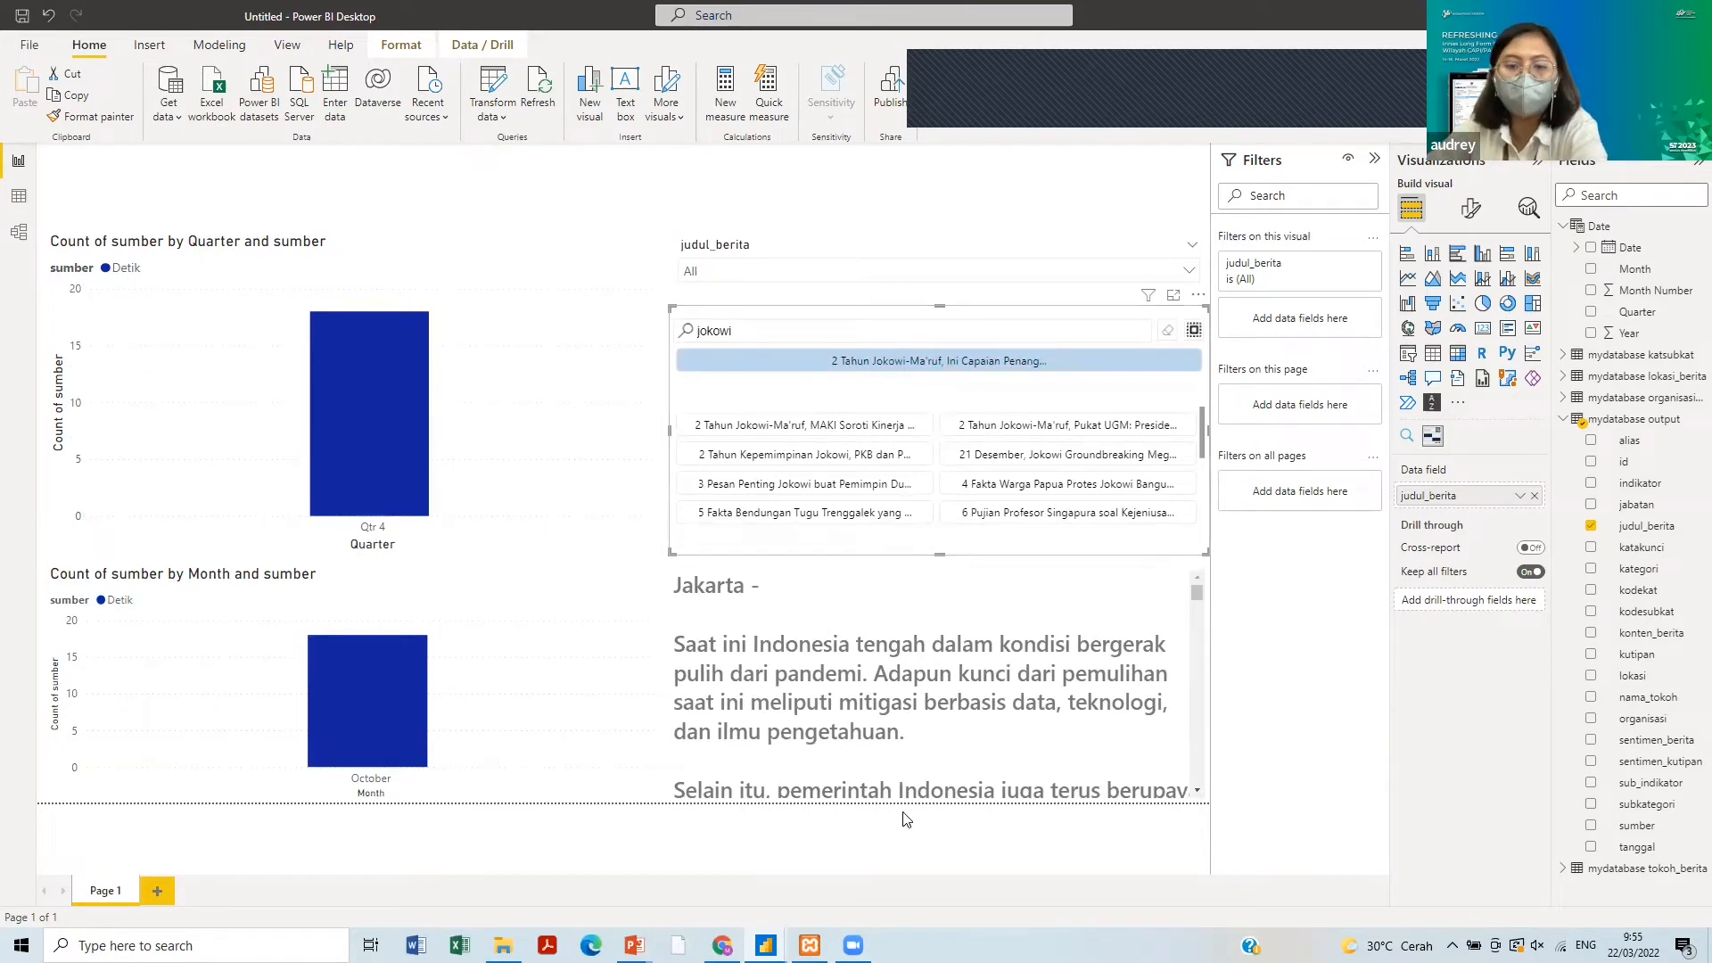
{"action": "scroll", "coordinate": [903, 716], "scroll_direction": "down", "scroll_amount": 4}
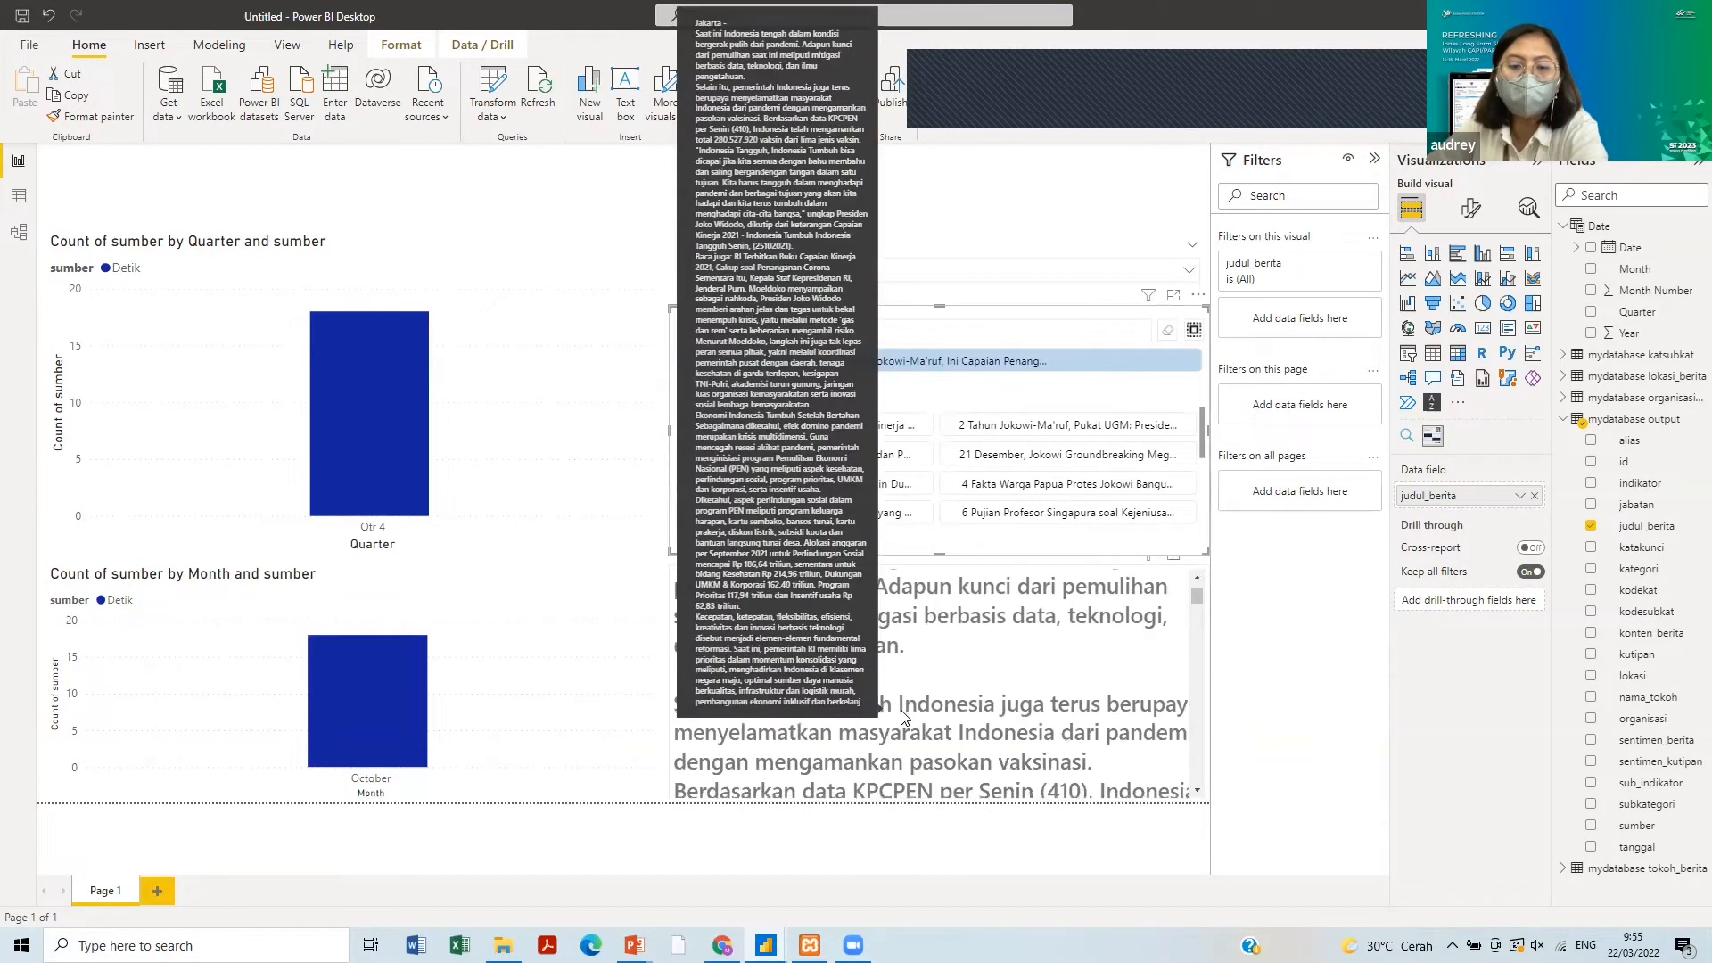
{"action": "scroll", "coordinate": [899, 708], "scroll_direction": "down", "scroll_amount": 8}
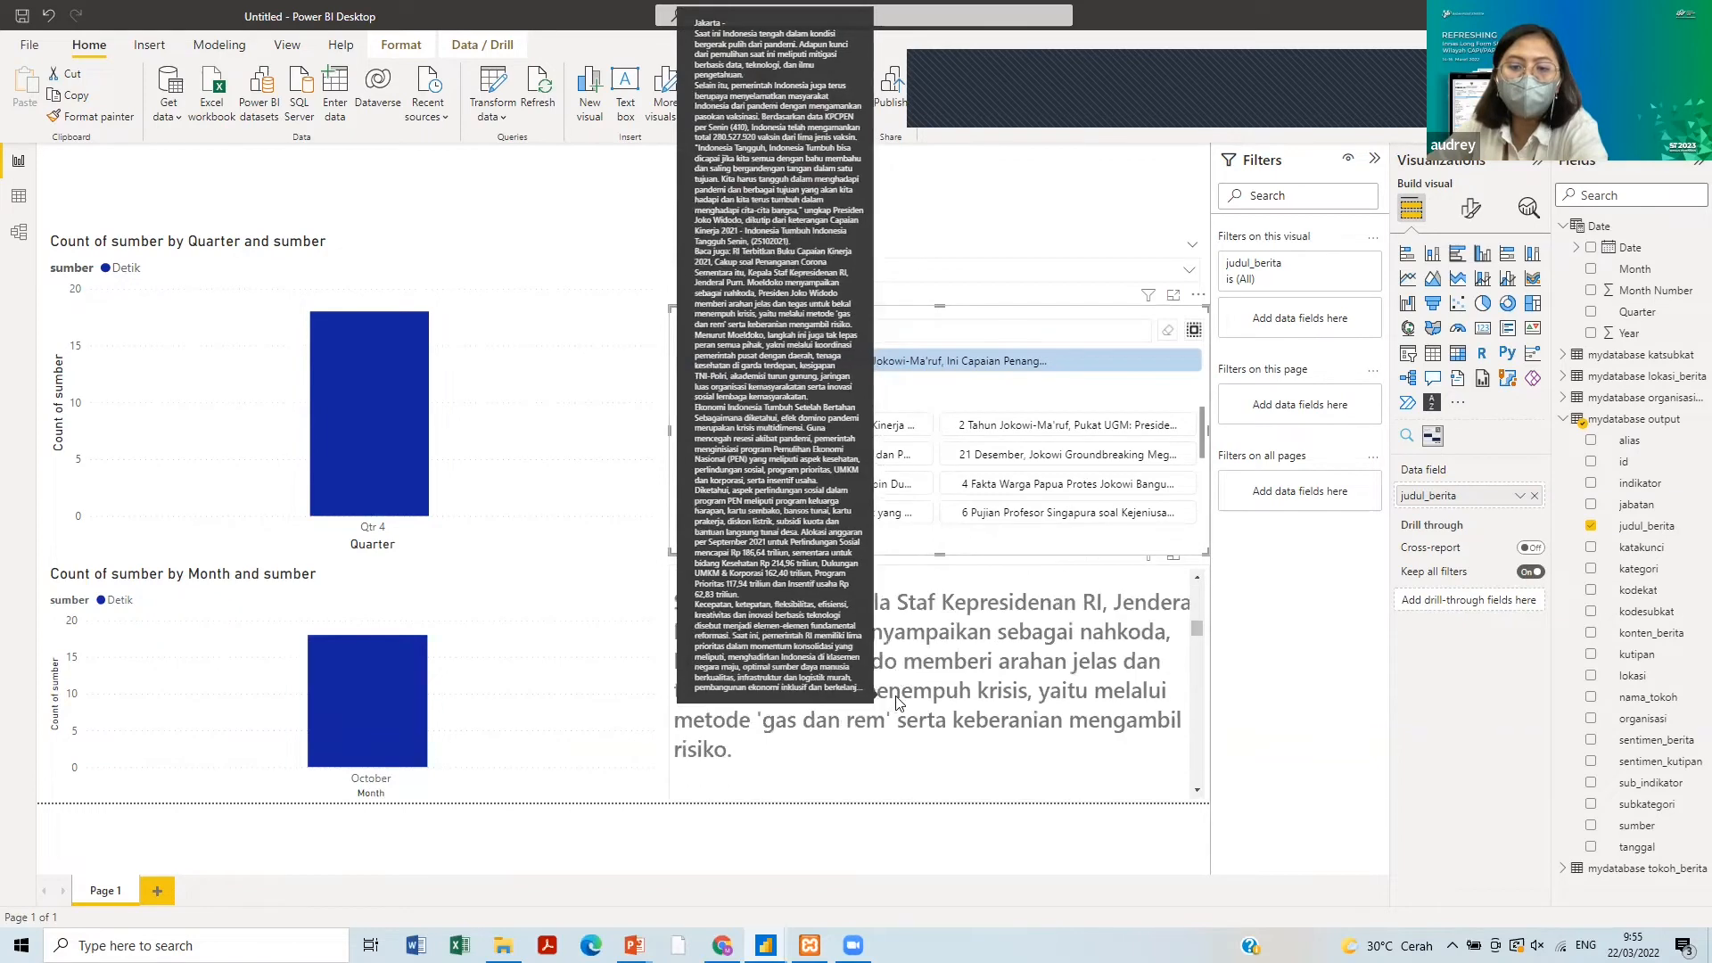
{"action": "scroll", "coordinate": [897, 704], "scroll_direction": "down", "scroll_amount": 5}
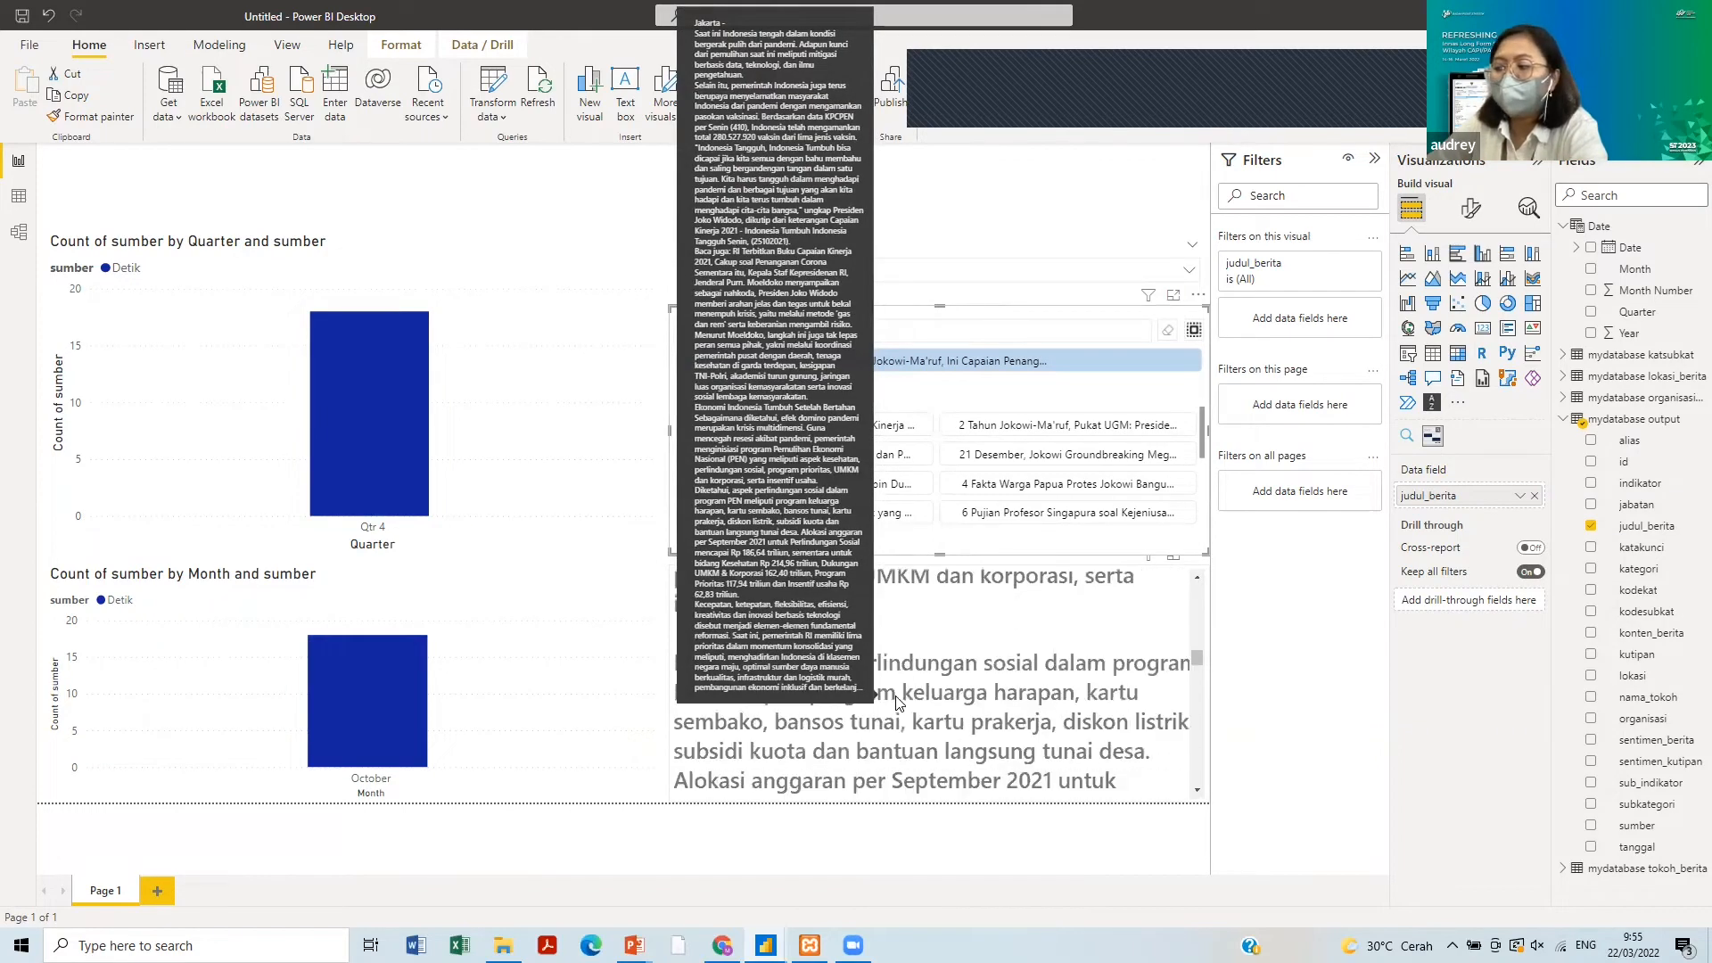
{"action": "left_click", "coordinate": [897, 703]}
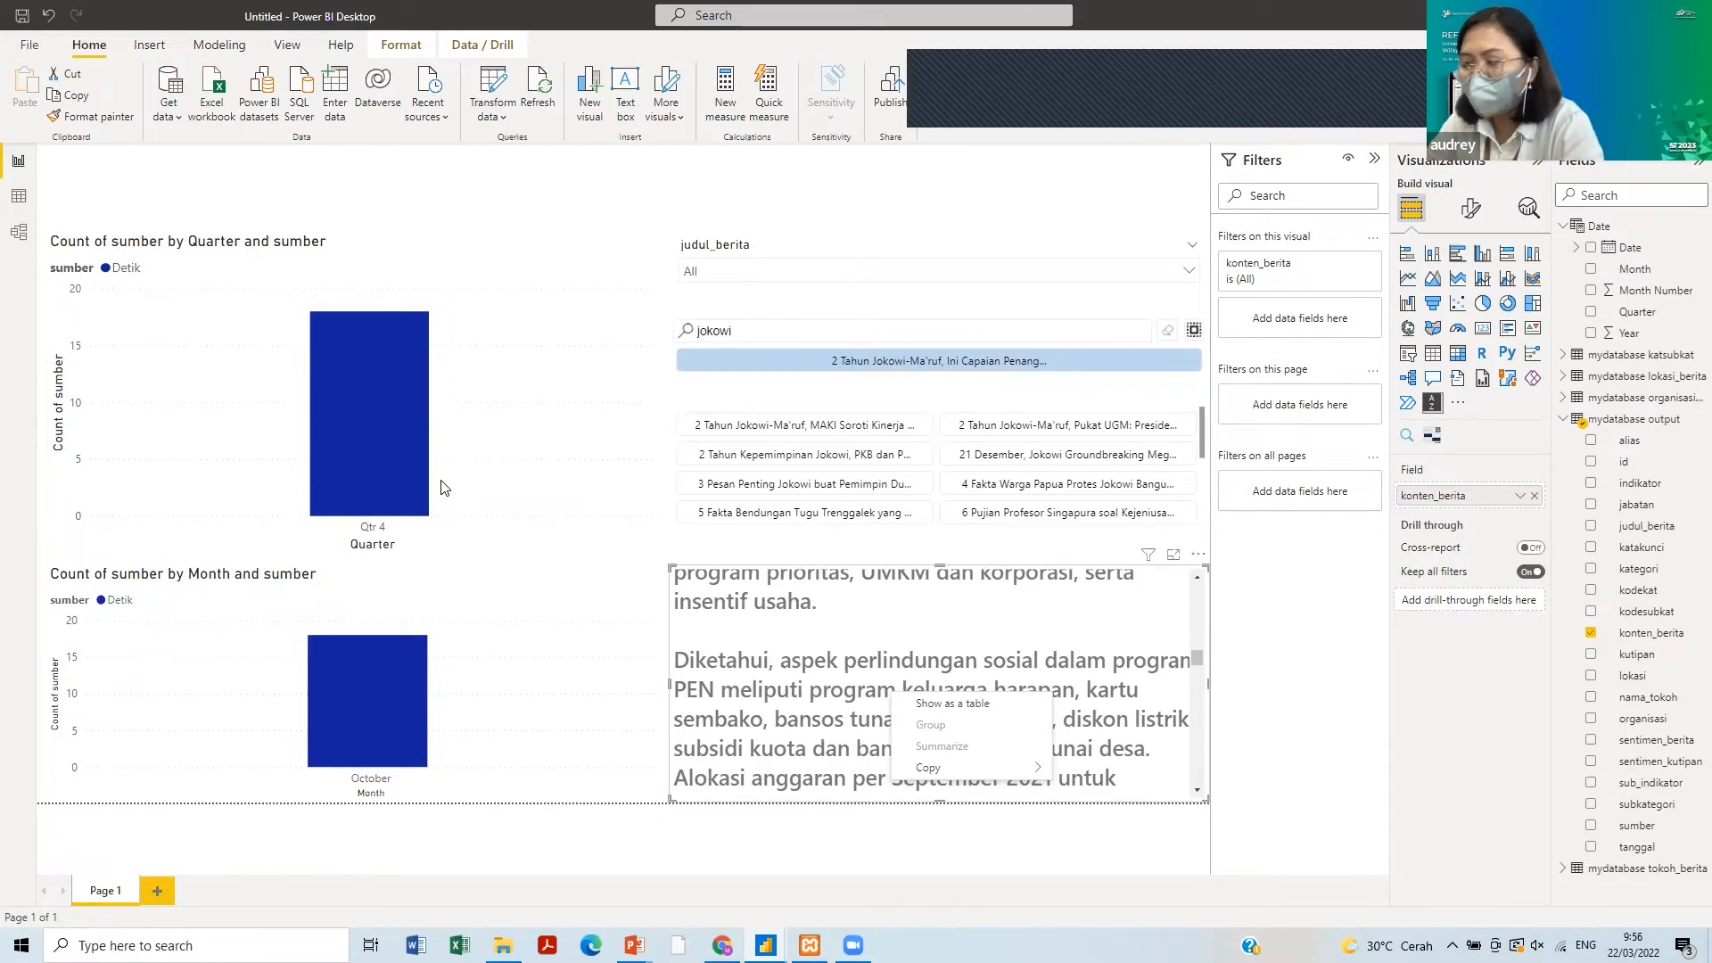
- Add the tiles from "2 Tahun Jokowi-Ma'ruf, MAKI Soroti Kinerja..." through "4 Fakta Warga Papua Protes Jokowi..." to the slicer selection
{"action": "left_click", "coordinate": [757, 432]}
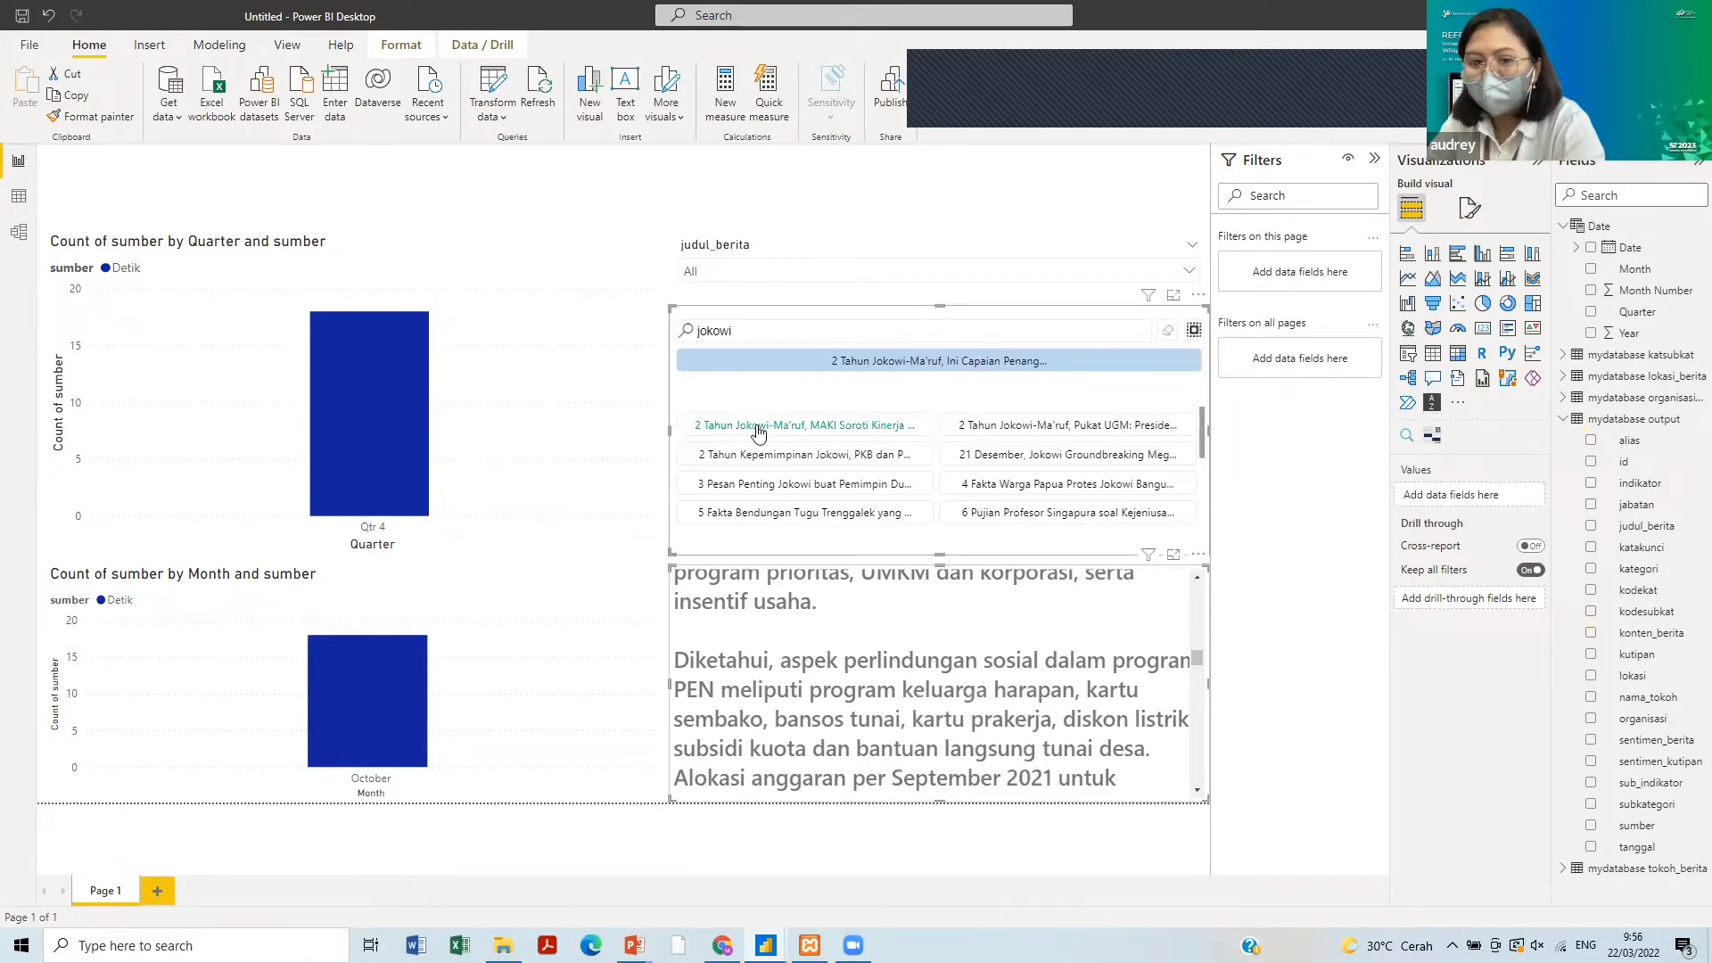
{"action": "left_click", "coordinate": [757, 426], "text": "ctrl"}
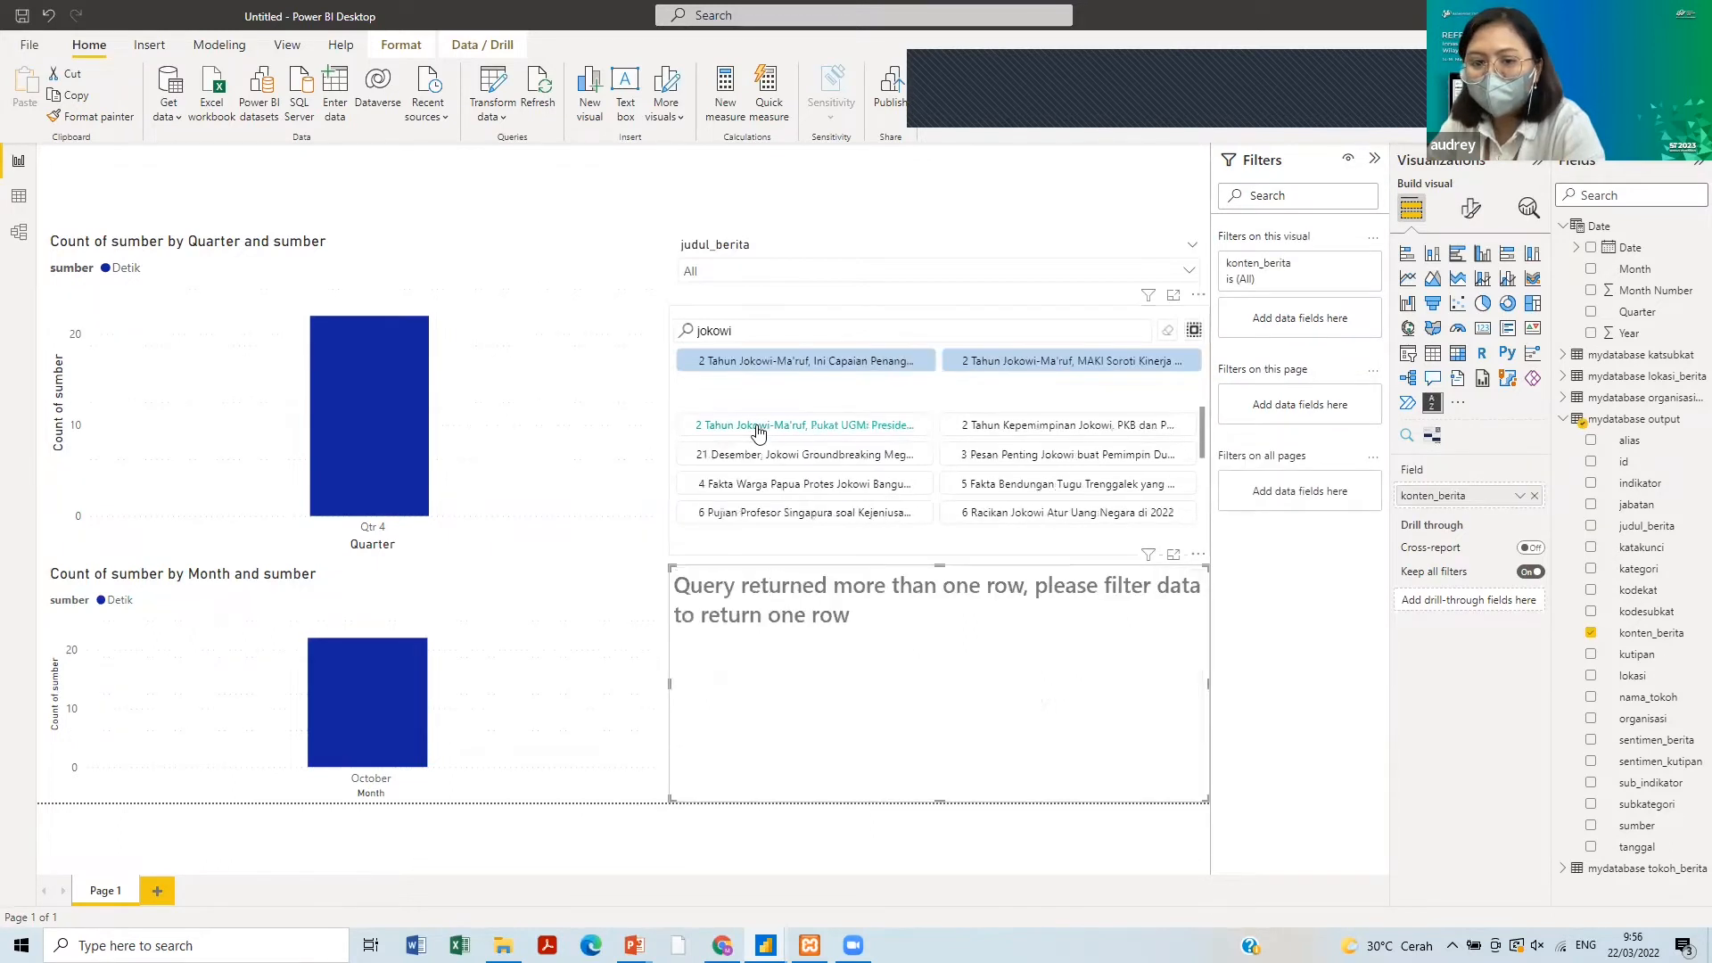
{"action": "left_click", "coordinate": [757, 431], "text": "ctrl"}
{"action": "left_click", "coordinate": [757, 432], "text": "ctrl"}
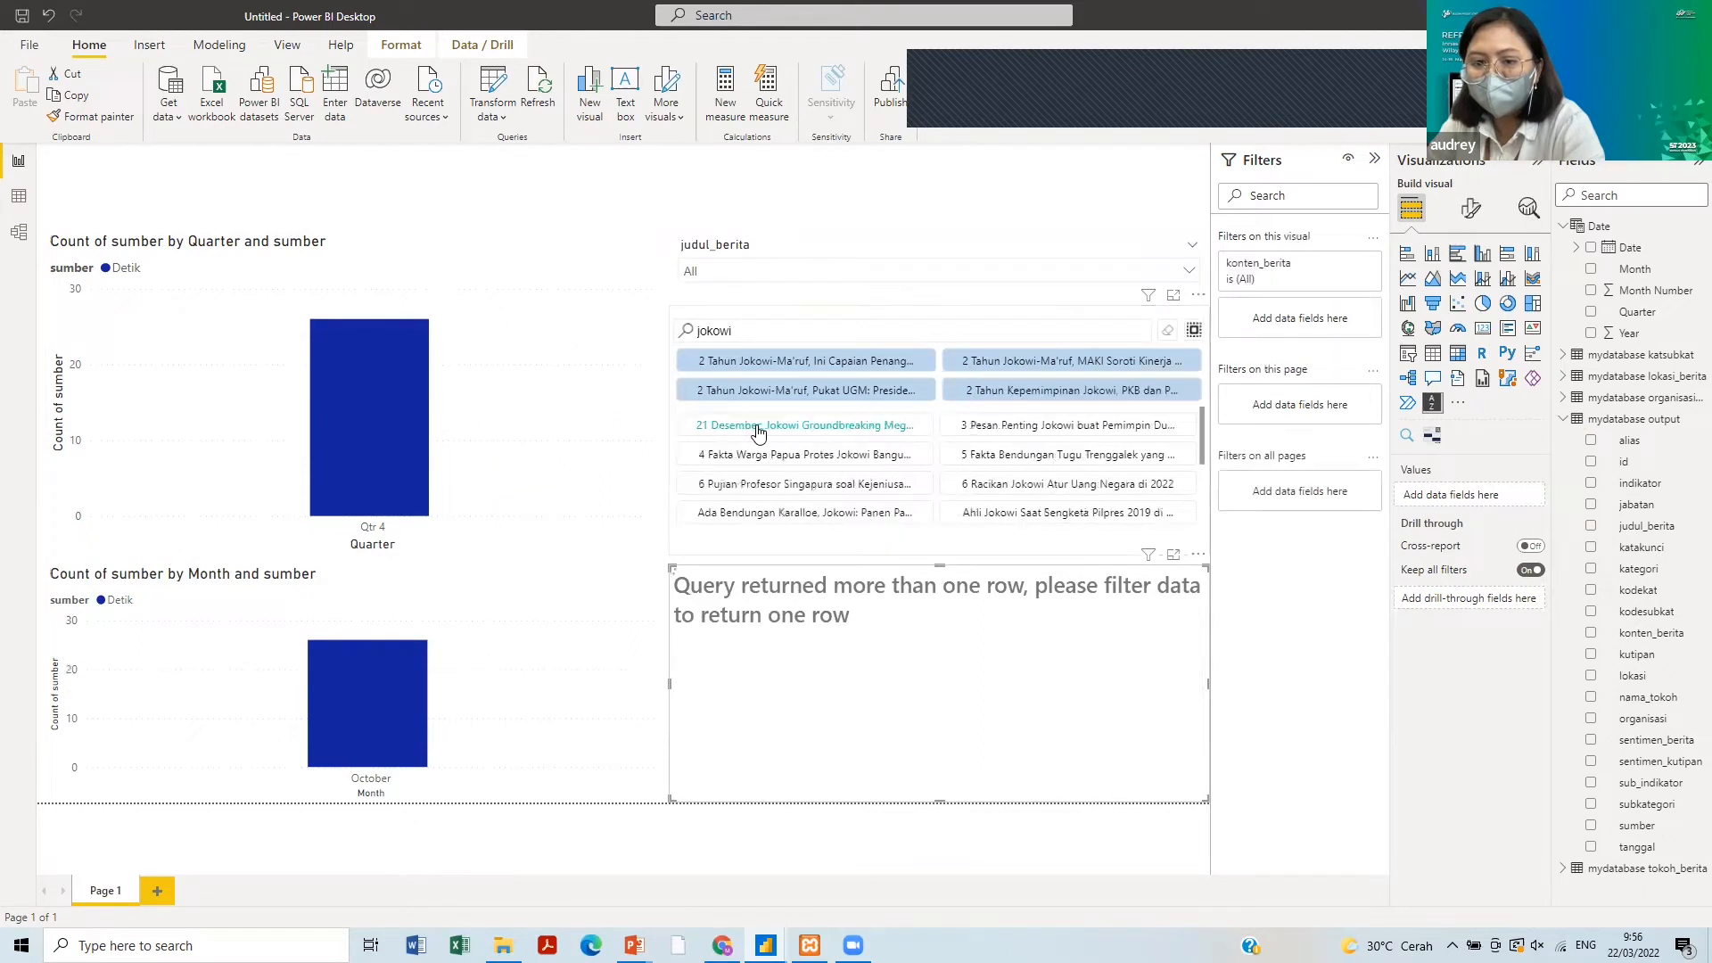
{"action": "scroll", "coordinate": [757, 431], "scroll_direction": "down", "scroll_amount": 1}
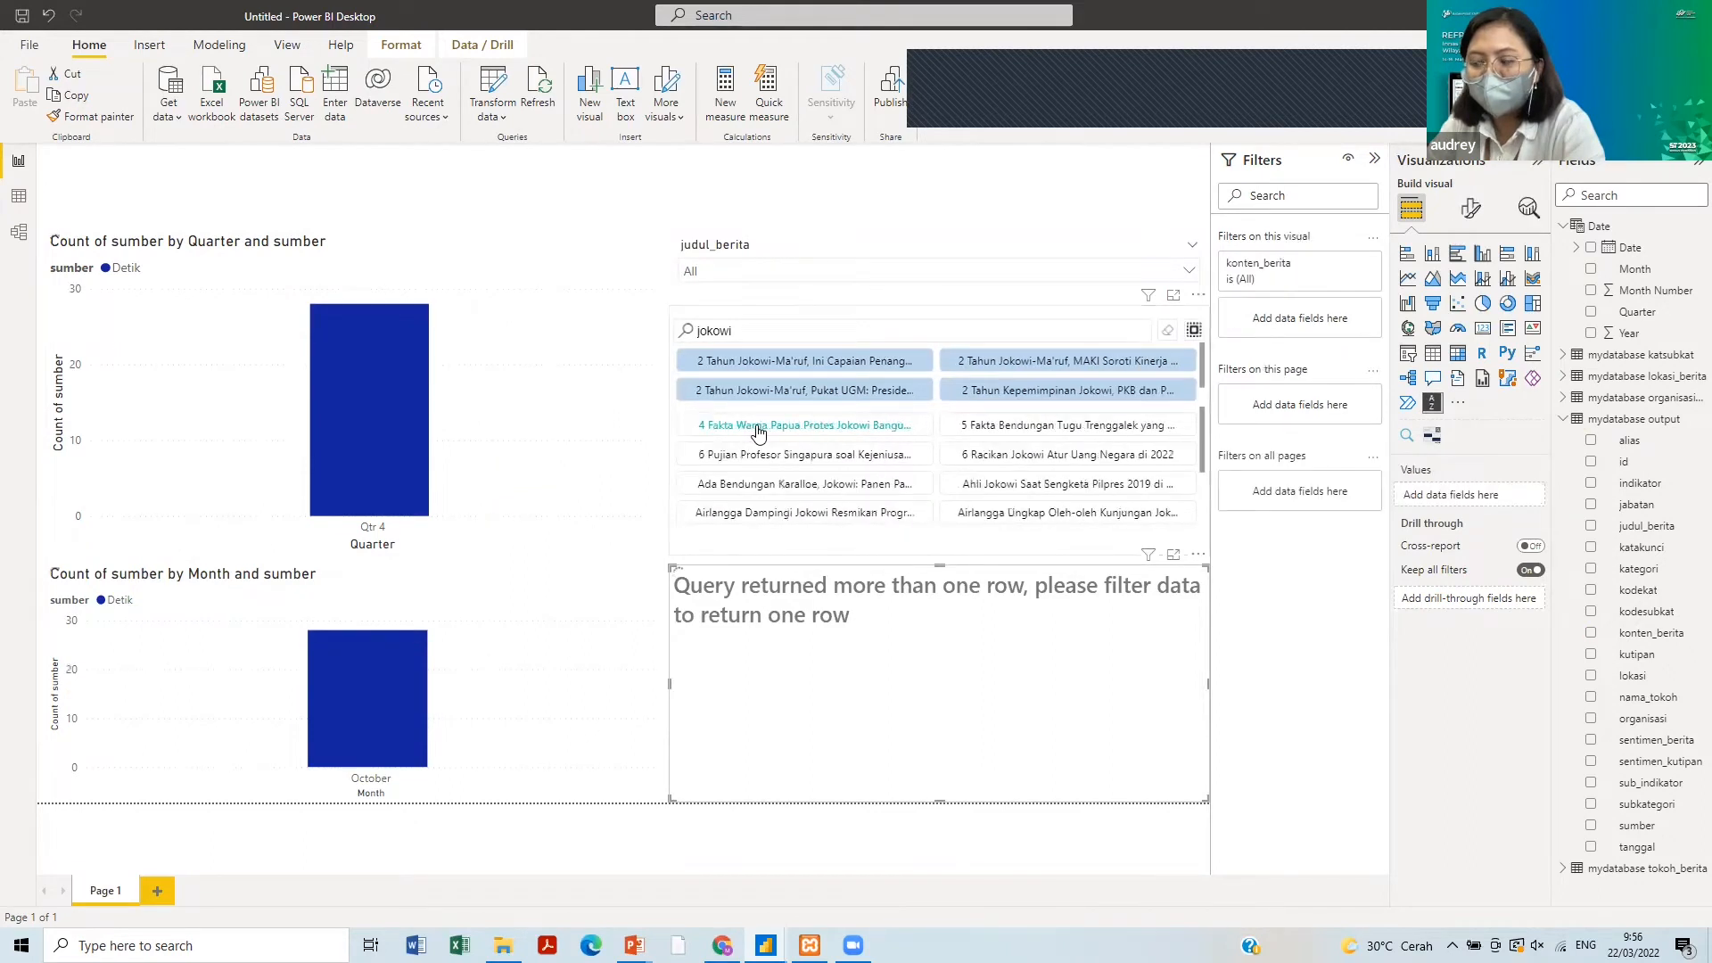
{"action": "left_click", "coordinate": [757, 431], "text": "ctrl"}
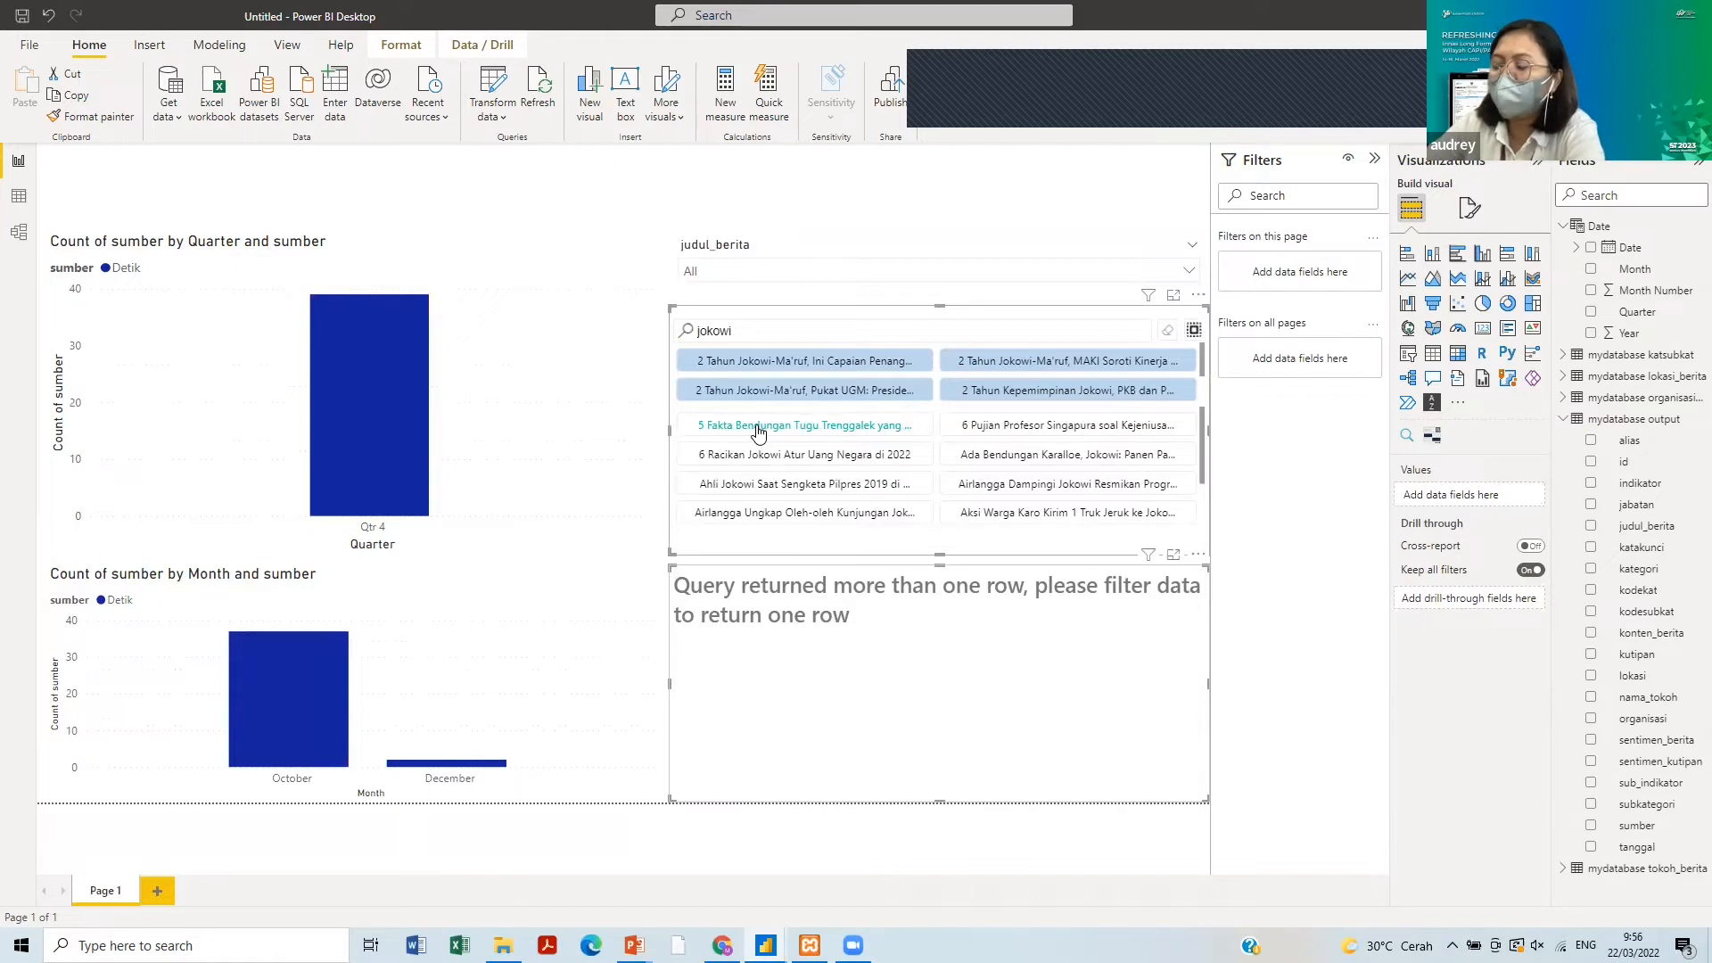
- Extend the slicer's multiple selection with the tiles from "5 Fakta Bendungan Tugu Trenggalek..." through "Airlangga Dampingi Jokowi Resmikan..."
{"action": "scroll", "coordinate": [785, 446], "scroll_direction": "down", "scroll_amount": 2}
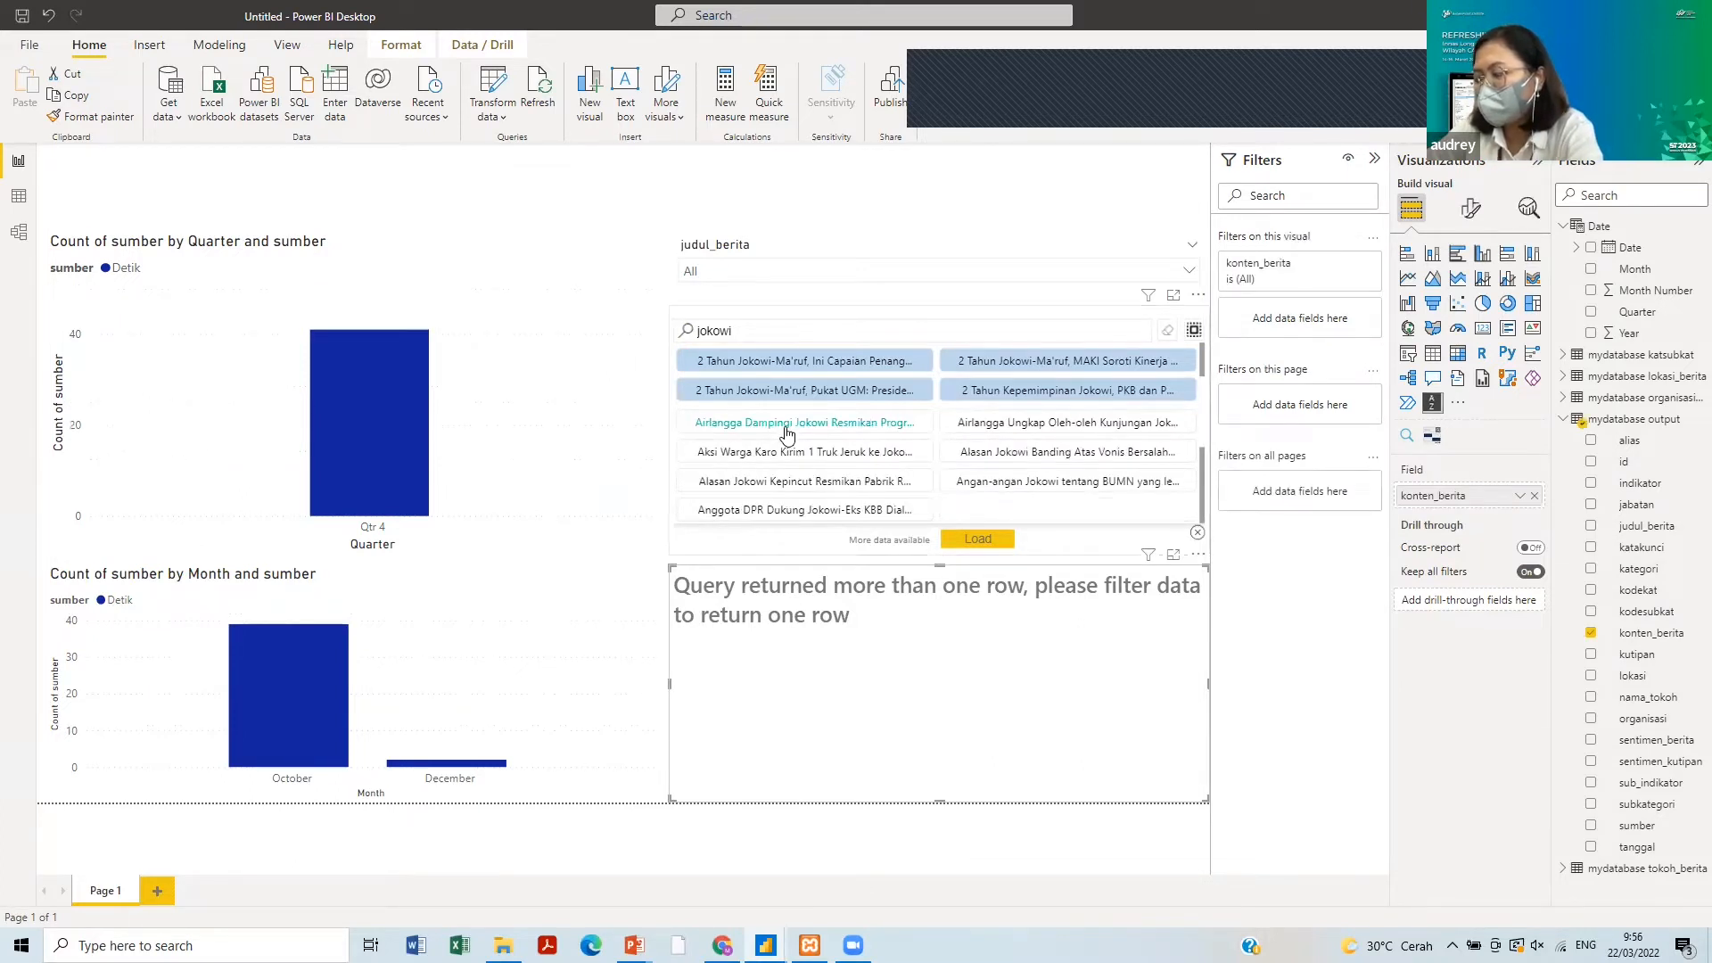
{"action": "key", "text": "ctrl+z"}
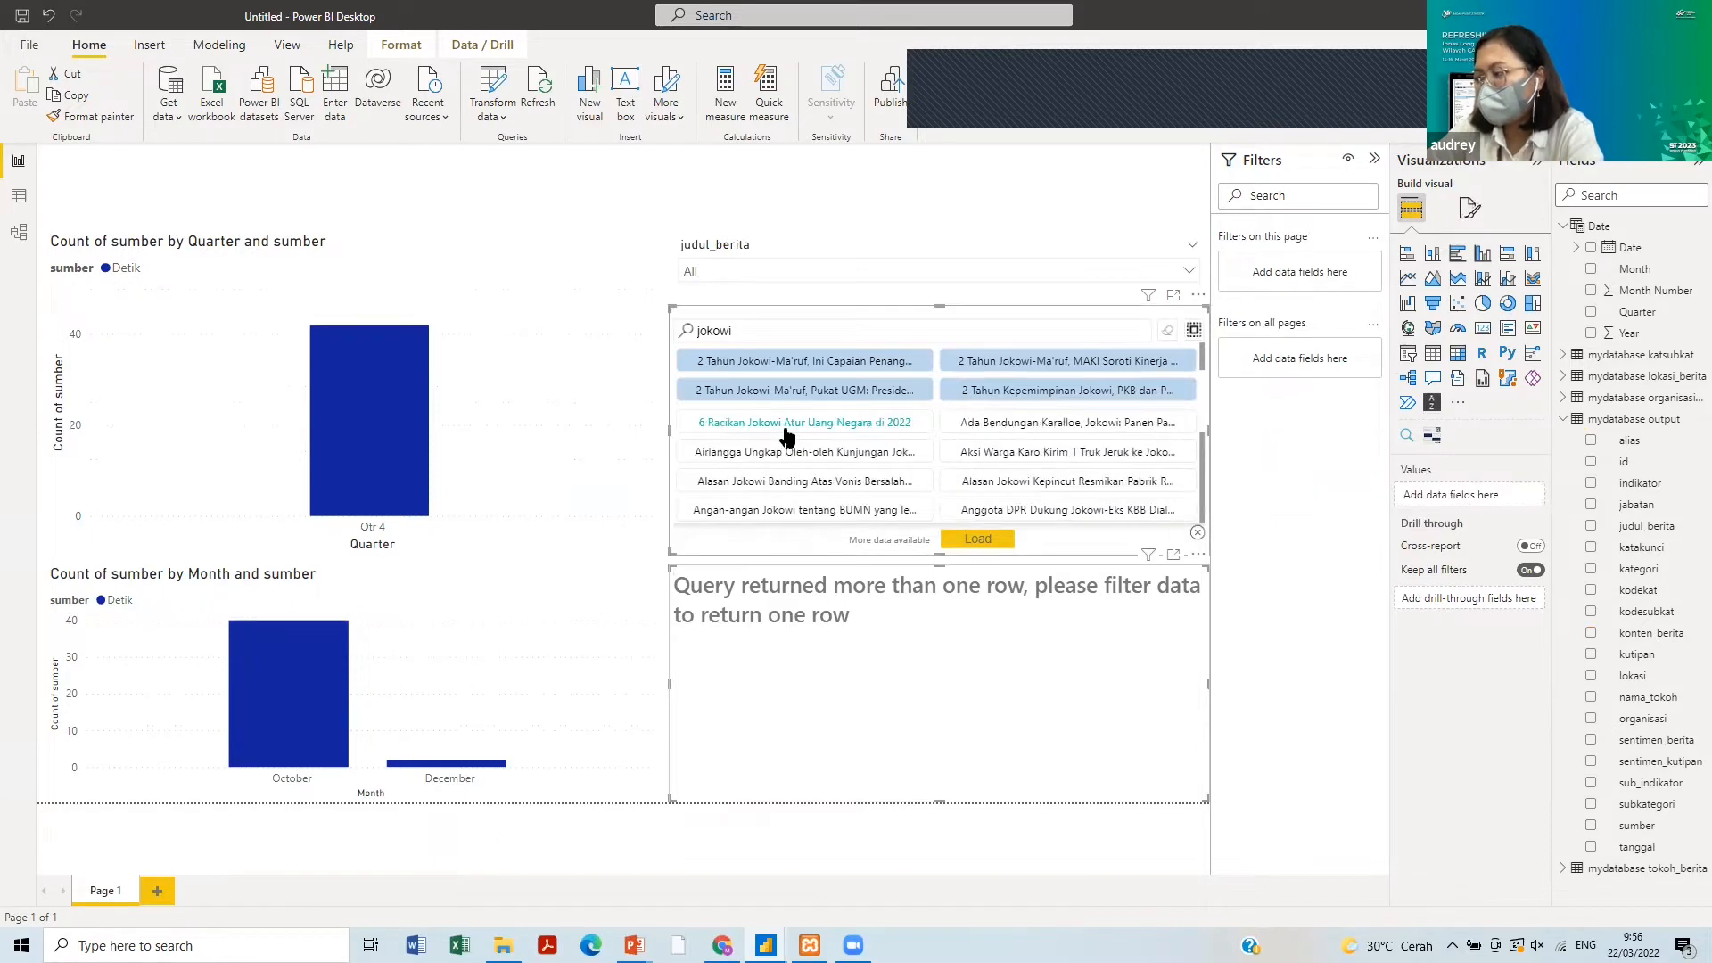
{"action": "key", "text": "ctrl+y"}
{"action": "key", "text": "ctrl+z"}
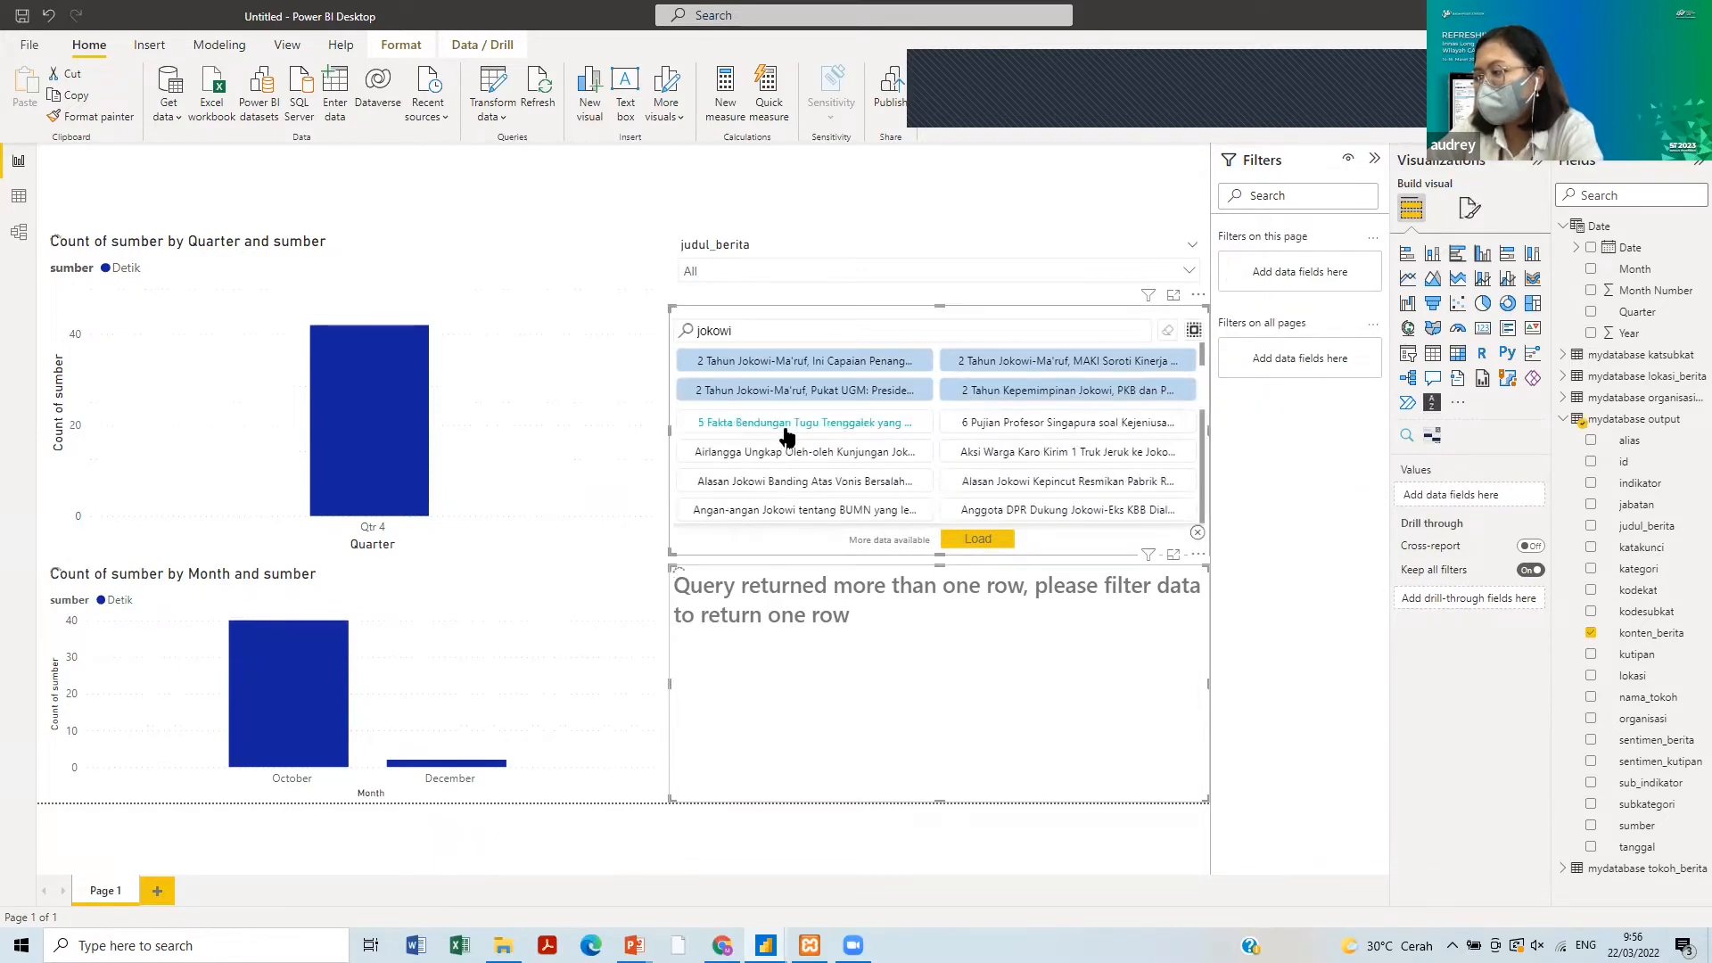
{"action": "key", "text": "ctrl+y"}
{"action": "key", "text": "ctrl+z"}
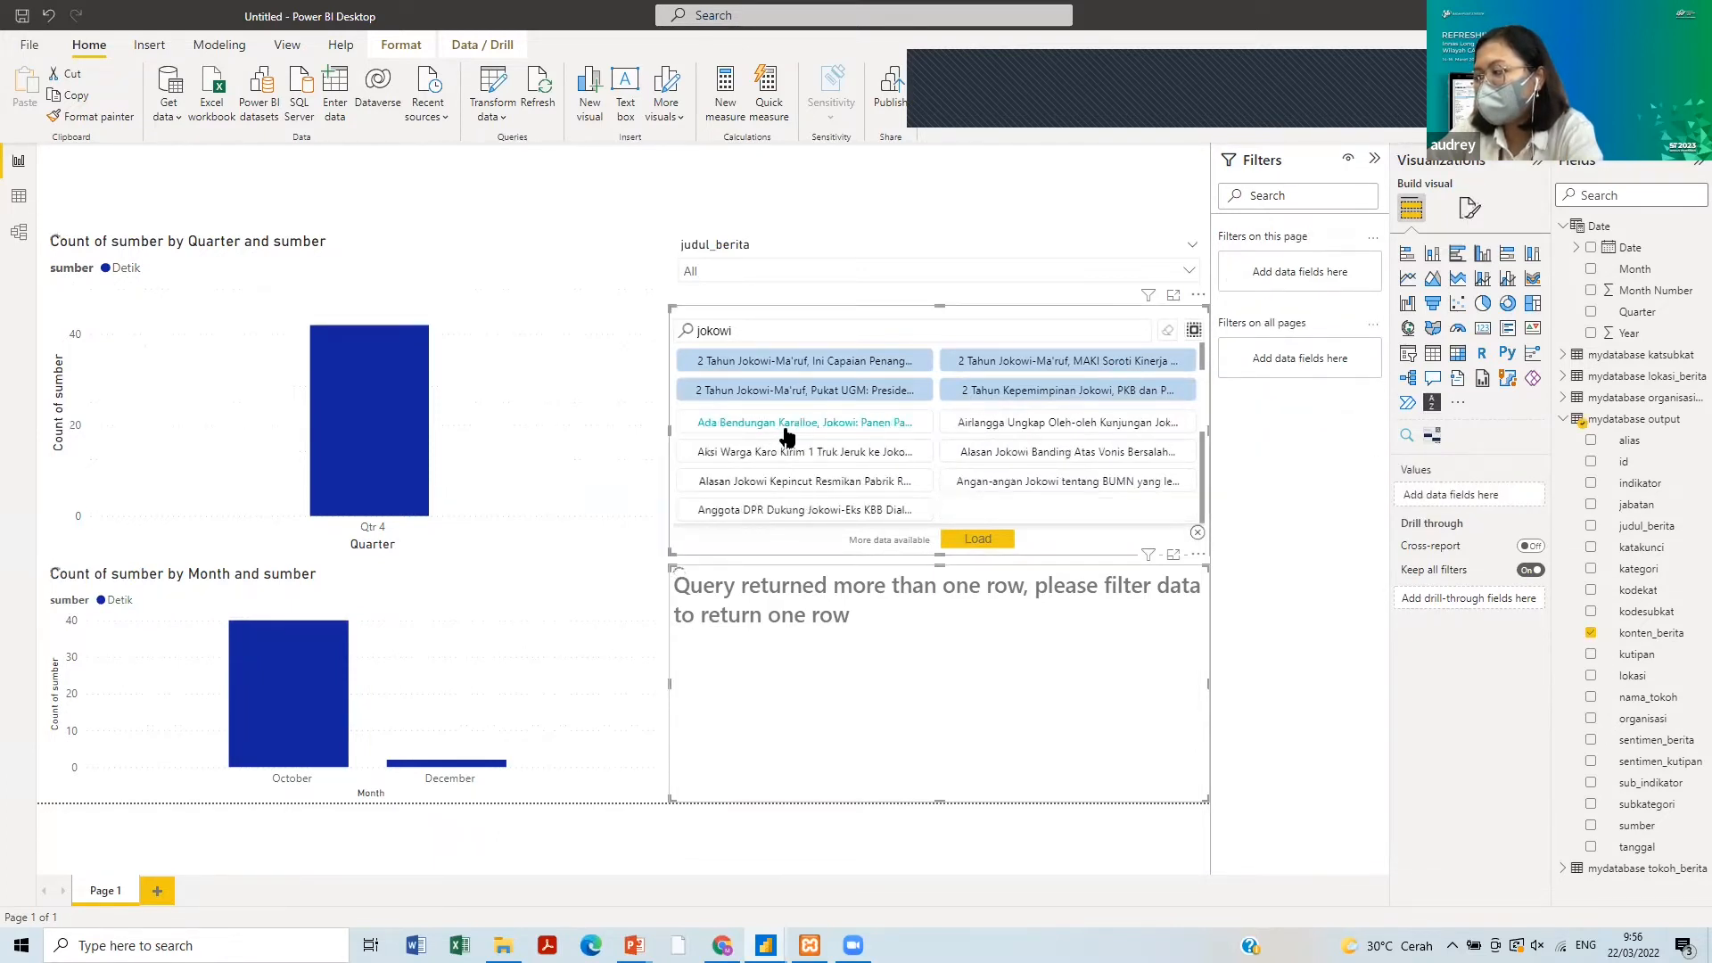
{"action": "key", "text": "ctrl+y"}
{"action": "key", "text": "ctrl+z"}
{"action": "key", "text": "ctrl+y"}
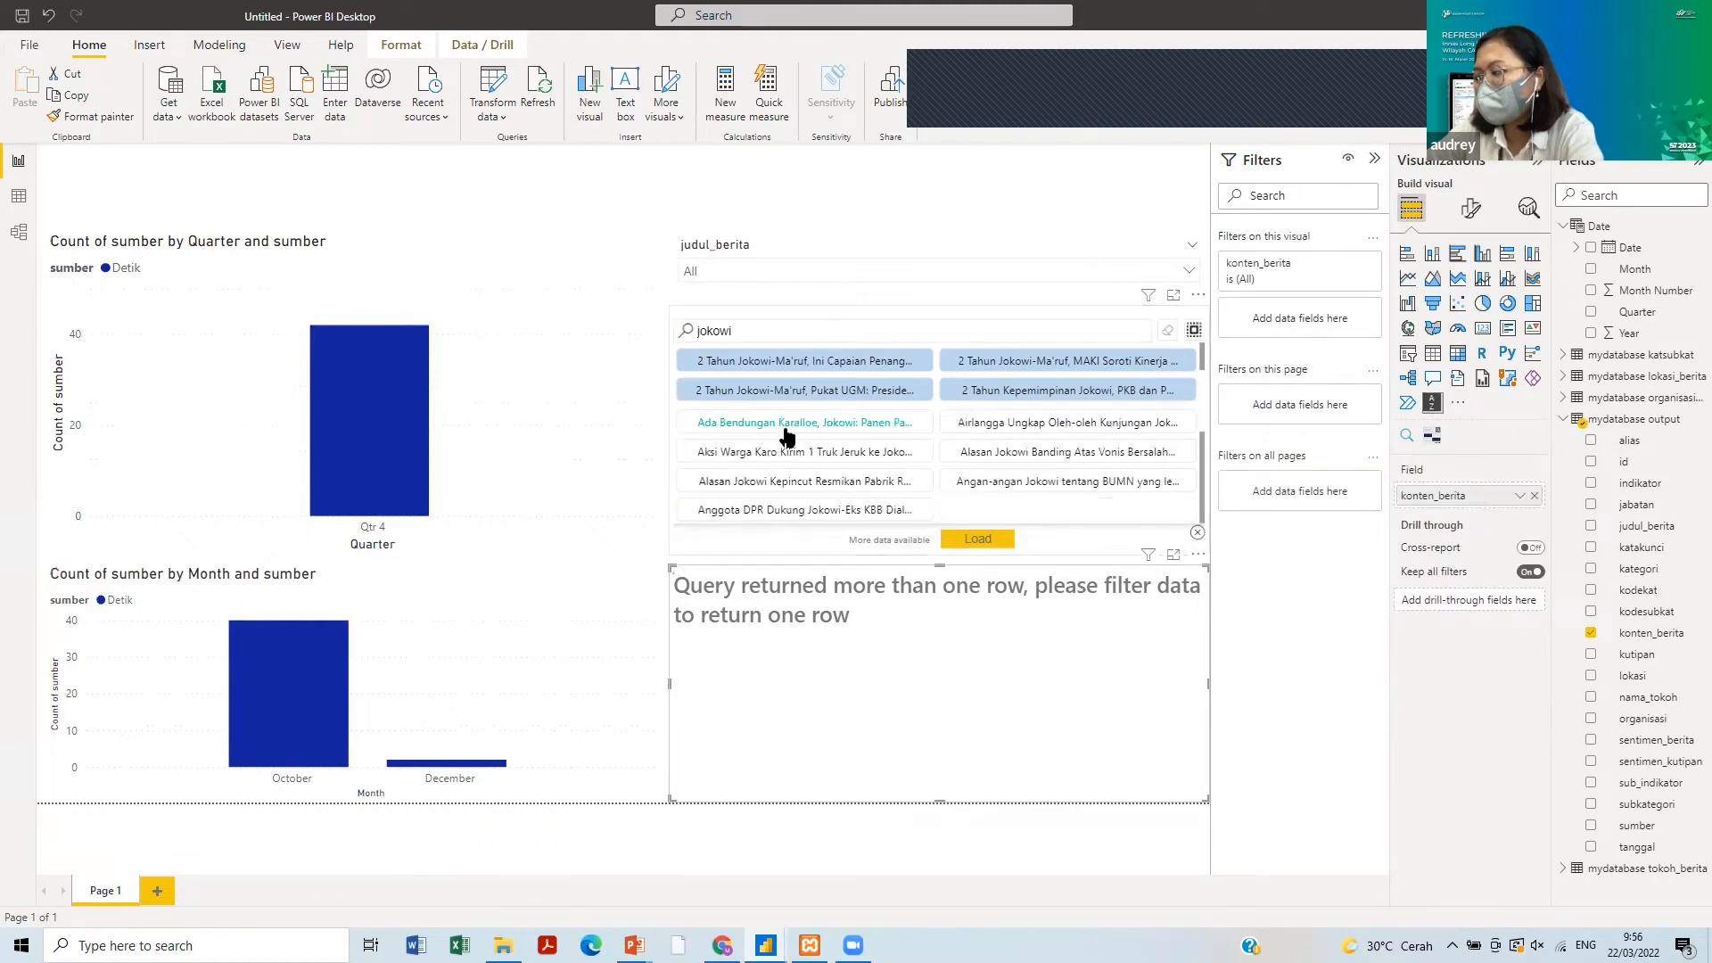
{"action": "key", "text": "ctrl+z"}
{"action": "key", "text": "ctrl+y"}
{"action": "key", "text": "ctrl+z"}
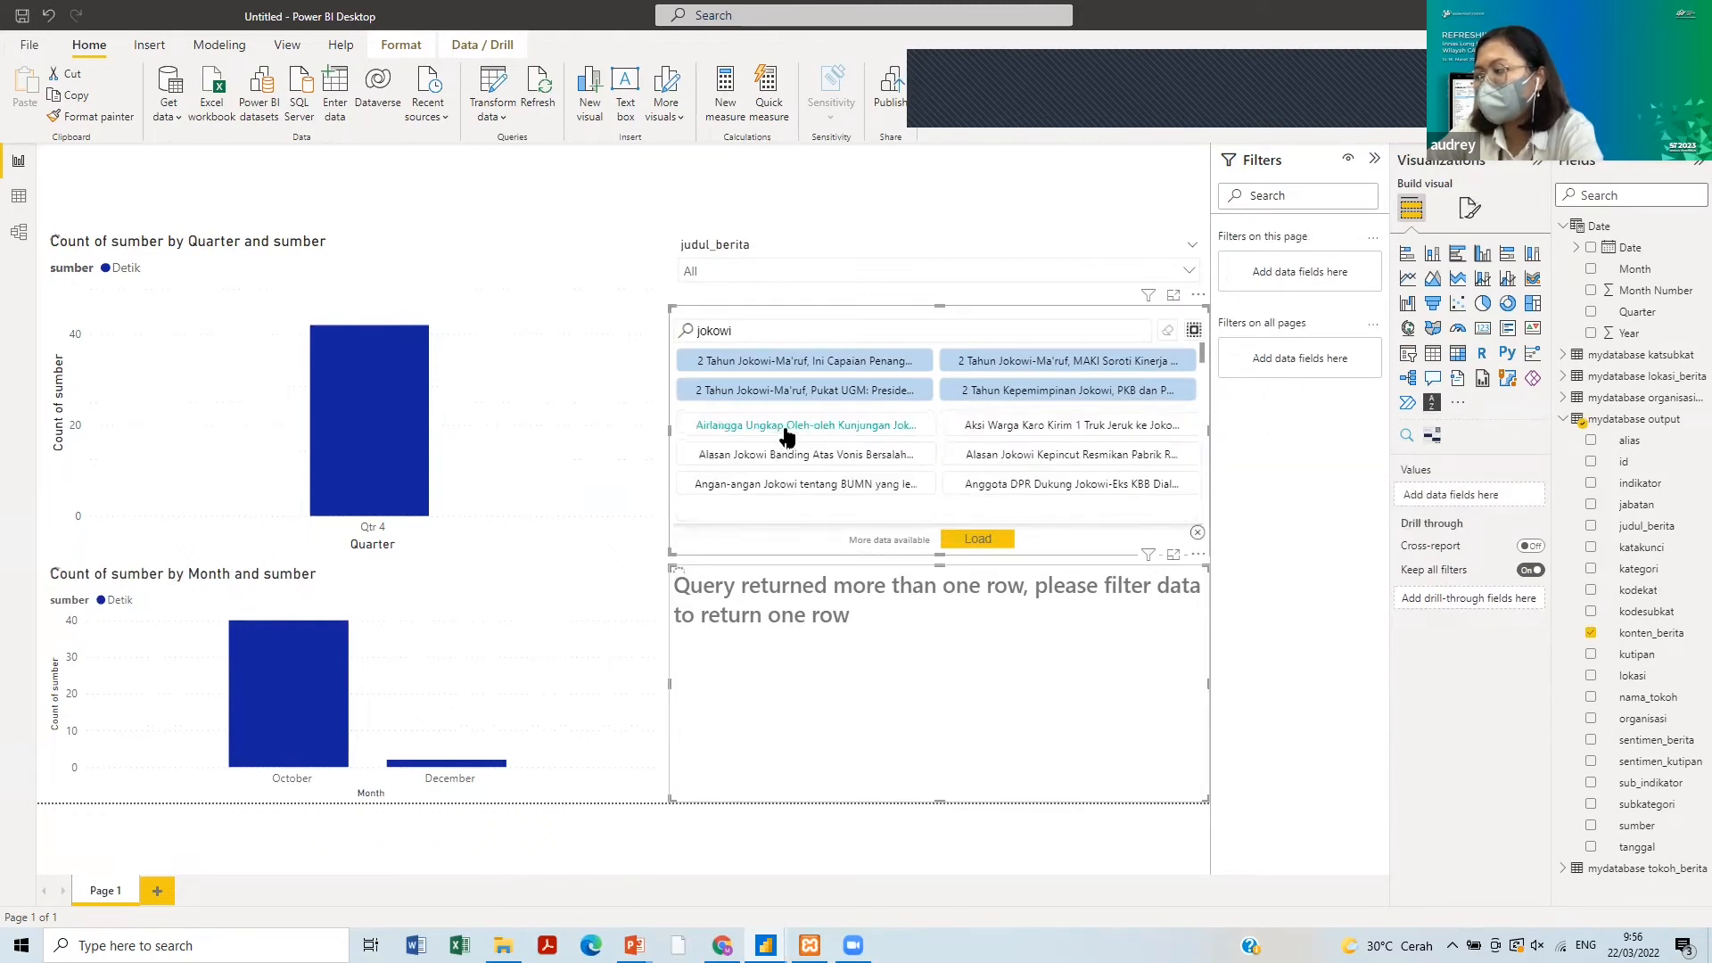
- Undo and redo the latest tile selections in the tile search slicer
{"action": "key", "text": "ctrl+y"}
{"action": "key", "text": "ctrl+z"}
{"action": "key", "text": "ctrl+y"}
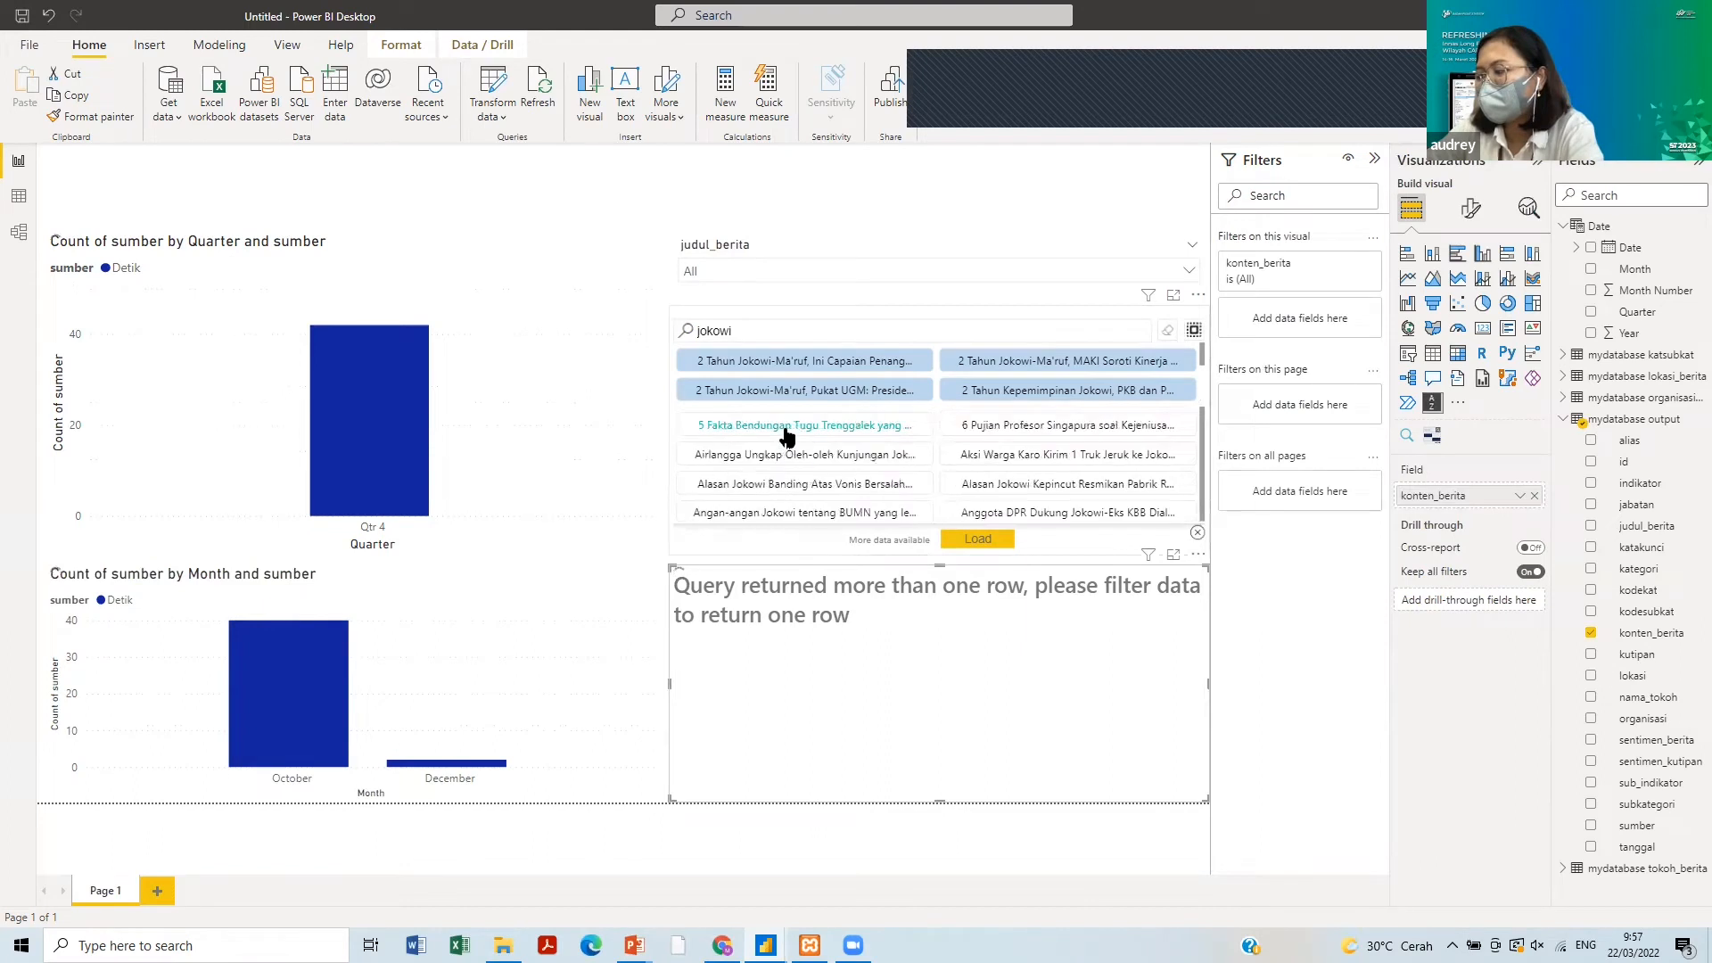
{"action": "key", "text": "ctrl+z"}
{"action": "key", "text": "ctrl+y"}
{"action": "key", "text": "ctrl+z"}
{"action": "key", "text": "ctrl+z"}
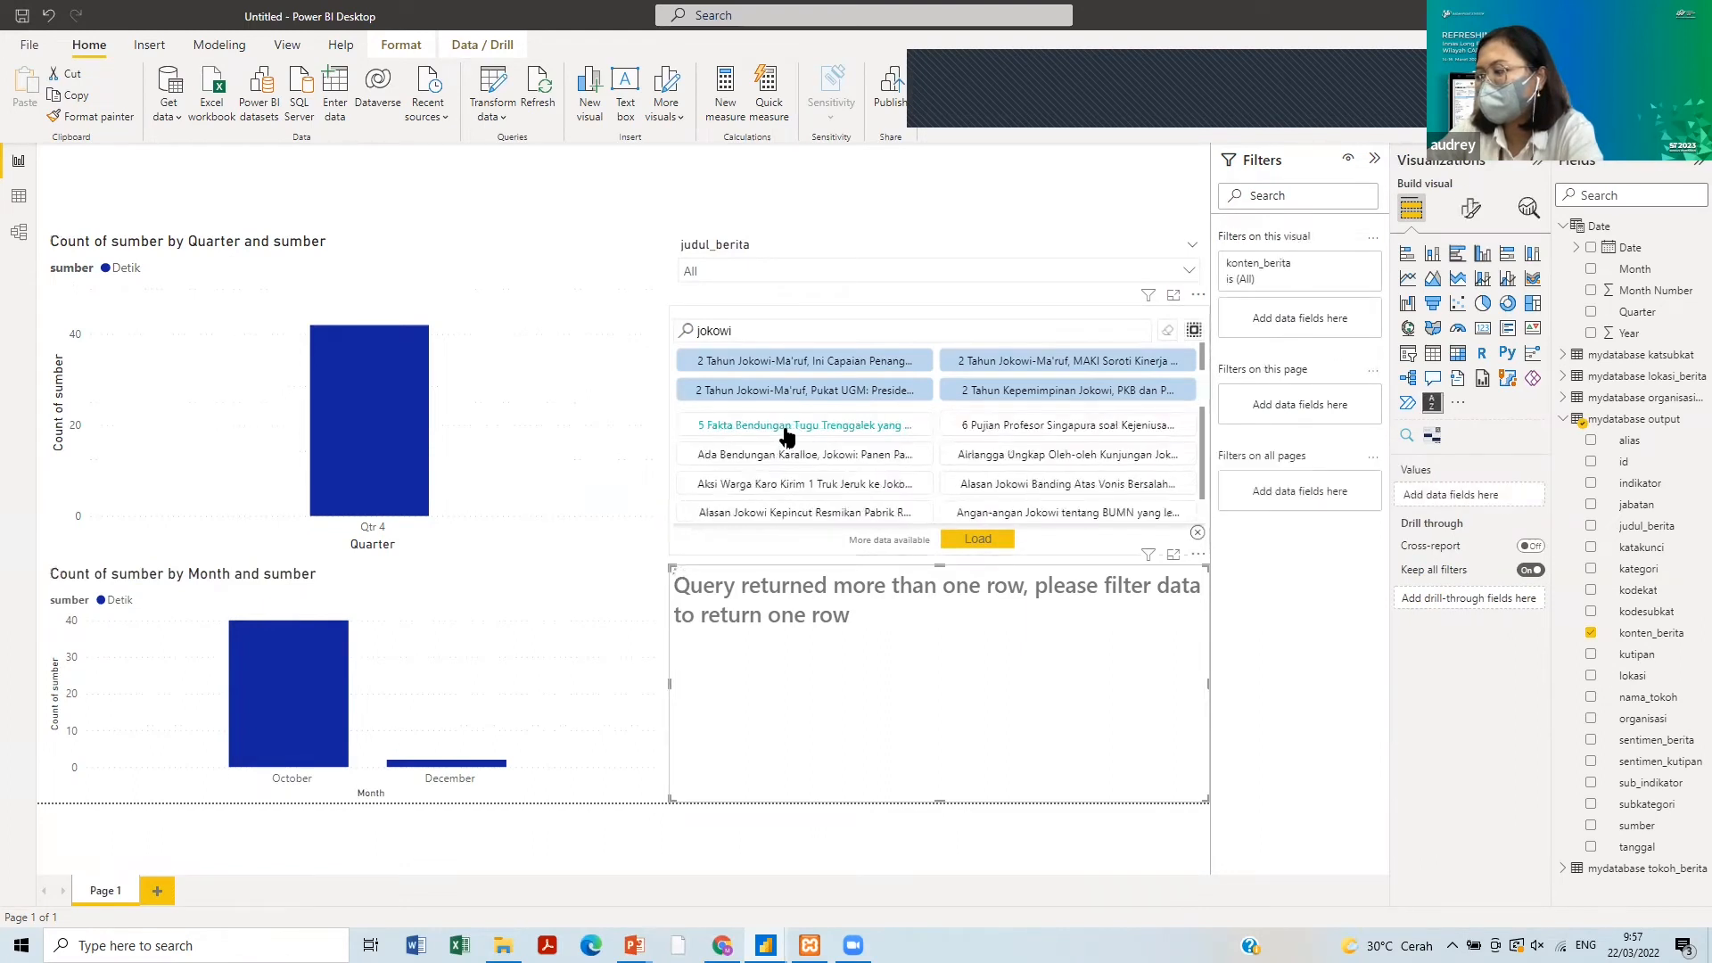
{"action": "key", "text": "ctrl+y"}
{"action": "key", "text": "ctrl+z"}
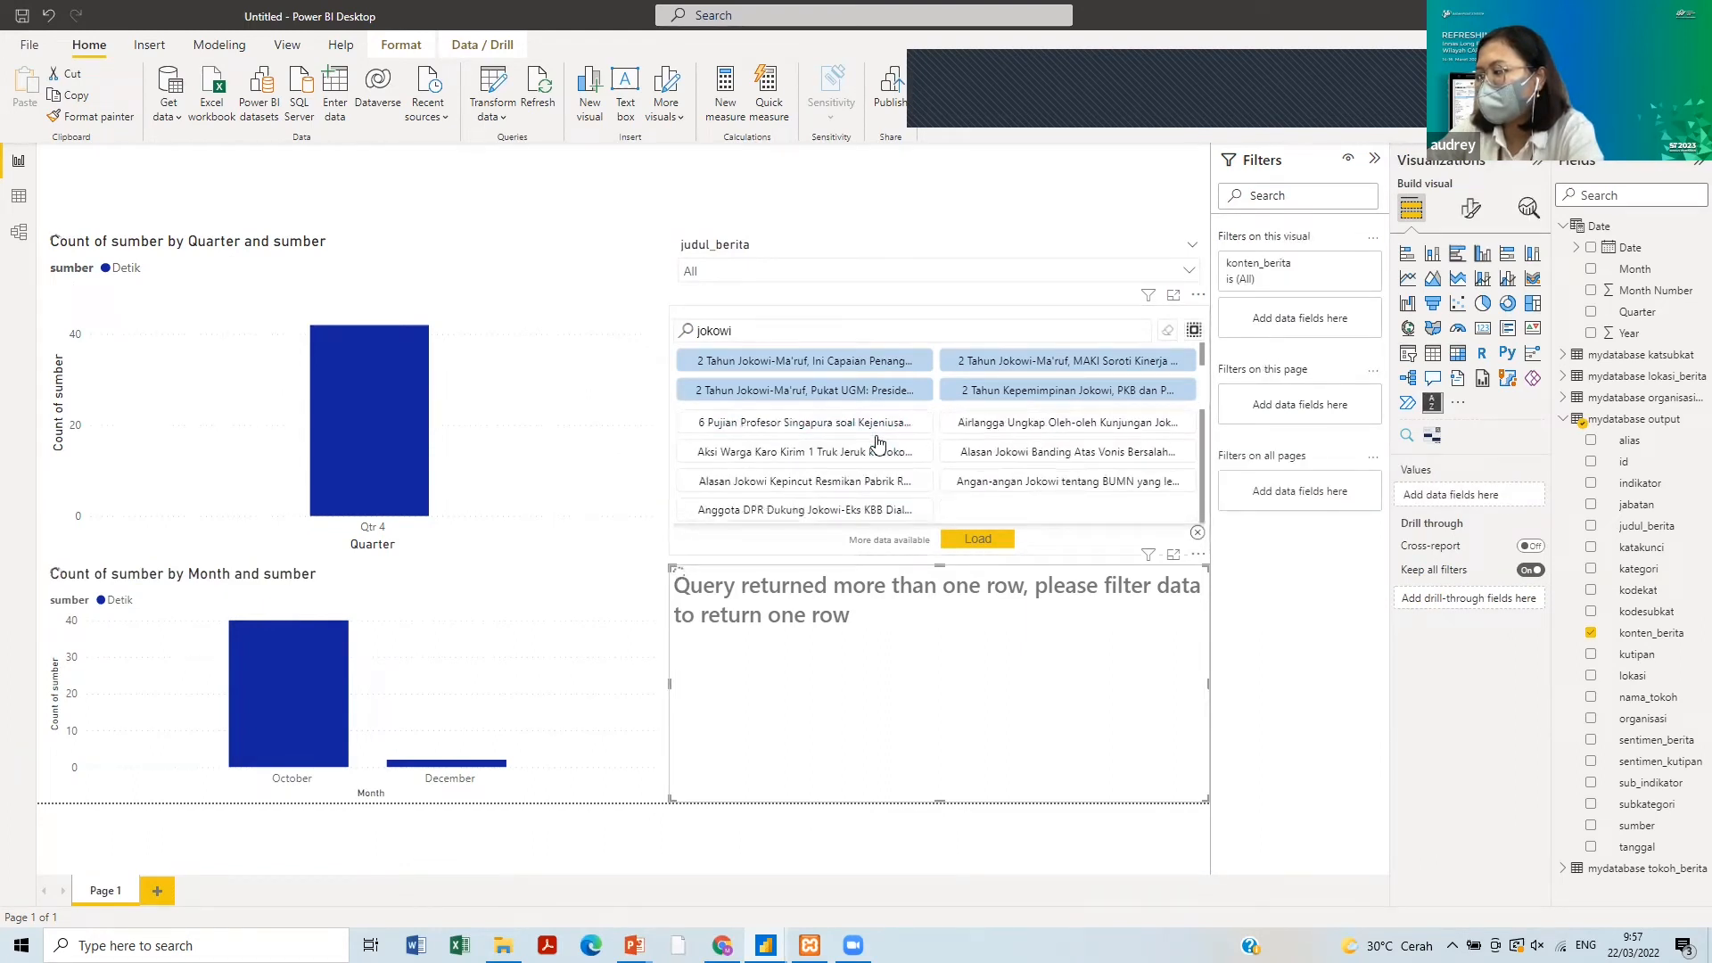
{"action": "key", "text": "ctrl+y"}
{"action": "key", "text": "ctrl+z"}
{"action": "key", "text": "ctrl+y"}
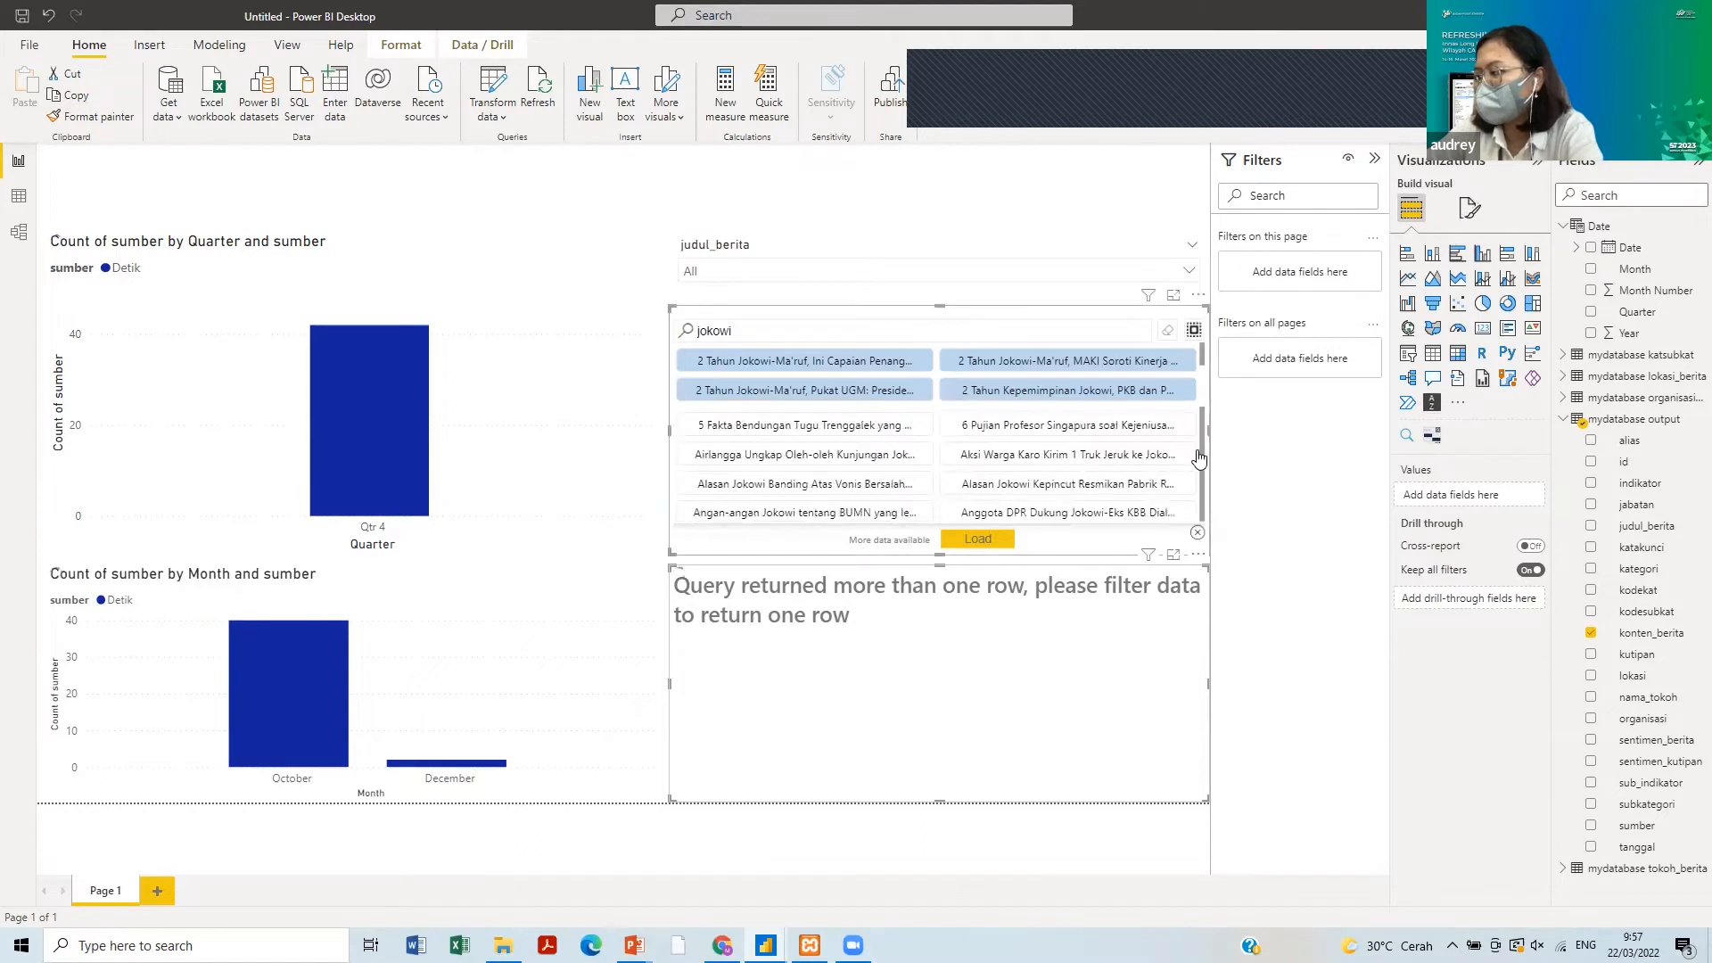
{"action": "key", "text": "ctrl+z"}
{"action": "key", "text": "ctrl+y"}
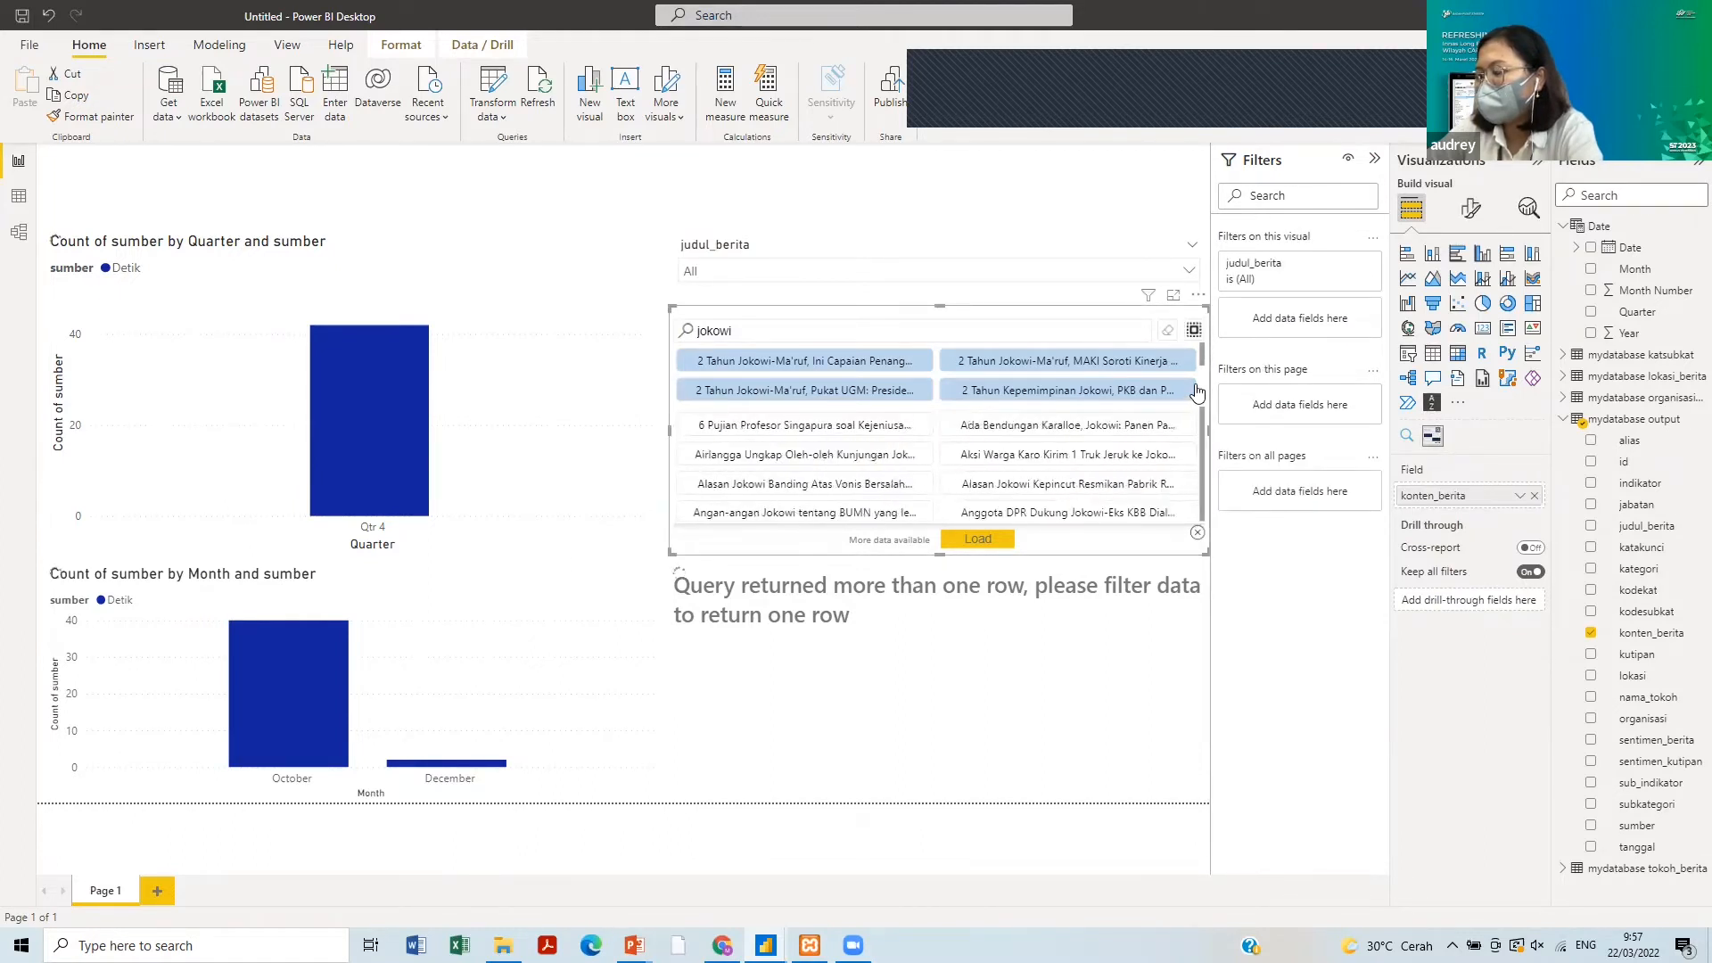
{"action": "key", "text": "ctrl+z"}
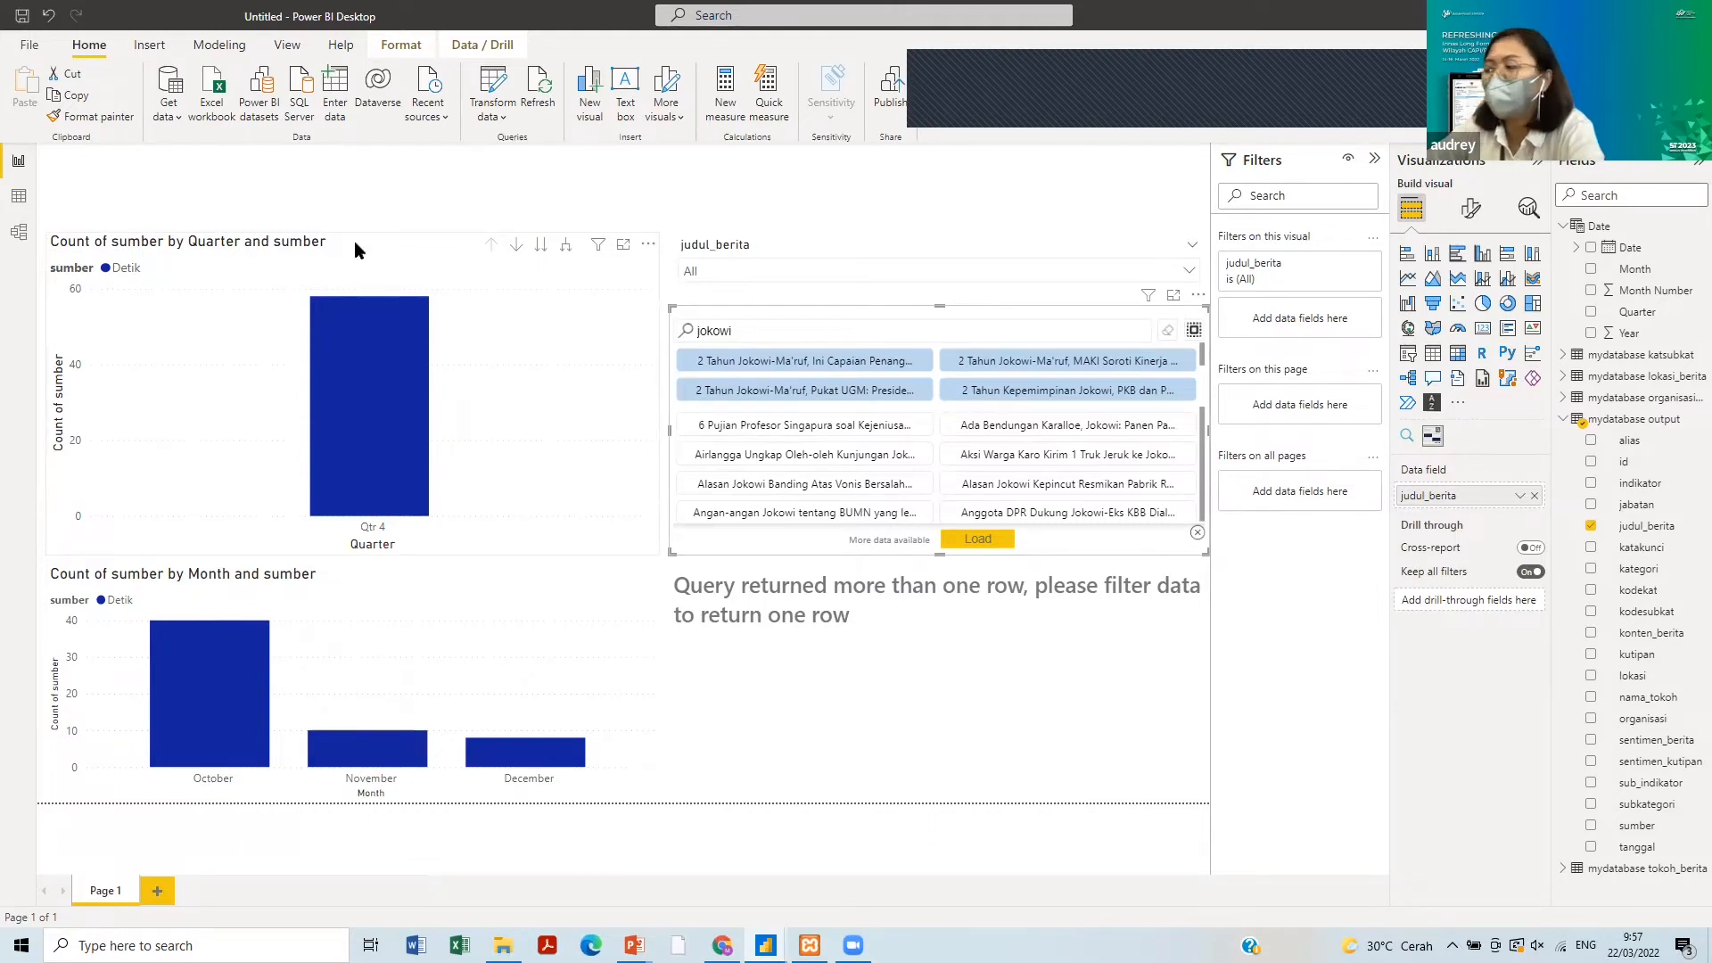
- Clear the tile search slicer's selection together with its "jokowi" search
{"action": "left_click", "coordinate": [1169, 336]}
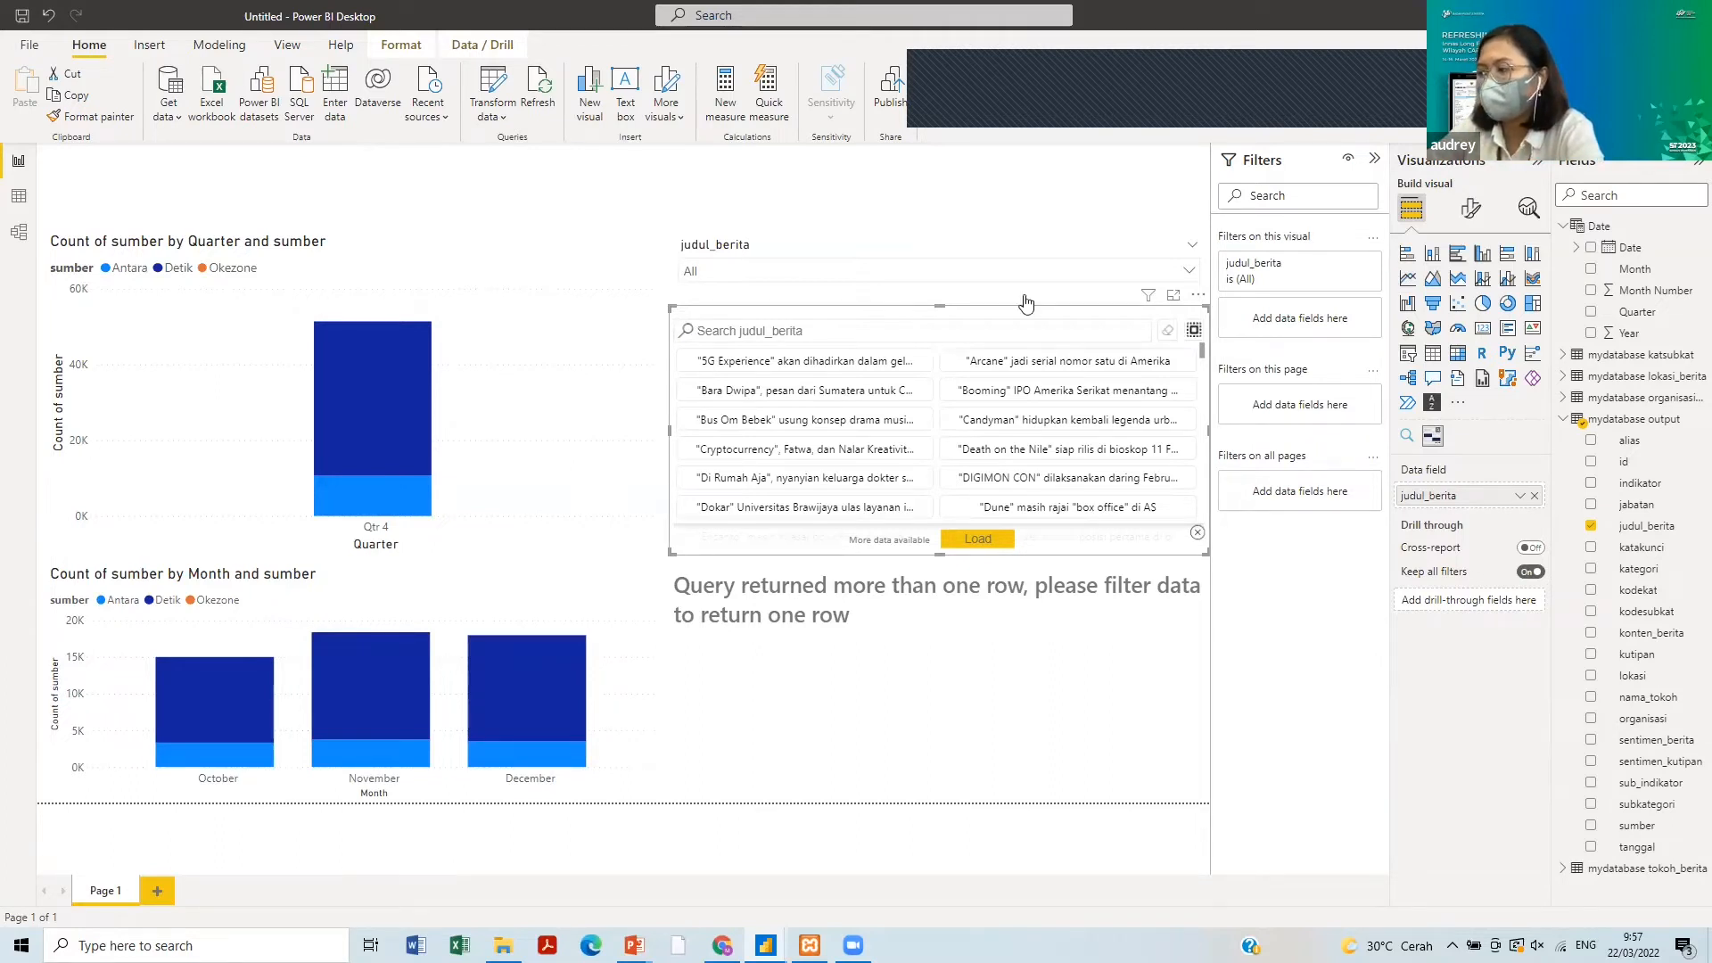
- Give the report page's canvas background the bright blue theme color with 31% transparency
{"action": "left_click", "coordinate": [590, 216]}
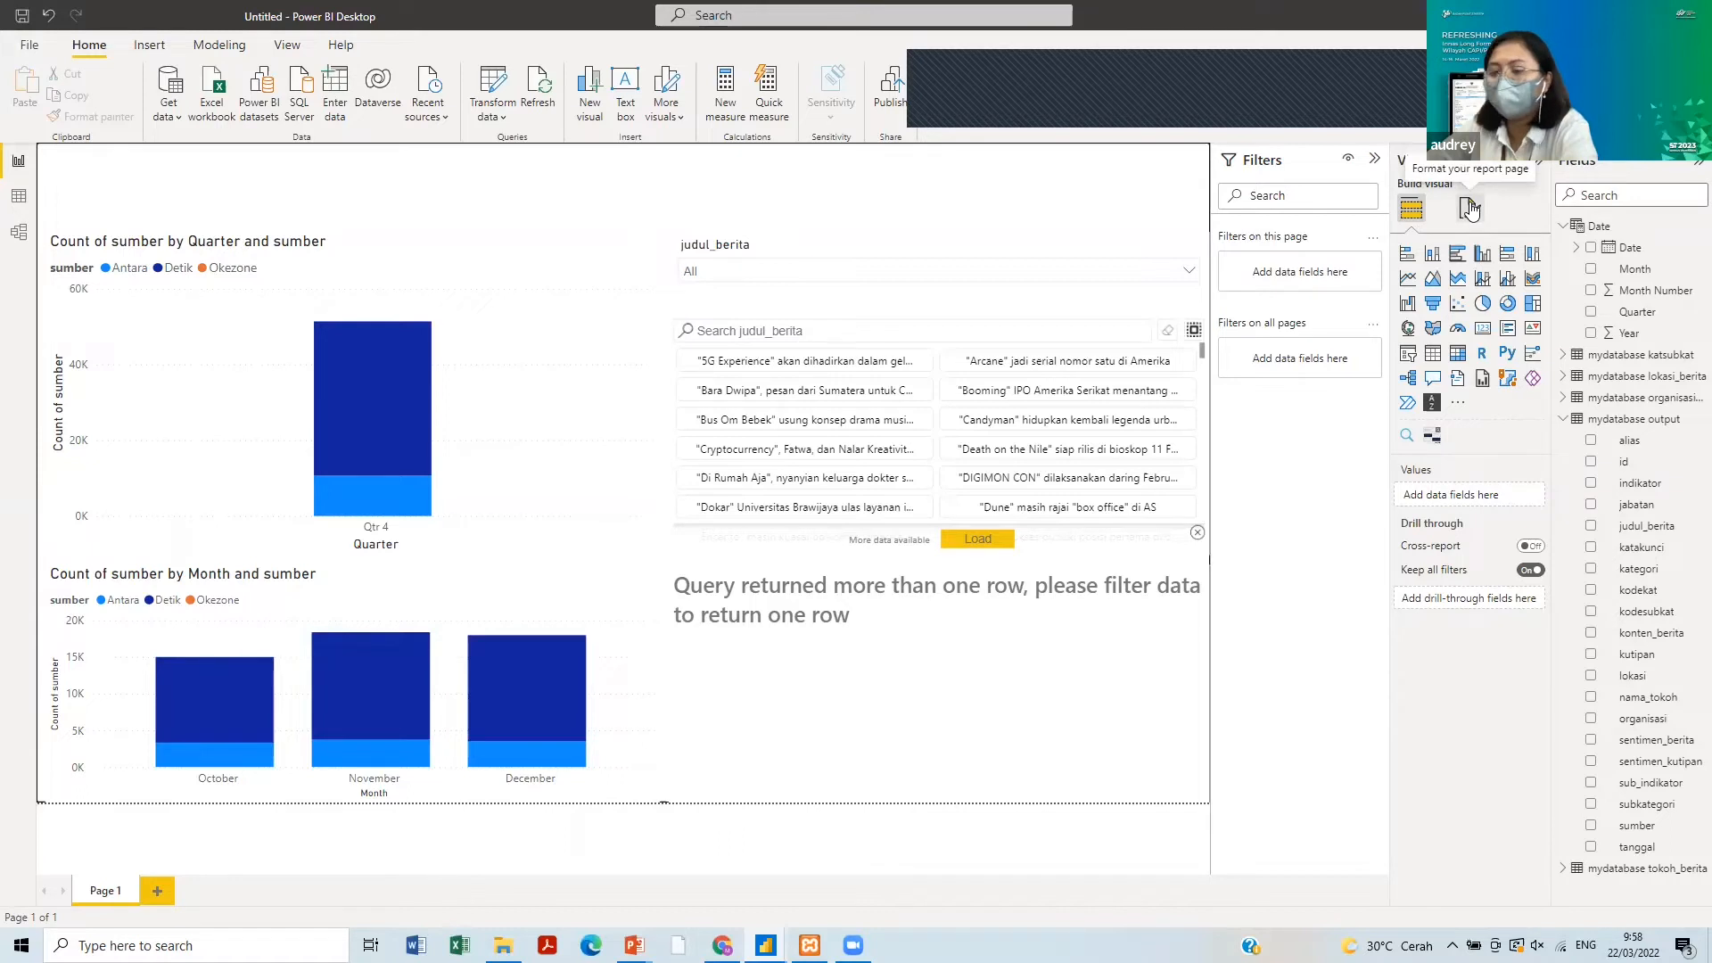
{"action": "left_click", "coordinate": [1469, 208]}
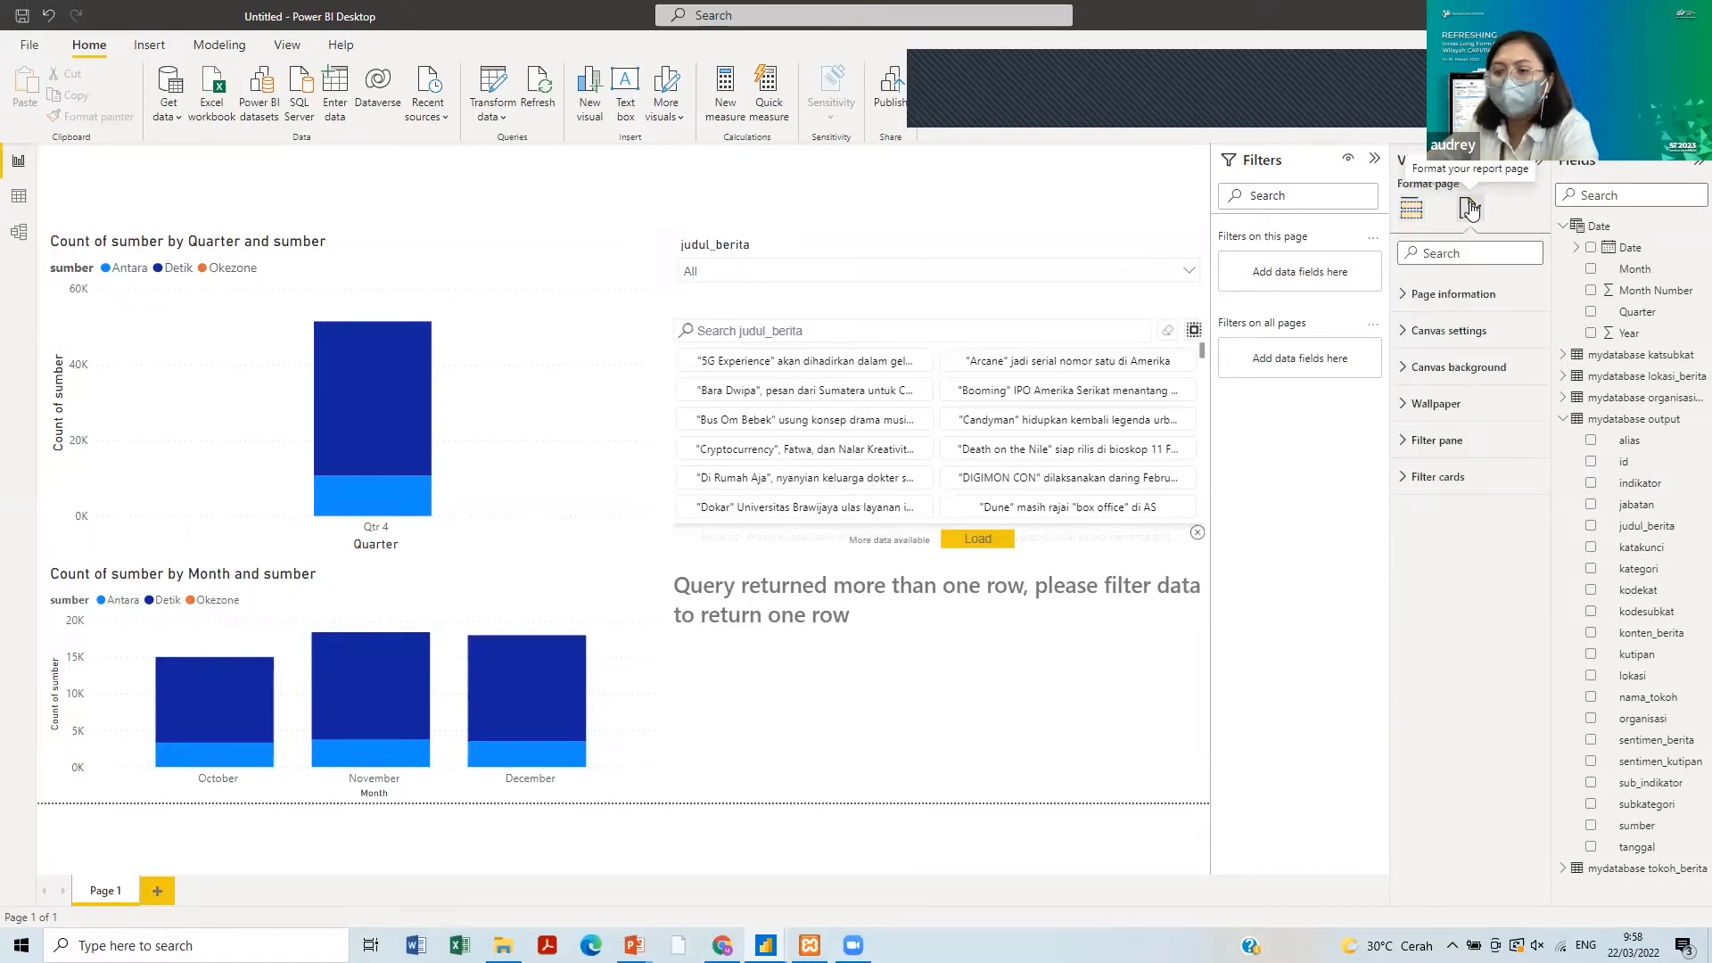
{"action": "left_click", "coordinate": [1480, 373]}
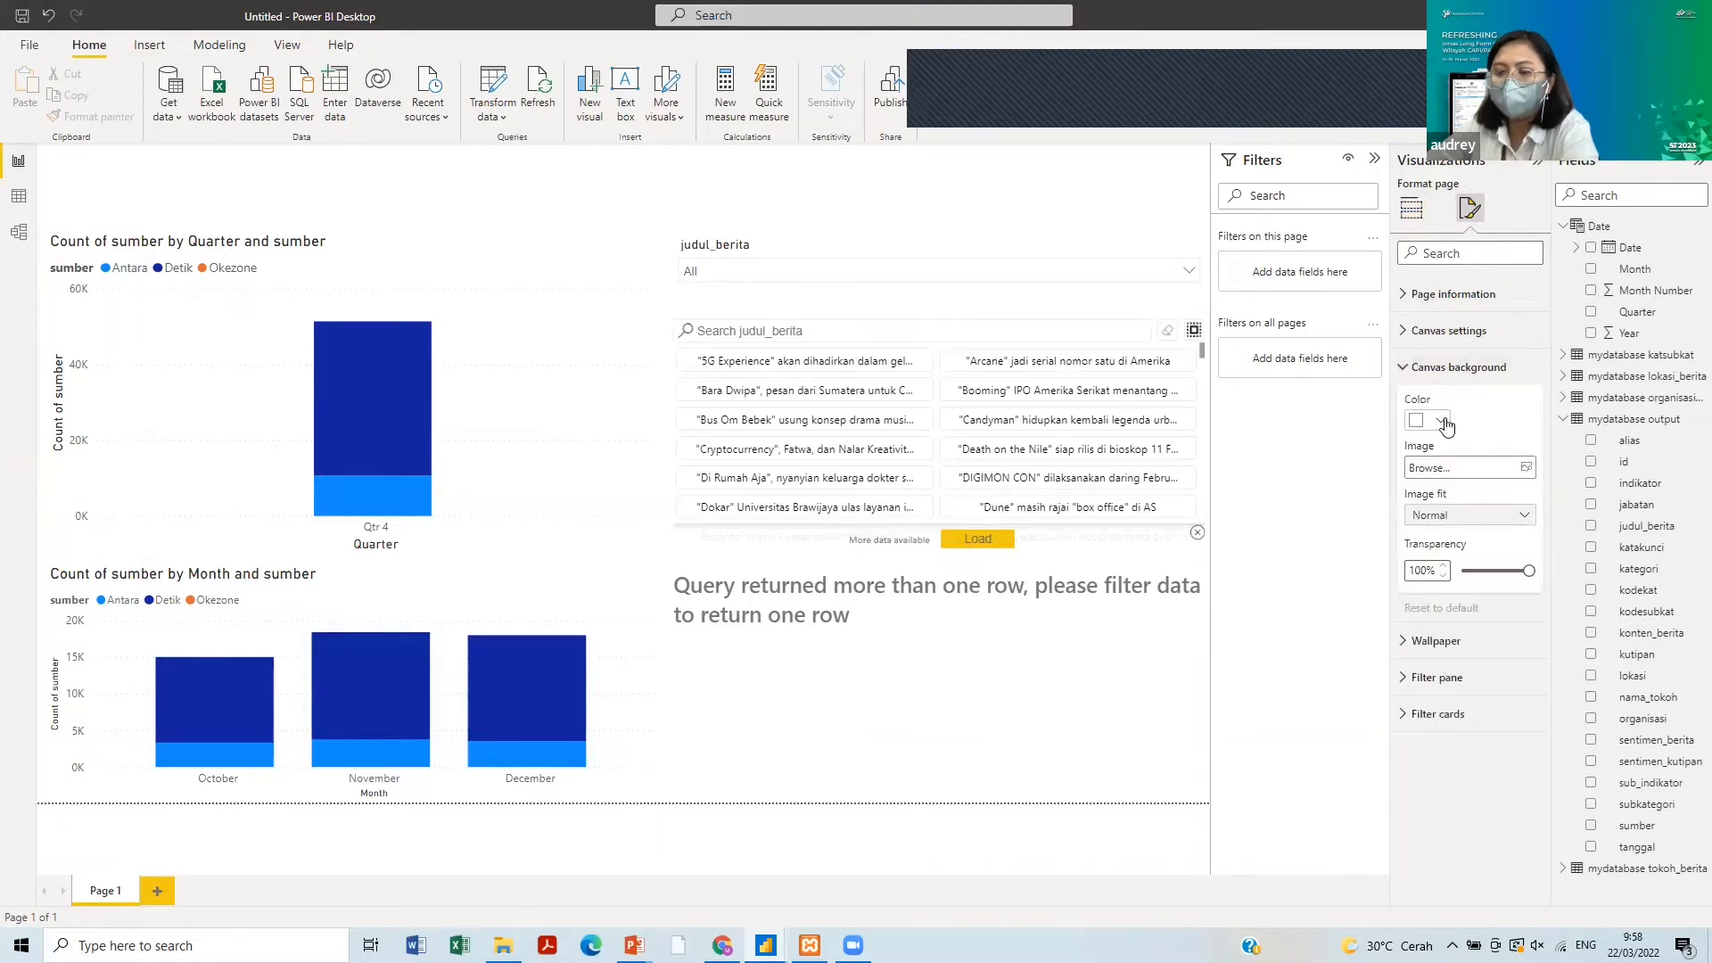
{"action": "left_click", "coordinate": [1443, 421]}
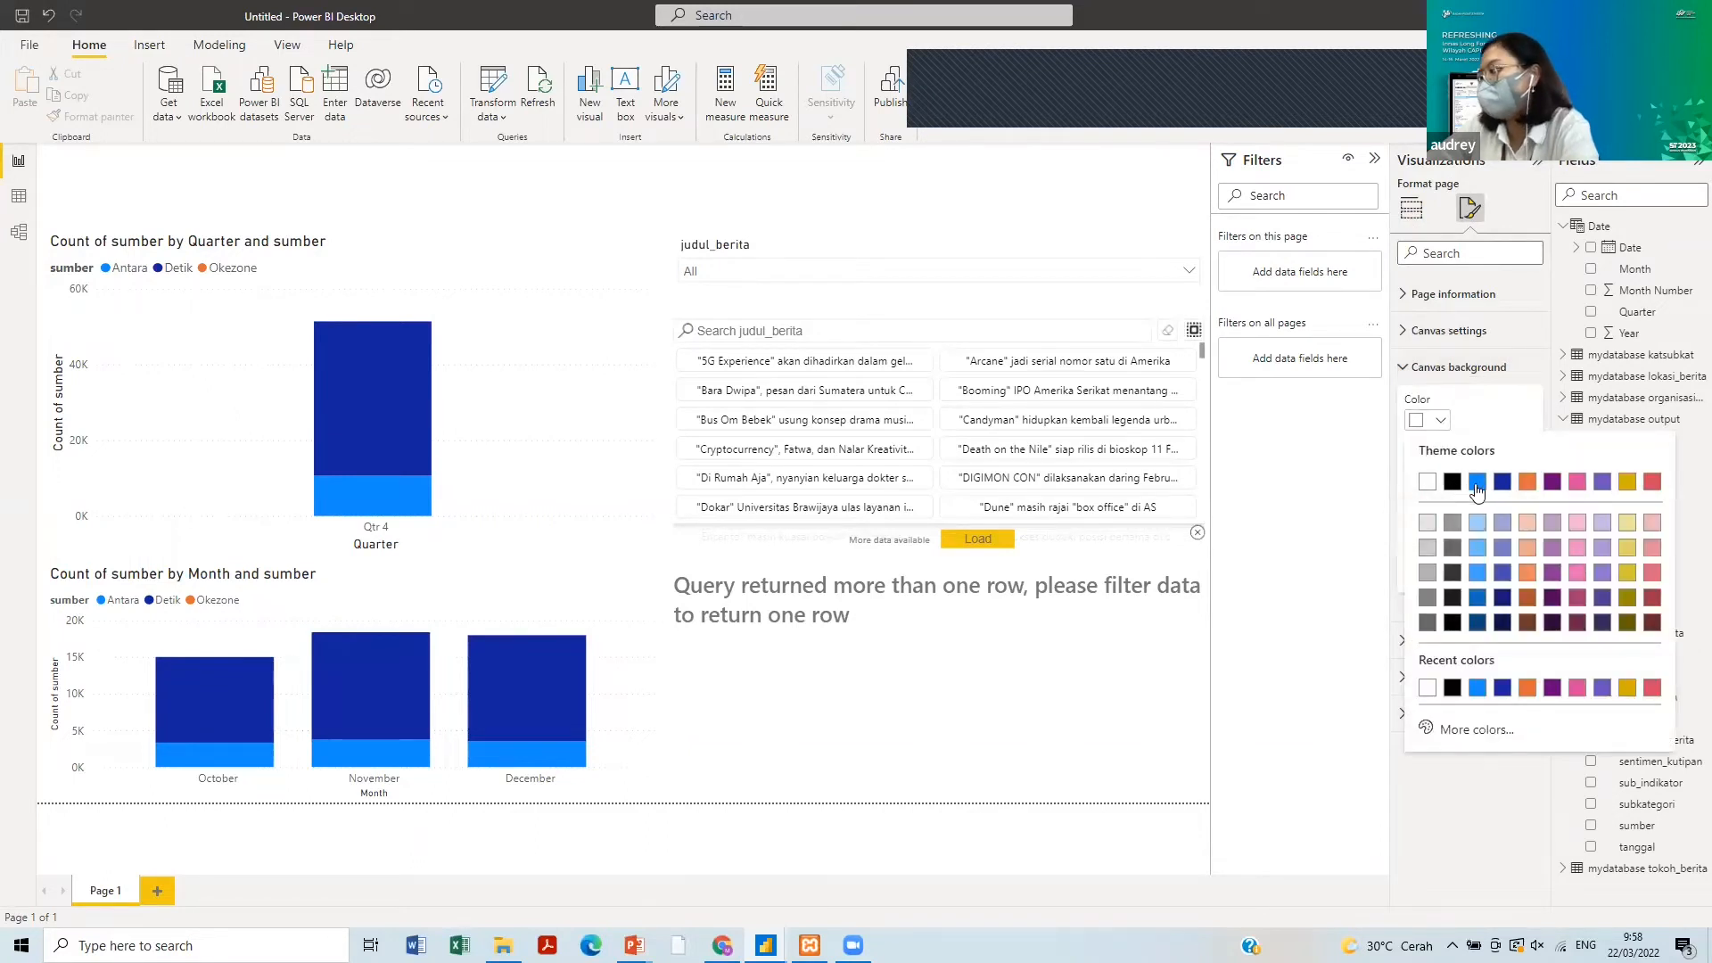
{"action": "left_click", "coordinate": [1478, 483]}
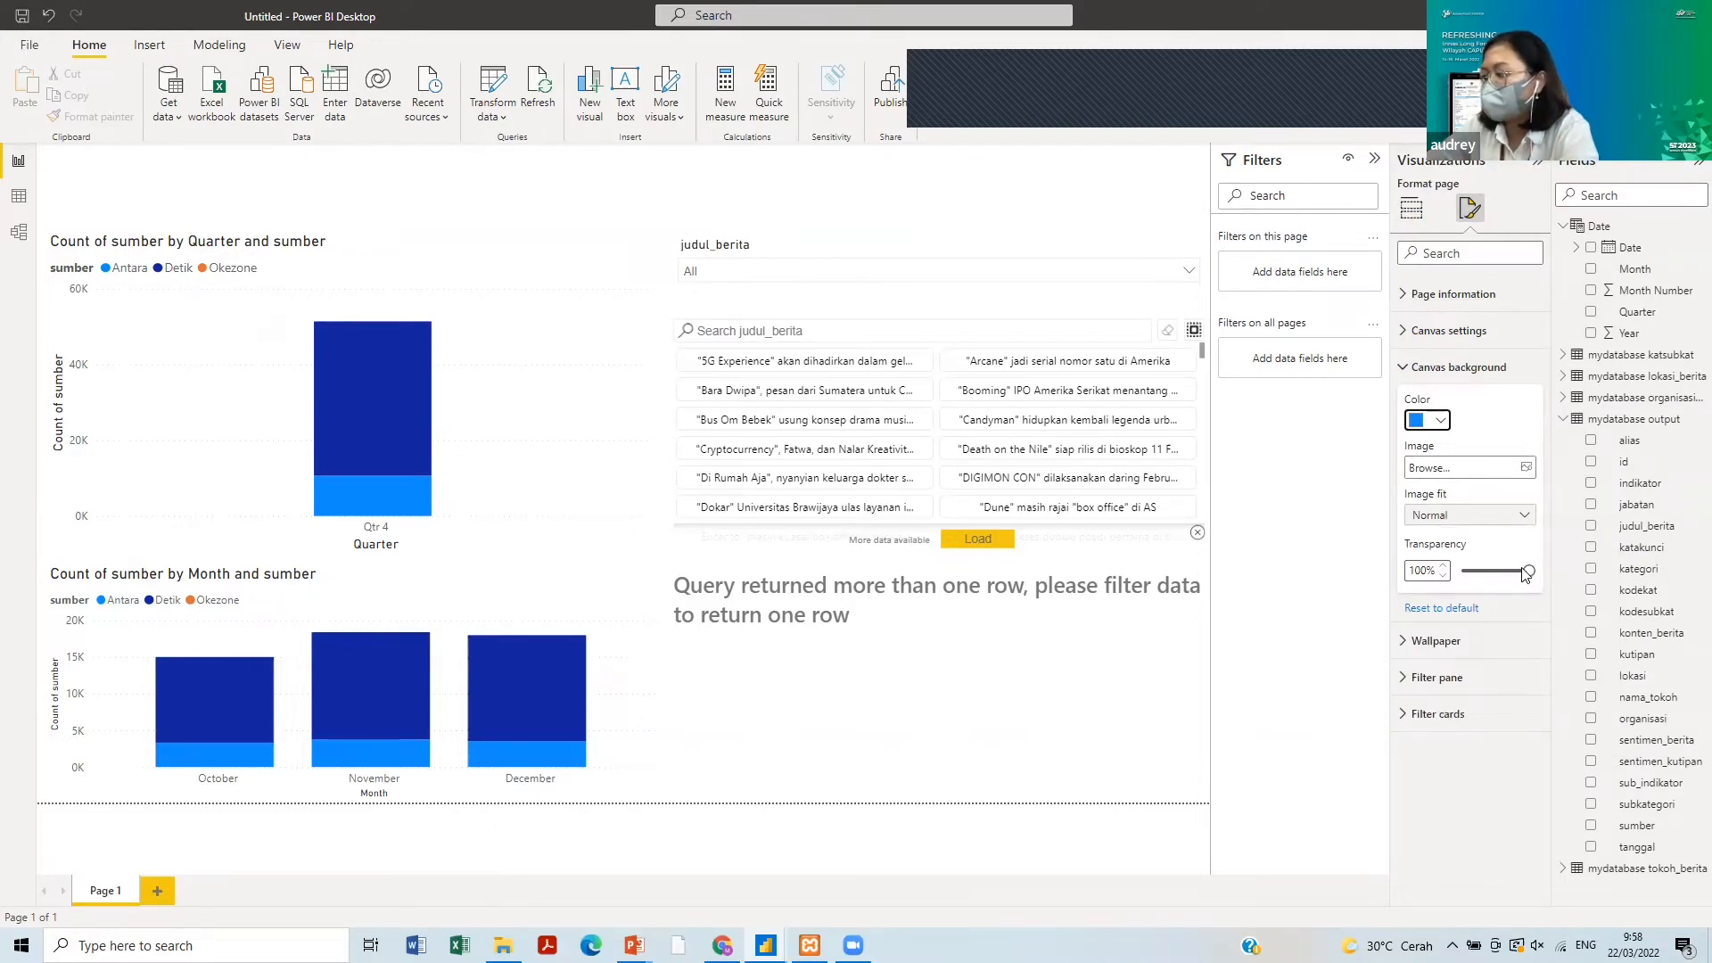
{"action": "left_click_drag", "start_coordinate": [1528, 574], "coordinate": [1482, 571]}
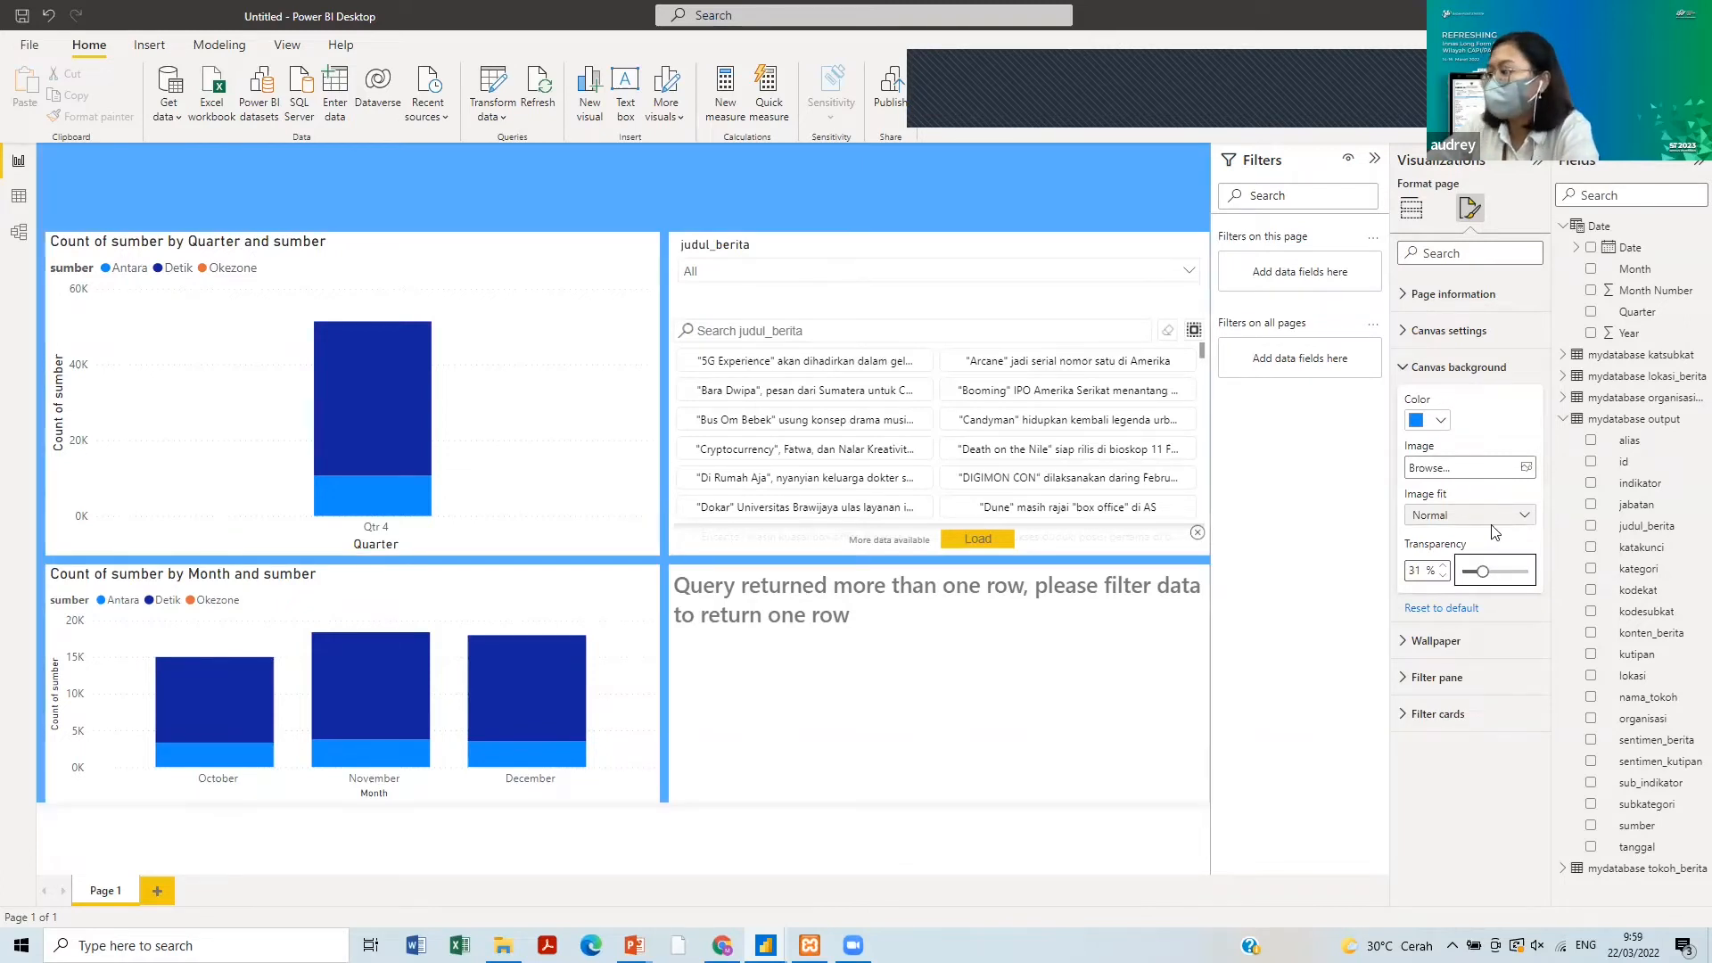
{"action": "left_click", "coordinate": [1526, 469]}
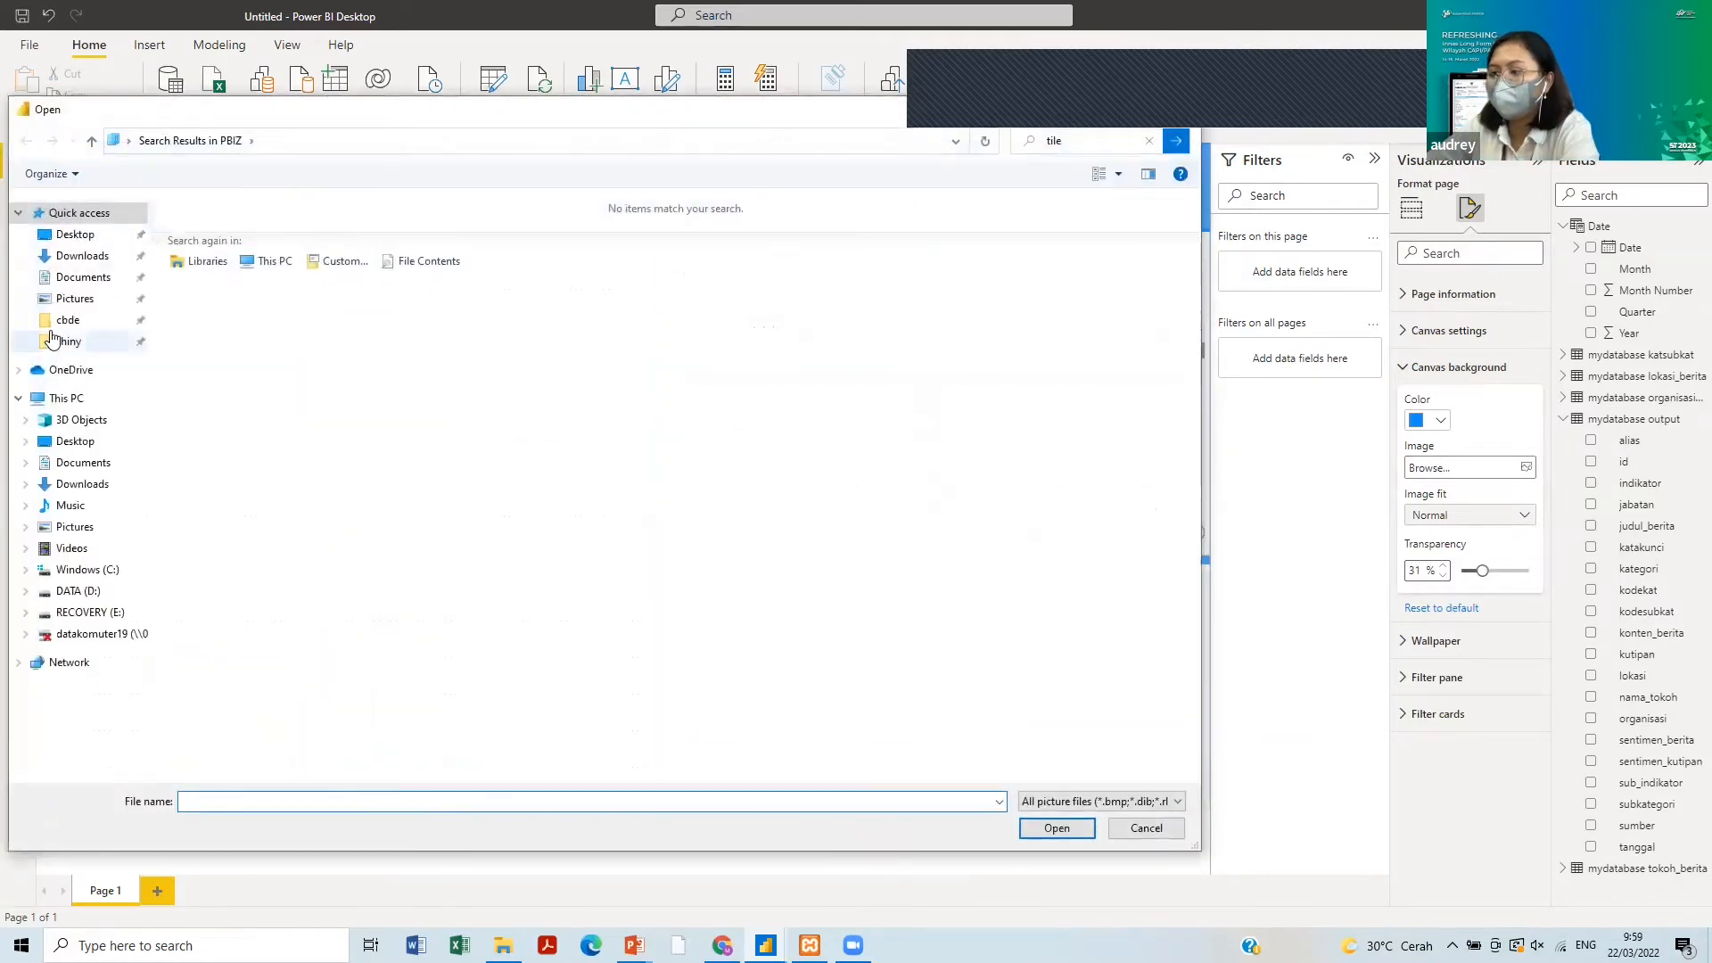
{"action": "left_click", "coordinate": [70, 306]}
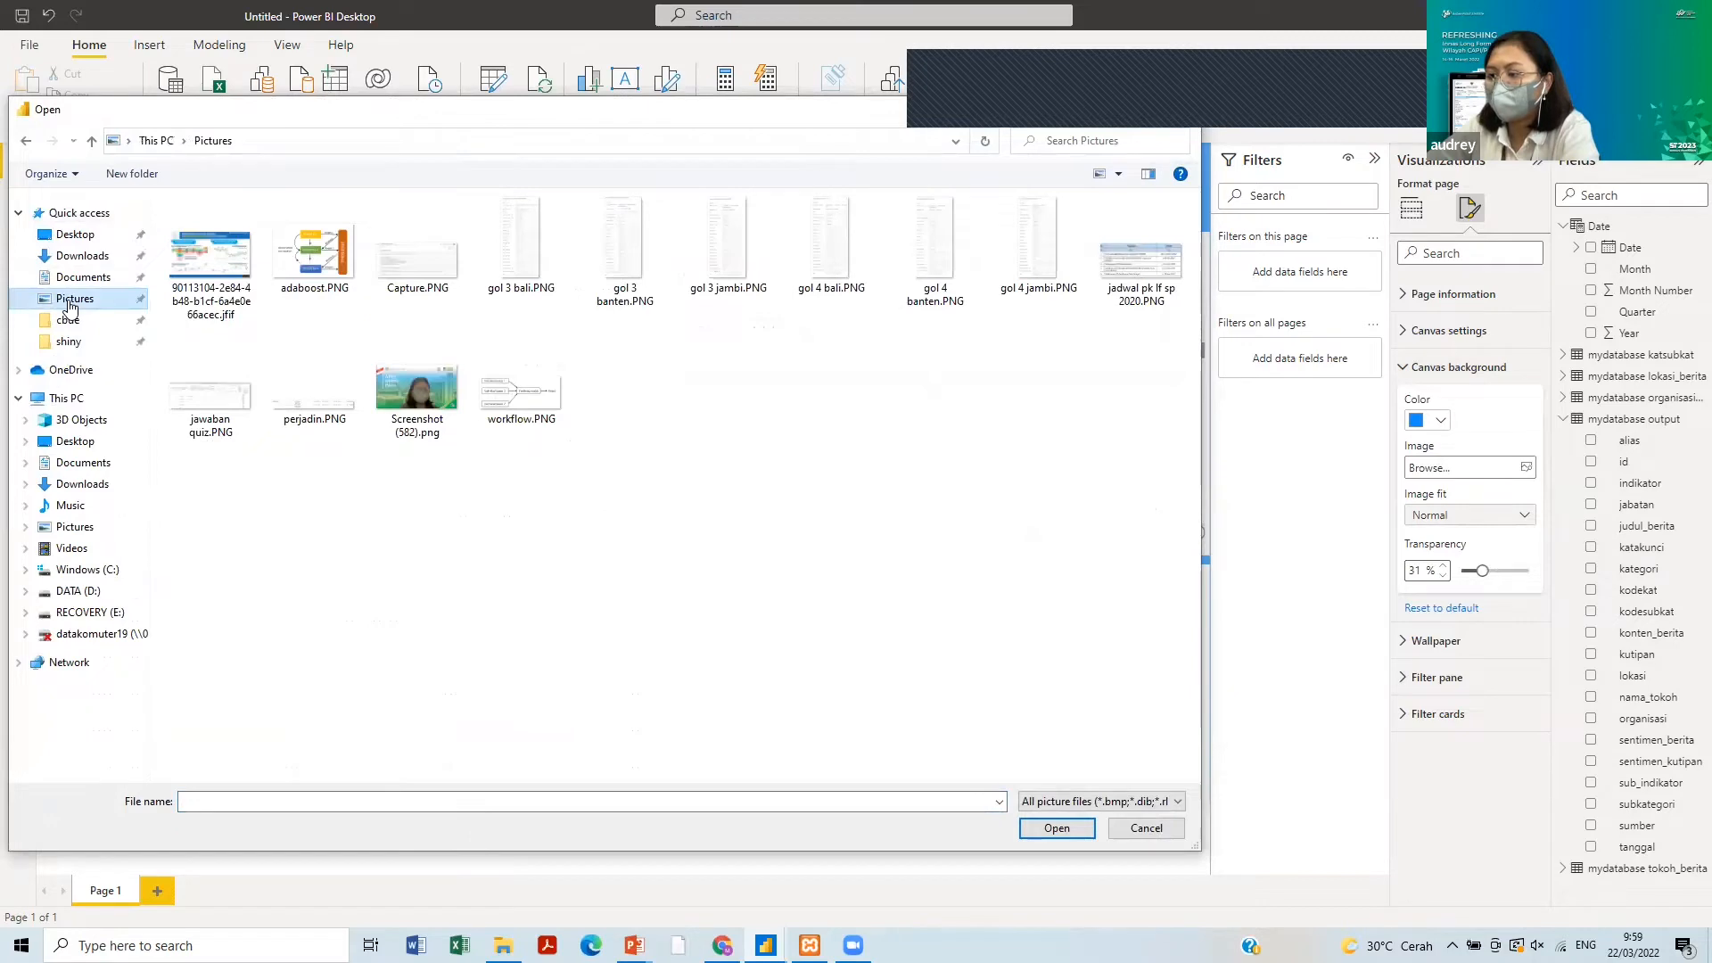
{"action": "left_click", "coordinate": [1146, 831]}
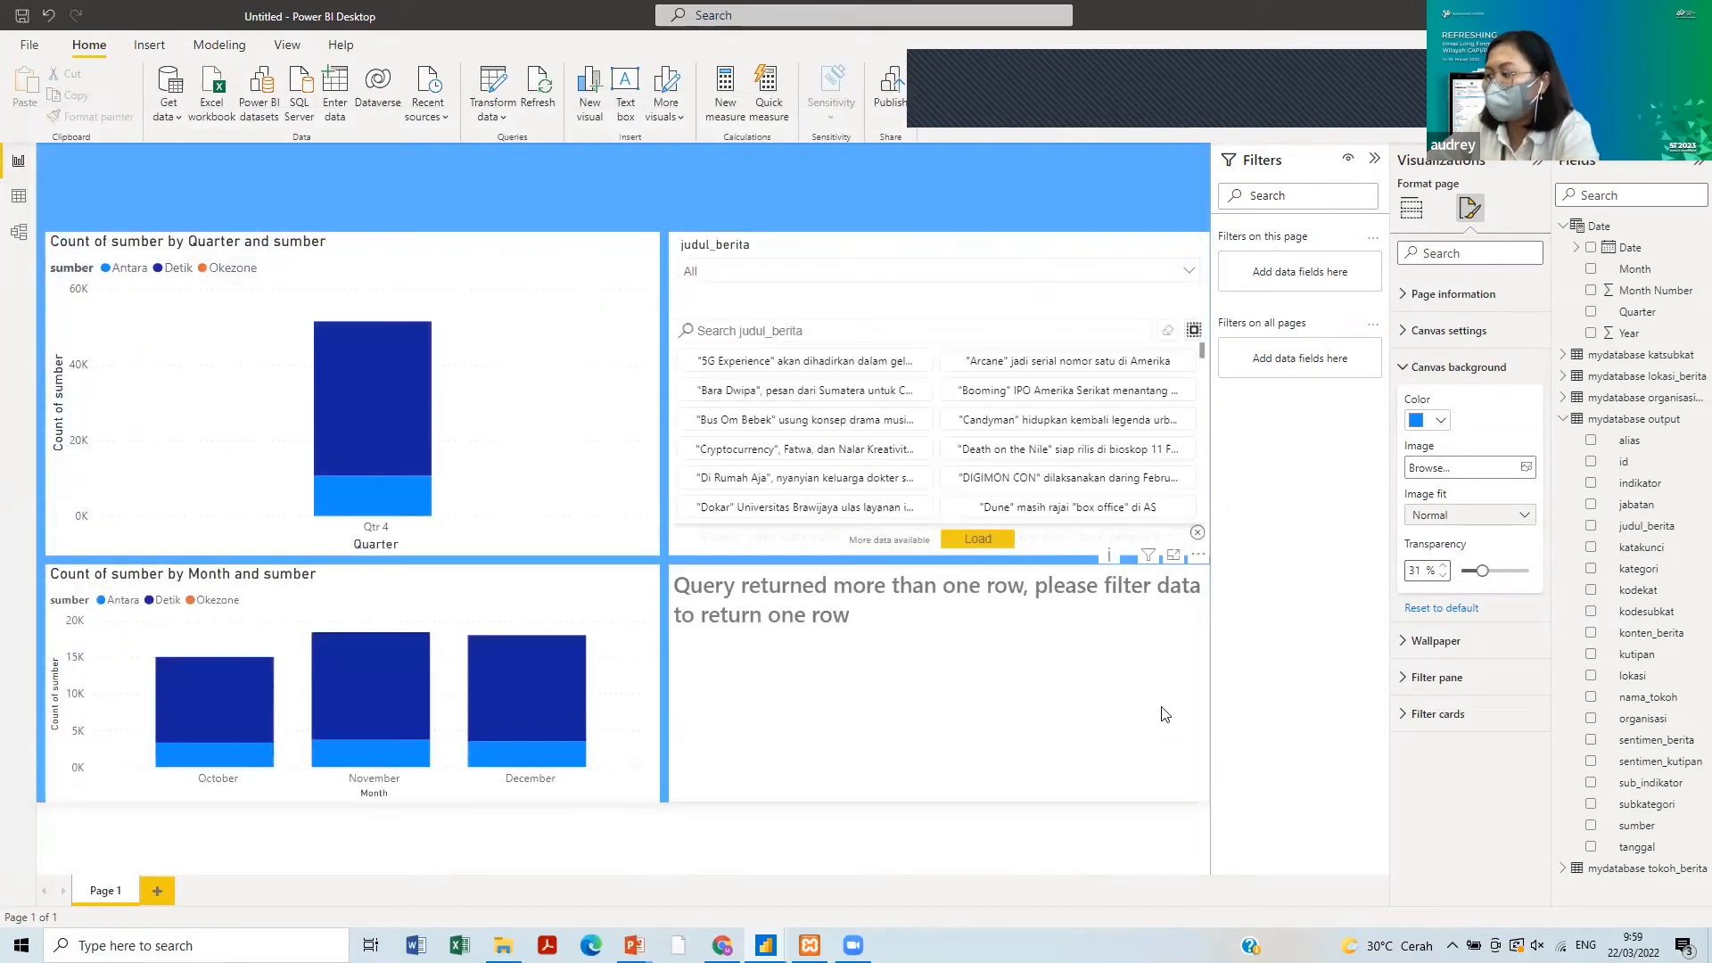
- Resize the konten_berita text visual to line up with the slicer above it and the page's edge
{"action": "left_click", "coordinate": [1162, 710]}
{"action": "mouse_move", "coordinate": [1205, 801]}
{"action": "left_mouse_down"}
{"action": "mouse_move", "coordinate": [1192, 787]}
{"action": "mouse_move", "coordinate": [1231, 788]}
{"action": "left_mouse_up"}
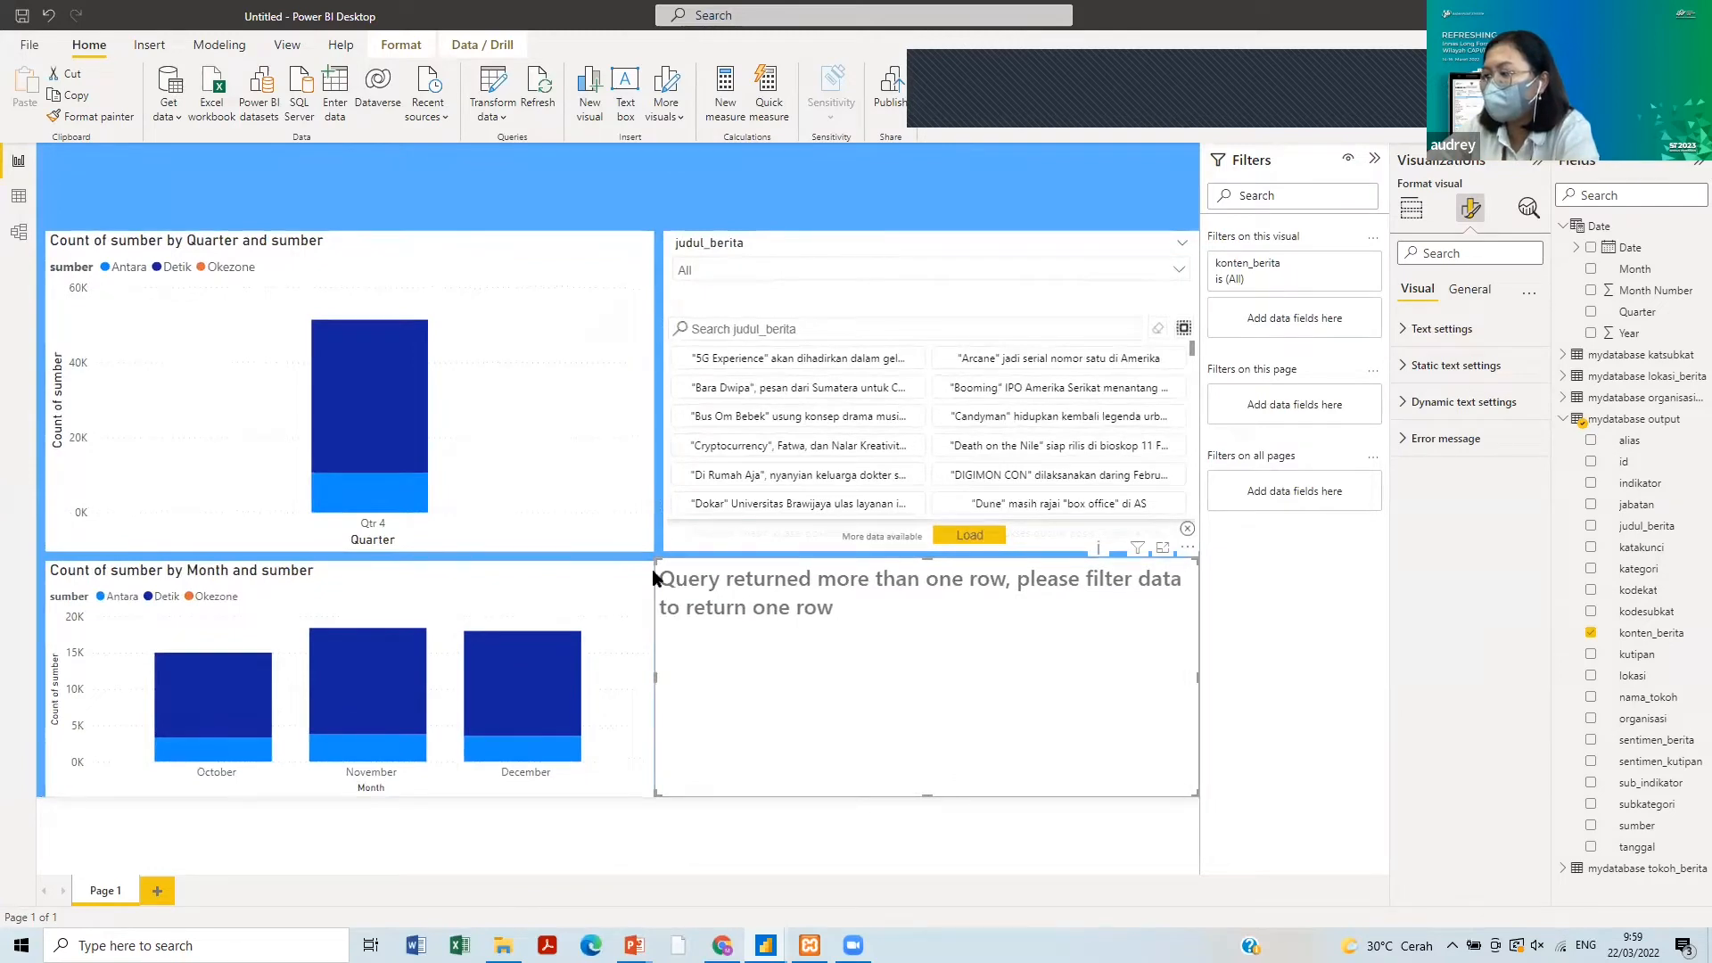
{"action": "left_click_drag", "start_coordinate": [656, 564], "coordinate": [673, 571]}
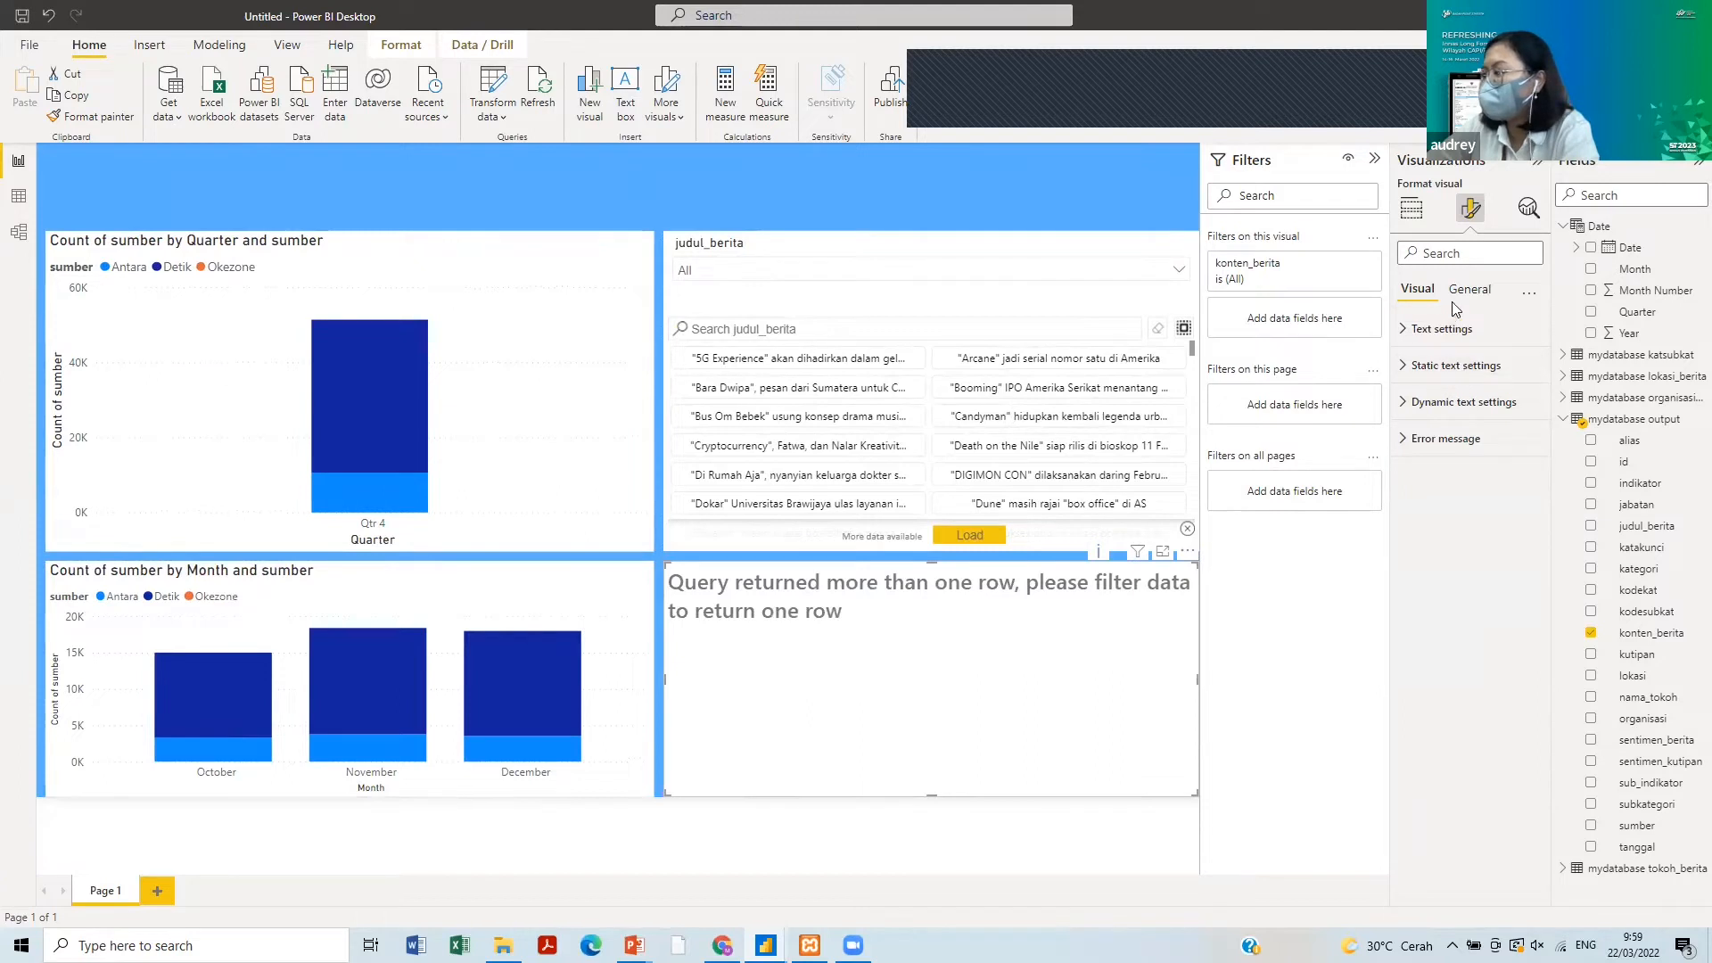
{"action": "left_click", "coordinate": [1108, 189]}
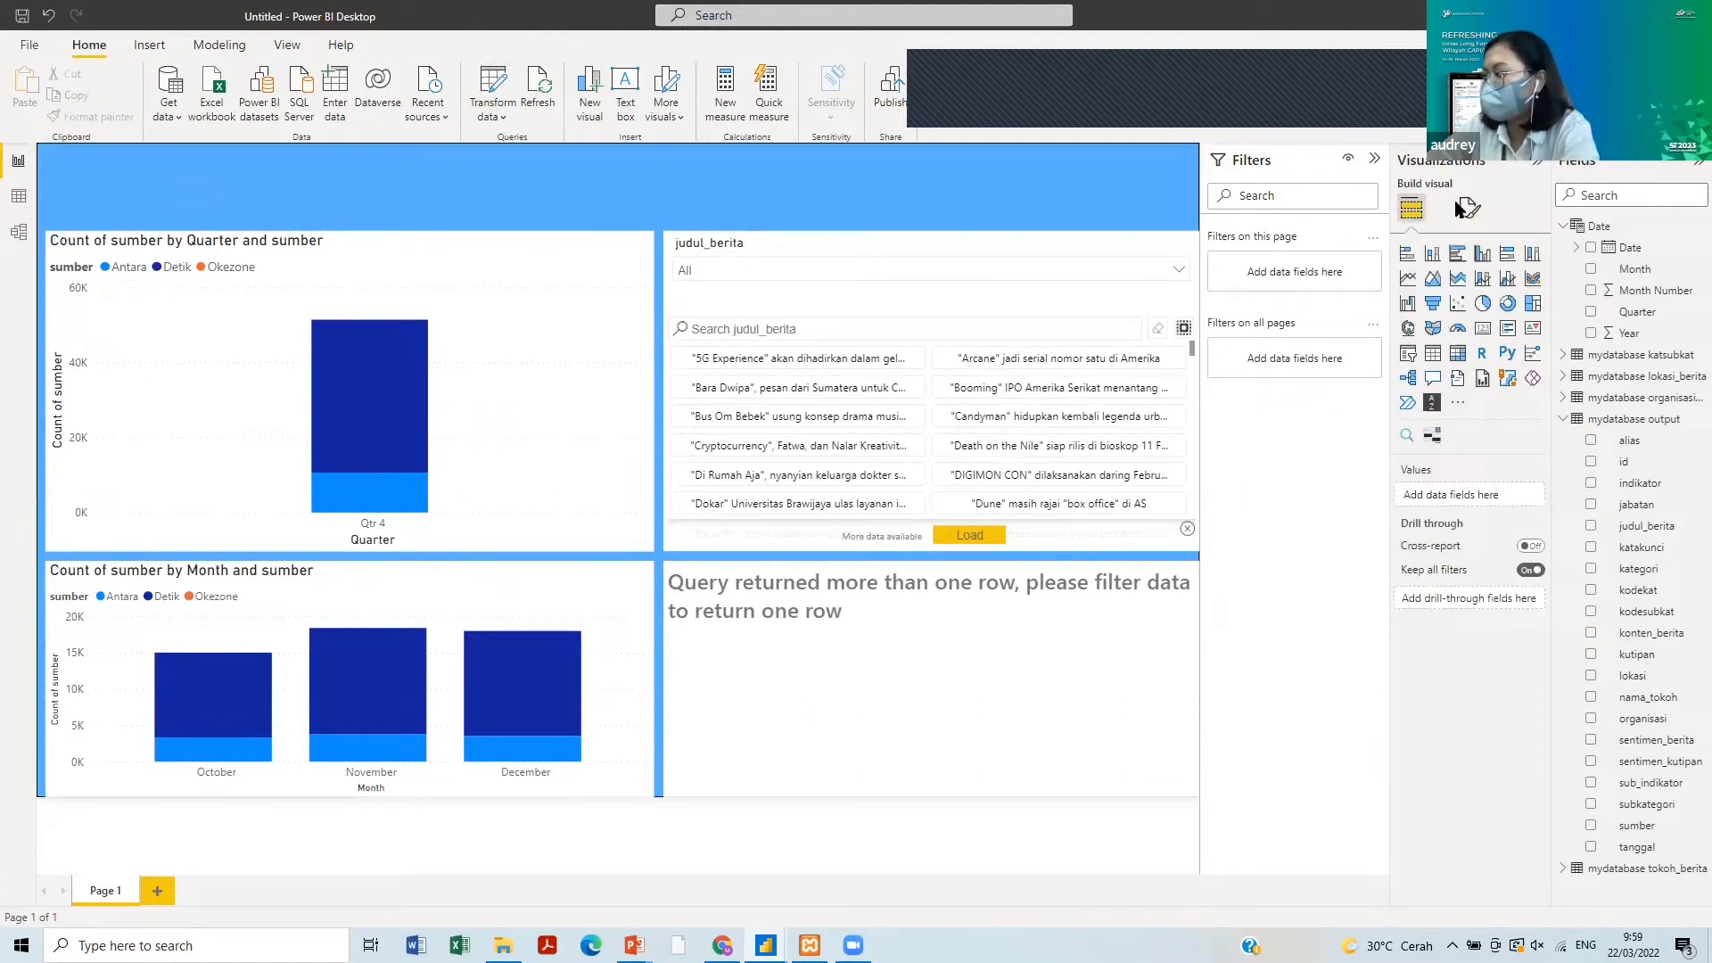
{"action": "double_click", "coordinate": [957, 181]}
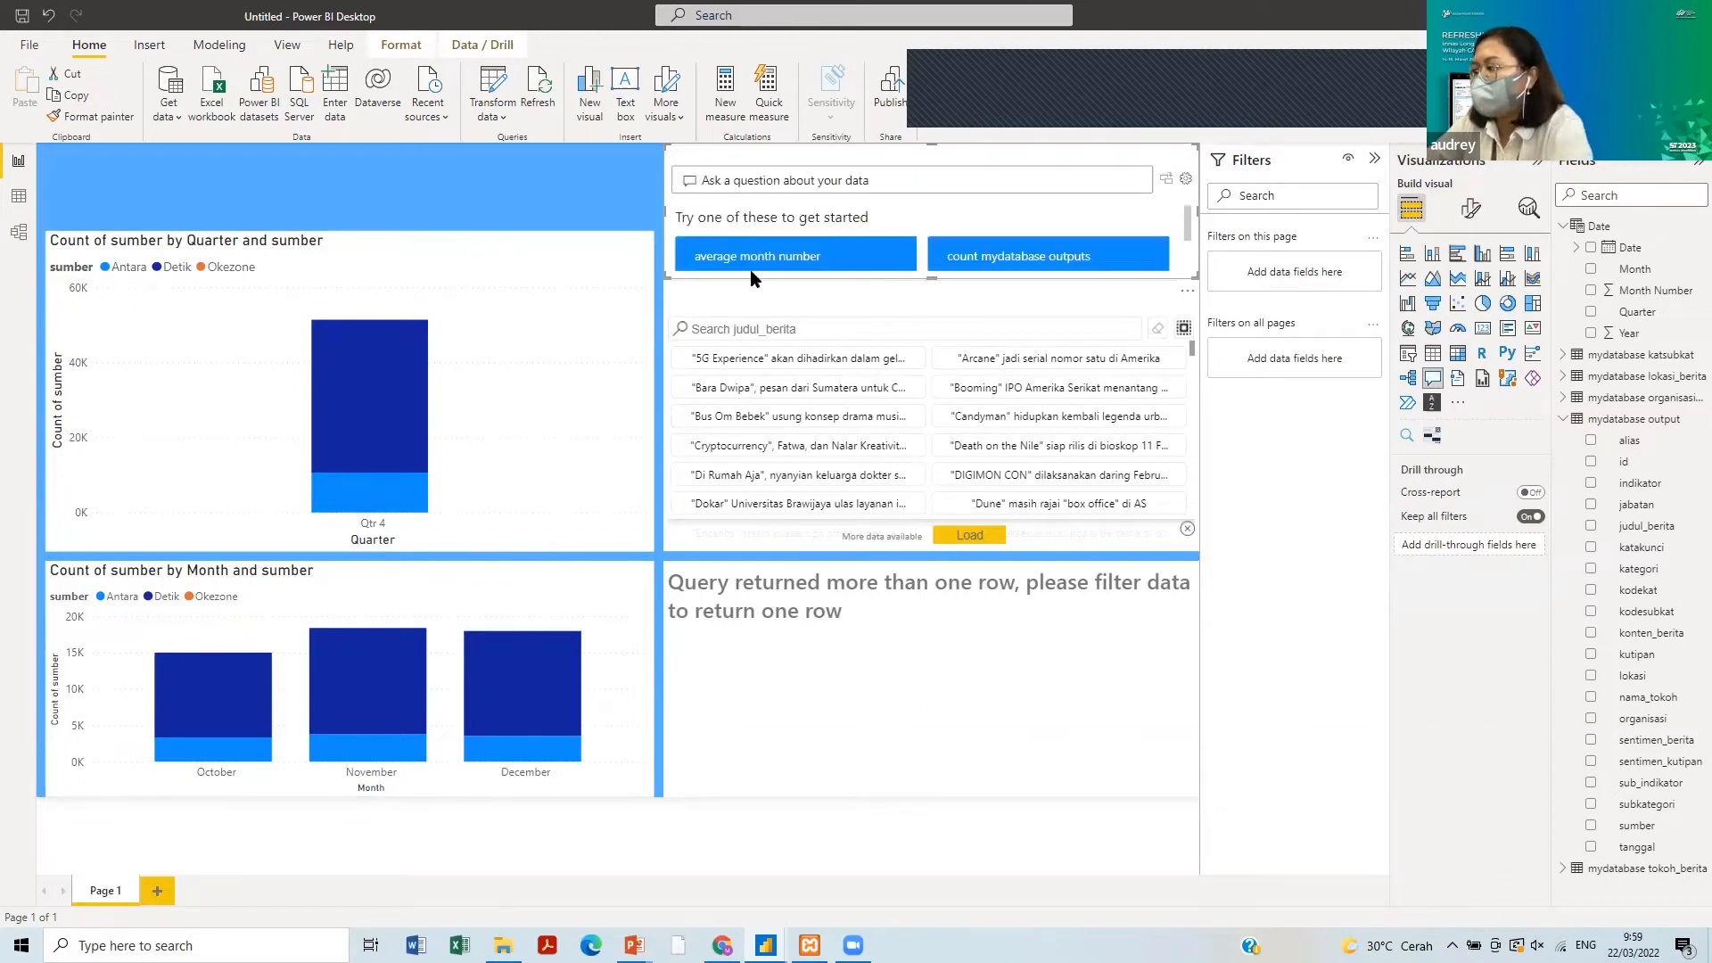
{"action": "key", "text": "Delete"}
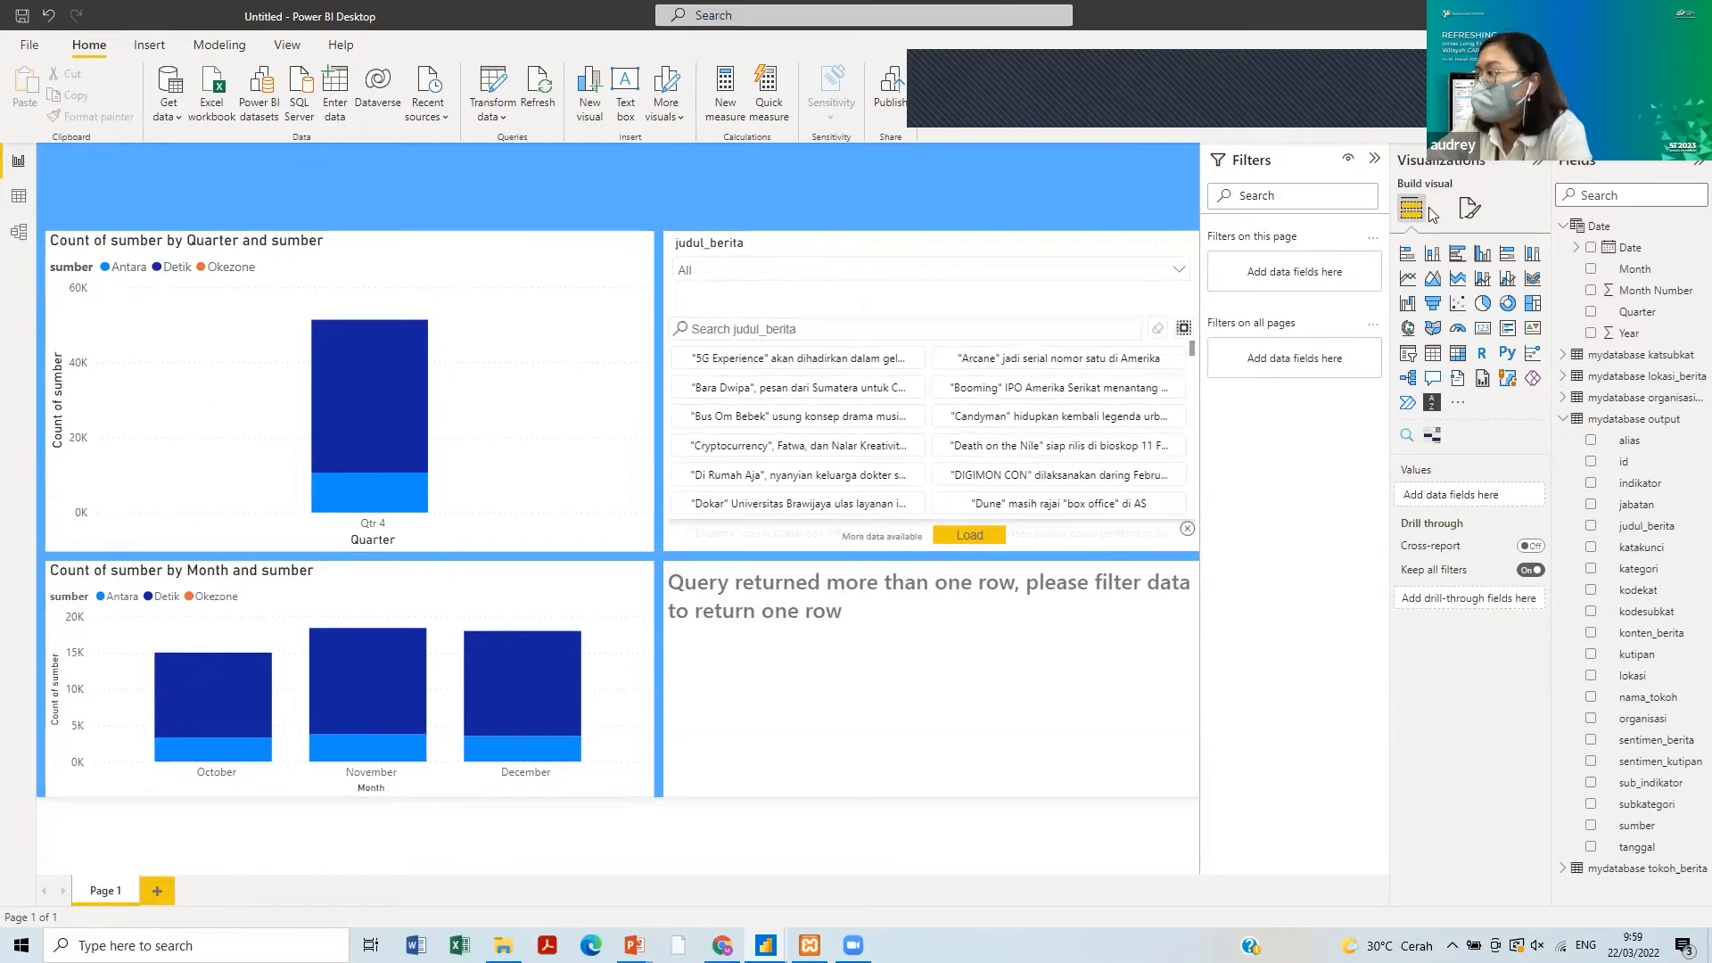
- Set the report page's canvas type to Custom in the page formatting options
{"action": "left_click", "coordinate": [1467, 212]}
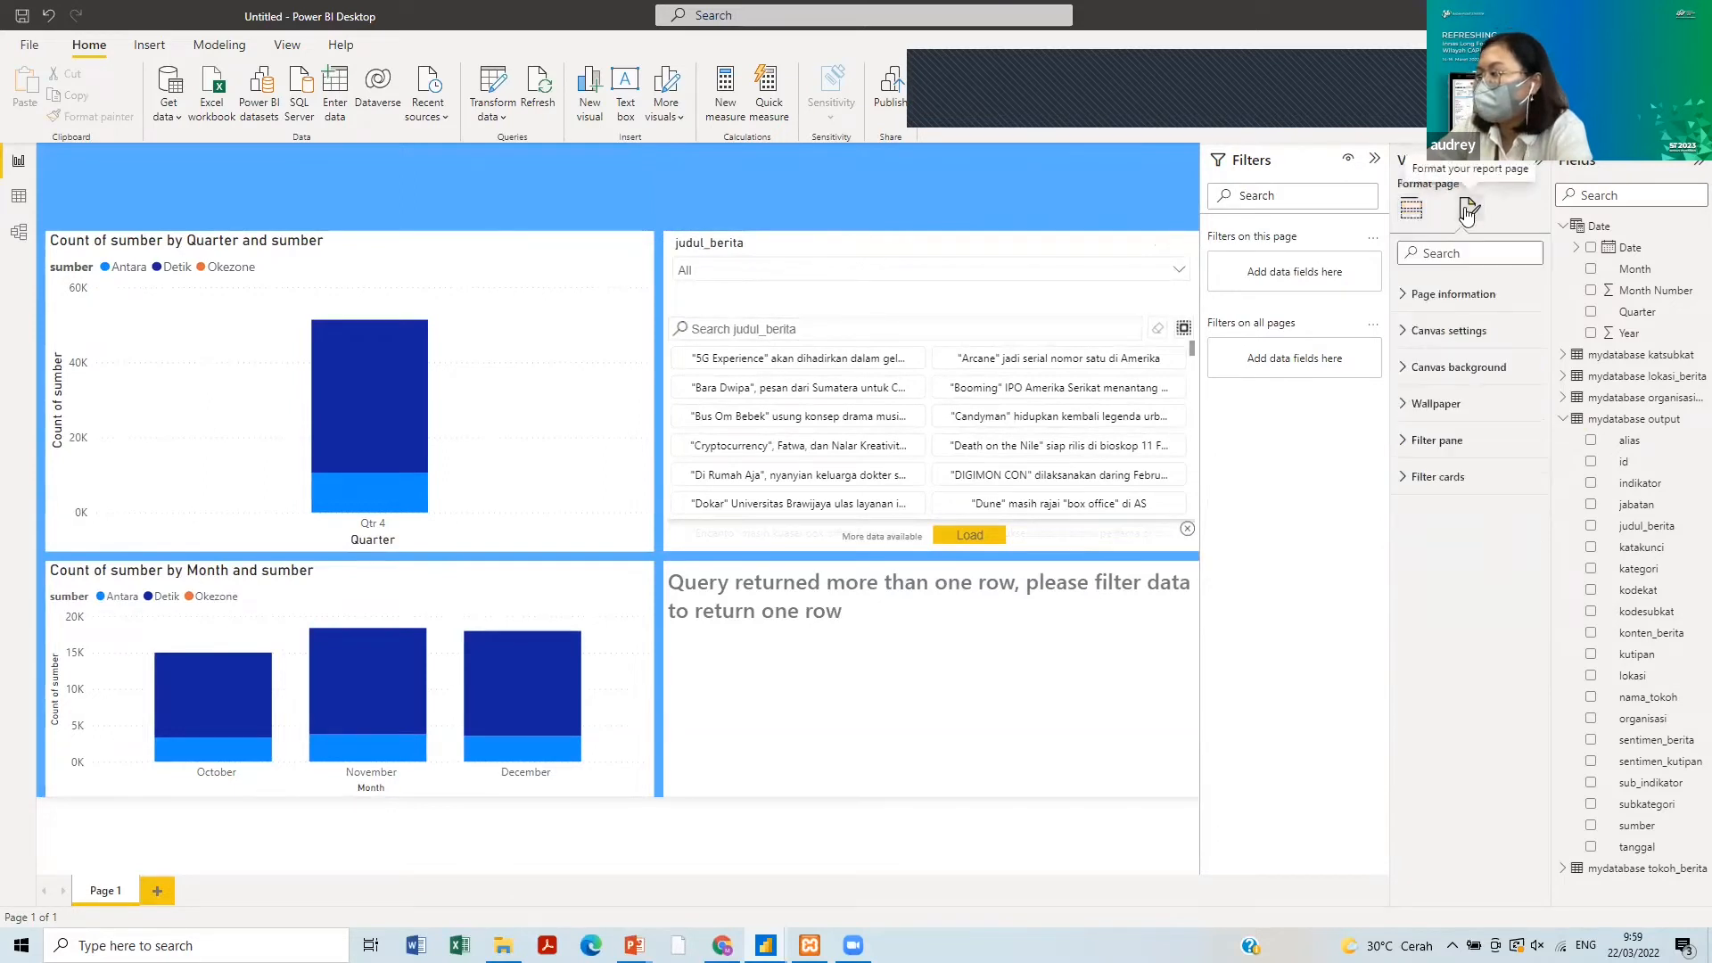
{"action": "left_click", "coordinate": [1455, 301]}
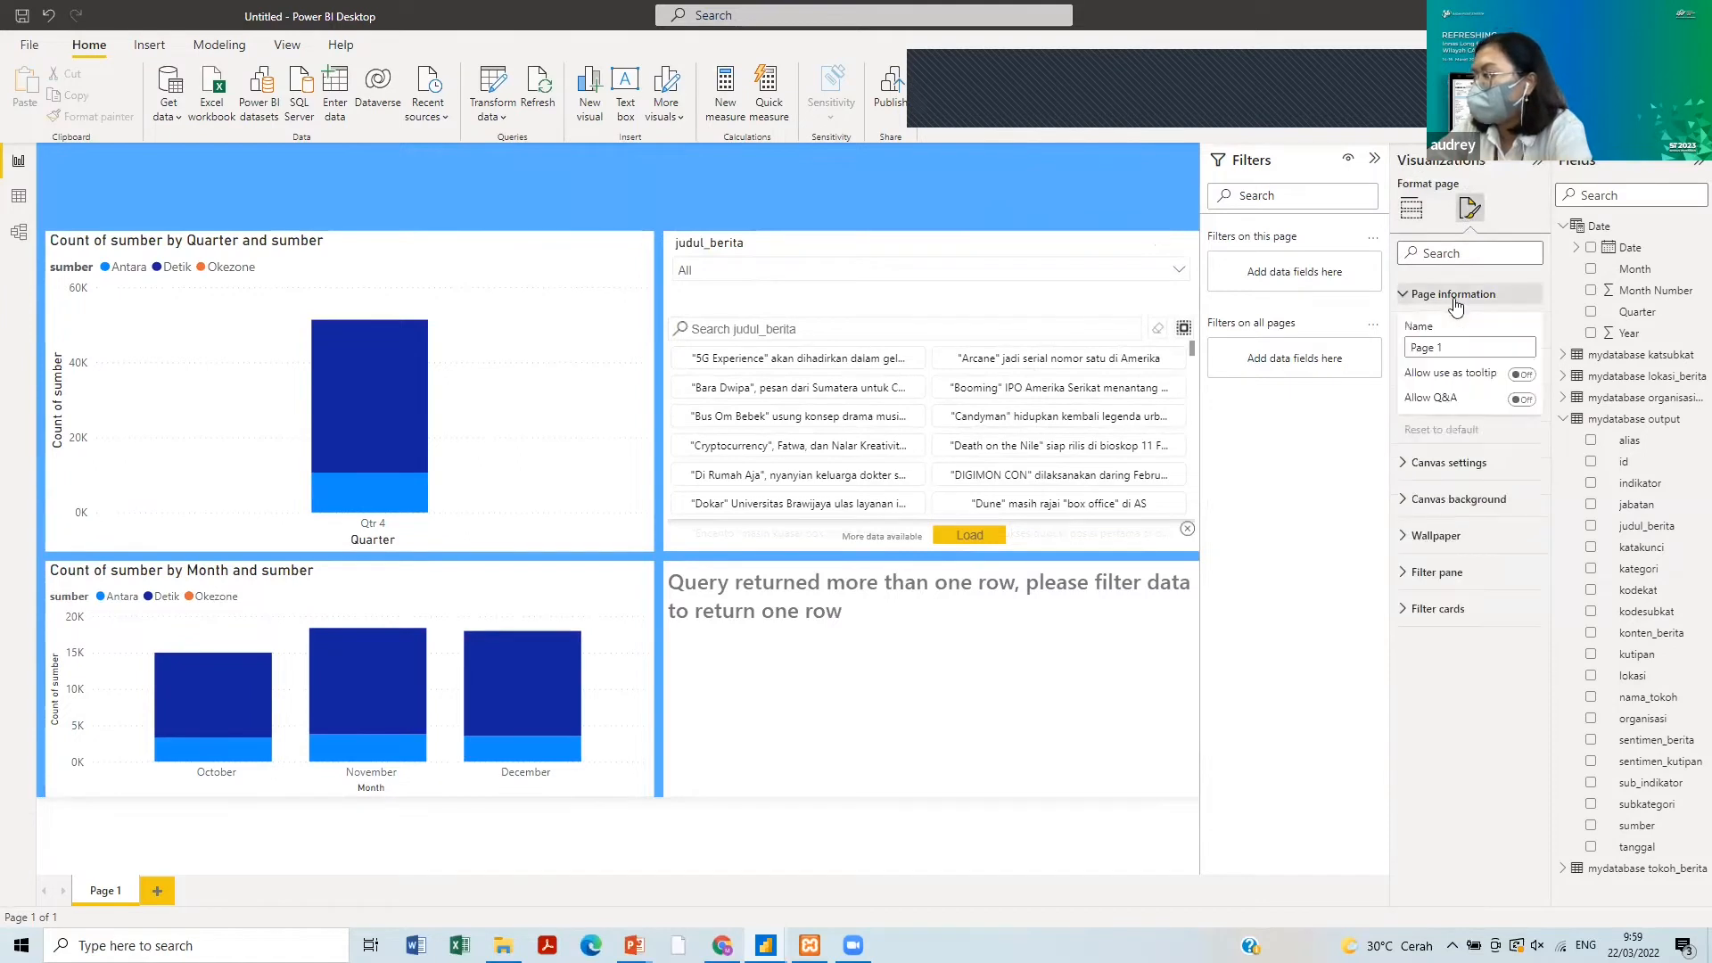
{"action": "left_click", "coordinate": [1456, 300]}
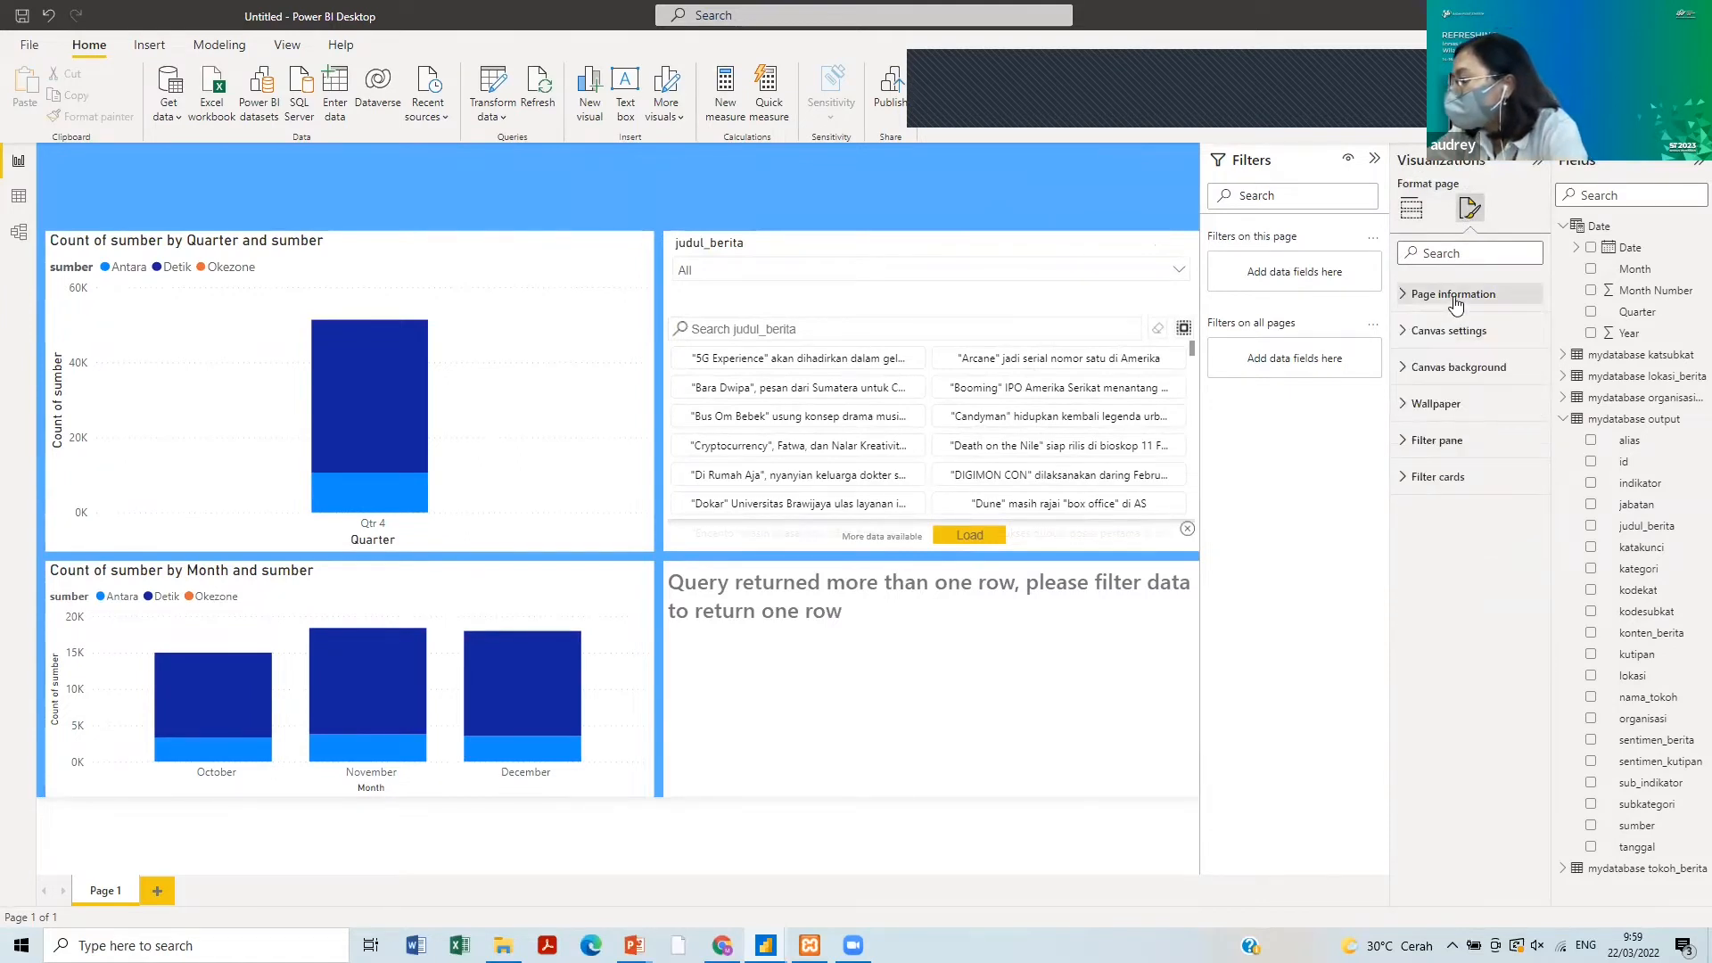
{"action": "left_click", "coordinate": [1453, 331]}
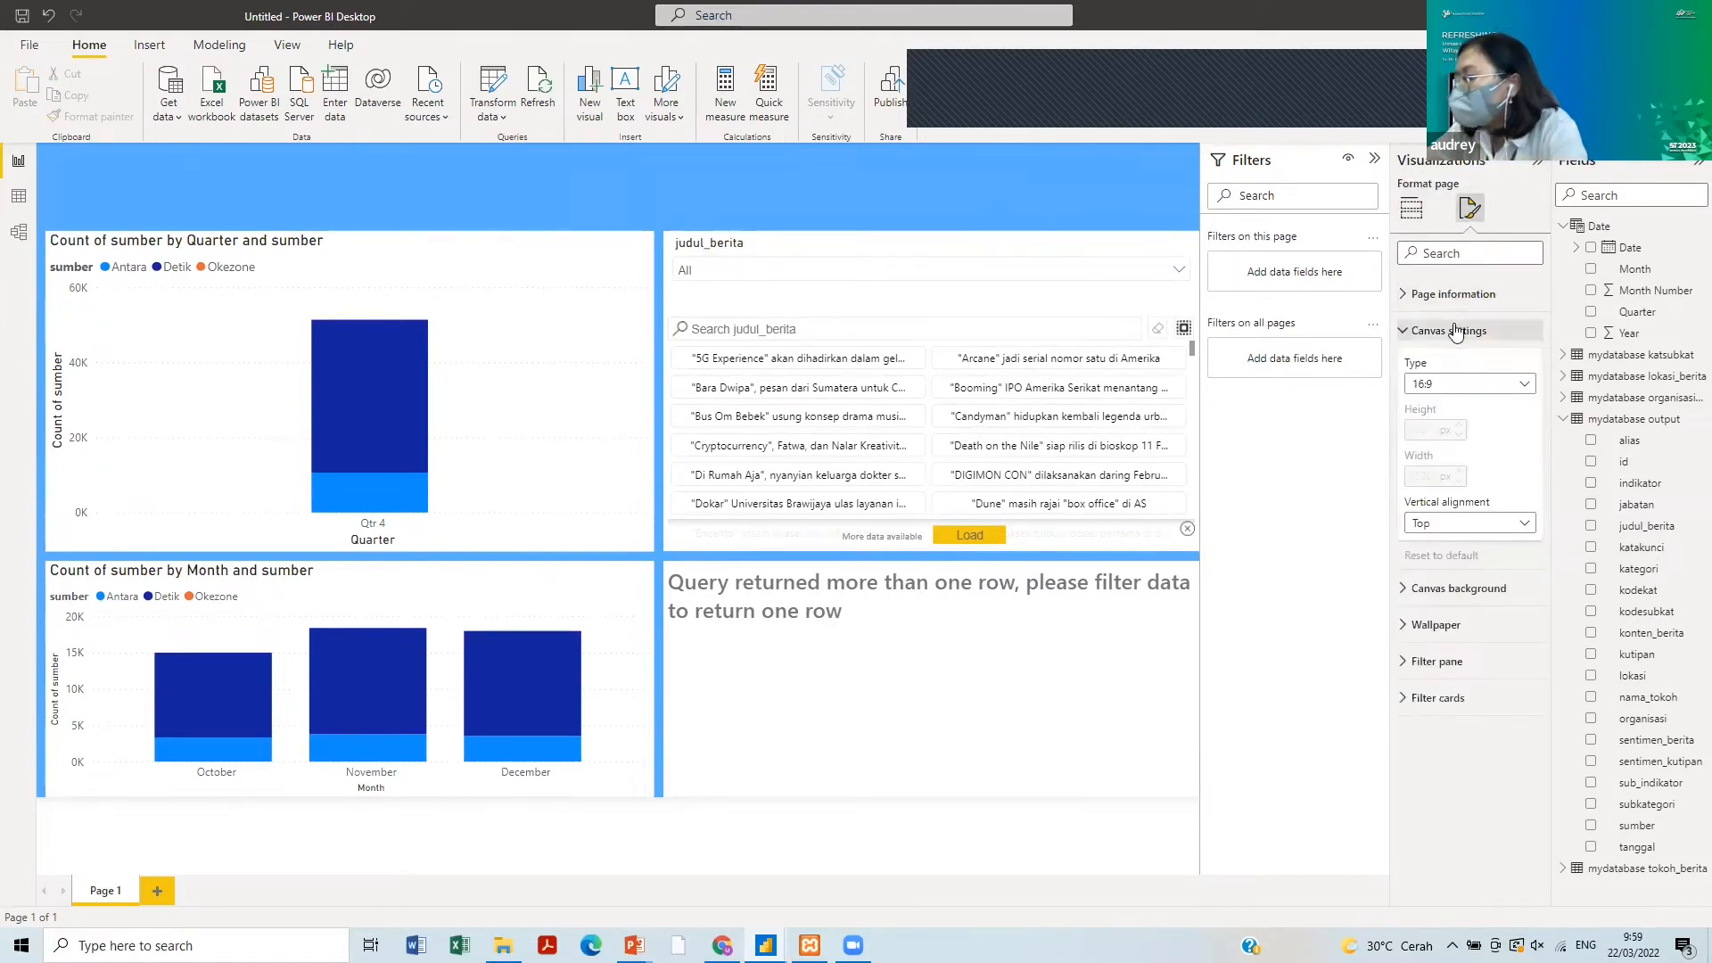
{"action": "left_click", "coordinate": [1471, 390]}
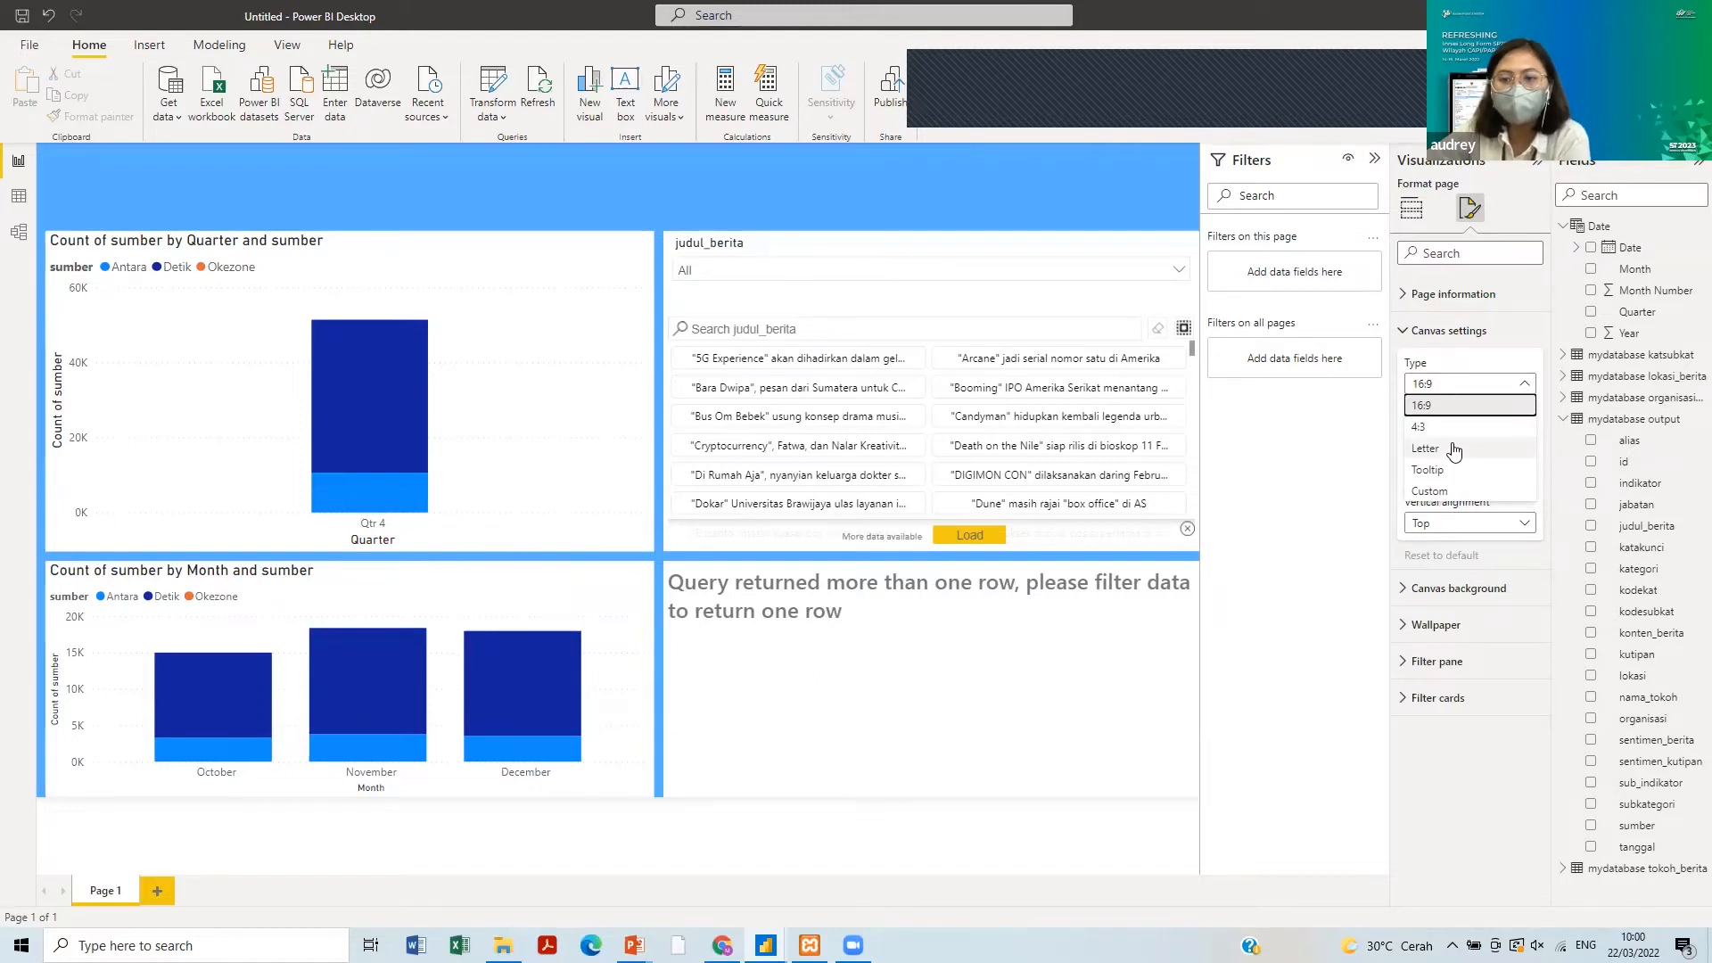
{"action": "left_click", "coordinate": [1457, 492]}
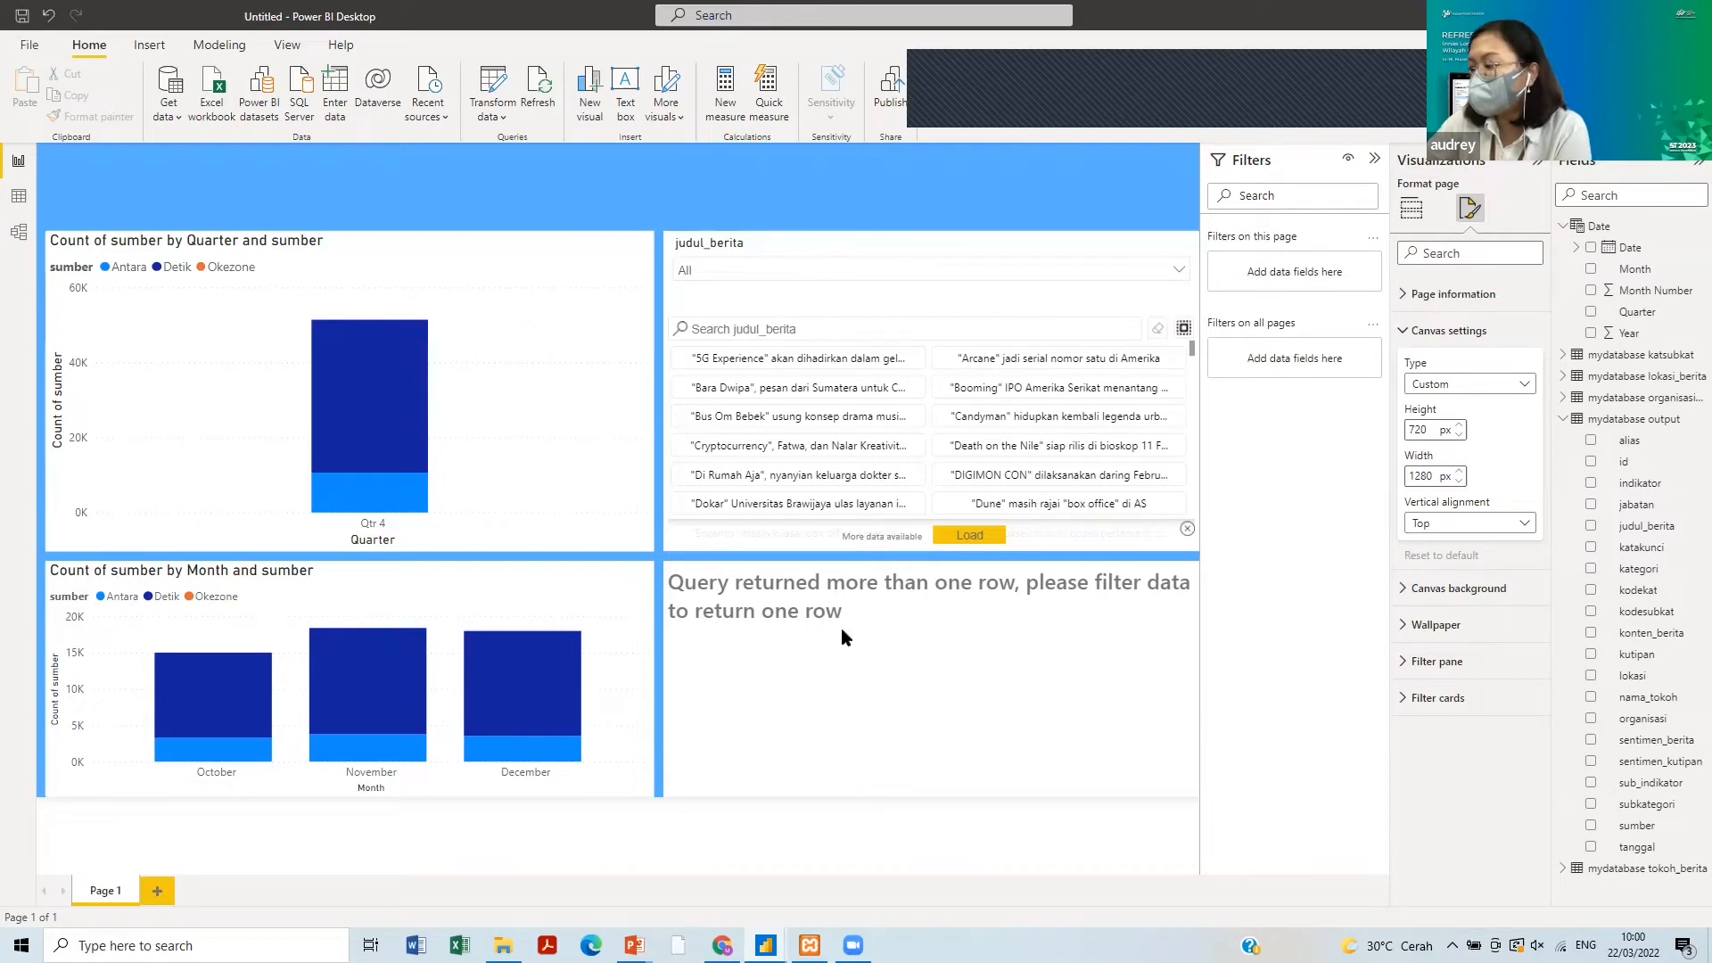
- Switch to Google Drive in the browser and look through the custom visual files in the PBIZ folder
{"action": "mouse_move", "coordinate": [765, 945]}
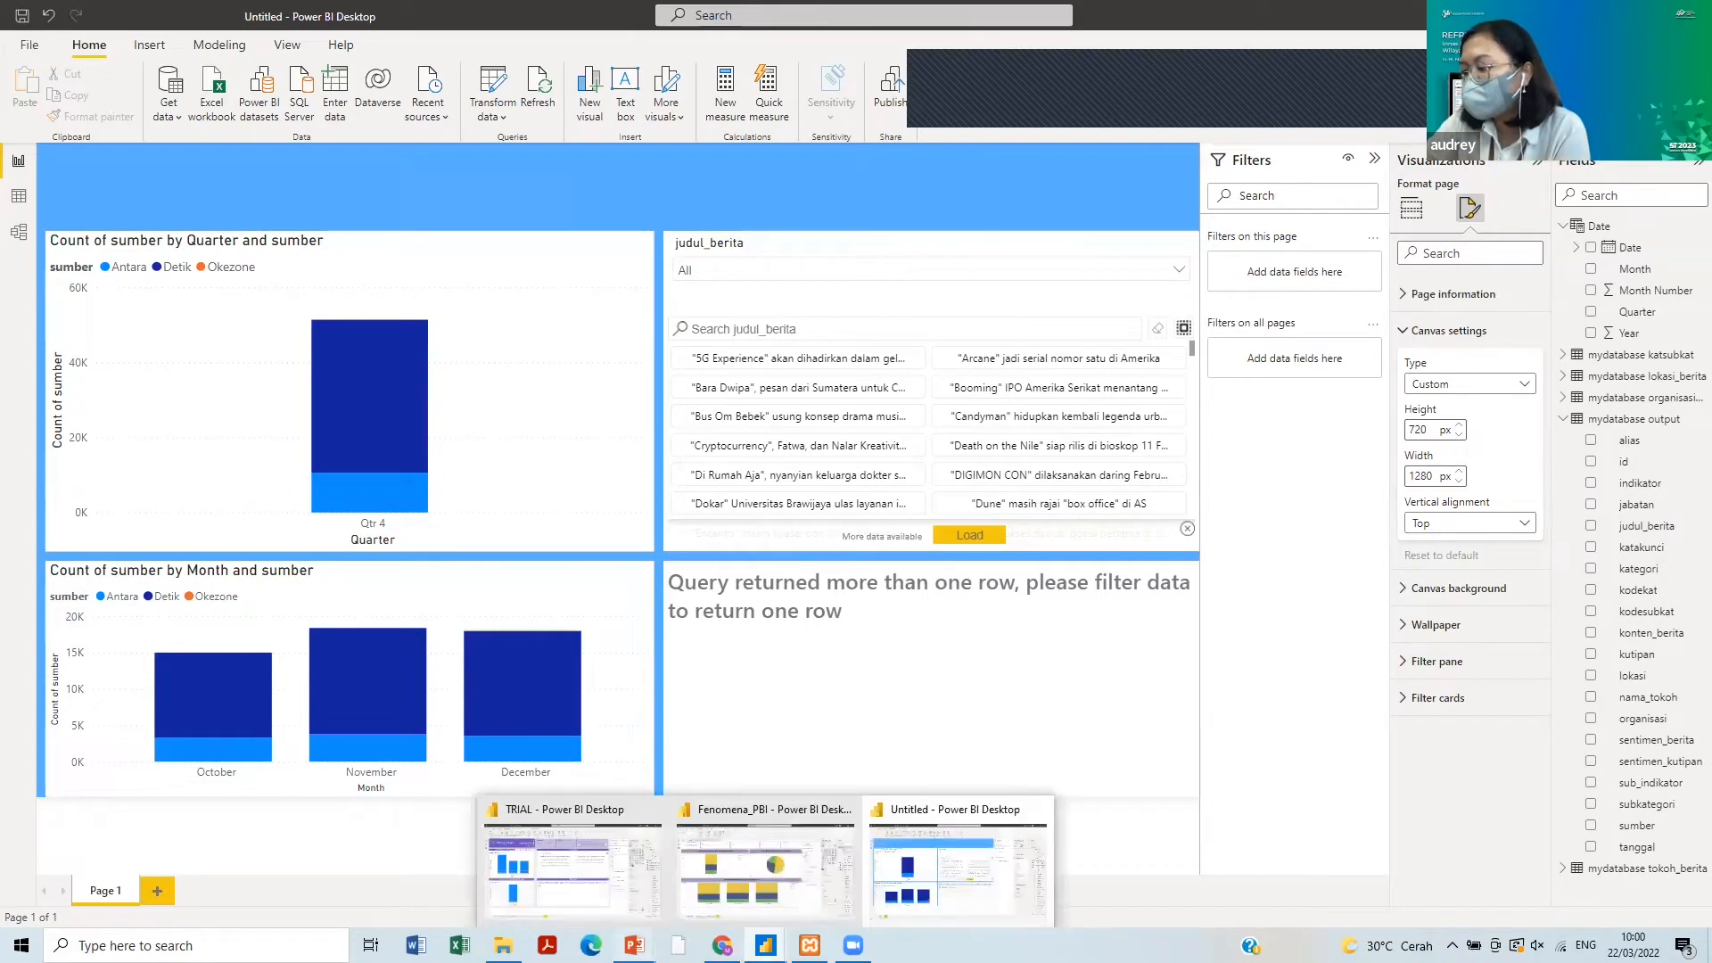
{"action": "left_click", "coordinate": [721, 945]}
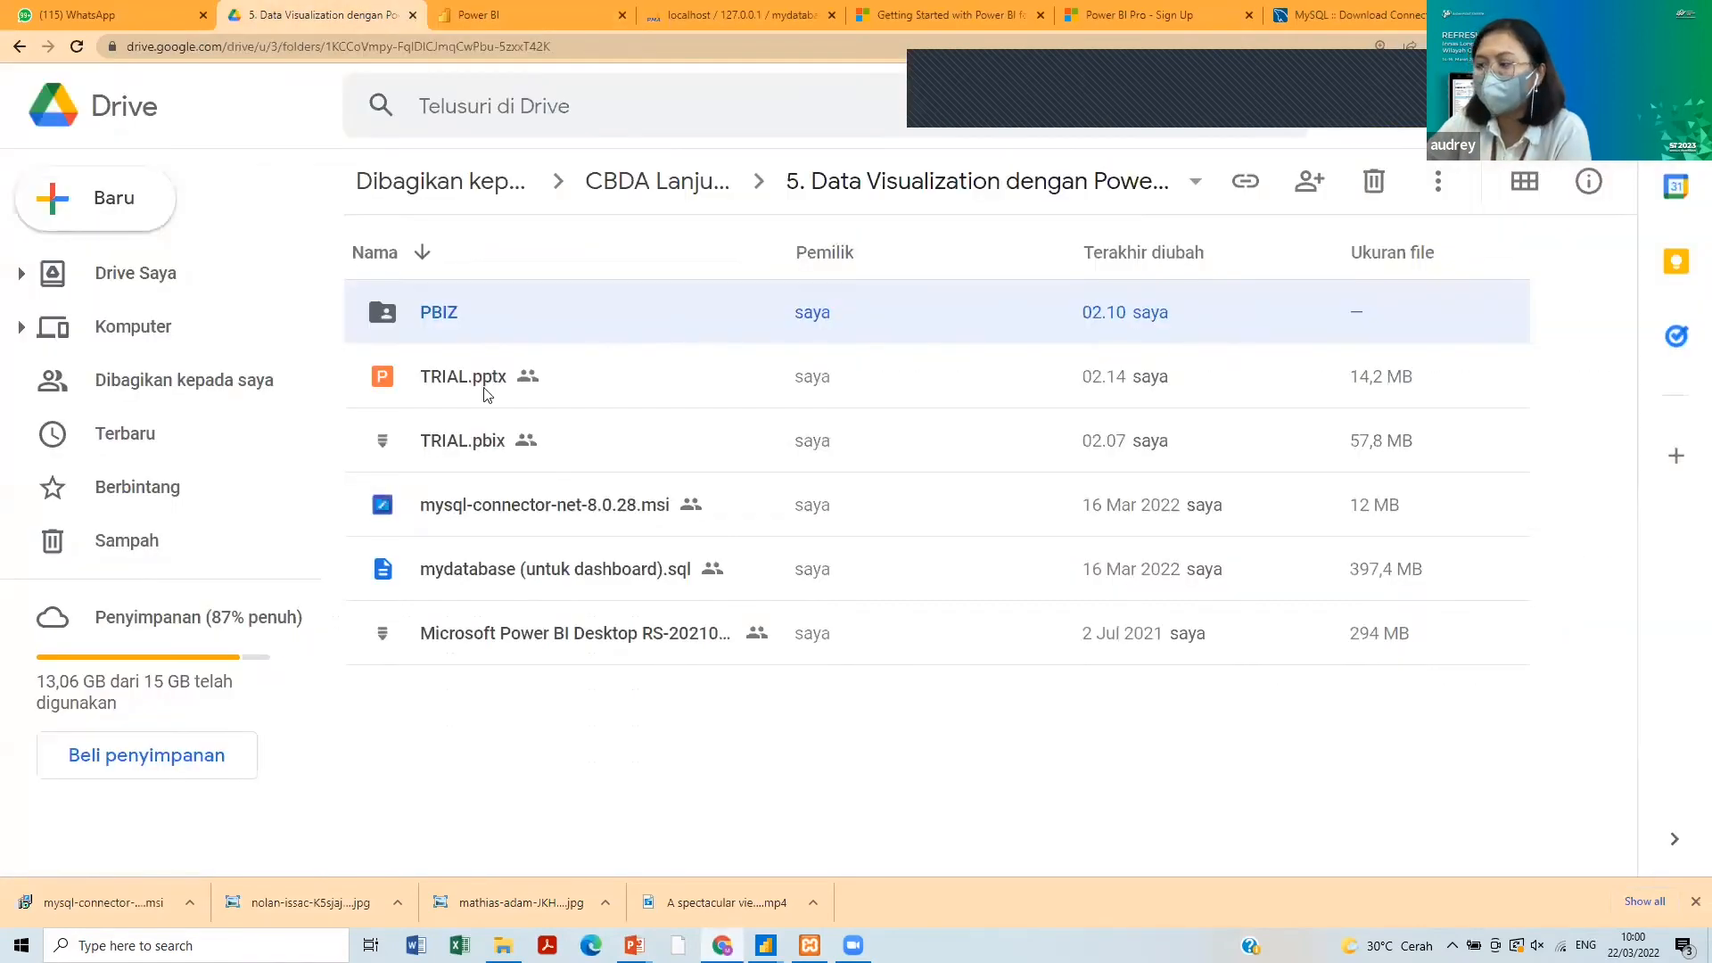
{"action": "double_click", "coordinate": [473, 324]}
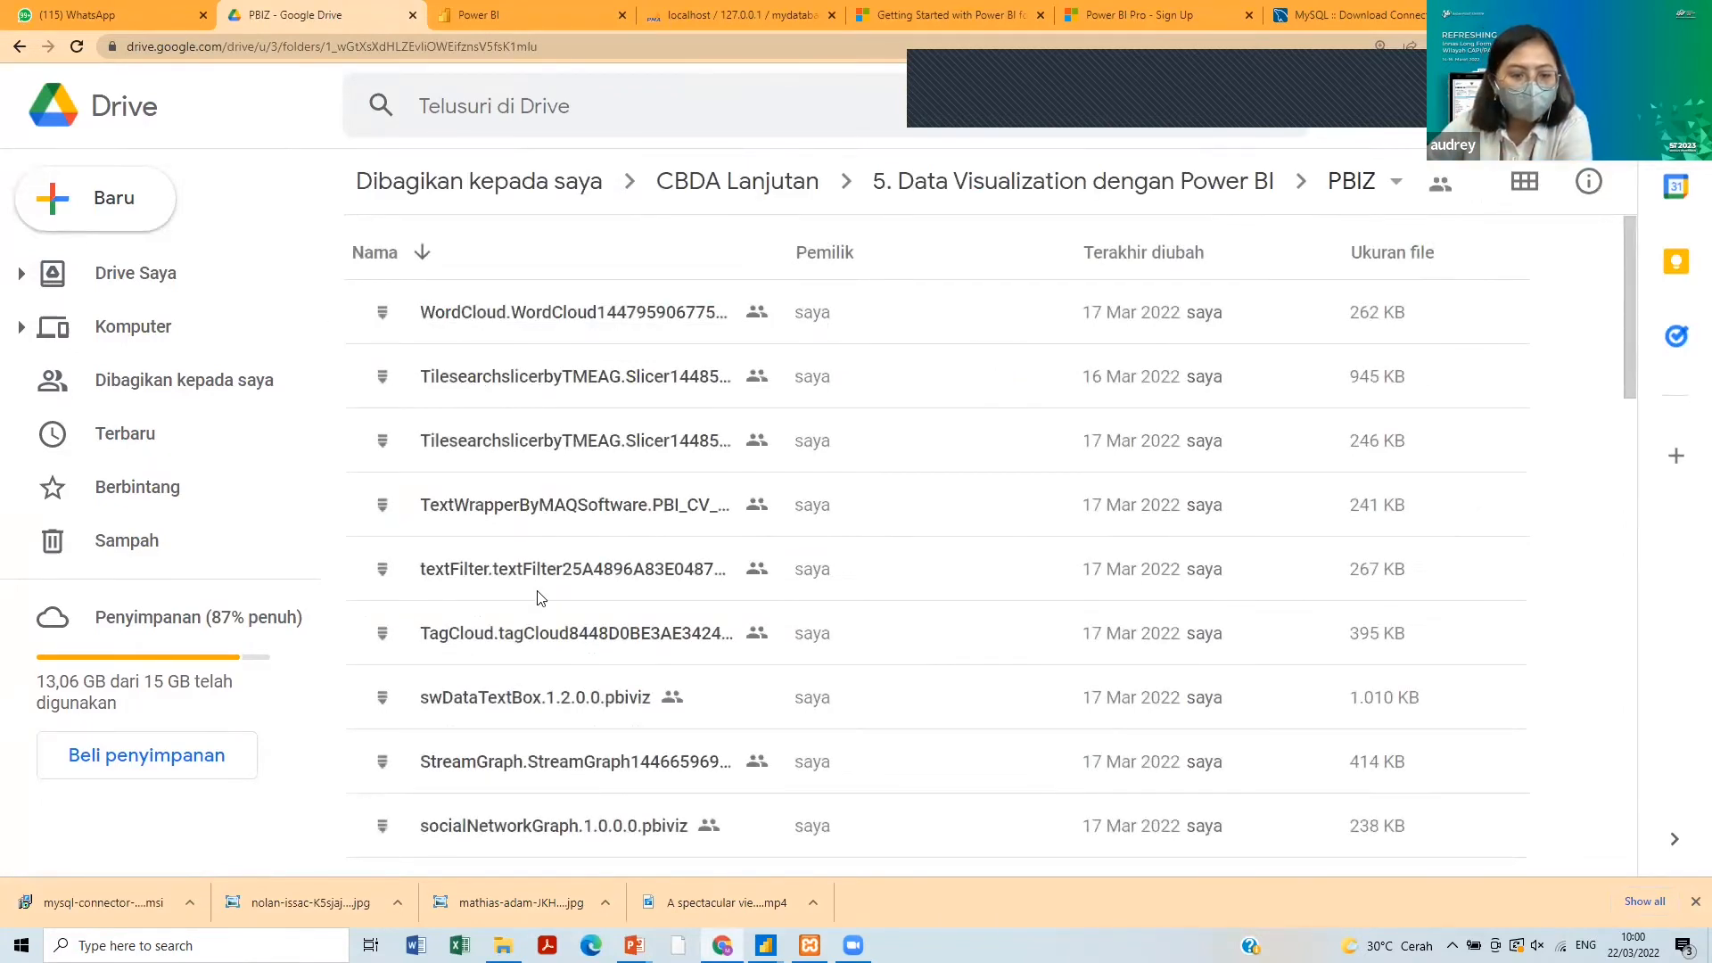
{"action": "scroll", "coordinate": [535, 570], "scroll_direction": "down", "scroll_amount": 1}
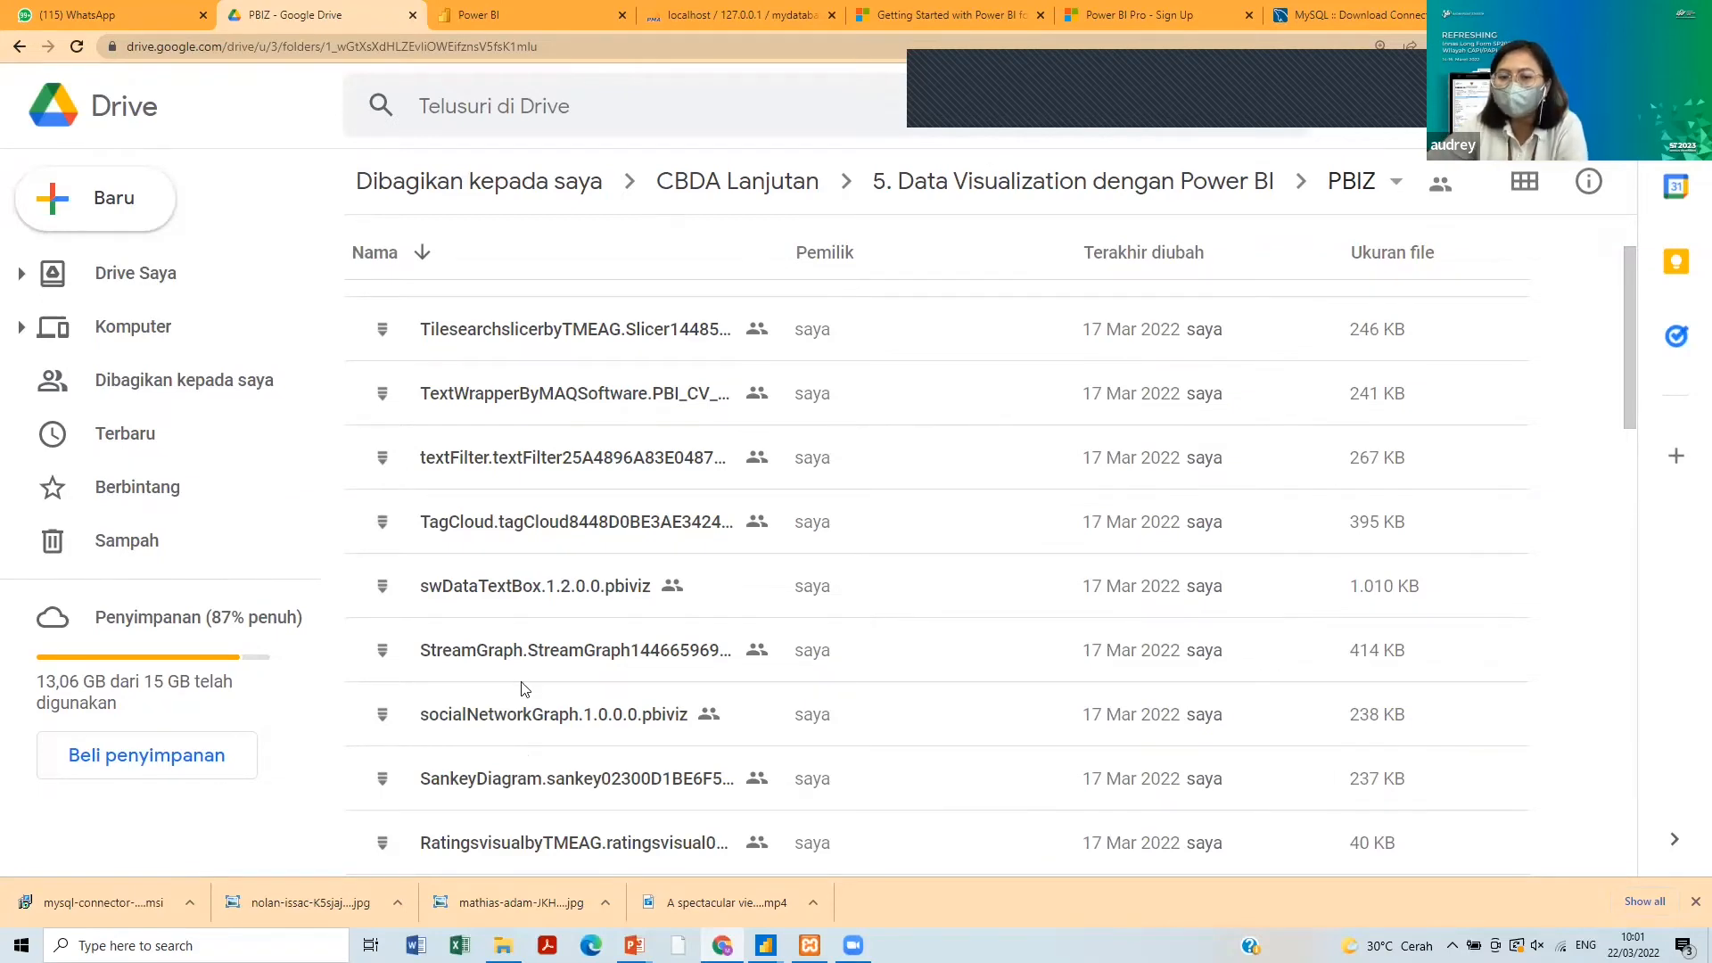
{"action": "scroll", "coordinate": [522, 678], "scroll_direction": "down", "scroll_amount": 3}
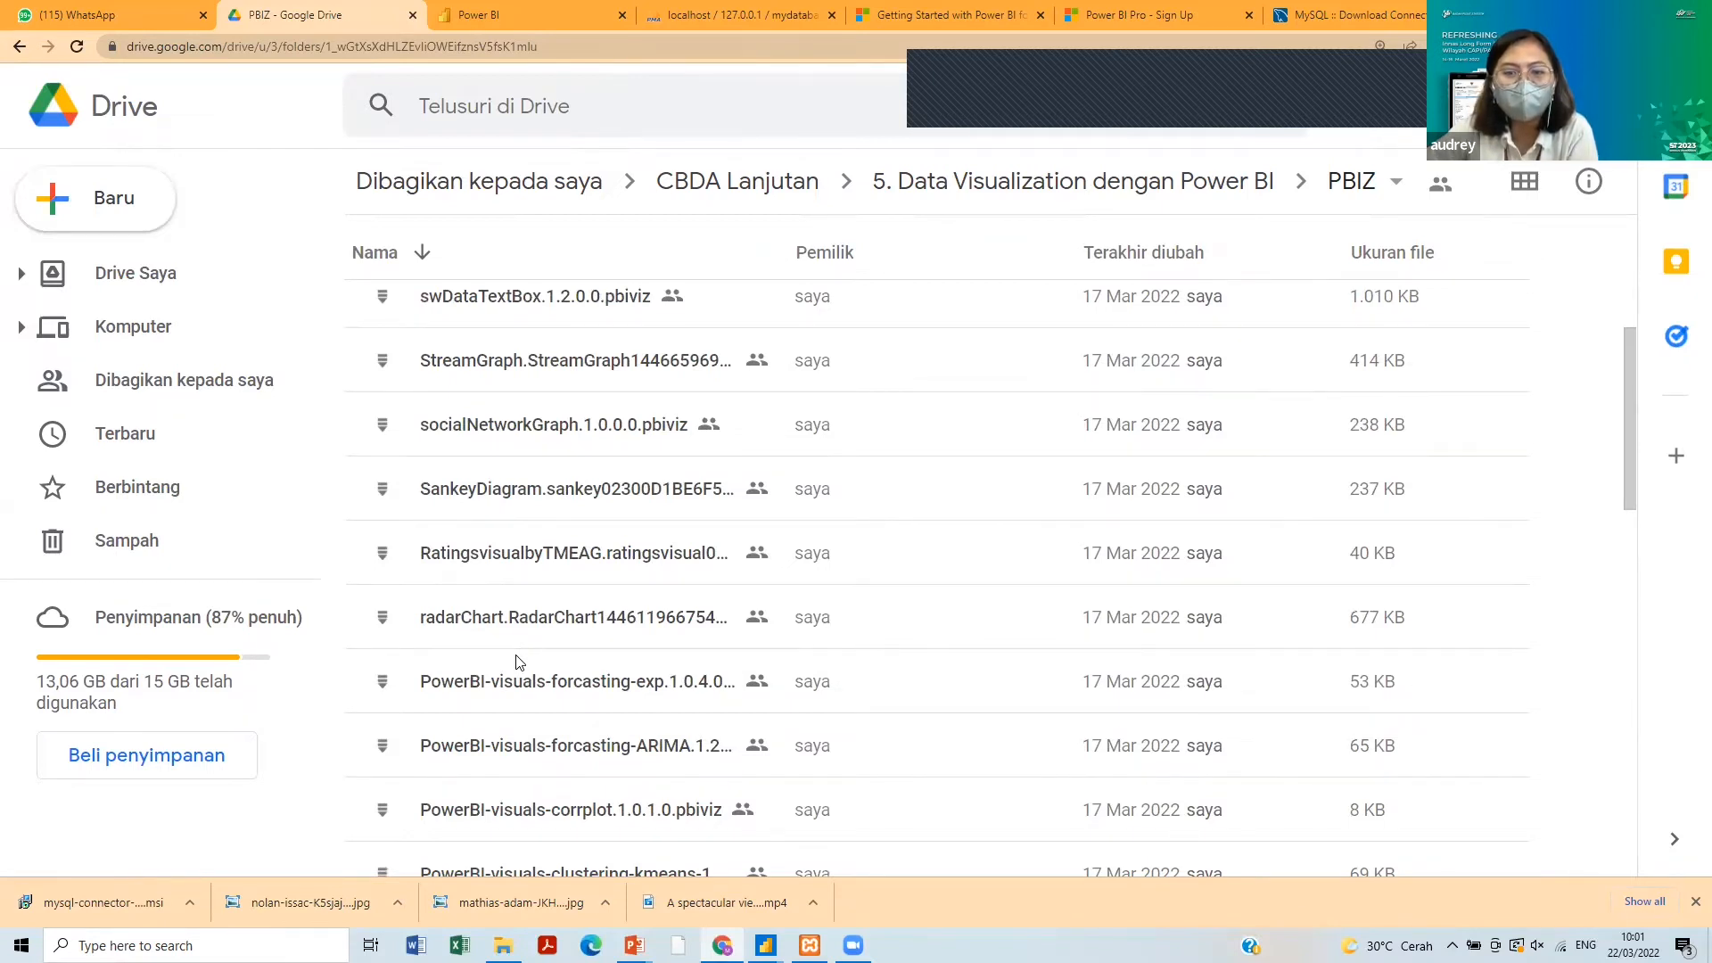
- Go up to the CBDA Lanjutan folder, view the Power BI service home page, and return to the Drive folder
{"action": "left_click", "coordinate": [740, 192]}
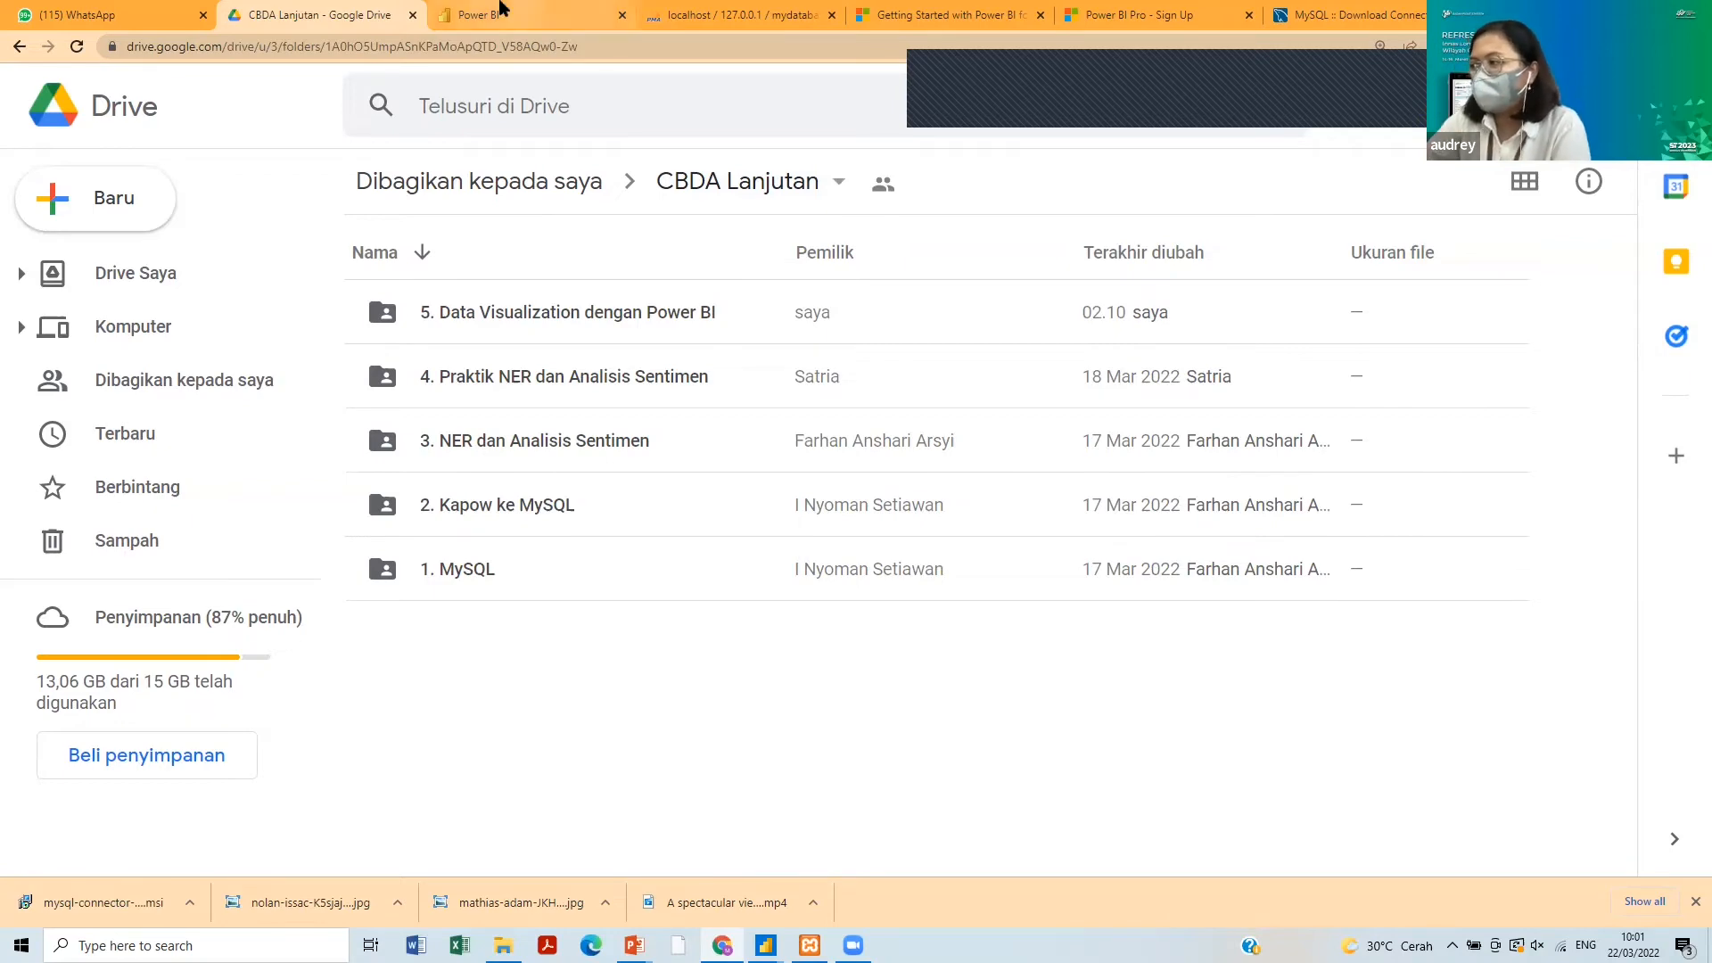
{"action": "left_click", "coordinate": [502, 11]}
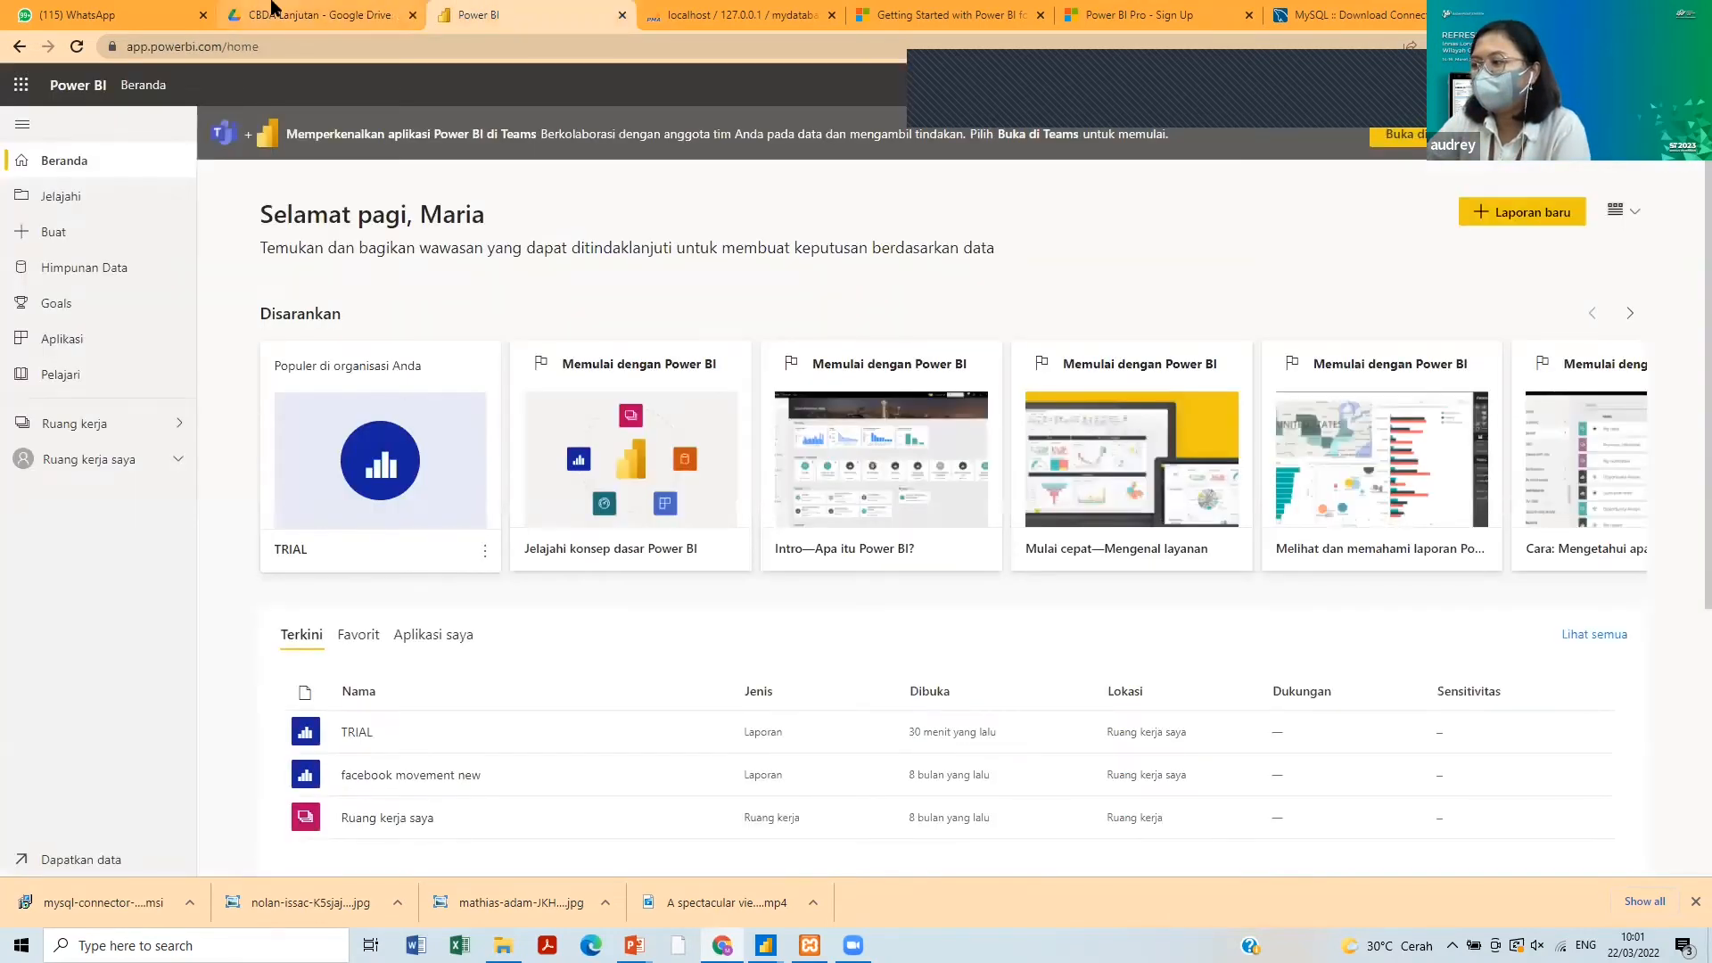
{"action": "left_click", "coordinate": [273, 12]}
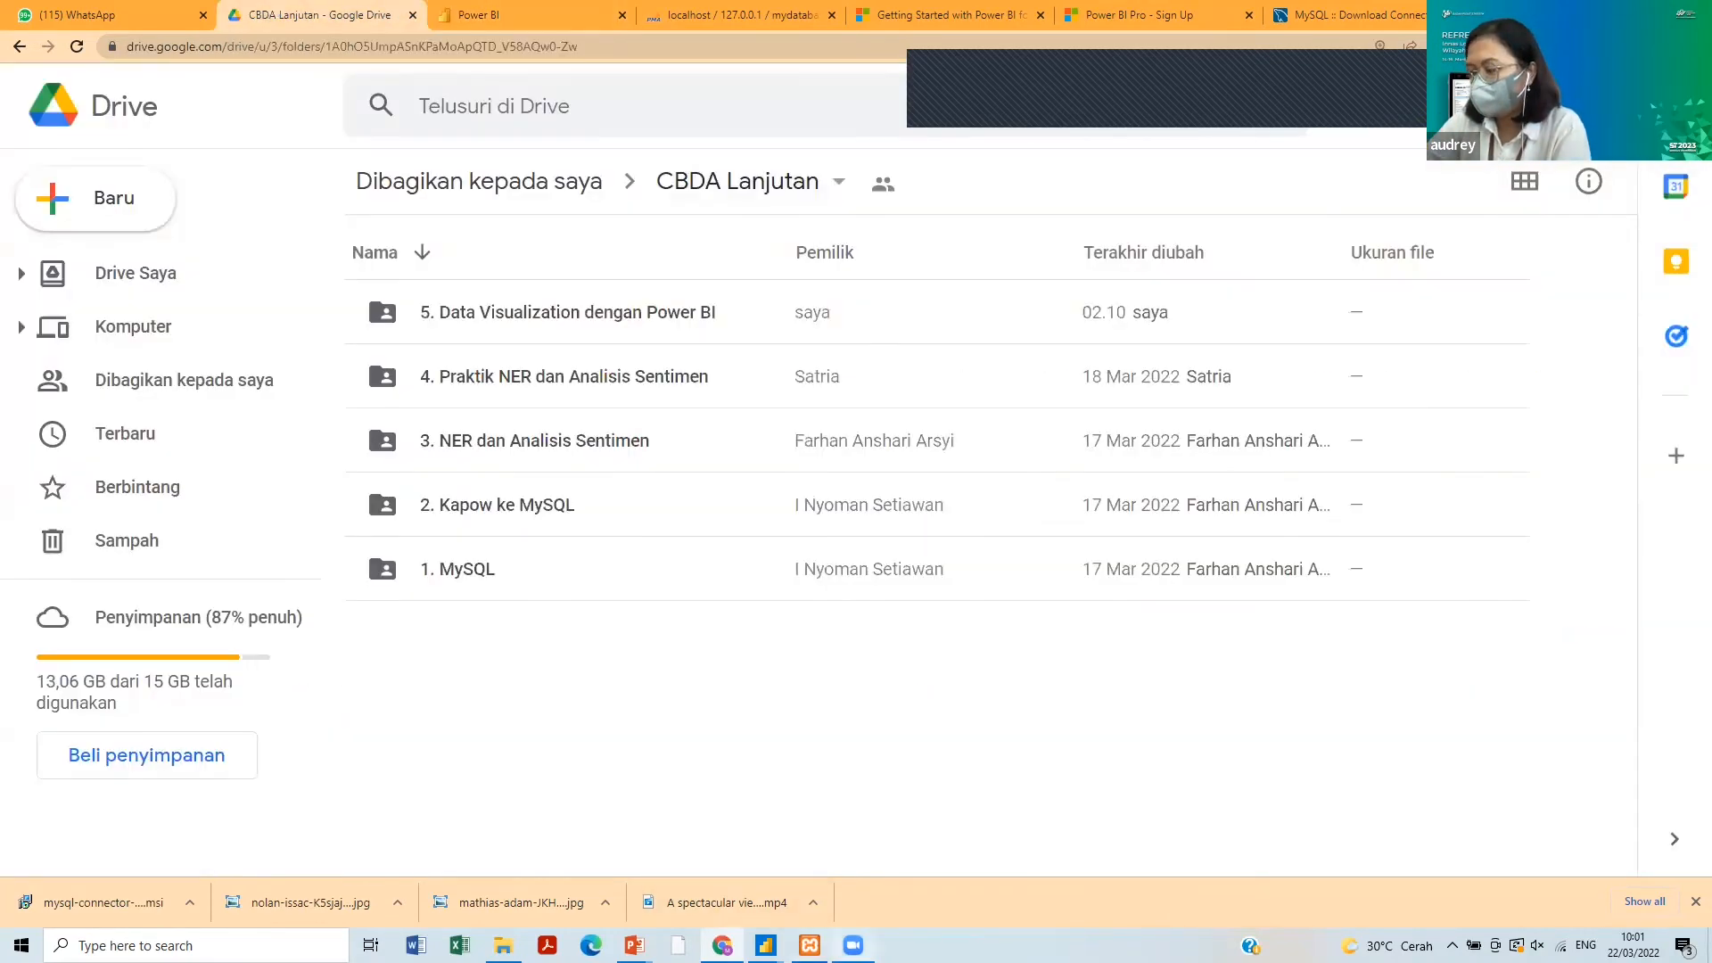
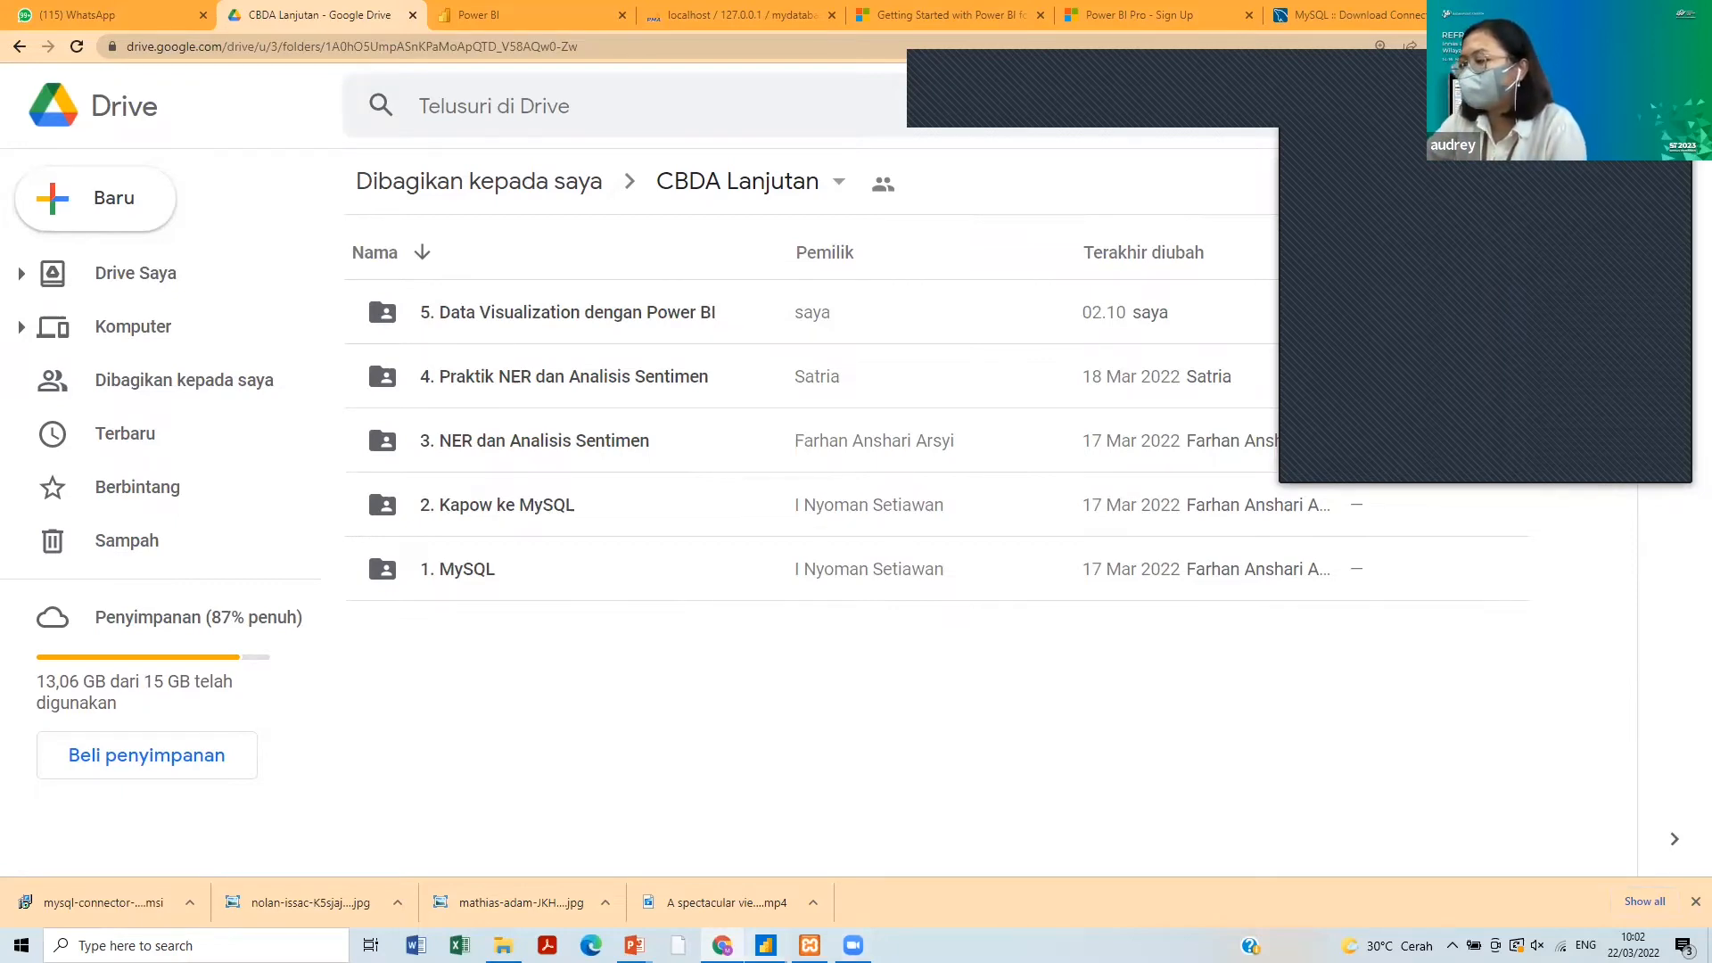
- Switch to the Untitled report in Power BI Desktop and remove the judul_berita dropdown slicer
{"action": "mouse_move", "coordinate": [765, 945]}
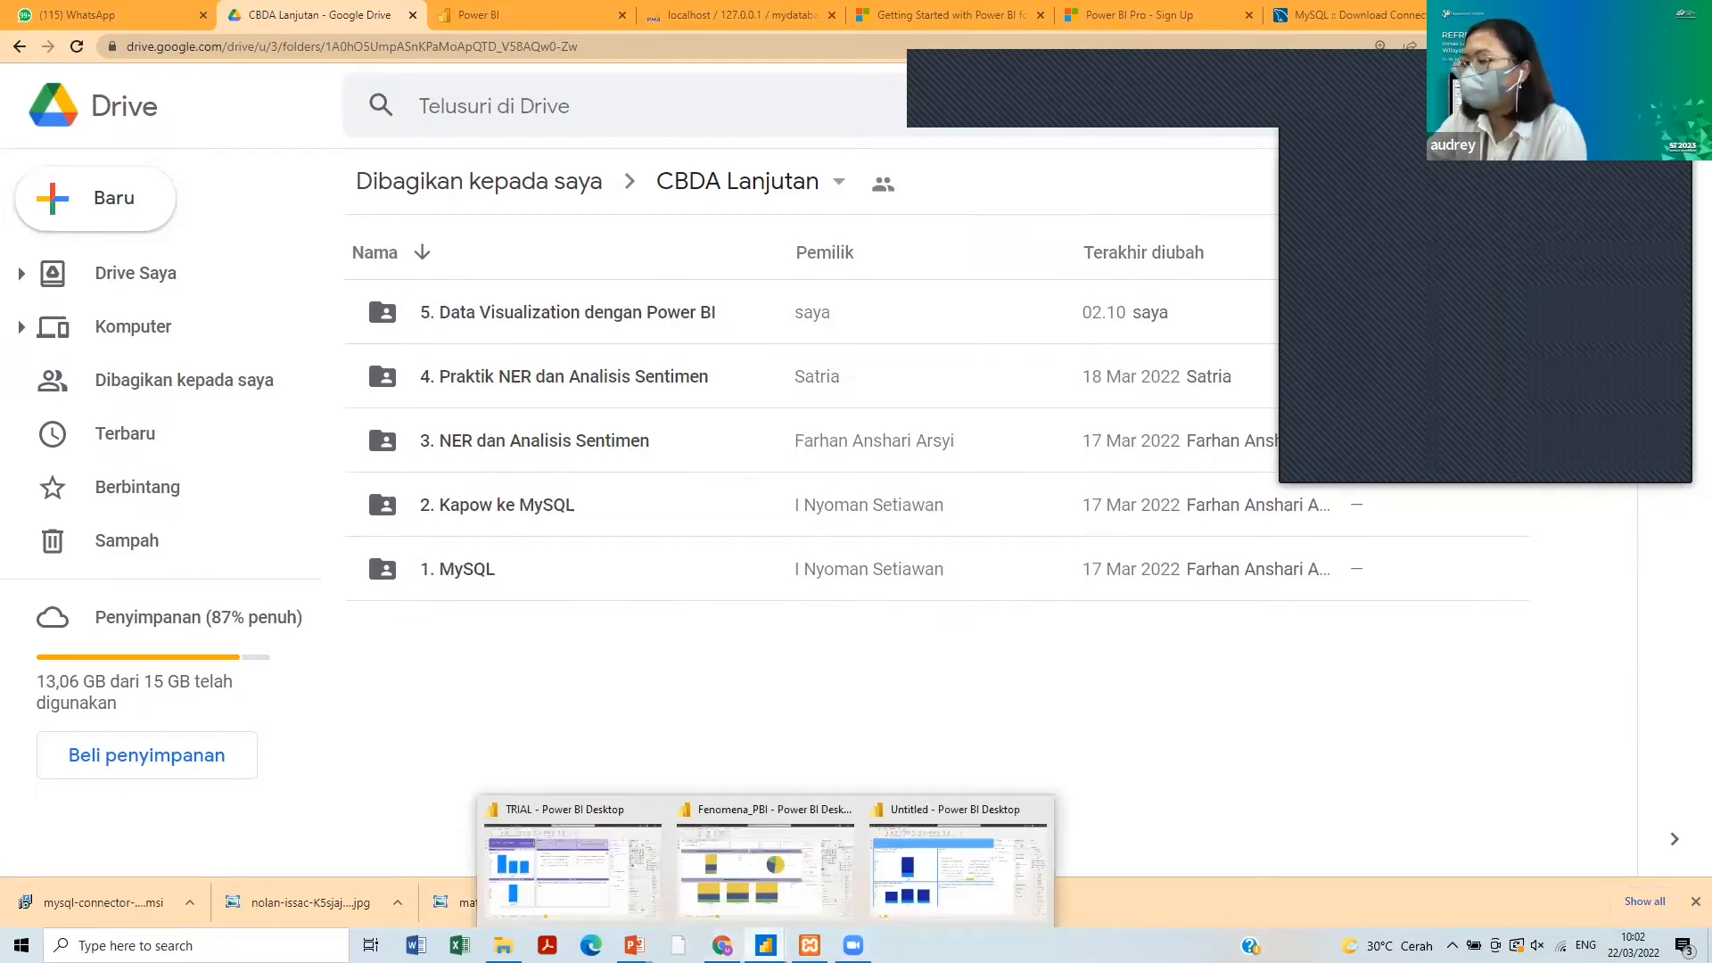
{"action": "left_click", "coordinate": [1003, 921]}
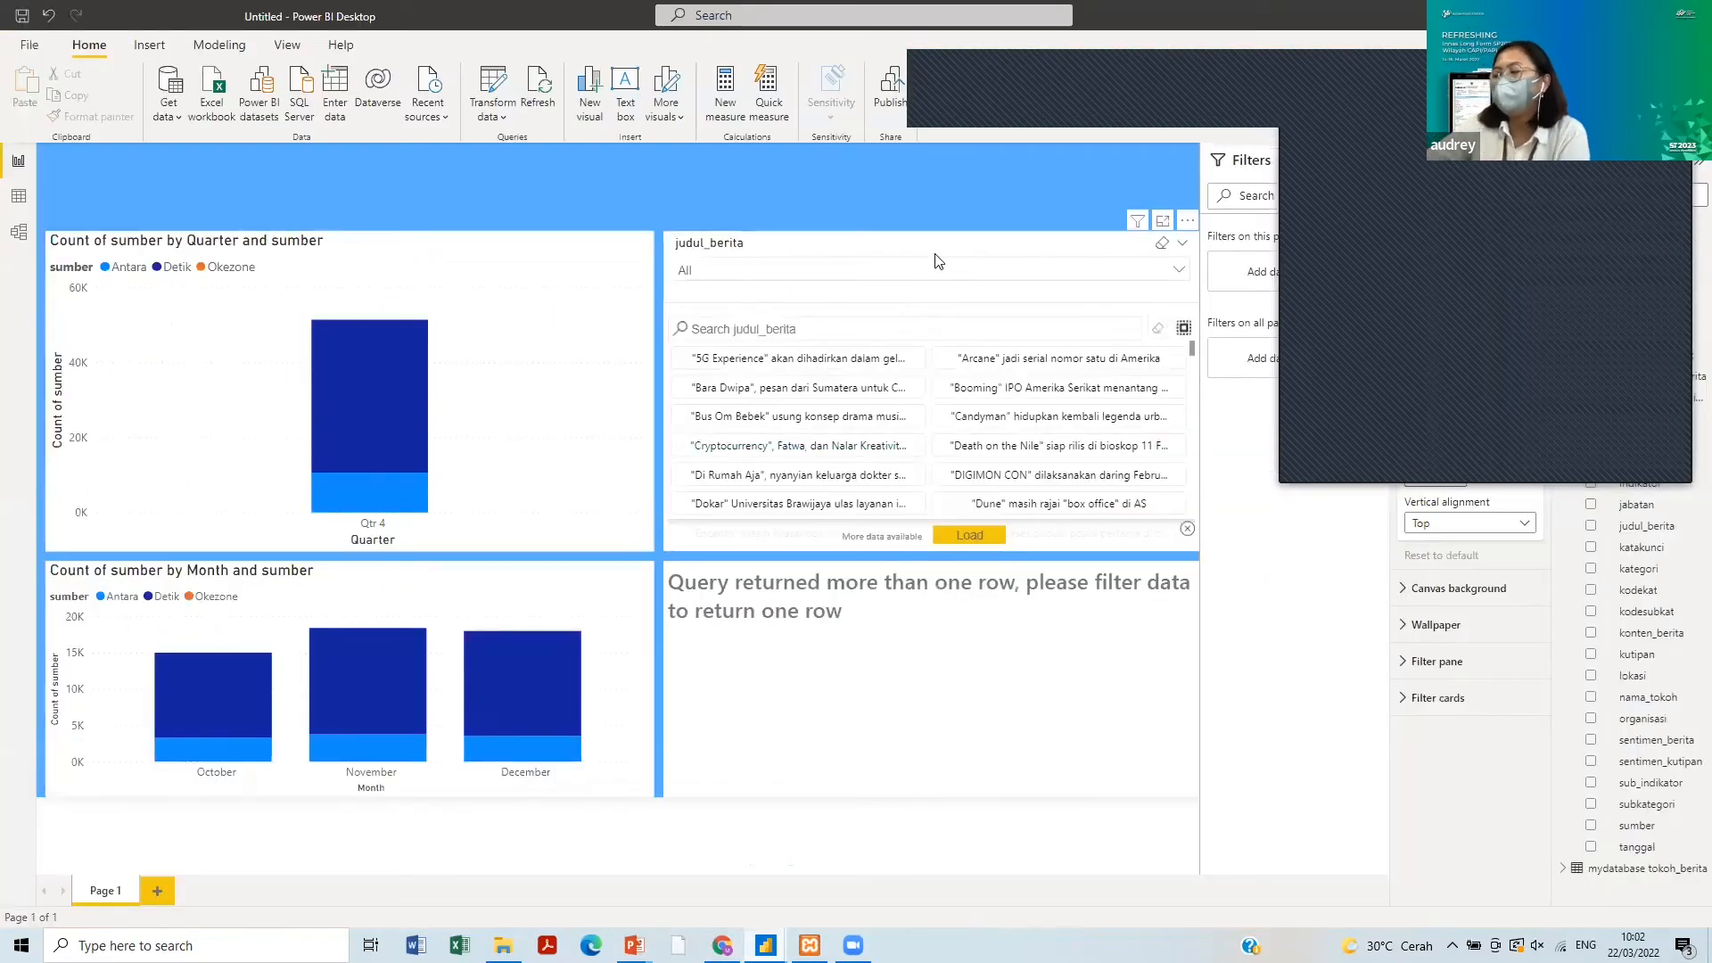
{"action": "left_click", "coordinate": [1028, 266]}
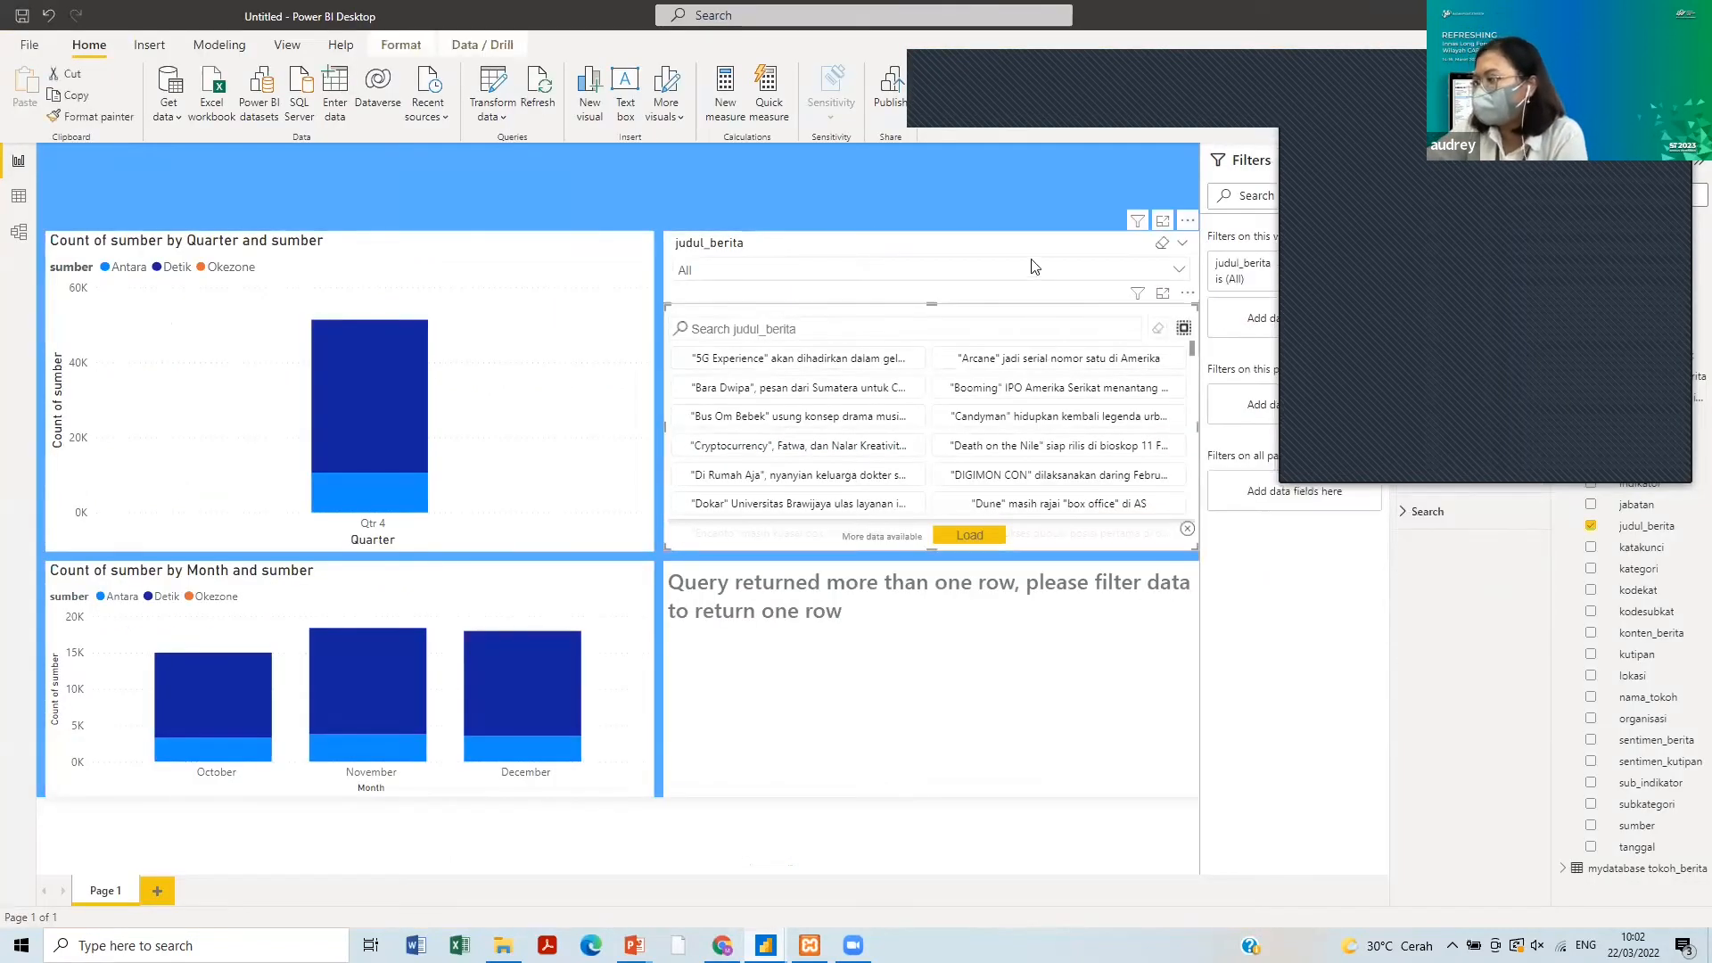
{"action": "left_click", "coordinate": [1188, 221]}
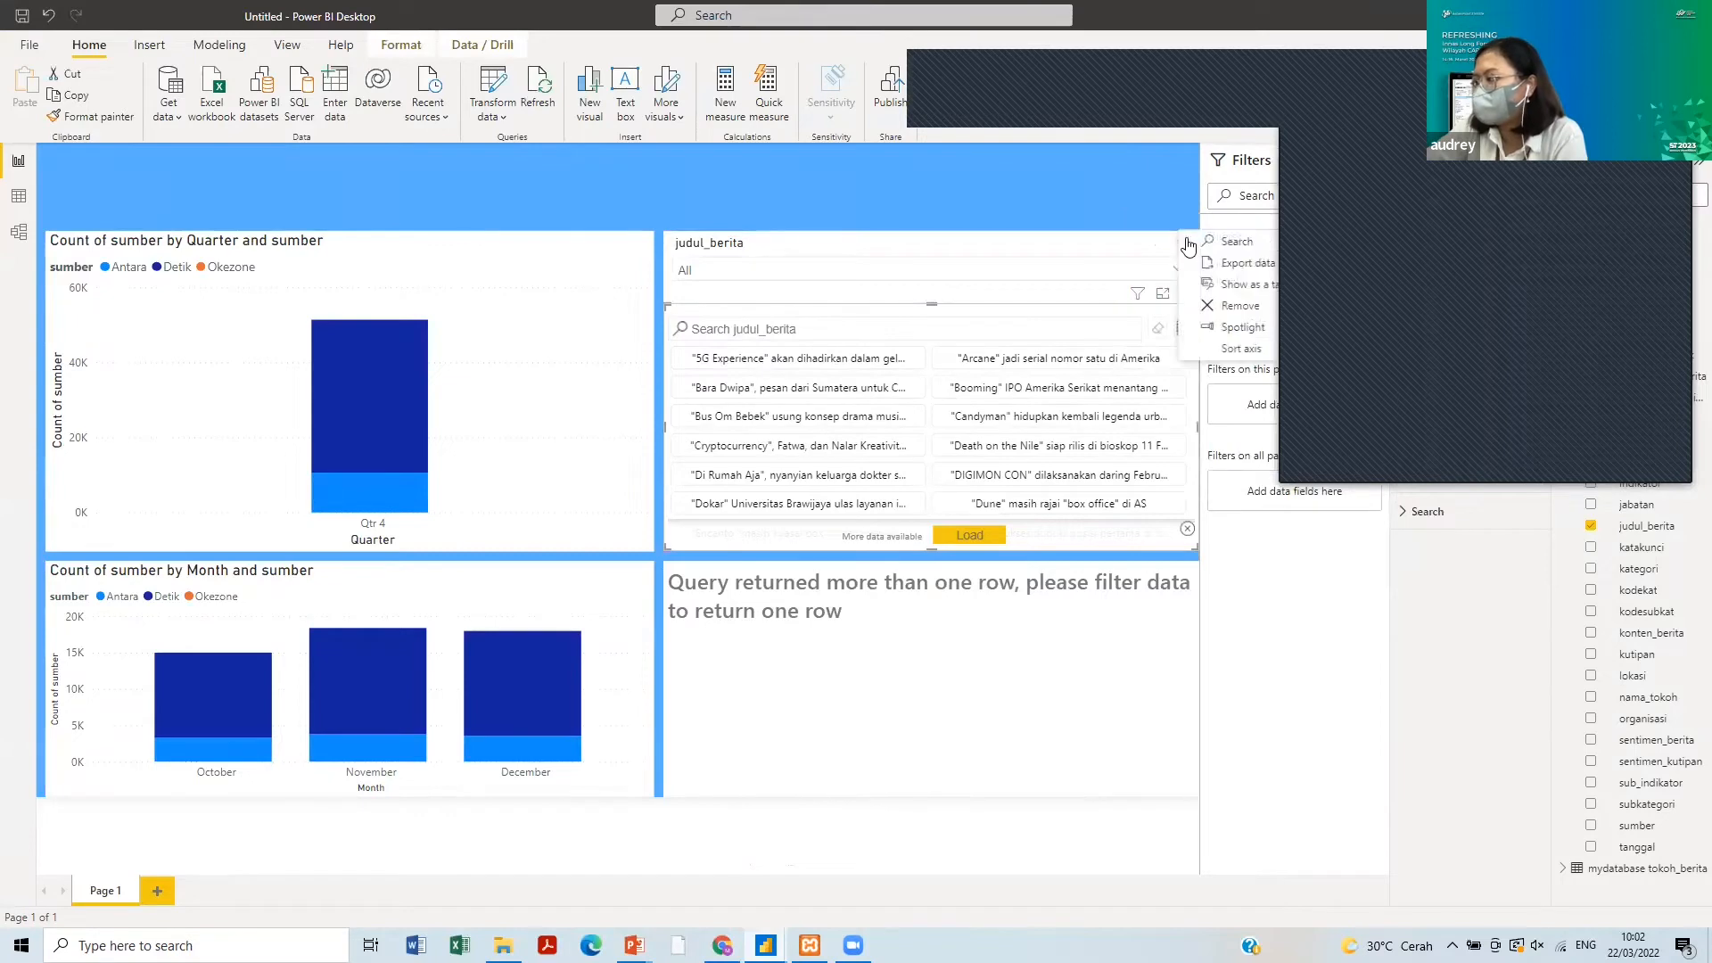
{"action": "left_click", "coordinate": [1237, 306]}
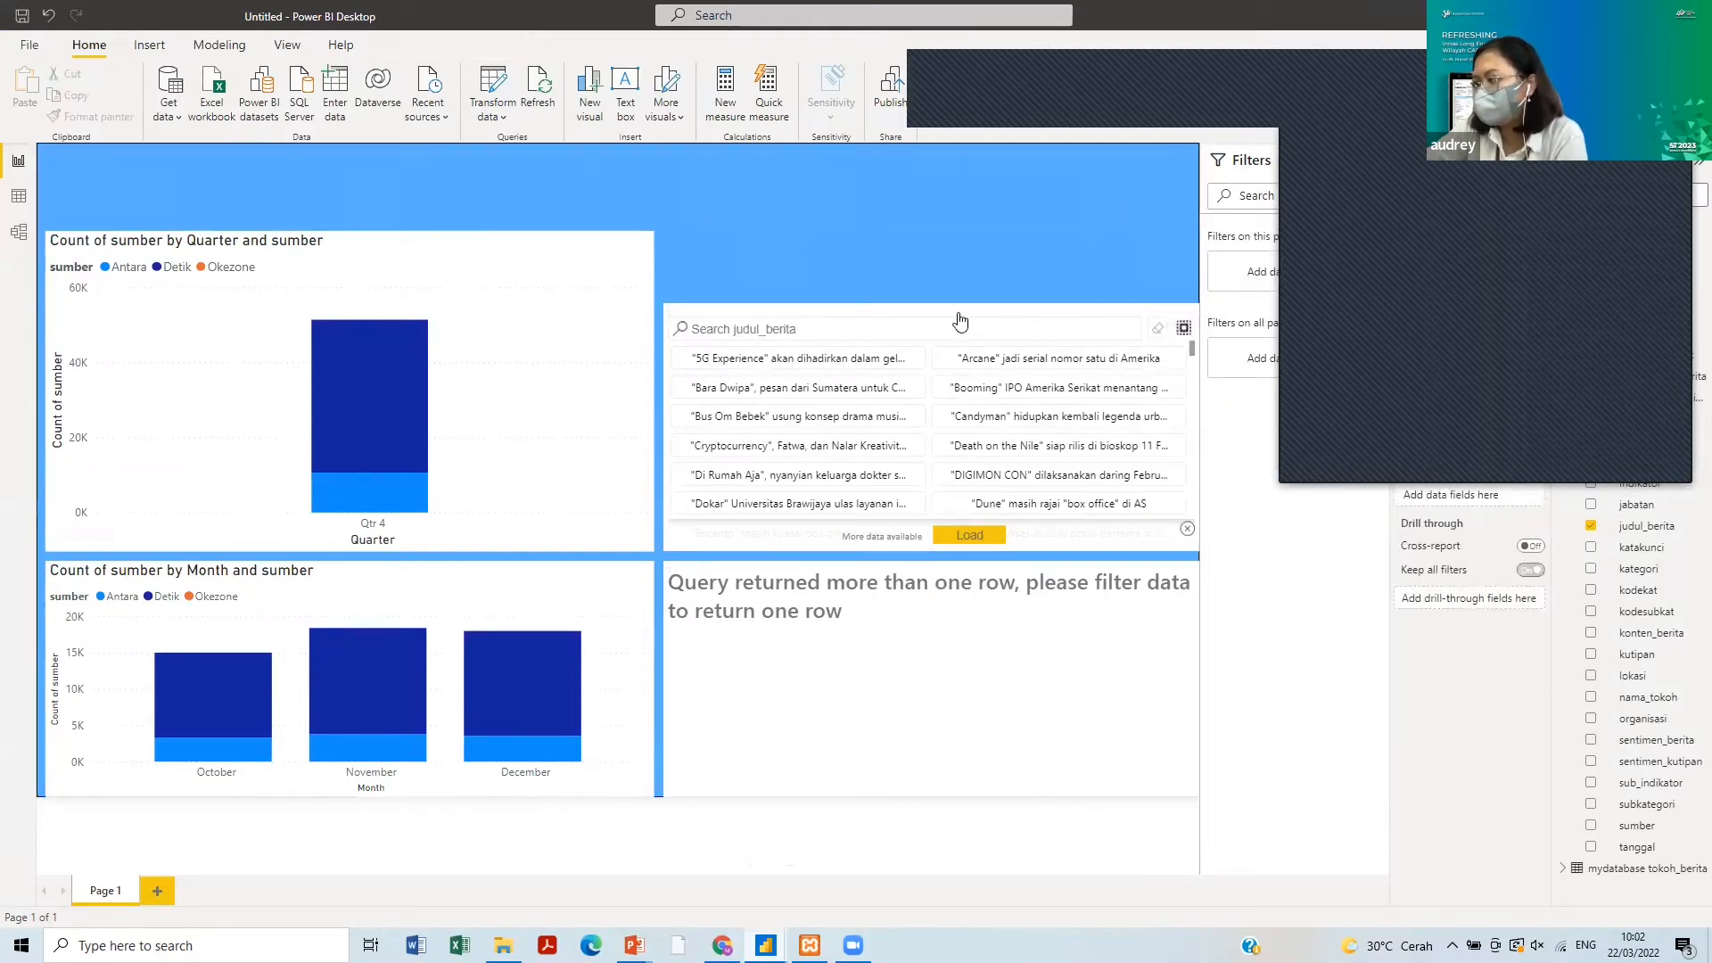
- Extend the searchable judul_berita slicer upward to align with the top of the quarter chart, and dismiss its load-more notice
{"action": "left_click", "coordinate": [926, 306]}
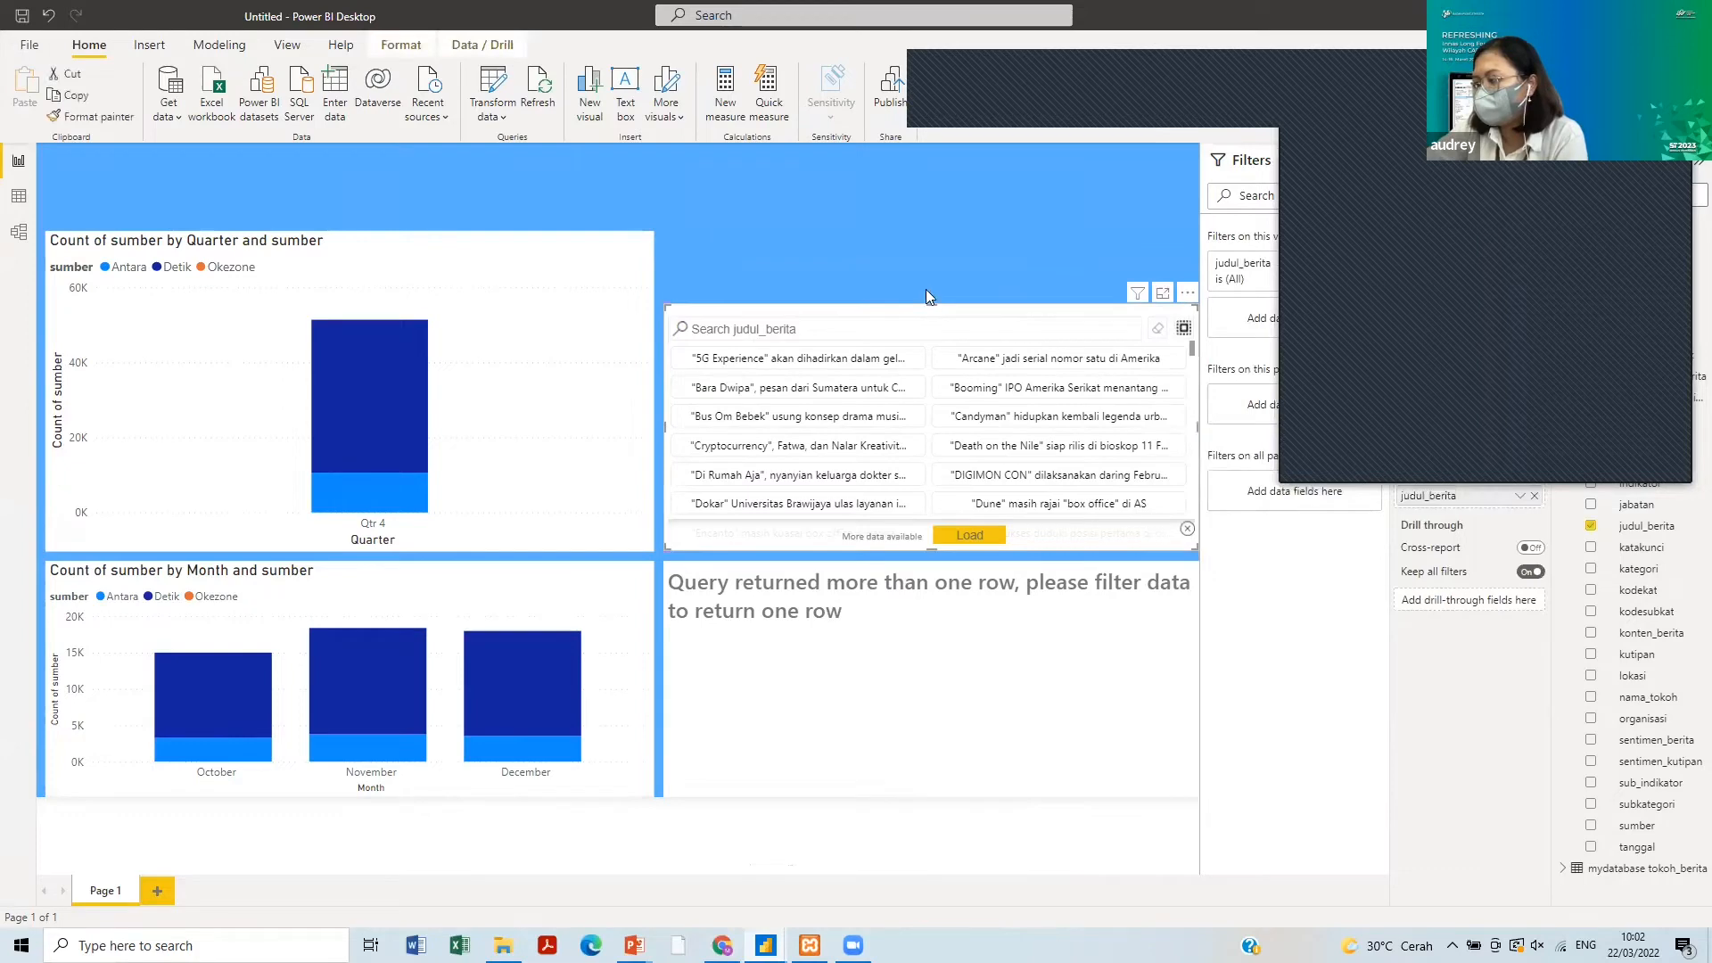
{"action": "left_click_drag", "start_coordinate": [926, 290], "coordinate": [925, 237]}
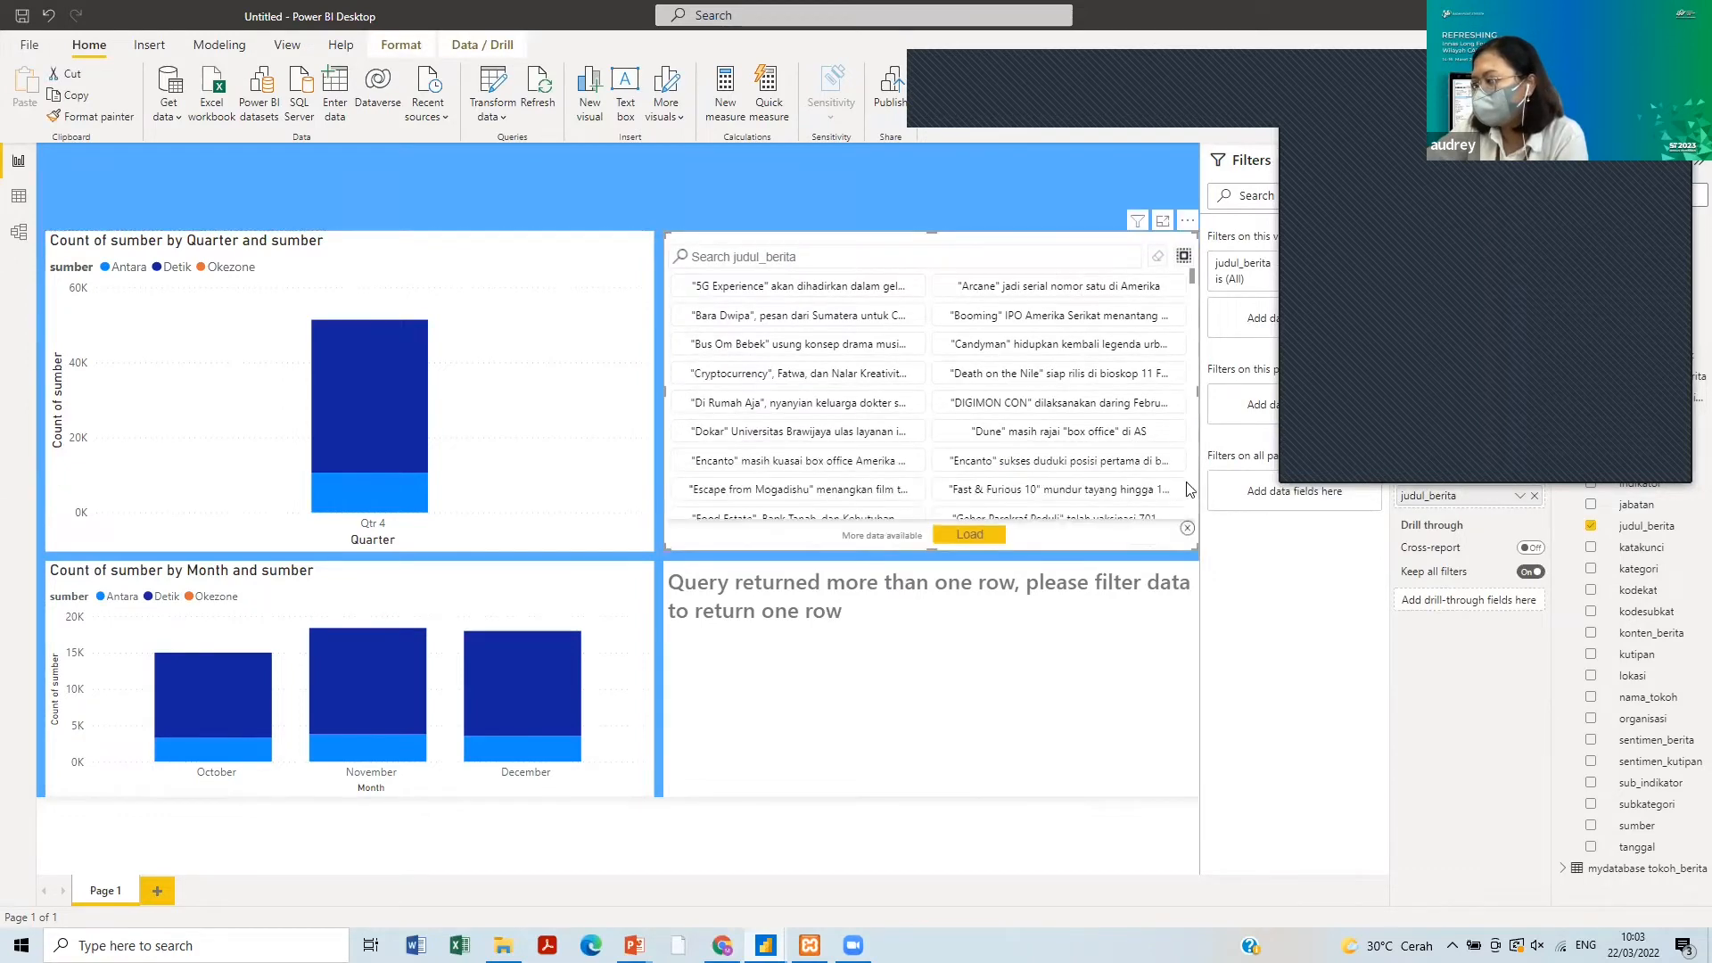
{"action": "left_click", "coordinate": [1188, 528]}
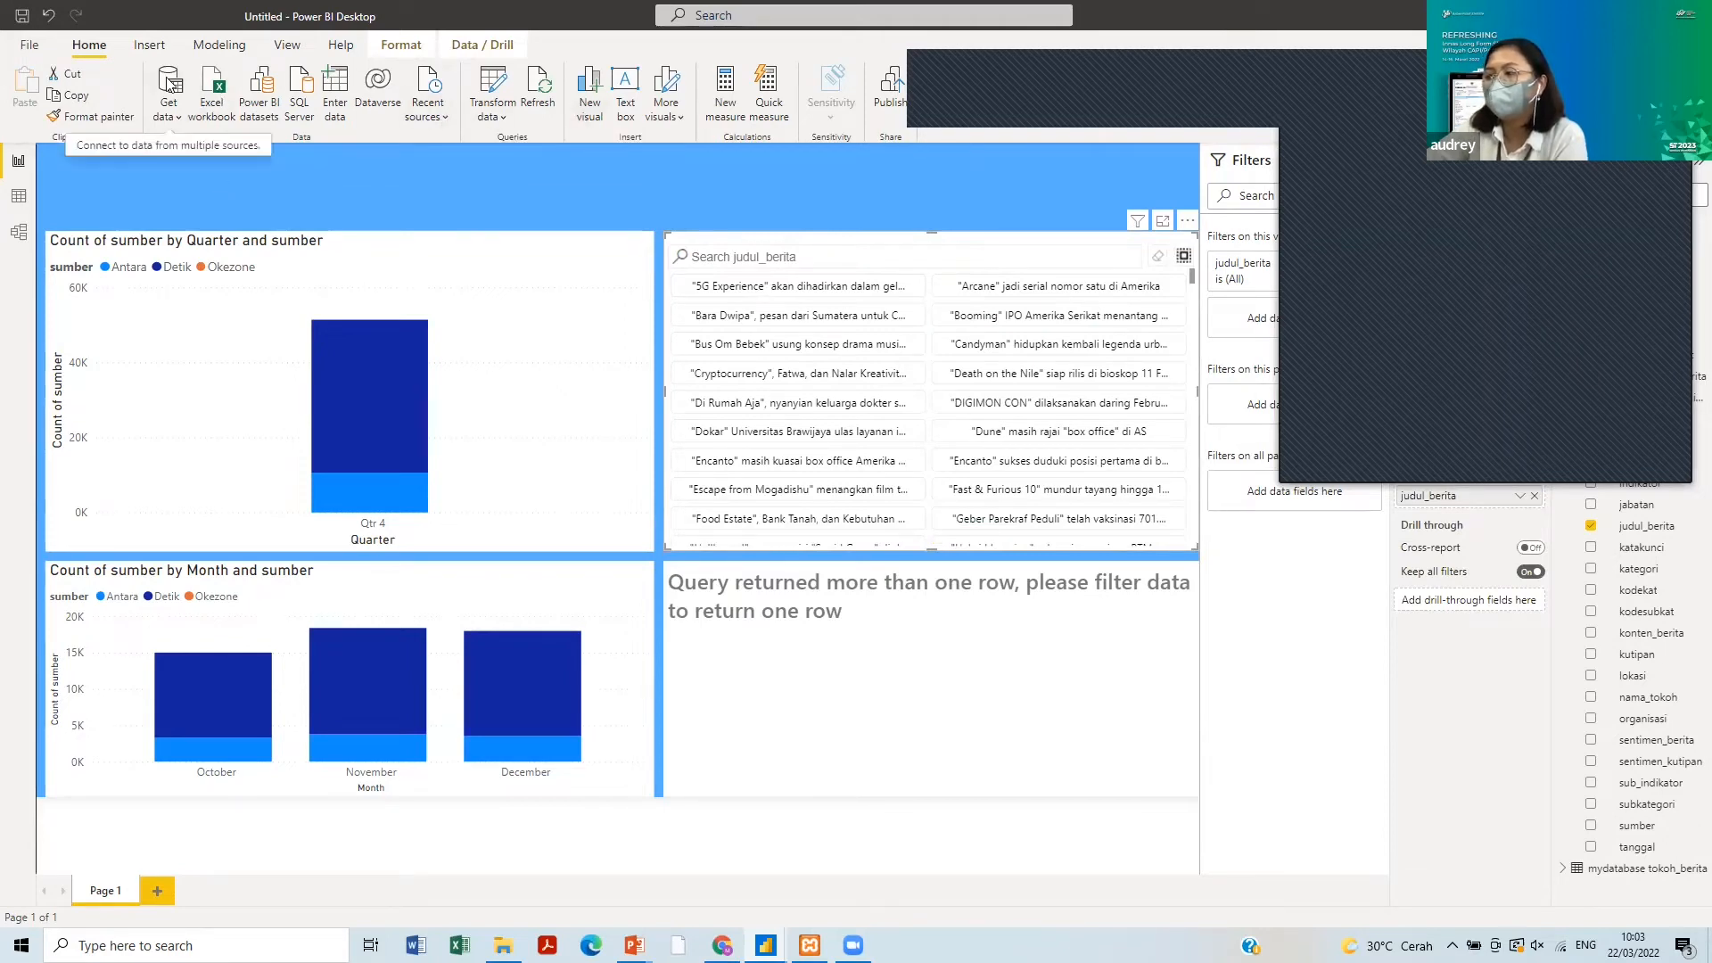
- Insert the image Header-Frontend-Besar-ind.png from the Fenomena folder inside Unduhan on the D: drive
{"action": "left_click", "coordinate": [144, 45]}
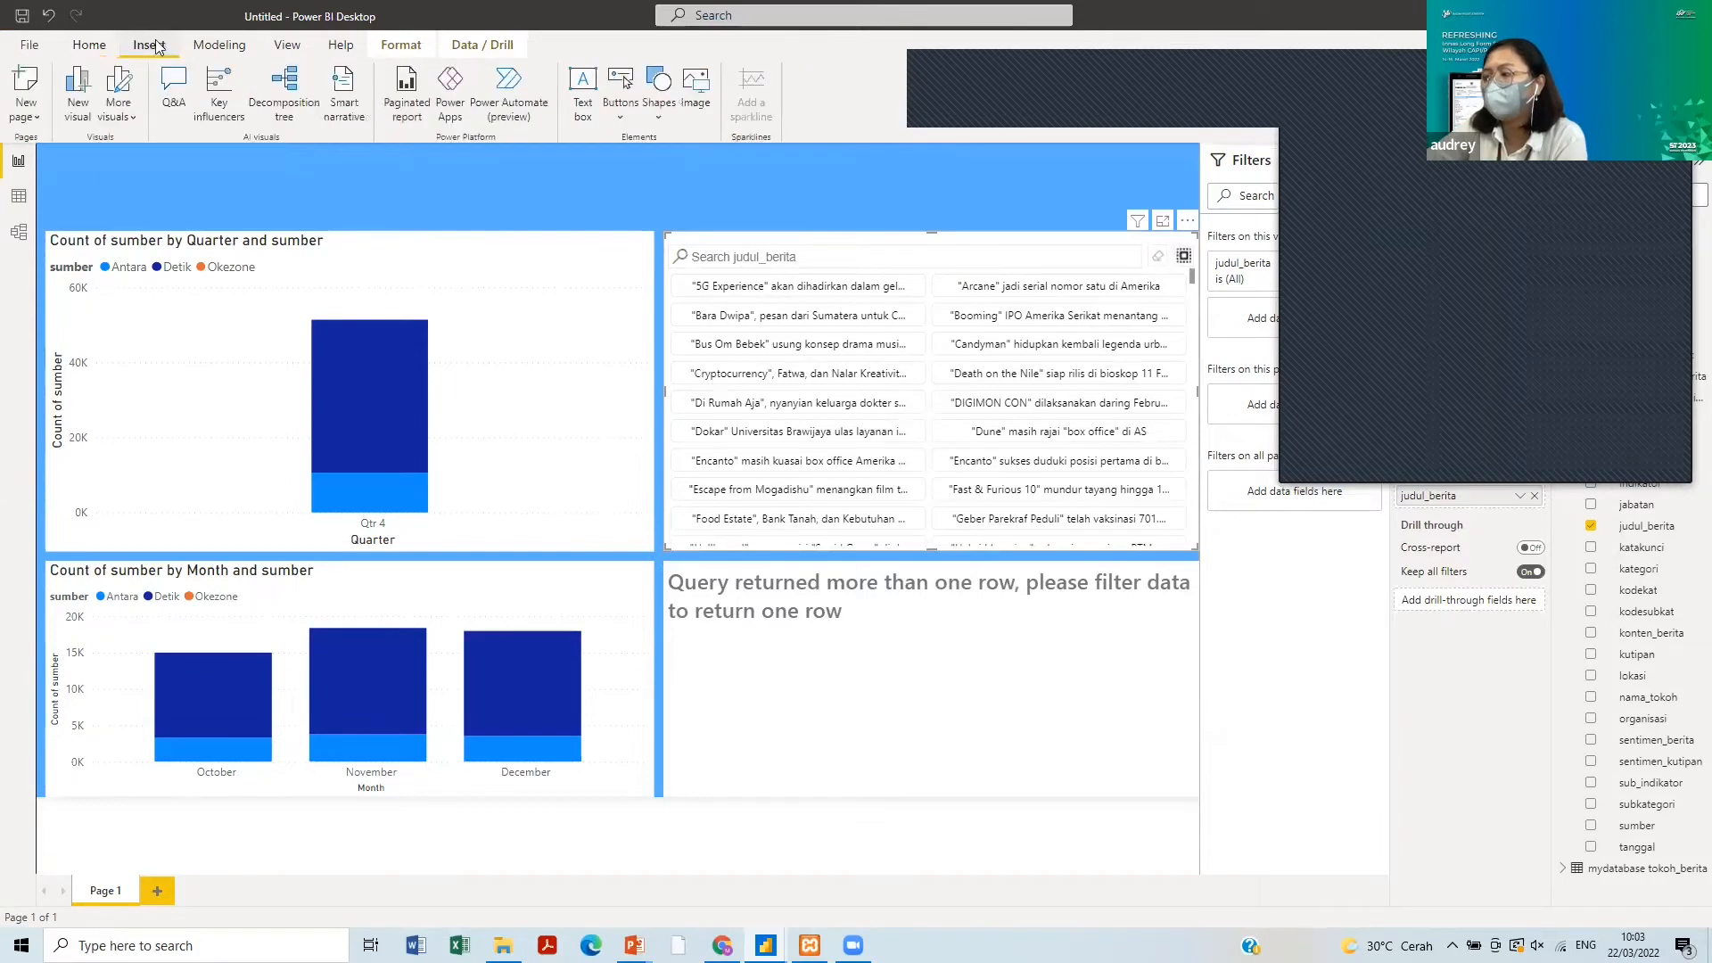
{"action": "left_click", "coordinate": [693, 89]}
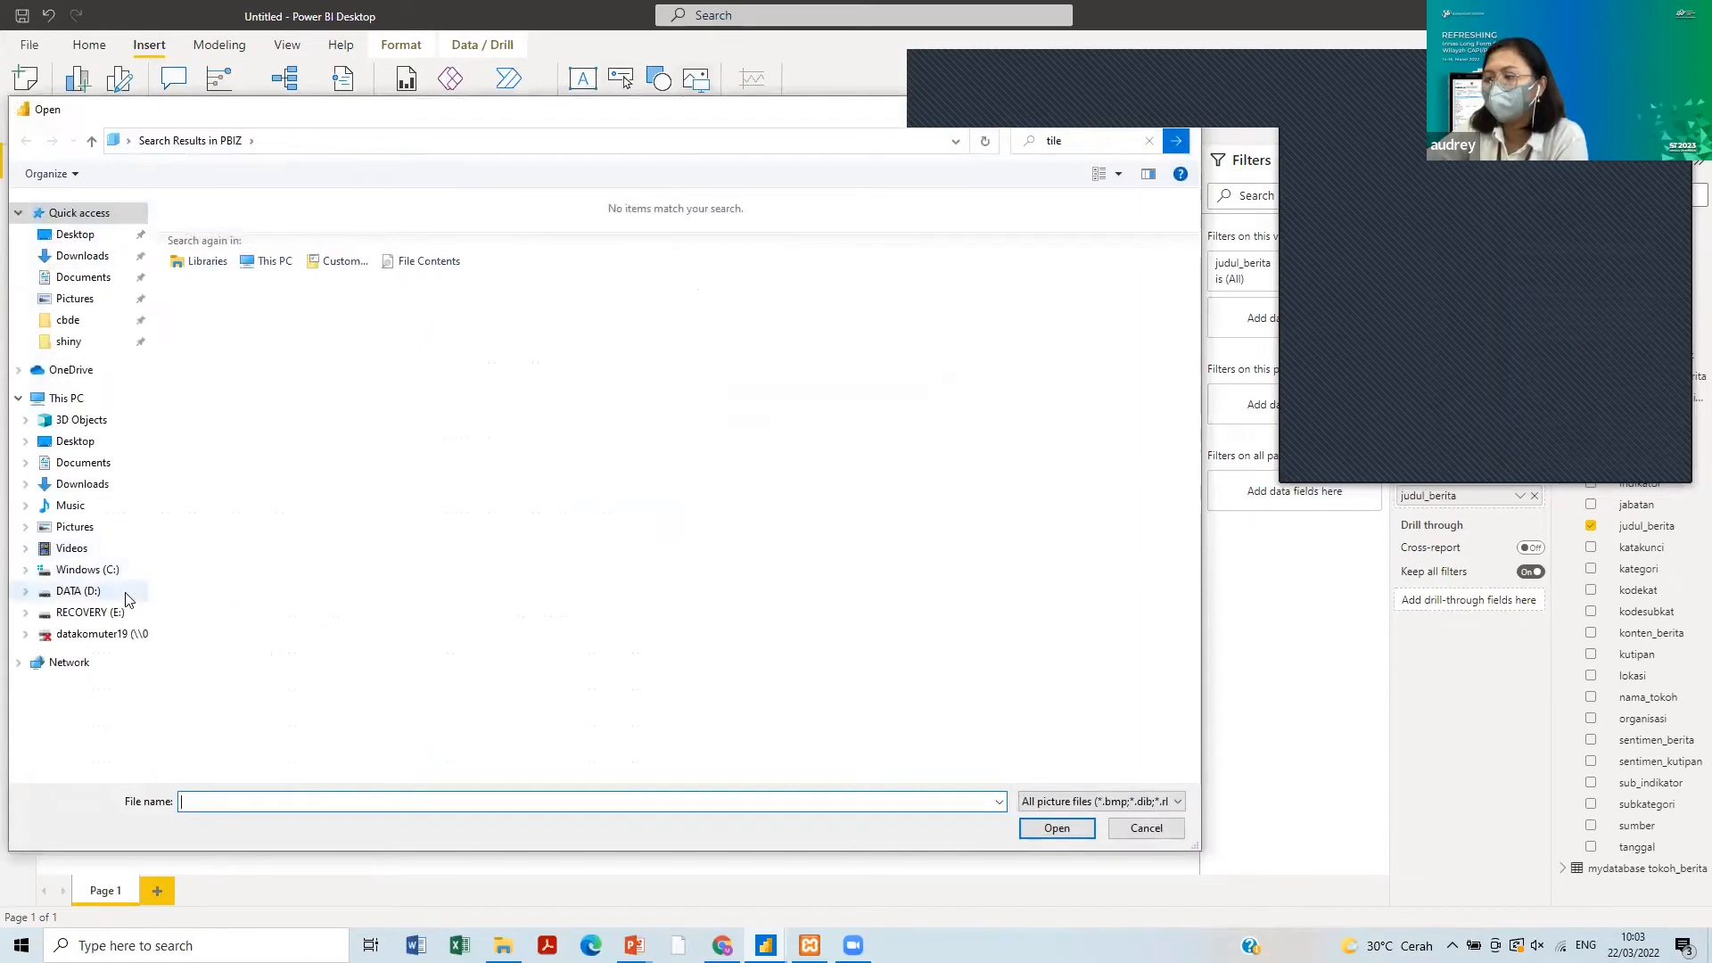
{"action": "left_click", "coordinate": [98, 592]}
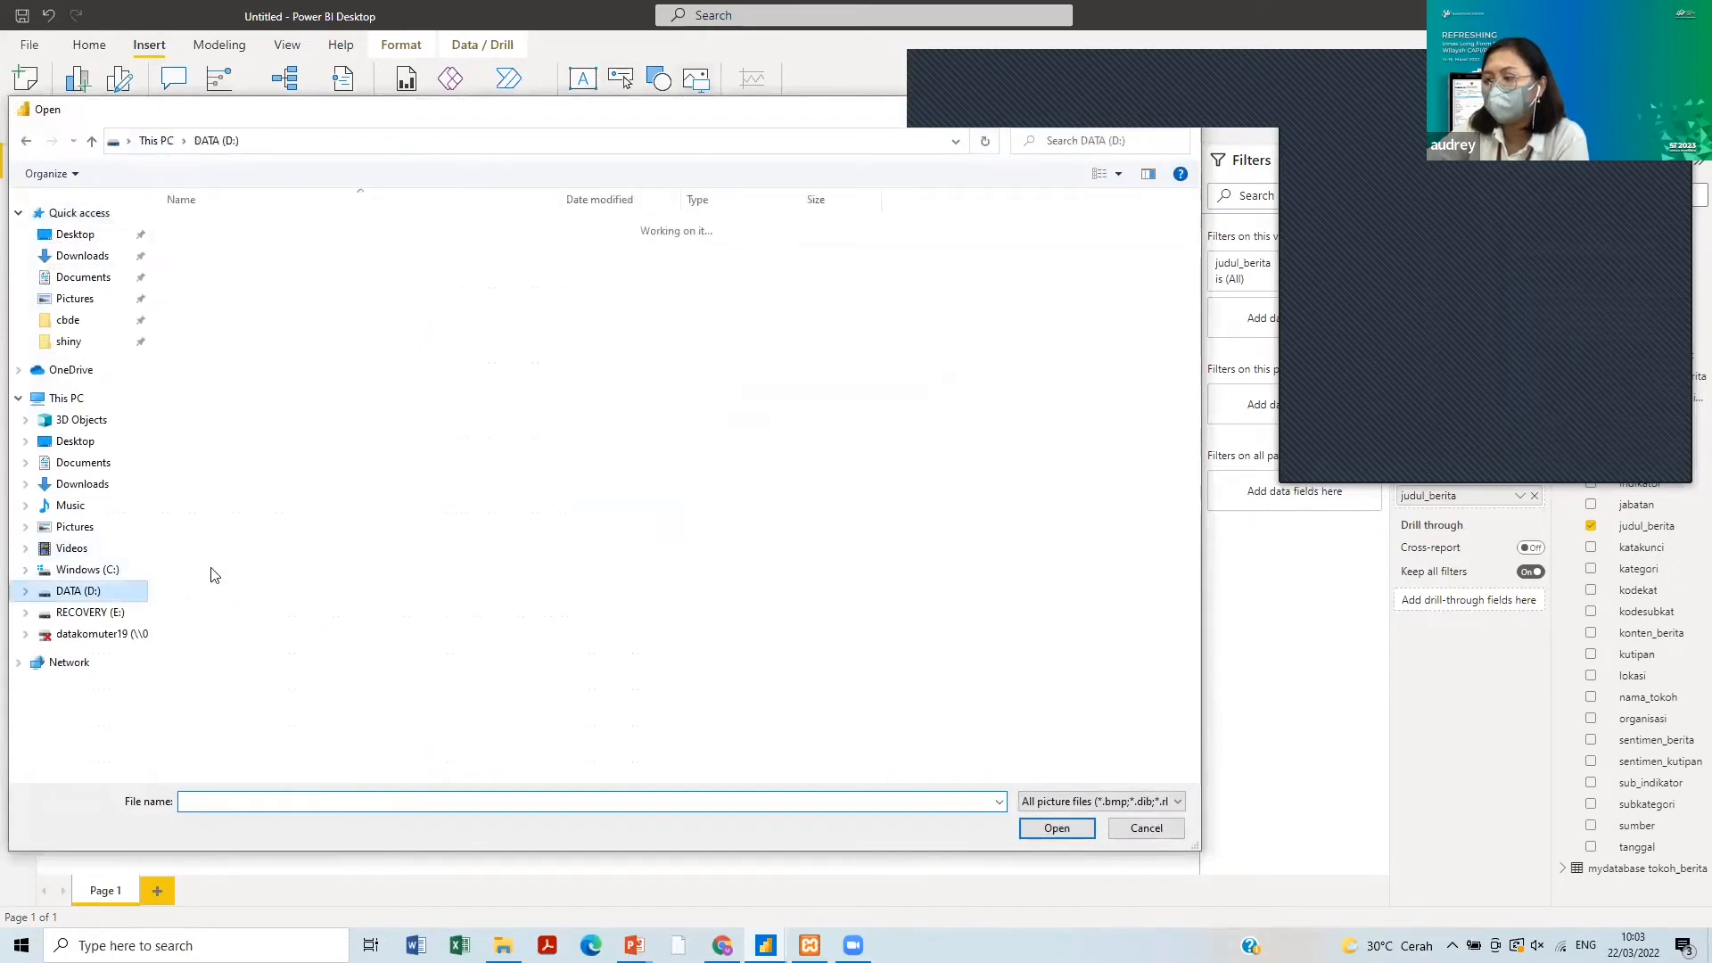
{"action": "scroll", "coordinate": [299, 581], "scroll_direction": "down", "scroll_amount": 5}
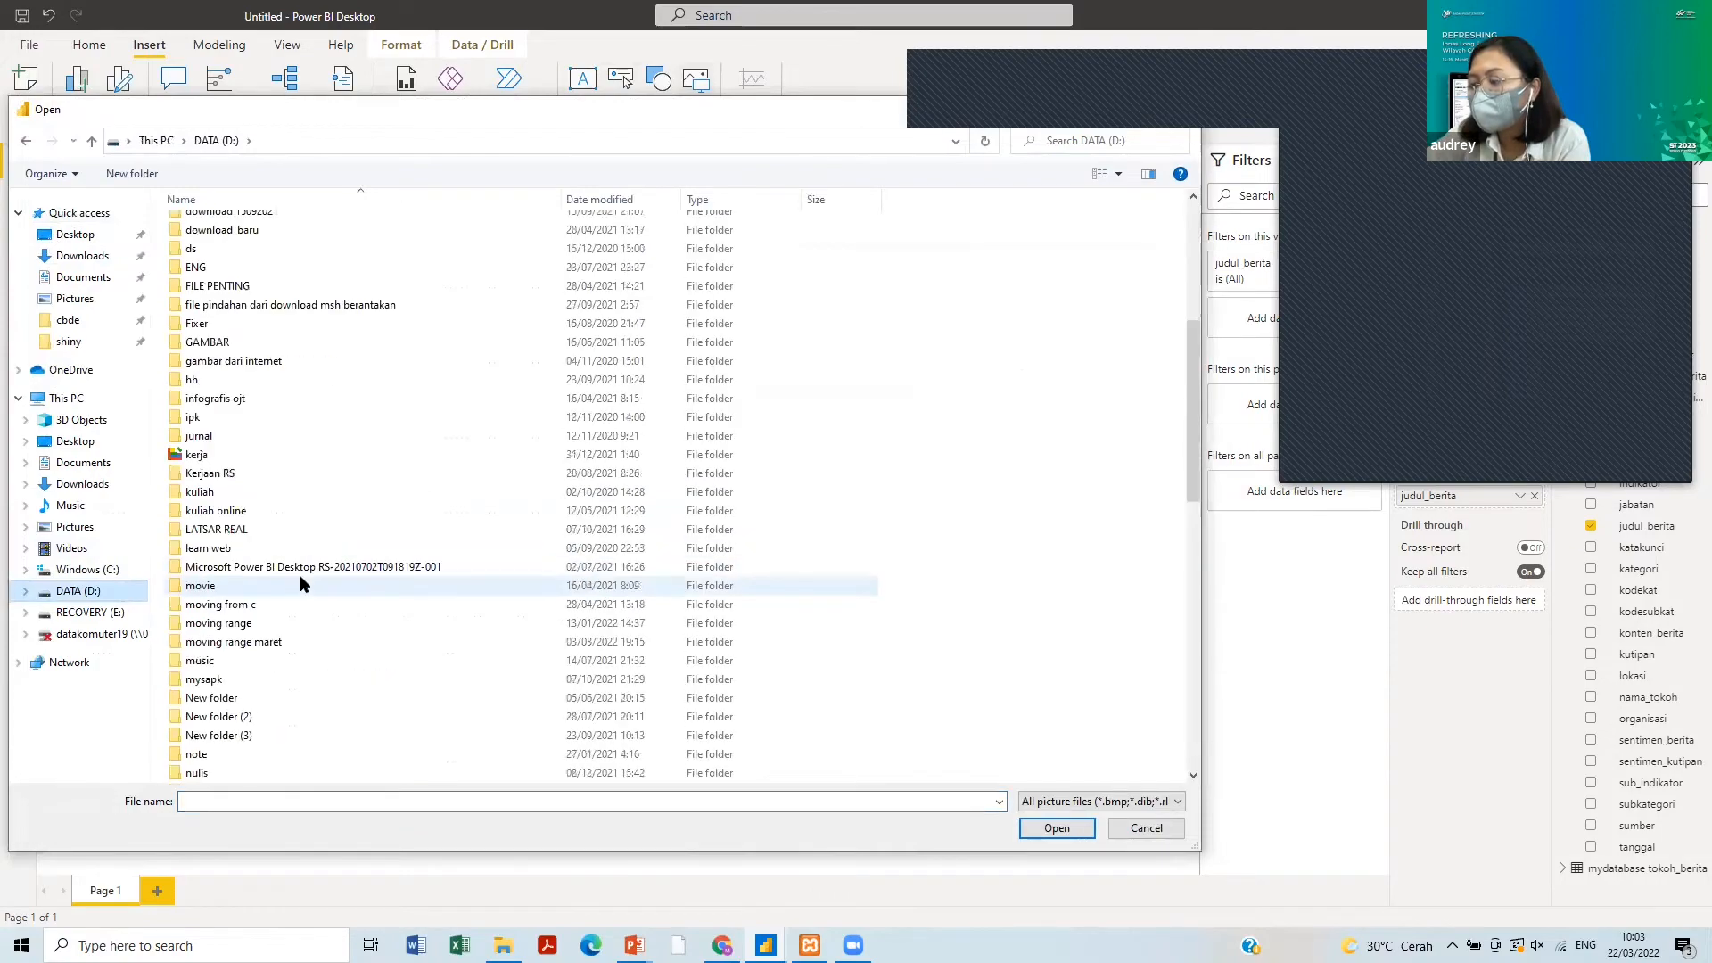
{"action": "scroll", "coordinate": [412, 370], "scroll_direction": "down", "scroll_amount": 15}
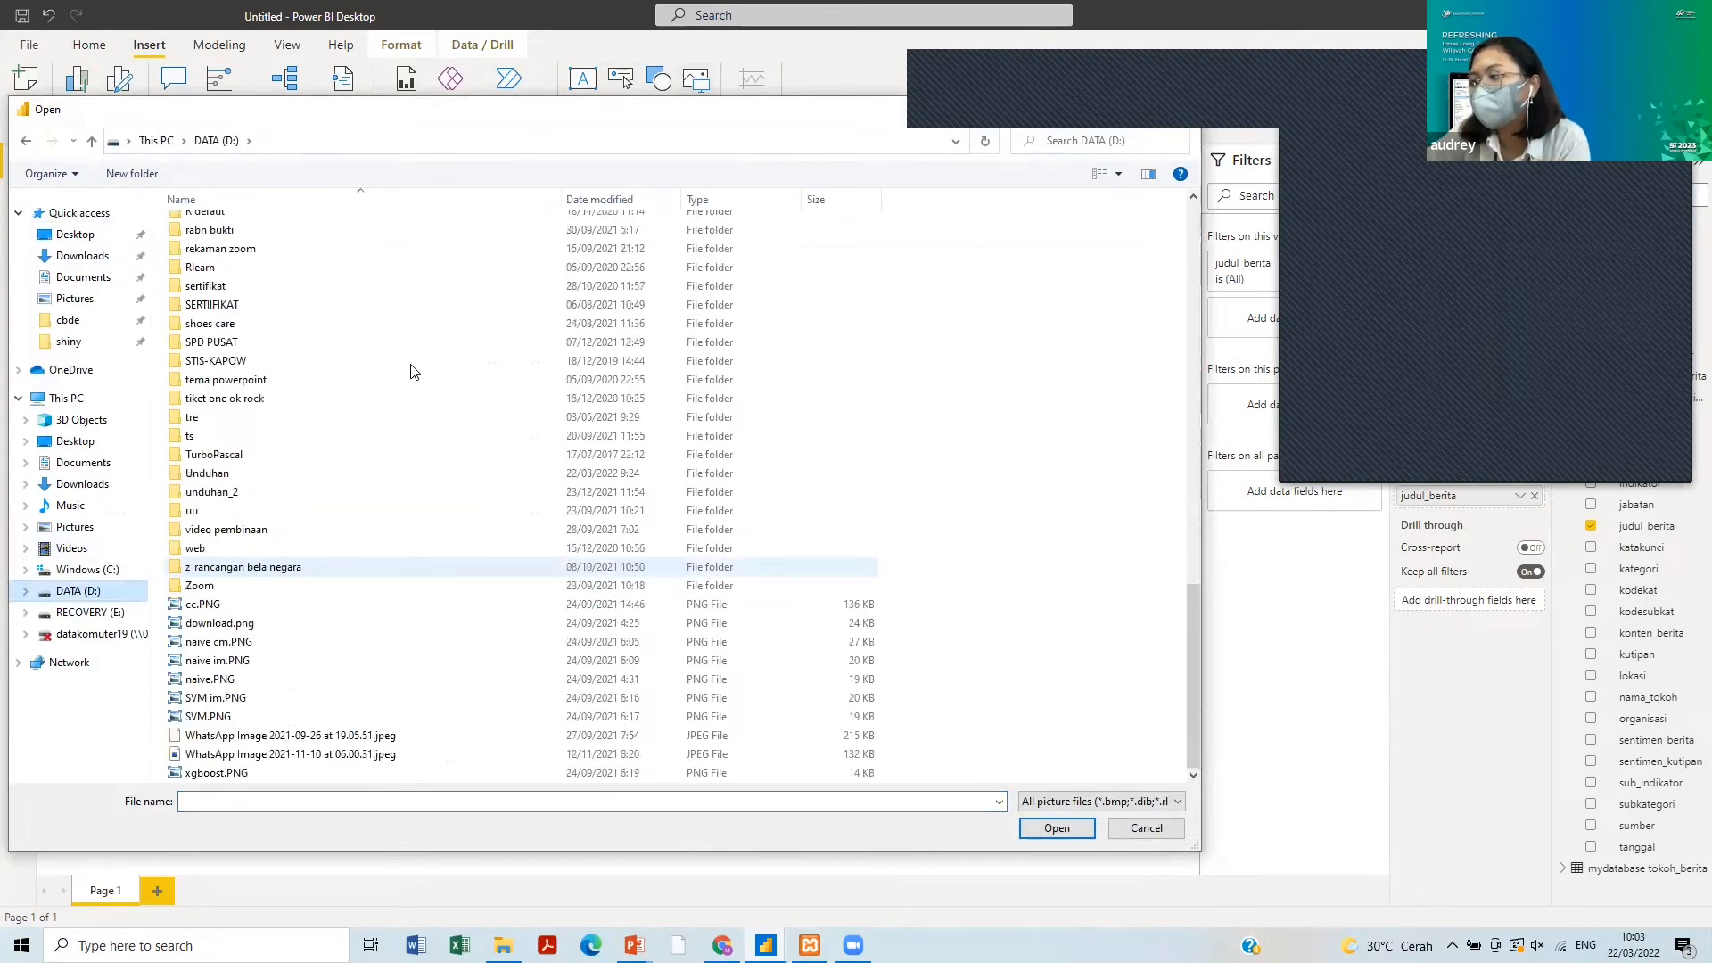
{"action": "key", "text": "Up"}
{"action": "key", "text": "Up"}
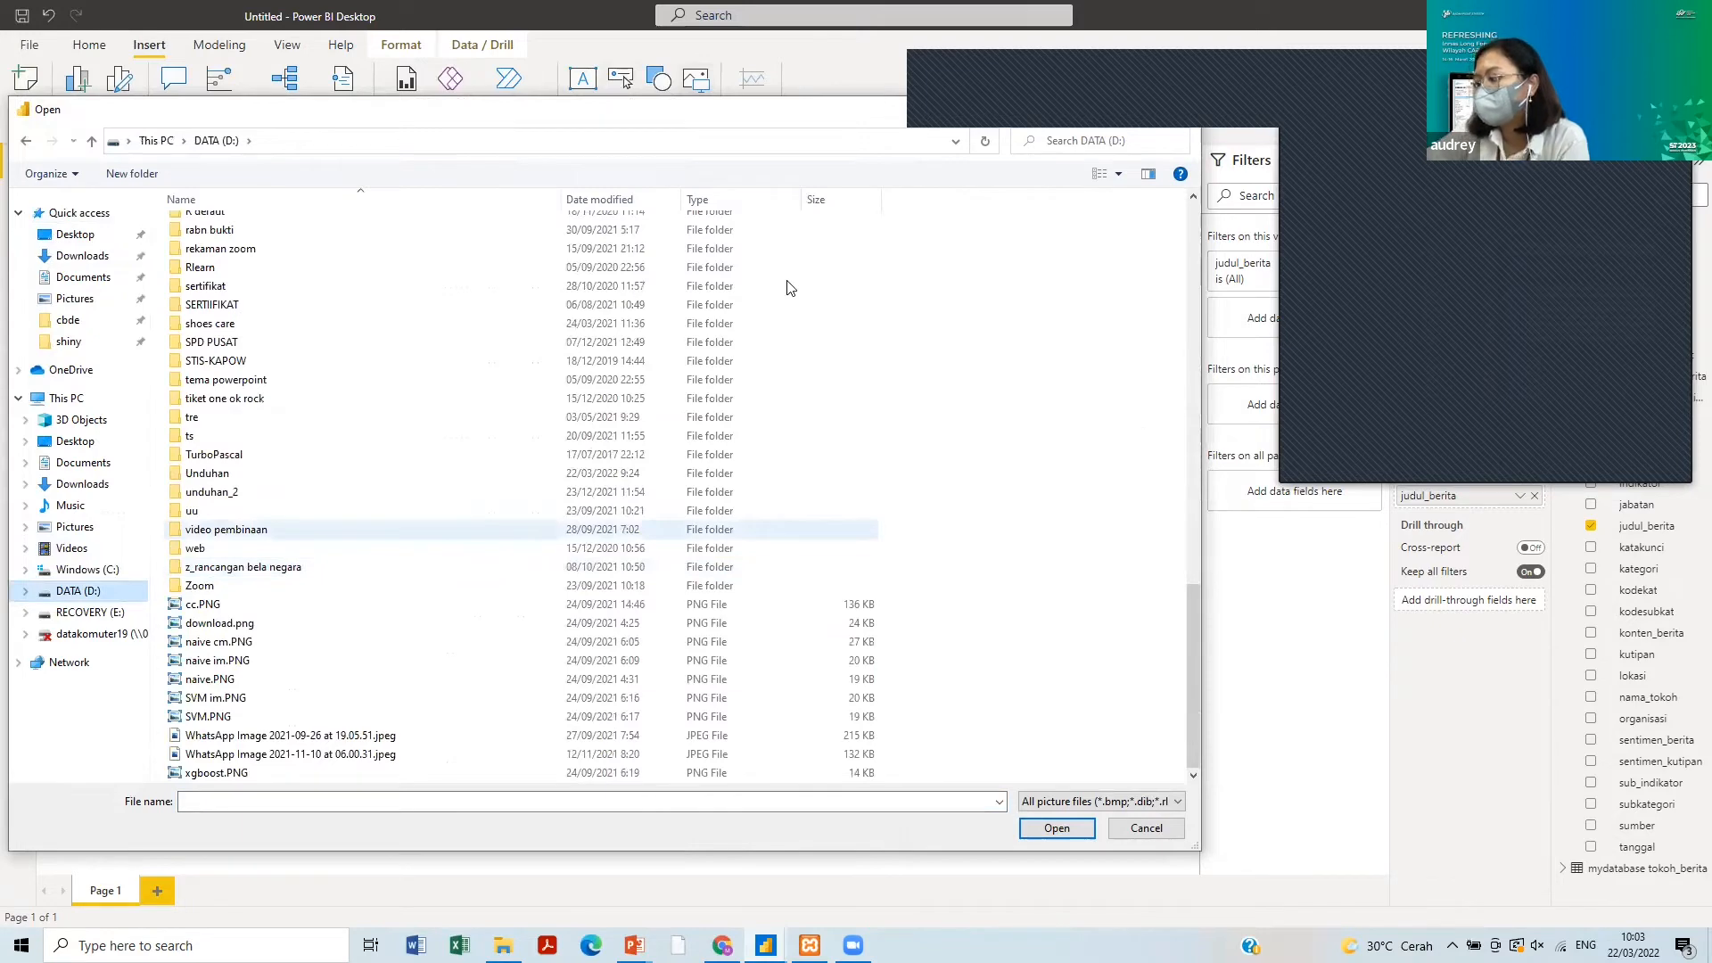
{"action": "key", "text": "Up"}
{"action": "key", "text": "Up"}
{"action": "key", "text": "Up"}
{"action": "key", "text": "Return"}
{"action": "key", "text": "Return"}
{"action": "key", "text": "Return"}
{"action": "key", "text": "End"}
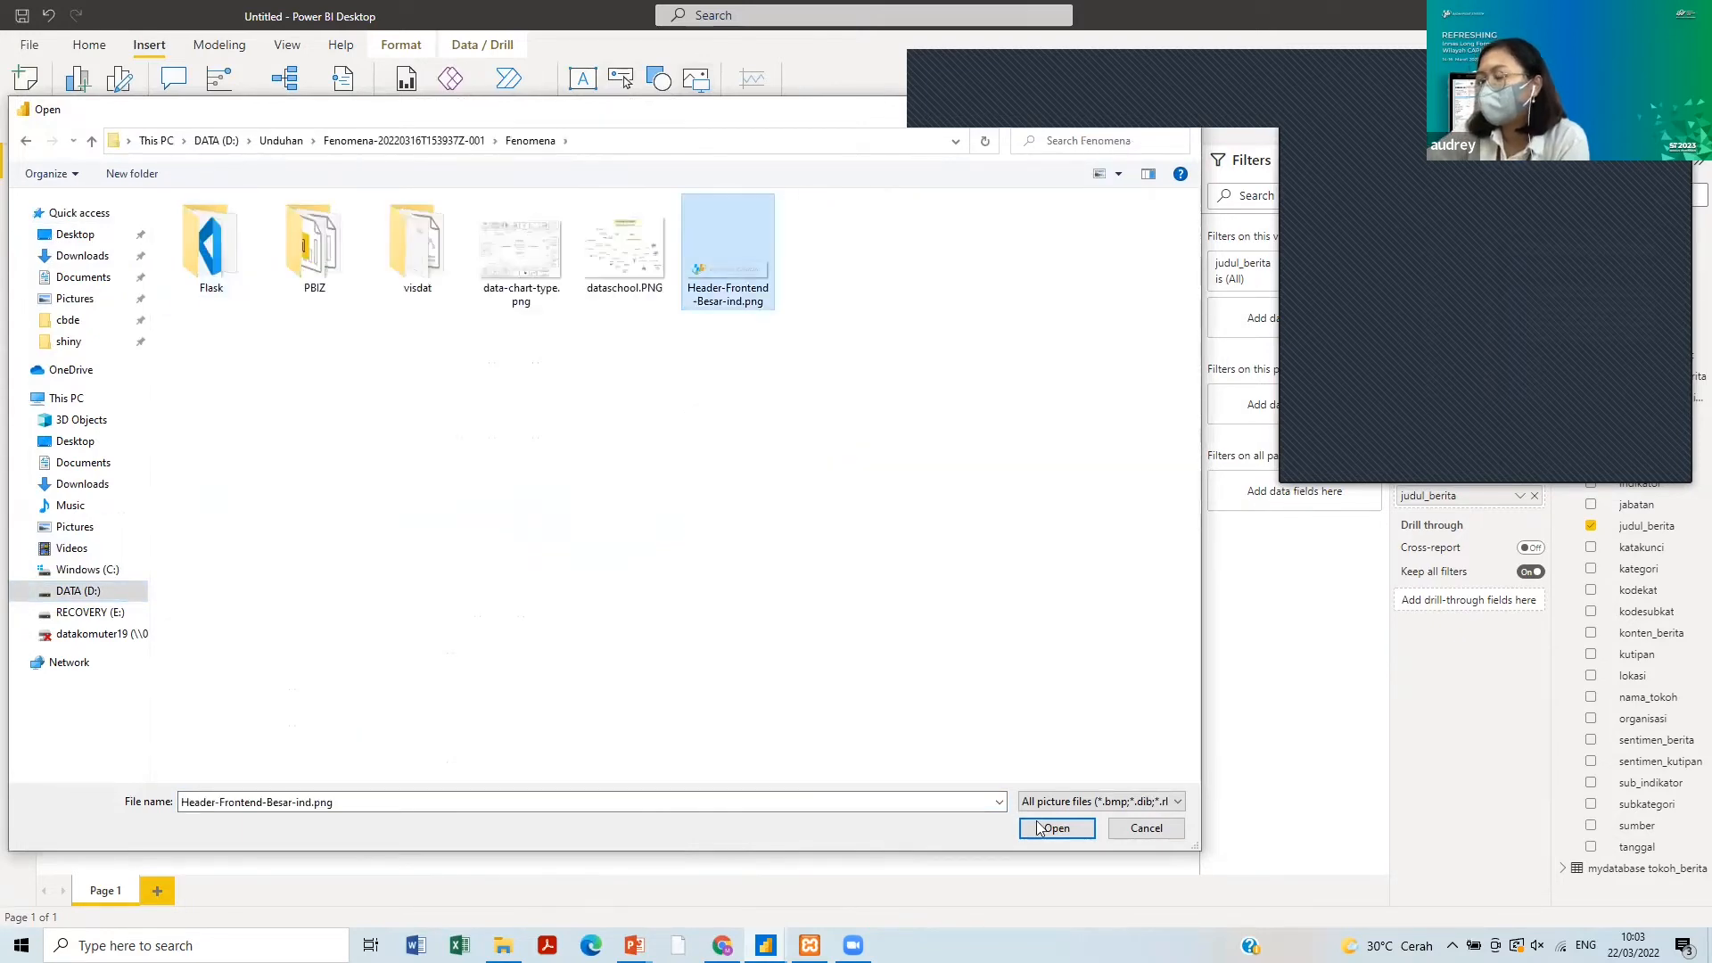
{"action": "key", "text": "Return"}
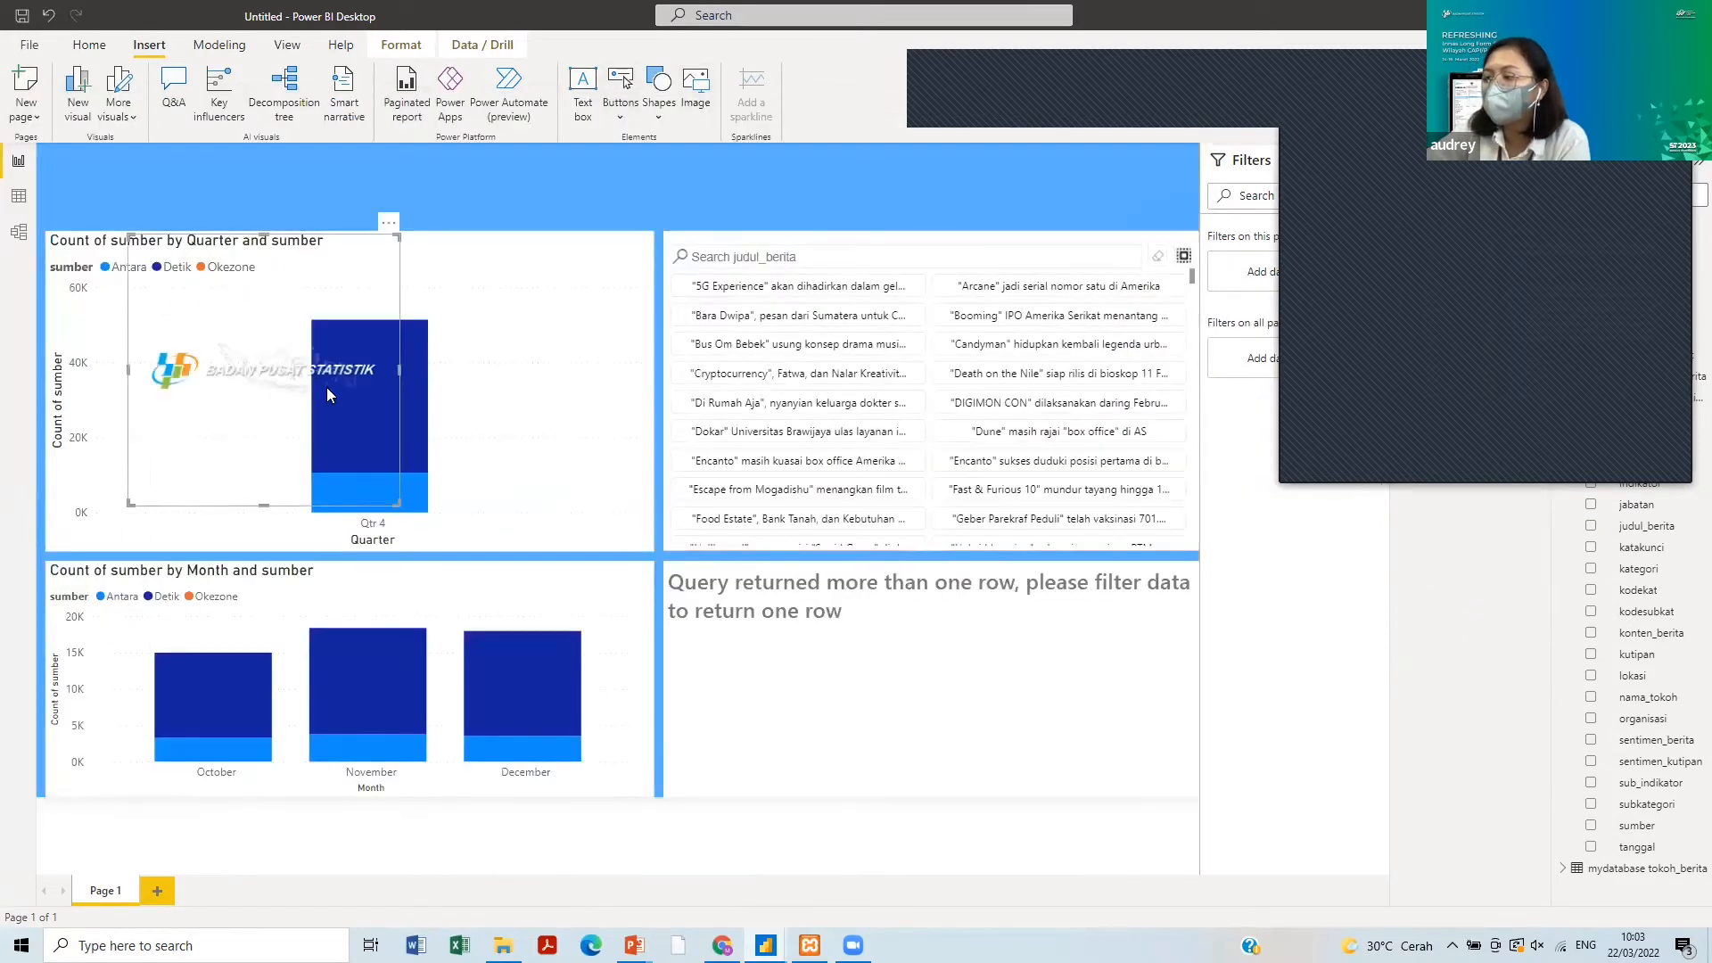
- Move the Badan Pusat Statistik logo up to the page's header band and shrink it to a small size
{"action": "left_click_drag", "start_coordinate": [326, 387], "coordinate": [269, 194]}
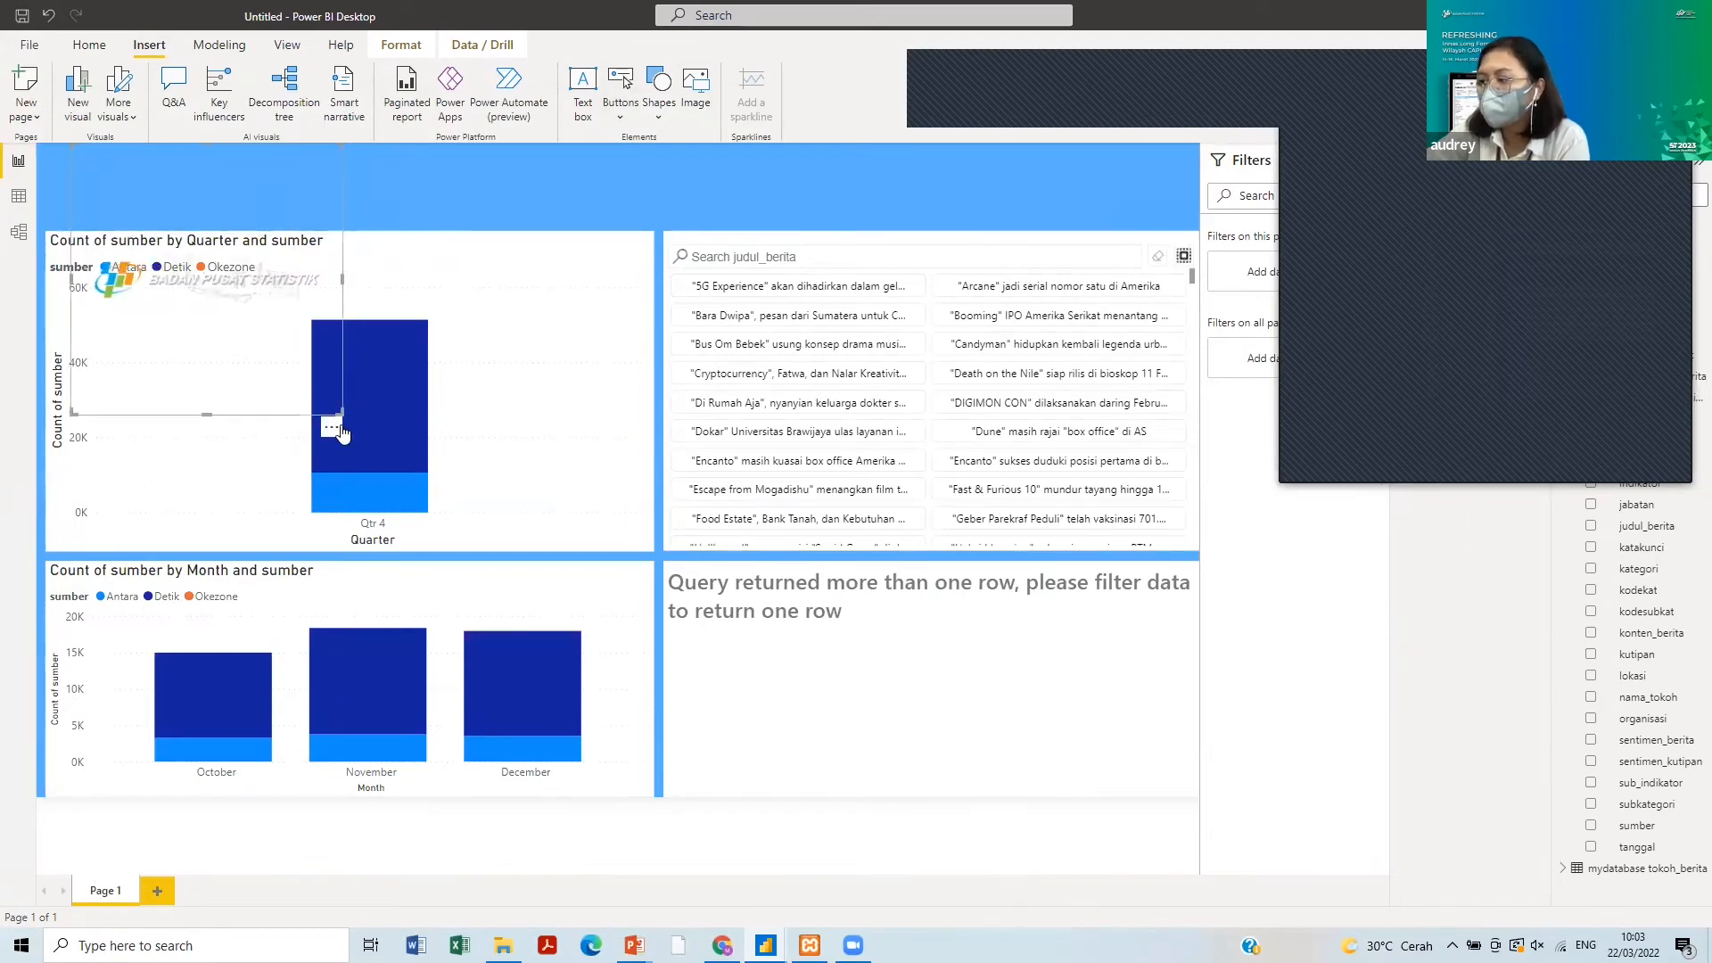
{"action": "left_click_drag", "start_coordinate": [341, 412], "coordinate": [226, 298]}
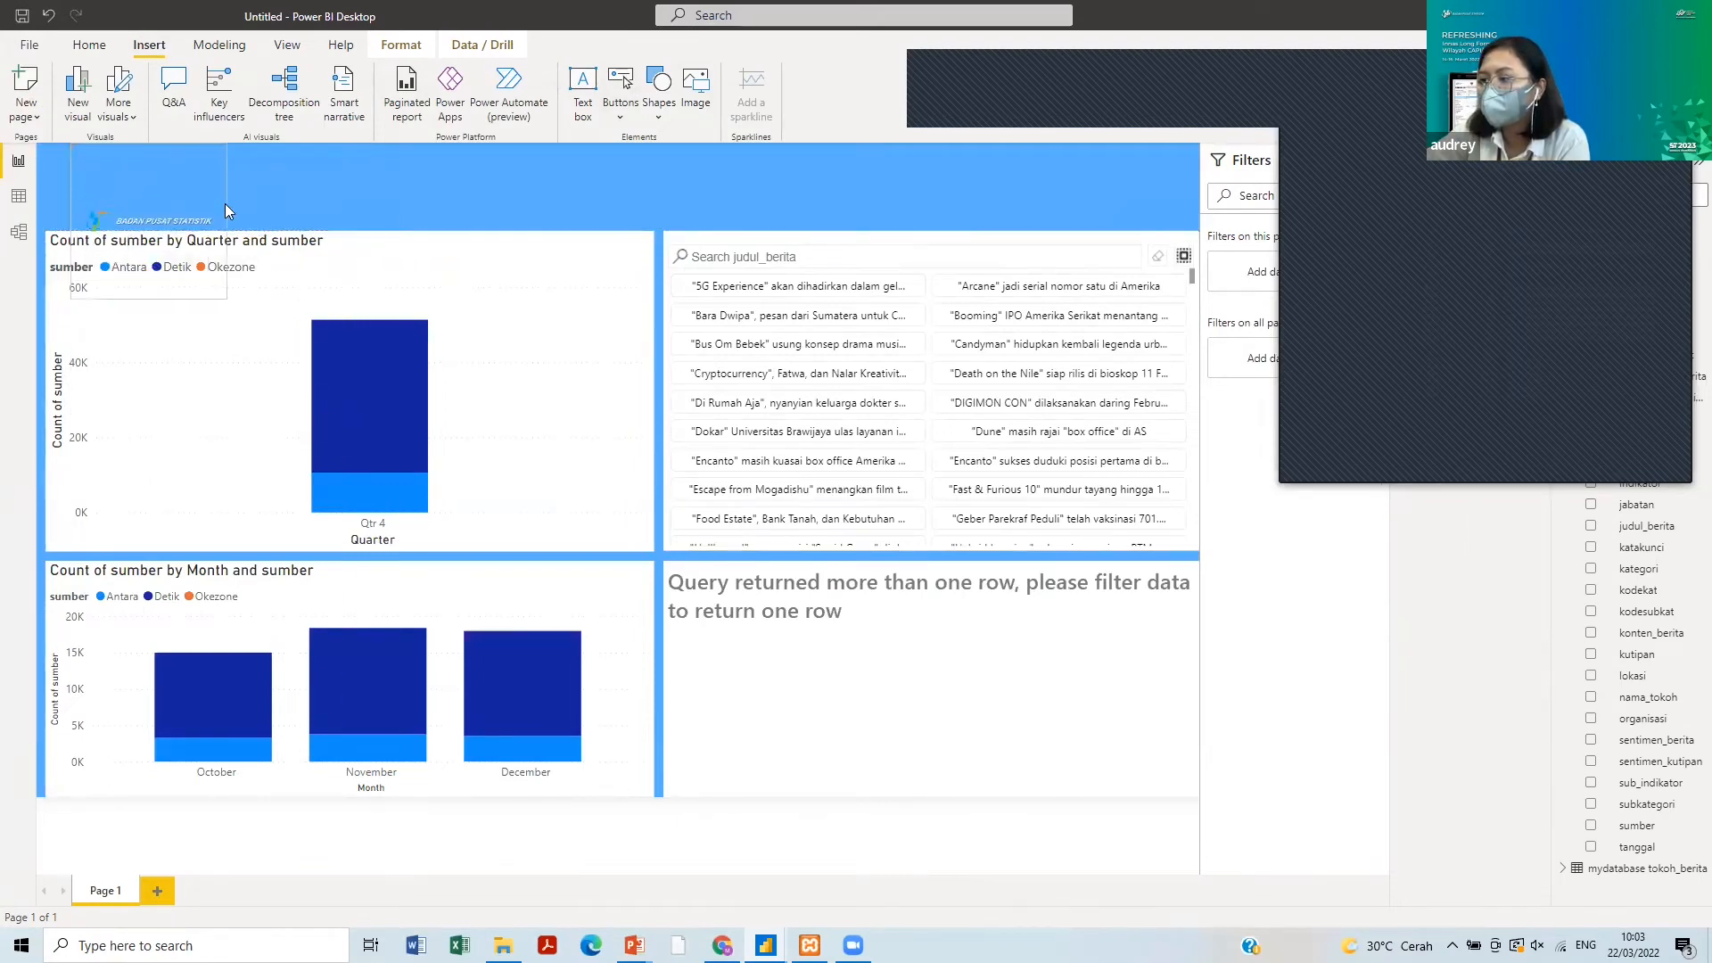
{"action": "left_click_drag", "start_coordinate": [181, 189], "coordinate": [181, 175]}
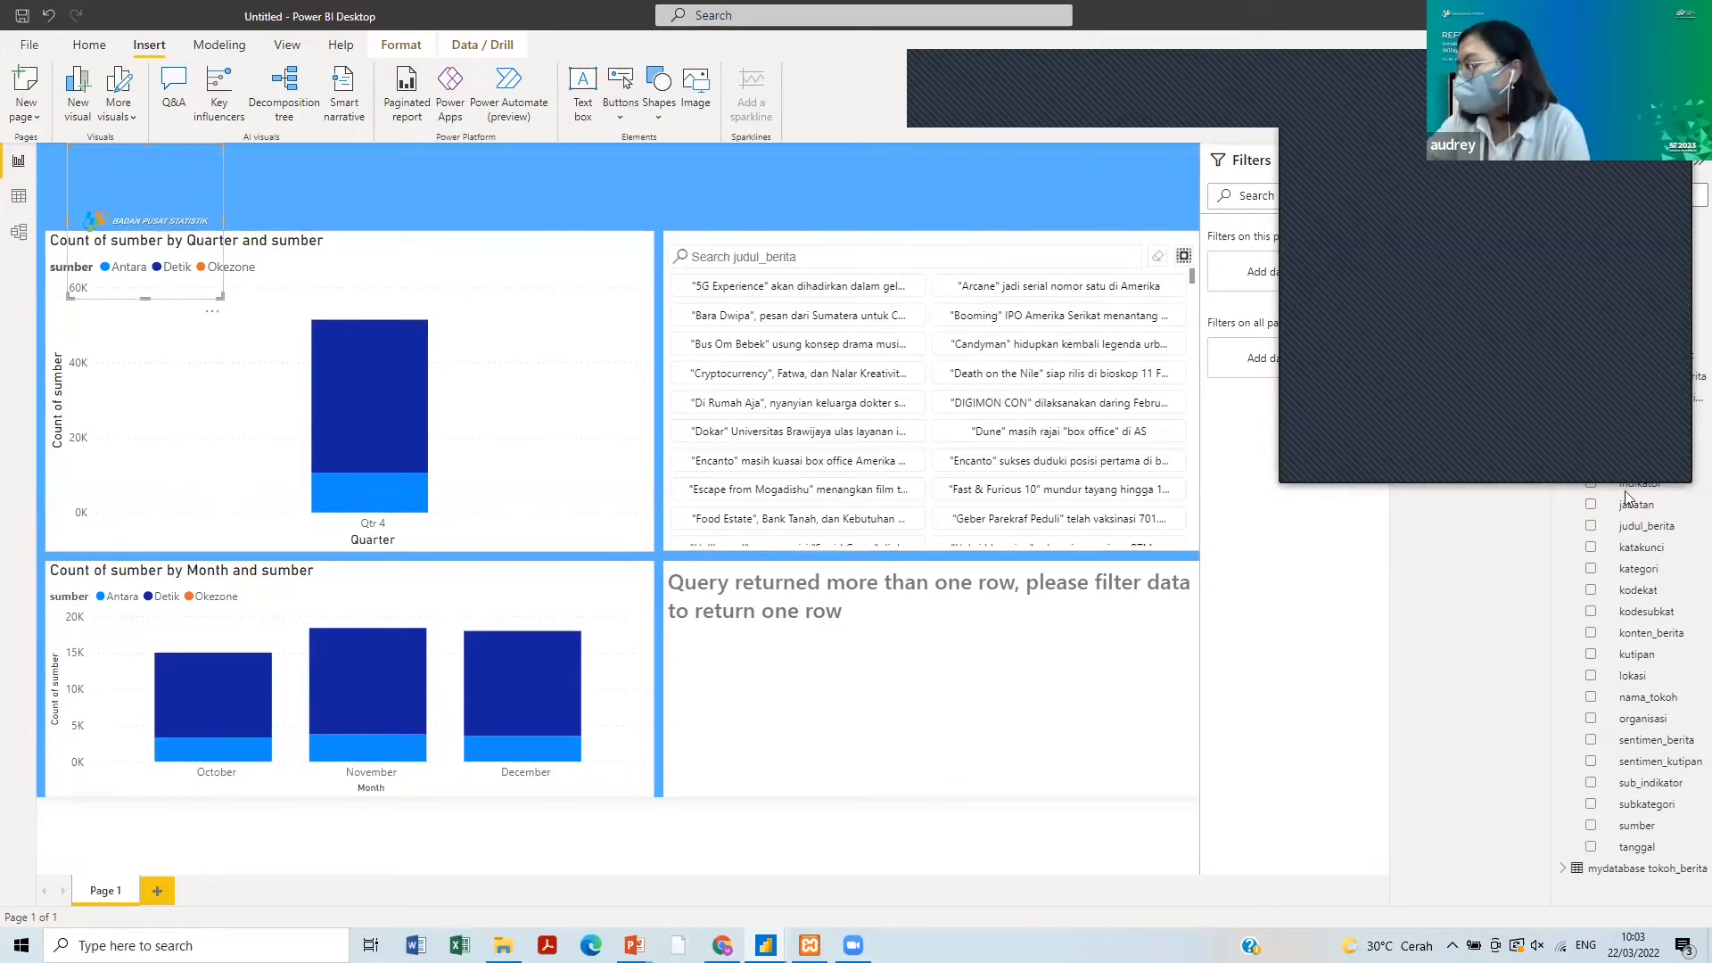
- Review the logo image's formatting options, including its title, action and scaling style settings
{"action": "left_click", "coordinate": [1465, 259]}
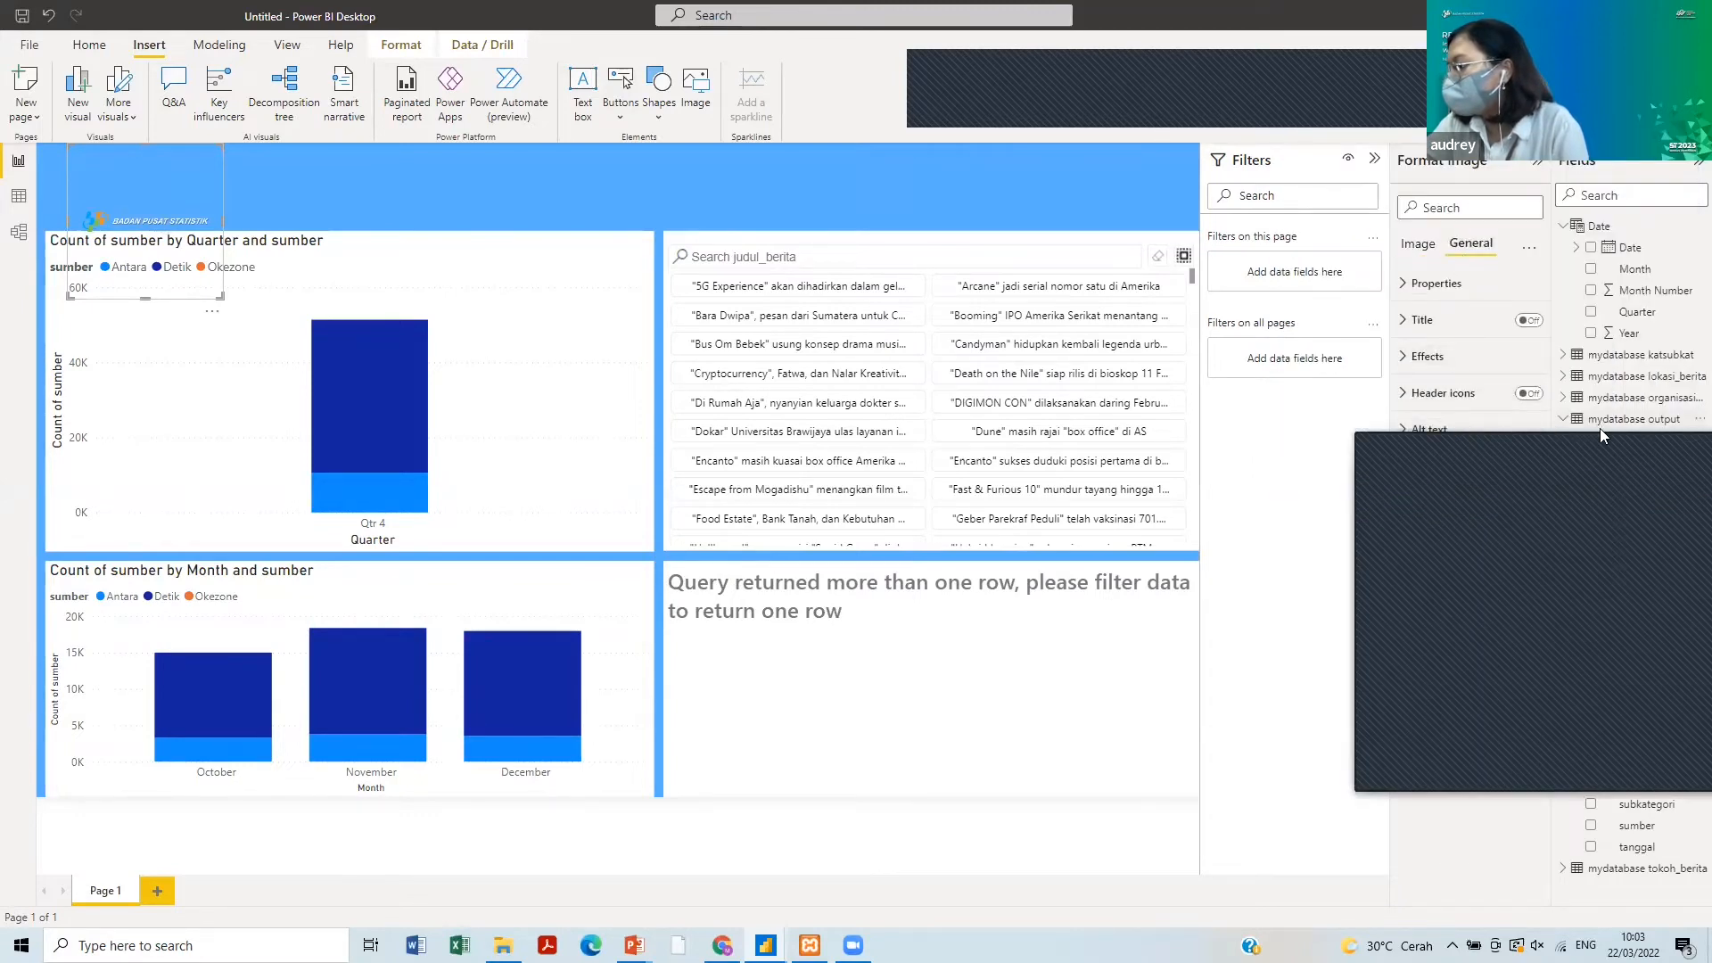
{"action": "left_click", "coordinate": [1422, 319]}
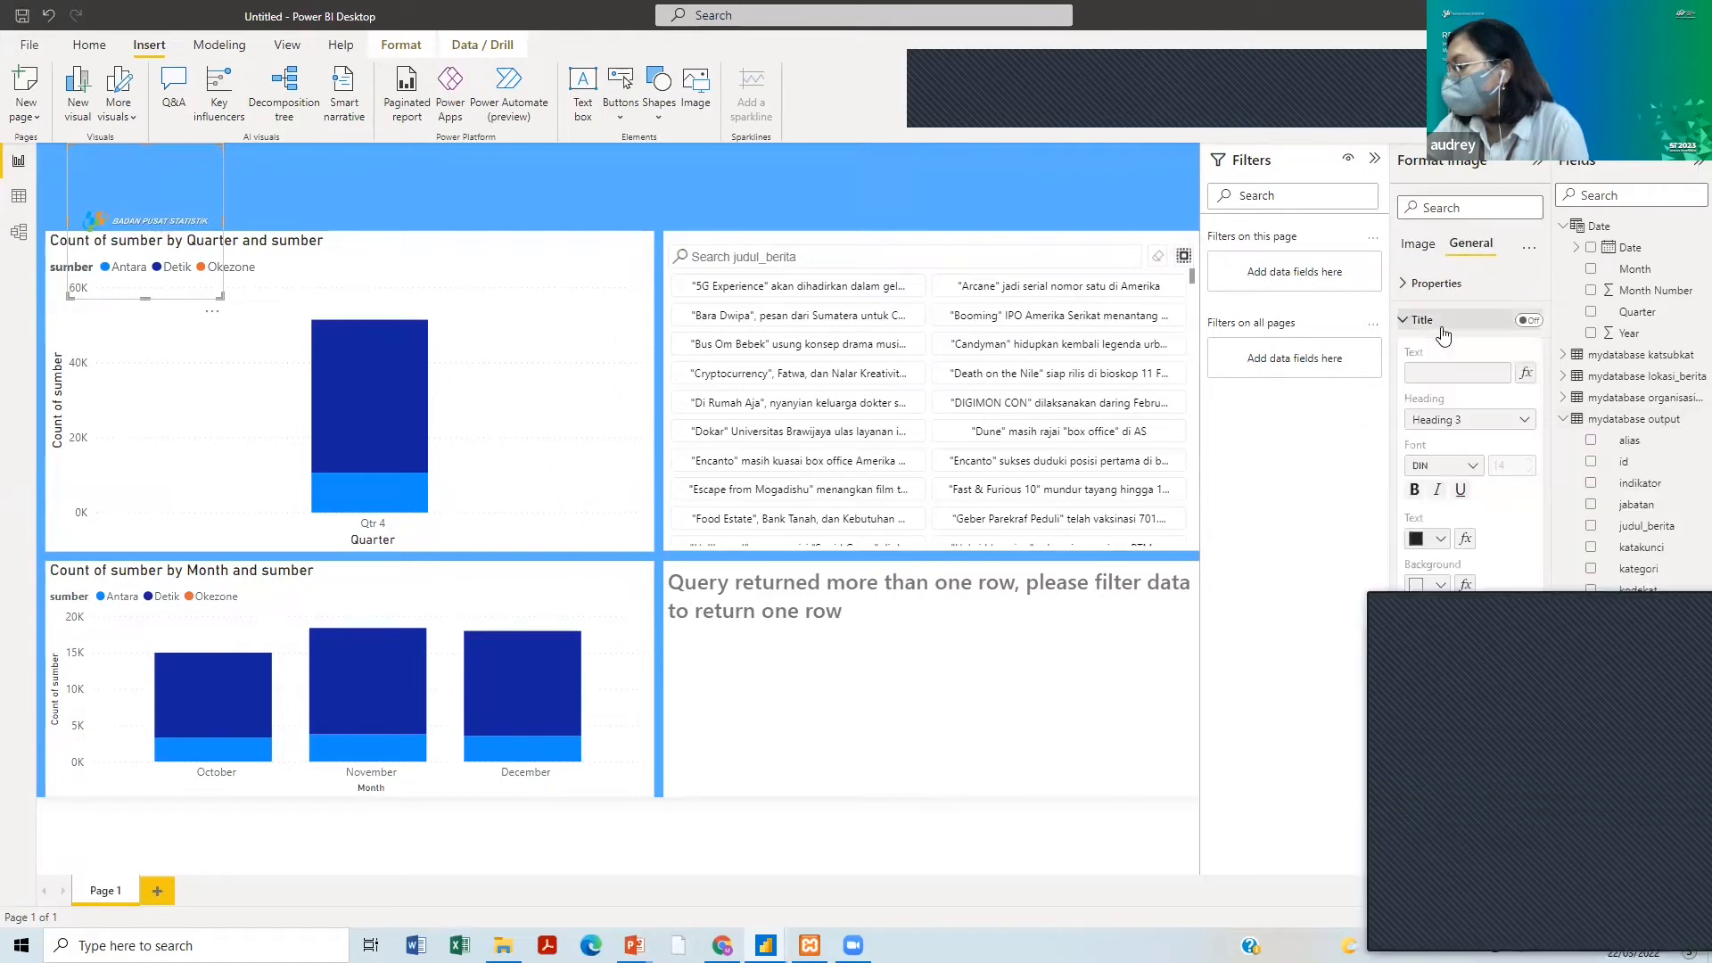
{"action": "left_click", "coordinate": [1422, 319]}
{"action": "left_click", "coordinate": [1429, 248]}
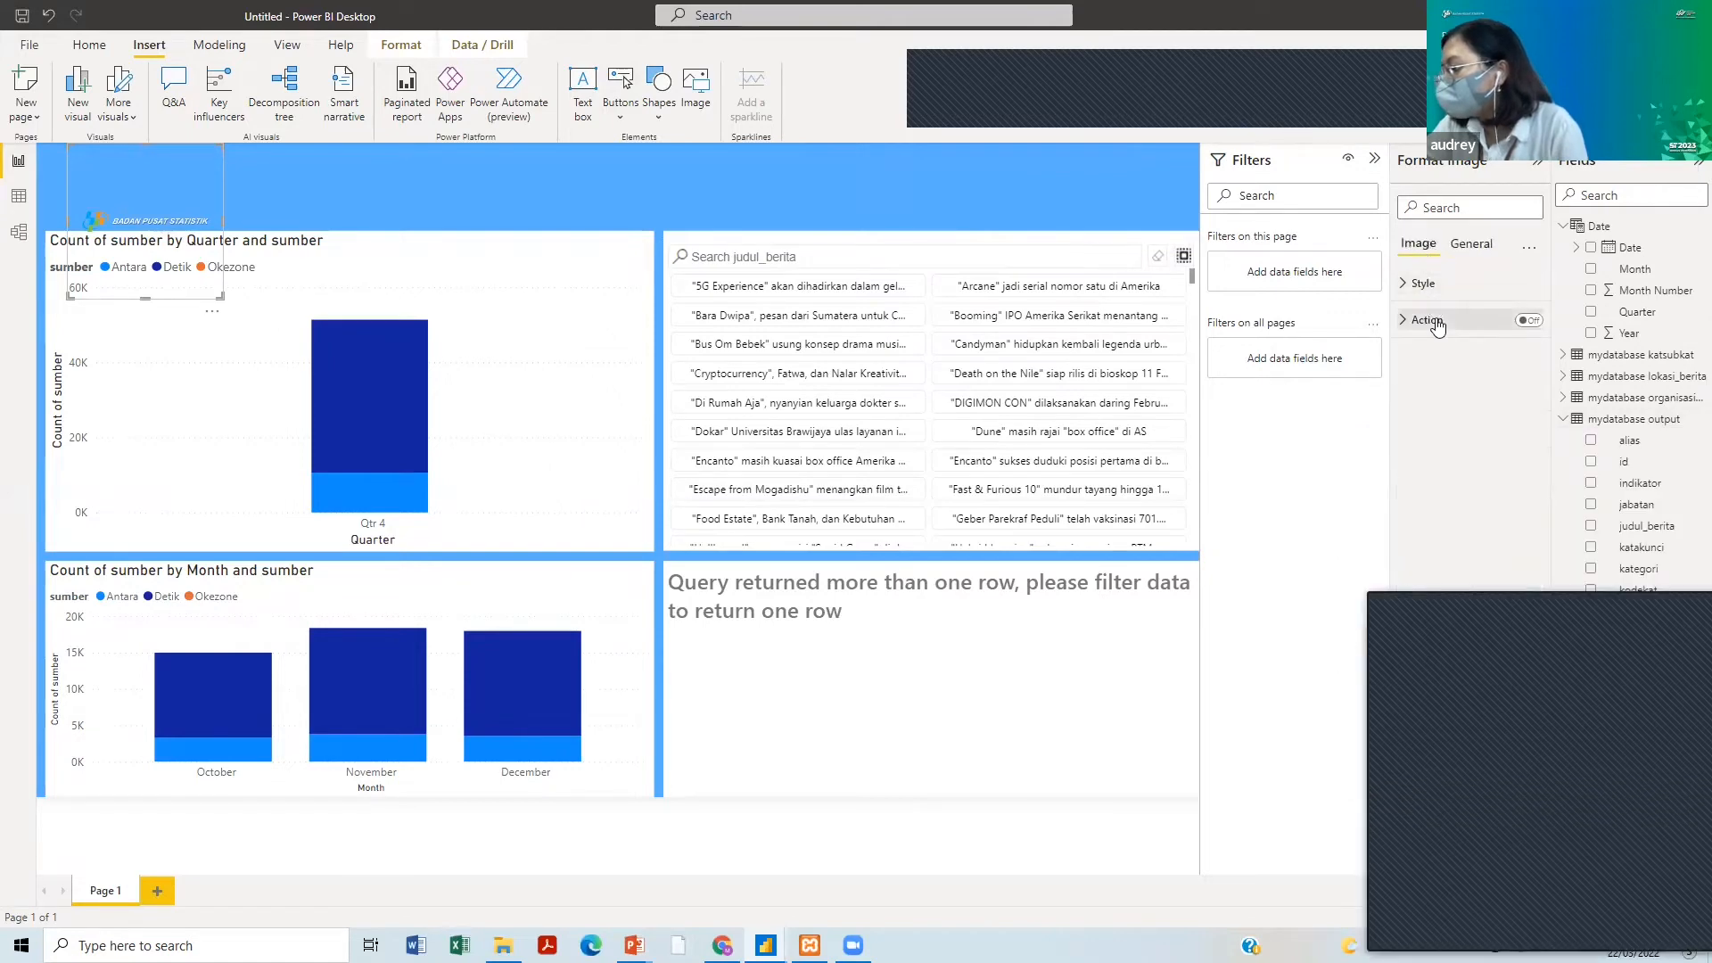
{"action": "left_click", "coordinate": [1427, 319]}
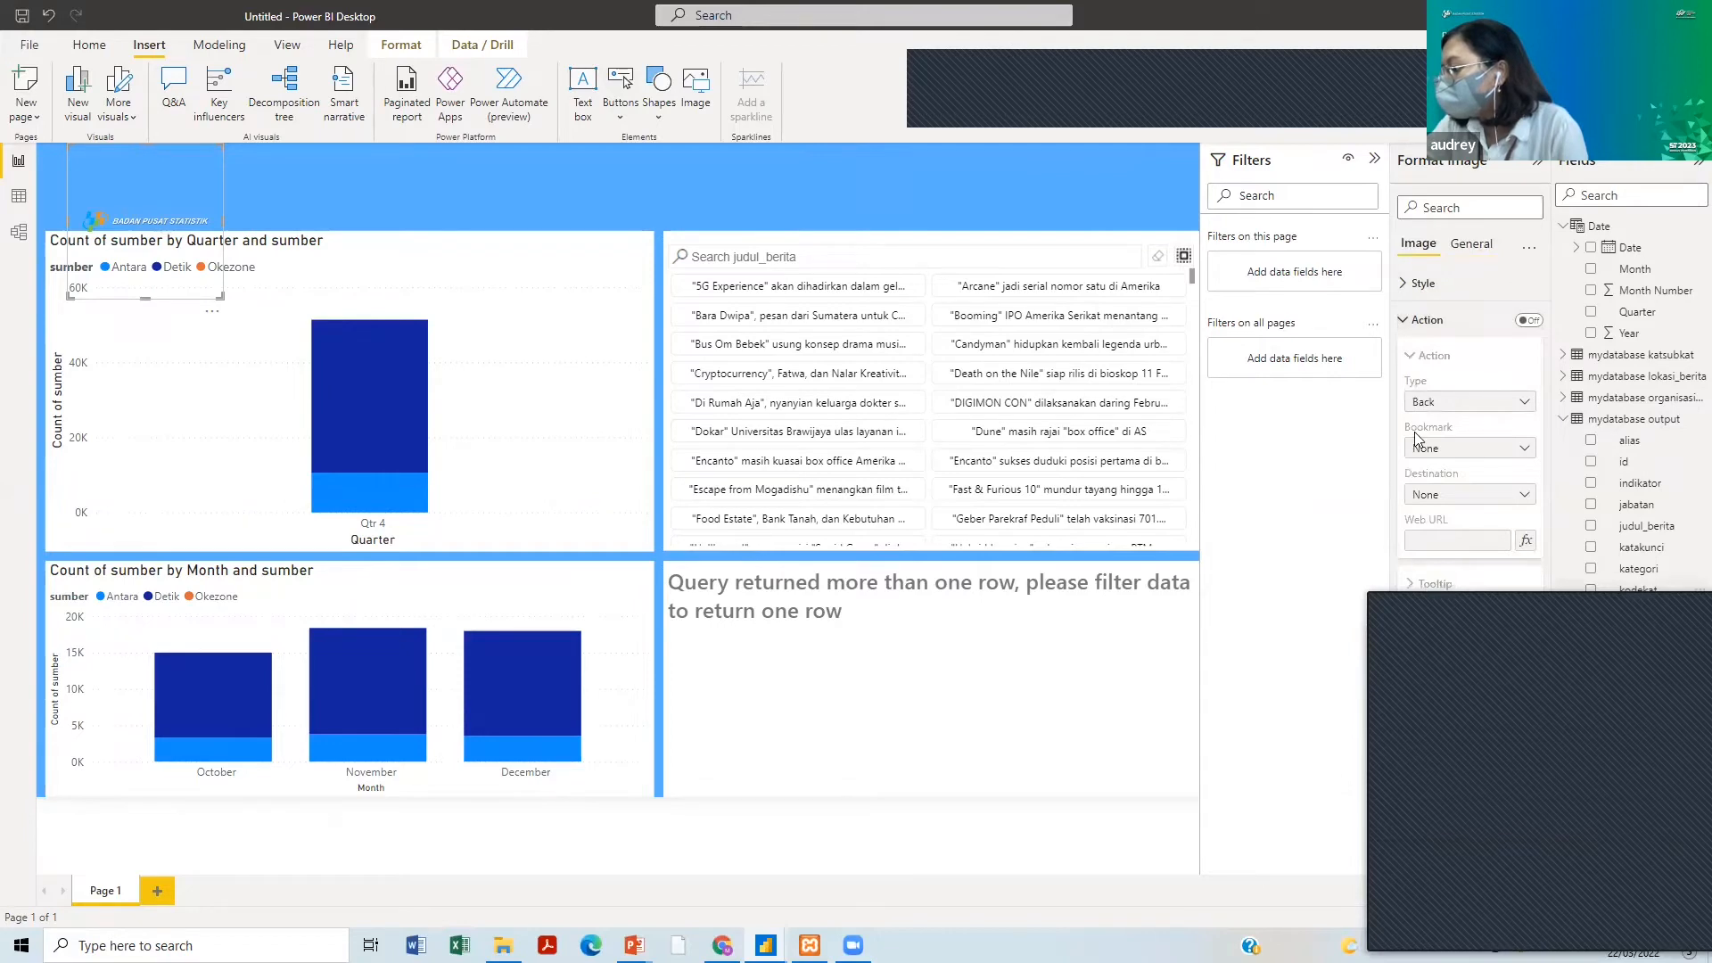
{"action": "left_click", "coordinate": [1430, 321]}
{"action": "left_click", "coordinate": [1426, 285]}
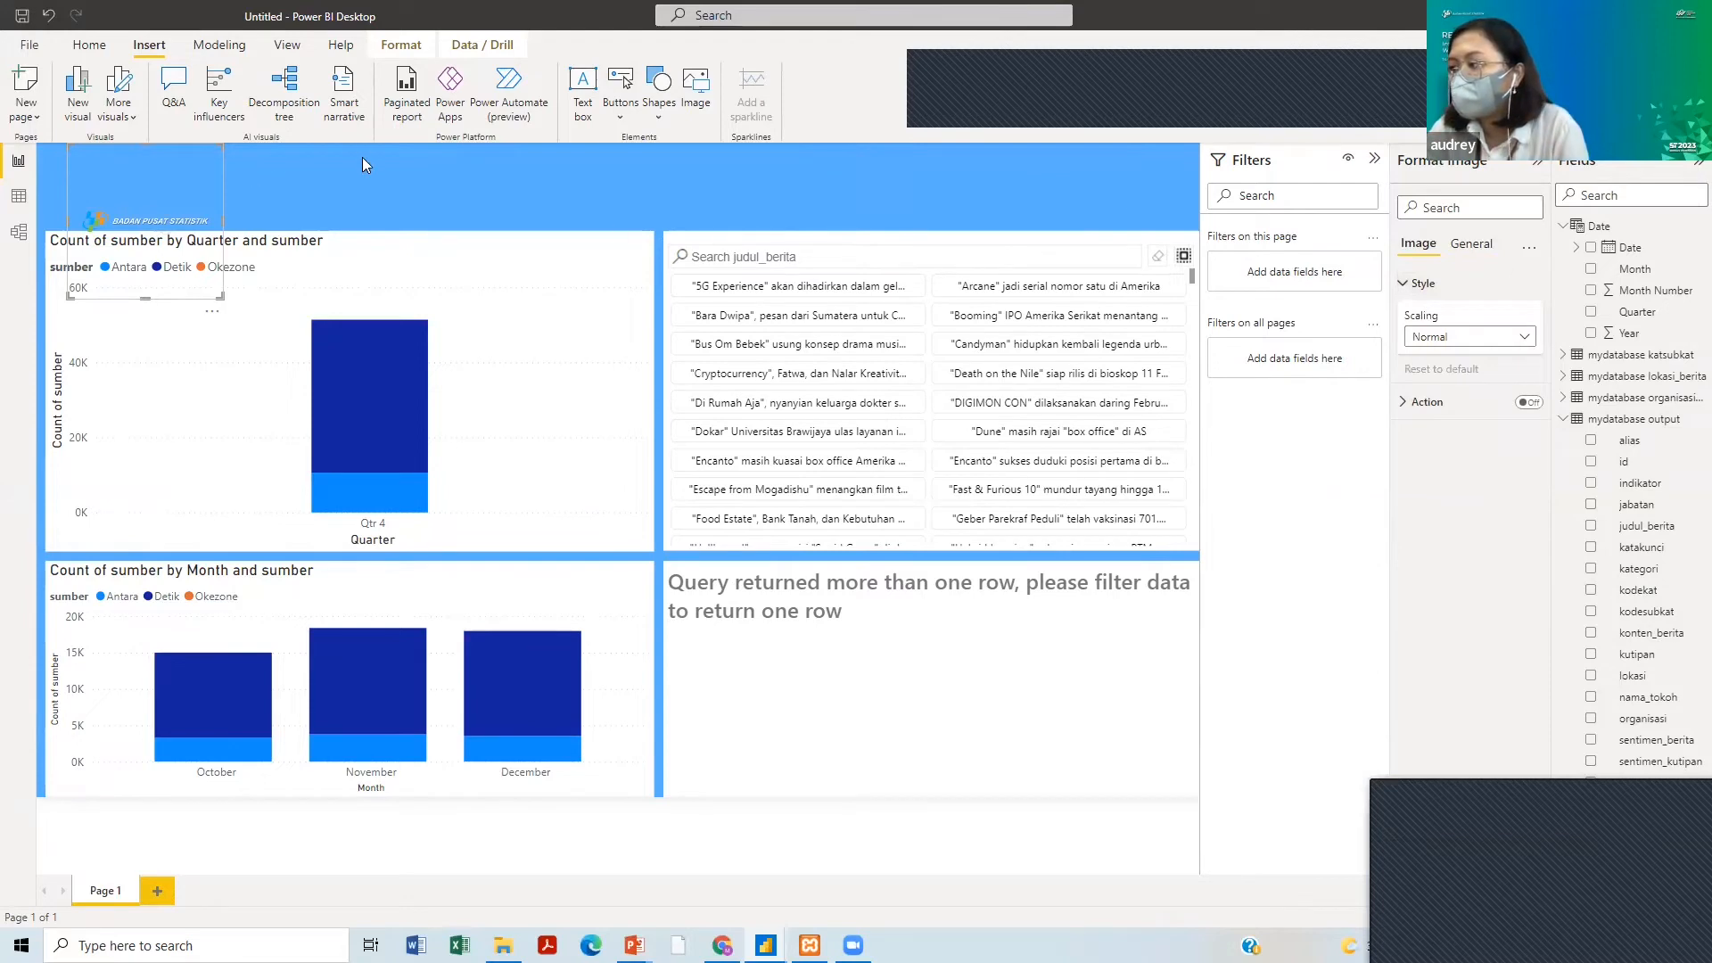
- Insert a text box and set its background to the dark blue theme color
{"action": "left_click", "coordinate": [580, 99]}
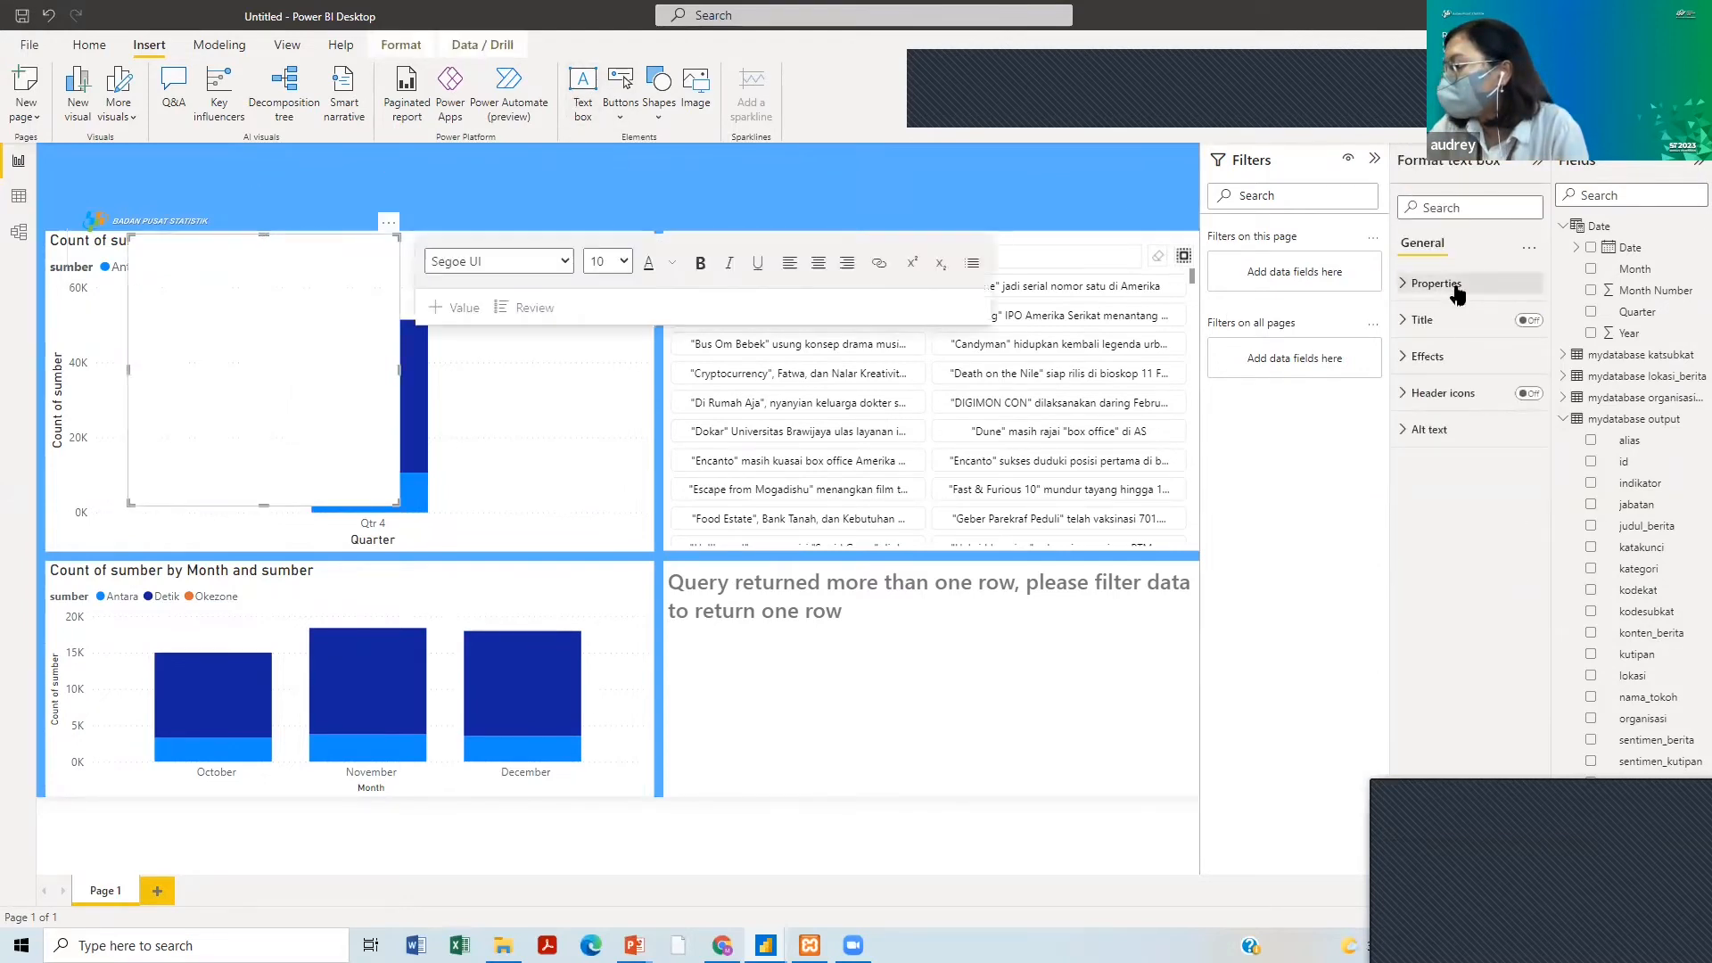
{"action": "left_click", "coordinate": [1456, 294]}
{"action": "left_click", "coordinate": [1459, 285]}
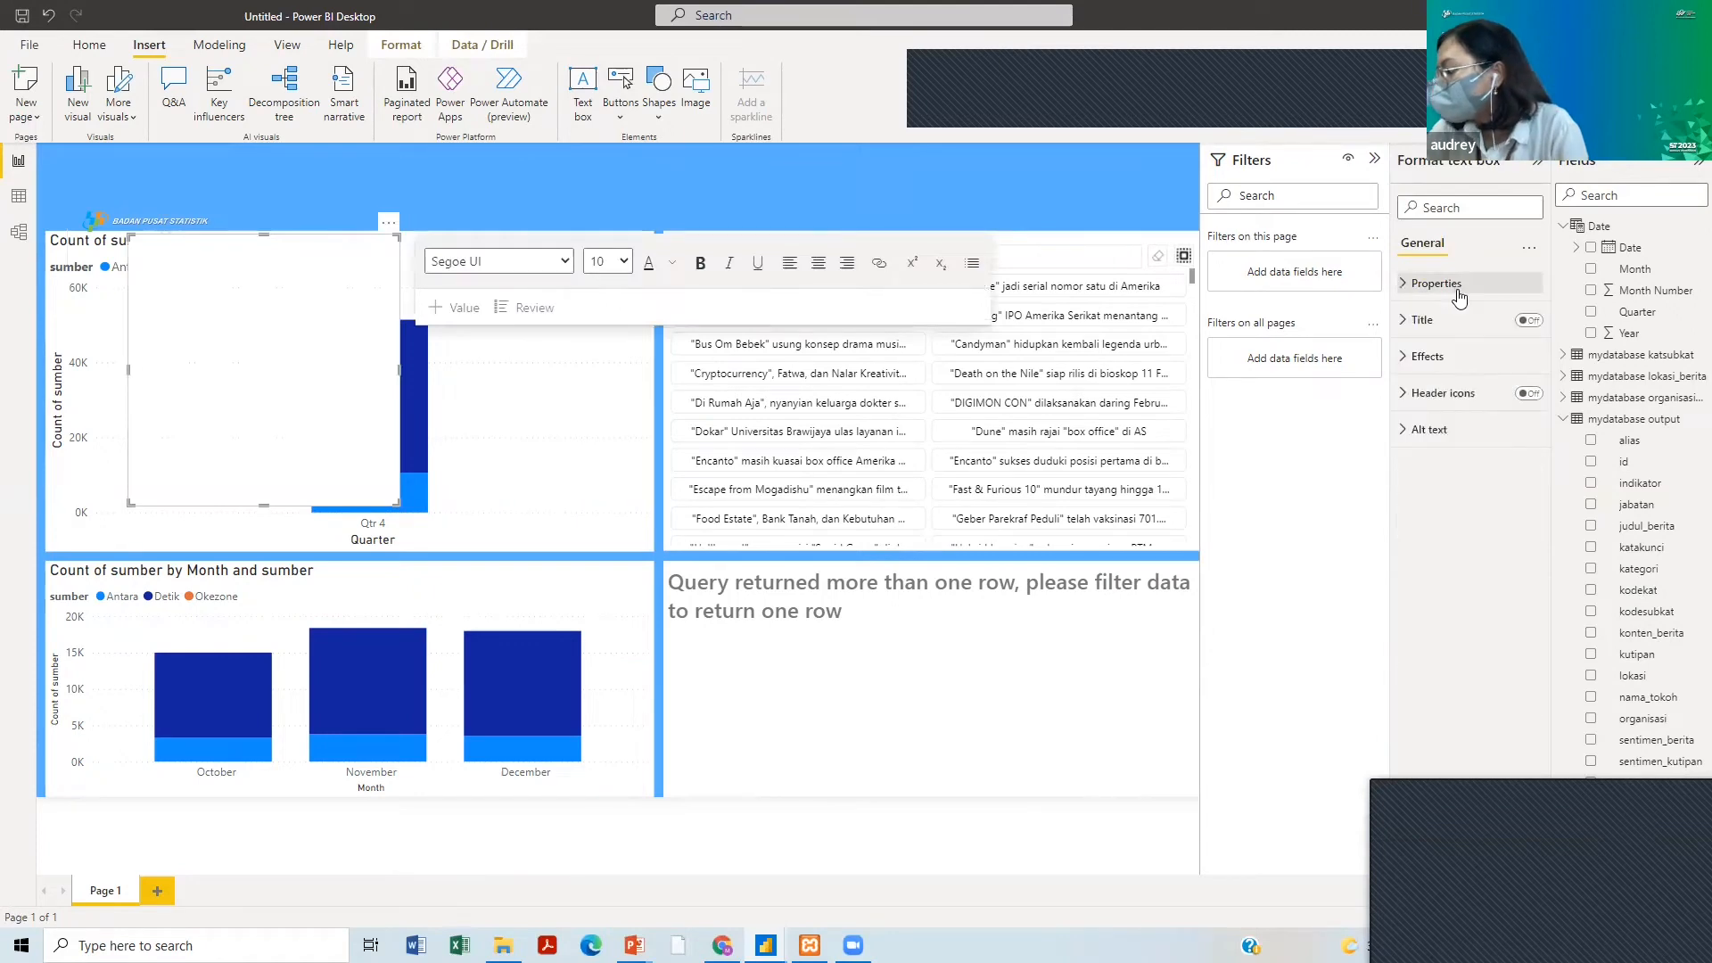
{"action": "left_click", "coordinate": [1458, 320]}
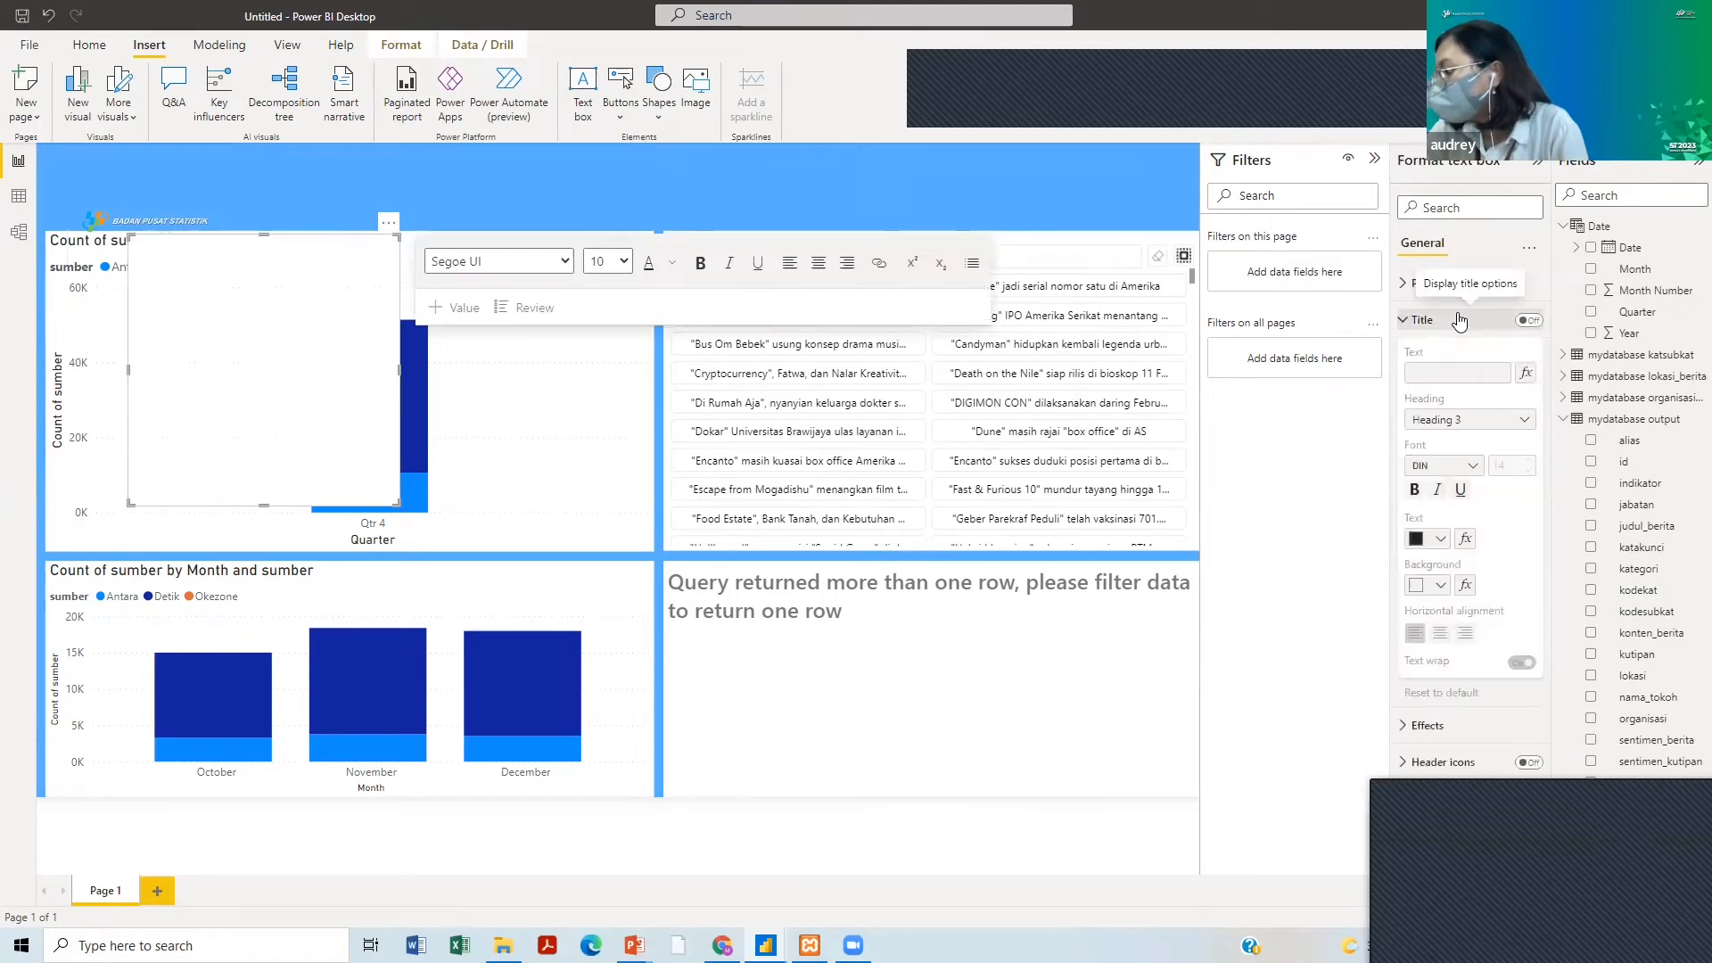
{"action": "left_click", "coordinate": [1459, 320]}
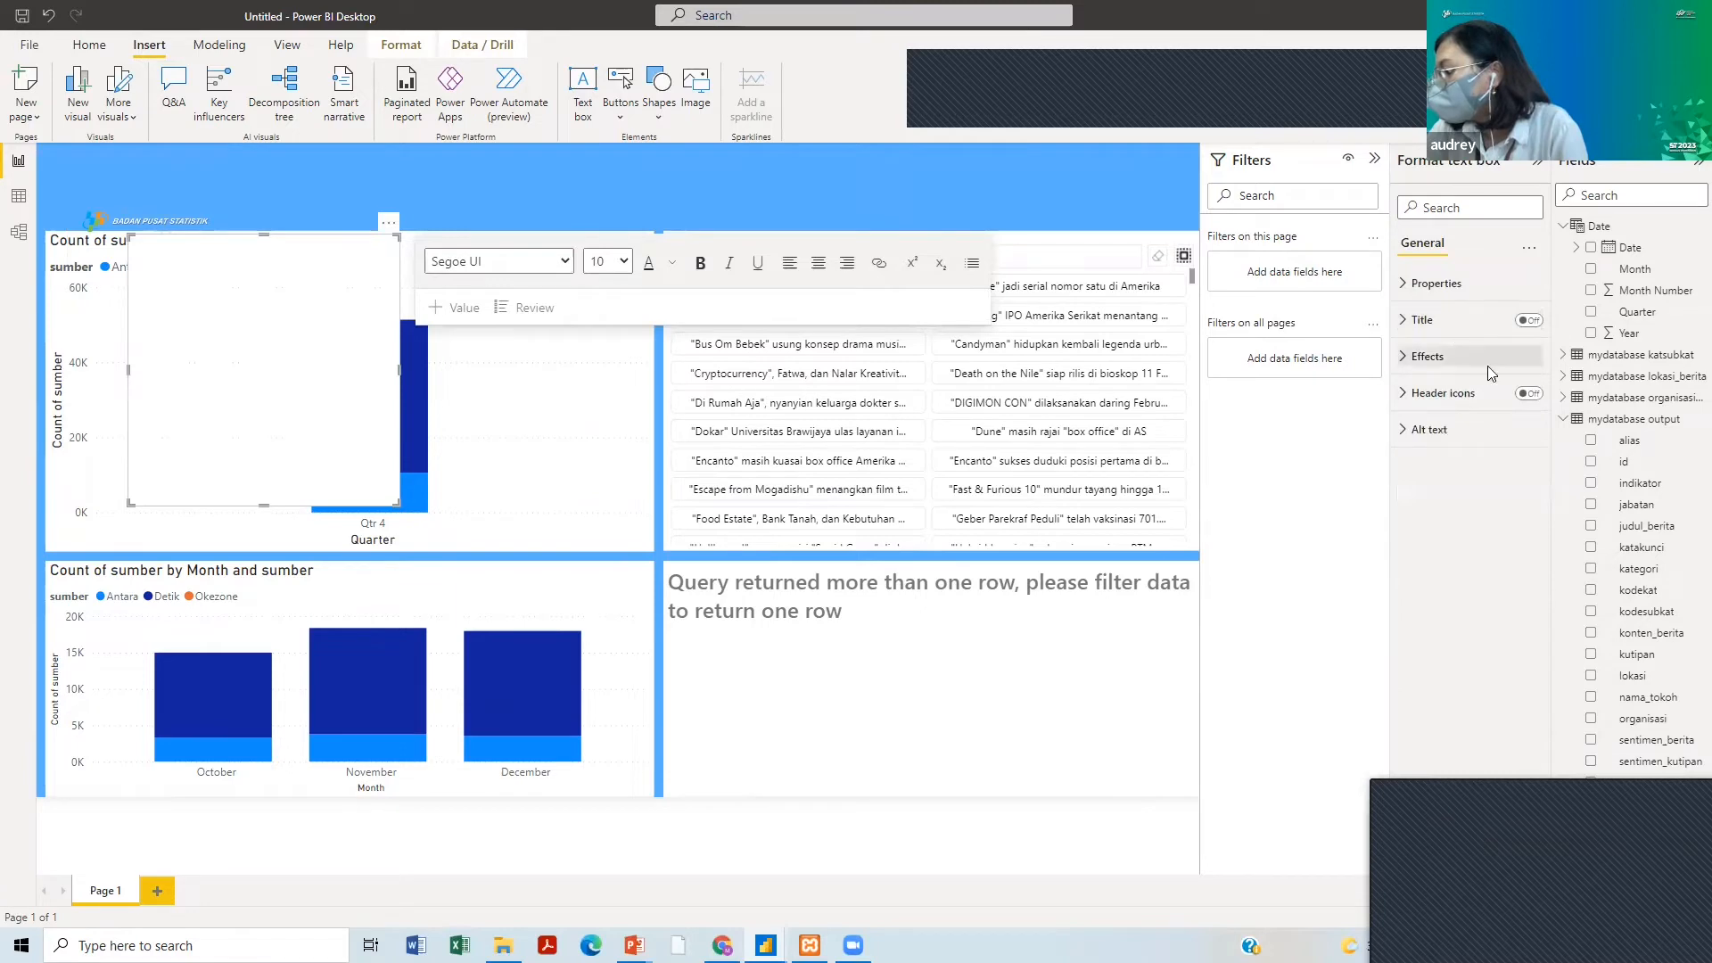
{"action": "left_click", "coordinate": [1489, 362]}
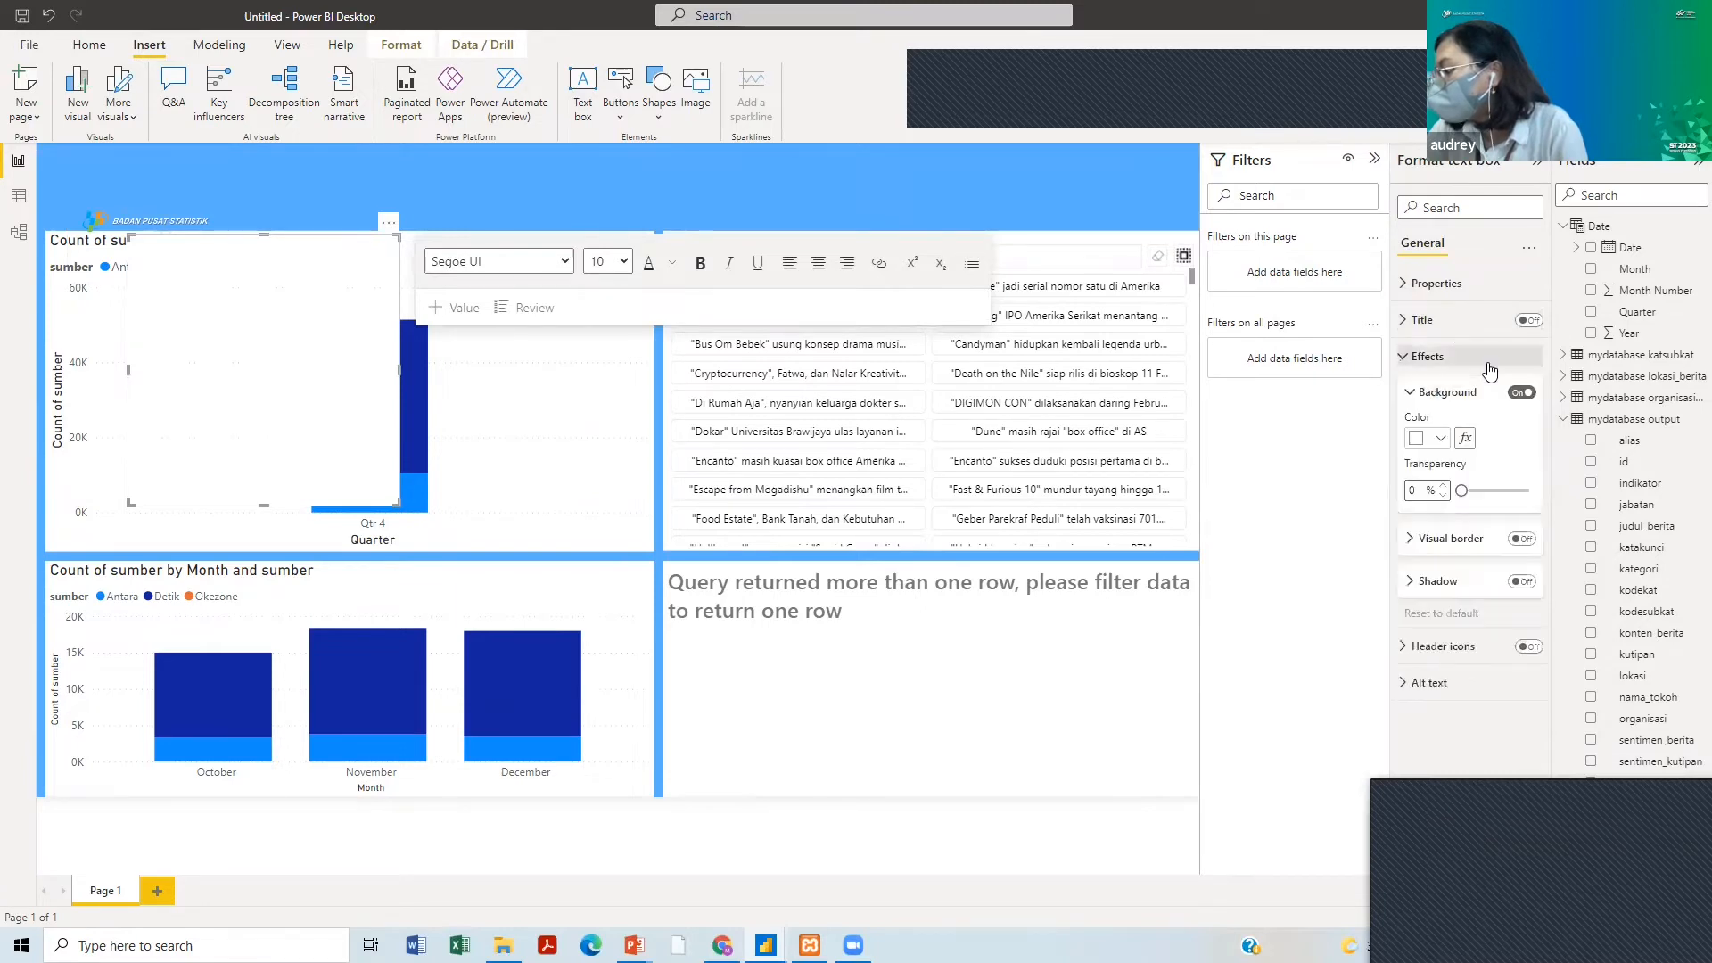
{"action": "left_click", "coordinate": [1430, 438]}
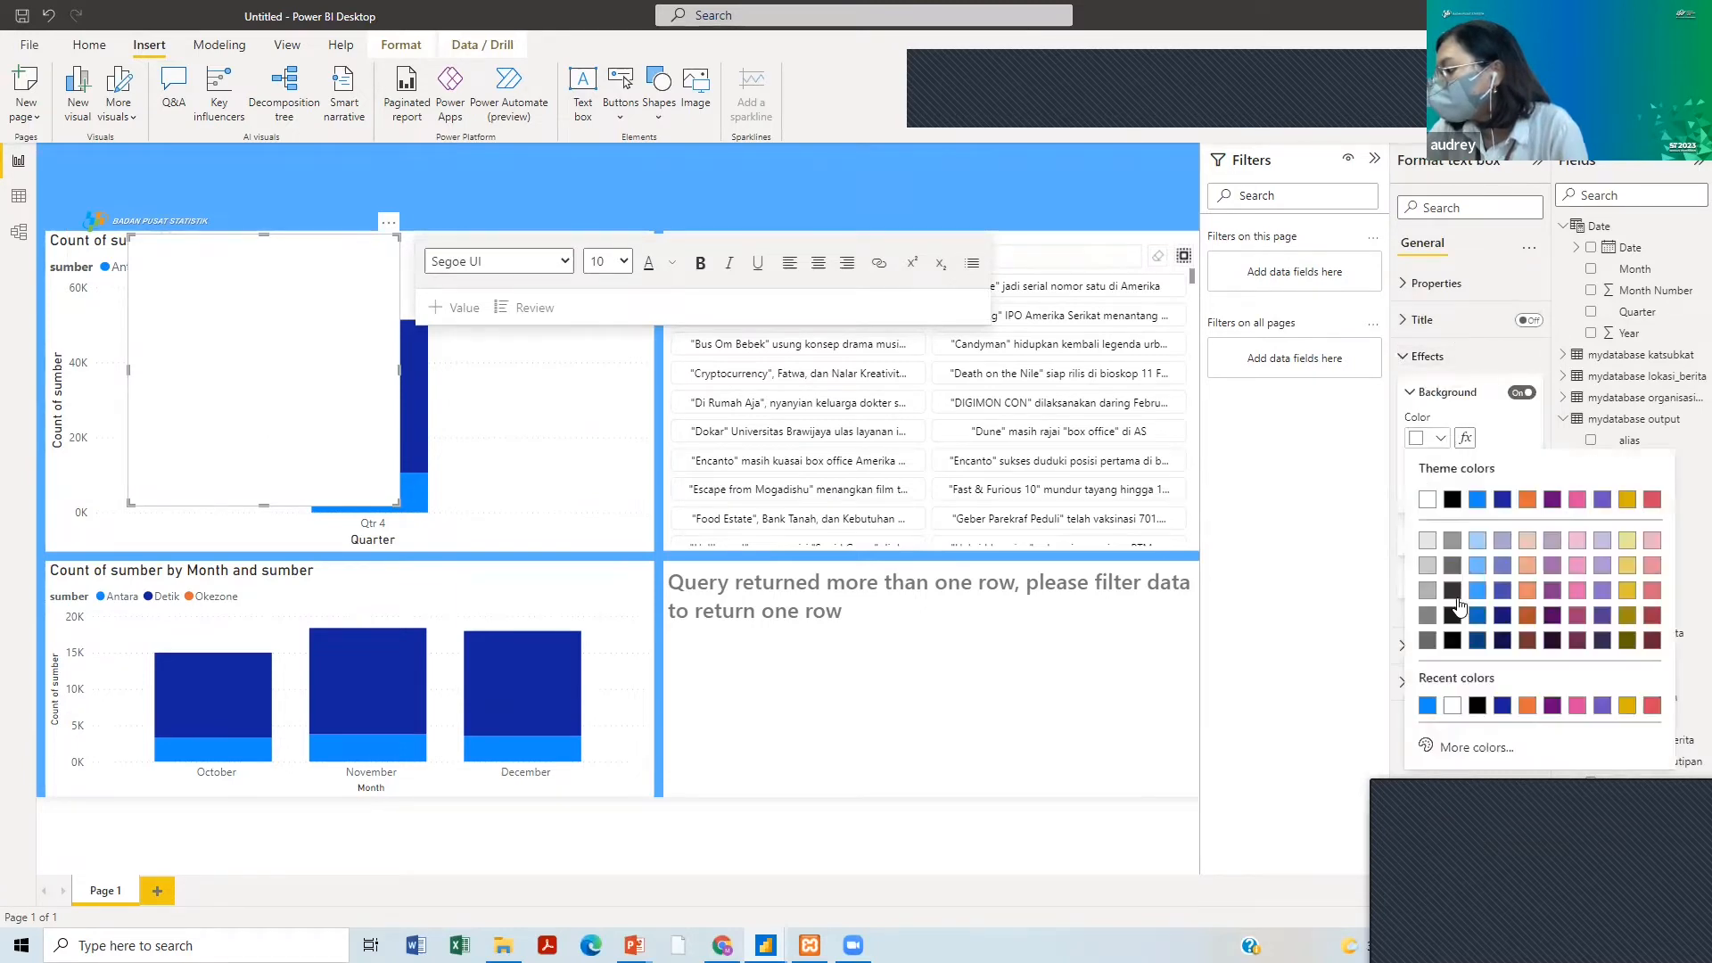
{"action": "left_click", "coordinate": [1502, 499]}
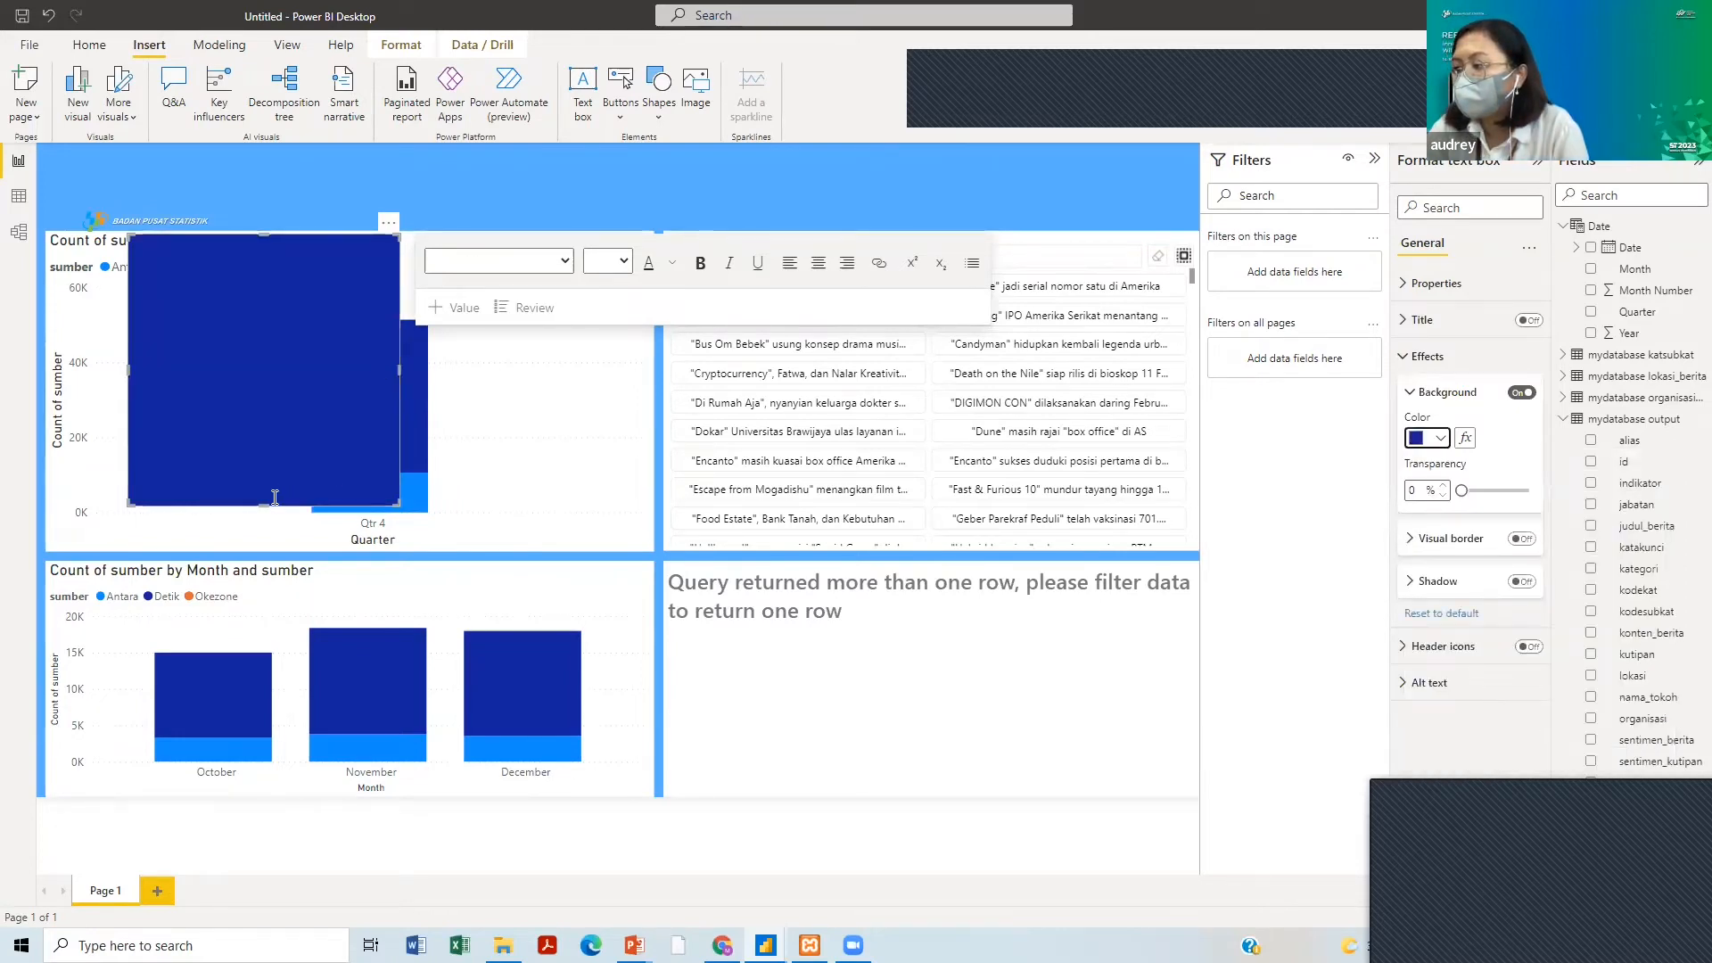
- Shorten the dark blue text box to fit within the page's header band and move the logo onto it
{"action": "left_click_drag", "start_coordinate": [264, 506], "coordinate": [267, 429]}
{"action": "left_click_drag", "start_coordinate": [302, 357], "coordinate": [319, 321]}
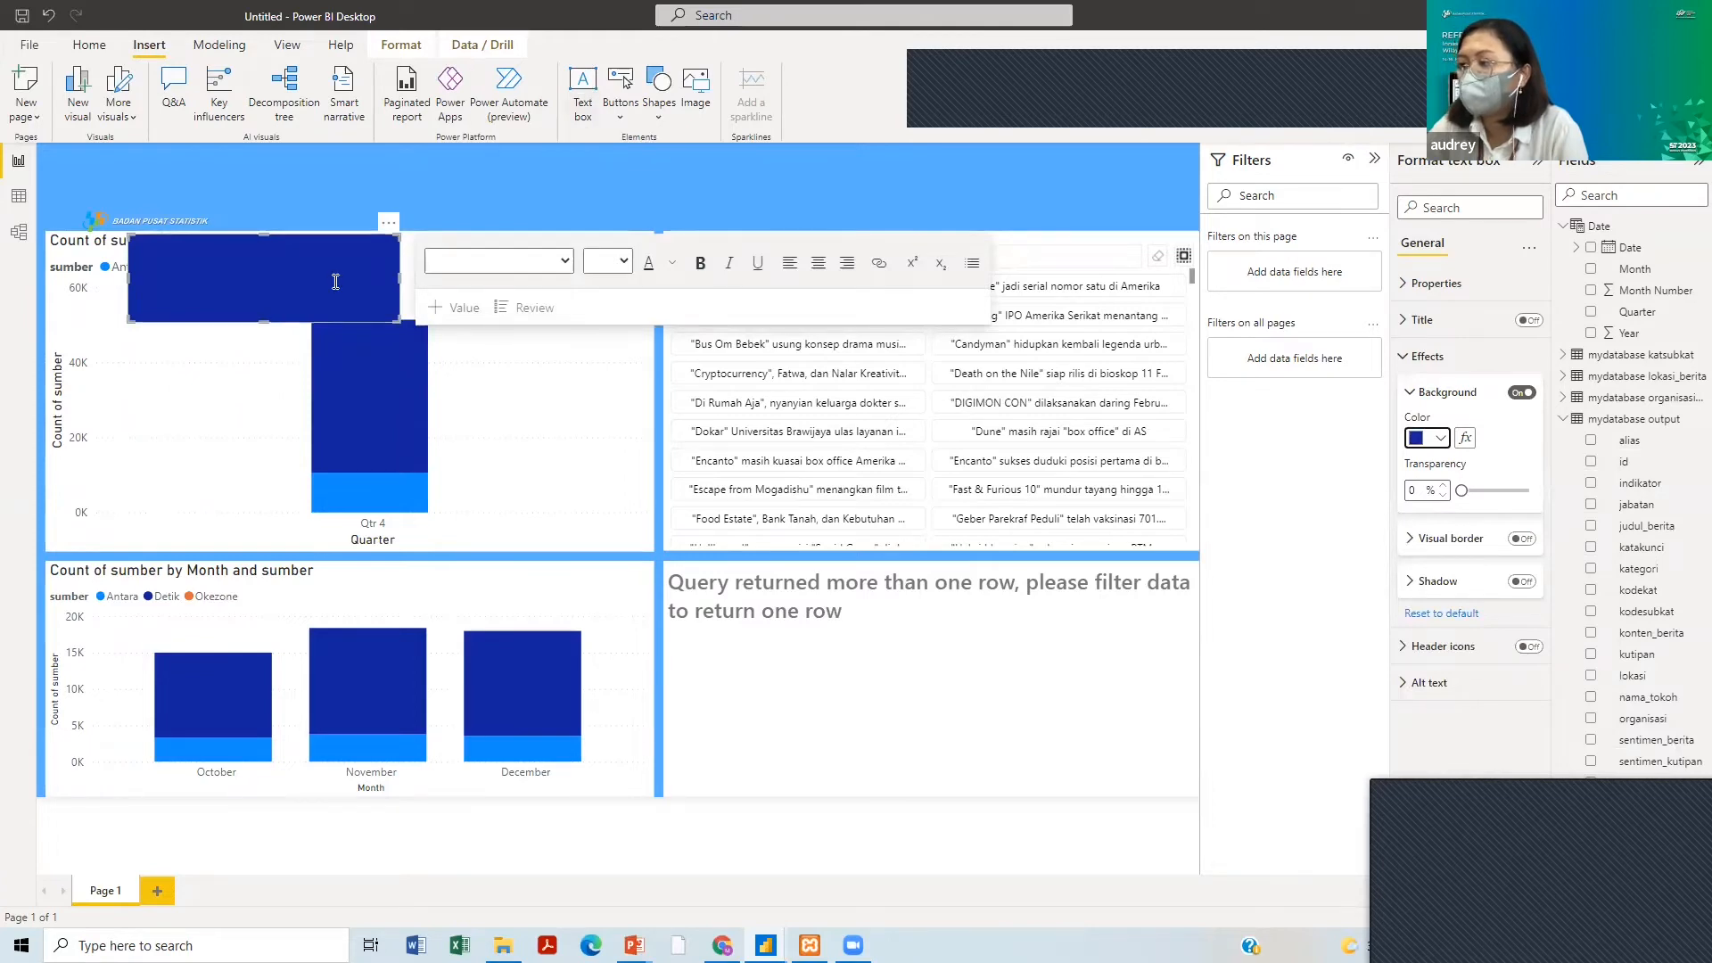
{"action": "left_click", "coordinate": [336, 239]}
{"action": "left_click_drag", "start_coordinate": [335, 235], "coordinate": [421, 150]}
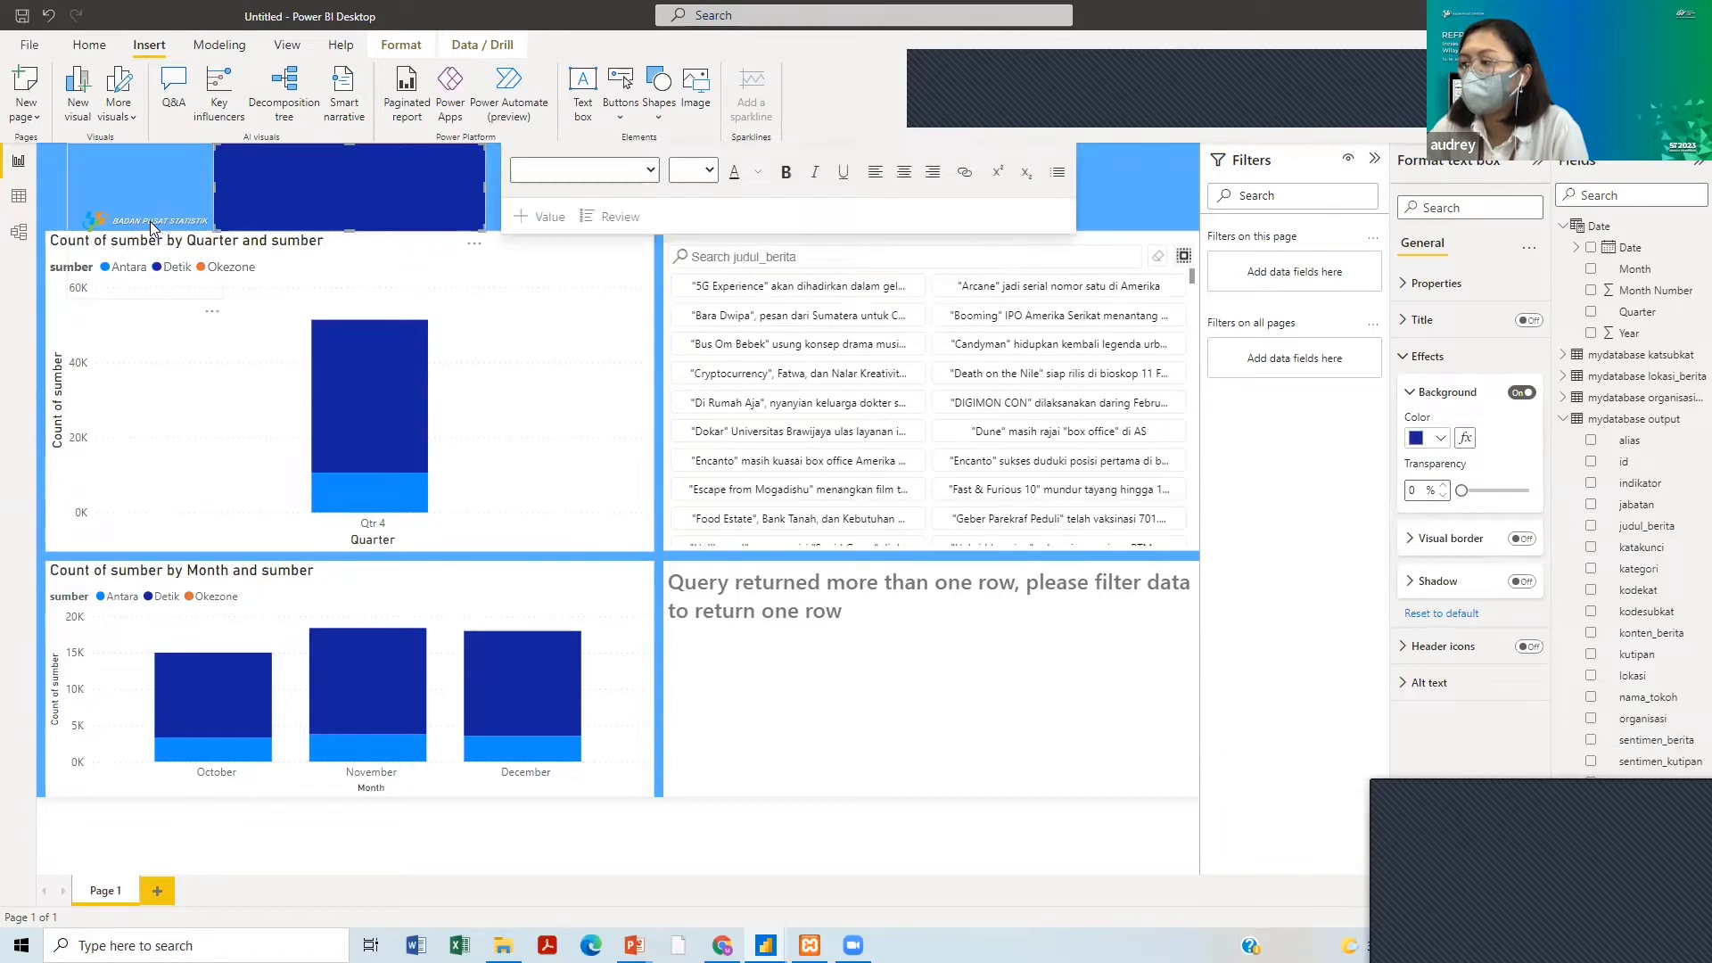
{"action": "left_click_drag", "start_coordinate": [152, 228], "coordinate": [298, 163]}
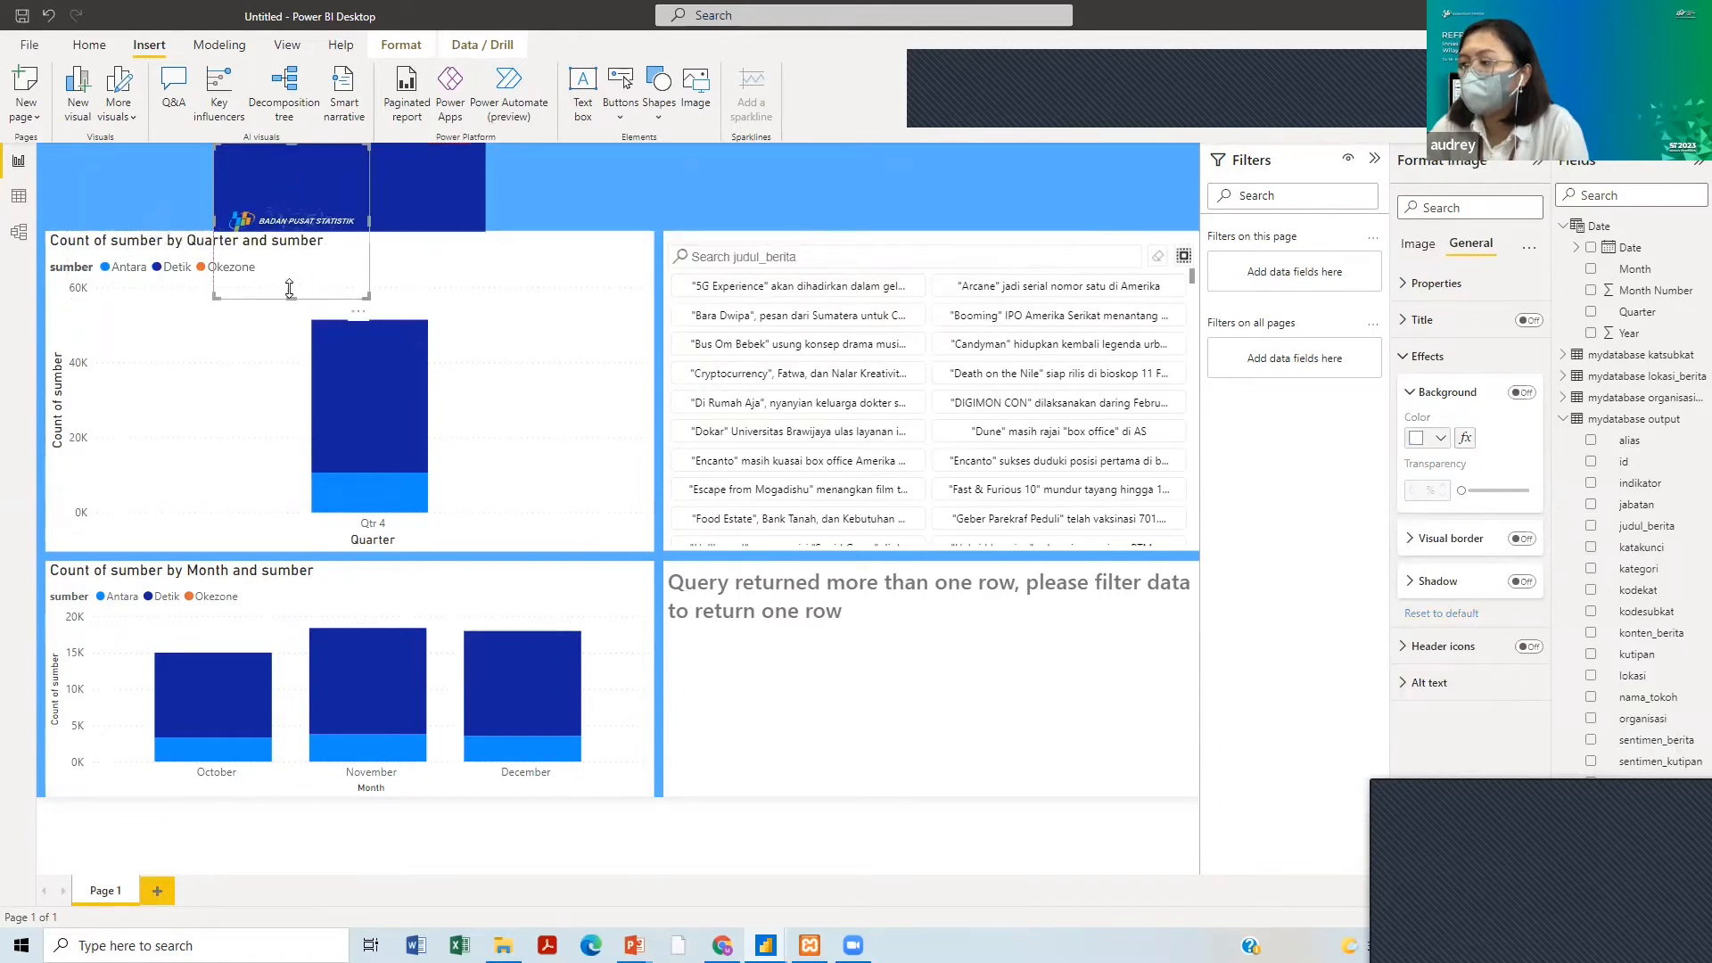
- Move the dark blue text box to the left end of the header band and enlarge the logo on top of it
{"action": "left_click_drag", "start_coordinate": [289, 288], "coordinate": [291, 186]}
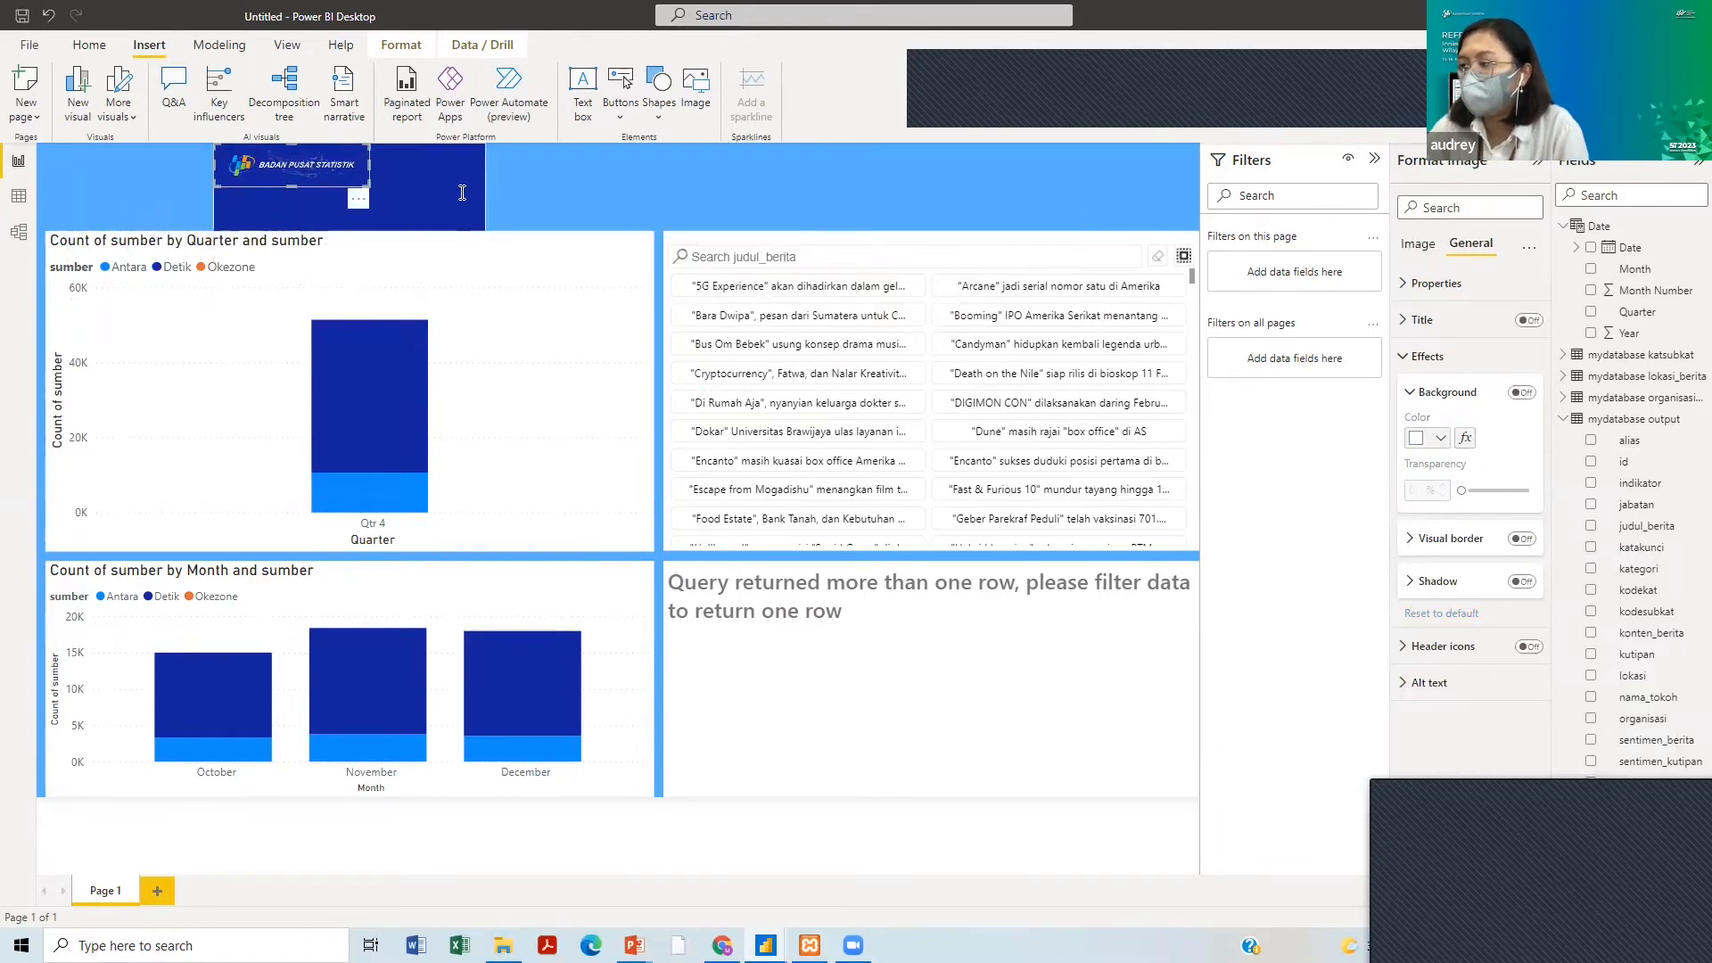
{"action": "left_click_drag", "start_coordinate": [449, 201], "coordinate": [305, 196]}
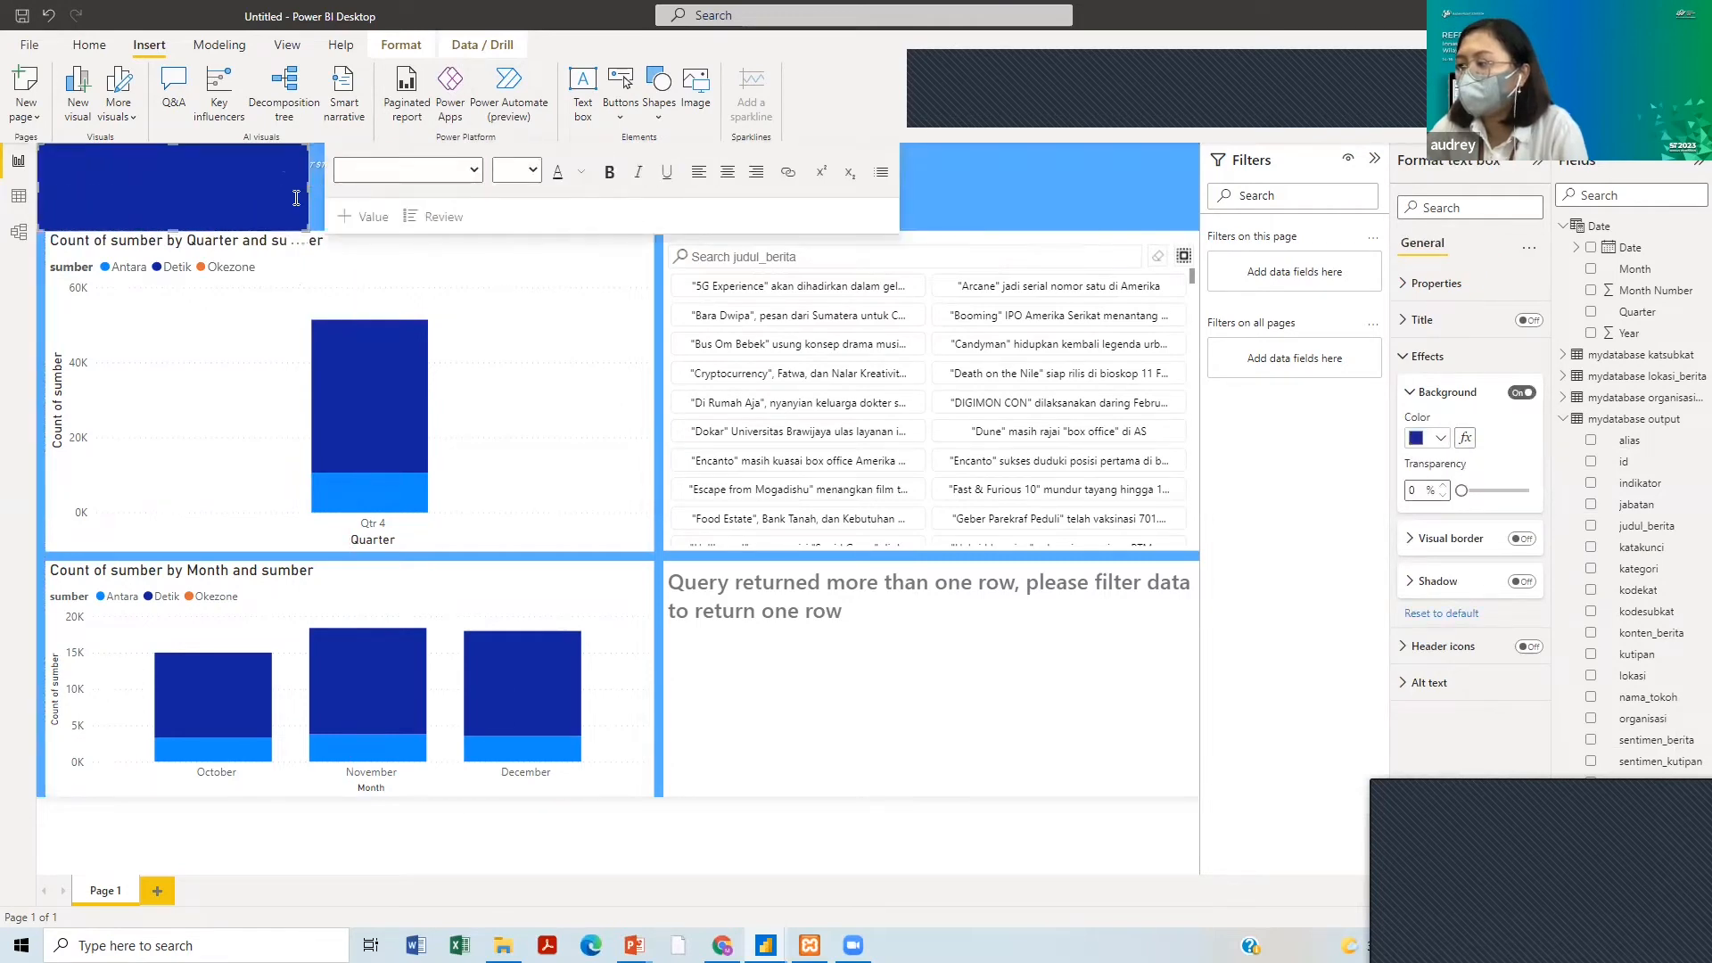
{"action": "left_click", "coordinate": [325, 162]}
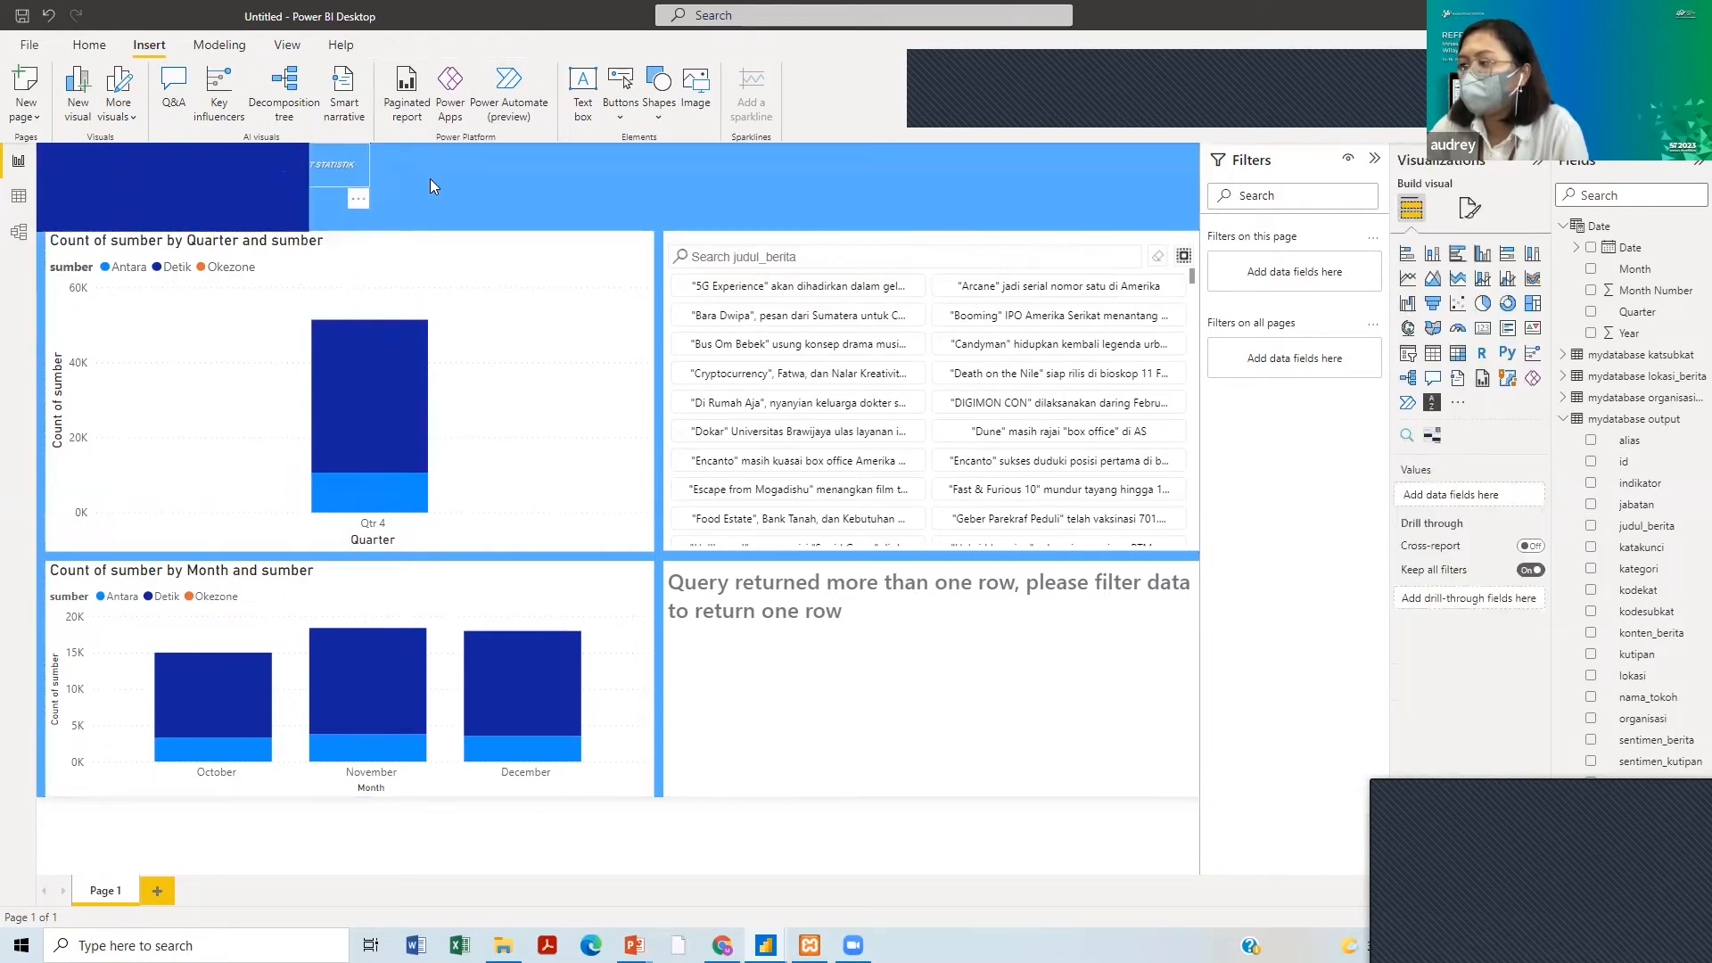
{"action": "left_click", "coordinate": [372, 202]}
{"action": "left_click_drag", "start_coordinate": [373, 203], "coordinate": [282, 222]}
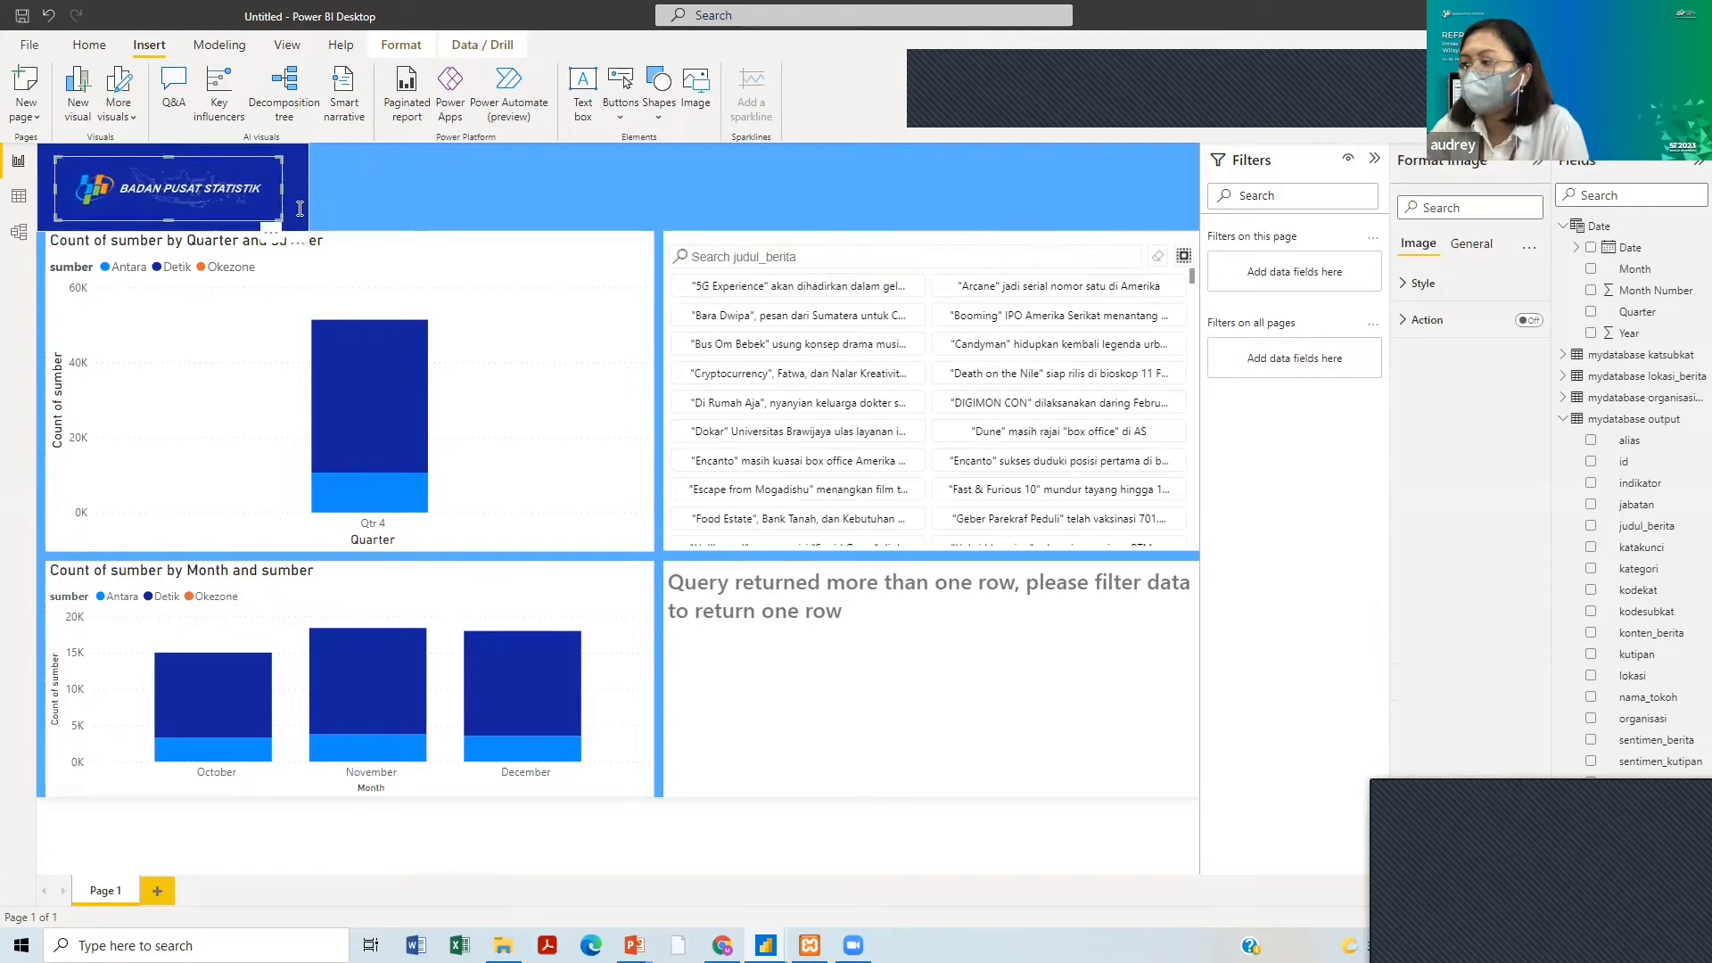
- Shift the dark blue text box slightly right to line up with the left edge of the charts below
{"action": "left_click", "coordinate": [309, 217]}
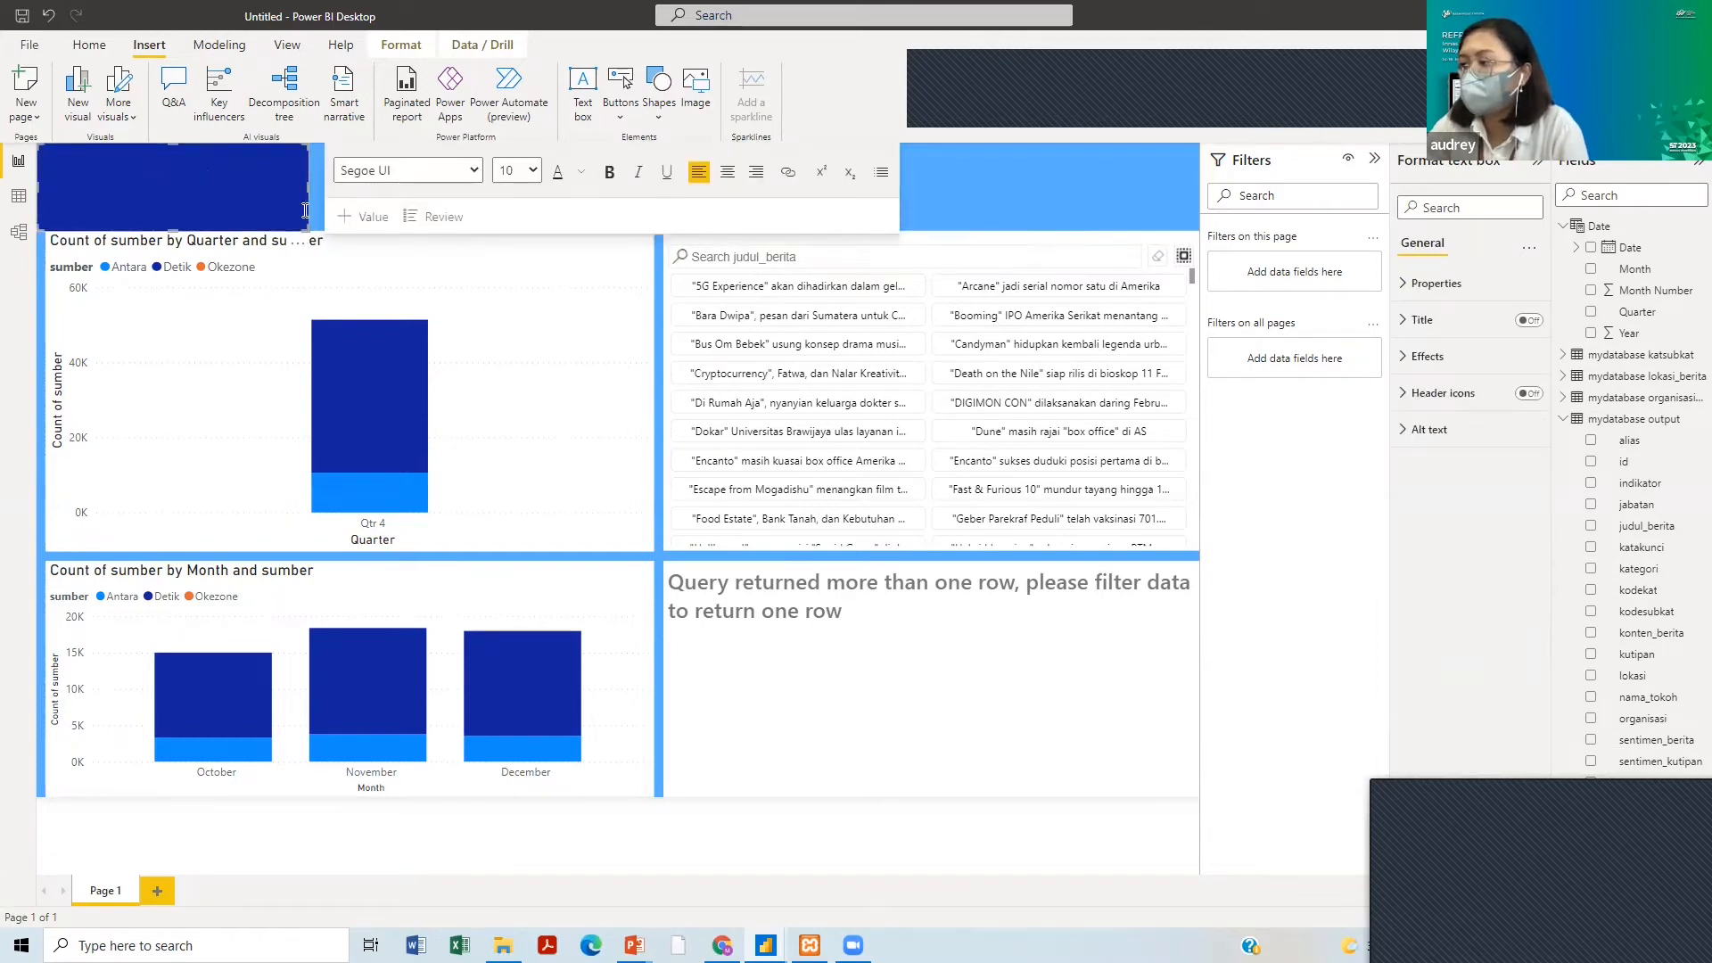
{"action": "left_click_drag", "start_coordinate": [305, 210], "coordinate": [315, 211]}
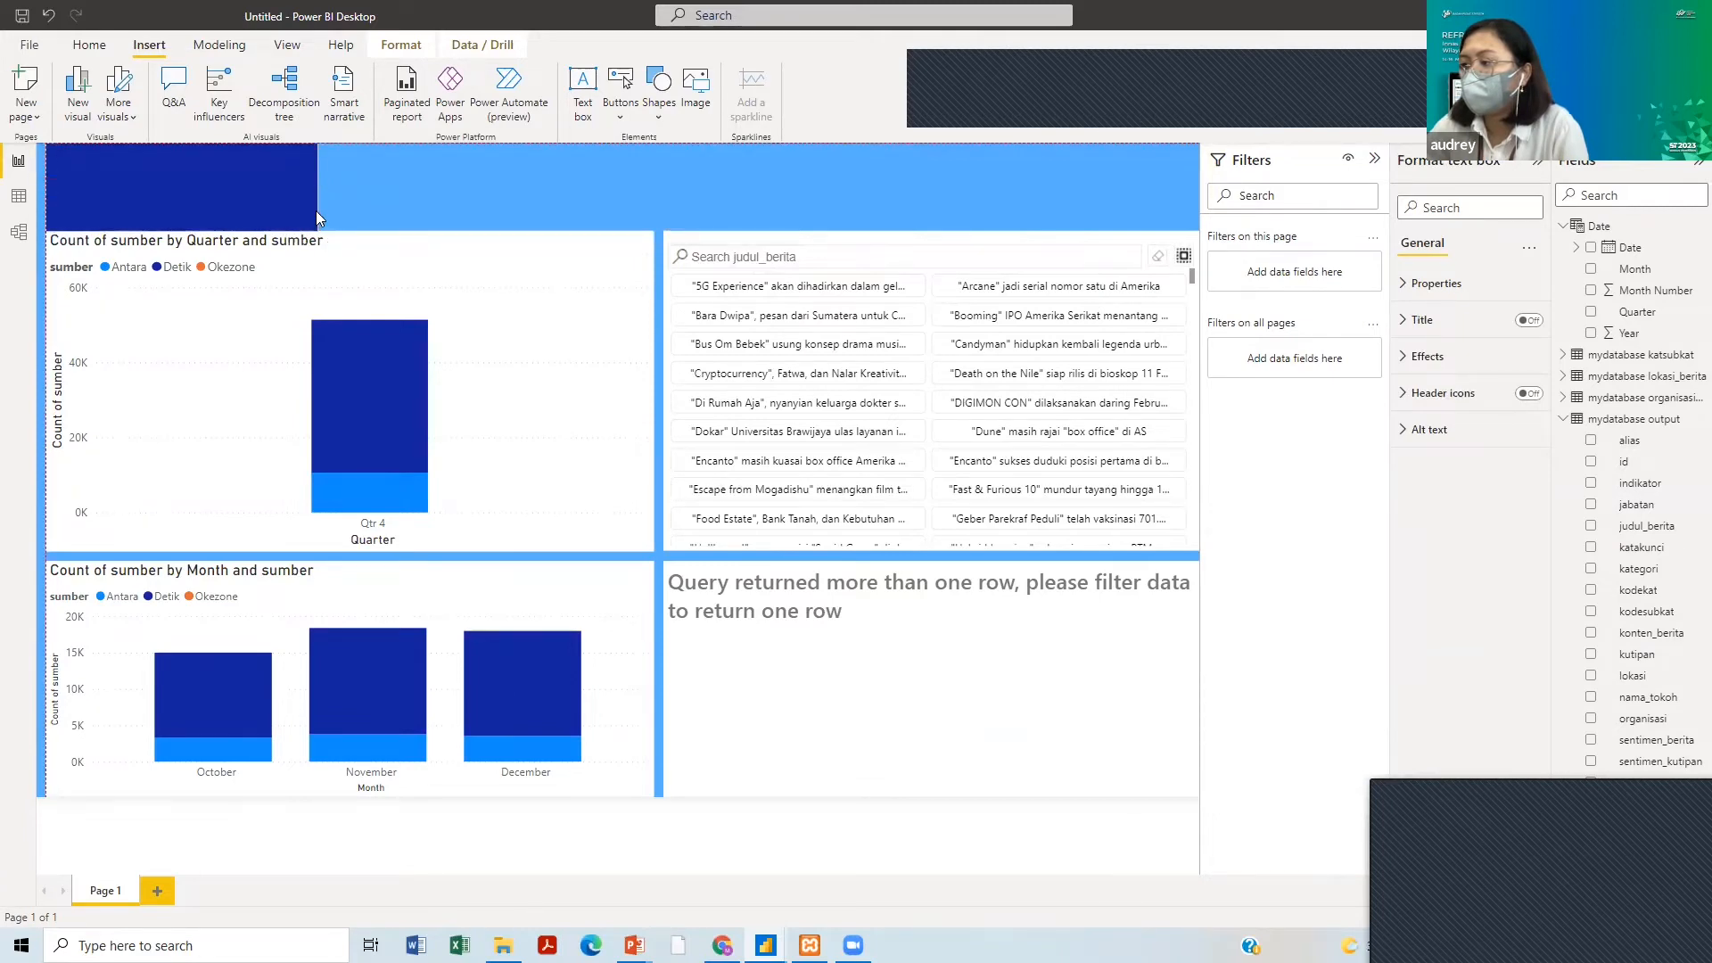
{"action": "left_click", "coordinate": [316, 210]}
{"action": "left_click", "coordinate": [373, 216]}
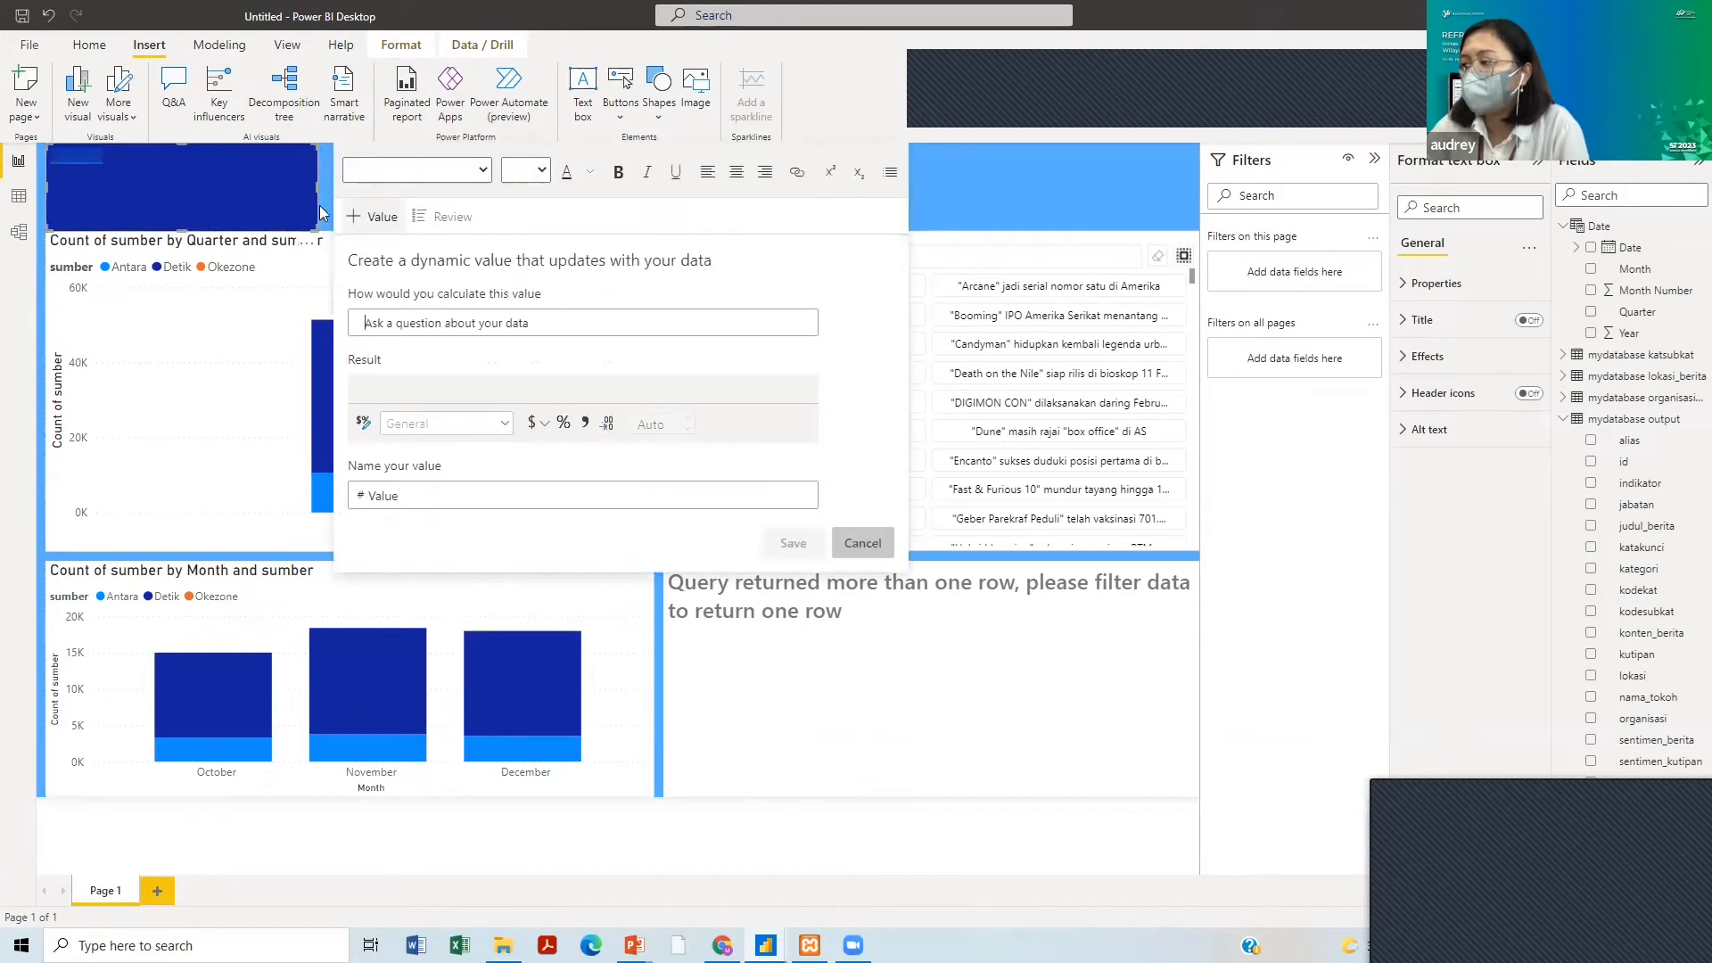
{"action": "left_click", "coordinate": [890, 216]}
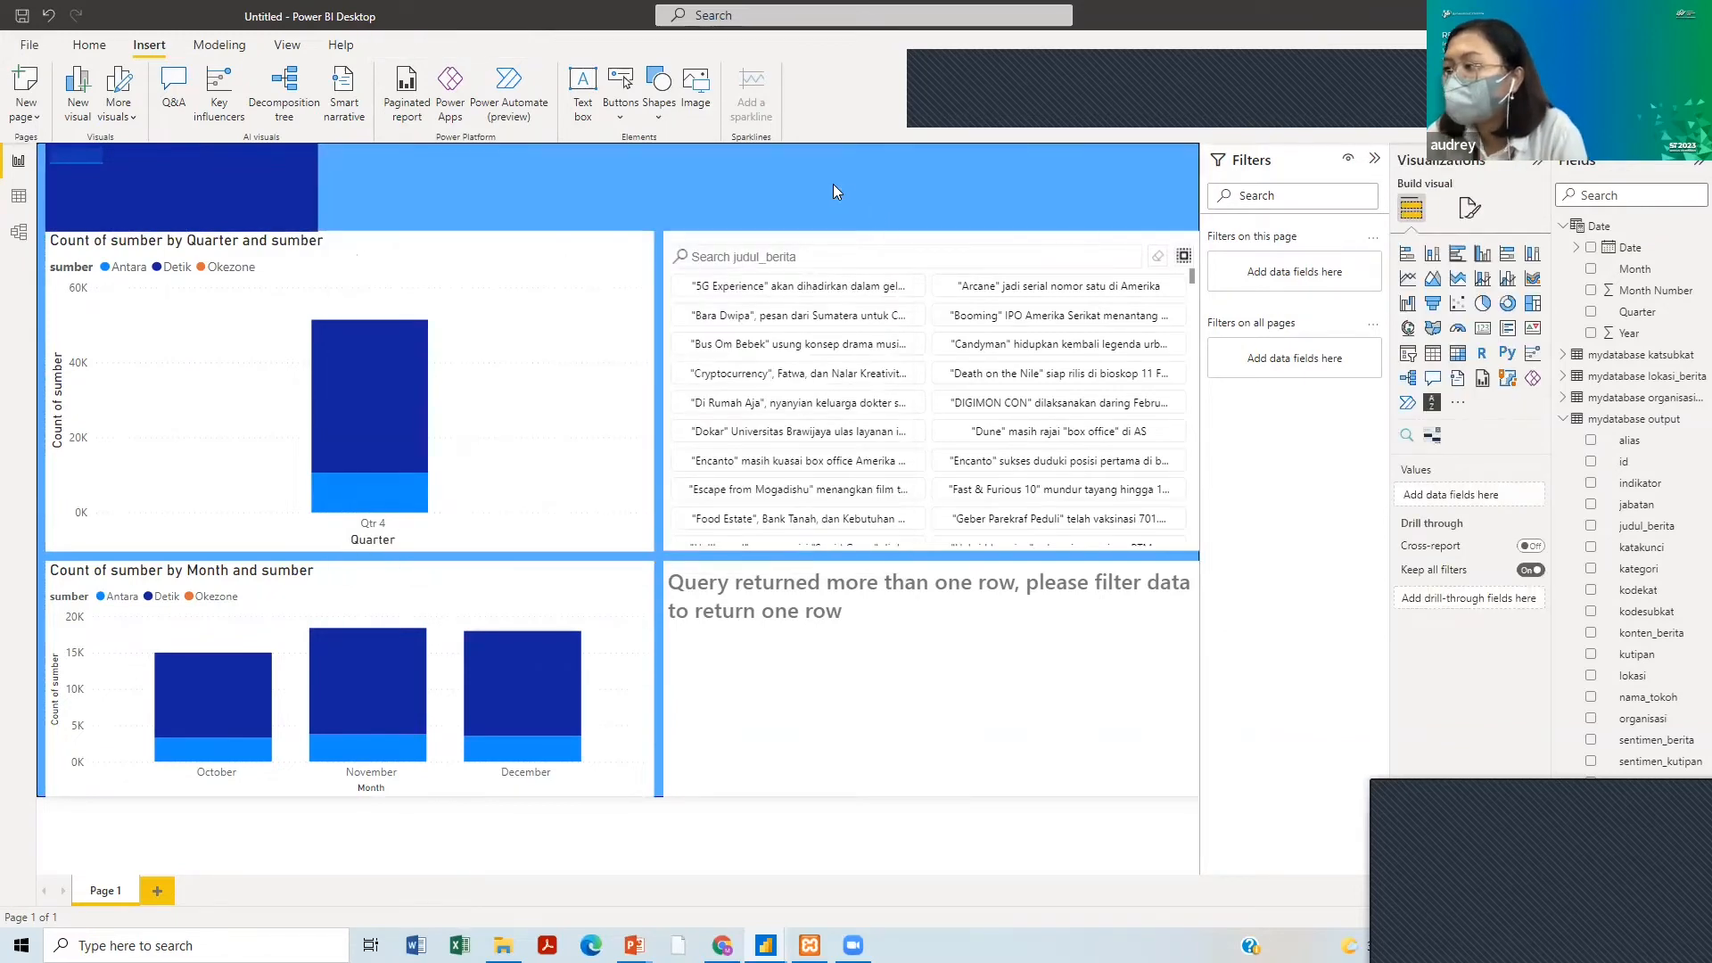
- Shrink the dark blue text box within the header band, making it narrower and slightly shorter
{"action": "left_click", "coordinate": [271, 195]}
{"action": "left_click_drag", "start_coordinate": [314, 225], "coordinate": [220, 220]}
{"action": "left_click", "coordinate": [249, 194]}
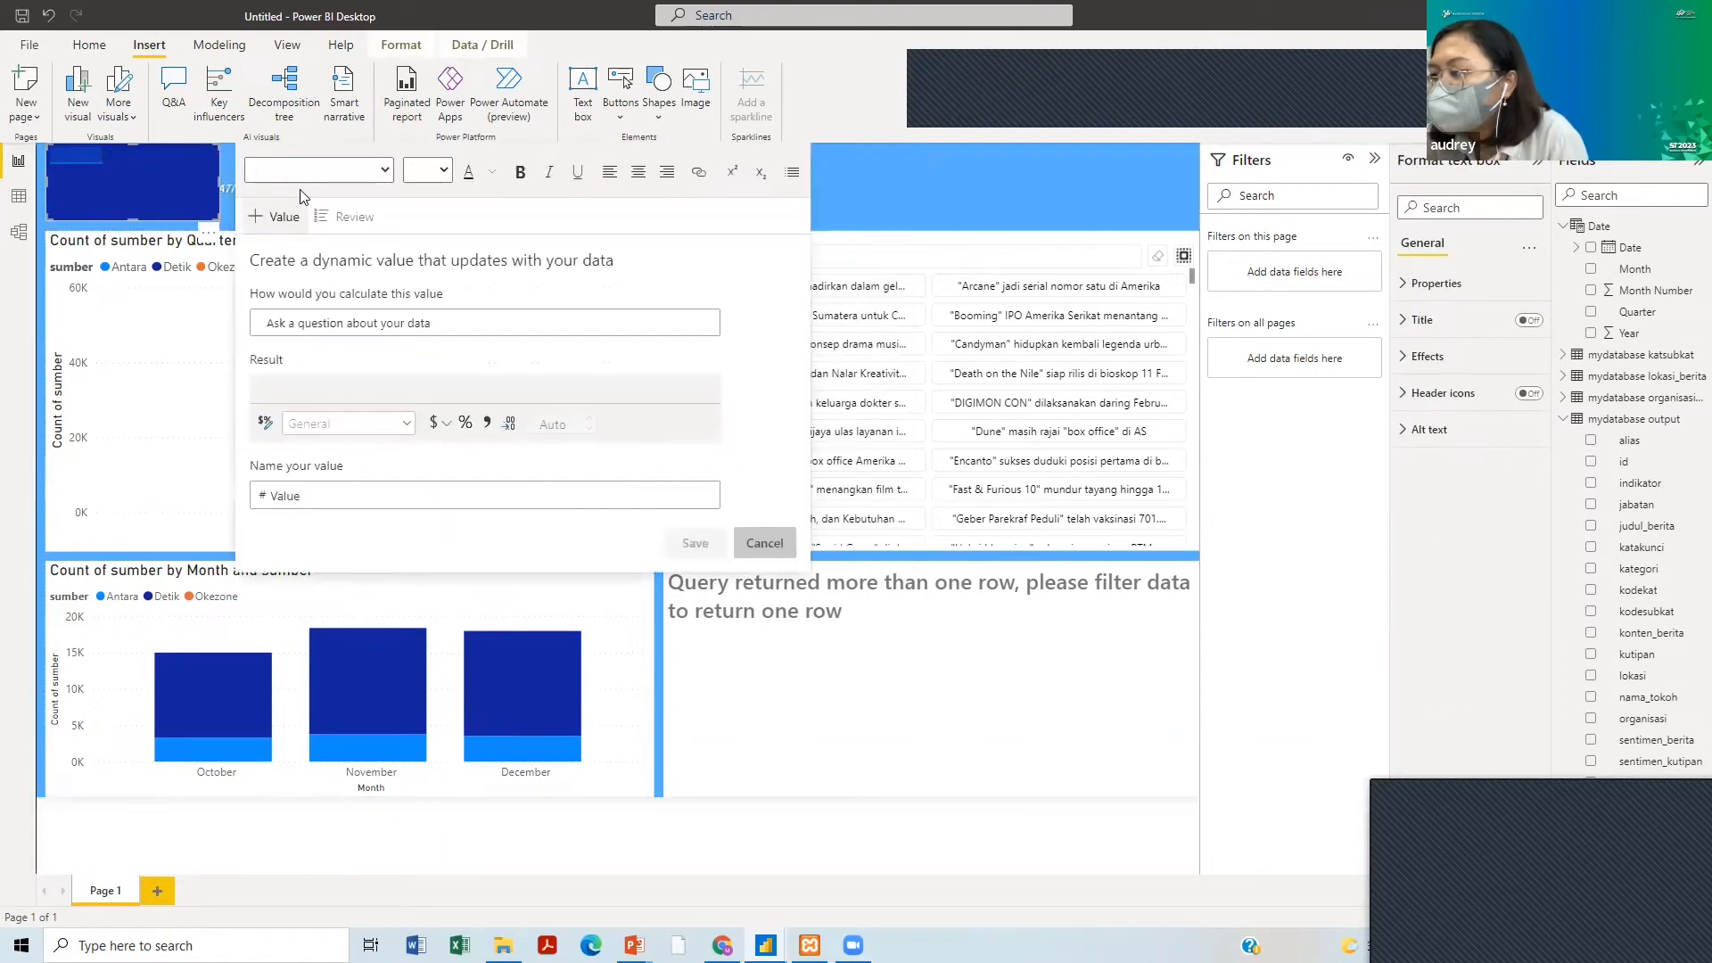
{"action": "left_click", "coordinate": [887, 181]}
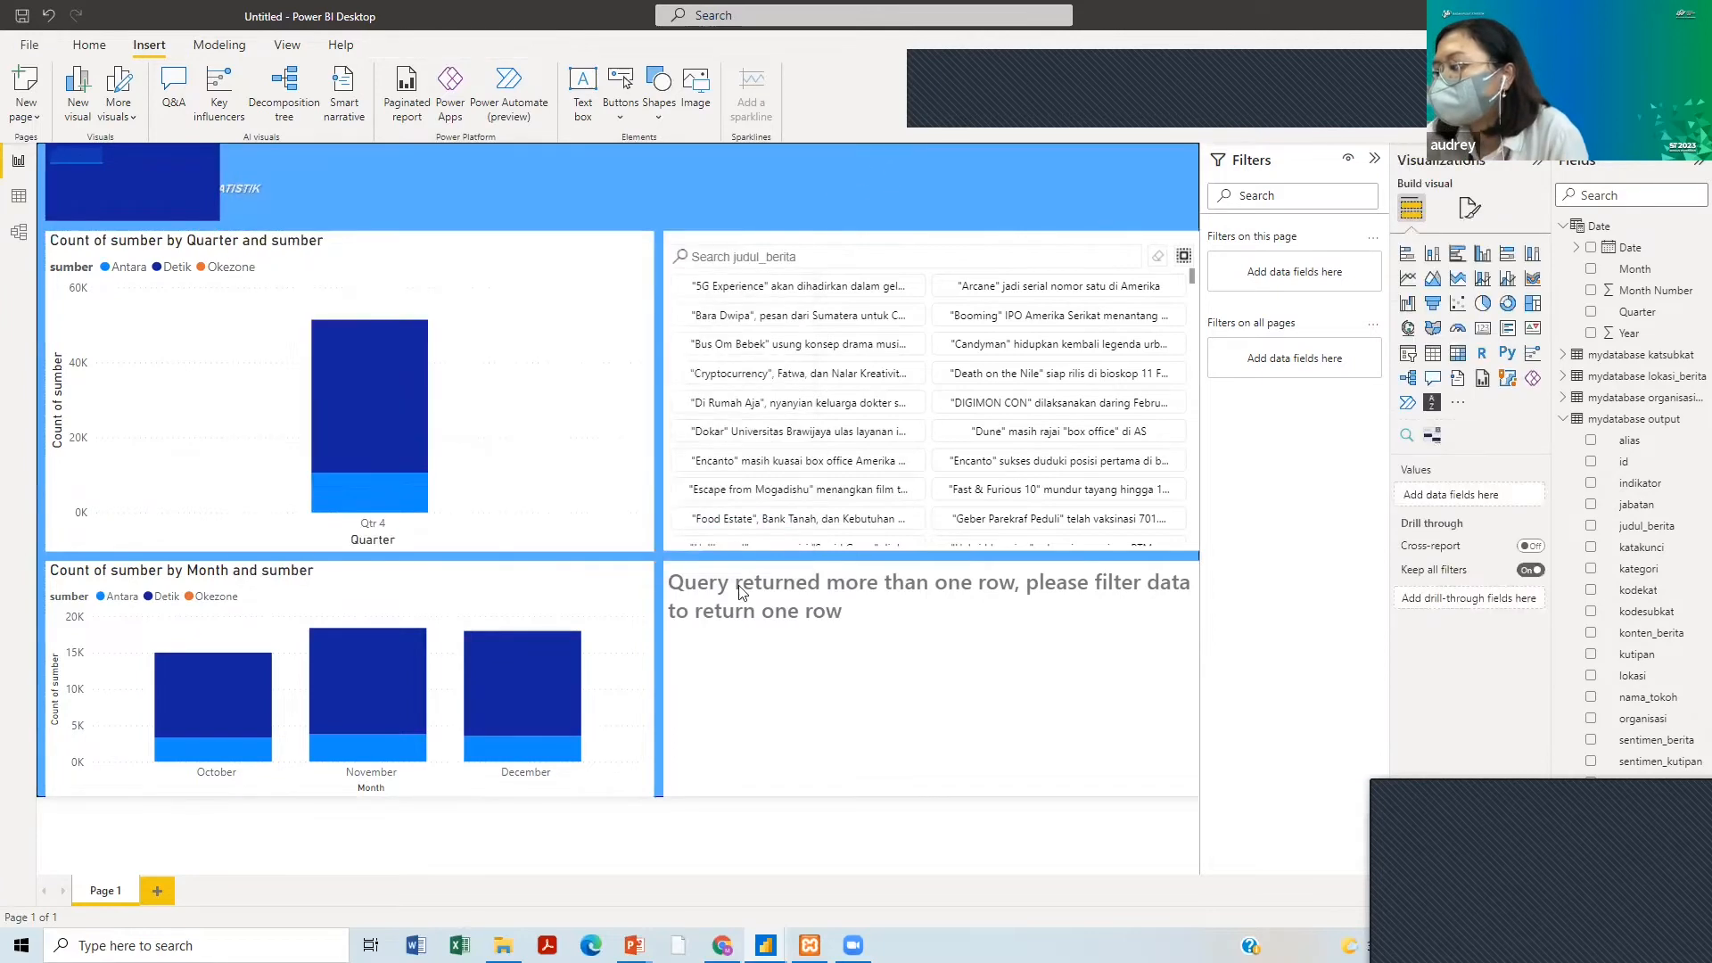
- Try to bring the logo in front of the dark blue text box by moving it off the box and back
{"action": "left_click", "coordinate": [248, 191]}
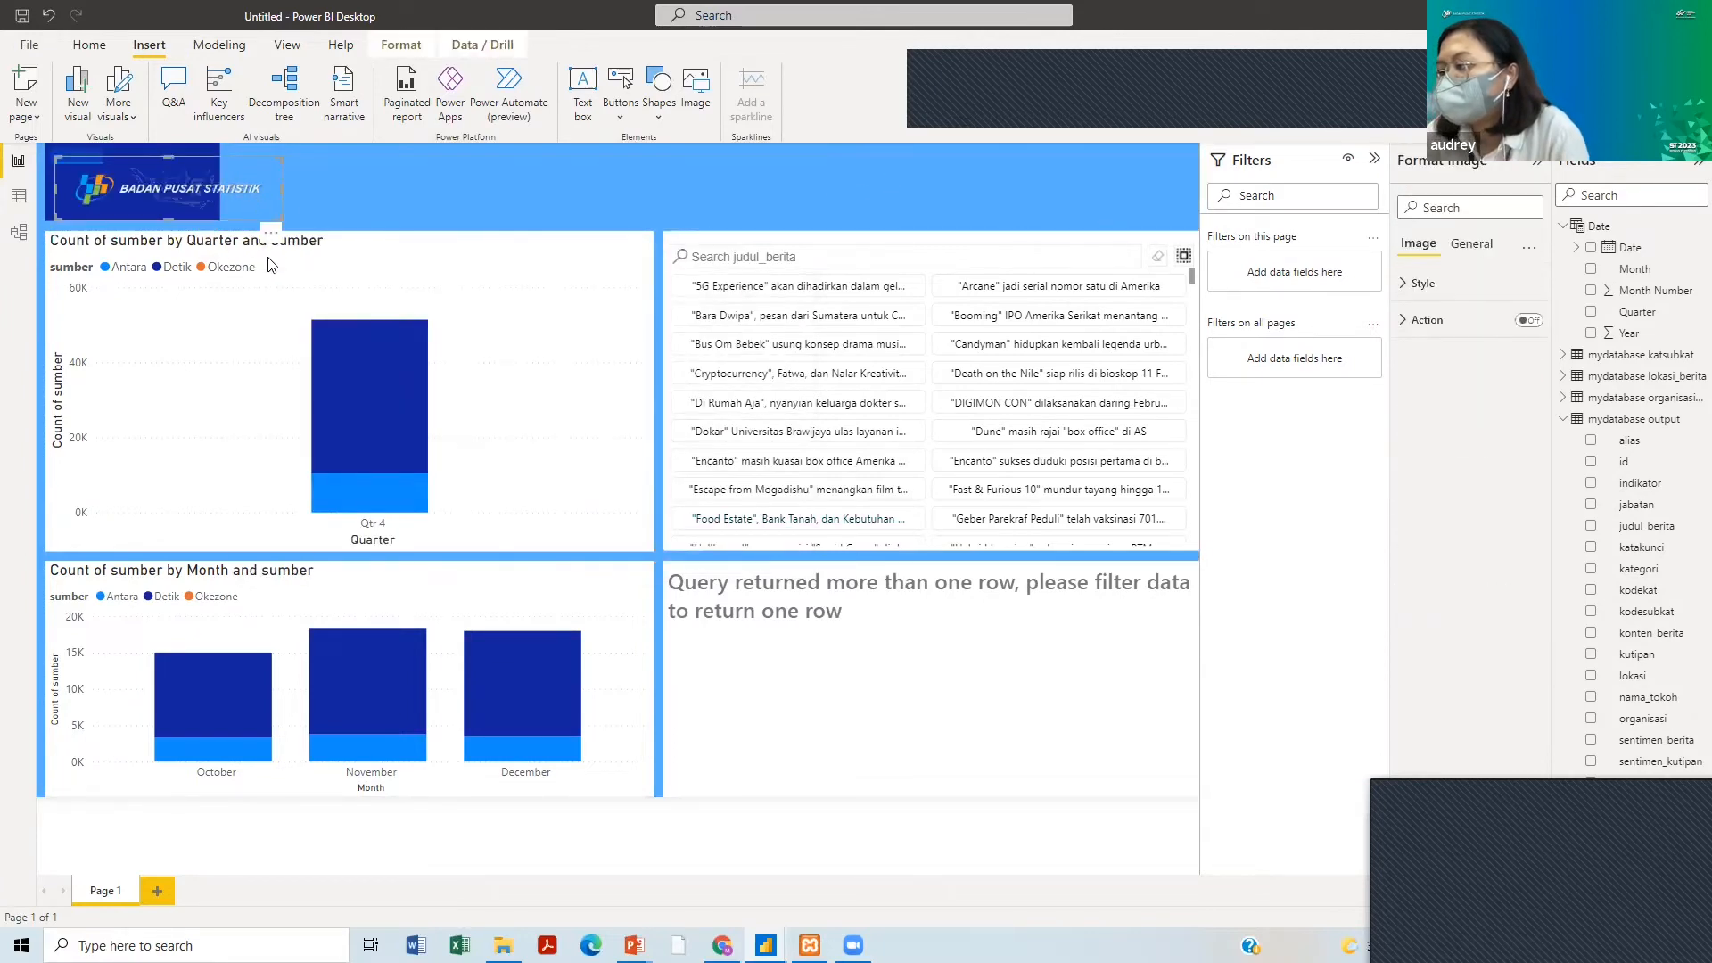
{"action": "left_click", "coordinate": [217, 218]}
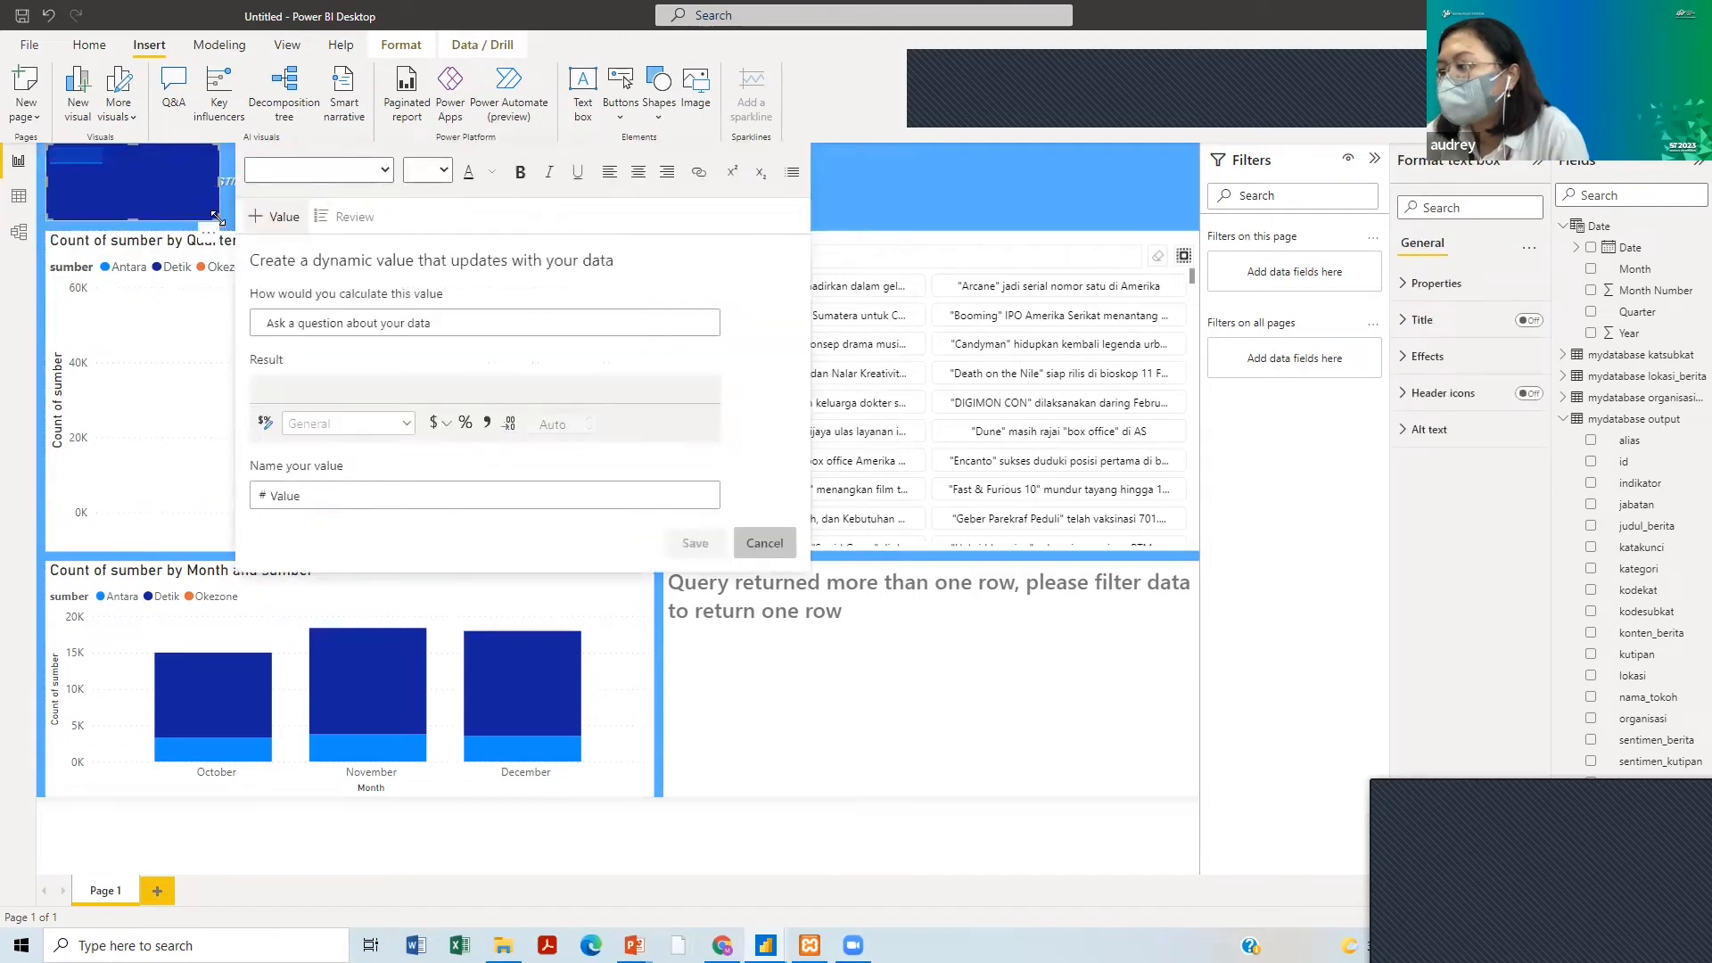
{"action": "left_click", "coordinate": [239, 287]}
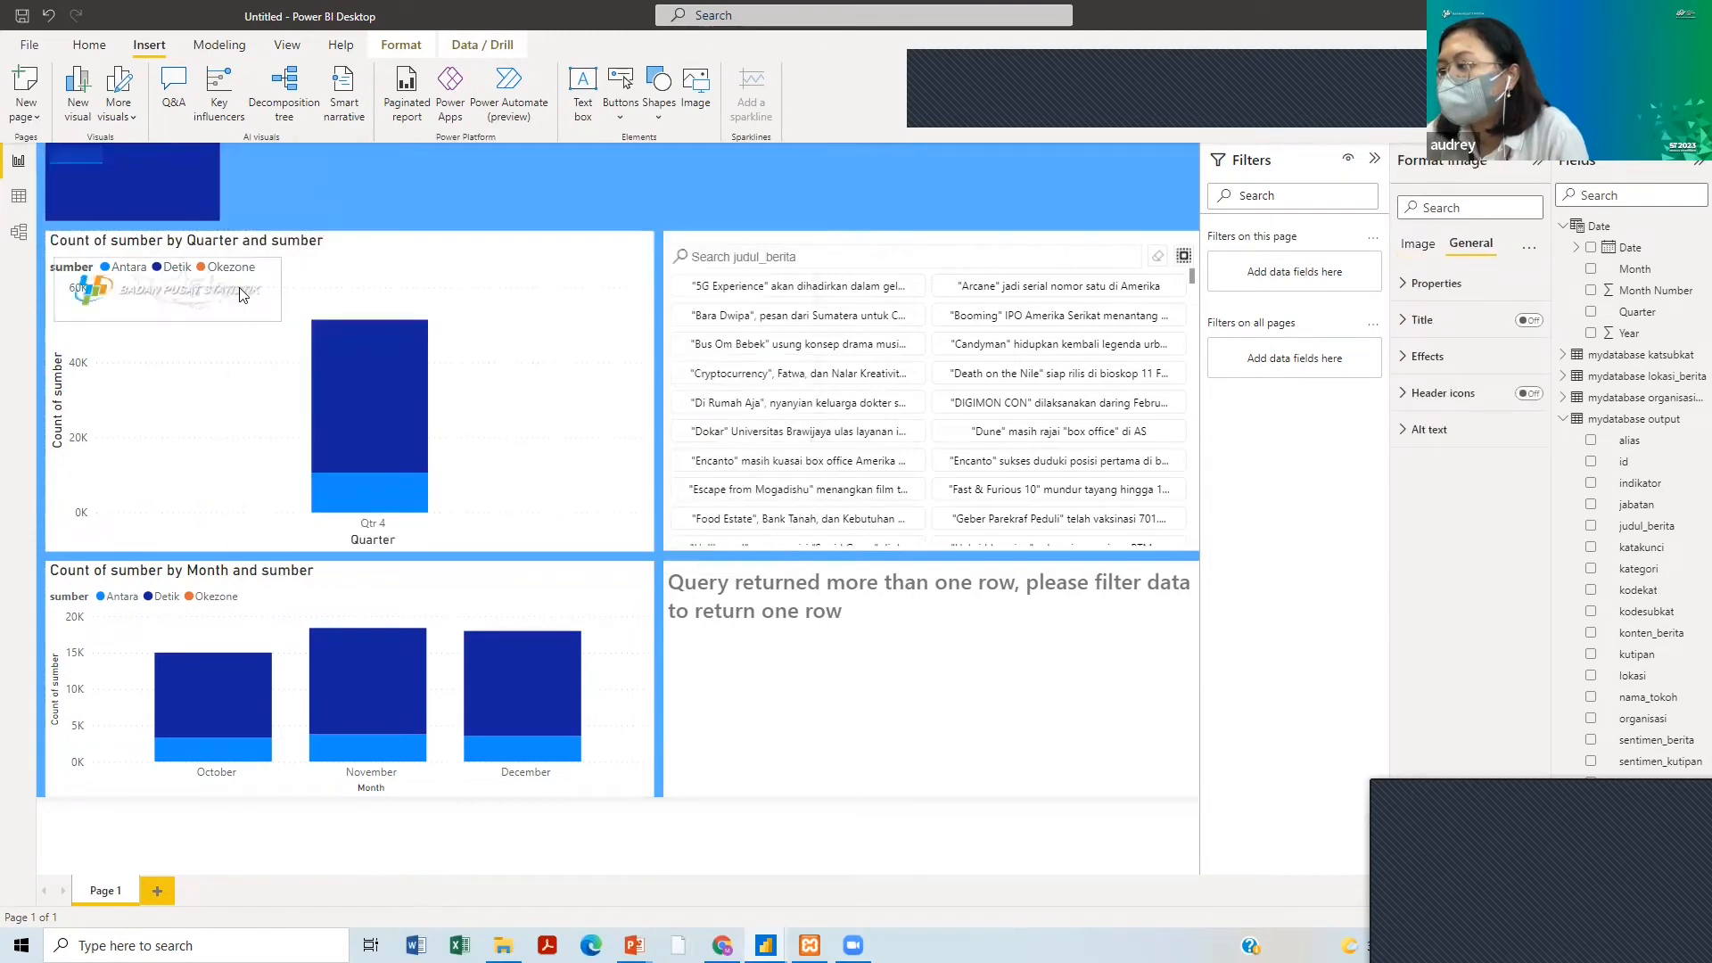
{"action": "left_click", "coordinate": [180, 155]}
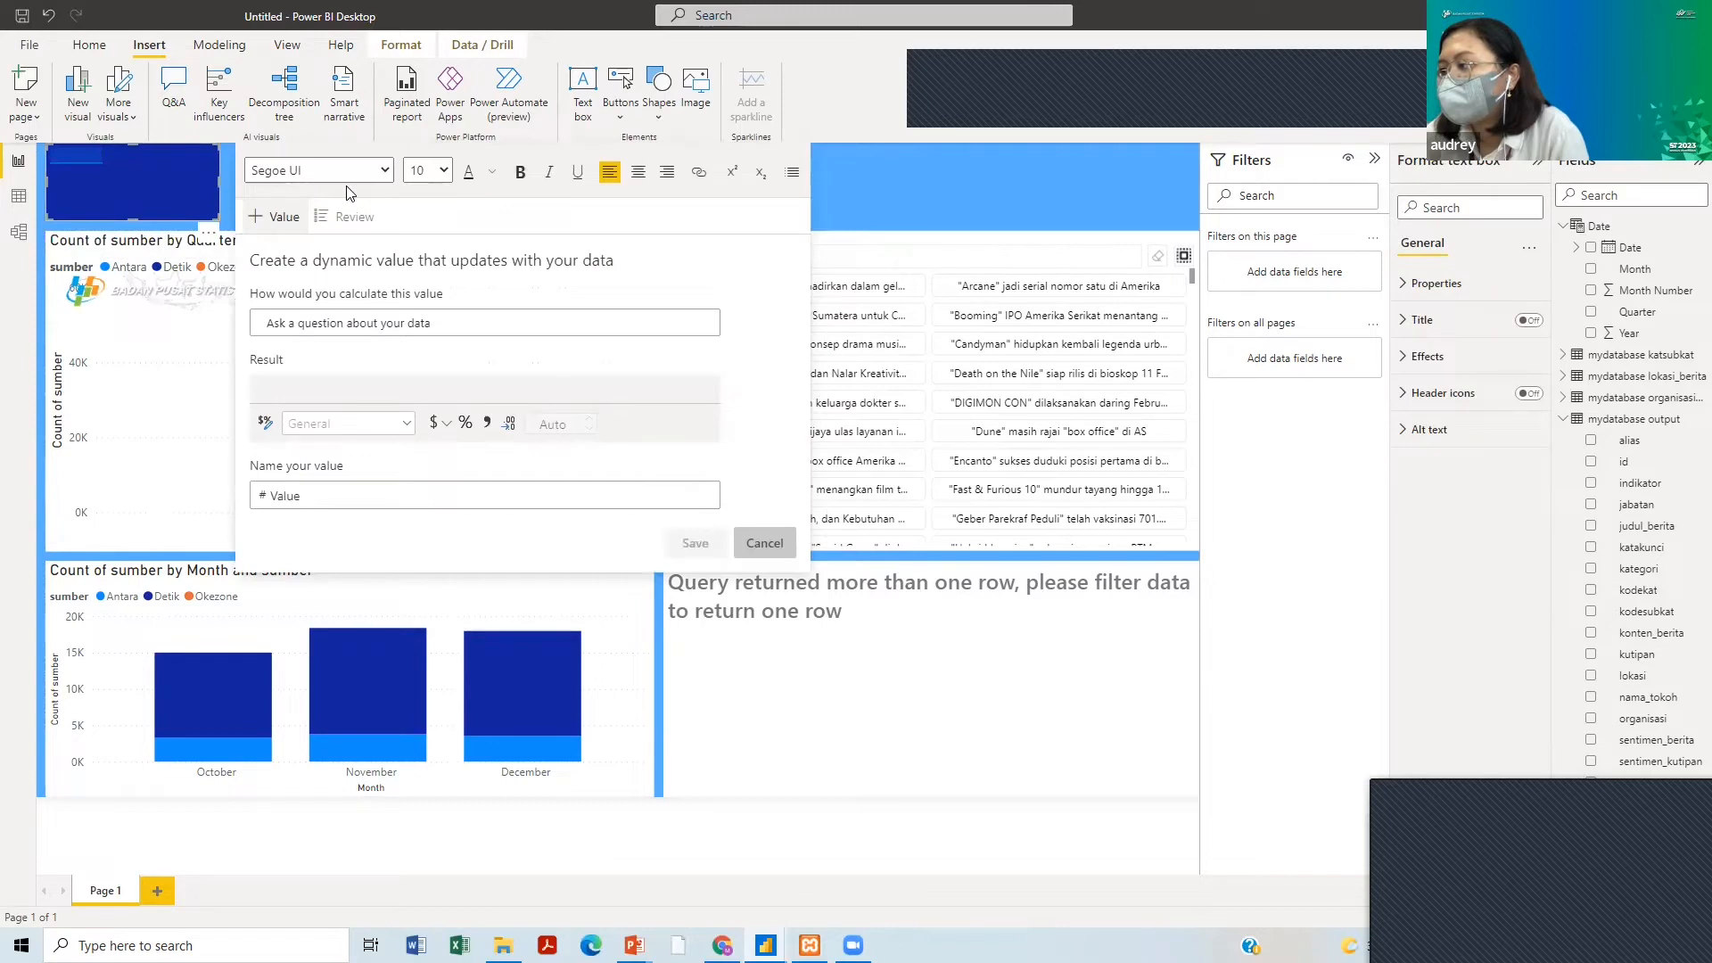
{"action": "left_click", "coordinate": [197, 282]}
{"action": "left_click_drag", "start_coordinate": [196, 282], "coordinate": [182, 184]}
{"action": "left_click", "coordinate": [476, 196]}
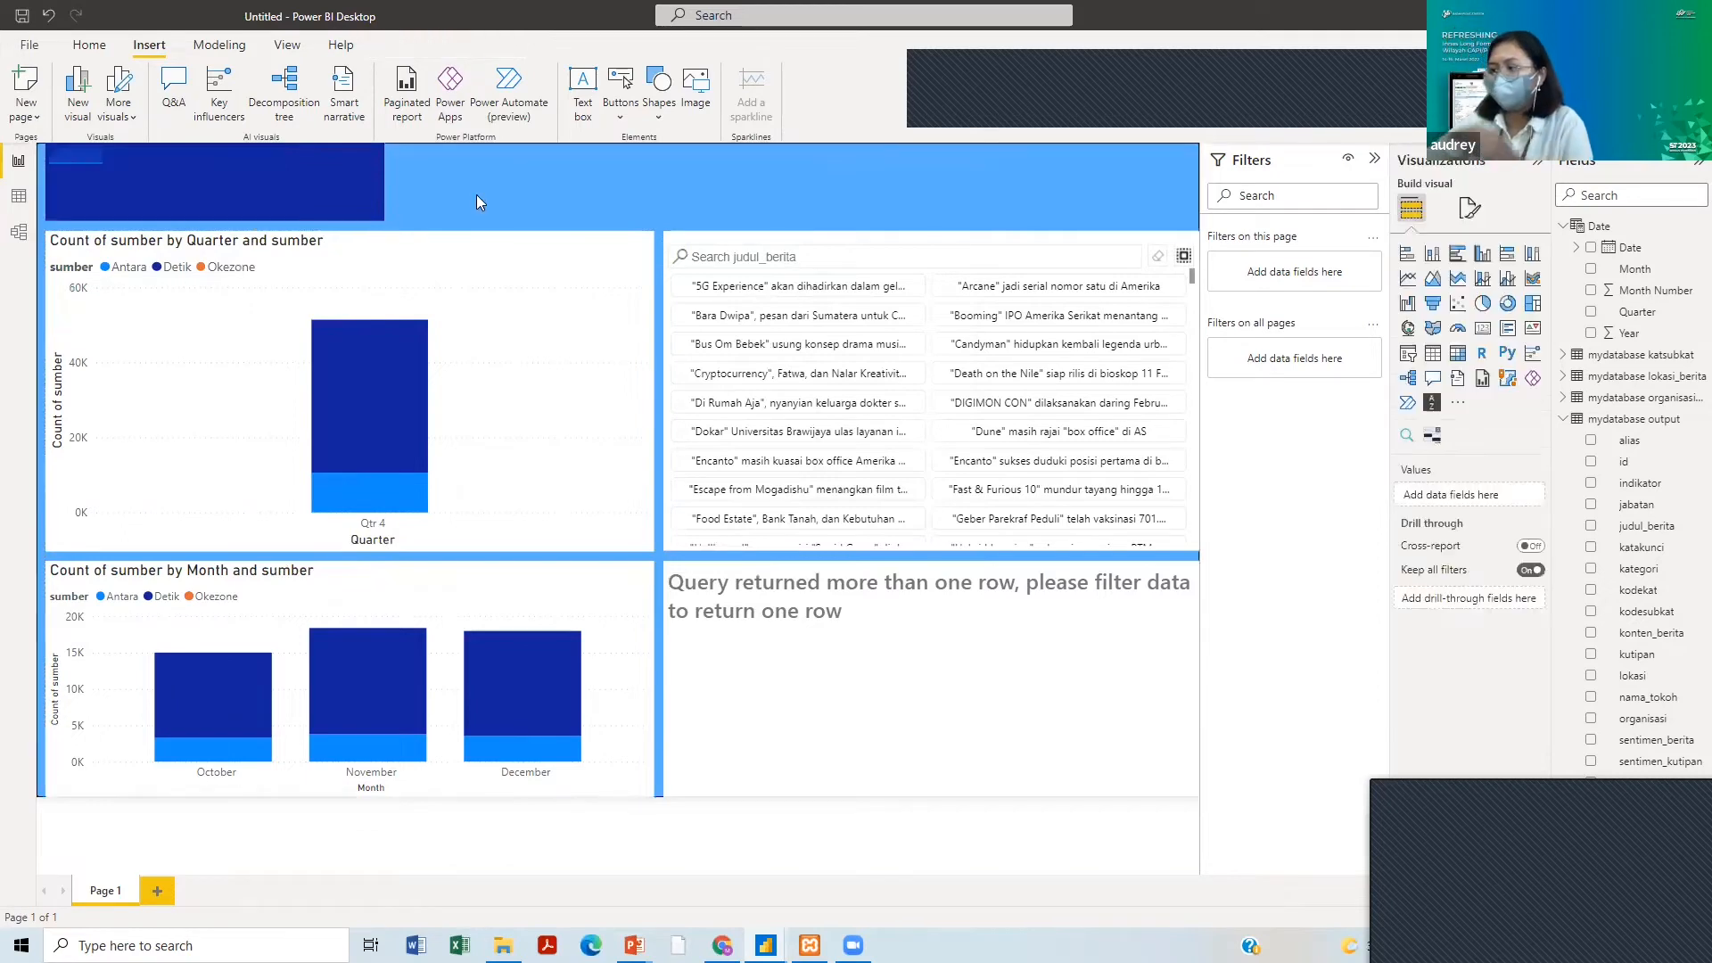
{"action": "double_click", "coordinate": [476, 196]}
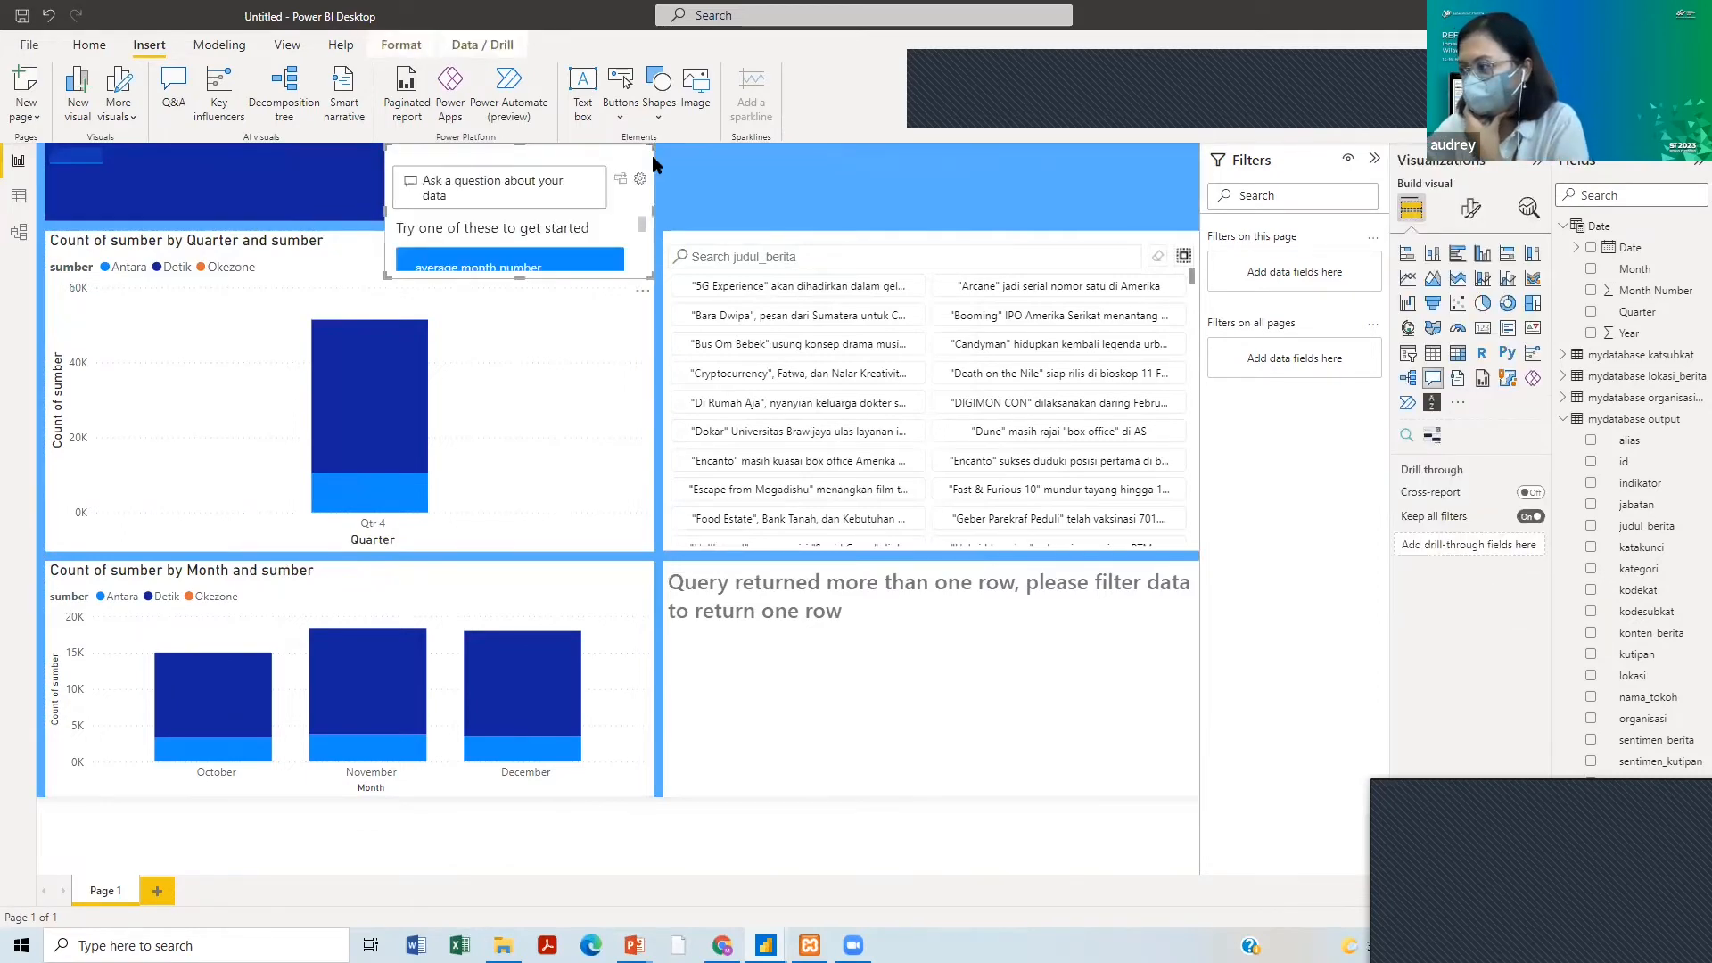
{"action": "key", "text": "Delete"}
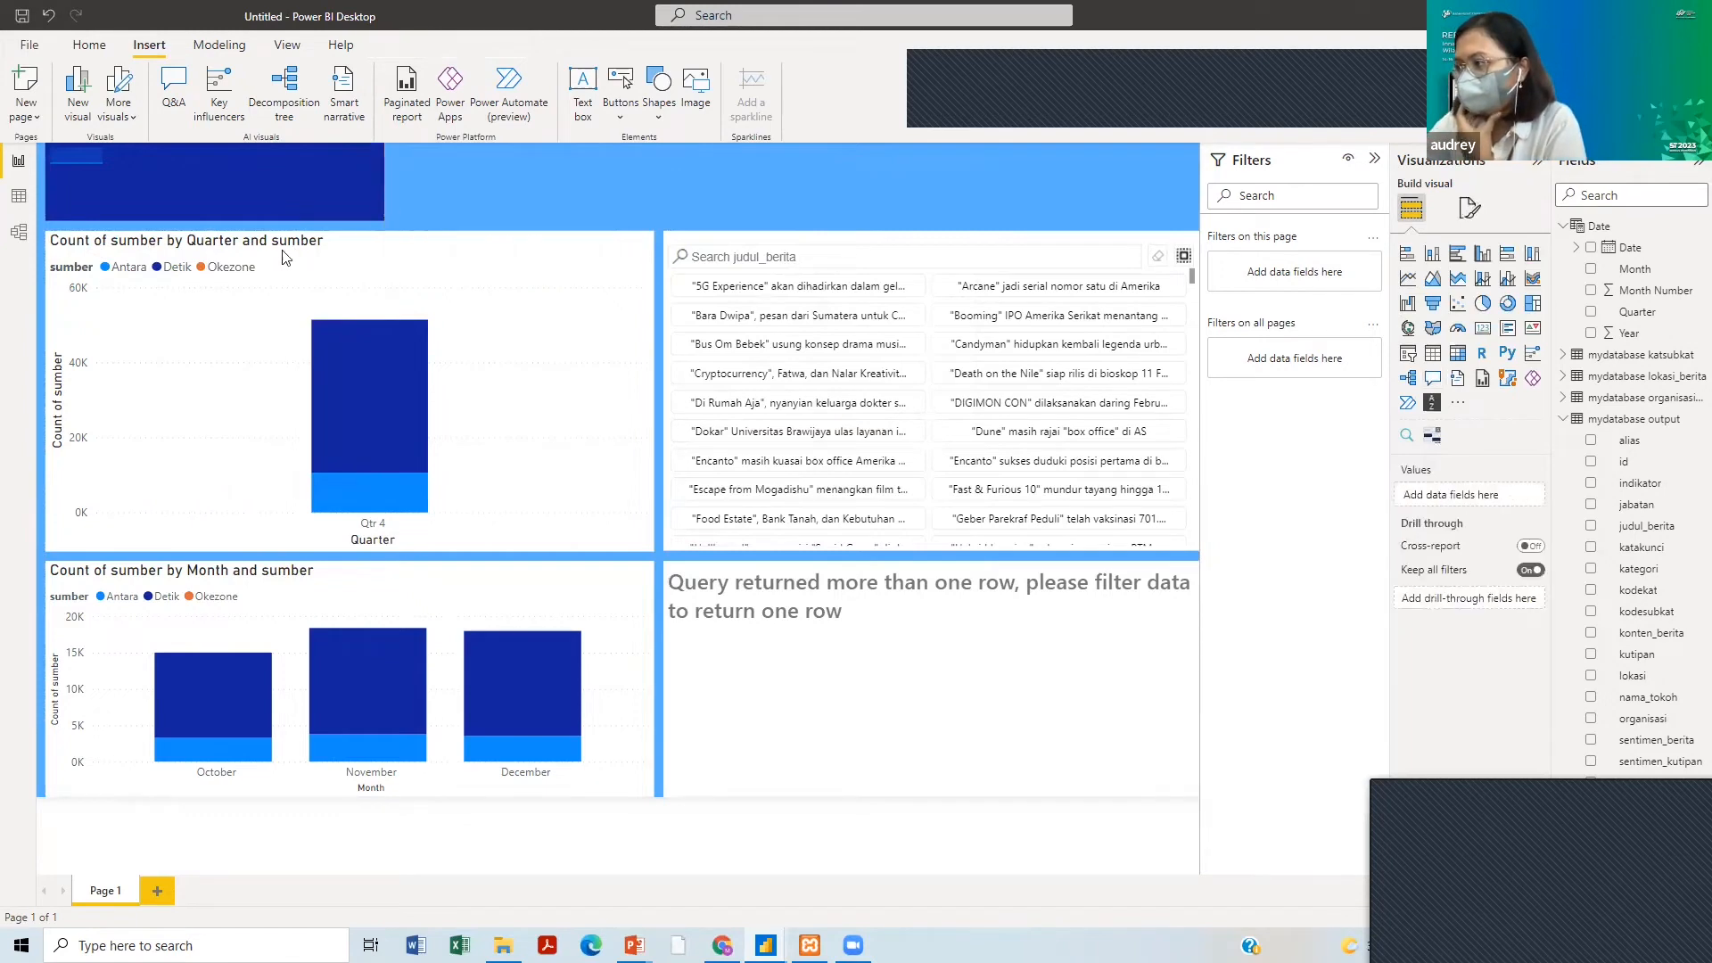
- Move the dark blue text box and the logo together down and right, overlapping the quarterly chart's upper edge
{"action": "left_click", "coordinate": [321, 164]}
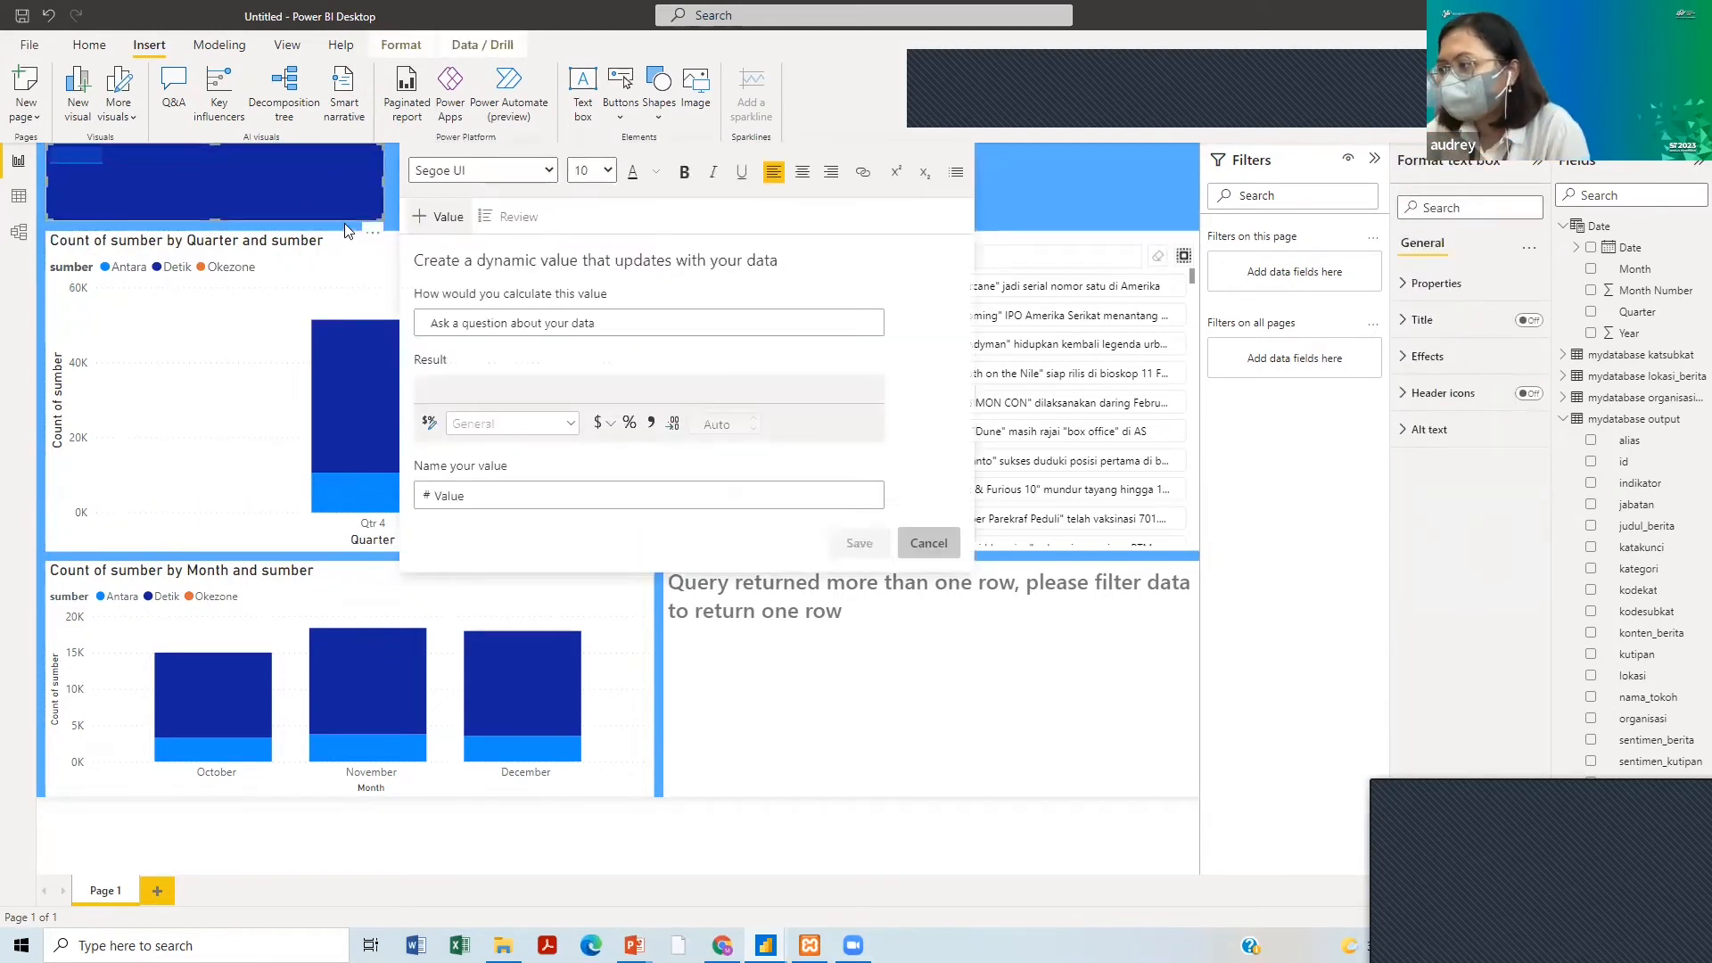
{"action": "left_click", "coordinate": [348, 224]}
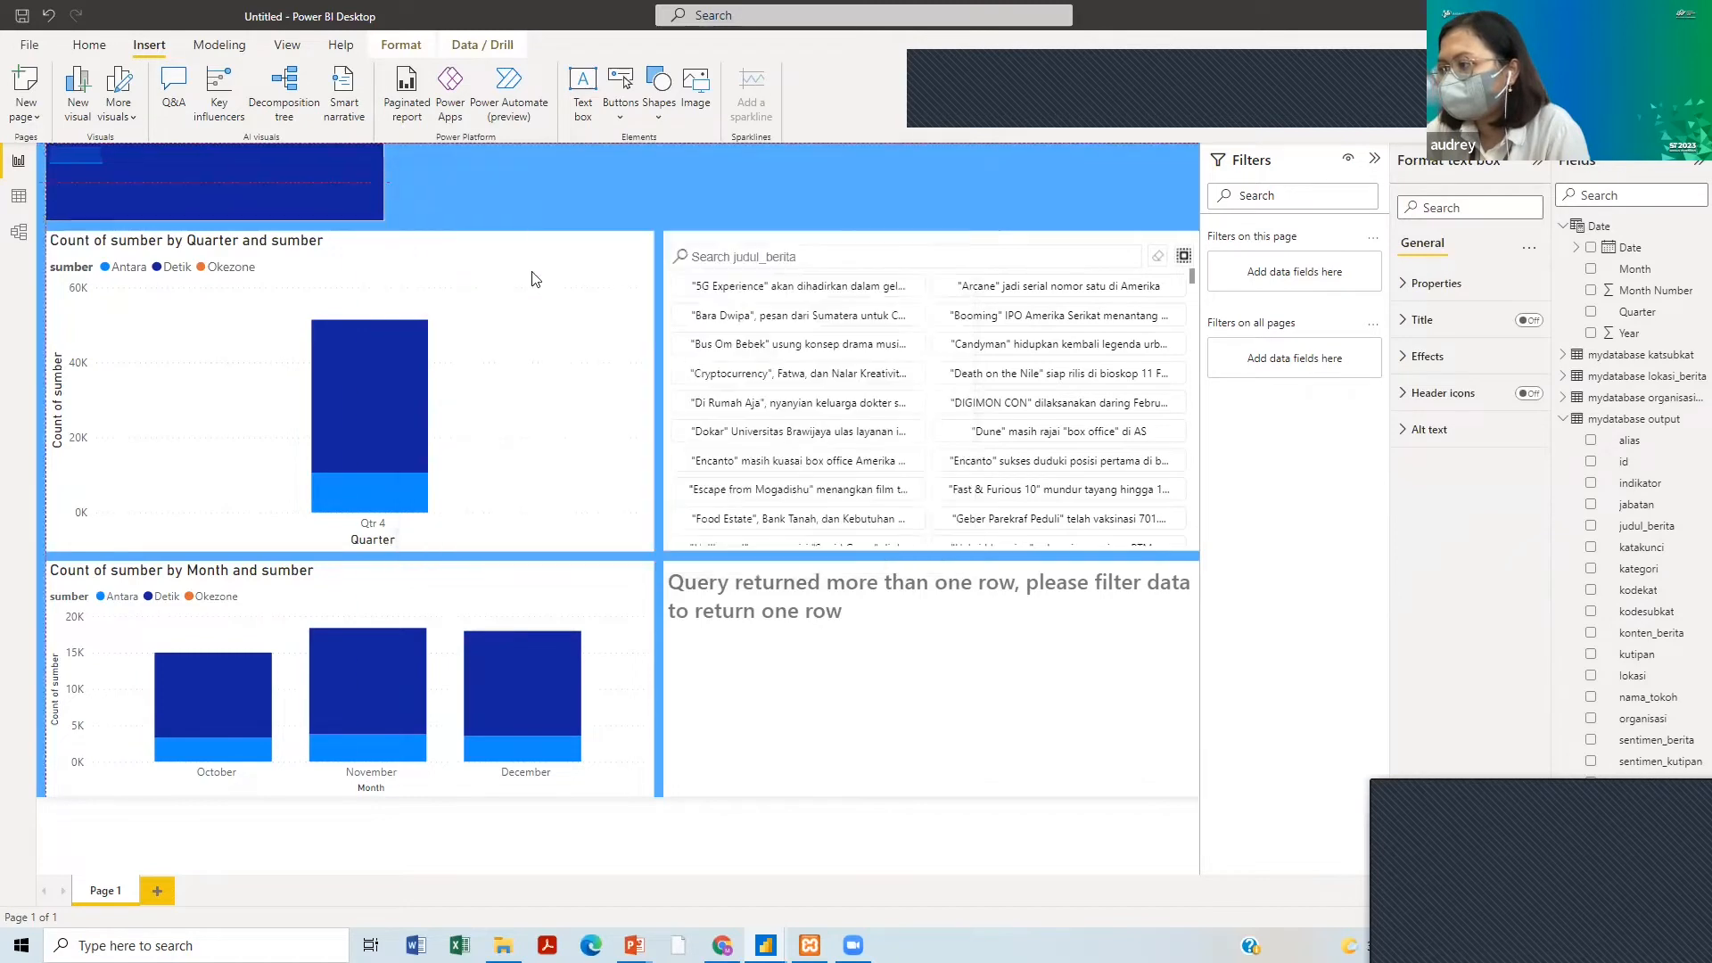
{"action": "key", "text": "ctrl+v"}
{"action": "left_click_drag", "start_coordinate": [150, 189], "coordinate": [473, 238]}
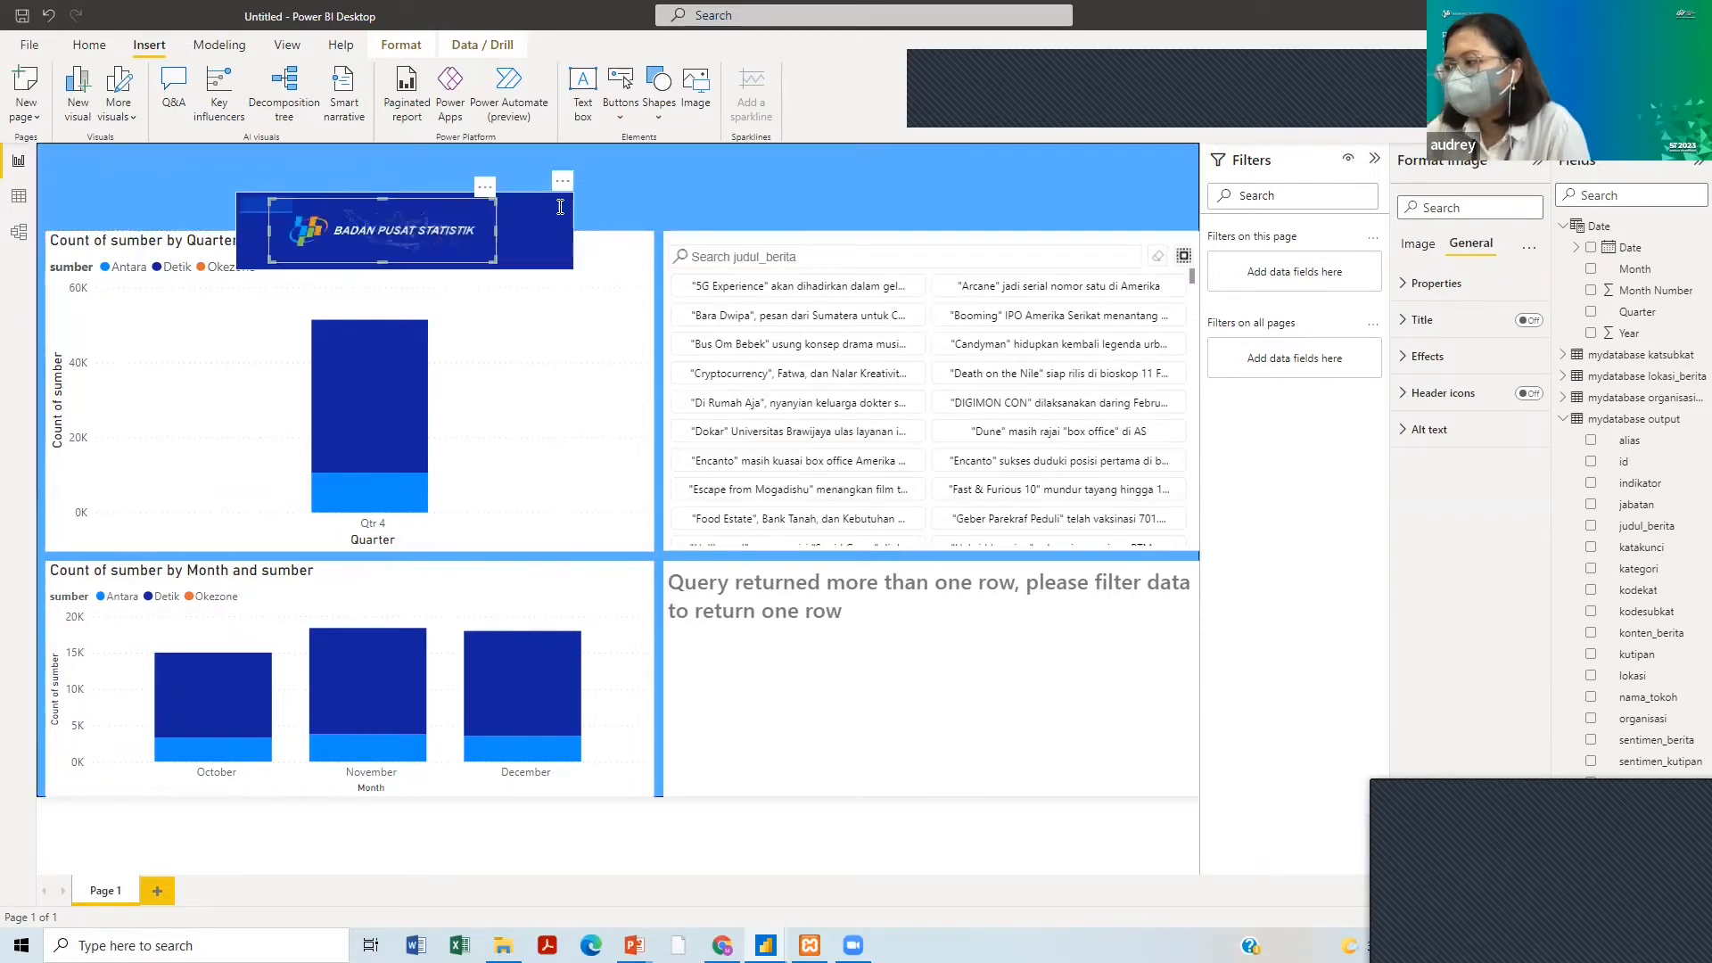
- Move the Badan Pusat Statistik logo off the dark blue text box to the left end of the header band
{"action": "left_click", "coordinate": [255, 178]}
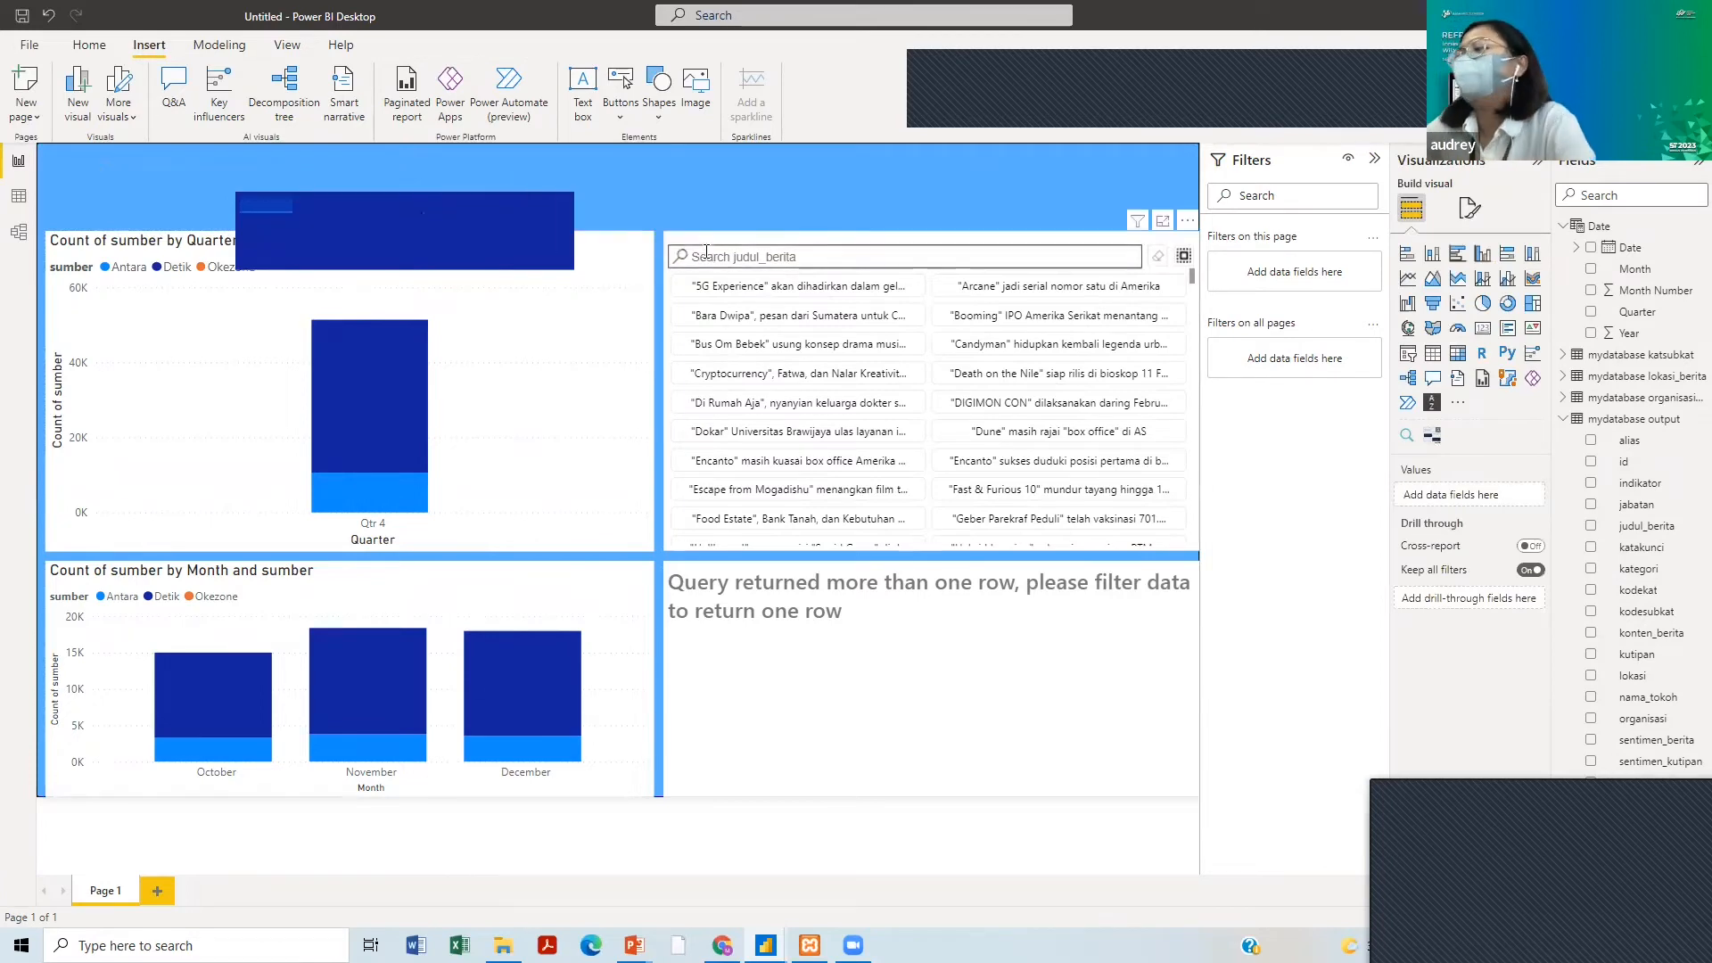
{"action": "left_click", "coordinate": [394, 169]}
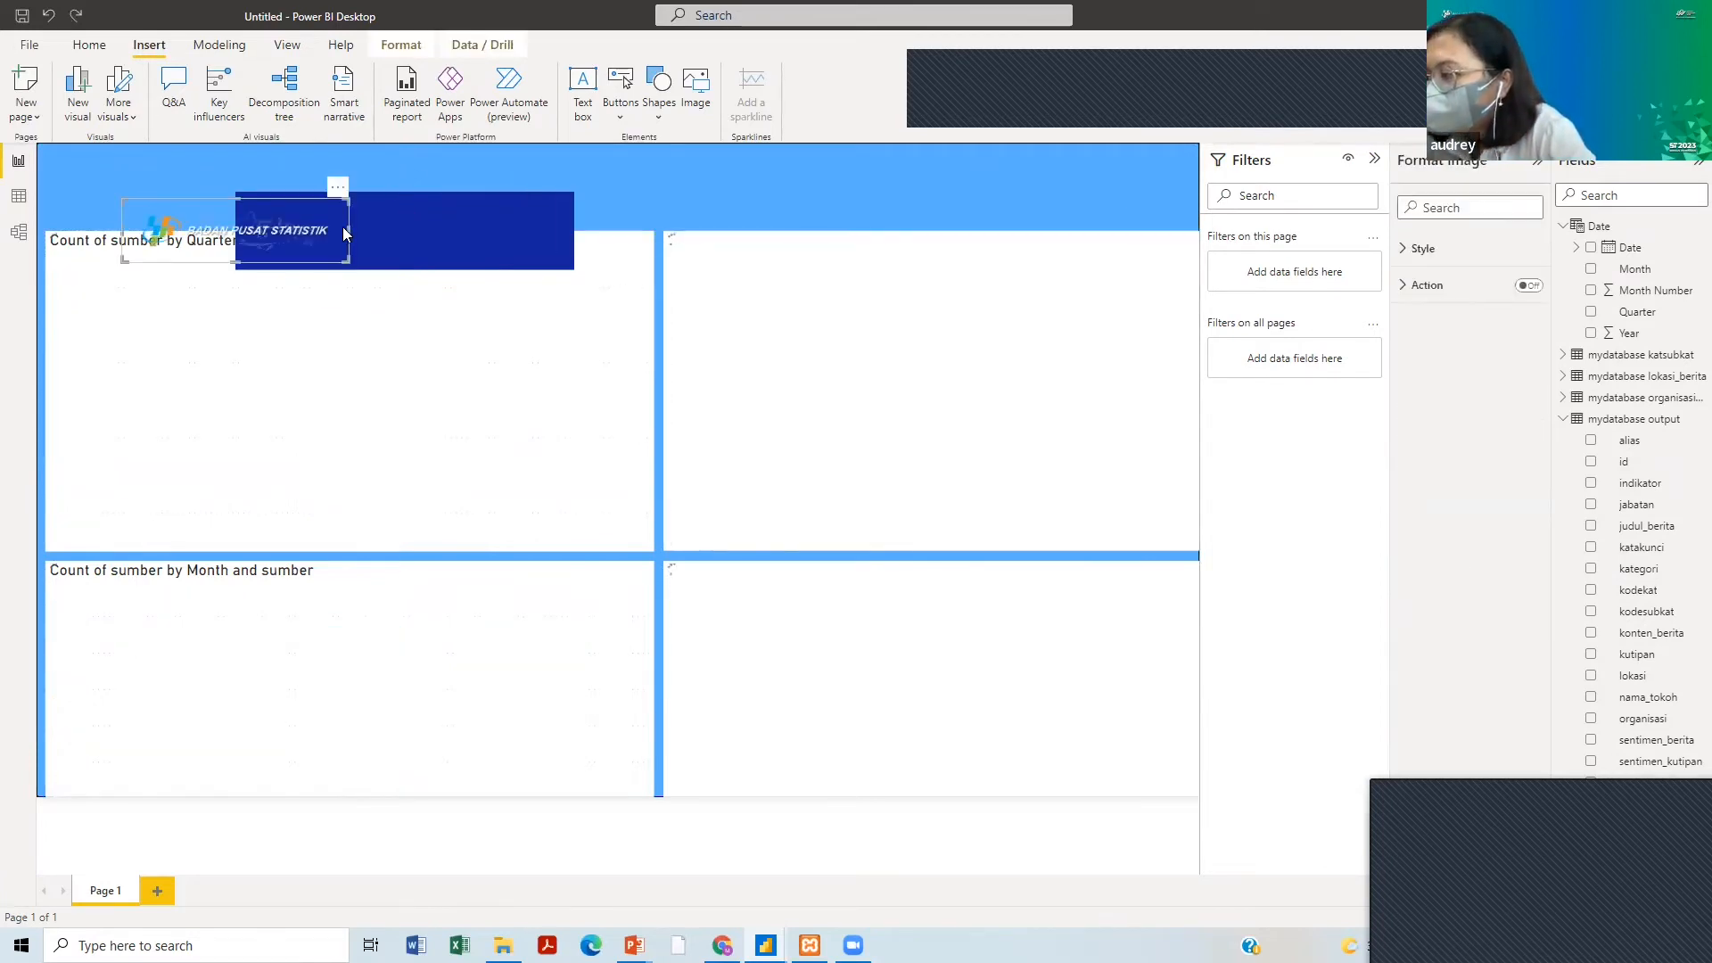
{"action": "left_click_drag", "start_coordinate": [264, 200], "coordinate": [187, 149]}
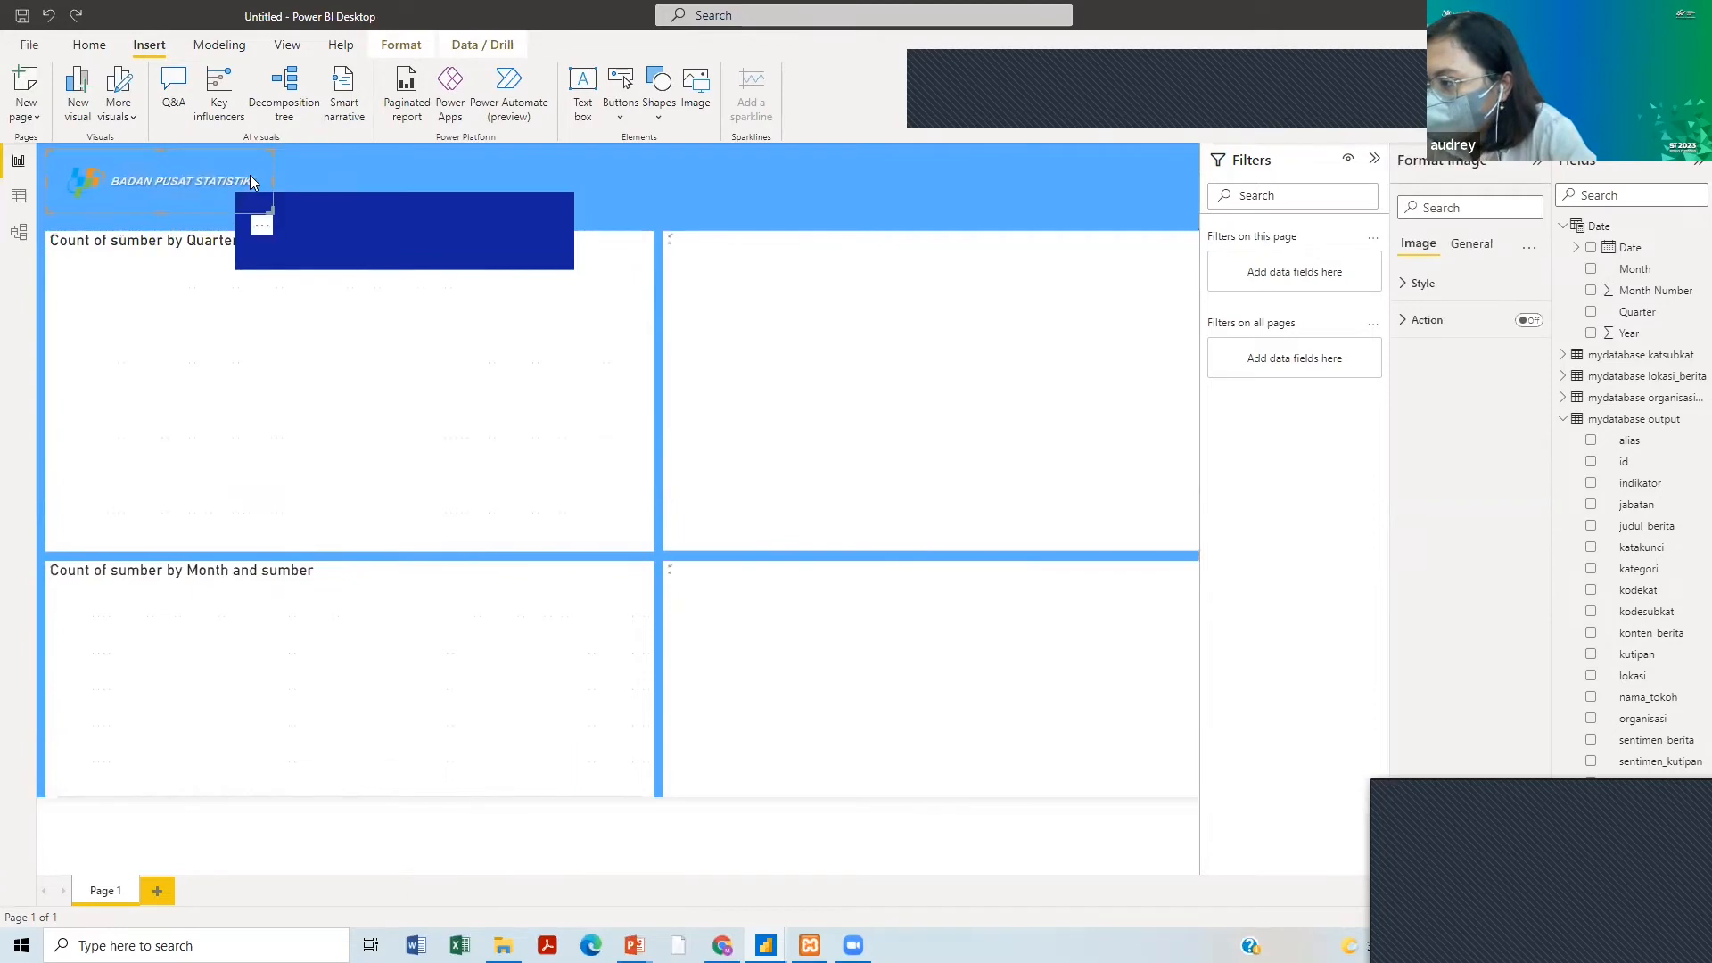
- Remove the dark blue text box from the page
{"action": "left_click", "coordinate": [398, 228]}
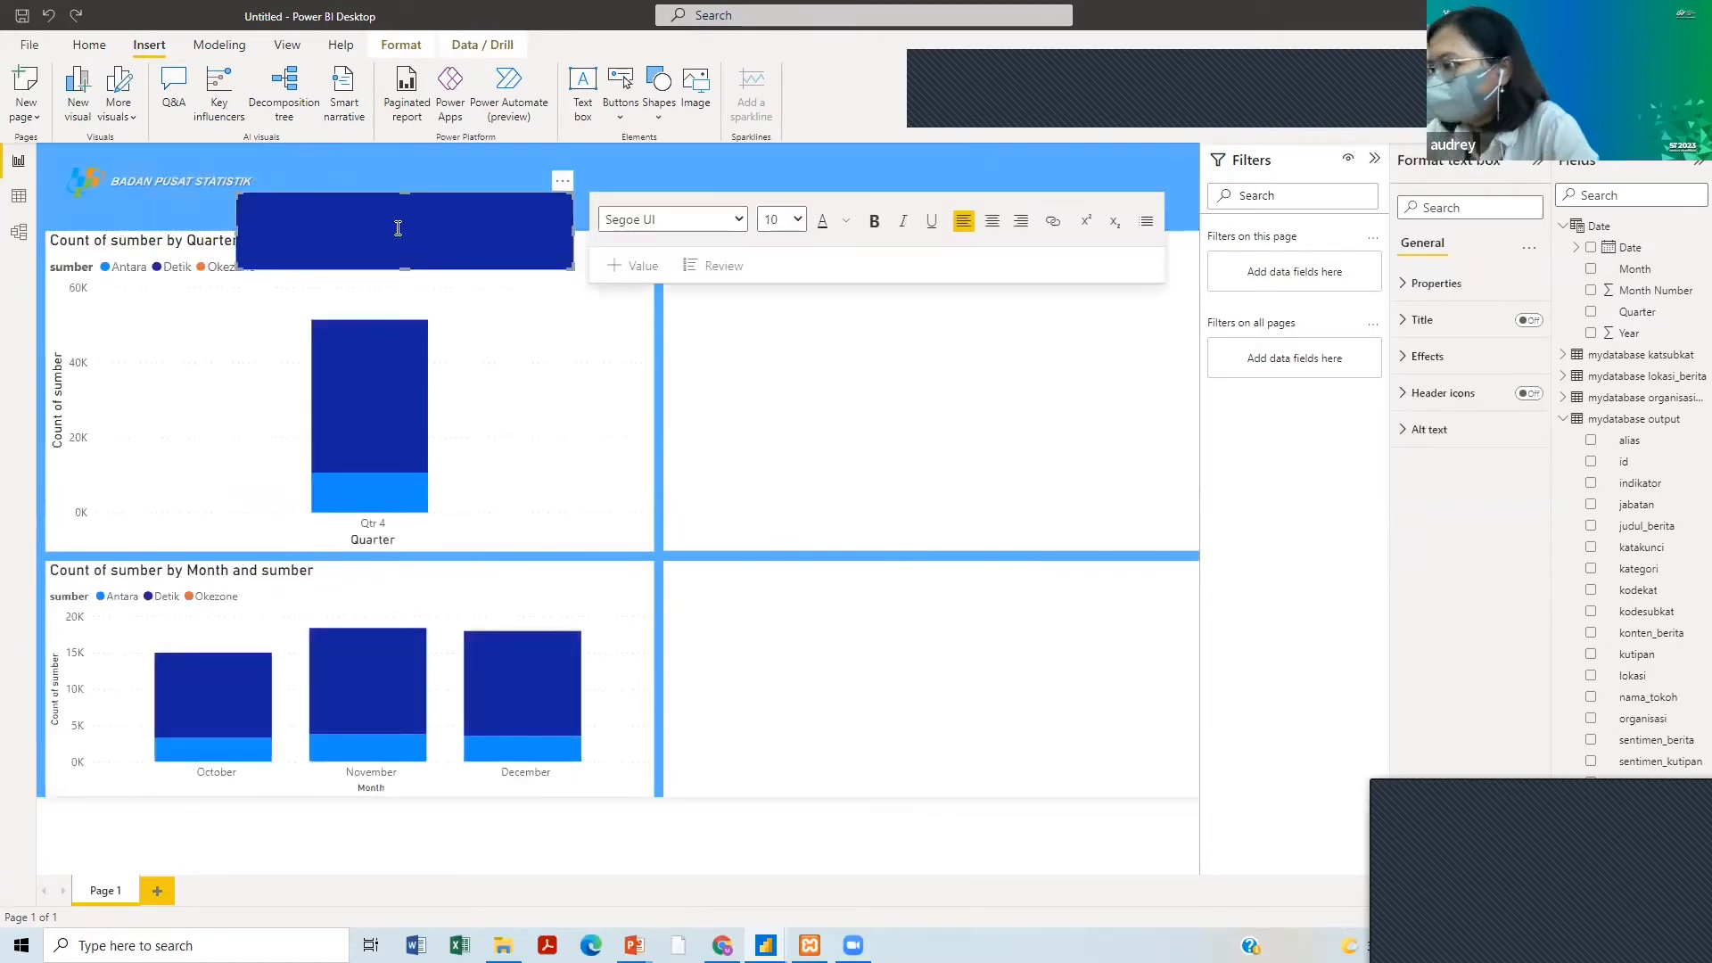
{"action": "left_click", "coordinate": [561, 181]}
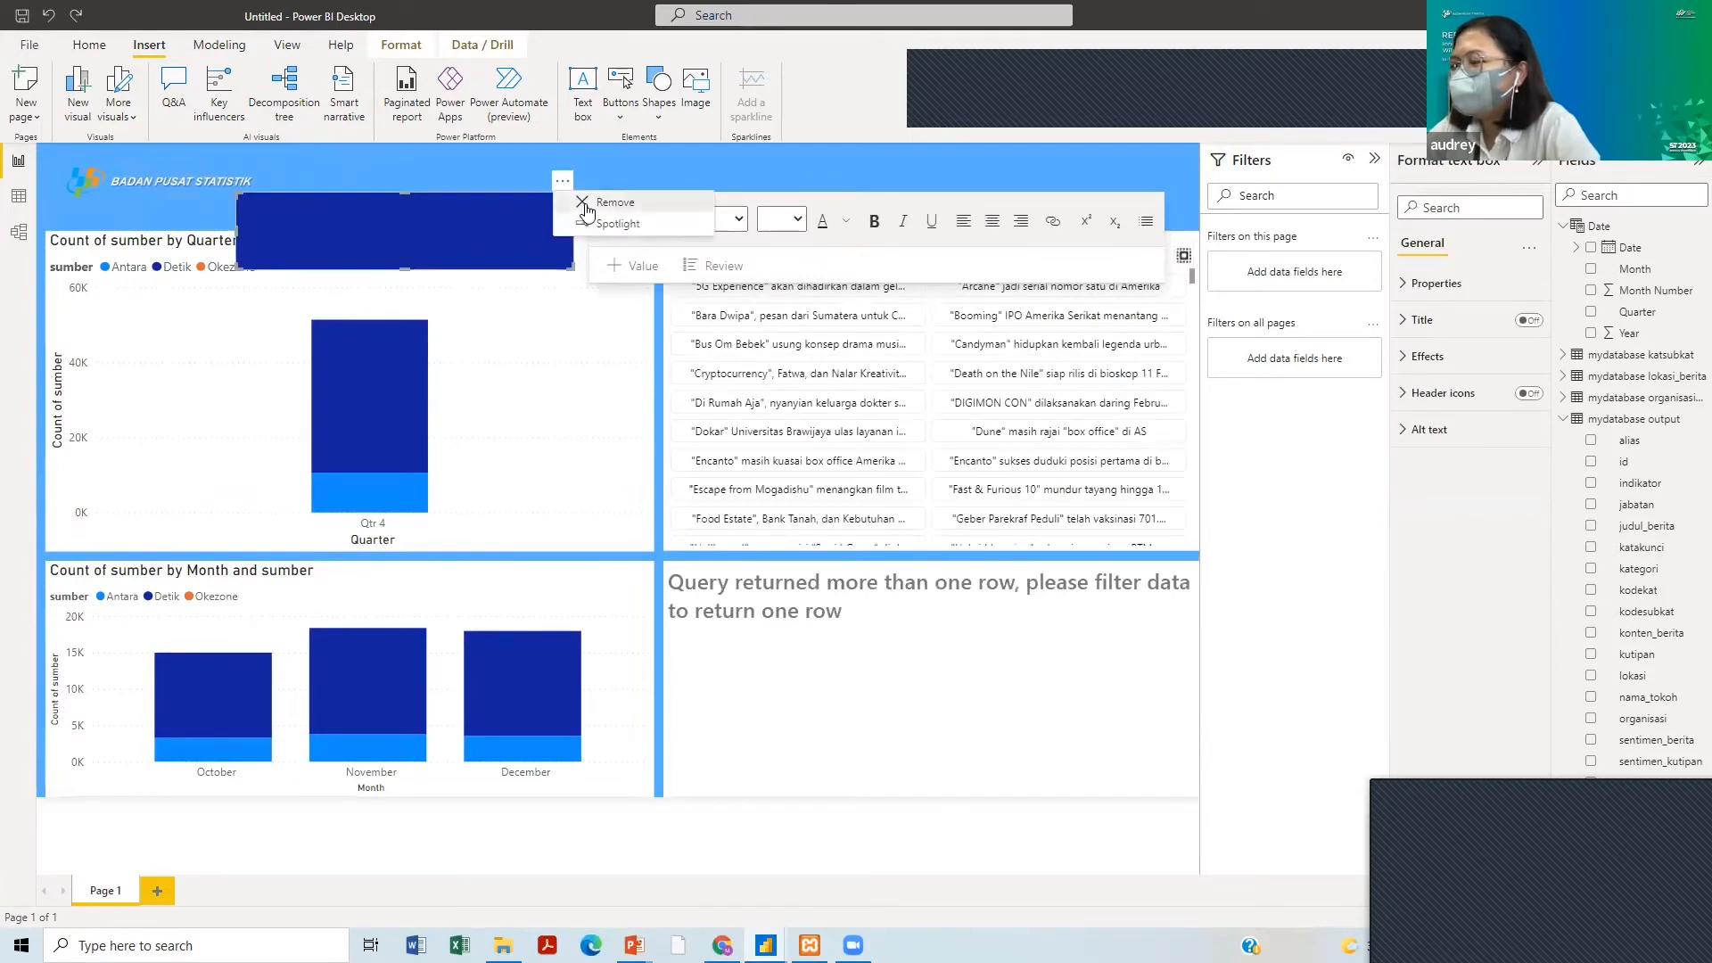
{"action": "left_click", "coordinate": [584, 207]}
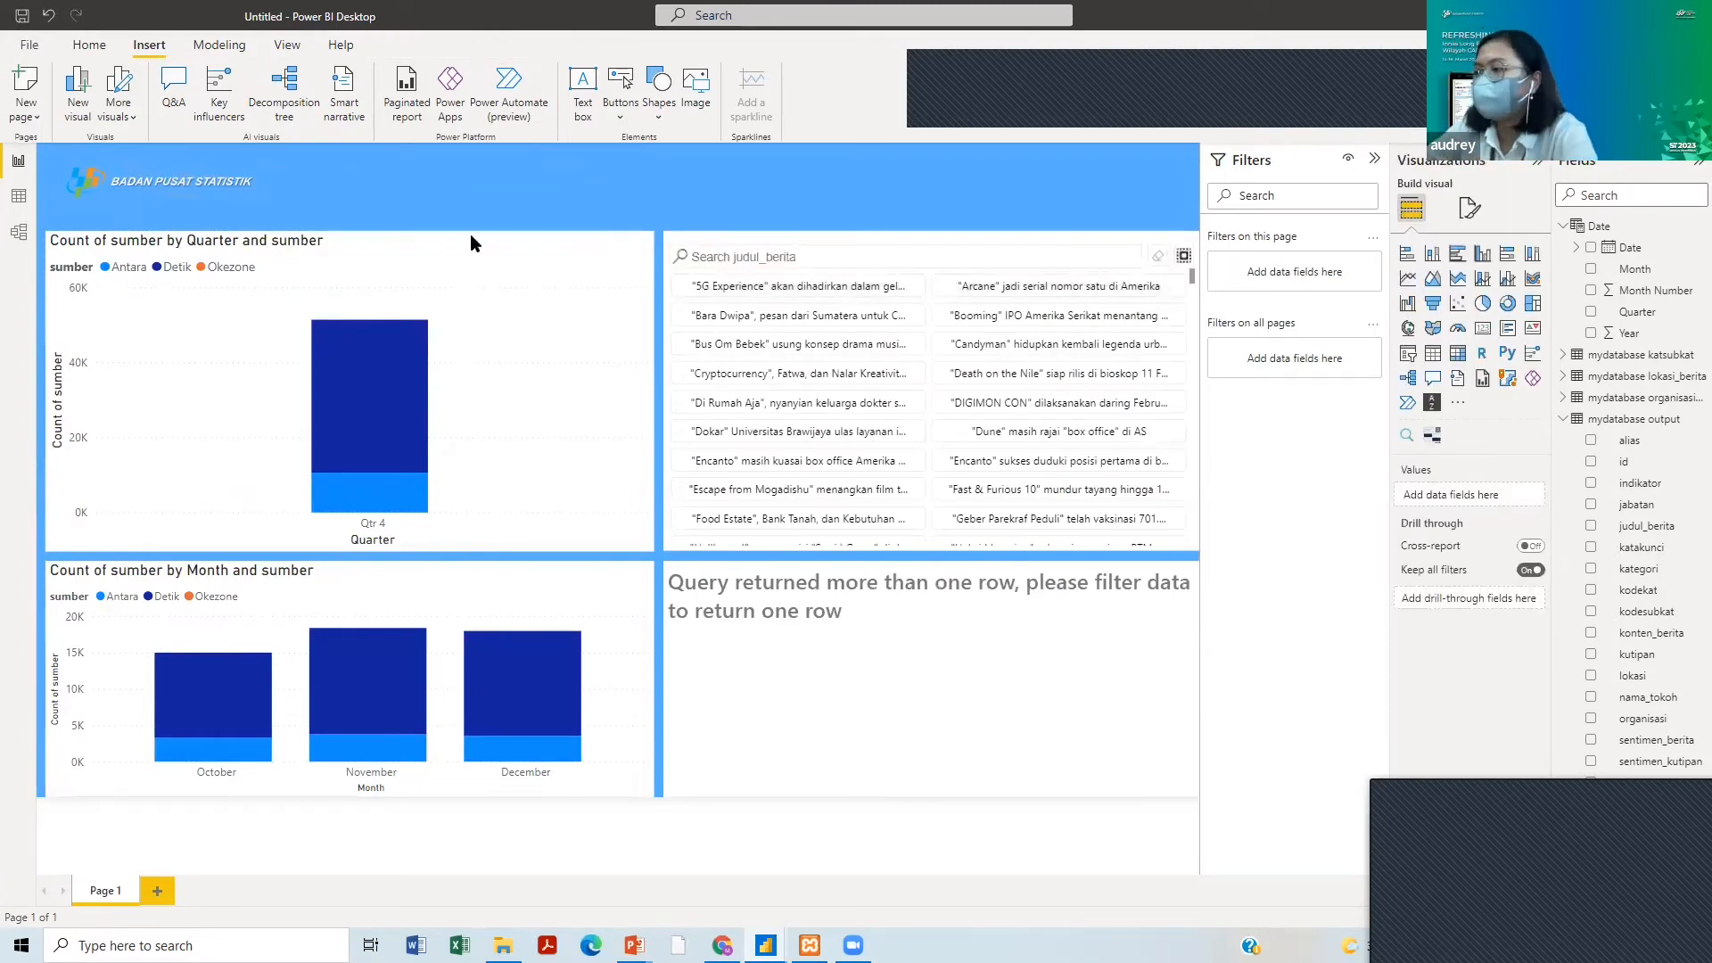
- Retitle the quarterly sumber chart as "Jumlah Beita Bersarkan Sumber Triwulanan"
{"action": "left_click", "coordinate": [431, 267]}
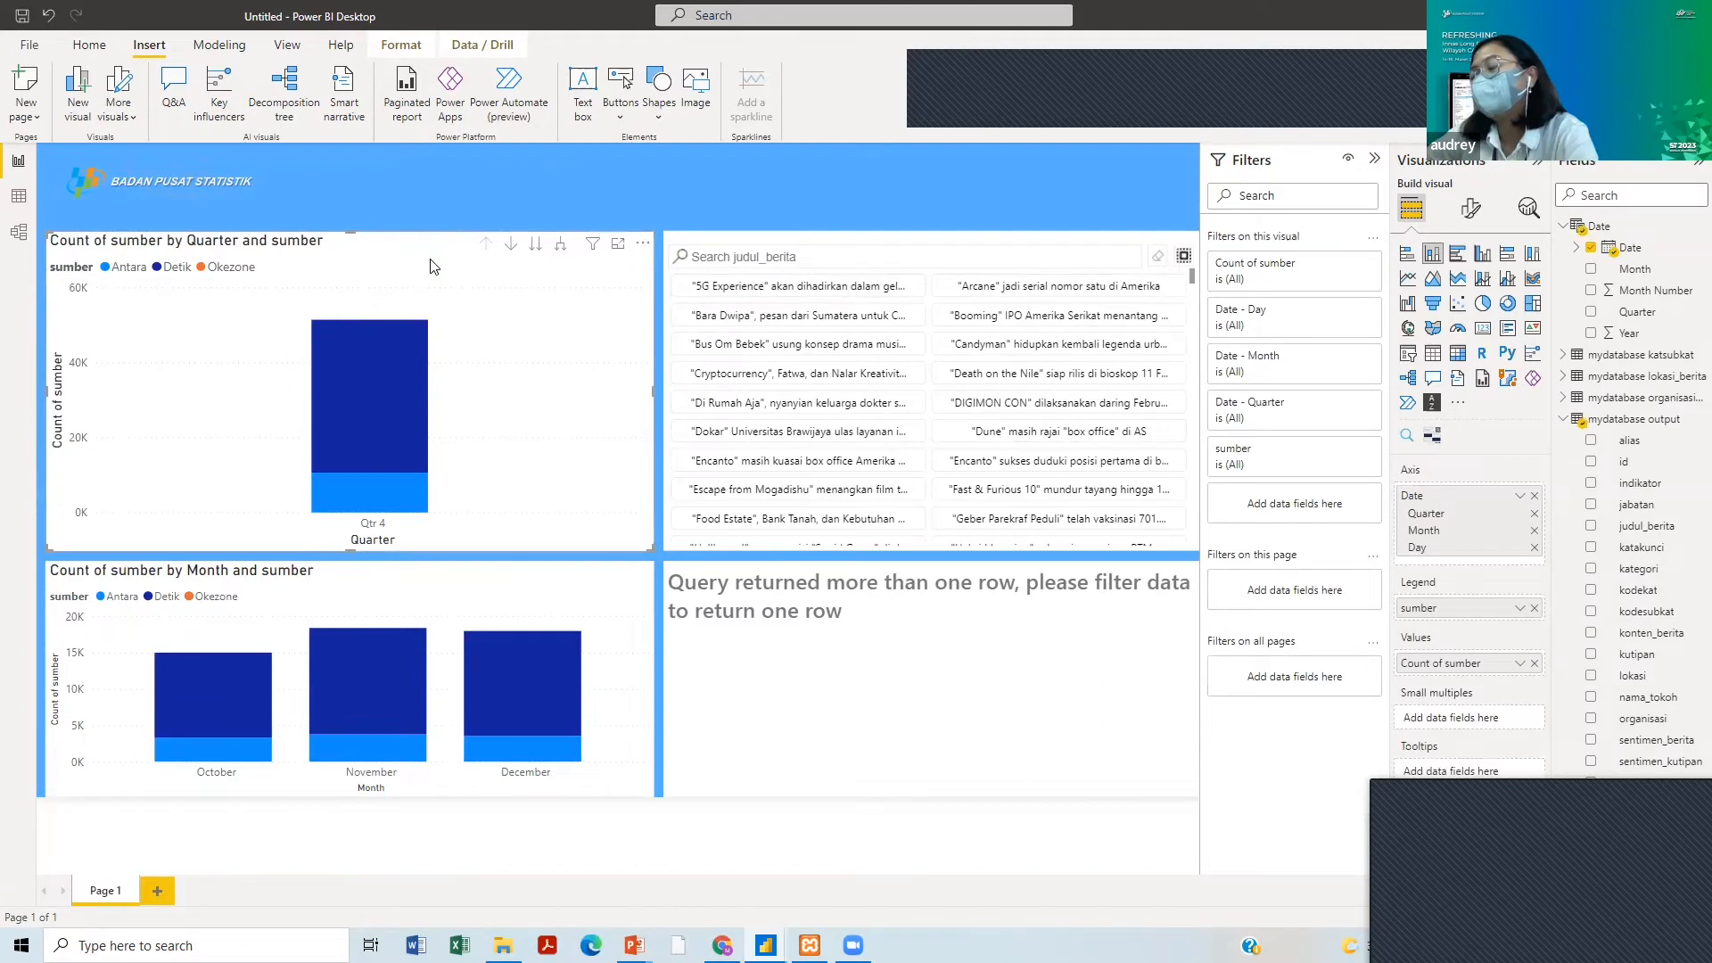
{"action": "left_click", "coordinate": [1473, 211]}
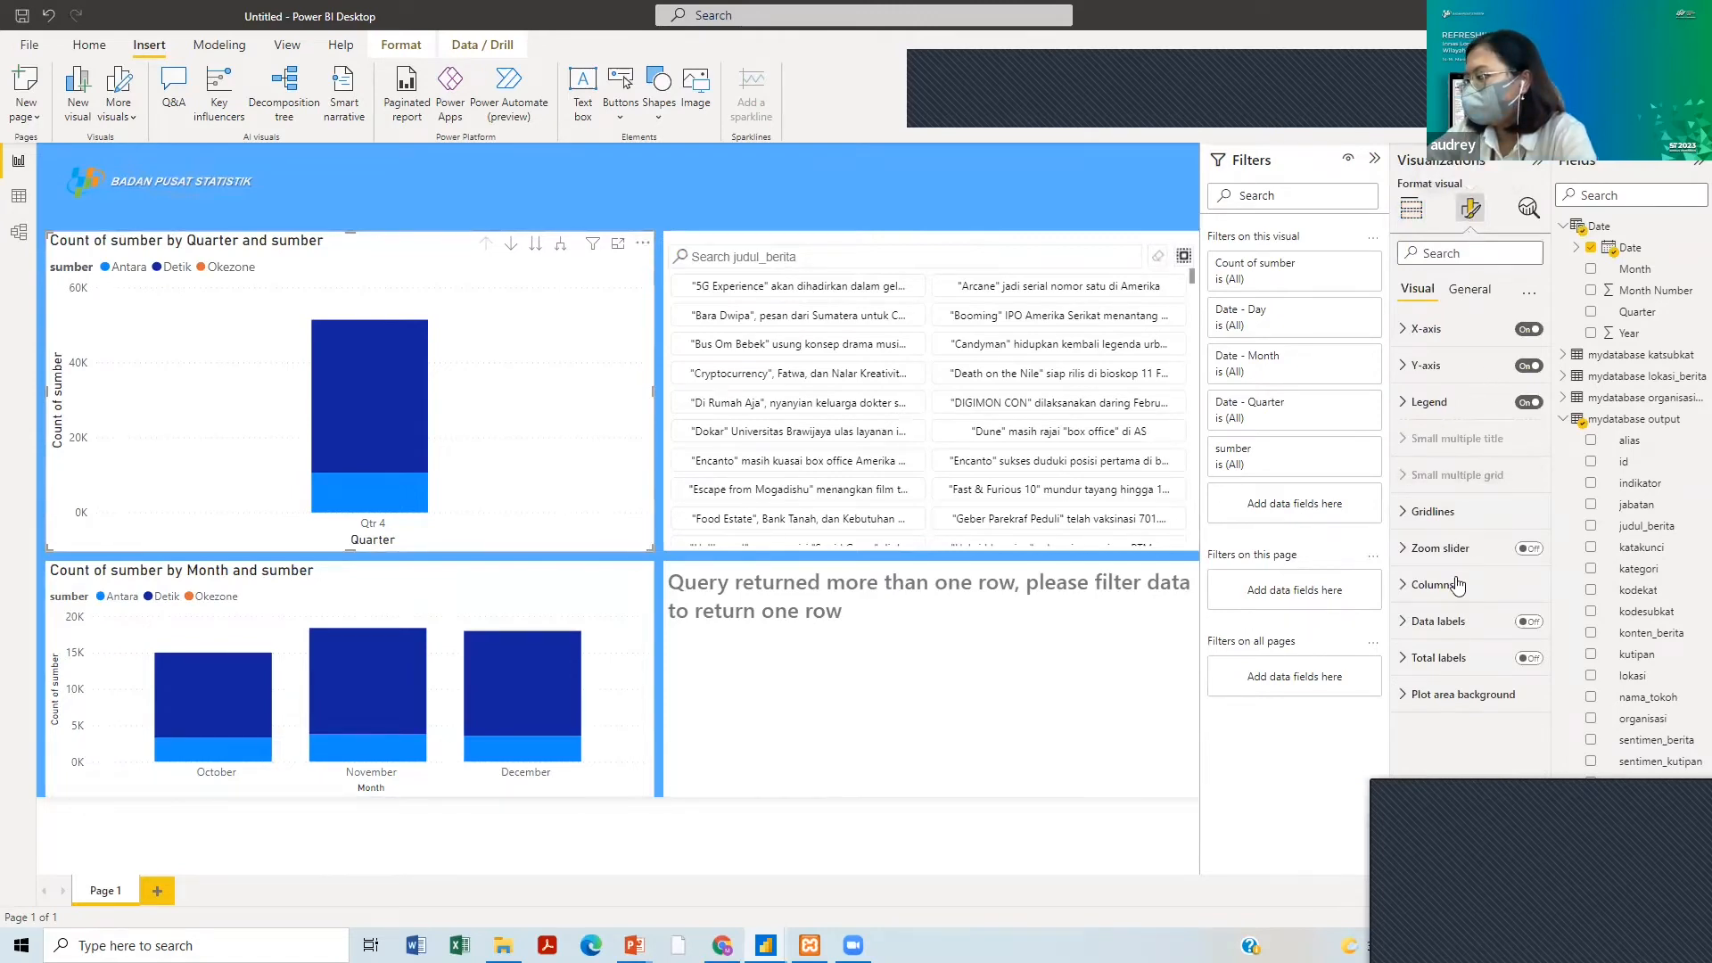
{"action": "left_click", "coordinate": [1528, 210]}
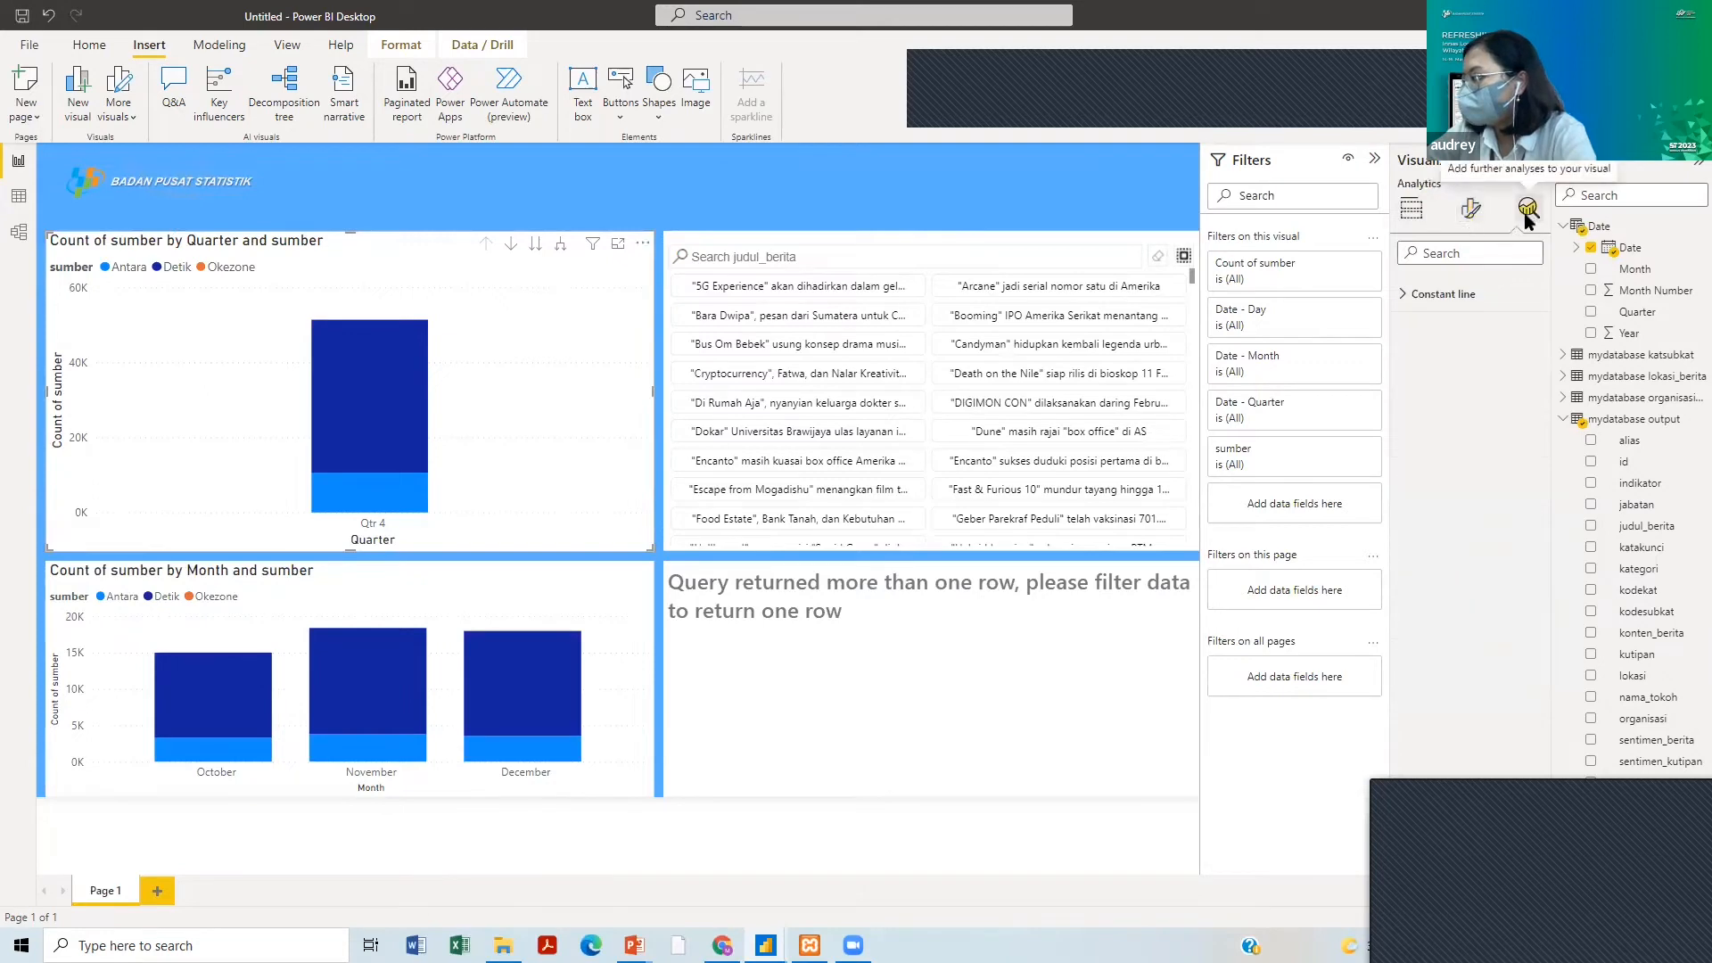
{"action": "left_click", "coordinate": [1471, 211]}
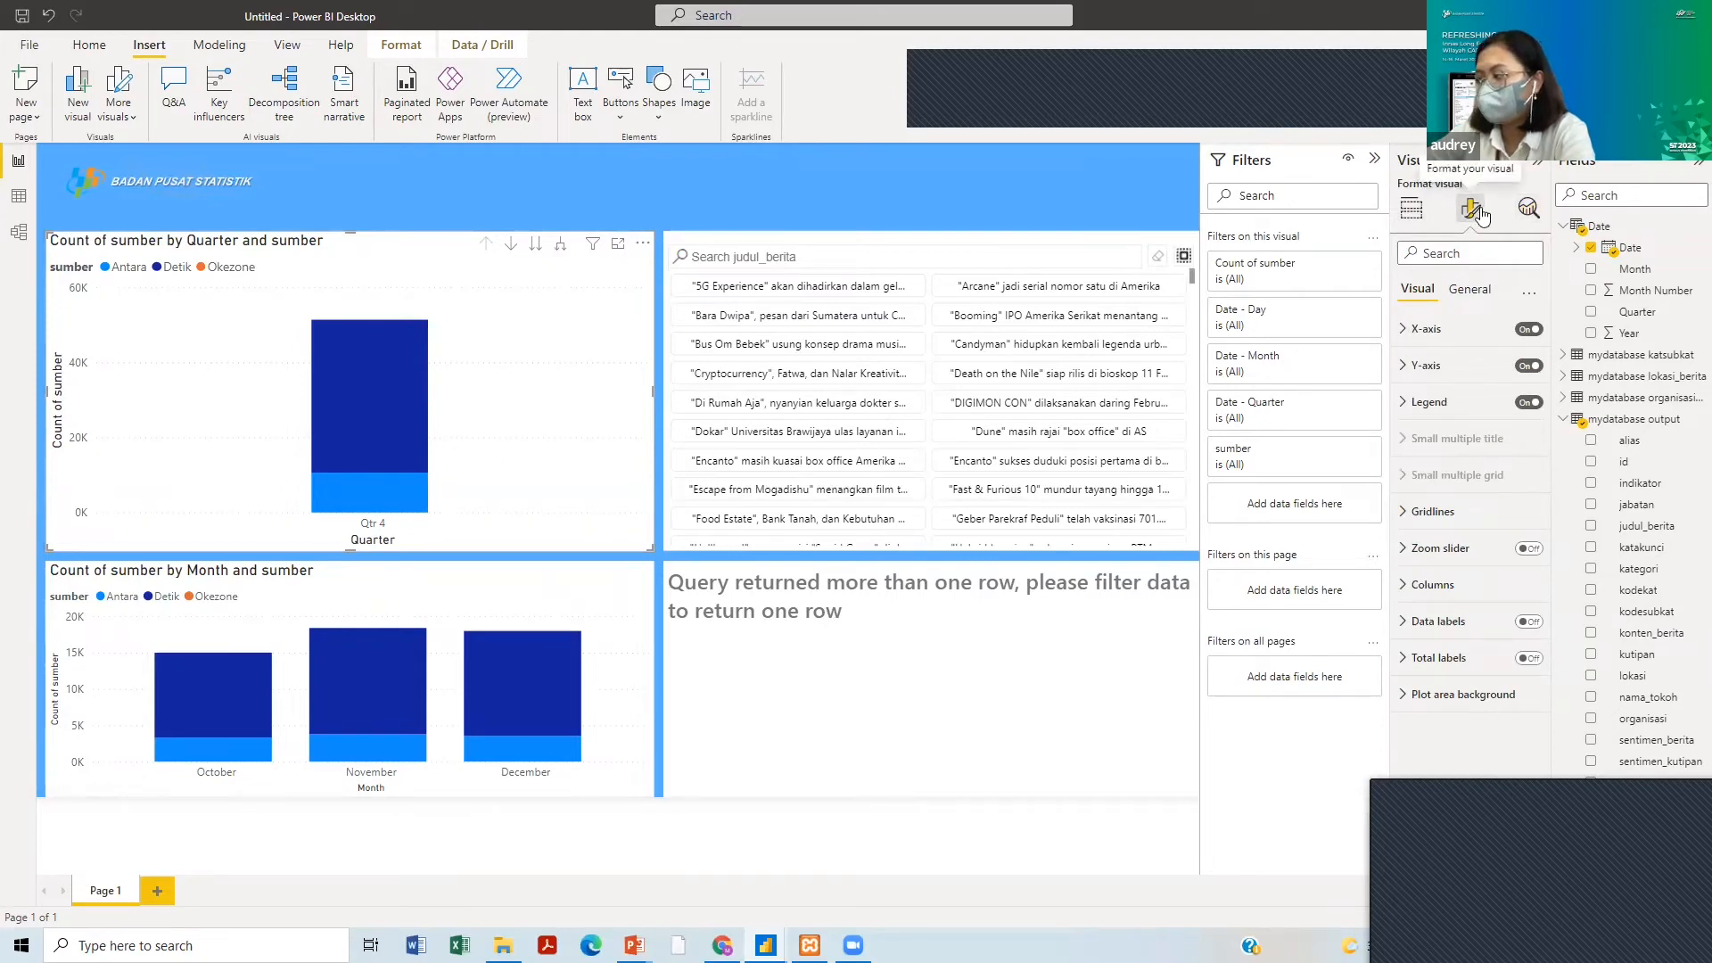
{"action": "left_click", "coordinate": [1471, 290]}
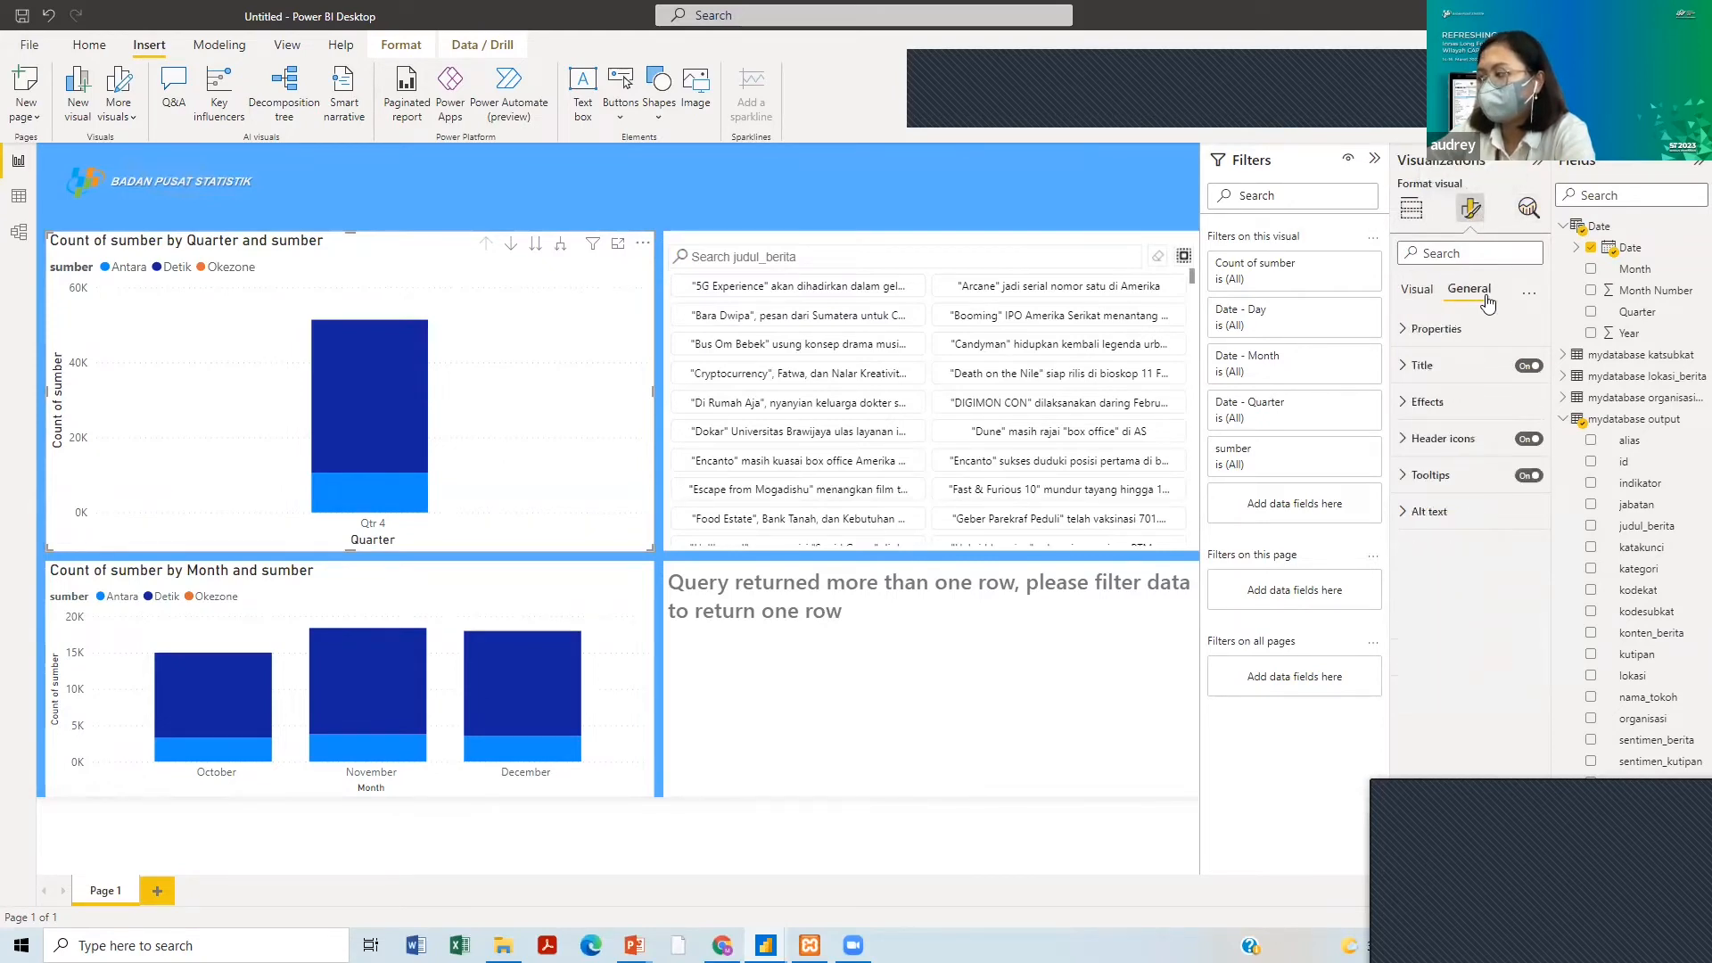
{"action": "left_click", "coordinate": [1484, 366]}
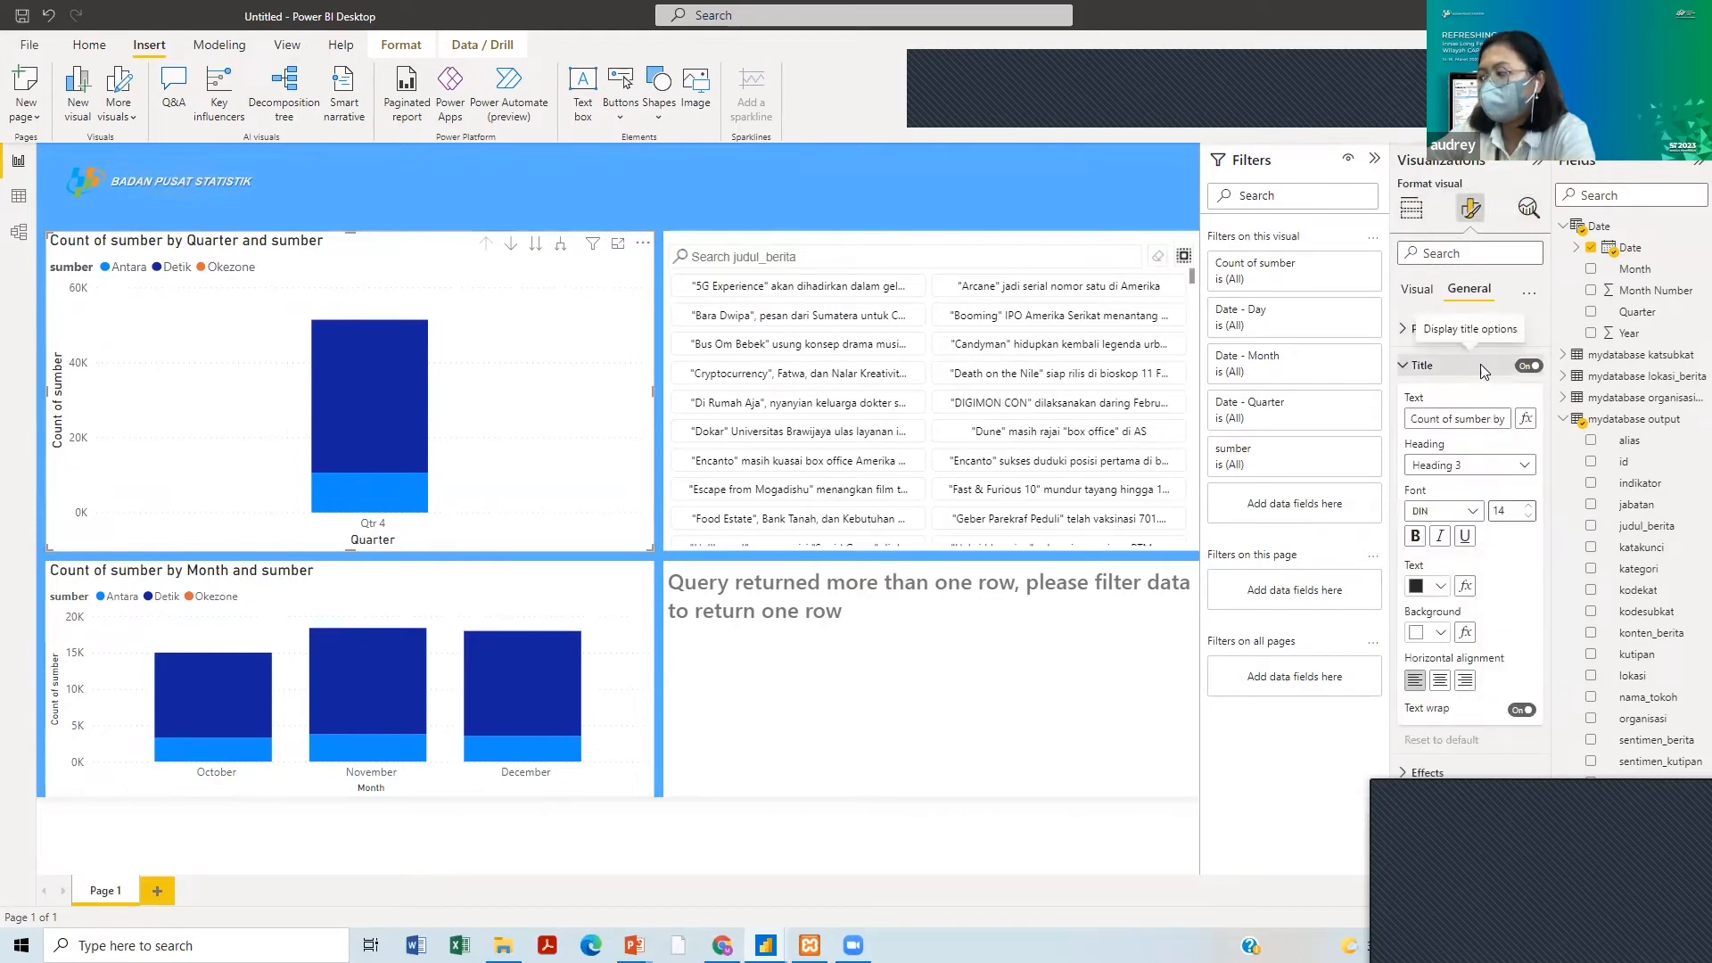
{"action": "left_click", "coordinate": [1474, 412]}
{"action": "type", "text": "Ju"}
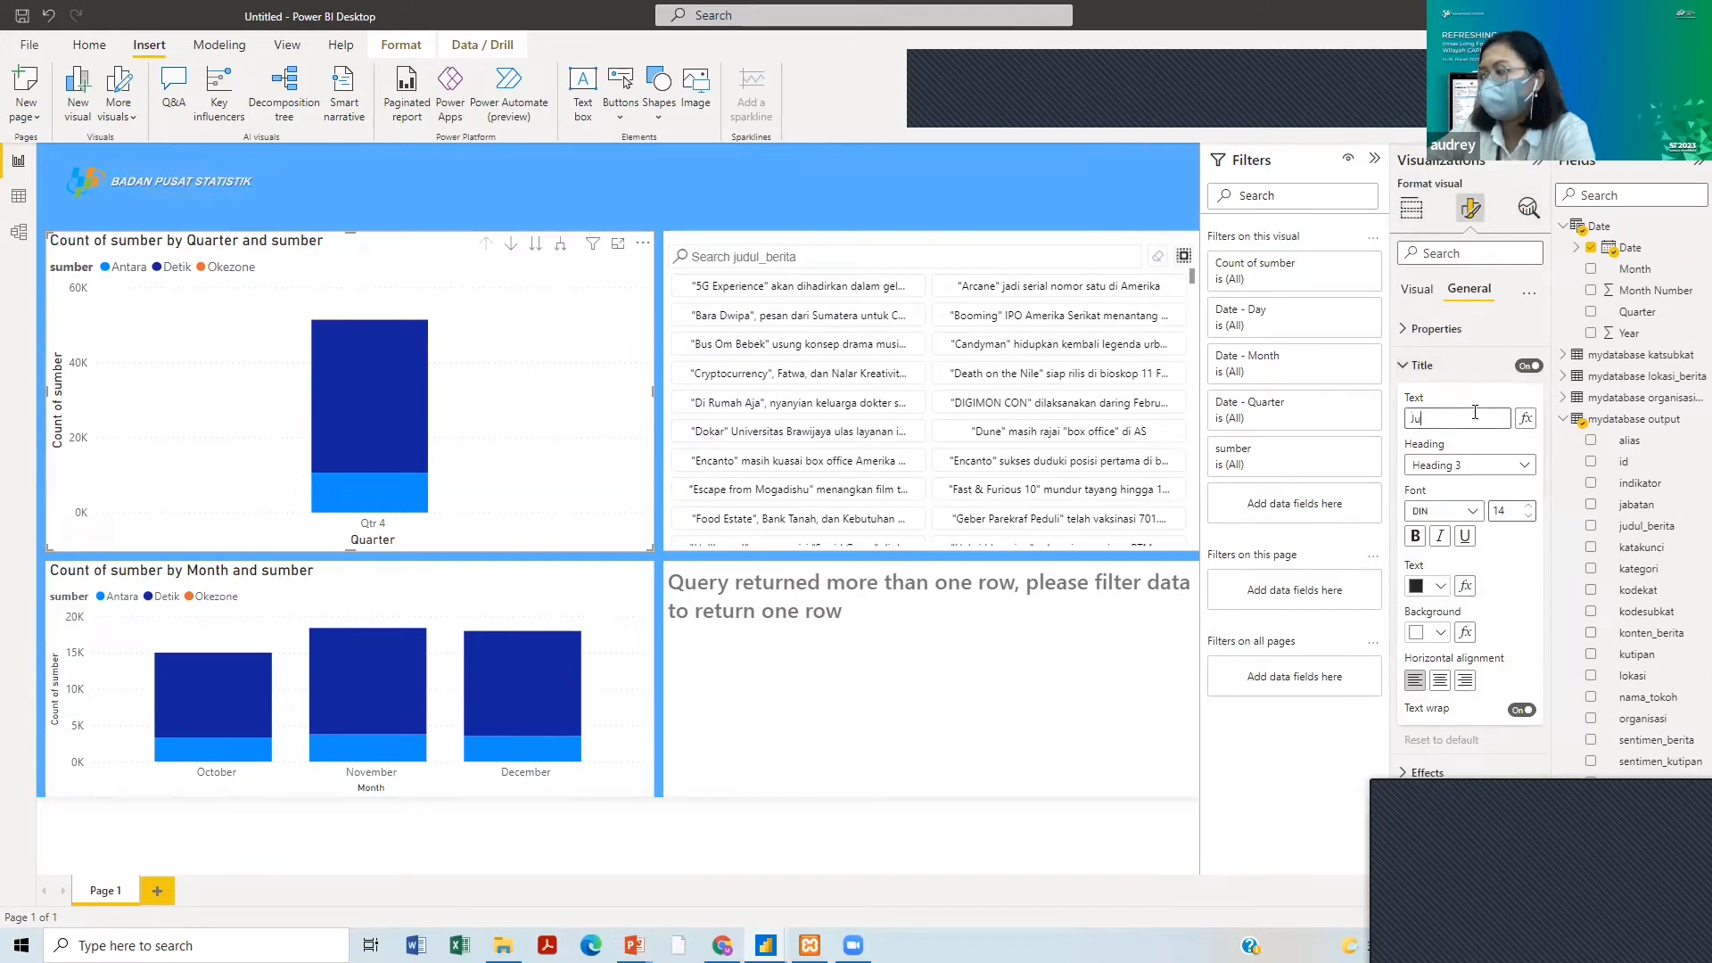
{"action": "type", "text": "mlah Beri"}
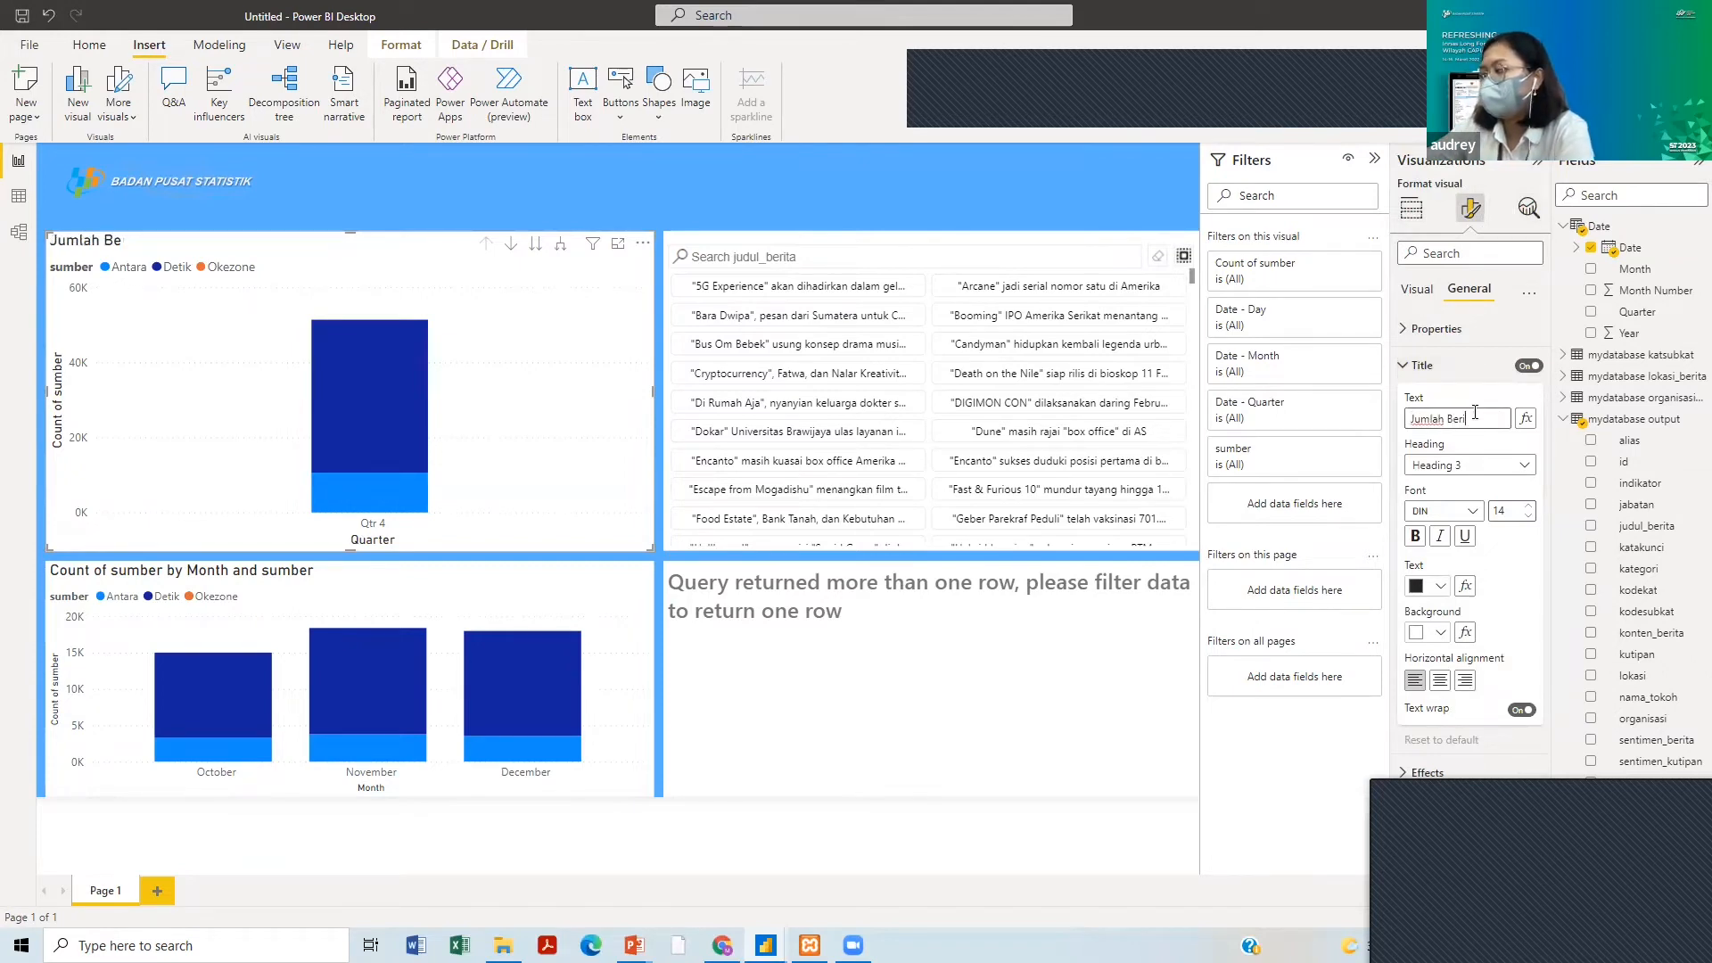
{"action": "key", "text": "BackSpace"}
{"action": "type", "text": "ta"}
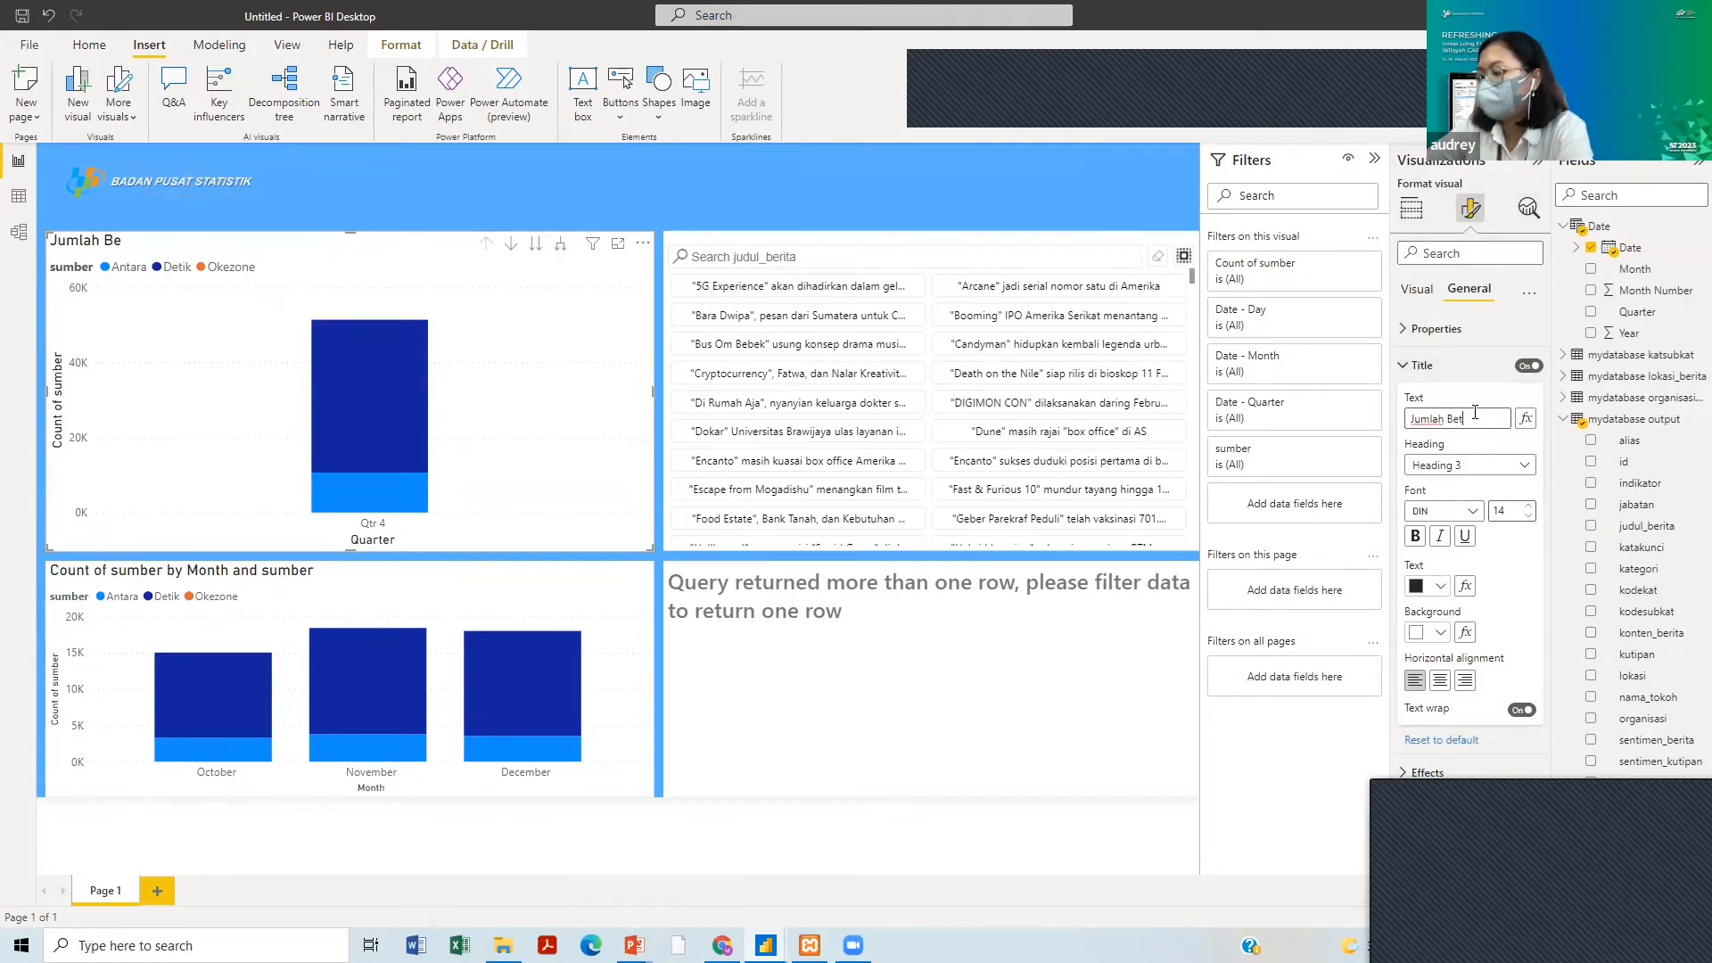
{"action": "key", "text": "BackSpace"}
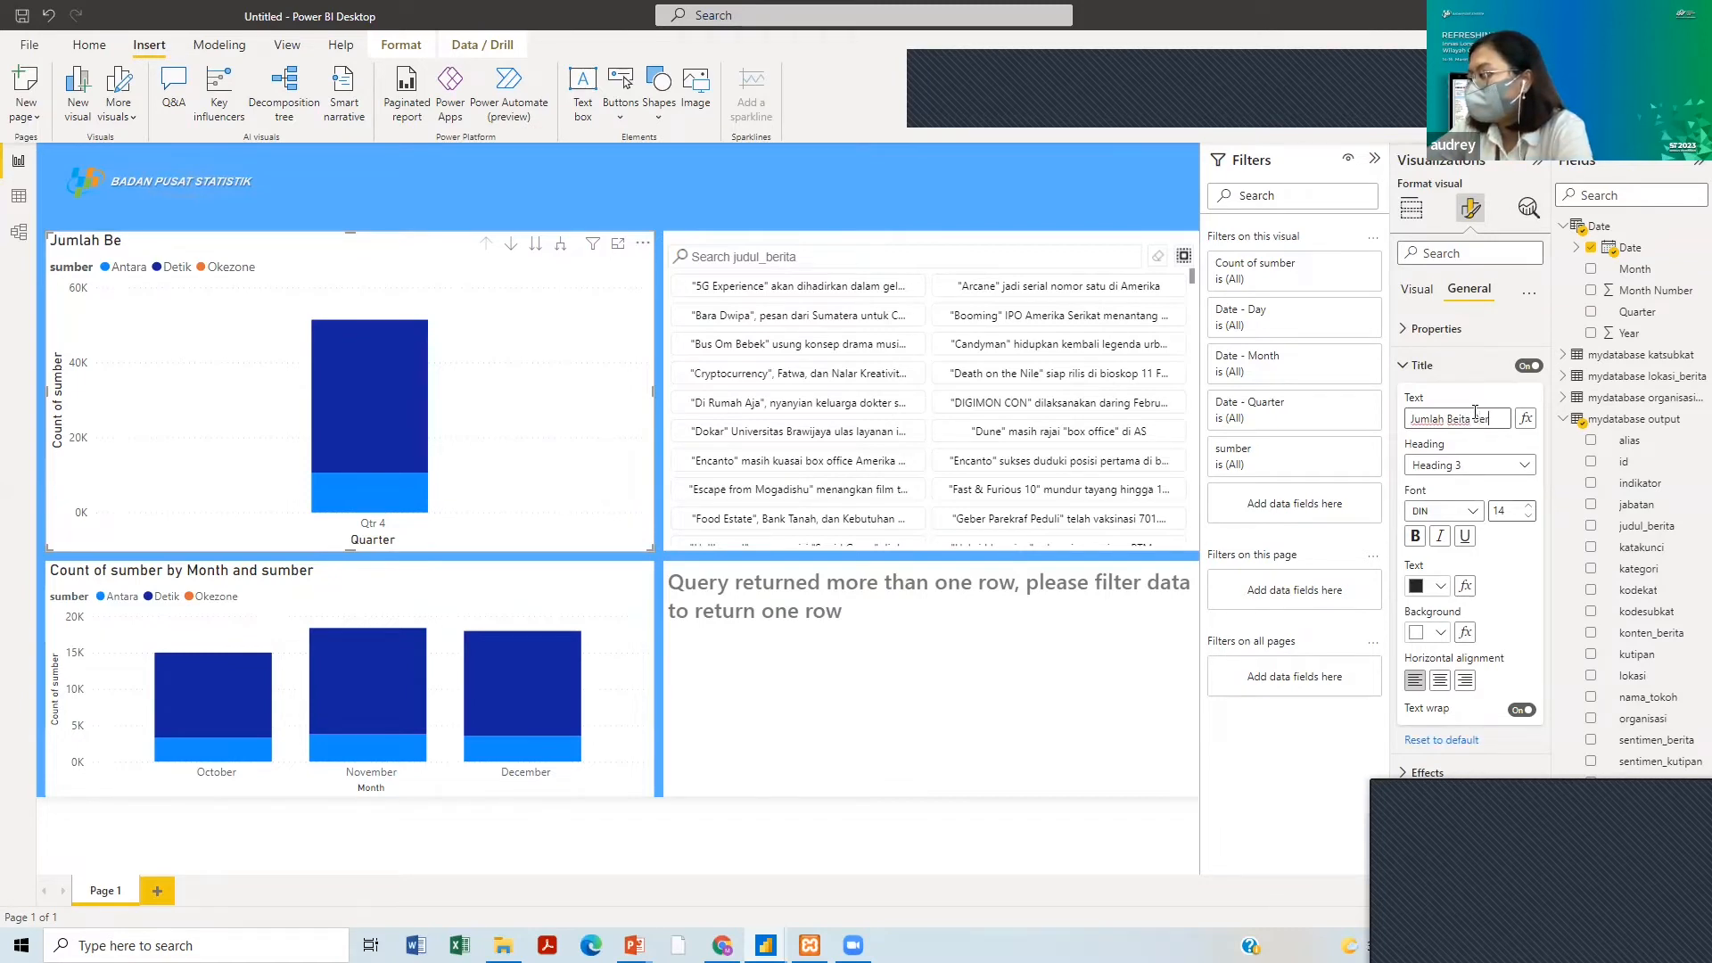
{"action": "type", "text": "kan"}
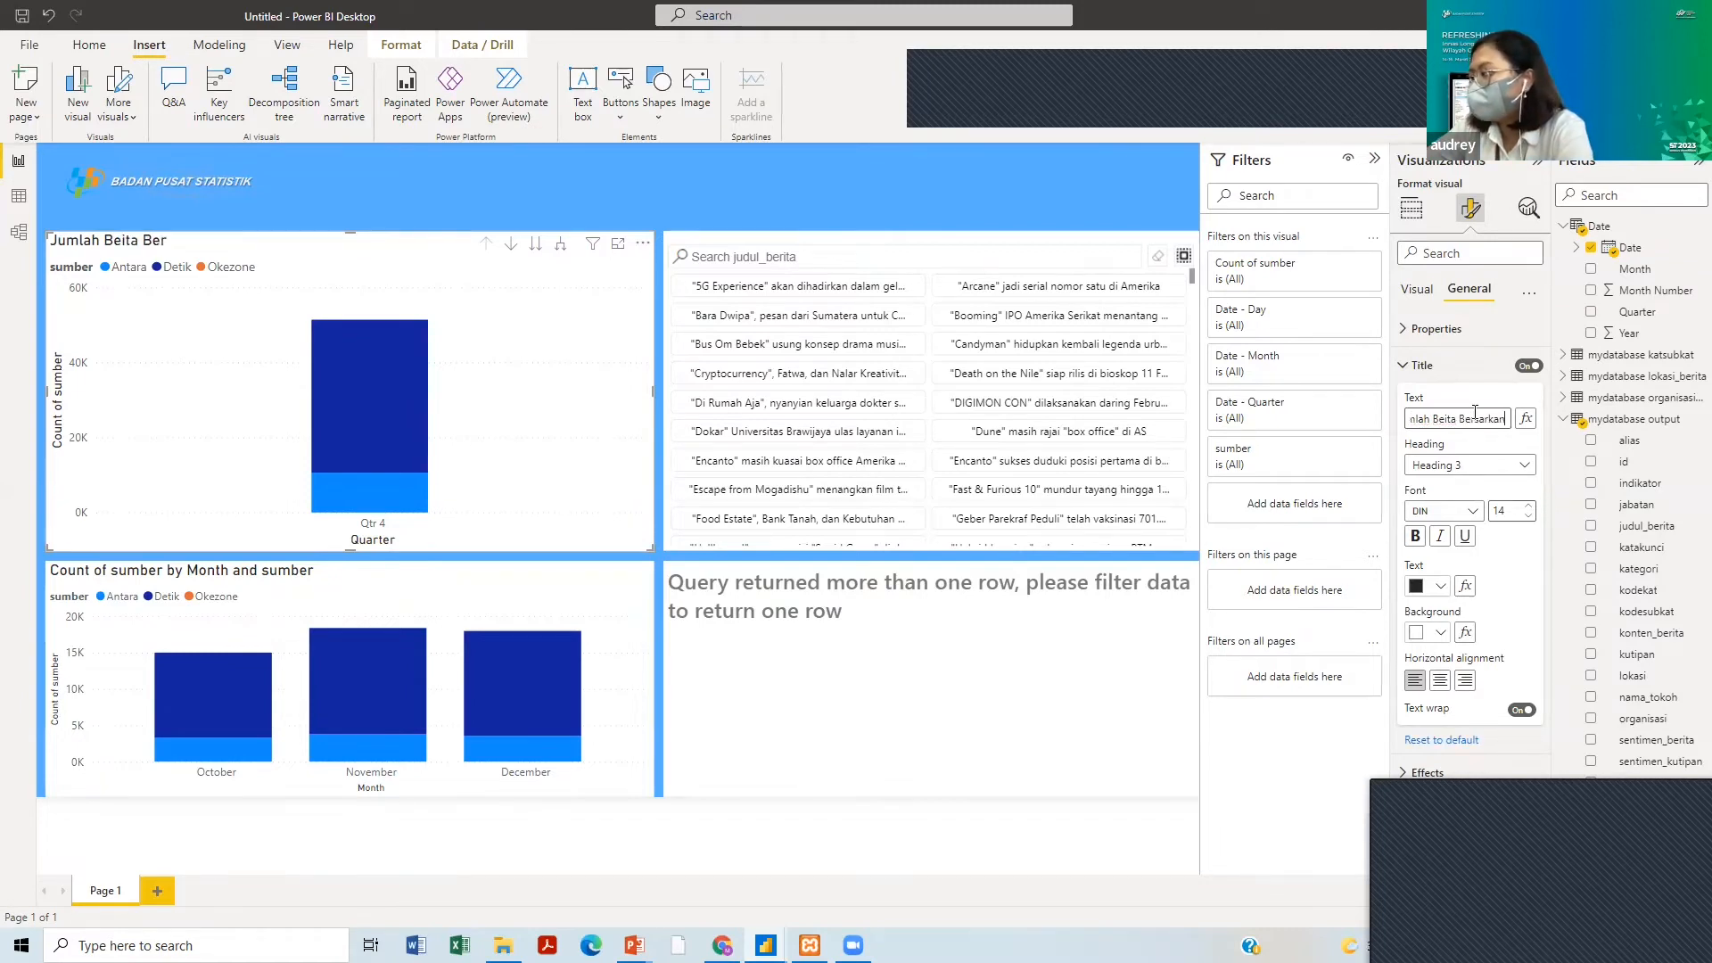
{"action": "type", "text": " Su"}
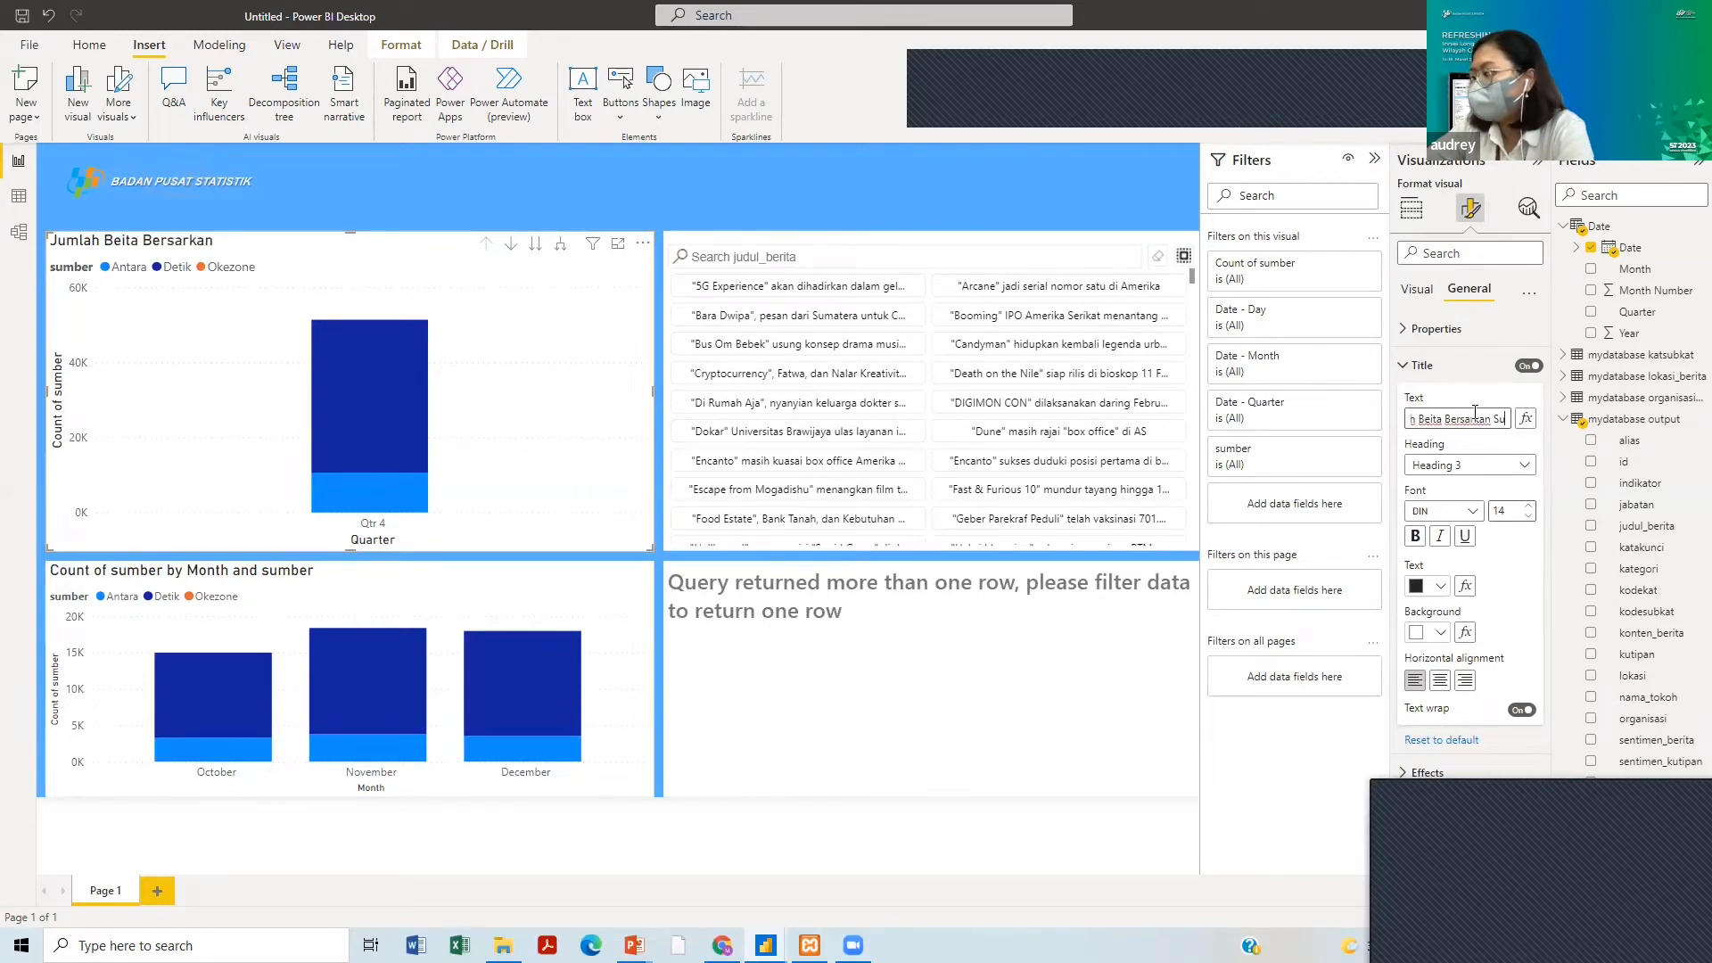
{"action": "type", "text": "mber"}
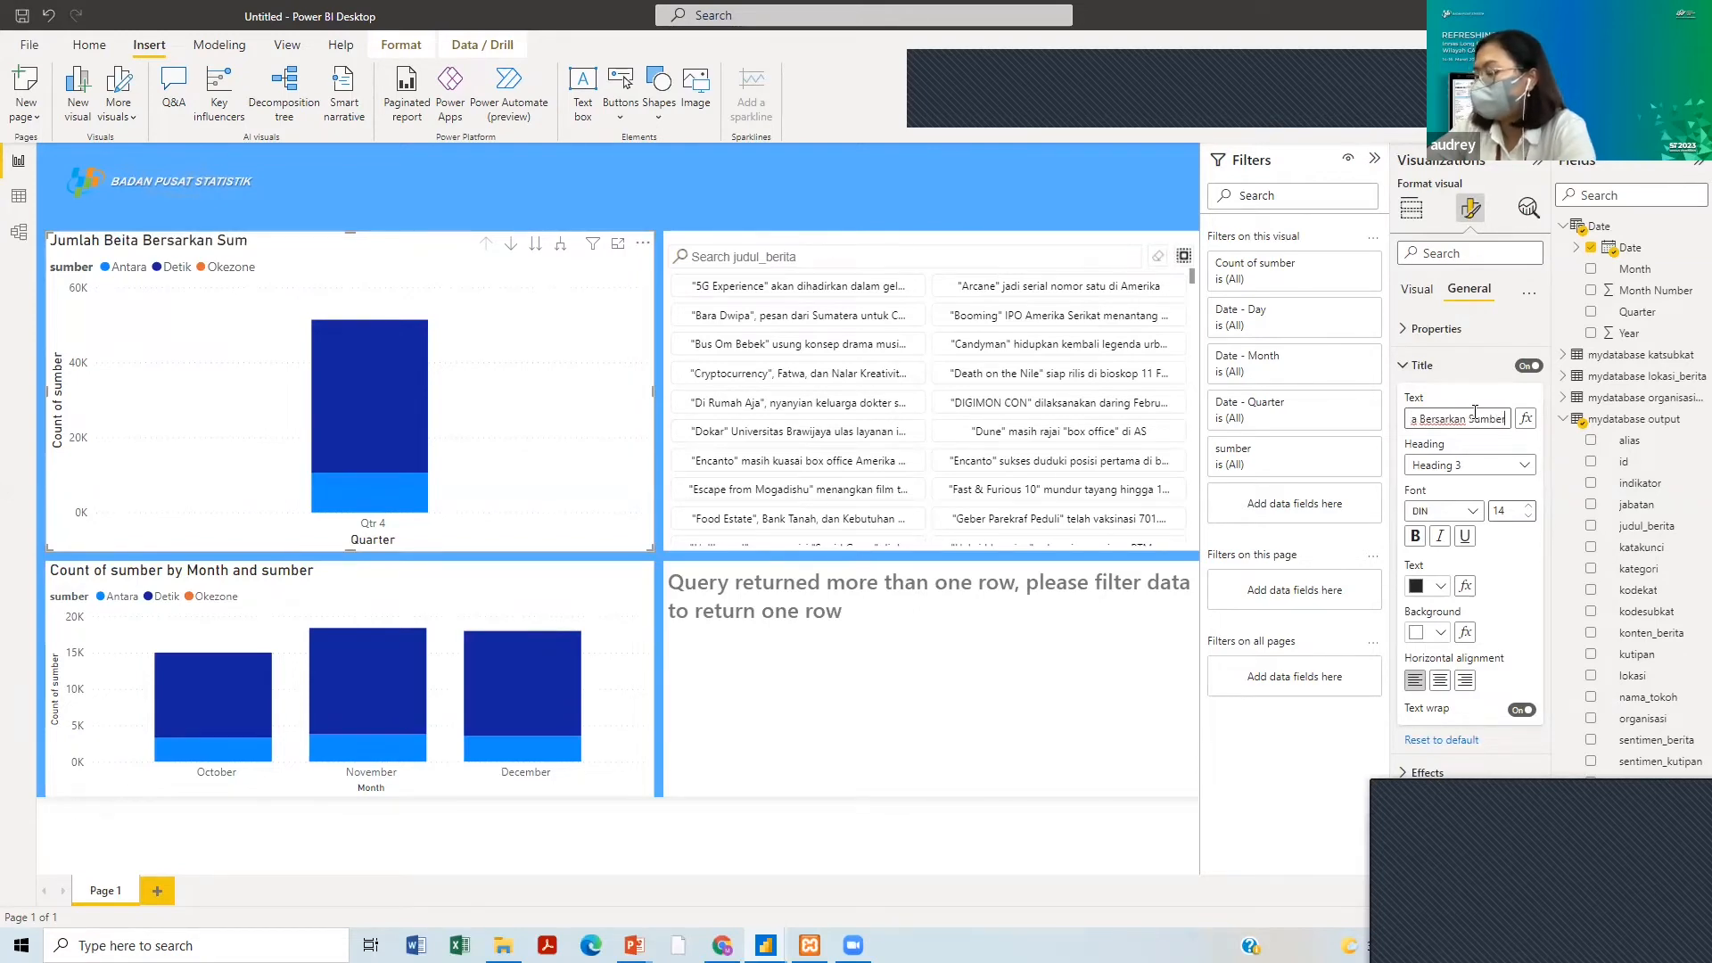
{"action": "key", "text": "ctrl+a"}
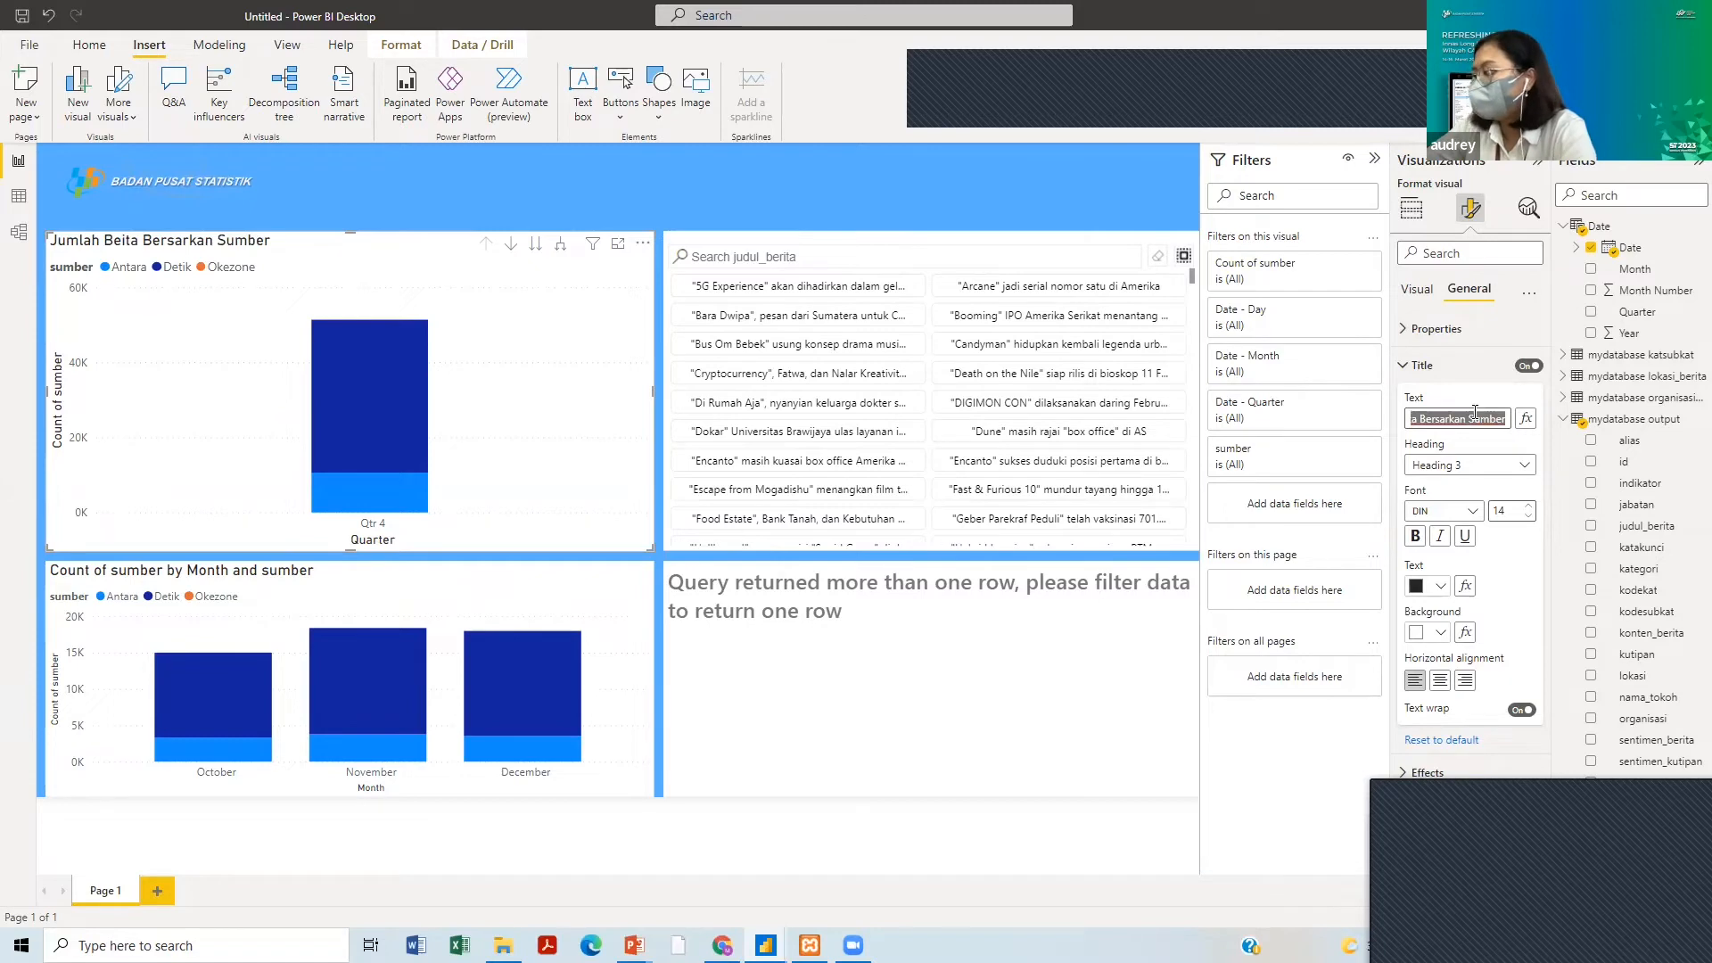
{"action": "key", "text": "End"}
{"action": "type", "text": "T"}
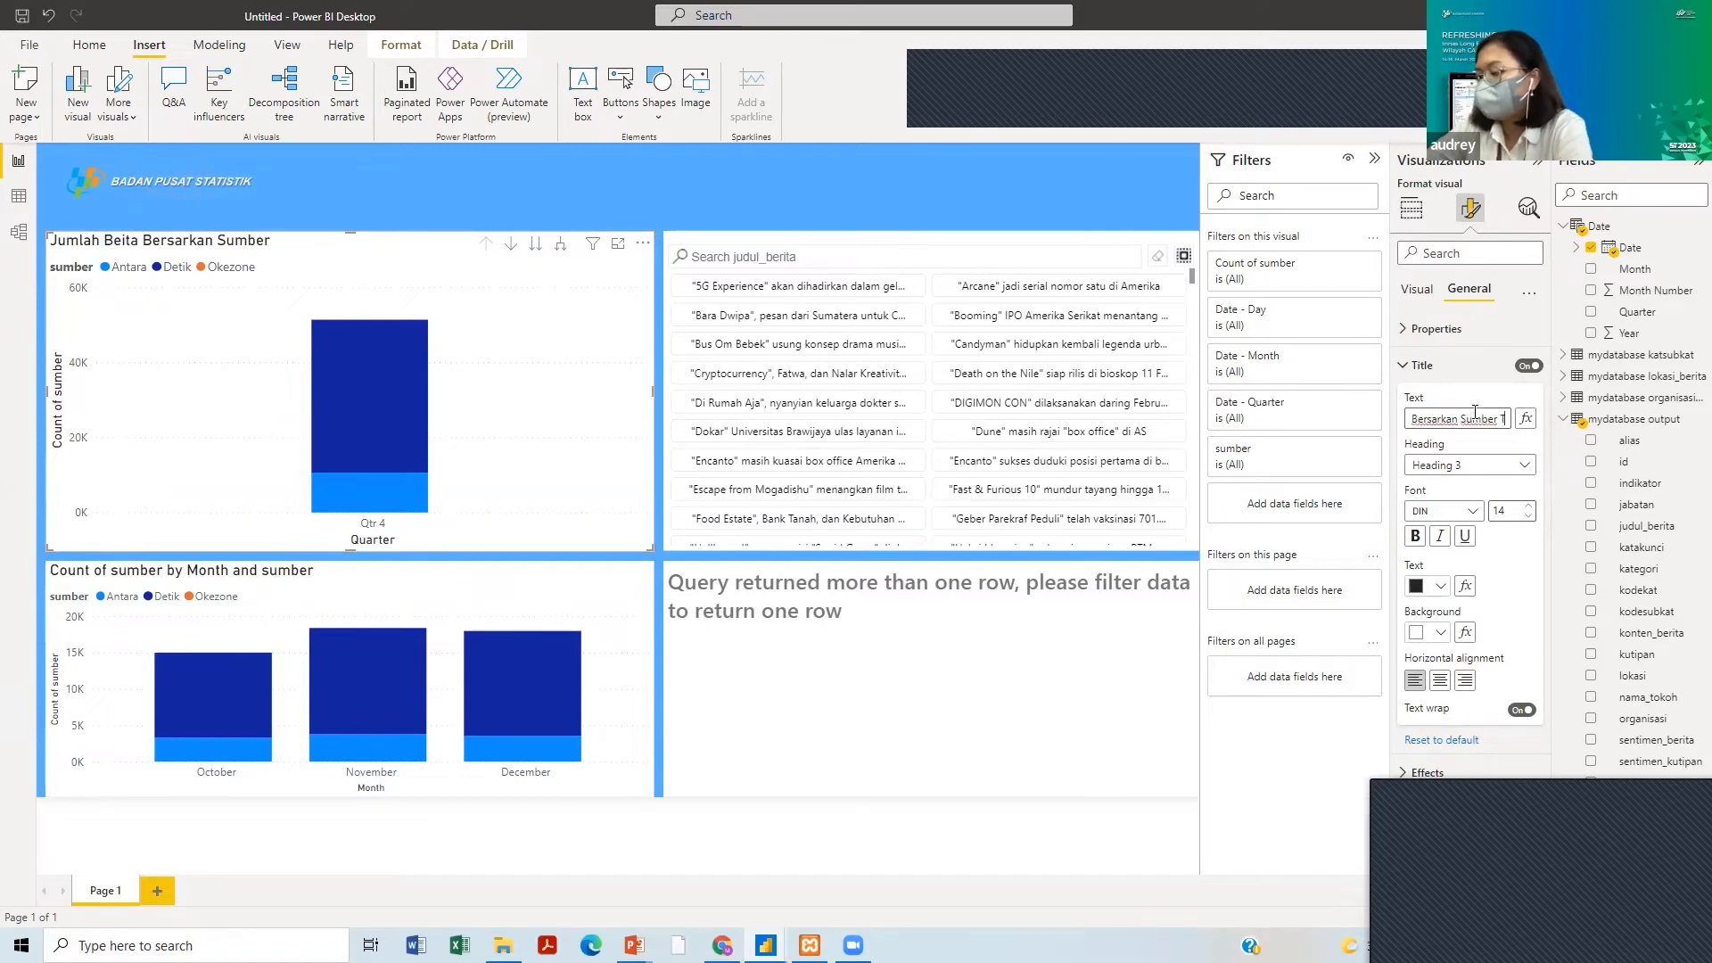
{"action": "type", "text": "riw"}
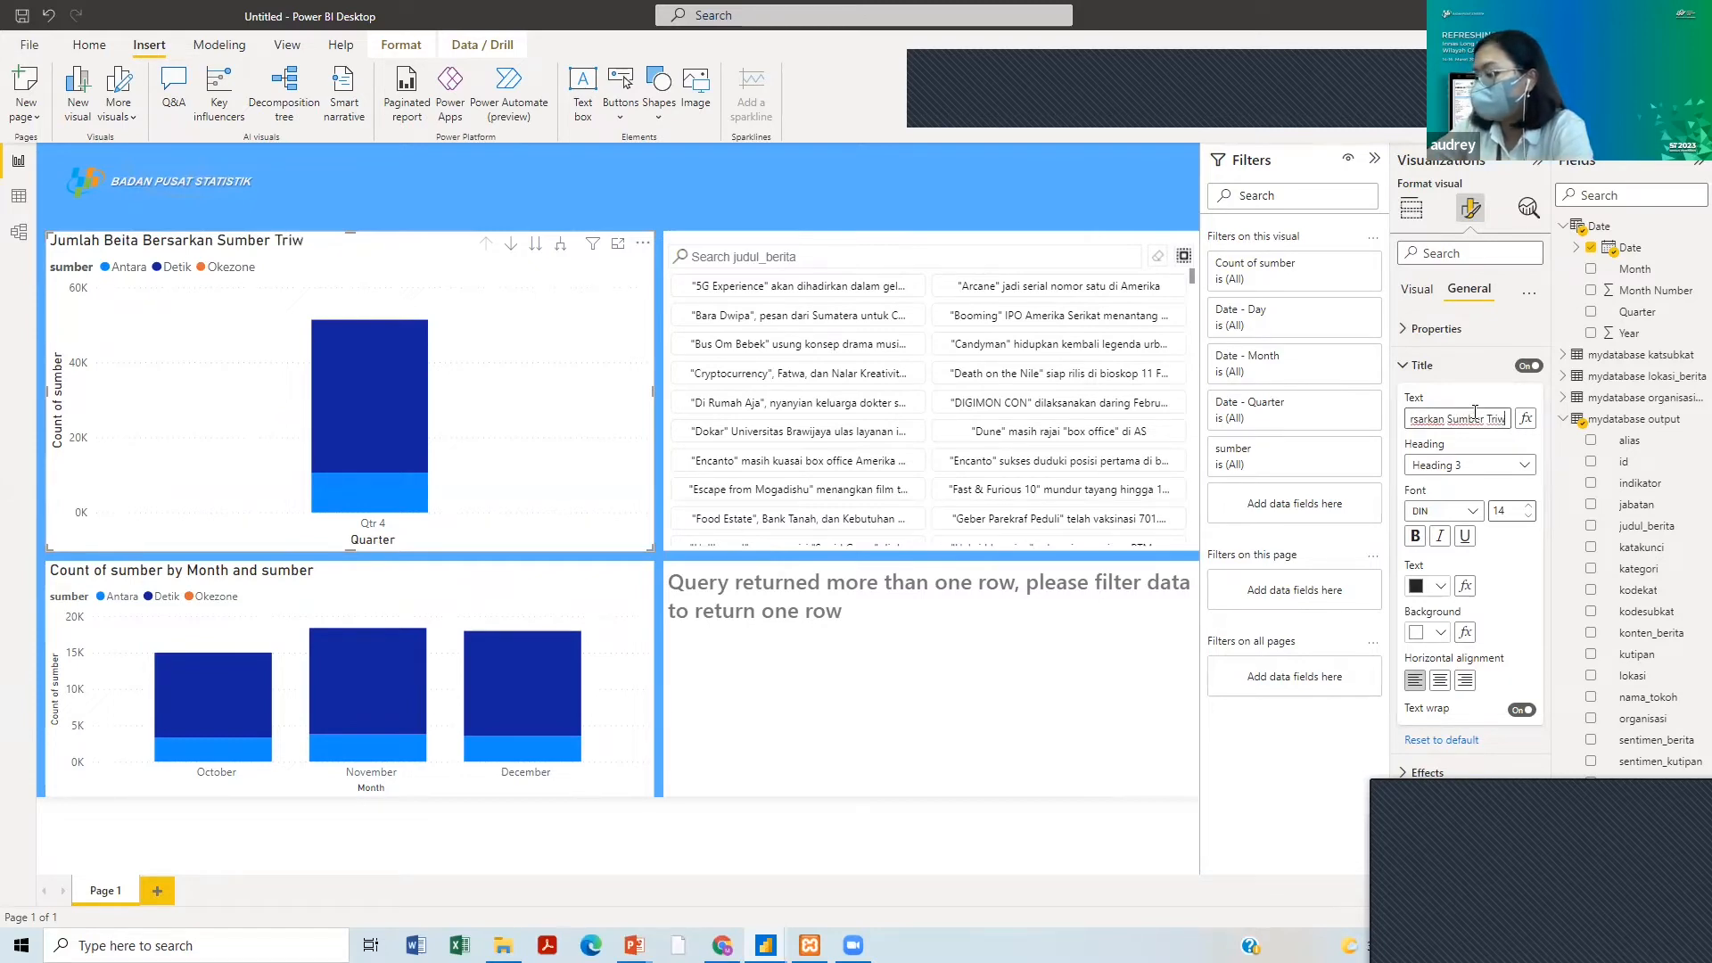
{"action": "type", "text": "ulanan"}
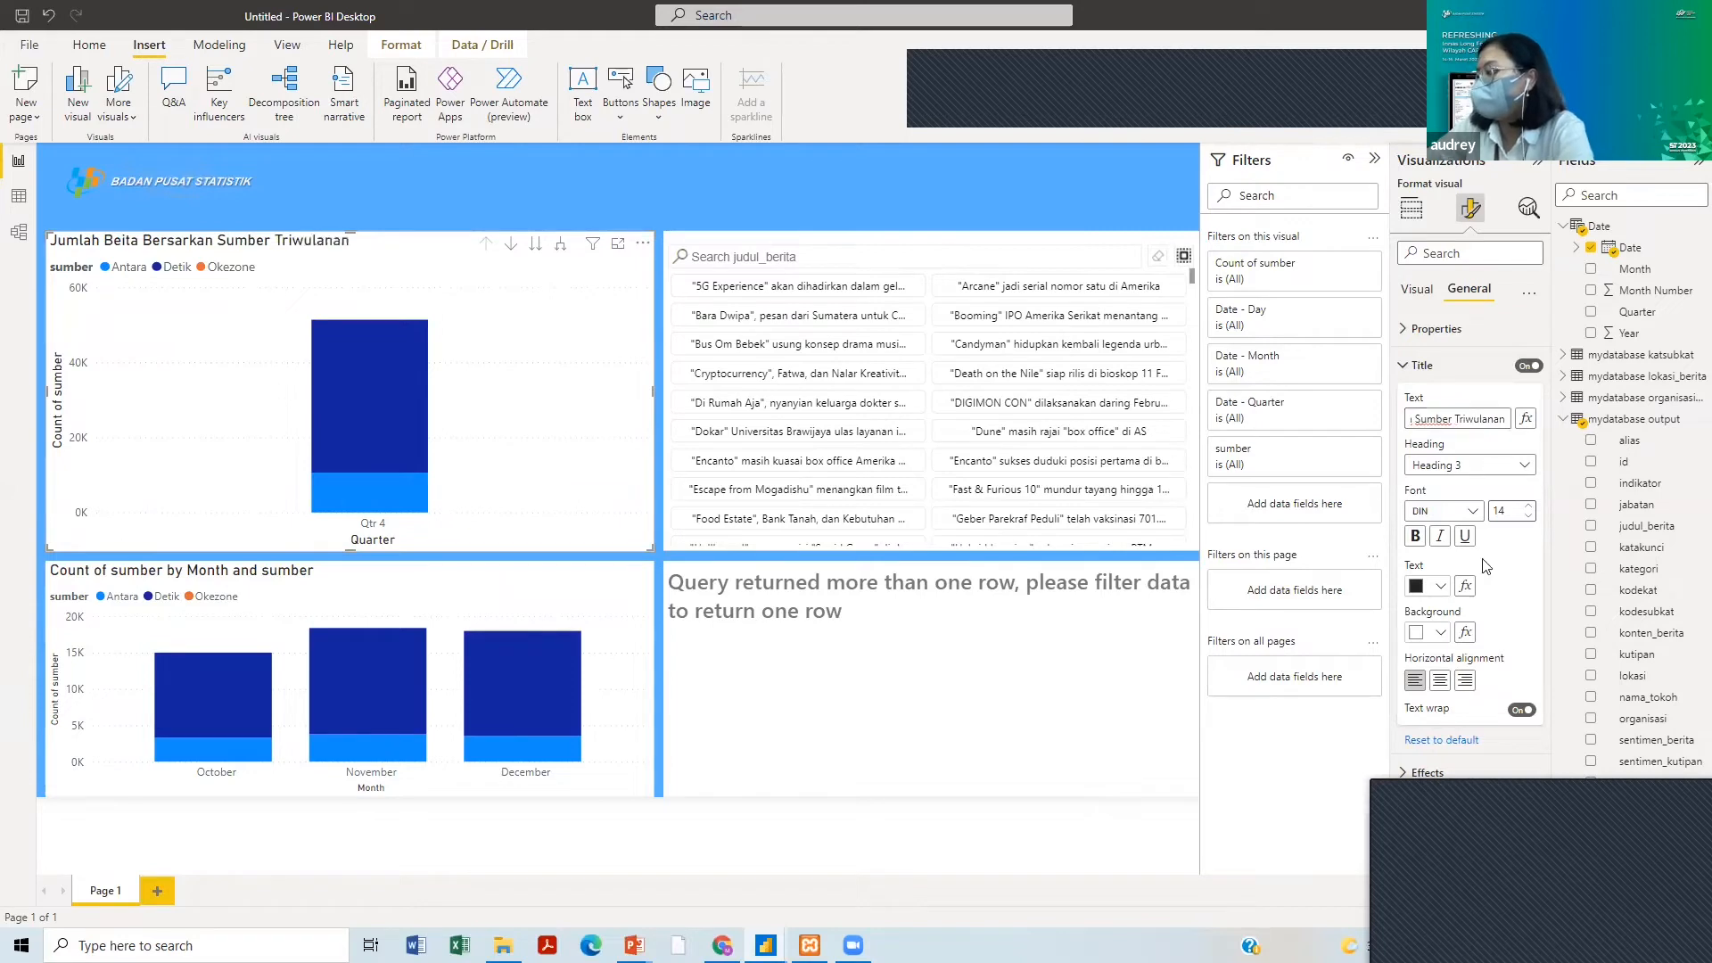
- Center the quarterly chart's title and give it a dark blue theme background with white text
{"action": "left_click", "coordinate": [1486, 567]}
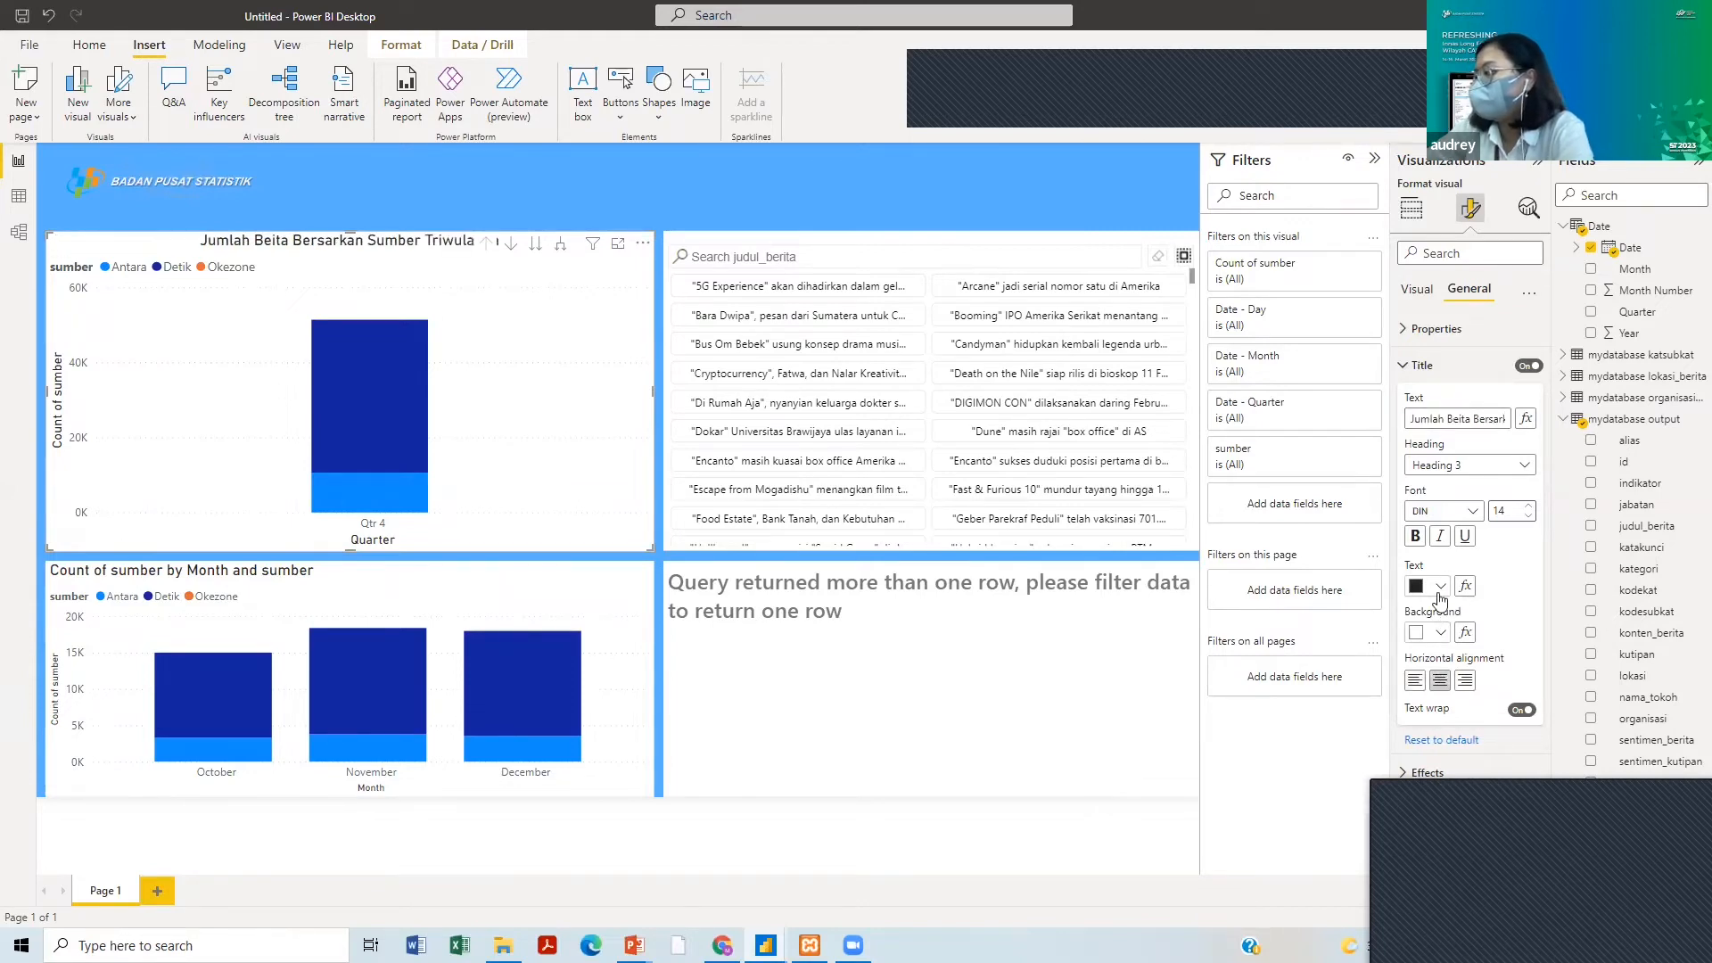
{"action": "left_click", "coordinate": [1437, 632]}
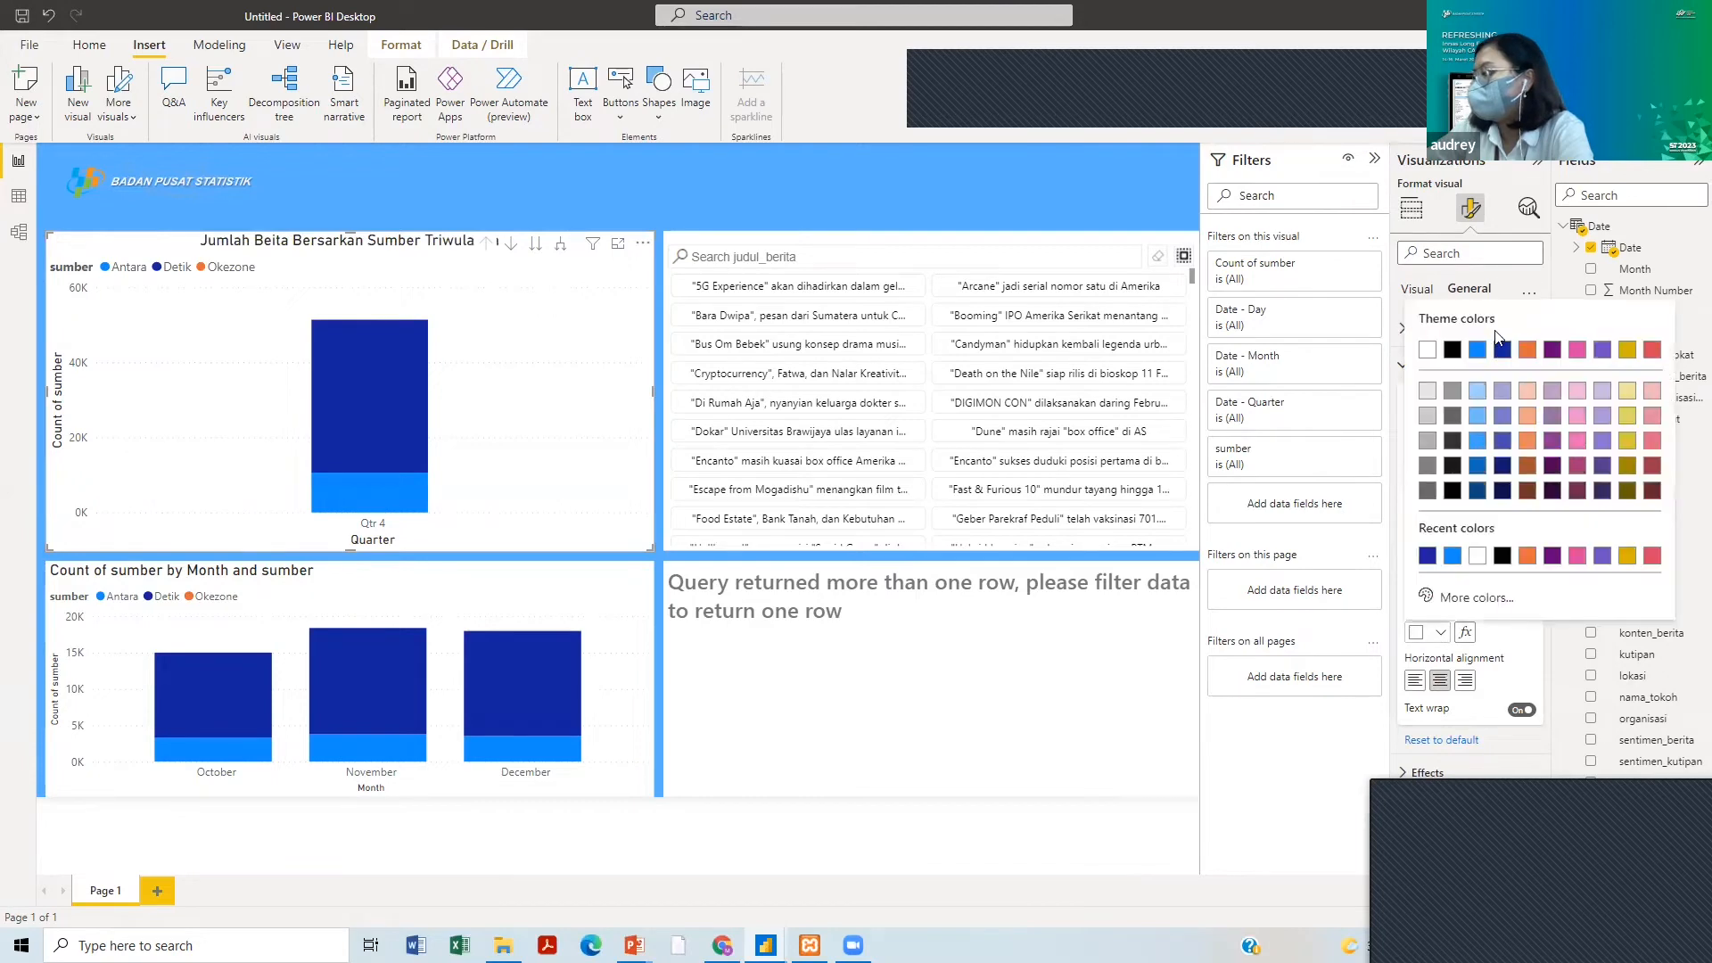
{"action": "left_click", "coordinate": [1503, 352]}
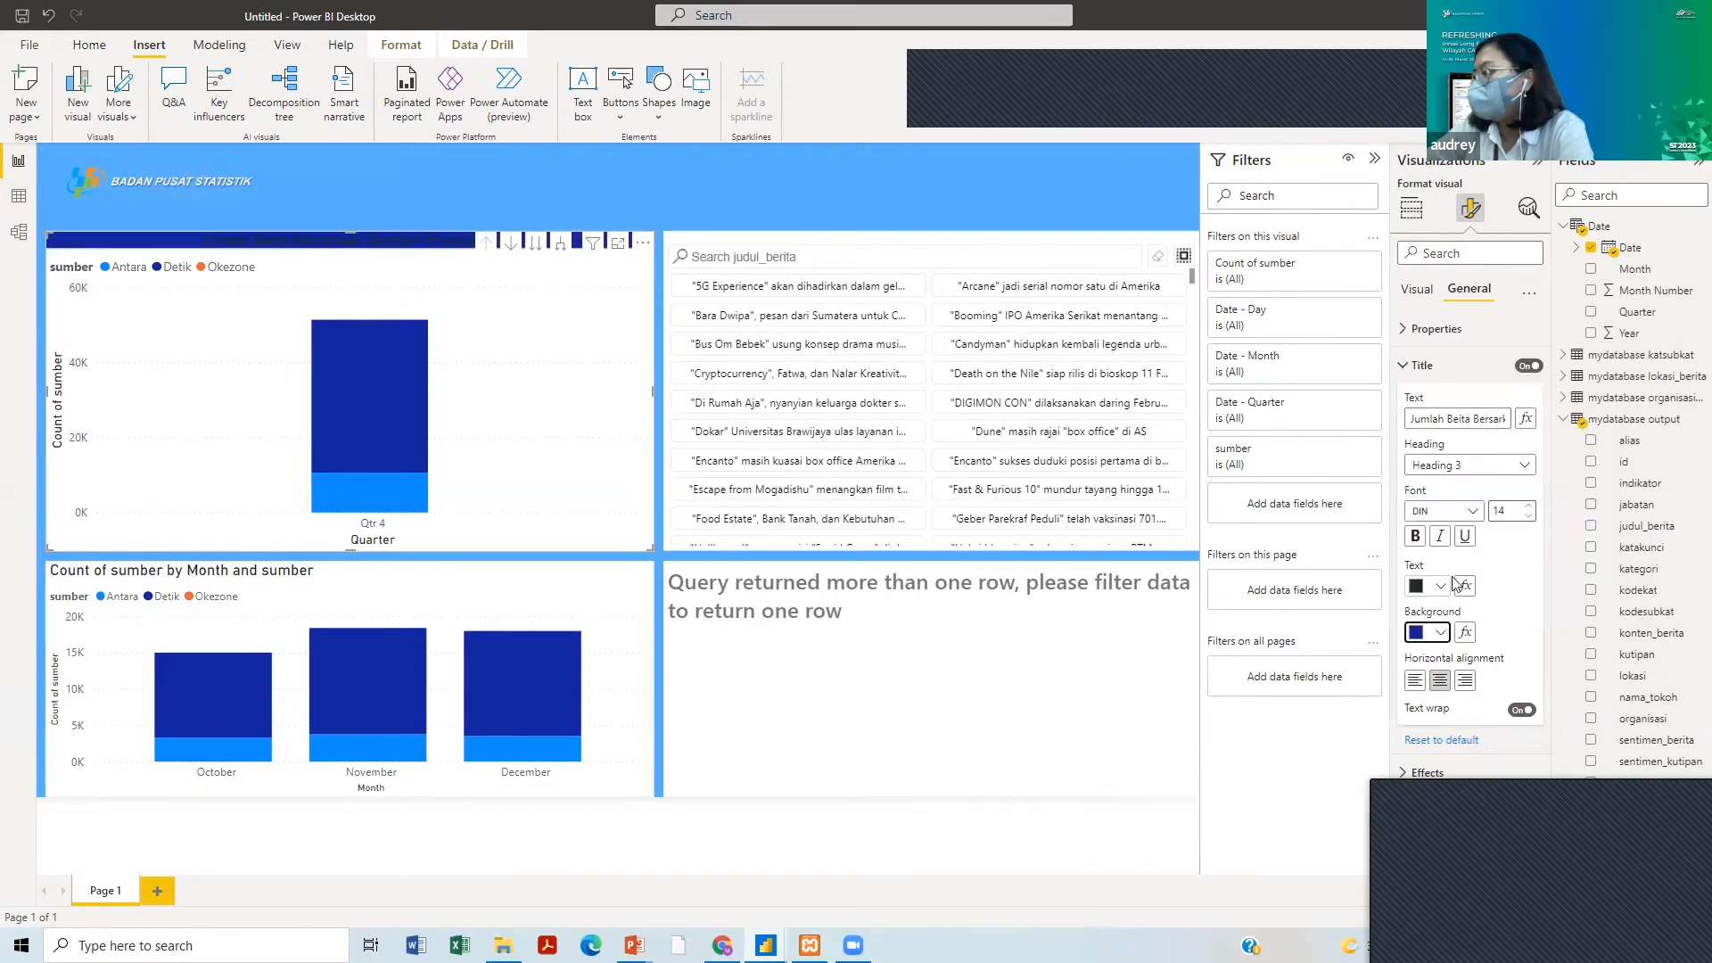
{"action": "left_click", "coordinate": [1439, 586]}
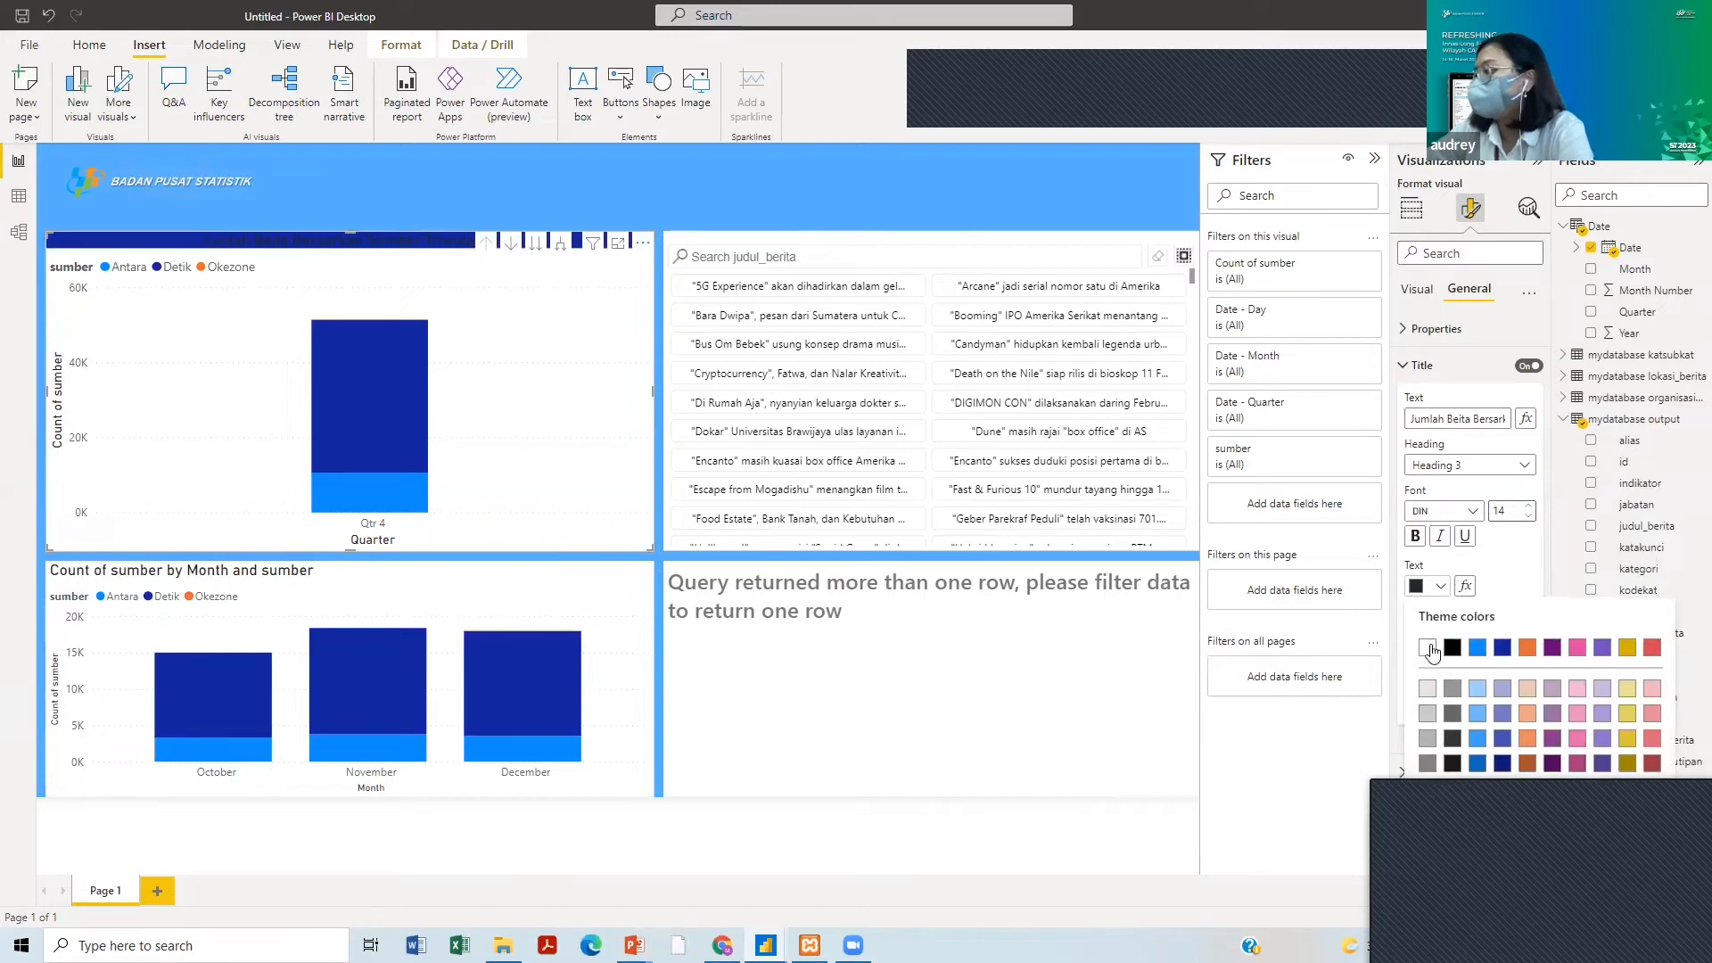
{"action": "left_click", "coordinate": [1429, 648]}
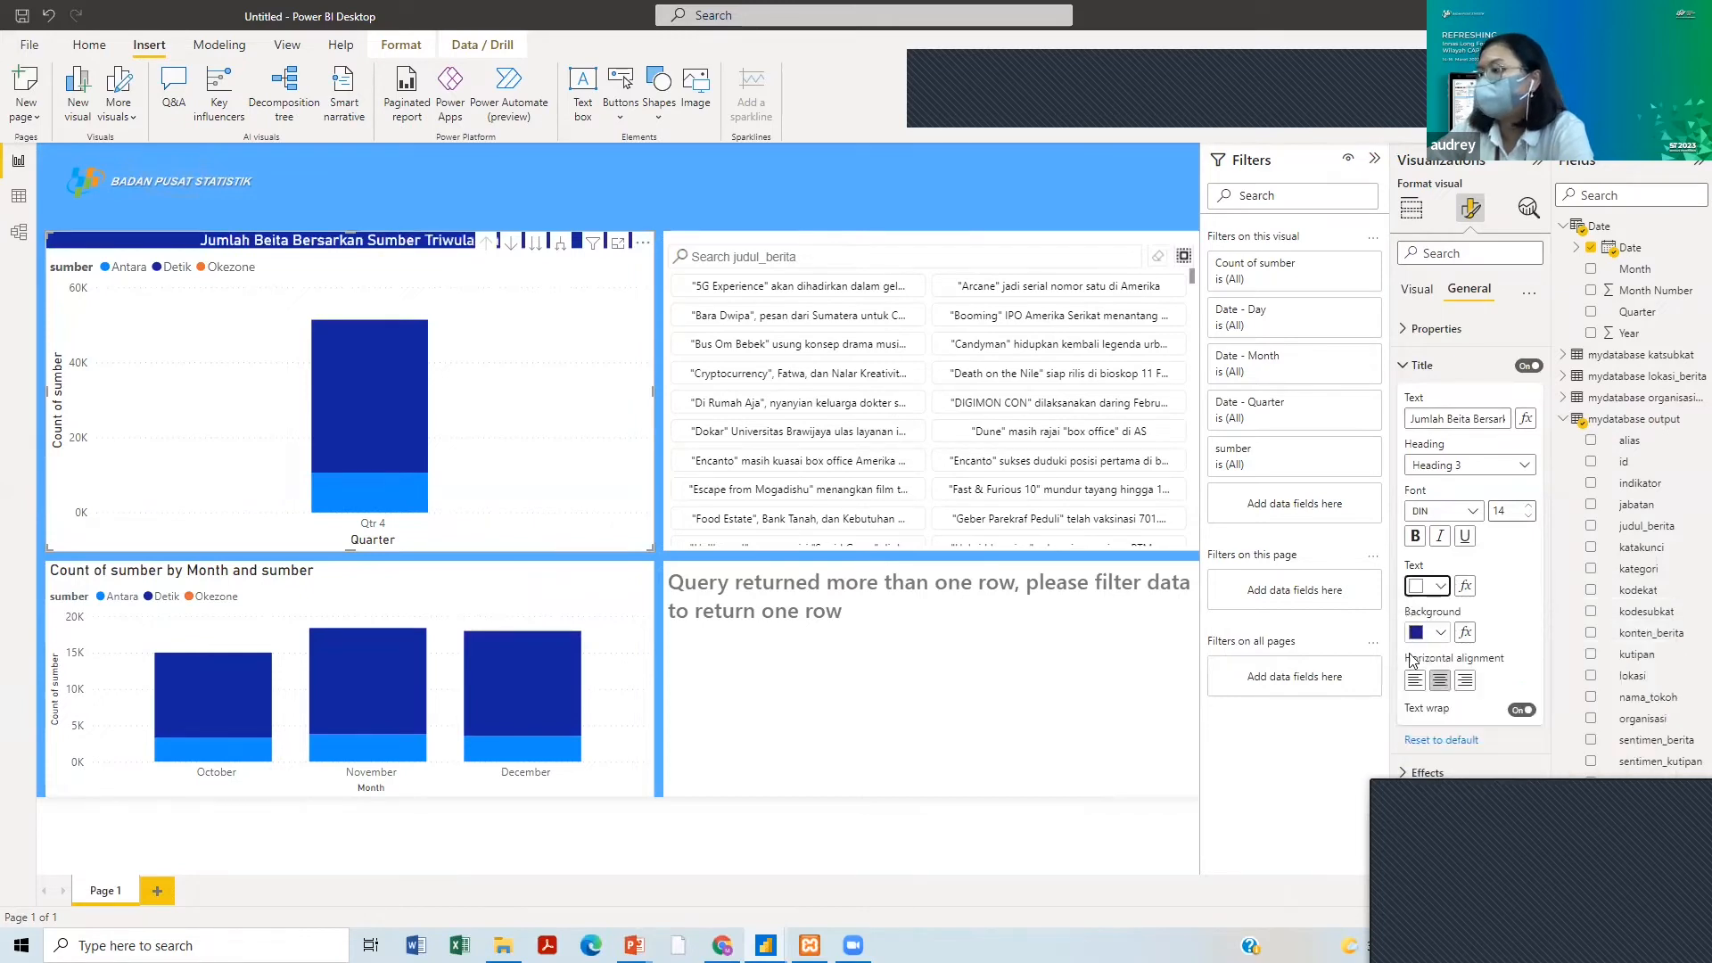
{"action": "left_click", "coordinate": [947, 186]}
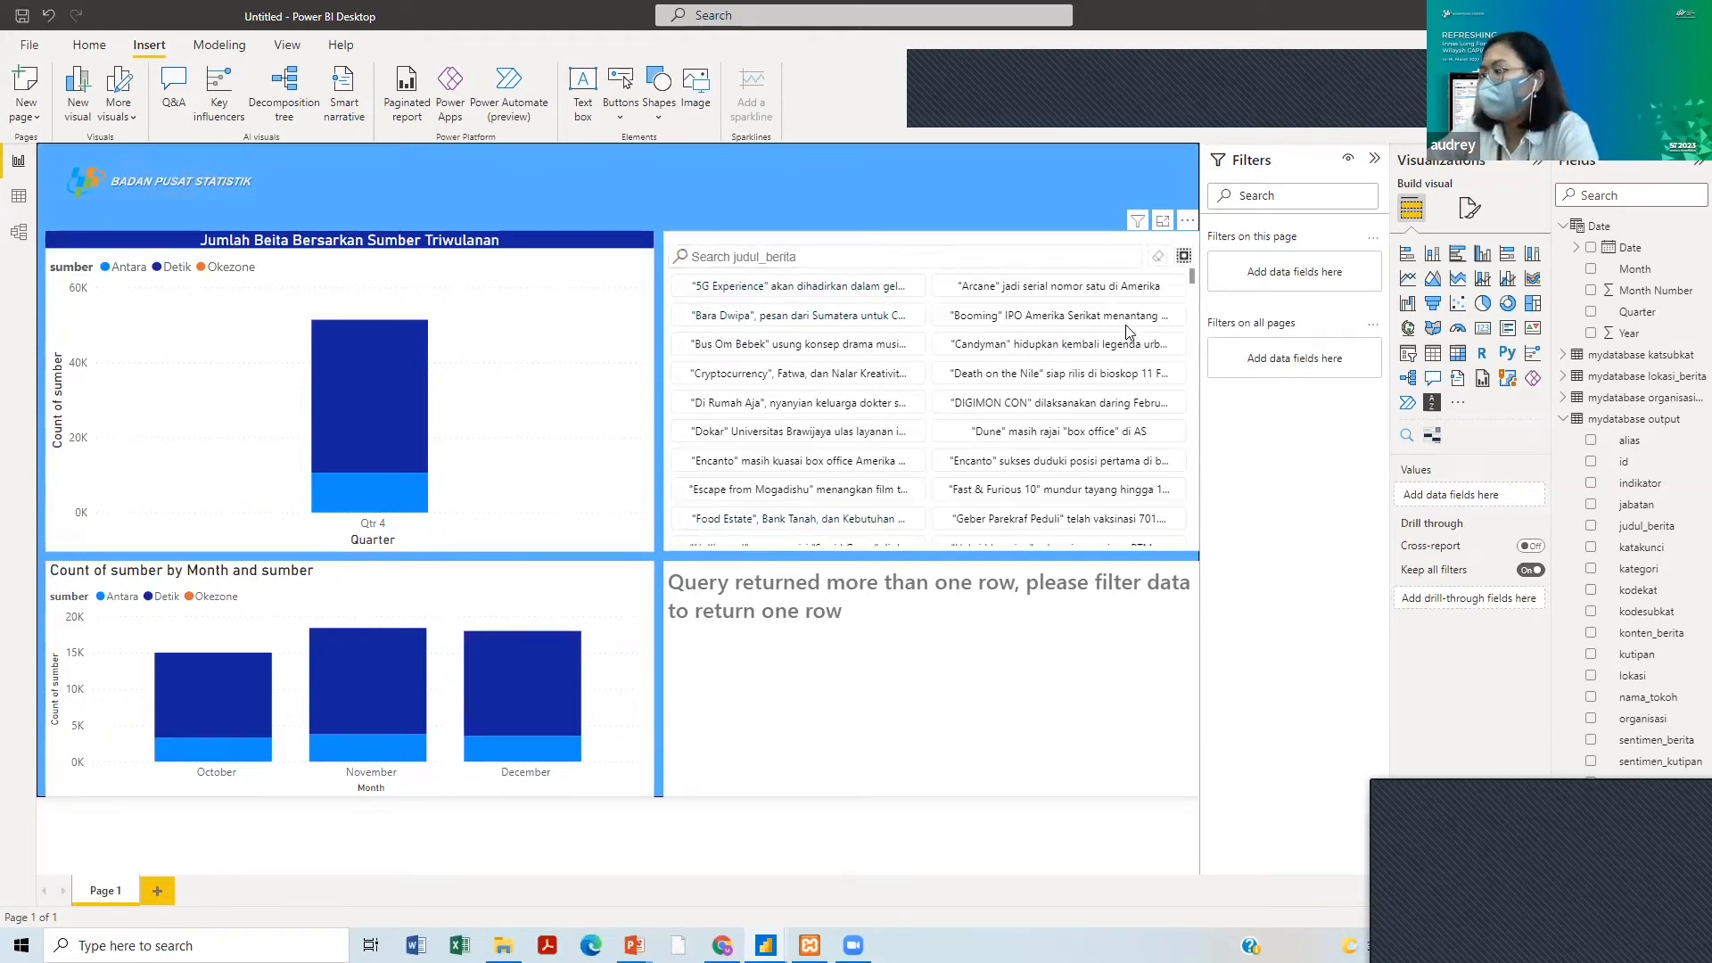
- Add a Date slicer from the Date table at the right end of the header band, shrunk to fit the band's height
{"action": "left_click", "coordinate": [1407, 358]}
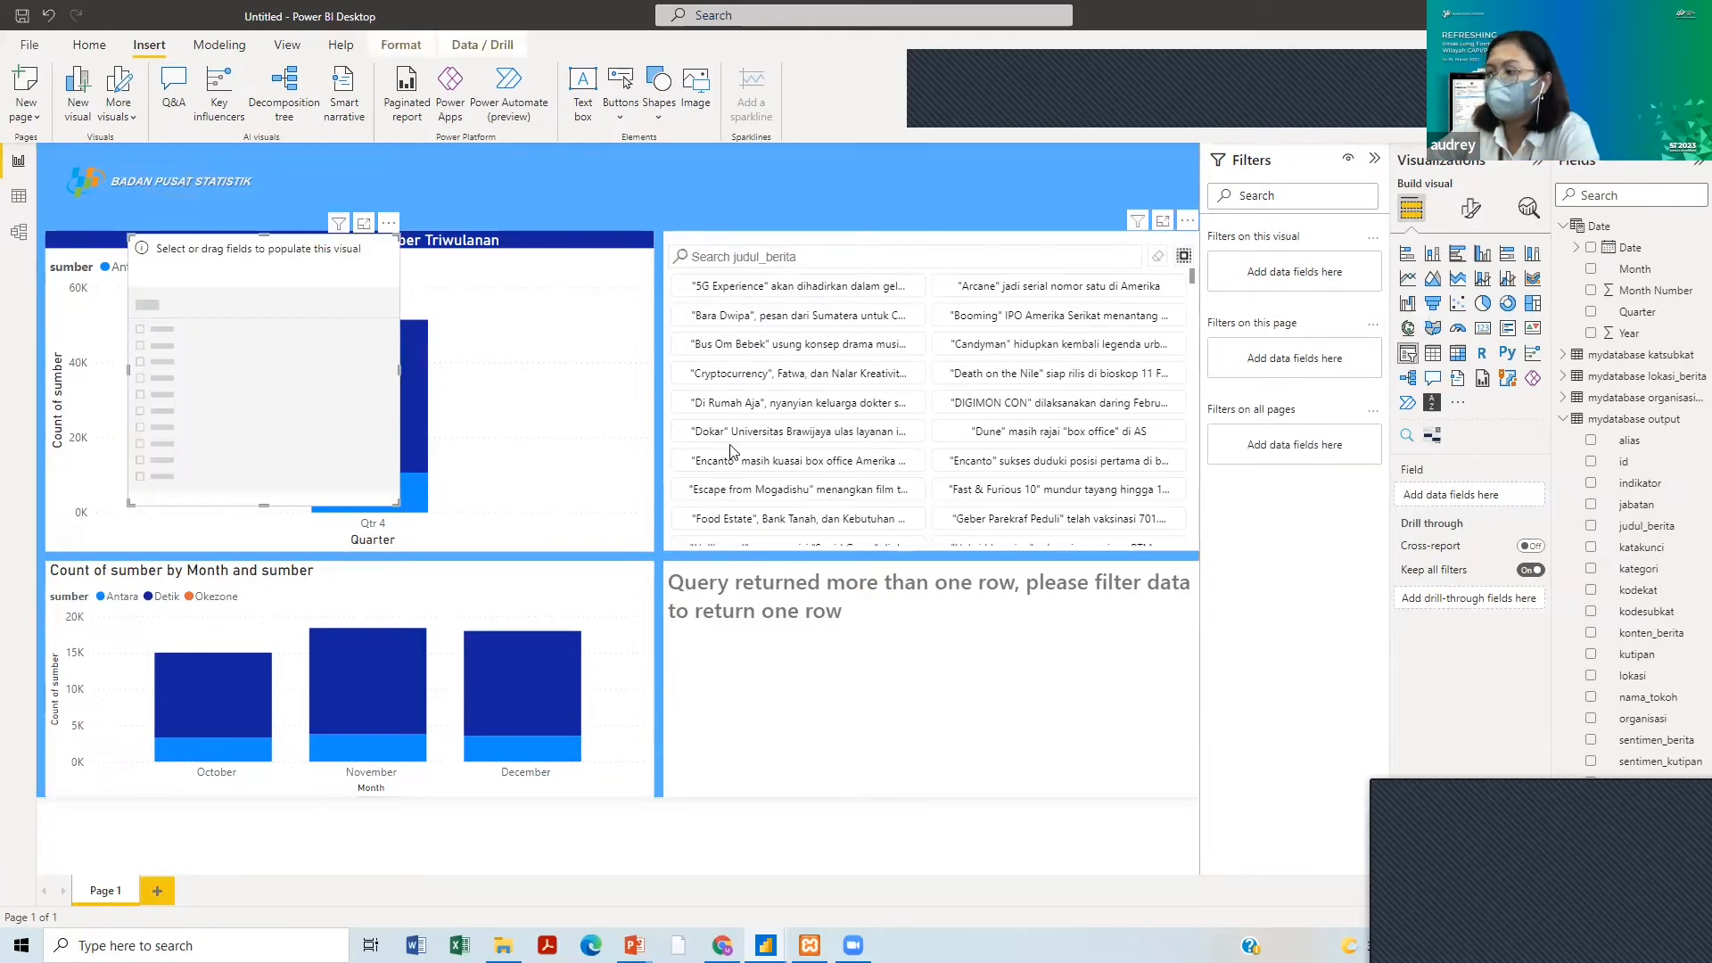
{"action": "left_click_drag", "start_coordinate": [276, 262], "coordinate": [1068, 187]}
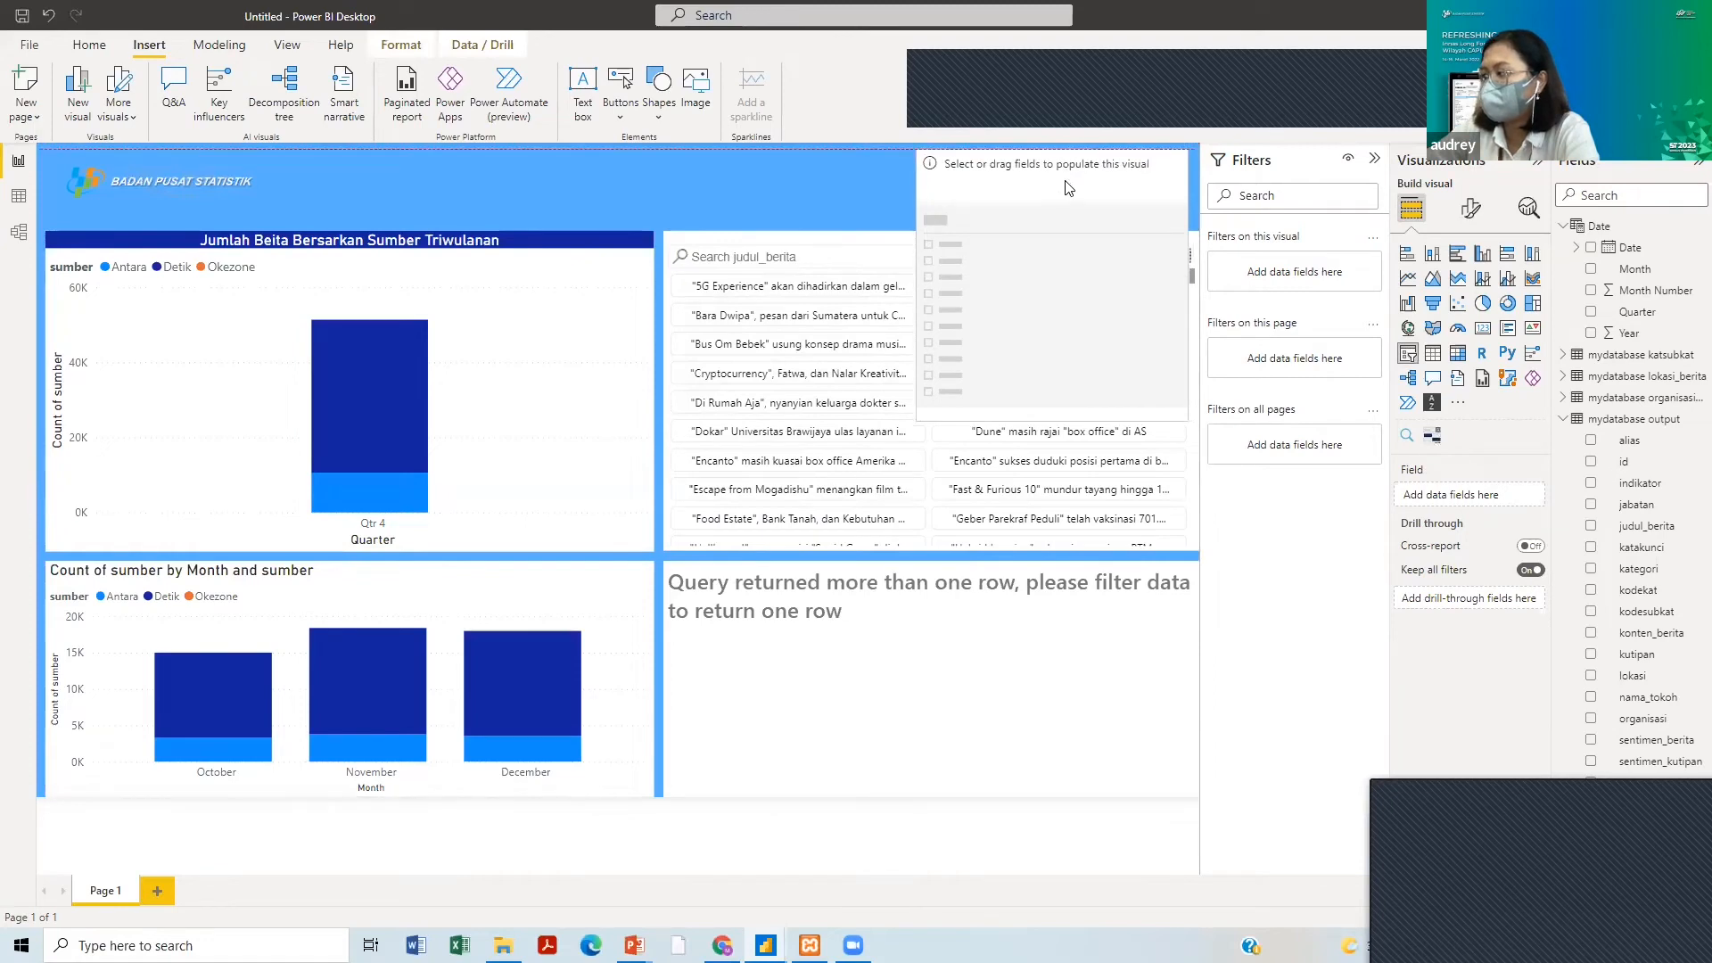
{"action": "left_click_drag", "start_coordinate": [1054, 419], "coordinate": [1034, 214]}
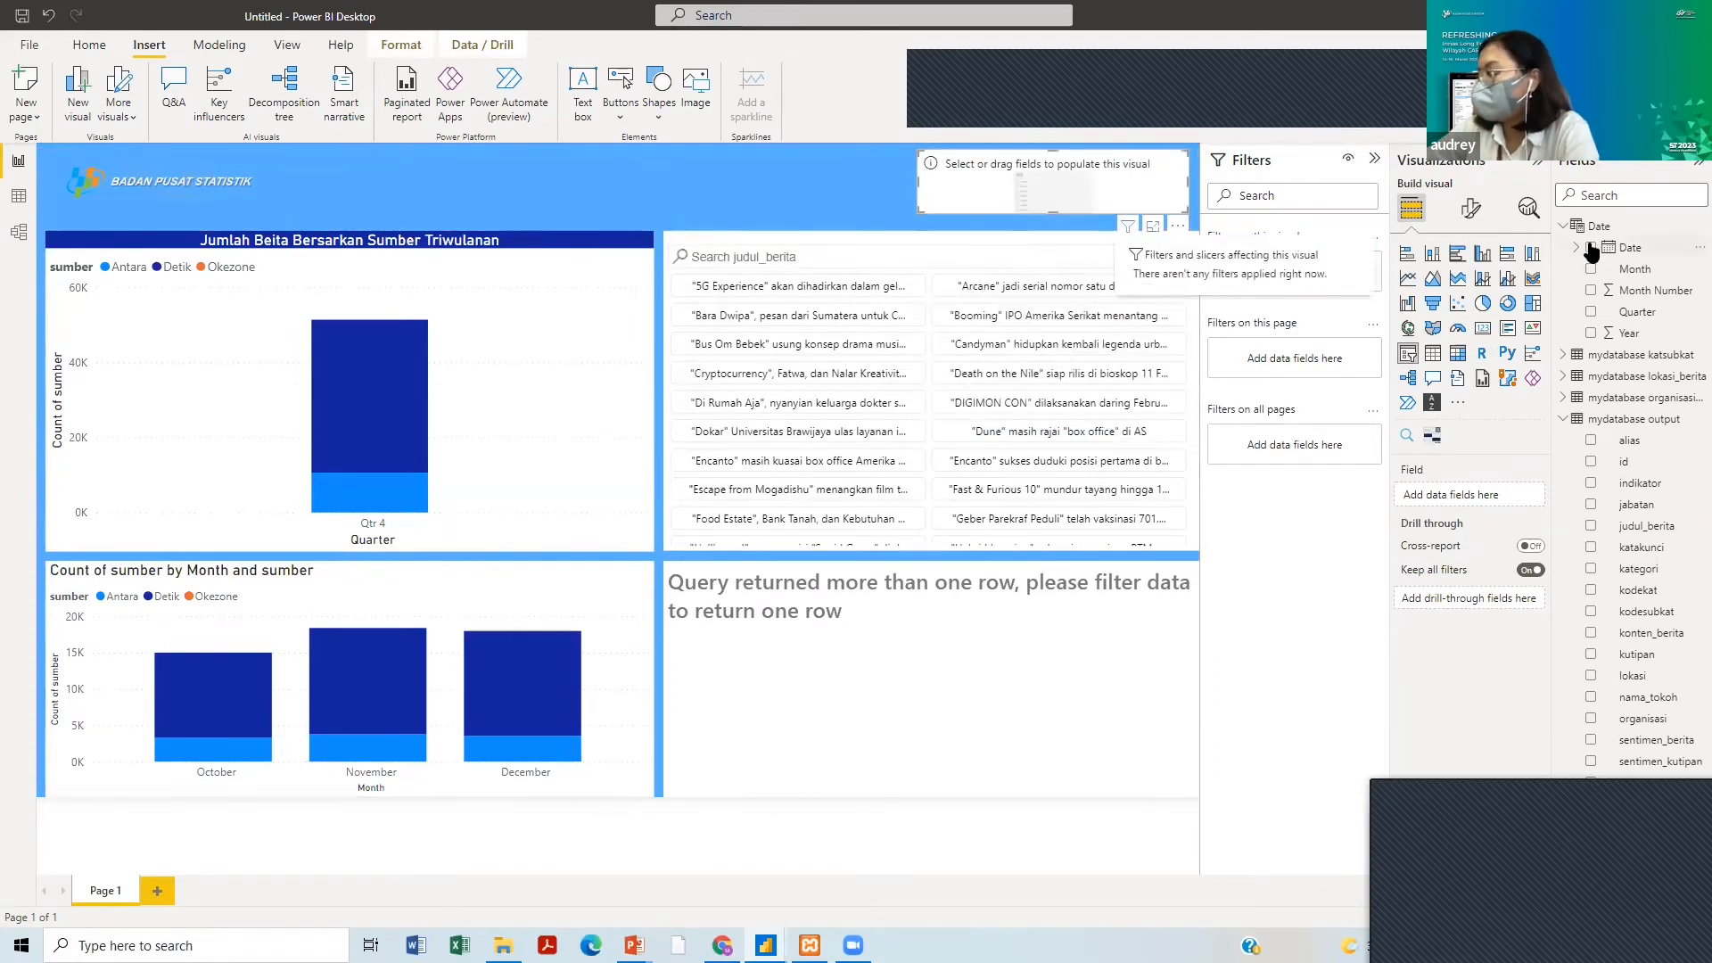
{"action": "left_click_drag", "start_coordinate": [1629, 247], "coordinate": [1465, 494]}
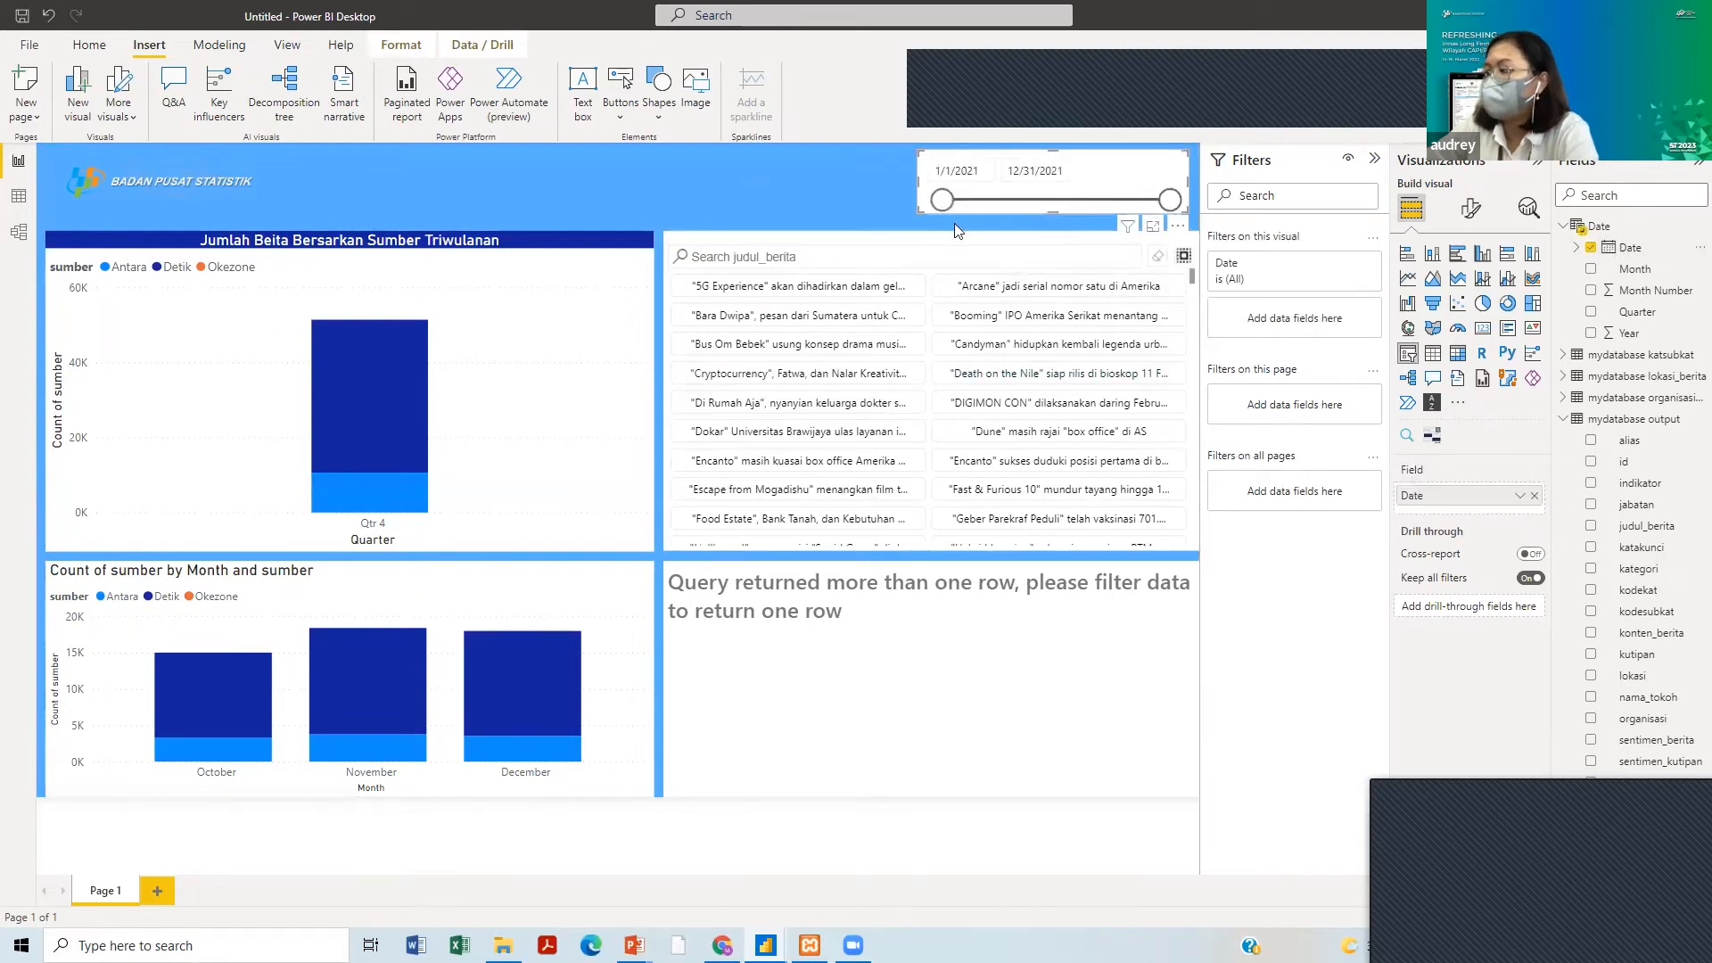
- Try the Date slicer with a start date of 10/25/2021, and set the start date back to 8/29/2021
{"action": "left_click_drag", "start_coordinate": [943, 199], "coordinate": [1142, 205]}
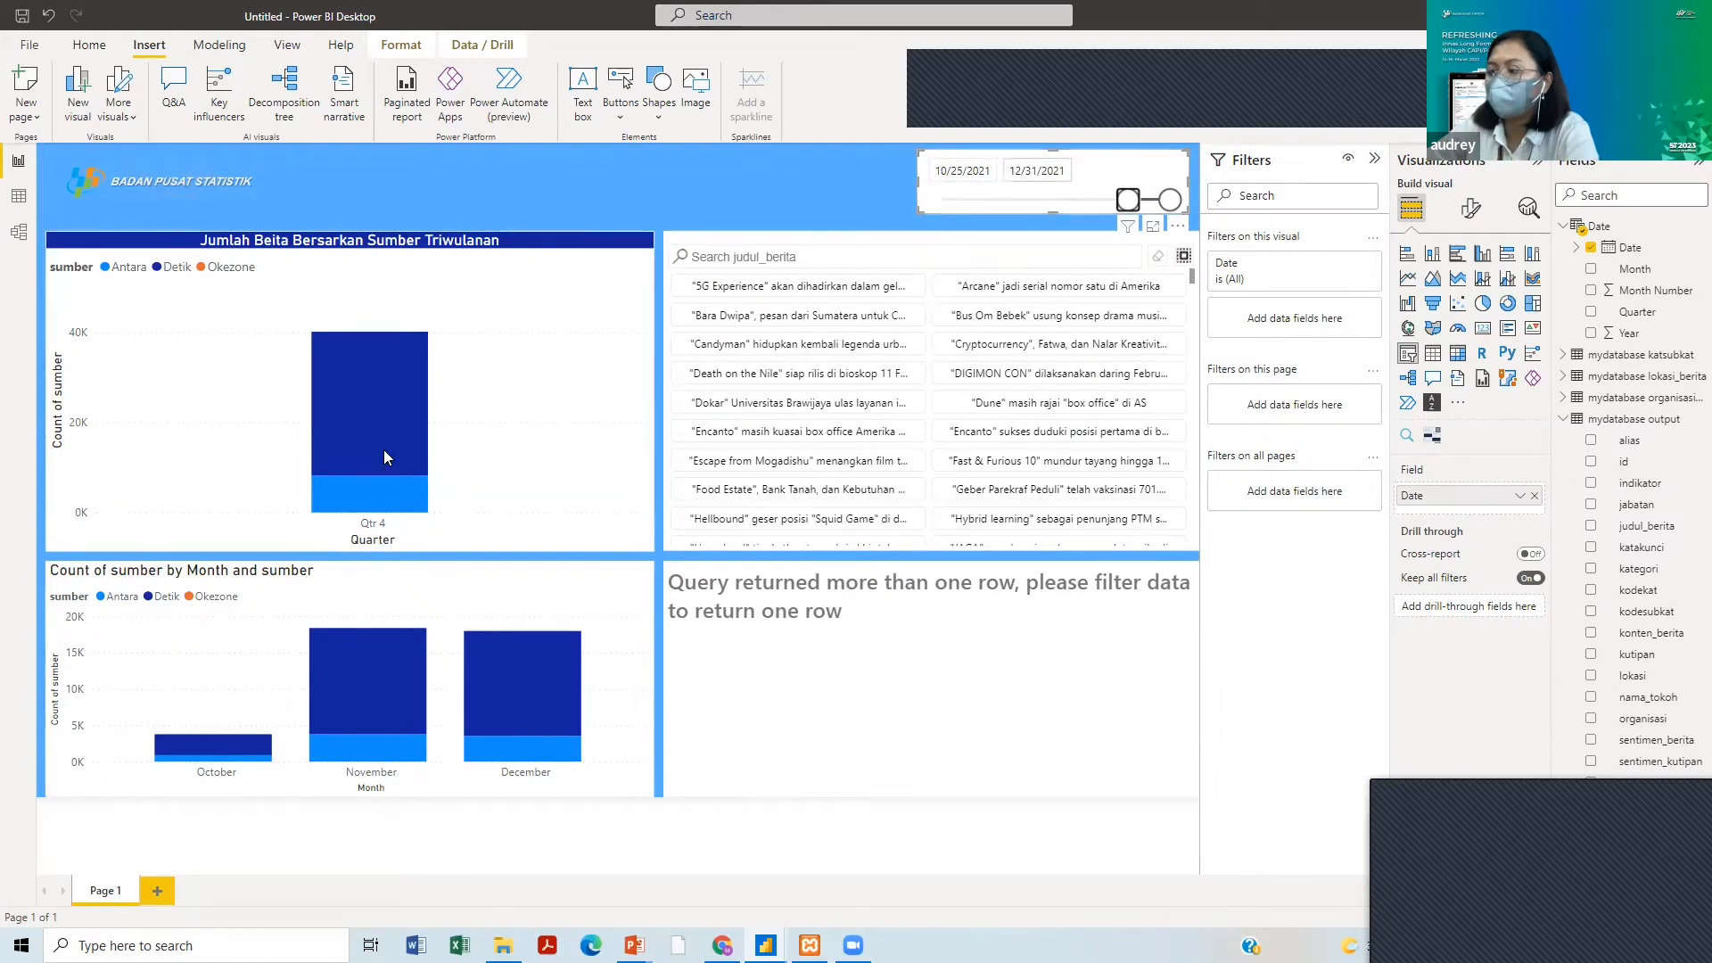
{"action": "mouse_move", "coordinate": [385, 455]}
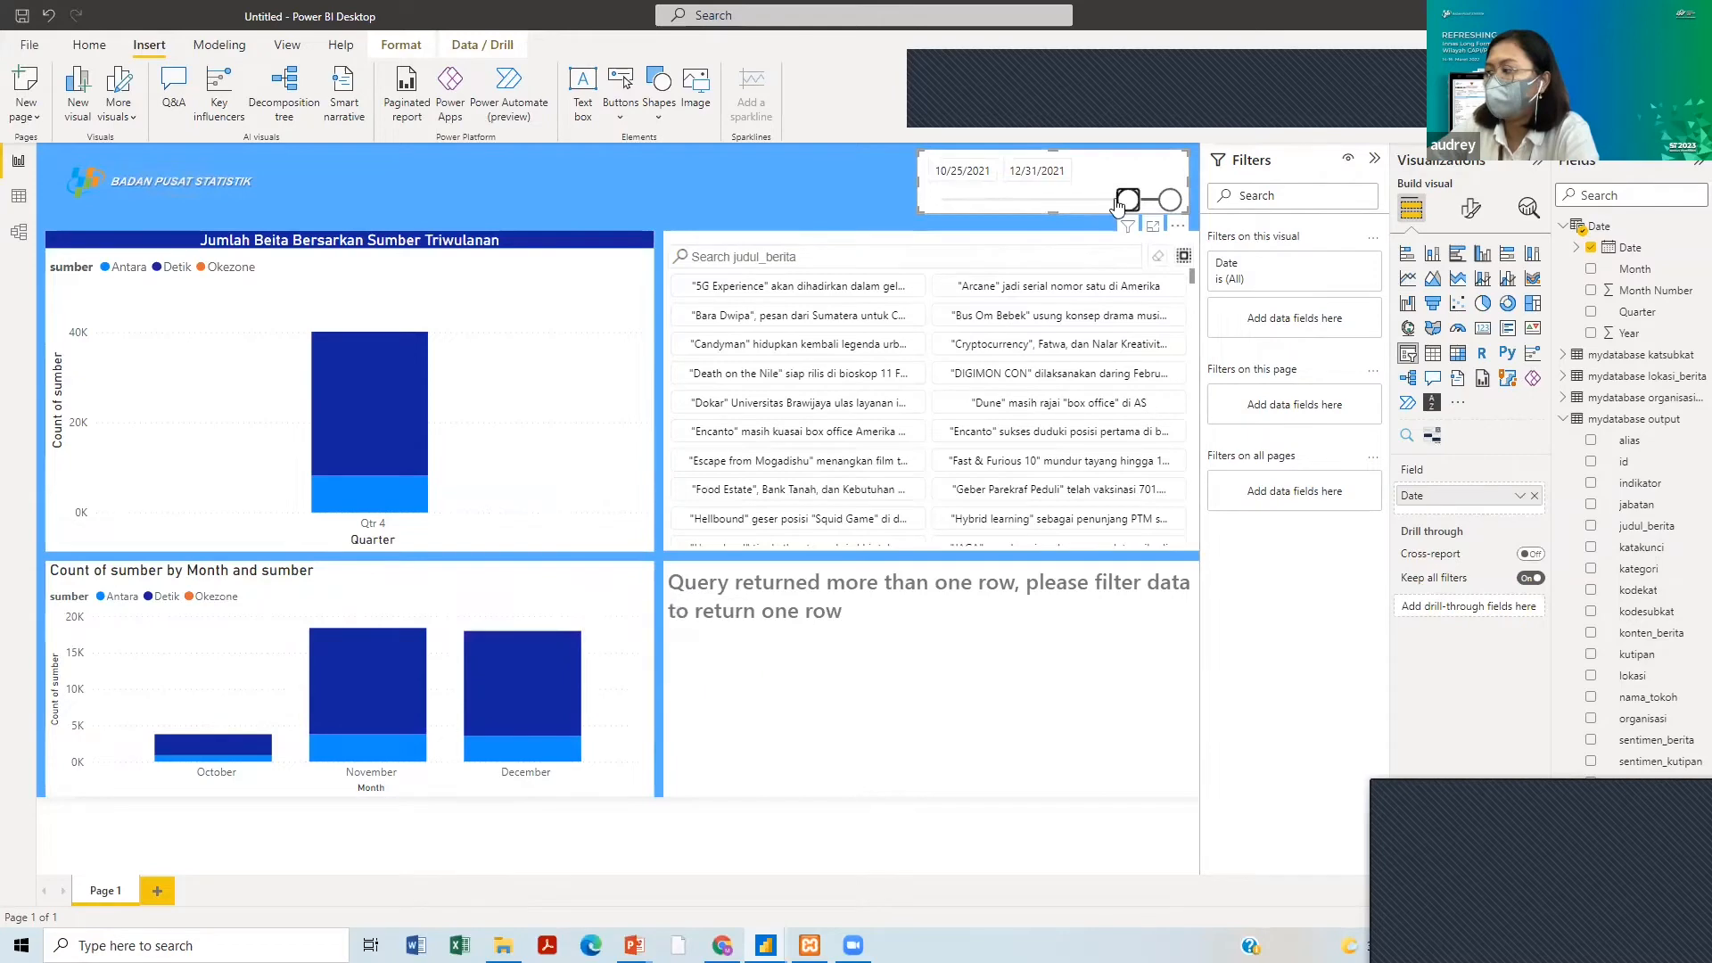
{"action": "left_click_drag", "start_coordinate": [1128, 200], "coordinate": [1092, 200]}
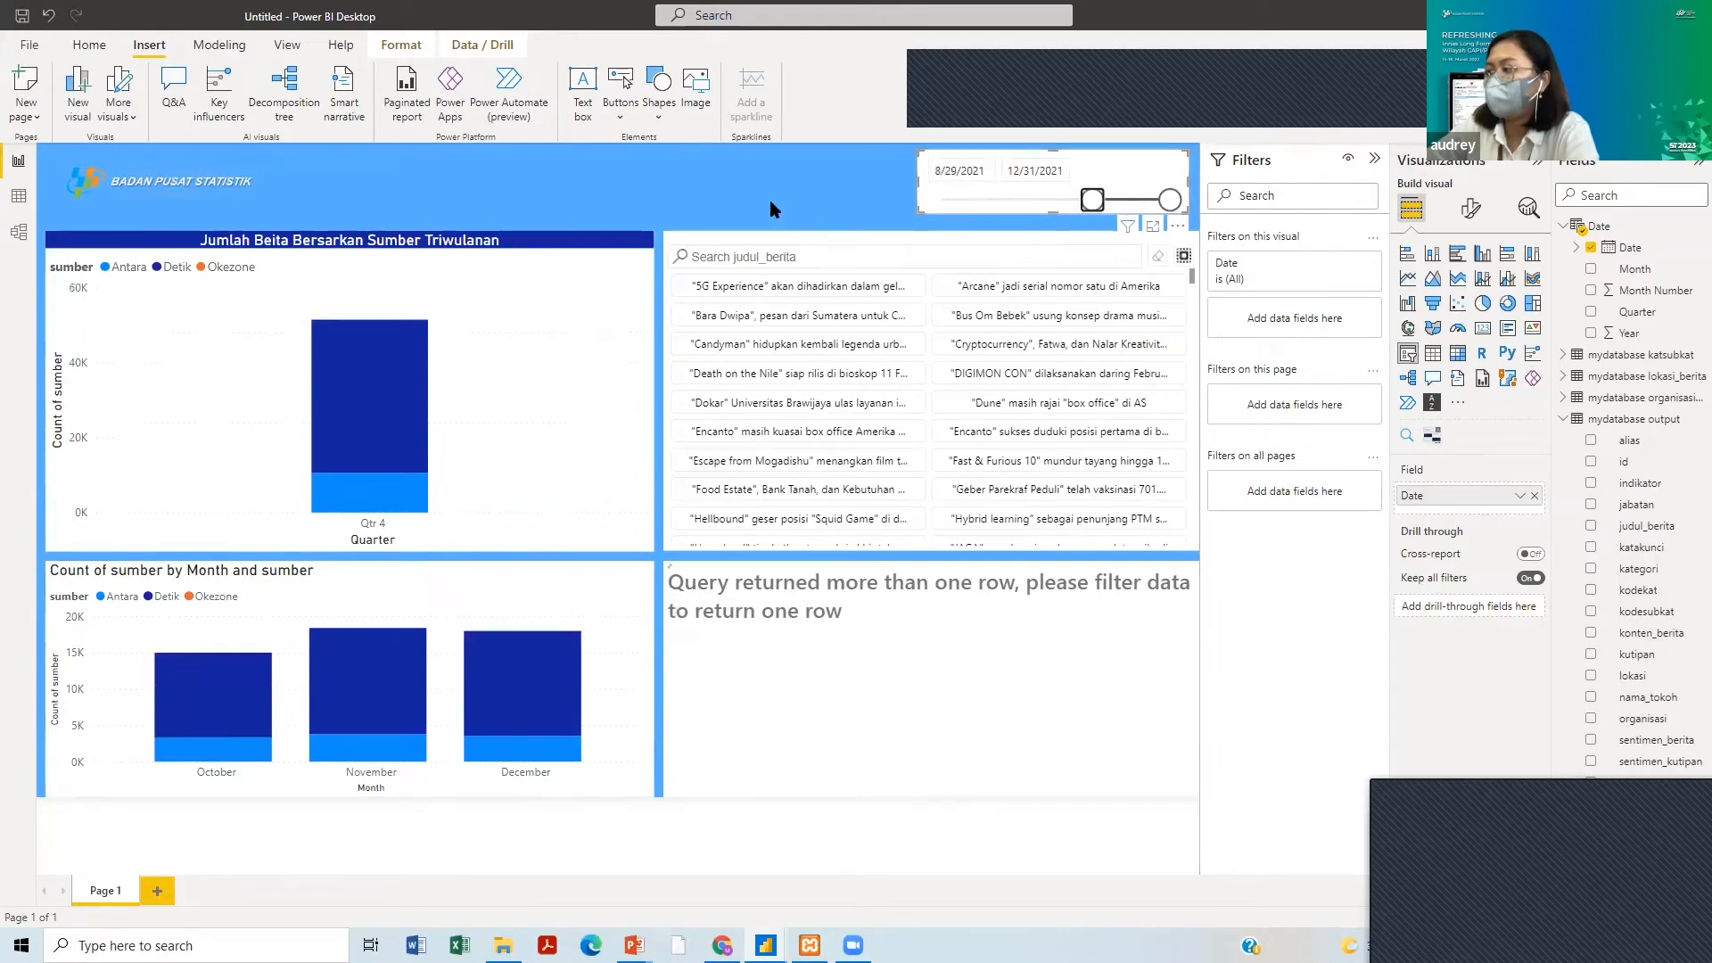
{"action": "left_click", "coordinate": [768, 200]}
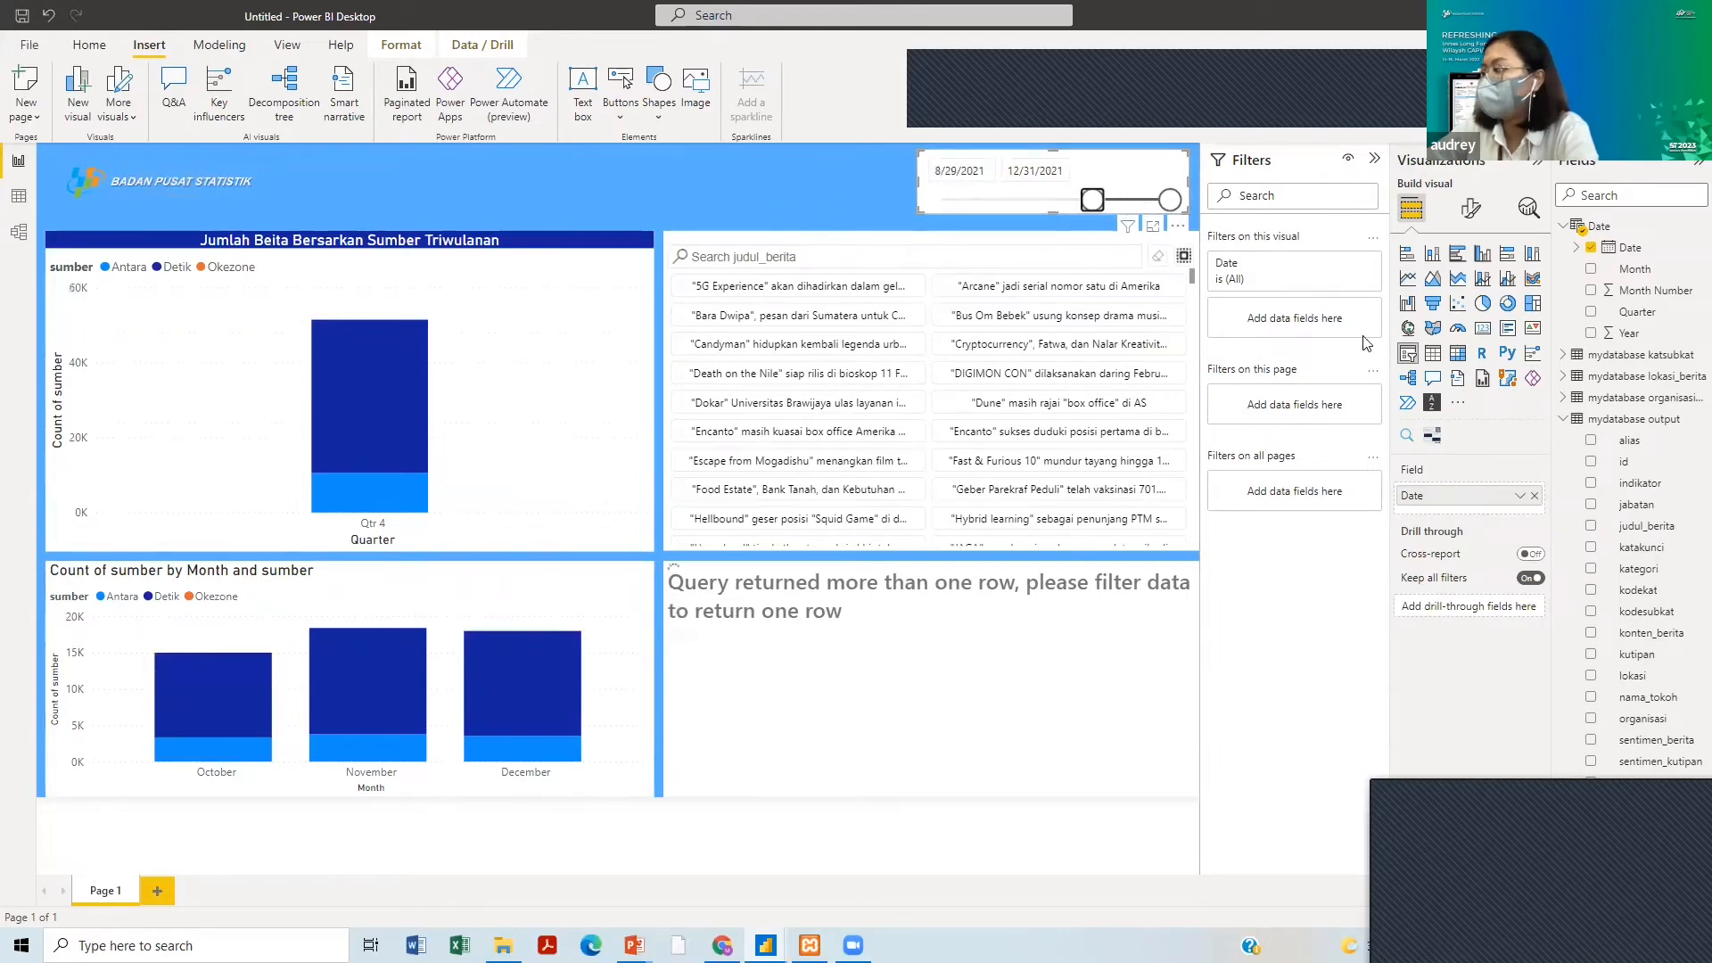
- Add a kategori slicer over the quarterly chart, reduce its height and switch it to a dropdown
{"action": "left_click", "coordinate": [1407, 356]}
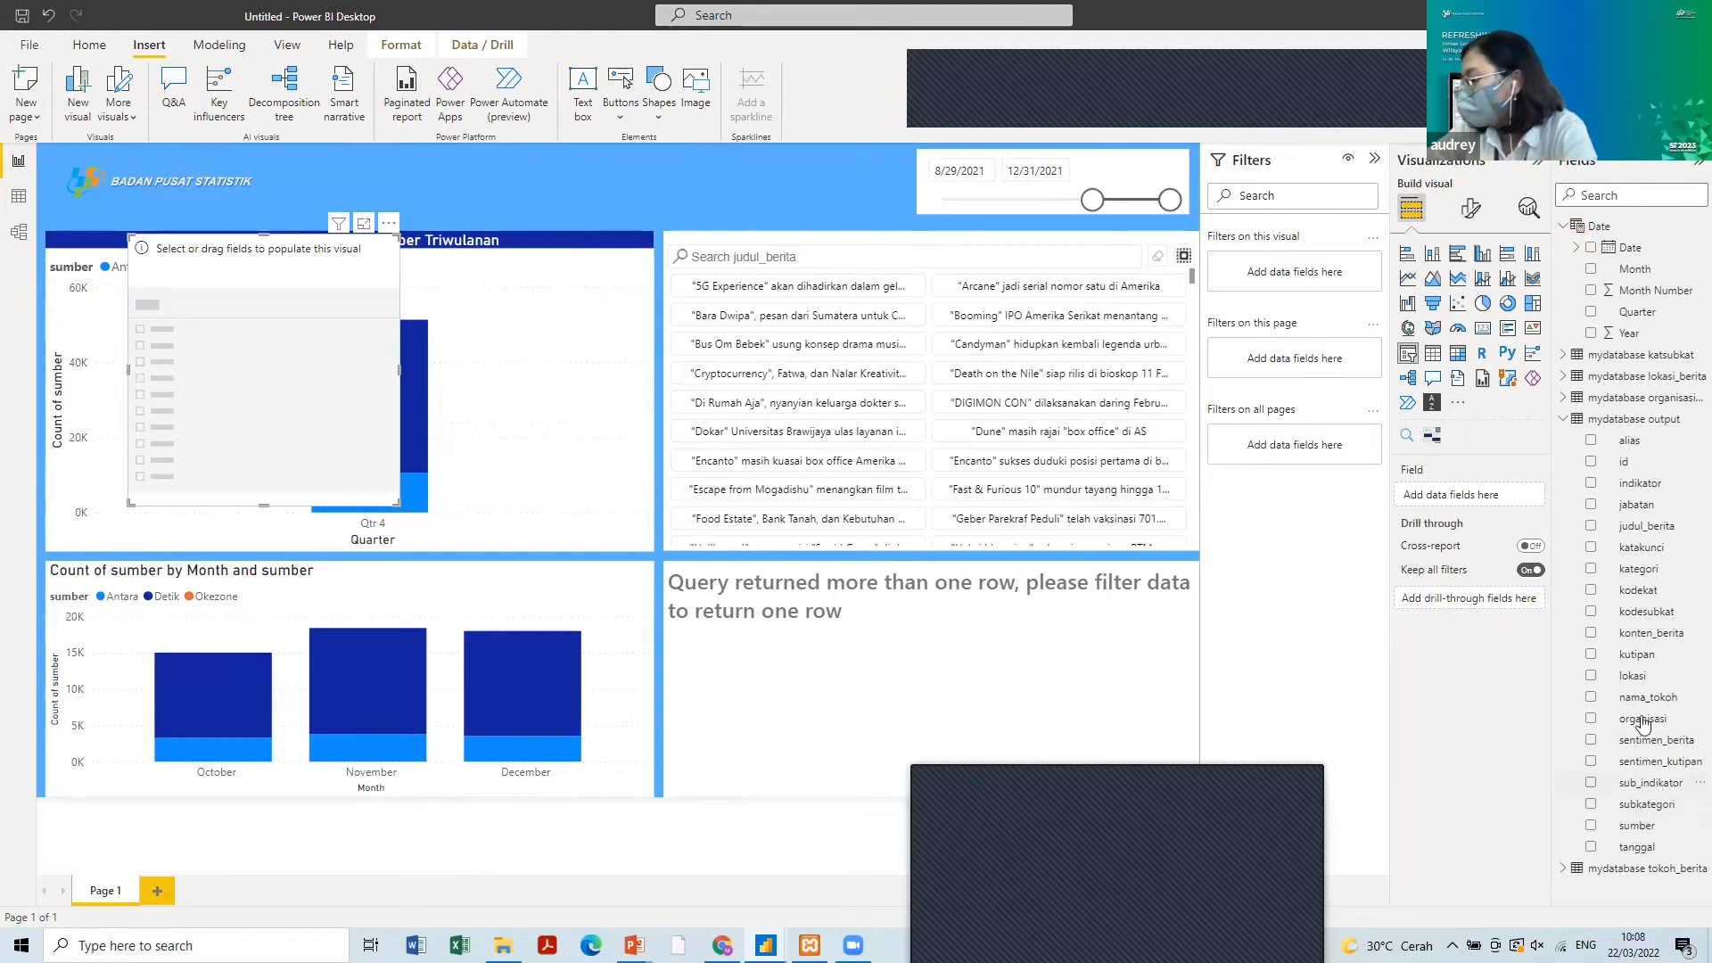
{"action": "left_click_drag", "start_coordinate": [1643, 571], "coordinate": [1462, 496]}
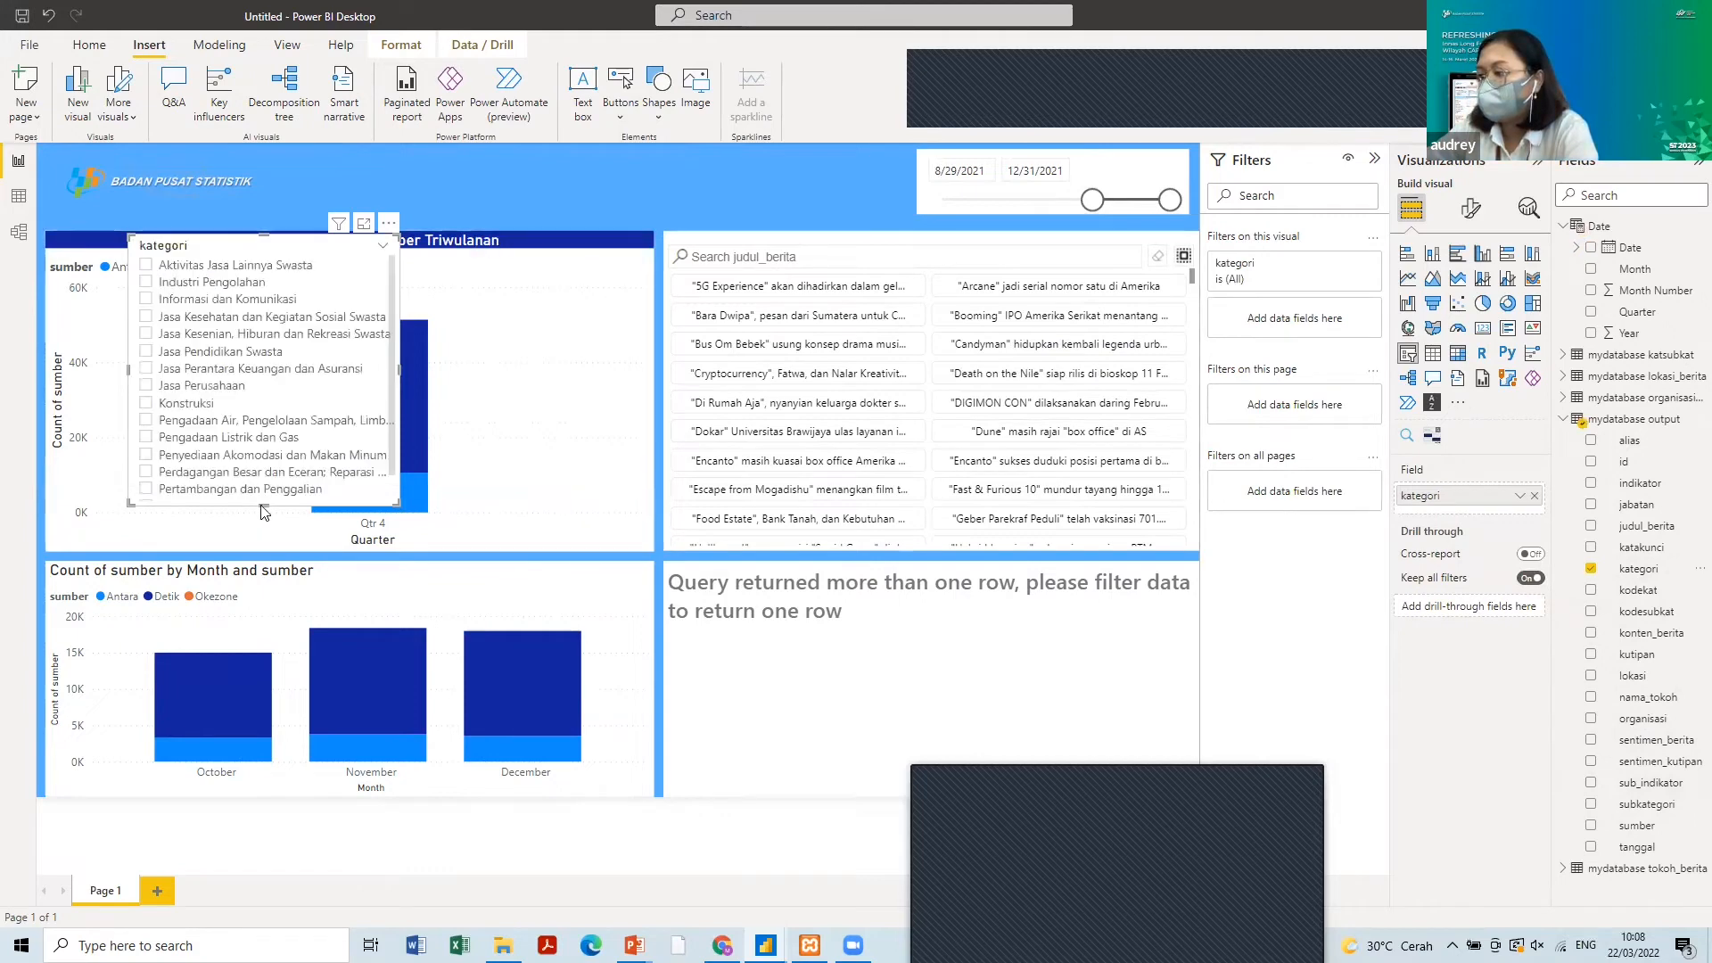
{"action": "left_click_drag", "start_coordinate": [264, 504], "coordinate": [348, 331]}
{"action": "left_click", "coordinate": [382, 246]}
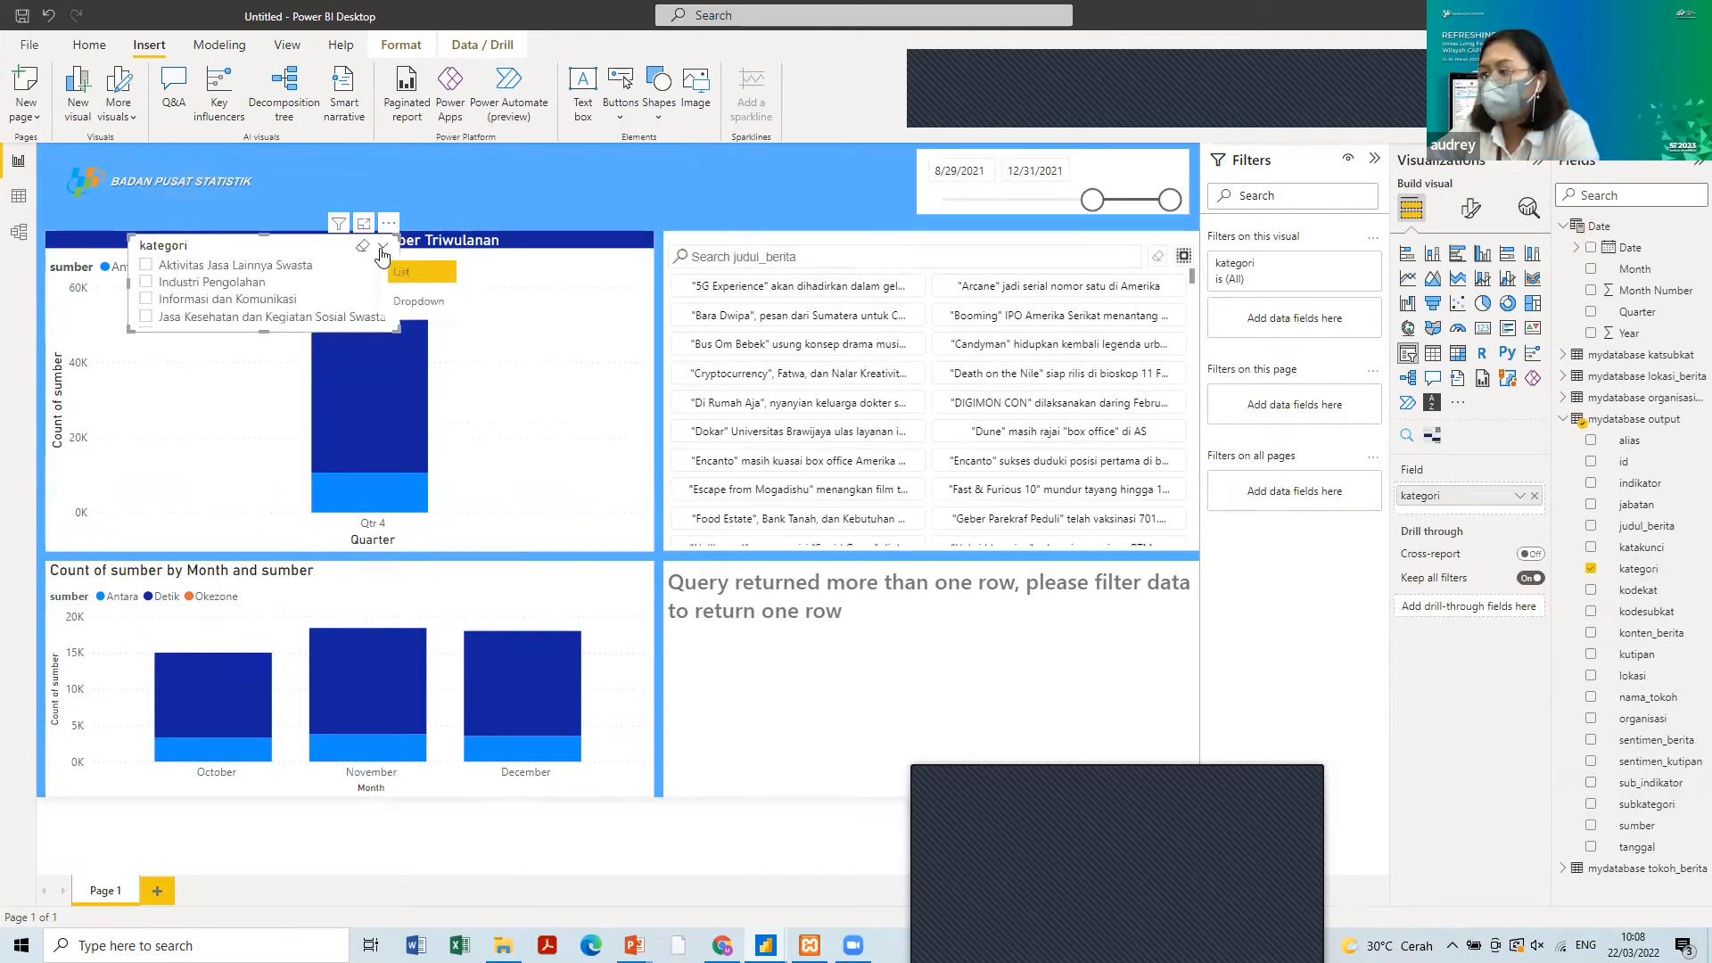
{"action": "left_click", "coordinate": [397, 304]}
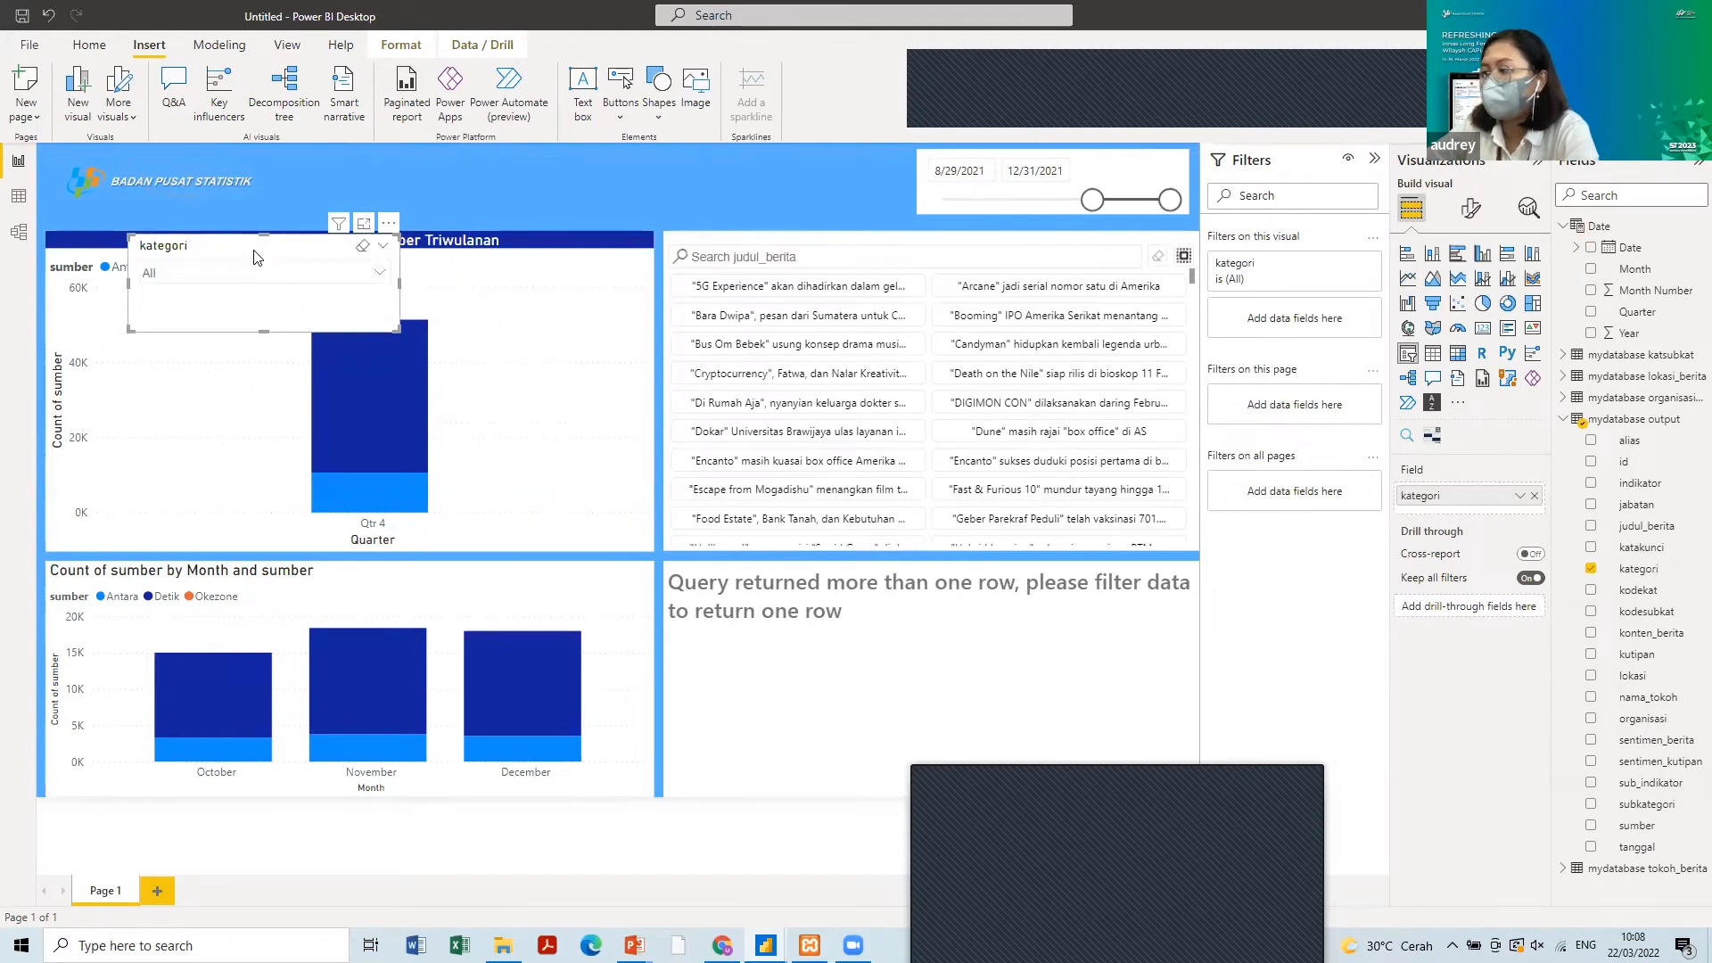
- Move the kategori slicer into the header band beside the Date slicer and shrink it to the band's height
{"action": "left_click_drag", "start_coordinate": [358, 249], "coordinate": [749, 162]}
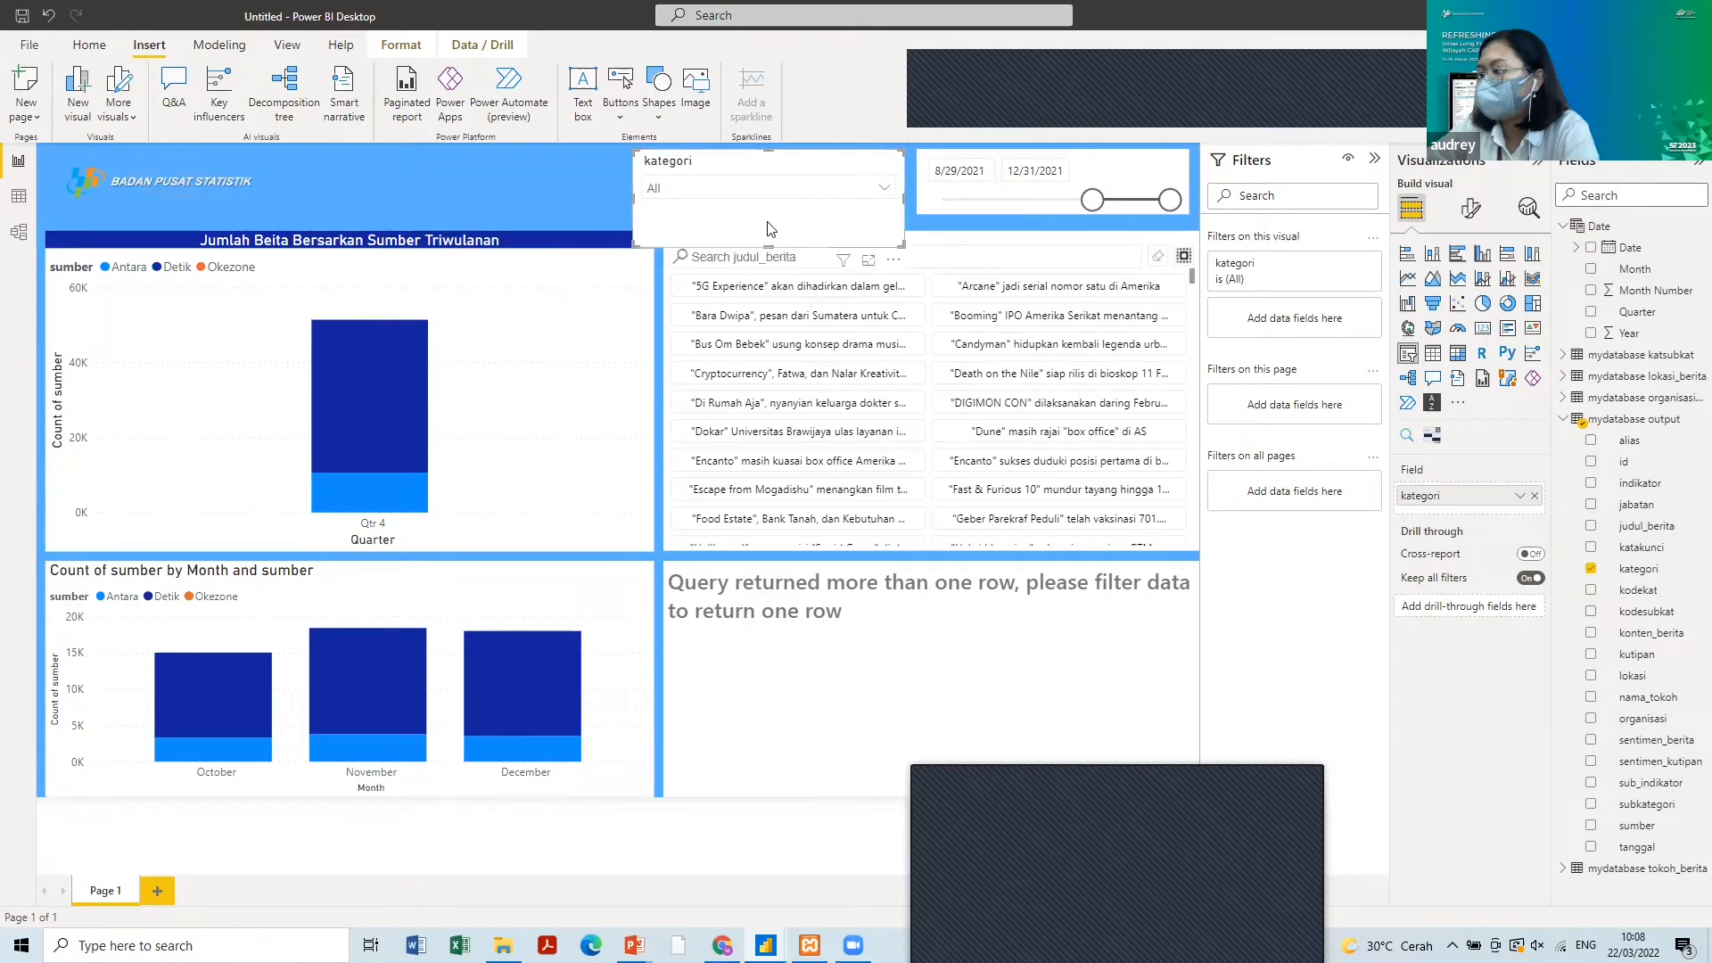
{"action": "left_click_drag", "start_coordinate": [769, 245], "coordinate": [770, 212]}
{"action": "left_click", "coordinate": [517, 183]}
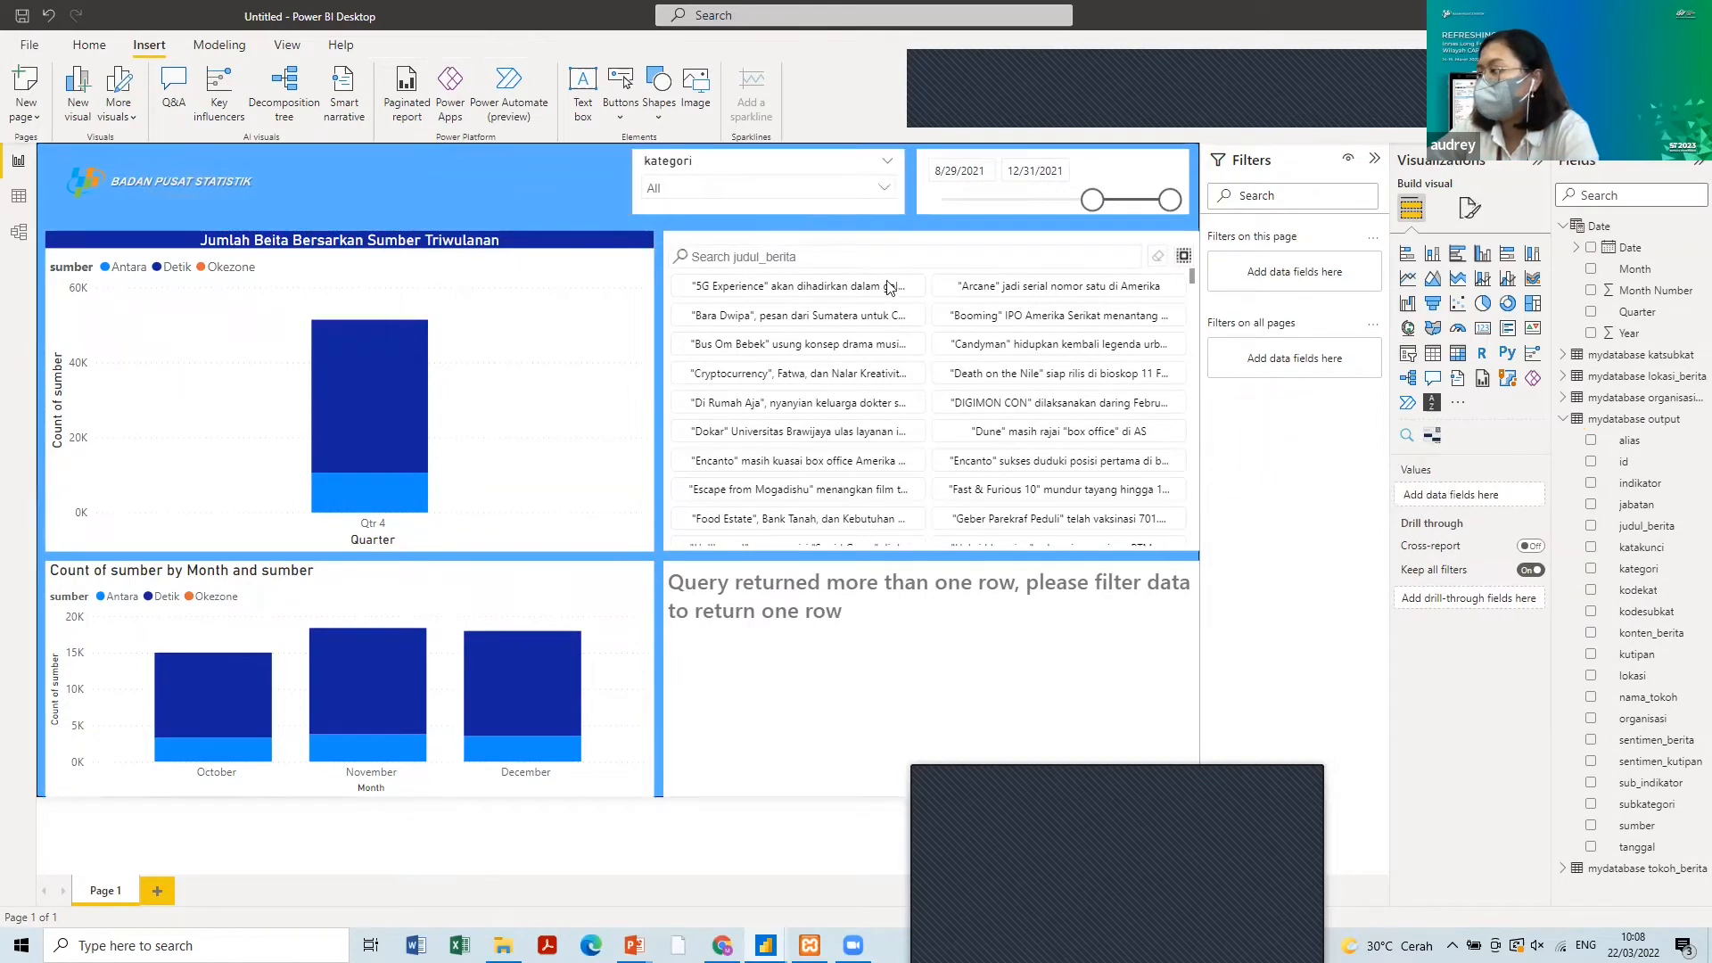
- Add a sumber slicer as a dropdown, shrink its height and place it in the header band beside the kategori slicer
{"action": "left_click", "coordinate": [1420, 365]}
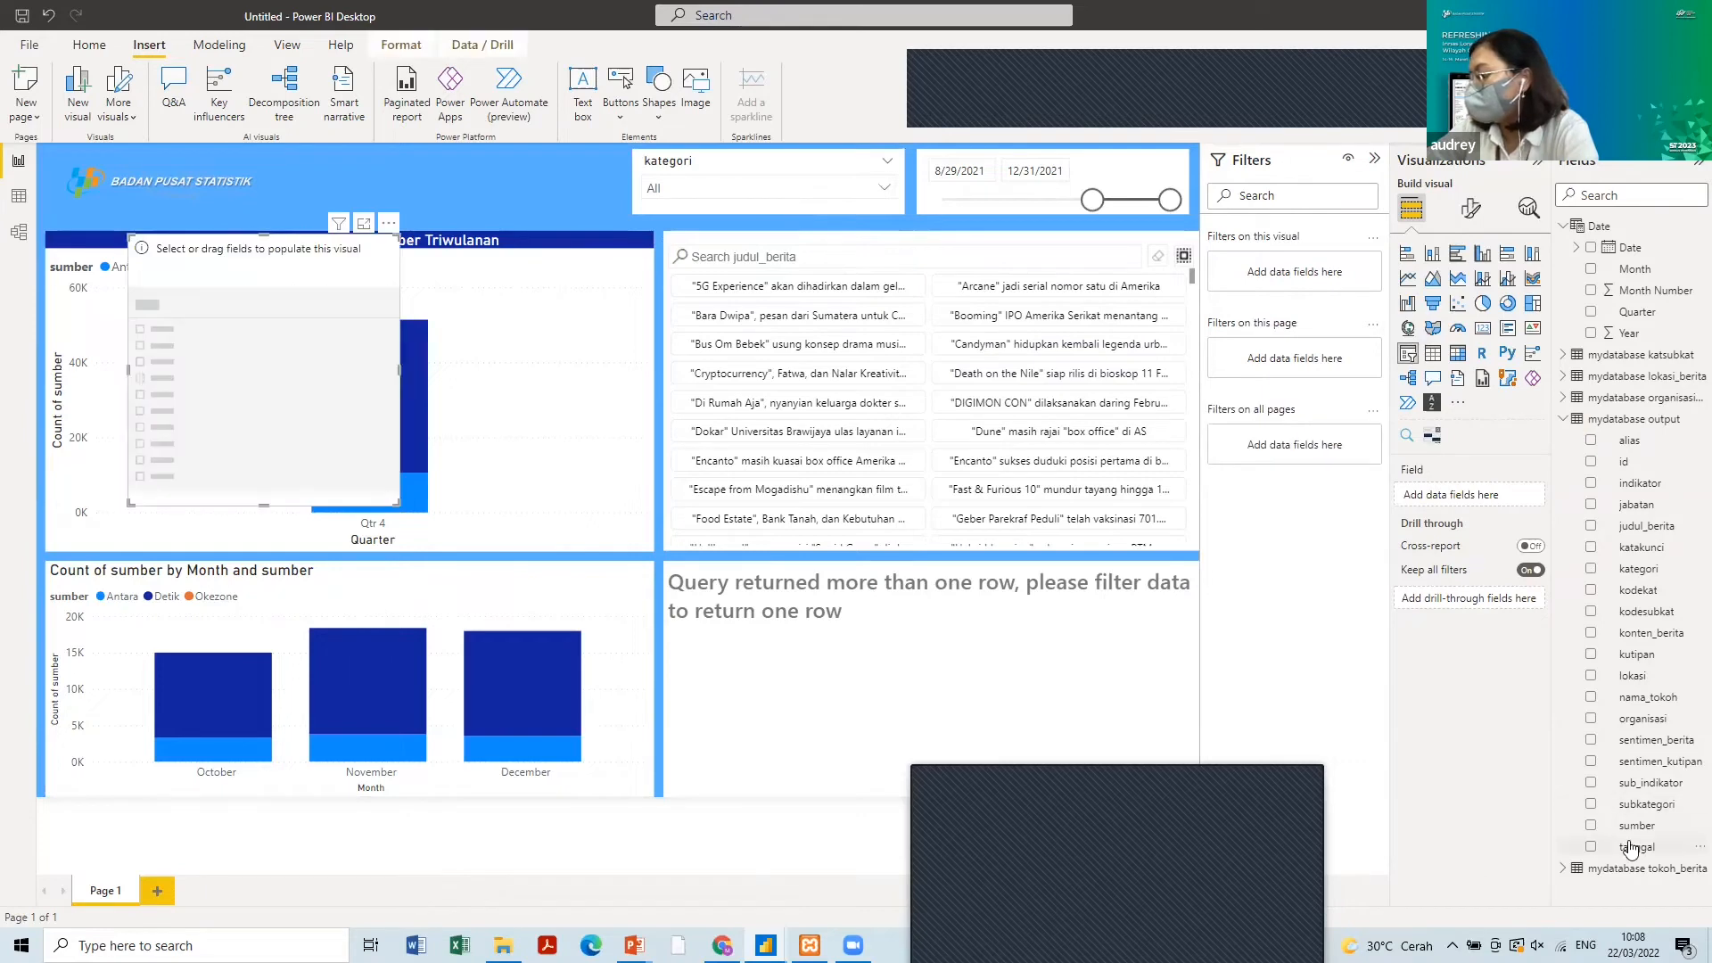
{"action": "left_click_drag", "start_coordinate": [1635, 828], "coordinate": [1462, 495]}
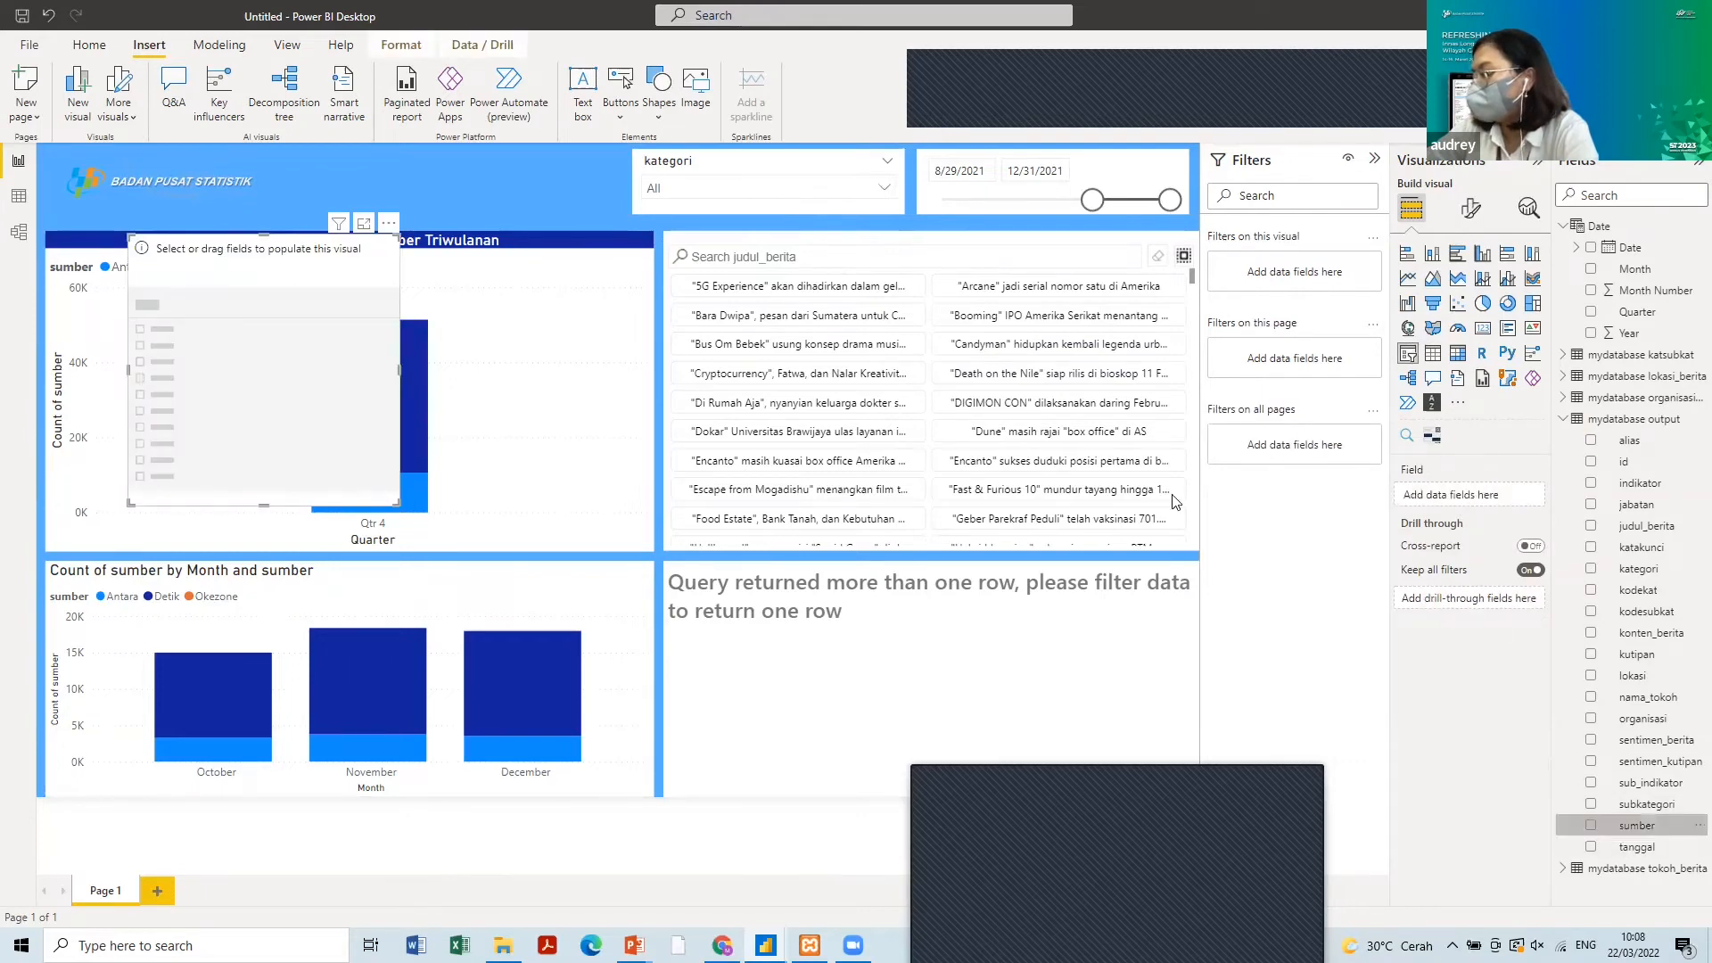
{"action": "left_click_drag", "start_coordinate": [364, 250], "coordinate": [373, 247]}
{"action": "left_click", "coordinate": [392, 243]}
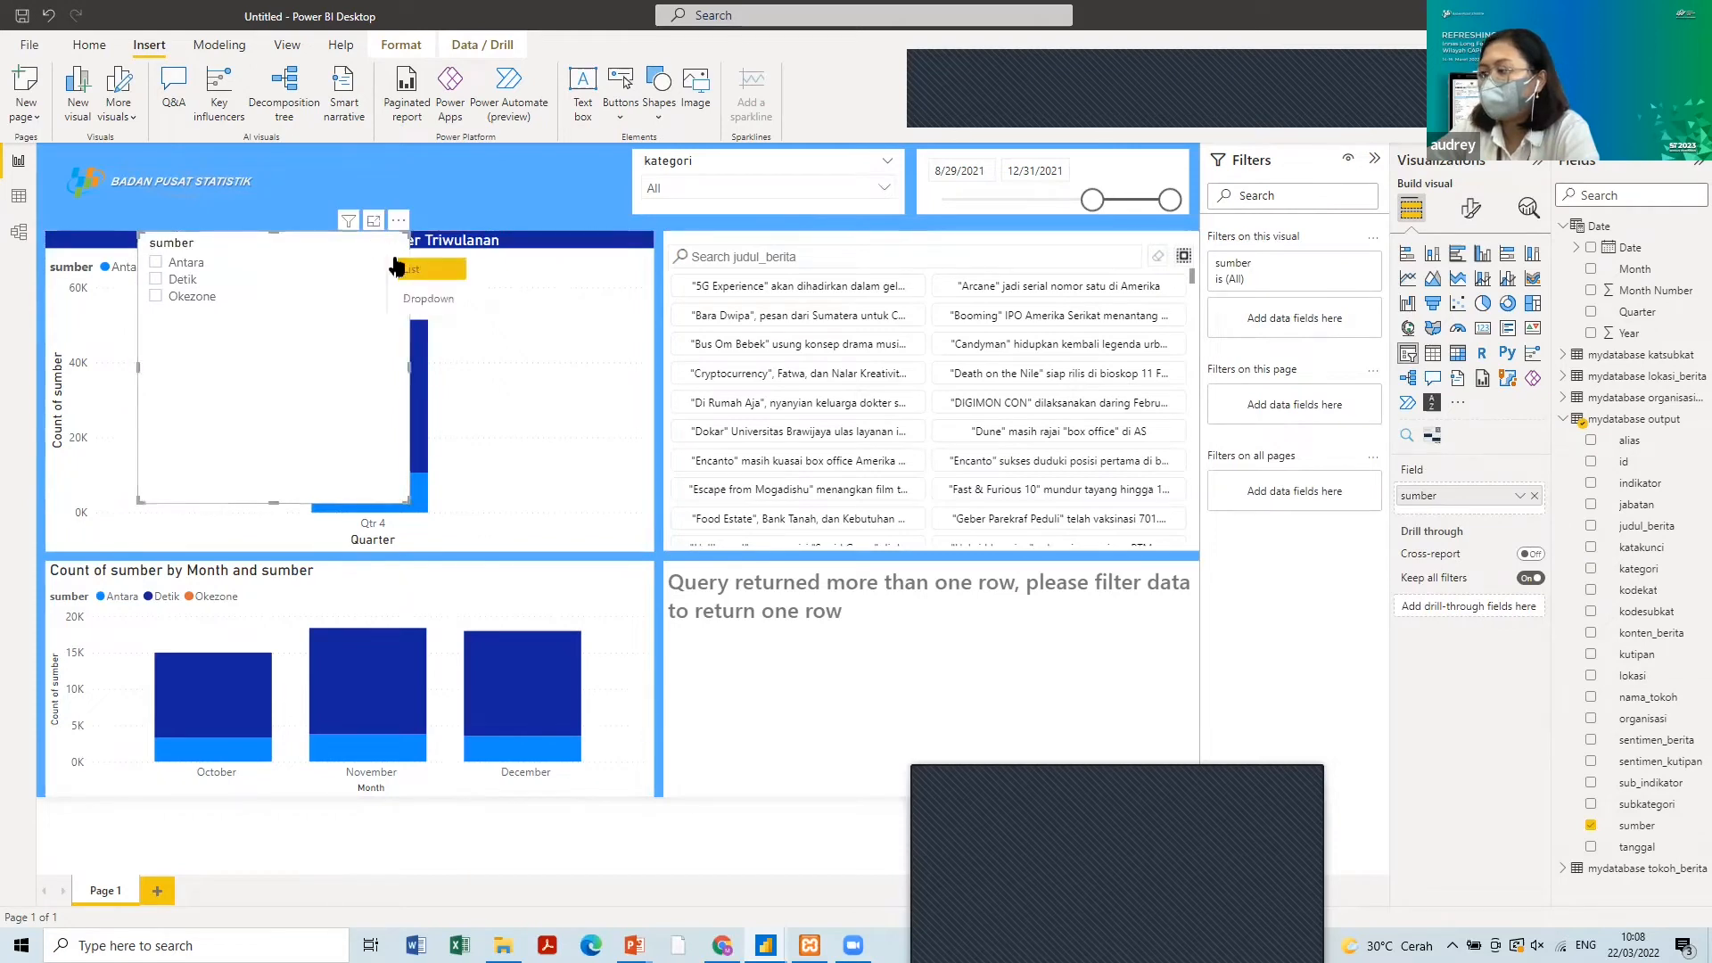
{"action": "left_click", "coordinate": [419, 298]}
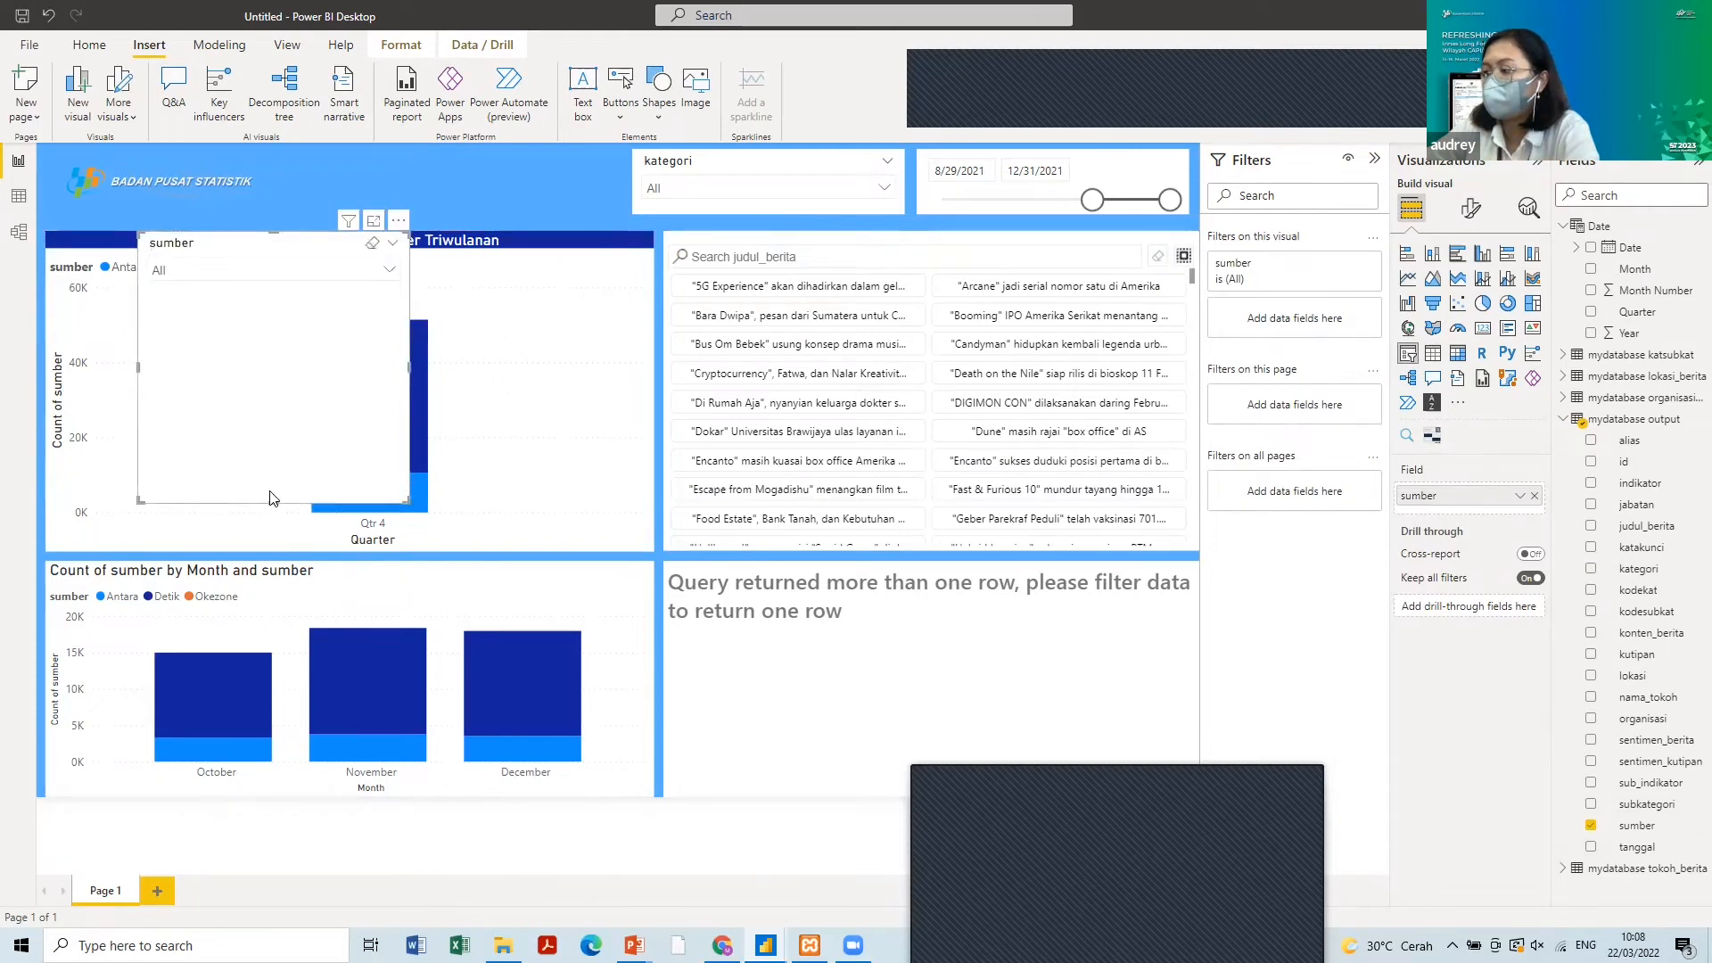
{"action": "left_click_drag", "start_coordinate": [272, 499], "coordinate": [273, 295]}
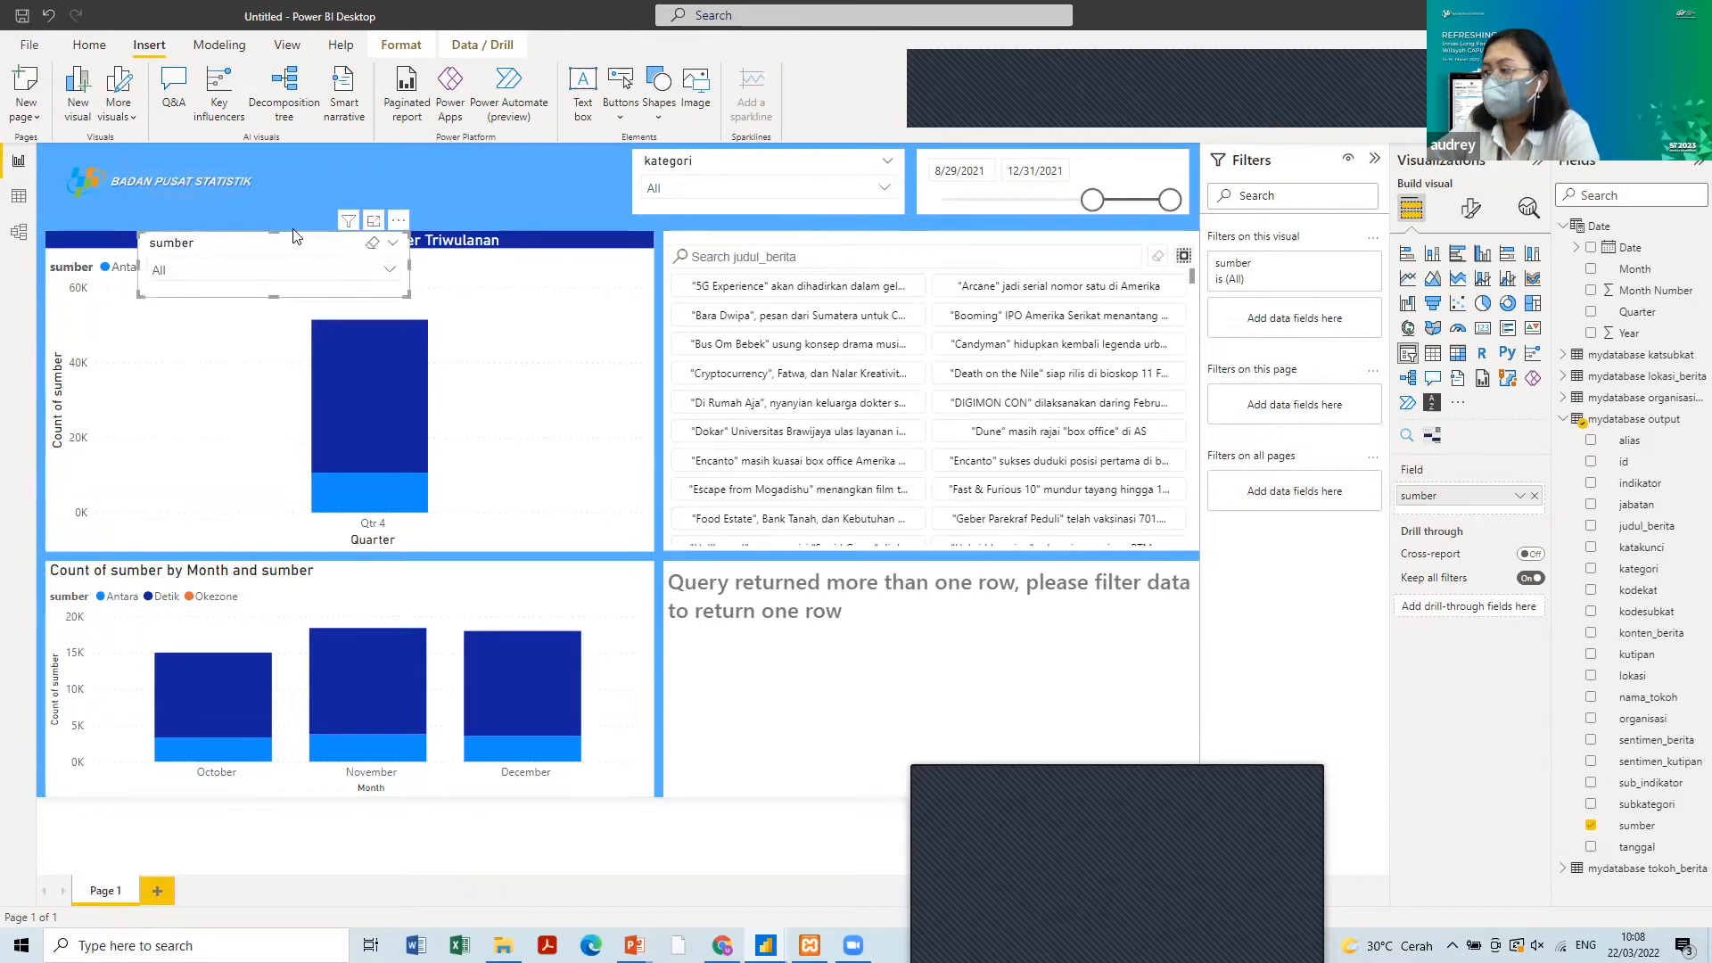
{"action": "left_click_drag", "start_coordinate": [294, 234], "coordinate": [511, 167]}
{"action": "double_click", "coordinate": [317, 196]}
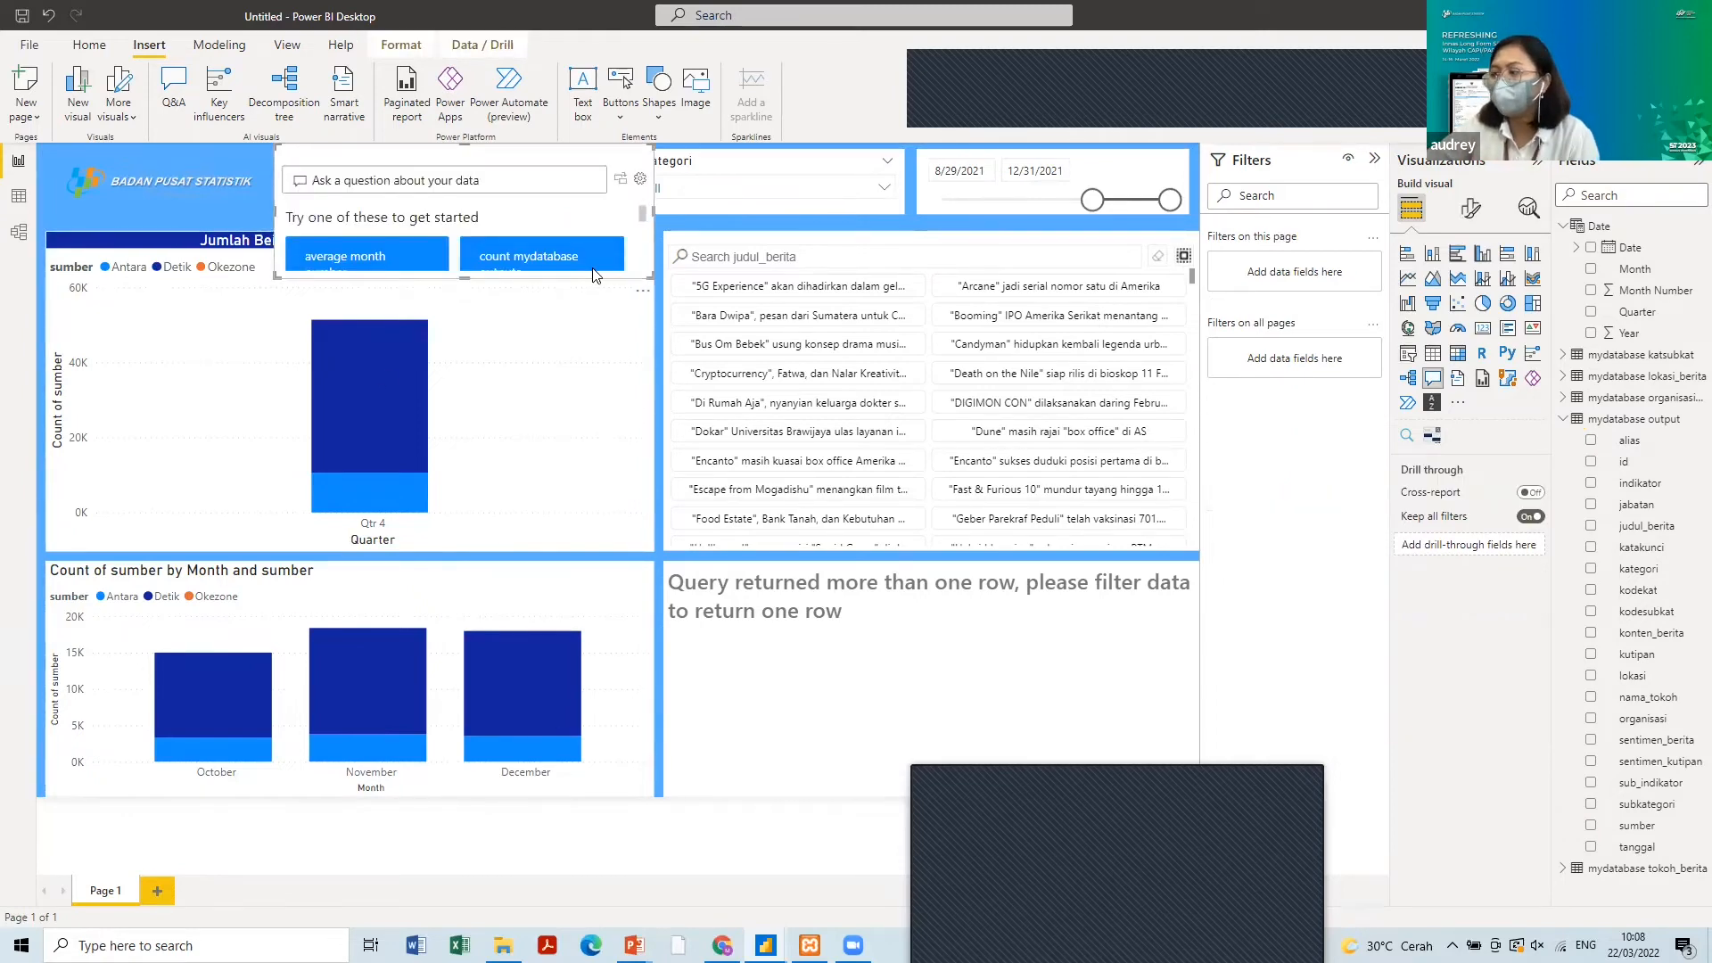
{"action": "key", "text": "Delete"}
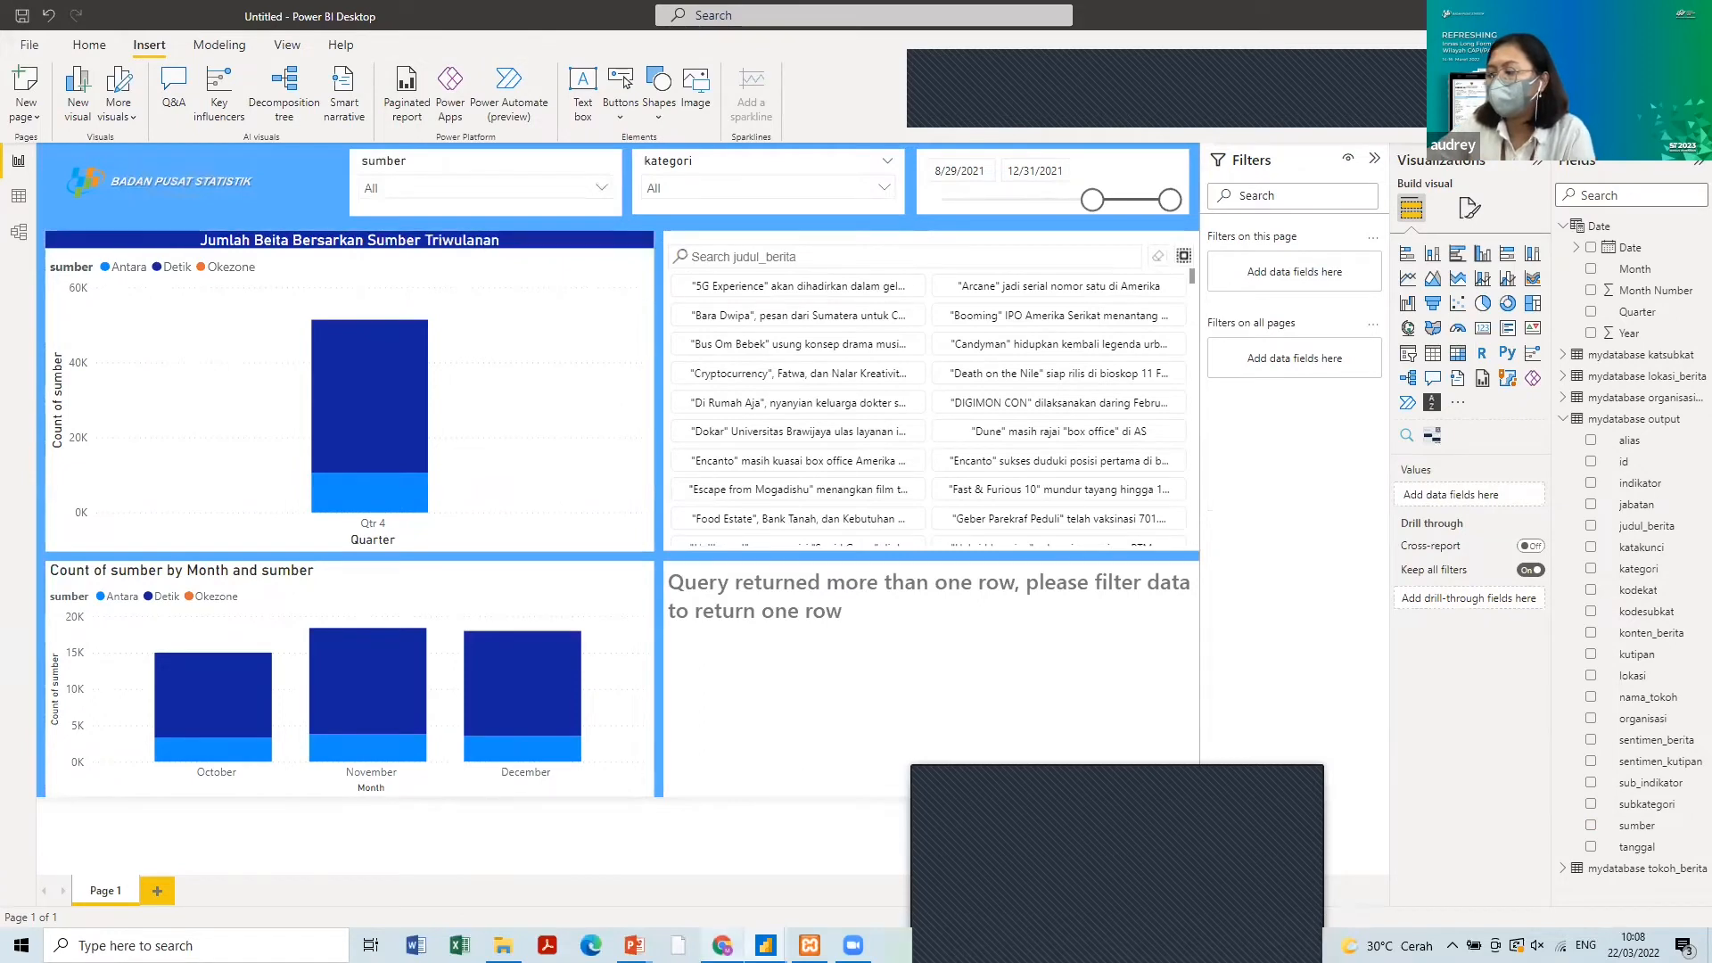
- Switch to the TRIAL report and select all categories in the kategori slicer on its Jumlah page
{"action": "key", "text": "alt+Tab"}
{"action": "mouse_move", "coordinate": [765, 945]}
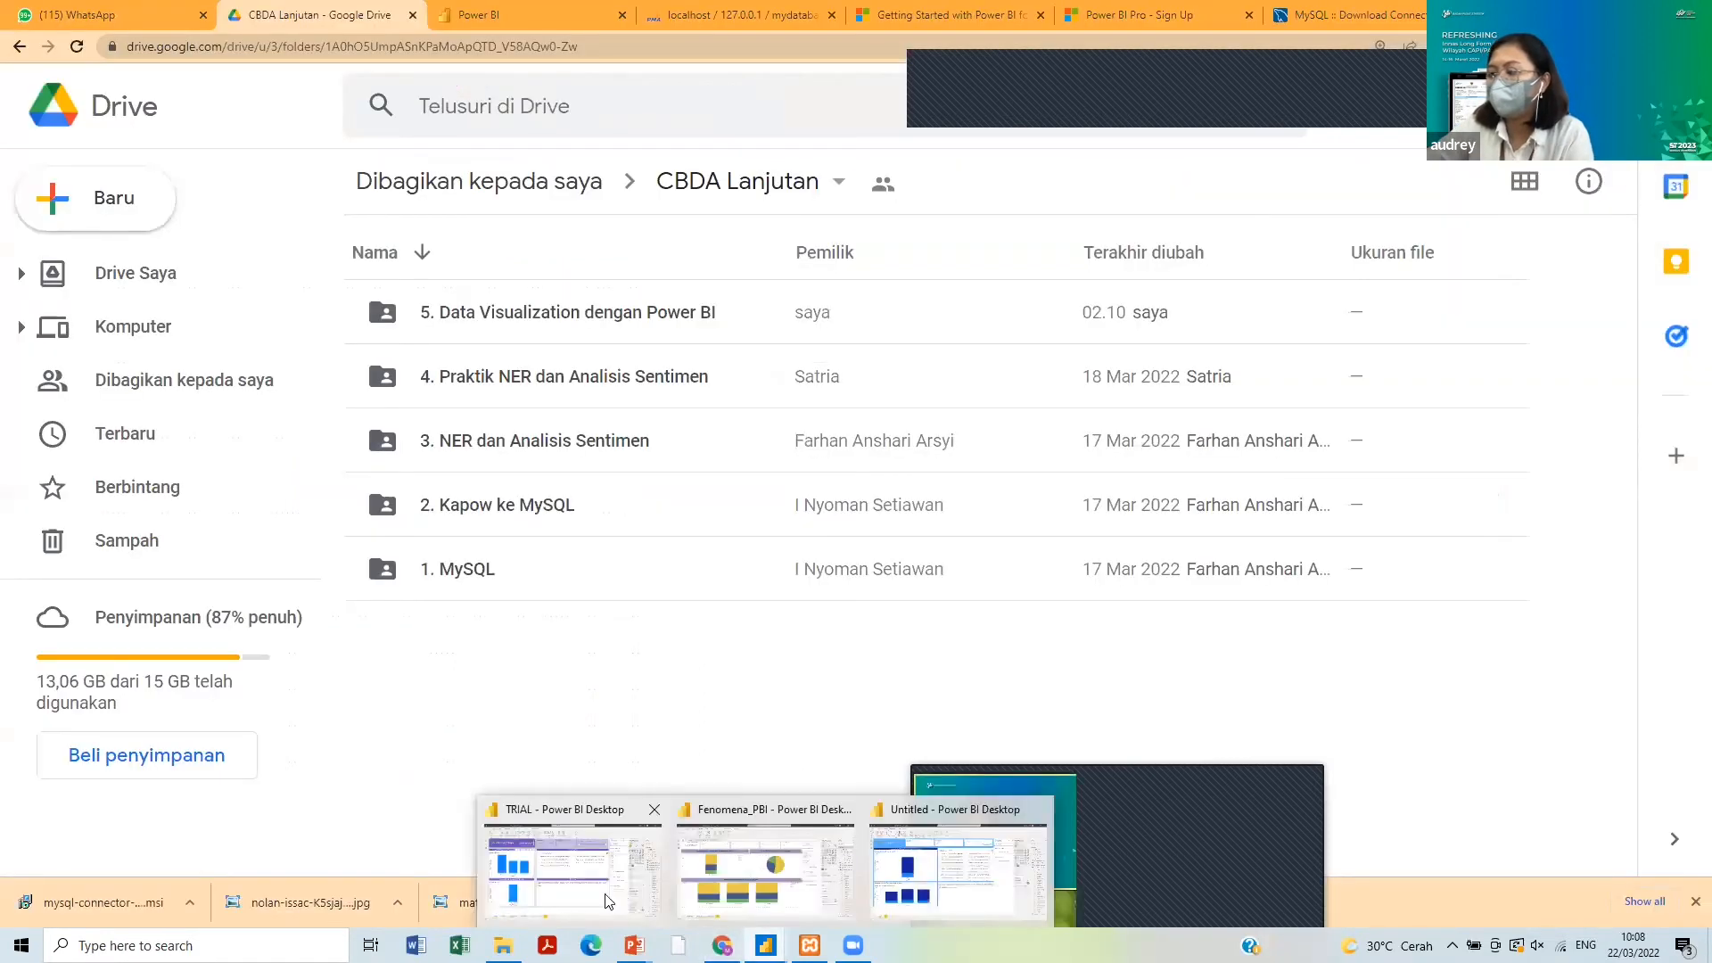
{"action": "left_click", "coordinate": [584, 860]}
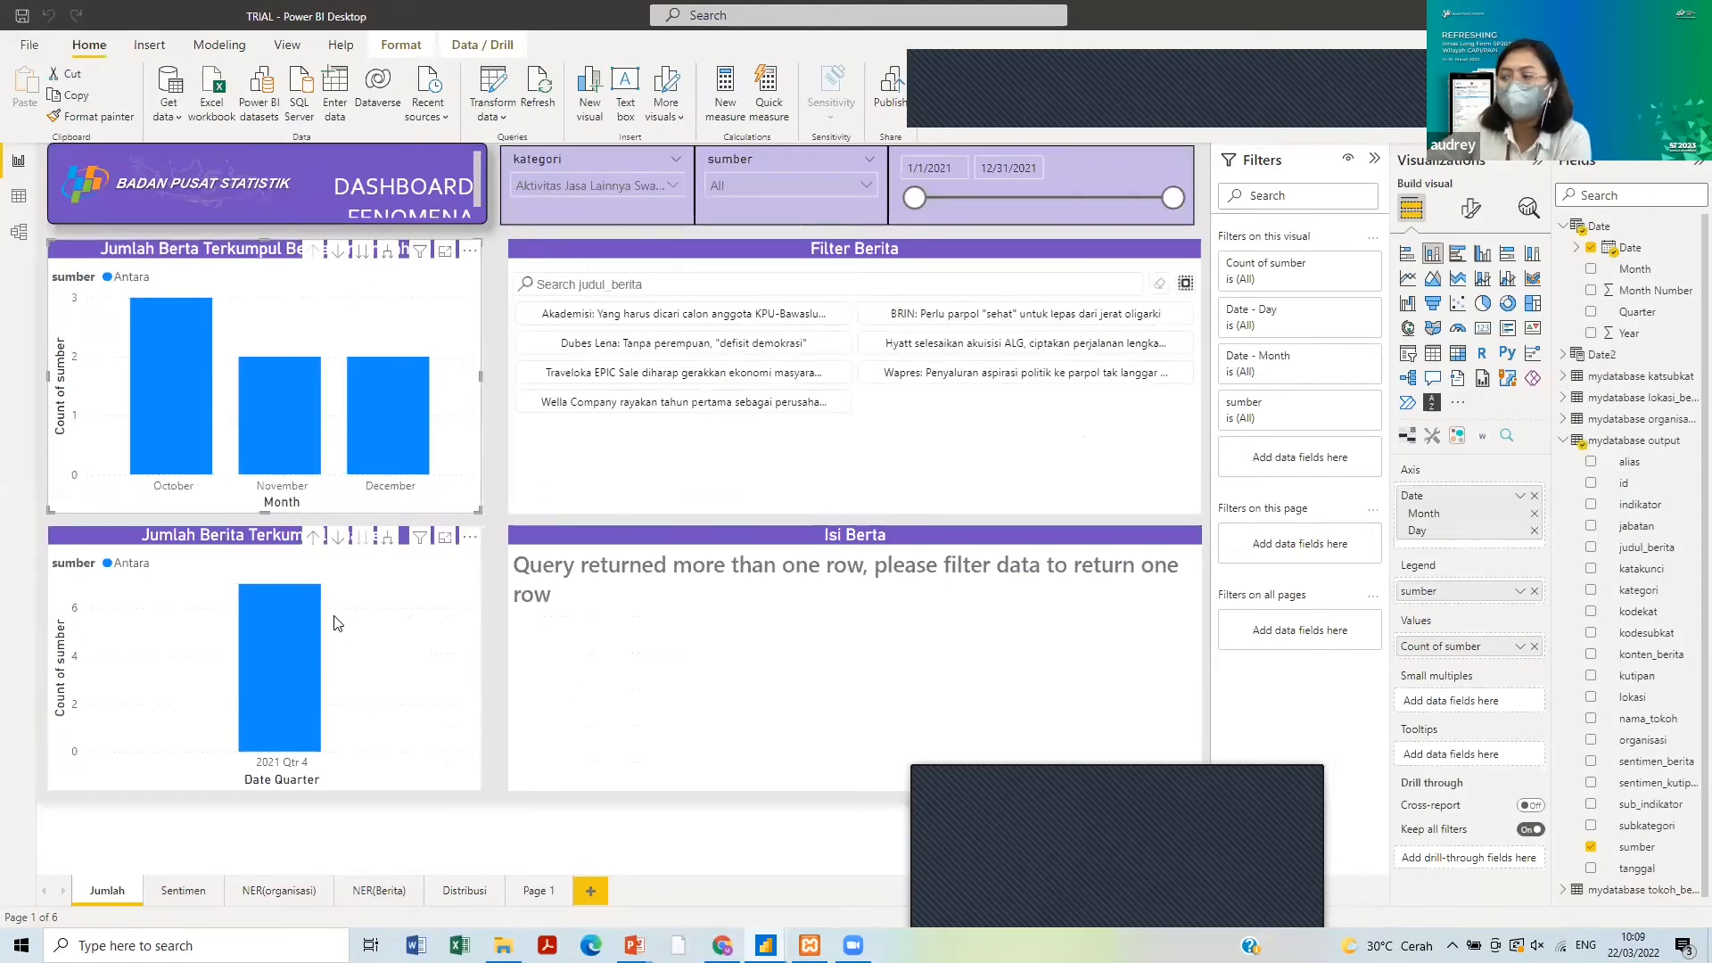
{"action": "left_click", "coordinate": [588, 185]}
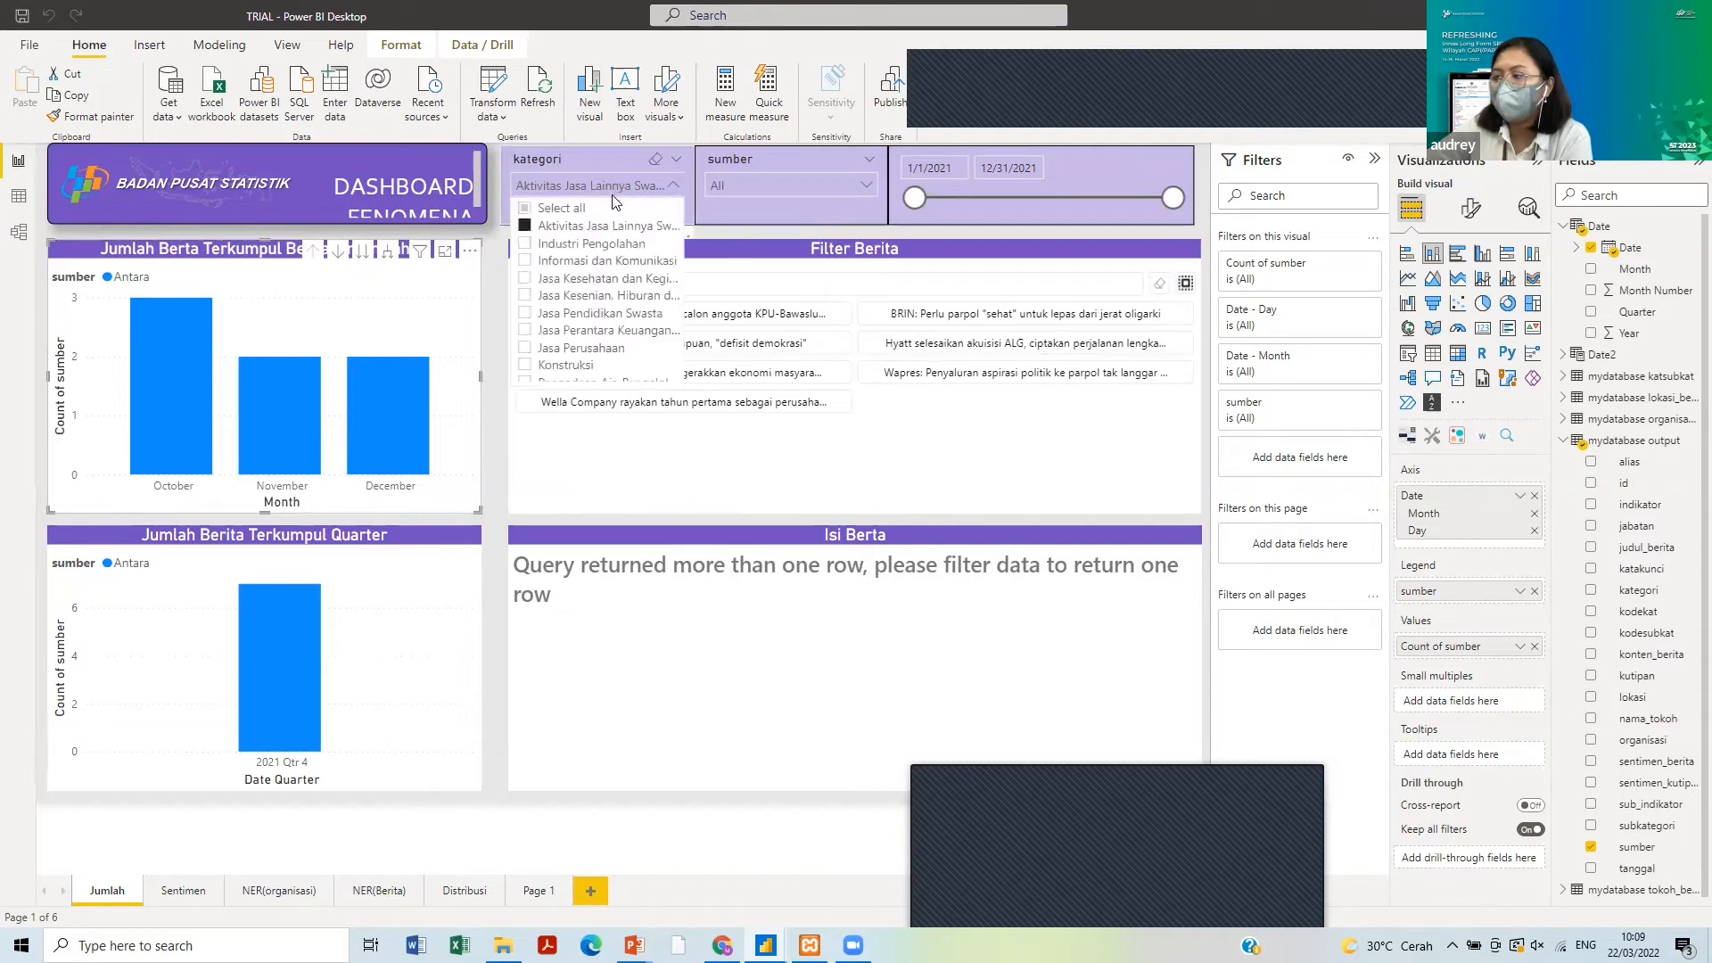
{"action": "left_click", "coordinate": [562, 210]}
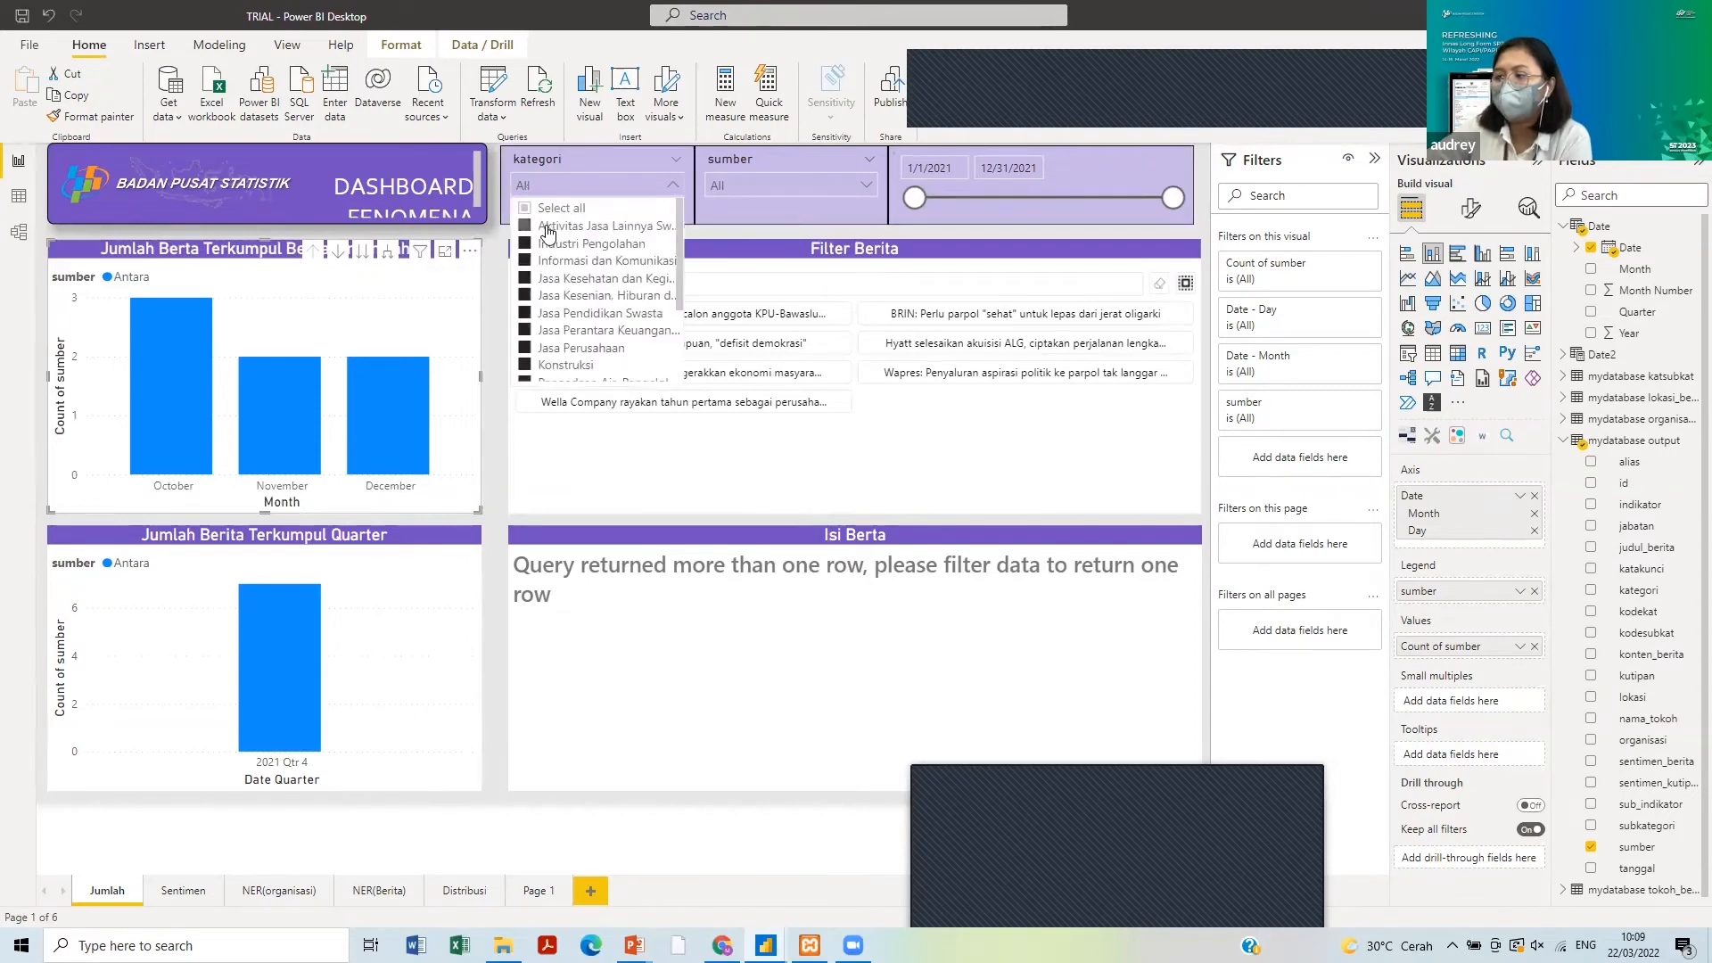
{"action": "left_click", "coordinate": [486, 283]}
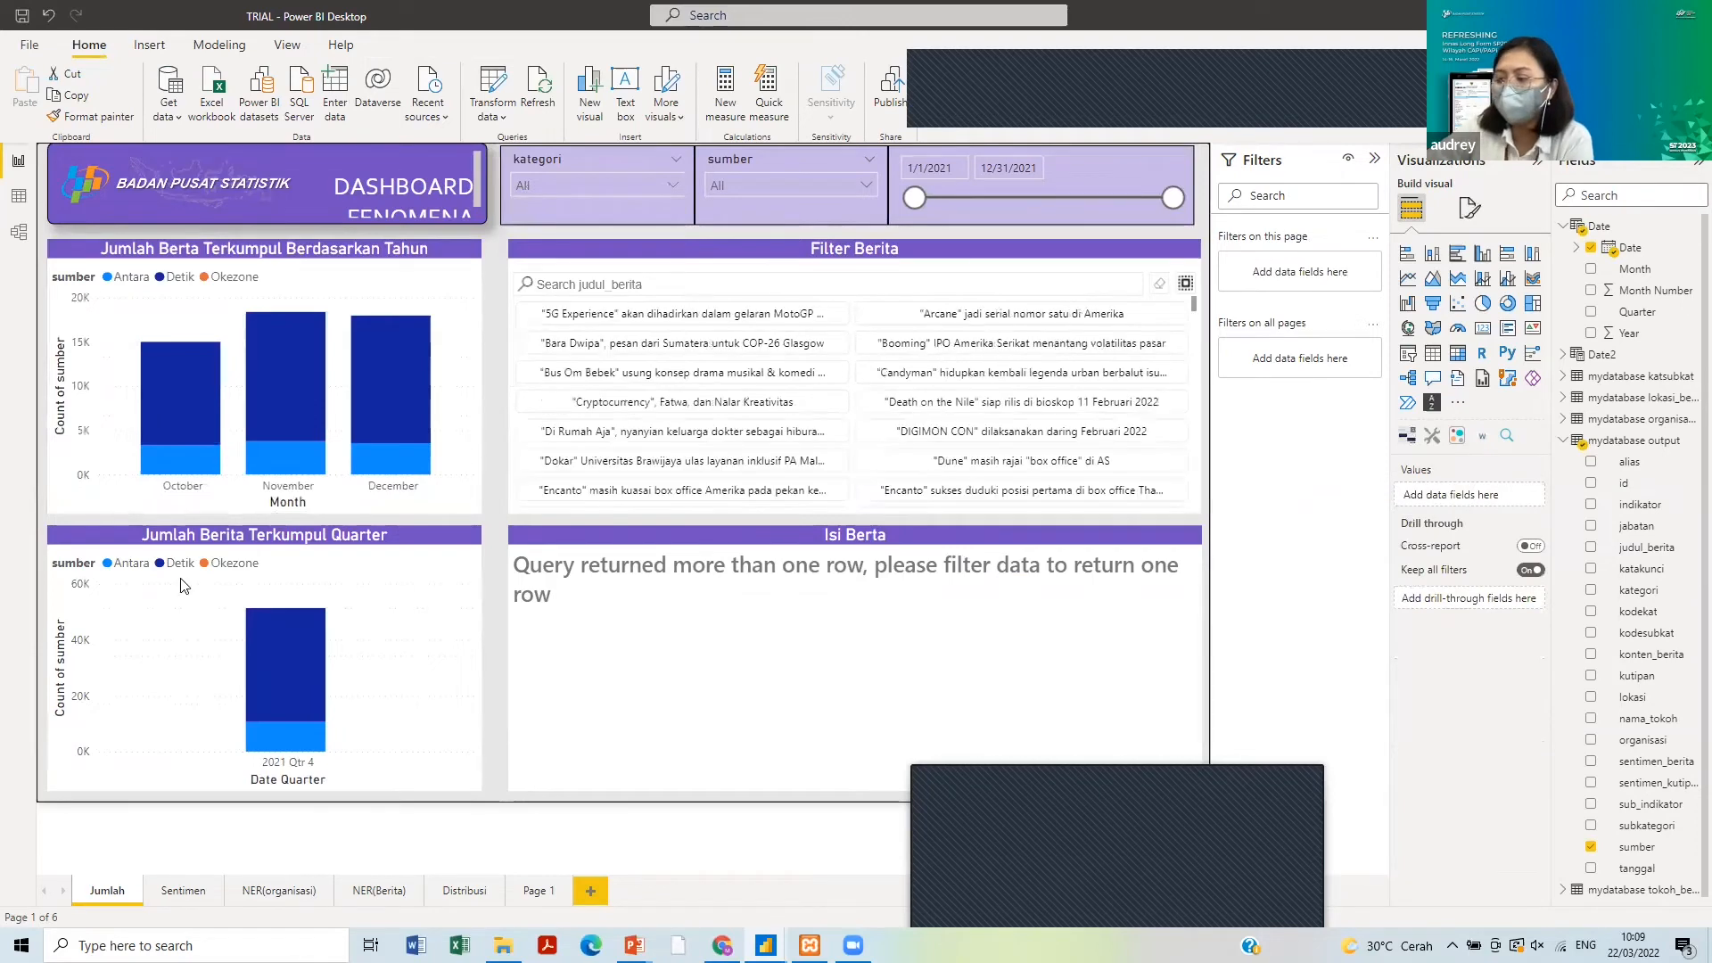
- Examine the charts on the TRIAL report's Sentimen and NER(organisasi) pages
{"action": "left_click", "coordinate": [181, 891]}
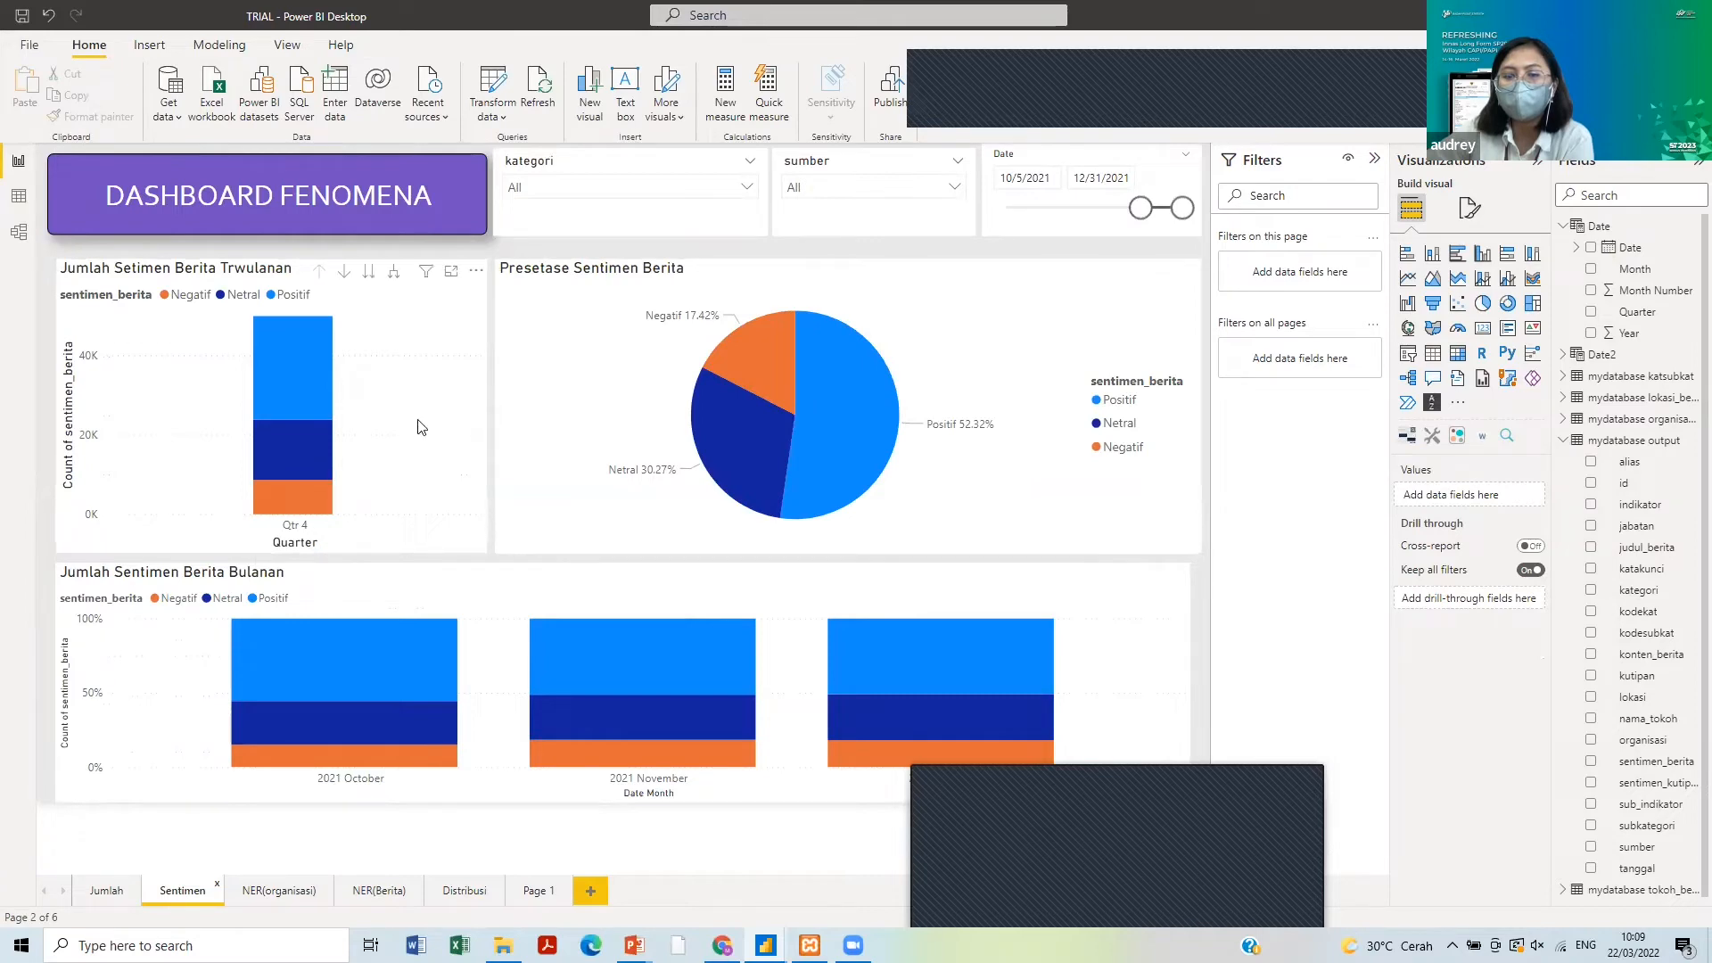
{"action": "left_click", "coordinate": [305, 902]}
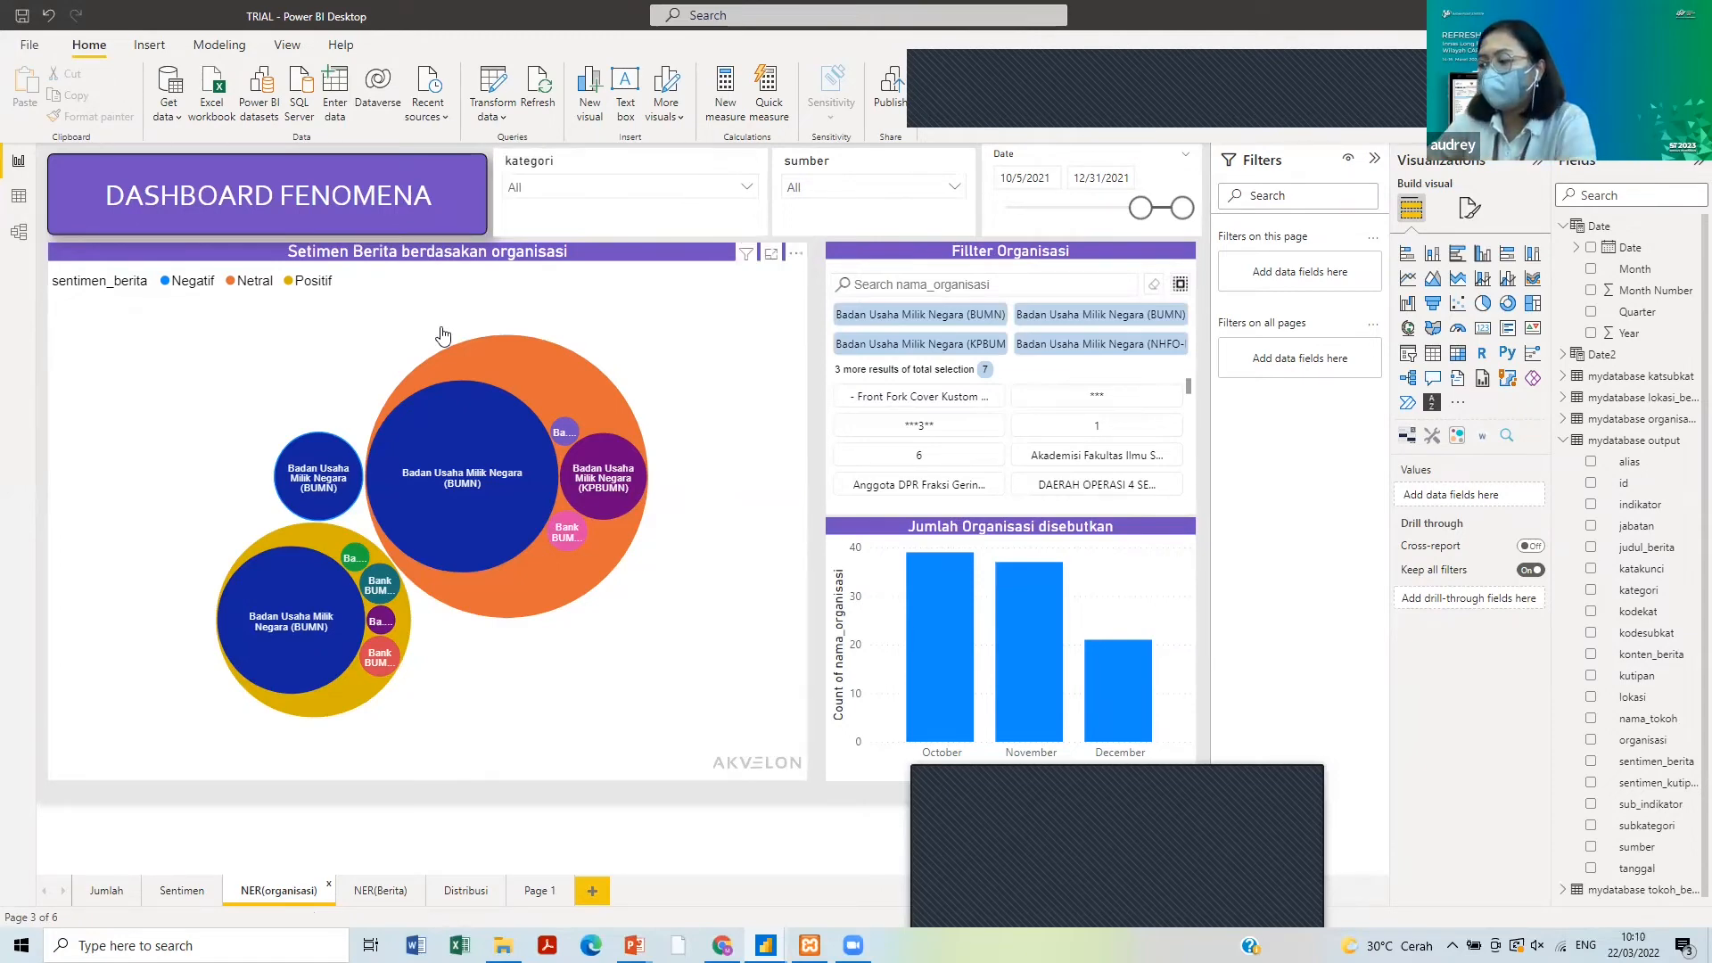
{"action": "mouse_move", "coordinate": [467, 408]}
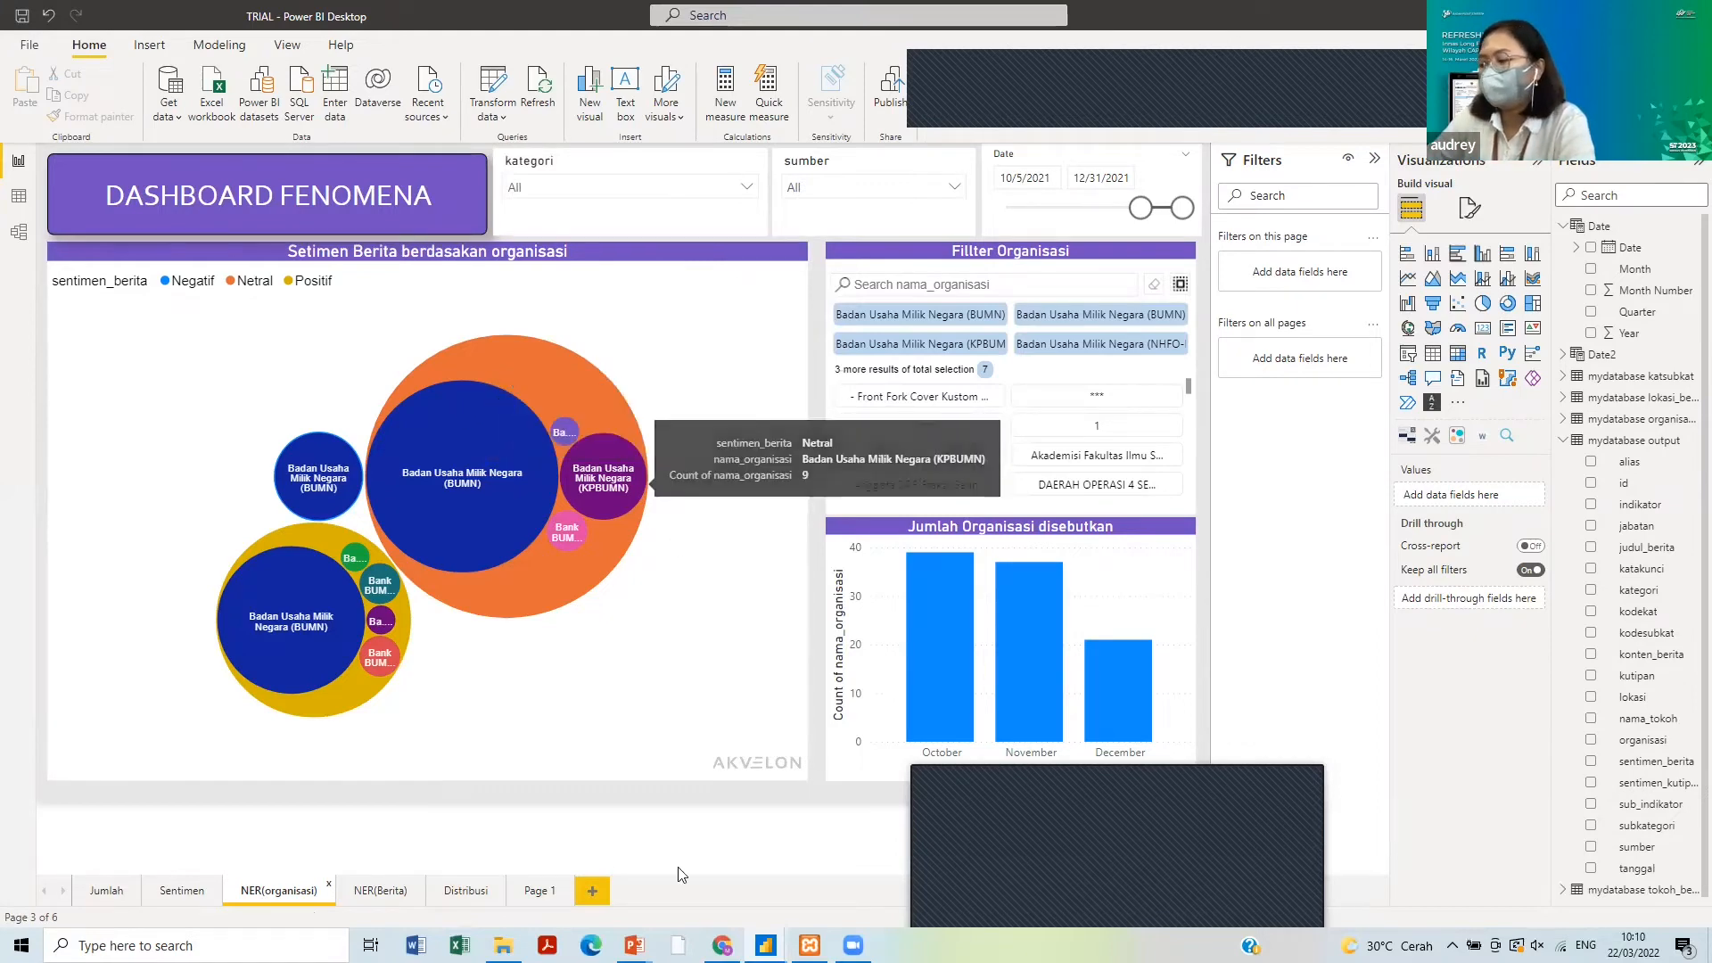
- Switch back to the Untitled report and turn on data labels for the quarterly sumber chart
{"action": "mouse_move", "coordinate": [765, 945]}
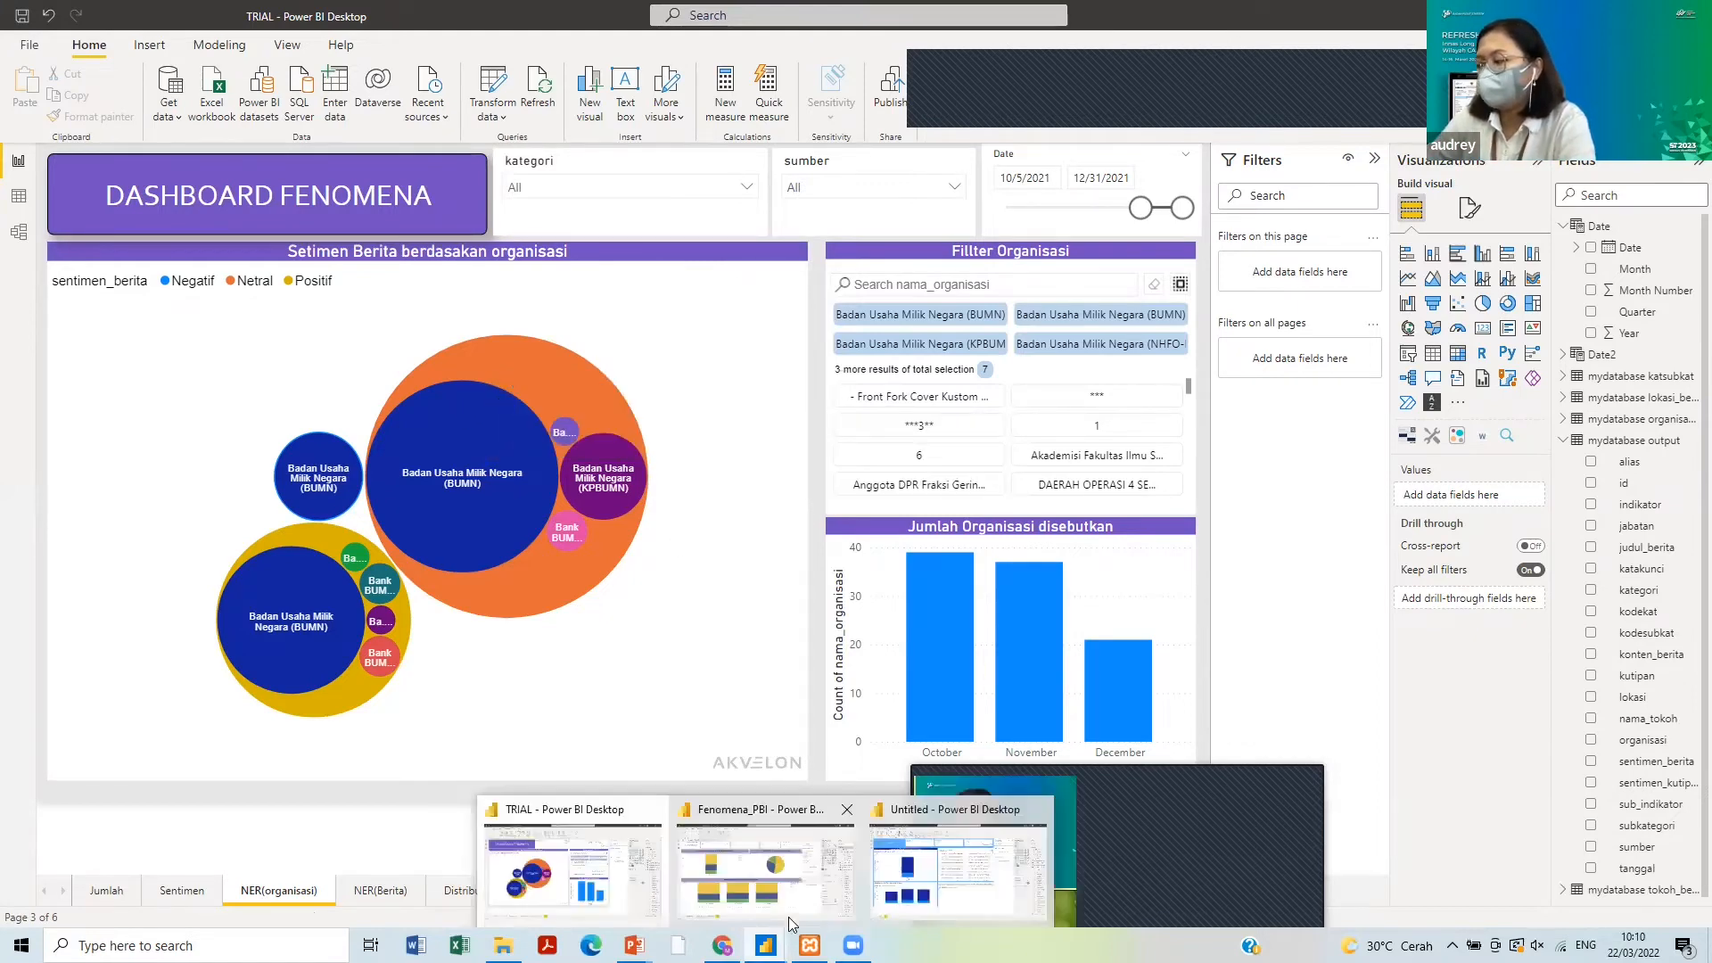
{"action": "left_click", "coordinate": [891, 887]}
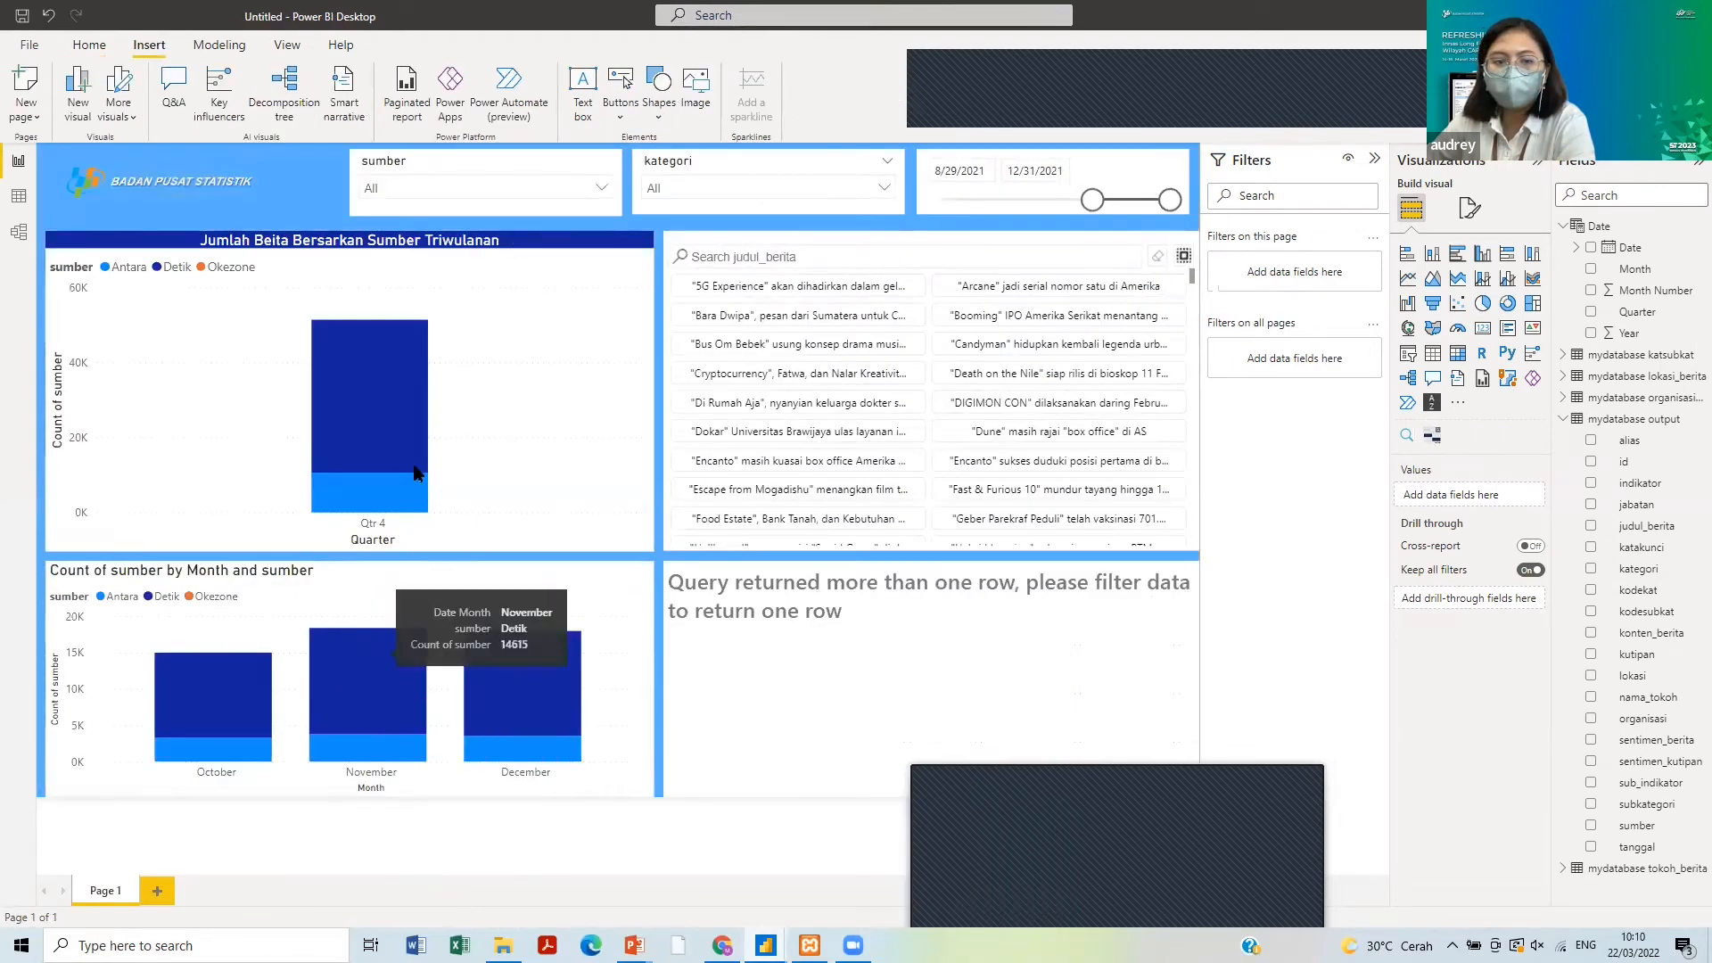
{"action": "mouse_move", "coordinate": [414, 463]}
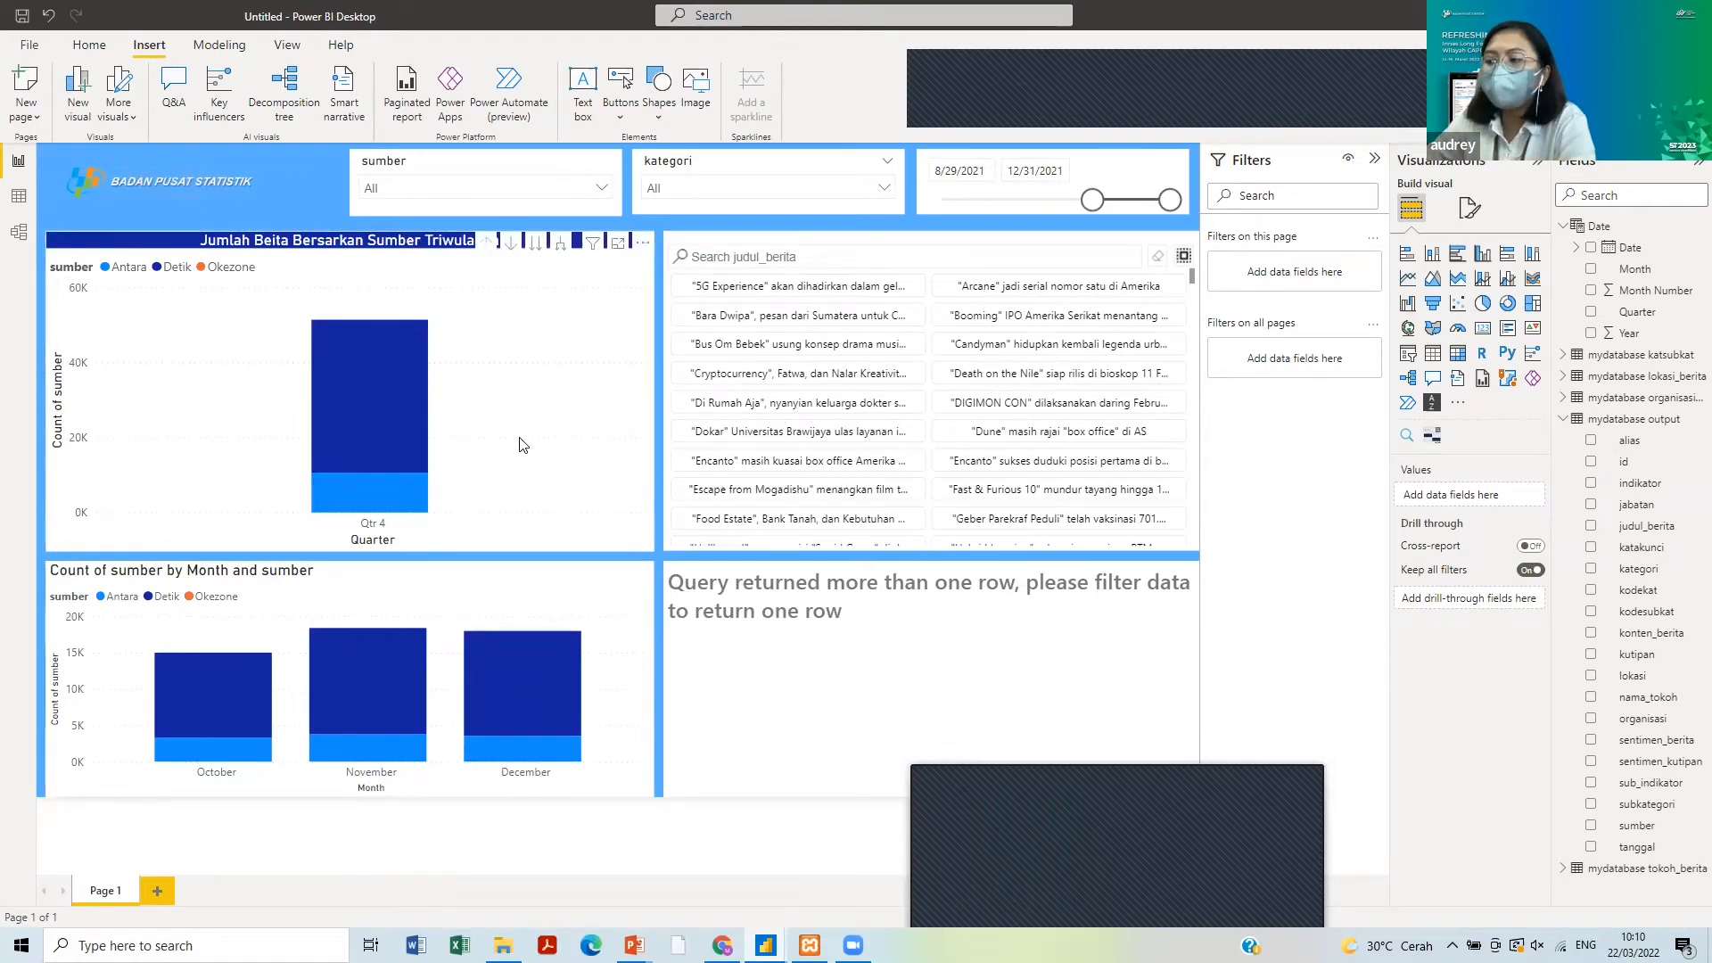
{"action": "left_click", "coordinate": [523, 445]}
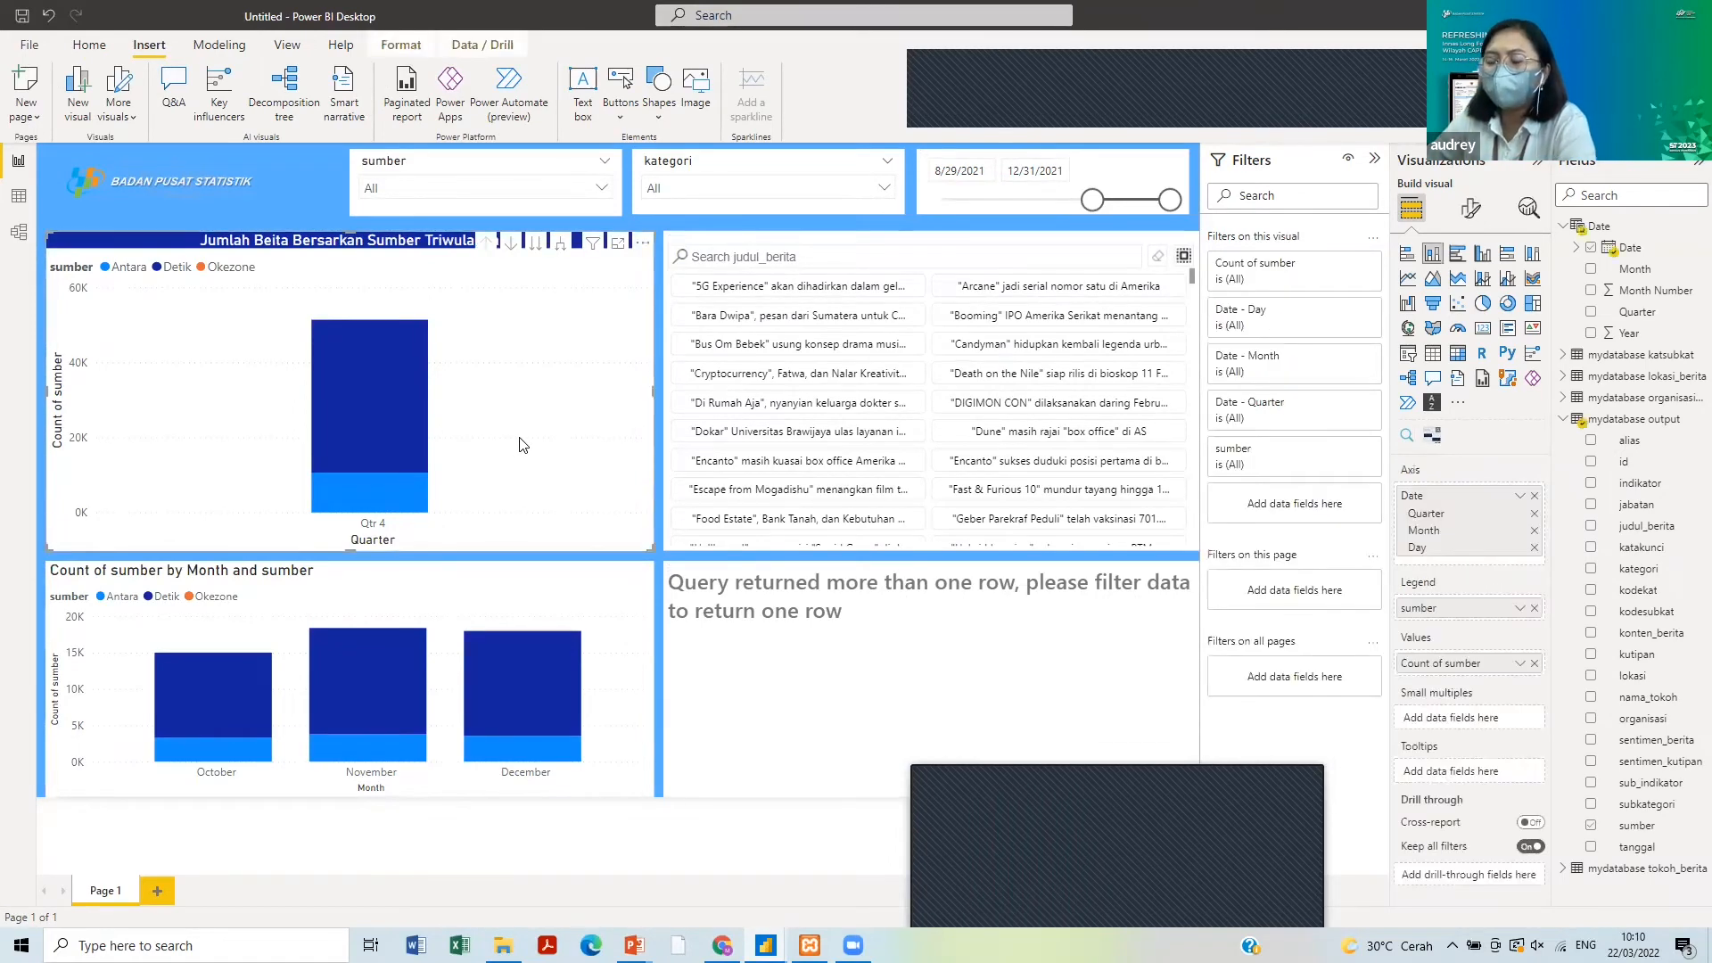
{"action": "left_click", "coordinate": [1529, 208]}
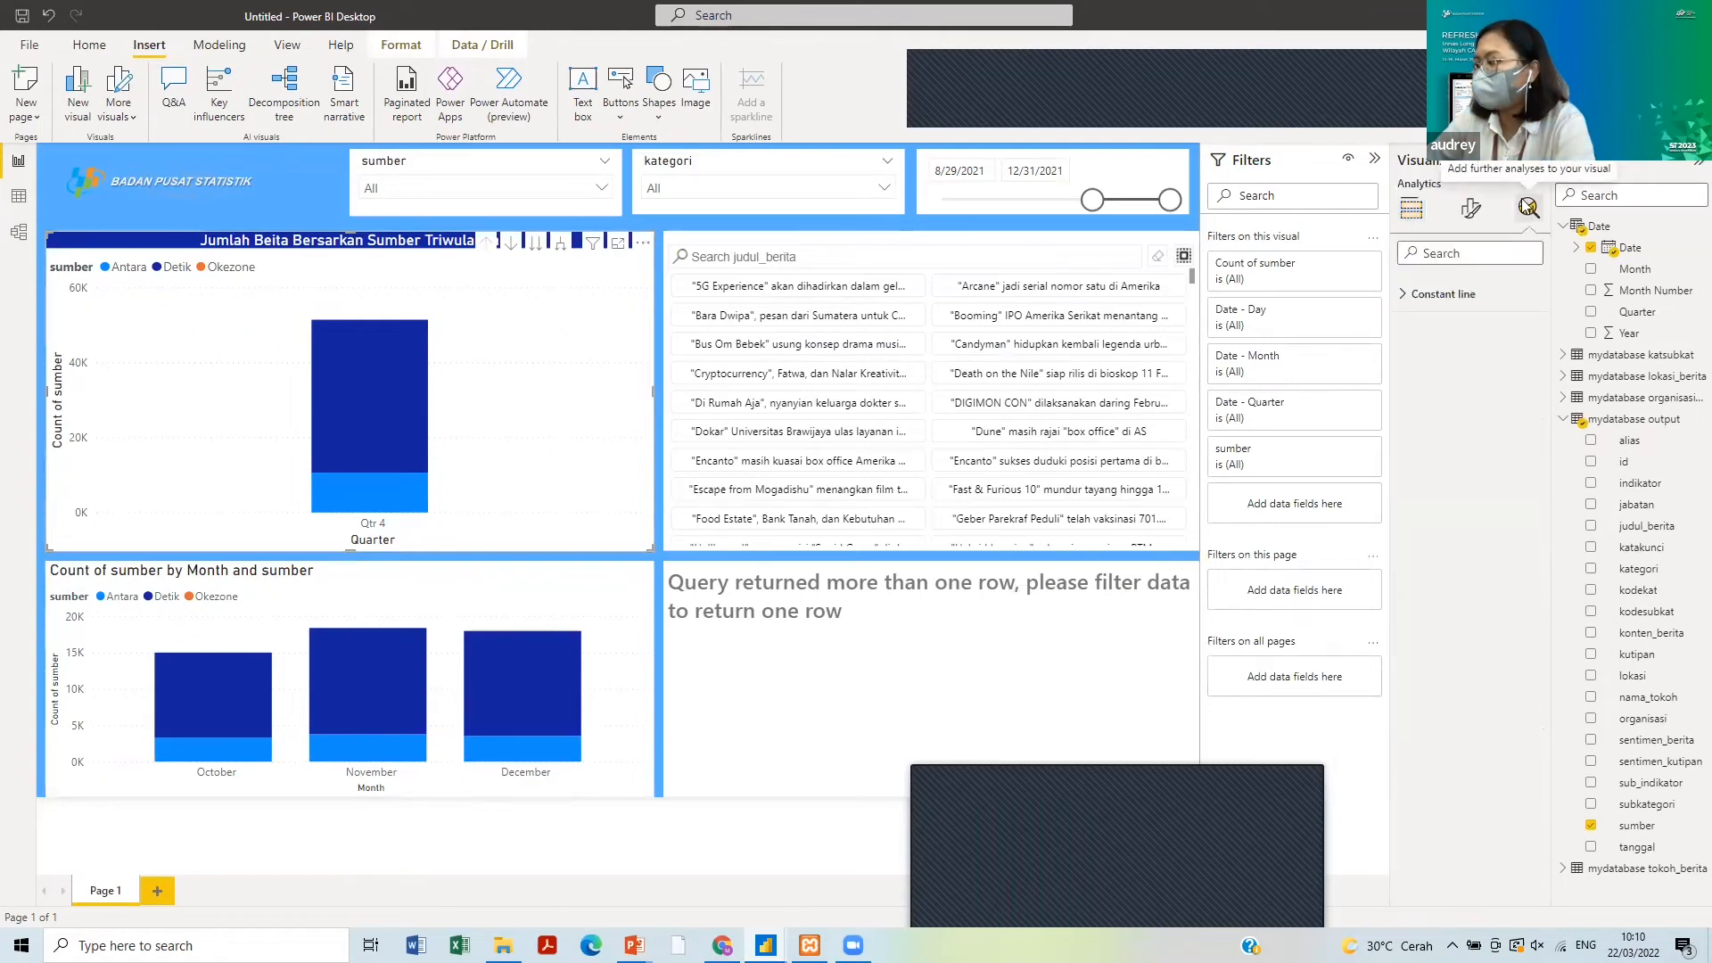
{"action": "left_click", "coordinate": [1459, 301]}
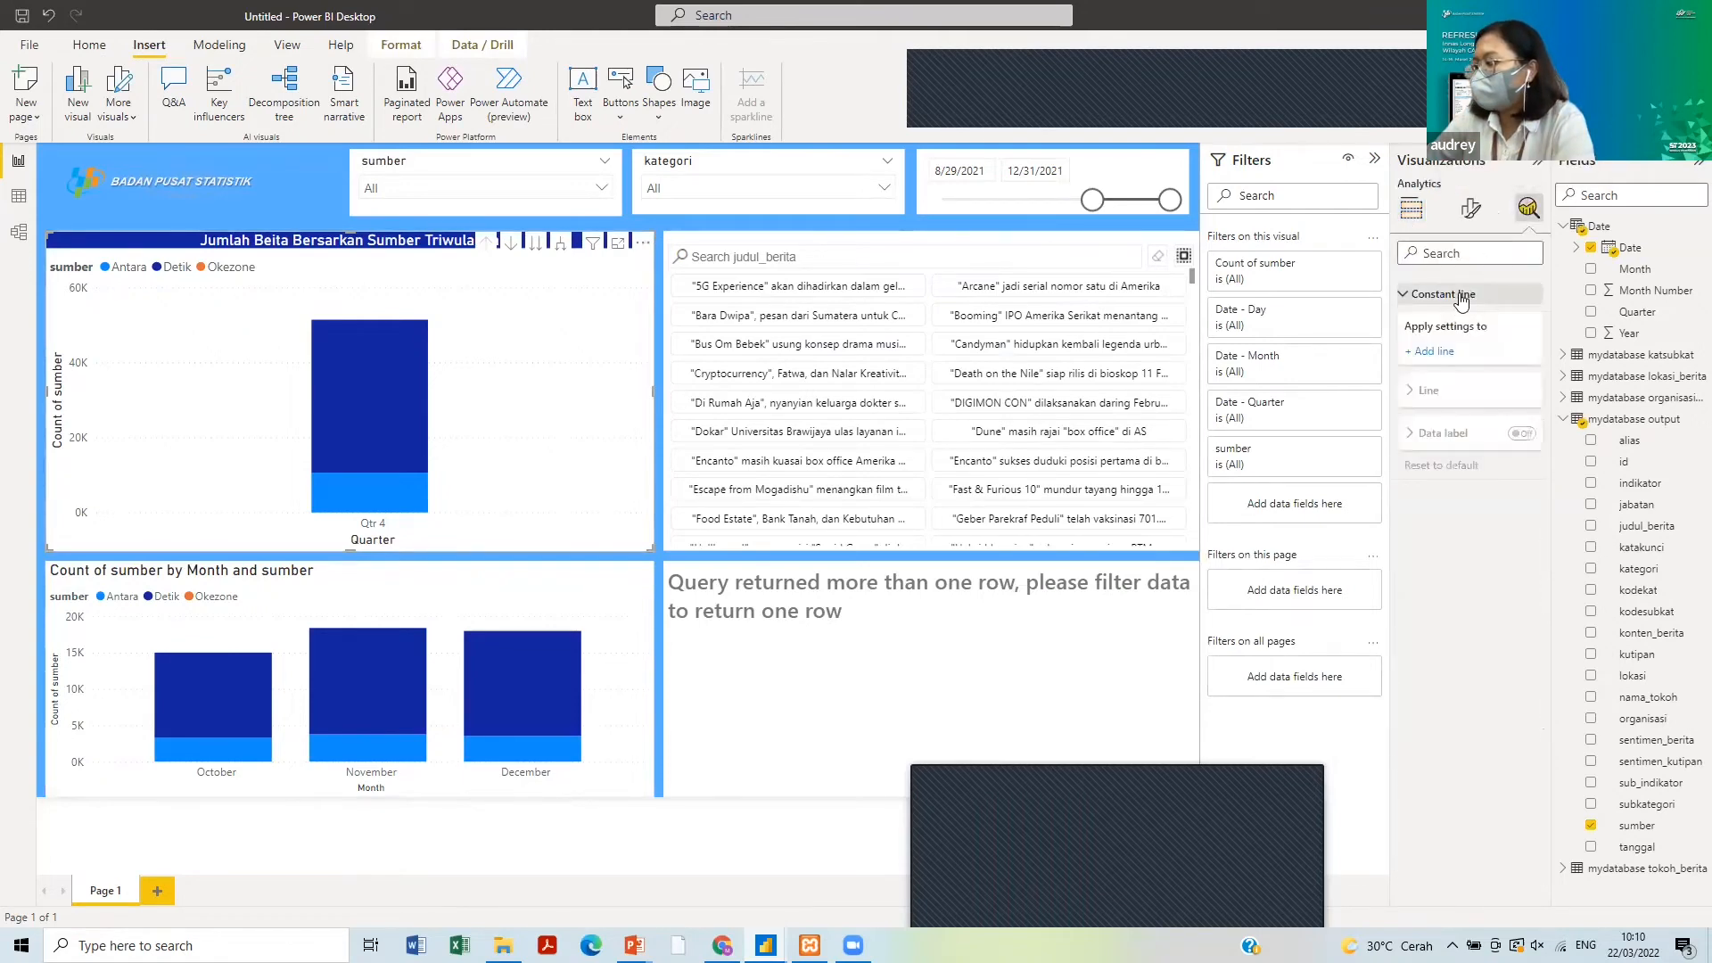
{"action": "left_click", "coordinate": [1471, 210]}
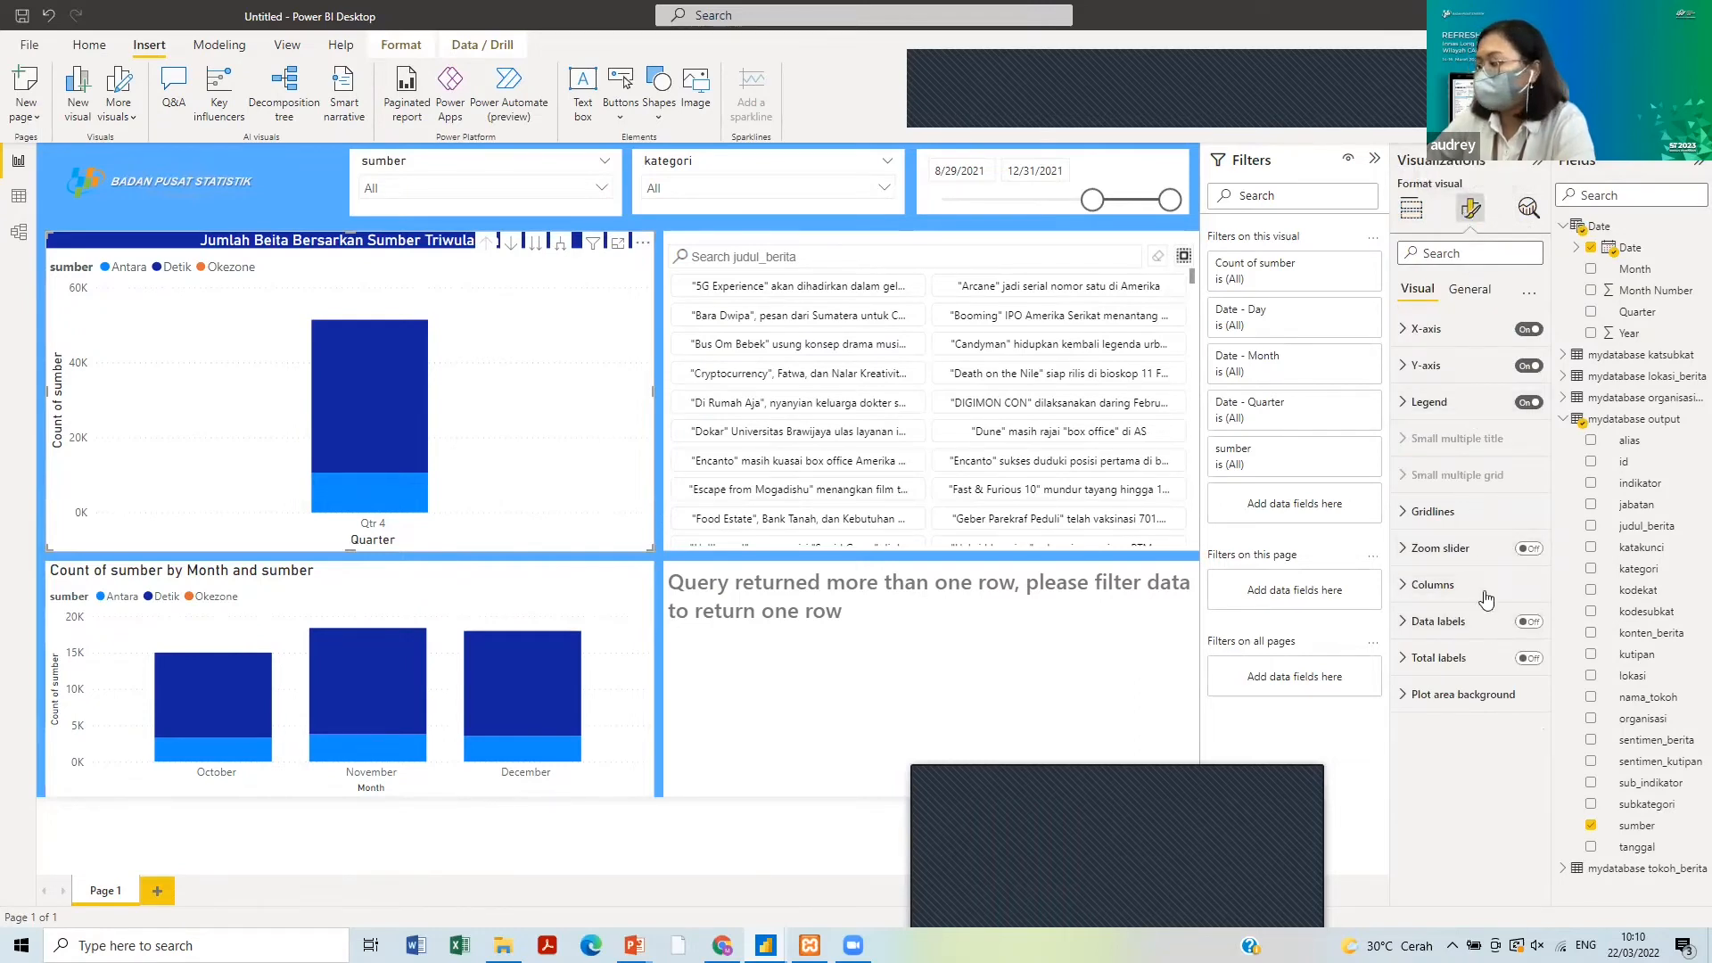
{"action": "left_click", "coordinate": [1525, 623]}
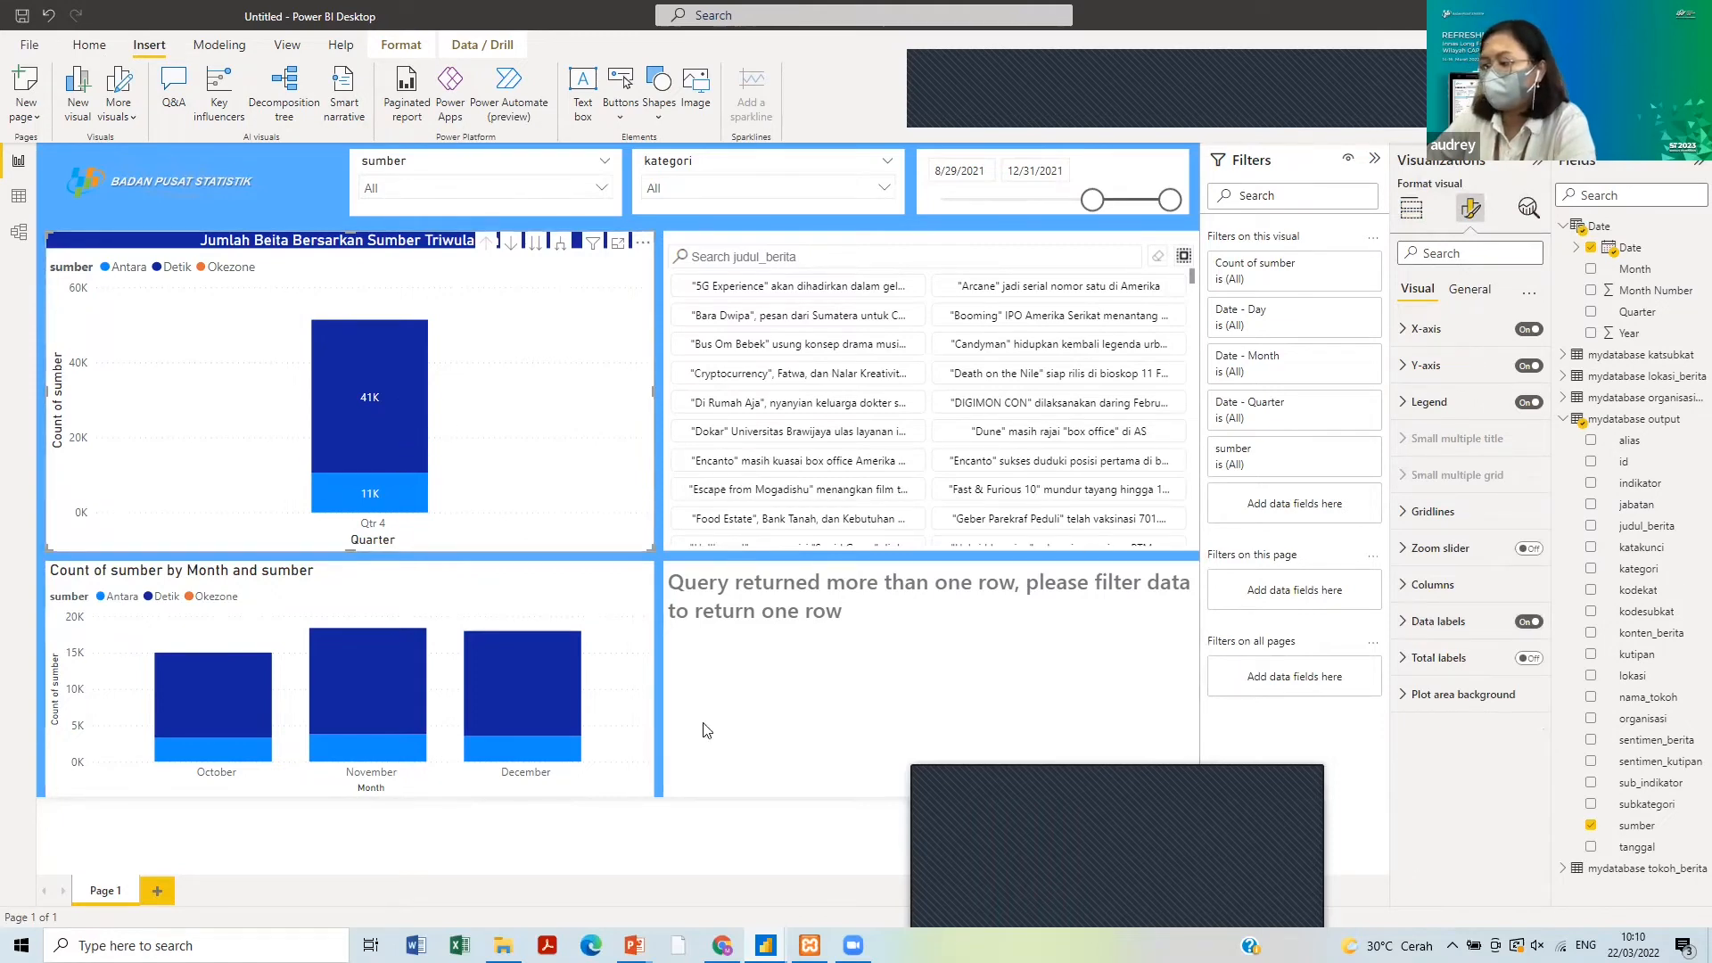
- Add a second report page and give its canvas a blue background with 0% transparency
{"action": "left_click", "coordinate": [168, 896]}
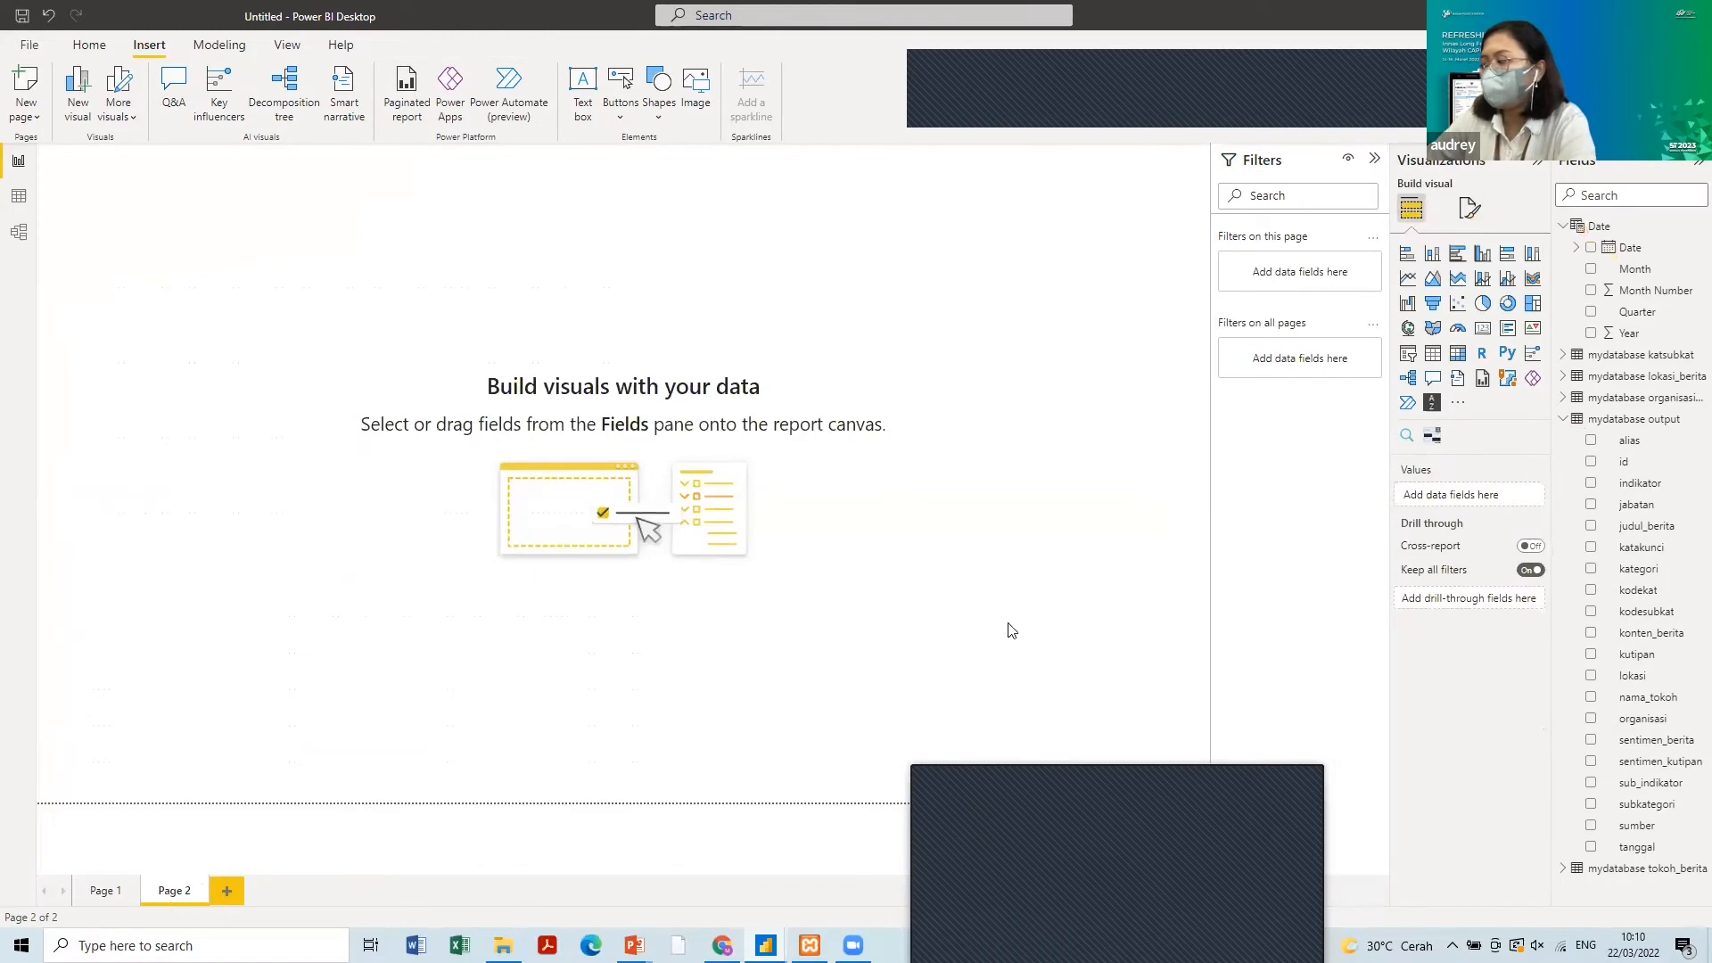
{"action": "left_click", "coordinate": [1469, 208]}
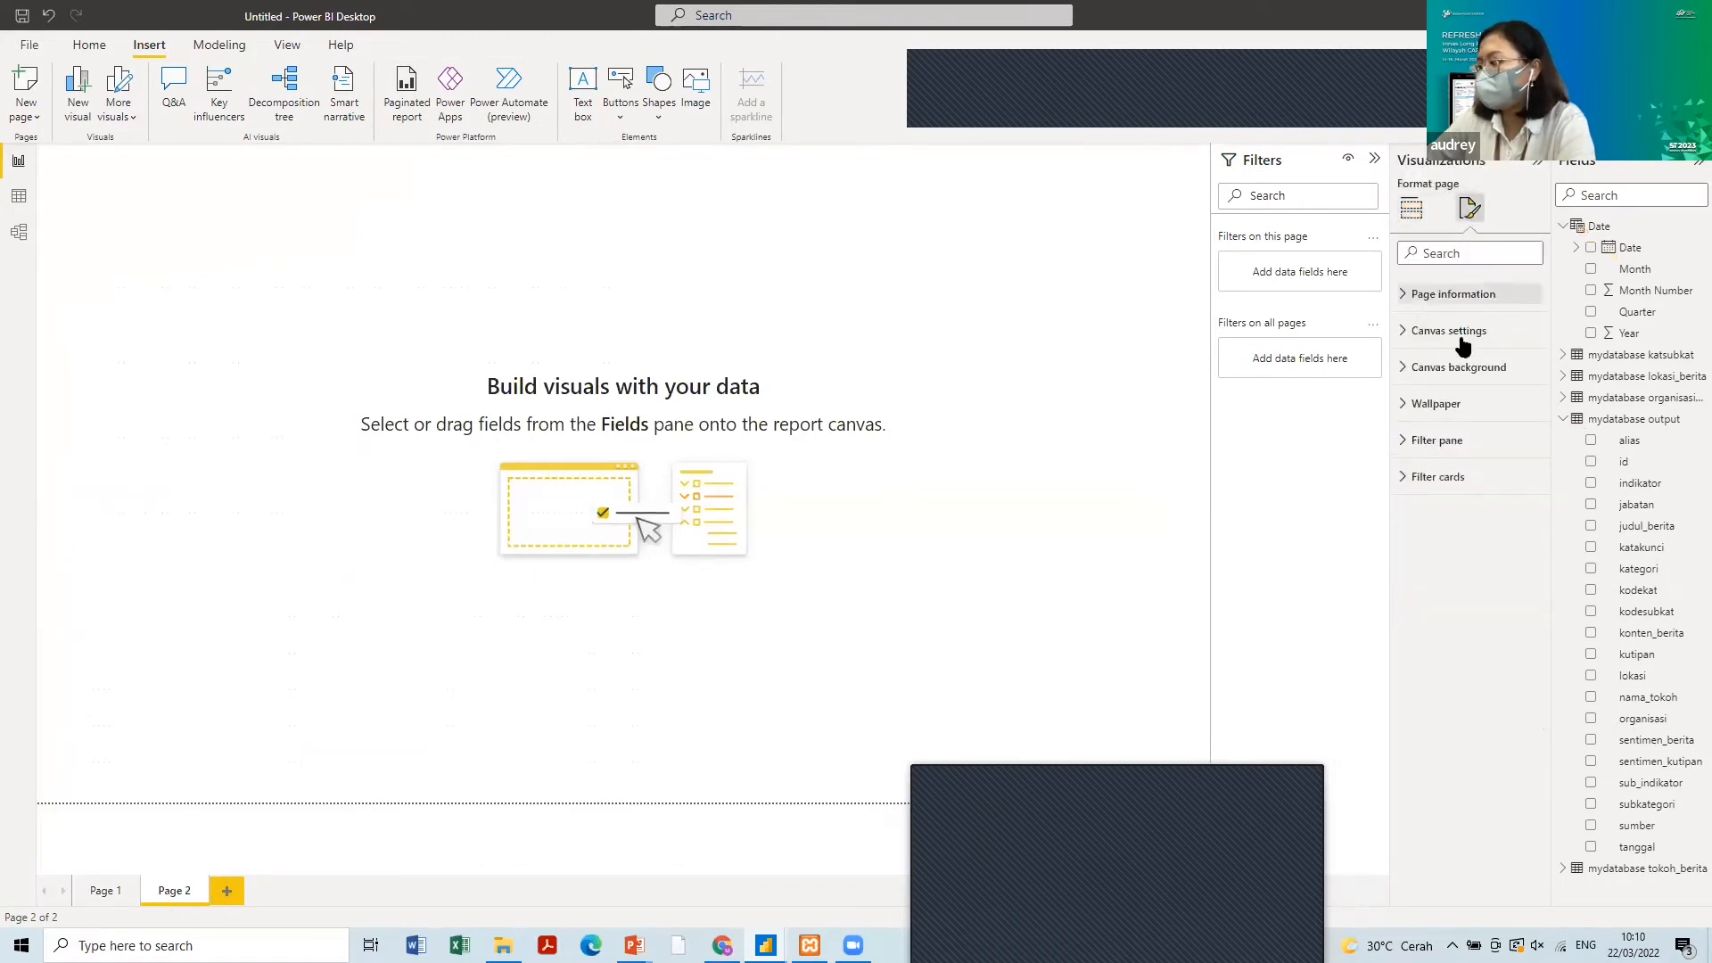
{"action": "left_click", "coordinate": [1469, 371]}
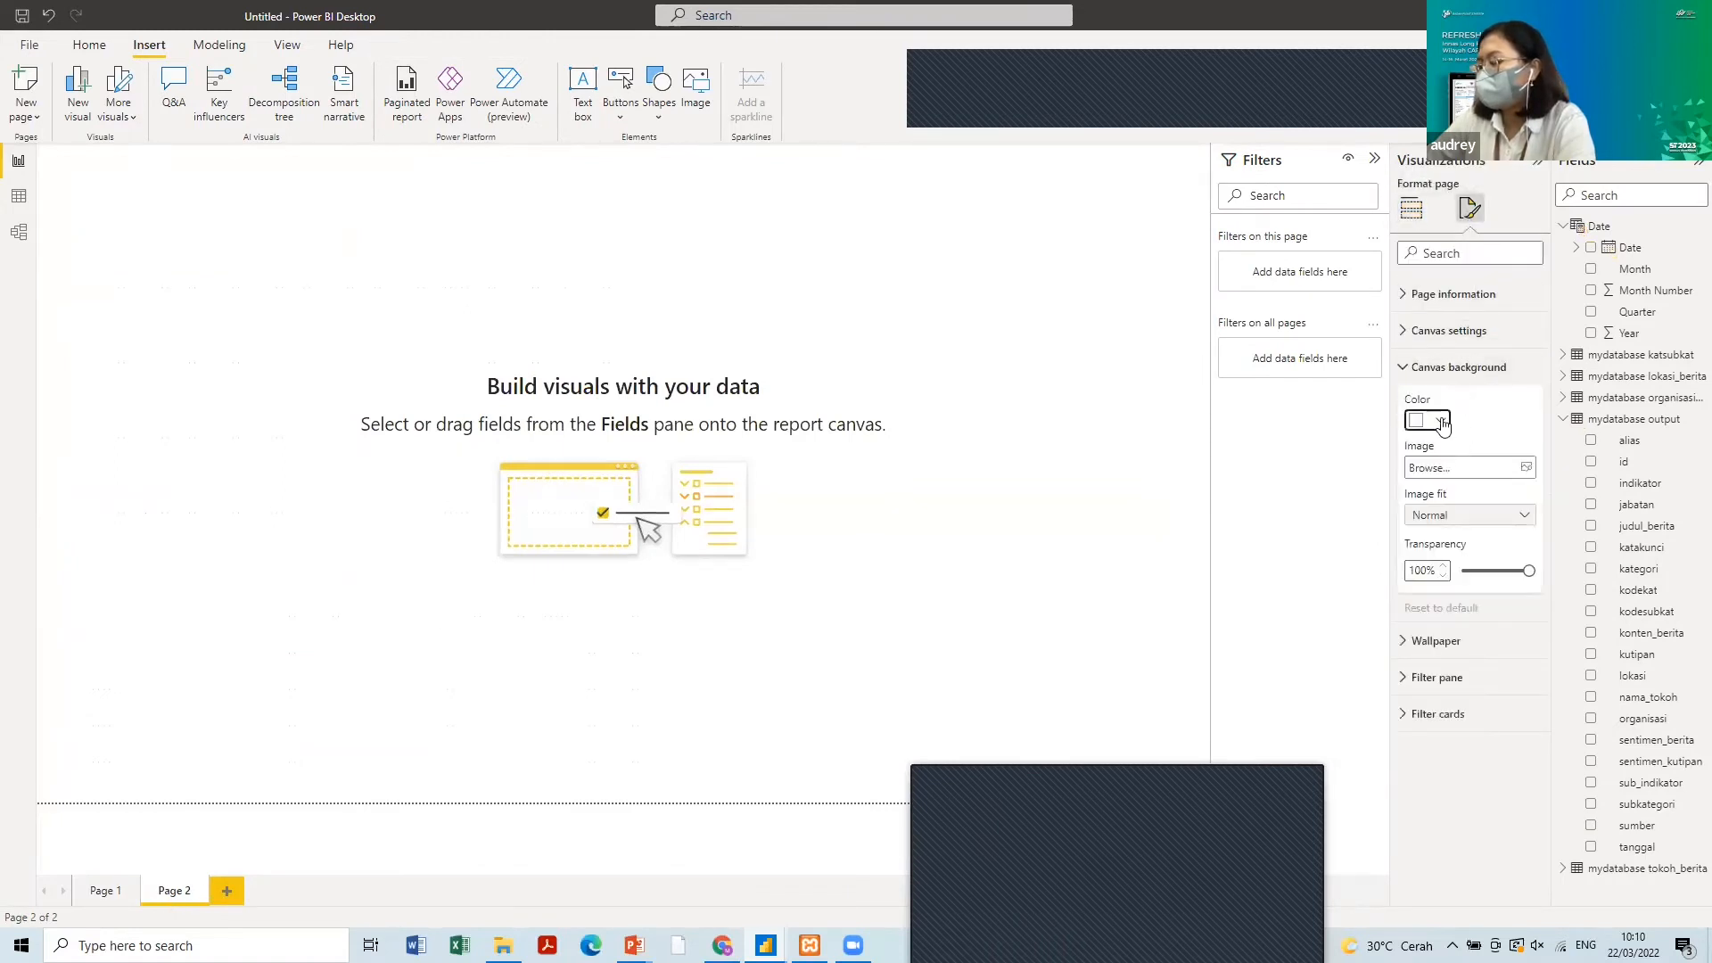
{"action": "left_click", "coordinate": [1473, 490]}
{"action": "left_click", "coordinate": [1419, 371]}
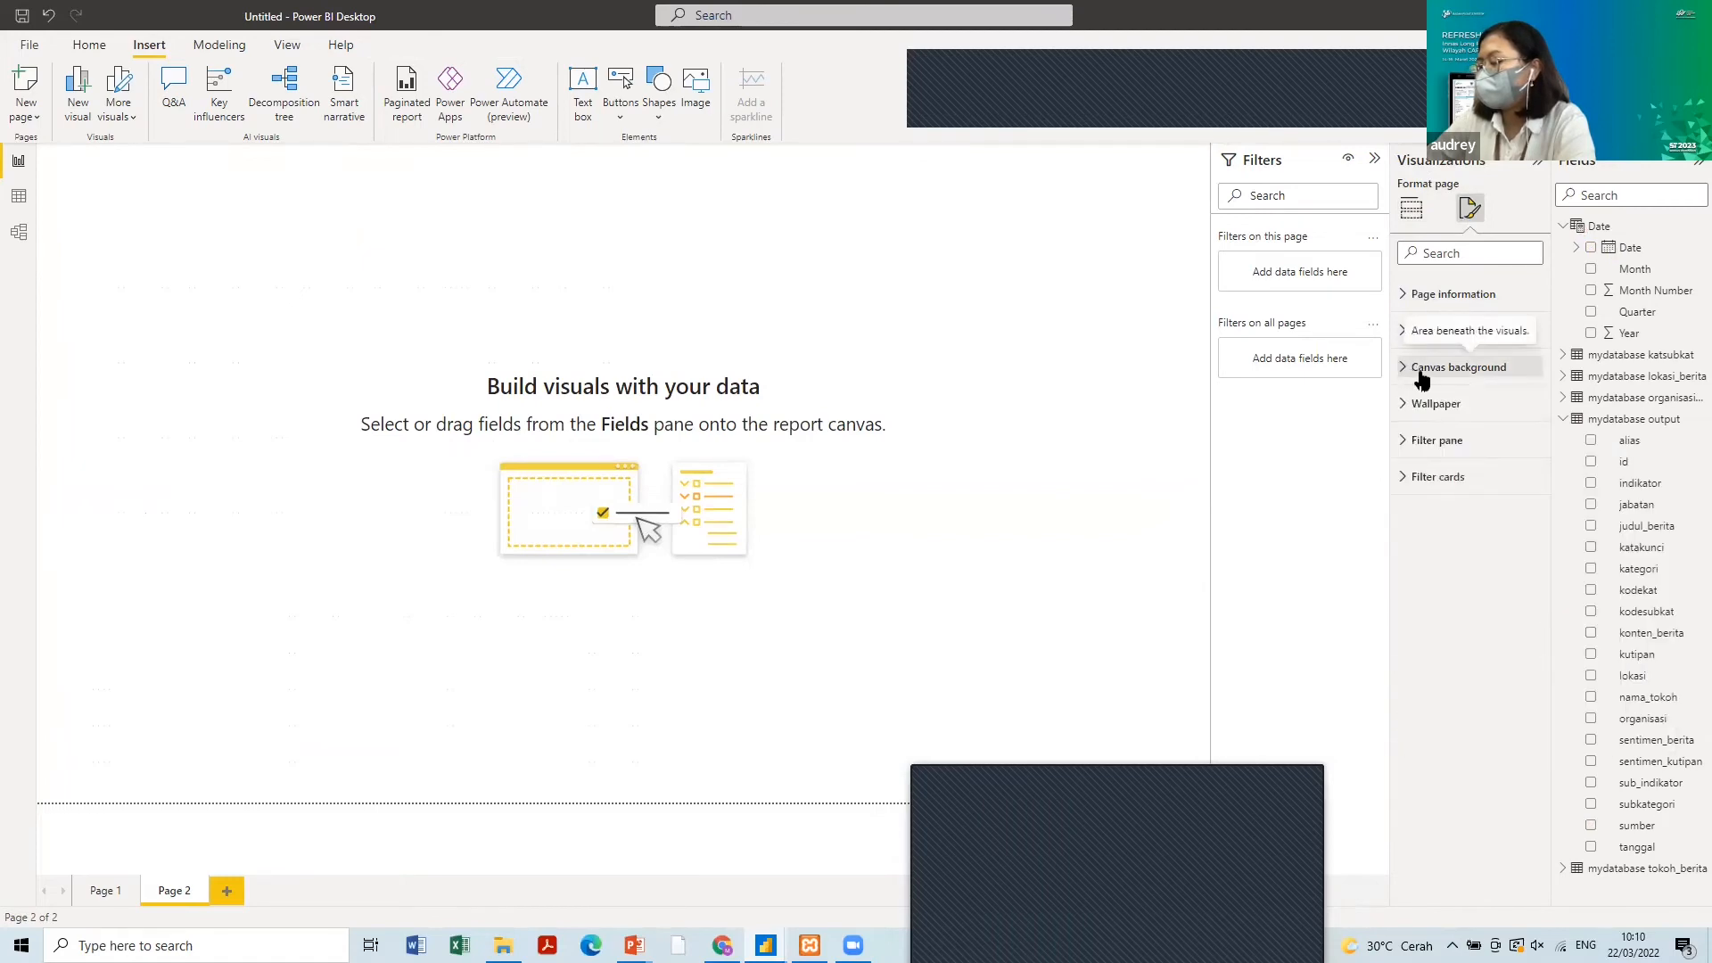
{"action": "left_click", "coordinate": [1423, 374]}
{"action": "left_click_drag", "start_coordinate": [1528, 571], "coordinate": [1459, 571]}
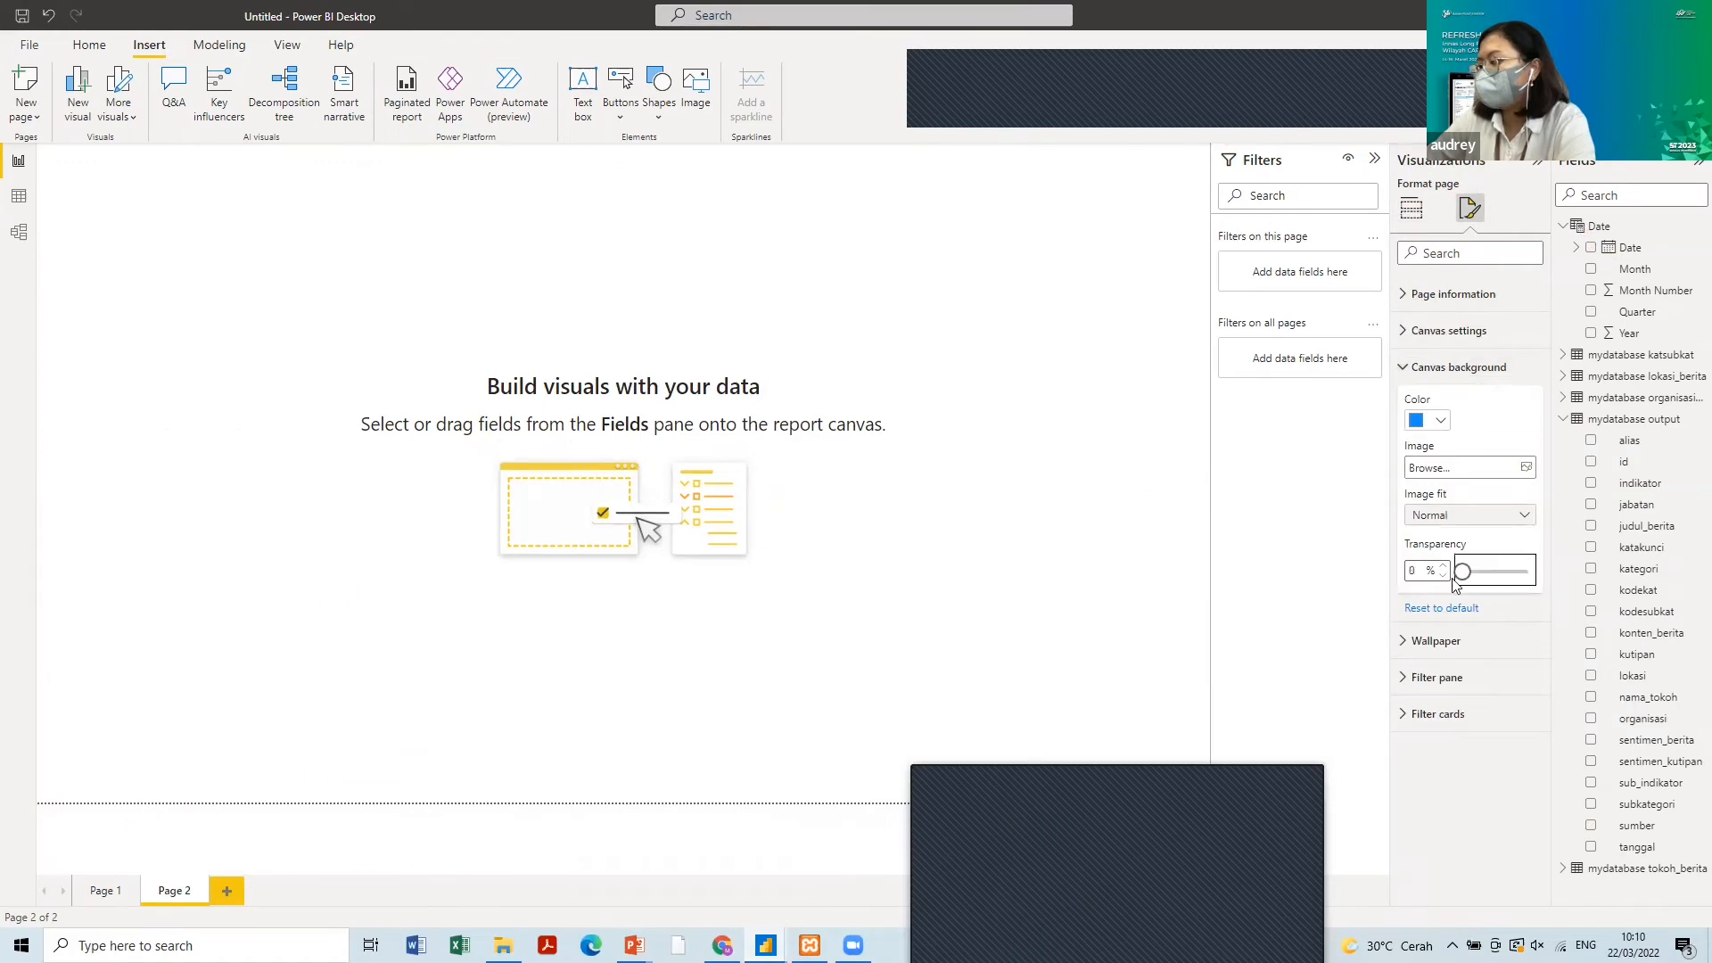
{"action": "left_click", "coordinate": [863, 608]}
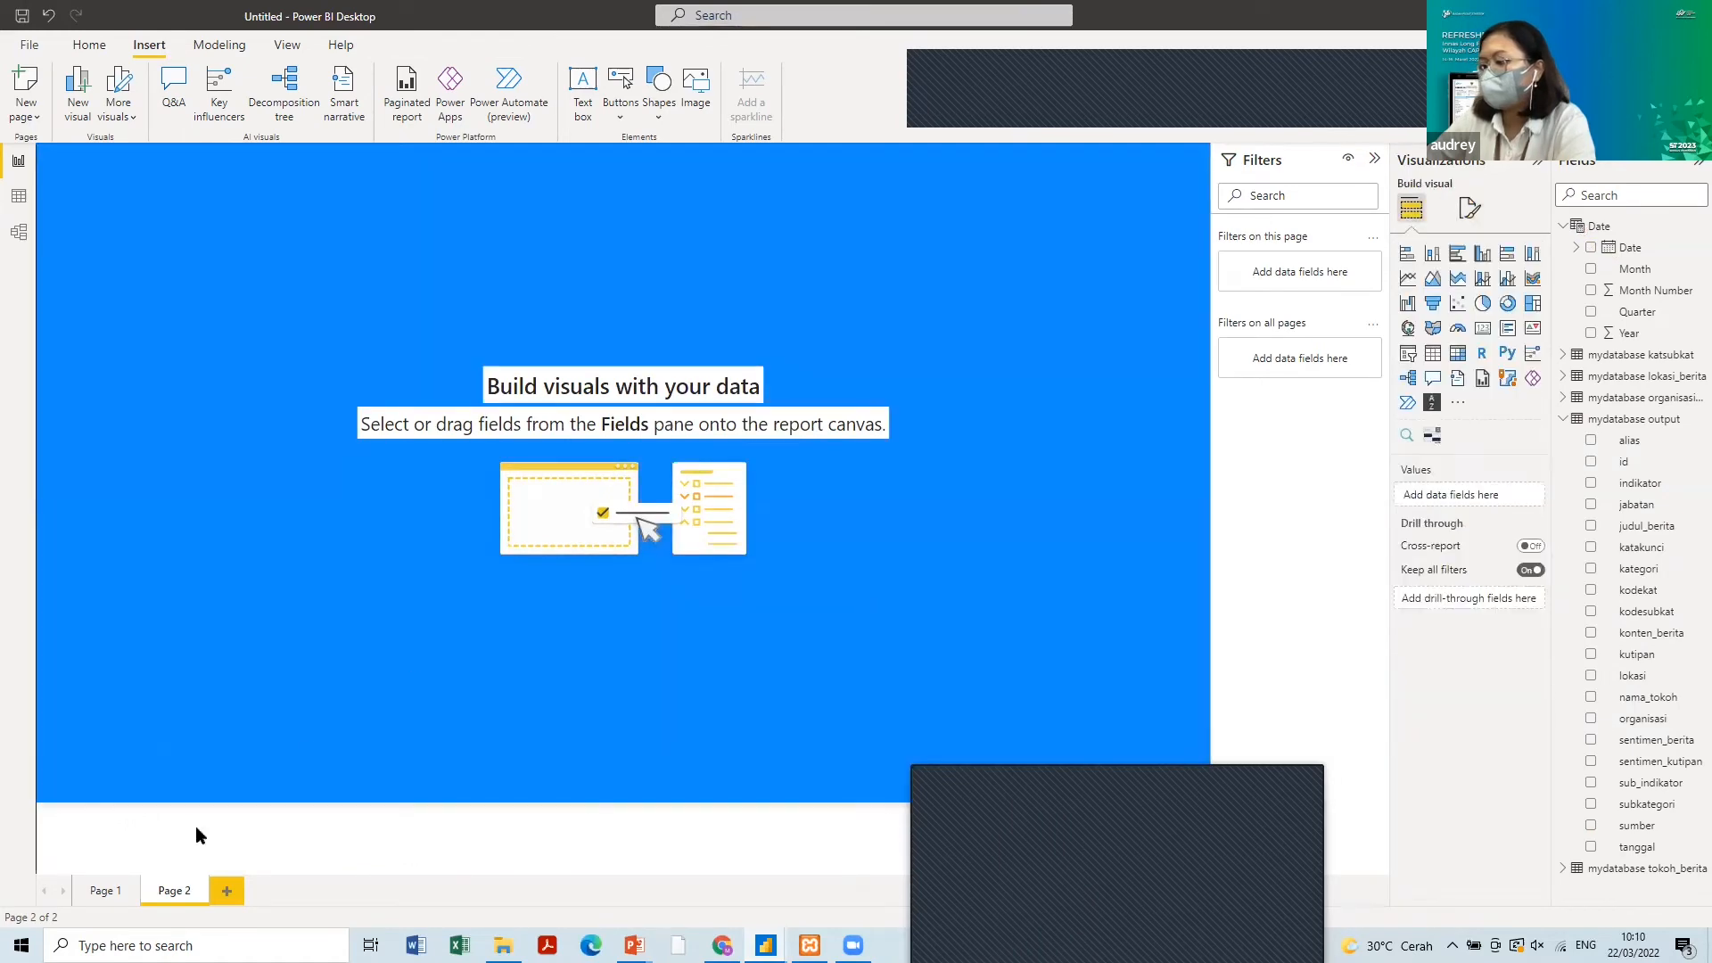
- Return to Page 1 and open the sumber slicer's visual formatting options
{"action": "left_click", "coordinate": [105, 889]}
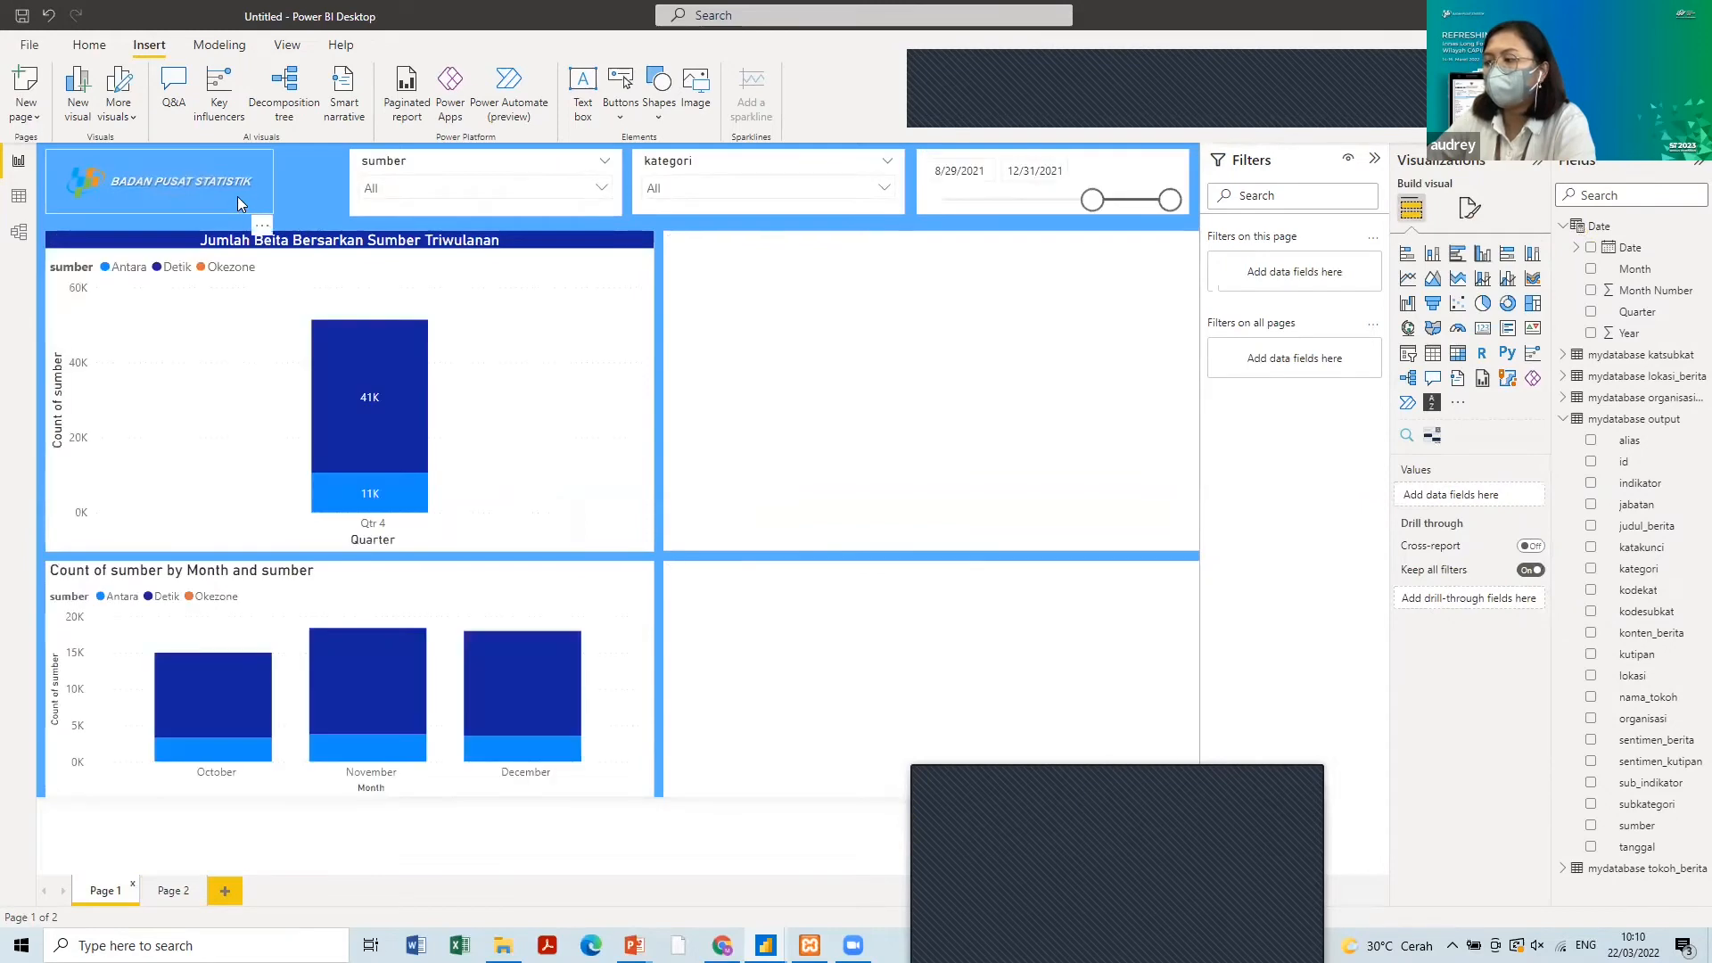
{"action": "left_click", "coordinate": [377, 205]}
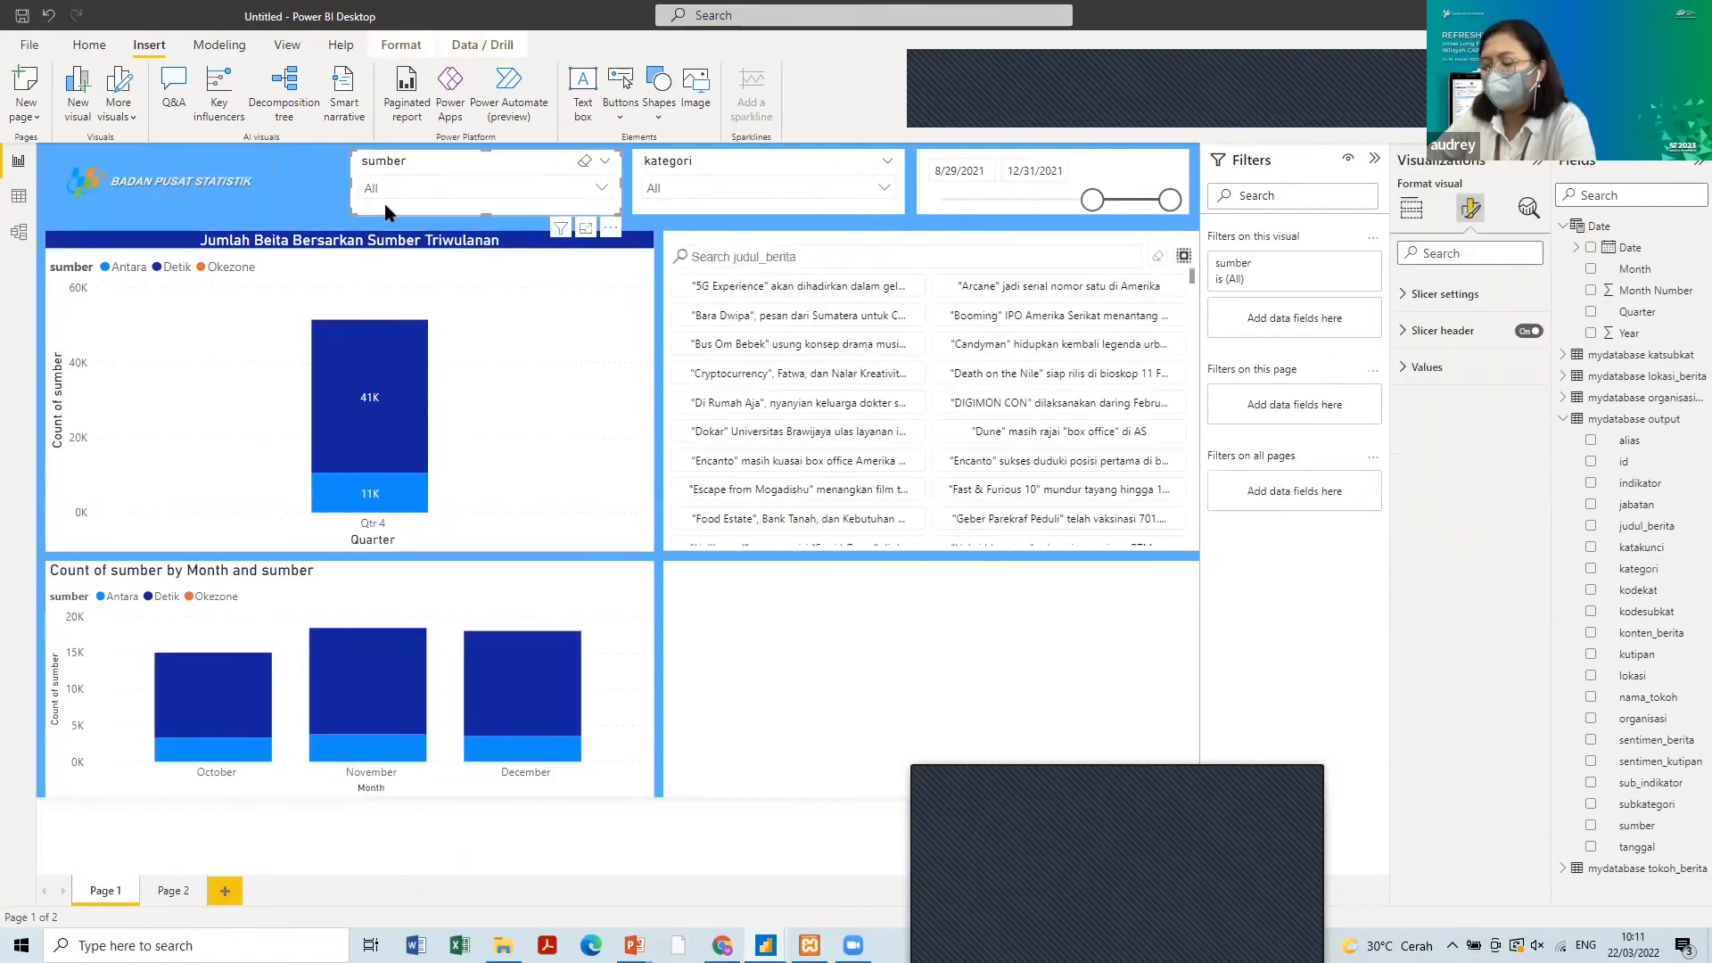
- Paste the copied sumber slicer onto Page 2 and keep it in sync with the original
{"action": "left_click", "coordinate": [173, 890]}
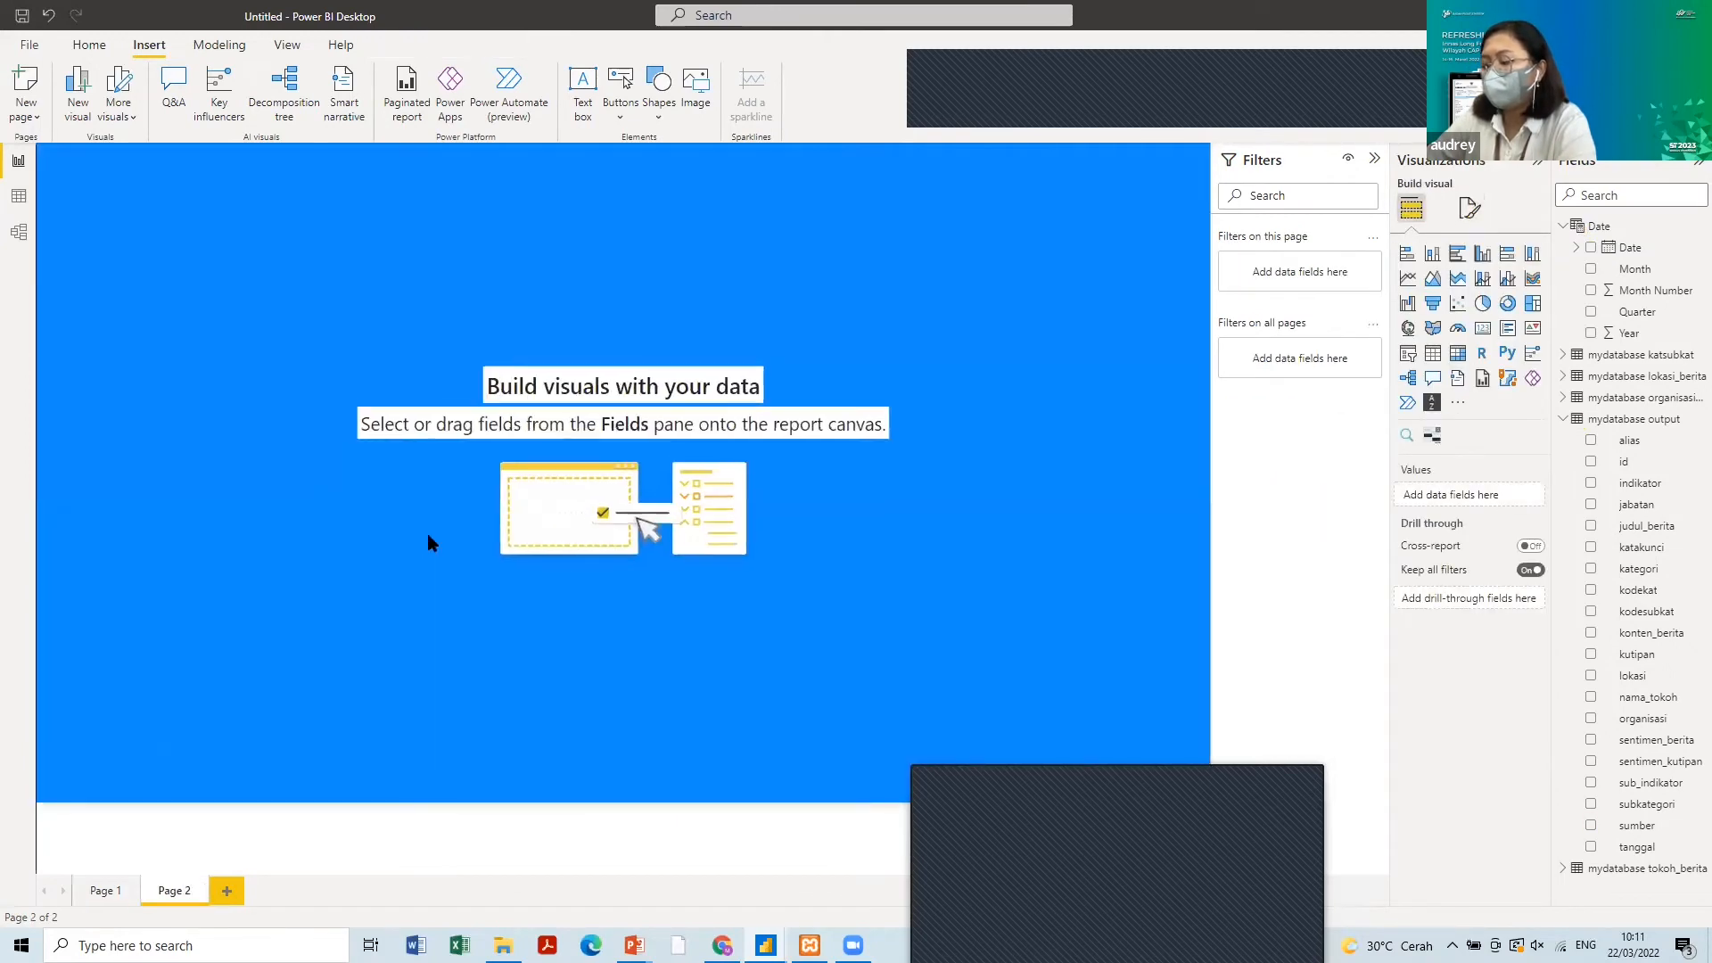
{"action": "key", "text": "ctrl+v"}
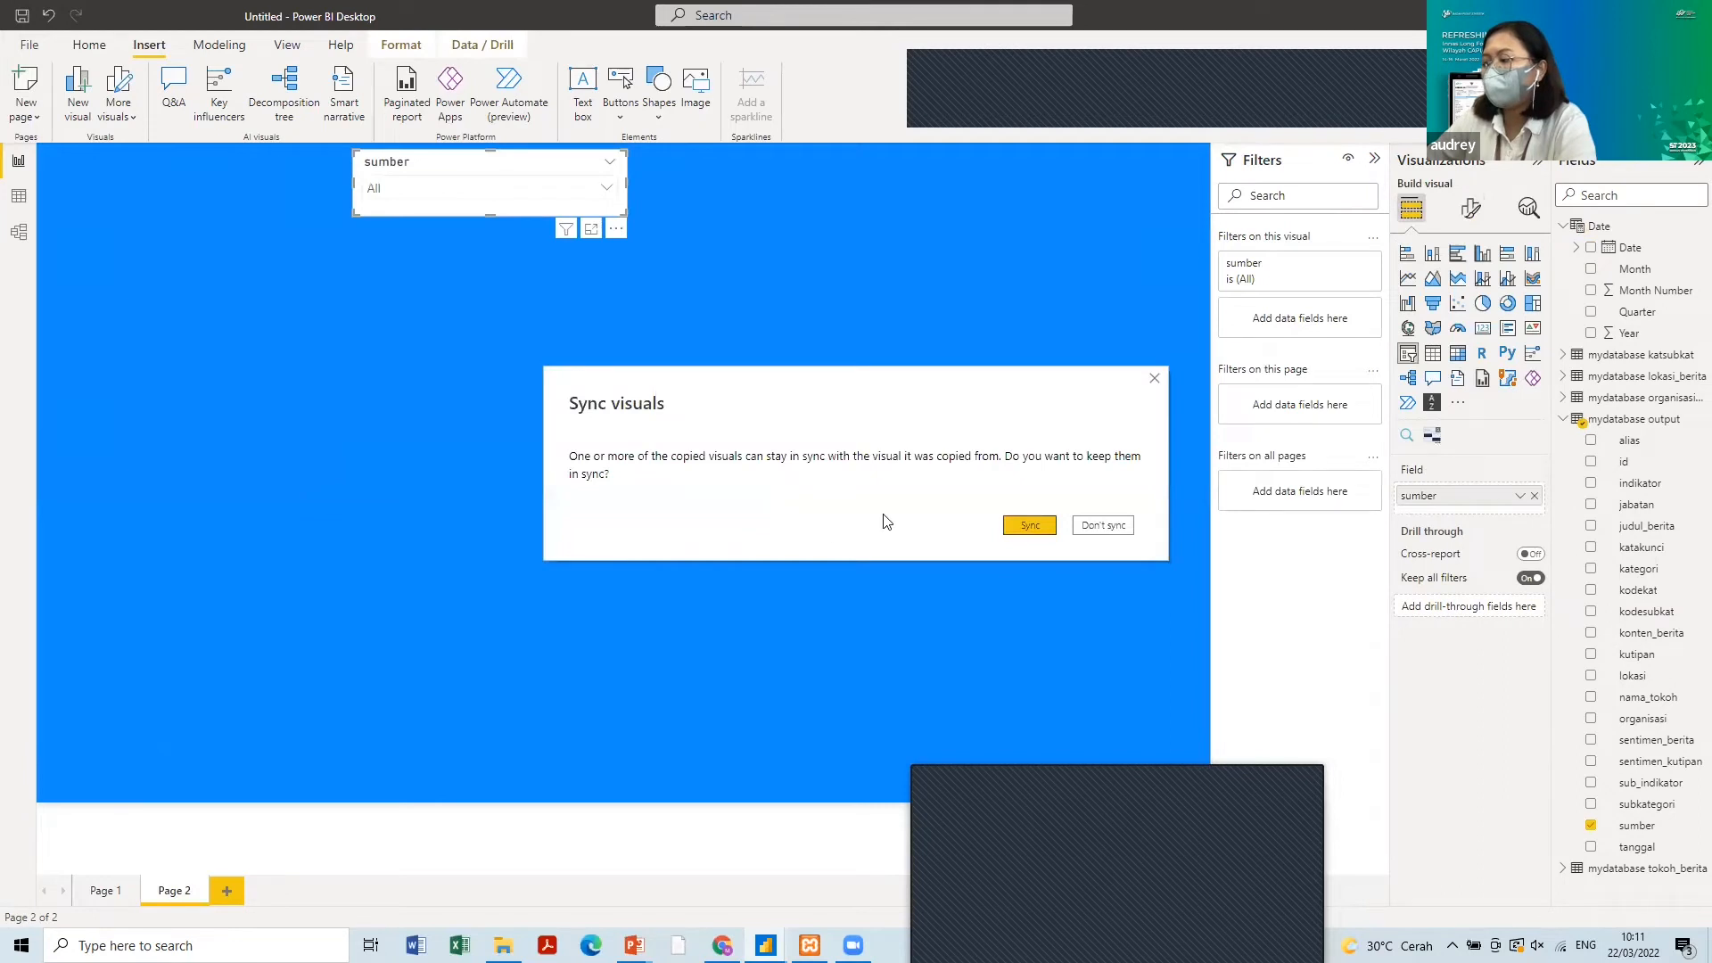
{"action": "left_click", "coordinate": [1028, 527]}
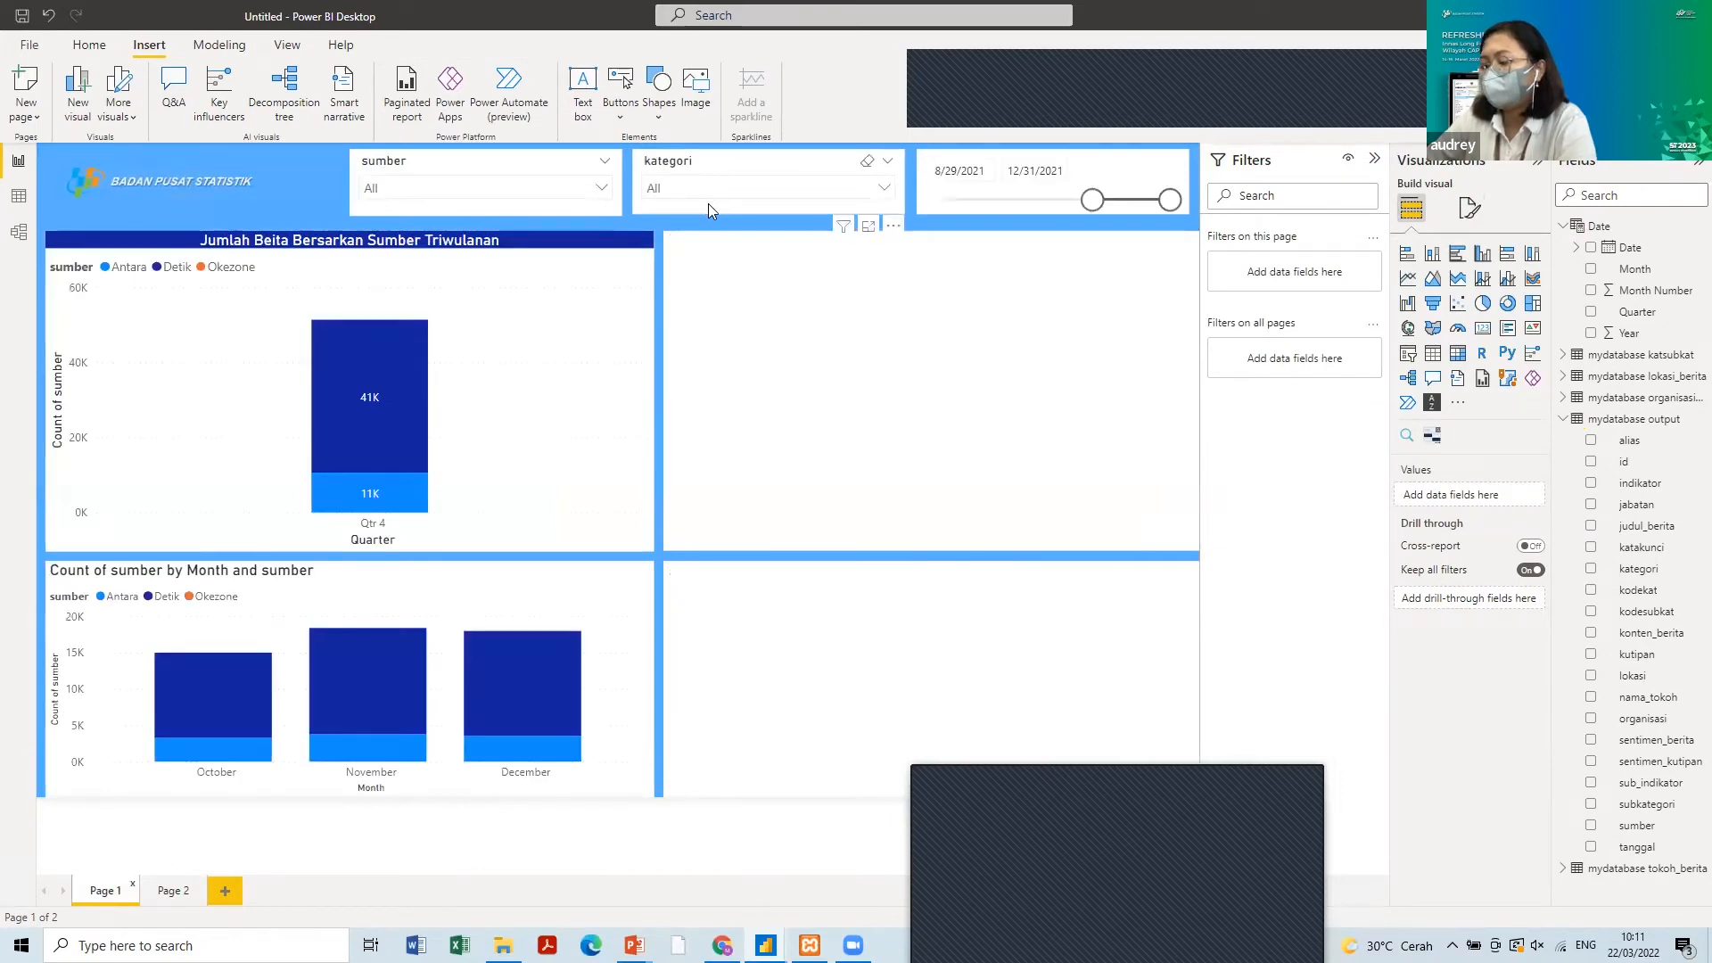
- Copy the kategori slicer from Page 1 onto Page 2
{"action": "left_click", "coordinate": [708, 204]}
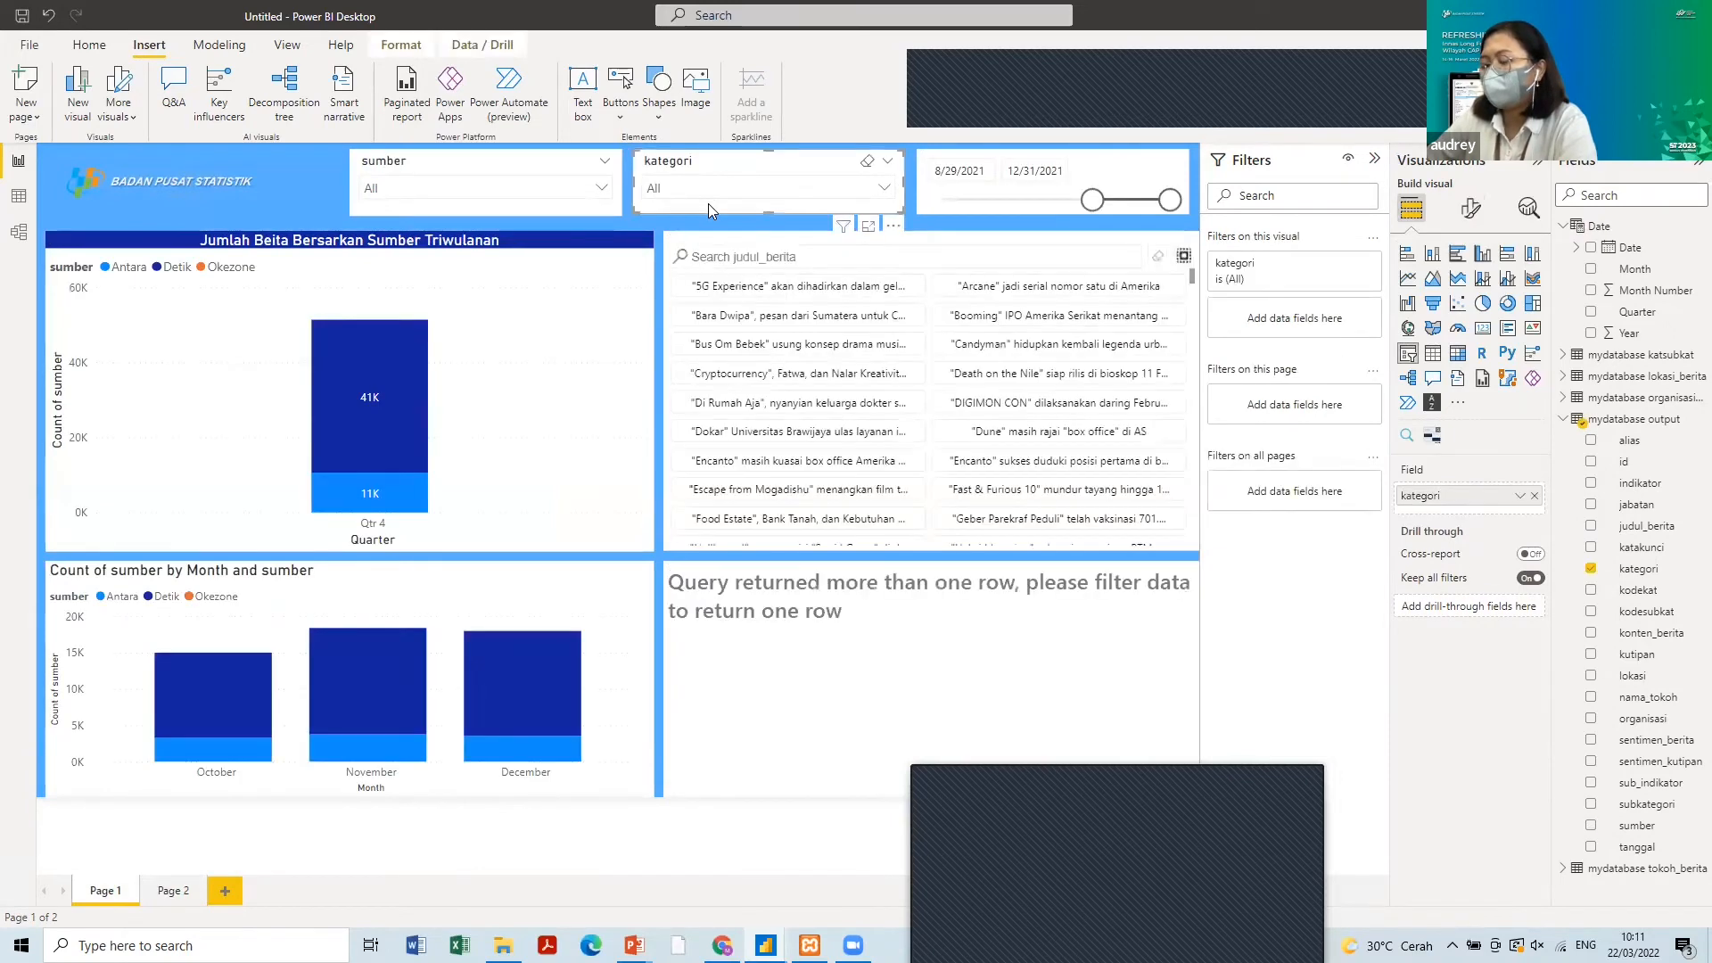
{"action": "left_click", "coordinate": [173, 899]}
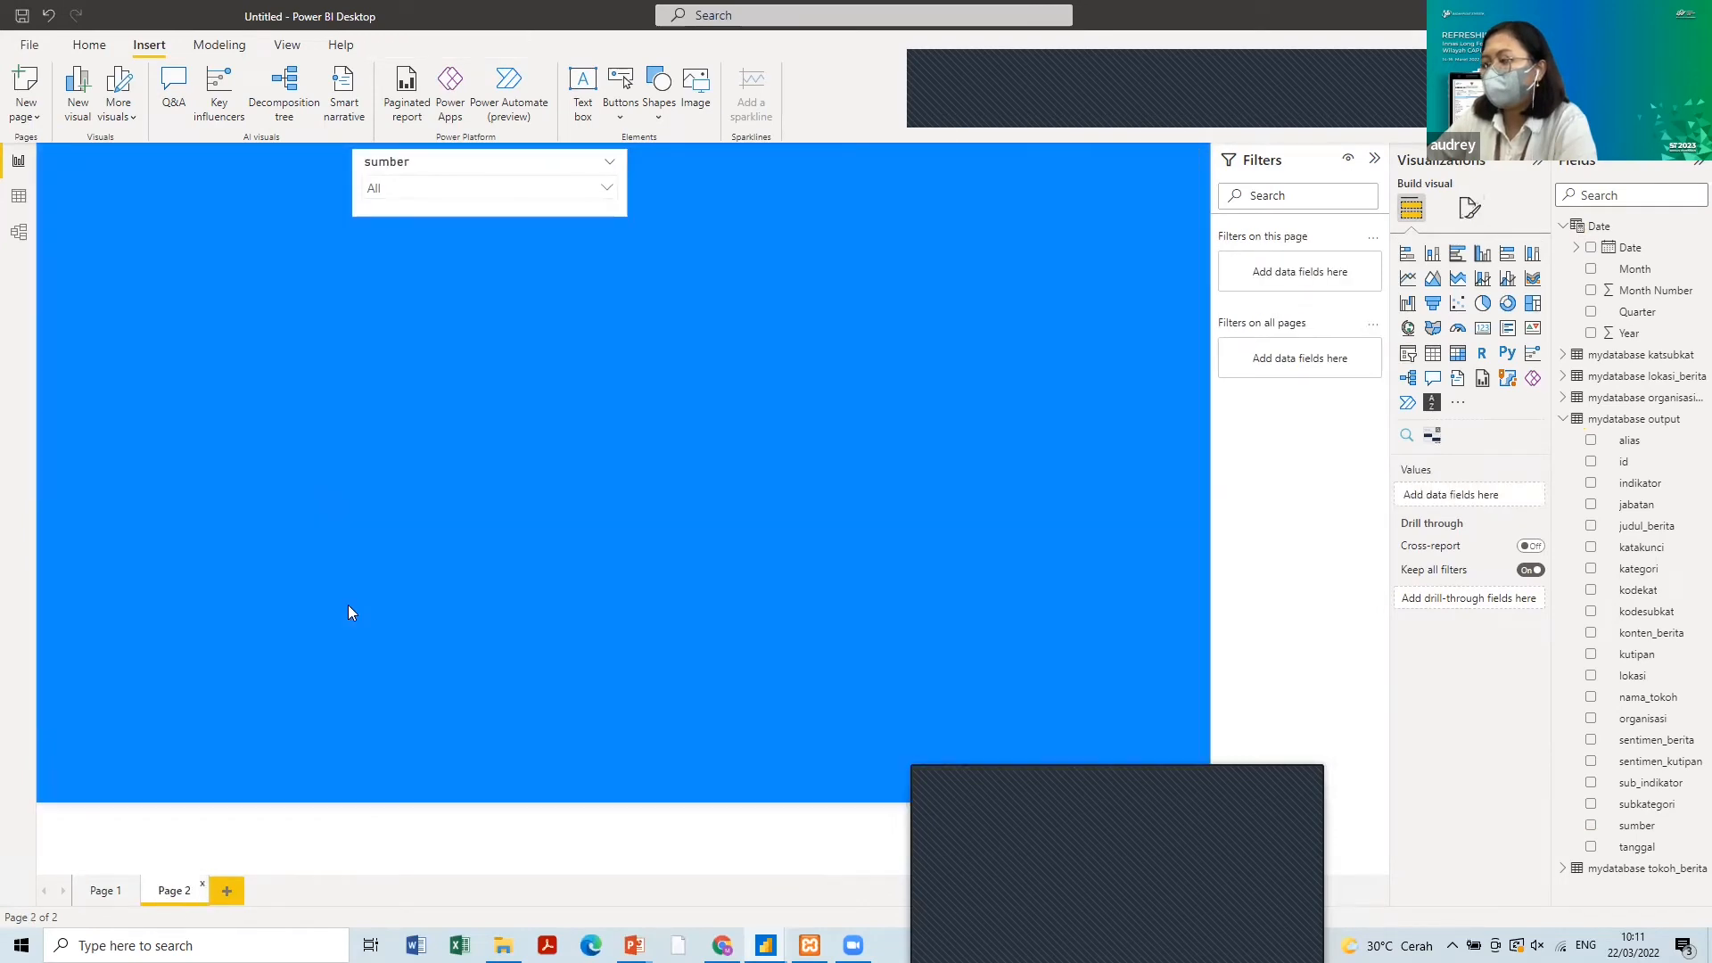
{"action": "key", "text": "ctrl+v"}
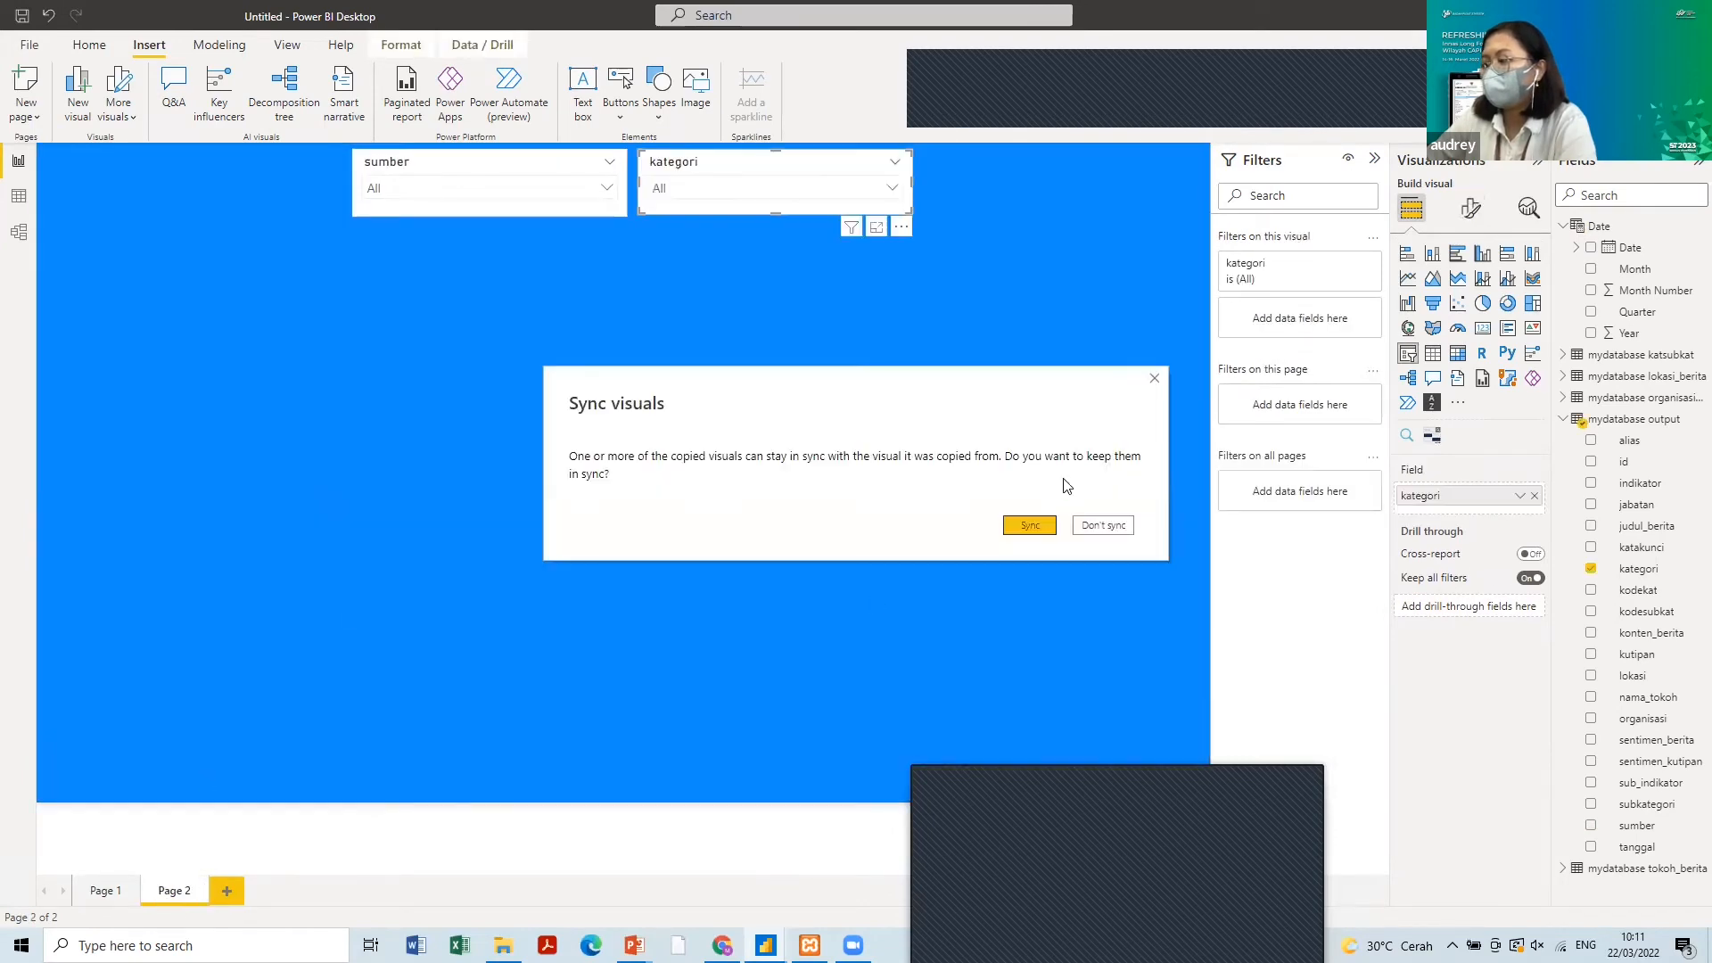
{"action": "key", "text": "Escape"}
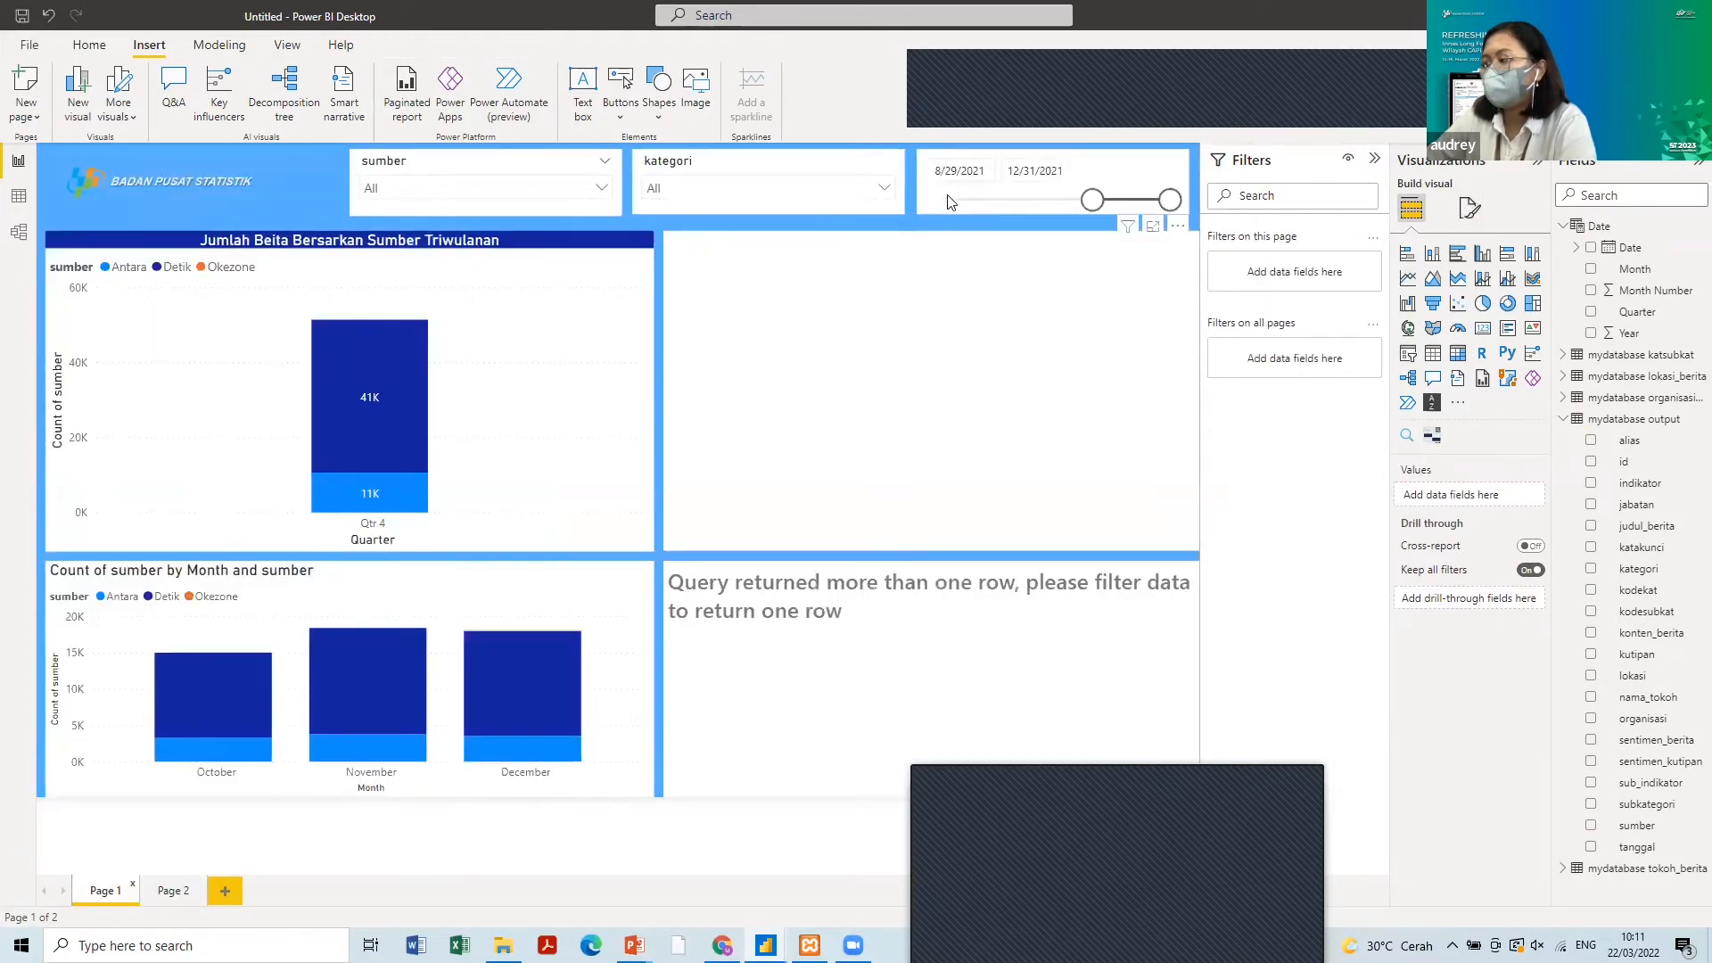
- Copy the date range slicer from Page 1 onto Page 2 and keep the two slicers in sync
{"action": "left_click", "coordinate": [938, 198]}
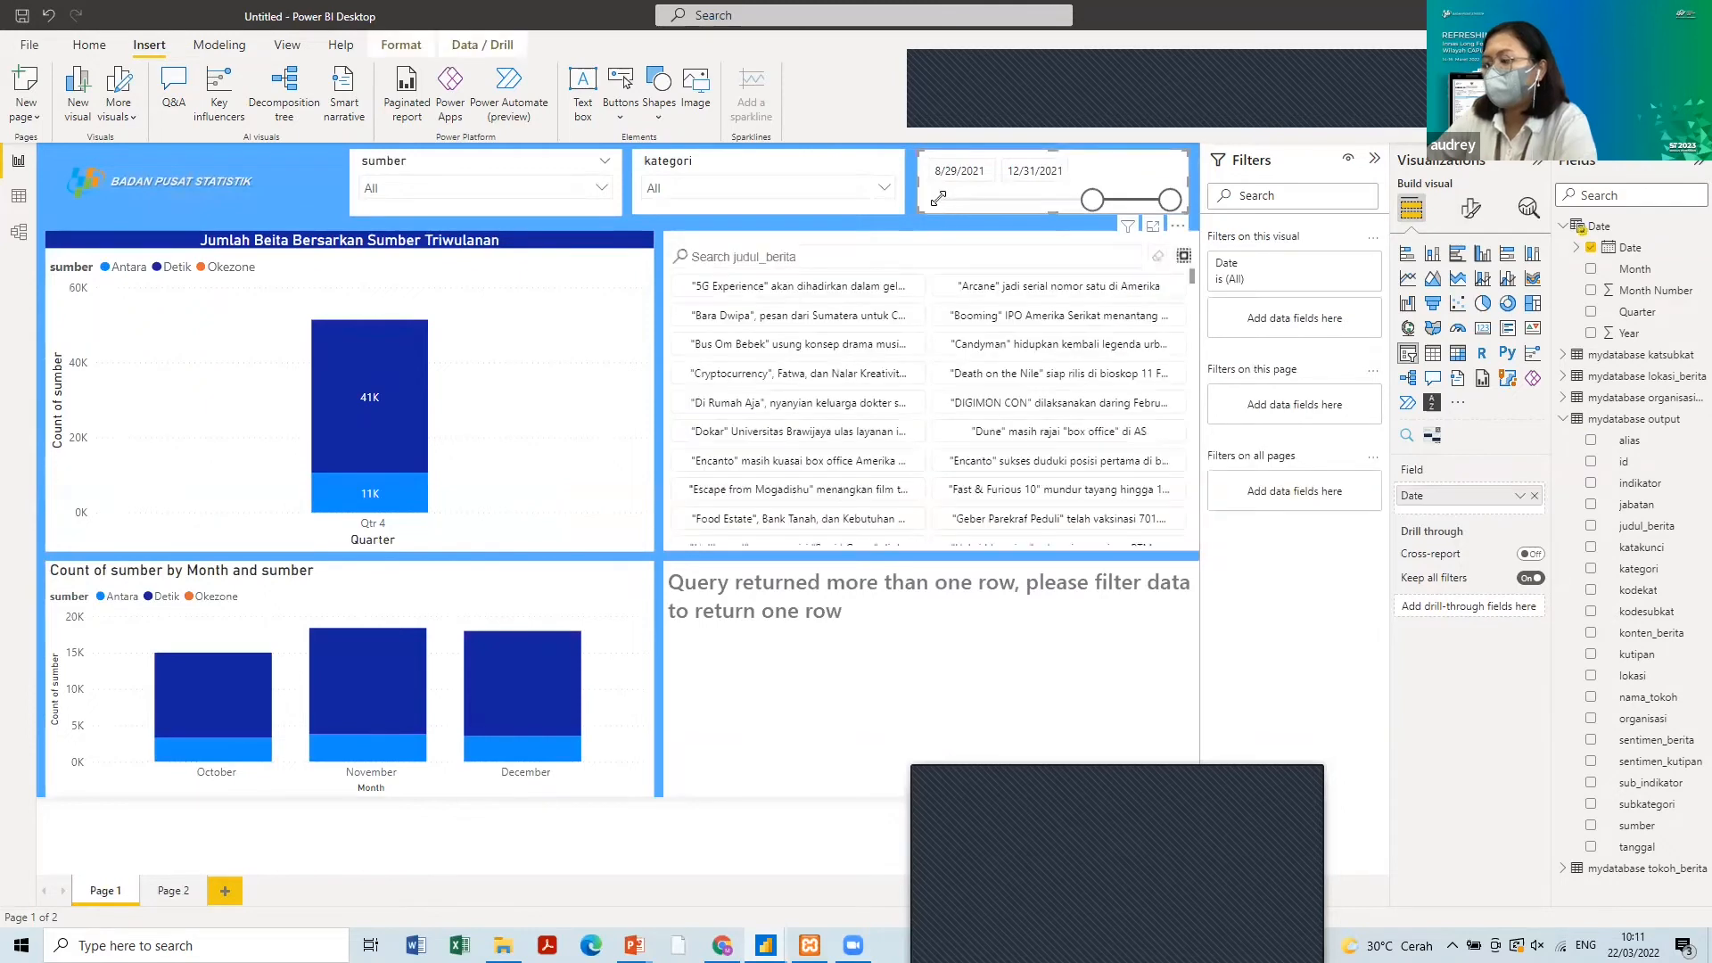
{"action": "left_click", "coordinate": [160, 893]}
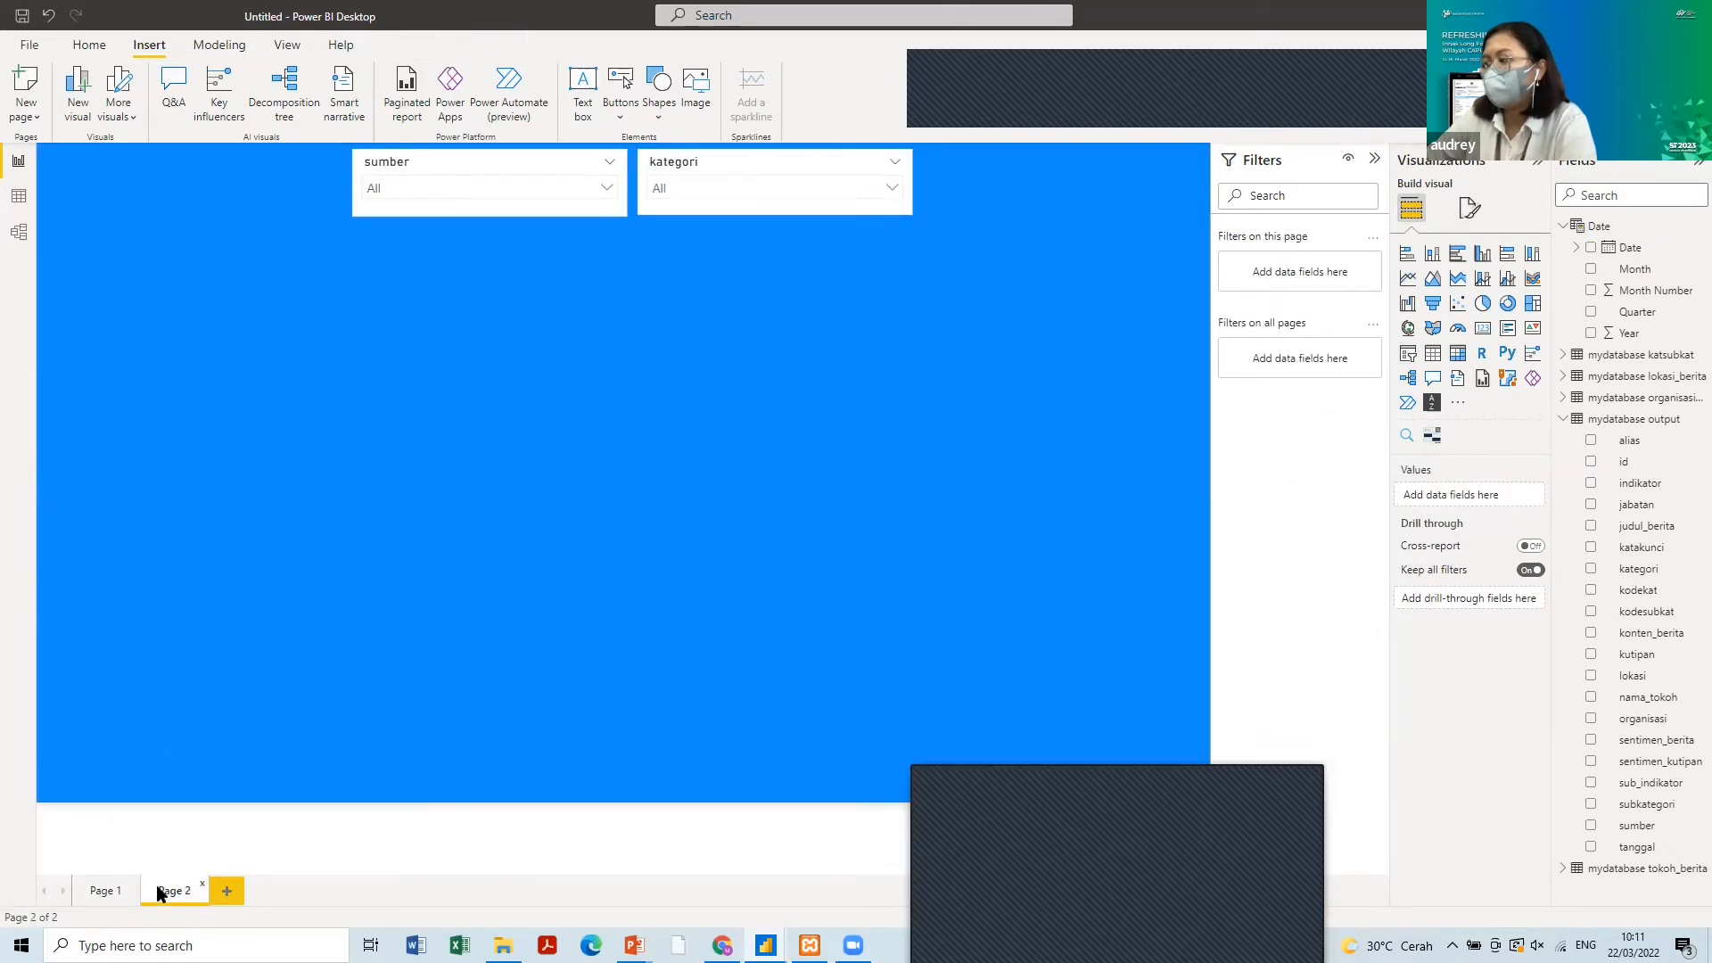
{"action": "key", "text": "ctrl+v"}
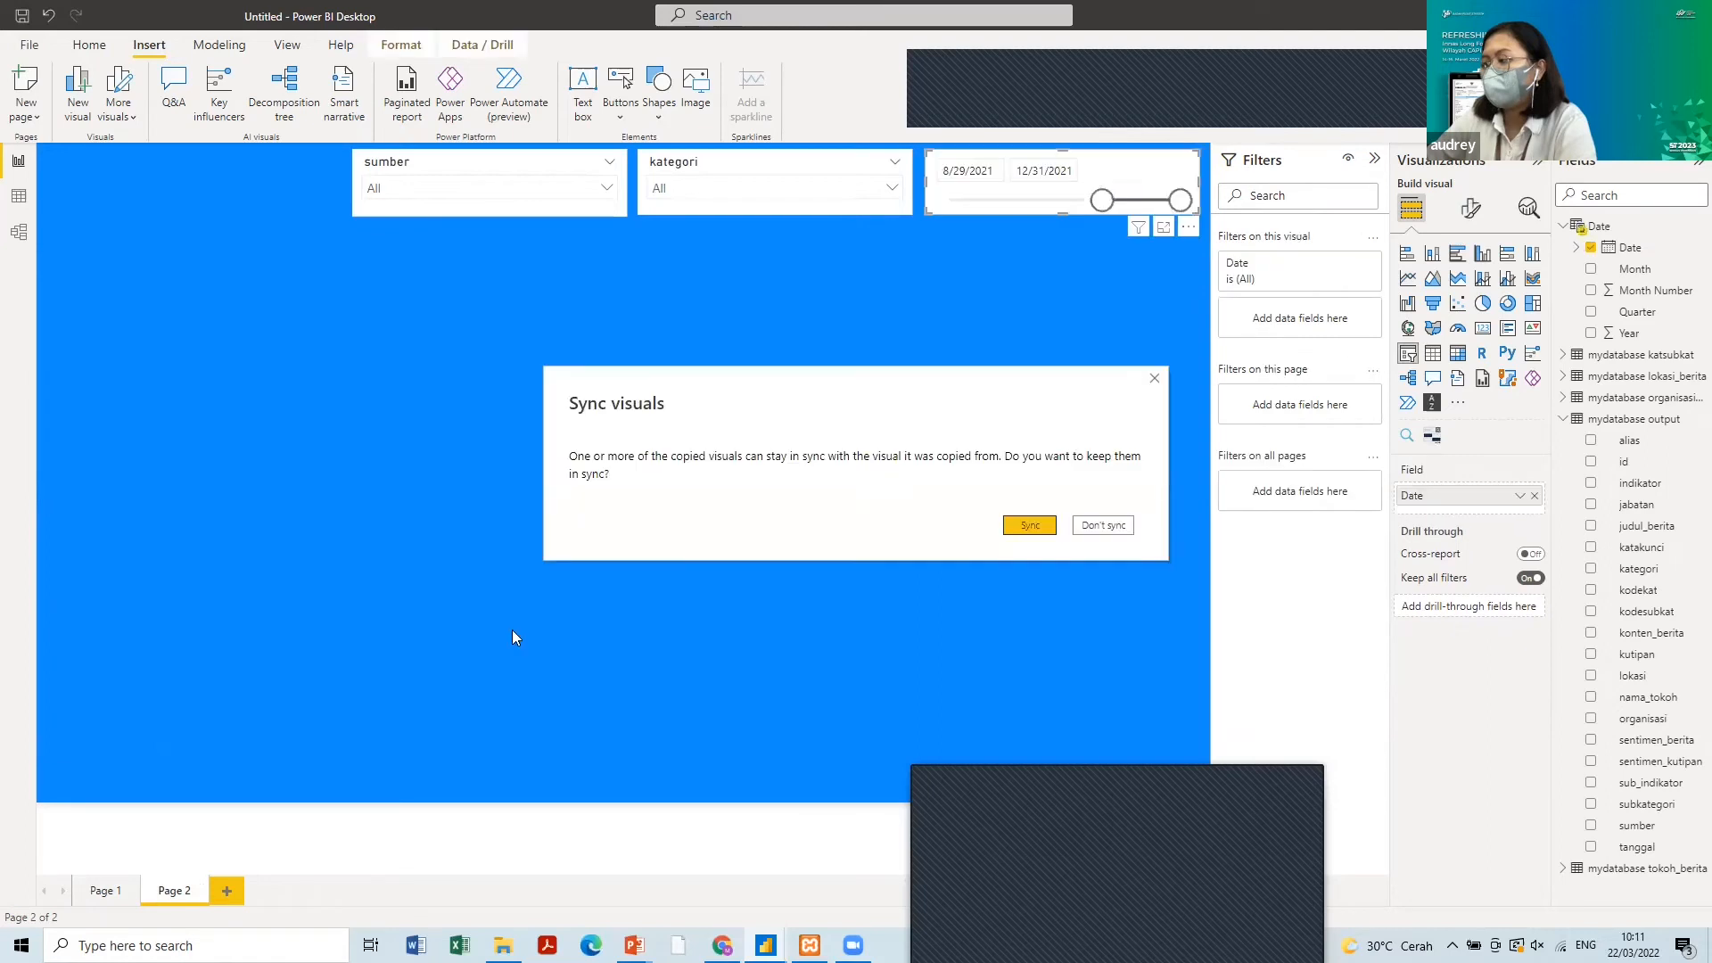
{"action": "left_click", "coordinate": [1013, 533]}
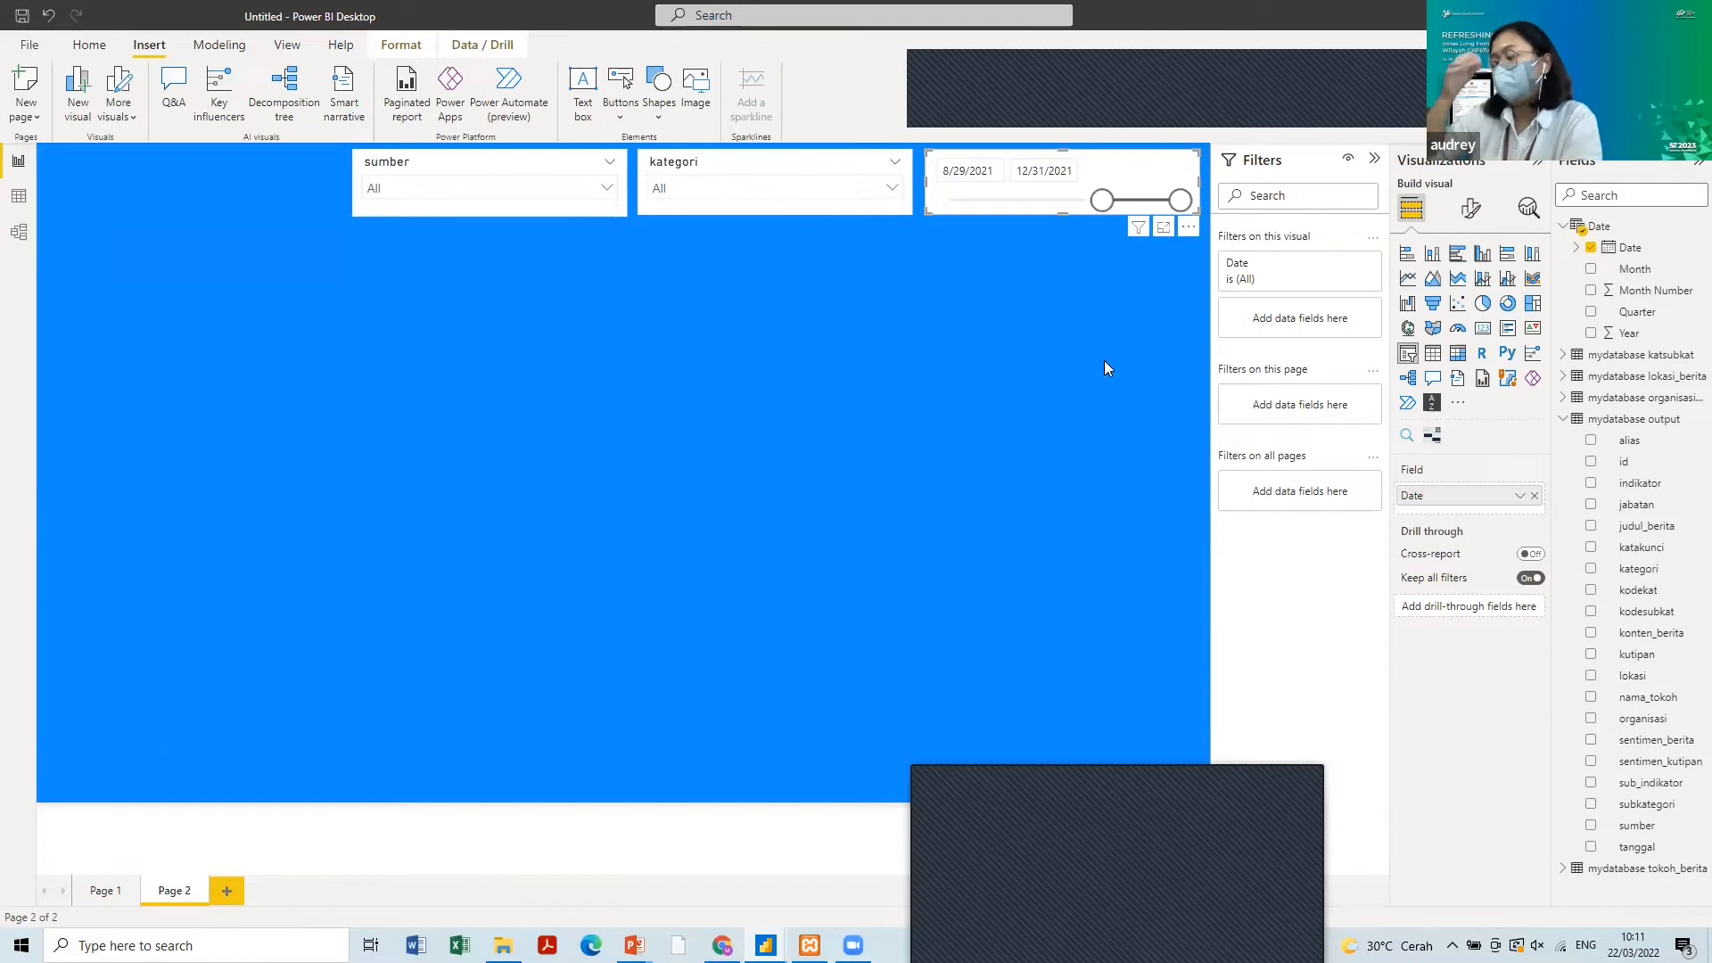
- Import the bubbleChart .pbiviz file from the PBIZ folder as a custom visual
{"action": "left_click", "coordinate": [1458, 410]}
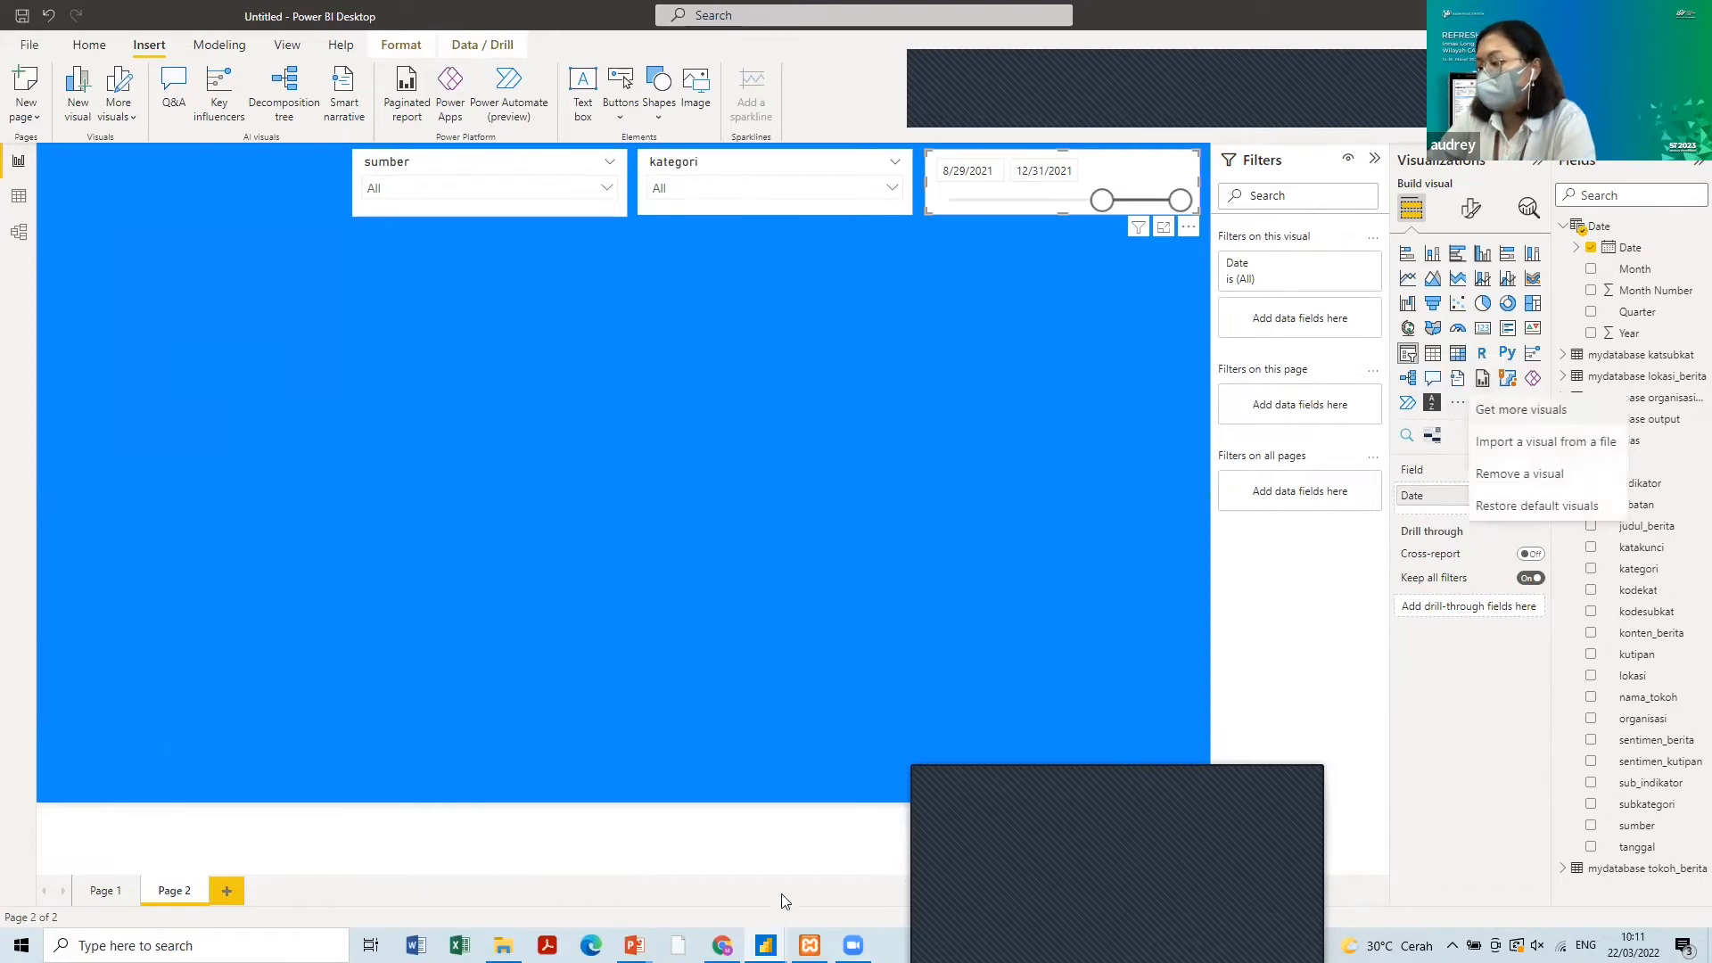
{"action": "mouse_move", "coordinate": [765, 943]}
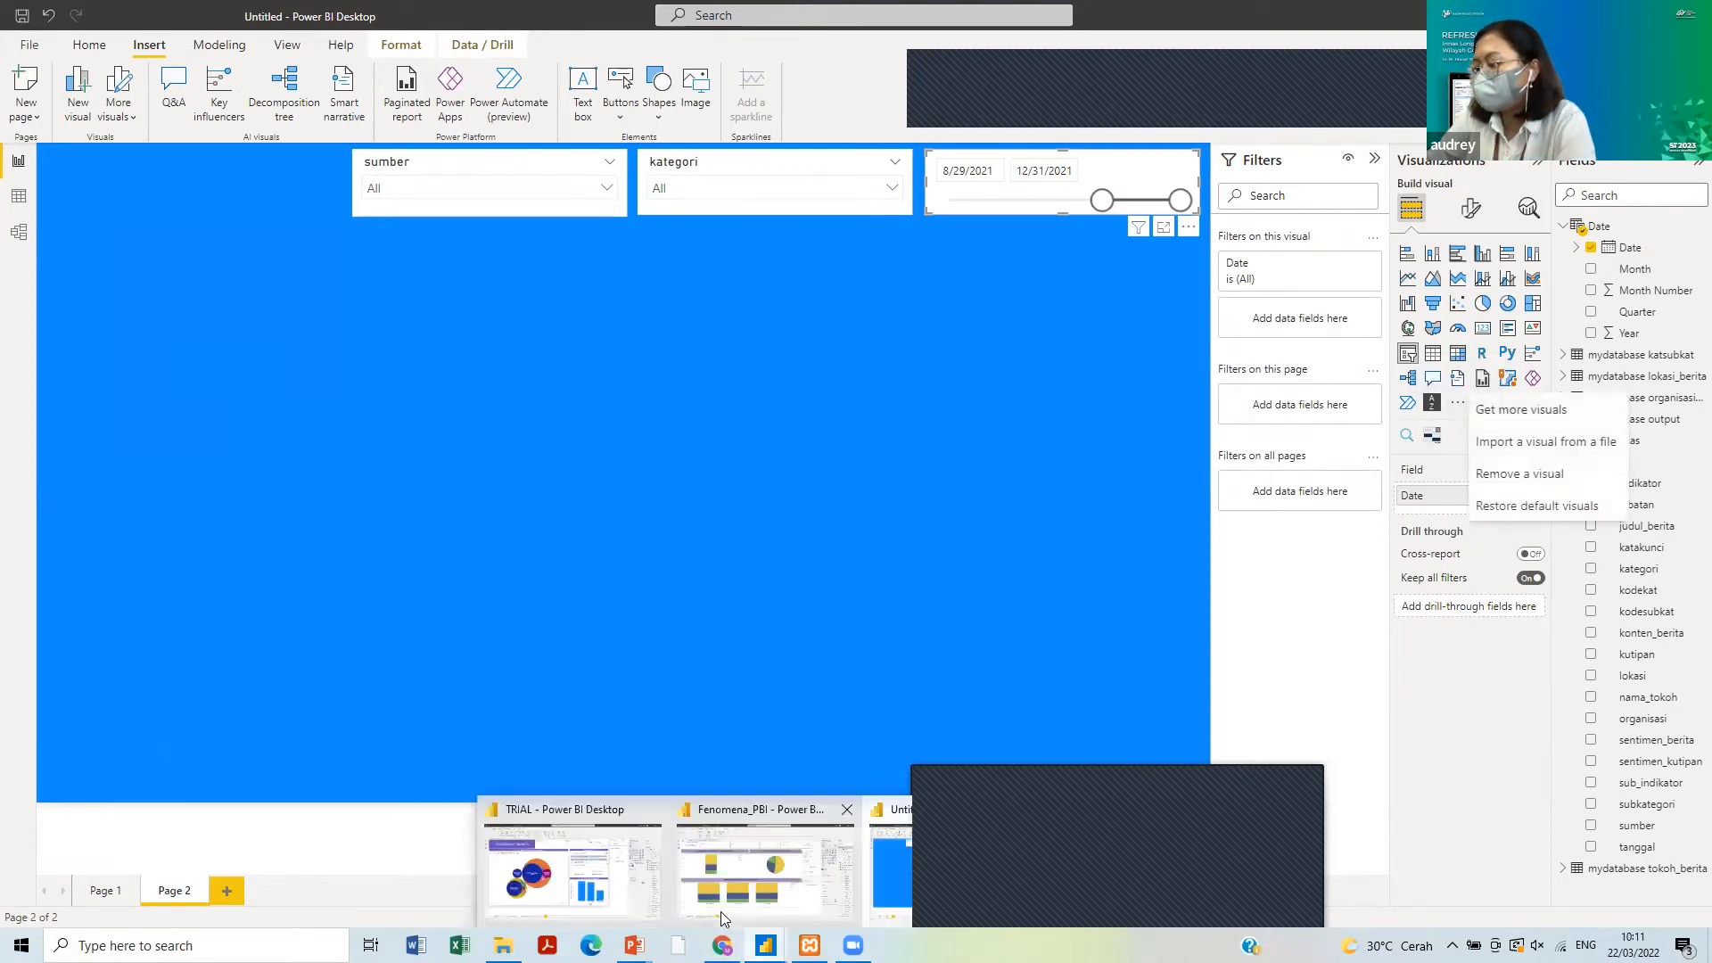
{"action": "left_click", "coordinate": [571, 869]}
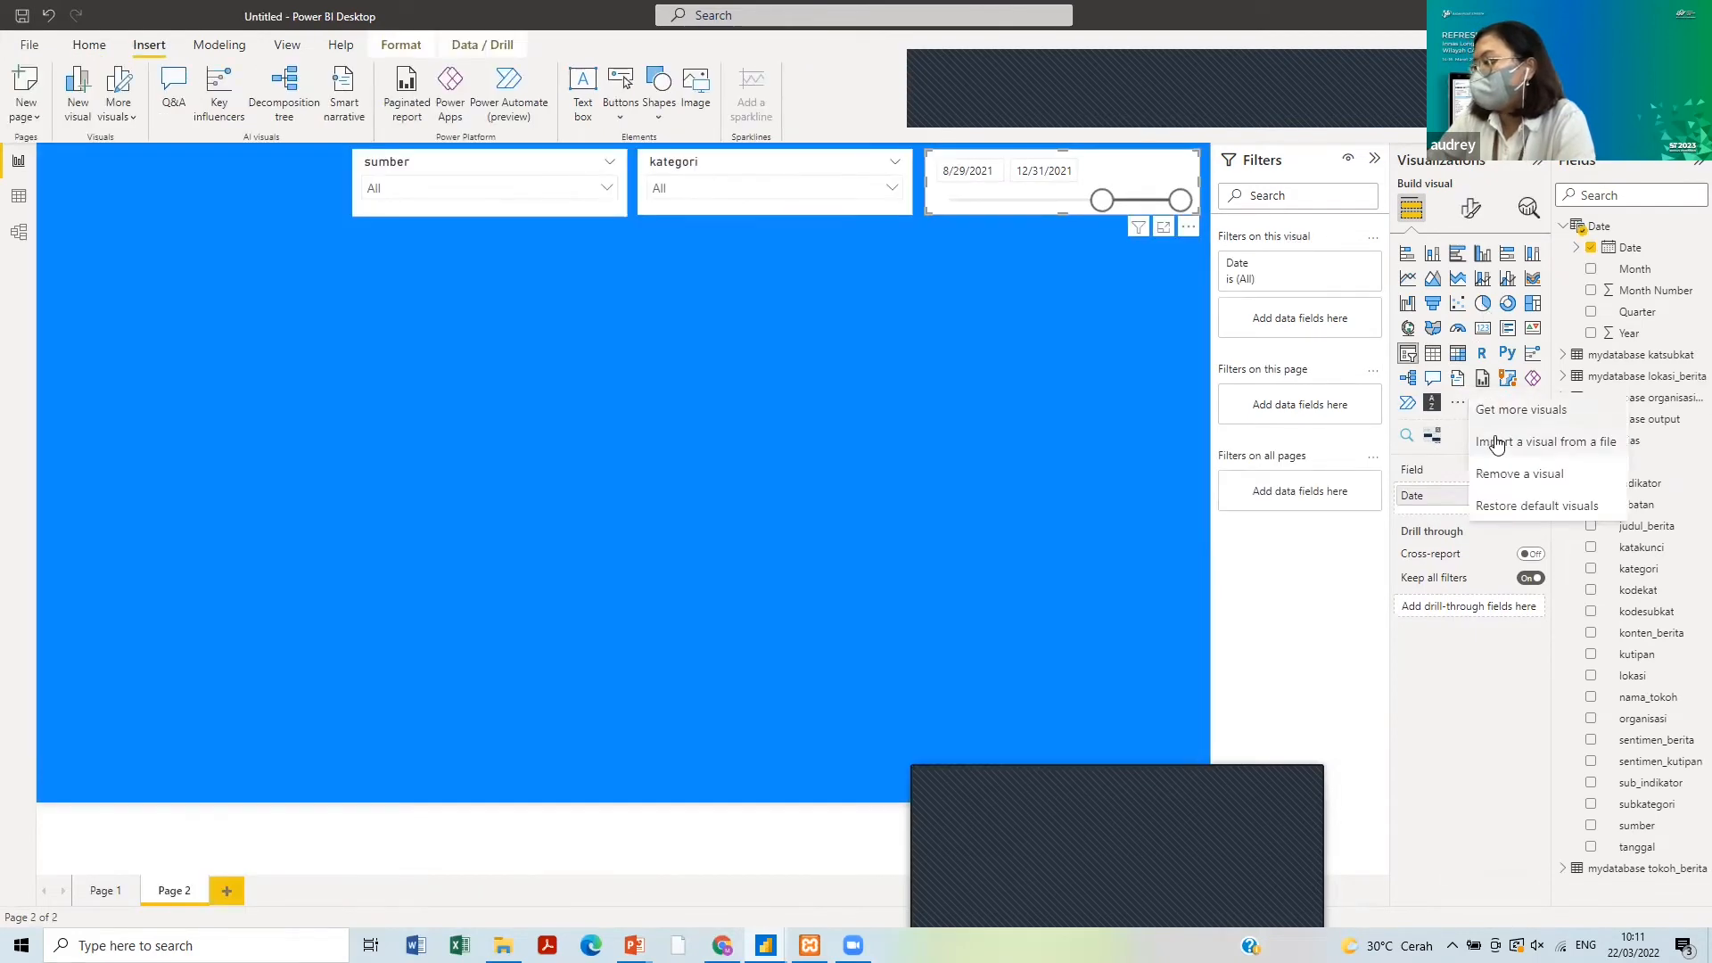
{"action": "left_click", "coordinate": [1497, 444]}
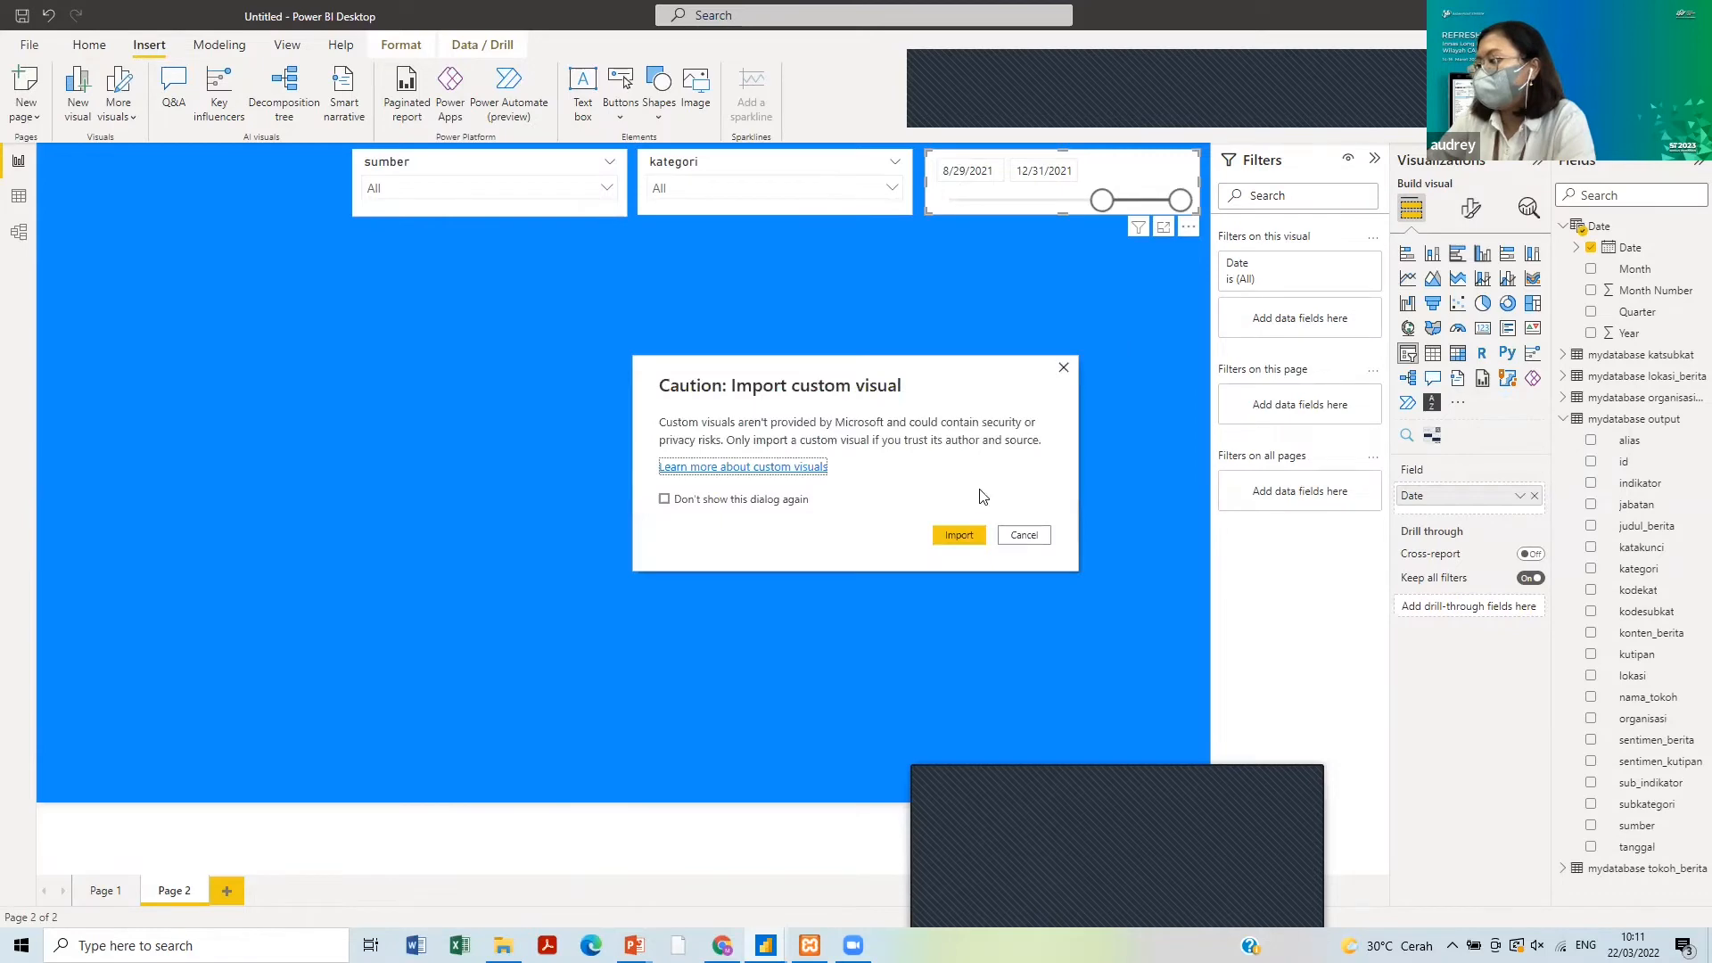
{"action": "left_click", "coordinate": [965, 532]}
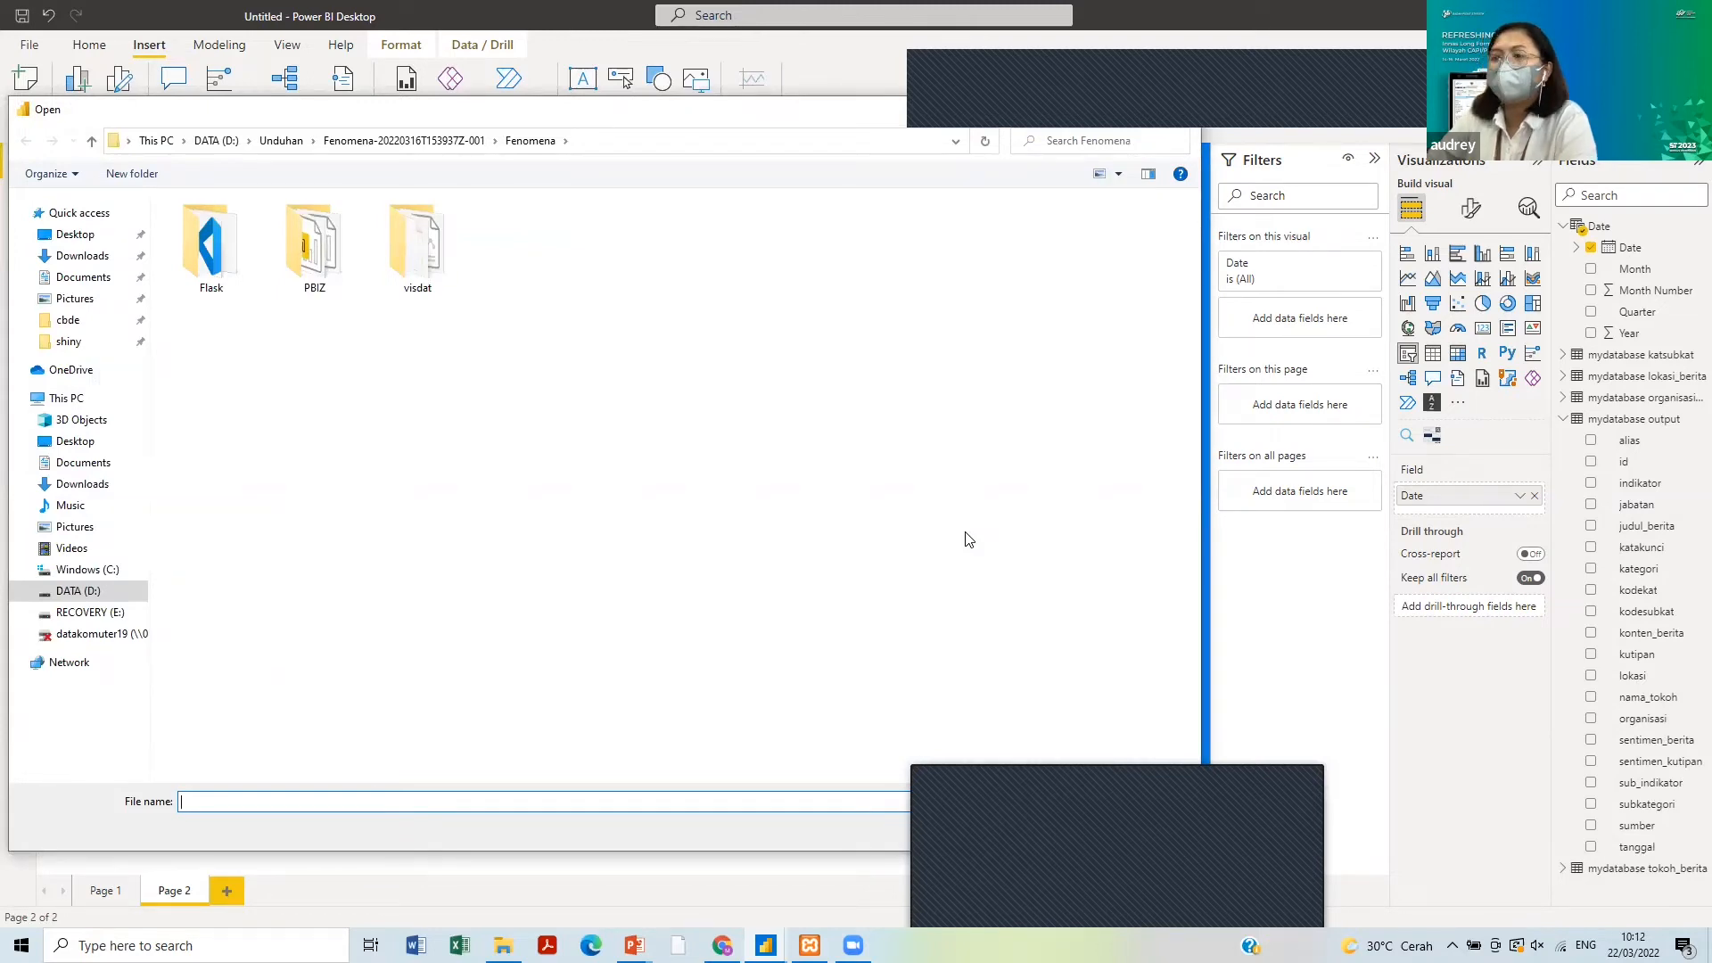
{"action": "double_click", "coordinate": [321, 268]}
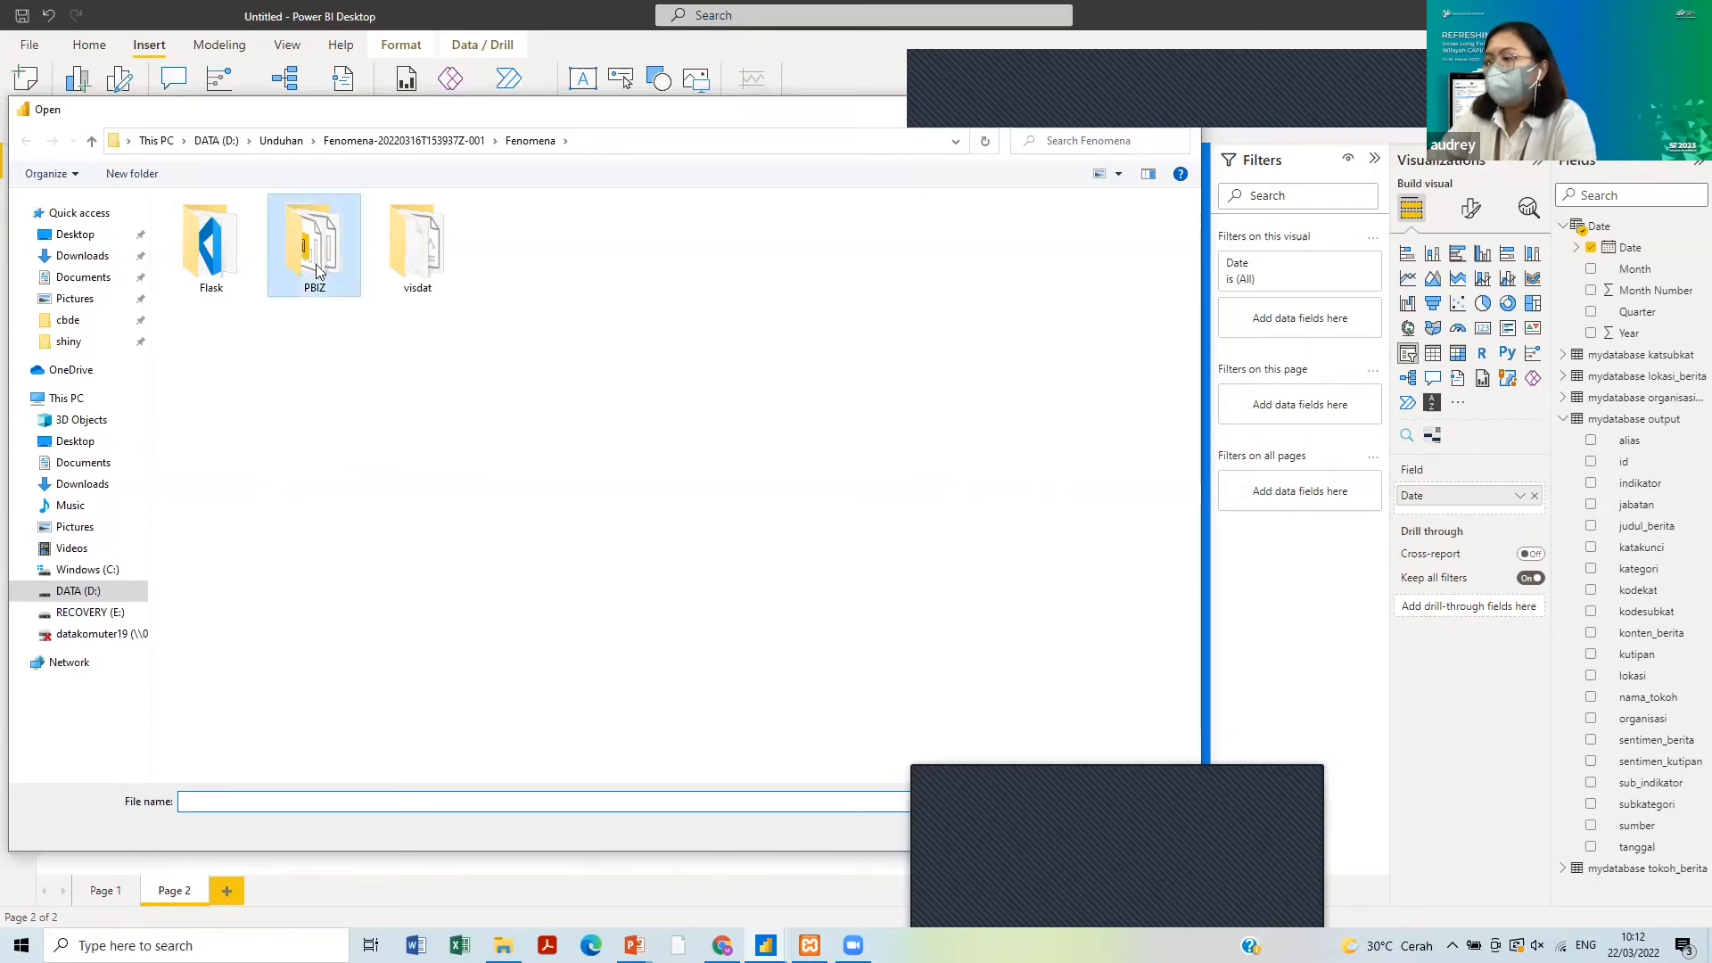
{"action": "left_click", "coordinate": [1050, 143]}
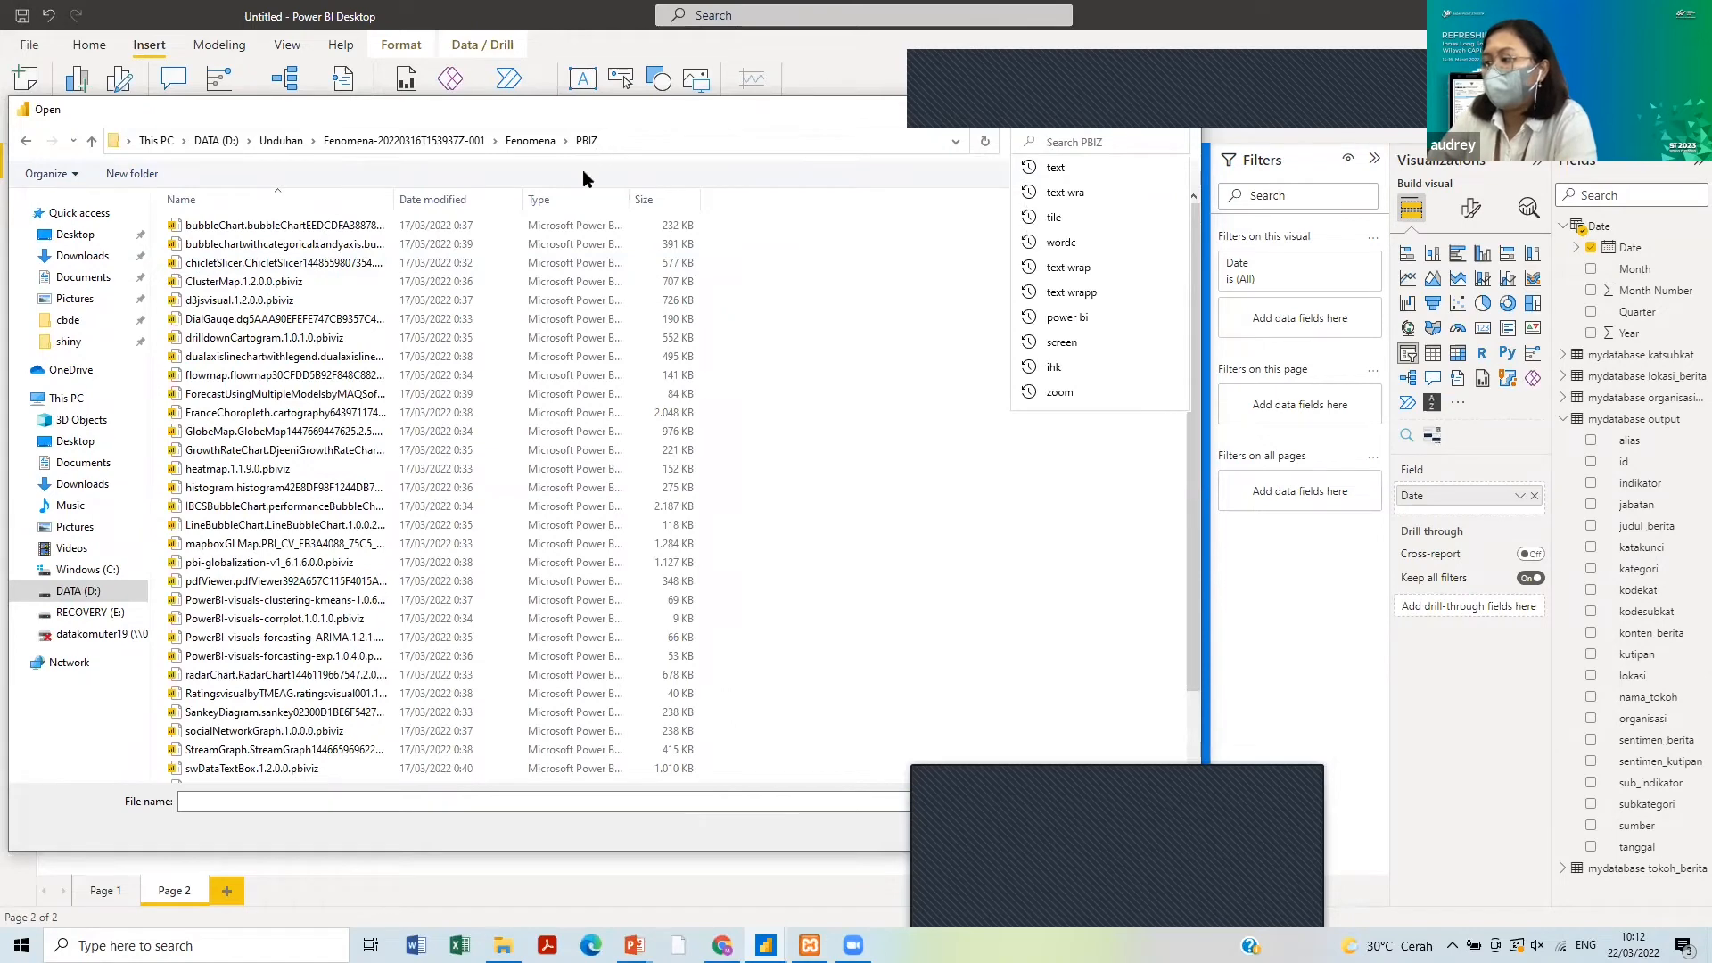
{"action": "left_click", "coordinate": [545, 227]}
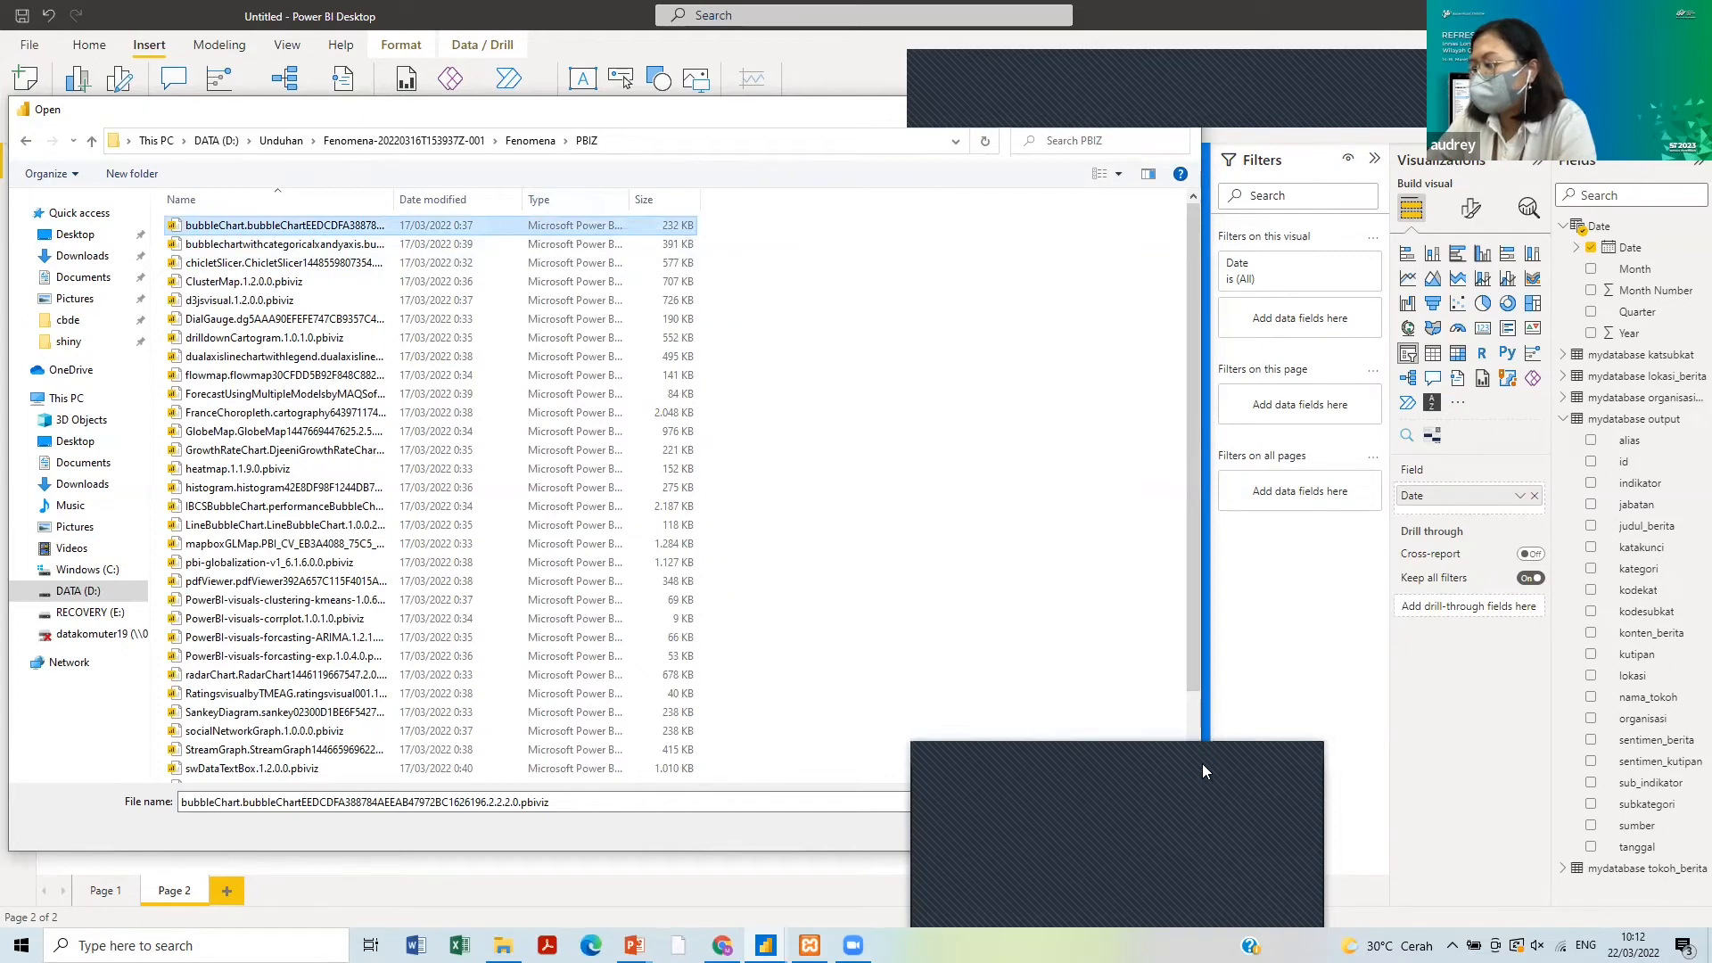
{"action": "left_click", "coordinate": [1052, 831]}
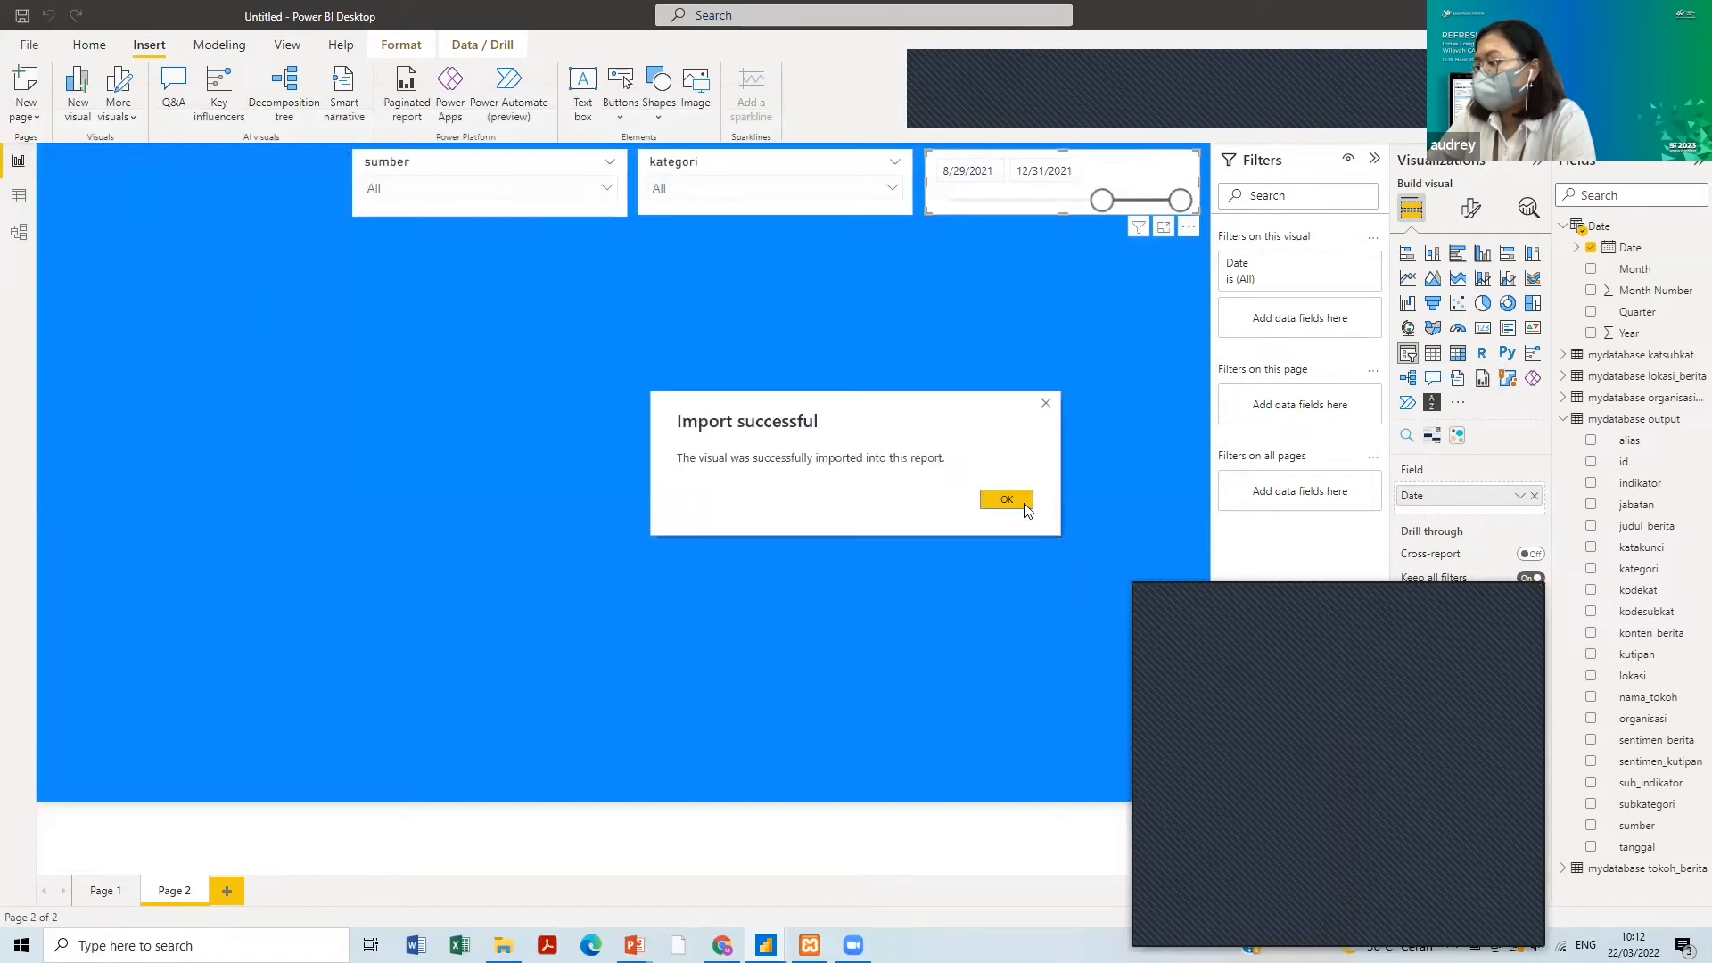
{"action": "left_click", "coordinate": [1025, 504]}
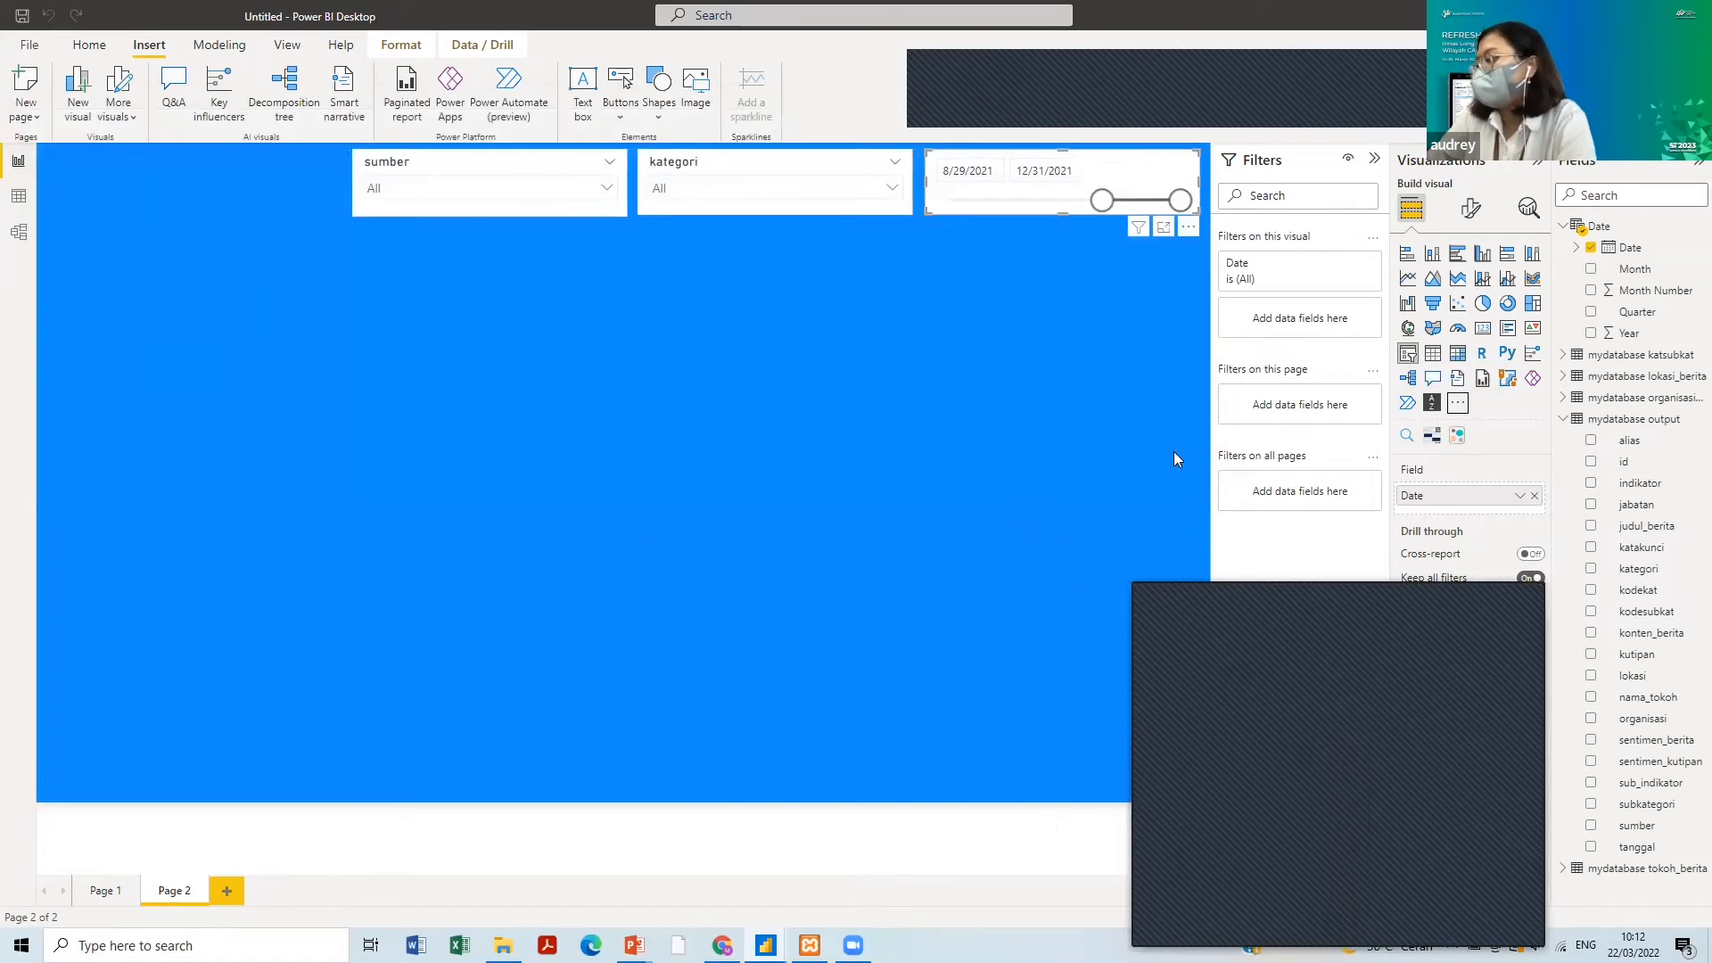
- Convert the date slicer on Page 2 to the imported bubble chart and move it below the slicers near the page's left edge
{"action": "left_click", "coordinate": [1456, 437]}
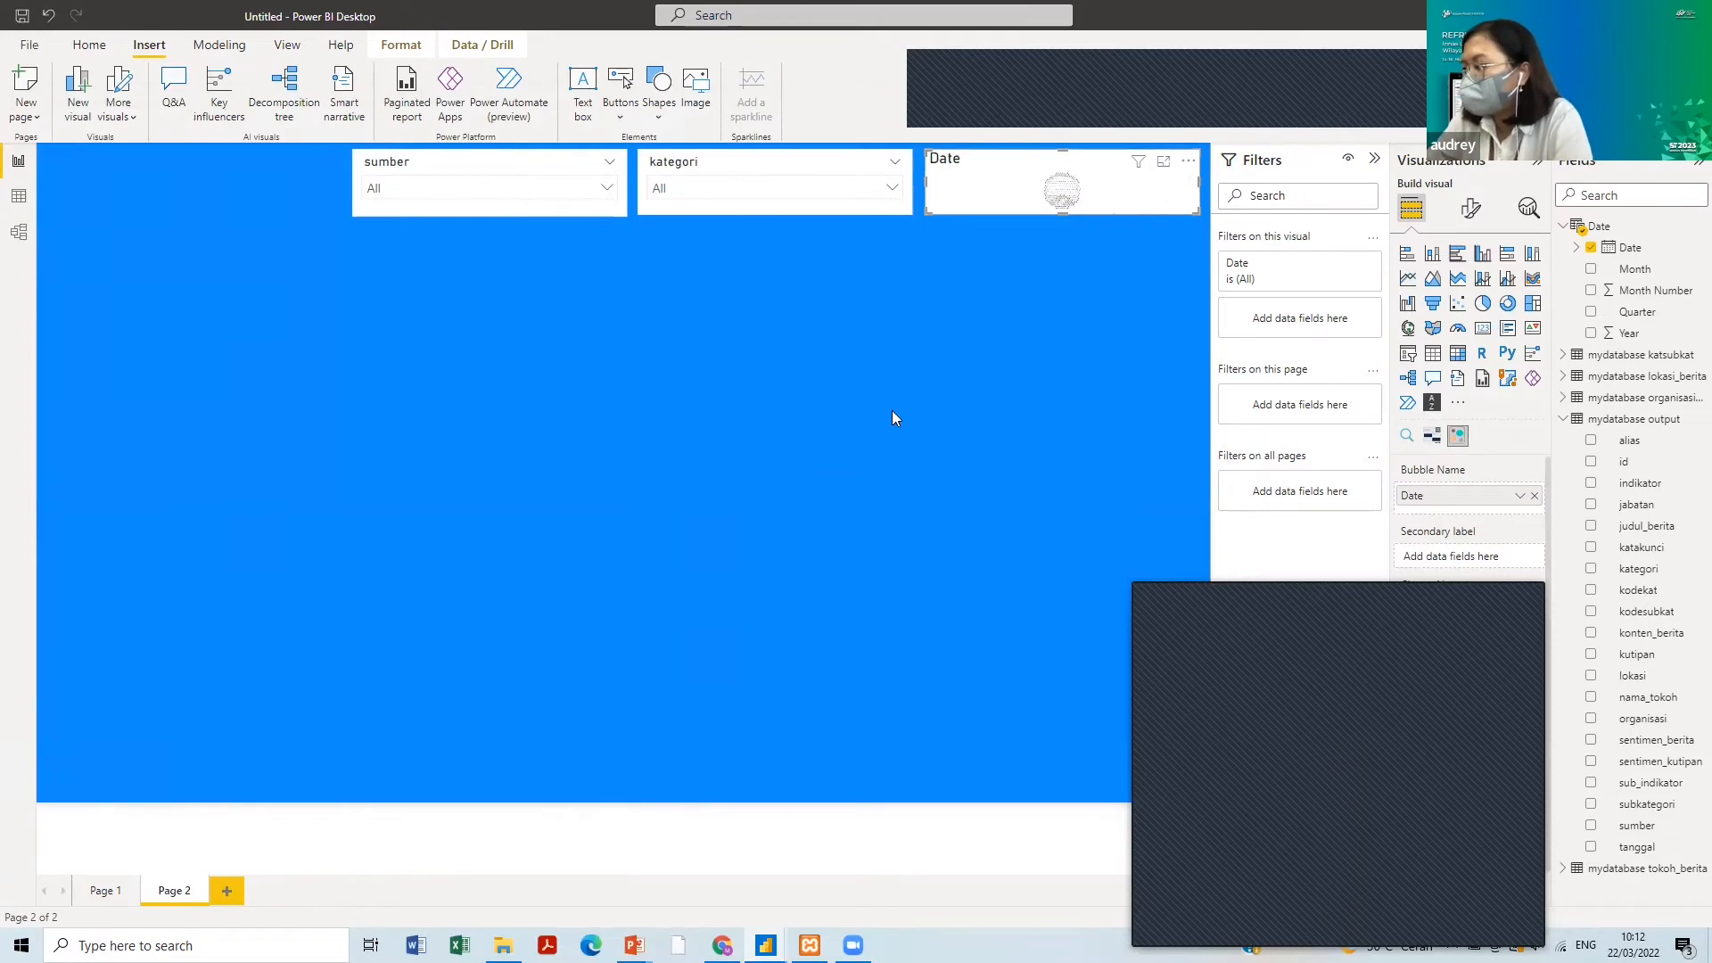
{"action": "left_click_drag", "start_coordinate": [1034, 161], "coordinate": [892, 418]}
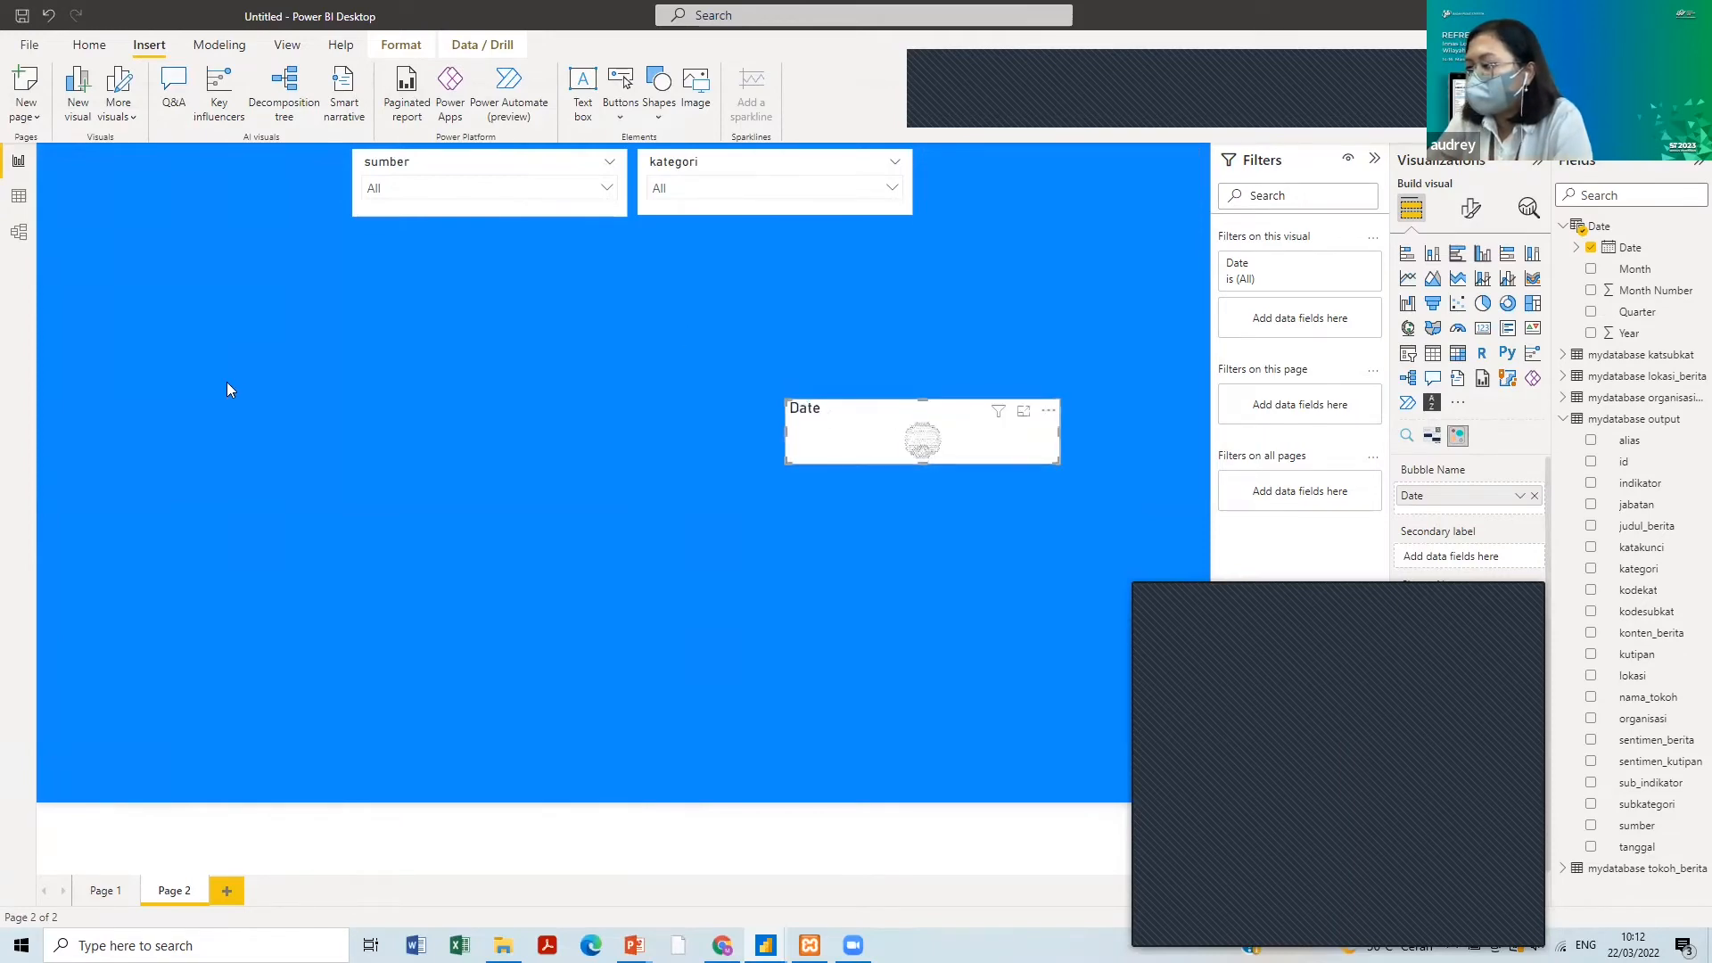
{"action": "left_click_drag", "start_coordinate": [839, 419], "coordinate": [190, 392]}
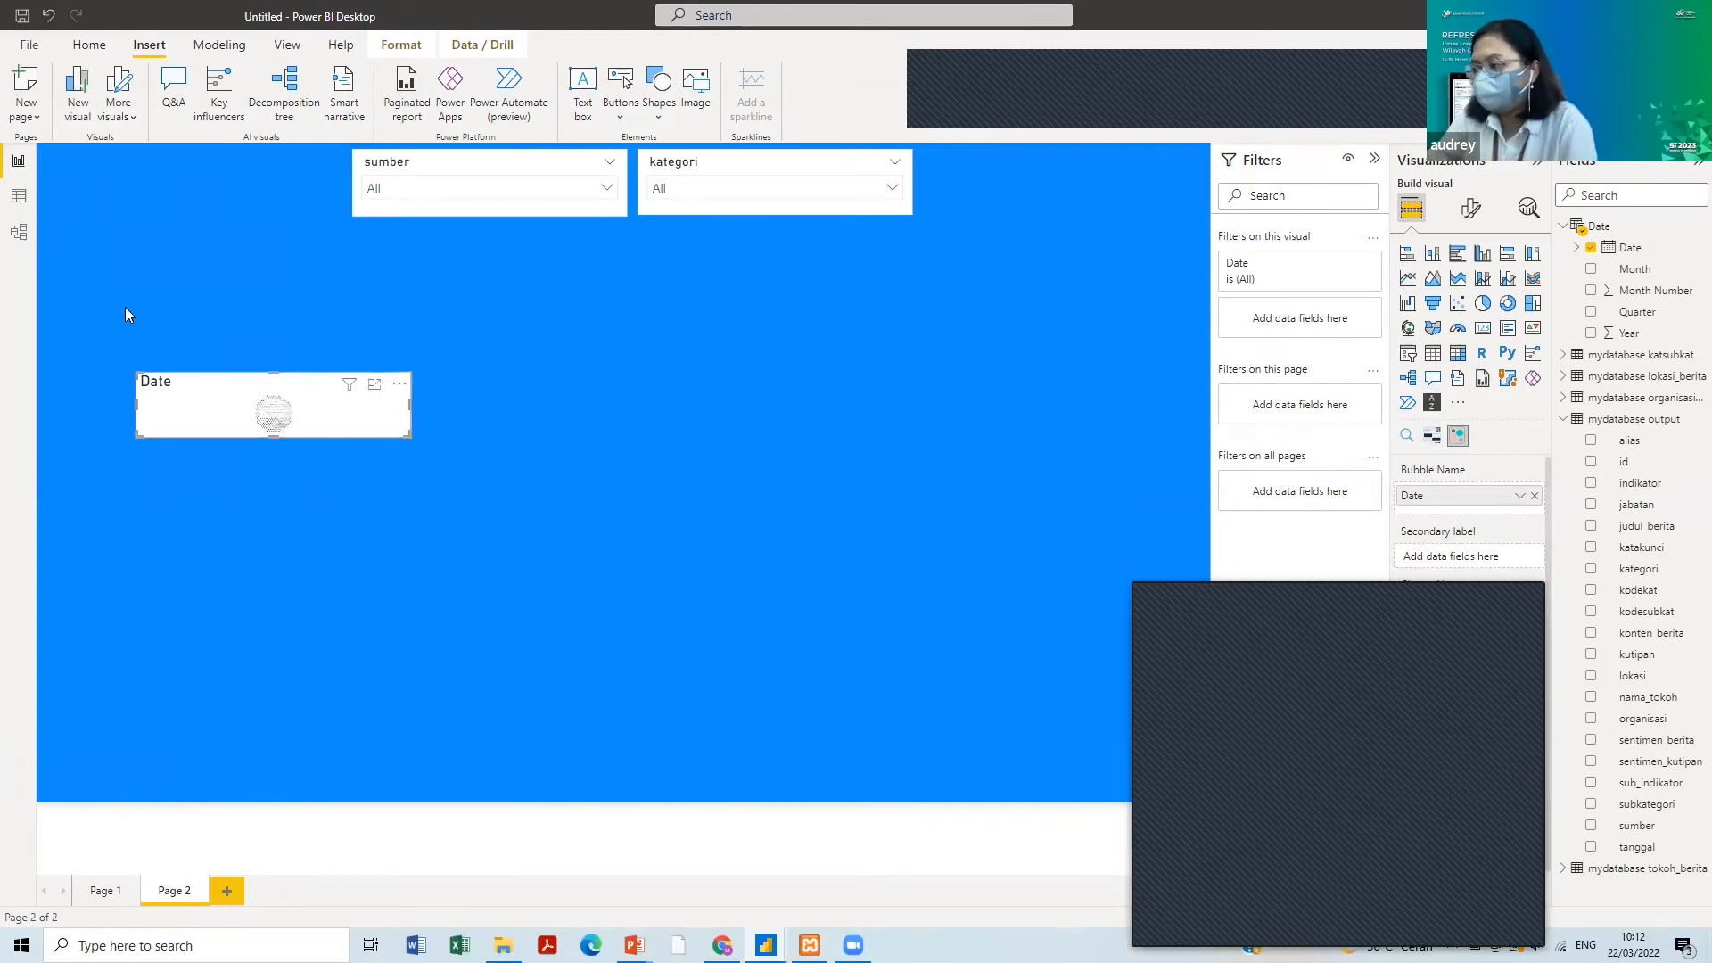
{"action": "left_click_drag", "start_coordinate": [222, 396], "coordinate": [142, 347]}
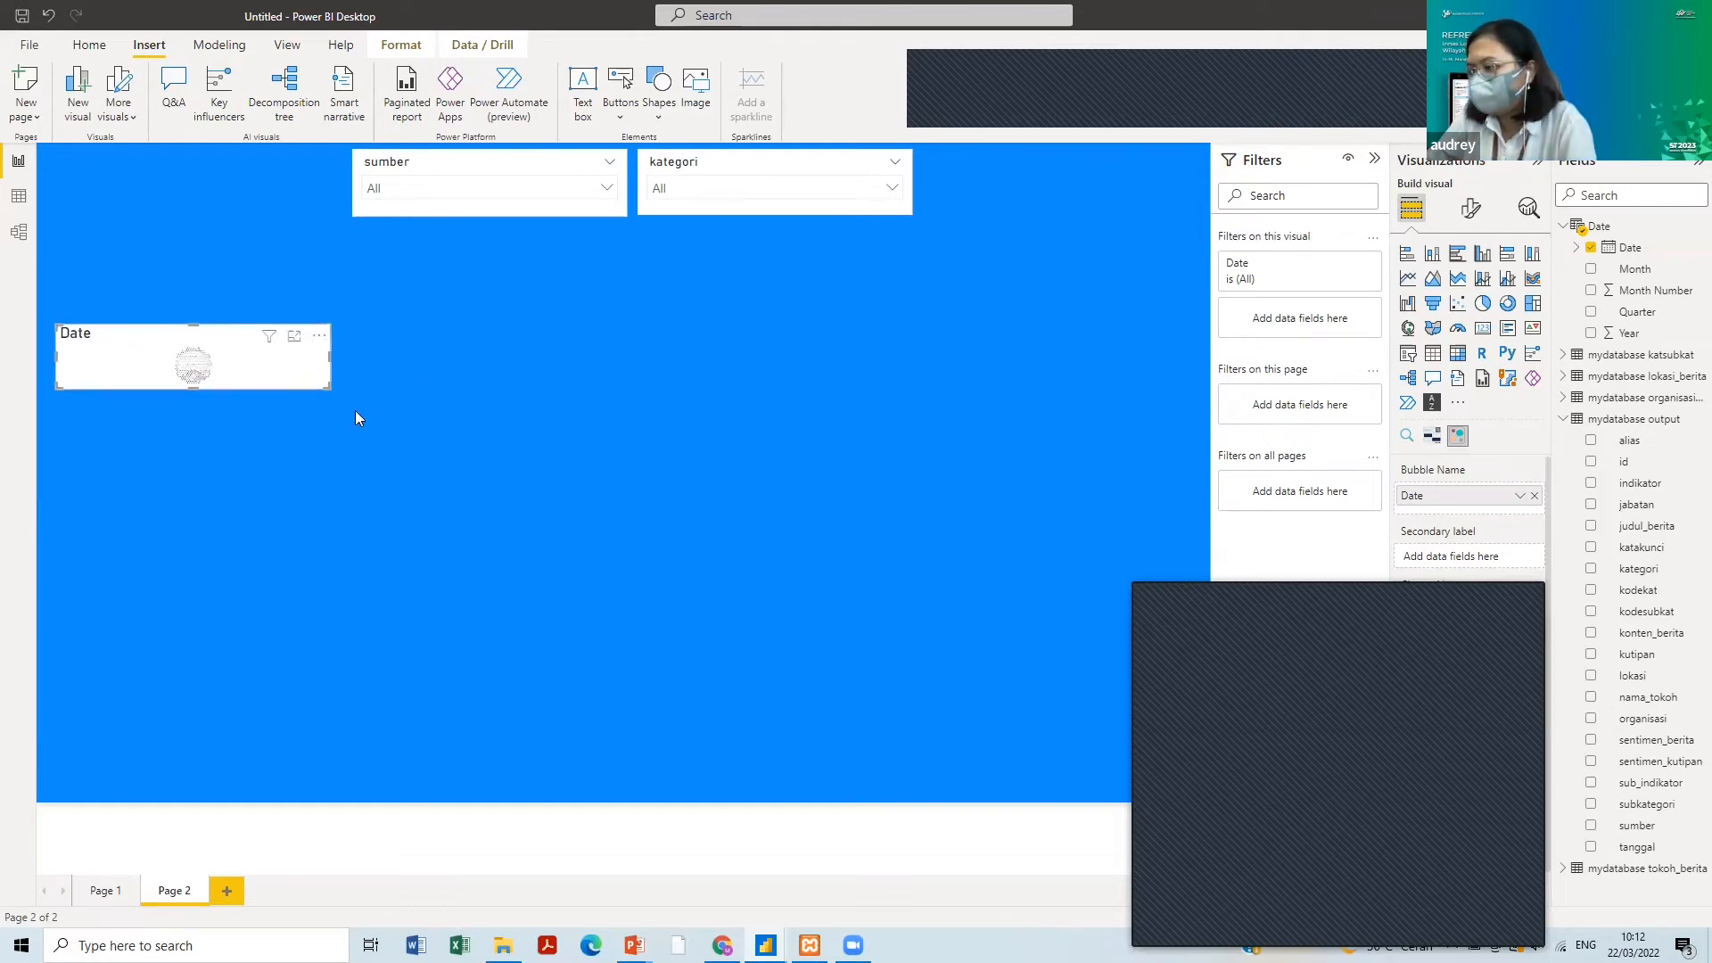
- Enlarge the bubble chart to fill a large area on the lower left of the page
{"action": "left_click_drag", "start_coordinate": [326, 387], "coordinate": [340, 431]}
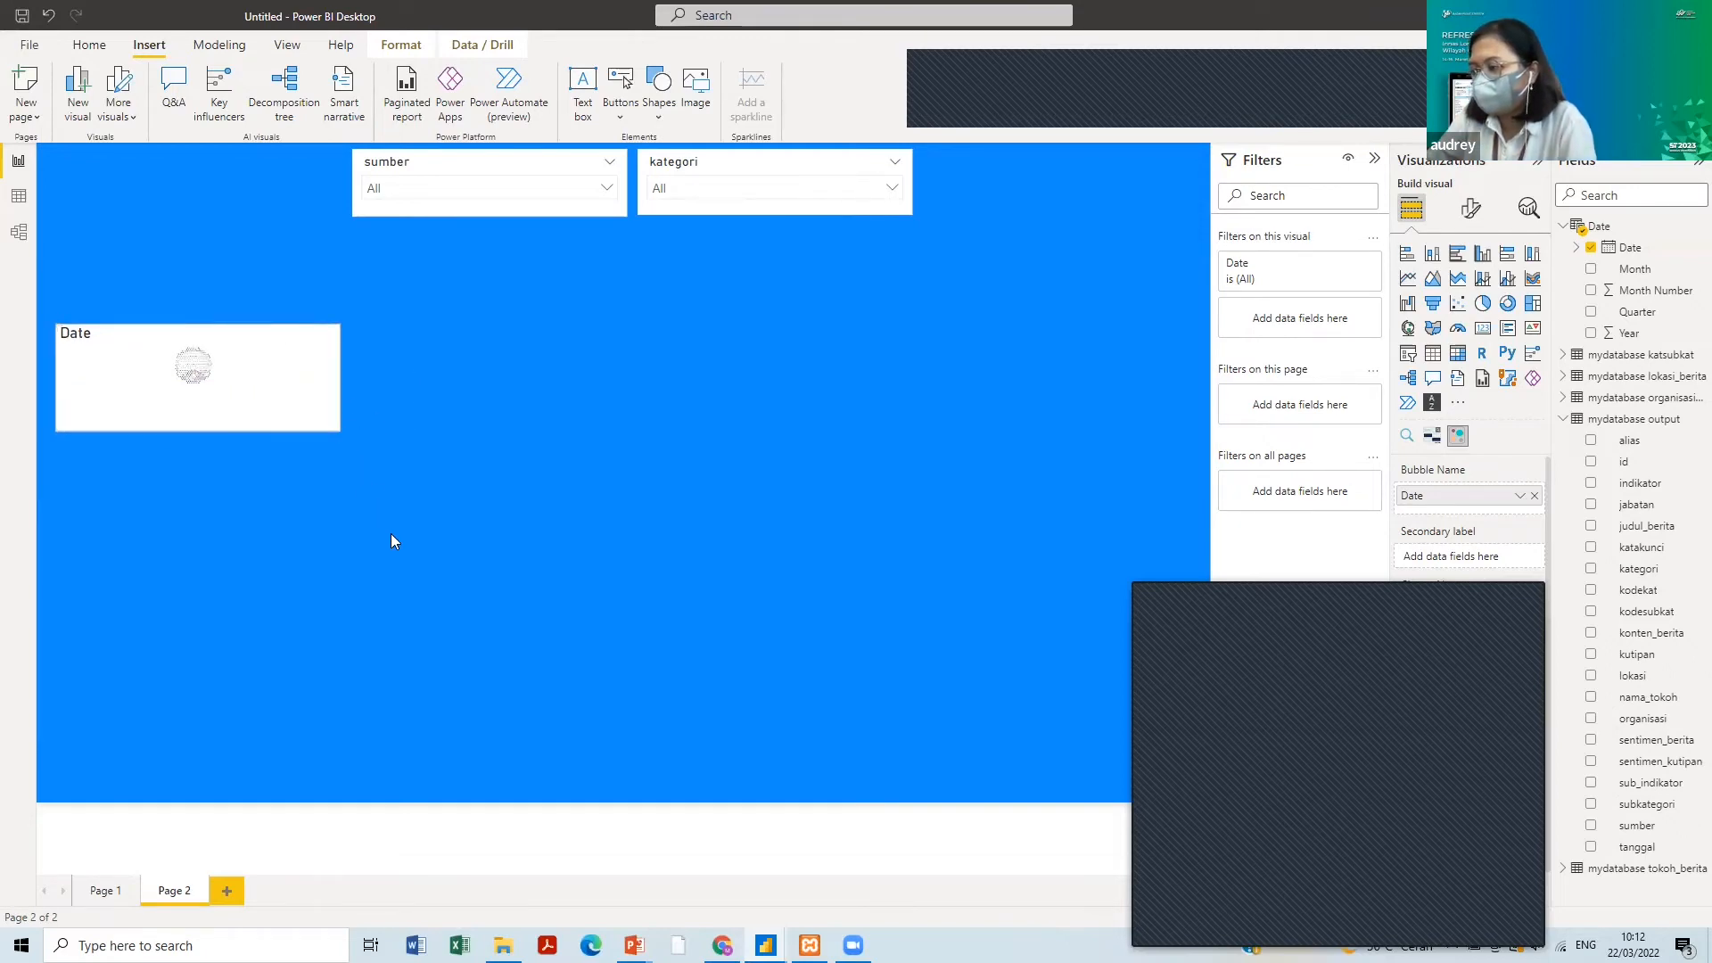
{"action": "left_click_drag", "start_coordinate": [391, 534], "coordinate": [395, 579]}
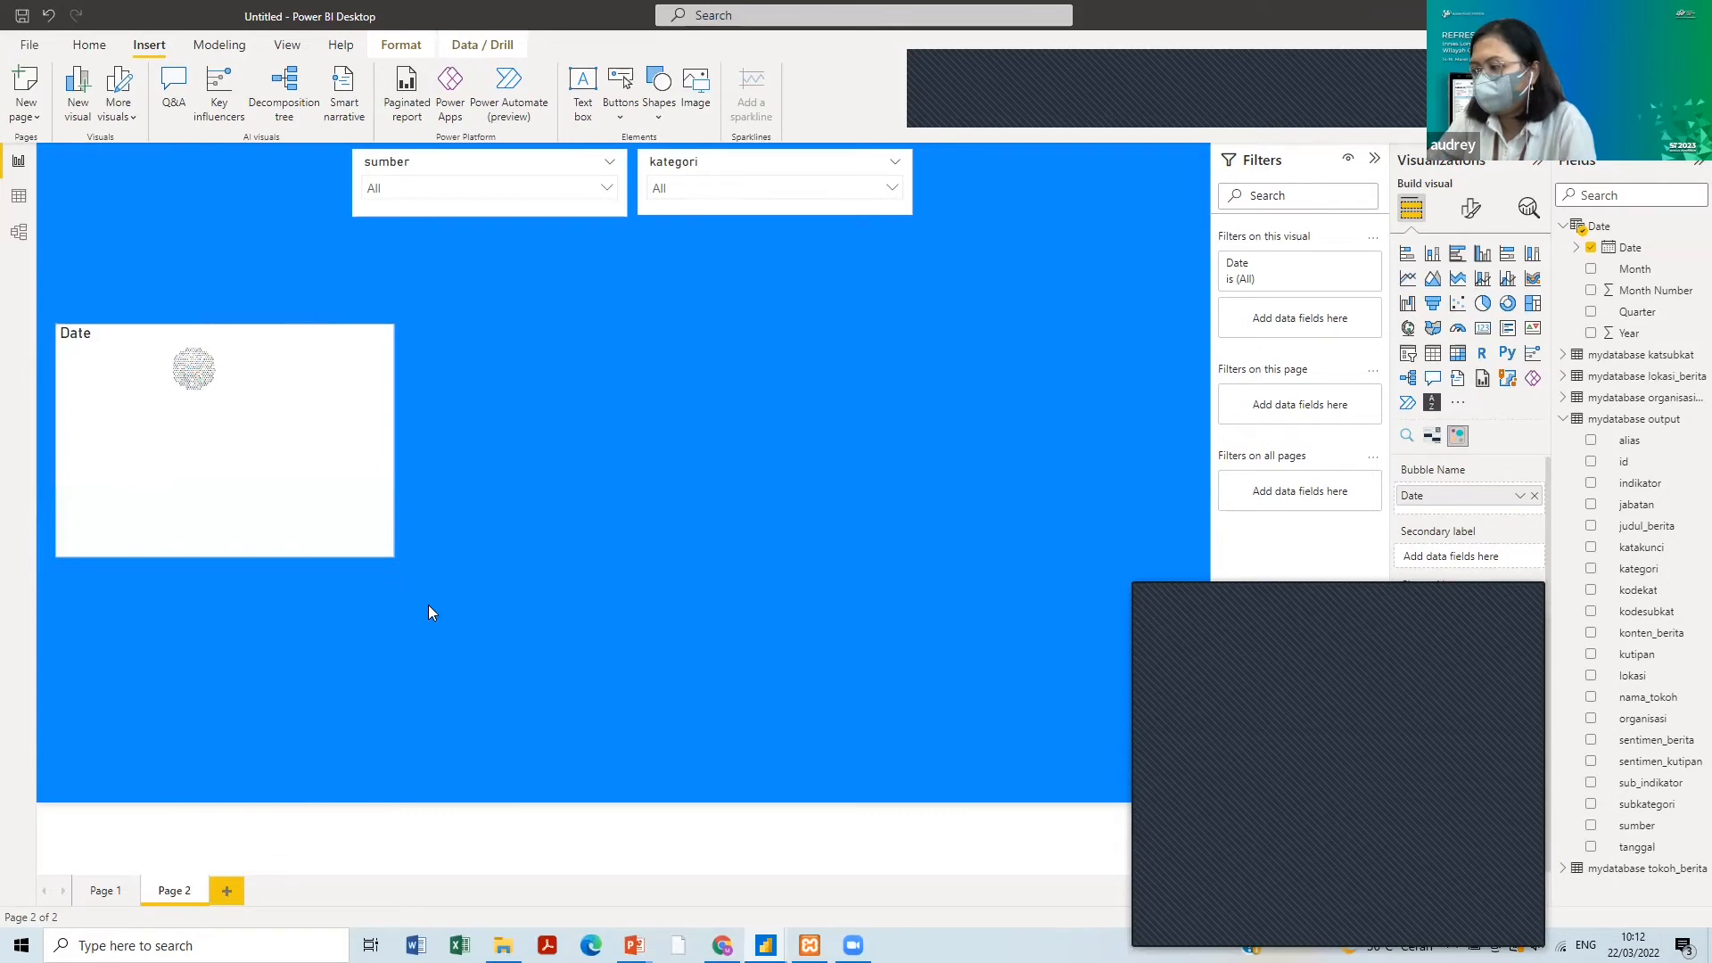
{"action": "left_click_drag", "start_coordinate": [473, 637], "coordinate": [516, 670]}
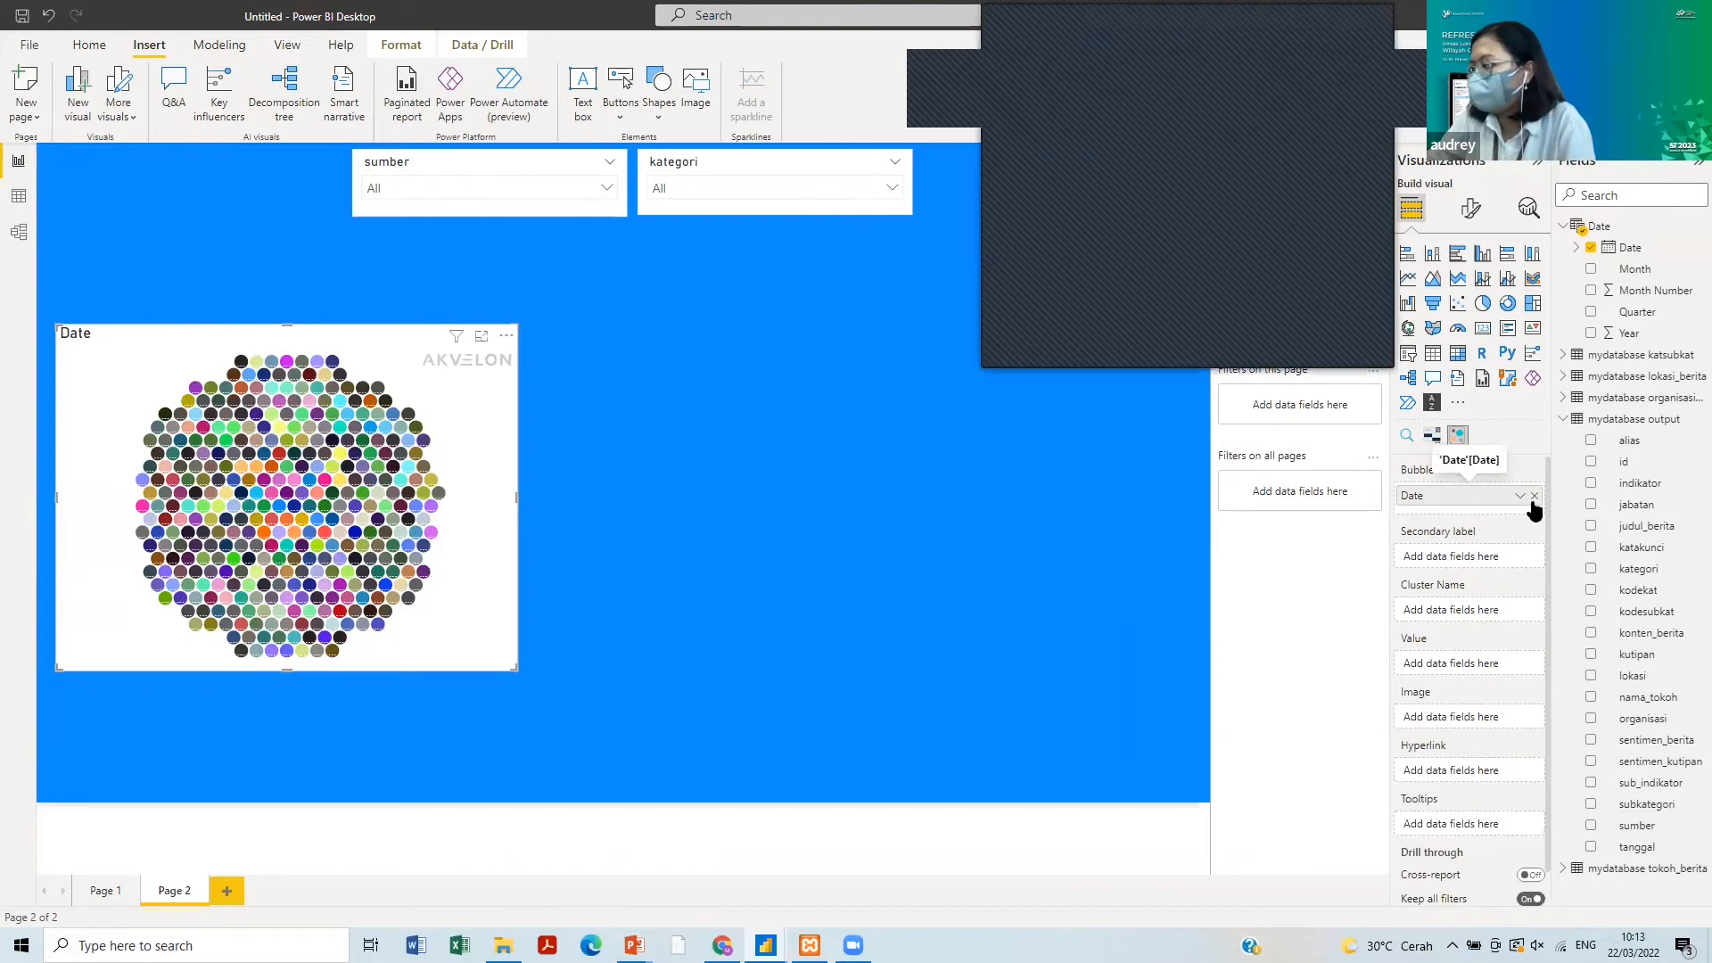
- Replace the Date field with nama_organisasi from the mydatabase organisasi table as the chart's Bubble Name
{"action": "left_click", "coordinate": [1534, 496]}
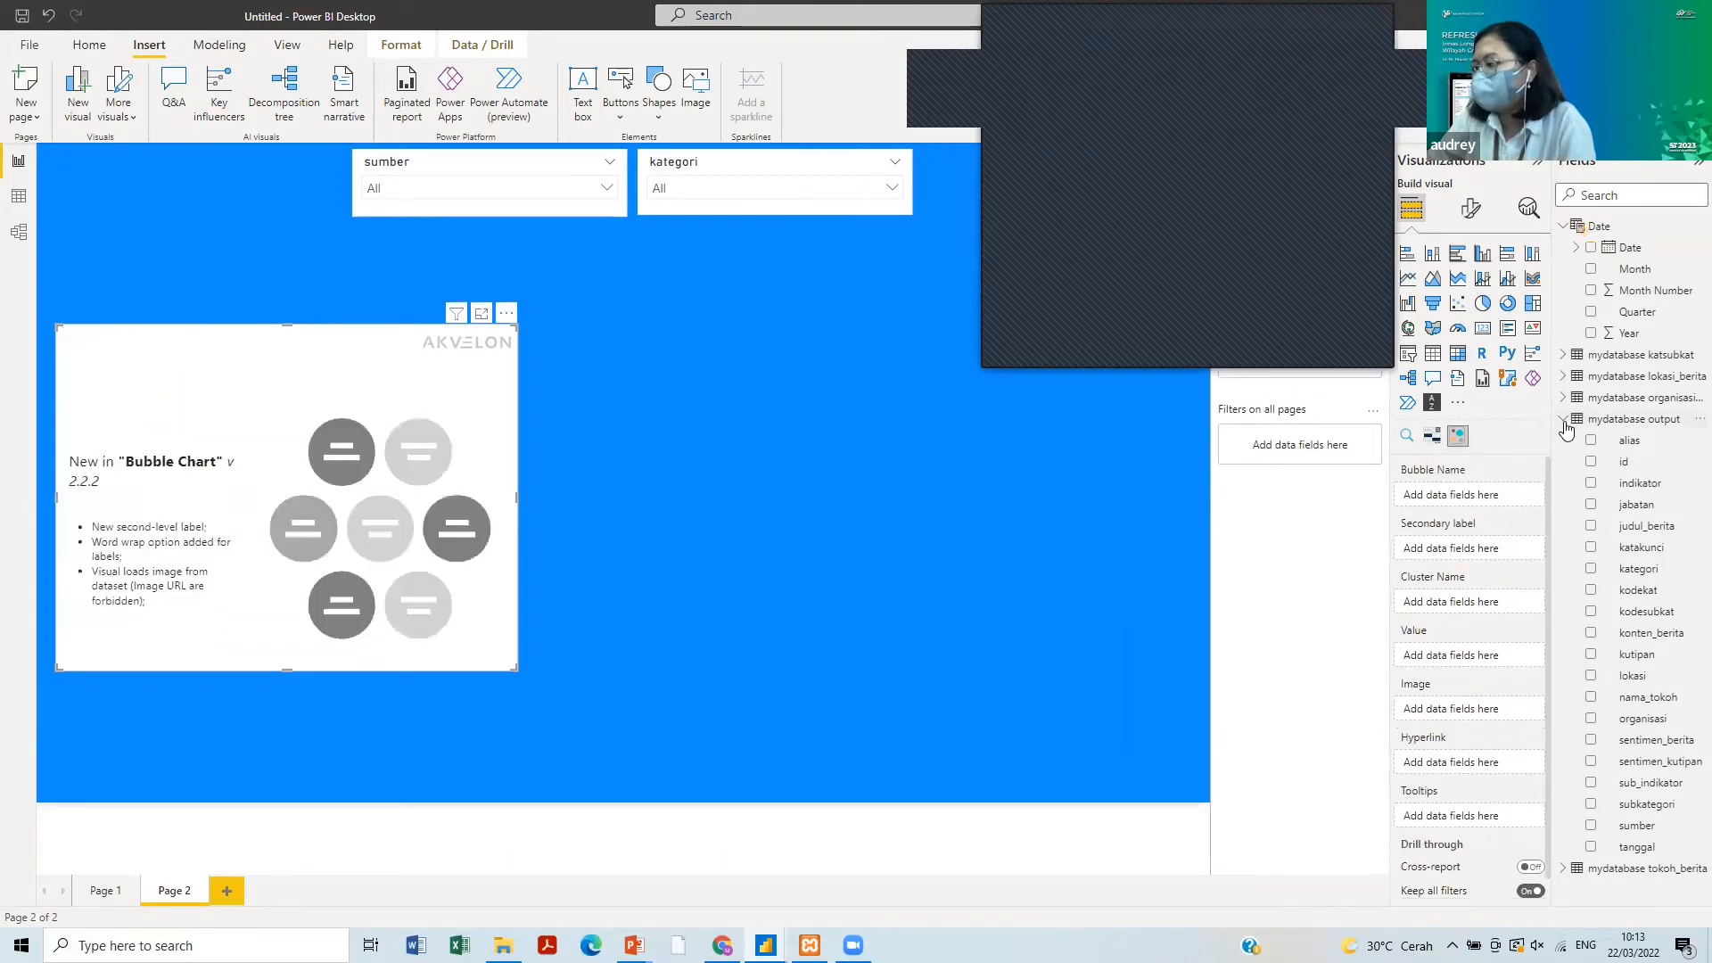
{"action": "left_click", "coordinate": [1564, 421]}
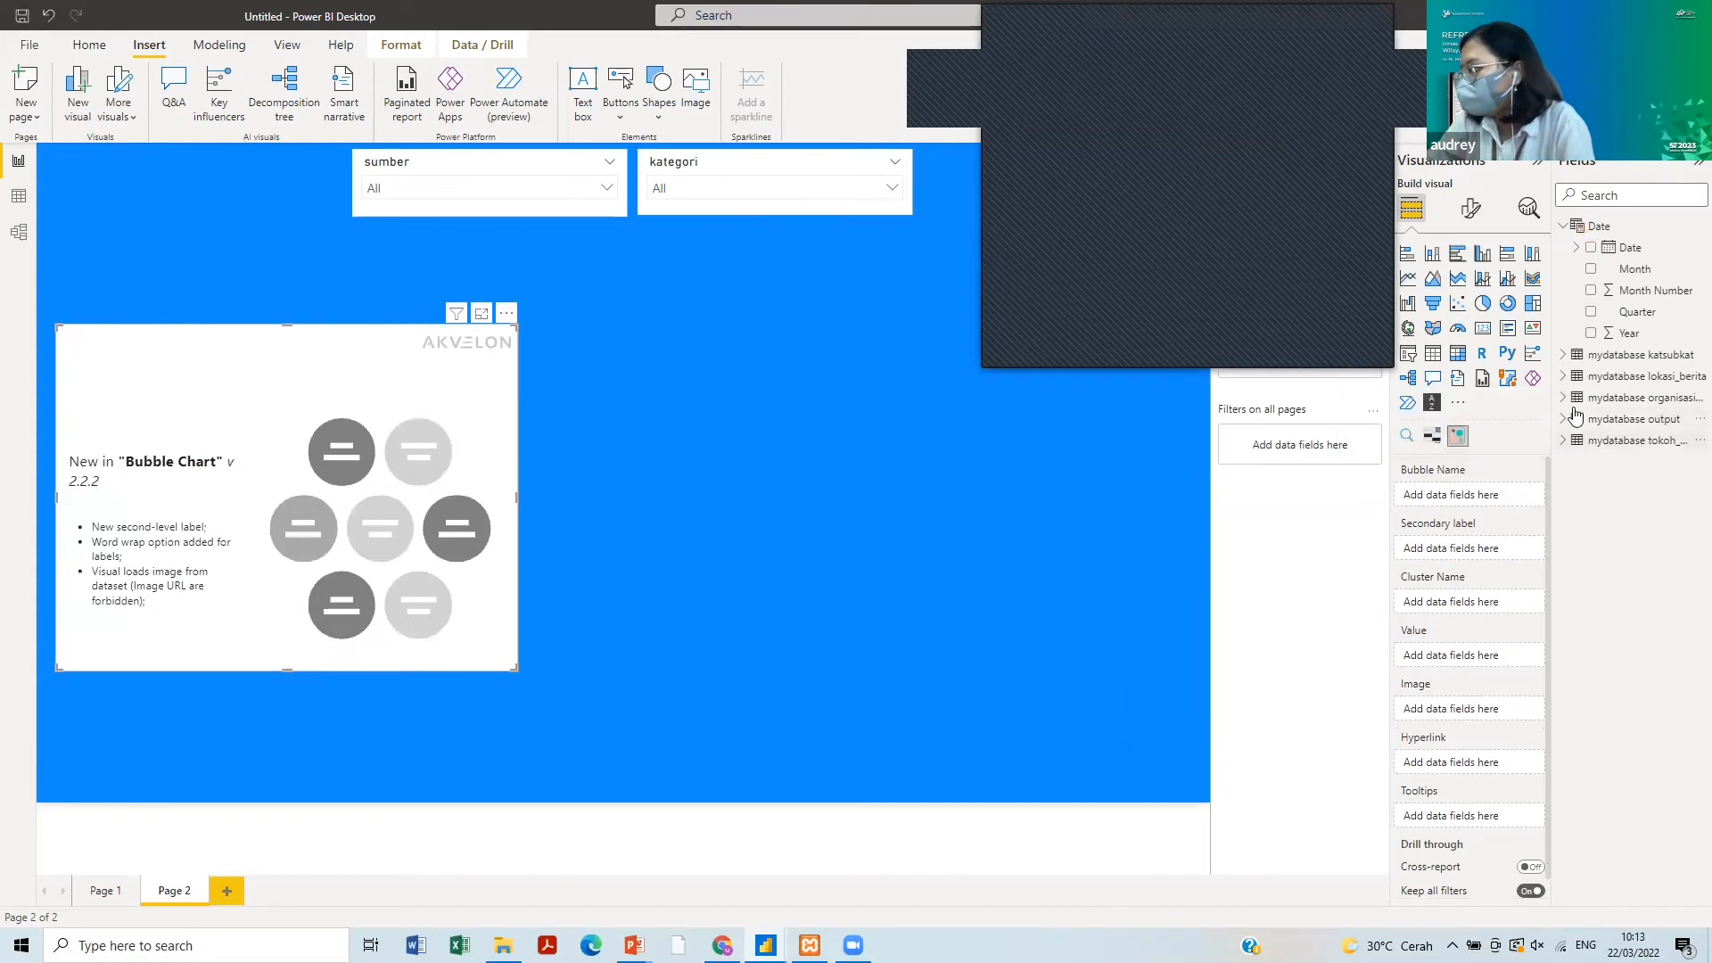
{"action": "left_click", "coordinate": [1564, 398]}
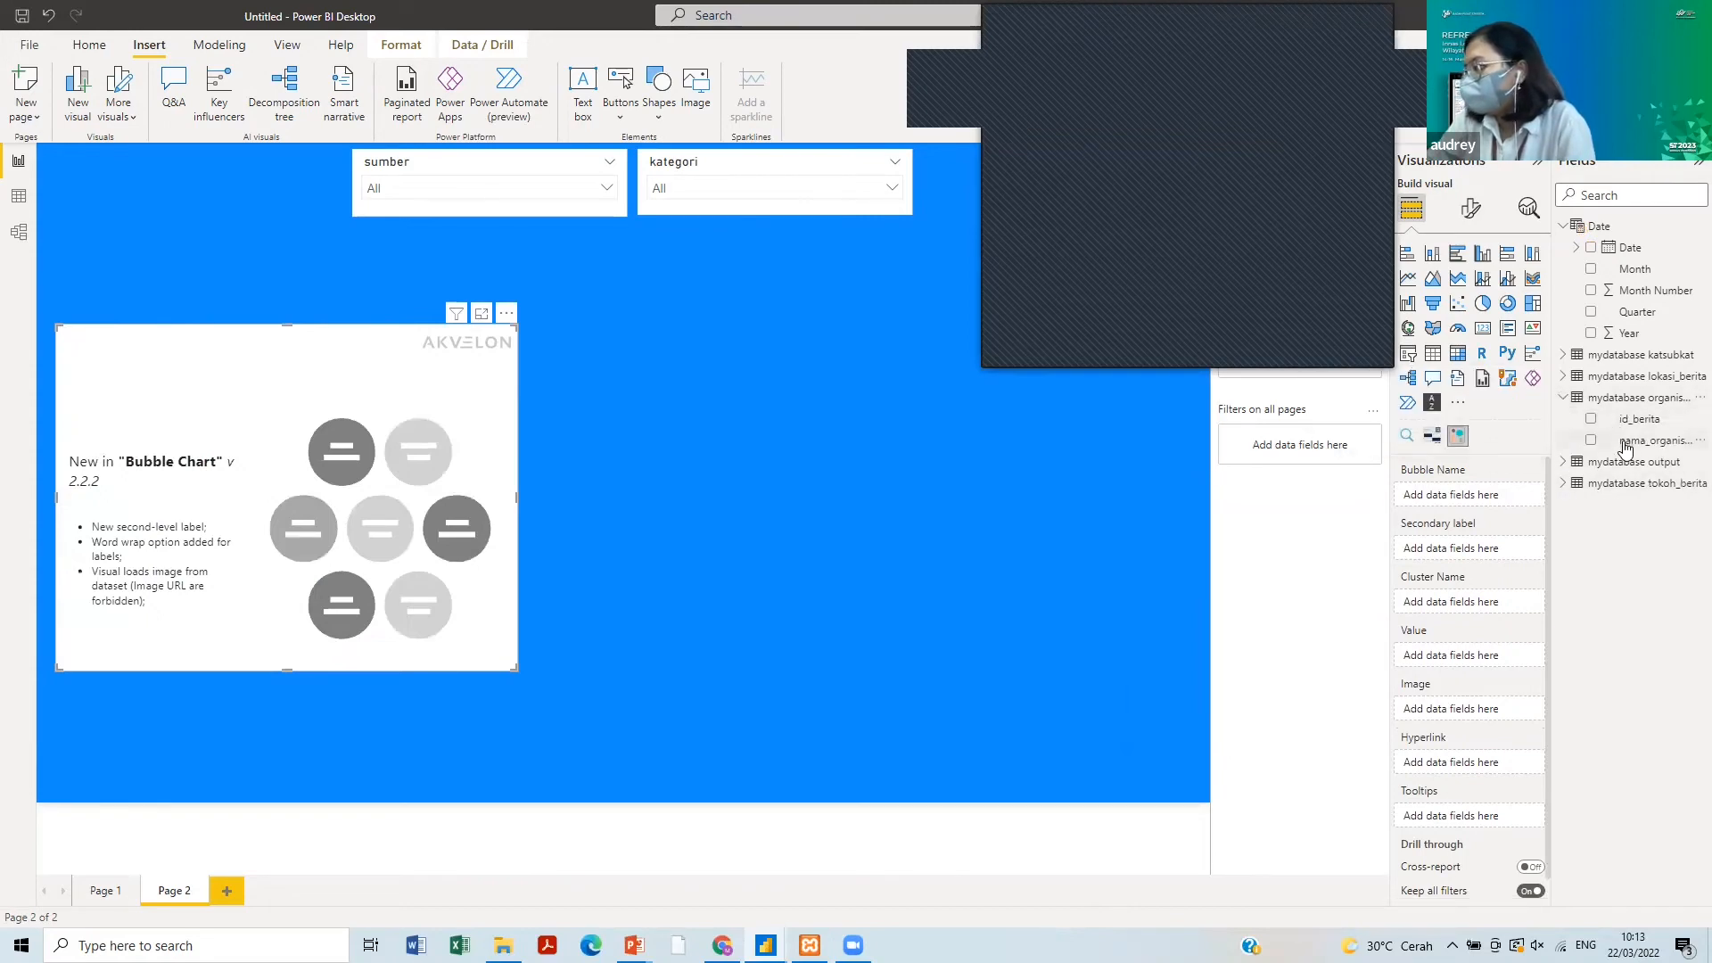
{"action": "left_click_drag", "start_coordinate": [1624, 447], "coordinate": [1470, 499]}
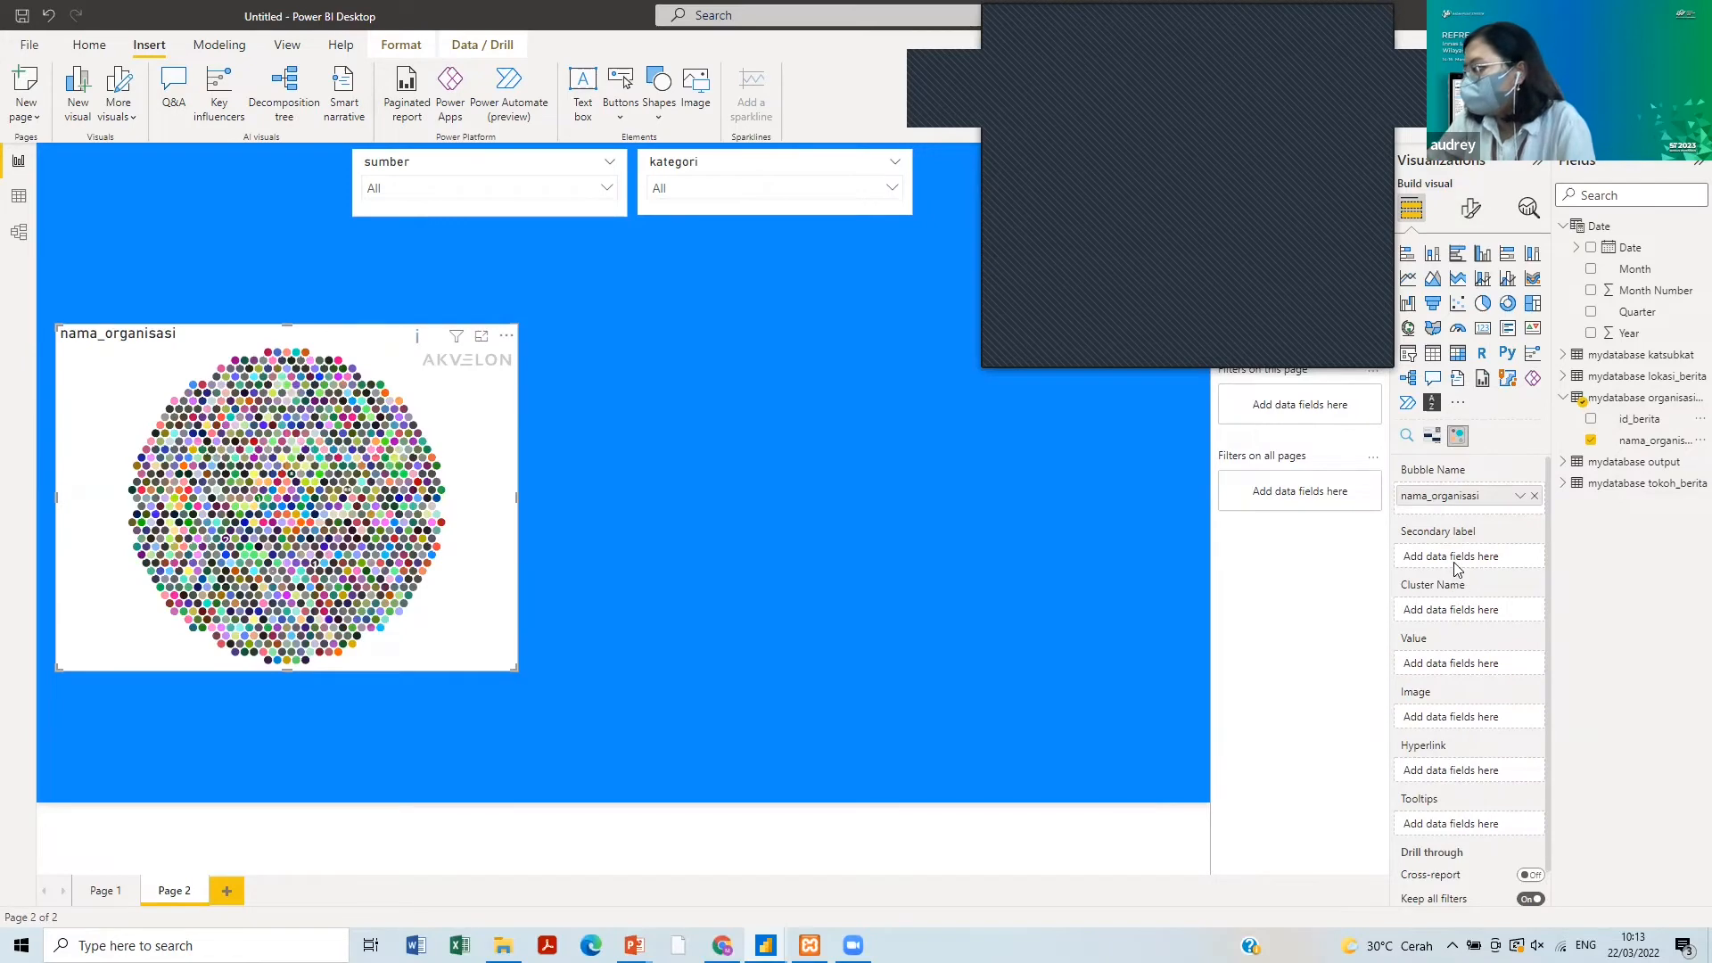
- Add nama_organisasi to the bubble chart's Secondary label and Value as well
{"action": "left_click_drag", "start_coordinate": [1456, 568], "coordinate": [1457, 560]}
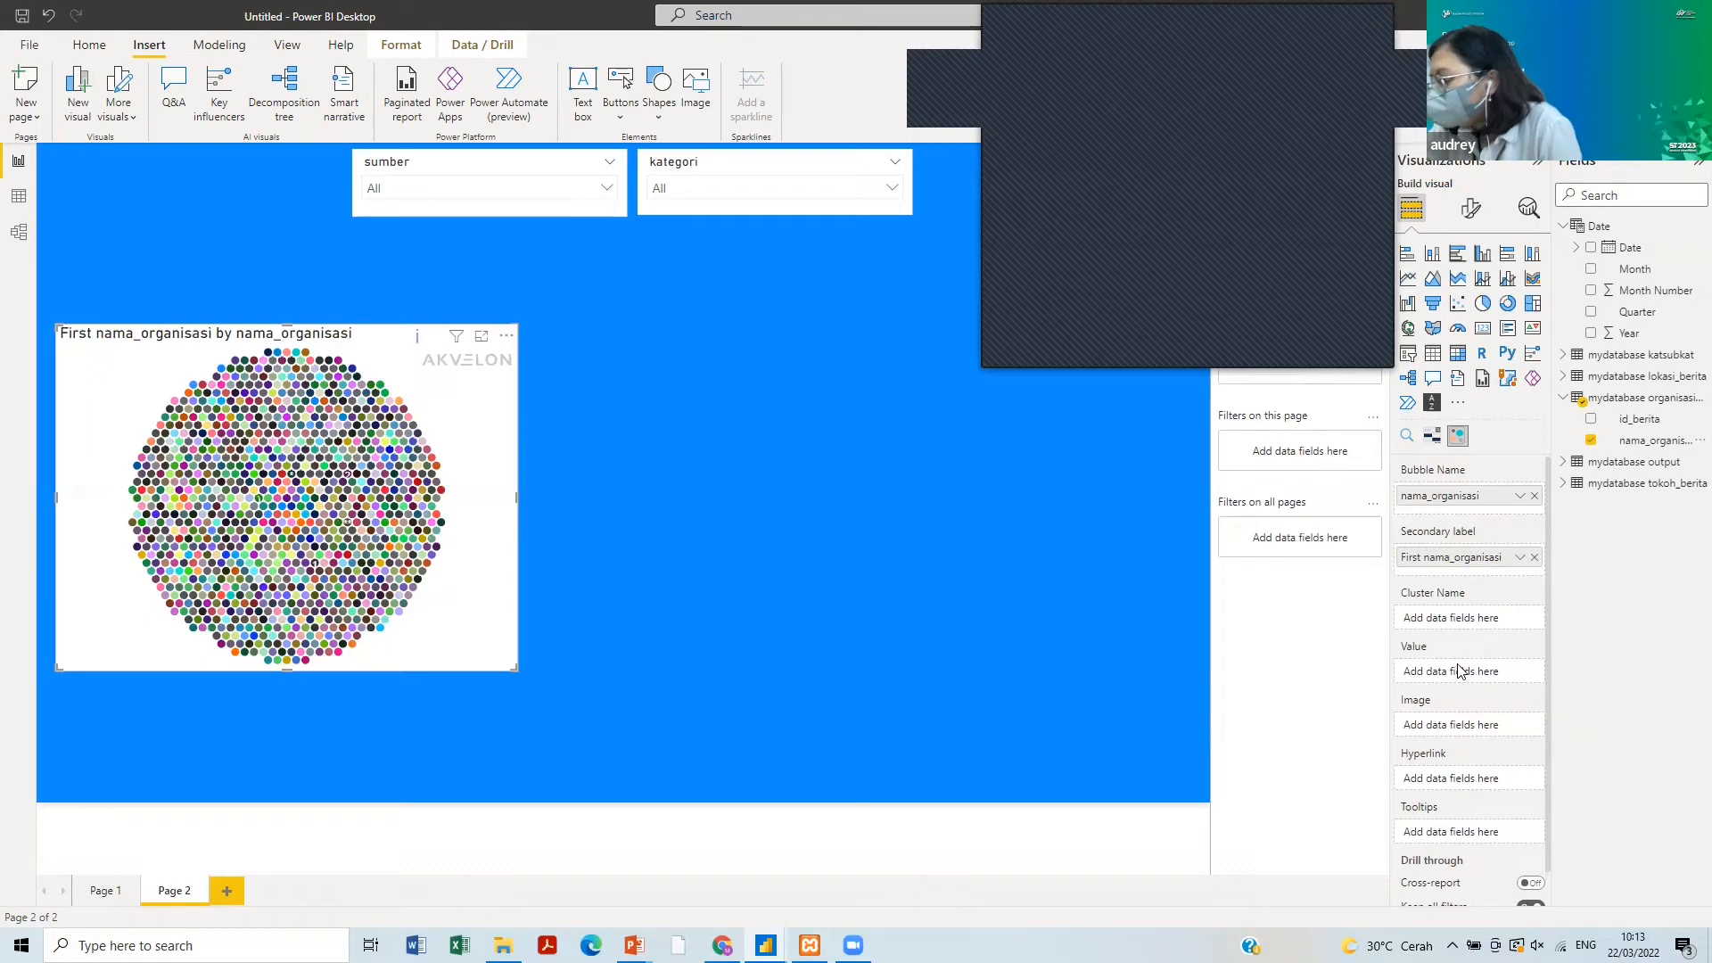
{"action": "left_click_drag", "start_coordinate": [1456, 675], "coordinate": [1464, 678]}
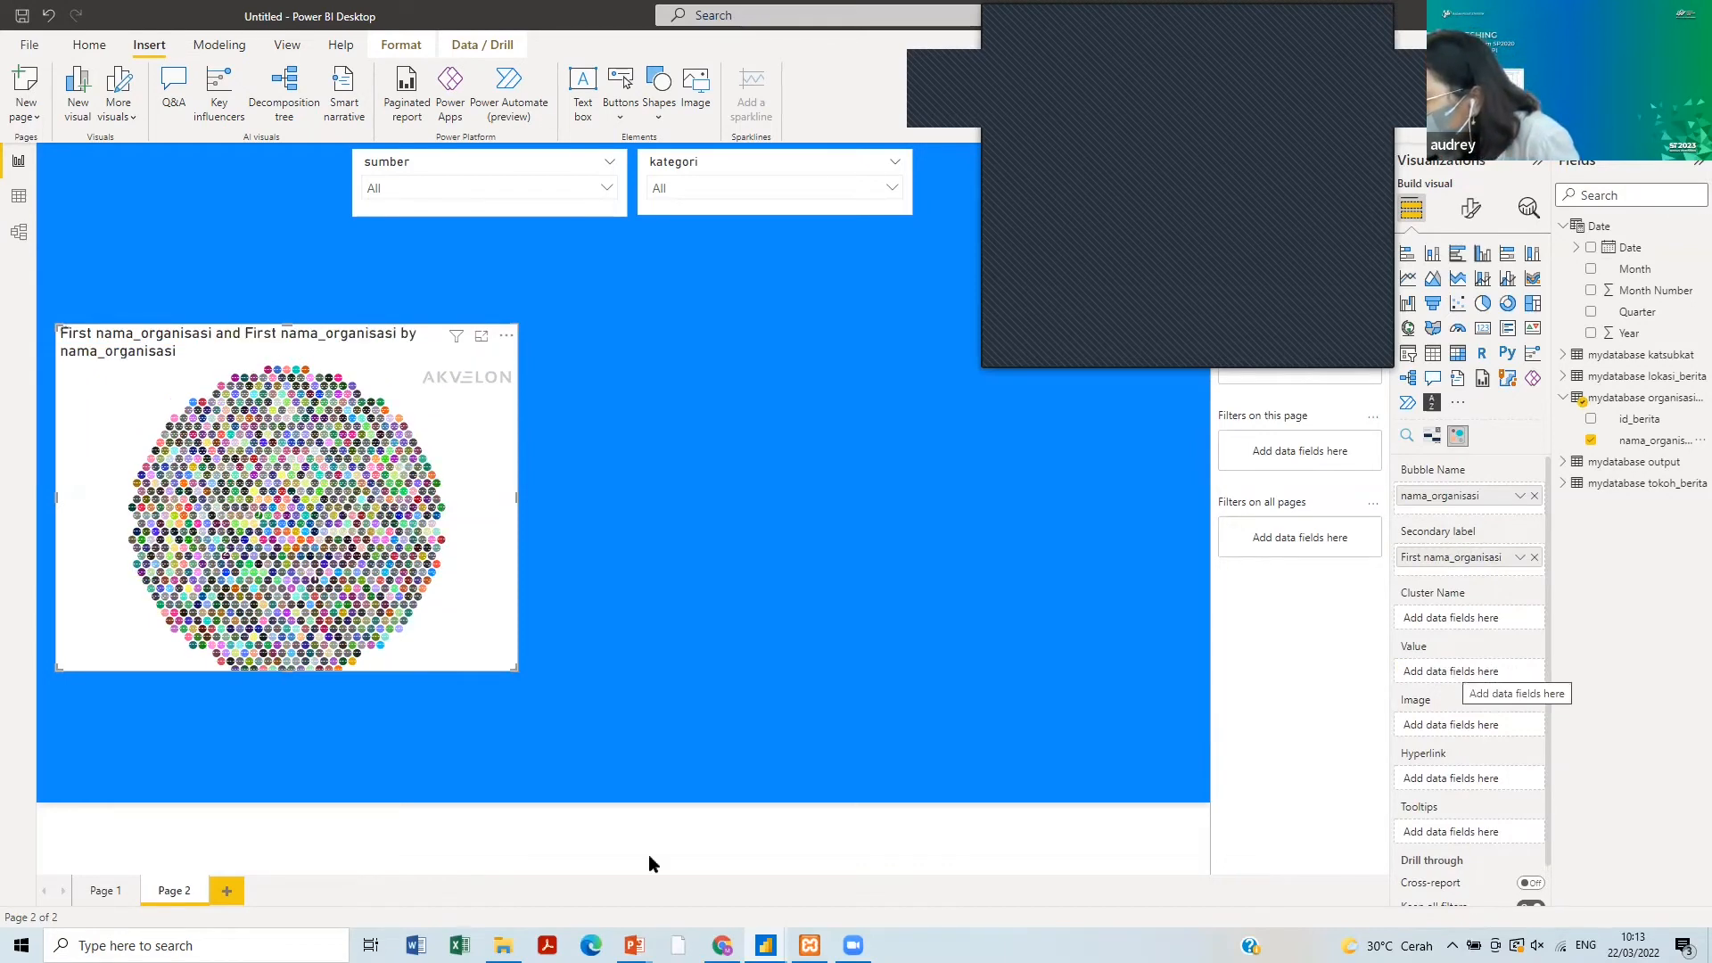
{"action": "mouse_move", "coordinate": [765, 945]}
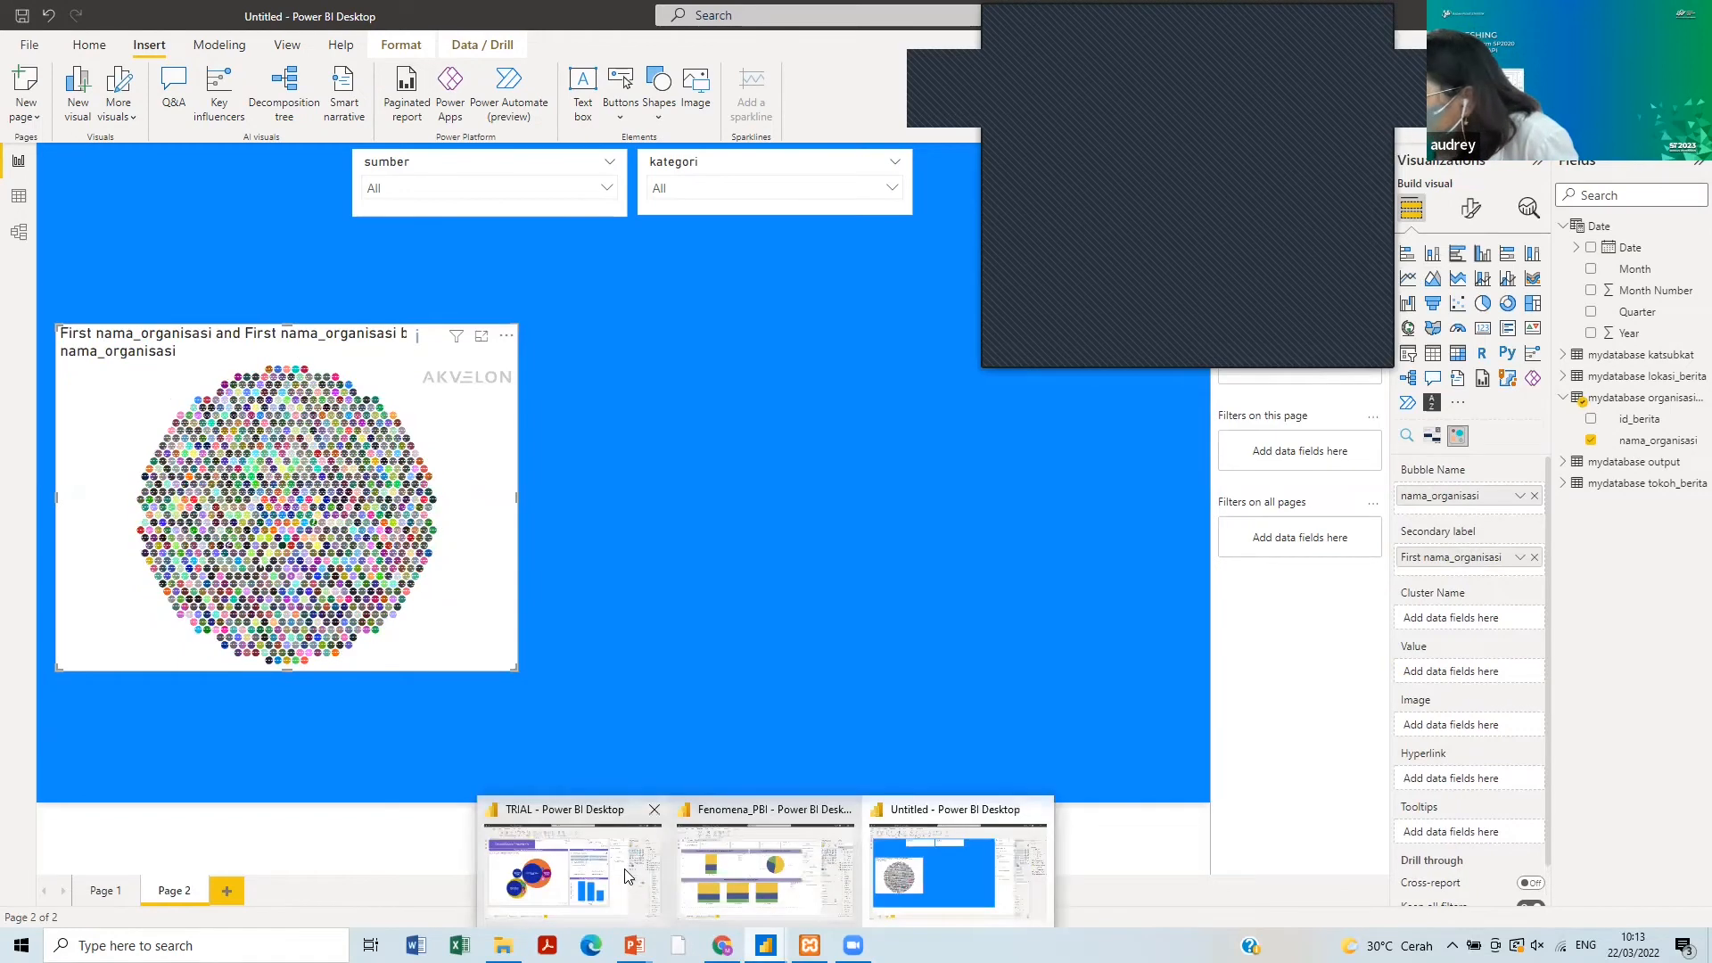
- Check which fields the bubble chart on the TRIAL report's NER(organisasi) page uses, and return to the Untitled report
{"action": "left_click", "coordinate": [627, 877]}
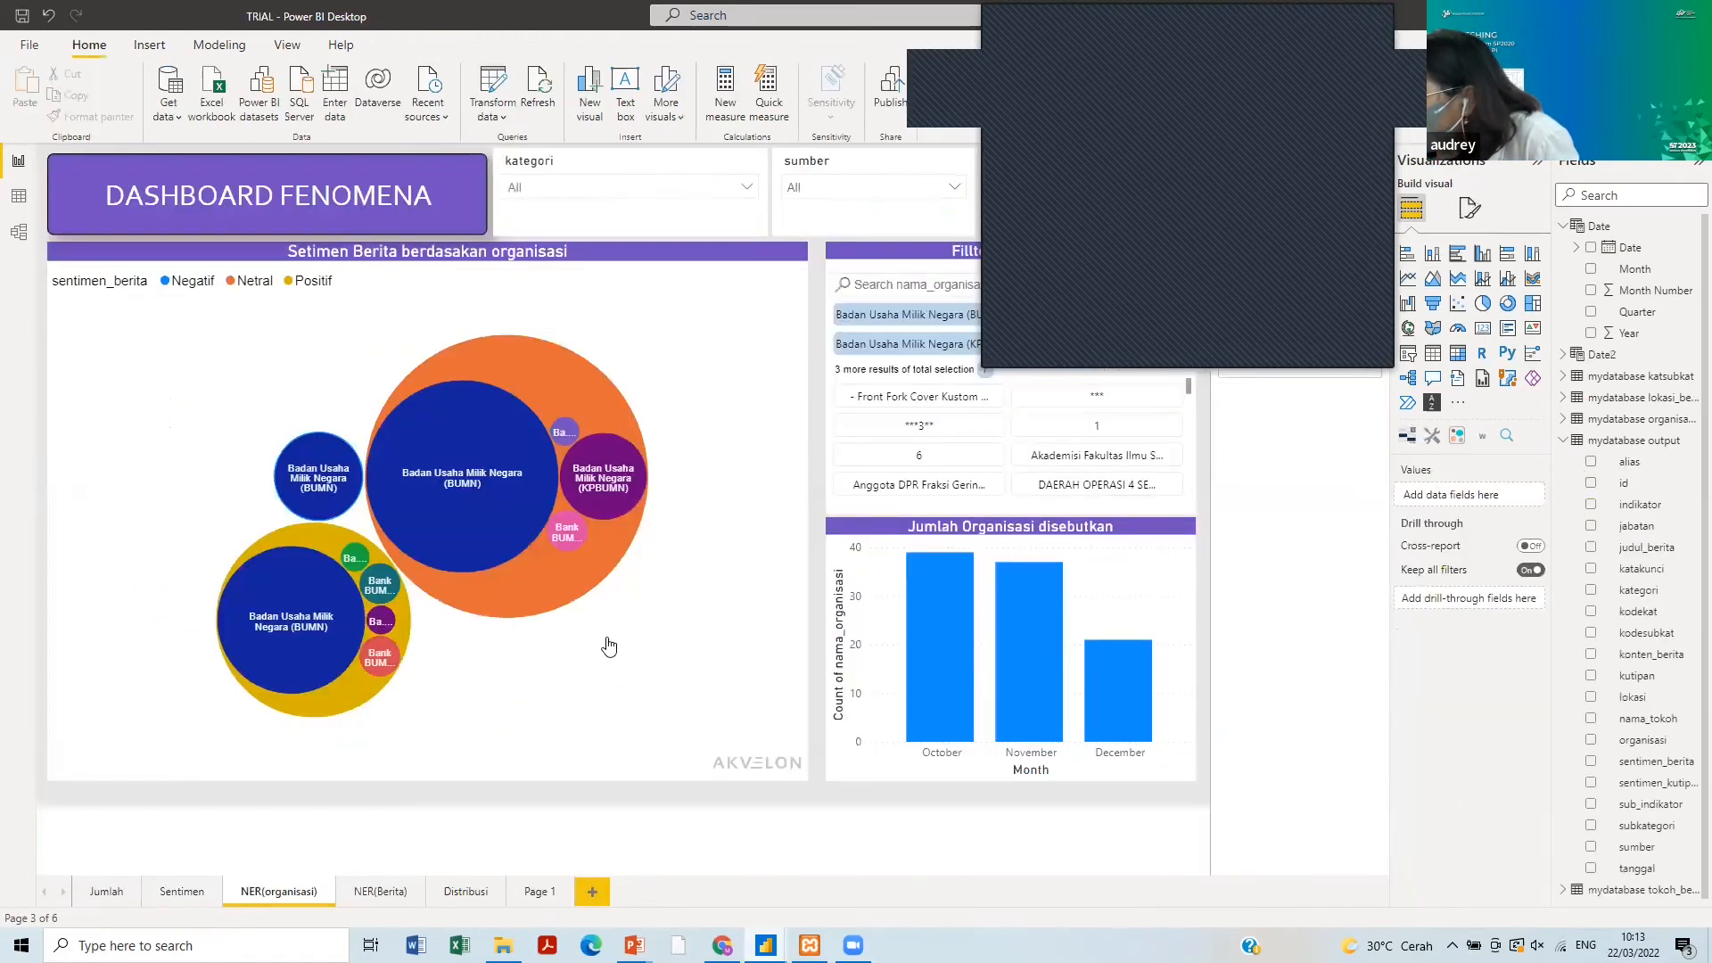
{"action": "left_click", "coordinate": [609, 645]}
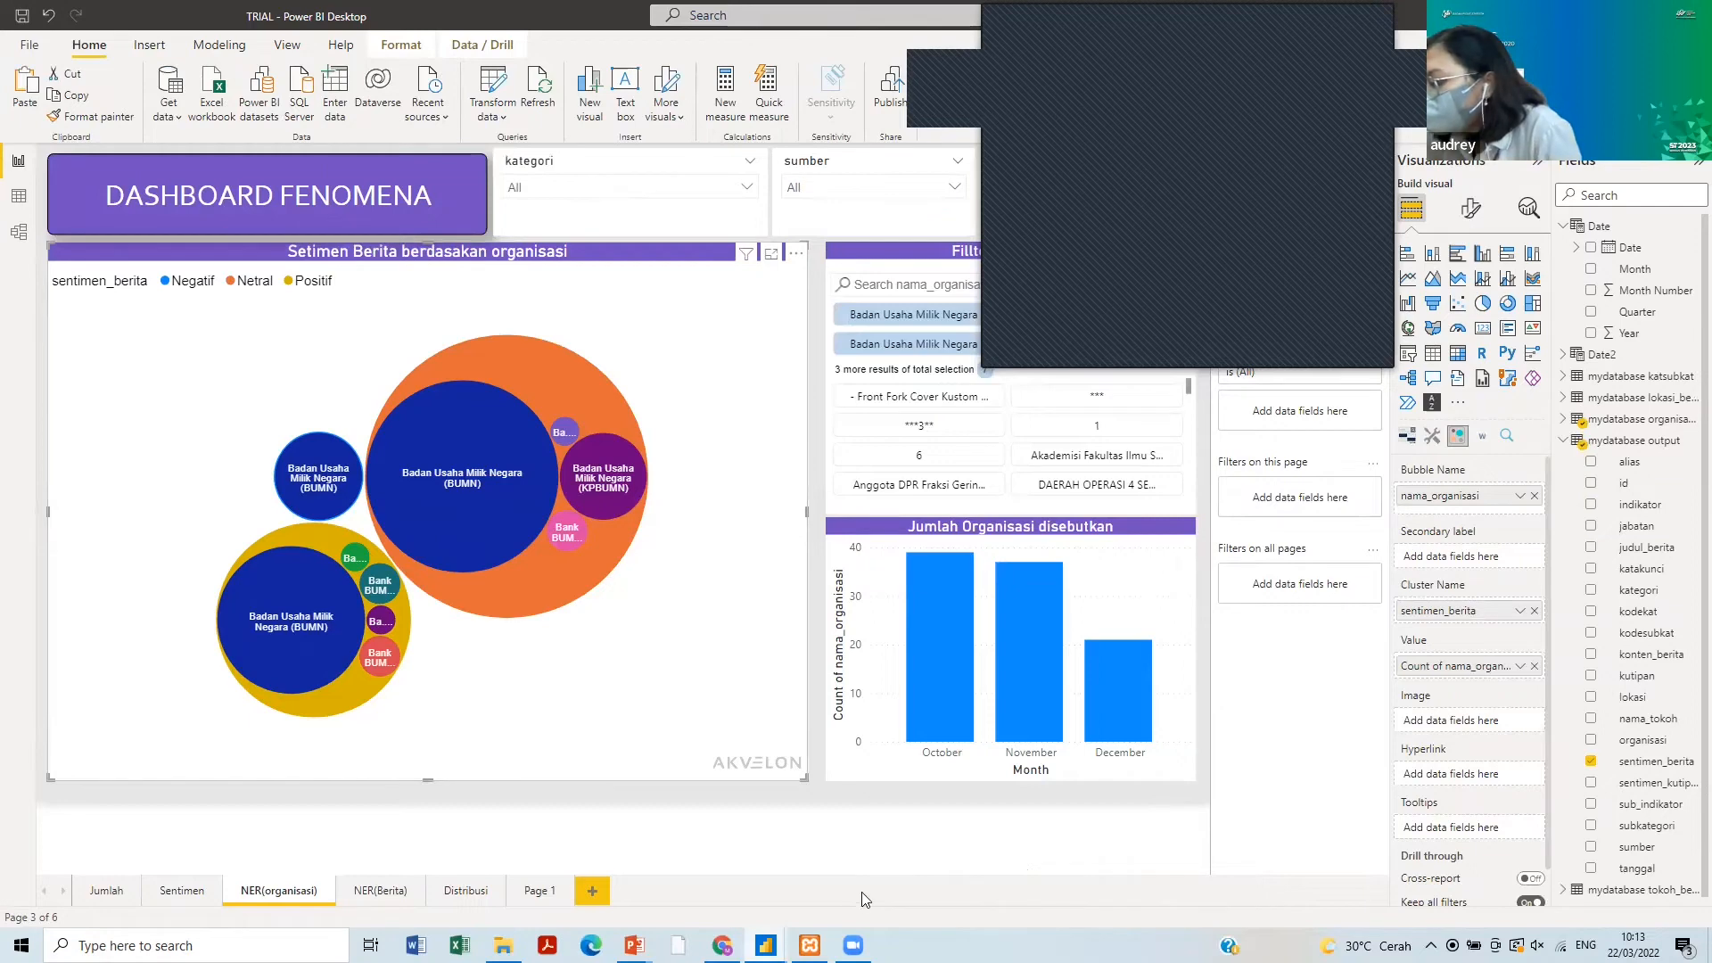
{"action": "mouse_move", "coordinate": [765, 945]}
{"action": "left_click", "coordinate": [905, 870]}
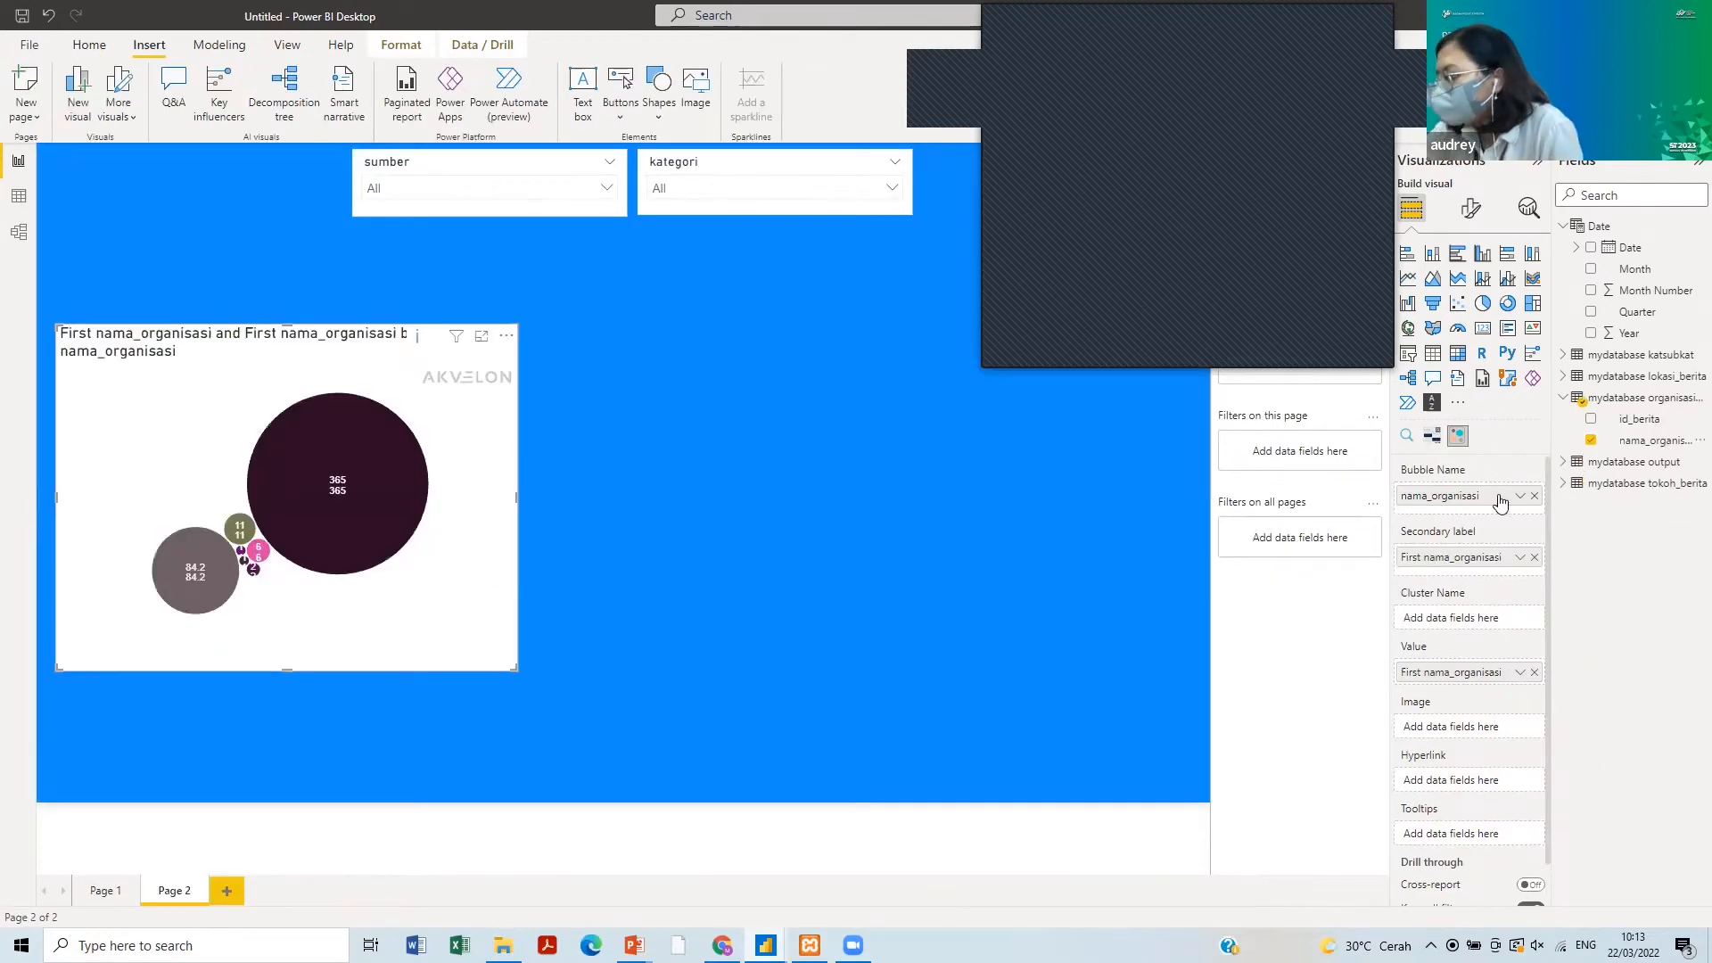
- Remove nama_organisasi from the bubble chart's Secondary label and set its Value to Count of nama_organisasi
{"action": "left_click", "coordinate": [1533, 558]}
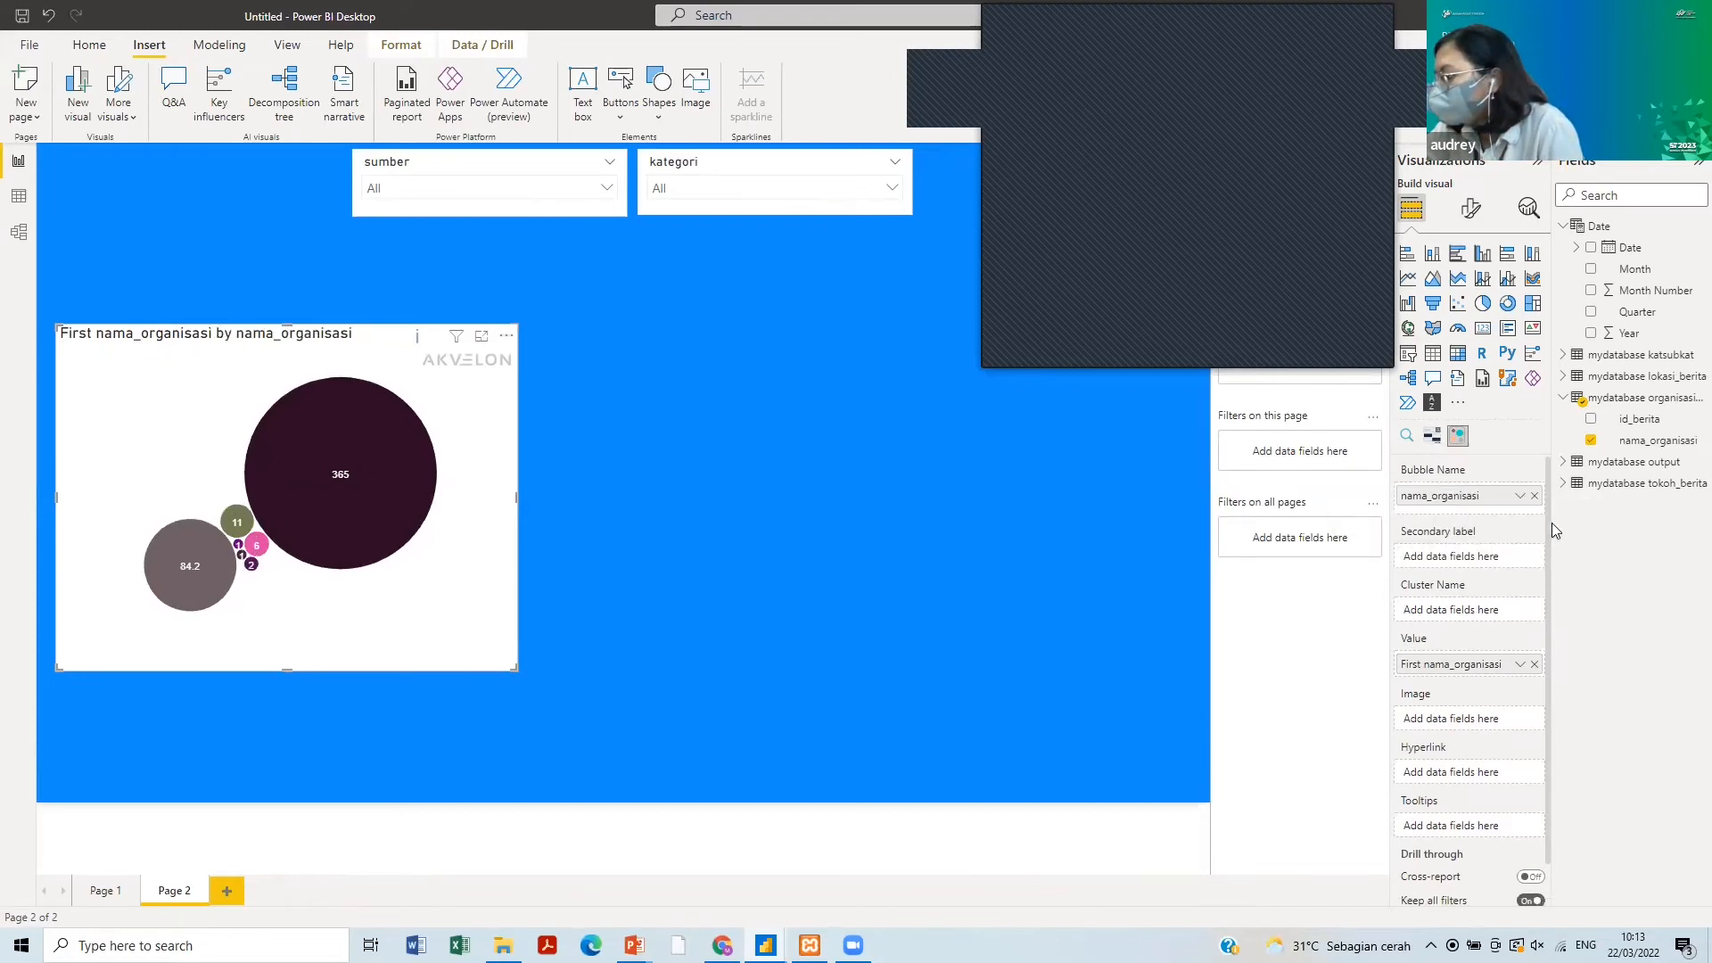
{"action": "left_click", "coordinate": [1565, 463]}
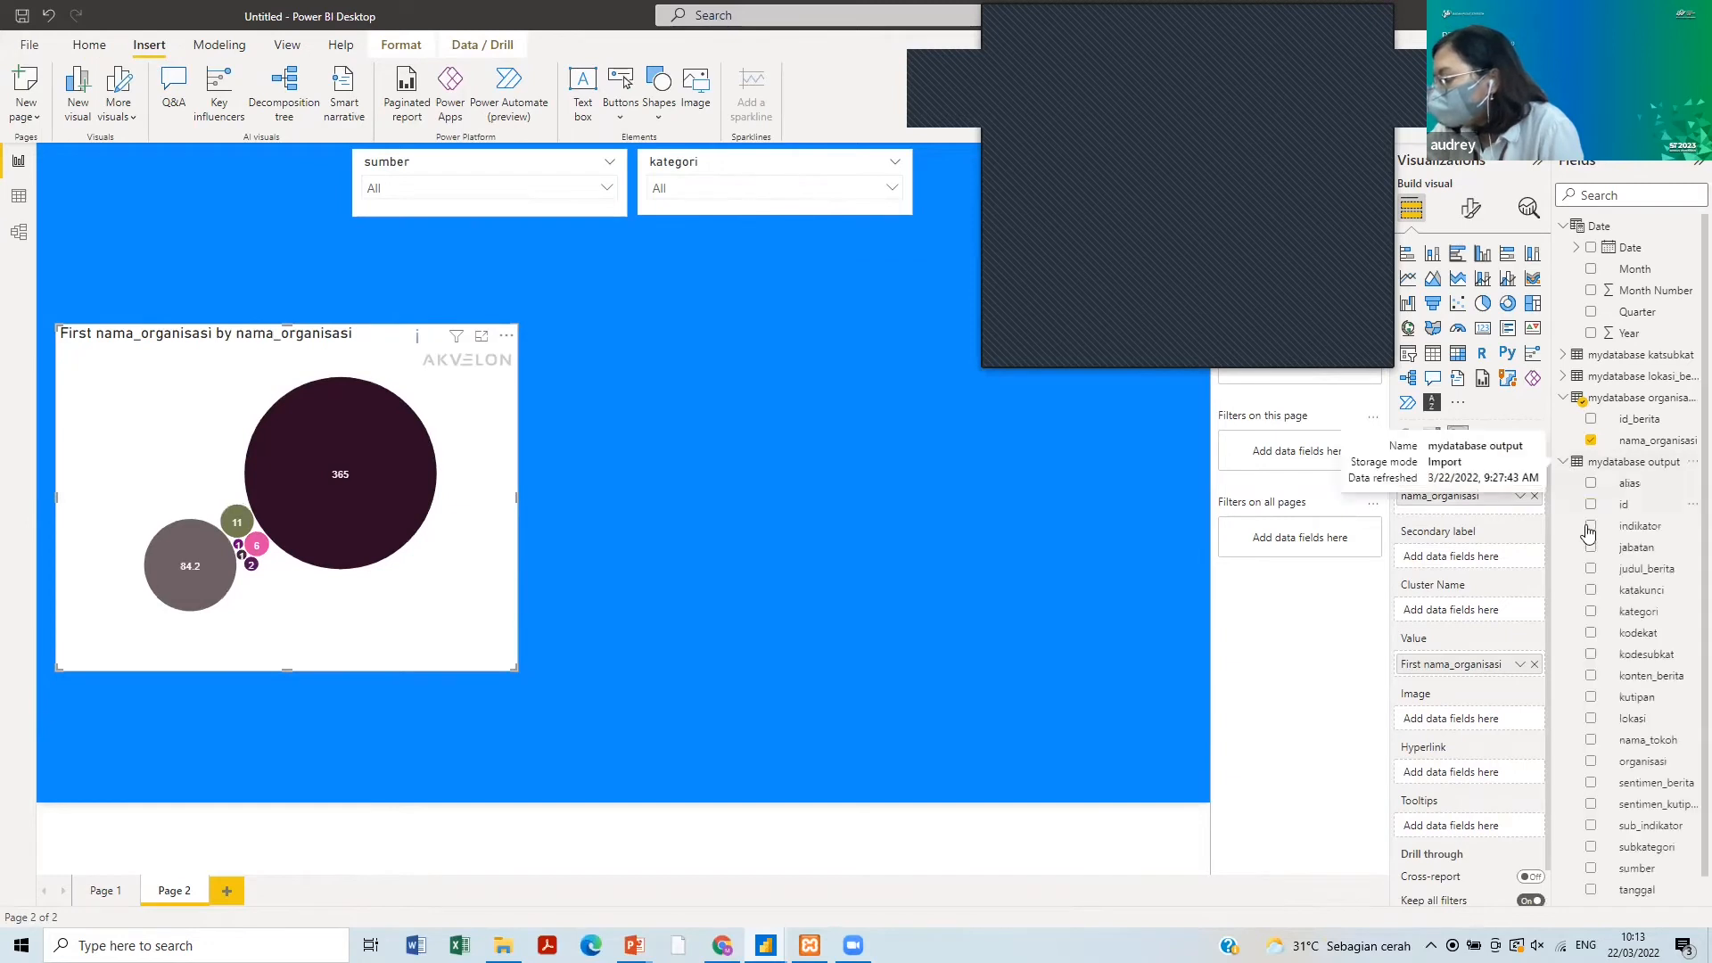
{"action": "left_click", "coordinate": [1520, 666]}
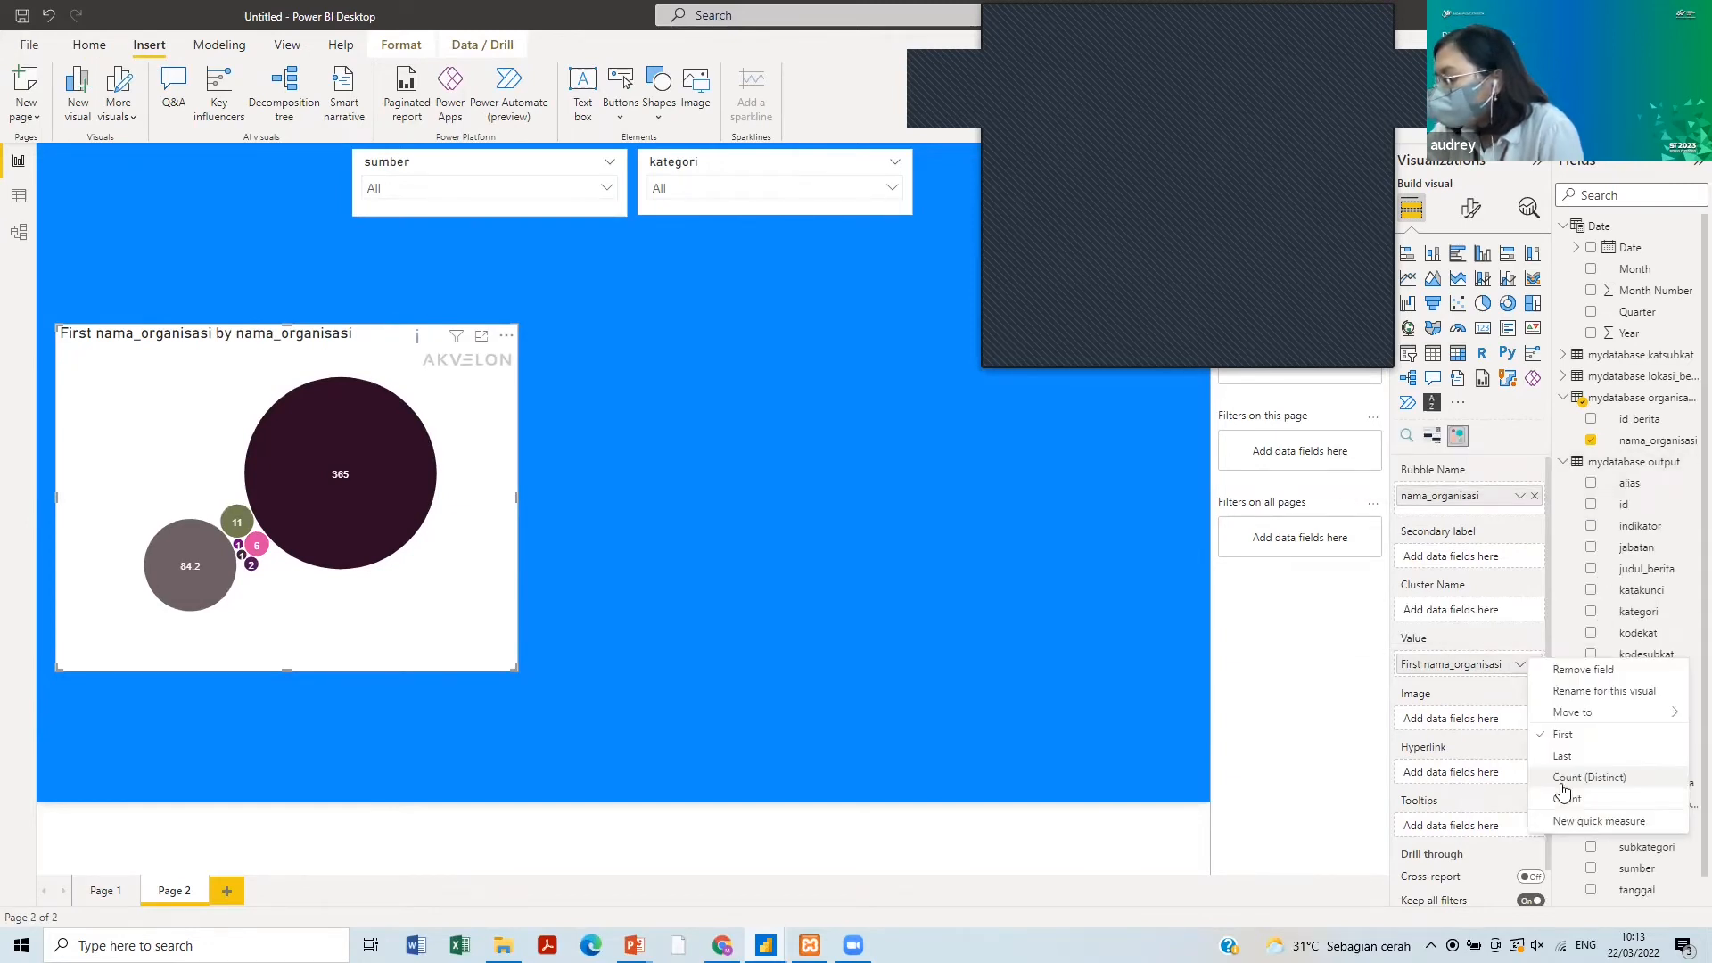
{"action": "left_click", "coordinate": [1565, 802]}
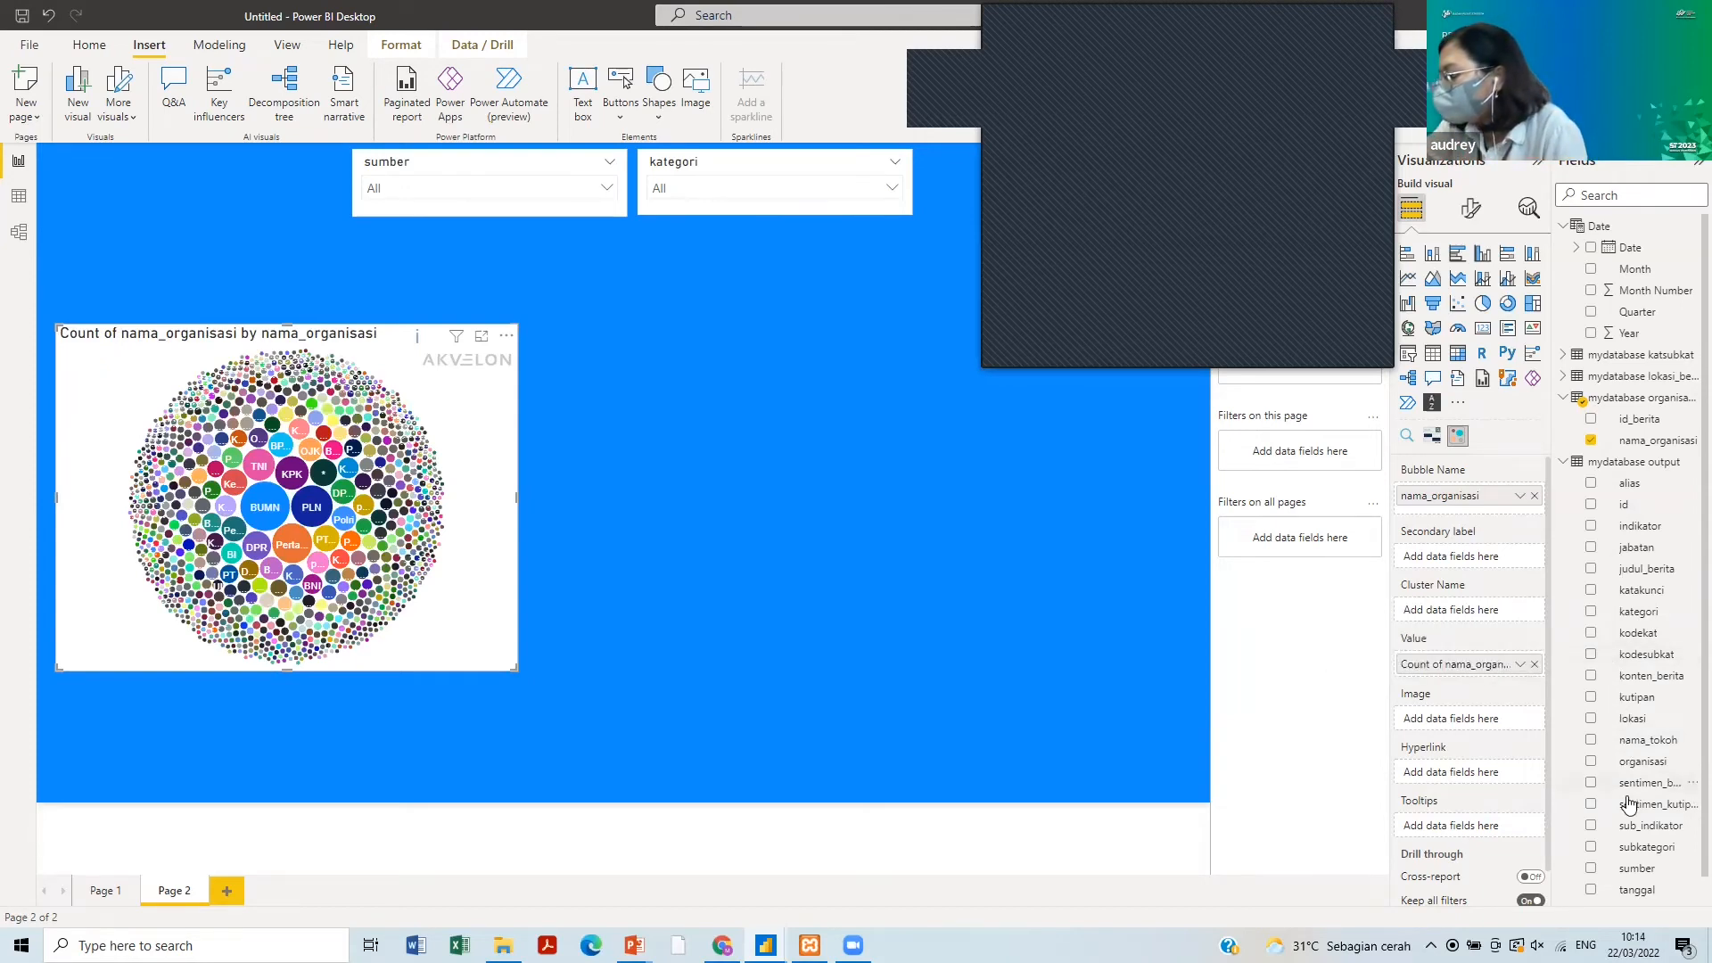
- Group the bubbles by adding sentimen_berita from the mydatabase output table as the Cluster Name
{"action": "left_click_drag", "start_coordinate": [1628, 795], "coordinate": [1469, 613]}
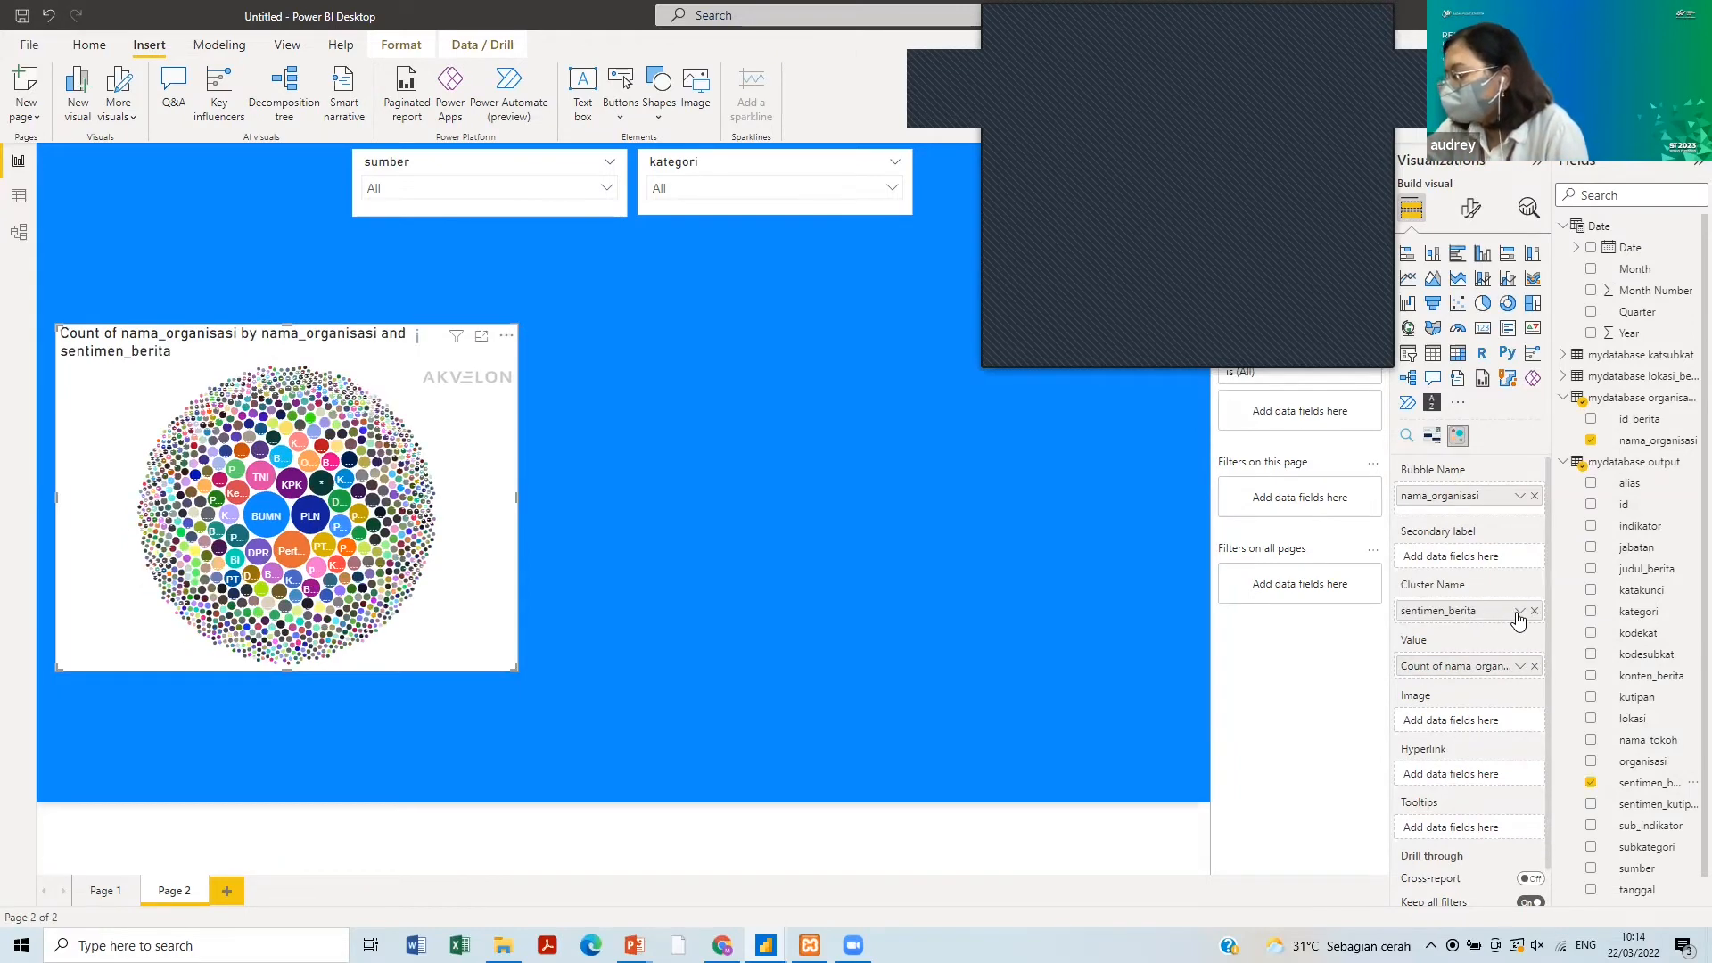
{"action": "left_click", "coordinate": [1518, 612]}
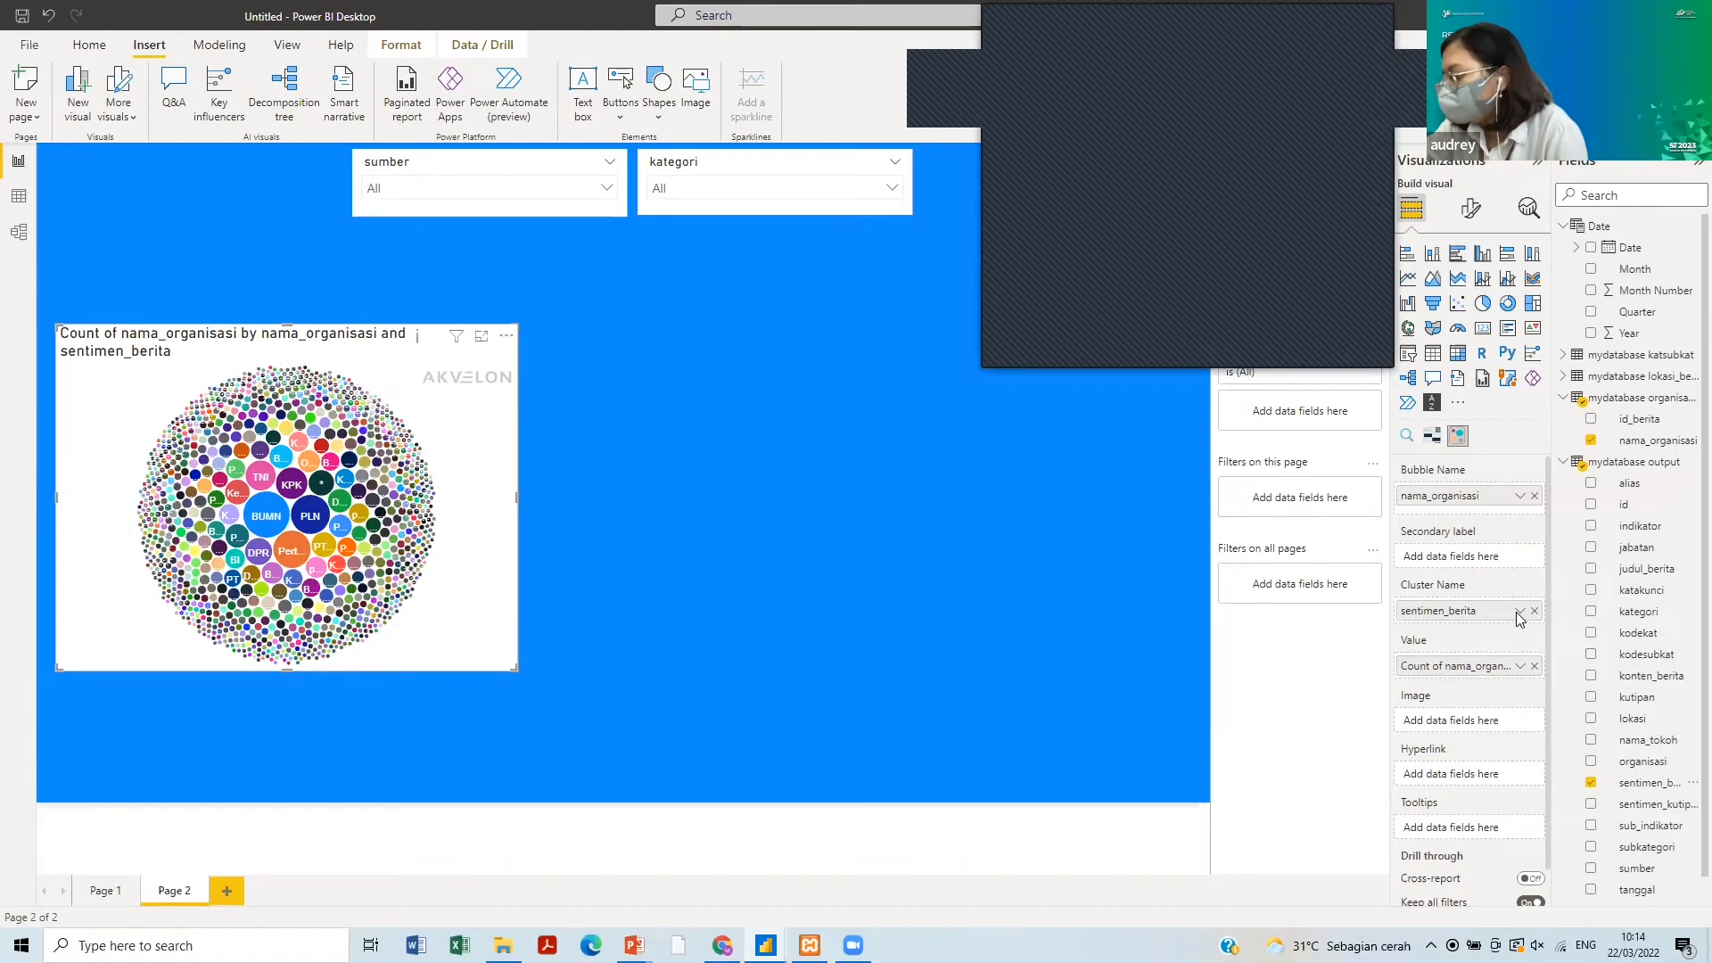
{"action": "left_click", "coordinate": [874, 597]}
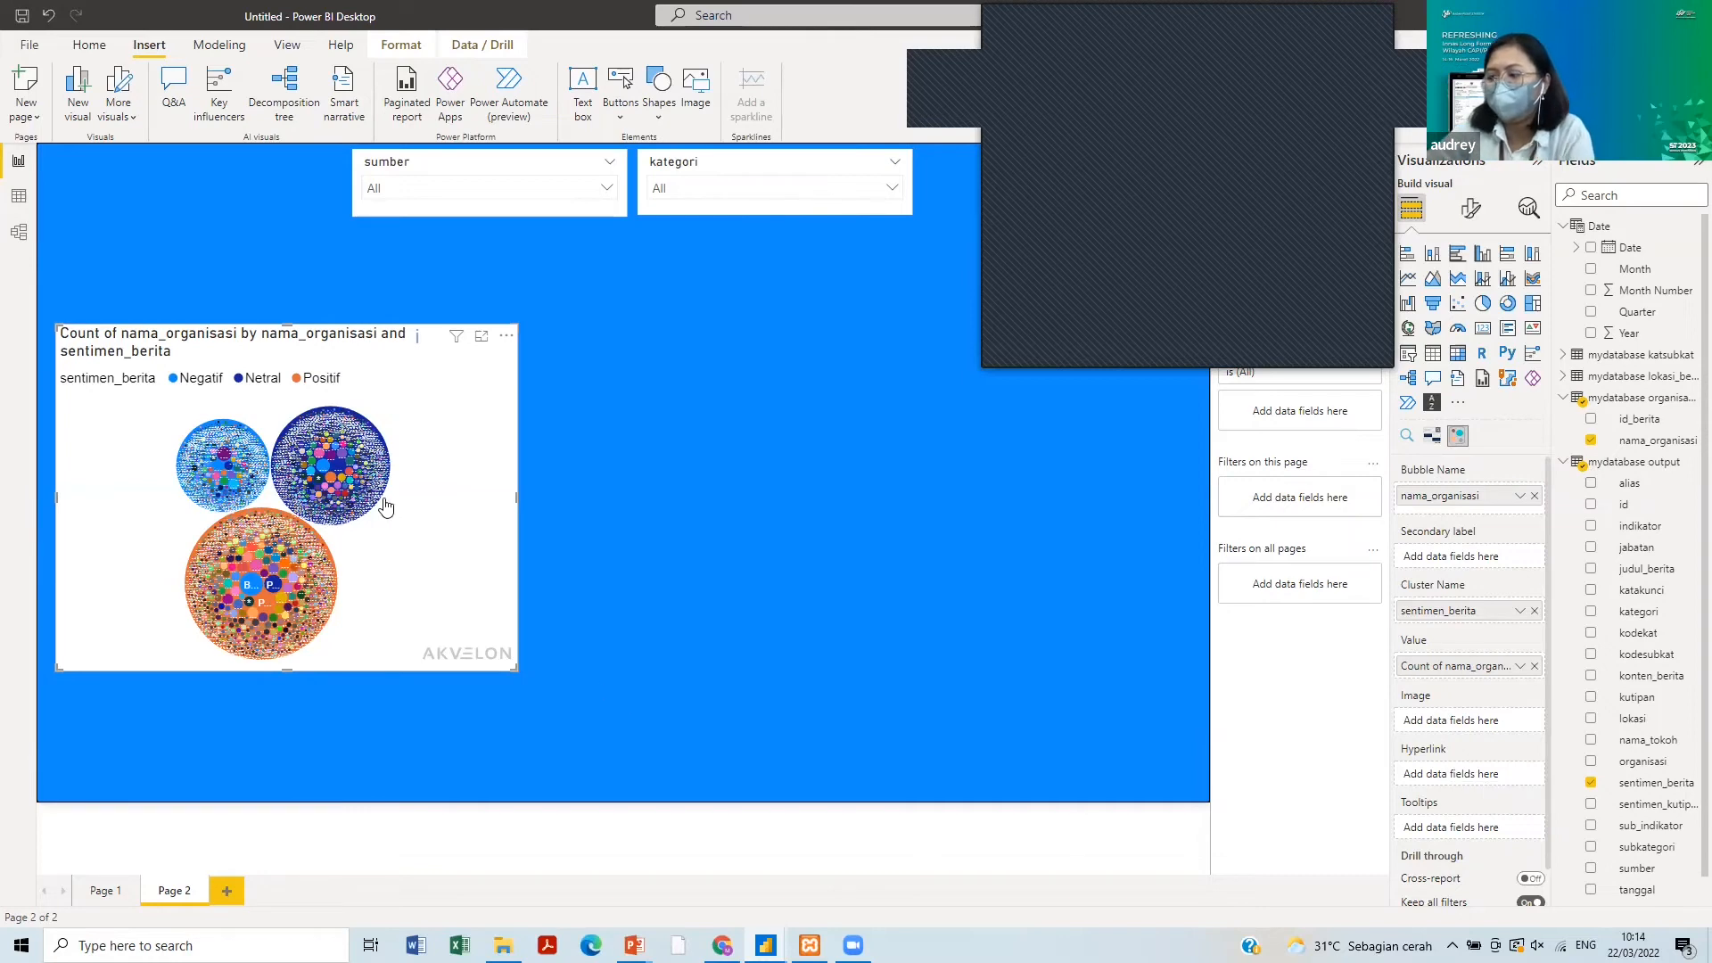
- Inspect the details of bubbles in the sentiment clusters, highlight the Positif cluster and clear the highlight
{"action": "mouse_move", "coordinate": [337, 460]}
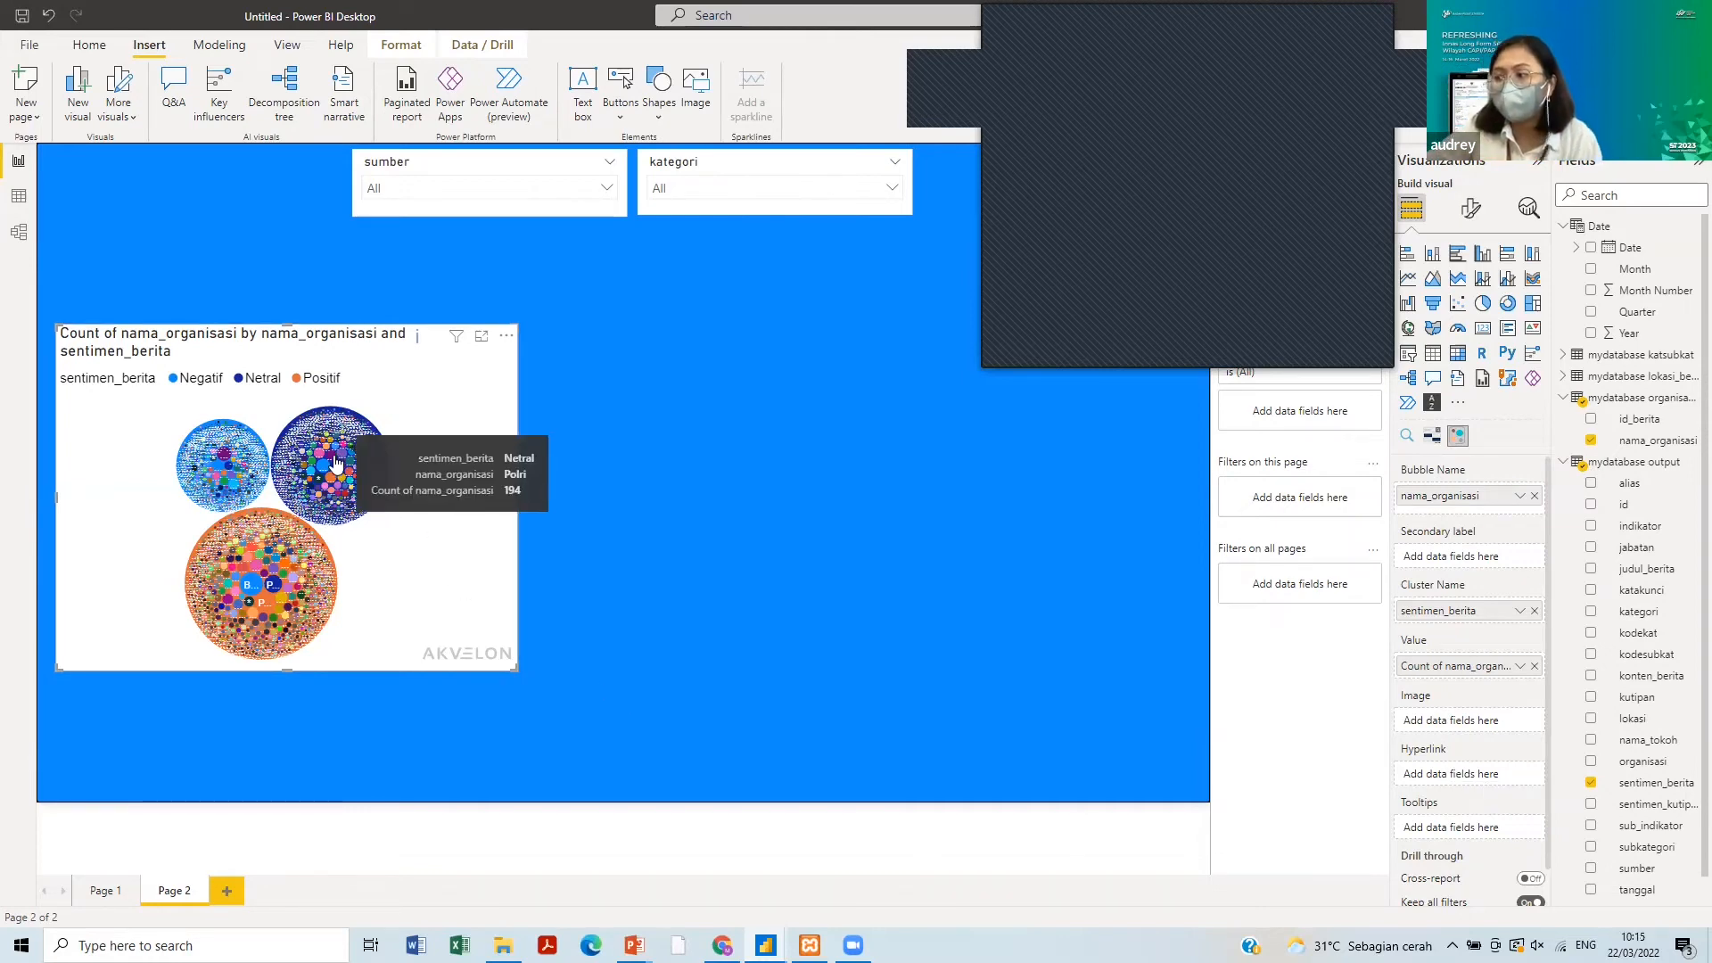
{"action": "mouse_move", "coordinate": [273, 541]}
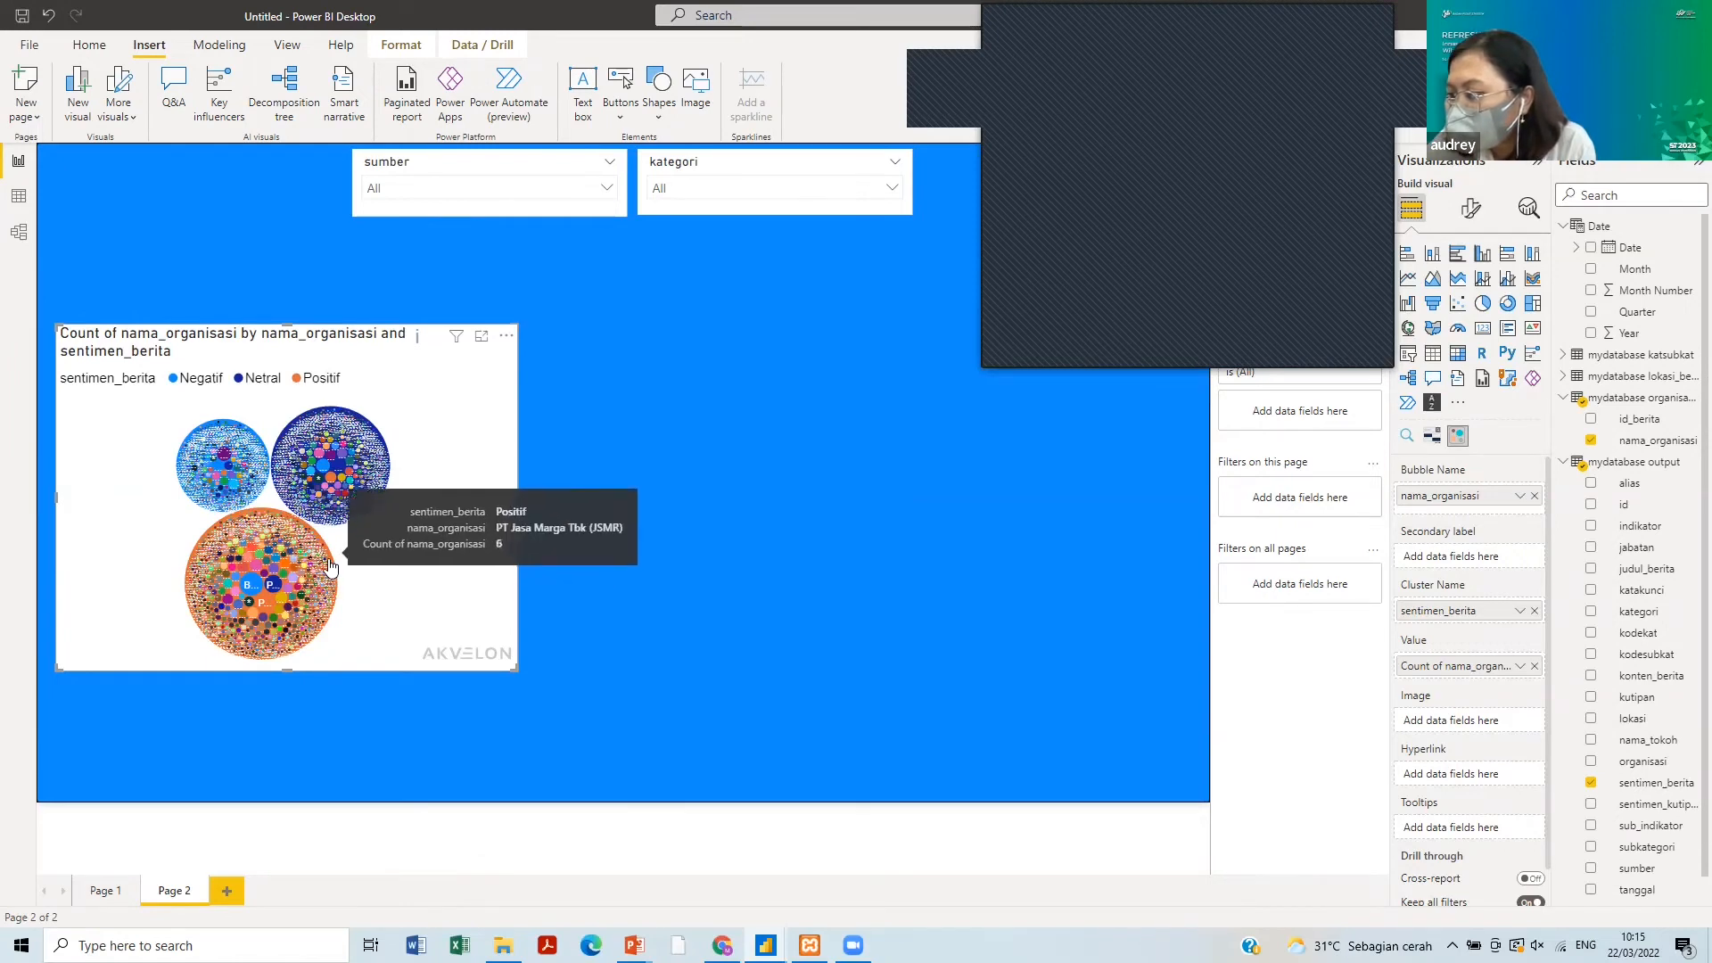
{"action": "left_click", "coordinate": [299, 380]}
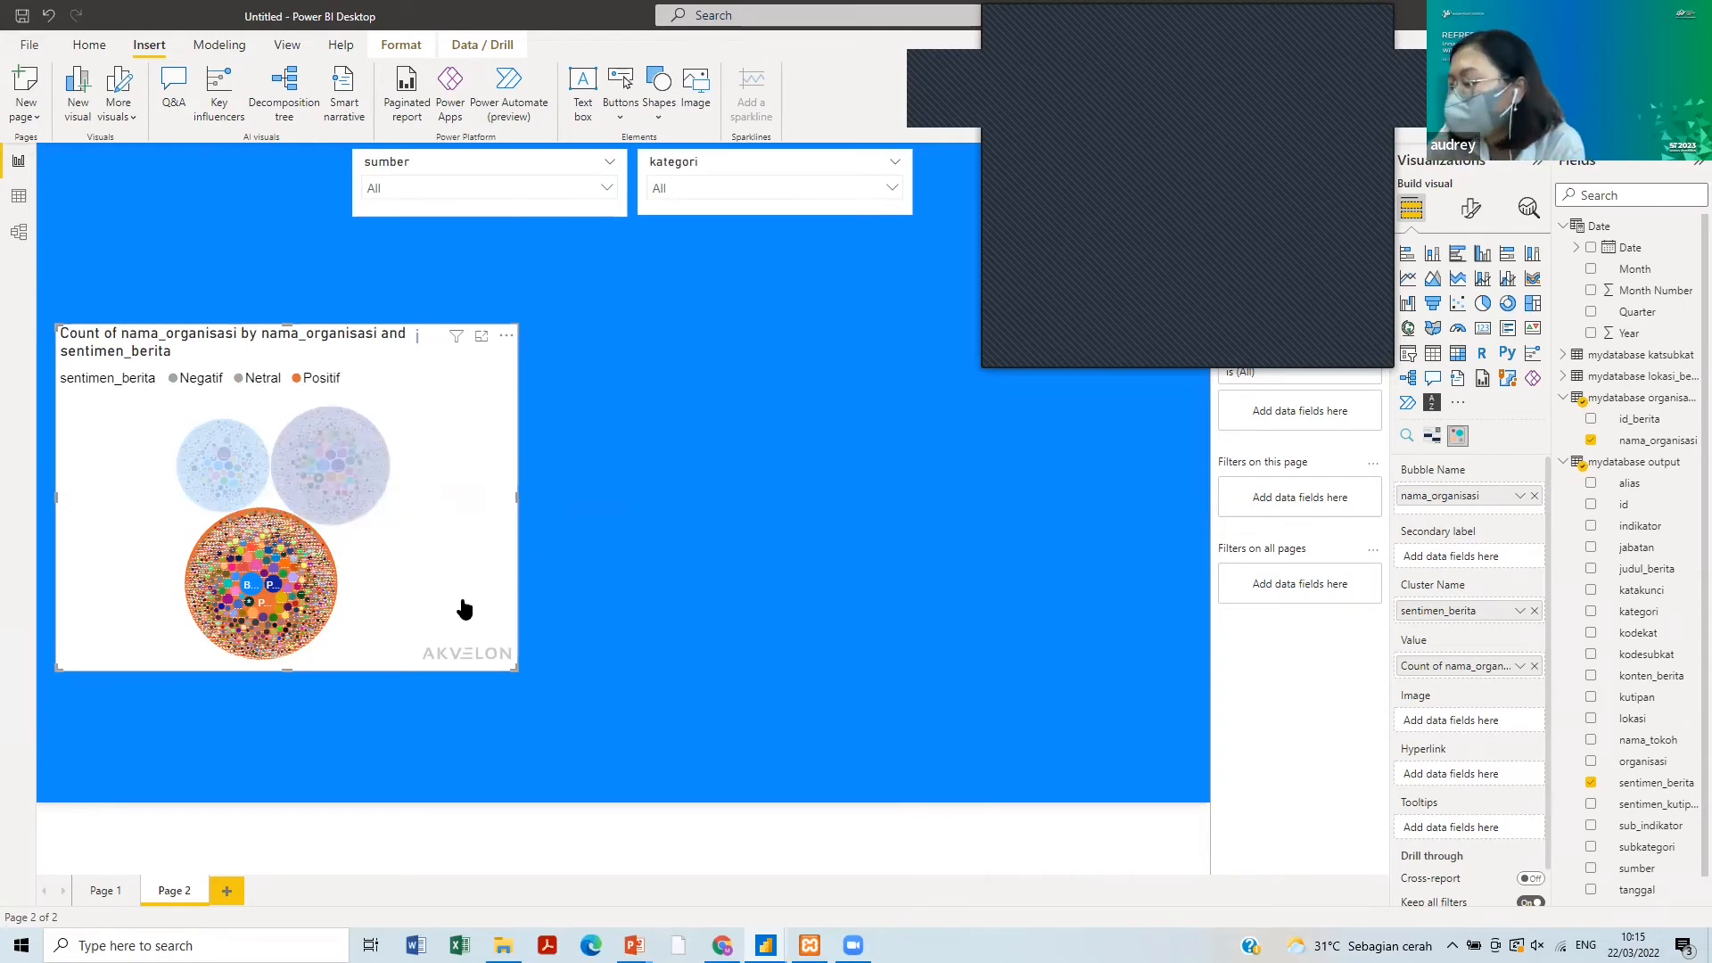
{"action": "mouse_move", "coordinate": [326, 559]}
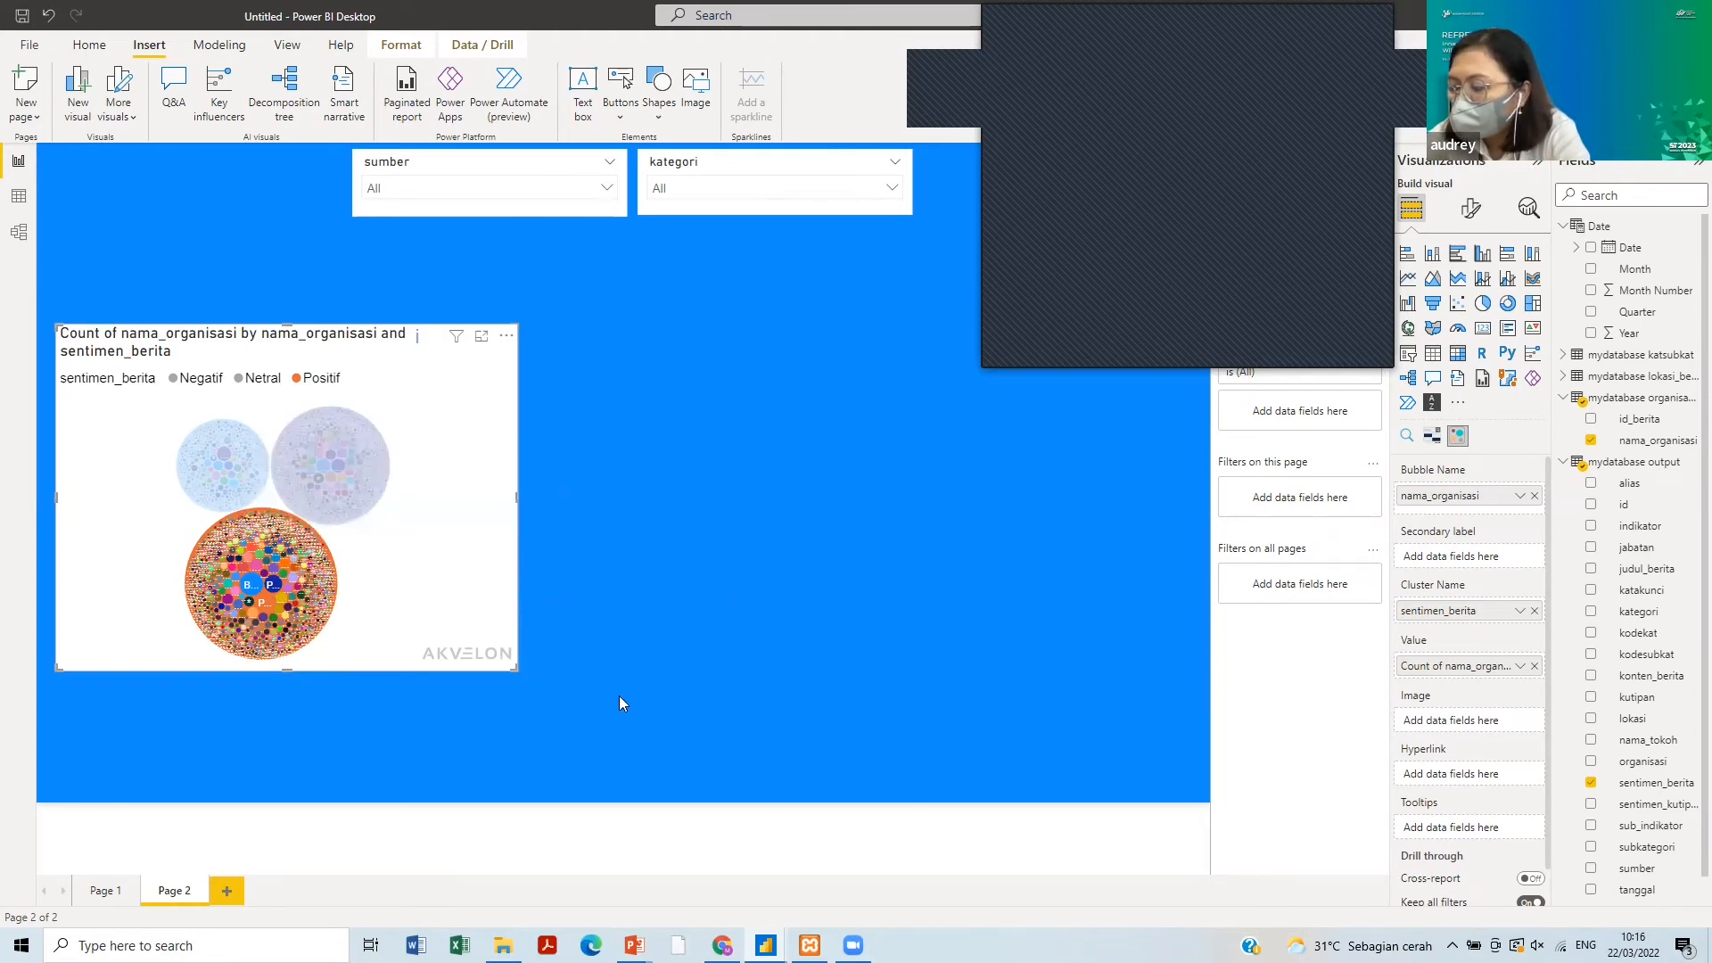
{"action": "left_click", "coordinate": [368, 578]}
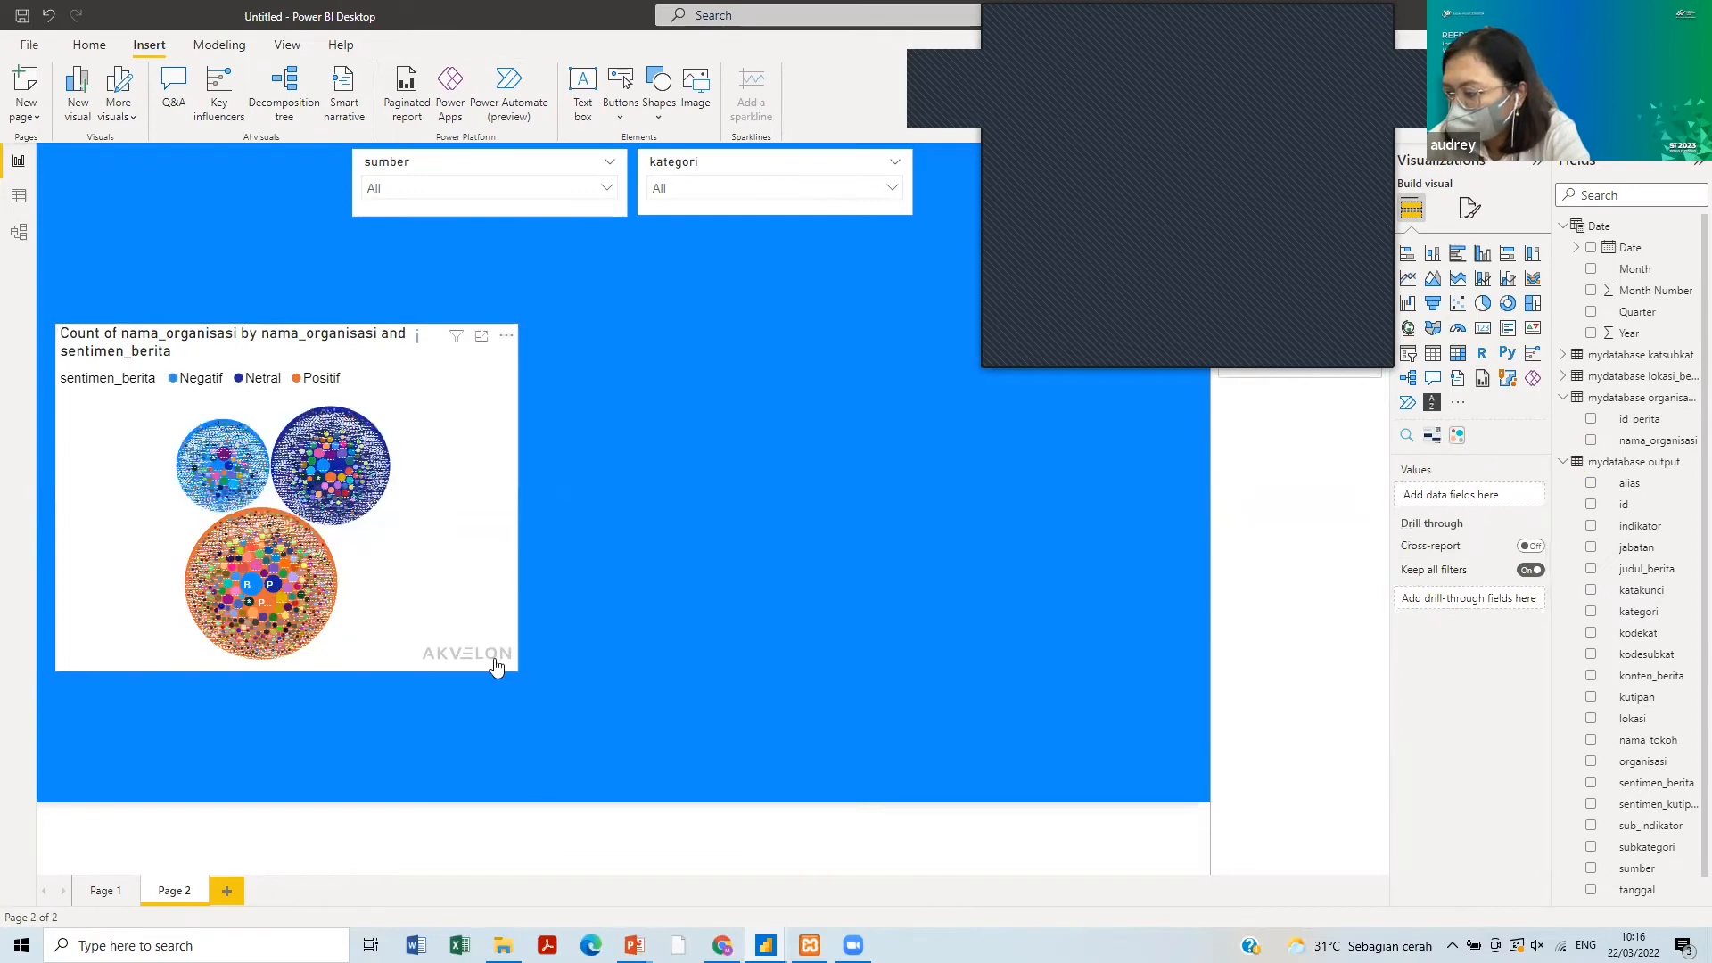
- Enlarge the bubble chart to about two thirds of the page width and place an empty stacked column chart beside it
{"action": "left_click_drag", "start_coordinate": [514, 671], "coordinate": [569, 686]}
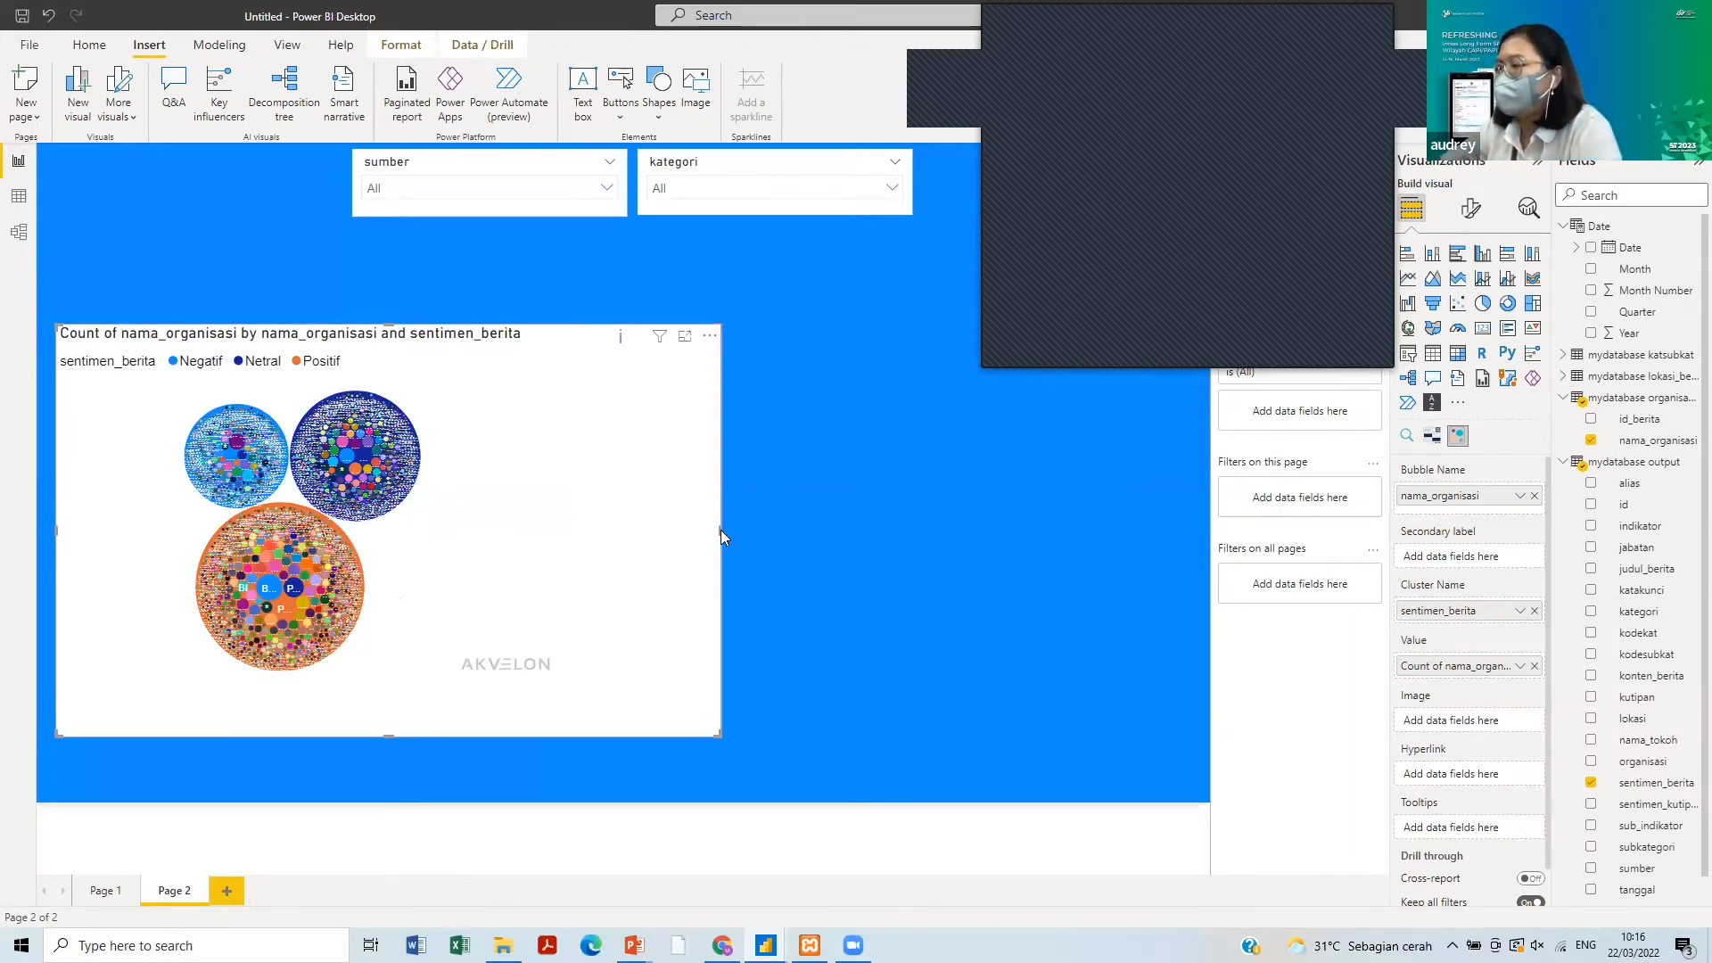
{"action": "right_click", "coordinate": [673, 521]}
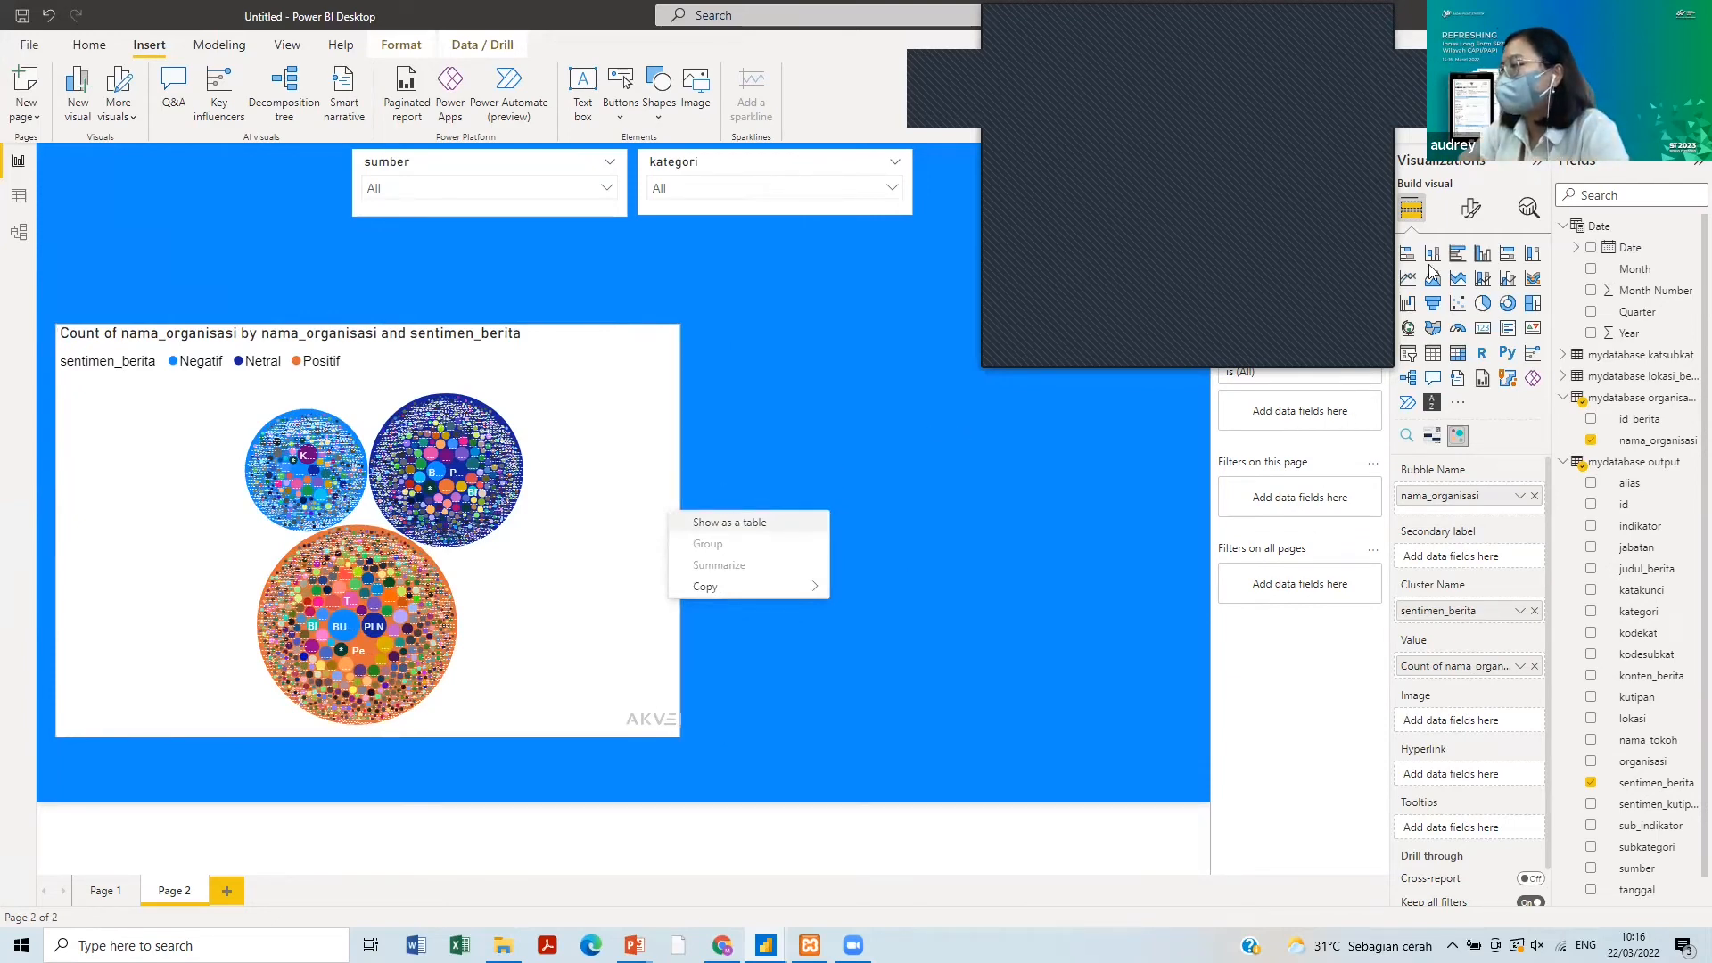
{"action": "key", "text": "Escape"}
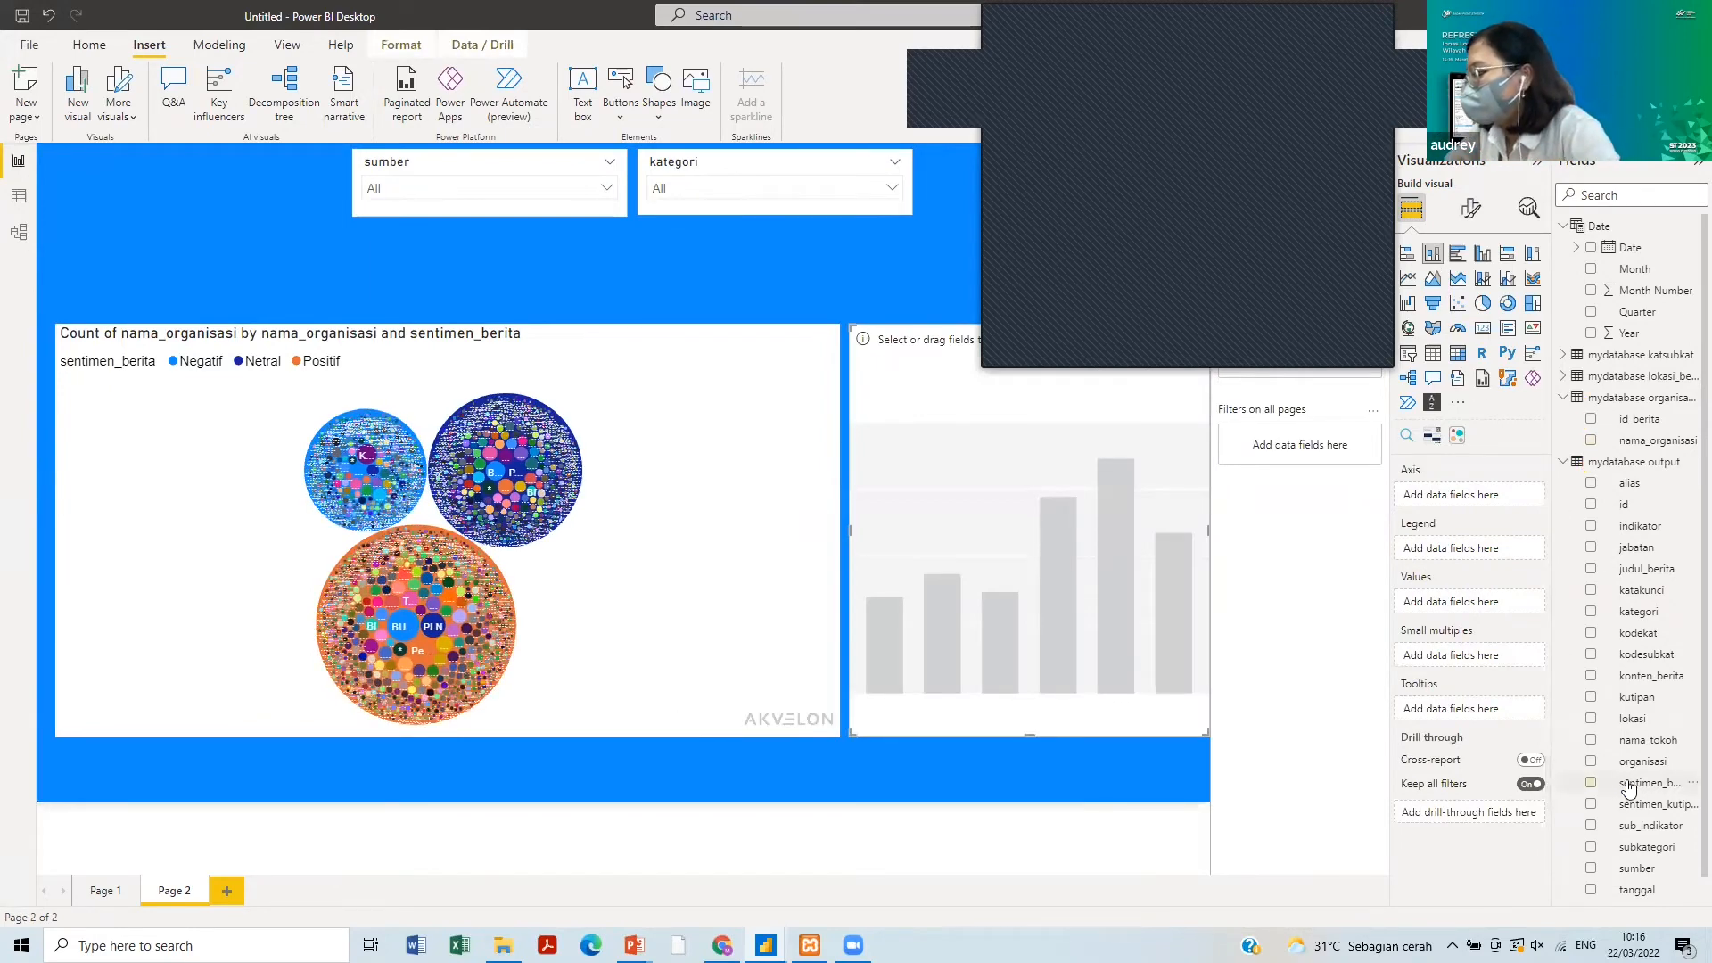
- Fill the stacked column chart with sentimen_berita as Values and Legend and Date as Axis, removing the Year and Quarter levels
{"action": "left_click_drag", "start_coordinate": [1628, 788], "coordinate": [1480, 607]}
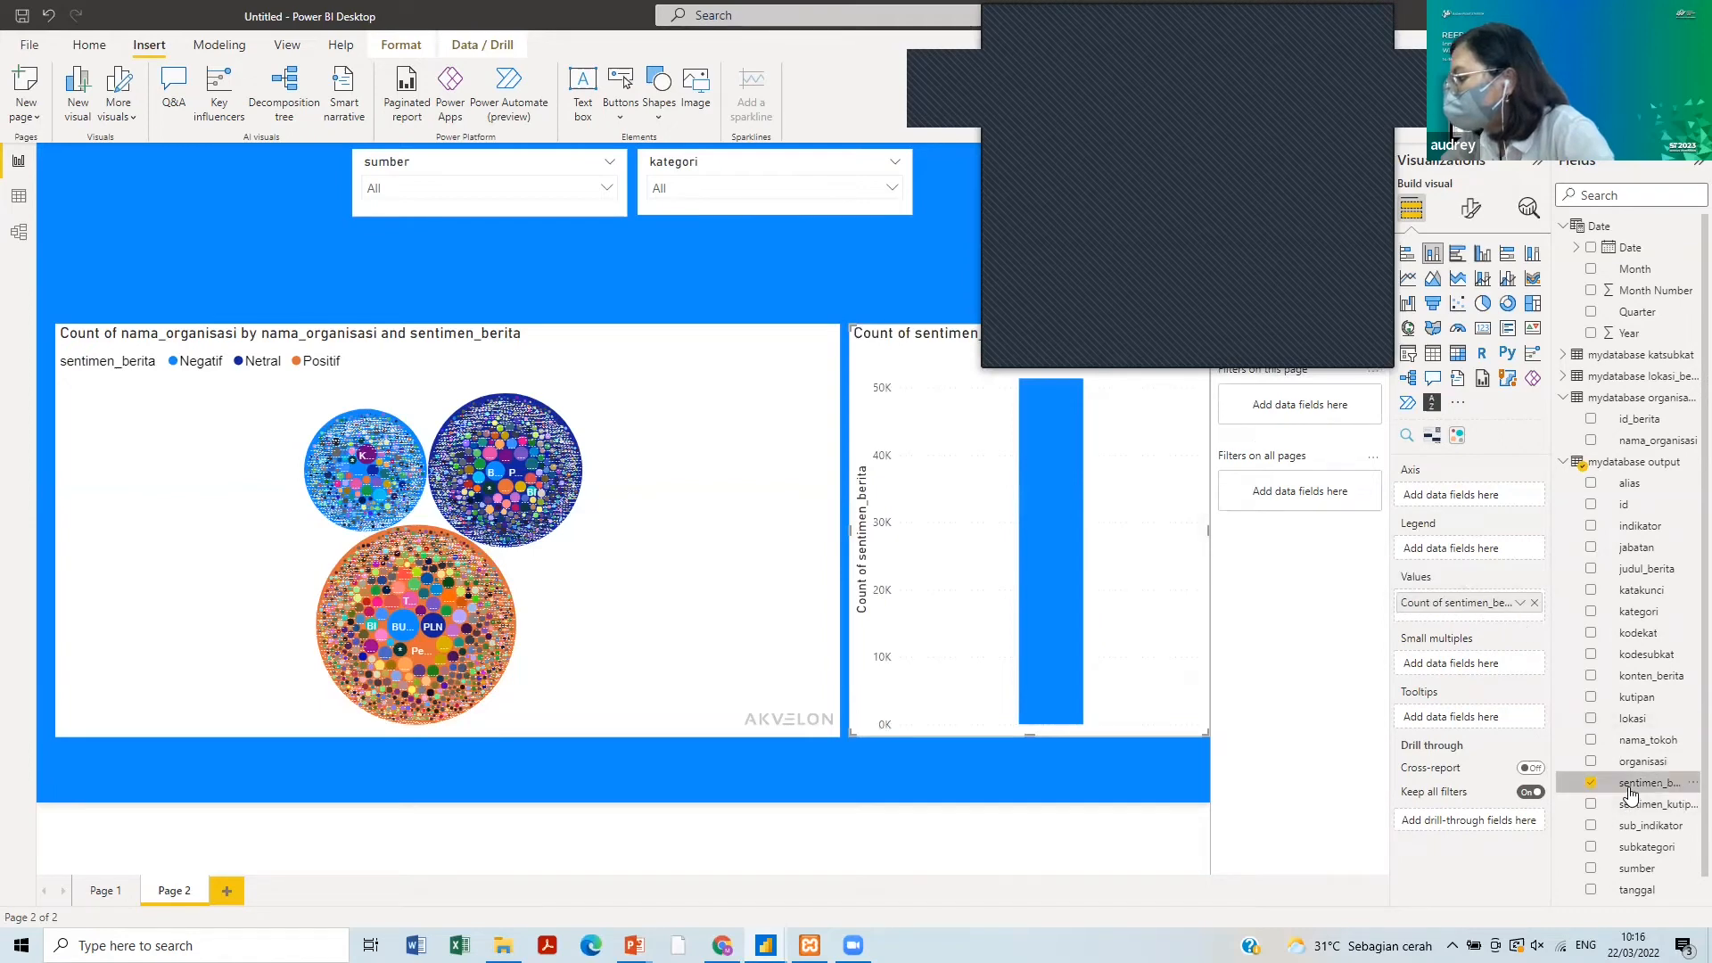
{"action": "left_click_drag", "start_coordinate": [1624, 785], "coordinate": [1477, 551]}
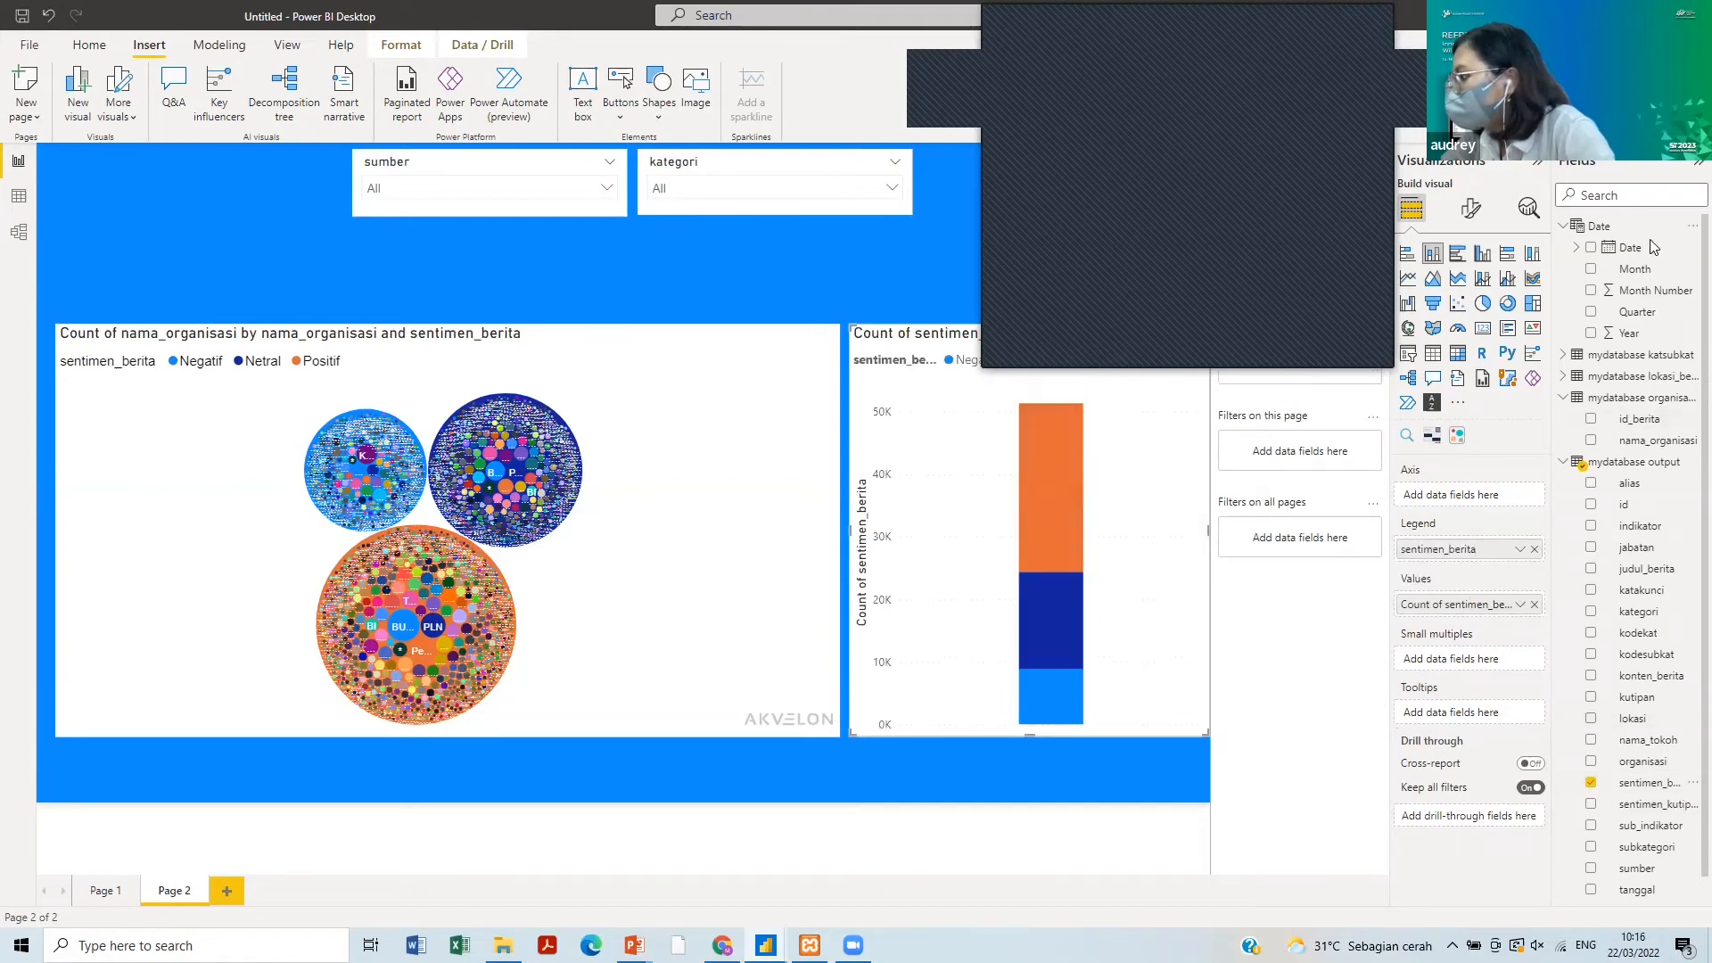
{"action": "left_click_drag", "start_coordinate": [1648, 250], "coordinate": [1486, 511]}
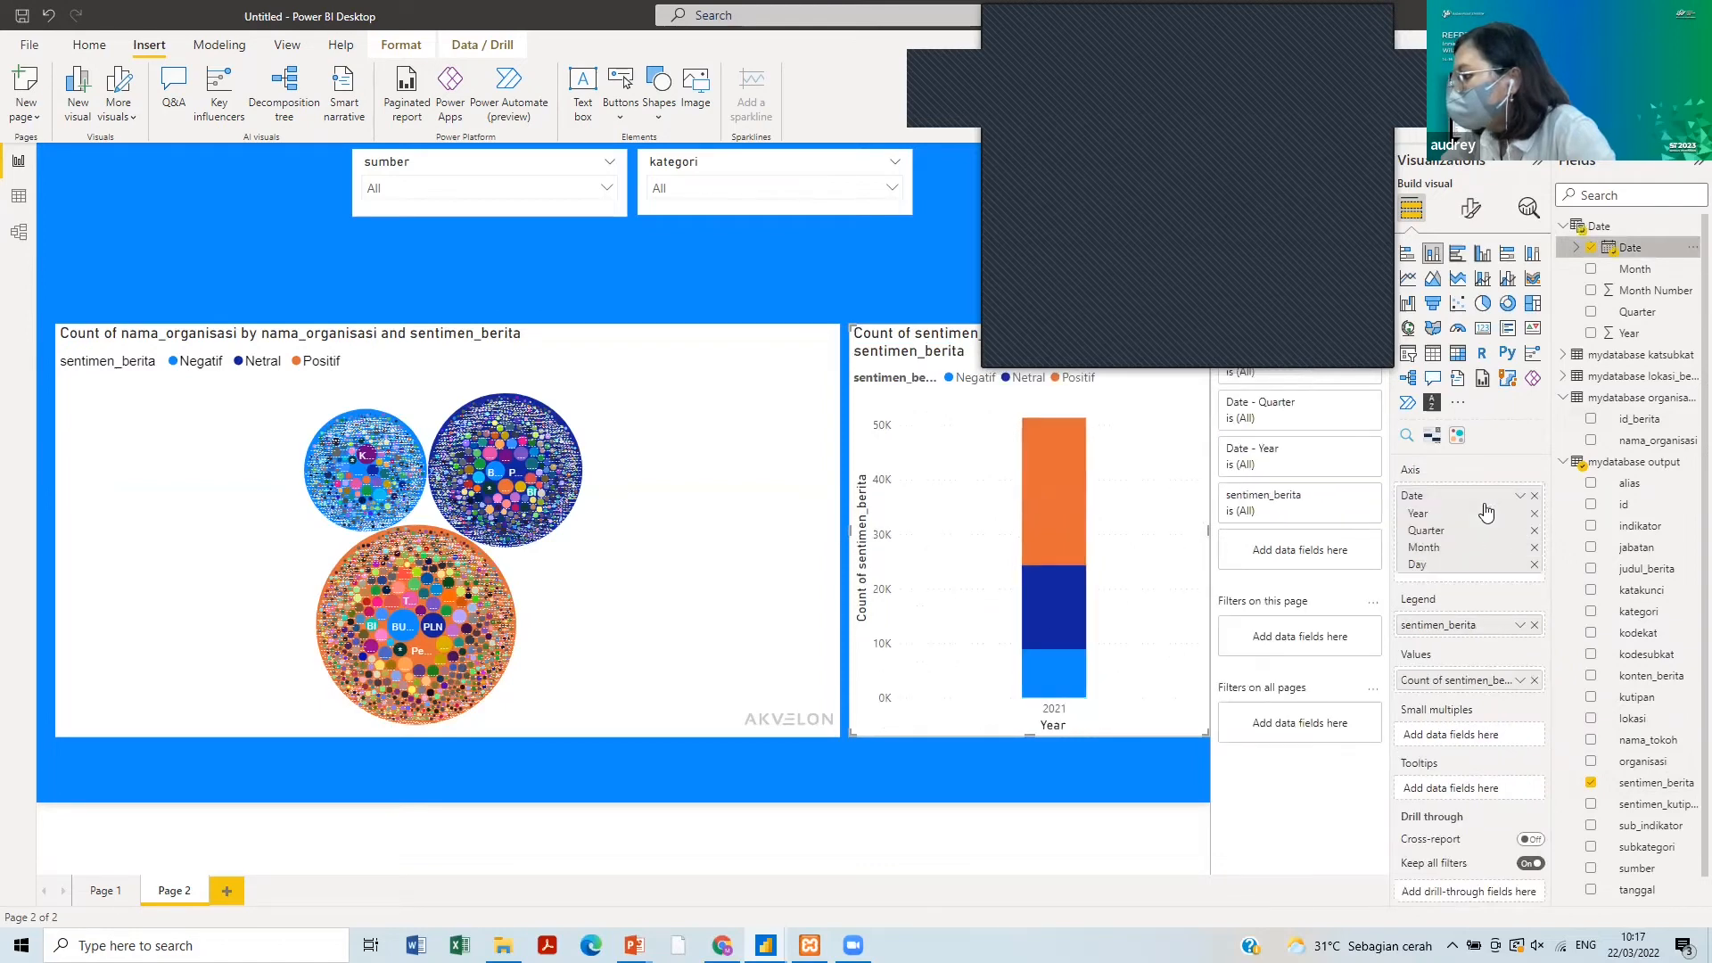
{"action": "left_click", "coordinate": [1533, 515]}
{"action": "left_click", "coordinate": [1532, 515]}
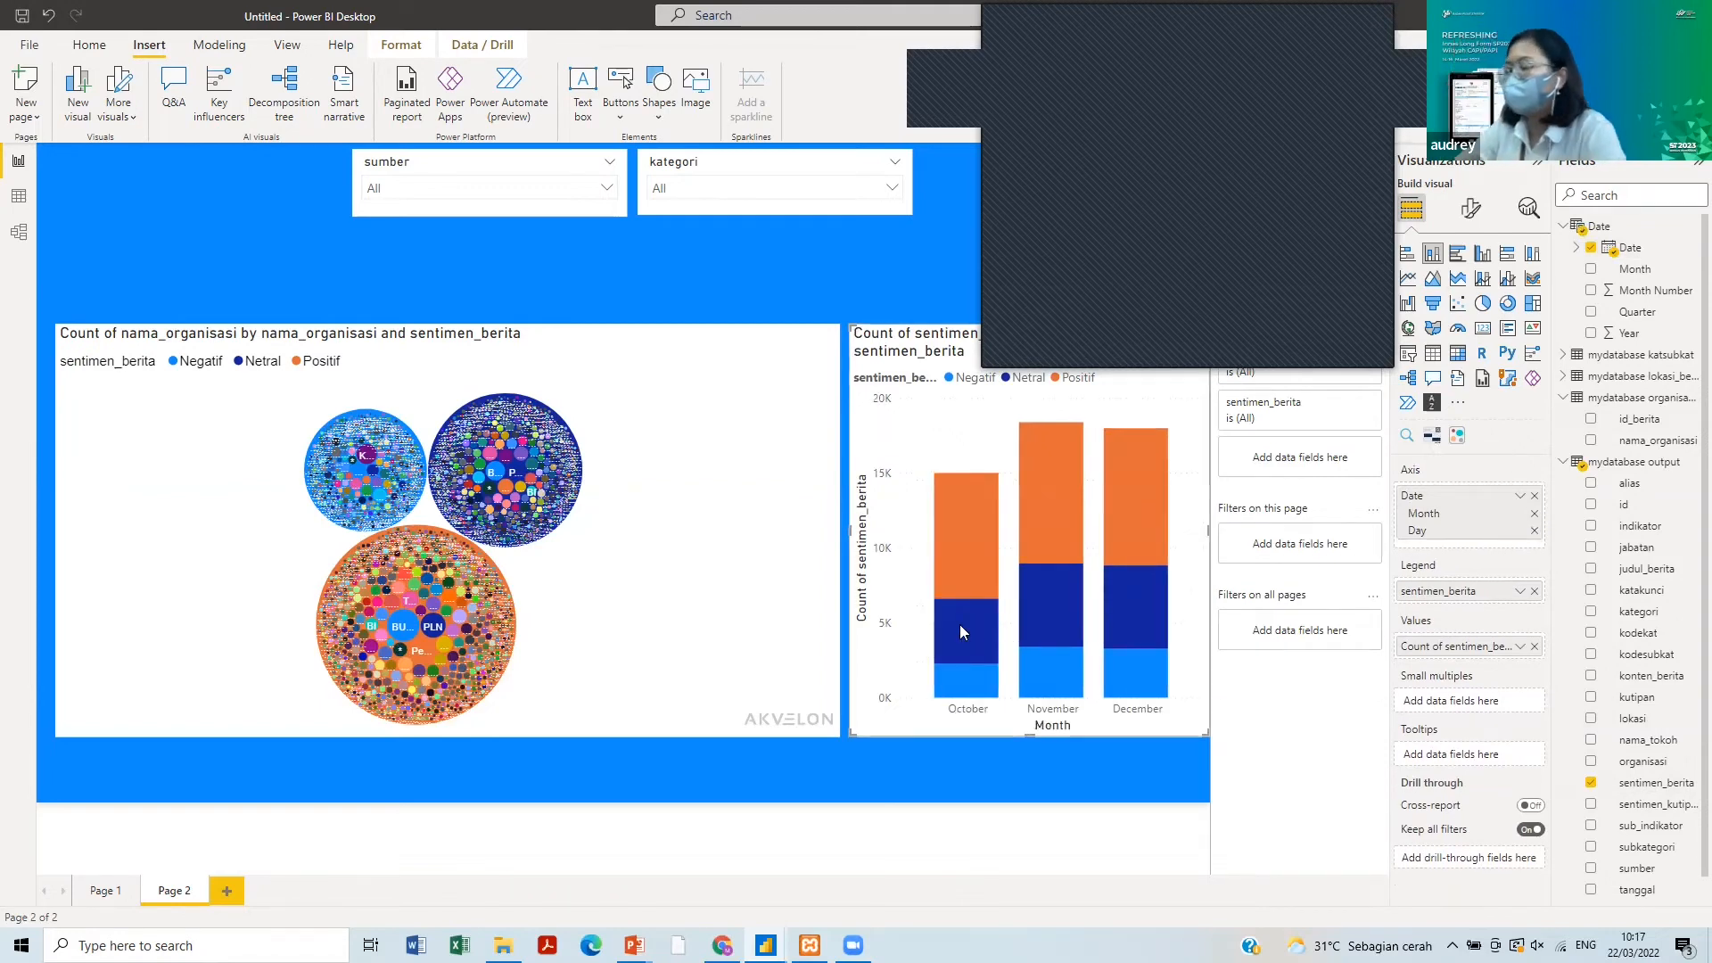
{"action": "mouse_move", "coordinate": [960, 624]}
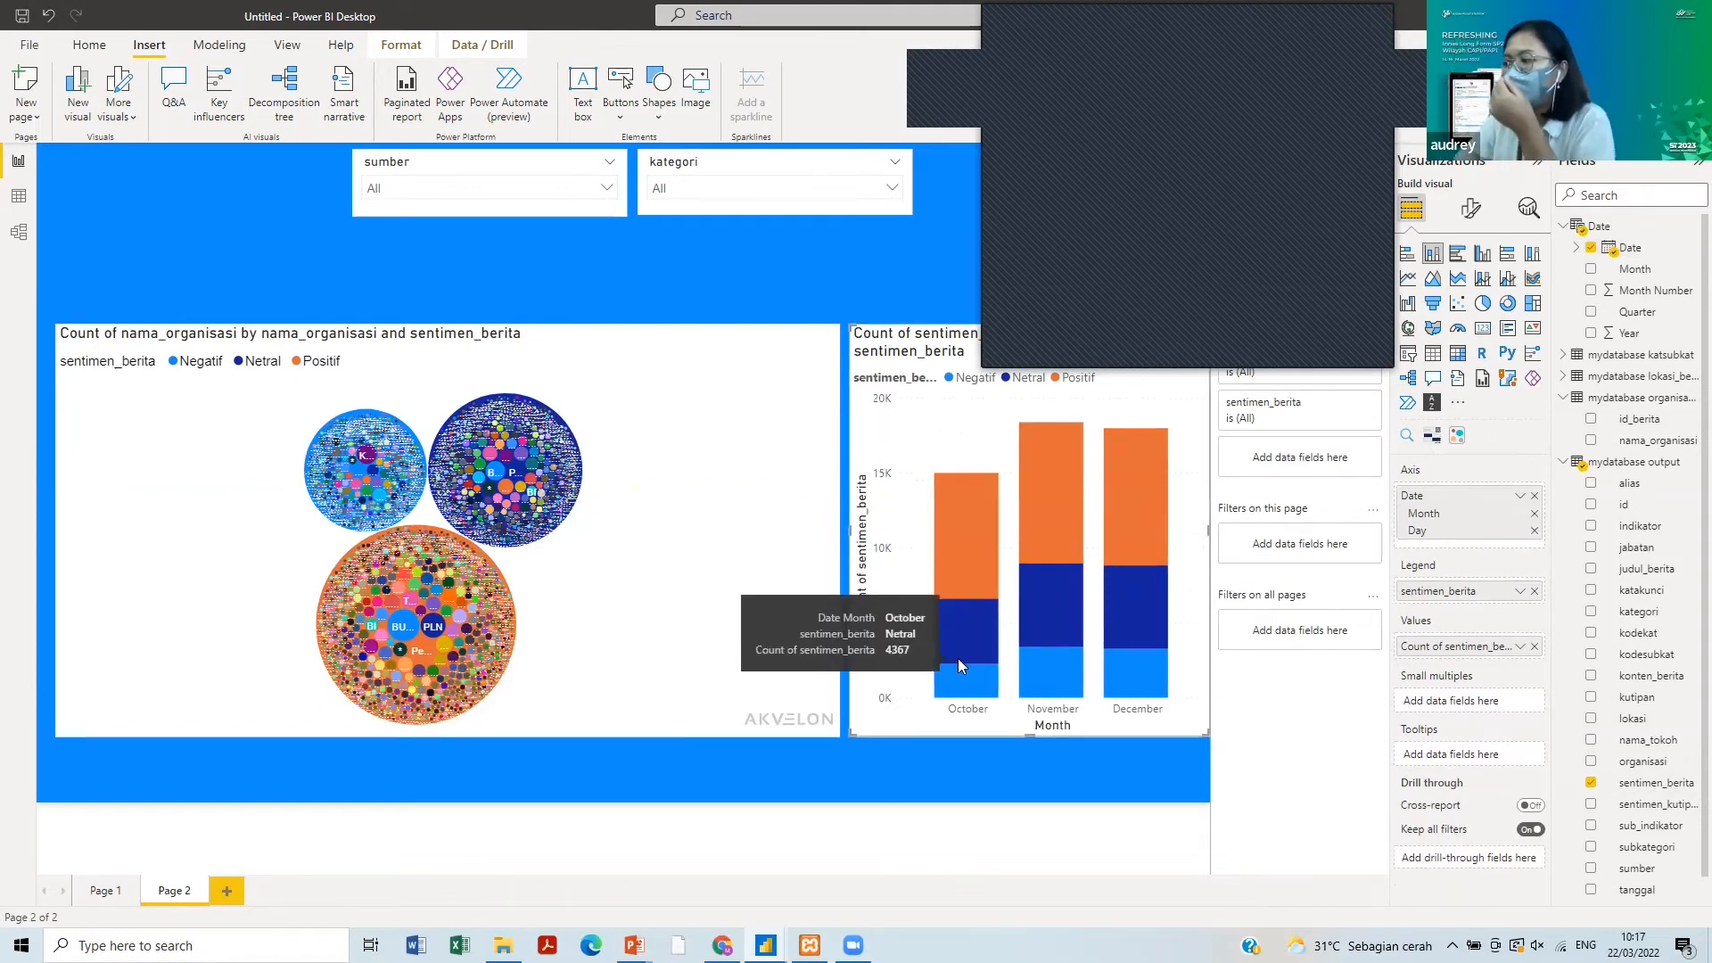
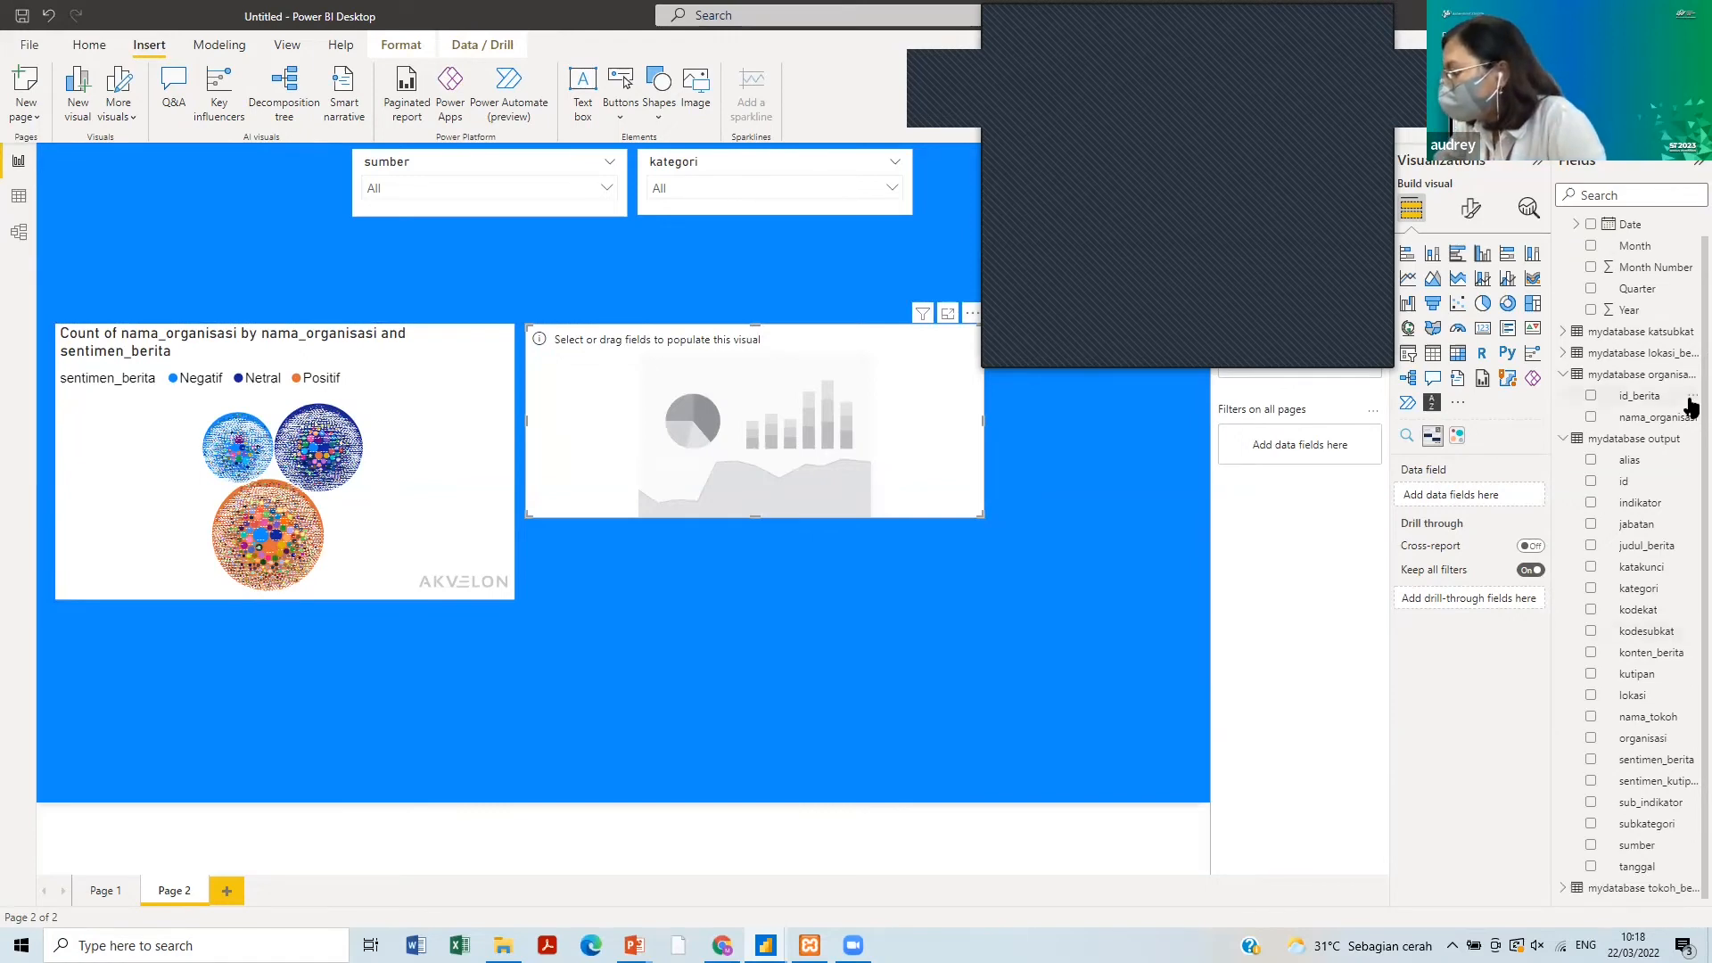
- Add nama_organisasi to the empty slicer beside the bubble chart and resize it to reach the page's right edge, leaving a gap between them
{"action": "left_click_drag", "start_coordinate": [1650, 416], "coordinate": [1435, 502]}
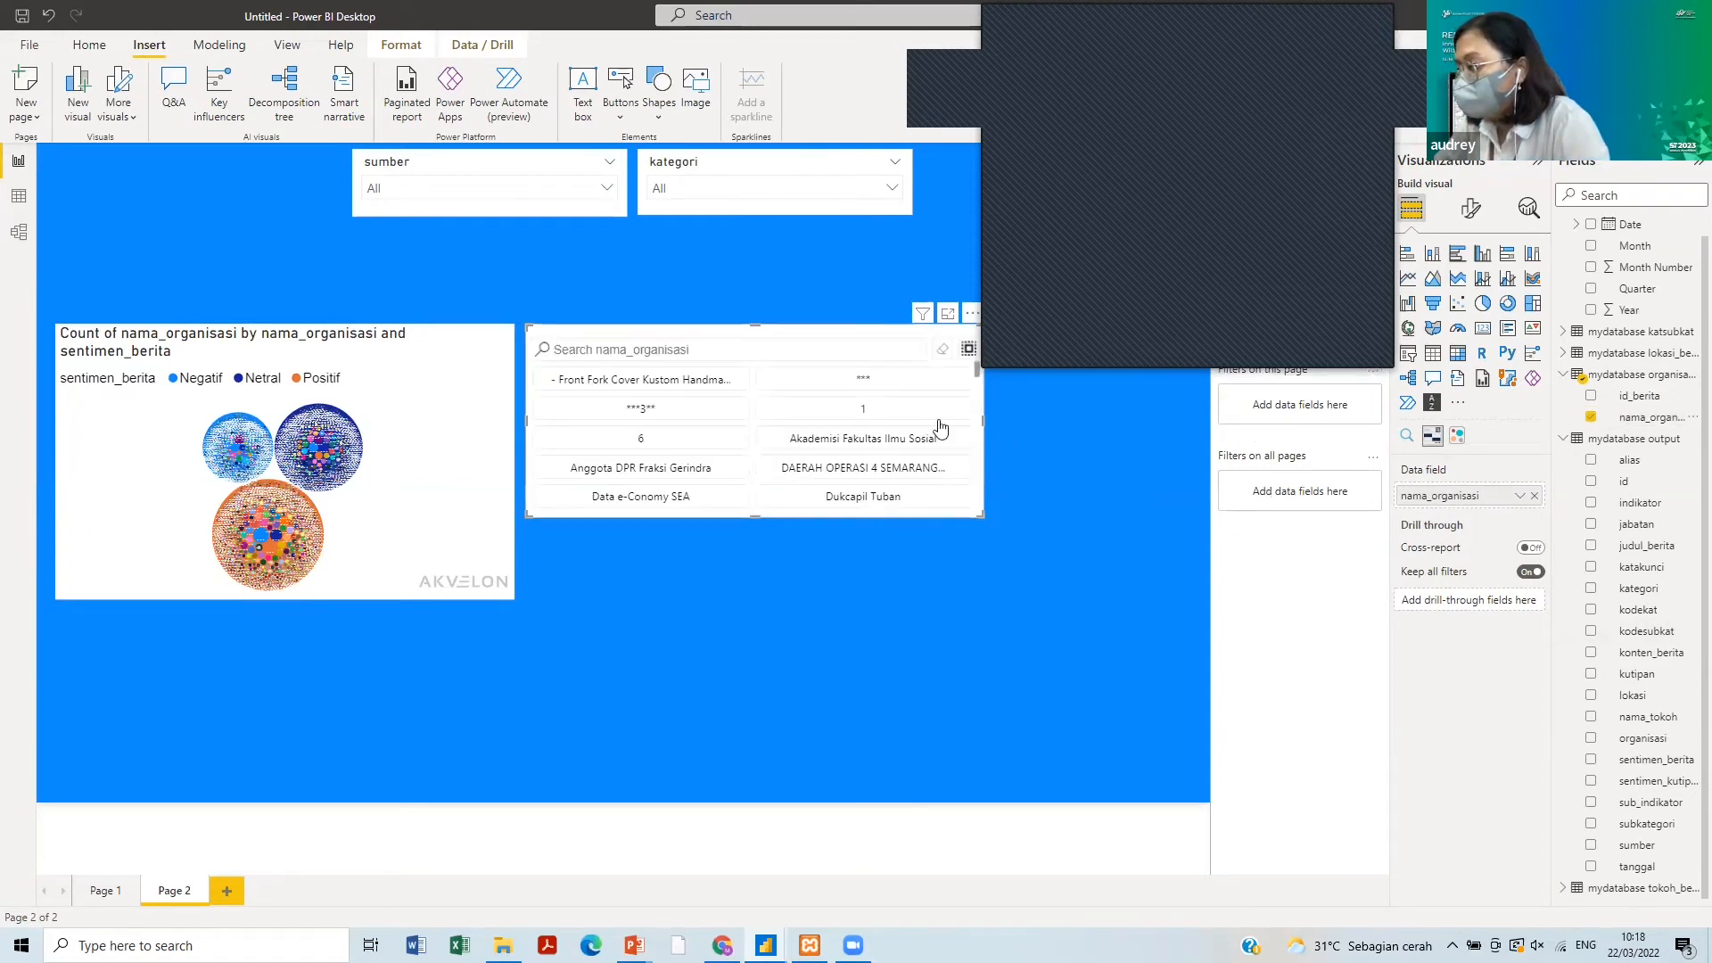
{"action": "left_click_drag", "start_coordinate": [979, 513], "coordinate": [1206, 581]}
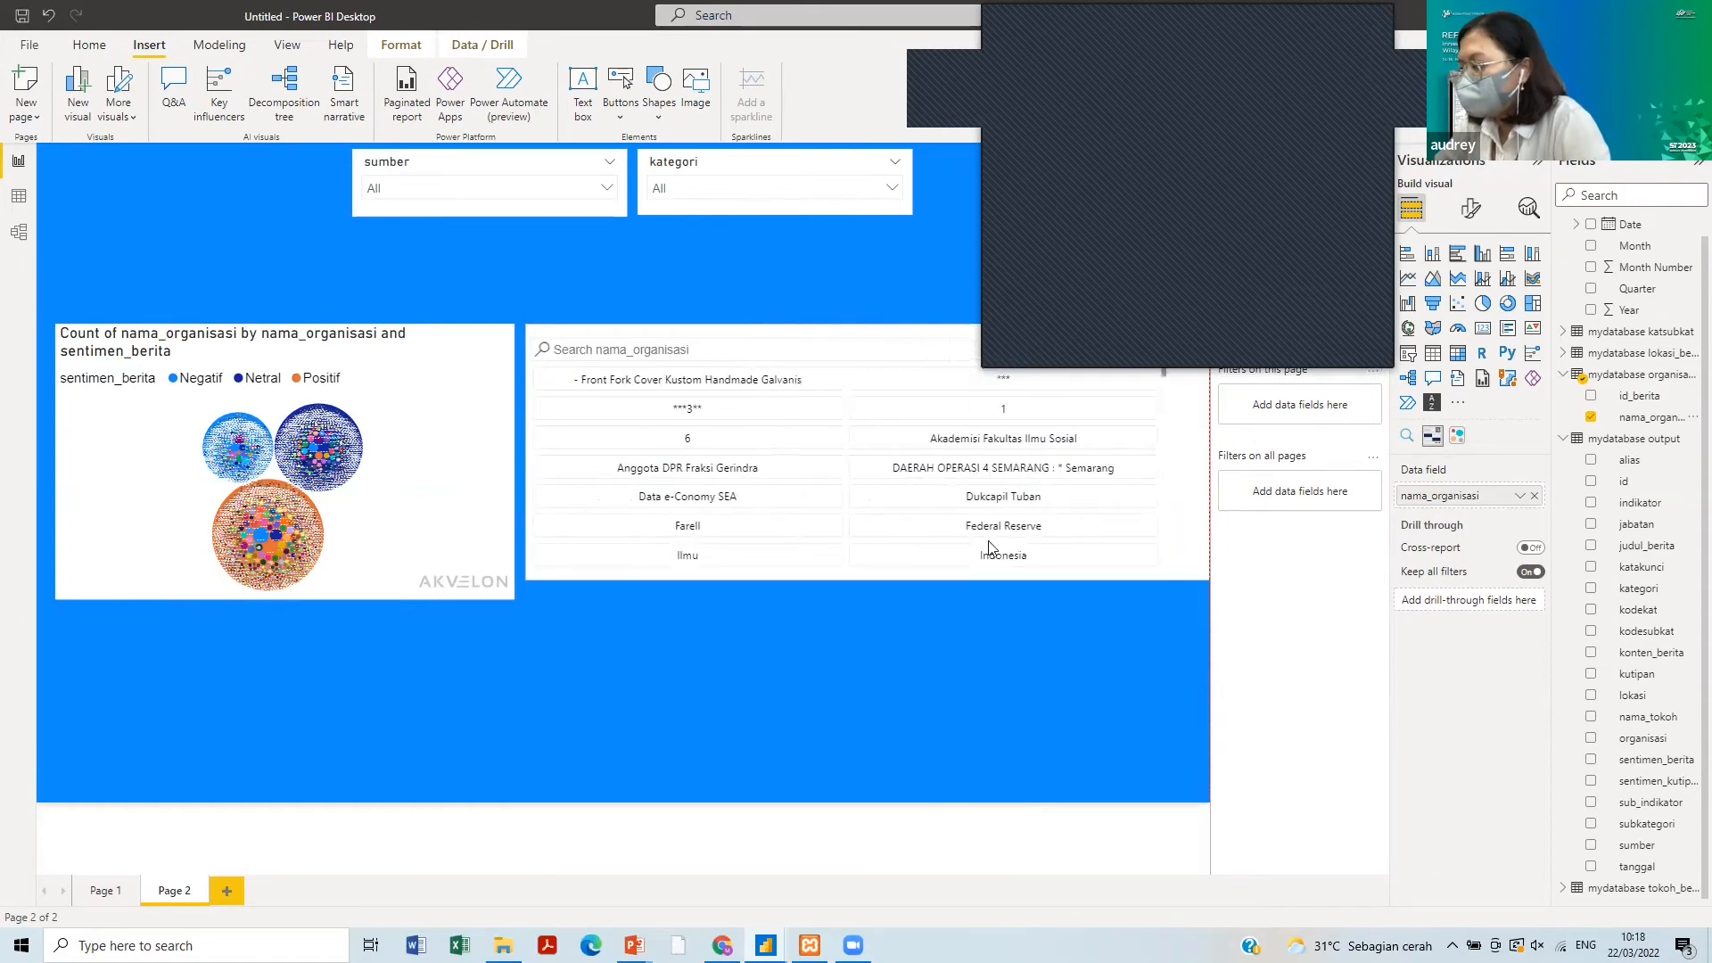
{"action": "left_click_drag", "start_coordinate": [524, 451], "coordinate": [658, 460]}
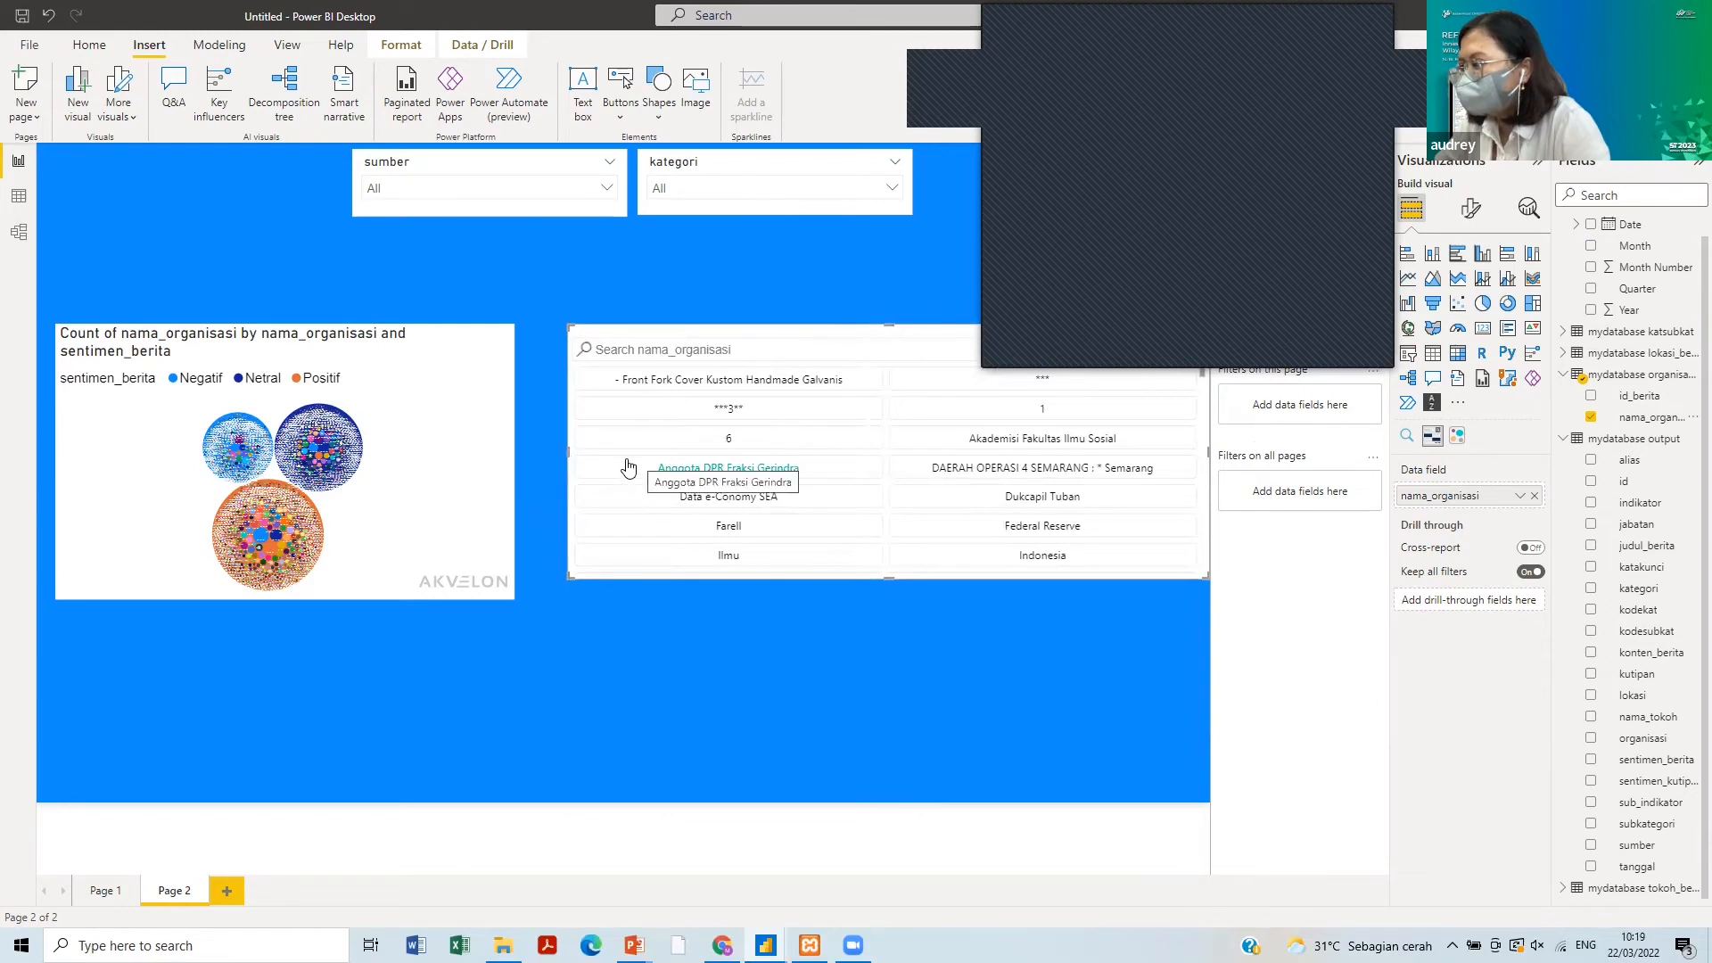
{"action": "mouse_move", "coordinate": [568, 452]}
{"action": "left_mouse_down"}
{"action": "mouse_move", "coordinate": [585, 453]}
{"action": "mouse_move", "coordinate": [564, 451]}
{"action": "left_mouse_up"}
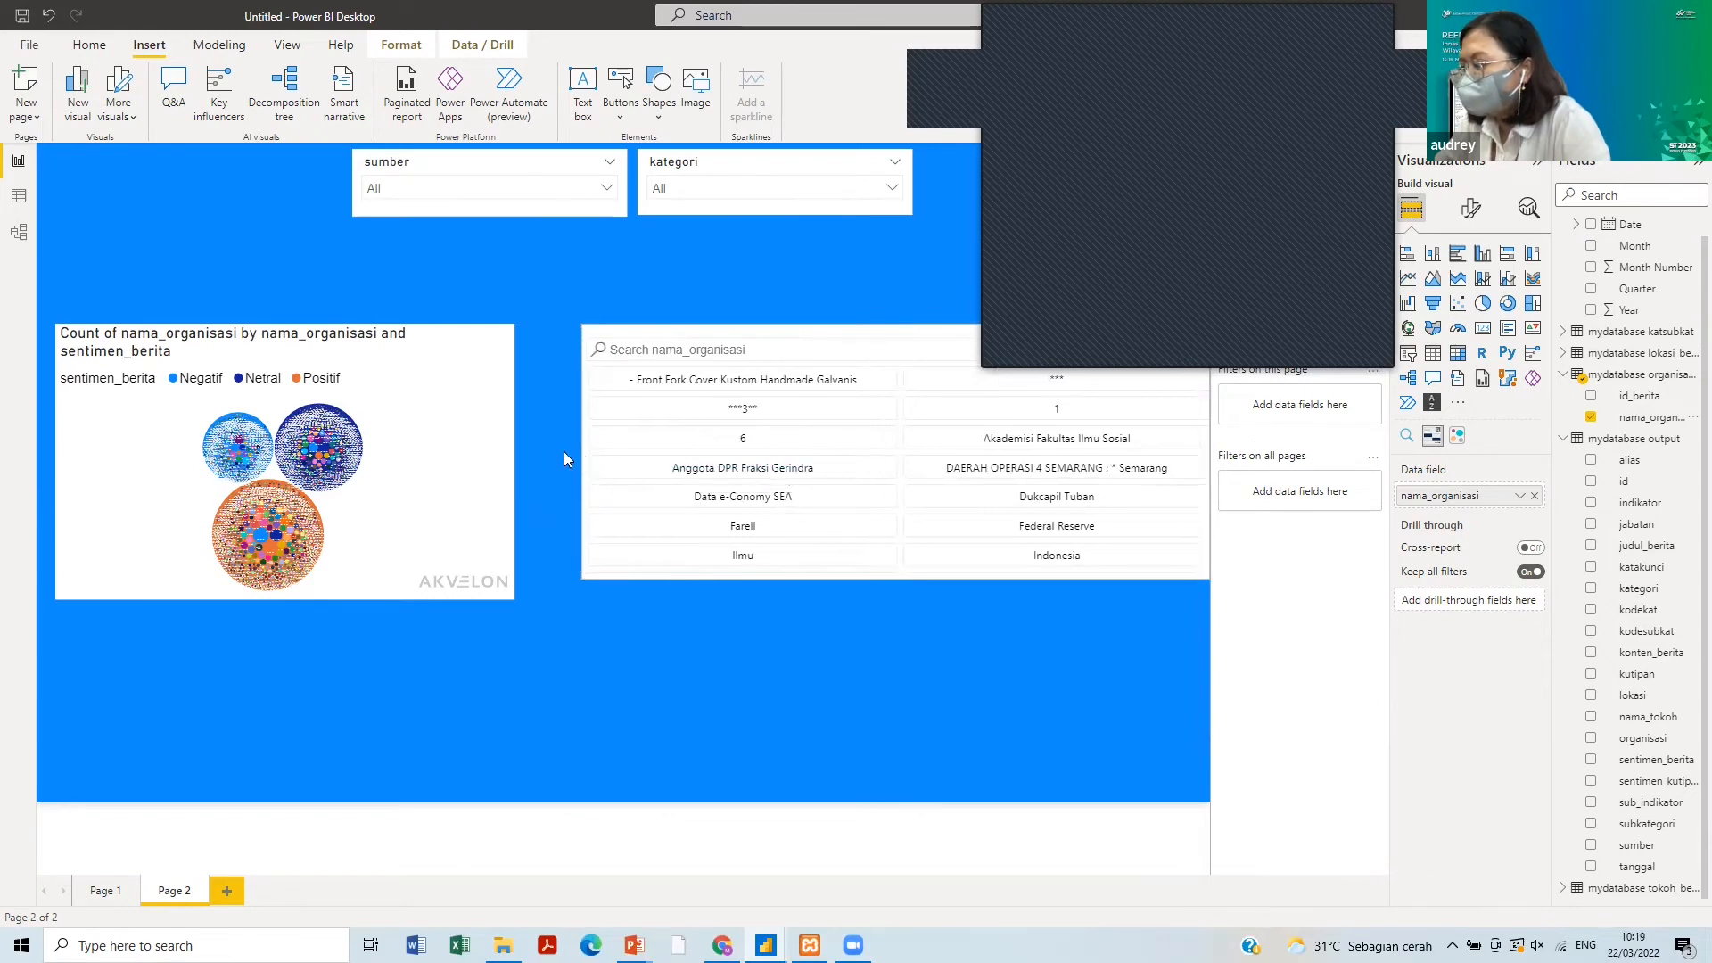
- Search the nama_organisasi slicer for "Badan Pusat St"
{"action": "left_click", "coordinate": [675, 347]}
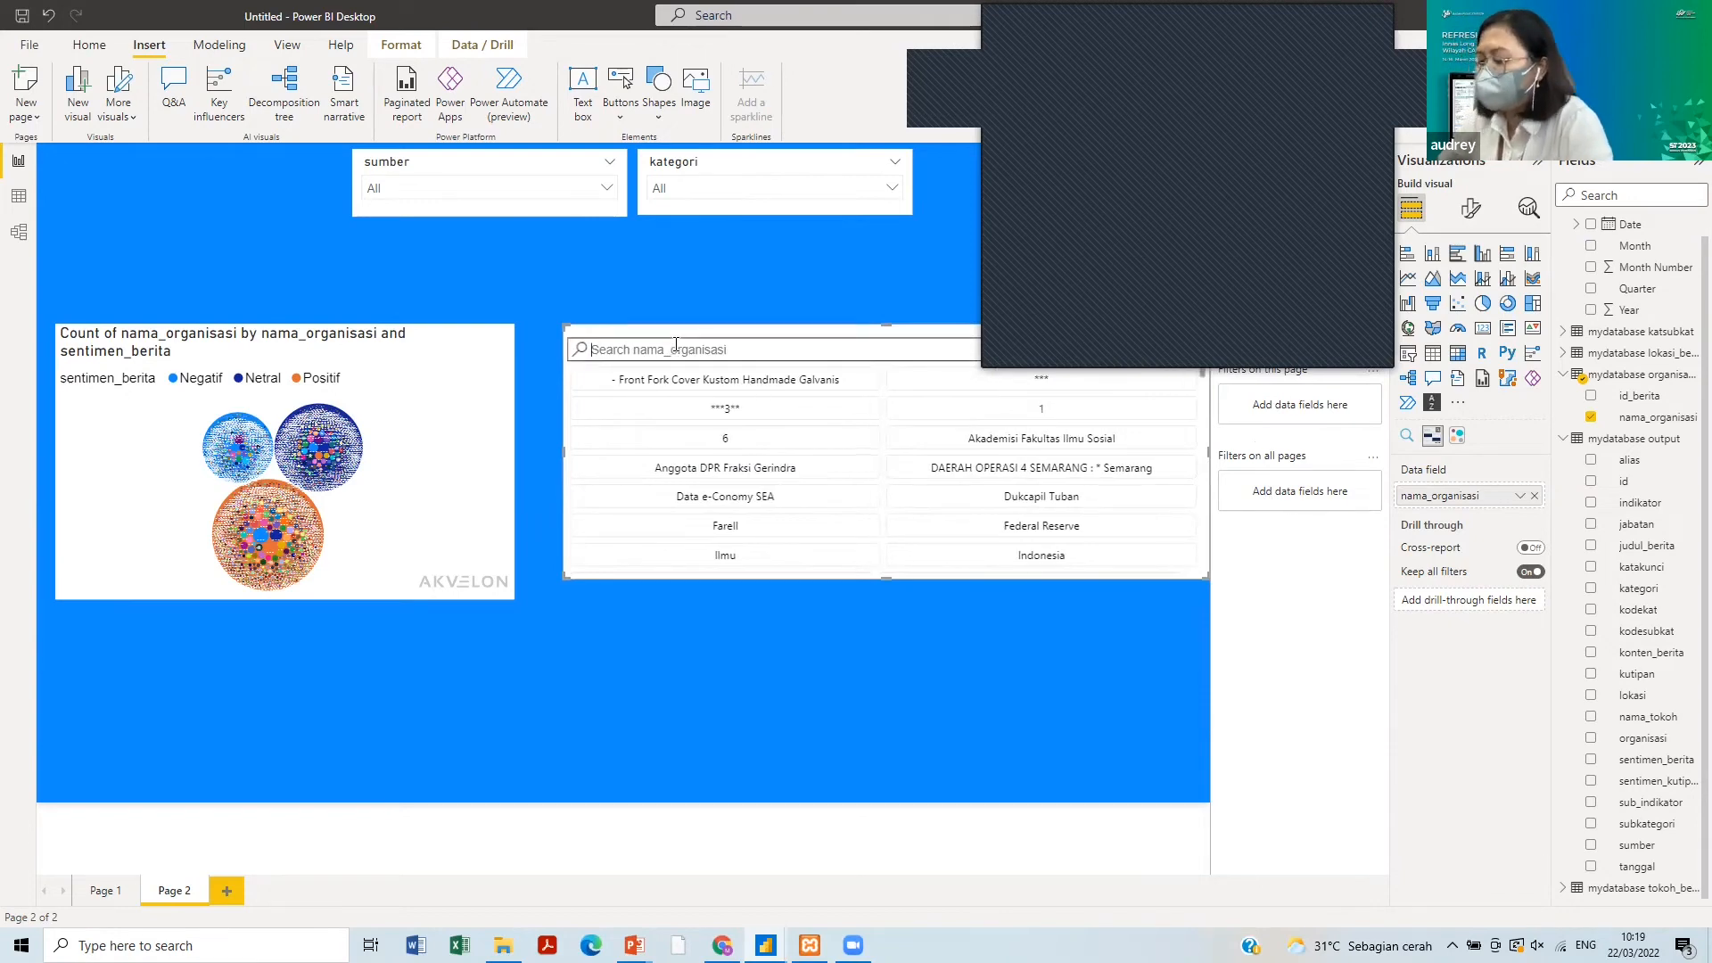
{"action": "type", "text": "Bada"}
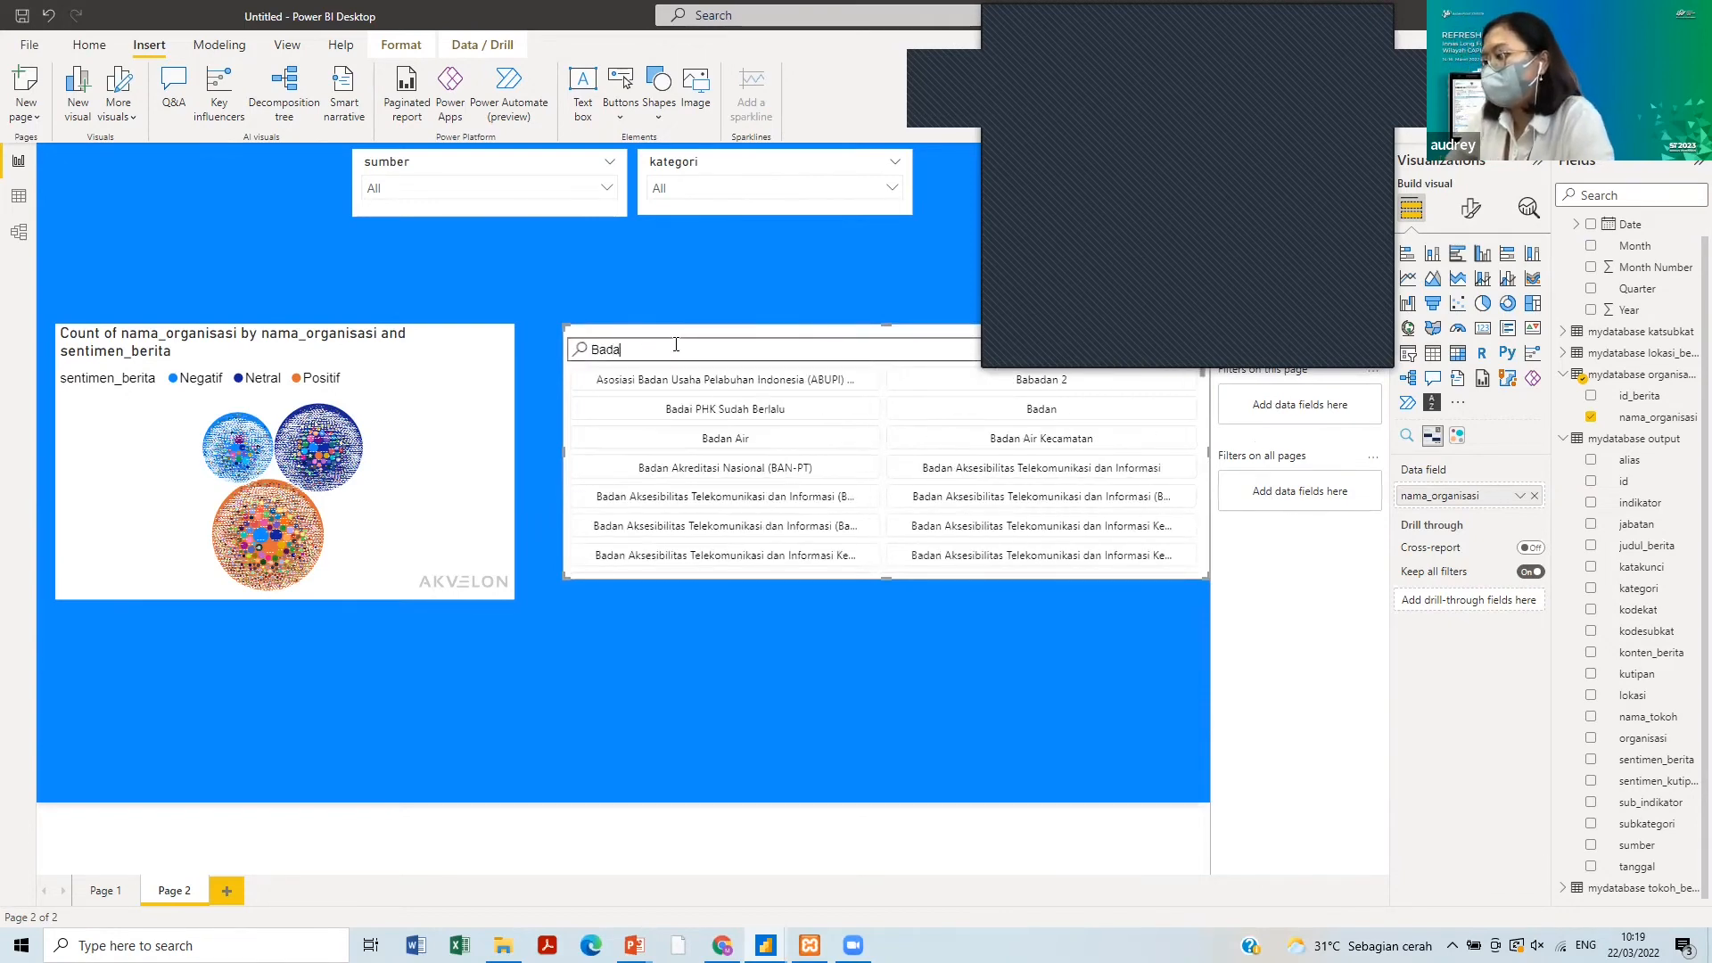
{"action": "type", "text": "n Pusa"}
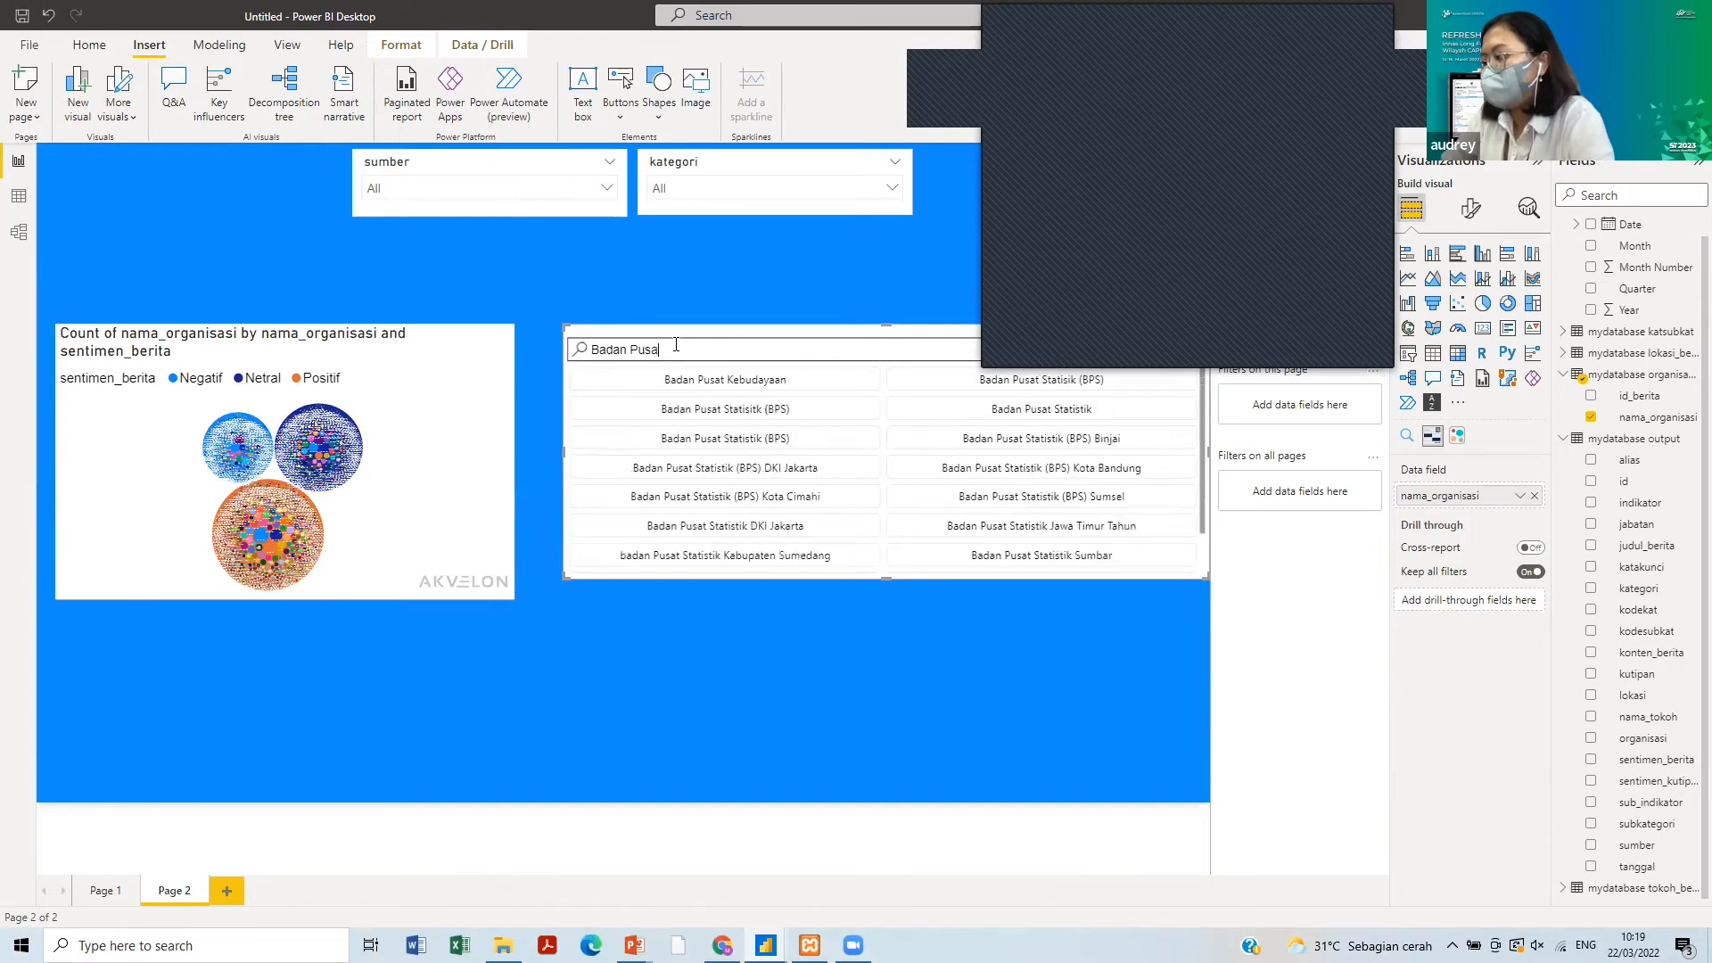
{"action": "type", "text": "t St"}
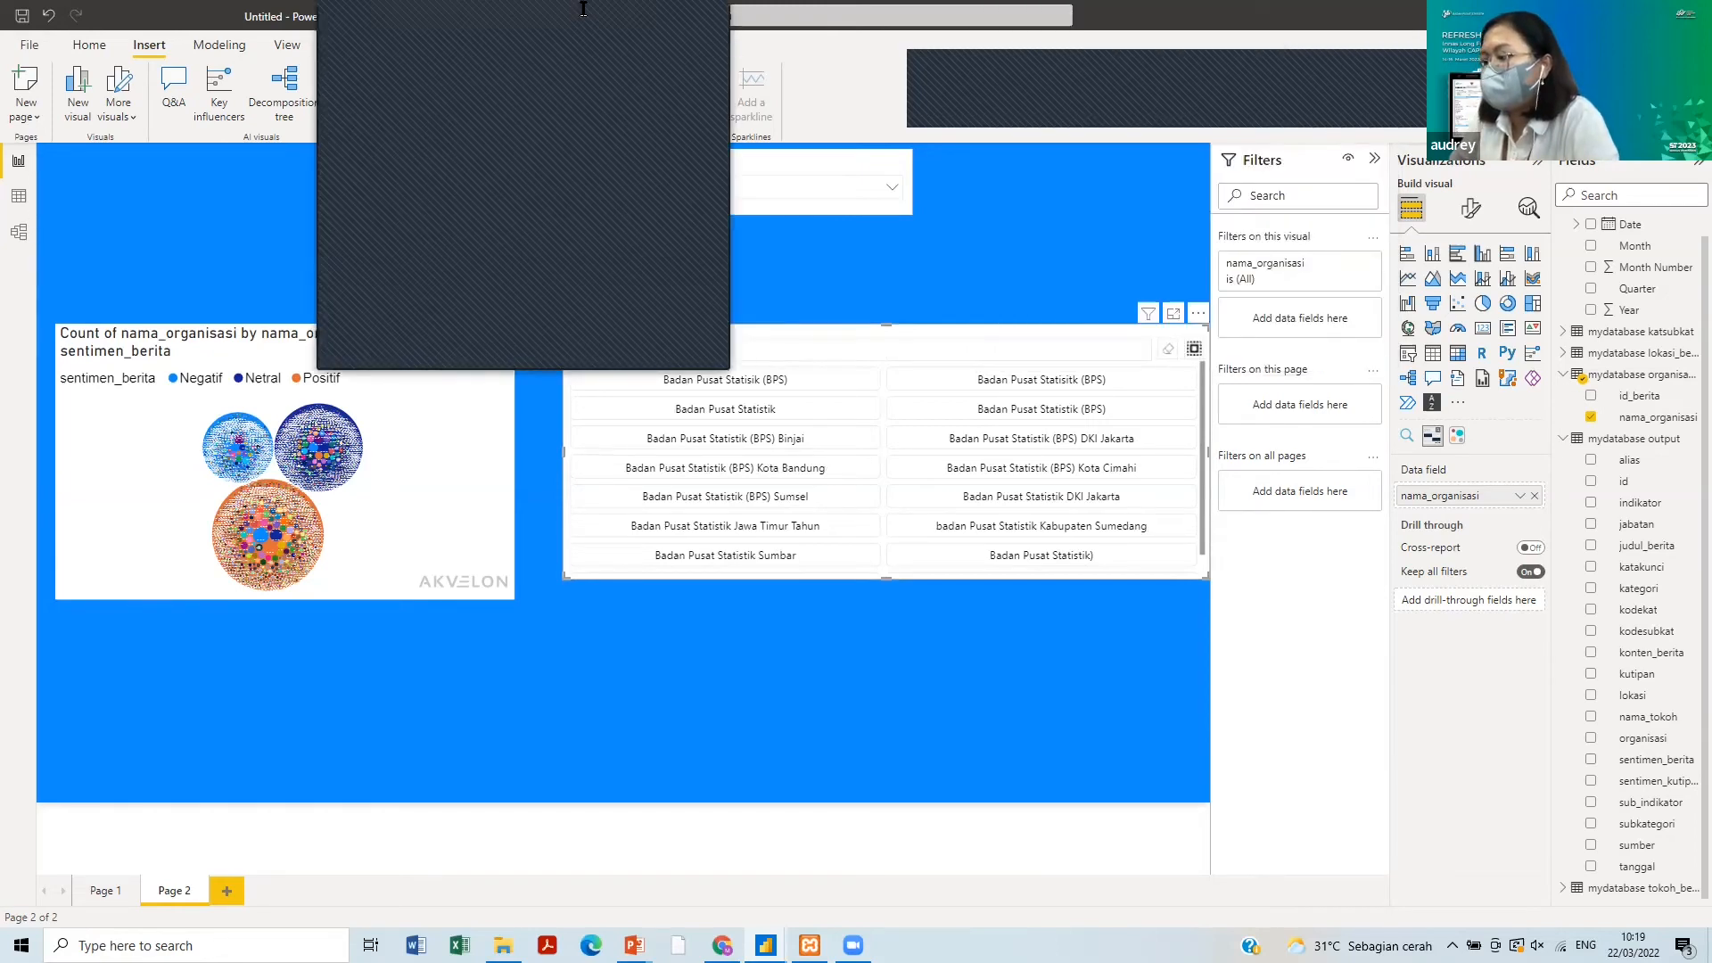
- Search the judul_berita slicer on Page 1 for "badan pusat sta"
{"action": "left_click", "coordinate": [105, 890]}
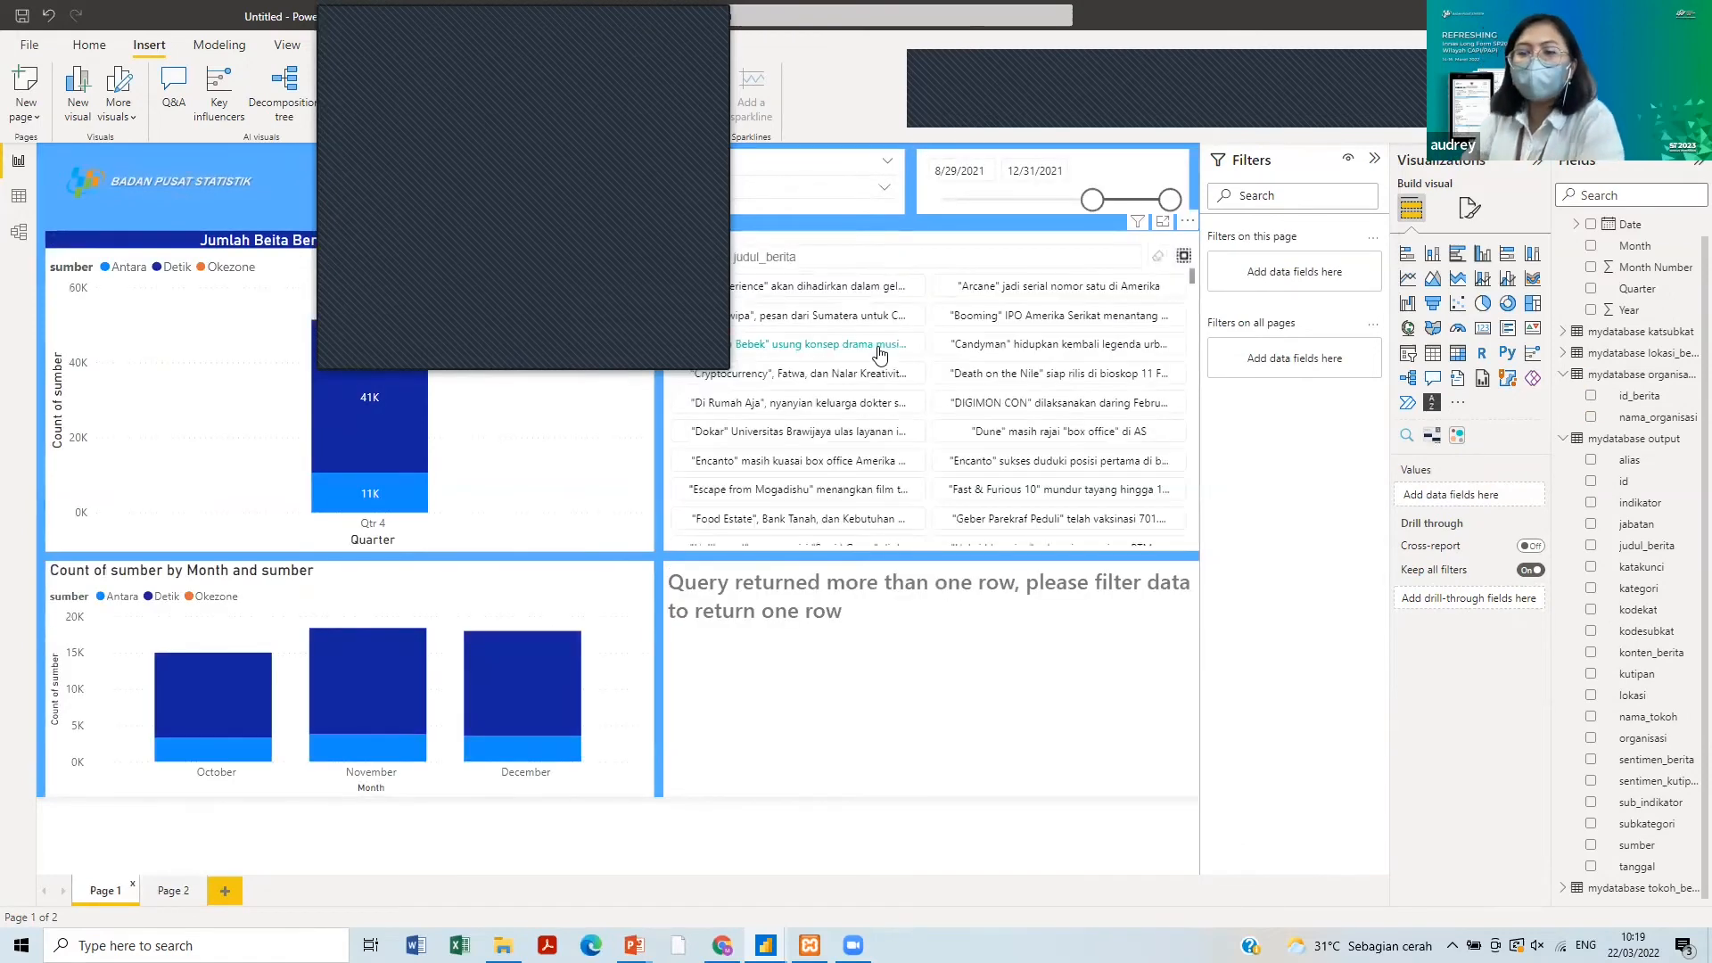
{"action": "left_click", "coordinate": [879, 256]}
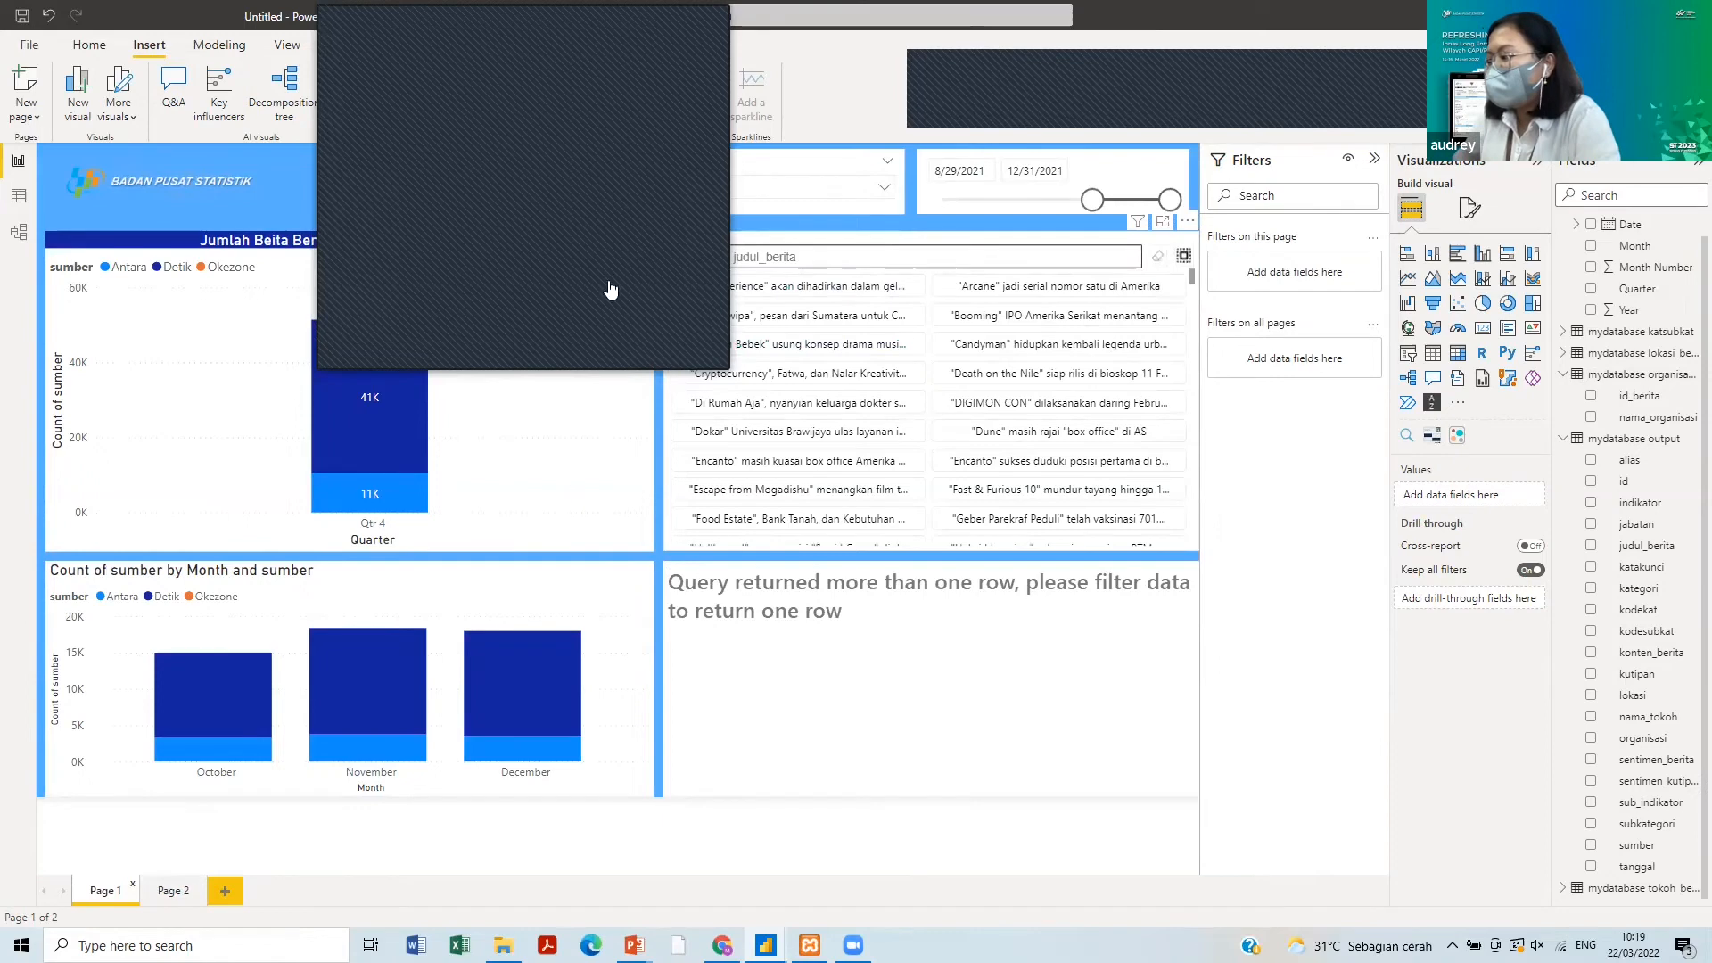
{"action": "left_click", "coordinate": [790, 270]}
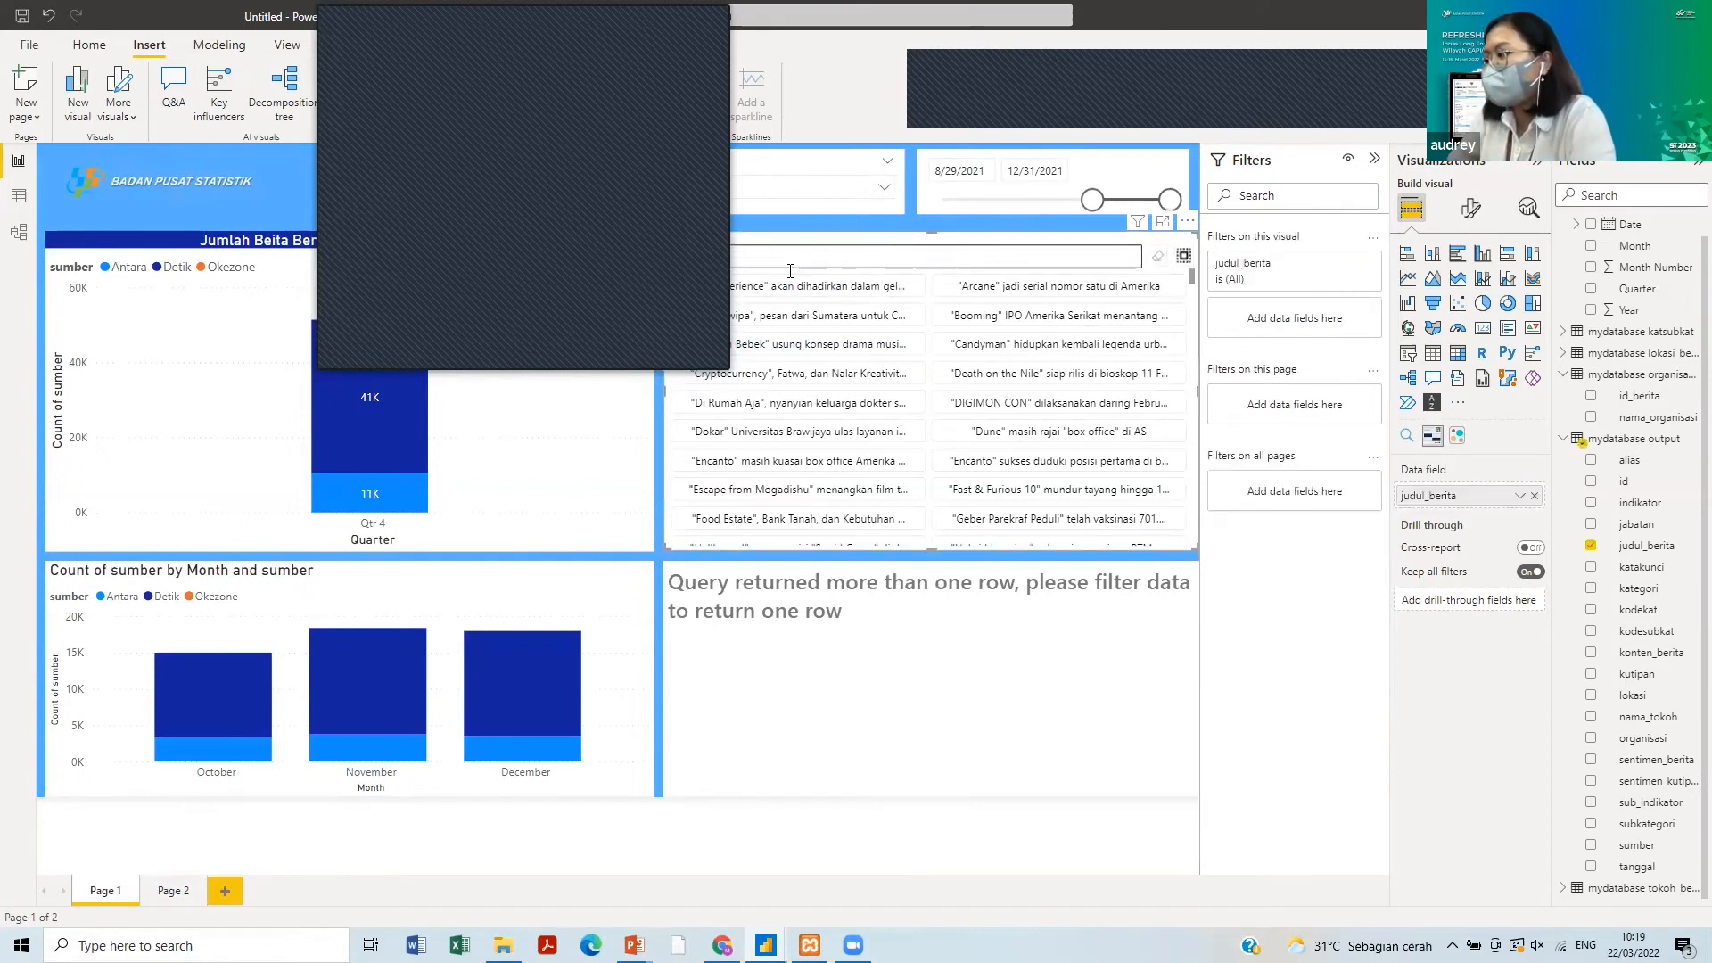
{"action": "type", "text": "listrik"}
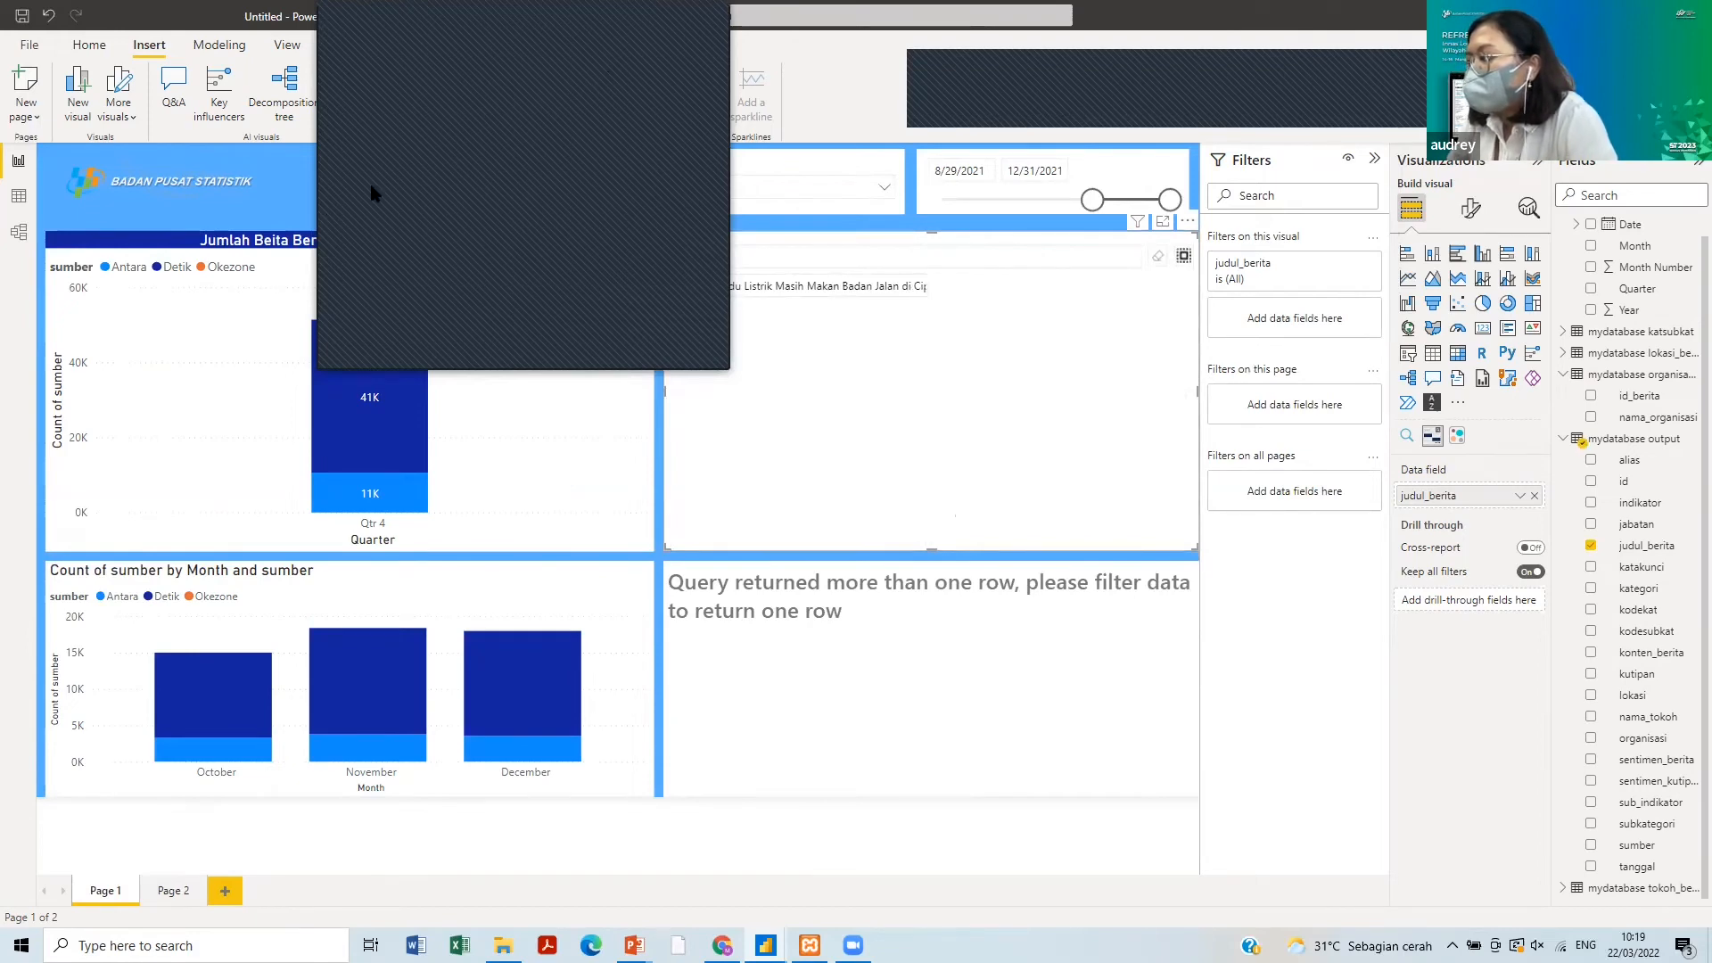
{"action": "left_click", "coordinate": [797, 255]}
{"action": "type", "text": "badan"}
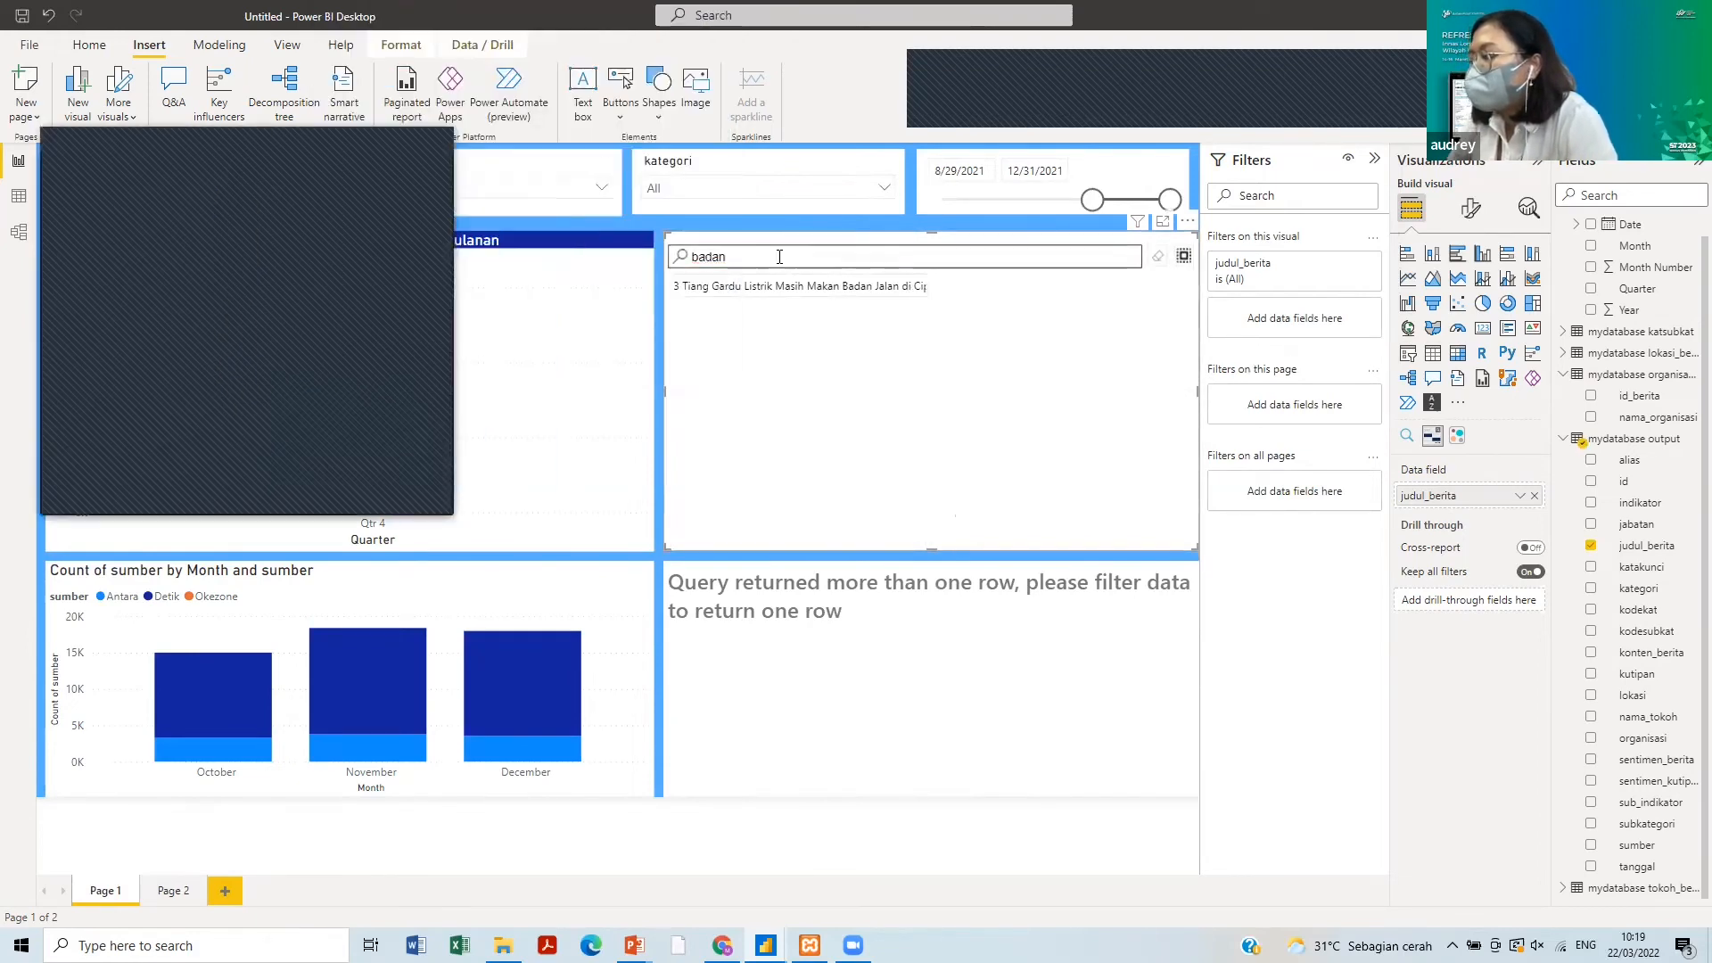
{"action": "type", "text": " pusat "}
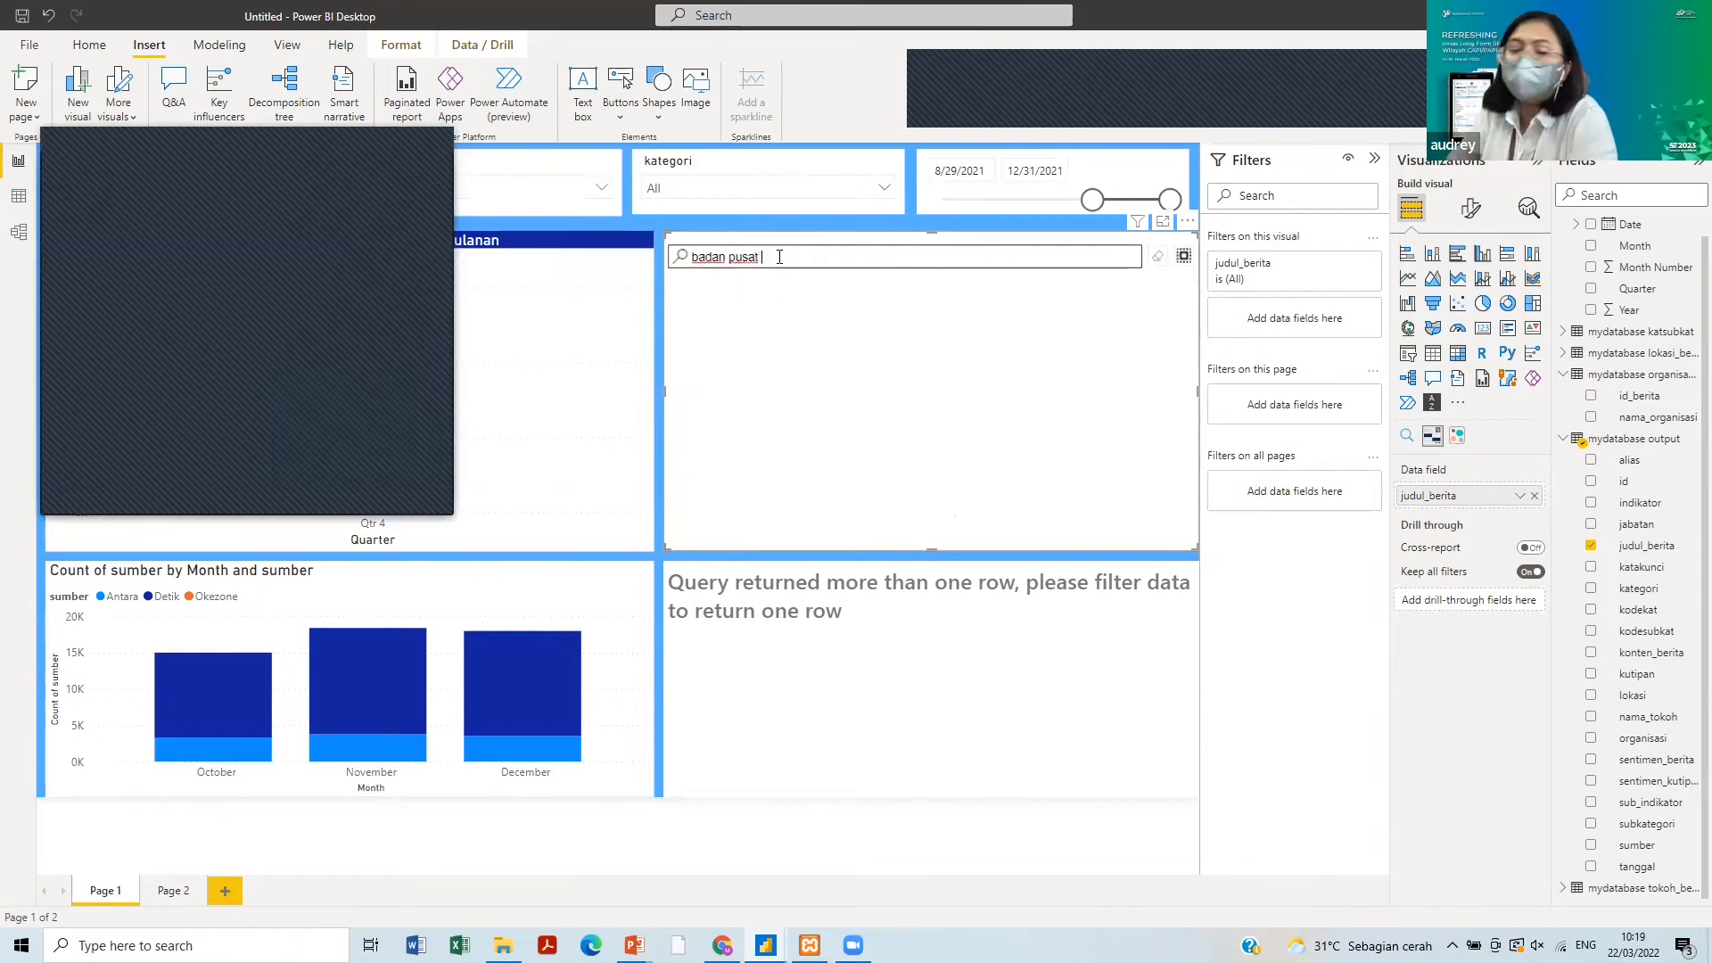
{"action": "type", "text": "sta"}
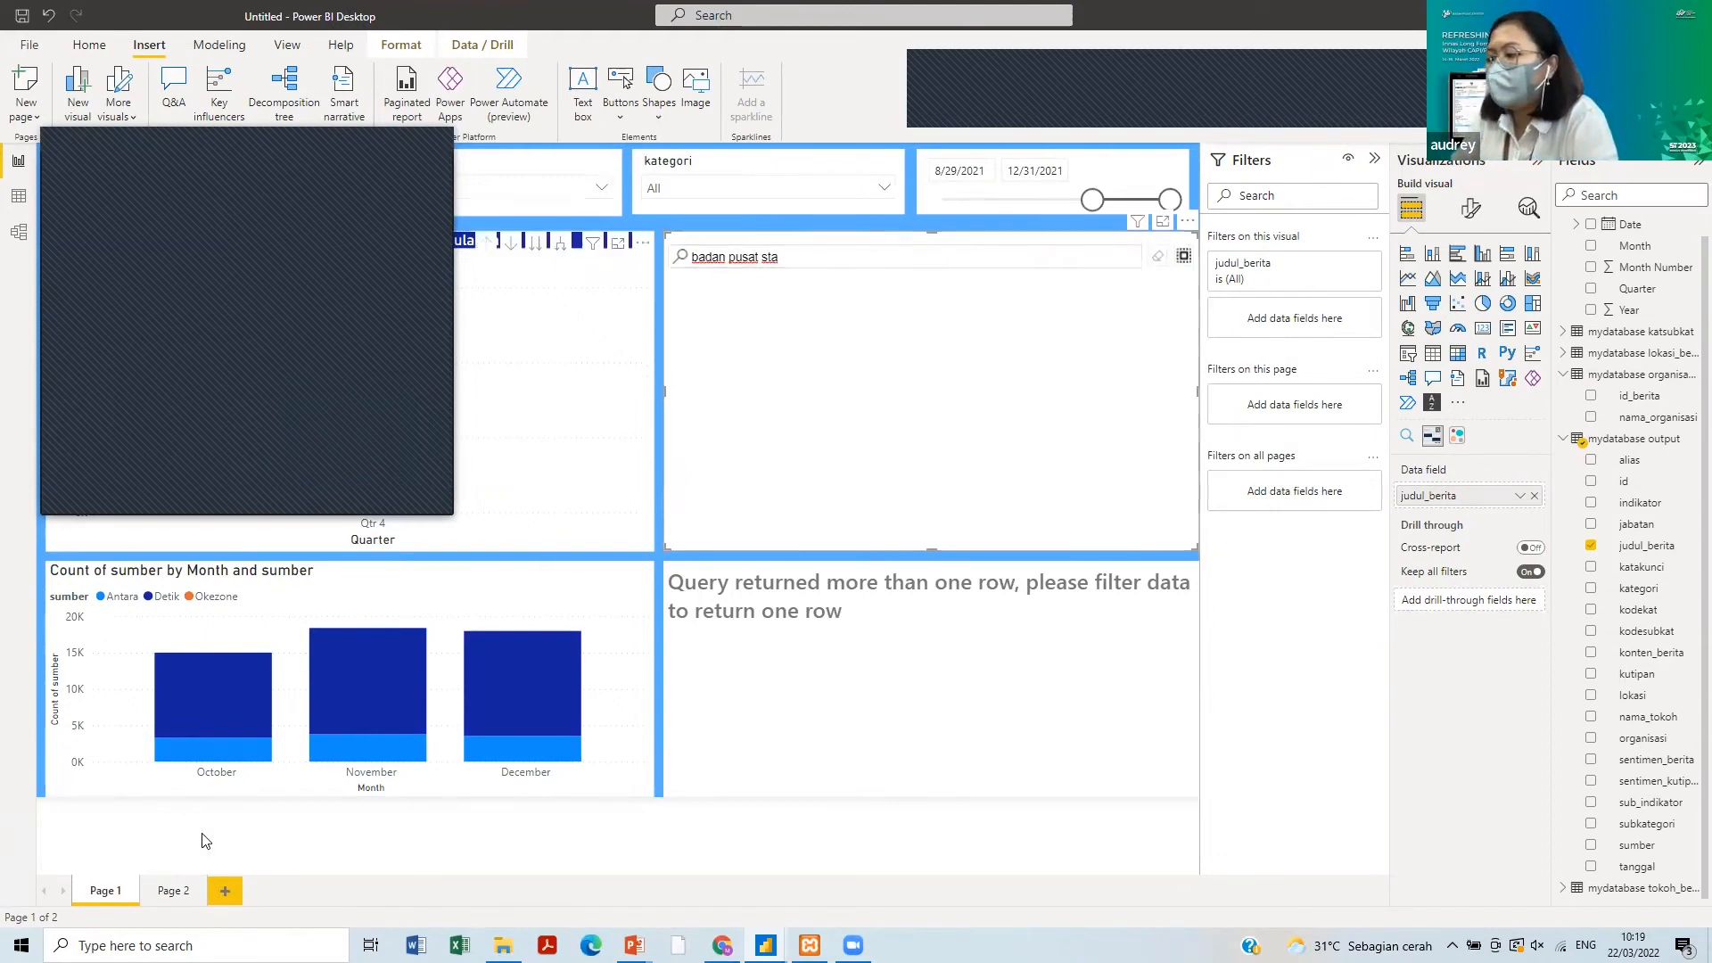
- Search the nama_organisasi slicer on Page 2 for "badan pusat statistik"
{"action": "left_click", "coordinate": [165, 891]}
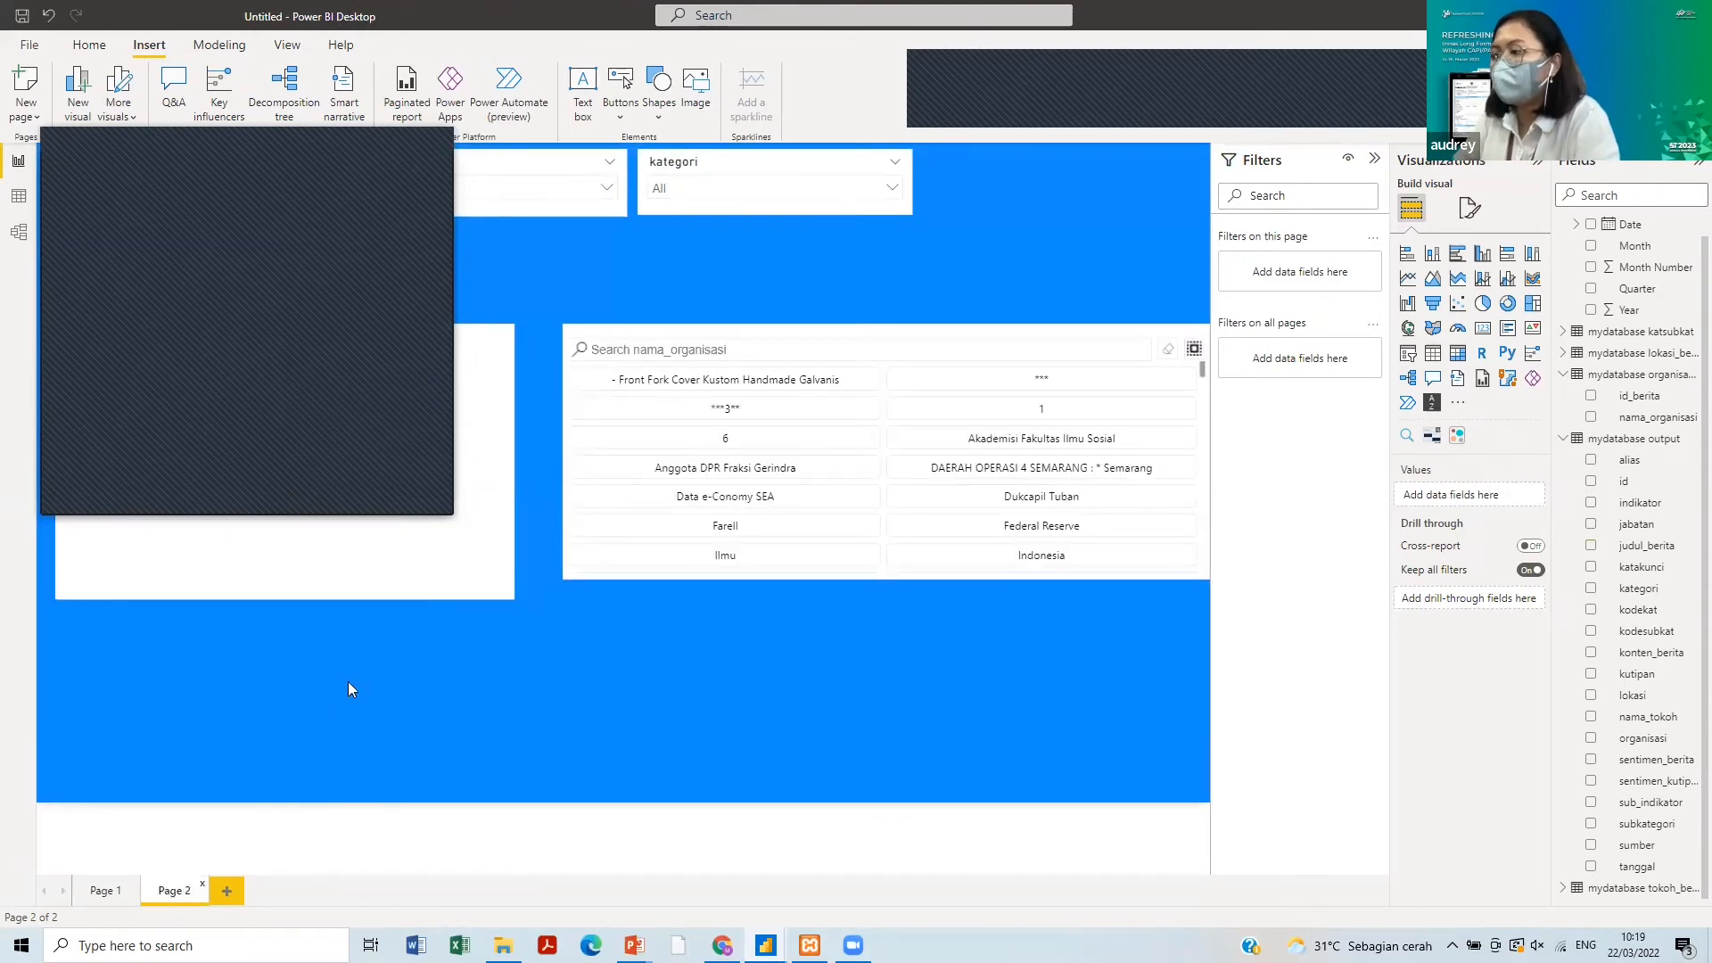
{"action": "left_click", "coordinate": [663, 348]}
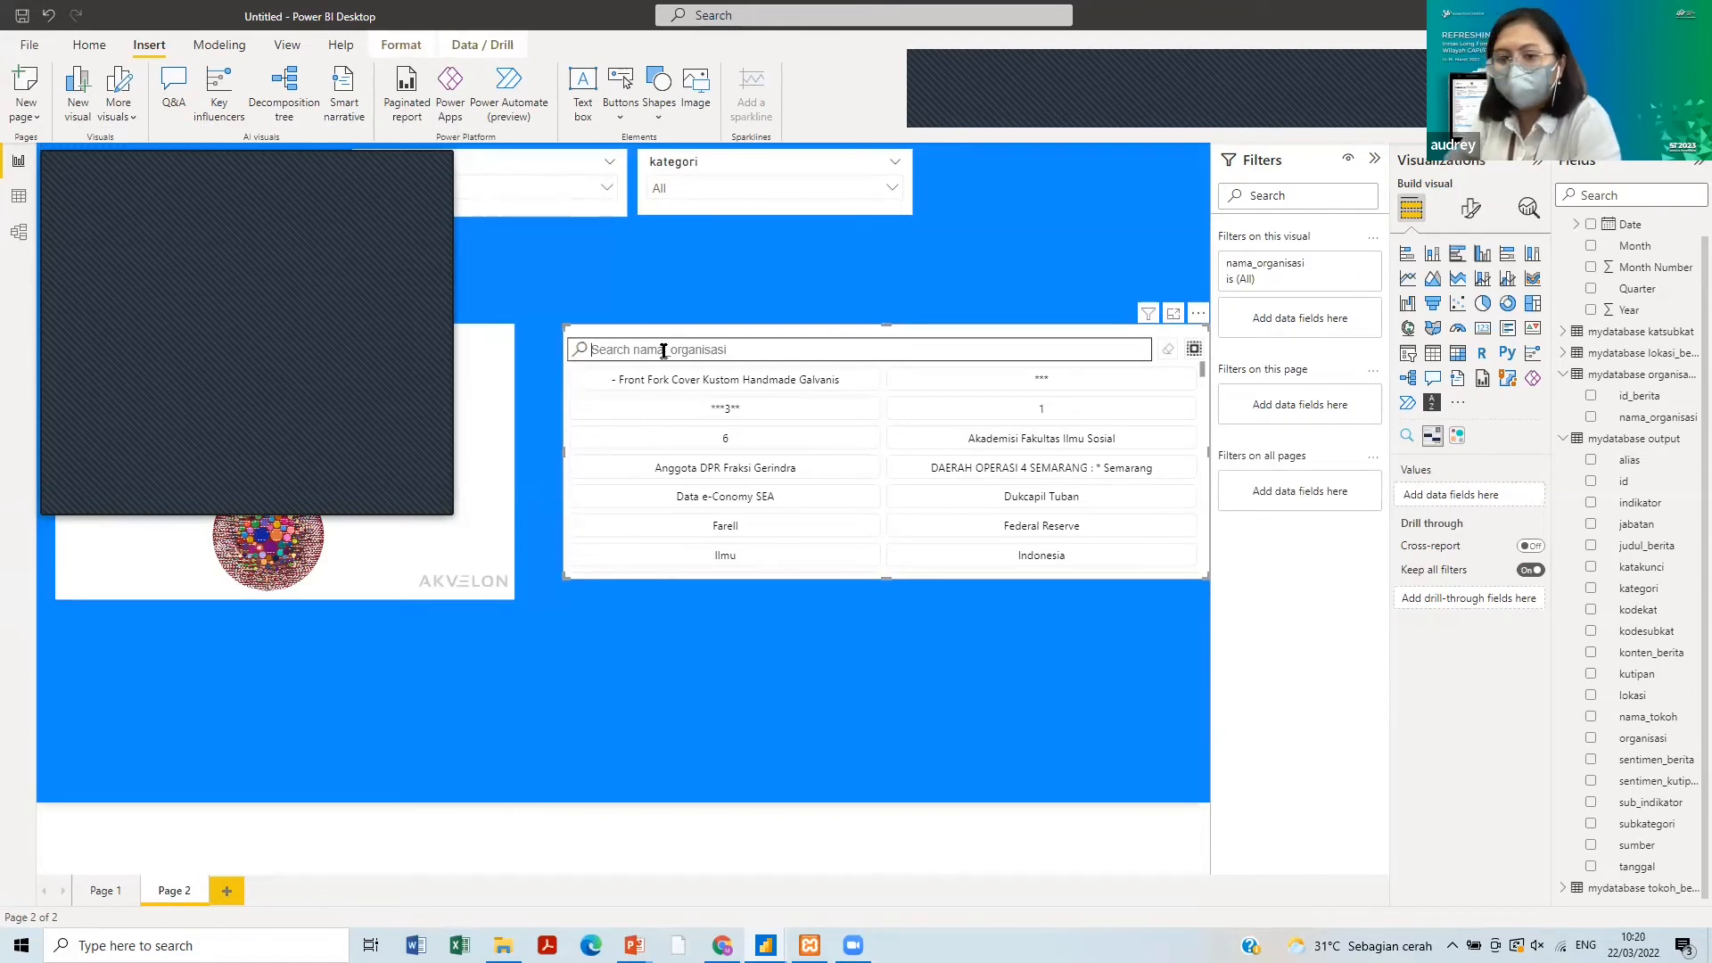
{"action": "type", "text": "badan "}
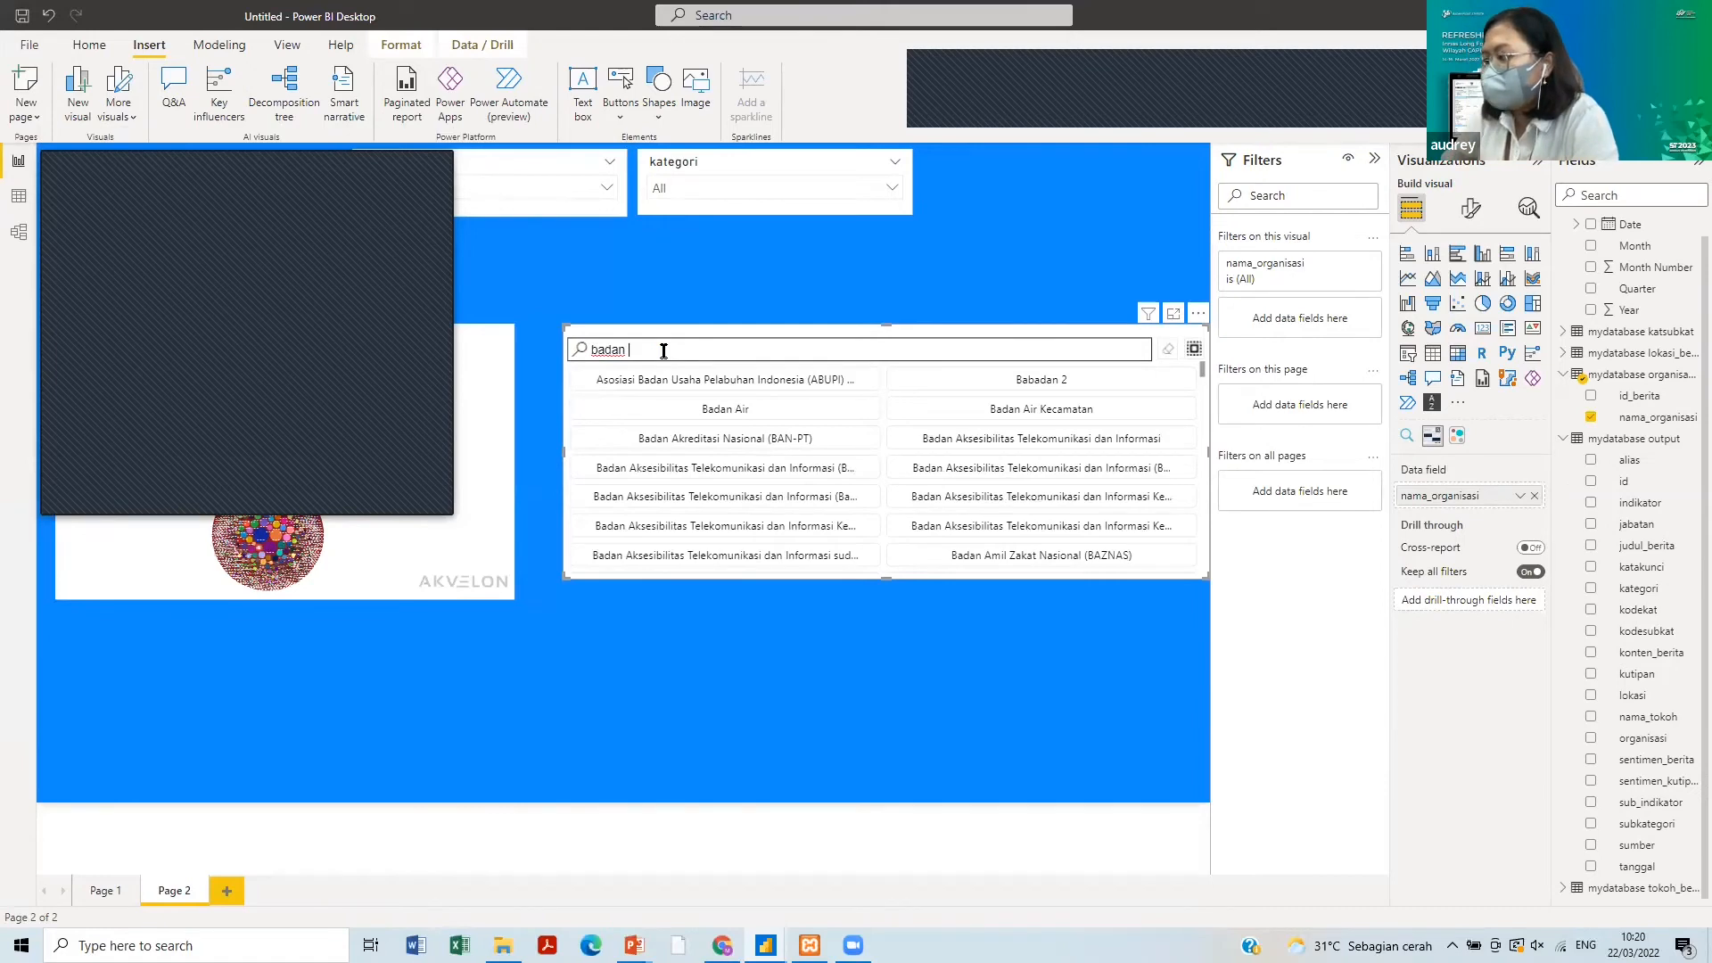
{"action": "type", "text": "pusat sat"}
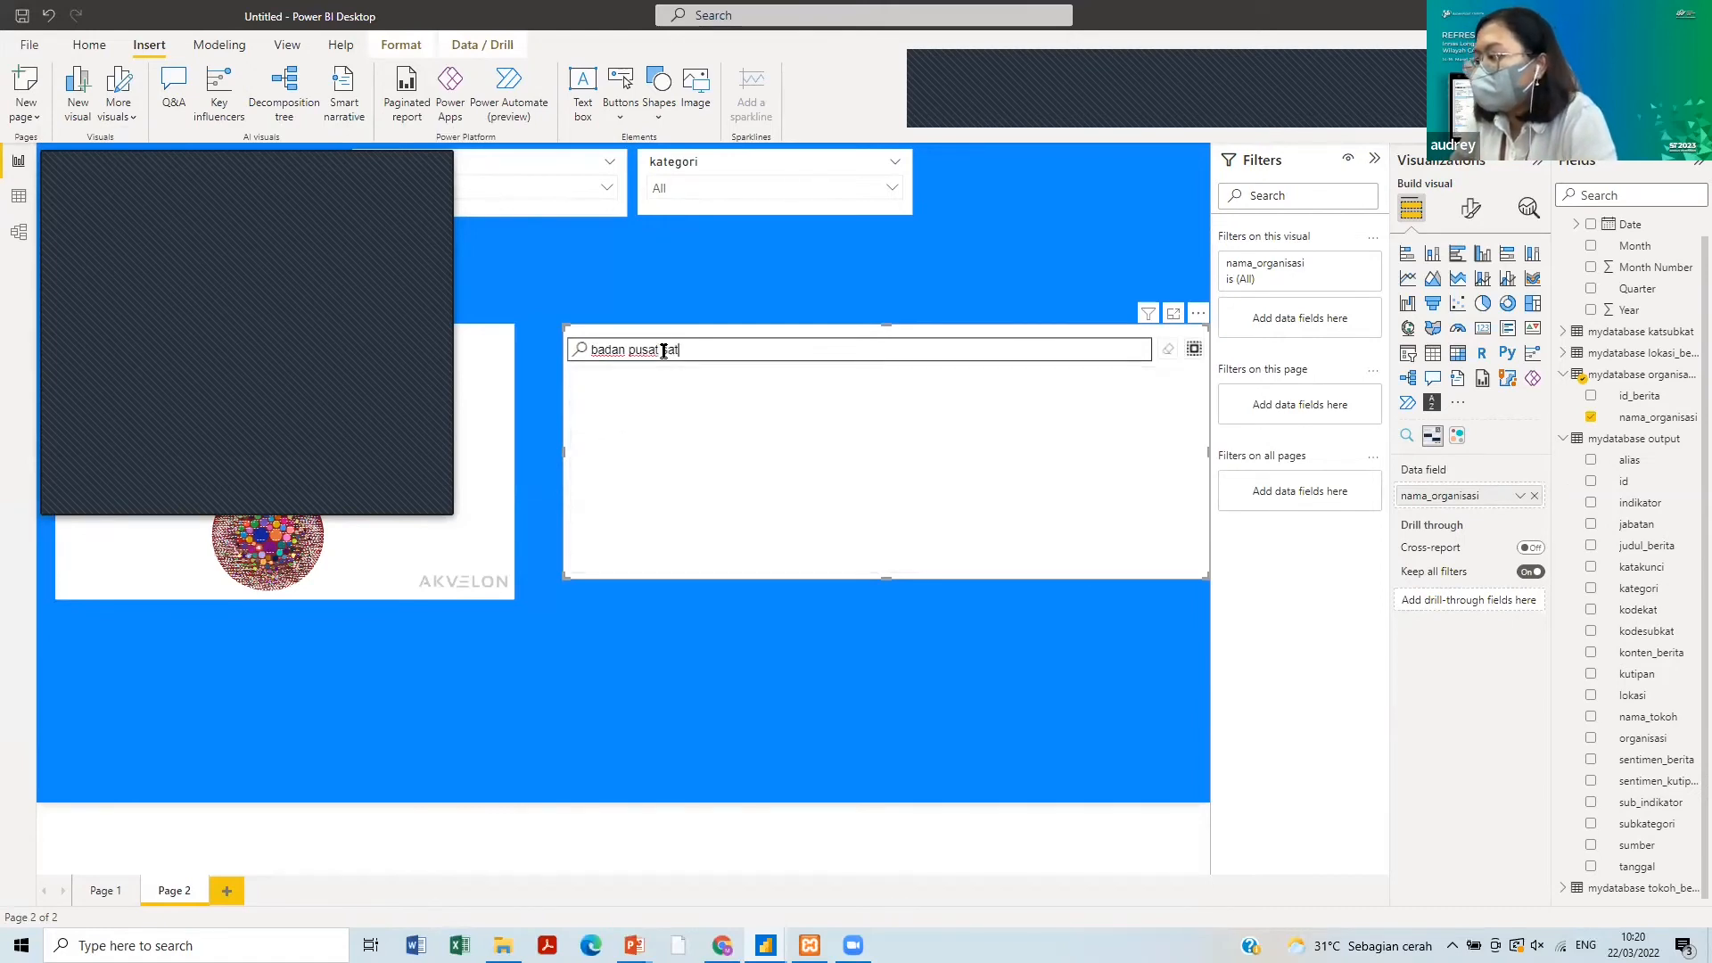
{"action": "key", "text": "BackSpace"}
{"action": "key", "text": "BackSpace"}
{"action": "key", "text": "BackSpace"}
{"action": "type", "text": "stat"}
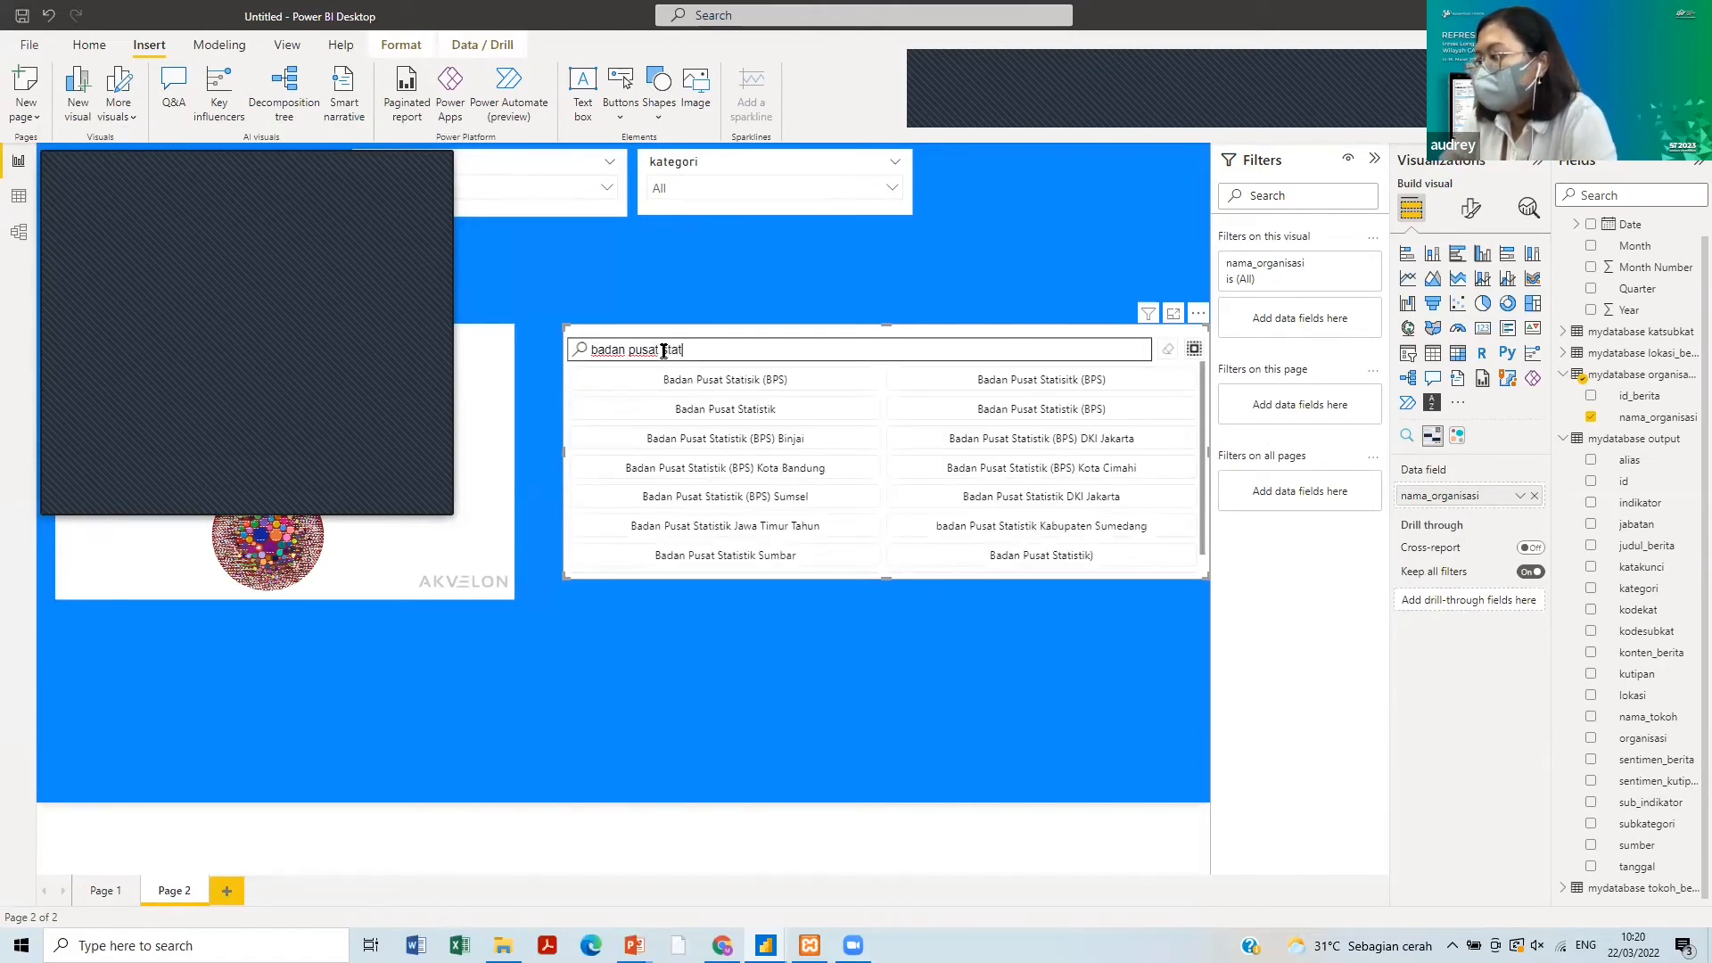
{"action": "type", "text": "istik"}
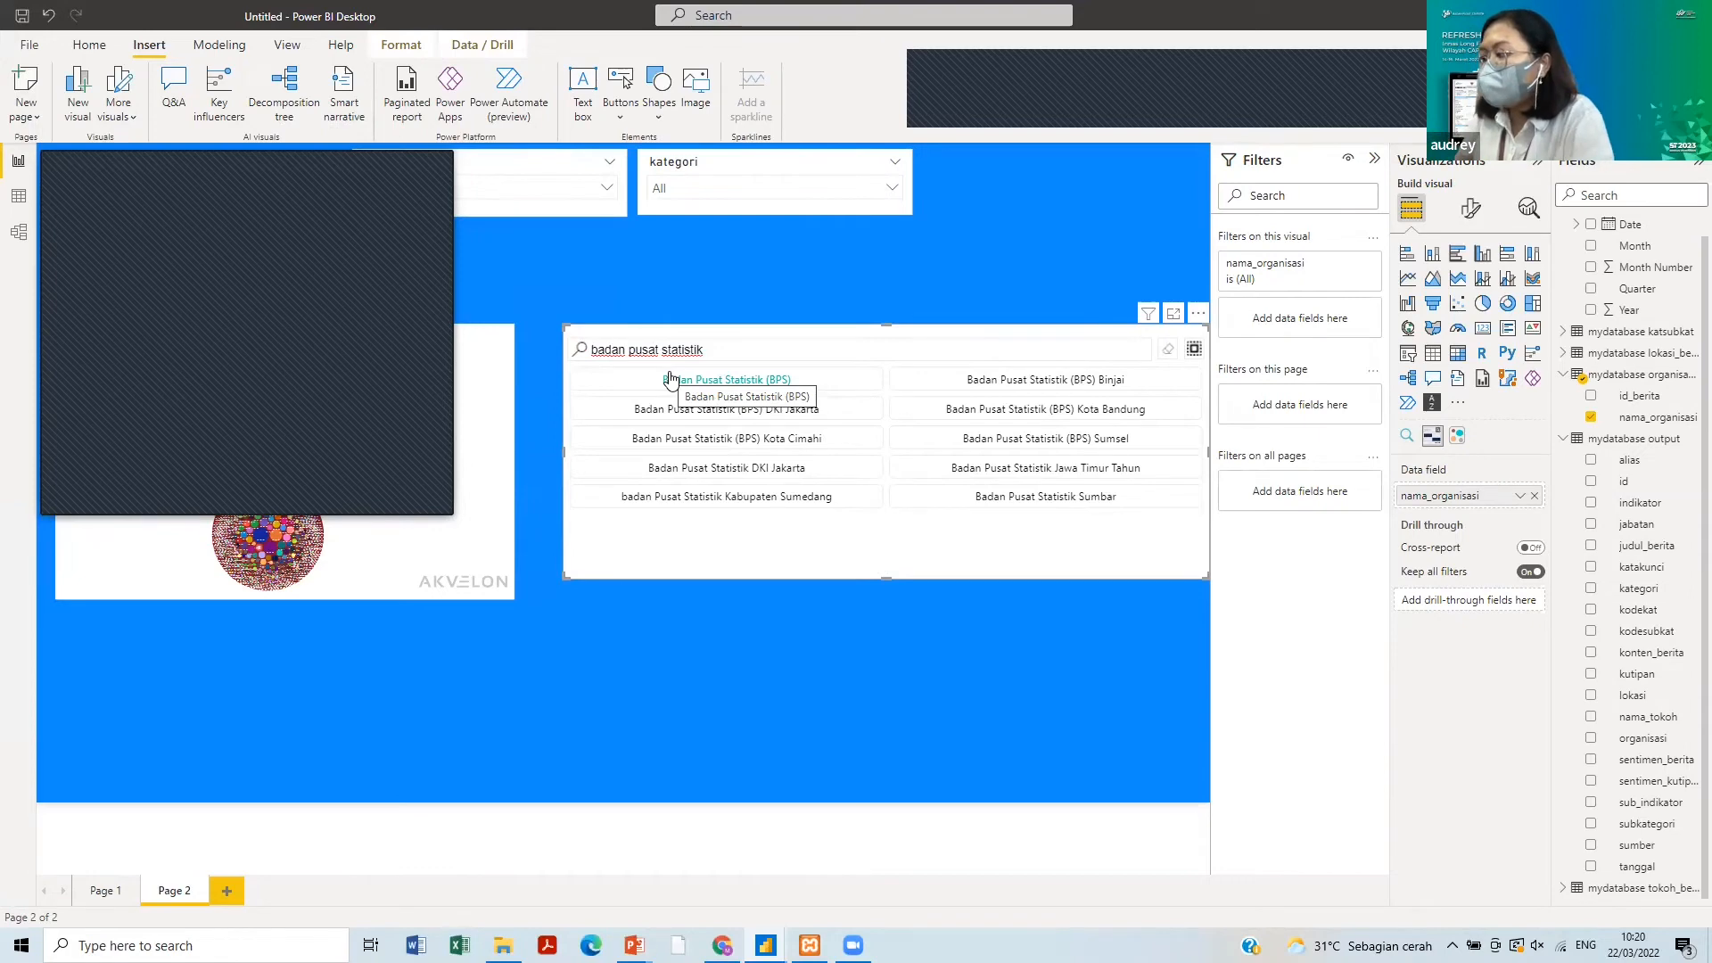
- Select all the Badan Pusat Statistik entries found in the nama_organisasi slicer, including the Binjai, DKI Jakarta and Kota Bandung offices
{"action": "left_click", "coordinate": [716, 381]}
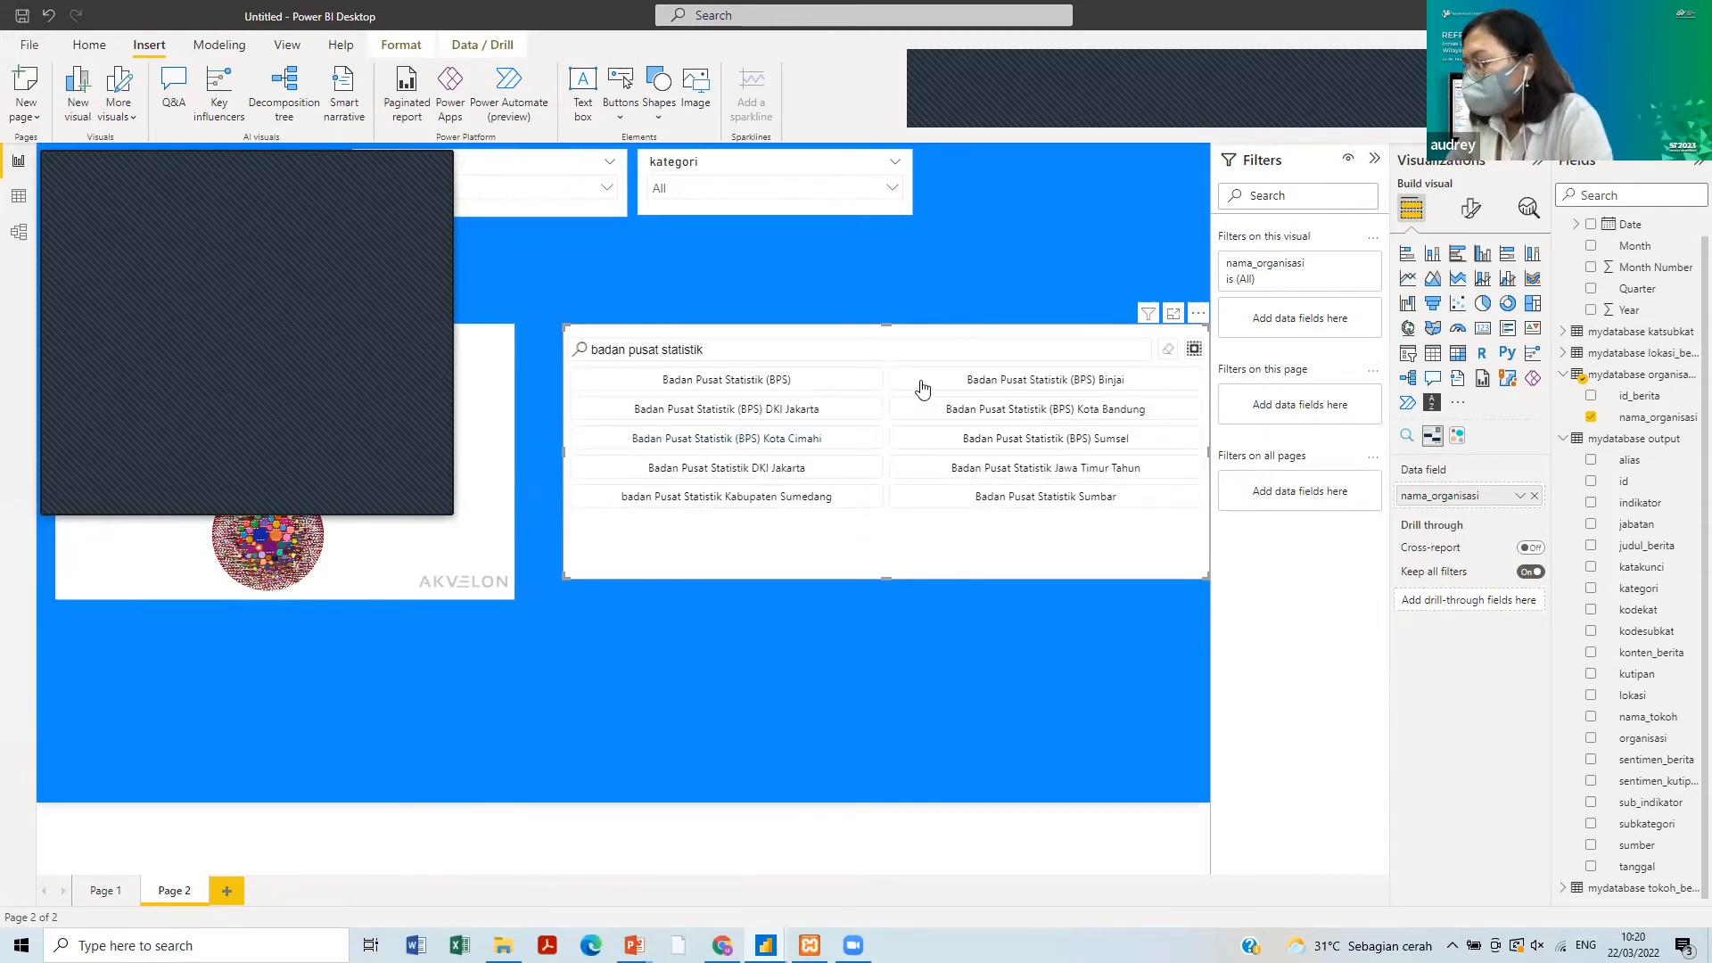
{"action": "left_click", "coordinate": [807, 383]}
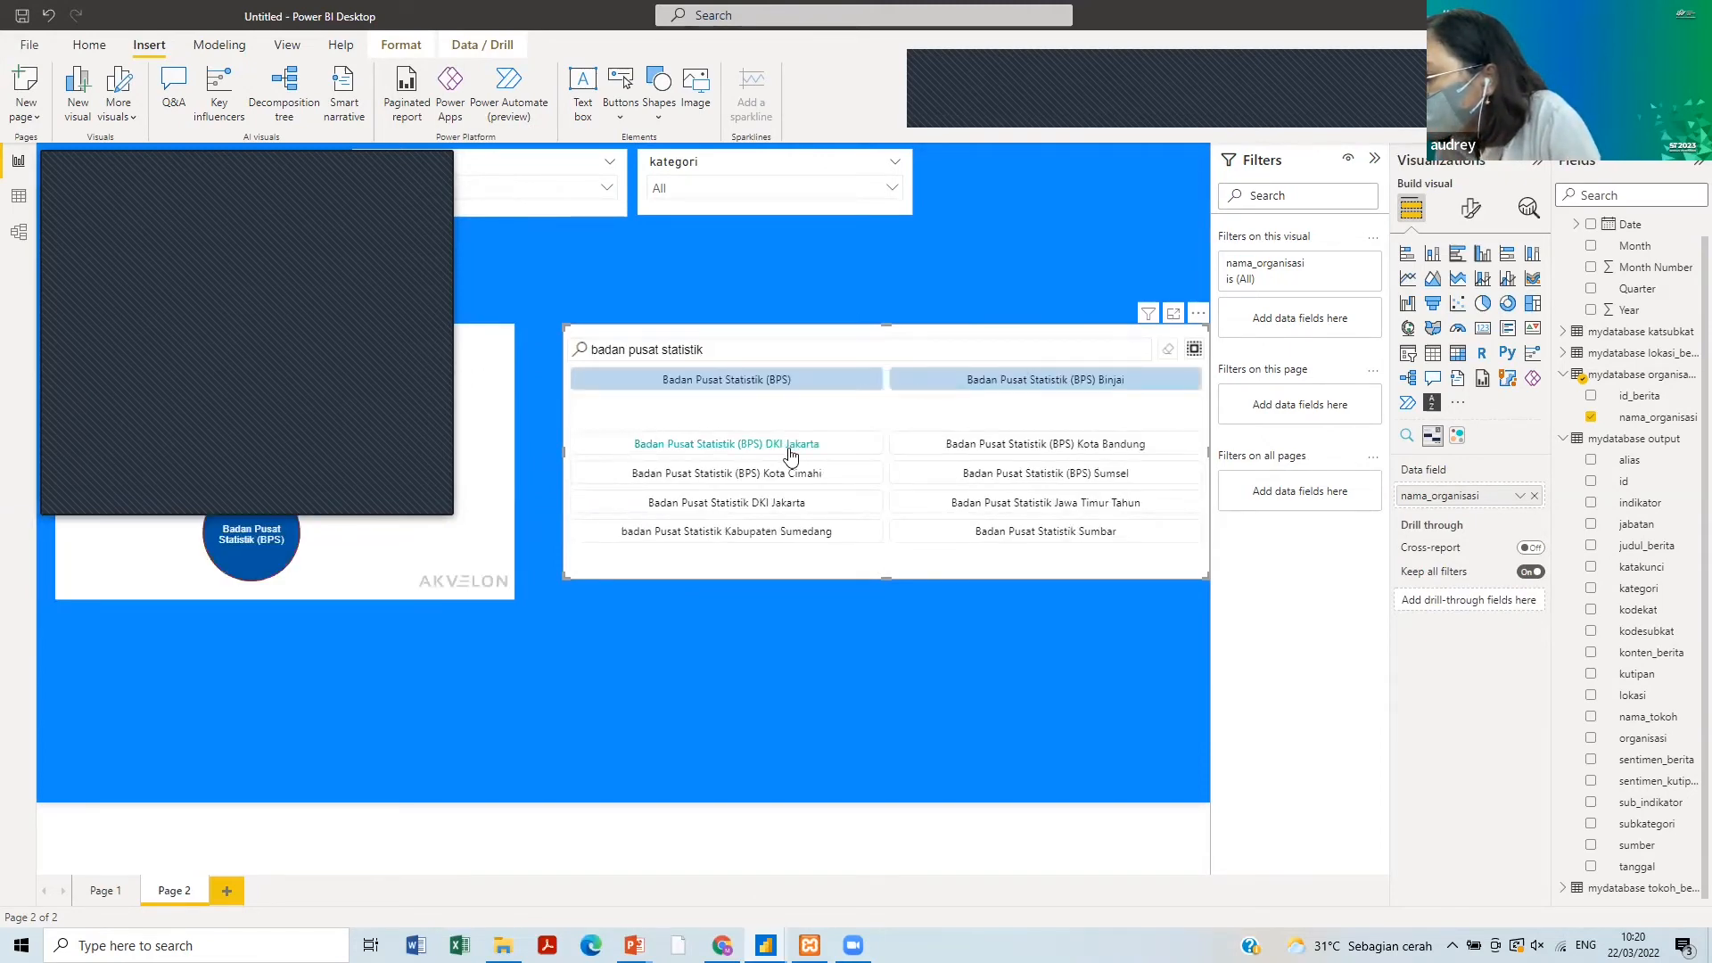
{"action": "left_click", "coordinate": [790, 450]}
{"action": "left_click", "coordinate": [790, 452]}
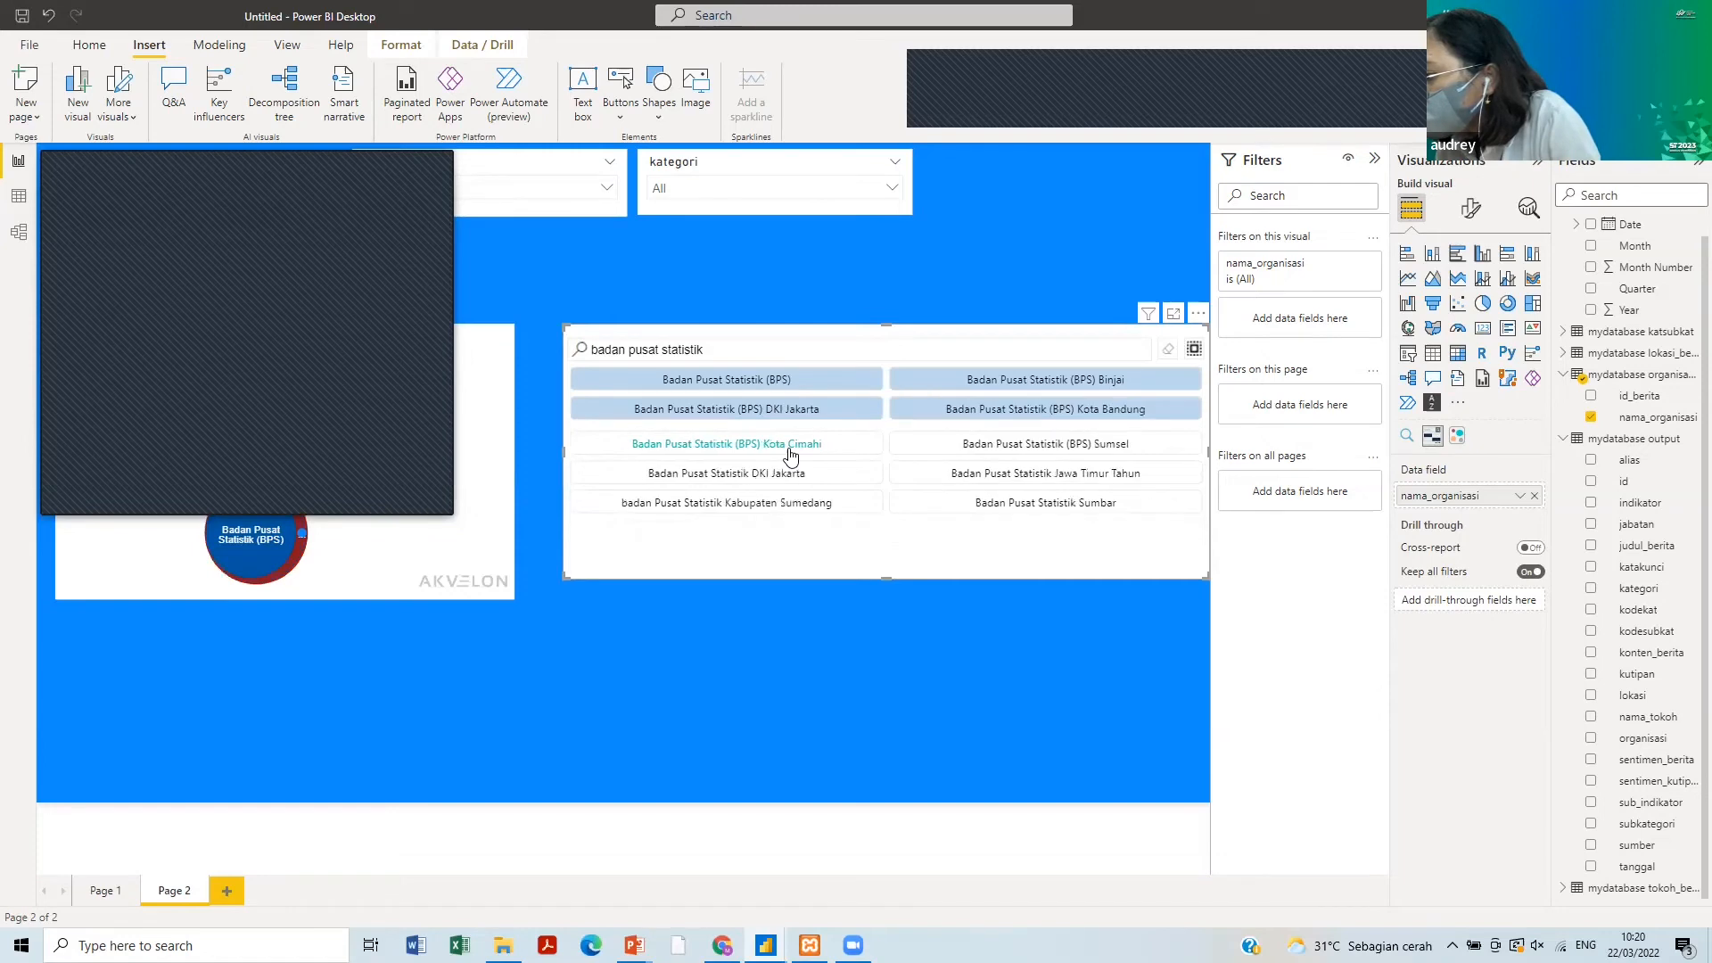
{"action": "left_click", "coordinate": [790, 452]}
{"action": "left_click", "coordinate": [790, 451]}
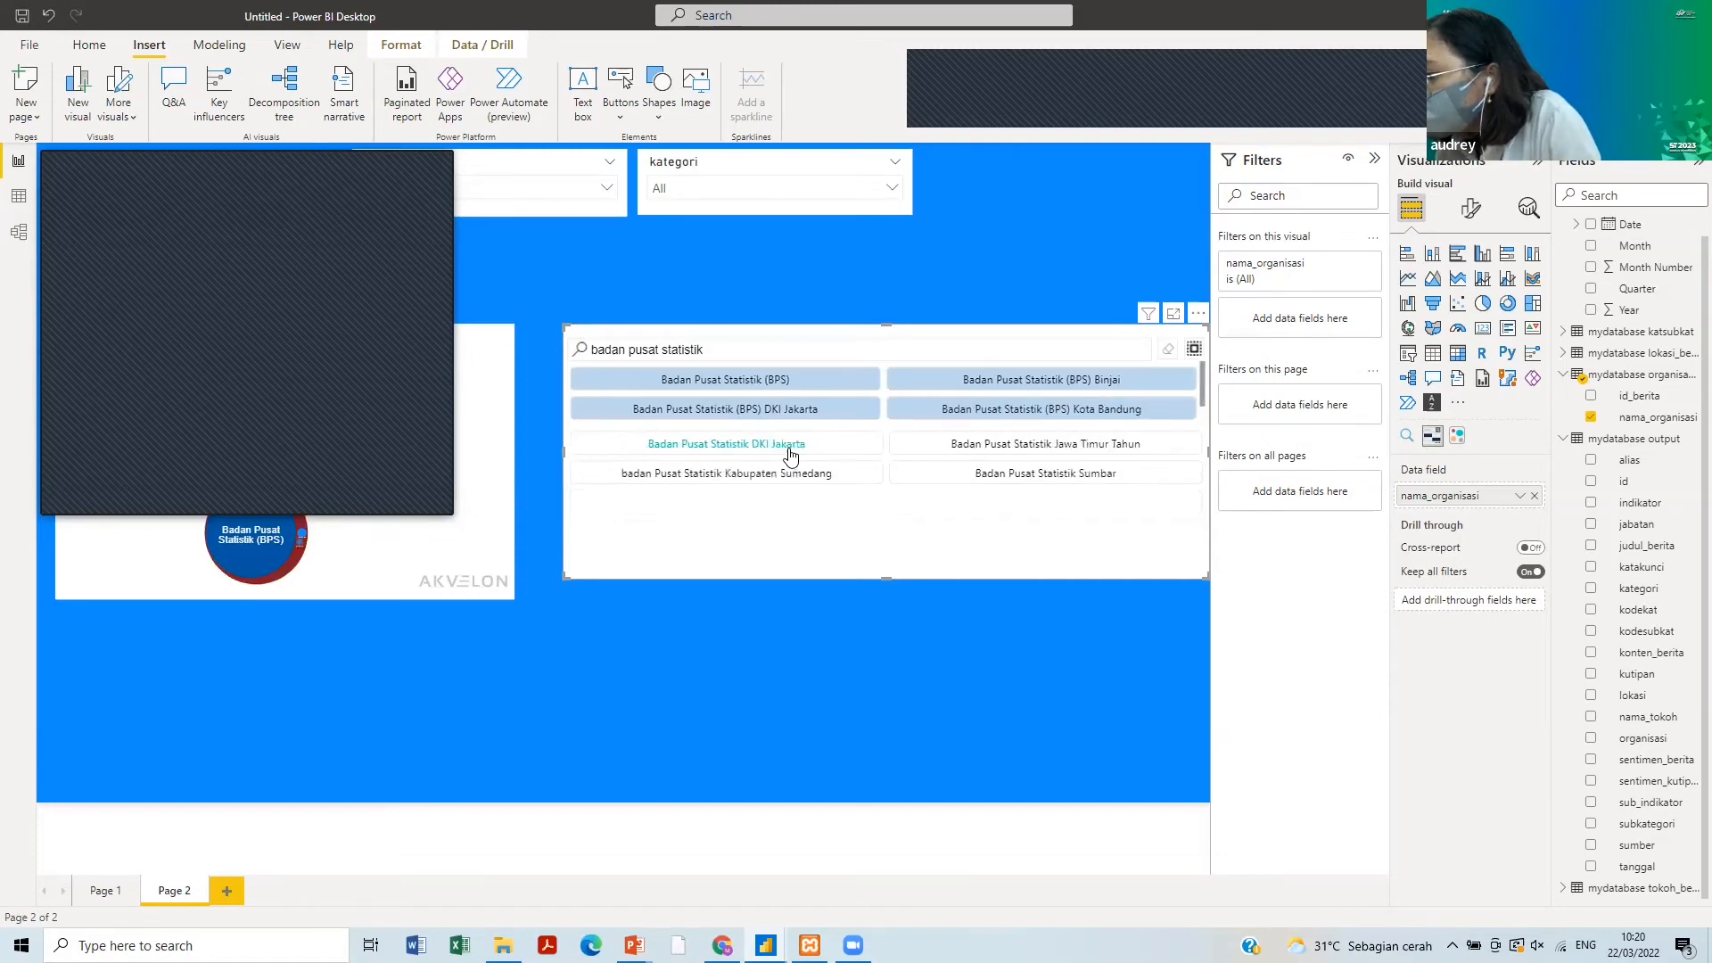
{"action": "left_click", "coordinate": [790, 452]}
{"action": "left_click", "coordinate": [790, 452]}
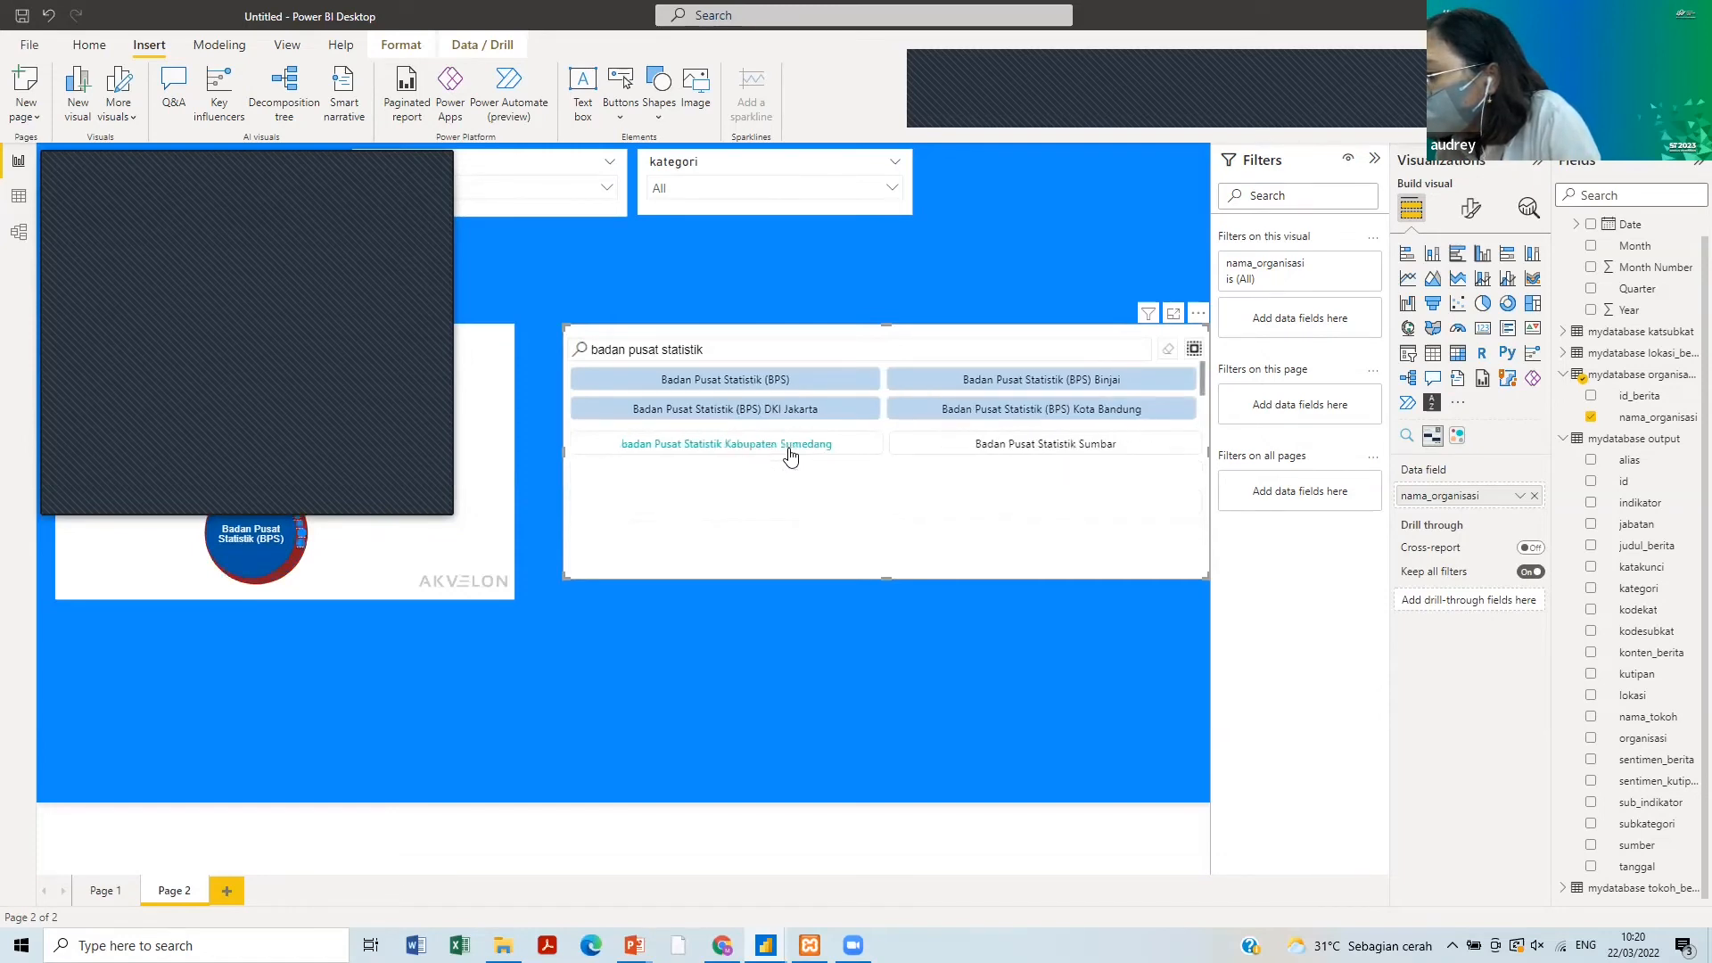
{"action": "left_click", "coordinate": [790, 452]}
{"action": "left_click", "coordinate": [790, 452]}
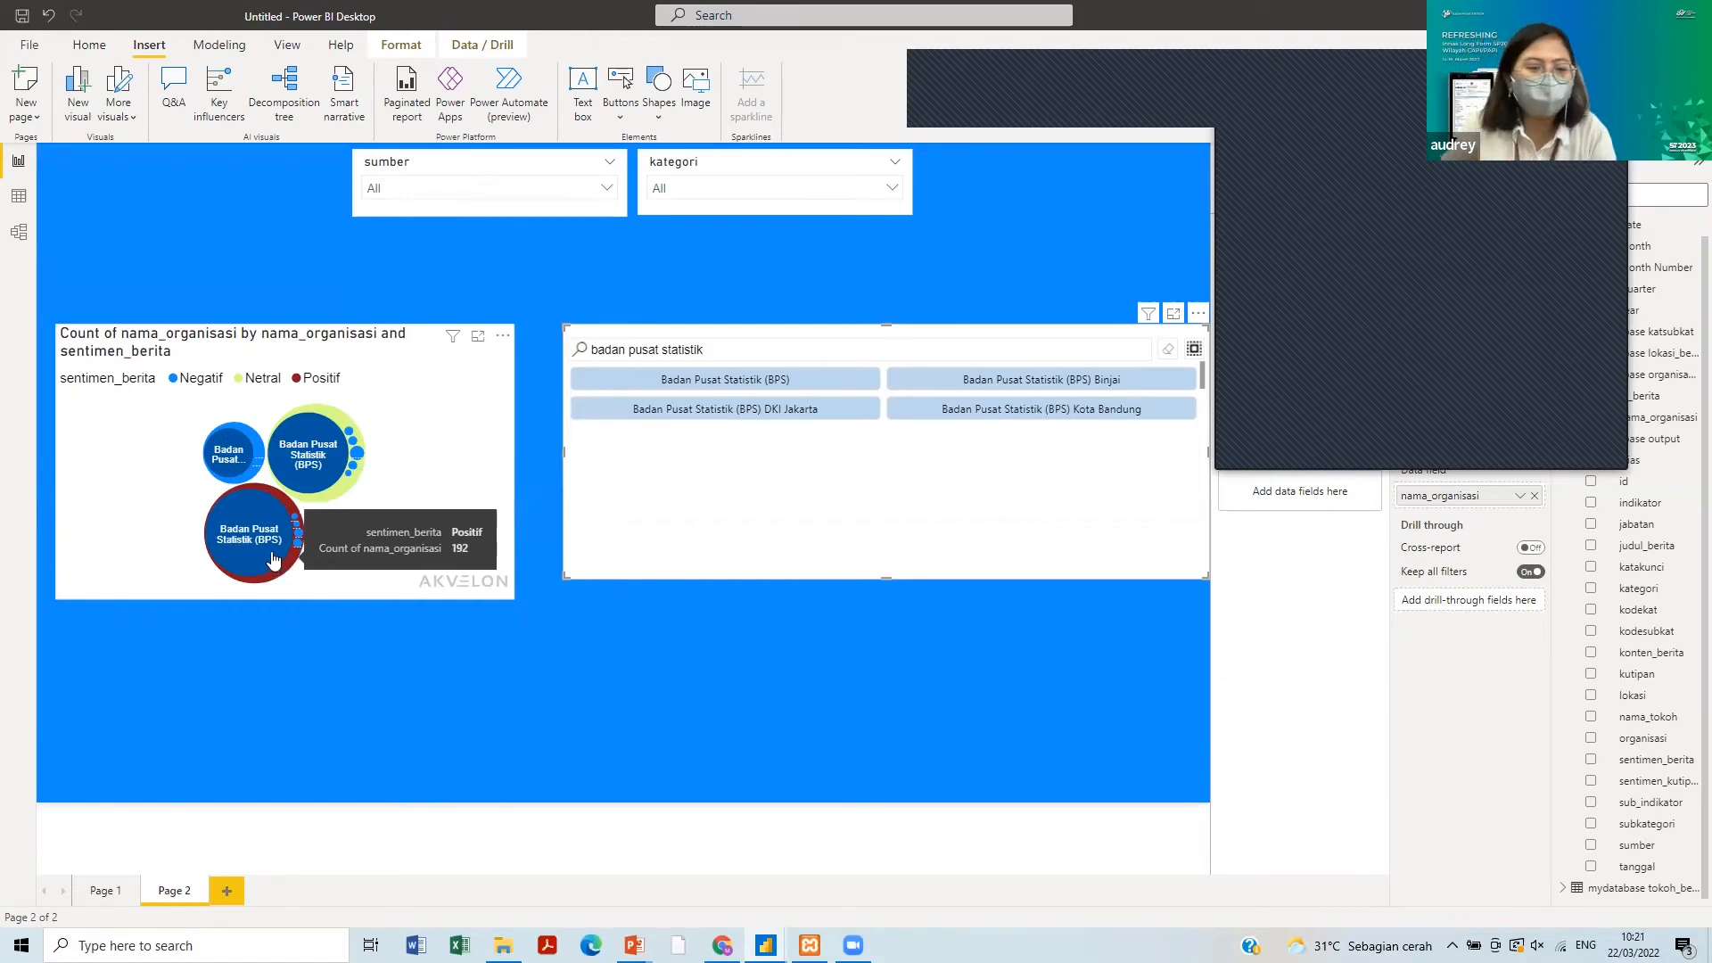
- Enlarge the bubble chart in width and height, keeping a narrow gap to the slicer, and inspect its Netral and Positif bubble details
{"action": "left_click", "coordinate": [509, 596]}
{"action": "left_click_drag", "start_coordinate": [509, 596], "coordinate": [539, 652]}
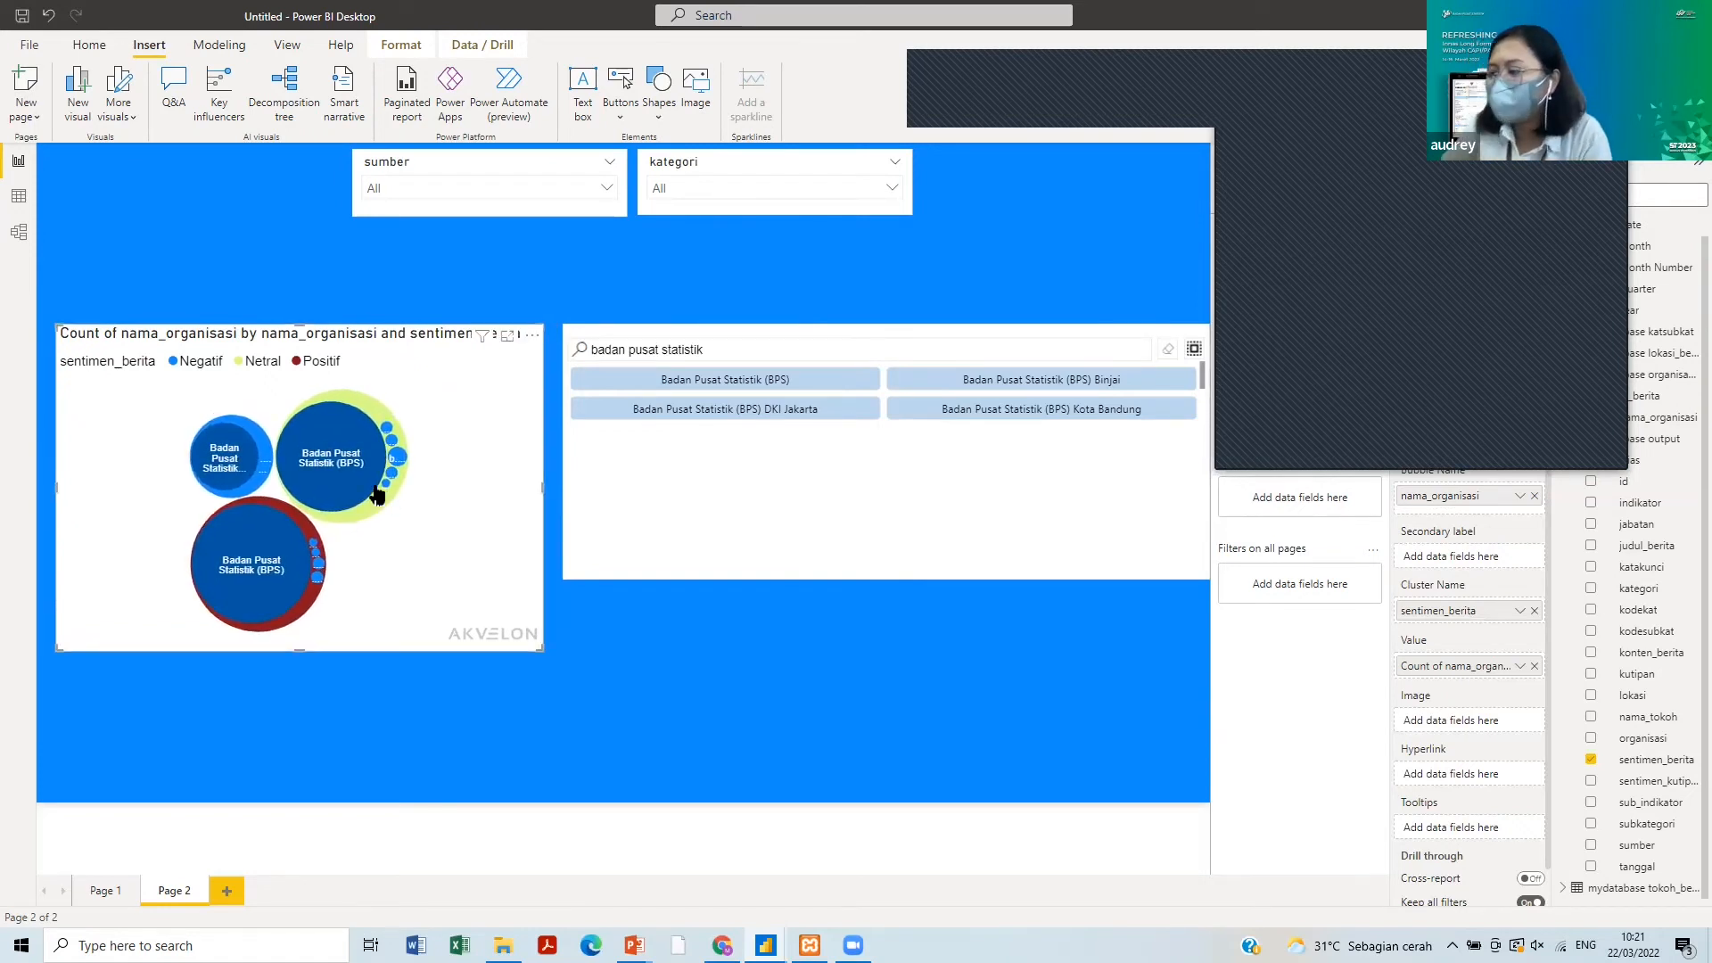
{"action": "mouse_move", "coordinate": [357, 495]}
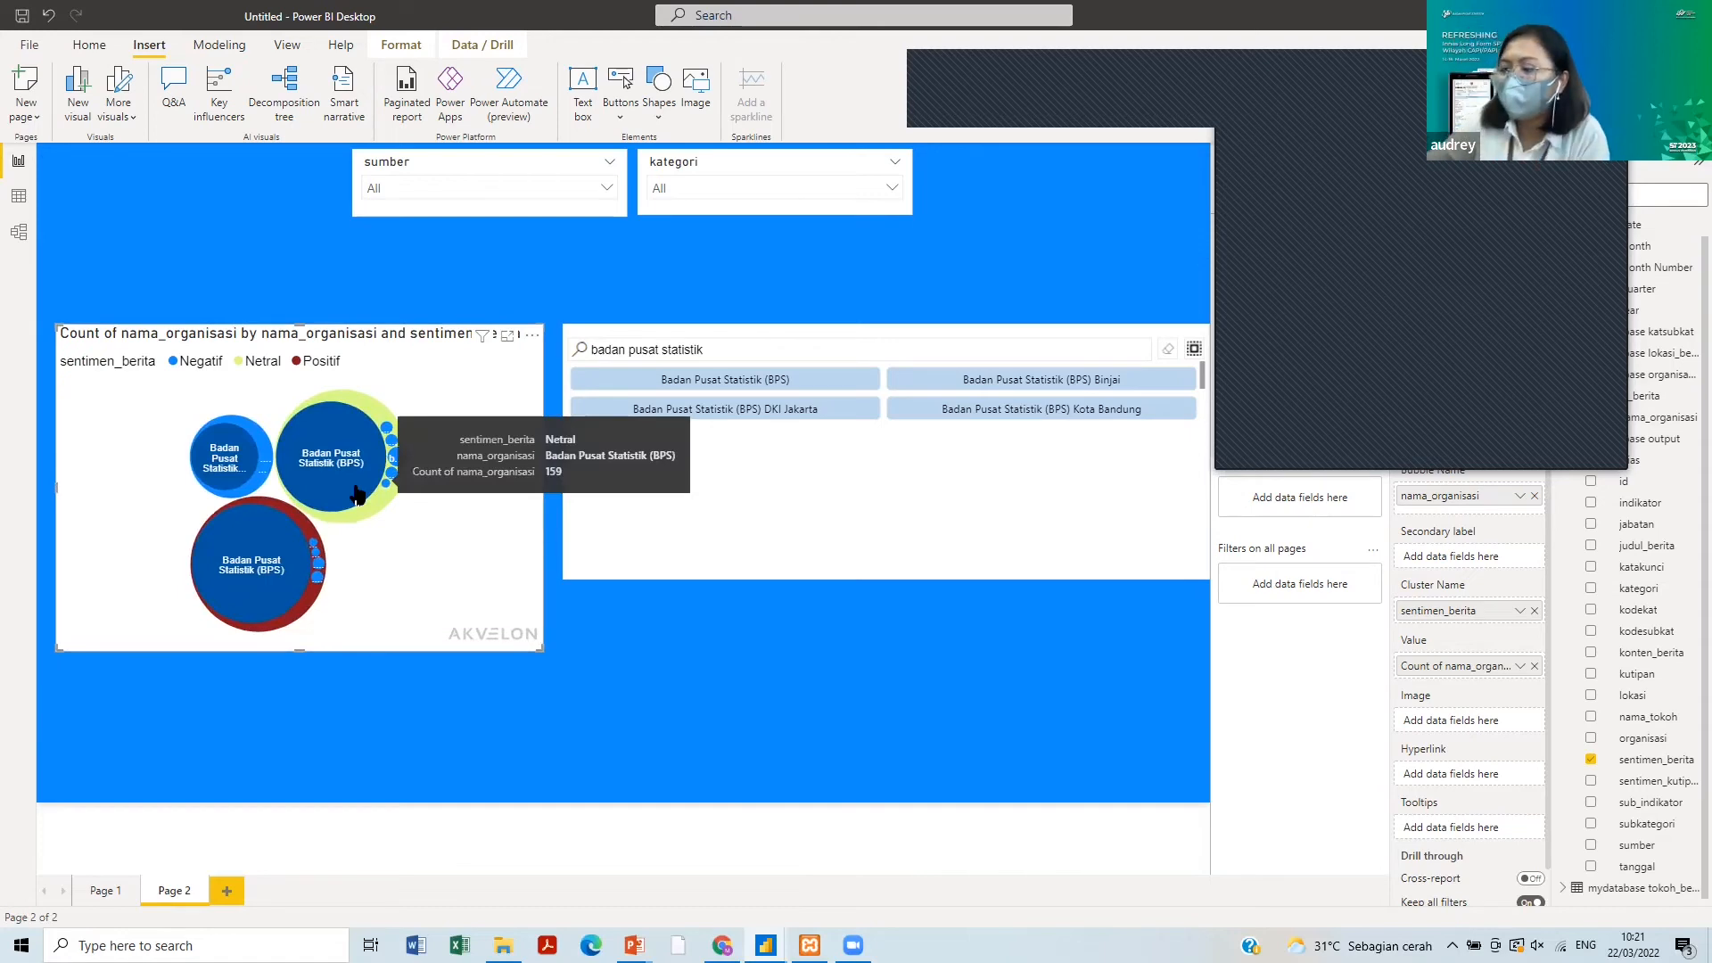
{"action": "mouse_move", "coordinate": [290, 561]}
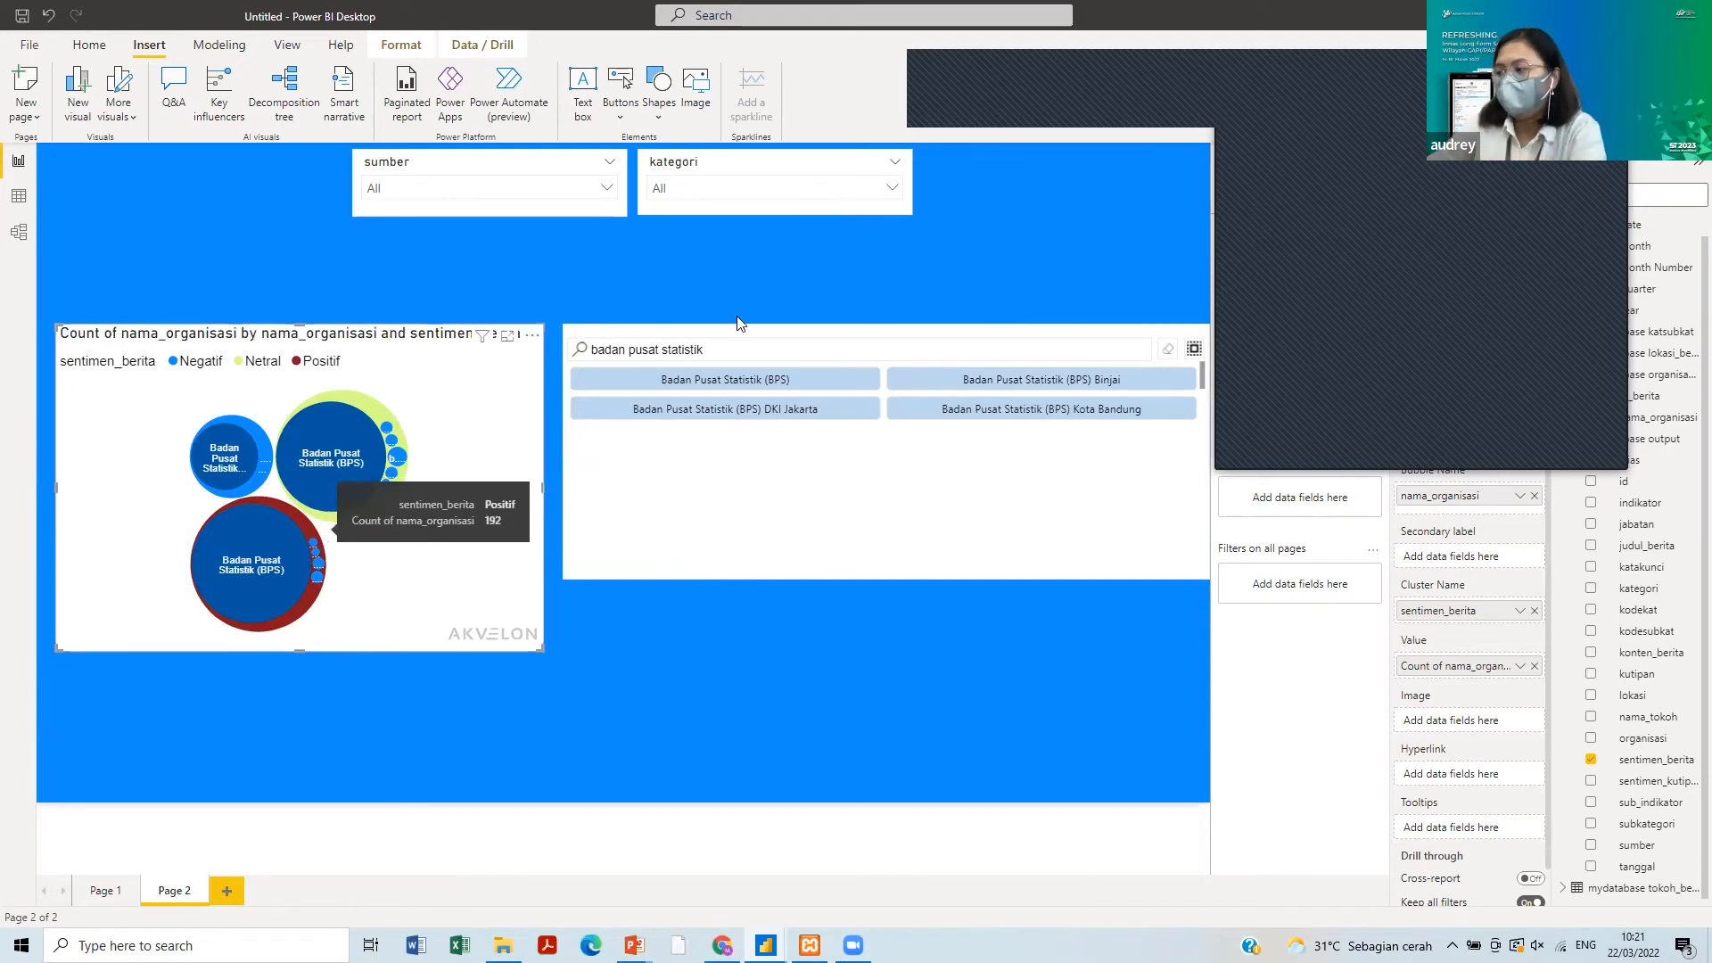
- Clear the nama_organisasi slicer, search it for "BUMN" and select Badan Usaha Milik Negara (BUMN) Pos Indonesia and Badan Usaha Milik Negara (BUMN)
{"action": "left_click", "coordinate": [1168, 349]}
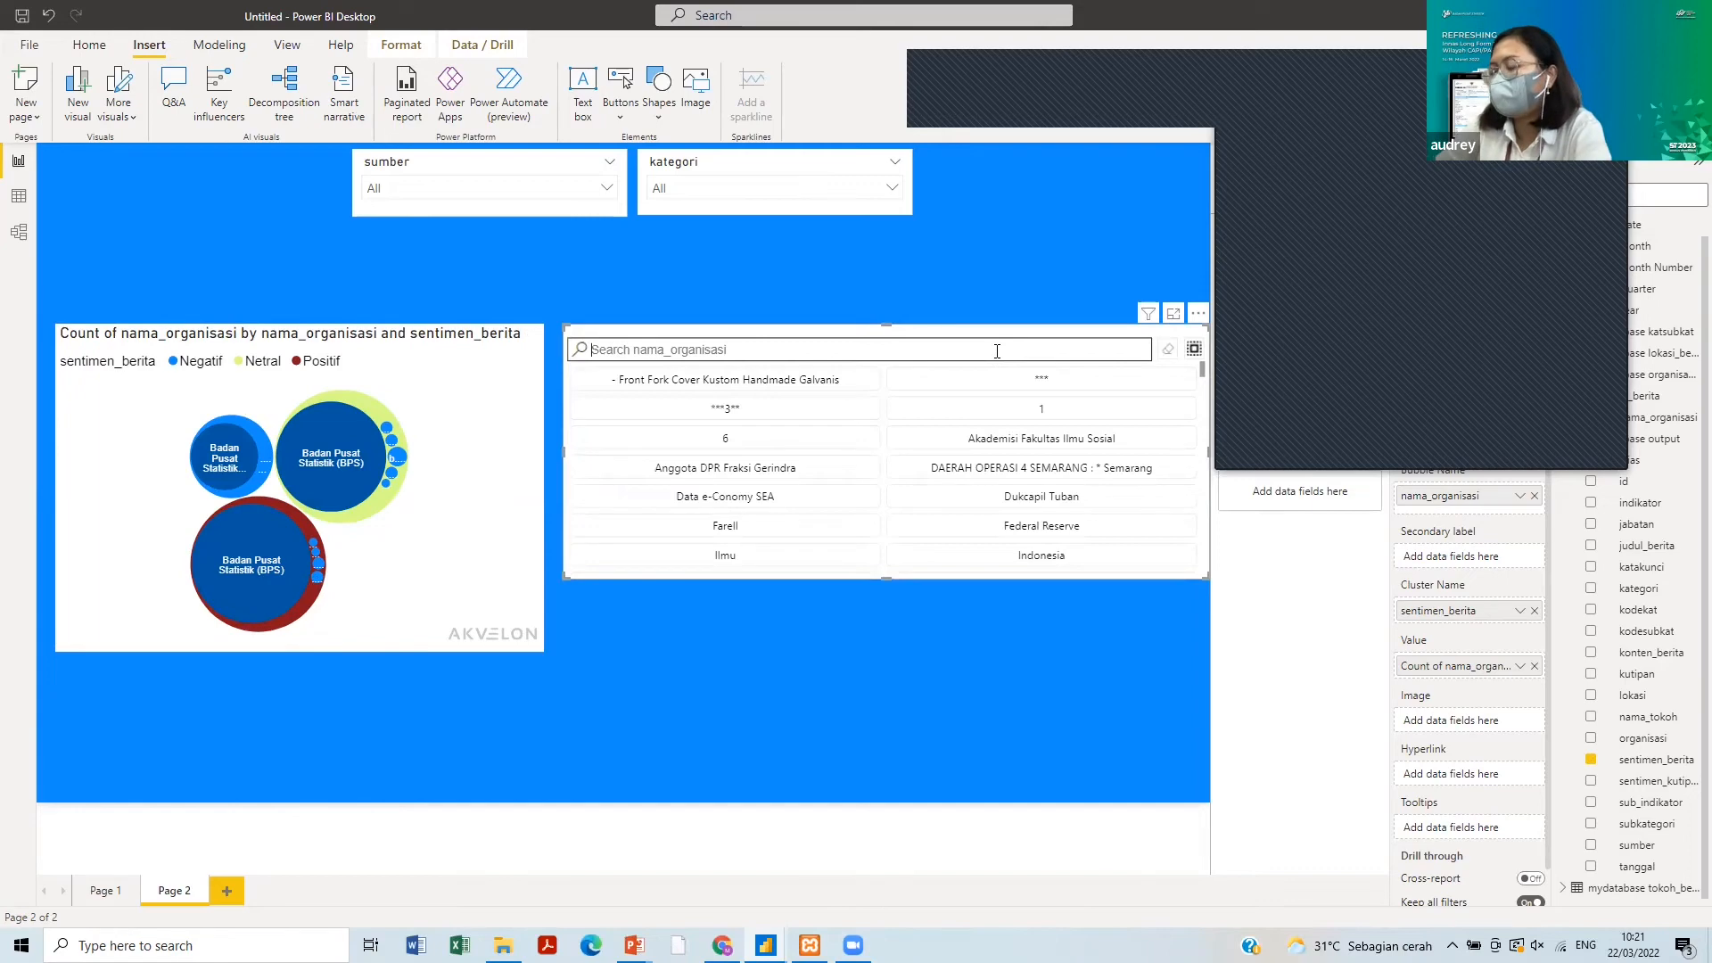
{"action": "type", "text": "BUMN"}
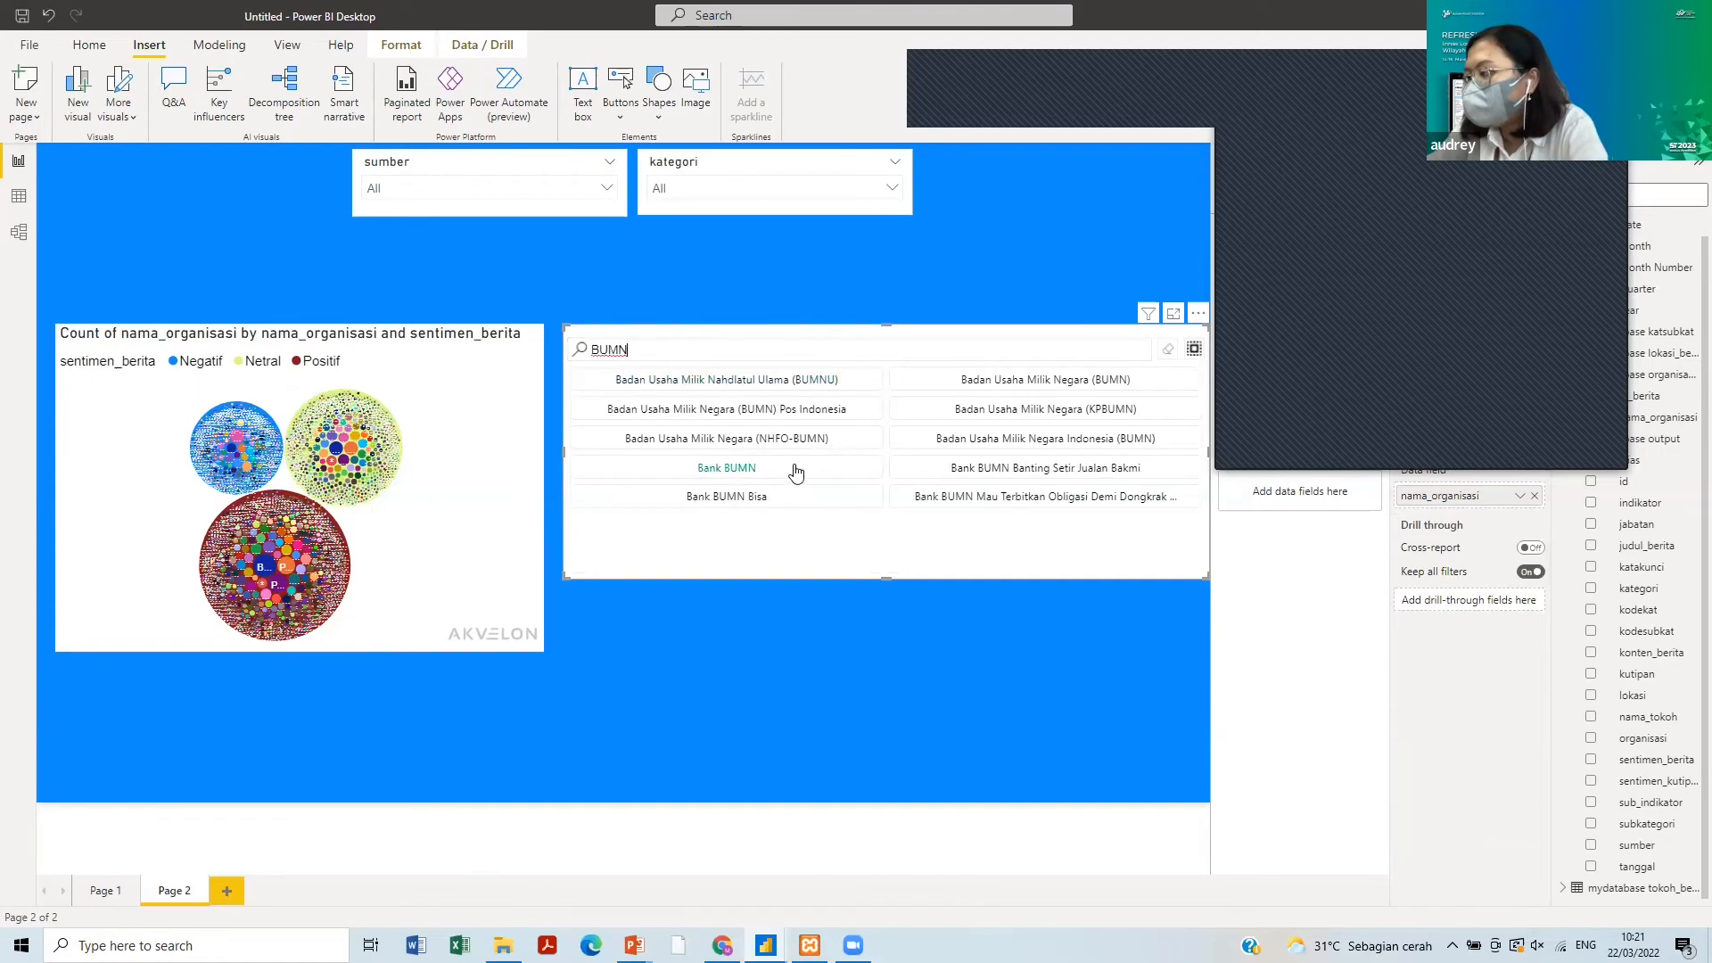
{"action": "left_click", "coordinate": [806, 409]}
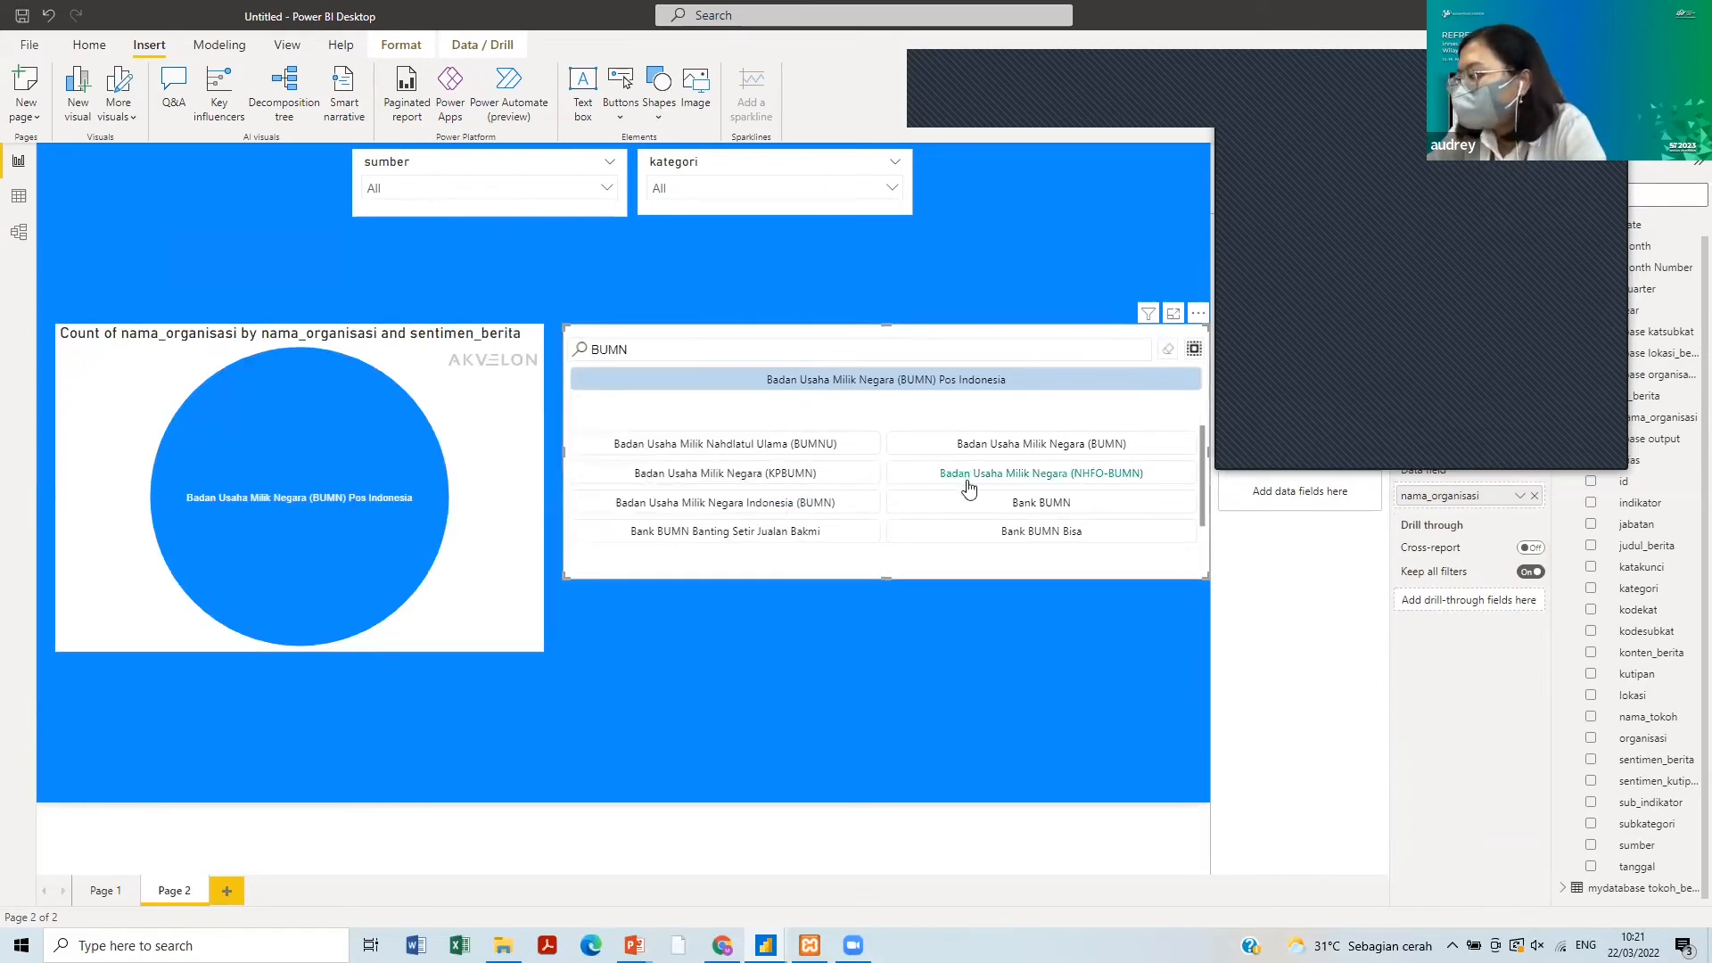
{"action": "left_click", "coordinate": [967, 445]}
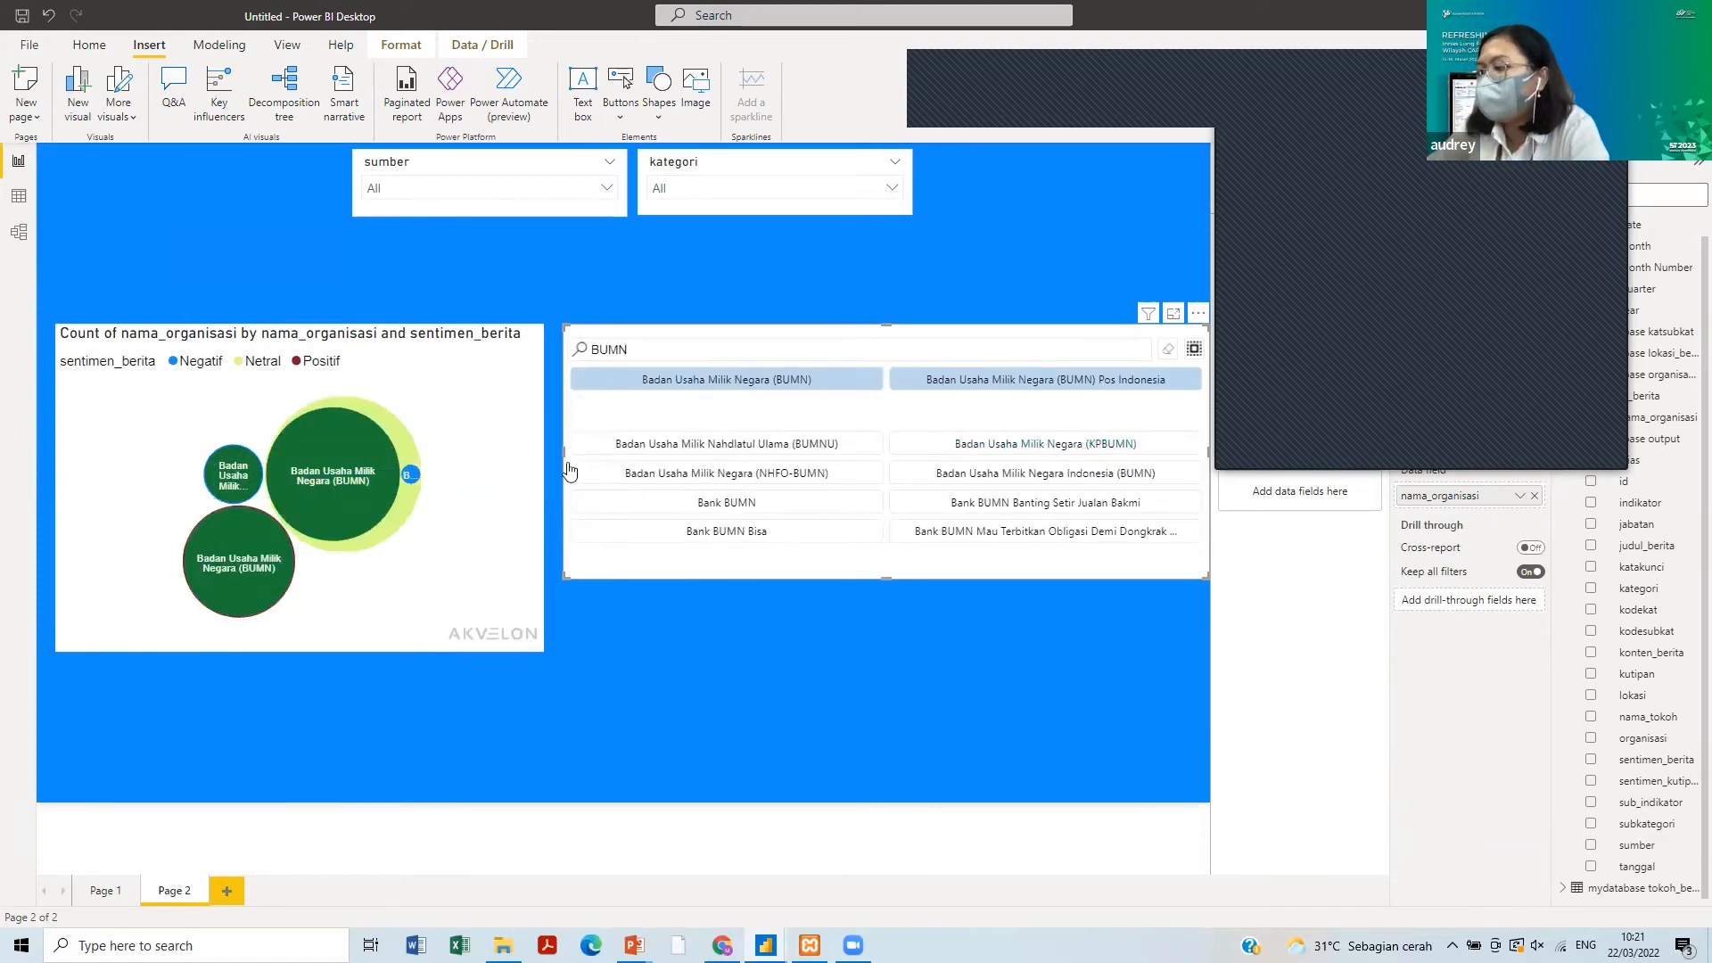
{"action": "mouse_move", "coordinate": [399, 530]}
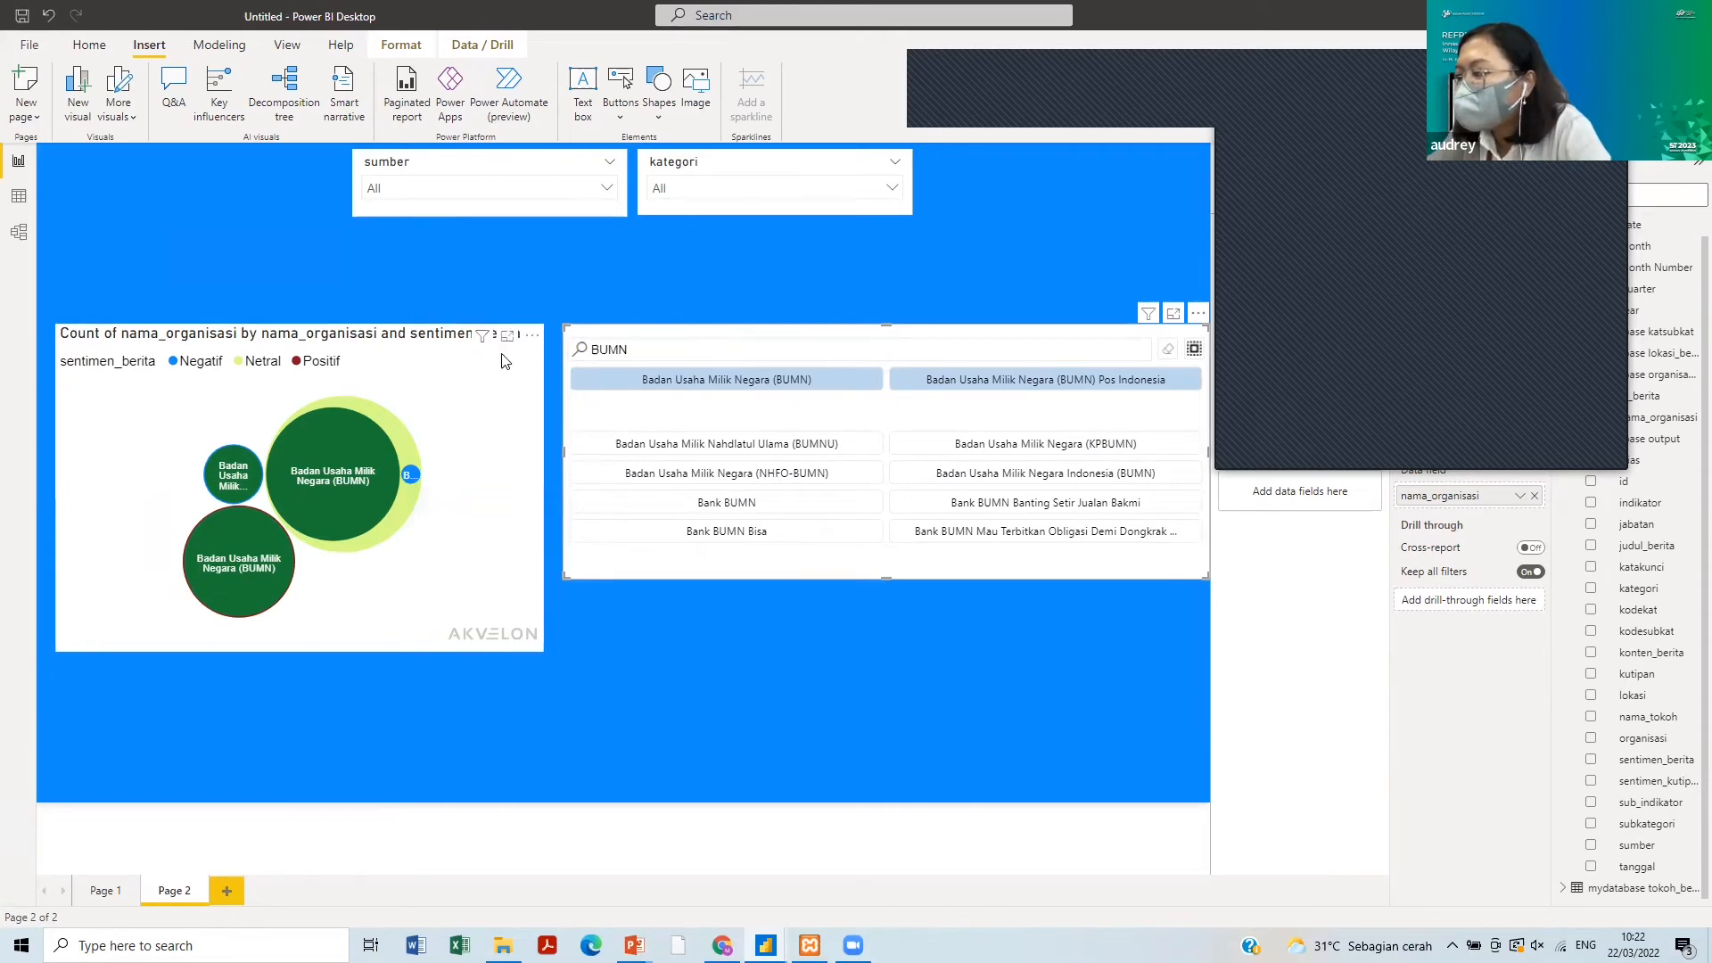
- Move the bubble chart up, closer to the sumber and kategori slicers
{"action": "mouse_move", "coordinate": [481, 338]}
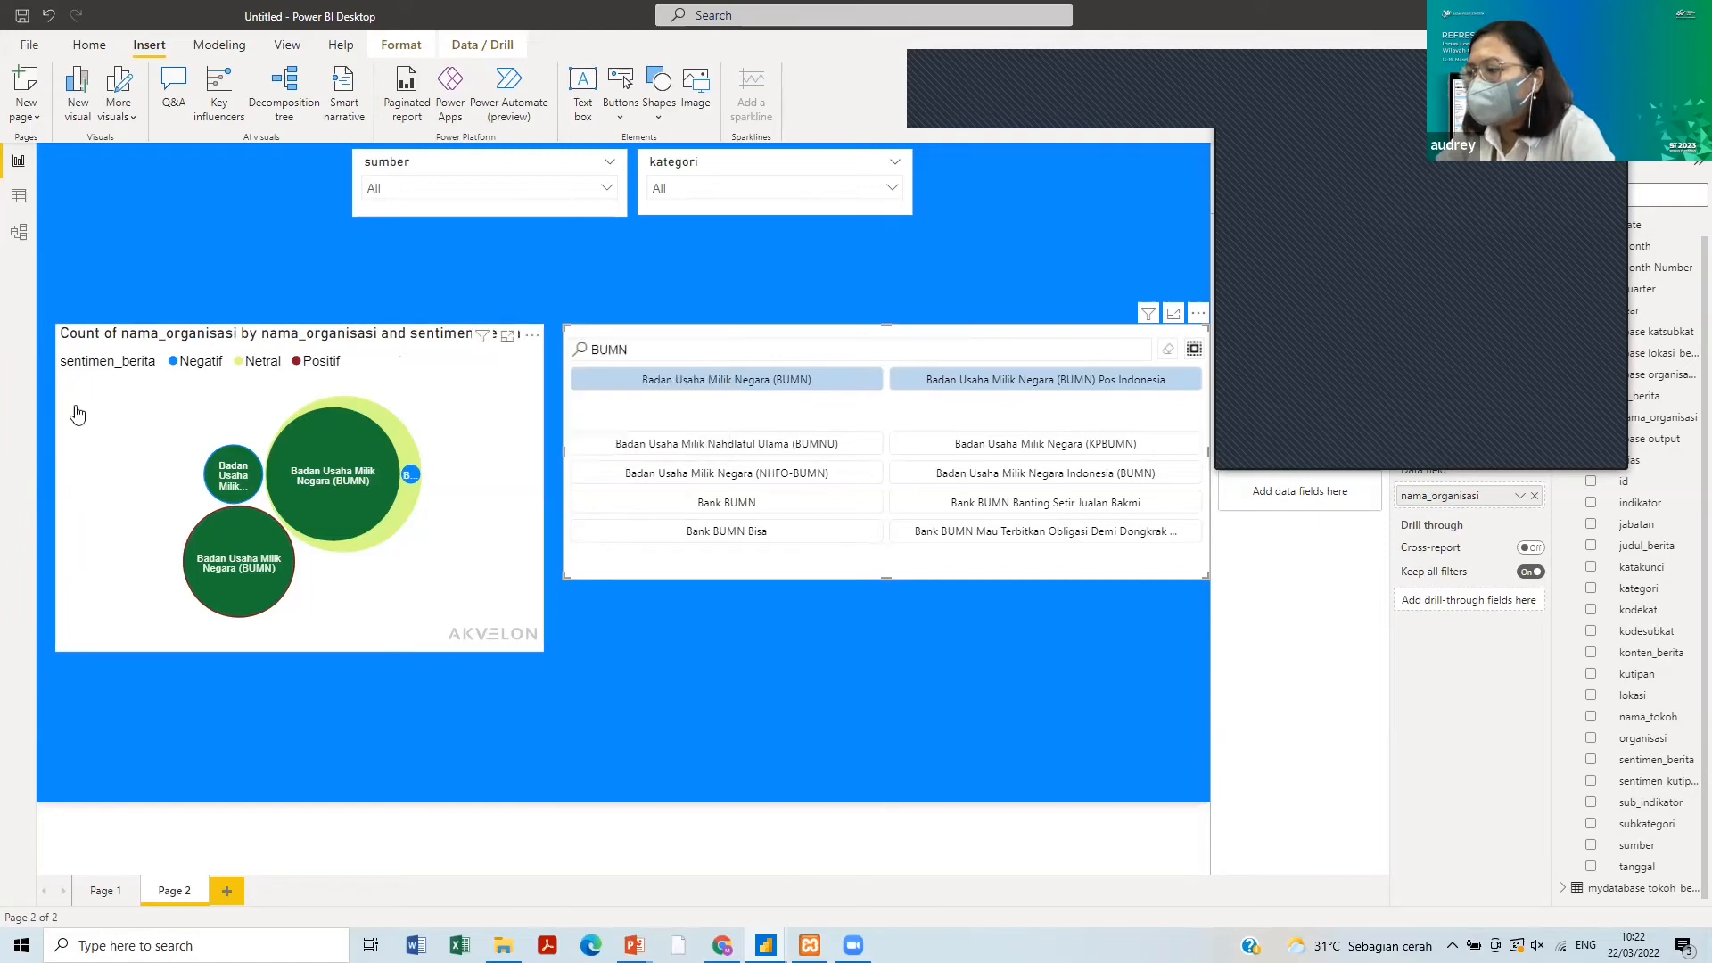
{"action": "left_click", "coordinate": [76, 359]}
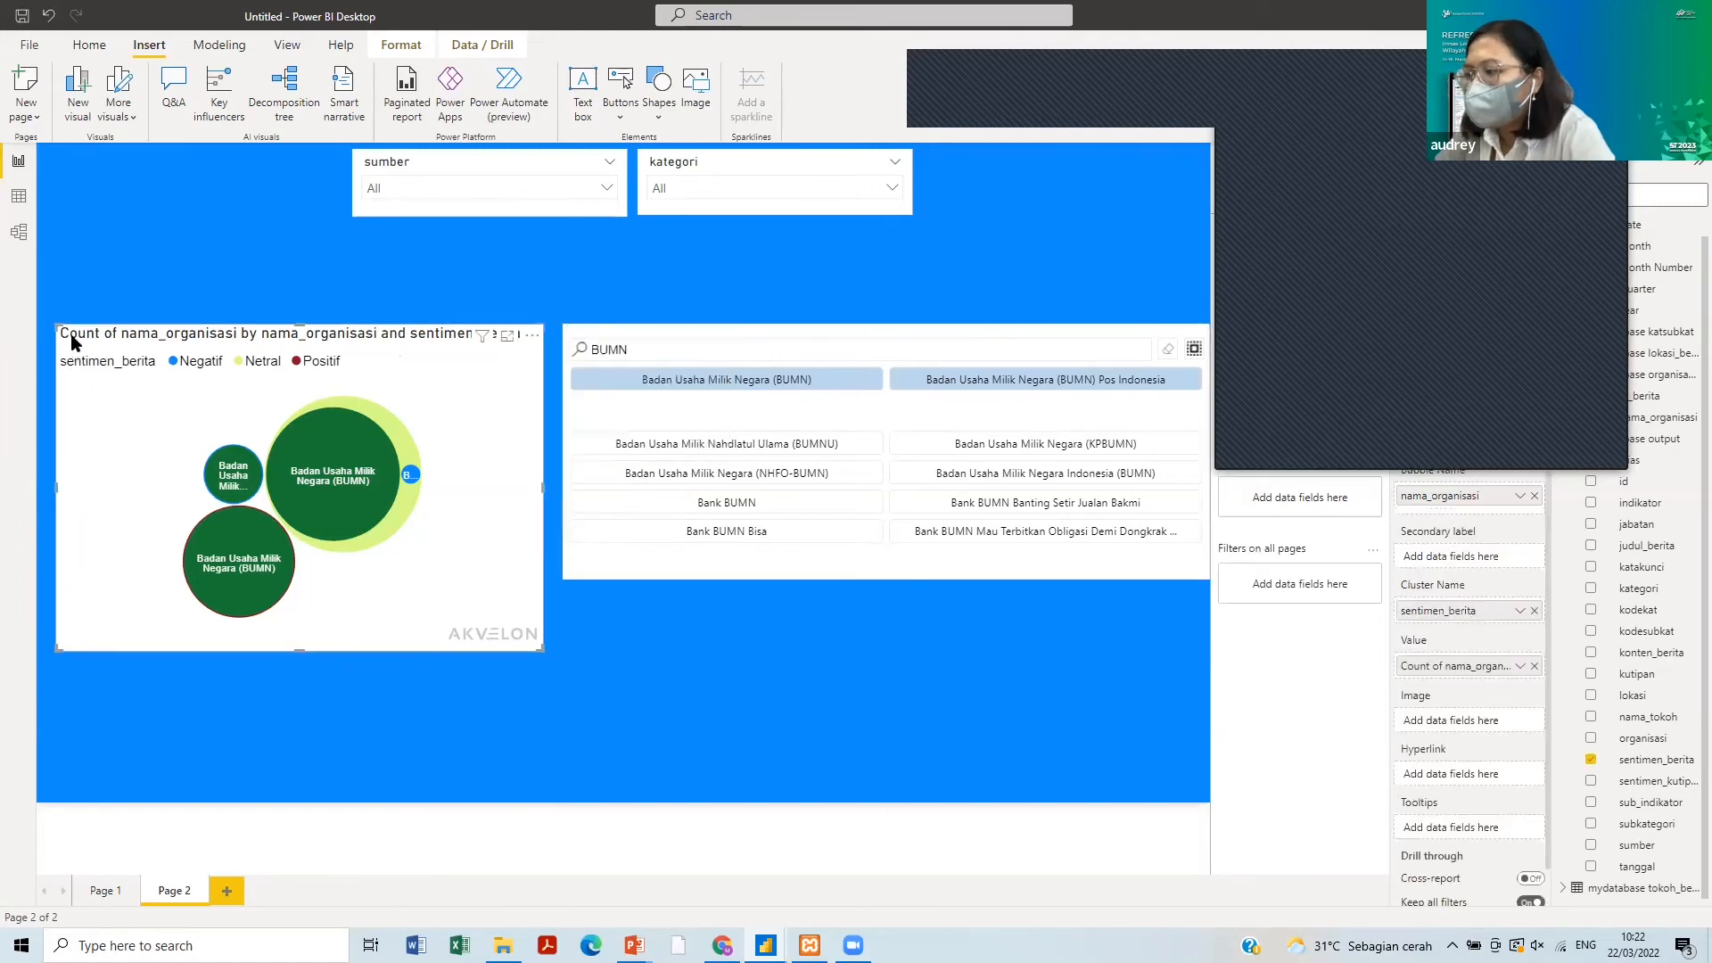
{"action": "left_click_drag", "start_coordinate": [73, 348], "coordinate": [68, 284]}
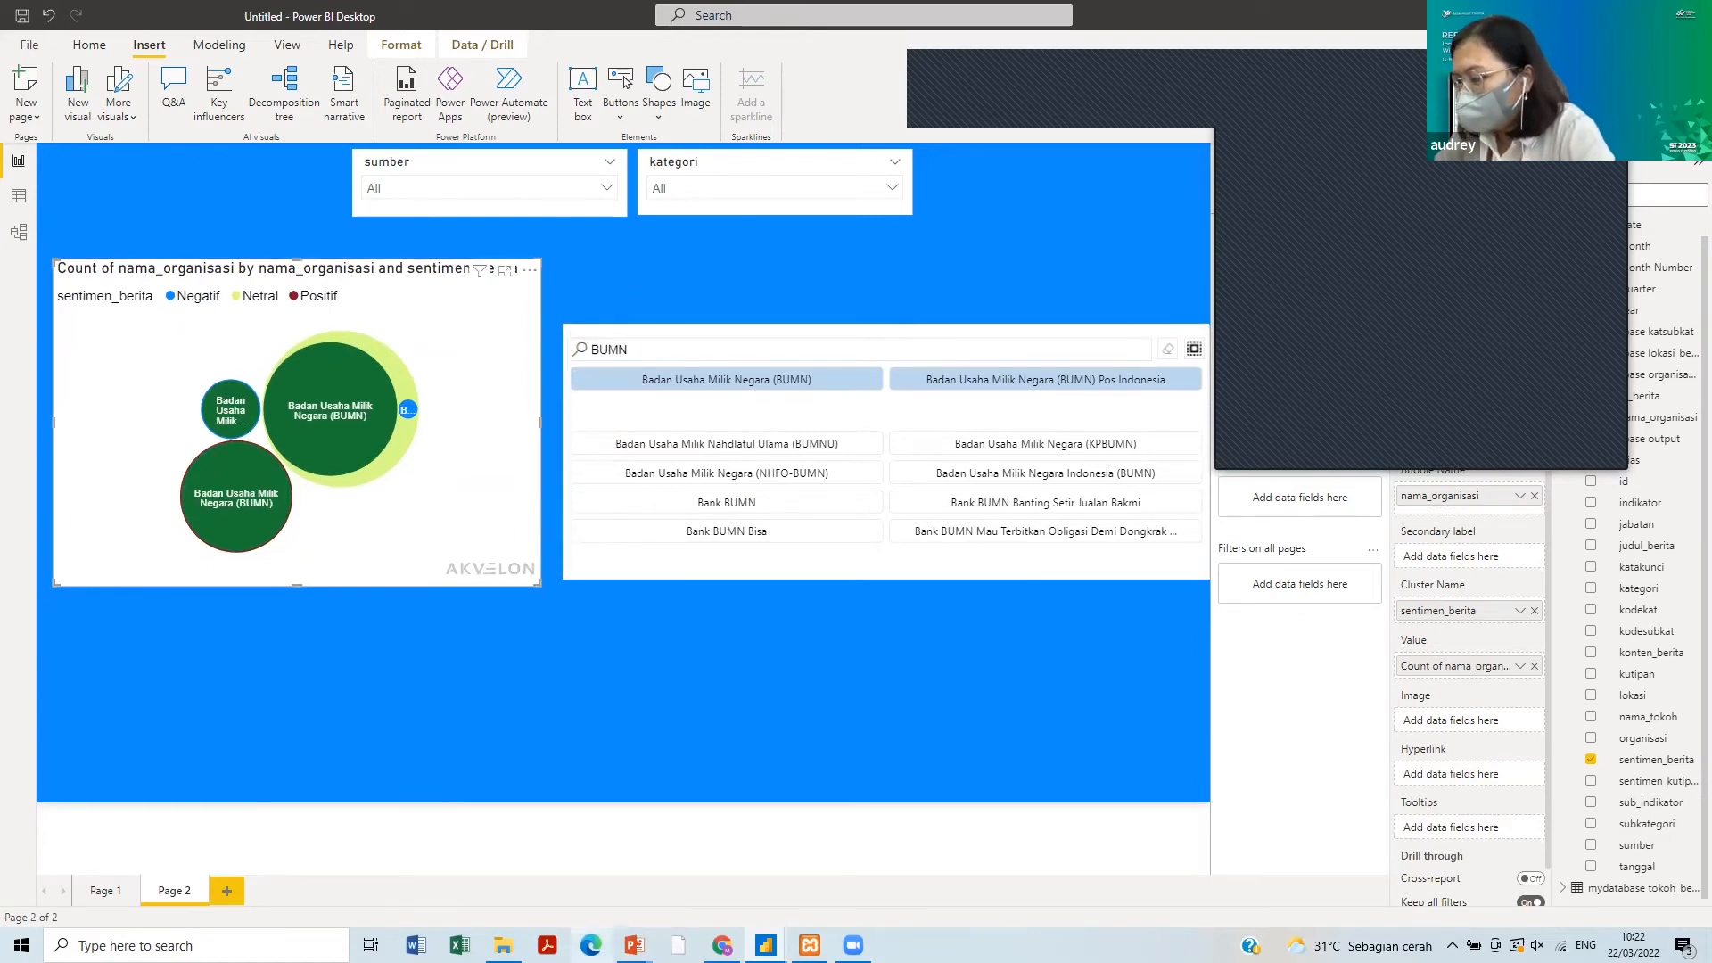
- Switch to File Explorer, view the chart selection guide dataschool.PNG in the Fenomena folder inside Fenomena-20220316T153937Z-001, and close the image
{"action": "left_click", "coordinate": [503, 945]}
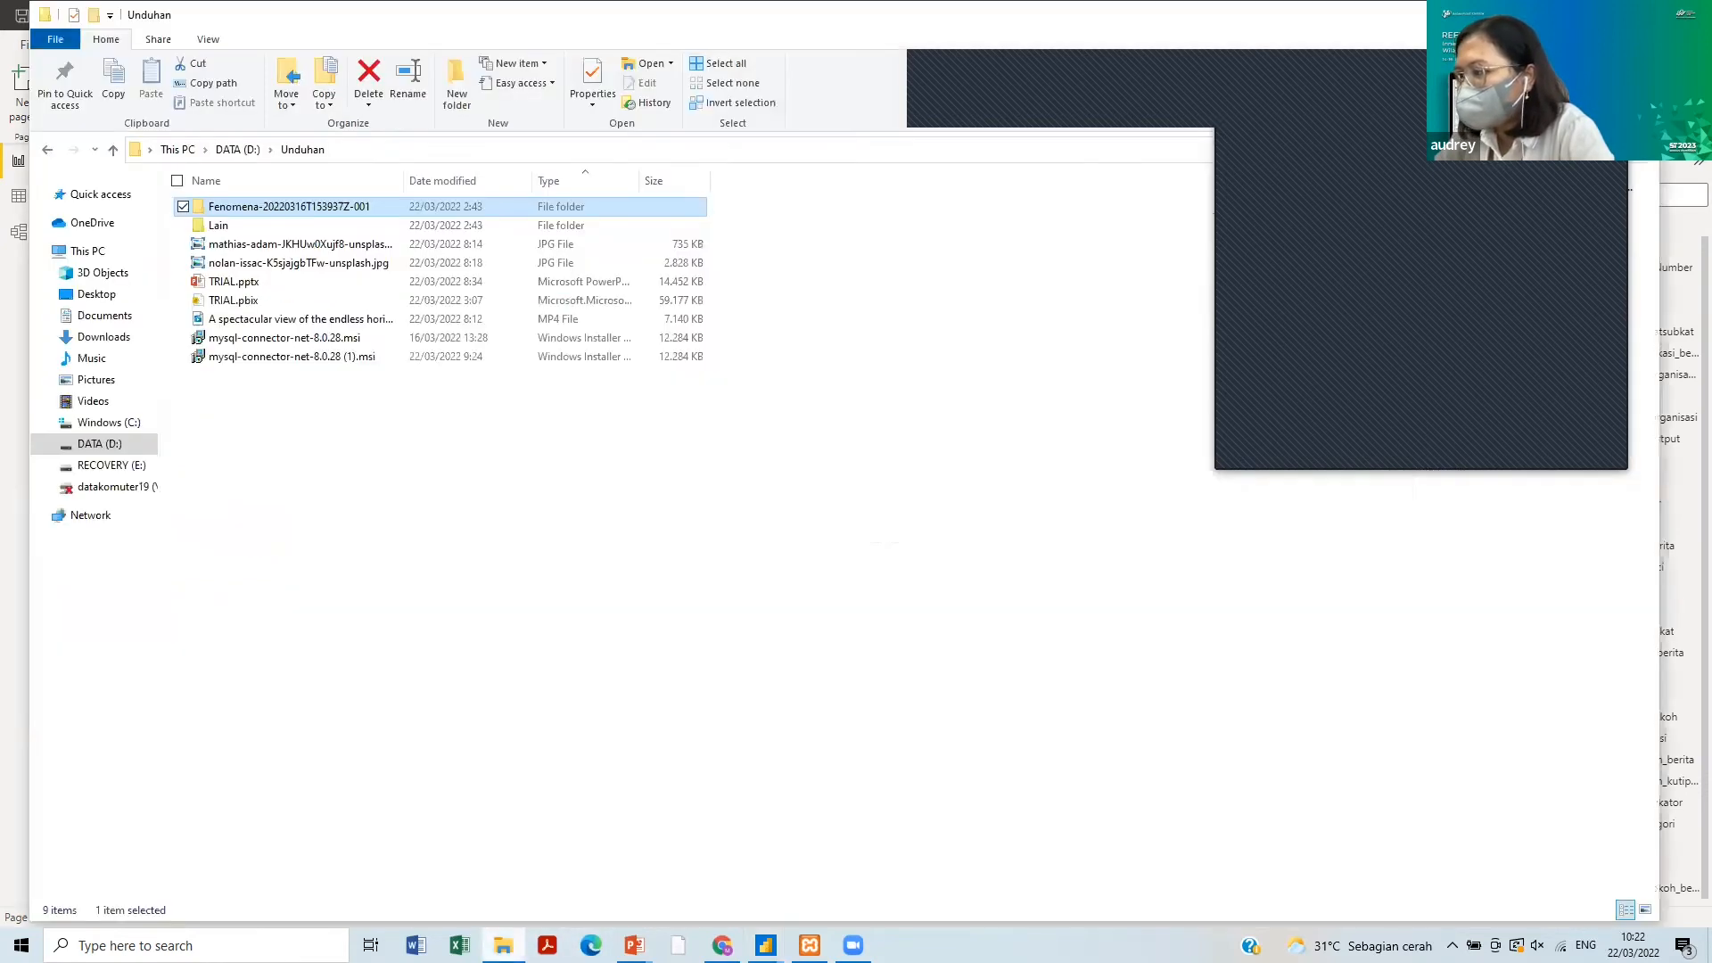
{"action": "double_click", "coordinate": [372, 208]}
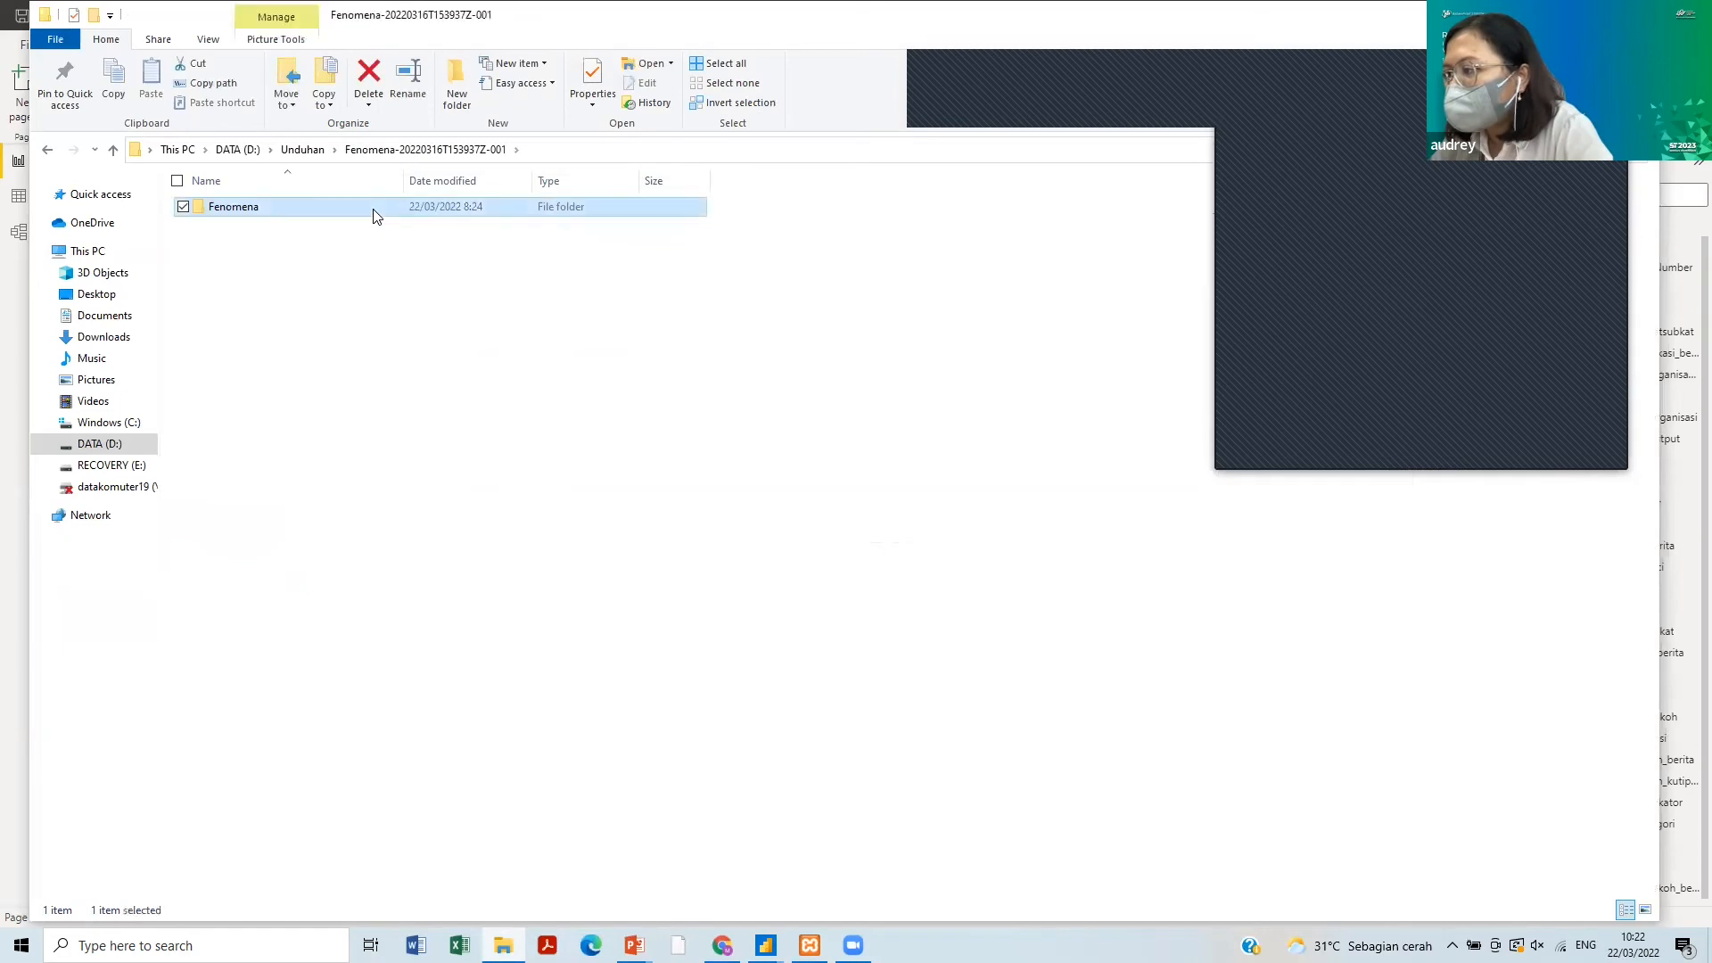
{"action": "double_click", "coordinate": [371, 210]}
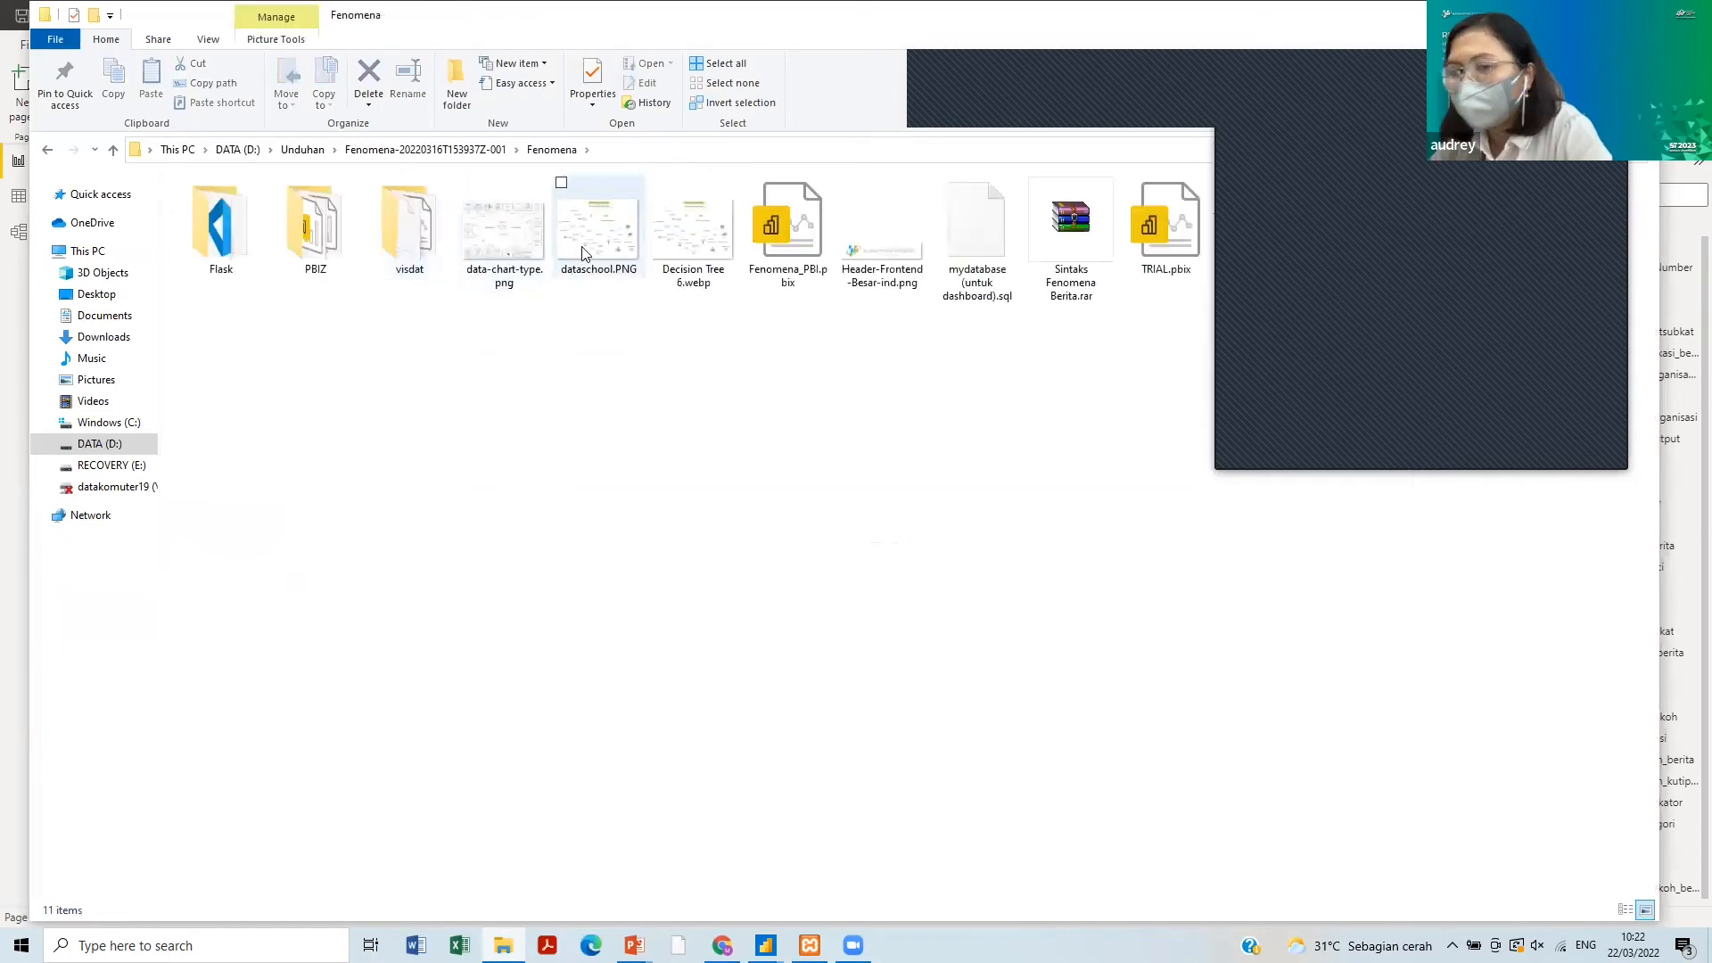
{"action": "left_click", "coordinate": [586, 249]}
{"action": "double_click", "coordinate": [584, 250]}
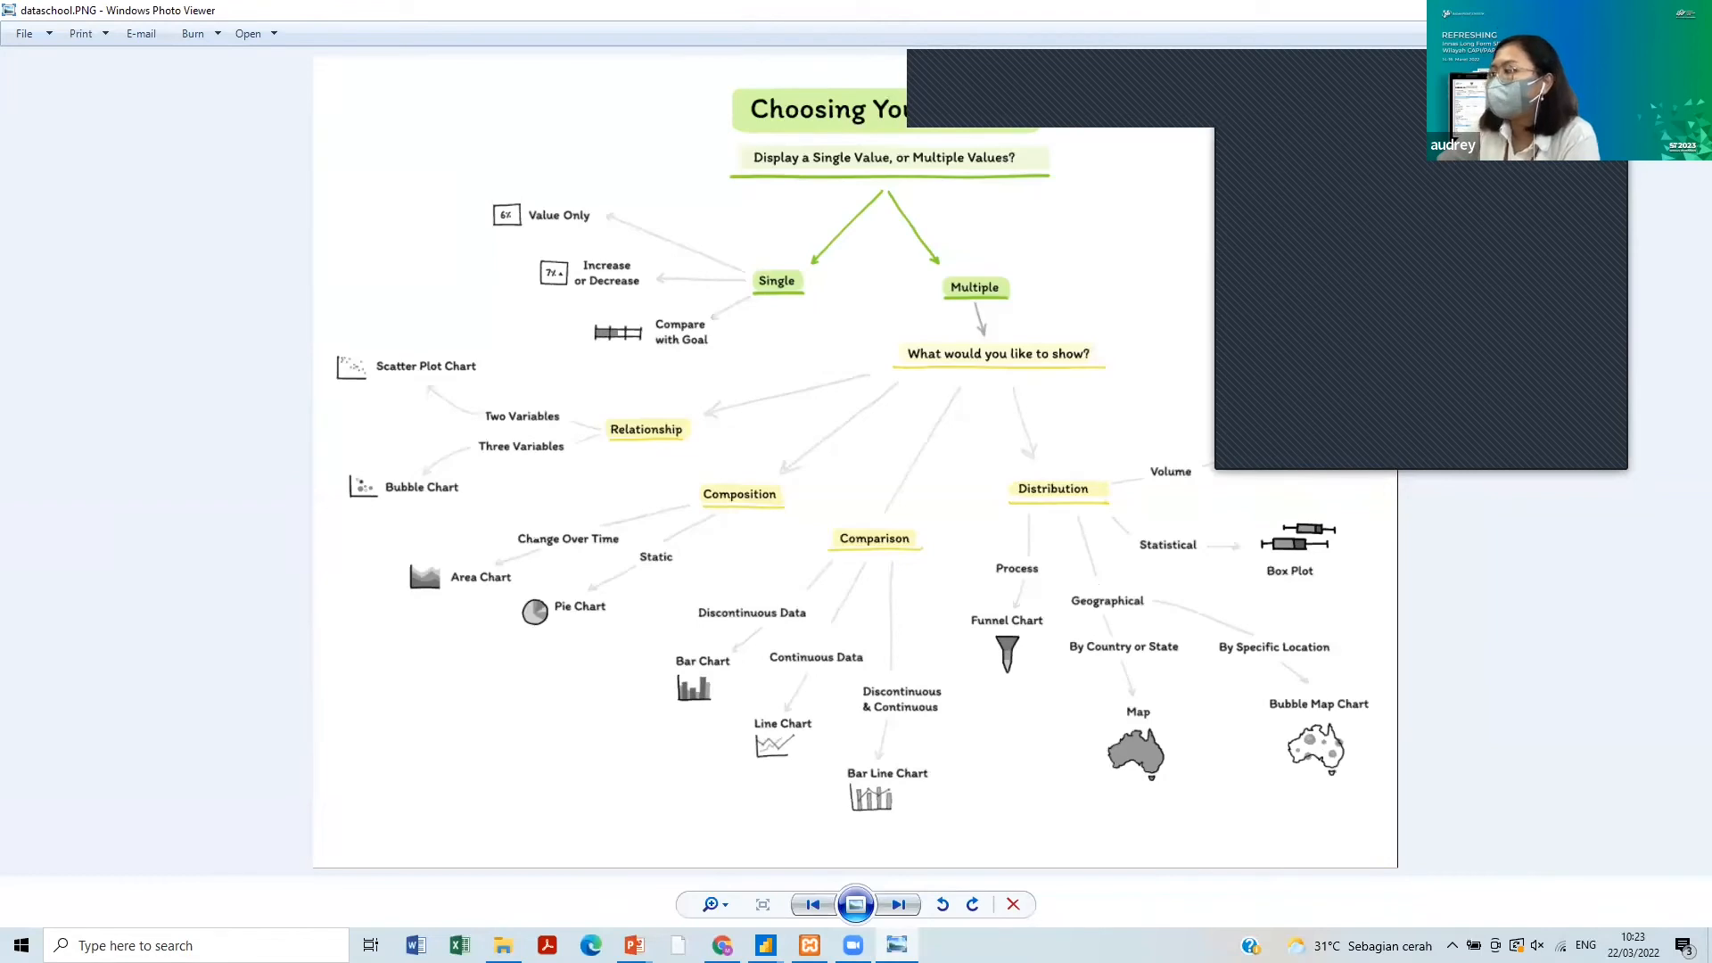
{"action": "key", "text": "alt+F4"}
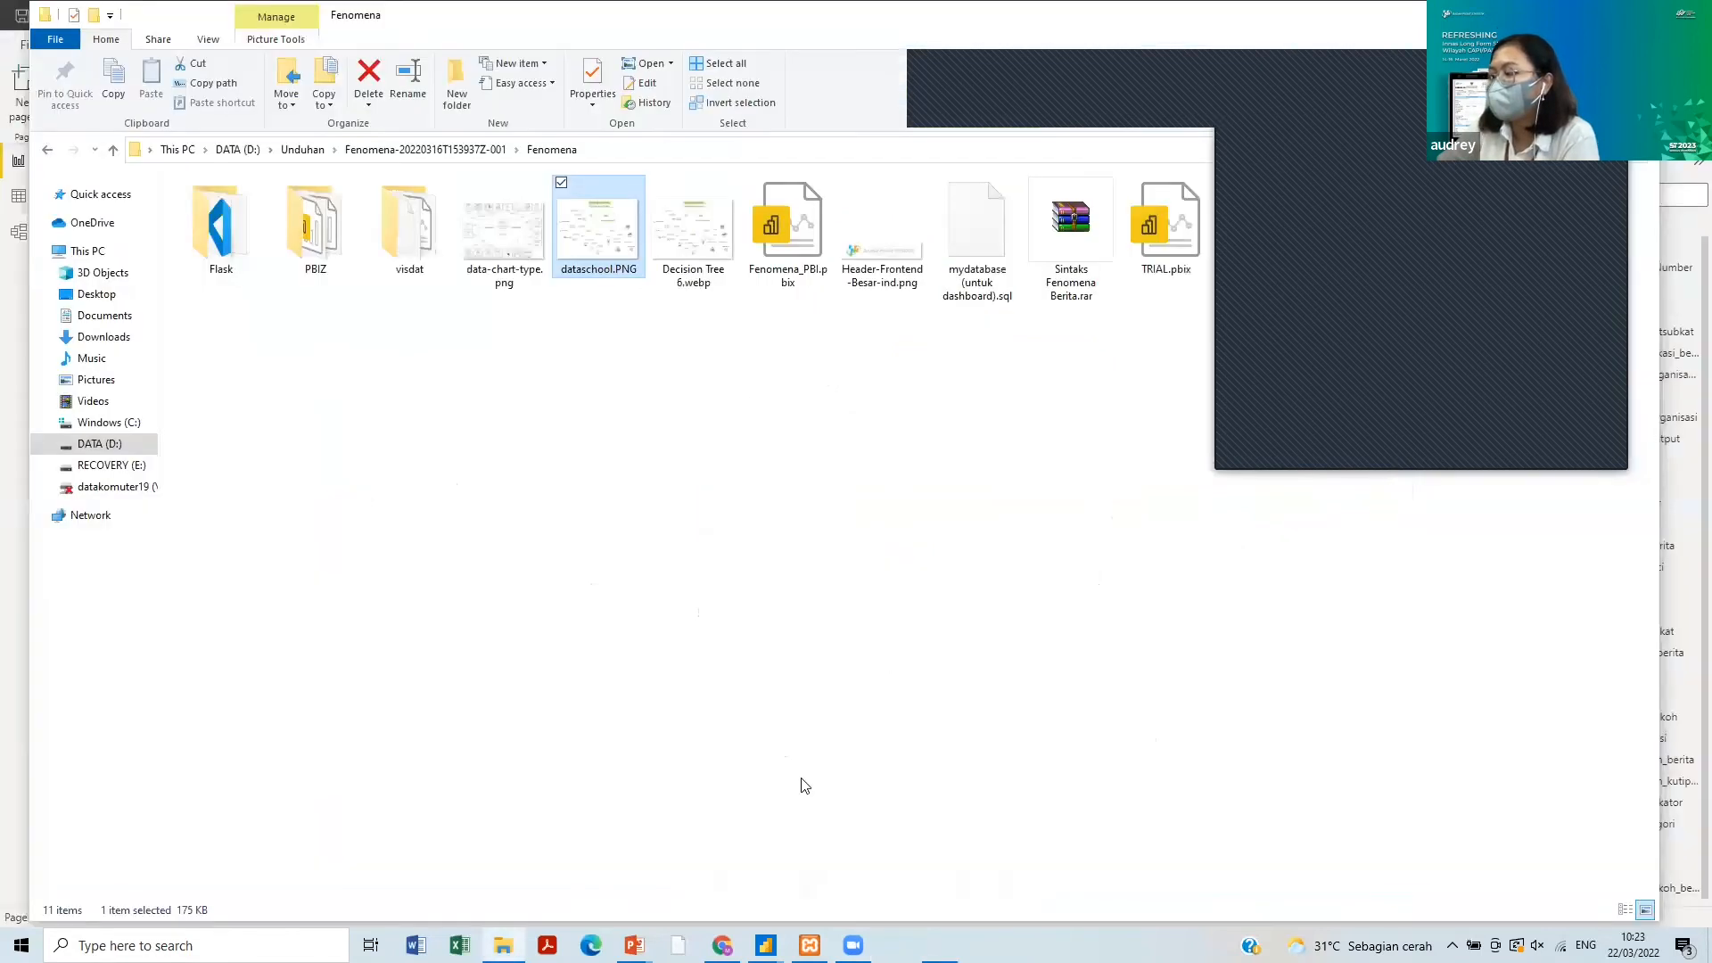
- Switch to the Untitled report in Power BI Desktop and examine the lokasi column values in the mydatabase lokasi_berita table data
{"action": "left_click", "coordinate": [765, 945]}
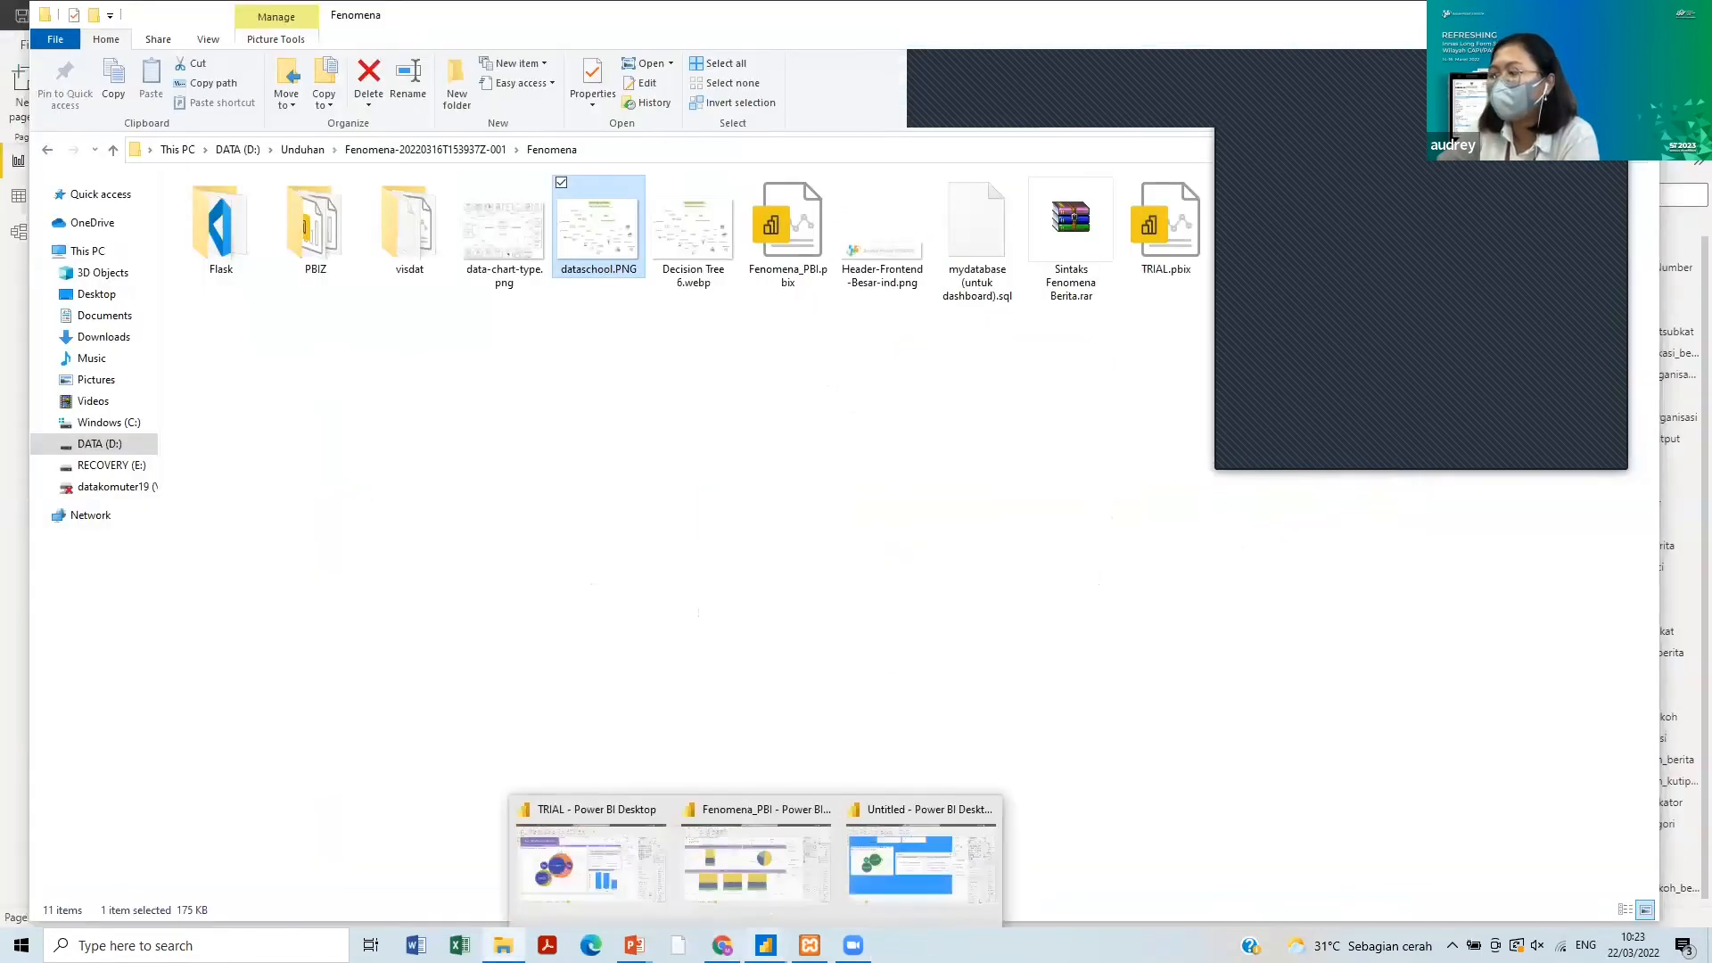
{"action": "left_click", "coordinate": [915, 873]}
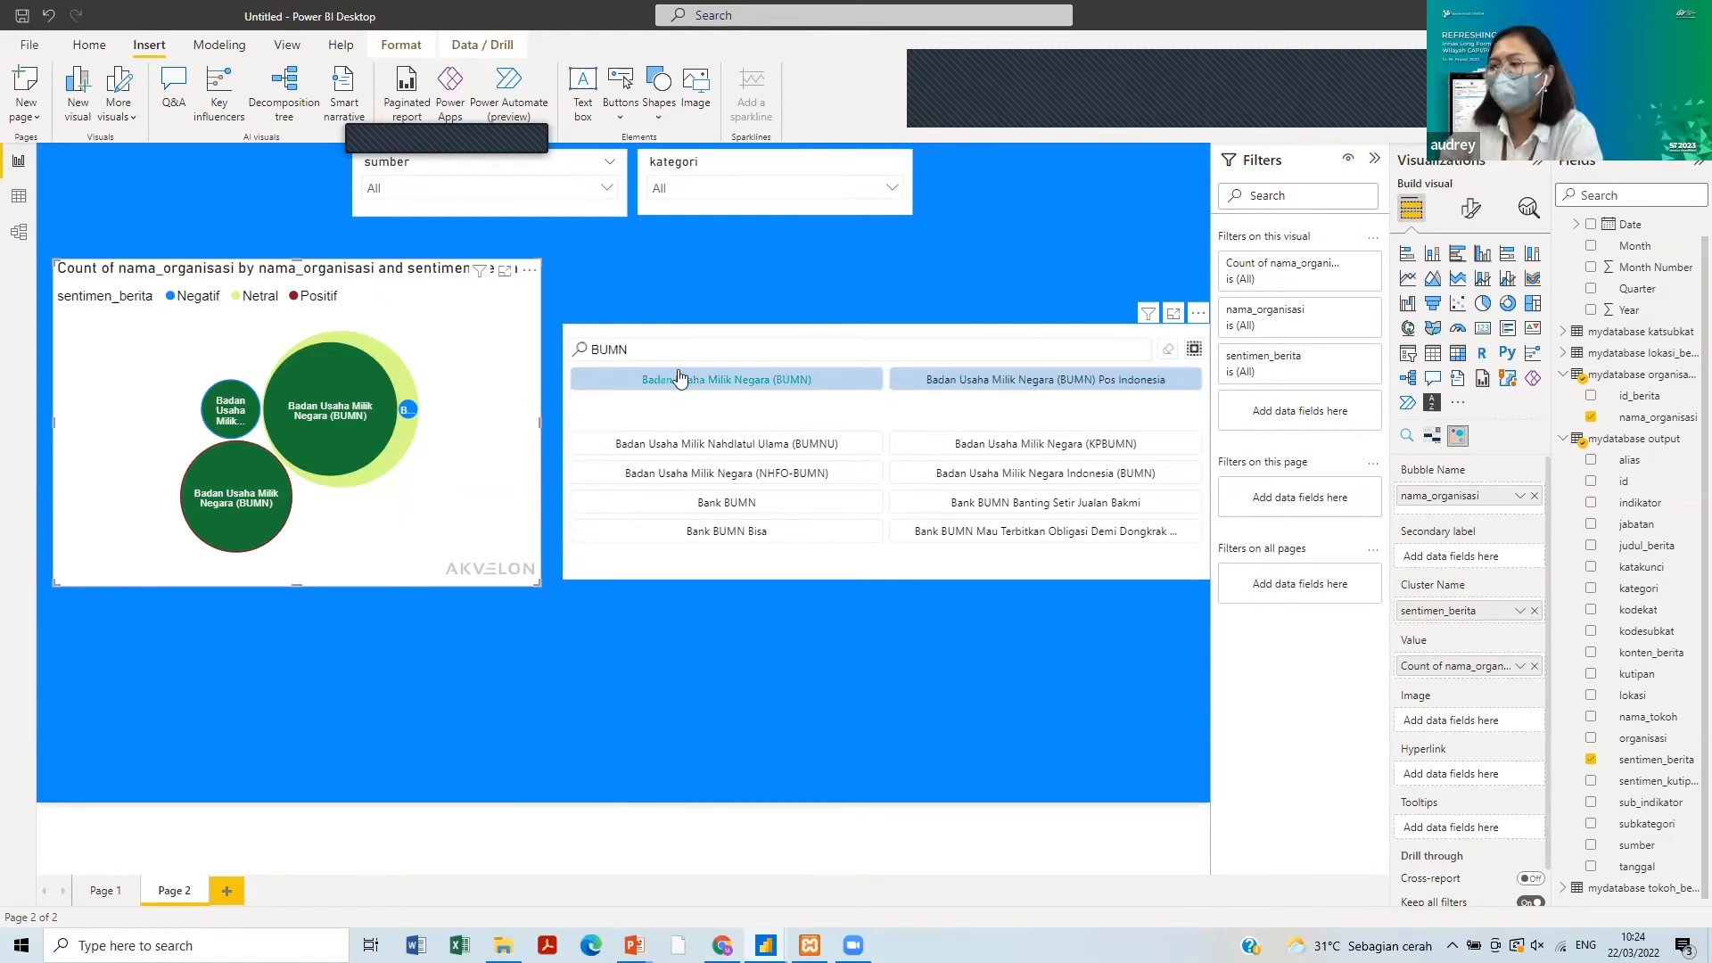
{"action": "left_click", "coordinate": [19, 198]}
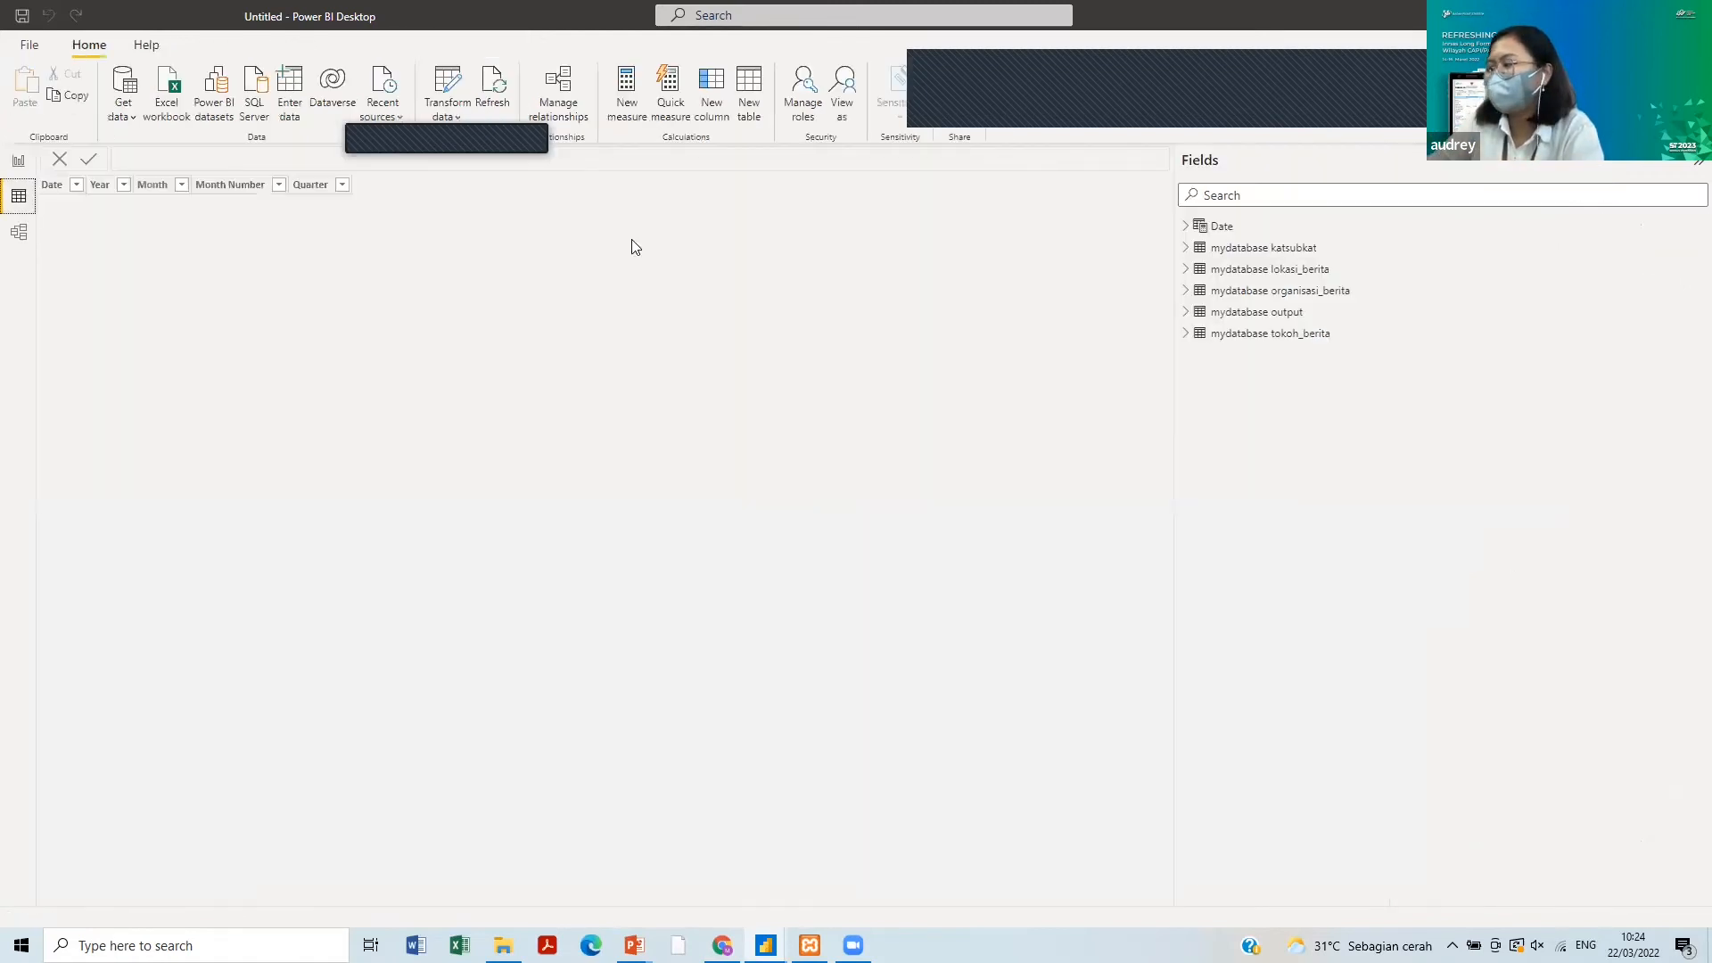
{"action": "left_click", "coordinate": [1187, 270]}
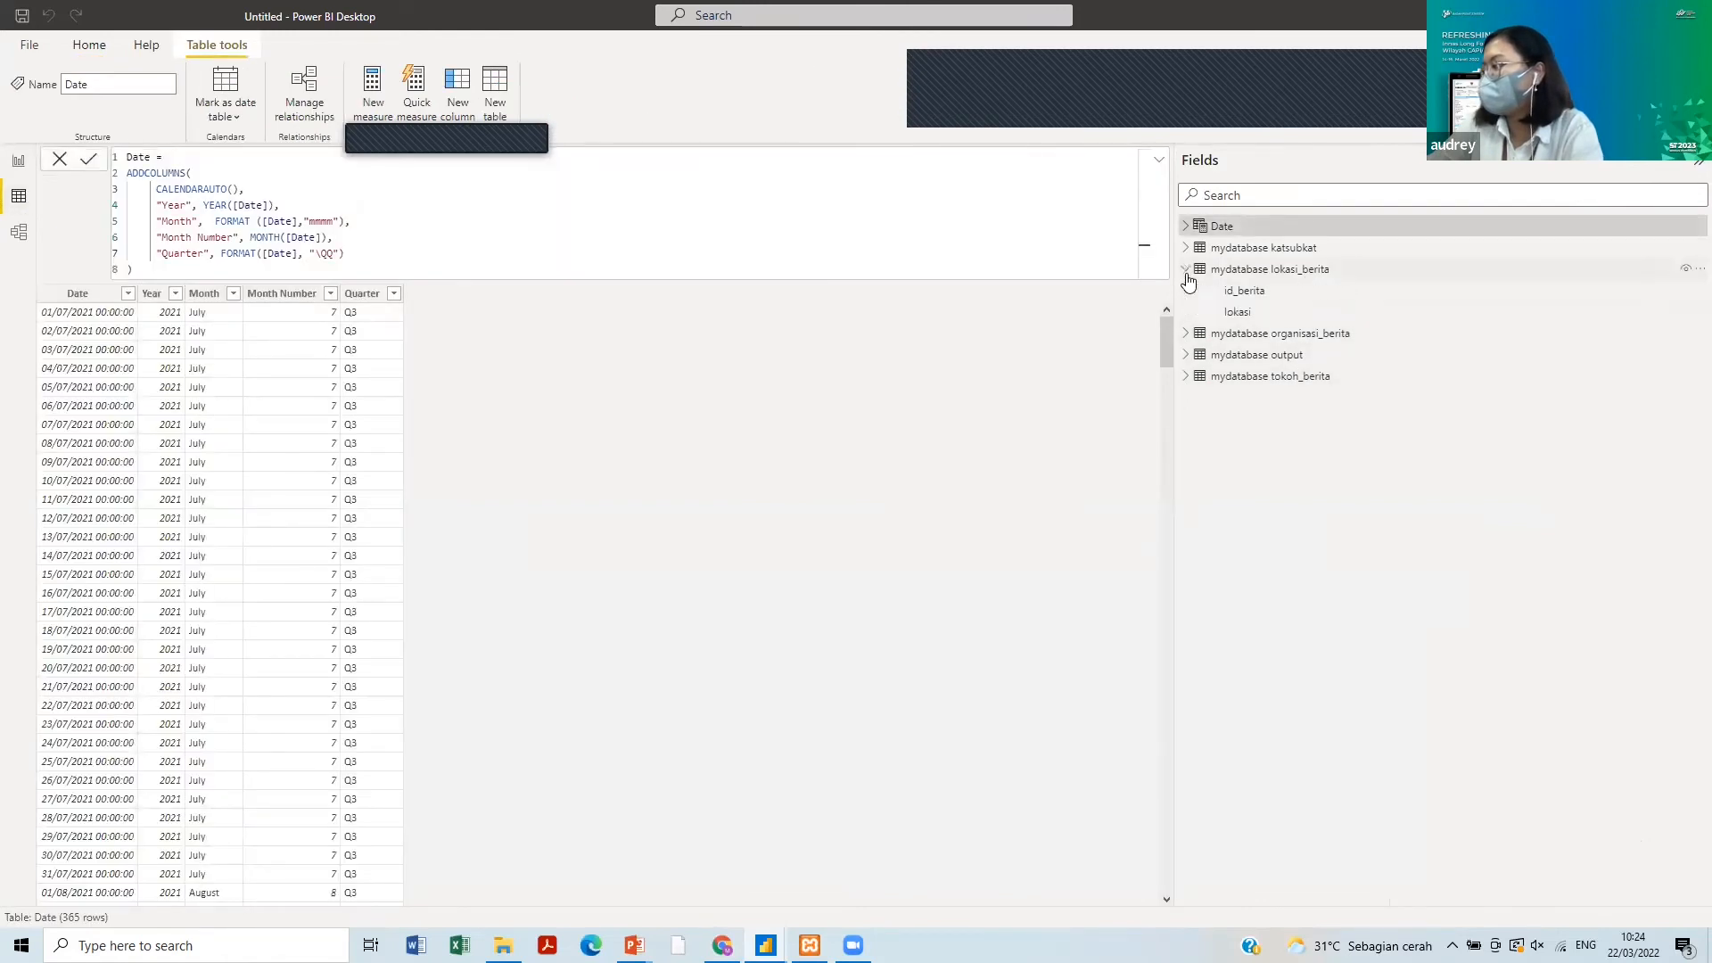
{"action": "left_click", "coordinate": [1235, 314]}
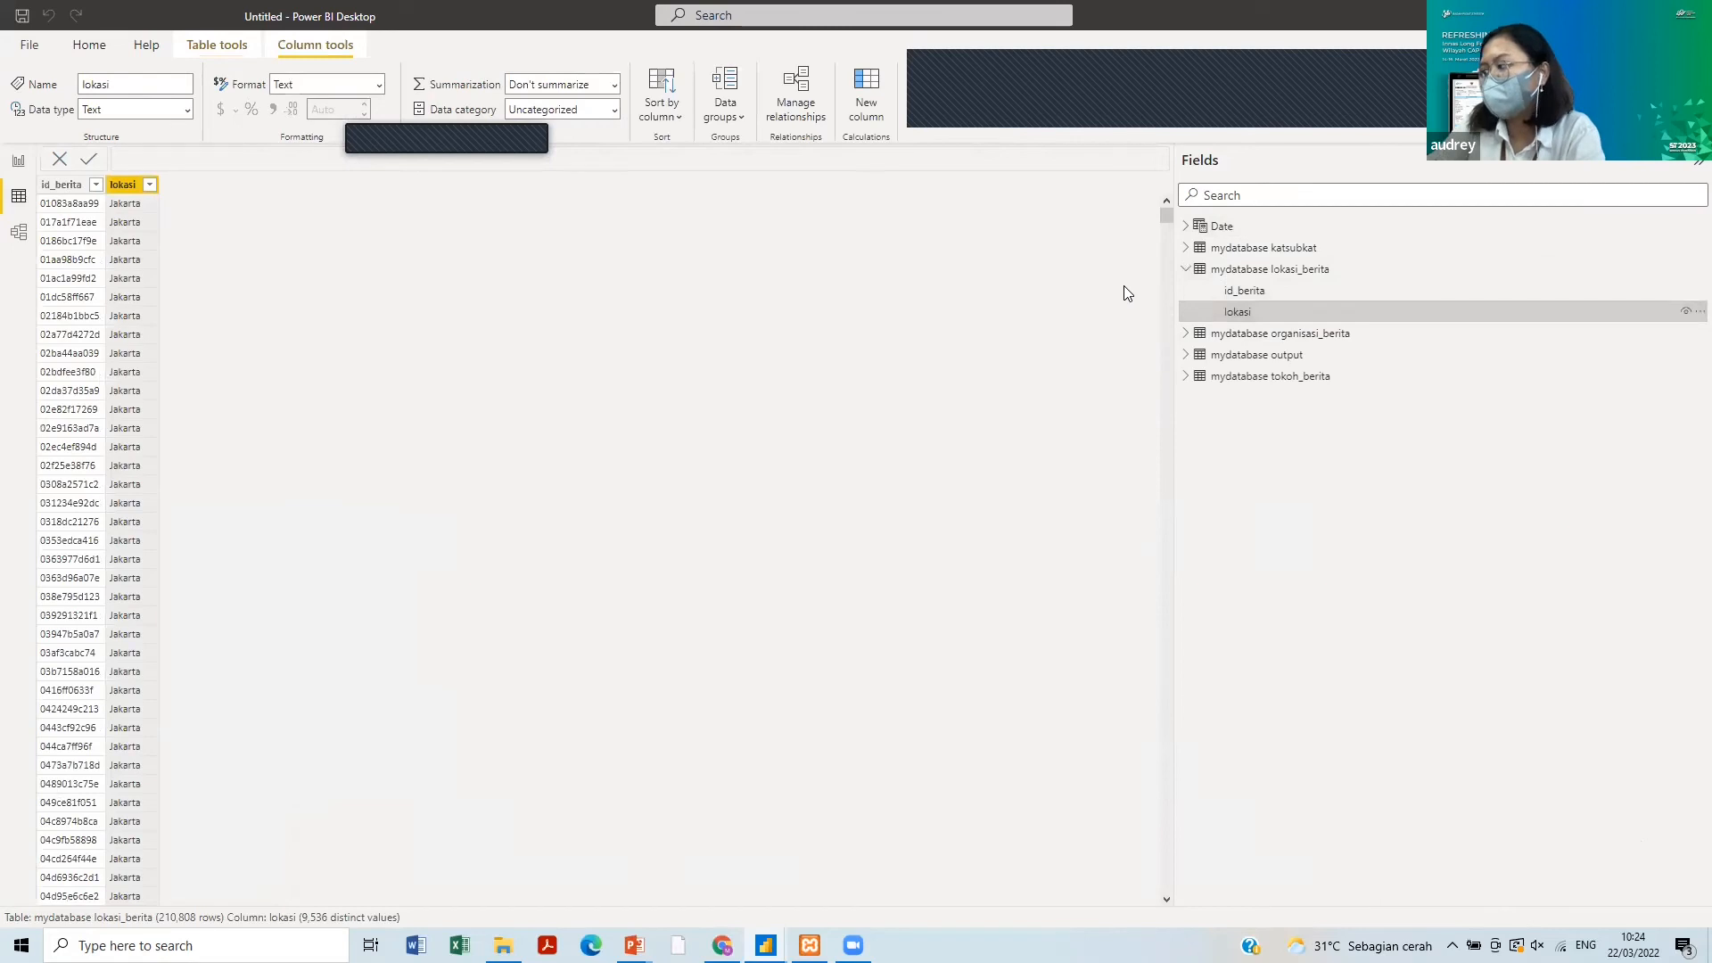
{"action": "left_click_drag", "start_coordinate": [1166, 218], "coordinate": [1154, 754]}
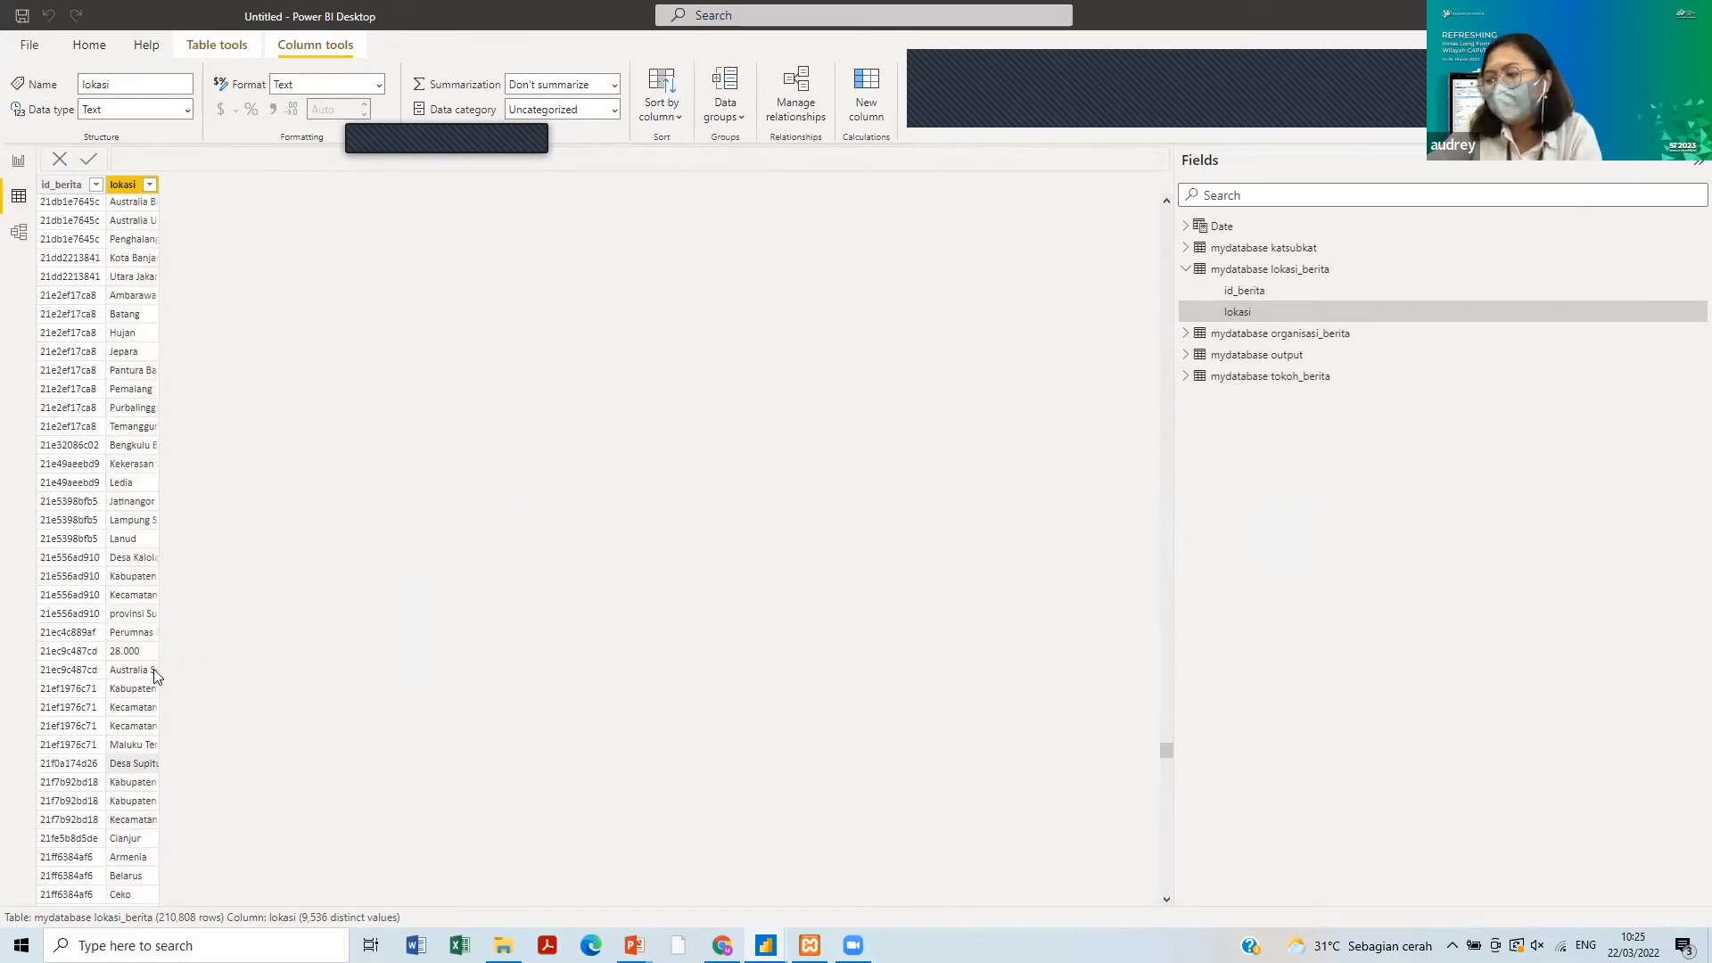
- Return to the report page, place the nama_organisasi slicer close beside the bubble chart, and extend its upper edge to match the chart's height
{"action": "left_click", "coordinate": [15, 177]}
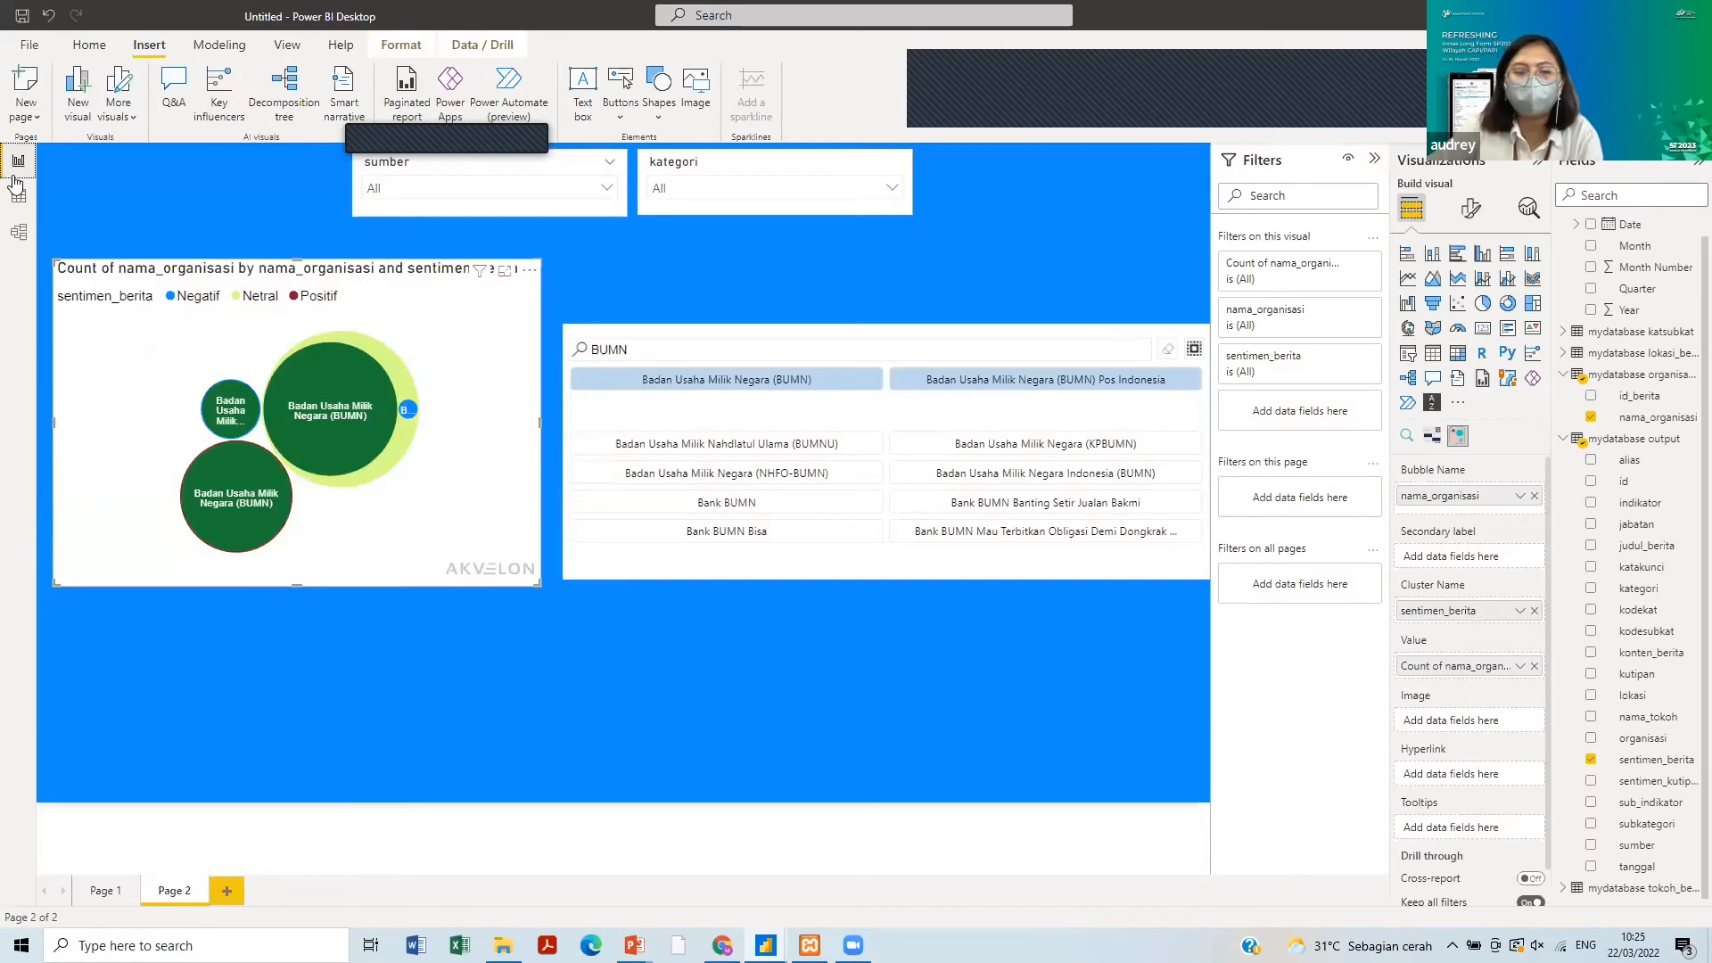
{"action": "left_click_drag", "start_coordinate": [721, 326], "coordinate": [707, 333]}
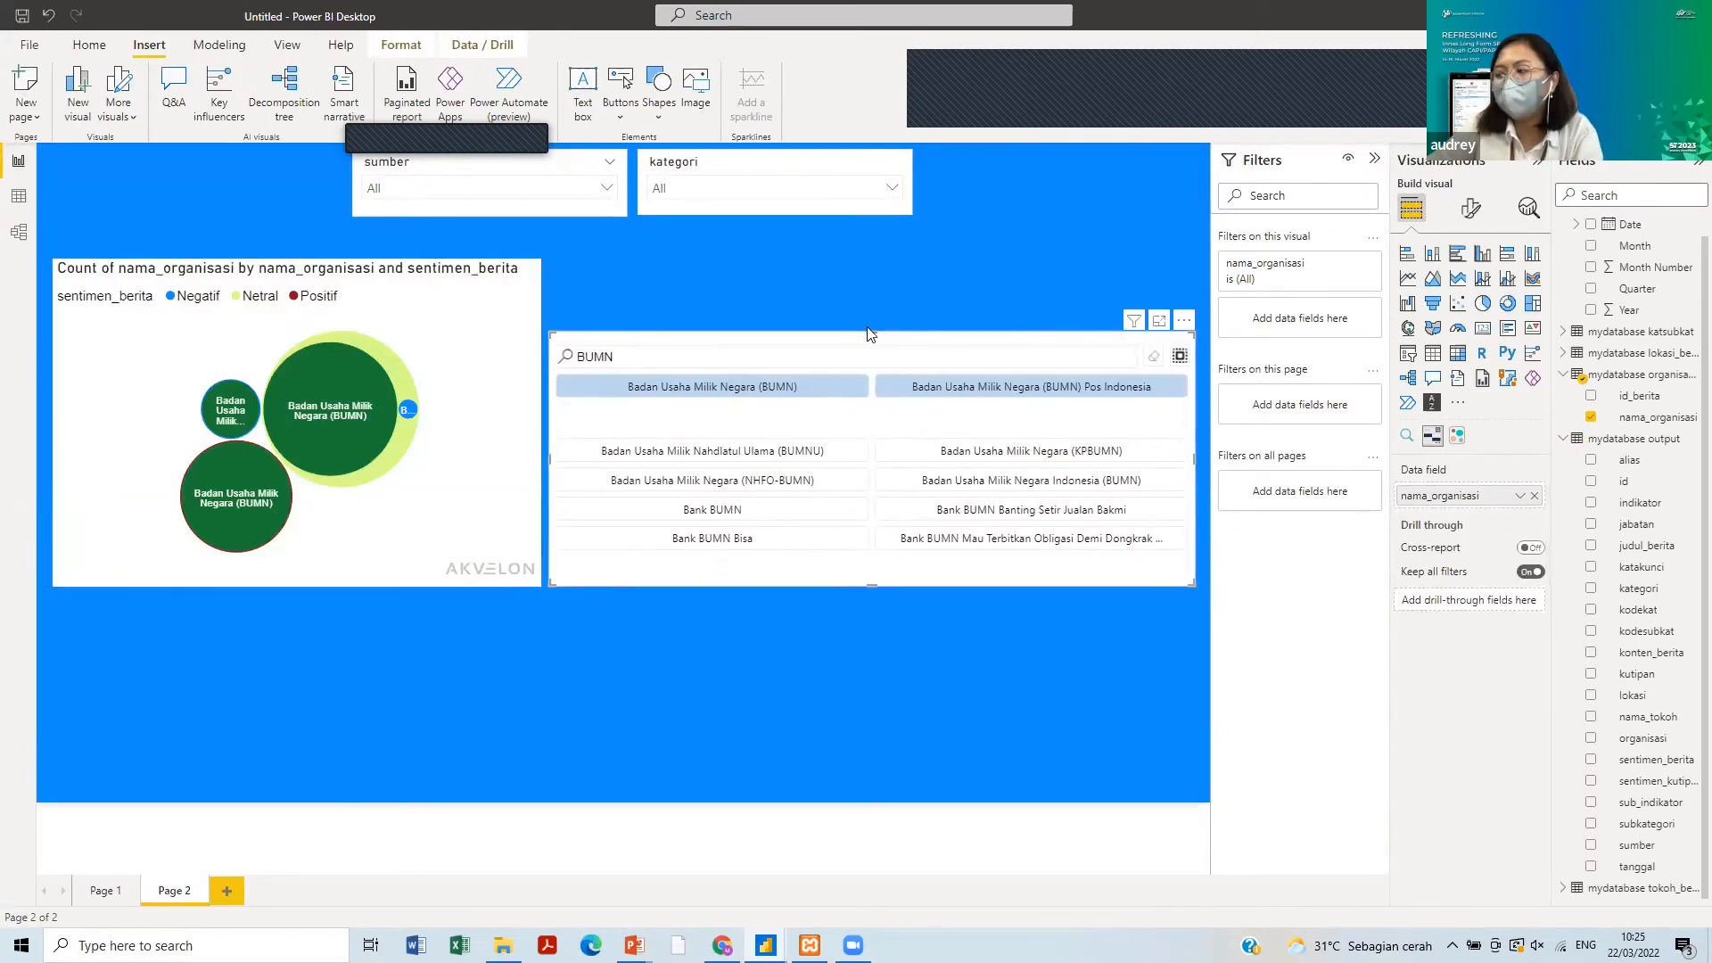
{"action": "left_click_drag", "start_coordinate": [870, 334], "coordinate": [869, 261]}
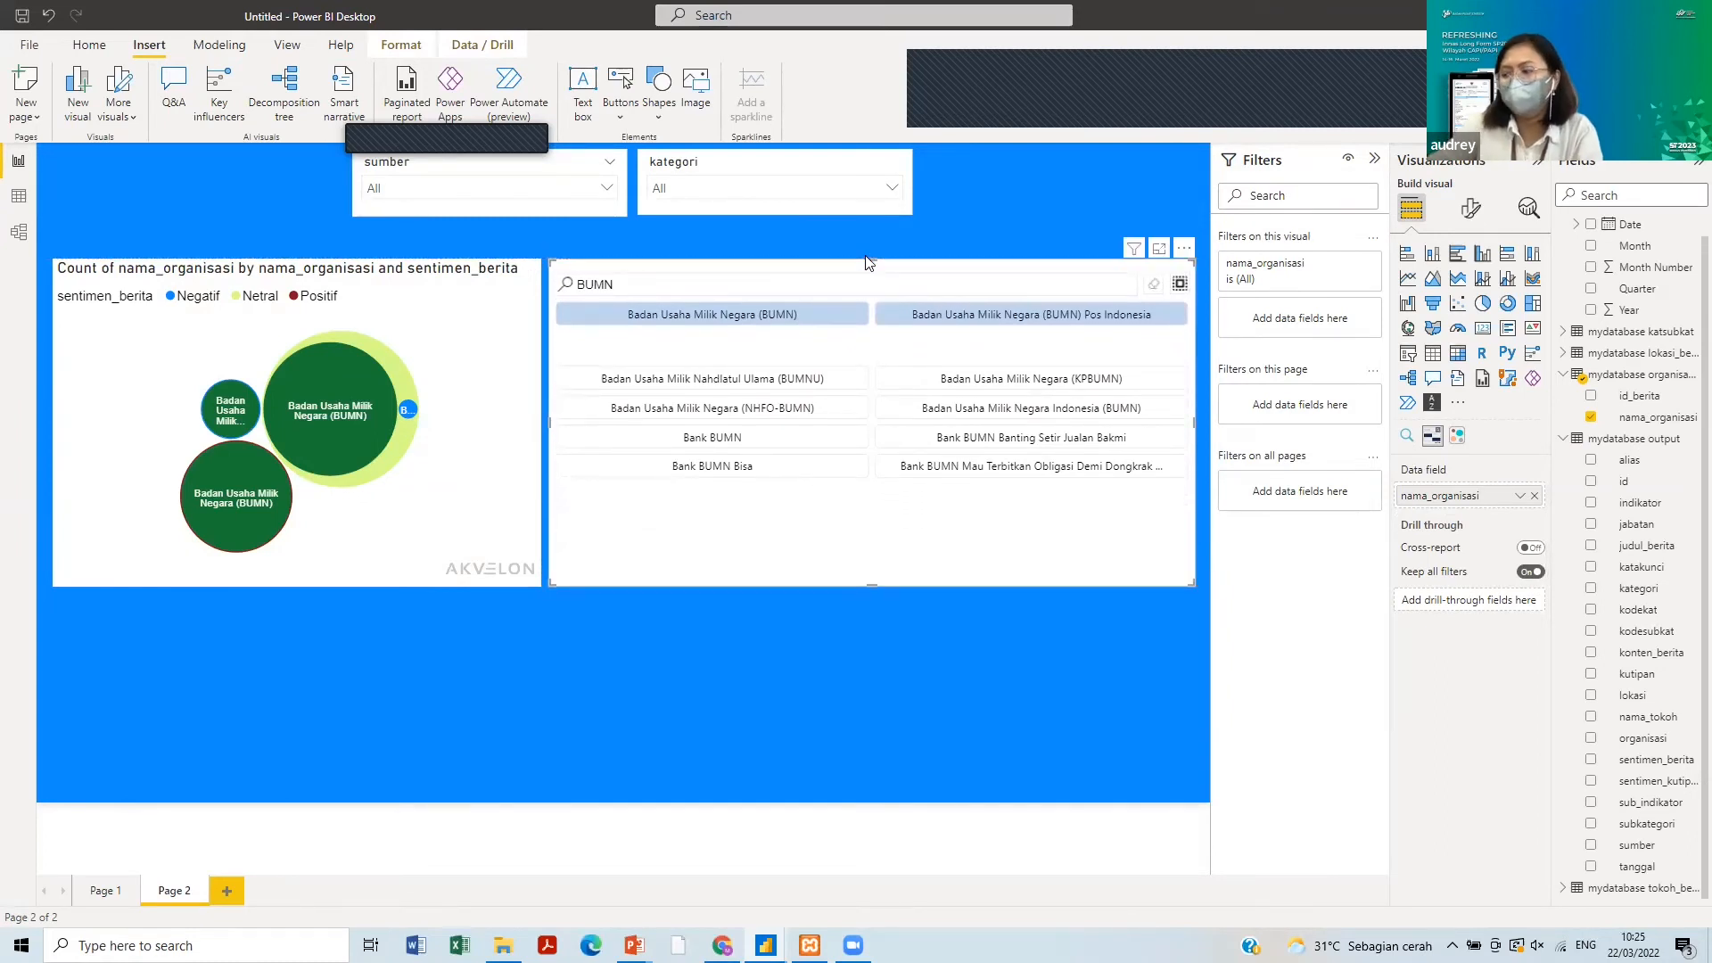
- Add a stacked column chart below the bubble chart showing count of organisasi by Date, keeping only Month and Day in the hierarchy
{"action": "left_click", "coordinate": [1433, 255]}
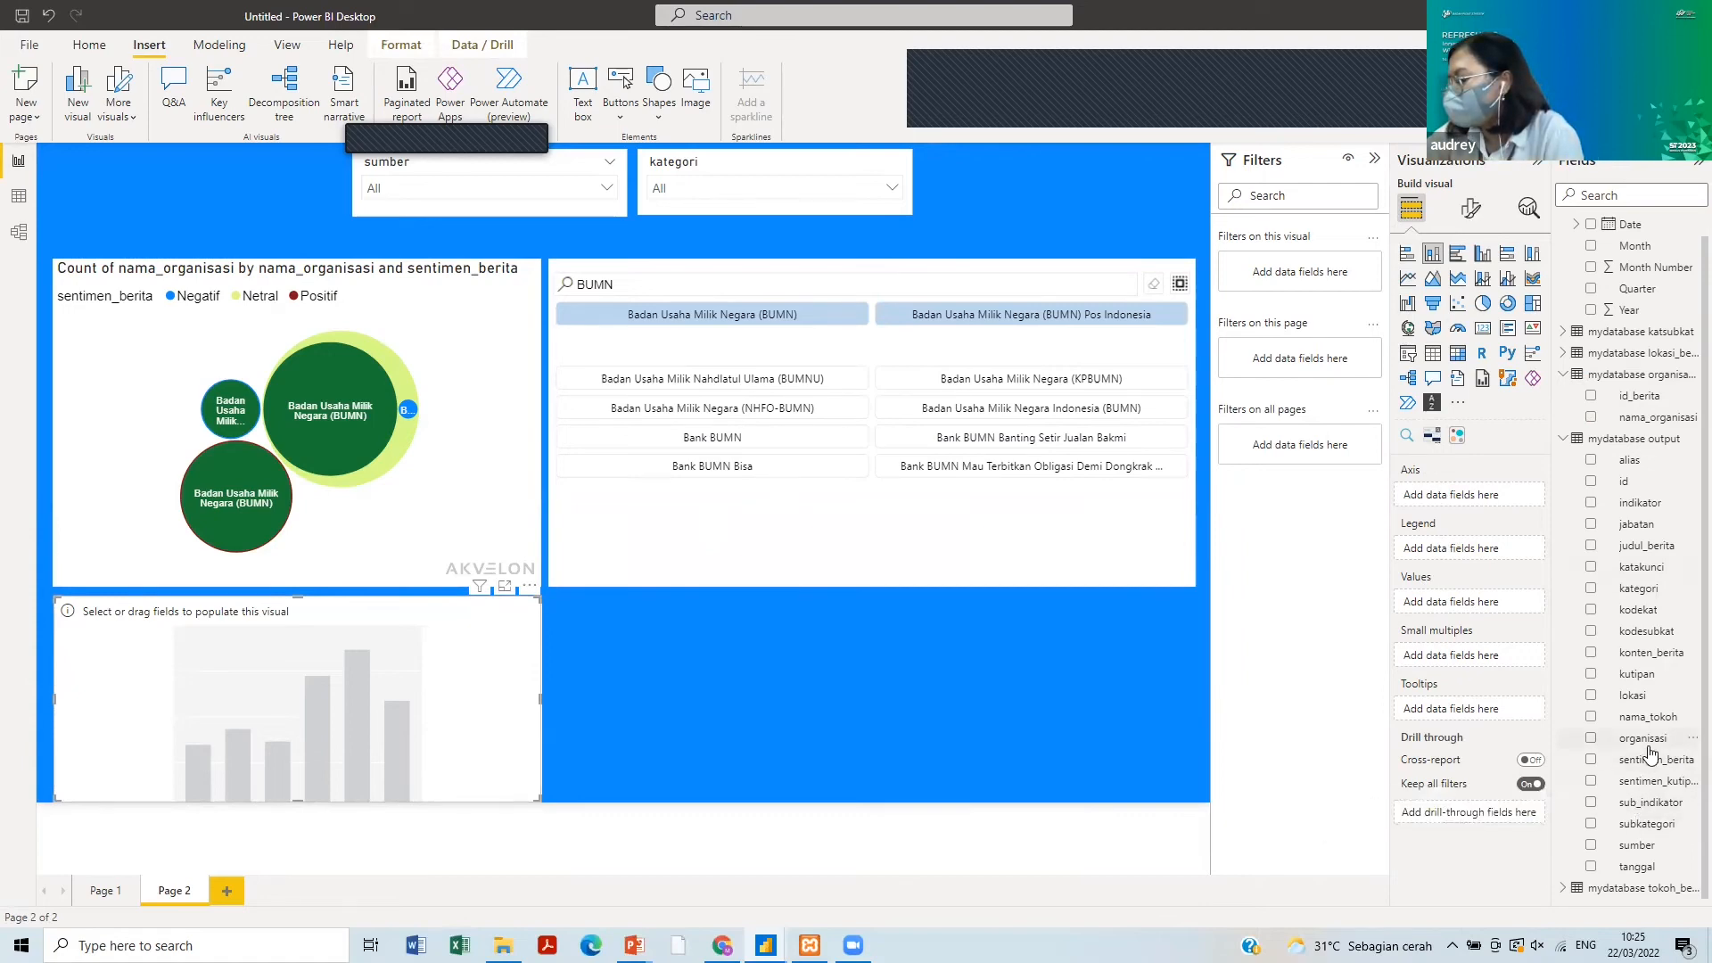
{"action": "left_click_drag", "start_coordinate": [1651, 754], "coordinate": [1498, 584]}
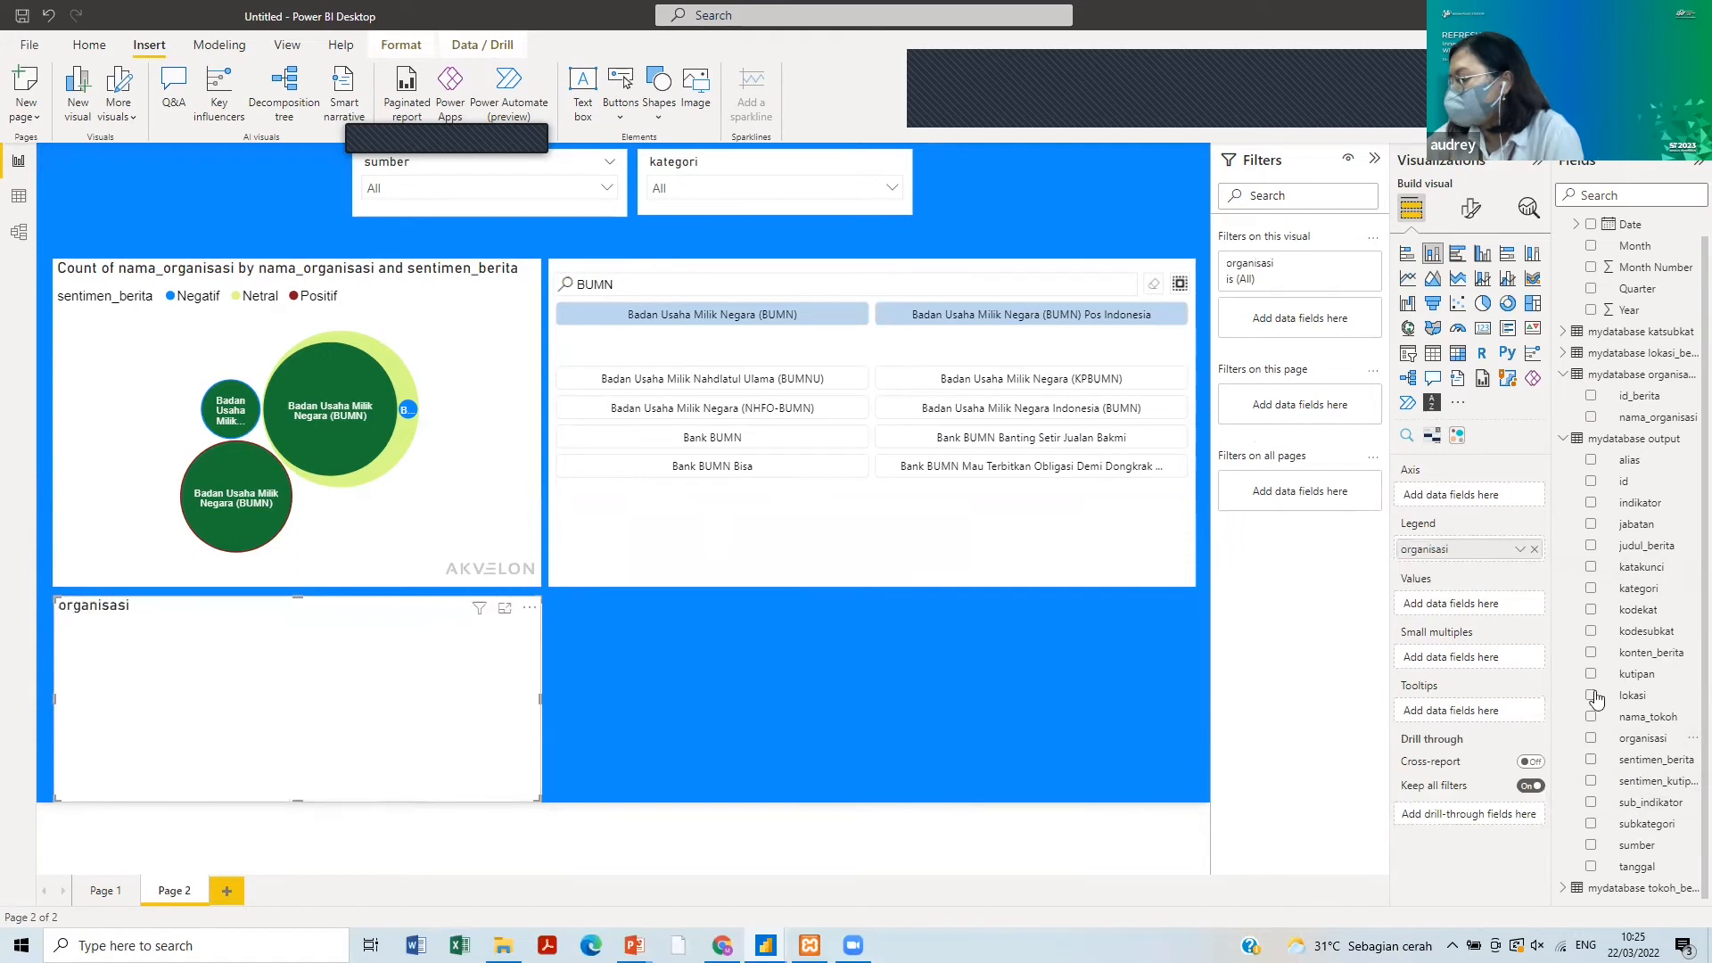
{"action": "left_click_drag", "start_coordinate": [1636, 738], "coordinate": [1464, 615]}
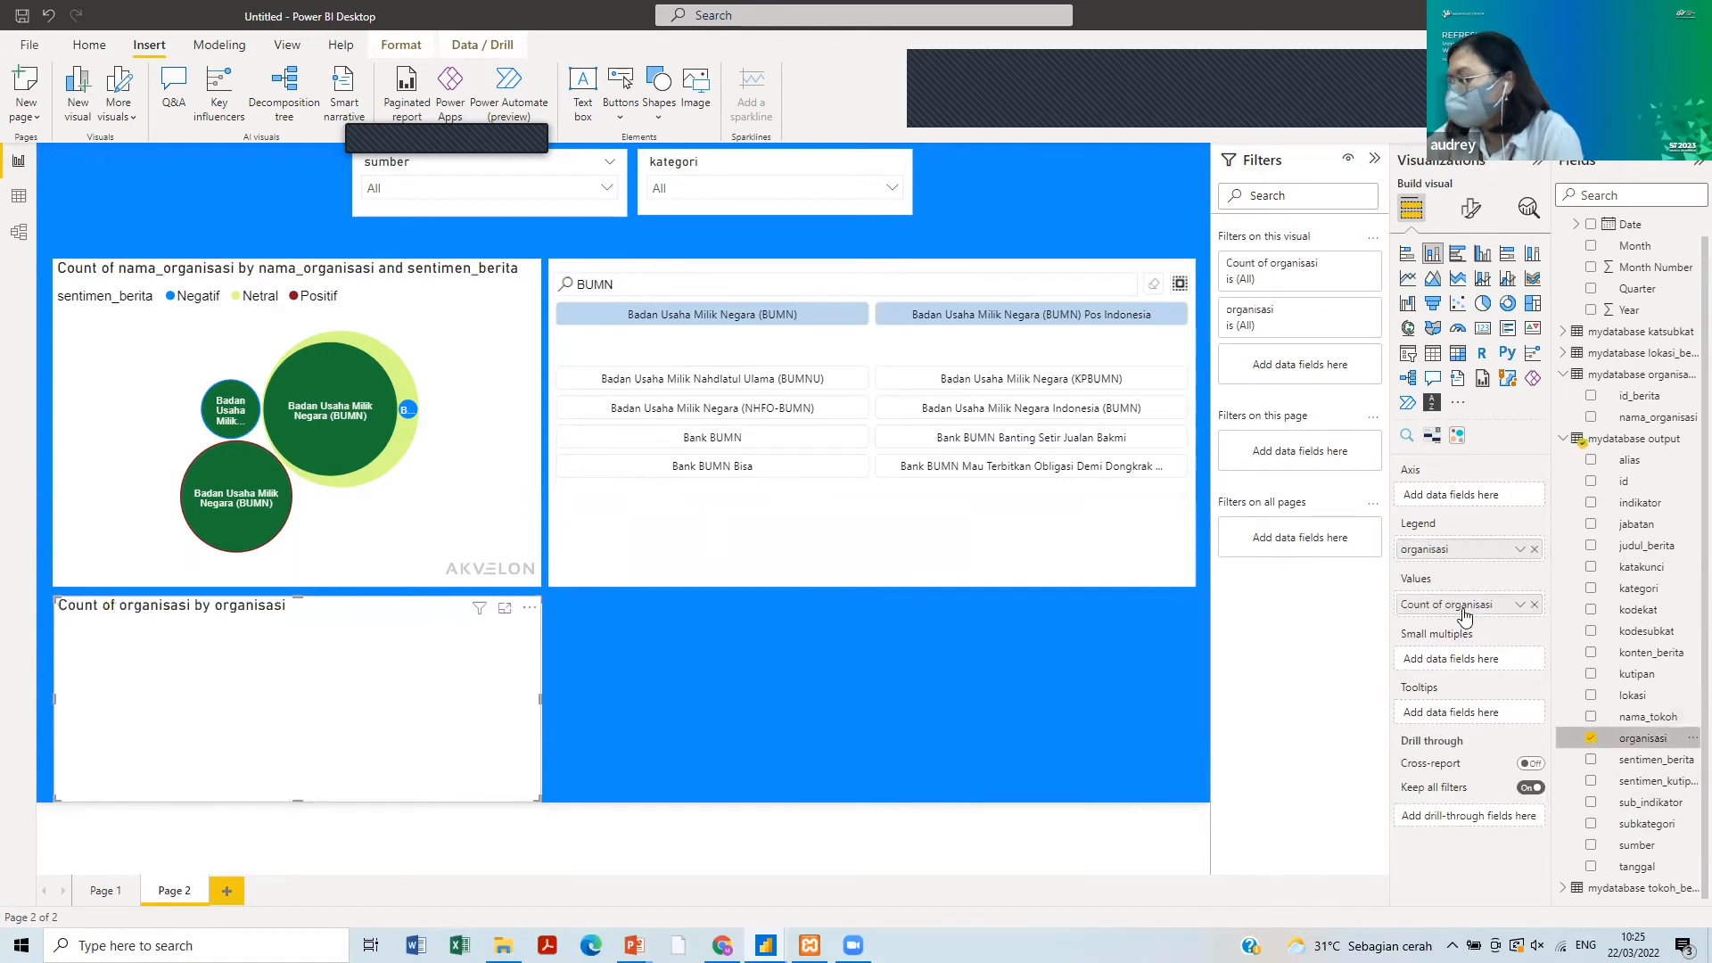
{"action": "left_click", "coordinate": [1535, 549]}
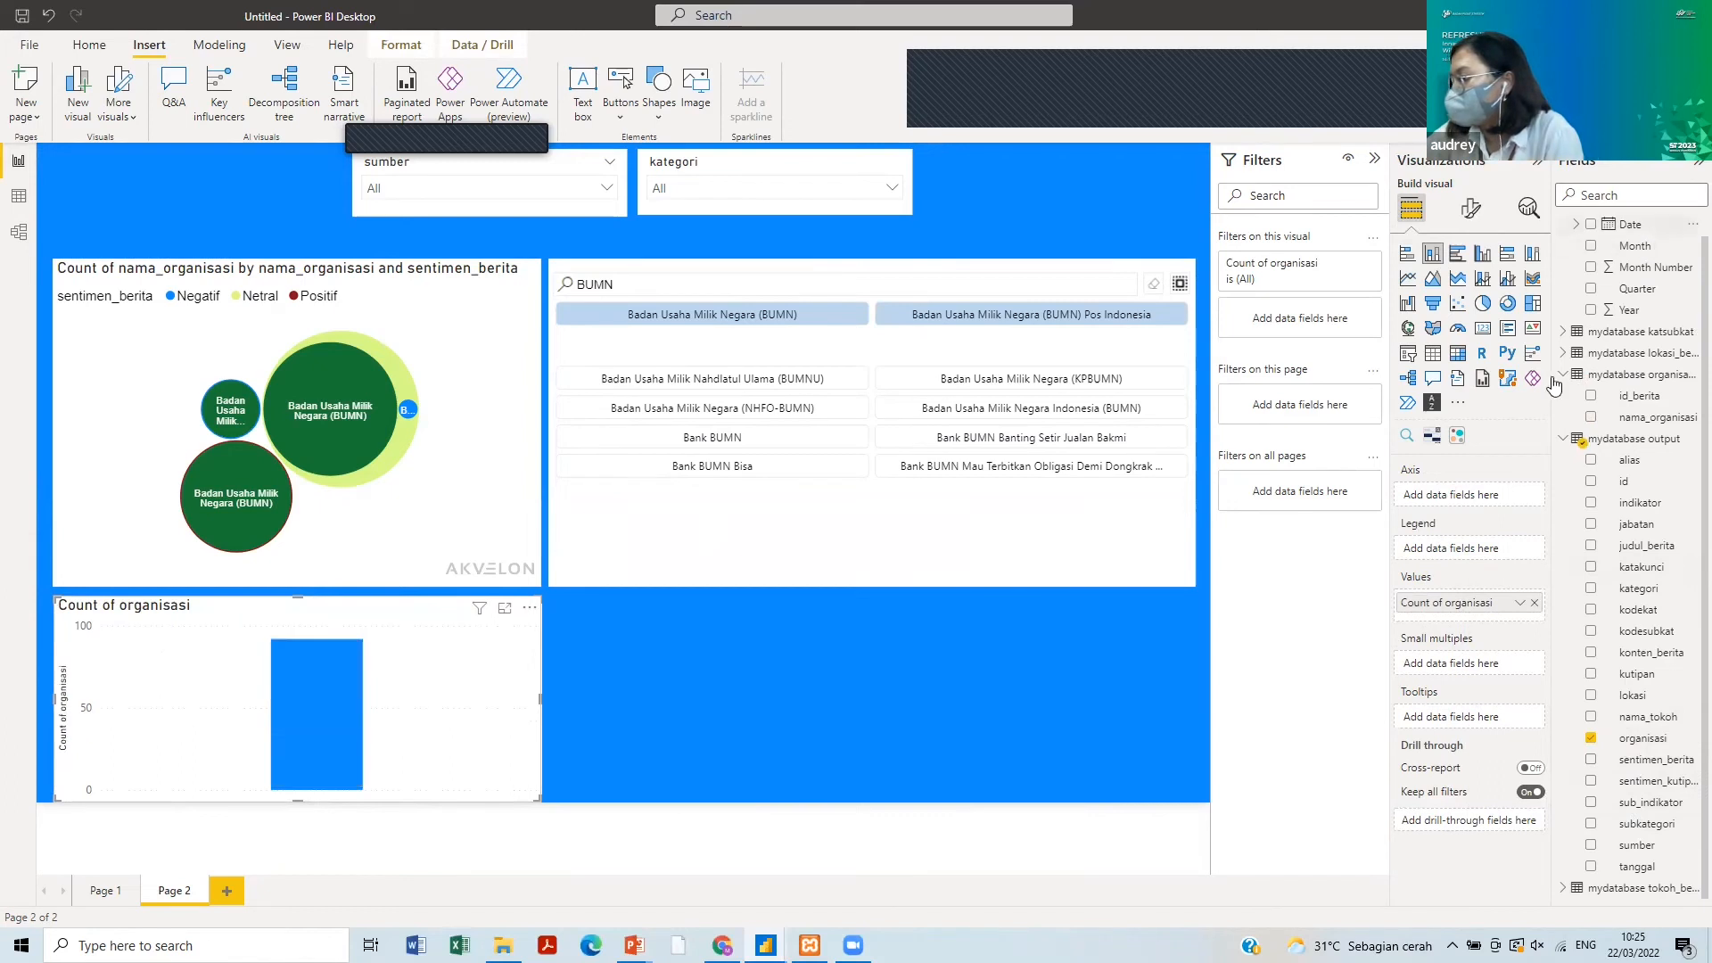
{"action": "left_click_drag", "start_coordinate": [1555, 384], "coordinate": [1521, 517]}
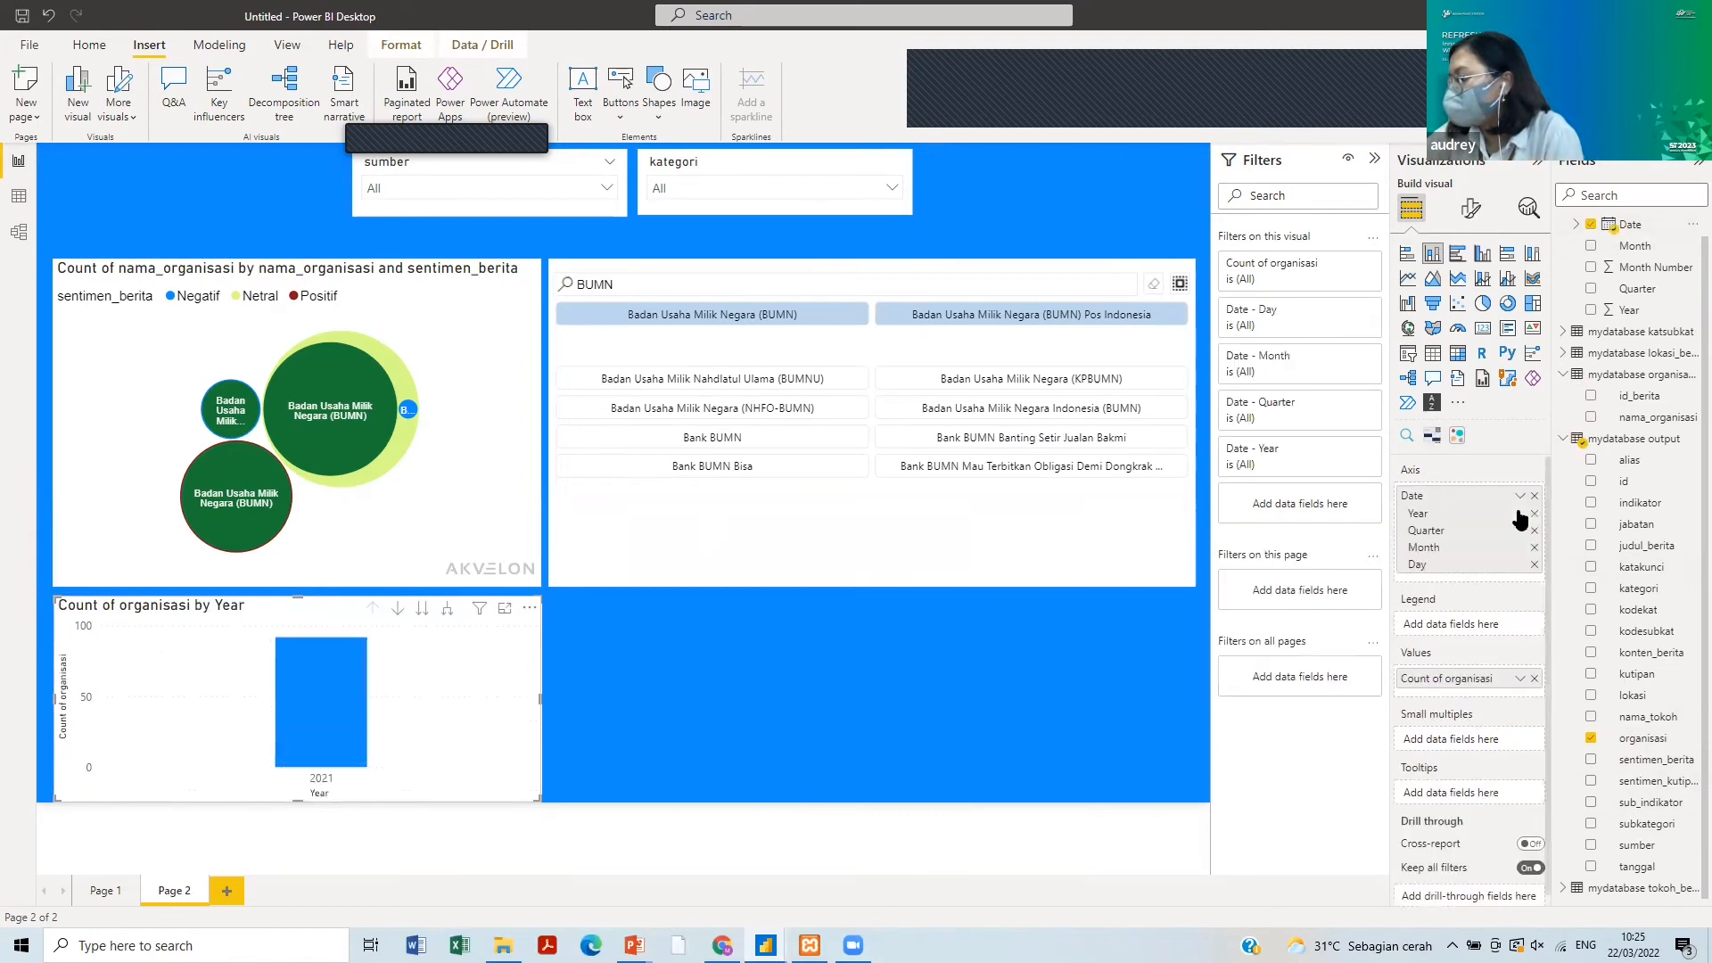
{"action": "left_click", "coordinate": [1534, 514]}
{"action": "left_click", "coordinate": [1535, 515]}
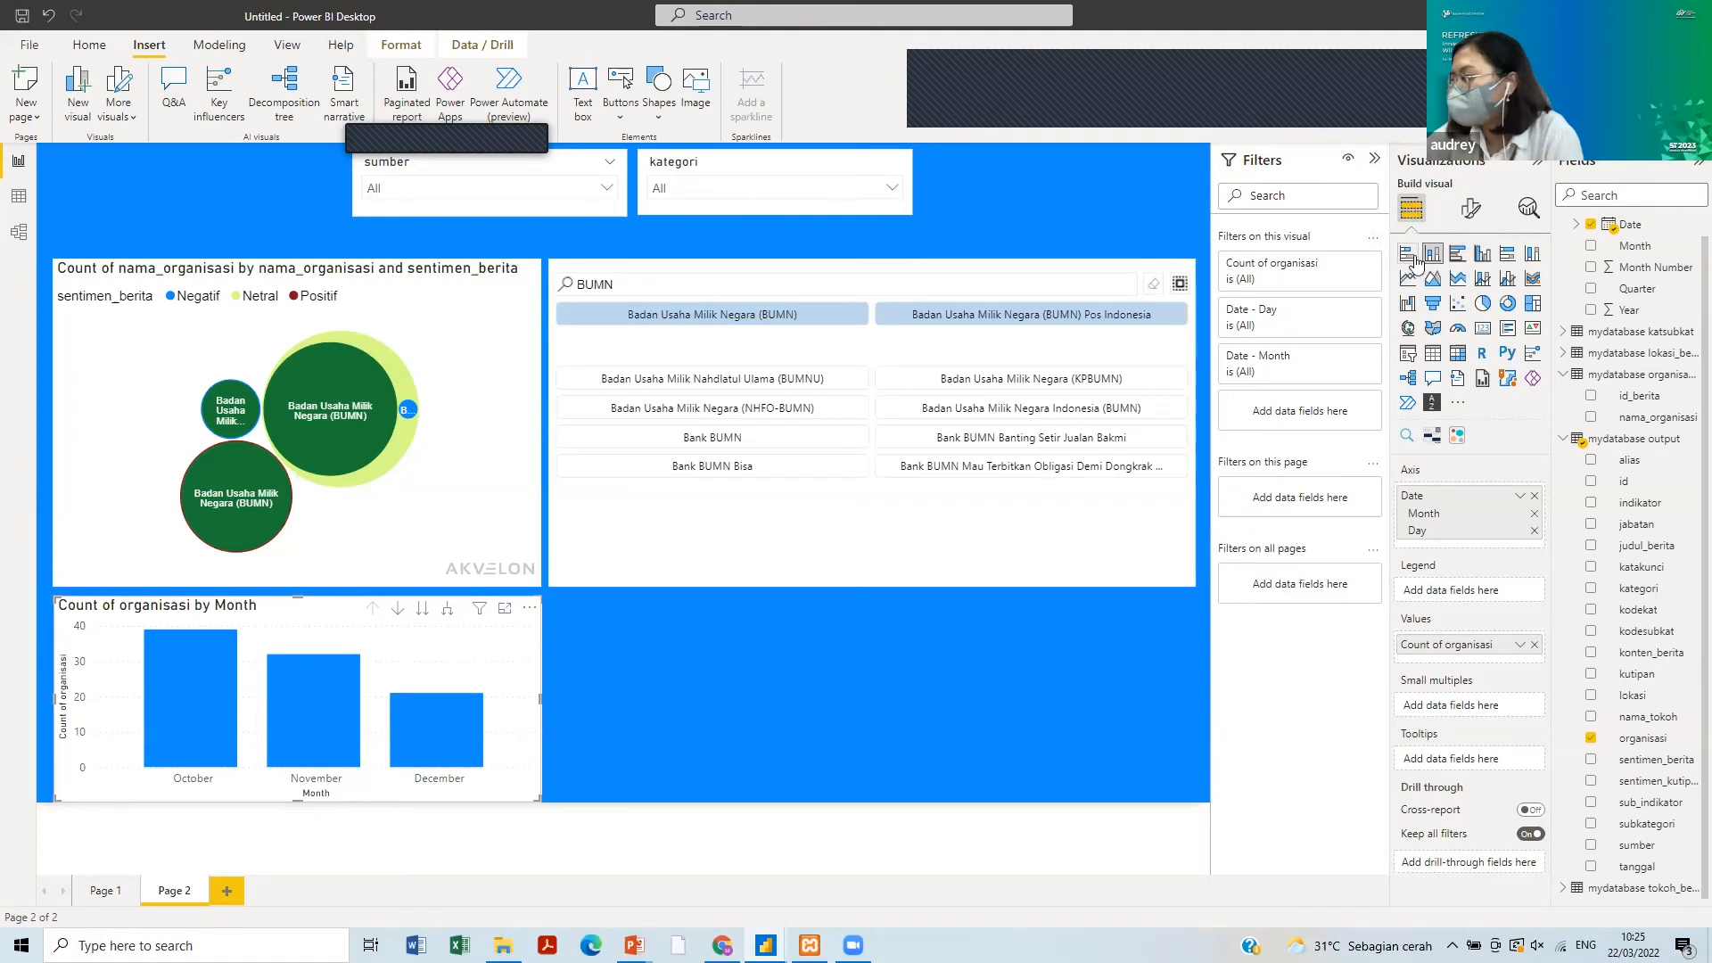
- Add a second stacked column chart below the nama_organisasi slicer, with sentimen_berita as legend and count of organisasi as values
{"action": "left_click", "coordinate": [1000, 697]}
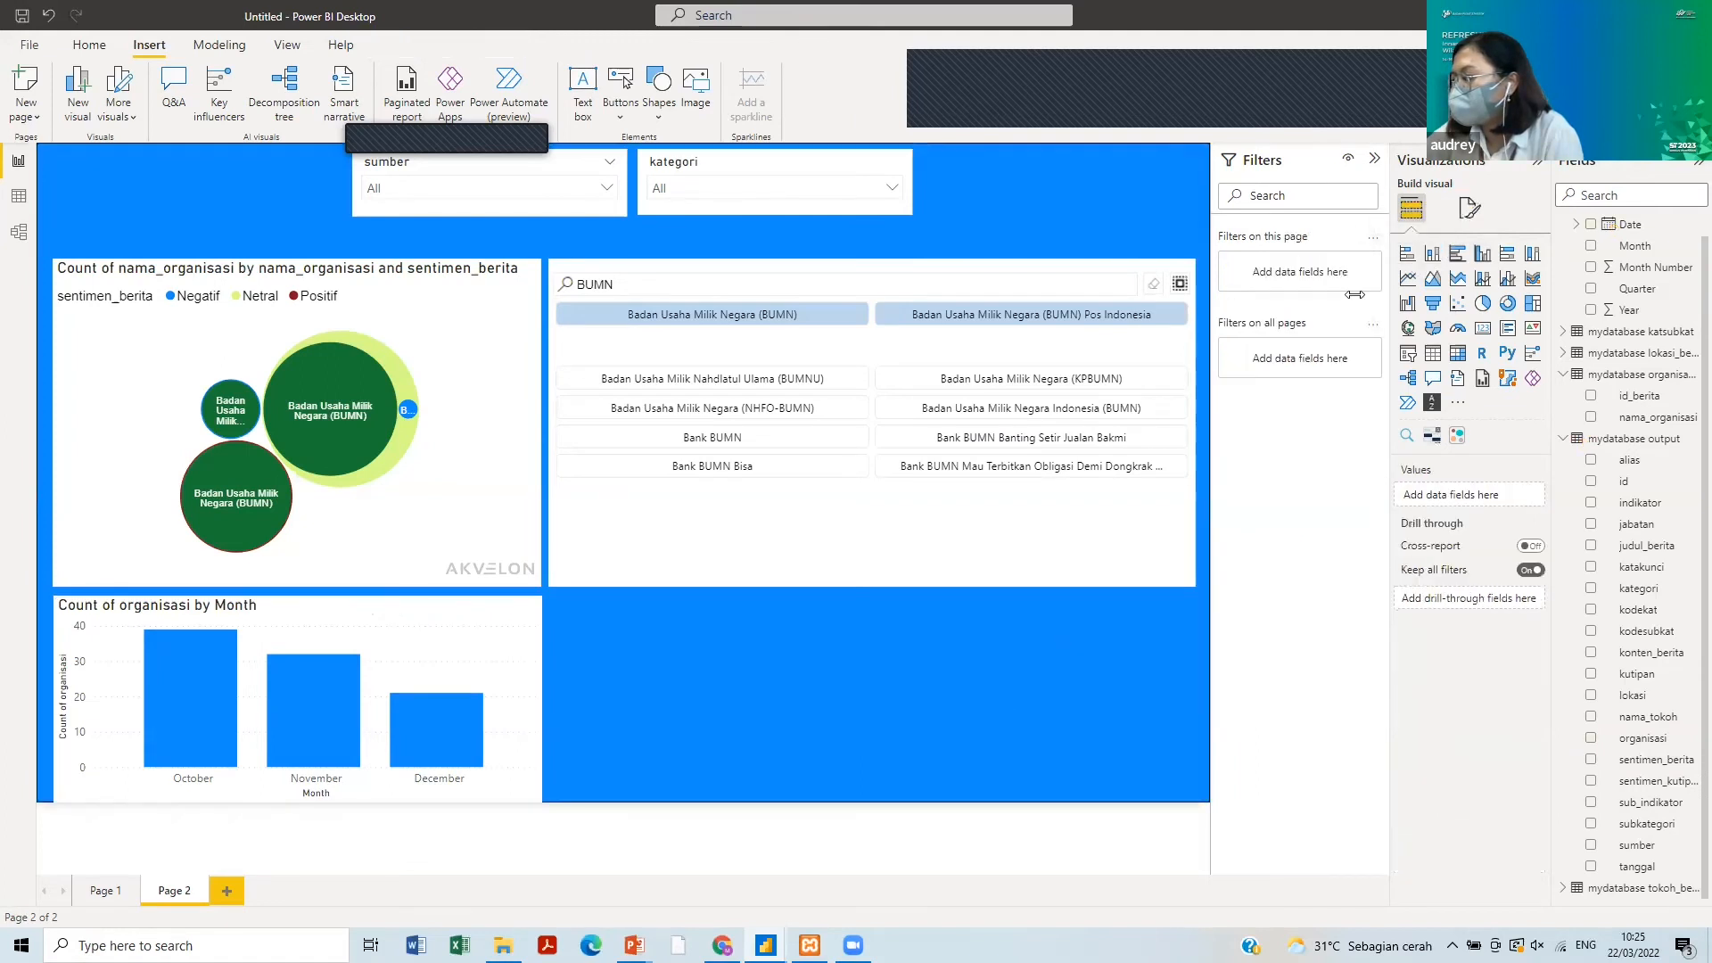
{"action": "left_click", "coordinate": [1429, 255]}
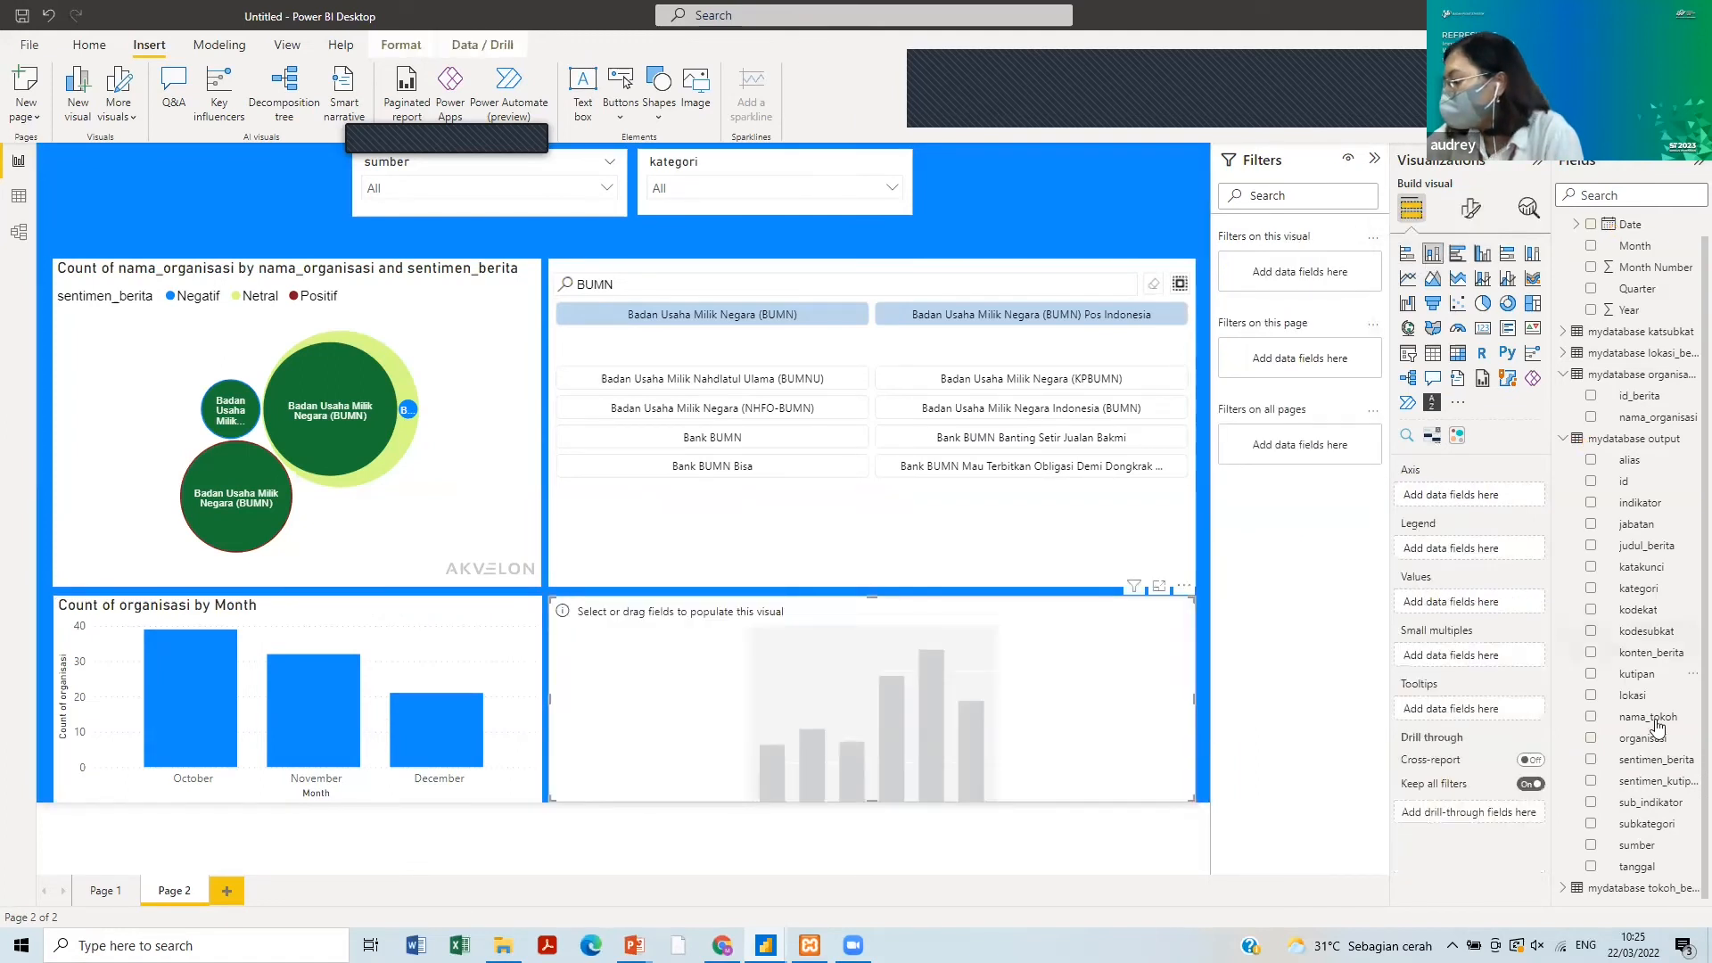
{"action": "left_click_drag", "start_coordinate": [1666, 769], "coordinate": [1506, 557]}
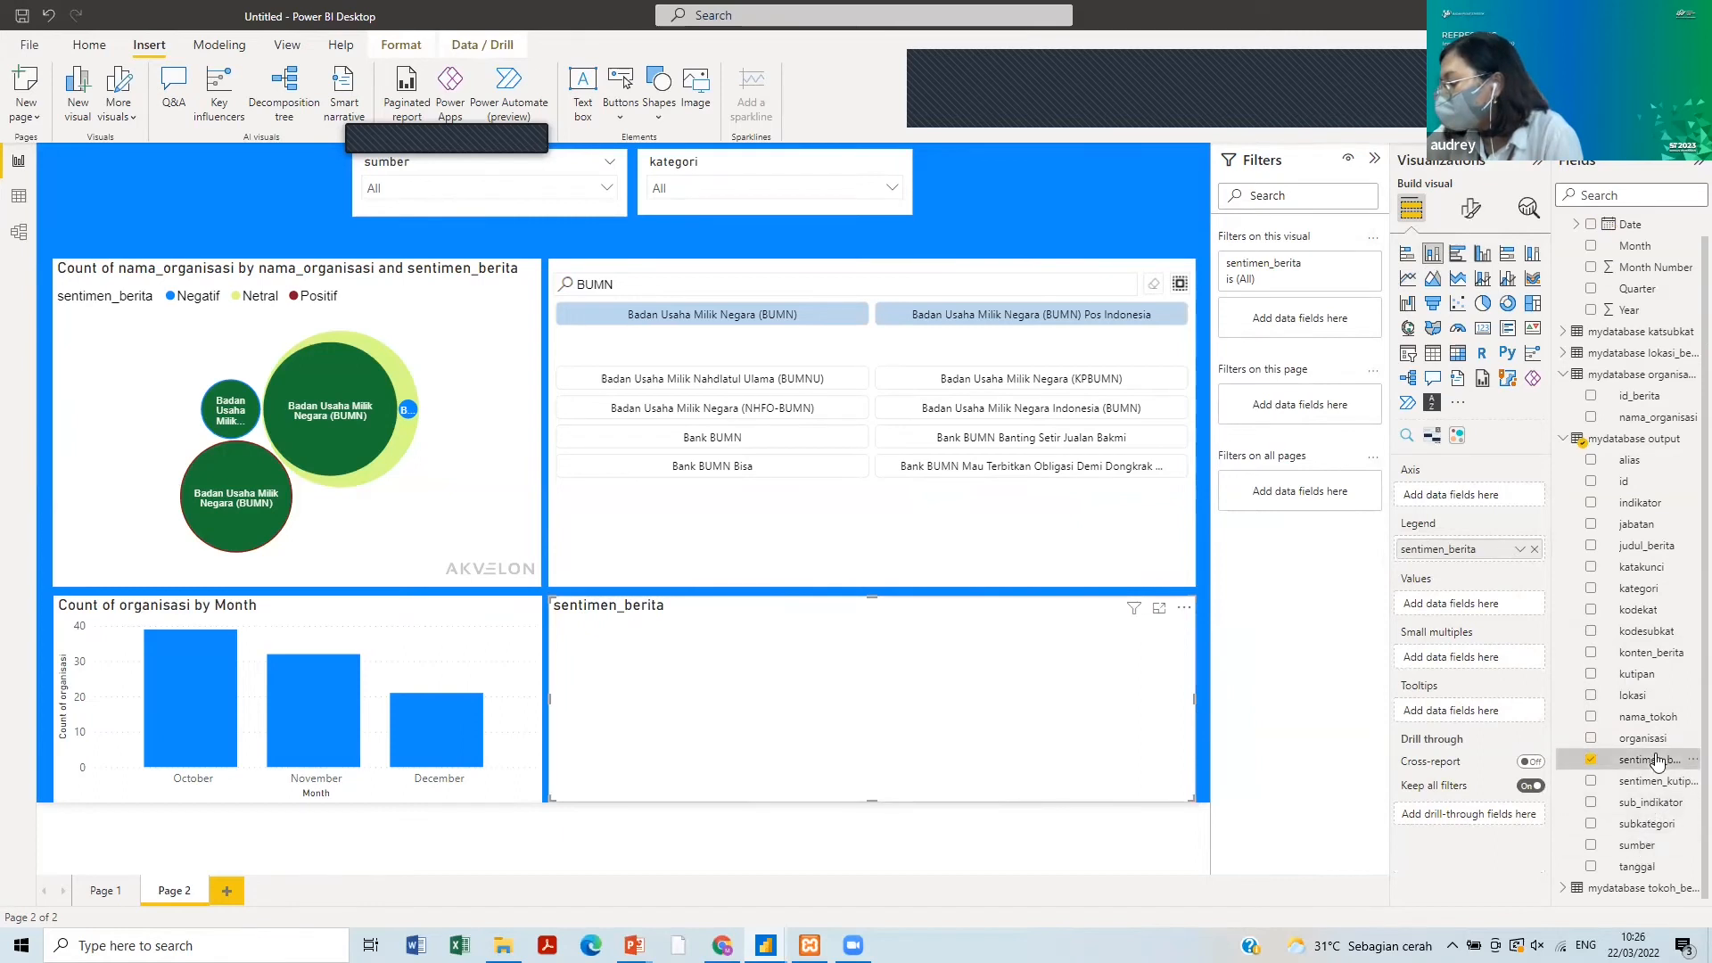
{"action": "left_click_drag", "start_coordinate": [1656, 740], "coordinate": [1493, 610]}
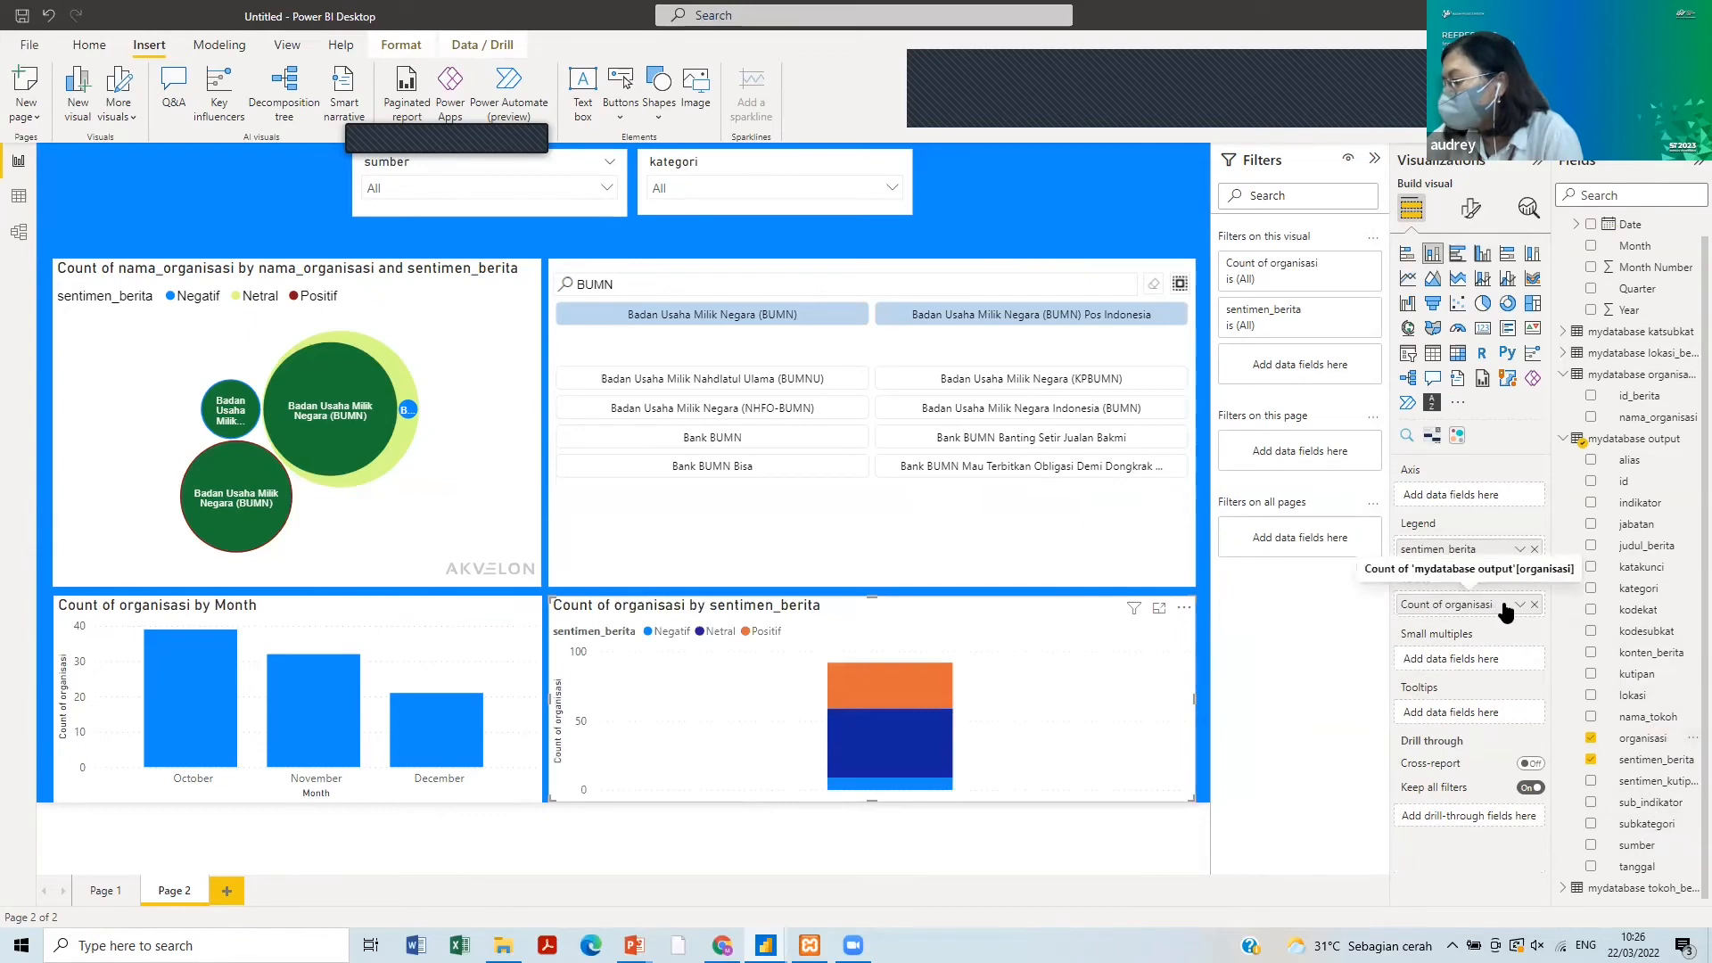
{"action": "left_click", "coordinate": [1518, 605]}
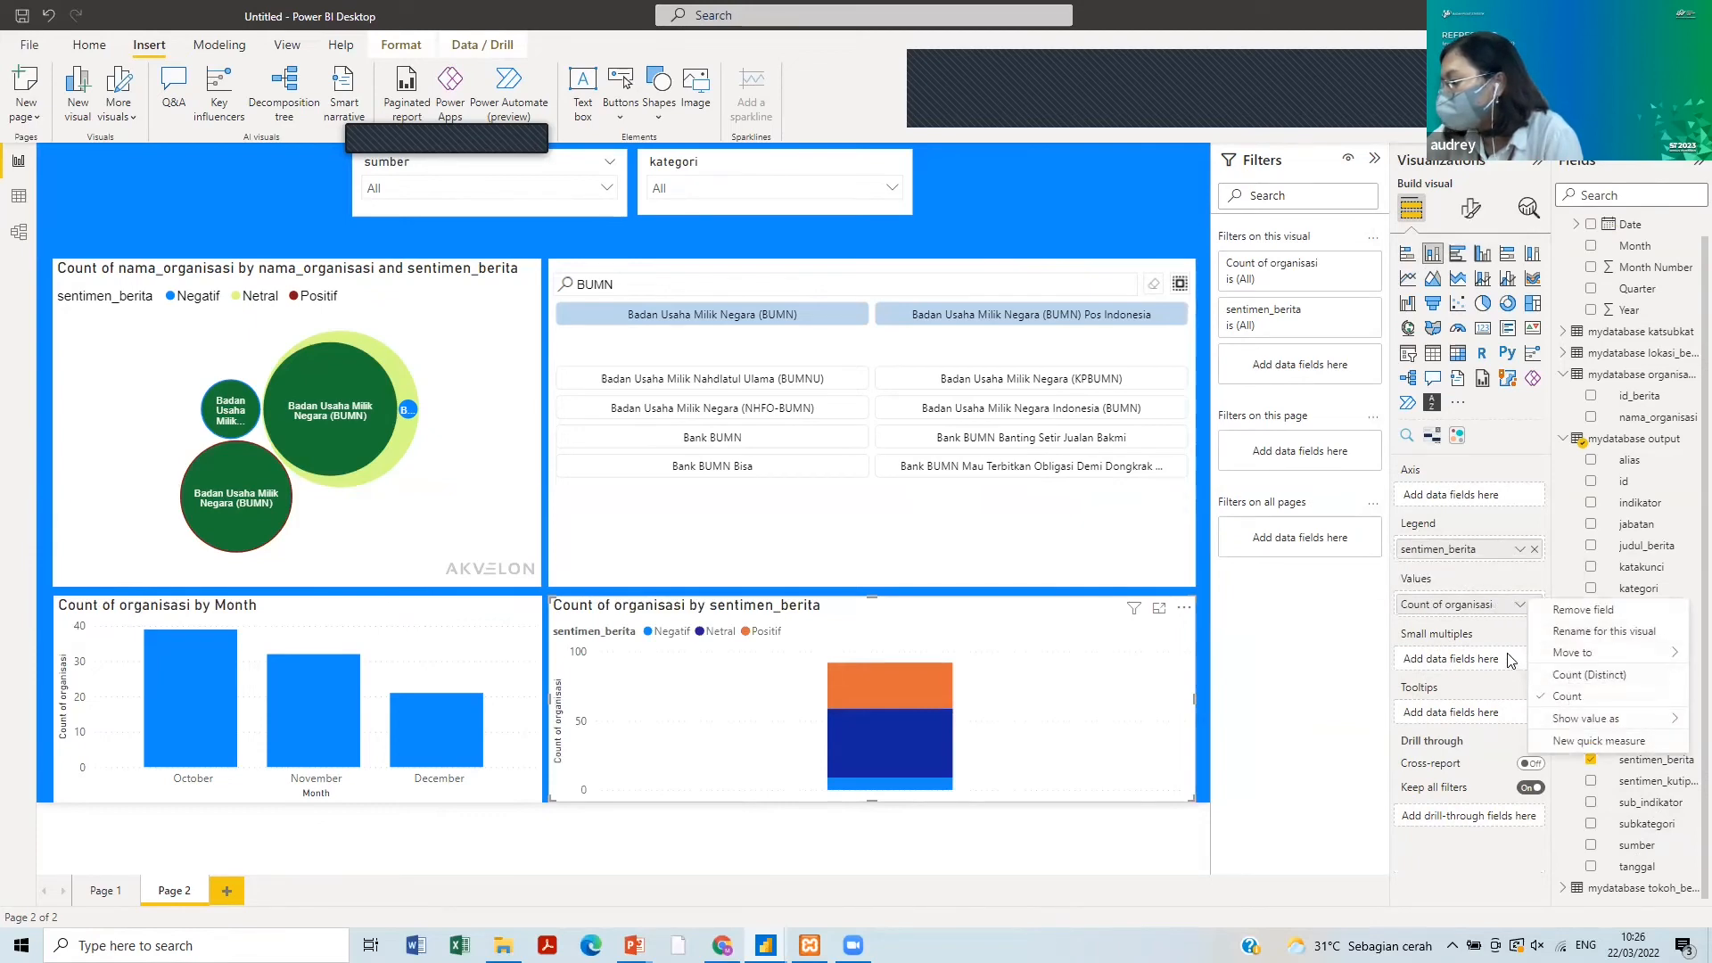
{"action": "left_click", "coordinate": [1521, 606]}
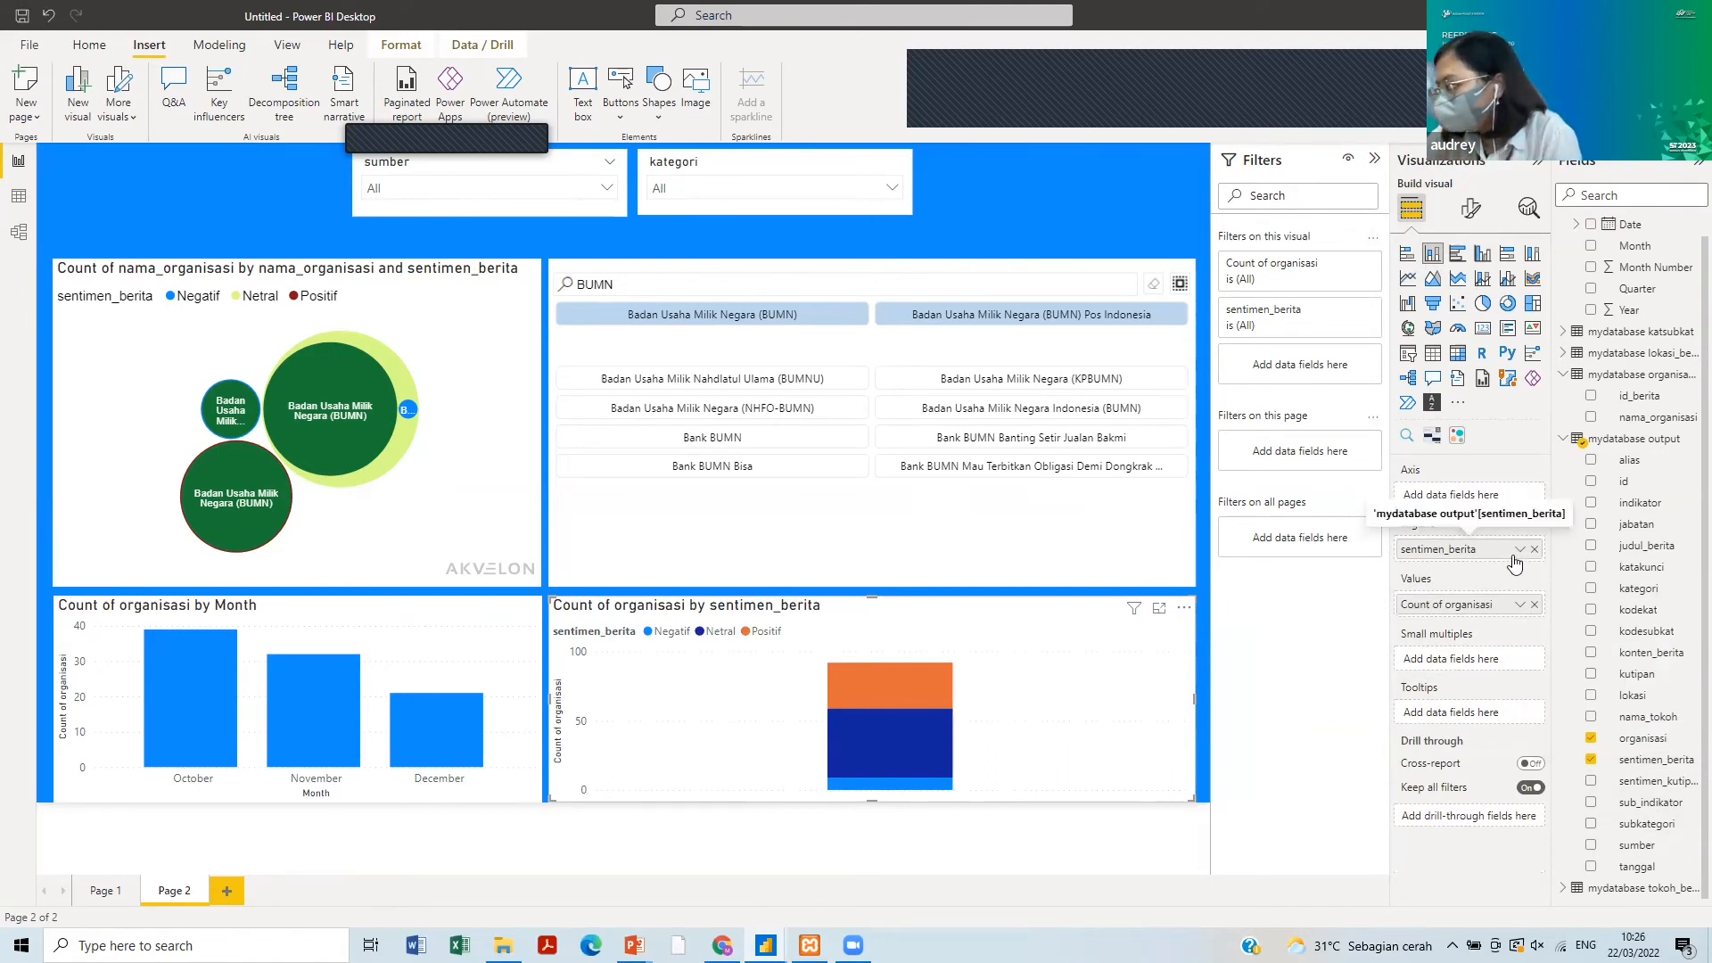
- Put Date on the second column chart's axis and remove Year and Quarter from its hierarchy
{"action": "left_click_drag", "start_coordinate": [1623, 234], "coordinate": [1442, 502]}
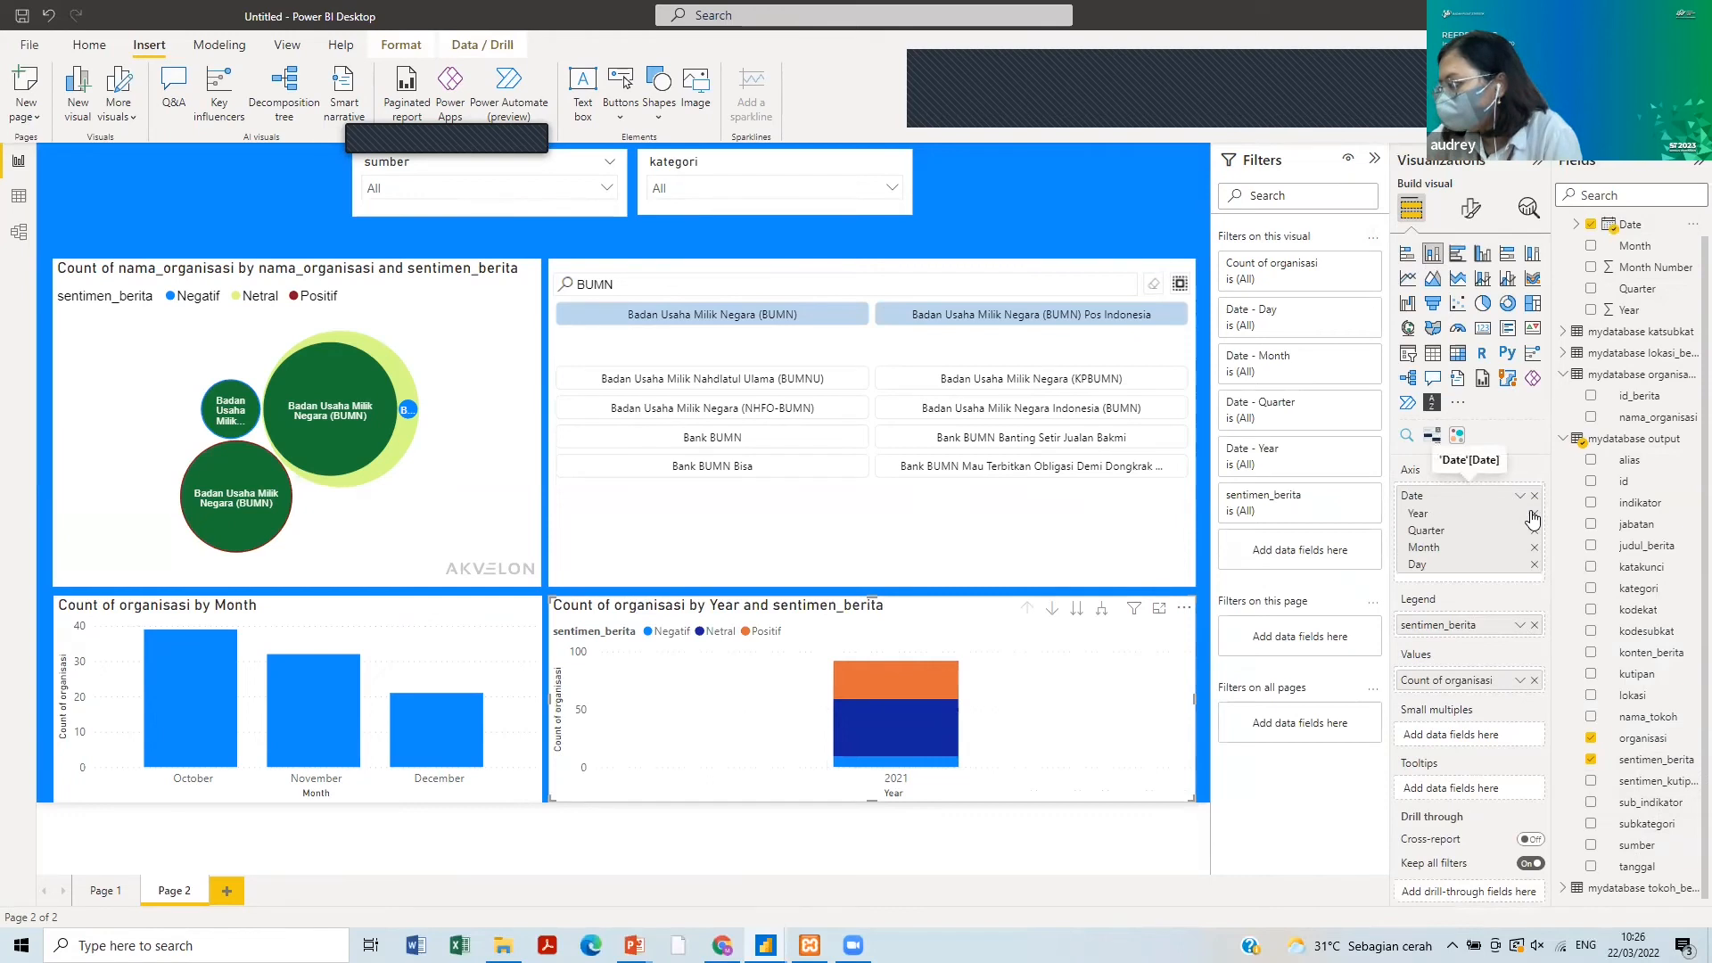
{"action": "left_click", "coordinate": [1533, 515]}
{"action": "left_click", "coordinate": [1533, 514]}
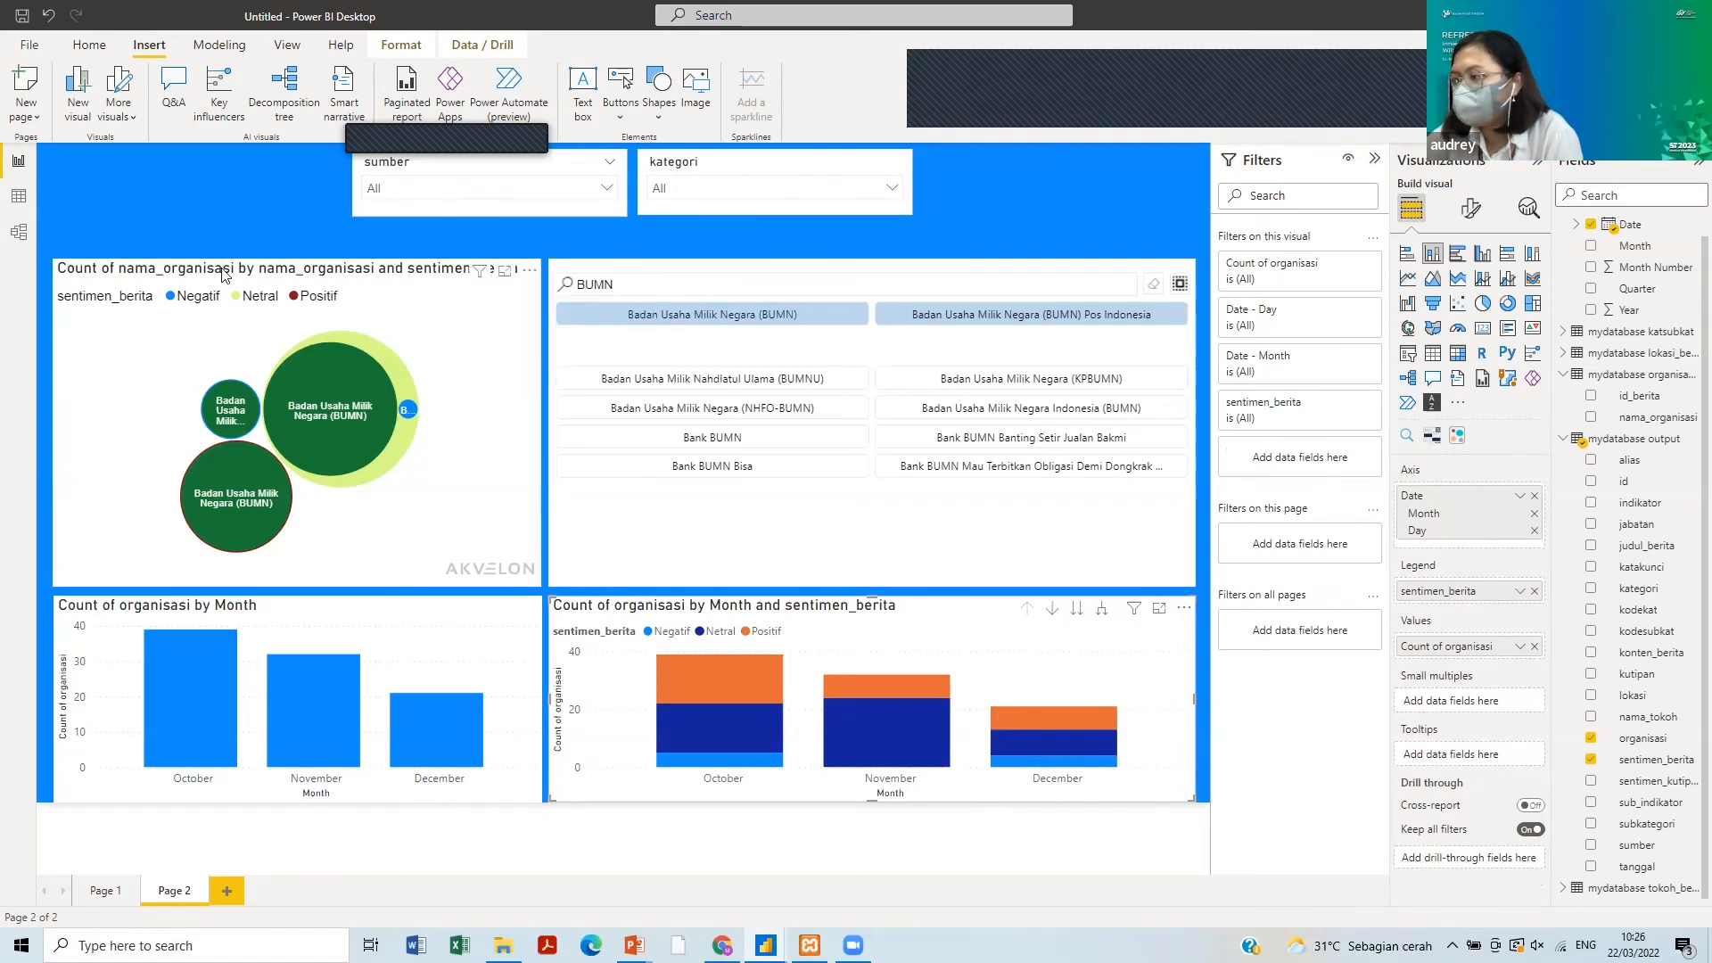
- Move the bubble chart up and resize the nama_organisasi slicer so its upper and lower edges line up with the chart
{"action": "left_click_drag", "start_coordinate": [127, 260], "coordinate": [127, 242]}
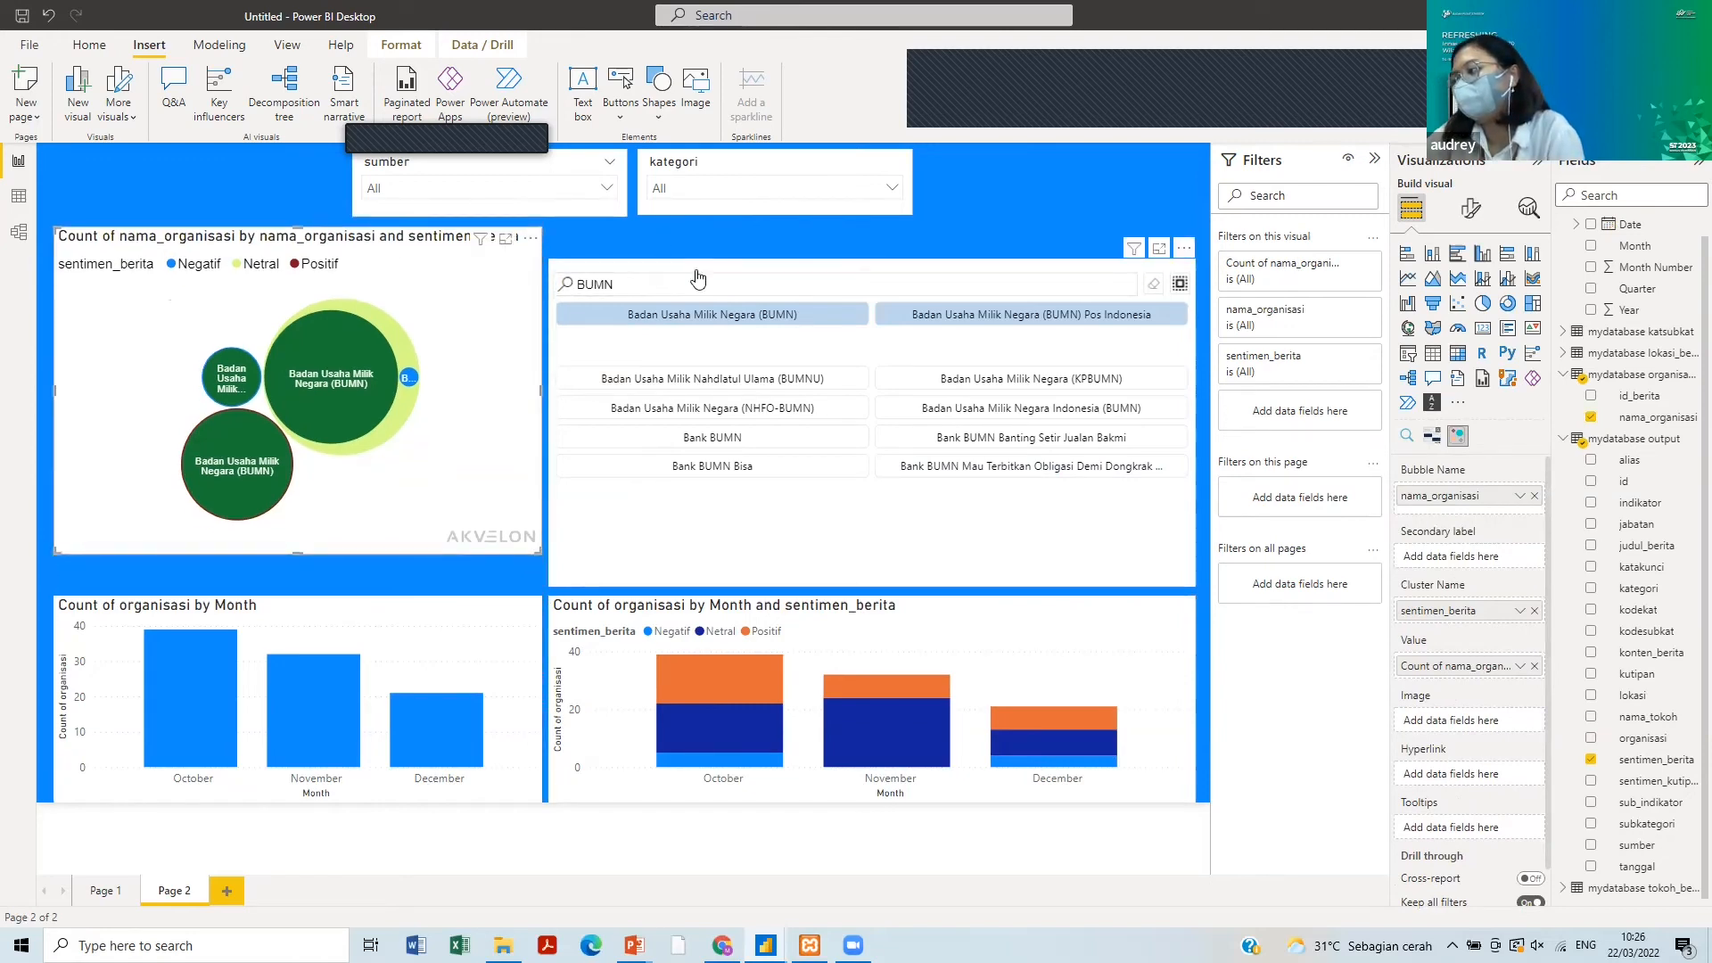
{"action": "left_click", "coordinate": [1089, 529]}
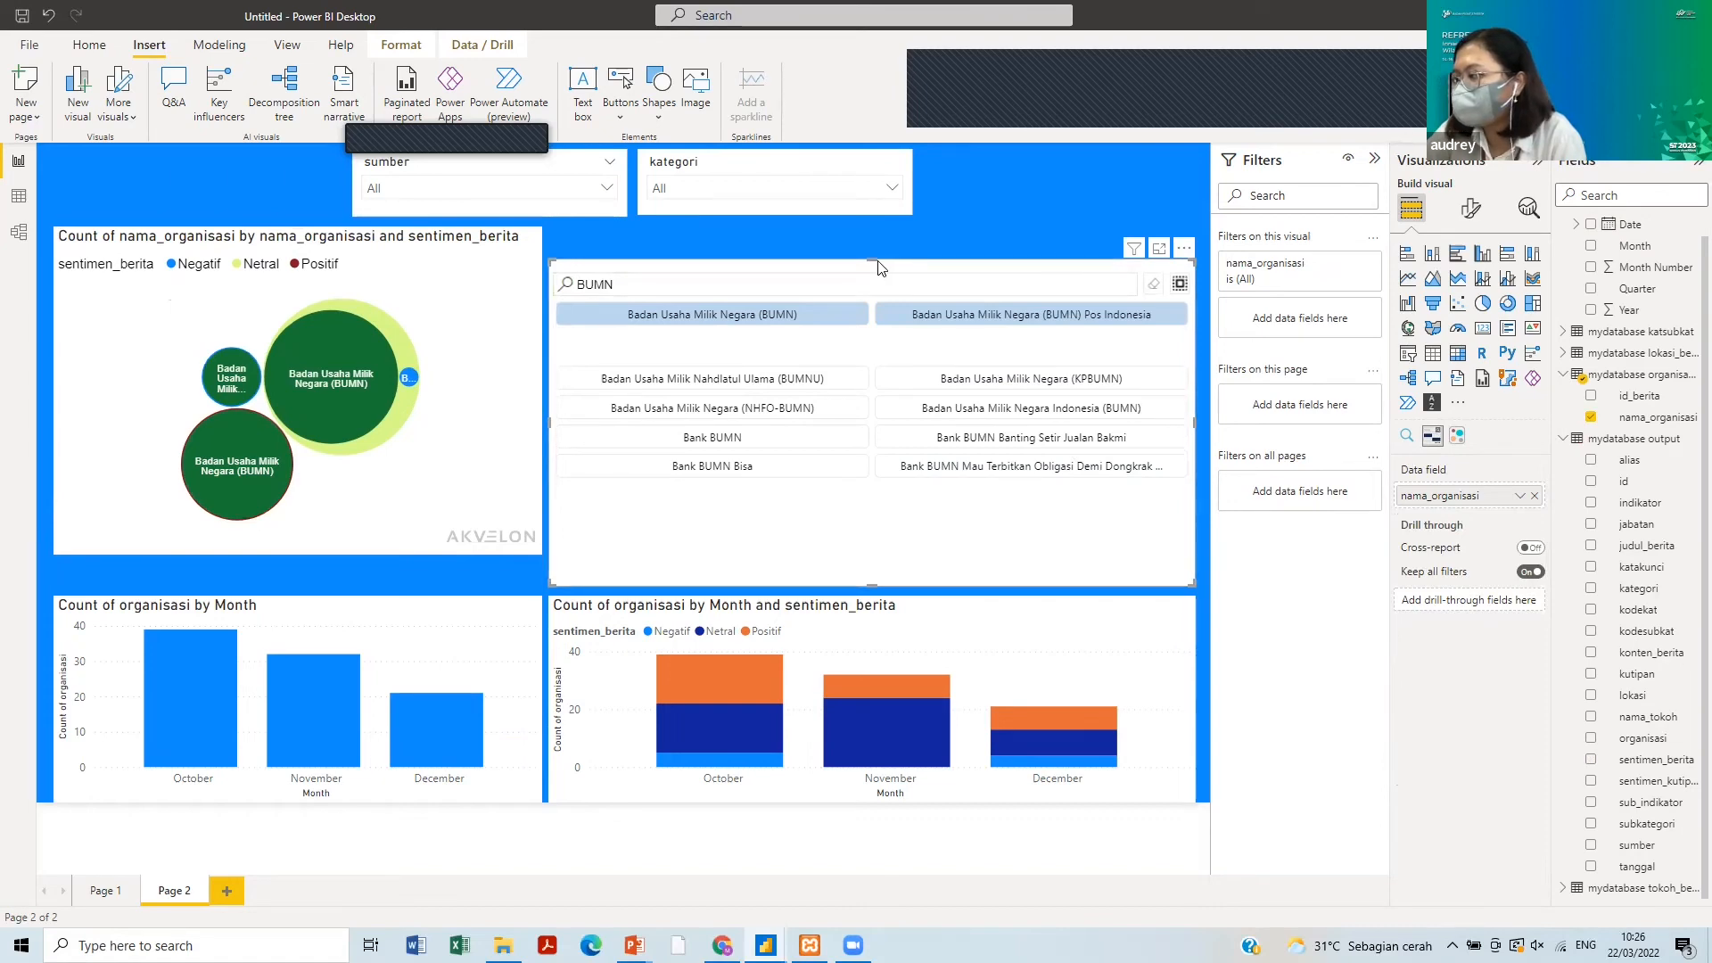
{"action": "left_click_drag", "start_coordinate": [876, 260], "coordinate": [875, 237]}
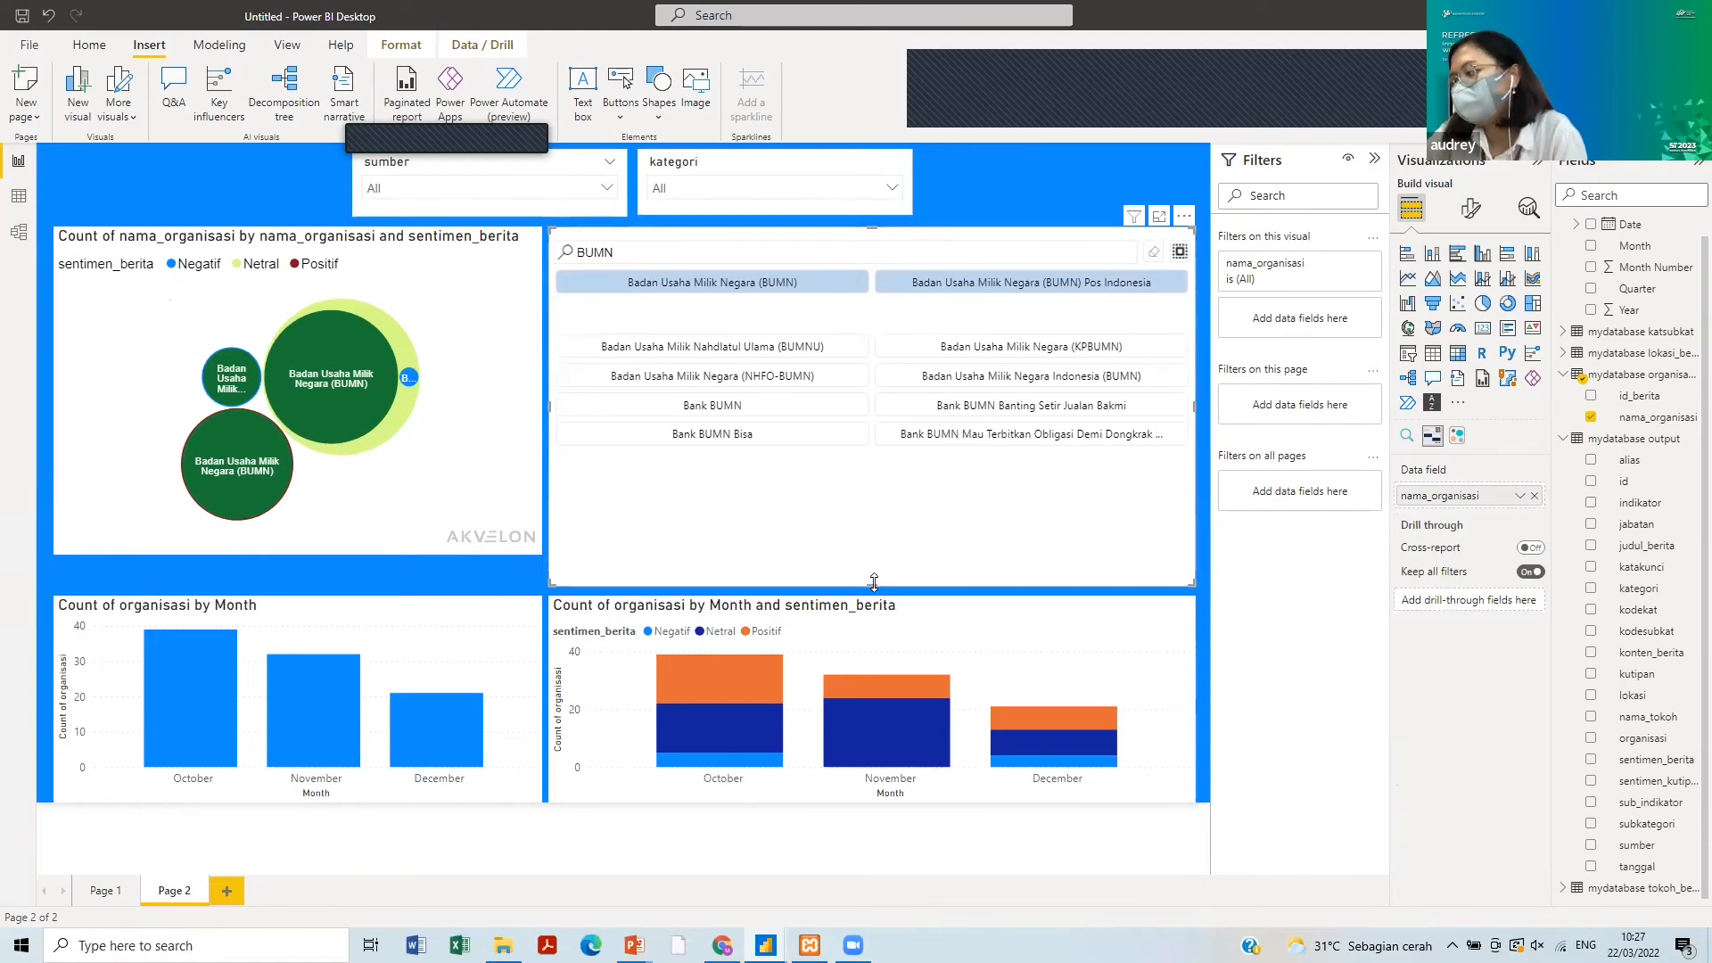
{"action": "left_click_drag", "start_coordinate": [874, 578], "coordinate": [869, 546]}
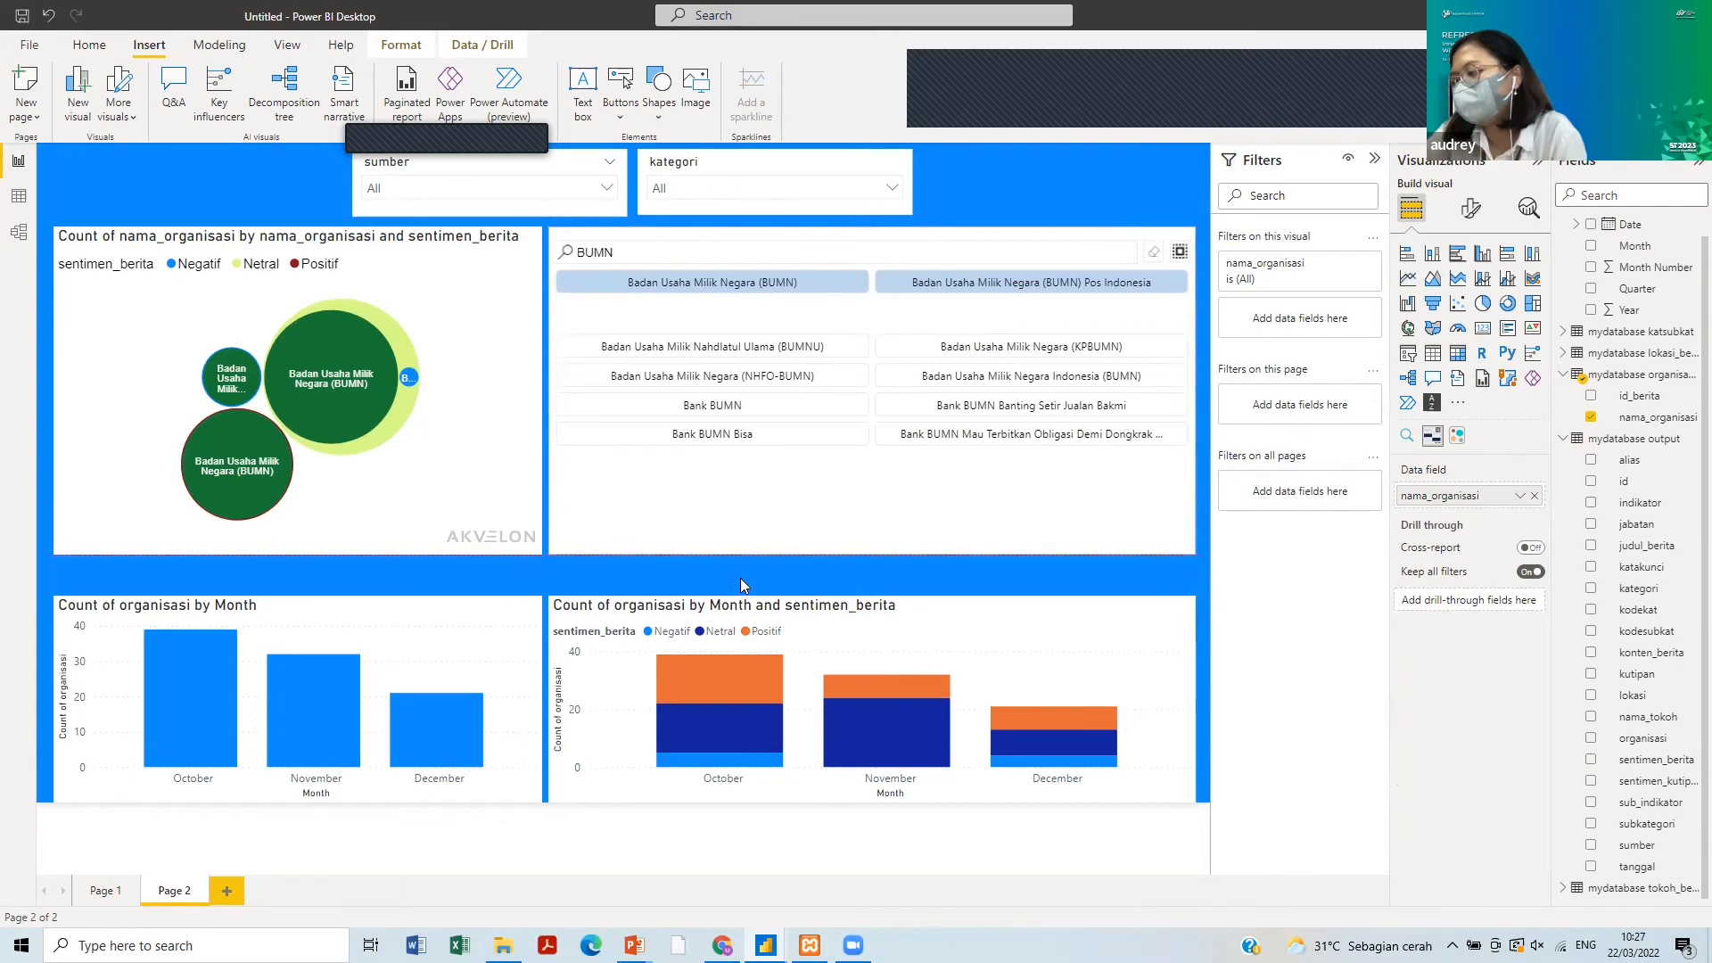
- Move both column charts up to narrow the gap beneath the upper visuals, and extend the second chart's lower edge to match the first
{"action": "left_click_drag", "start_coordinate": [473, 613], "coordinate": [456, 613]}
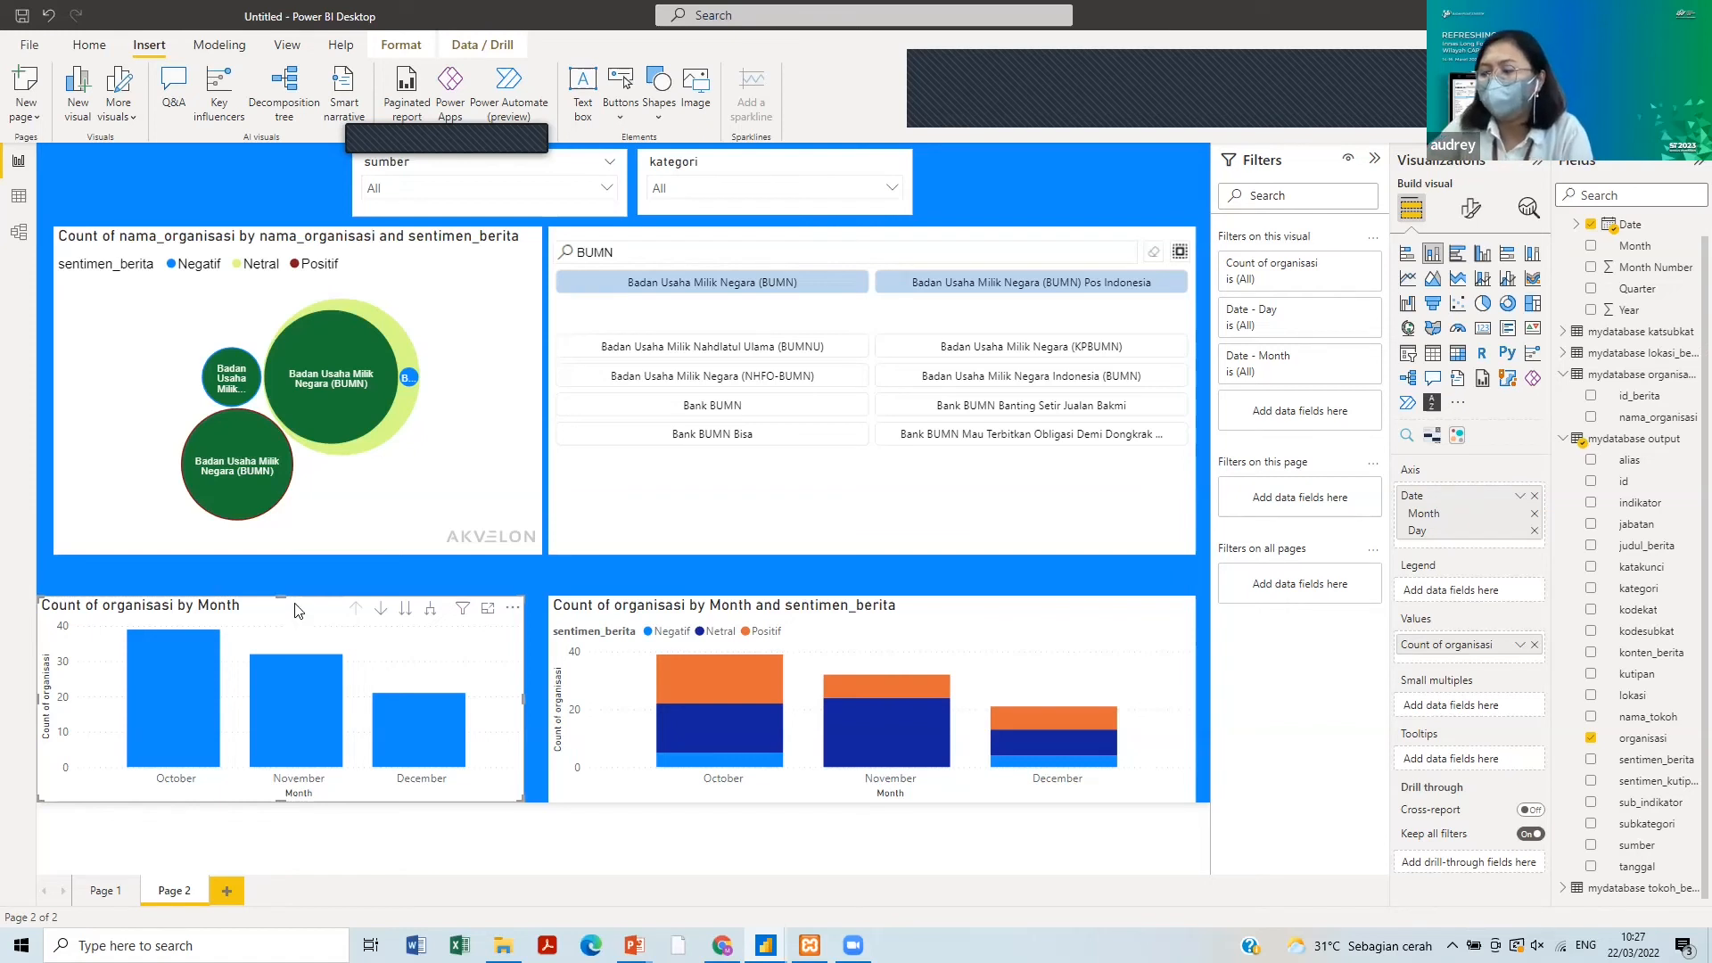
{"action": "left_click_drag", "start_coordinate": [294, 615], "coordinate": [296, 570]}
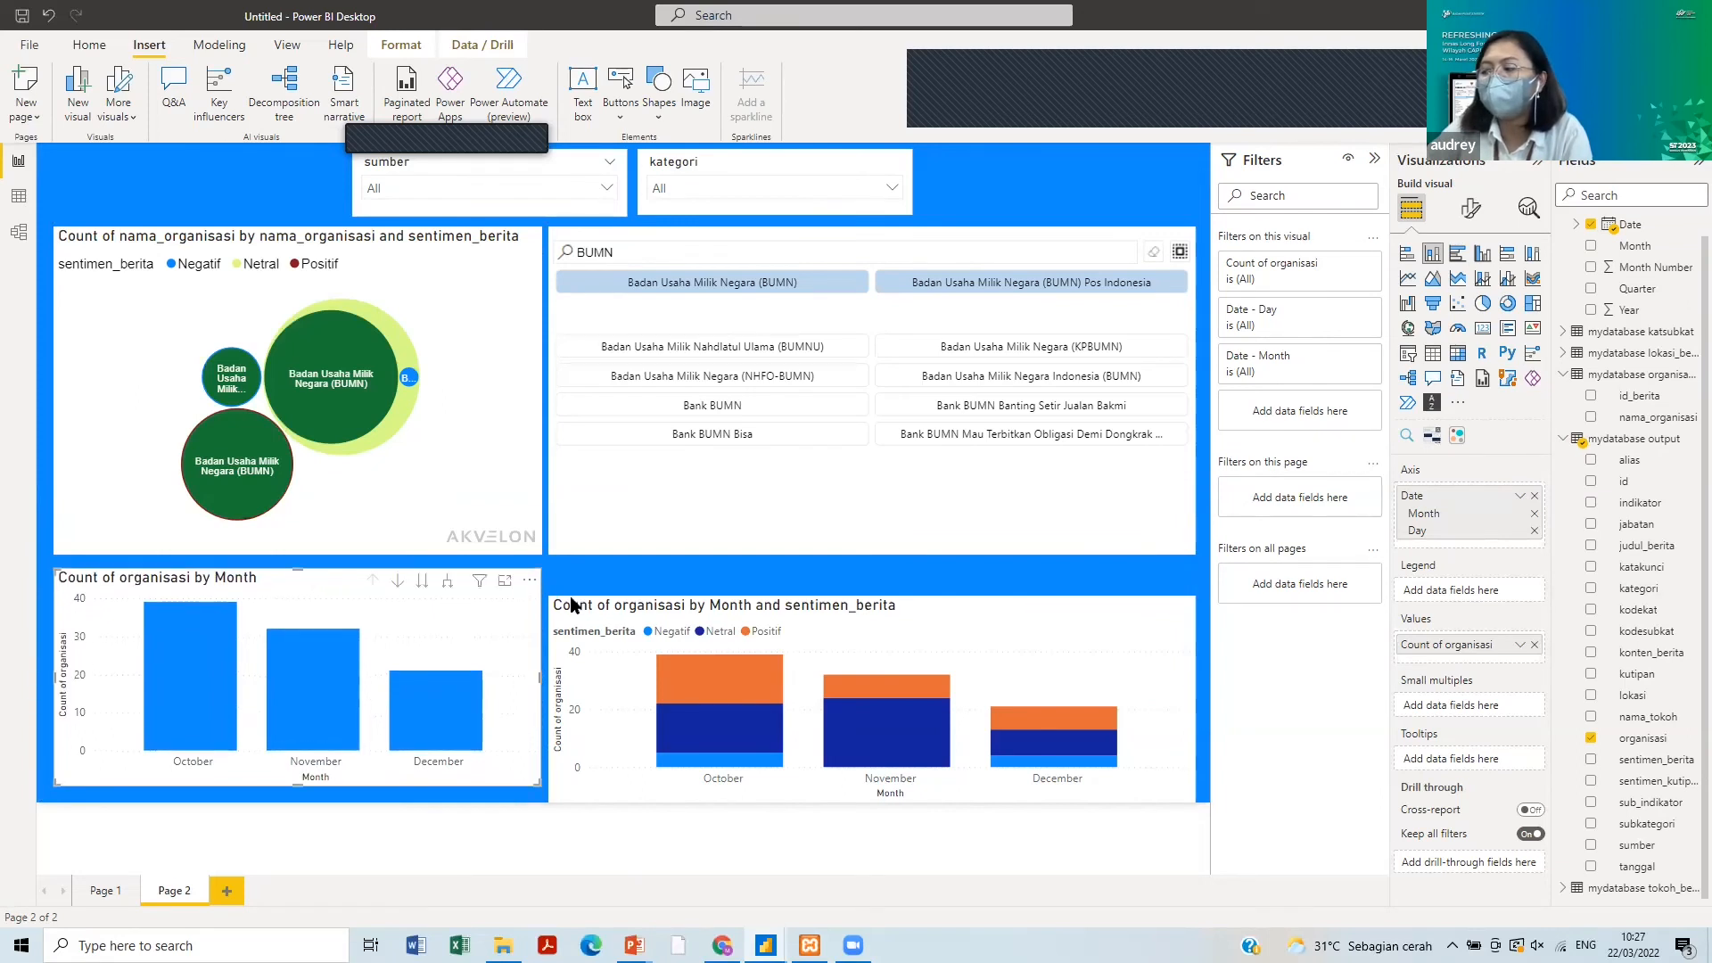
{"action": "left_click_drag", "start_coordinate": [961, 606], "coordinate": [961, 578]}
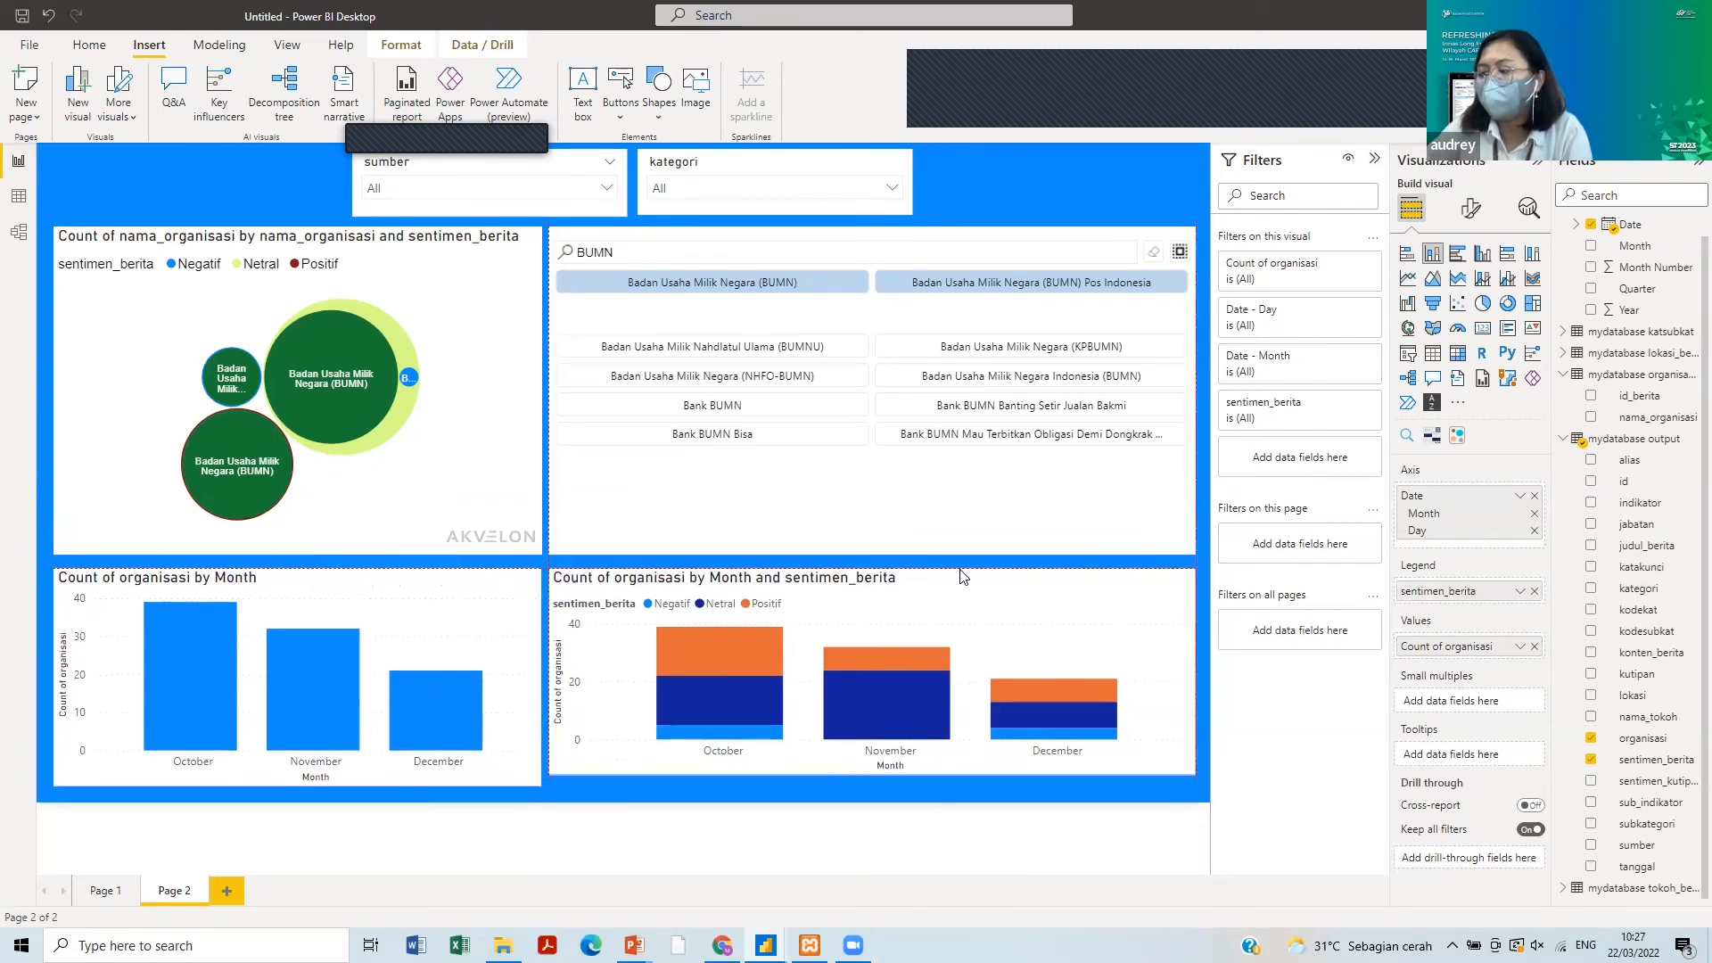
{"action": "left_click_drag", "start_coordinate": [870, 772], "coordinate": [872, 786]}
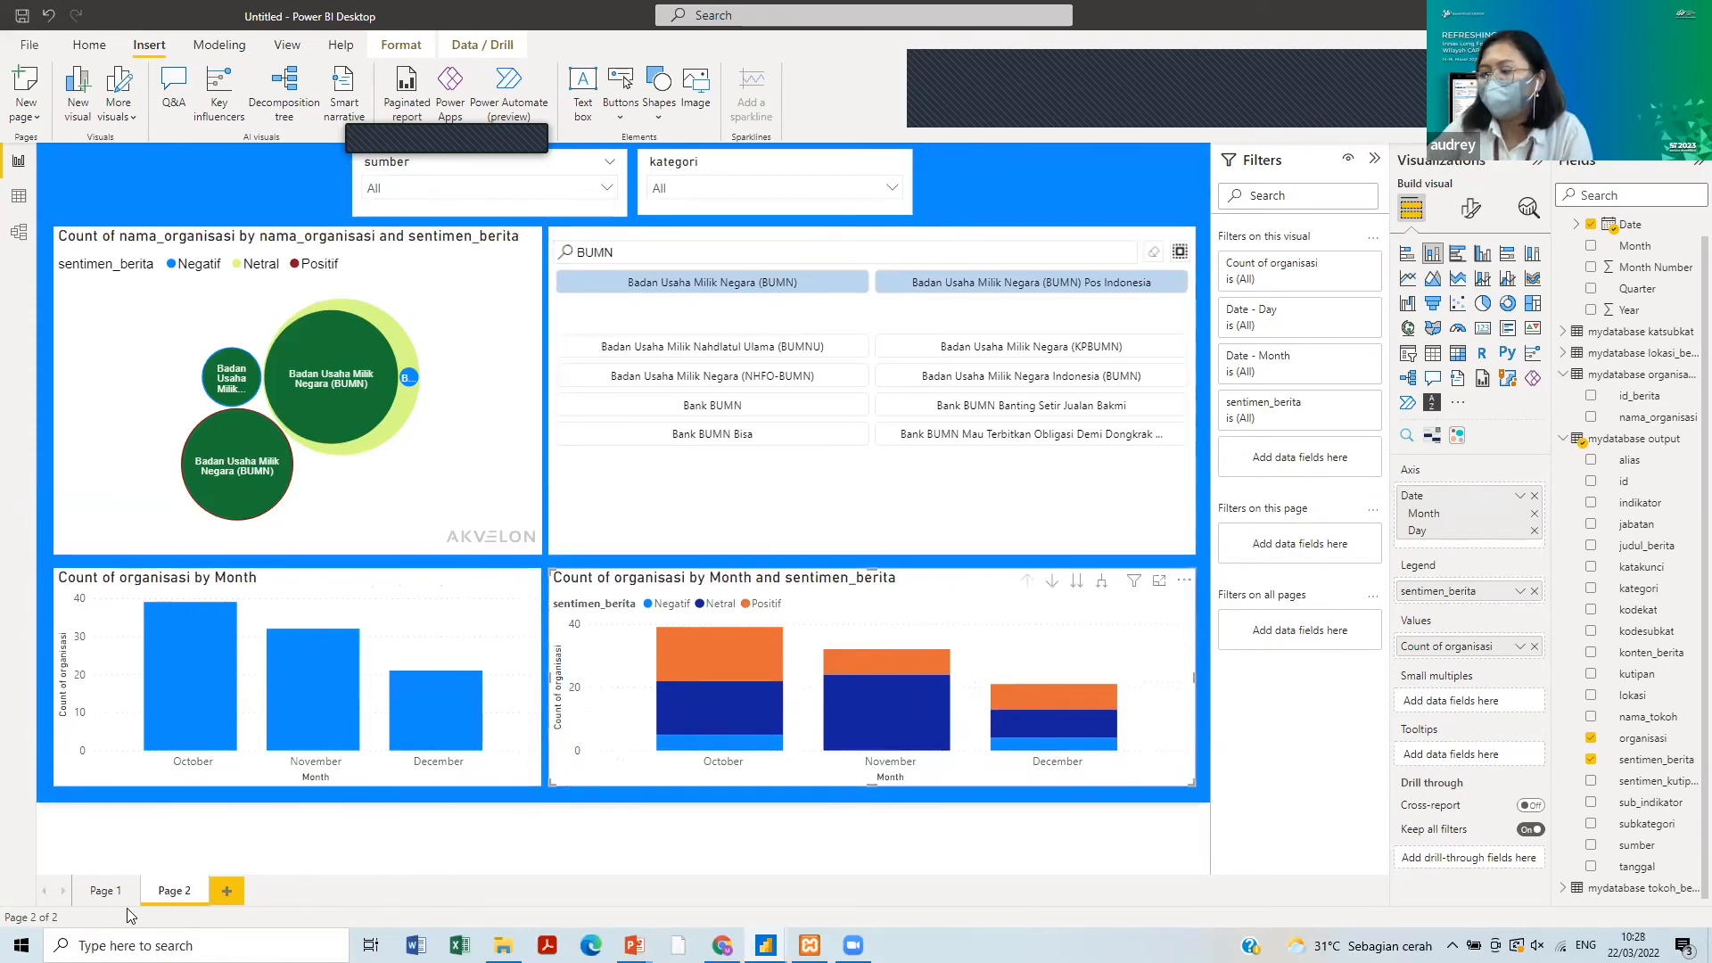
- Copy the date range slicer from Page 1 onto Page 2 and keep the two slicers in sync
{"action": "left_click", "coordinate": [107, 890]}
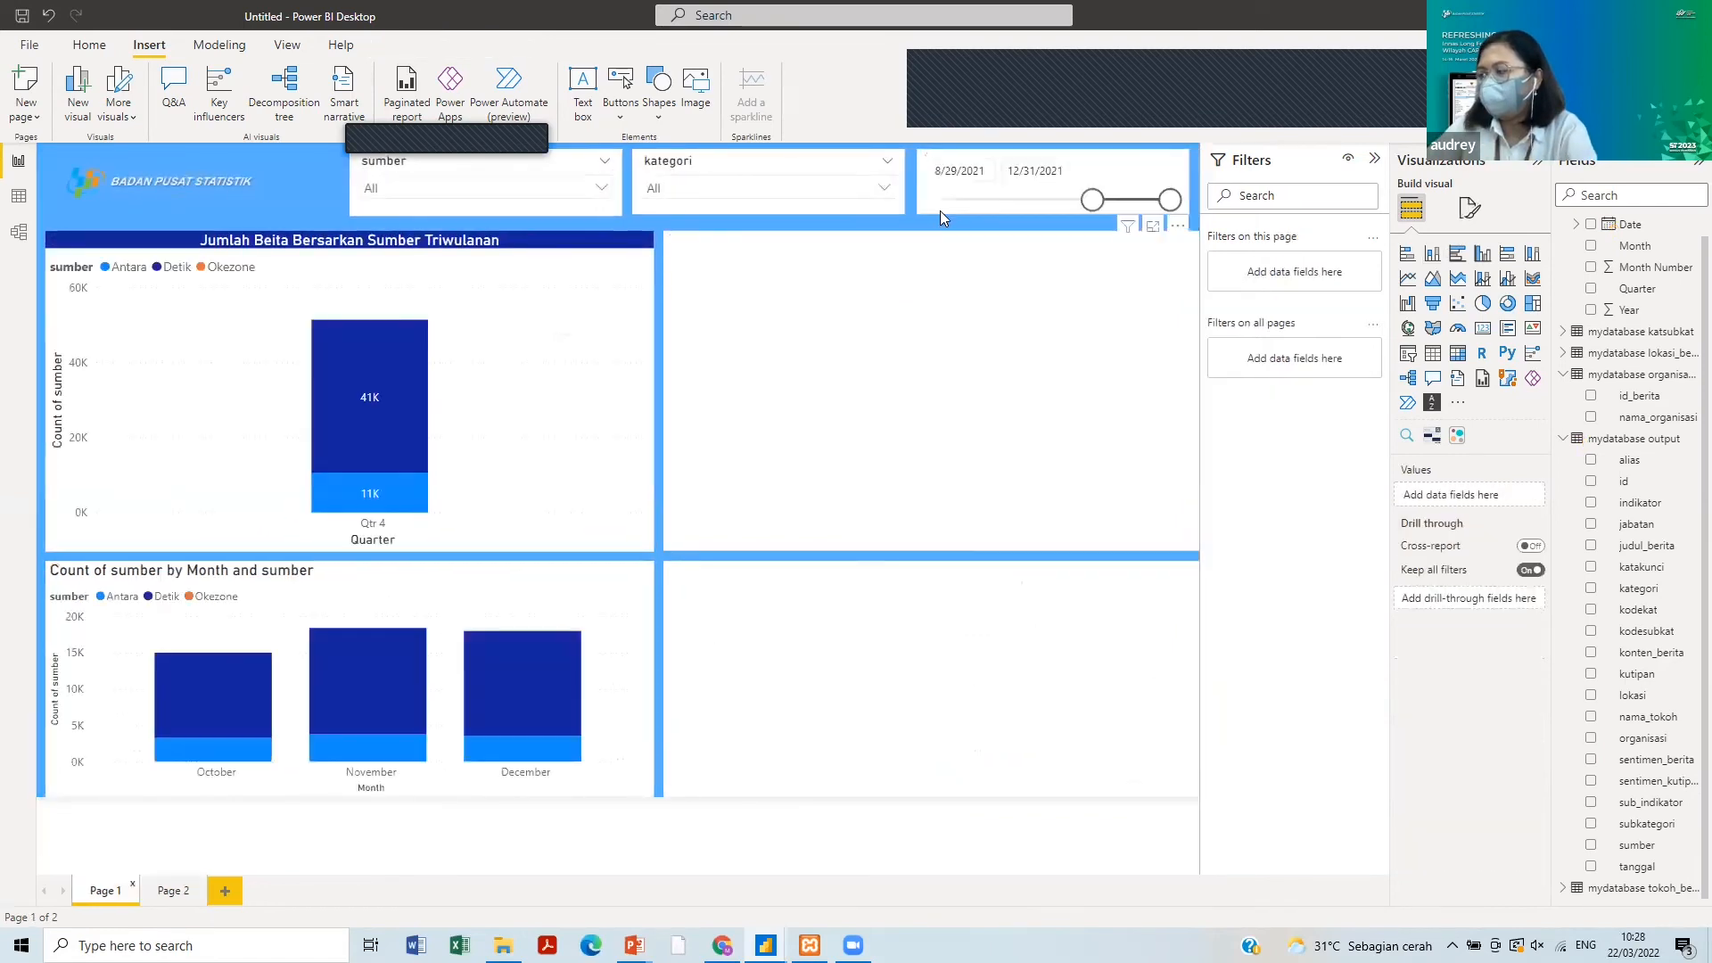
{"action": "left_click", "coordinate": [933, 204]}
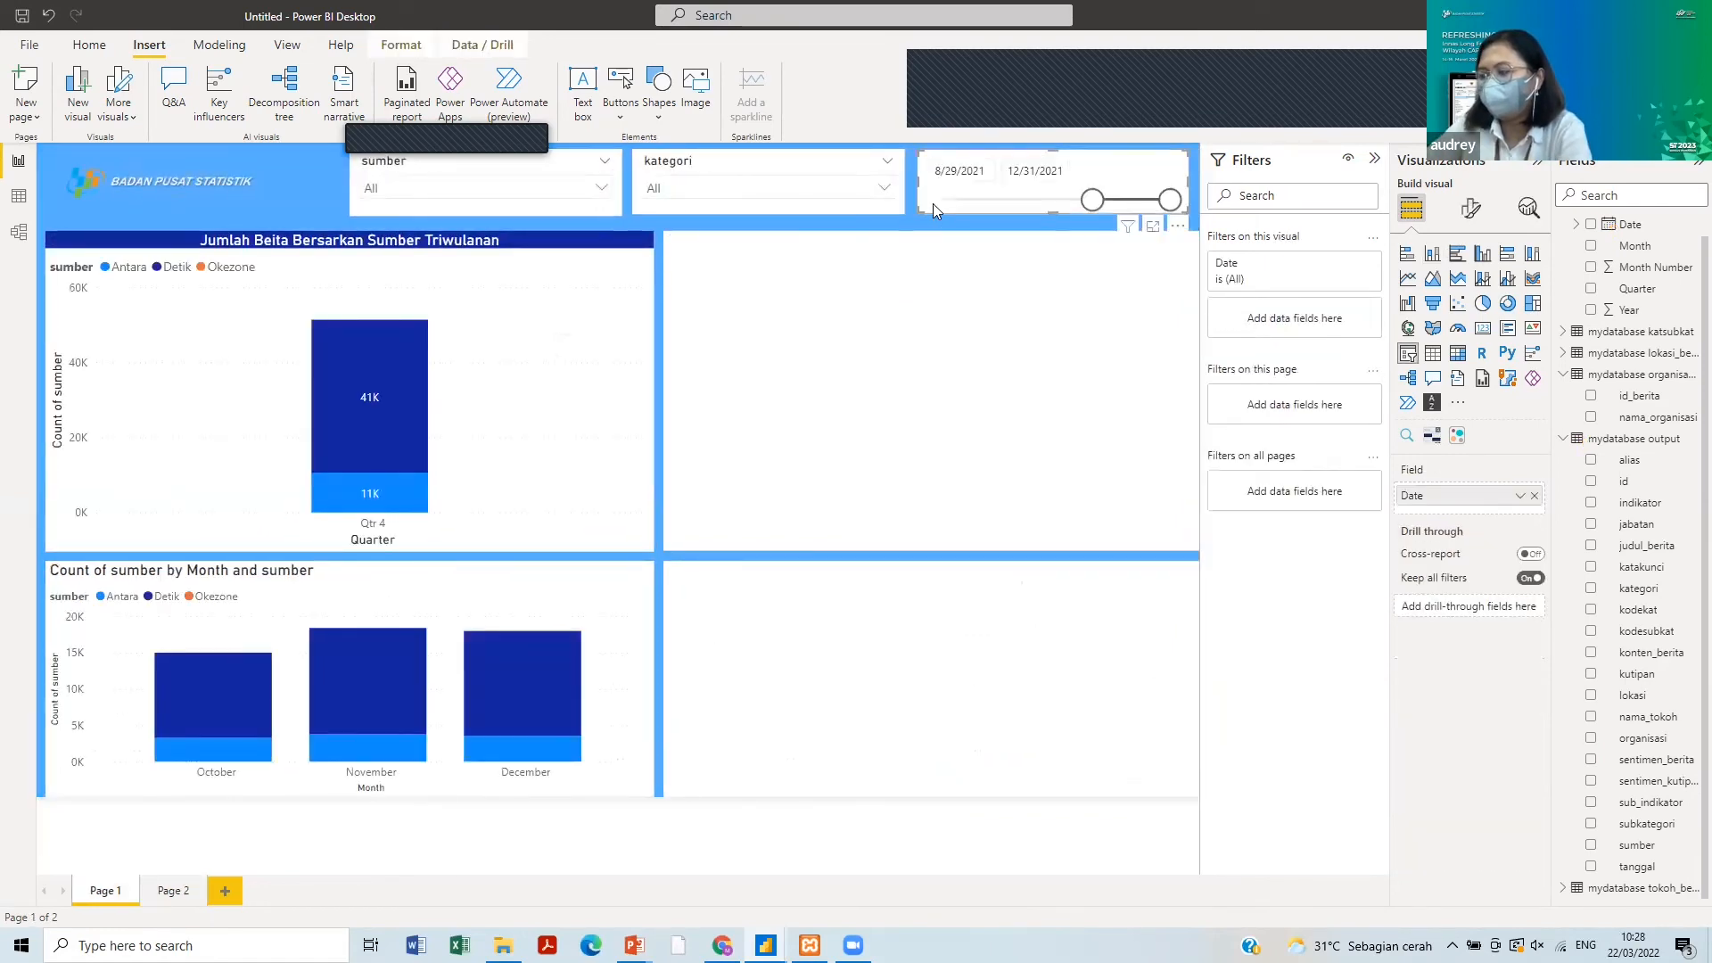
{"action": "left_click", "coordinate": [181, 891]}
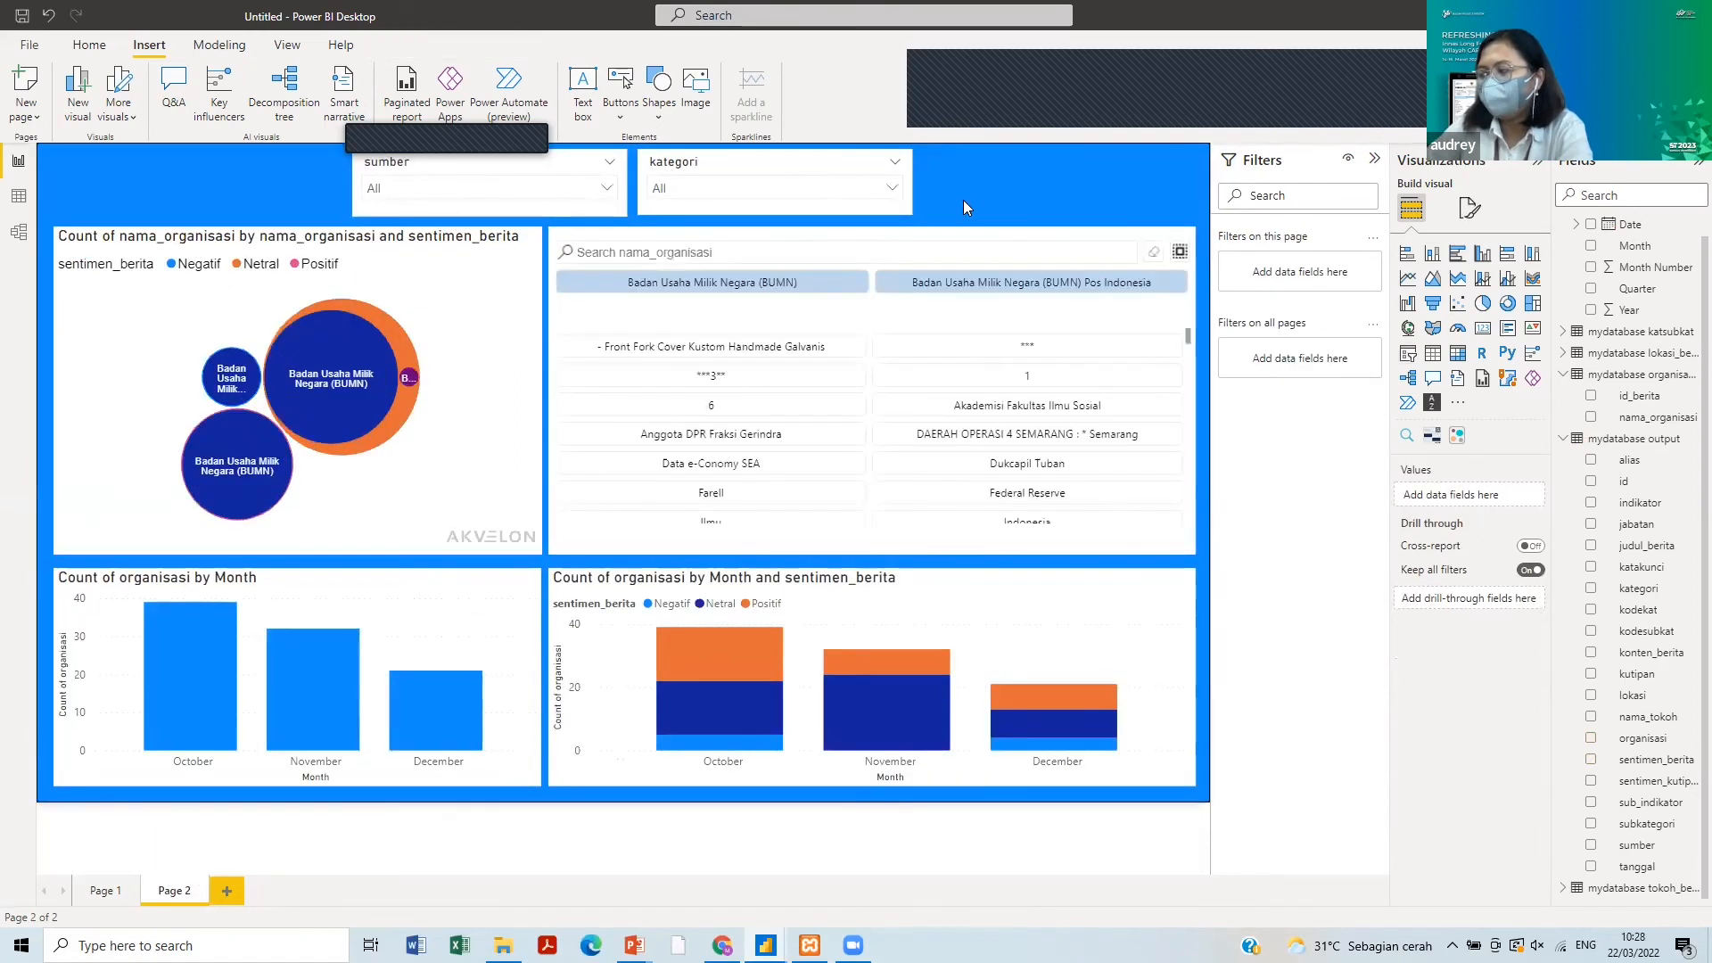
{"action": "key", "text": "ctrl+v"}
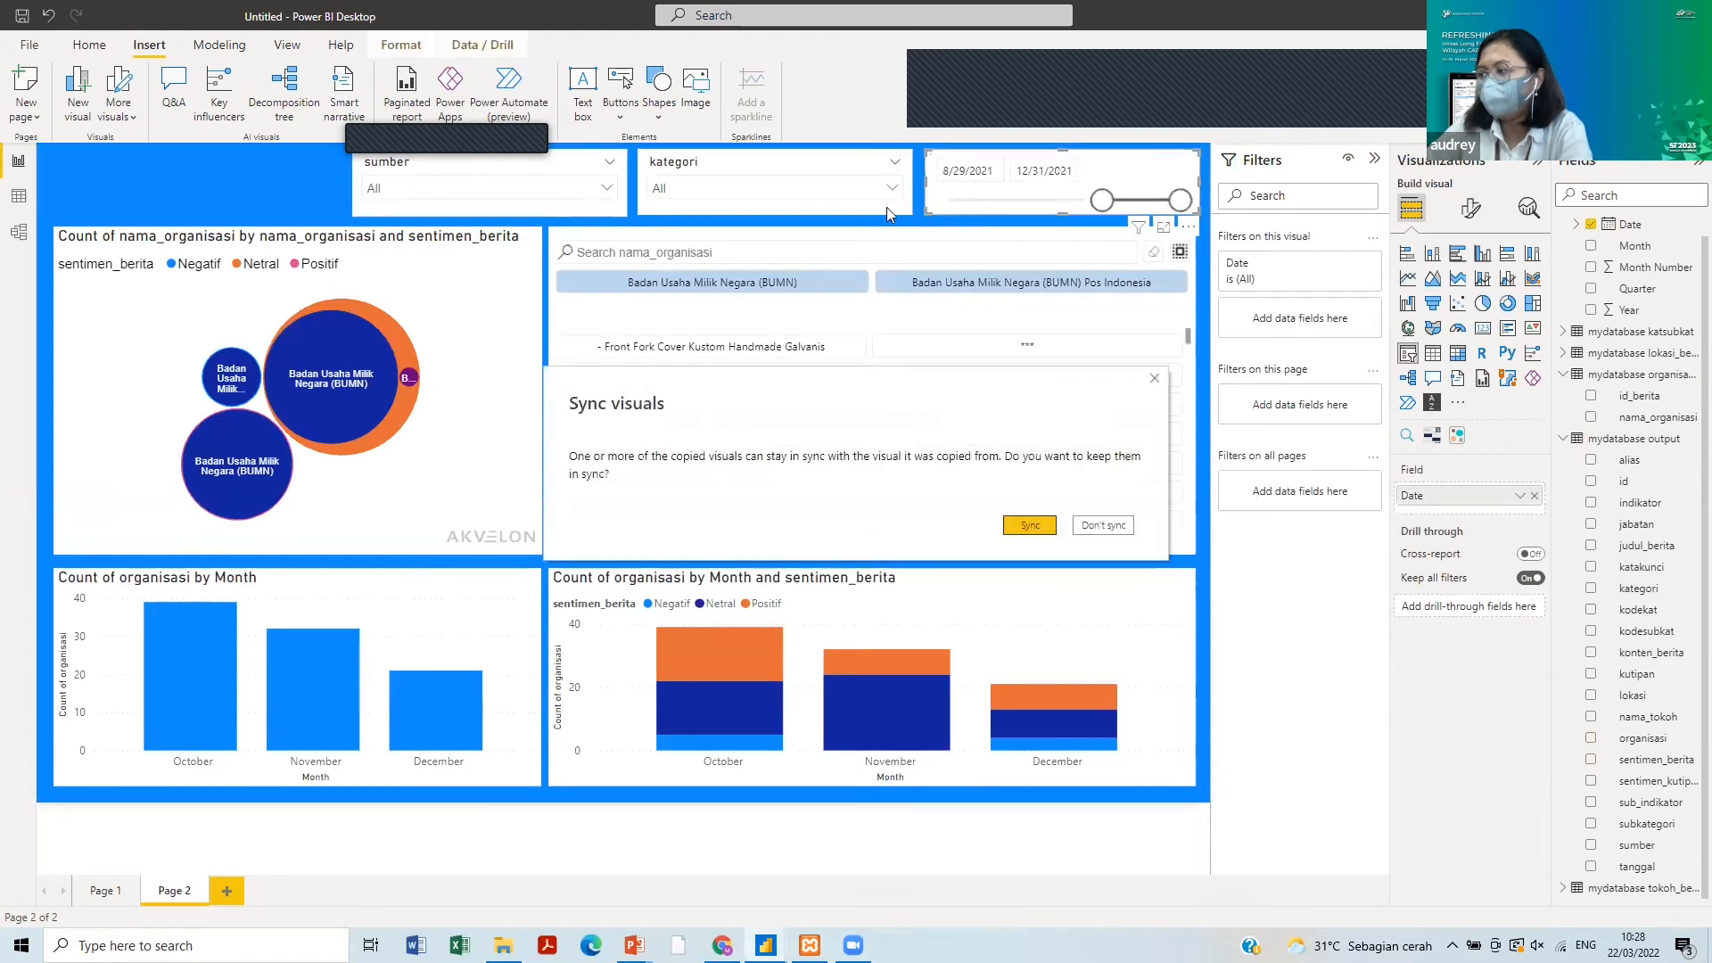
{"action": "left_click", "coordinate": [1032, 526]}
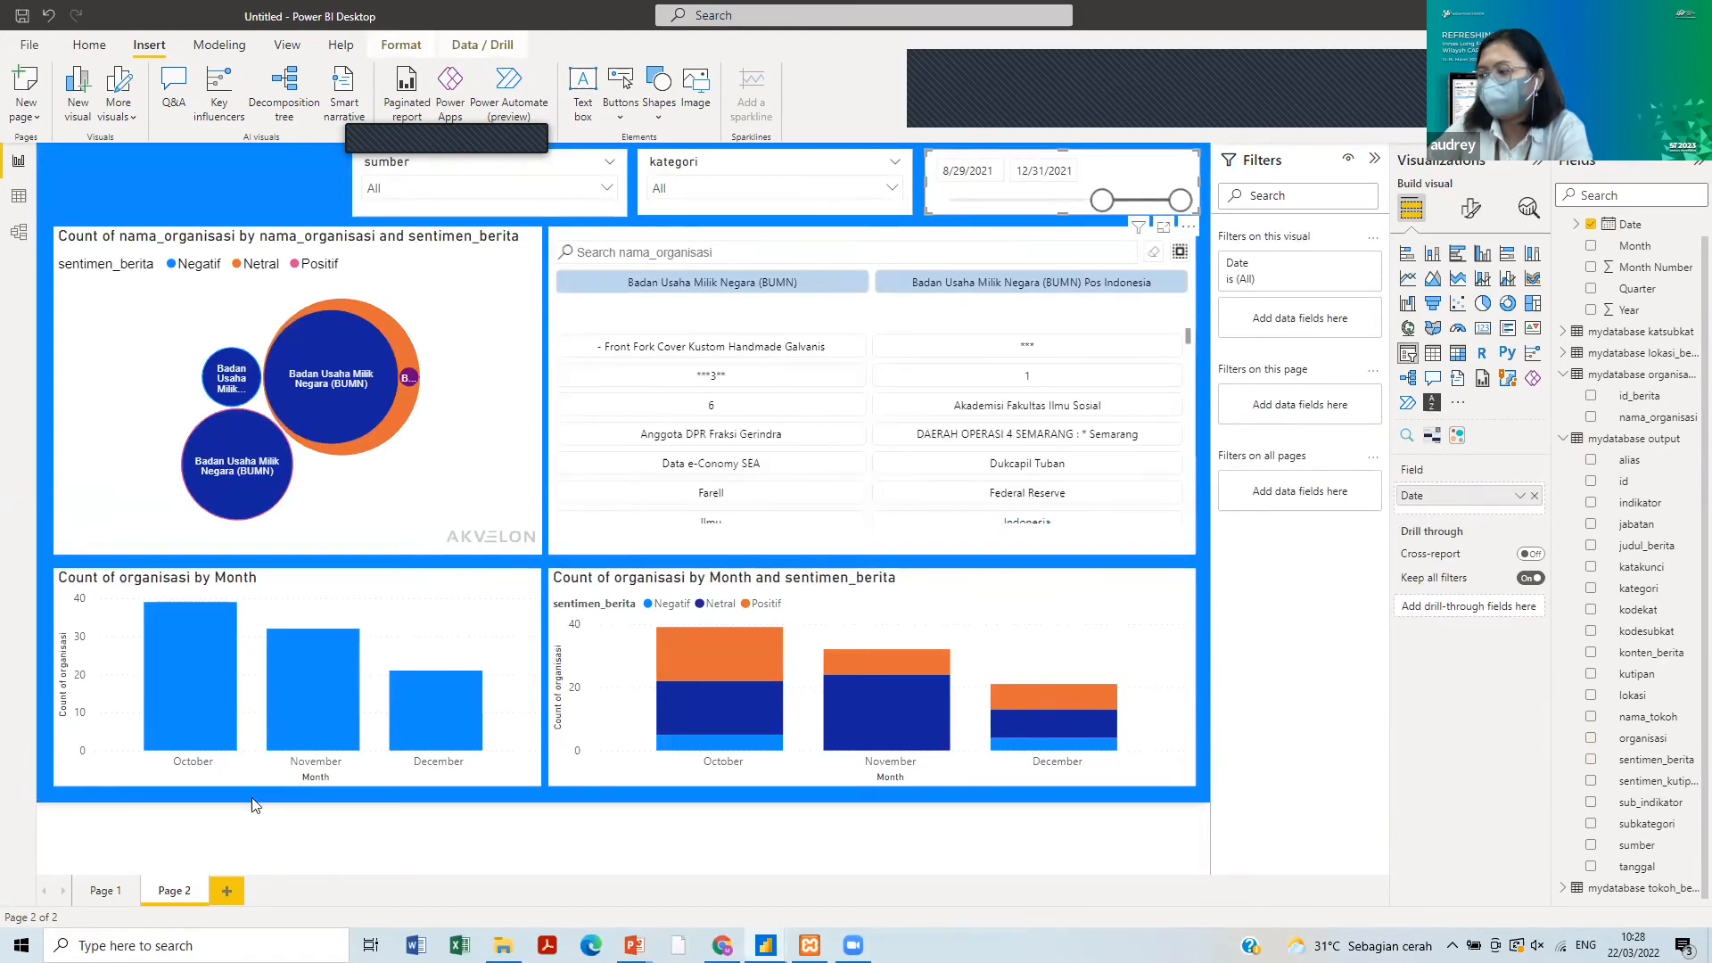
- Copy the Badan Pusat Statistik logo from Page 1 into Page 2's header and shift it slightly to the right
{"action": "left_click", "coordinate": [103, 891]}
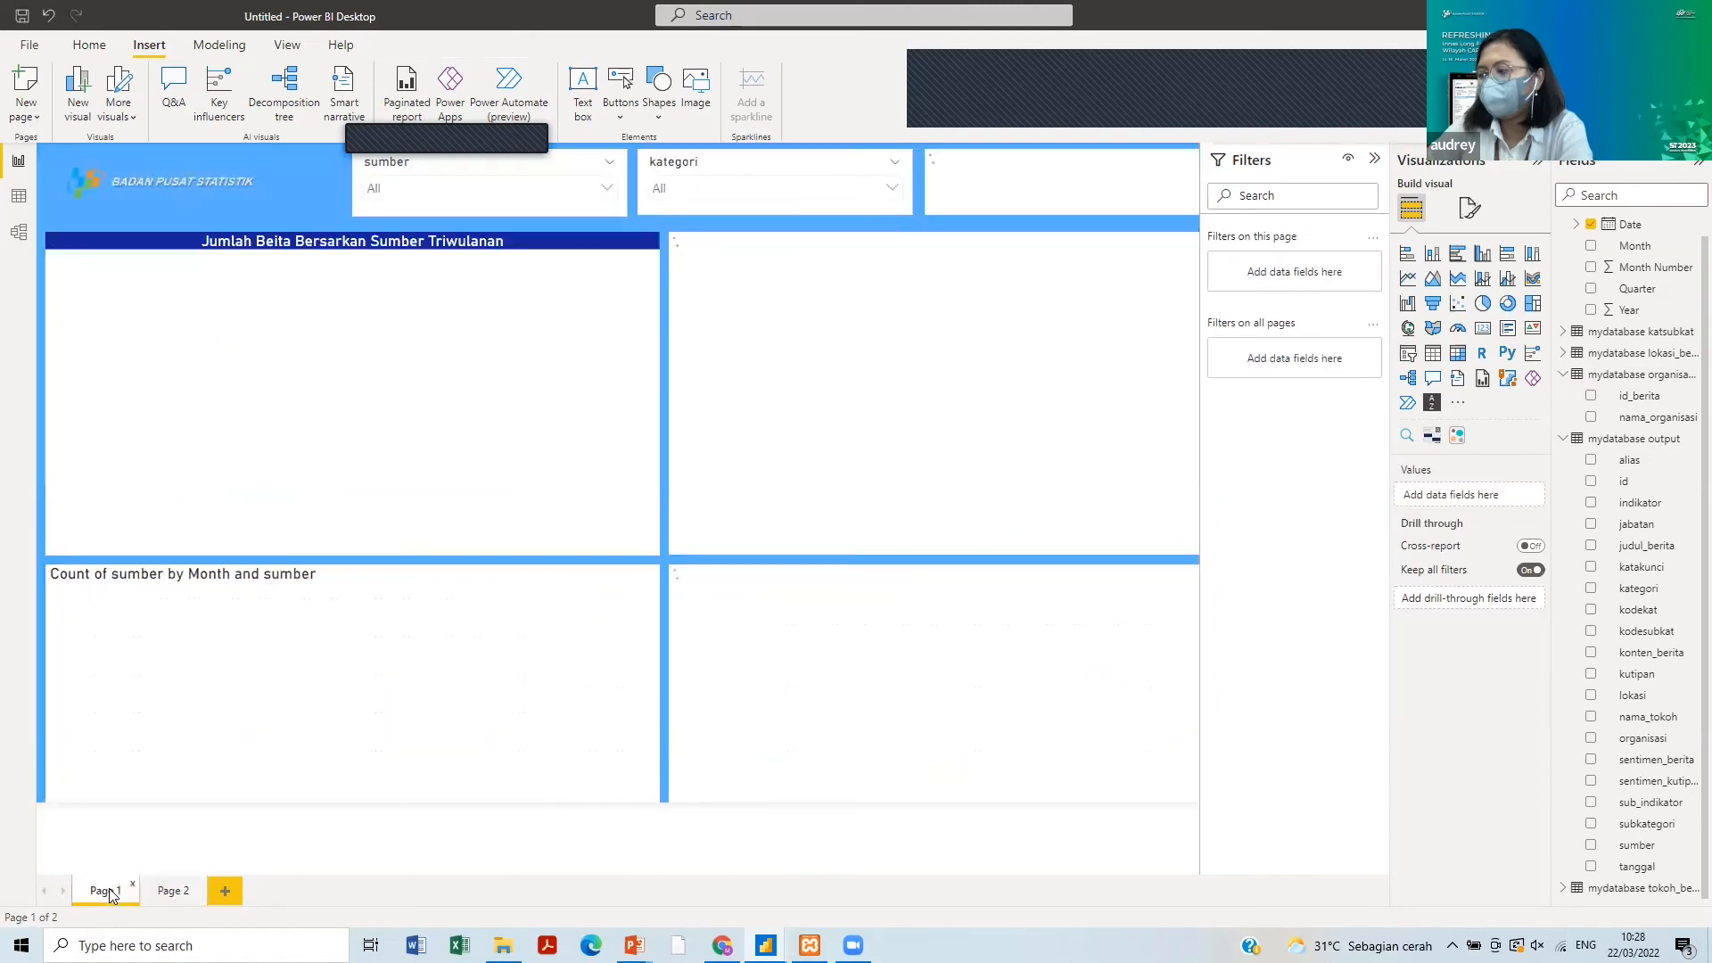
{"action": "left_click", "coordinate": [232, 184]}
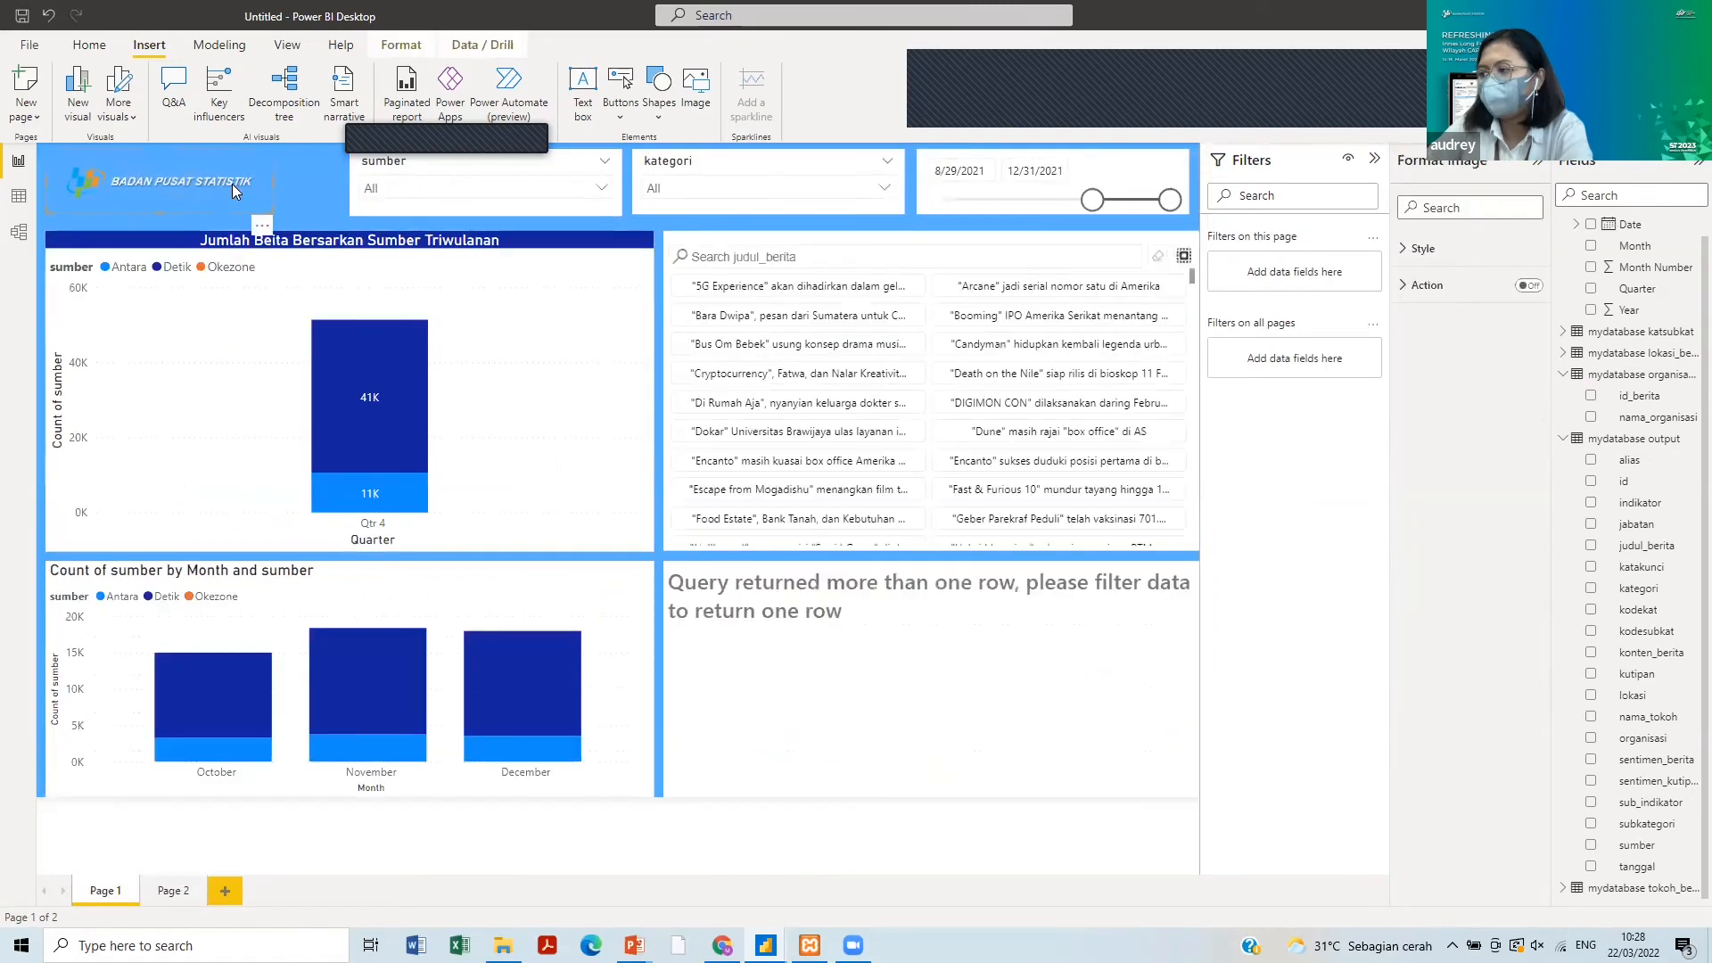
{"action": "left_click", "coordinate": [172, 891]}
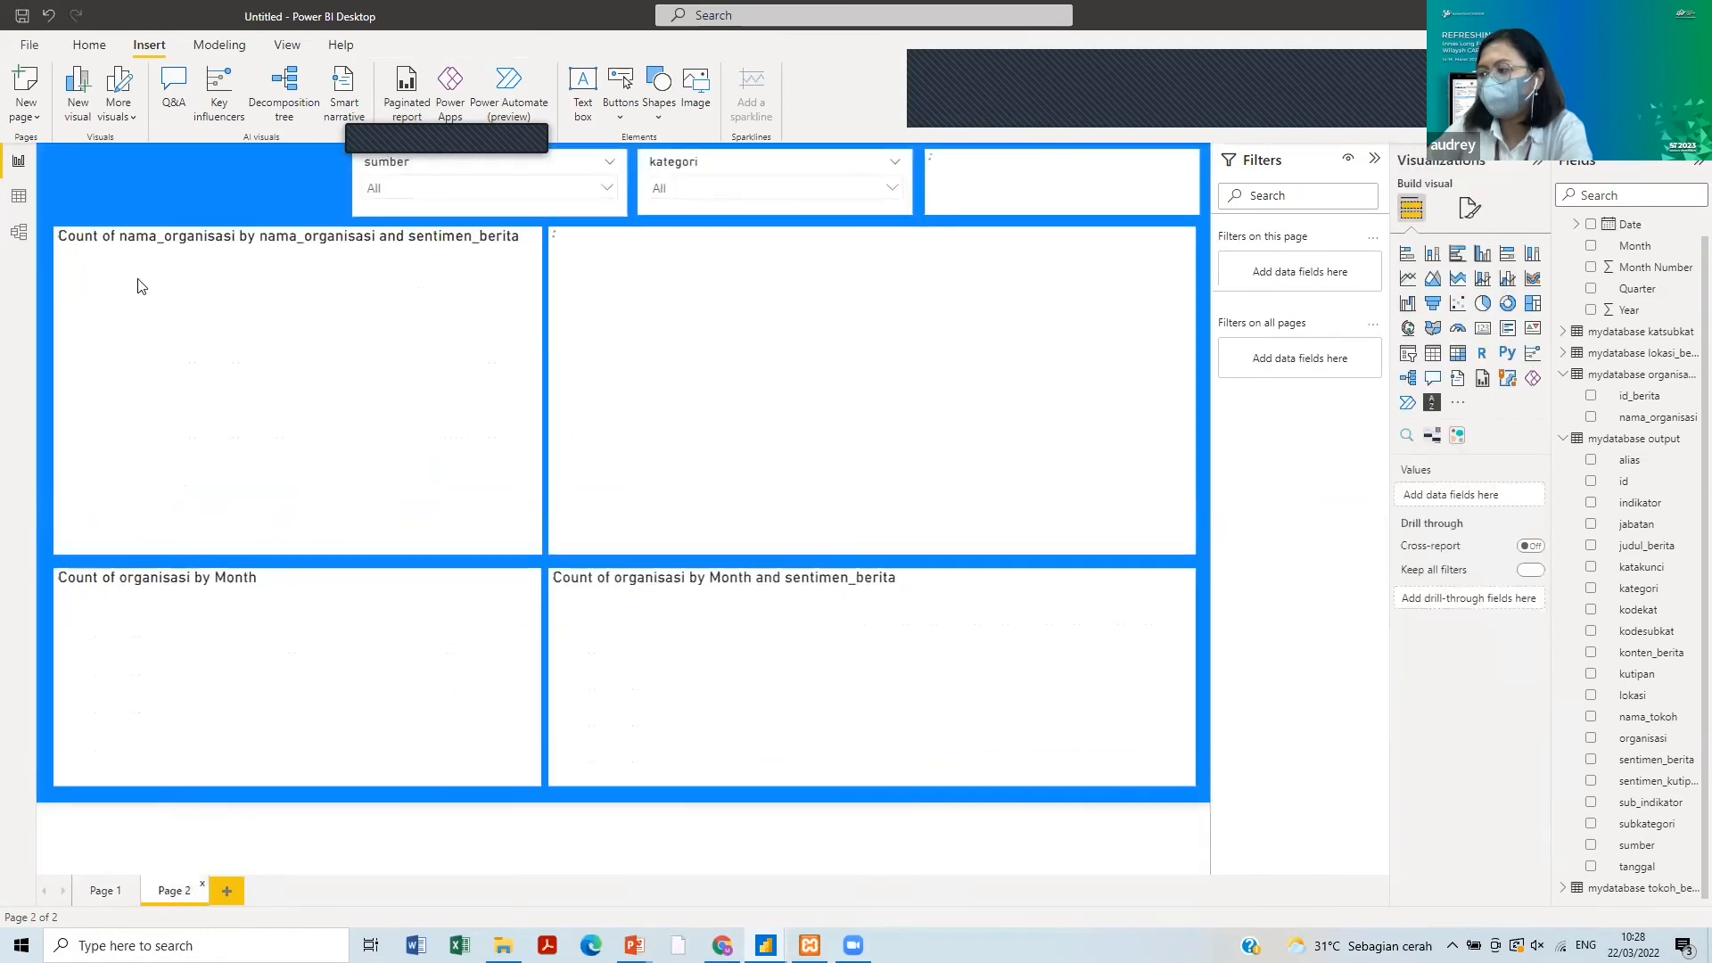
{"action": "left_click", "coordinate": [148, 203]}
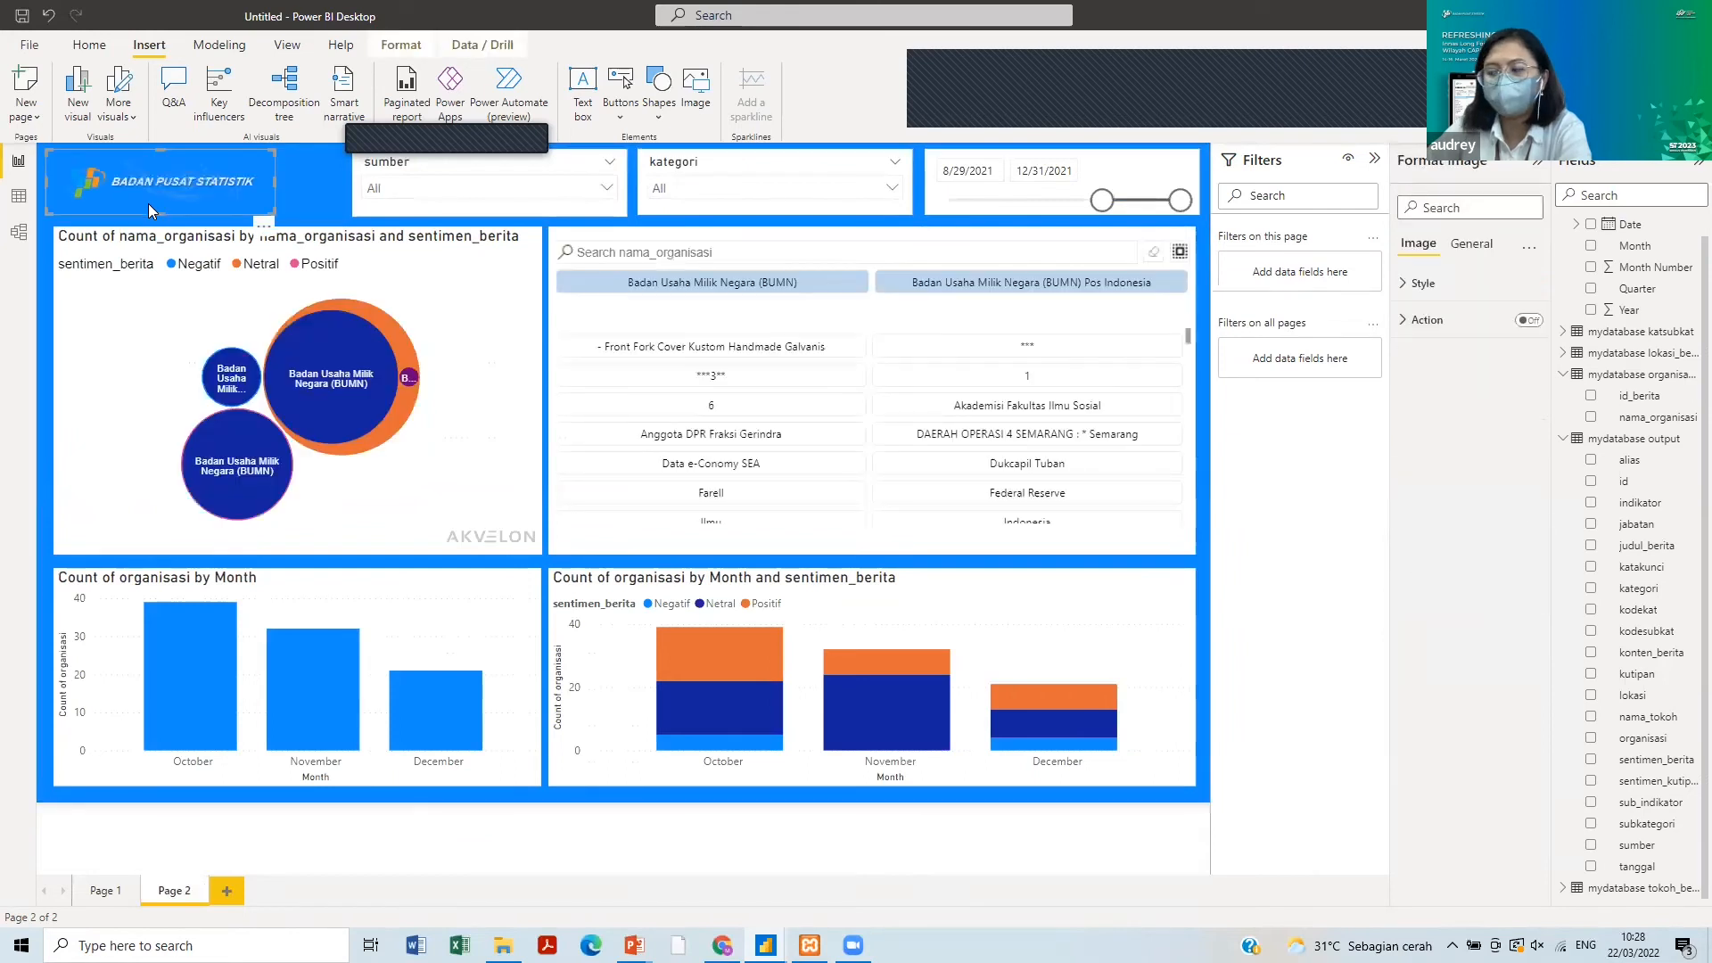
{"action": "left_click_drag", "start_coordinate": [148, 206], "coordinate": [171, 206]}
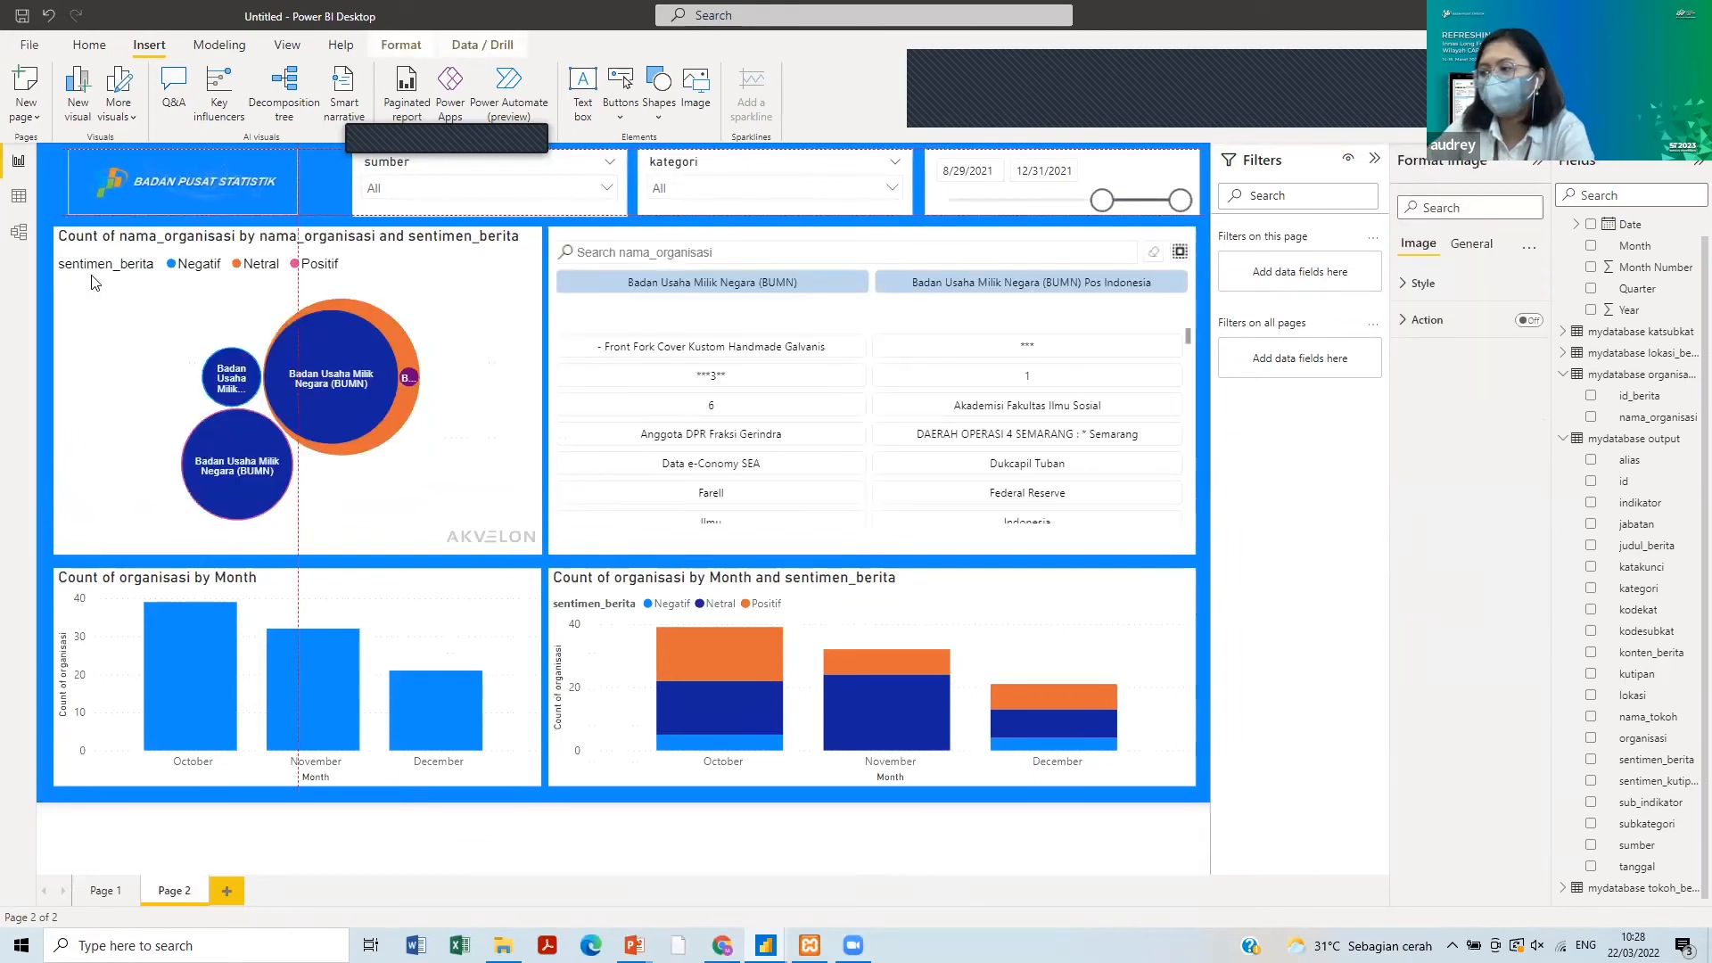
{"action": "left_click_drag", "start_coordinate": [95, 283], "coordinate": [41, 290]}
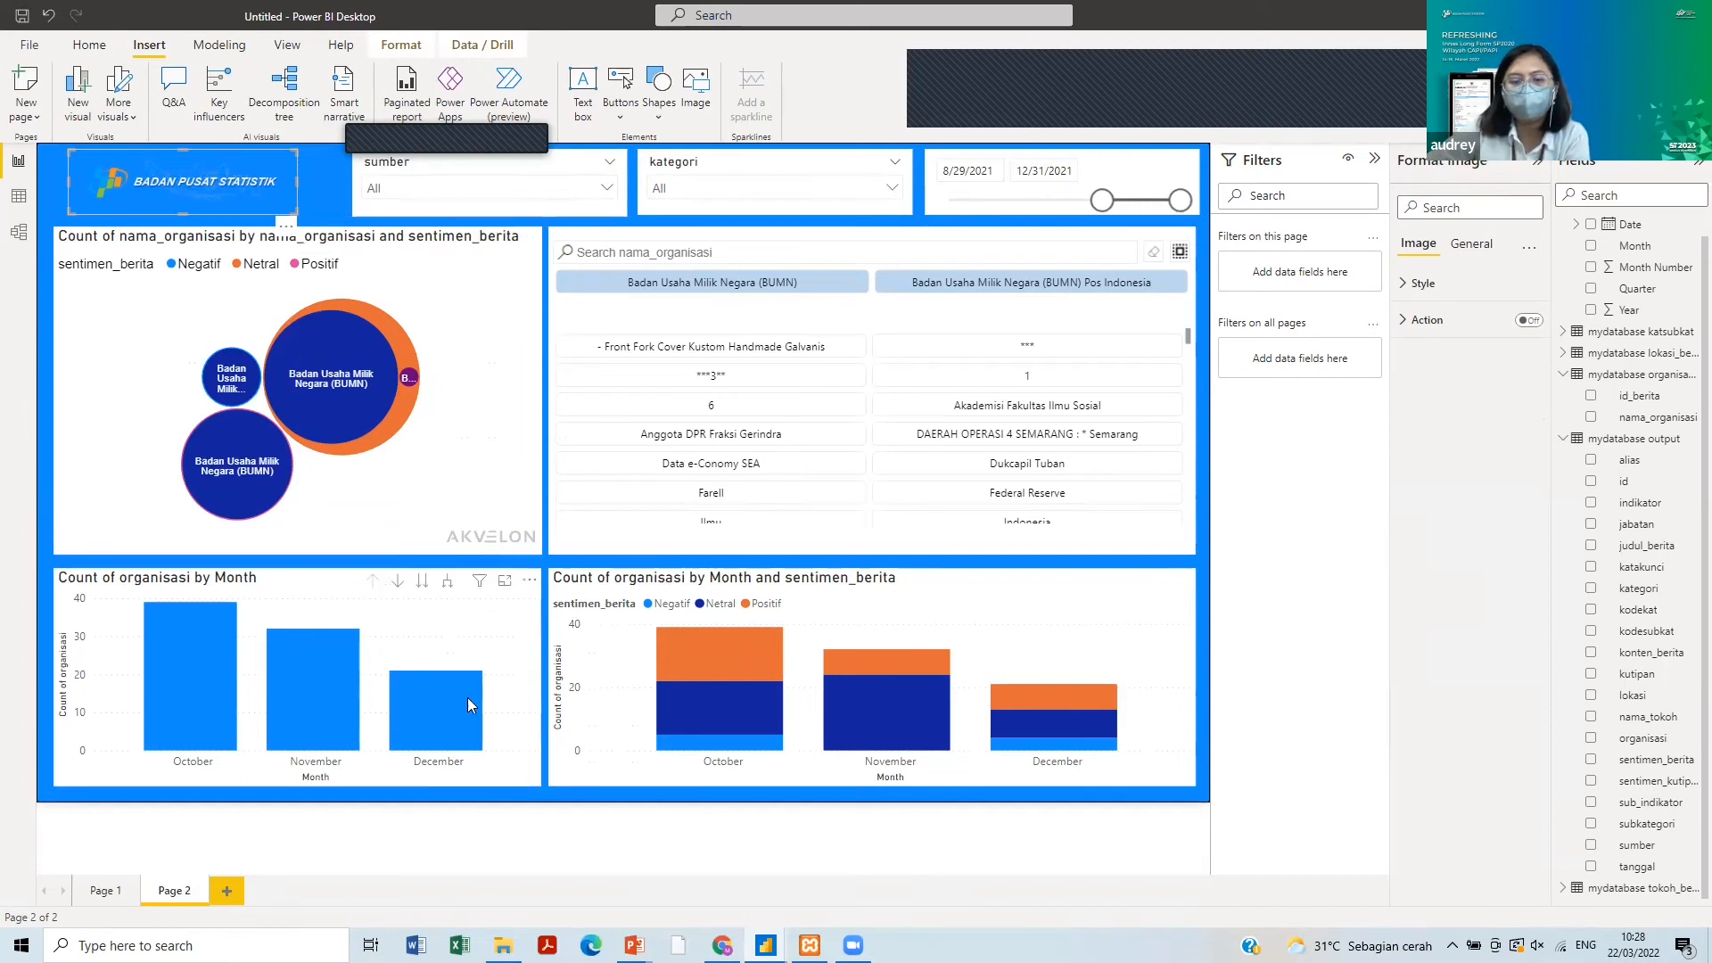
- Switch to the TRIAL report, review its NER(organisasi), NER(Berita) and Distribusi pages, and return to the untitled report
{"action": "mouse_move", "coordinate": [453, 699]}
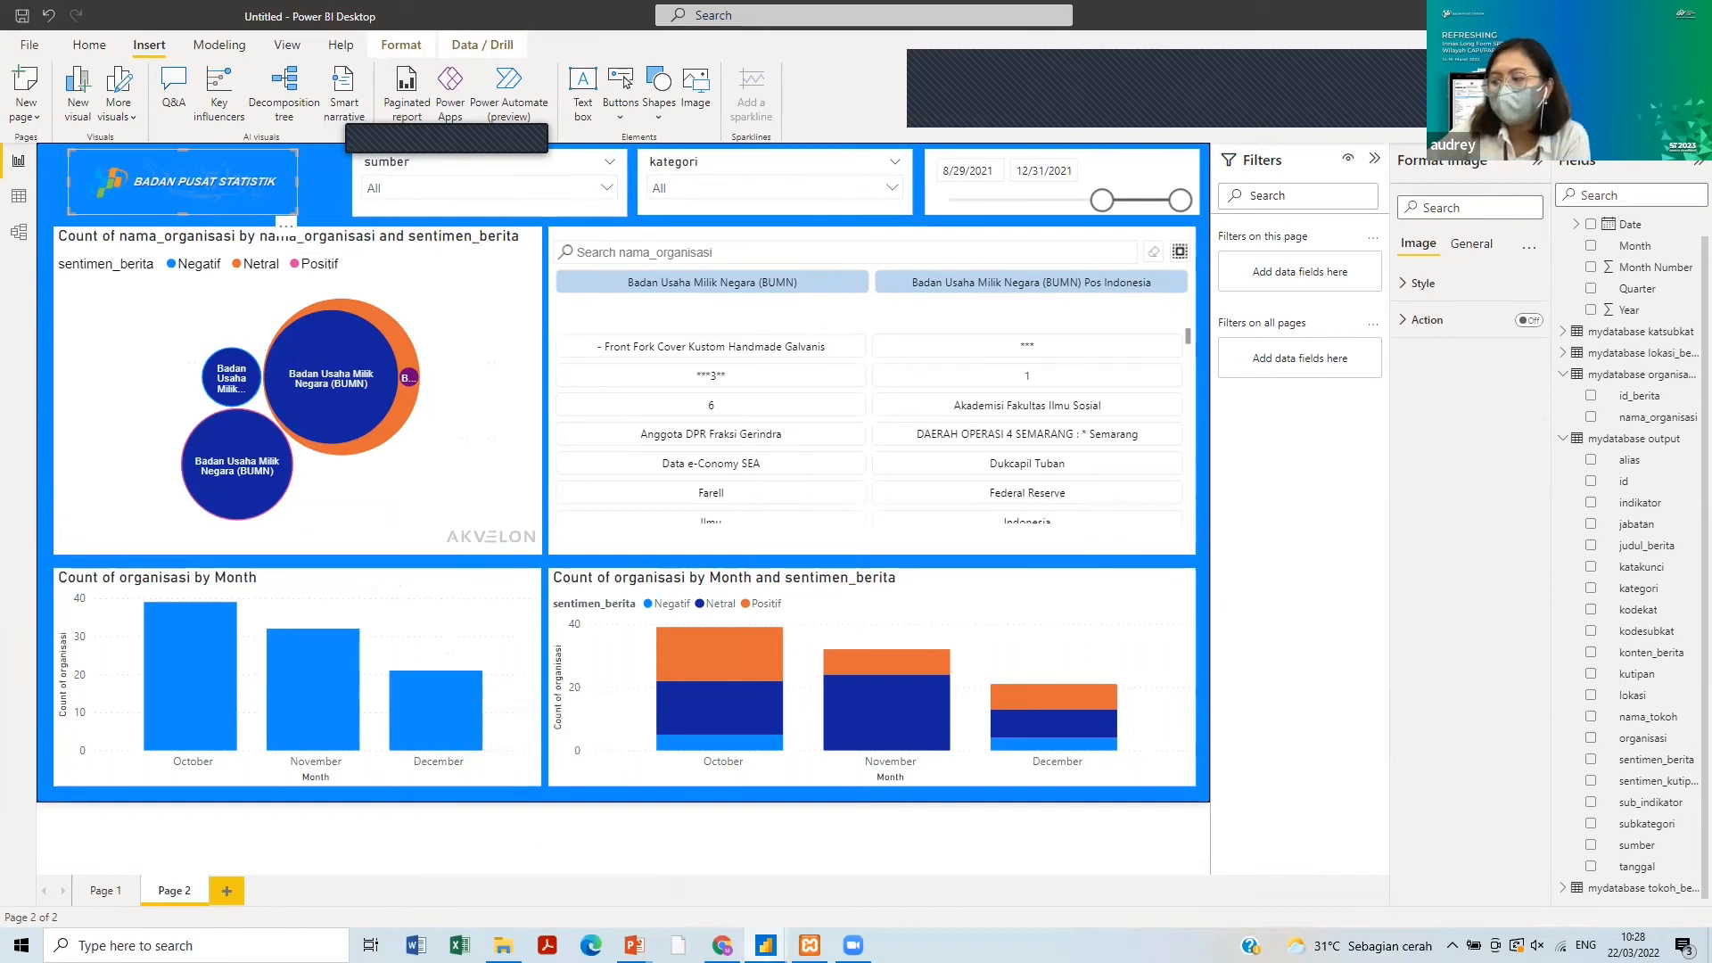
{"action": "mouse_move", "coordinate": [765, 945]}
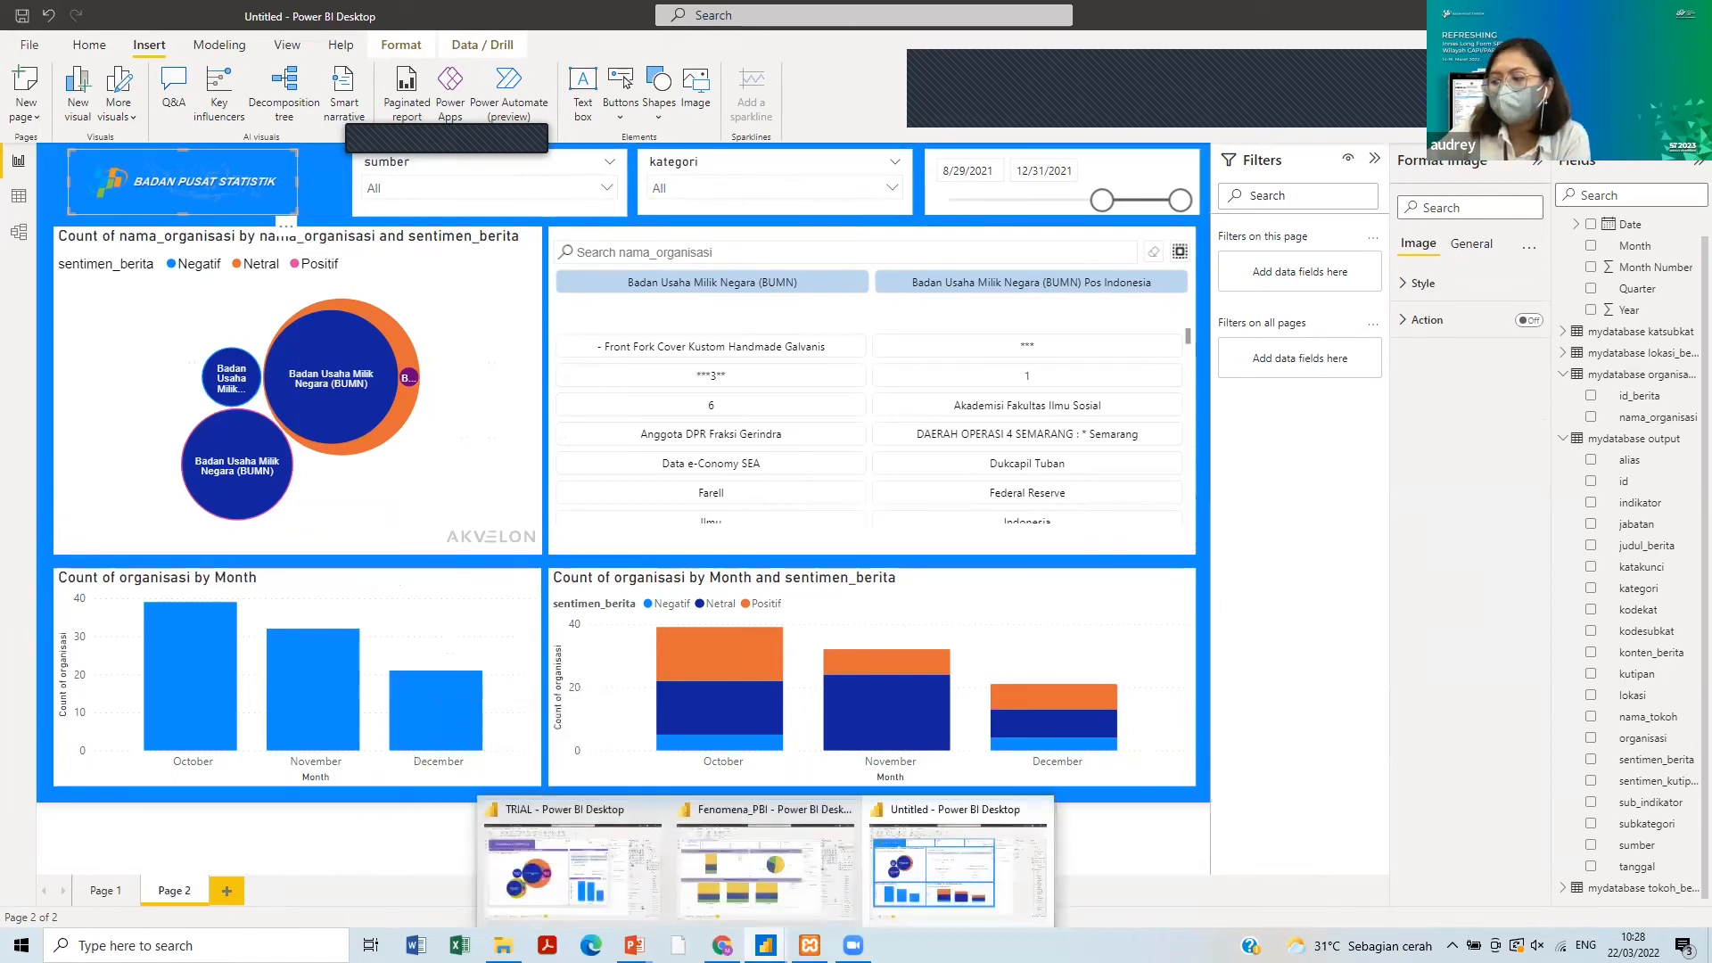
{"action": "left_click", "coordinate": [564, 894]}
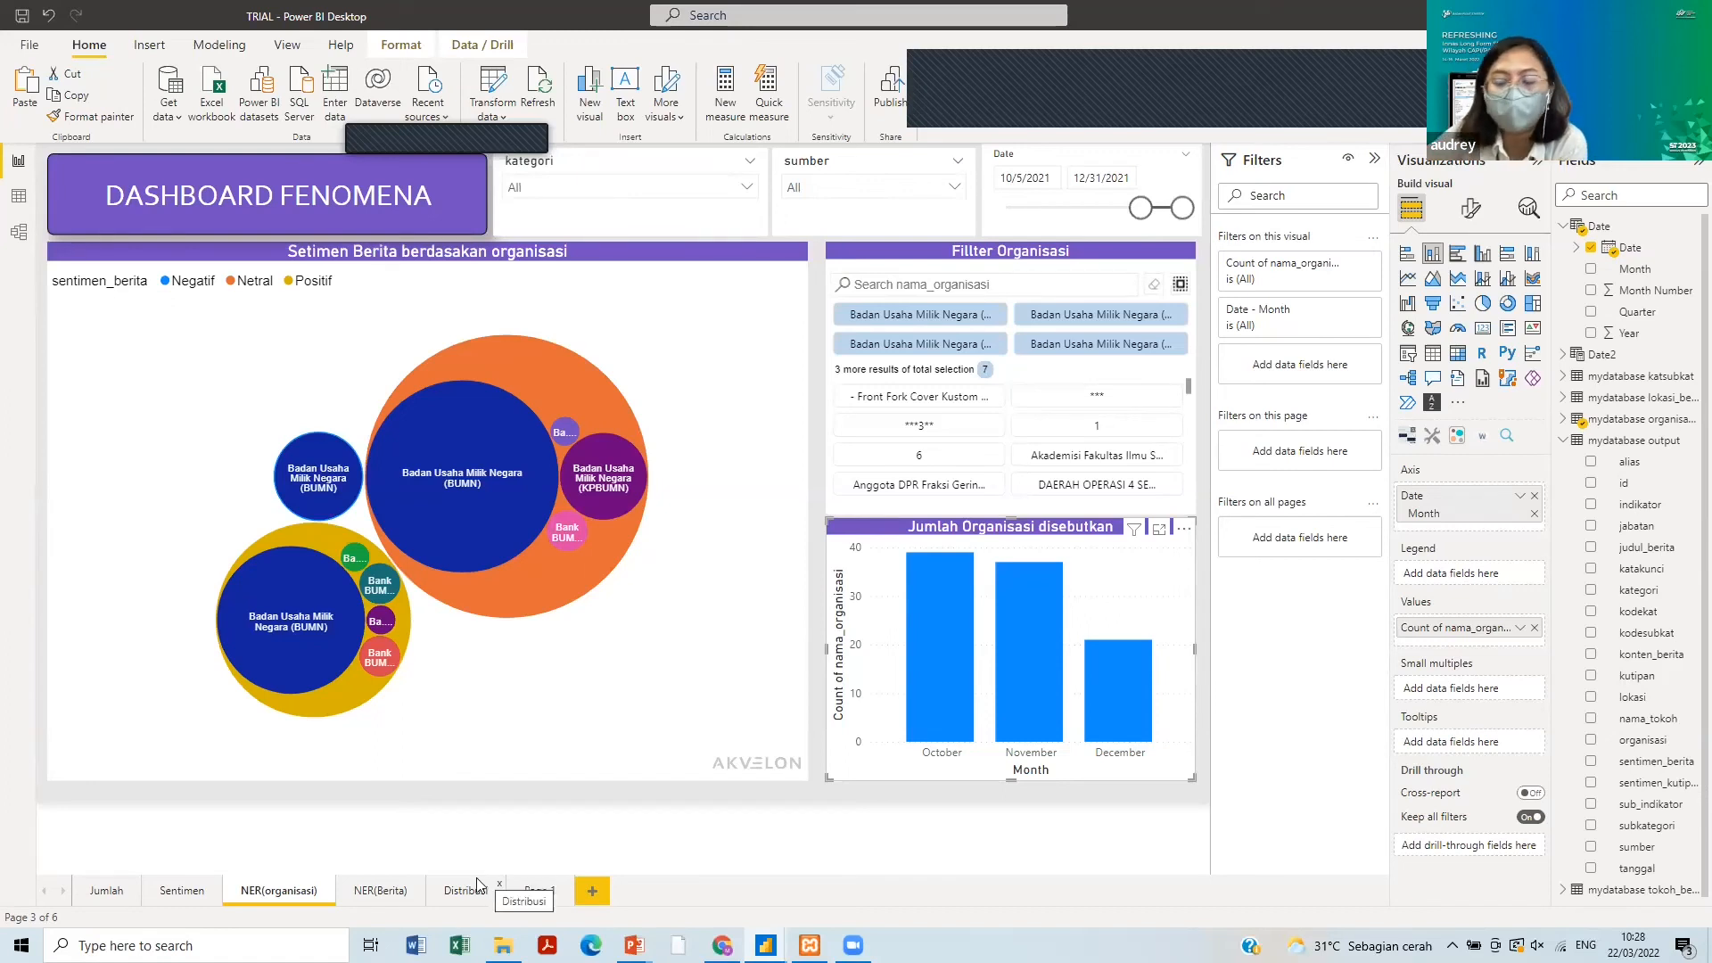
{"action": "left_click", "coordinate": [379, 891]}
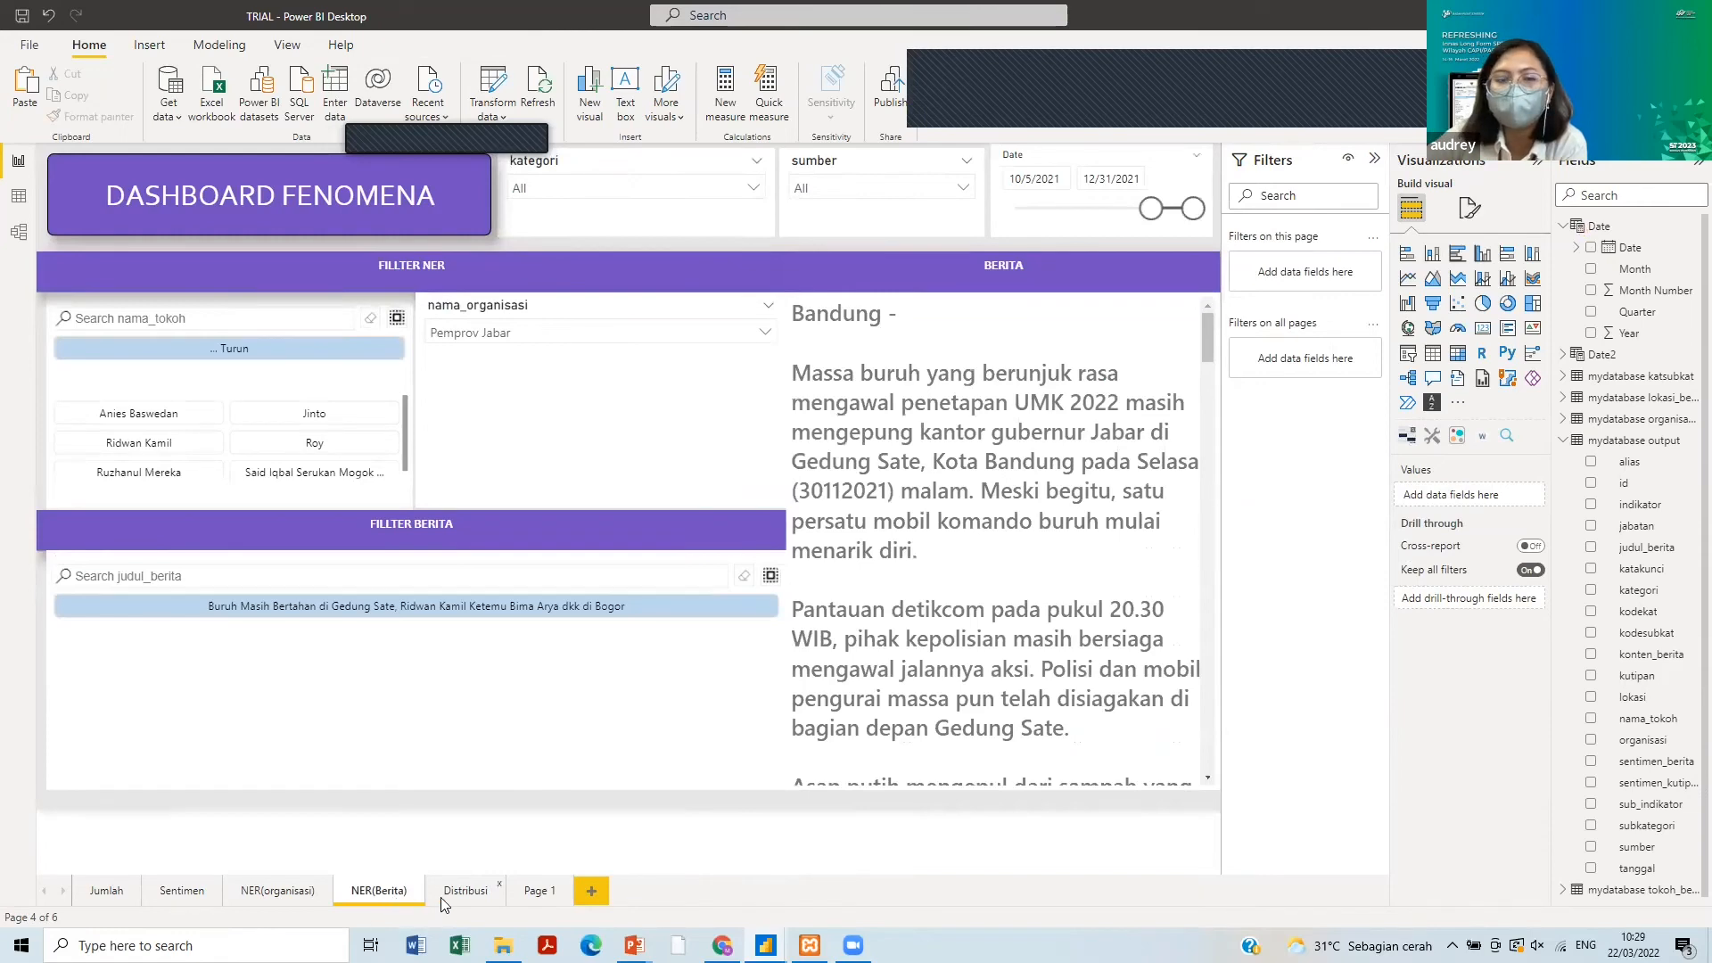
{"action": "left_click", "coordinate": [443, 892]}
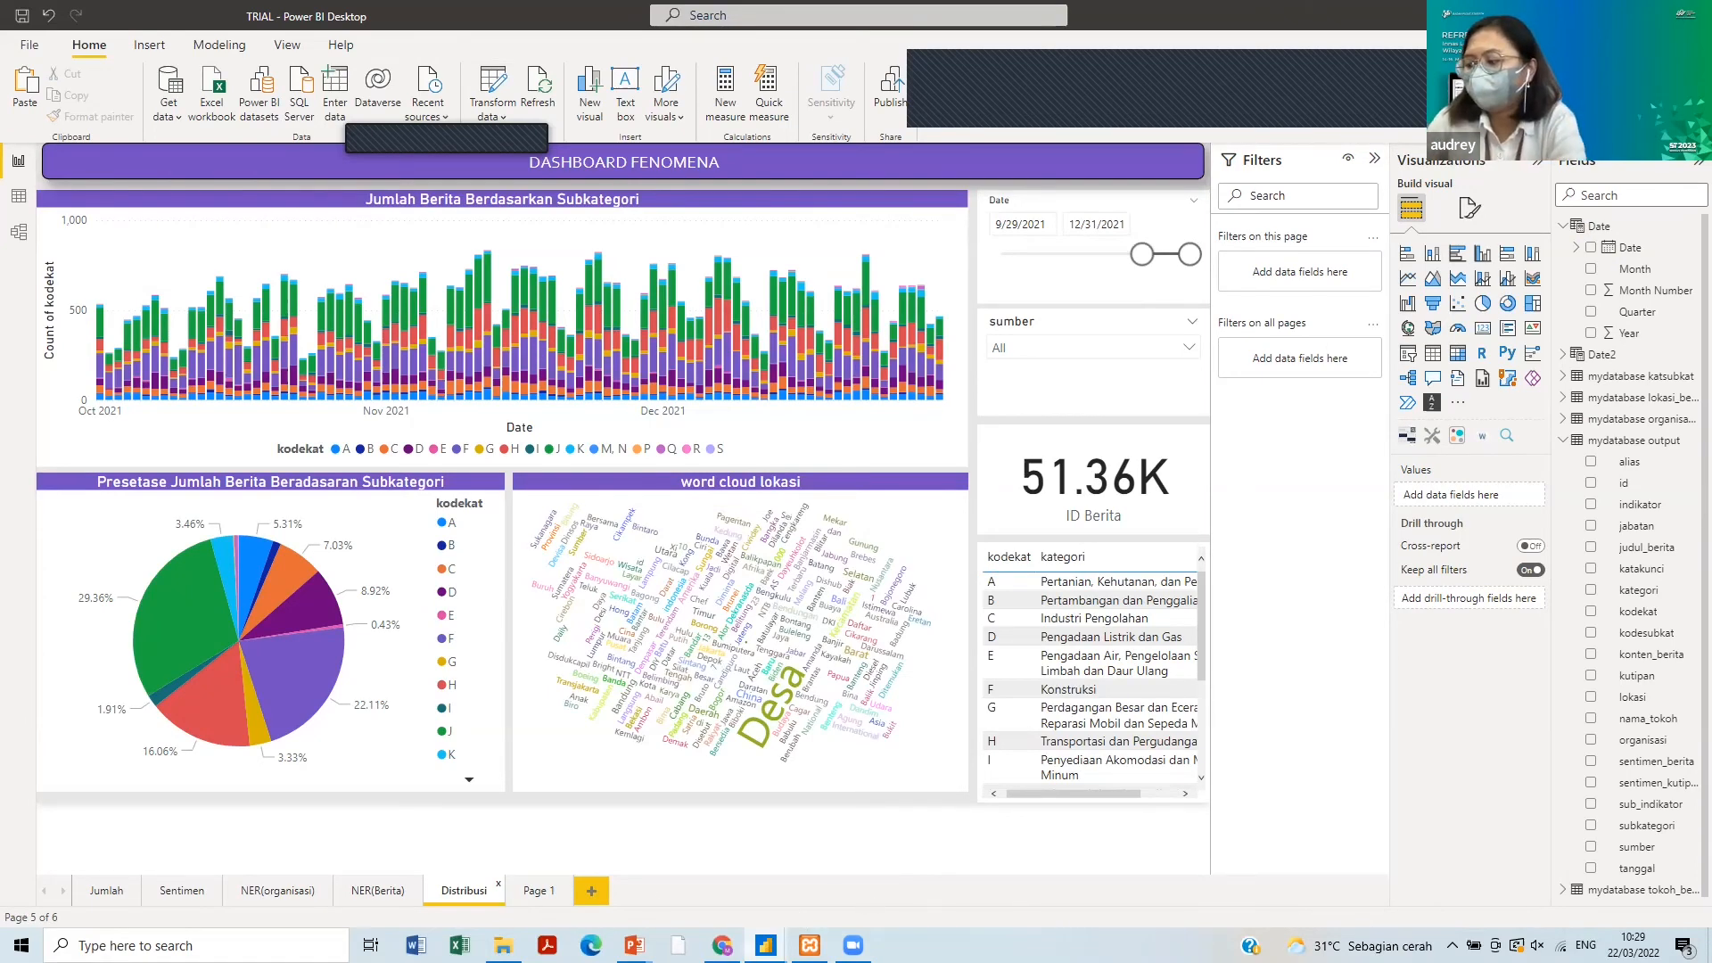
{"action": "mouse_move", "coordinate": [765, 945]}
{"action": "left_click", "coordinate": [943, 886]}
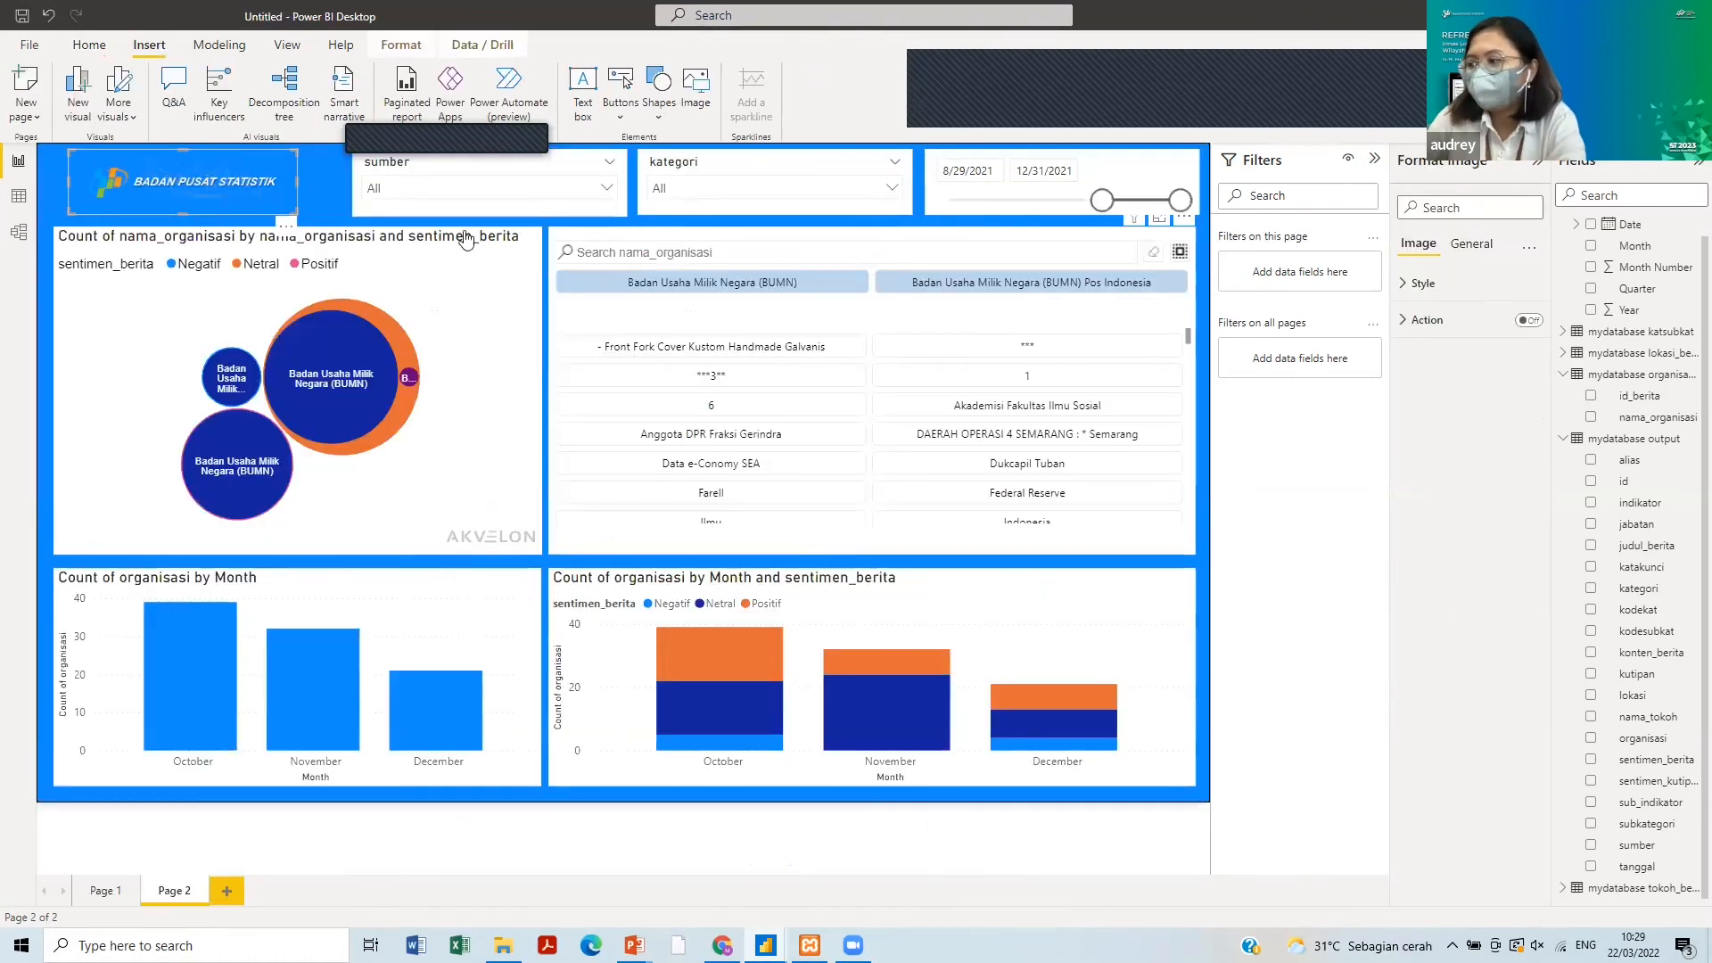
- Add an empty text box over the bubble chart and give it a dark blue theme background colour
{"action": "left_click", "coordinate": [583, 82]}
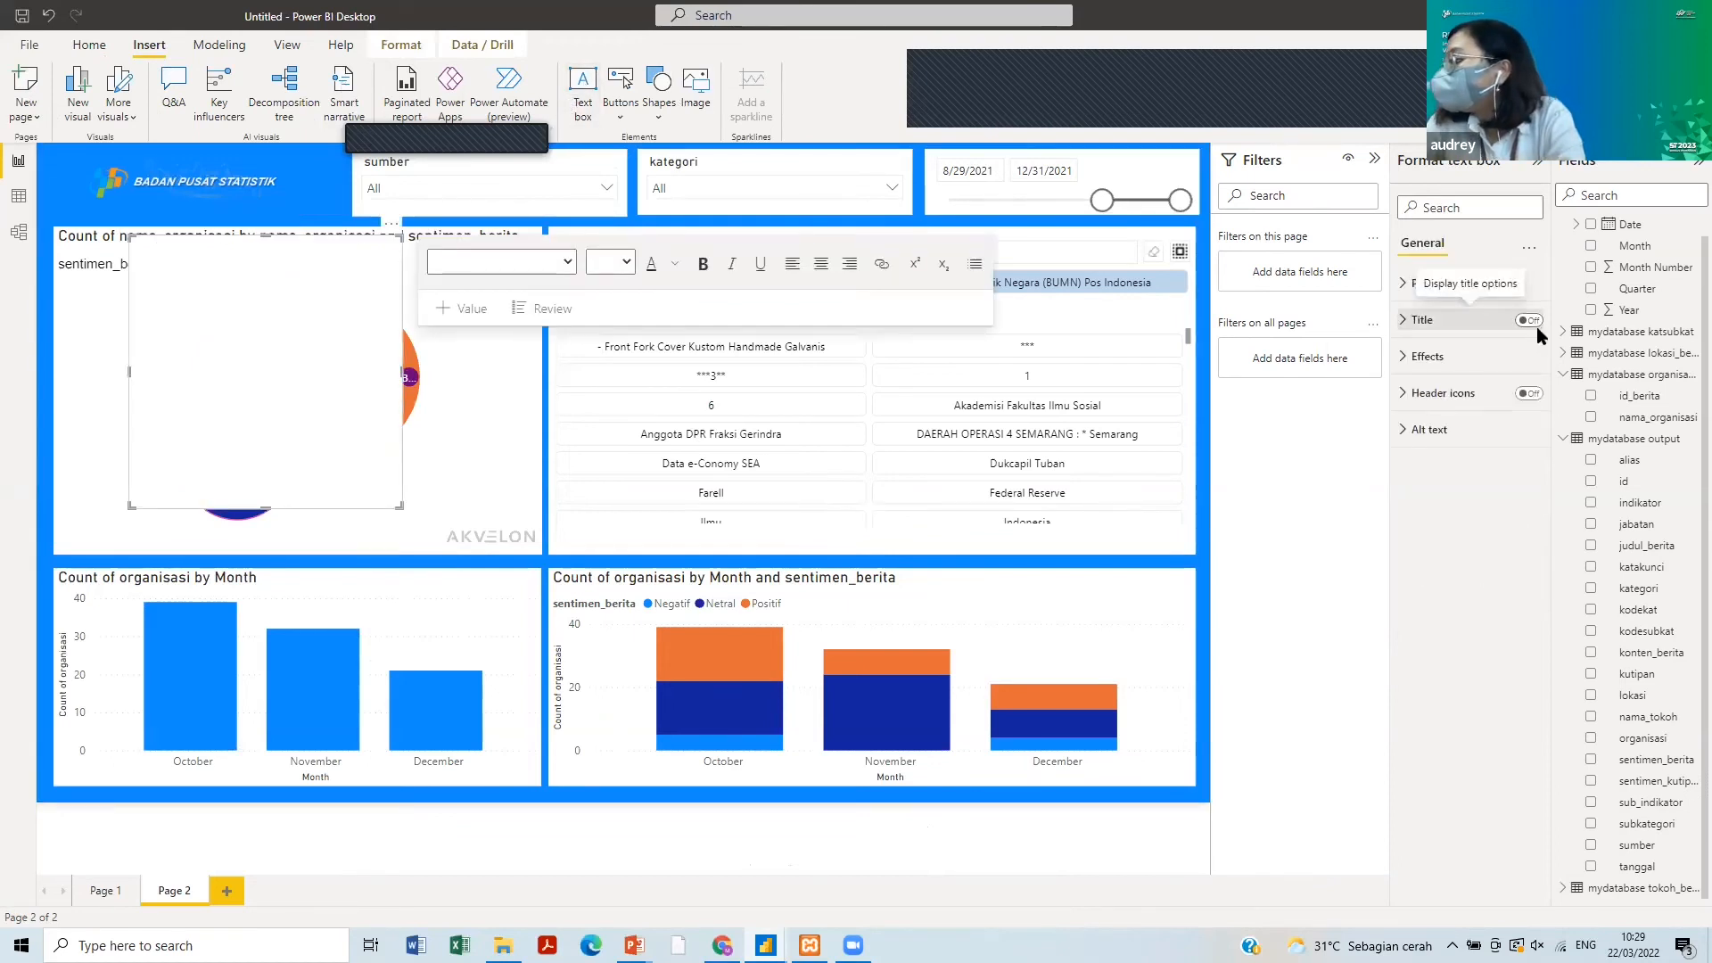
{"action": "left_click", "coordinate": [1454, 358]}
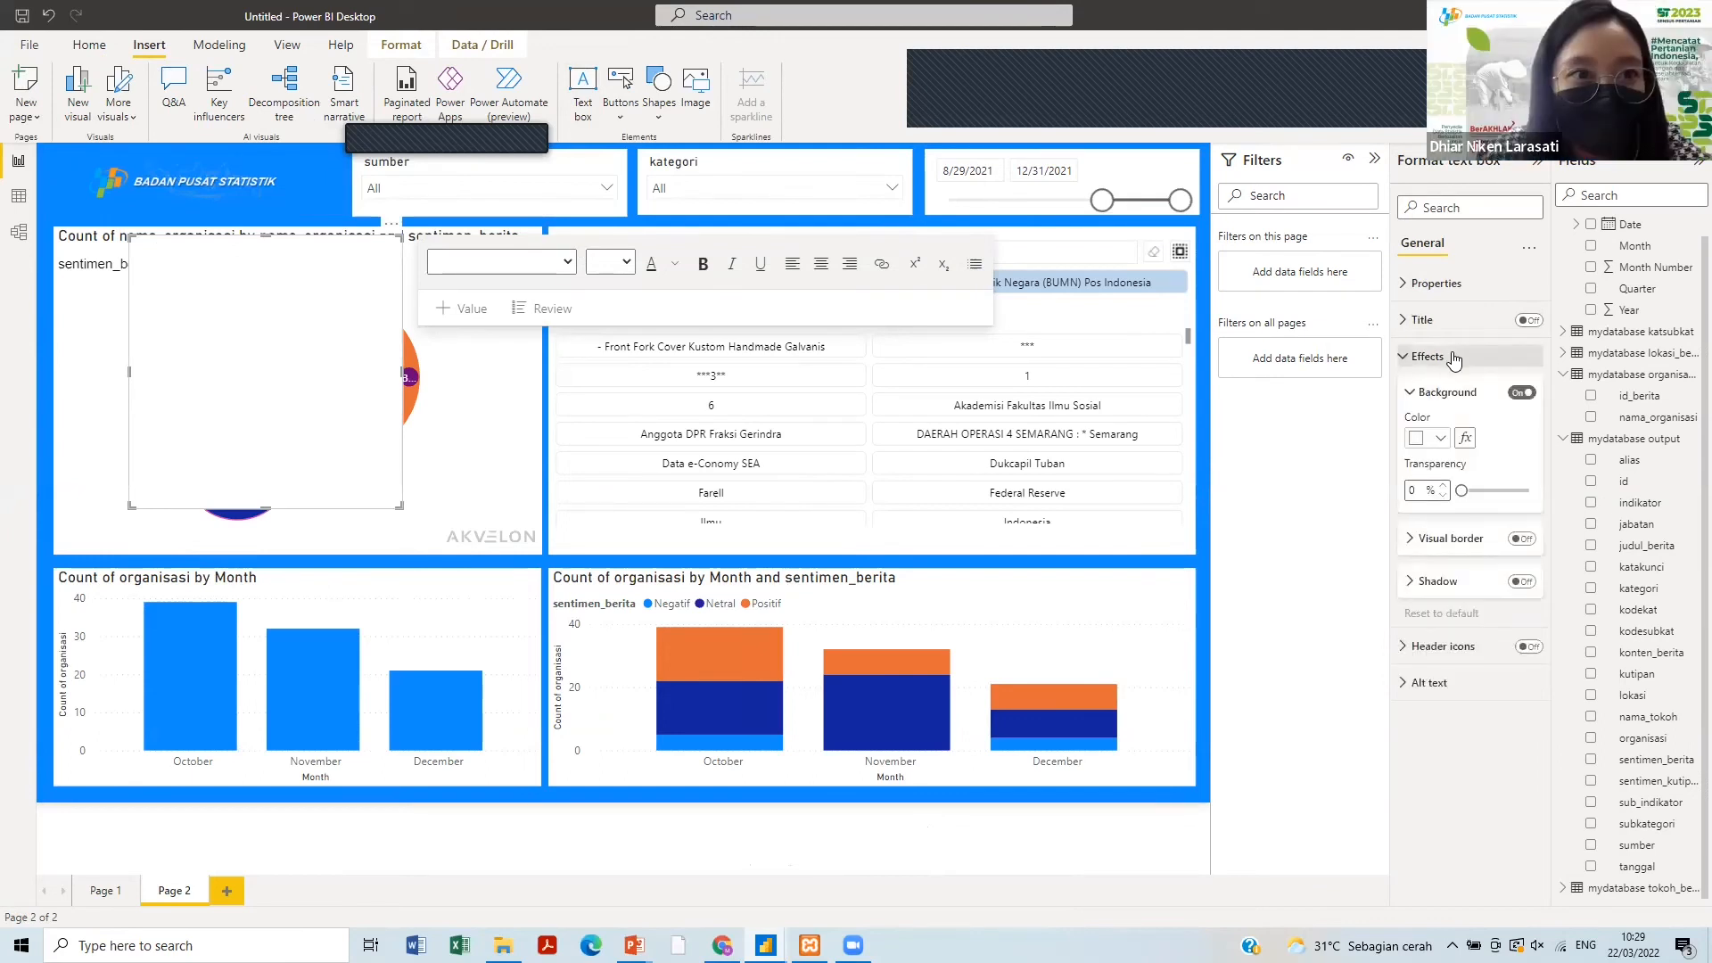
{"action": "left_click", "coordinate": [1440, 440]}
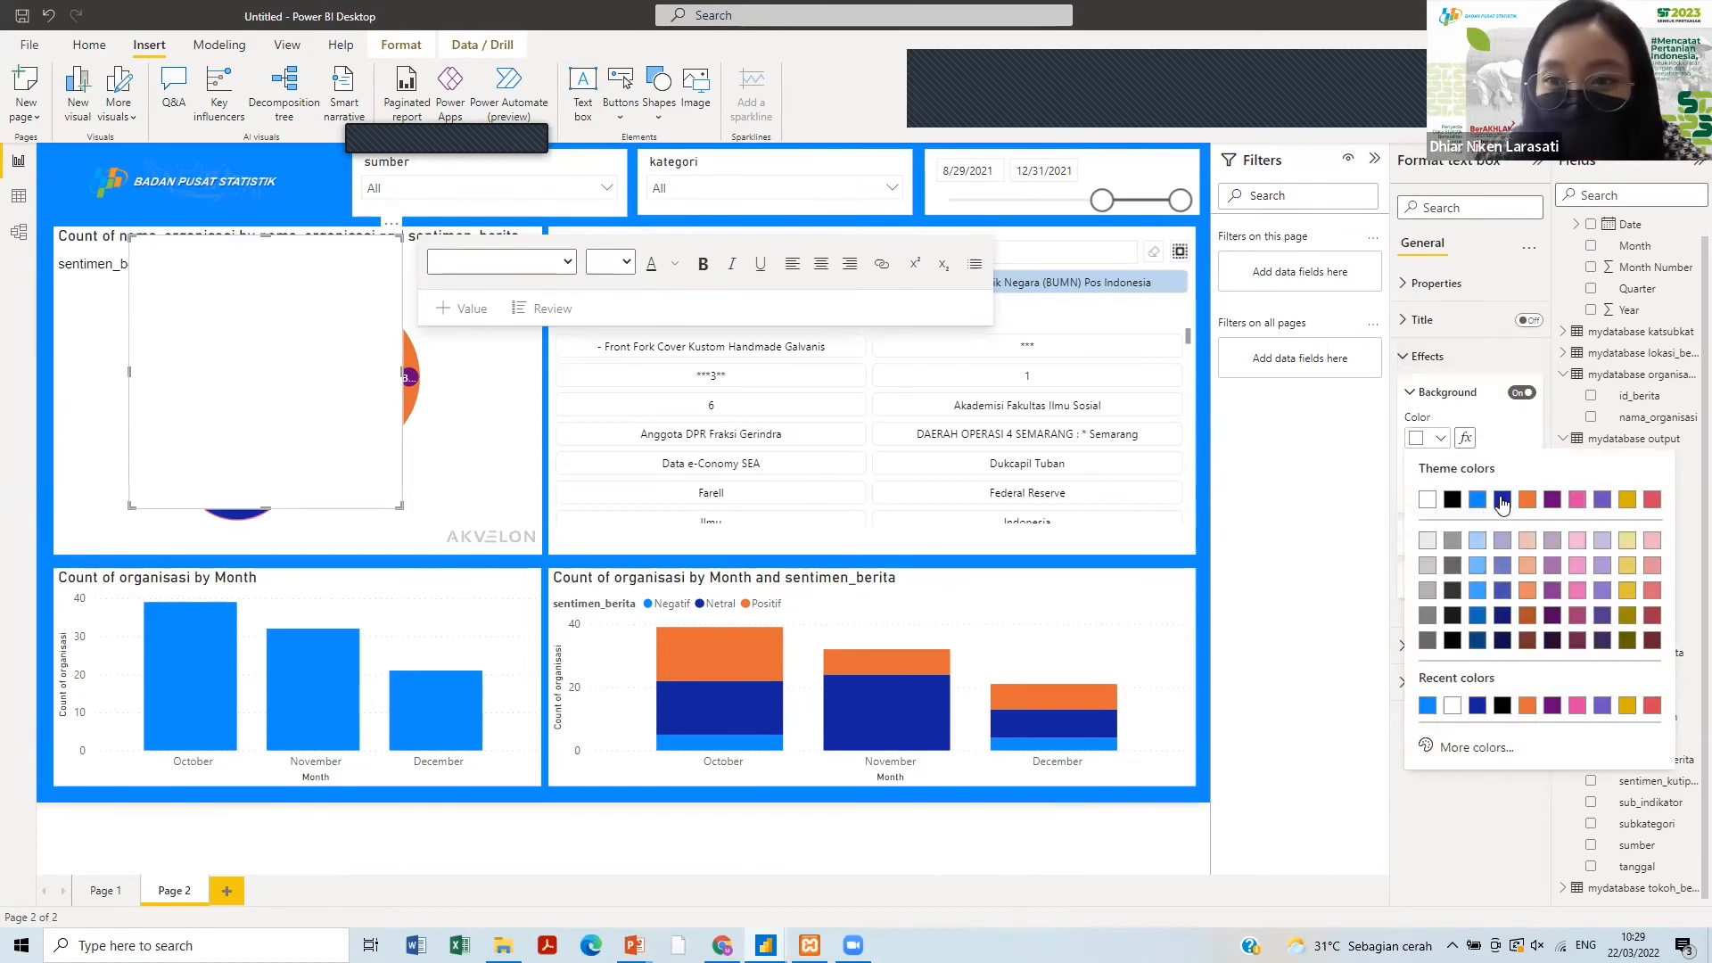
{"action": "left_click", "coordinate": [1502, 500]}
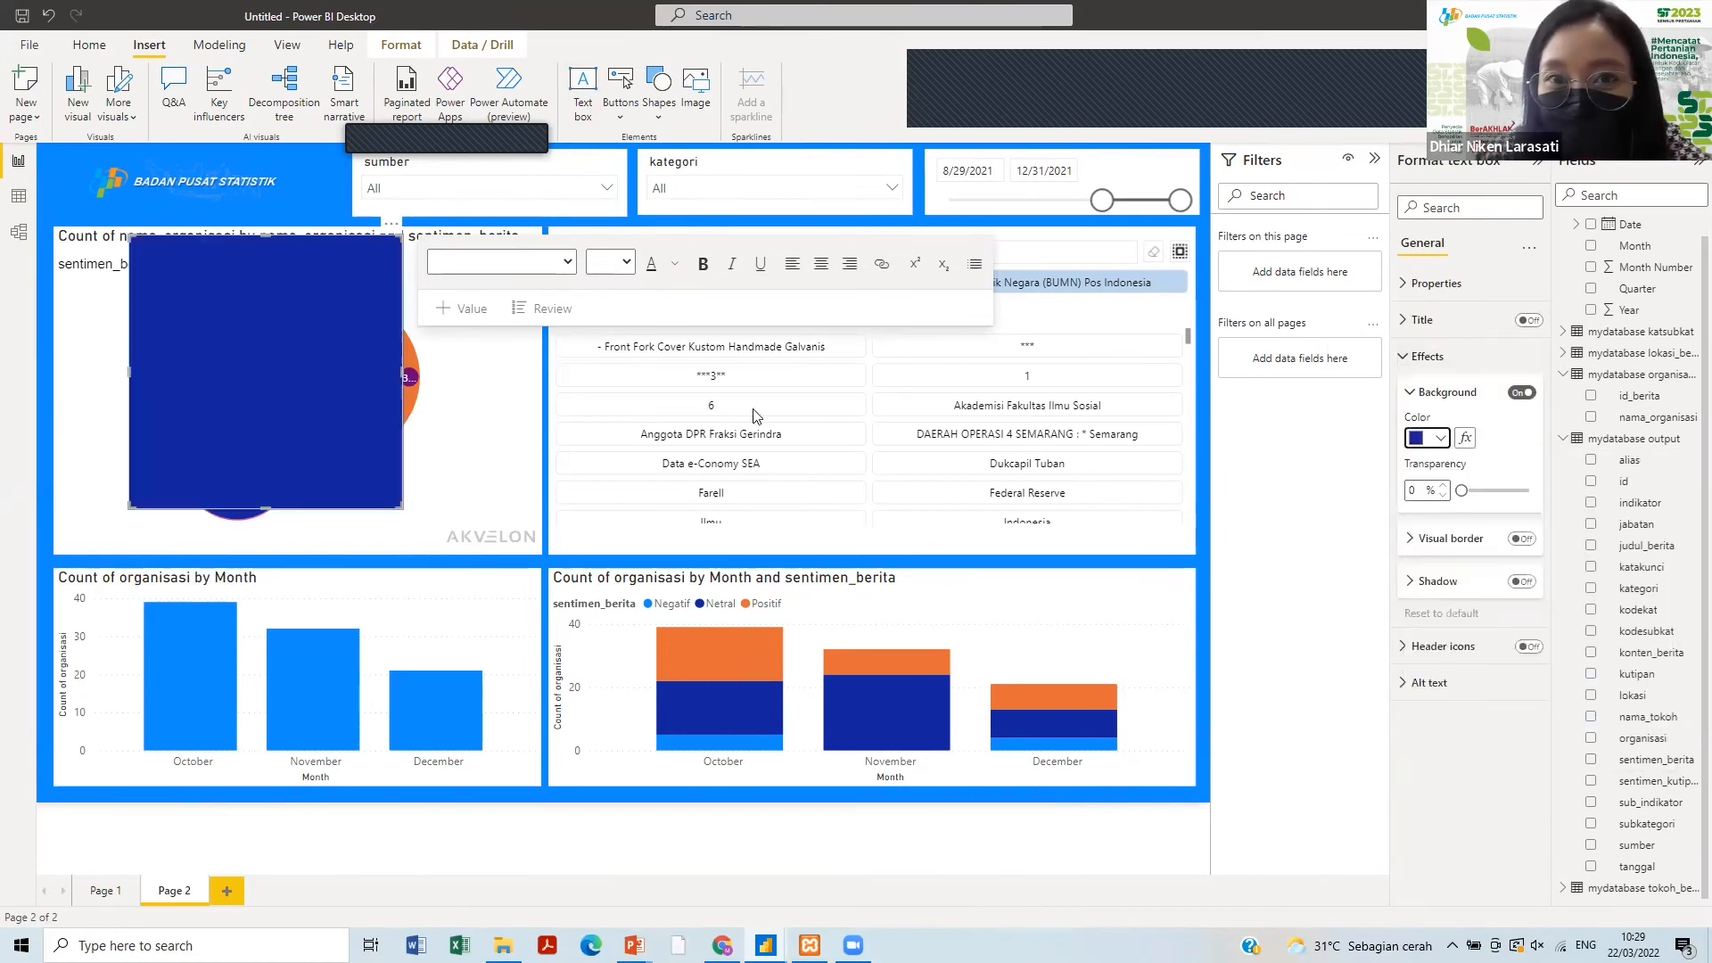
{"action": "left_click", "coordinate": [237, 325]}
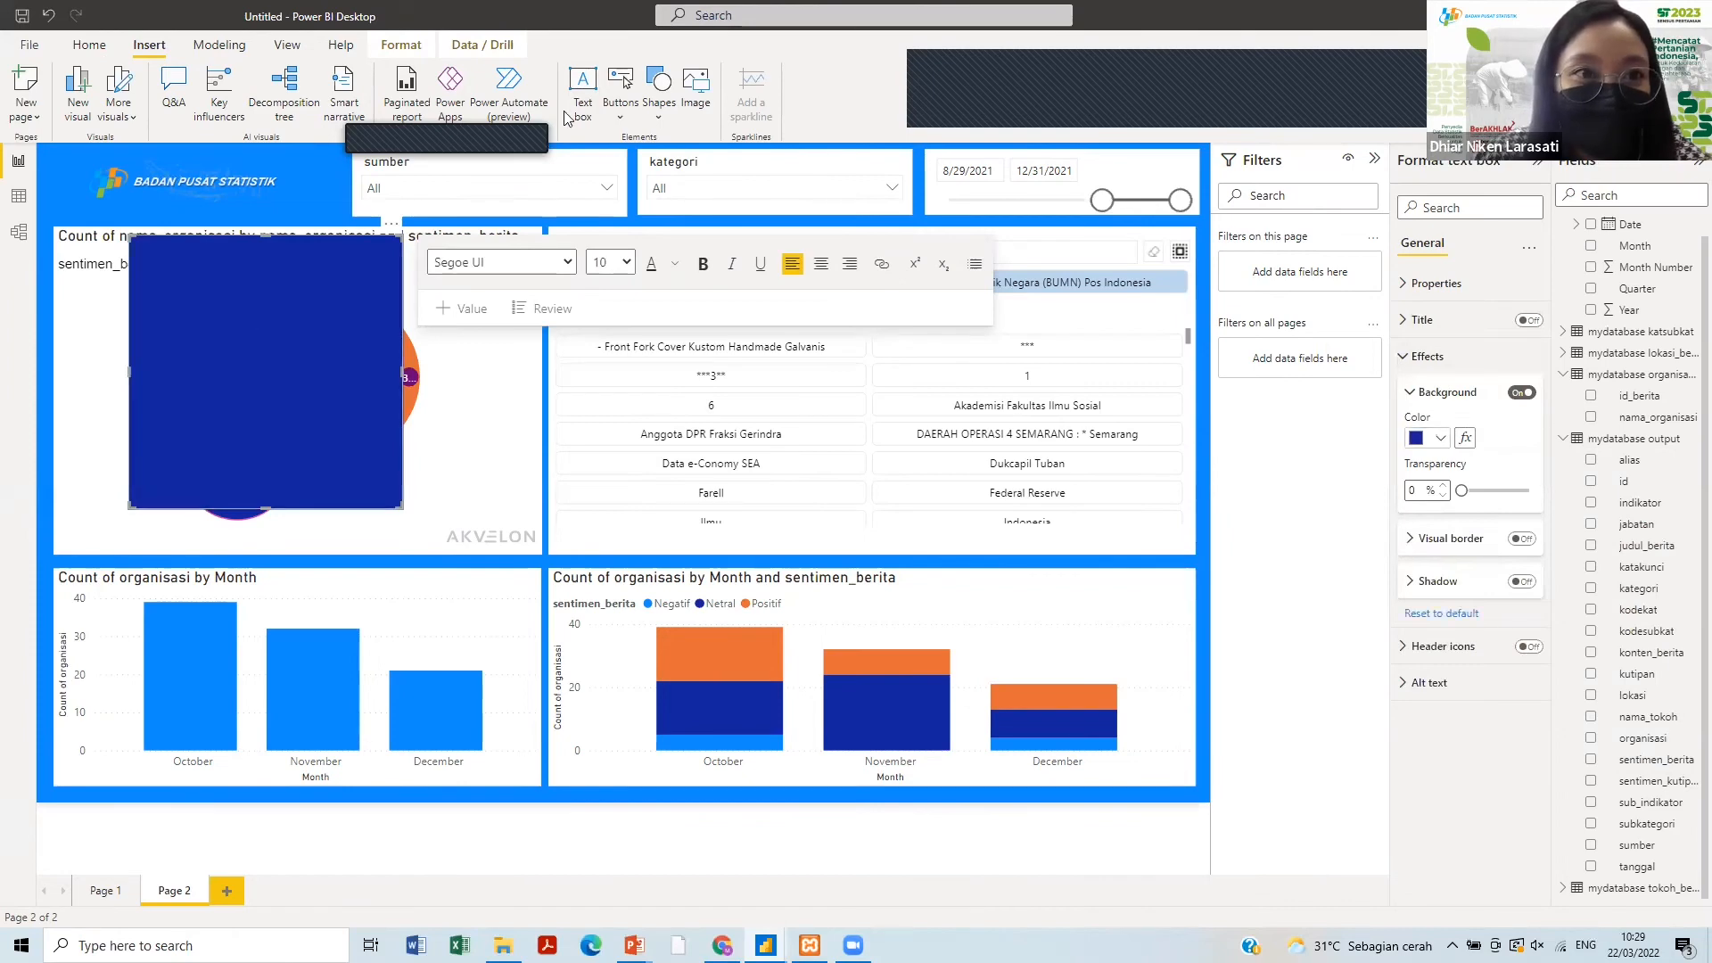
- Insert the image Header-Frontend-Besar-ind.png from the Fenomena folder in Unduhan
{"action": "left_click", "coordinate": [694, 89]}
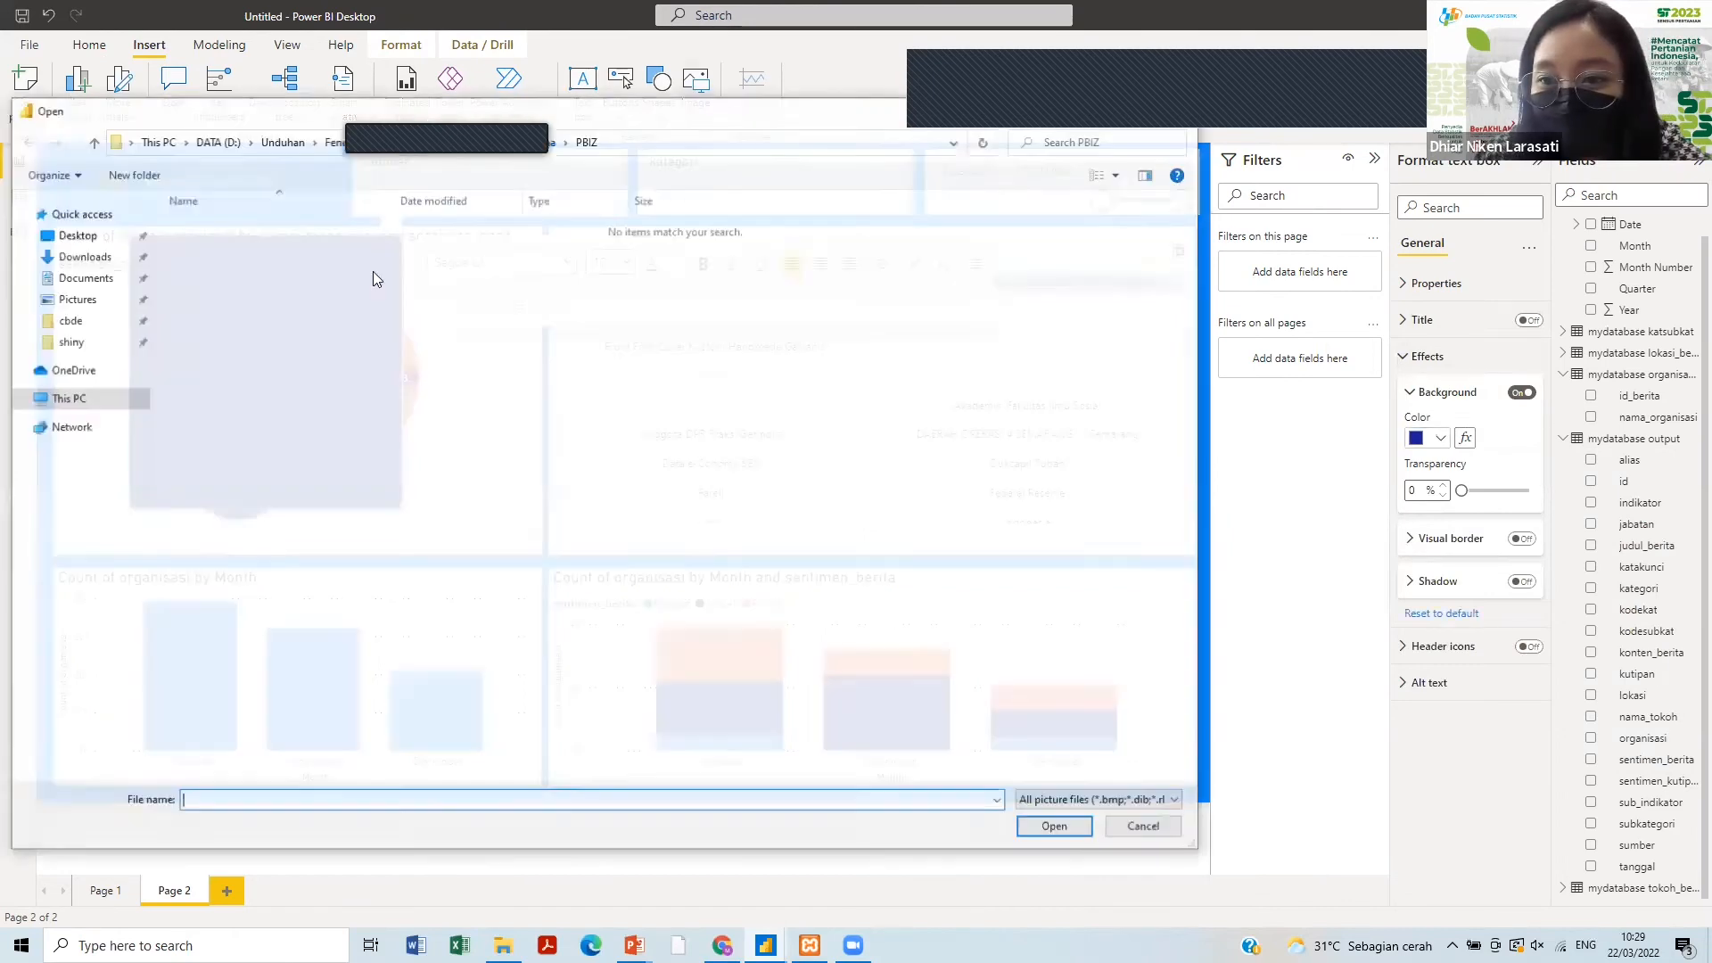
{"action": "left_click", "coordinate": [282, 142]}
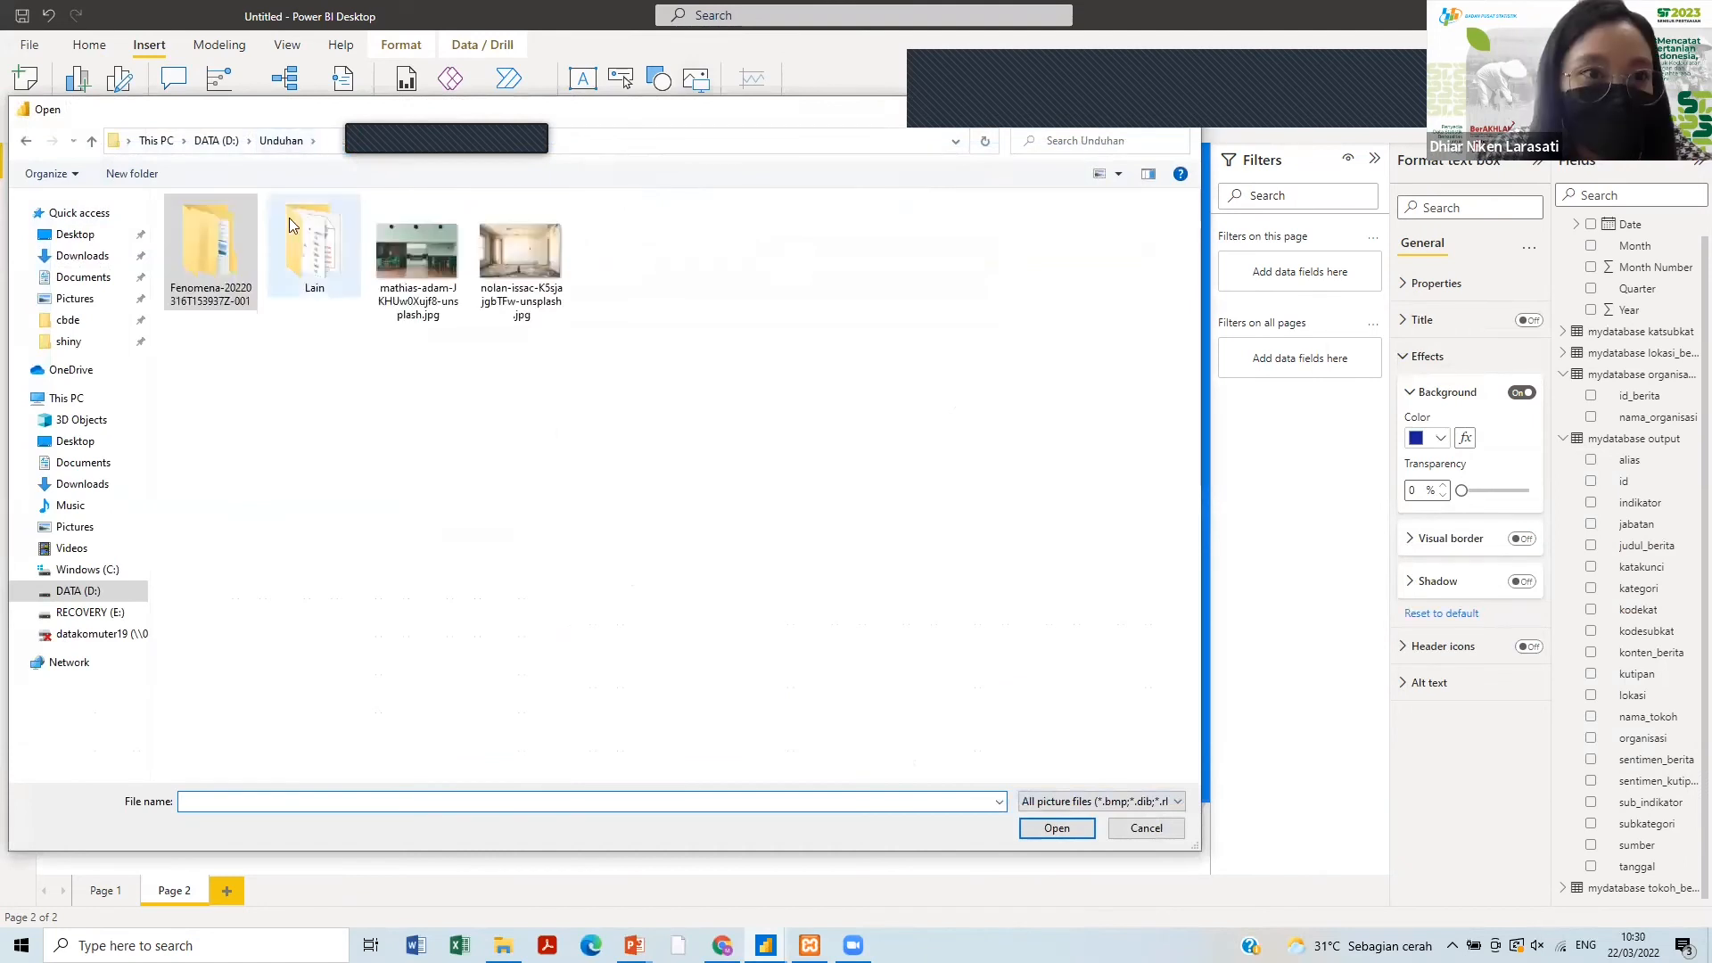
{"action": "double_click", "coordinate": [241, 234]}
{"action": "double_click", "coordinate": [239, 233]}
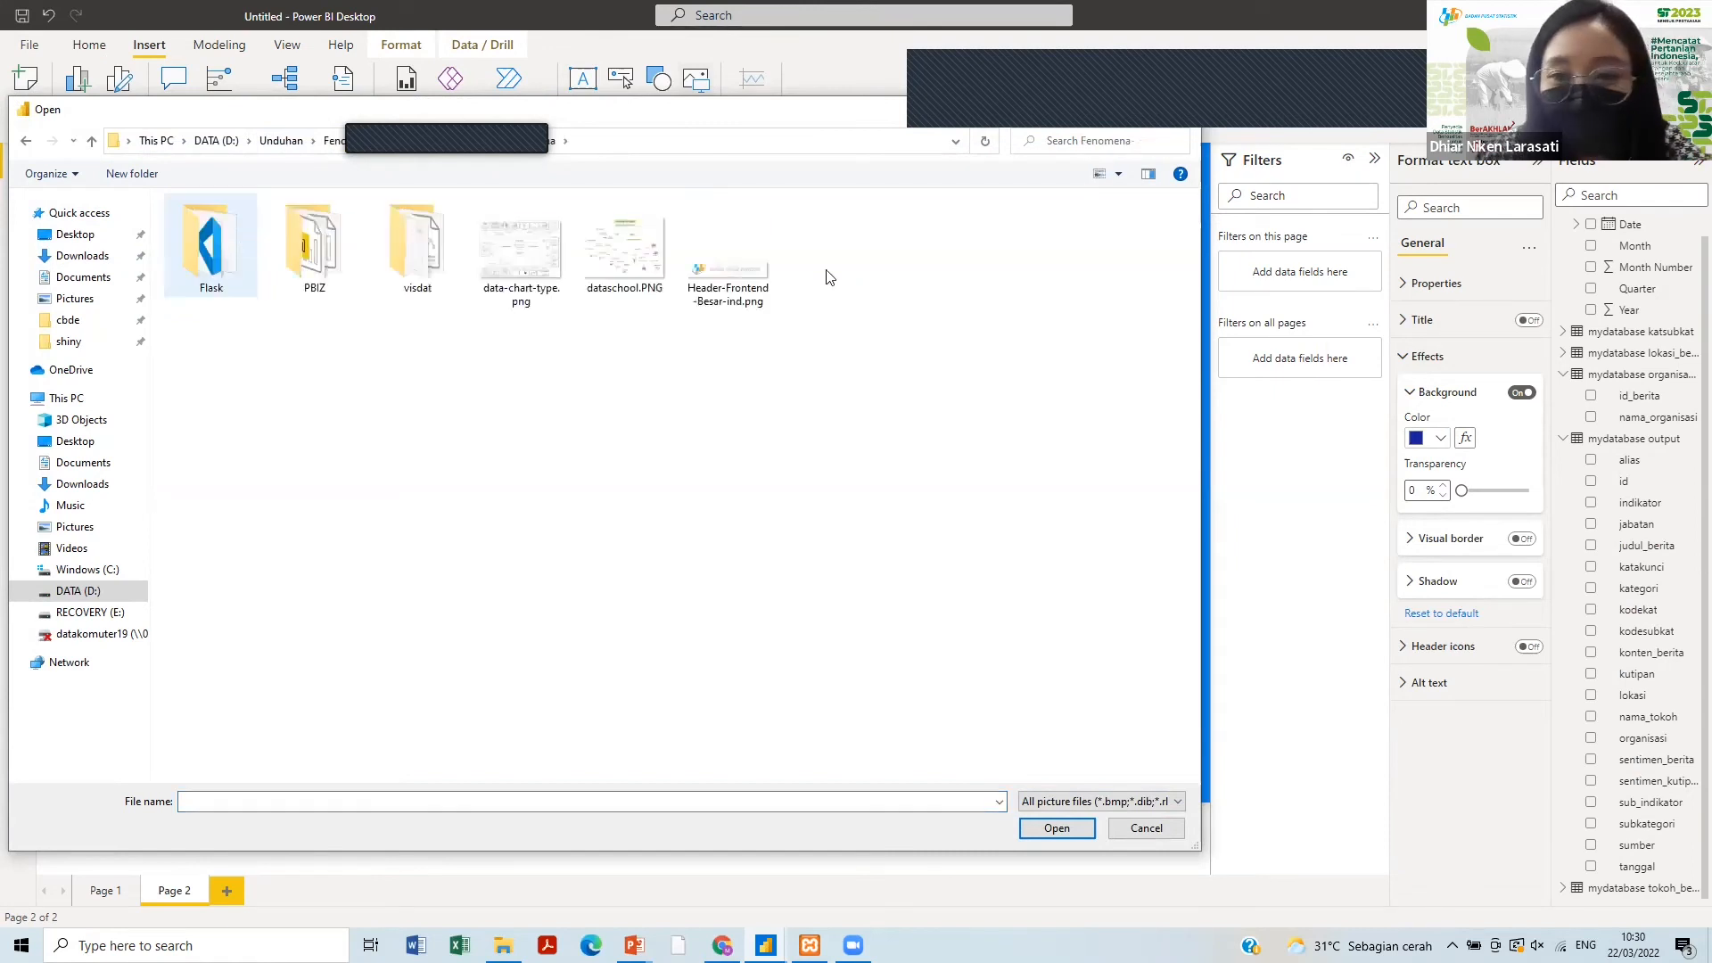
{"action": "left_click", "coordinate": [716, 294]}
{"action": "left_click", "coordinate": [1049, 829]}
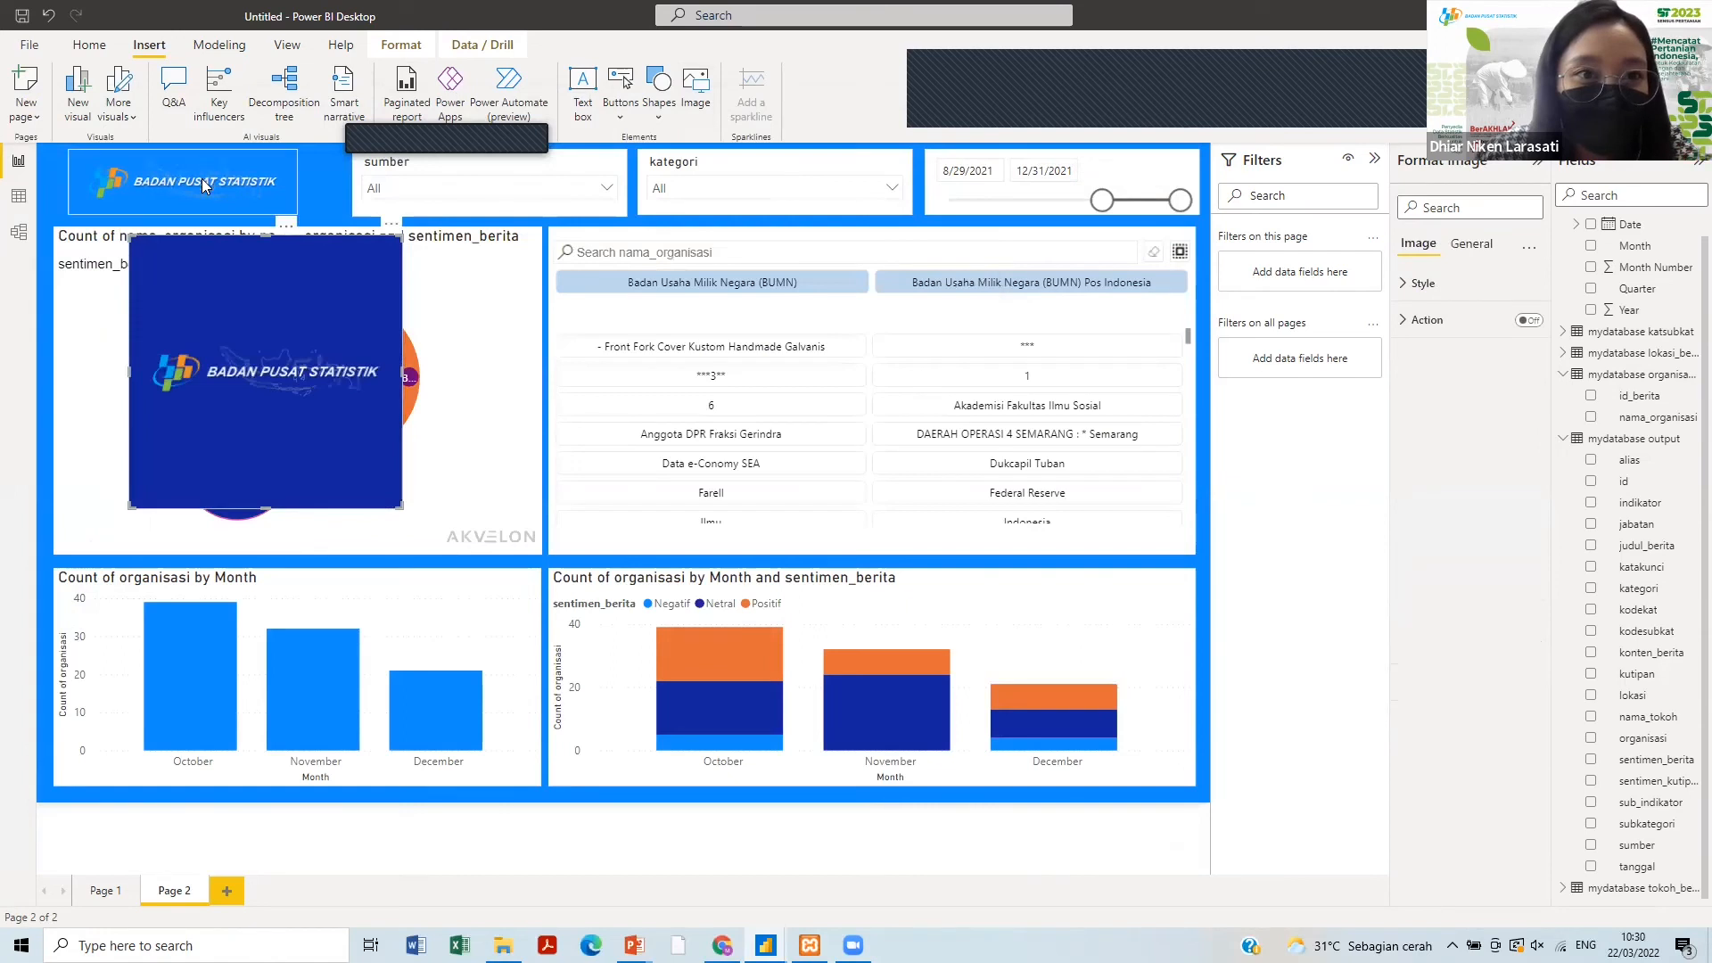
- Delete the smaller copied Badan Pusat Statistik logo from Page 2's header
{"action": "left_click", "coordinate": [202, 181]}
{"action": "key", "text": "Delete"}
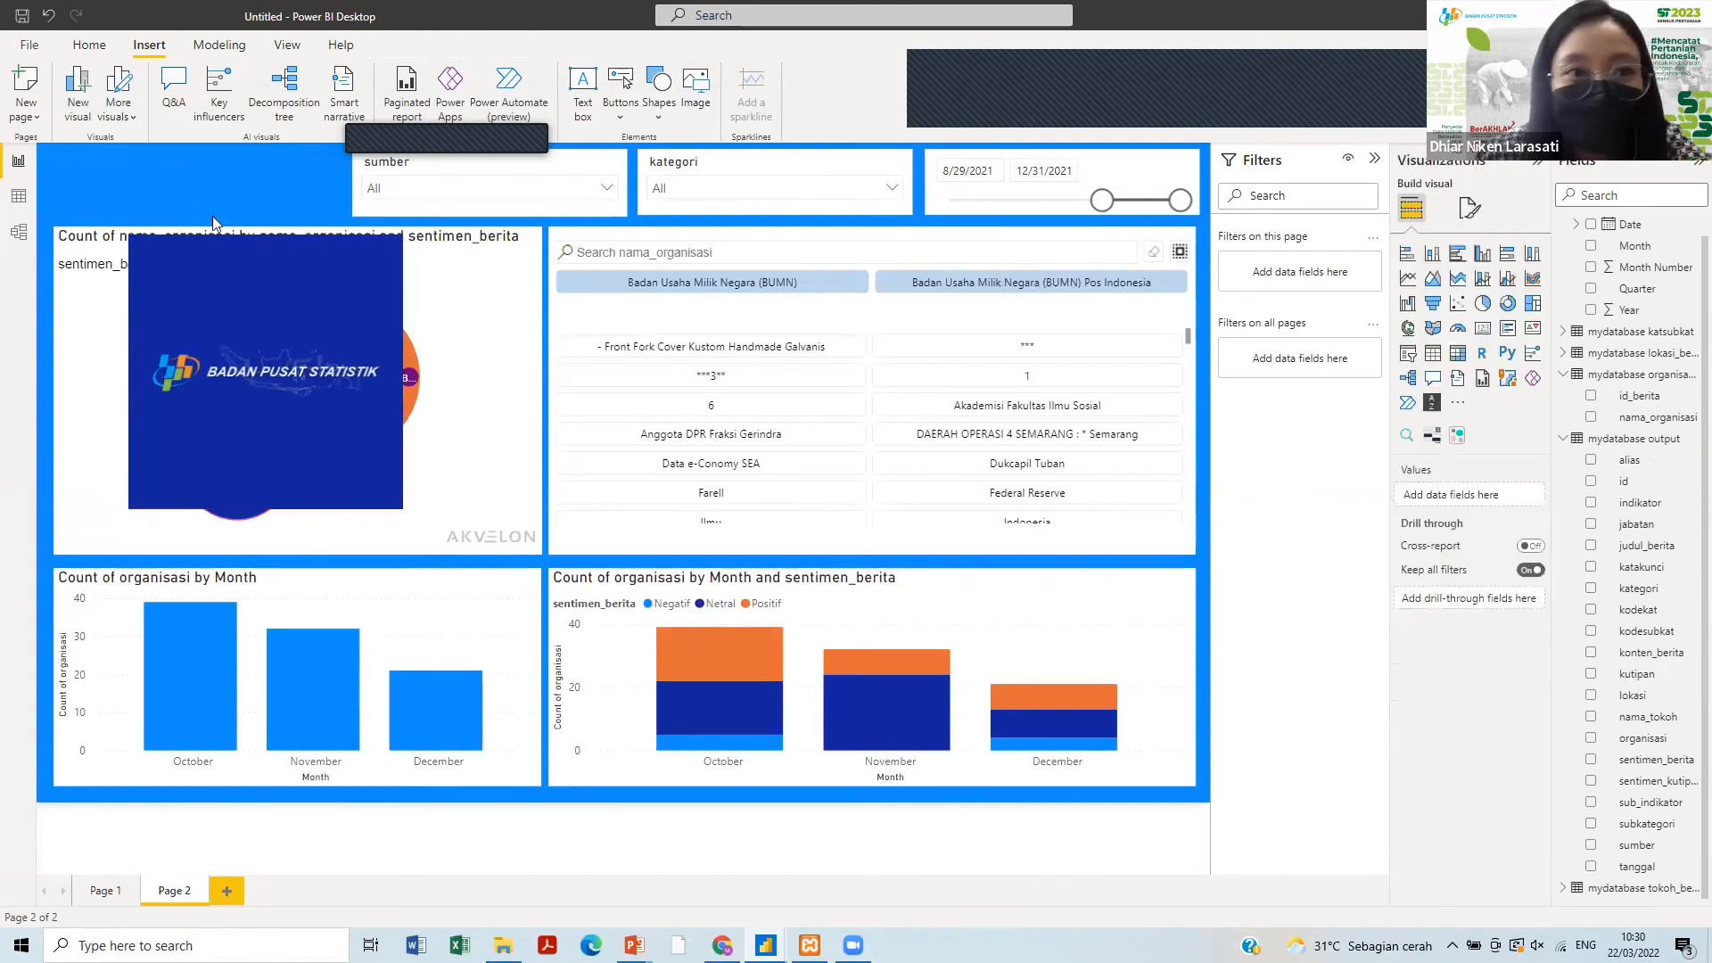
{"action": "key", "text": "ctrl+z"}
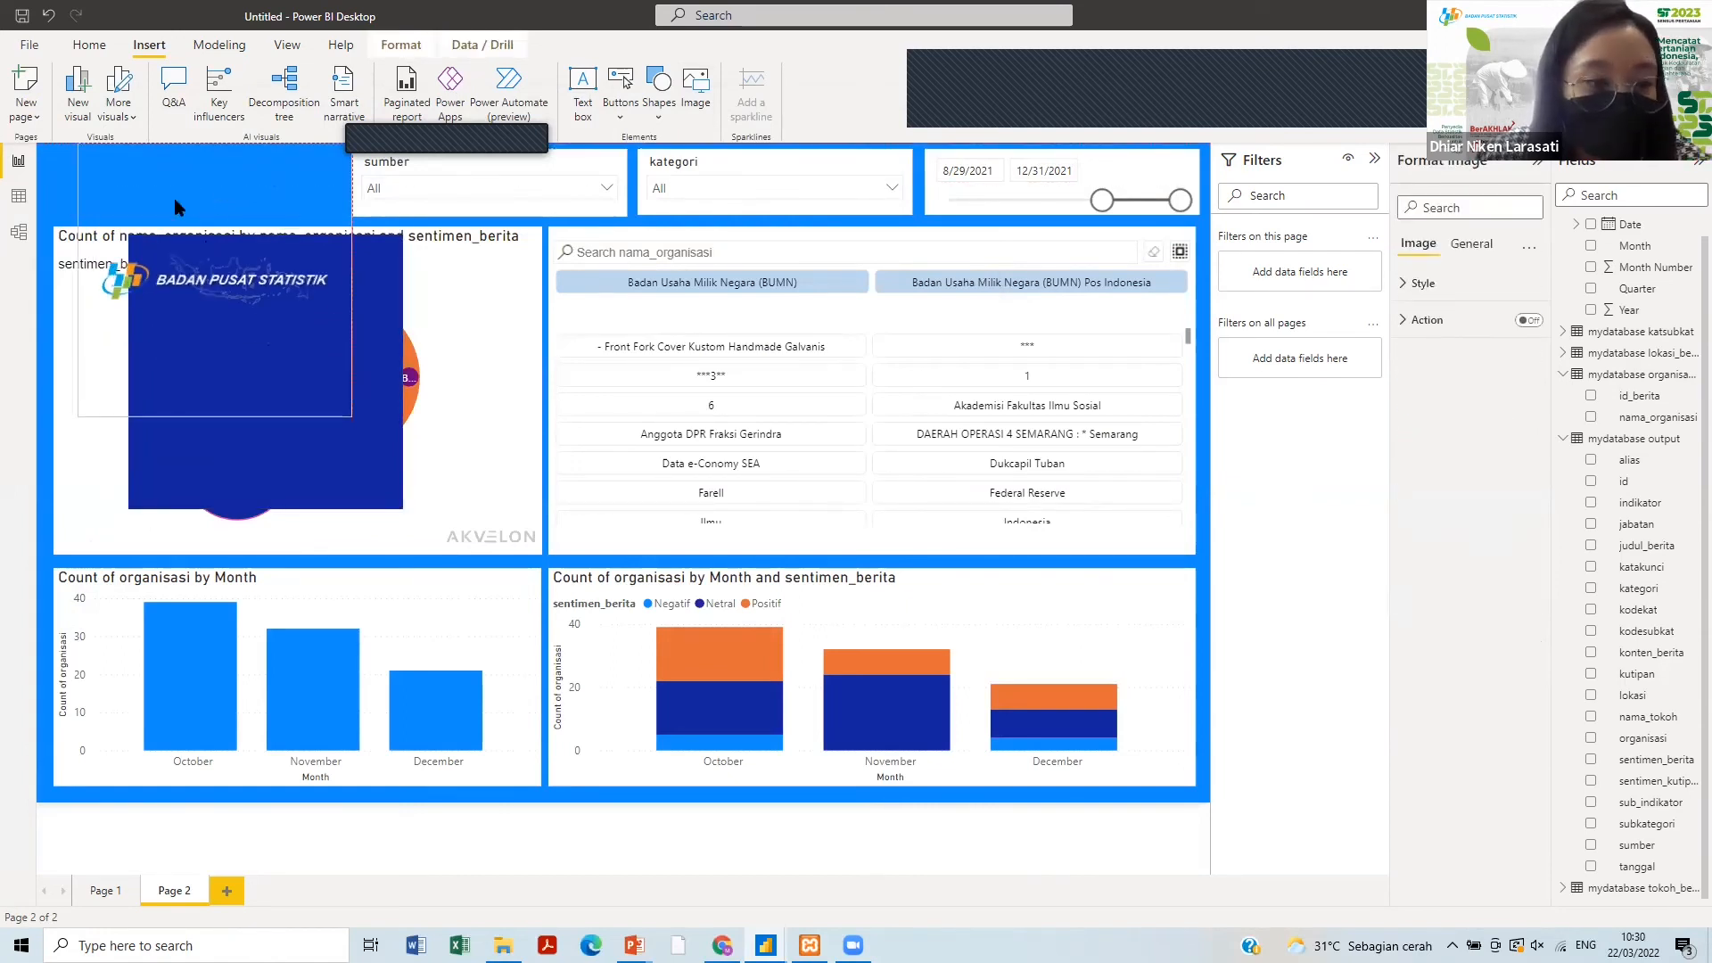
- Move the newly inserted logo image upward so it overlaps the header, with its side edges aligned to the dark blue text box
{"action": "left_click", "coordinate": [188, 355]}
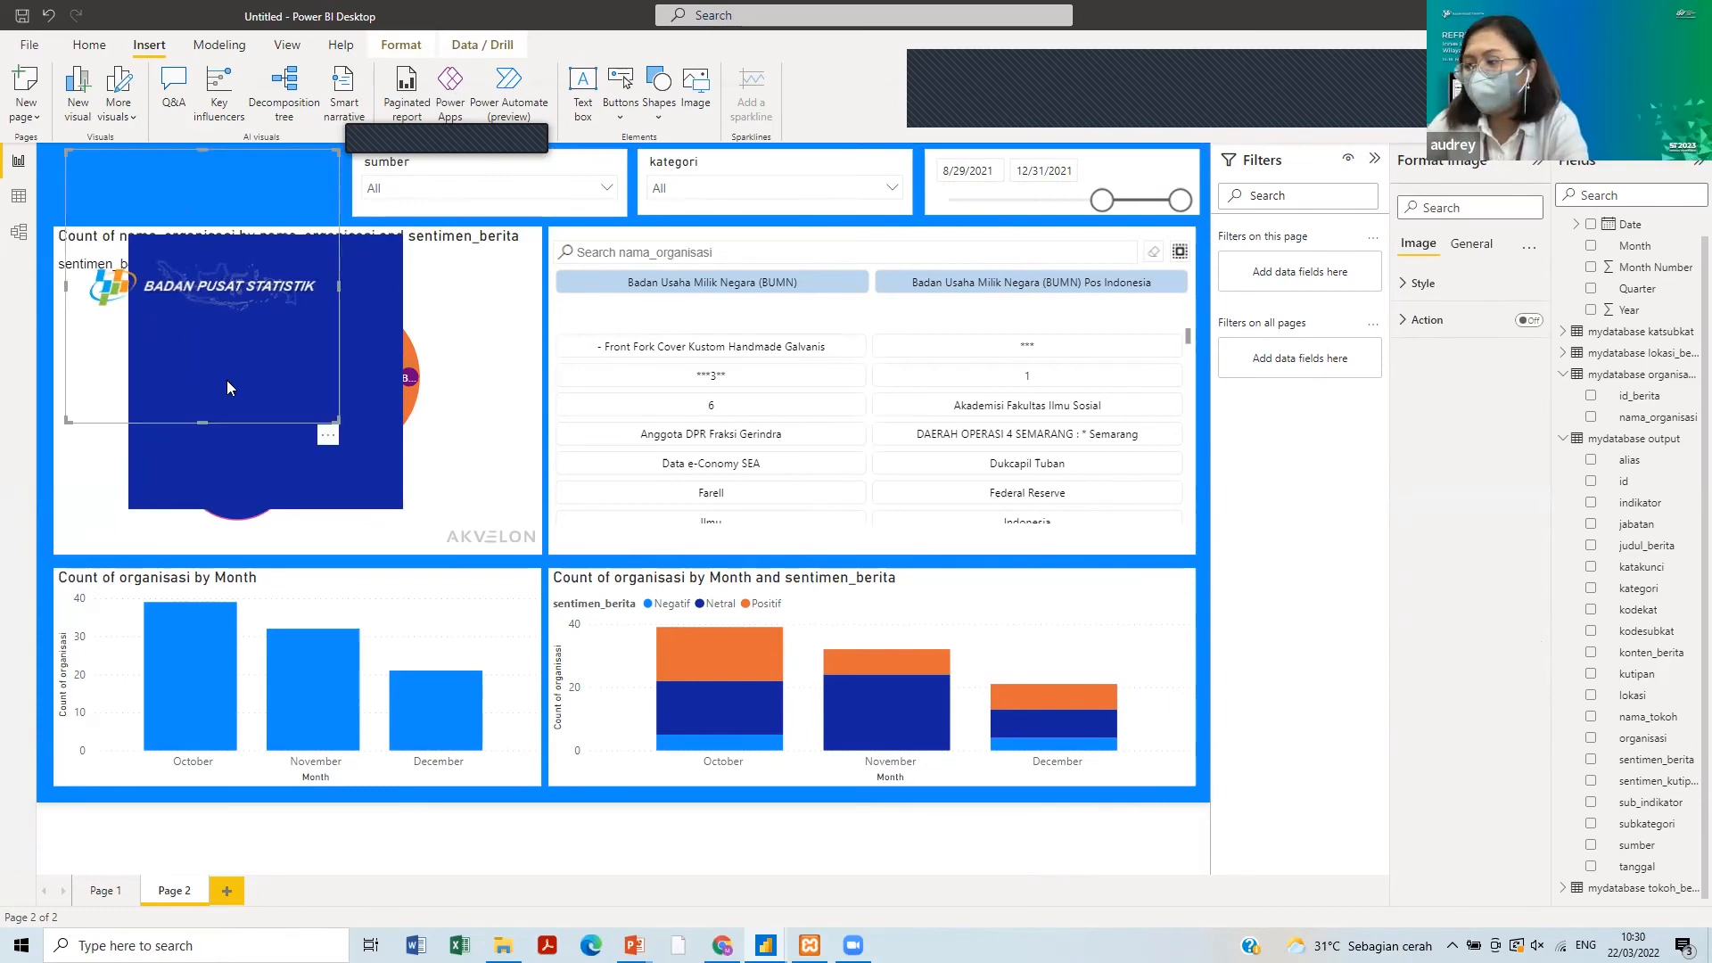
{"action": "left_click_drag", "start_coordinate": [226, 380], "coordinate": [256, 382]}
{"action": "left_click", "coordinate": [290, 447]}
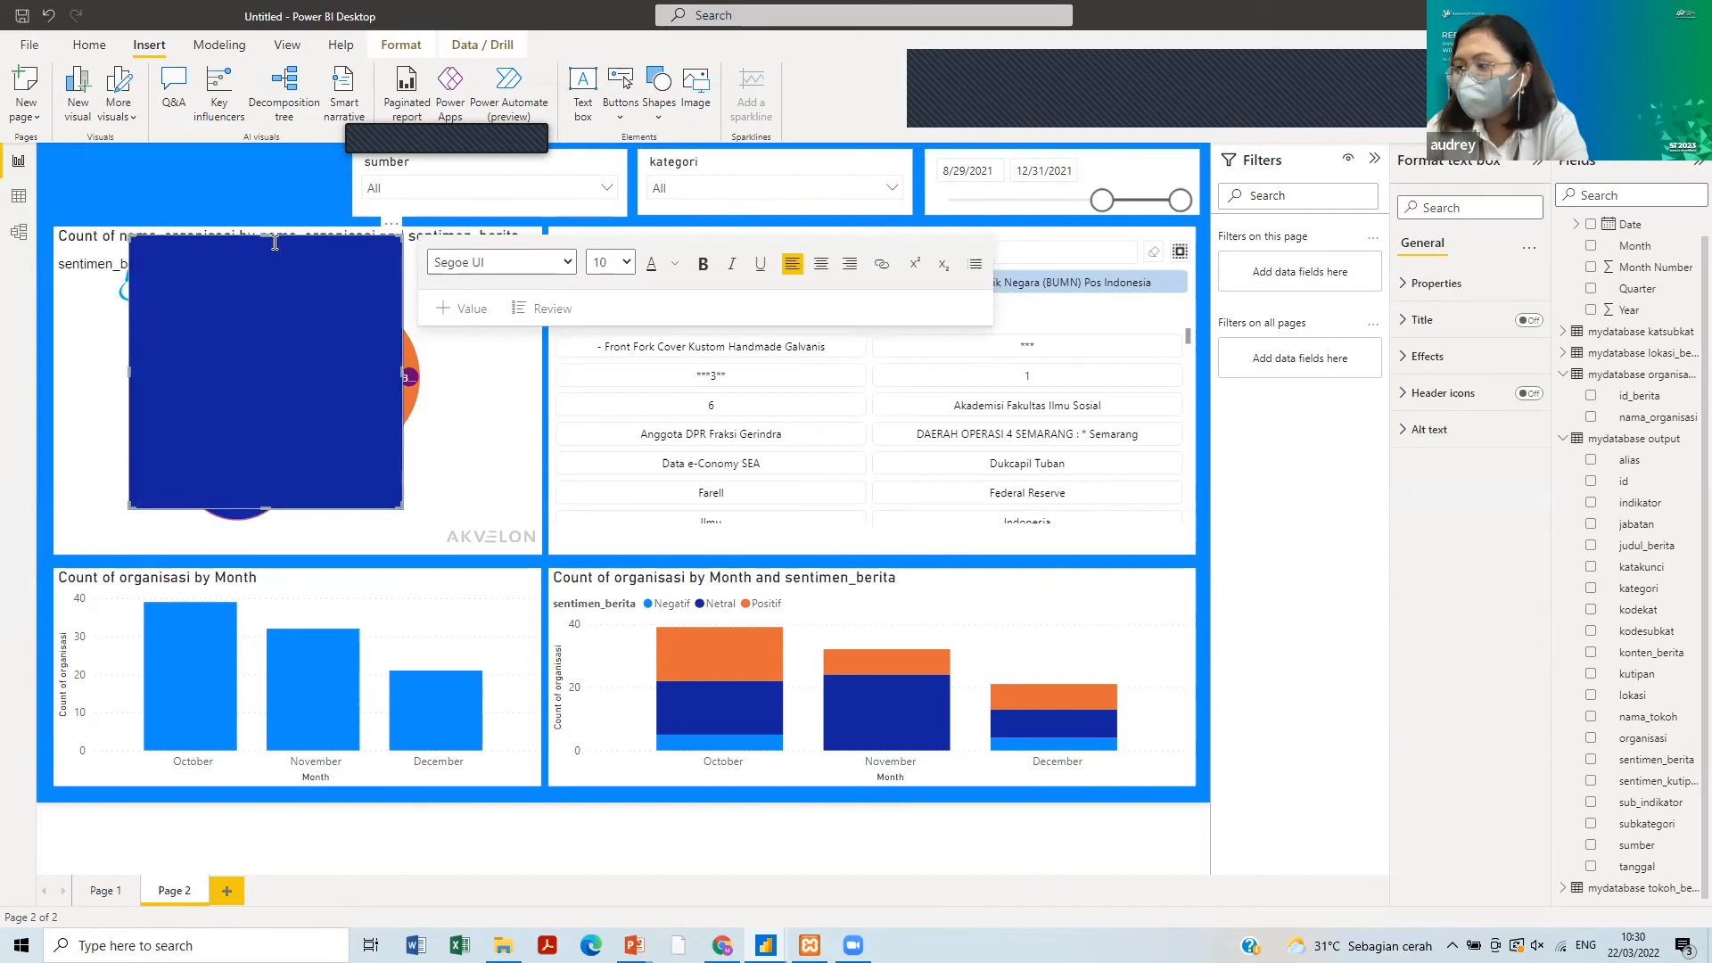
{"action": "left_click", "coordinate": [392, 224]}
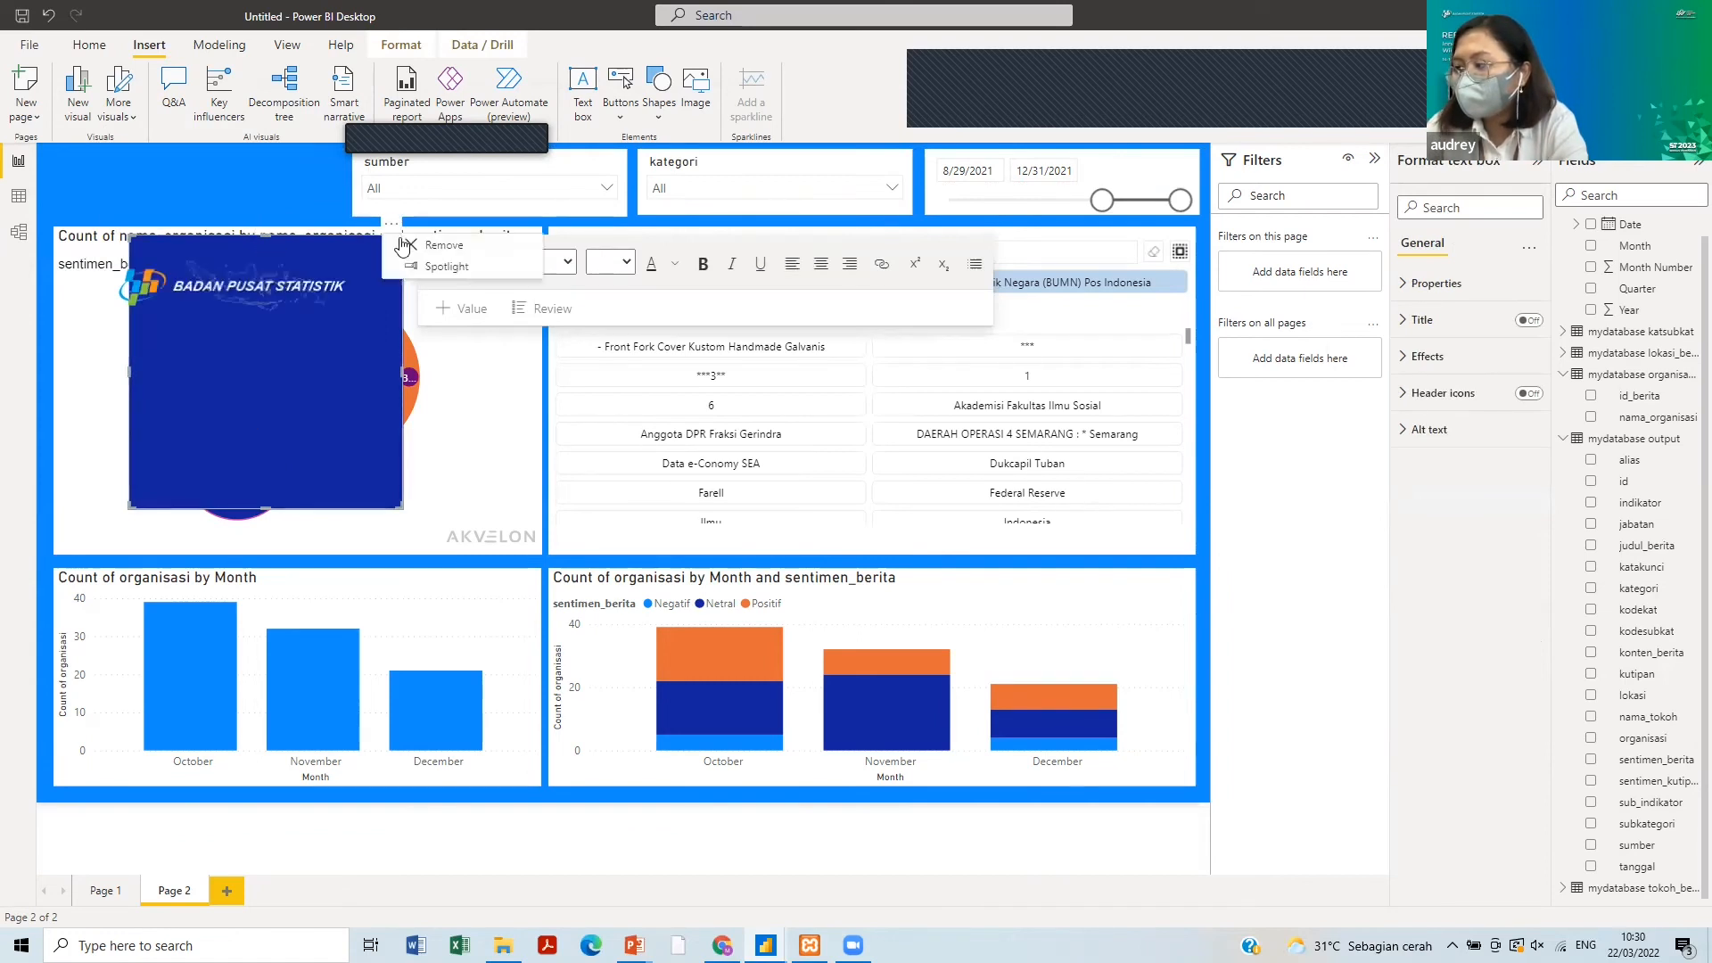
{"action": "left_click", "coordinate": [311, 296]}
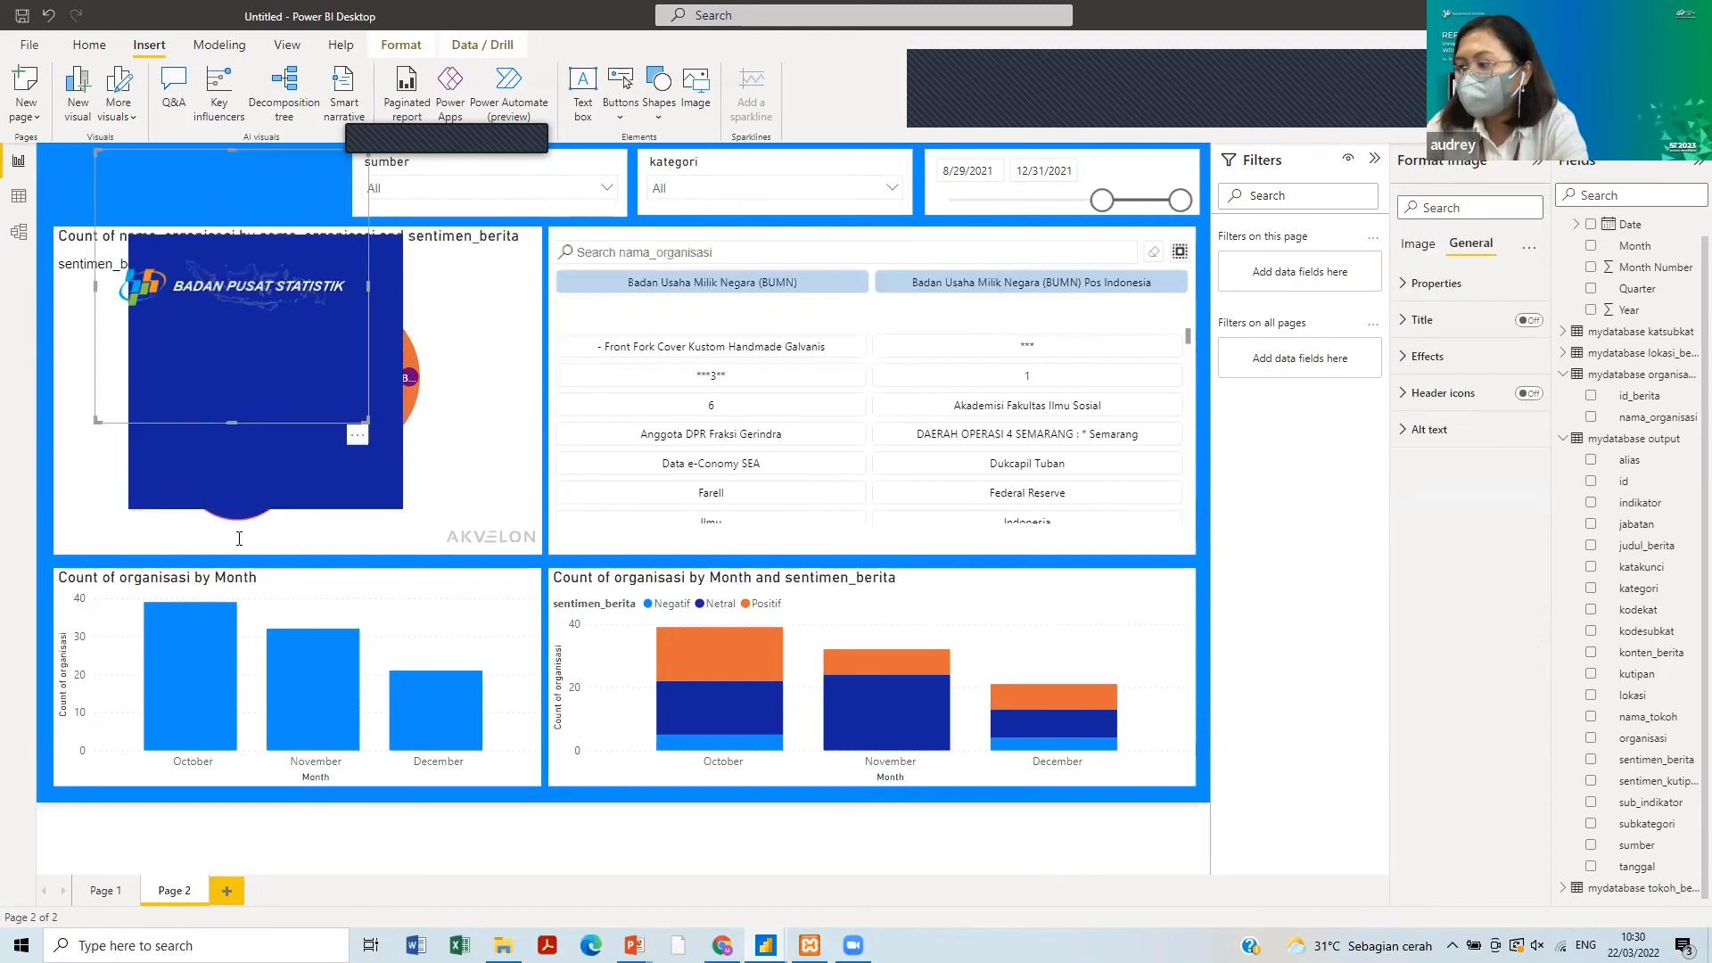
{"action": "left_click_drag", "start_coordinate": [256, 427], "coordinate": [291, 452]}
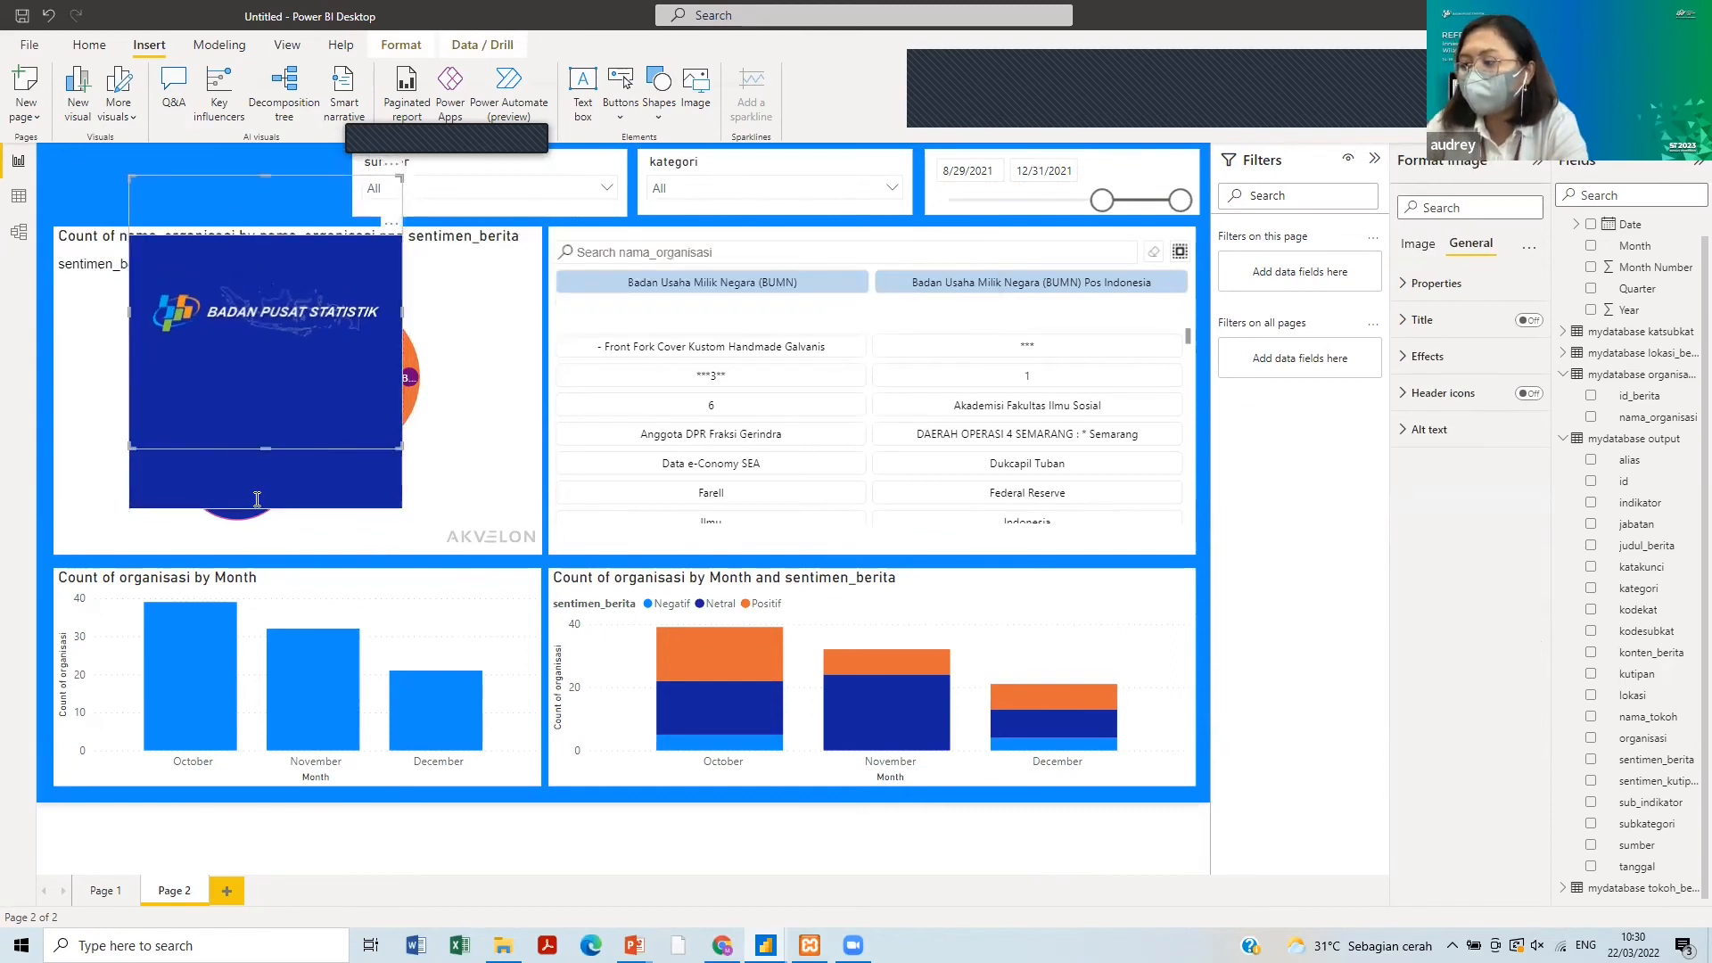
- Delete the dark blue text box covering the bubble chart
{"action": "left_click", "coordinate": [260, 486]}
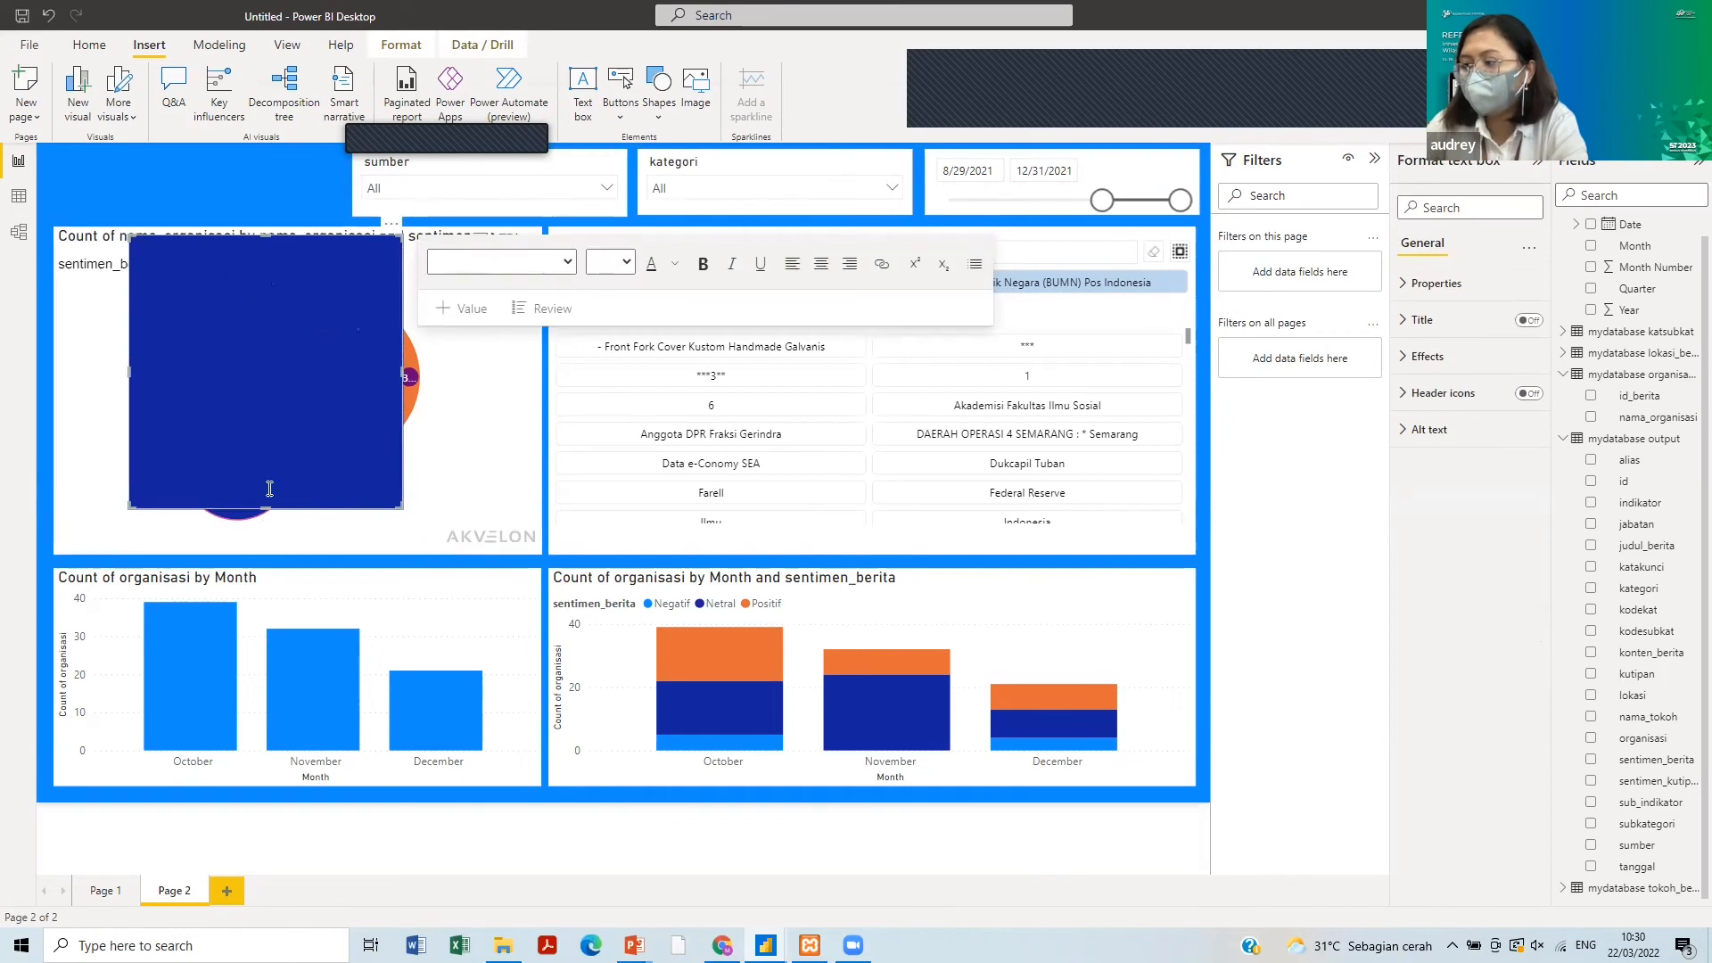
{"action": "key", "text": "Delete"}
{"action": "left_click", "coordinate": [265, 471]}
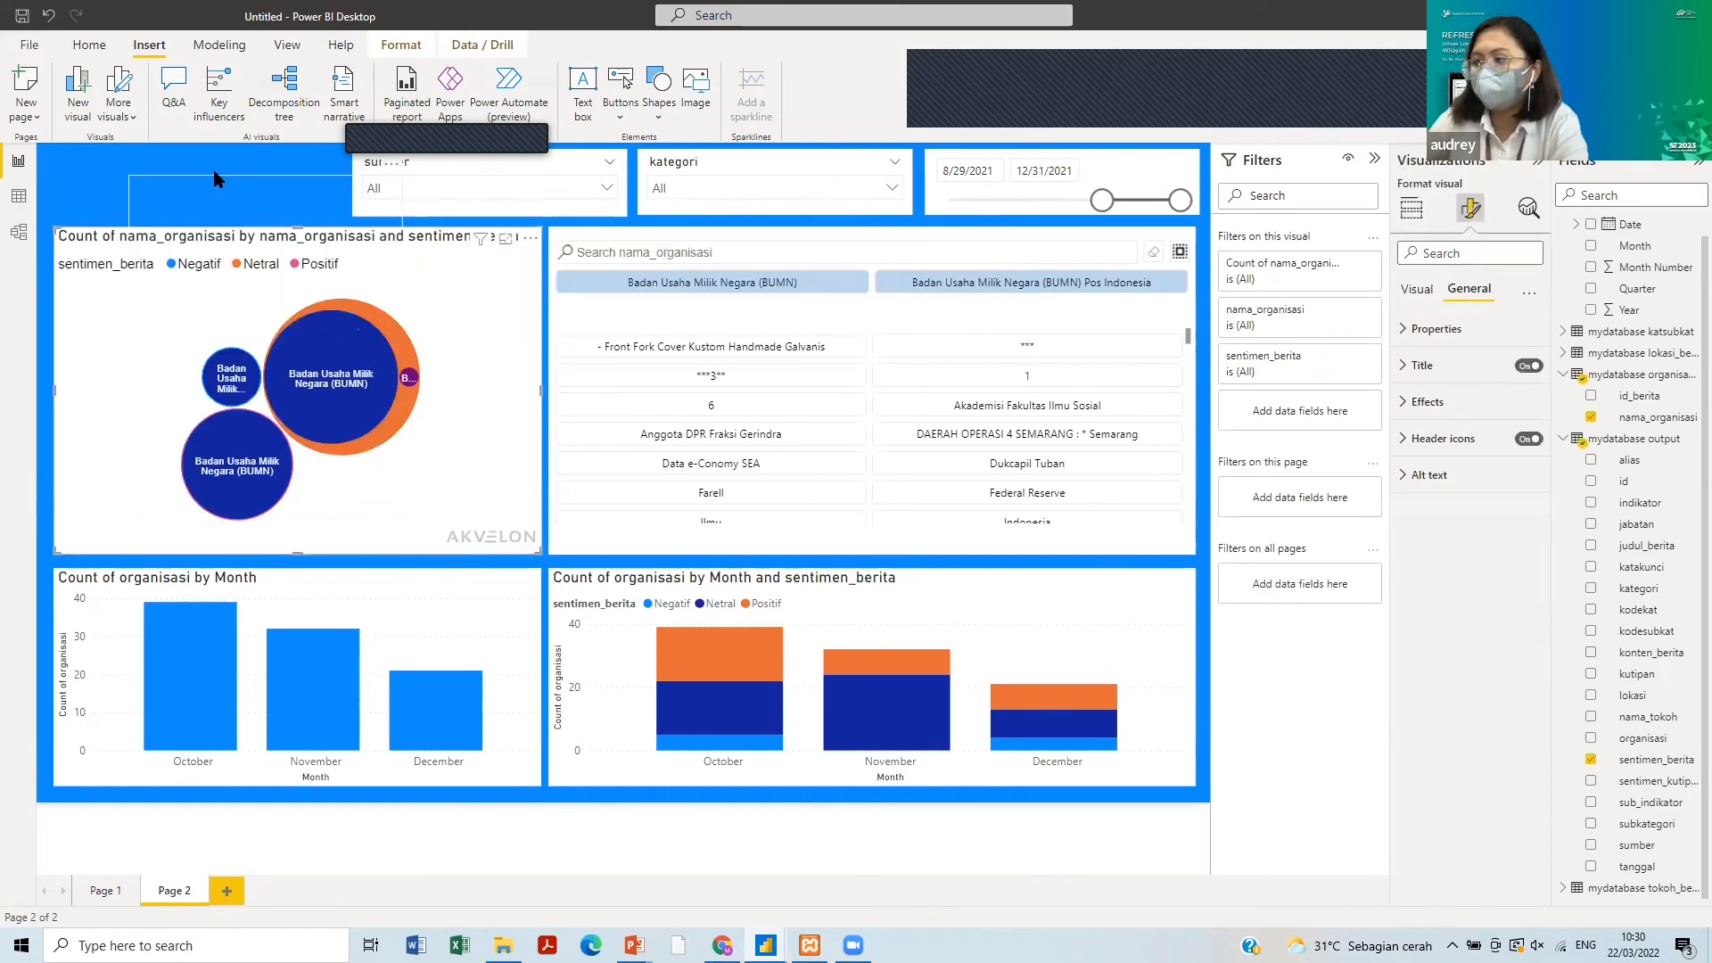
- Delete the oversized Badan Pusat Statistik logo image and the dark blue text box covering the bubble chart on Page 2
{"action": "left_click", "coordinate": [210, 162]}
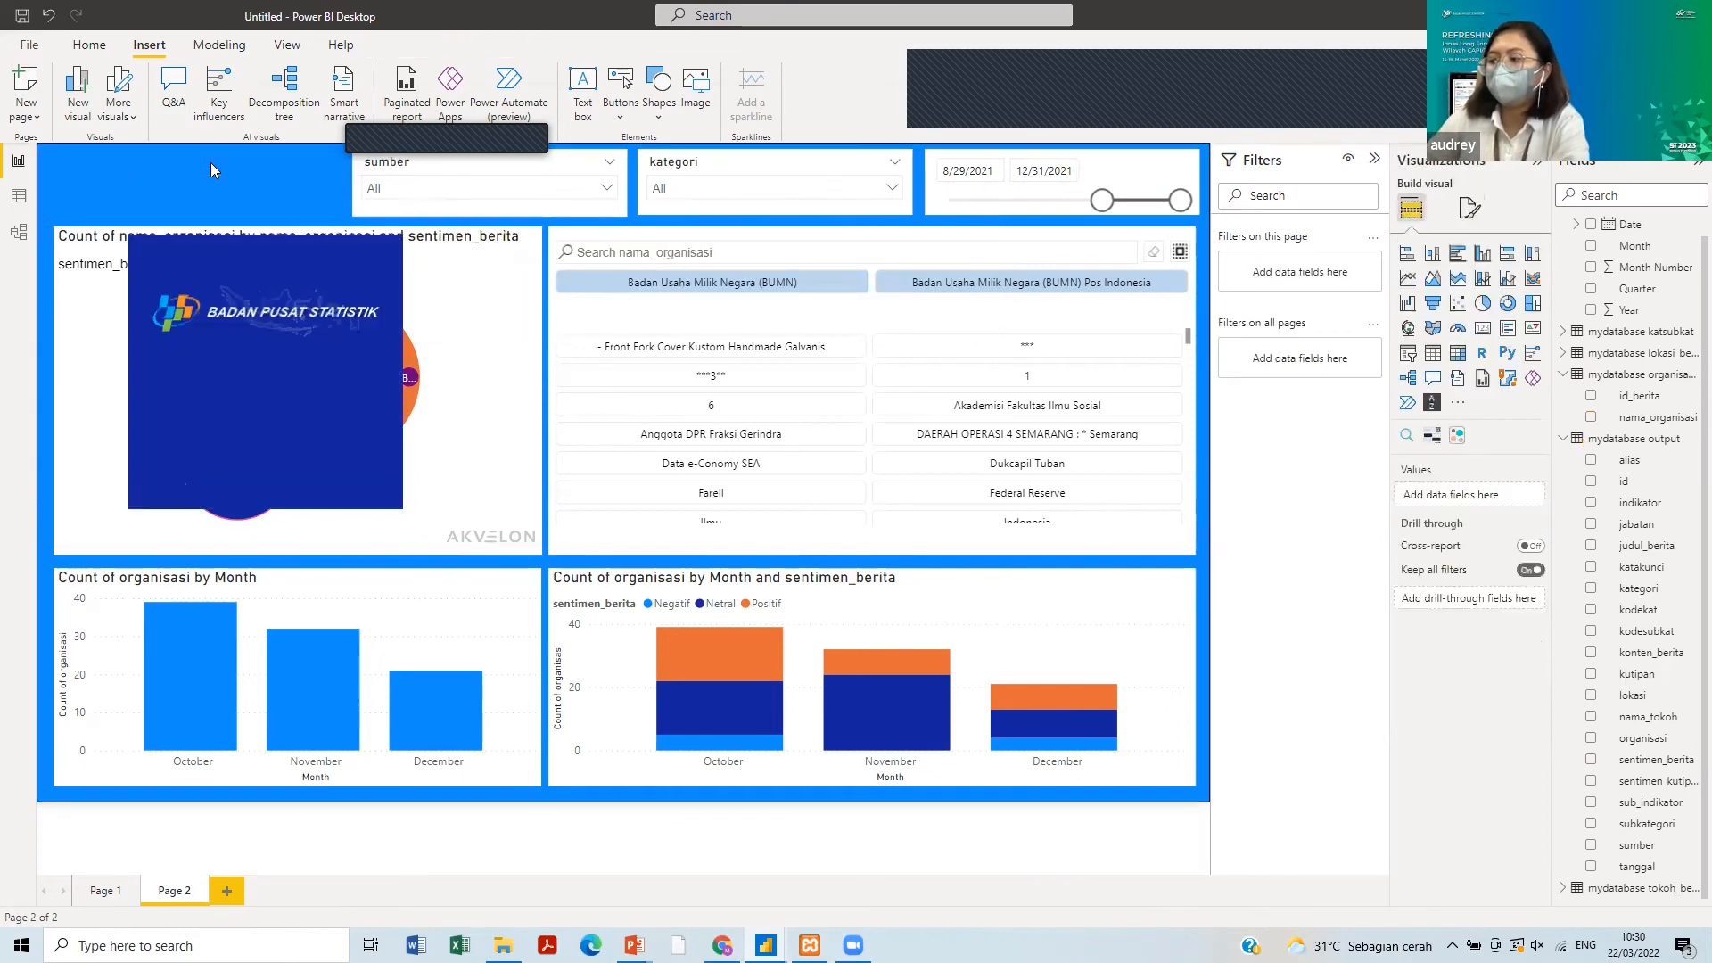
{"action": "left_click", "coordinate": [369, 413]}
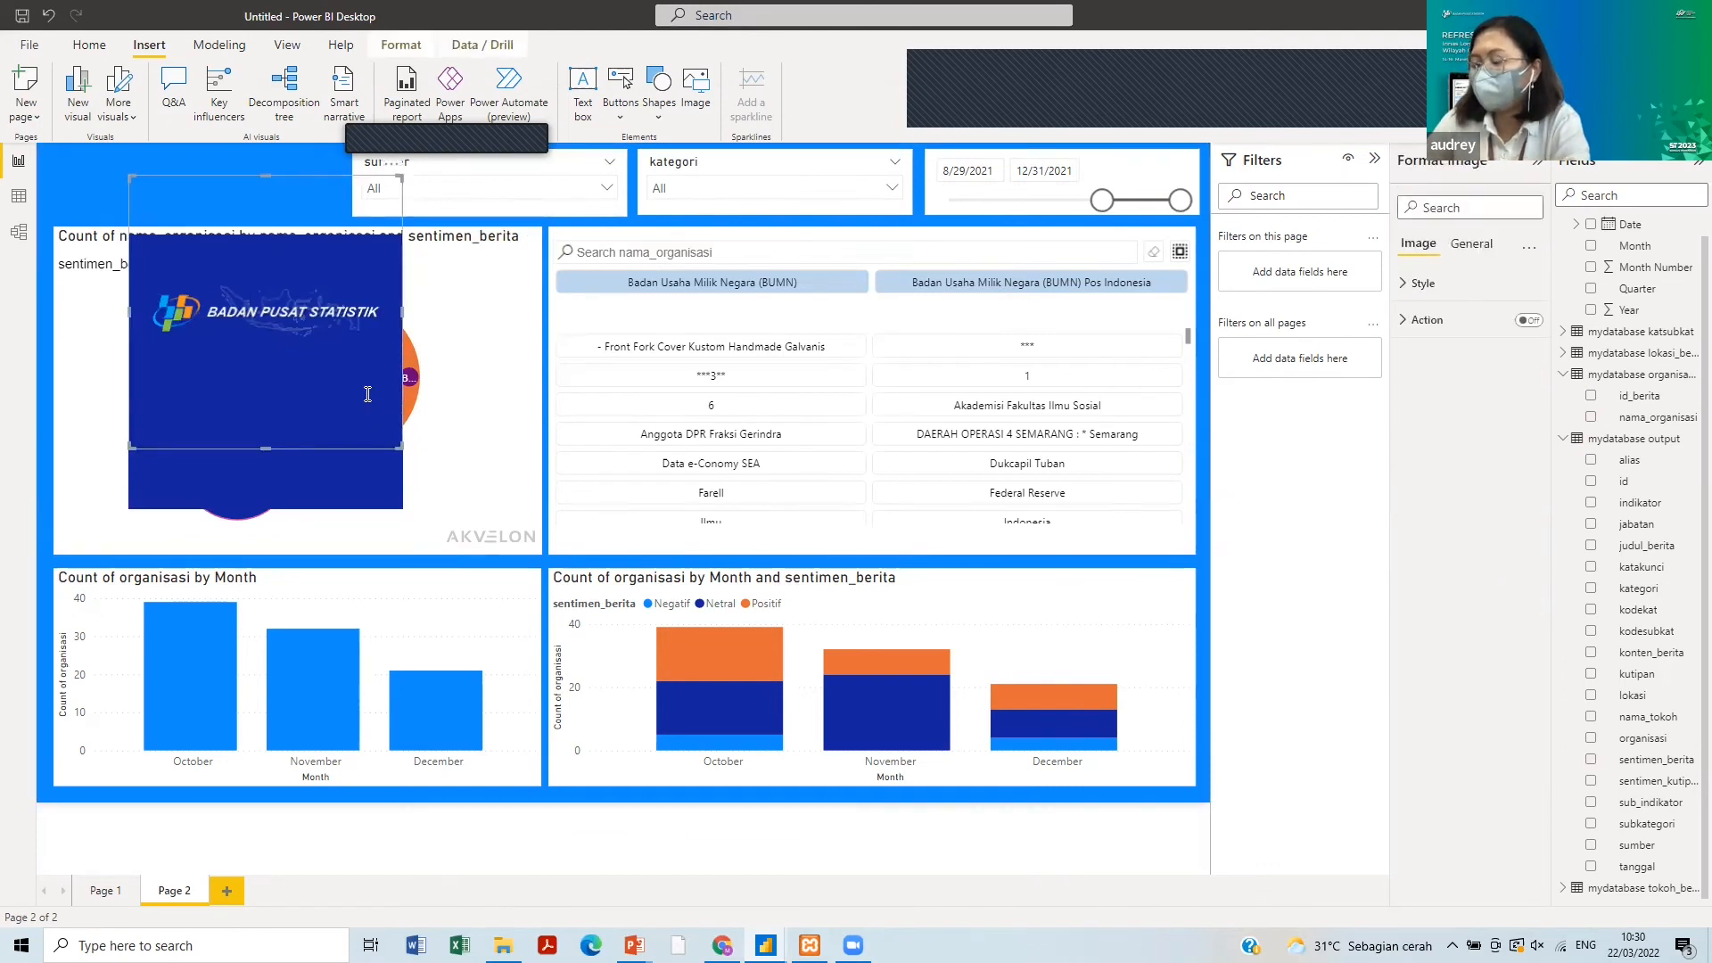
{"action": "key", "text": "Delete"}
{"action": "left_click", "coordinate": [393, 233]}
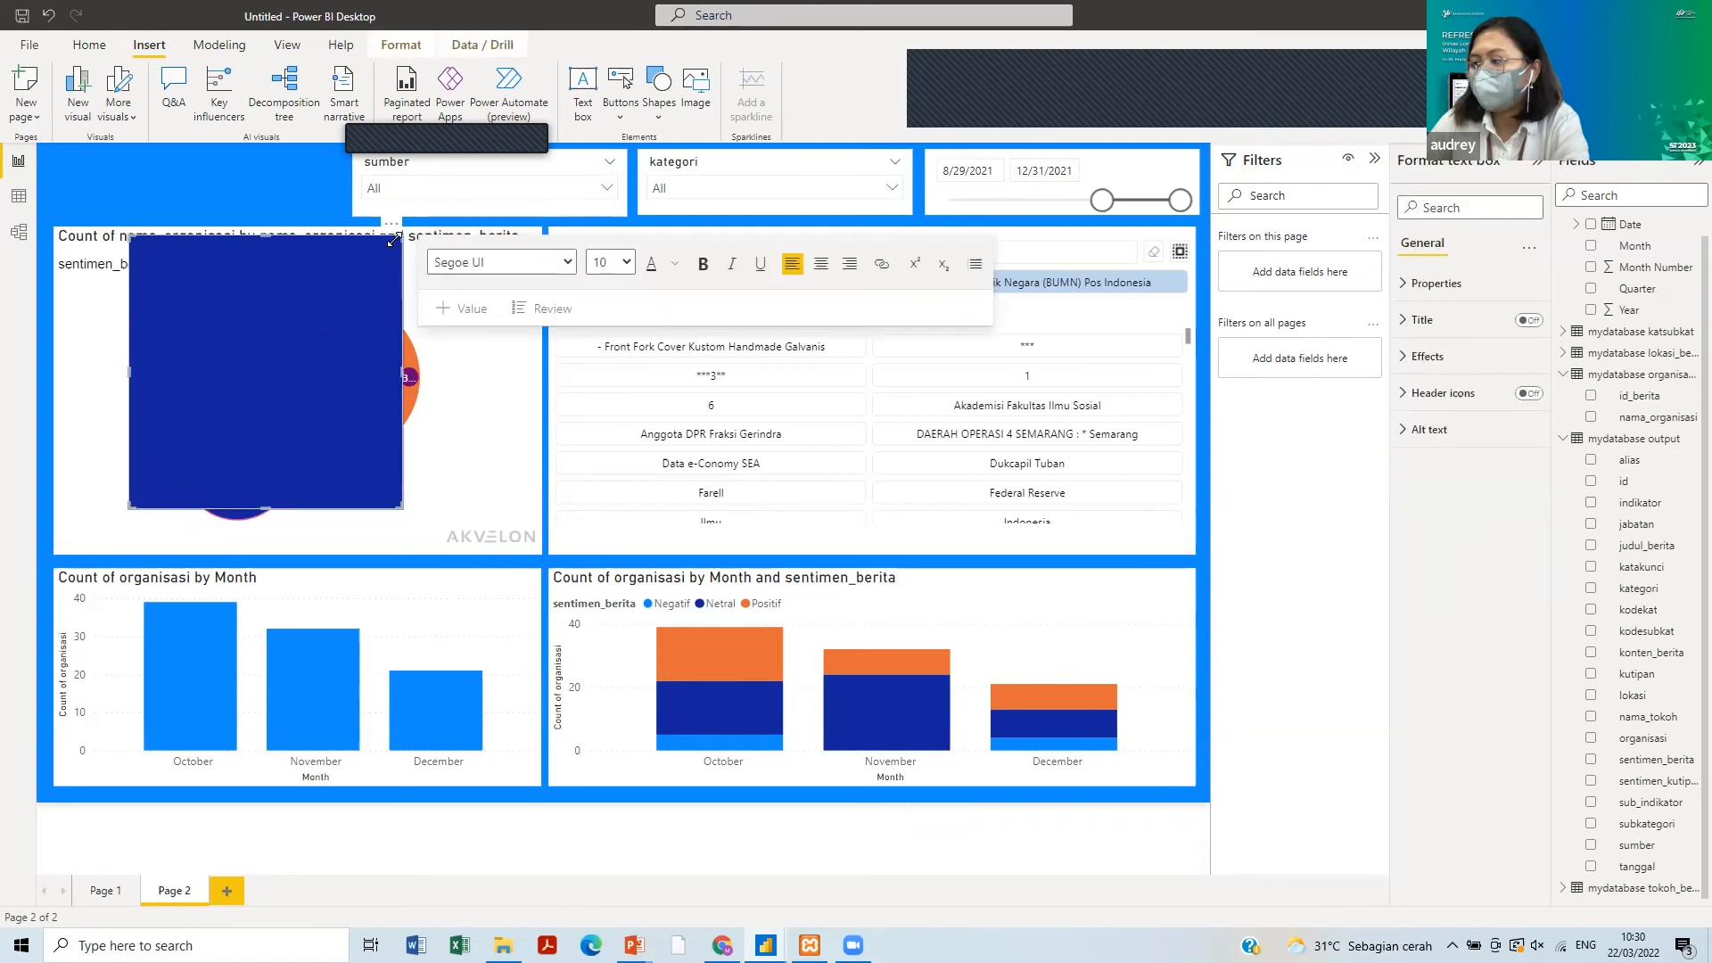
{"action": "left_click", "coordinate": [391, 225]}
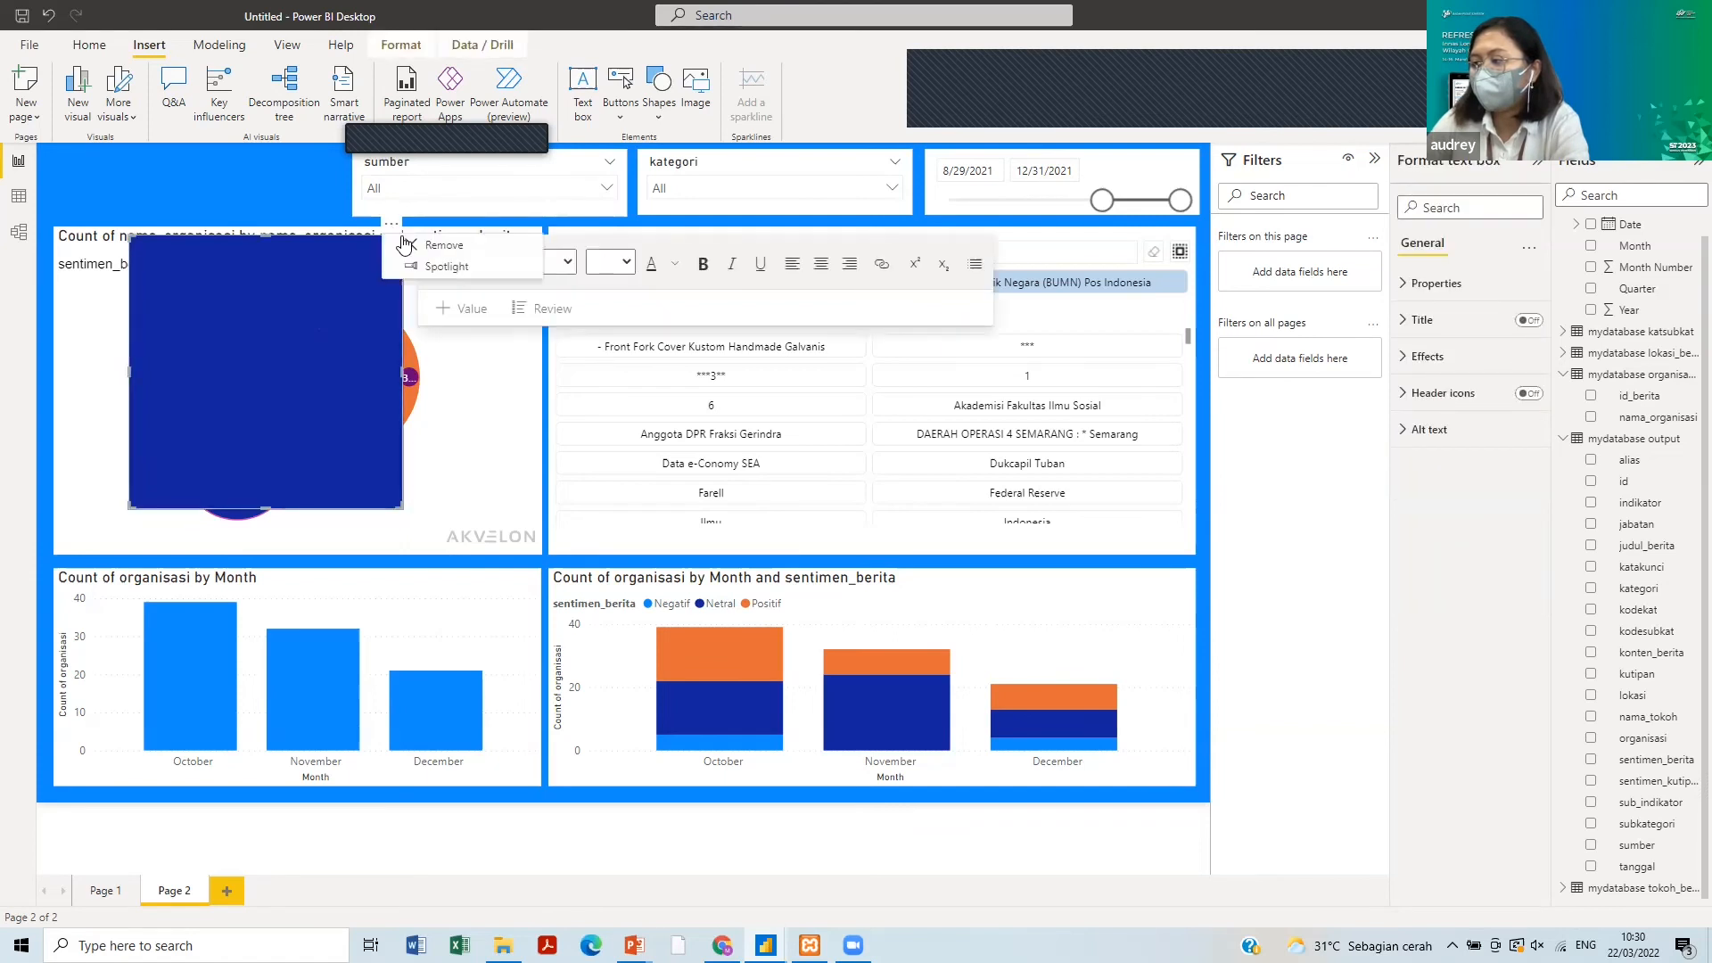
{"action": "left_click", "coordinate": [437, 245]}
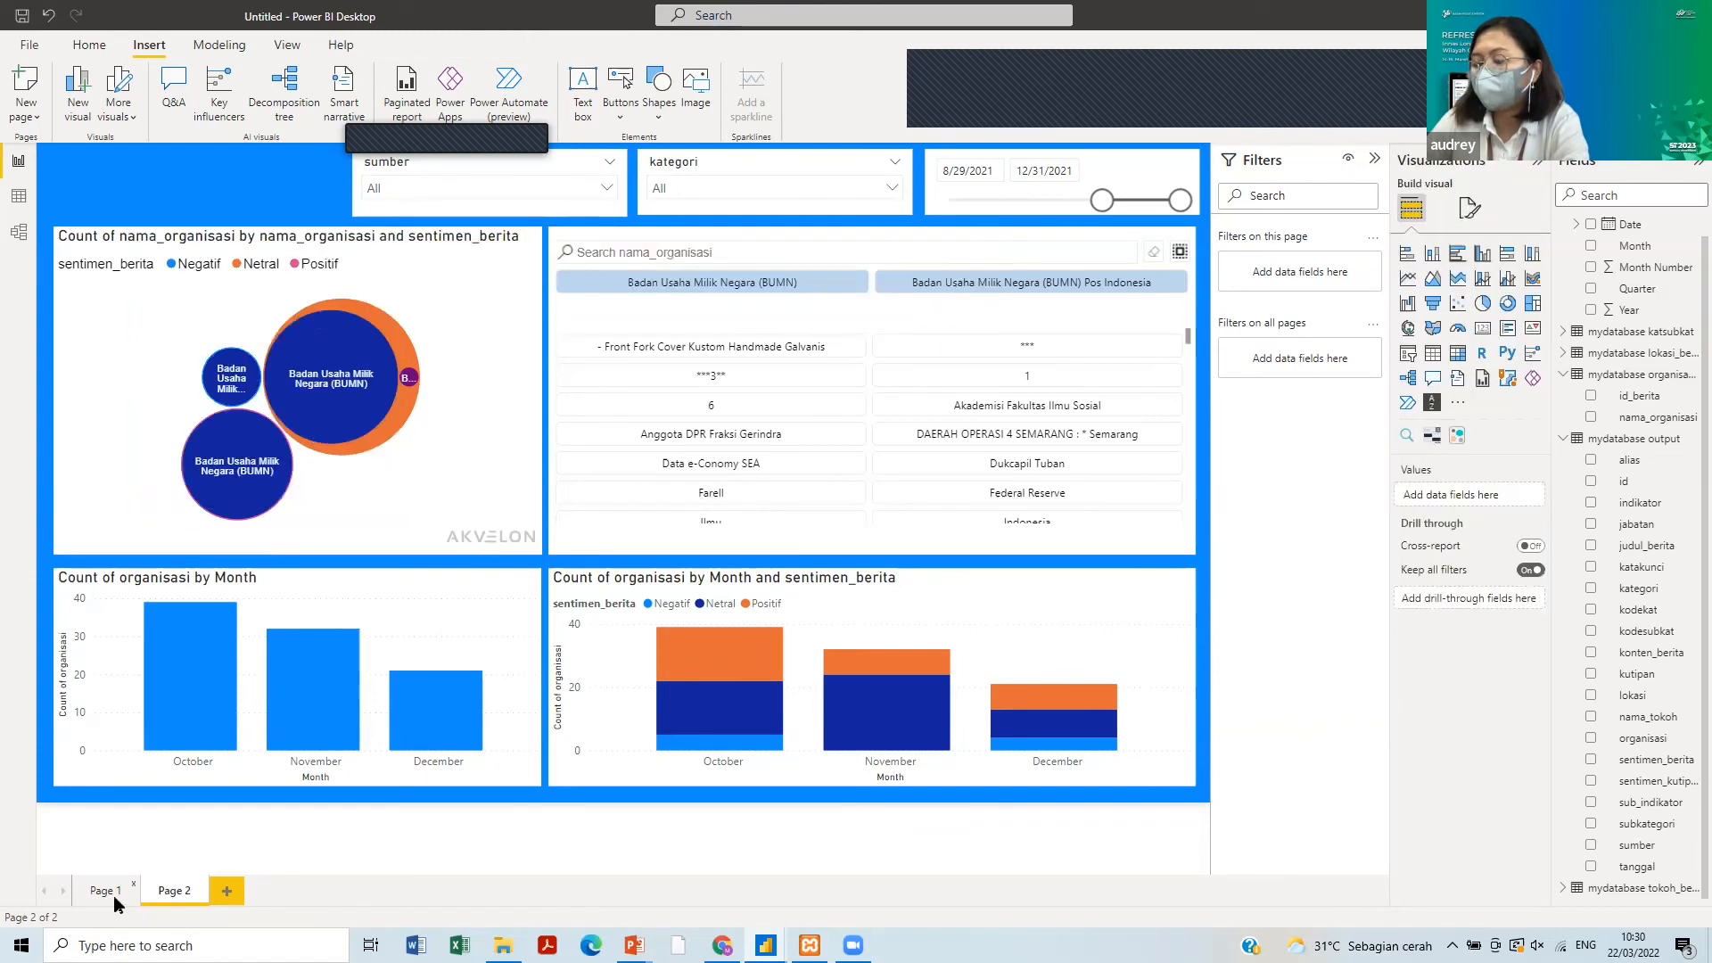
- Copy the Badan Pusat Statistik logo from Page 1's header and paste it into the header of Page 2
{"action": "left_click", "coordinate": [113, 894]}
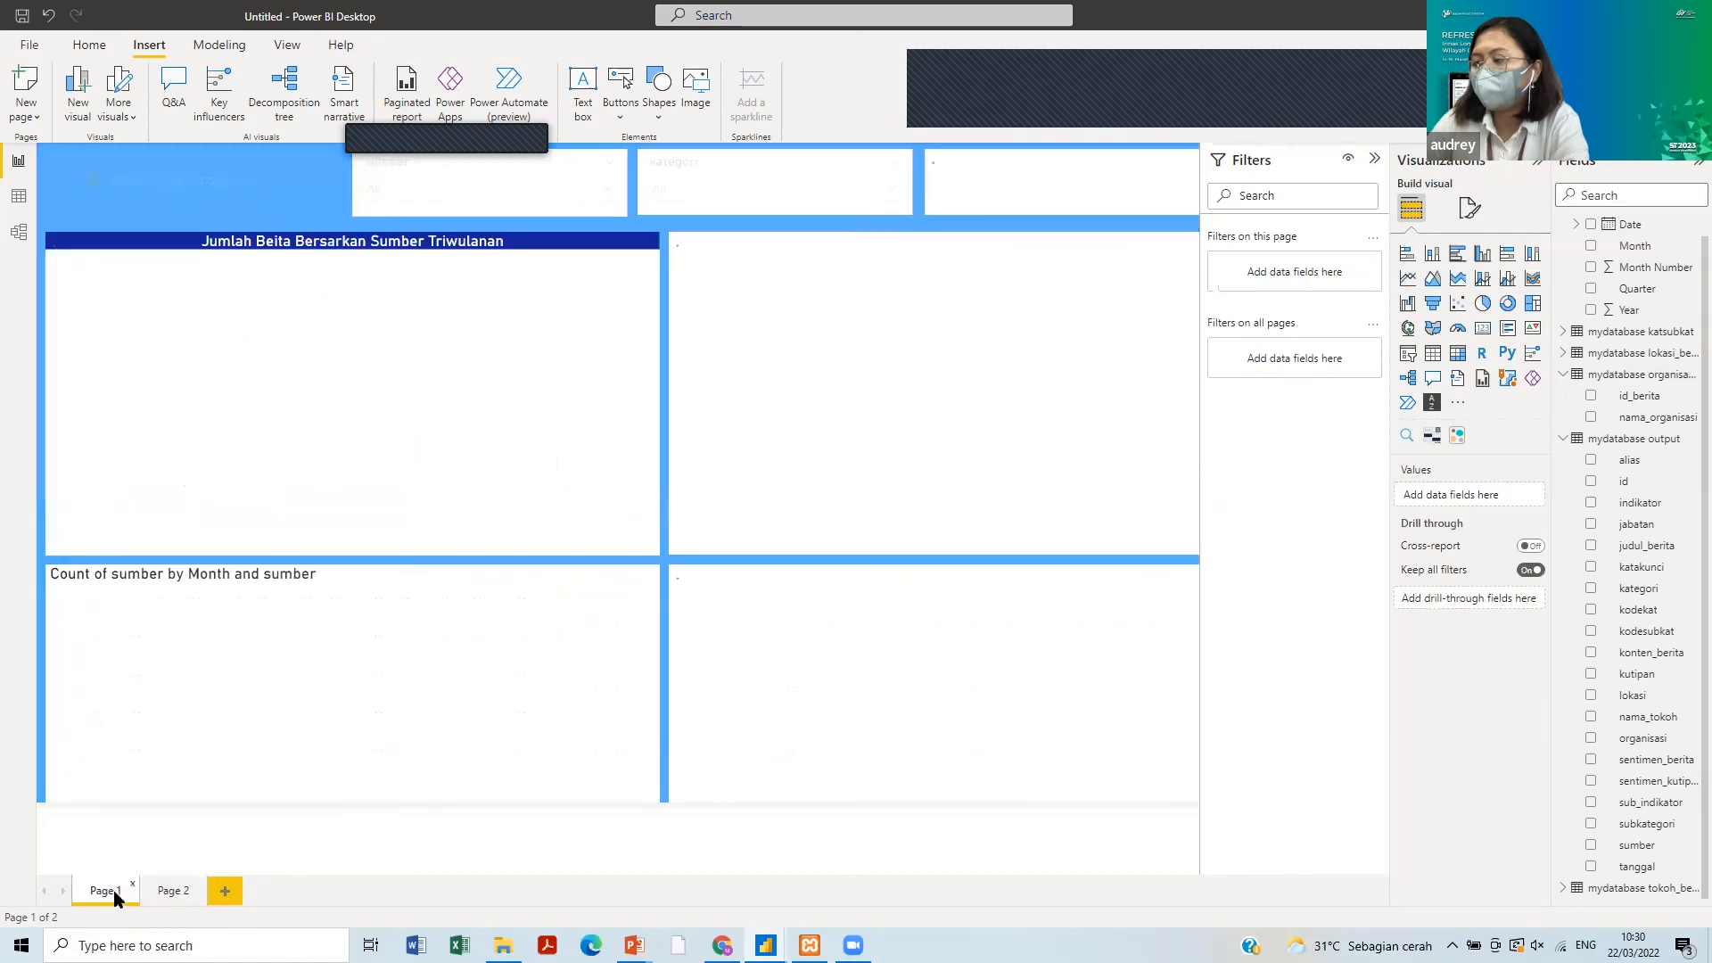
{"action": "left_click", "coordinate": [163, 203]}
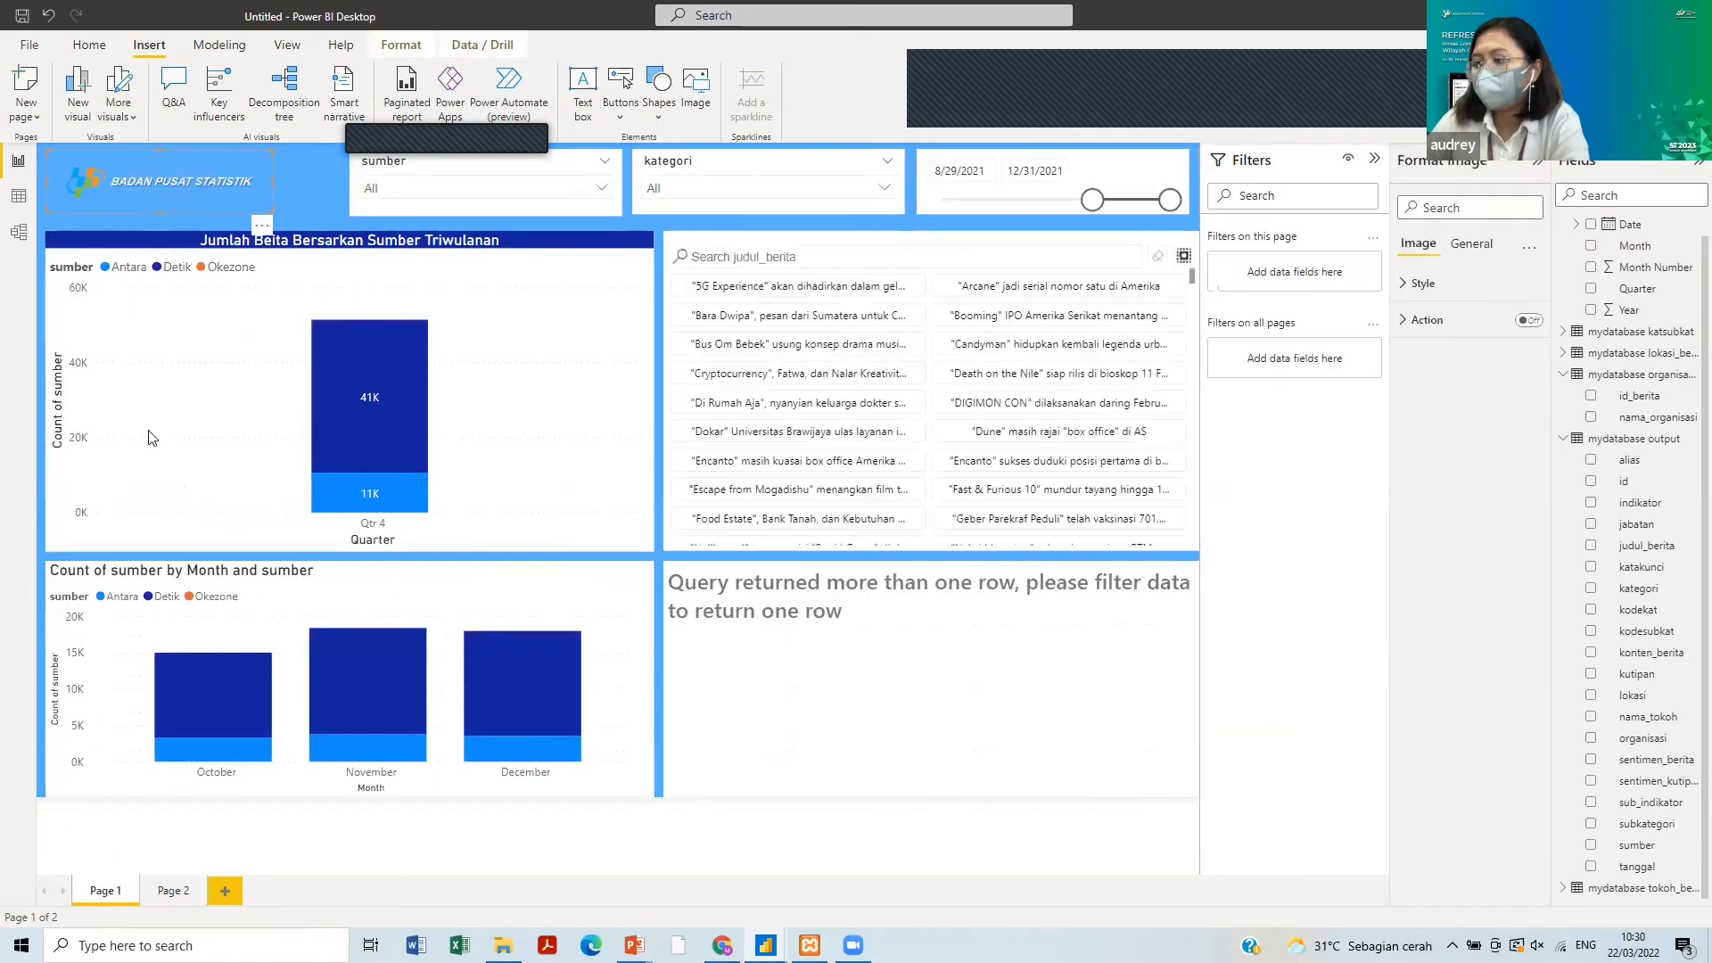
{"action": "left_click", "coordinate": [169, 896]}
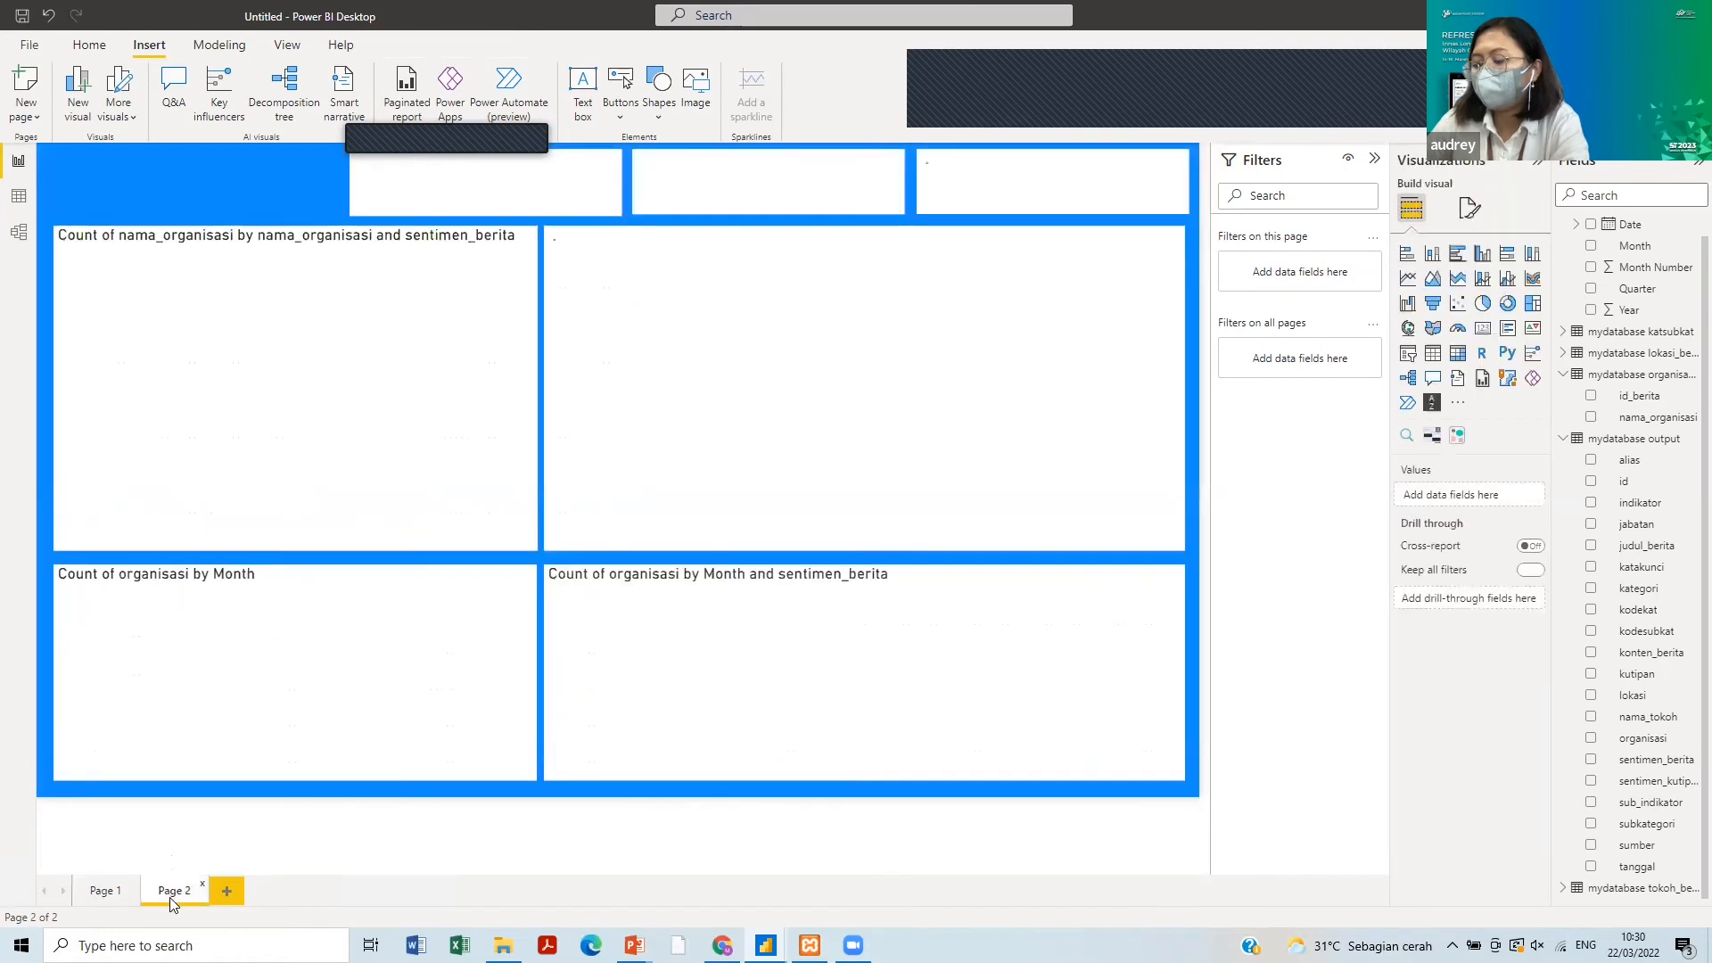
{"action": "key", "text": "ctrl+v"}
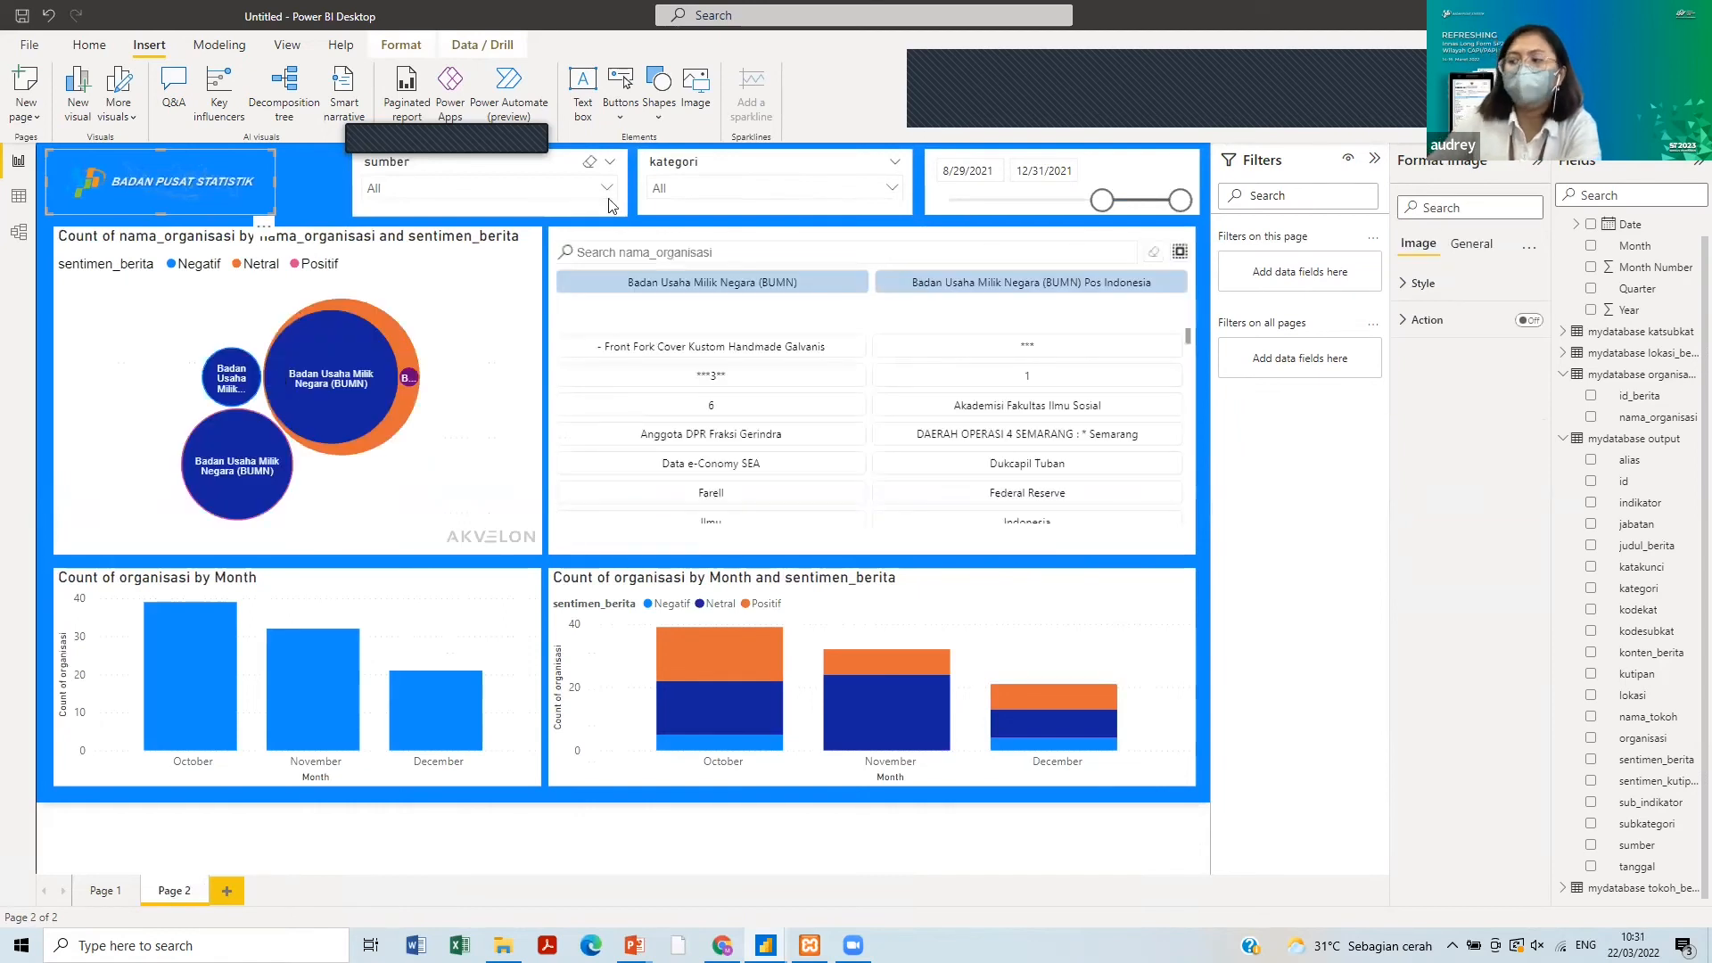
- Save the report as trial2 in the Fenomena folder
{"action": "left_click", "coordinate": [15, 52]}
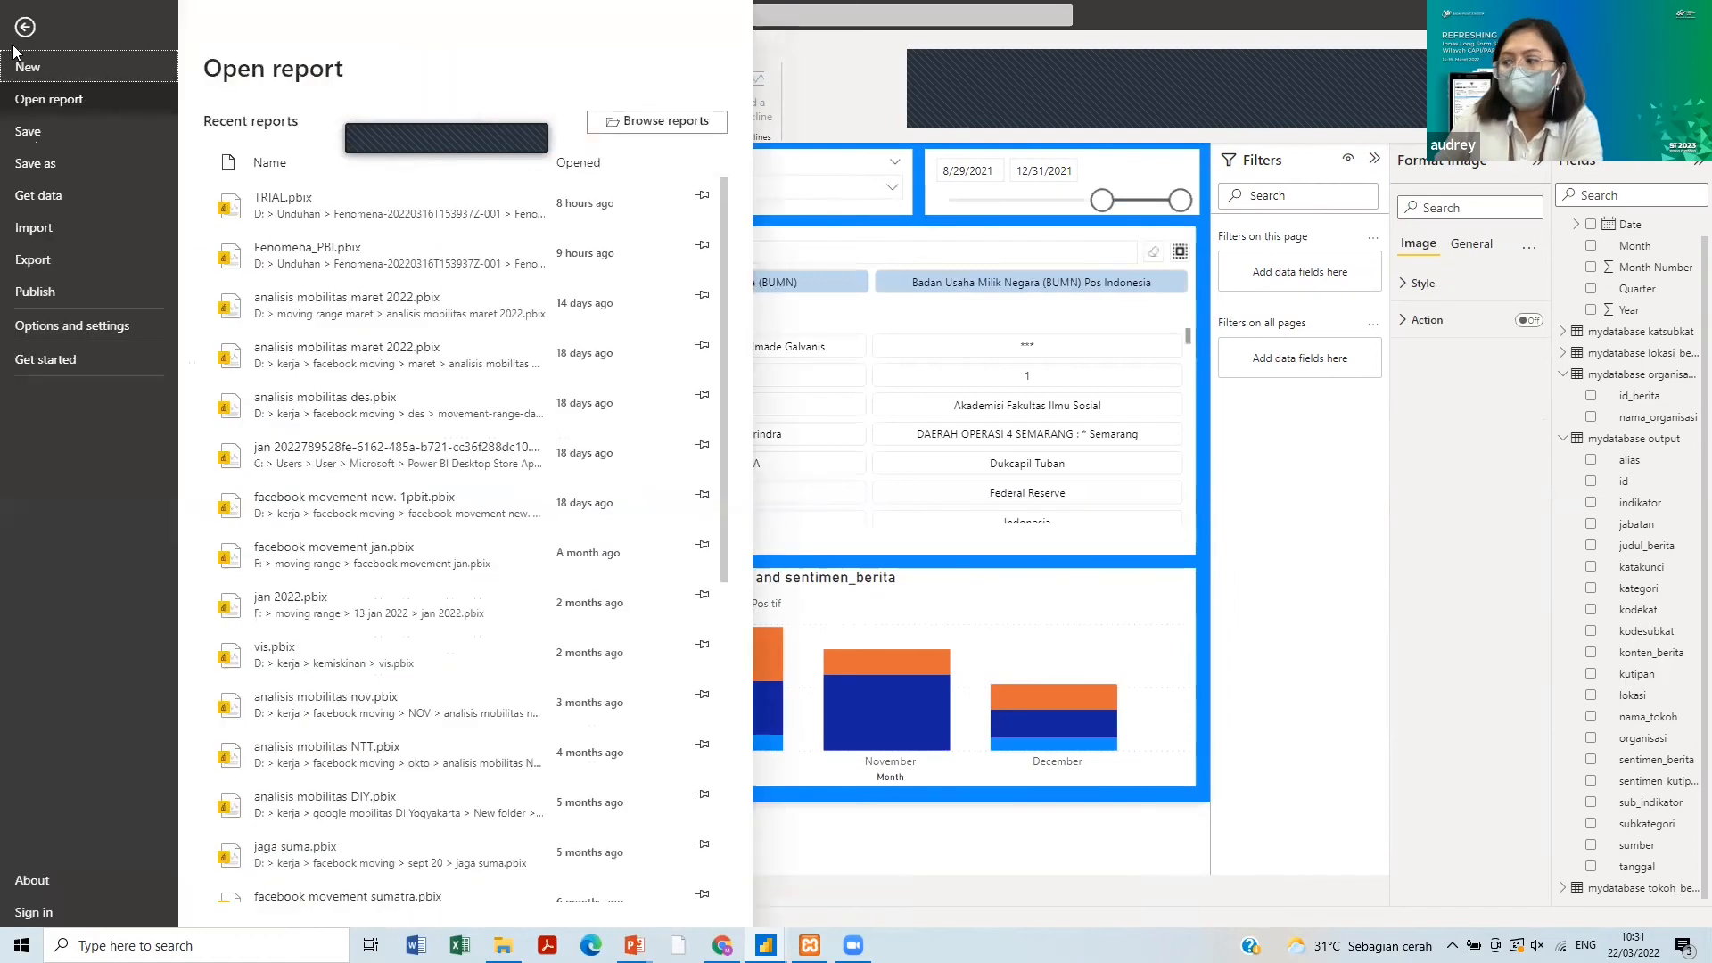
{"action": "left_click", "coordinate": [36, 127]}
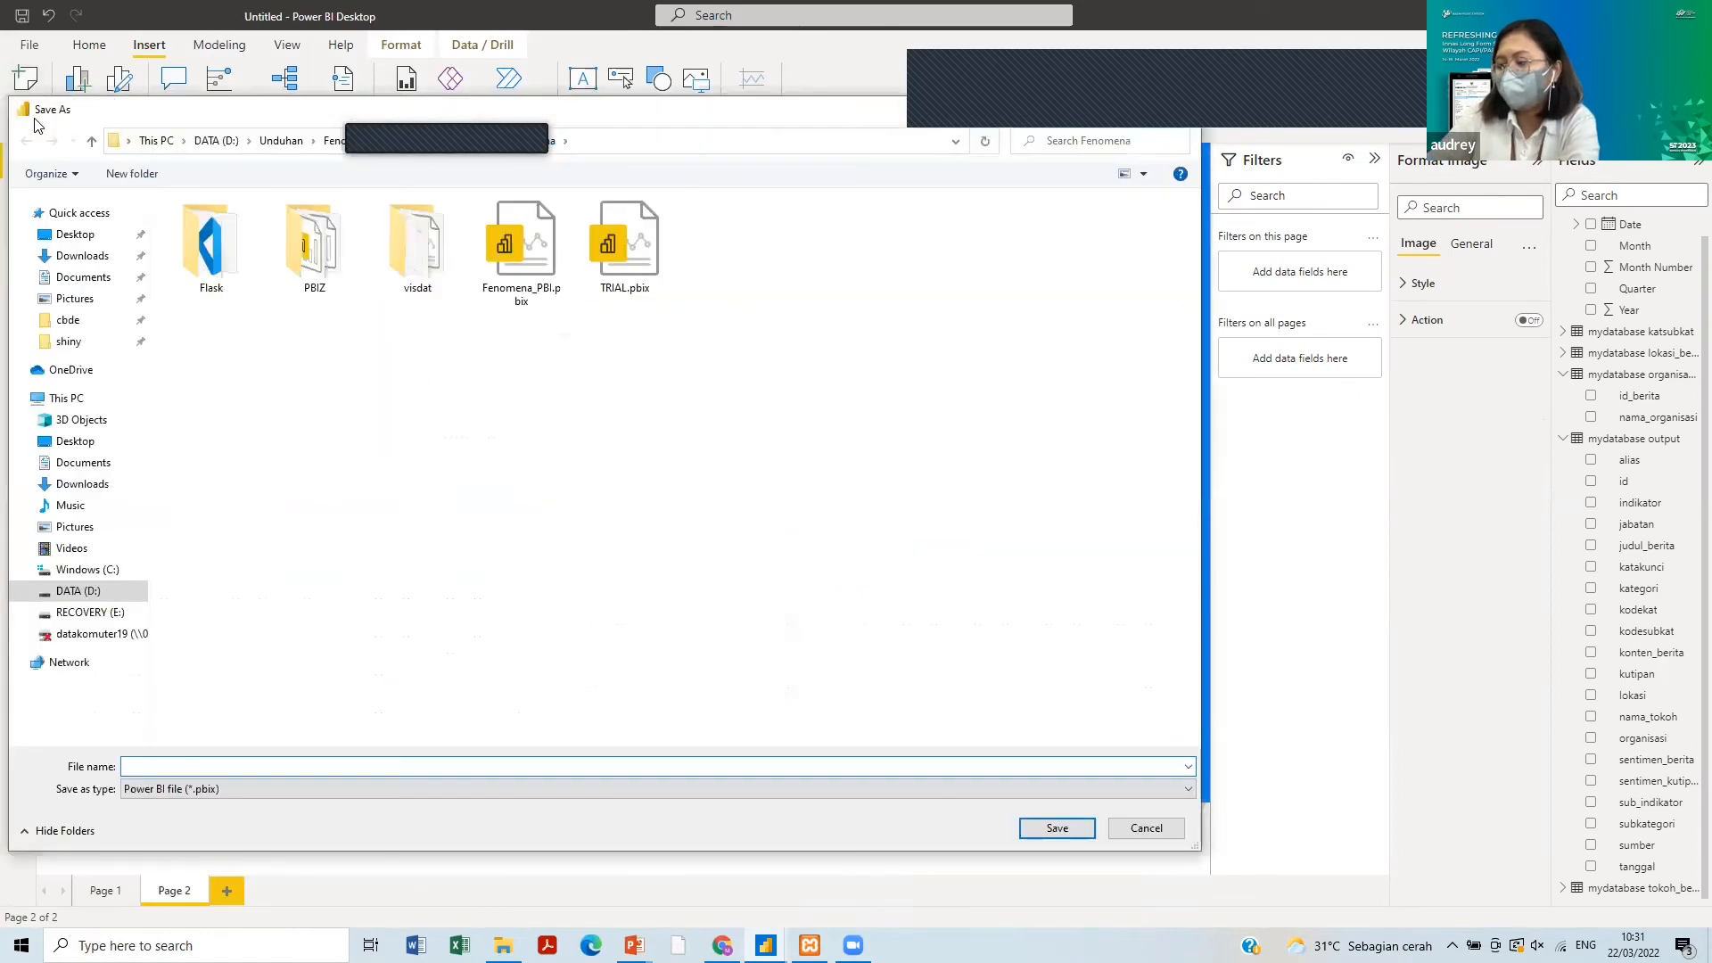
{"action": "type", "text": "trial"}
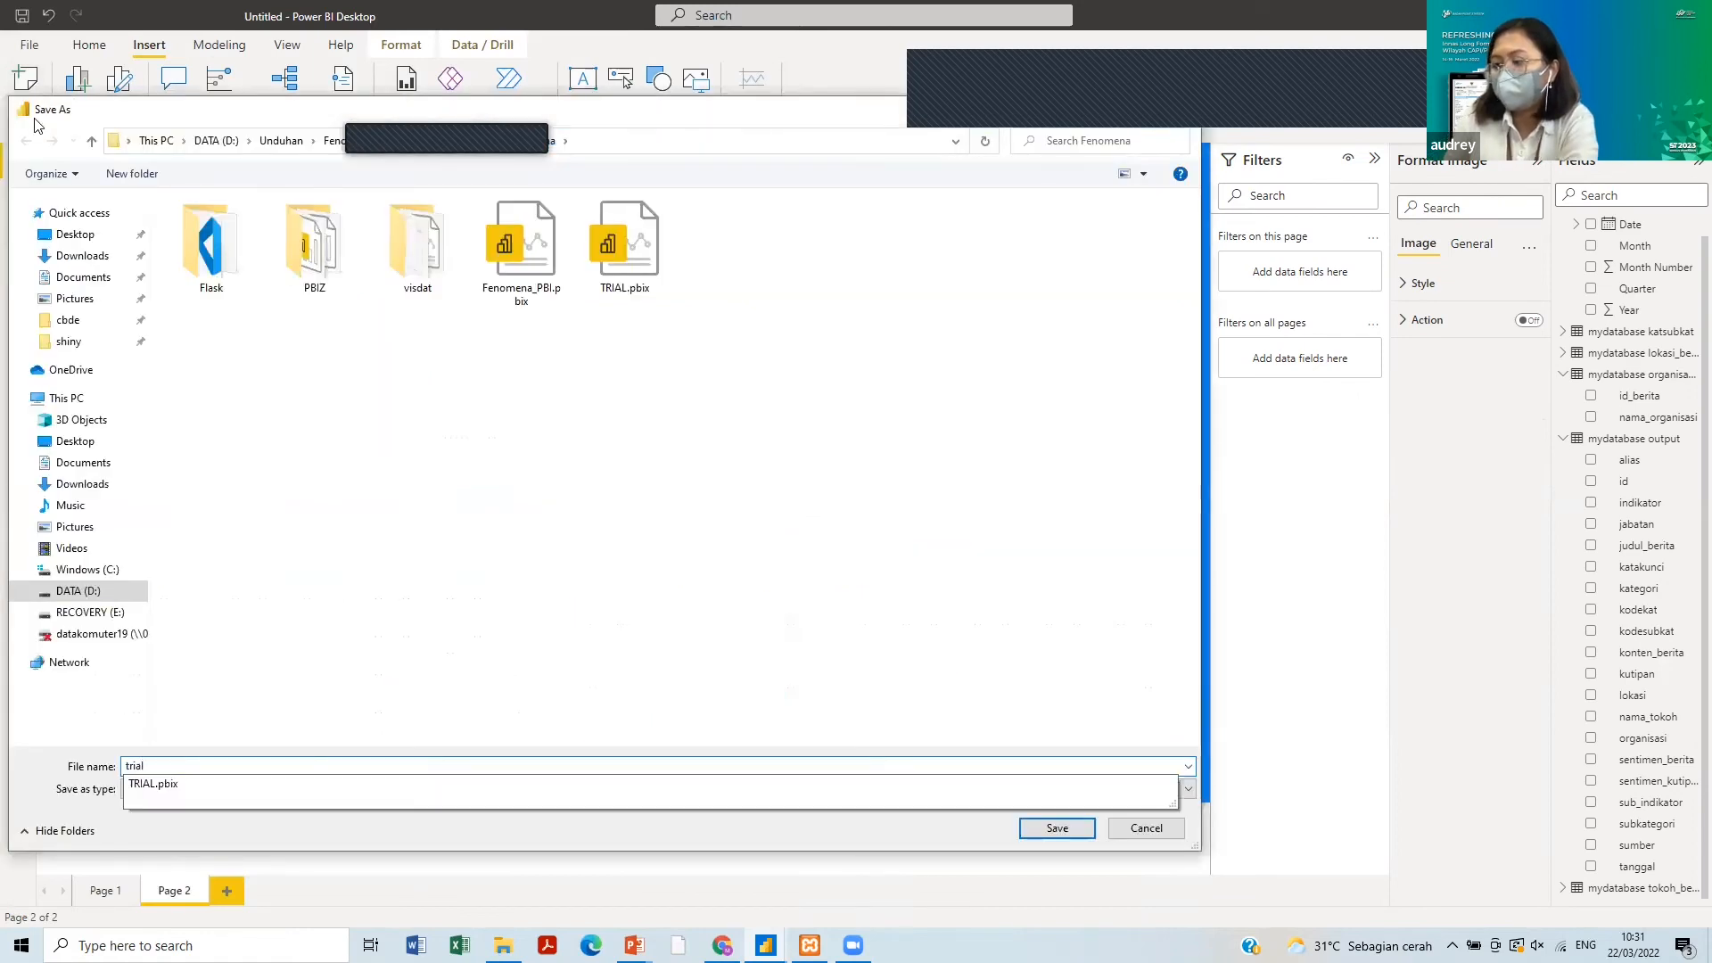
{"action": "key", "text": "Return"}
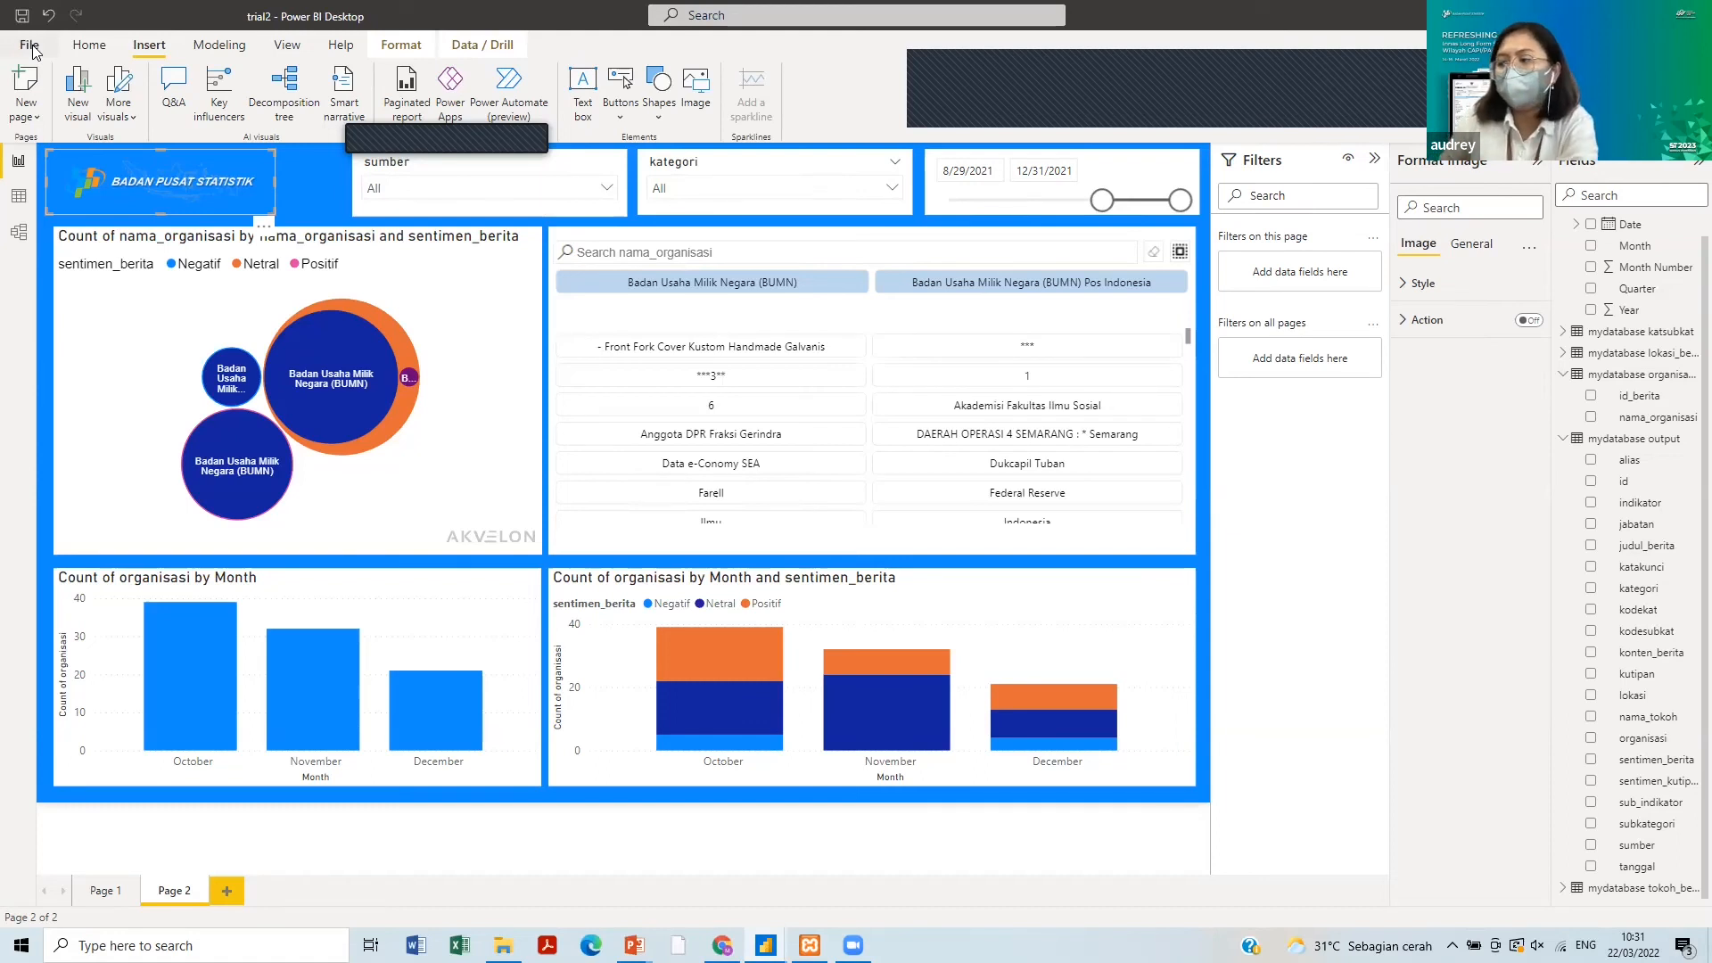
- Publish the trial2 report to Power BI with My workspace as the destination
{"action": "left_click", "coordinate": [29, 46]}
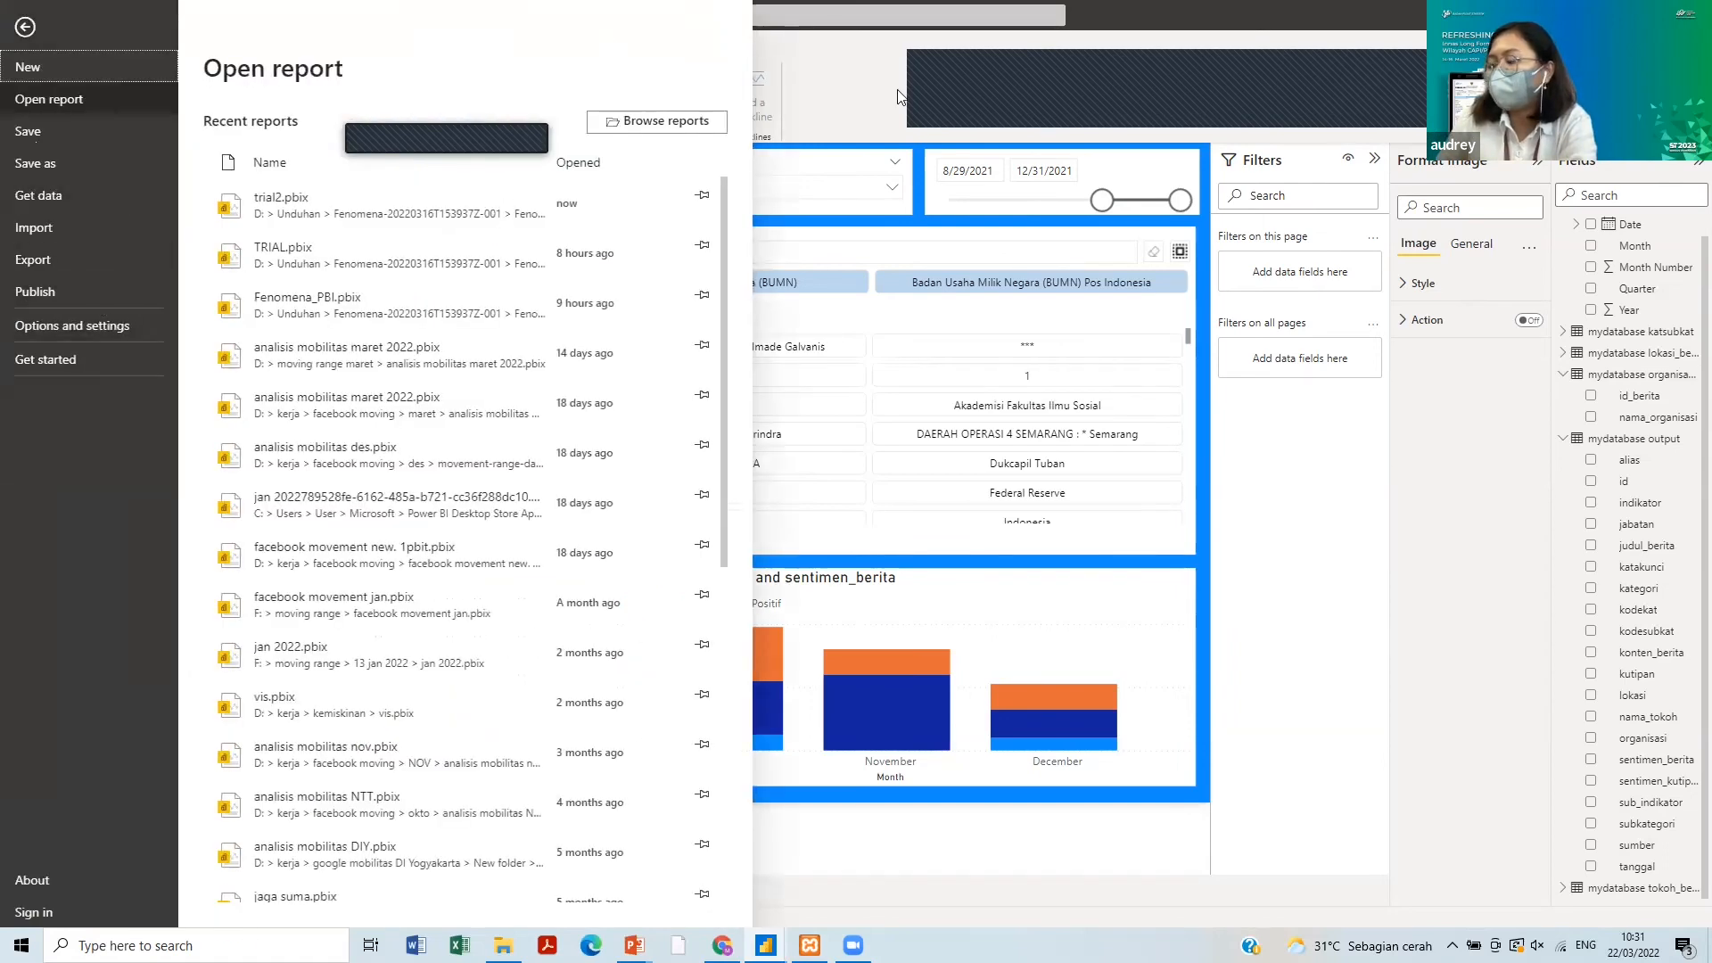
{"action": "left_click", "coordinate": [785, 79]}
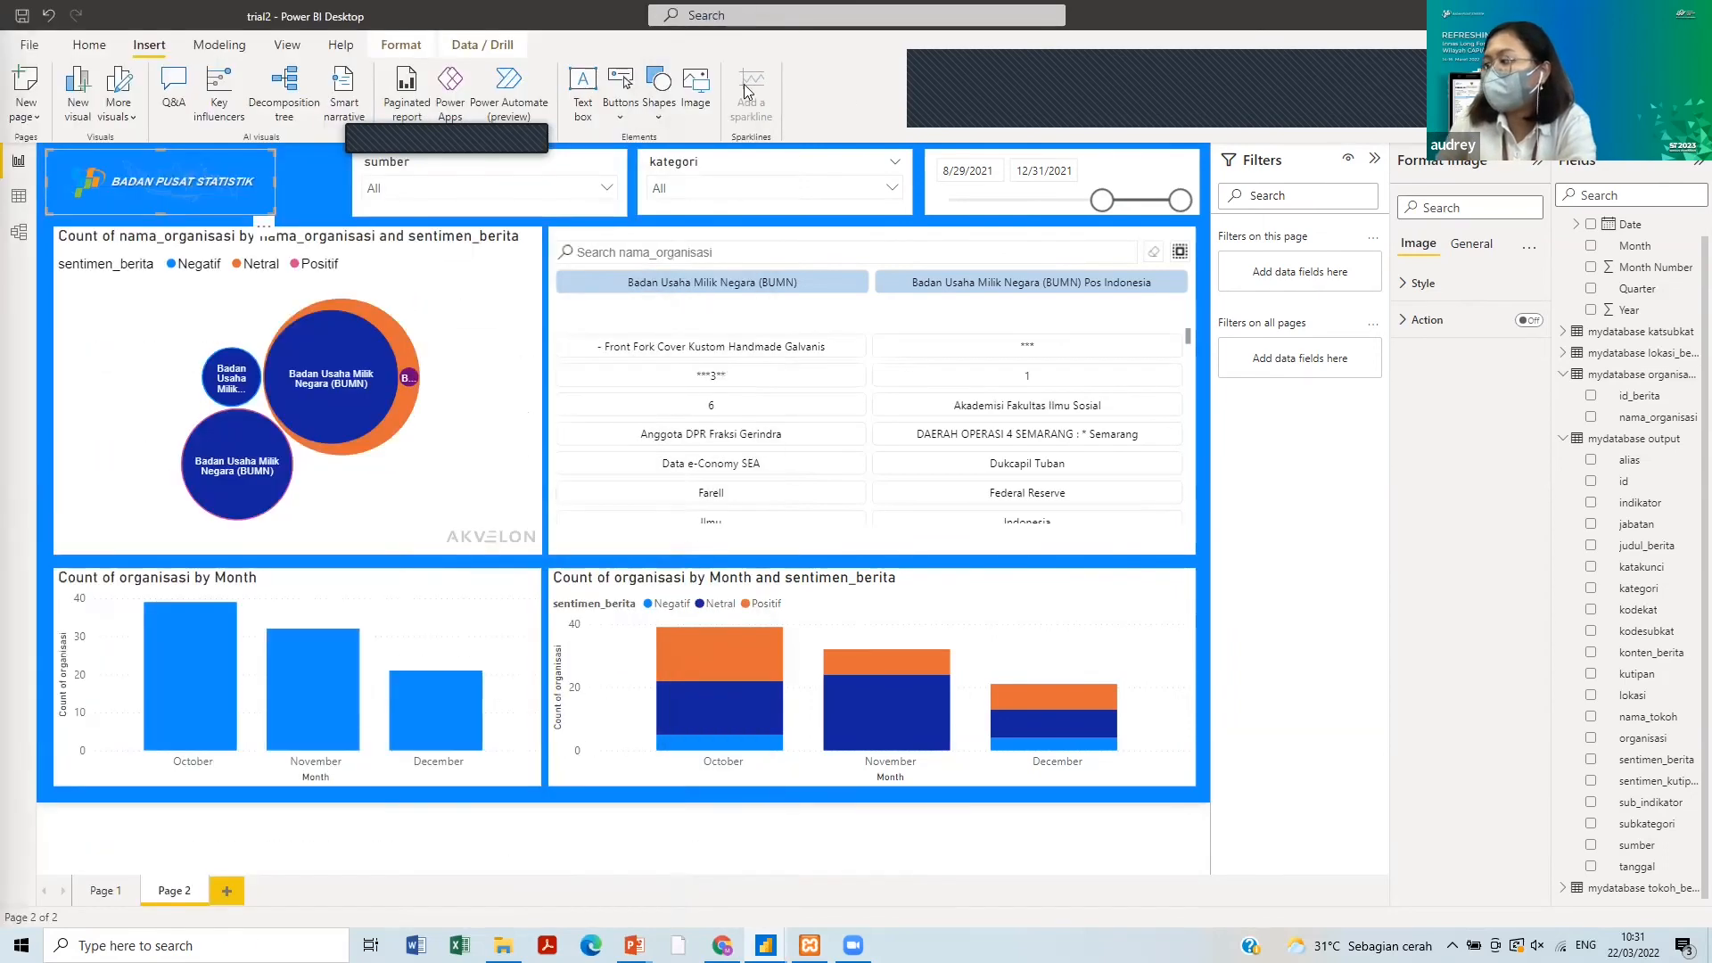
{"action": "left_click", "coordinate": [84, 48]}
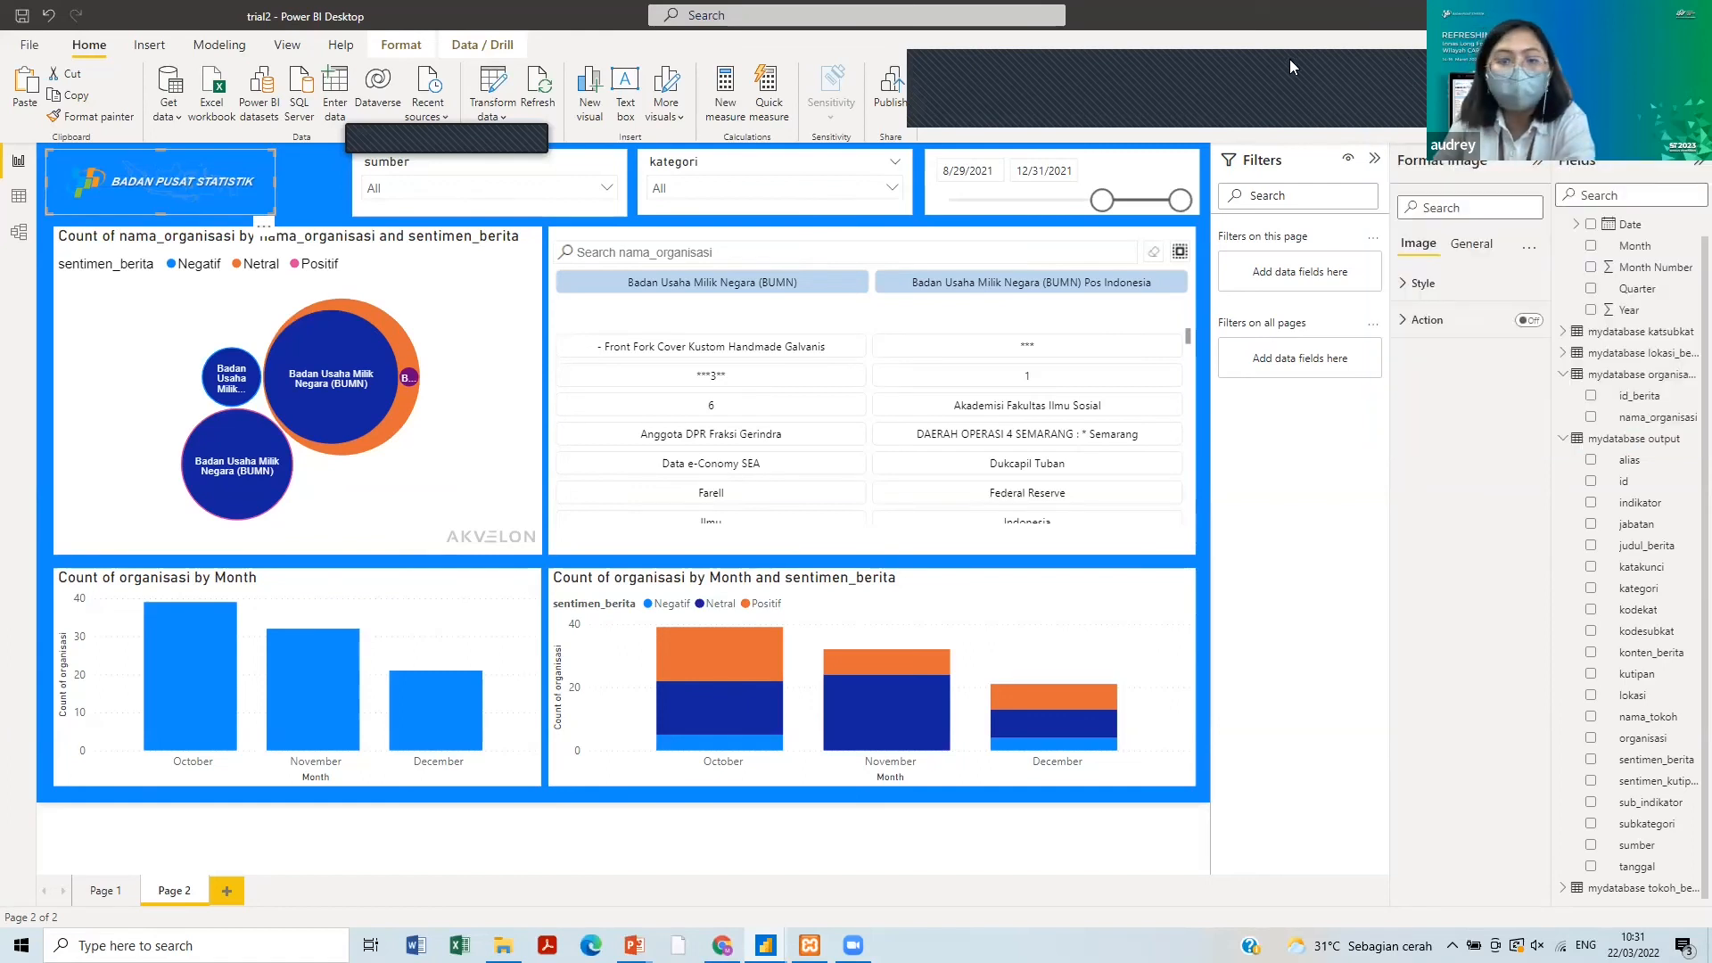
{"action": "left_click", "coordinate": [892, 89]}
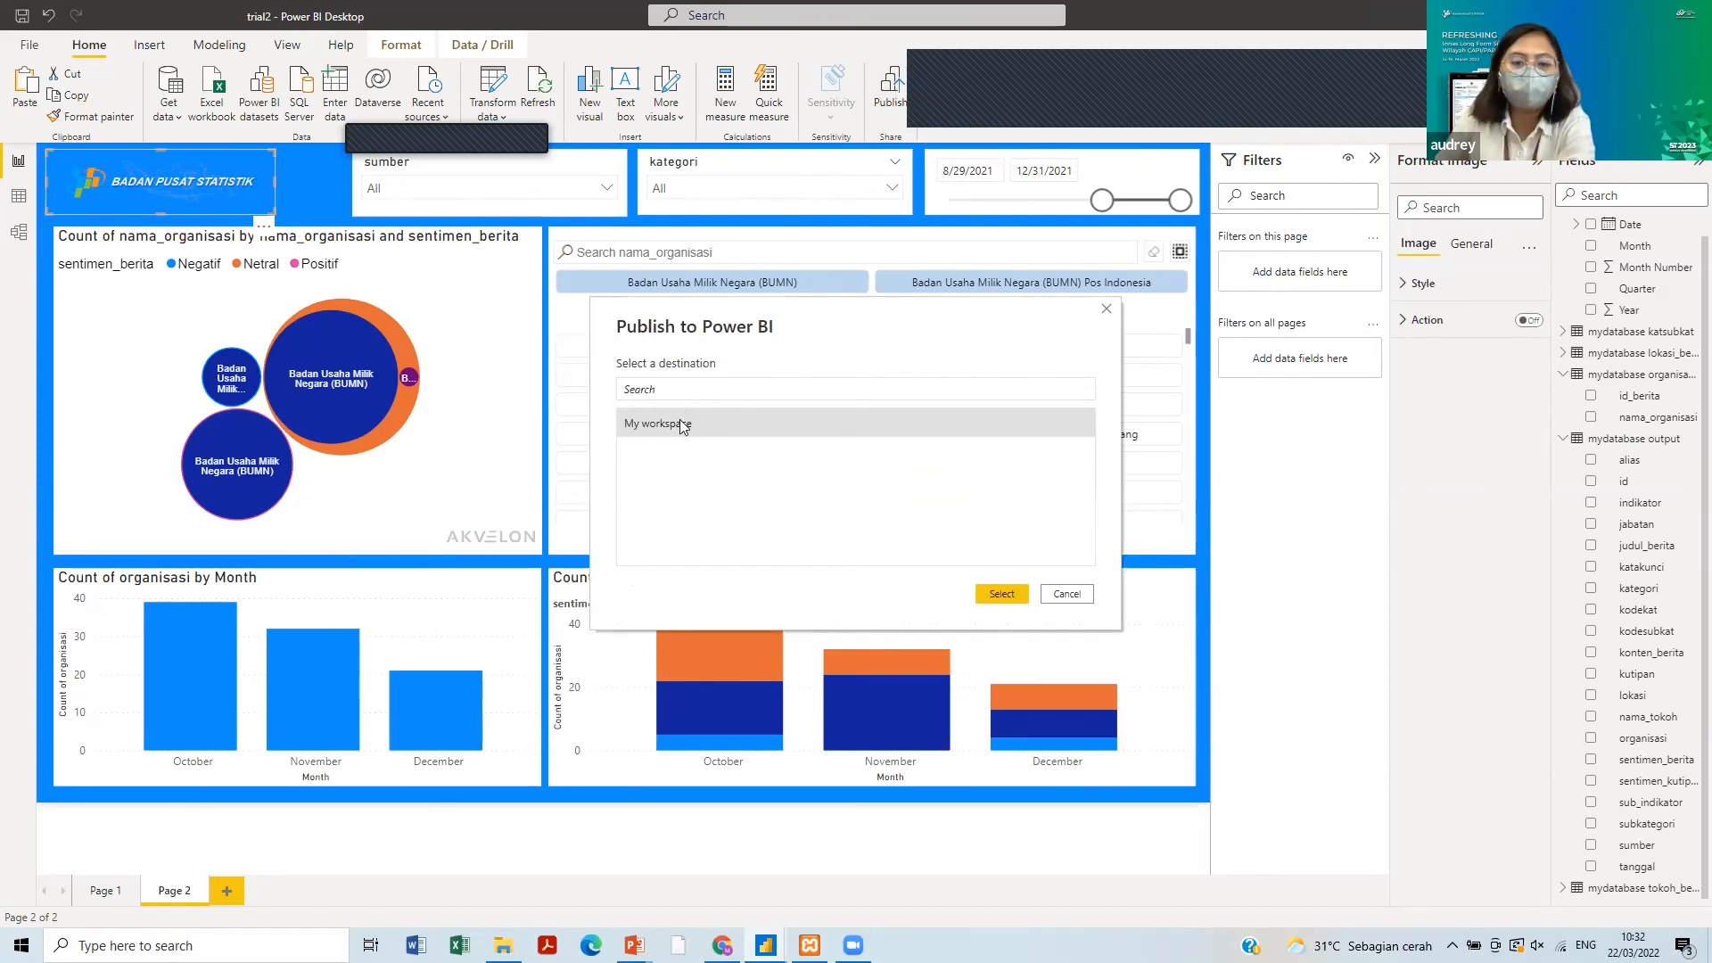
{"action": "left_click", "coordinate": [1003, 594]}
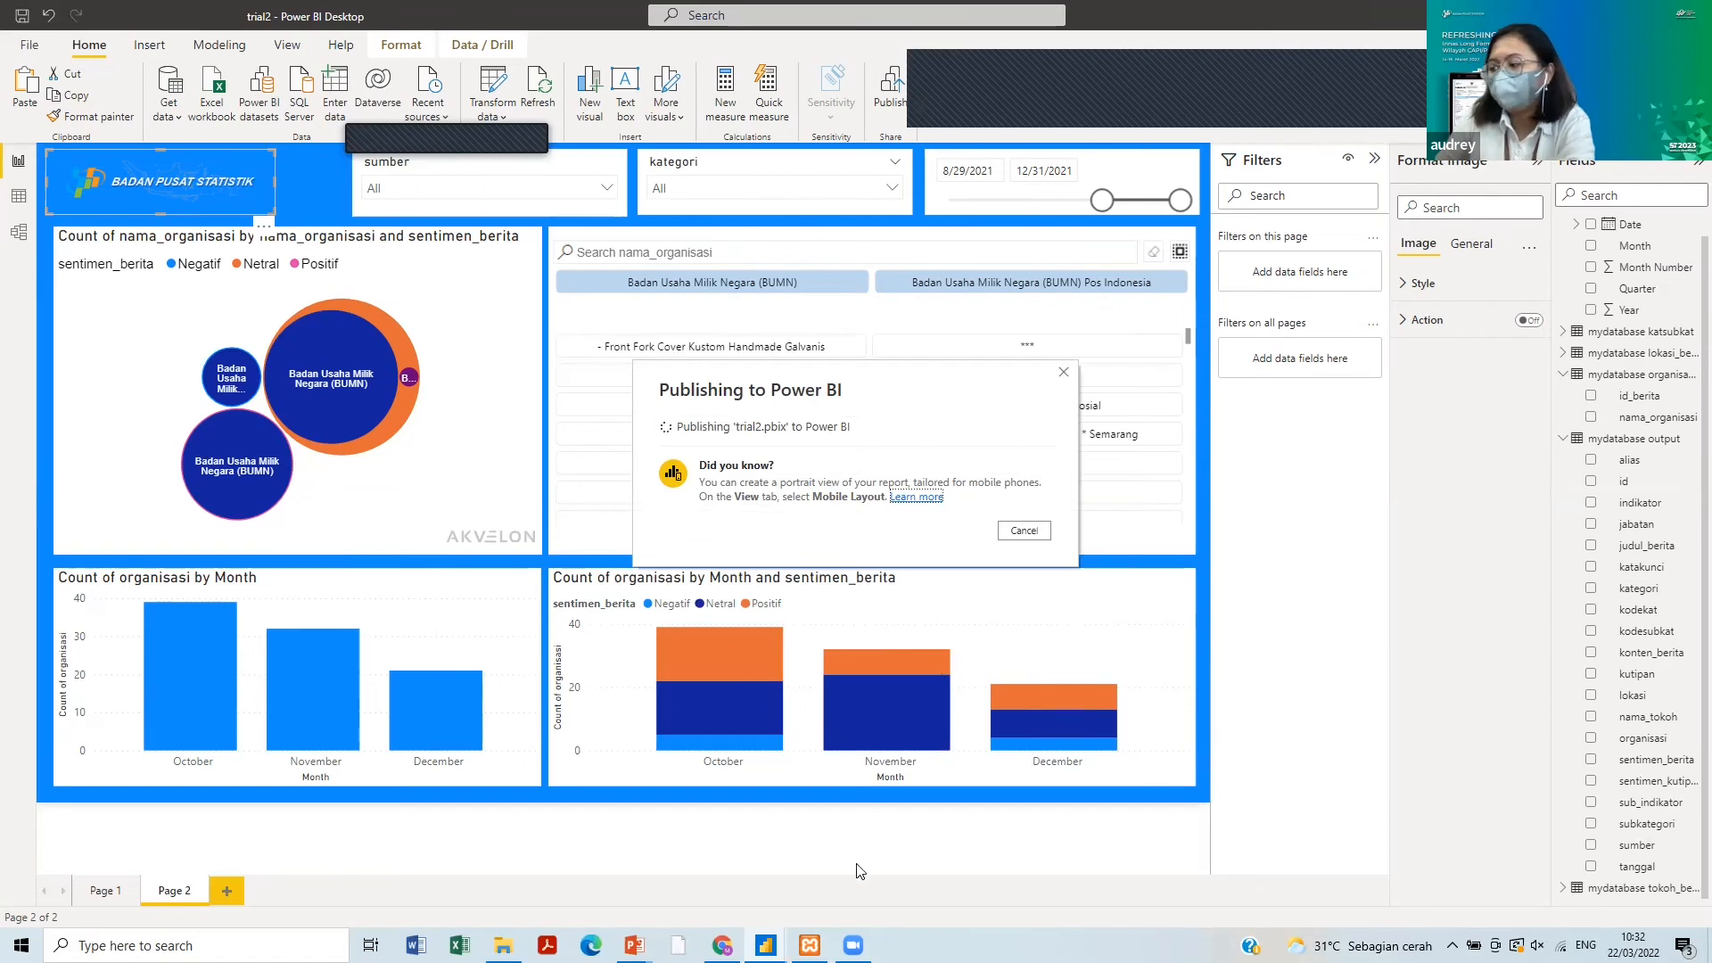
- Switch to the Power BI service in Chrome and open the TRIAL report
{"action": "left_click", "coordinate": [722, 945]}
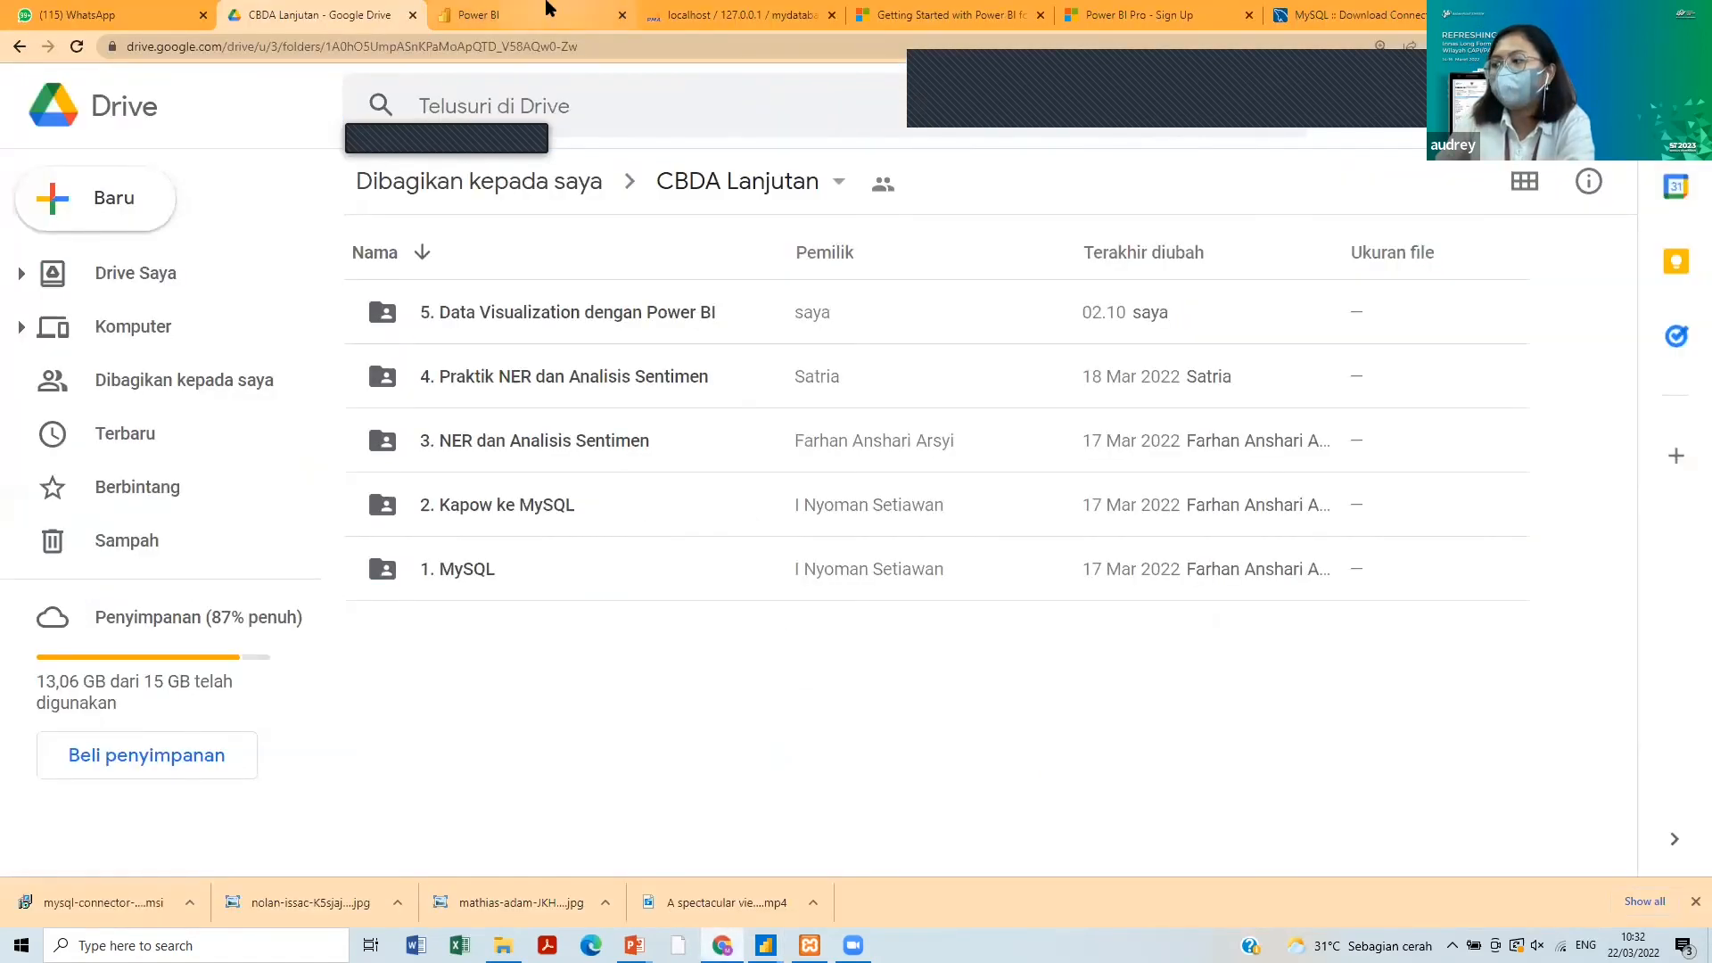
{"action": "left_click", "coordinate": [526, 15]}
{"action": "left_click", "coordinate": [449, 740]}
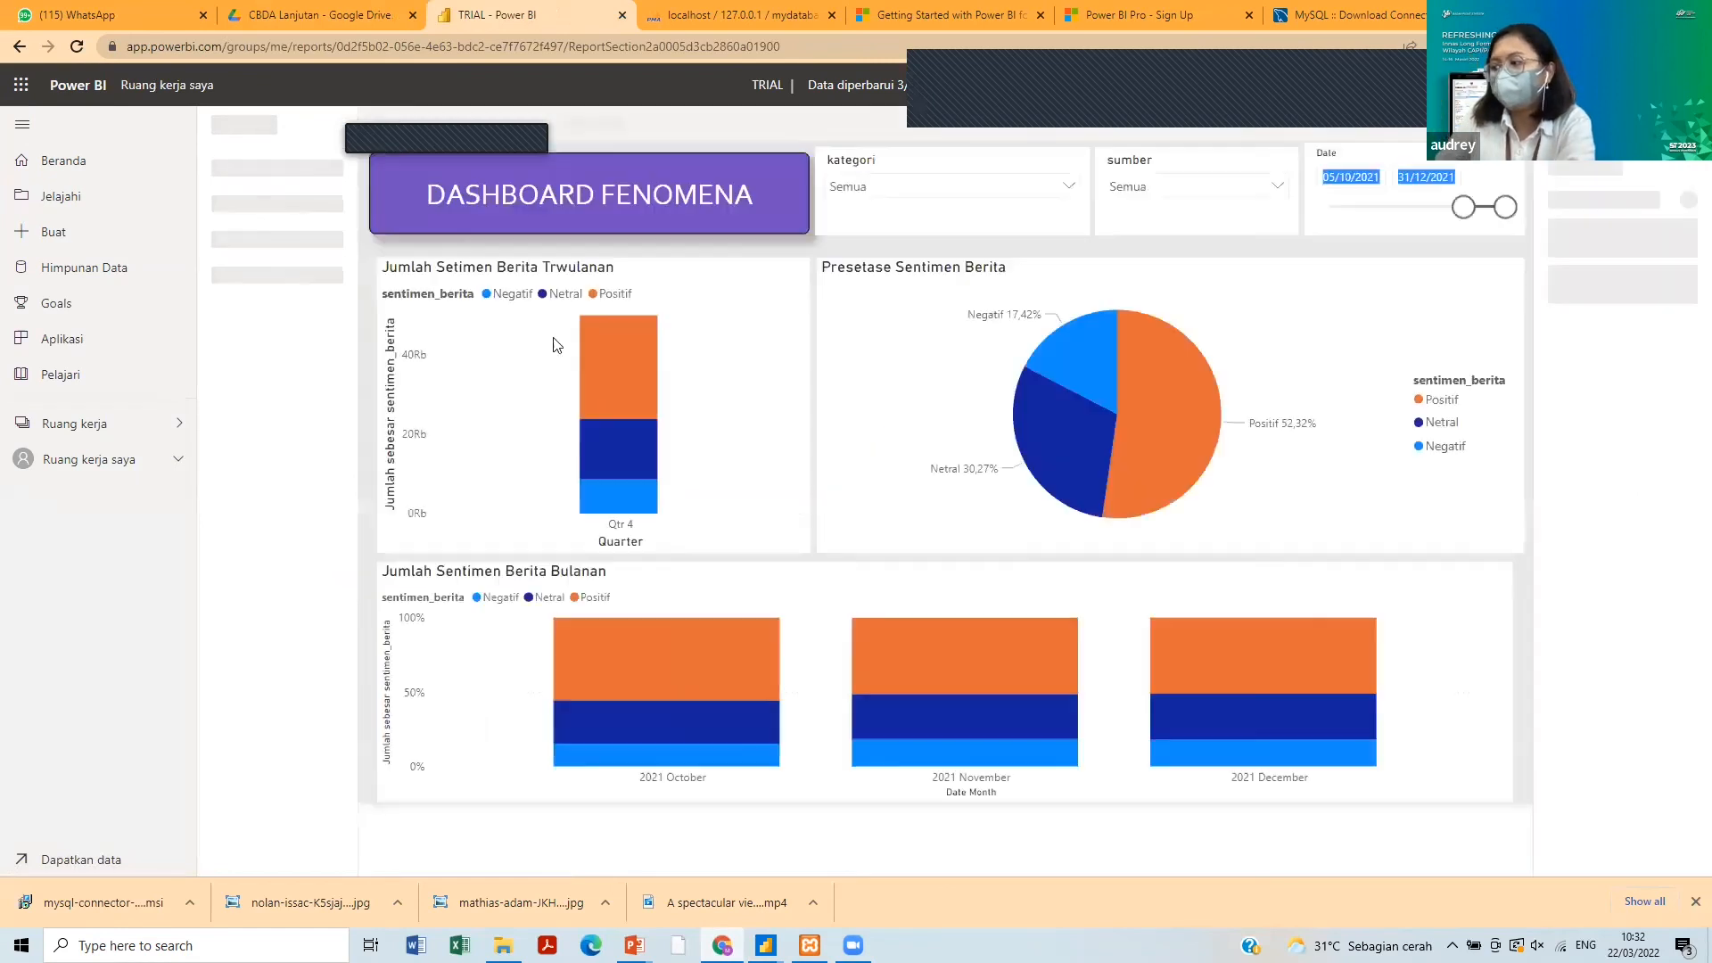
{"action": "key", "text": "ctrl+a"}
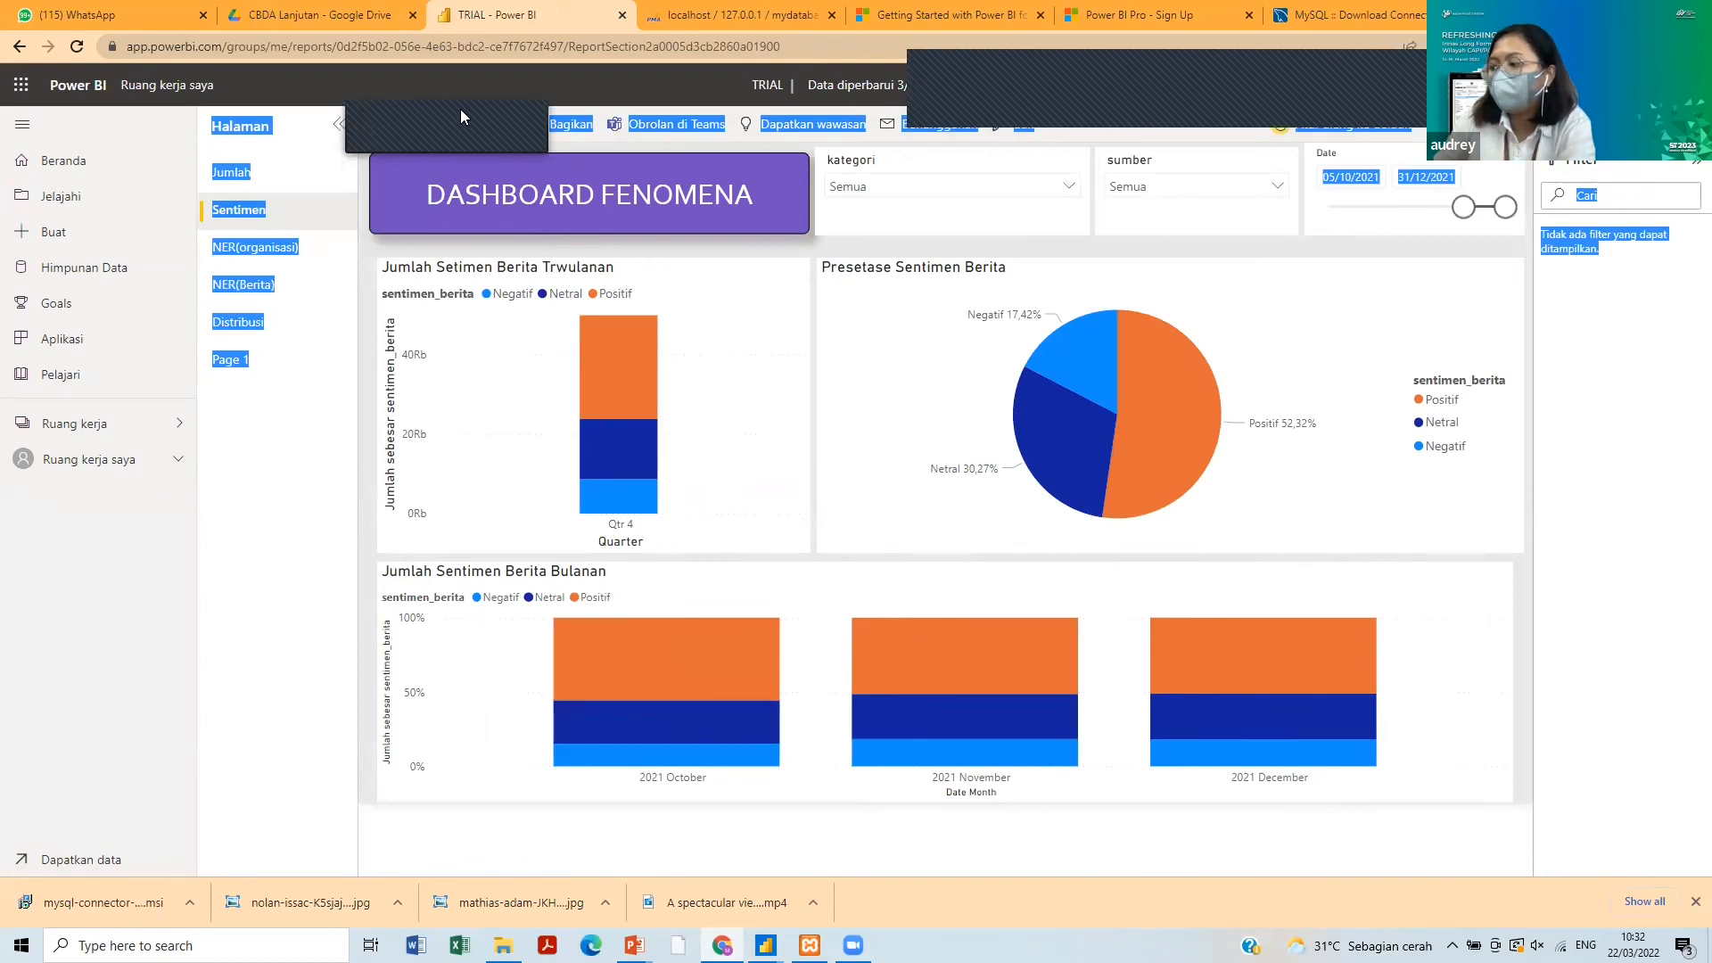
{"action": "left_click", "coordinate": [298, 572]}
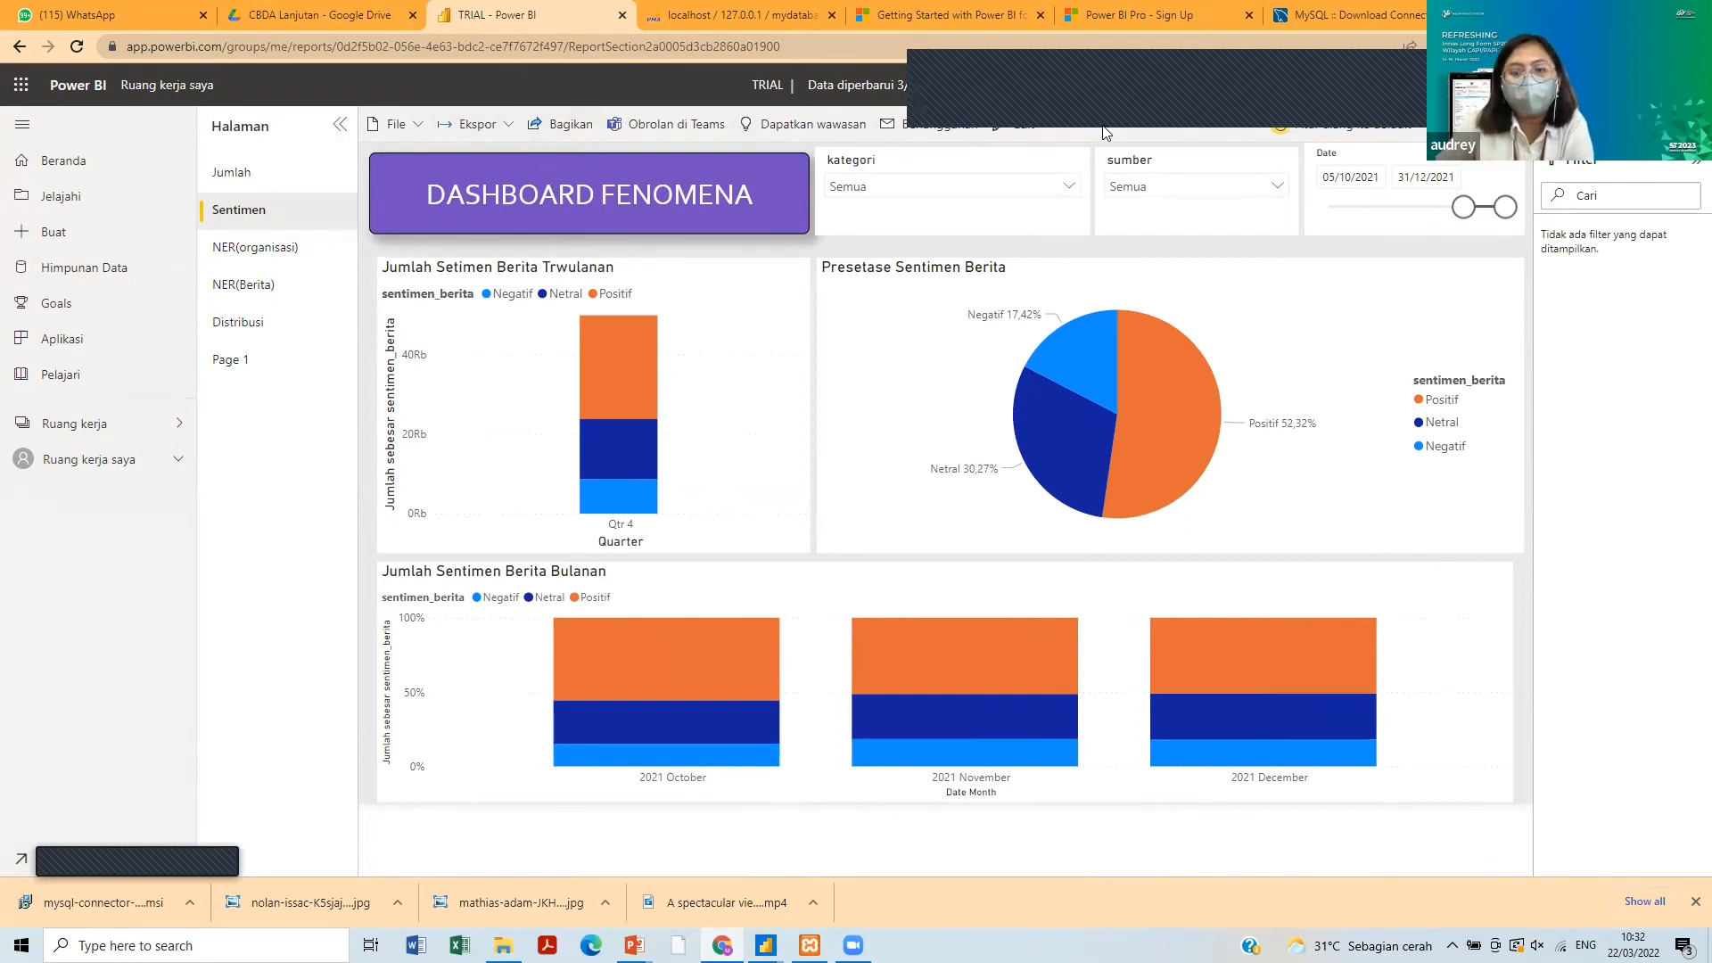
- Filter the report's kategori slicer by Jasa Kesehatan dan Kegiatan Sosial Swasta, and switch the filter to Jasa Pendidikan Swasta
{"action": "left_click", "coordinate": [1063, 189]}
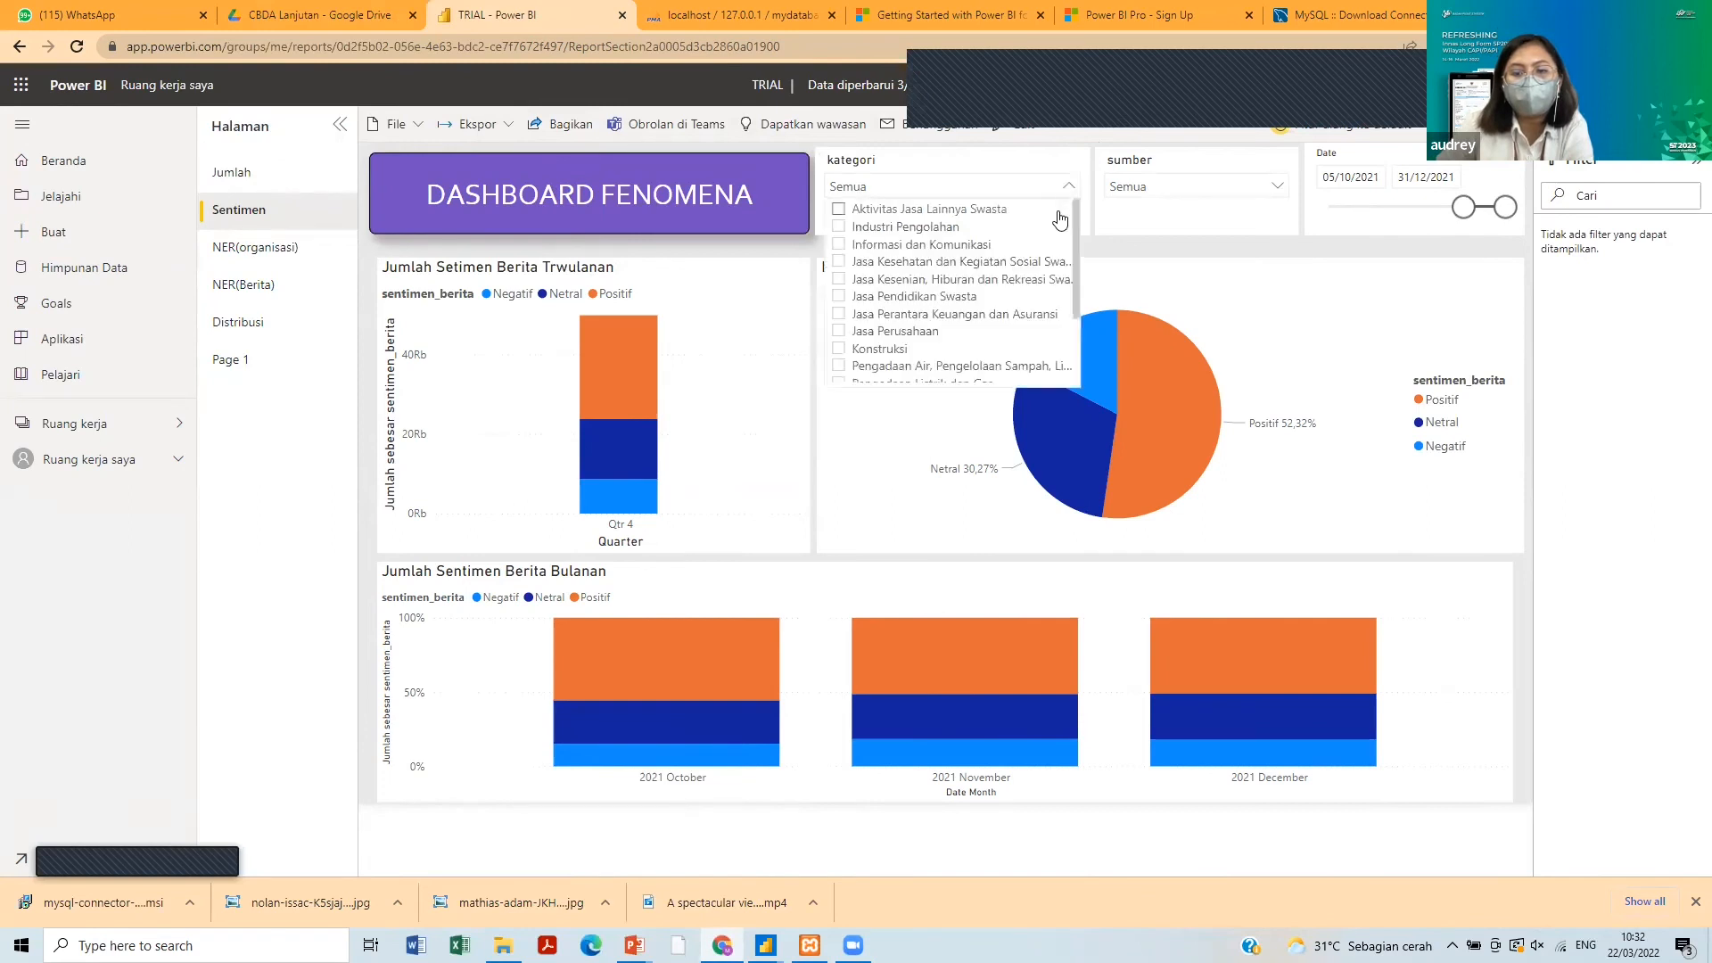
{"action": "left_click", "coordinate": [915, 261]}
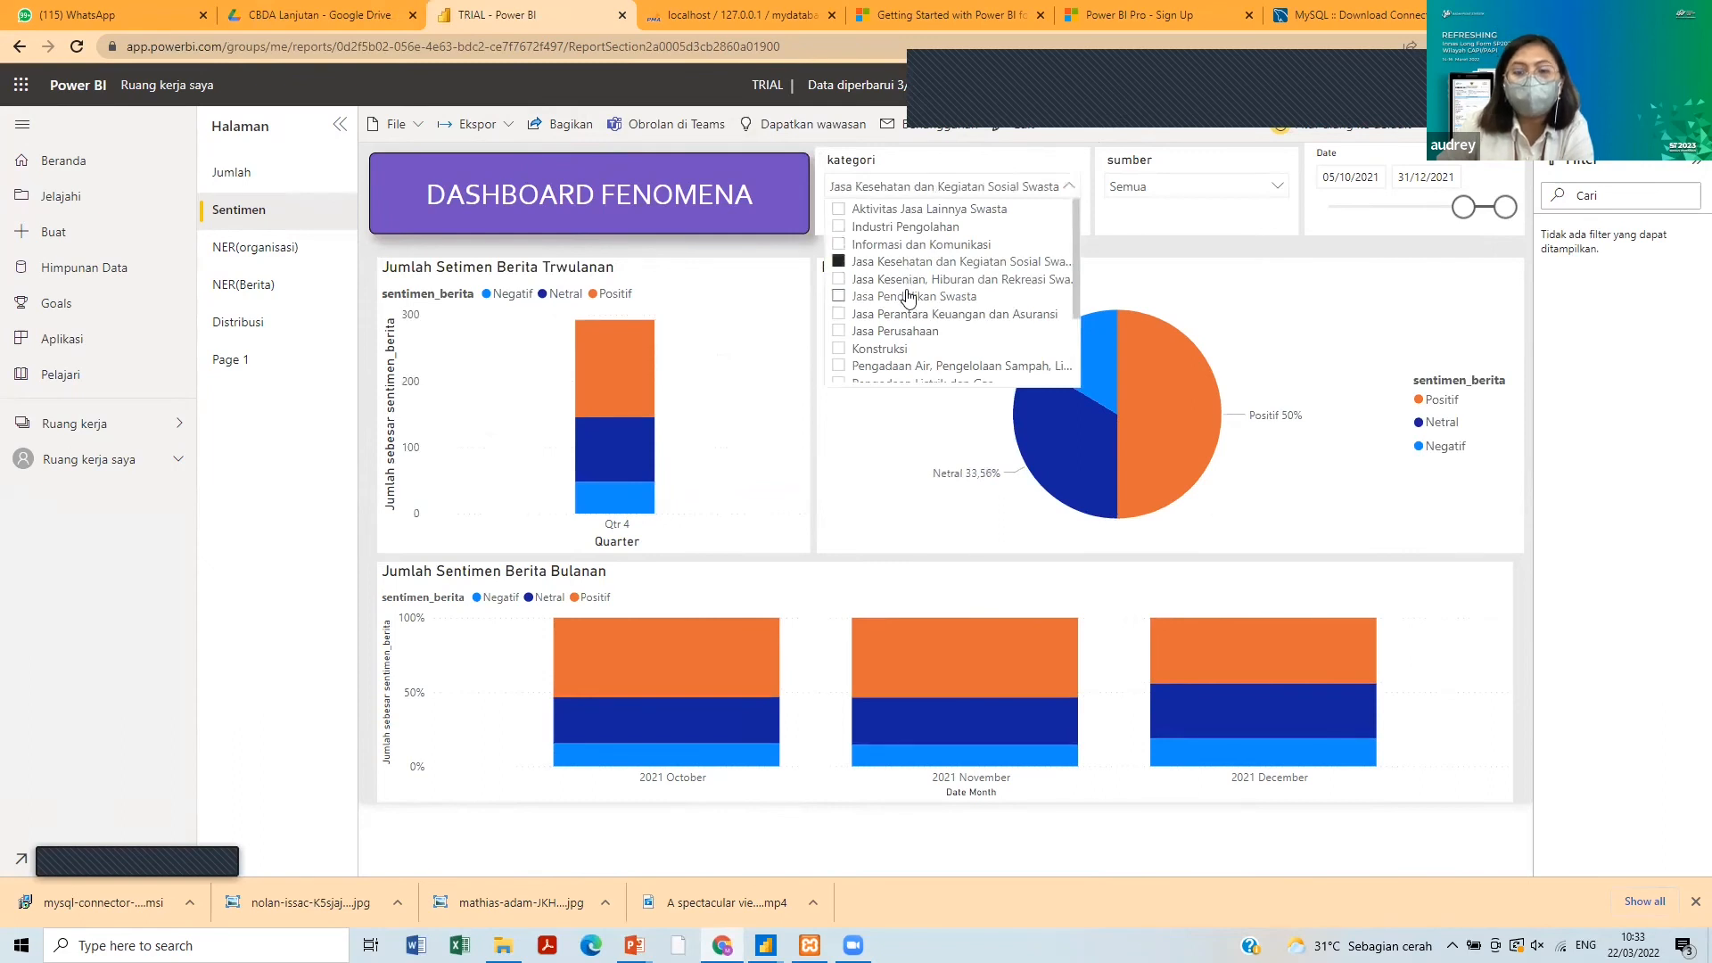
{"action": "left_click", "coordinate": [907, 296]}
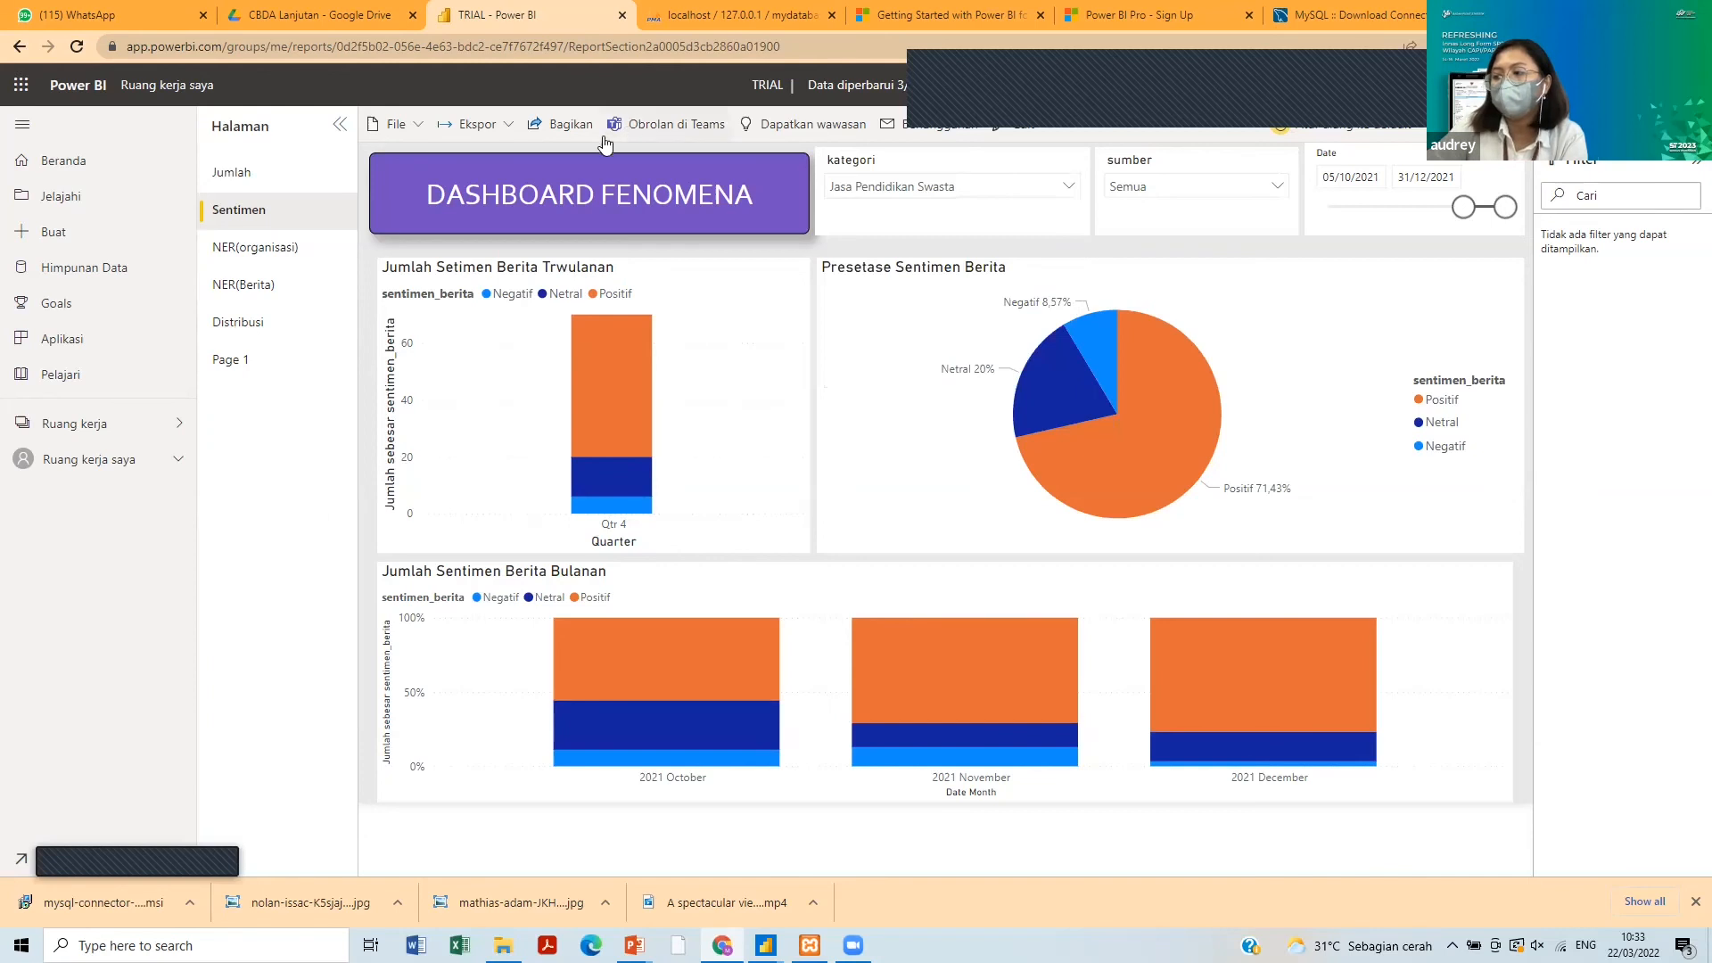
- Start sharing the TRIAL report's link and try searching the organisation for a recipient by name, clearing the entry again
{"action": "left_click", "coordinate": [570, 125]}
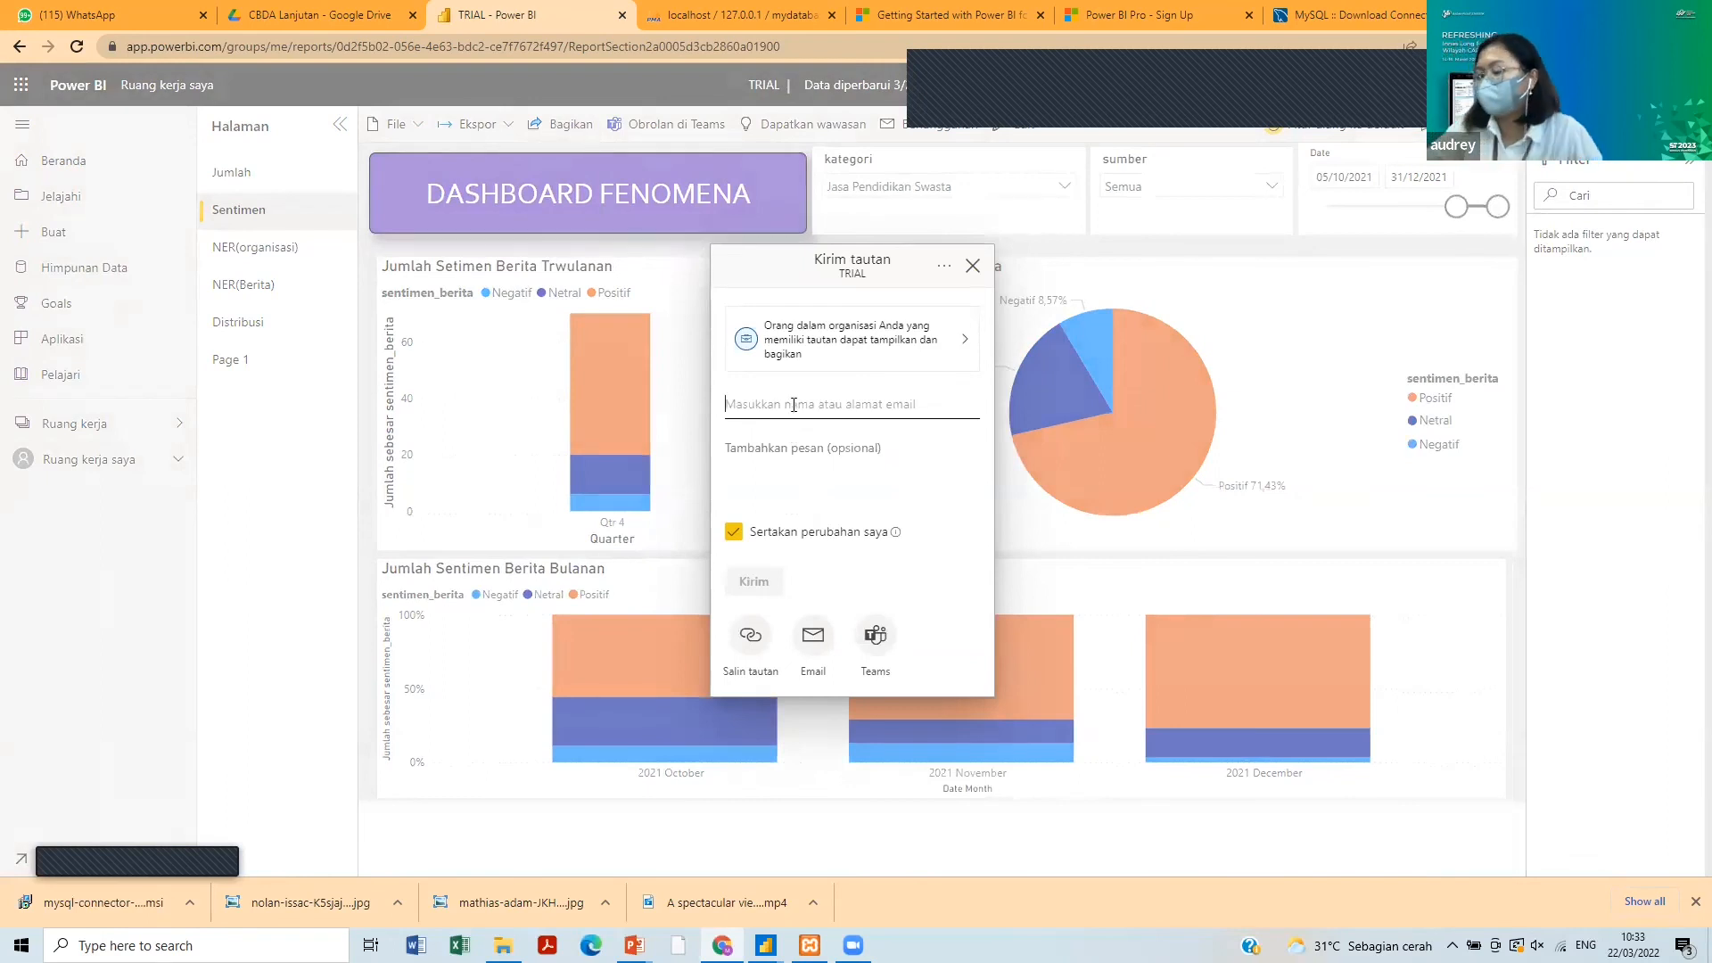
{"action": "type", "text": "ad"}
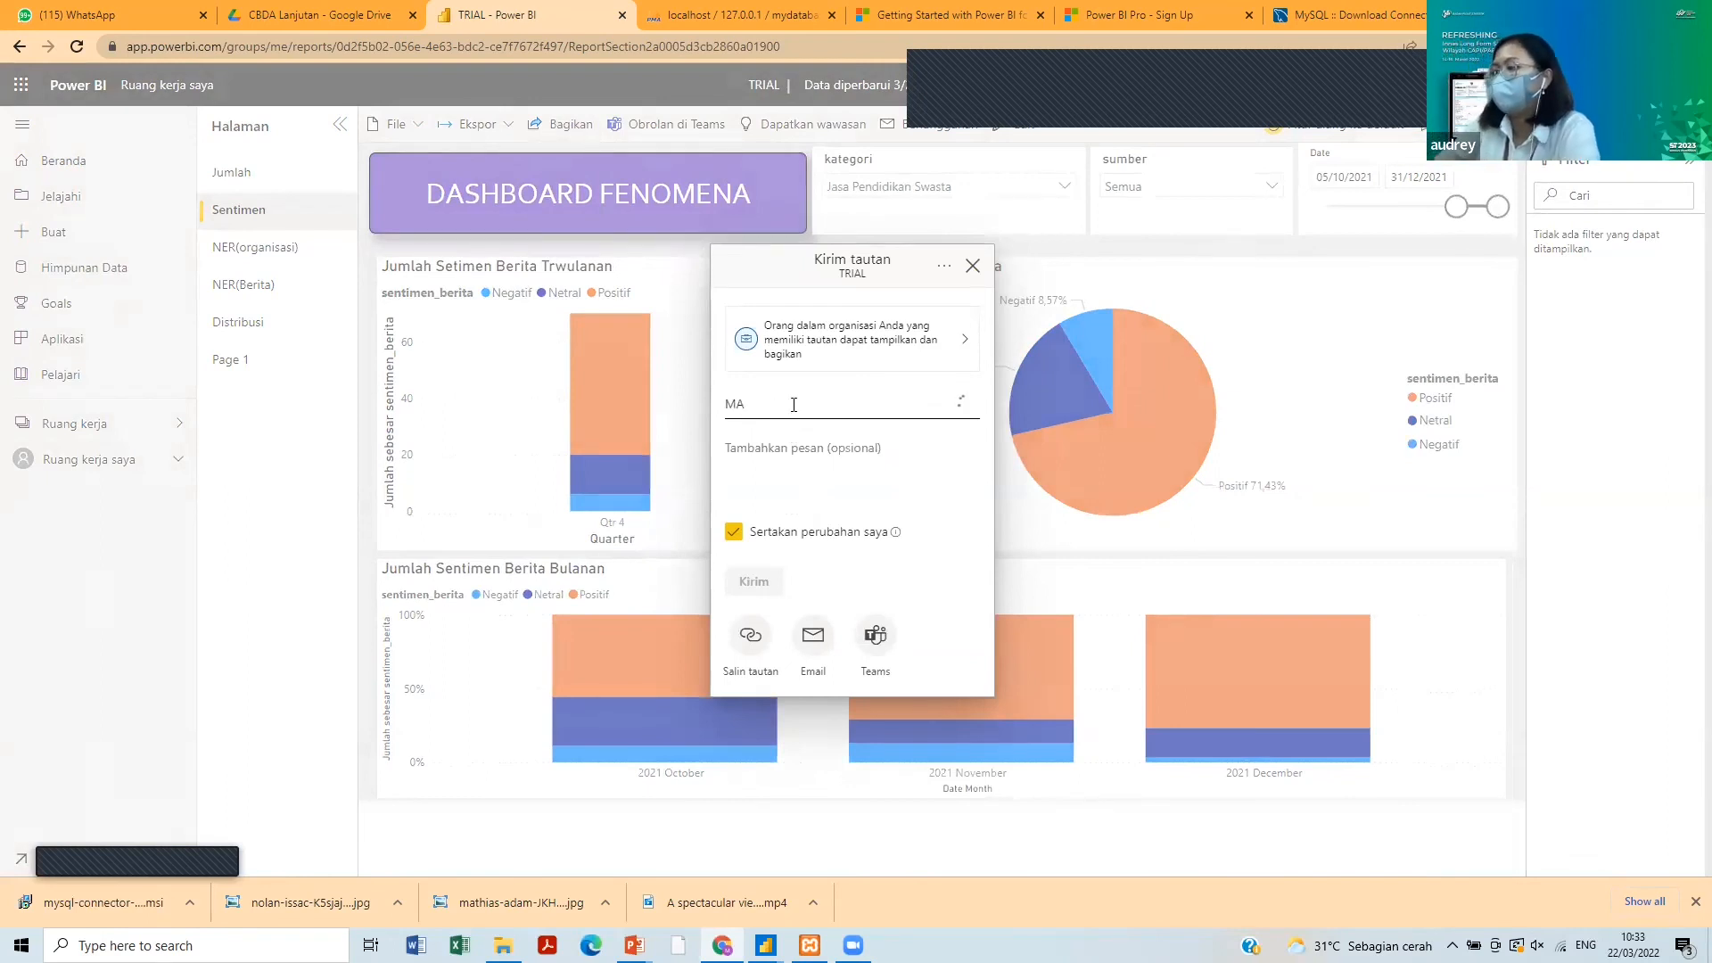
{"action": "key", "text": "BackSpace"}
{"action": "key", "text": "BackSpace"}
{"action": "type", "text": "ma"}
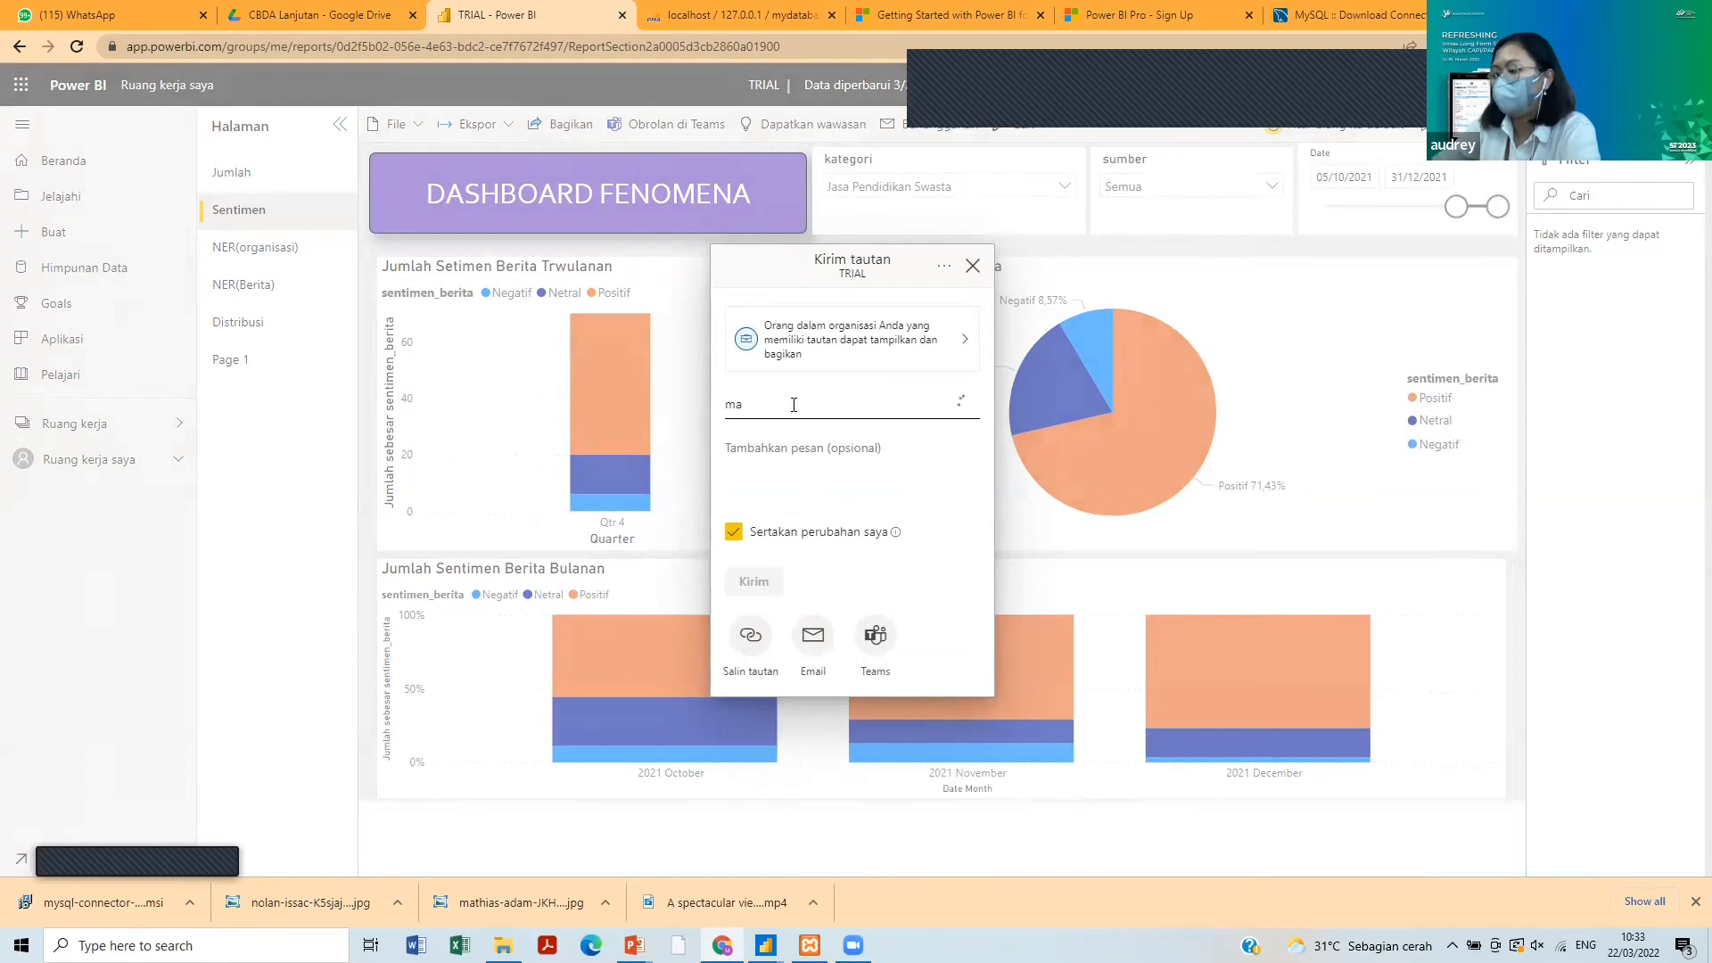
{"action": "type", "text": "ri"}
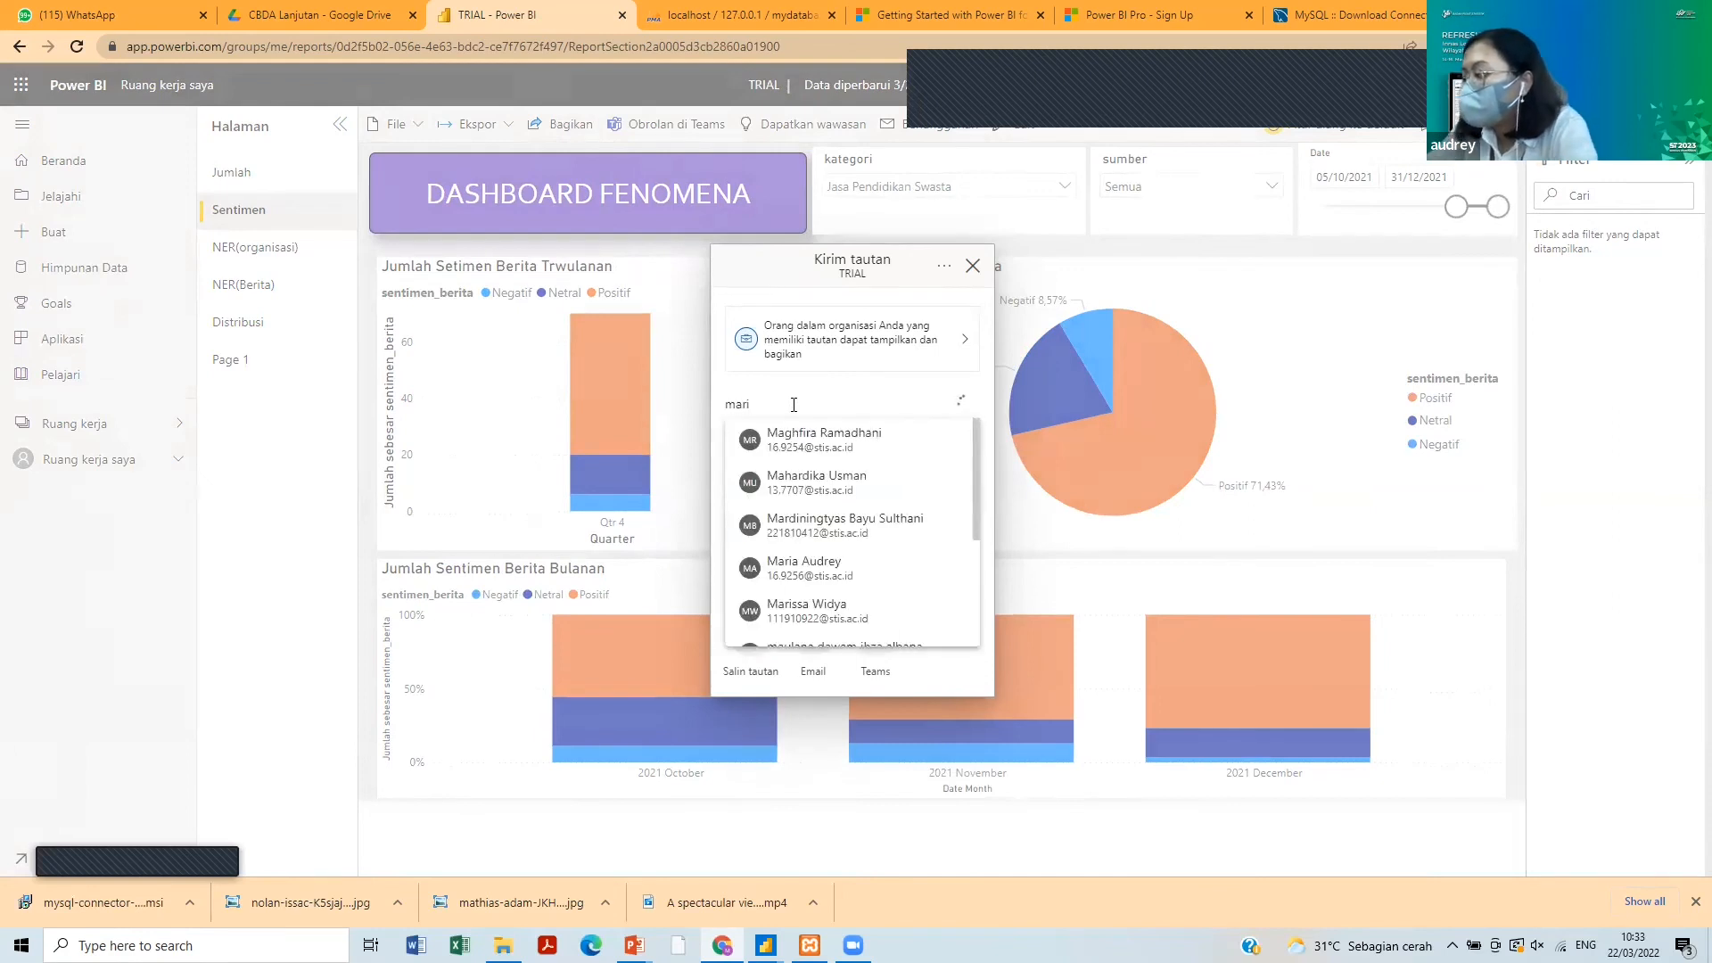
{"action": "key", "text": "BackSpace"}
{"action": "key", "text": "BackSpace"}
{"action": "key", "text": "BackSpace"}
{"action": "key", "text": "BackSpace"}
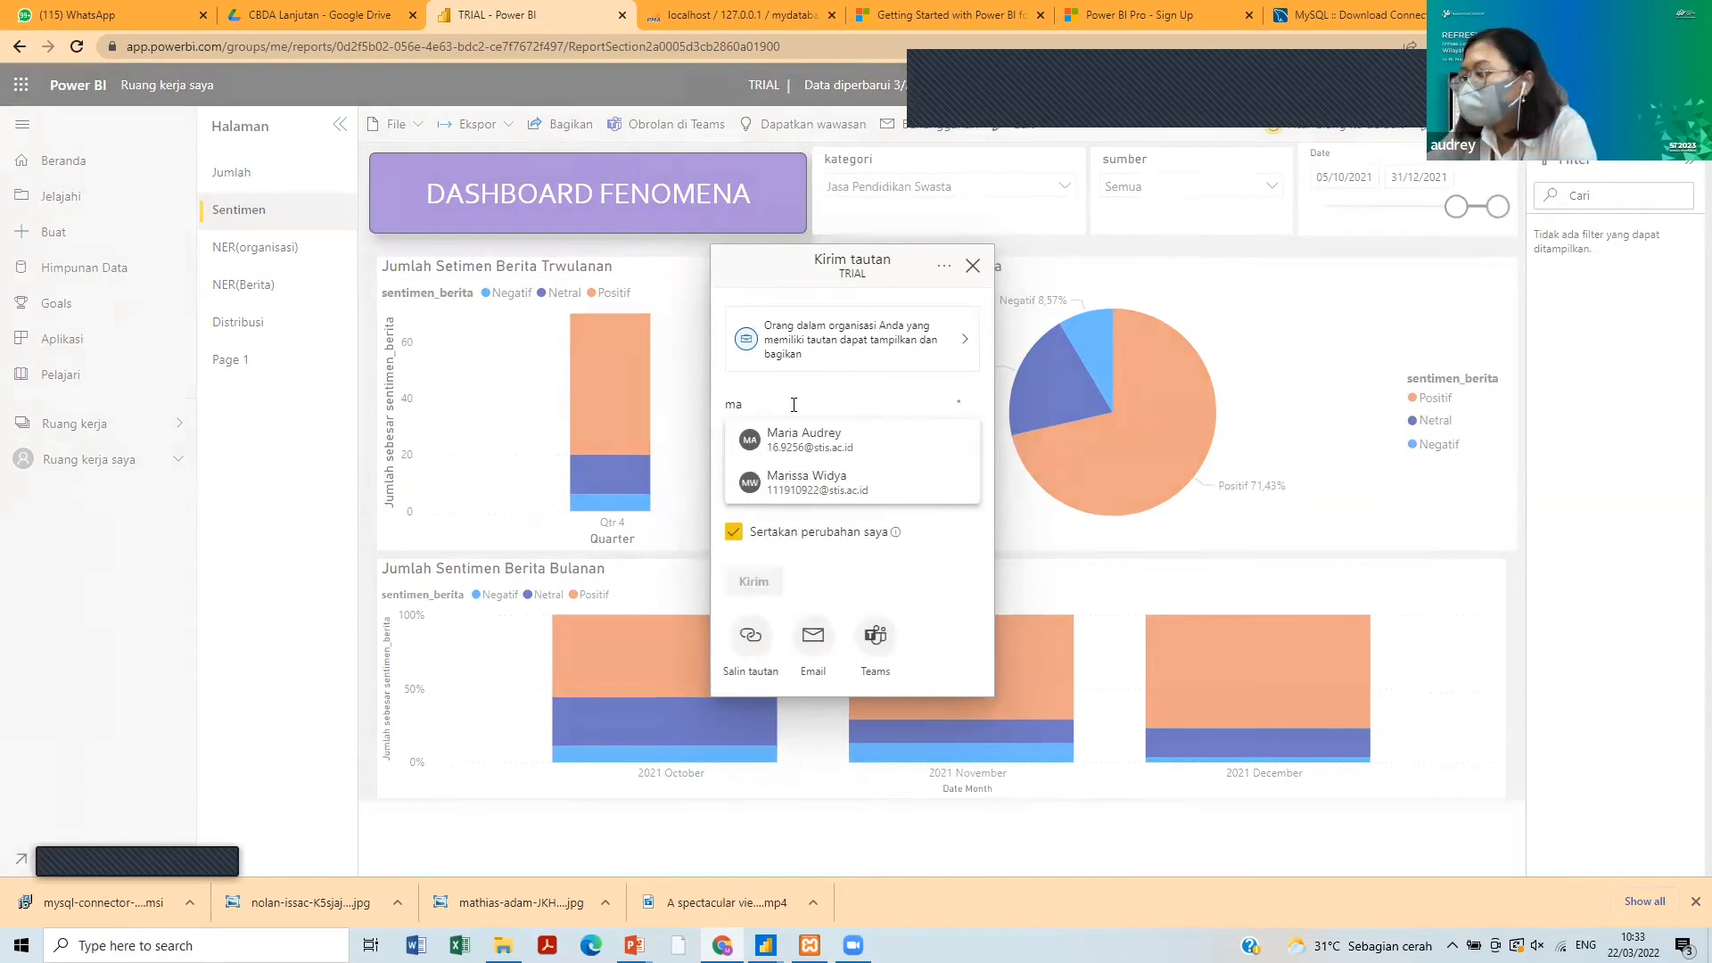
- Enter a colleague's name, choose the matching person as recipient, and send the TRIAL report link including the current changes
{"action": "type", "text": "farhan"}
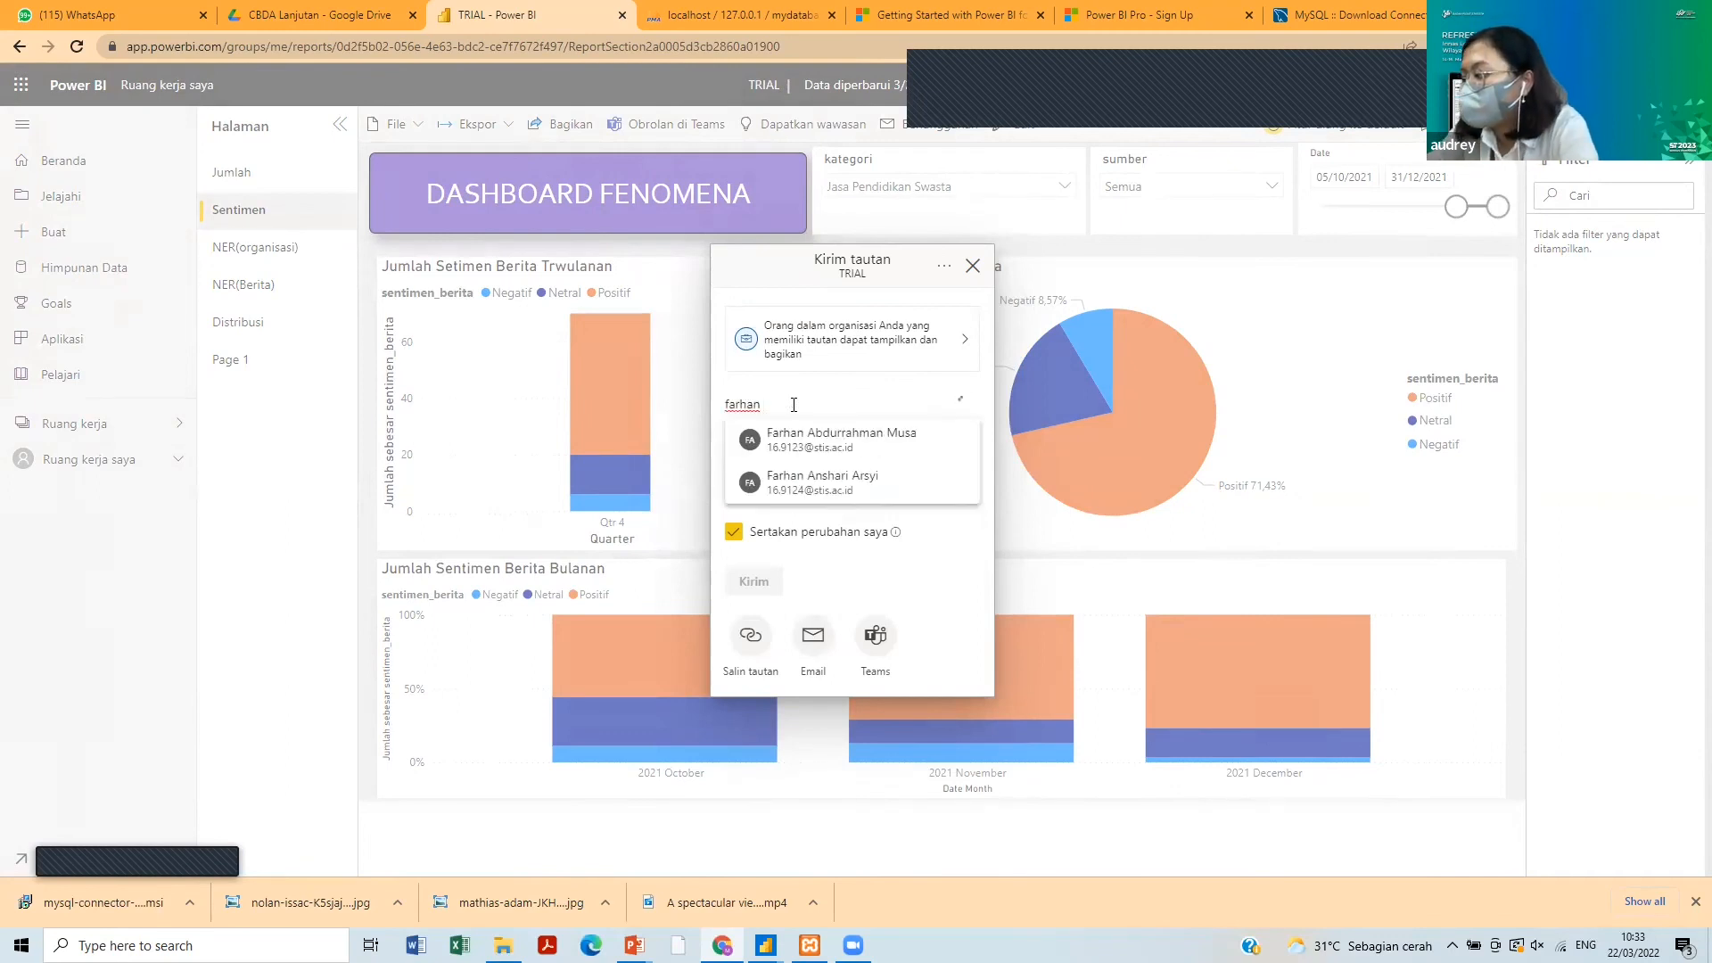
{"action": "left_click", "coordinate": [785, 477]}
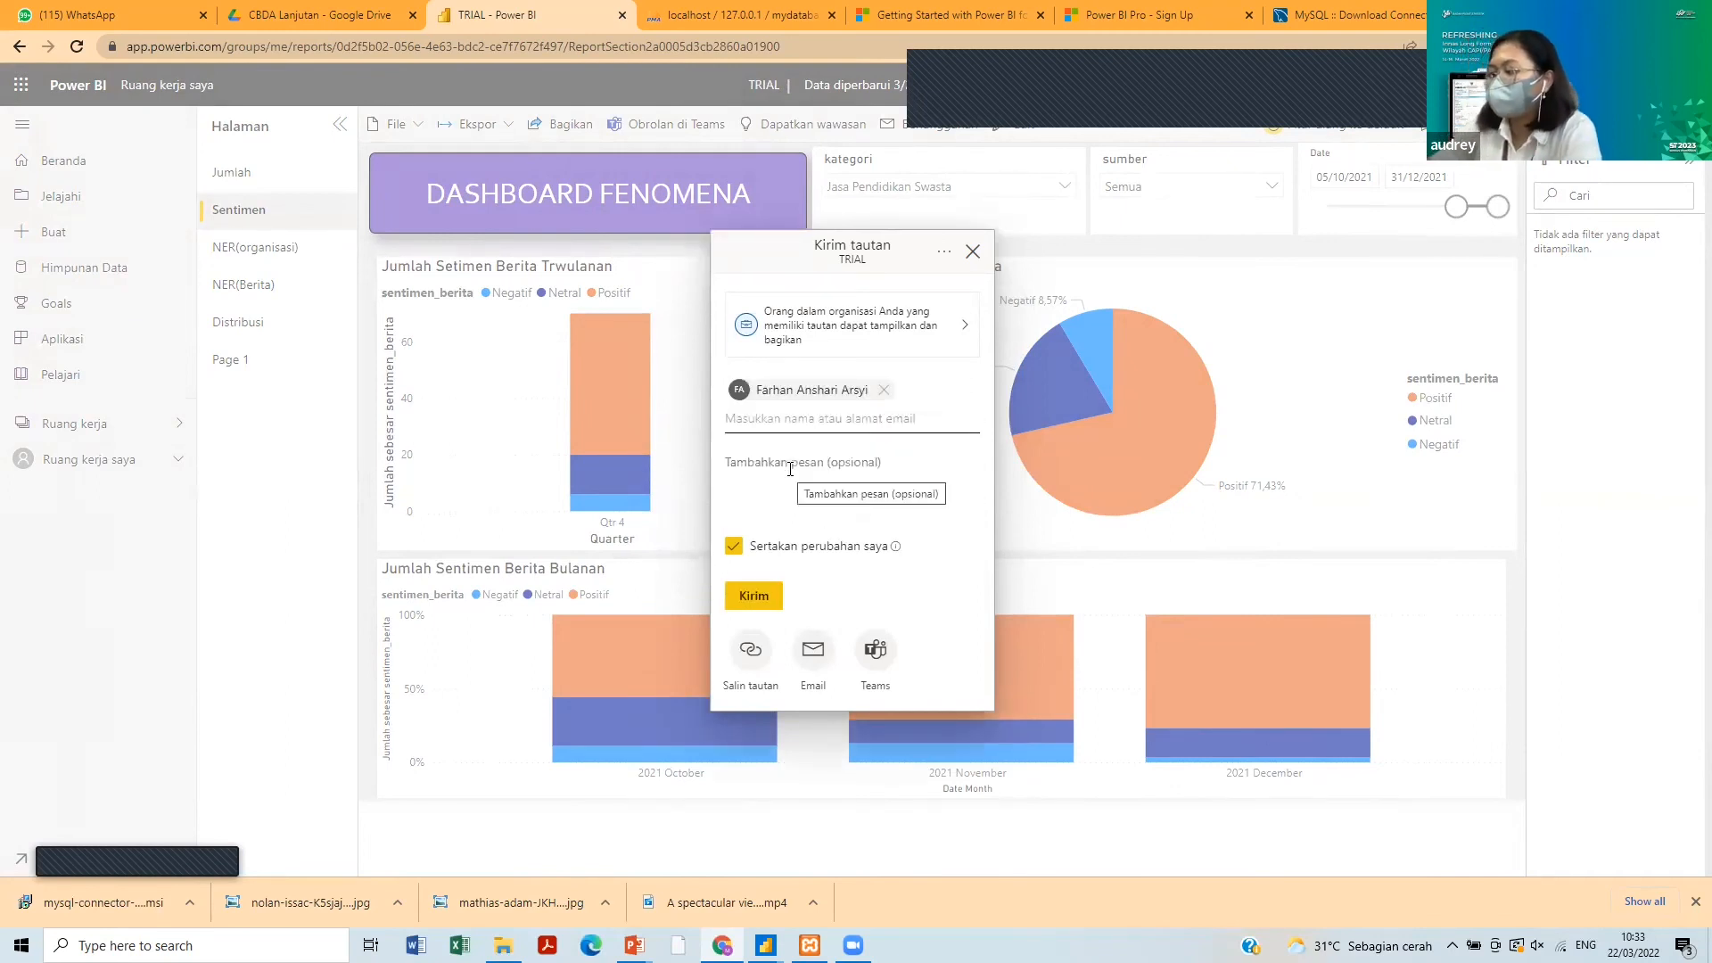
{"action": "left_click", "coordinate": [765, 584]}
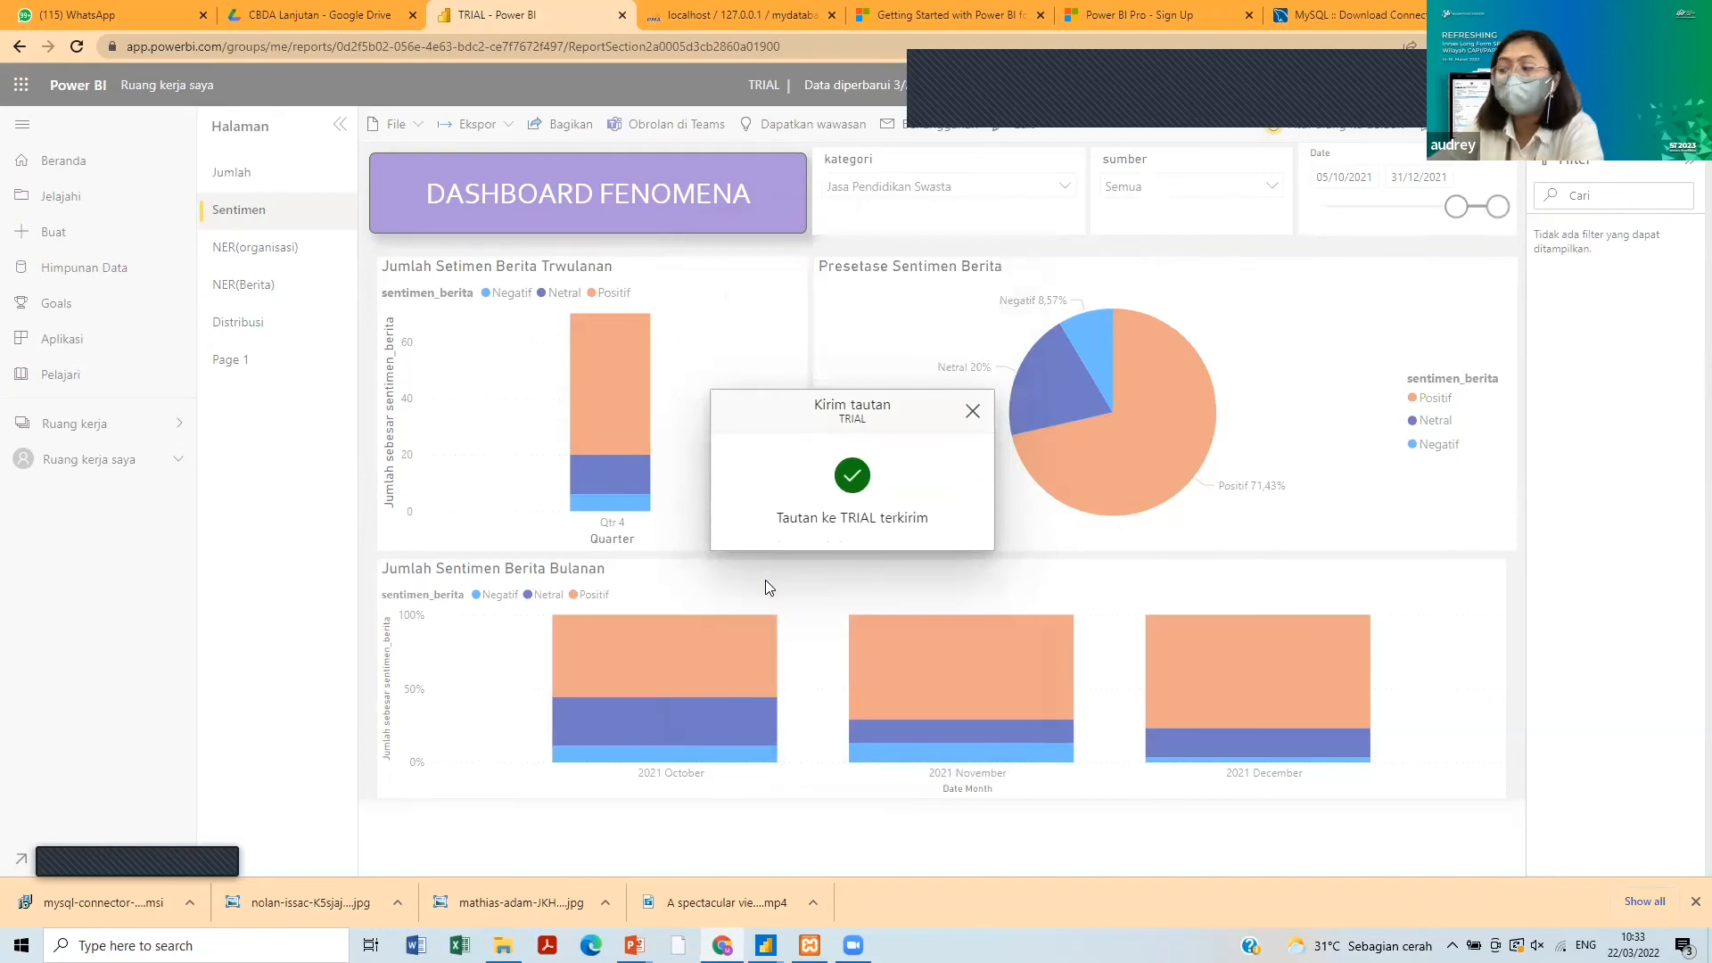
{"action": "left_click", "coordinate": [973, 411]}
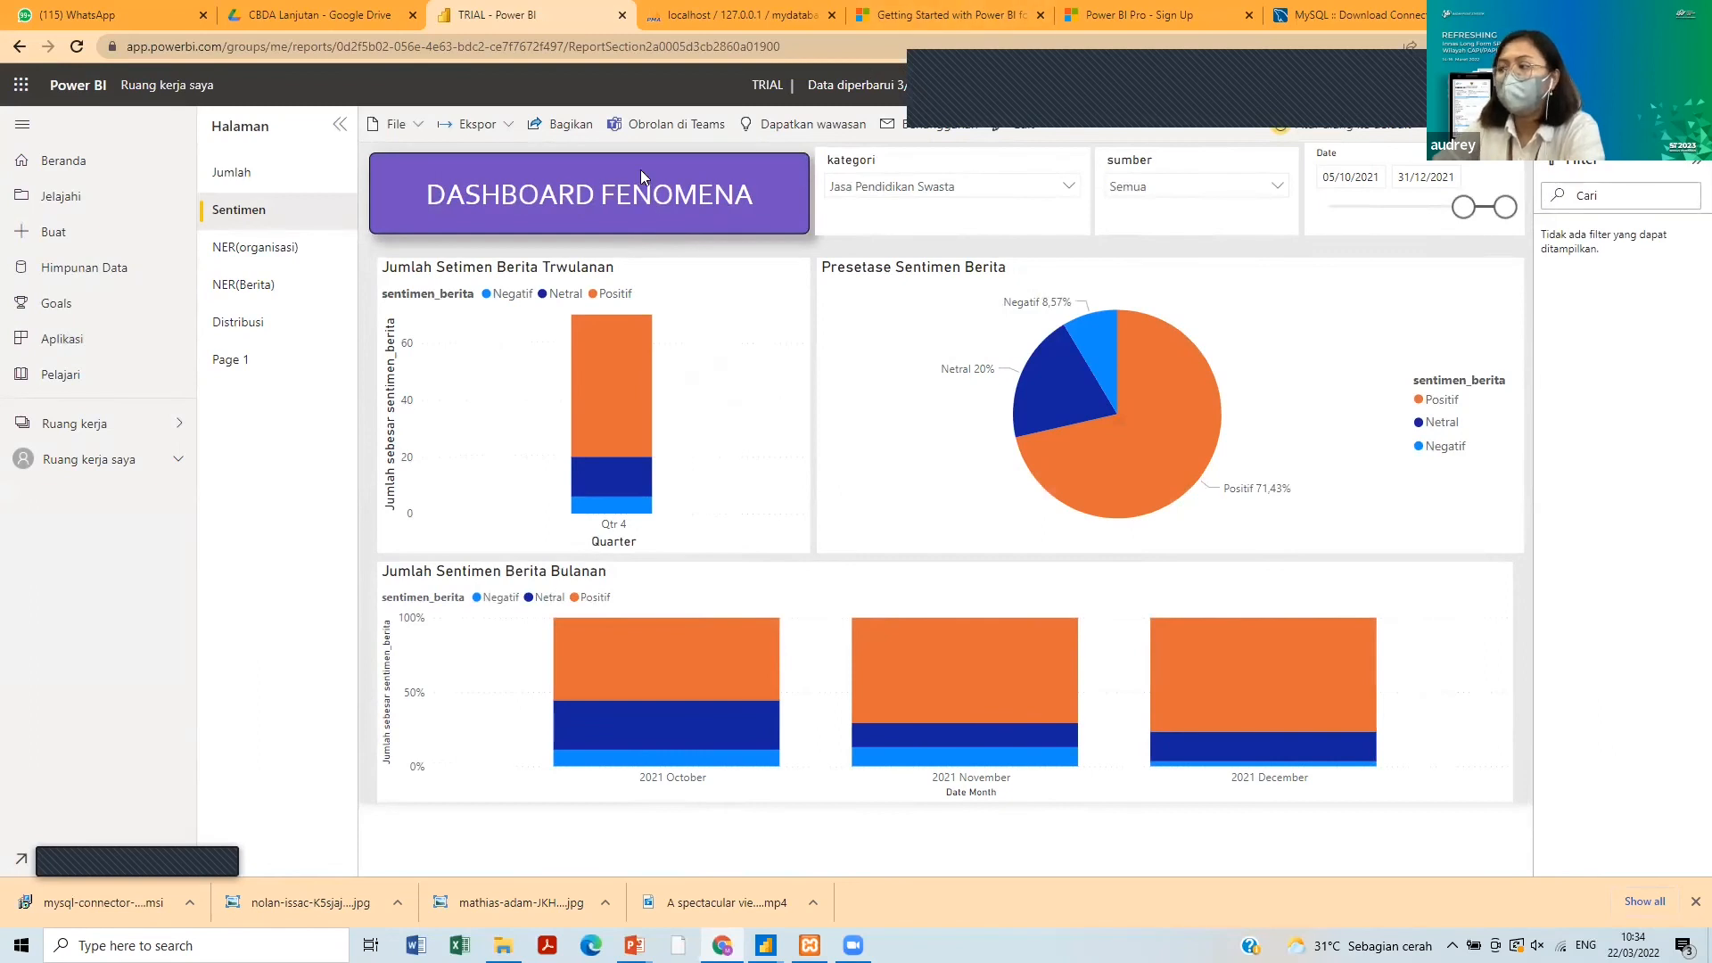
- Start sharing the TRIAL report and copy its share link for people in the organisation
{"action": "left_click", "coordinate": [502, 129]}
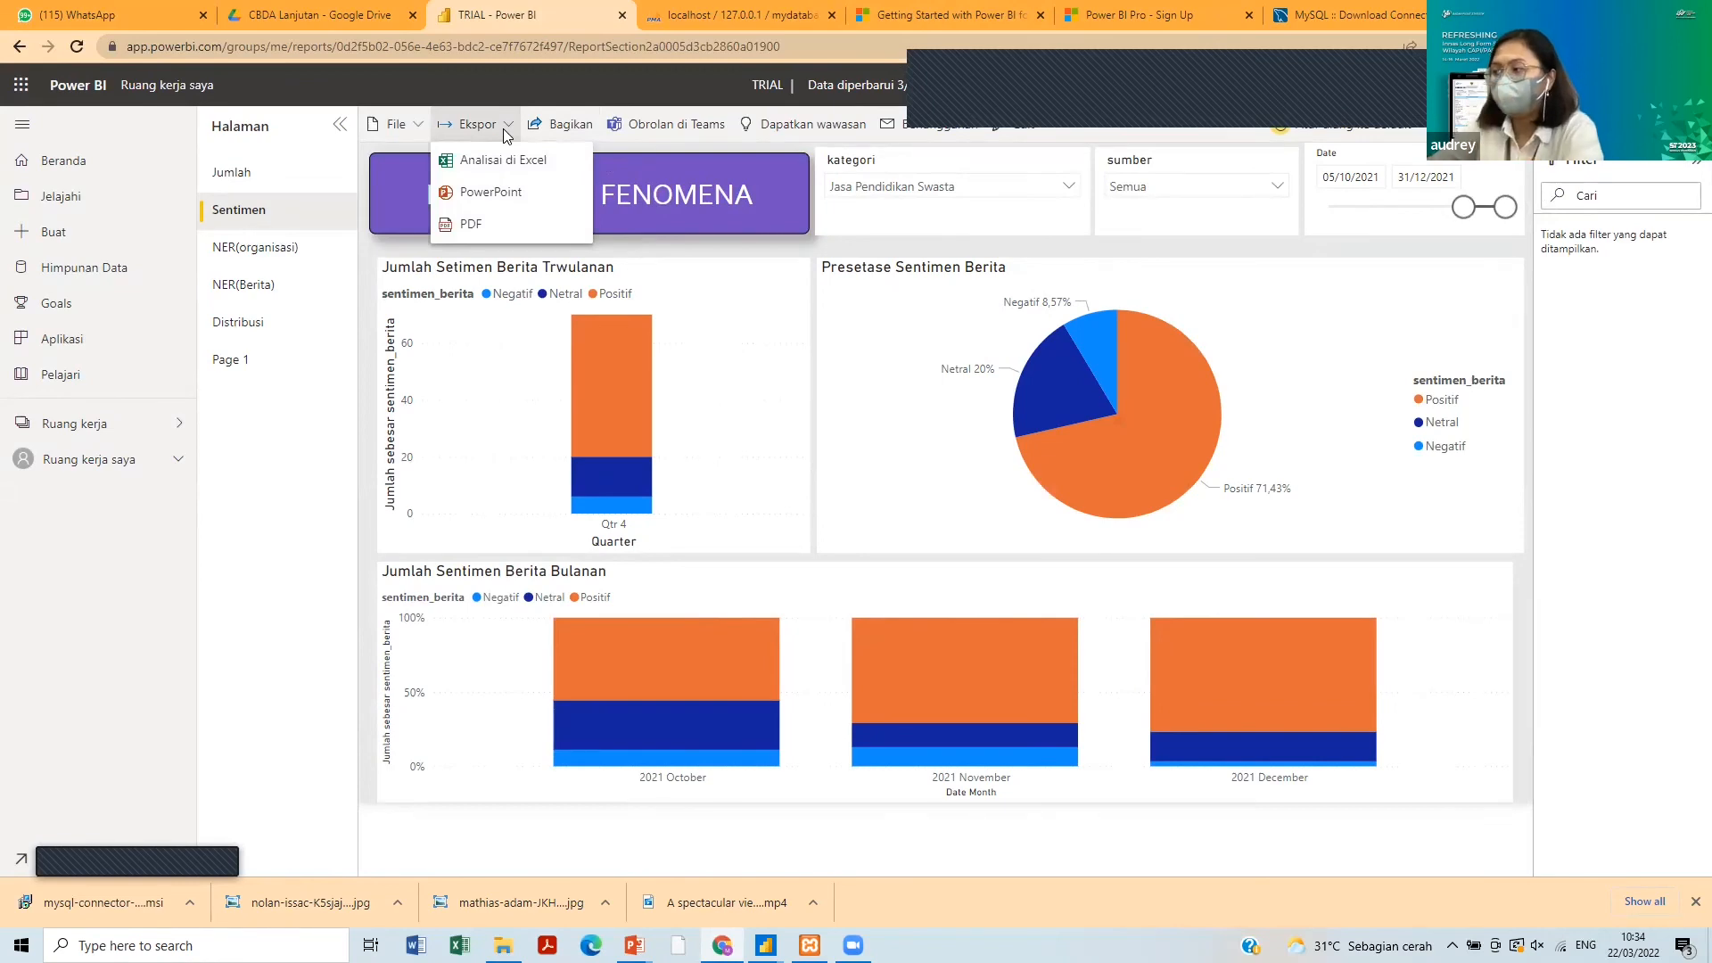
{"action": "left_click", "coordinate": [564, 126]}
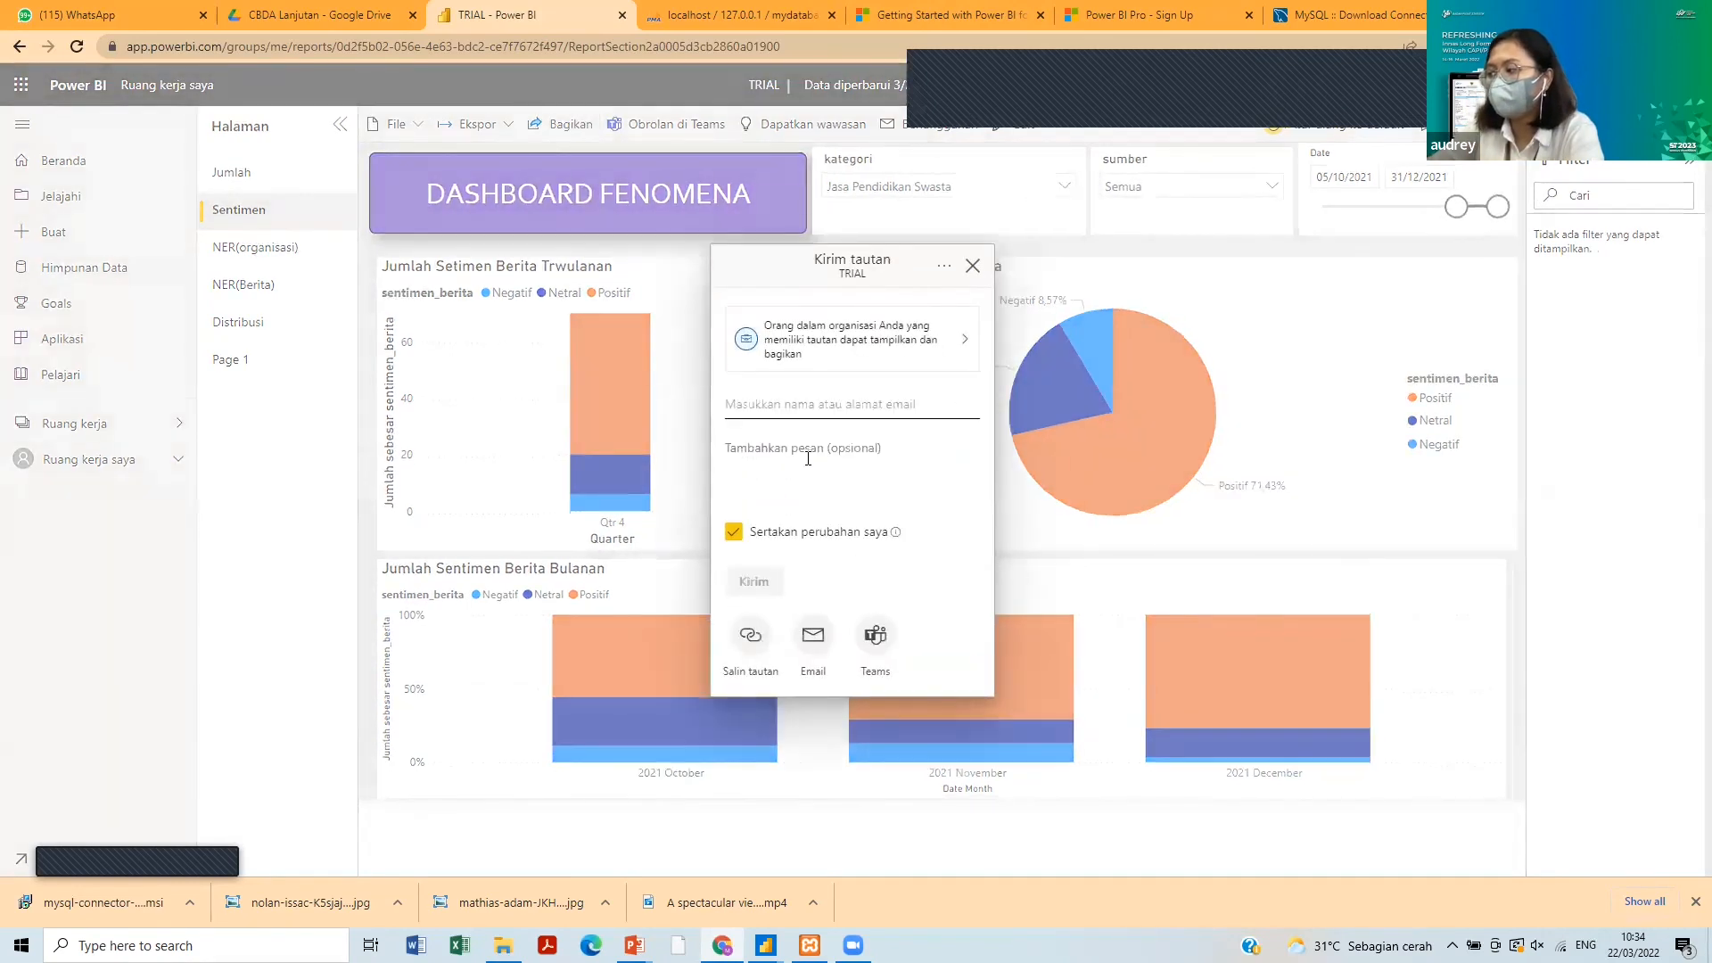
{"action": "left_click", "coordinate": [750, 638]}
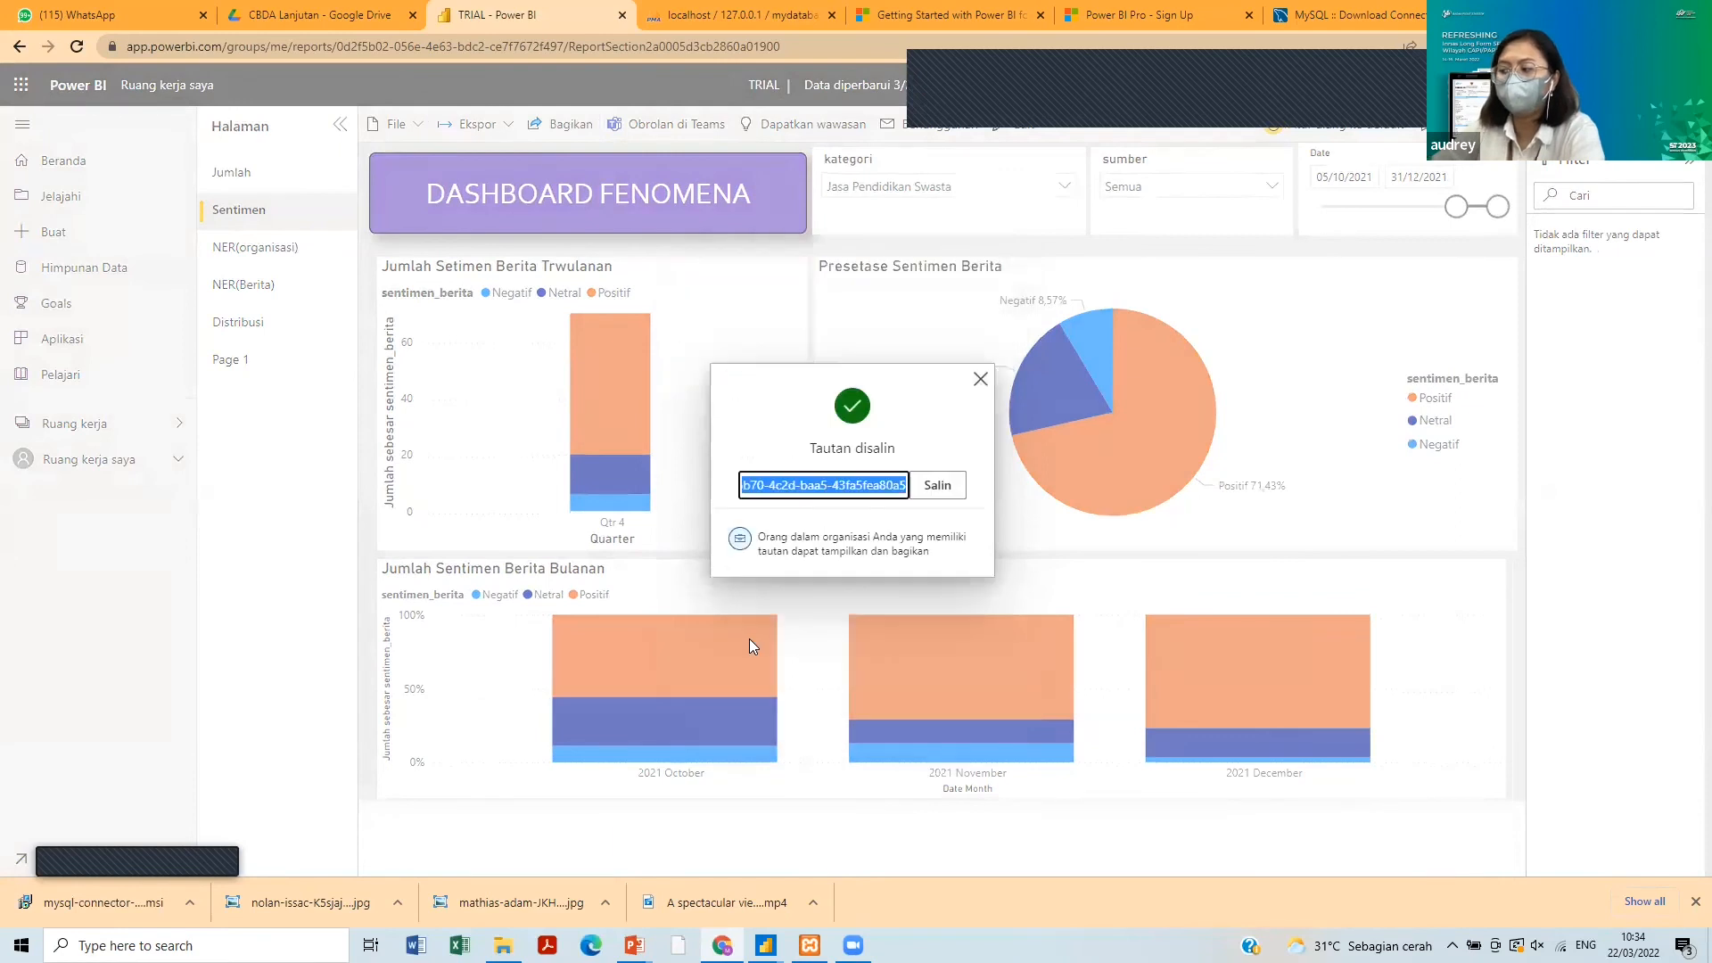
{"action": "left_click", "coordinate": [938, 487]}
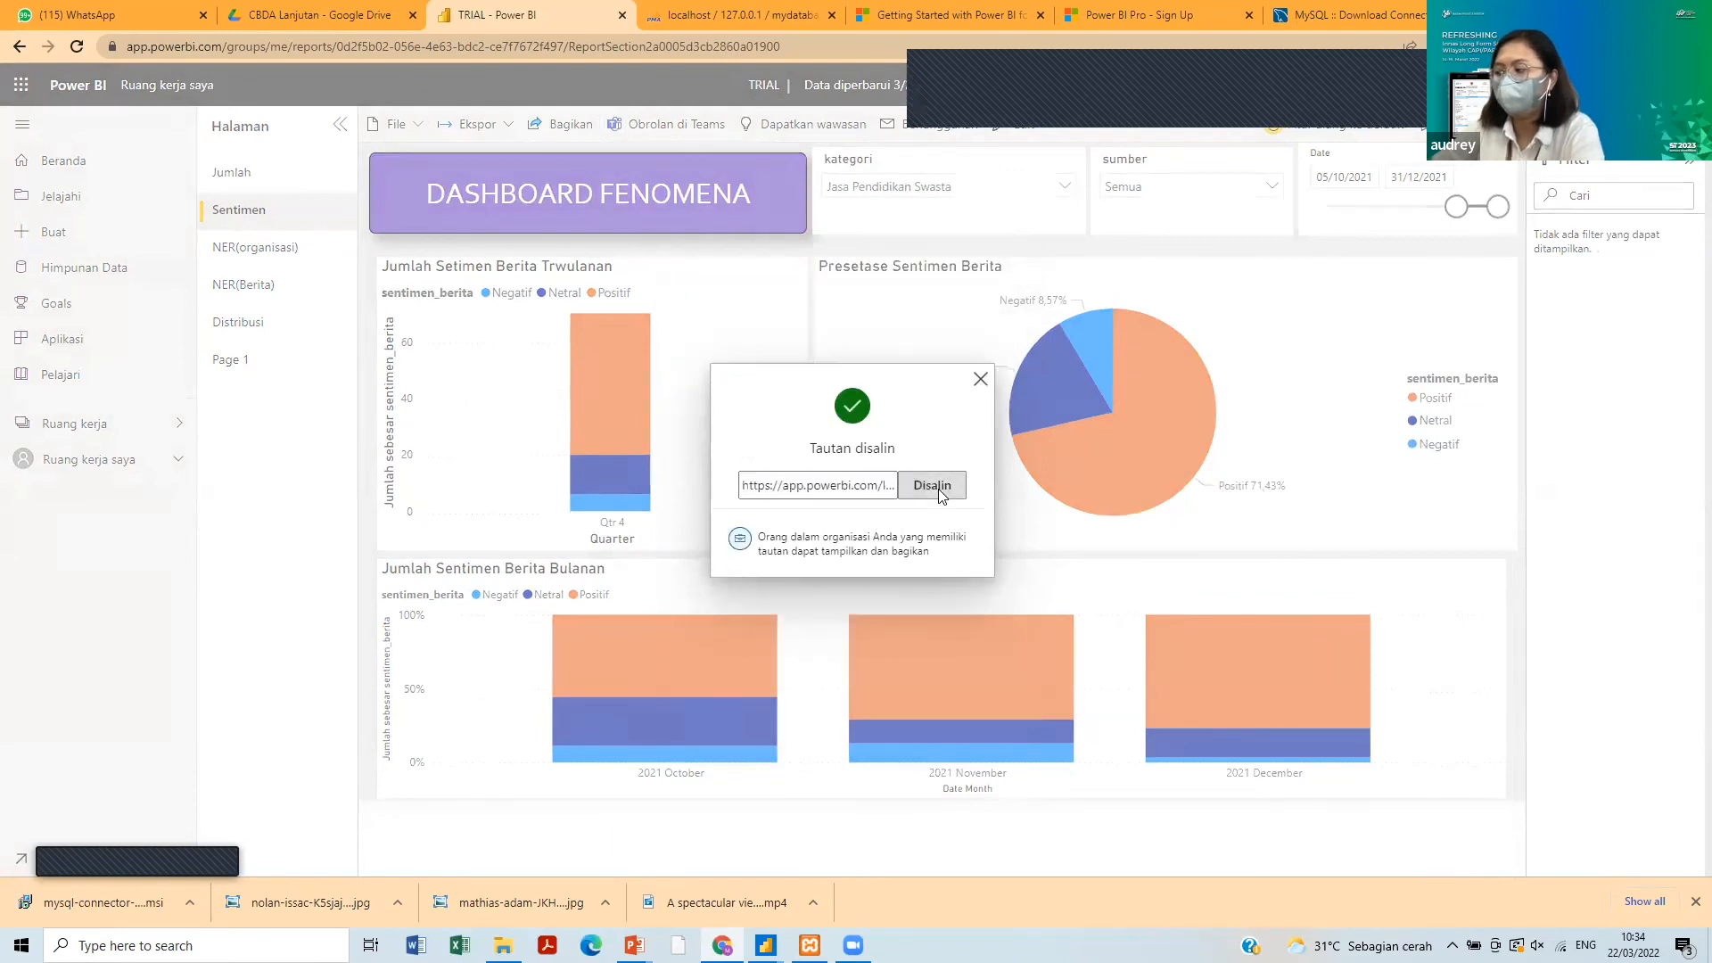
{"action": "left_click", "coordinate": [980, 381]}
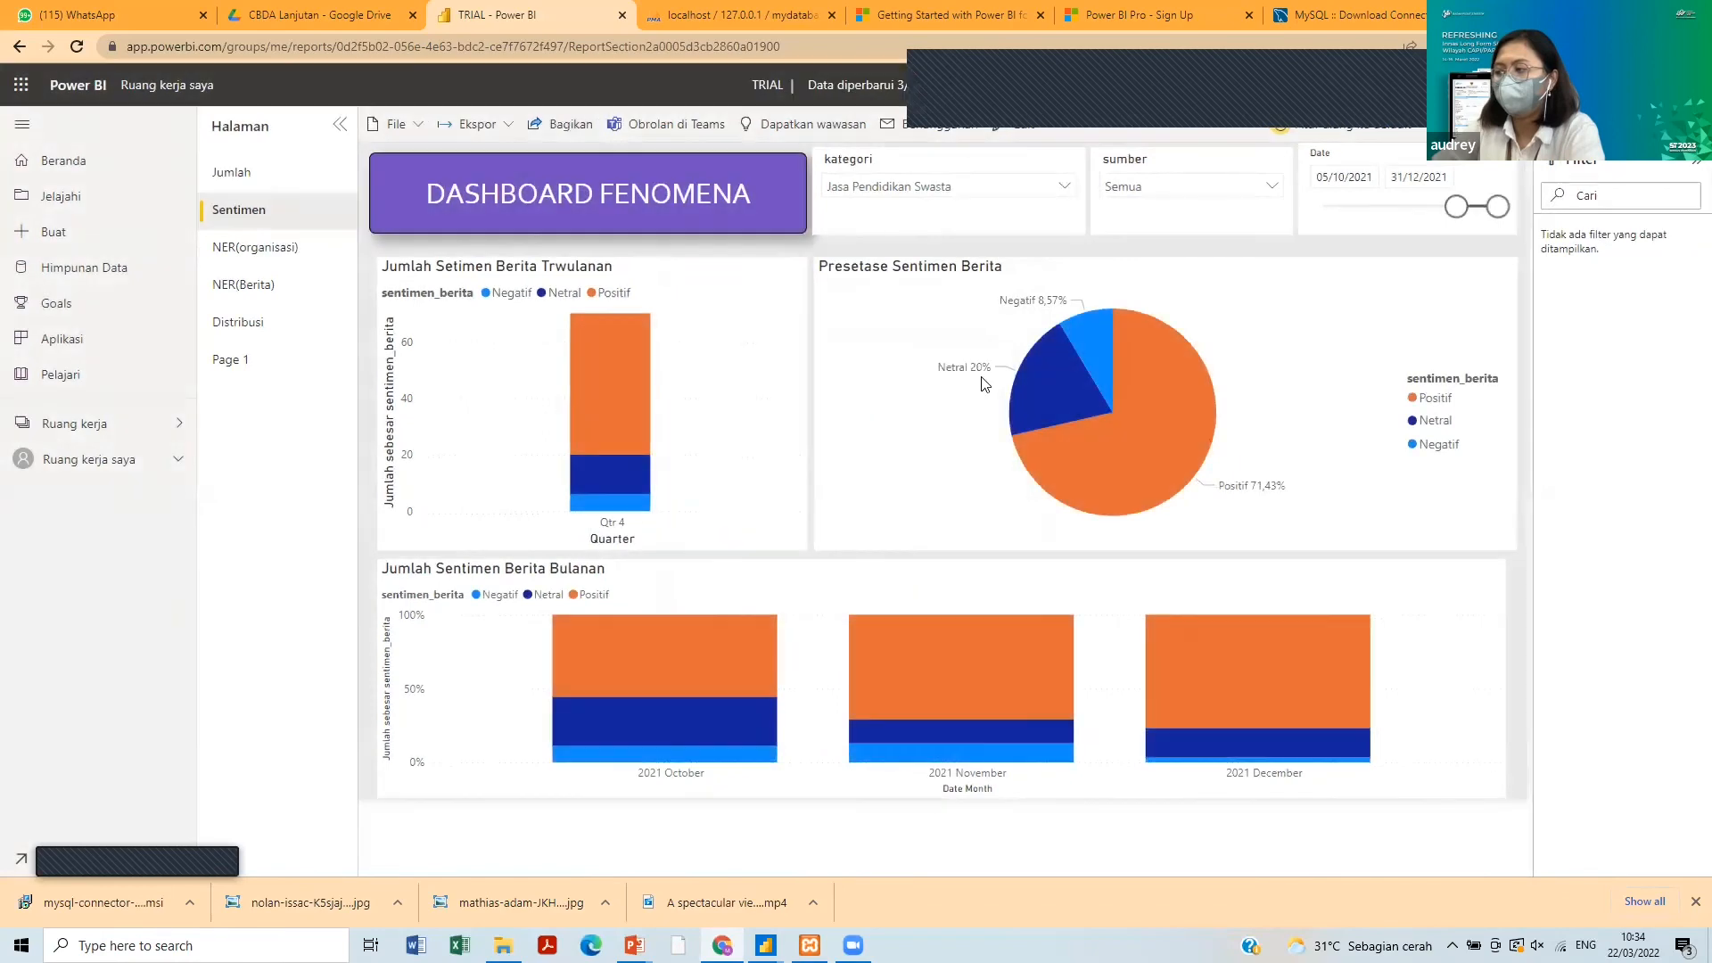
- Open the copied TRIAL report link in the browser tab showing the Getting started with Power BI page
{"action": "left_click", "coordinate": [704, 20]}
{"action": "left_click", "coordinate": [879, 11]}
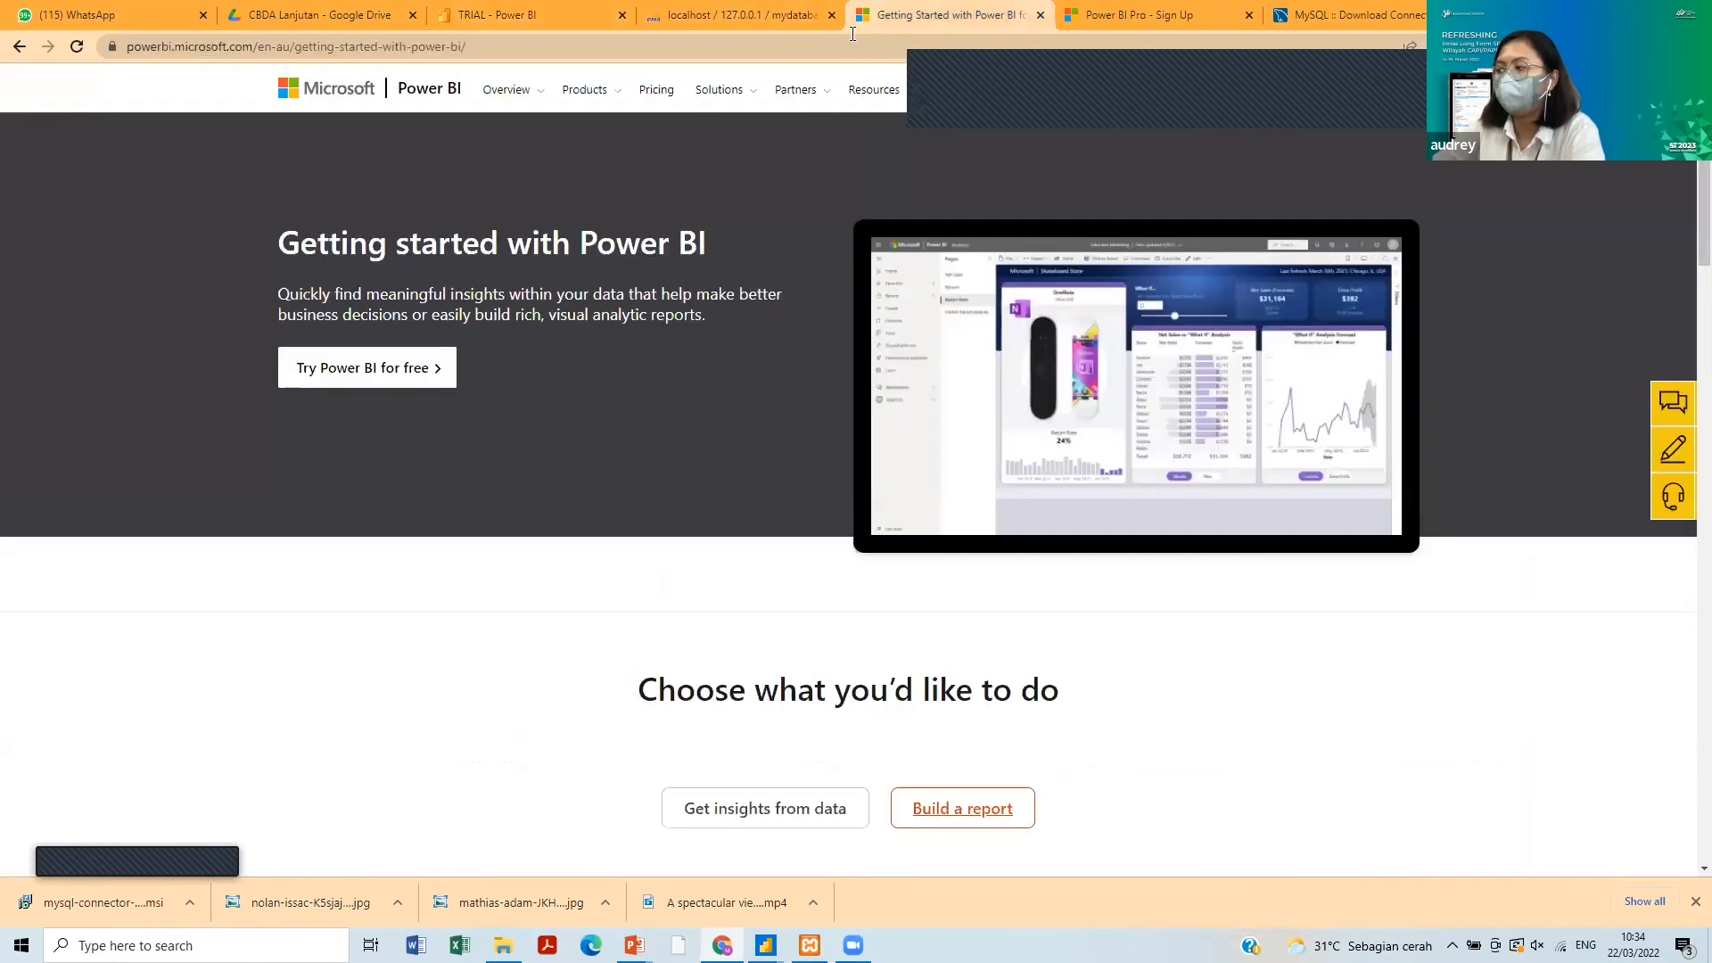
{"action": "left_click", "coordinate": [847, 46]}
{"action": "key", "text": "ctrl+v"}
{"action": "key", "text": "Return"}
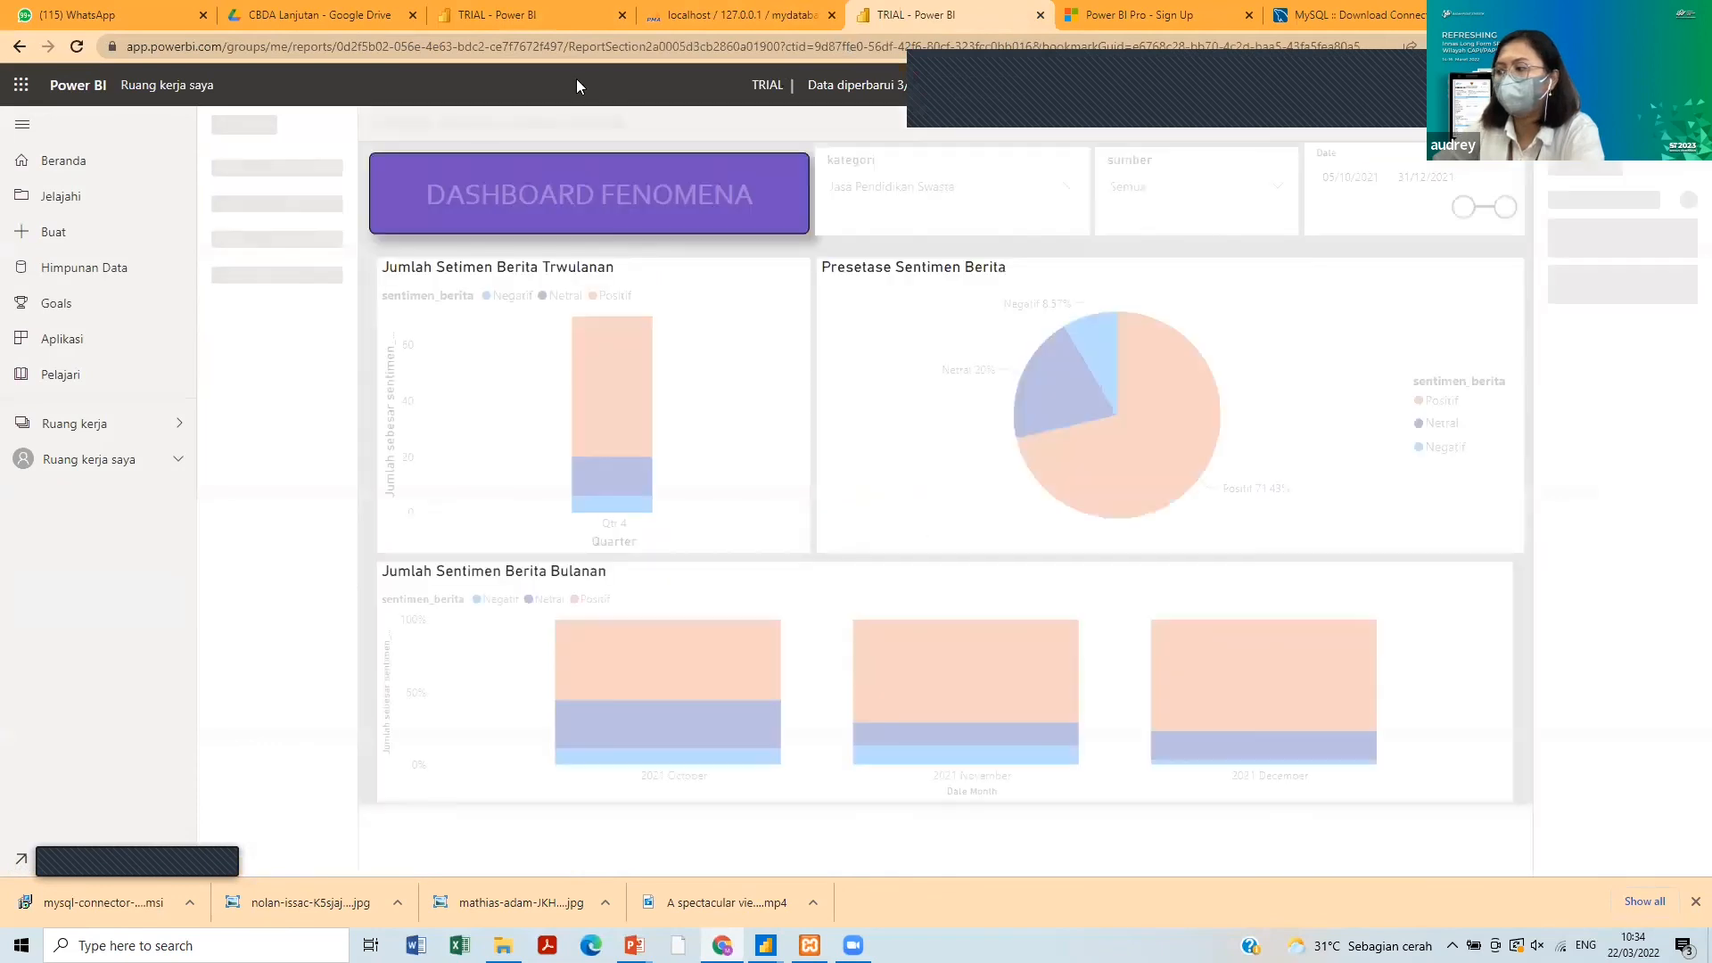
- Return to the original TRIAL report page and export the report to PowerPoint with its current values
{"action": "left_click", "coordinate": [504, 20]}
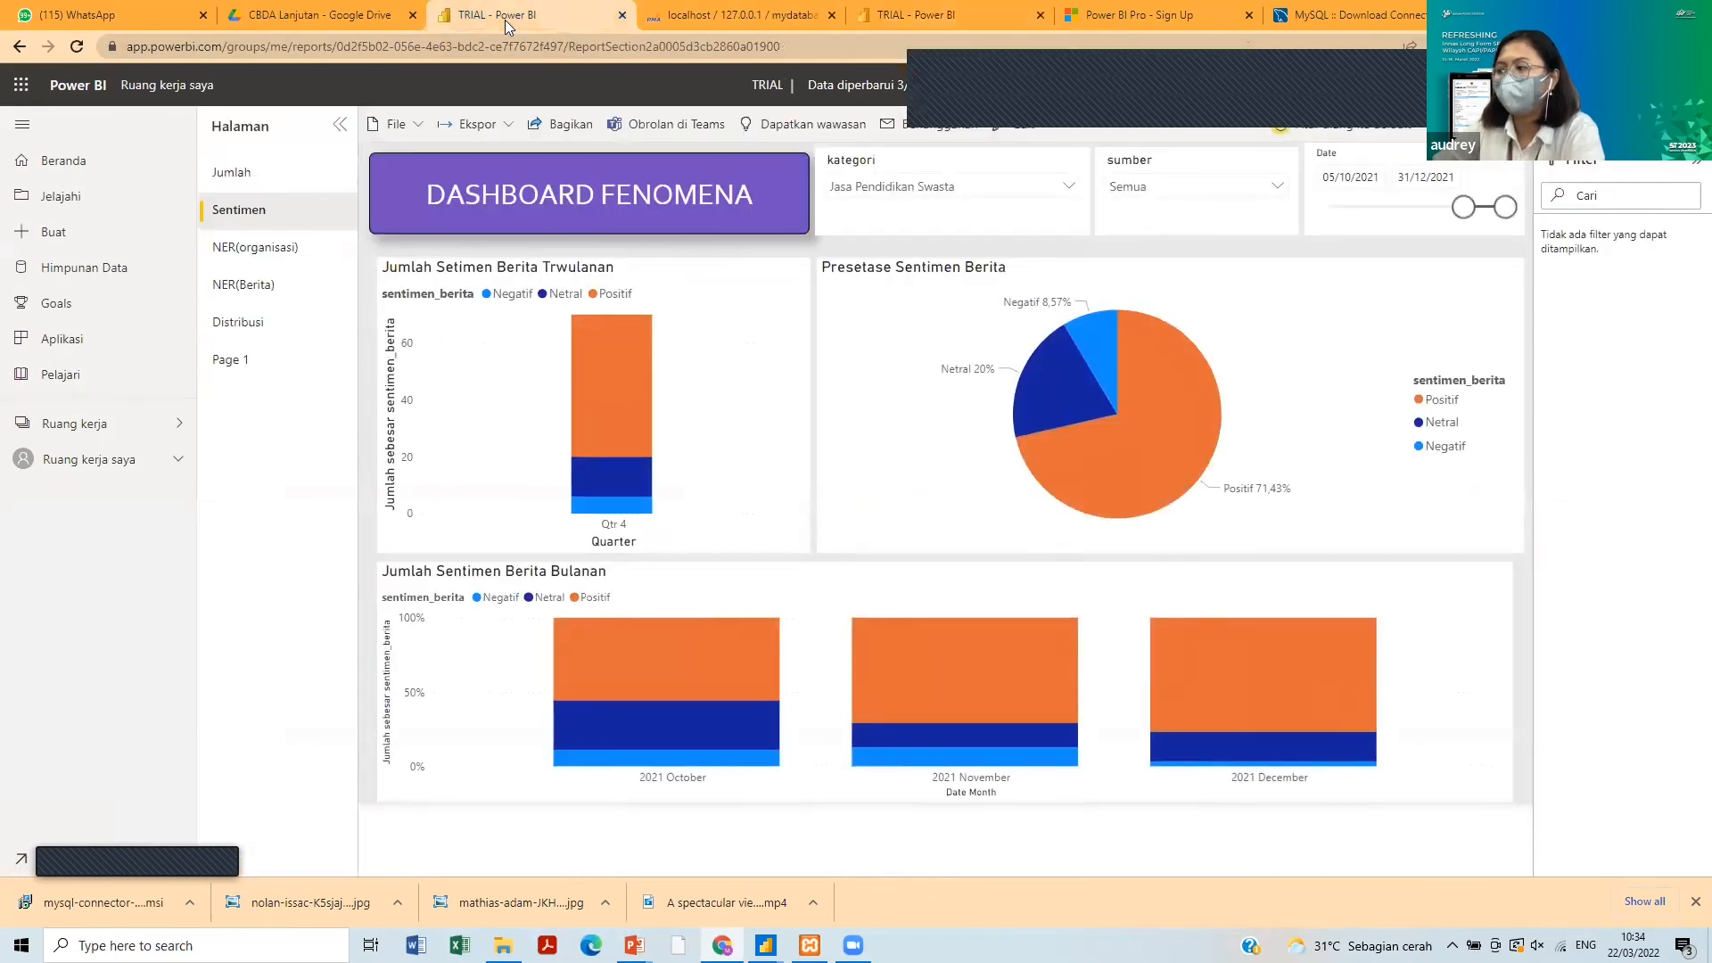
{"action": "left_click", "coordinate": [494, 123]}
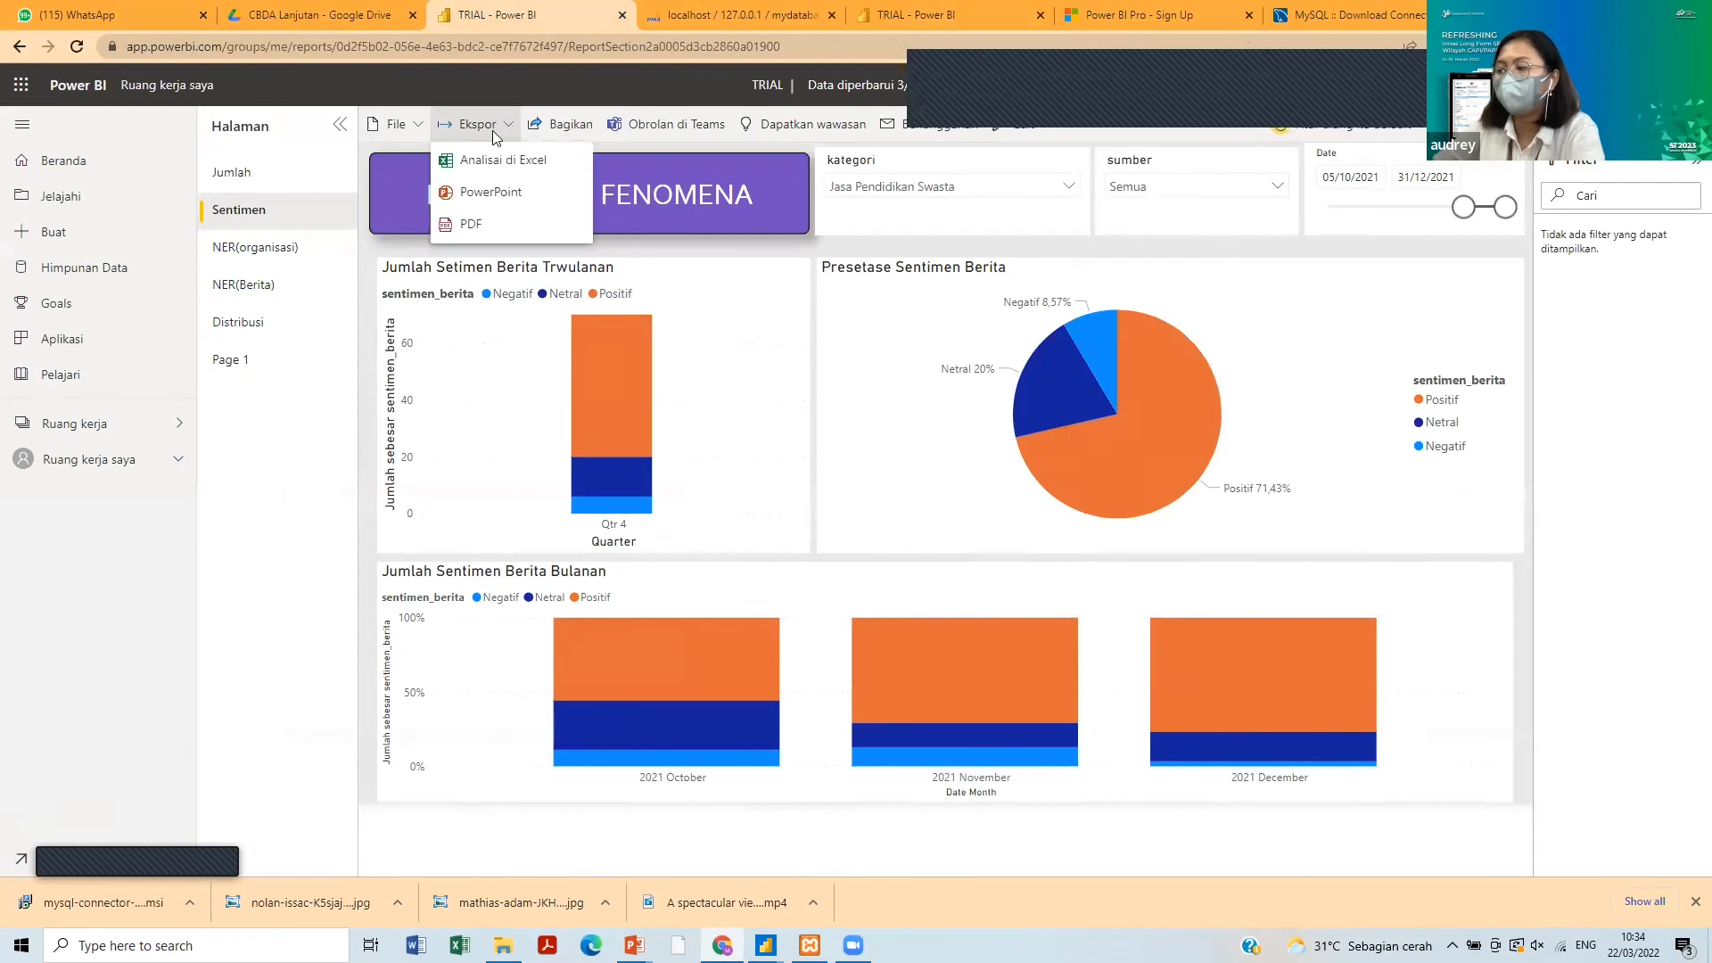
{"action": "left_click", "coordinate": [493, 191]}
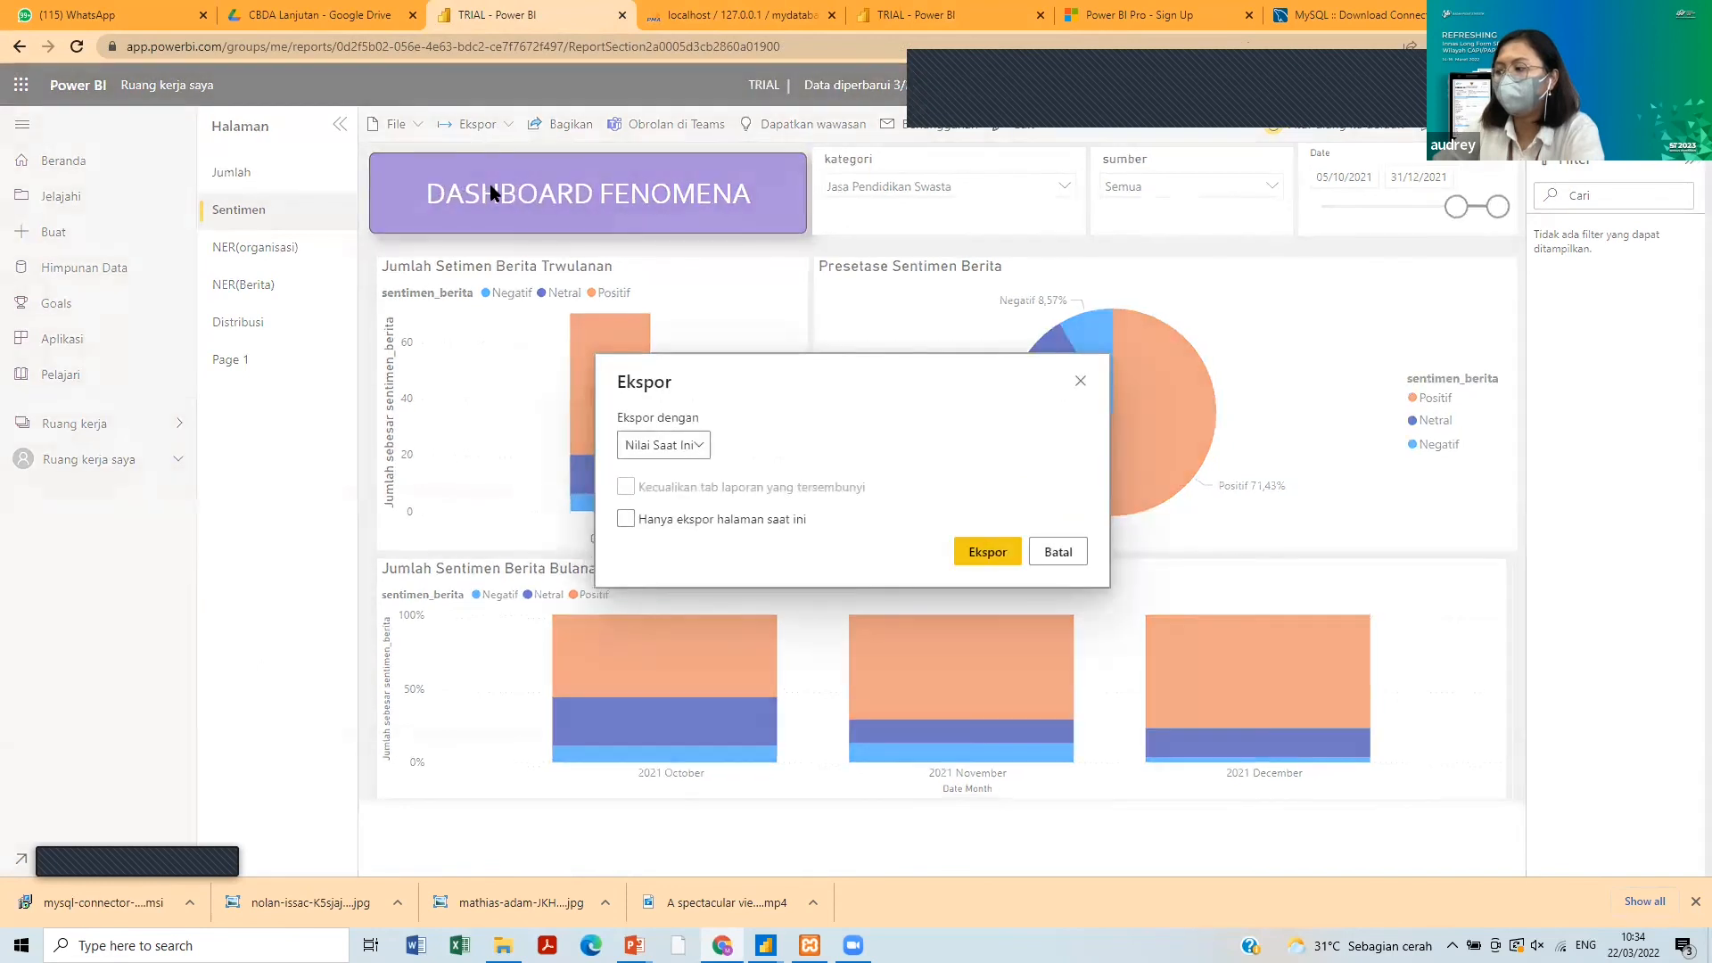
{"action": "left_click", "coordinate": [695, 445]}
{"action": "left_click", "coordinate": [696, 445]}
{"action": "left_click", "coordinate": [984, 552]}
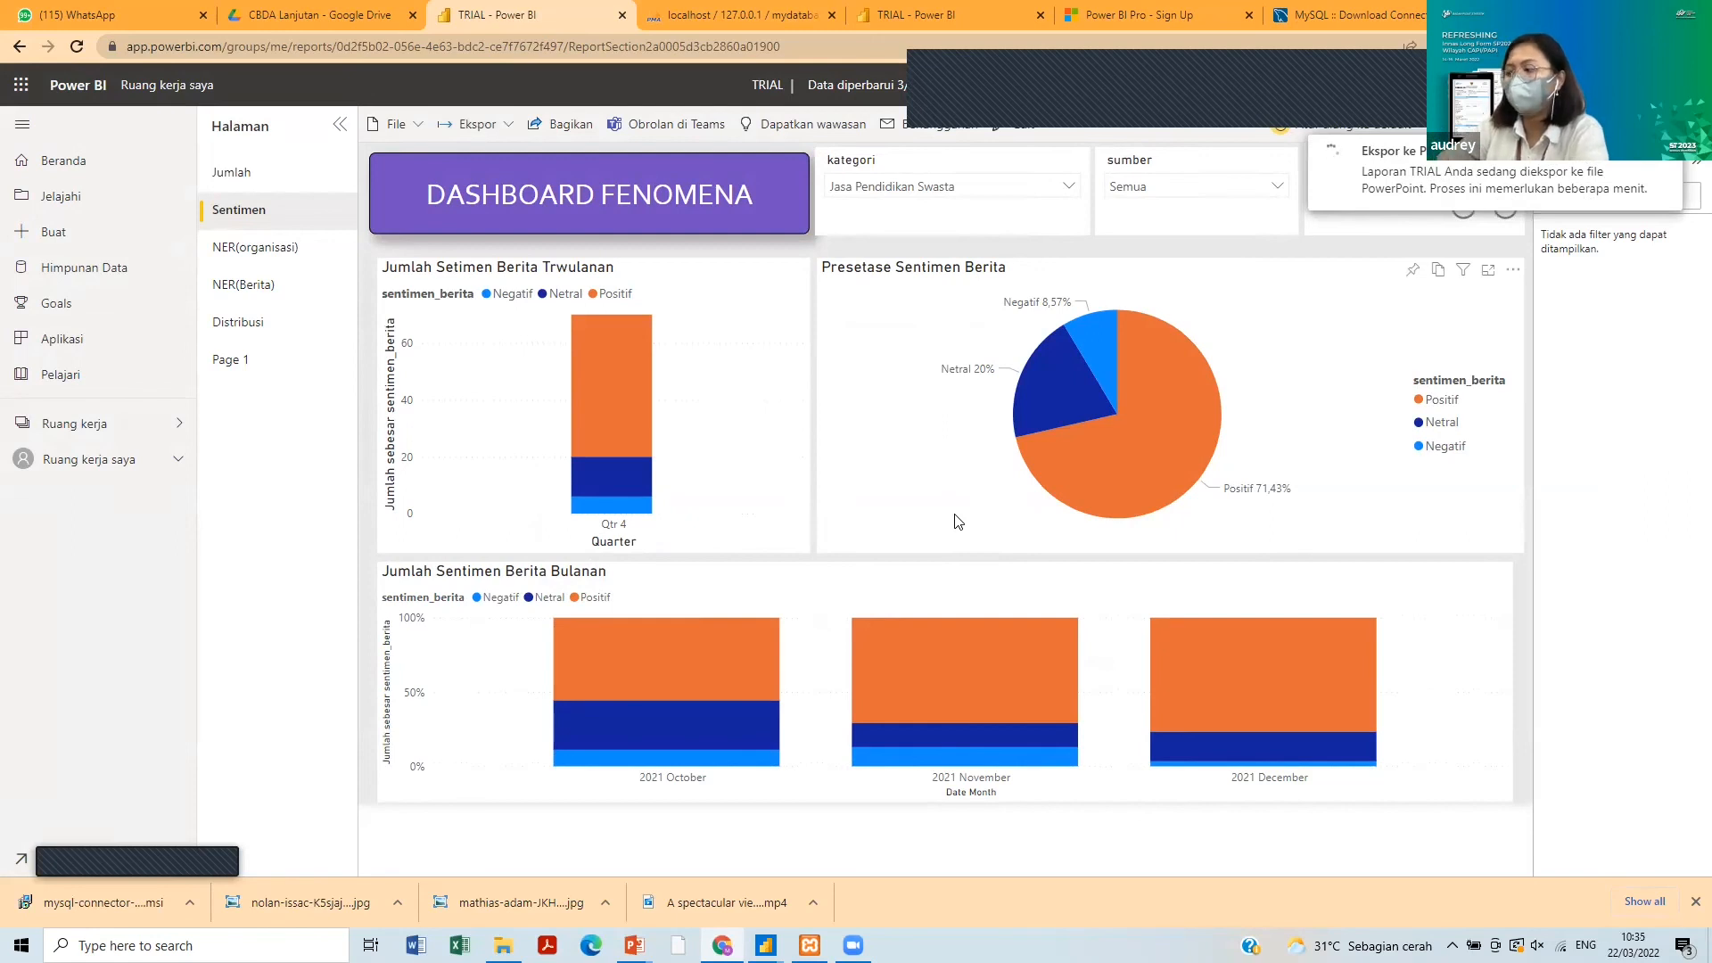
- Switch to trial2 in Power BI Desktop, dismiss the publishing message, and export it as a Power BI template described as "trial2"
{"action": "mouse_move", "coordinate": [767, 943]}
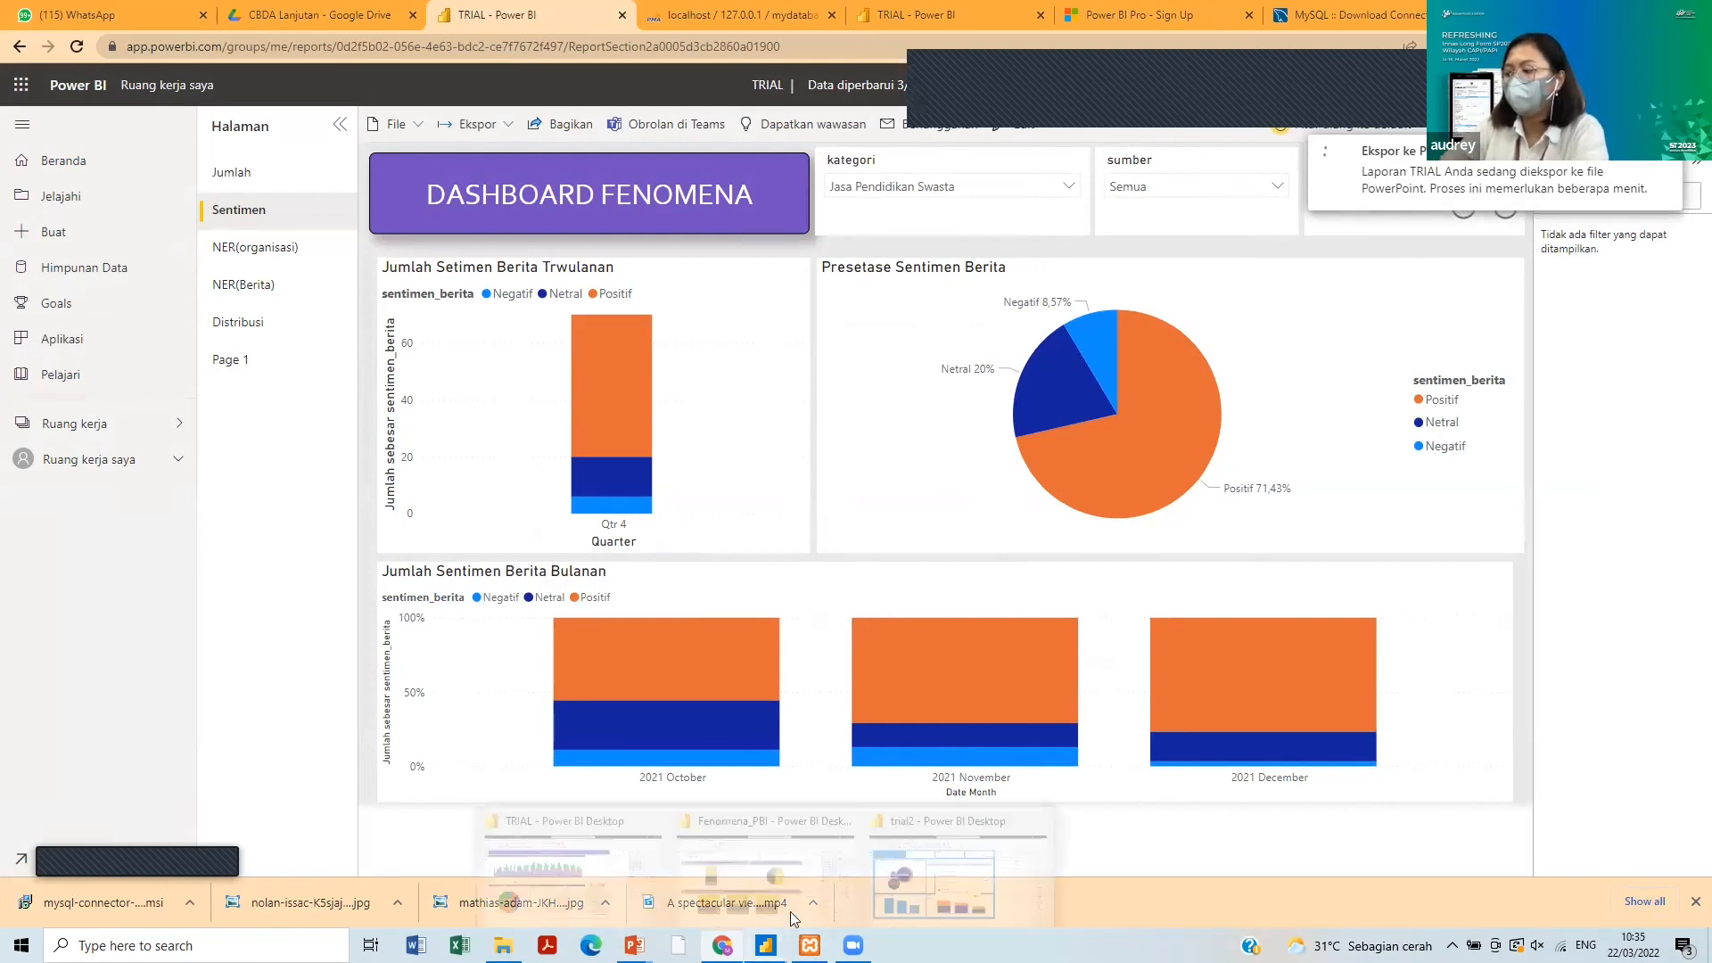
{"action": "left_click", "coordinate": [895, 883]}
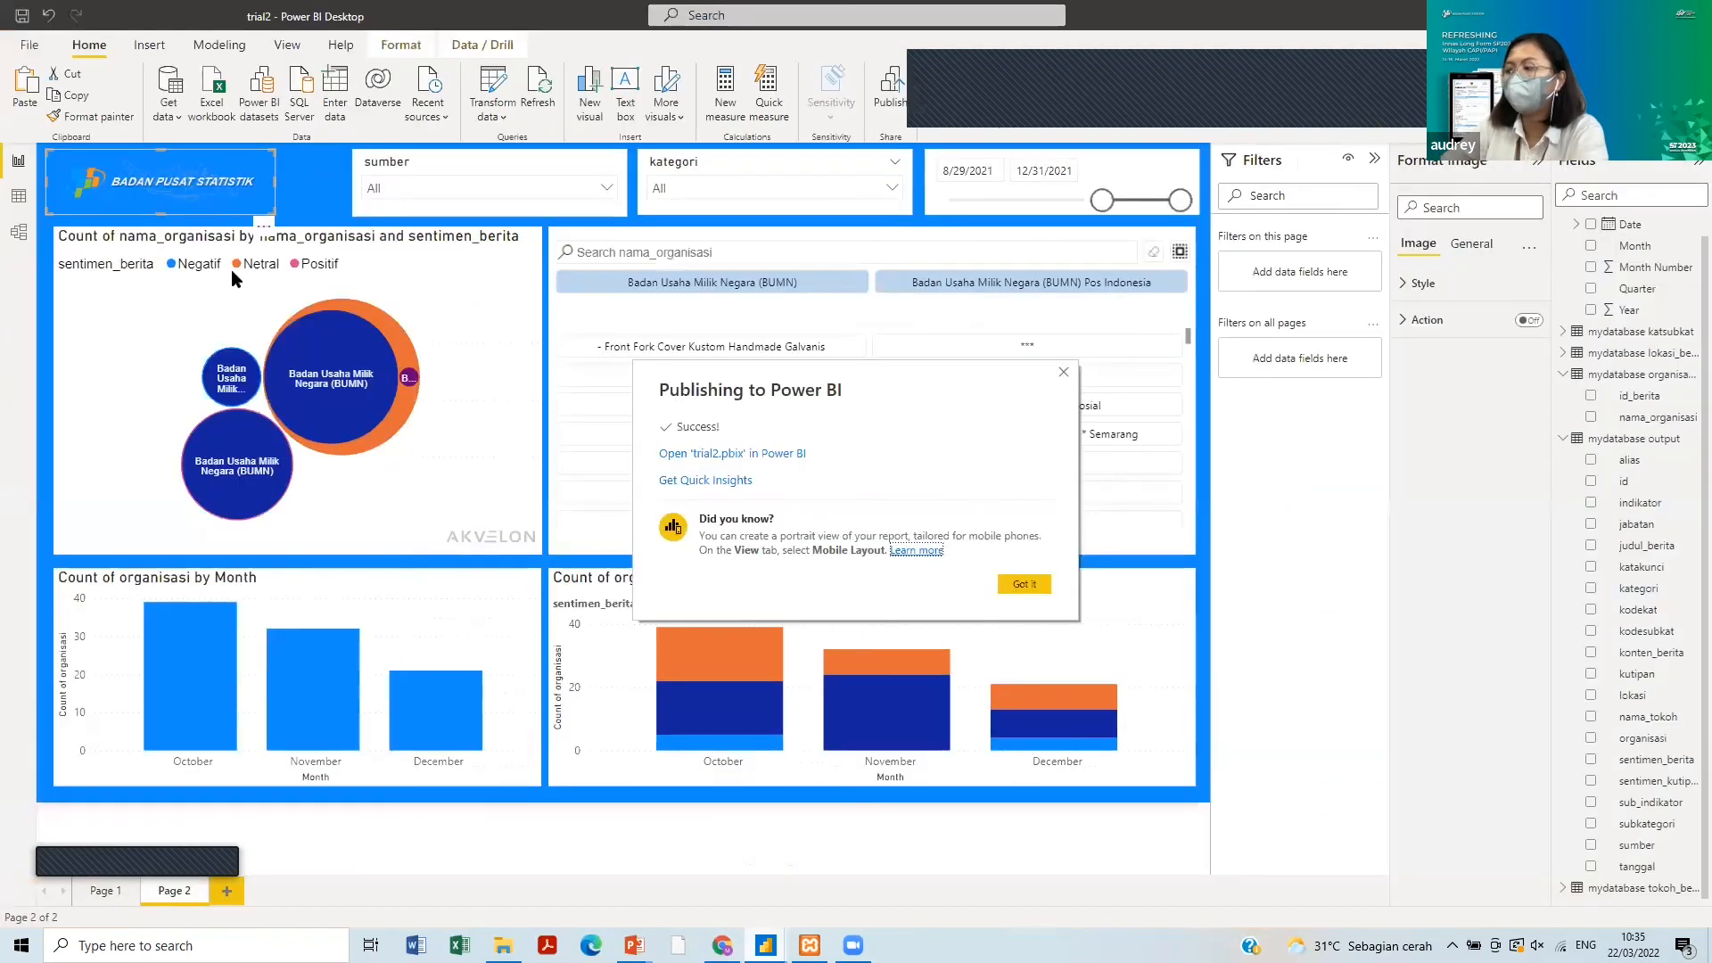
{"action": "left_click", "coordinate": [1024, 584]}
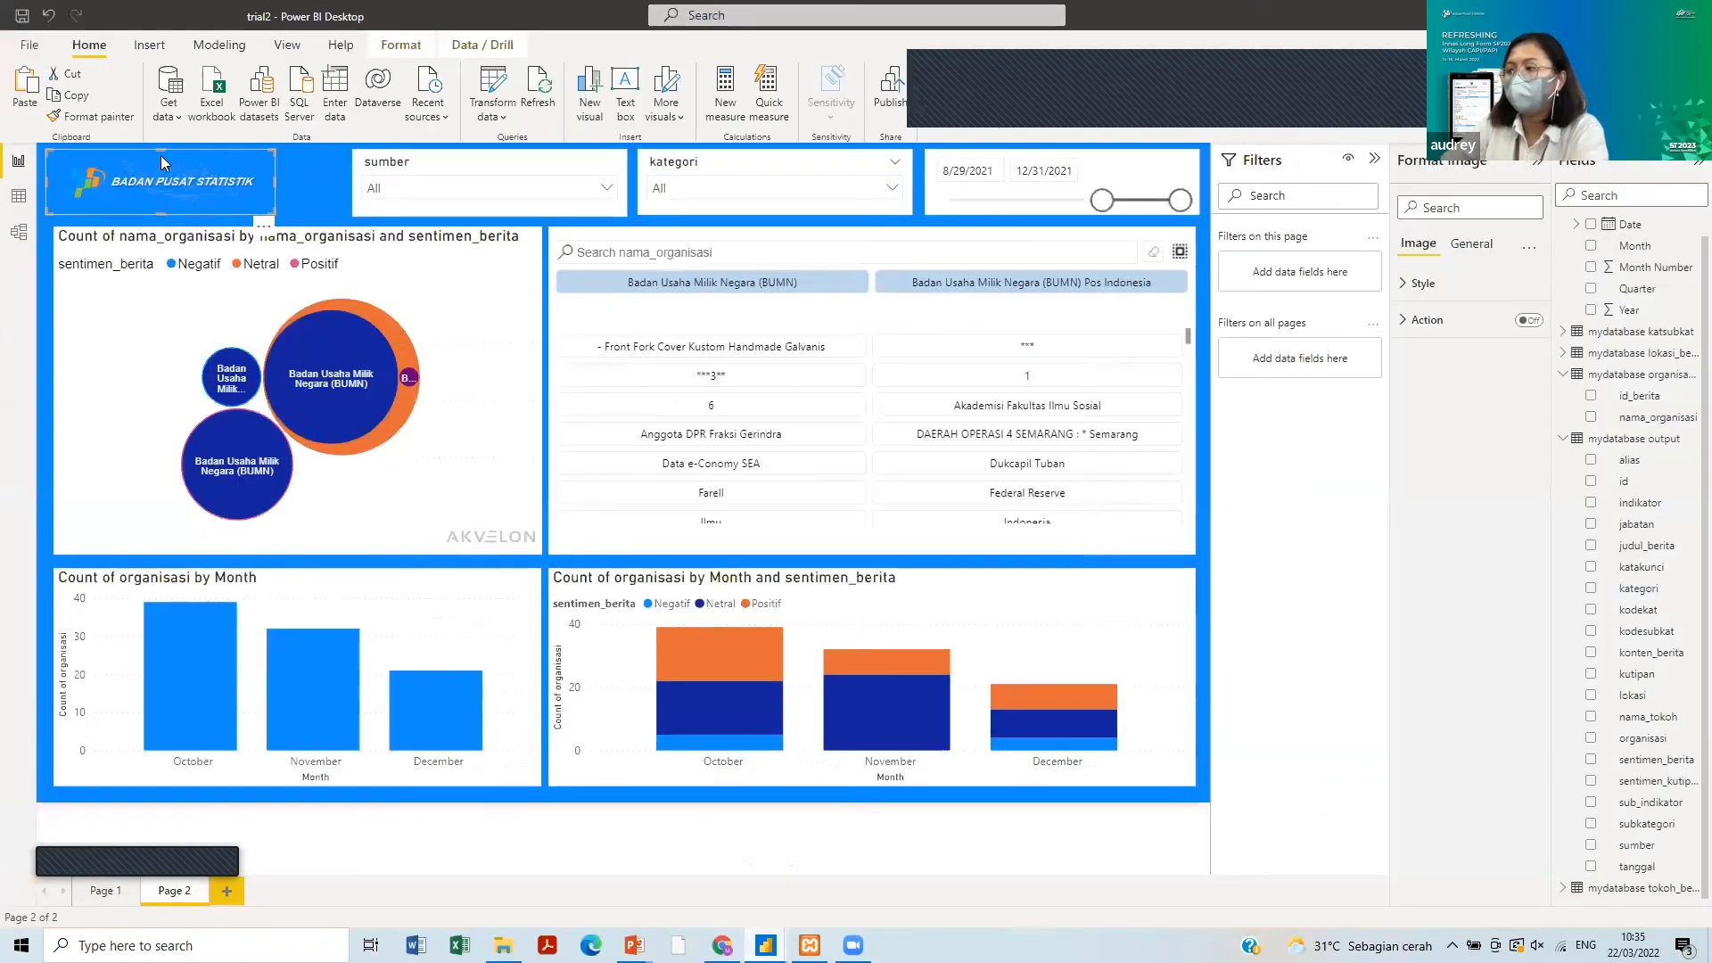
{"action": "left_click", "coordinate": [34, 54]}
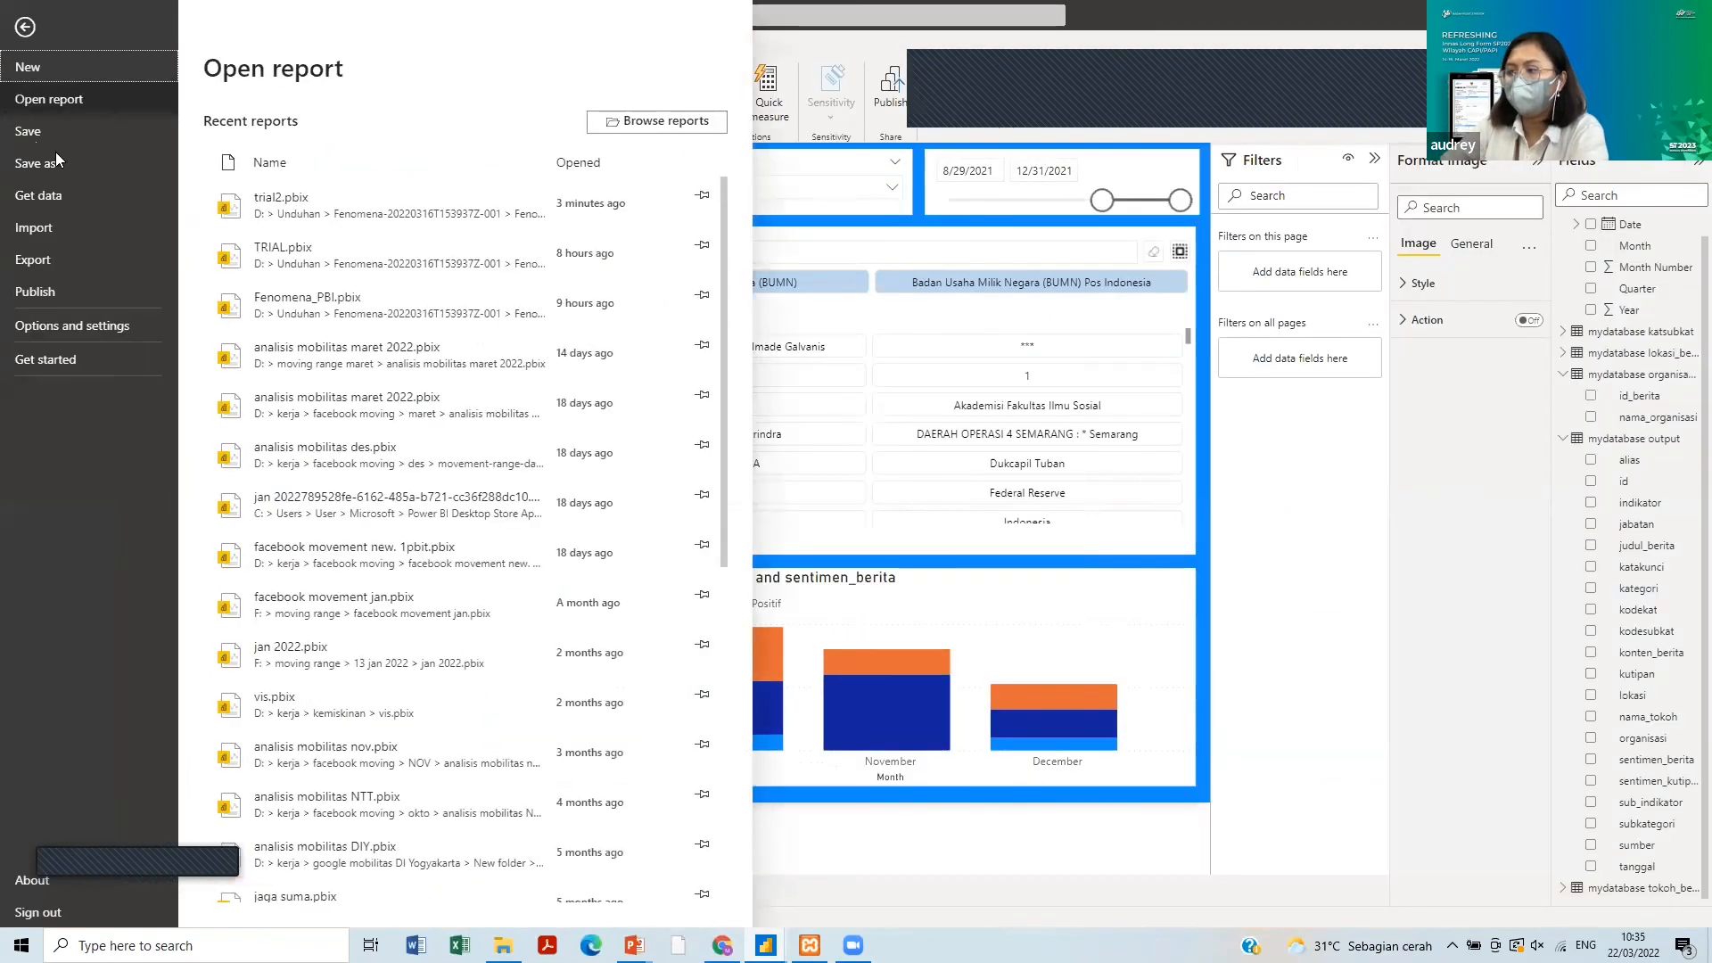
{"action": "left_click", "coordinate": [95, 265]}
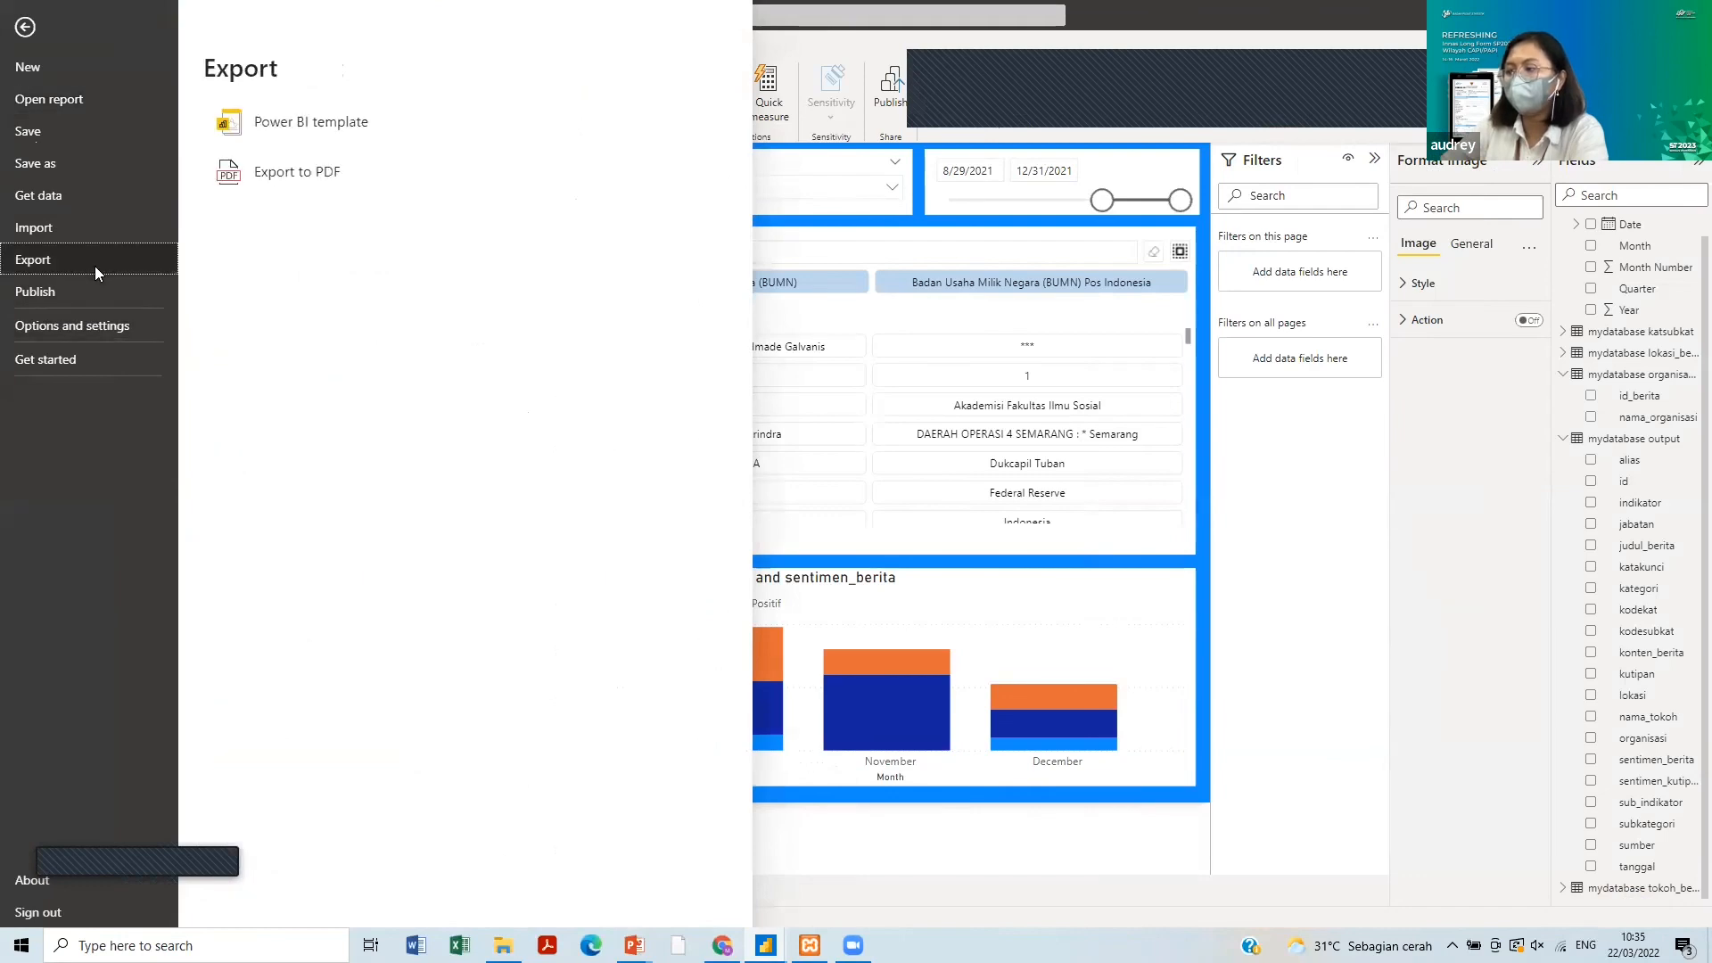
{"action": "left_click", "coordinate": [296, 131]}
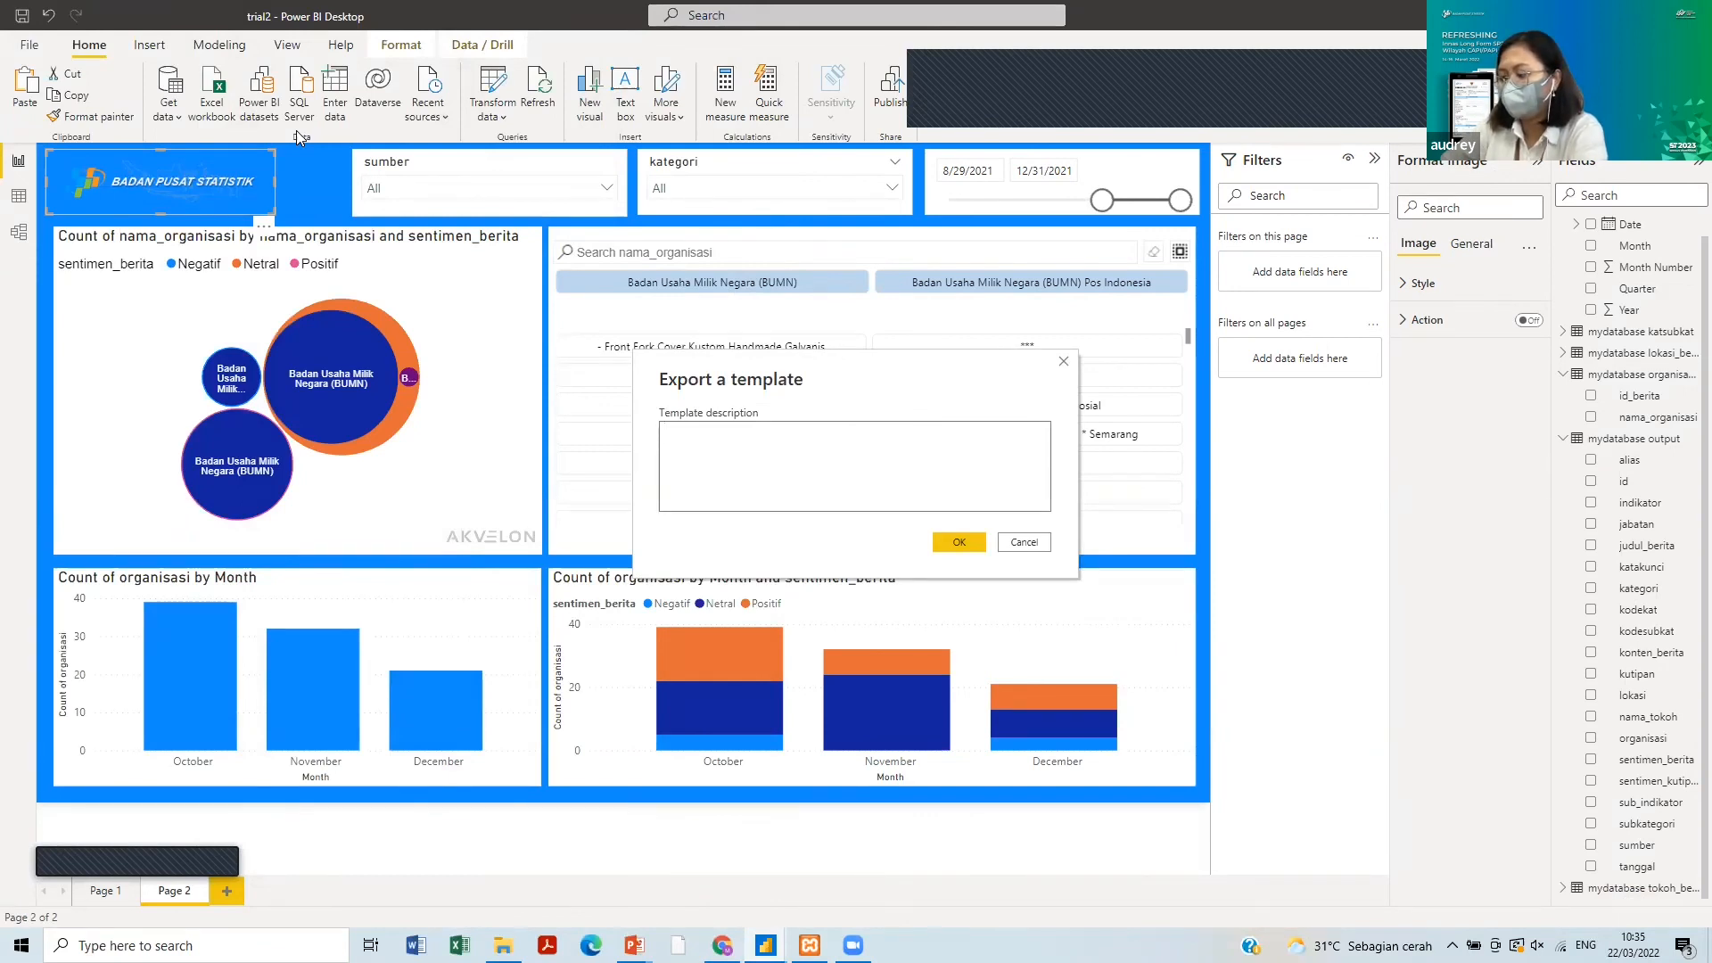
{"action": "type", "text": "trial2"}
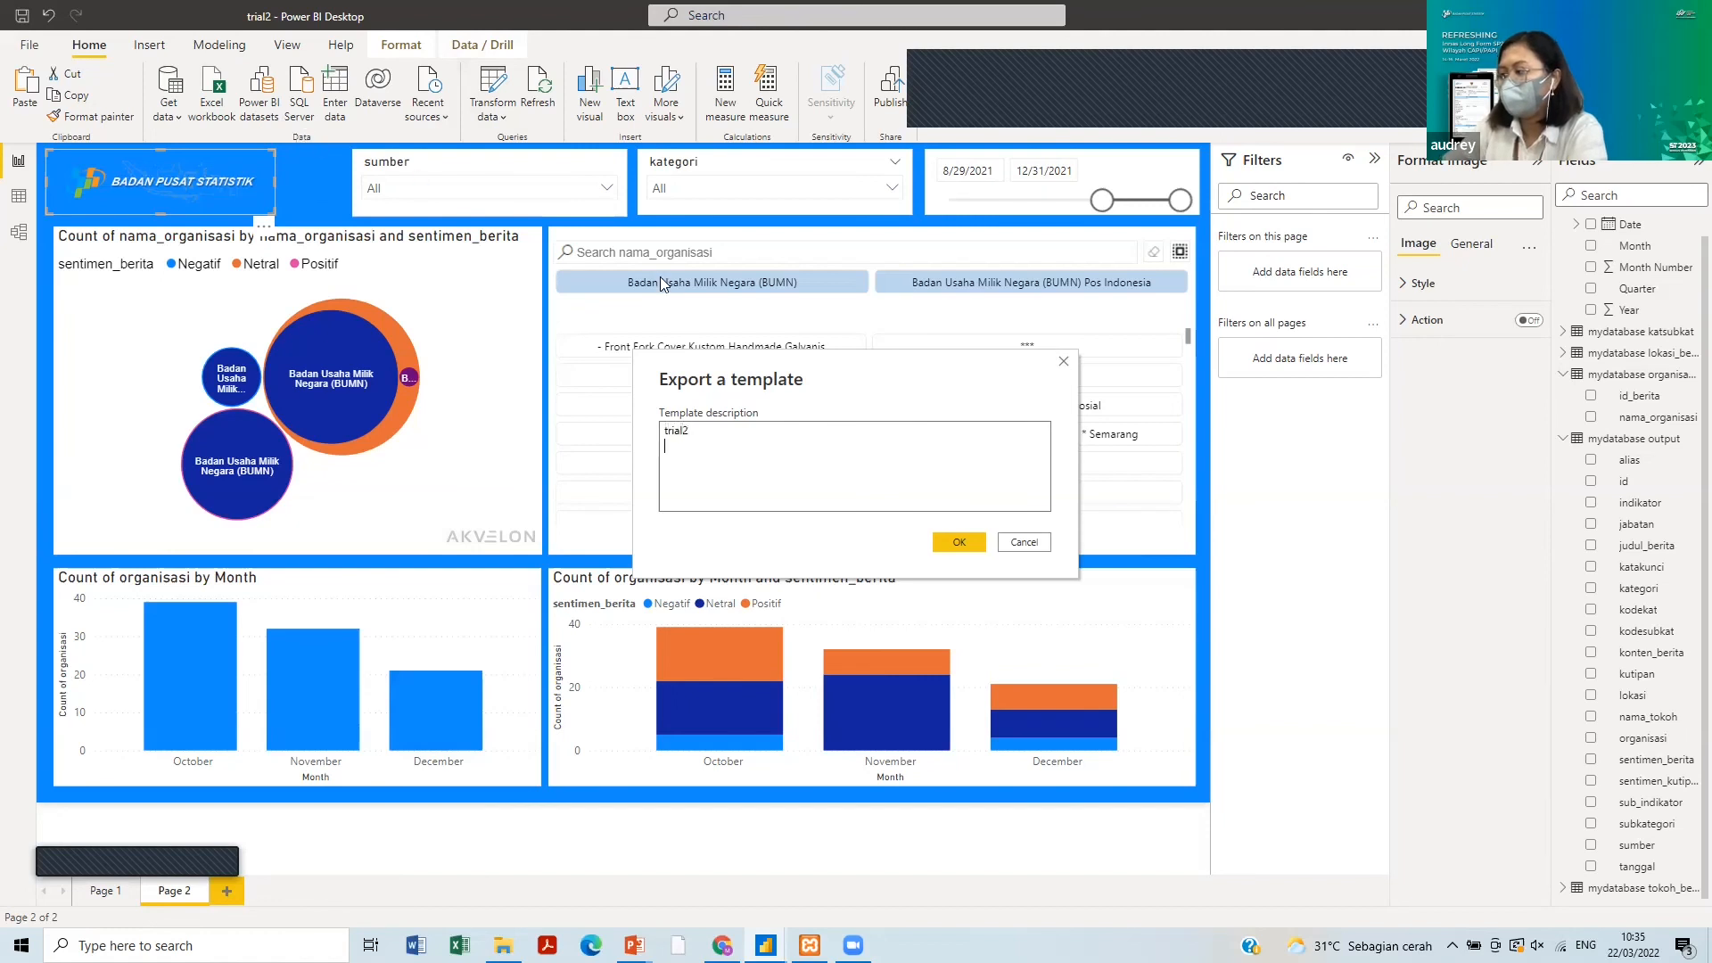
{"action": "left_click", "coordinate": [949, 541]}
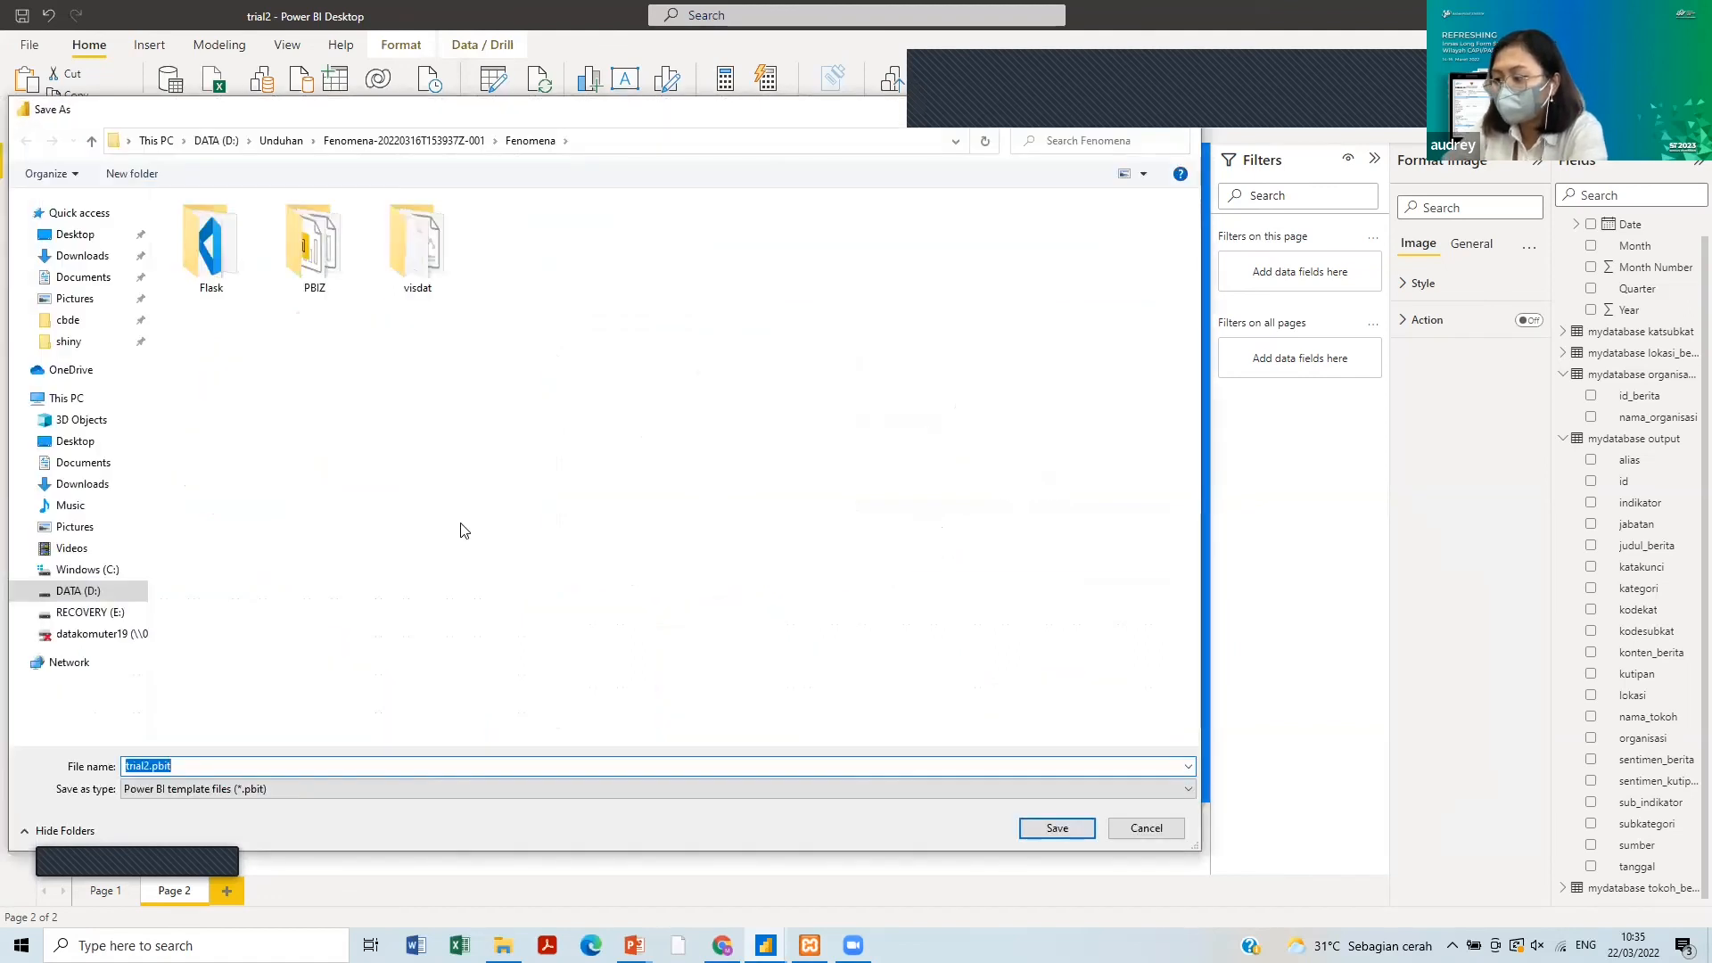
- Save the template in the Fenomena folder under the file name trial2_new.pbit
{"action": "left_click", "coordinate": [154, 765]}
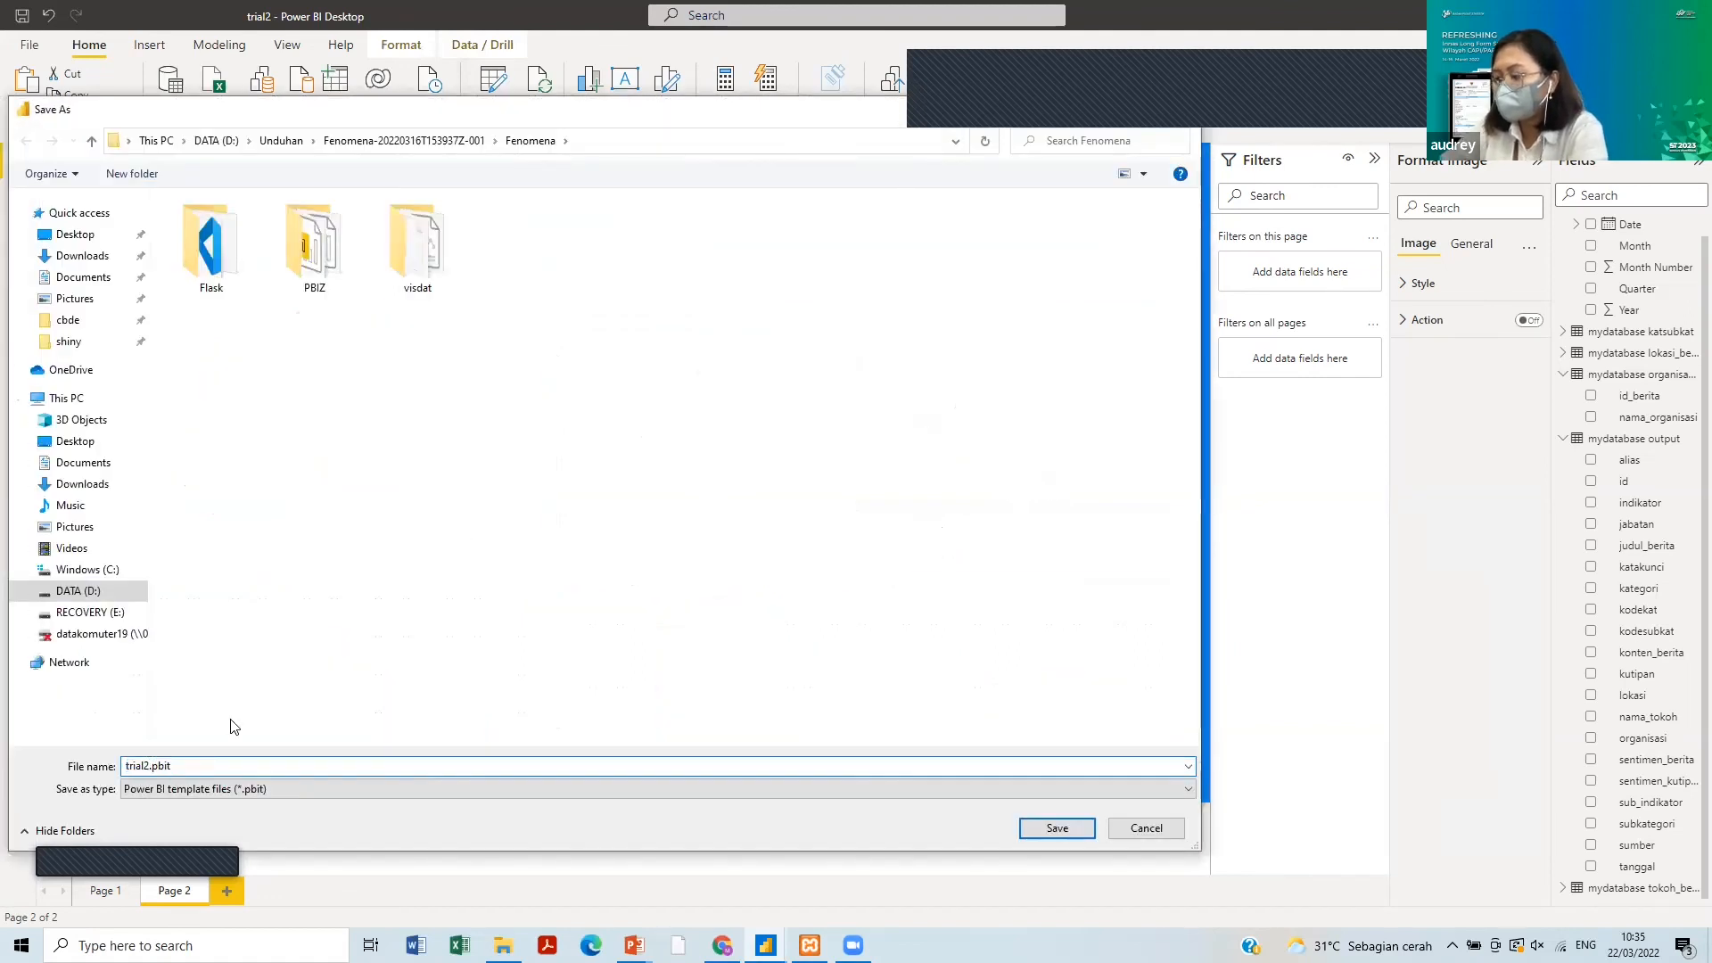
{"action": "type", "text": "_new"}
{"action": "key", "text": "Return"}
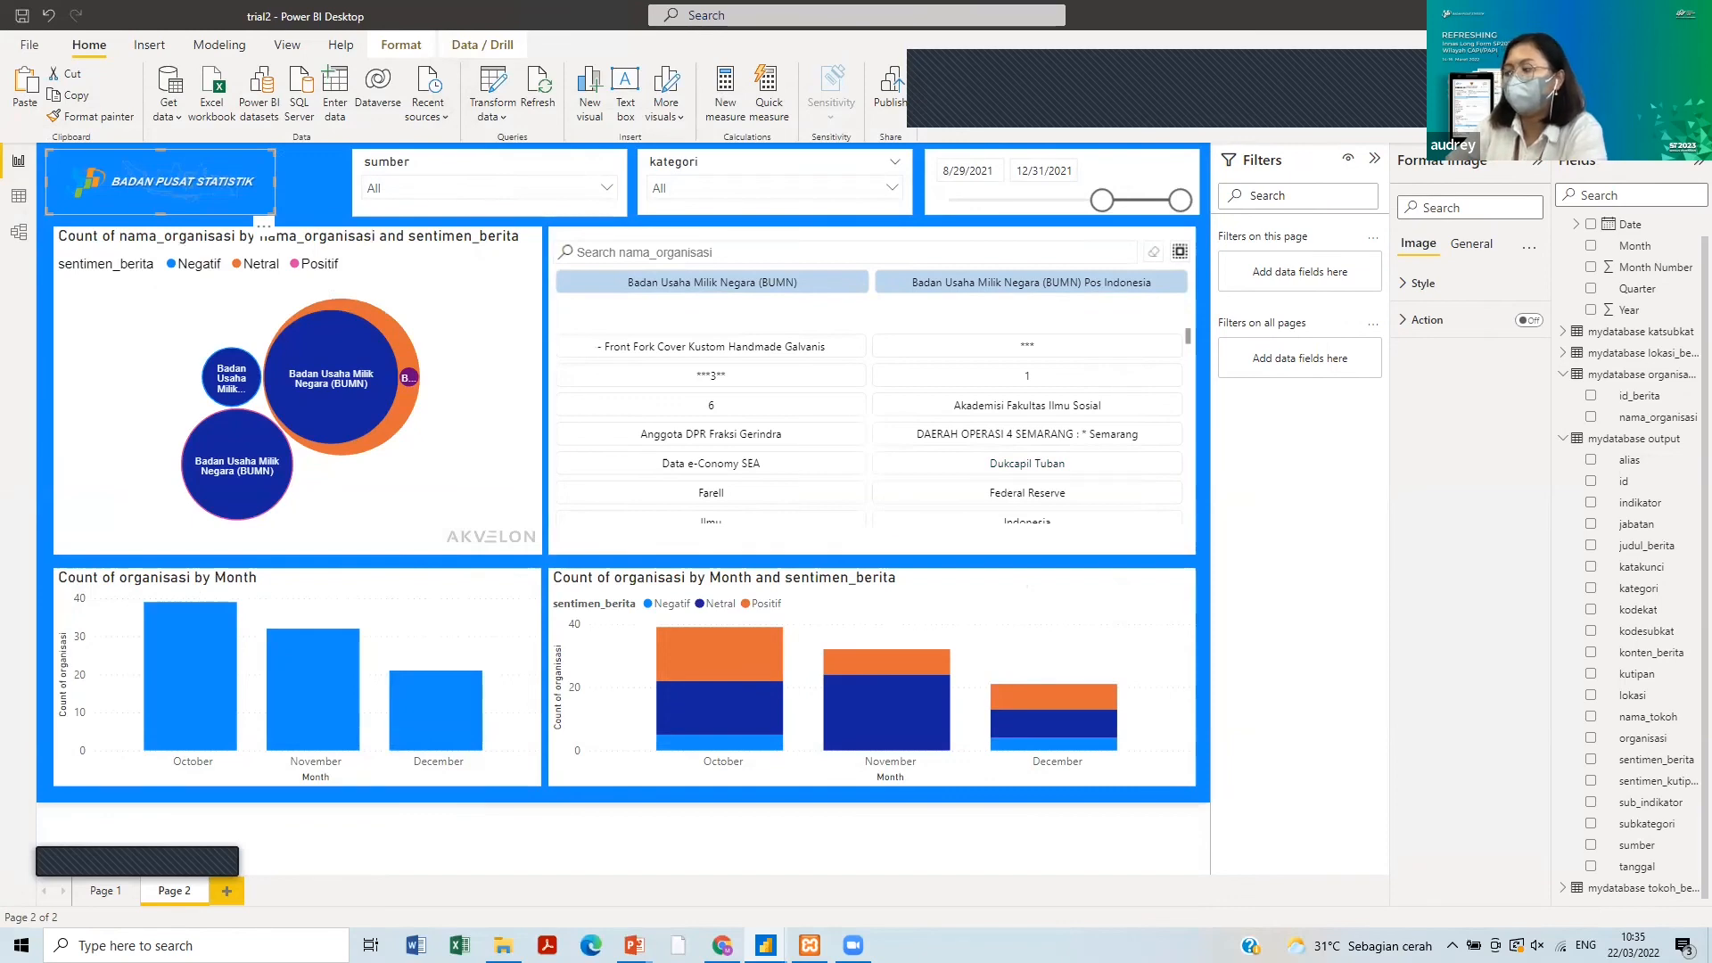
- Close the trial2 report with its changes saved, and open trial2_new.pbit from the Fenomena folder in File Explorer
{"action": "key", "text": "alt+F4"}
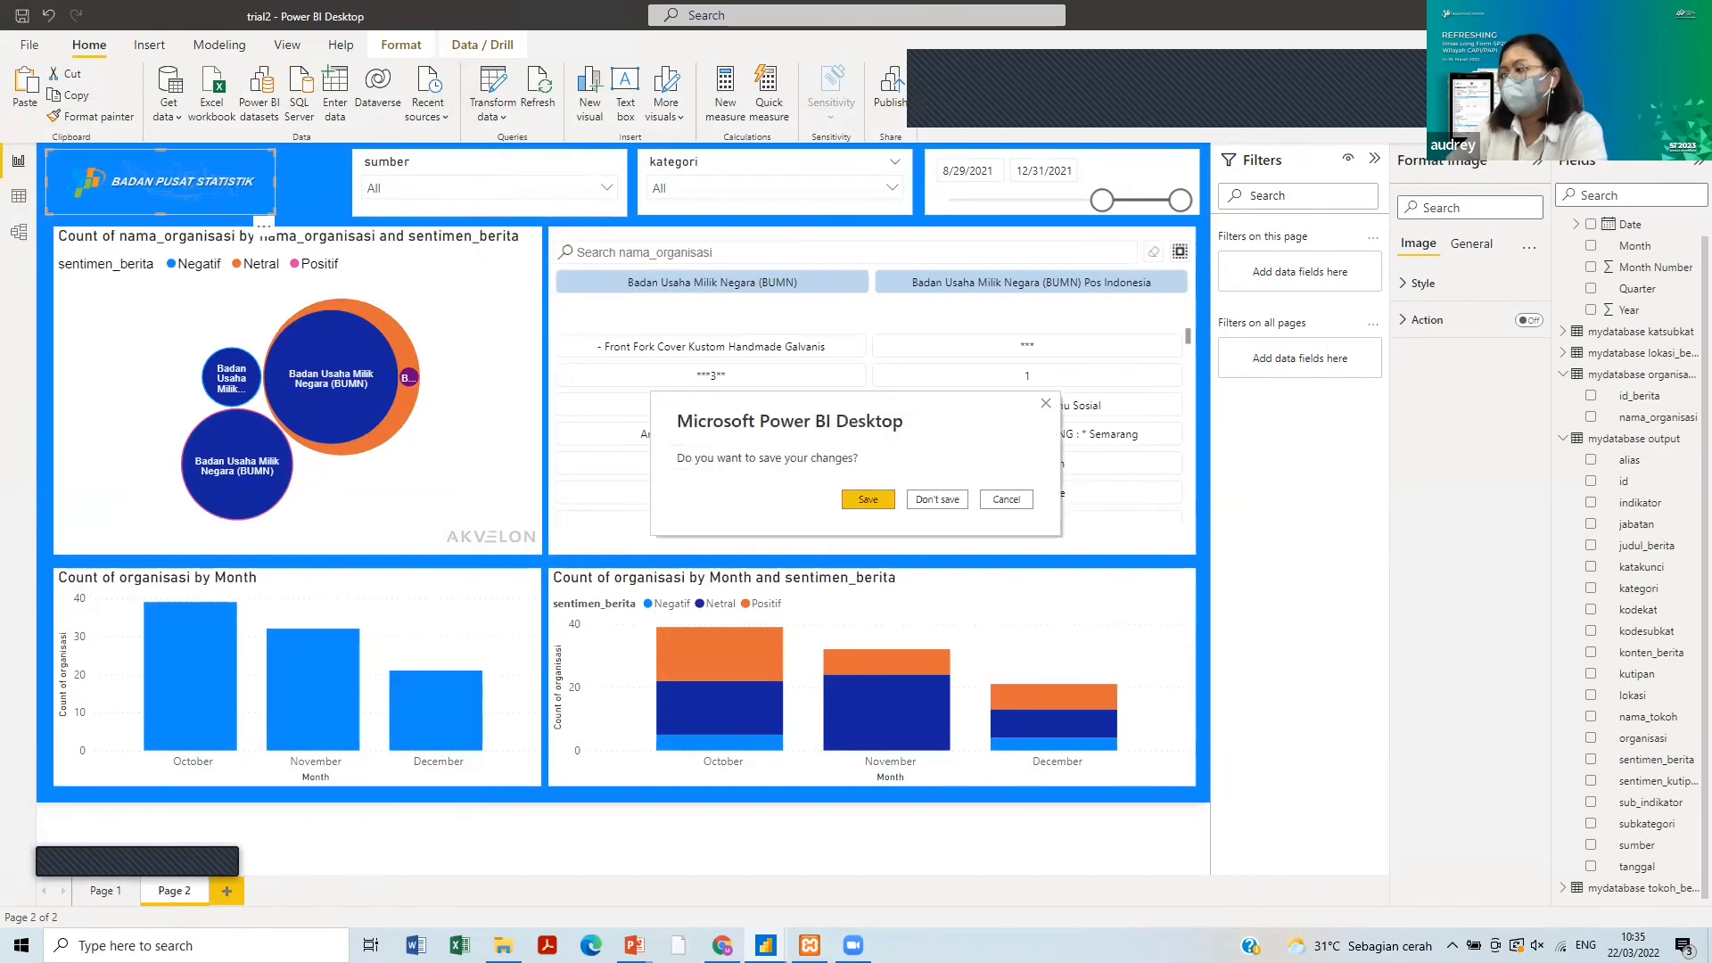
{"action": "left_click", "coordinate": [854, 500]}
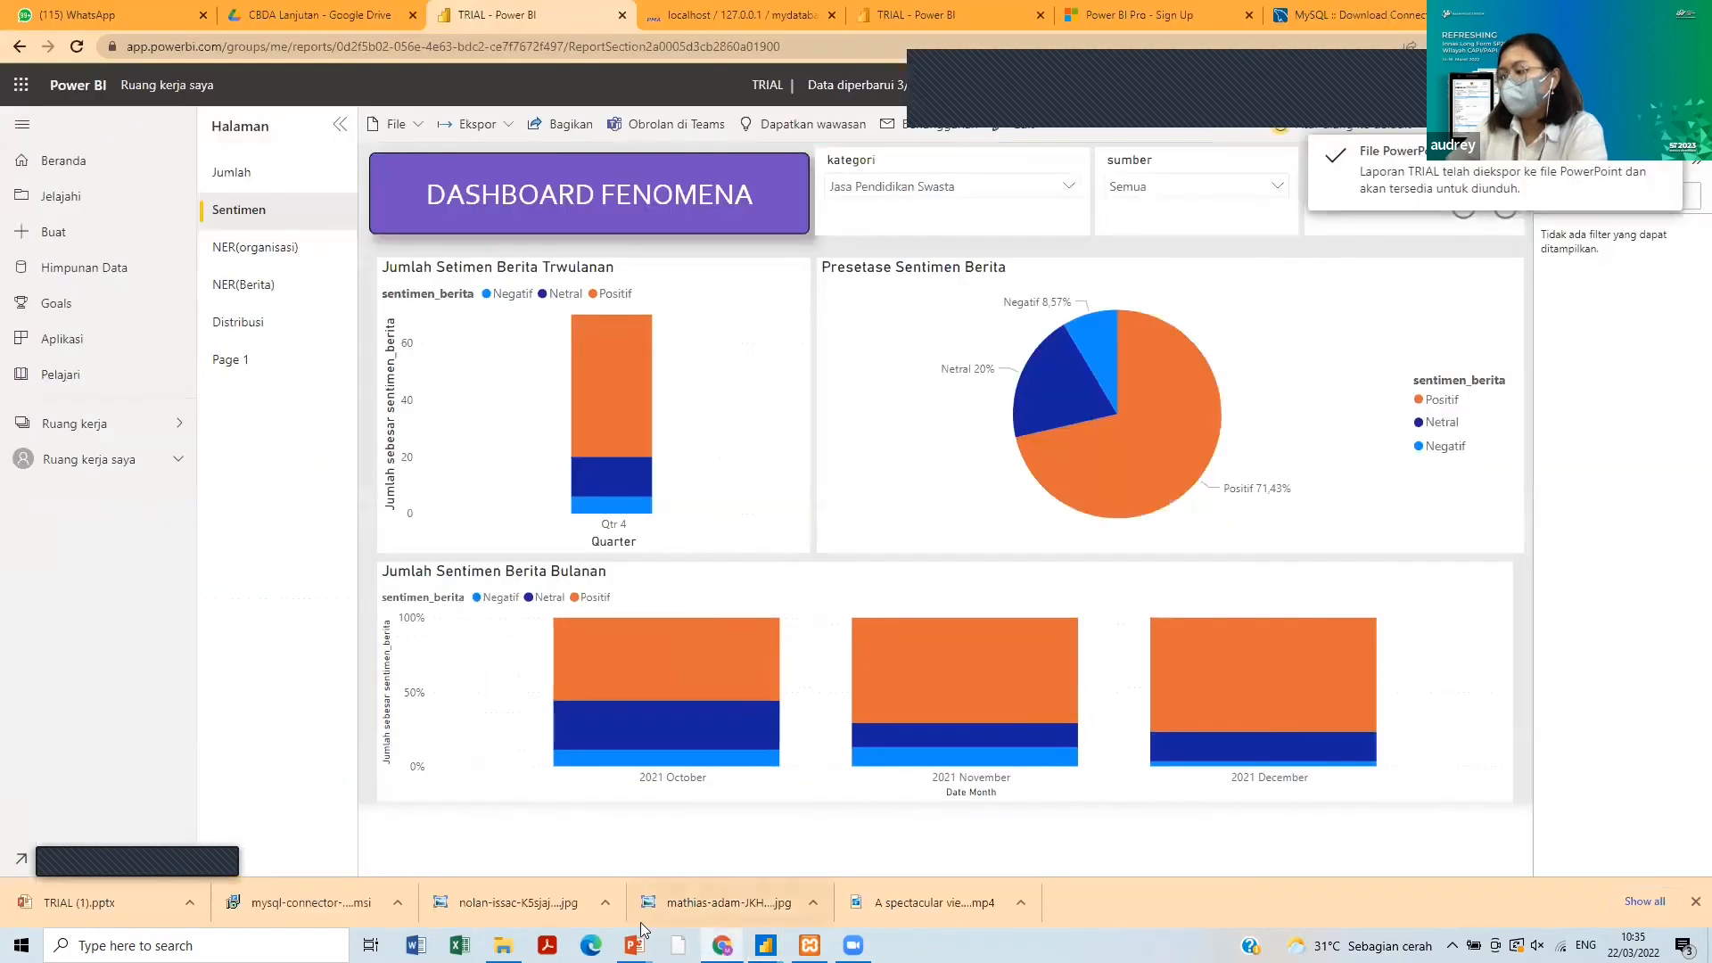
{"action": "mouse_move", "coordinate": [502, 945]}
{"action": "left_click", "coordinate": [503, 869]}
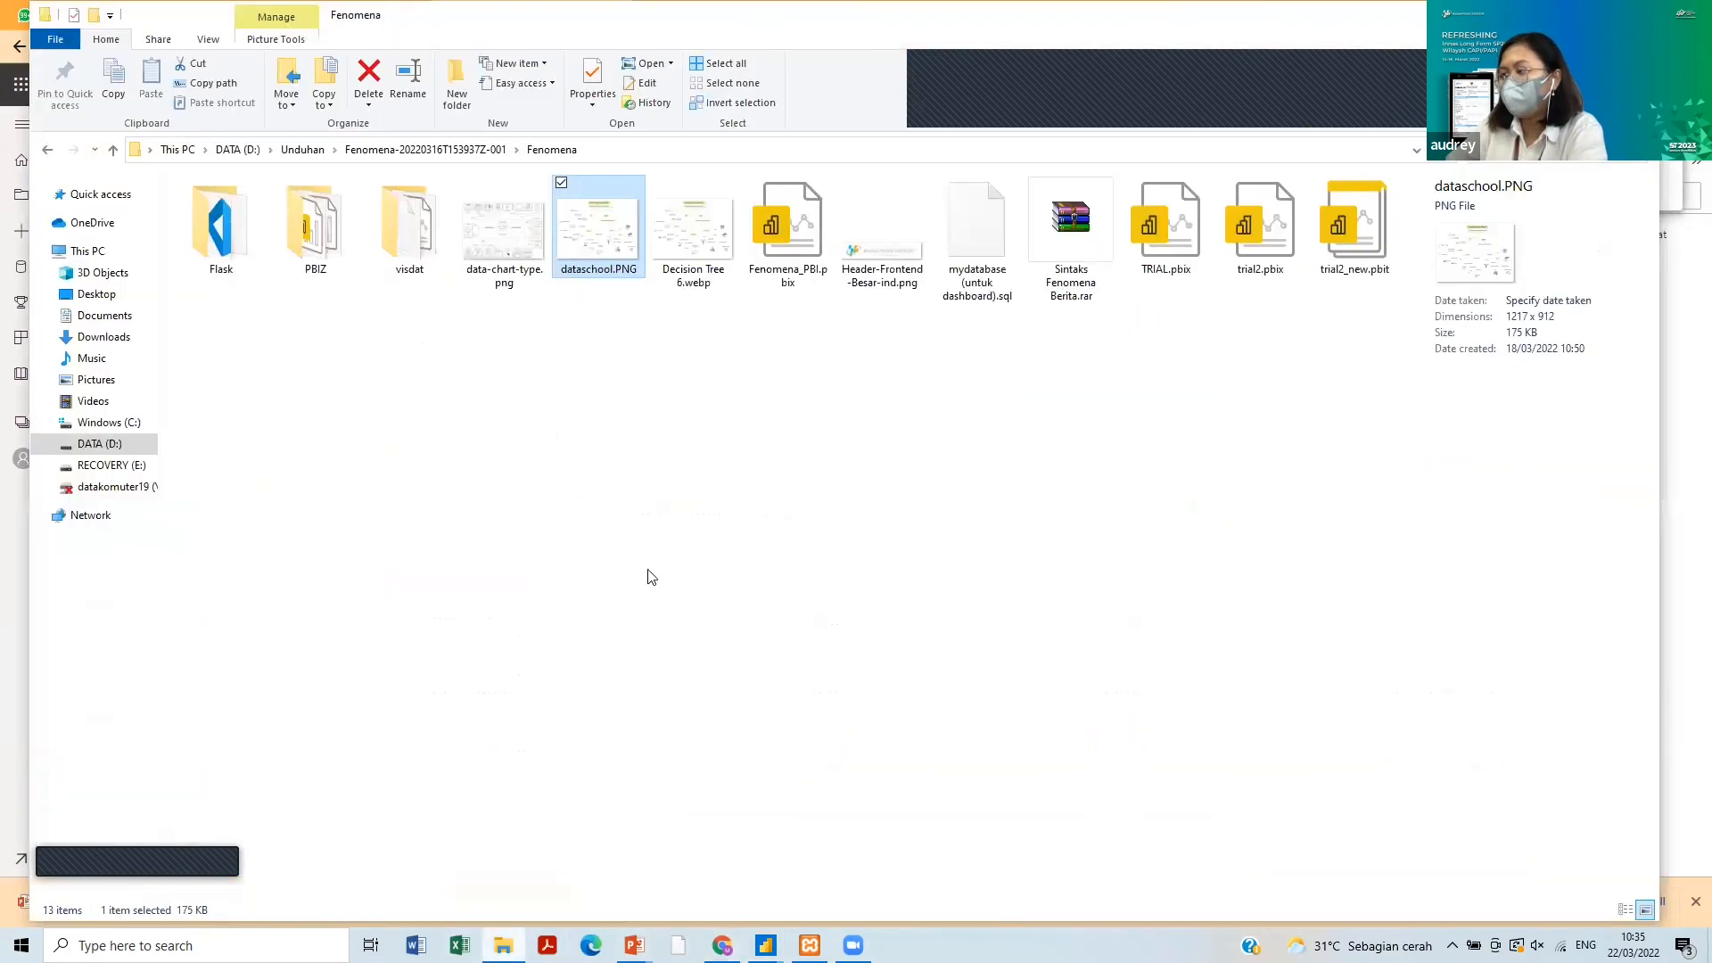
{"action": "left_click", "coordinate": [1371, 247]}
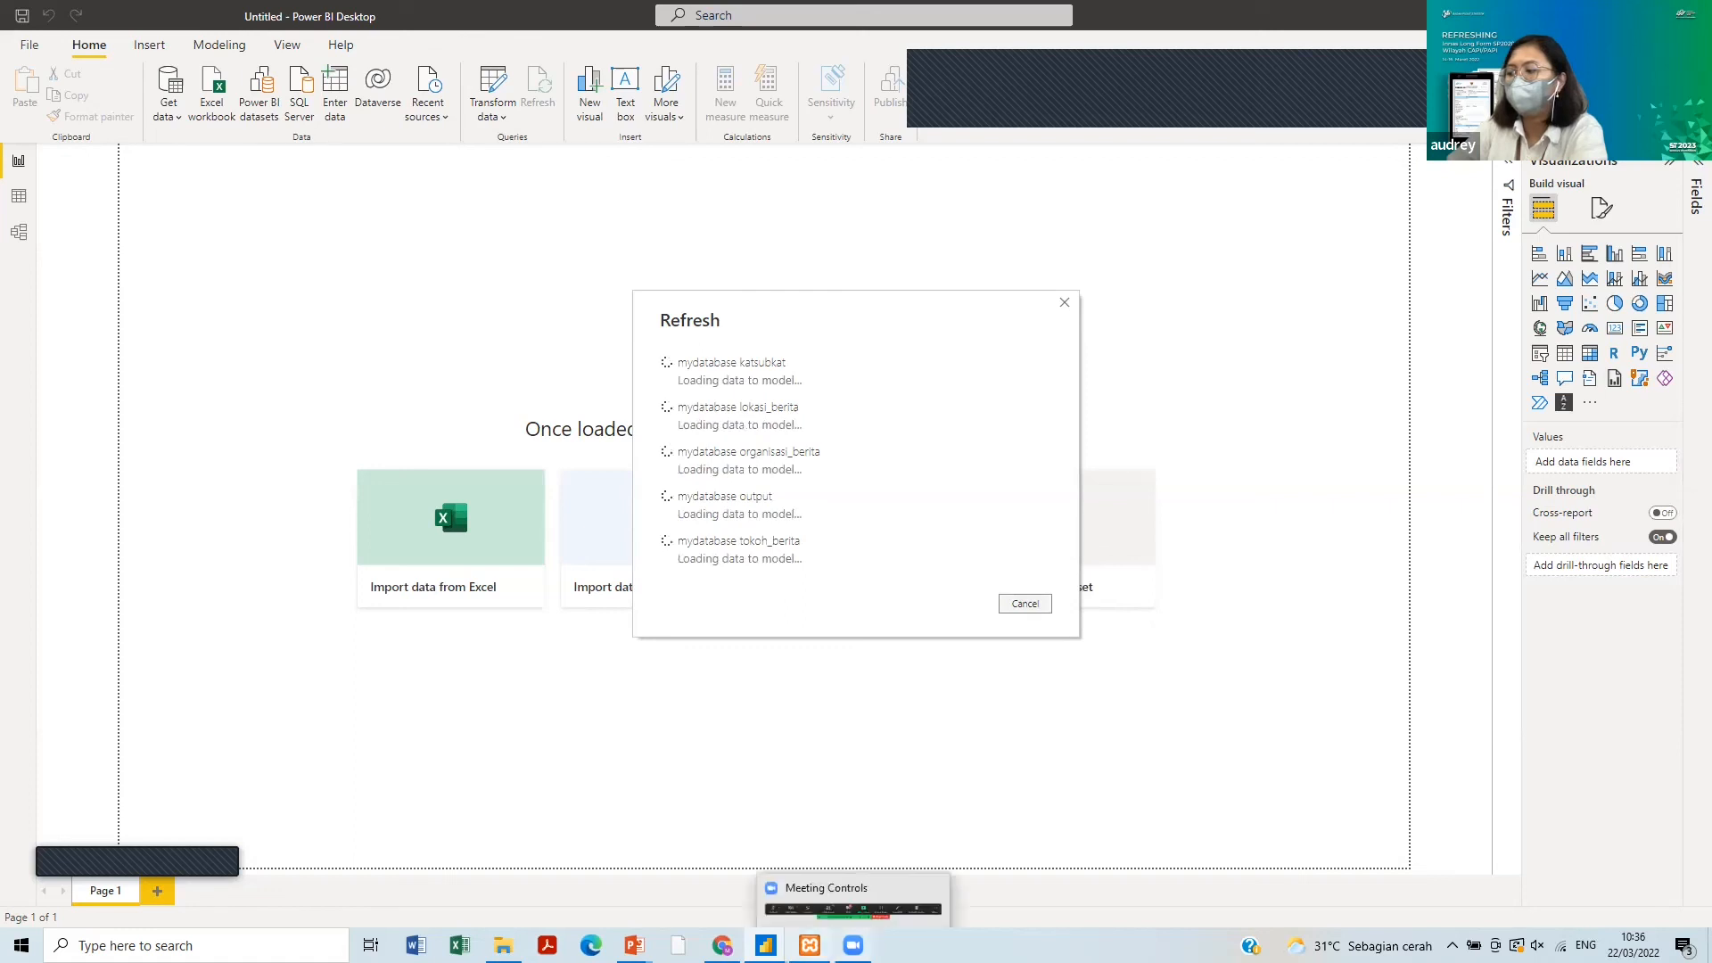
- Switch to the XAMPP Control Panel, stop the FileZilla, Apache and MySQL services, and close the control panel
{"action": "left_click", "coordinate": [809, 945]}
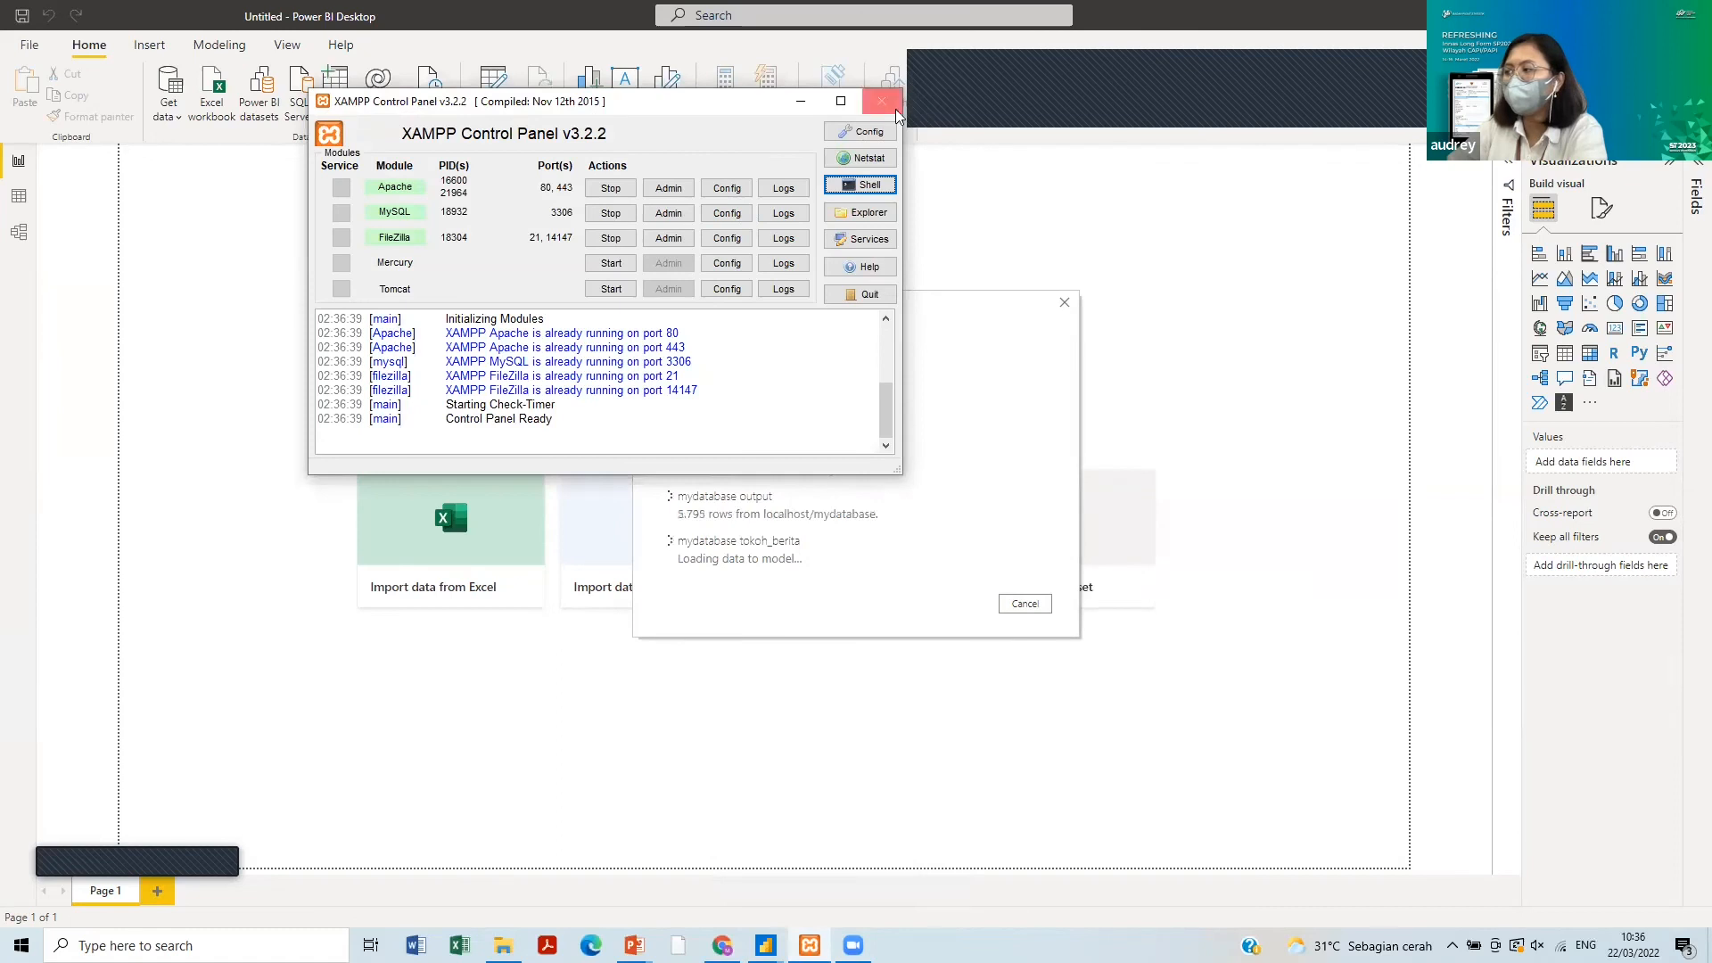
{"action": "left_click", "coordinate": [800, 101]}
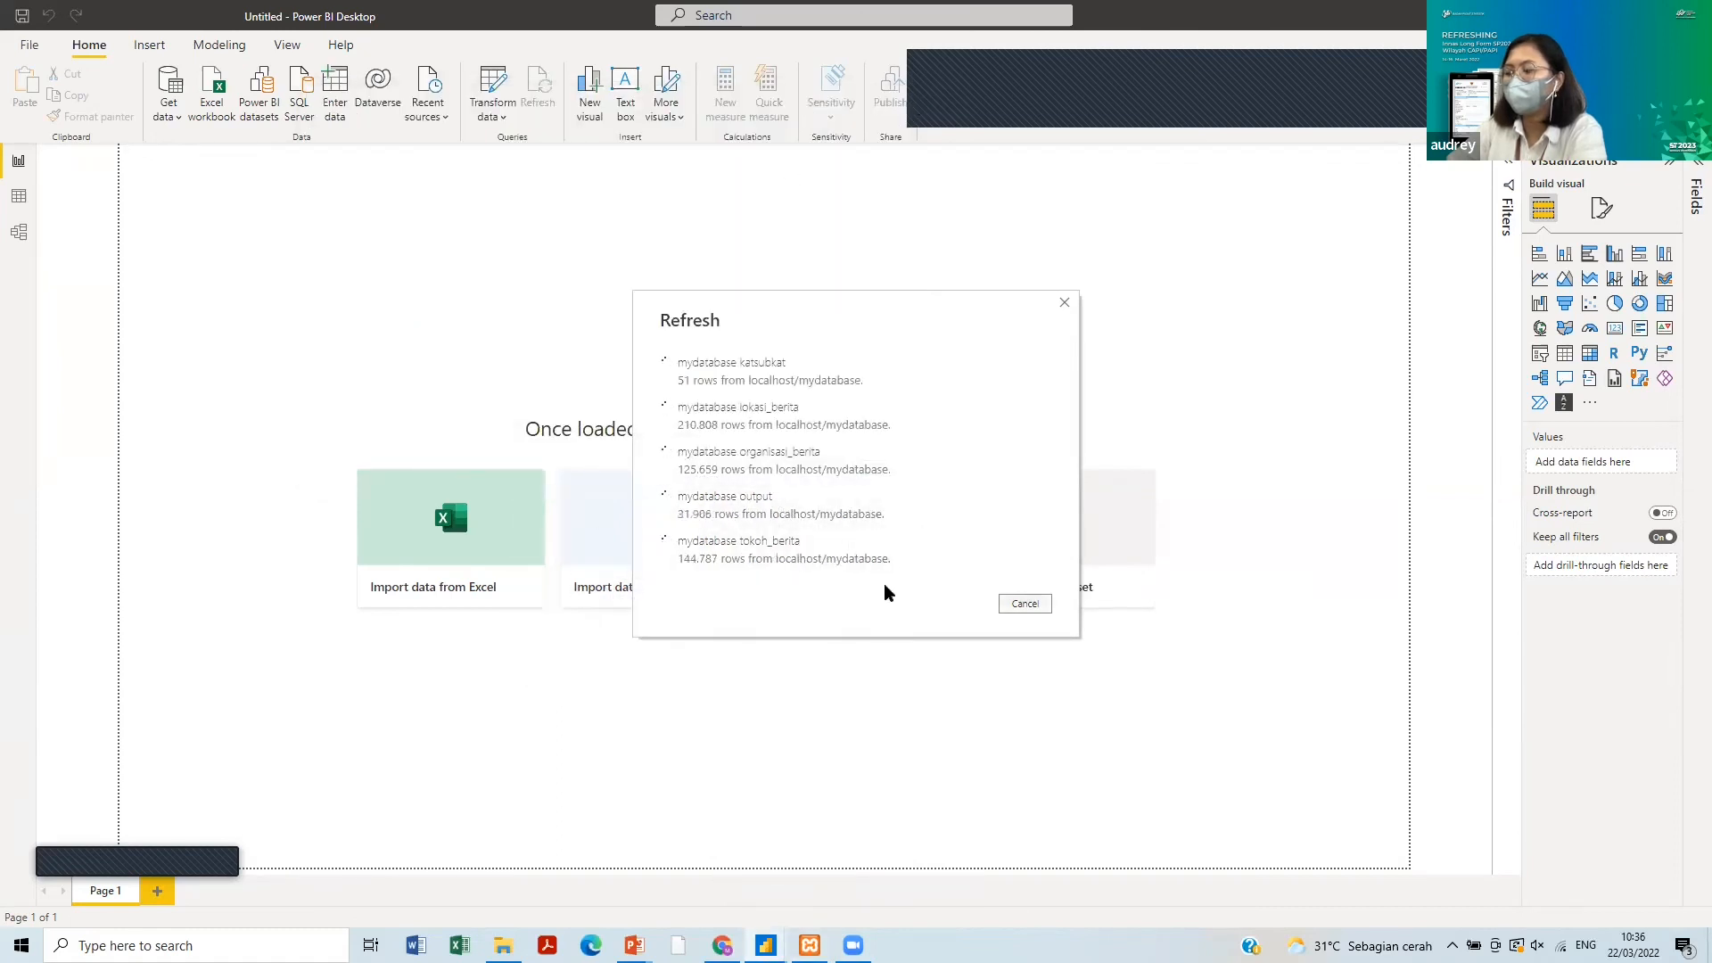
{"action": "left_click", "coordinate": [810, 945]}
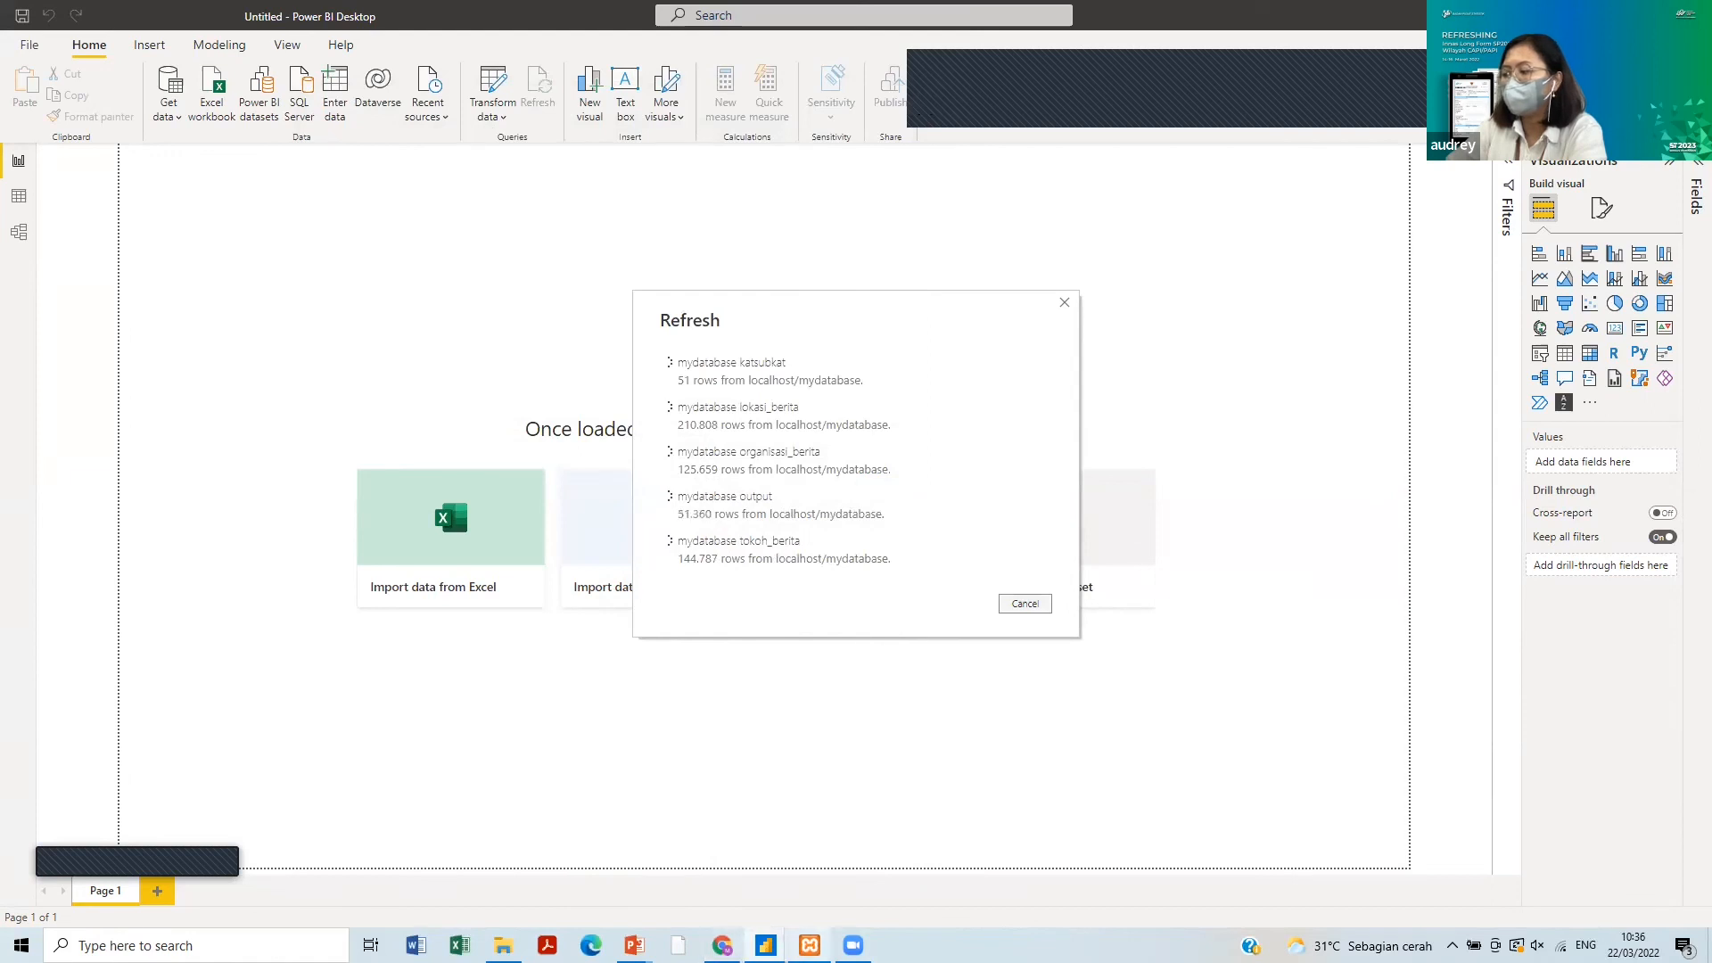
{"action": "left_click", "coordinate": [610, 238]}
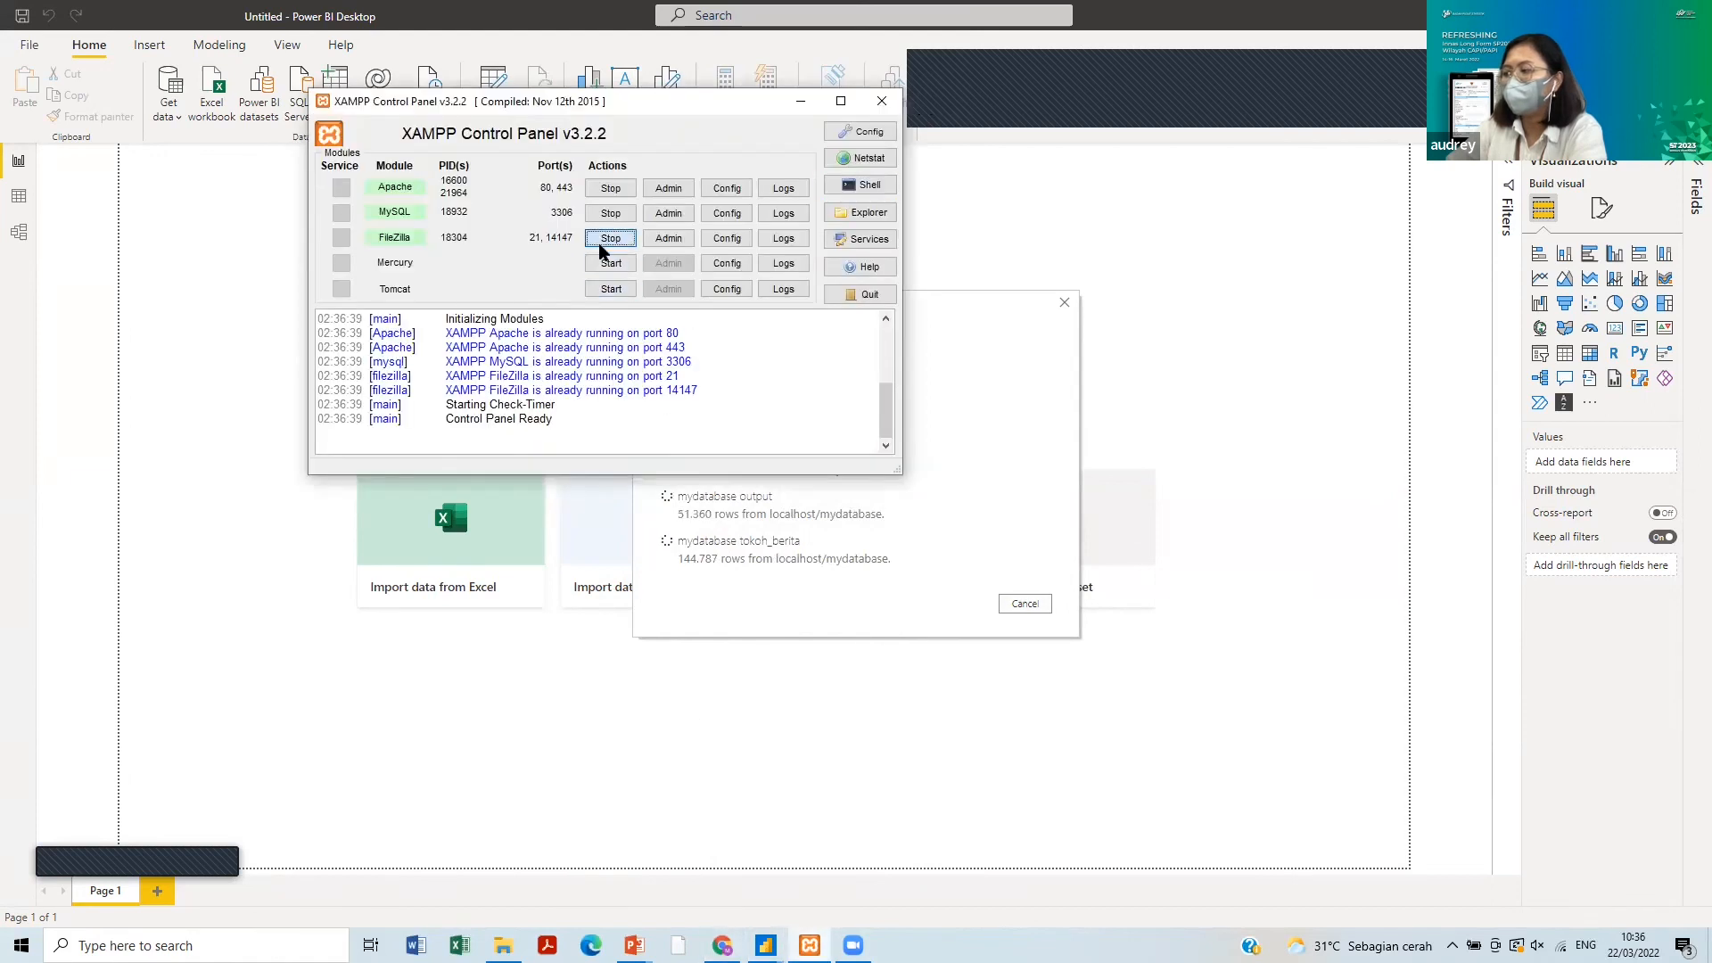
{"action": "left_click", "coordinate": [610, 189]}
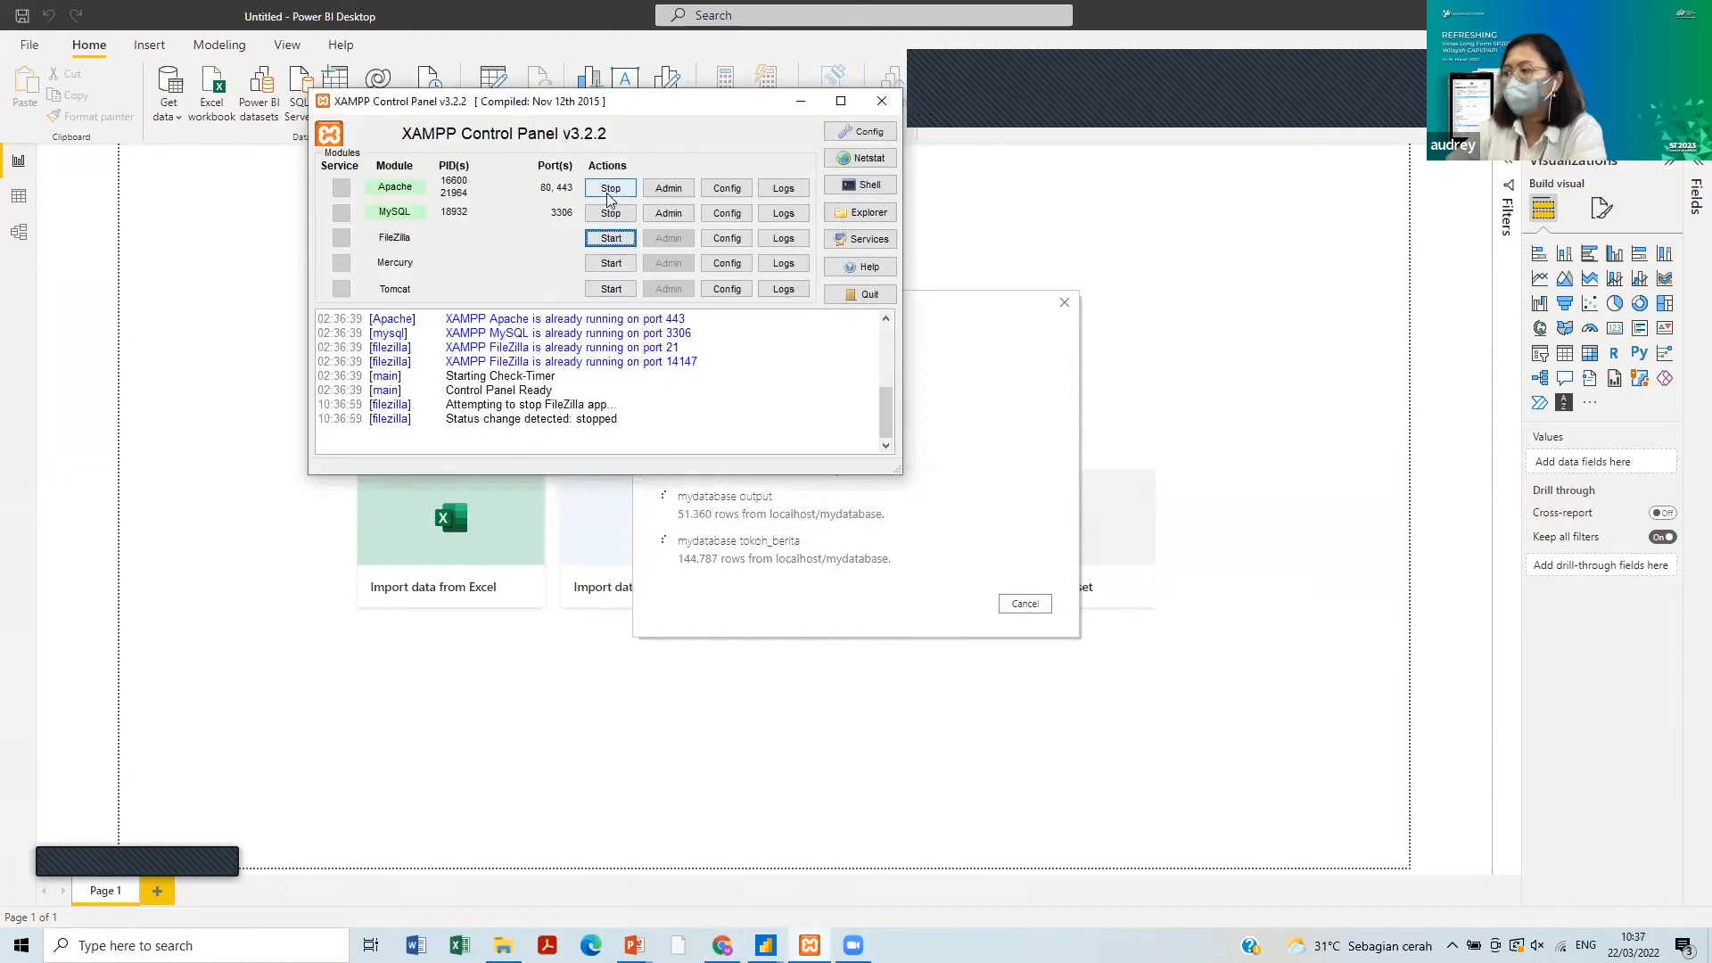
{"action": "left_click", "coordinate": [610, 213]}
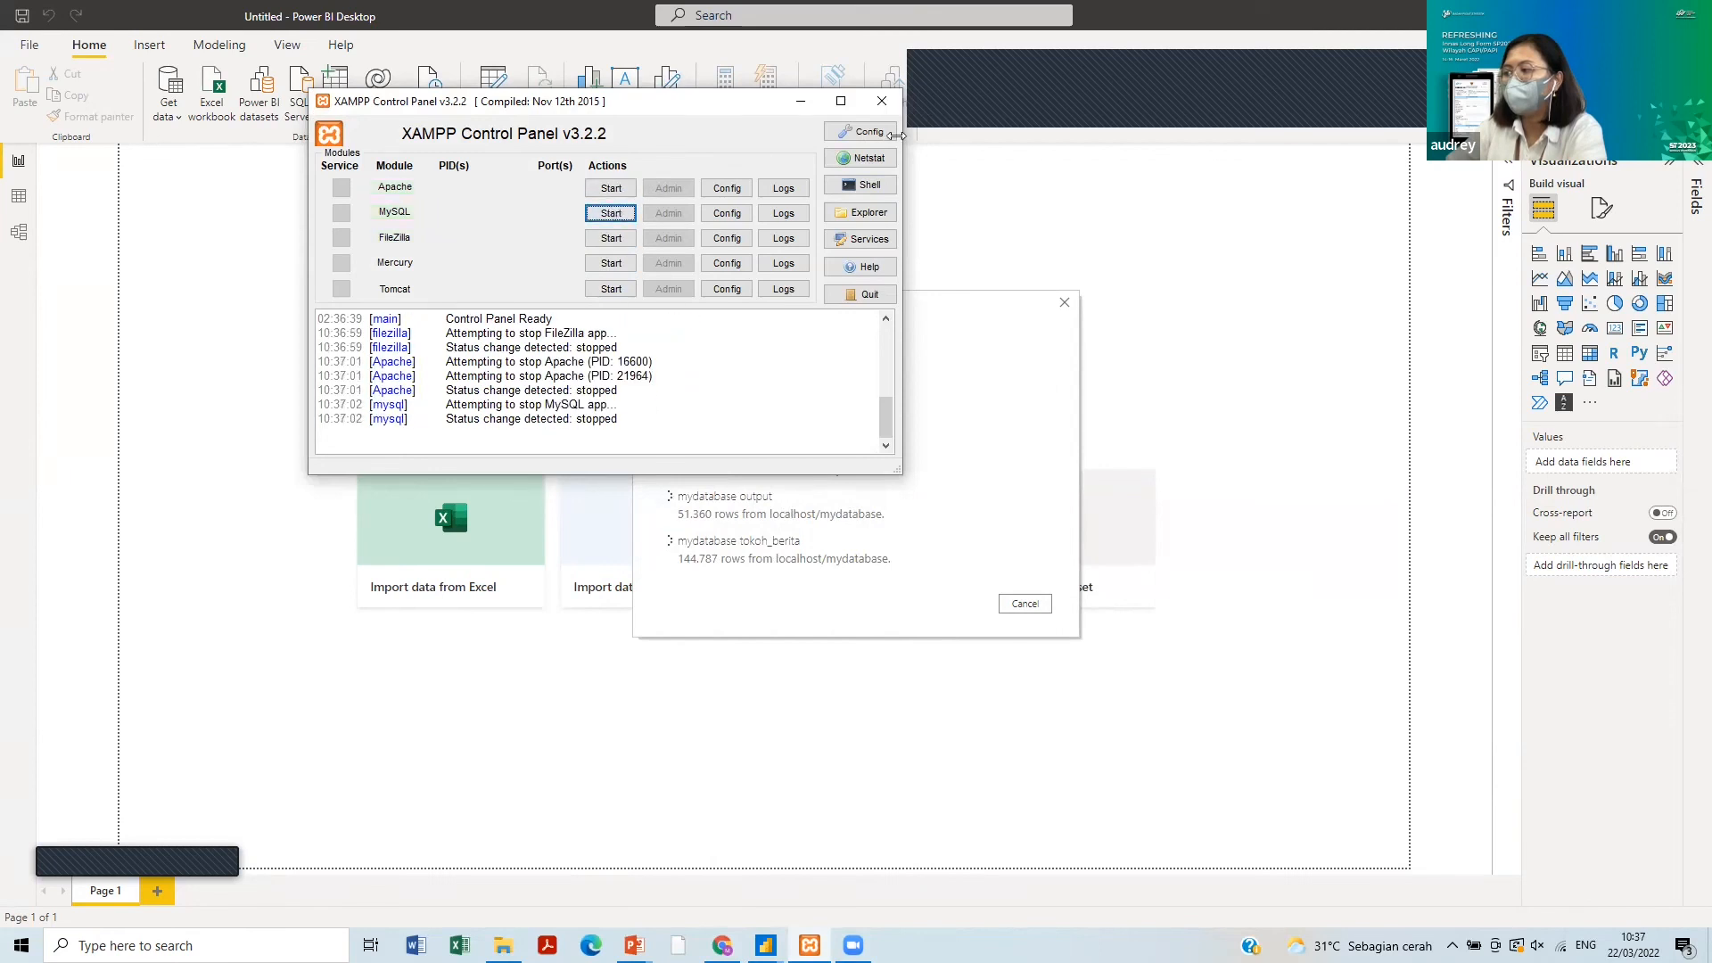
{"action": "left_click", "coordinate": [882, 101]}
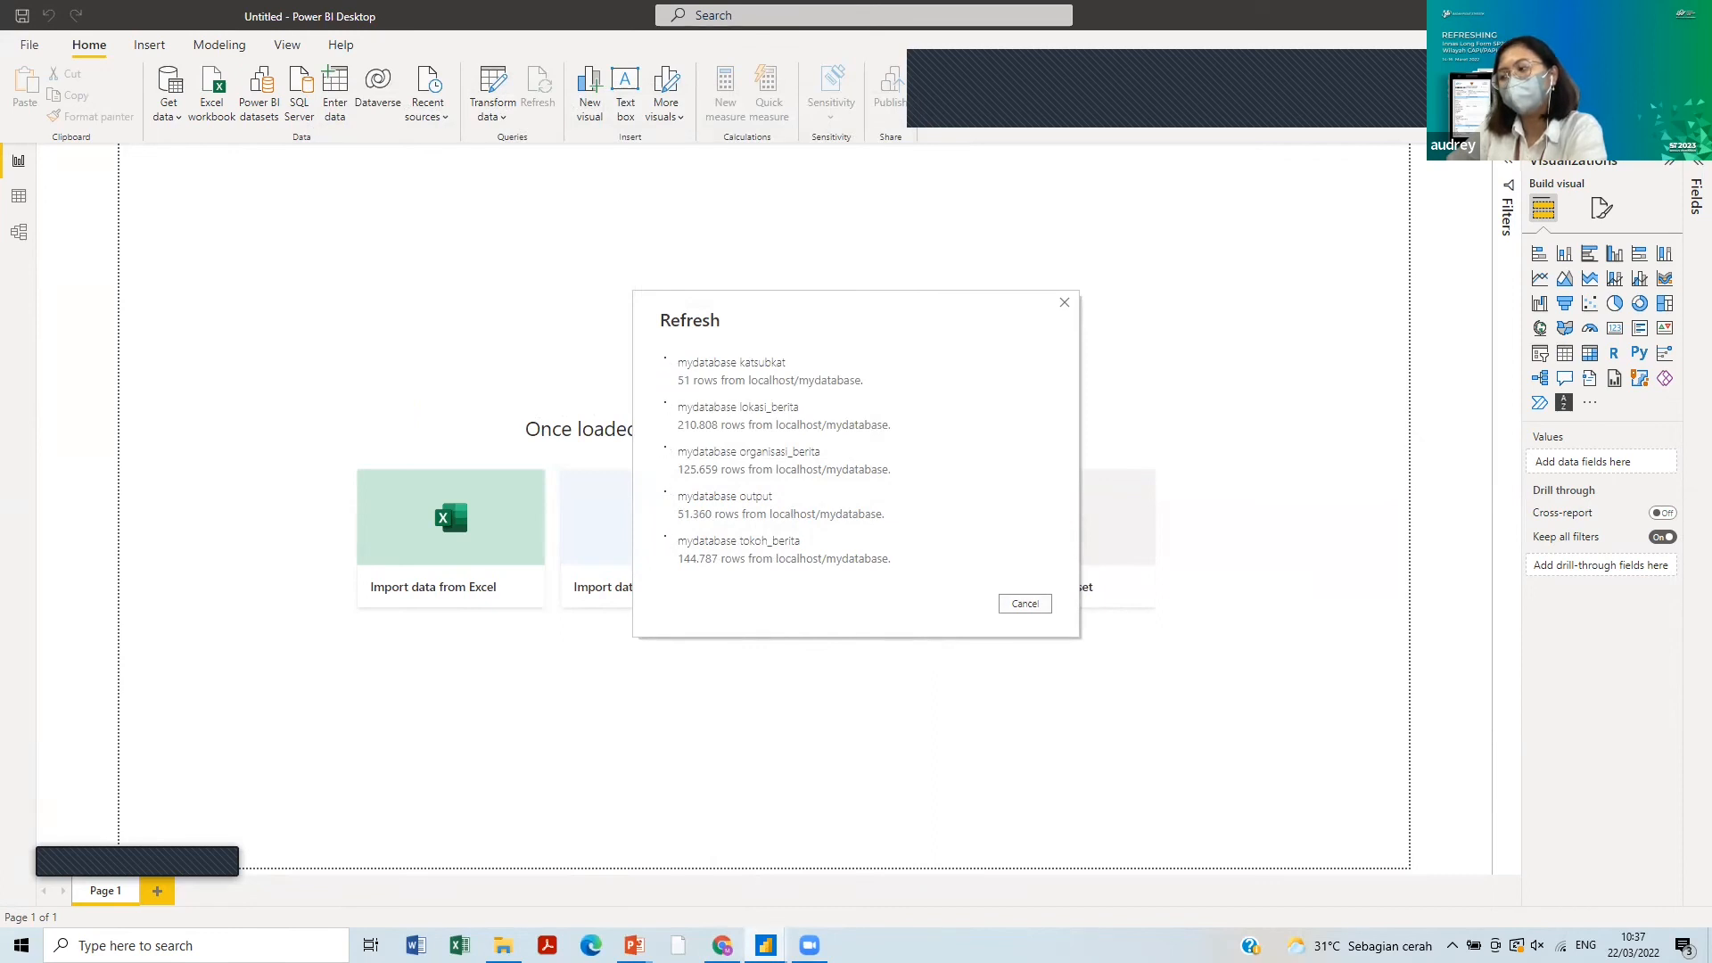
- Switch back to the untitled report loaded from the template and widen the list of data fields
{"action": "mouse_move", "coordinate": [767, 944]}
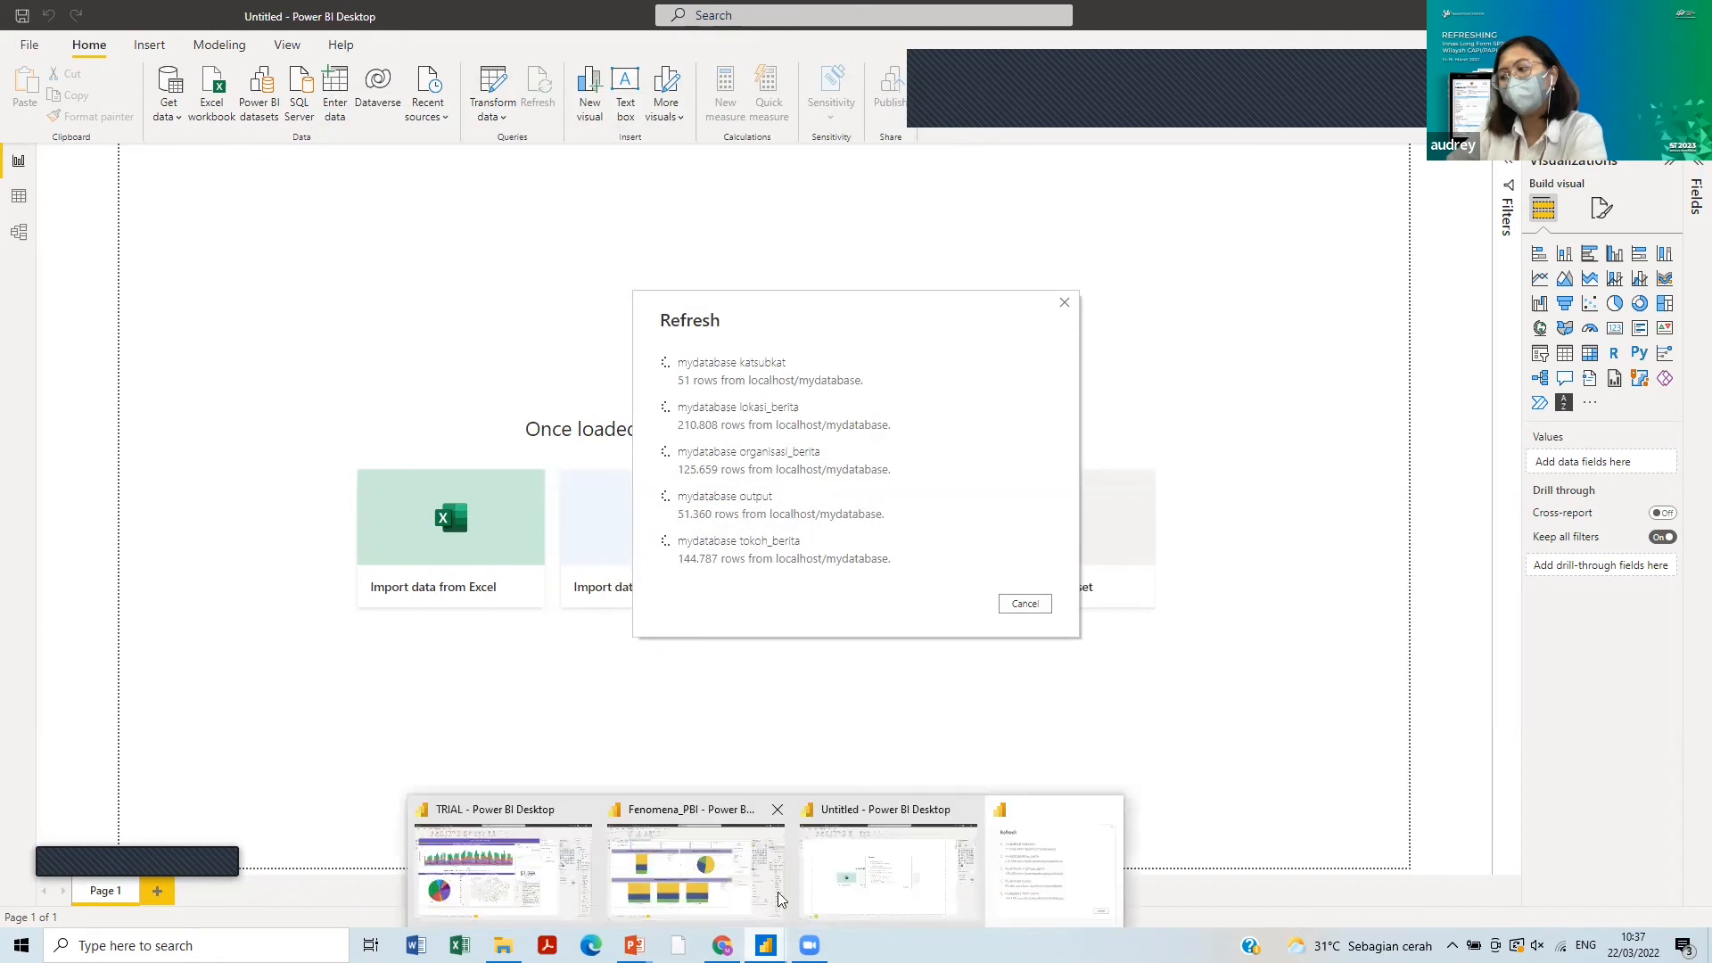
{"action": "left_click", "coordinate": [836, 895]}
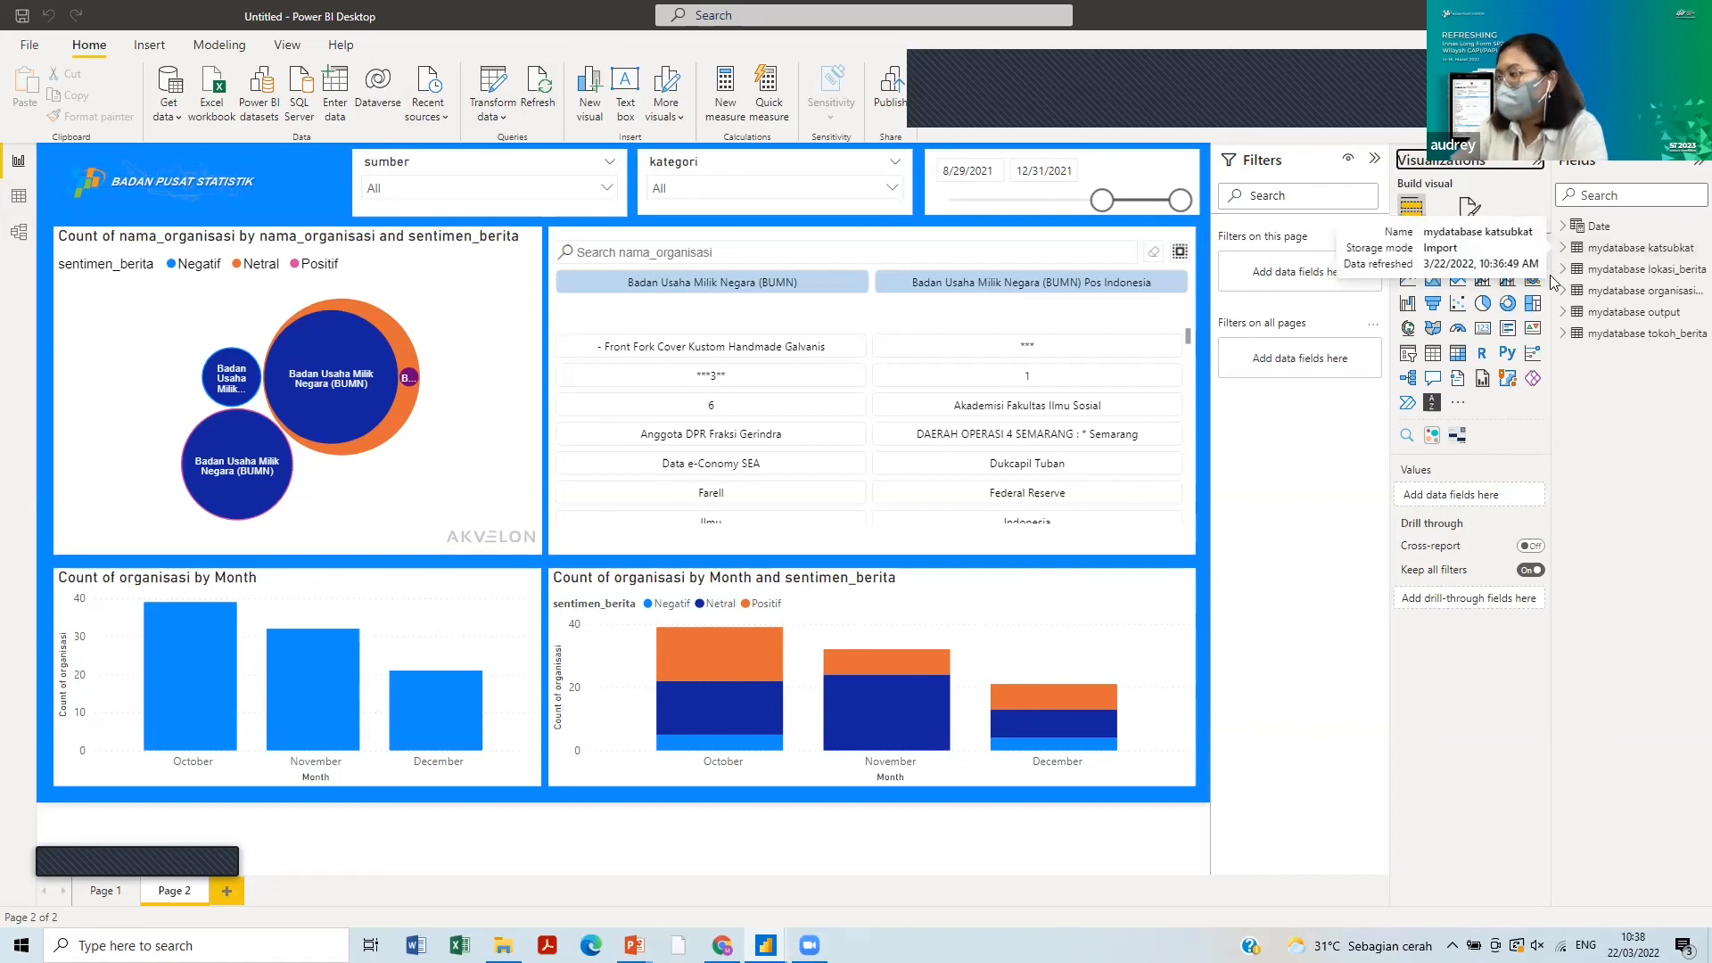
{"action": "left_click_drag", "start_coordinate": [1553, 275], "coordinate": [1415, 279]}
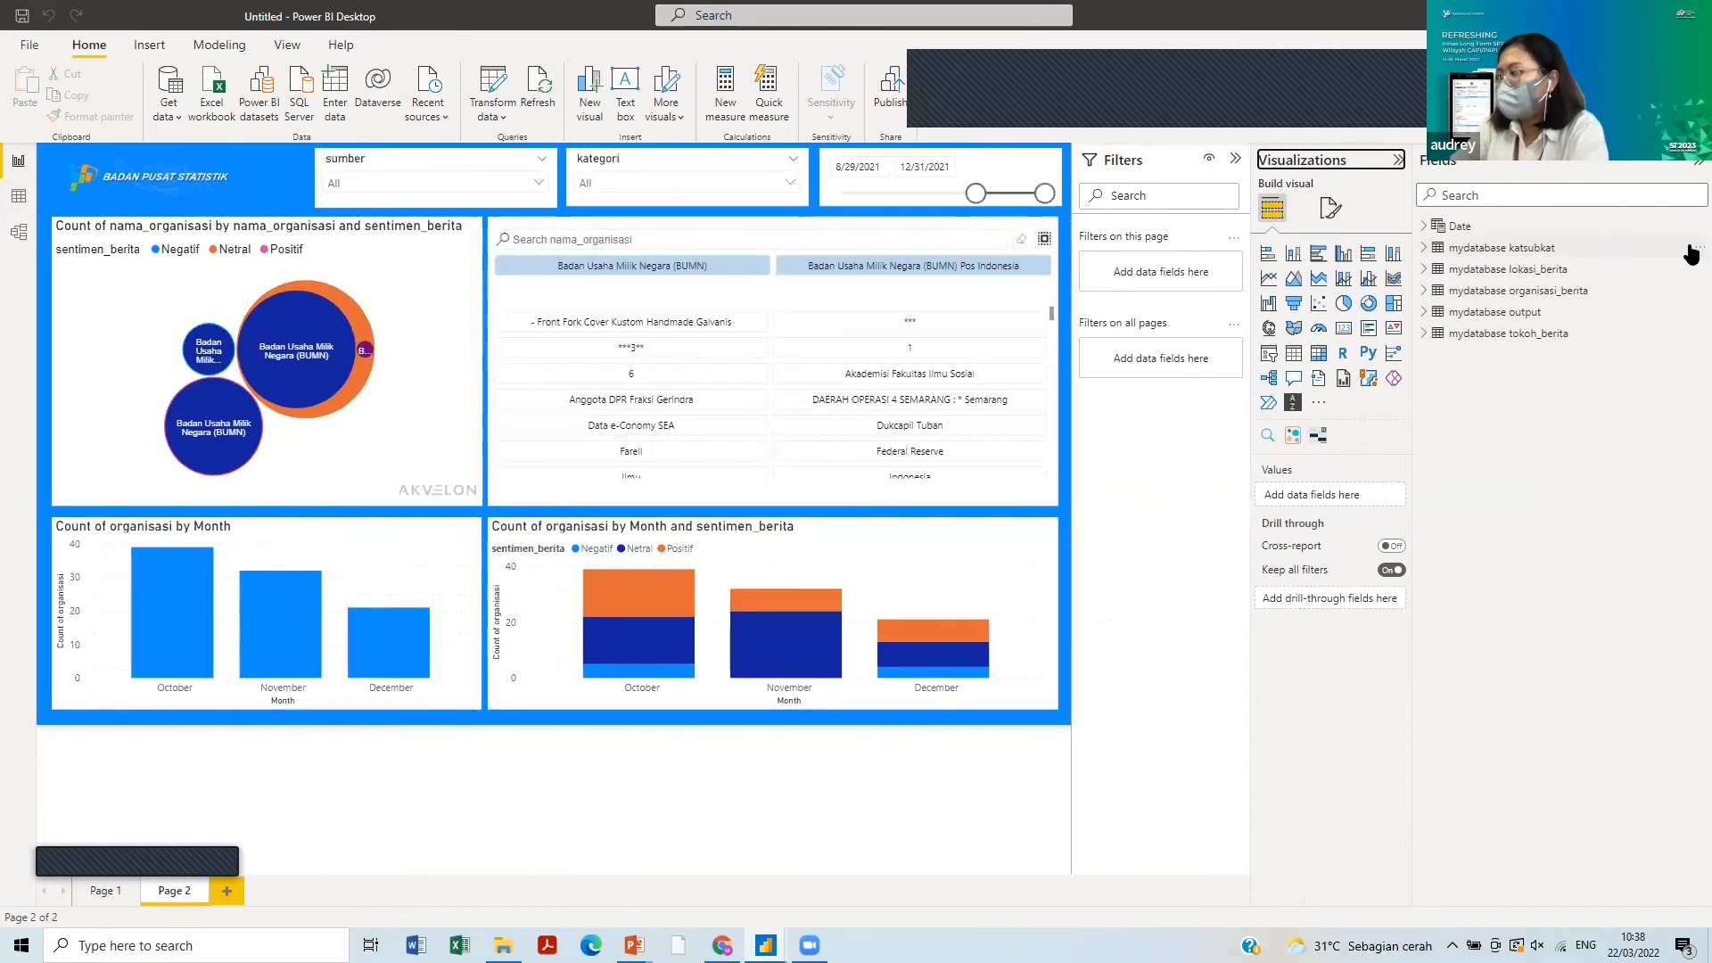
- Try to refresh the data of the mydatabase lokasi_berita table
{"action": "left_click", "coordinate": [1693, 249]}
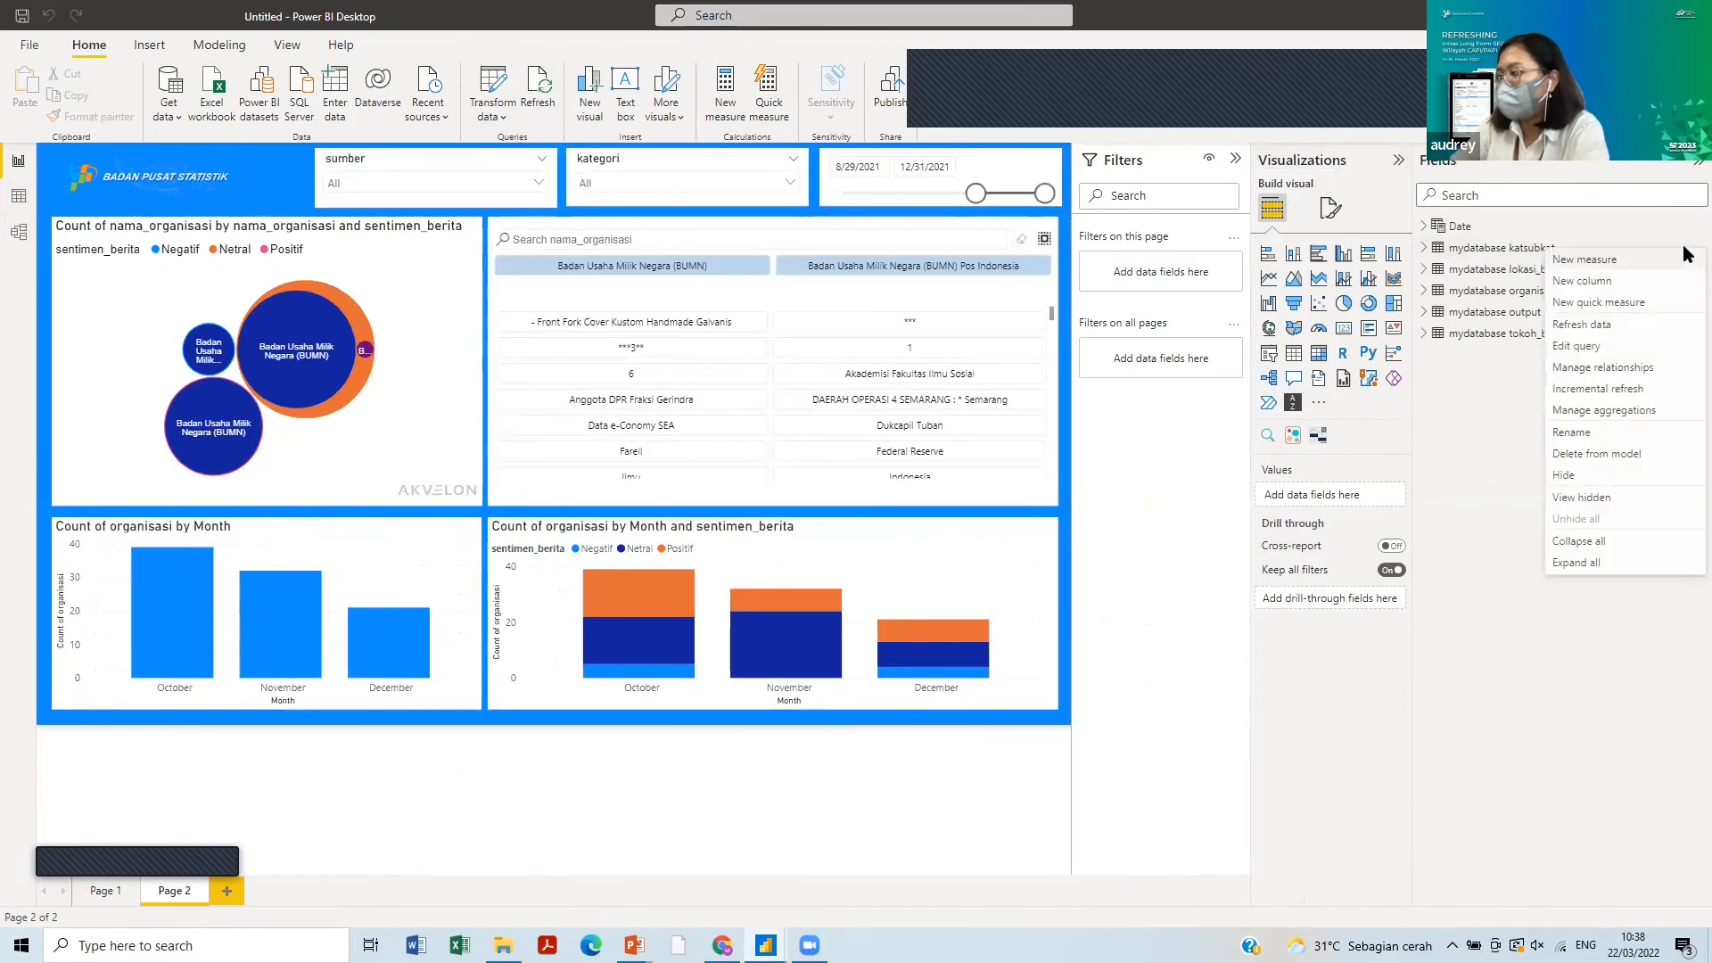
{"action": "left_click", "coordinate": [1487, 605]}
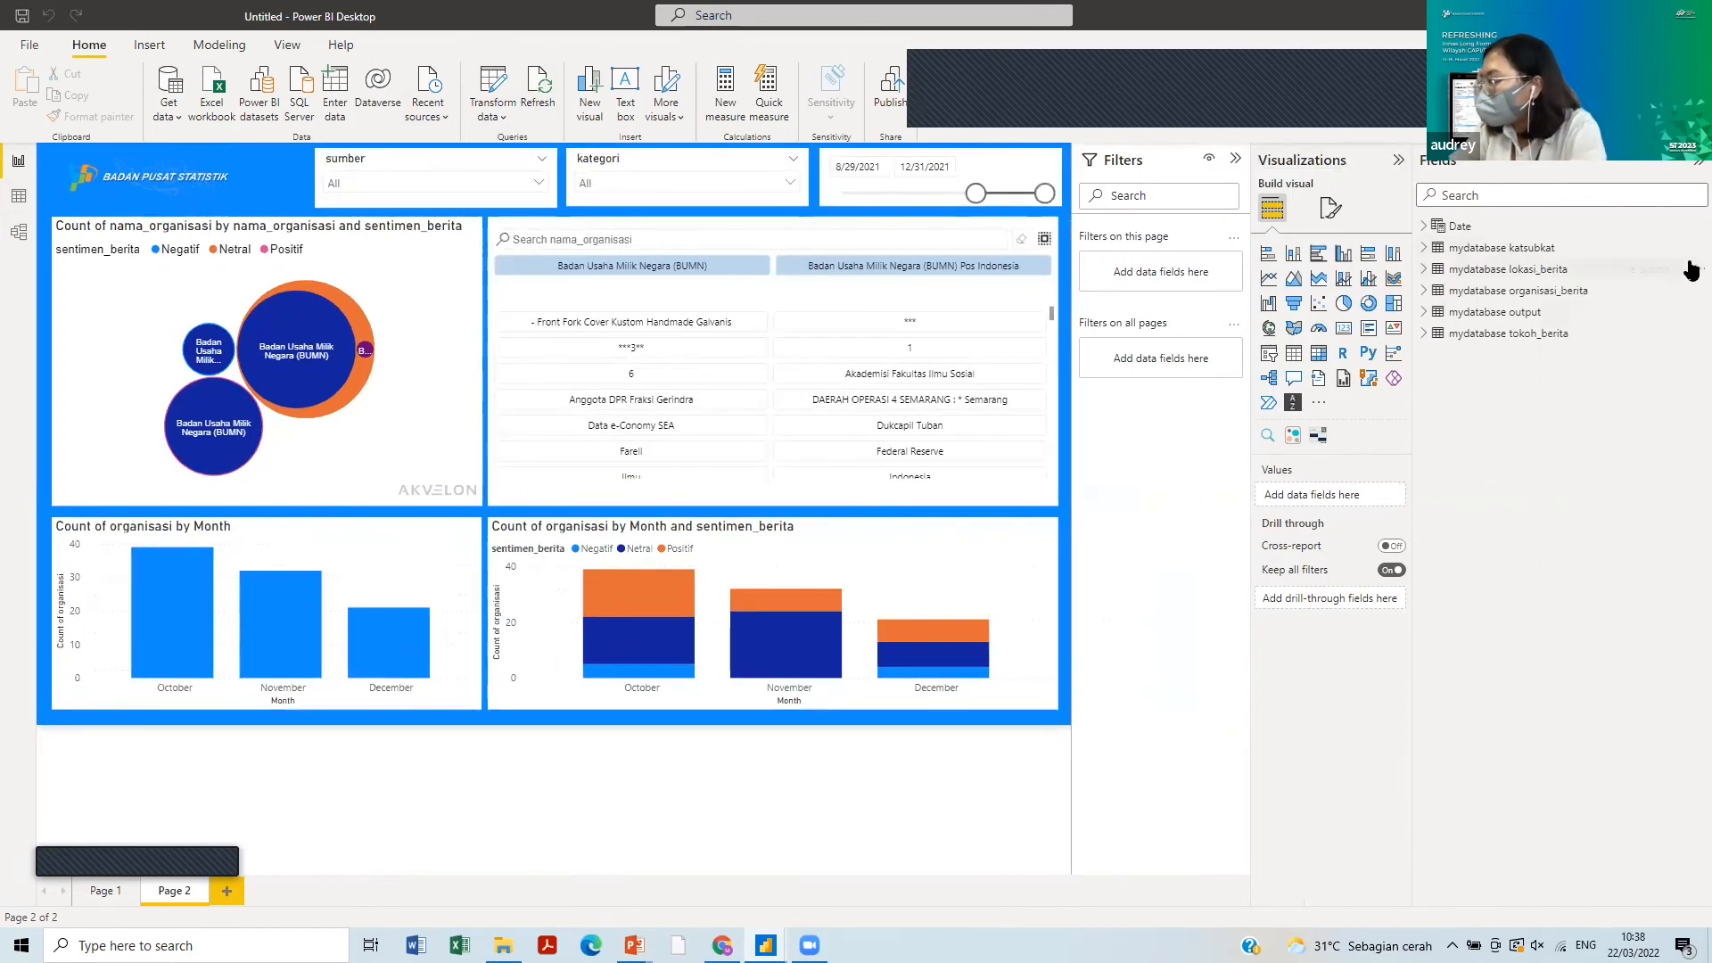
{"action": "left_click", "coordinate": [1691, 269]}
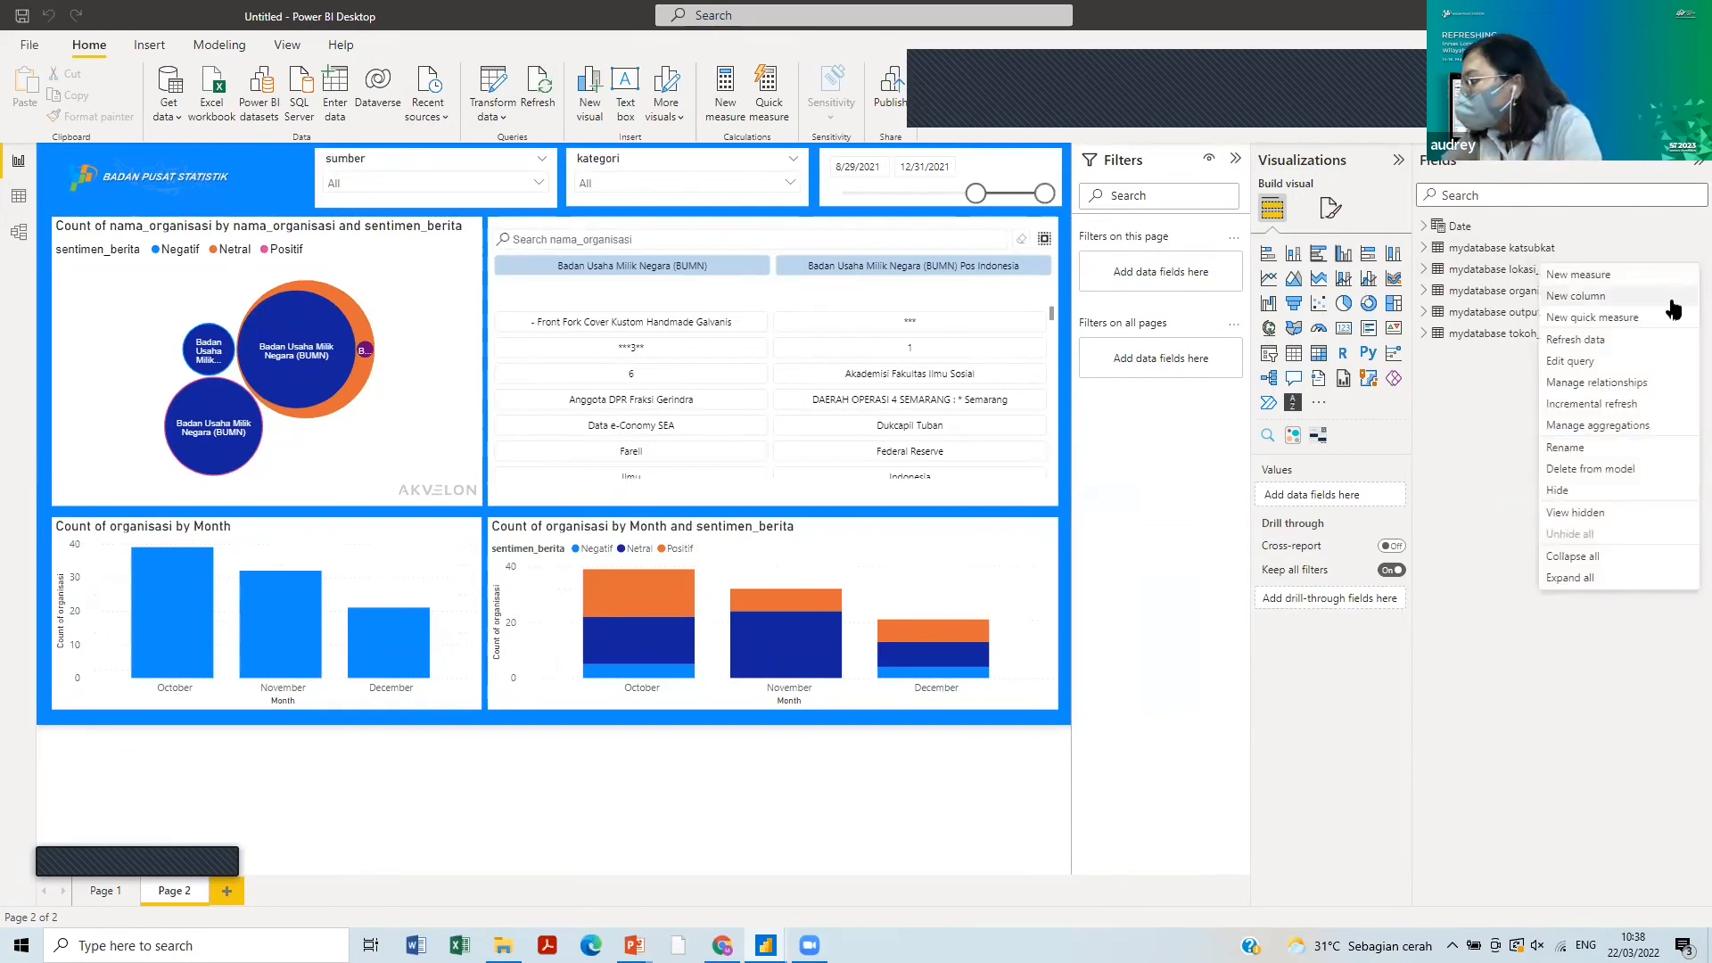
{"action": "left_click", "coordinate": [1621, 348]}
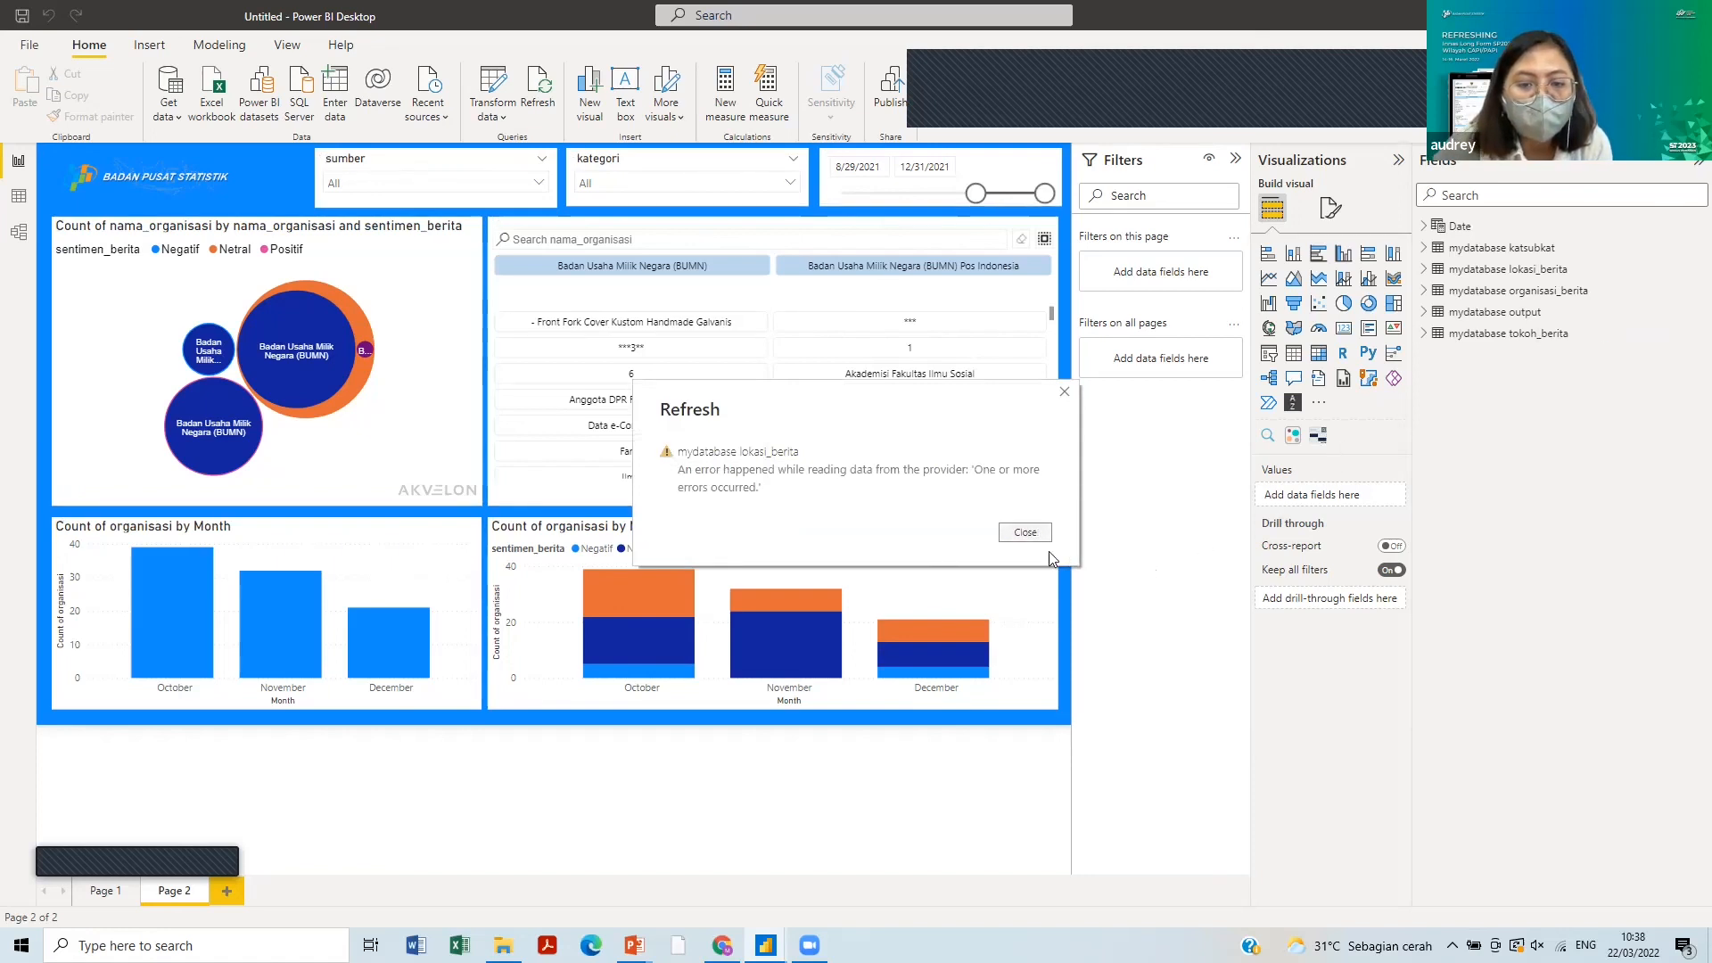
{"action": "left_click", "coordinate": [1025, 533]}
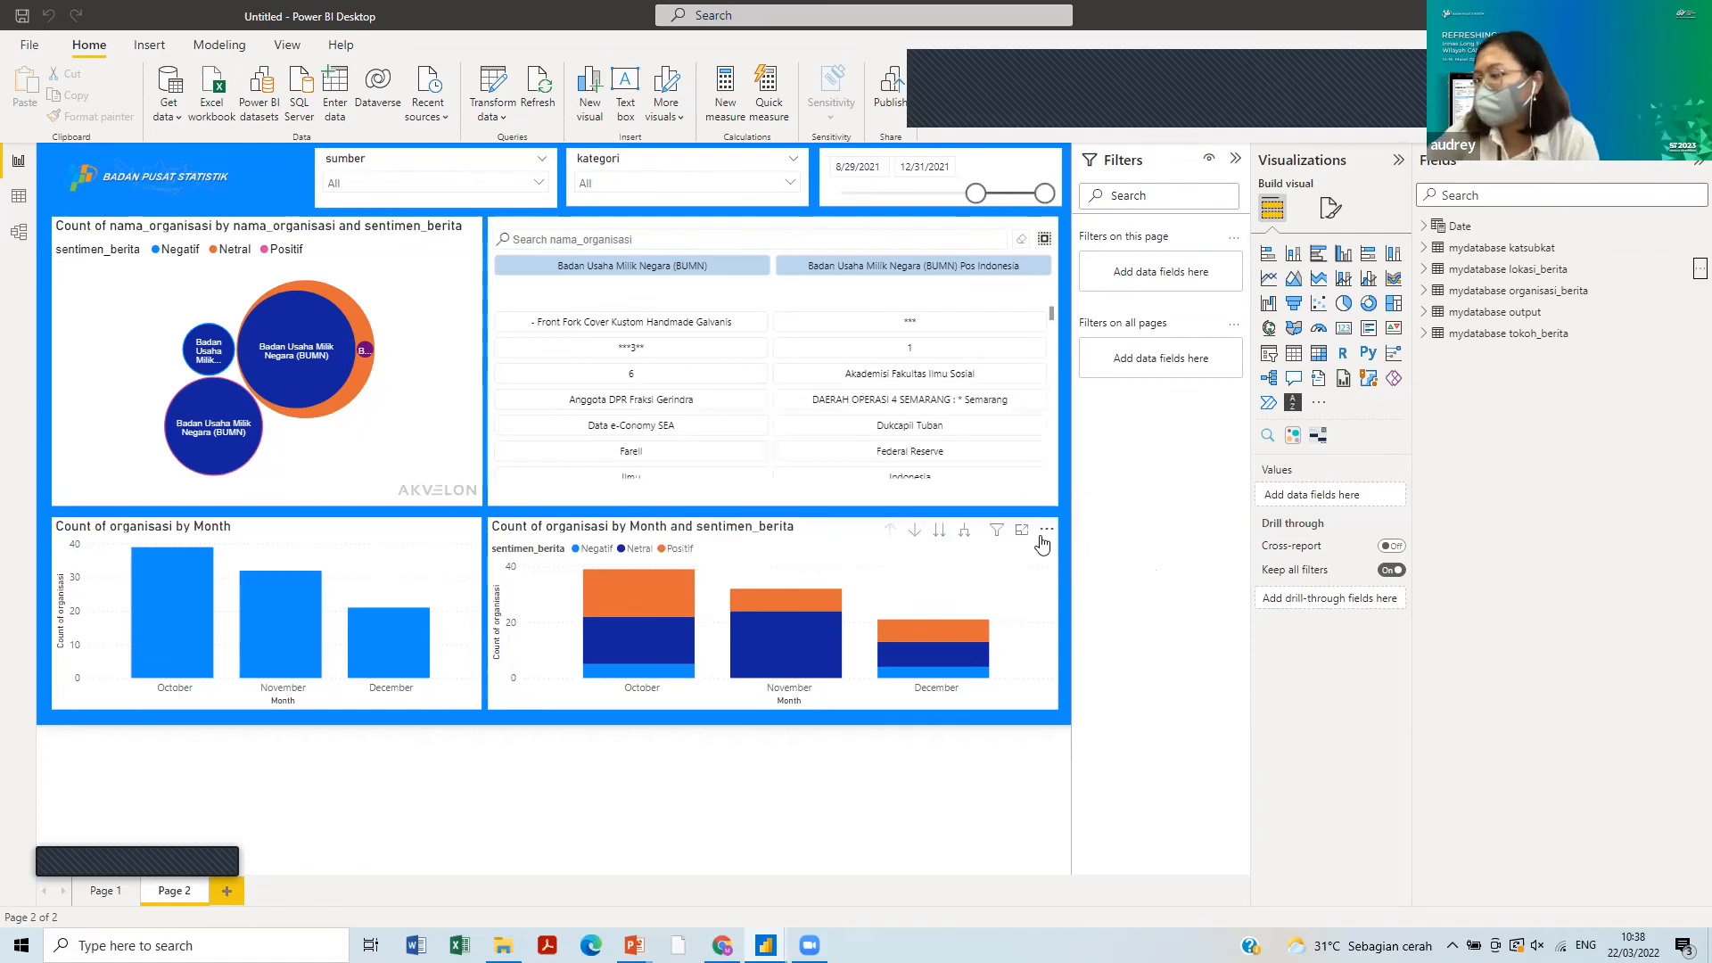
- Open the XAMPP Control Panel, start the Apache, MySQL and FileZilla services, and minimize the control panel
{"action": "left_click", "coordinate": [196, 945]}
{"action": "type", "text": "xam"}
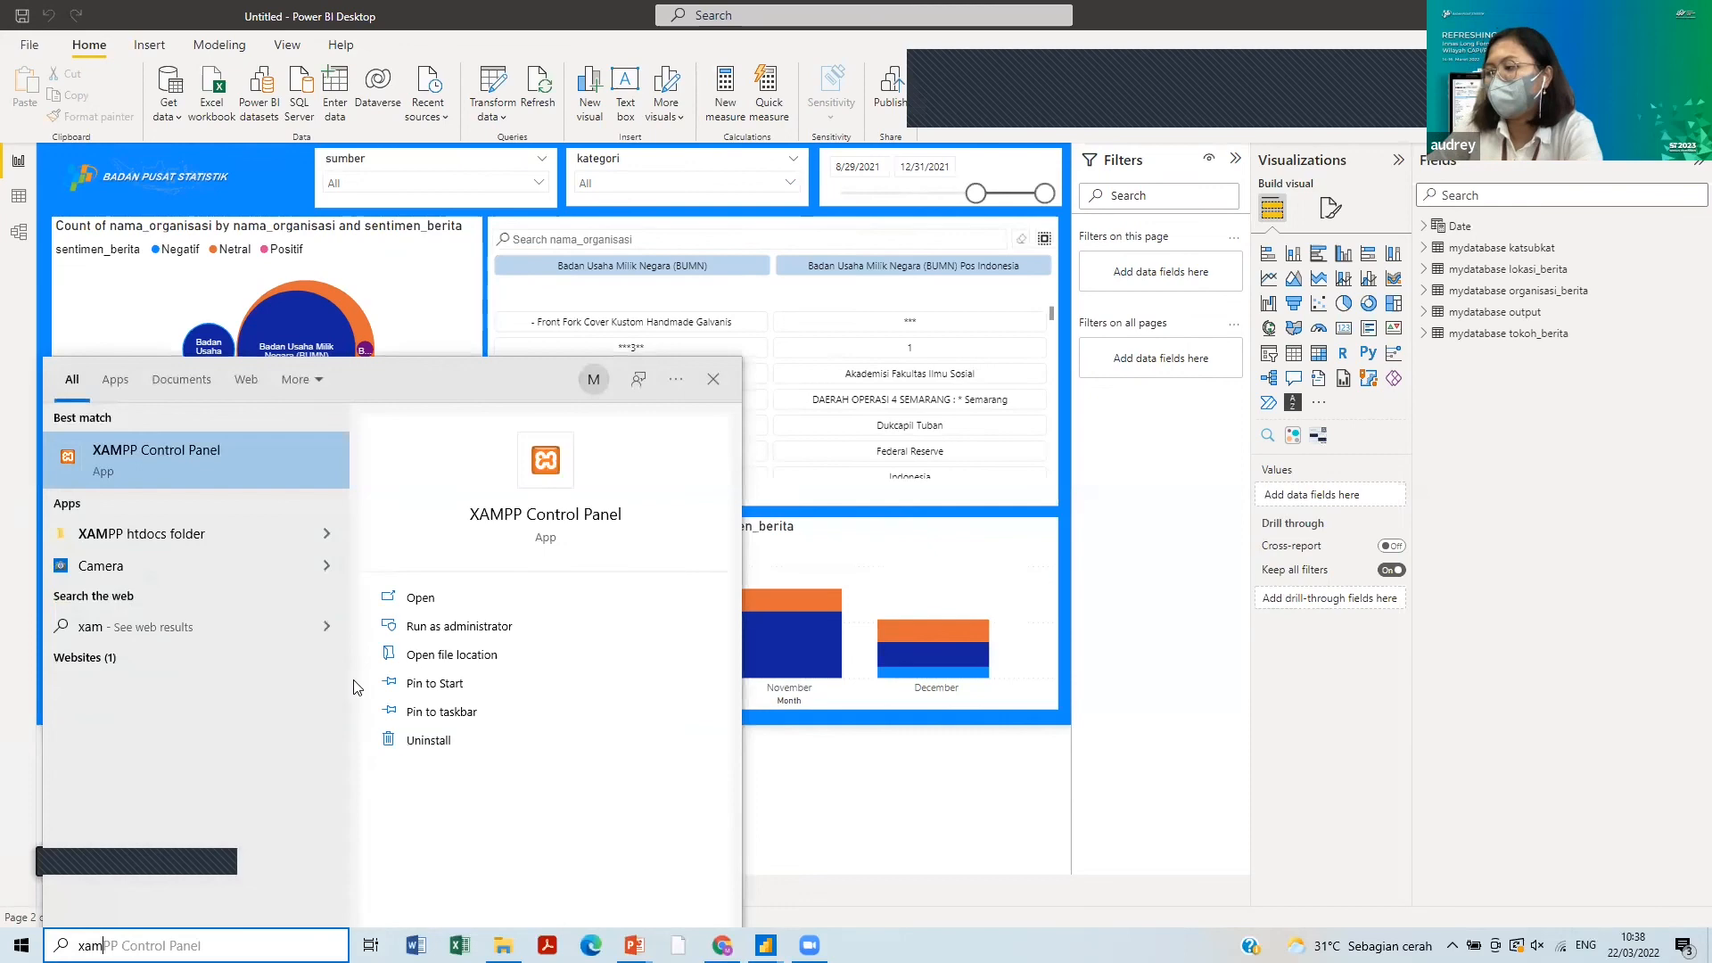
{"action": "left_click", "coordinate": [248, 483]}
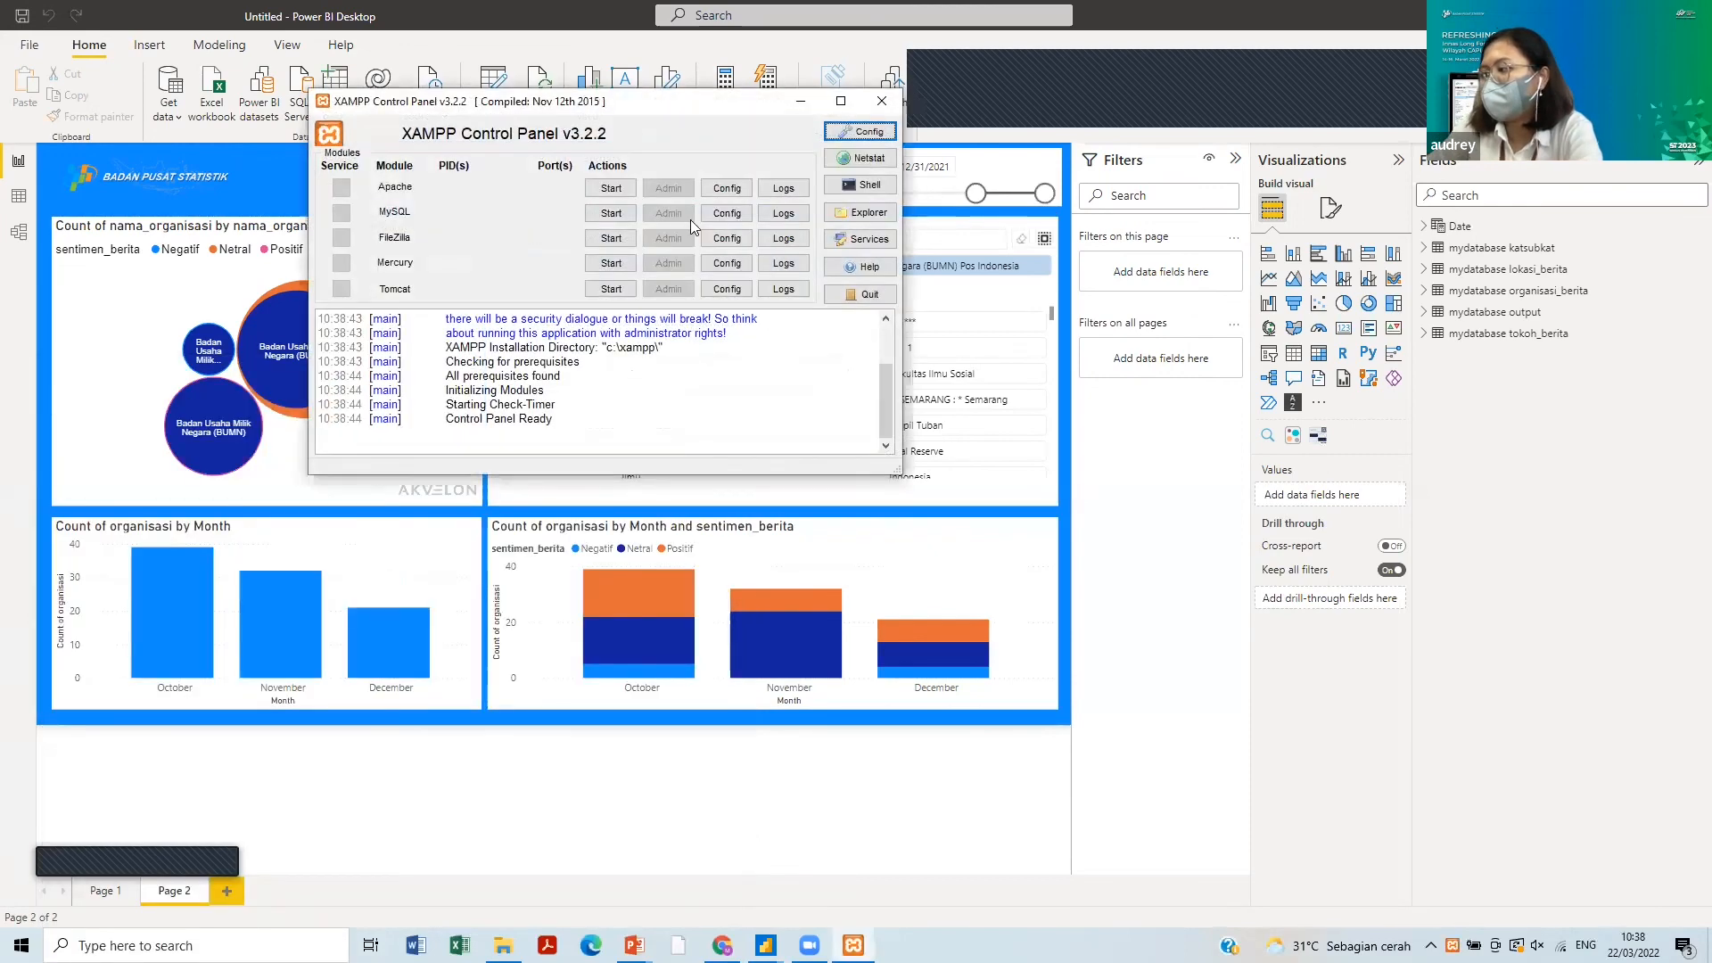
{"action": "left_click", "coordinate": [619, 189]}
{"action": "left_click", "coordinate": [621, 213]}
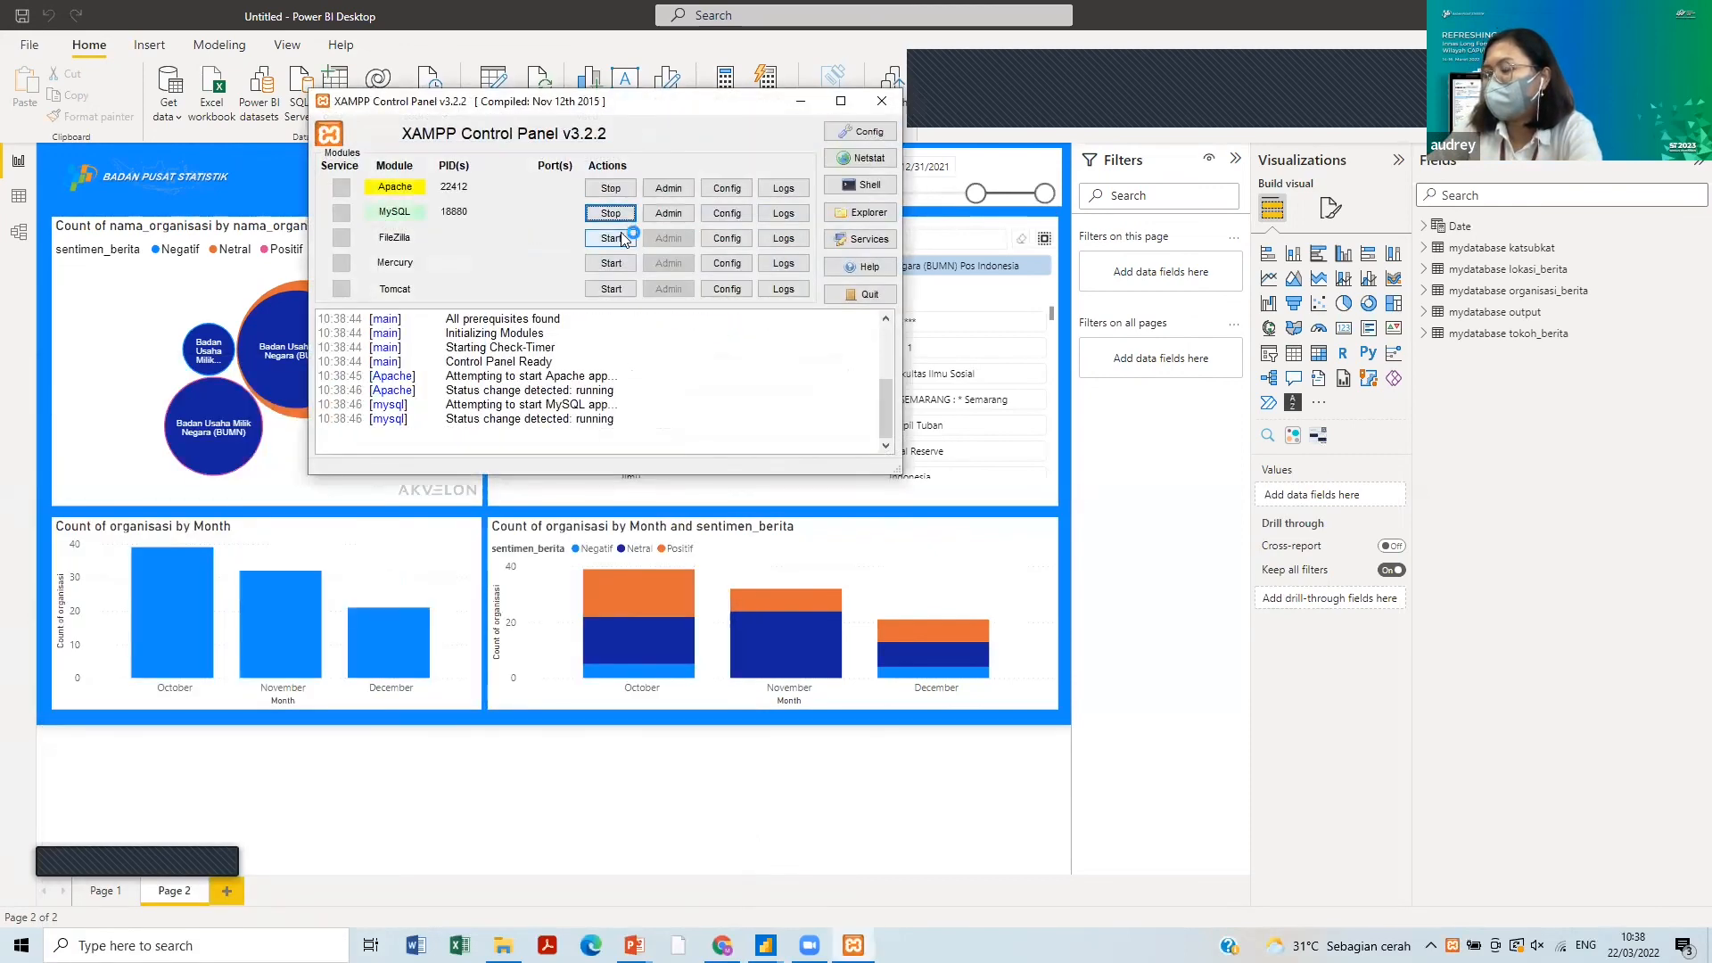
{"action": "left_click", "coordinate": [623, 237]}
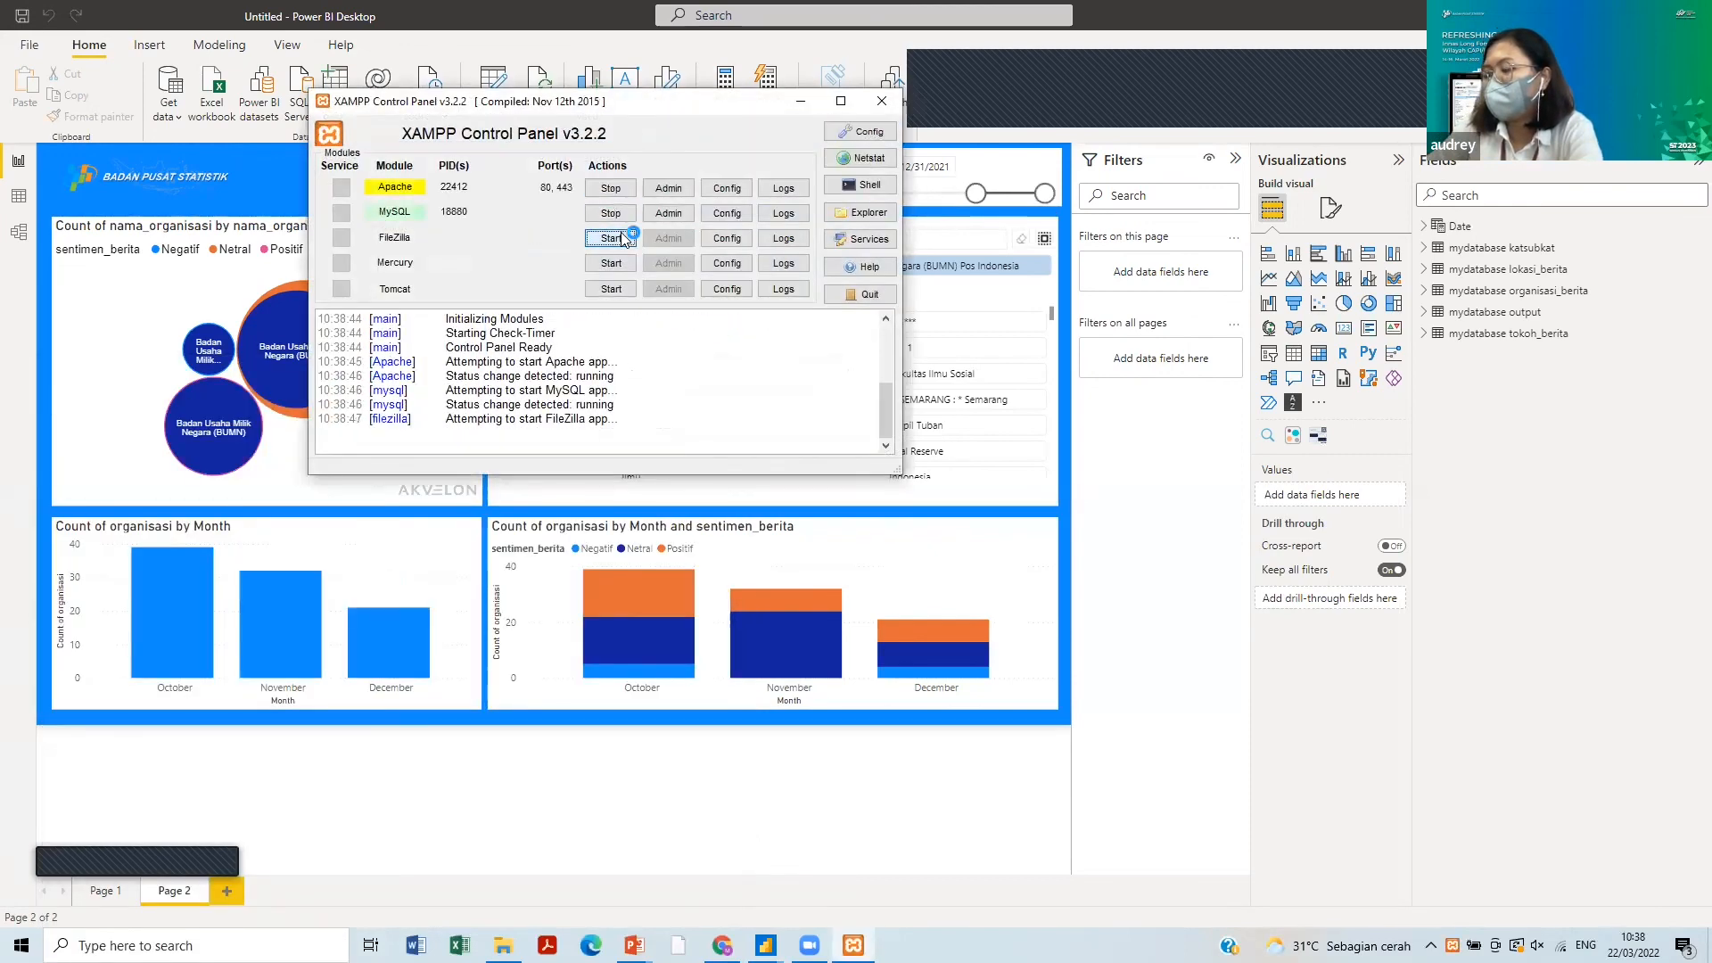
{"action": "left_click", "coordinate": [807, 103]}
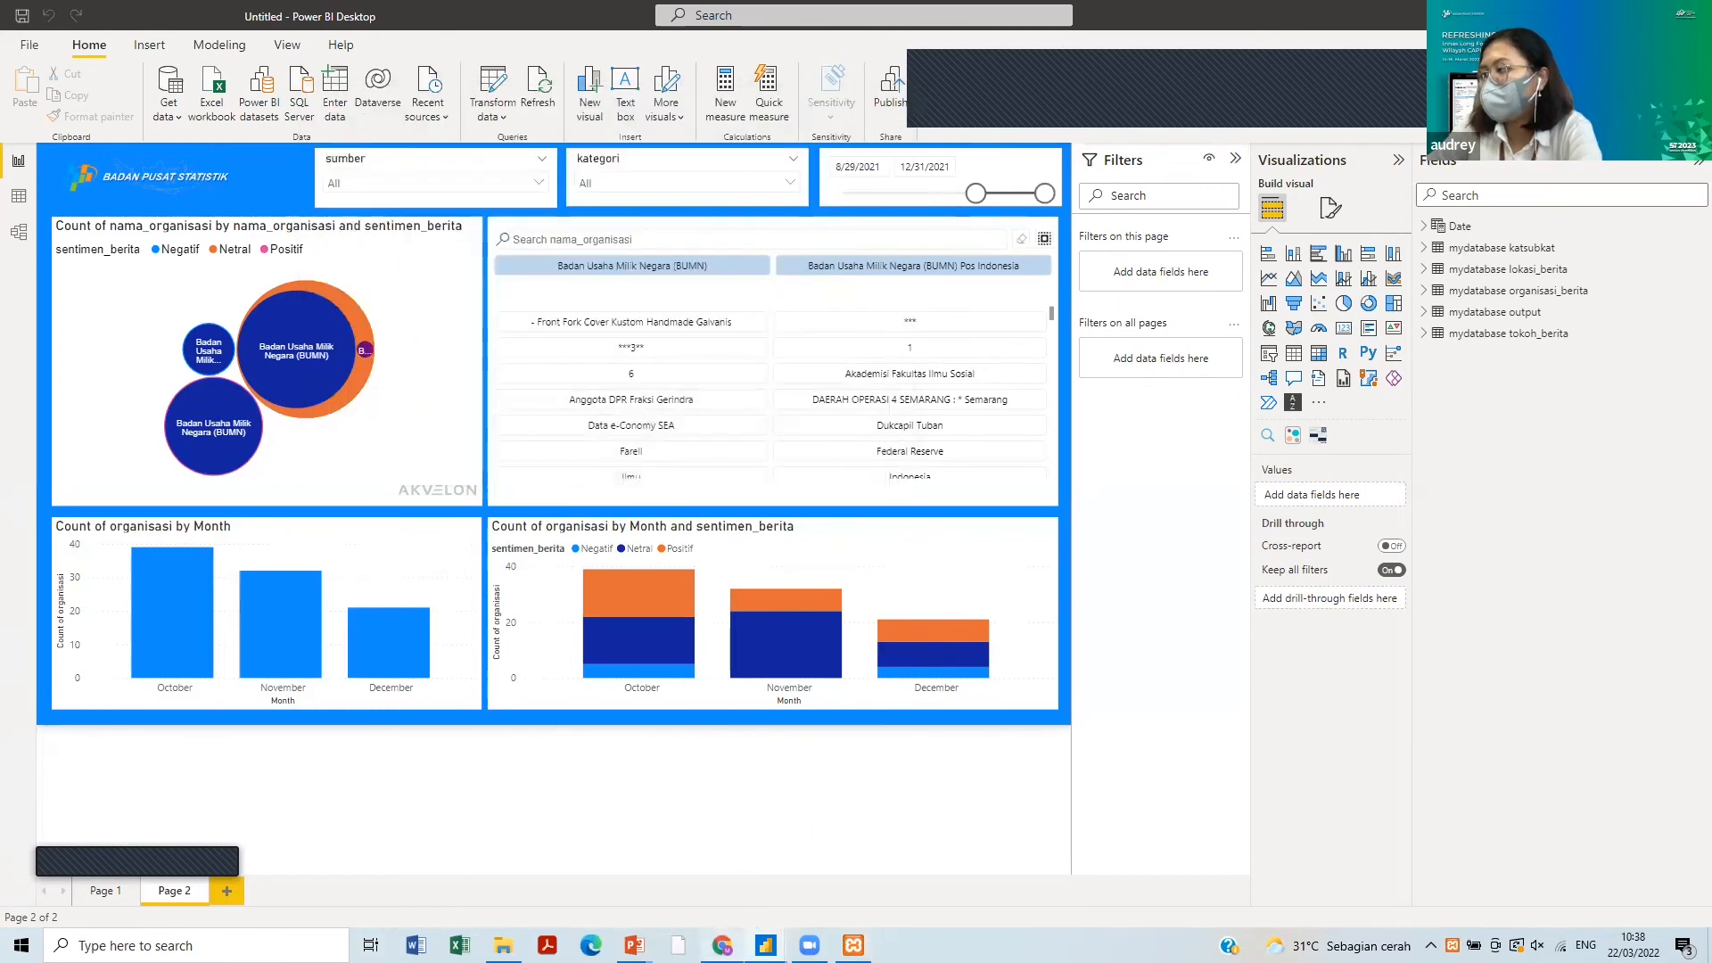
- Look in on mydatabase in phpMyAdmin, then switch back to the untitled report and refresh the mydatabase lokasi_berita table's data
{"action": "key", "text": "alt+Tab"}
{"action": "left_click", "coordinate": [783, 7]}
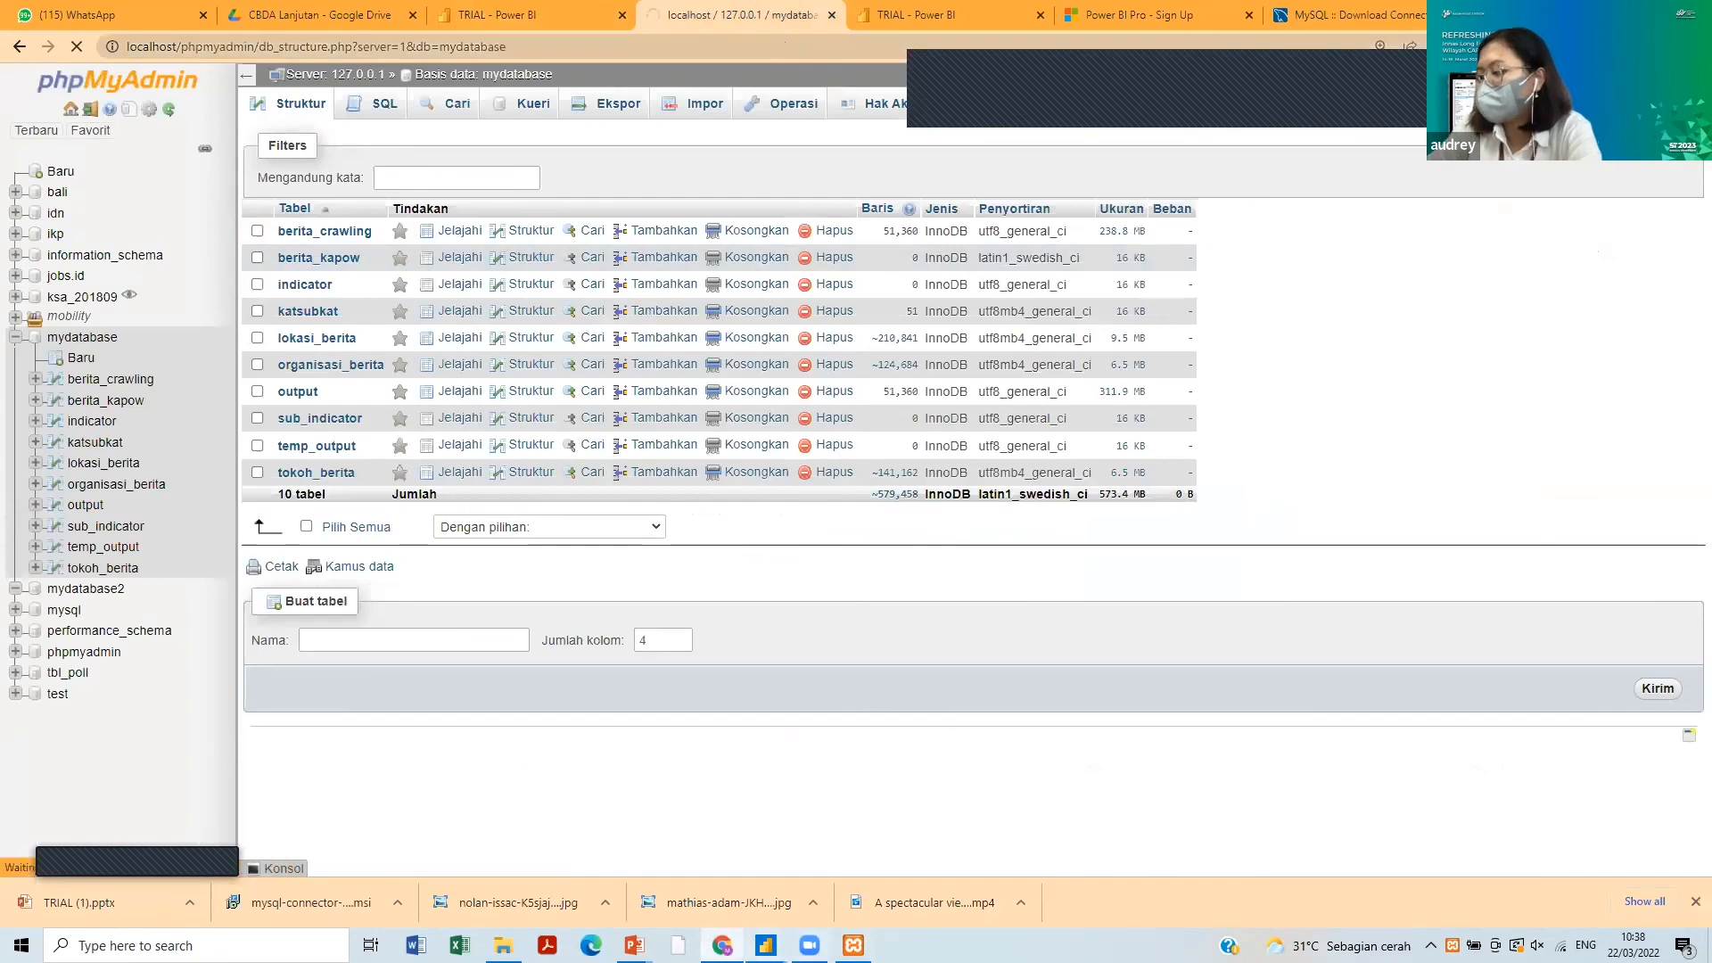
{"action": "mouse_move", "coordinate": [765, 945]}
{"action": "left_click", "coordinate": [936, 856]}
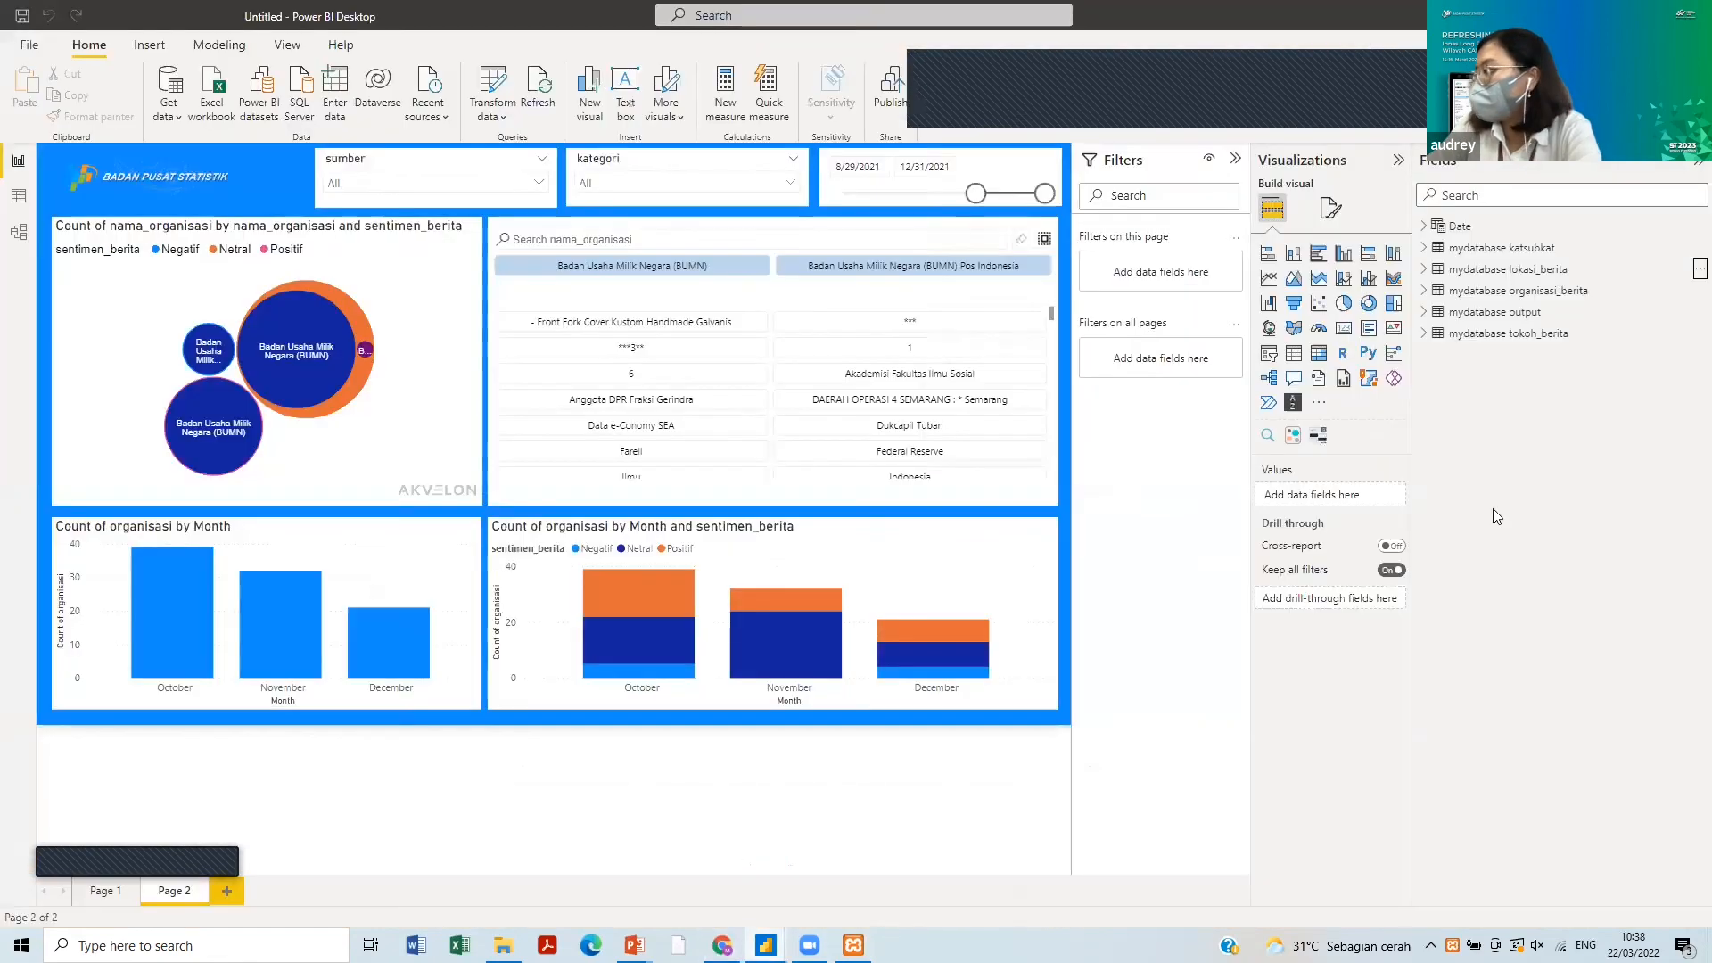
{"action": "left_click", "coordinate": [1694, 268]}
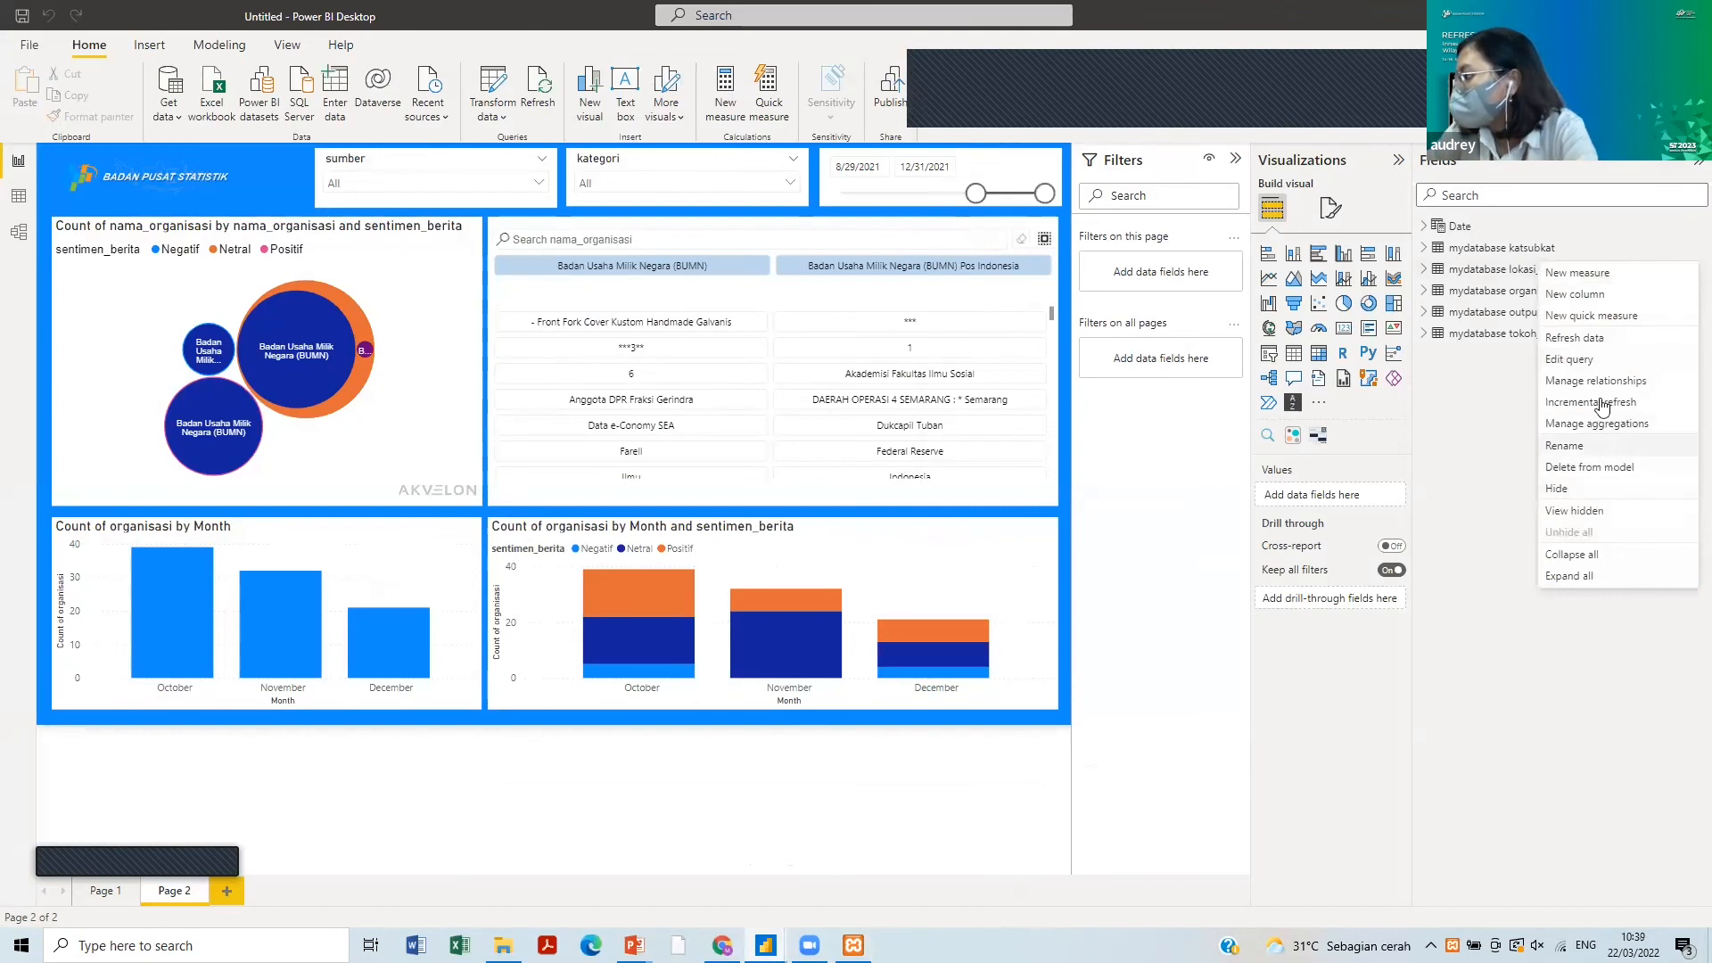
{"action": "left_click", "coordinate": [1606, 349]}
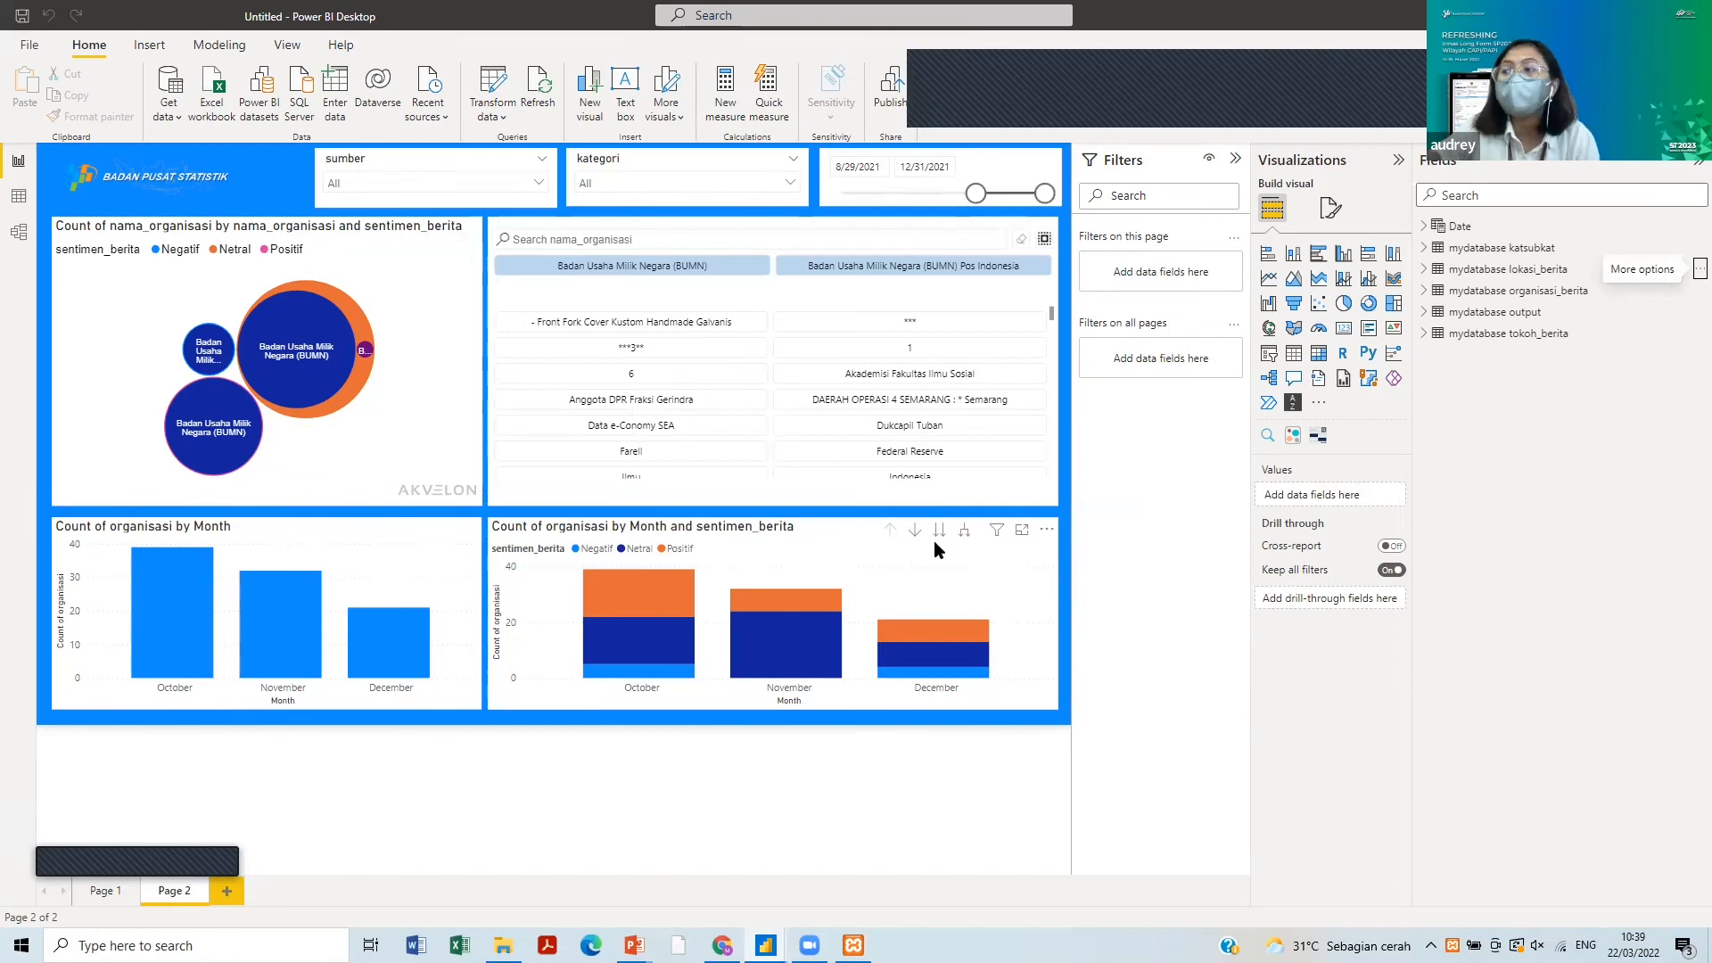
- Export the untitled report to PDF
{"action": "left_click", "coordinate": [28, 46]}
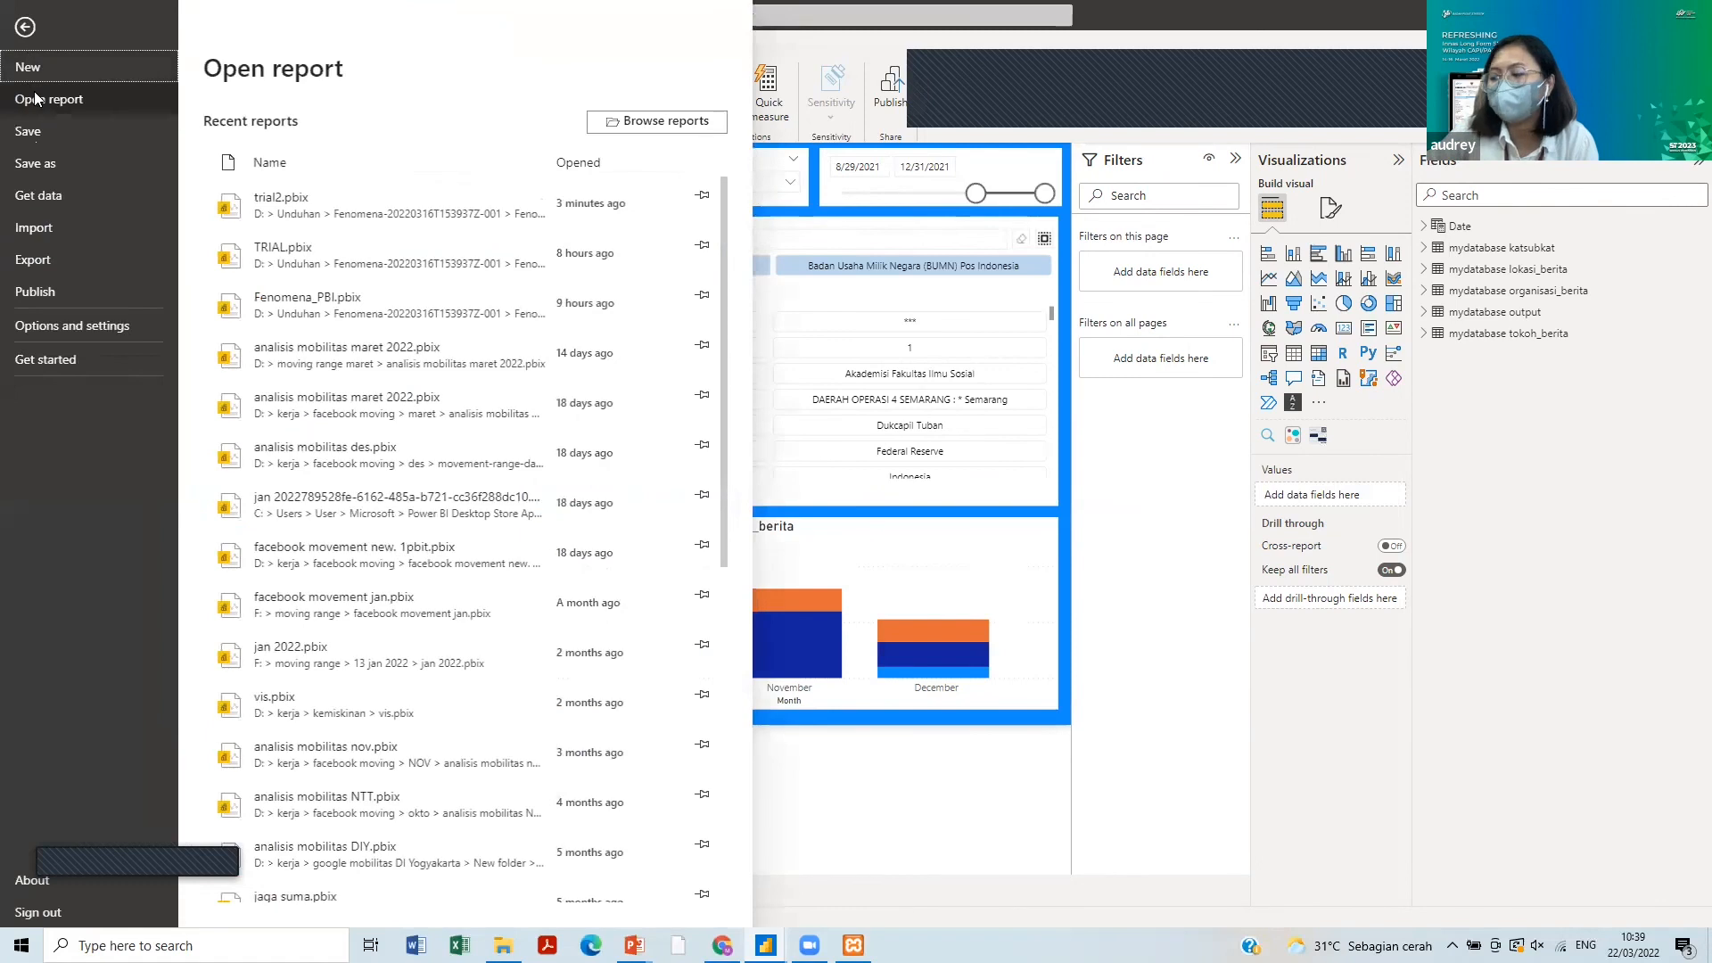
{"action": "left_click", "coordinate": [36, 98]}
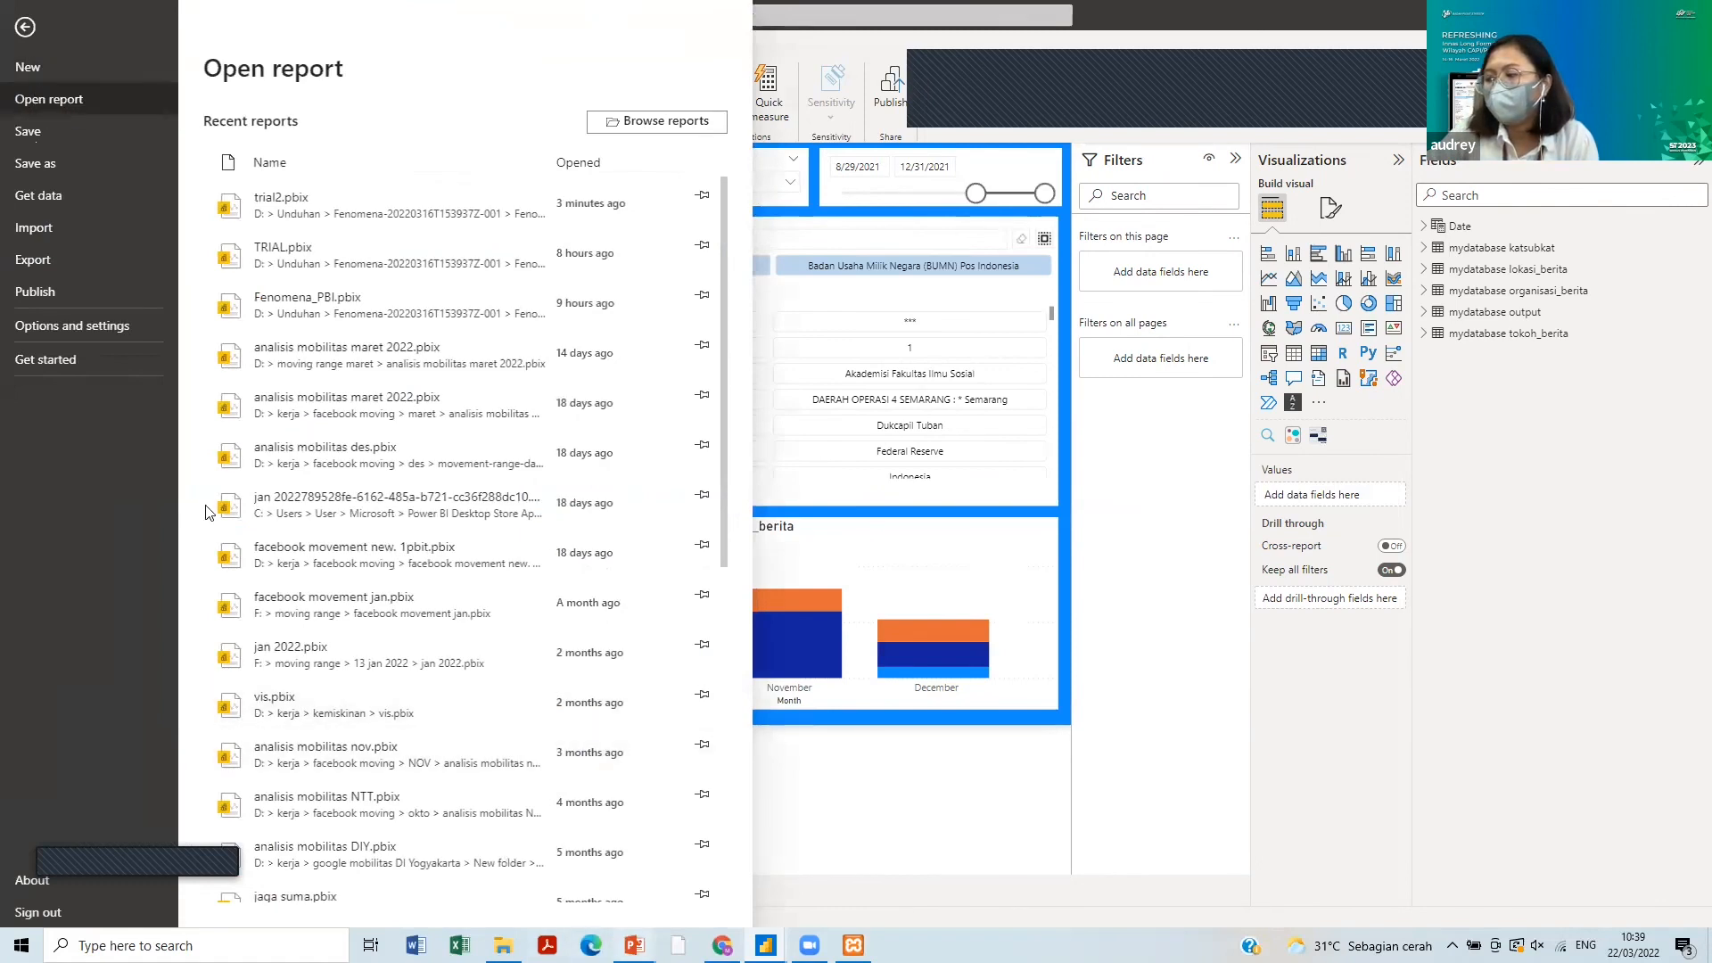
{"action": "left_click", "coordinate": [73, 259]}
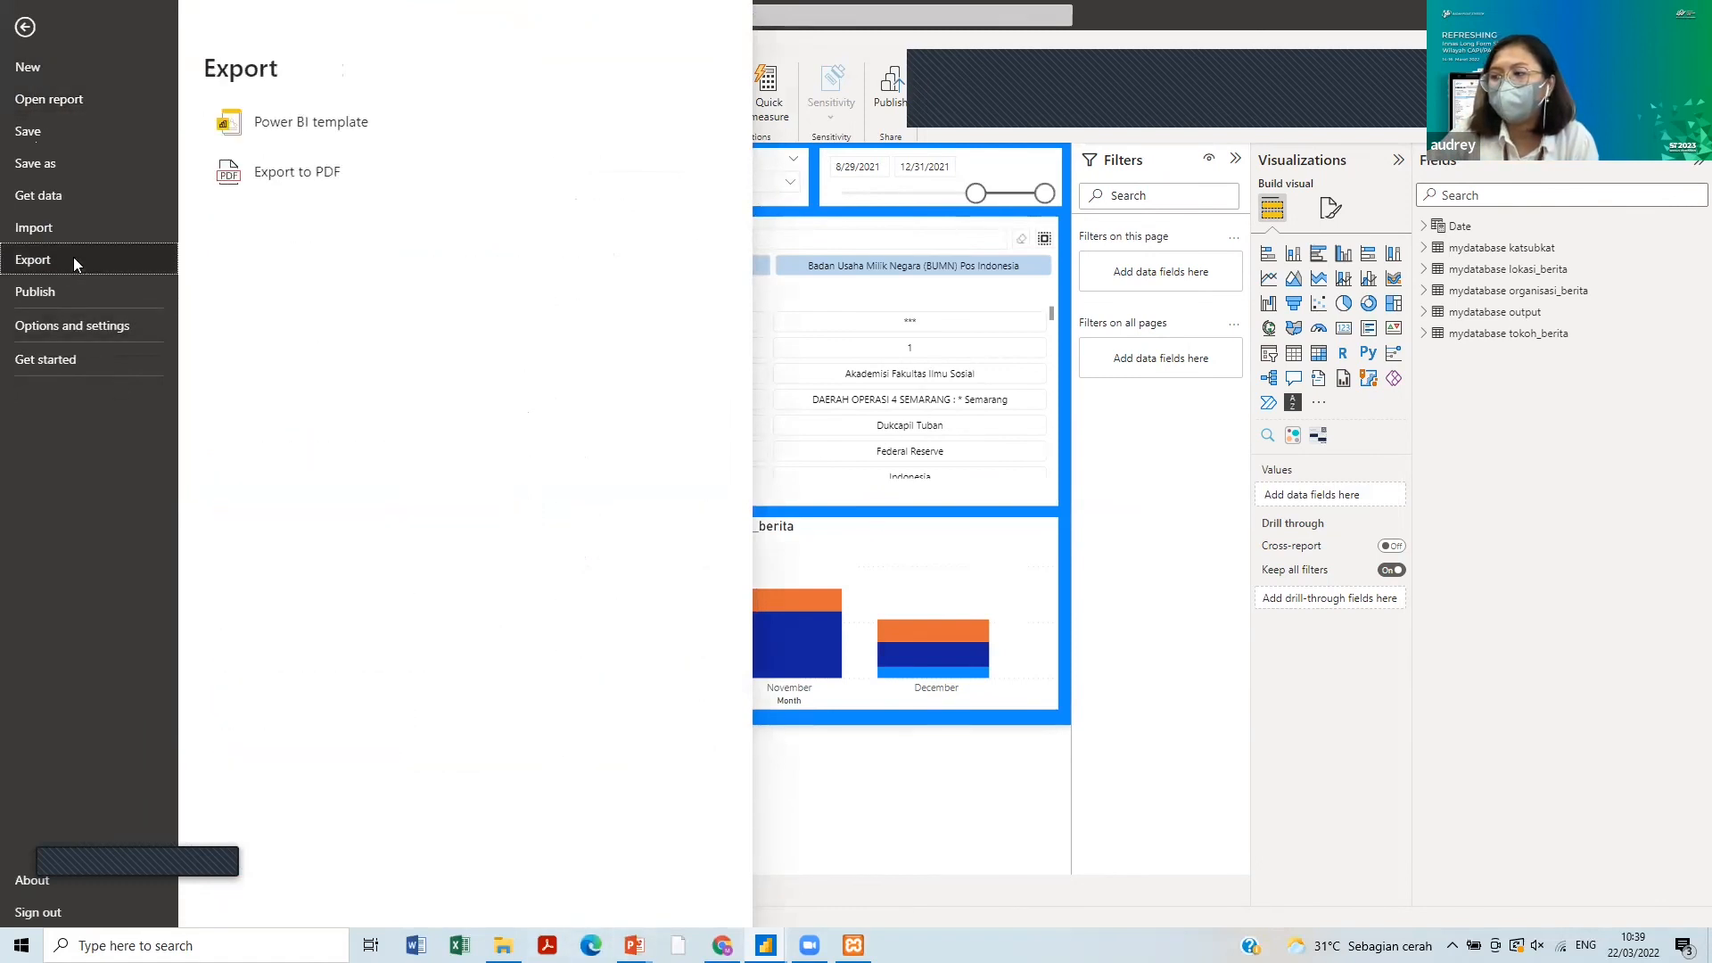
{"action": "left_click", "coordinate": [265, 173]}
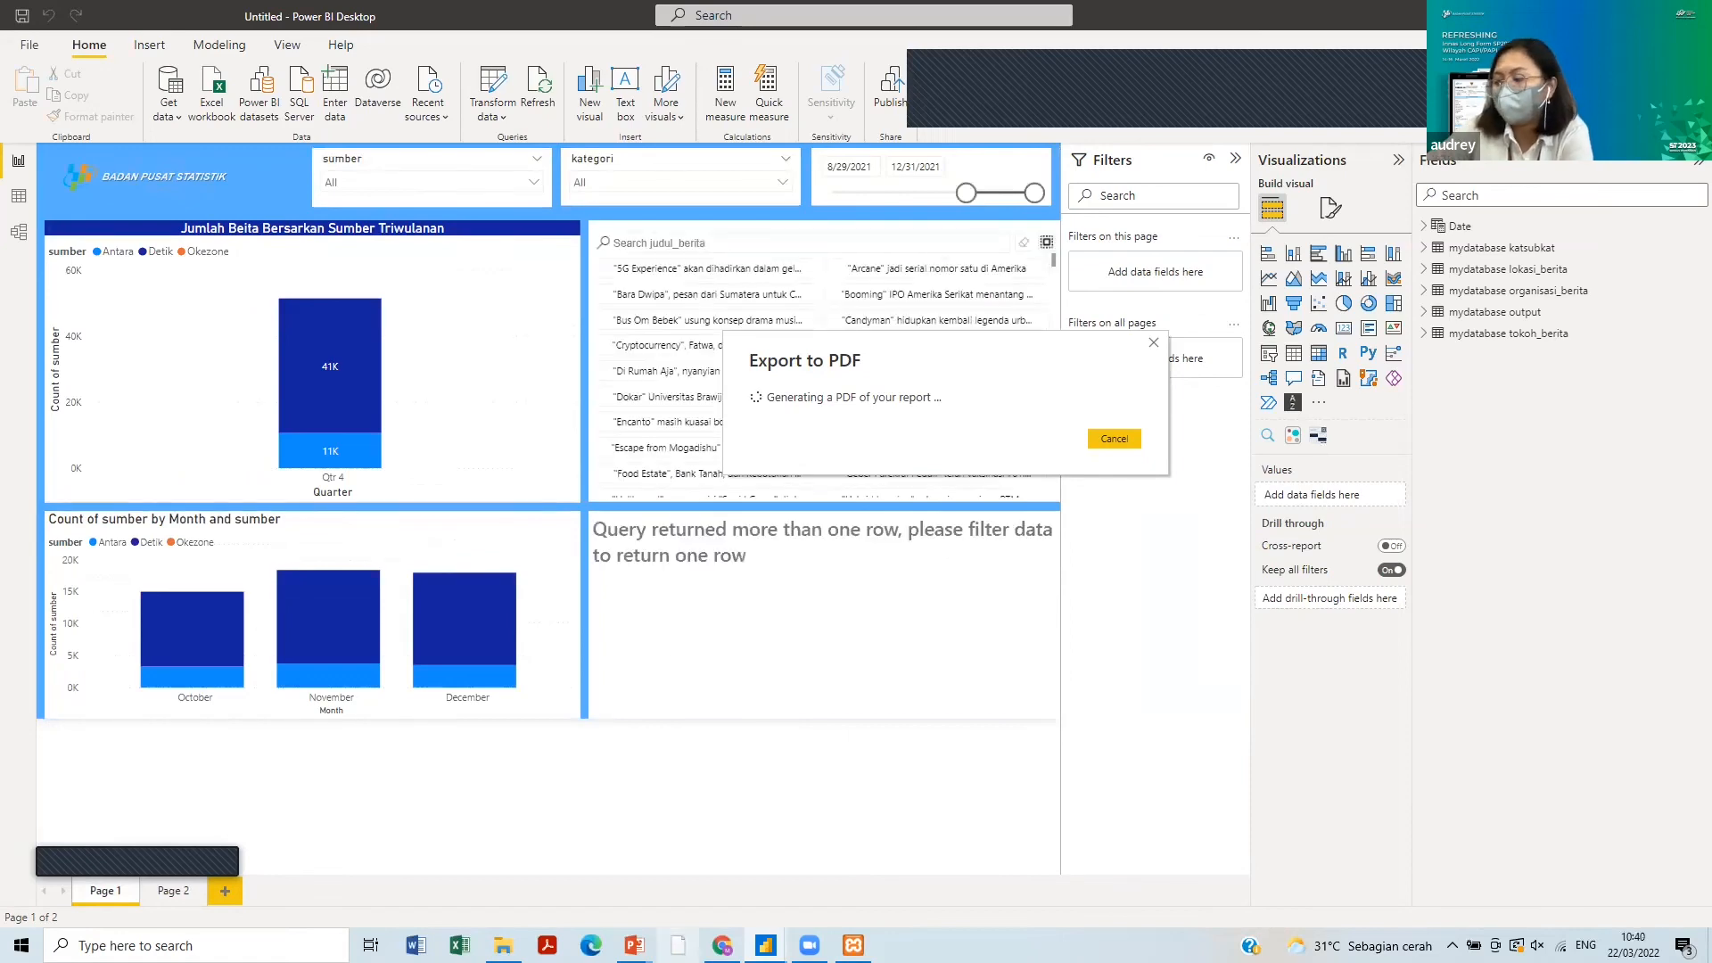
{"action": "left_click", "coordinate": [722, 945]}
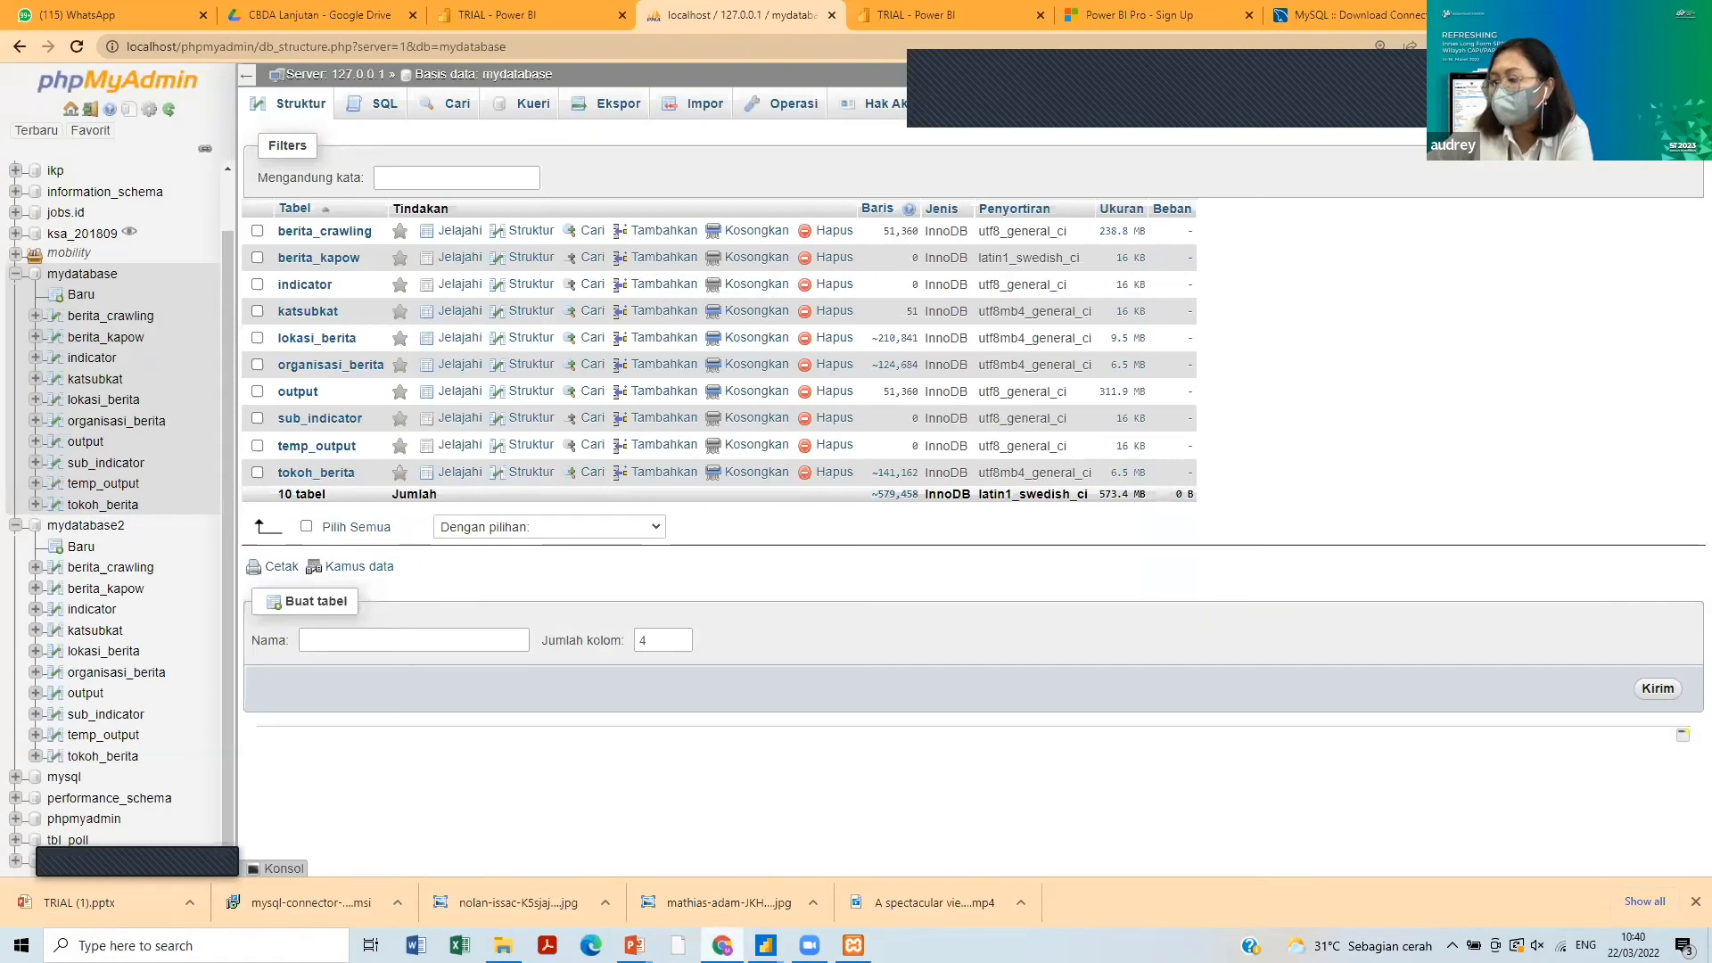
{"action": "left_click", "coordinate": [84, 900]}
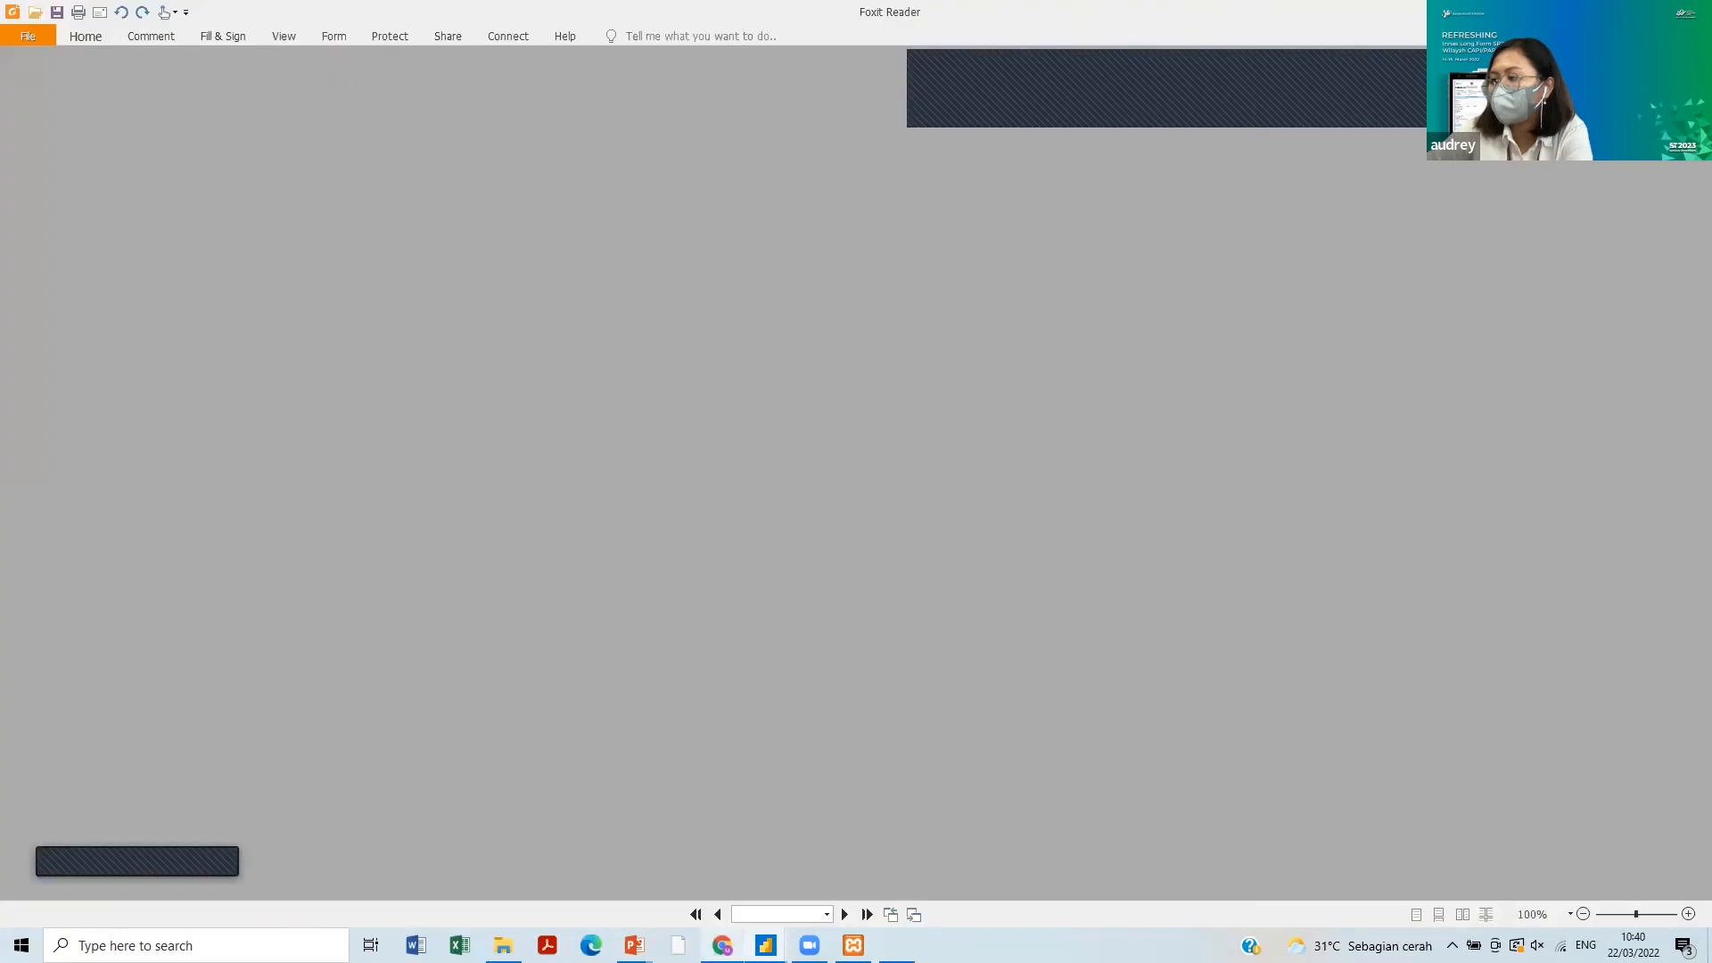
- Examine both pages of the exported Untitled.pdf in Foxit Reader, comparing their charts and slicers with the report
{"action": "mouse_move", "coordinate": [722, 936]}
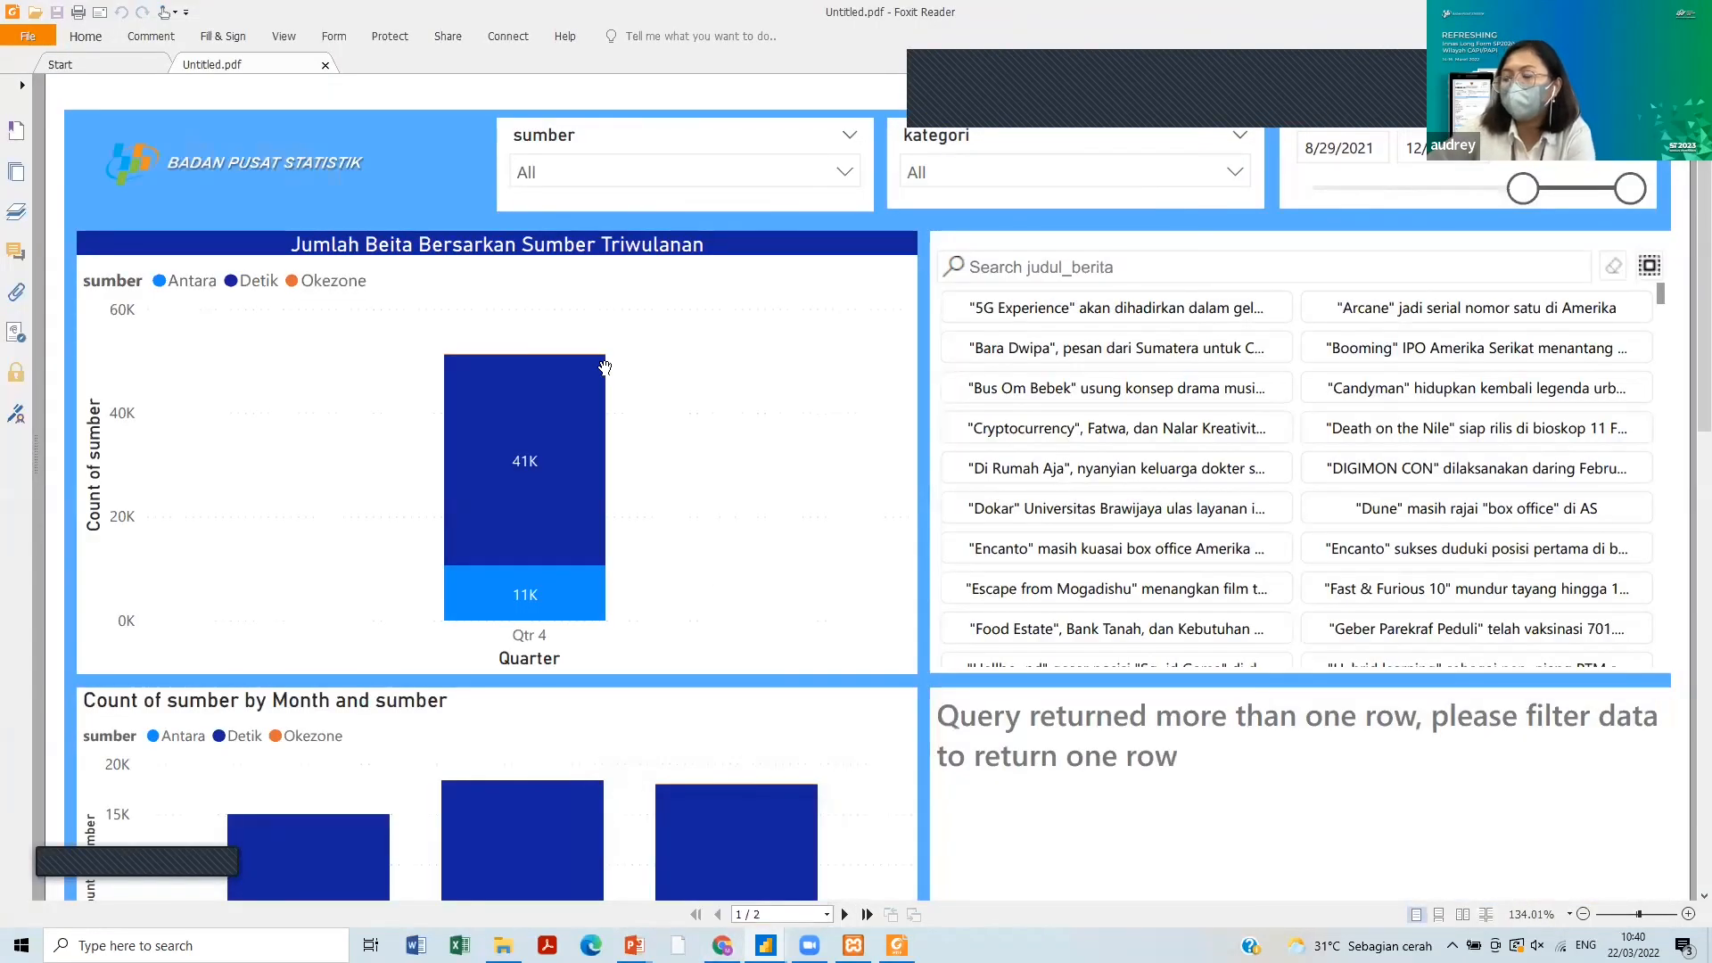
{"action": "key", "text": "alt+Tab"}
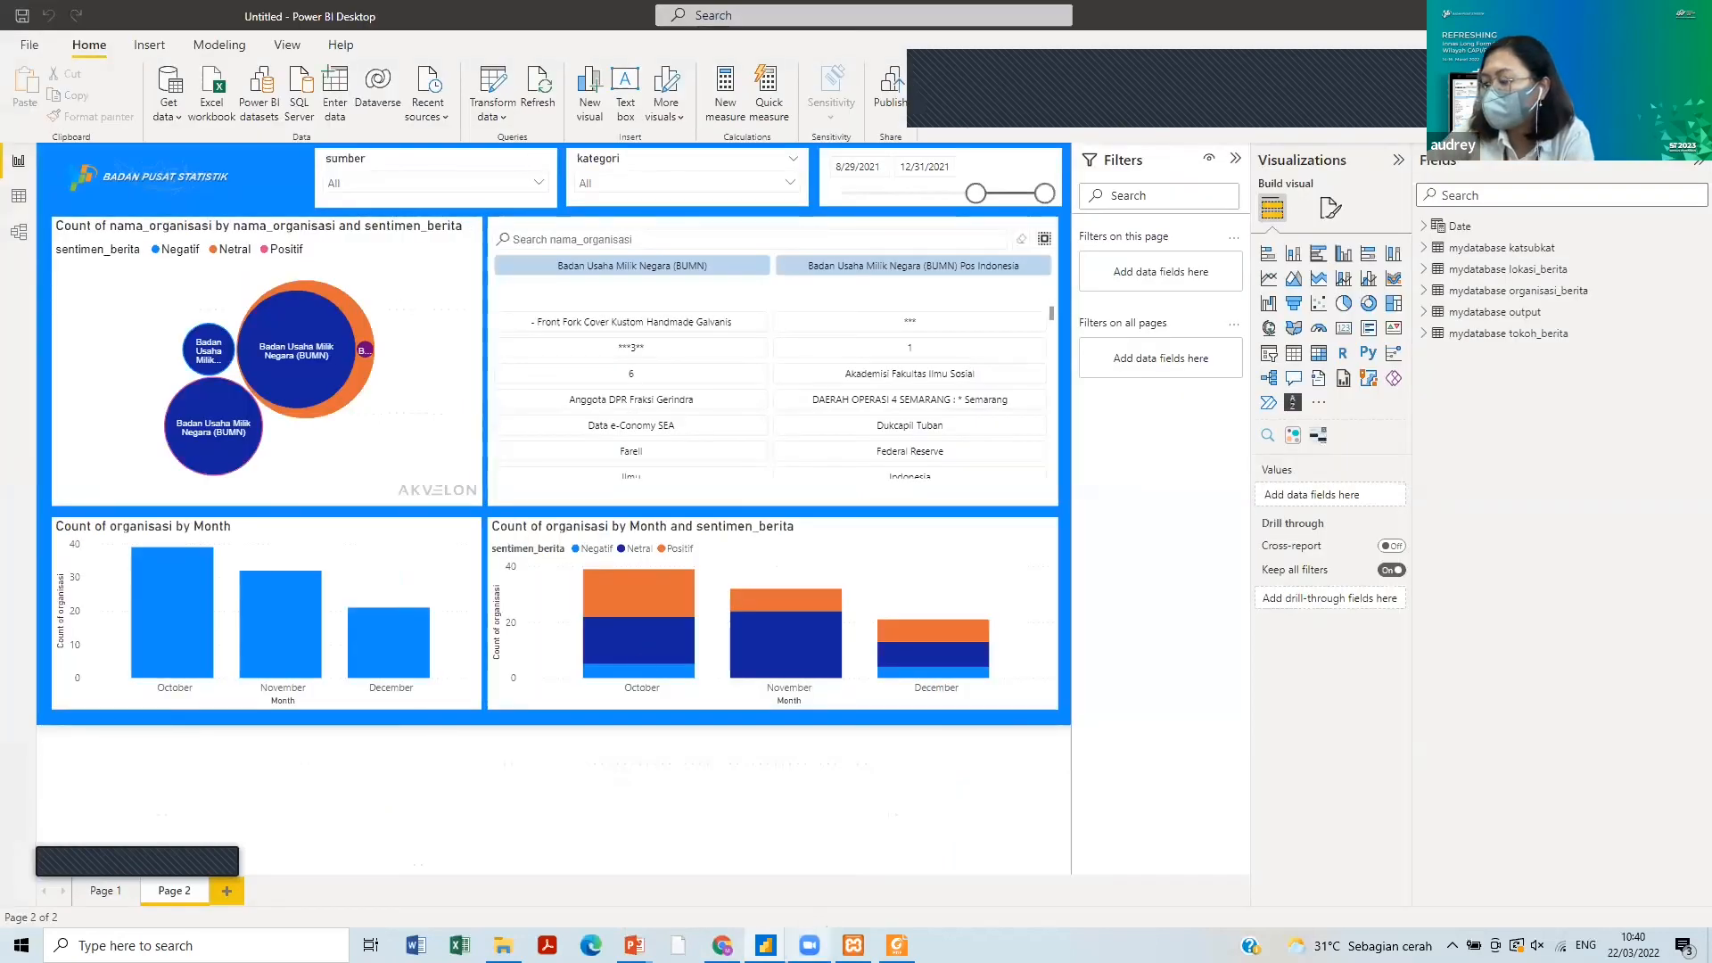
{"action": "left_click", "coordinate": [896, 945]}
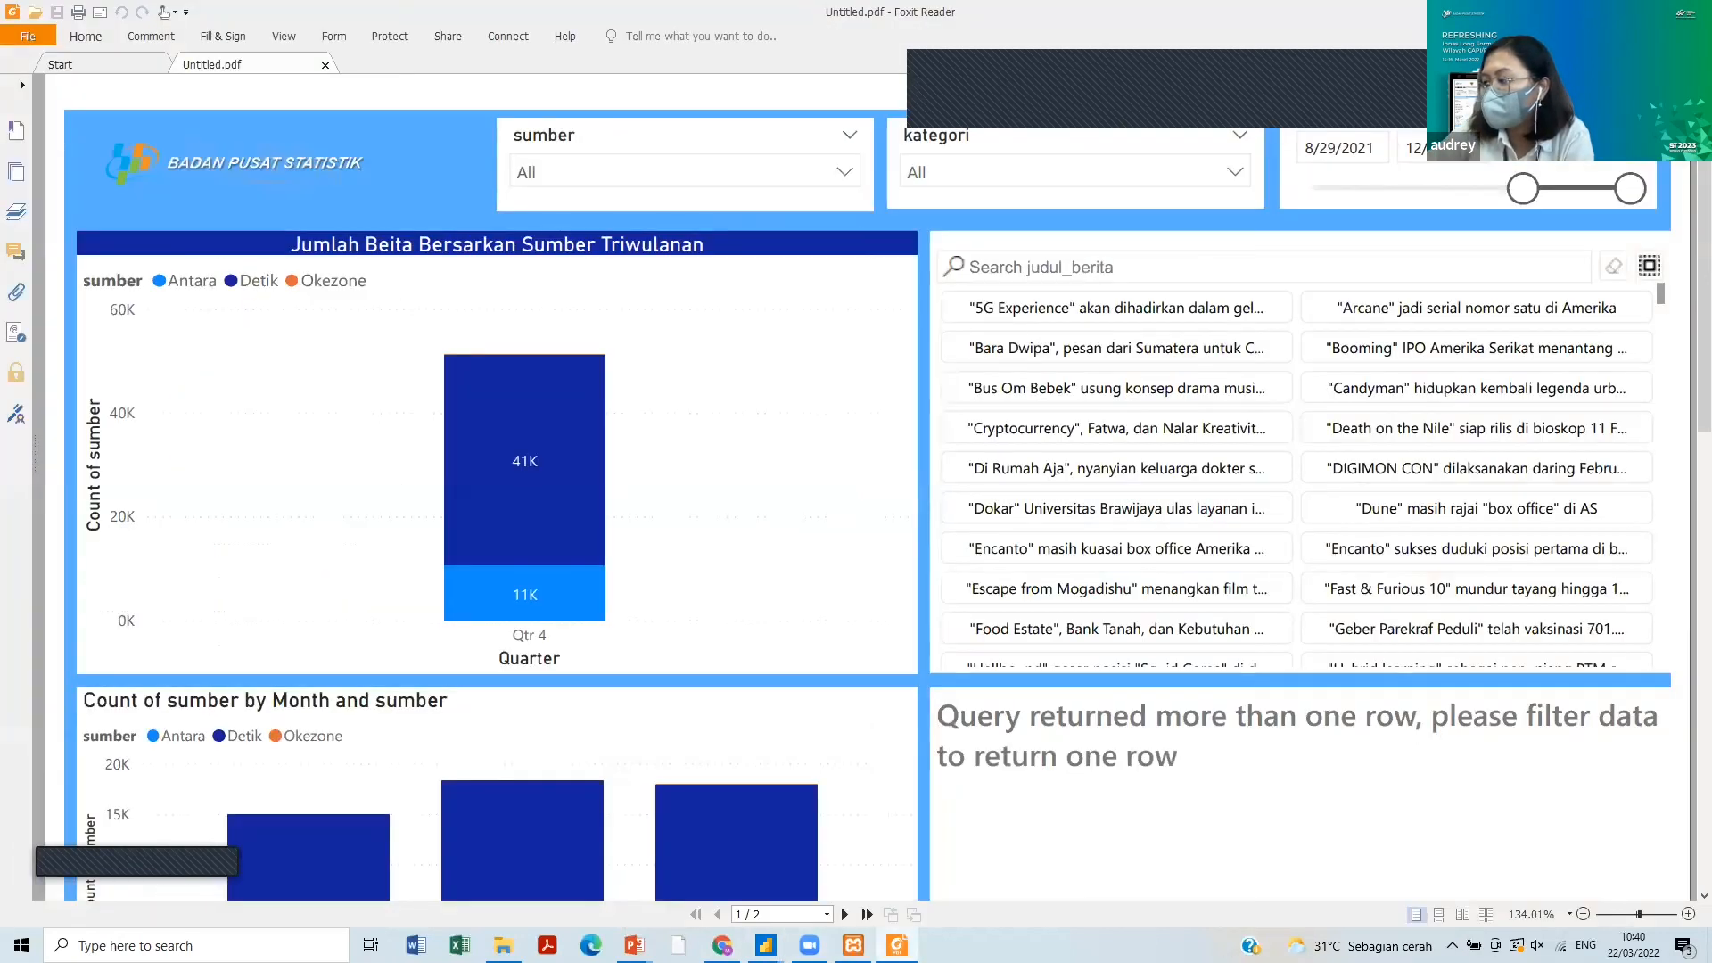
{"action": "scroll", "coordinate": [847, 781], "scroll_direction": "down", "scroll_amount": 10}
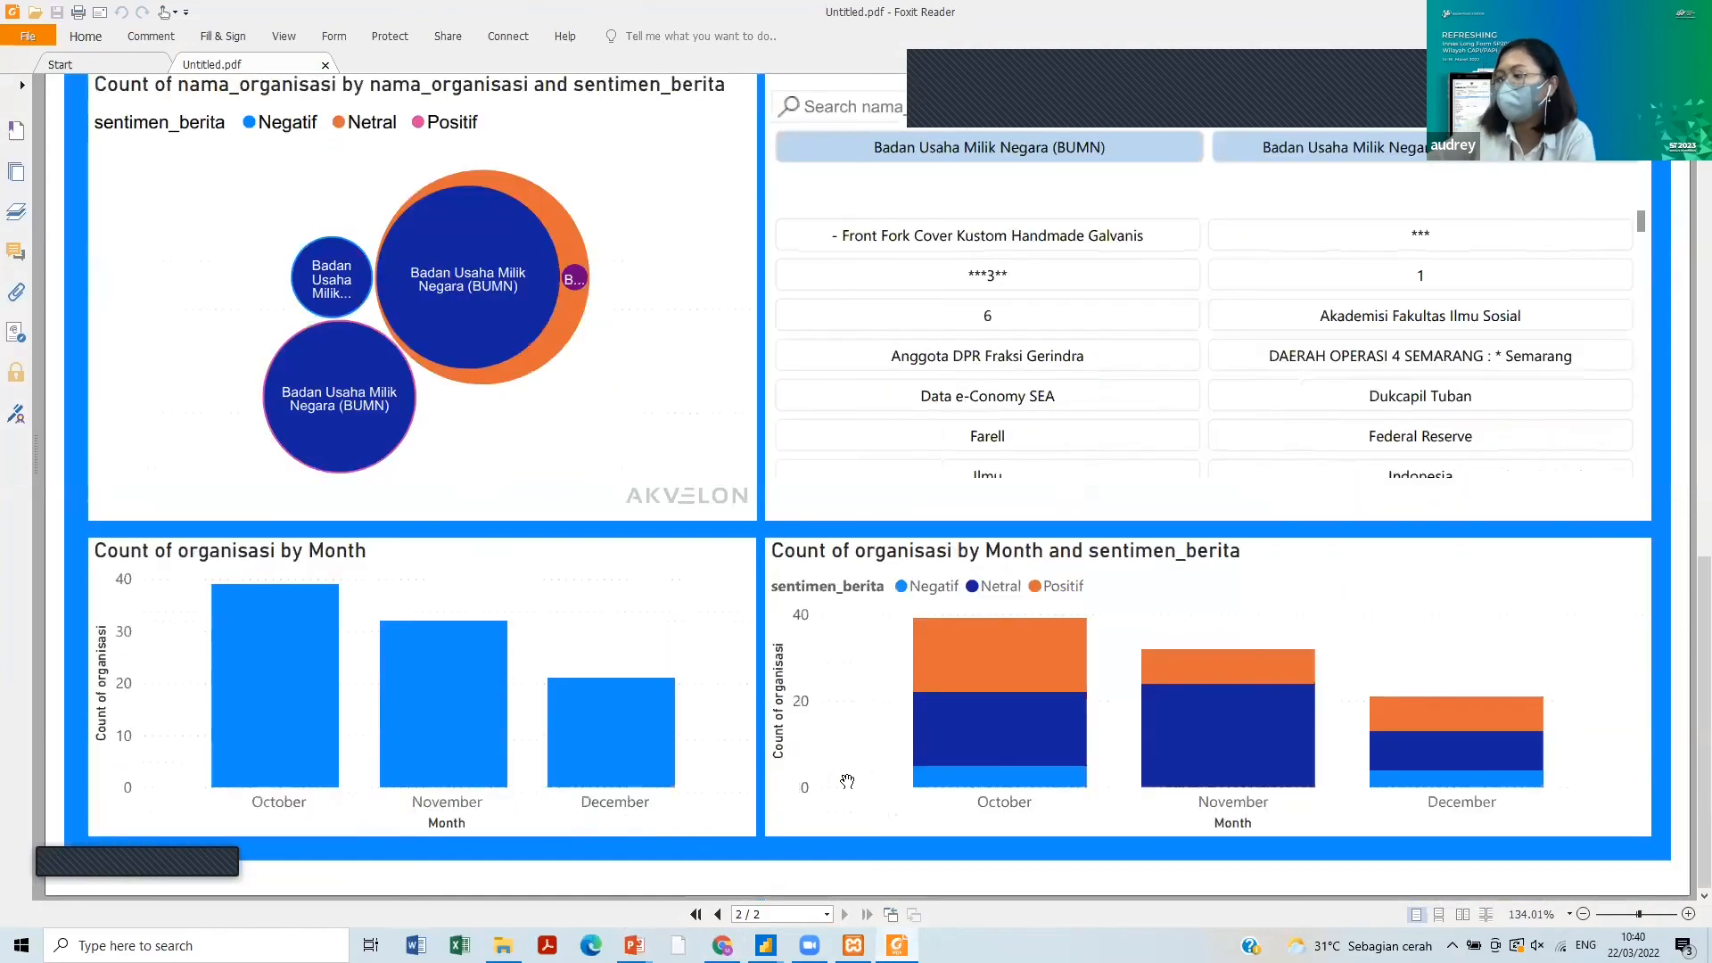
{"action": "scroll", "coordinate": [847, 781], "scroll_direction": "up", "scroll_amount": 10}
{"action": "scroll", "coordinate": [845, 765], "scroll_direction": "down", "scroll_amount": 8}
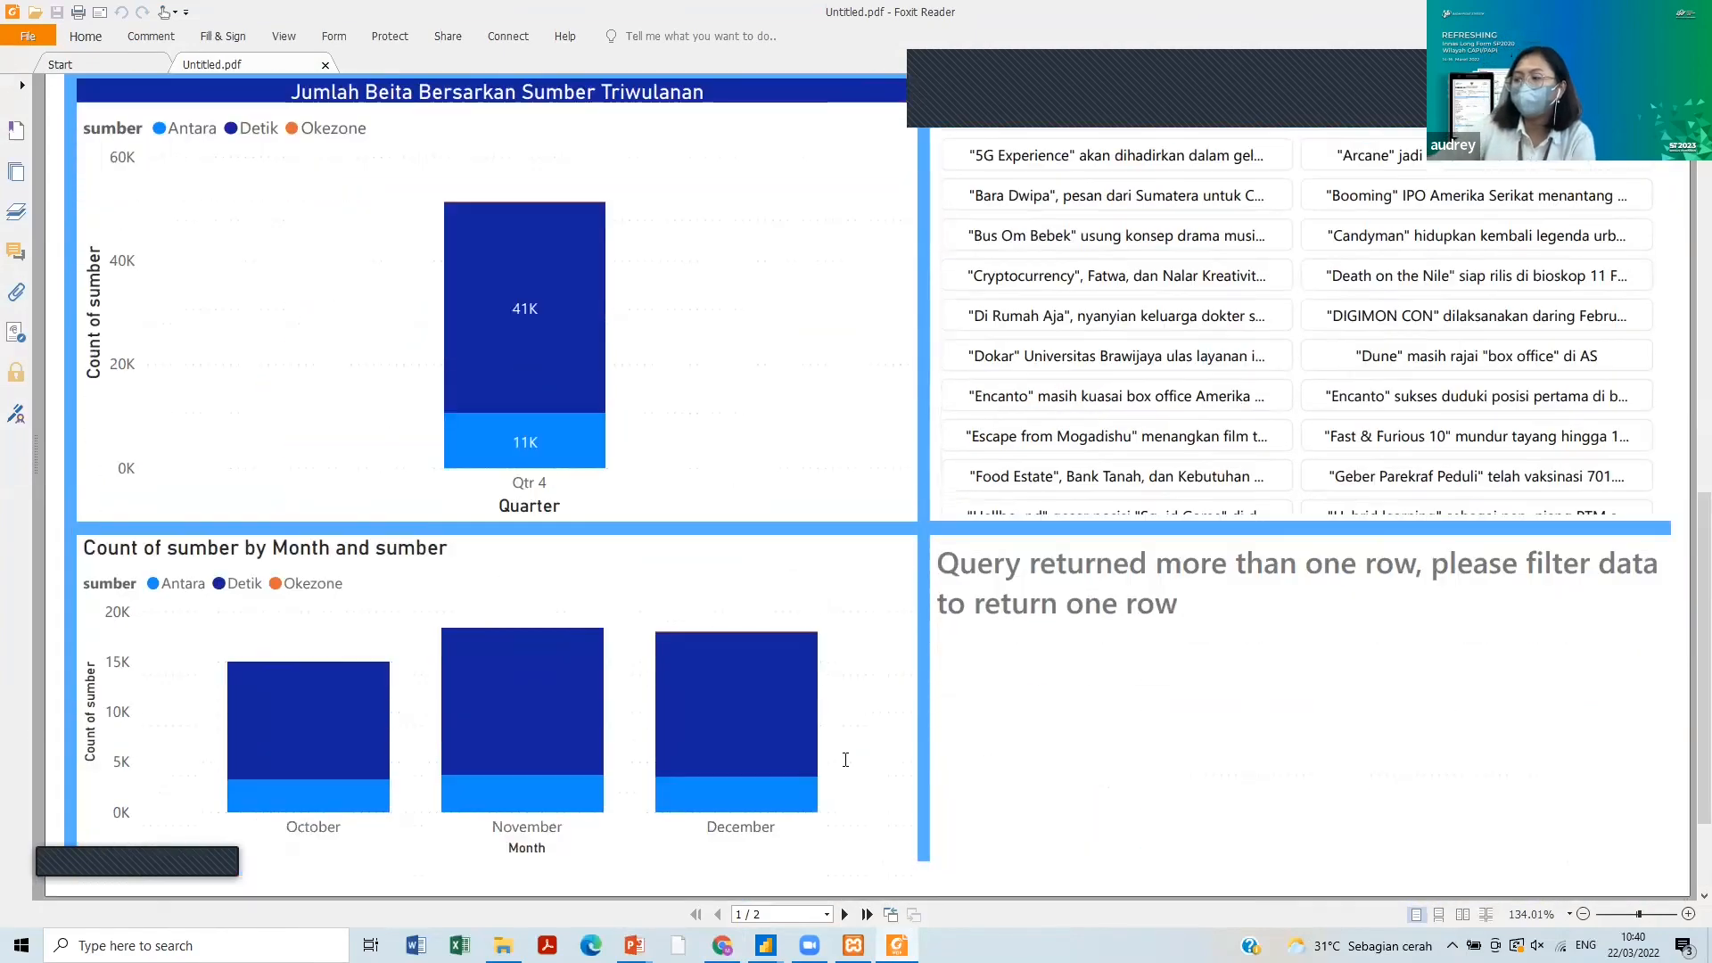
{"action": "scroll", "coordinate": [845, 760], "scroll_direction": "up", "scroll_amount": 8}
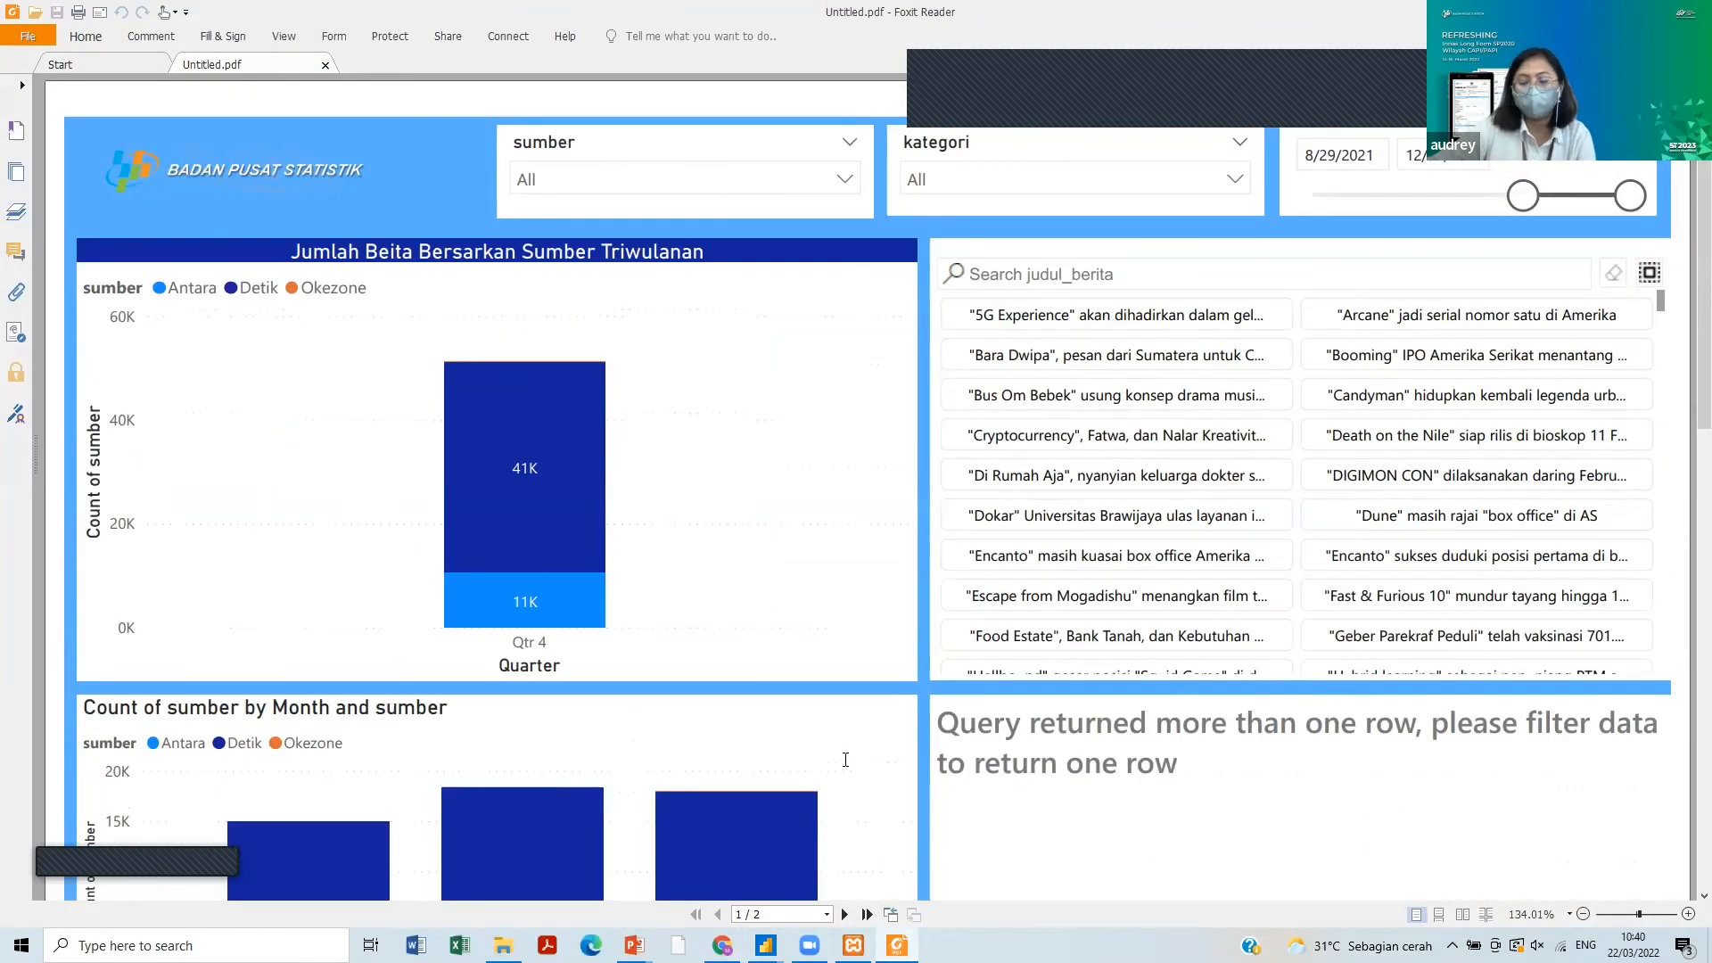
{"action": "scroll", "coordinate": [772, 679], "scroll_direction": "down", "scroll_amount": 2}
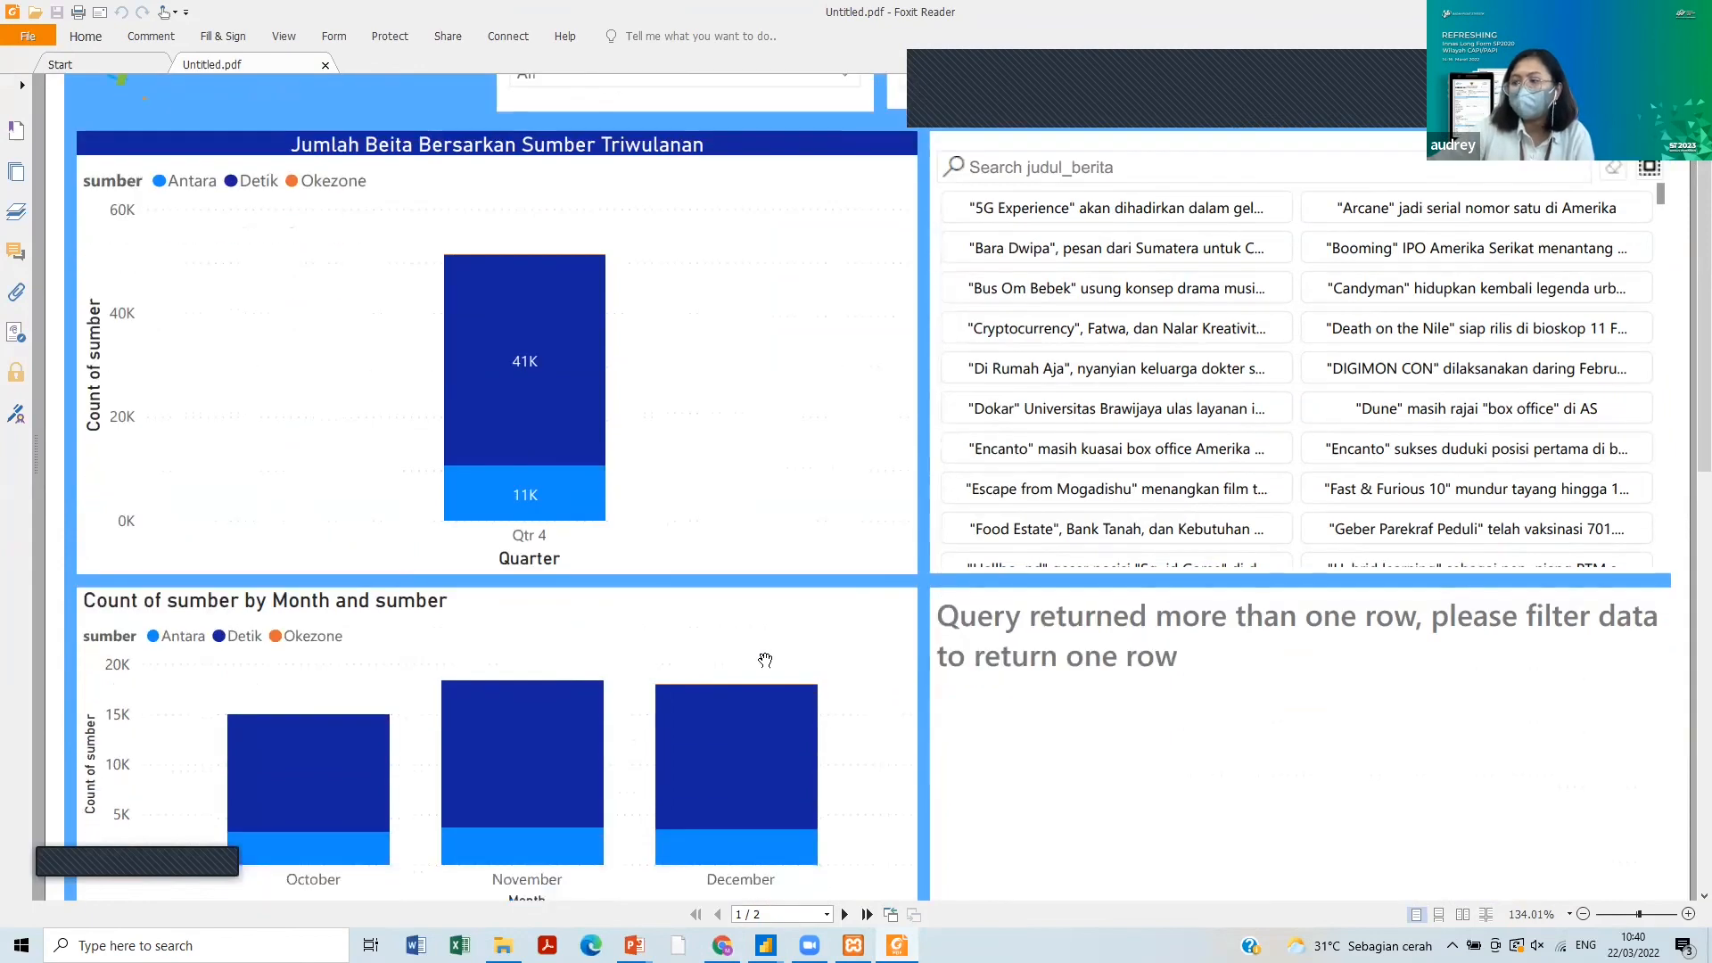
{"action": "scroll", "coordinate": [765, 659], "scroll_direction": "down", "scroll_amount": 5}
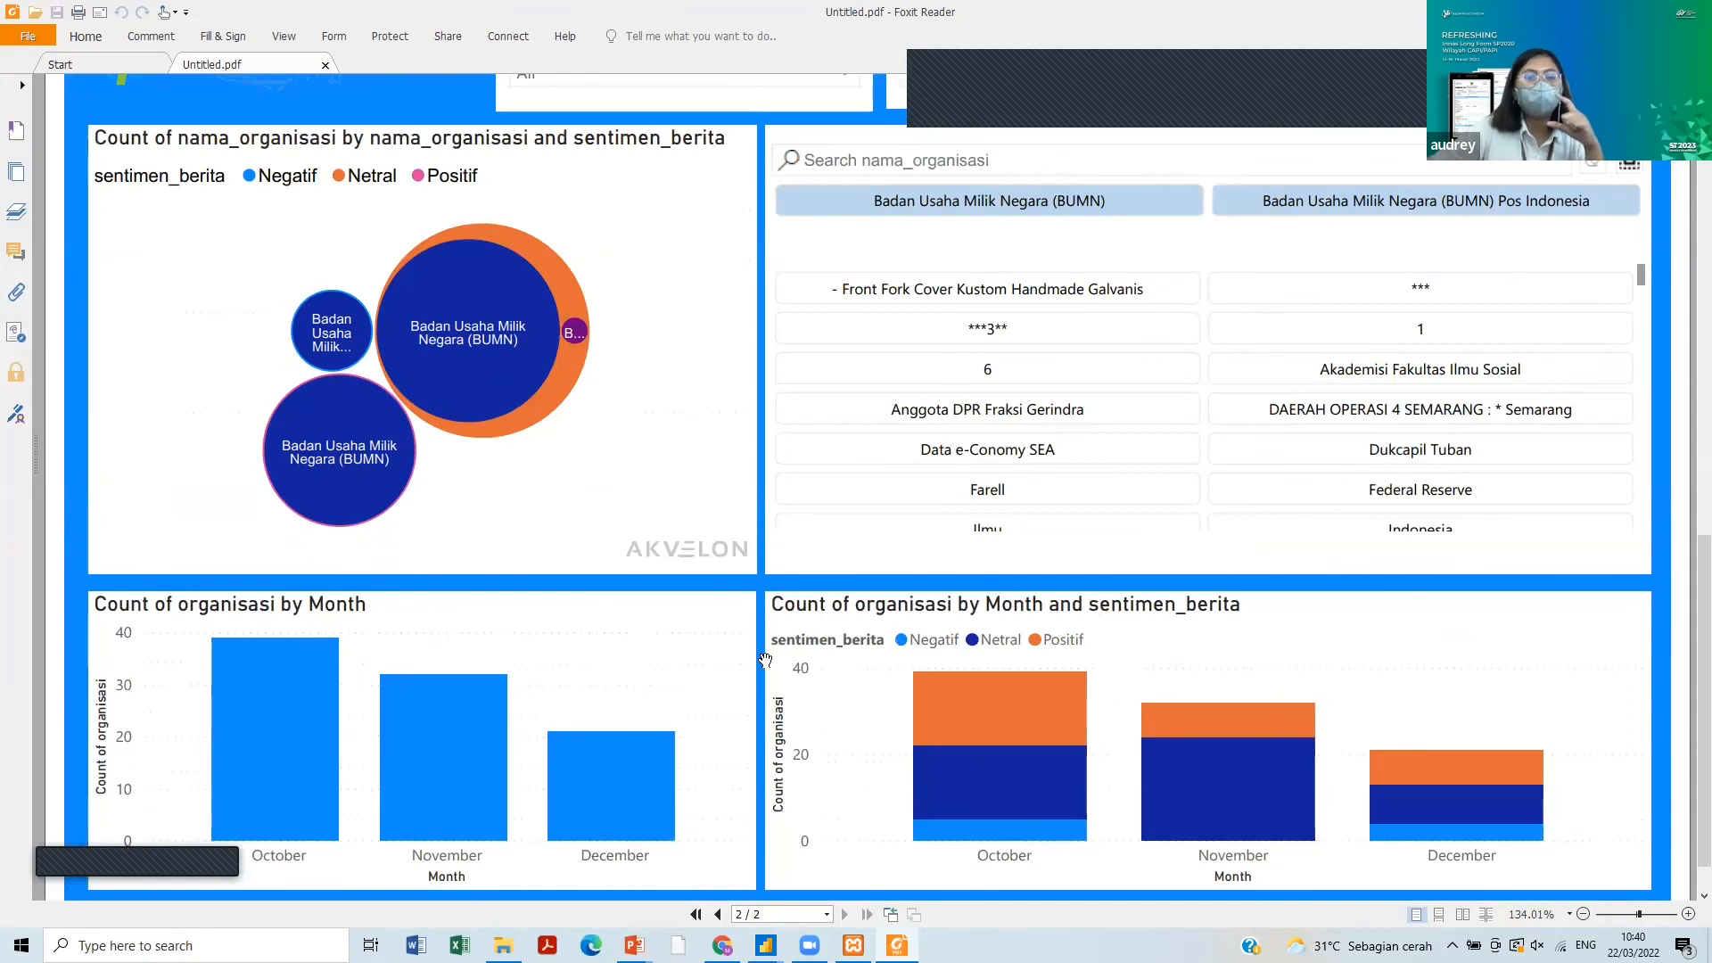
{"action": "scroll", "coordinate": [765, 660], "scroll_direction": "up", "scroll_amount": 5}
{"action": "scroll", "coordinate": [765, 660], "scroll_direction": "up", "scroll_amount": 1}
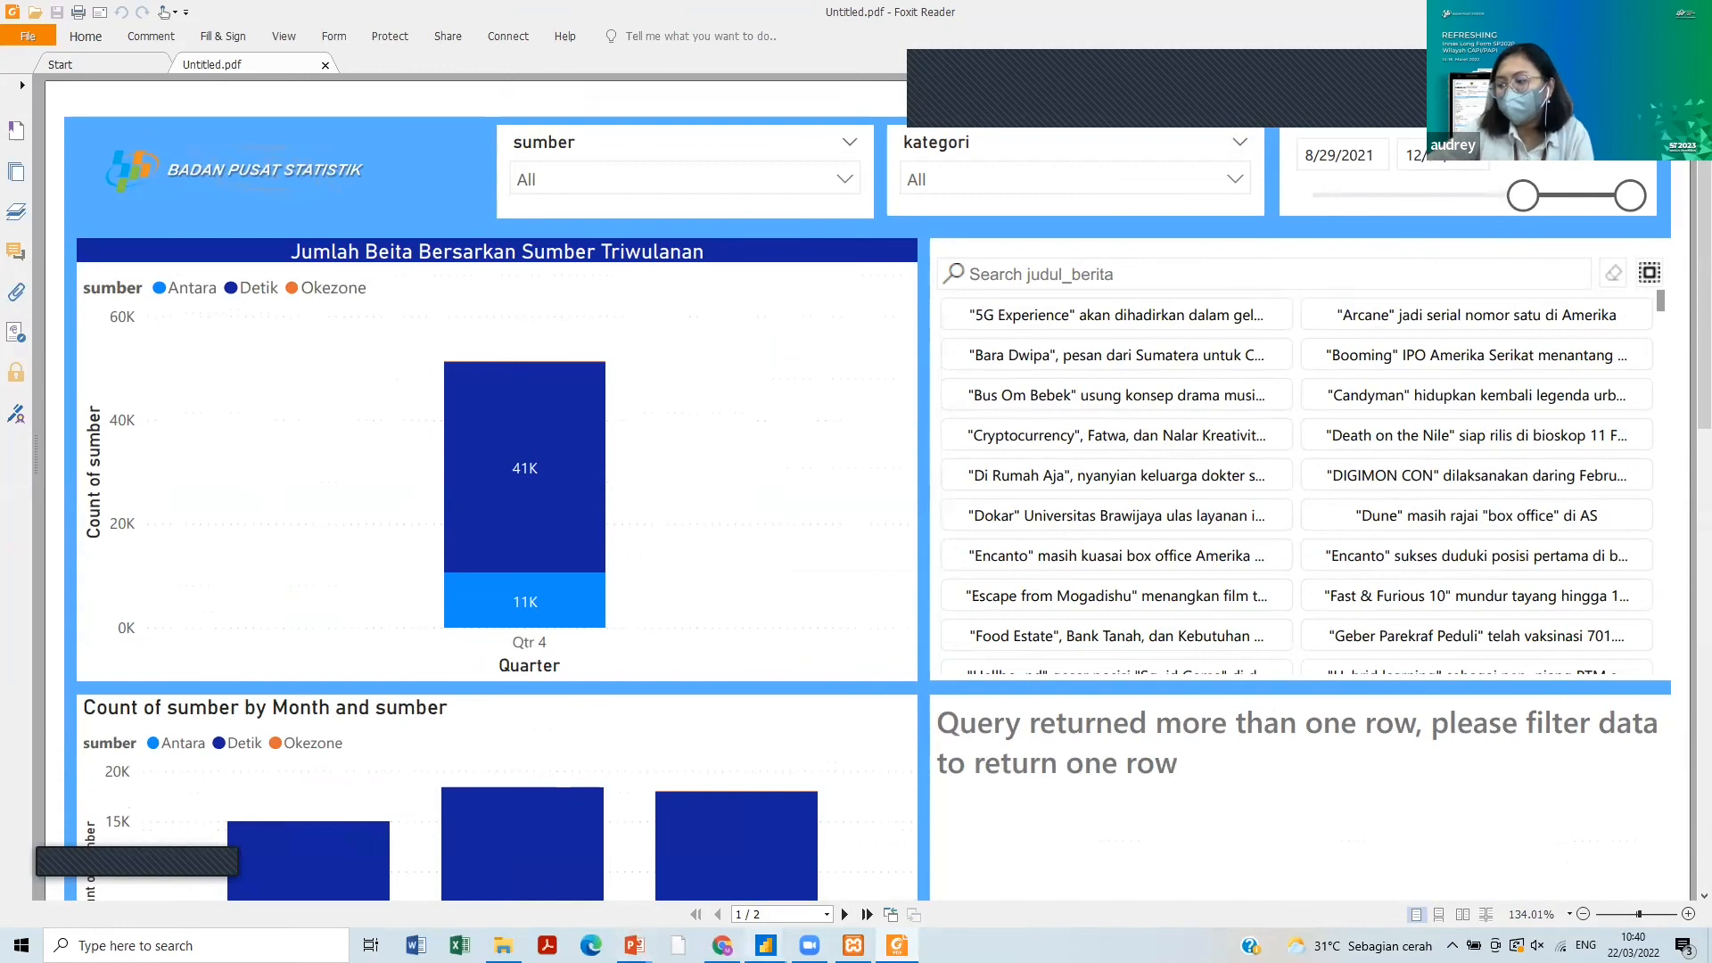
- Switch back to the untitled report in Power BI Desktop and open the canvas type options in Page 2's format settings
{"action": "left_click", "coordinate": [765, 945]}
{"action": "left_click", "coordinate": [980, 856]}
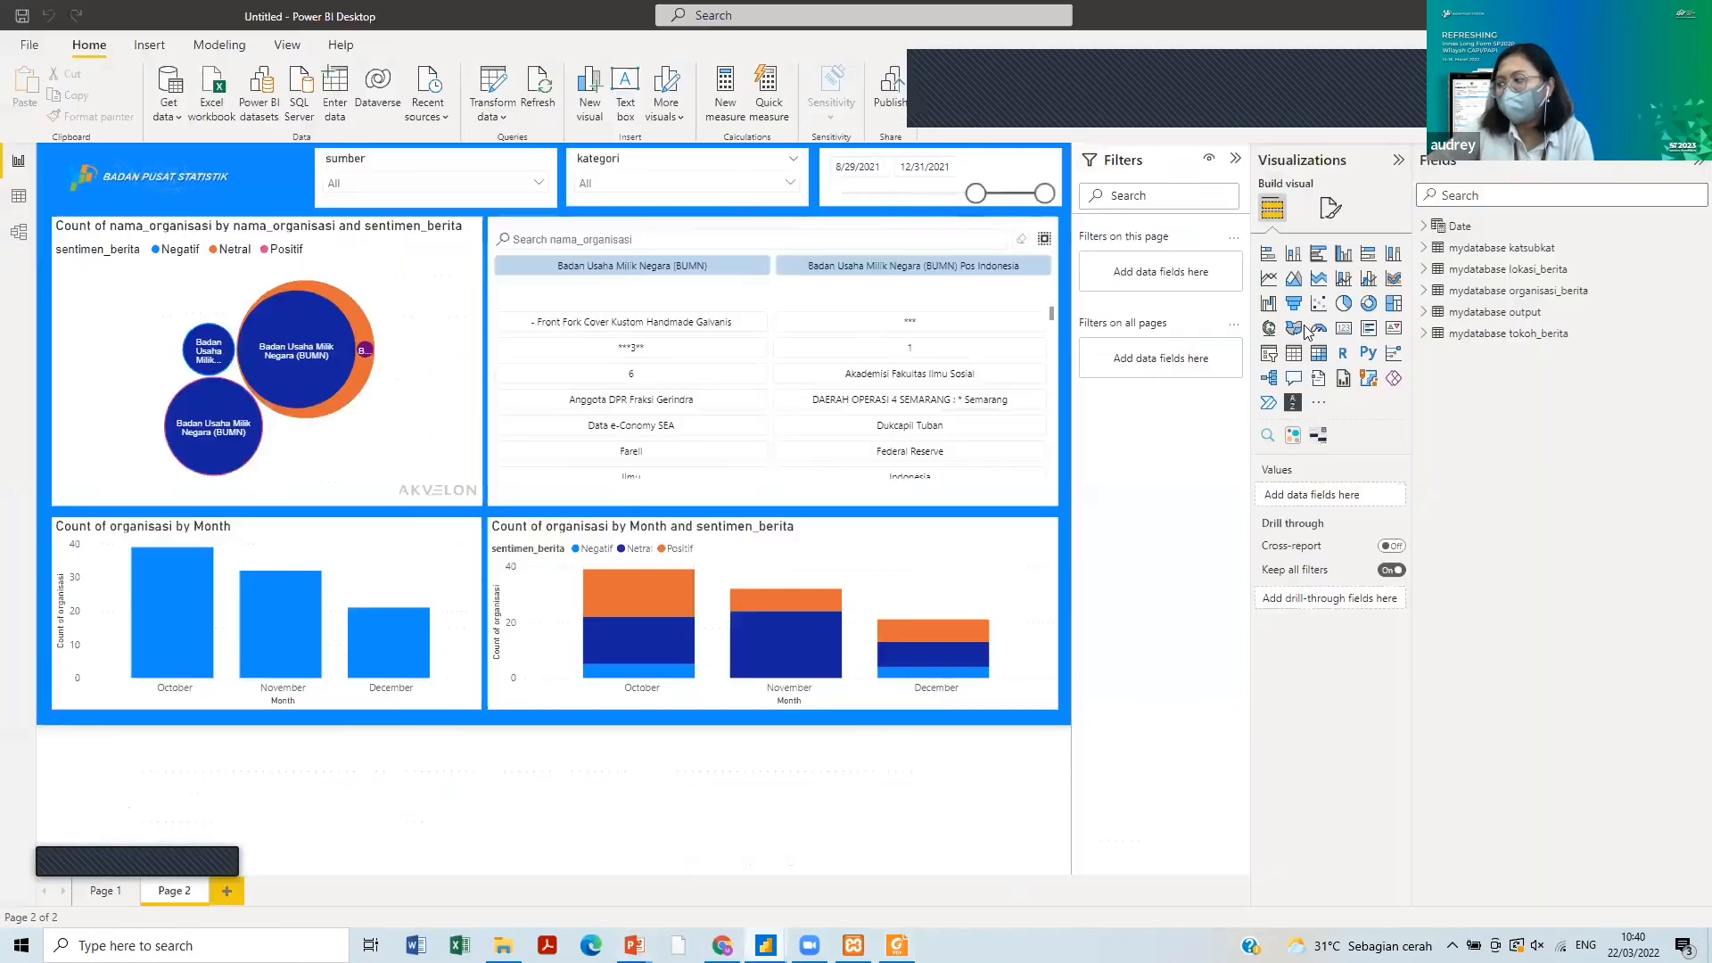
{"action": "left_click", "coordinate": [1330, 207]}
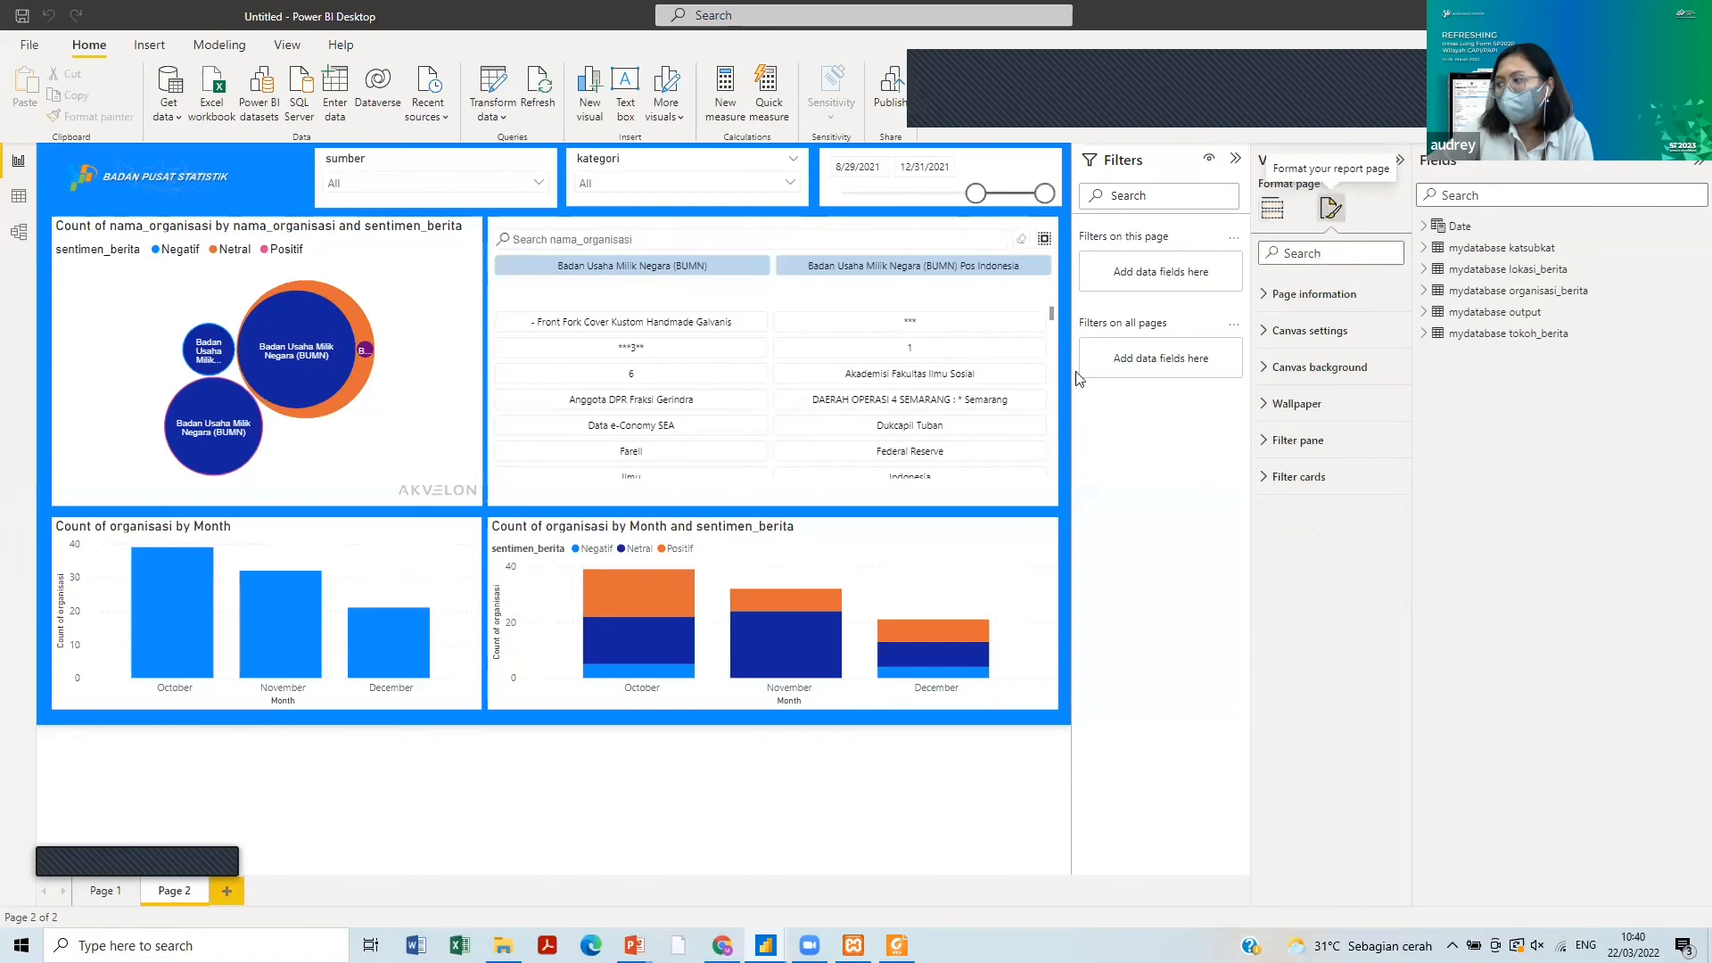
{"action": "left_click", "coordinate": [1317, 335]}
{"action": "left_click", "coordinate": [1327, 382]}
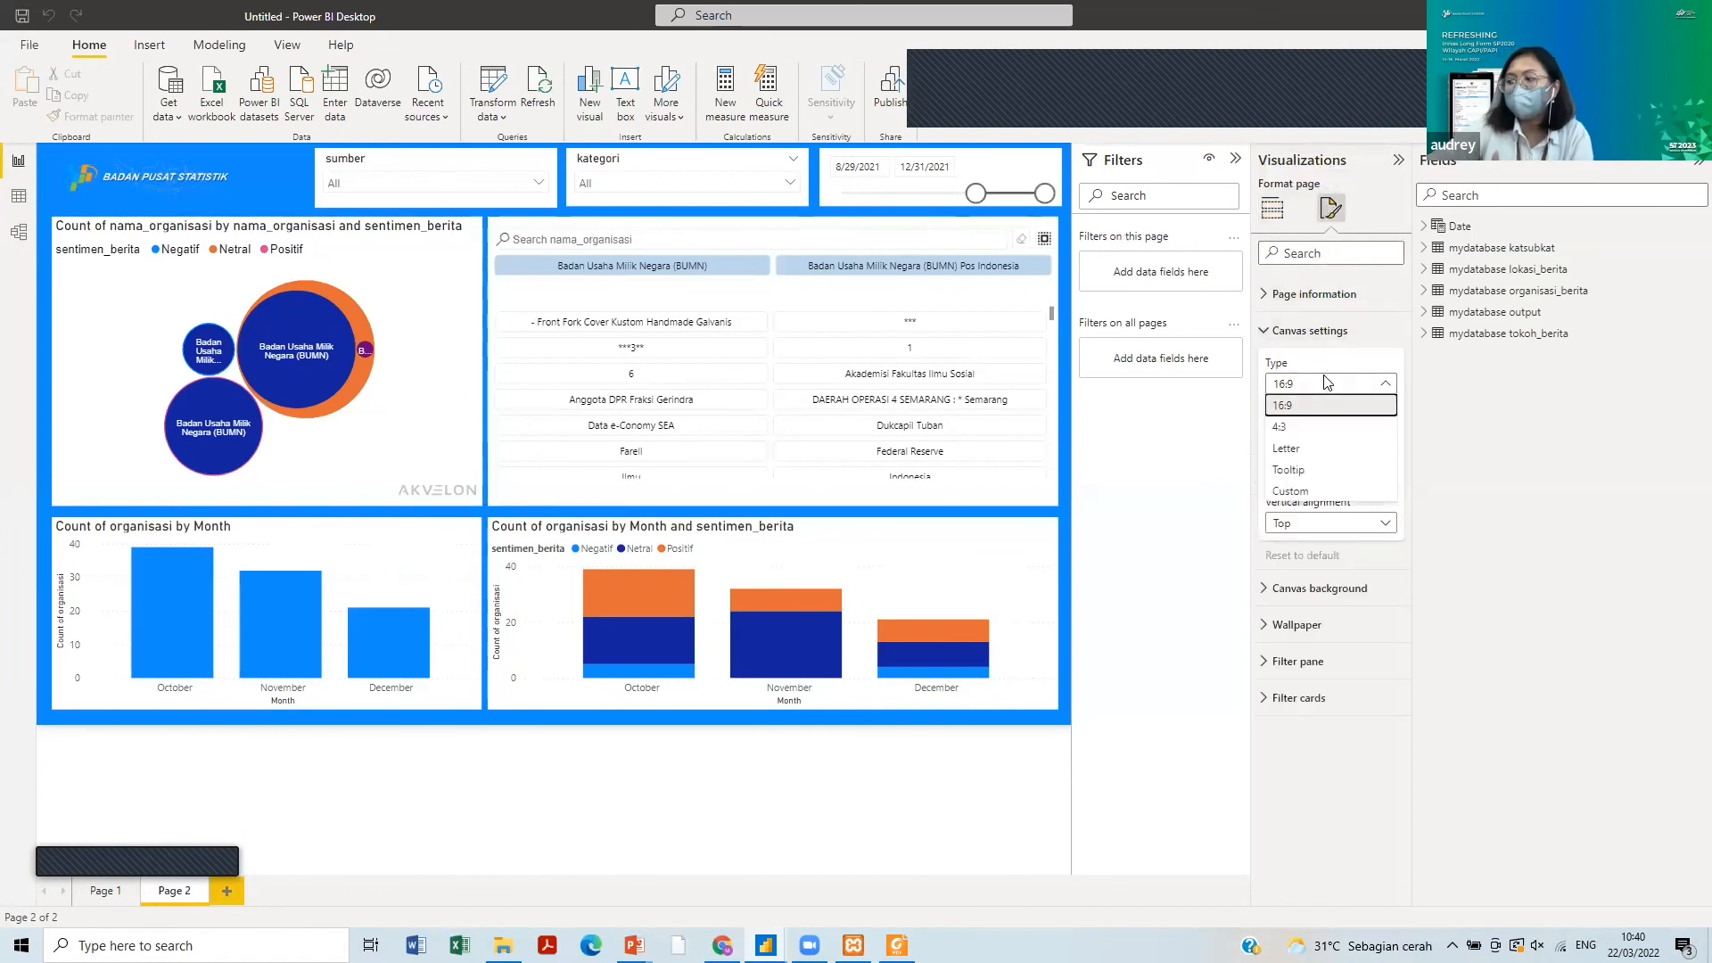